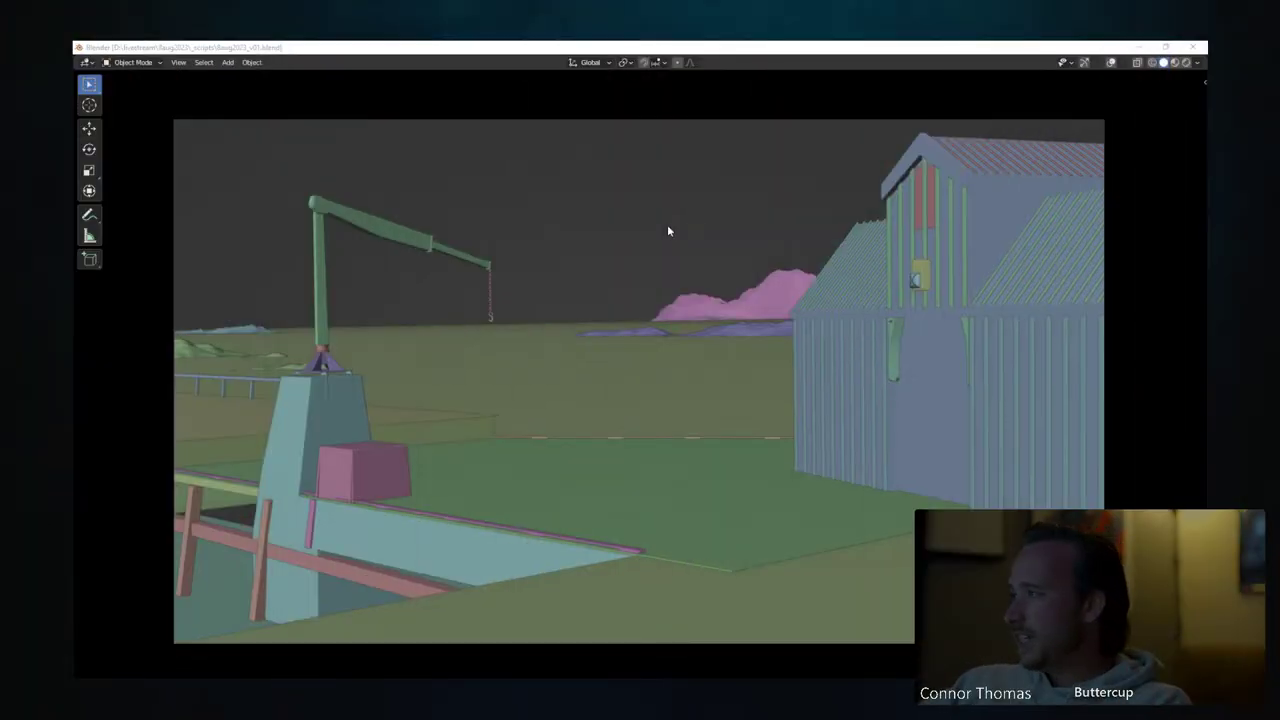
Display the camera view of the dock scene in rendered shading
key(z)
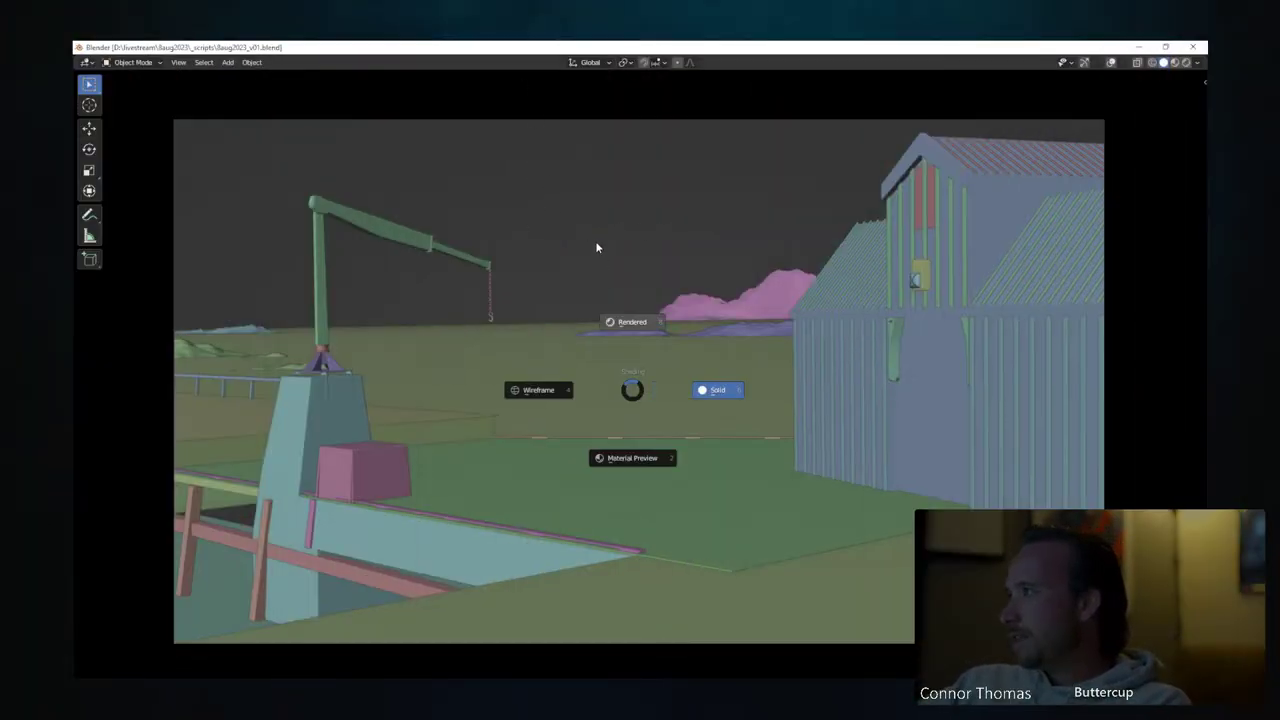
click(682, 343)
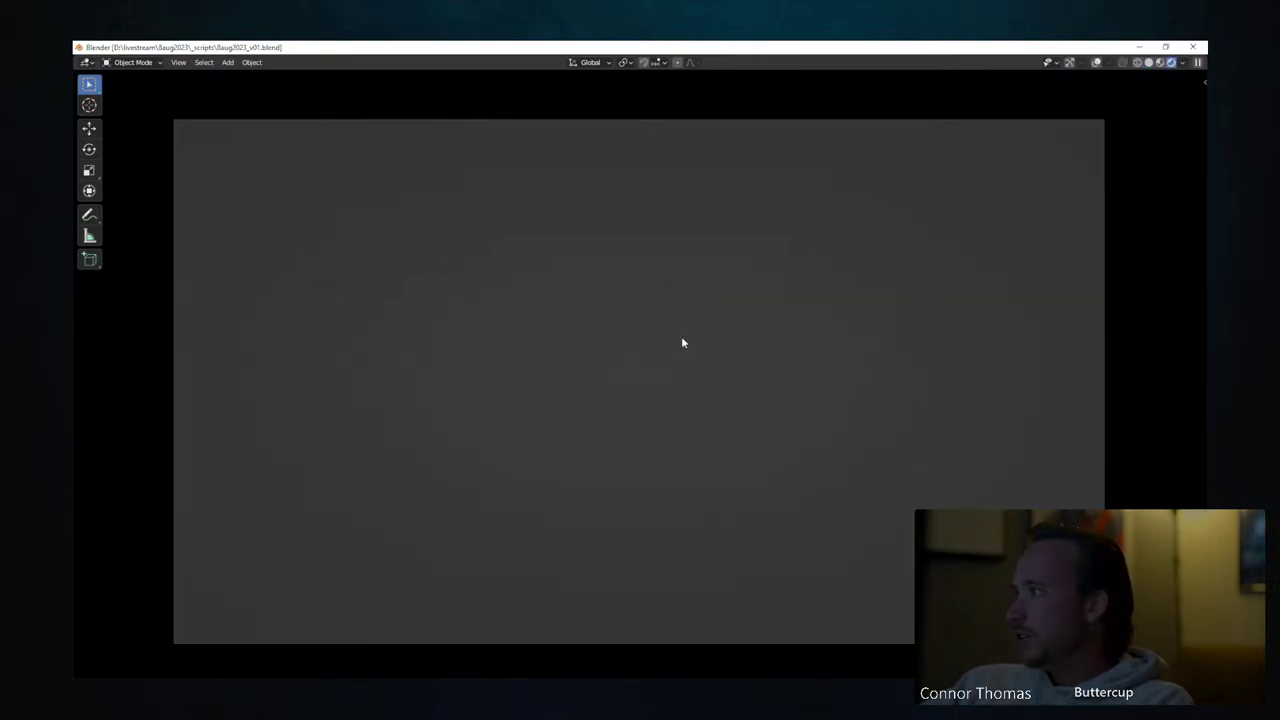
click(433, 49)
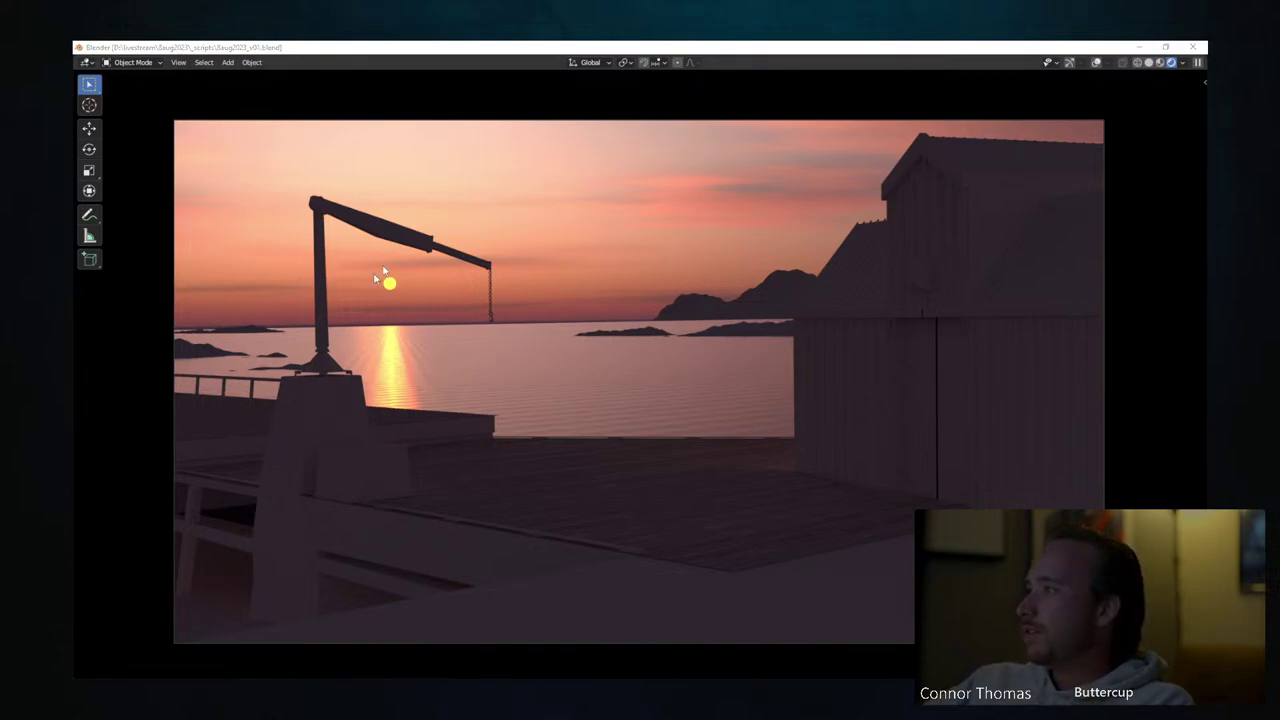
click(405, 50)
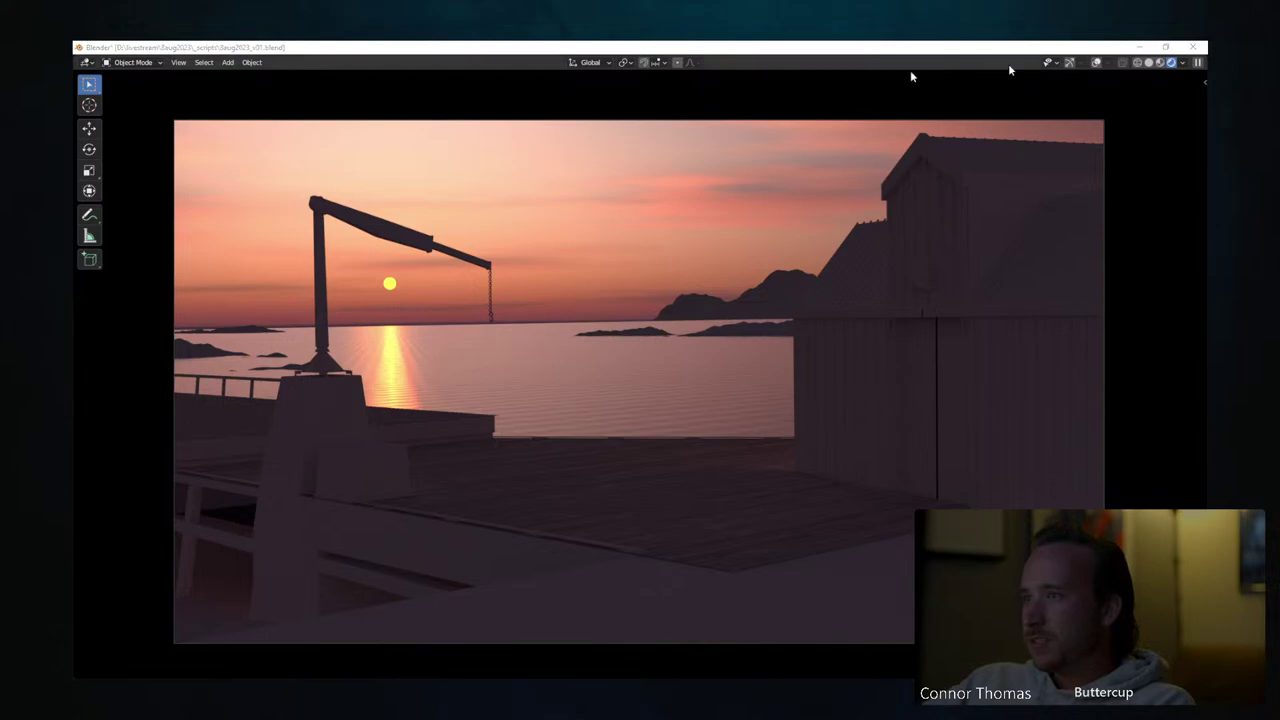
Move the Sun light by about 0.97 m in the camera view with the overlays shown, and hide the overlays
click(1097, 63)
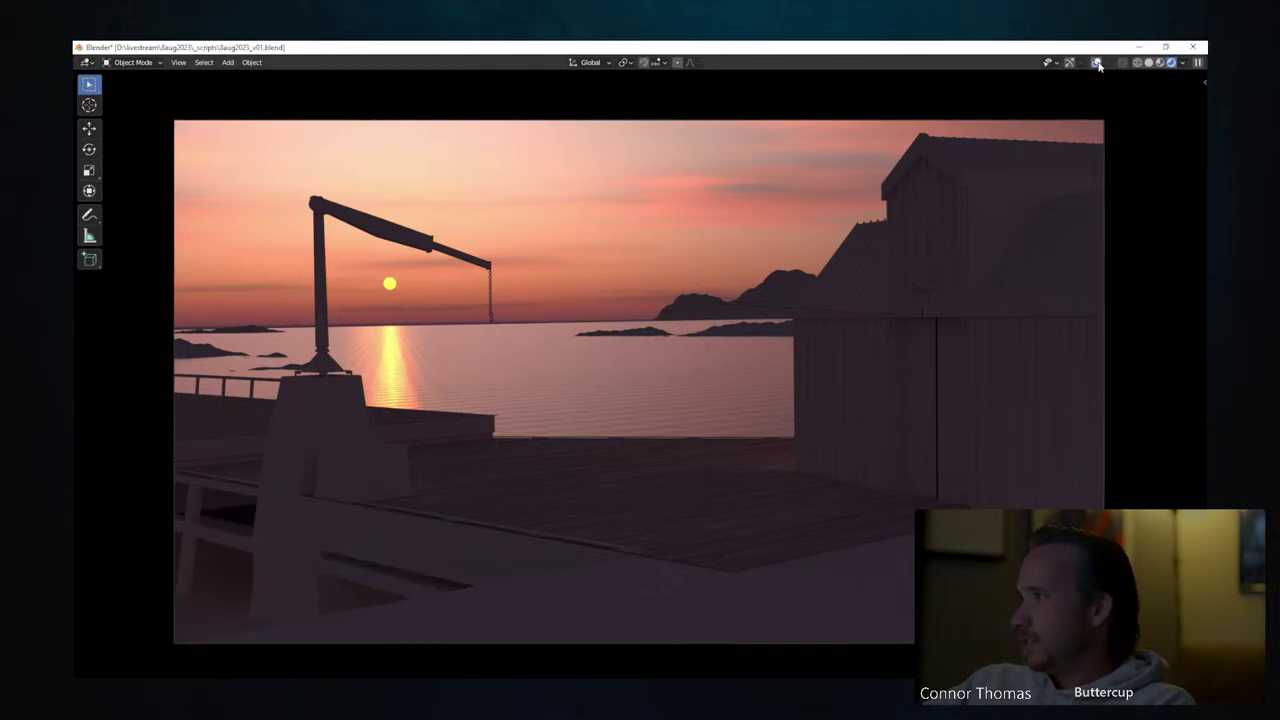
key(g)
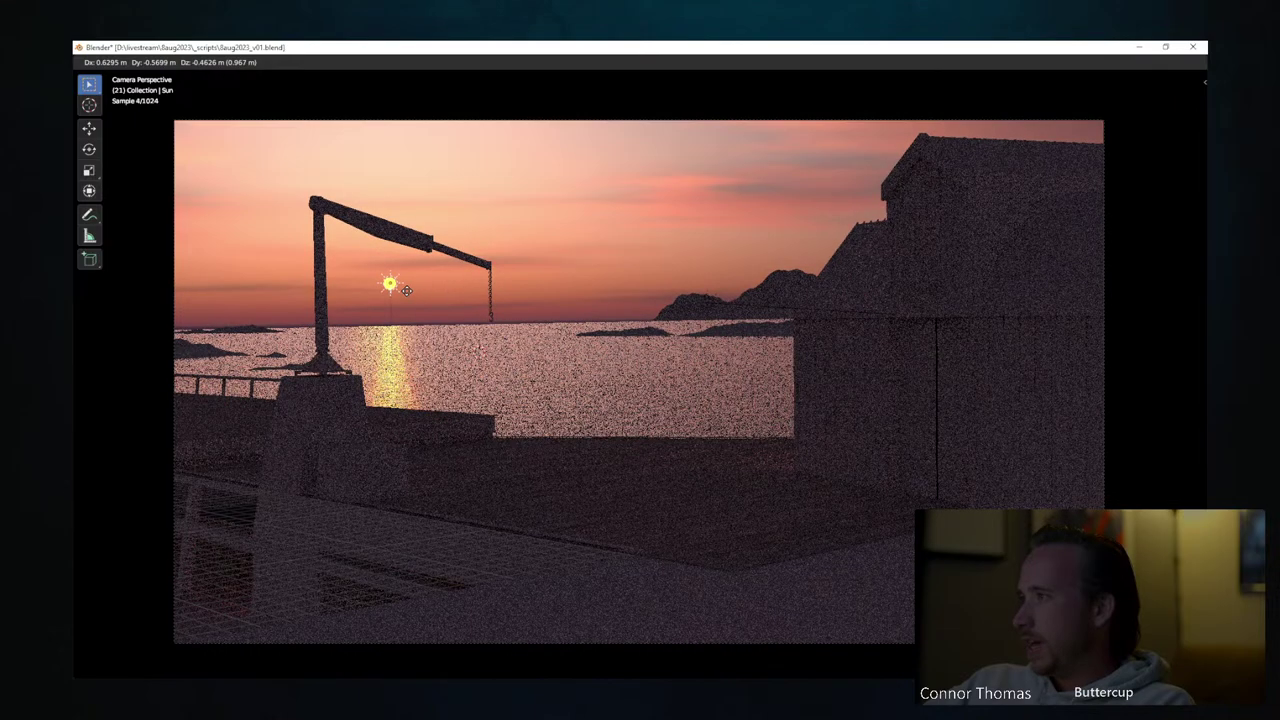
click(407, 290)
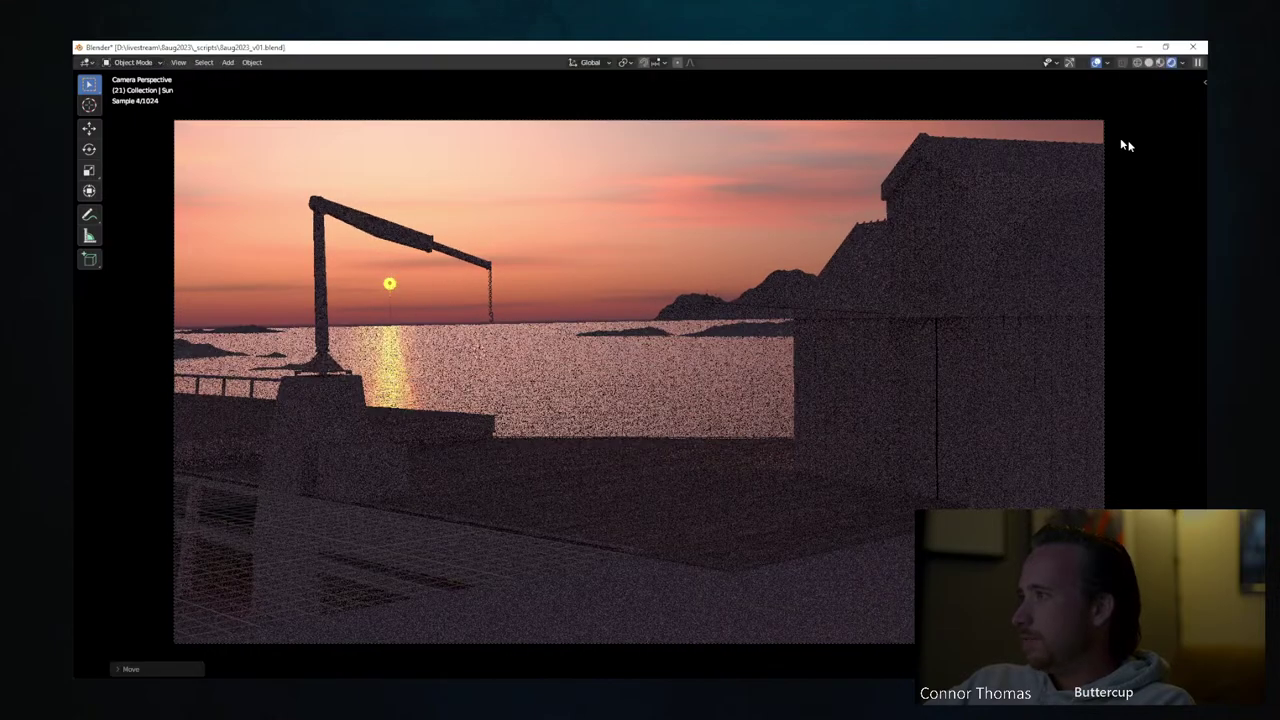
click(1097, 63)
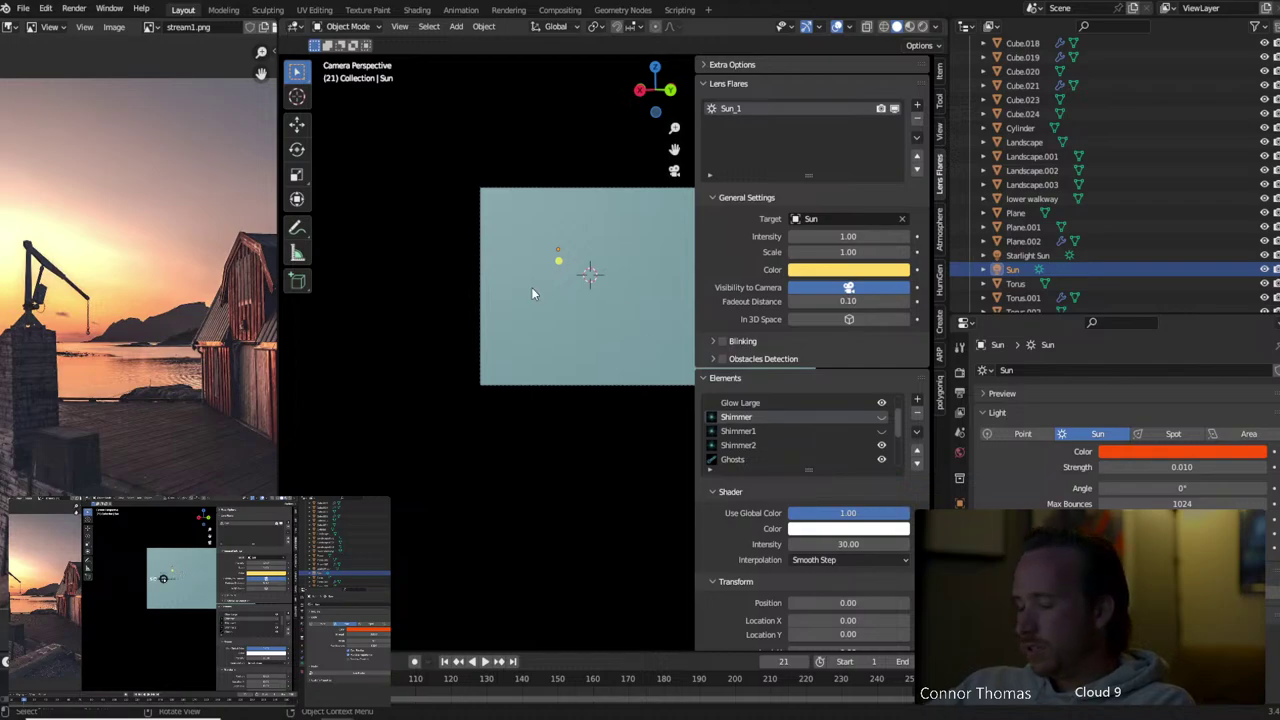
Render the main 3D viewport and enlarge it to frame the camera view with its lens flares
key(z)
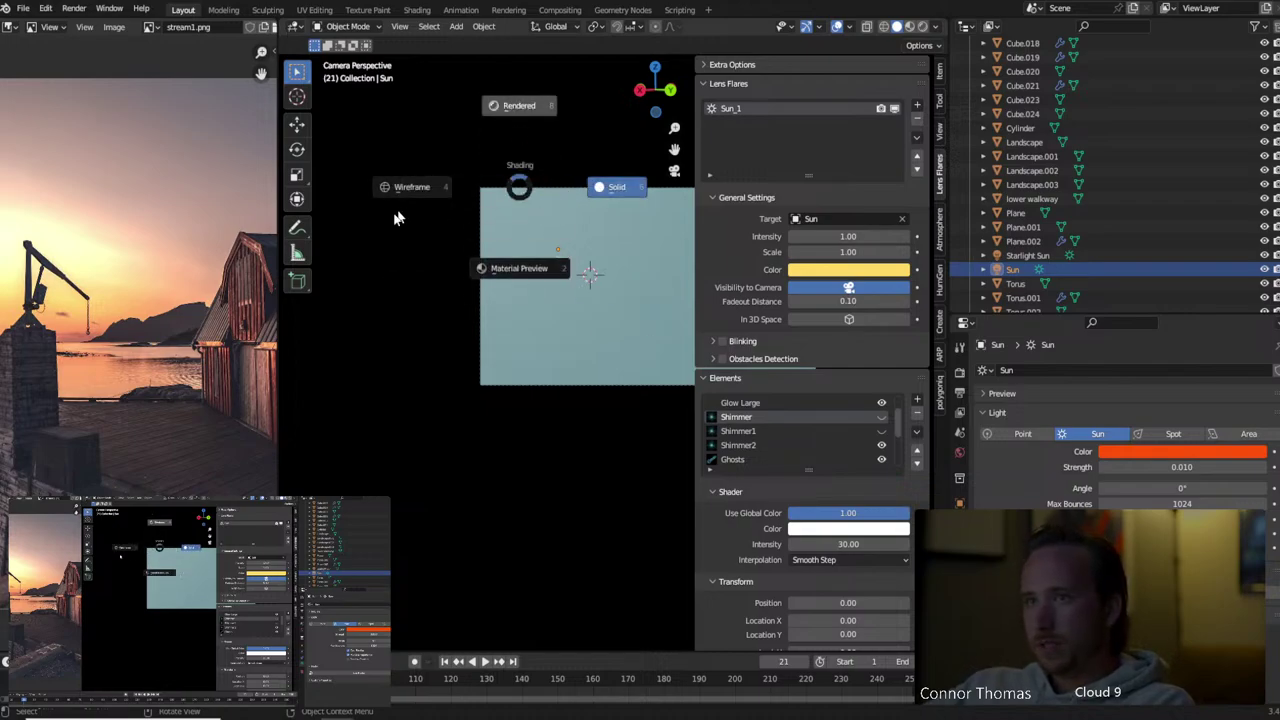
key(8)
drag(278, 231, 18, 231)
shift+middle_drag(350, 298, 442, 237)
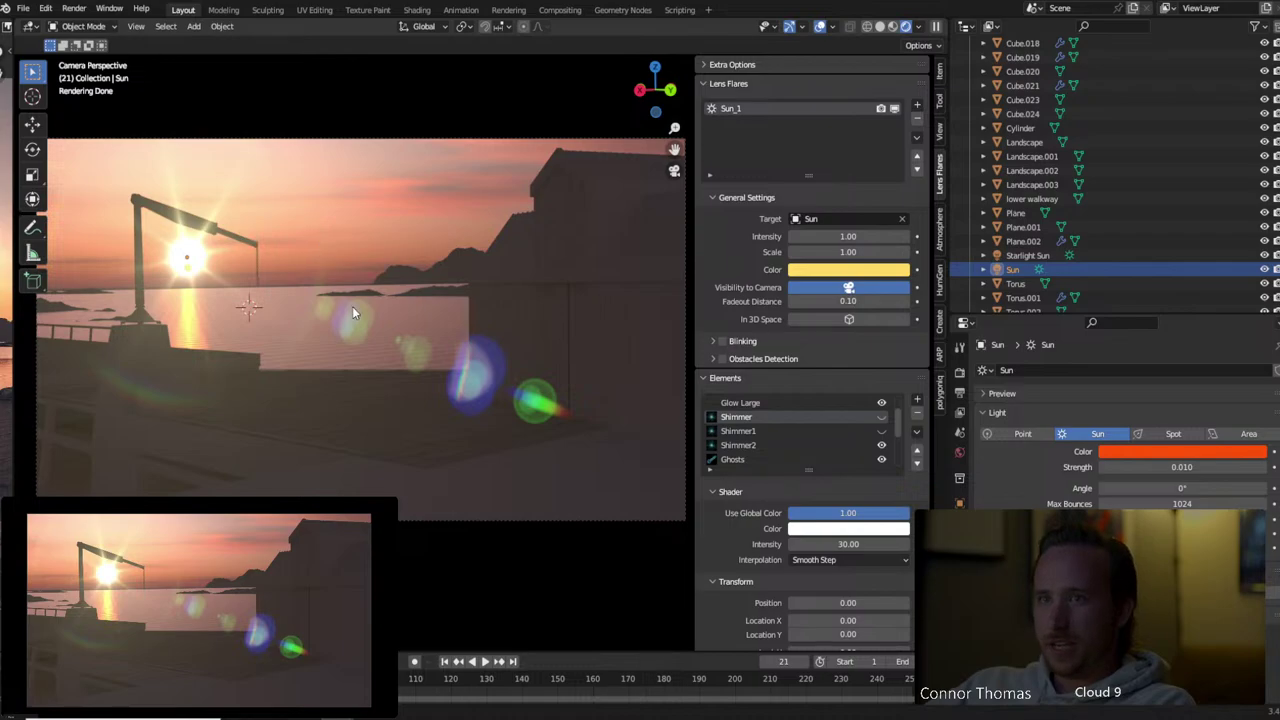
Return the main 3D viewport to solid shading and widen the Lens Flares settings area
key(z)
click(571, 310)
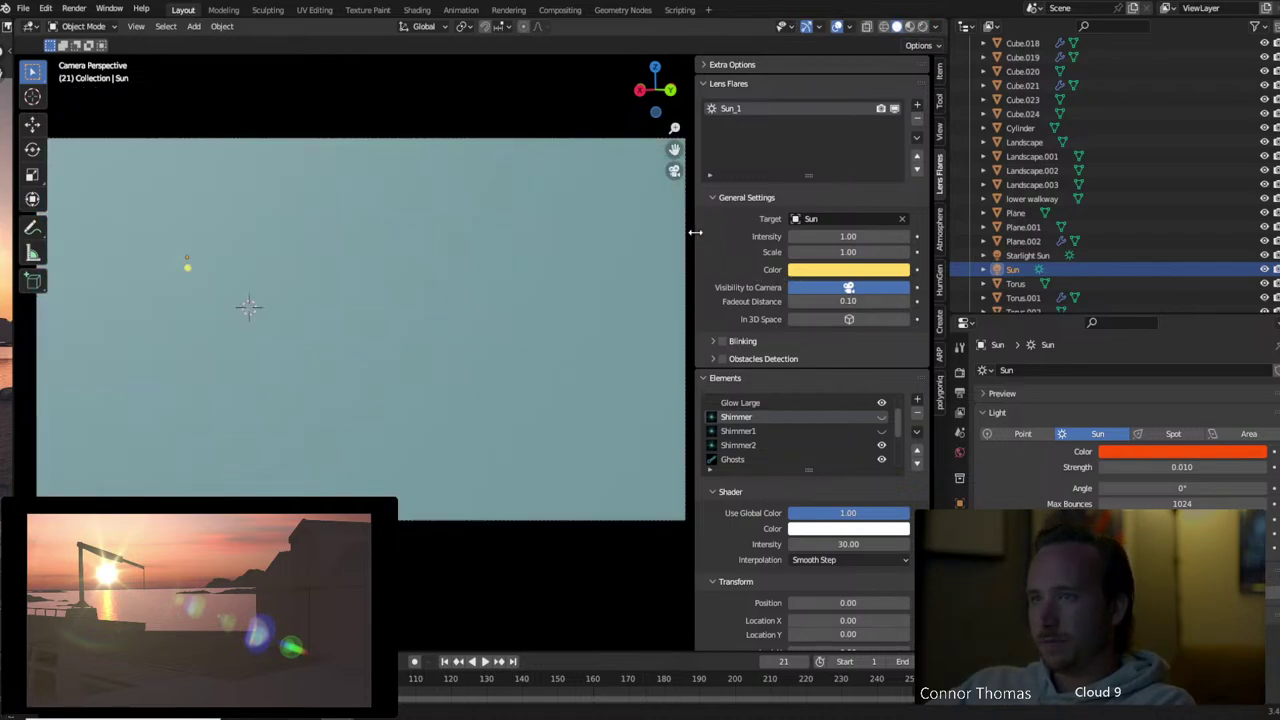
drag(695, 232, 509, 238)
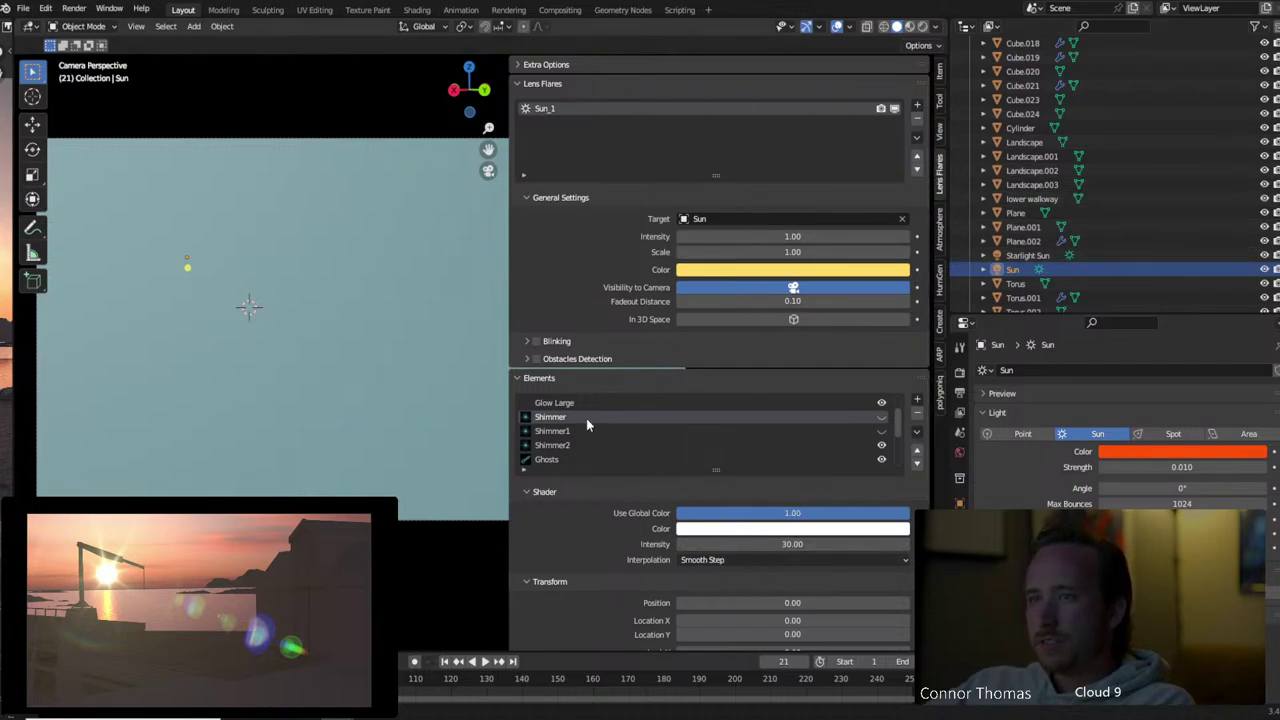
Set the Sun_1 lens flare's intensity to 0.1
click(812, 236)
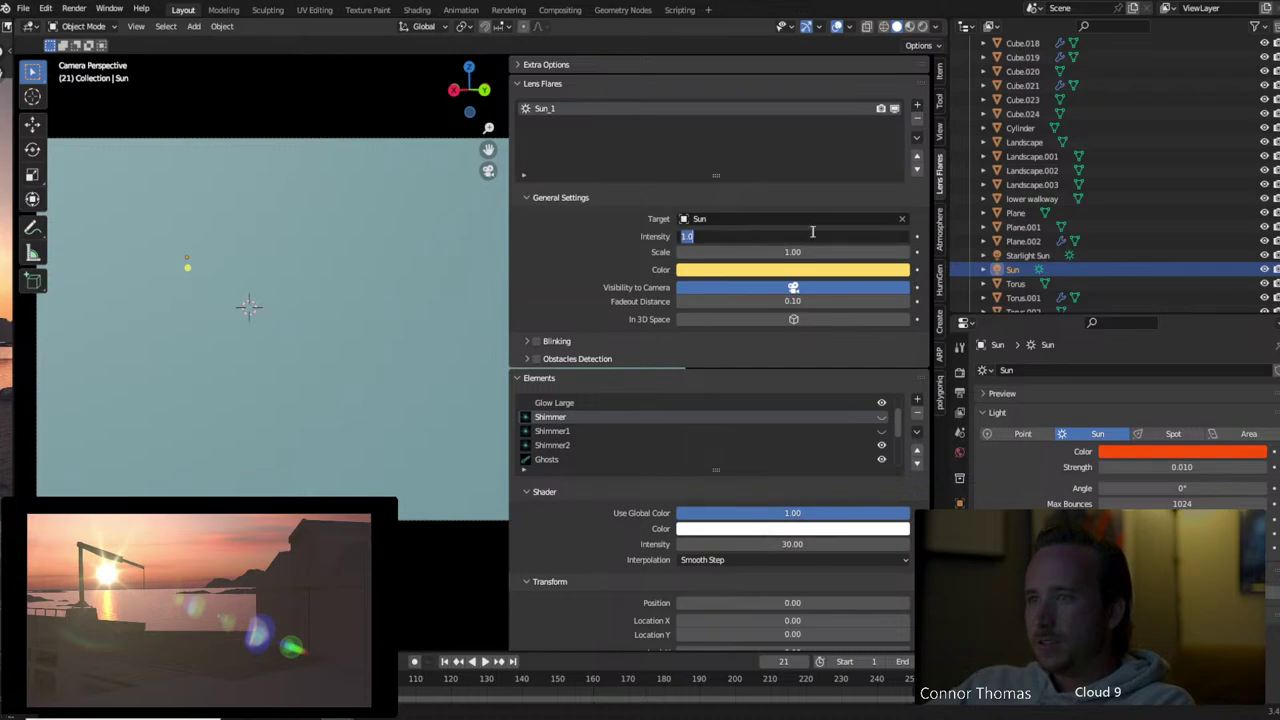
key(BackSpace)
text(.1)
key(Return)
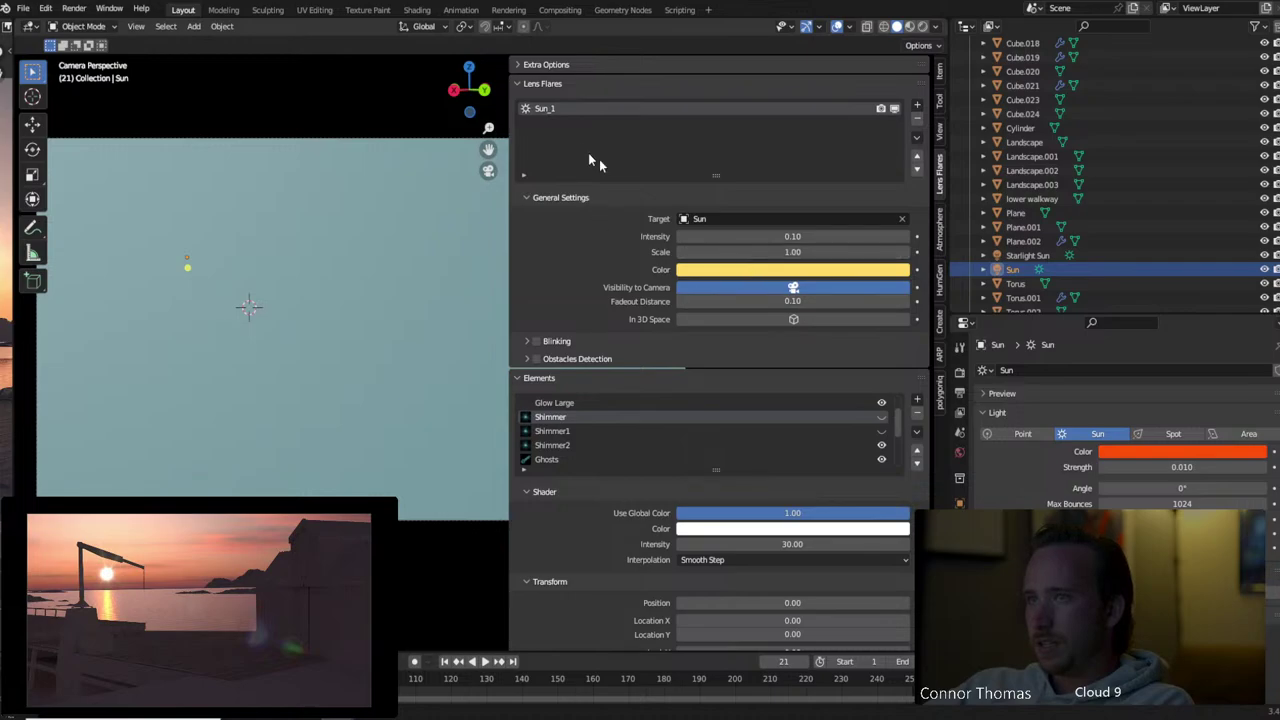
Add an Advanced_Glow lens flare targeting the Sun light
scroll(563, 444, down, 3)
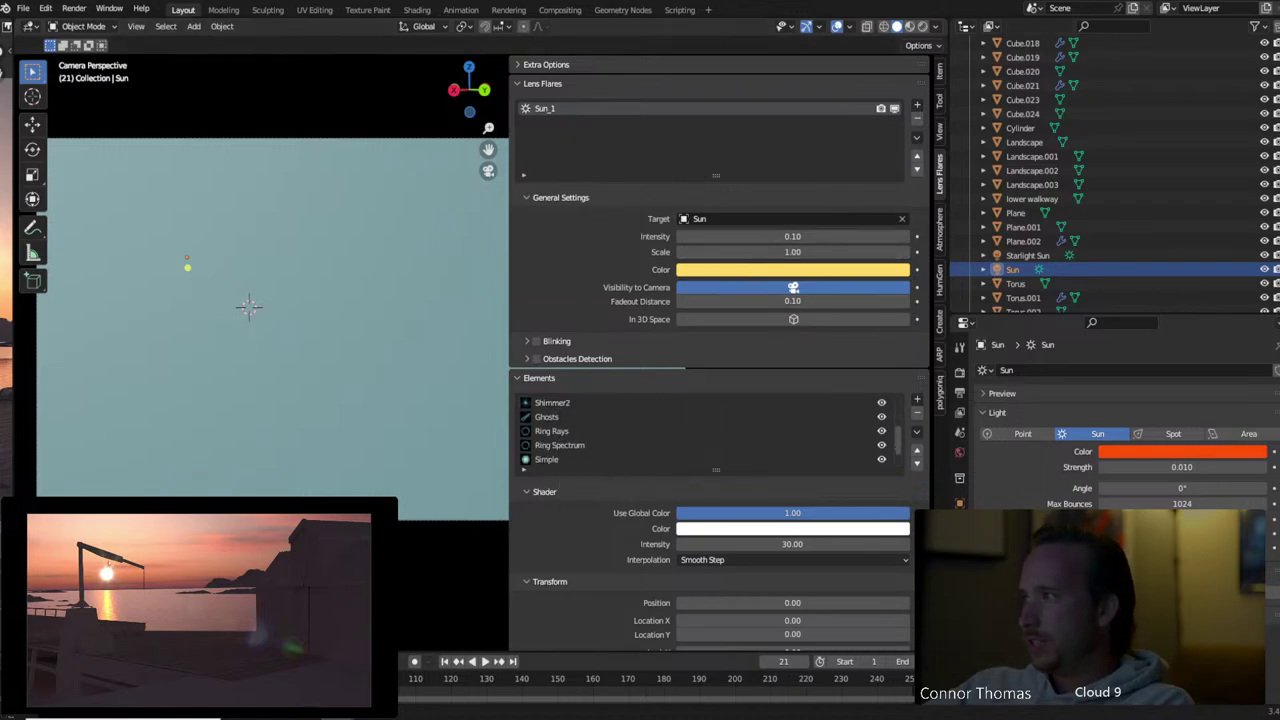
click(917, 108)
click(1000, 205)
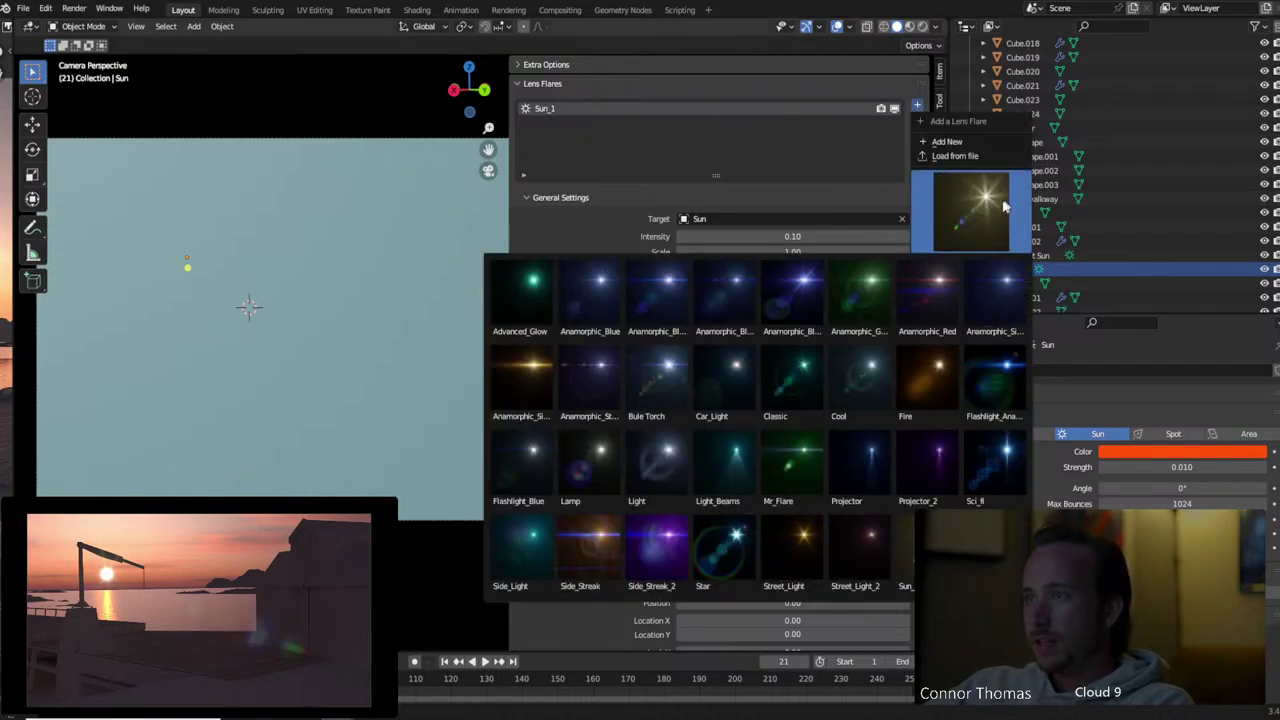
click(917, 108)
click(948, 195)
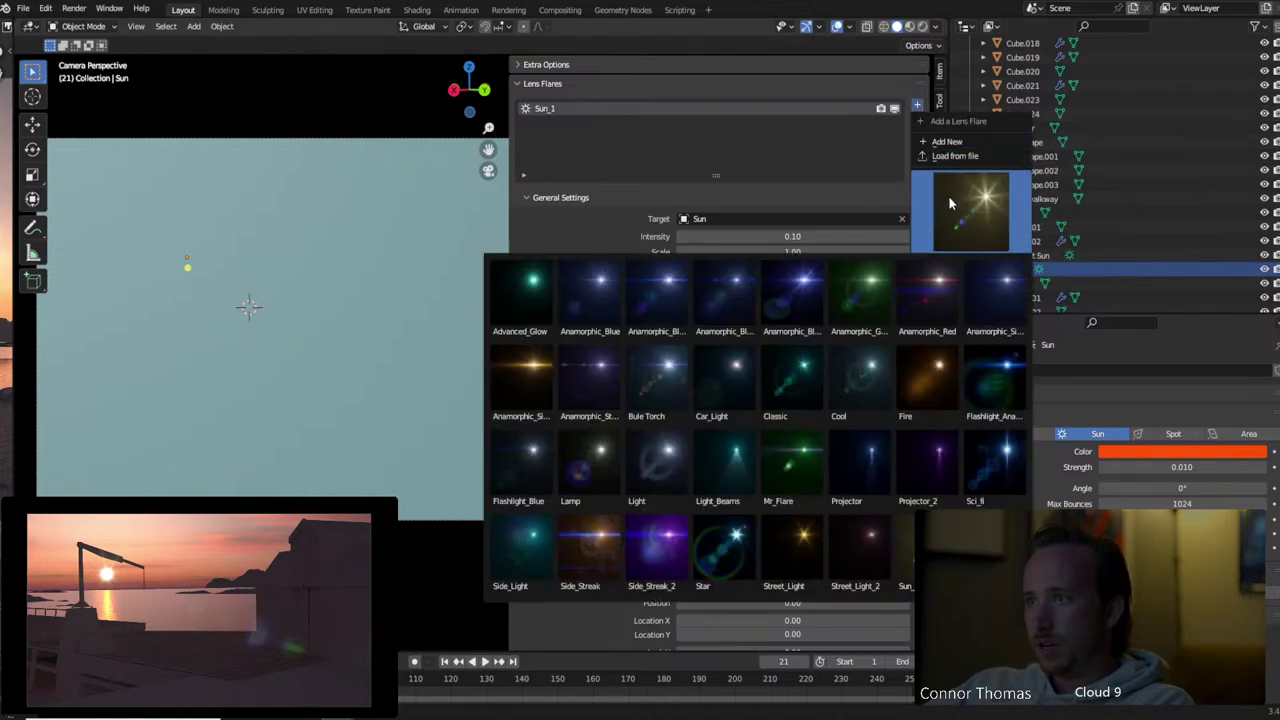
click(533, 314)
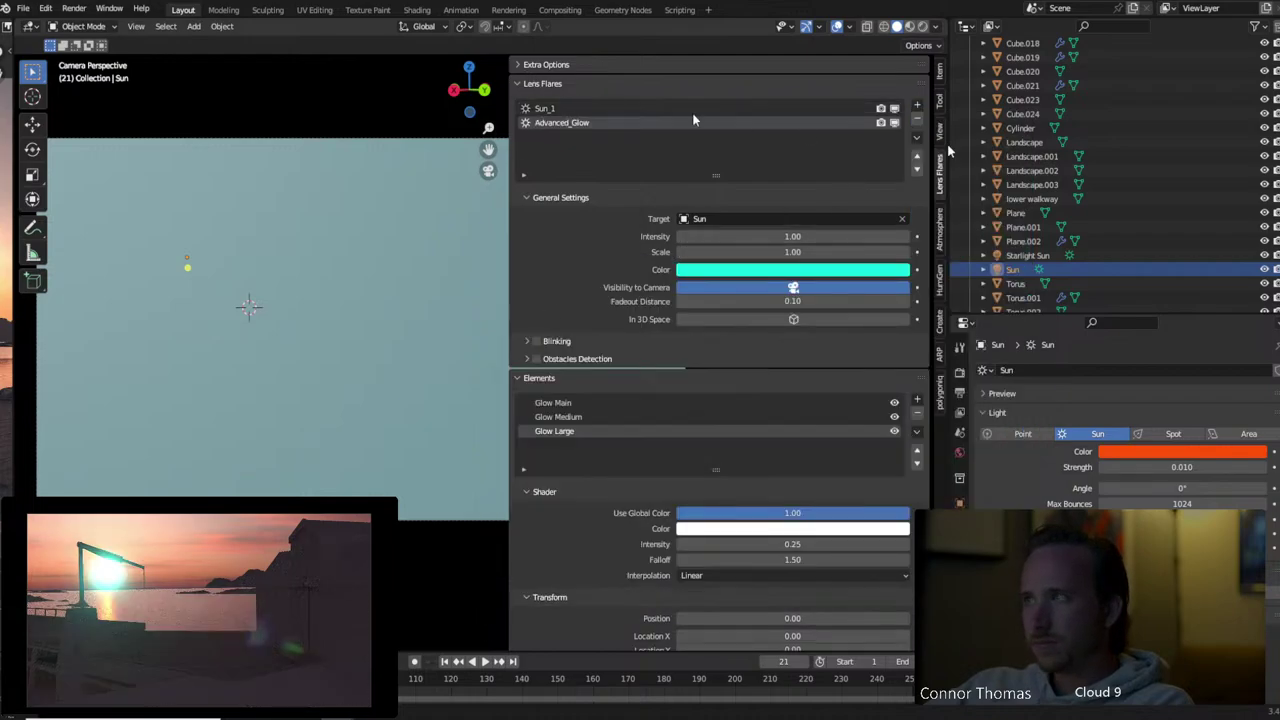
Recolour the Advanced_Glow flare with the pale yellow sampled from the unobscured sun in the render preview, and set its scale to 0.25
click(816, 270)
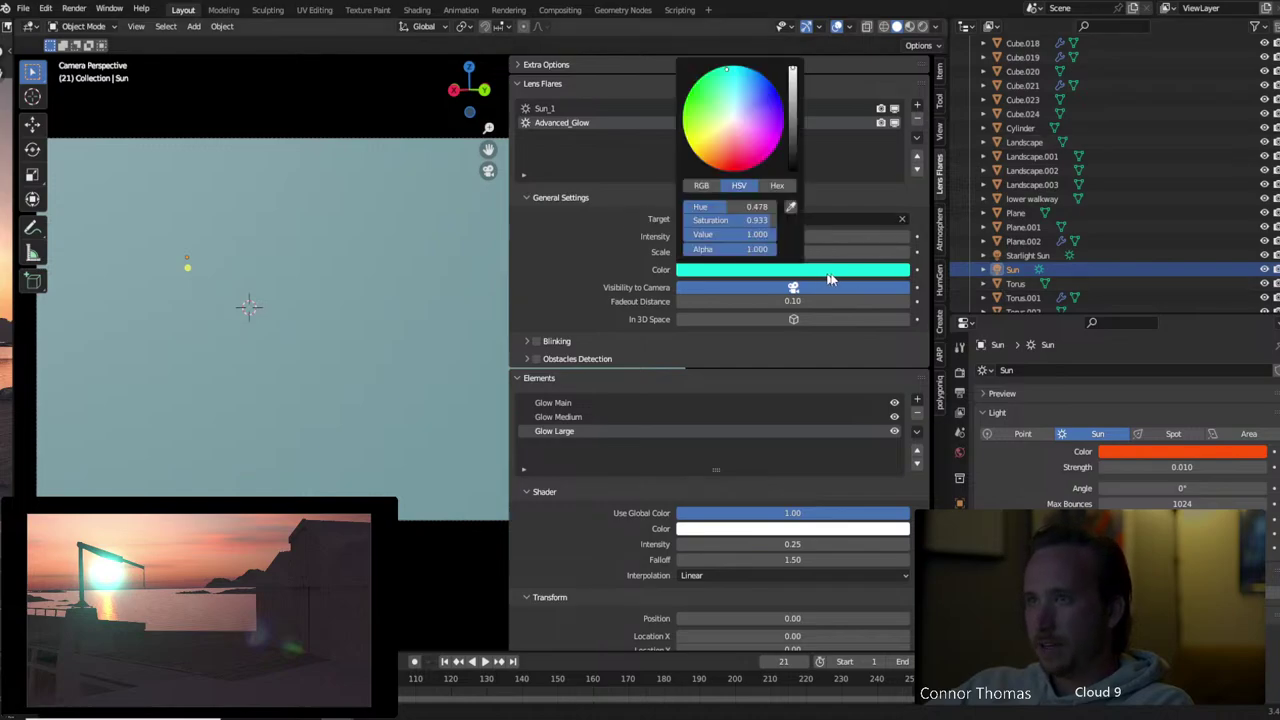
click(881, 124)
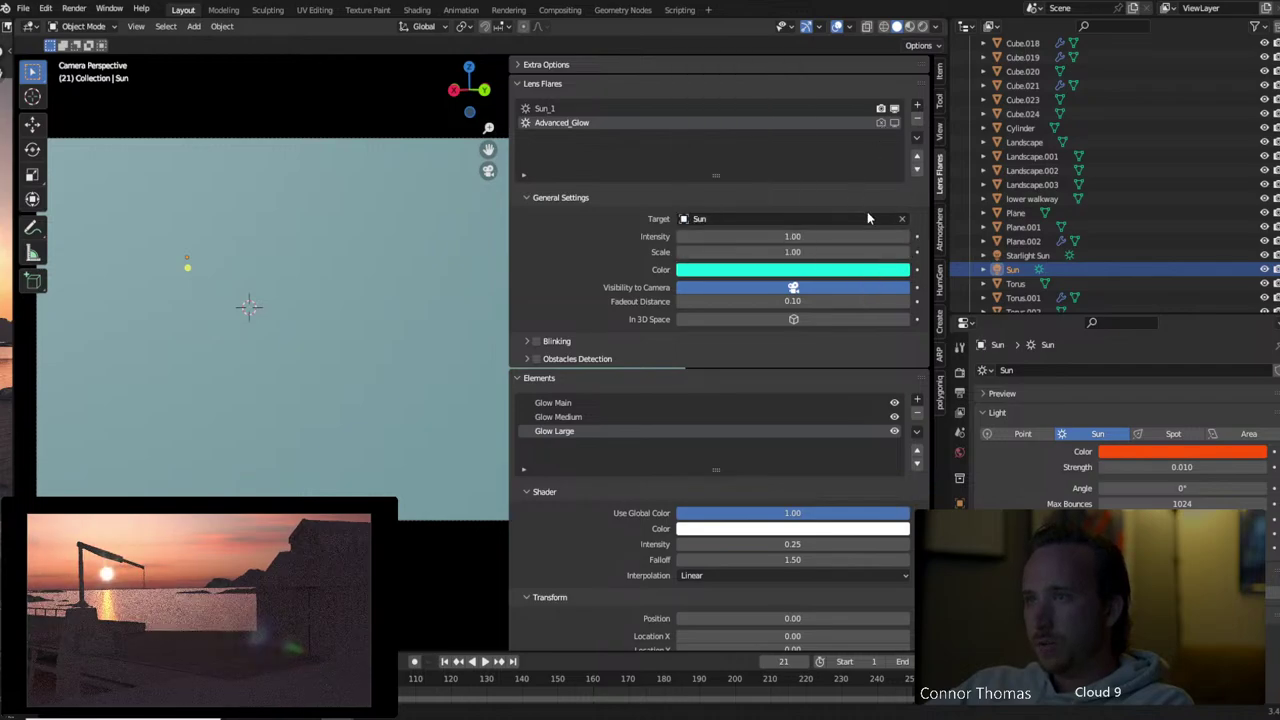
click(818, 272)
click(791, 208)
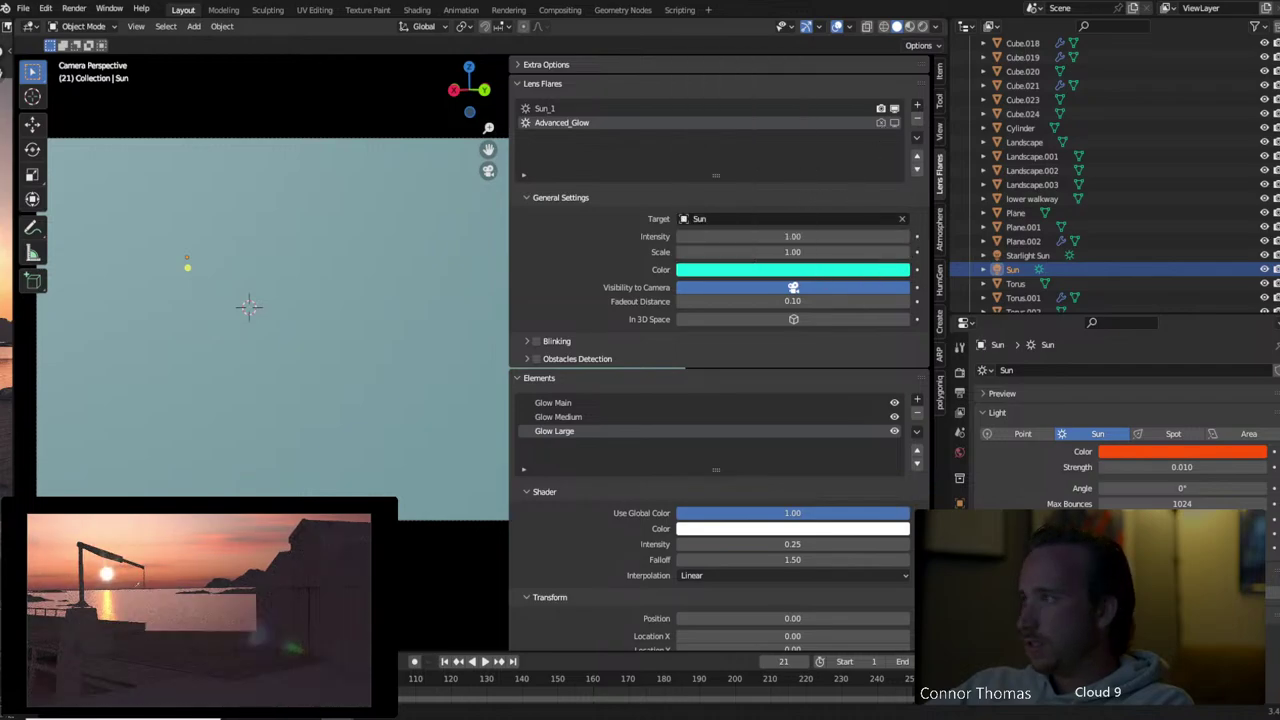
click(107, 573)
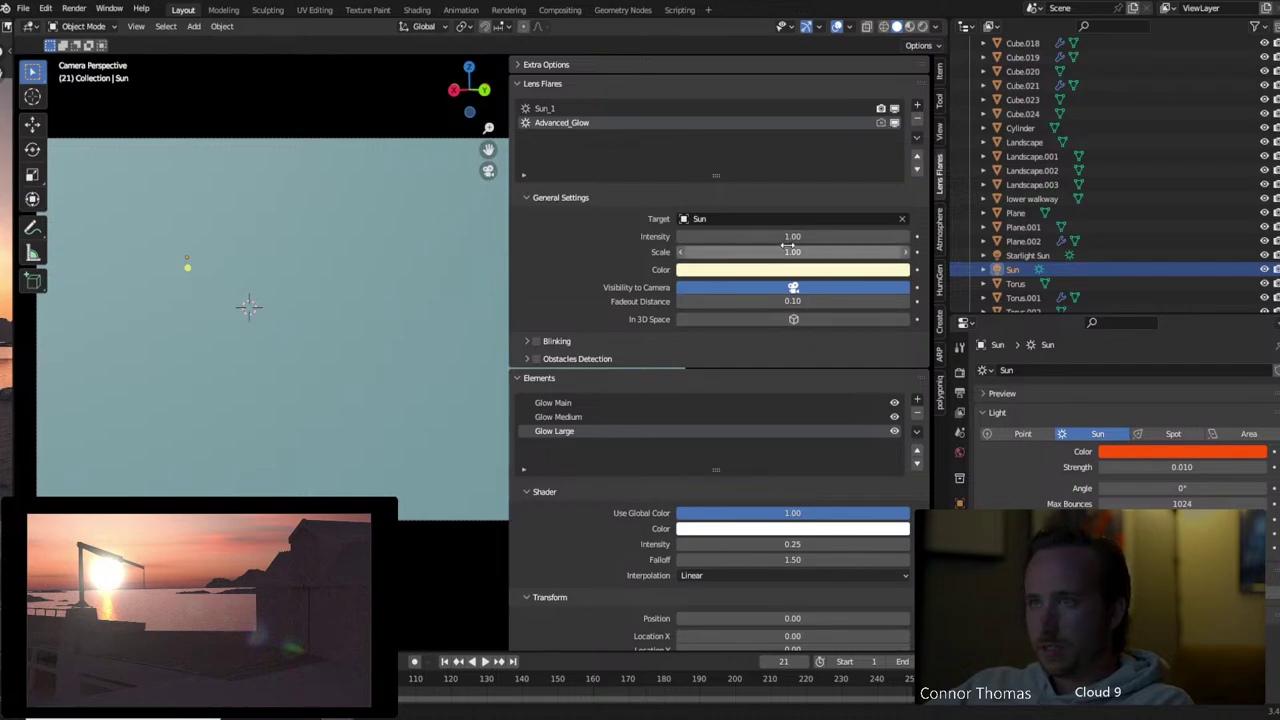
drag(788, 250, 736, 250)
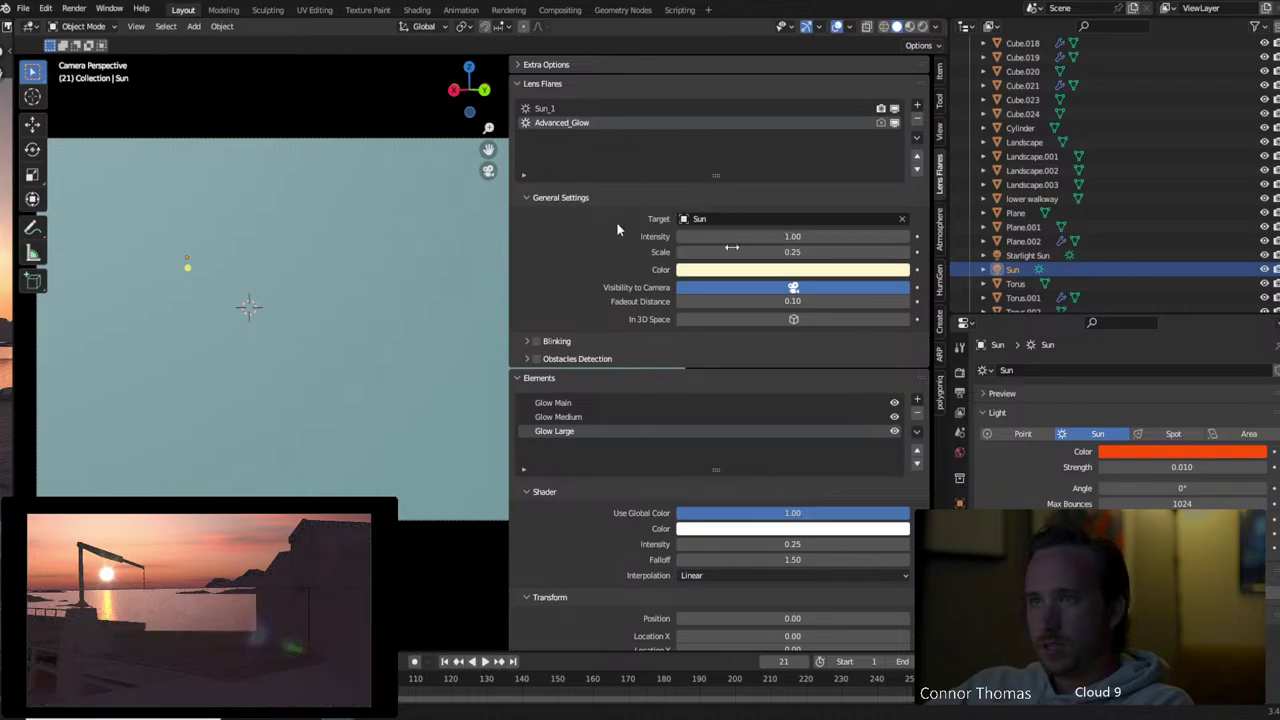
Set the X and Y scale of the flare's Glow Large element to 5
click(569, 404)
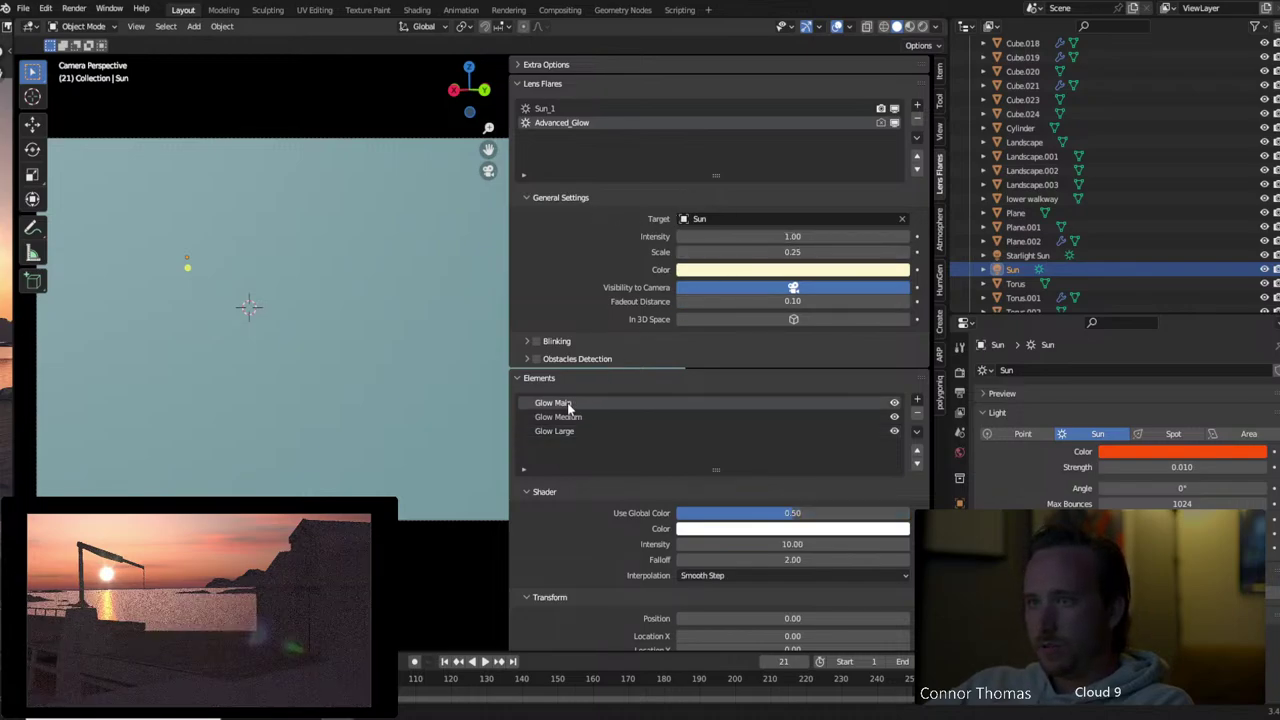
click(563, 431)
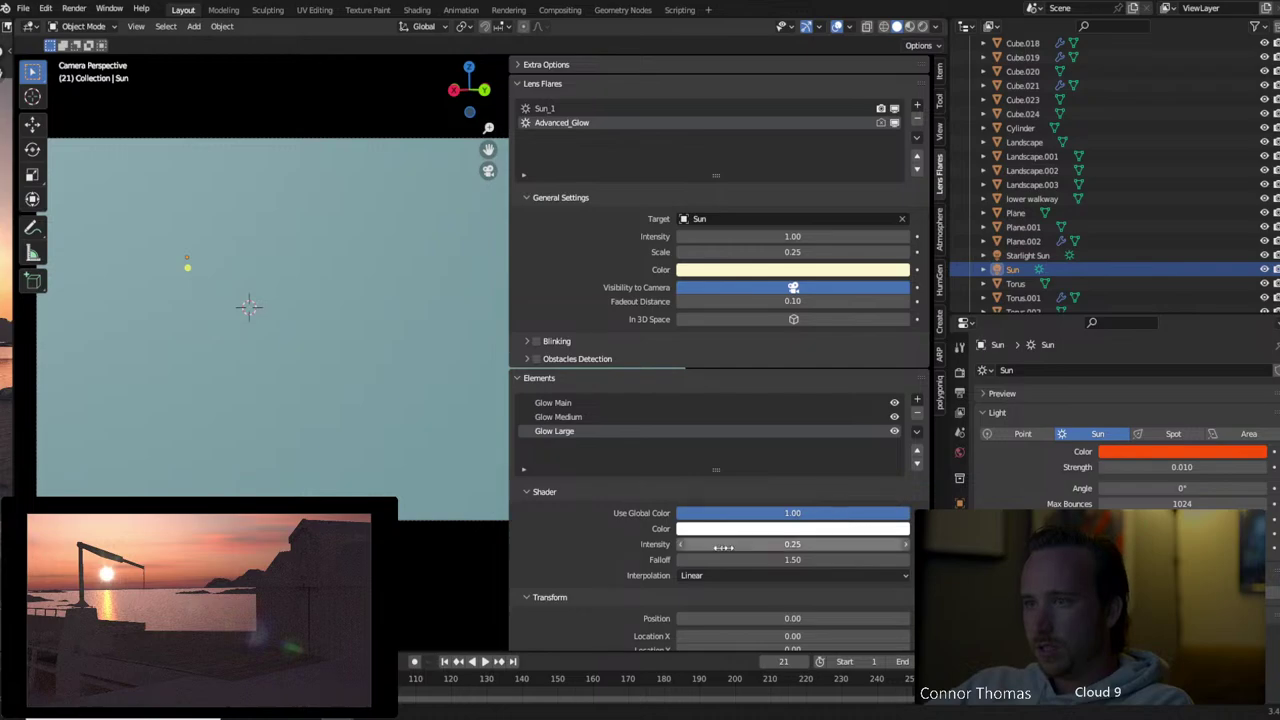
scroll(614, 530, down, 3)
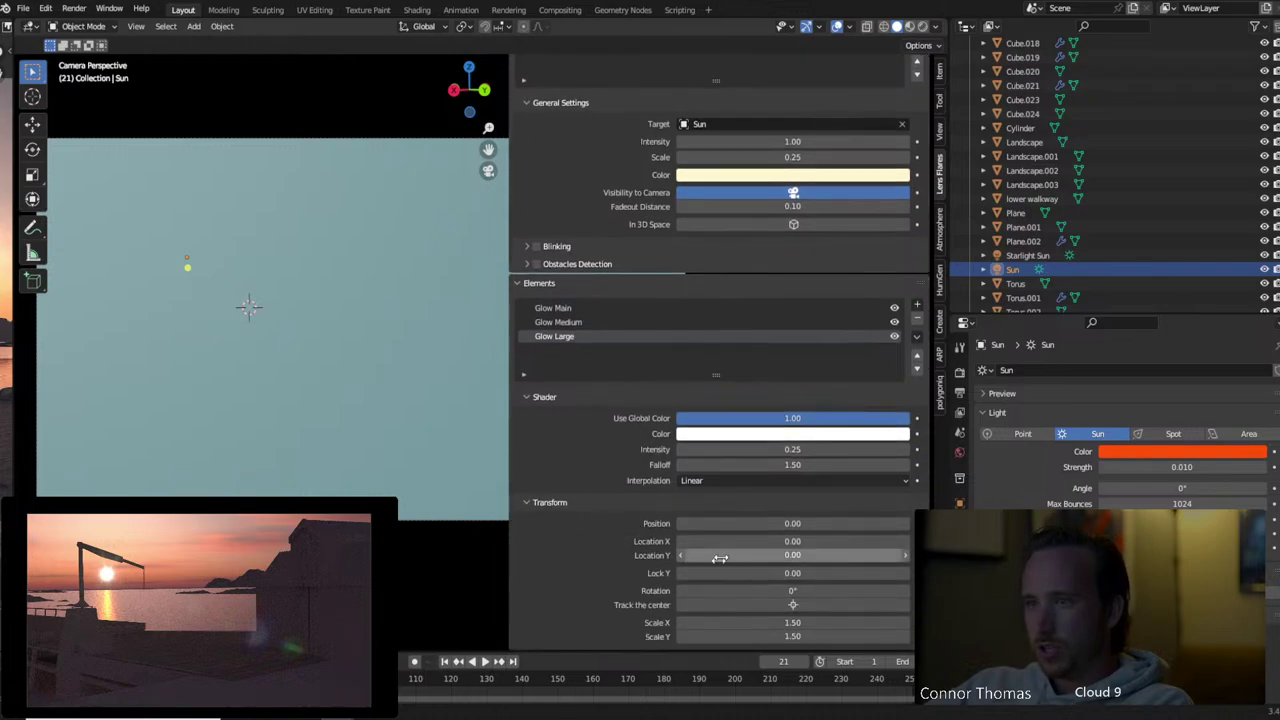
click(736, 621)
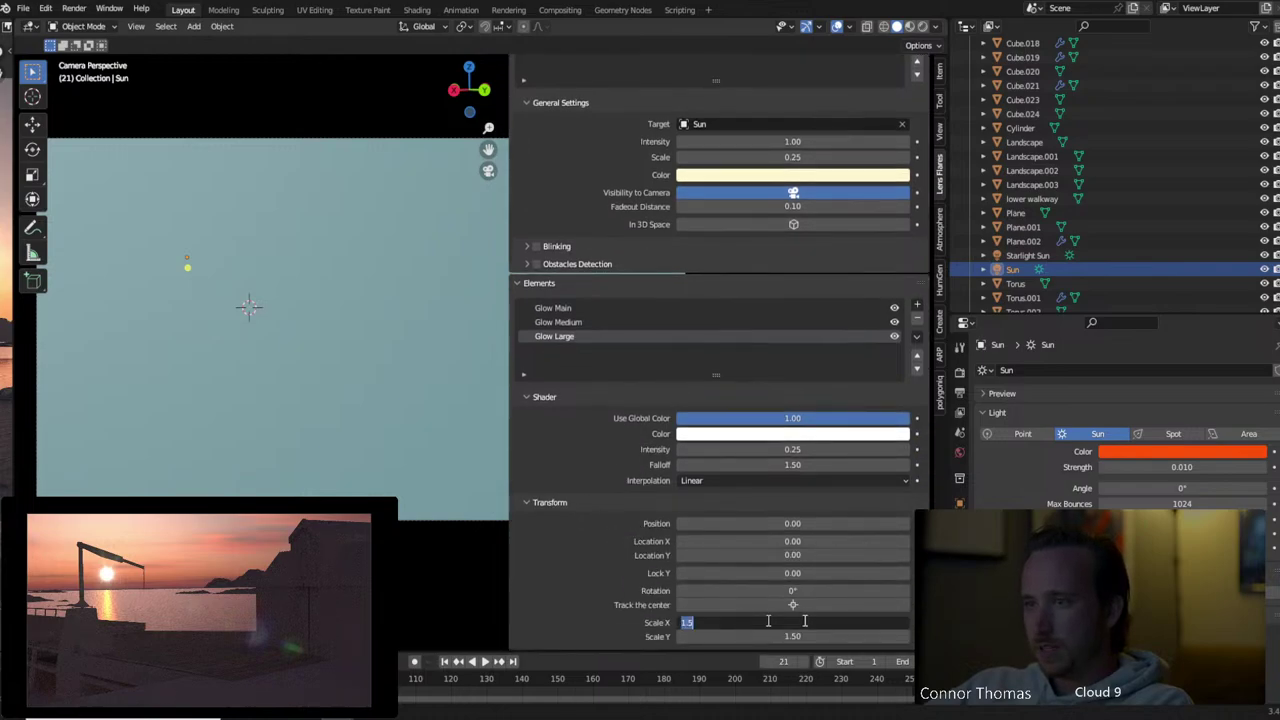
key(Return)
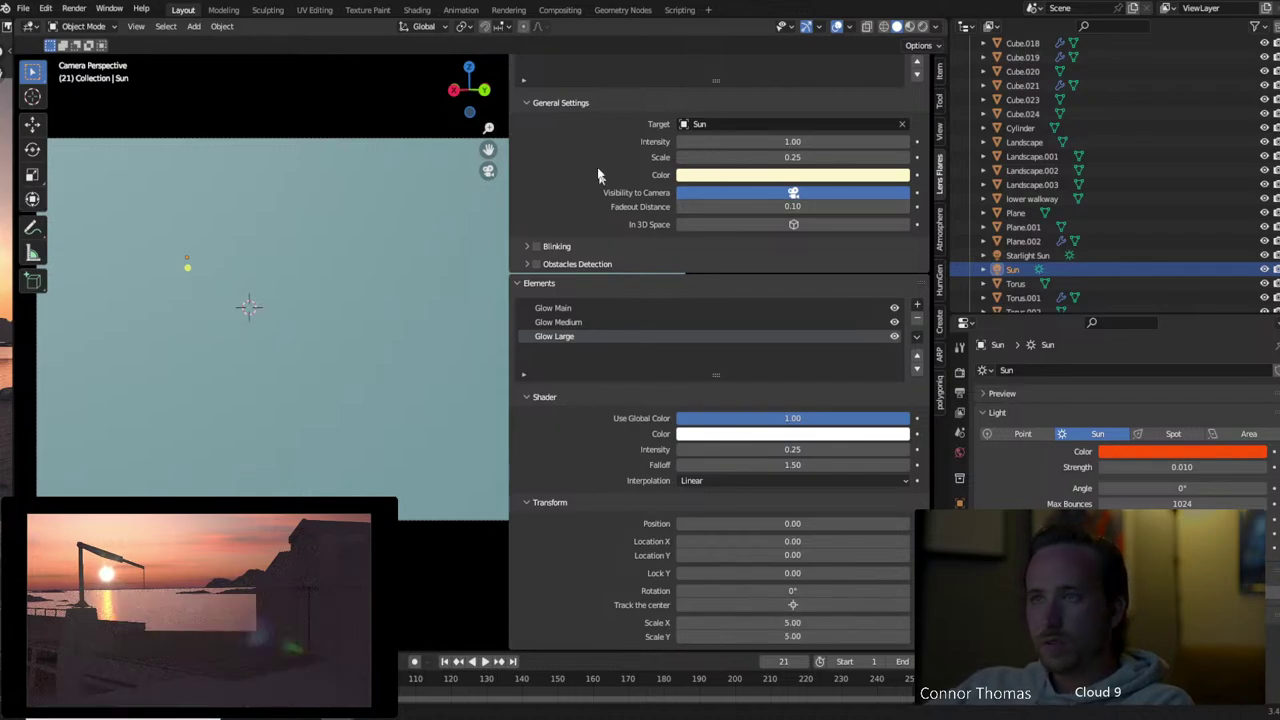
Set the Glow Medium element's X and Y scale to 5 and its intensity to 1.09
scroll(600, 230, up, 3)
scroll(585, 205, down, 2)
click(565, 332)
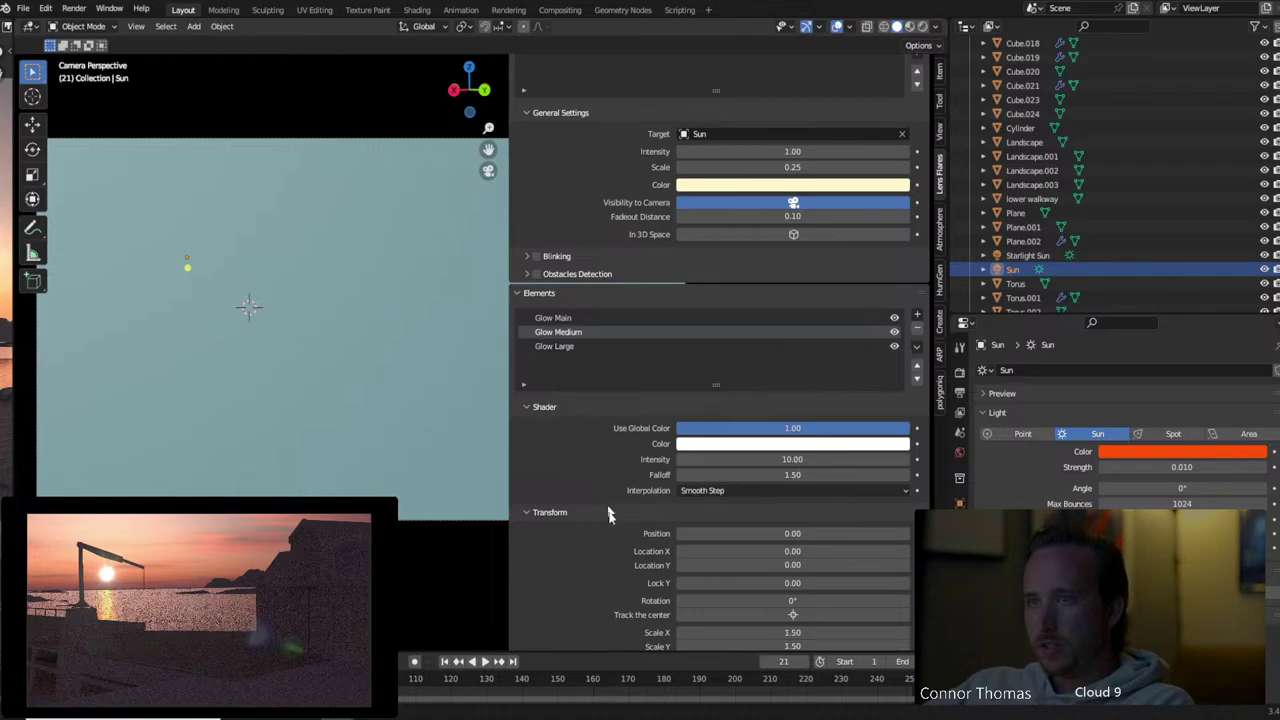
scroll(605, 535, down, 1)
double_click(852, 623)
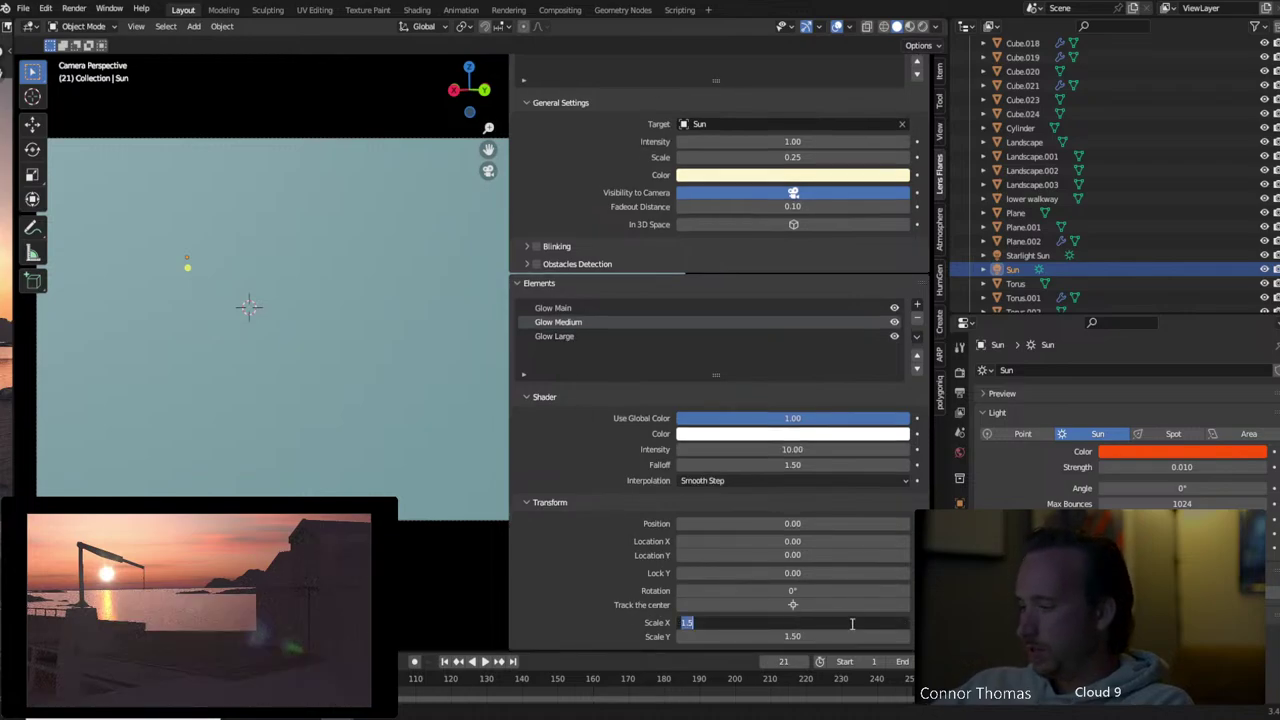
text(5)
key(Return)
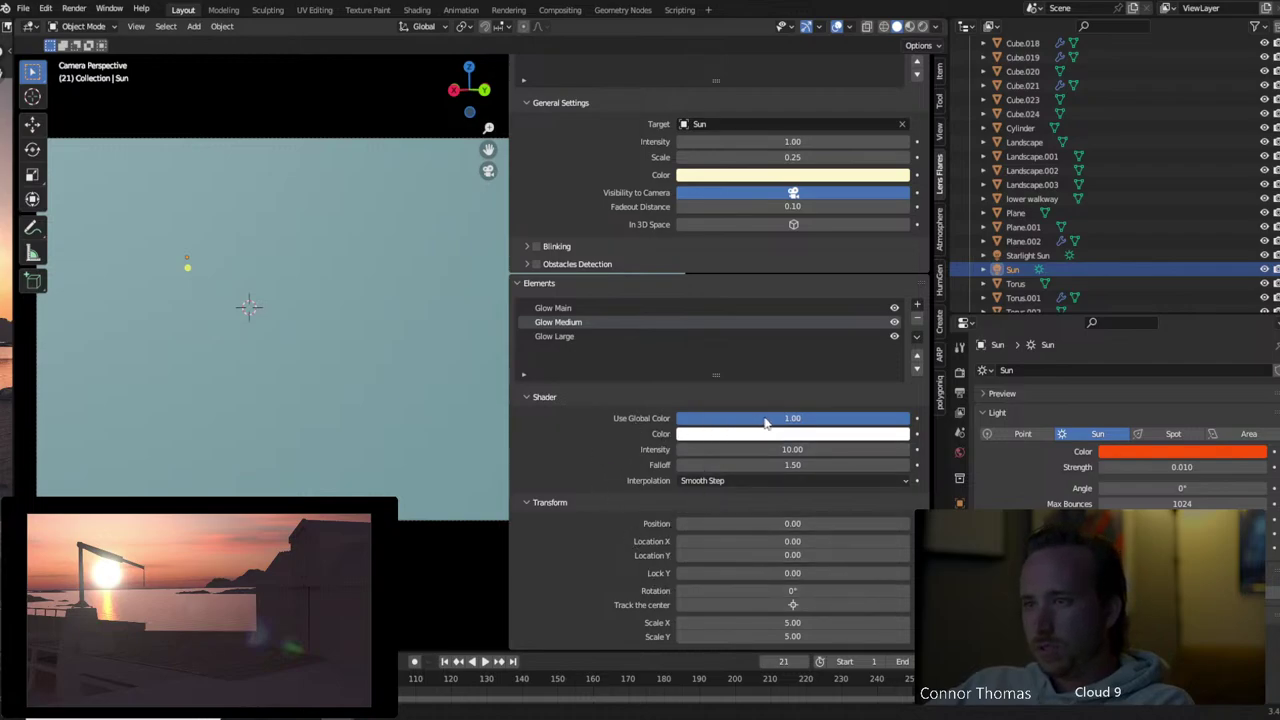
mouse_move(826, 449)
mouse_down()
mouse_move(700, 449)
mouse_move(810, 450)
mouse_up()
scroll(683, 357, up, 3)
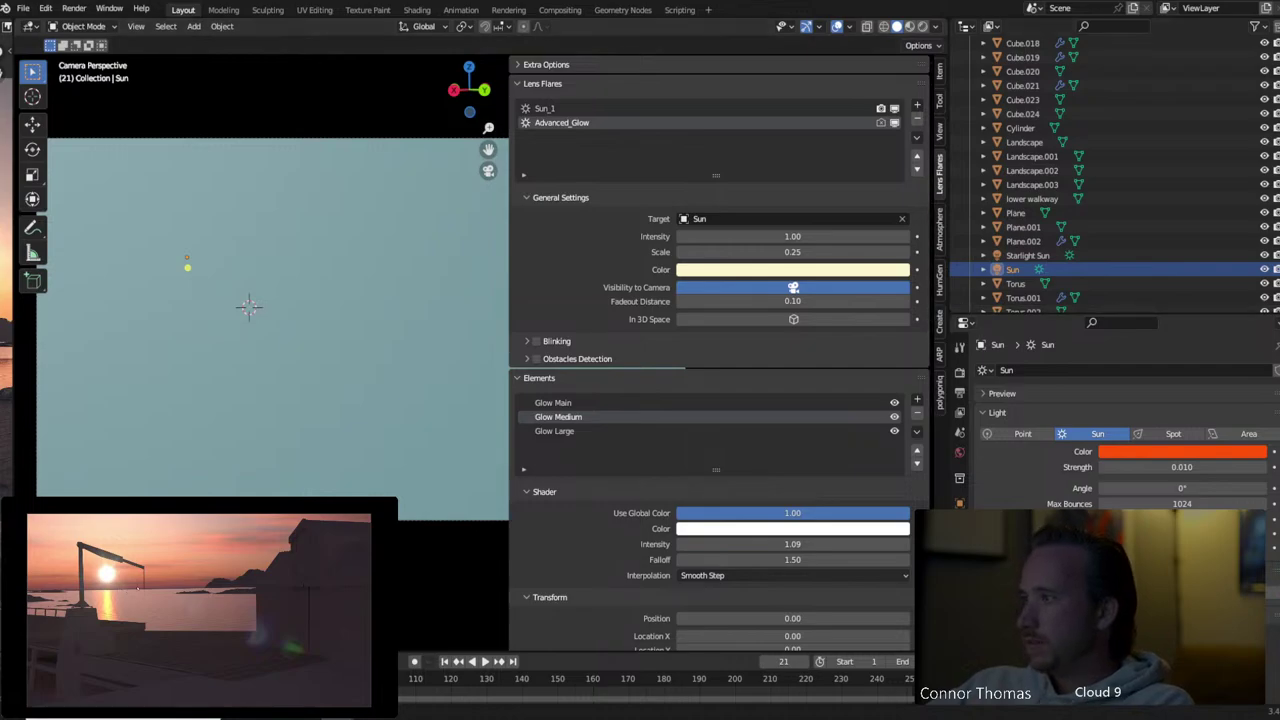
Turn off the Advanced_Glow flare's viewport display and select the crane's base block with the sidebar hidden
click(894, 122)
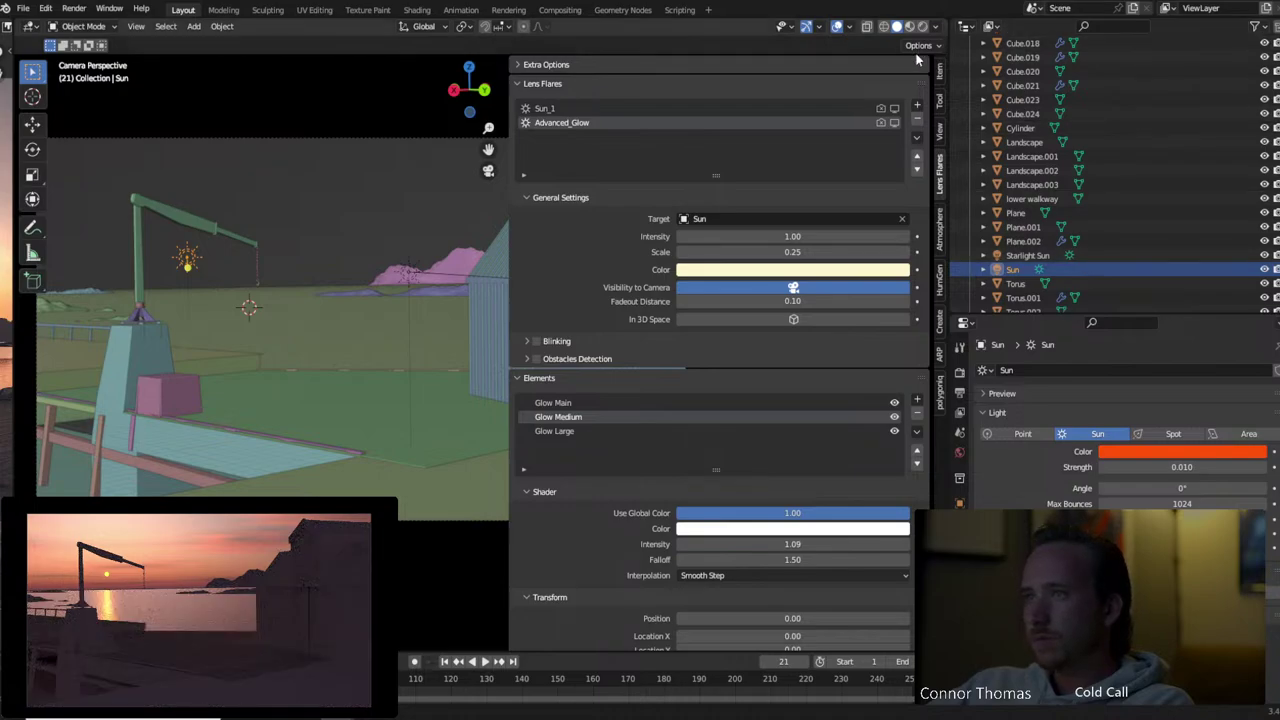
key(n)
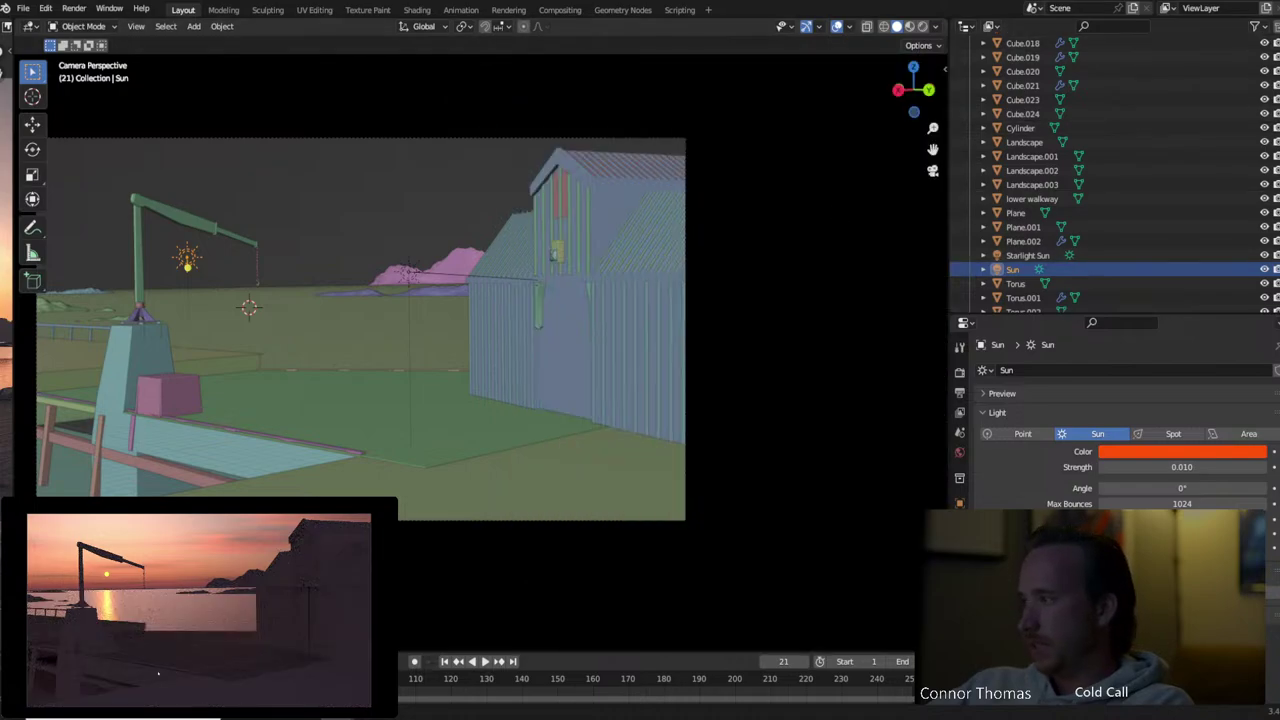
click(188, 440)
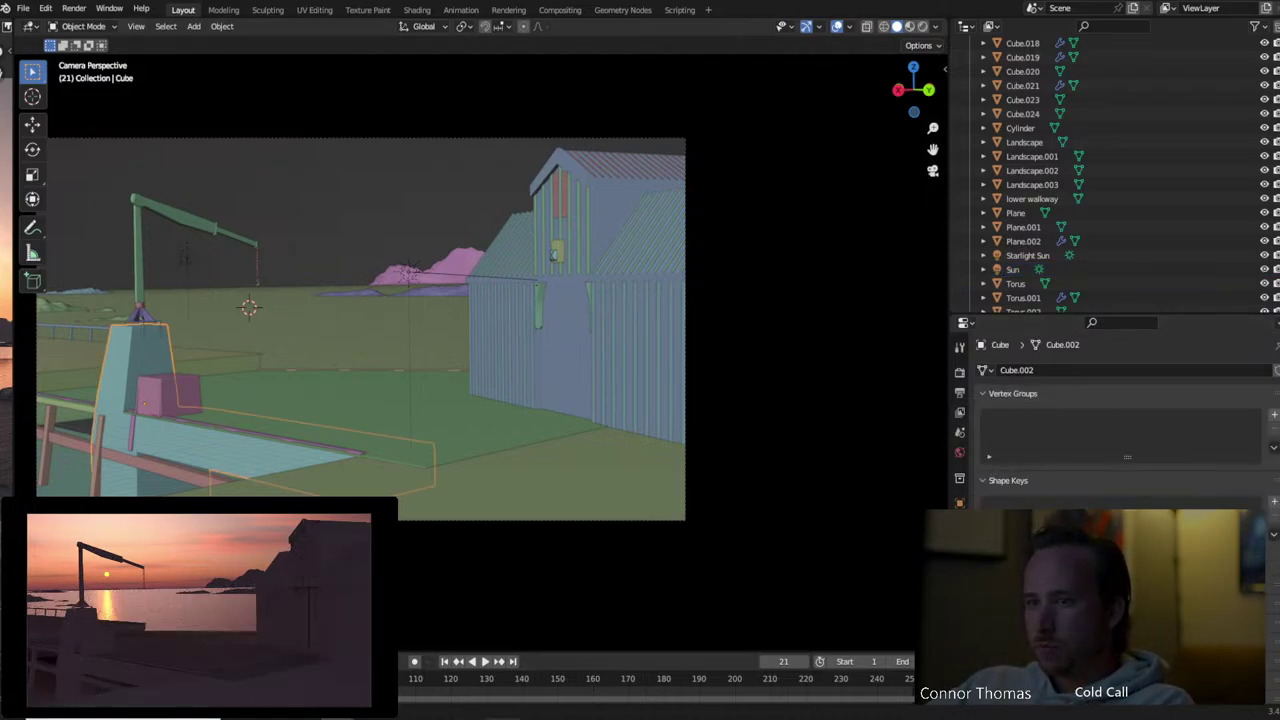
Switch to the browser, browse Poly Haven's texture library and open the Rock Wall 09 texture page
mouse_move(505, 712)
click(505, 665)
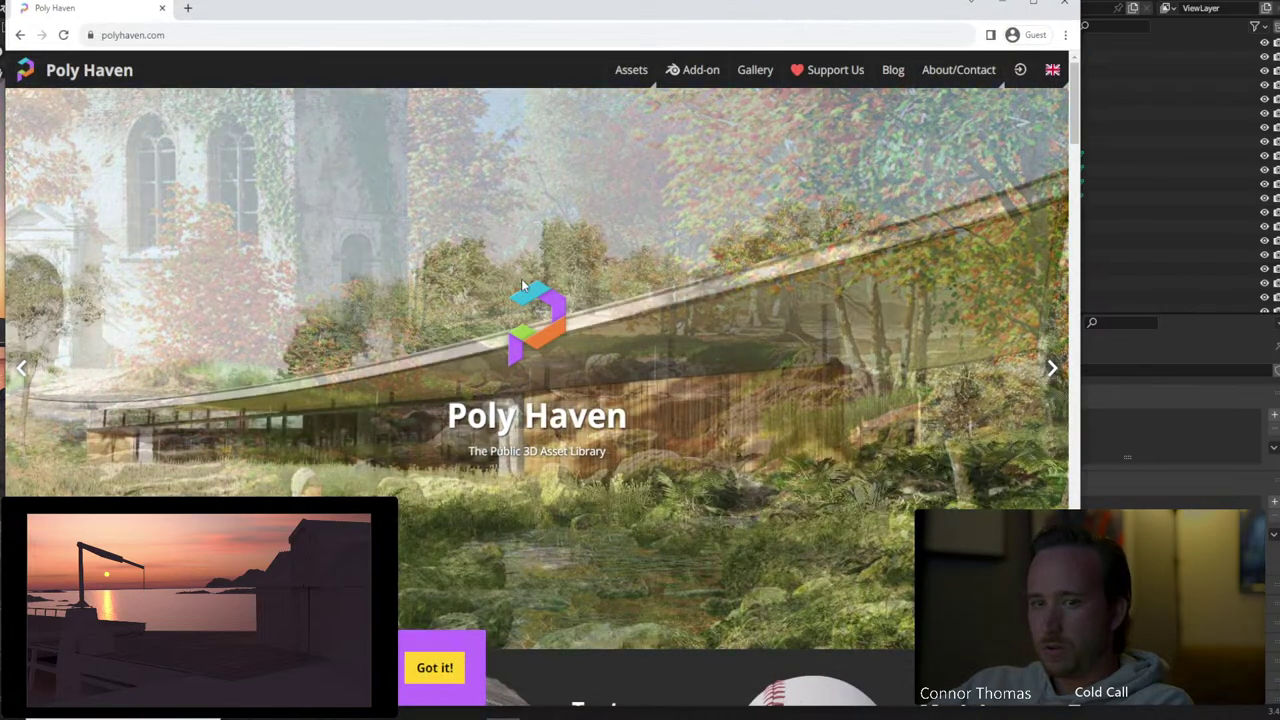
scroll(294, 311, down, 5)
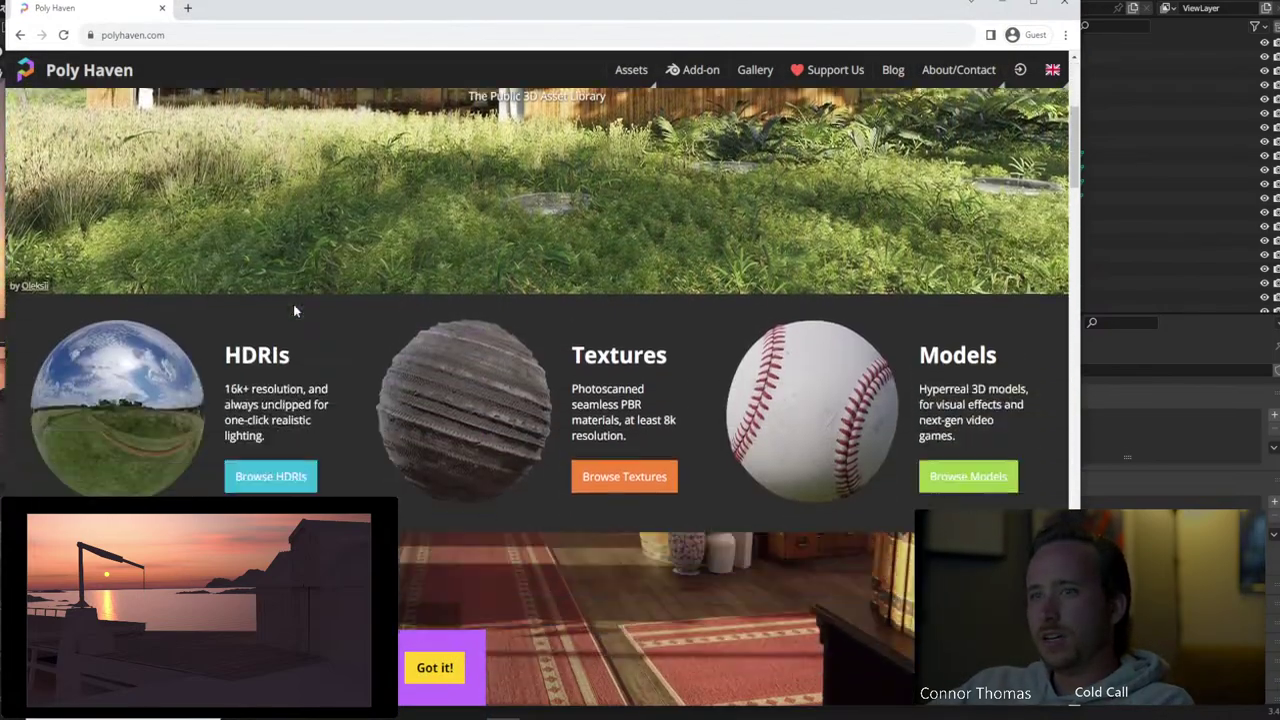
scroll(294, 311, down, 1)
click(550, 308)
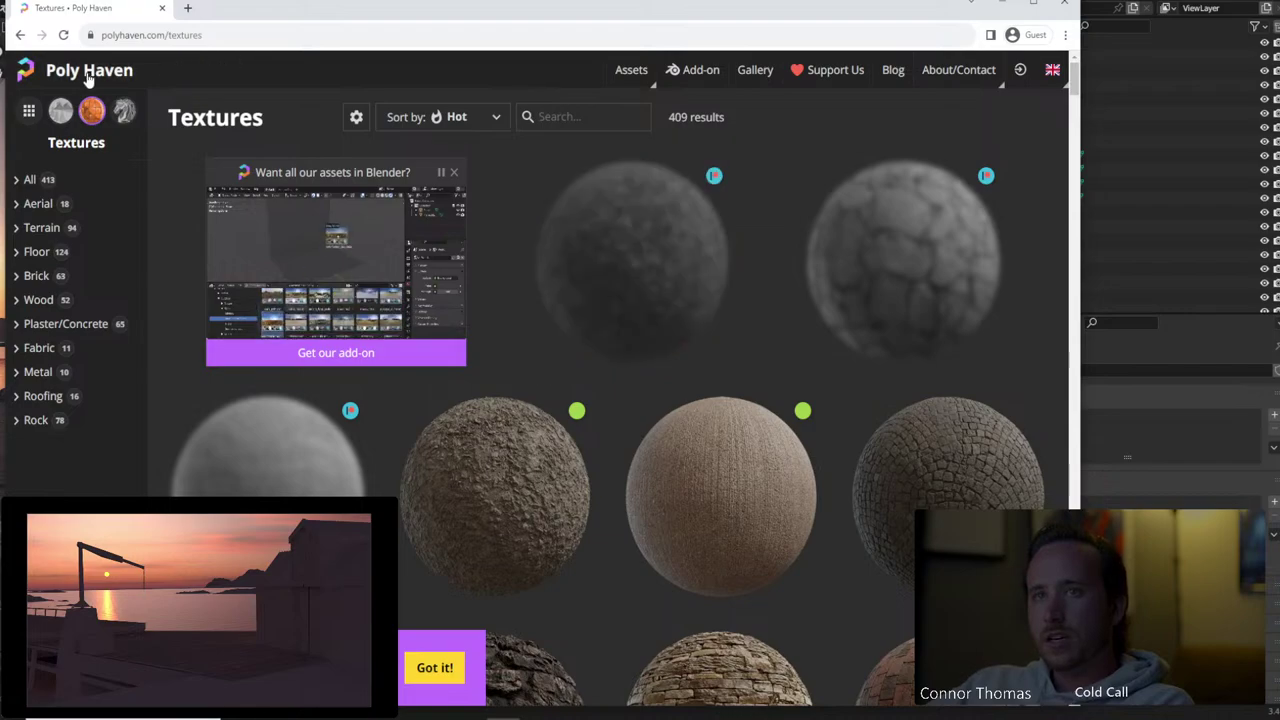
scroll(757, 286, down, 3)
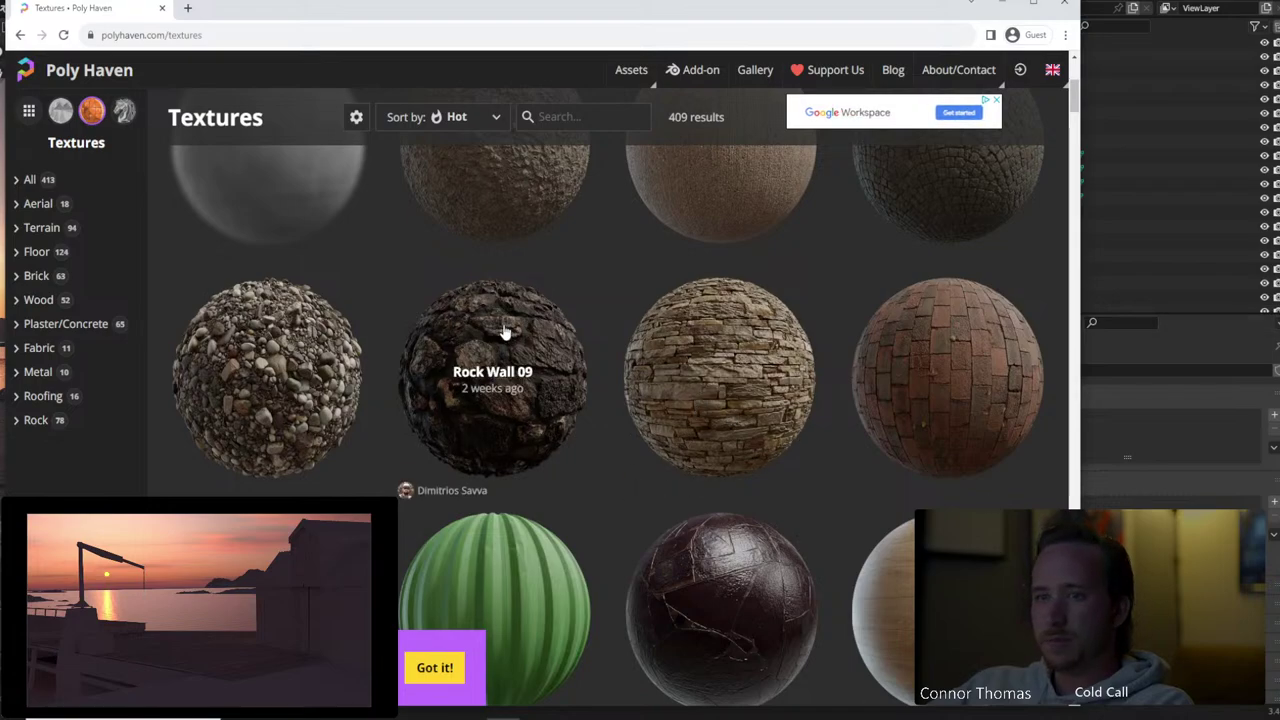
click(546, 334)
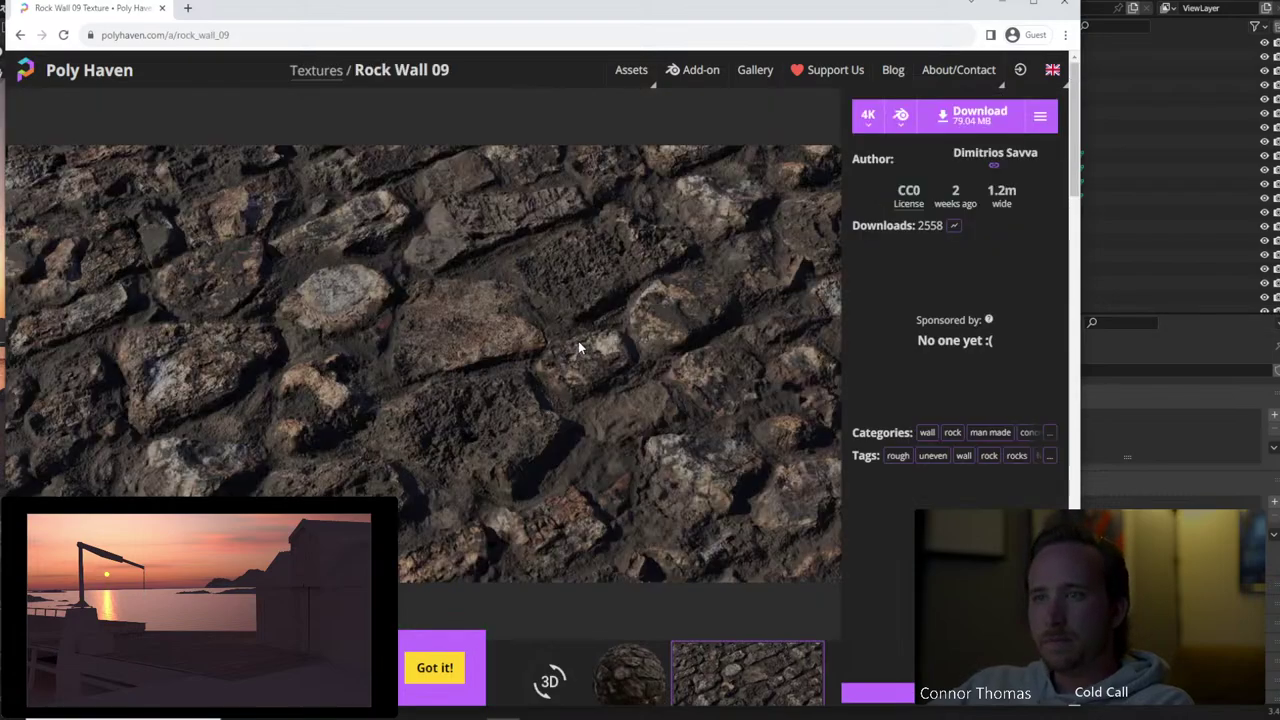
Download the 4K Blender version of Rock Wall 09 as rock_wall_09_4k.blend.zip into Downloads and open the downloaded archive
scroll(549, 340, down, 4)
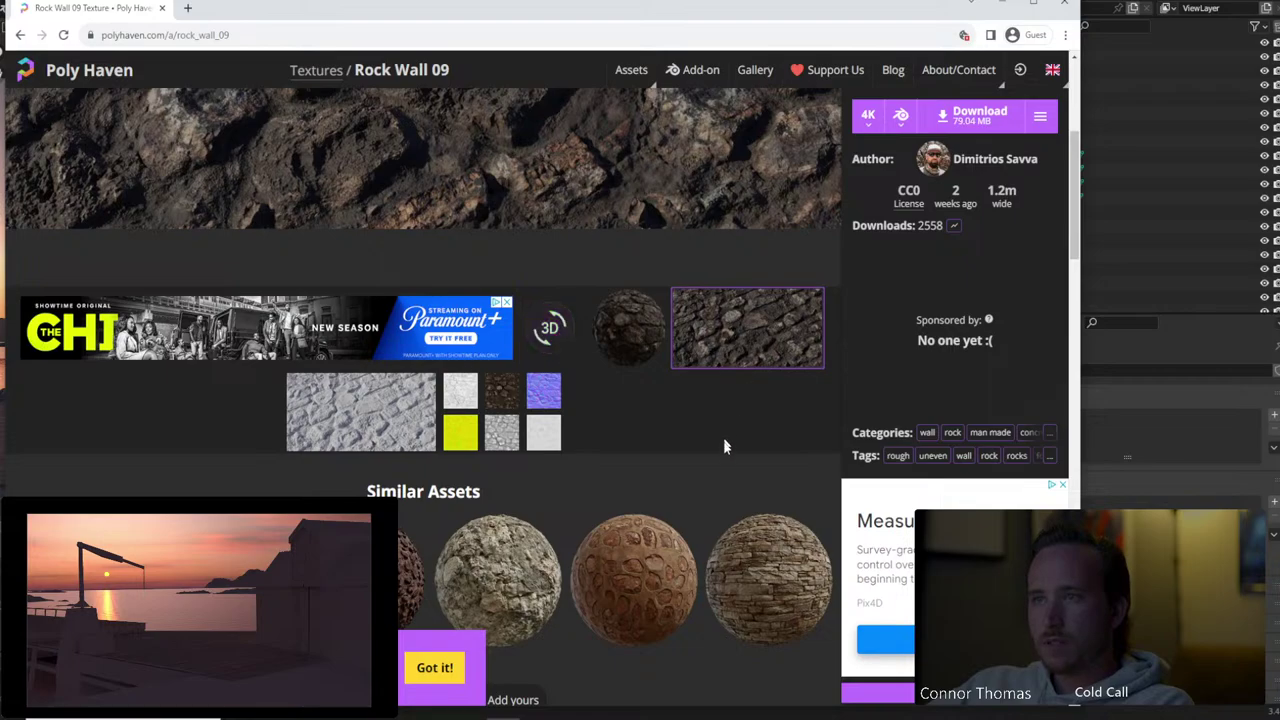
click(978, 113)
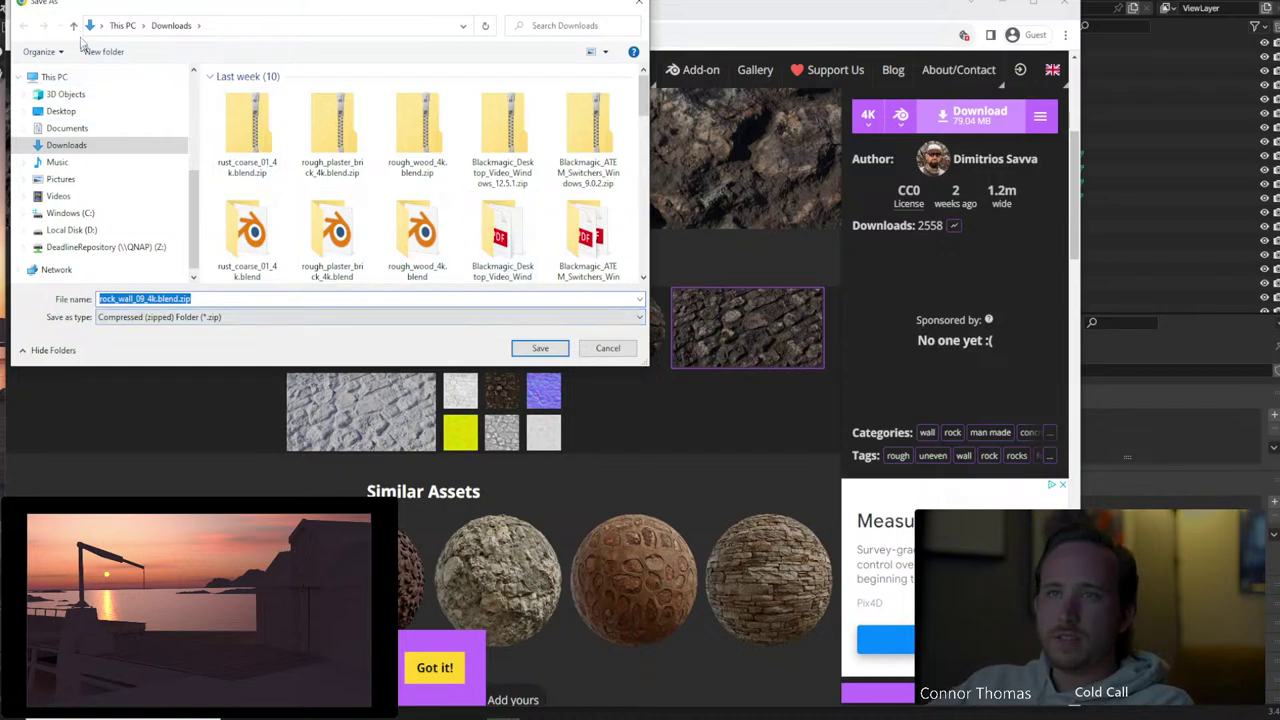
click(547, 356)
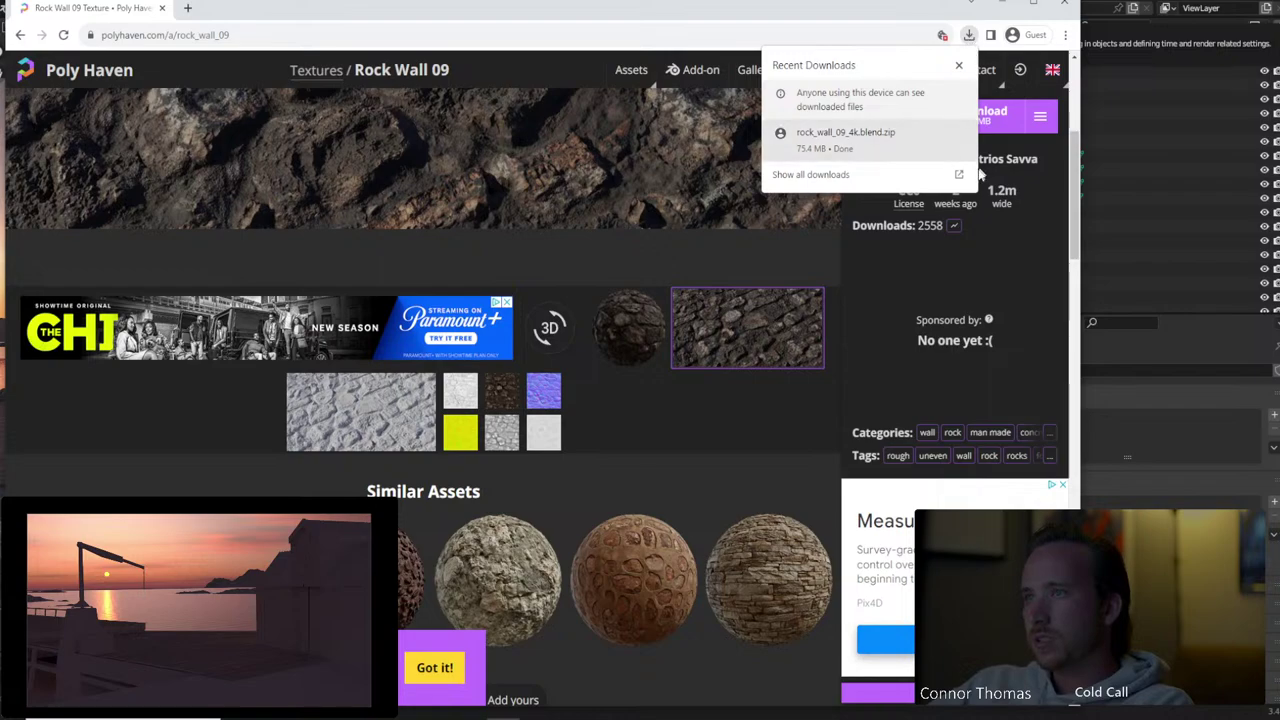
click(939, 134)
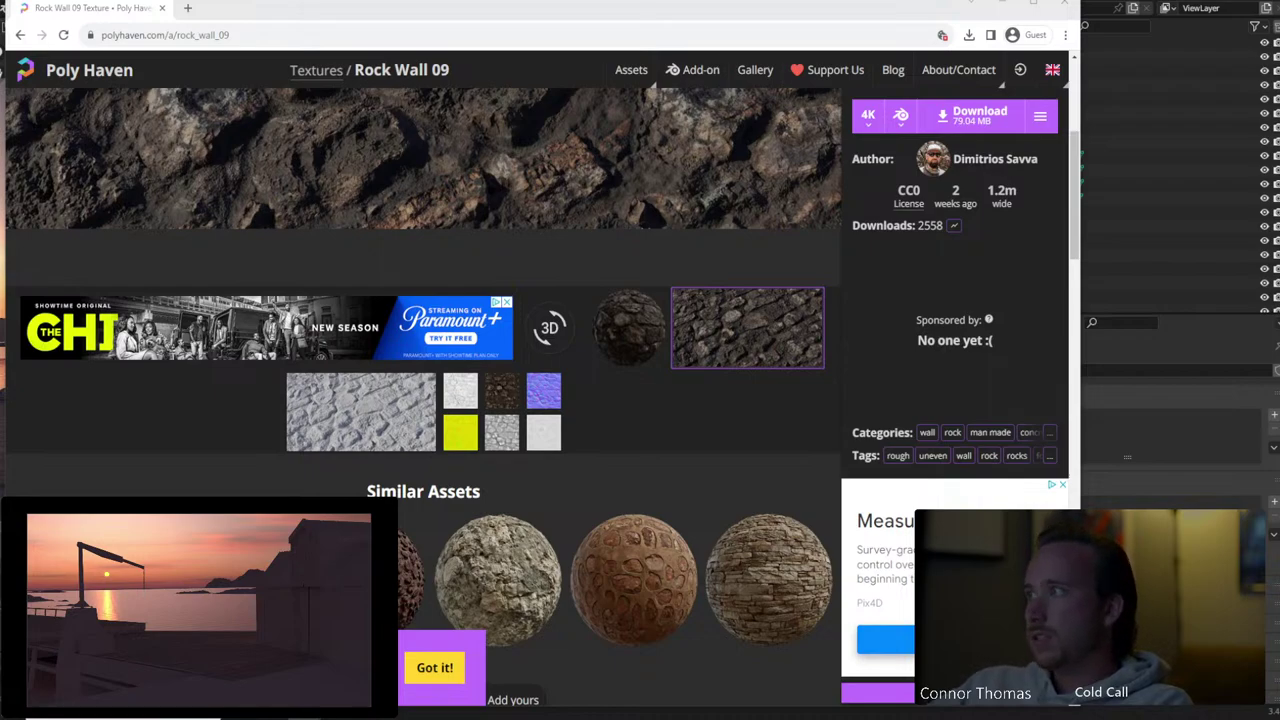
Return to Blender, widen the reference image area and turn it into a Shader Editor
key(alt+Tab)
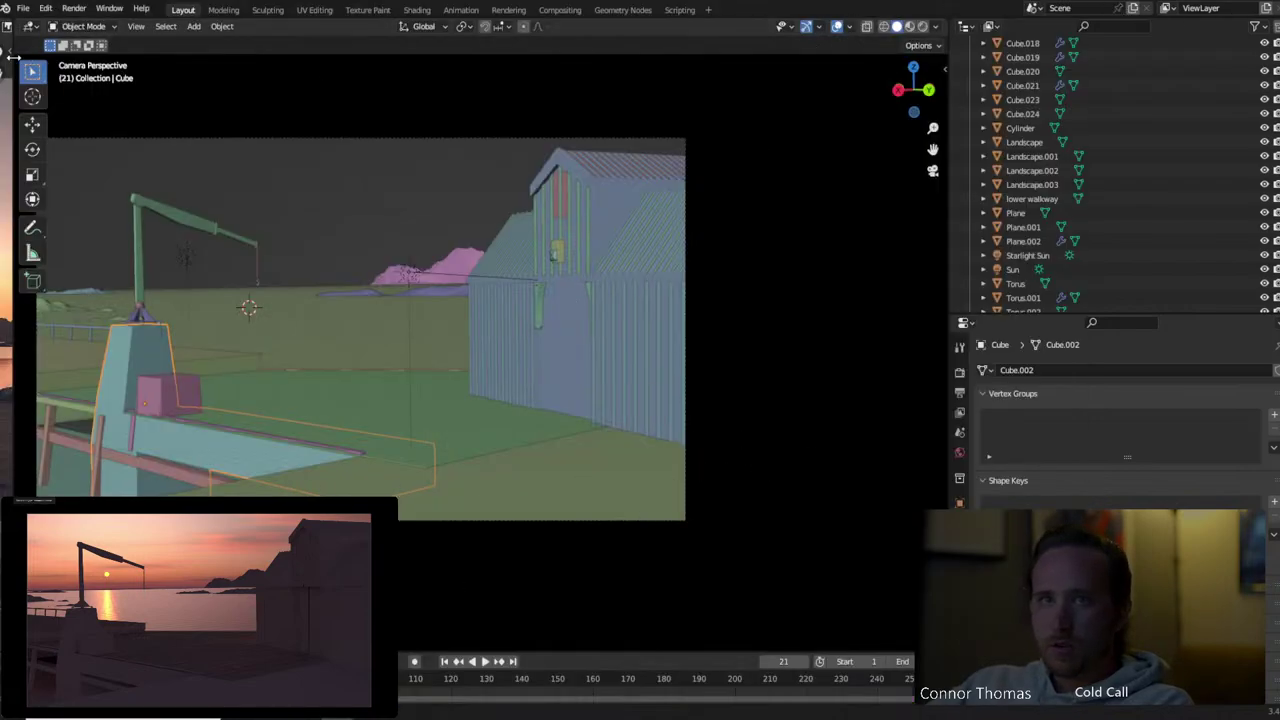
drag(14, 57, 680, 140)
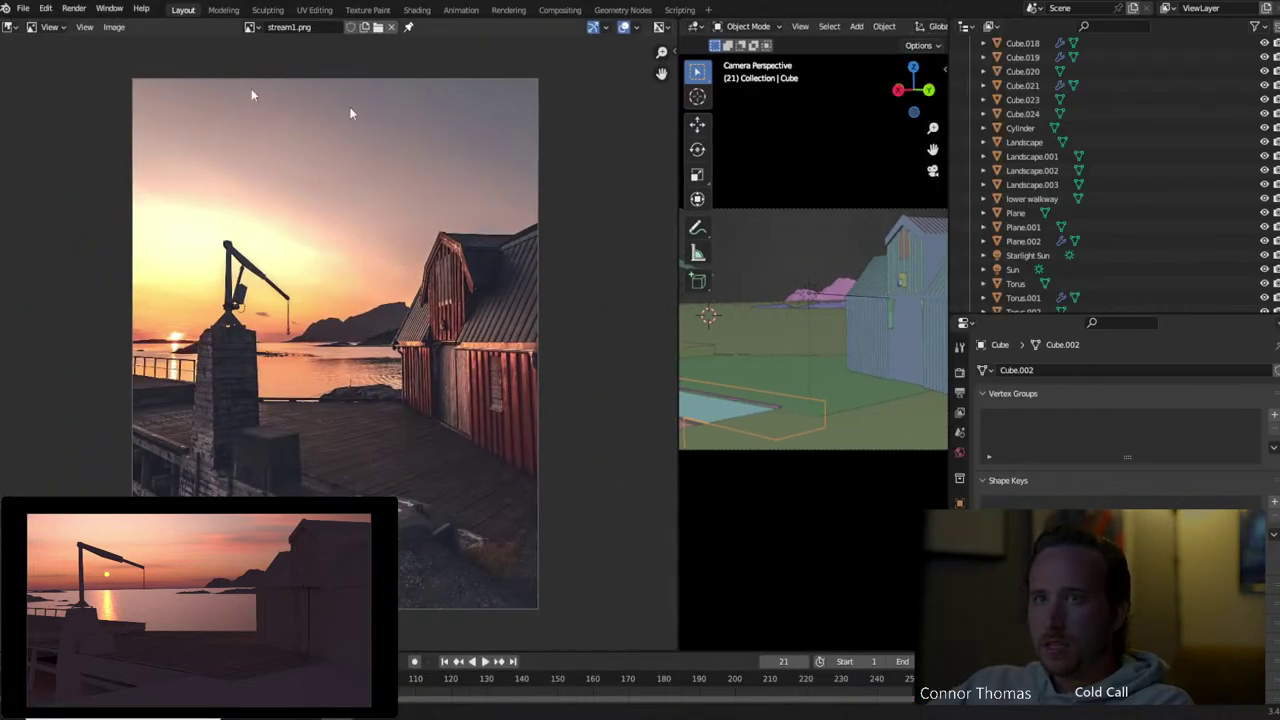
click(7, 28)
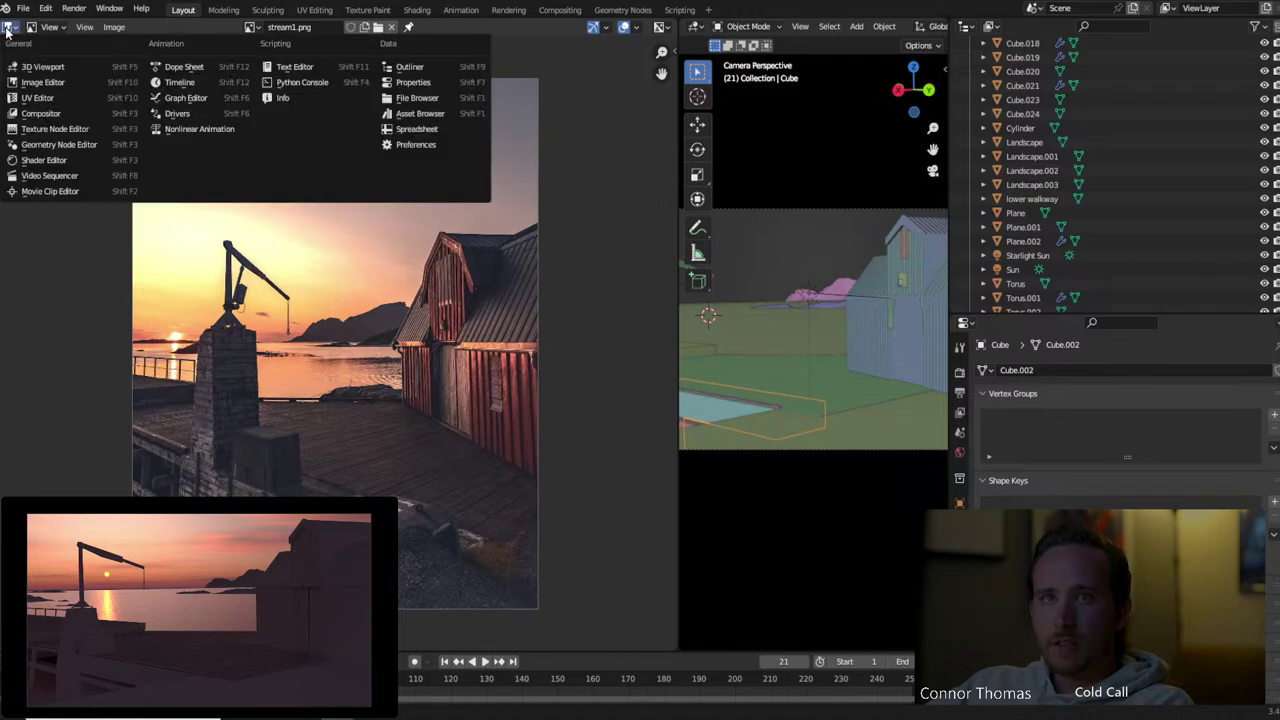
click(45, 160)
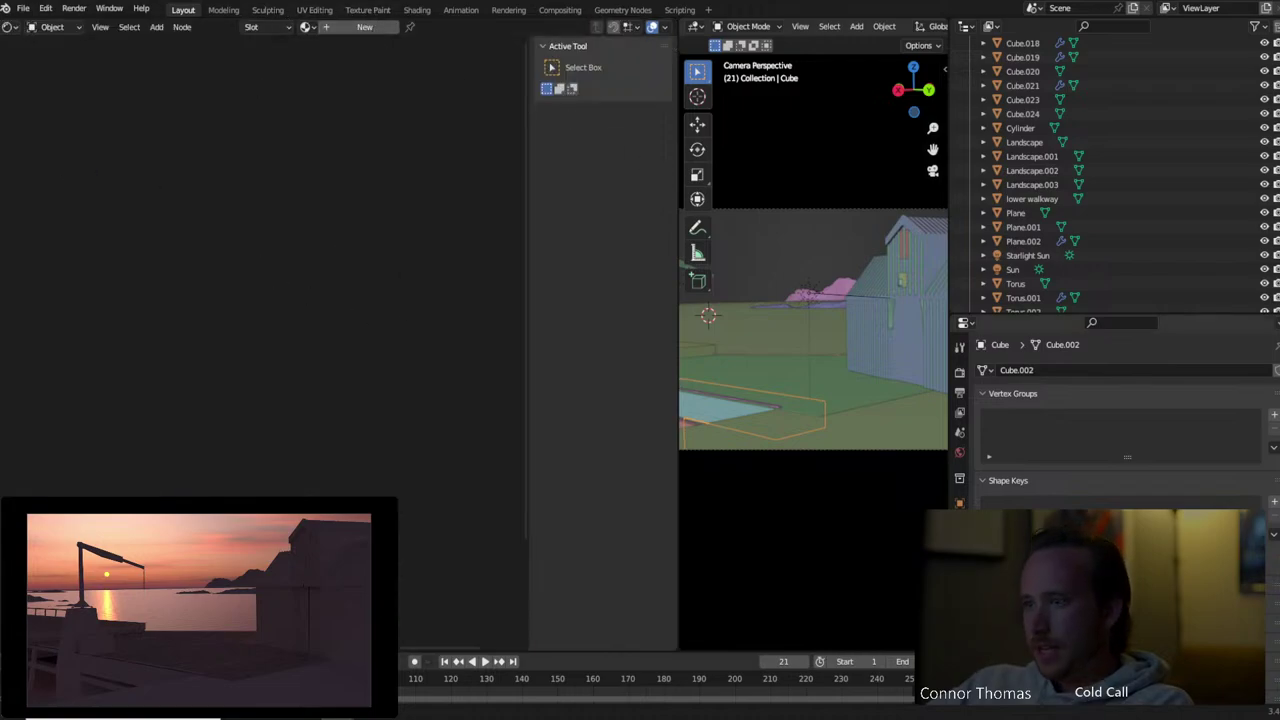
Create a new material on the crane's base block and name it RockSurface_01
click(959, 452)
click(1024, 429)
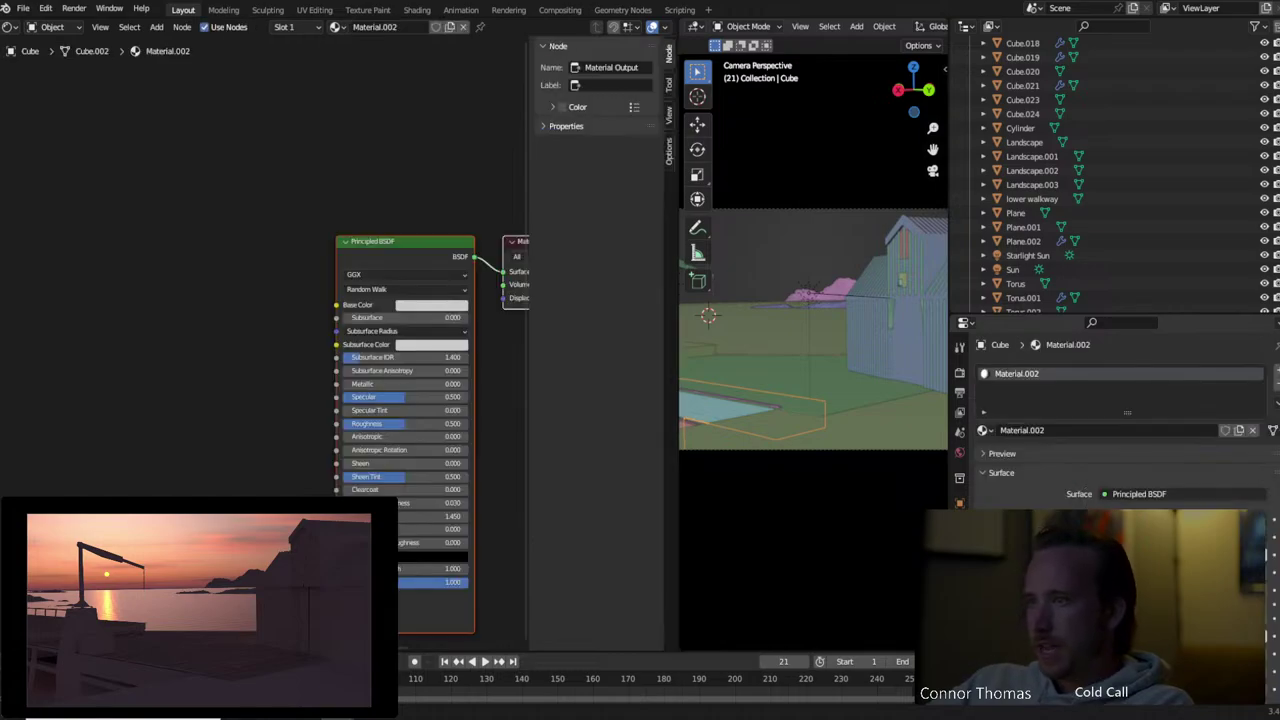
click(1026, 429)
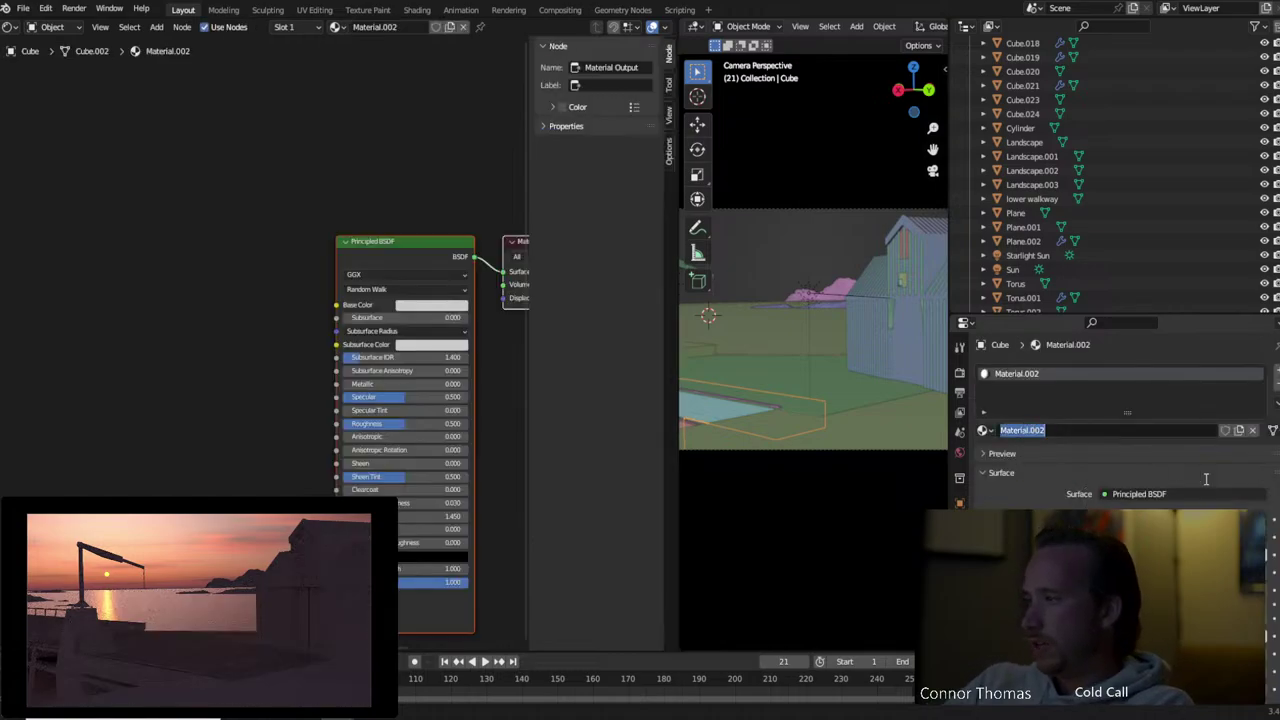
text(RockSurface_01)
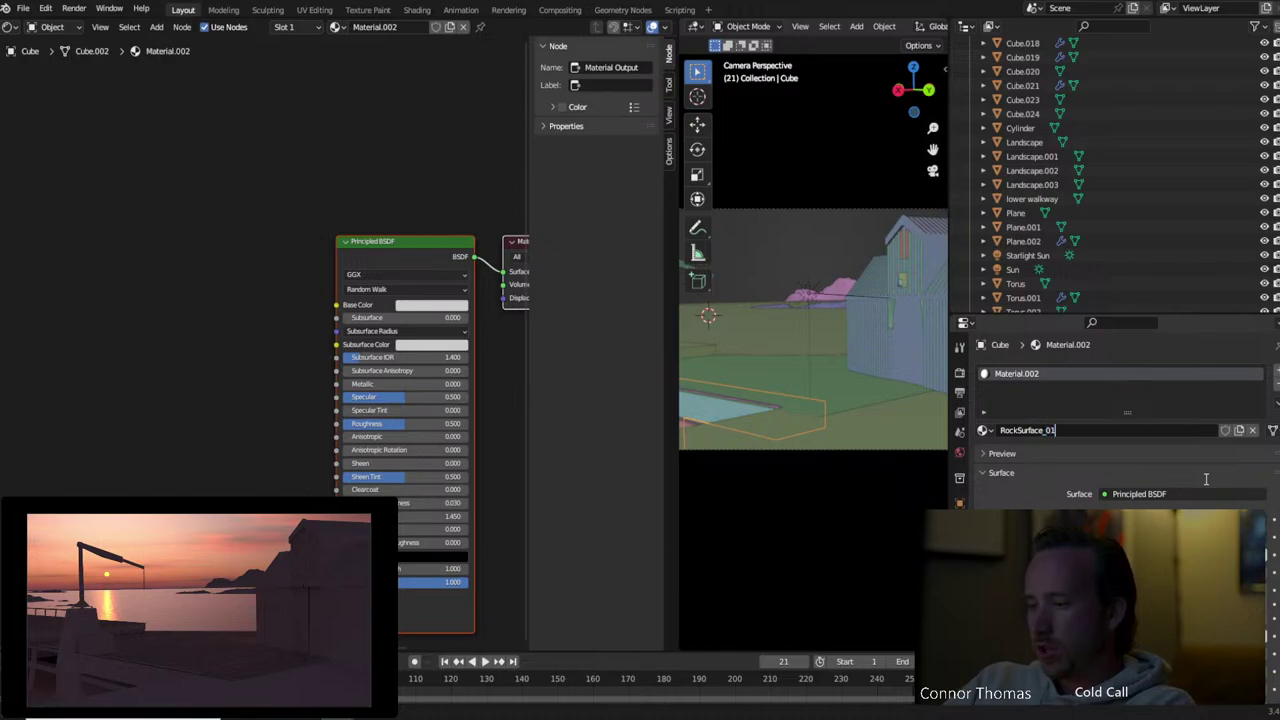
key(Return)
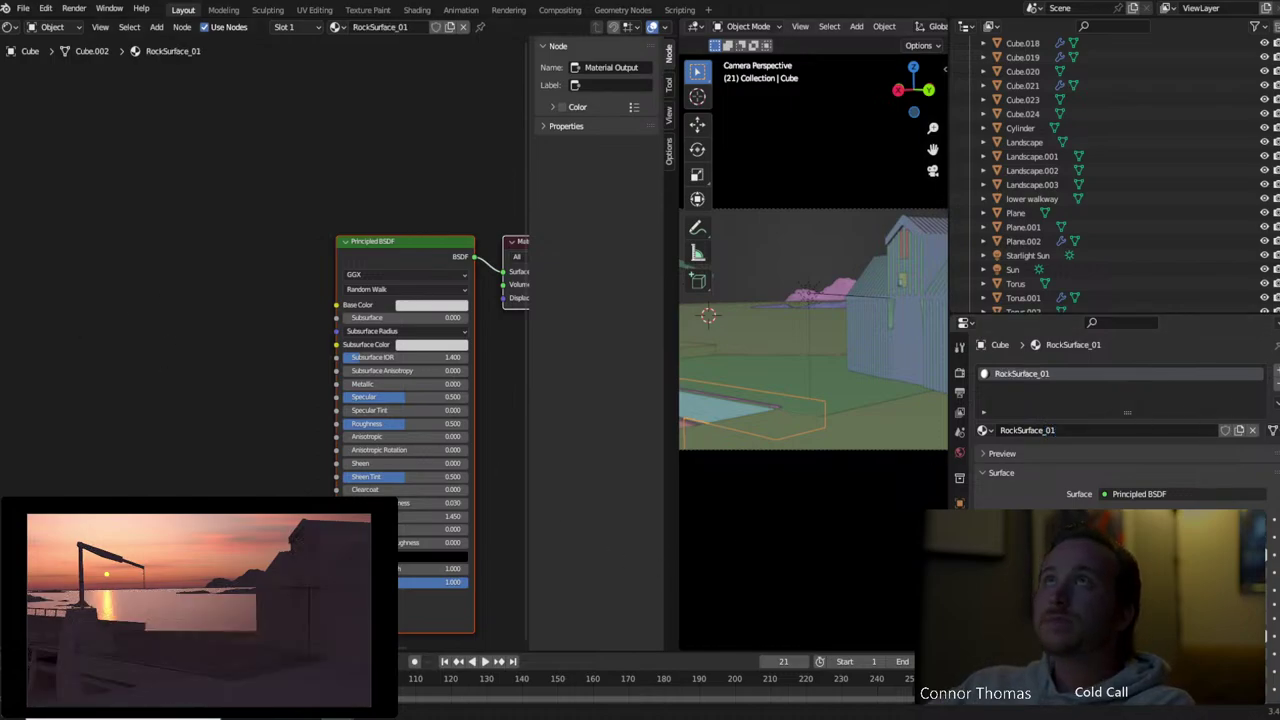
Add the rock_wall_09 diffuse, displacement, normal and roughness files from the textures folder as image texture nodes in the RockSurface_01 material
drag(567, 390, 704, 189)
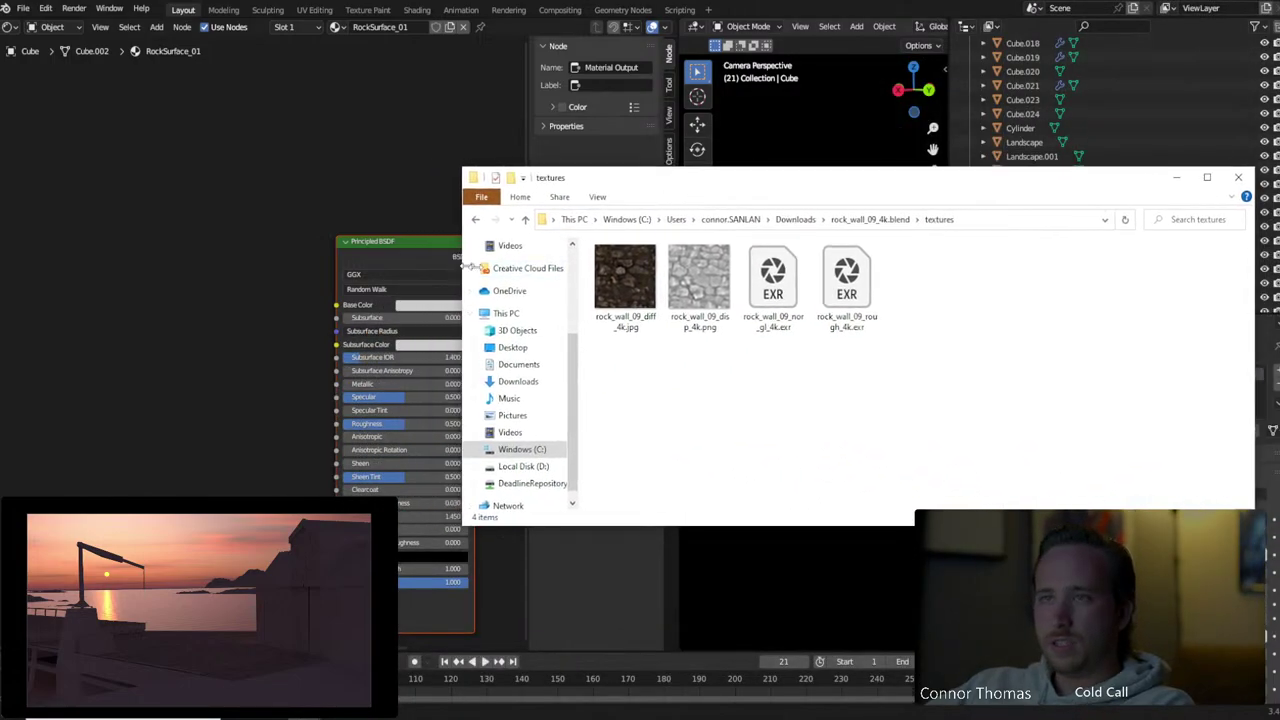
drag(456, 262, 634, 290)
click(800, 288)
drag(808, 290, 212, 212)
drag(878, 288, 116, 392)
click(960, 285)
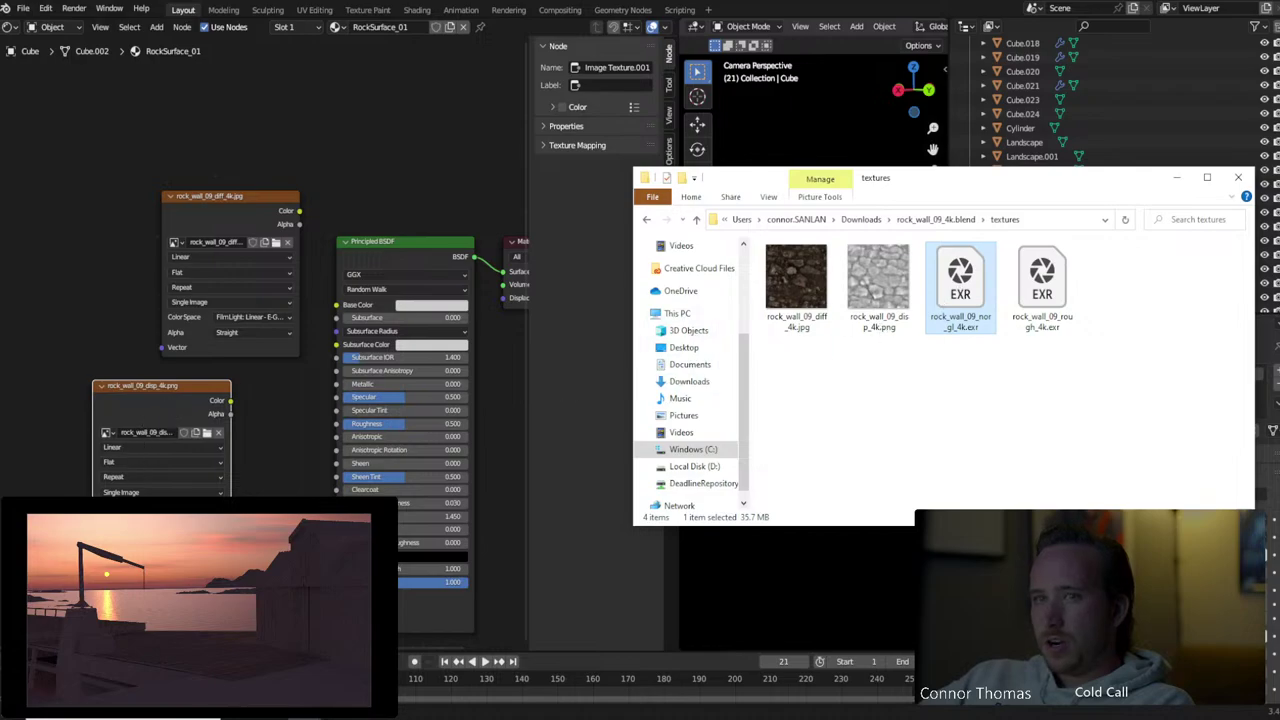
drag(118, 575, 115, 582)
drag(1043, 290, 33, 335)
click(38, 229)
Connect the diffuse texture to Base Color and the roughness texture to Roughness on the Principled BSDF, and collapse both texture nodes
drag(211, 201, 115, 134)
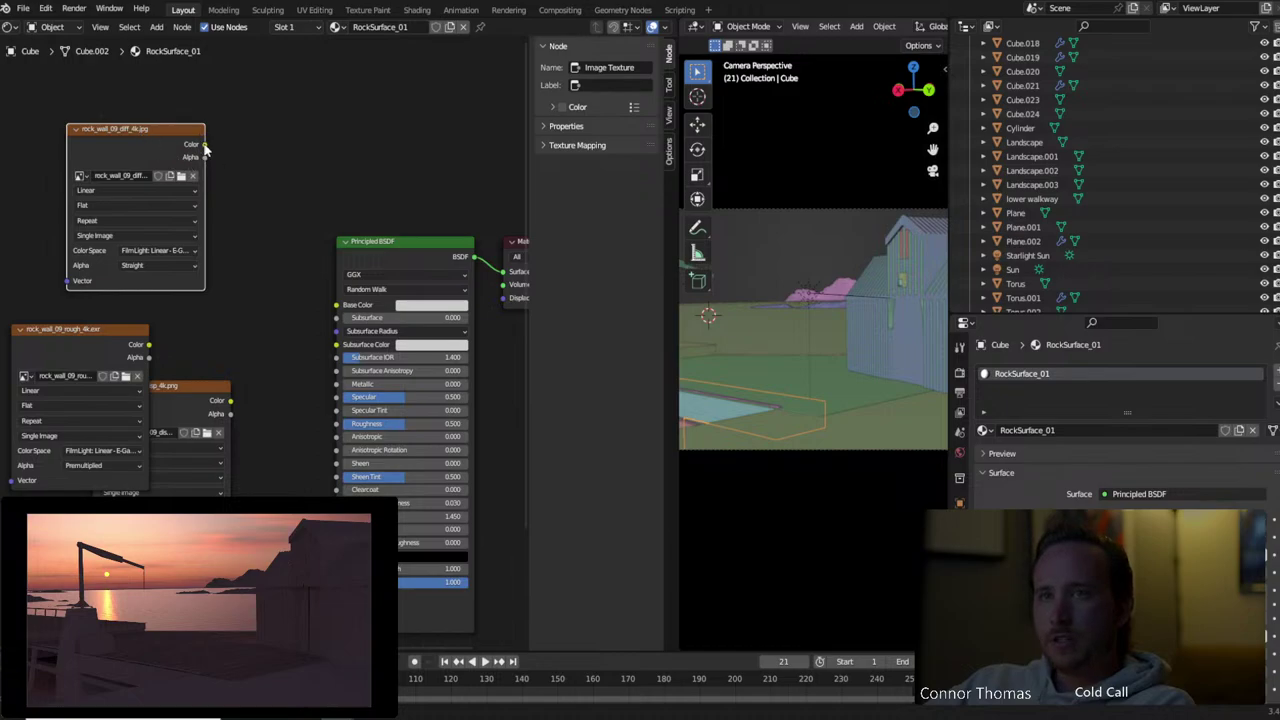
drag(204, 145, 337, 304)
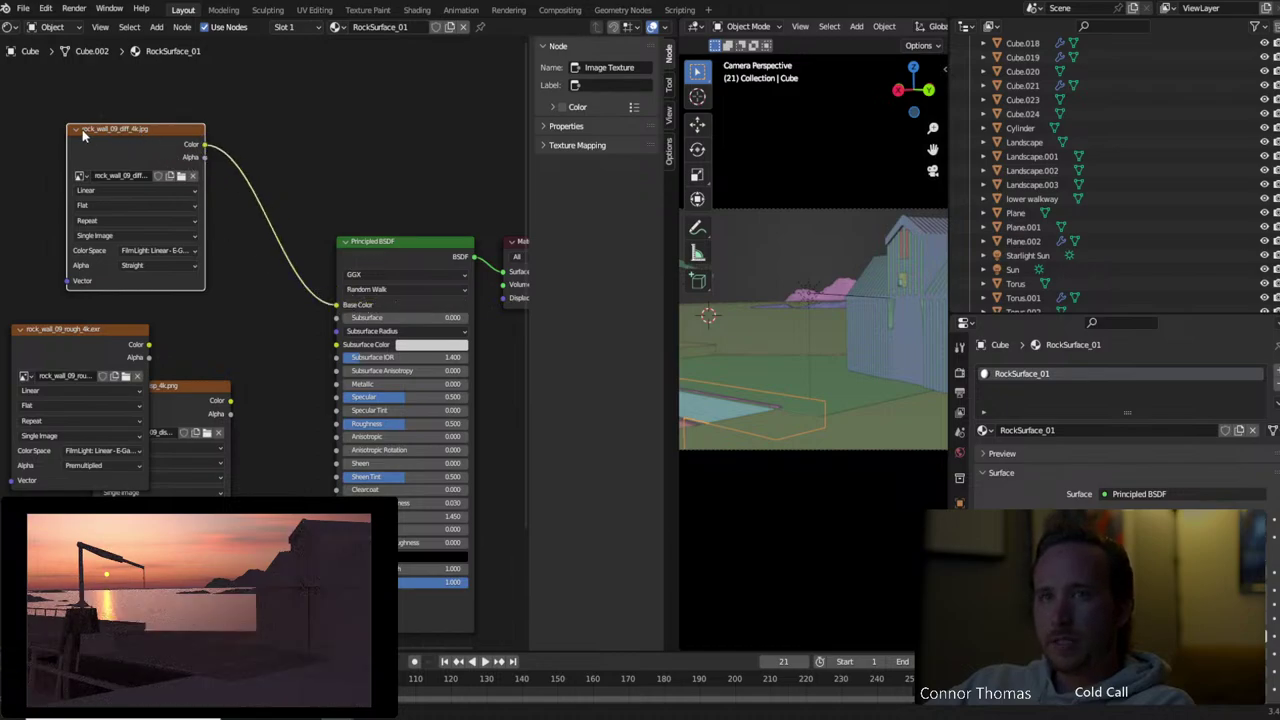
click(76, 129)
drag(103, 332, 337, 424)
click(75, 226)
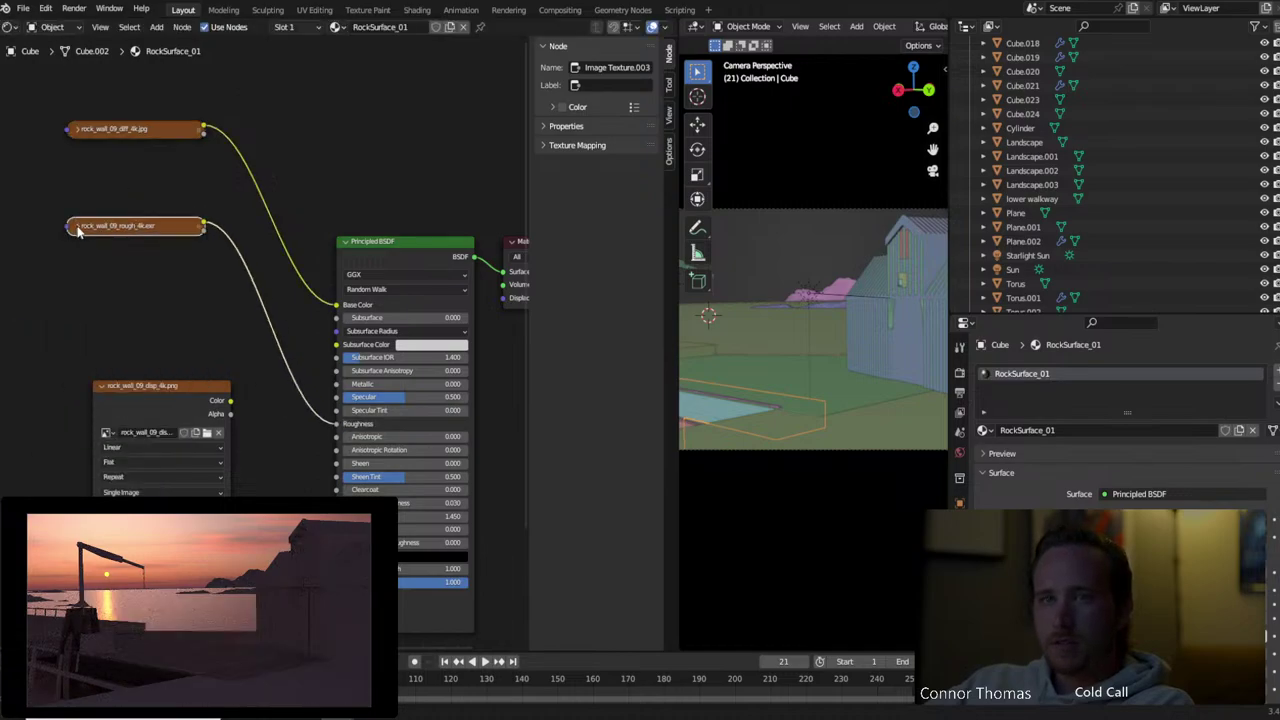
drag(120, 228, 76, 205)
Connect the displacement texture's colour to the Material Output's Displacement input and place the texture node below the output
drag(144, 387, 97, 335)
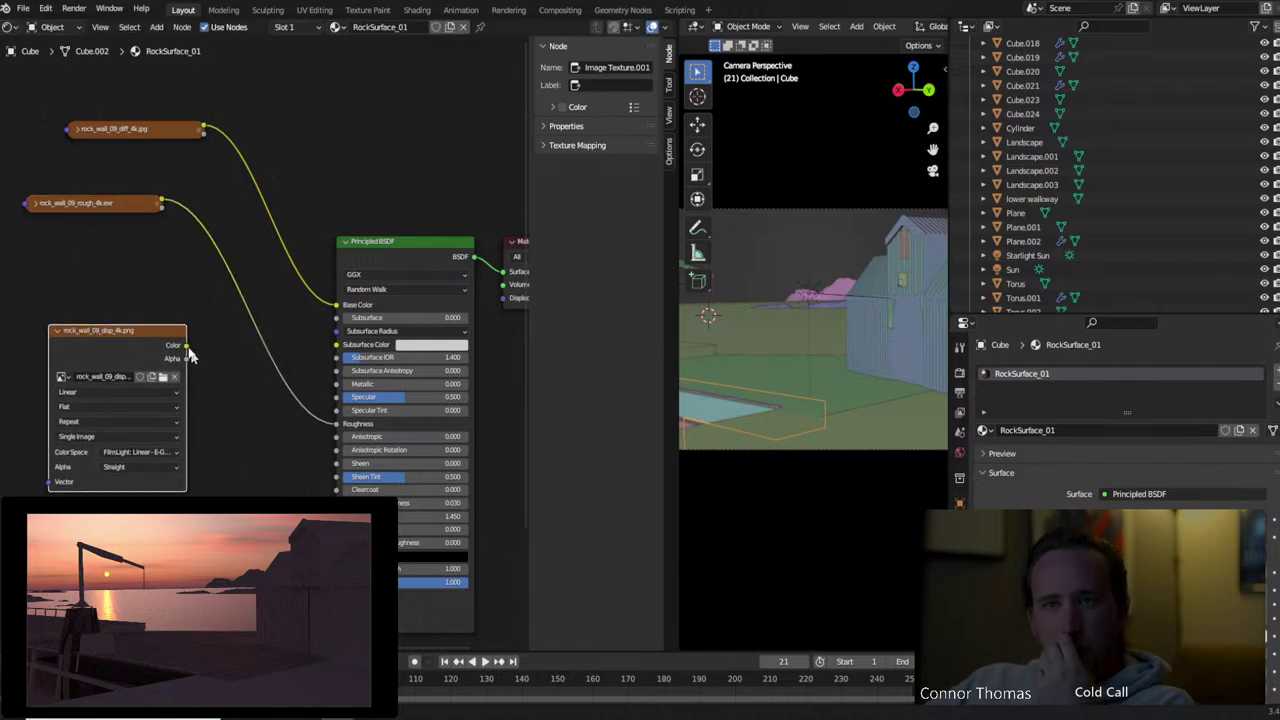
drag(186, 345, 449, 303)
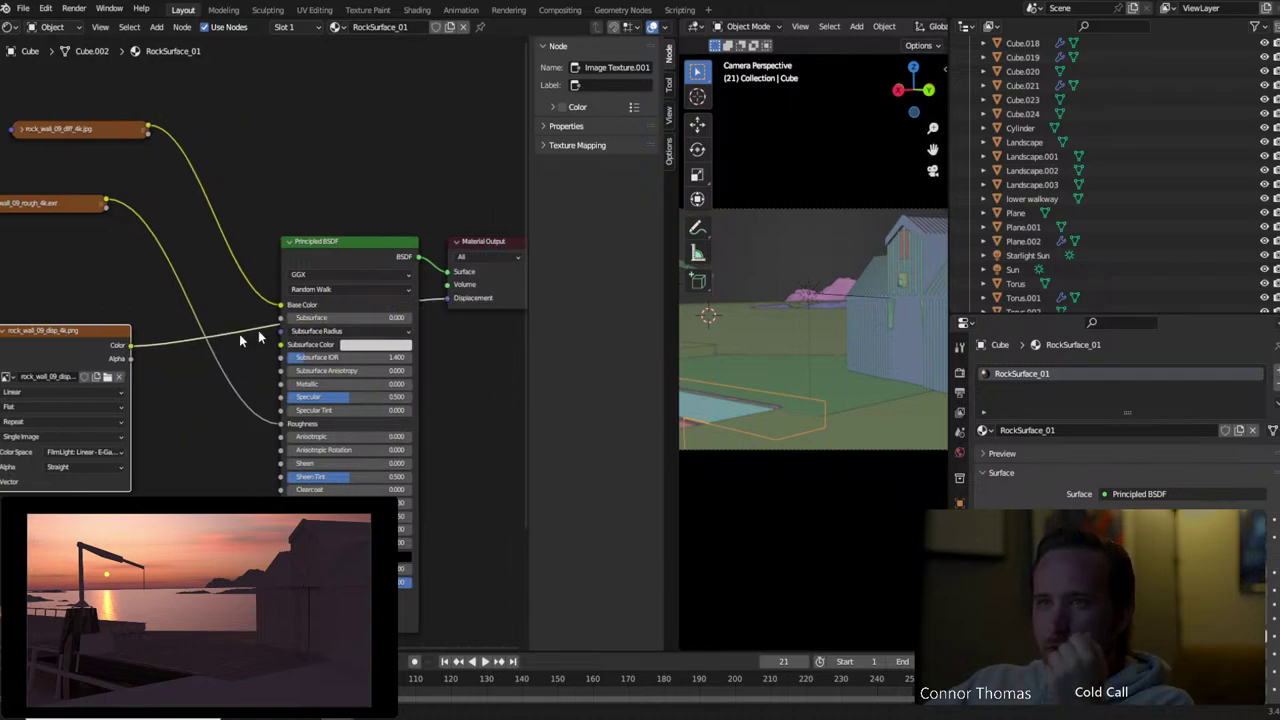
drag(63, 331, 415, 392)
drag(391, 243, 543, 192)
Connect the normal texture's colour to the Principled BSDF's Normal input through a Normal Map node
middle_drag(90, 396, 295, 280)
drag(197, 508, 369, 477)
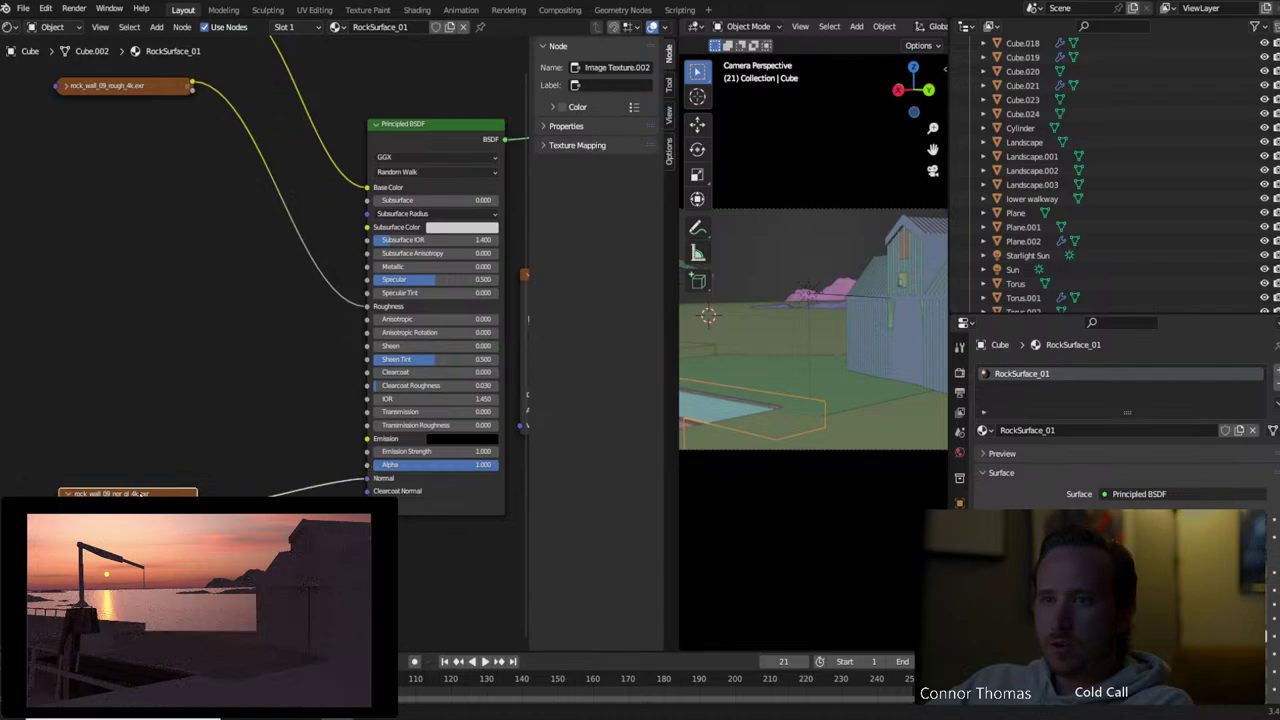
drag(150, 495, 49, 436)
key(shift+a)
text(nor)
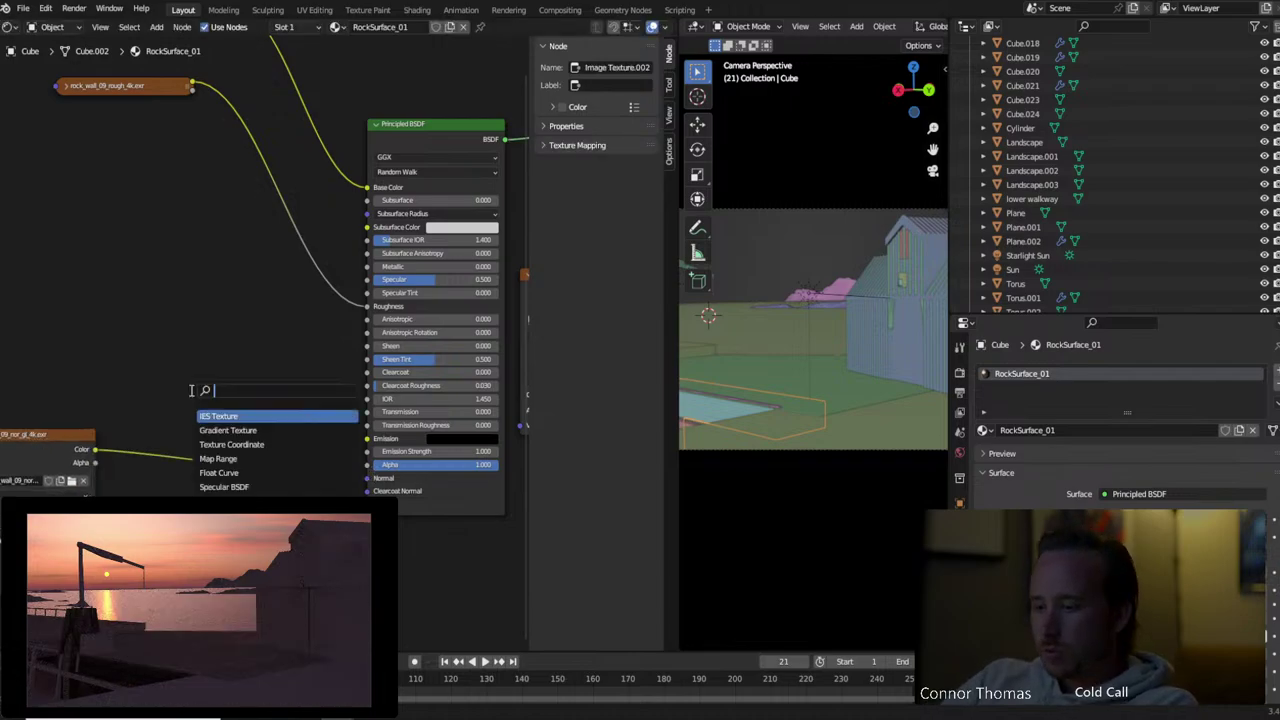
text(mal)
key(Down)
key(Return)
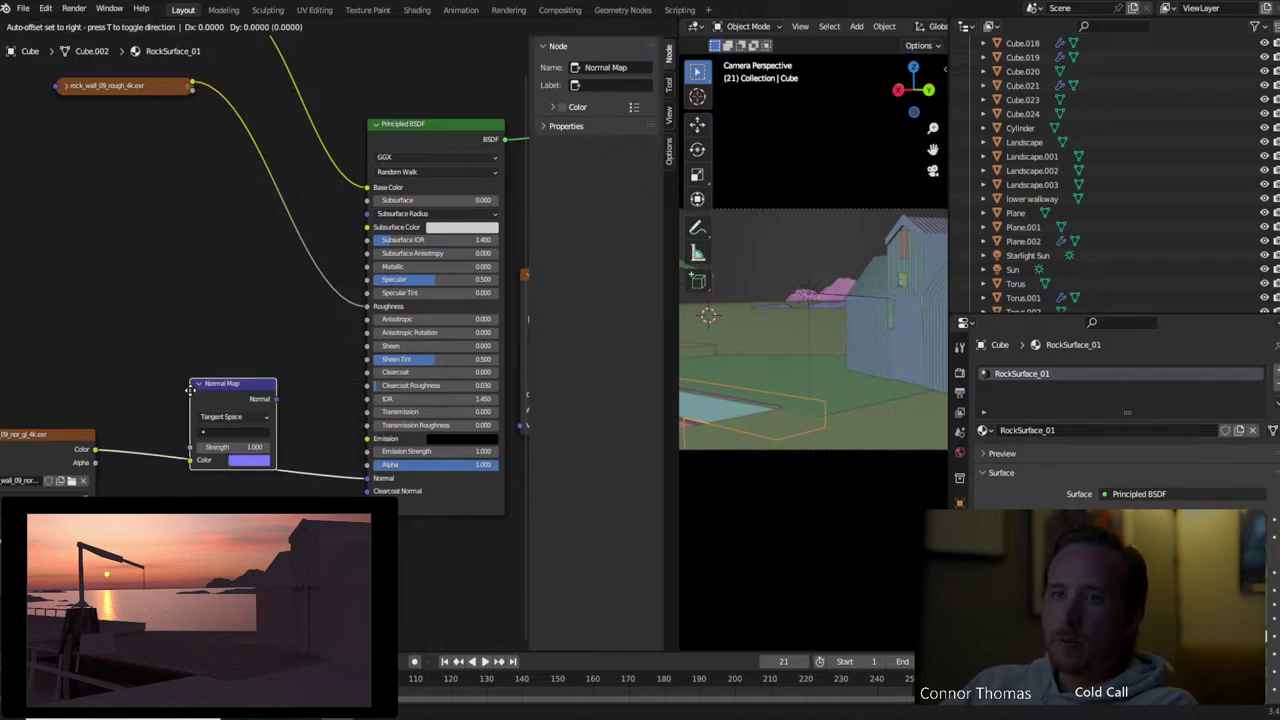
click(213, 440)
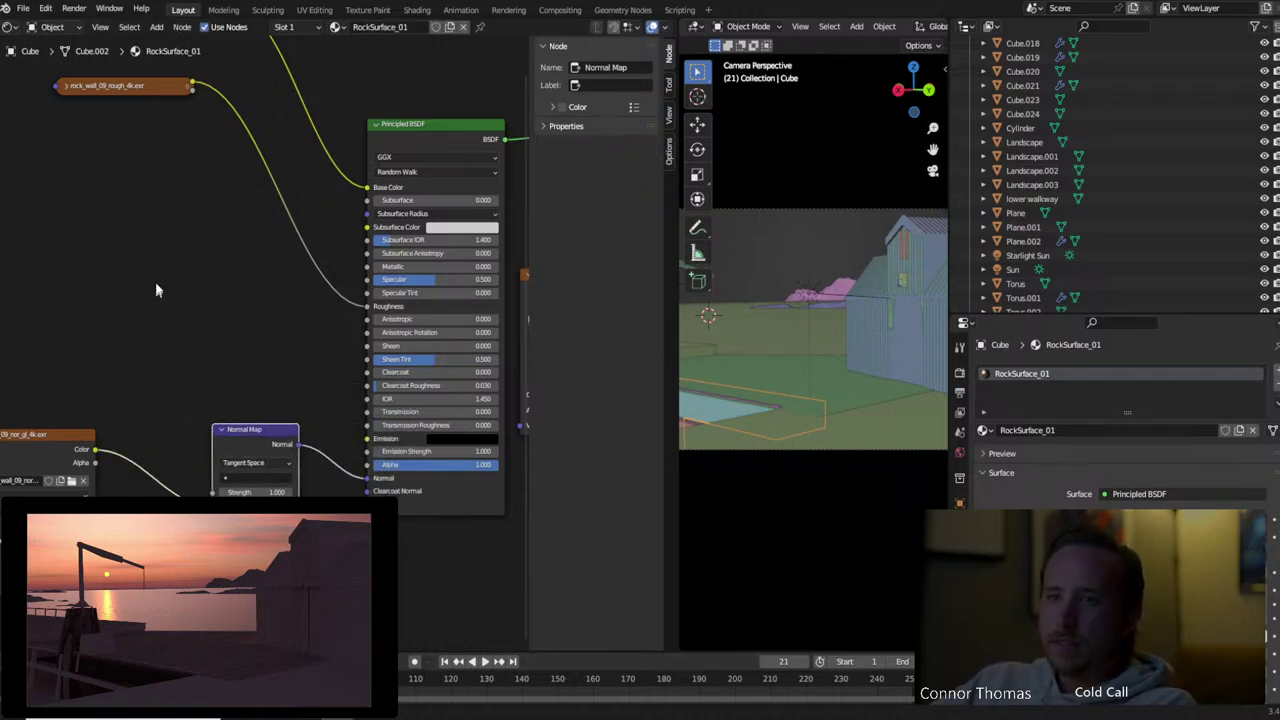
Unwrap all faces of the crane's base block with Cube Projection and return to Object Mode
middle_drag(155, 290, 167, 336)
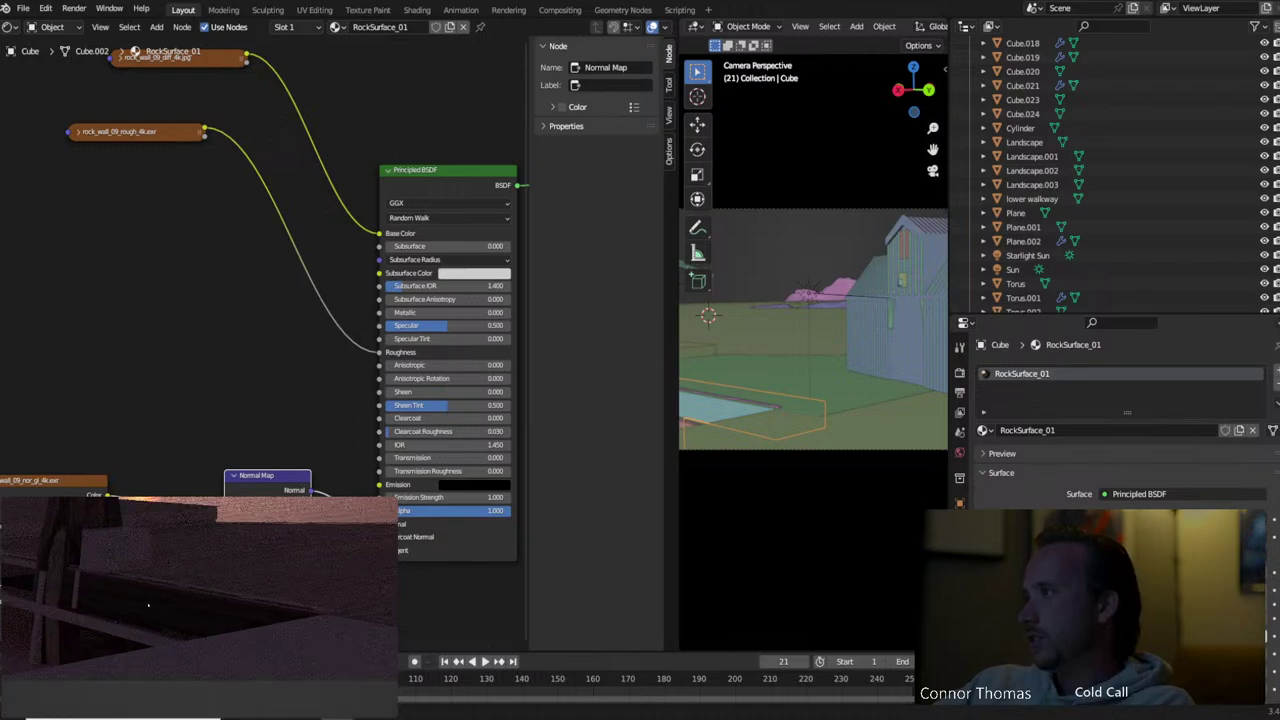
key(Tab)
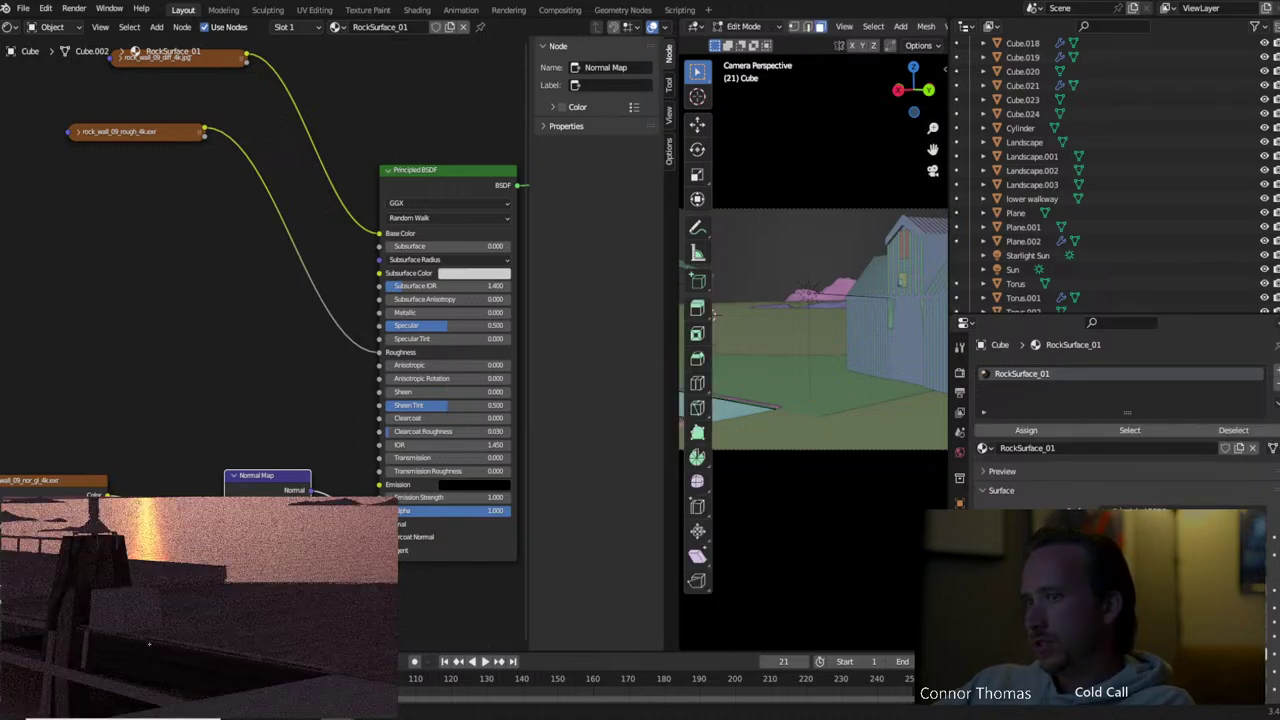
shift+middle_drag(777, 394, 903, 348)
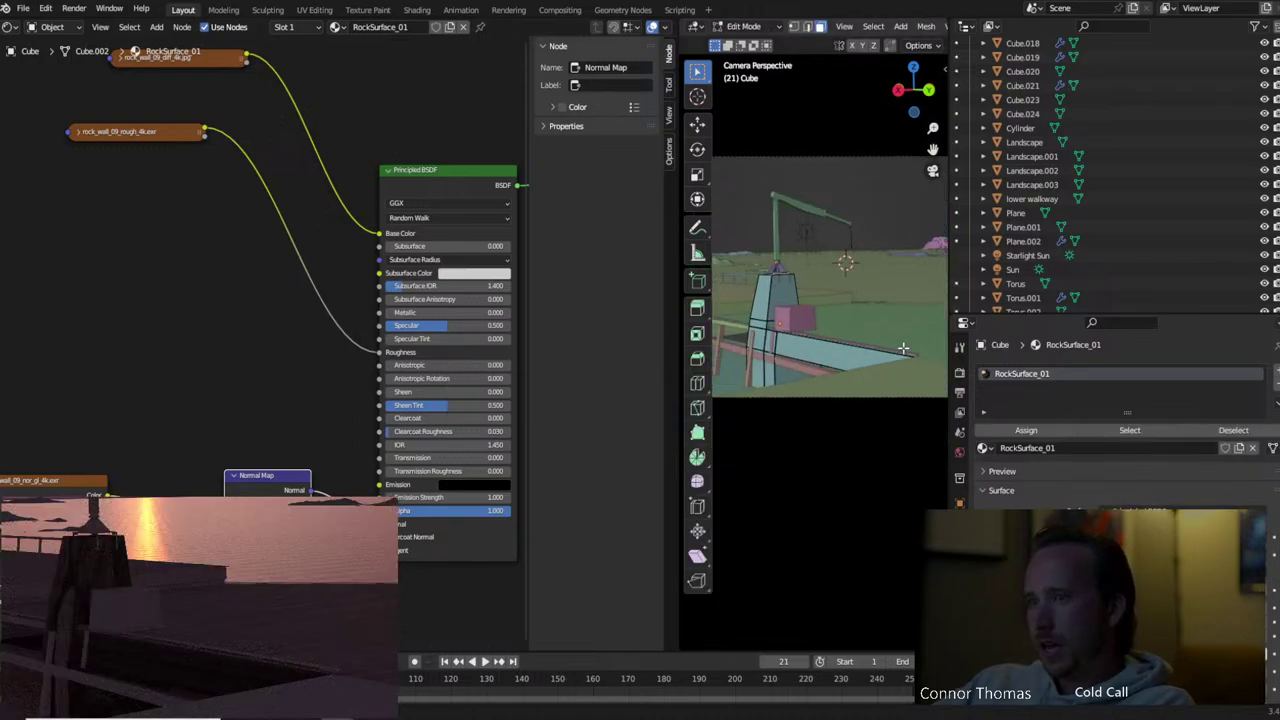
scroll(786, 366, up, 2)
key(a)
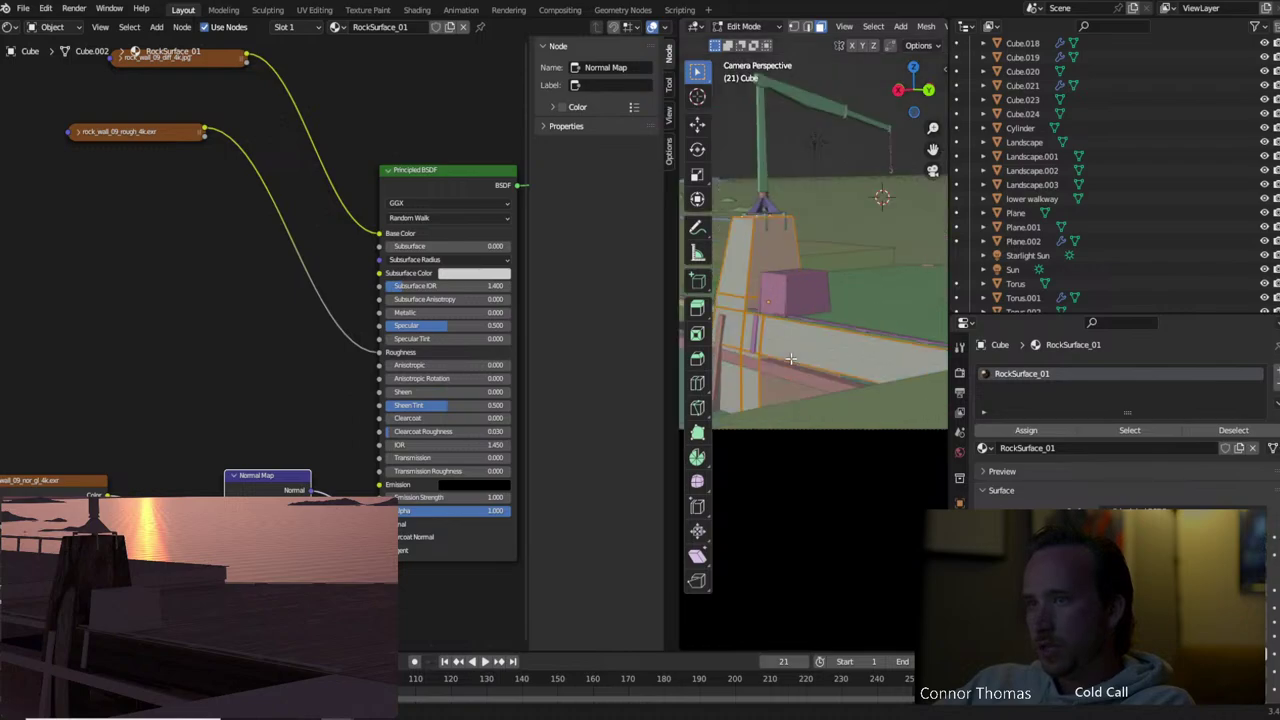
key(u)
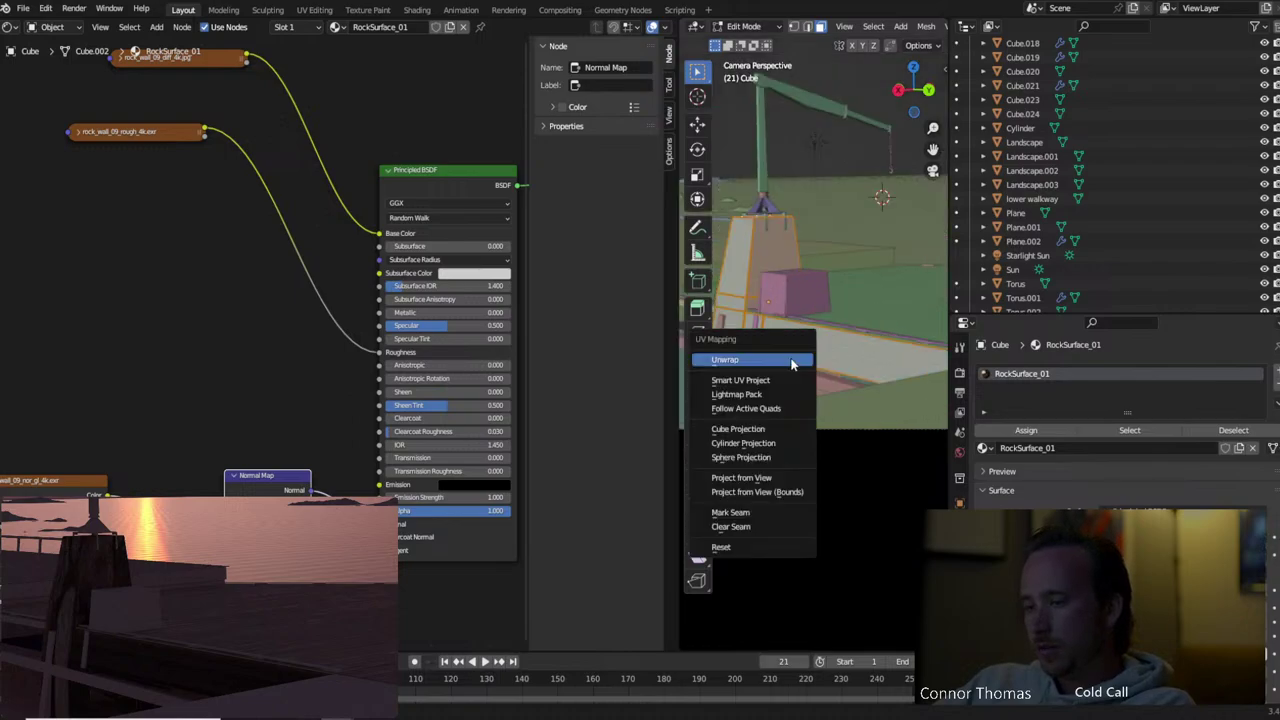
click(760, 428)
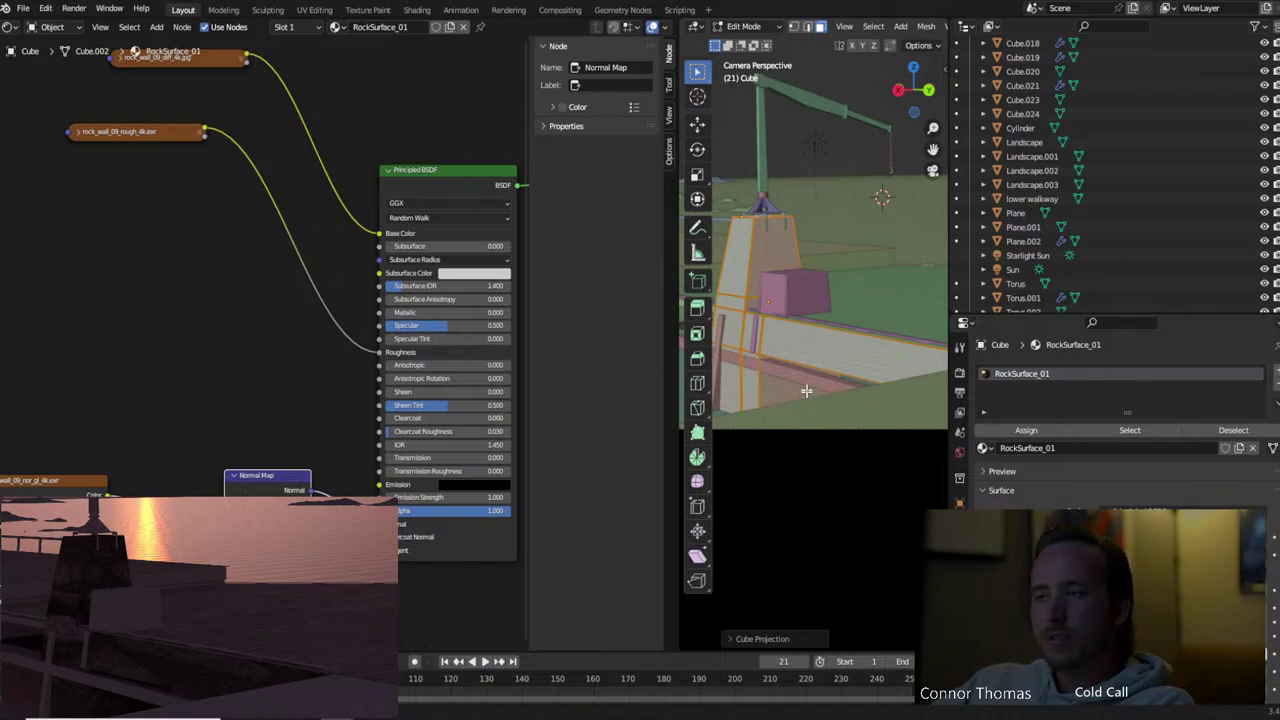
key(Tab)
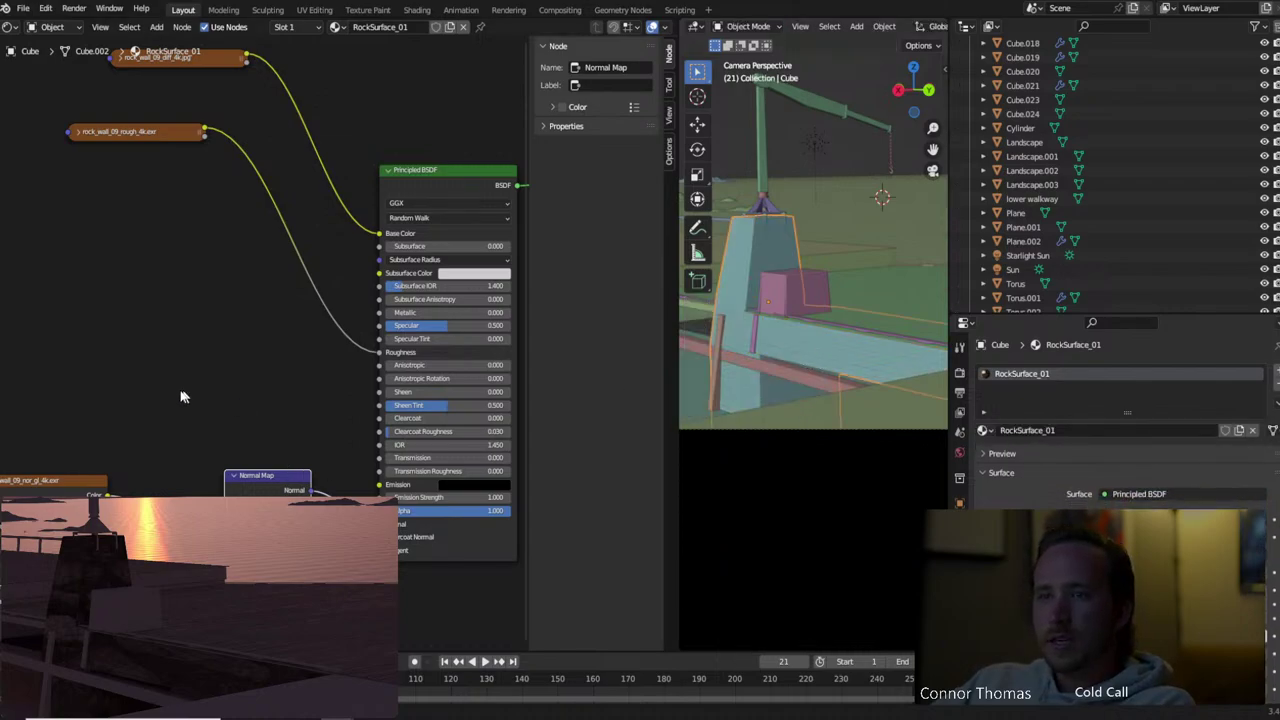
middle_drag(181, 397, 376, 483)
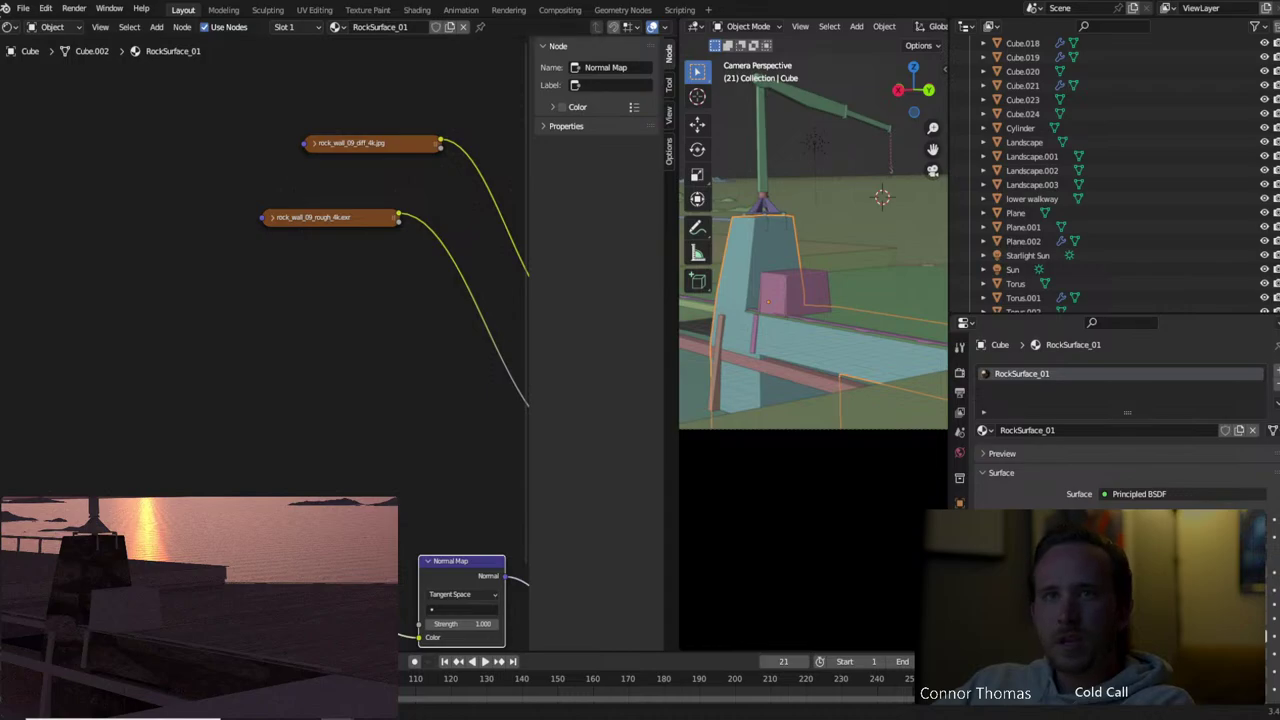
Enable the Node Wrangler add-on in the preferences and close the preferences window
click(45, 8)
click(100, 207)
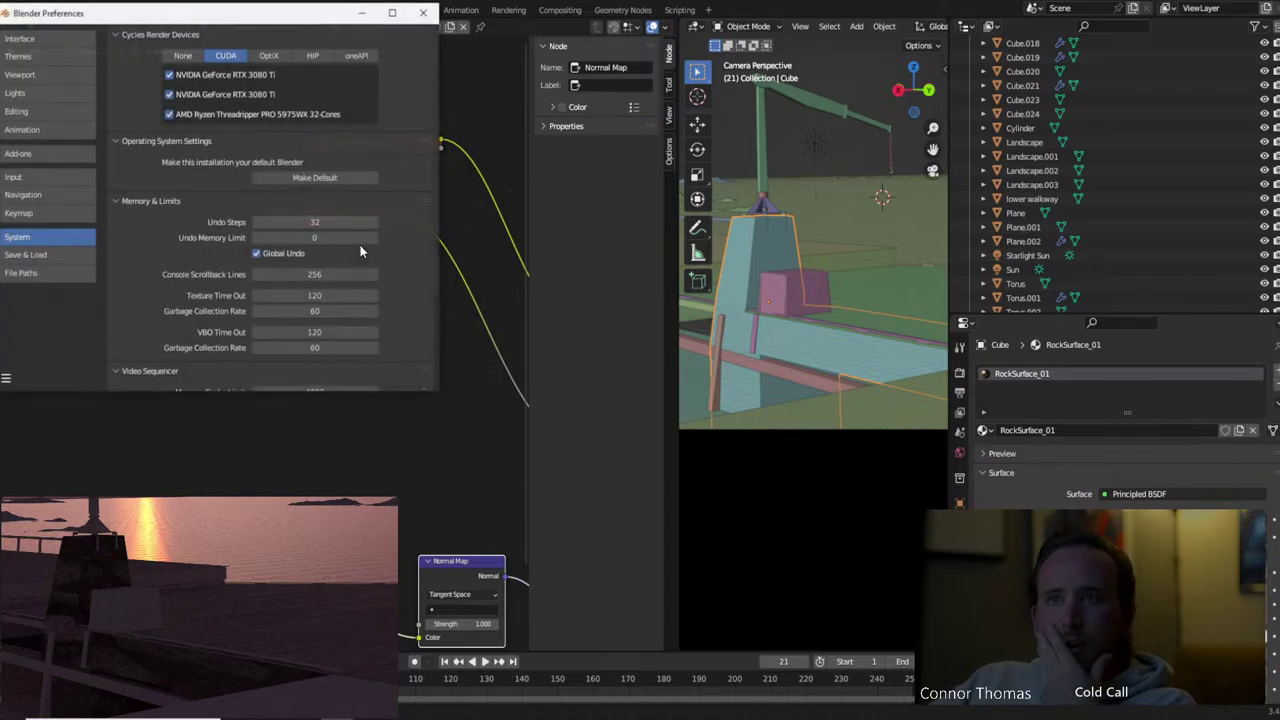
drag(235, 7, 408, 56)
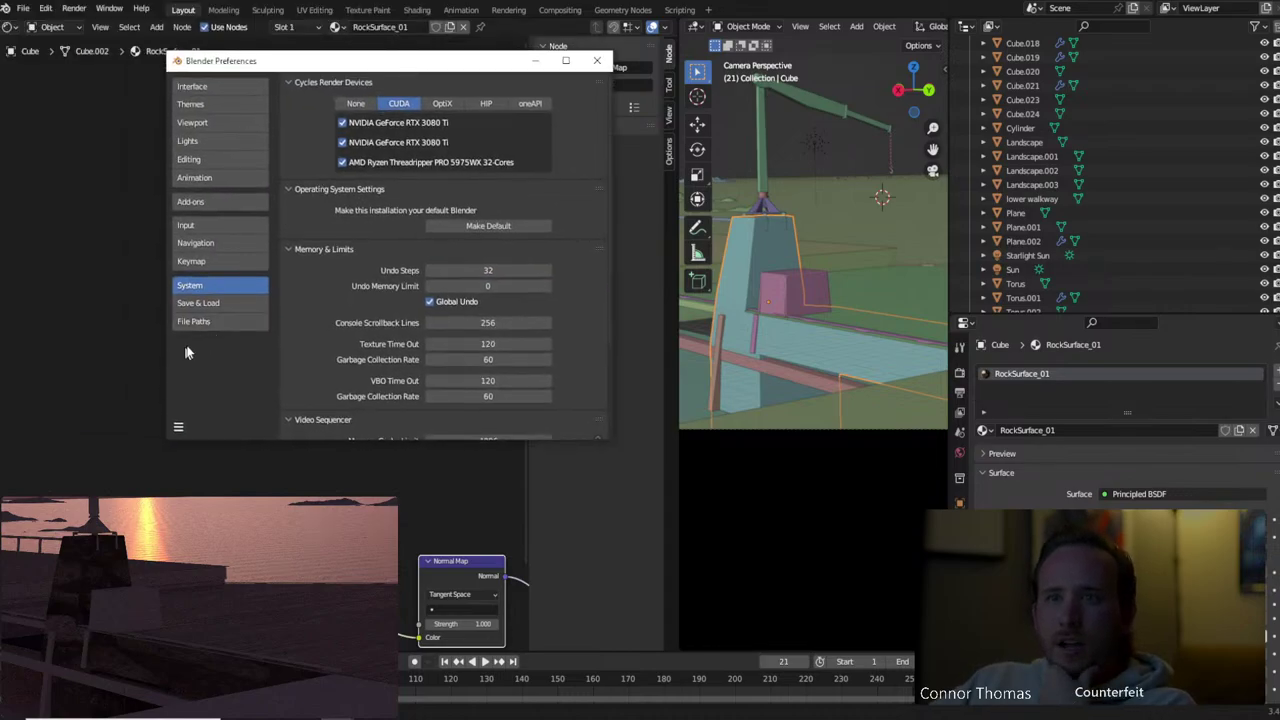
click(200, 203)
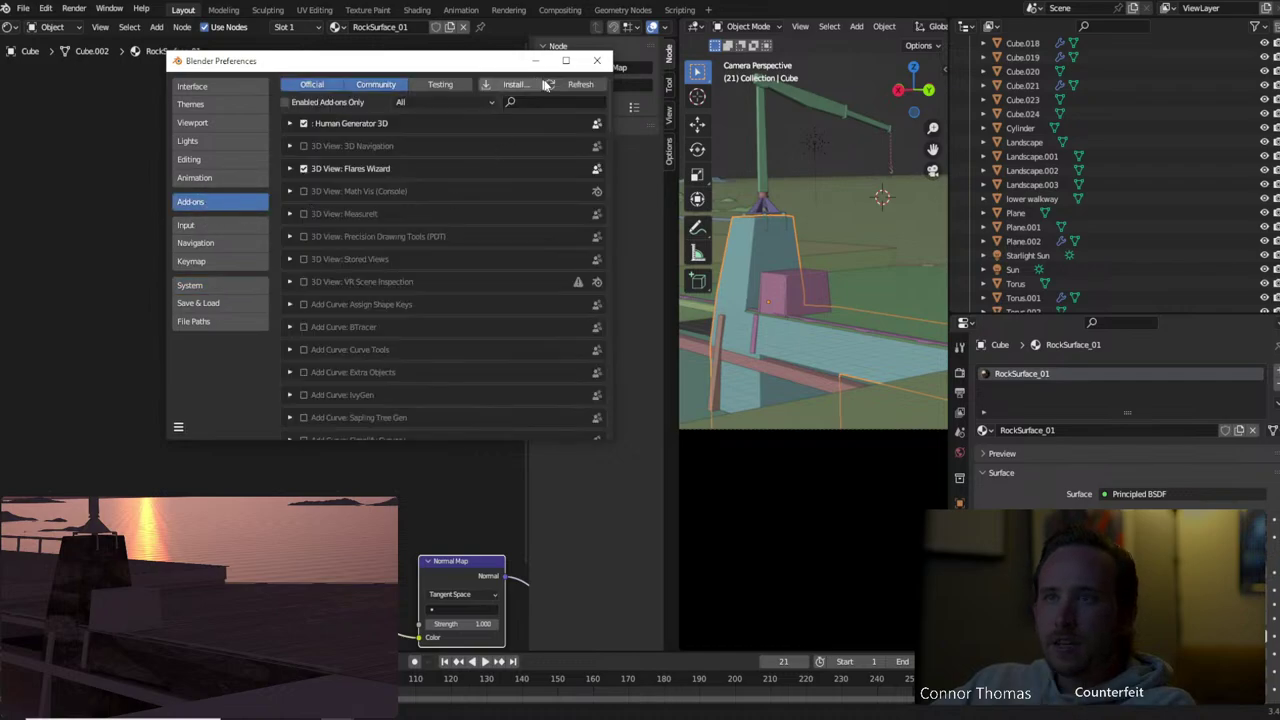
click(559, 100)
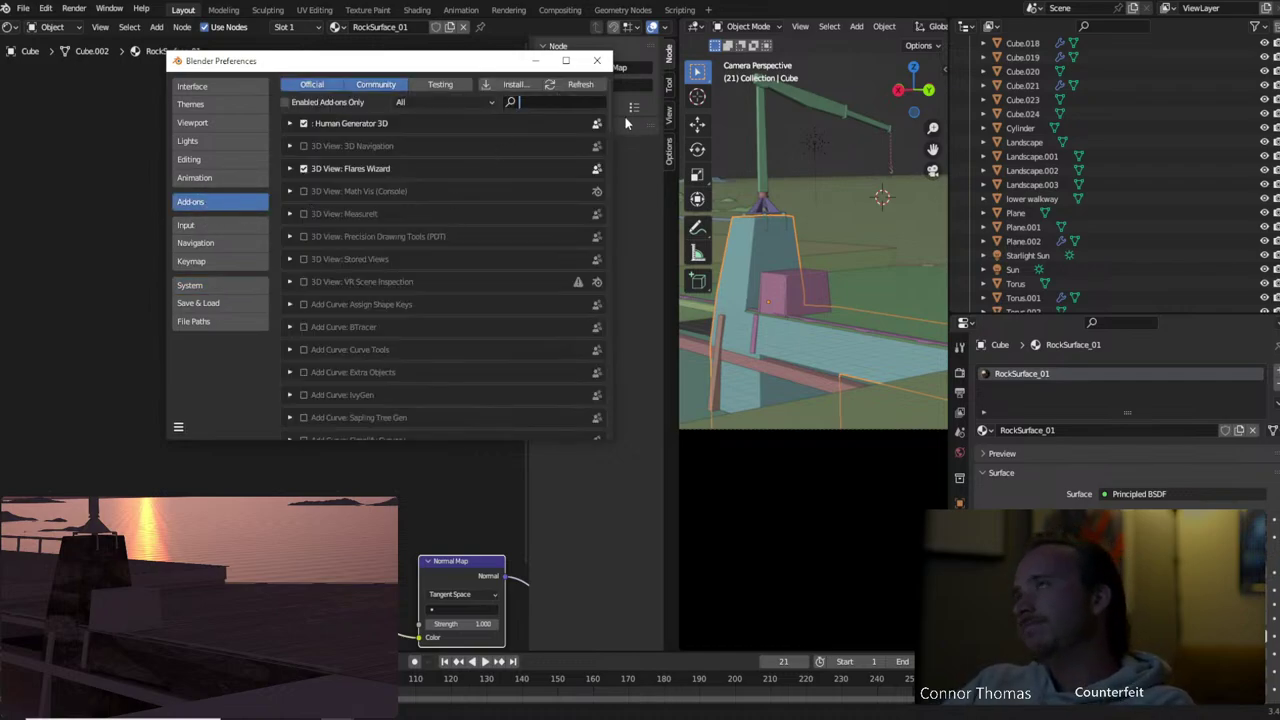
text(node)
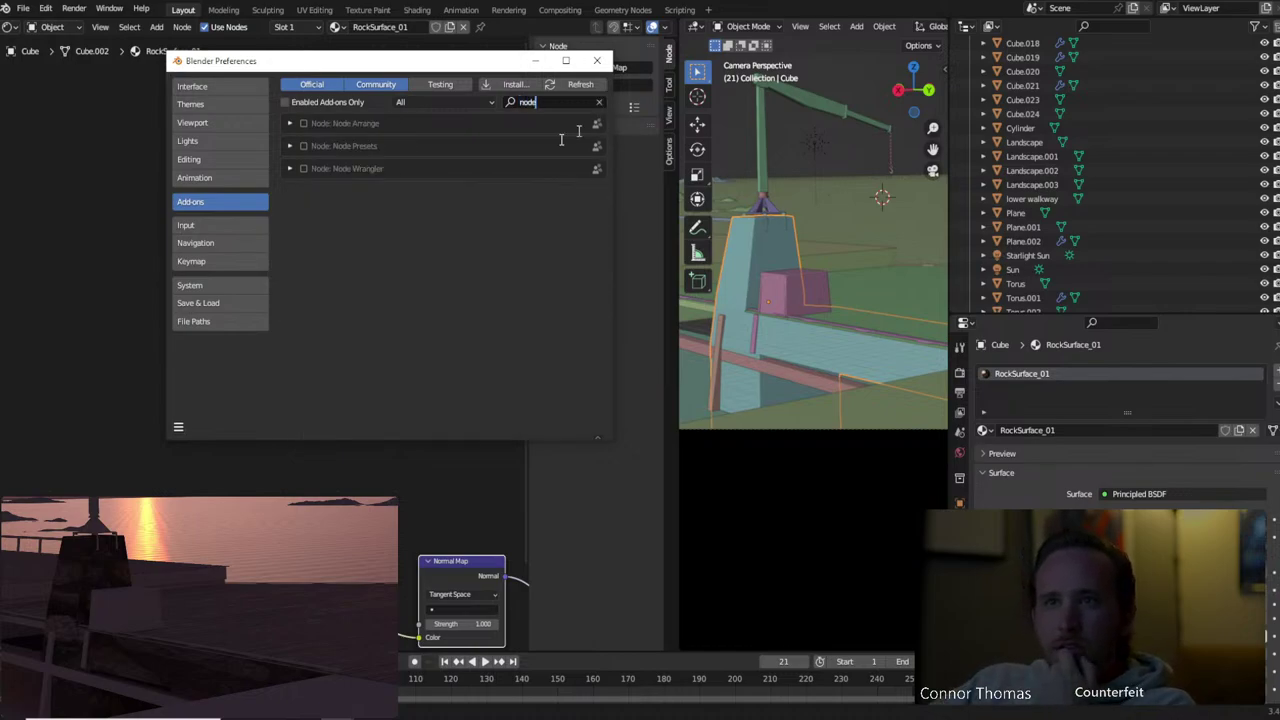
click(197, 174)
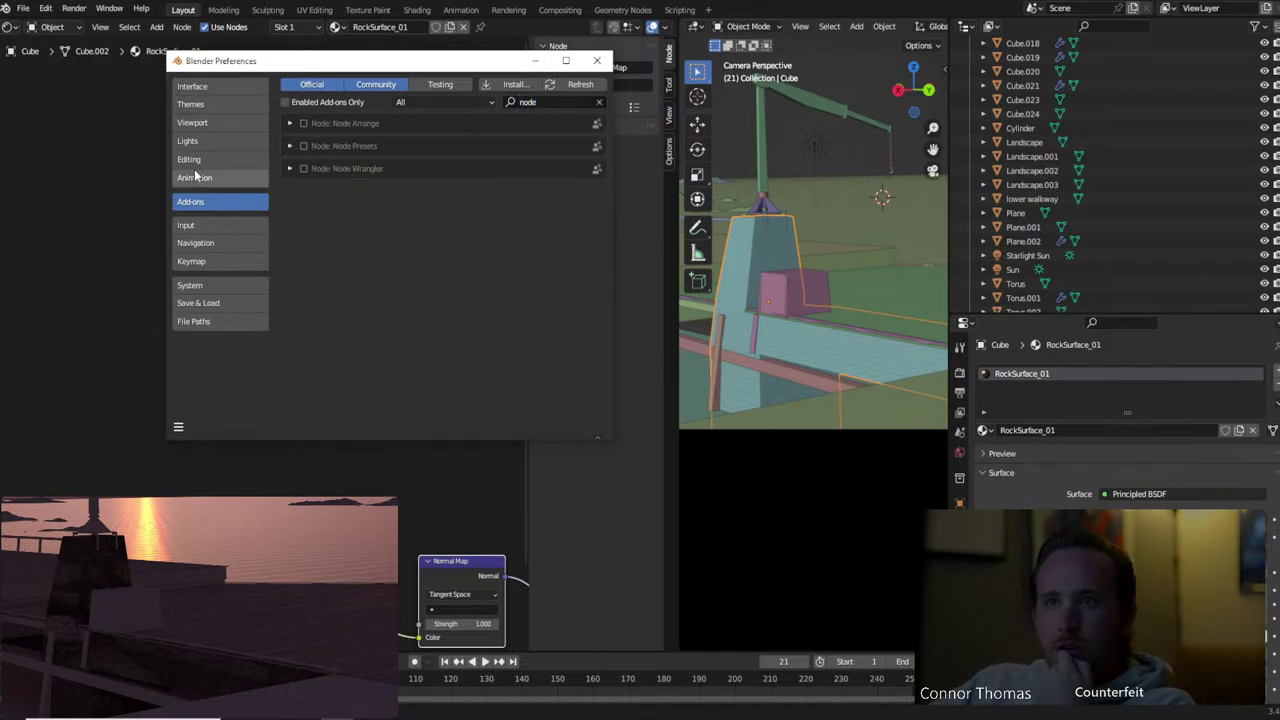
click(304, 169)
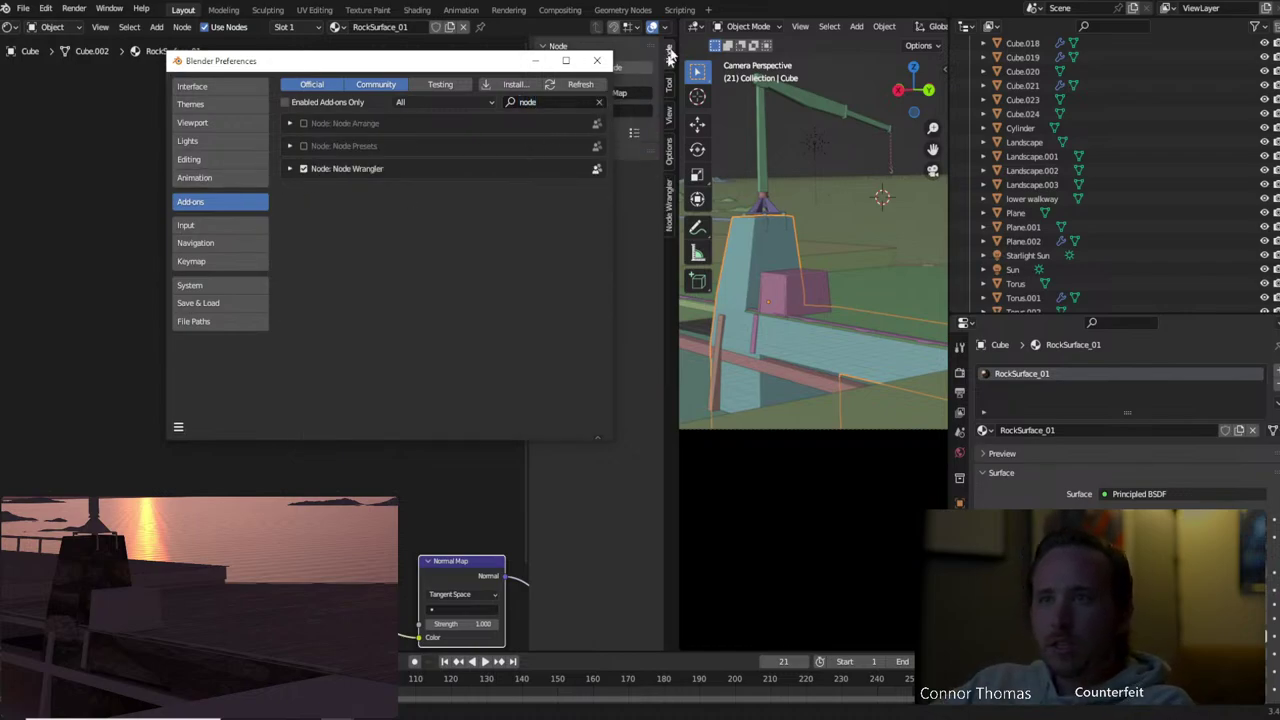
click(597, 60)
Add Texture Coordinate and Mapping nodes feeding the rock wall diffuse texture
middle_drag(305, 249, 281, 271)
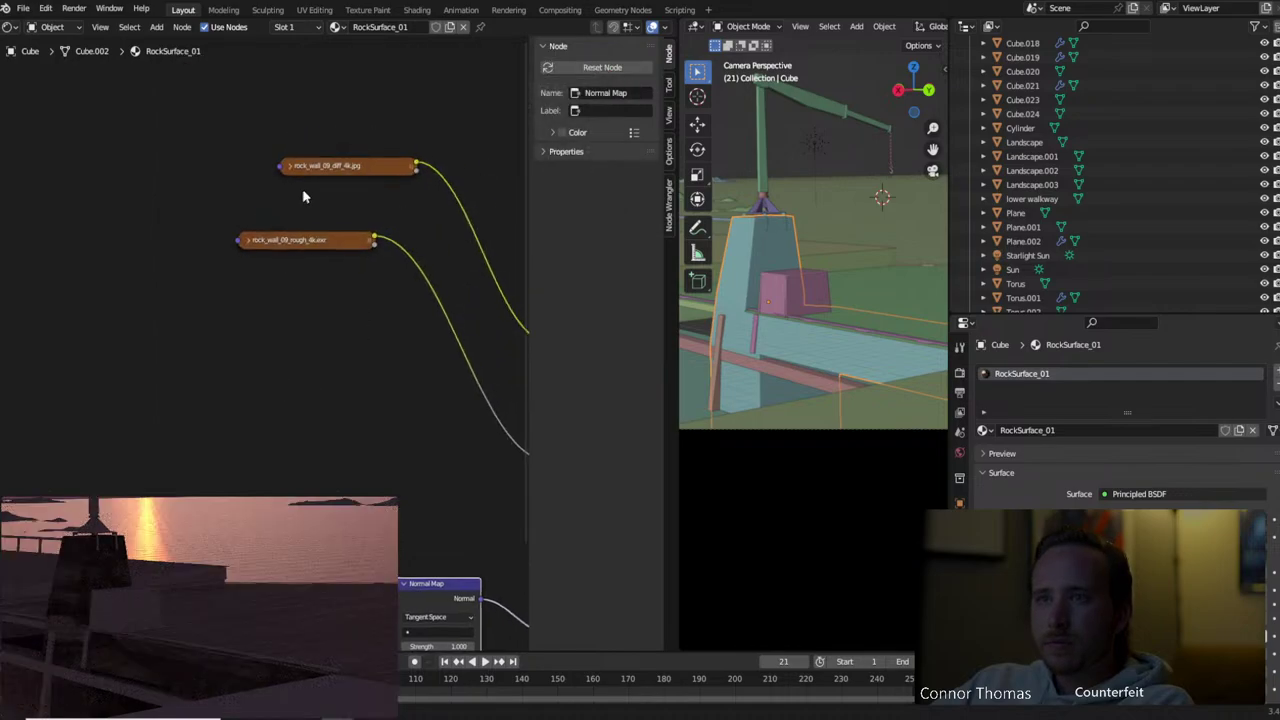
drag(308, 168, 286, 157)
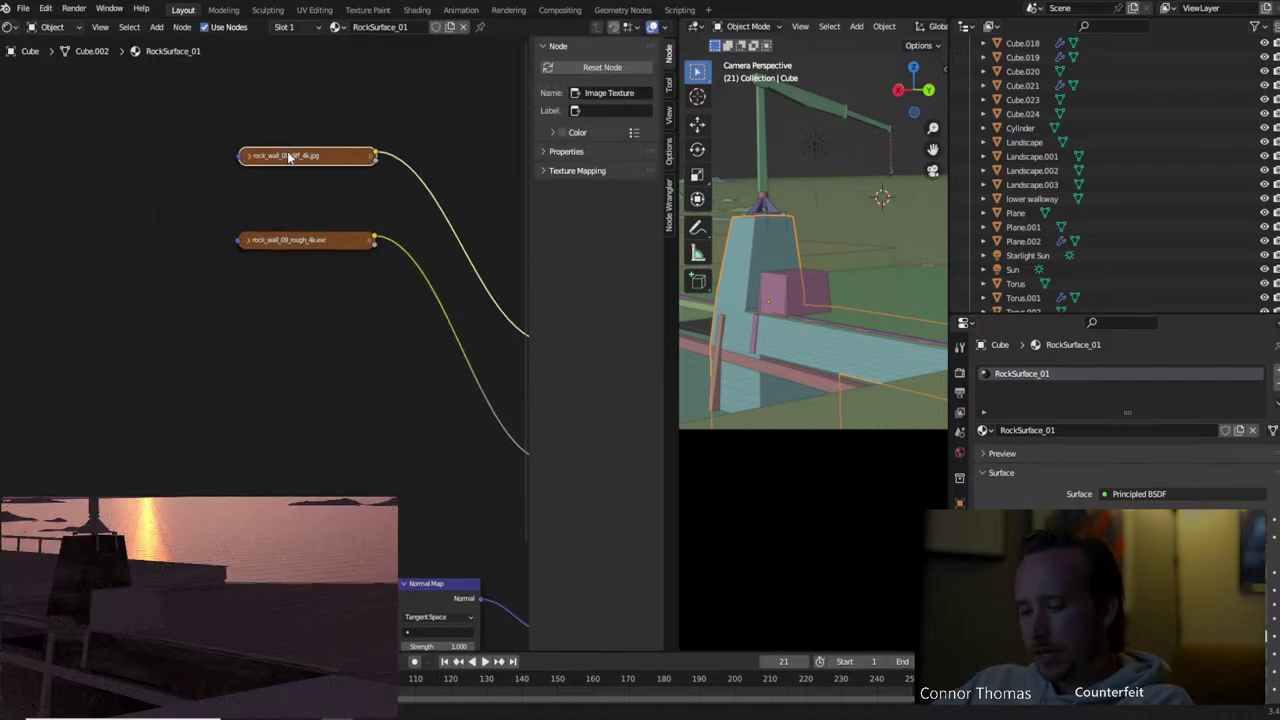
key(ctrl+t)
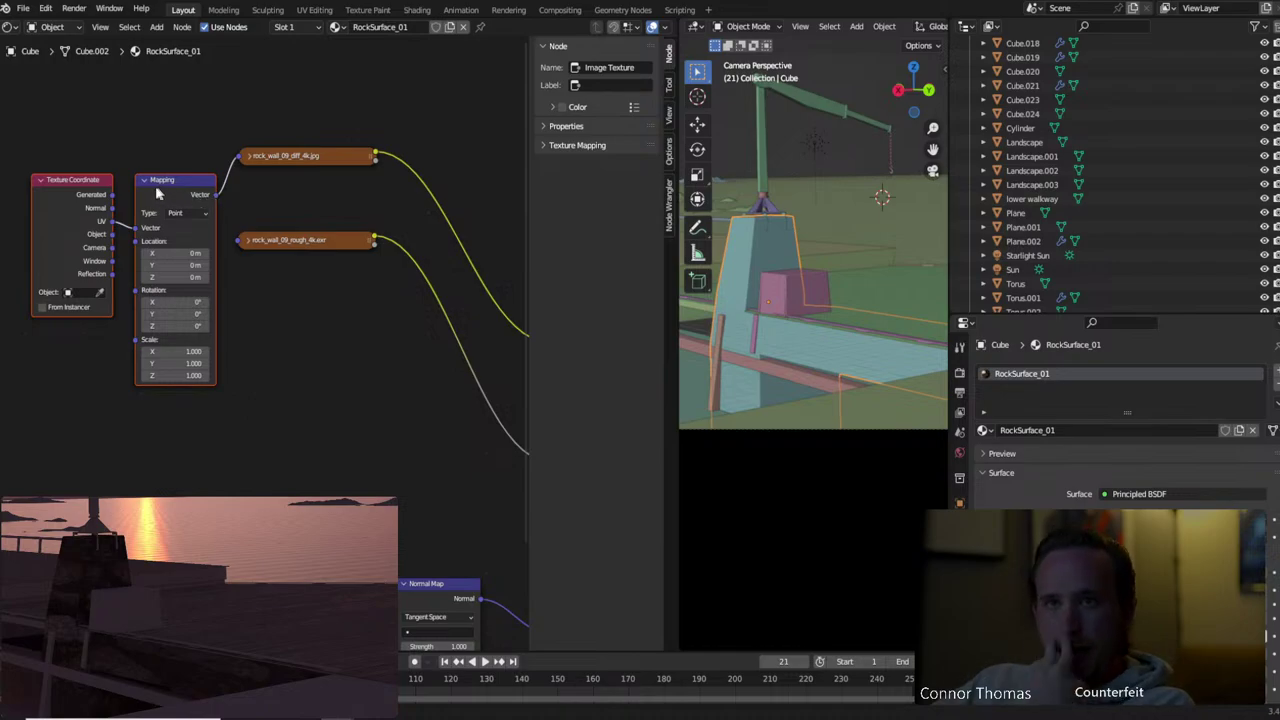
drag(52, 153, 119, 140)
Connect the Mapping node's Vector output to the Vector inputs of the roughness and normal textures
click(276, 257)
drag(255, 243, 155, 156)
middle_drag(297, 418, 310, 370)
scroll(310, 370, down, 2)
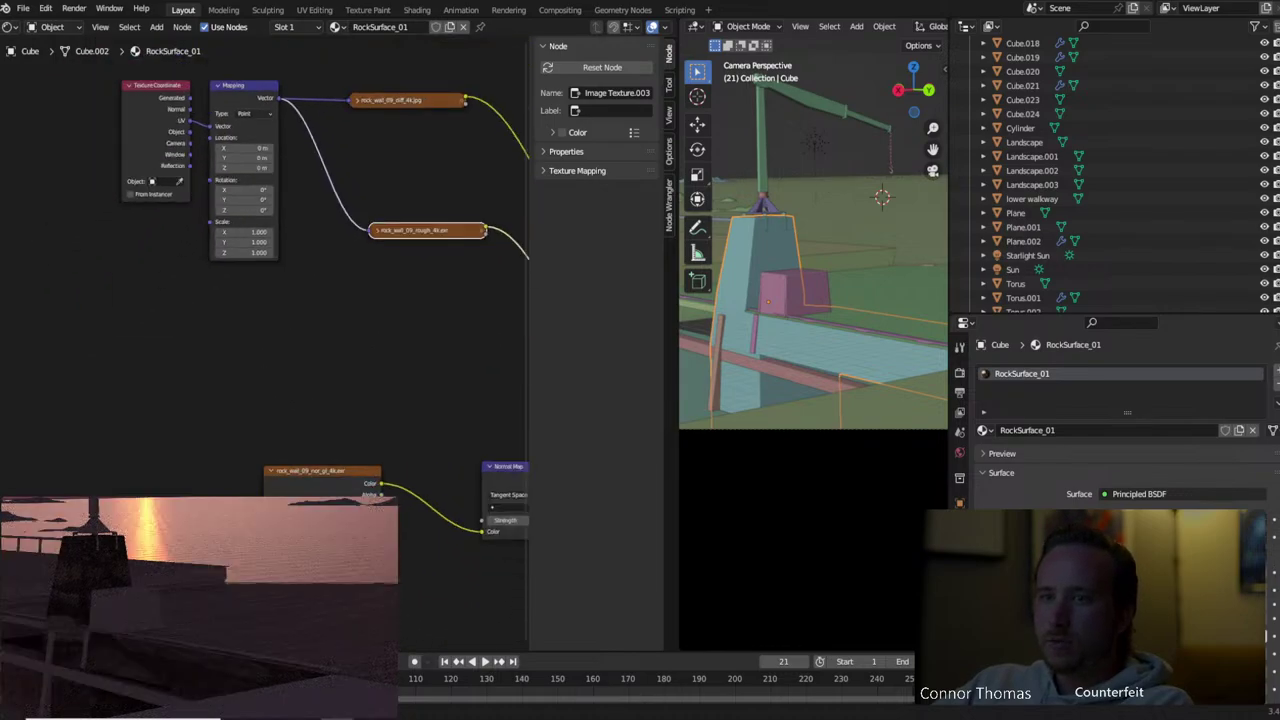
drag(265, 578, 282, 102)
middle_drag(288, 203, 356, 266)
drag(182, 97, 182, 190)
click(382, 336)
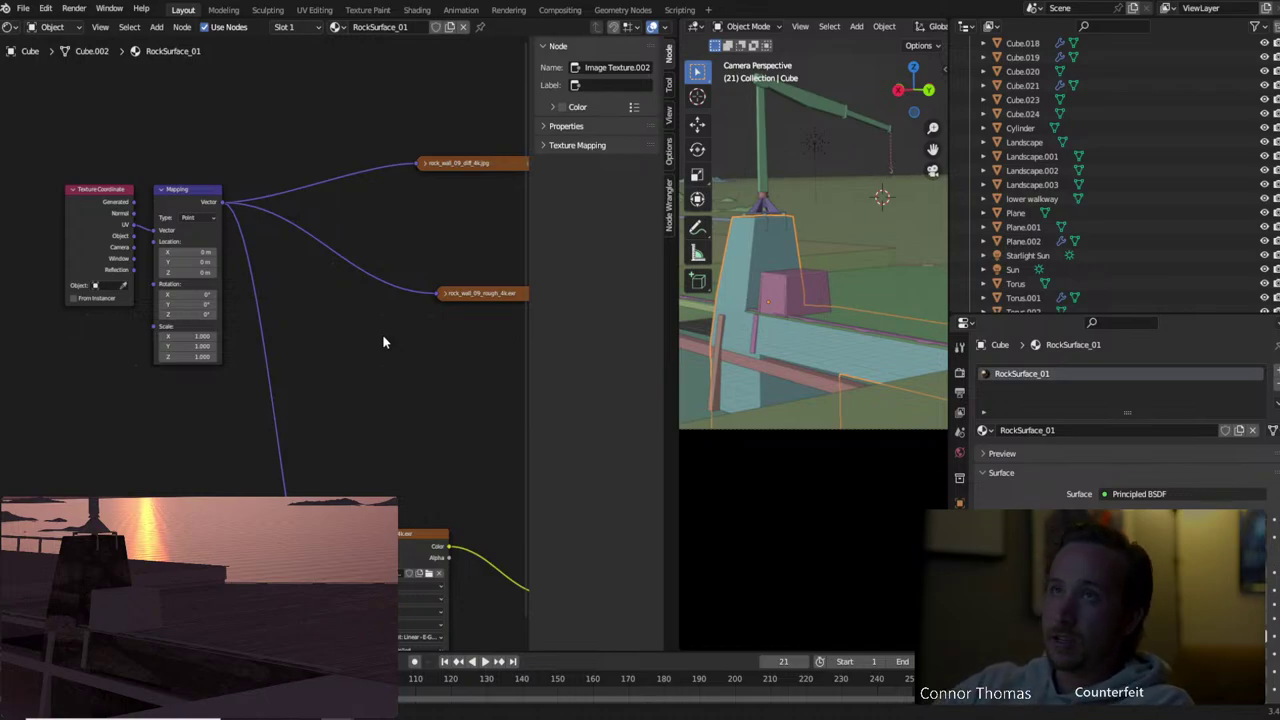
Set the Mapping node's scale to 20 on X, Y and Z
middle_drag(249, 291, 399, 343)
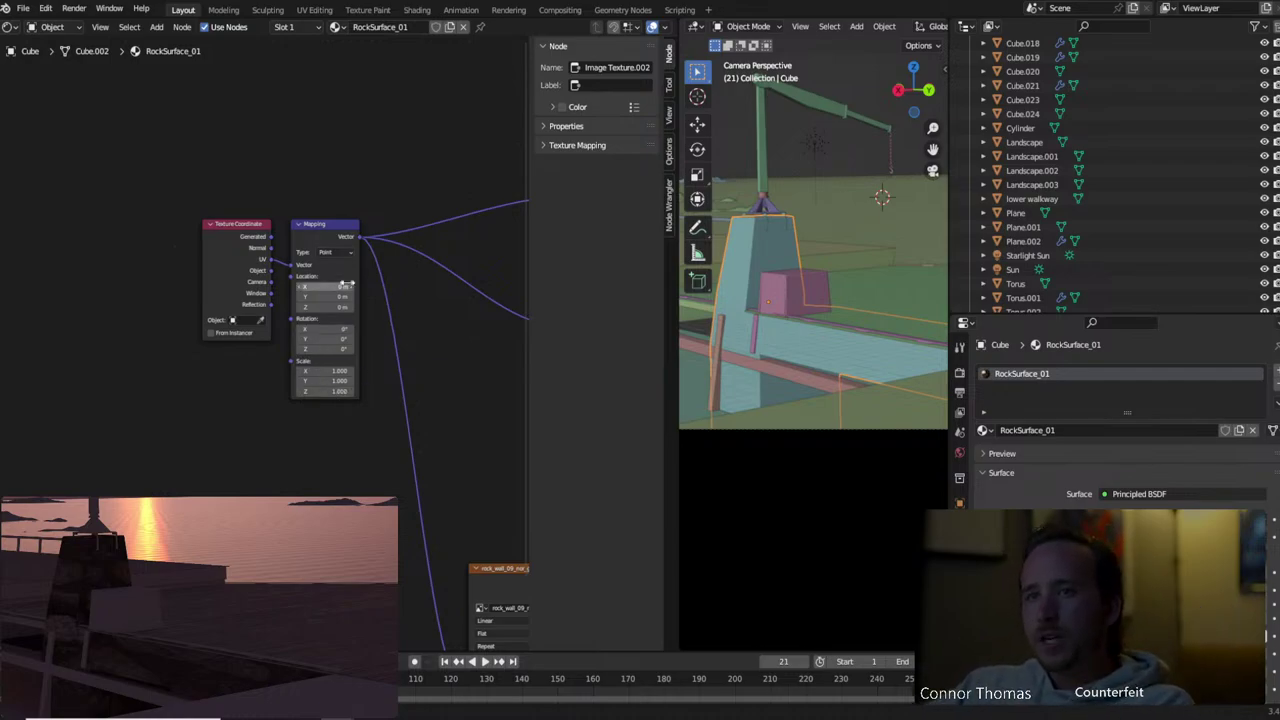
scroll(368, 350, up, 1)
scroll(368, 350, up, 1)
scroll(440, 345, up, 1)
click(360, 387)
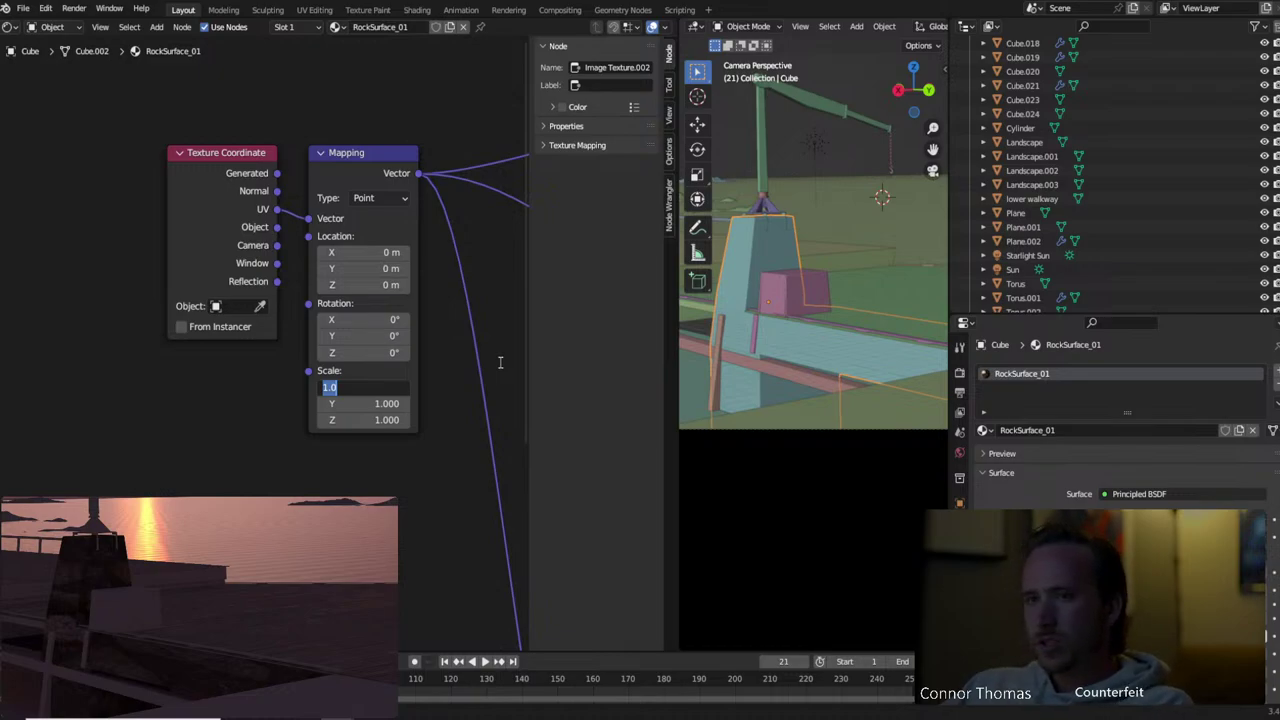
text(20)
key(Tab)
text(20)
key(Tab)
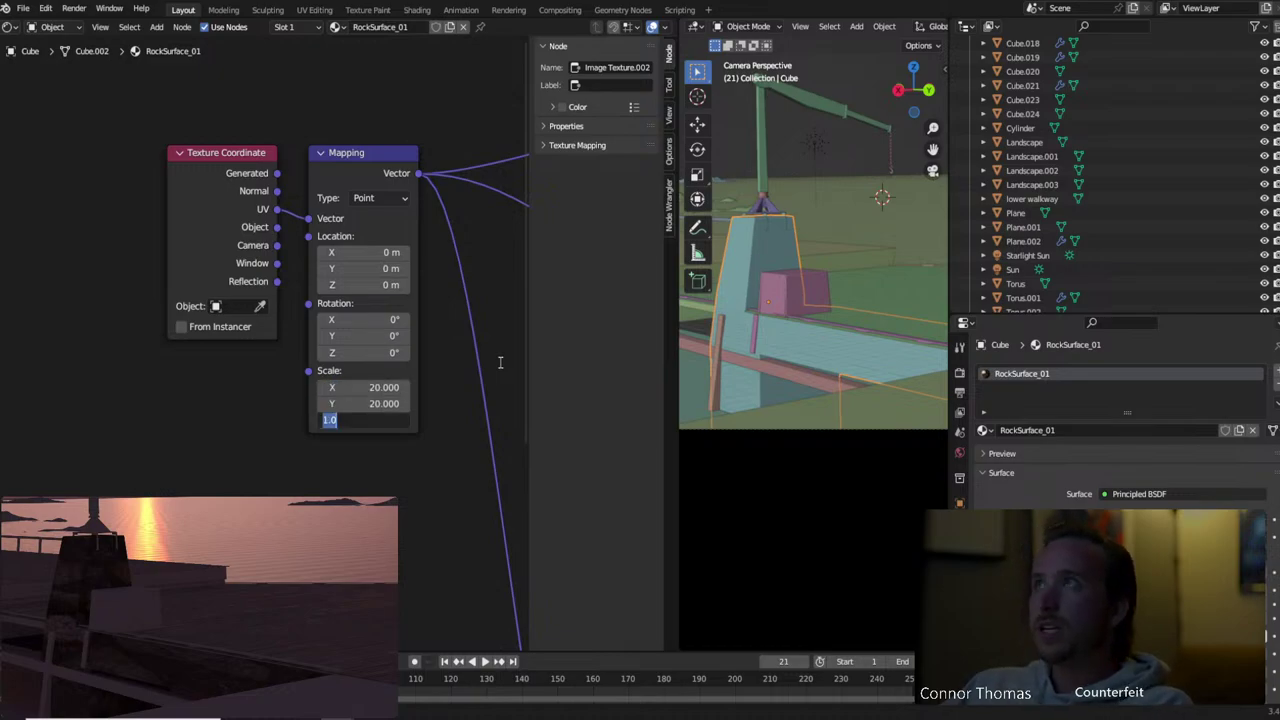
text(20)
key(Return)
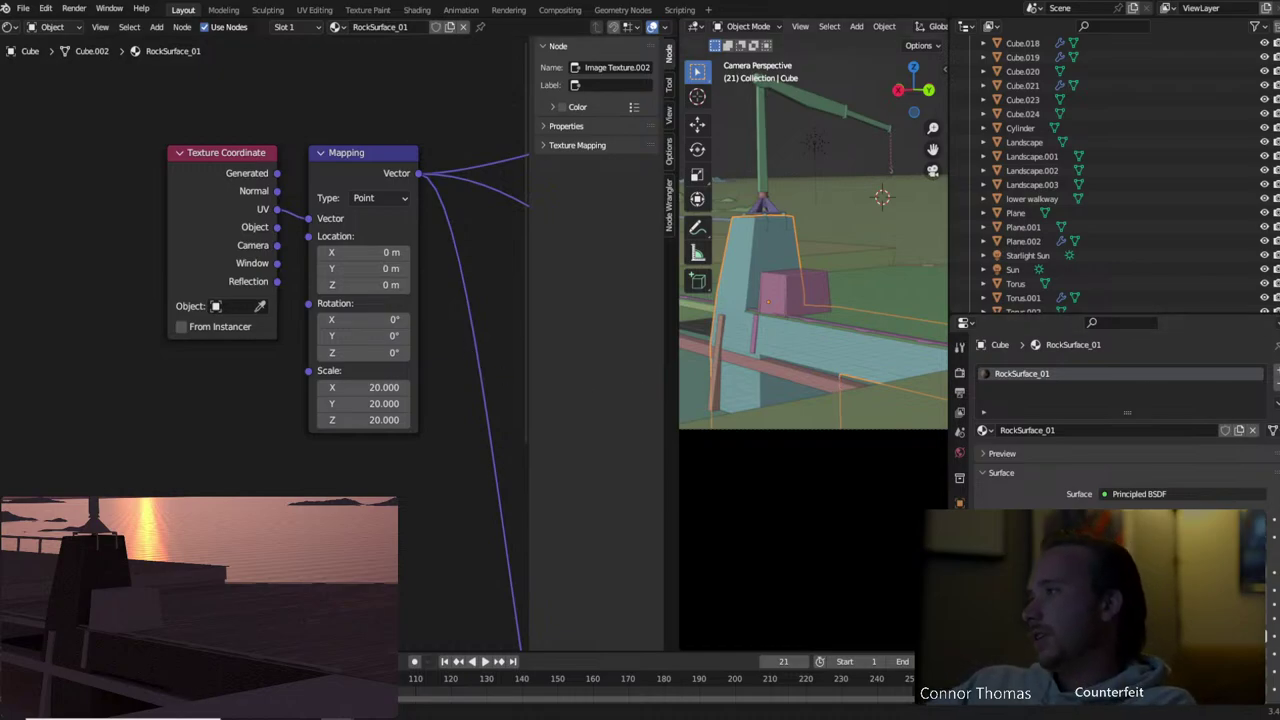
Check the rock texture's size in the rendered view and set the Mapping scale to 10 on X, Y and Z
scroll(244, 653, up, 2)
shift+middle_drag(206, 629, 223, 614)
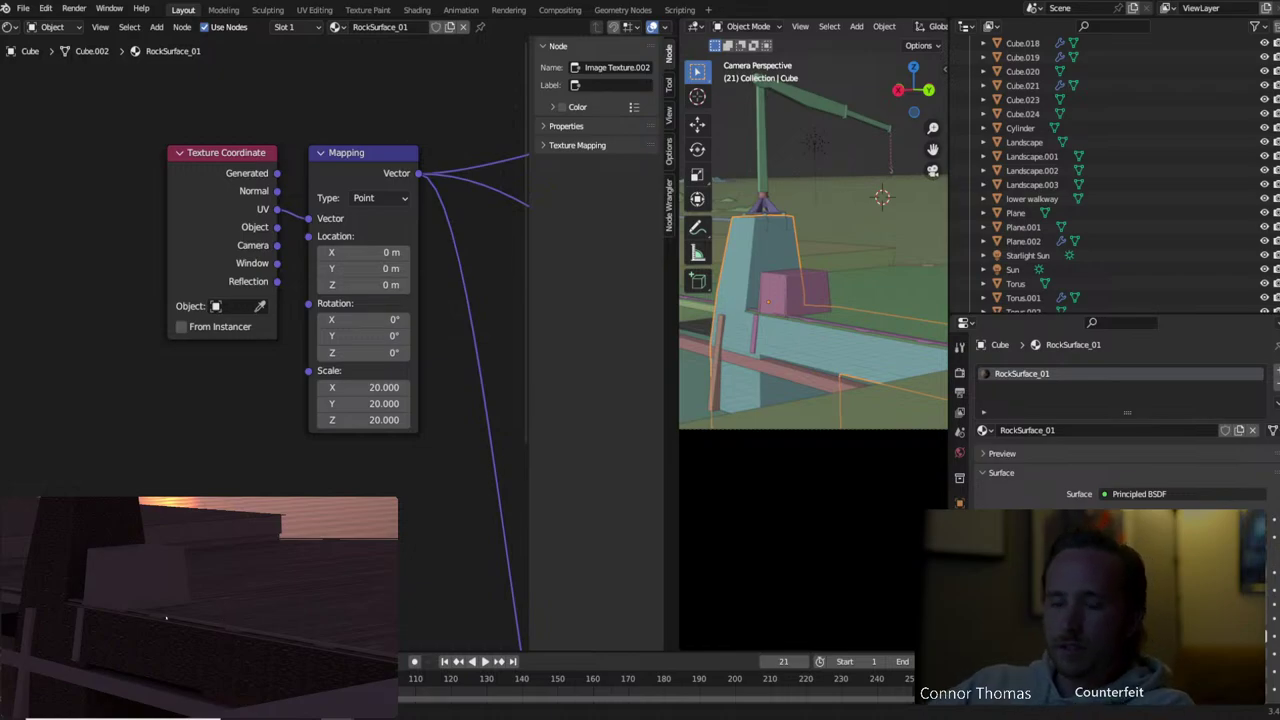
click(380, 387)
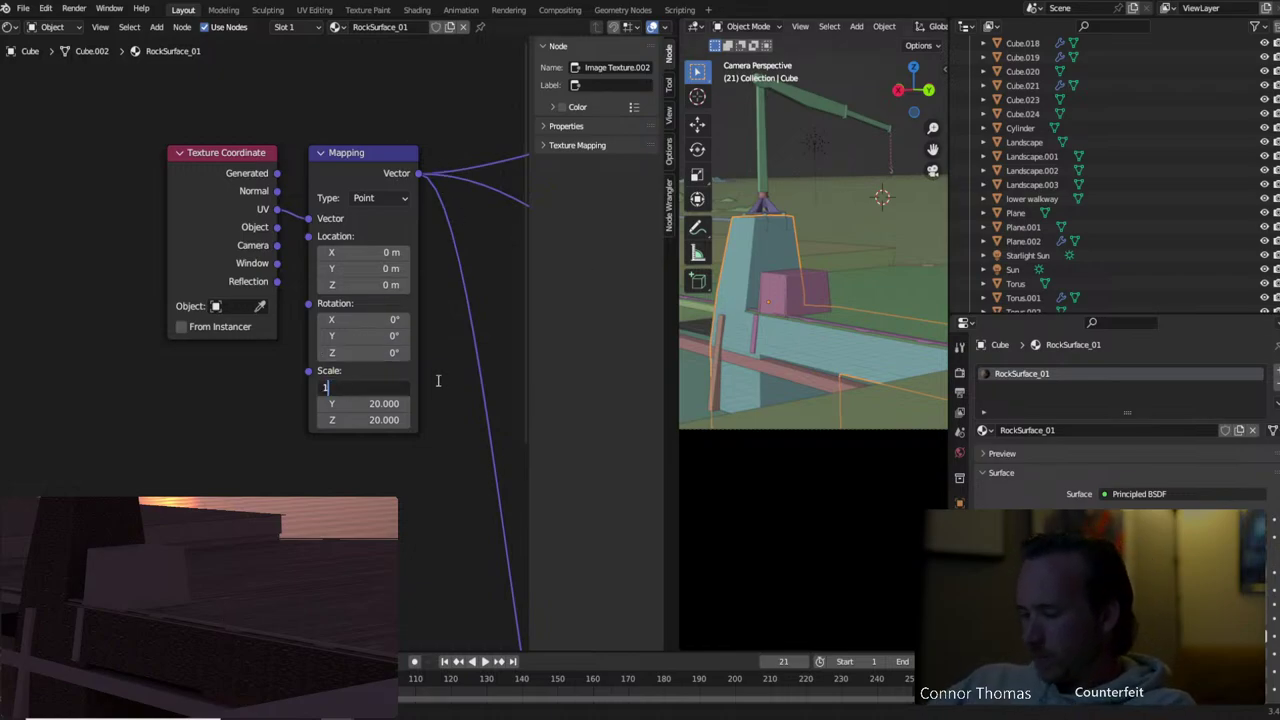
text(10)
key(Tab)
text(10)
key(Tab)
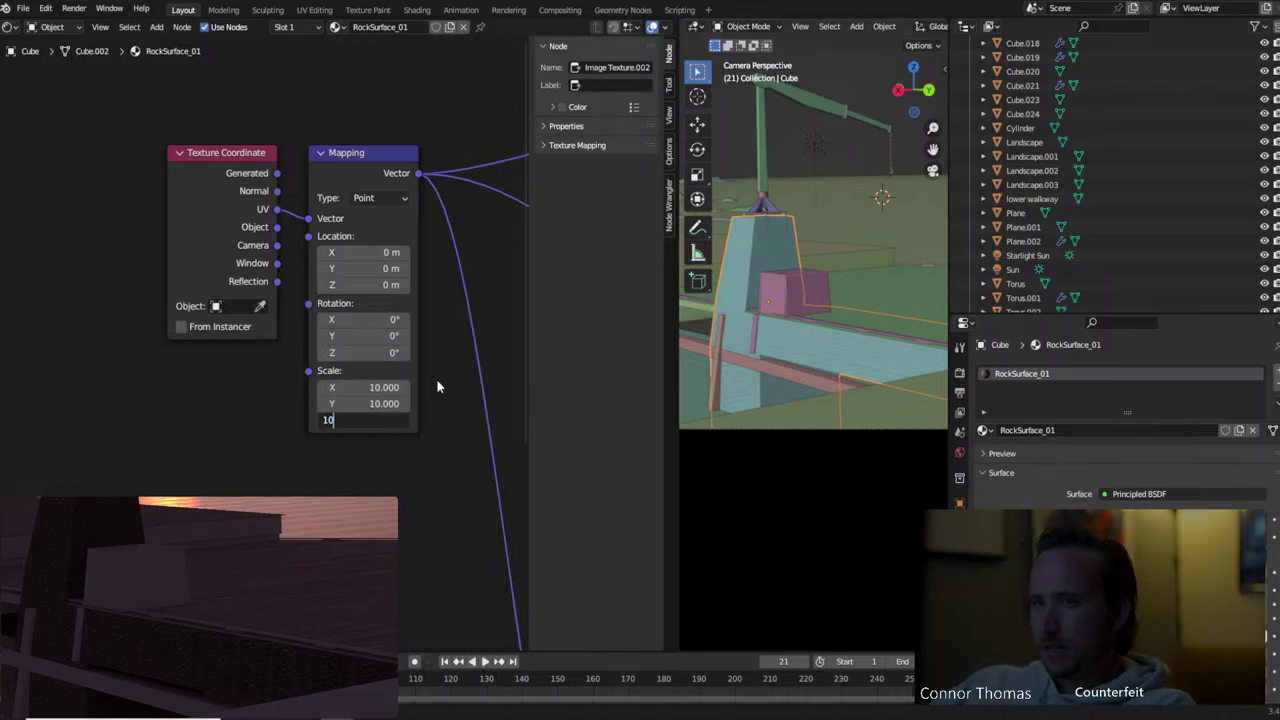
key(Return)
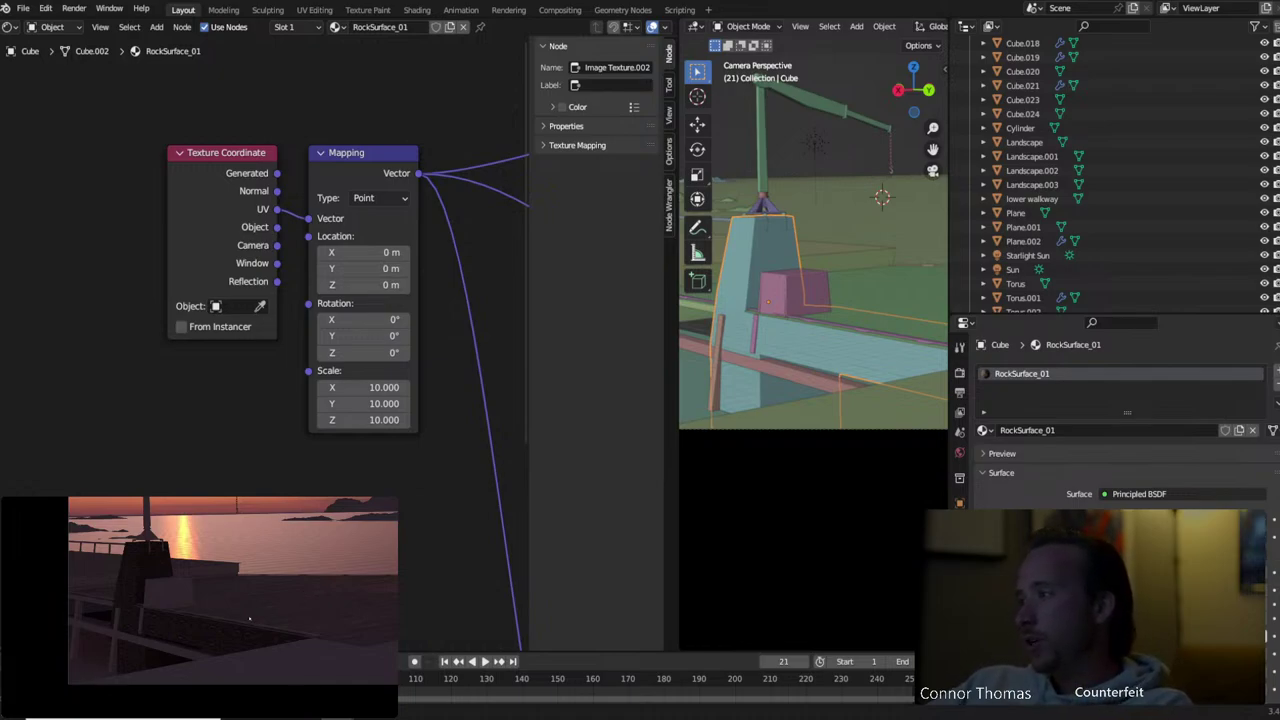
Insert a Math node between the displacement texture's colour and the Material Output's Displacement input
middle_drag(395, 459, 206, 485)
middle_drag(371, 447, 171, 401)
scroll(171, 401, down, 1)
middle_drag(296, 372, 110, 337)
scroll(110, 337, down, 1)
middle_drag(361, 414, 262, 382)
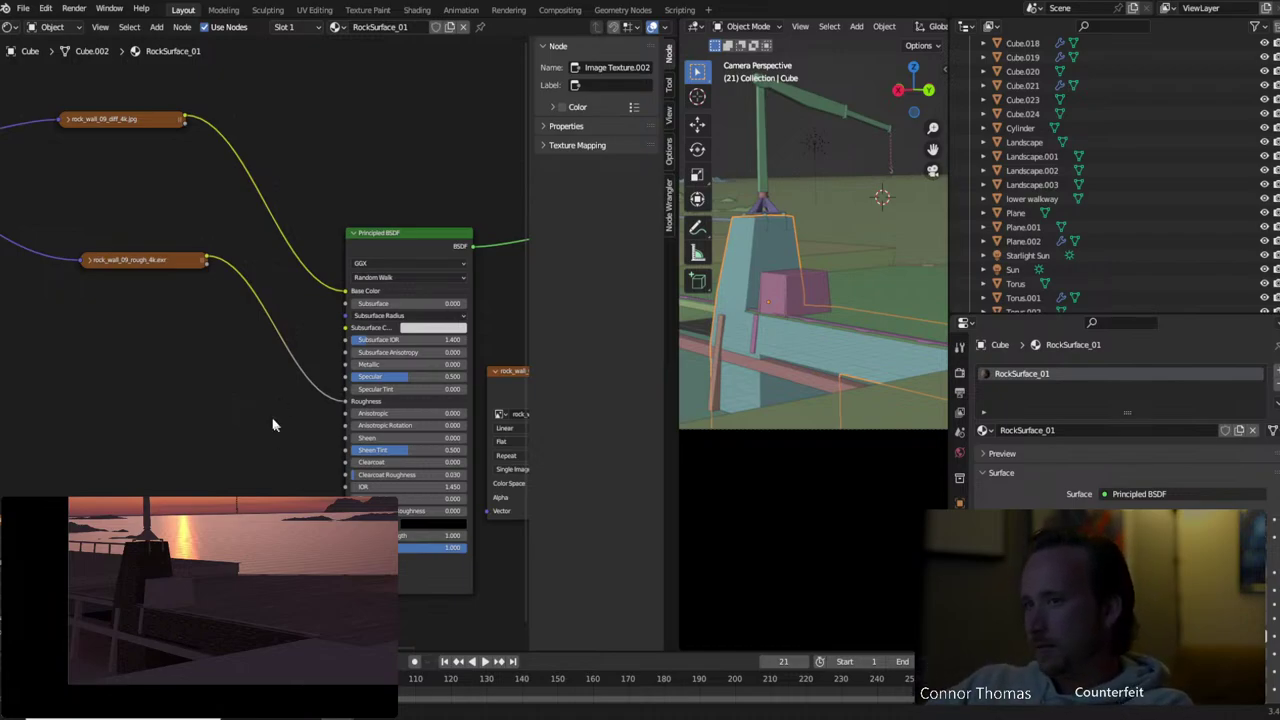
middle_drag(273, 425, 54, 363)
middle_drag(432, 340, 412, 352)
drag(460, 168, 487, 161)
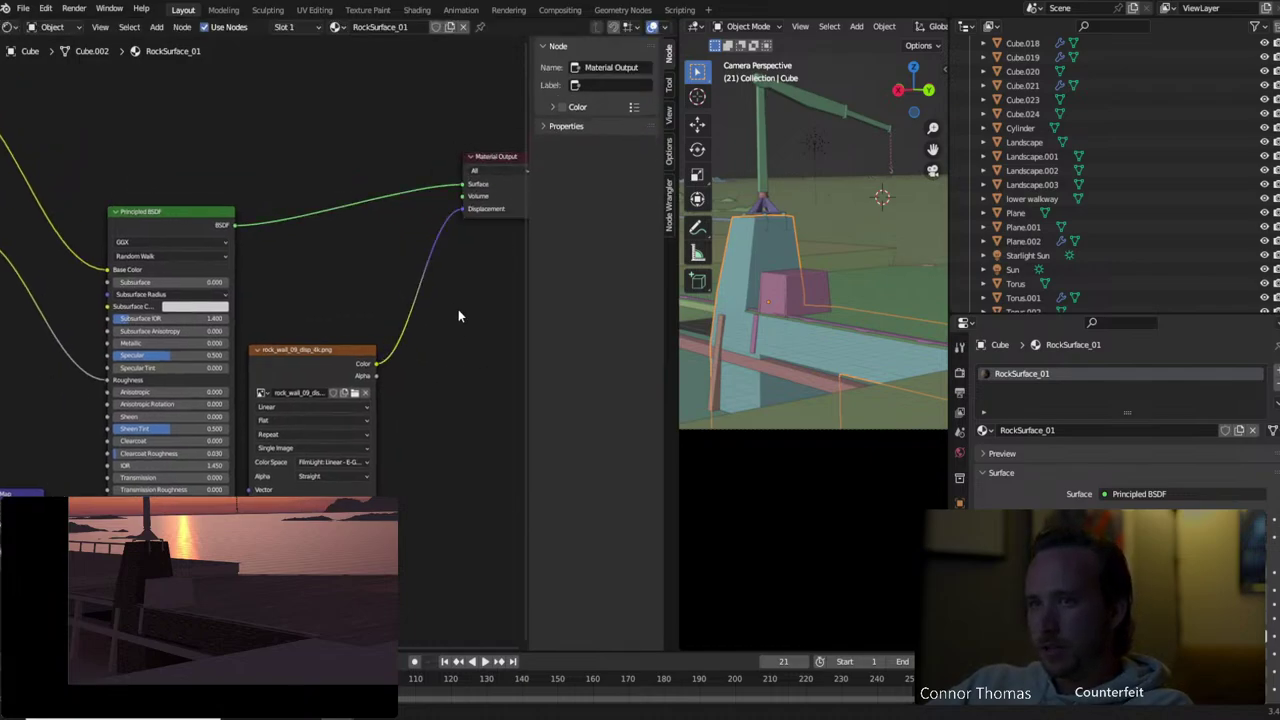
key(shift+a)
text(math)
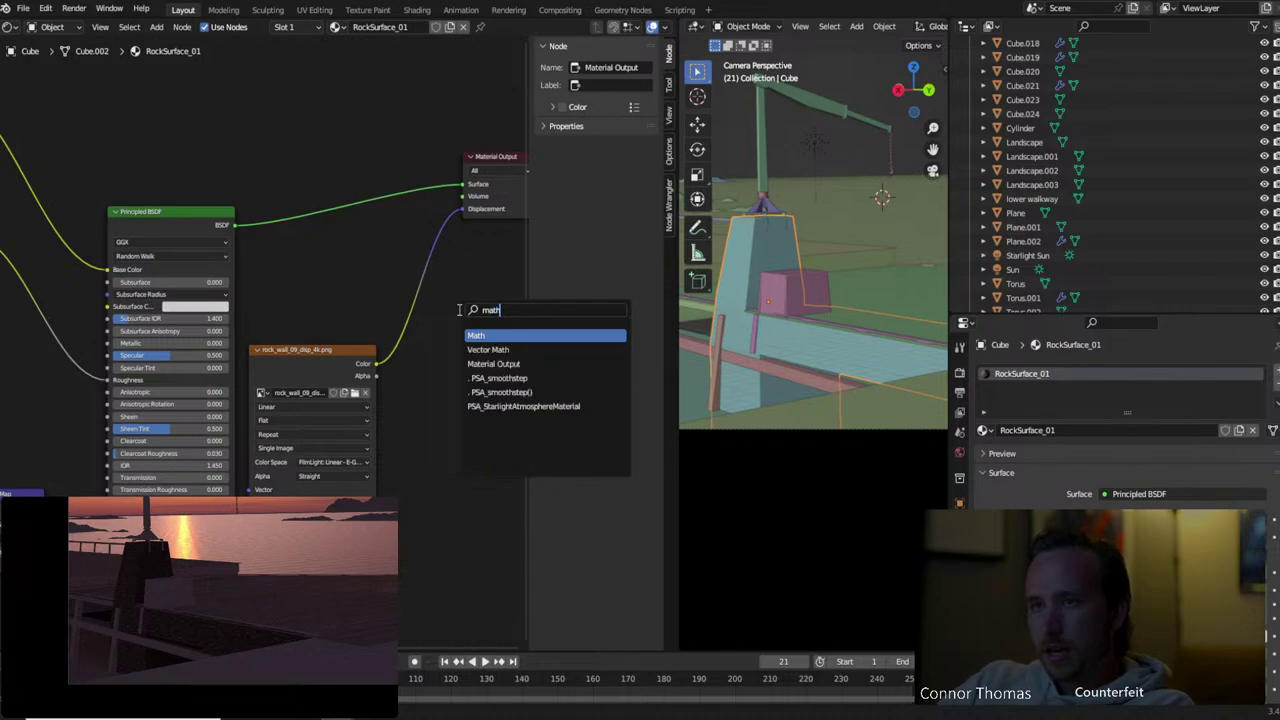
key(Return)
click(352, 283)
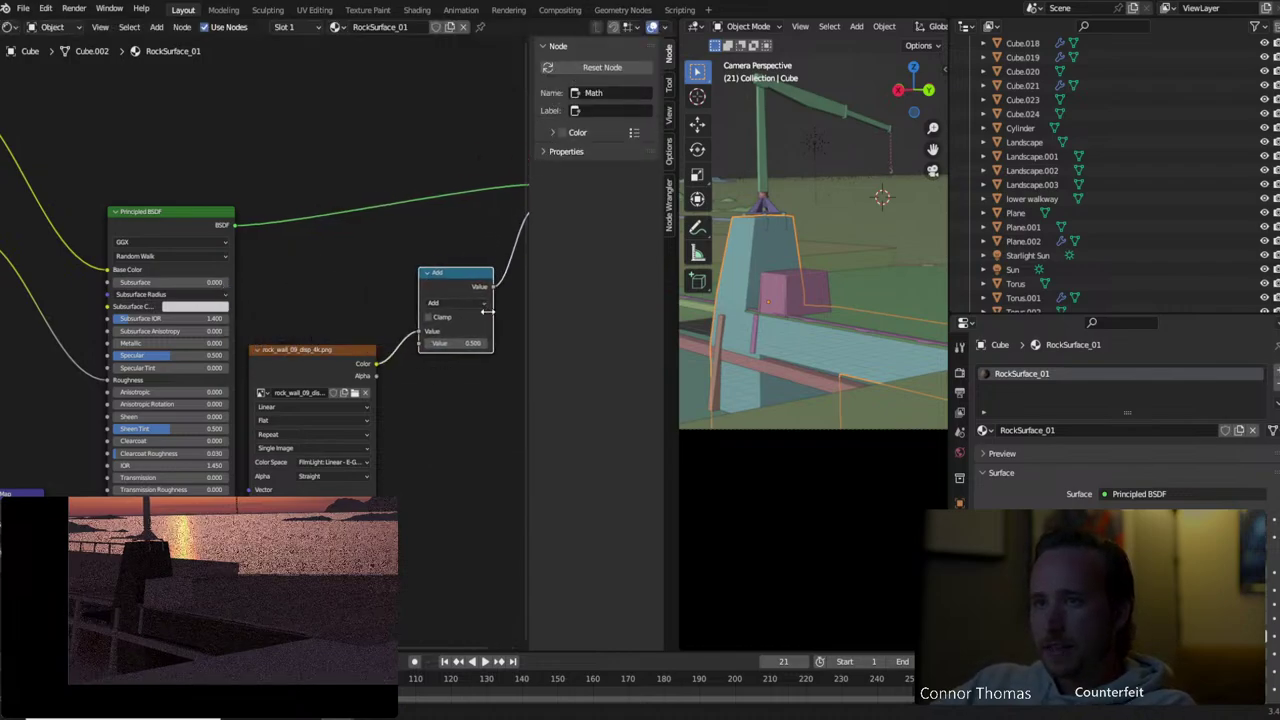
Switch the displacement Math node to Multiply and set its value to 5
middle_drag(419, 462, 356, 478)
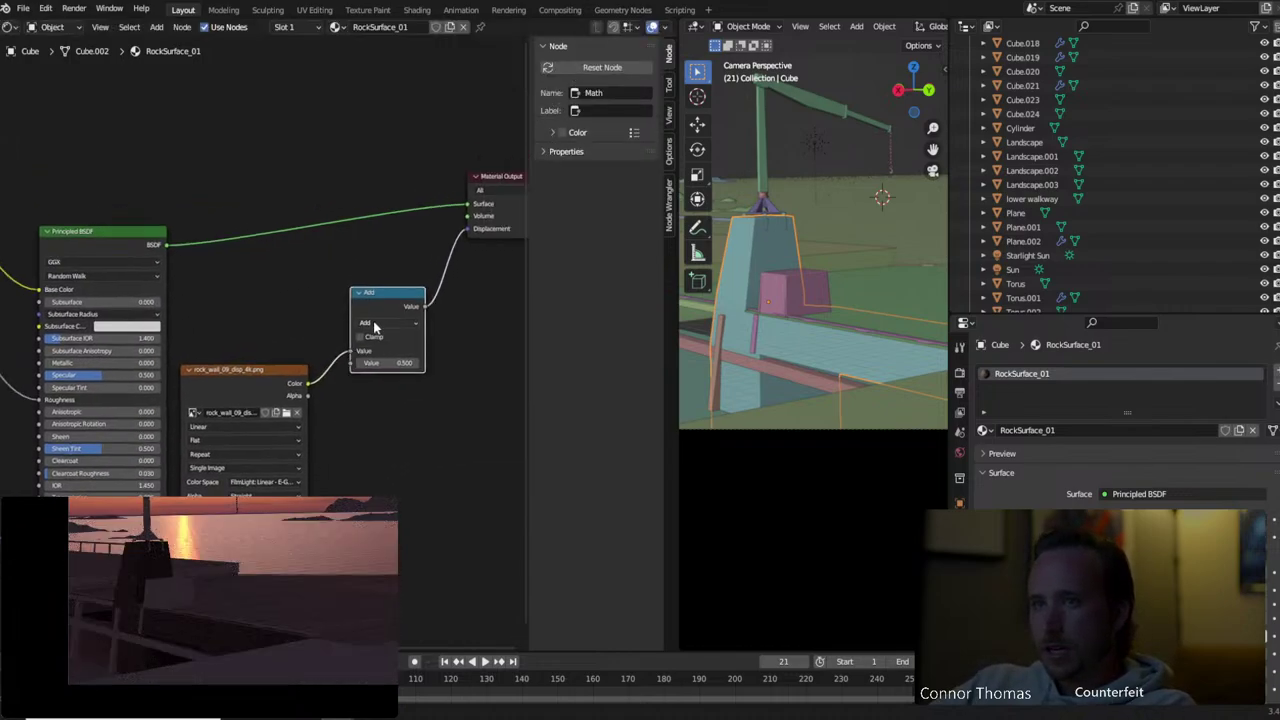
click(373, 321)
click(391, 381)
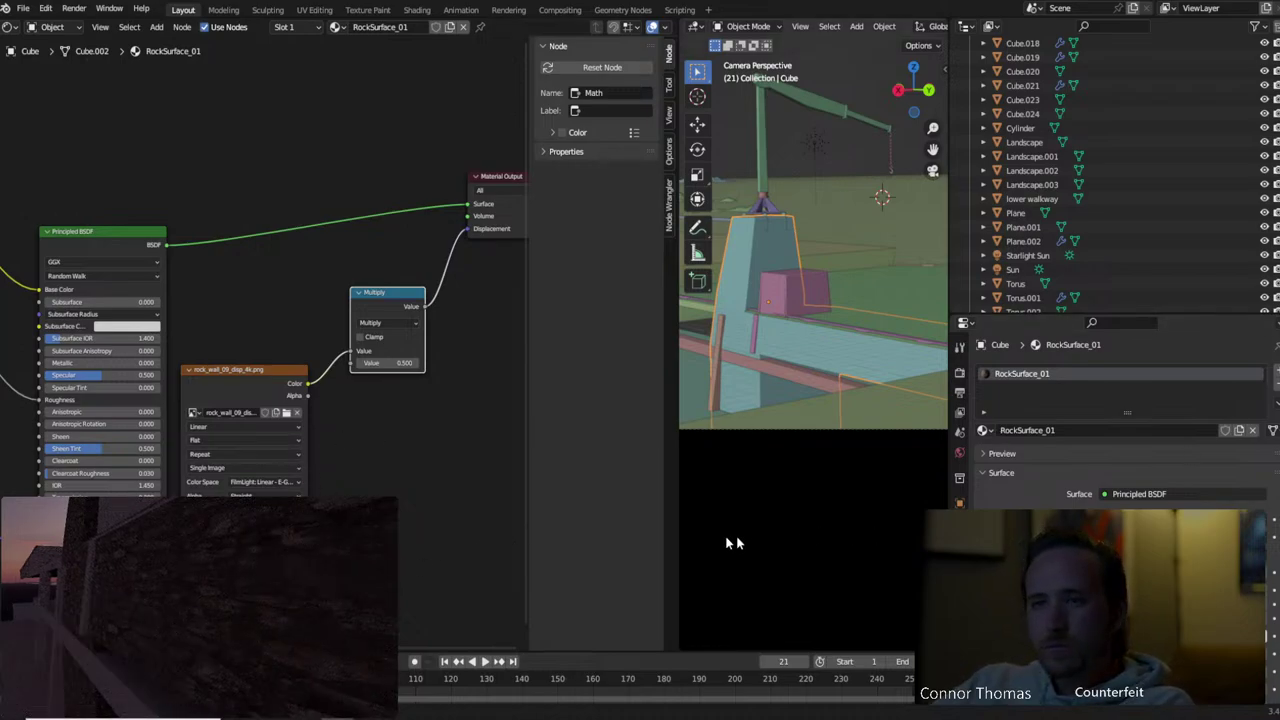
drag(389, 294, 392, 287)
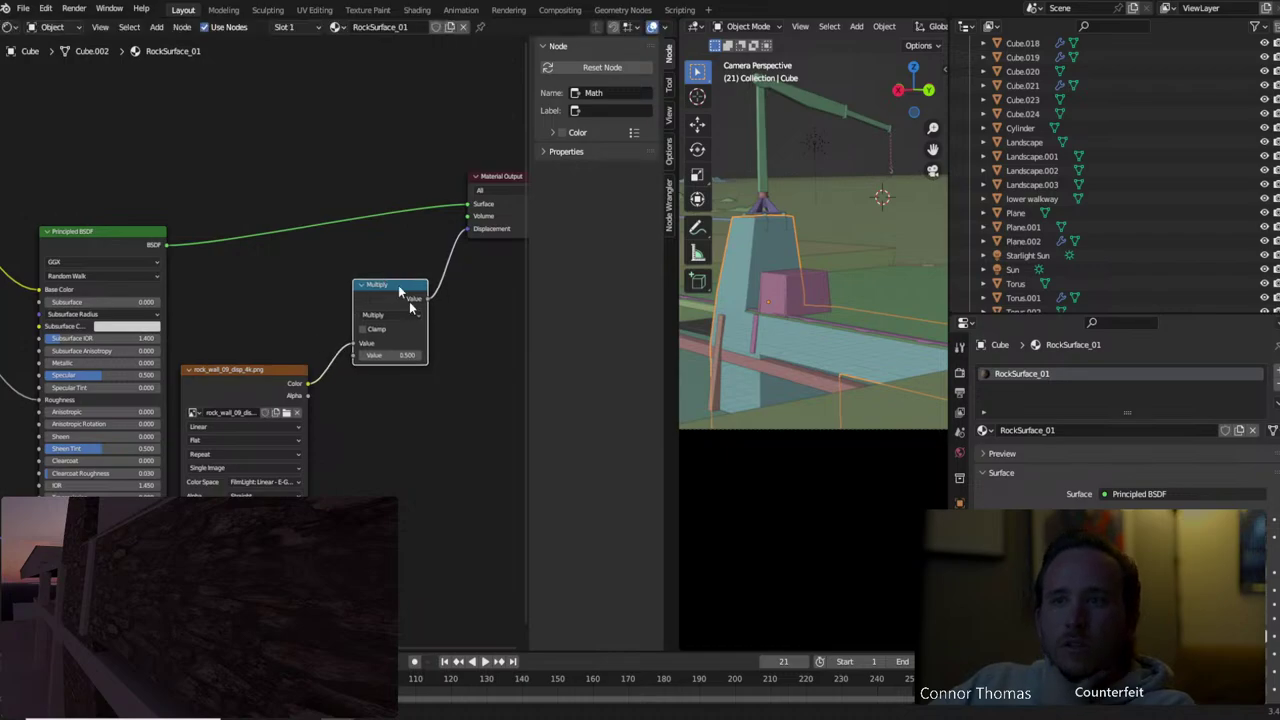
click(410, 357)
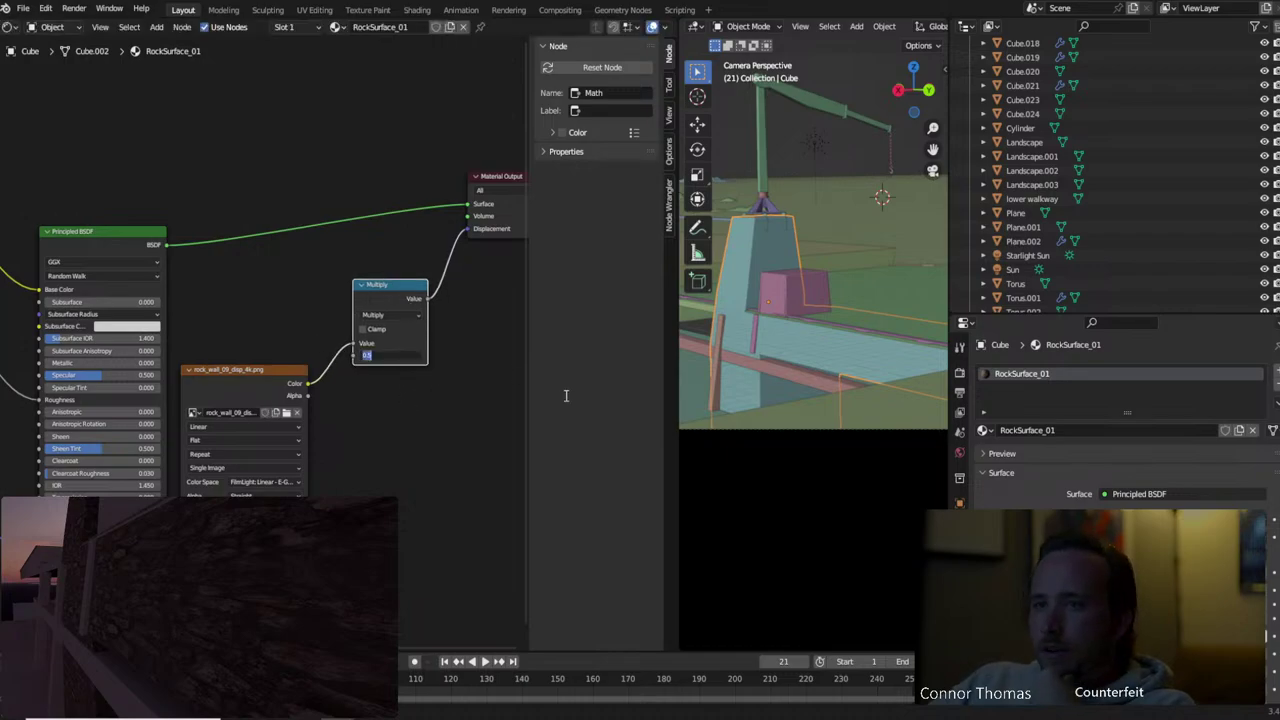
text(5)
key(Return)
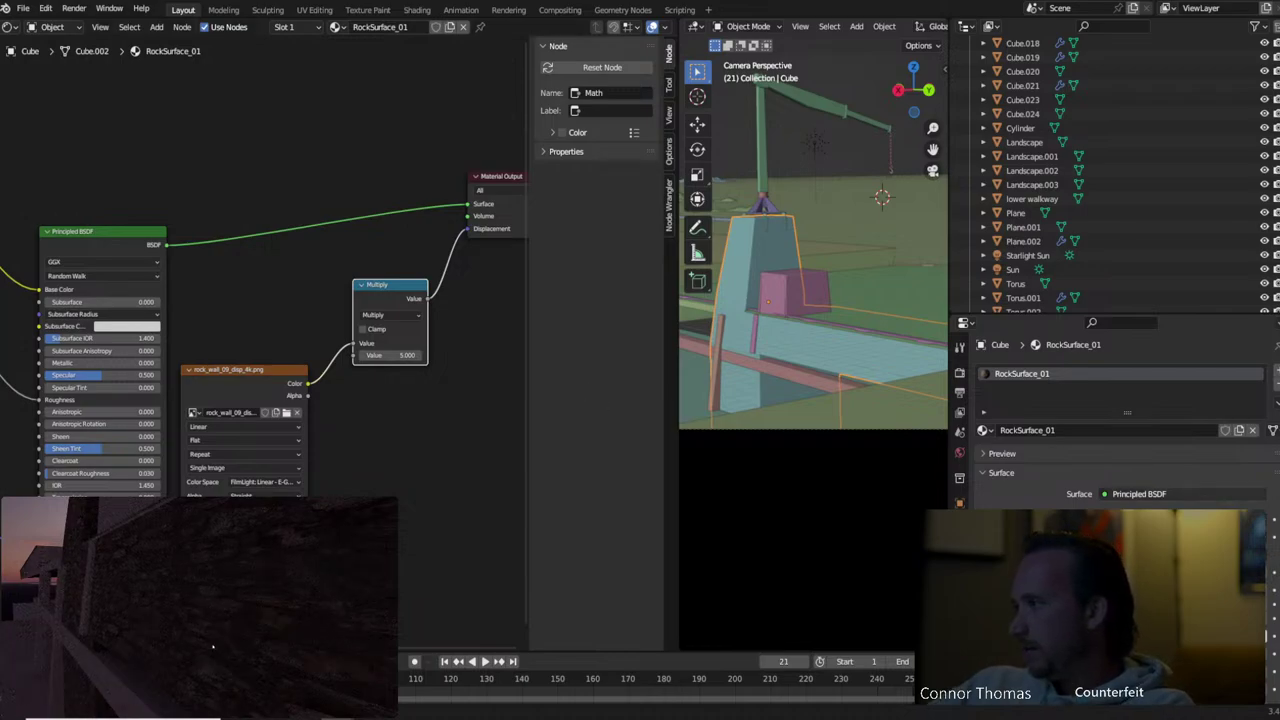
Preview the Normal Map node's output on the crane base's rock surface
middle_drag(257, 362, 566, 178)
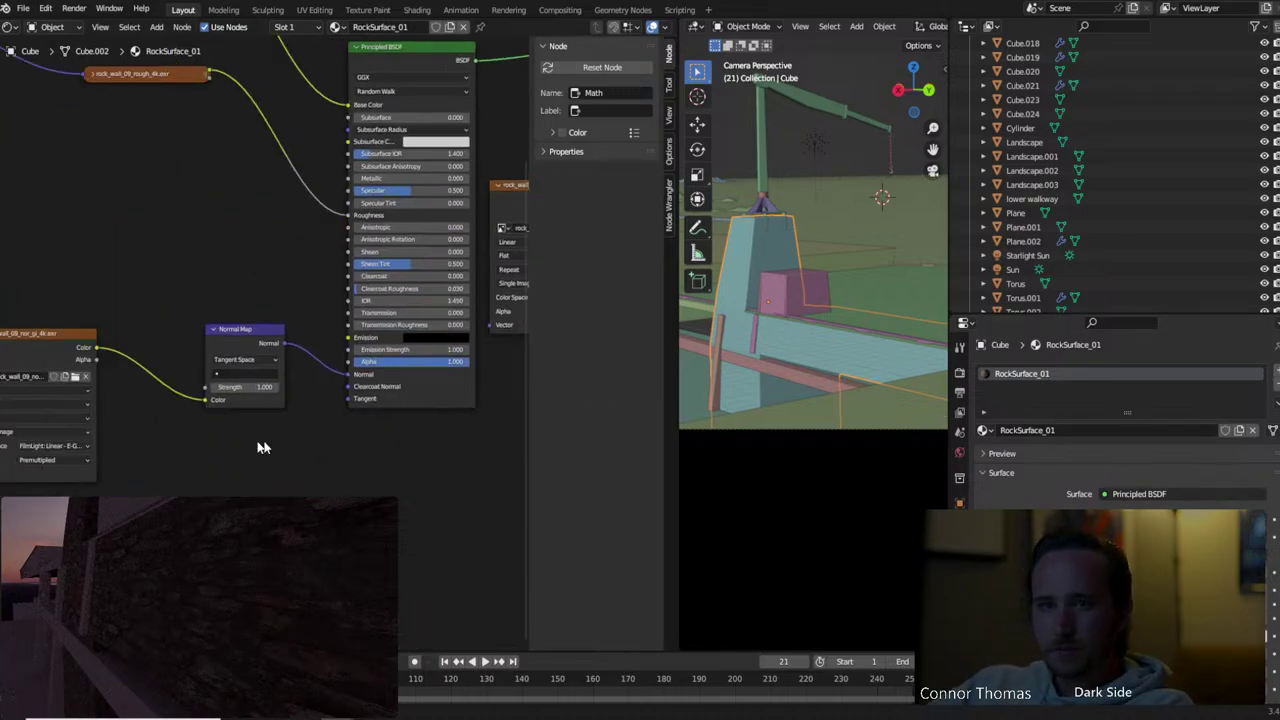
middle_drag(145, 458, 194, 500)
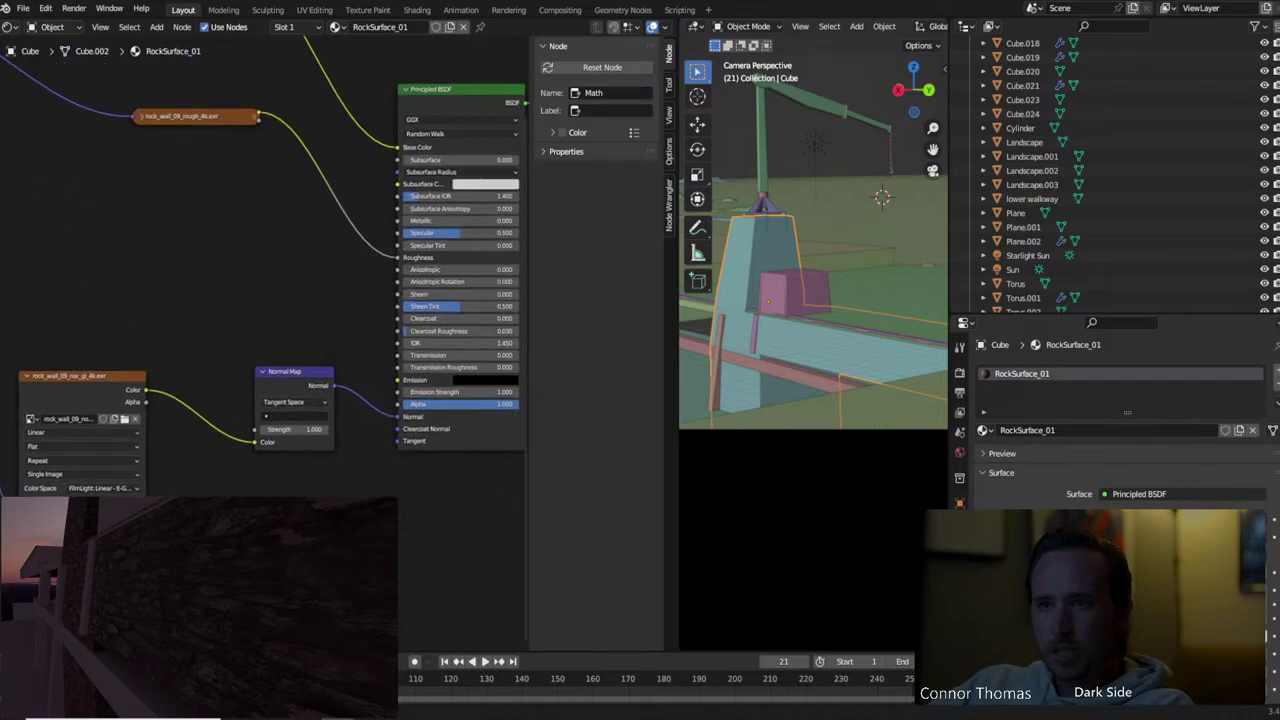
click(284, 376)
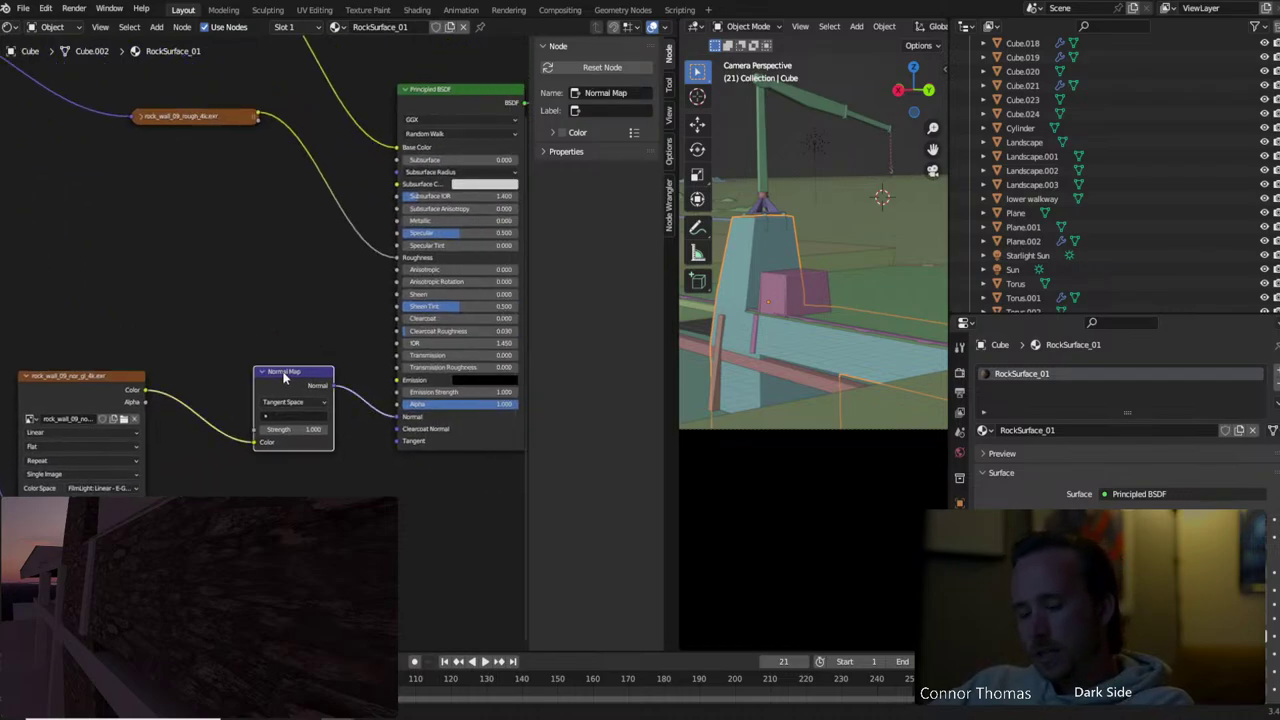
key(ctrl+shift+t)
key(Escape)
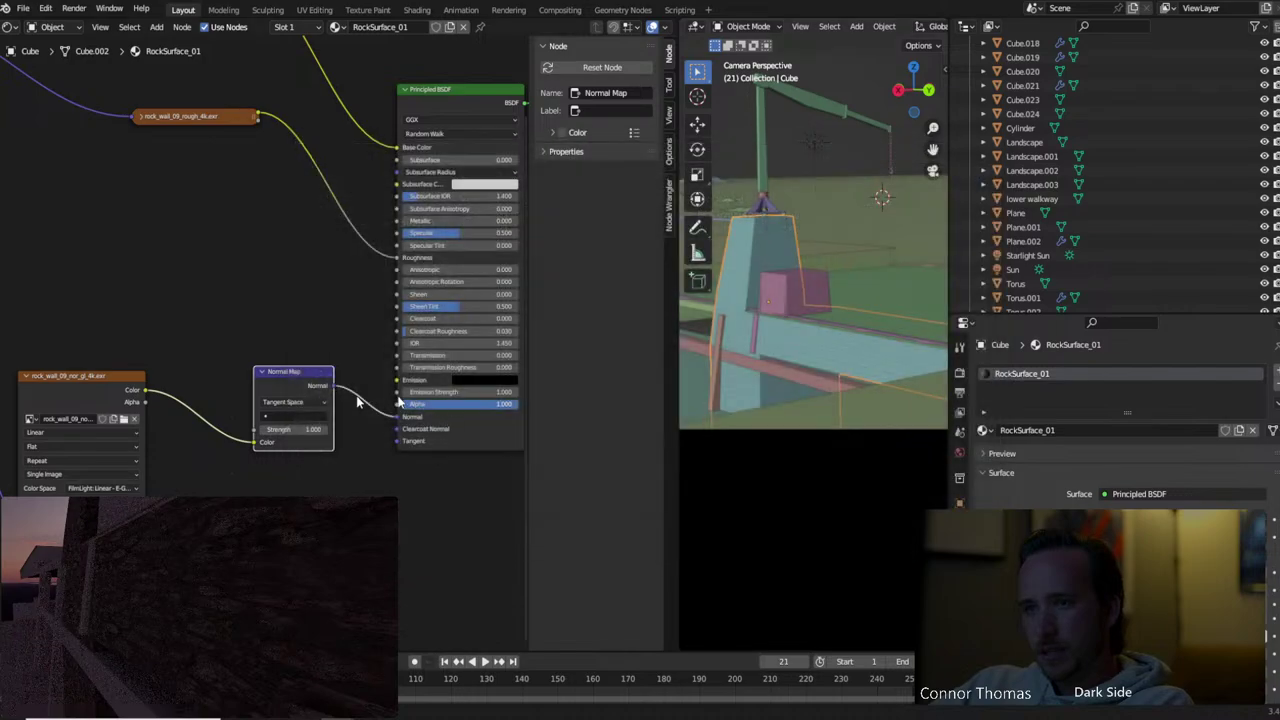
ctrl+shift+click(296, 376)
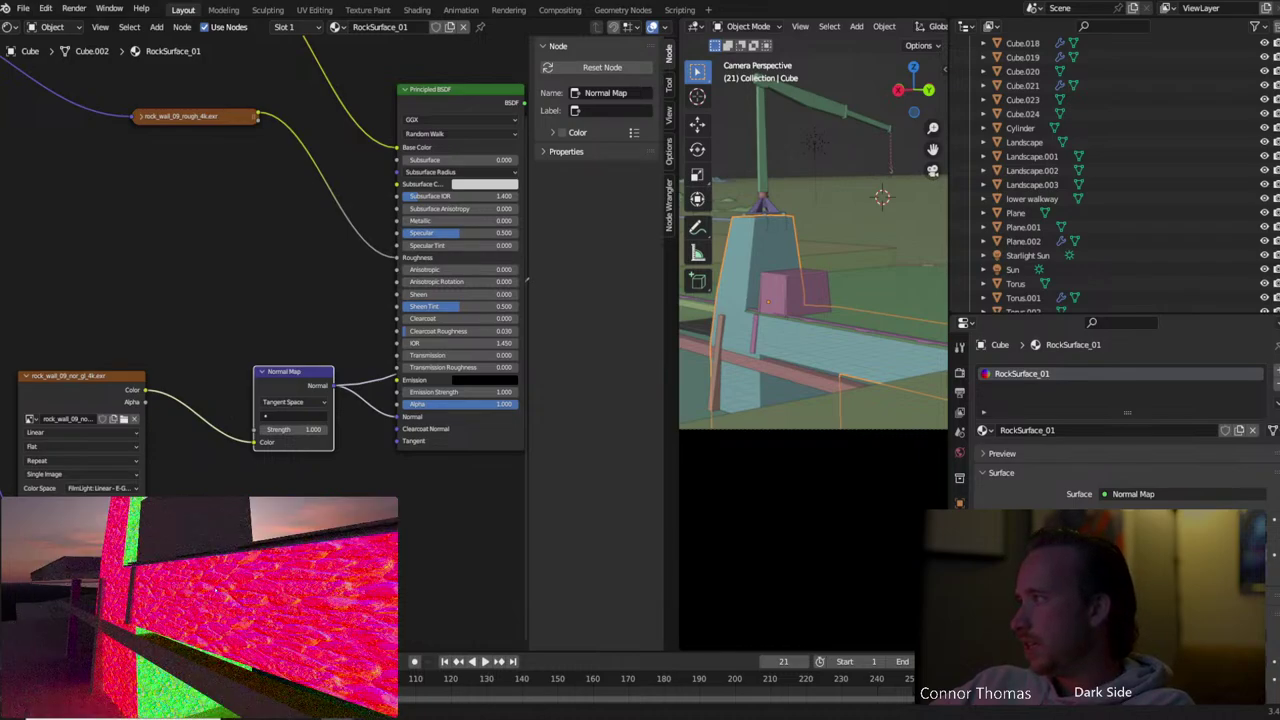
Set the Normal Map node's strength to 5
click(302, 431)
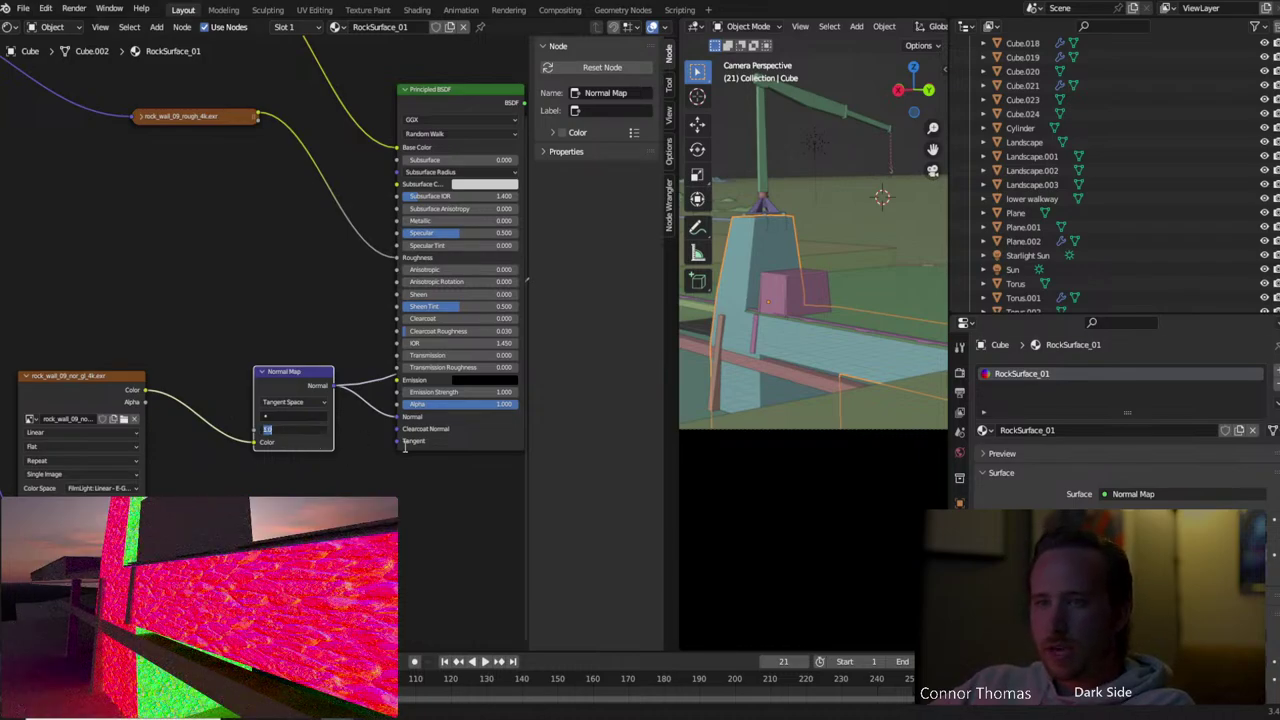
text(5)
key(Return)
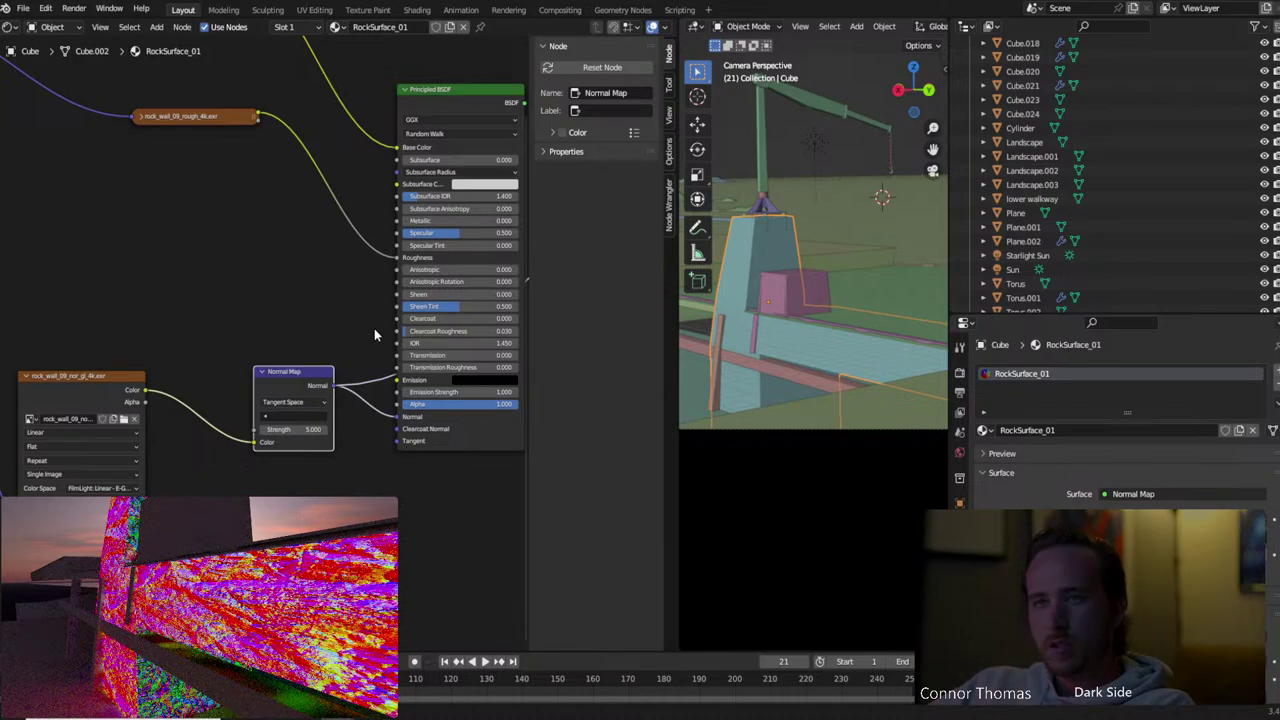
Check the full Principled BSDF shading in the render, and preview the rock's diffuse and roughness textures individually
middle_drag(302, 300, 130, 374)
ctrl+shift+click(274, 171)
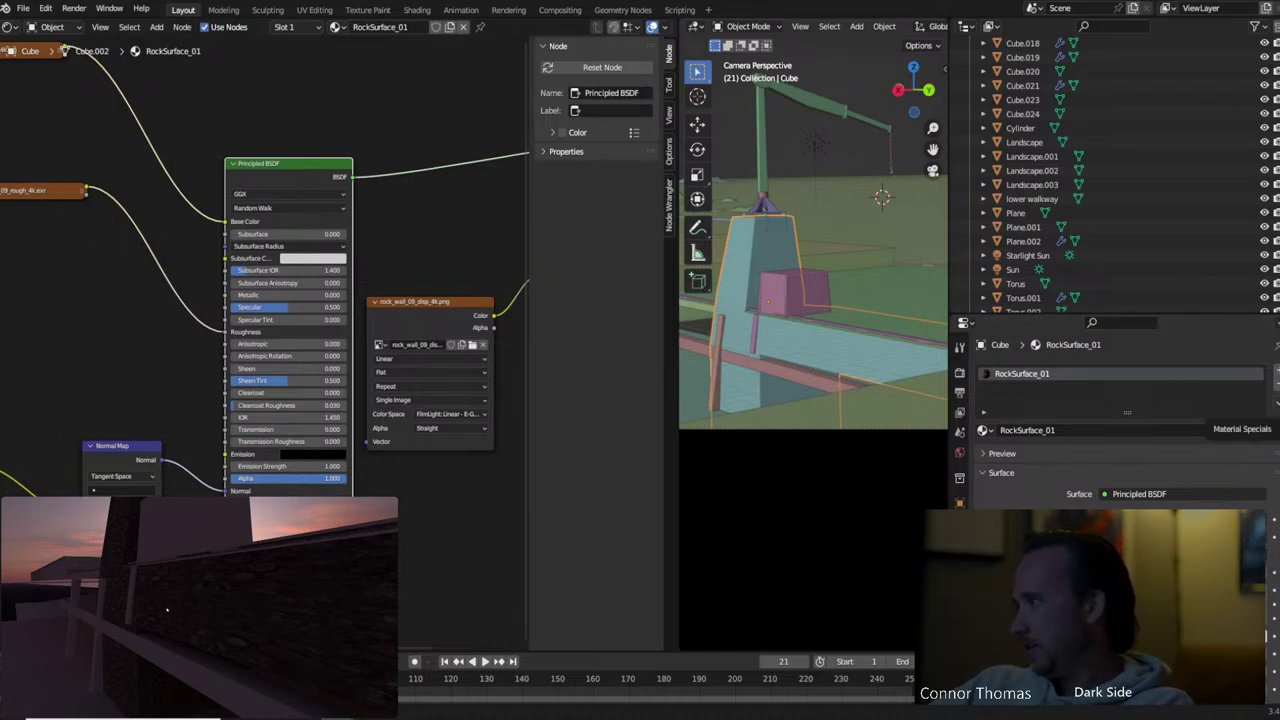
middle_drag(124, 137, 336, 254)
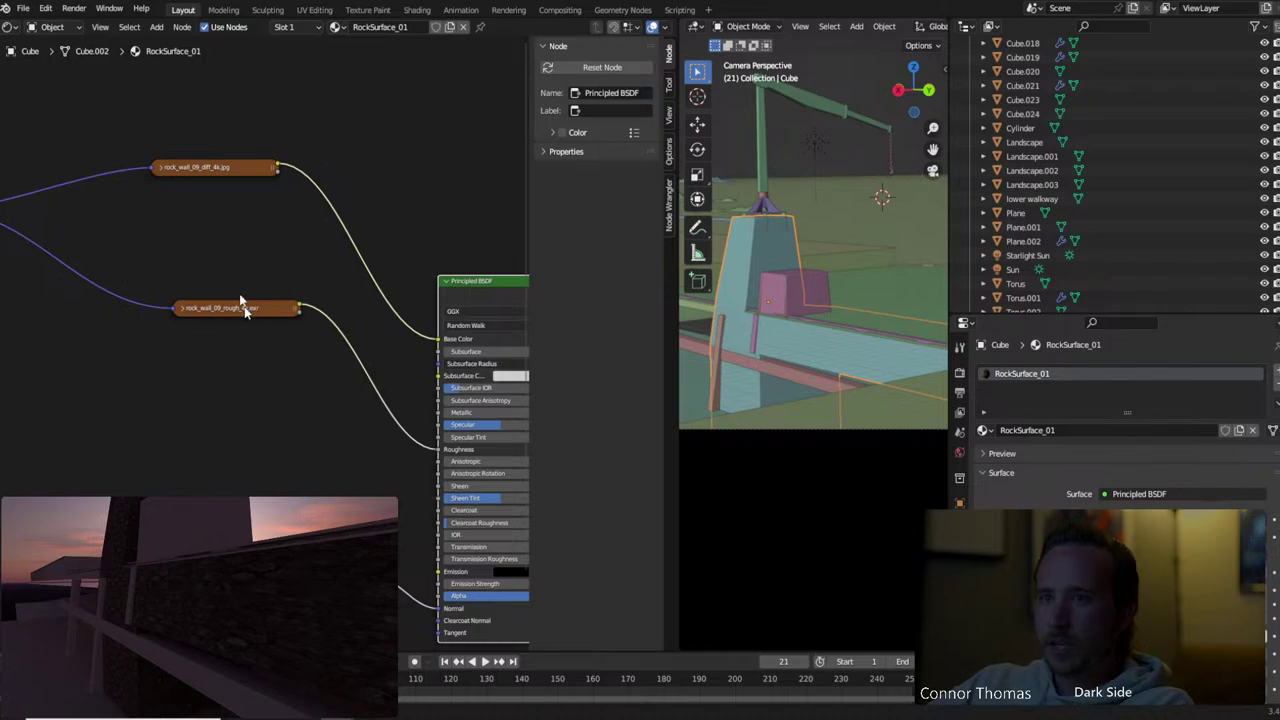
ctrl+shift+click(203, 170)
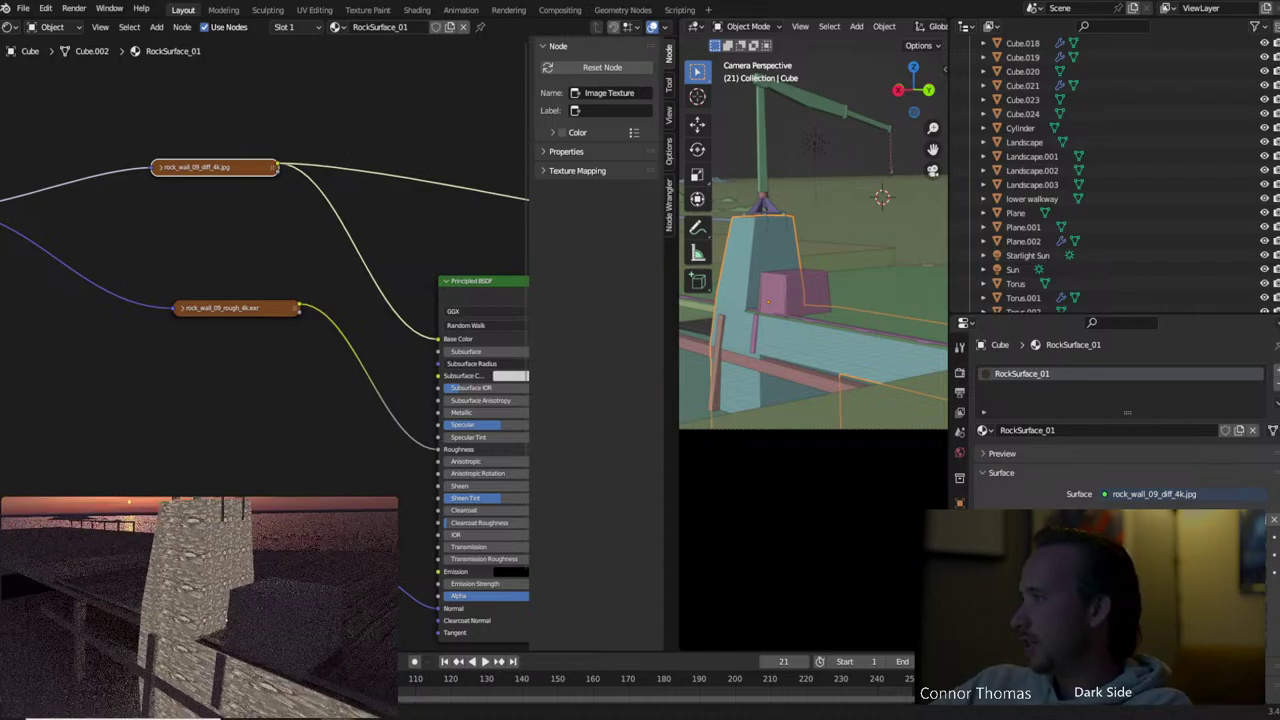
ctrl+shift+click(252, 310)
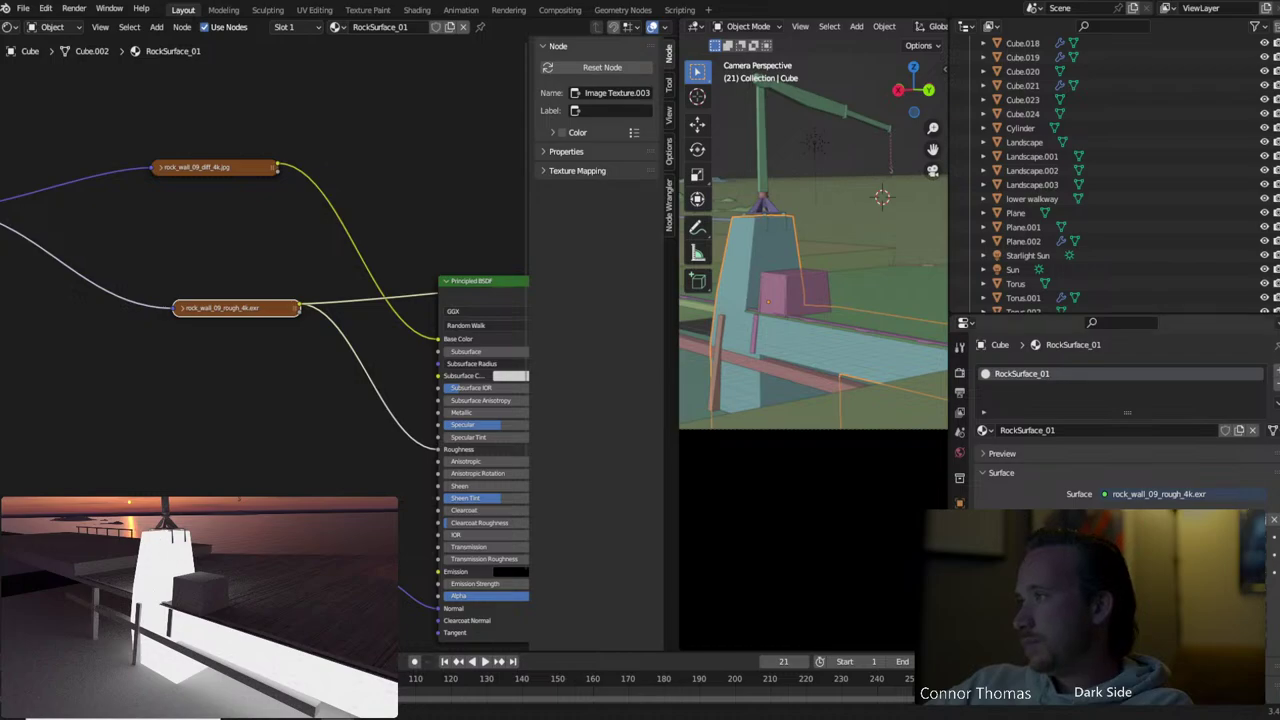
Expand the rock_wall_09_rough_4k.exr texture node and set its color space to Rec1886: 2.4 Gamma - Rec.709
click(182, 309)
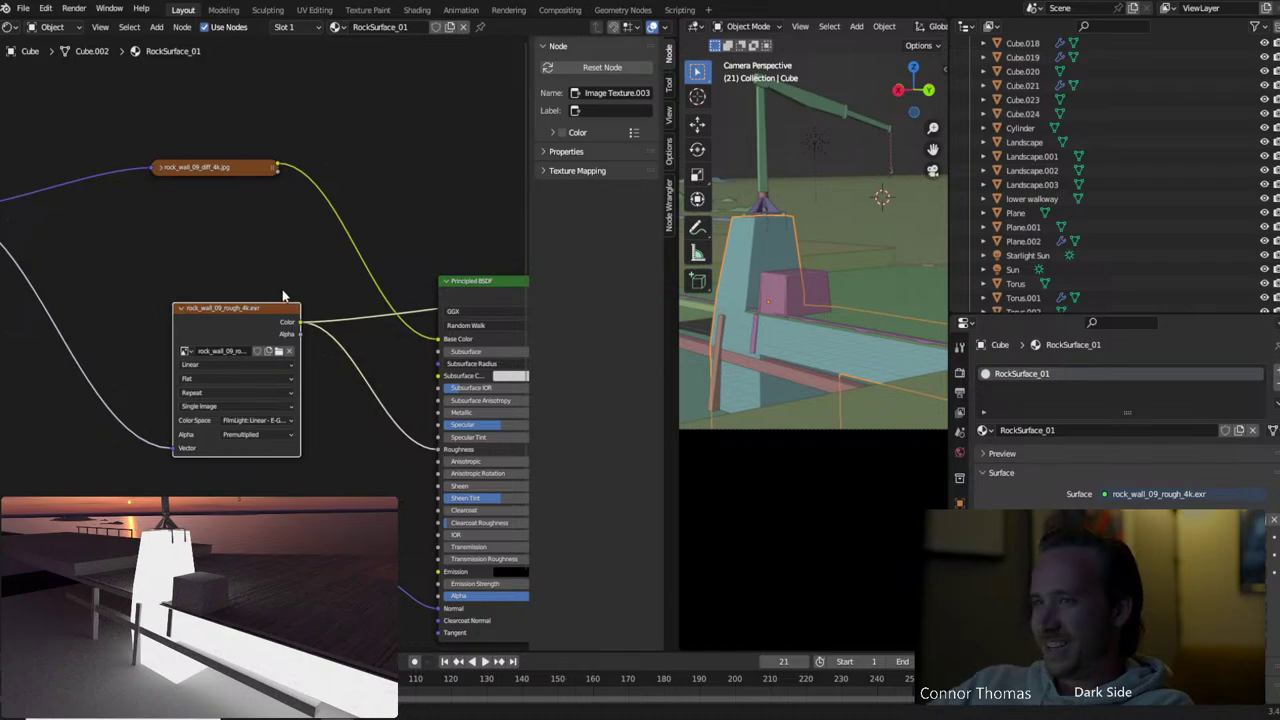
middle_drag(297, 255, 342, 182)
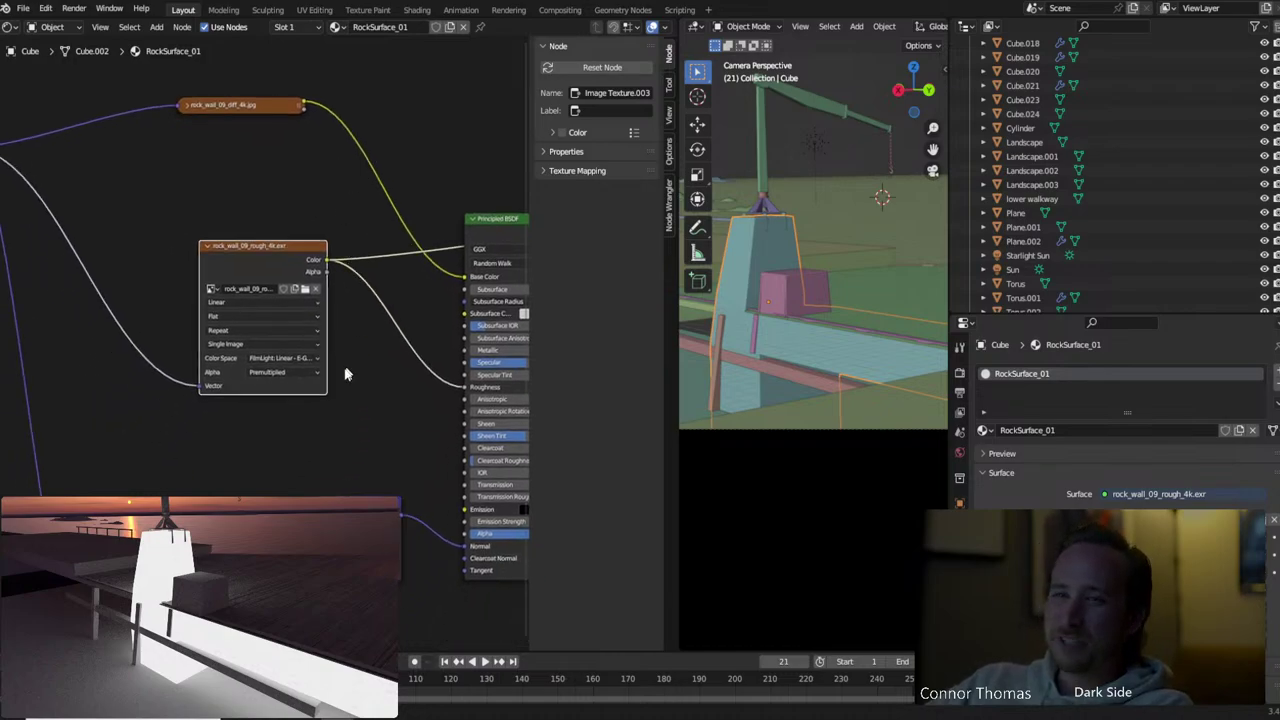
scroll(300, 368, up, 1)
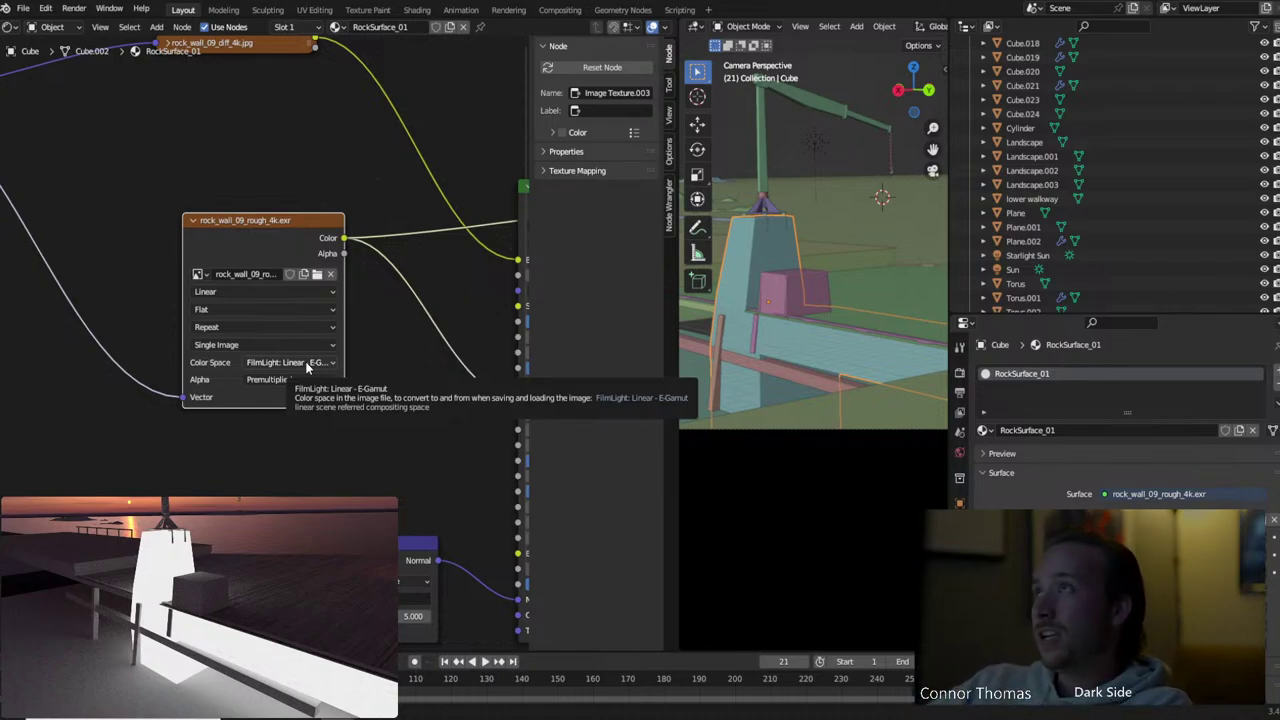
click(307, 367)
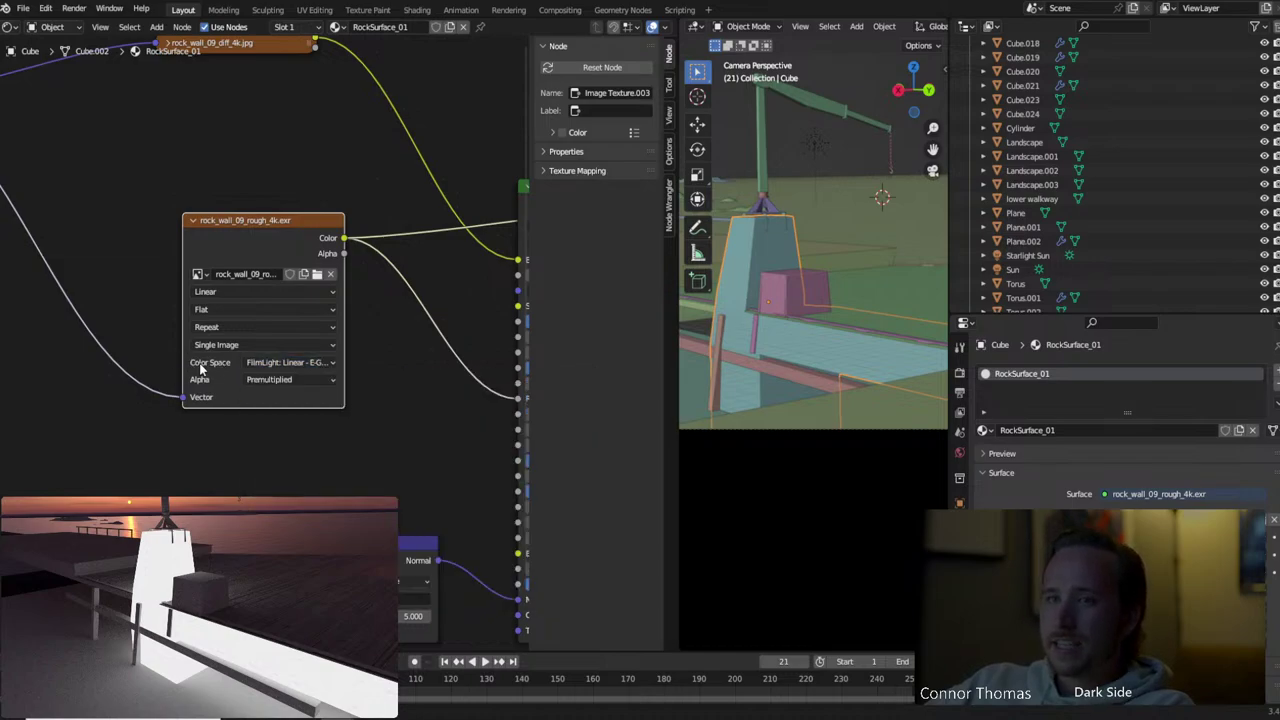
click(276, 364)
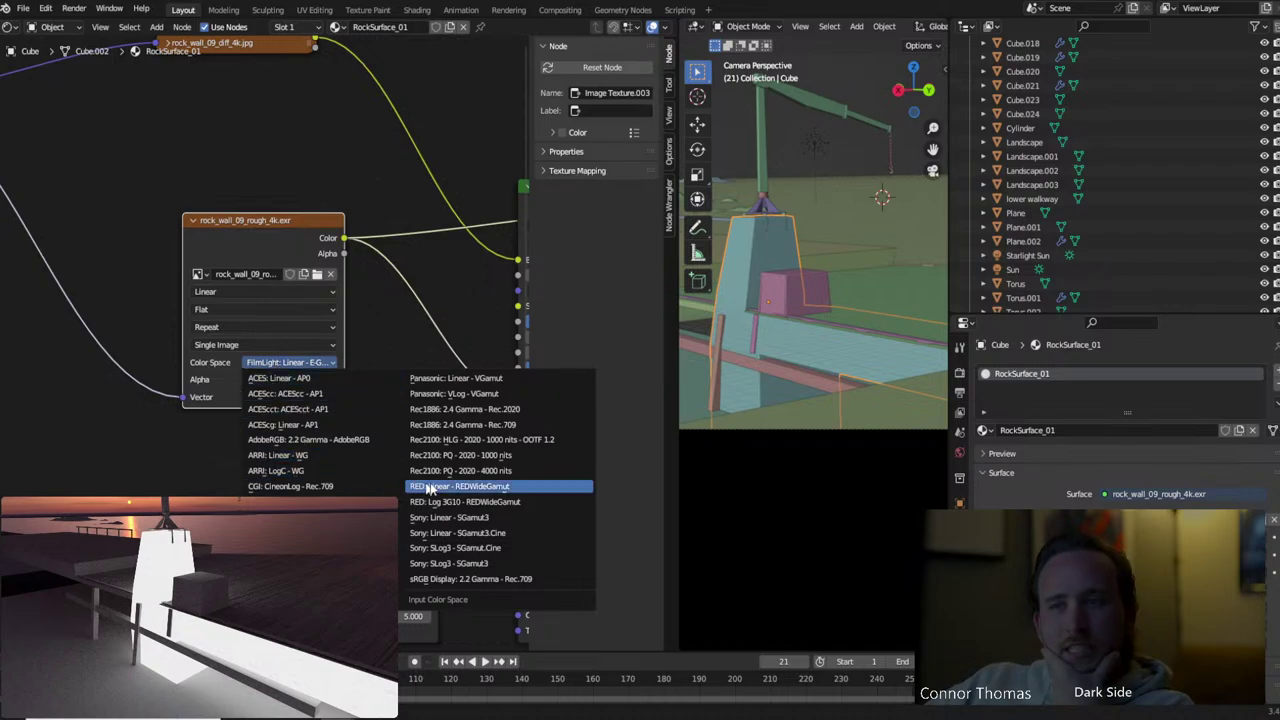
click(473, 426)
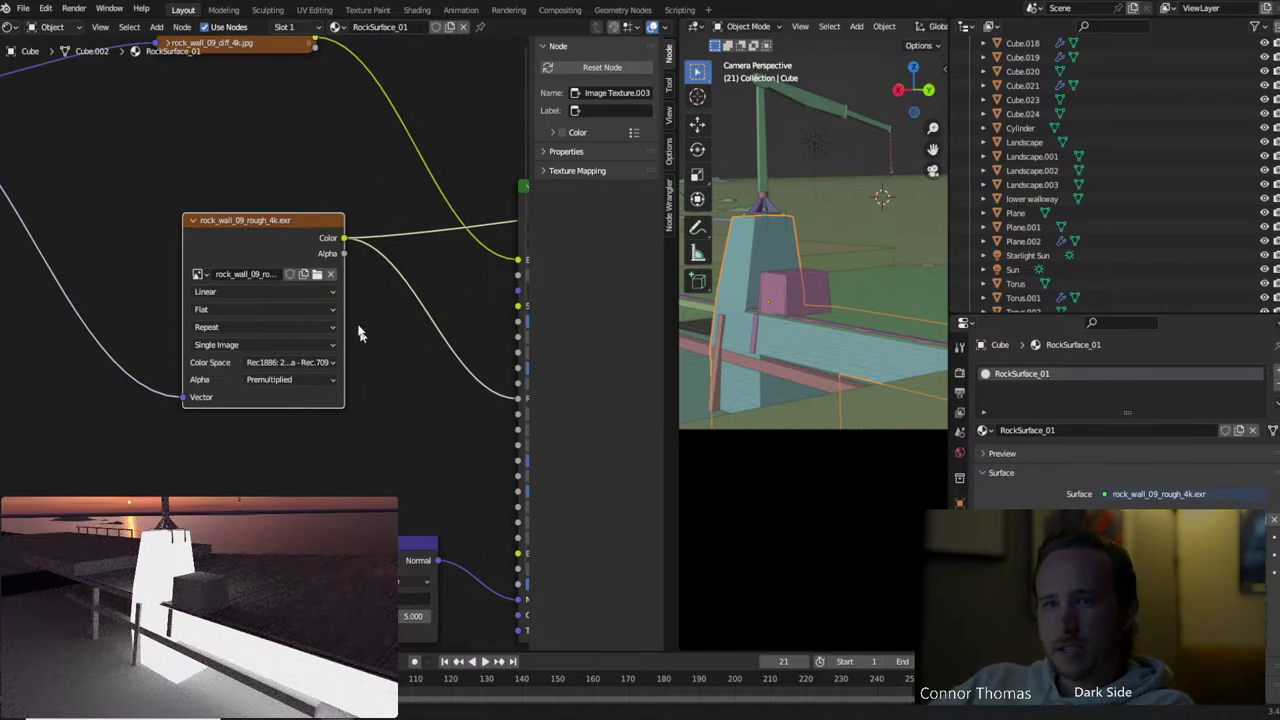
Move the roughness texture away from the shader and insert an RGB Curves node on its colour output
middle_drag(181, 291, 238, 301)
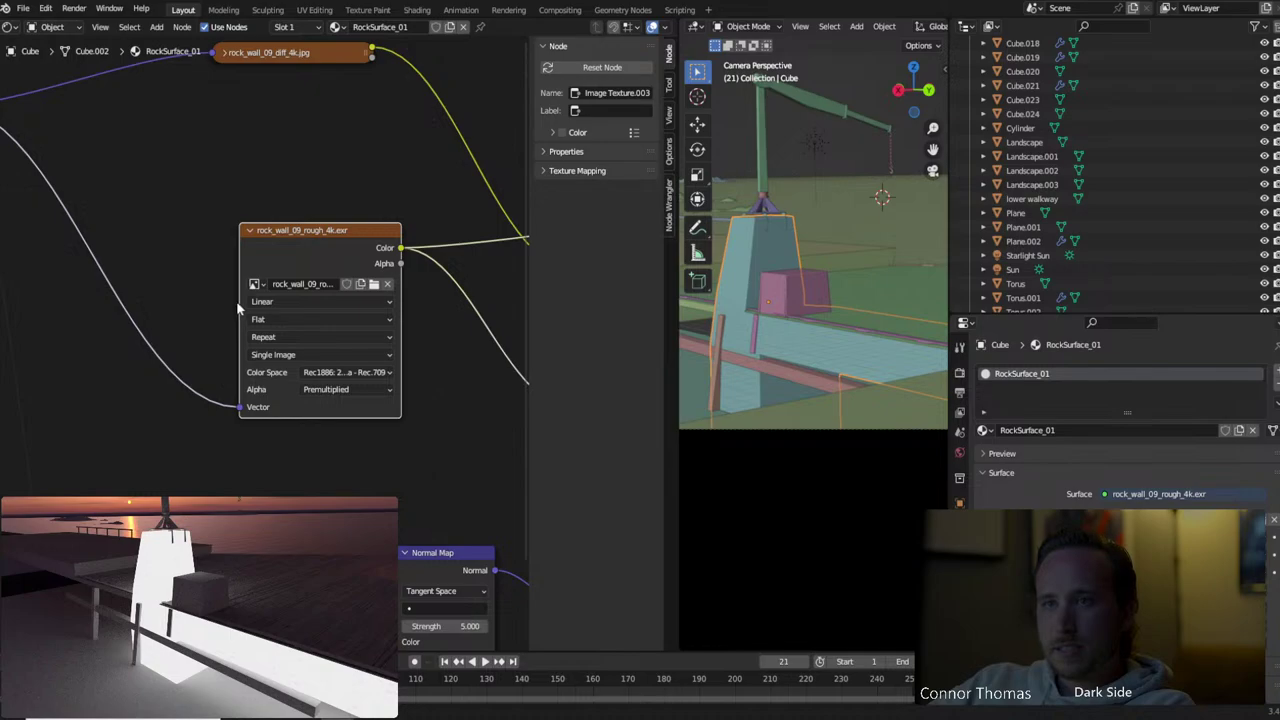
drag(284, 233, 66, 232)
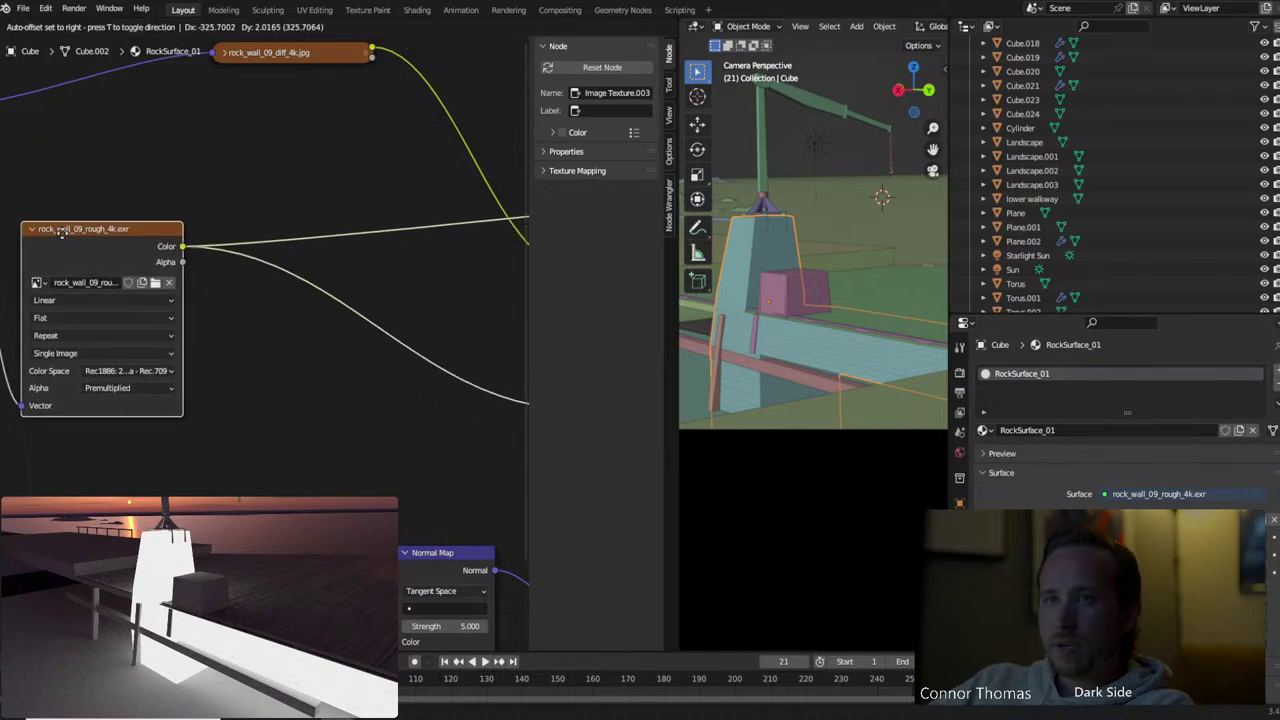
key(shift+a)
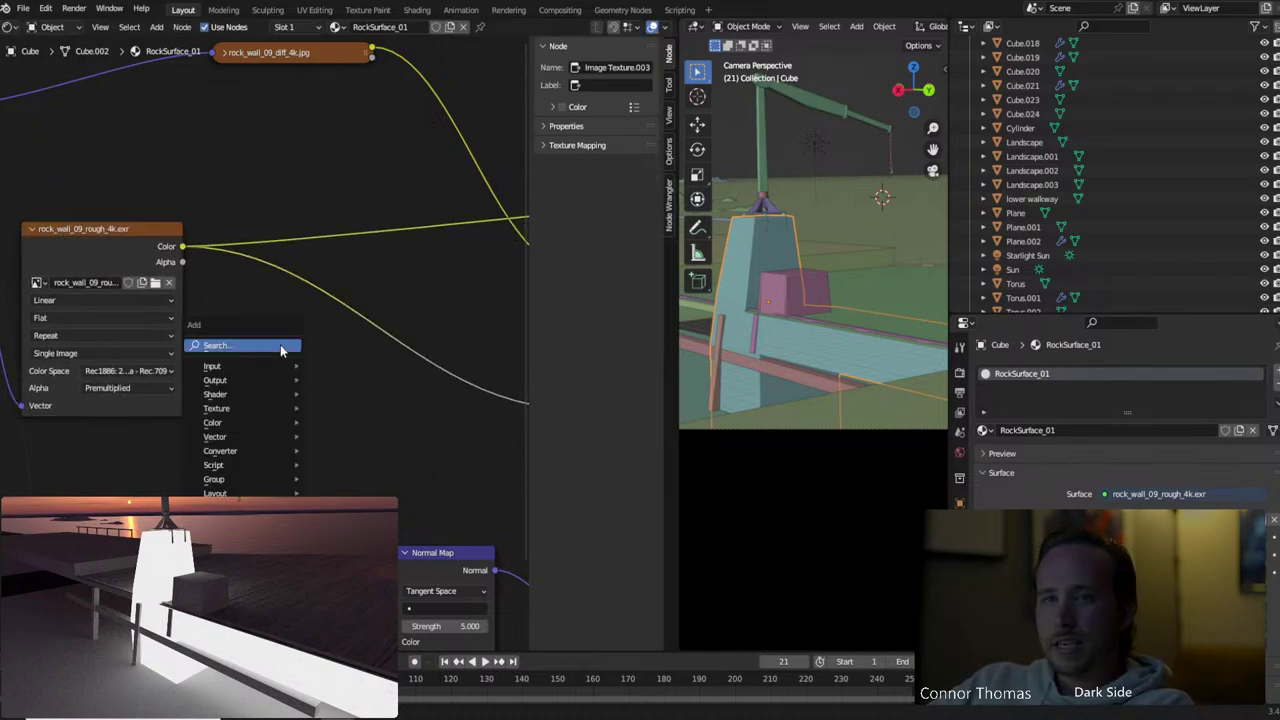
click(281, 346)
text(rgb cu)
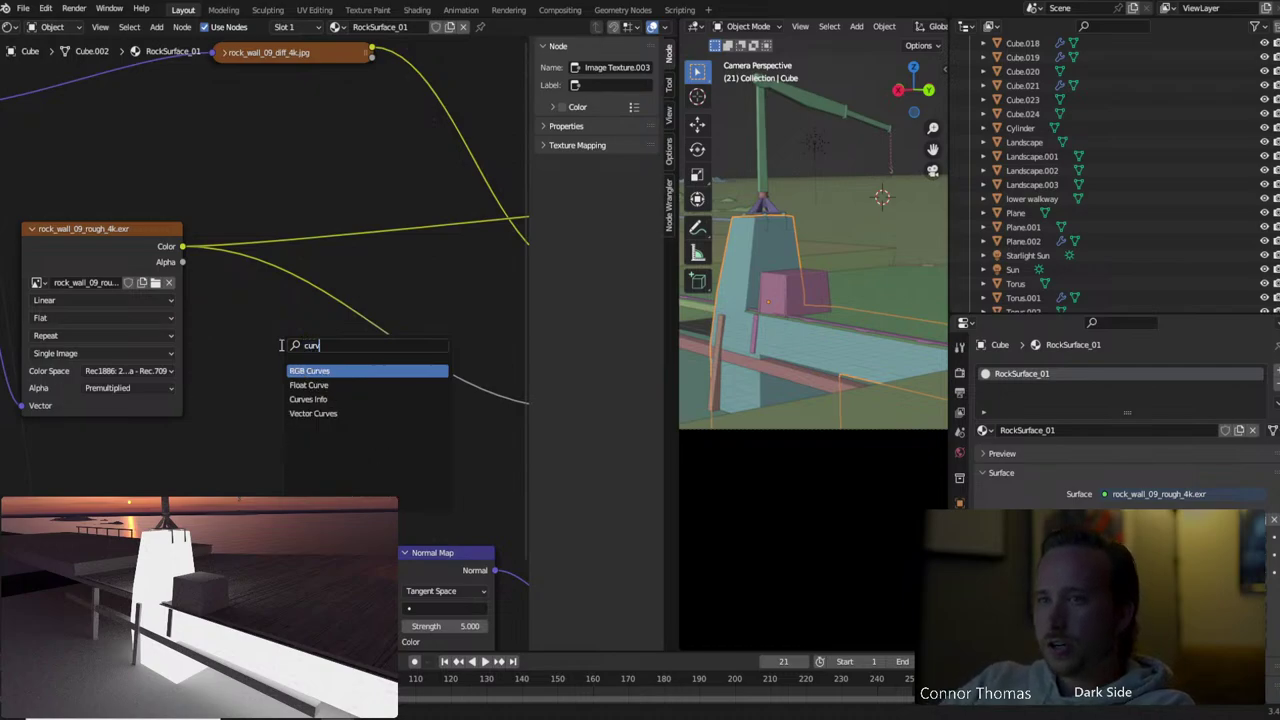
key(Return)
click(271, 286)
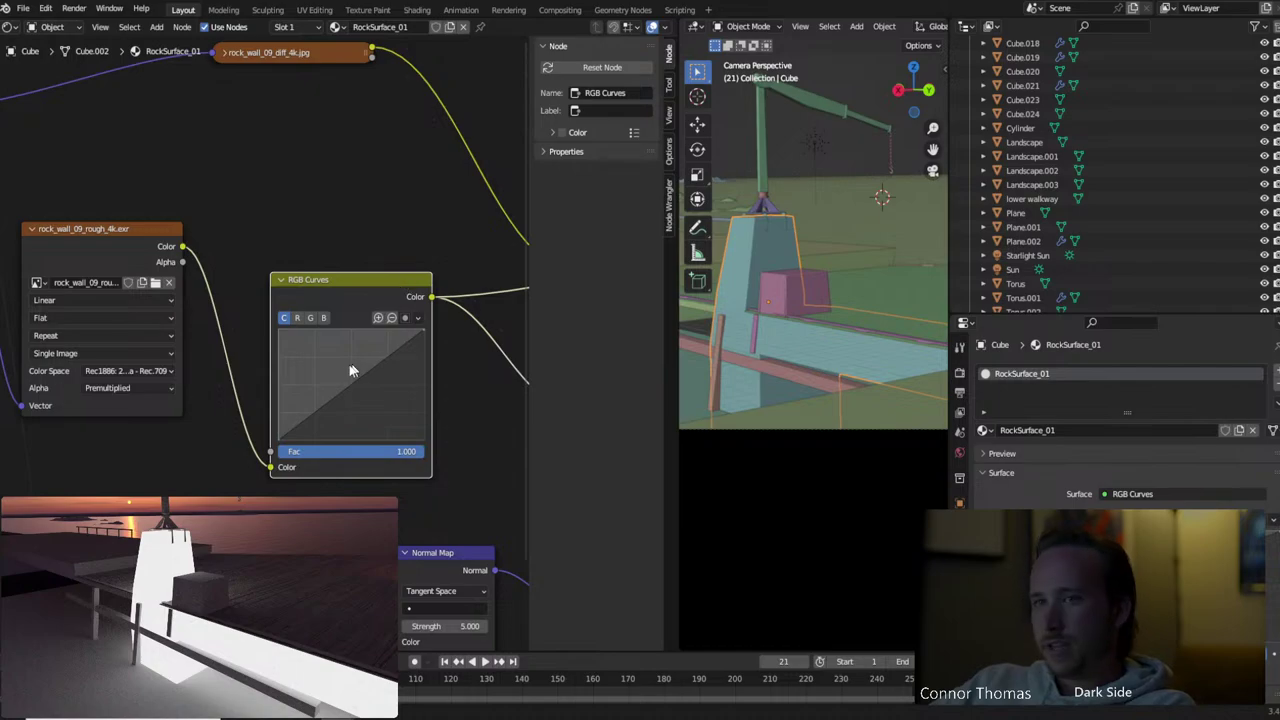
Reshape the roughness curve with points at about (0.52, 0.43) and (0.60, 0.06), lowering the end point to about 0.68
mouse_move(325, 403)
mouse_down()
mouse_move(313, 383)
mouse_move(354, 374)
mouse_move(355, 392)
mouse_move(360, 356)
mouse_move(314, 392)
mouse_move(338, 411)
mouse_up()
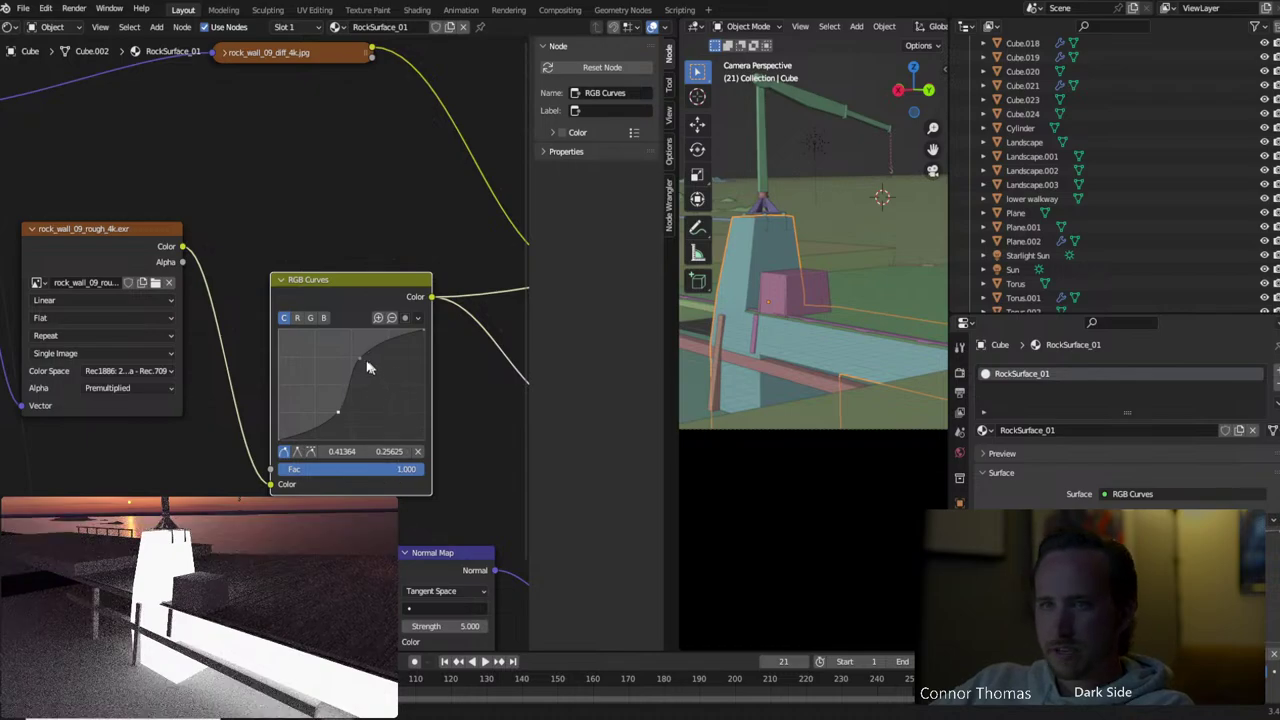
drag(360, 358, 378, 421)
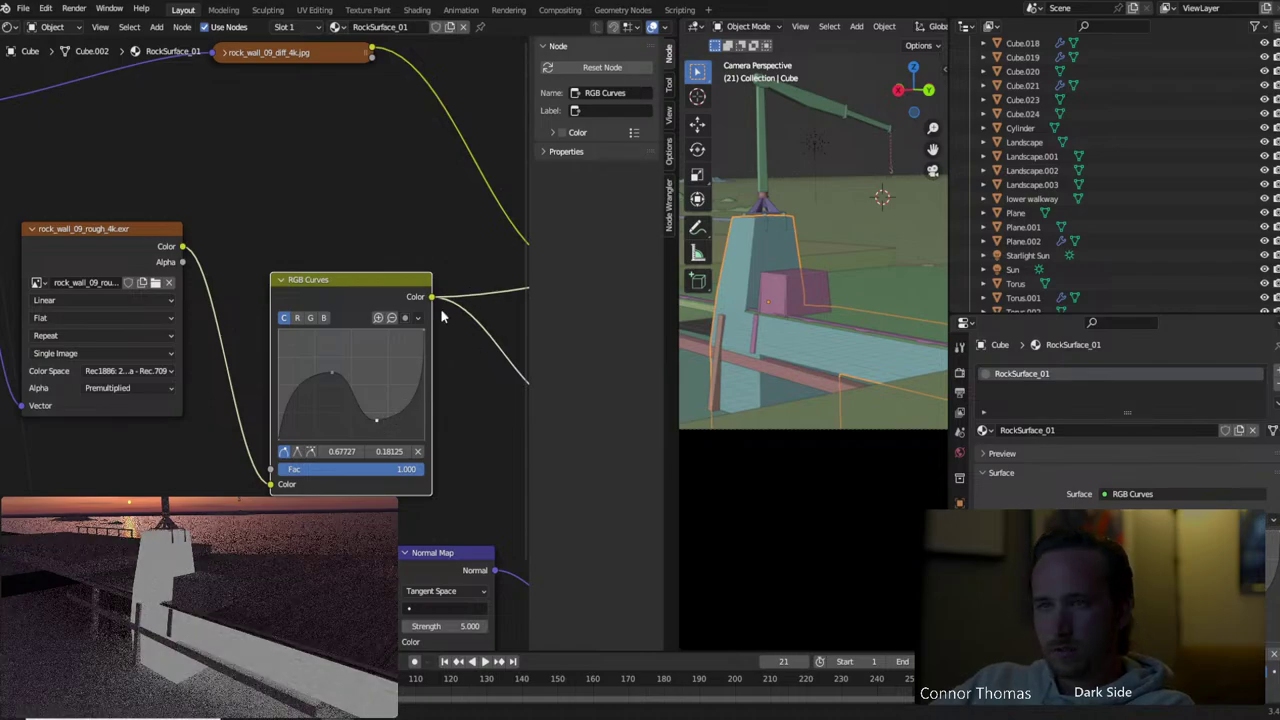
drag(424, 328, 424, 364)
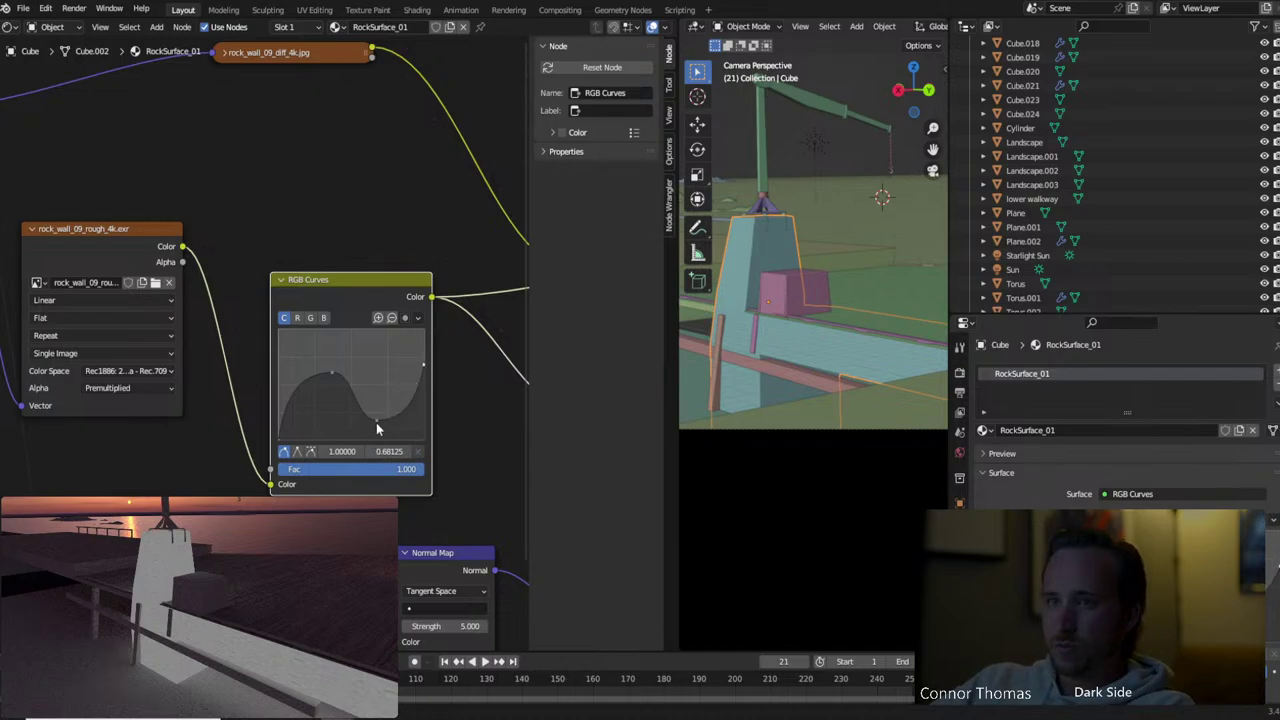
drag(377, 420, 366, 434)
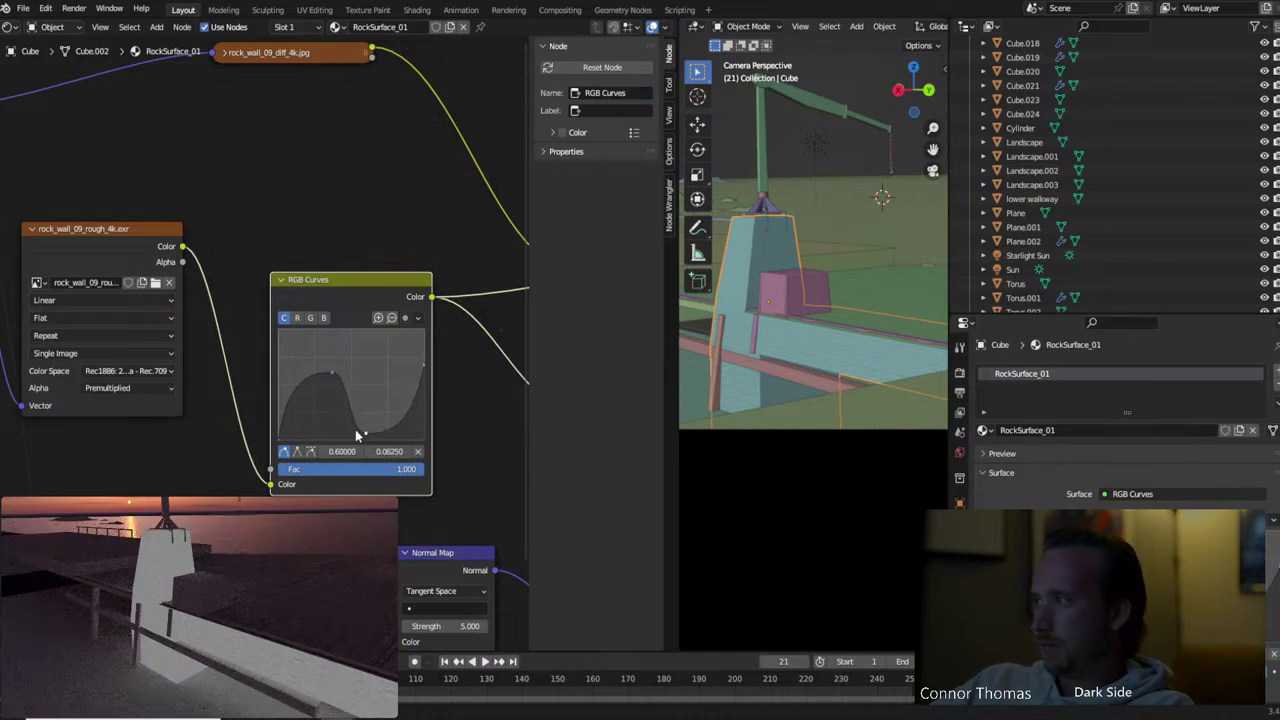
drag(332, 373, 354, 396)
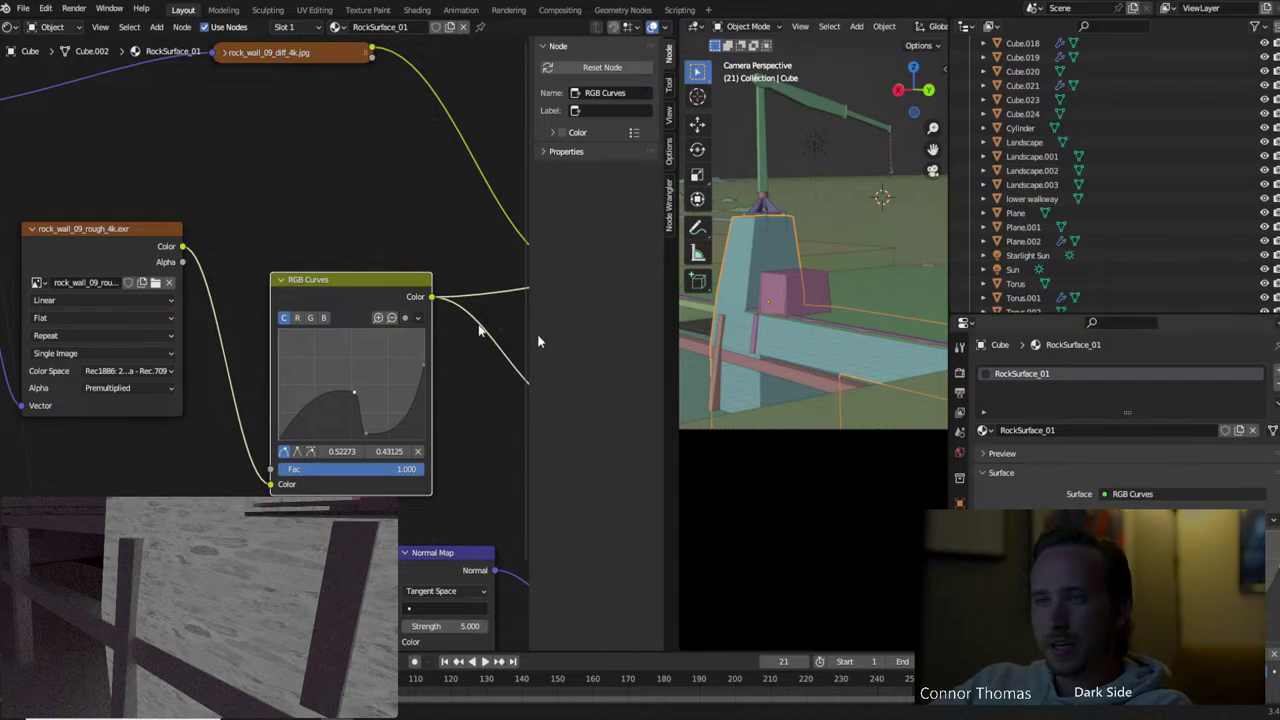
Add a curve point at about (0.24, 0.74), spread the following points into a falling tail and lower the end point to 0
drag(310, 403, 312, 356)
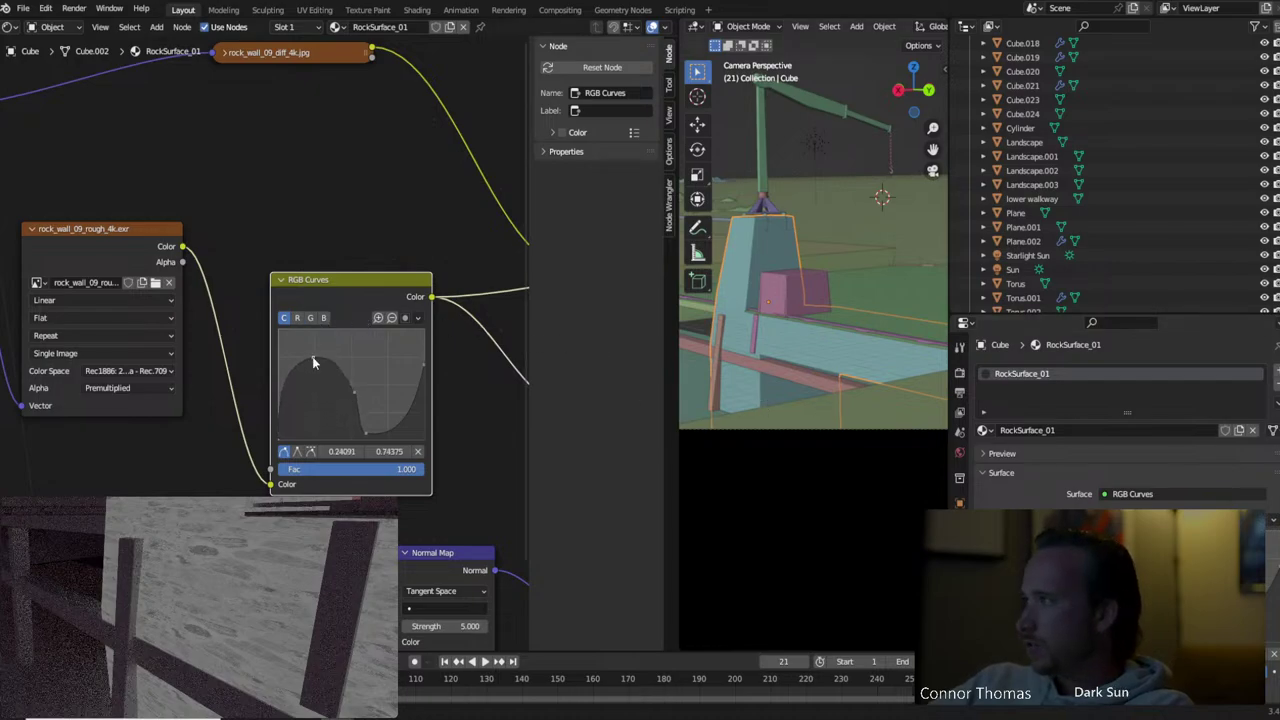
click(355, 391)
drag(355, 391, 401, 432)
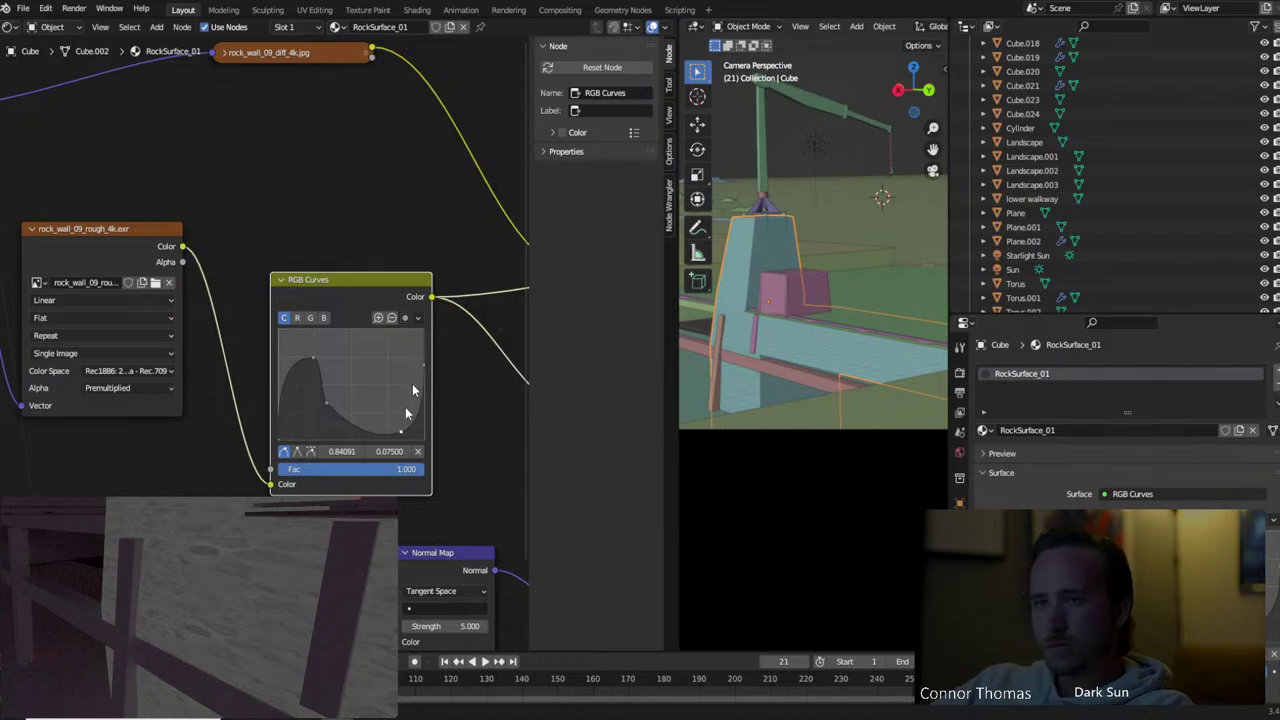
drag(401, 432, 387, 432)
drag(424, 365, 424, 438)
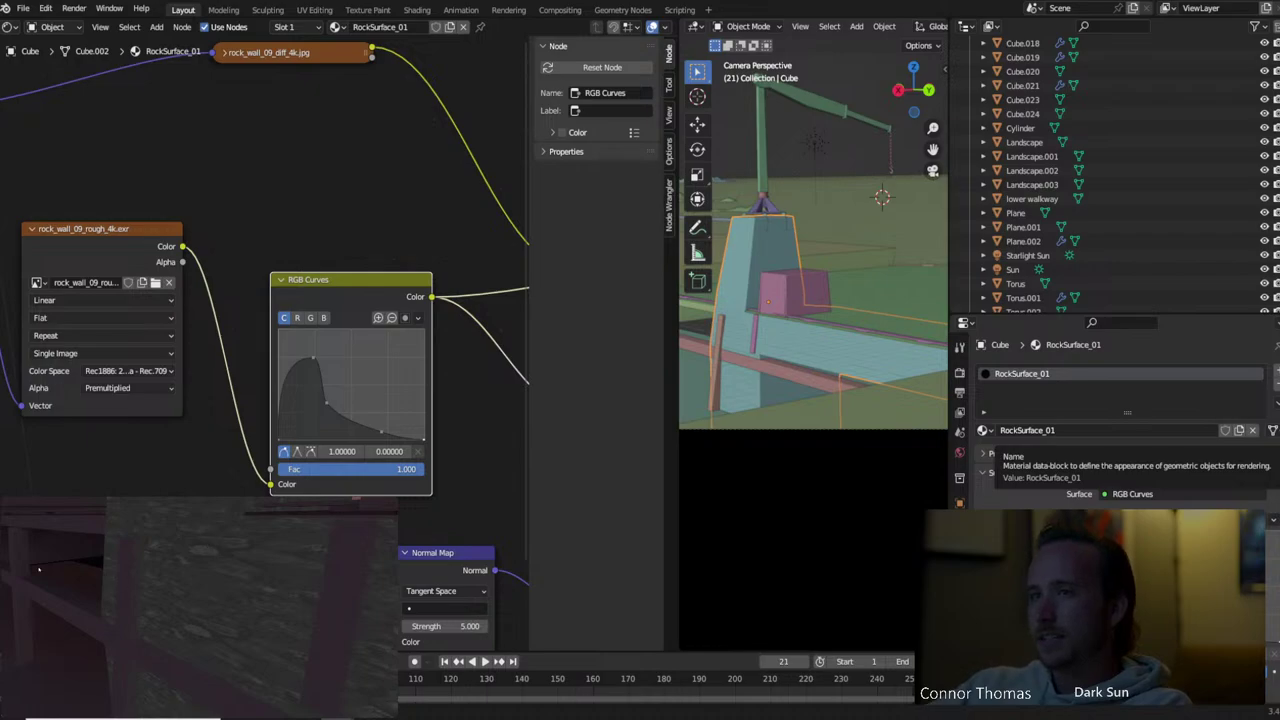
Adjust the roughness curve's middle point to about (0.40, 0.38), its peak to (0.24, 0.87) and its start point to 0.37
drag(330, 414, 336, 397)
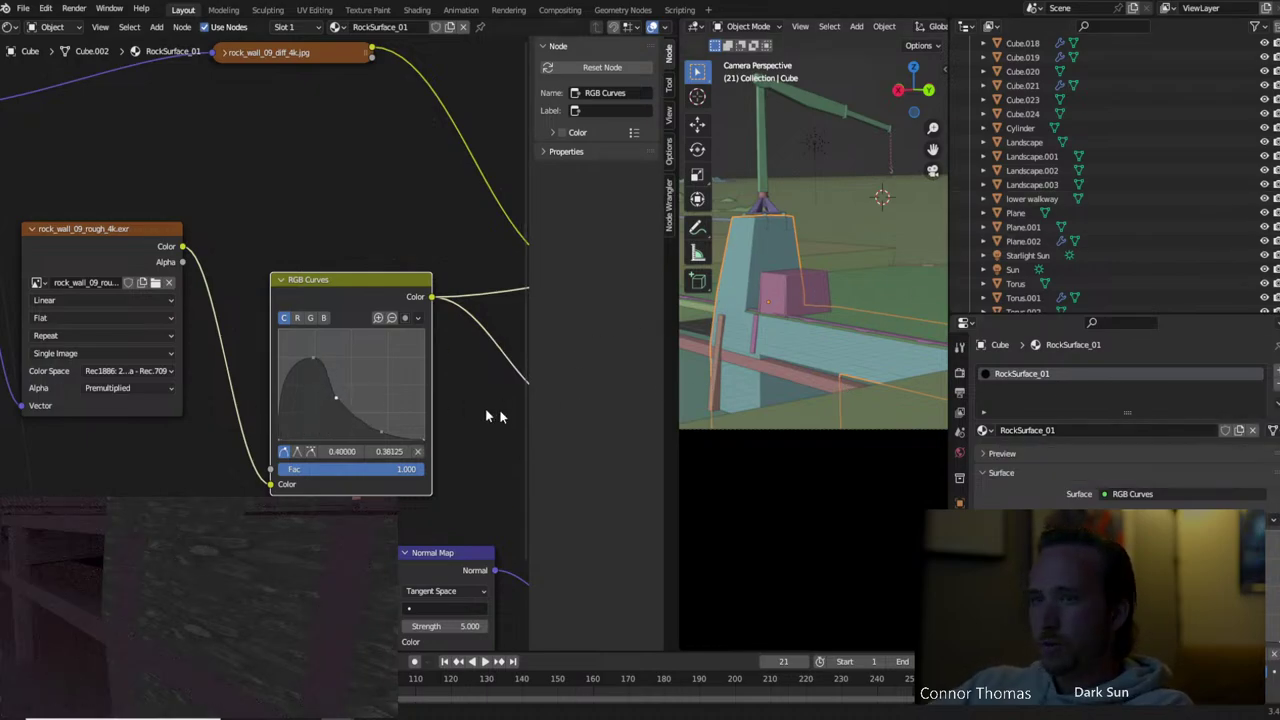
drag(312, 358, 313, 346)
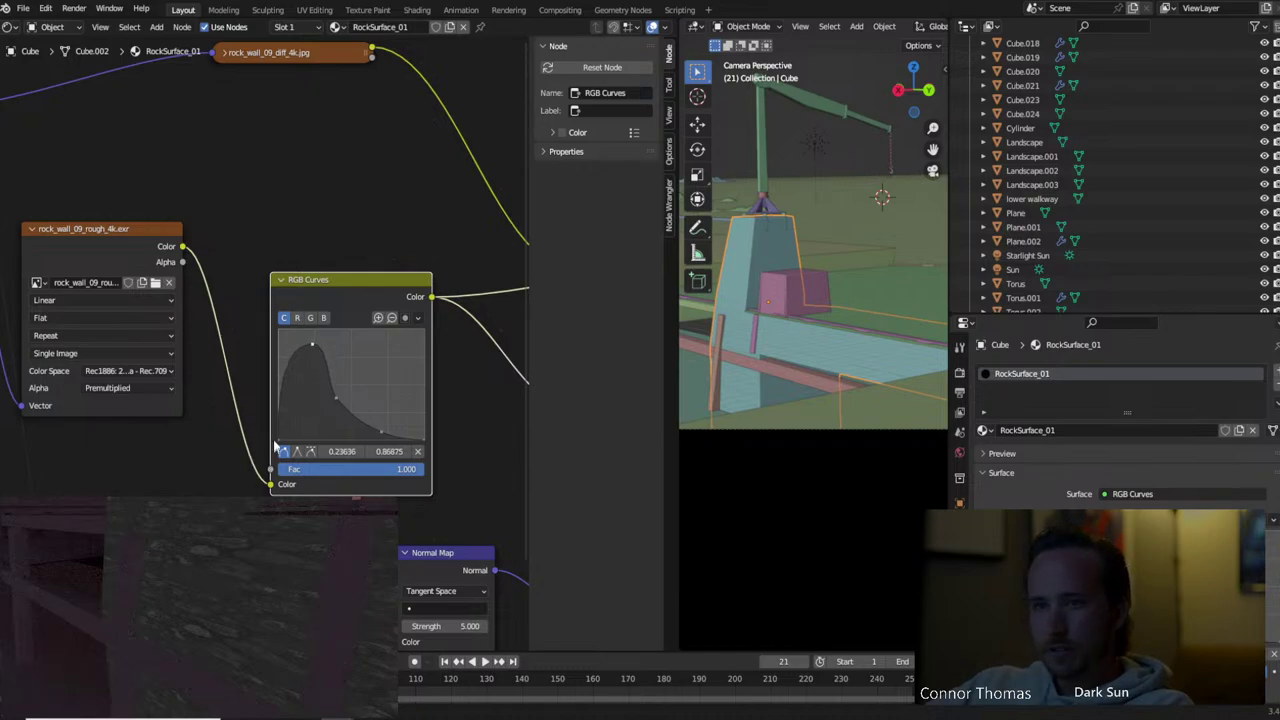
drag(280, 443, 278, 405)
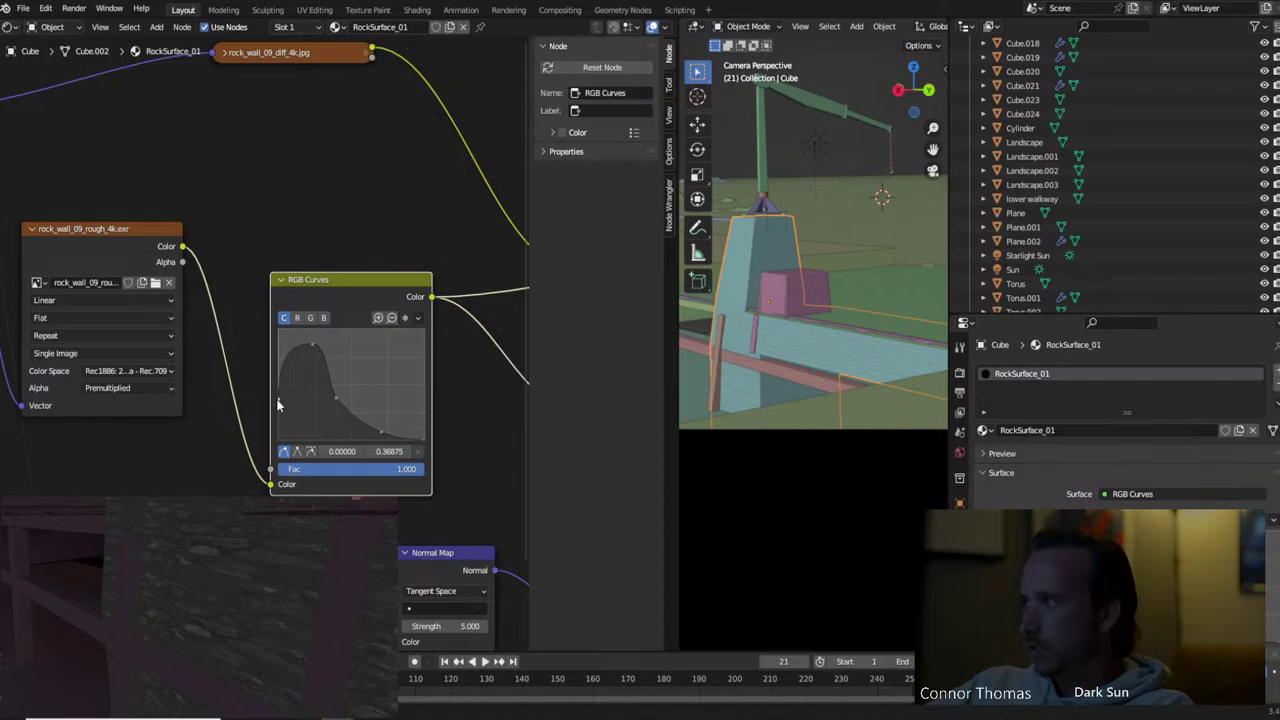
Move the roughness texture and RGB Curves nodes together back toward the Mapping node
scroll(278, 405, down, 3)
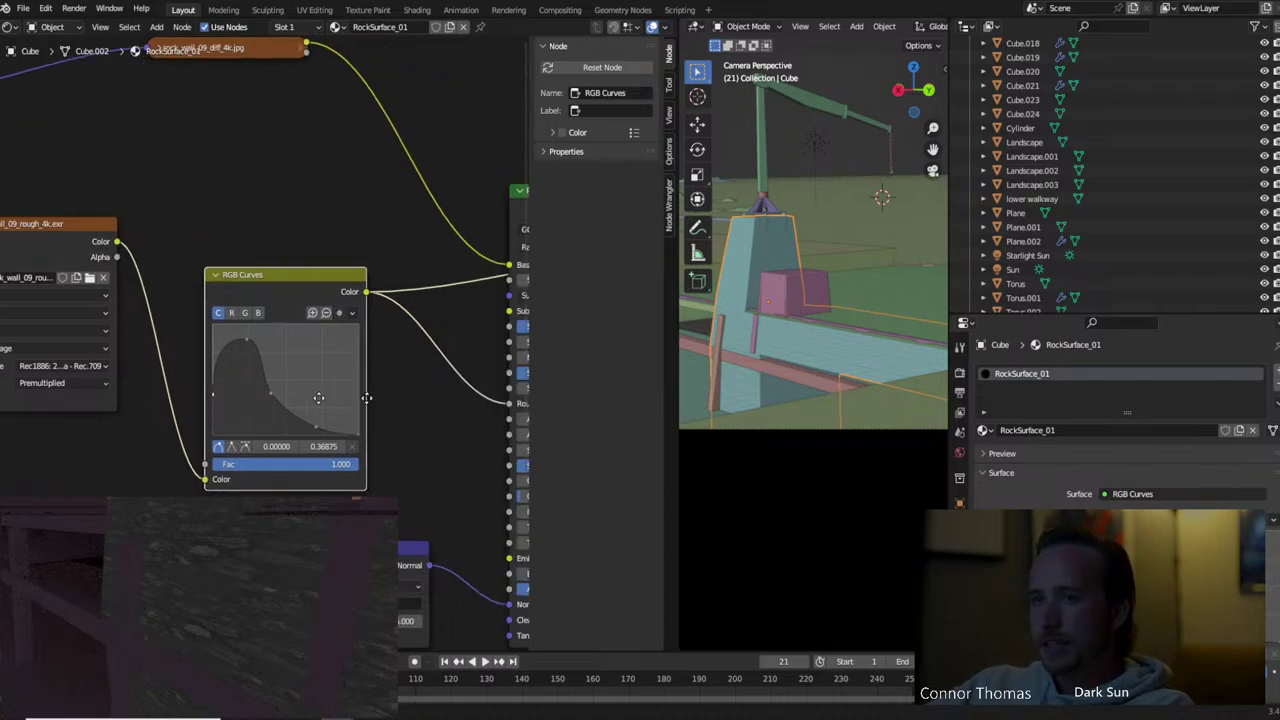
middle_drag(275, 381, 437, 392)
drag(212, 243, 204, 314)
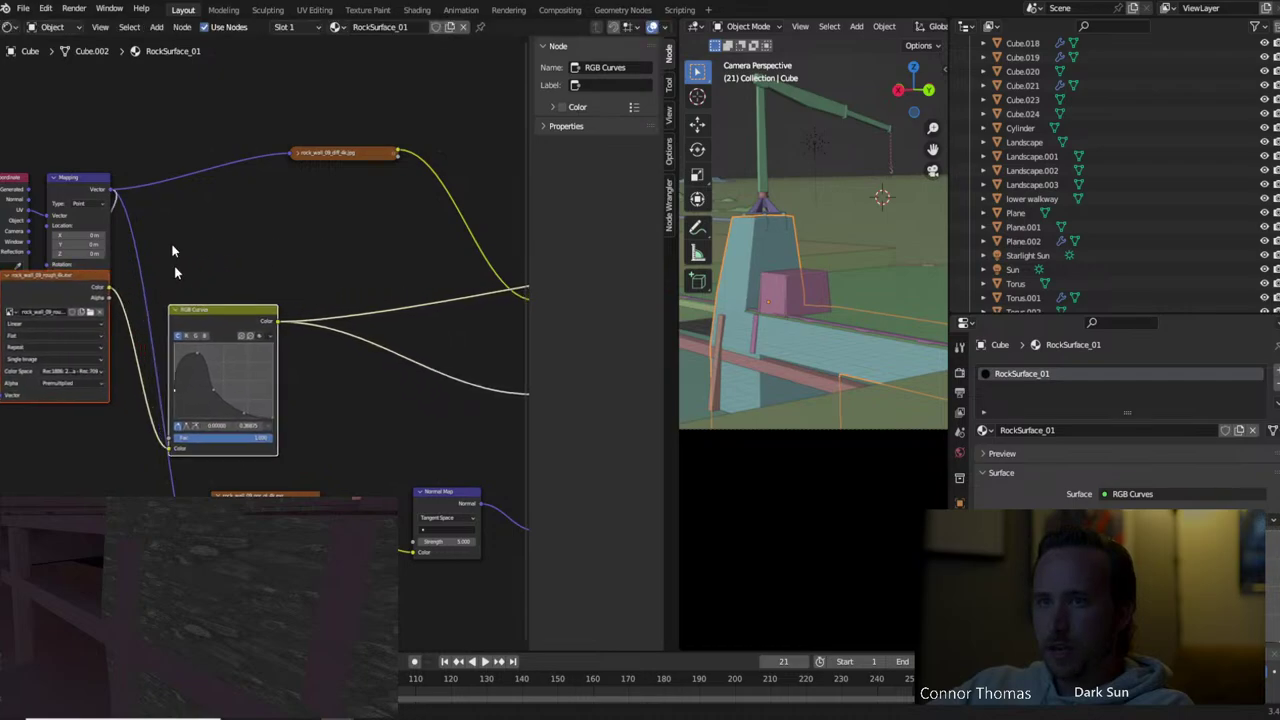
Widen the node editor and move the roughness texture and RGB Curves nodes together away from the Principled BSDF
middle_drag(170, 224, 400, 240)
drag(160, 148, 16, 297)
middle_drag(350, 237, 42, 239)
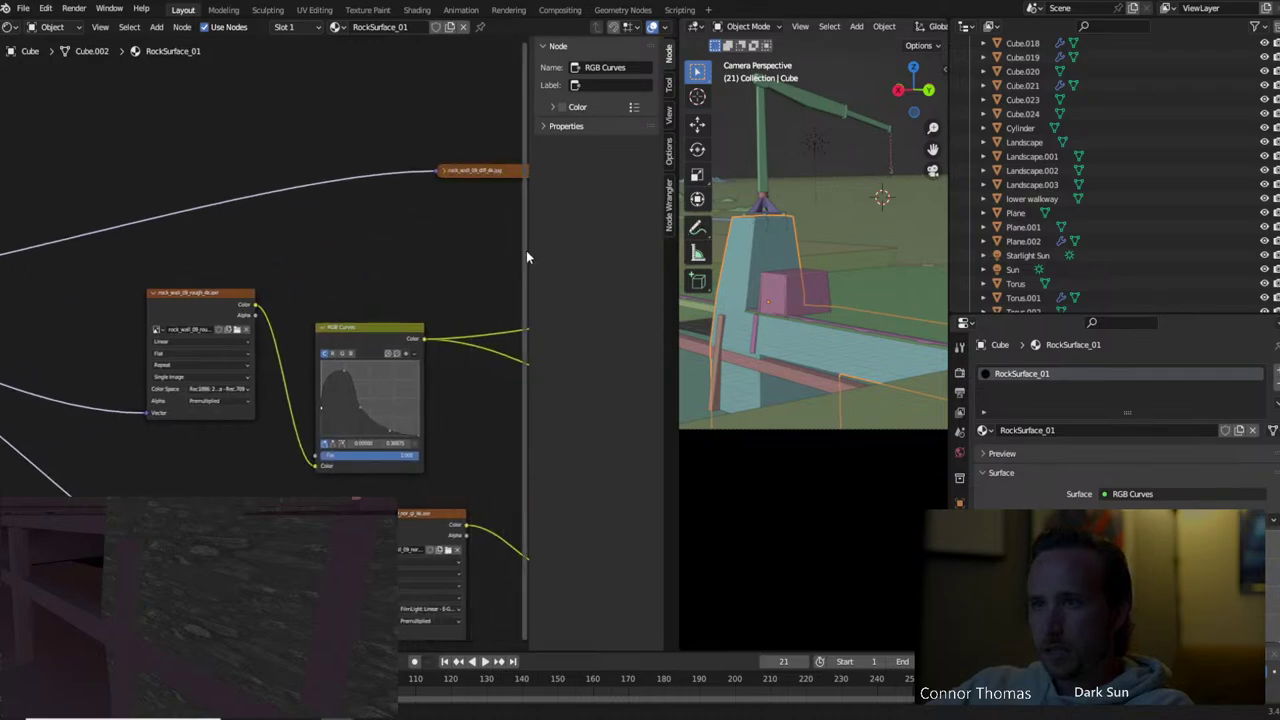
mouse_move(526, 257)
mouse_down()
mouse_move(836, 255)
mouse_move(540, 262)
mouse_up()
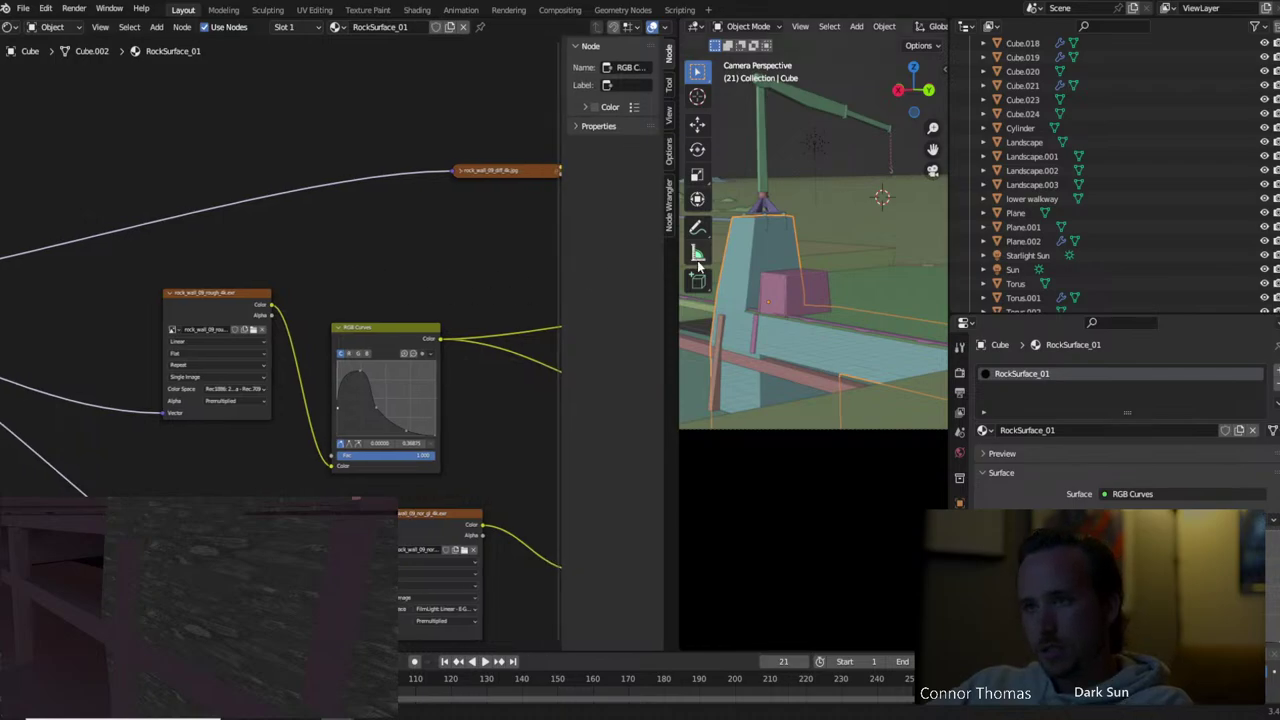
drag(679, 268, 918, 275)
middle_drag(610, 301, 429, 208)
middle_drag(347, 190, 523, 250)
scroll(523, 250, down, 2)
drag(340, 241, 590, 348)
key(g)
click(466, 306)
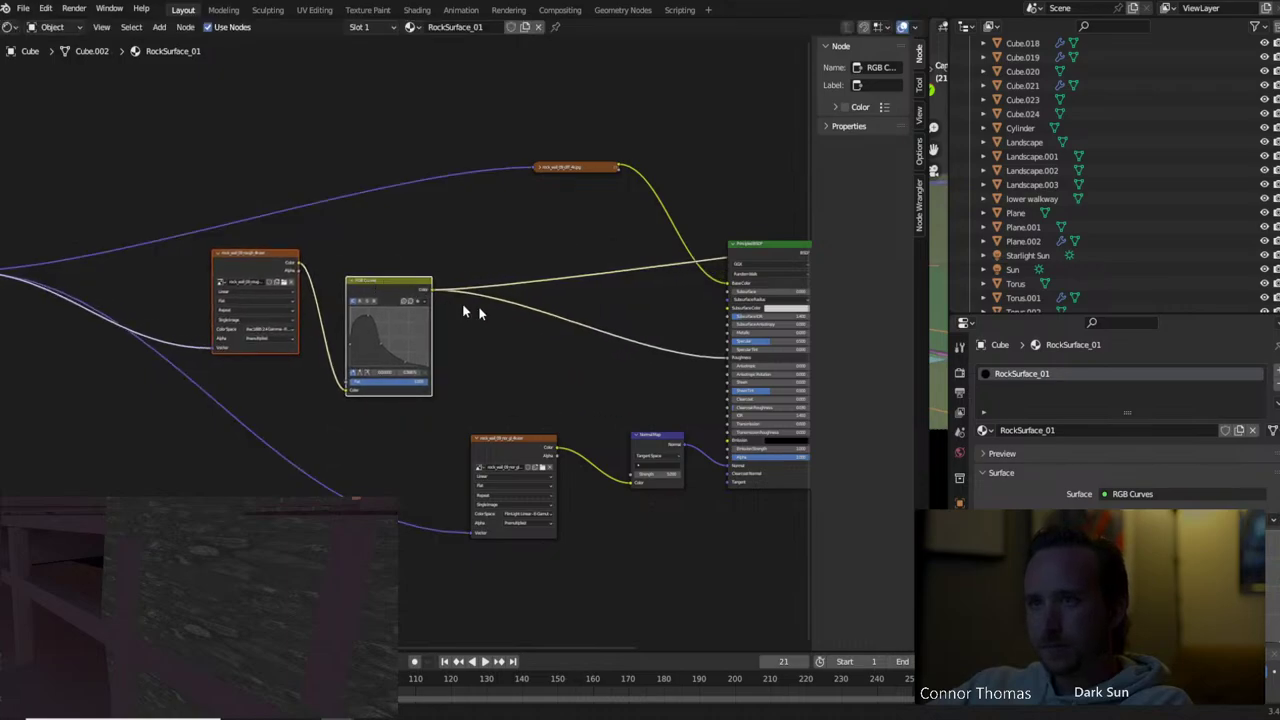
Insert a Bright/Contrast node between RGB Curves and the Principled BSDF's Roughness input, and preview its output on the surface
key(shift+a)
click(451, 247)
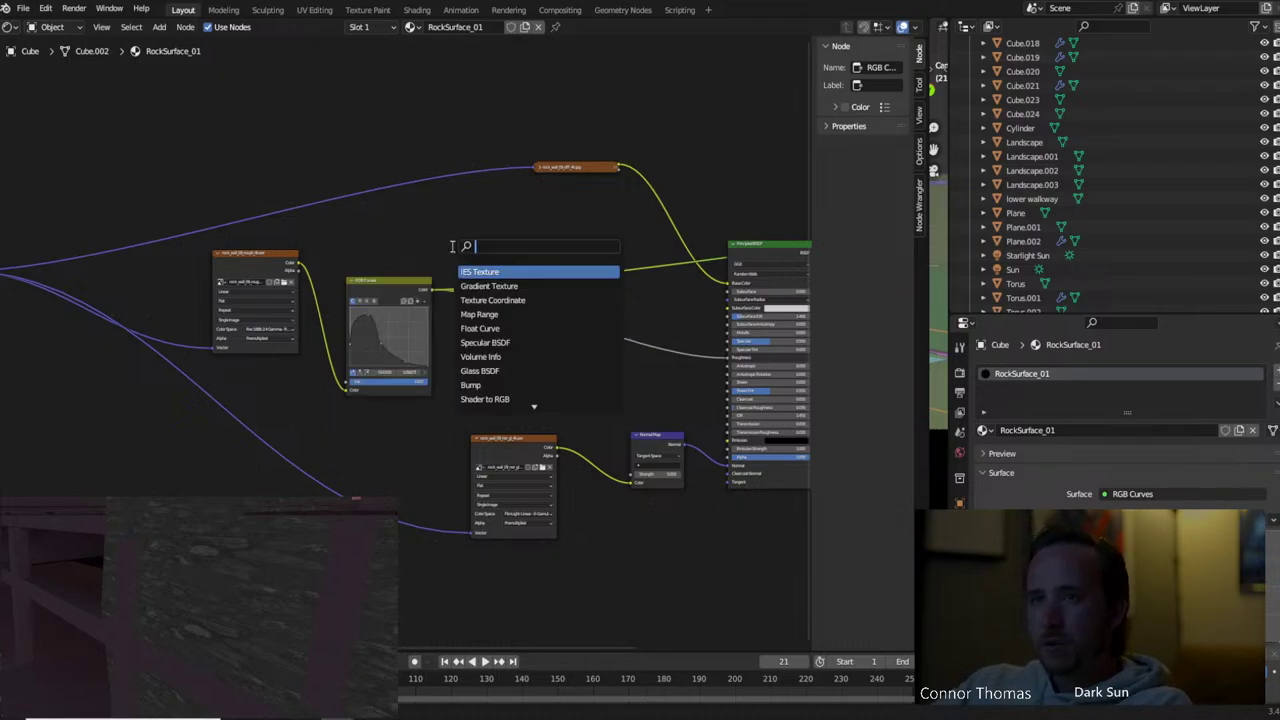
text(contra)
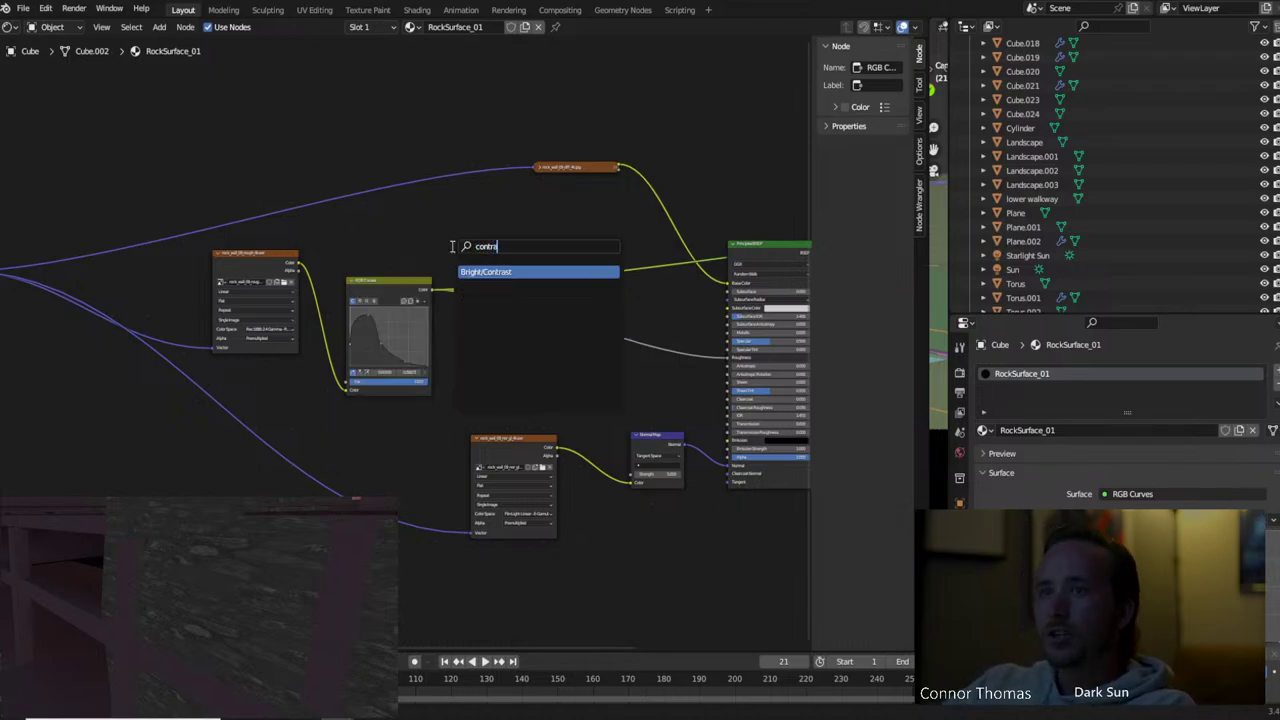
key(Return)
click(520, 310)
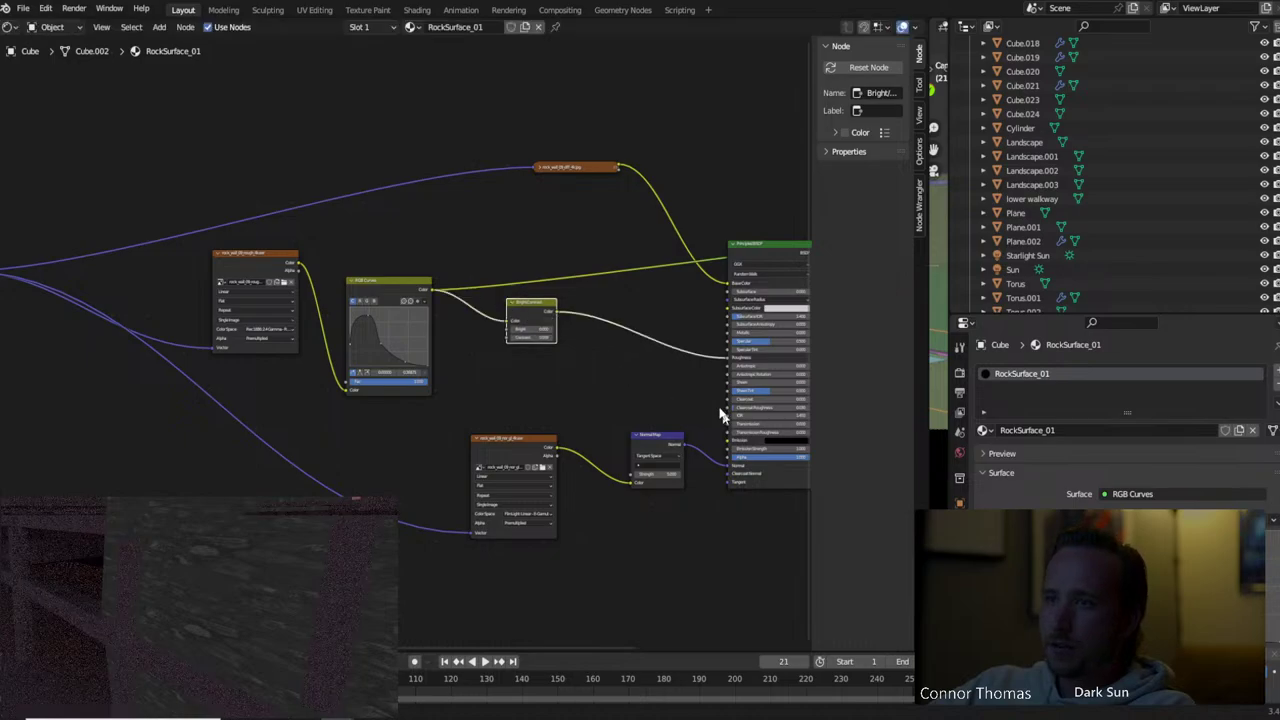
ctrl+shift+click(550, 310)
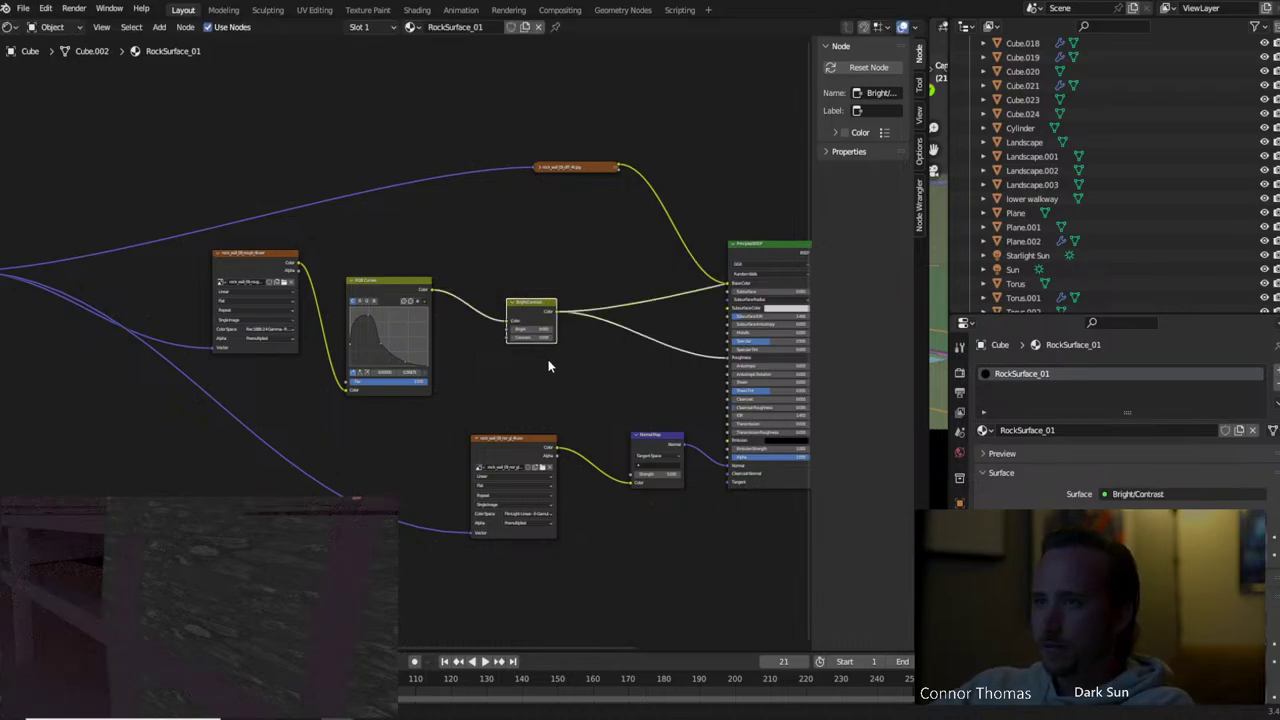
Try contrast values of 5.2, 1 and 0 on the Bright/Contrast node
scroll(540, 370, up, 3)
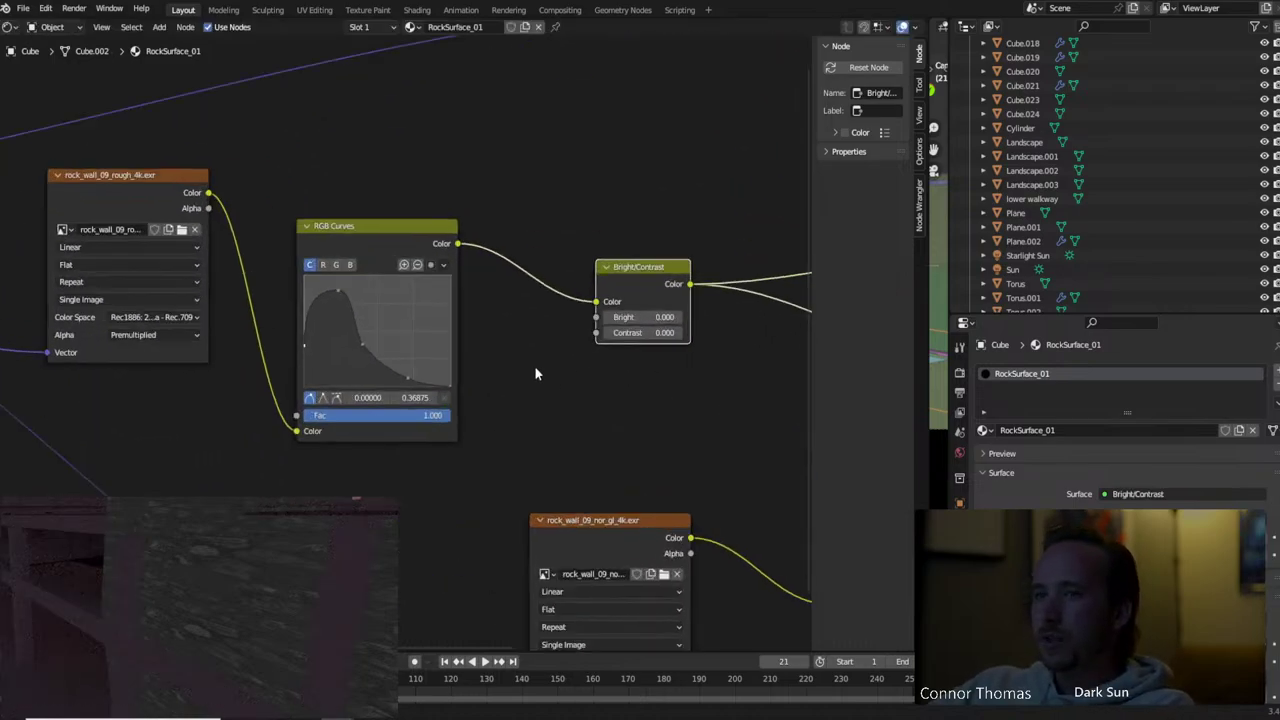
scroll(535, 367, up, 1)
middle_drag(535, 370, 378, 406)
click(400, 363)
text(5.2)
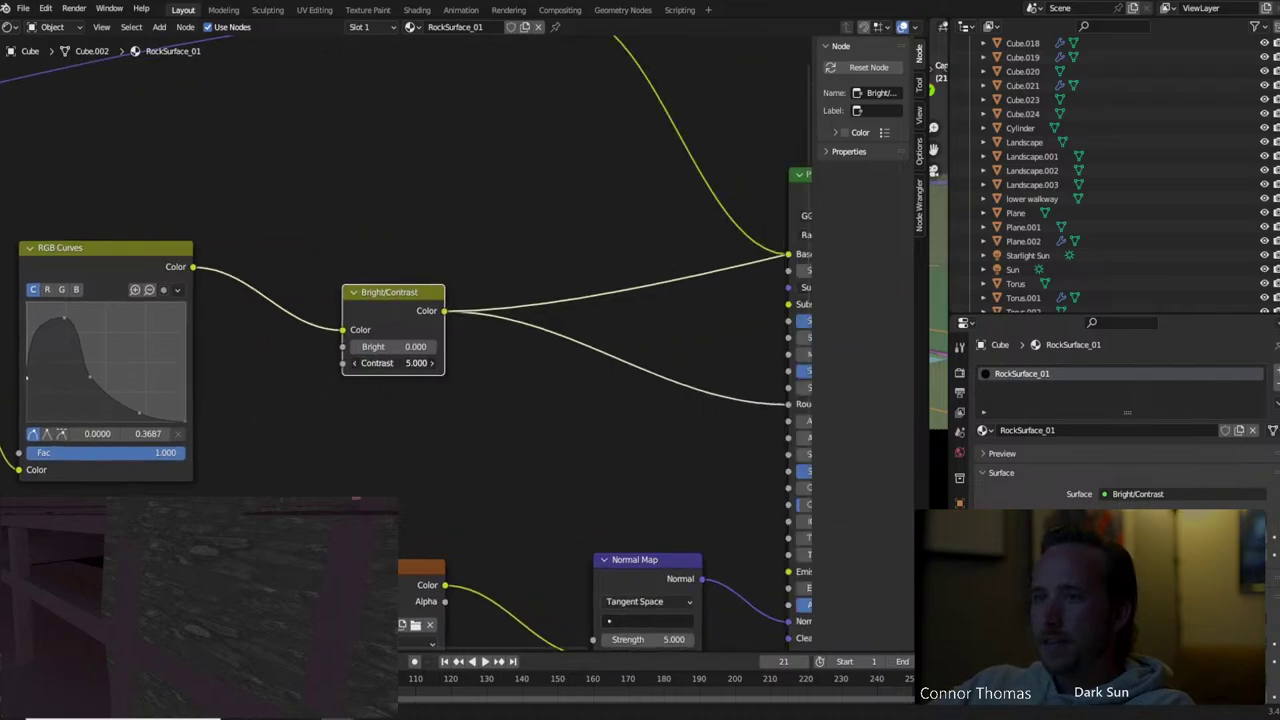
key(Return)
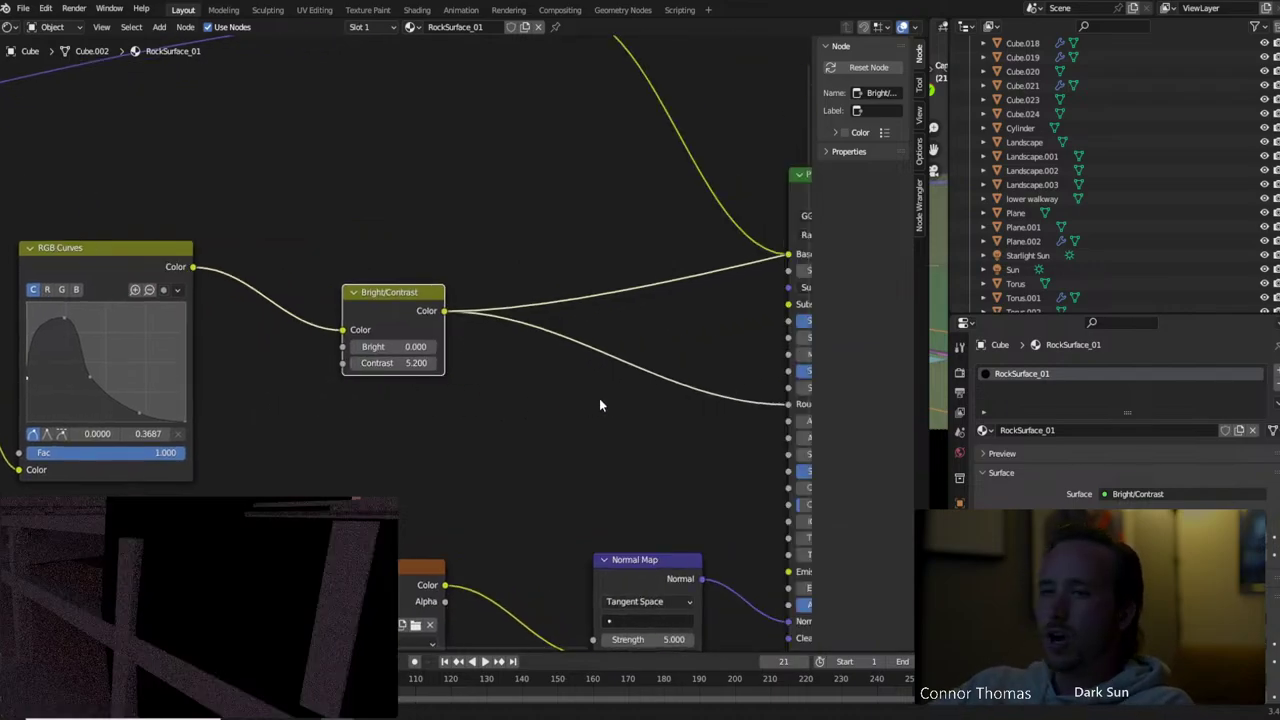
click(394, 364)
text(1)
key(Return)
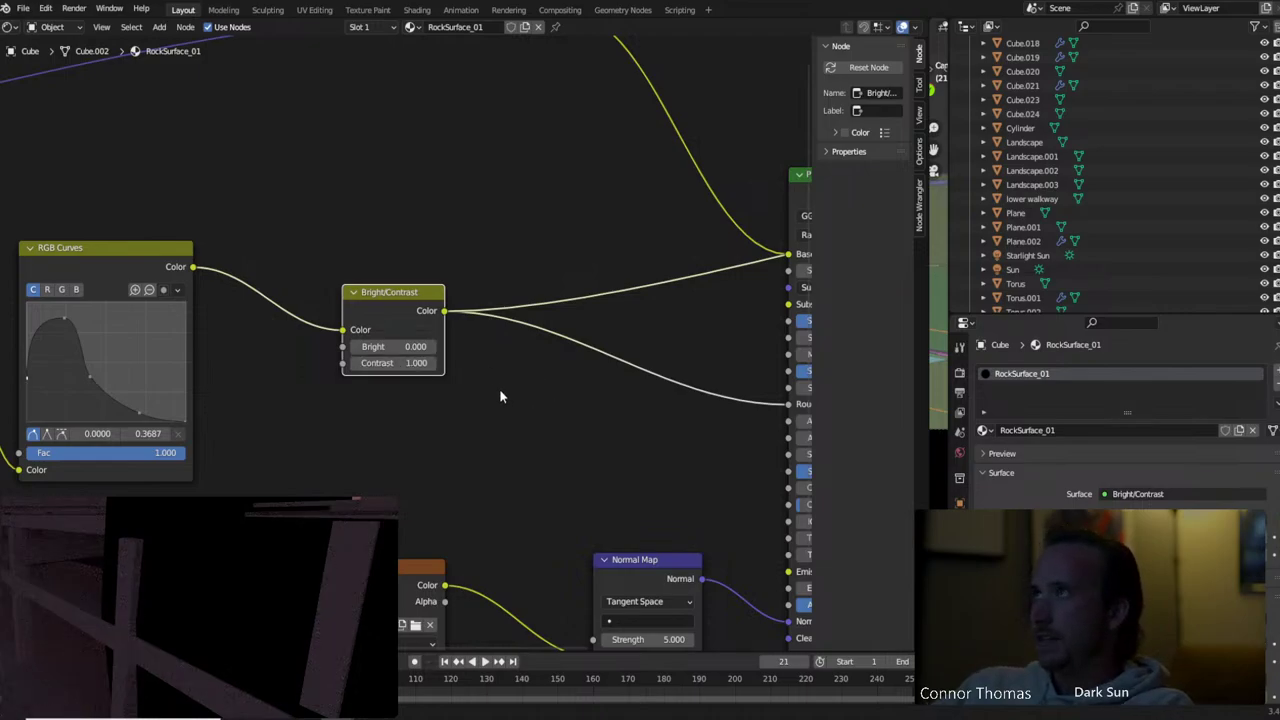
click(414, 363)
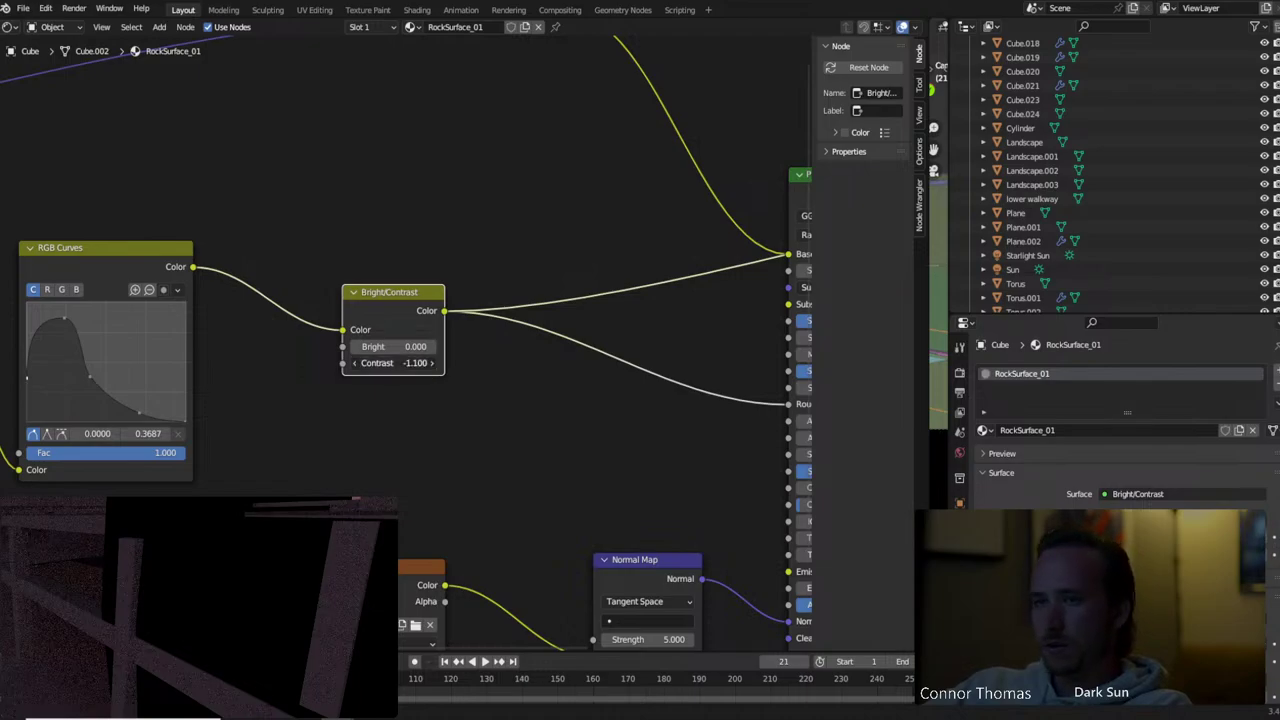
text(0)
key(Return)
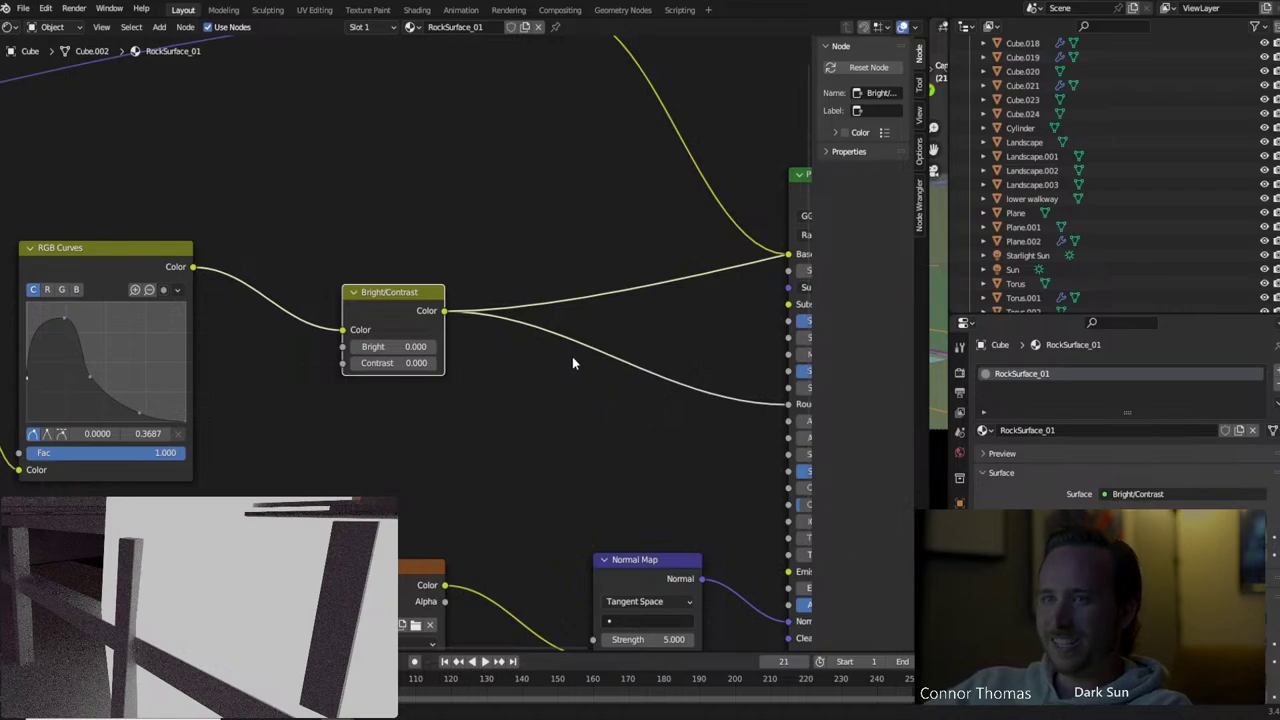
Set the Bright/Contrast node's contrast to 0.01 and toggle the node's mute to compare its effect
click(425, 363)
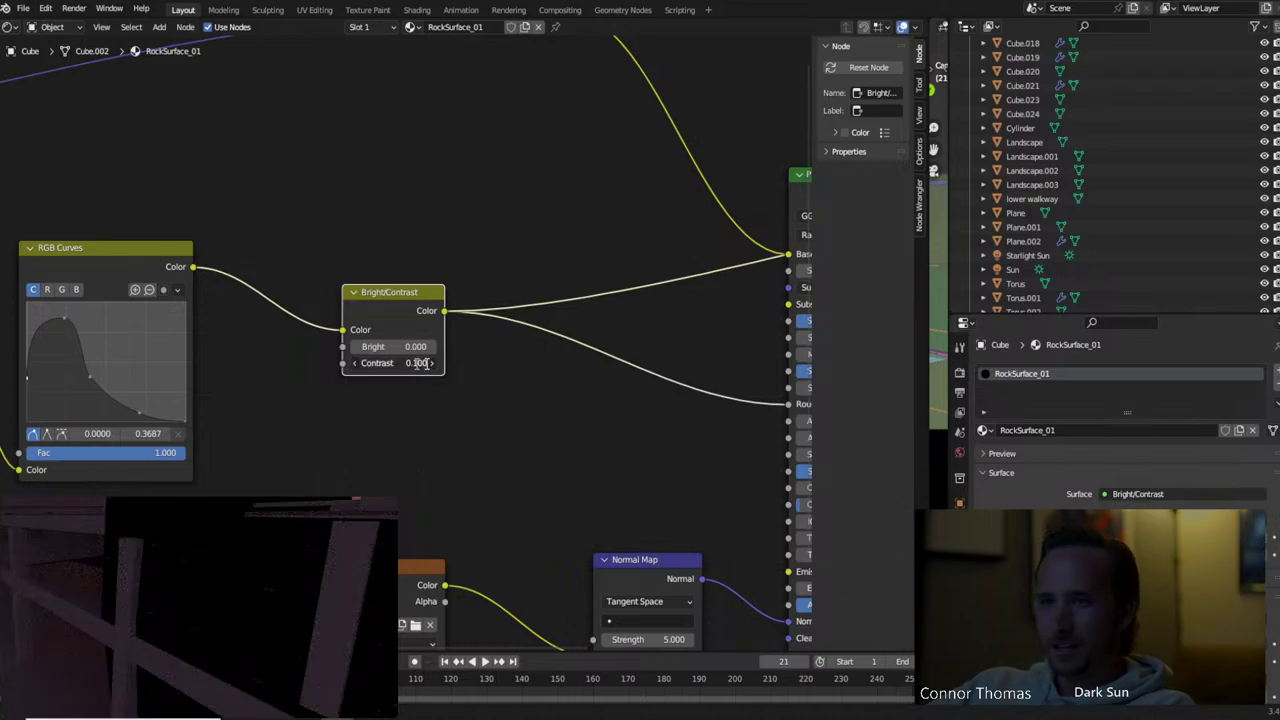
text(0.01)
key(Return)
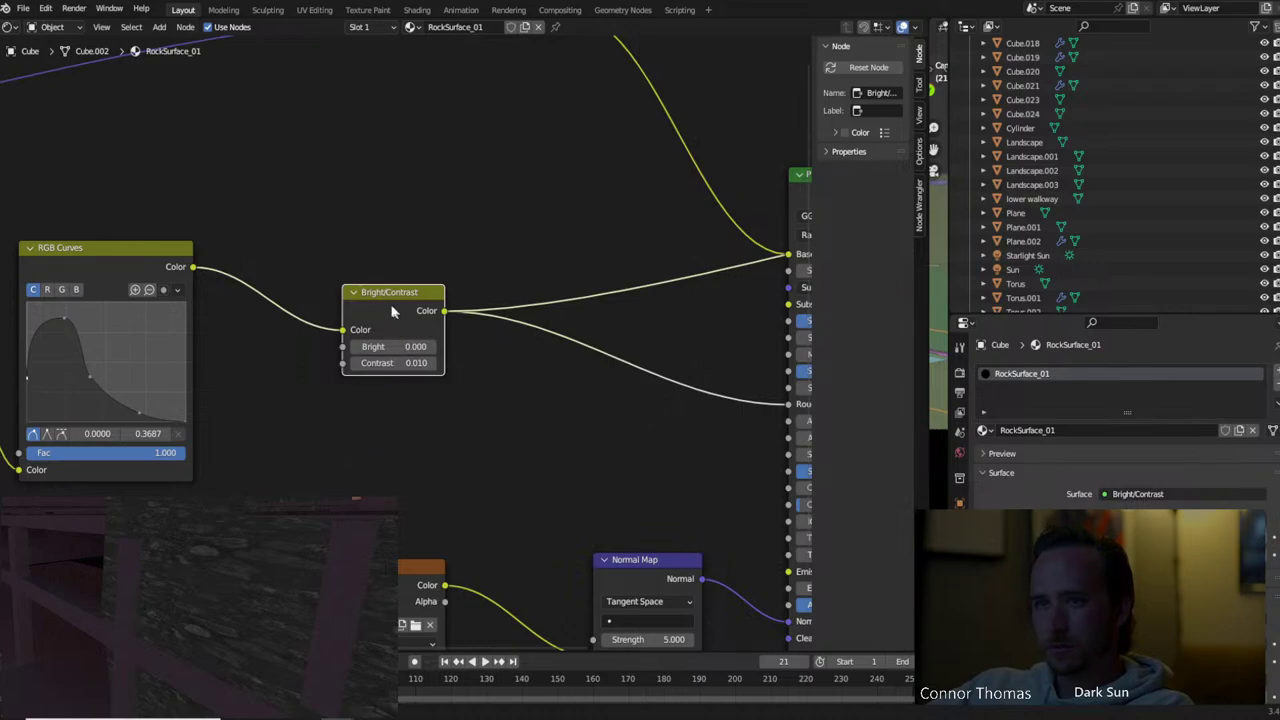
key(m)
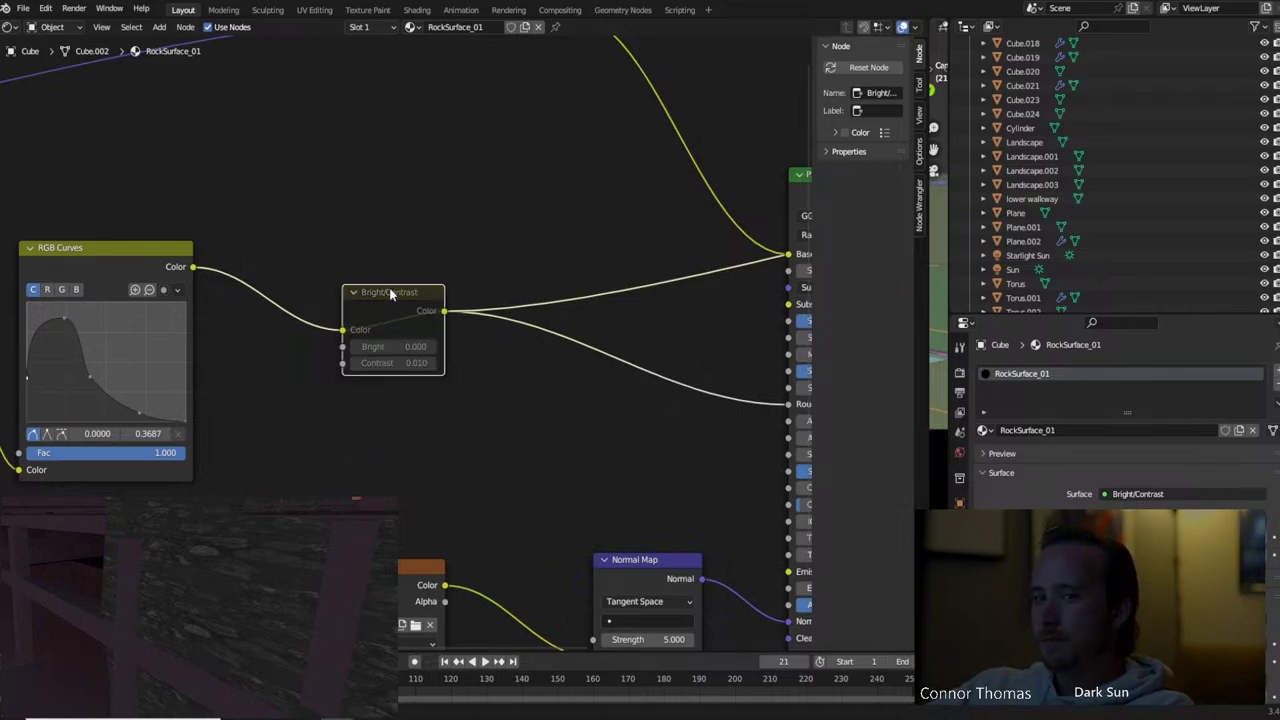
key(m)
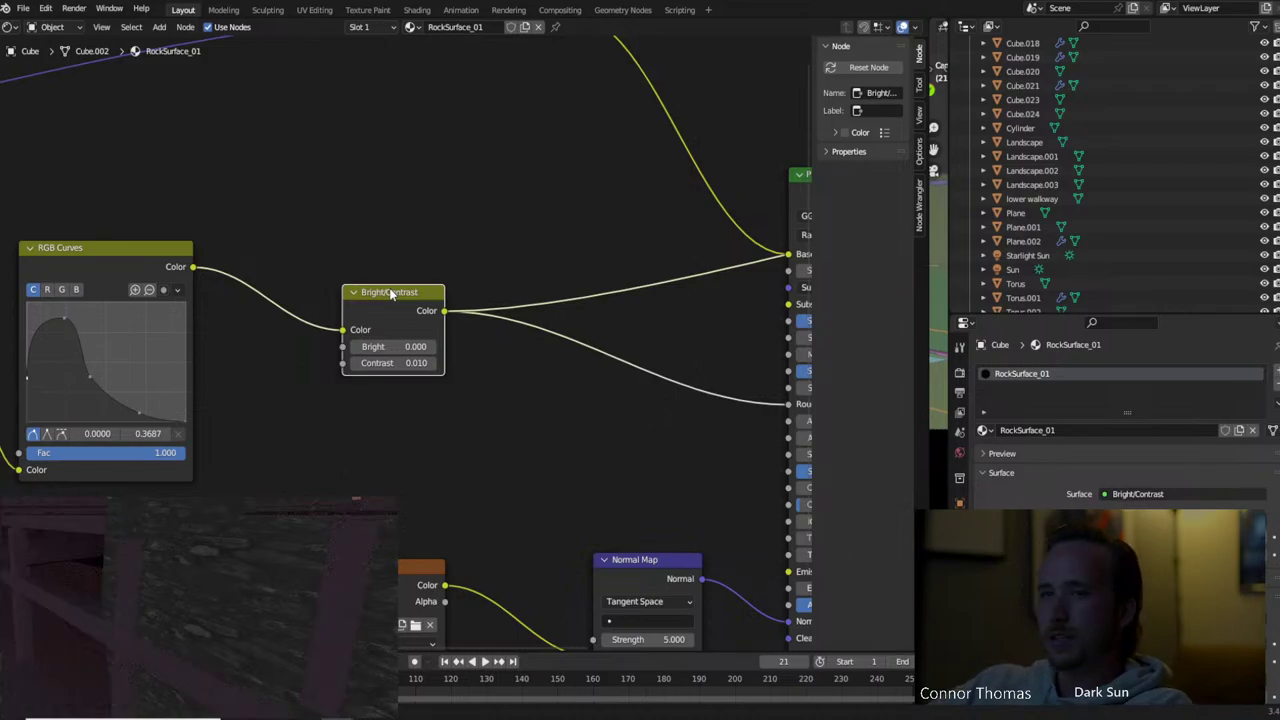
Try a brightness of -0.1 on the Bright/Contrast node and reset it to 0
click(356, 347)
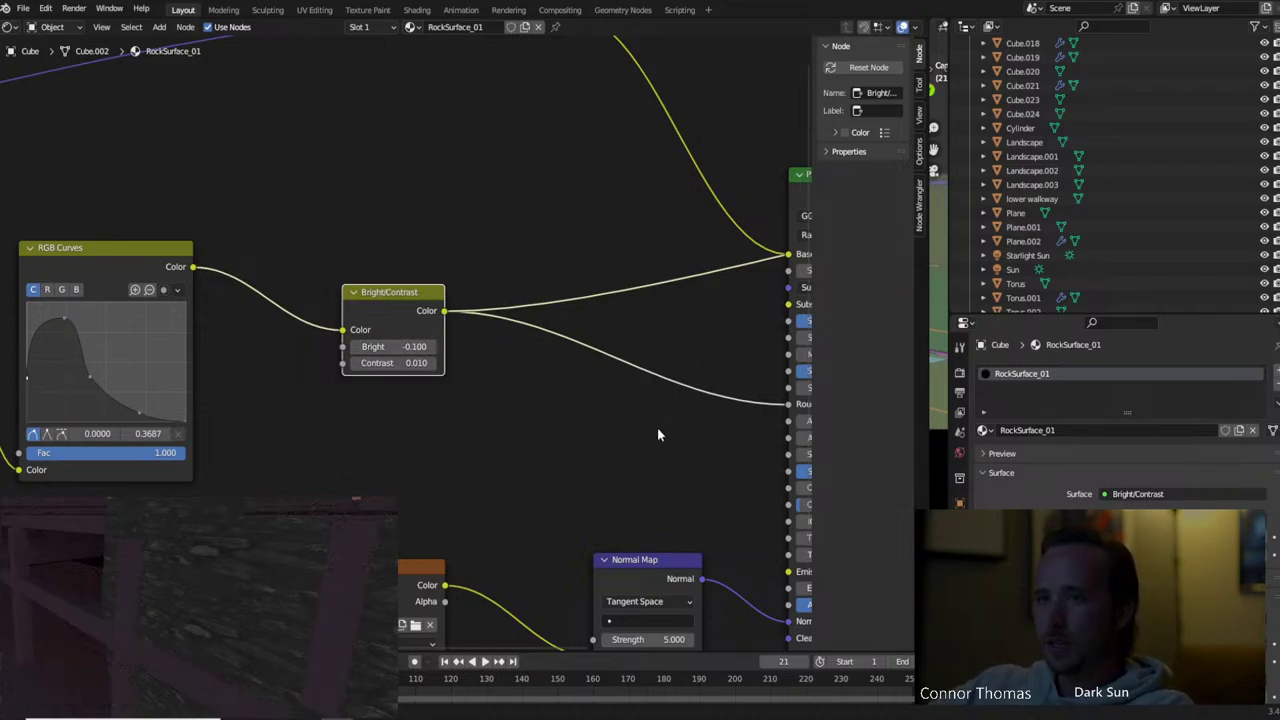
click(410, 347)
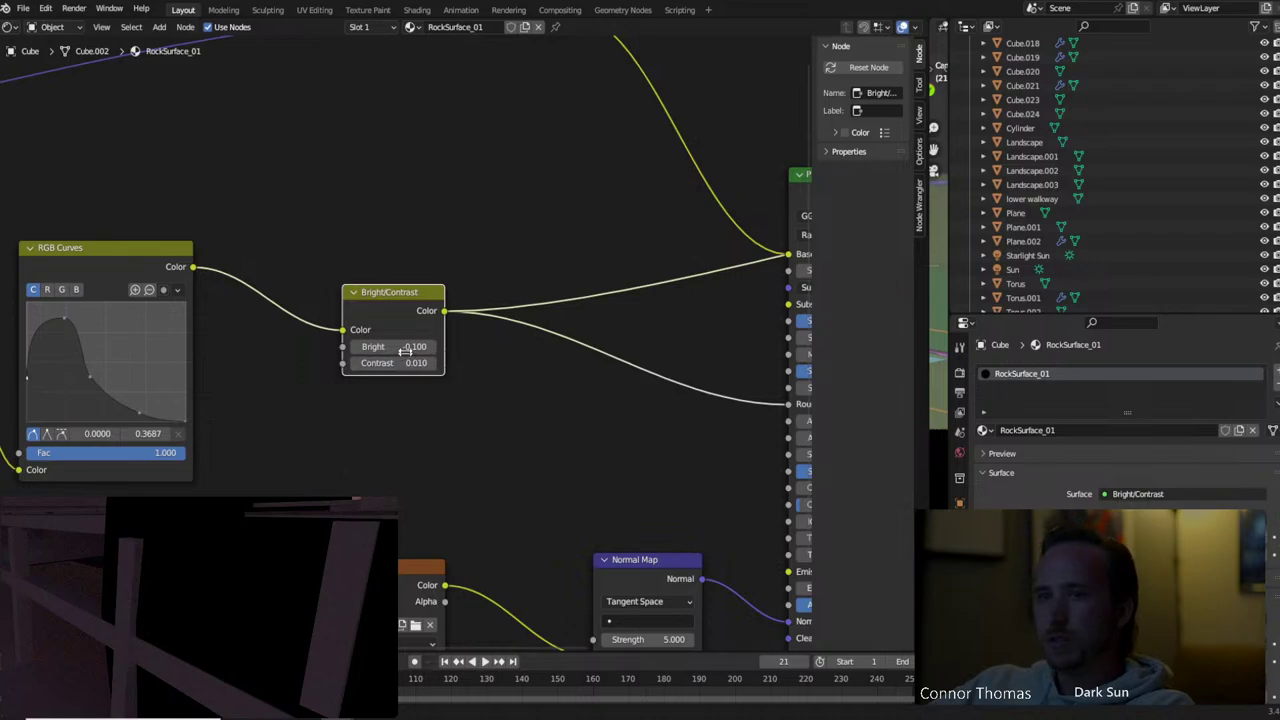
text(0)
key(Return)
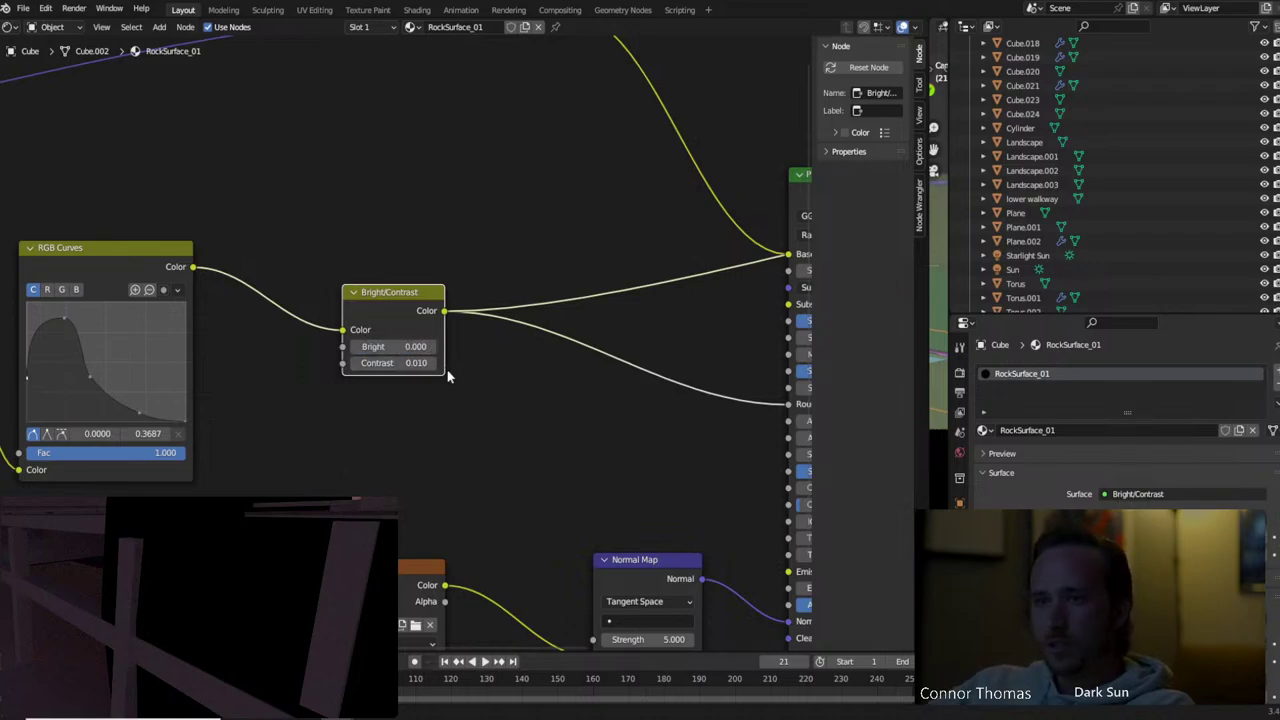
Raise the Bright/Contrast node's contrast to 0.02 and then to 0.03
click(415, 365)
text(0.02)
key(Return)
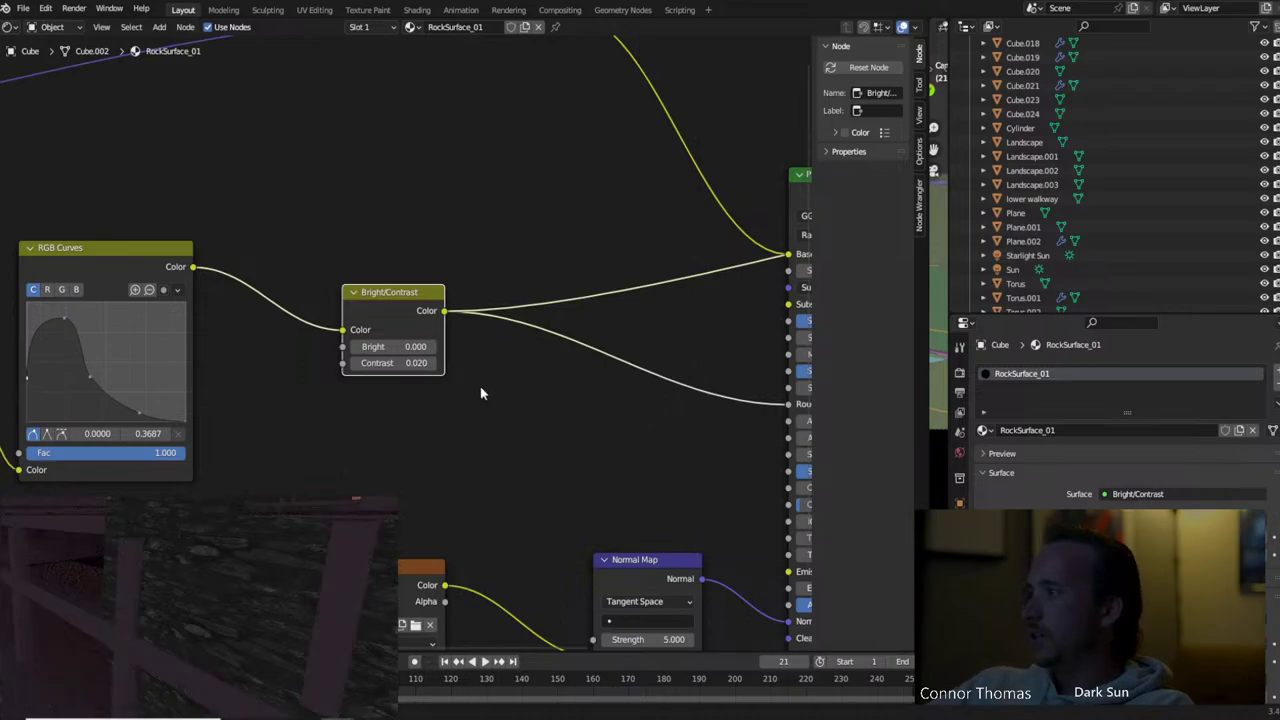
click(390, 364)
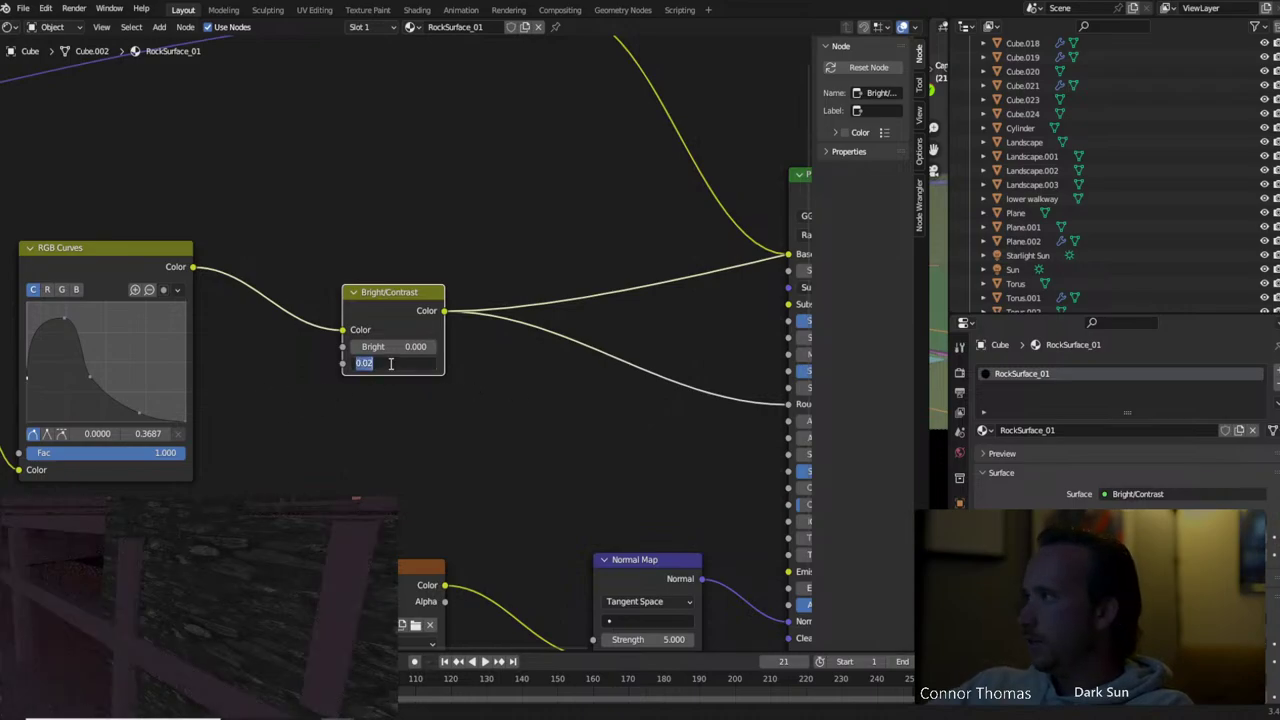
text(0.03)
key(Return)
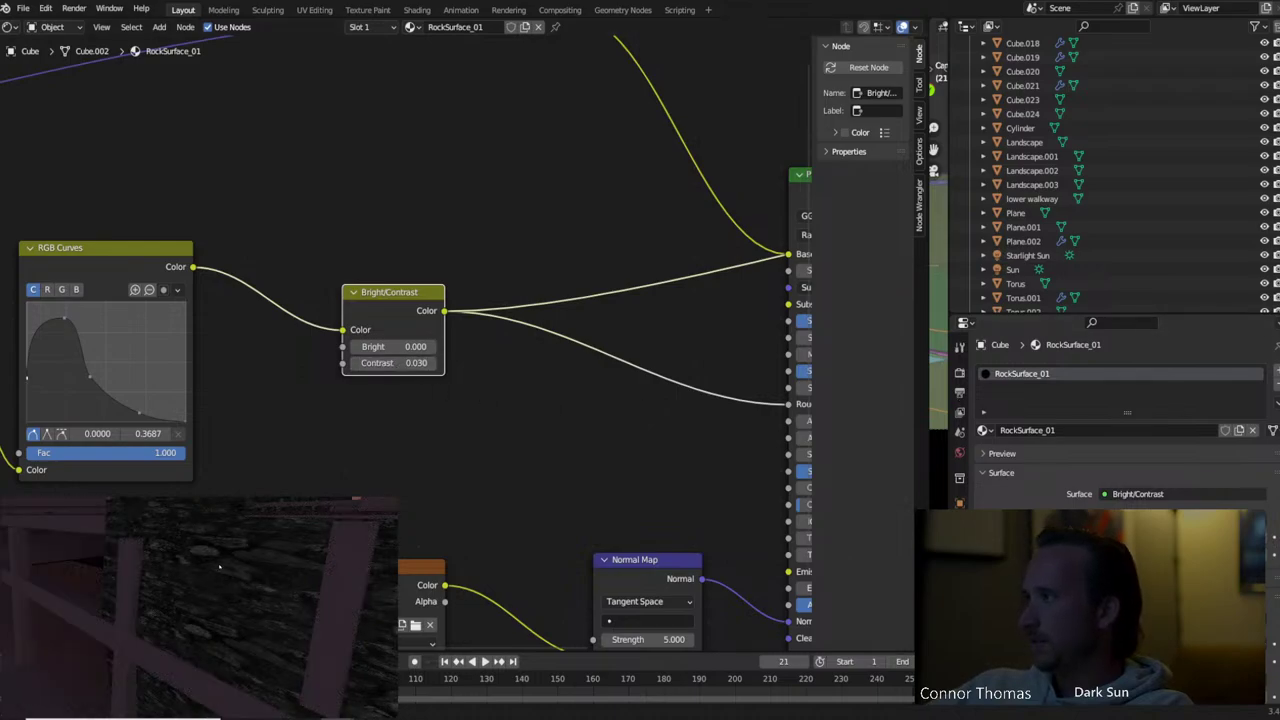
Switch the surface preview back to the full Principled BSDF and inspect the crane base's rock wall up close
middle_drag(229, 590, 181, 604)
scroll(181, 604, down, 5)
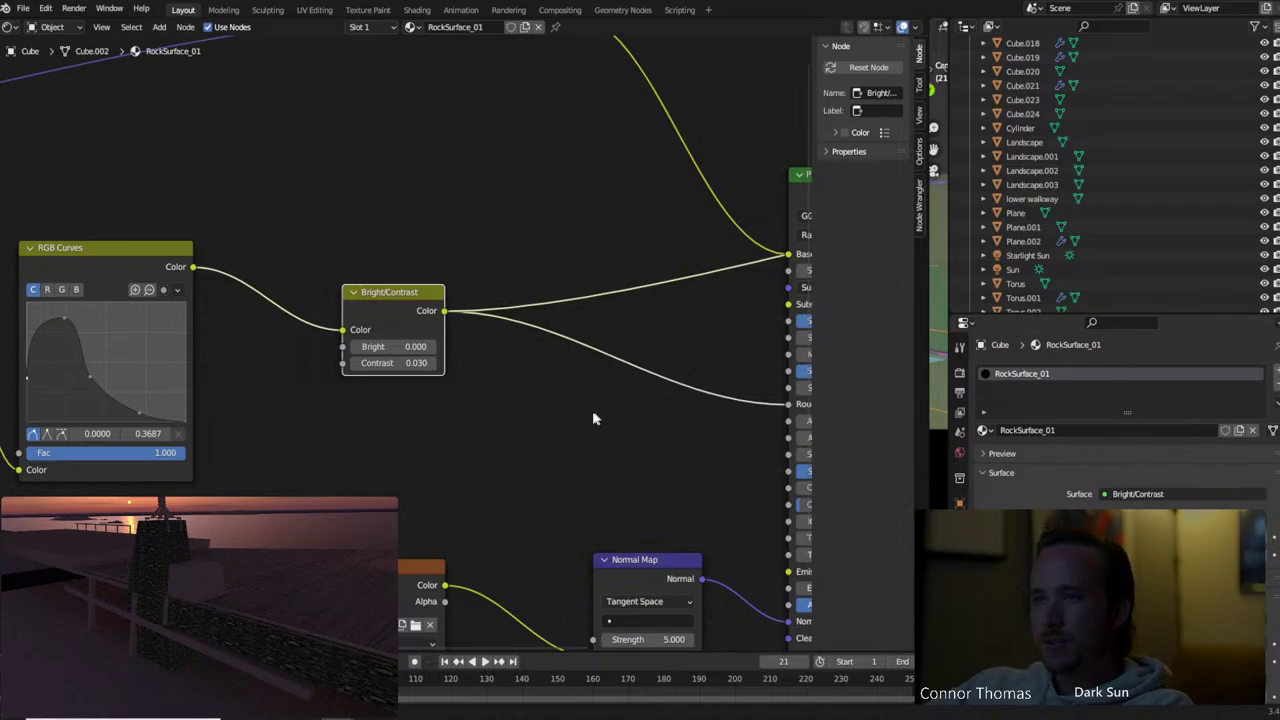
middle_drag(593, 411, 359, 412)
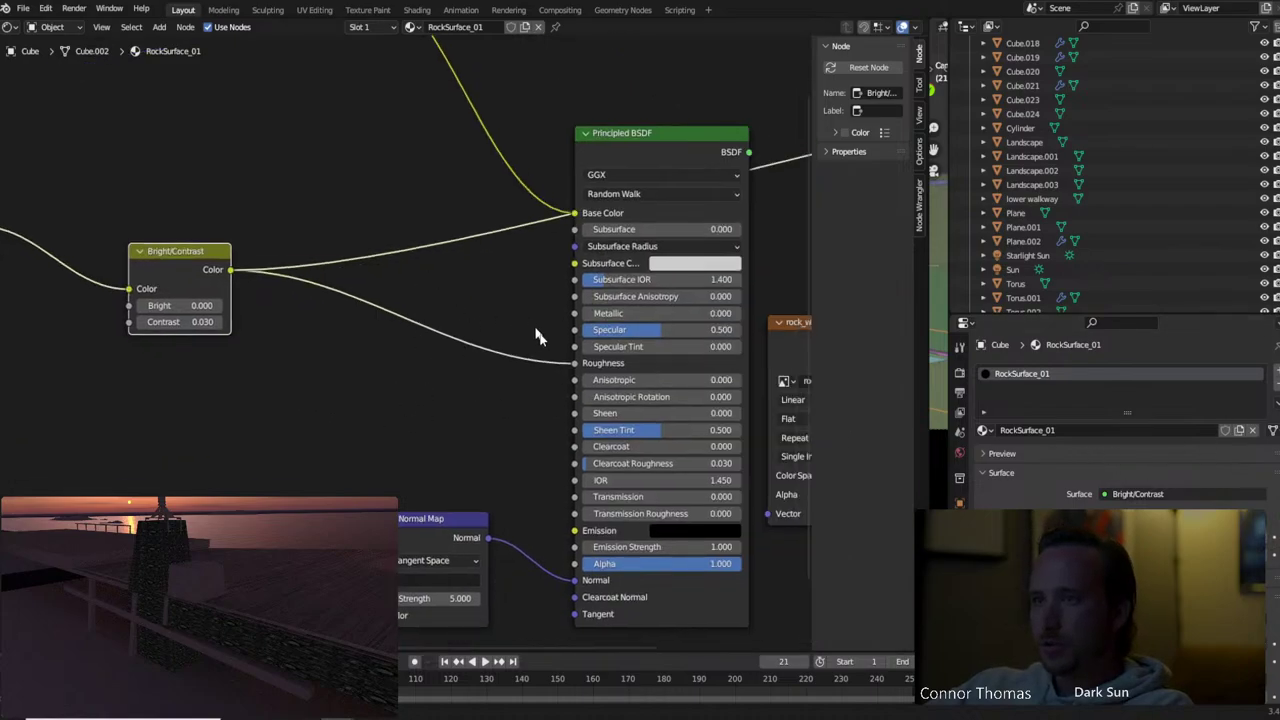
ctrl+shift+click(676, 137)
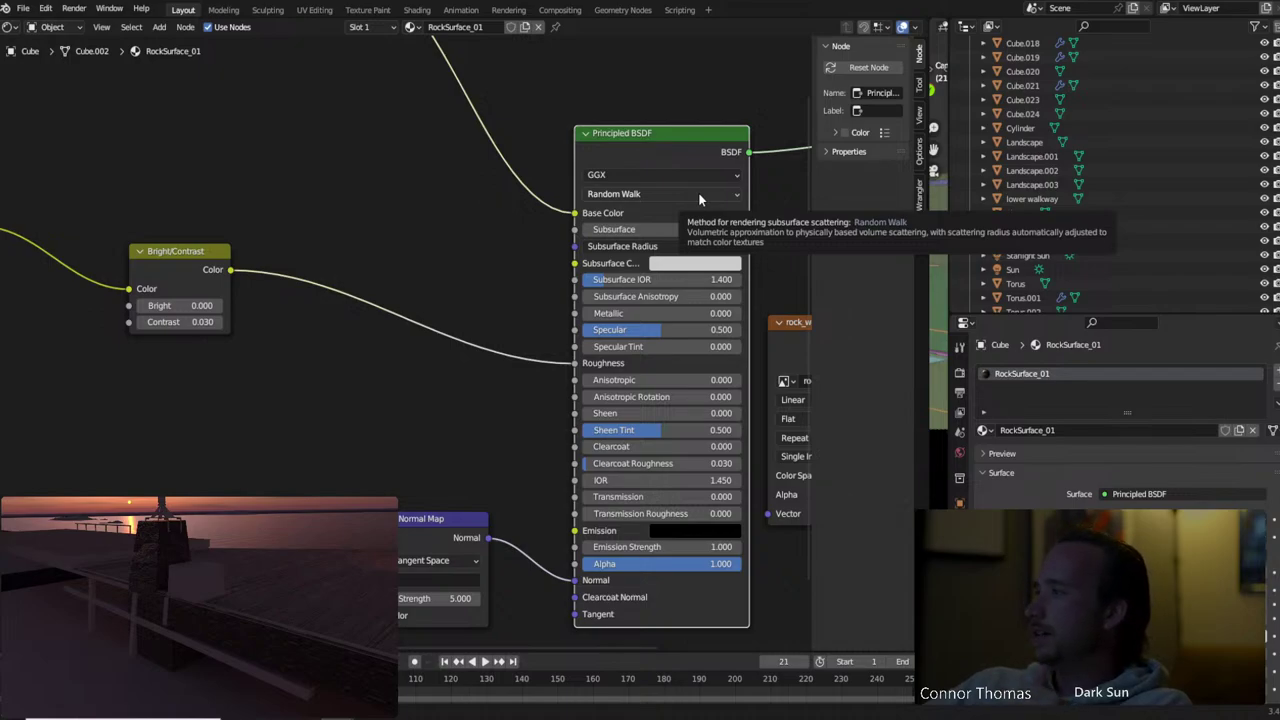
scroll(199, 607, up, 3)
middle_drag(138, 567, 159, 590)
scroll(159, 590, up, 1)
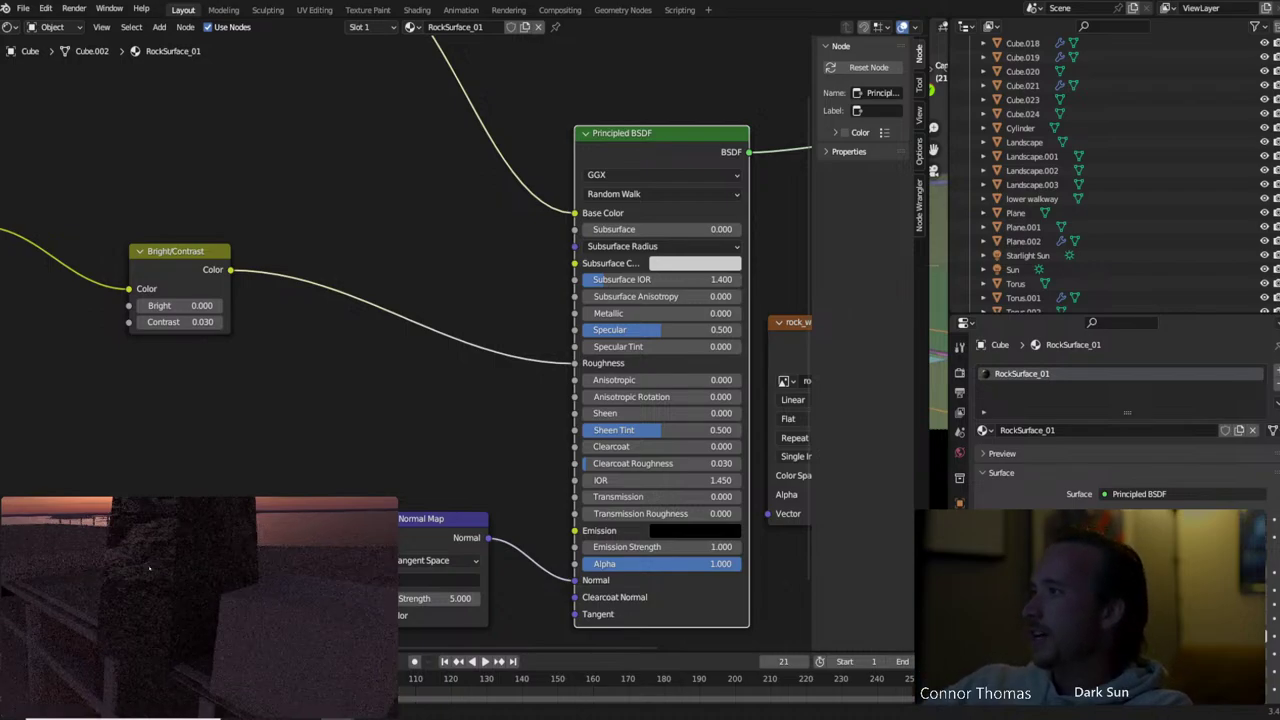
Mute and unmute the RGB Curves and Bright/Contrast nodes together to compare the rock wall's roughness without and with them
middle_drag(158, 294, 420, 376)
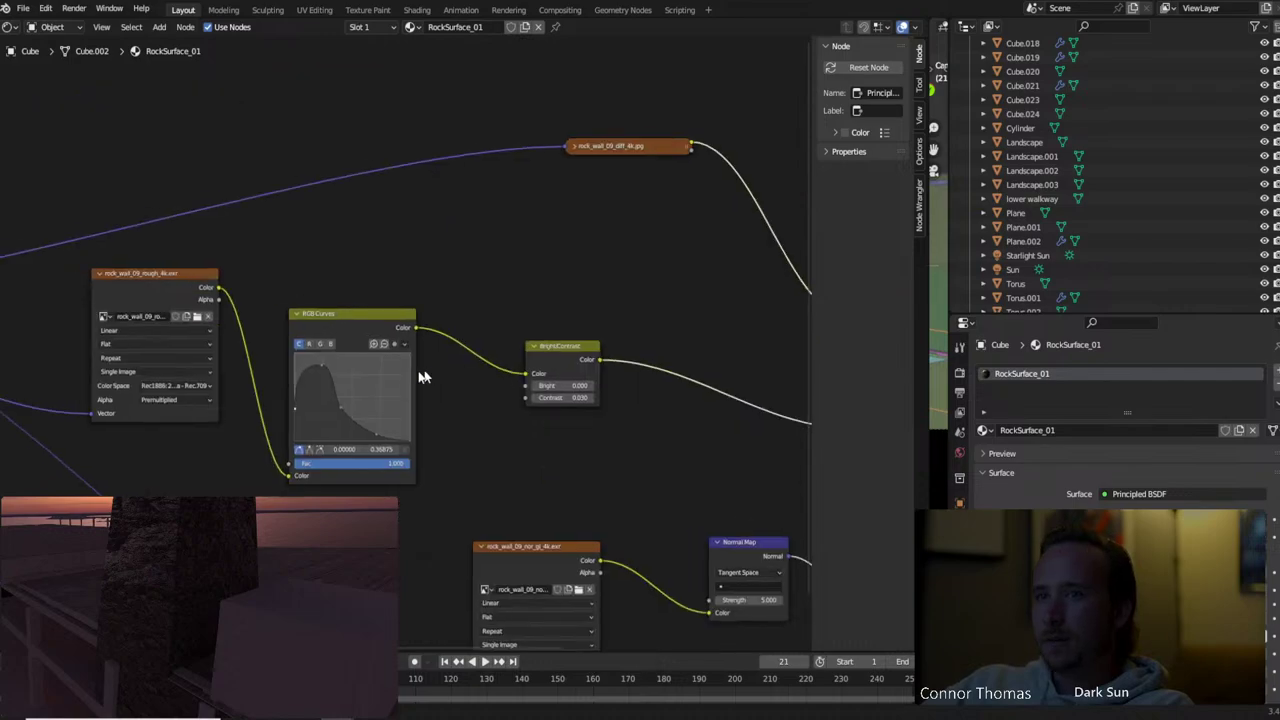
drag(303, 270, 618, 407)
key(m)
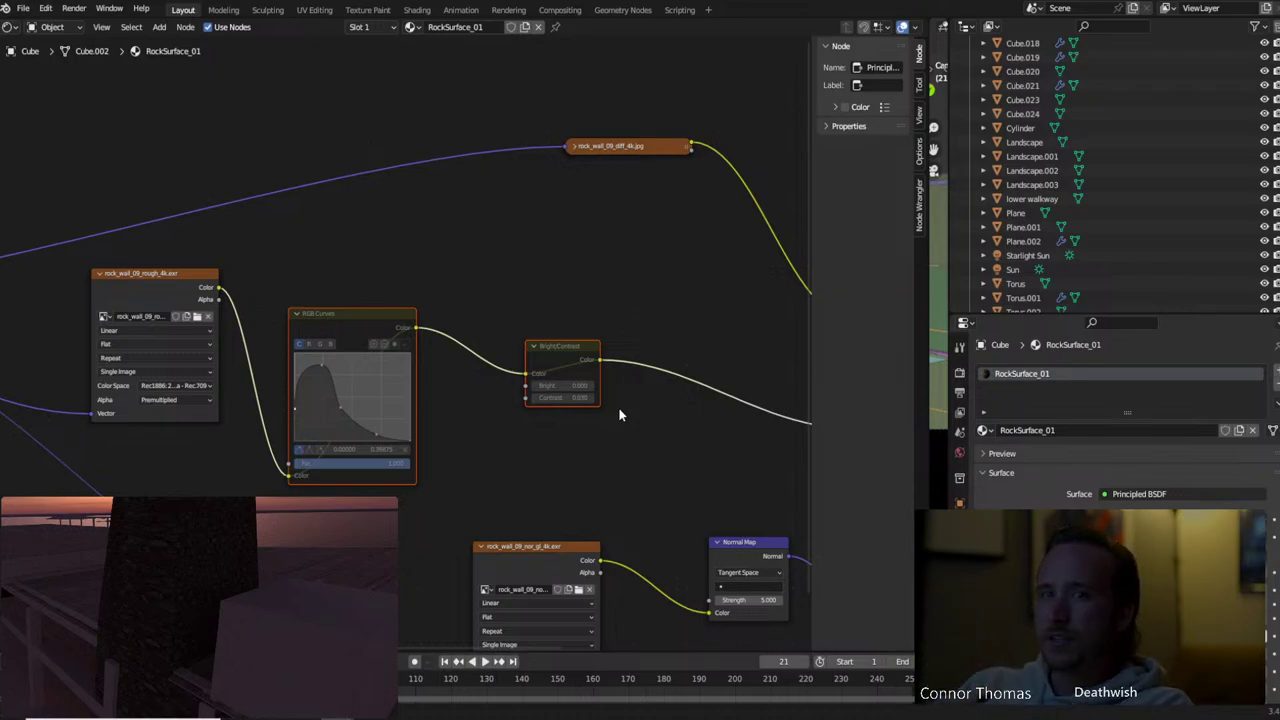
key(m)
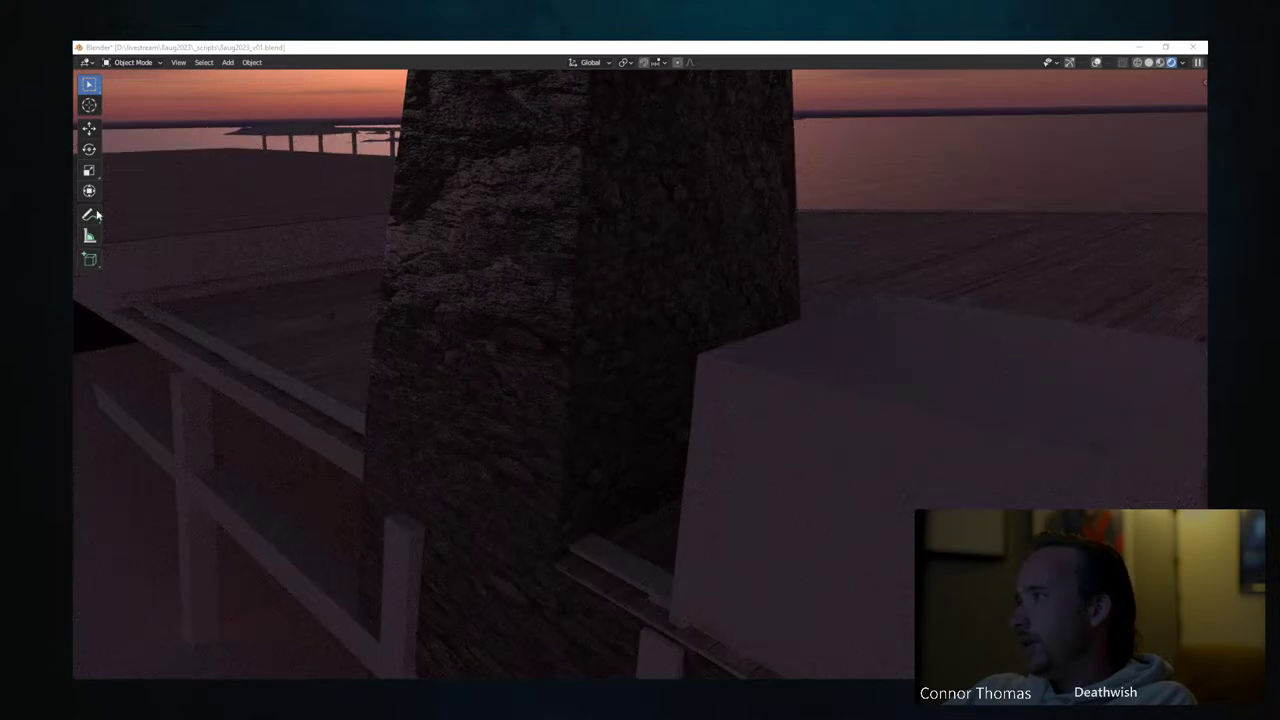
Examine the crane base's rock material in the rendered view from close up and from farther away
click(491, 48)
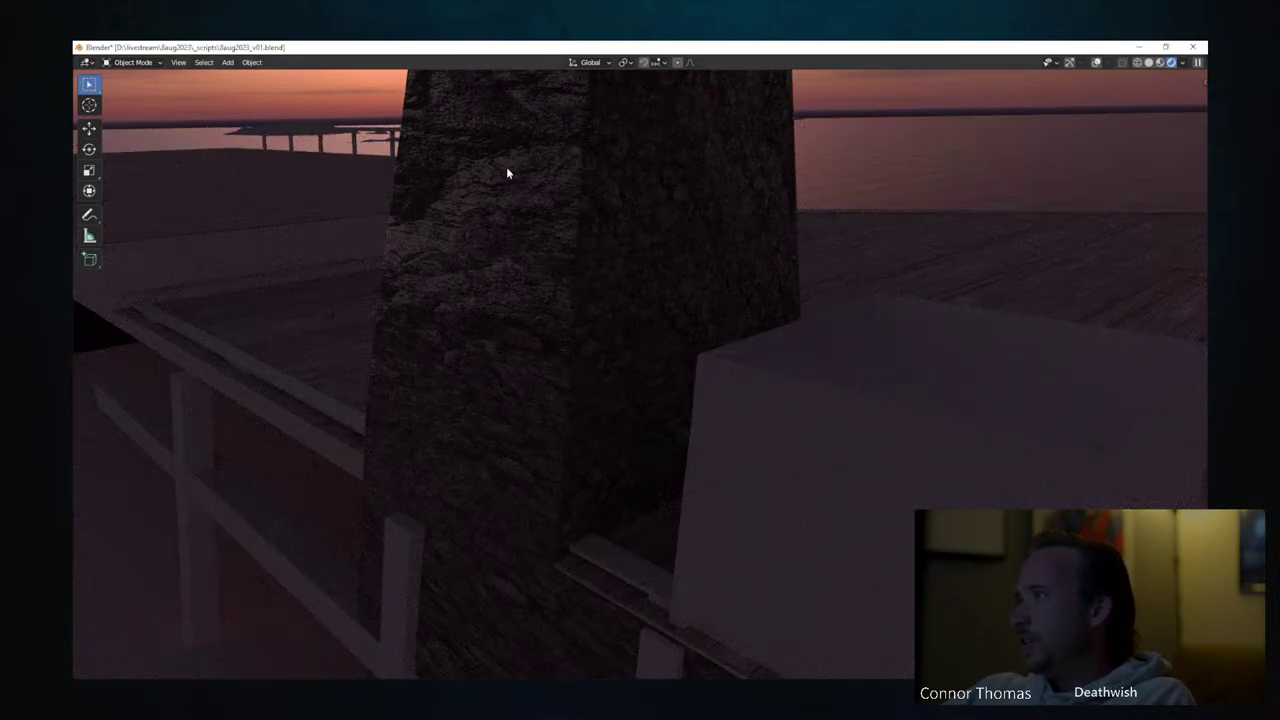
scroll(503, 172, down, 5)
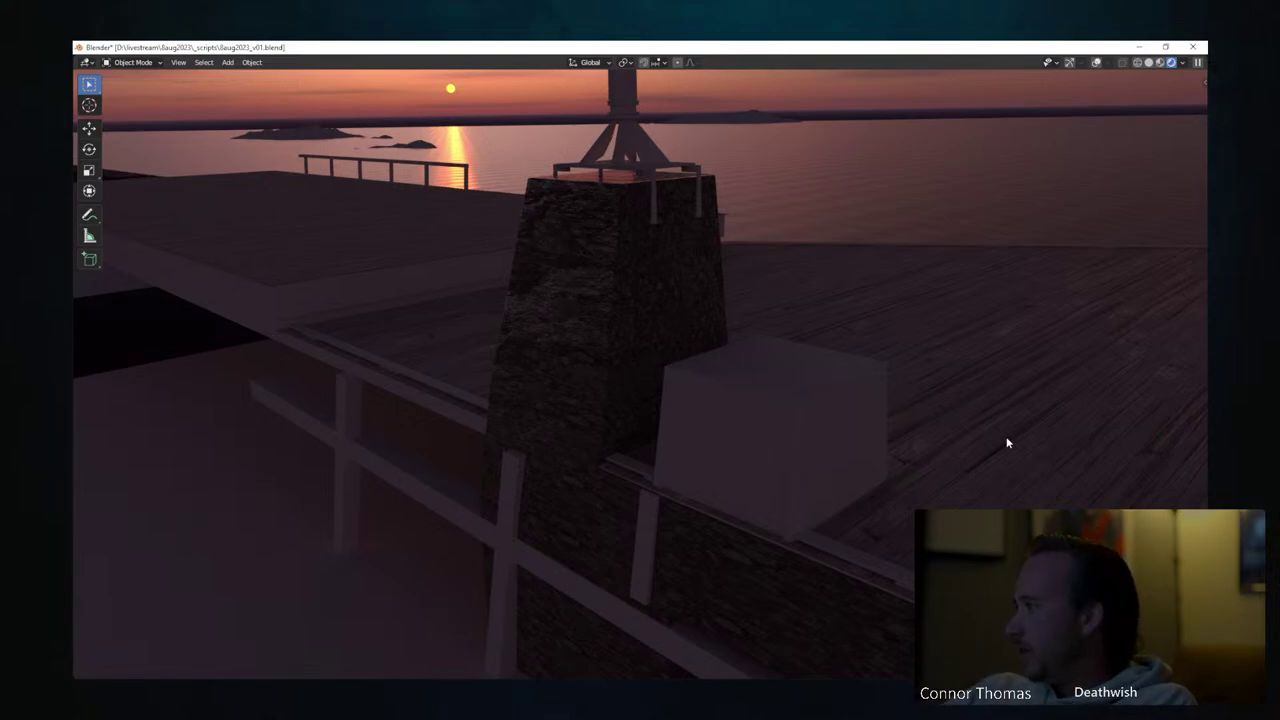
click(650, 527)
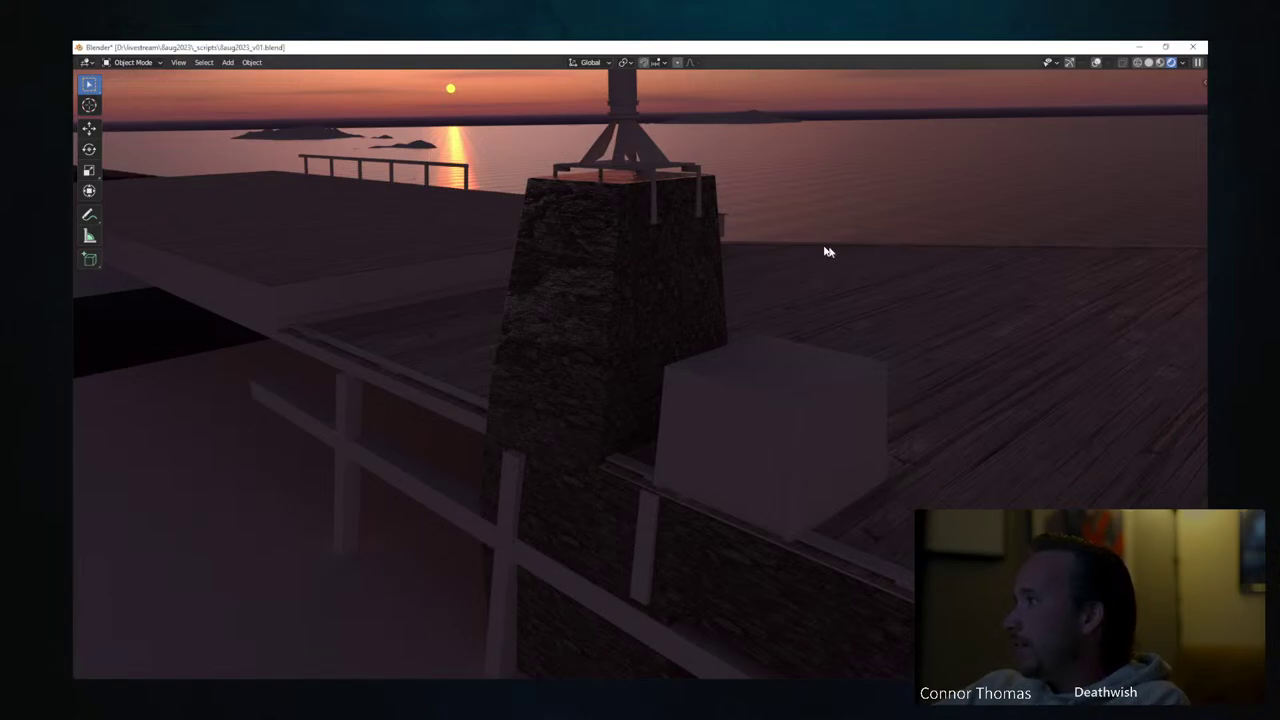
scroll(772, 250, up, 3)
scroll(782, 252, down, 1)
scroll(815, 242, up, 3)
scroll(850, 298, down, 5)
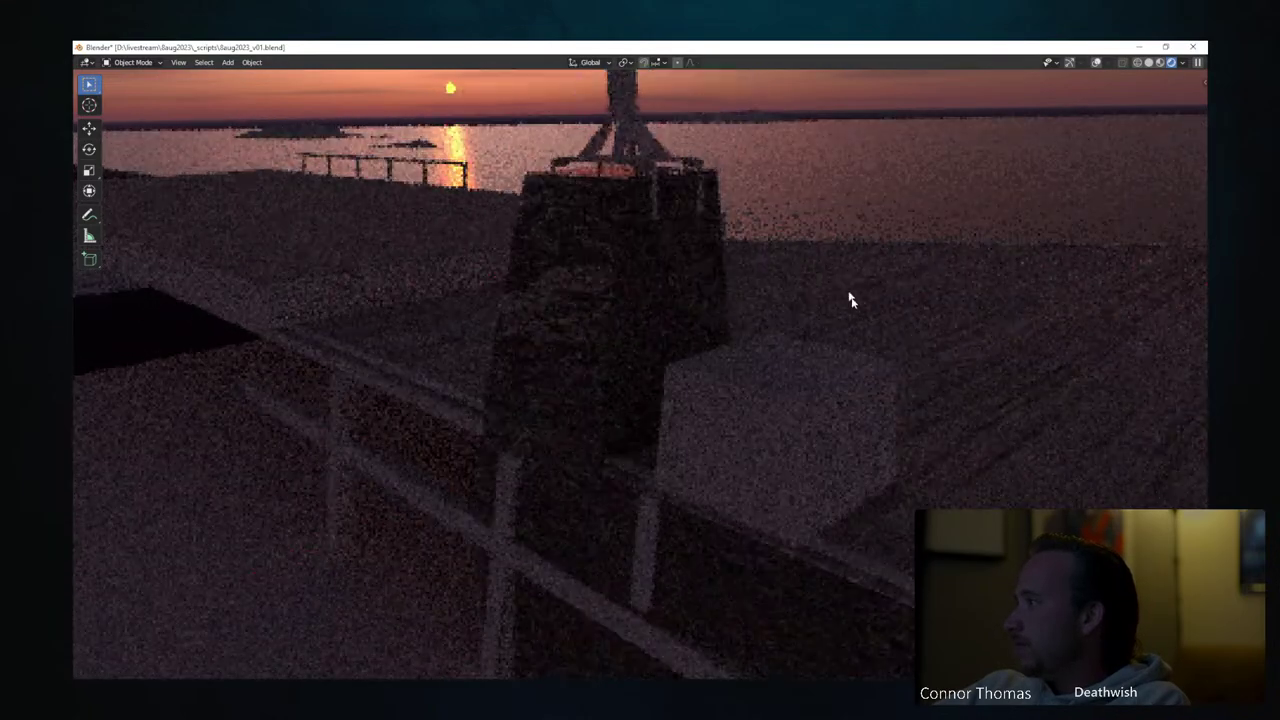
middle_drag(850, 300, 873, 325)
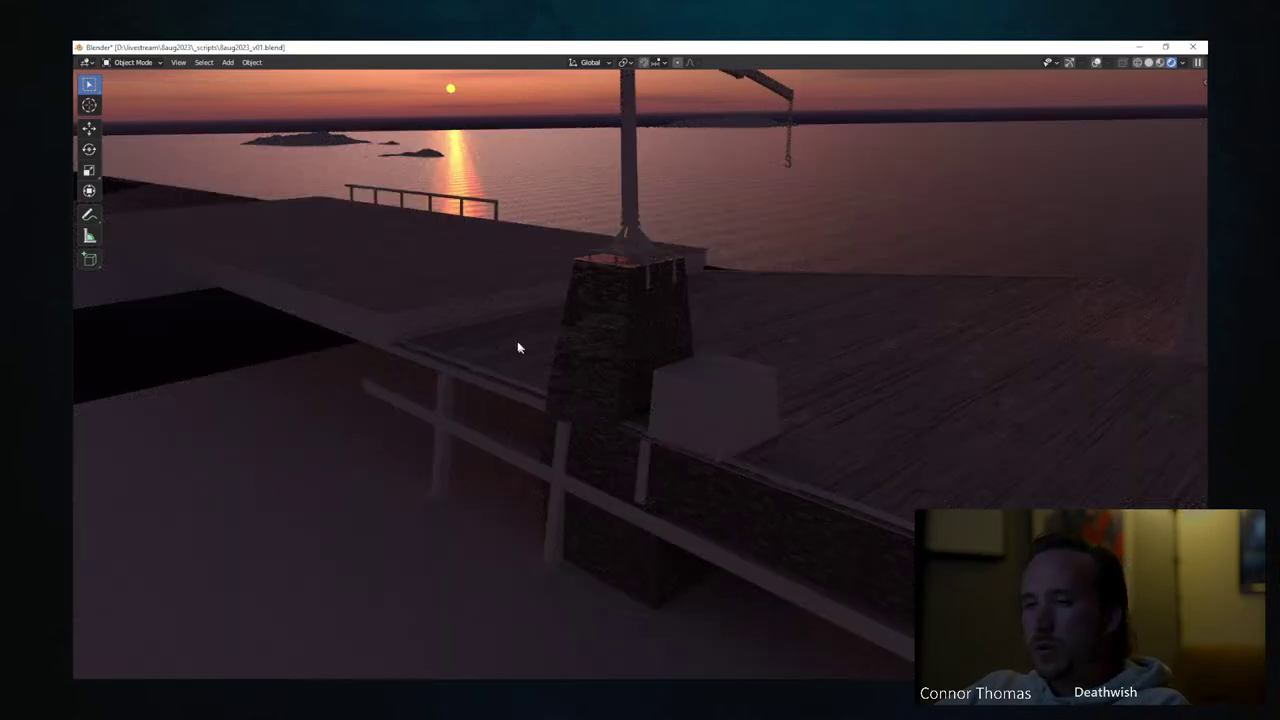
Select the lower walkway, preview its rough_wood_rough_4k.jpg texture on the surface, and move that node farther from the Principled BSDF
click(962, 328)
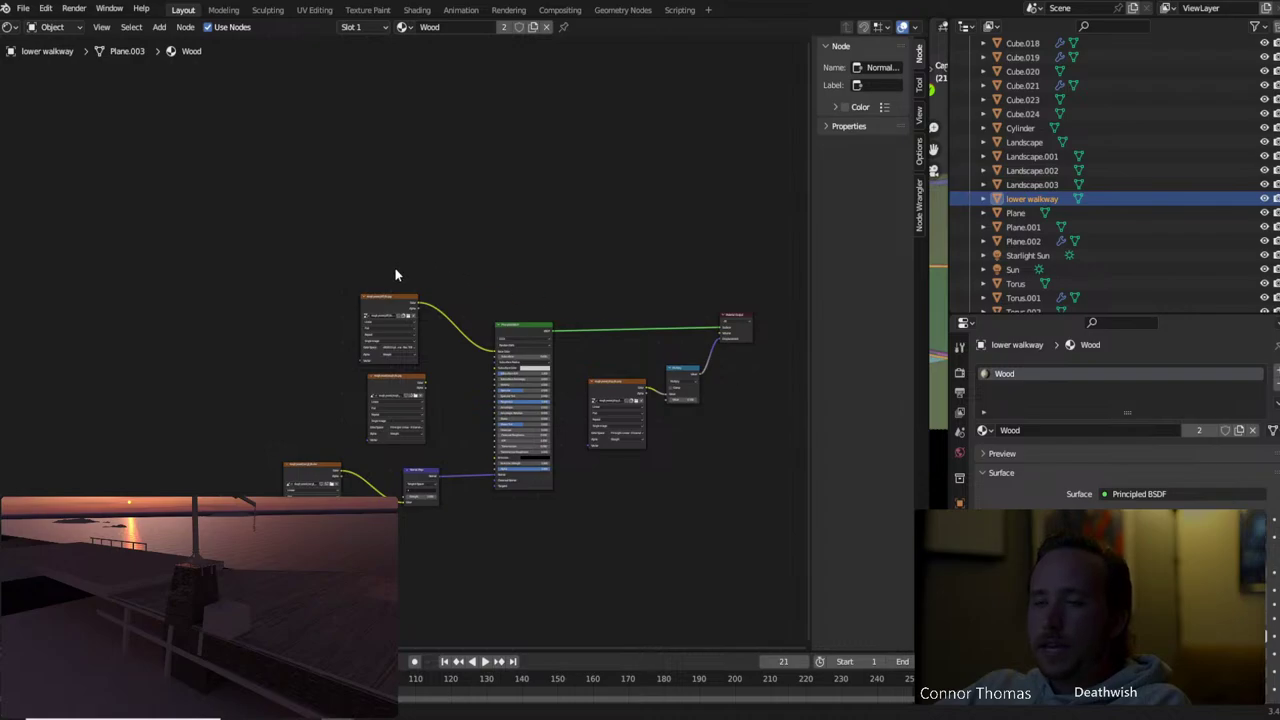
scroll(395, 275, up, 2)
scroll(400, 415, up, 2)
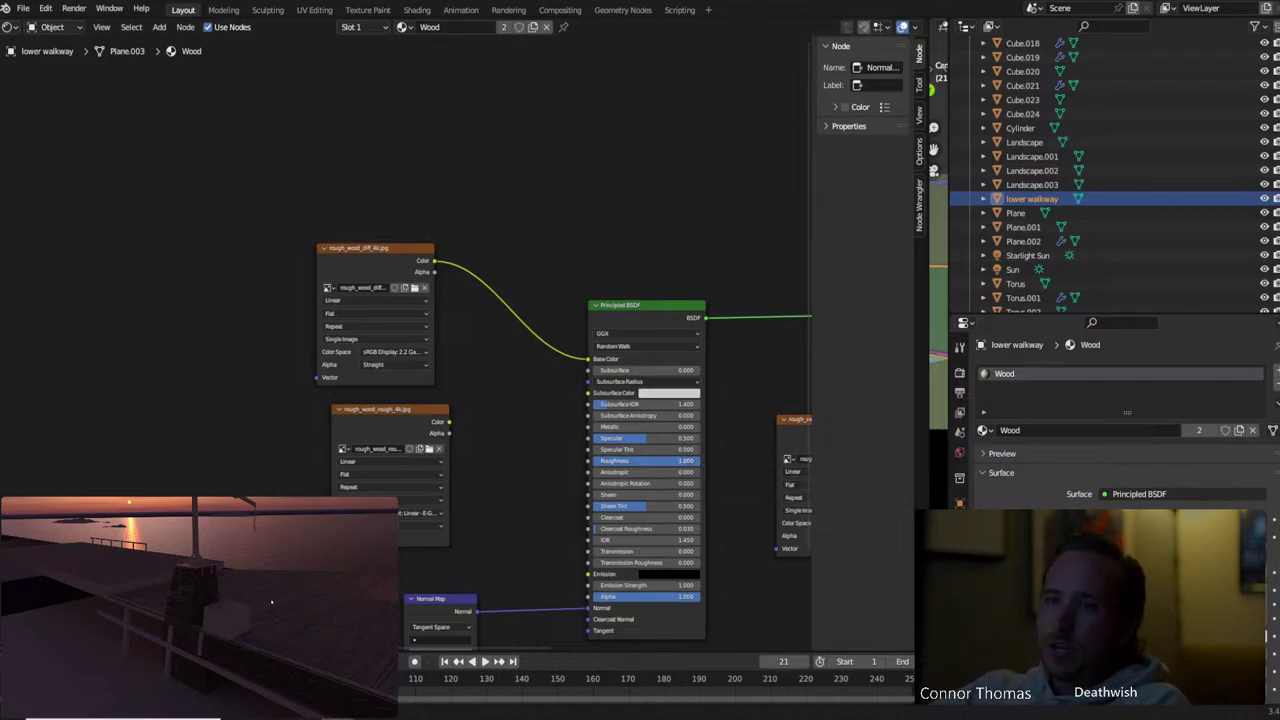
ctrl+shift+click(402, 409)
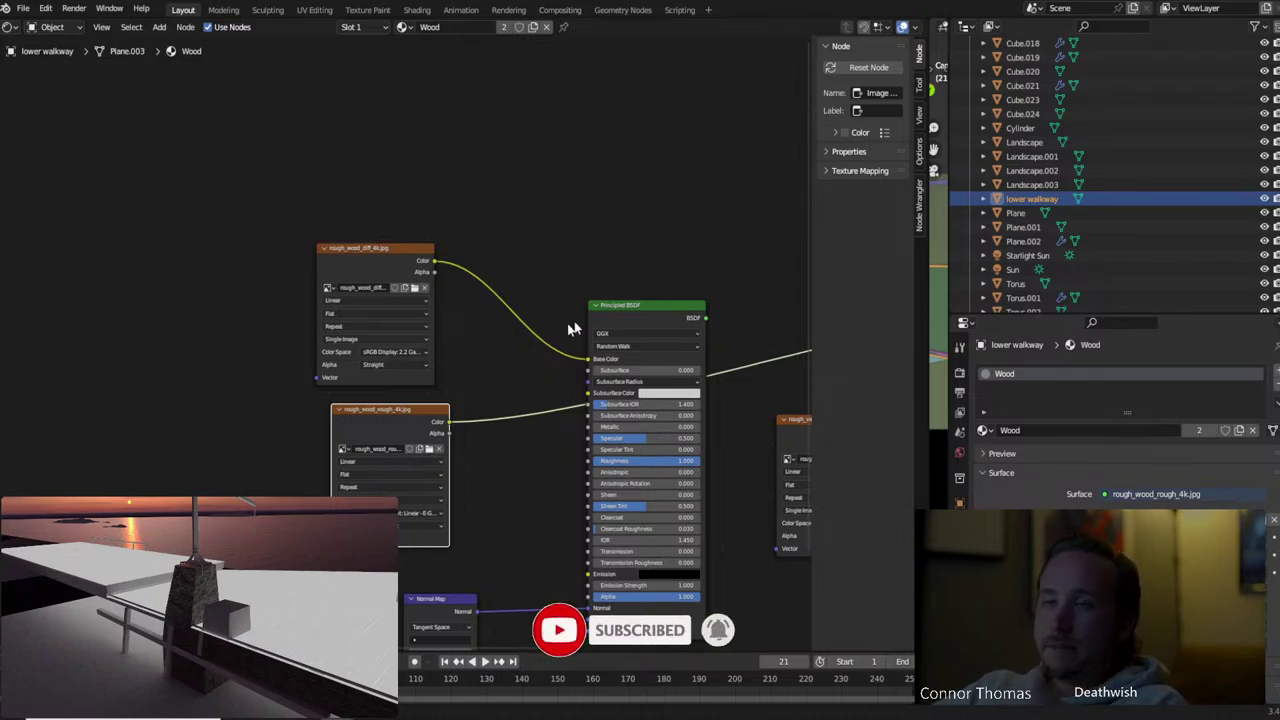
drag(409, 421, 131, 410)
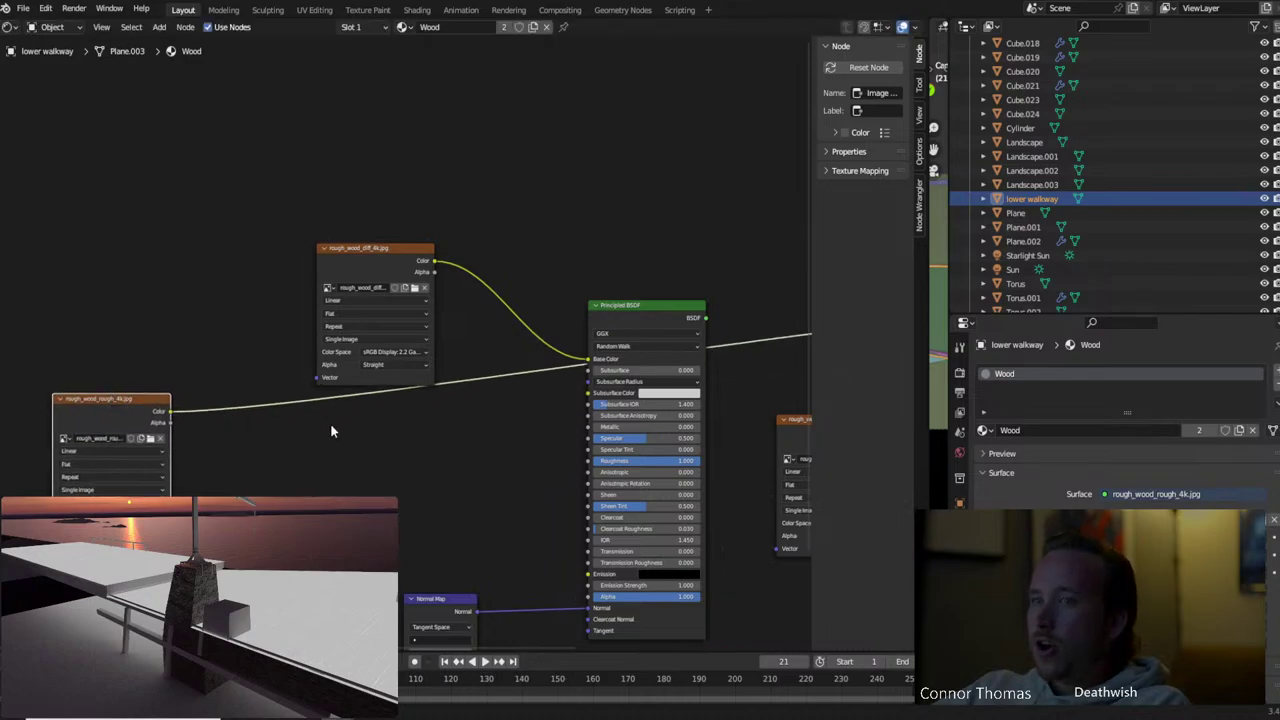
Add an RGB Curves node to the Wood material and insert it directly after the rough_wood_rough_4k.jpg texture
click(247, 456)
key(shift+a)
click(254, 456)
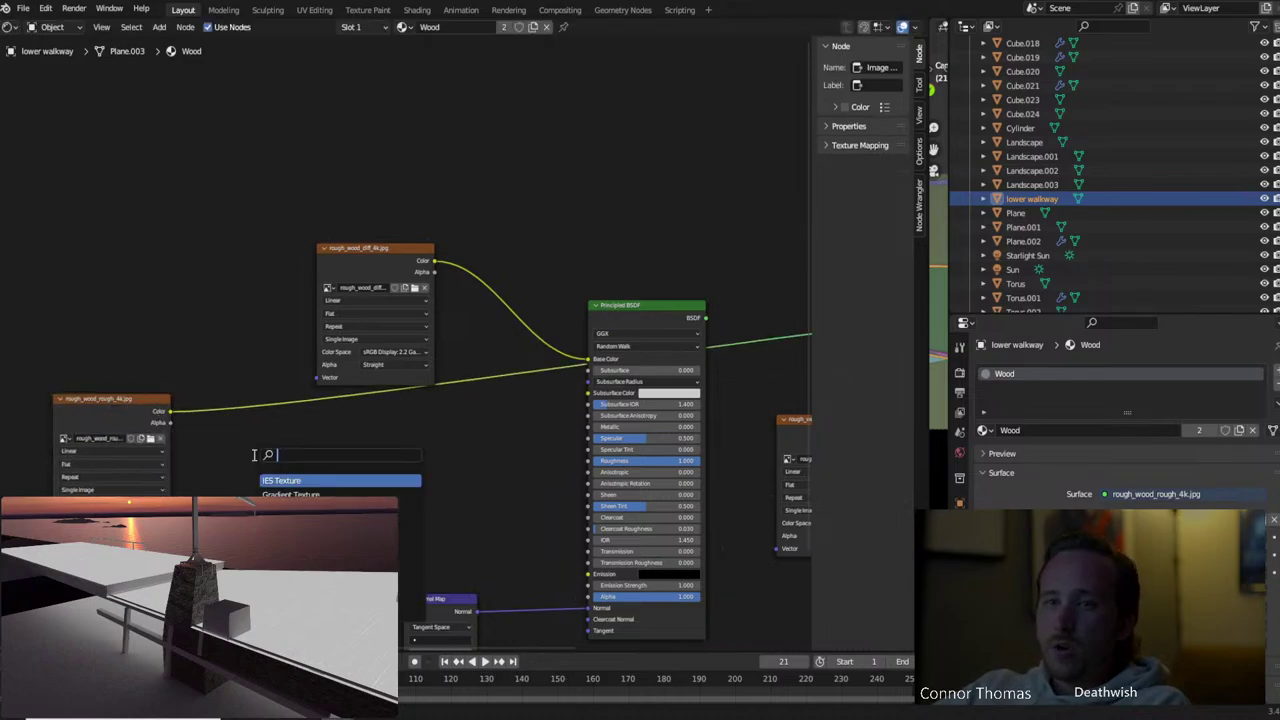
text(rgb c)
key(Return)
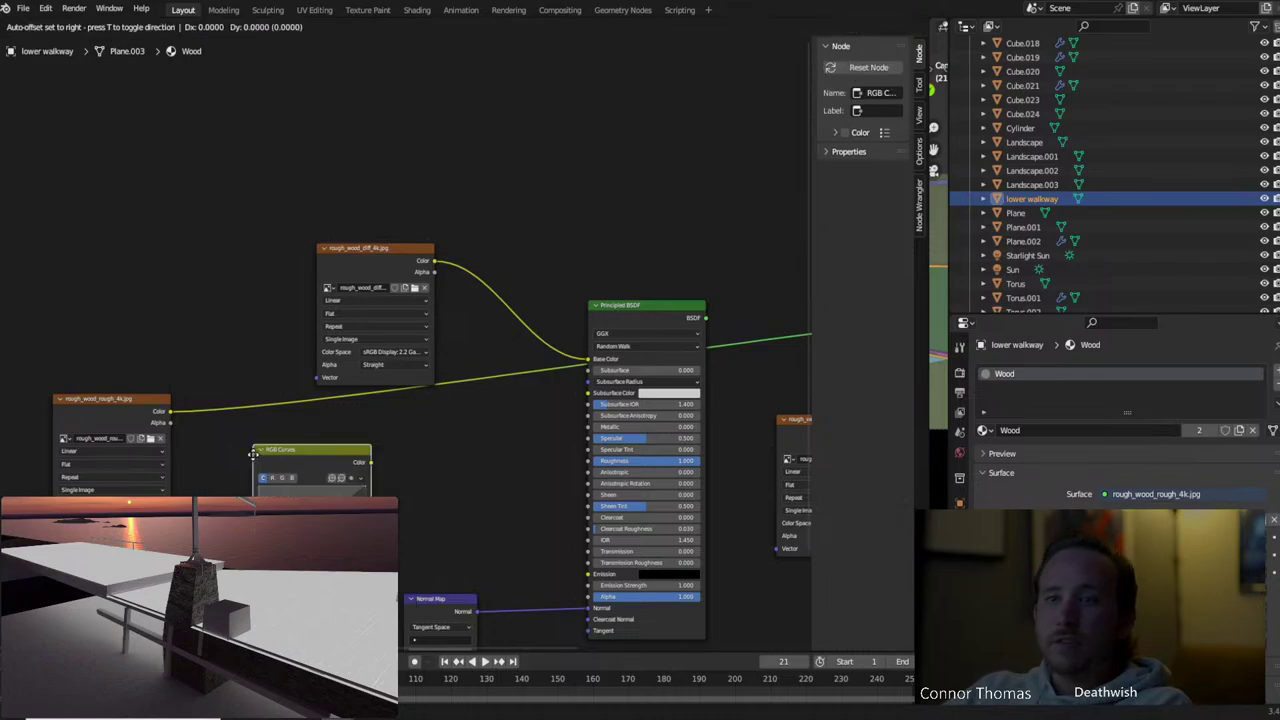
click(210, 394)
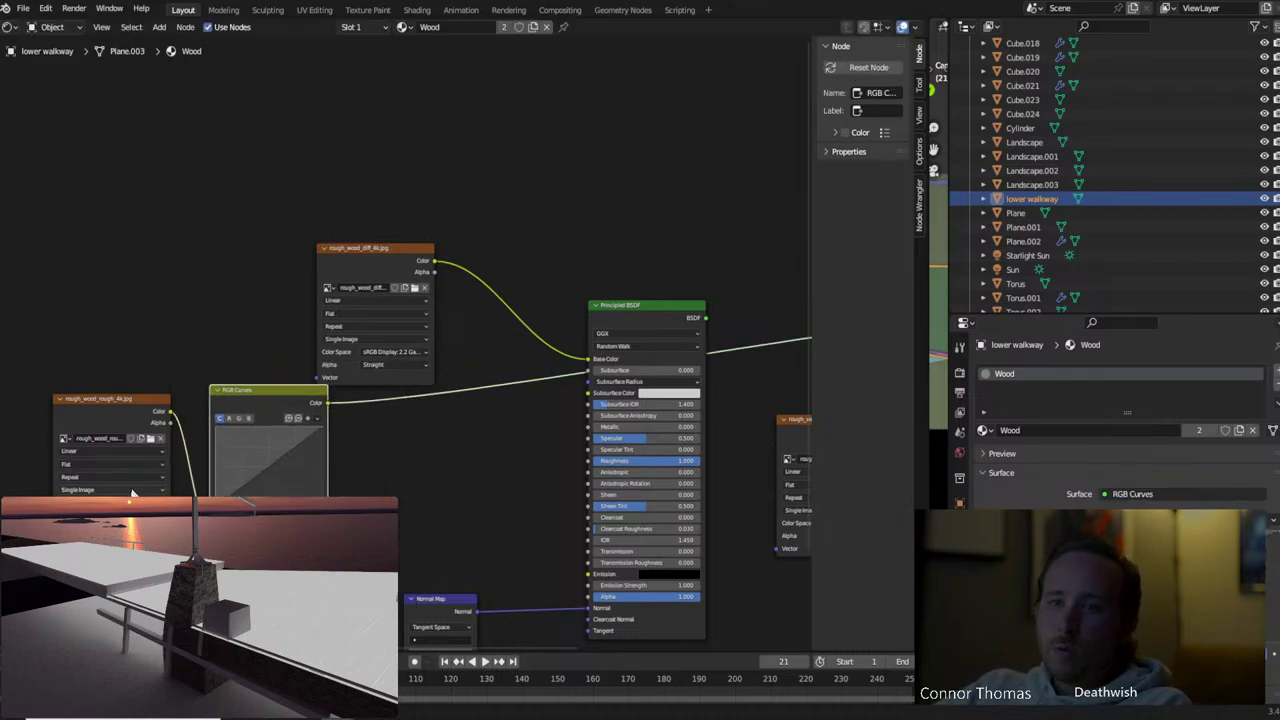
Set the rough_wood_rough_4k.jpg texture's color space to Rec1886: 2.4 Gamma - Rec.709
click(452, 446)
middle_drag(404, 512, 577, 402)
scroll(575, 402, up, 4)
click(245, 413)
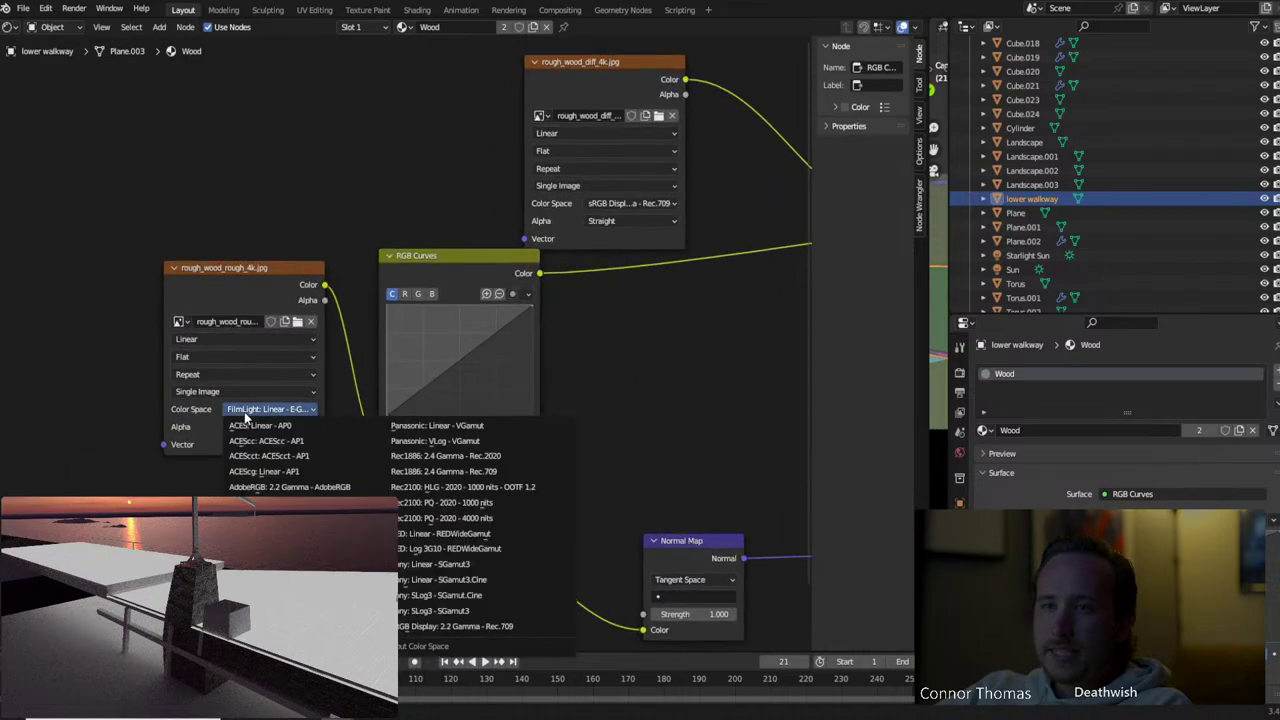
click(490, 472)
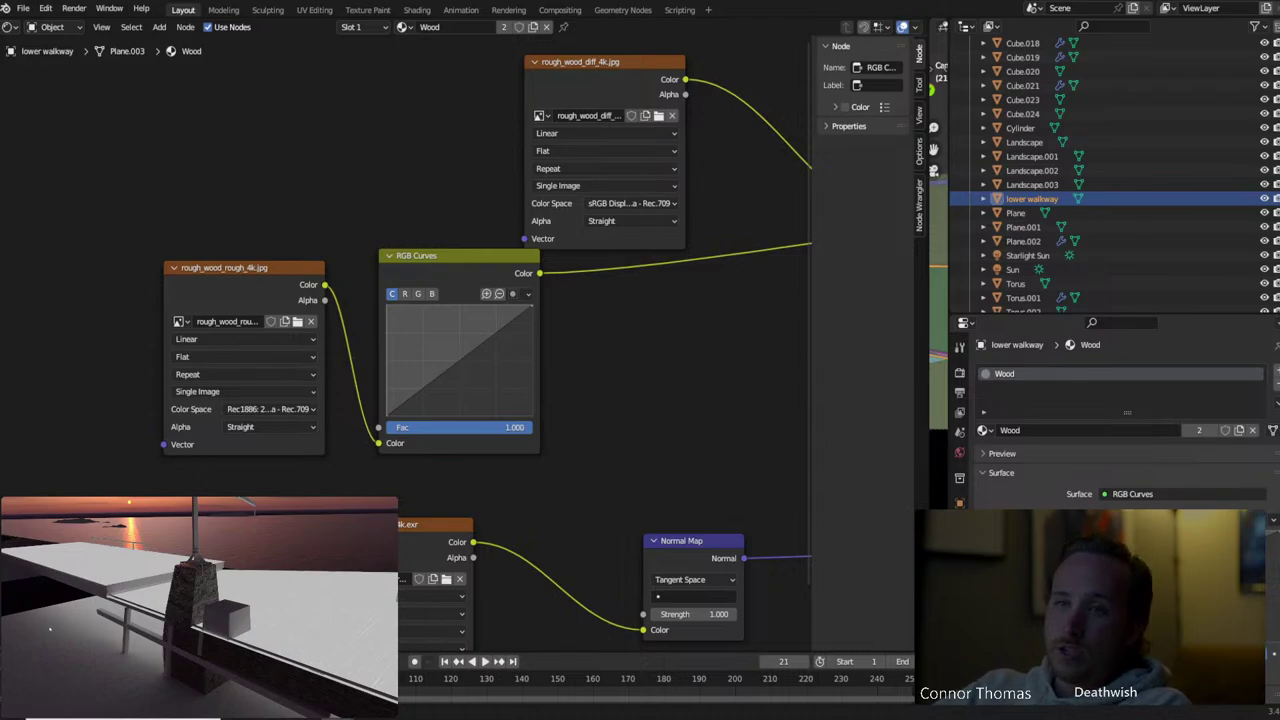
Reshape the RGB Curves node with a low hump in the darks, a dip at 0.5, 0.01875, and a lowered white end
drag(531, 309, 456, 400)
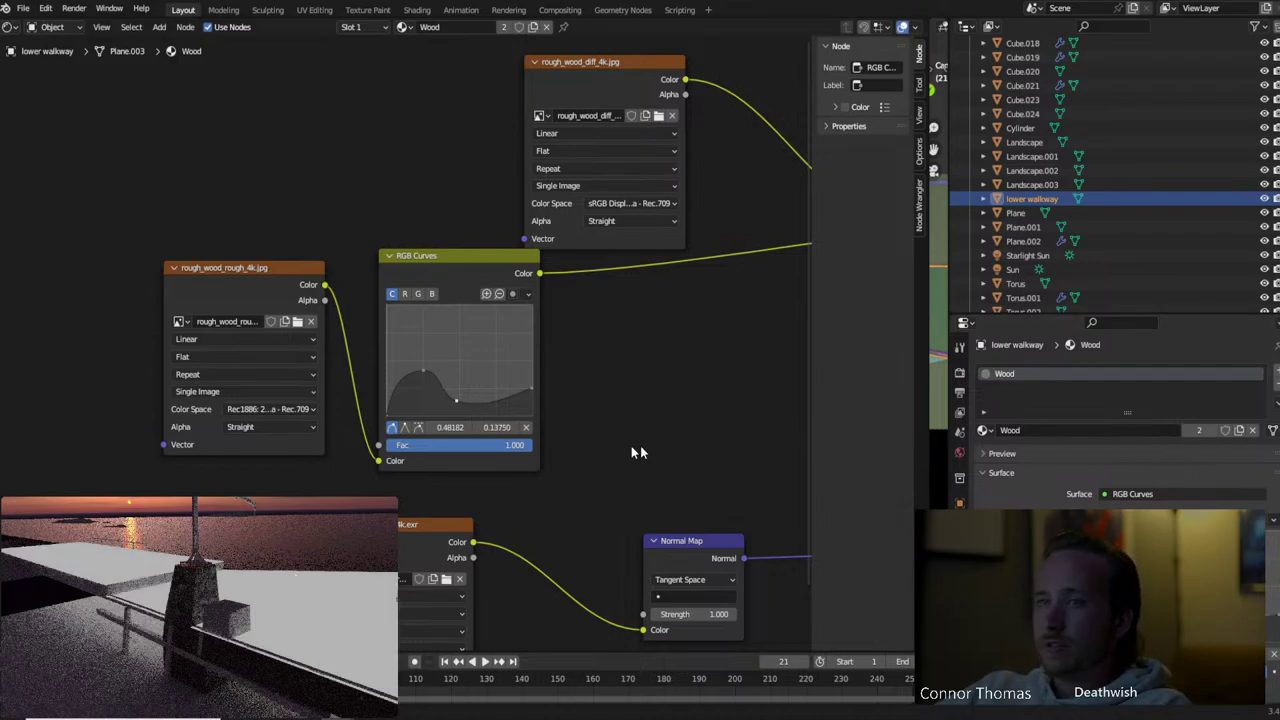
drag(458, 400, 465, 414)
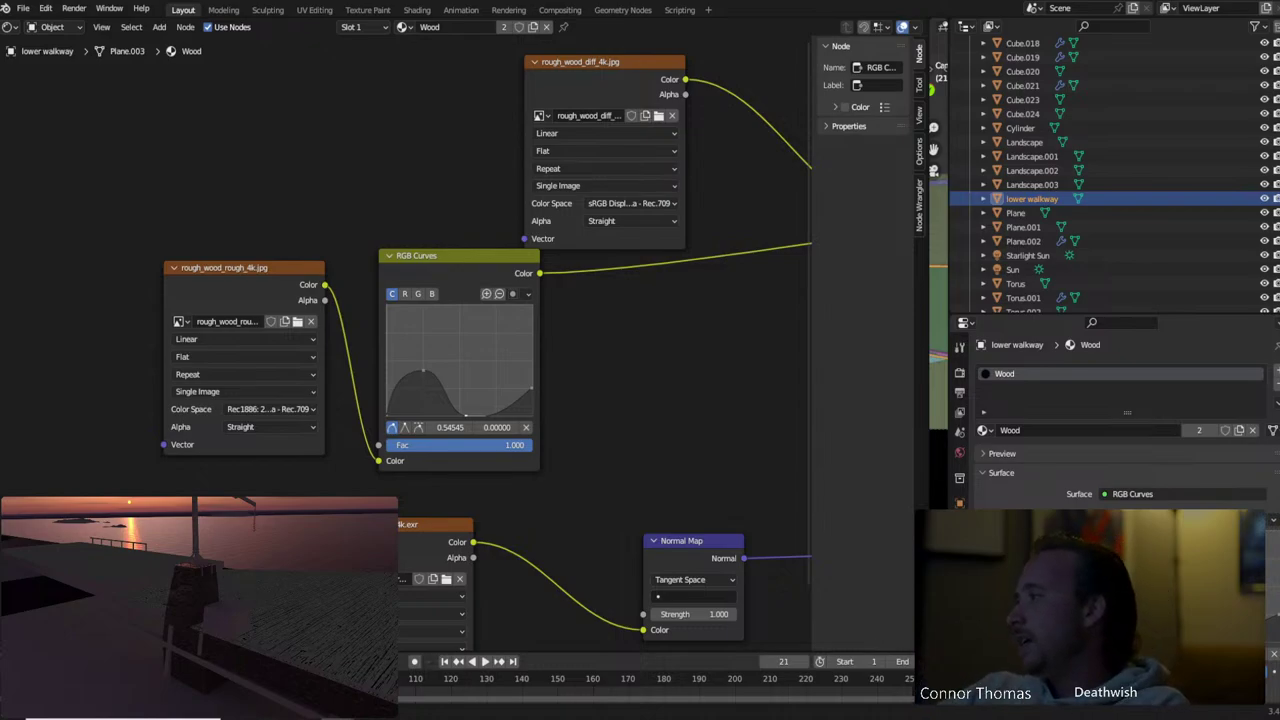
middle_drag(306, 606, 209, 584)
scroll(300, 609, up, 4)
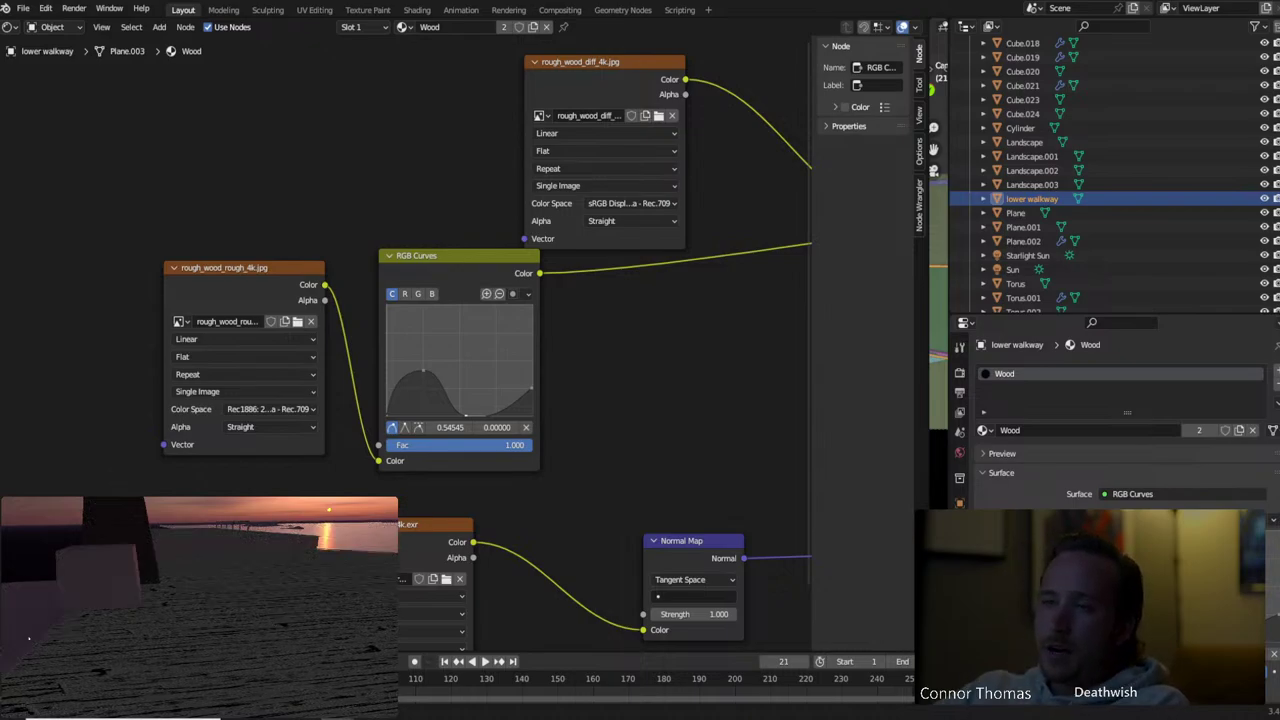
drag(466, 414, 464, 412)
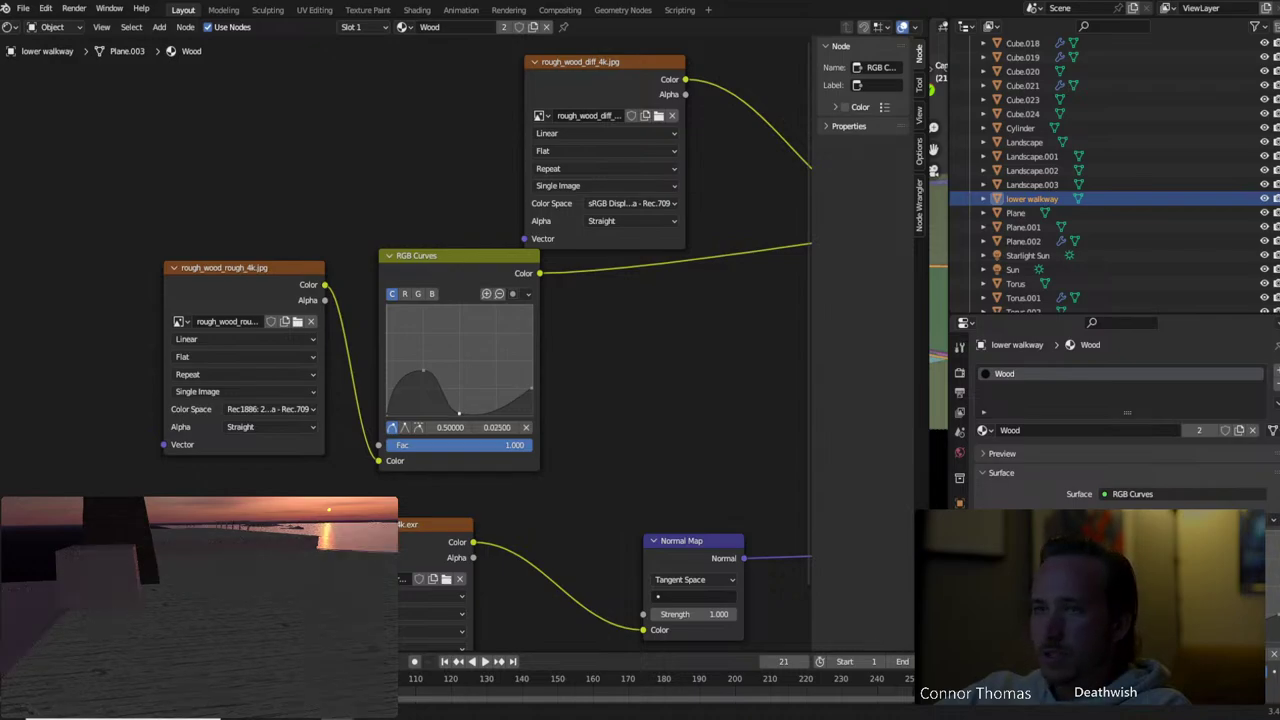
drag(459, 416, 459, 418)
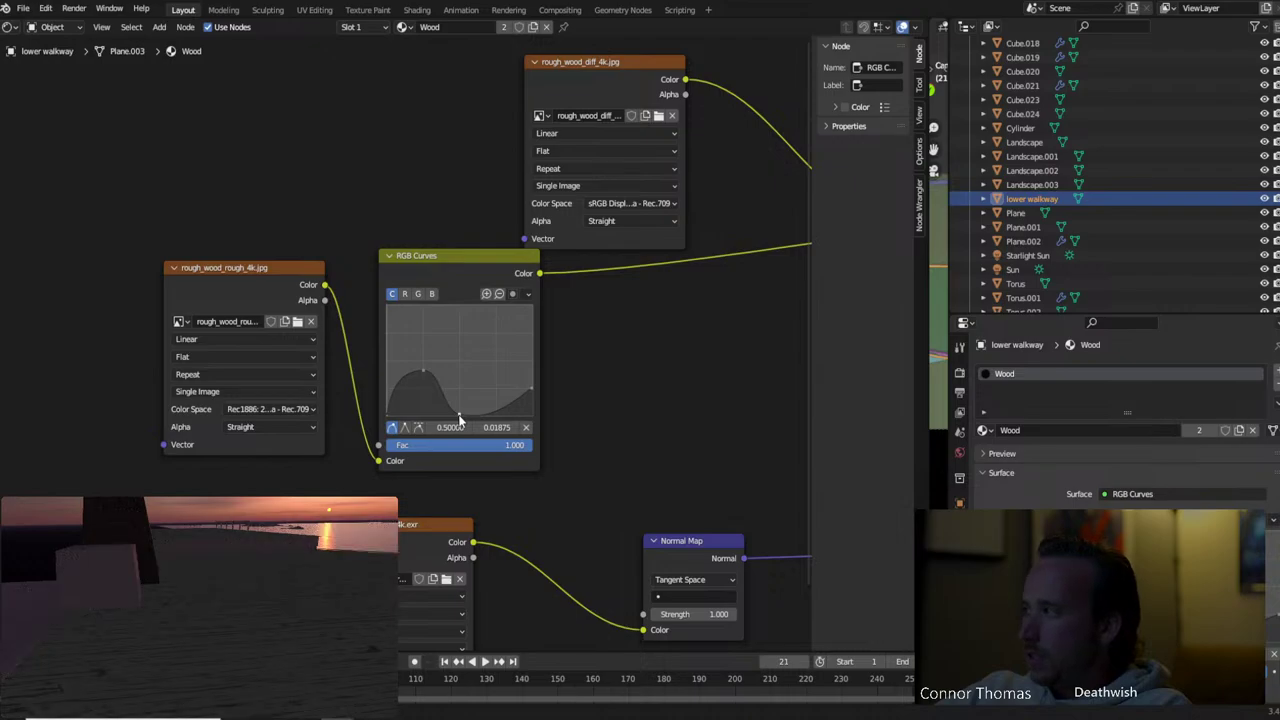
Add a Bright/Contrast node to the Wood material and insert it after the RGB Curves node
key(shift+a)
click(607, 356)
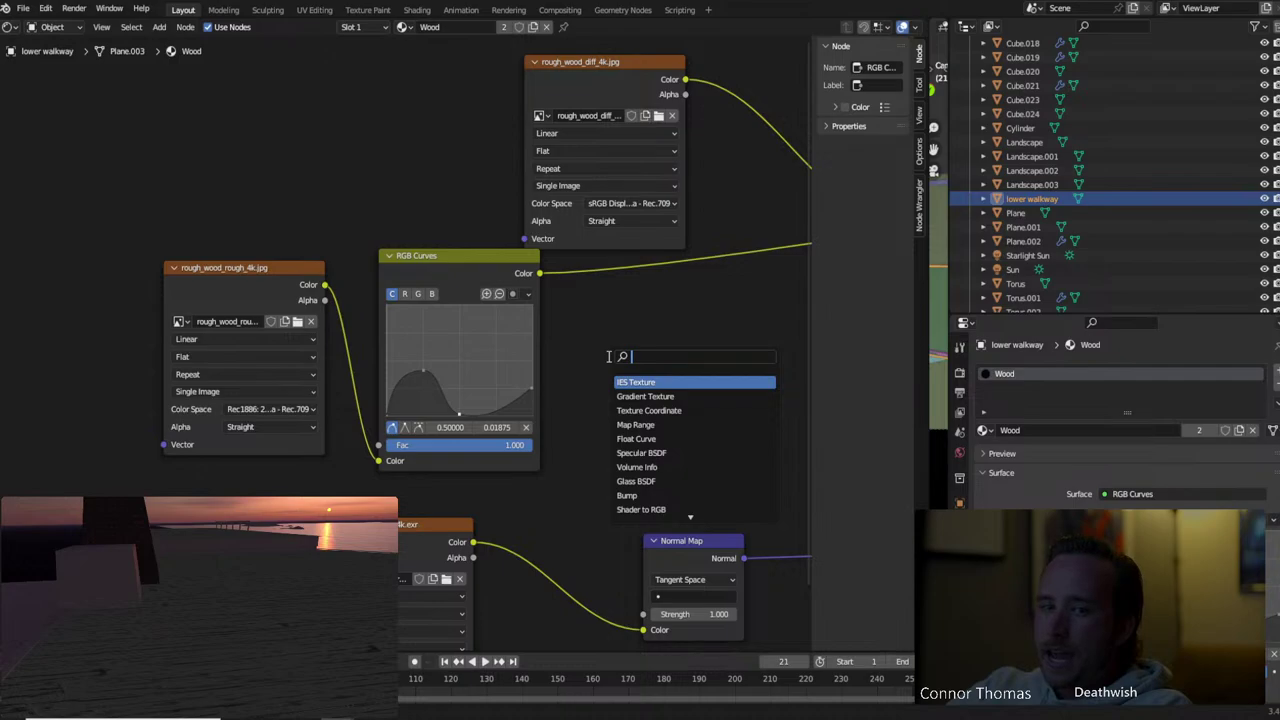
text(contras)
key(Return)
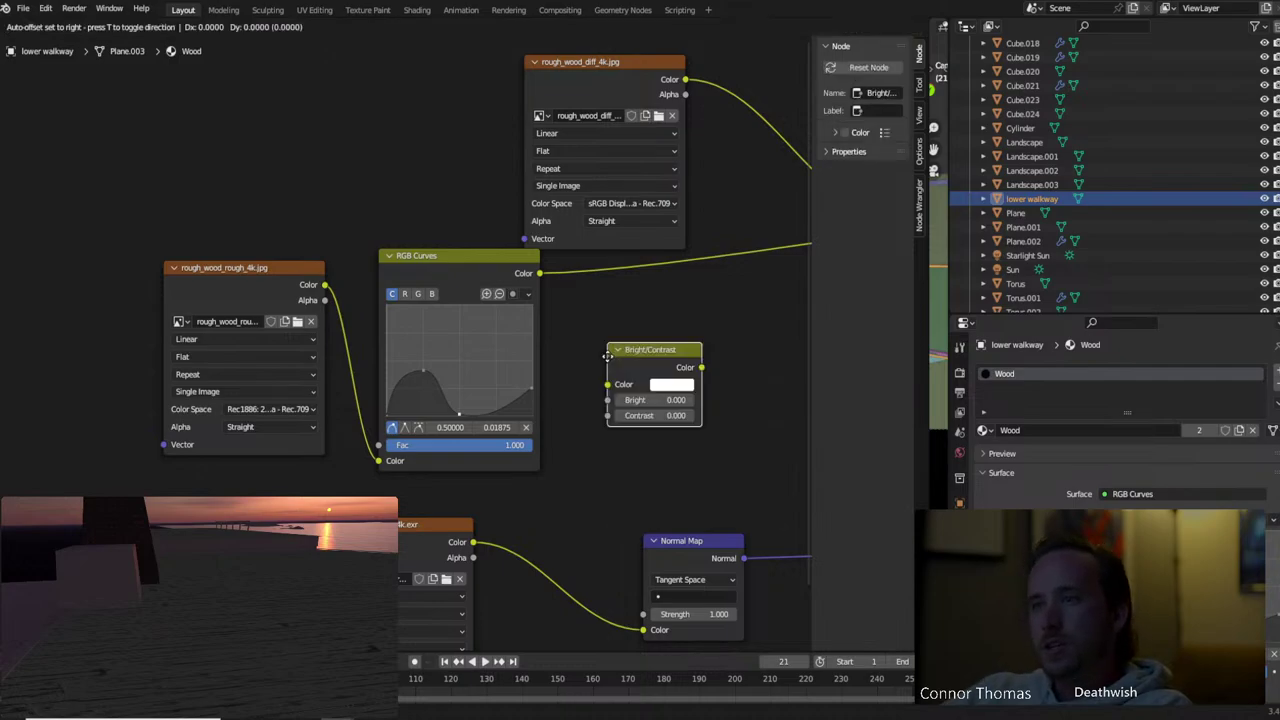
click(670, 313)
middle_drag(670, 313, 498, 362)
Set the Bright/Contrast node's contrast to 0.01 and check the walkway from a wider angle
click(530, 360)
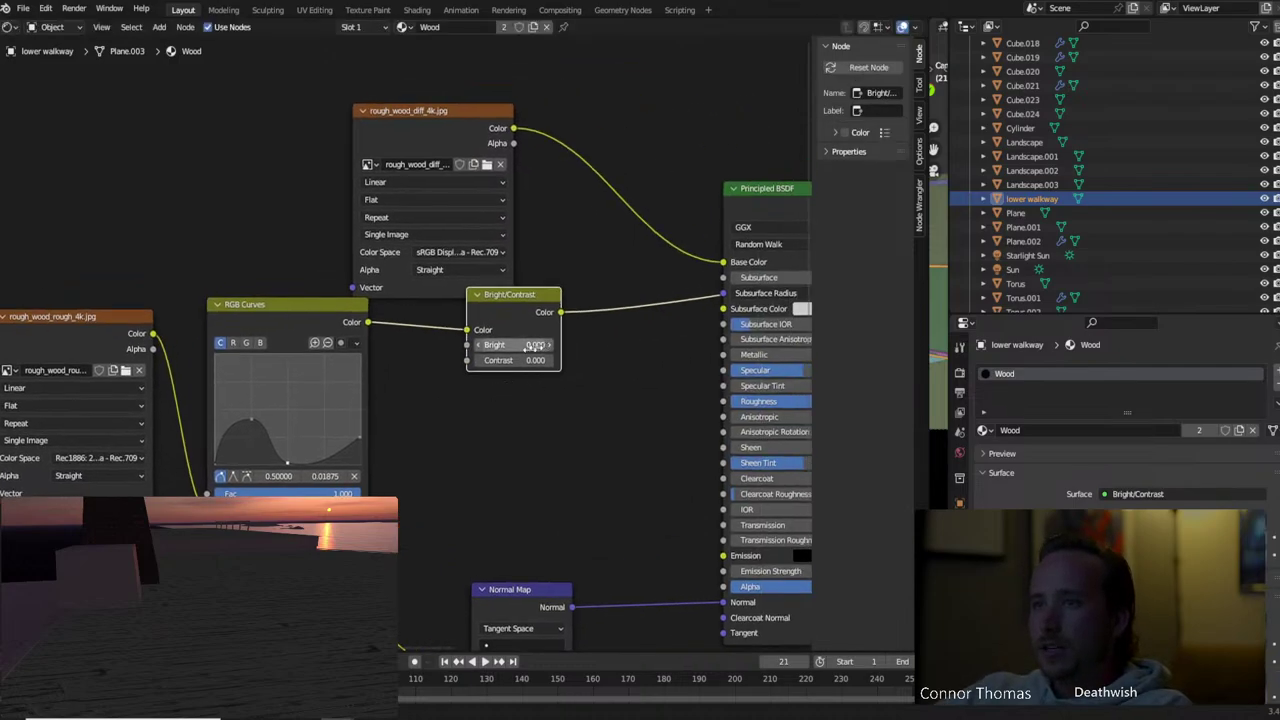
text(0.01)
key(Return)
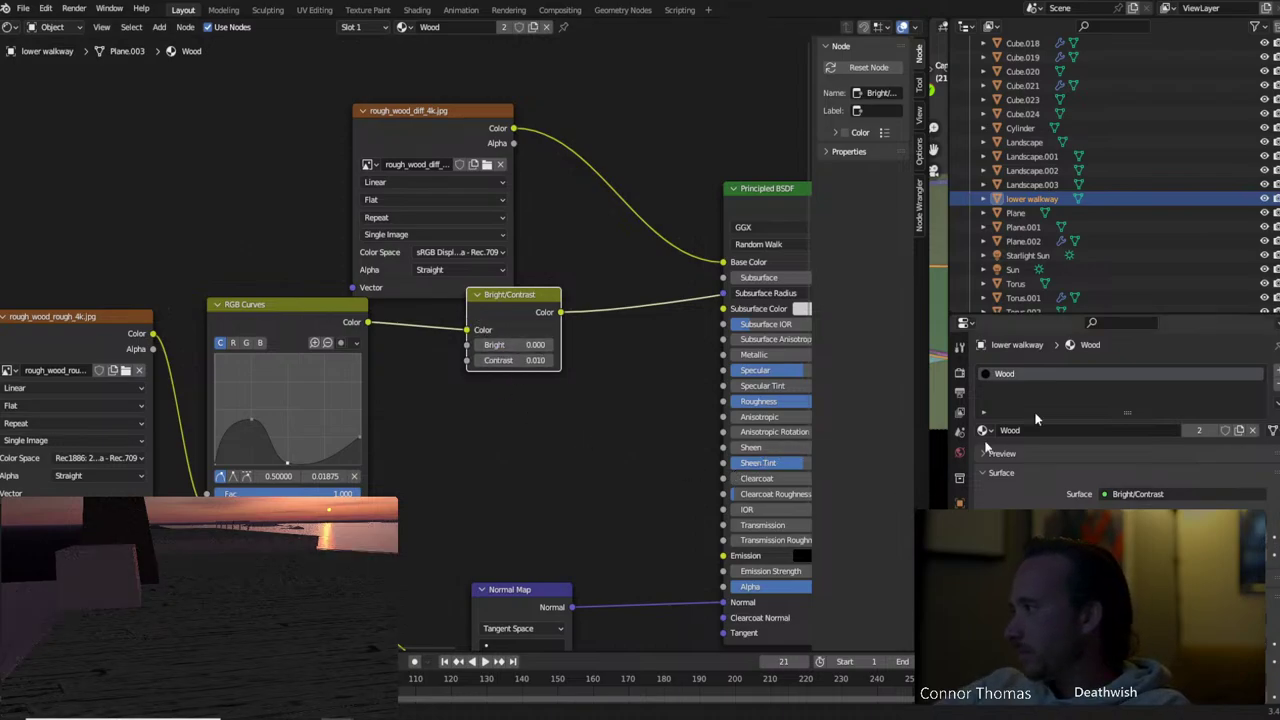
middle_drag(190, 590, 192, 644)
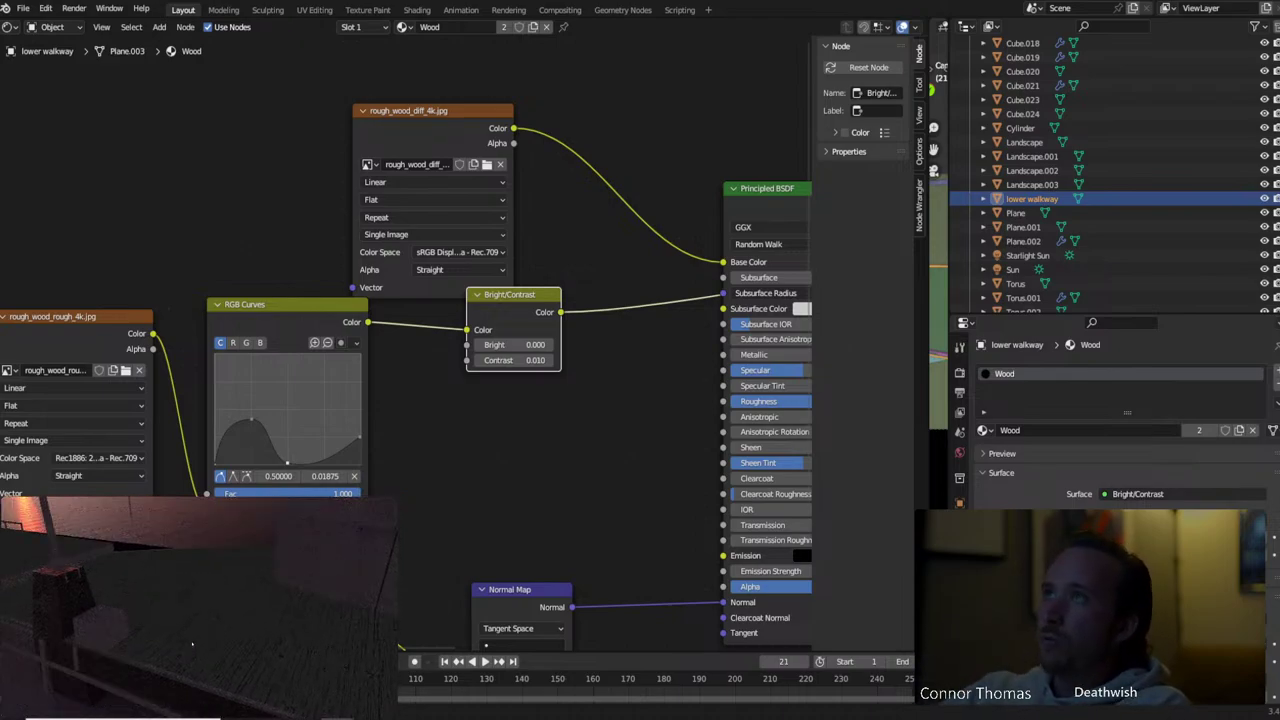
Switch the surface preview back to the Principled BSDF and connect the Bright/Contrast color output to its Roughness input
click(556, 452)
middle_drag(589, 428, 394, 468)
ctrl+shift+click(636, 230)
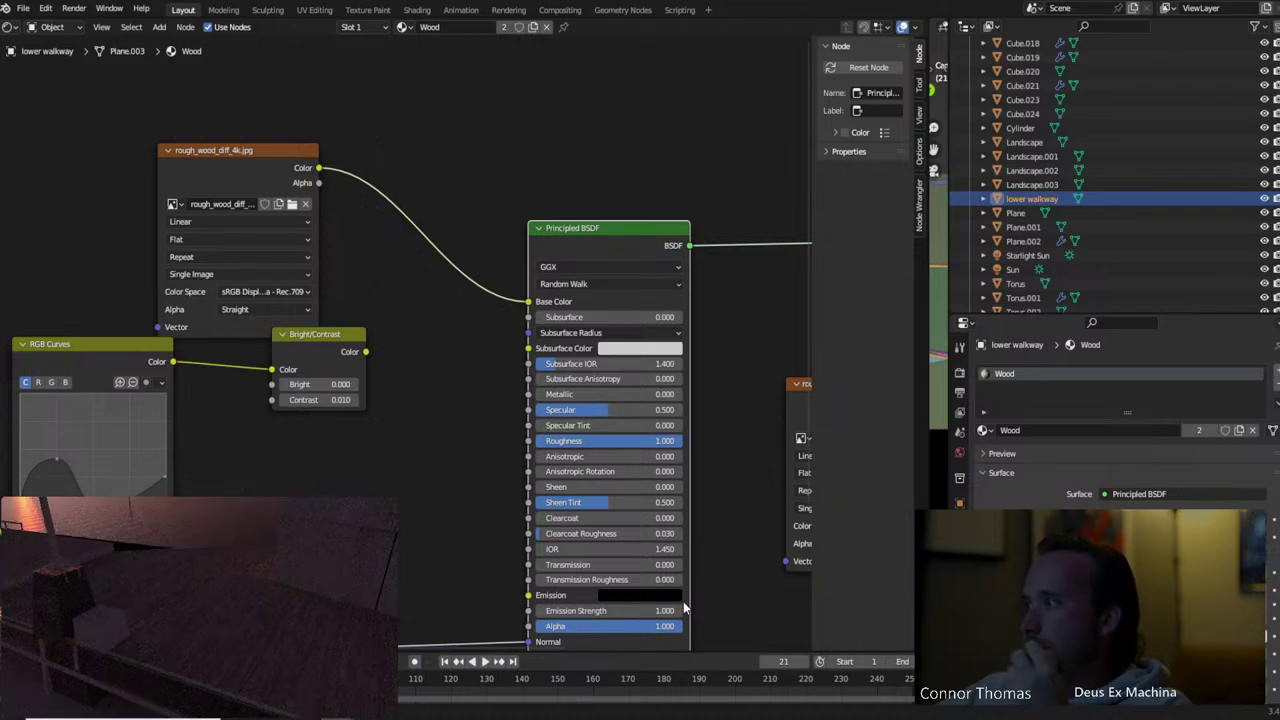
drag(370, 355, 530, 441)
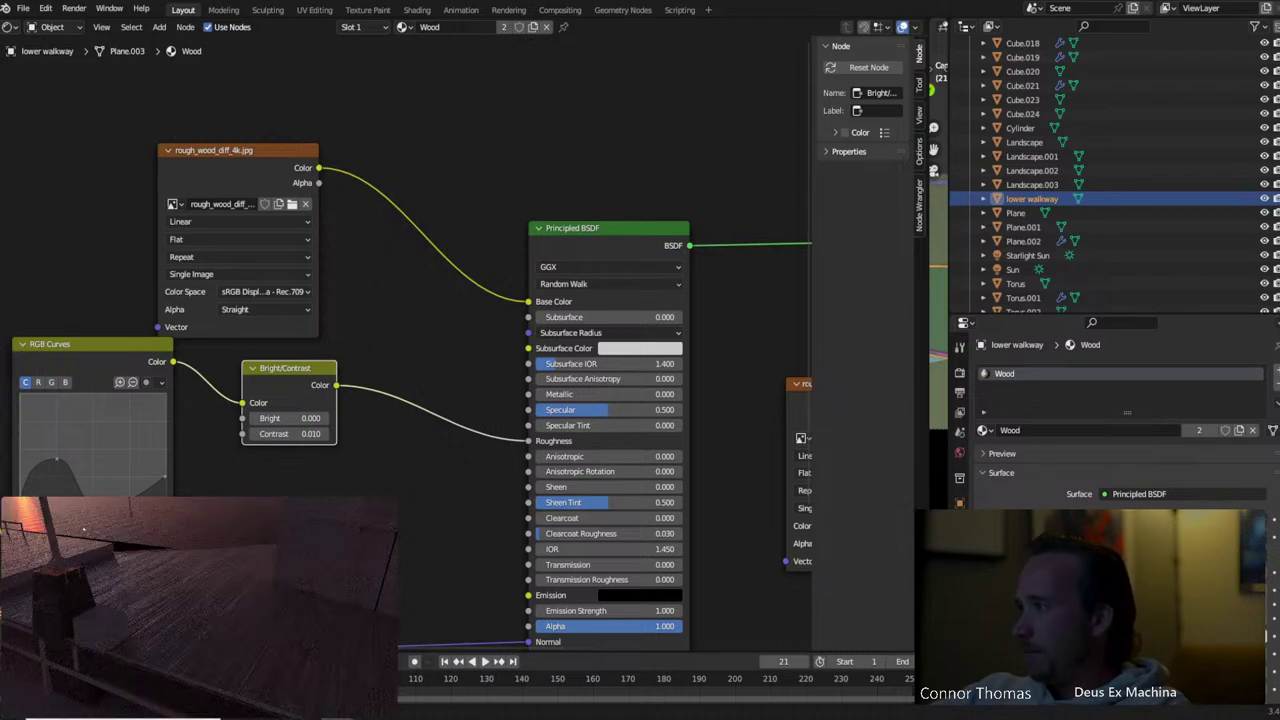
Preview the Bright/Contrast output on the surface and move the roughness texture, RGB Curves and Bright/Contrast nodes farther from the shader
ctrl+scroll(448, 509, up, 3)
ctrl+shift+click(399, 368)
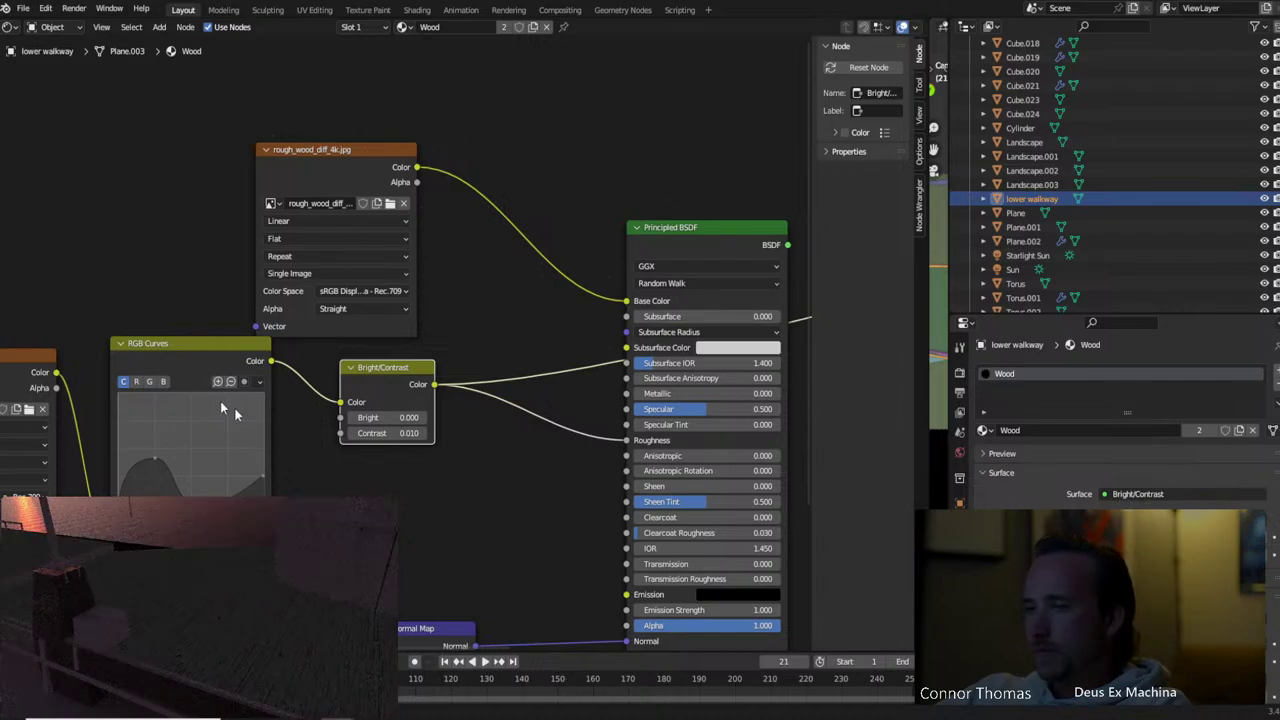
middle_drag(425, 494, 445, 500)
scroll(445, 500, down, 3)
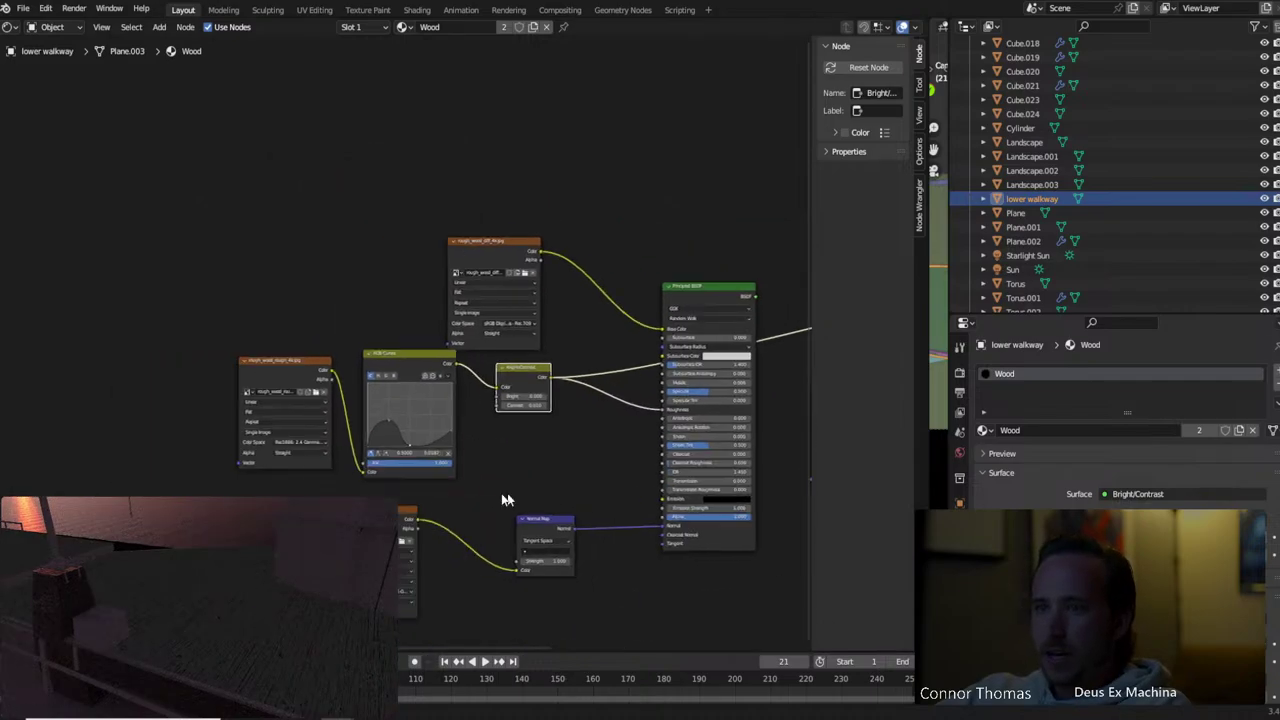
drag(186, 370, 645, 415)
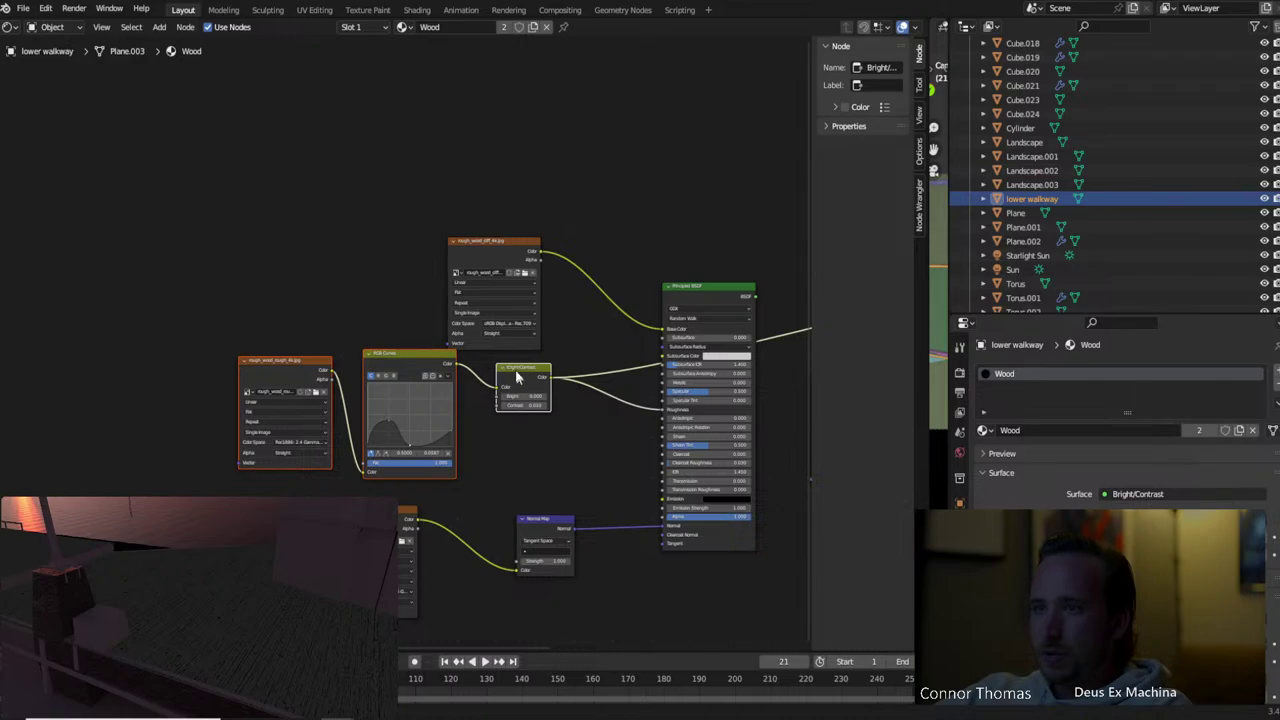
drag(515, 369, 212, 393)
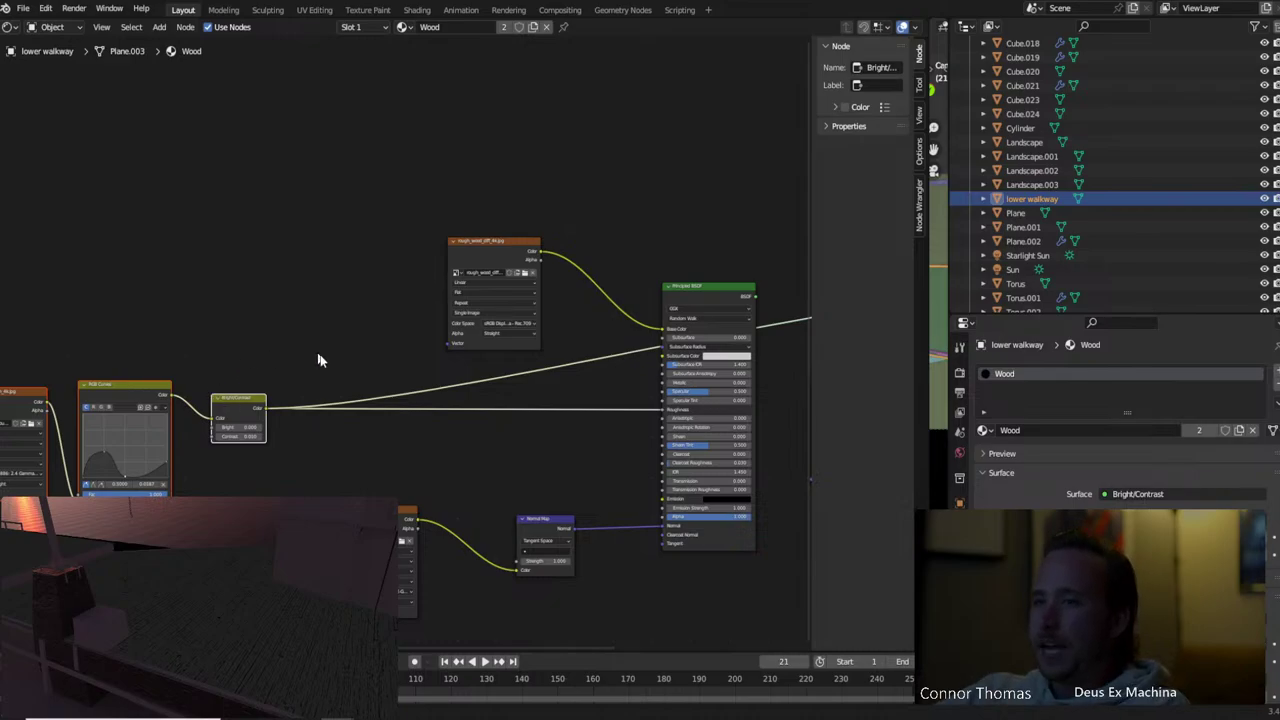
click(453, 470)
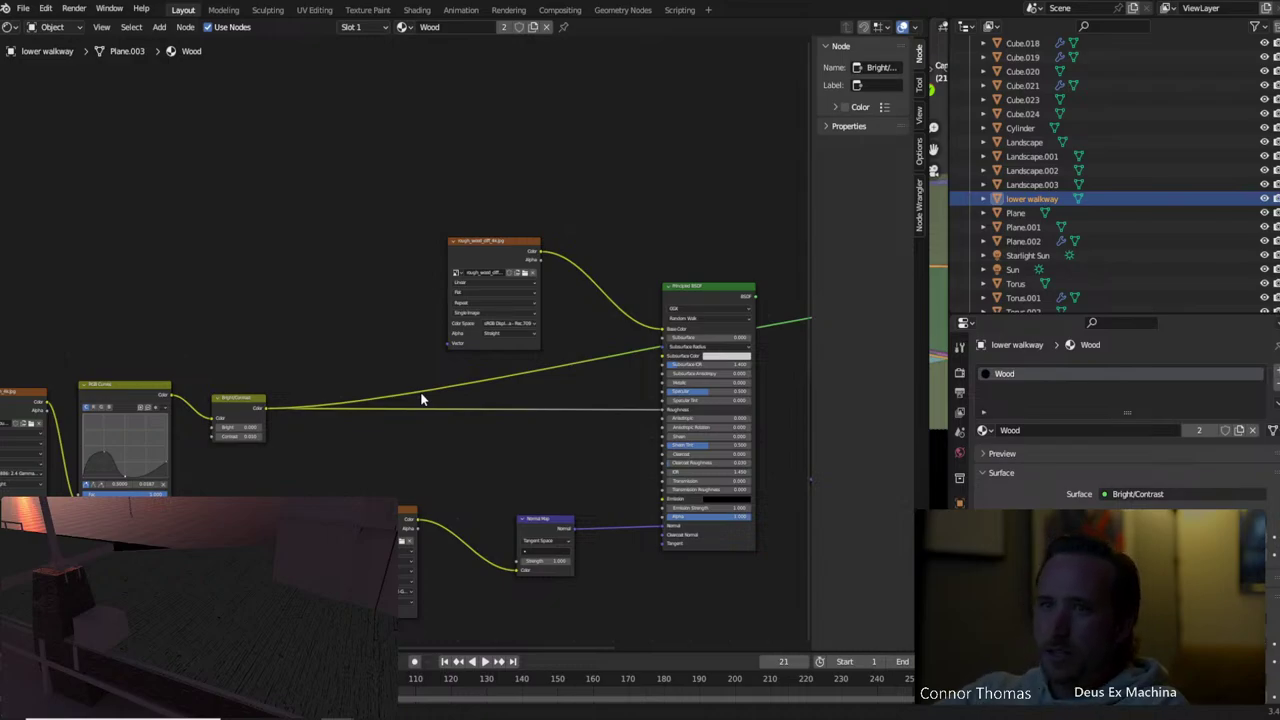
Add a Musgrave Texture node above the Bright/Contrast node and preview its height output on the walkway
key(shift+a)
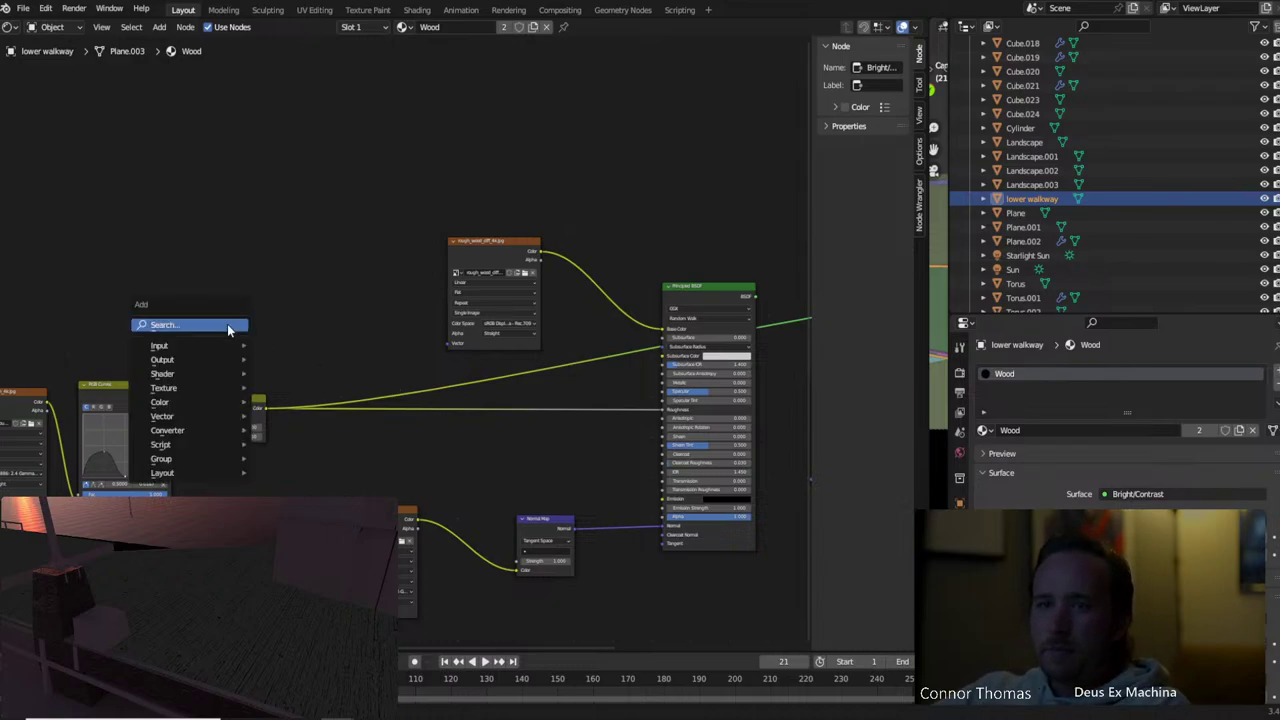
click(227, 324)
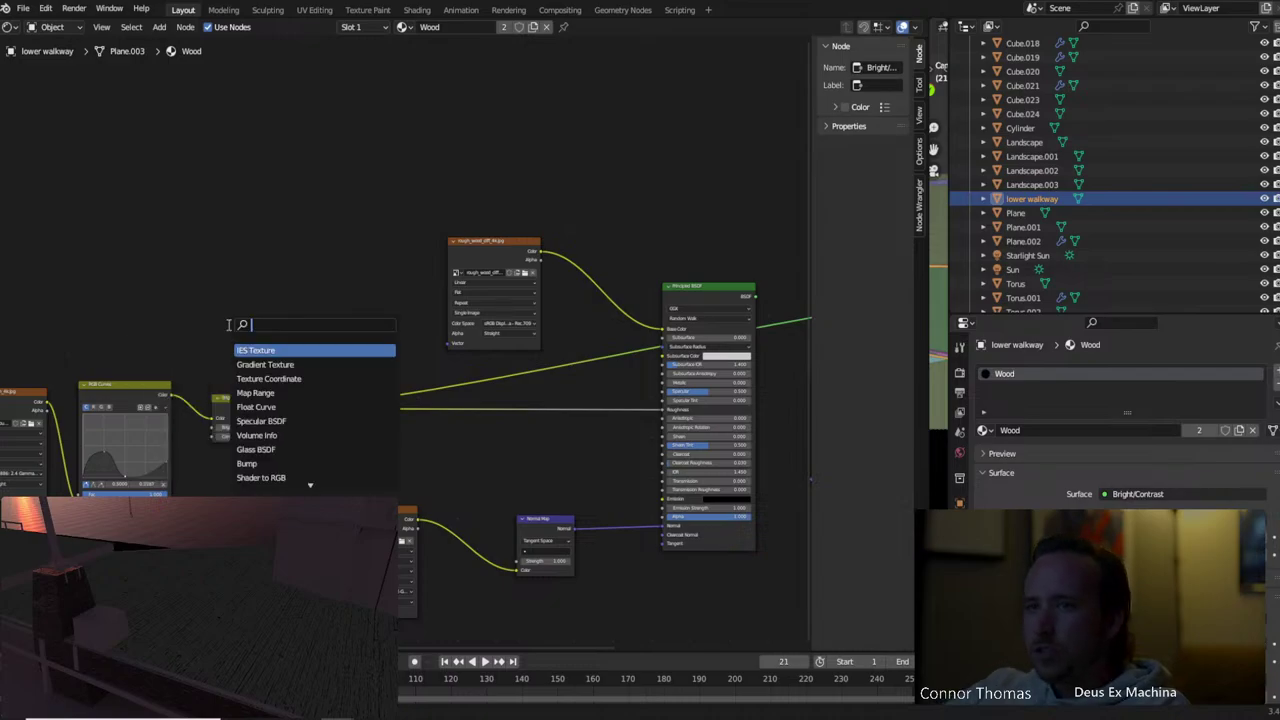
text(mus)
key(Return)
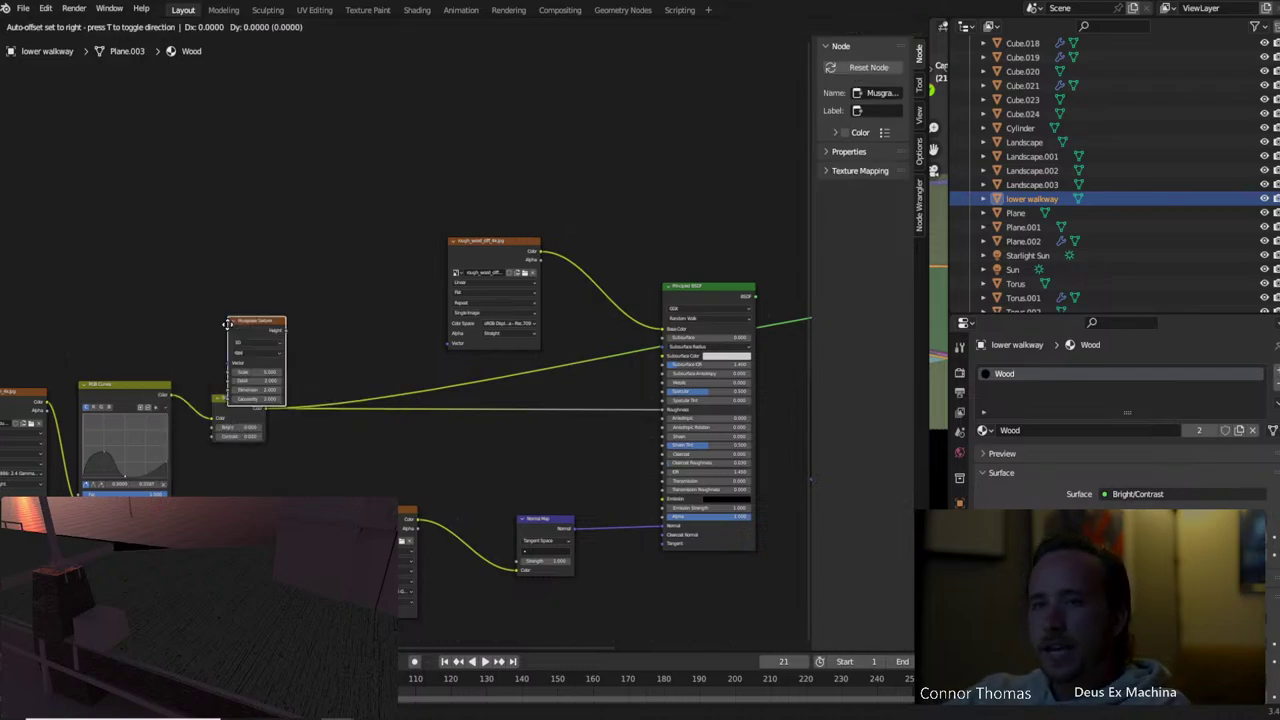
click(250, 276)
ctrl+shift+click(252, 277)
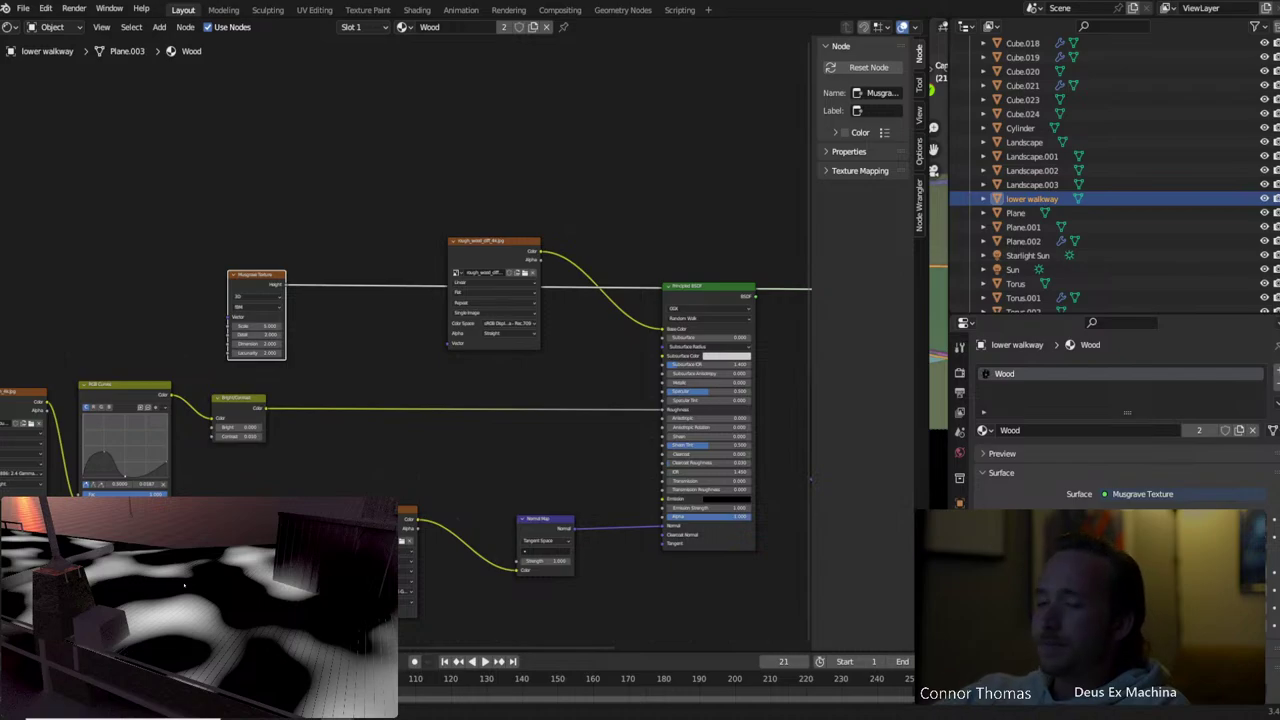
Set the Musgrave Texture to scale 20, detail 15, dimension 14.9 and lacunarity 9.4, and change its type to Multifractal
mouse_move(192, 584)
middle_down()
mouse_move(210, 618)
mouse_move(200, 622)
mouse_move(183, 578)
middle_up()
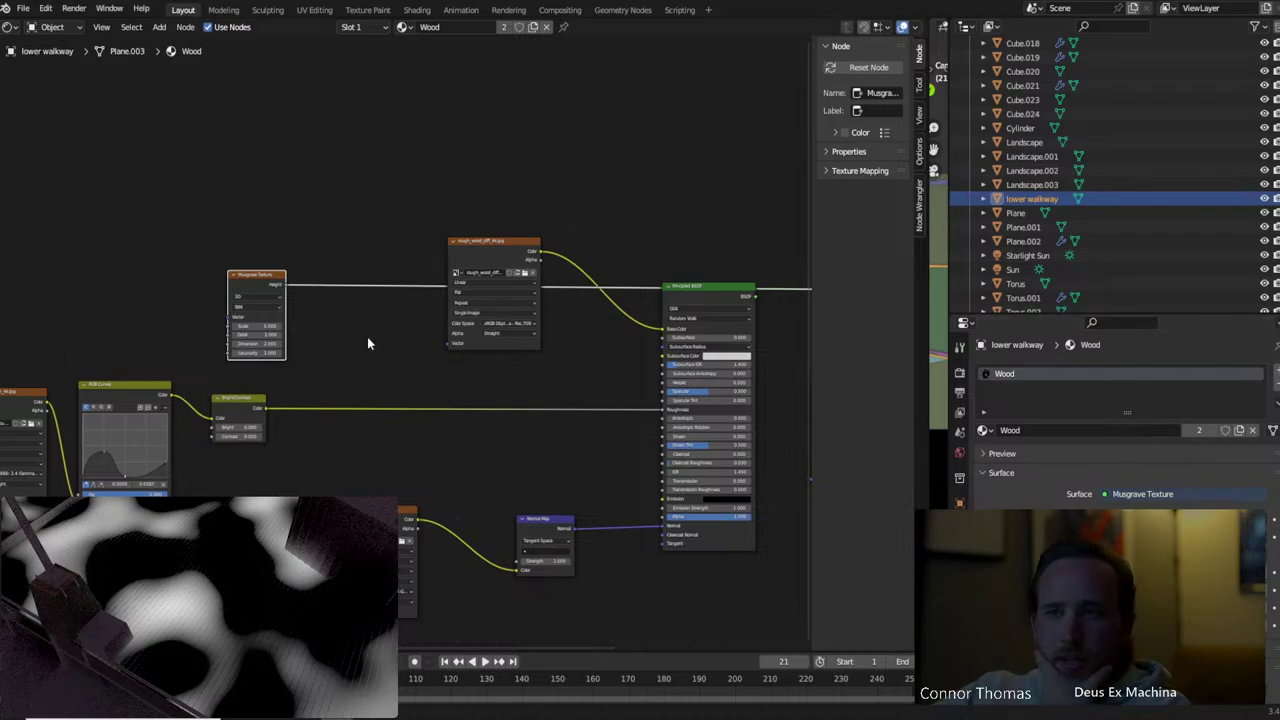
click(506, 384)
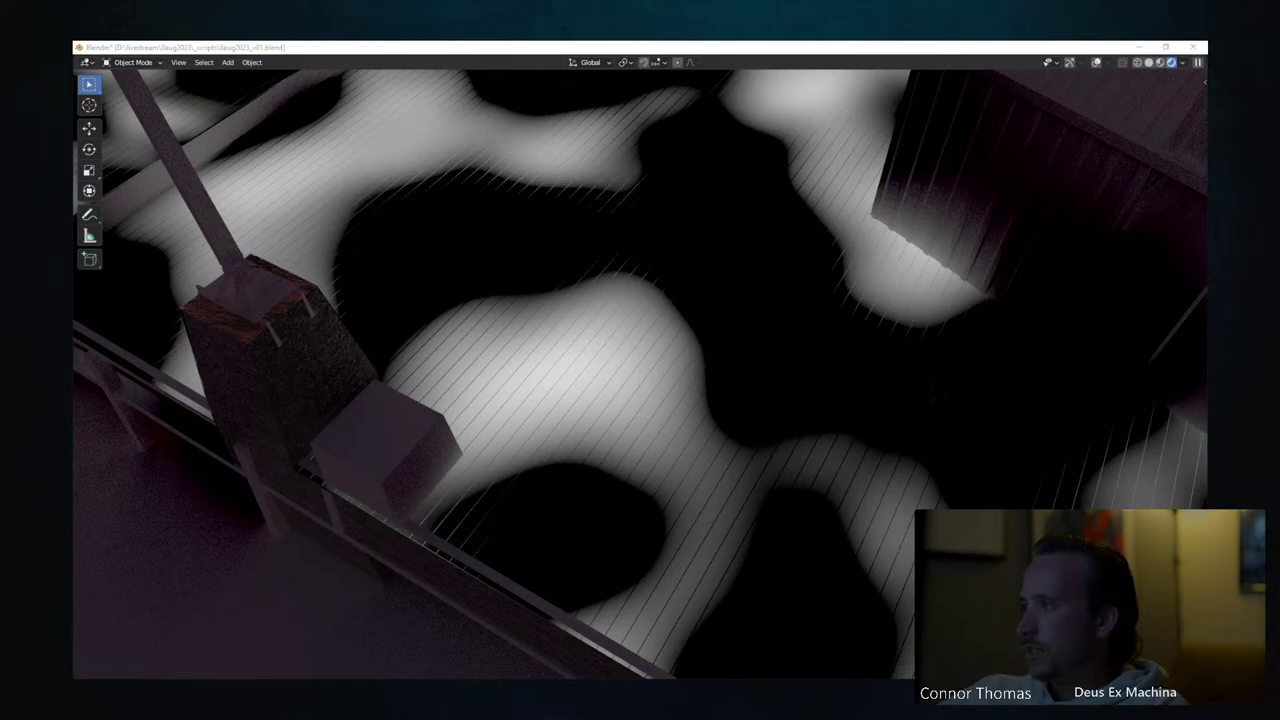
key(Return)
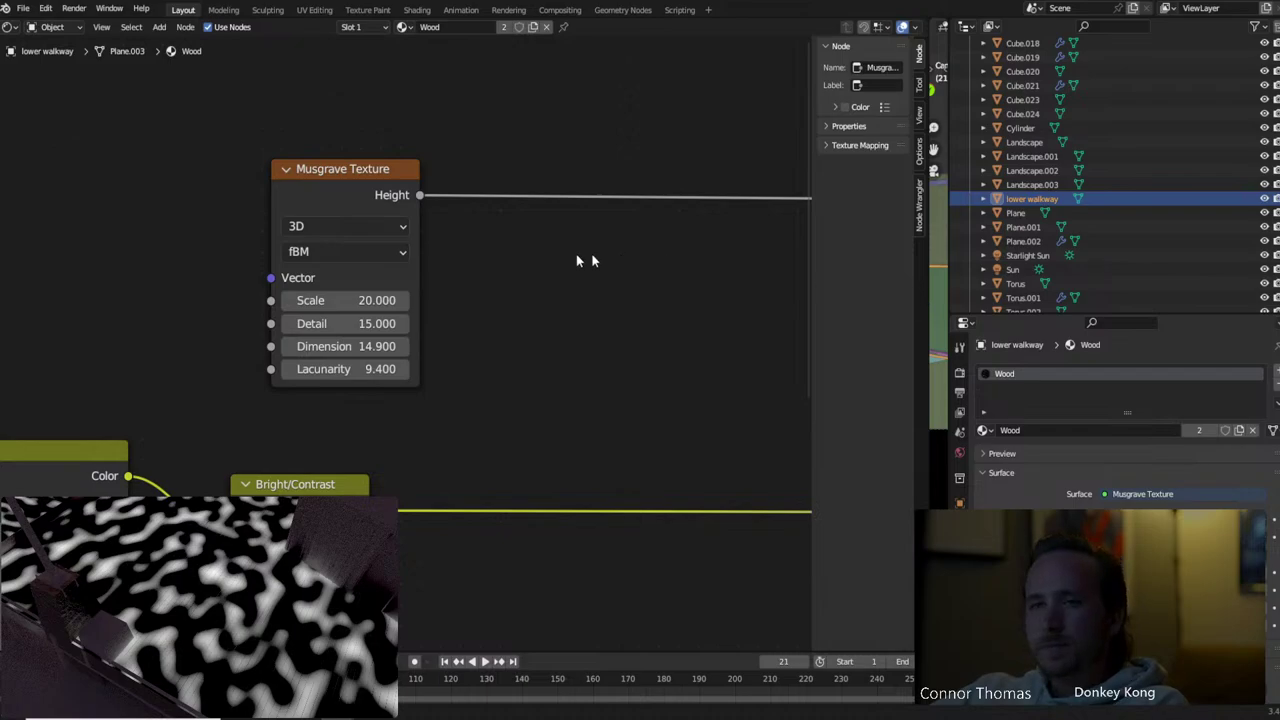
click(314, 254)
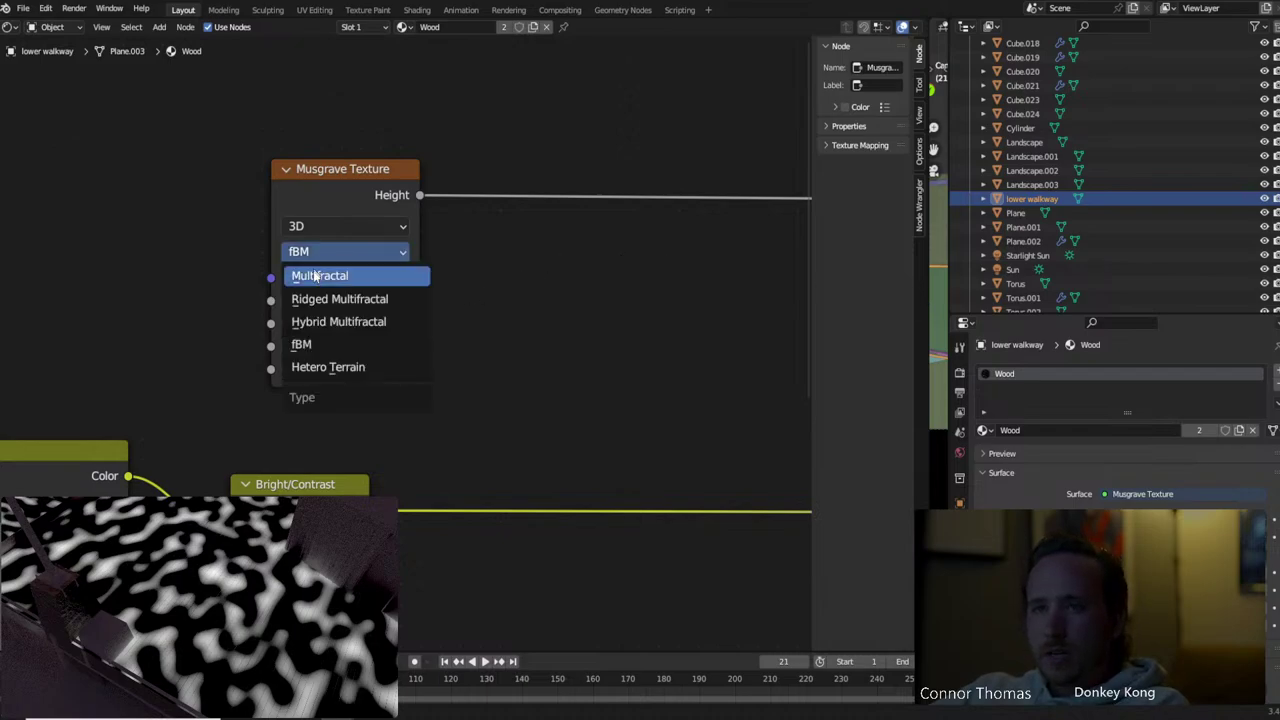
click(319, 277)
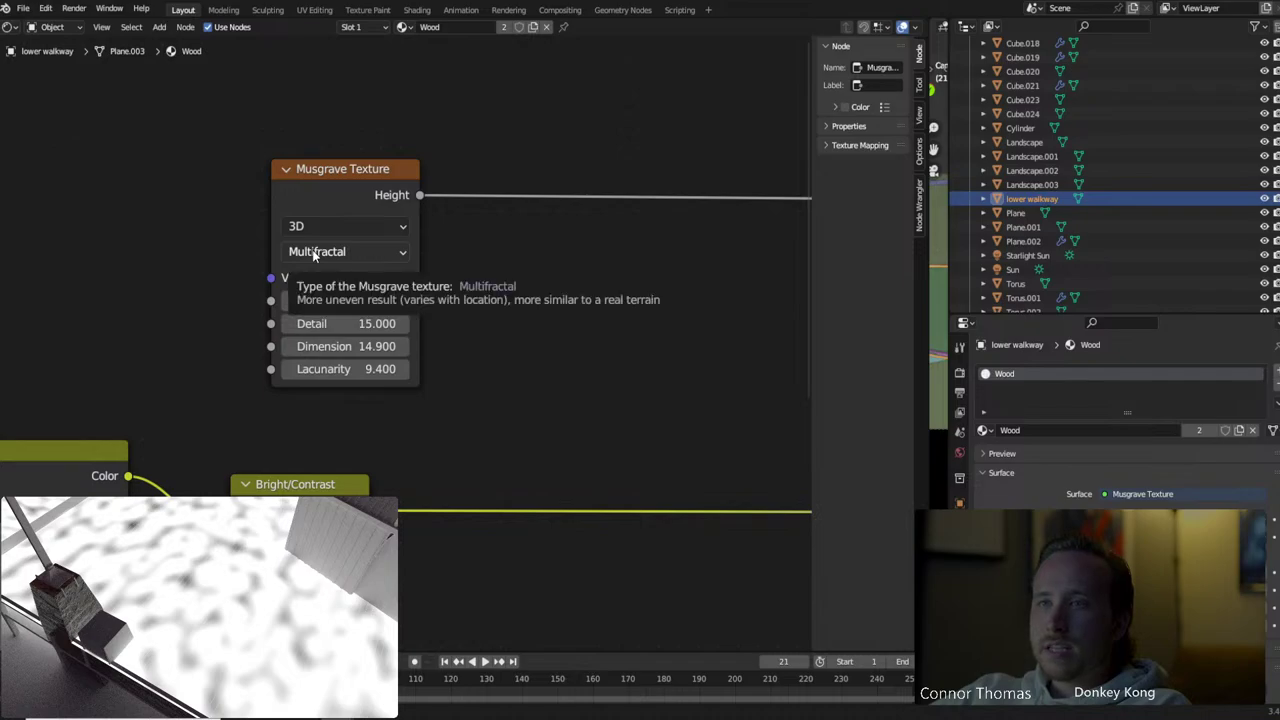
Move the Musgrave Texture node farther from the shader and insert an Invert node on its height output
drag(313, 175, 181, 162)
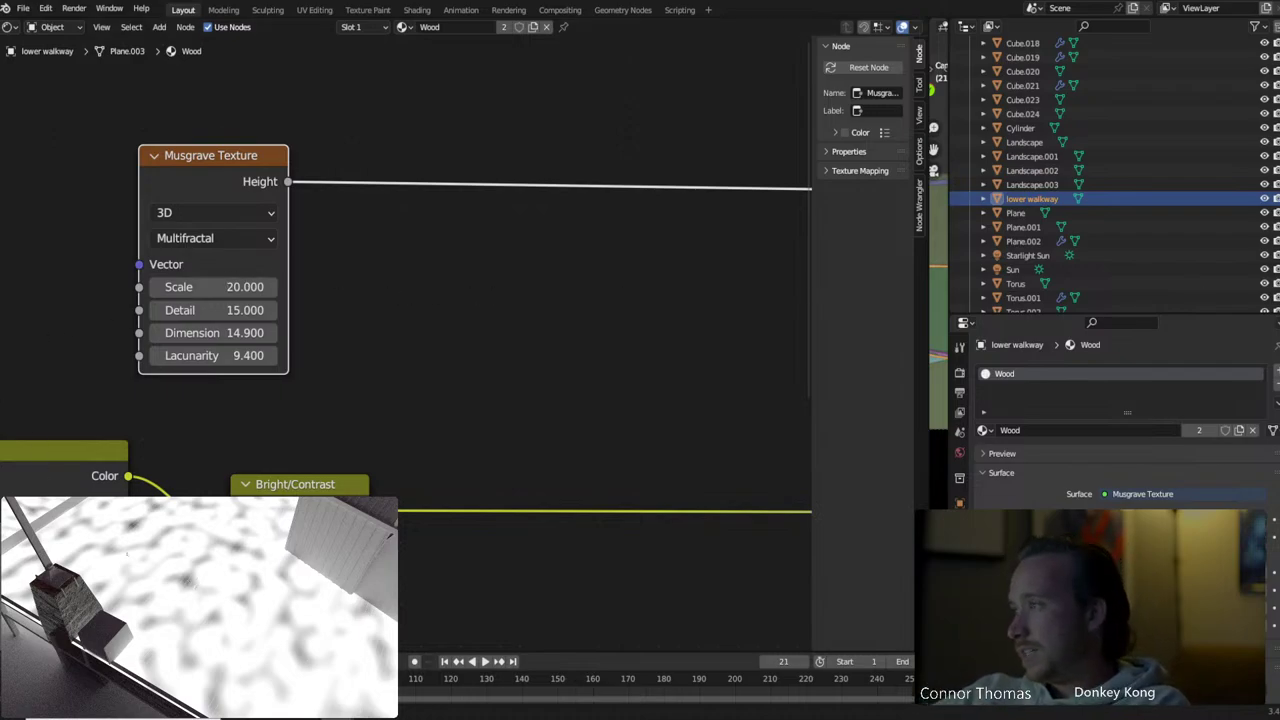
click(413, 264)
key(shift+a)
click(414, 264)
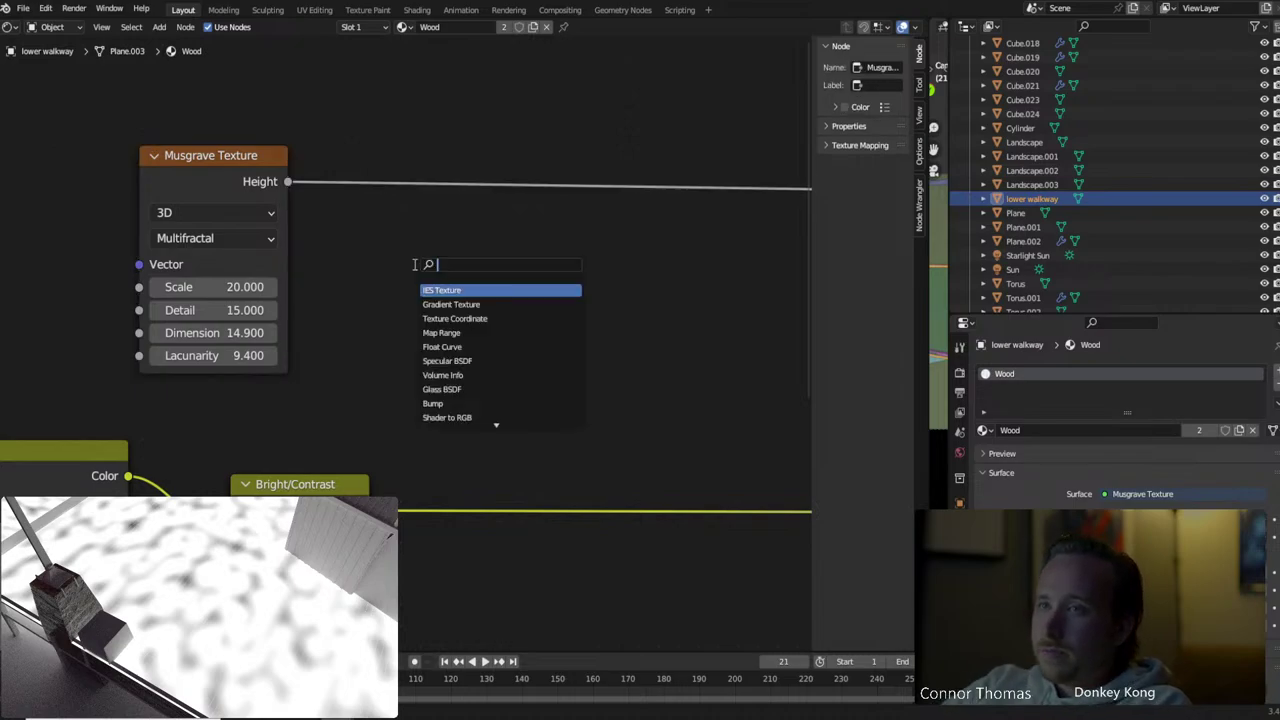
text(inve)
key(Return)
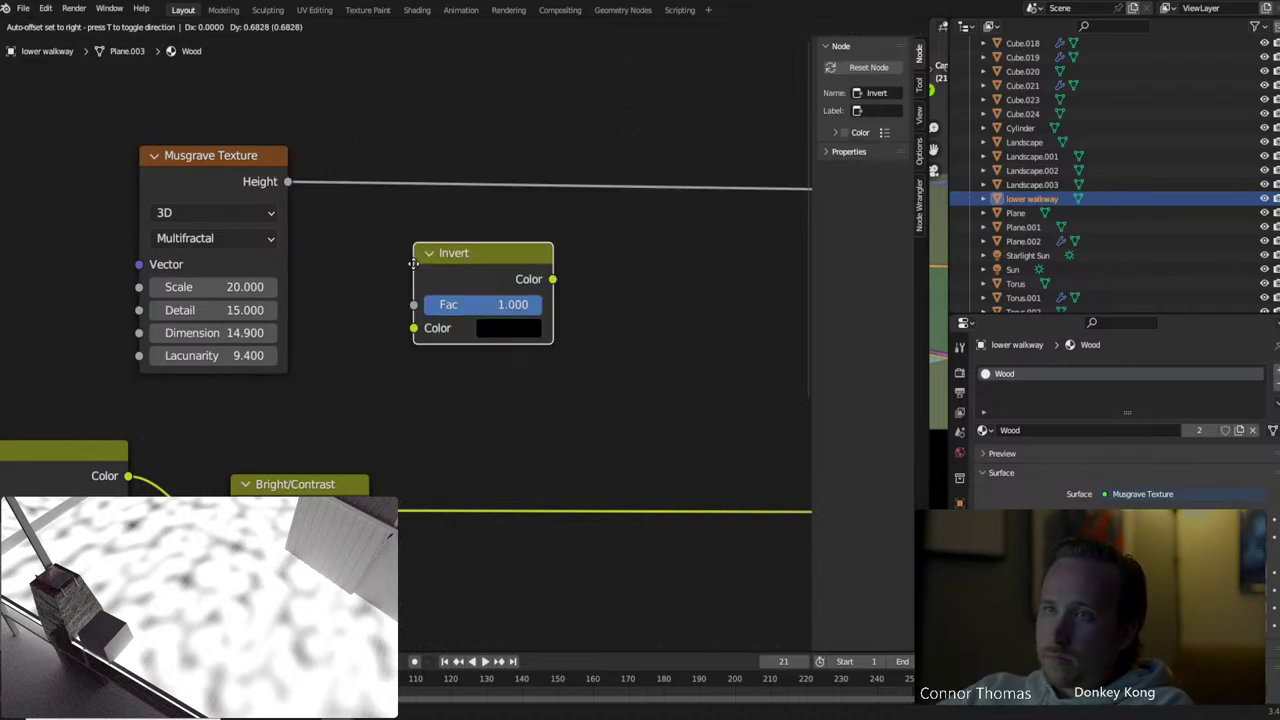
click(349, 210)
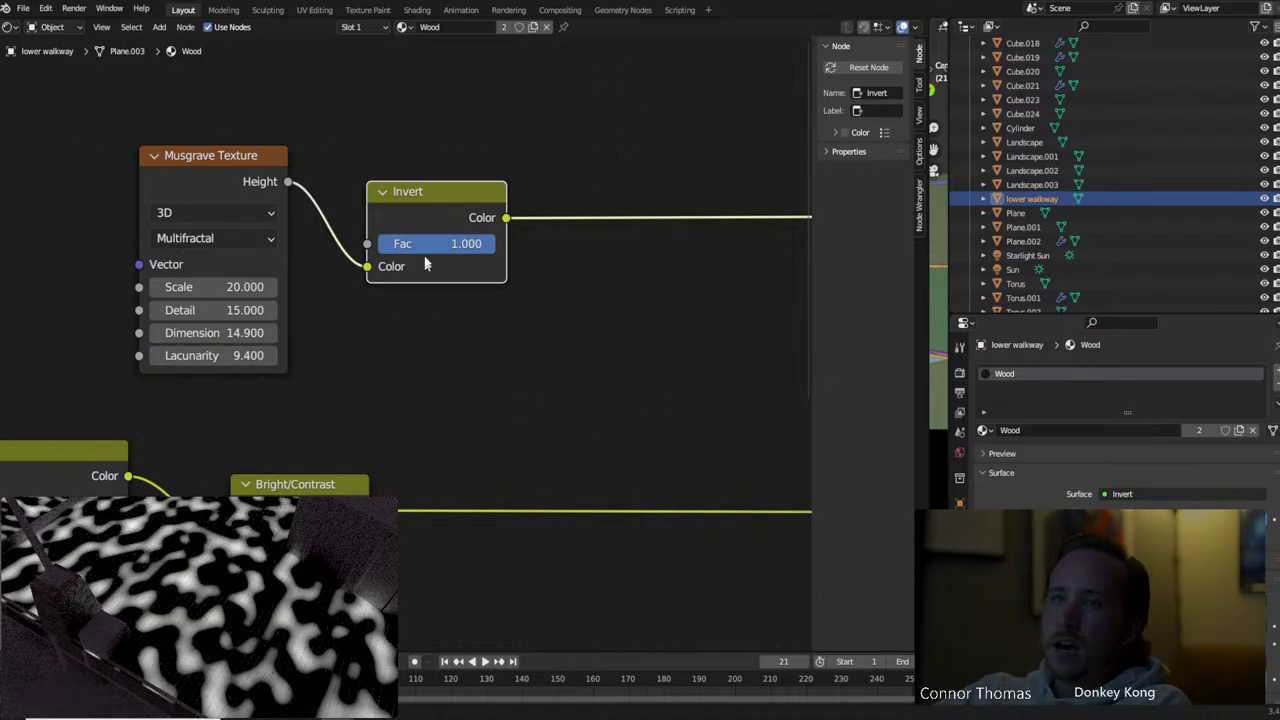
Move the Invert node closer to the Musgrave Texture and insert a Bright/Contrast node after it with contrast 0.5
drag(456, 196, 432, 196)
click(547, 256)
key(shift+a)
click(547, 256)
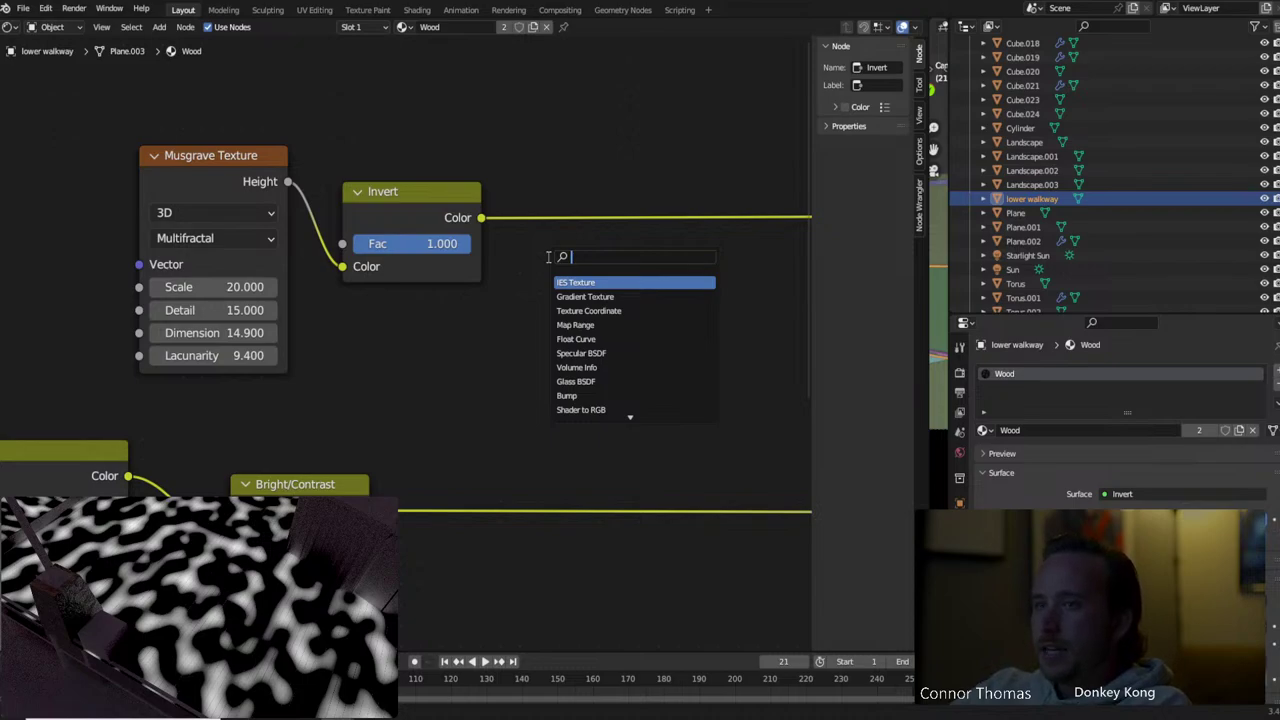
text(brig)
key(Return)
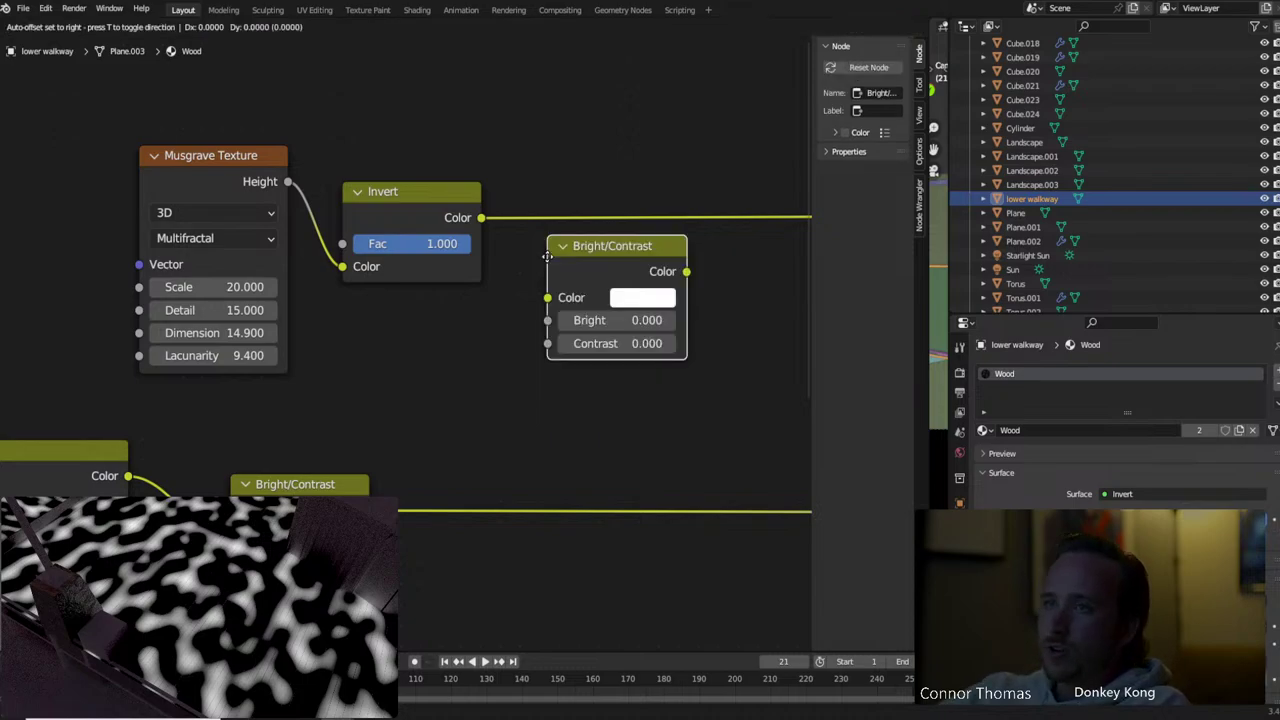
click(588, 198)
click(712, 285)
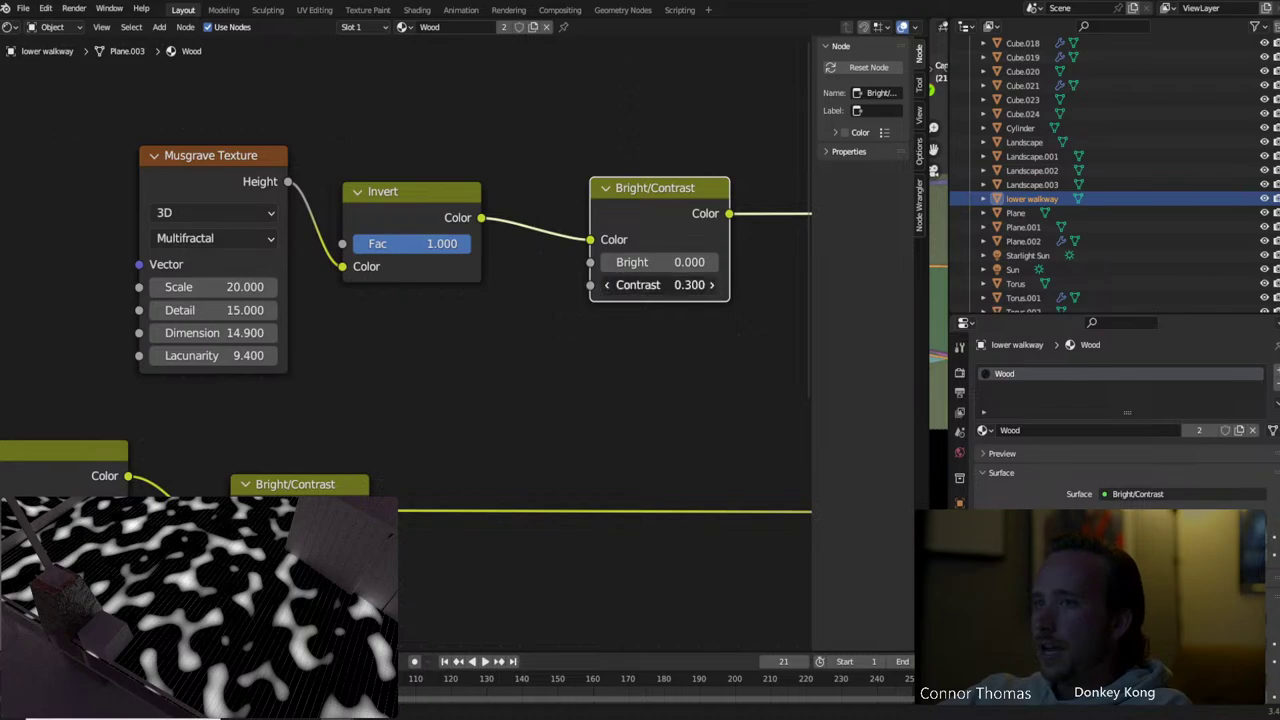
click(712, 285)
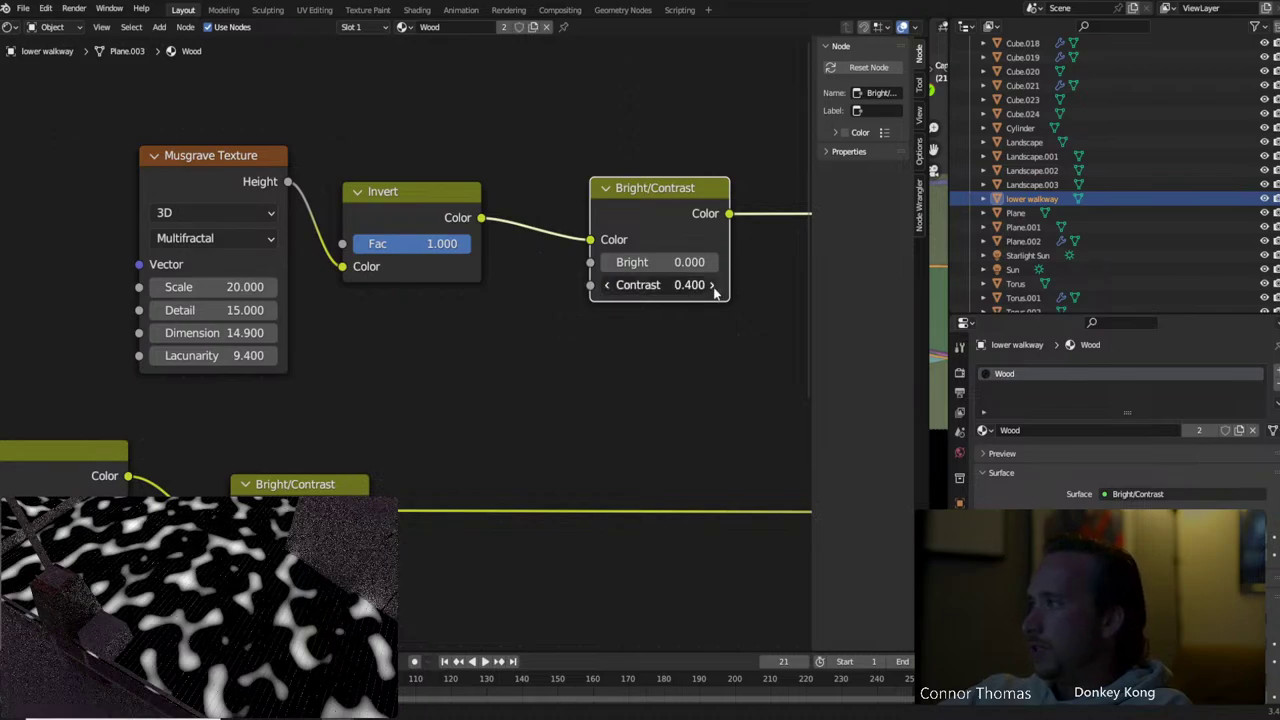
click(712, 285)
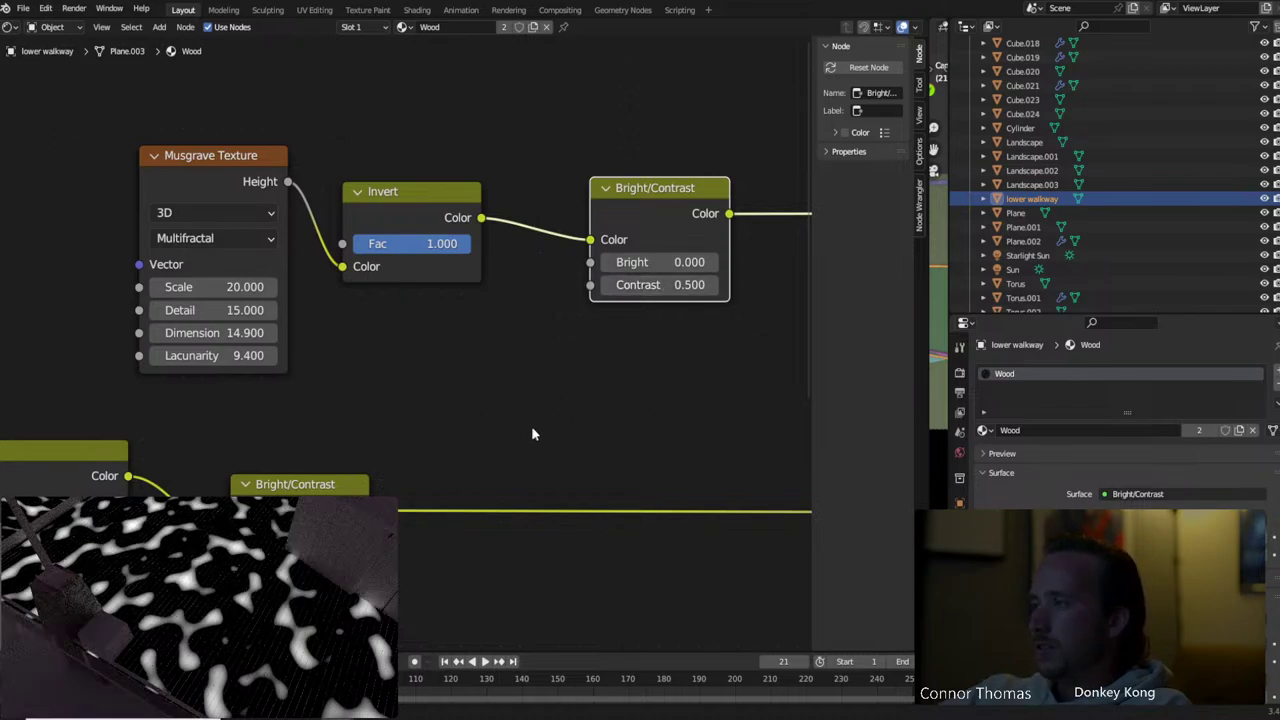
Set the Musgrave Texture's scale to 10 and inspect the pattern across the walkway
middle_drag(531, 432, 614, 437)
click(325, 291)
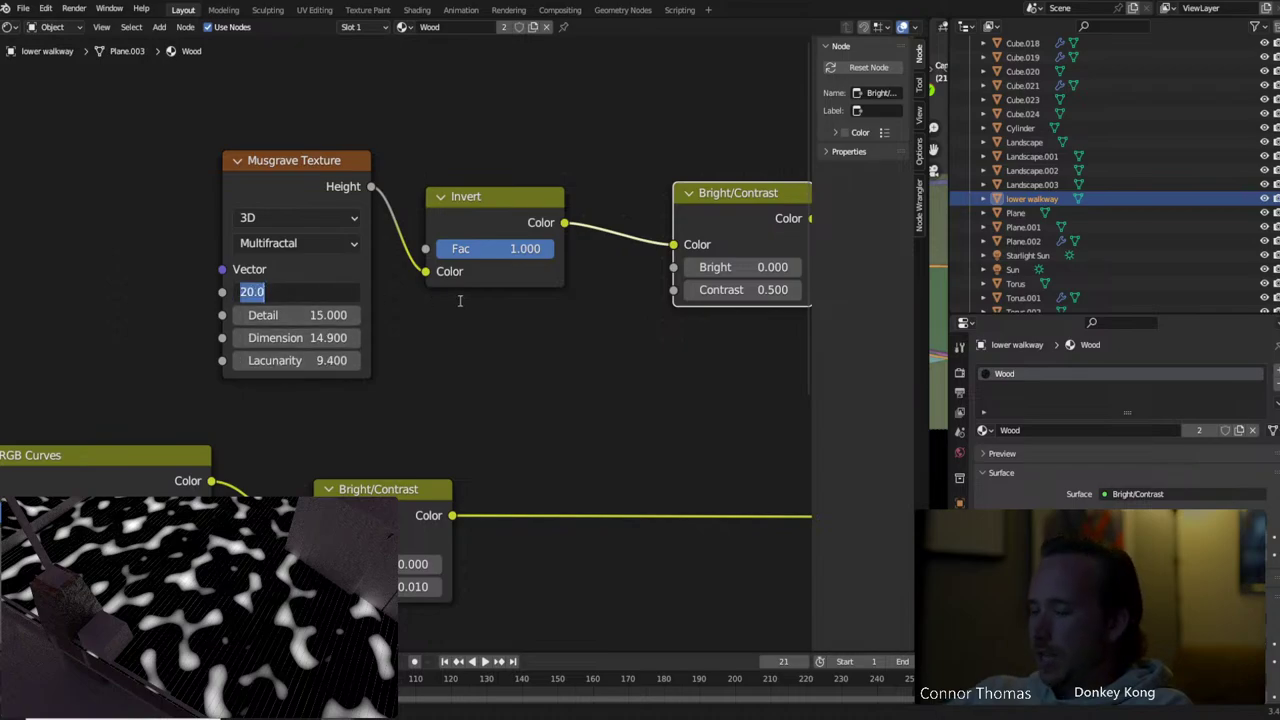
text(10)
key(Return)
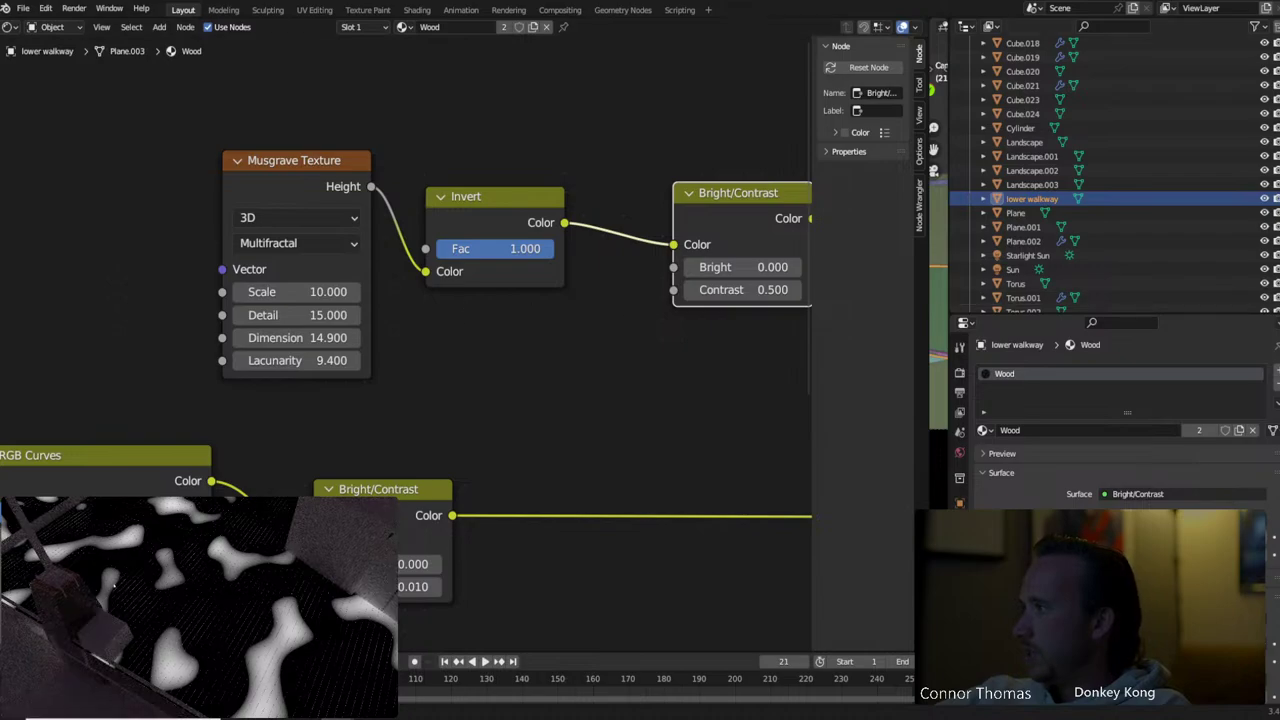
scroll(212, 519, down, 4)
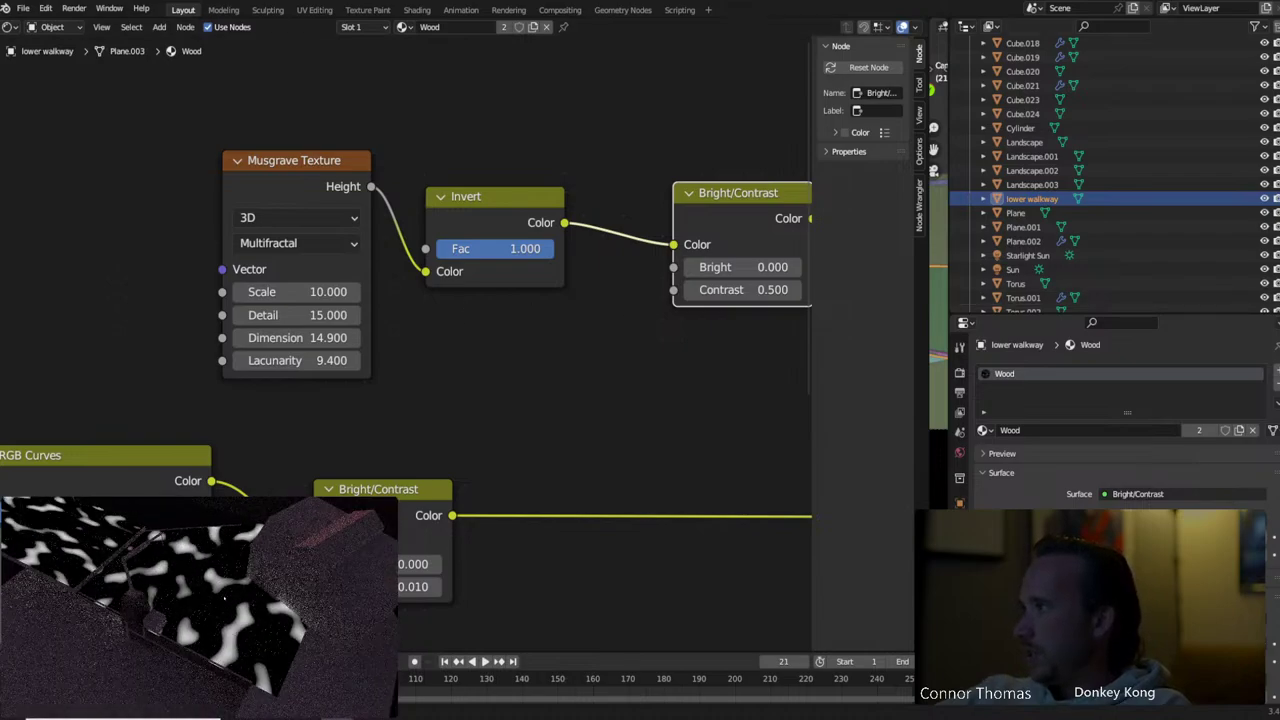
middle_drag(199, 672, 197, 701)
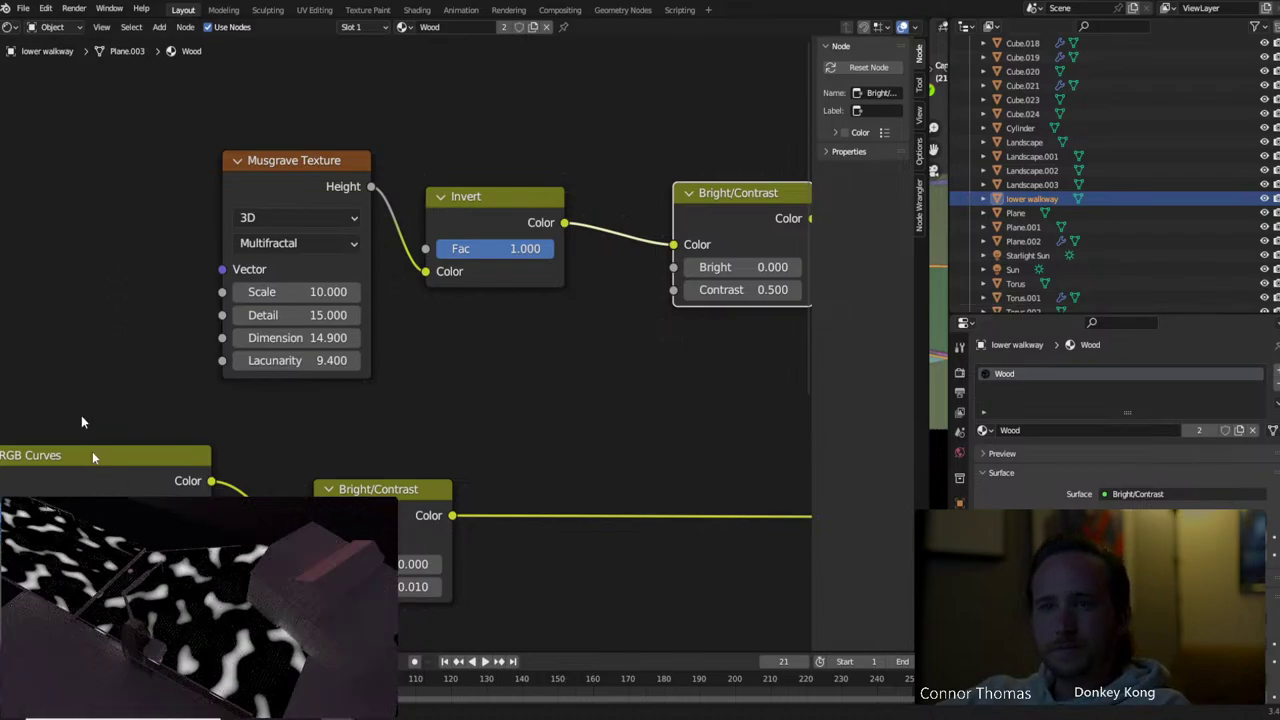
Lower the Musgrave Texture's dimension to 2.8 and its lacunarity to 5.4
drag(326, 338, 302, 360)
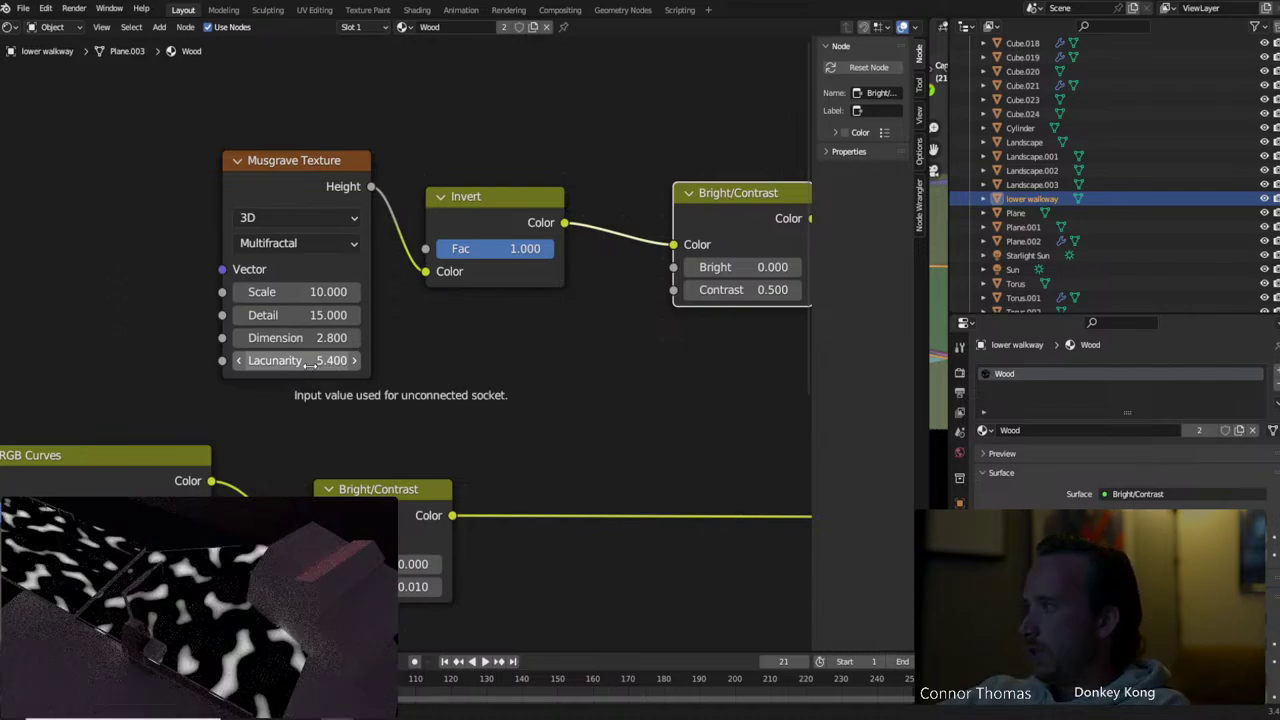
Try a much higher lacunarity of 109.6 on the Musgrave Texture and undo it
drag(307, 364, 350, 362)
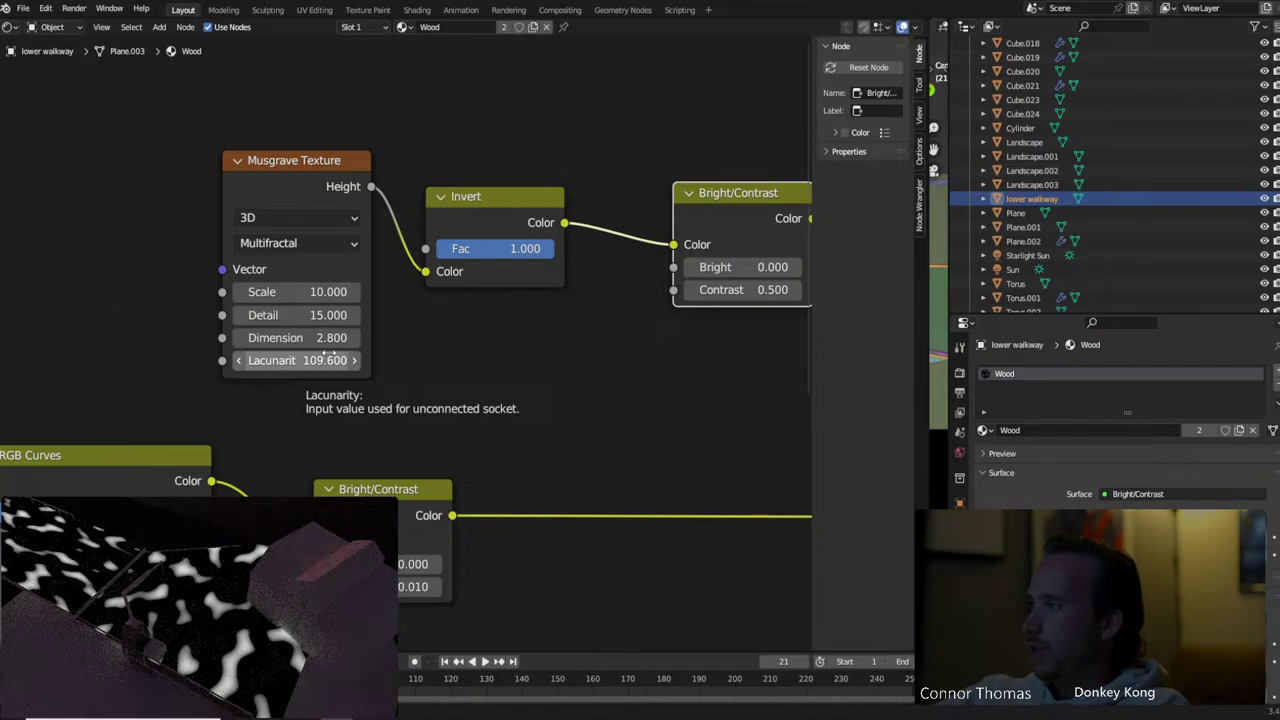
drag(325, 362, 340, 350)
key(ctrl+z)
key(ctrl+z)
key(ctrl+z)
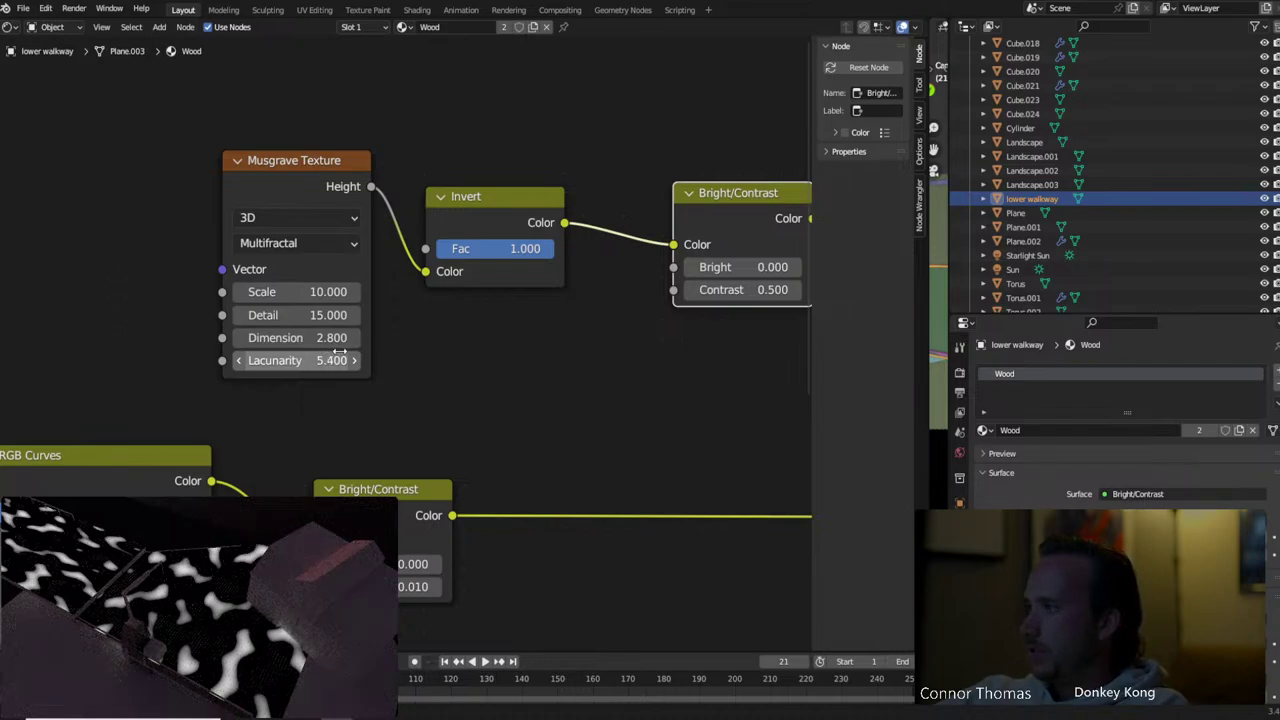
Set the Musgrave Texture's lacunarity to 2
double_click(340, 358)
text(2)
key(Return)
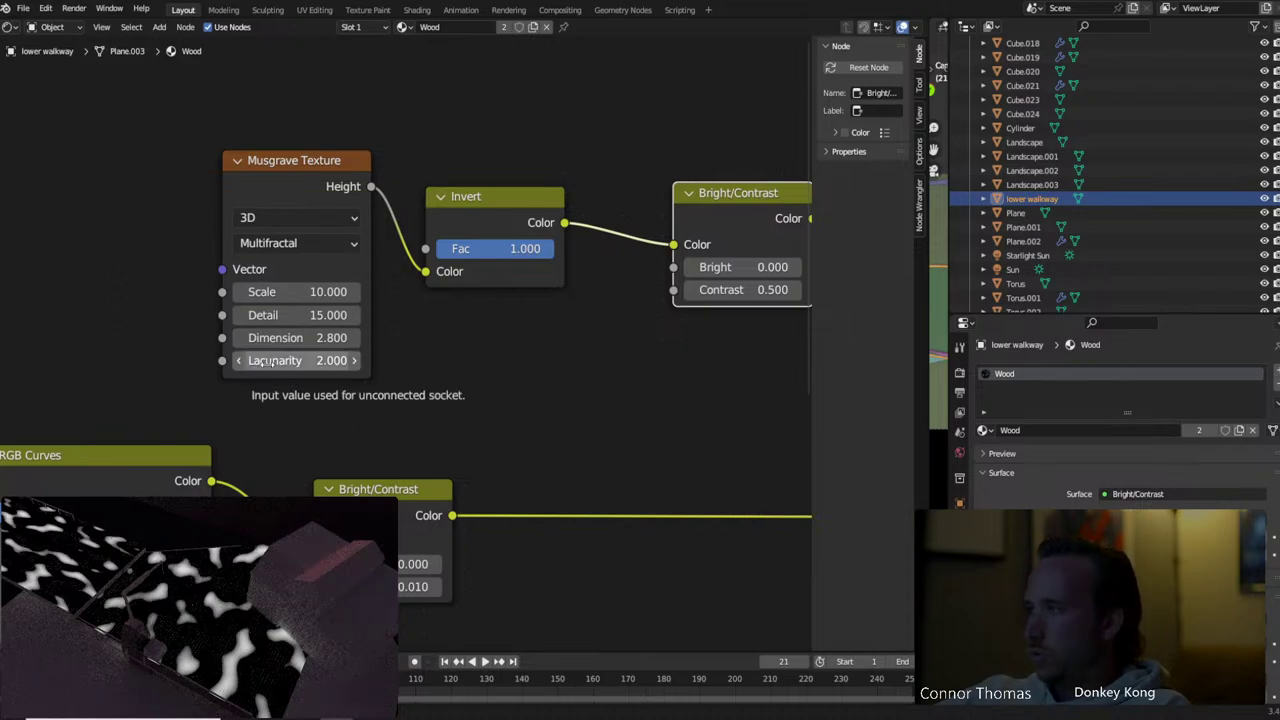
Change the Musgrave Texture's type to Ridged Multifractal and mute the Invert node
click(315, 243)
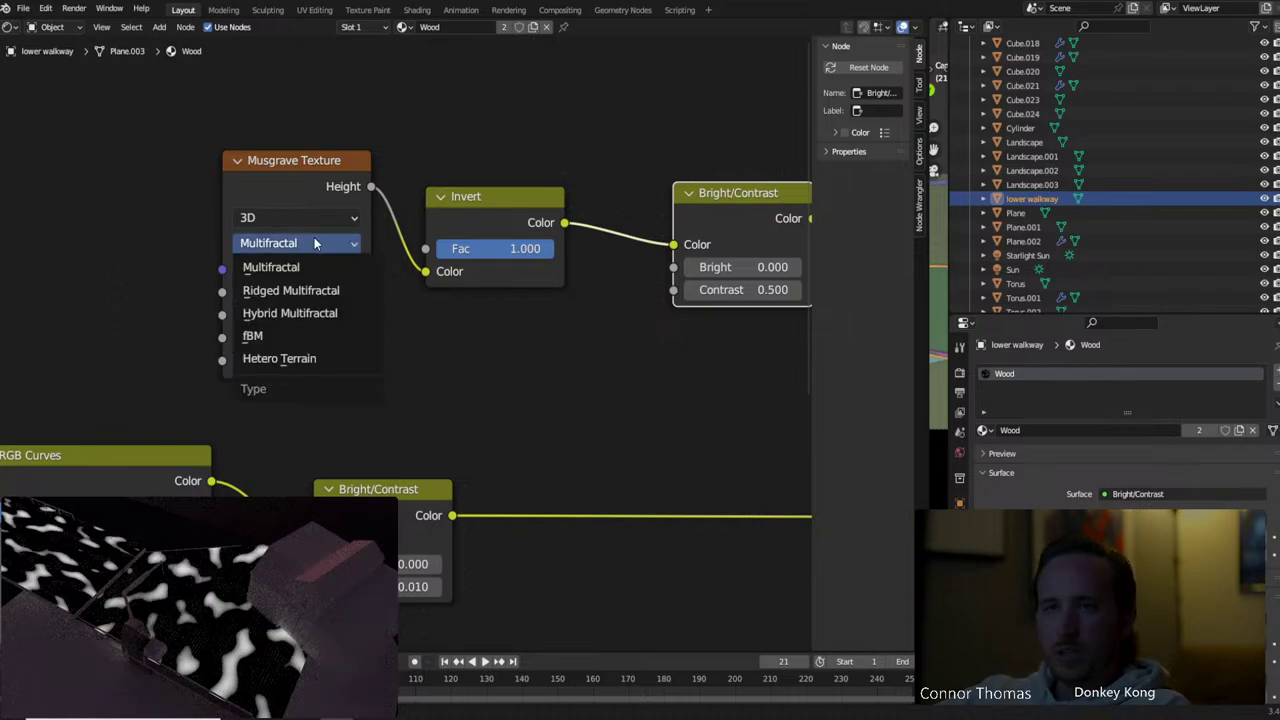
click(328, 290)
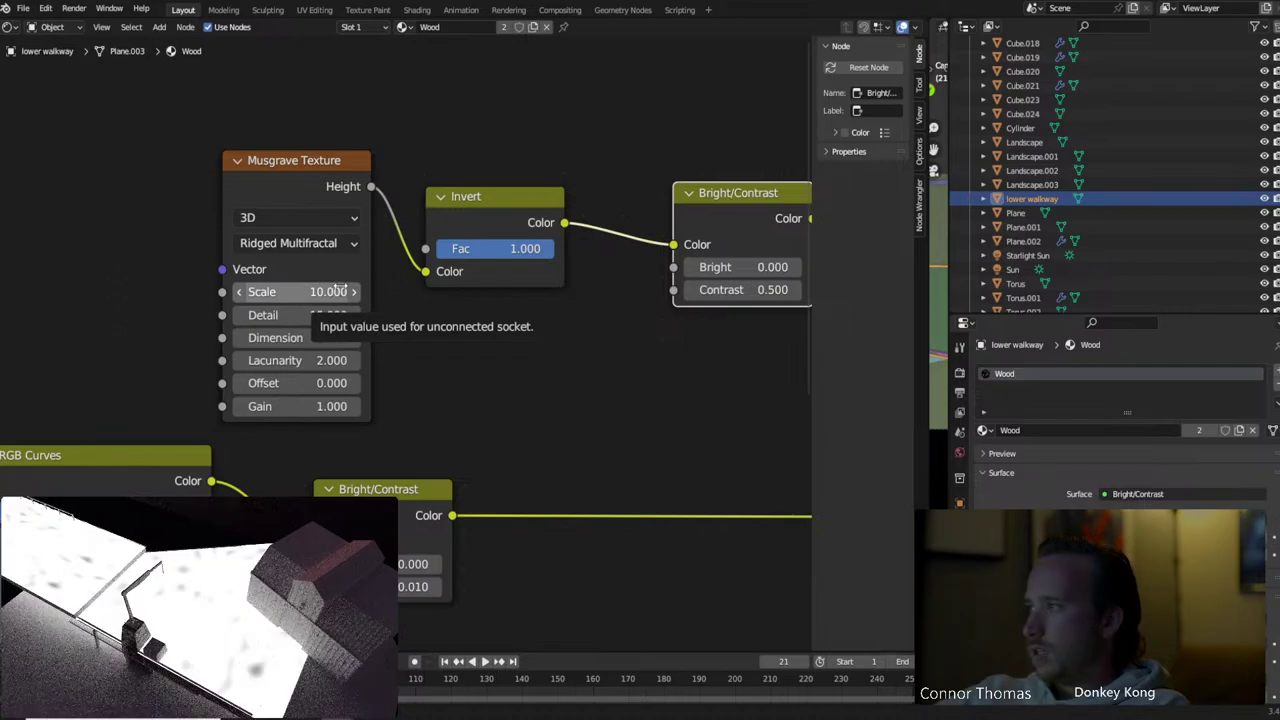
click(287, 247)
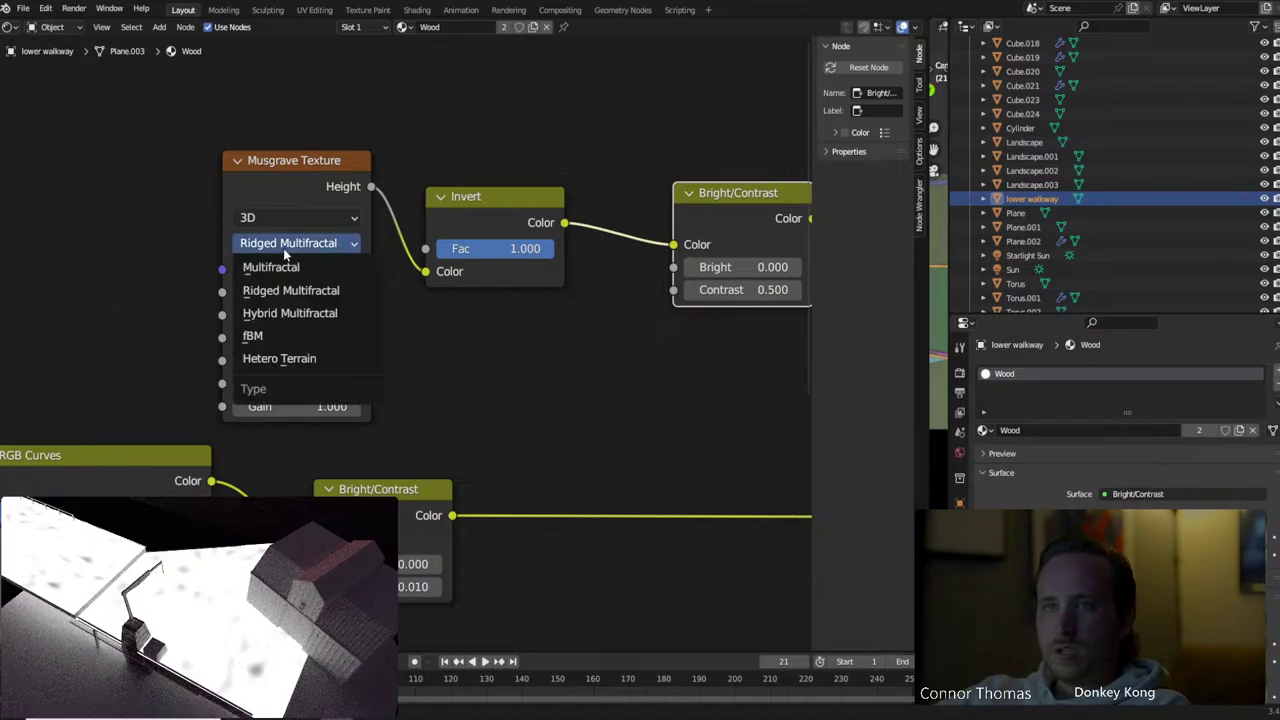
click(517, 206)
key(m)
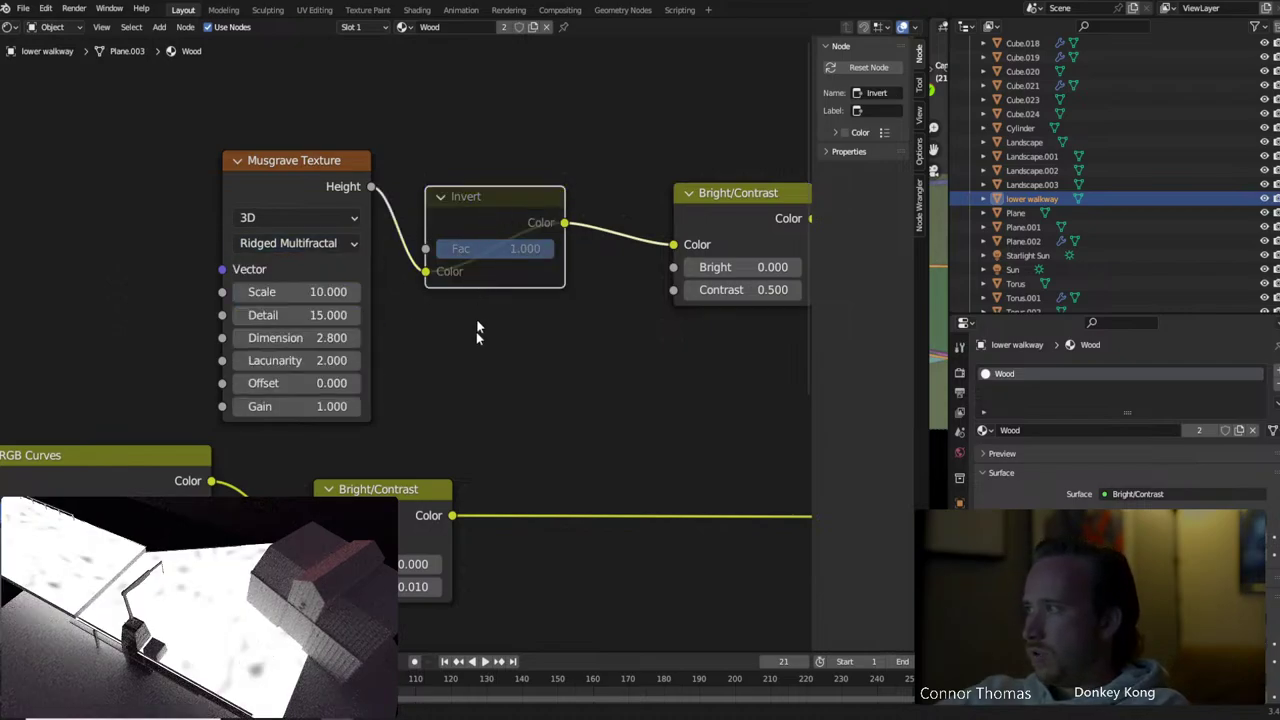
Try a Musgrave Texture scale of 50, then reduce it to 5
click(305, 291)
text(50)
key(Return)
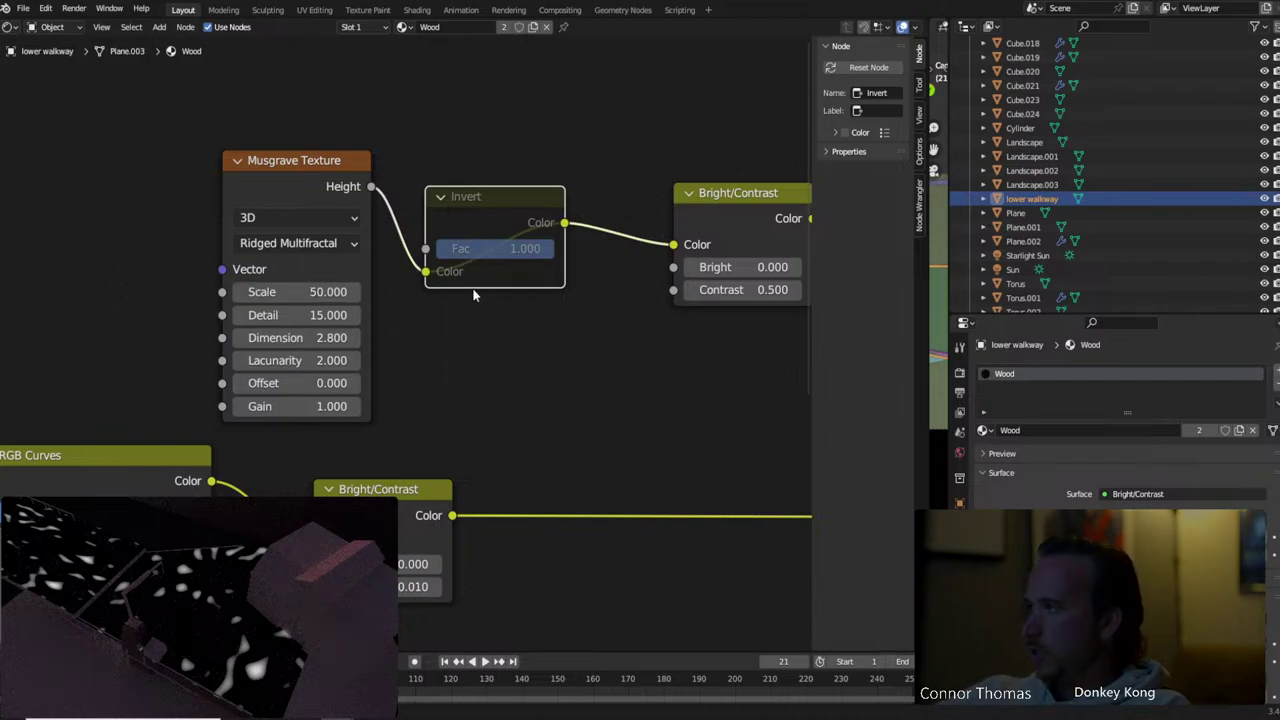
click(310, 291)
text(5)
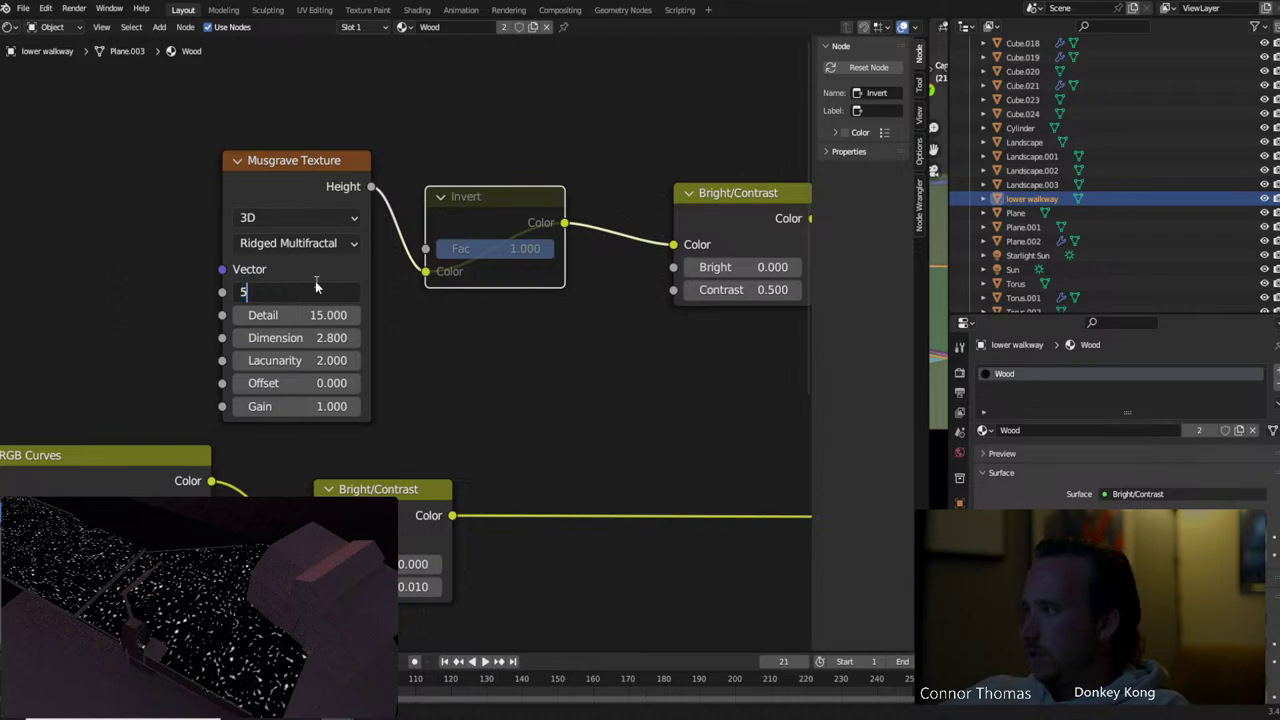
key(Return)
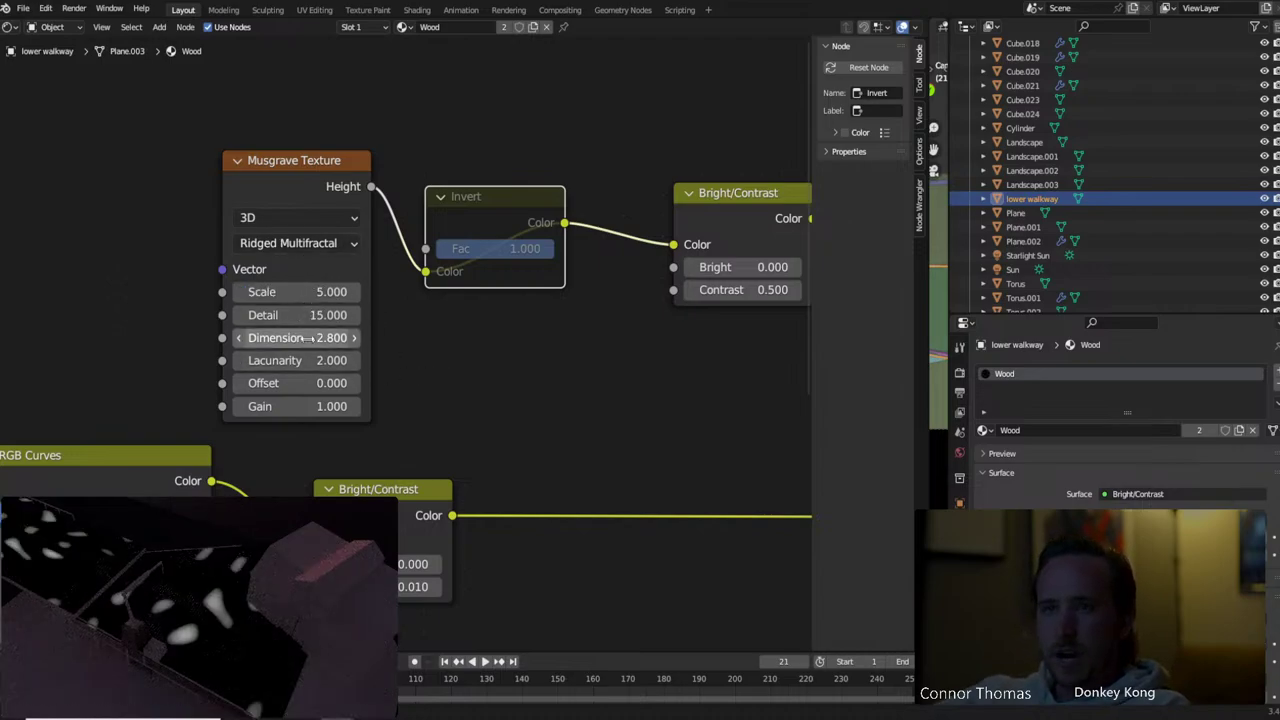
Try a Musgrave Texture offset of 2, compare it with the Invert node muted and unmuted, and undo the changes
click(353, 383)
click(353, 383)
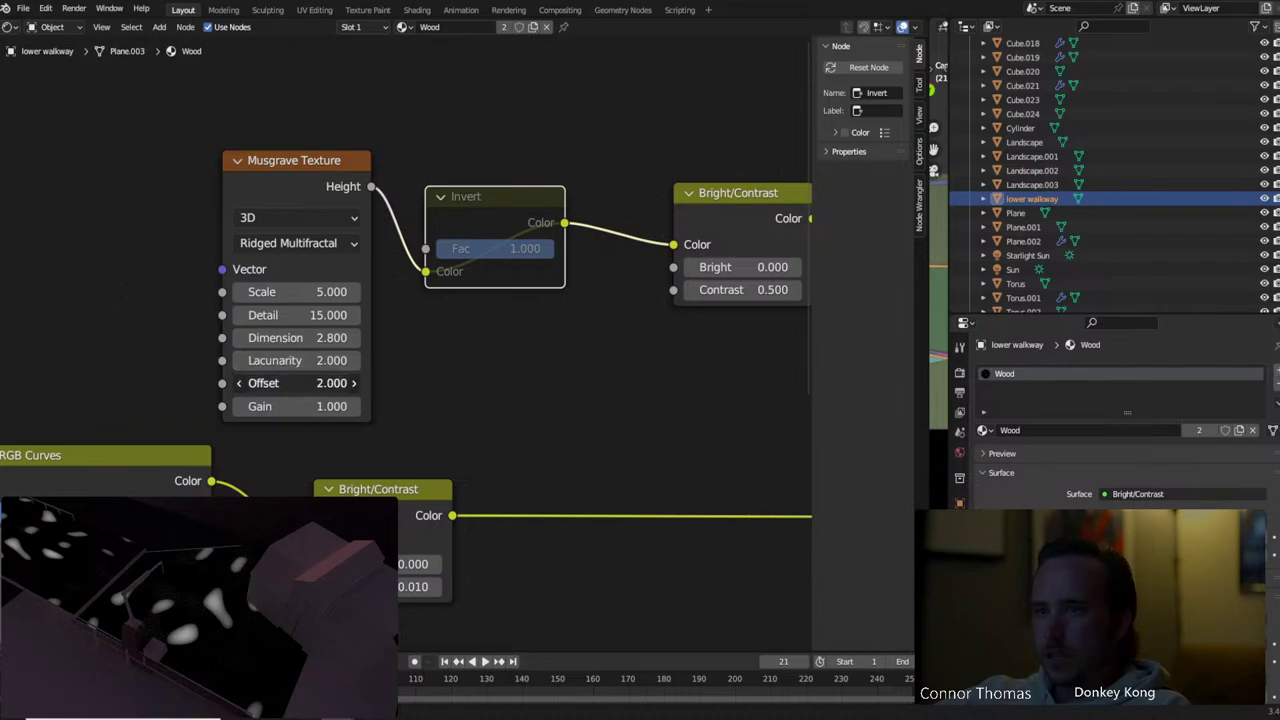
click(300, 383)
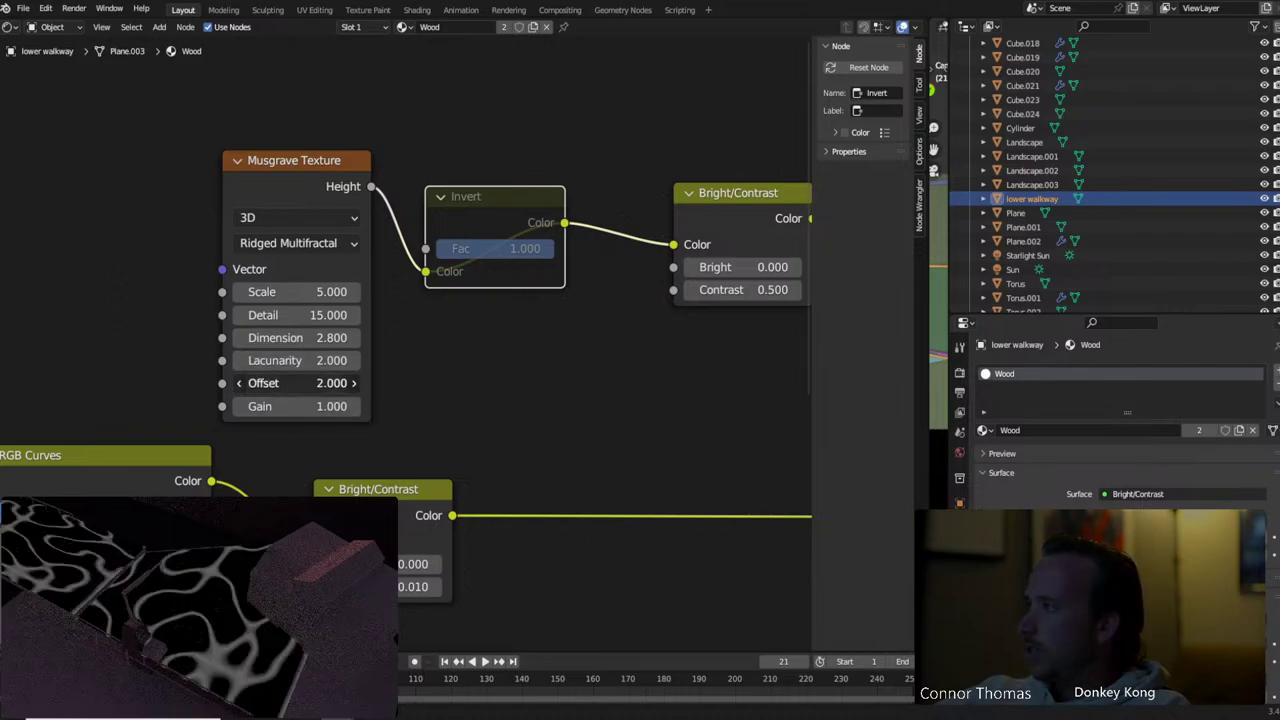
click(474, 386)
key(m)
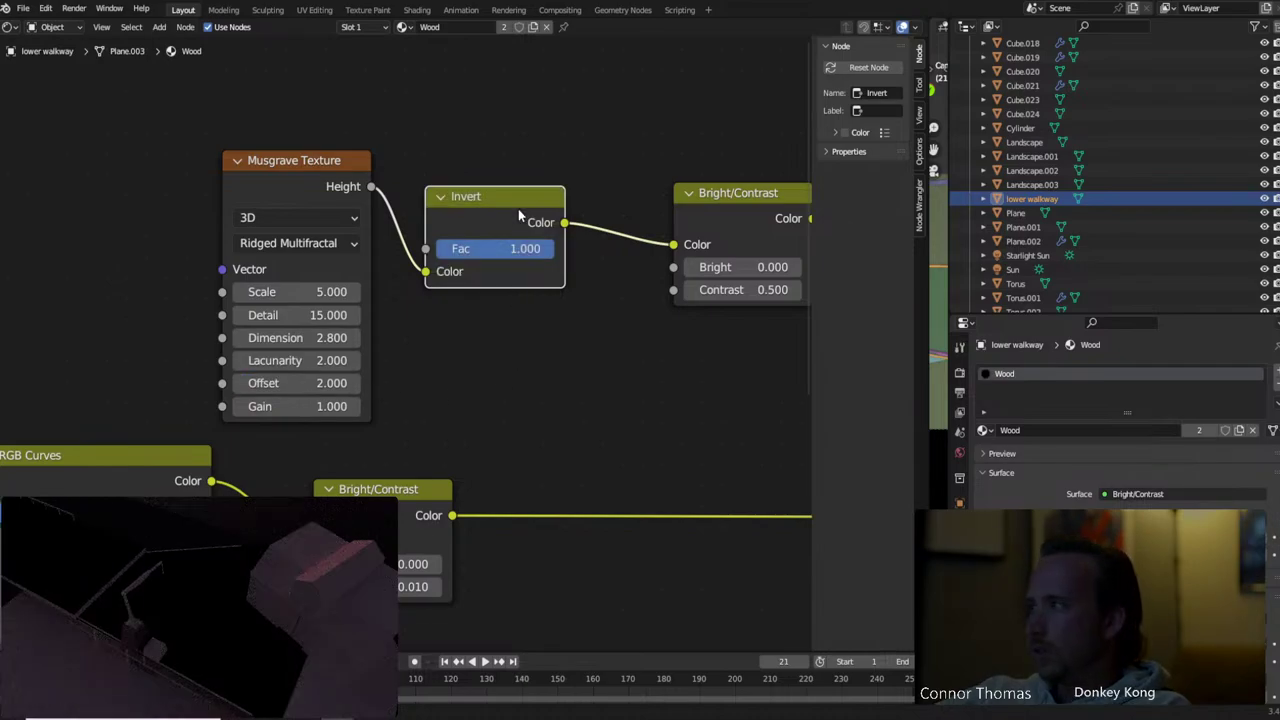
key(m)
key(m)
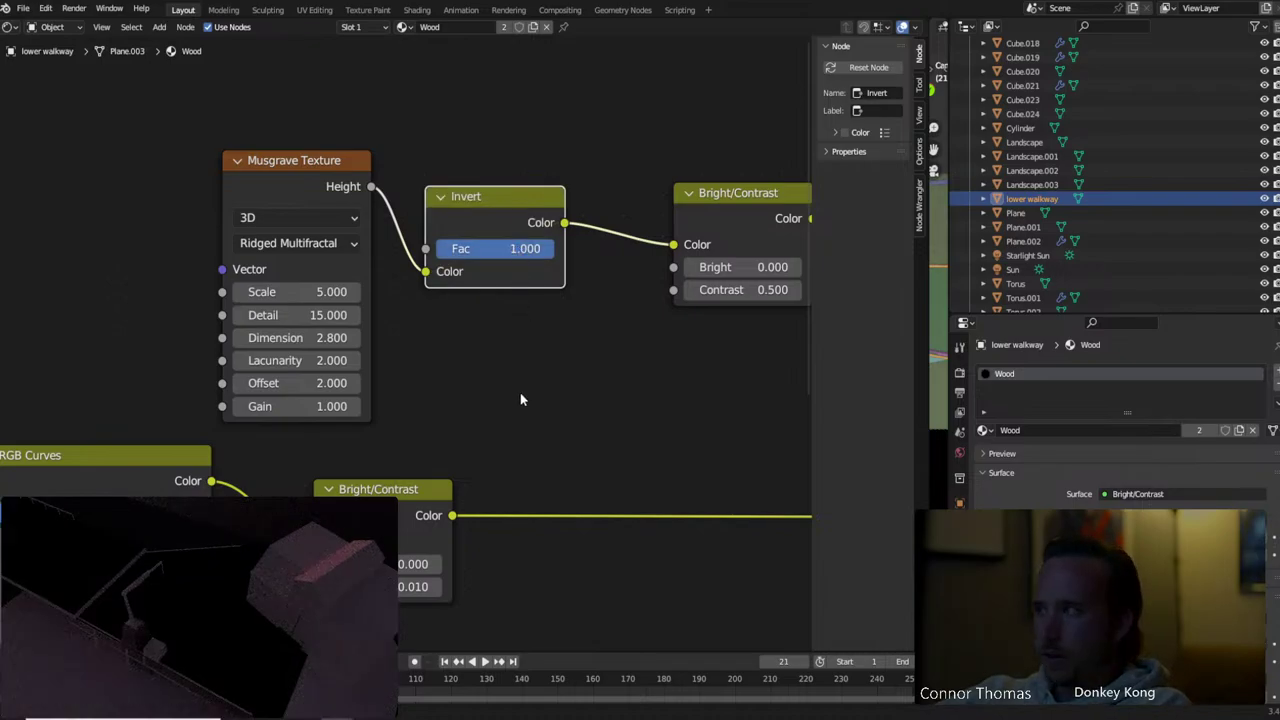
key(m)
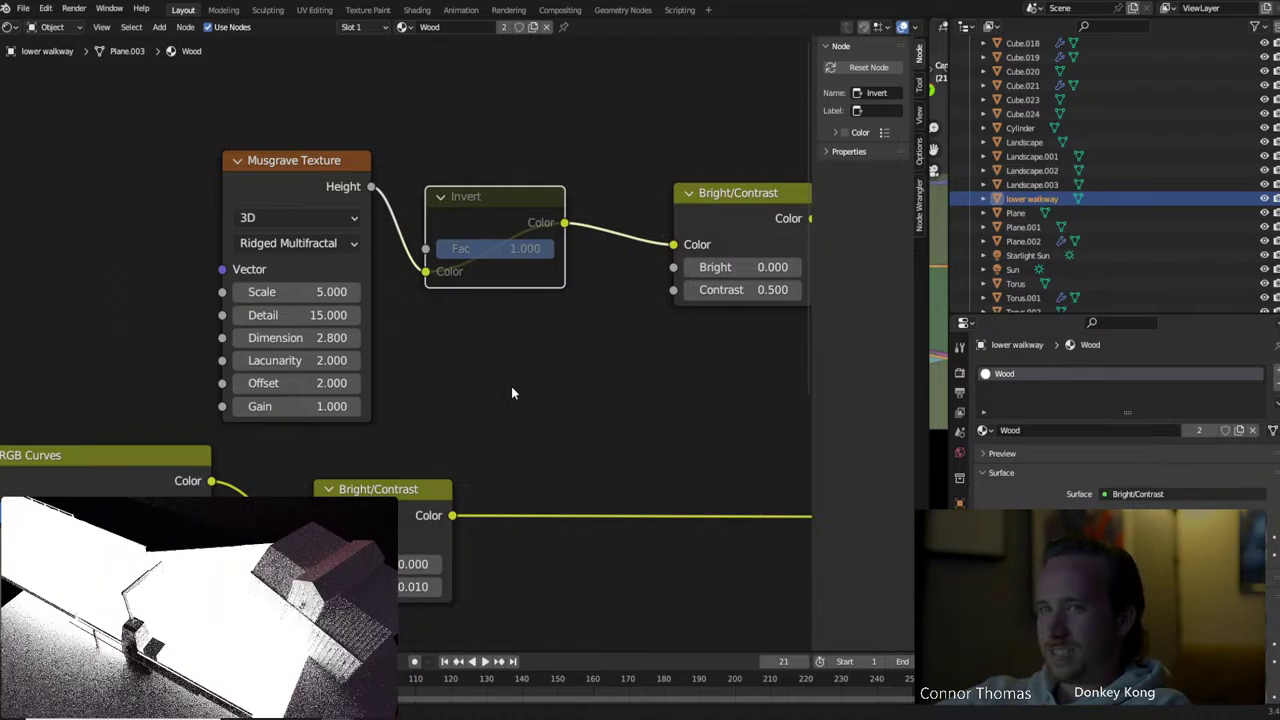
key(ctrl+z)
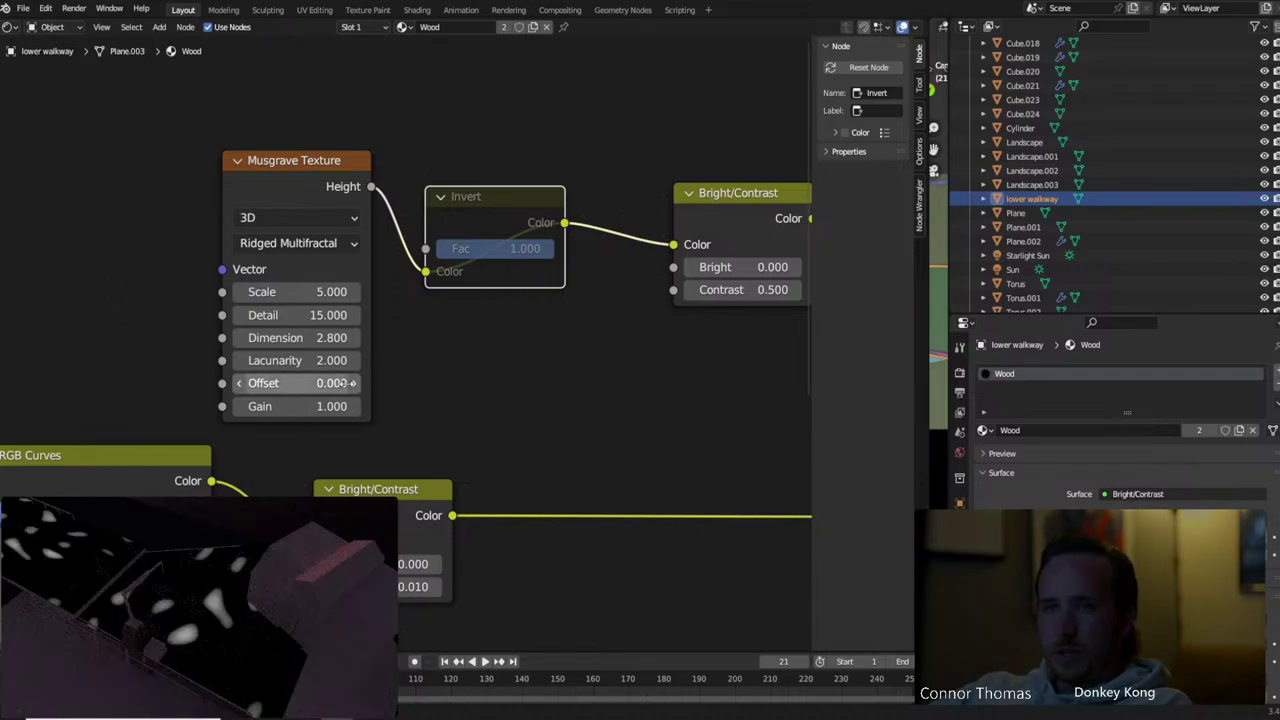
Set the Musgrave Texture's offset to 0.5 and its scale to 2
drag(303, 386, 303, 388)
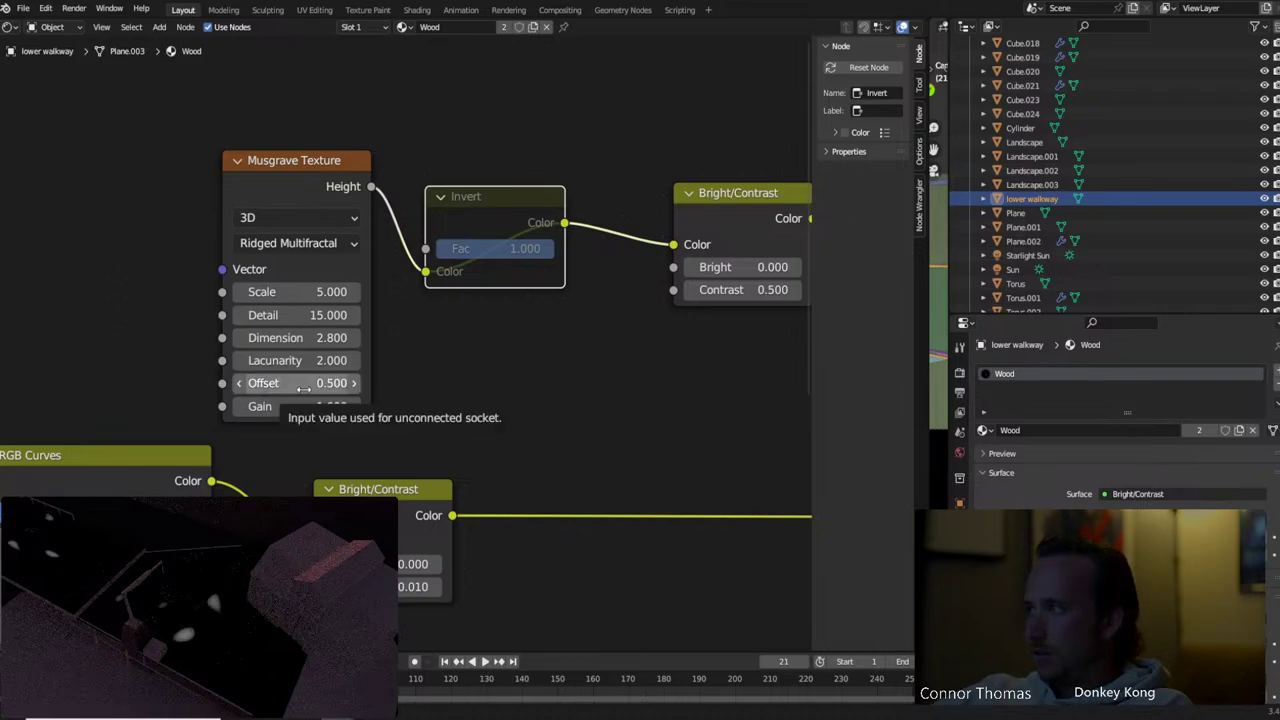
click(330, 291)
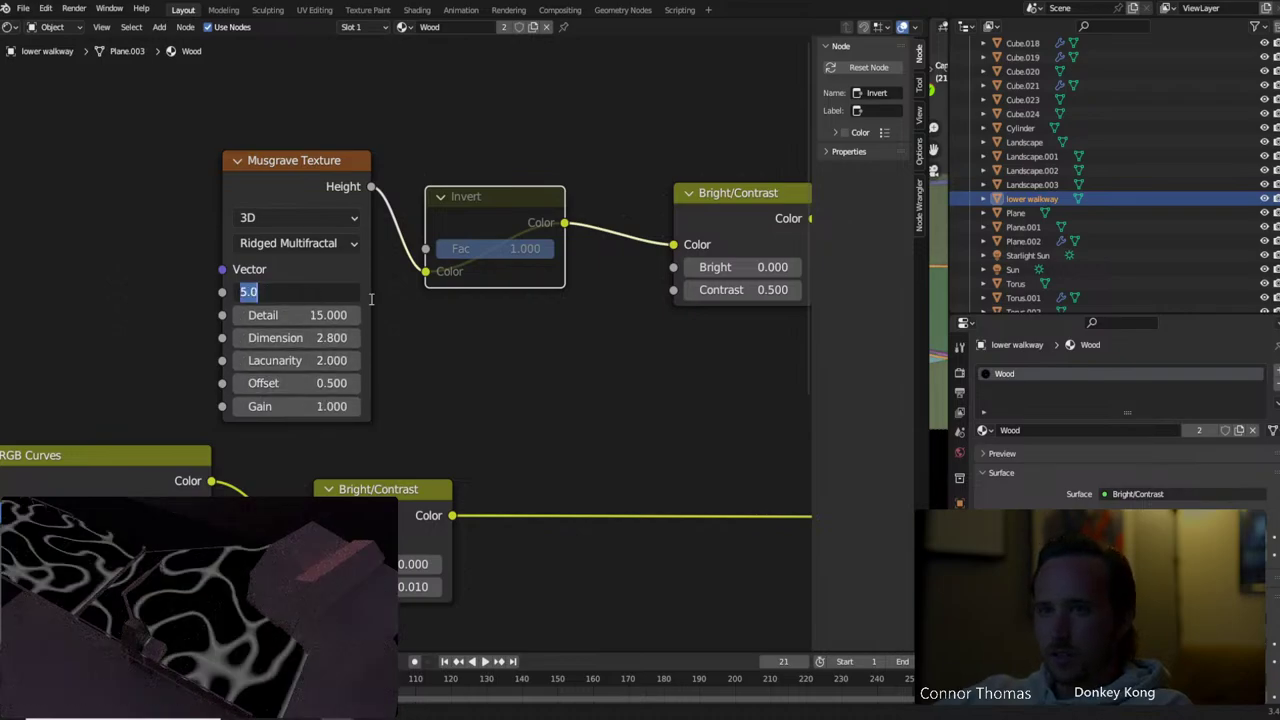
text(2)
key(Return)
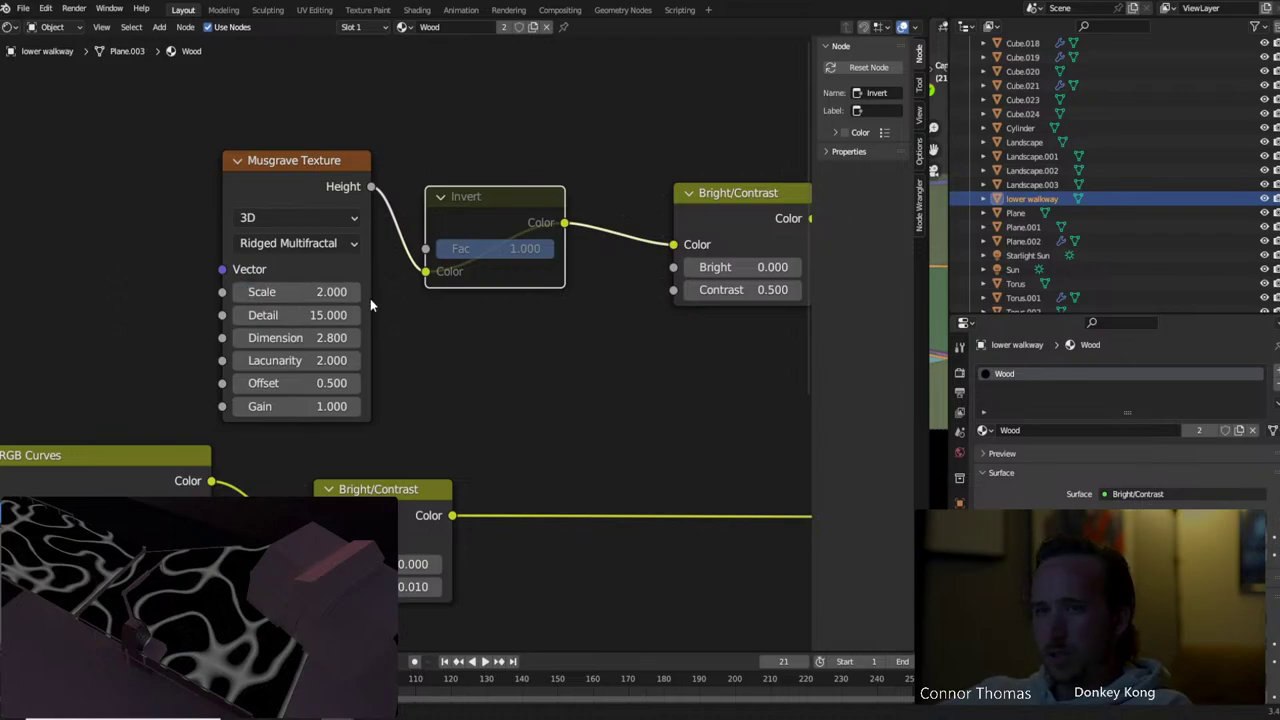
Raise the Musgrave Texture's offset to 0.7
click(330, 383)
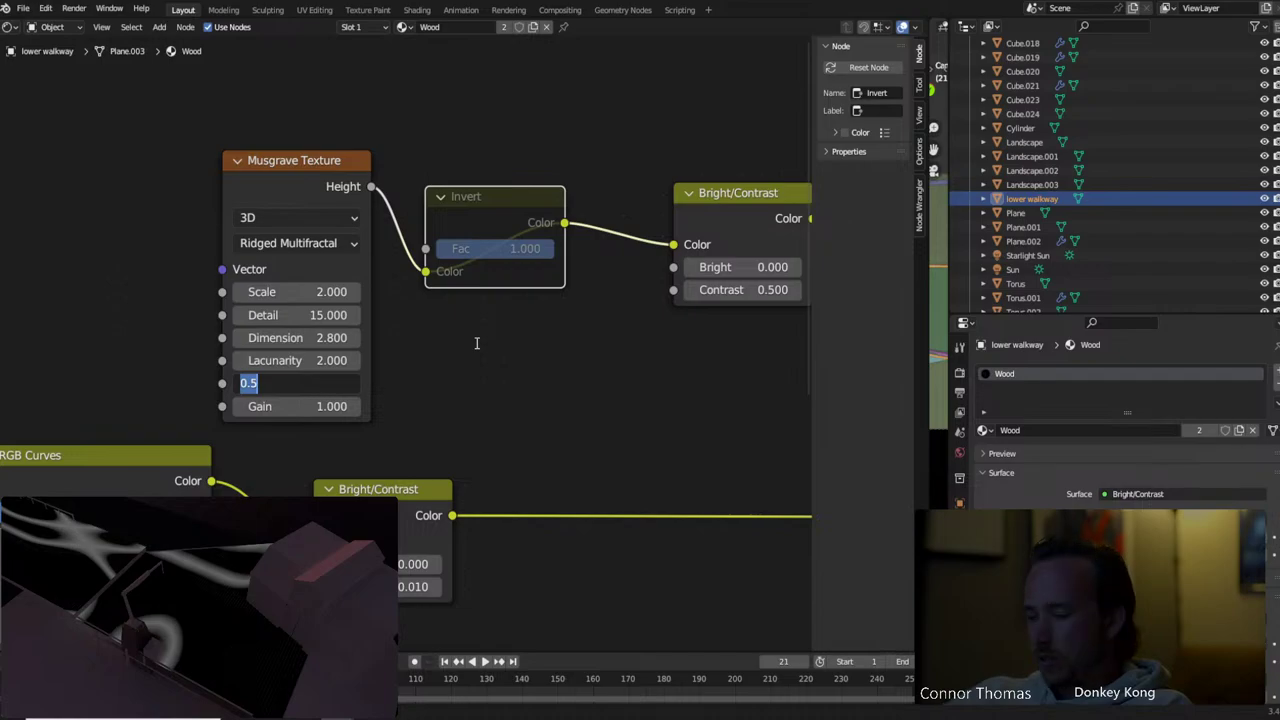
key(BackSpace)
text(0.7)
key(Return)
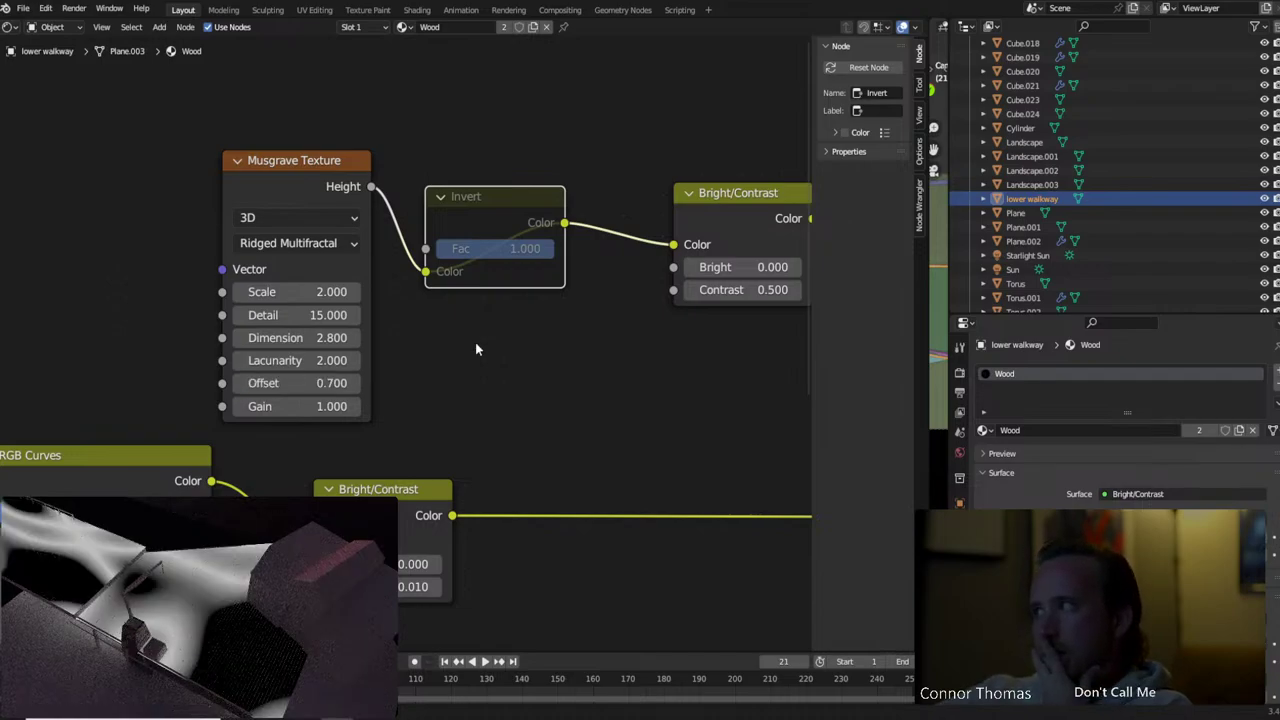
Try a Musgrave Texture offset of 0.6, then lower it to 0.4
click(338, 386)
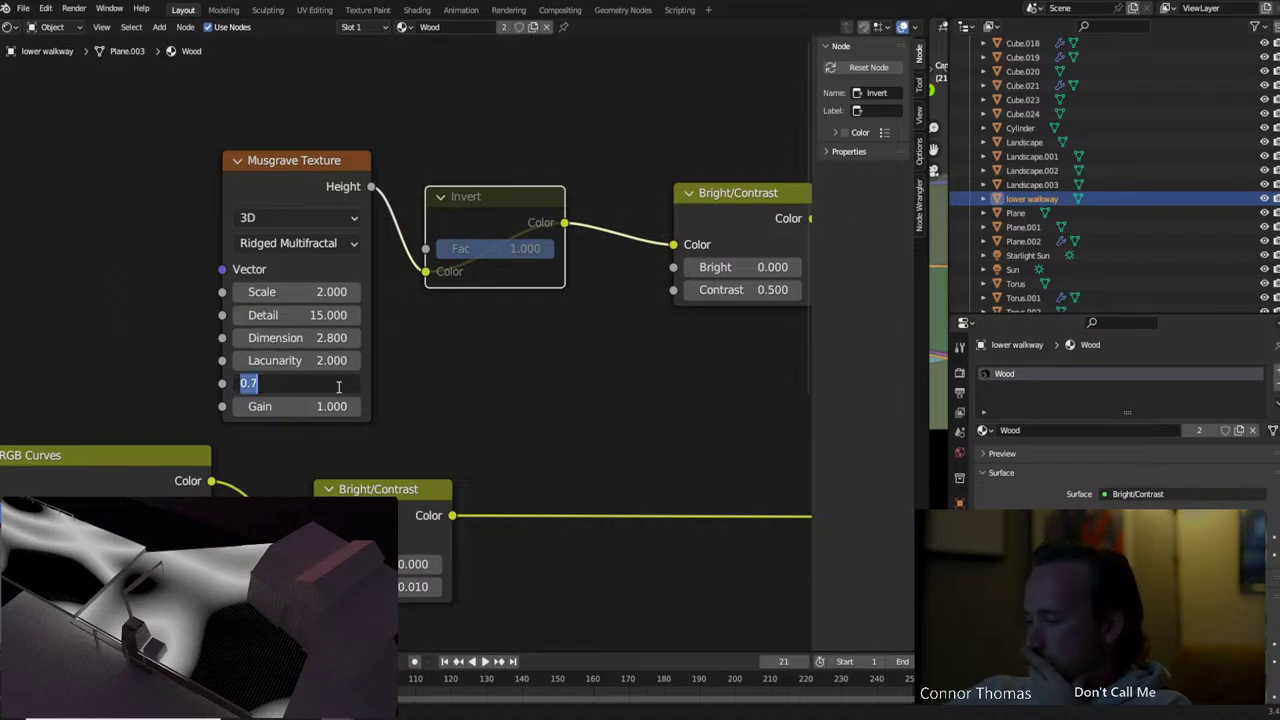
text(0.6)
key(Return)
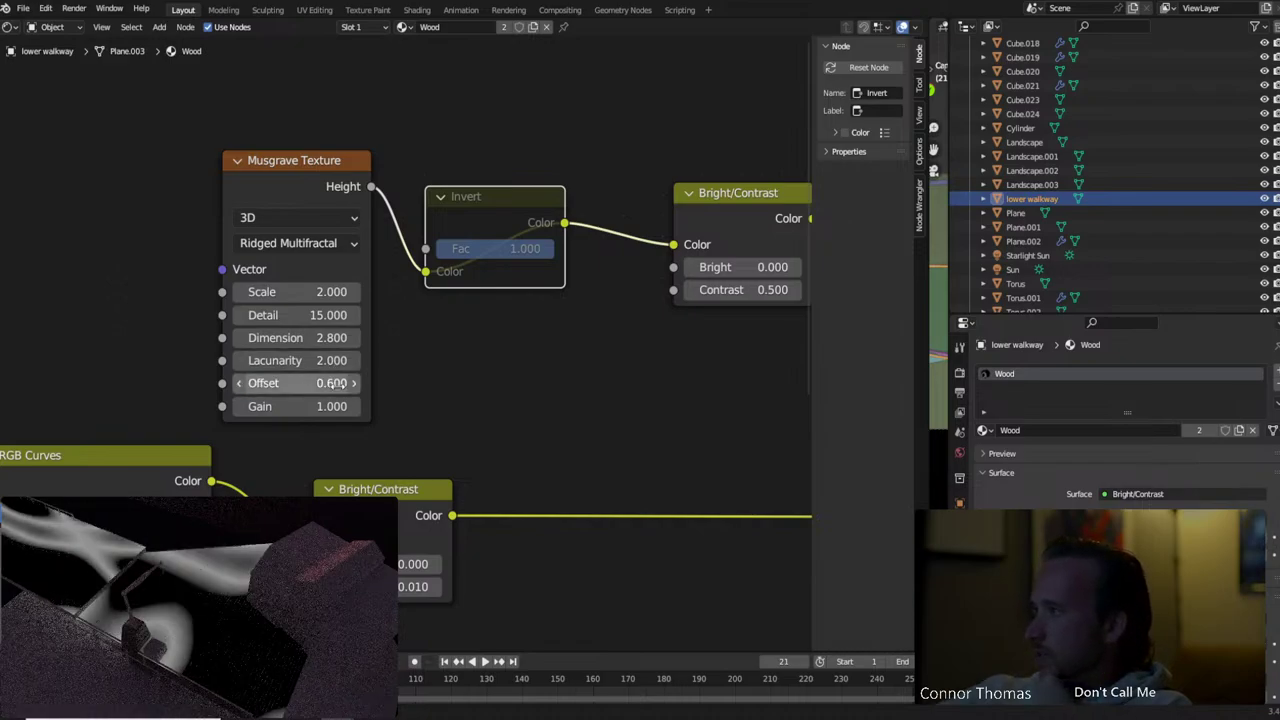
click(291, 388)
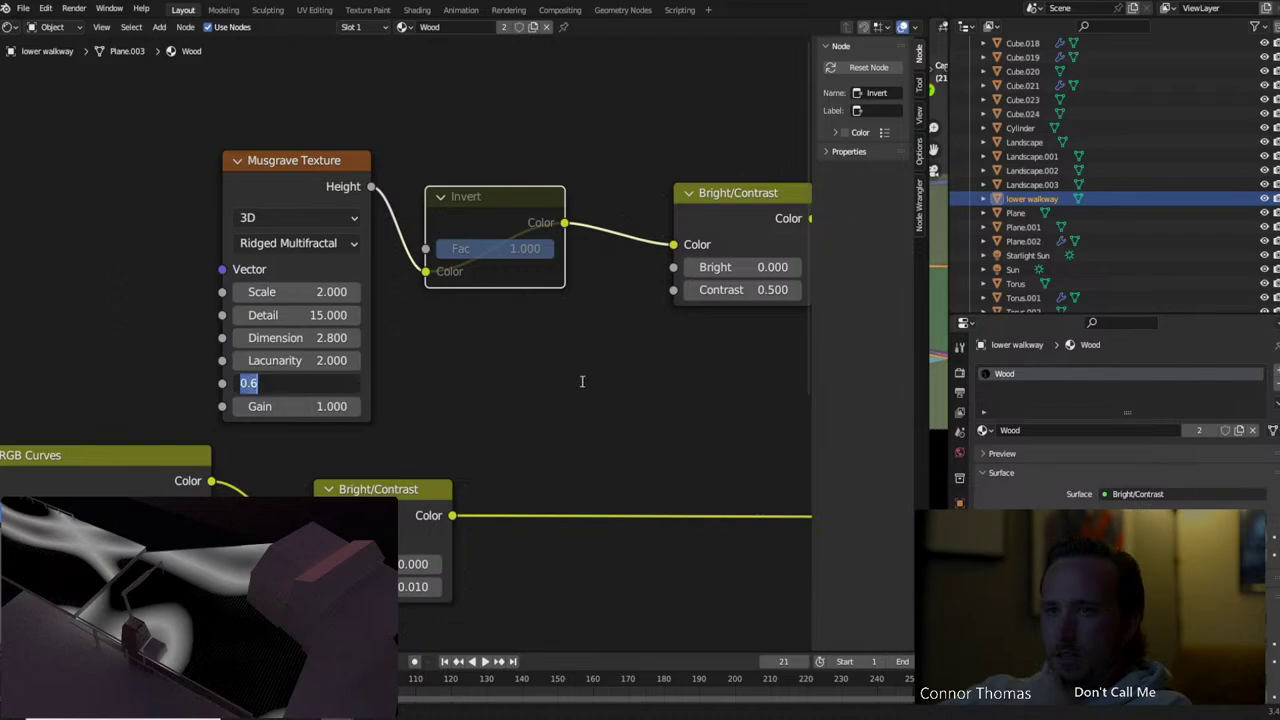
text(0.4)
key(Return)
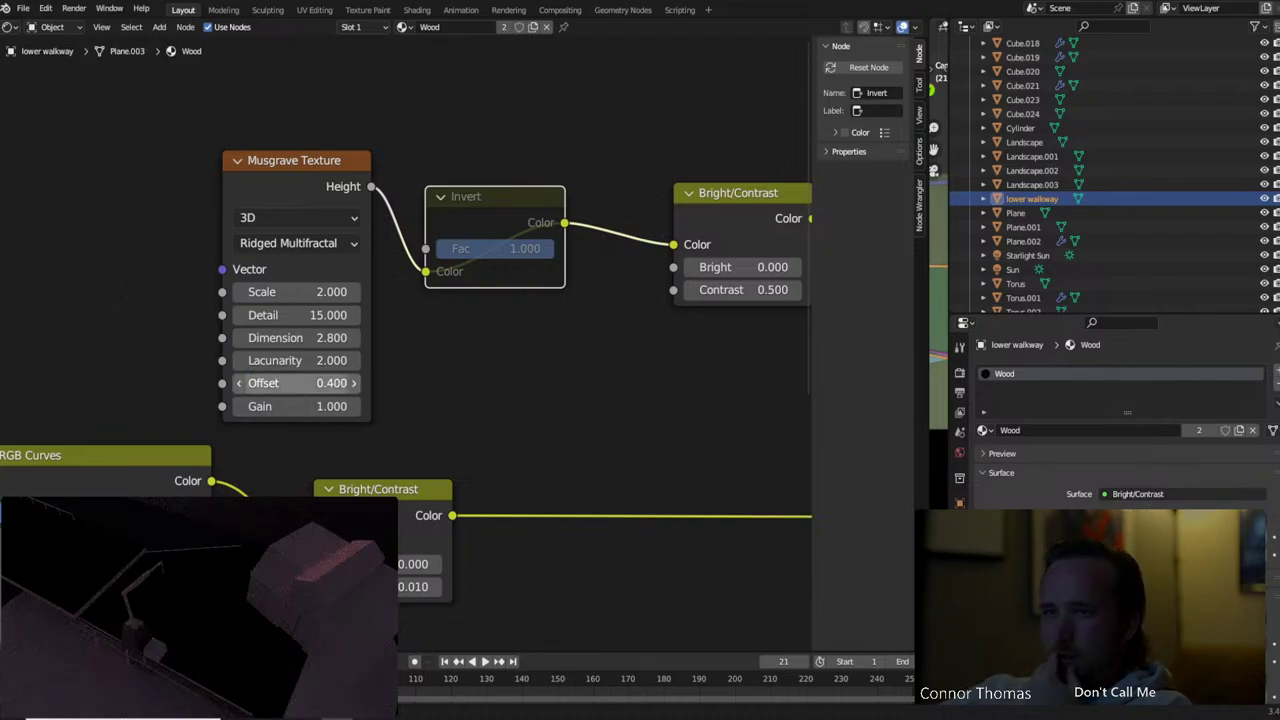
Try a Musgrave Texture offset of 0.55
click(338, 385)
key(Return)
key(KP_Decimal)
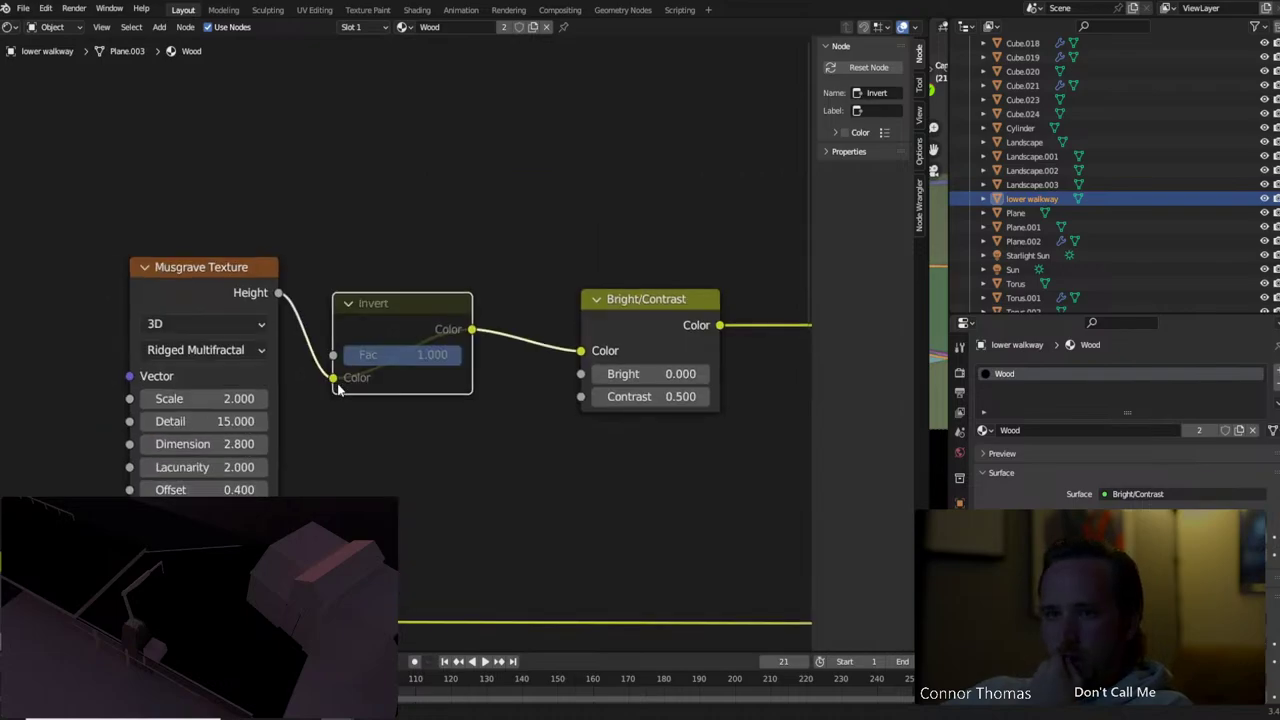
click(205, 489)
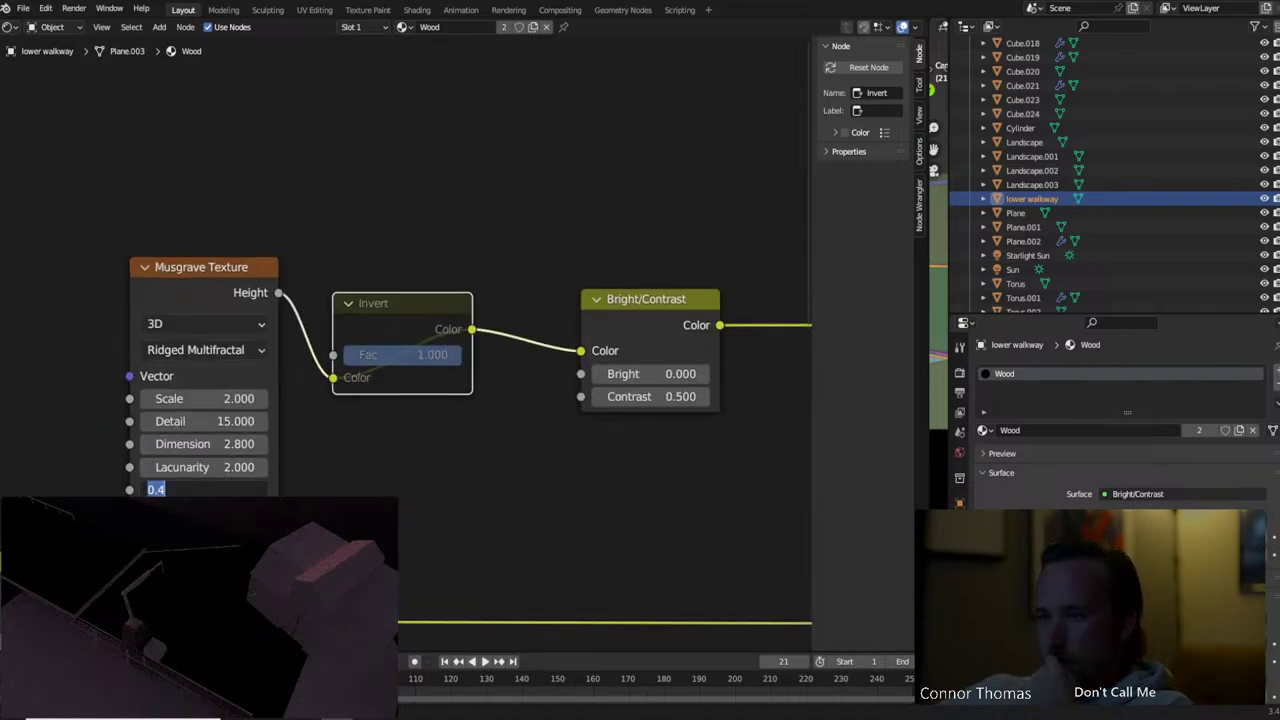
key(BackSpace)
text(0.55)
key(Return)
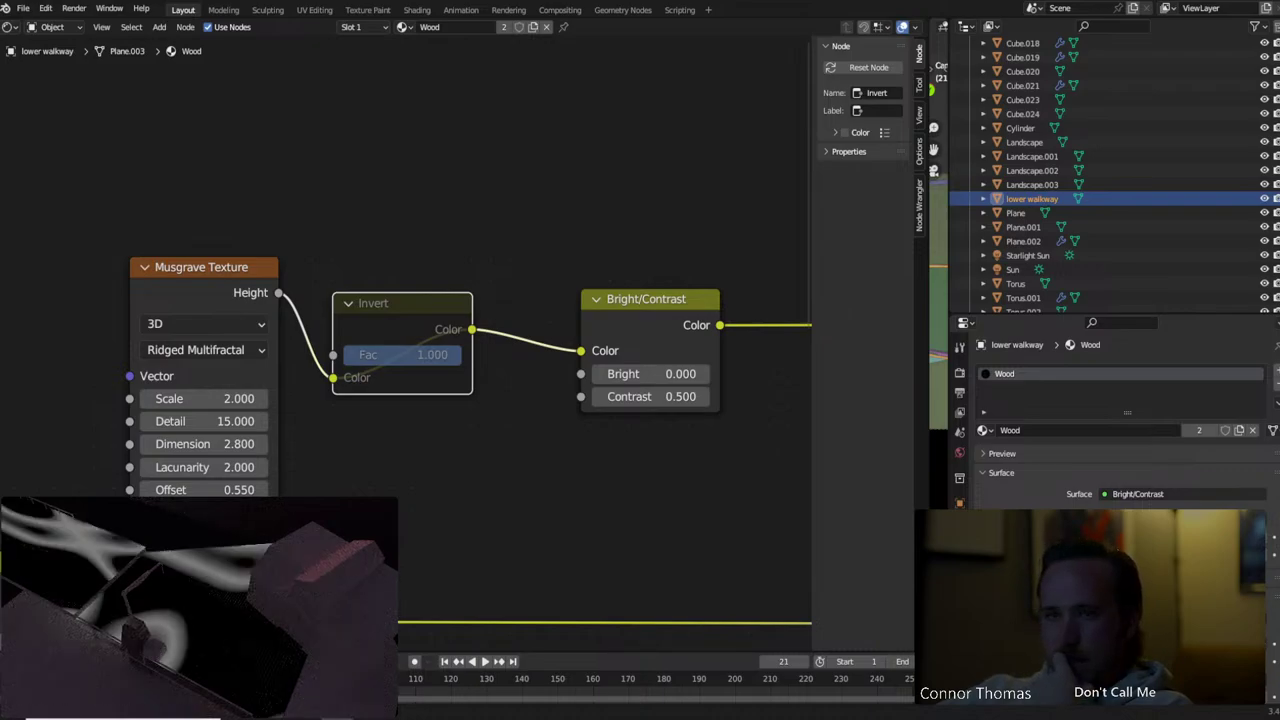
Try a Musgrave Texture offset of 0.6, then raise it to 0.7
click(215, 490)
text(.6)
key(Return)
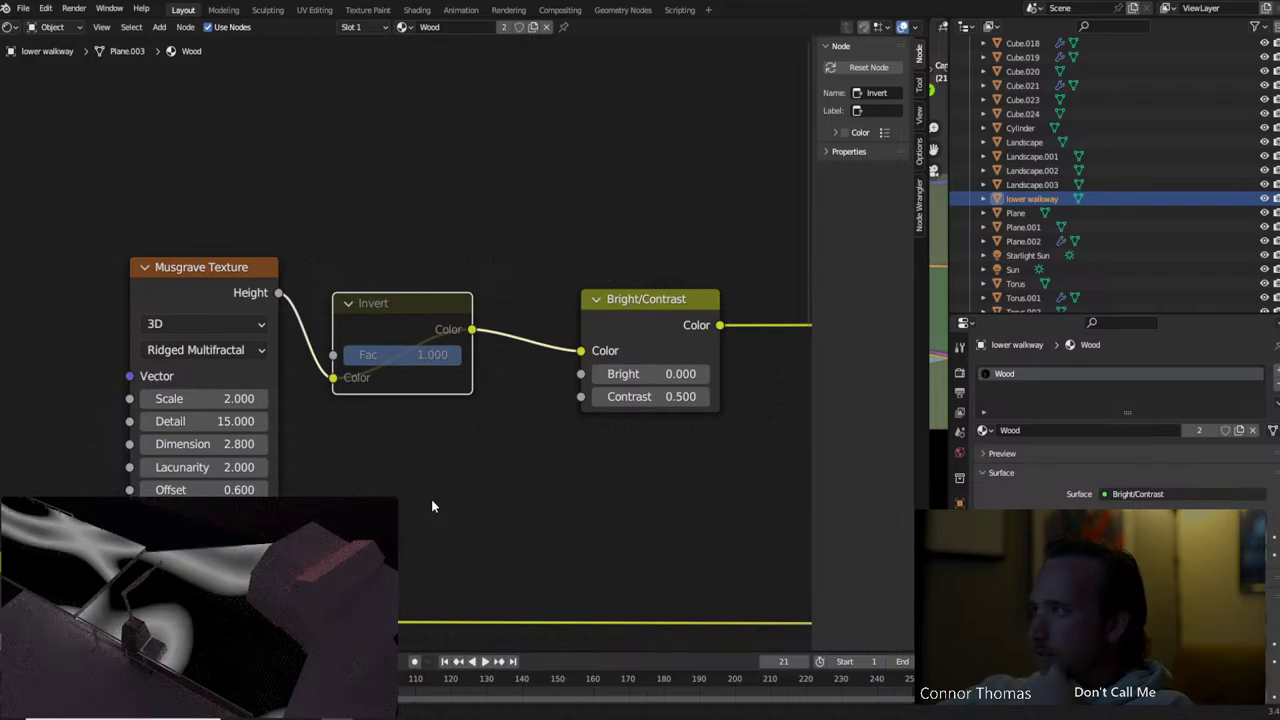
click(205, 489)
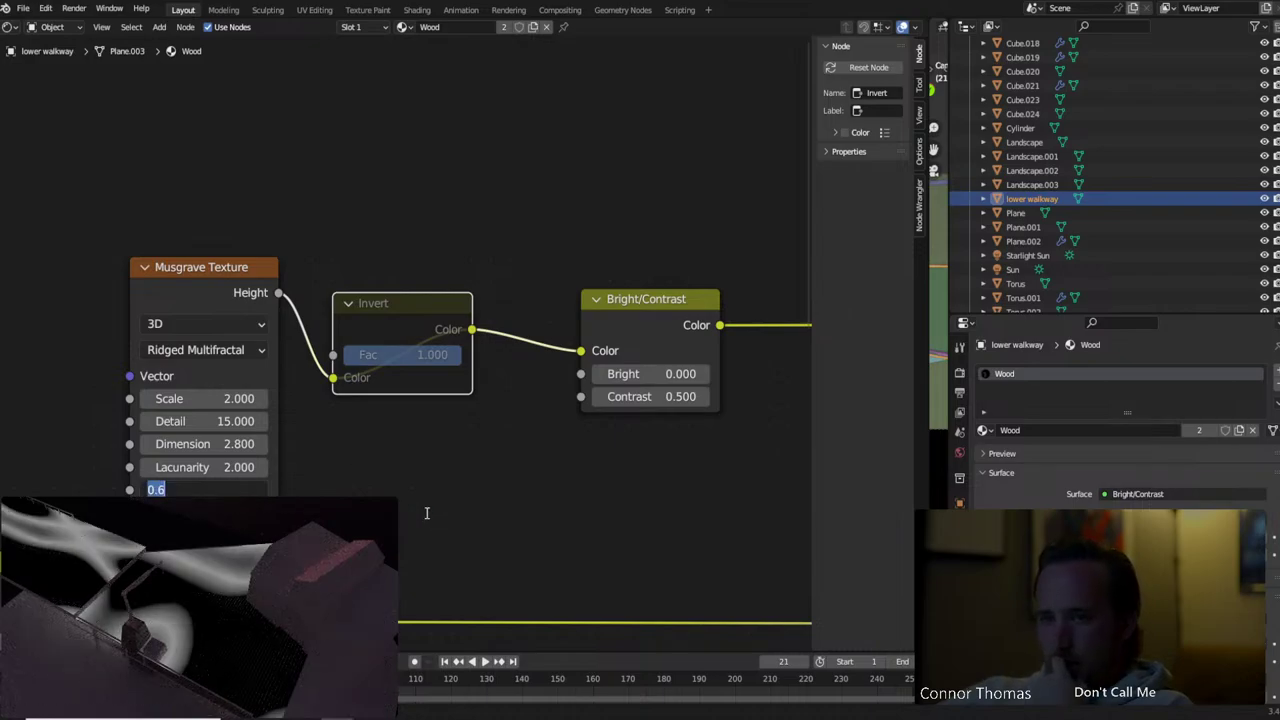
key(BackSpace)
text(.7)
key(Return)
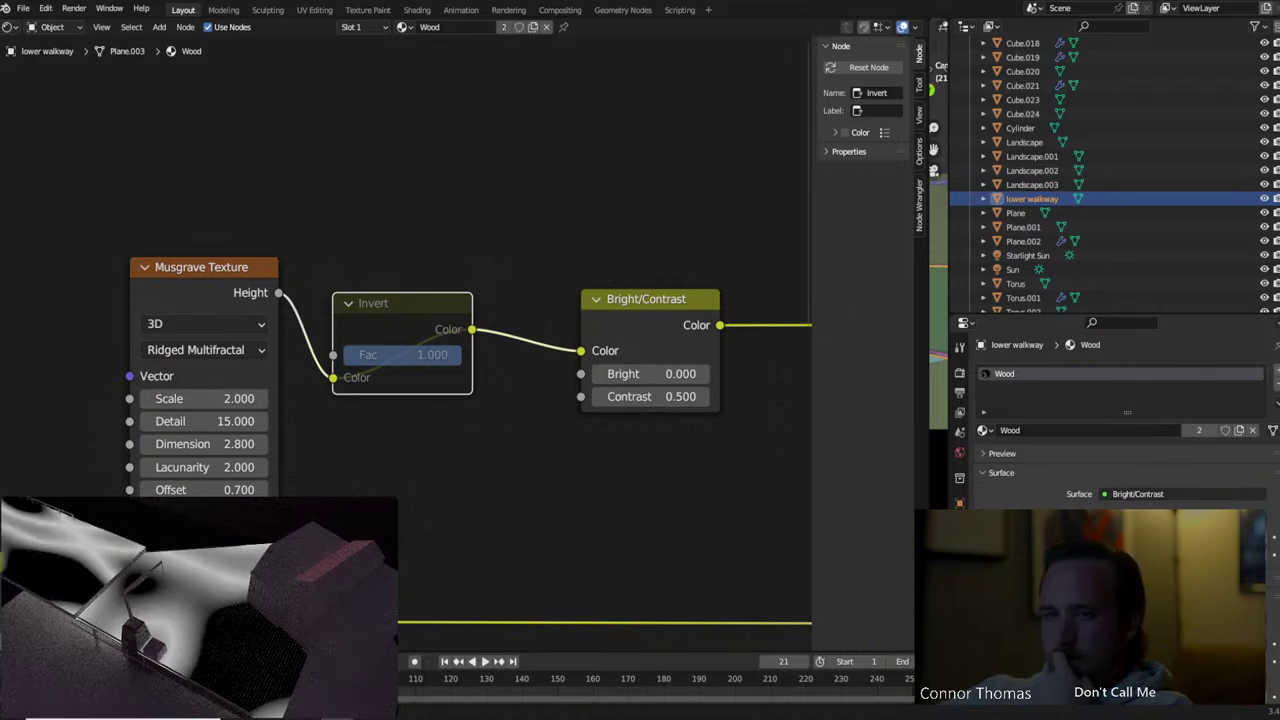
Set the Musgrave Texture's offset to 0.01 and check the mask through the camera view
click(236, 489)
text(.5)
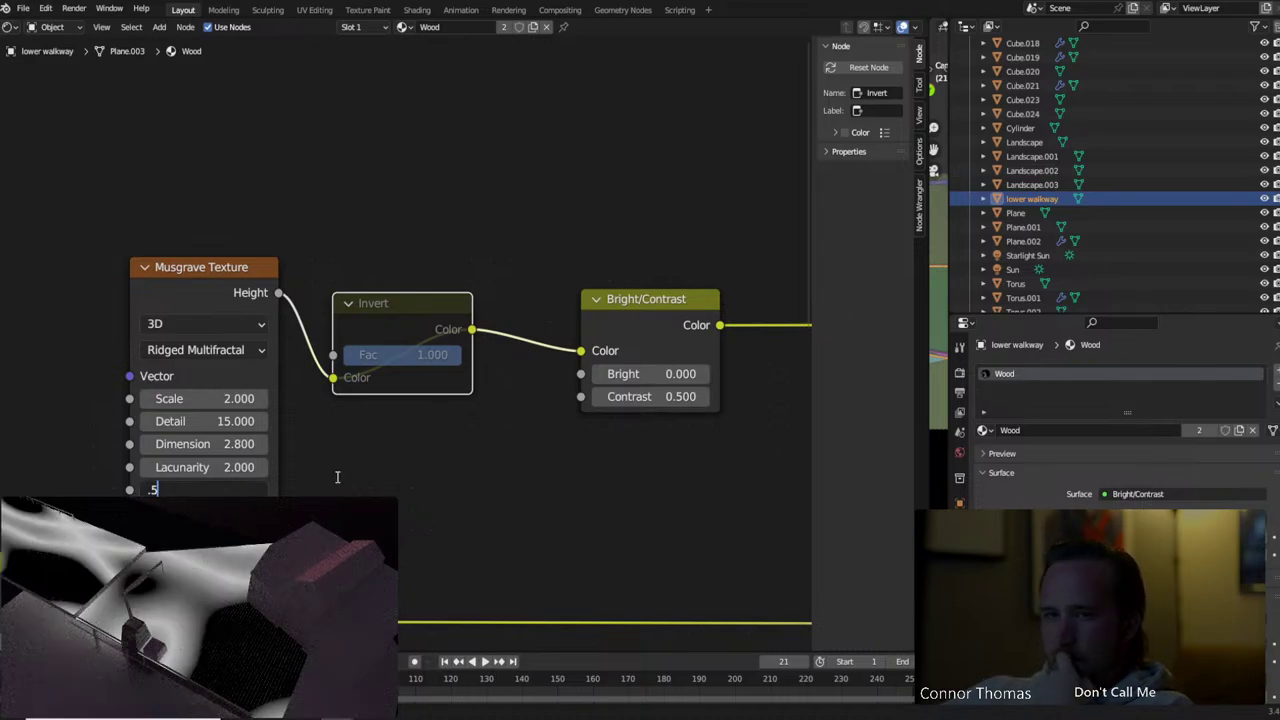
key(BackSpace)
text(01)
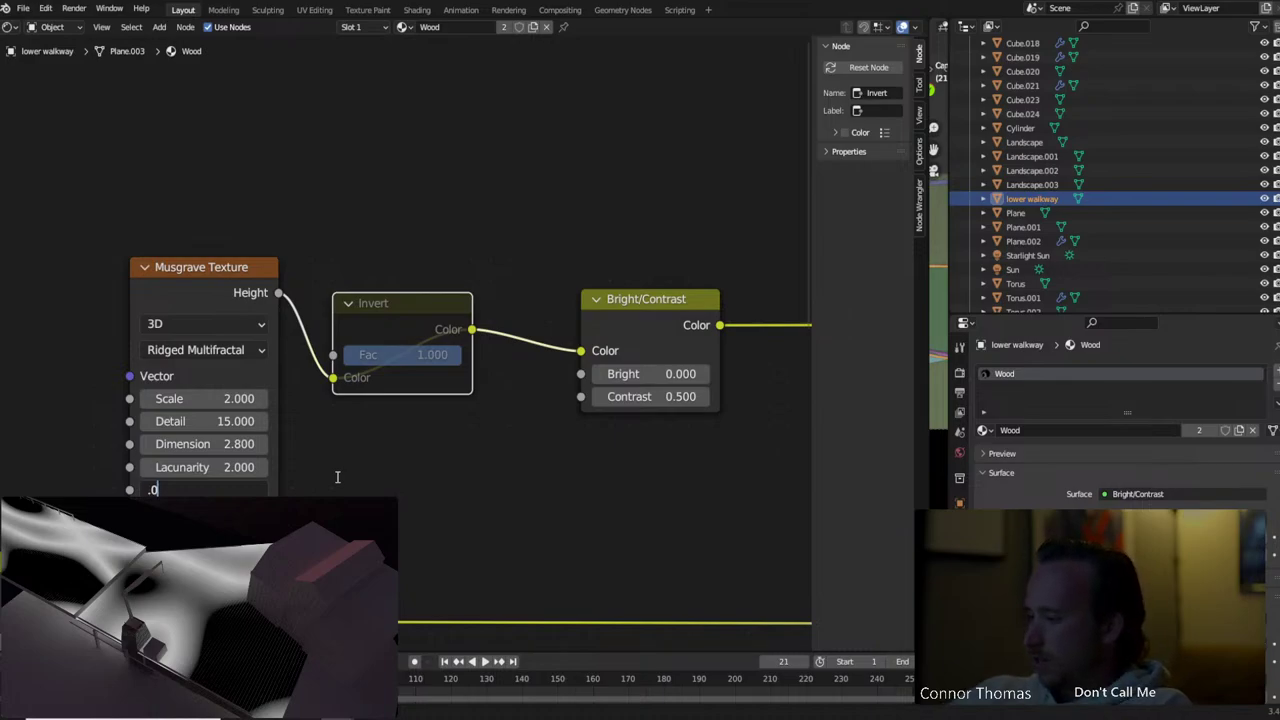
key(Return)
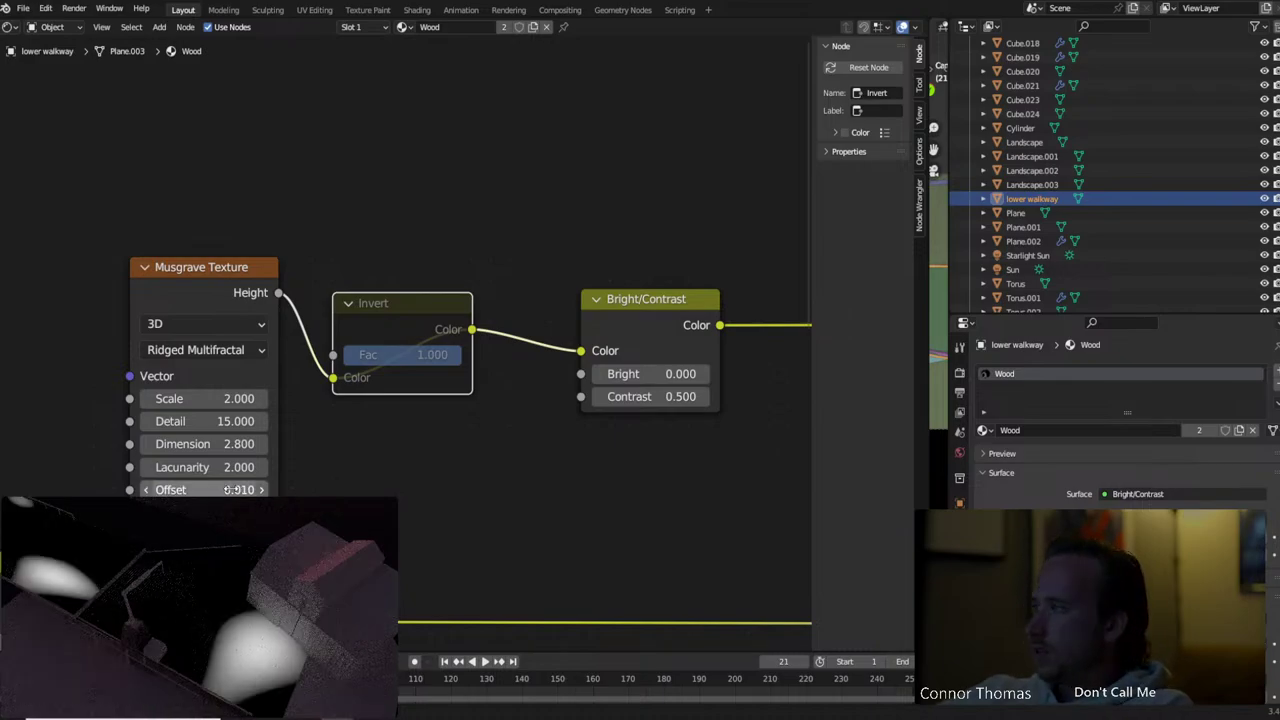
key(ctrl+z)
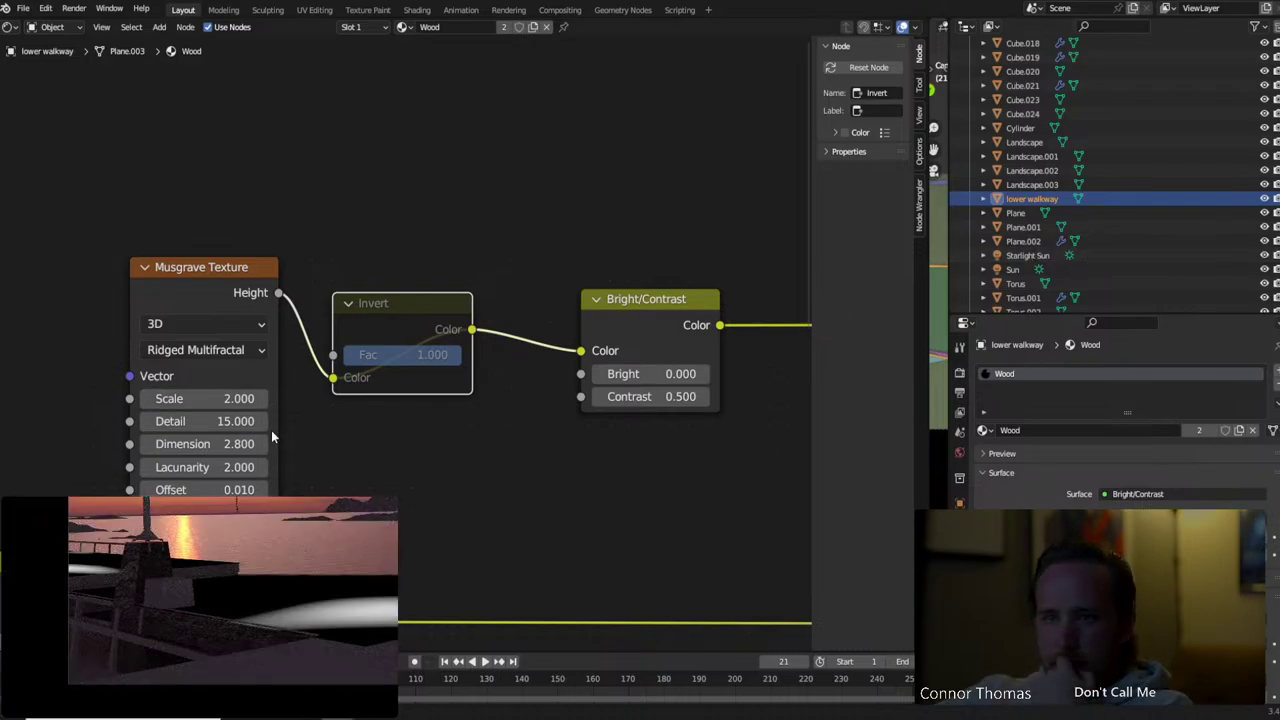
Set the Musgrave Texture's scale to 3
double_click(214, 398)
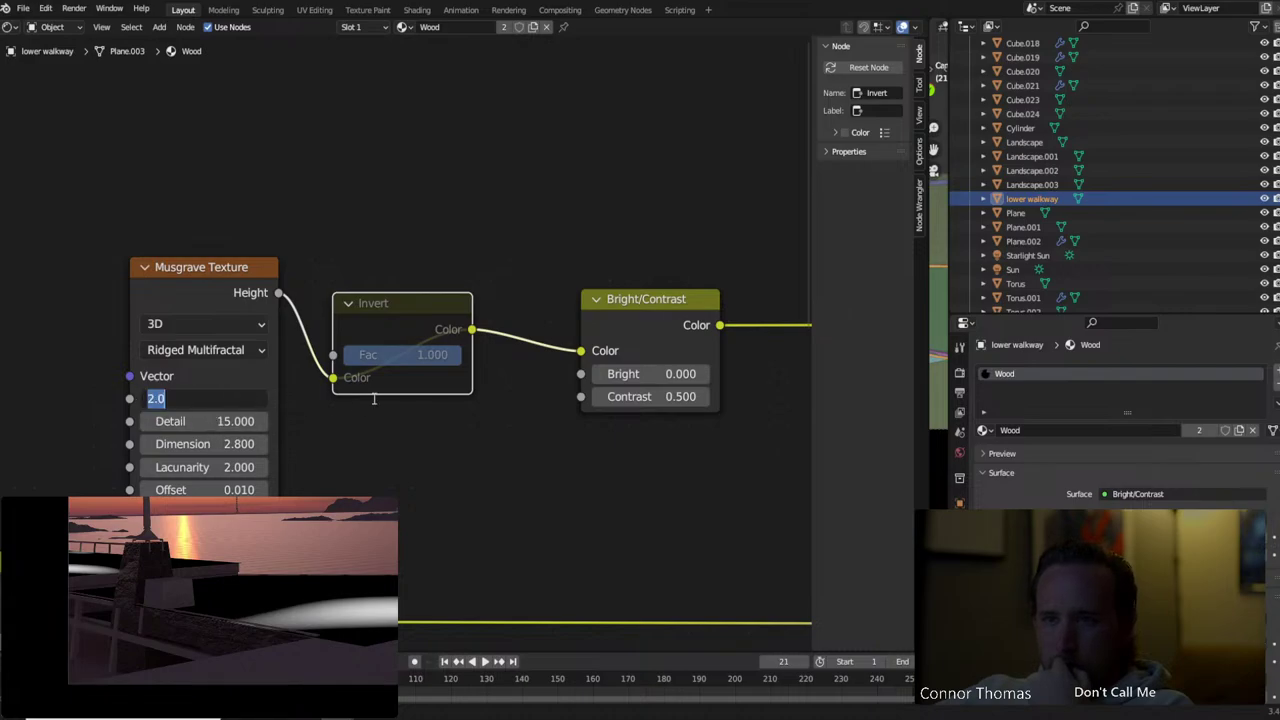
text(3)
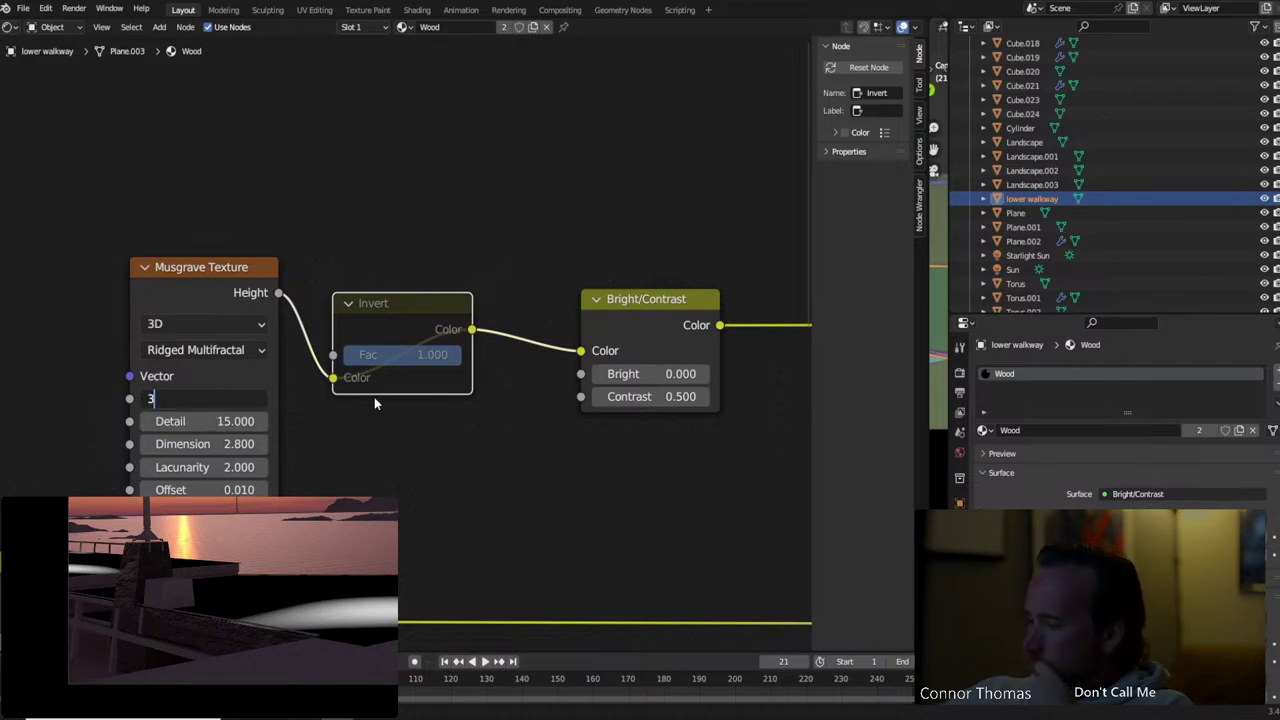
key(Return)
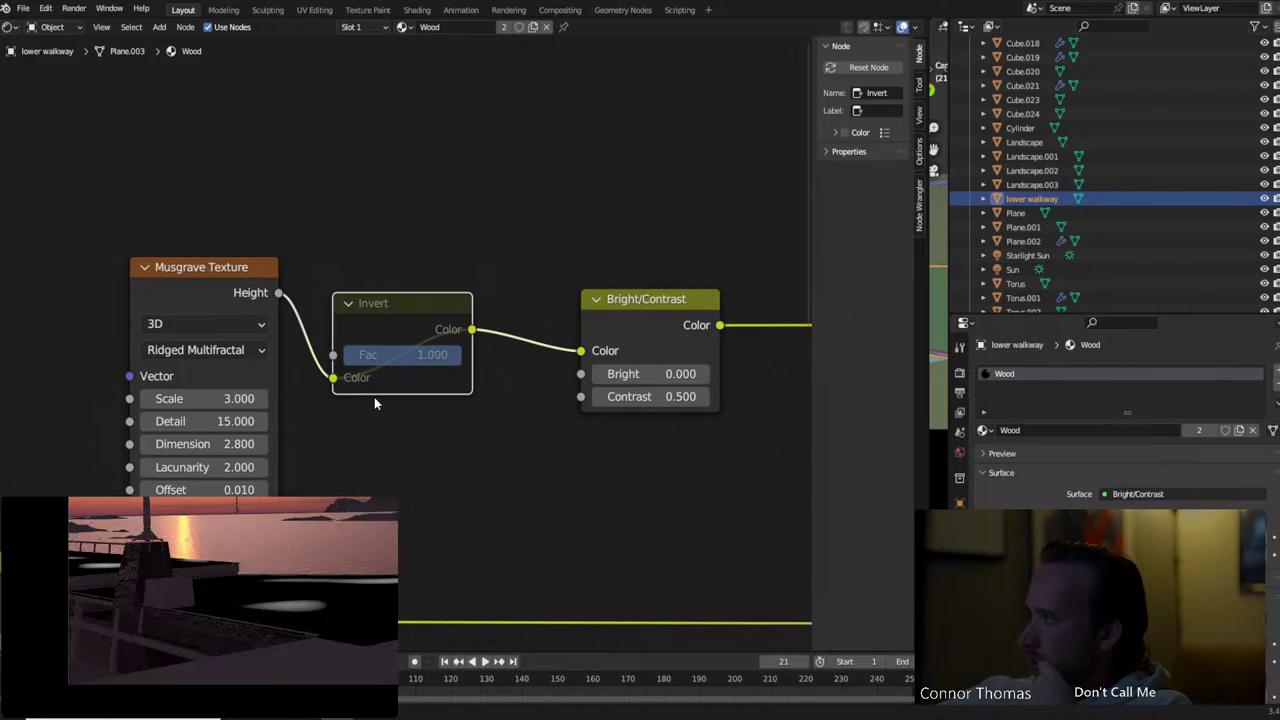
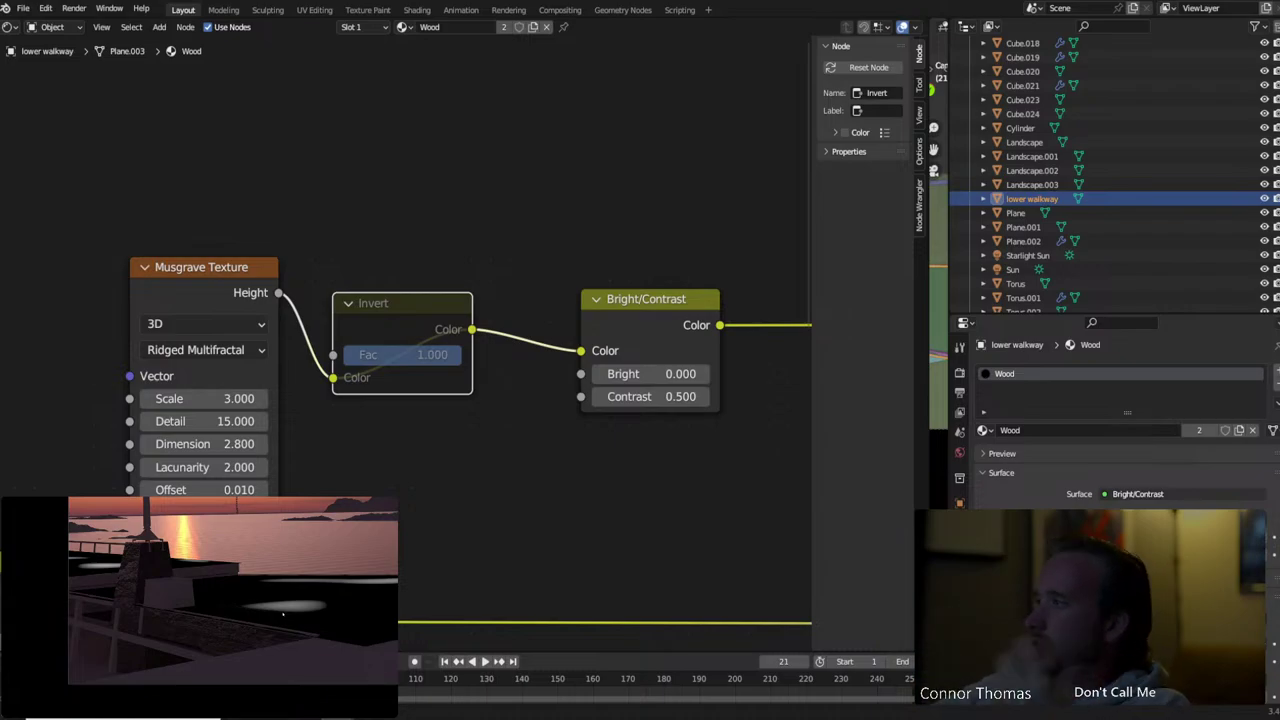
Preview the Wood material's Principled BSDF instead of the Musgrave mask
scroll(590, 508, down, 4)
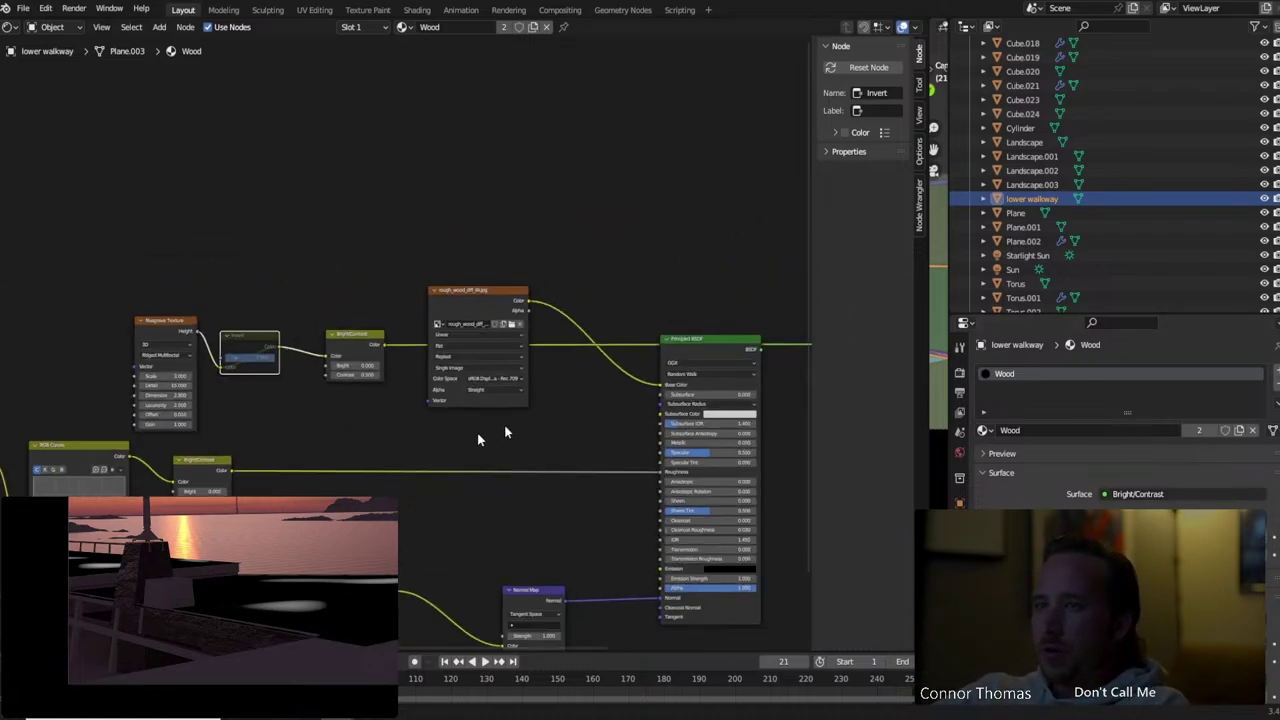
ctrl+shift+click(730, 352)
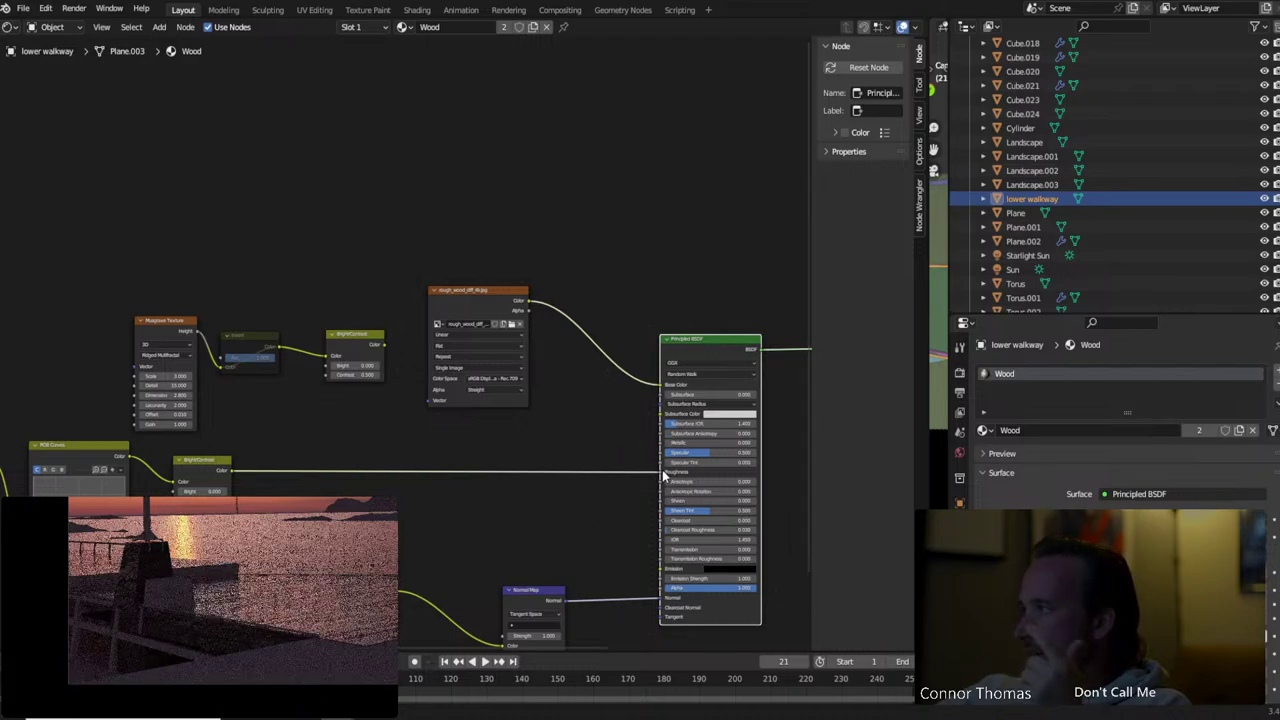
click(486, 449)
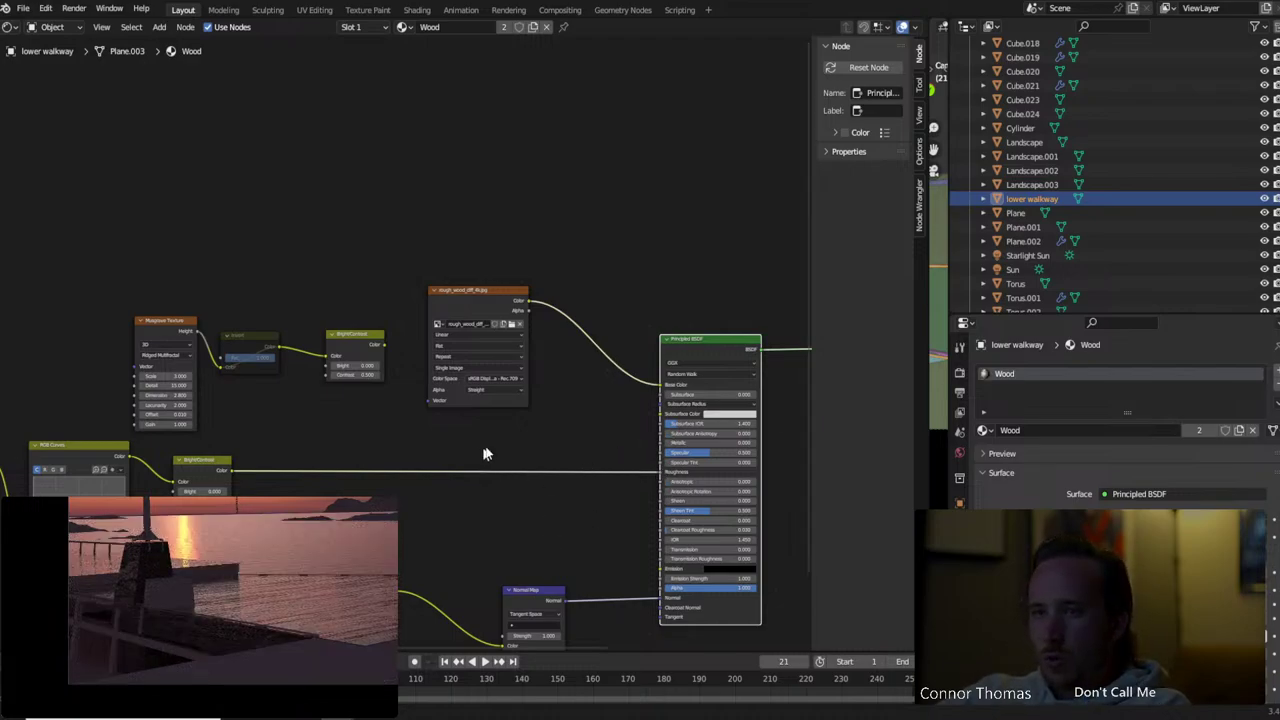
key(shift+a)
click(485, 444)
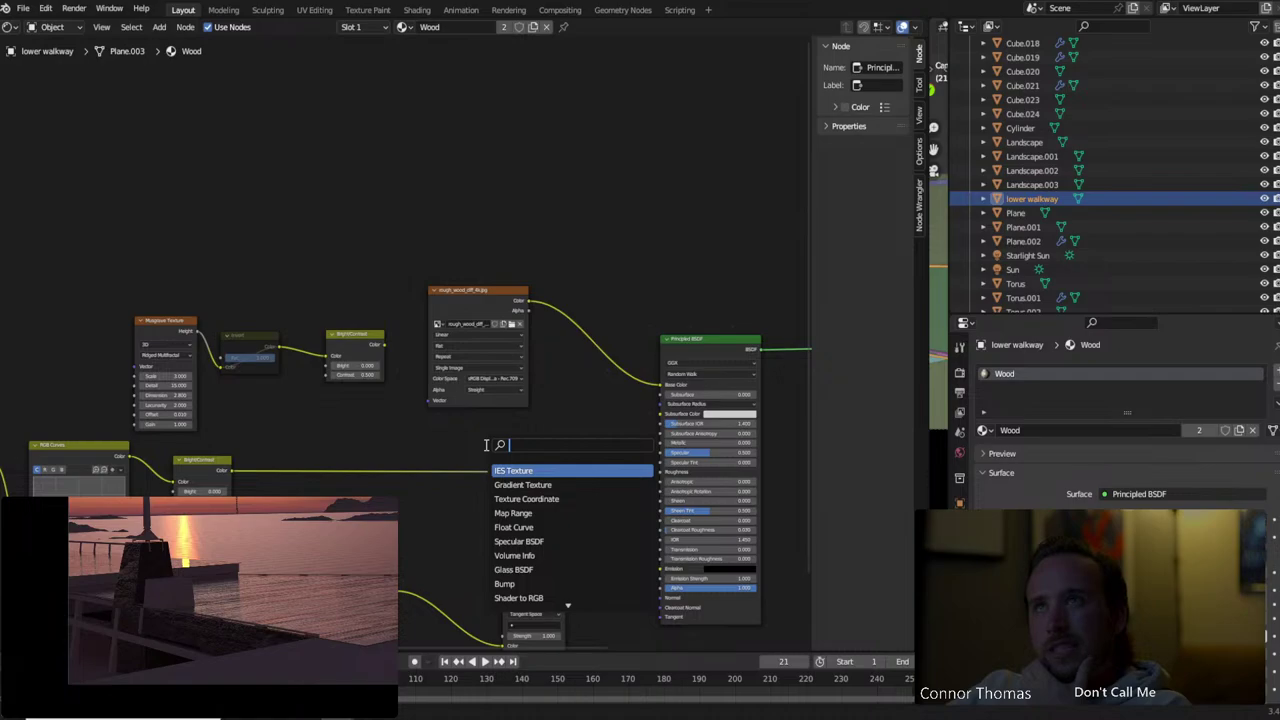
key(Escape)
key(shift+a)
click(436, 434)
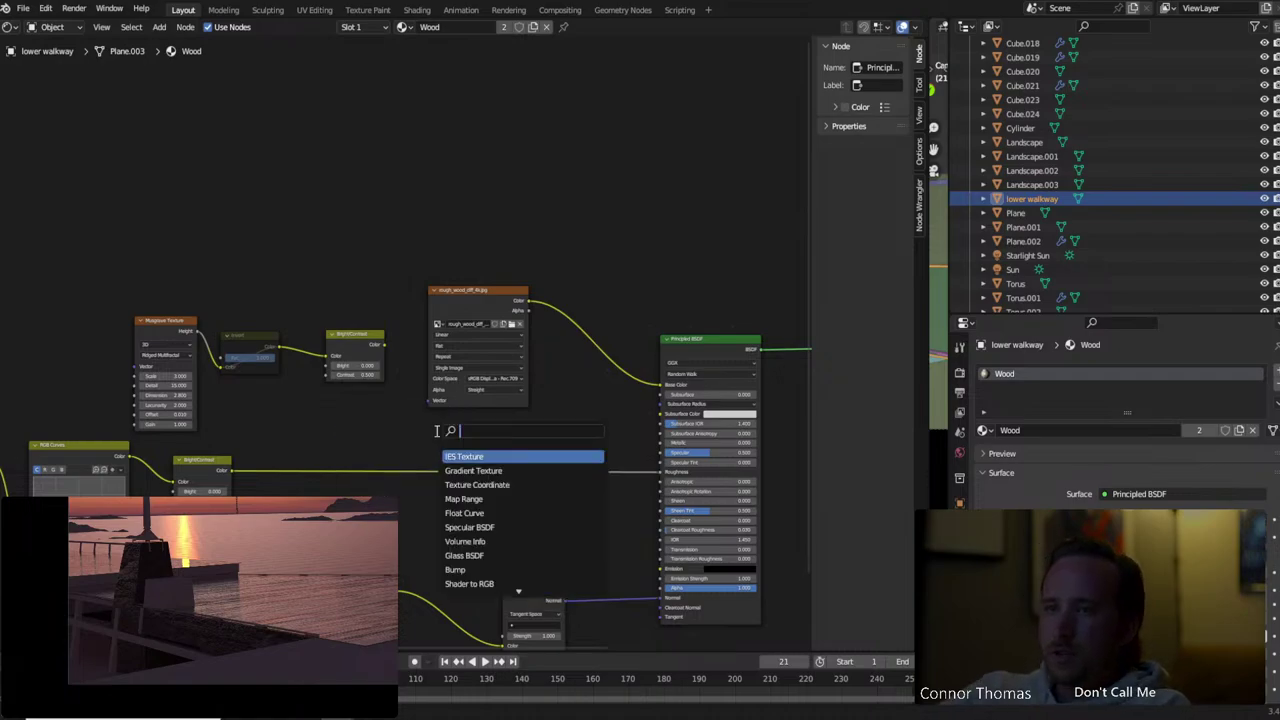
text(mix)
key(Return)
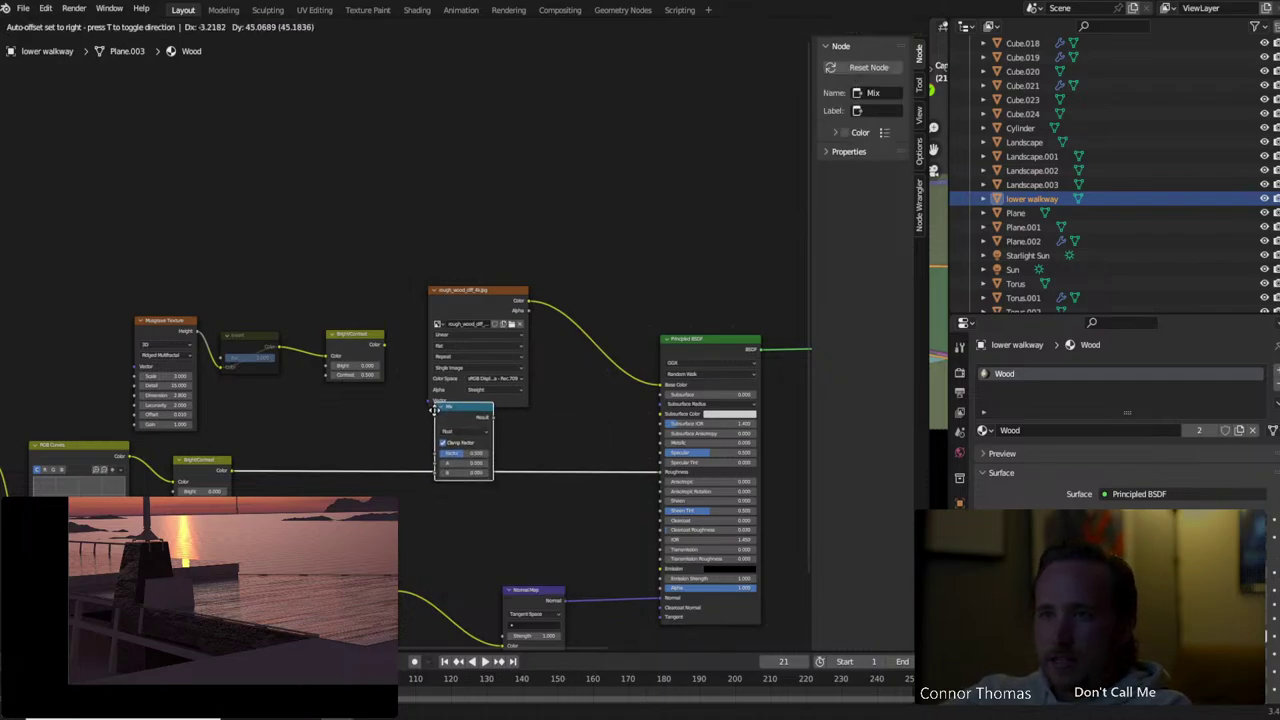
click(323, 174)
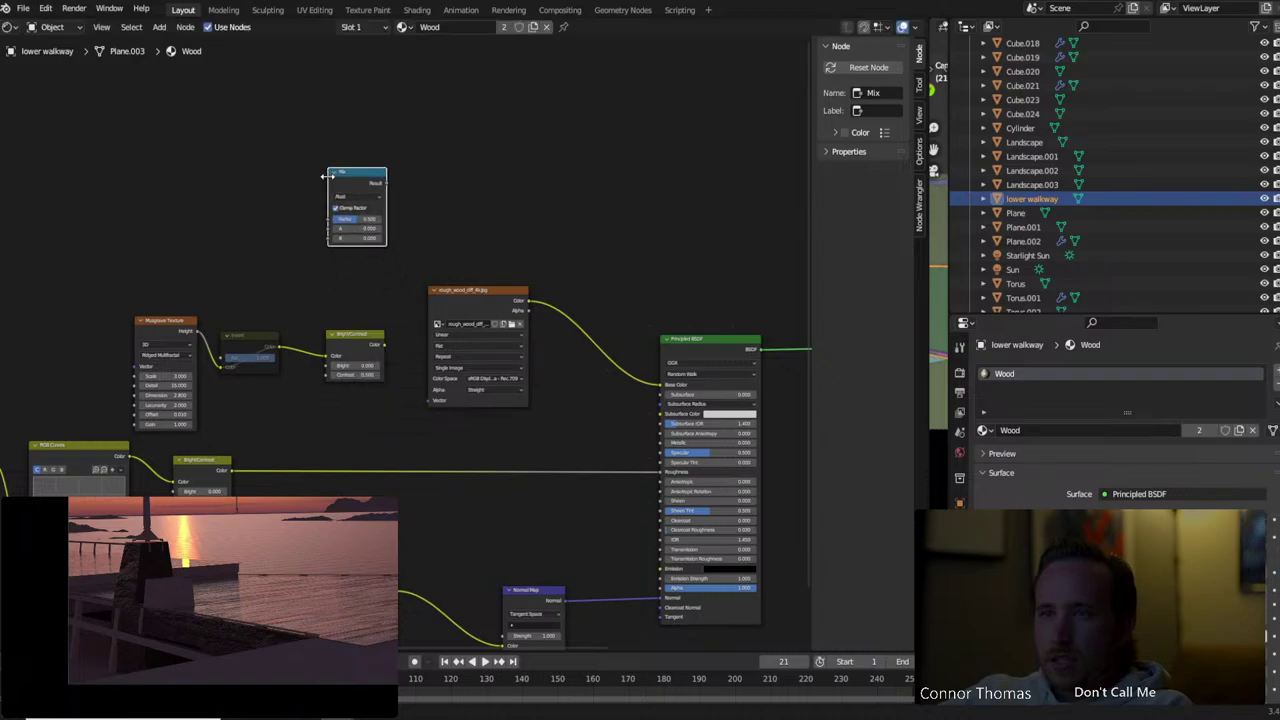
key(Delete)
Add a Mix Shader node below the roughness link, between the Bright/Contrast node and the Principled BSDF
key(shift+a)
click(327, 176)
text(mix)
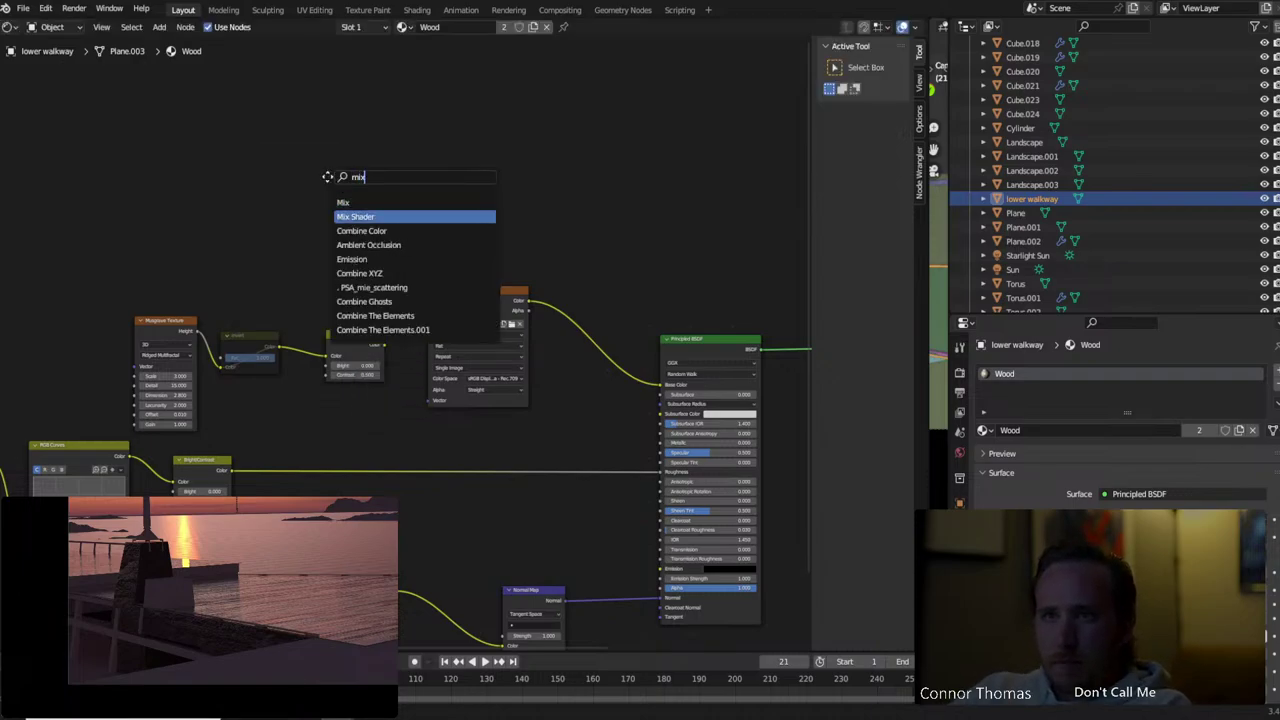
key(Return)
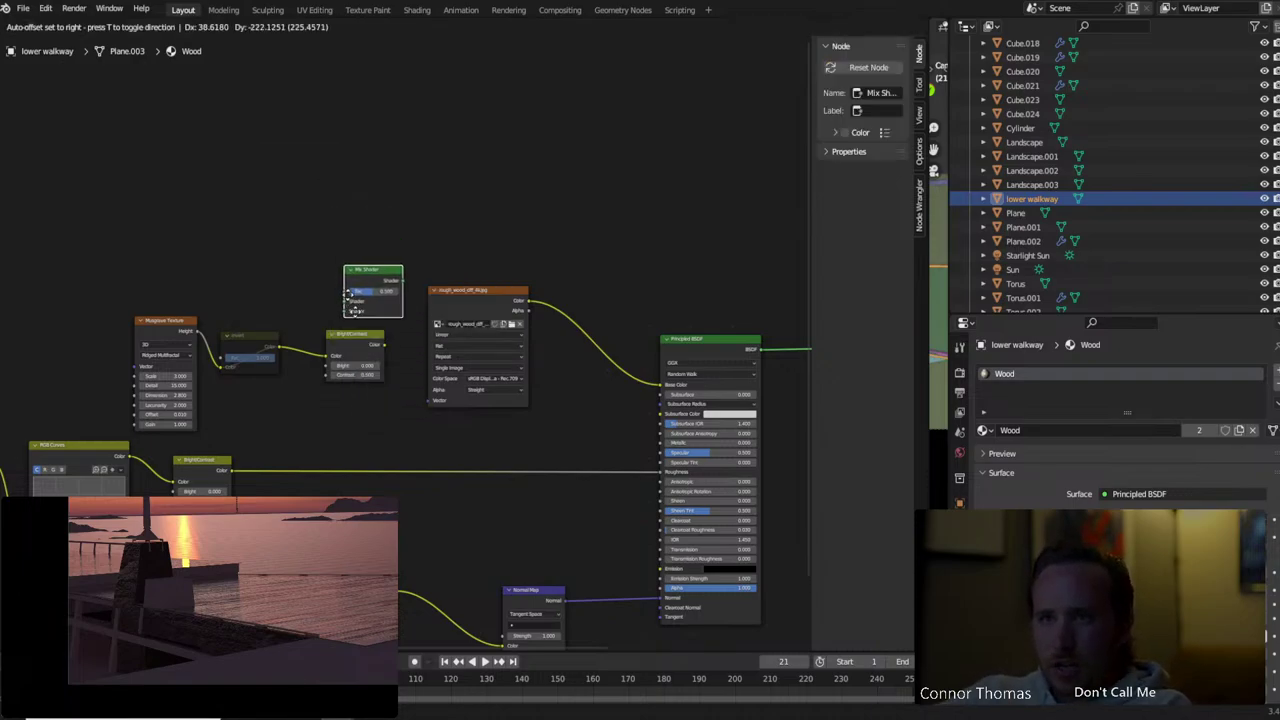
click(461, 490)
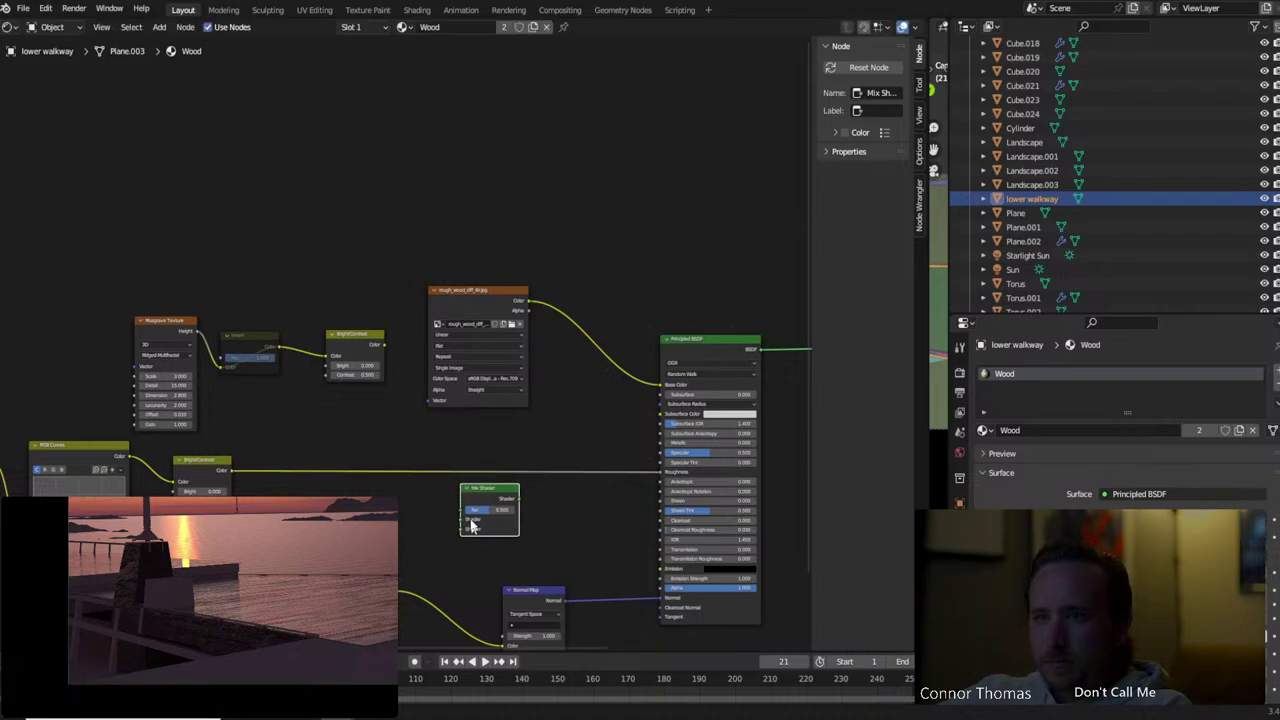
Delete the Invert node and route the Musgrave Texture's Height through Bright/Contrast into the Mix Shader's Fac
scroll(470, 495, up, 6)
scroll(403, 540, down, 7)
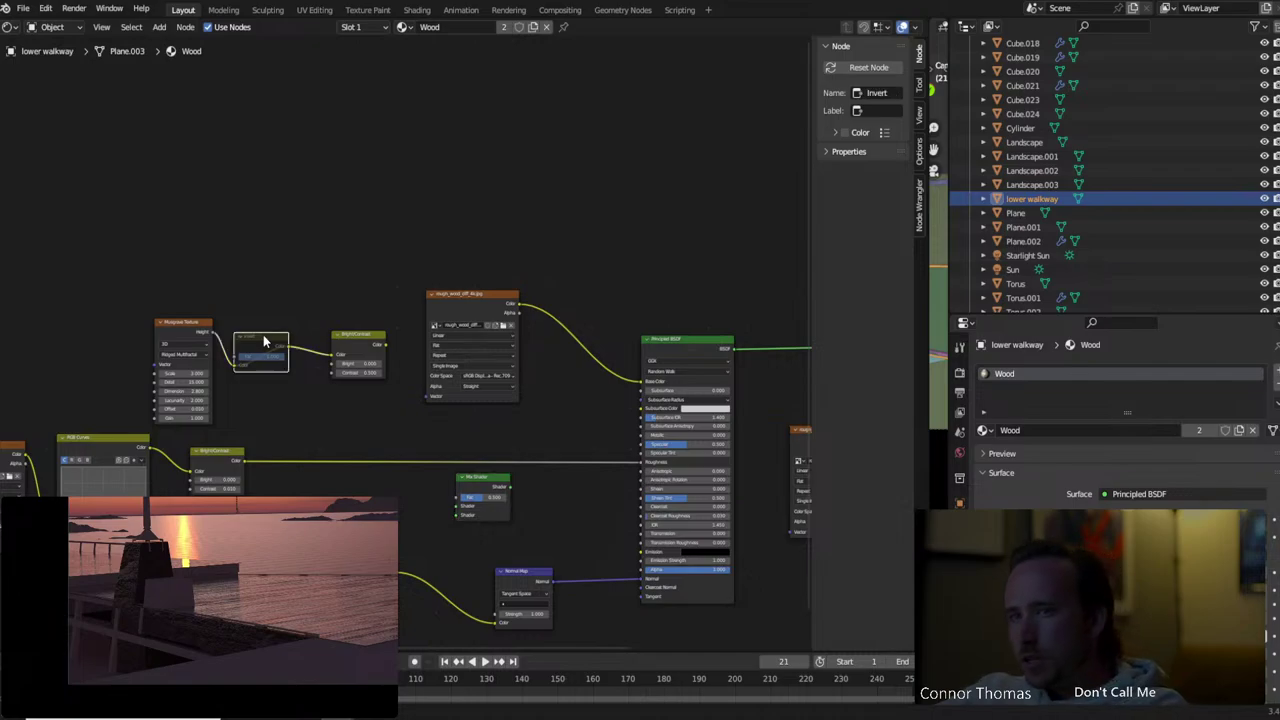
click(266, 345)
key(BackSpace)
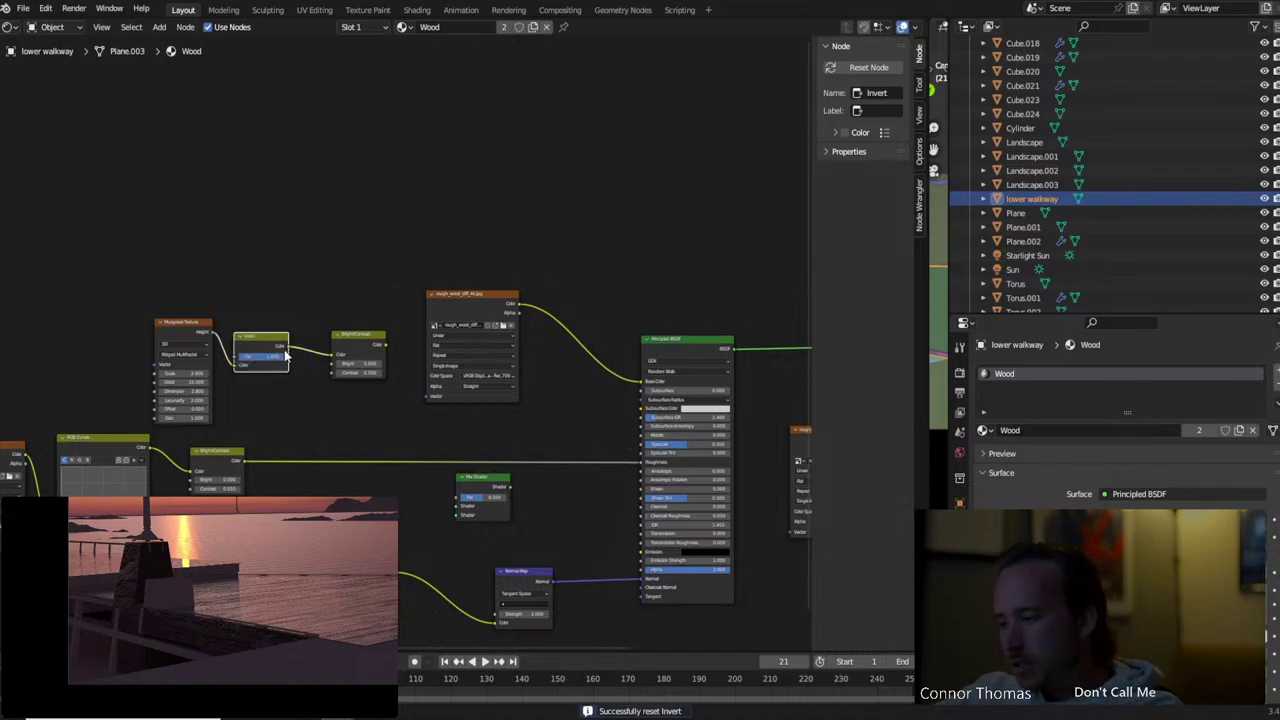
key(Delete)
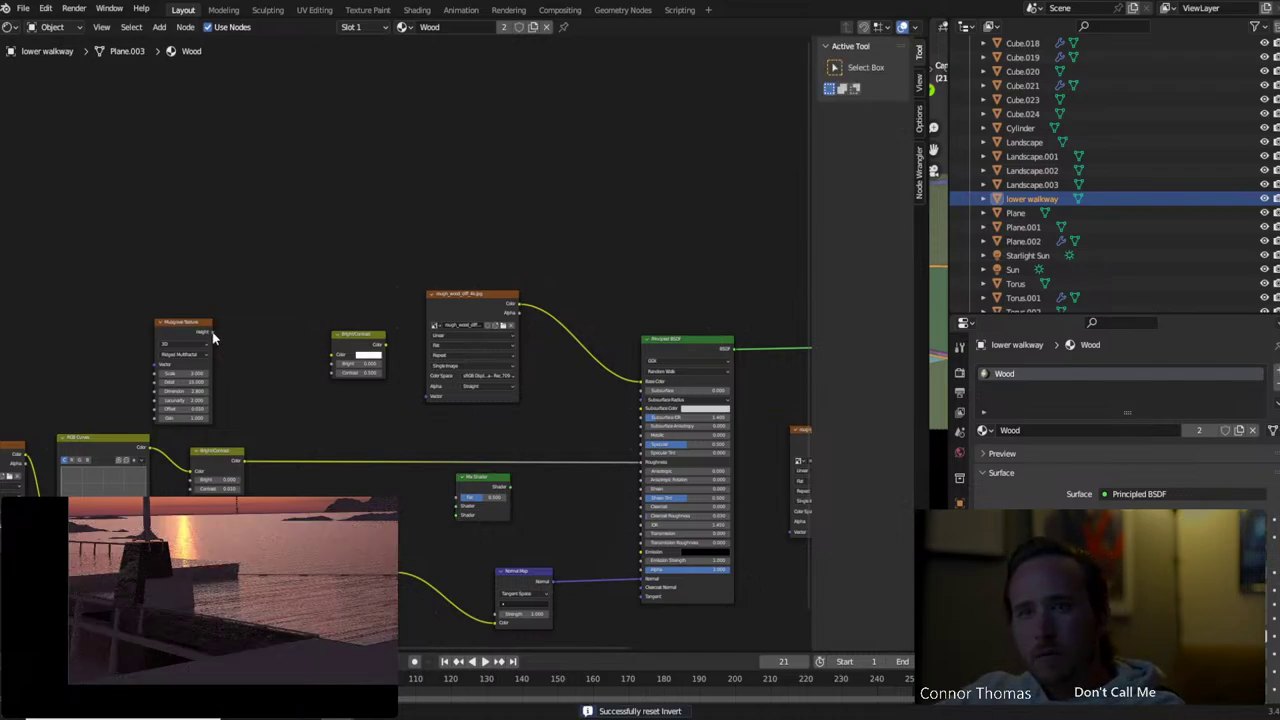
drag(212, 334, 250, 337)
drag(338, 373, 458, 497)
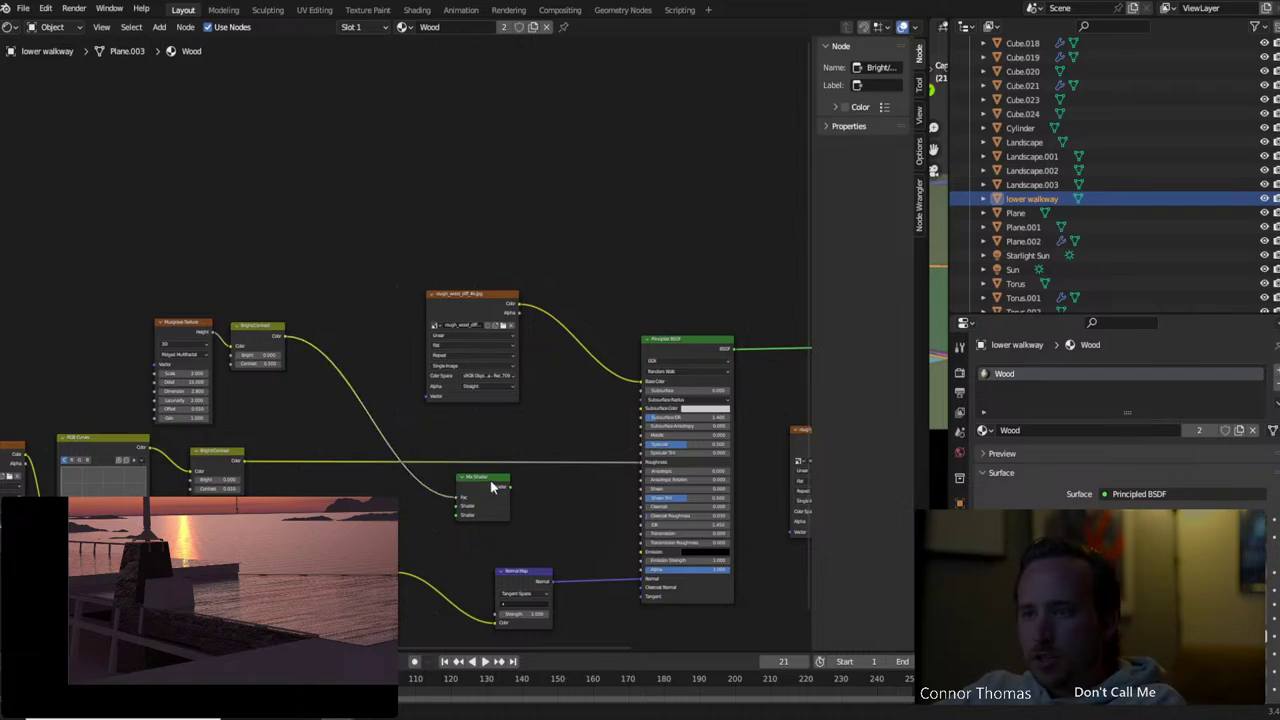
Preview the Mix Shader and feed the roughness Bright/Contrast colour into its second Shader input
ctrl+shift+click(495, 485)
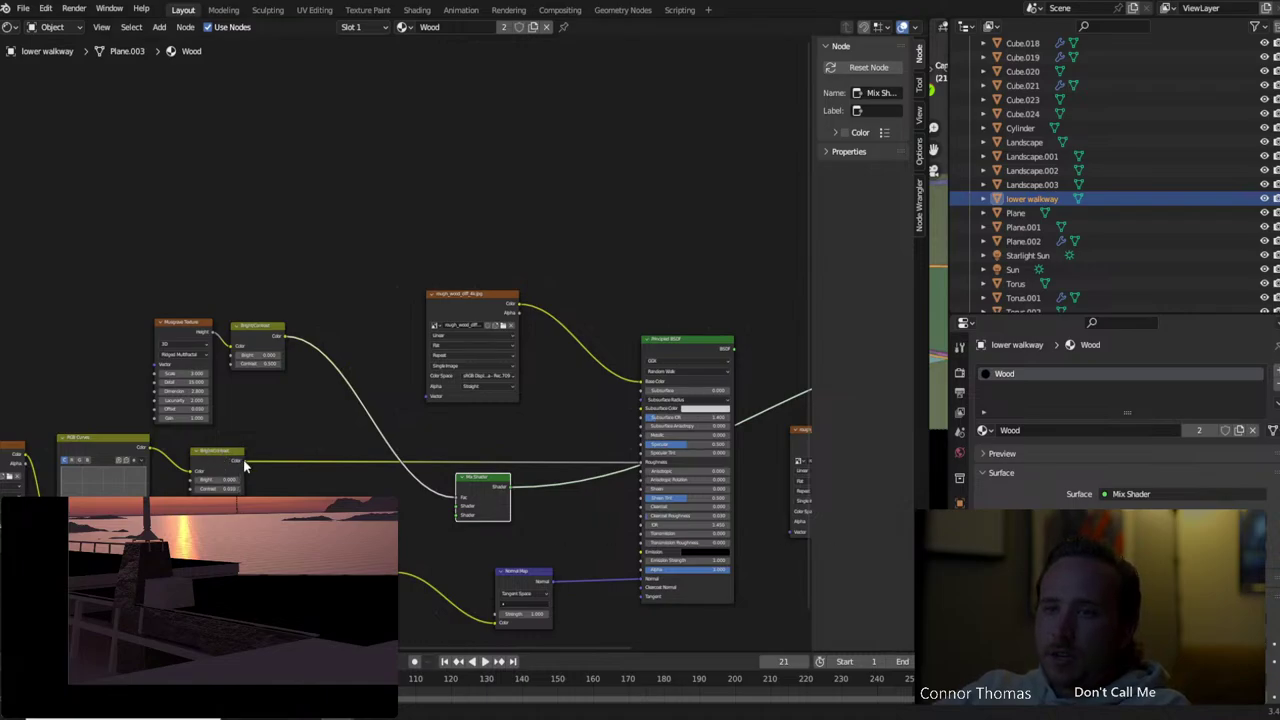
drag(243, 461, 460, 508)
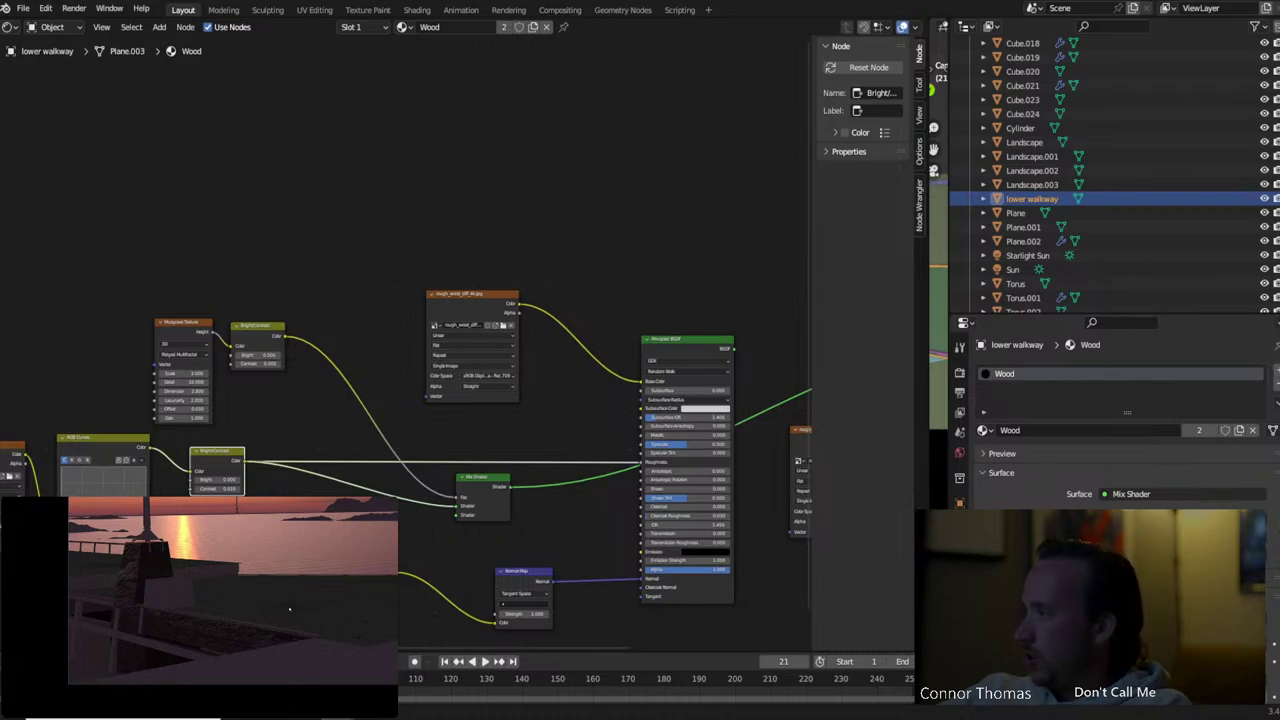
click(458, 512)
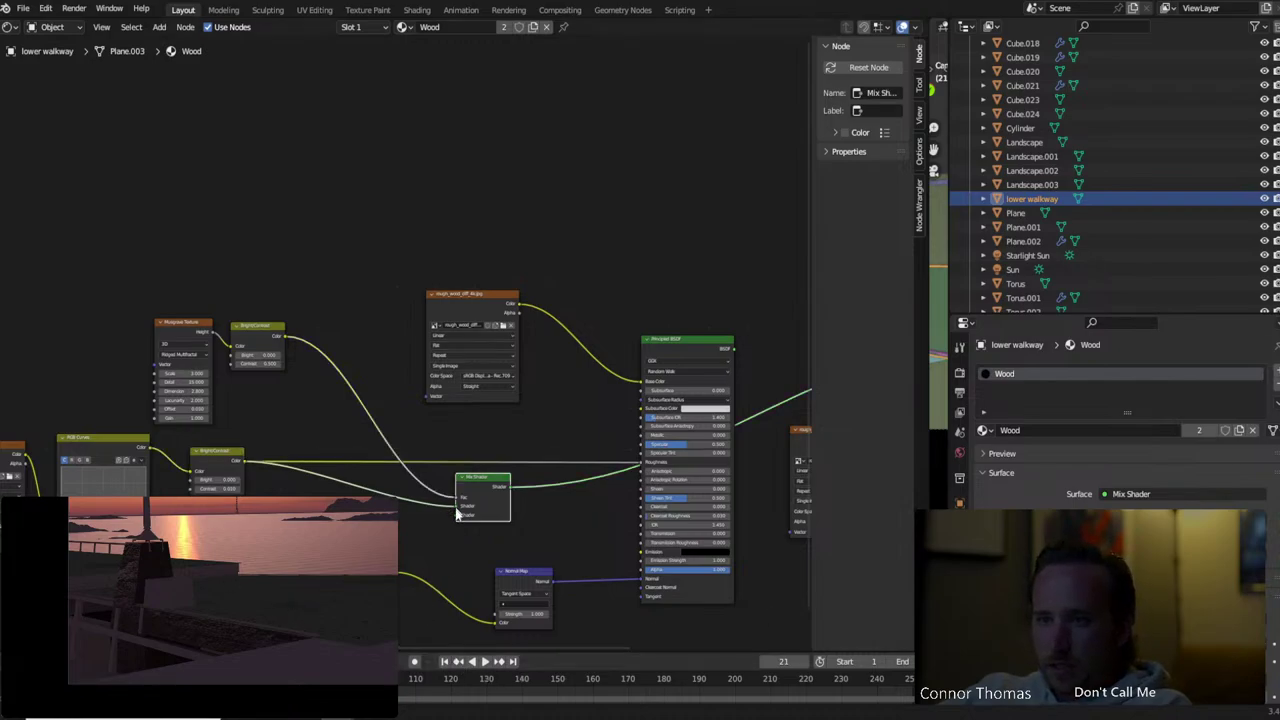
drag(456, 508, 457, 516)
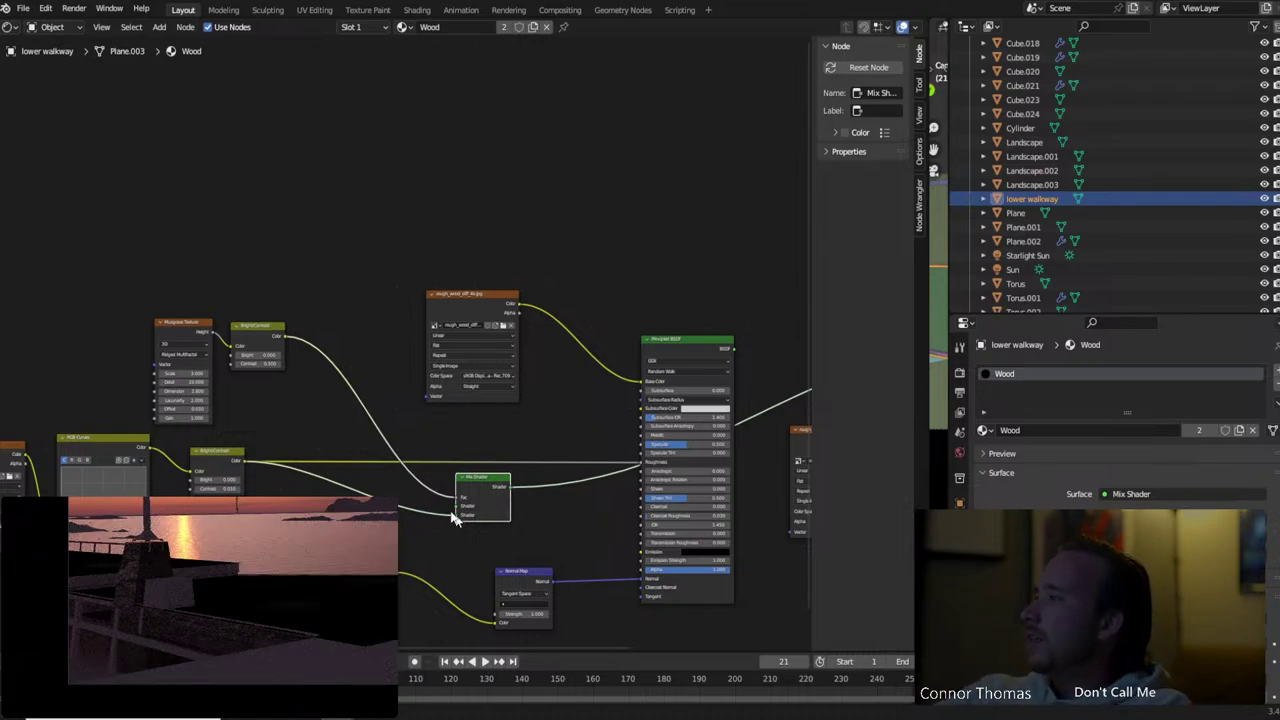
Inspect the lower walkway's mixed mask from other angles and return to the camera view
middle_drag(196, 594, 190, 690)
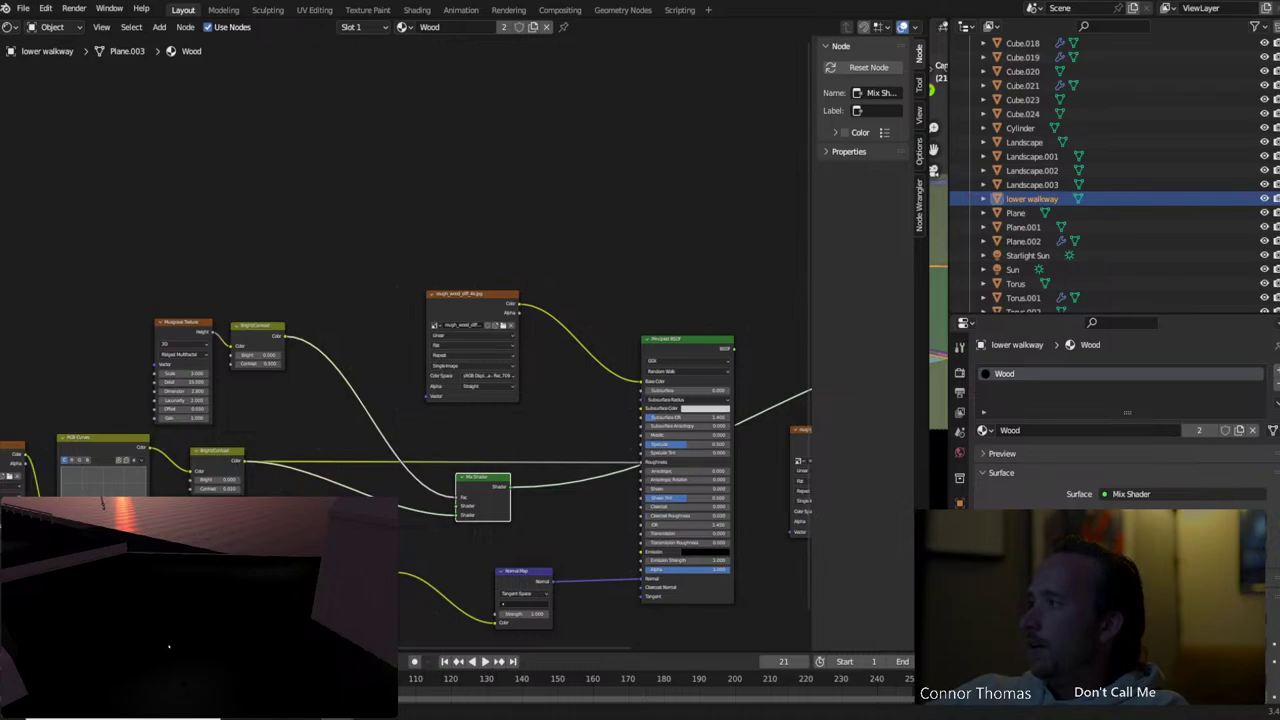
middle_drag(169, 647, 136, 612)
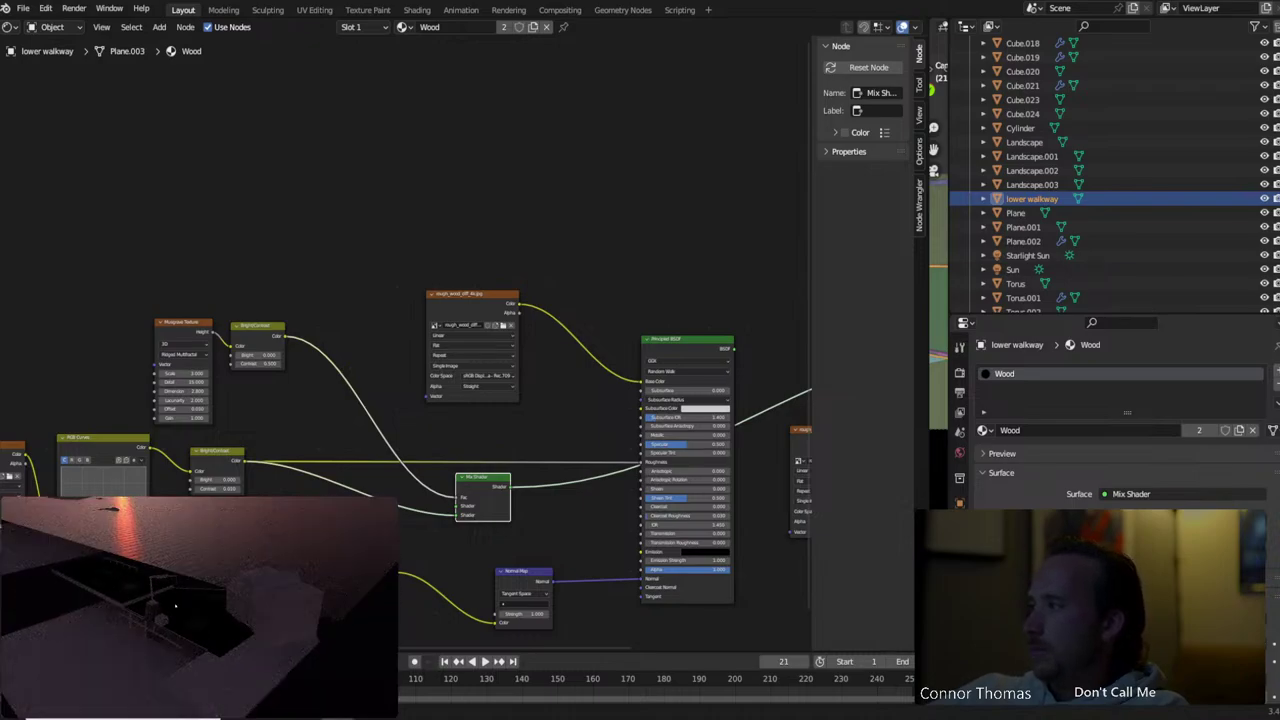
key(KP_0)
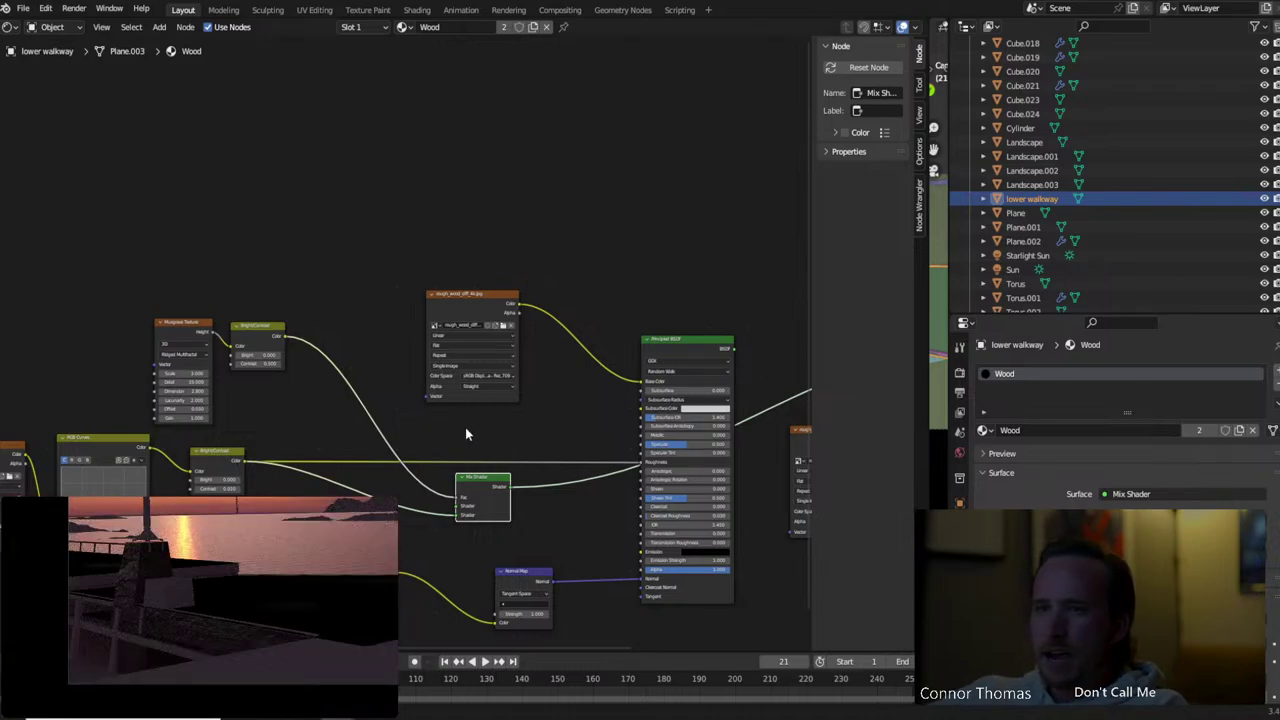
Move the Musgrave Texture and its Bright/Contrast node higher, clear of the roughness nodes
drag(153, 292, 264, 263)
click(133, 201)
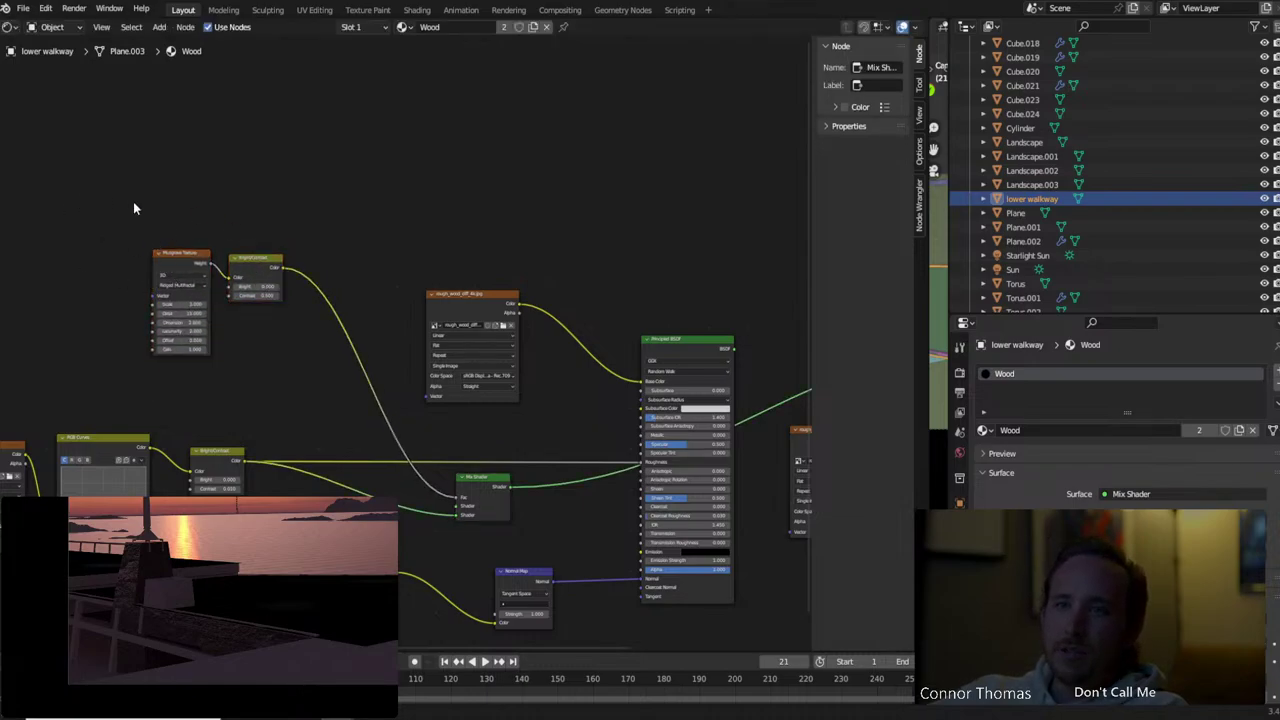
drag(60, 180, 290, 347)
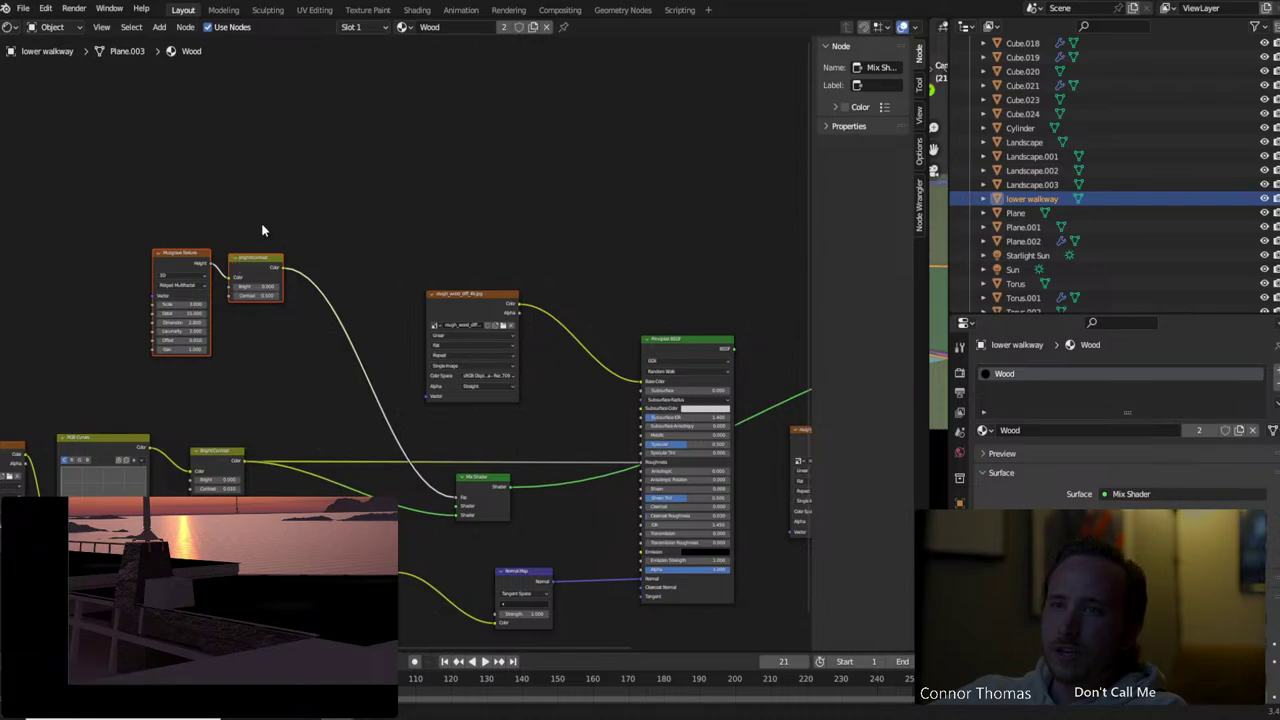
key(shift+a)
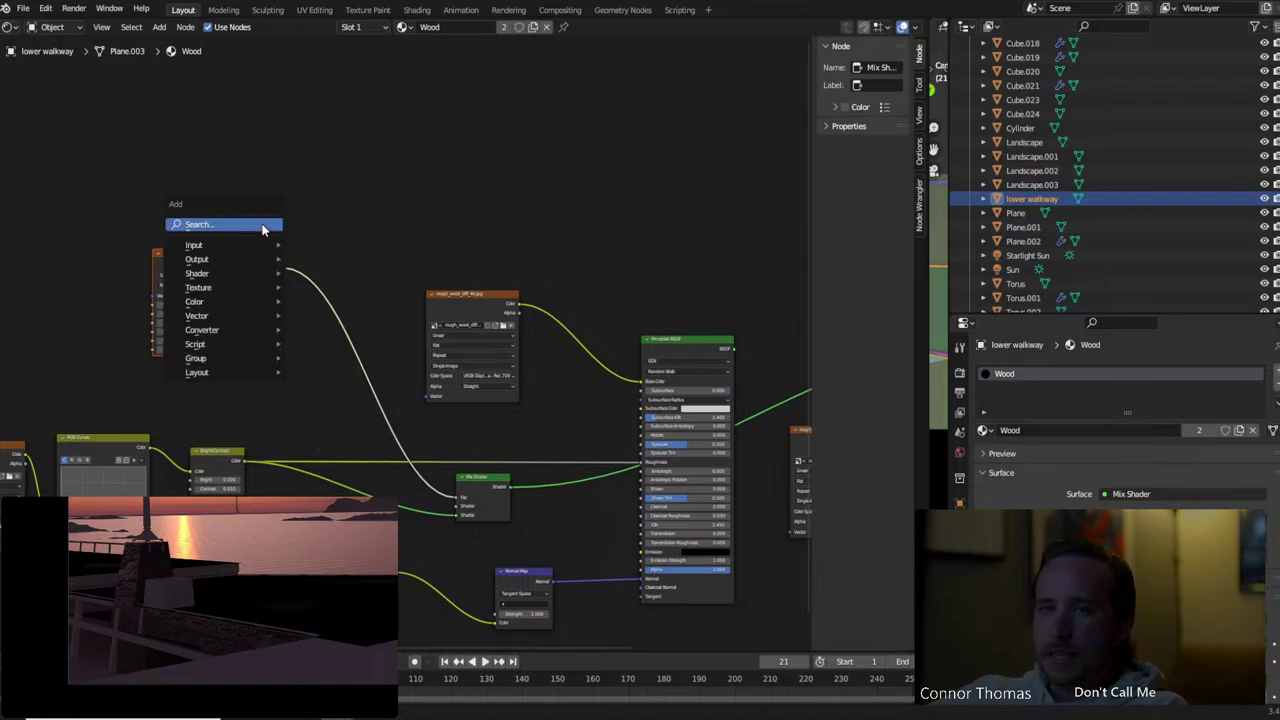
click(263, 230)
text(back)
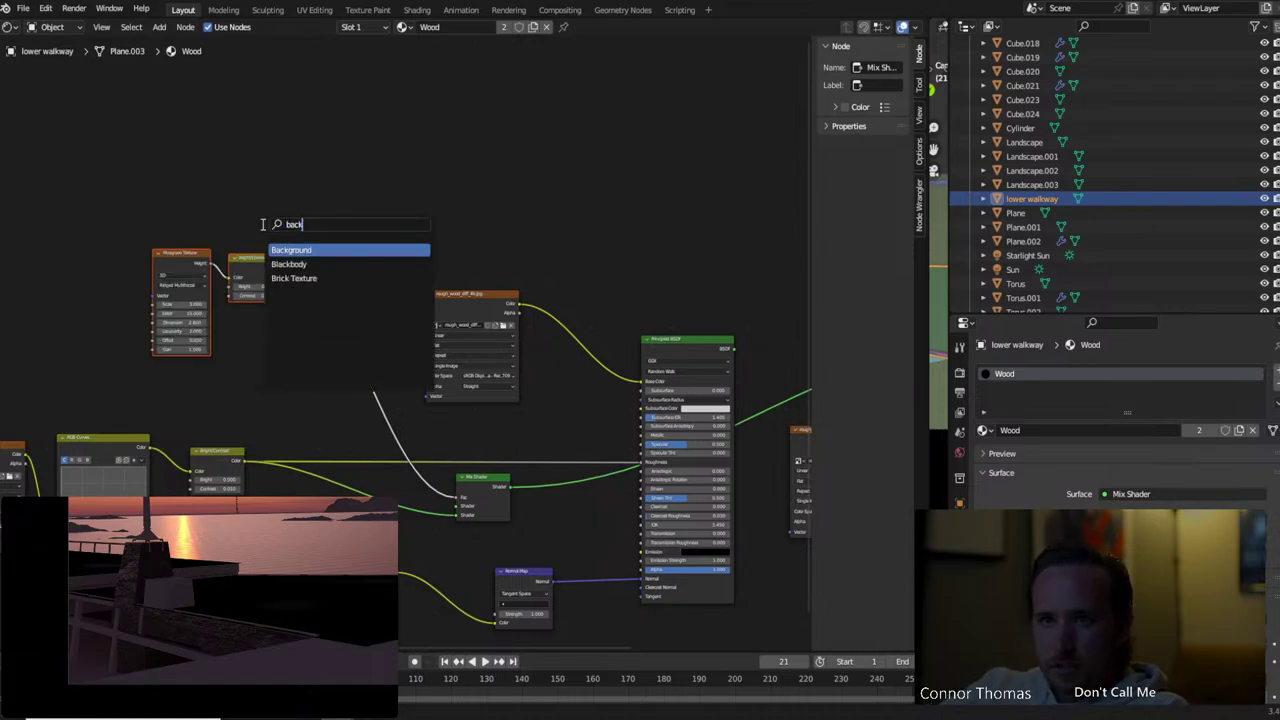
key(Return)
click(257, 207)
key(x)
Preview the Principled BSDF again and connect the Mix Shader's output to its Roughness input
middle_drag(513, 432, 331, 397)
ctrl+shift+click(536, 316)
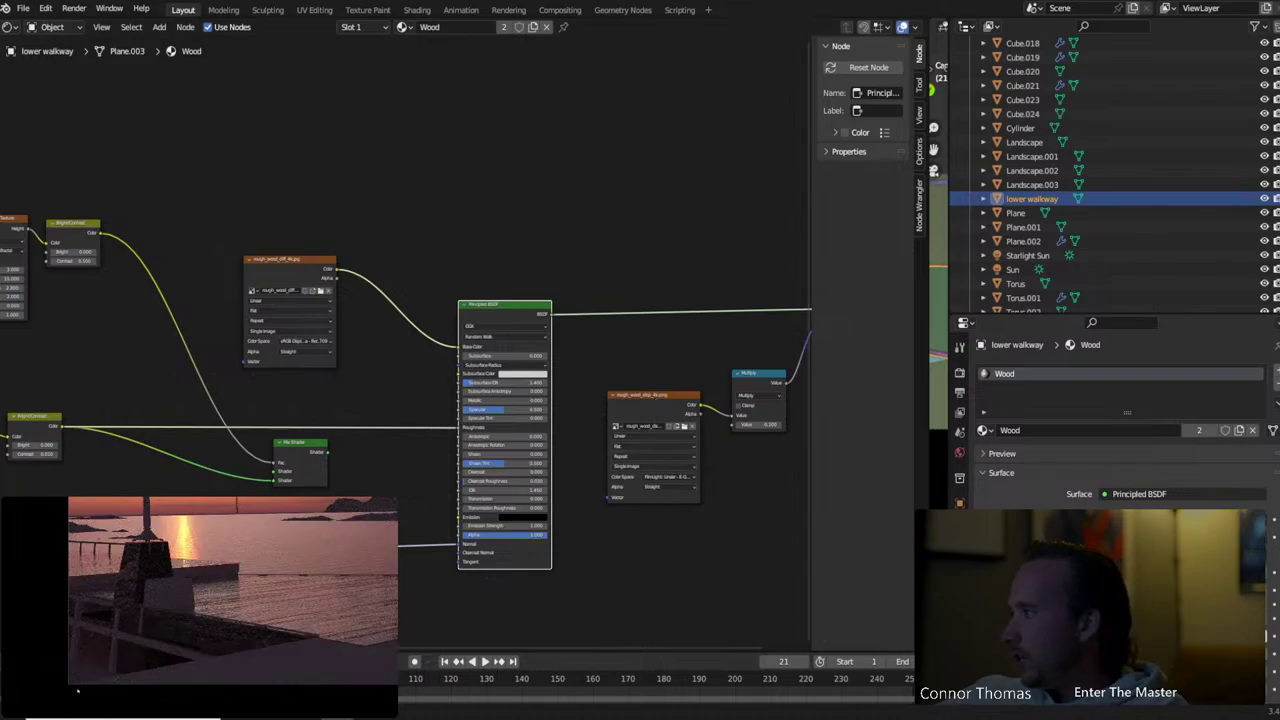
middle_drag(410, 417, 552, 380)
drag(457, 431, 589, 408)
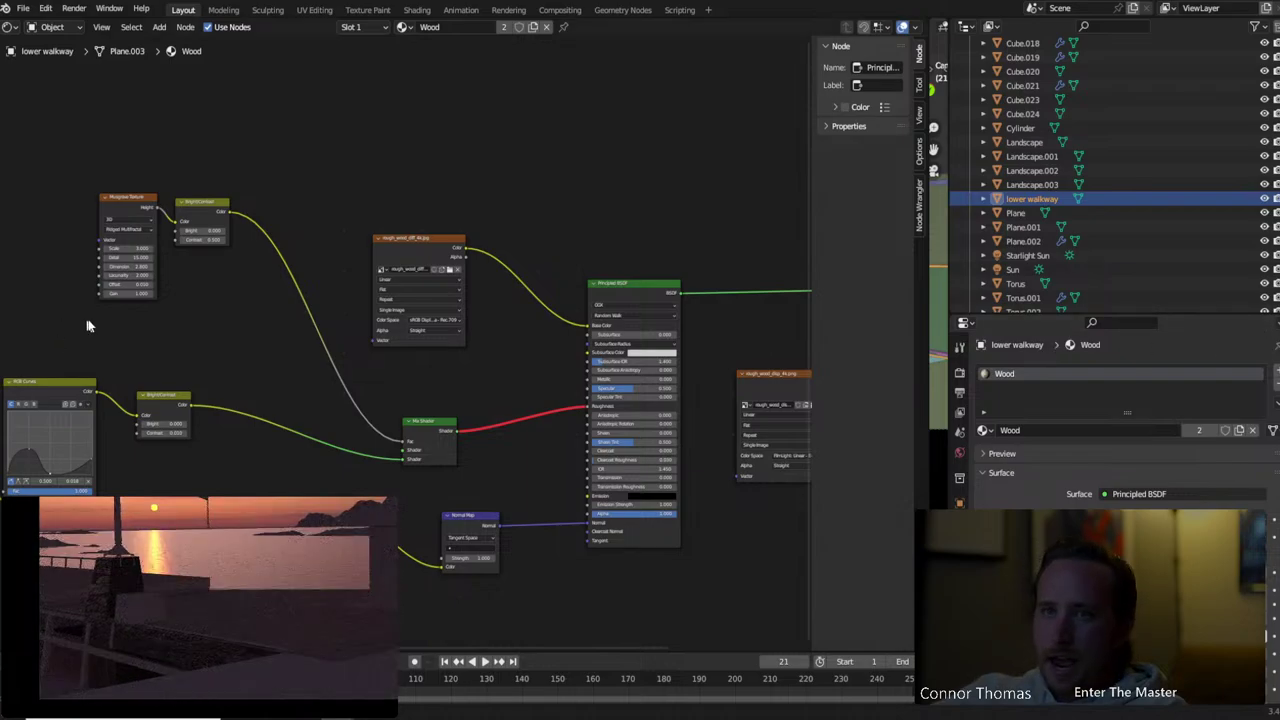
Set the Musgrave Texture's scale to 2 and preview the mask from its Bright/Contrast node
scroll(296, 368, up, 4)
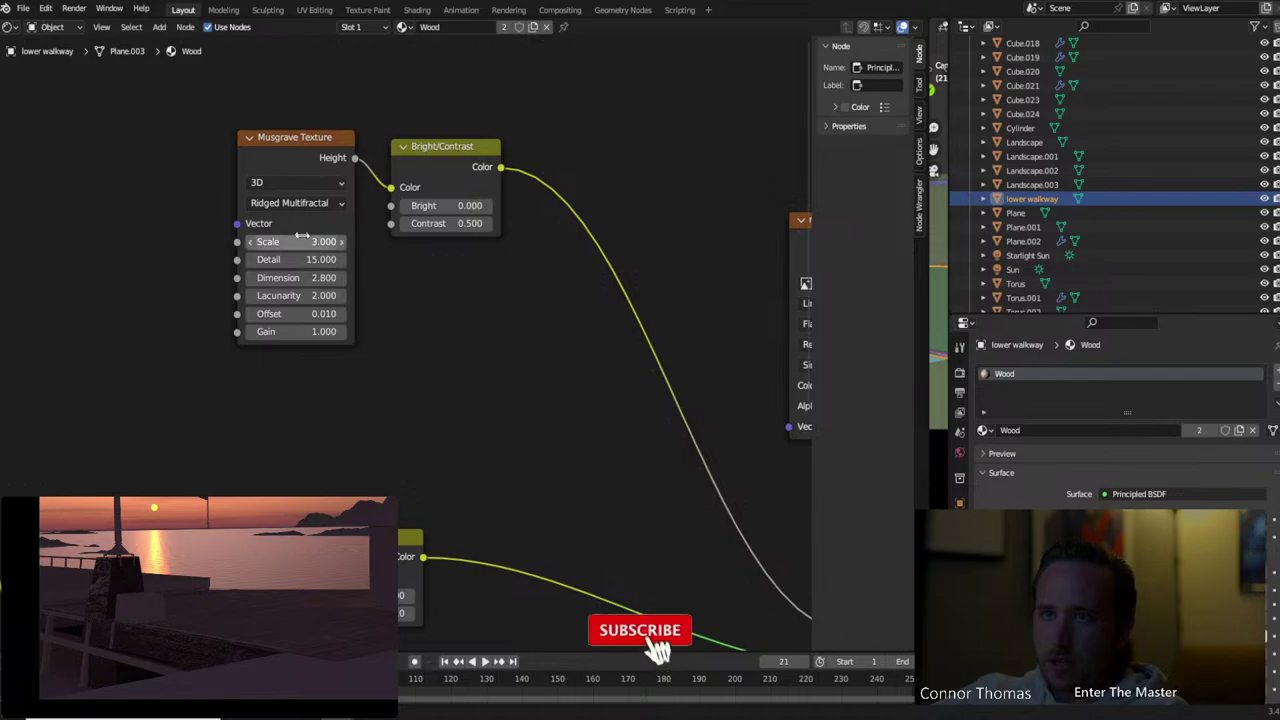
click(302, 241)
text(2)
key(Return)
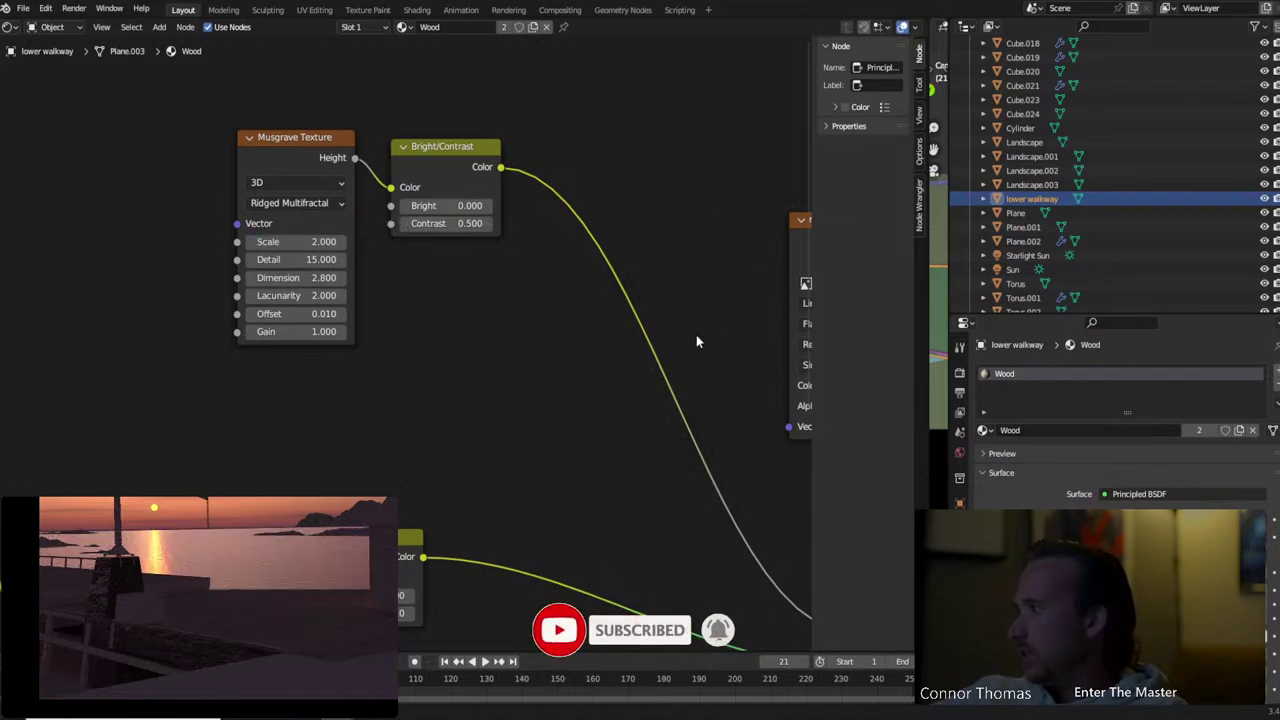
ctrl+shift+click(429, 147)
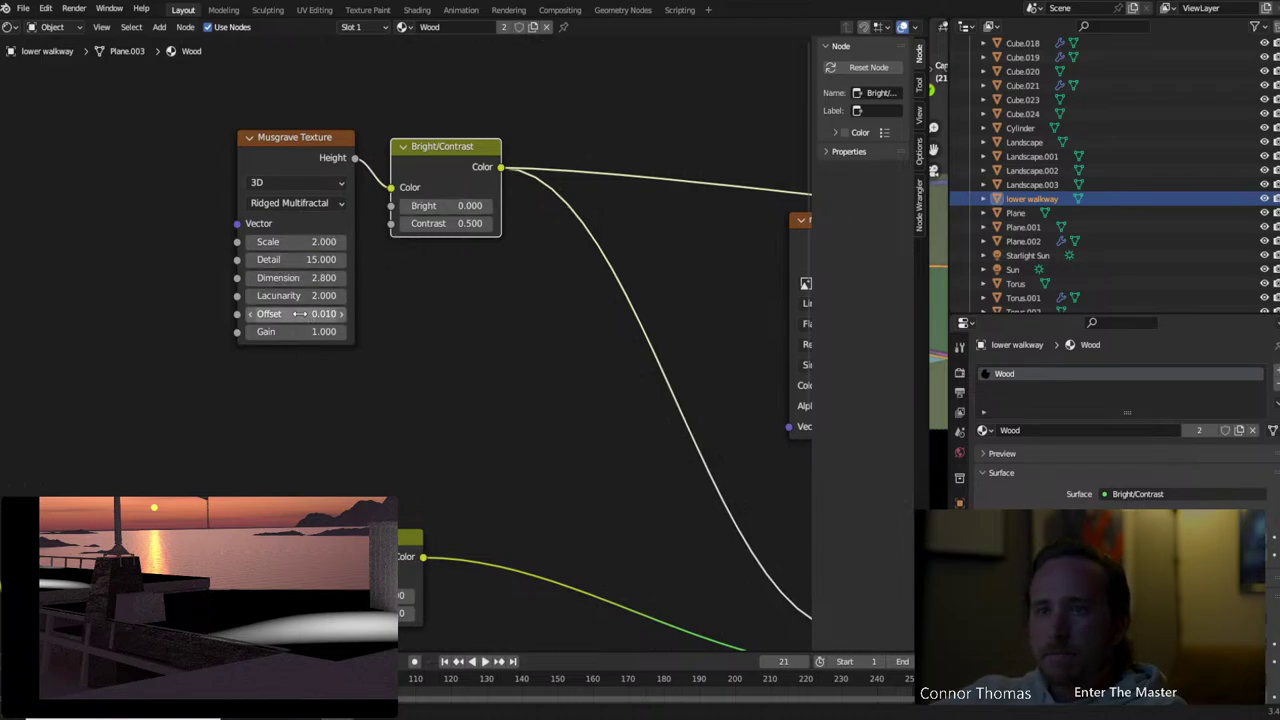
key(KP_Decimal)
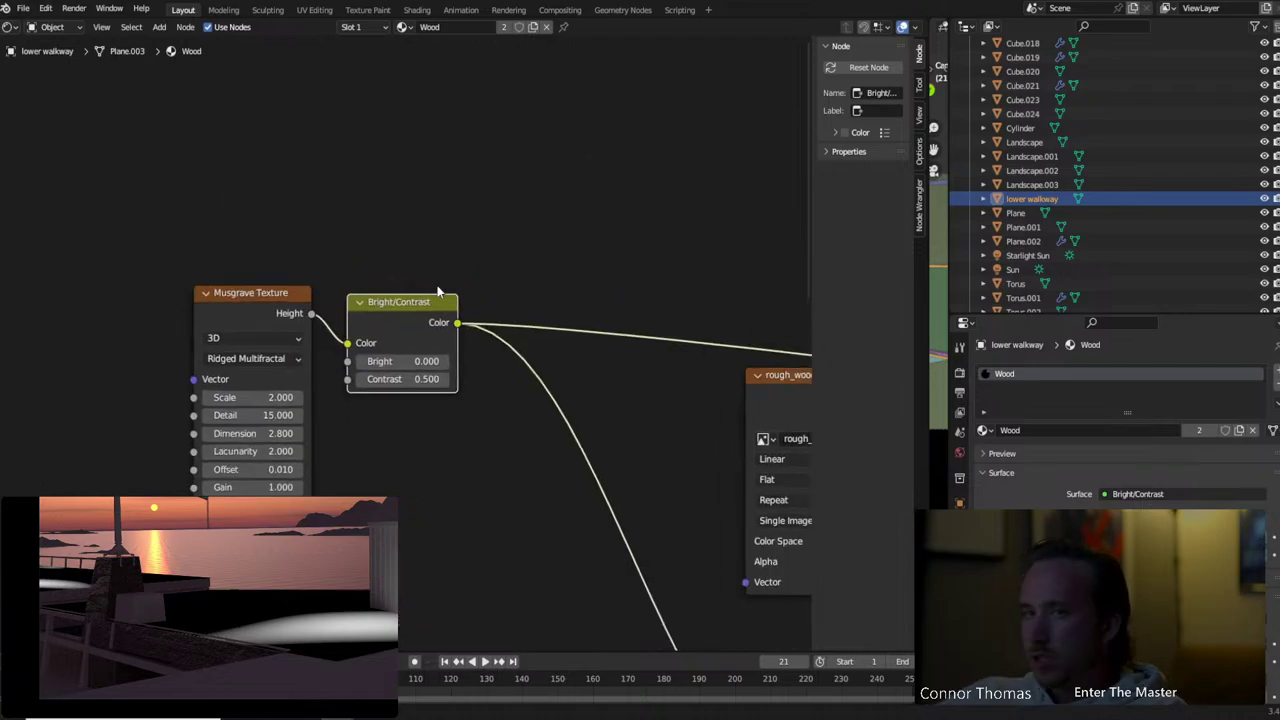
Set the Musgrave Texture's offset to 0.1 and its type to Hetero Terrain
click(272, 470)
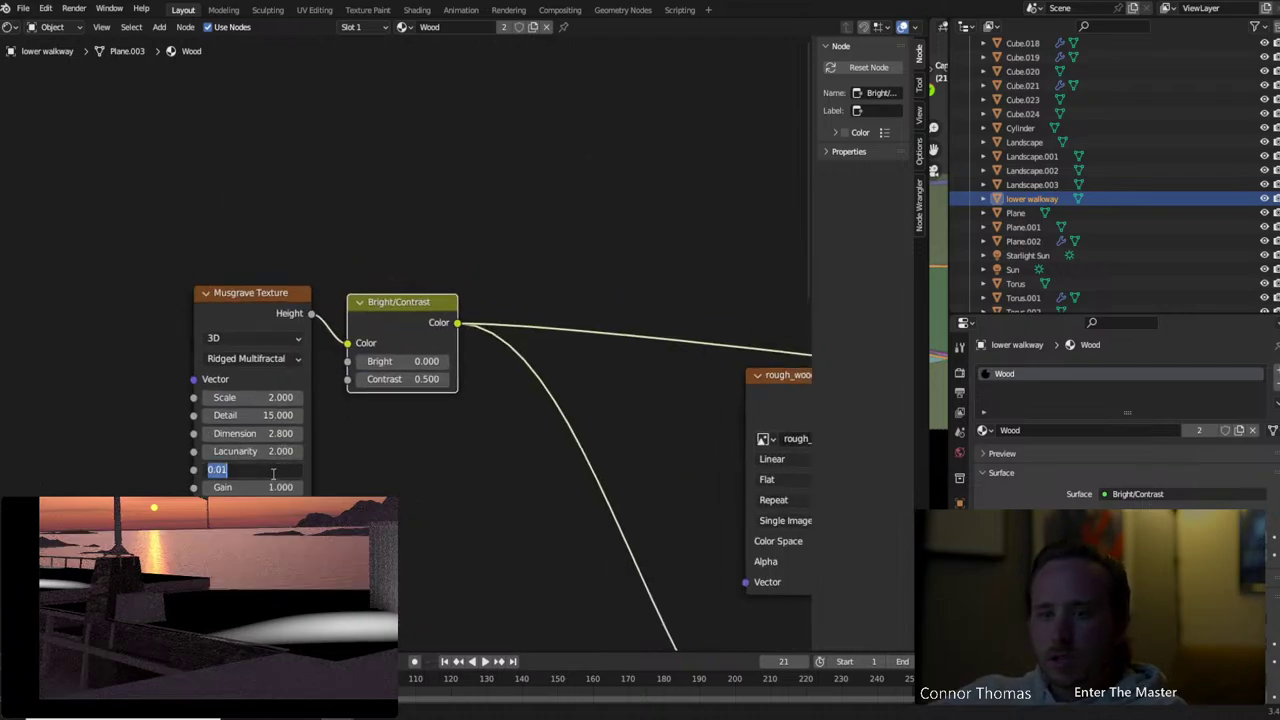
text(0.1)
key(Return)
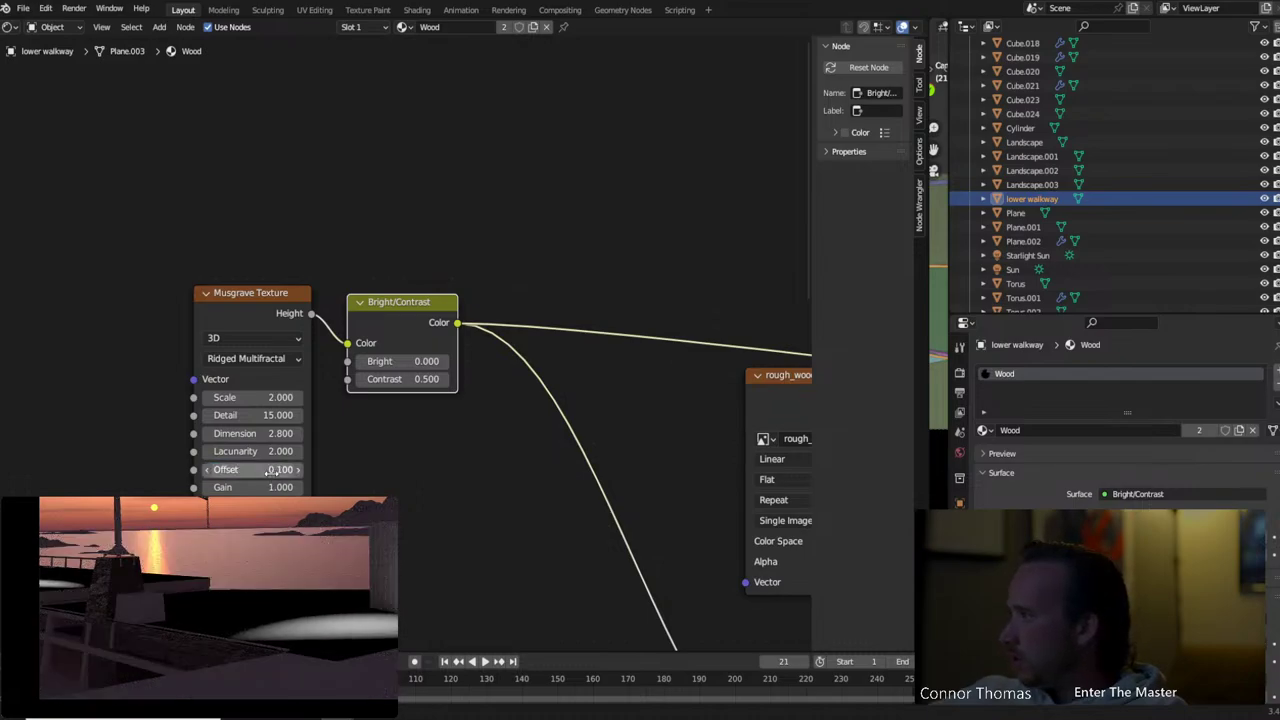
click(248, 362)
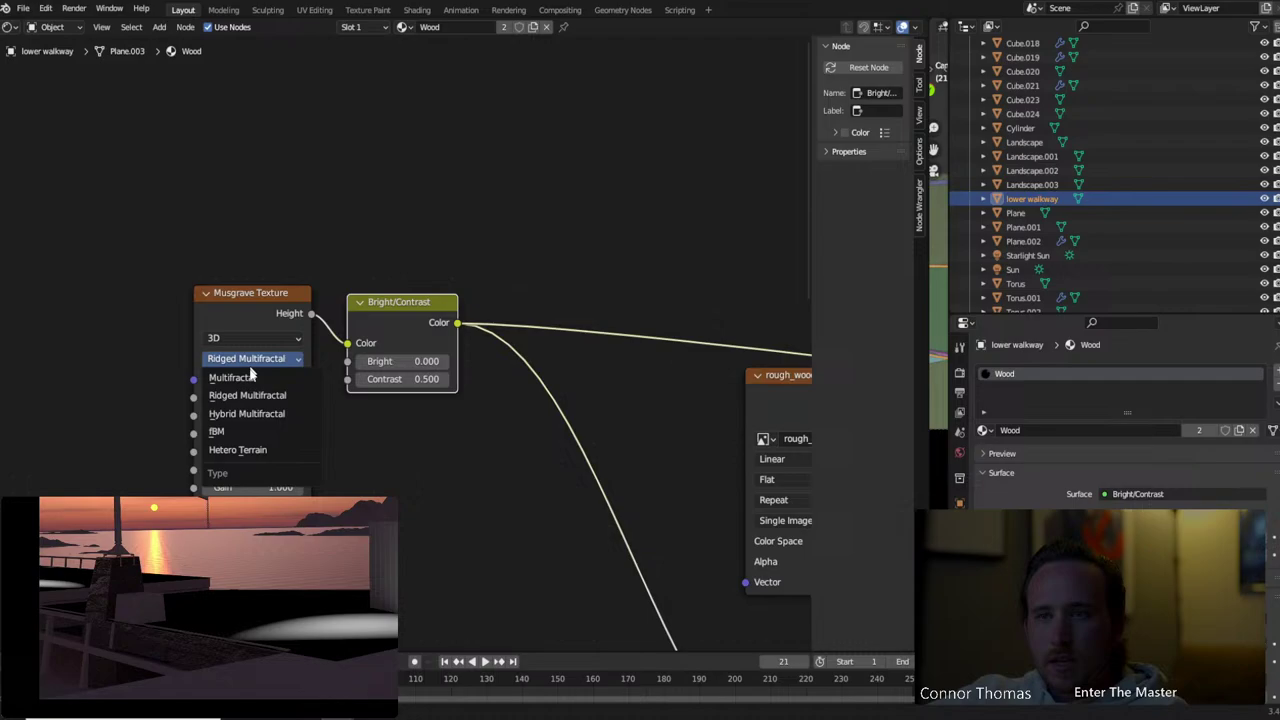
click(255, 450)
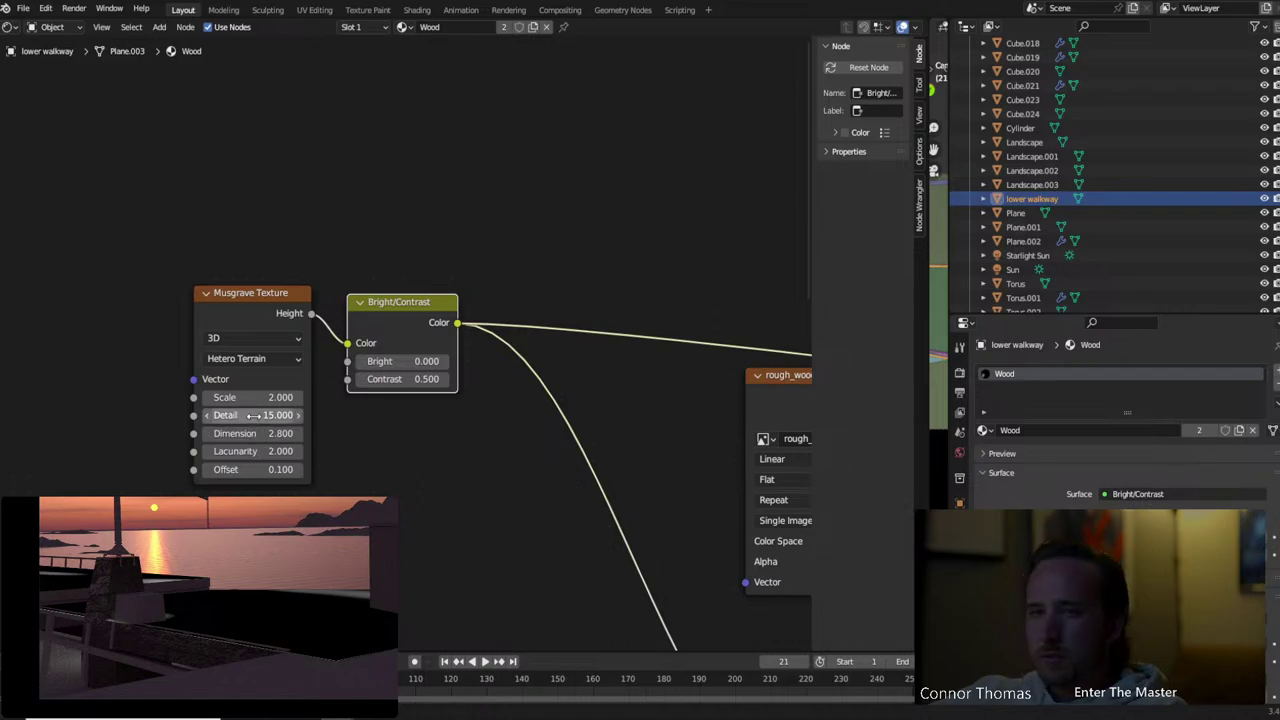
Try the Musgrave Texture's scale at 1 and settle on a scale of 3
click(253, 397)
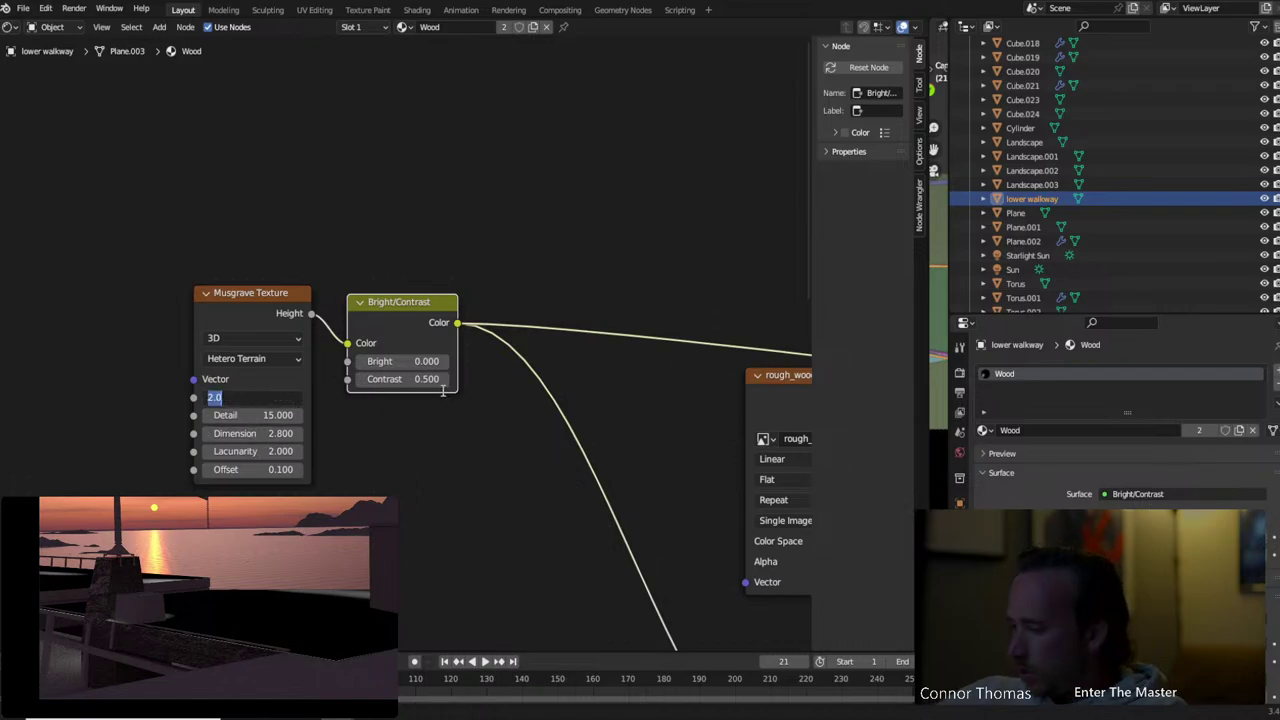
text(1)
key(Return)
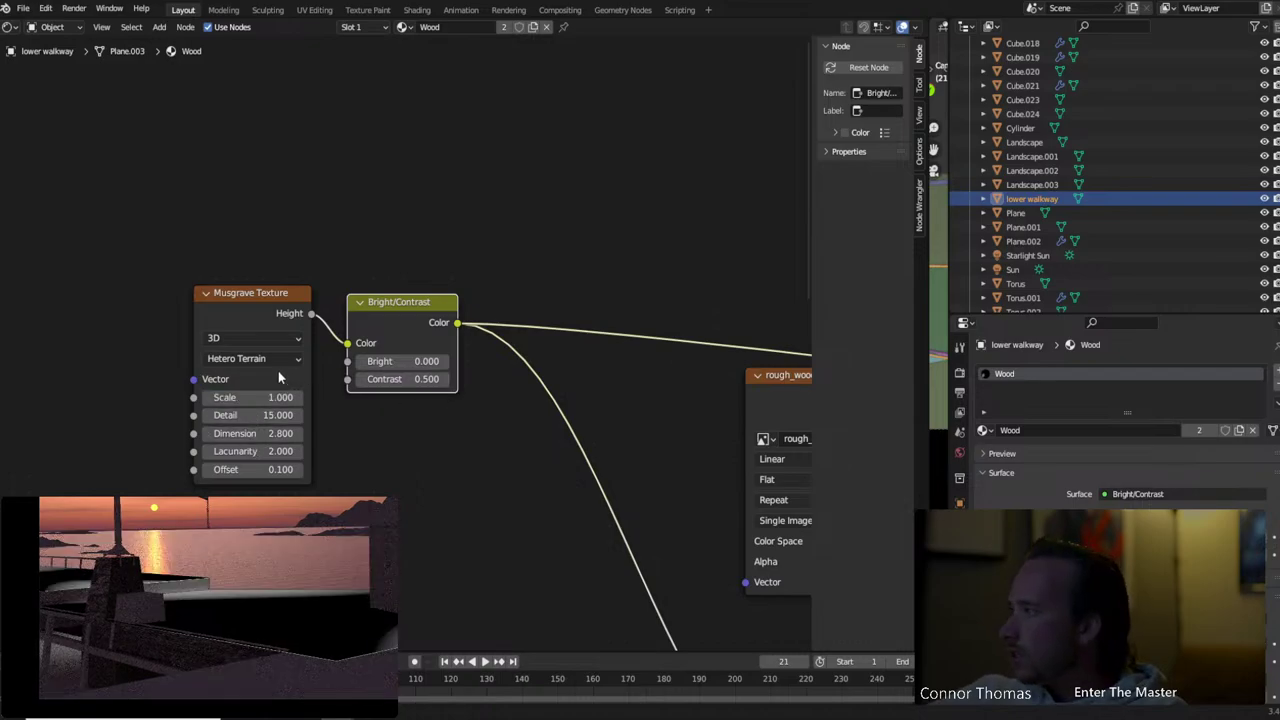
click(255, 397)
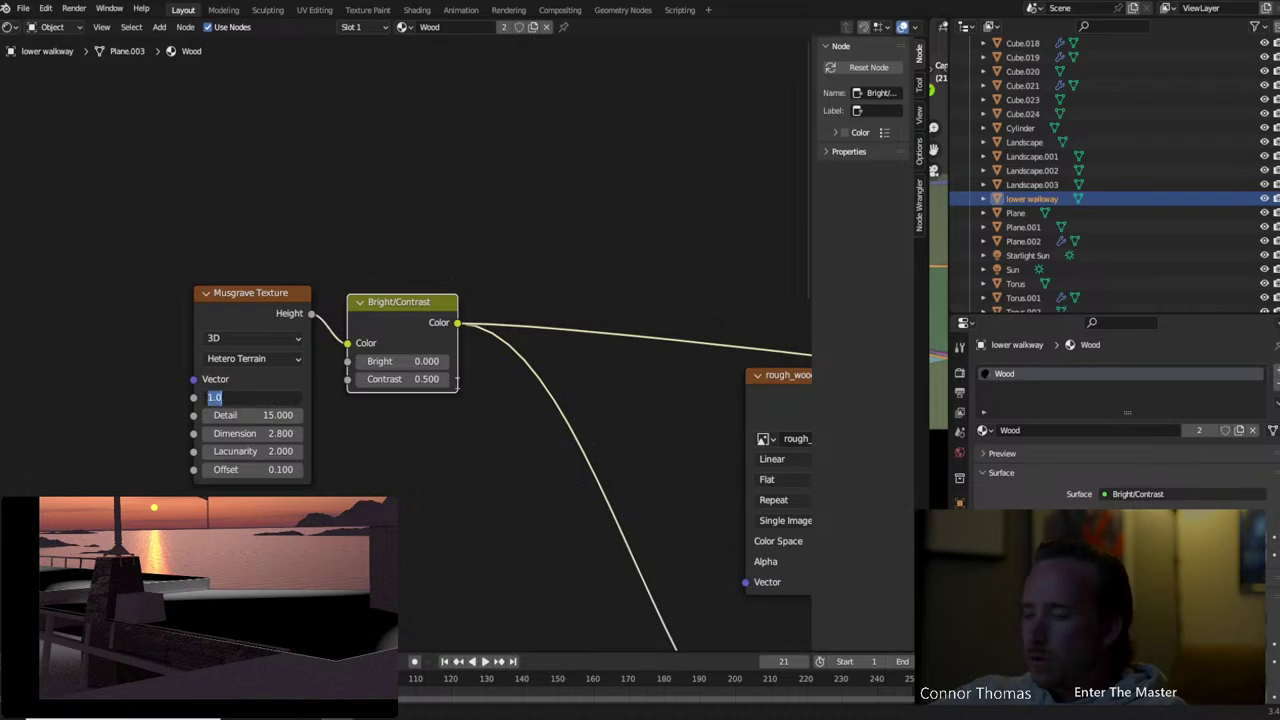
text(3)
key(Return)
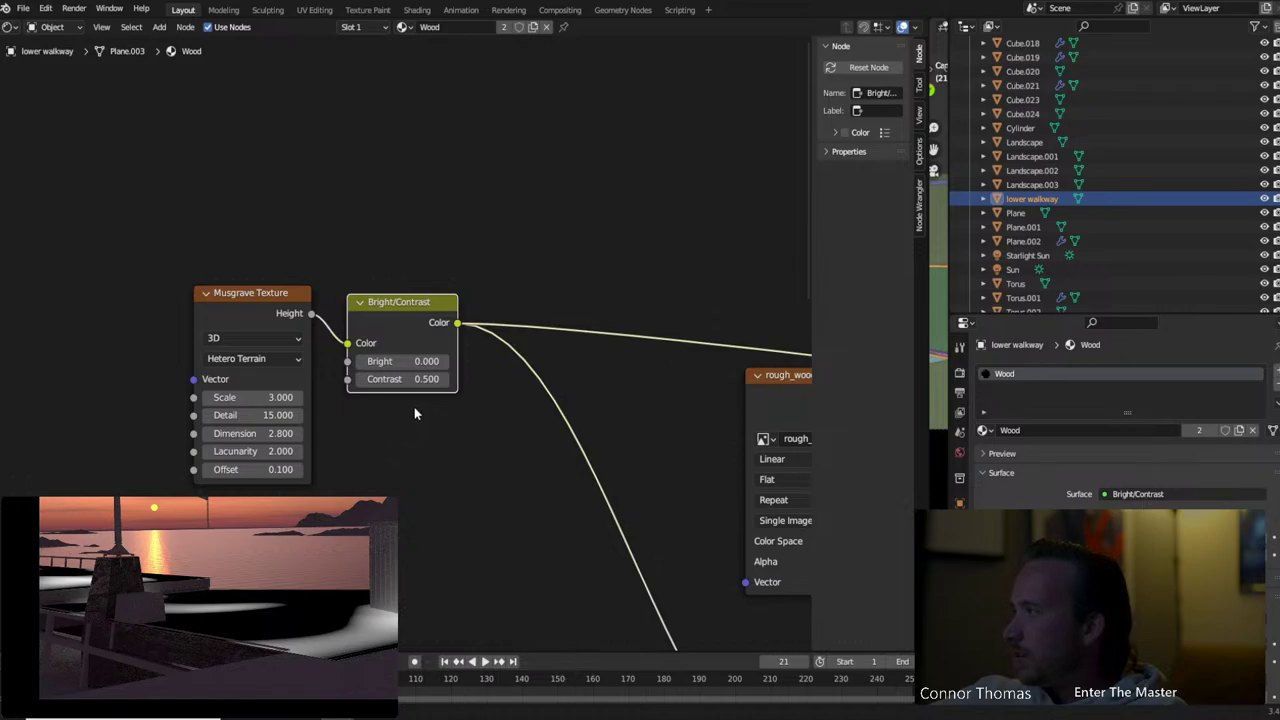
Move the Musgrave Texture farther from its Bright/Contrast node and preview the Principled BSDF on the walkway
middle_drag(430, 467, 377, 475)
drag(190, 313, 128, 313)
scroll(251, 393, down, 2)
scroll(251, 393, down, 1)
middle_drag(385, 378, 327, 376)
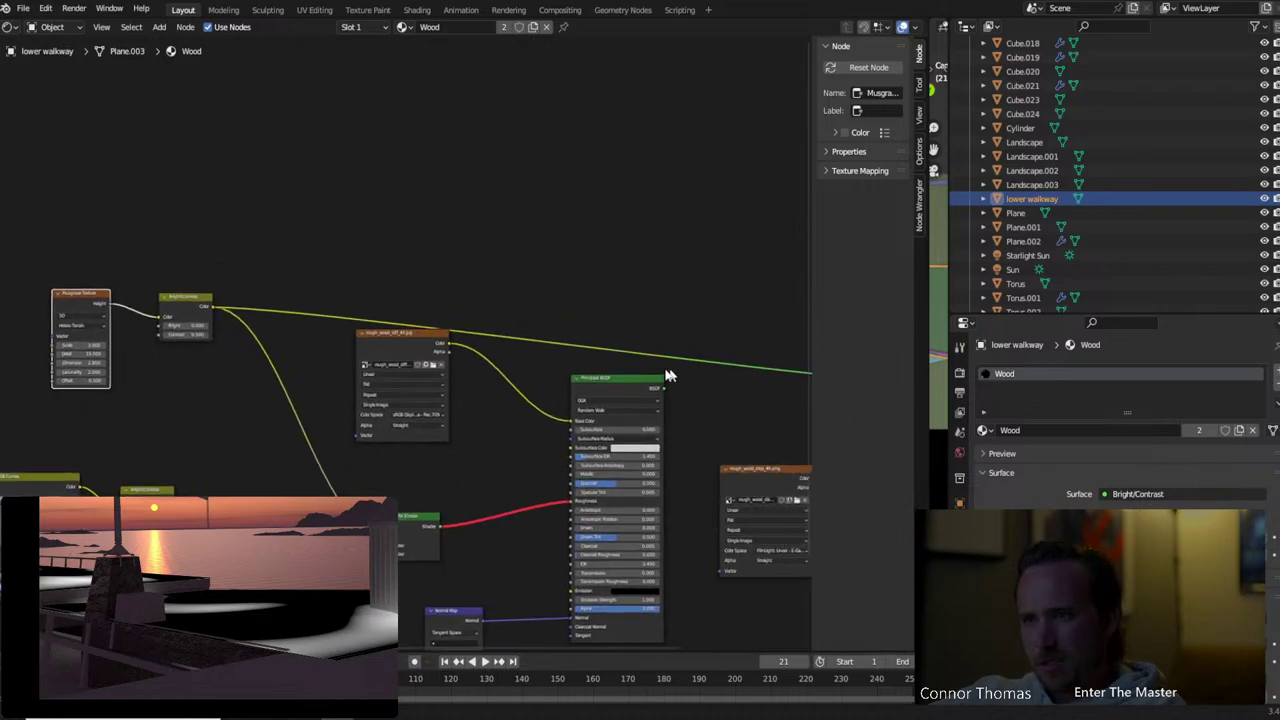
click(633, 378)
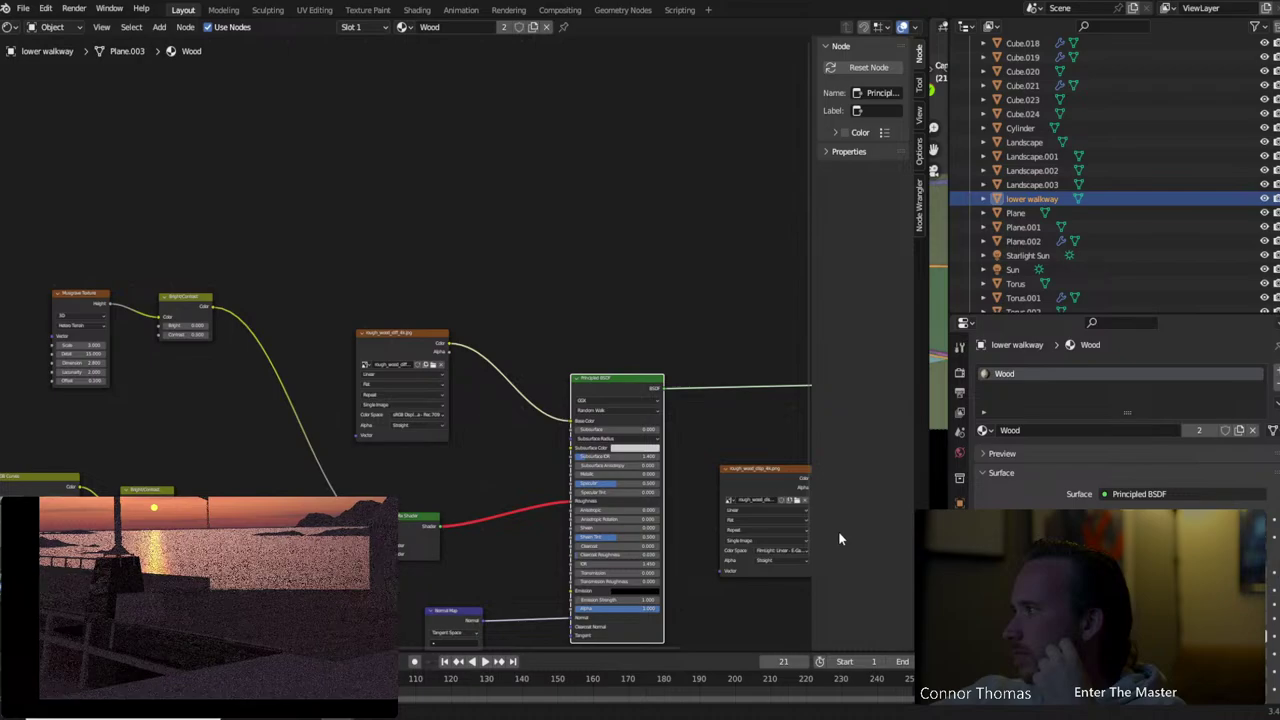
Delete the Mix Shader that feeds the Principled BSDF's Roughness input
middle_drag(420, 493, 493, 460)
scroll(493, 460, up, 4)
drag(484, 448, 560, 535)
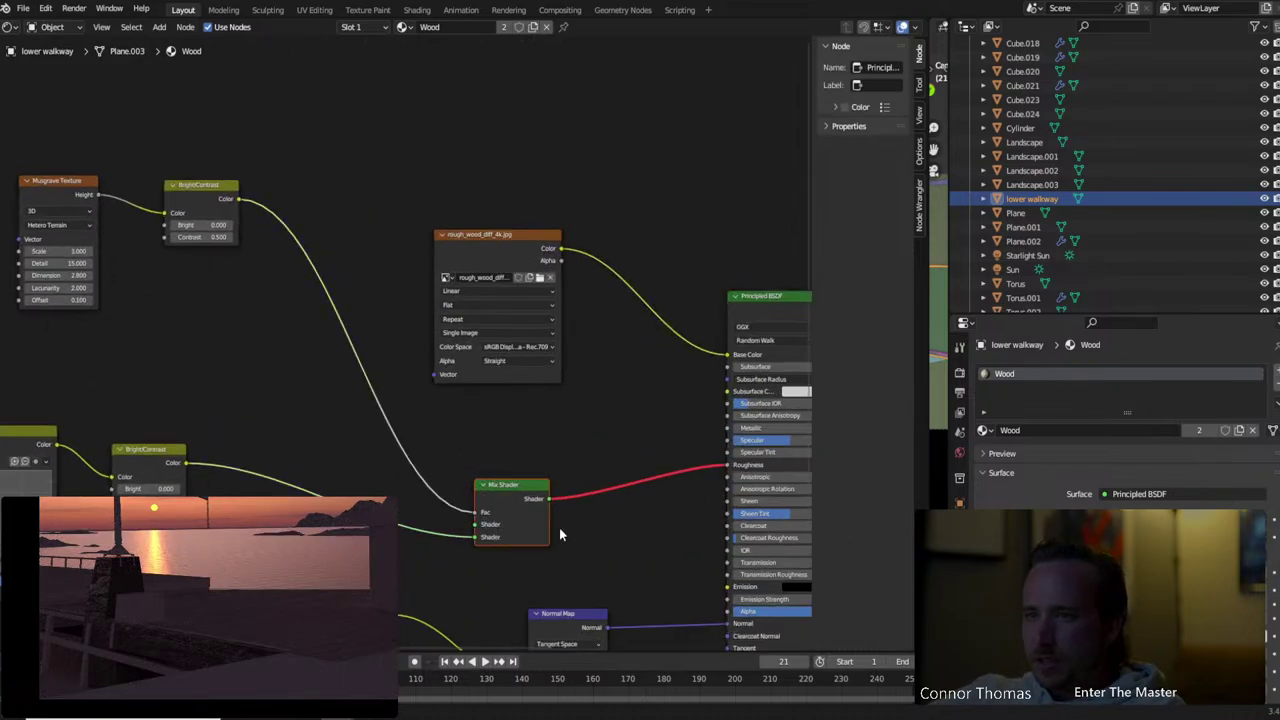
key(x)
Add a Mix node where the Mix Shader was and set its data type to Color
key(shift+a)
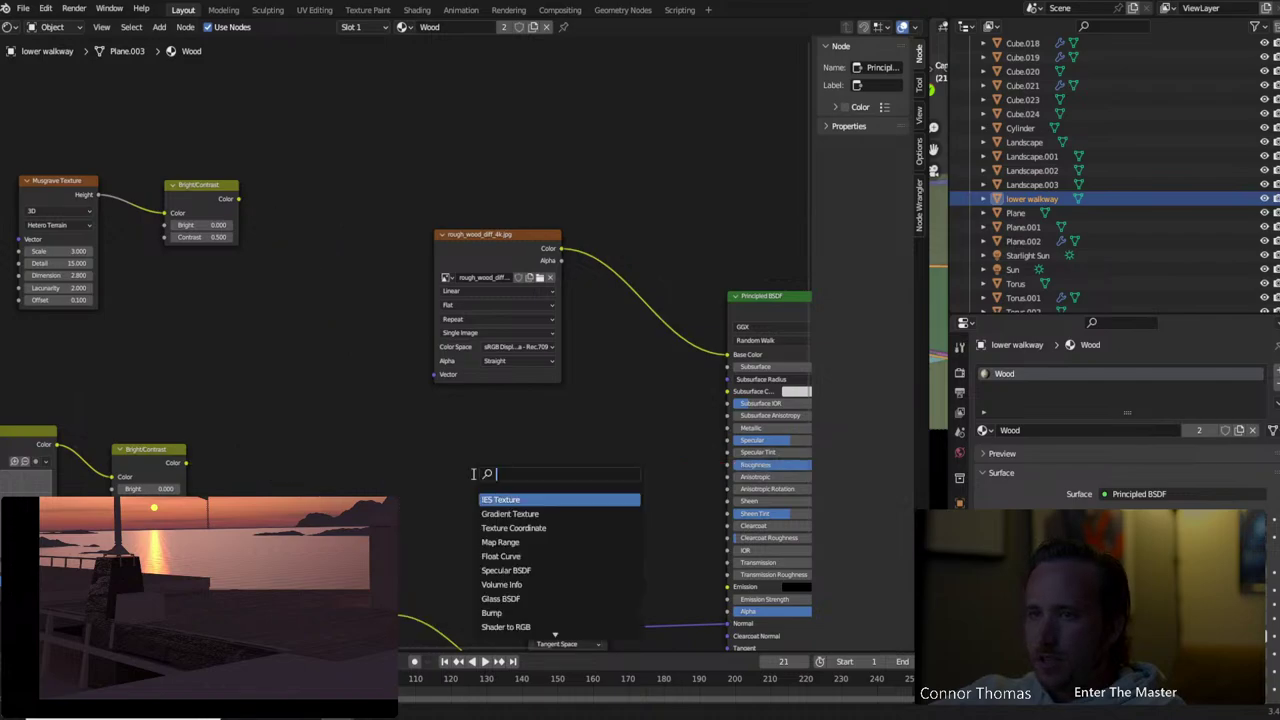
text(mix)
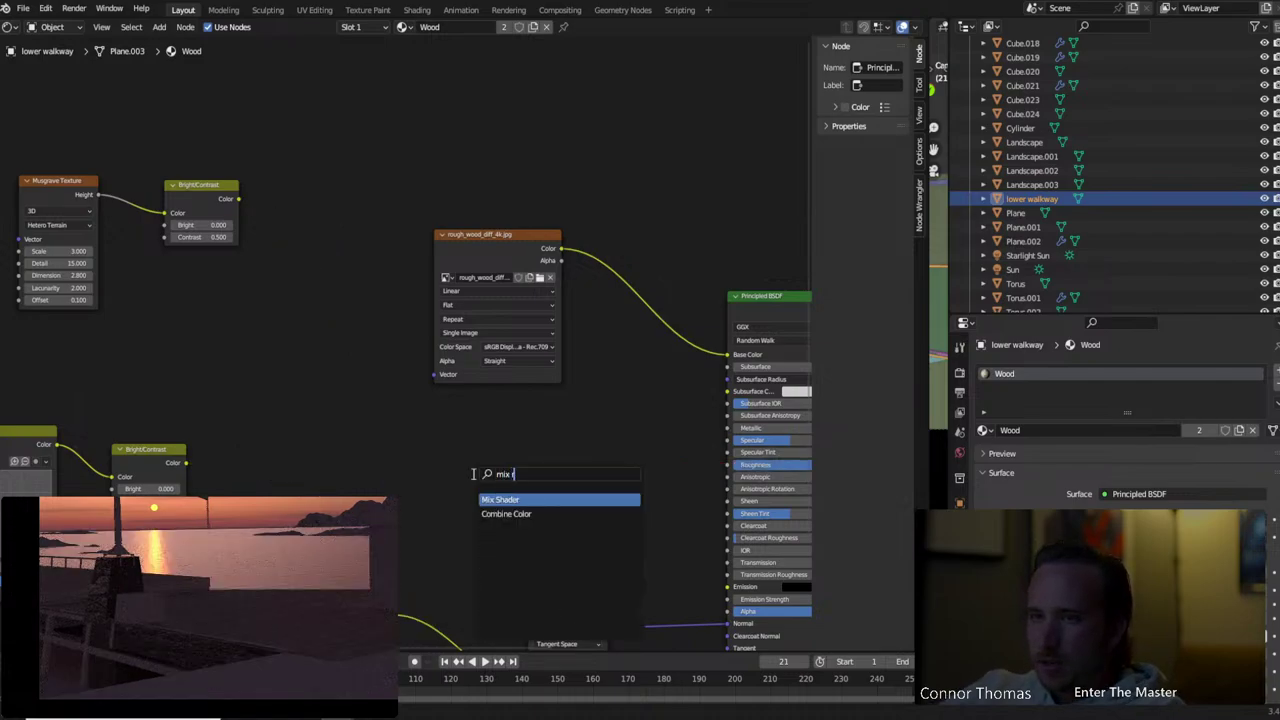
key(BackSpace)
key(BackSpace)
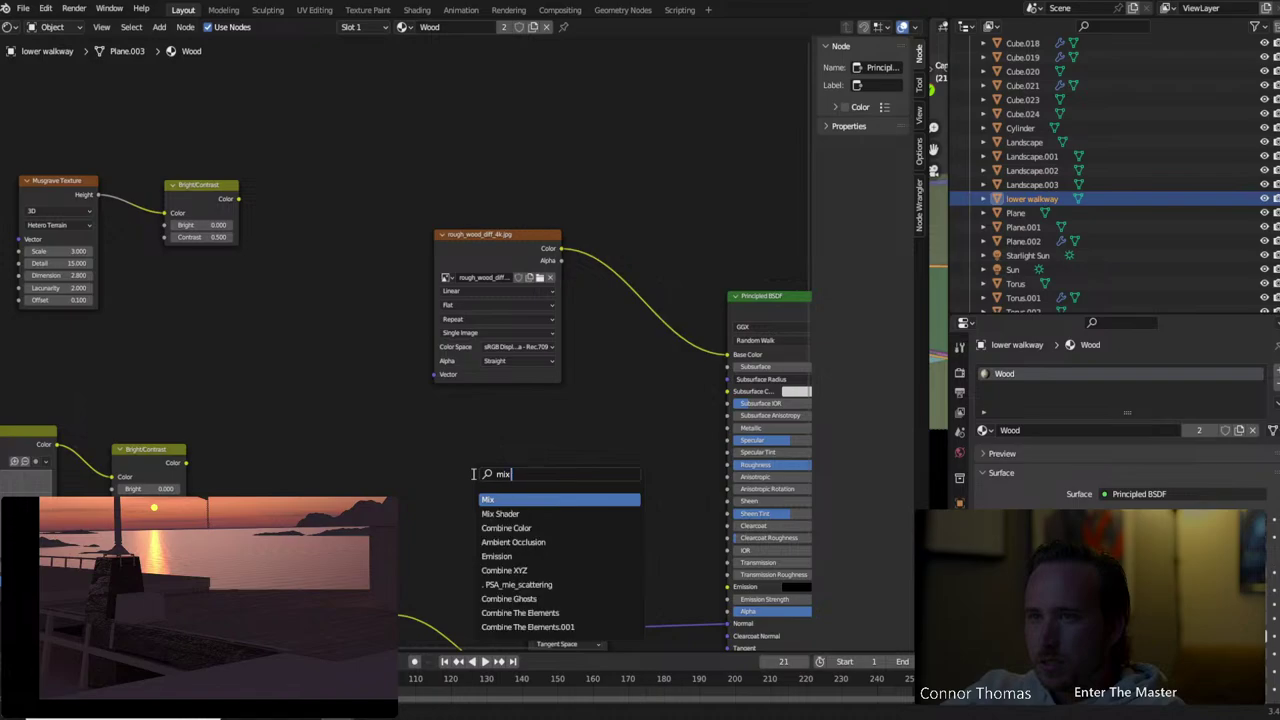
key(Return)
click(501, 486)
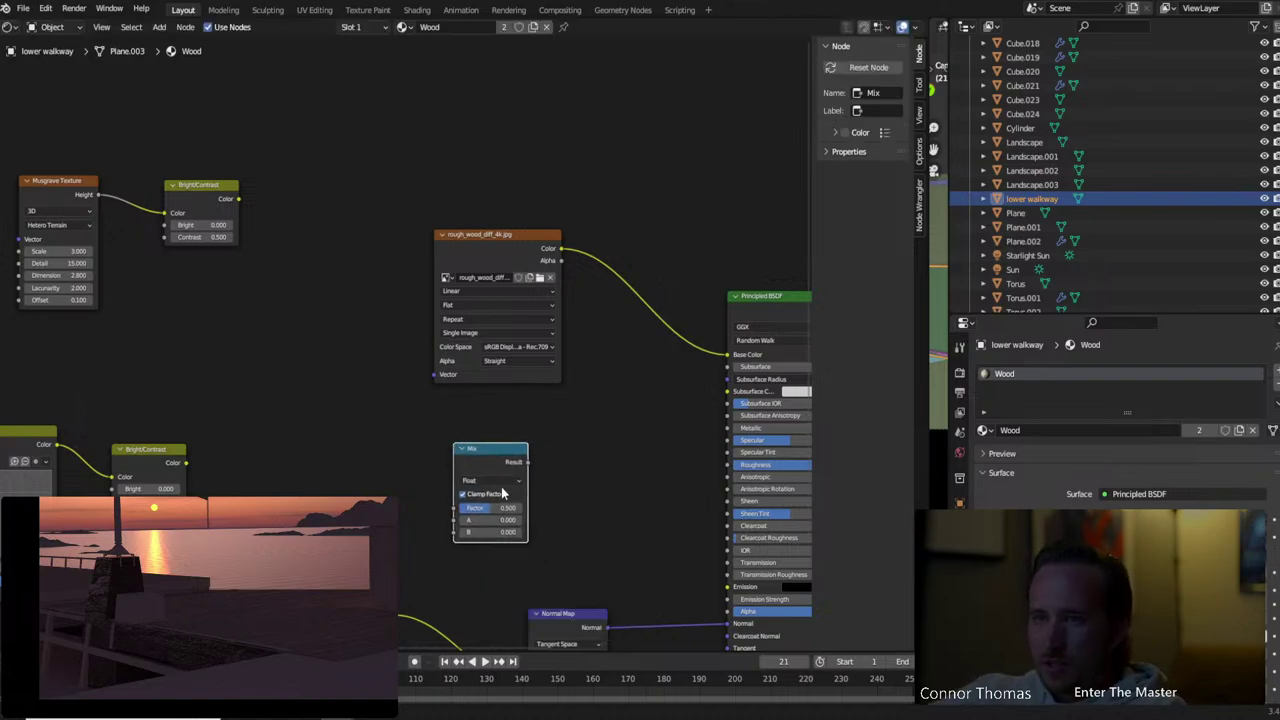
click(494, 488)
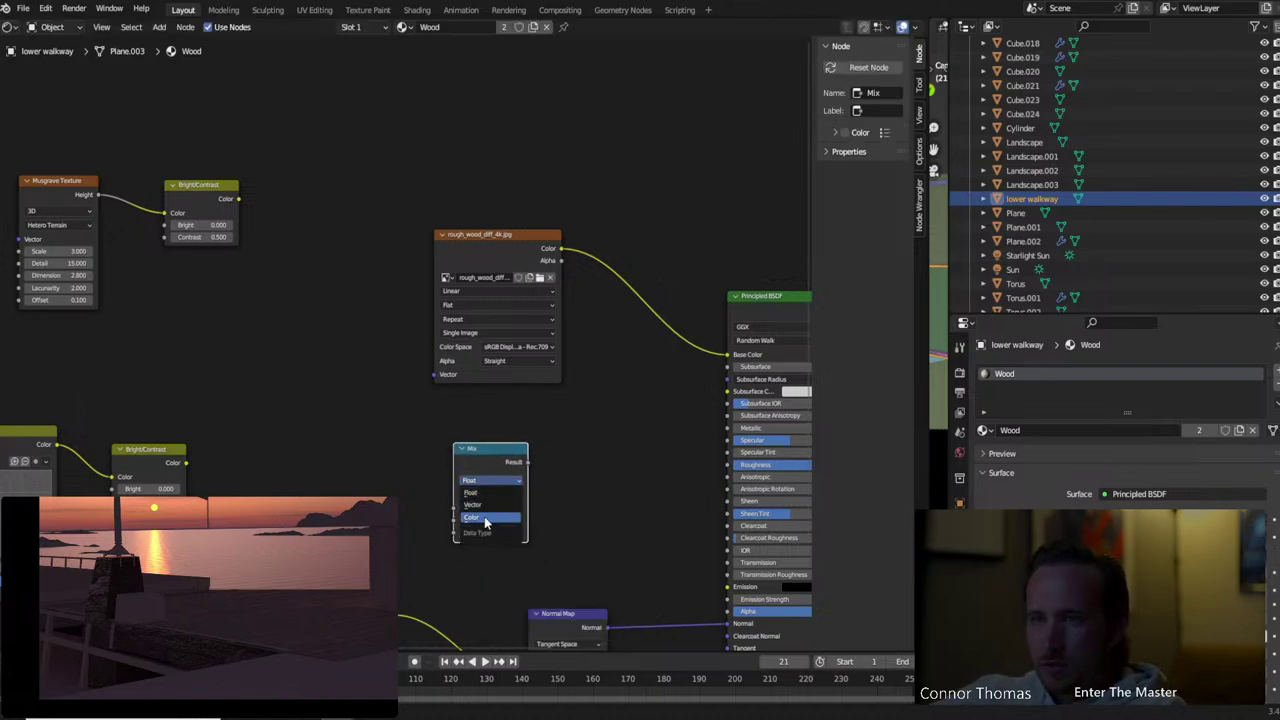
click(490, 512)
drag(470, 452, 472, 431)
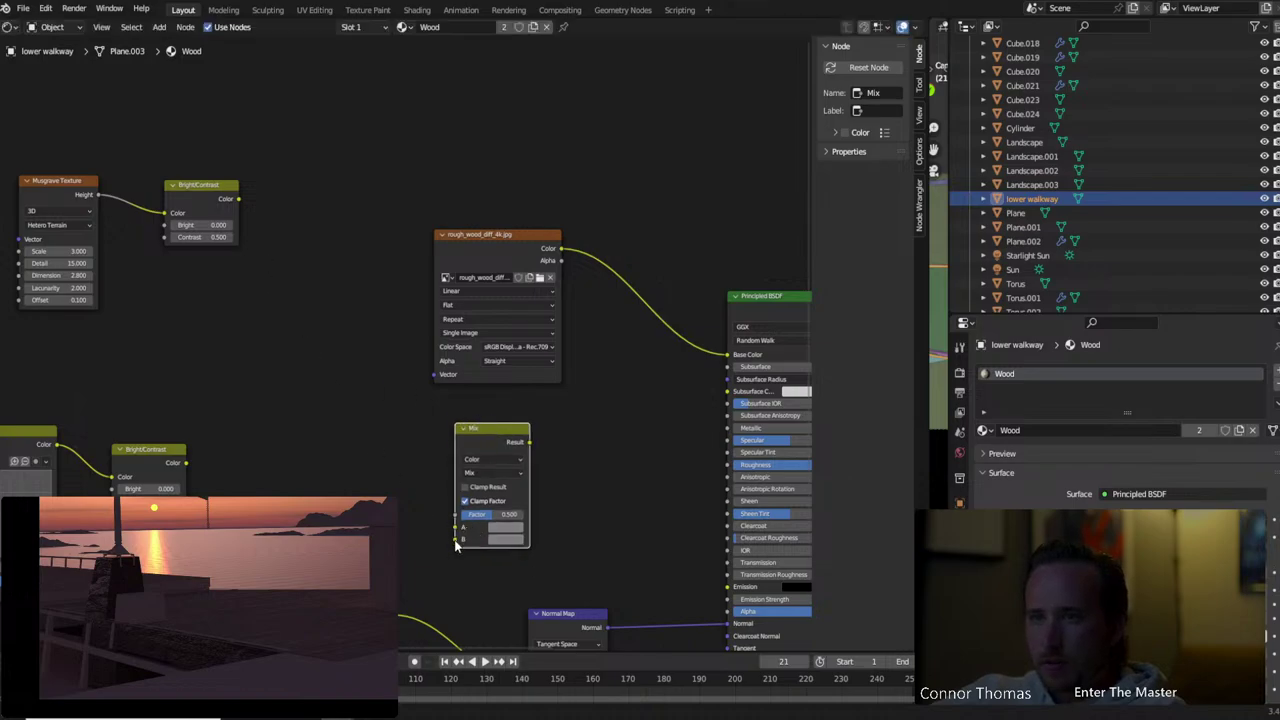
Connect the roughness map's Bright/Contrast output to the Mix node's B input and set colour A to black
drag(456, 540, 188, 463)
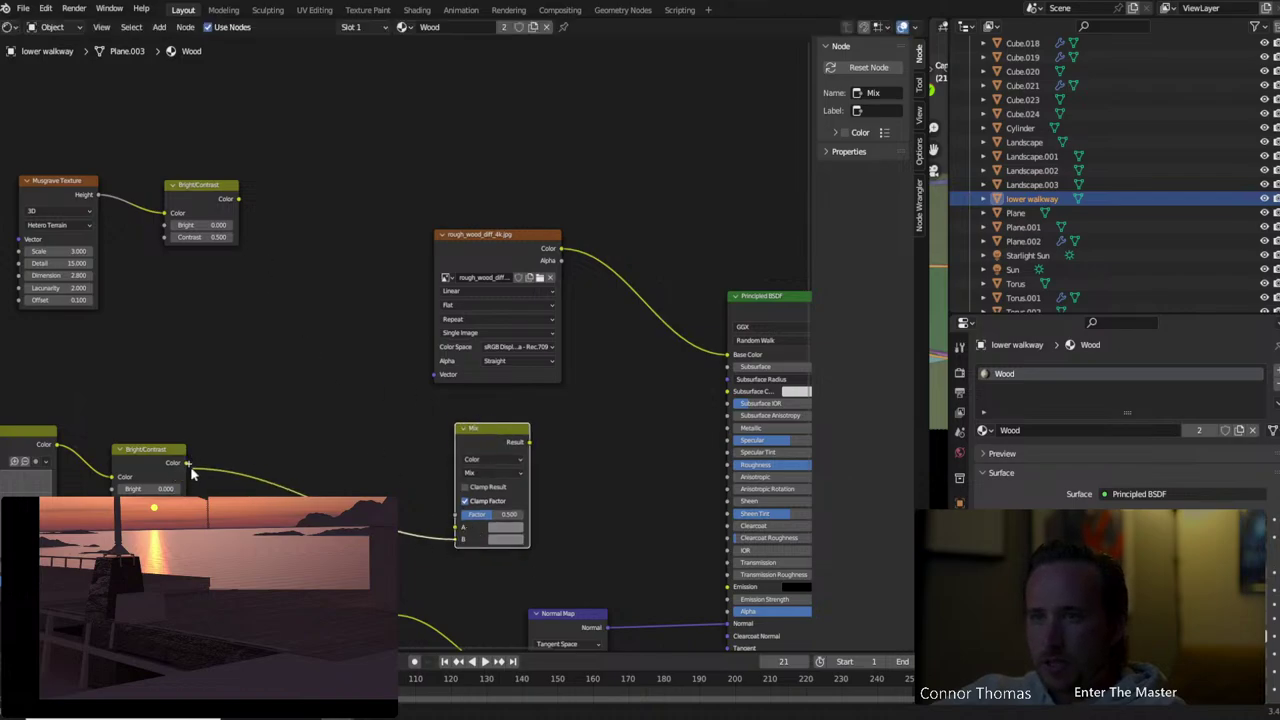
click(522, 531)
click(578, 435)
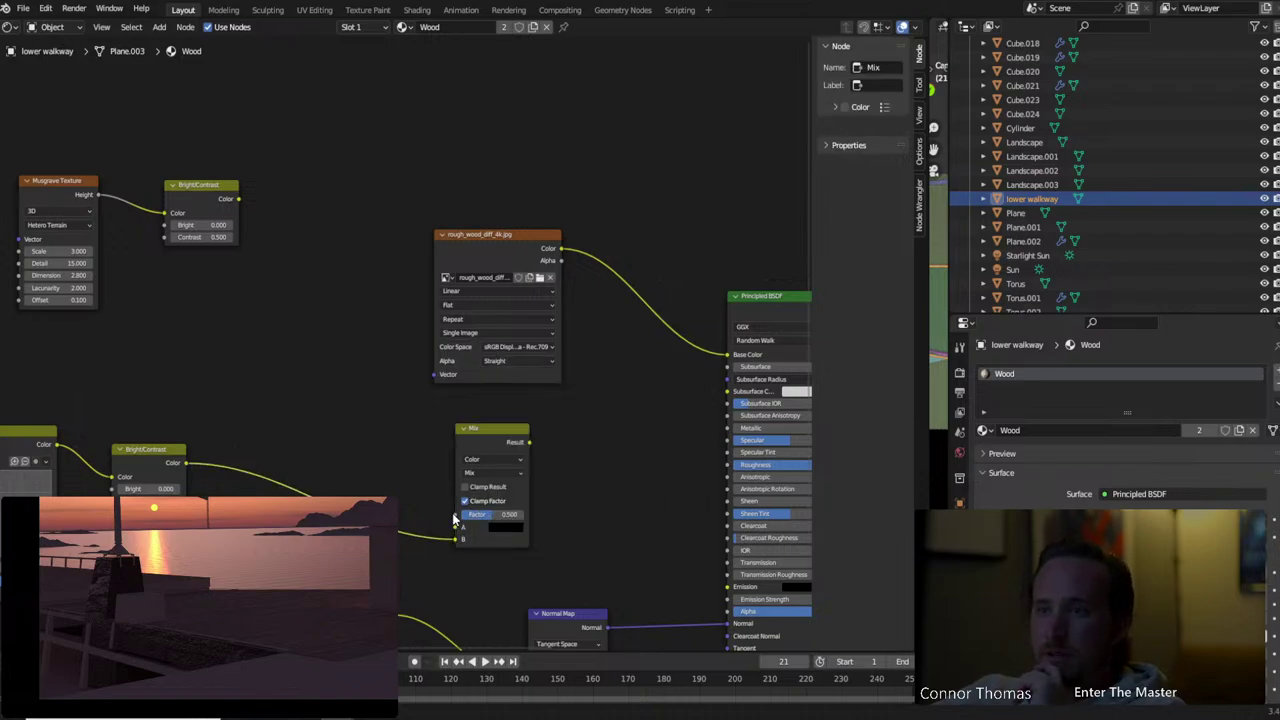
Connect the Musgrave's Bright/Contrast output to the Mix node's Factor and the Mix result to the Principled BSDF's Roughness
drag(455, 515, 238, 199)
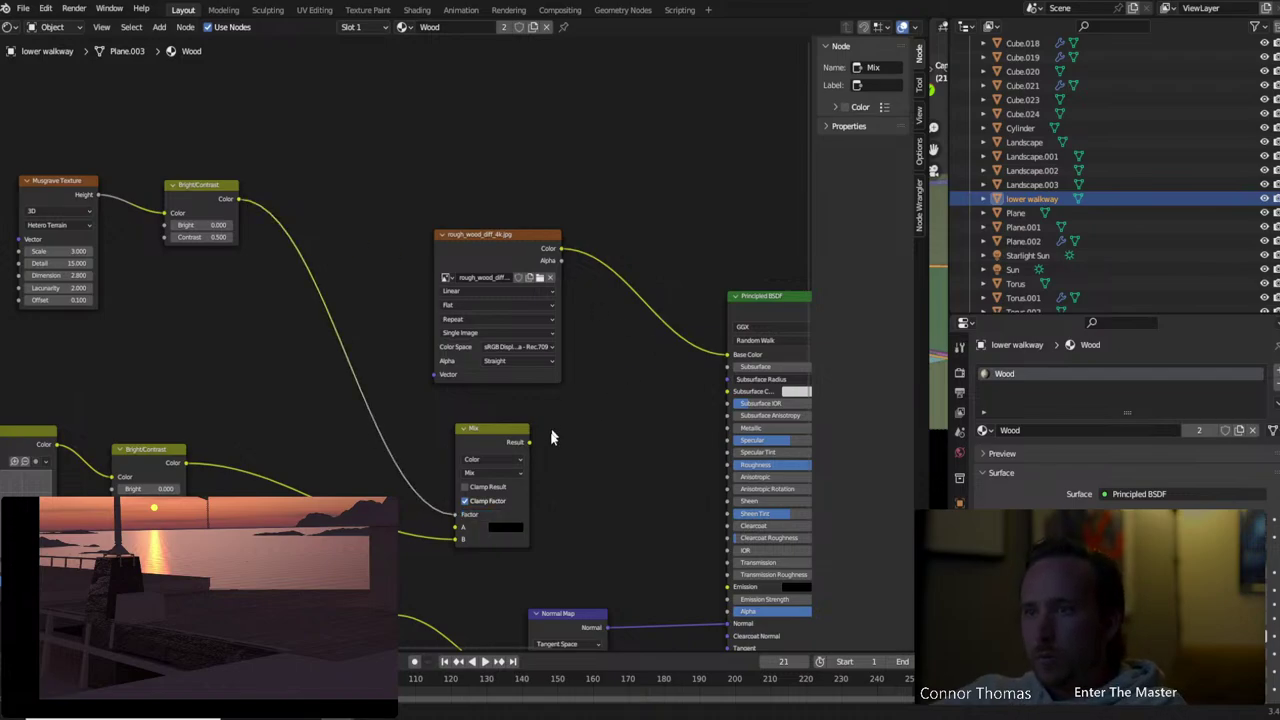
drag(530, 442, 735, 466)
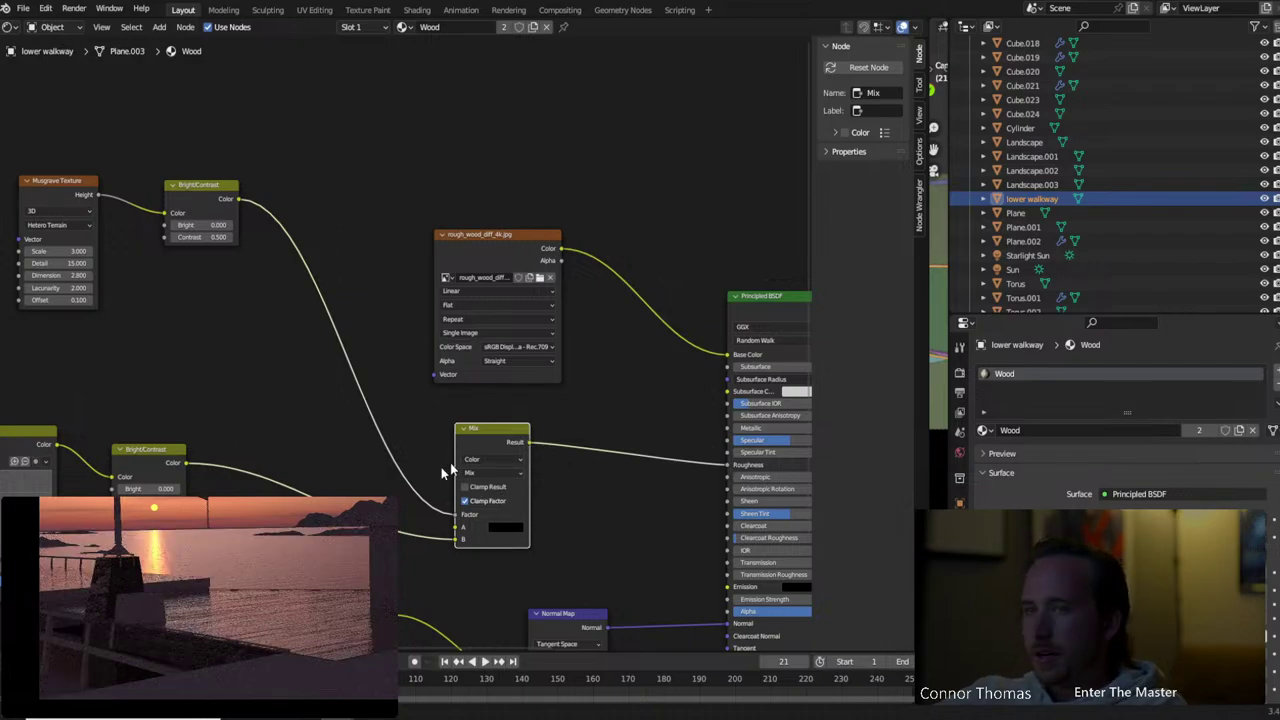
Preview the Mix node's output on the walkway and return to previewing the Principled BSDF
ctrl+shift+click(484, 434)
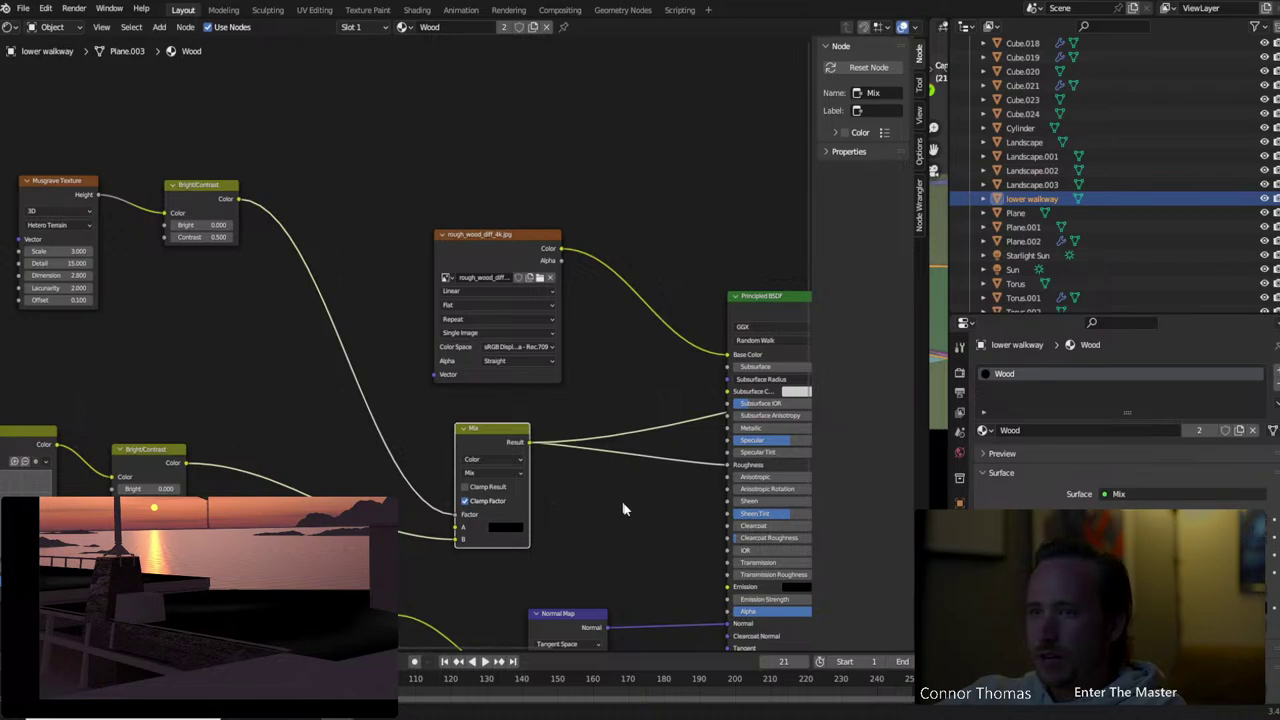
middle_drag(623, 509, 445, 488)
ctrl+shift+click(628, 286)
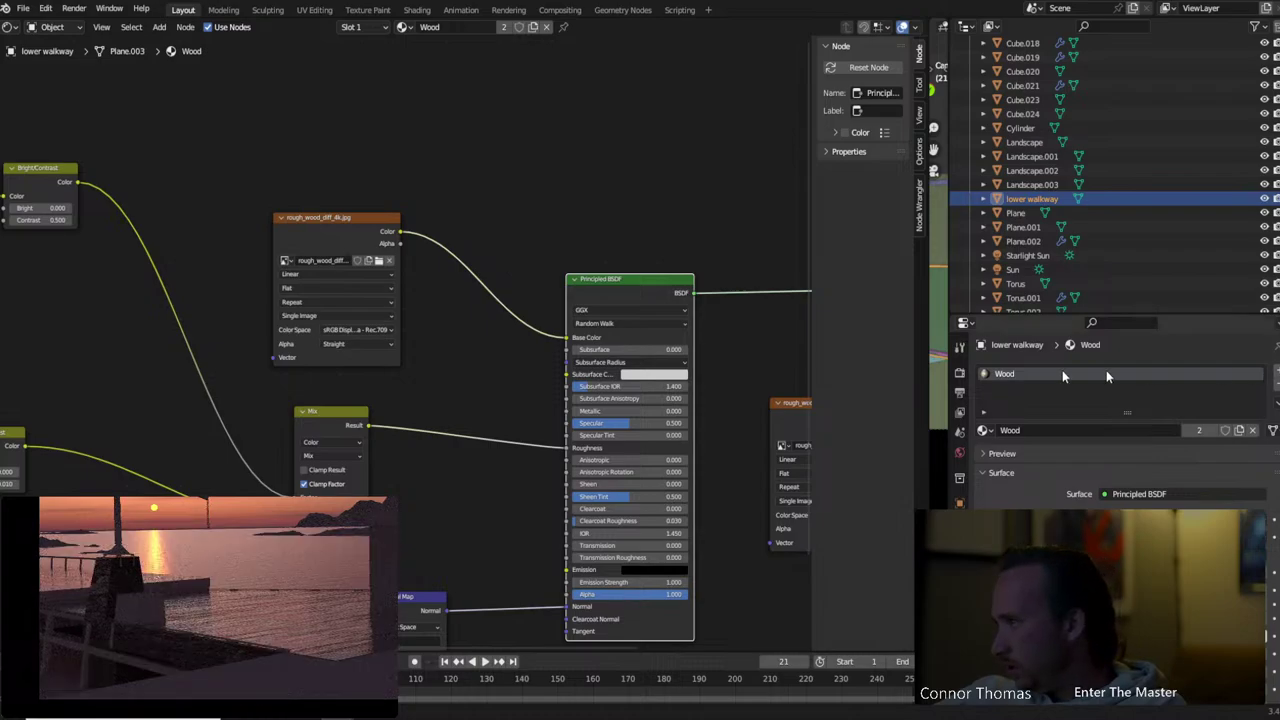
Try Clamp Result on the Mix node and switch it off again
click(304, 471)
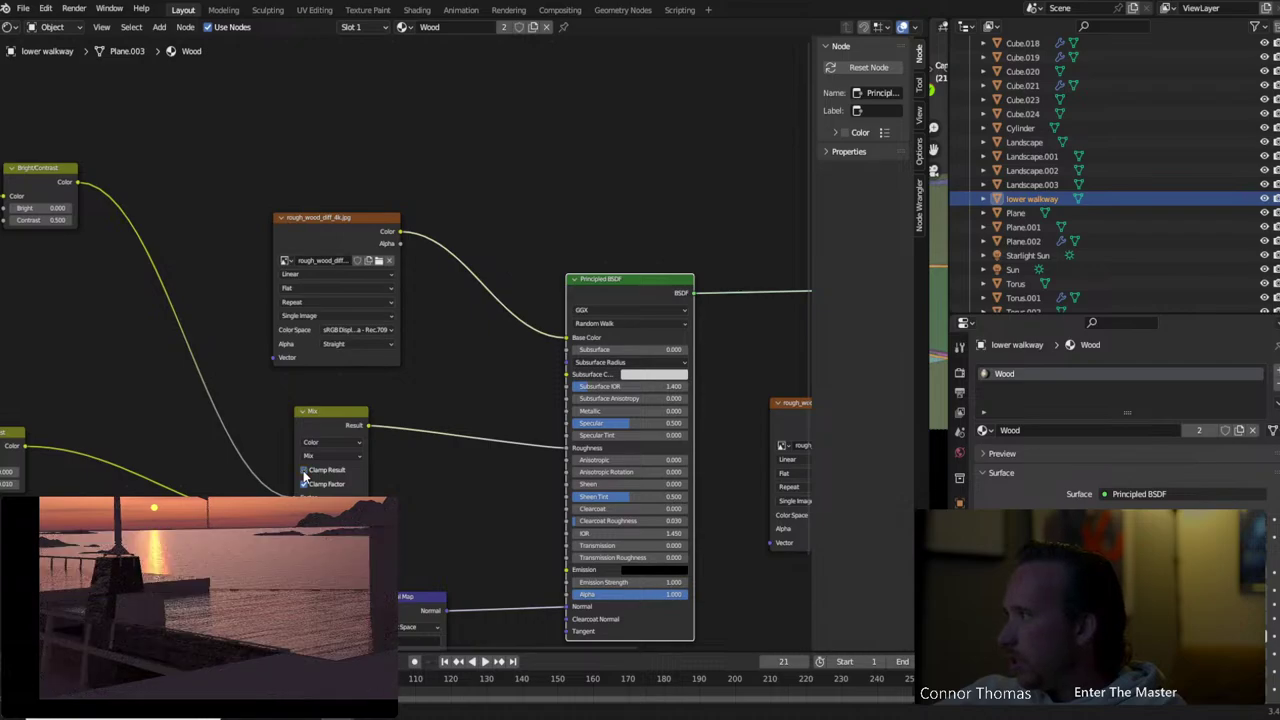
click(304, 471)
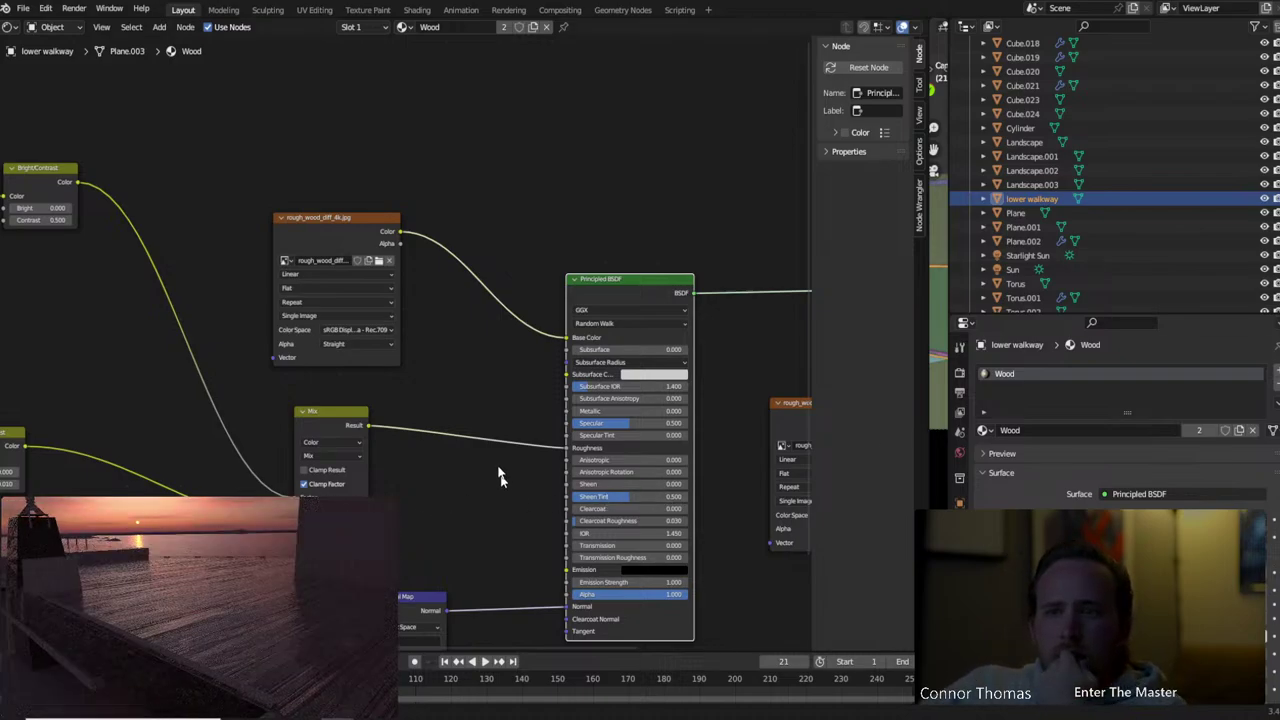
Examine the roughness map, curves and Musgrave mask nodes, and preview the Mix node's output again
middle_drag(500, 478, 727, 320)
middle_drag(200, 349, 29, 314)
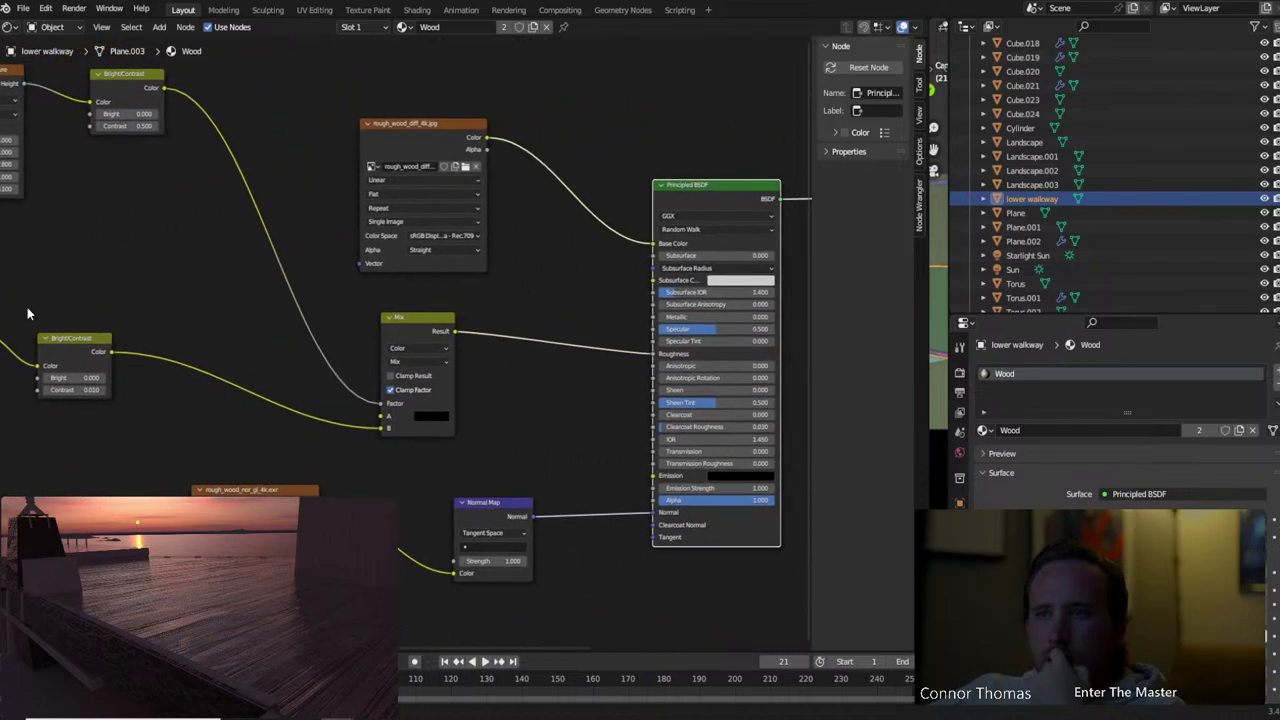
middle_drag(214, 331, 592, 321)
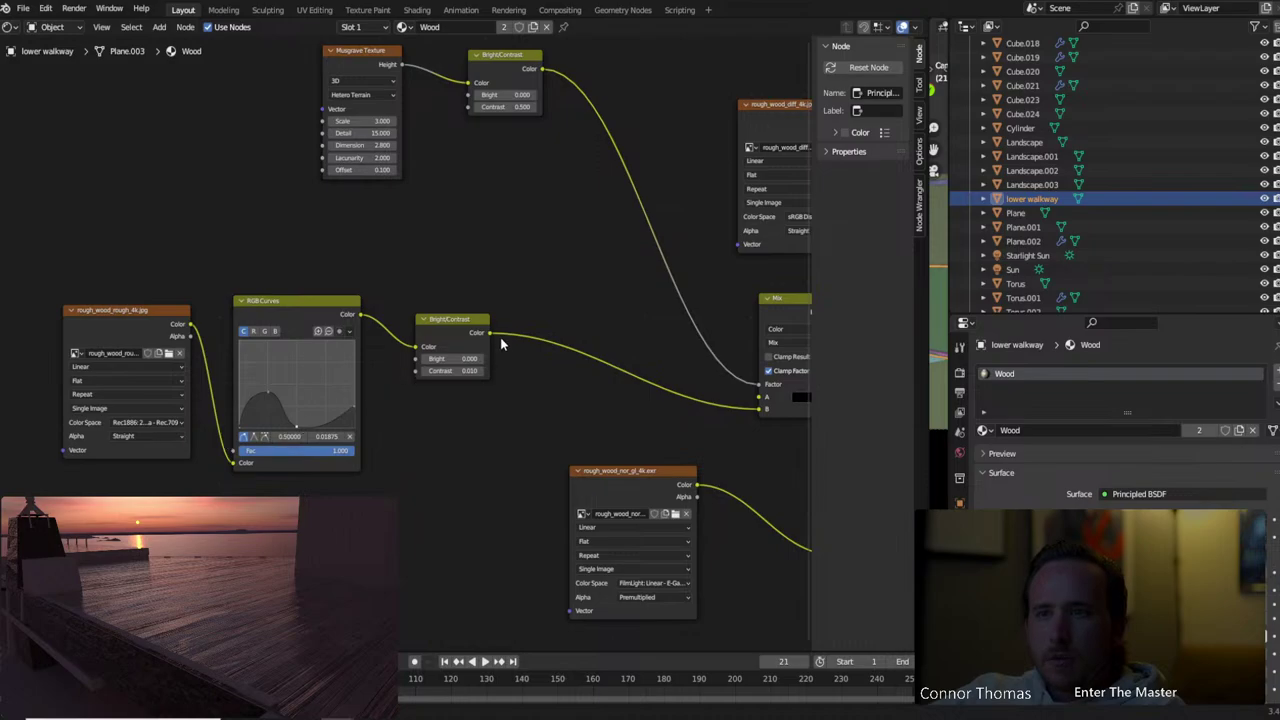
middle_drag(500, 337, 340, 336)
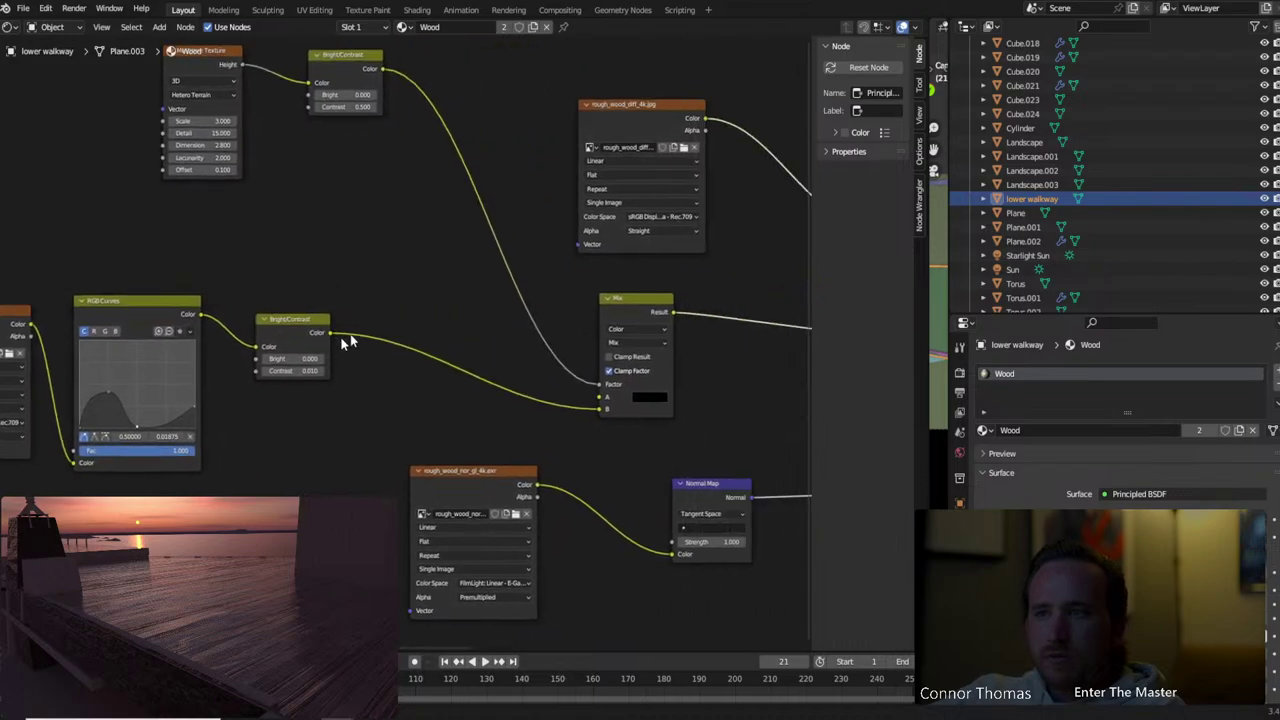
click(478, 312)
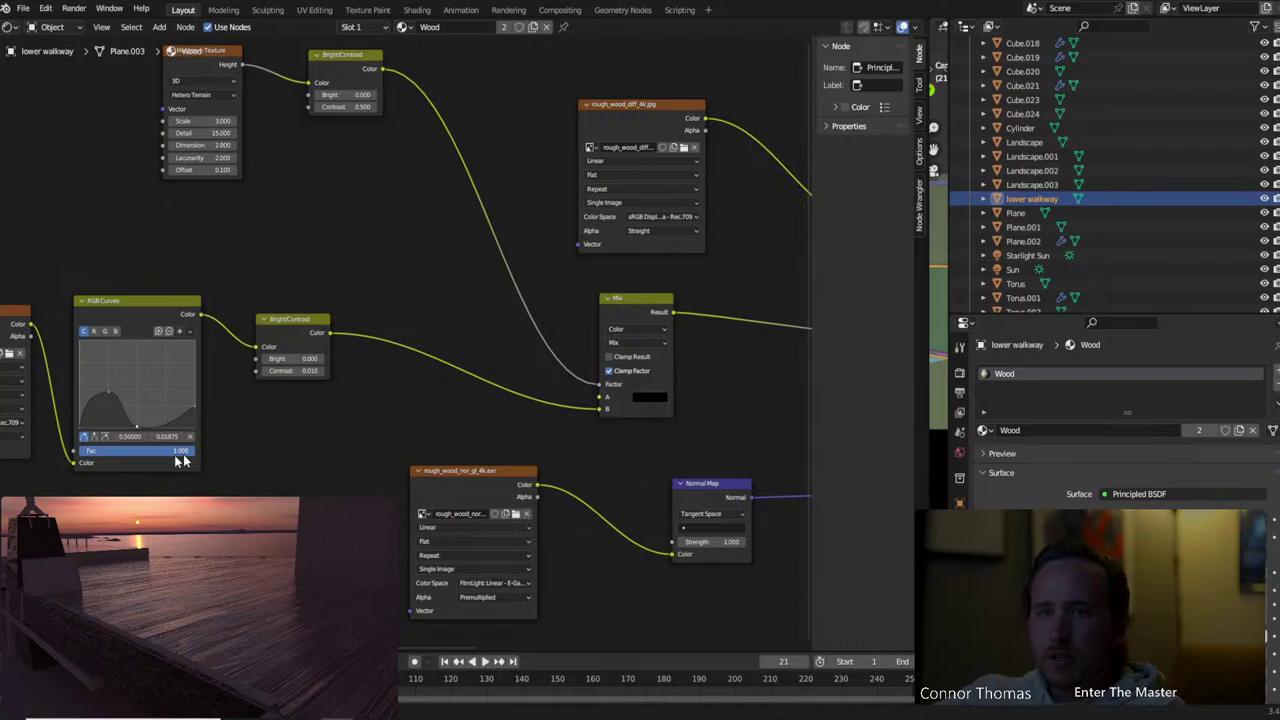
middle_drag(365, 316, 211, 302)
ctrl+shift+click(474, 338)
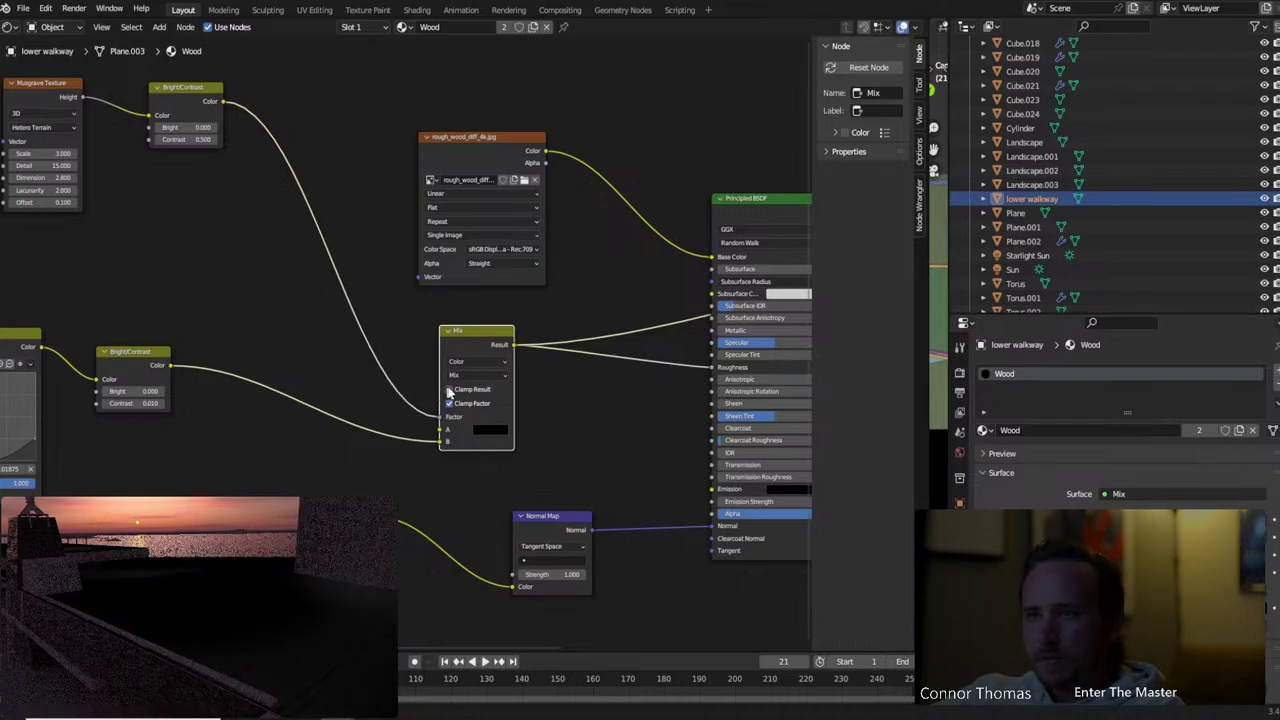
Try the Subtract and Color blending modes on the Mix node and return it to Mix
click(476, 375)
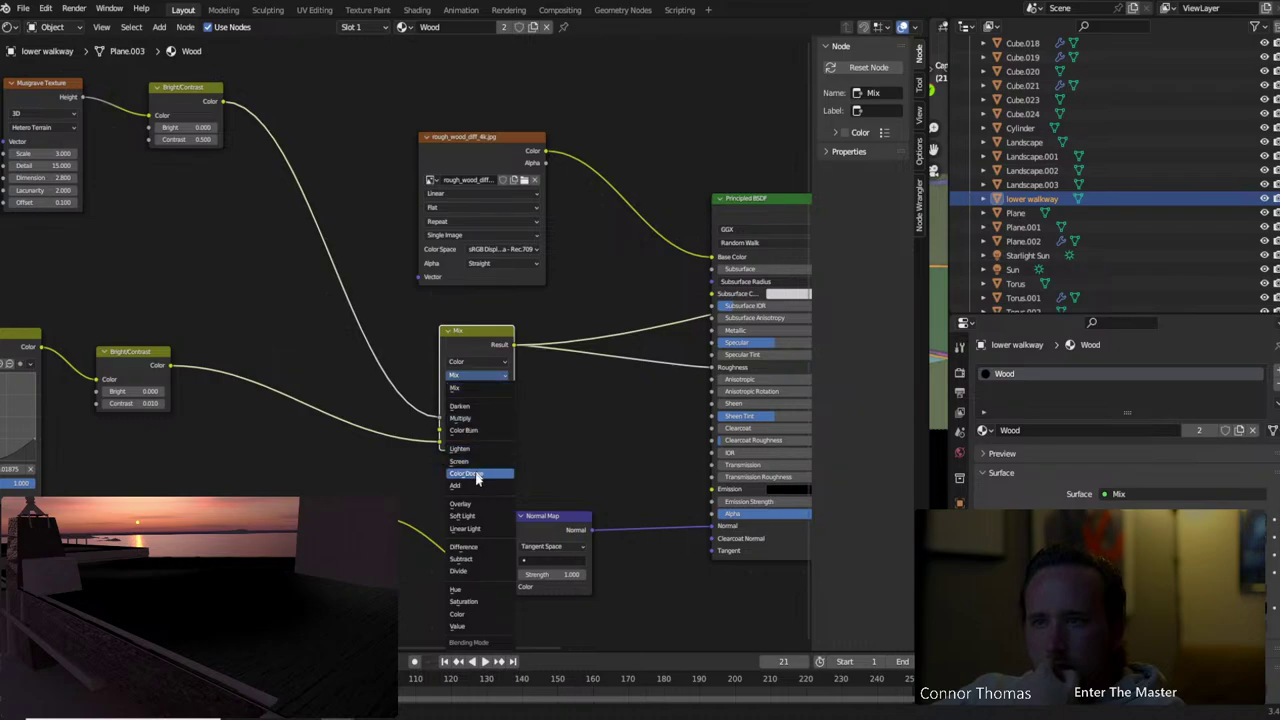
click(480, 557)
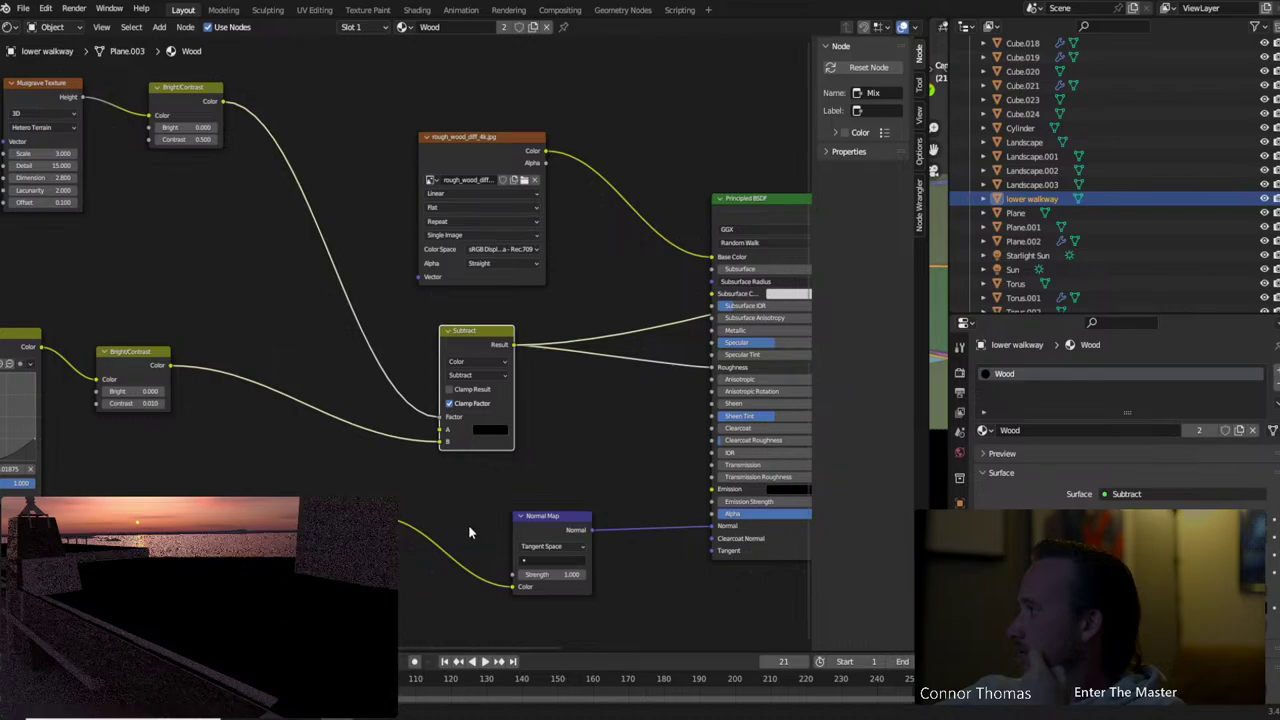
click(456, 362)
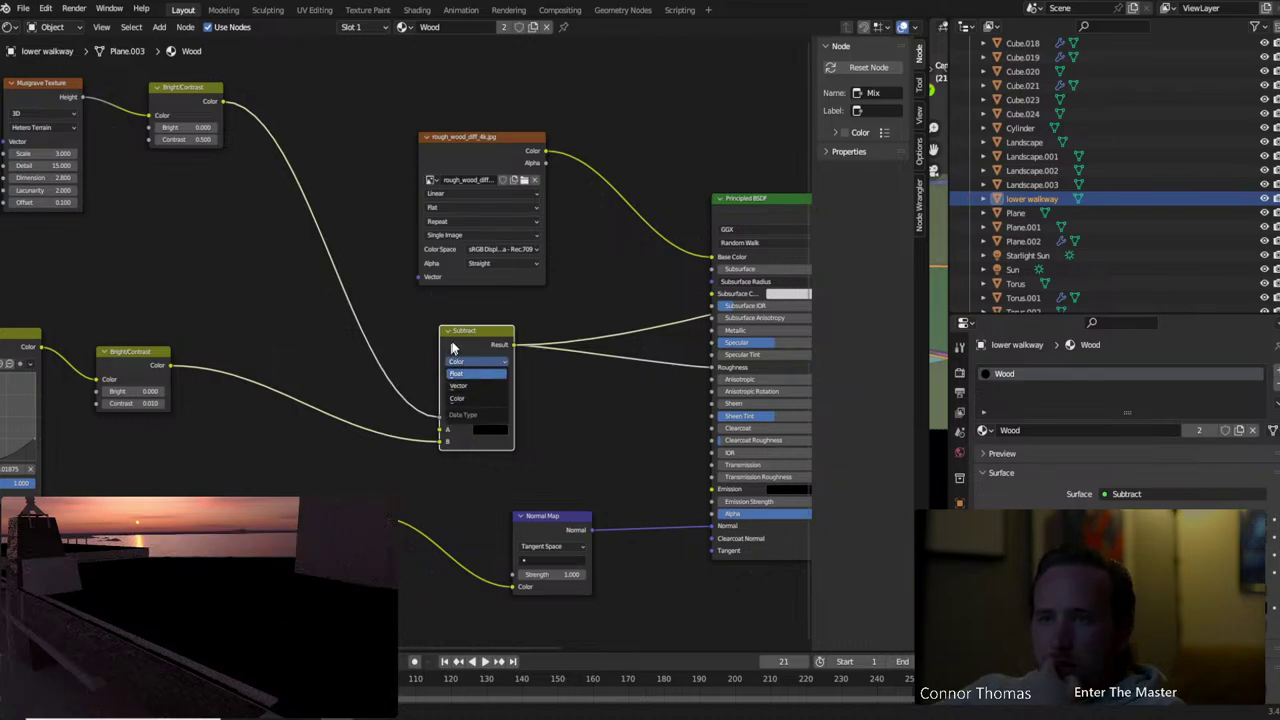
click(440, 345)
click(480, 377)
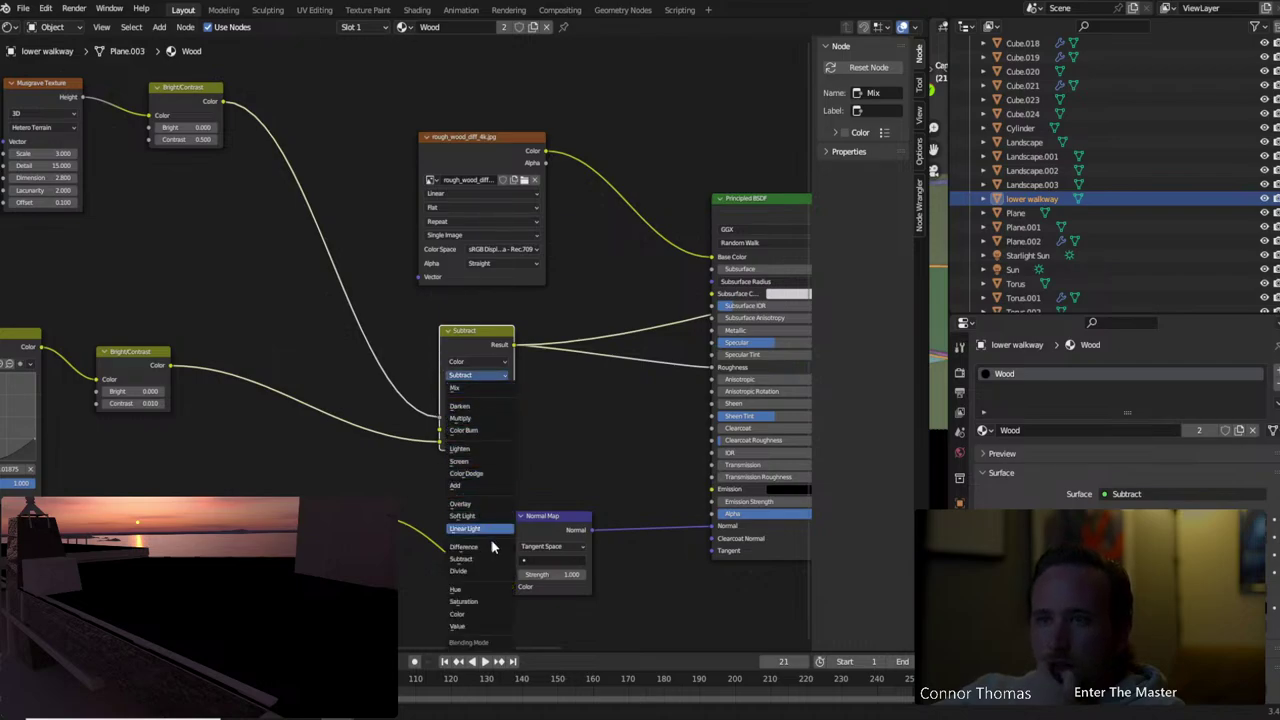
click(470, 614)
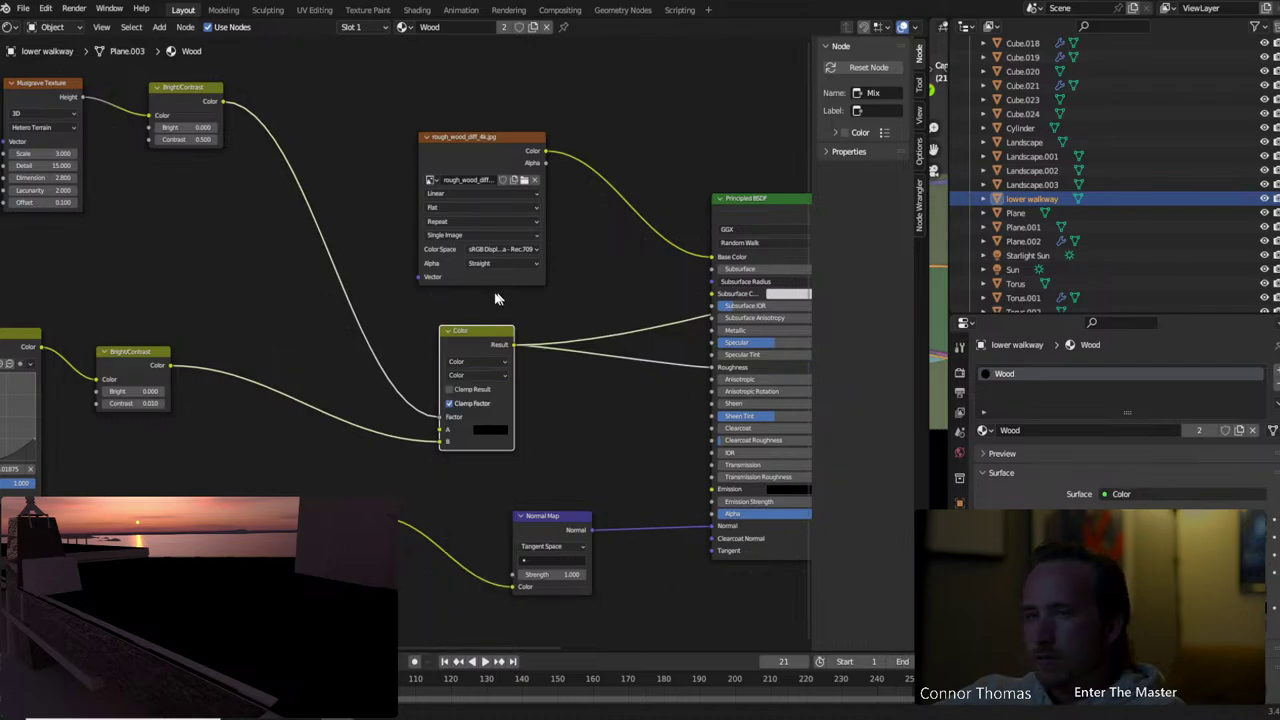
click(475, 377)
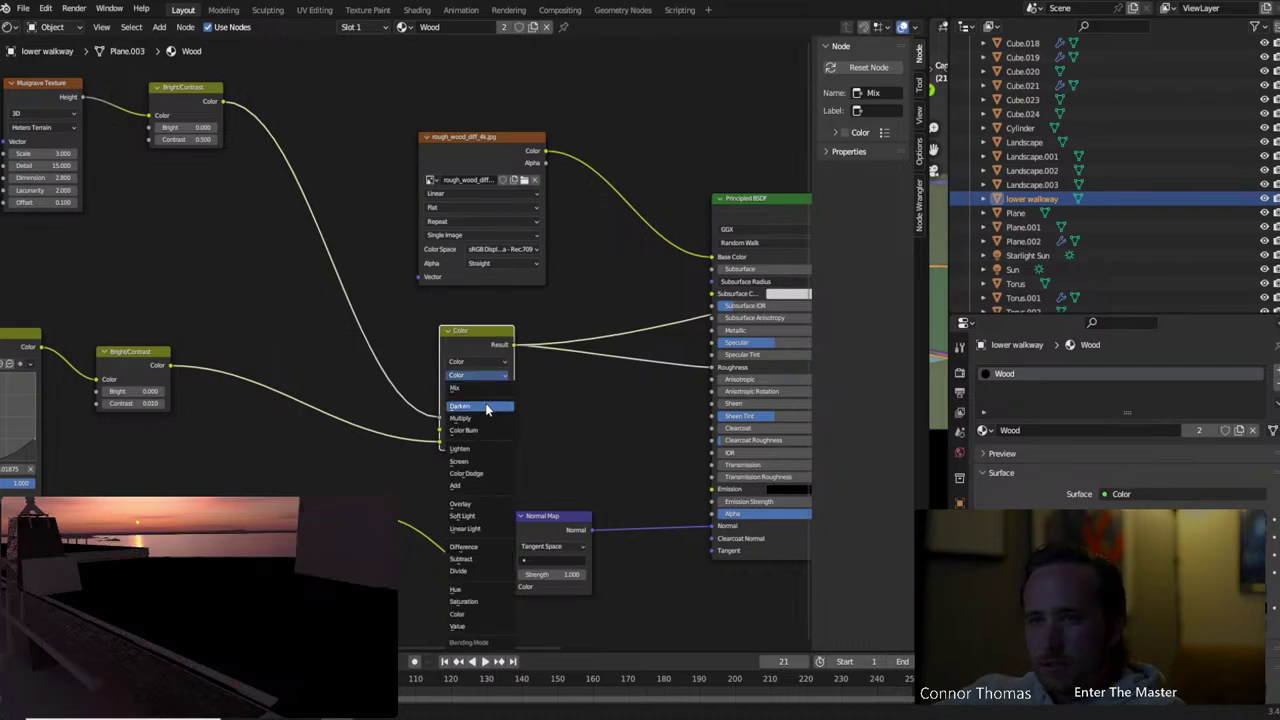
click(481, 388)
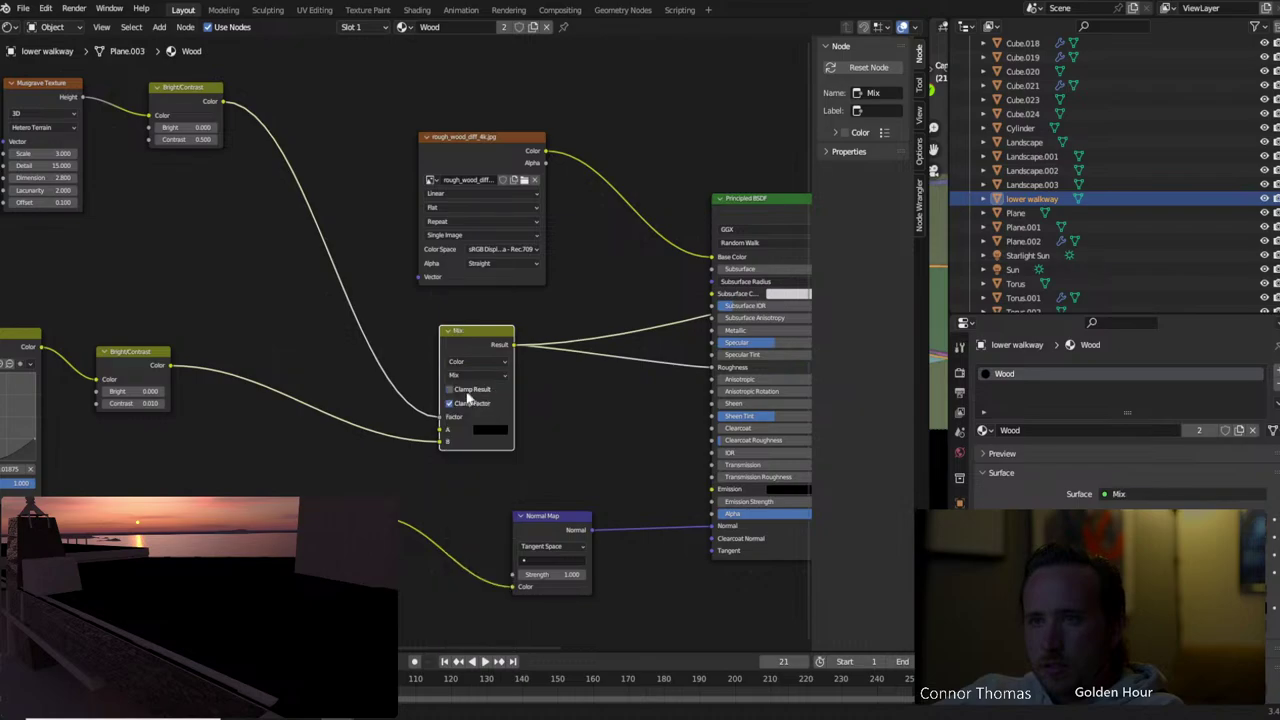
Enable Clamp Result and disable Clamp Factor on the Mix node, and preview the Principled BSDF
click(475, 403)
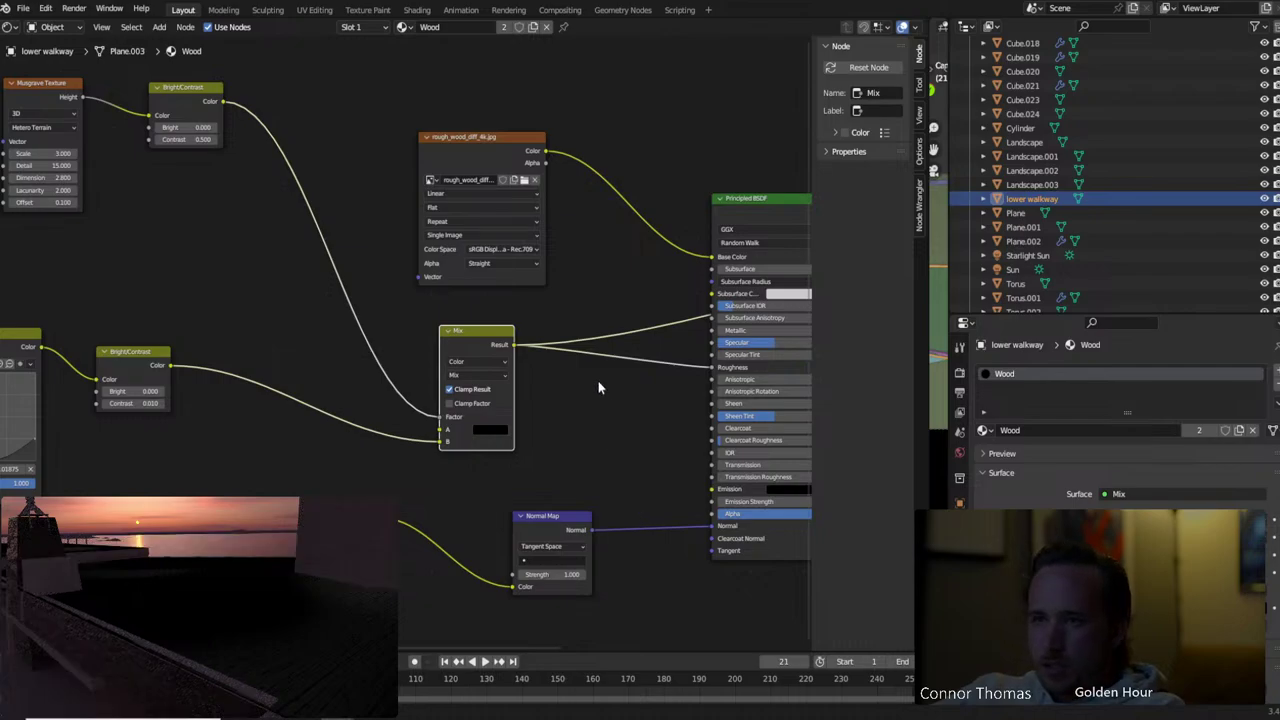
middle_drag(580, 404, 474, 442)
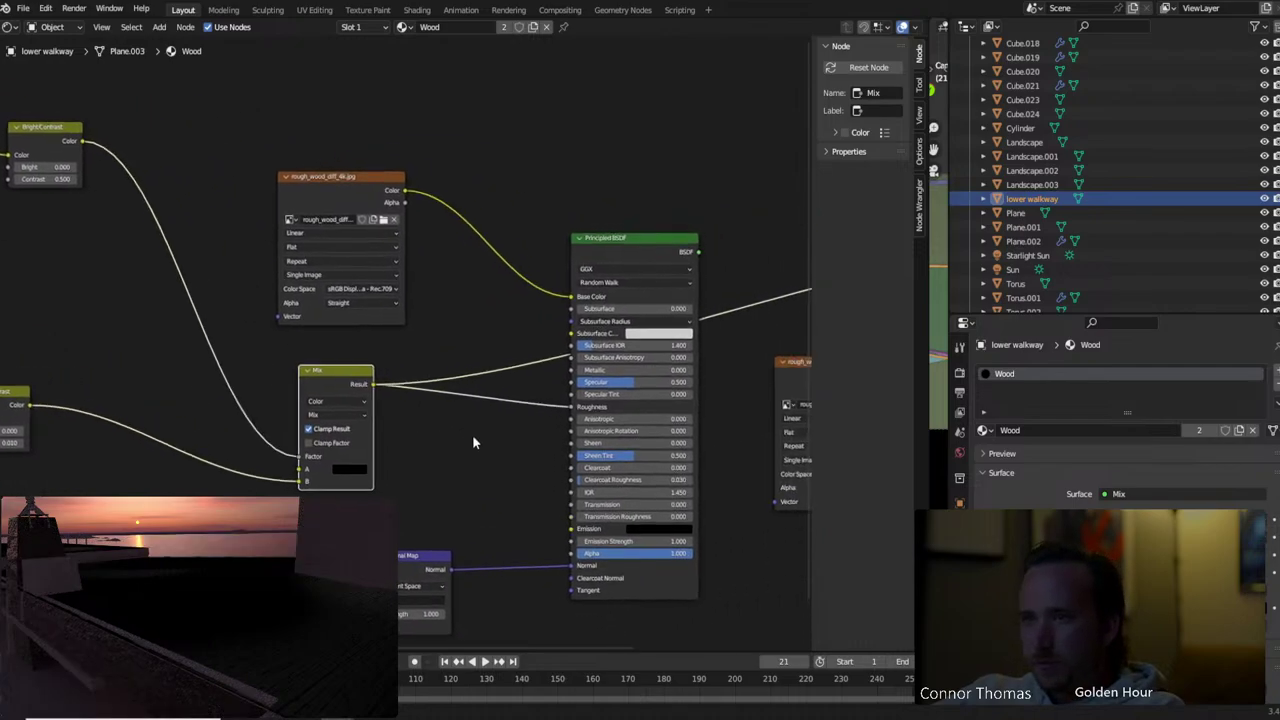
ctrl+shift+click(649, 242)
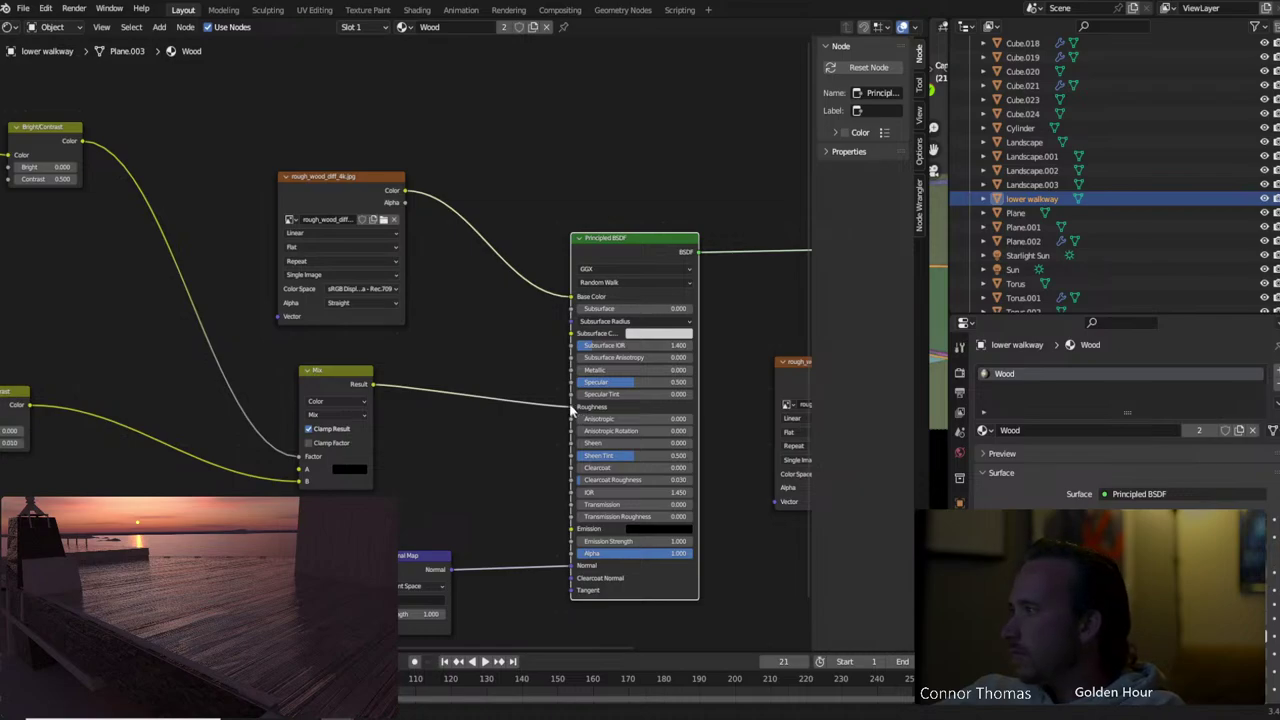
Detach and reconnect the Mix result to Roughness, and insert an Invert node between them
drag(572, 410, 694, 412)
drag(372, 384, 572, 408)
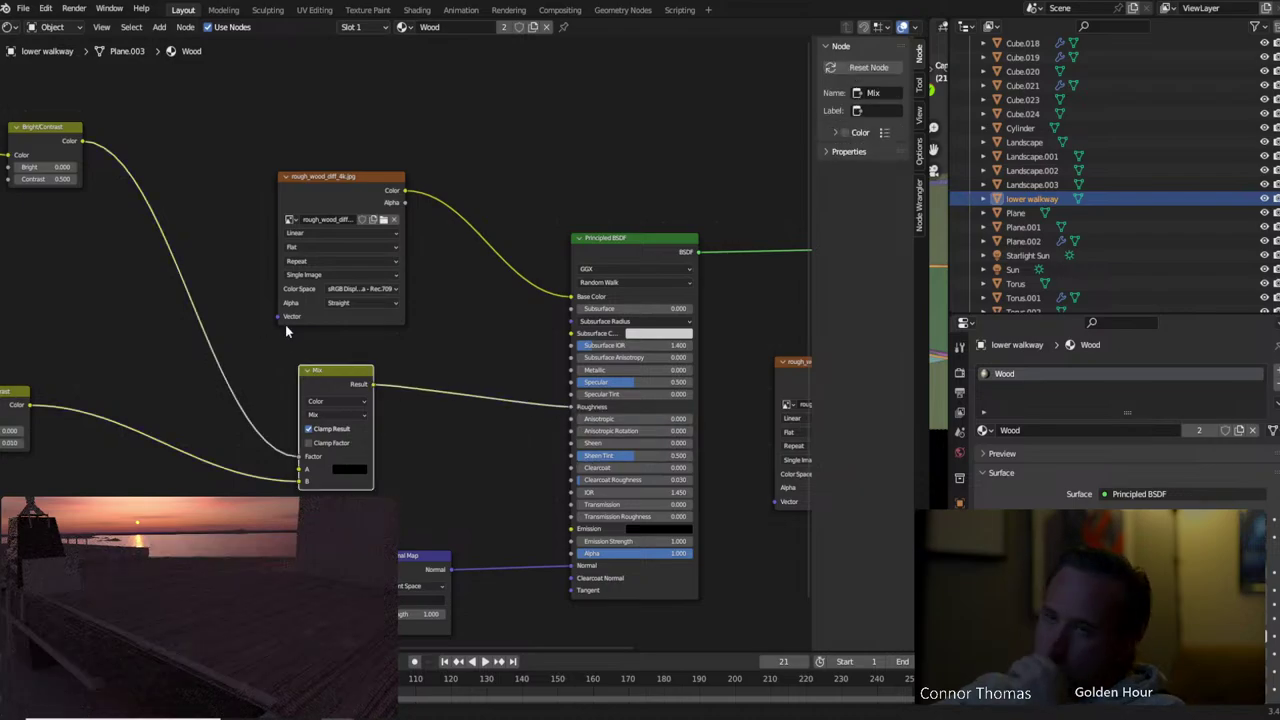
drag(343, 385, 298, 367)
key(shift+a)
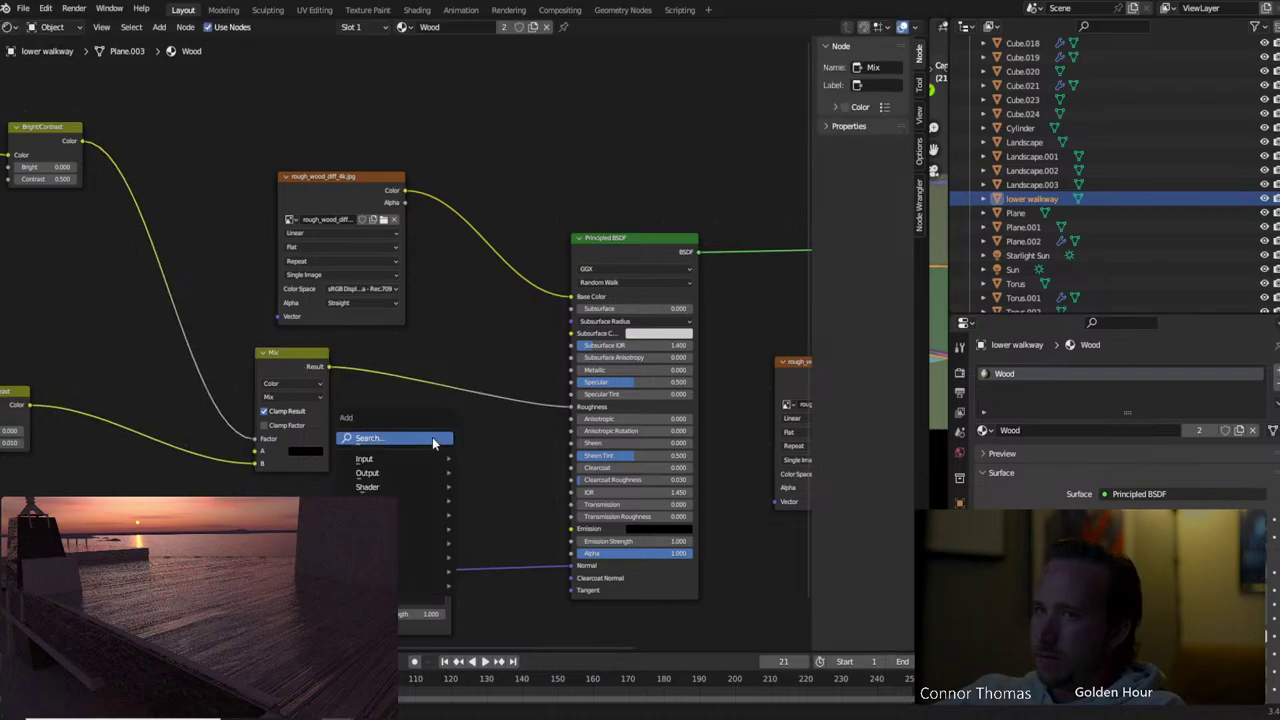
click(432, 437)
text(inv)
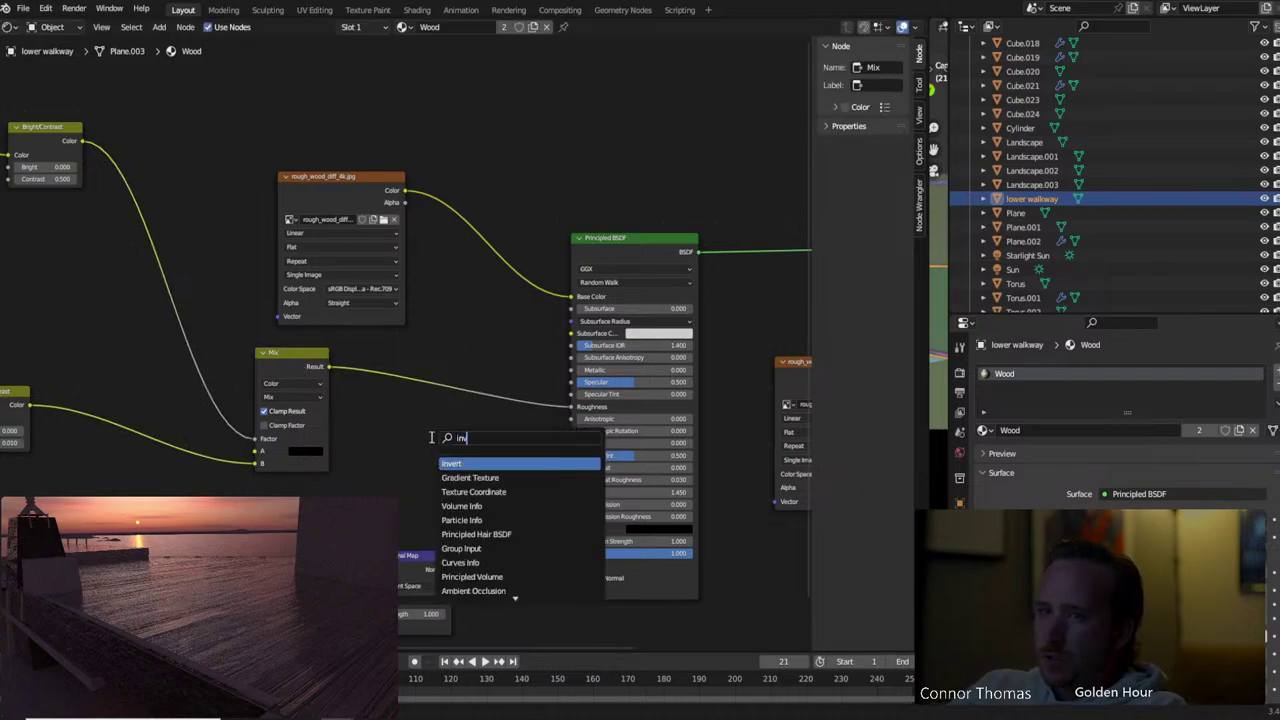
key(Return)
click(409, 381)
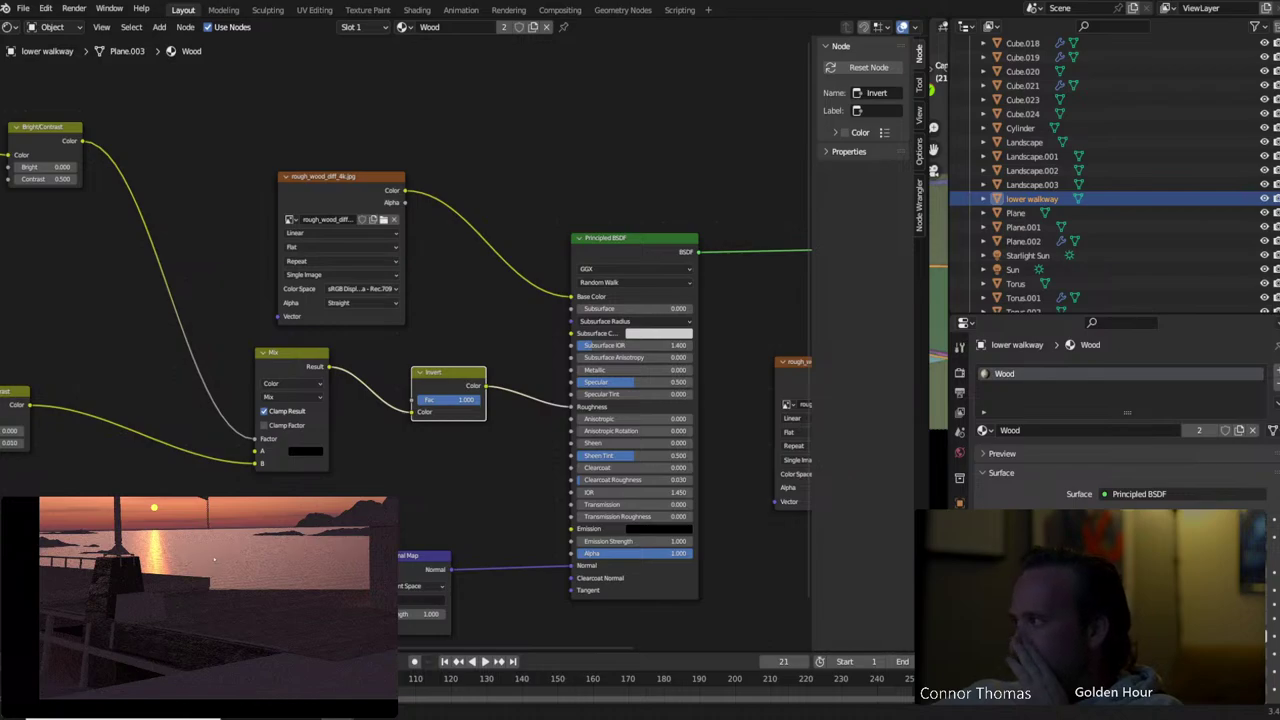
Preview the Invert node's output and spread out the Mix, Invert and rough_wood_diff_4k texture nodes
middle_drag(408, 477, 552, 480)
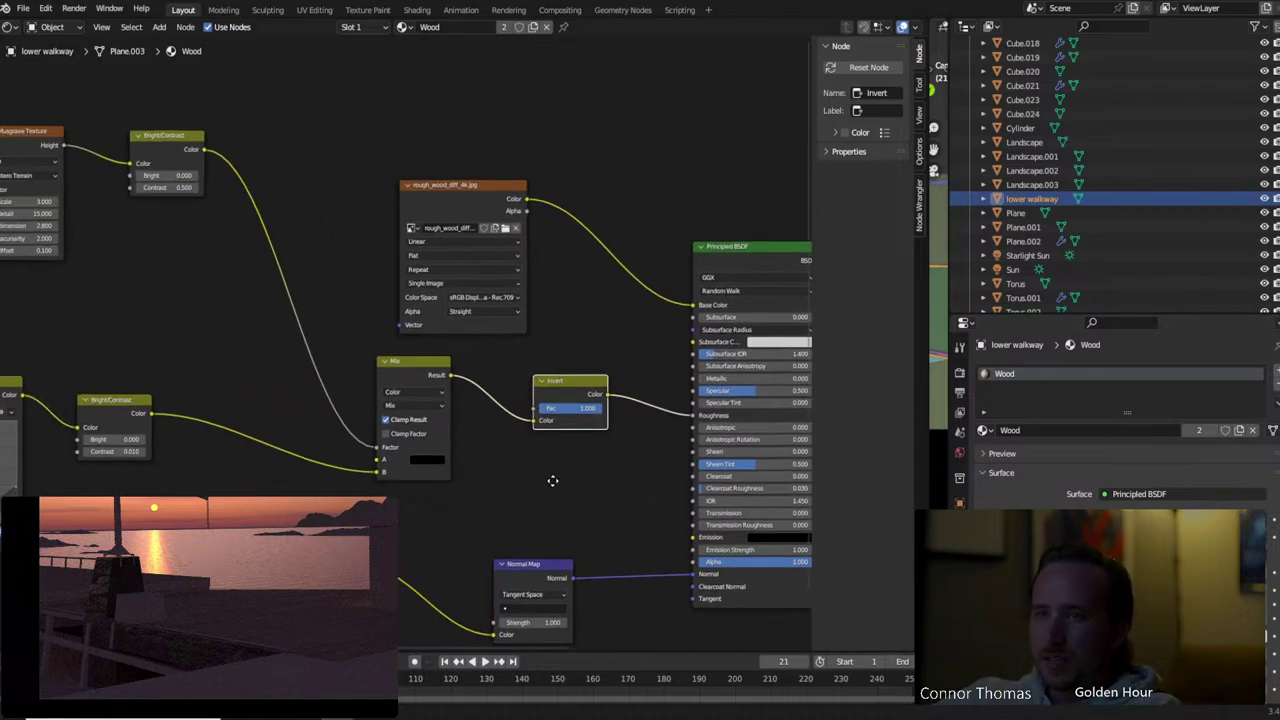
drag(548, 388, 510, 384)
drag(348, 331, 383, 358)
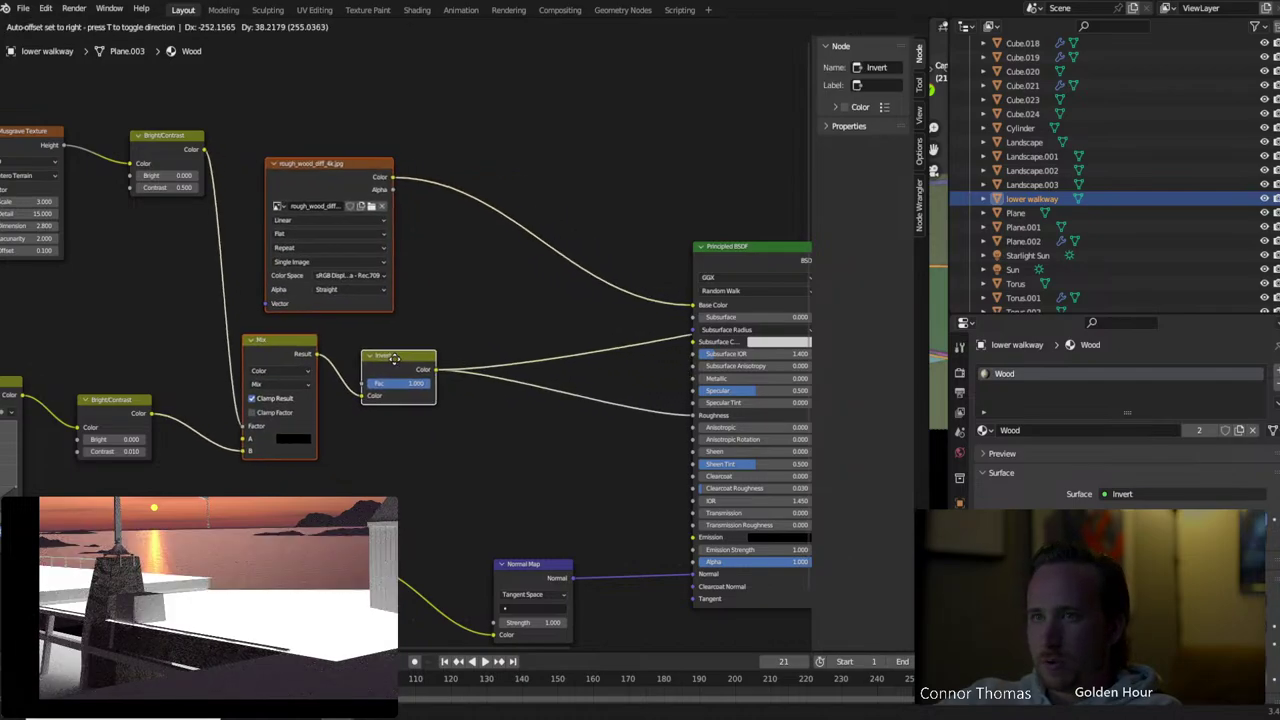
click(348, 167)
drag(348, 167, 524, 140)
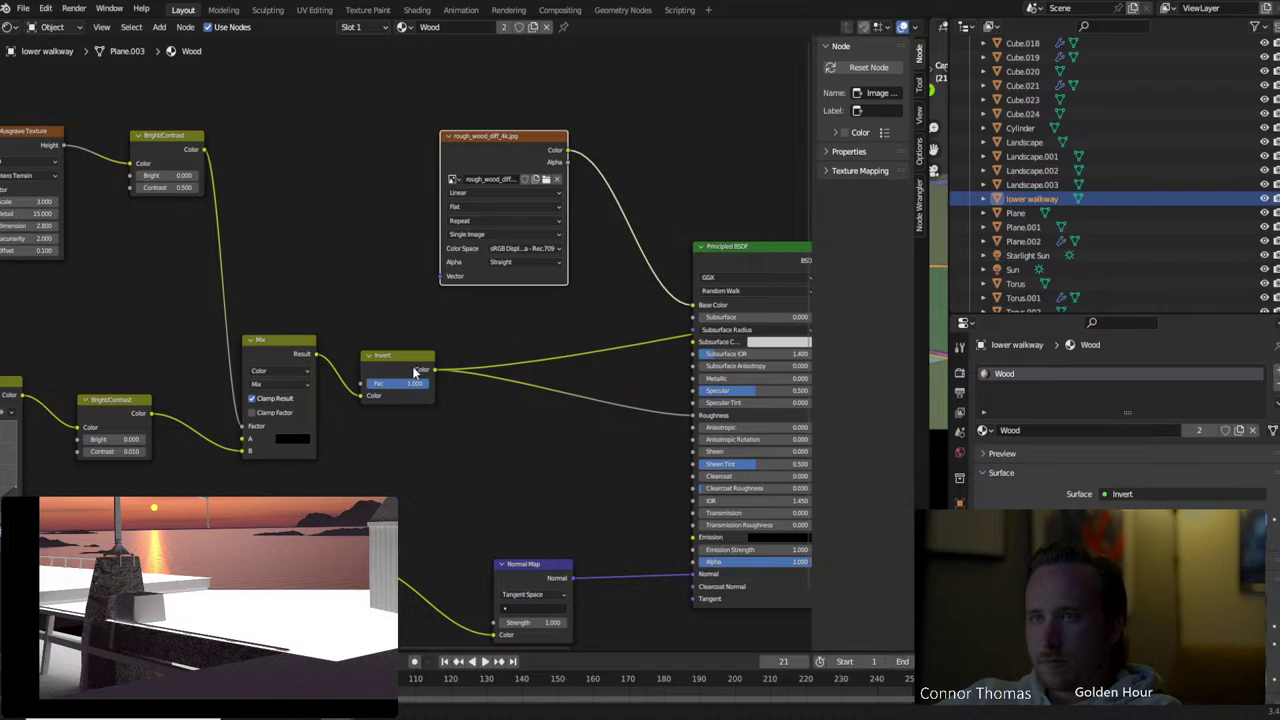
Mute the Invert node and preview the Mix node's output
click(408, 355)
key(m)
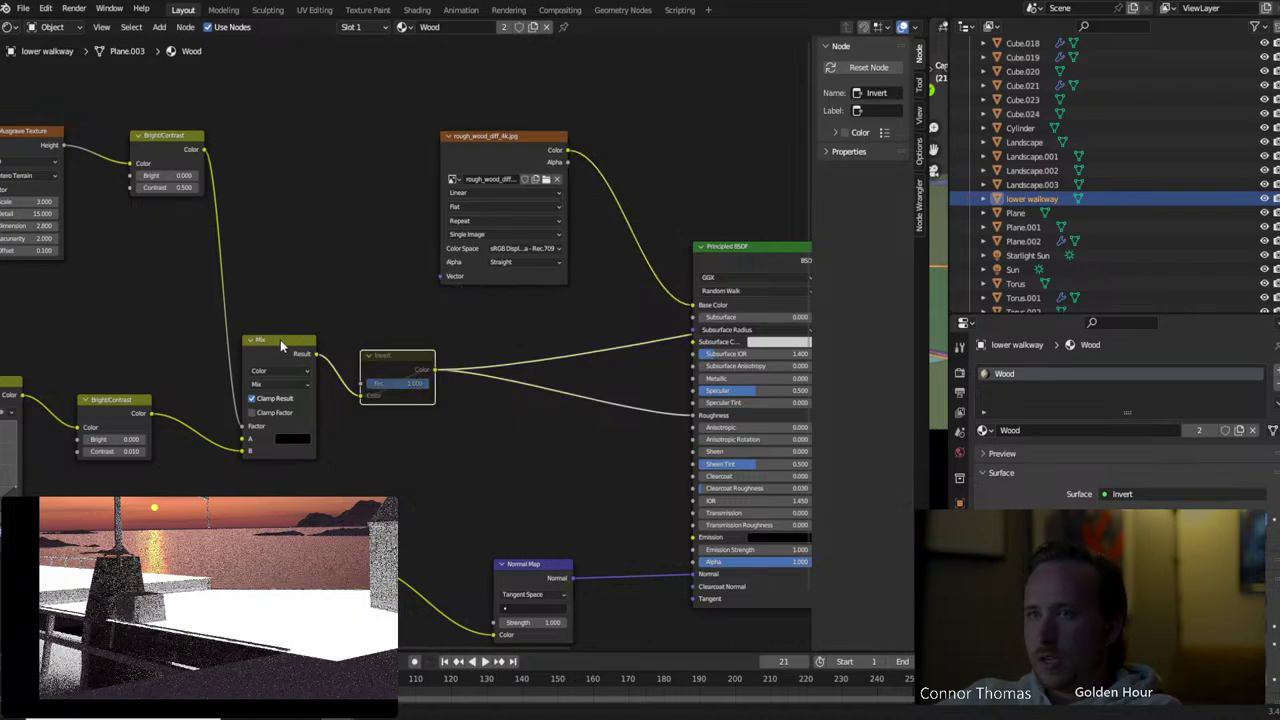
ctrl+shift+click(281, 348)
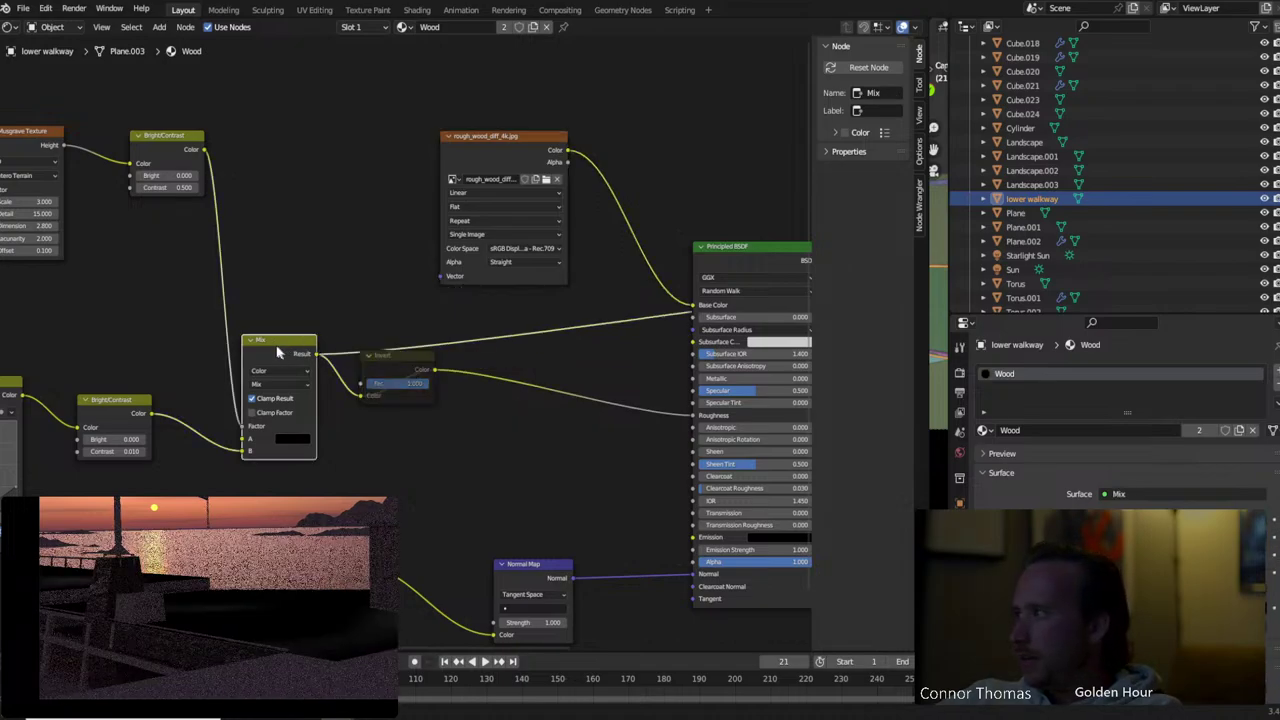
Make room after the Mix node and insert a Bright/Contrast node between it and the muted Invert node
drag(385, 381, 546, 397)
click(440, 482)
key(shift+a)
click(437, 484)
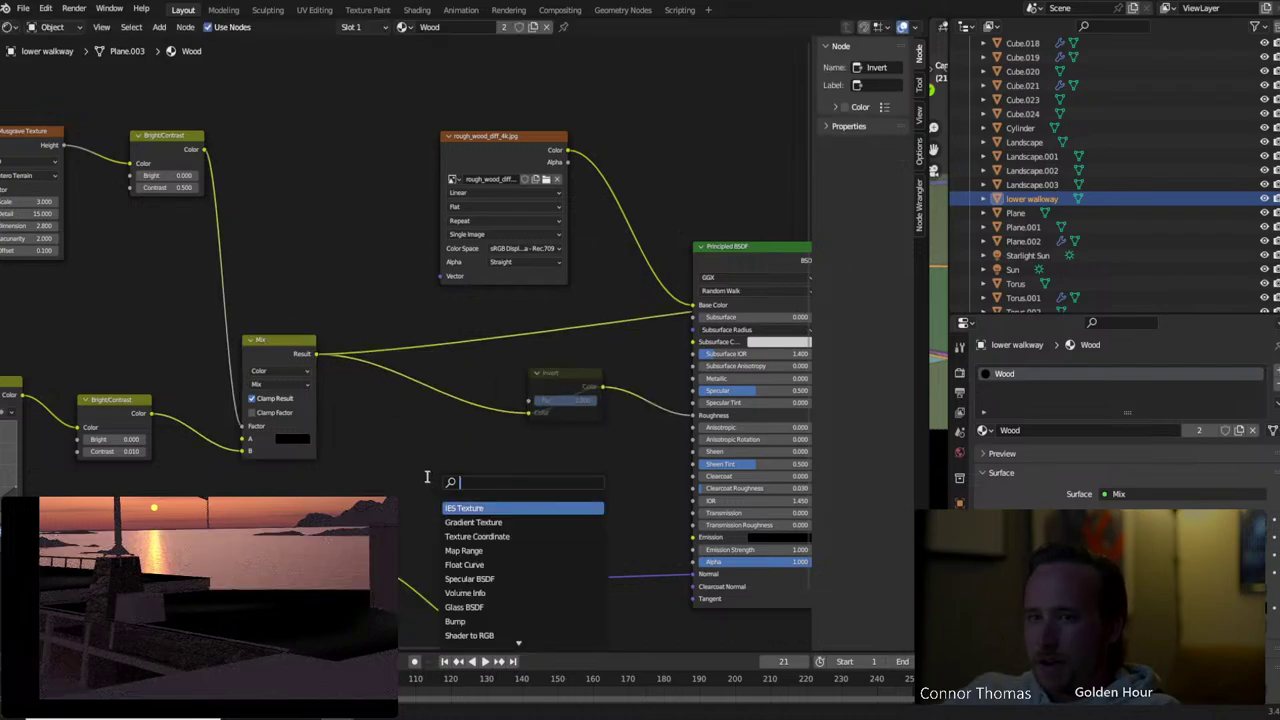
text(brig)
key(Return)
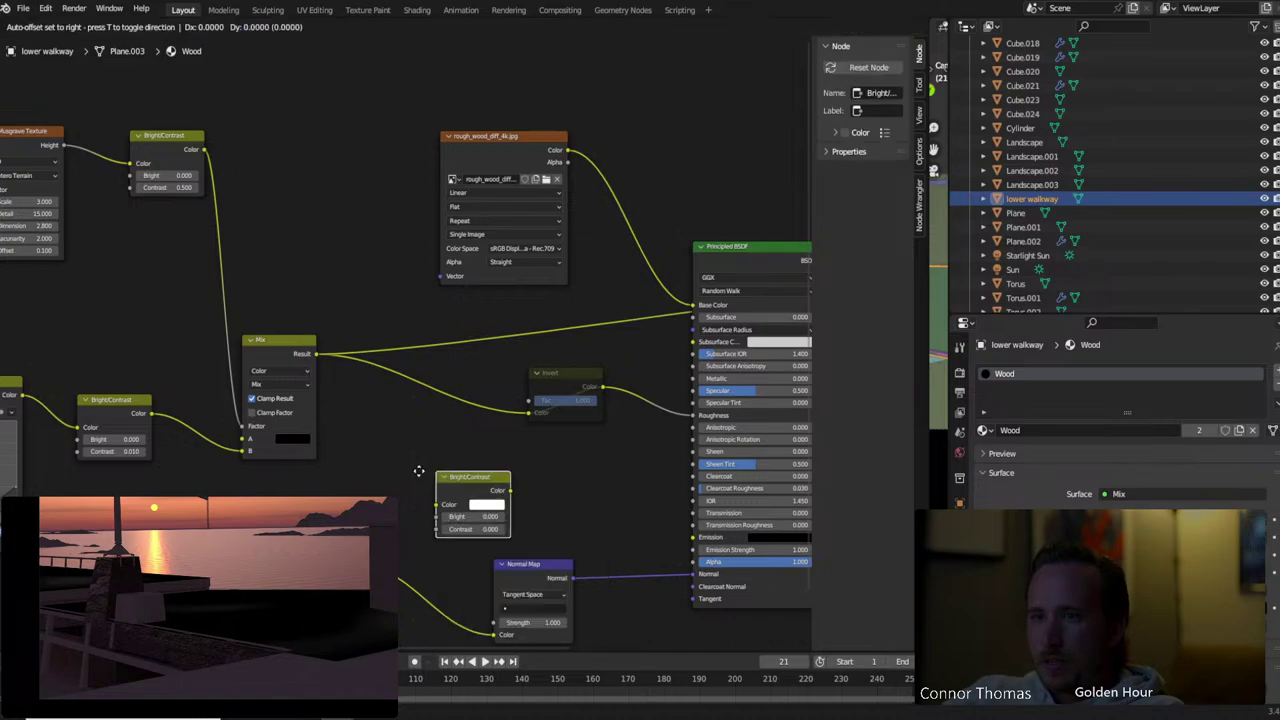
click(388, 387)
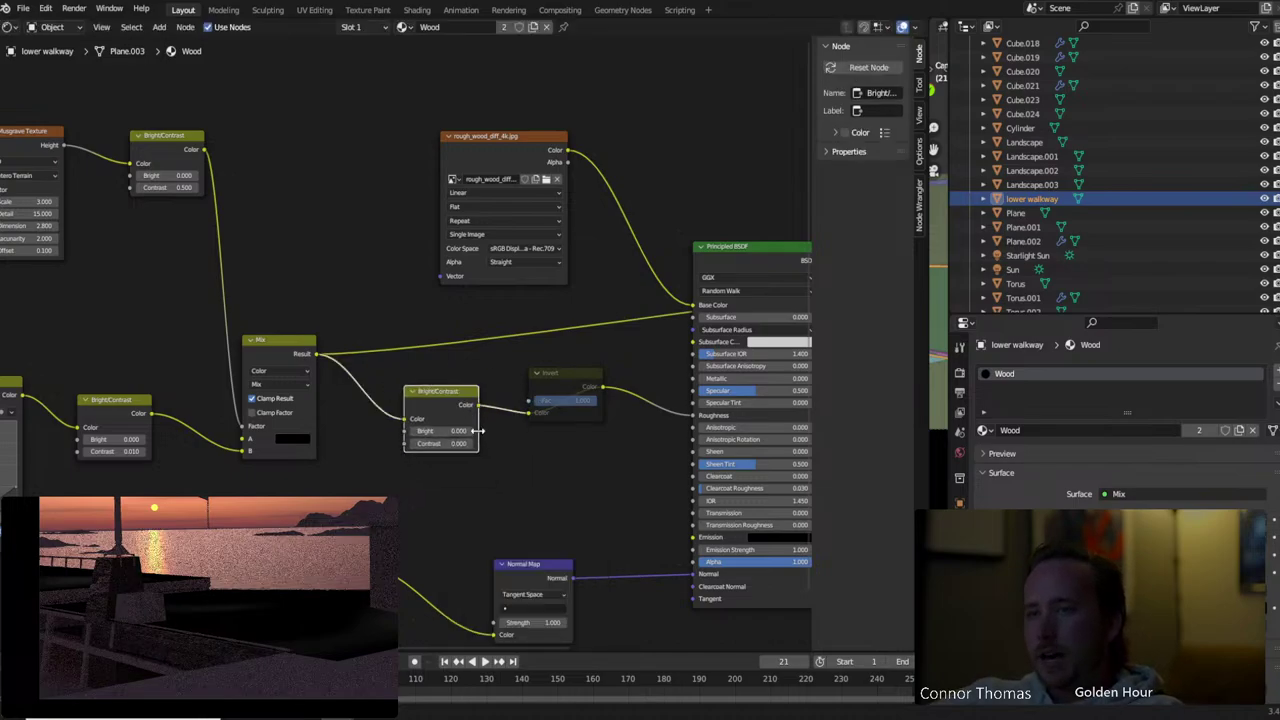
Set the contrast of the Bright/Contrast node after the Mix node to 1 and preview its output
drag(463, 440, 472, 446)
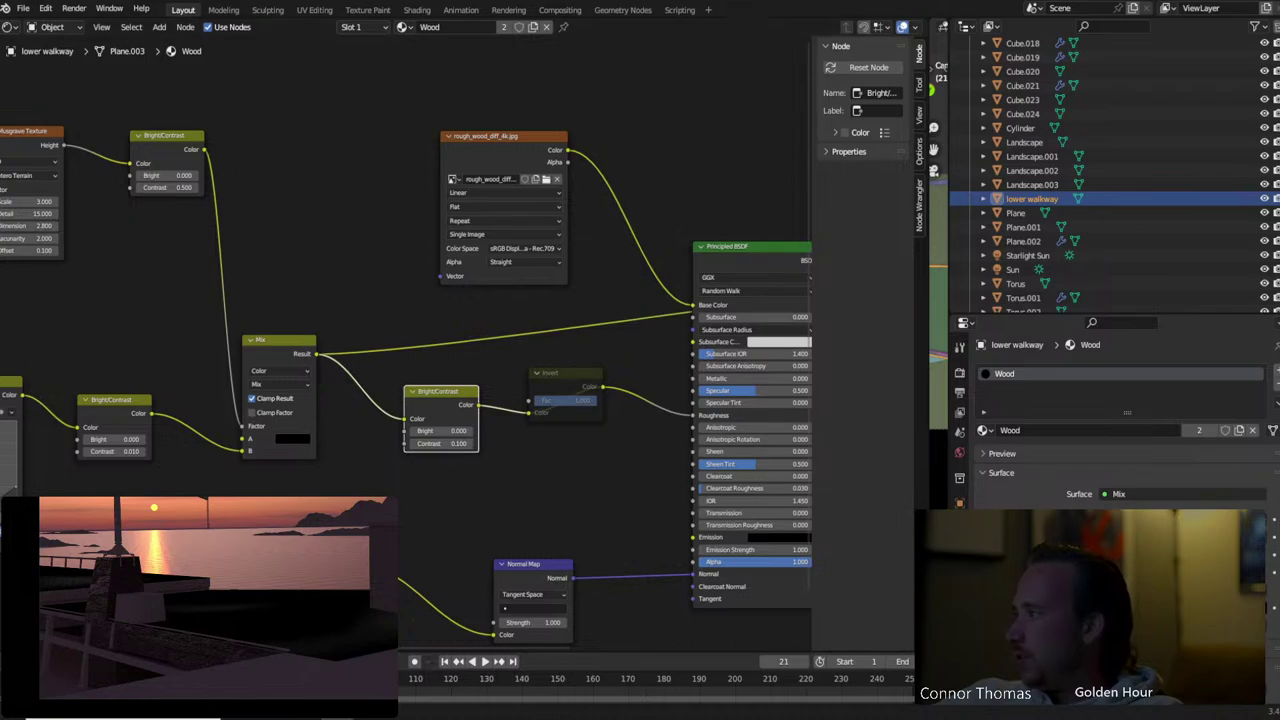
click(440, 443)
text(1)
key(Return)
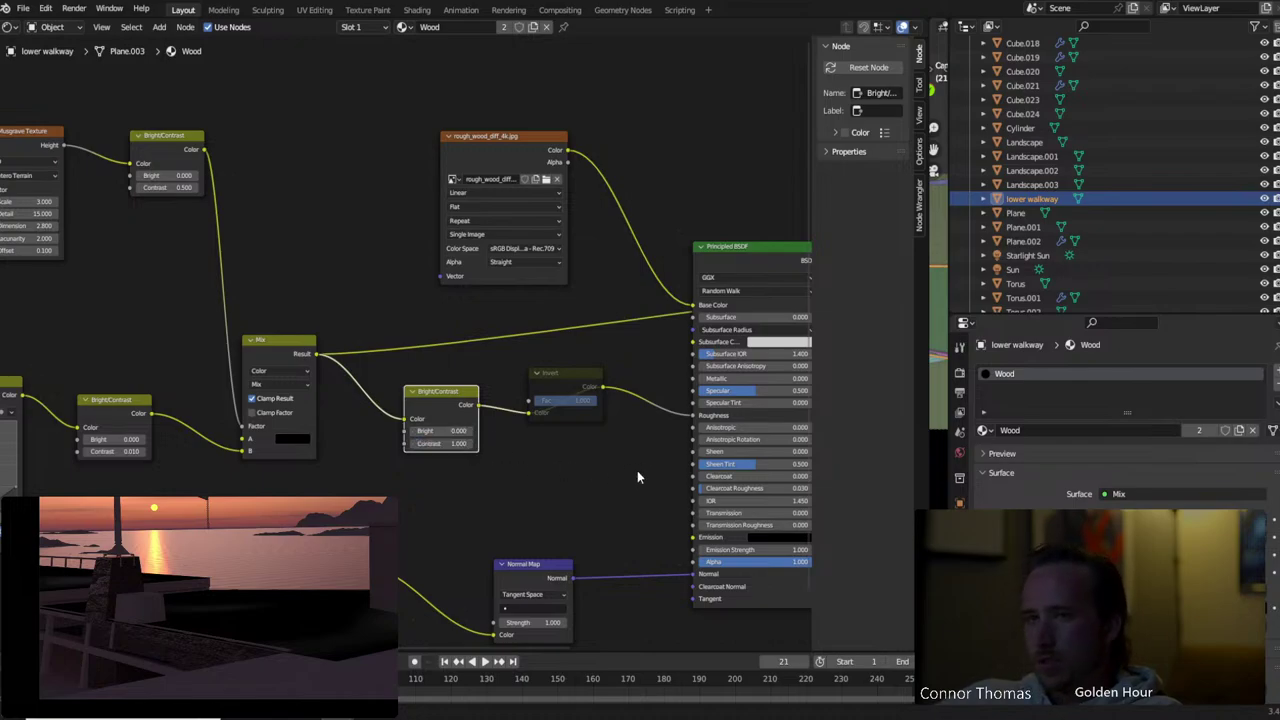
ctrl+shift+click(454, 392)
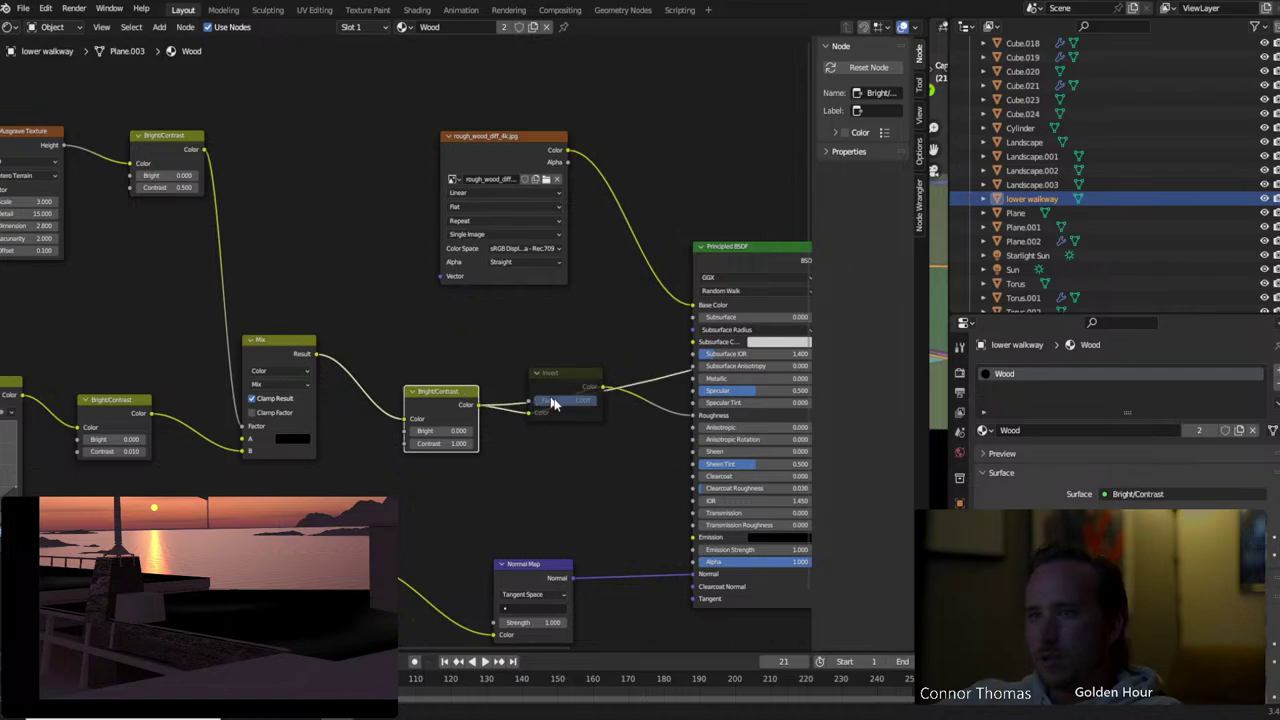
Try a contrast of 0.1 on the Bright/Contrast node after the Mix node, and delete that node
click(440, 443)
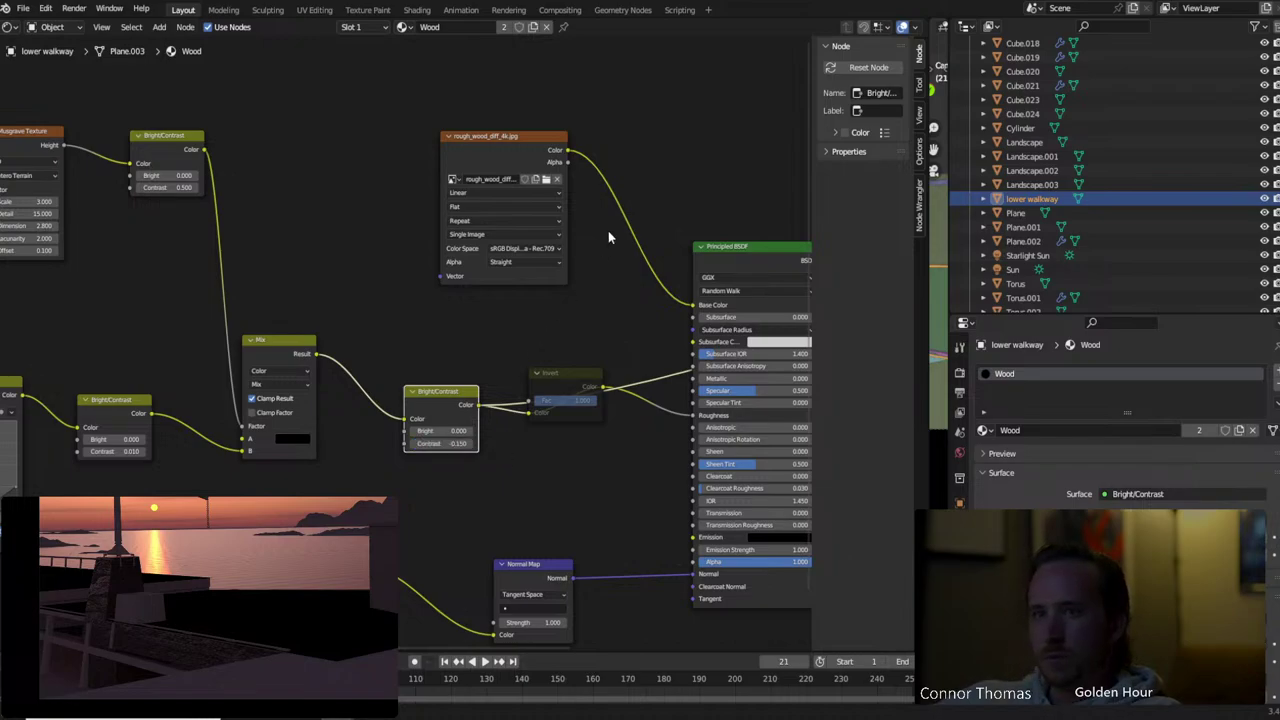
click(455, 445)
text(-.15)
key(Return)
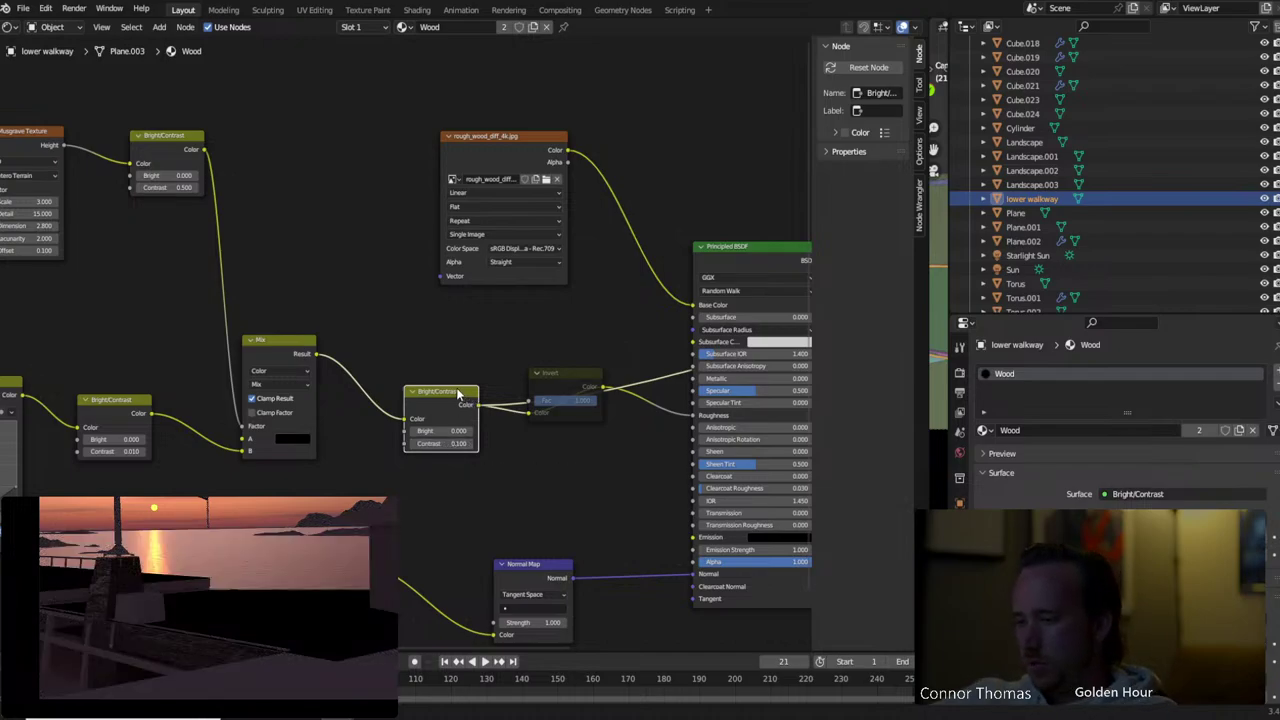
key(Delete)
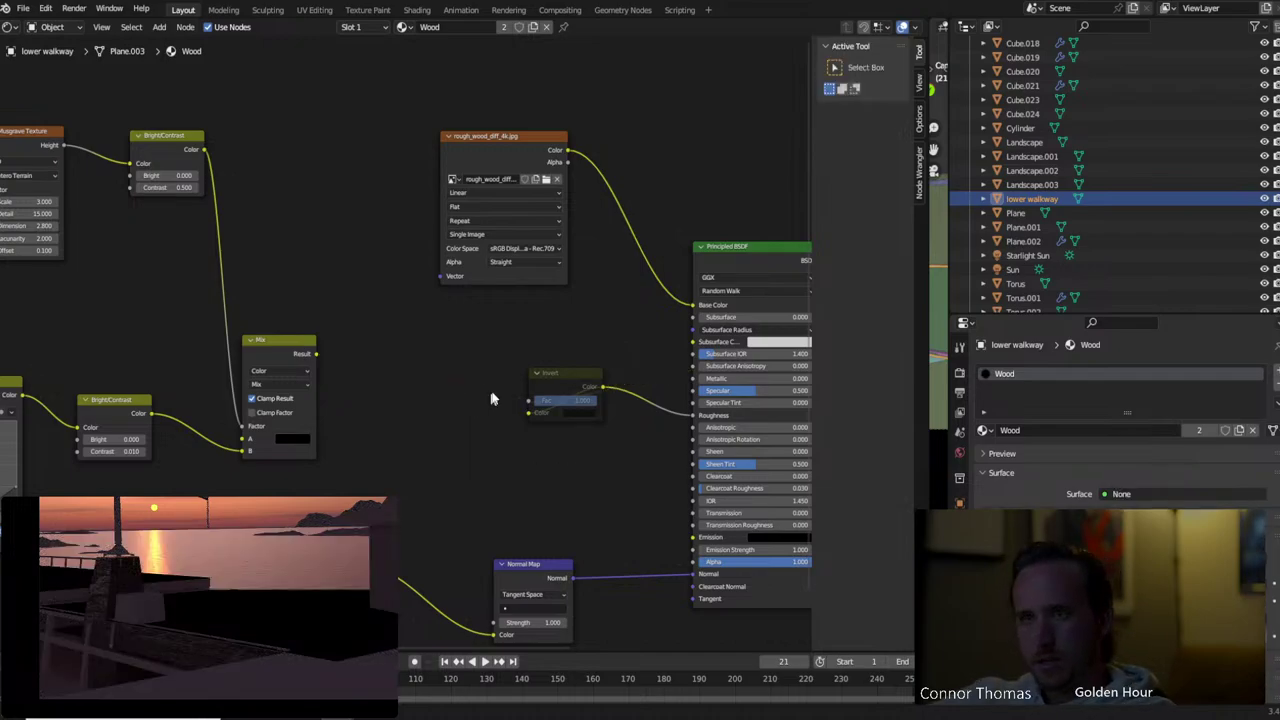
Preview the Mix node's output with Clamp Result disabled and move the node closer to the Invert node
ctrl+shift+click(300, 352)
drag(310, 338, 398, 322)
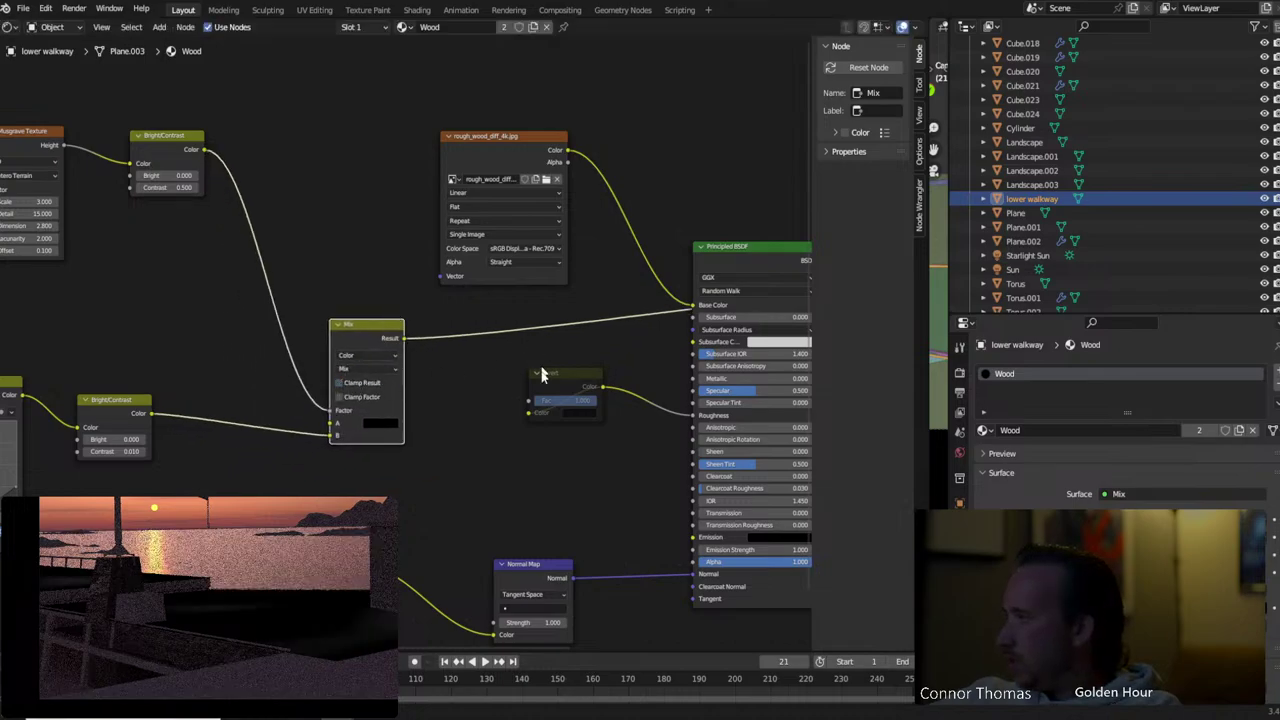
middle_drag(543, 375, 720, 360)
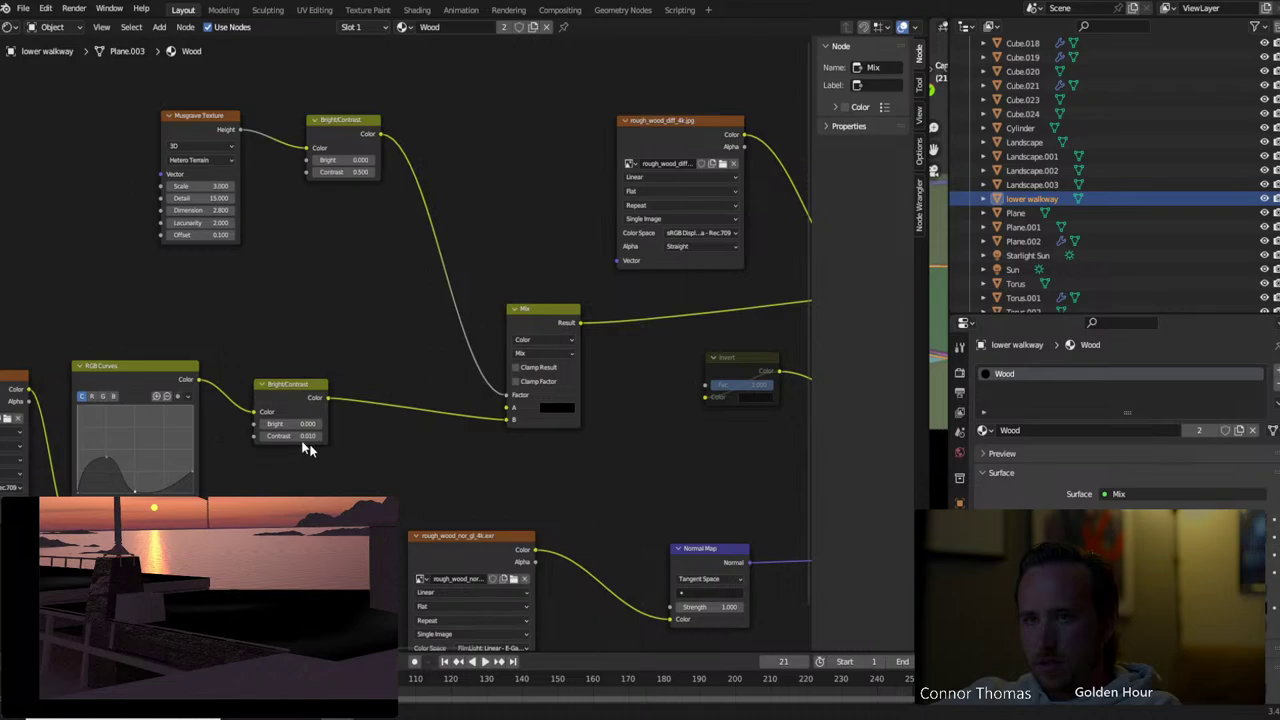
Insert an RGB Curves node between the roughness branch's Bright/Contrast node and the Mix node's B input
key(shift+a)
click(451, 457)
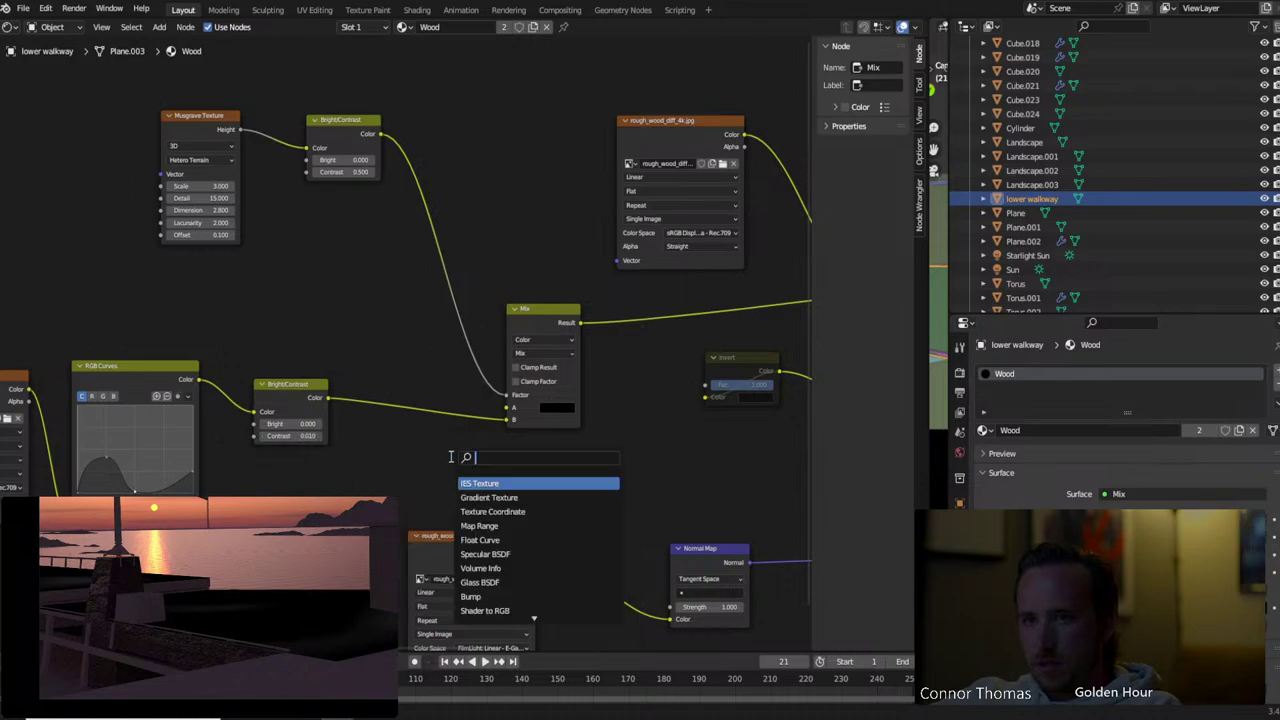
text(cur)
key(Return)
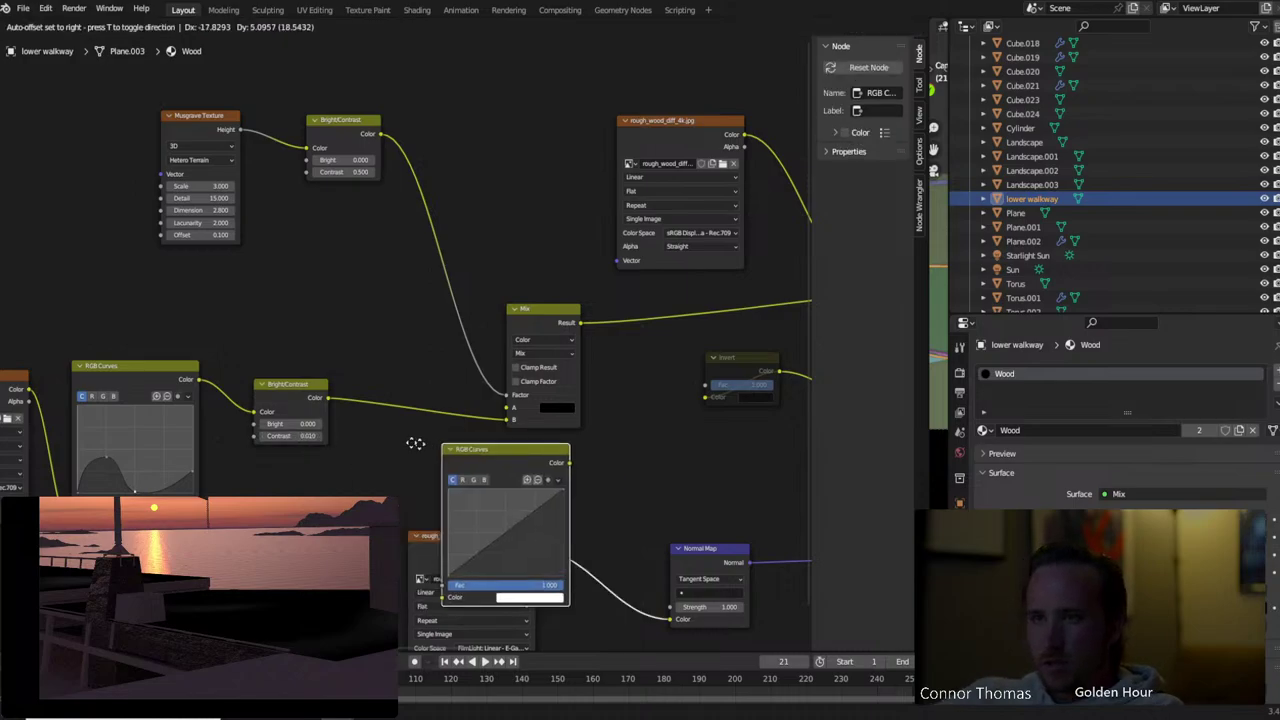
click(336, 369)
Raise the new RGB Curves node's curve with a point at about 0.259, 0.85
drag(414, 474, 415, 437)
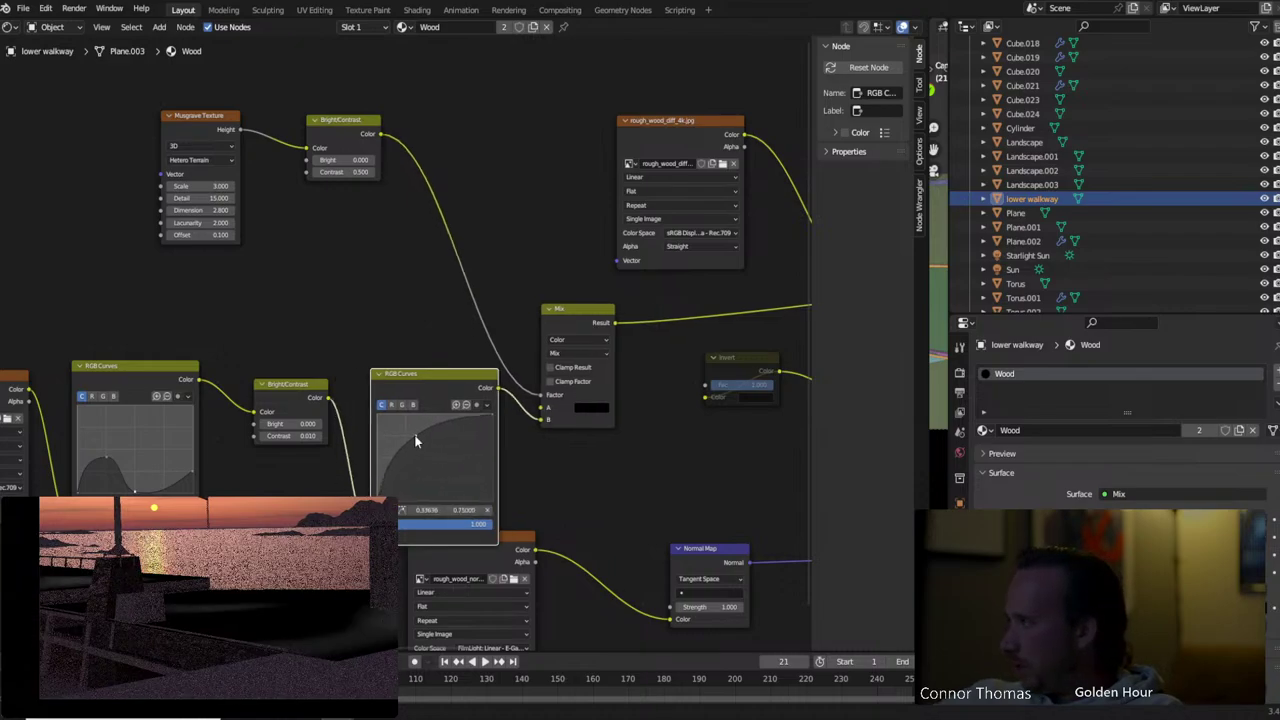
drag(416, 373, 403, 325)
drag(403, 393, 393, 384)
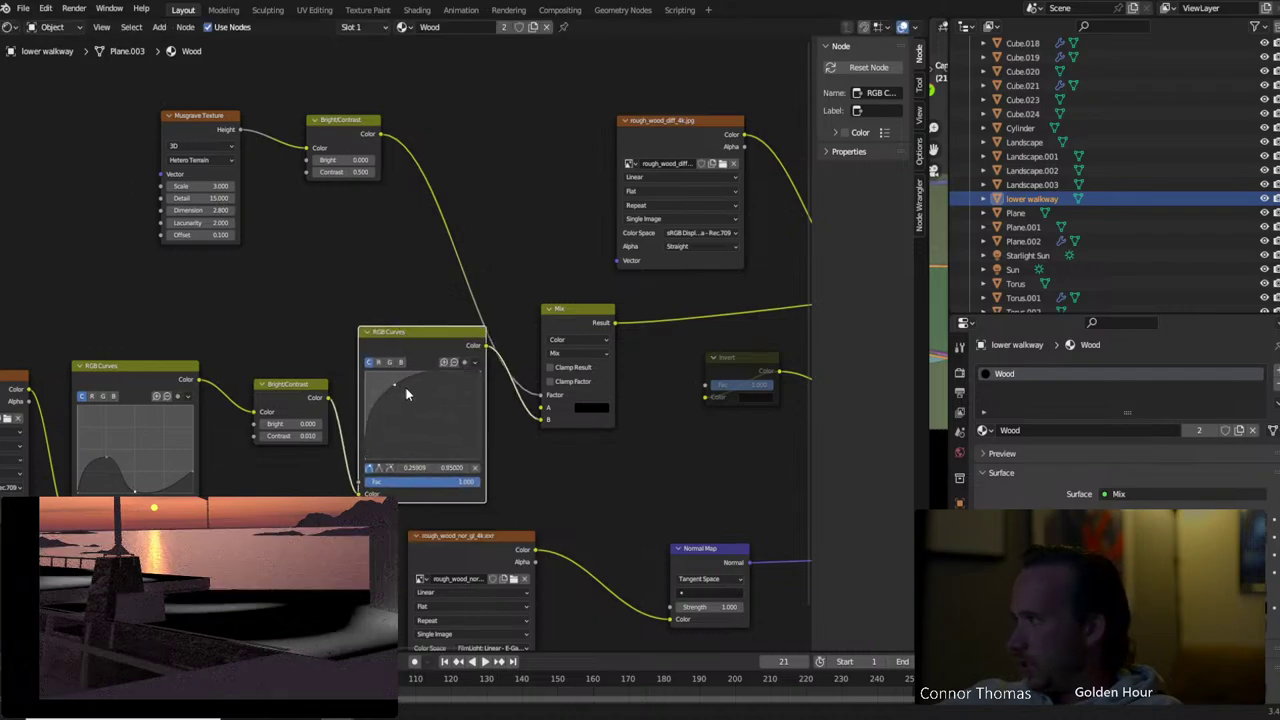
Preview the Principled BSDF with the Mix result routed through the unmuted Invert node
middle_drag(596, 391, 520, 447)
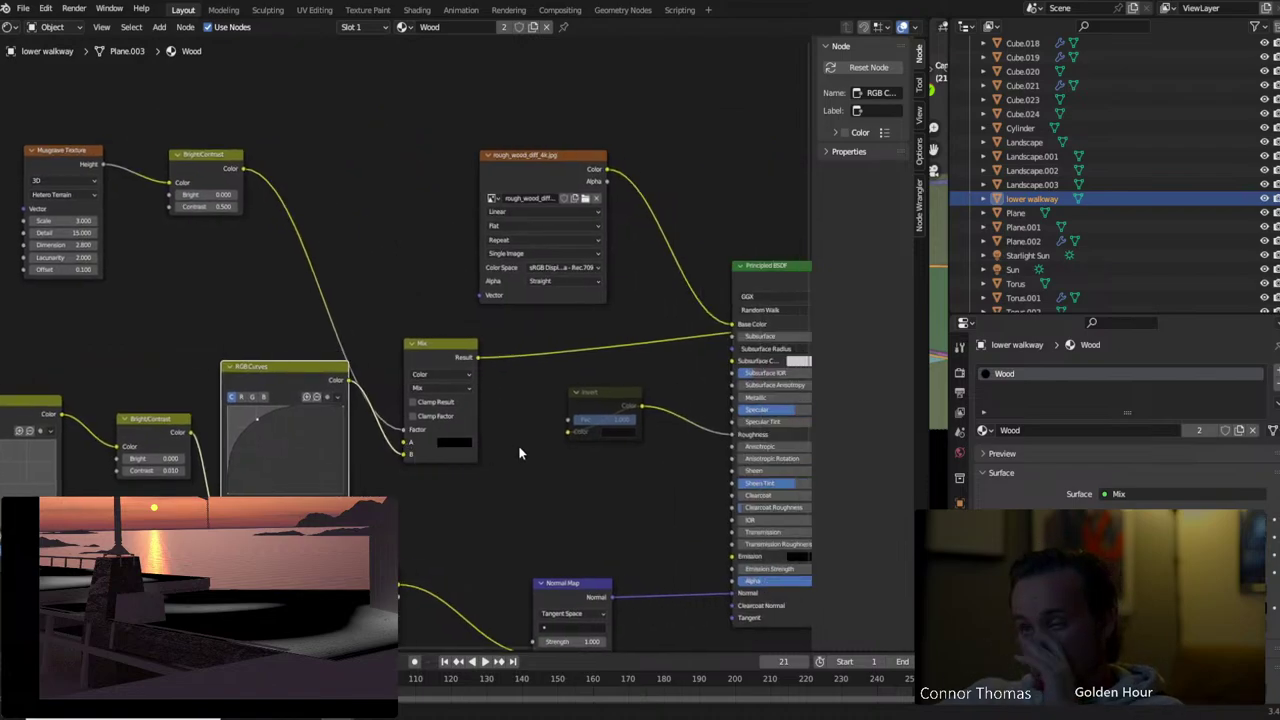
middle_drag(597, 388, 447, 380)
click(659, 278)
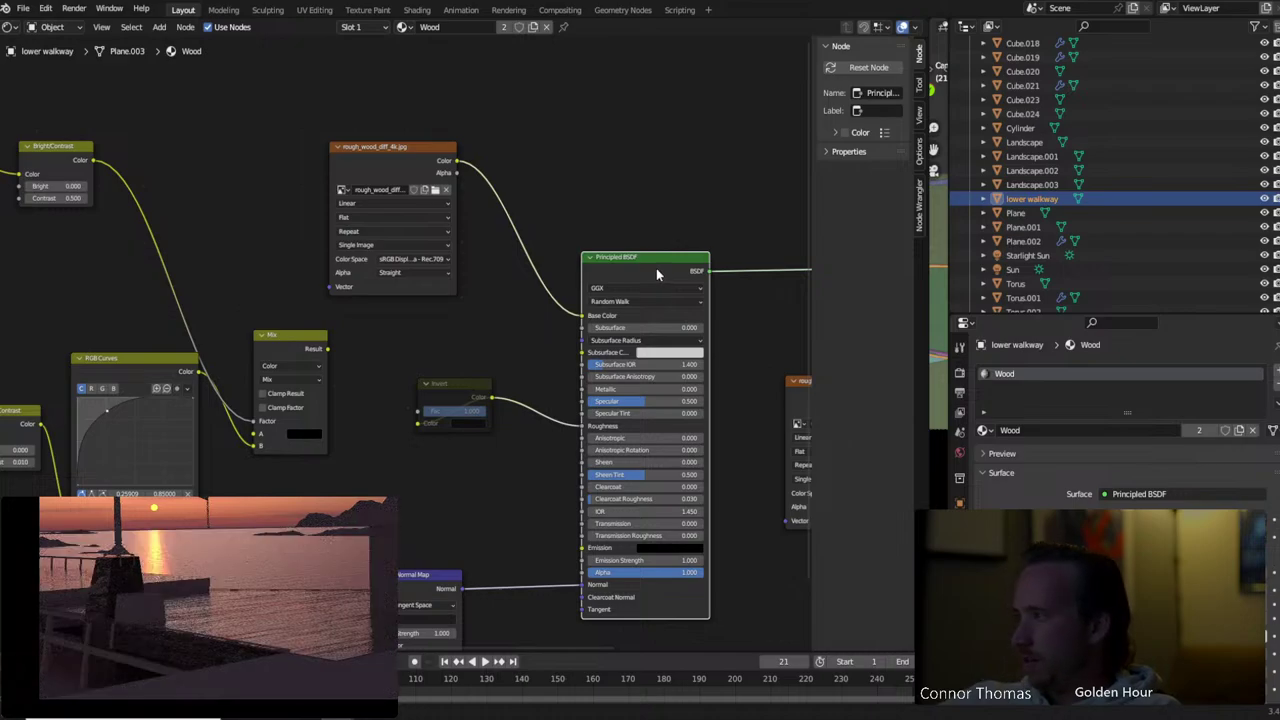
drag(332, 348, 417, 424)
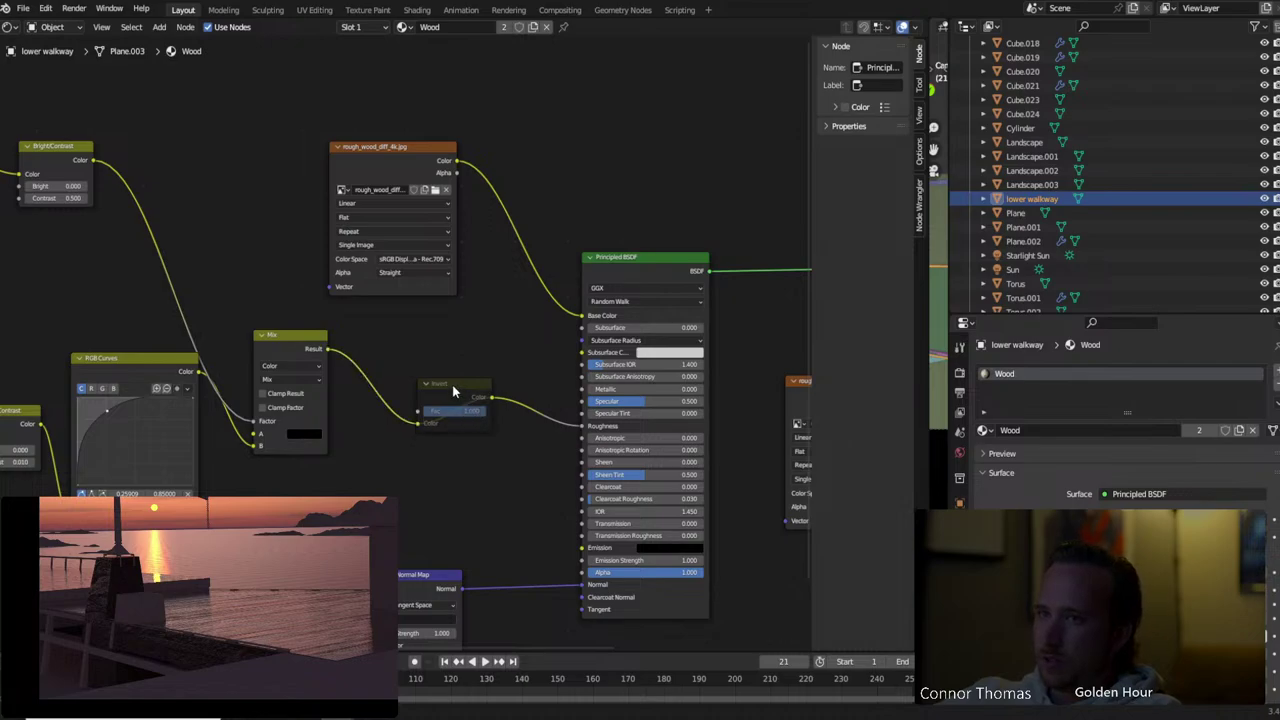
click(452, 390)
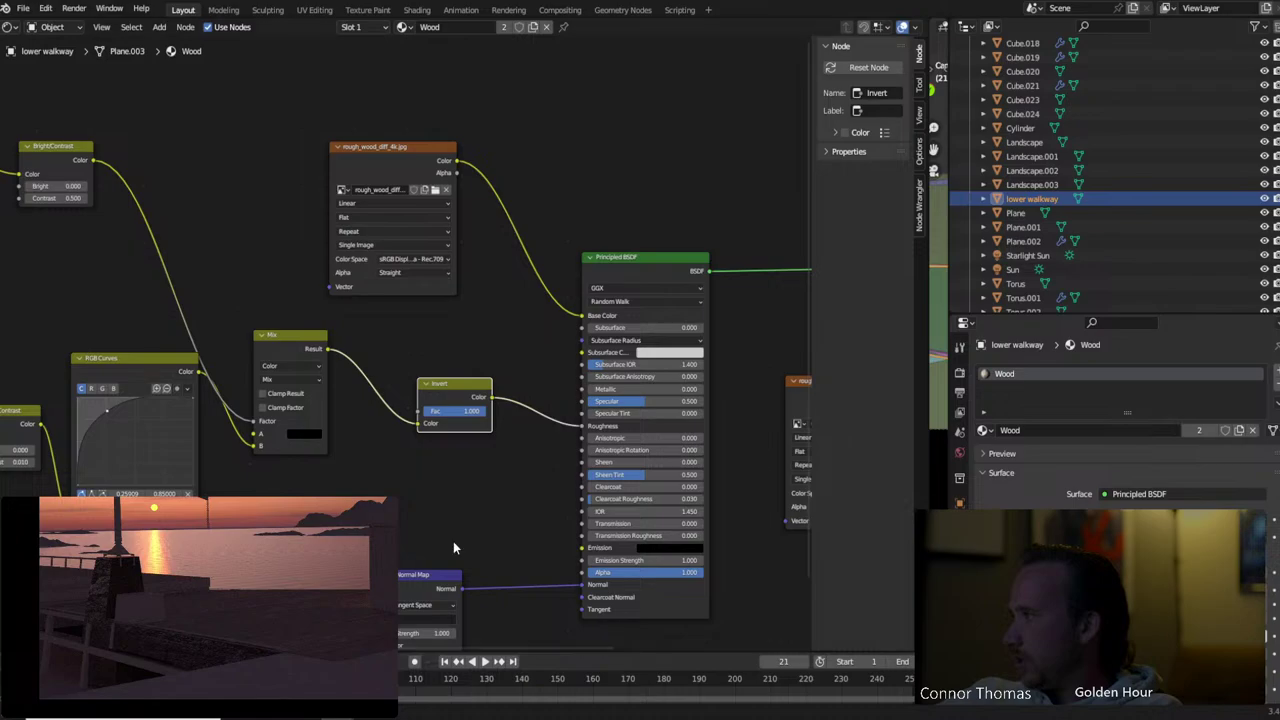
Connect the Mix result directly to the Principled BSDF's Roughness and remove the Invert node
middle_drag(508, 344, 451, 316)
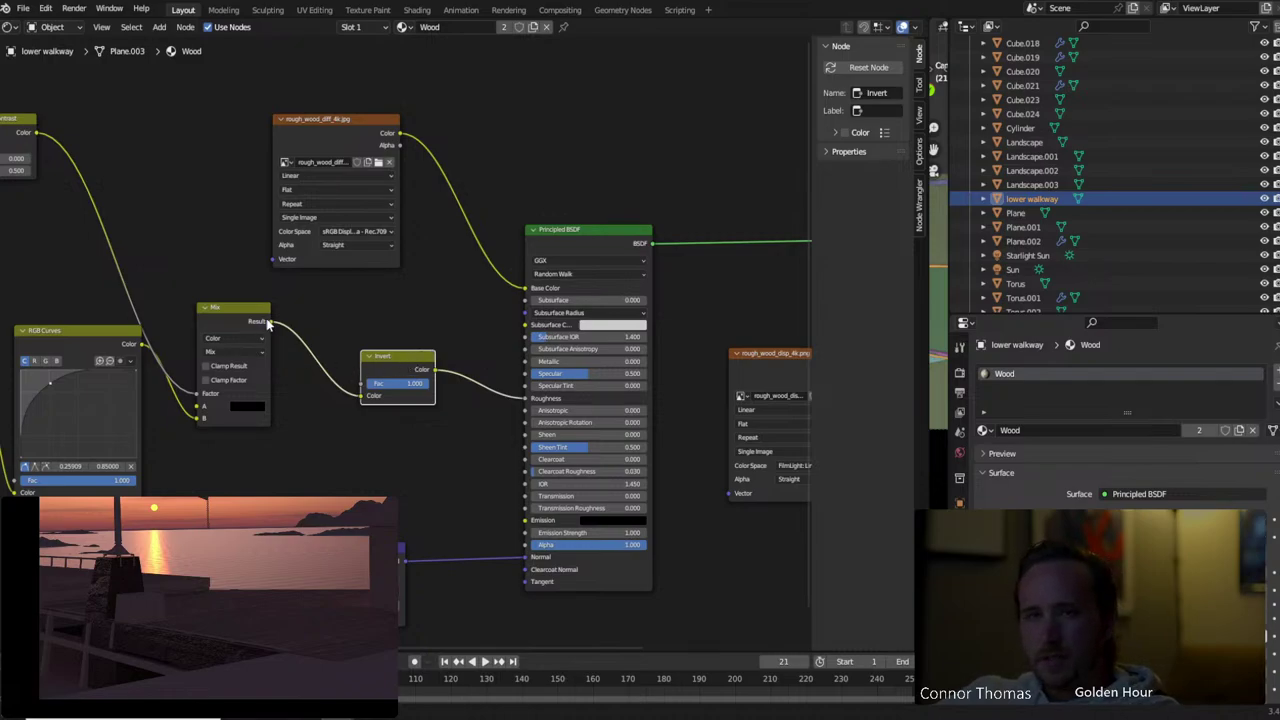
drag(268, 321, 527, 399)
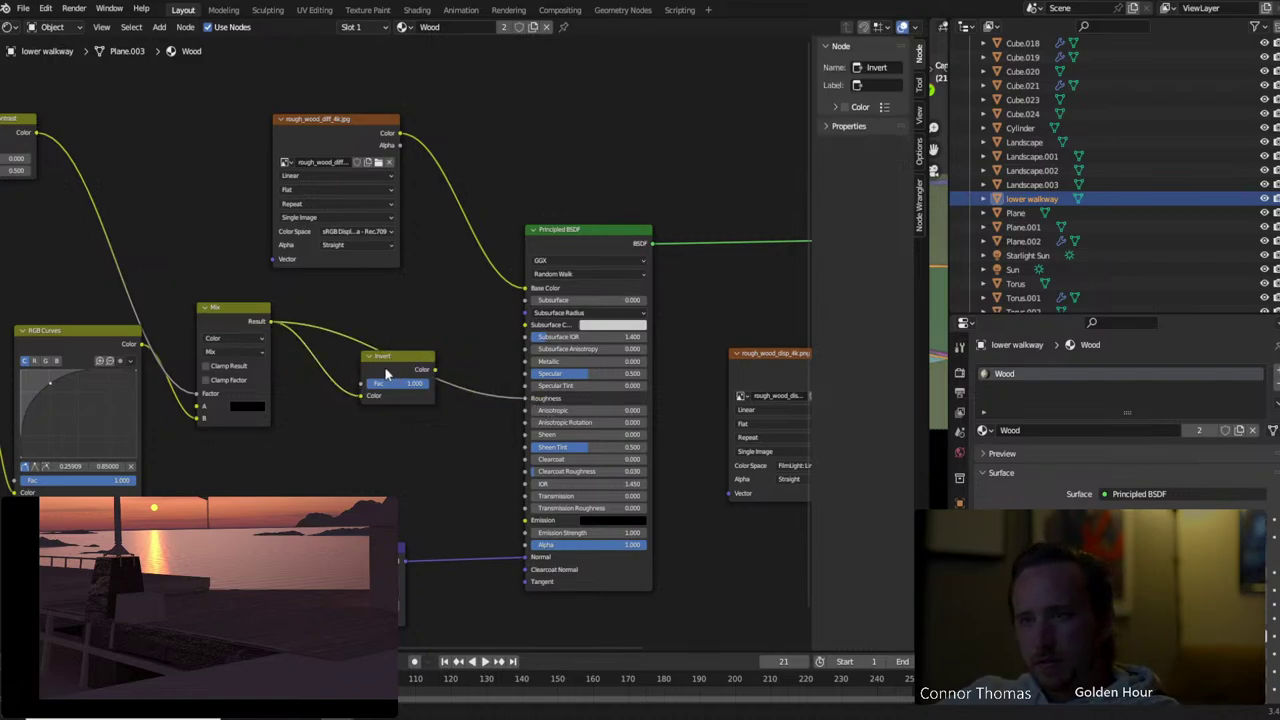
click(384, 367)
key(BackSpace)
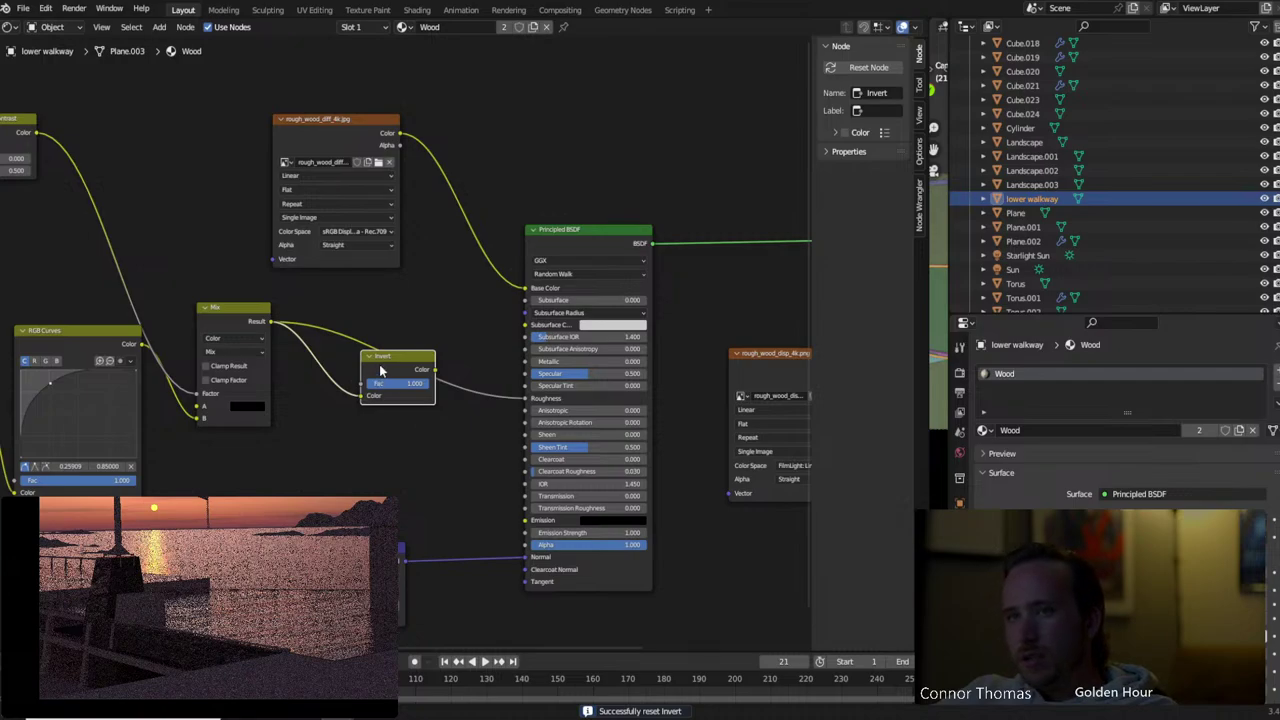
key(ctrl+x)
Move the RGB Curves link from the Mix node's B input to A and set B's colour value to about 0.136
middle_drag(236, 421, 343, 436)
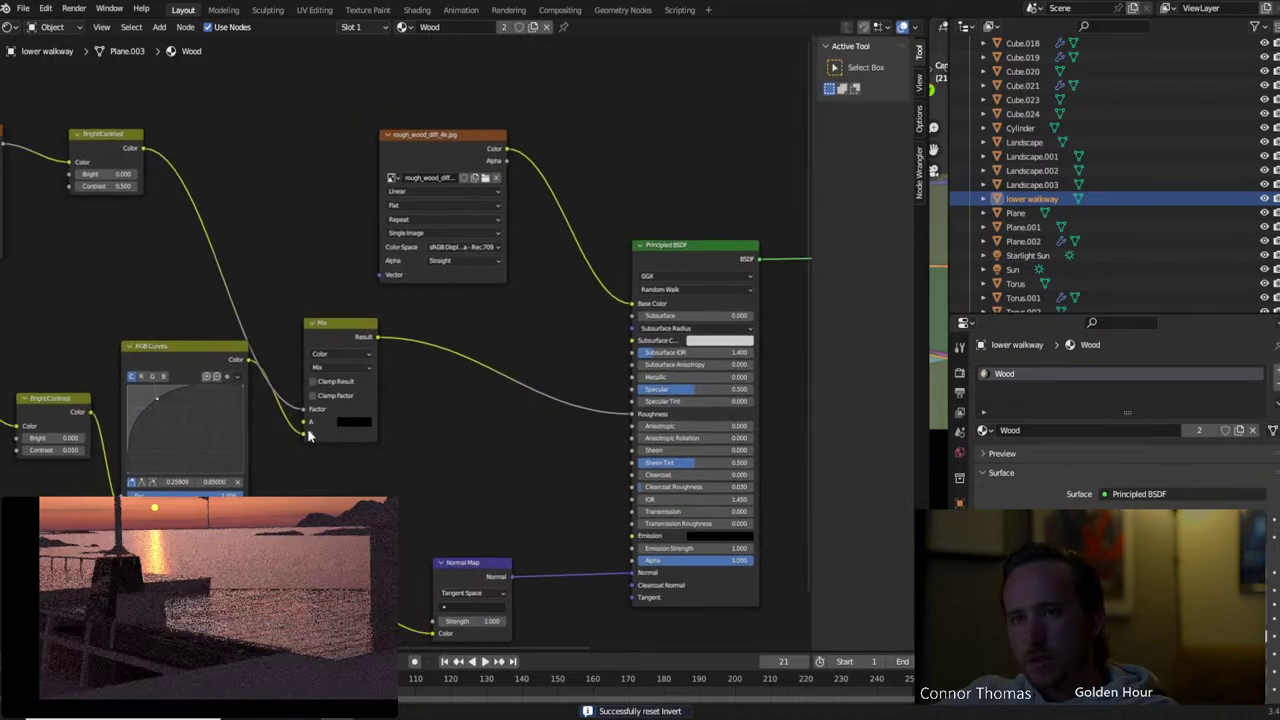
click(308, 432)
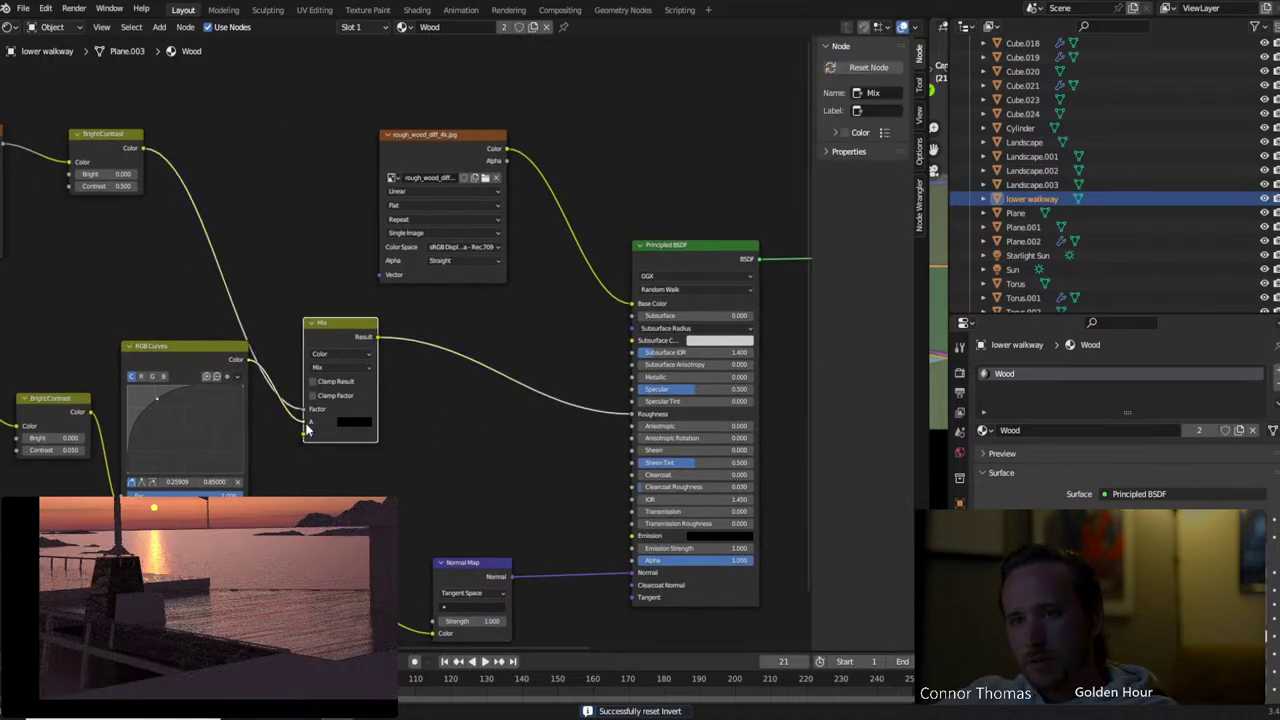
drag(305, 433, 305, 421)
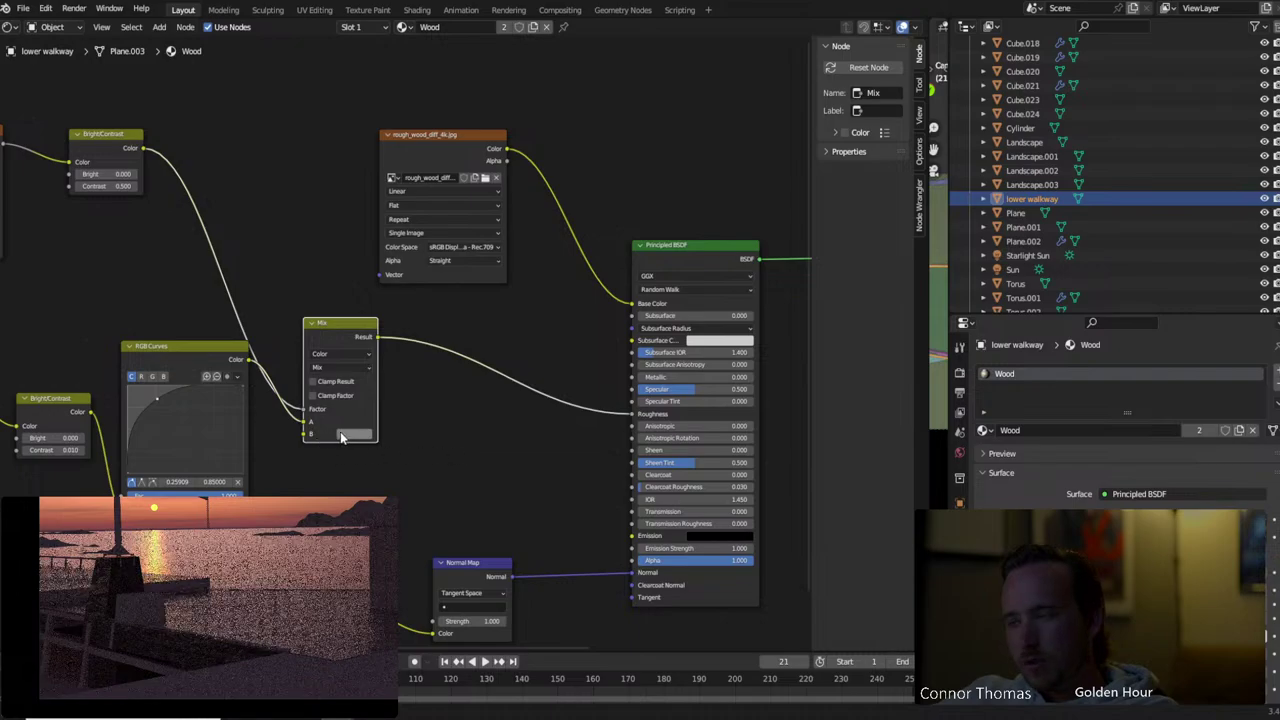
click(340, 436)
click(428, 341)
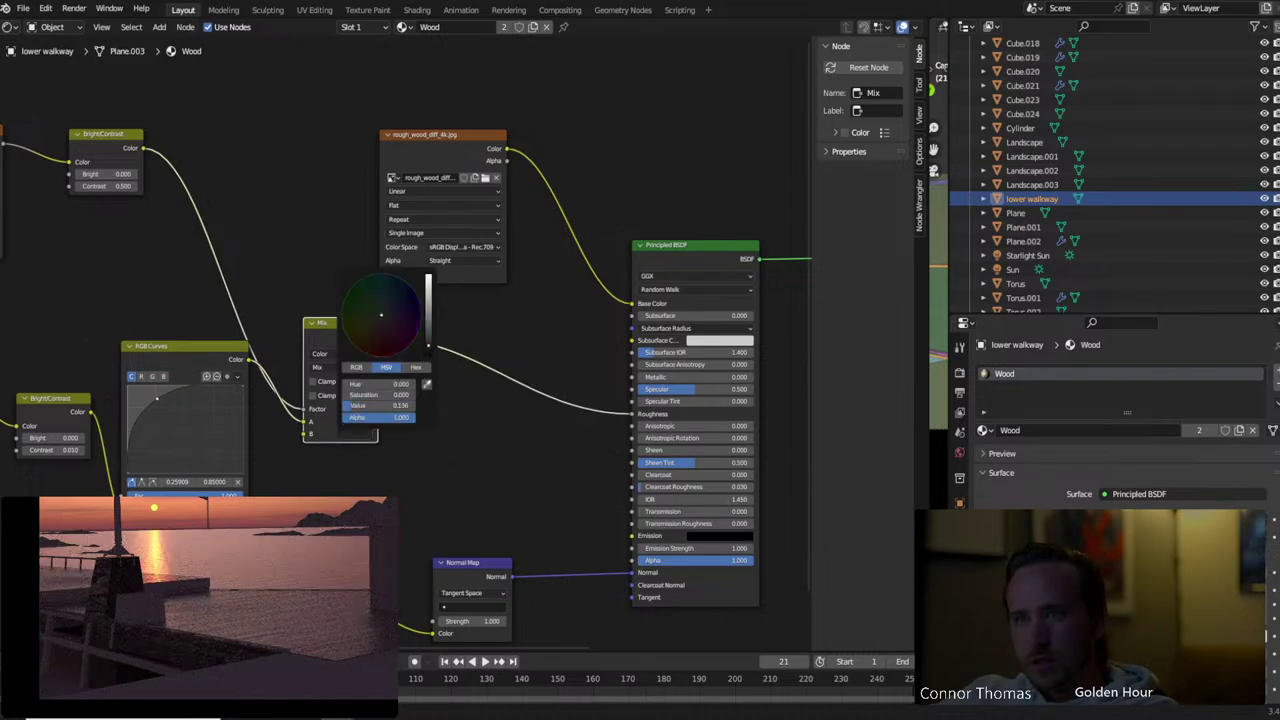
Darken the Mix node's B colour to black and, previewing the Mix result, move the RGB Curves point to about 0.227, 0.894
drag(428, 346, 430, 360)
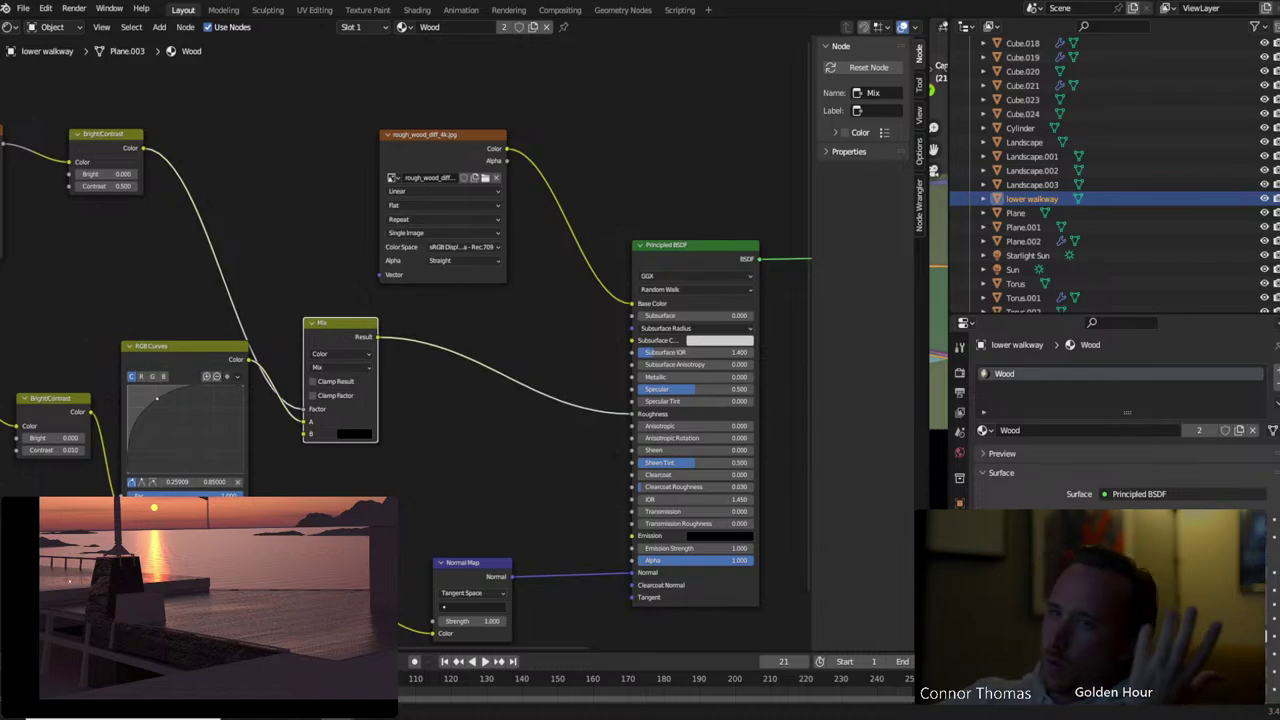
ctrl+shift+click(340, 322)
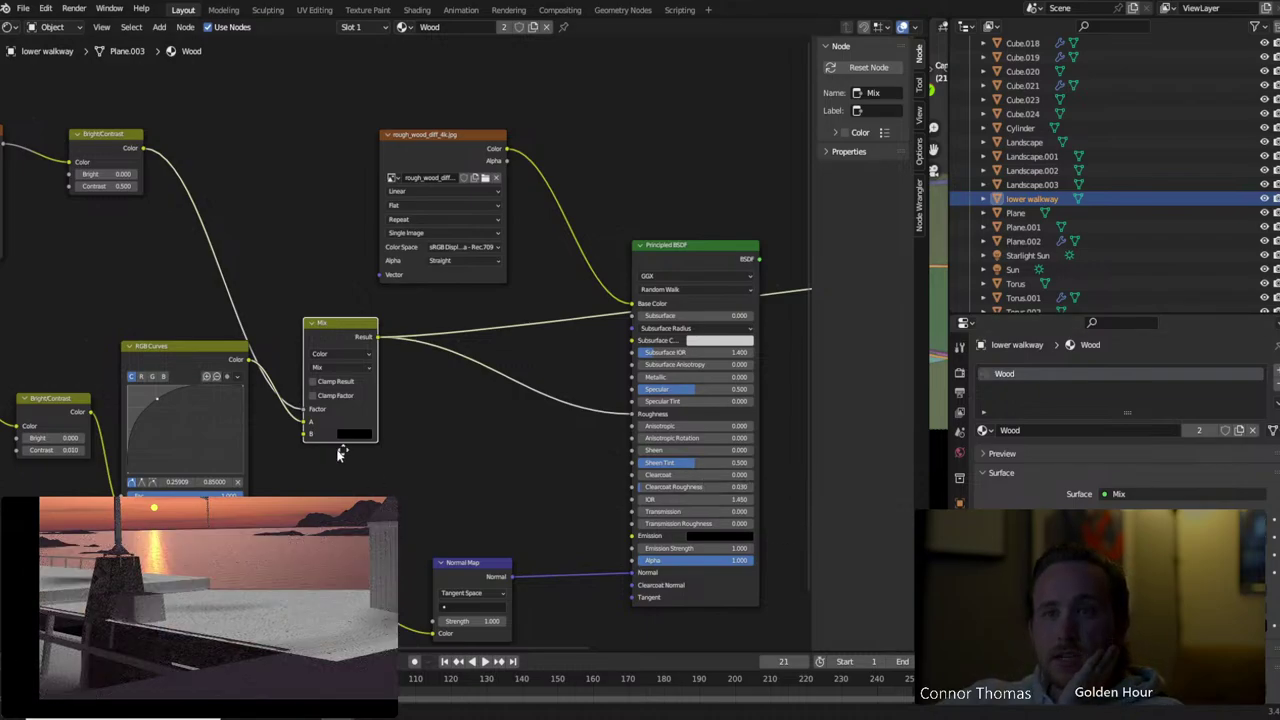
middle_drag(340, 453, 490, 454)
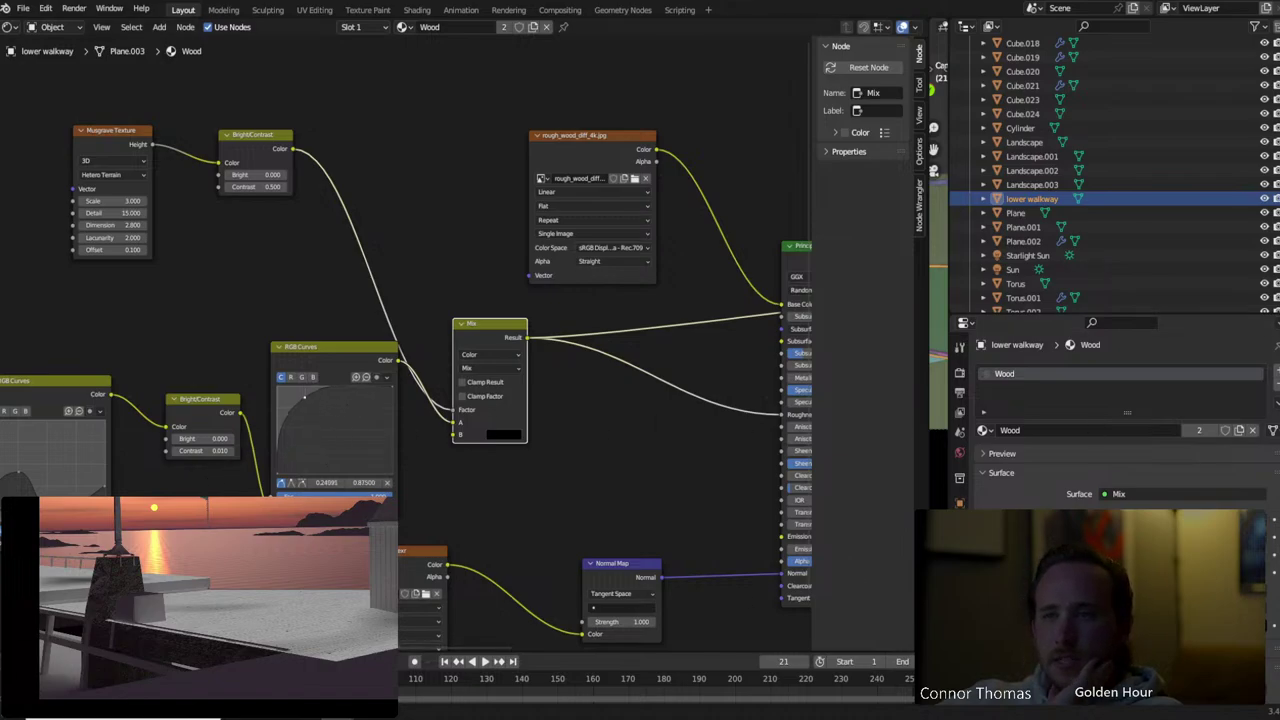
drag(309, 402, 305, 396)
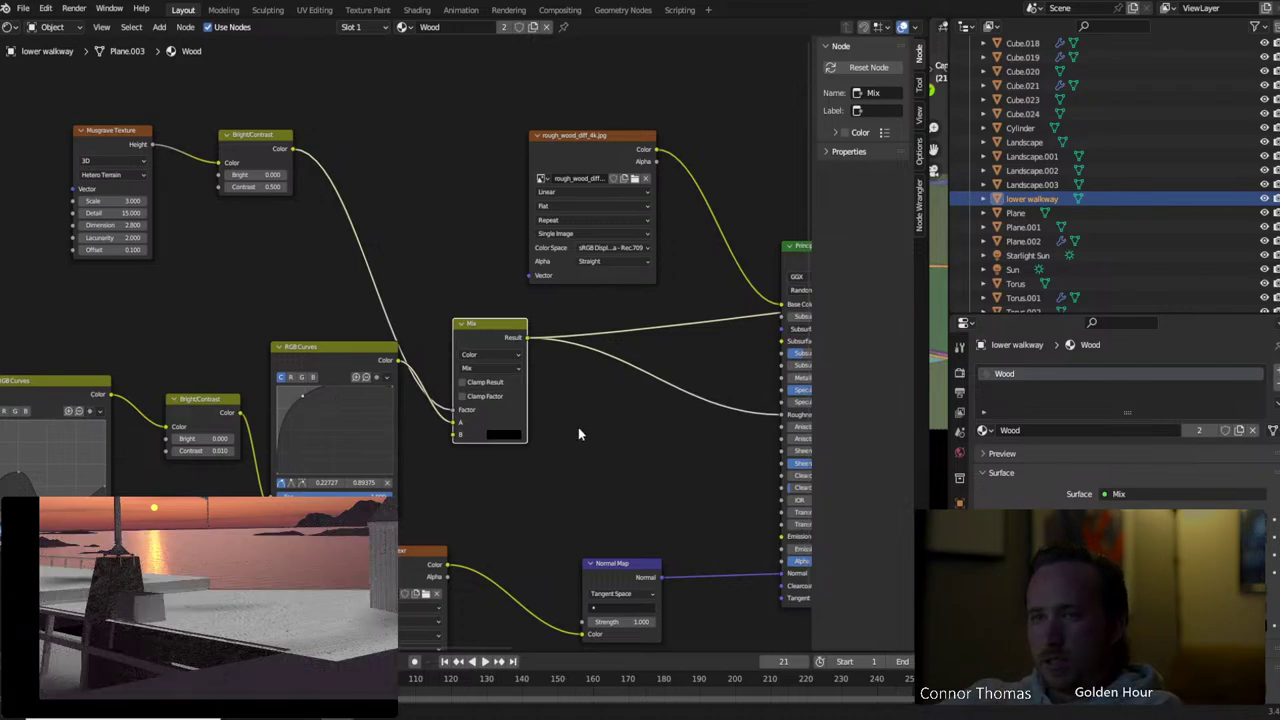
Try a Bright/Contrast node with contrast 0.4 between the RGB Curves and the Mix node's A input, then delete it
click(656, 431)
key(shift+a)
click(654, 424)
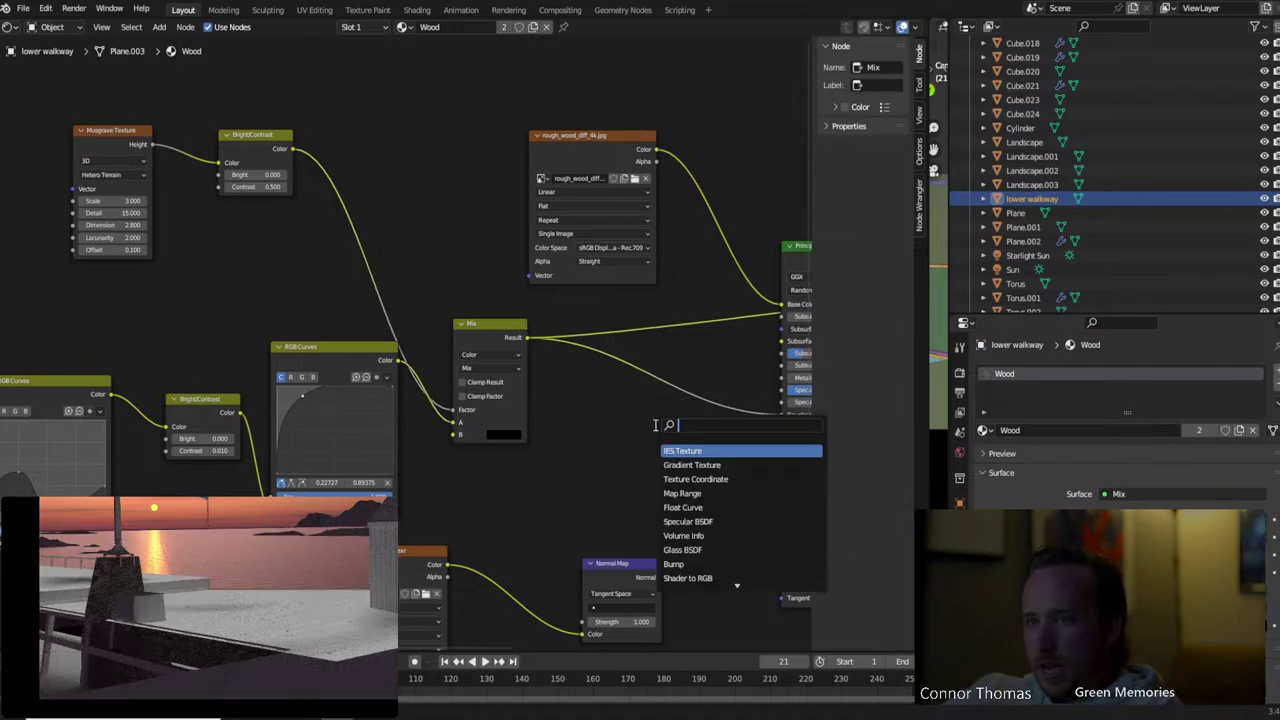
text(bright)
key(Return)
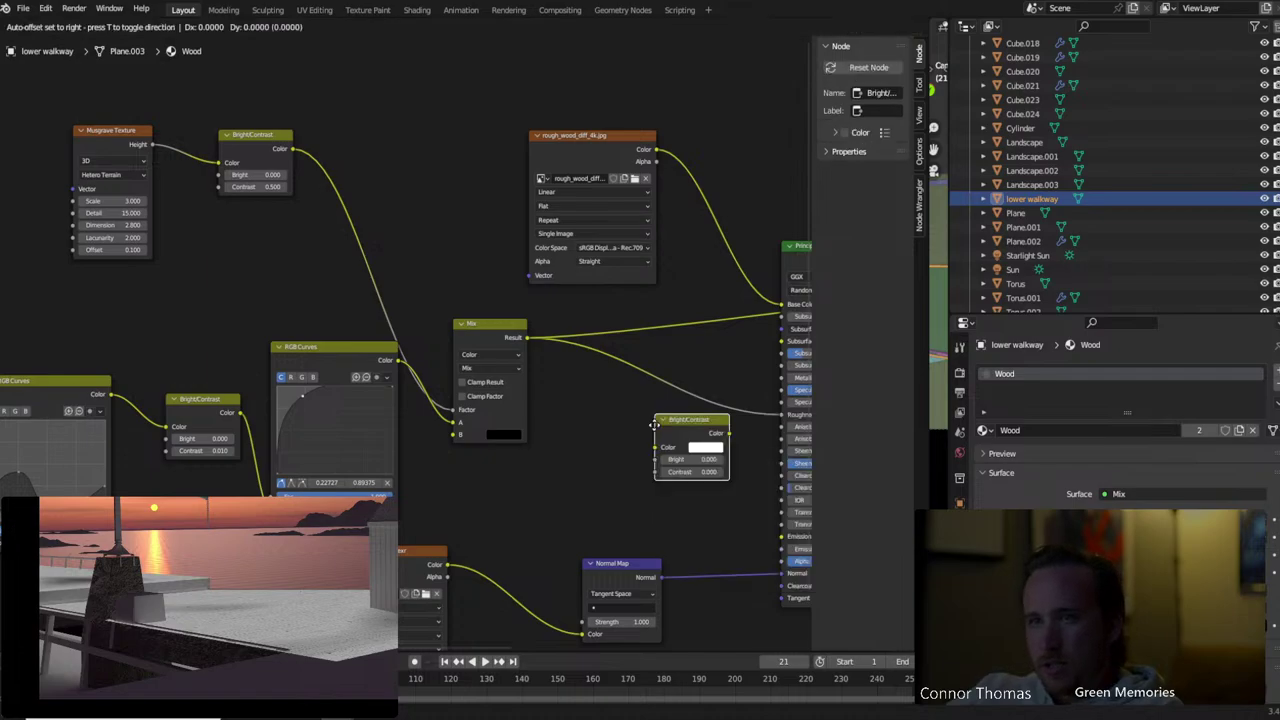
click(440, 427)
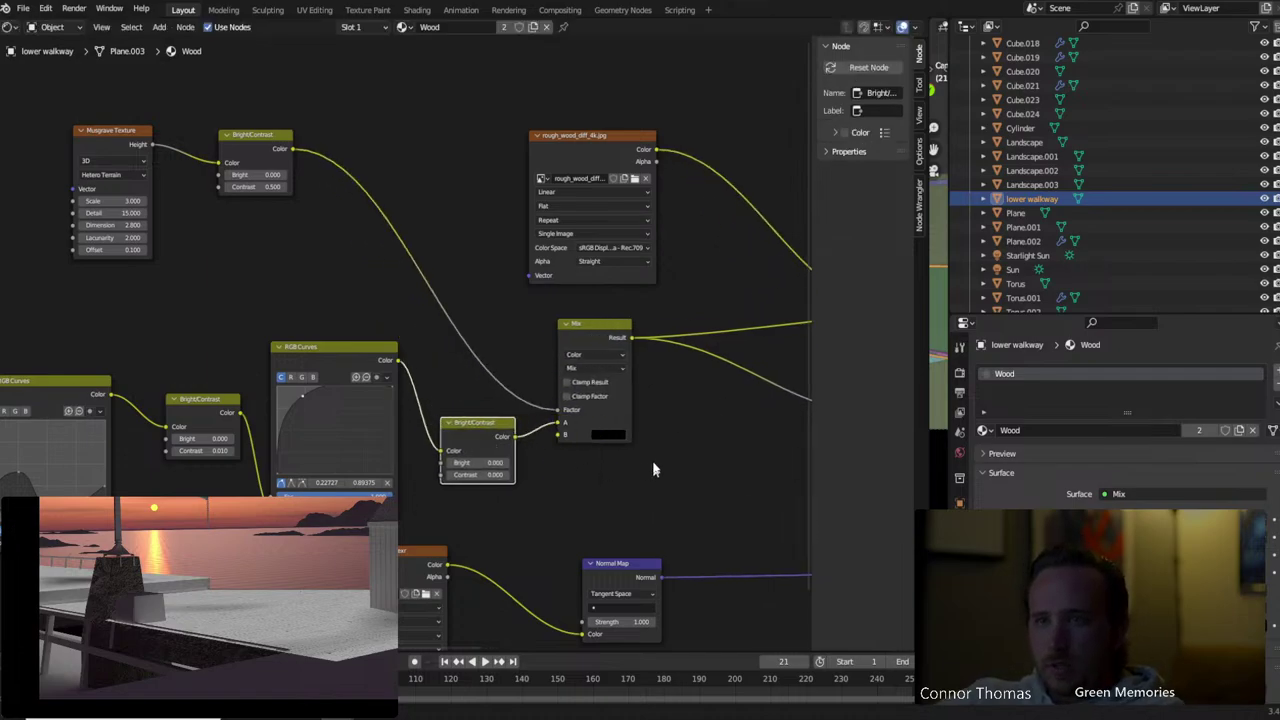
click(508, 474)
ctrl+scroll(509, 478, up, 1)
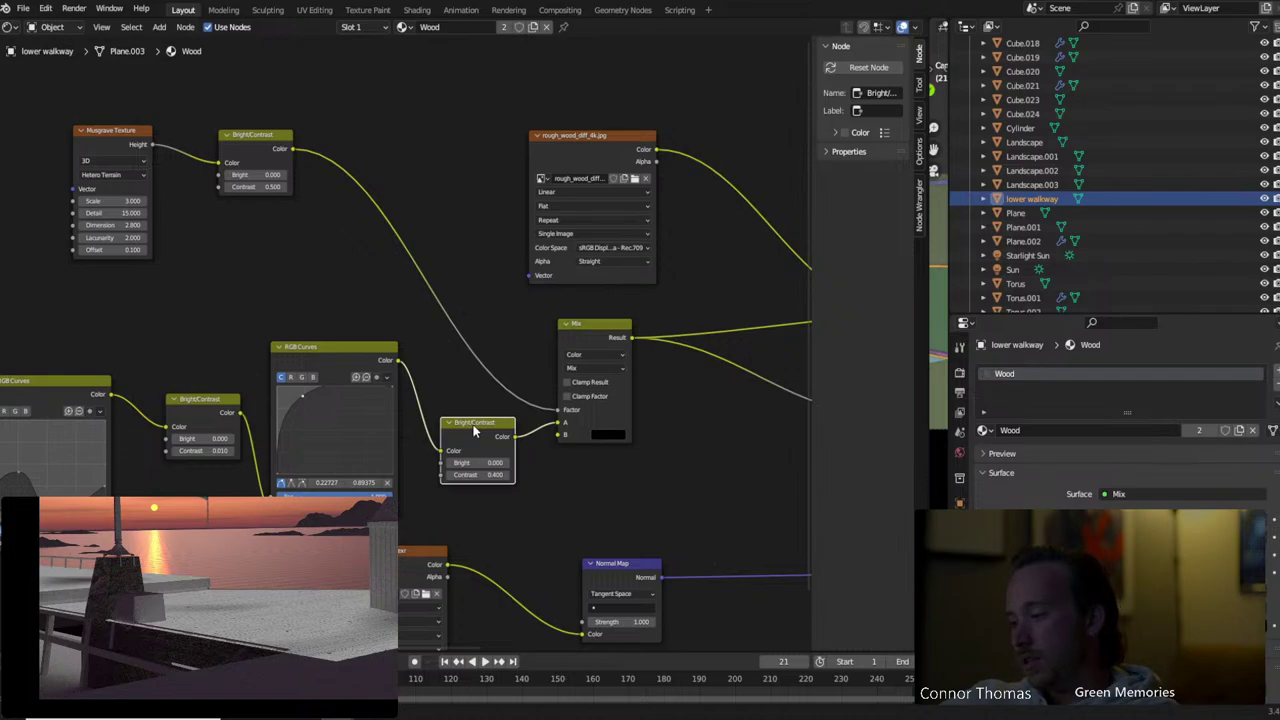
key(x)
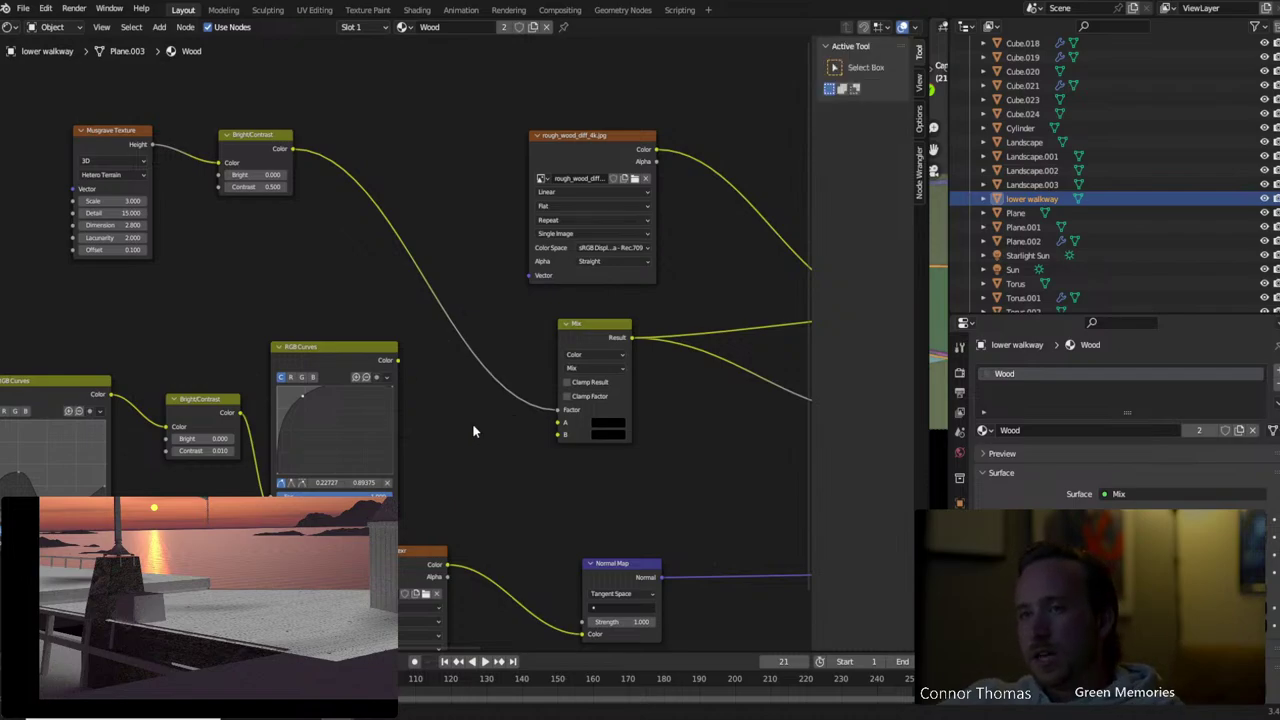
Add a second RGB Curves node and insert it between the existing RGB Curves and the Mix node's B input
key(shift+a)
click(474, 424)
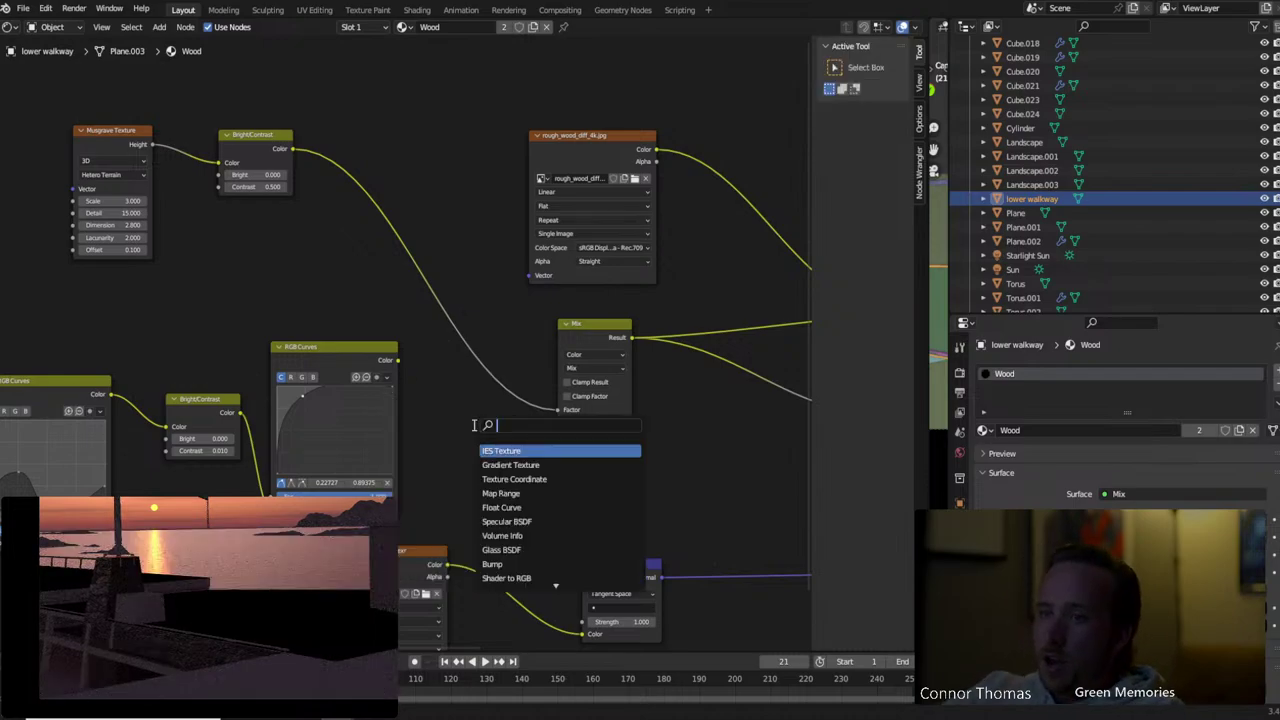
text(rg)
key(Down)
key(Down)
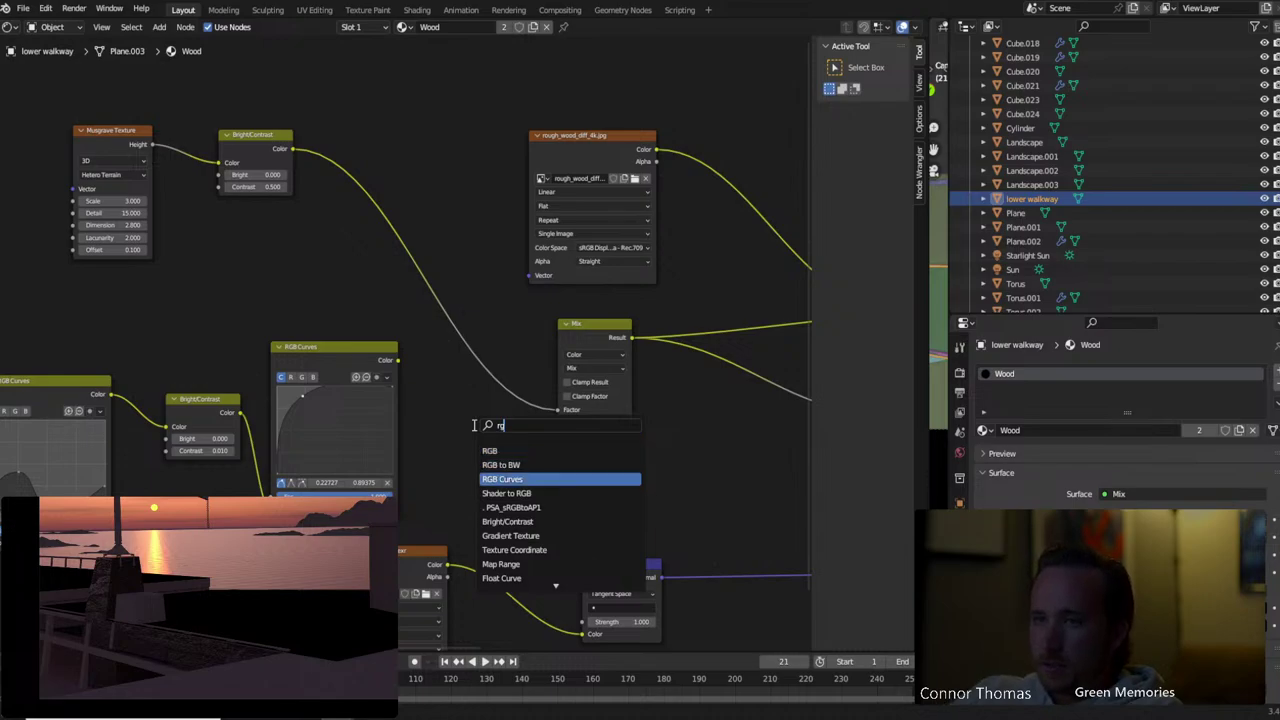
key(Return)
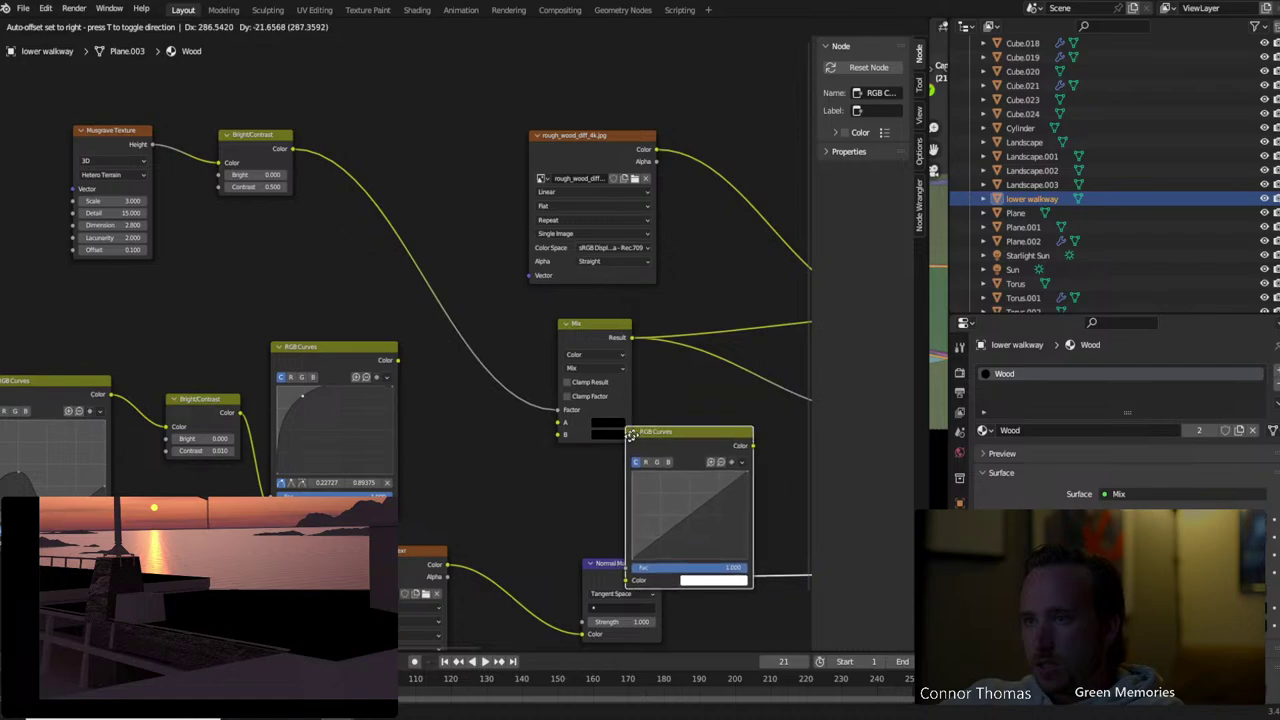
click(645, 405)
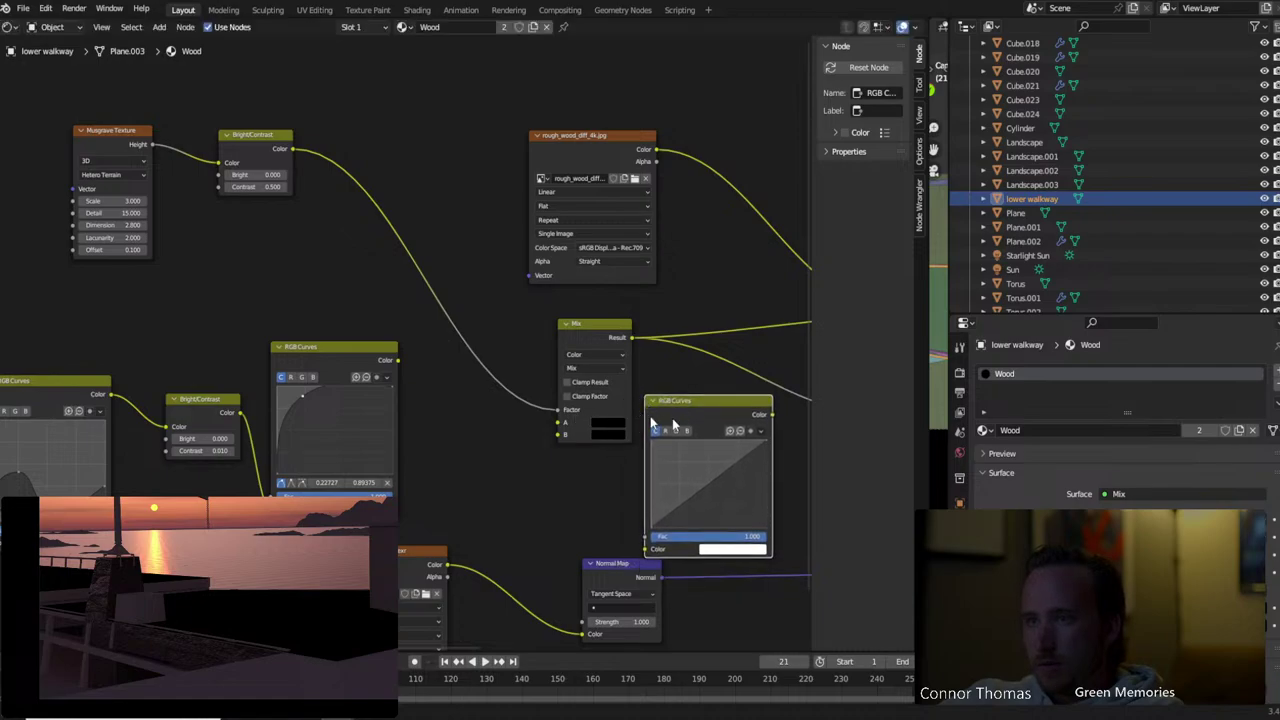
drag(650, 549, 561, 435)
key(Escape)
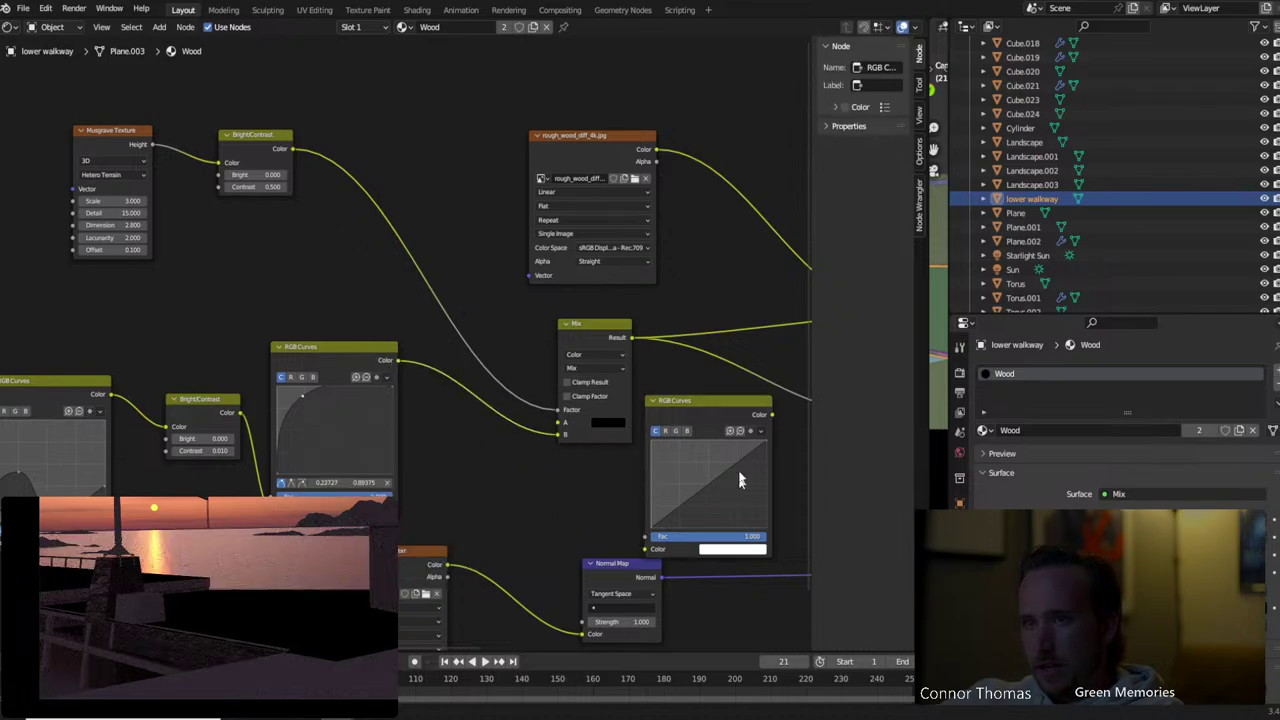
drag(726, 410, 495, 398)
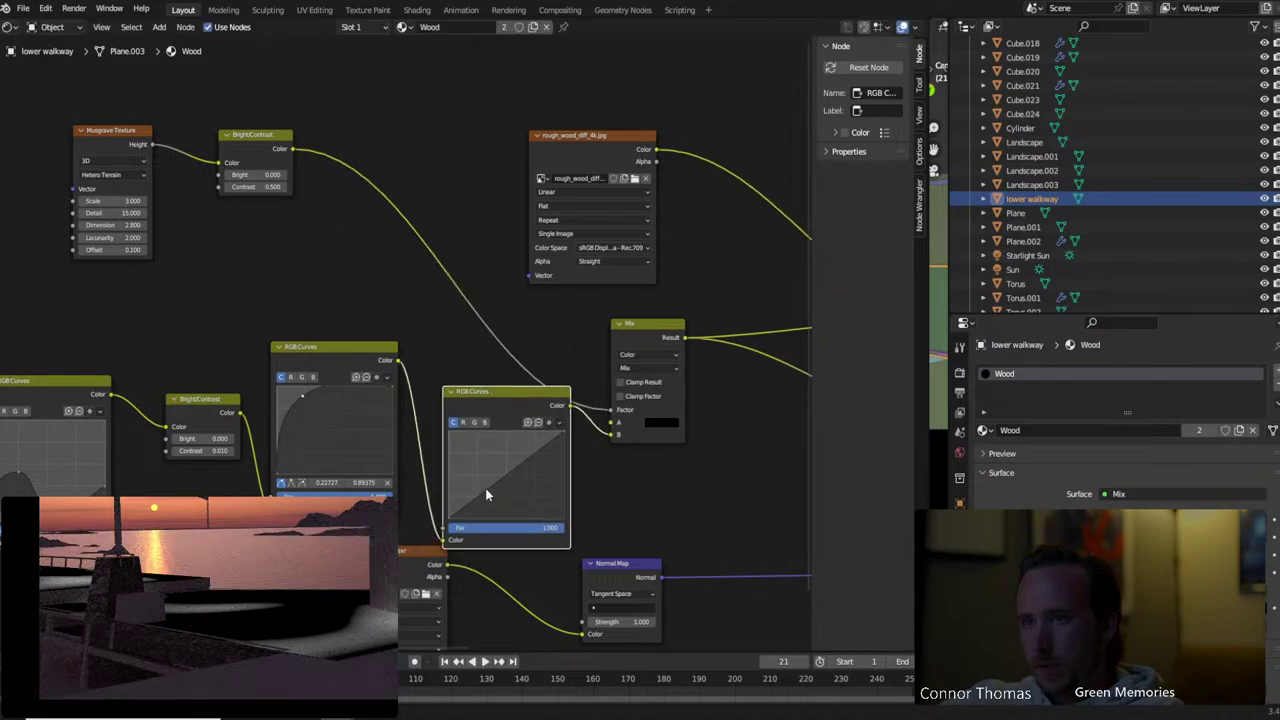
Shape the second RGB Curves node's curve with a peak at about 0.314, 1.0 followed by a shallow dip
mouse_move(487, 495)
mouse_down()
mouse_move(492, 472)
mouse_move(504, 494)
mouse_up()
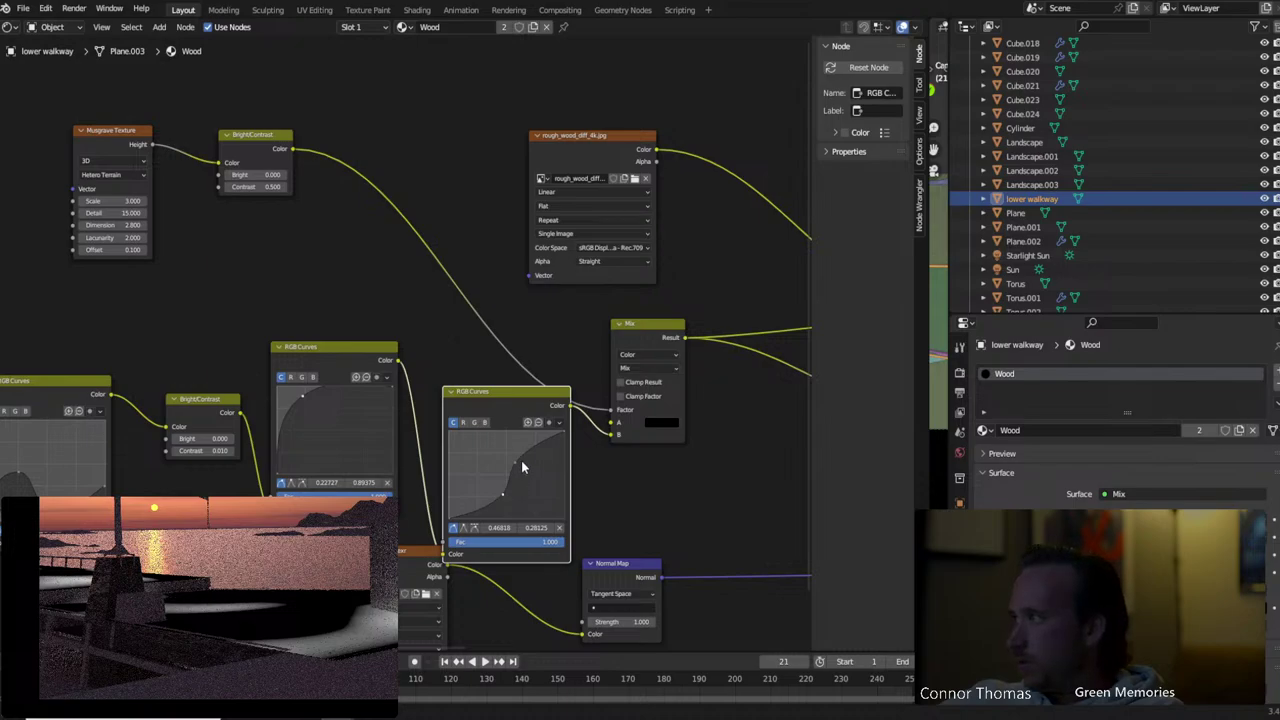
drag(514, 462, 518, 437)
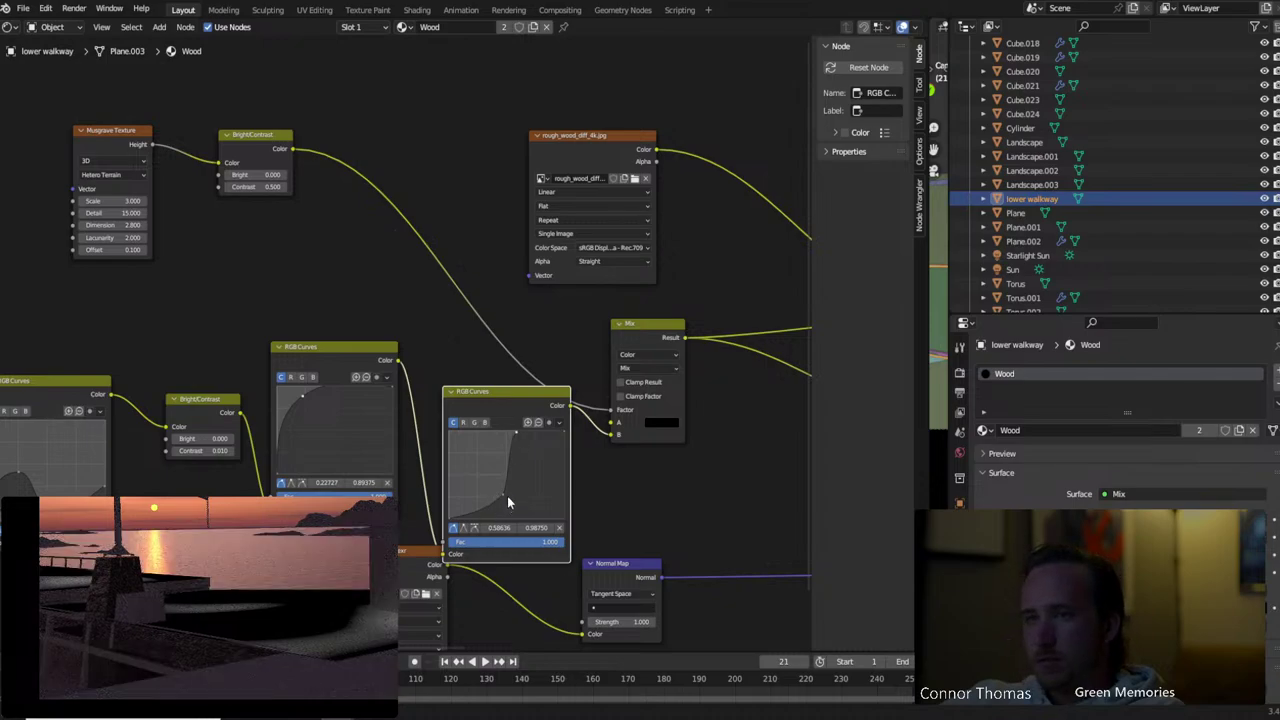
mouse_move(506, 495)
mouse_down()
mouse_move(488, 461)
mouse_move(515, 450)
mouse_move(517, 490)
mouse_up()
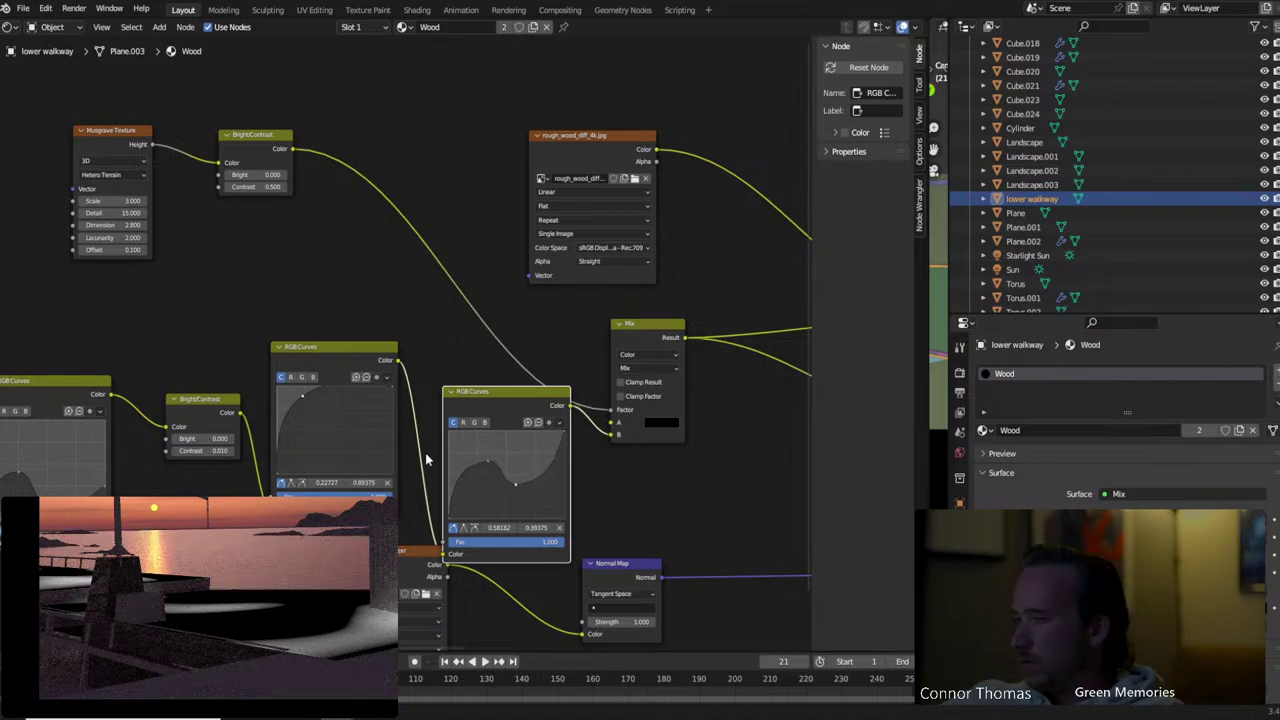
drag(489, 462, 488, 437)
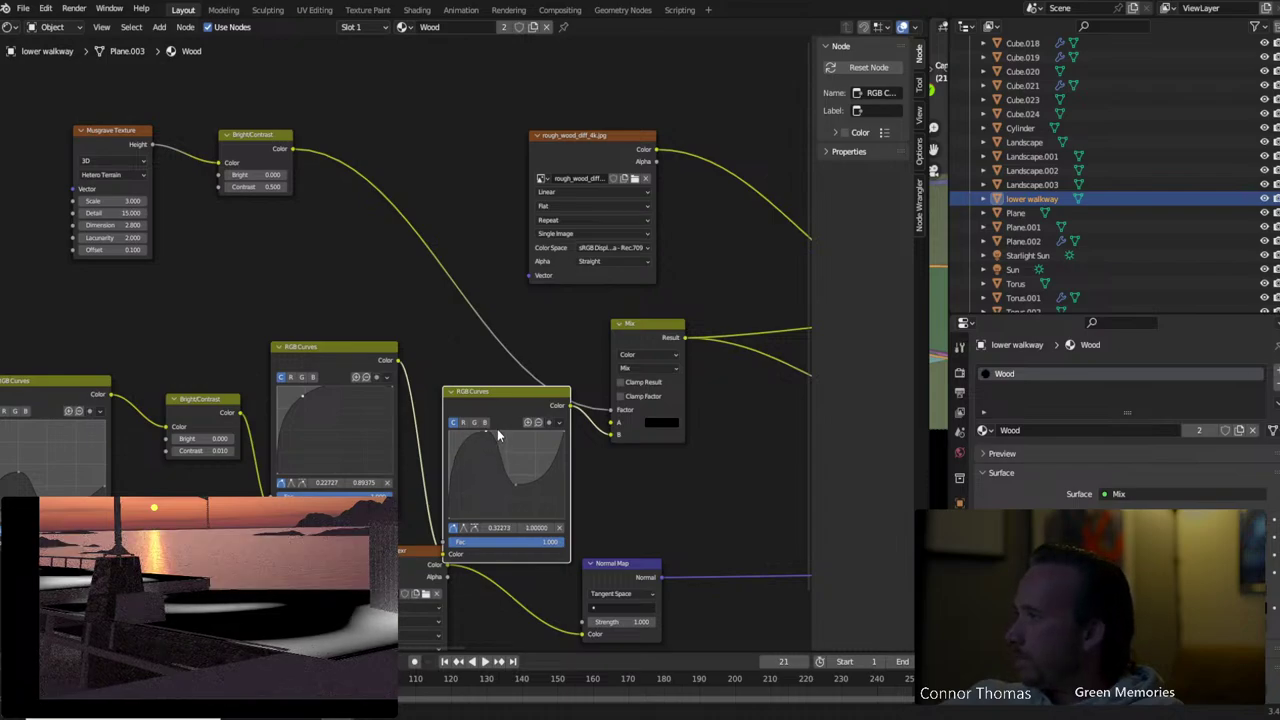
drag(518, 485, 523, 447)
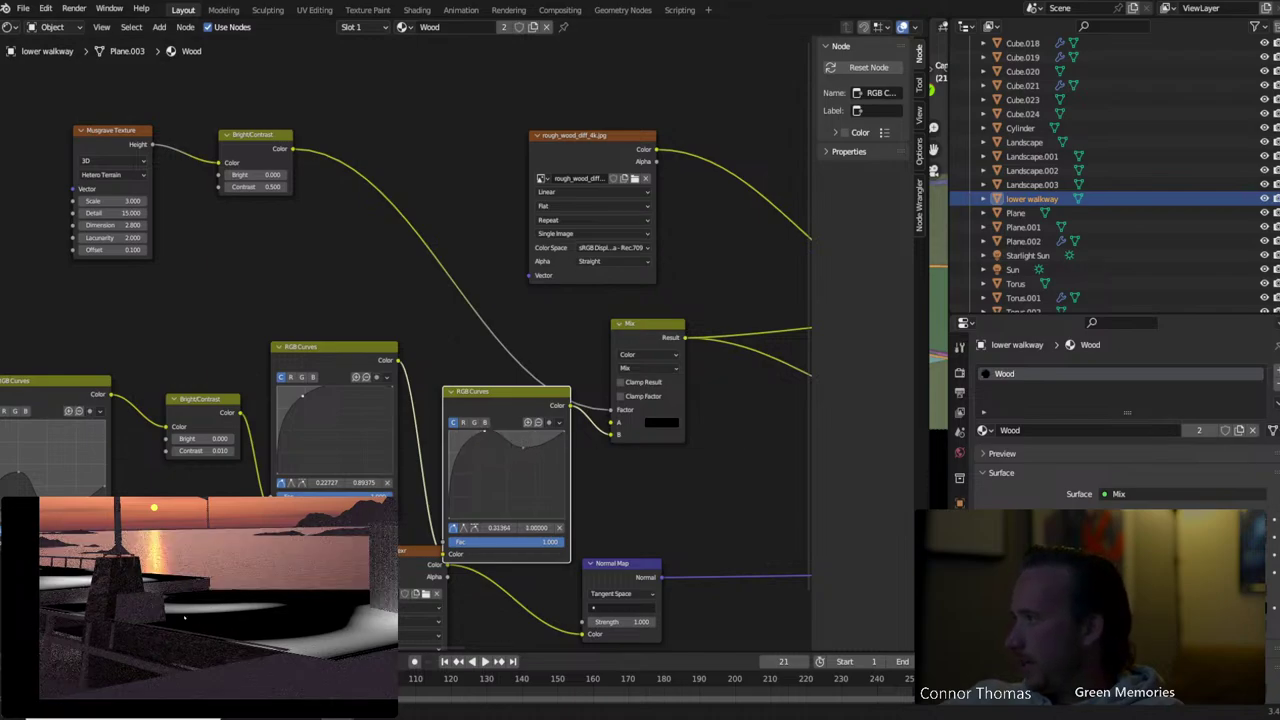
Preview the Principled BSDF and move the second RGB Curves link from the Mix node's B input to A
middle_drag(730, 514, 553, 470)
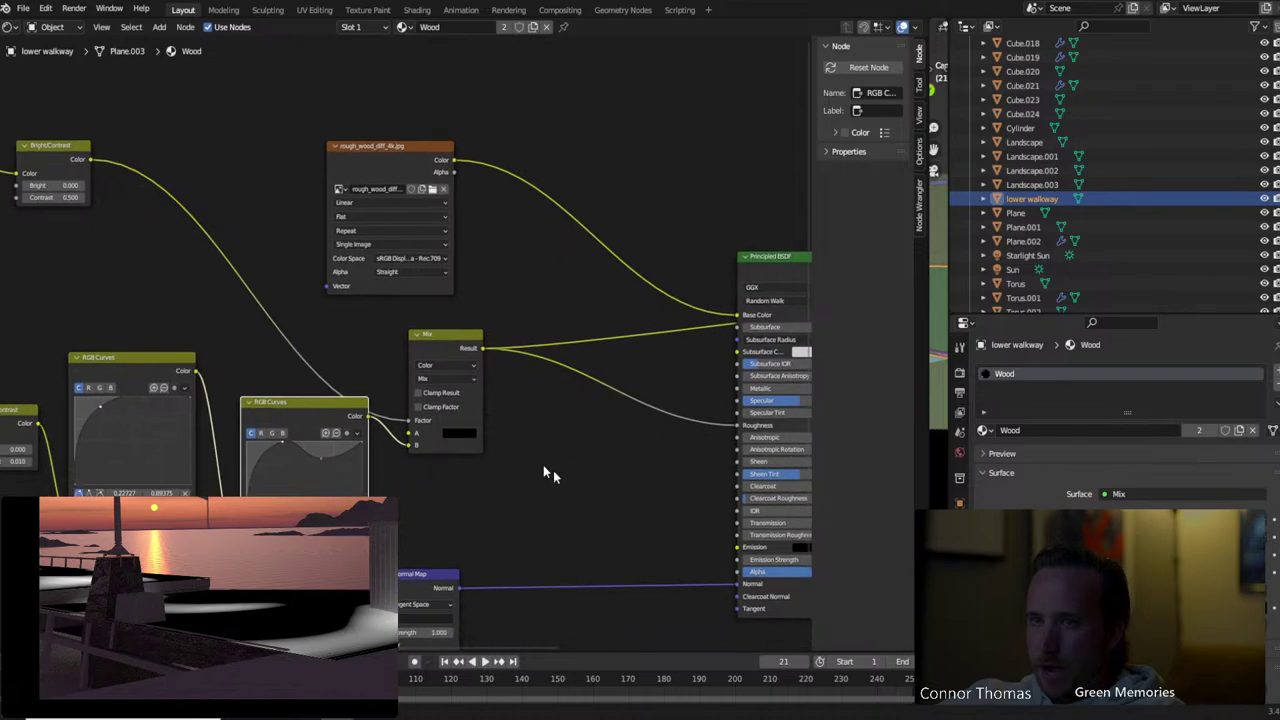
ctrl+shift+click(765, 257)
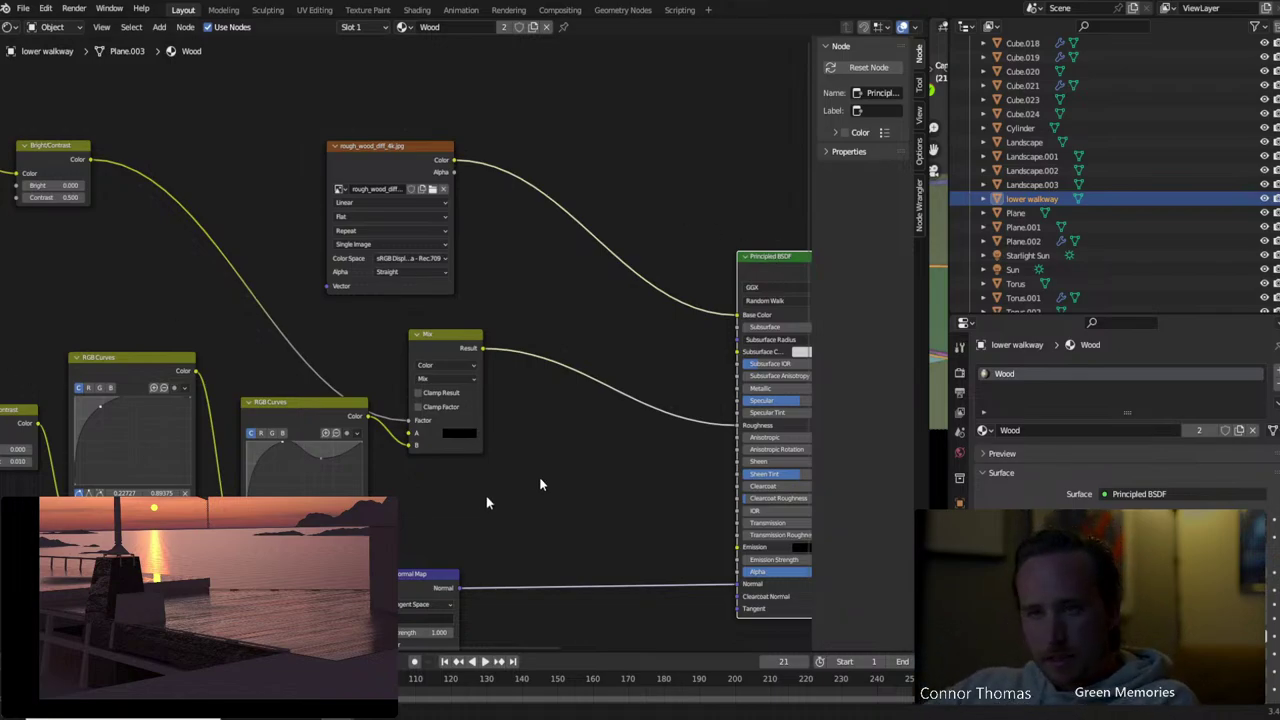
drag(467, 337, 520, 300)
drag(469, 412, 465, 397)
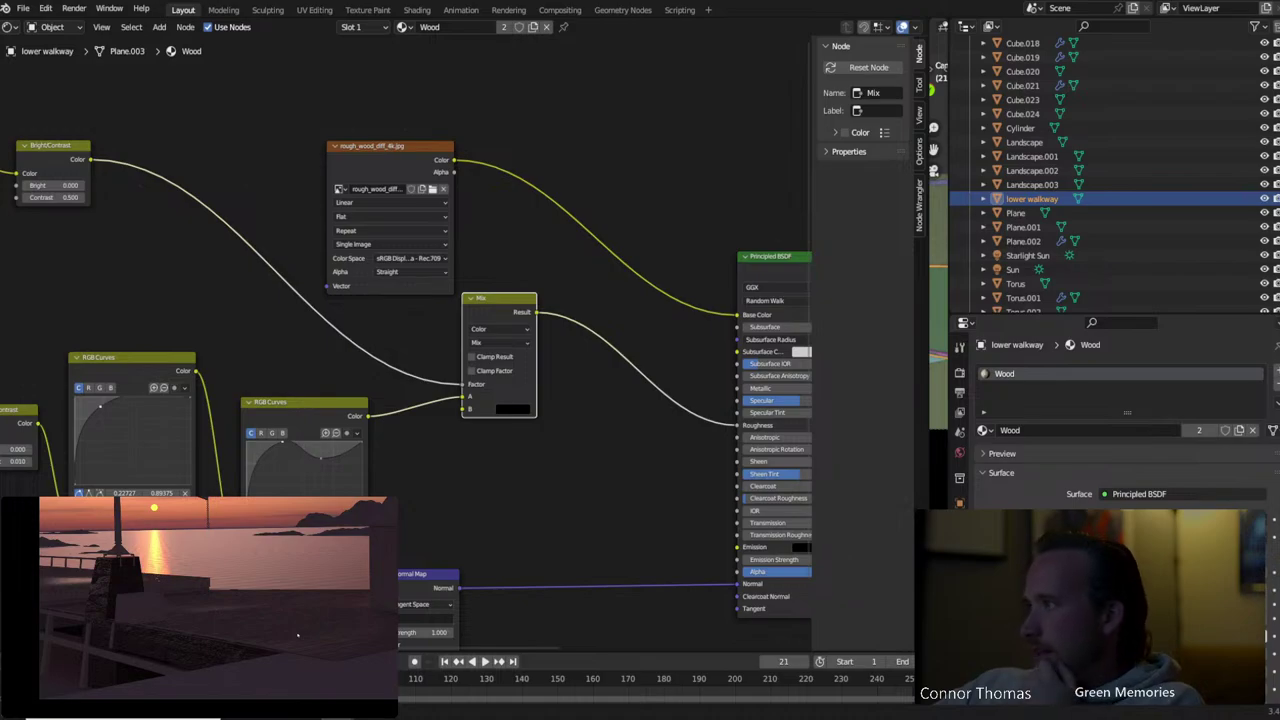
Deepen the dip in the second RGB Curves node's curve and lower its end point to about 1.0, 0.68
click(484, 505)
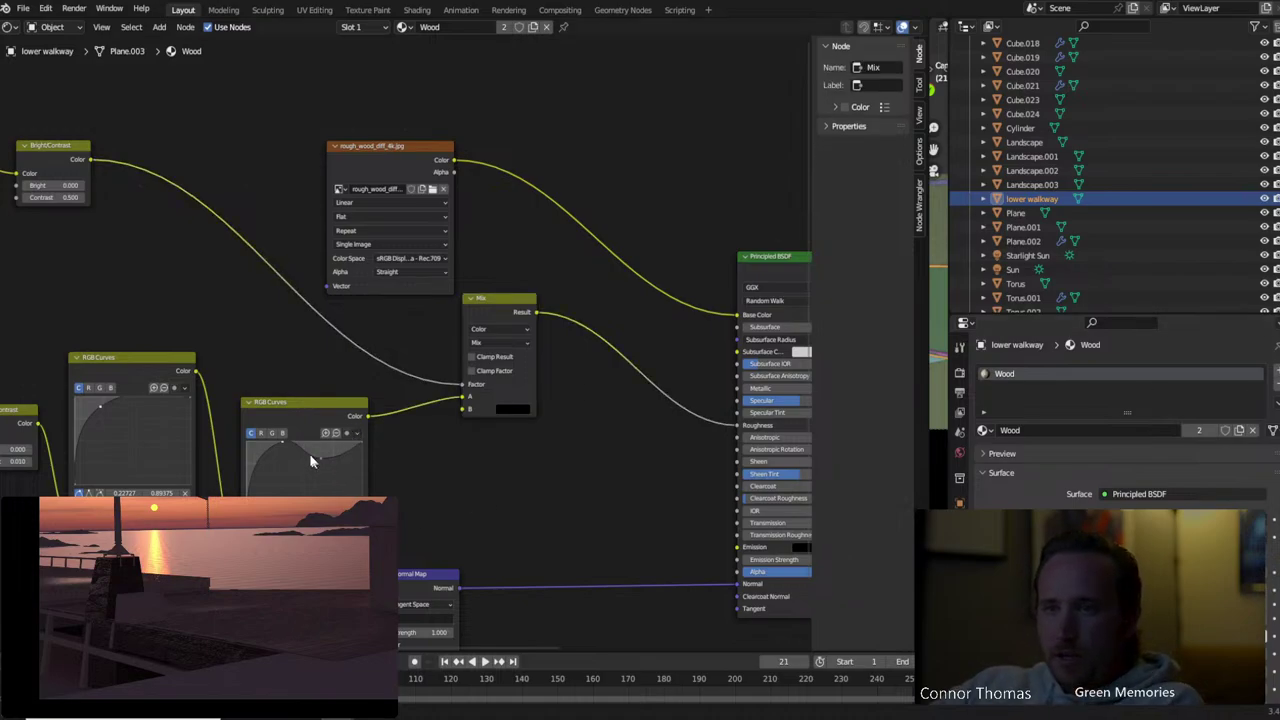
drag(326, 460, 320, 482)
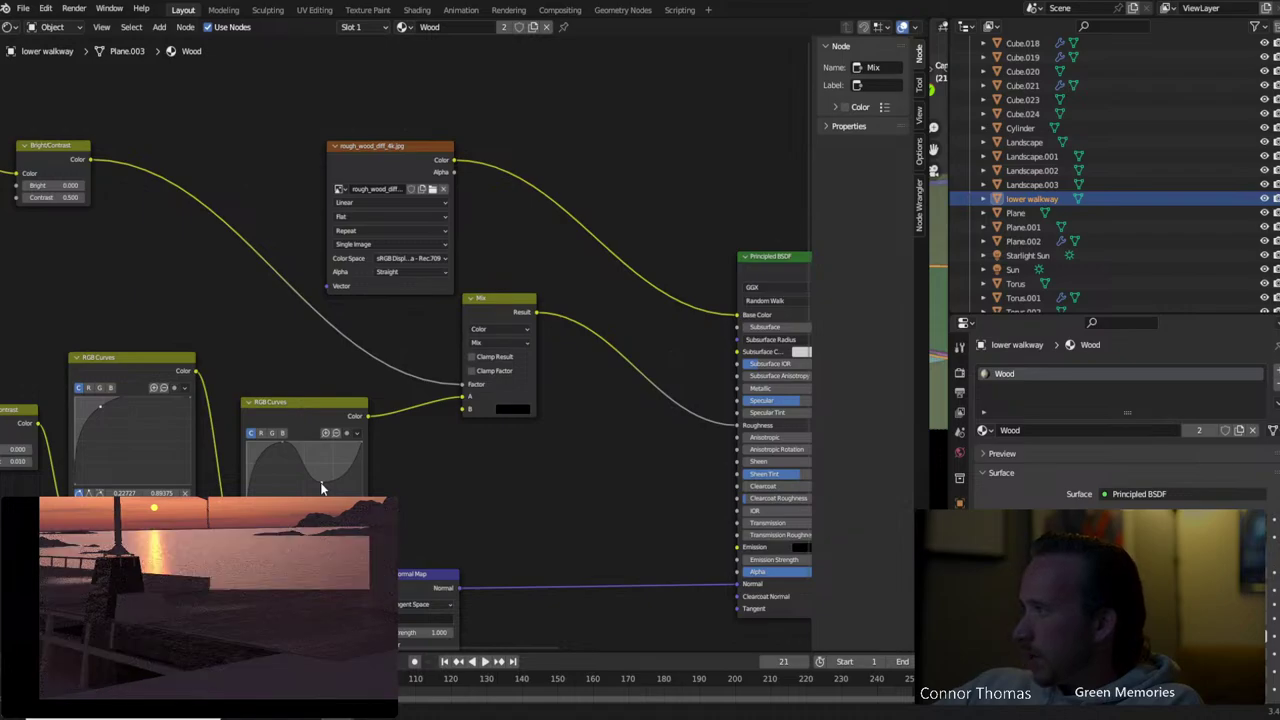
click(349, 468)
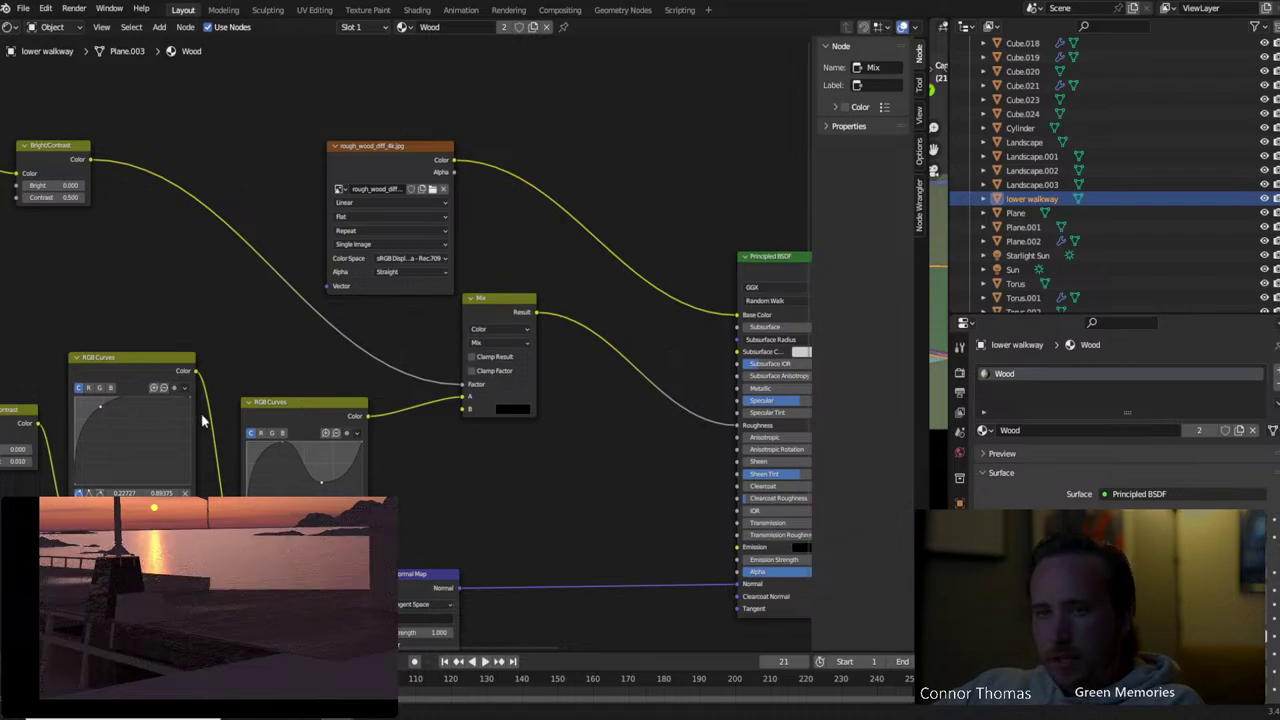
drag(322, 488, 358, 500)
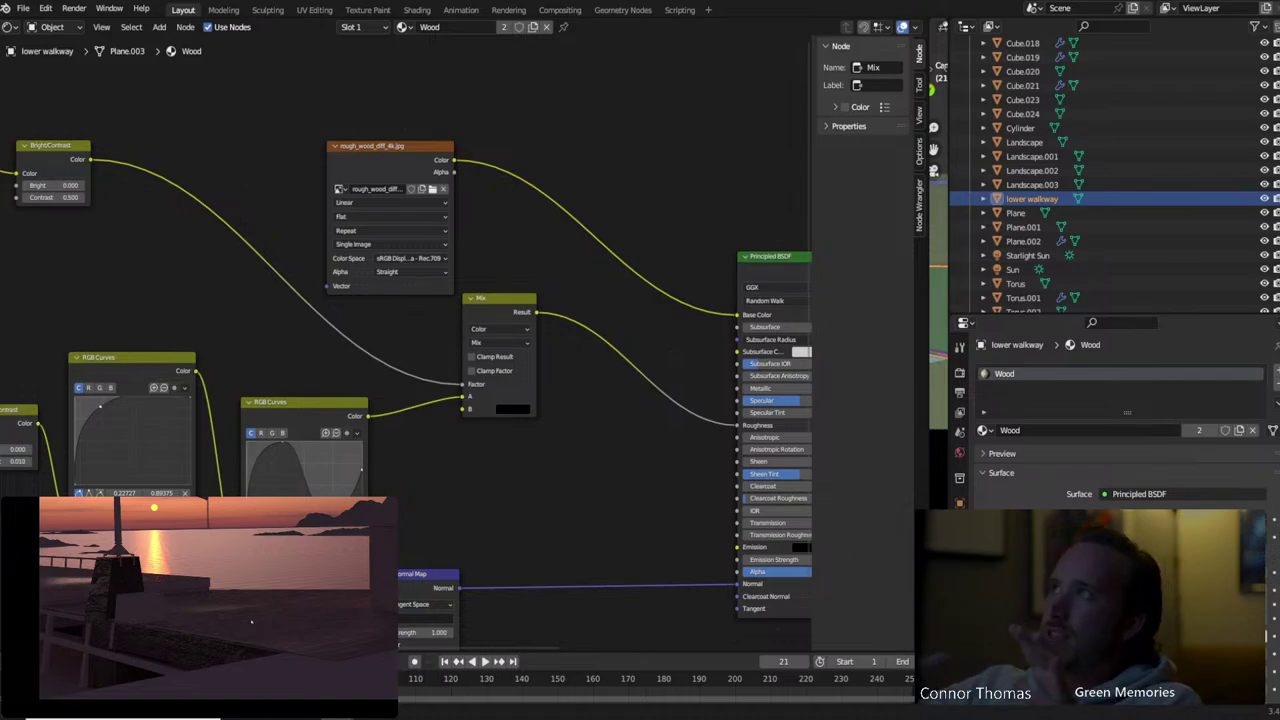
Preview the Mix result and examine the RGB Curves chain feeding it
ctrl+shift+click(478, 304)
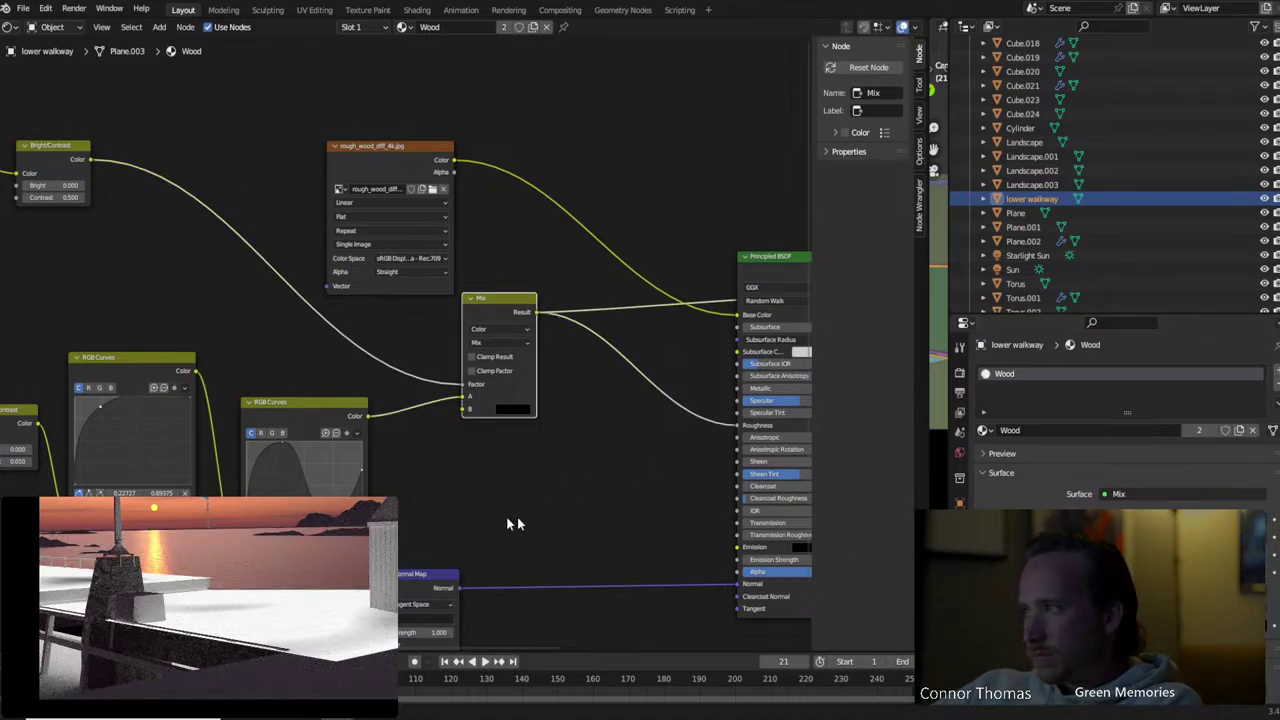
middle_drag(505, 476, 700, 490)
middle_drag(72, 280, 79, 201)
scroll(373, 205, down, 4)
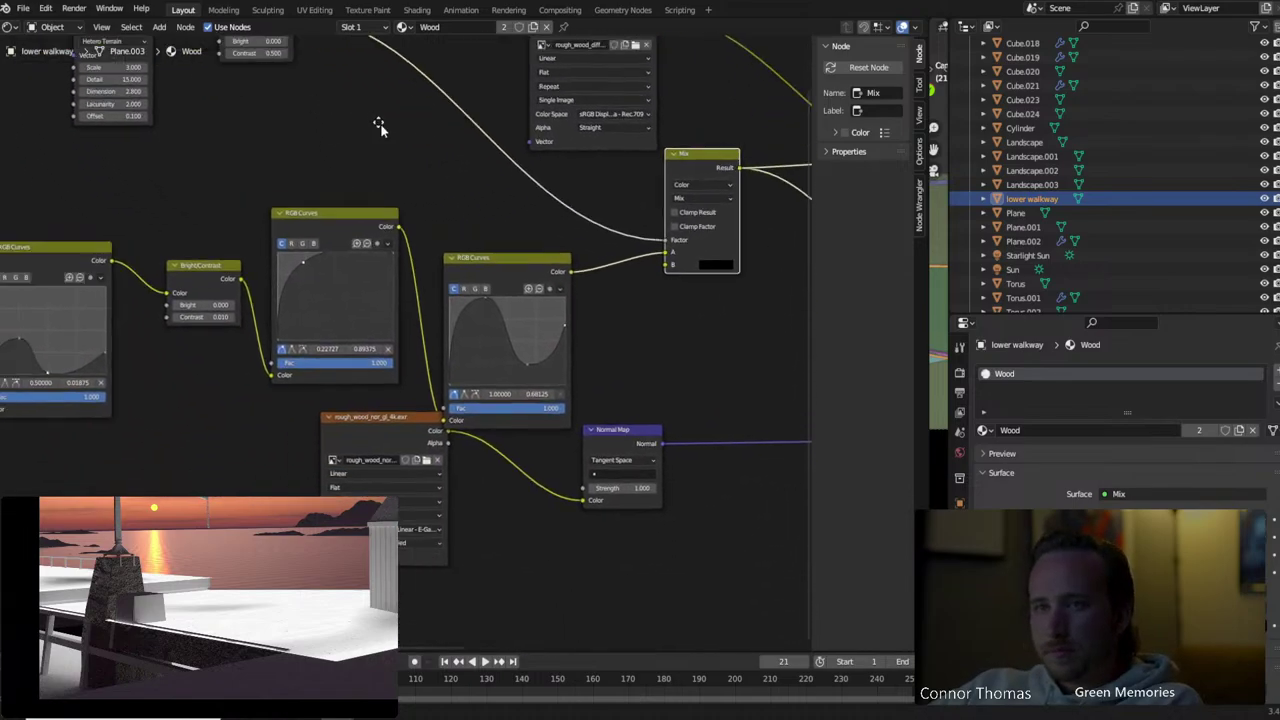
Preview the Bright/Contrast node after the Musgrave Texture and set its Contrast to 0.6
scroll(472, 296, up, 3)
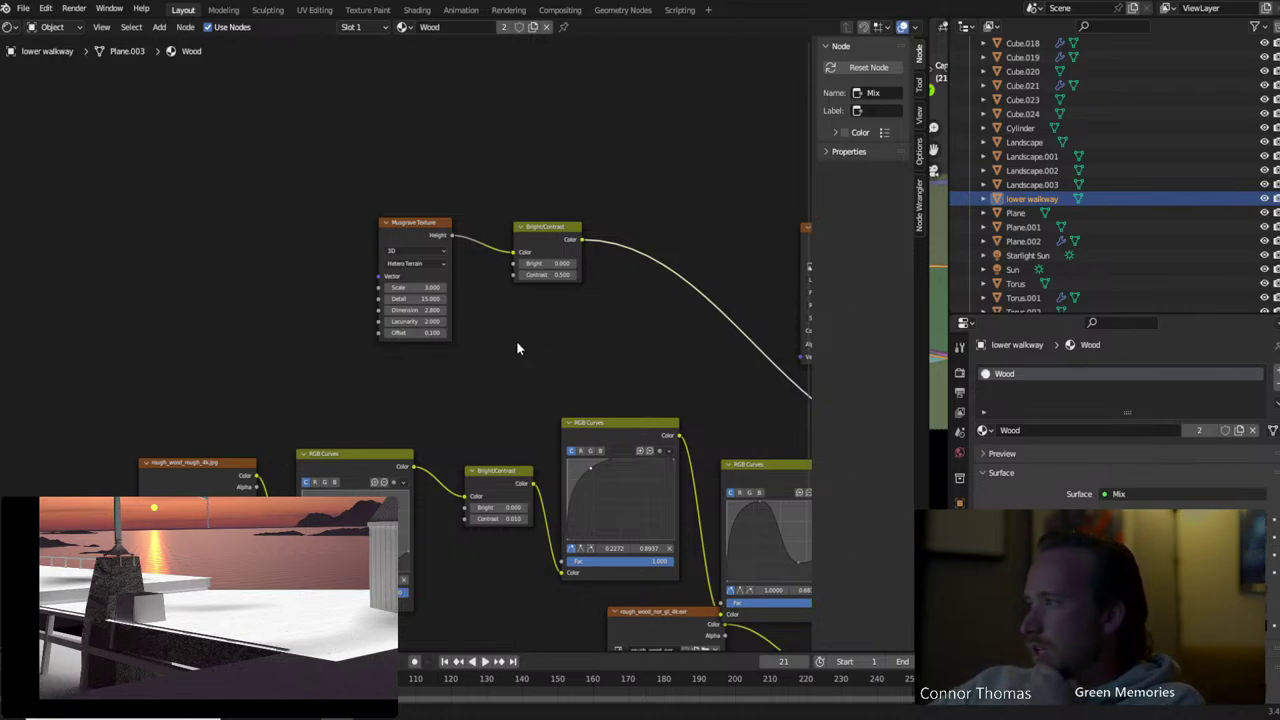
ctrl+shift+click(545, 228)
middle_drag(600, 360, 320, 352)
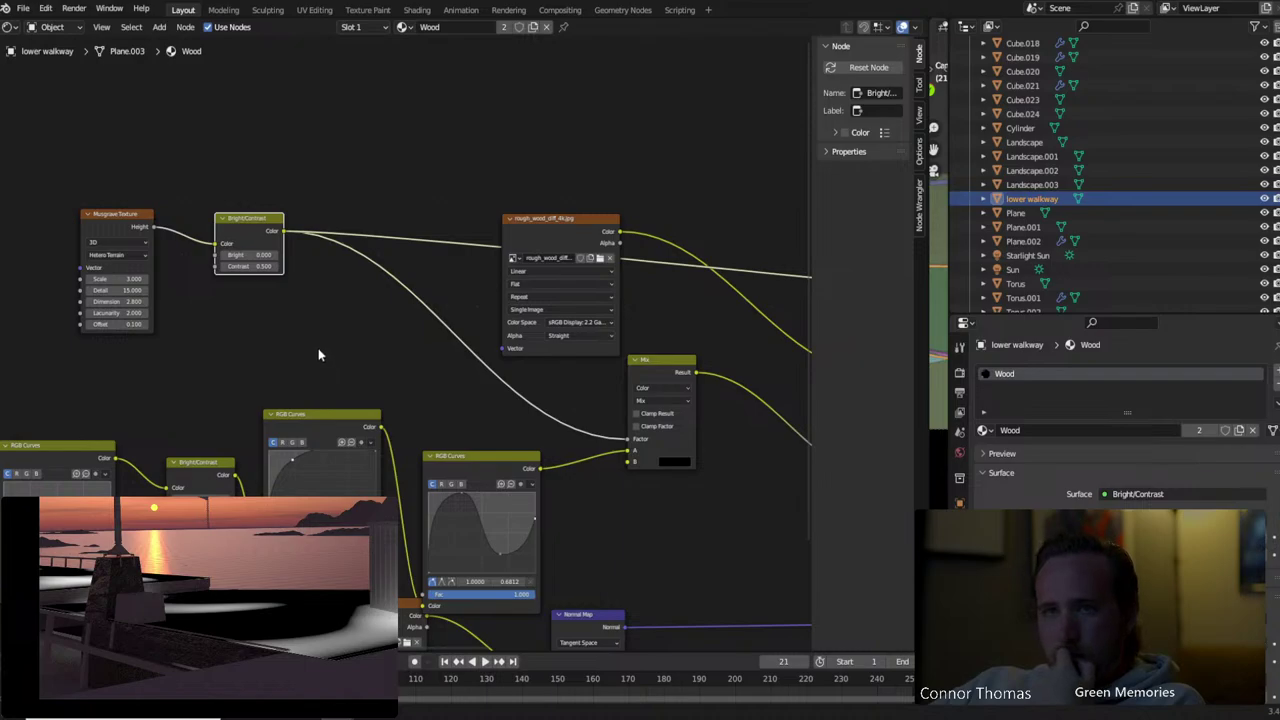
click(252, 267)
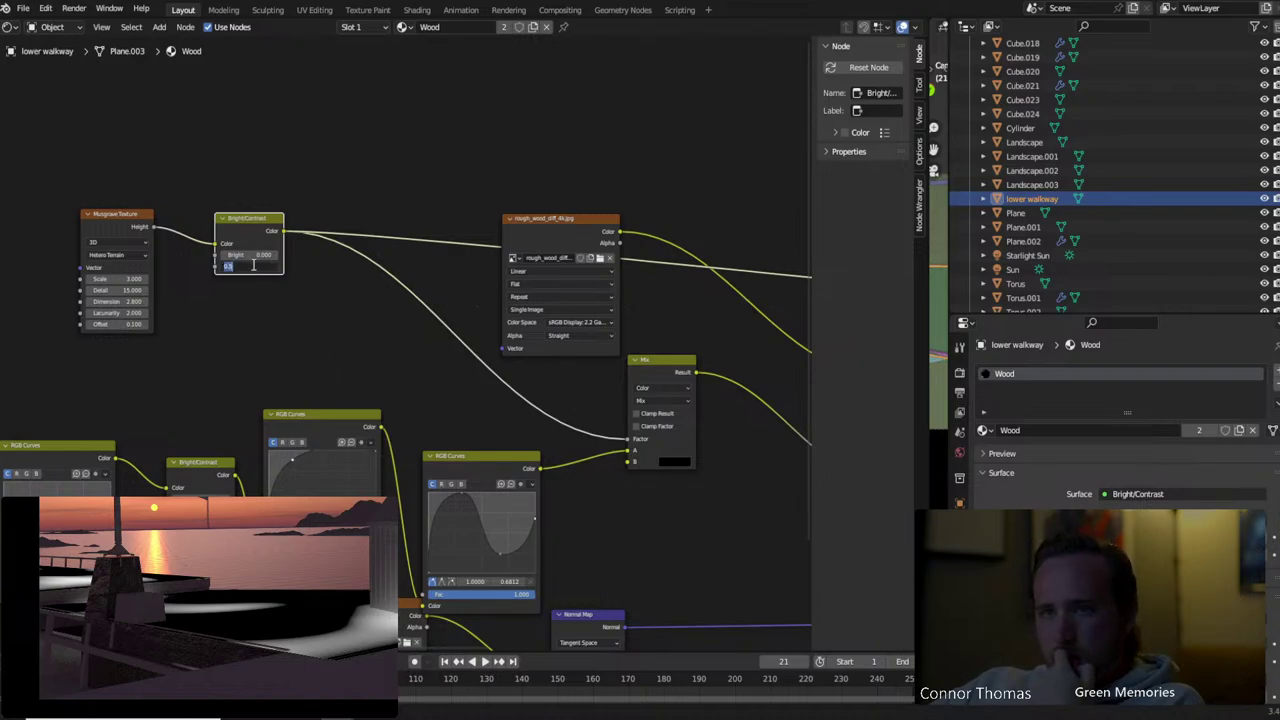
text(0)
key(Return)
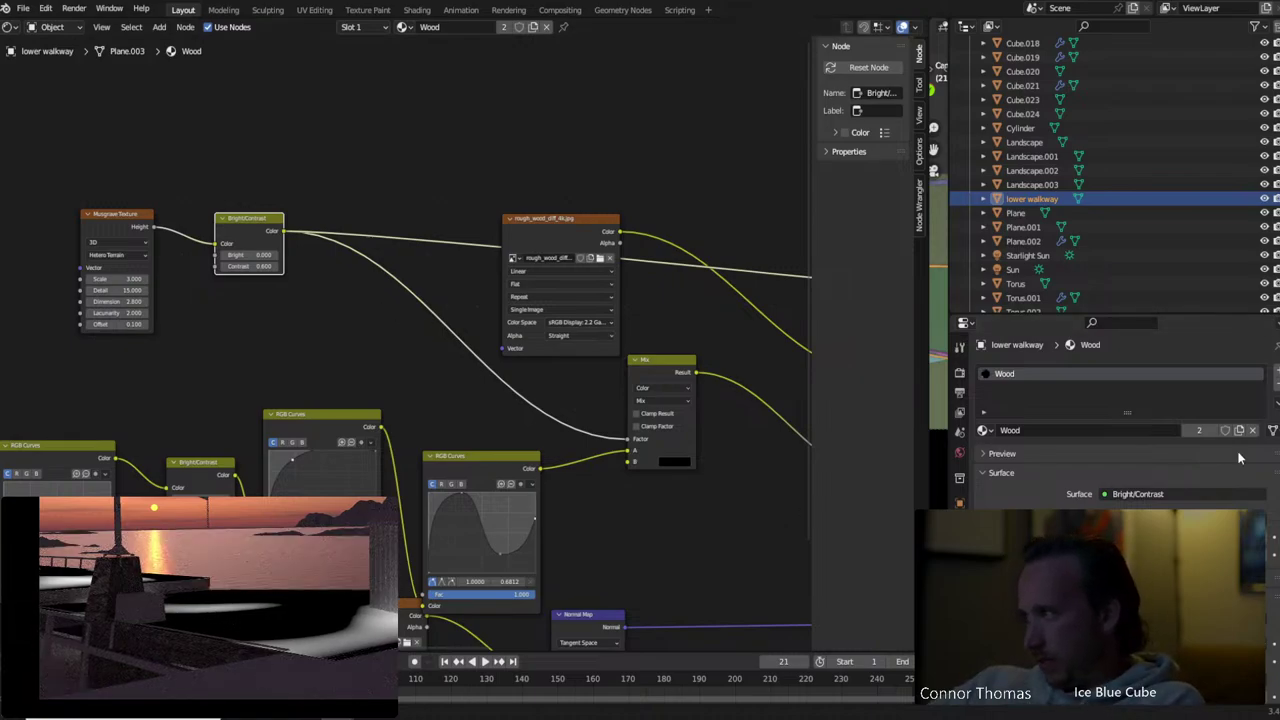
Set the Musgrave Texture's Scale to 2
middle_drag(192, 305, 363, 358)
scroll(366, 360, up, 4)
click(278, 325)
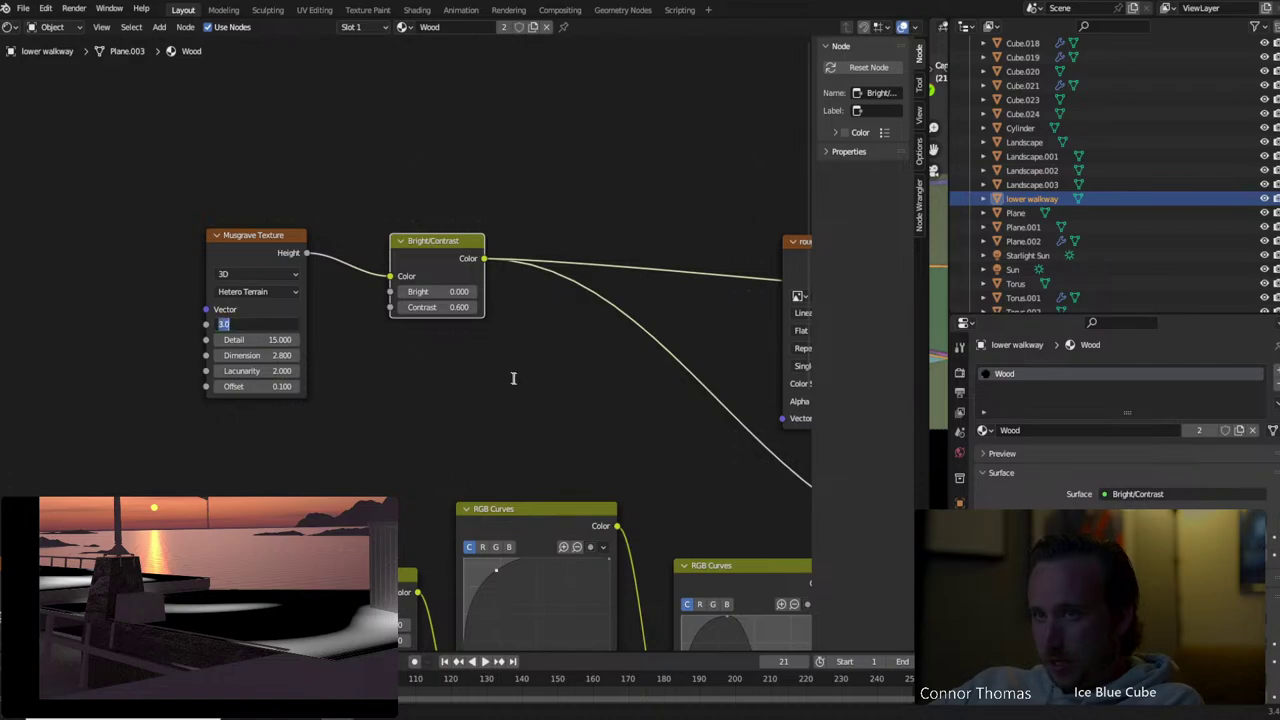
text(2)
key(Return)
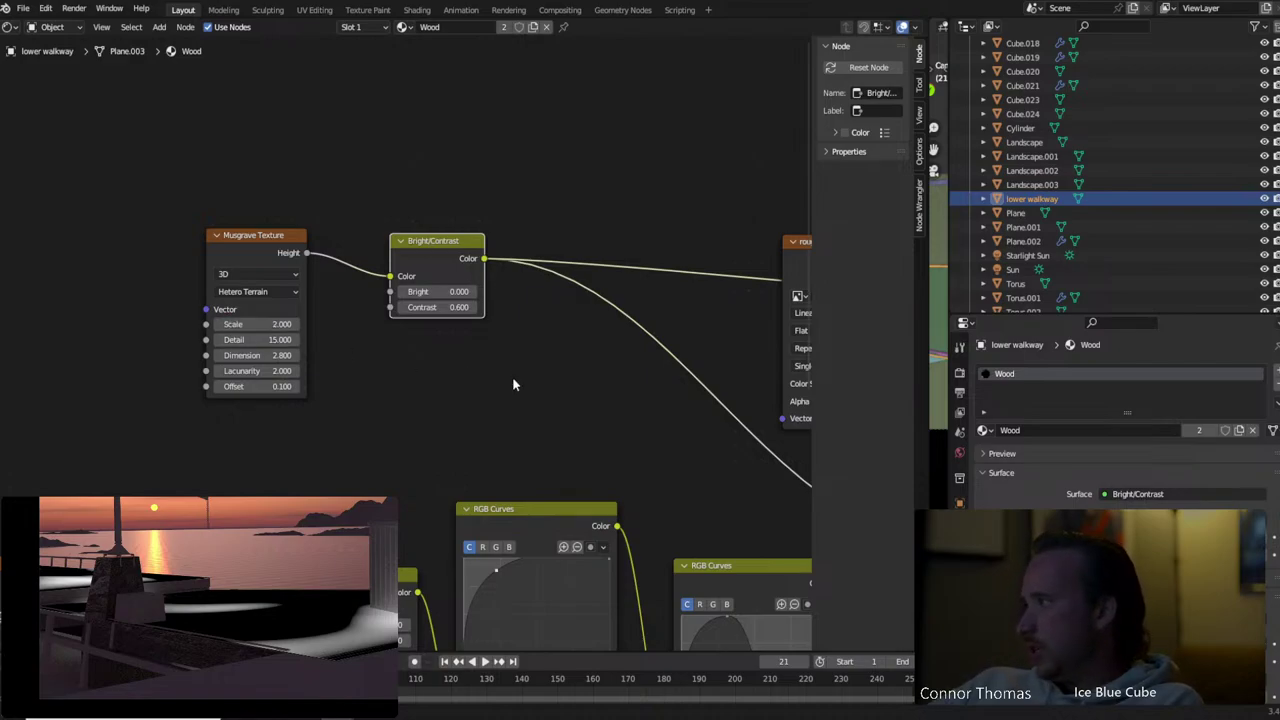
Raise the Musgrave Texture's Scale, trying 2.9 and settling on 3
click(269, 325)
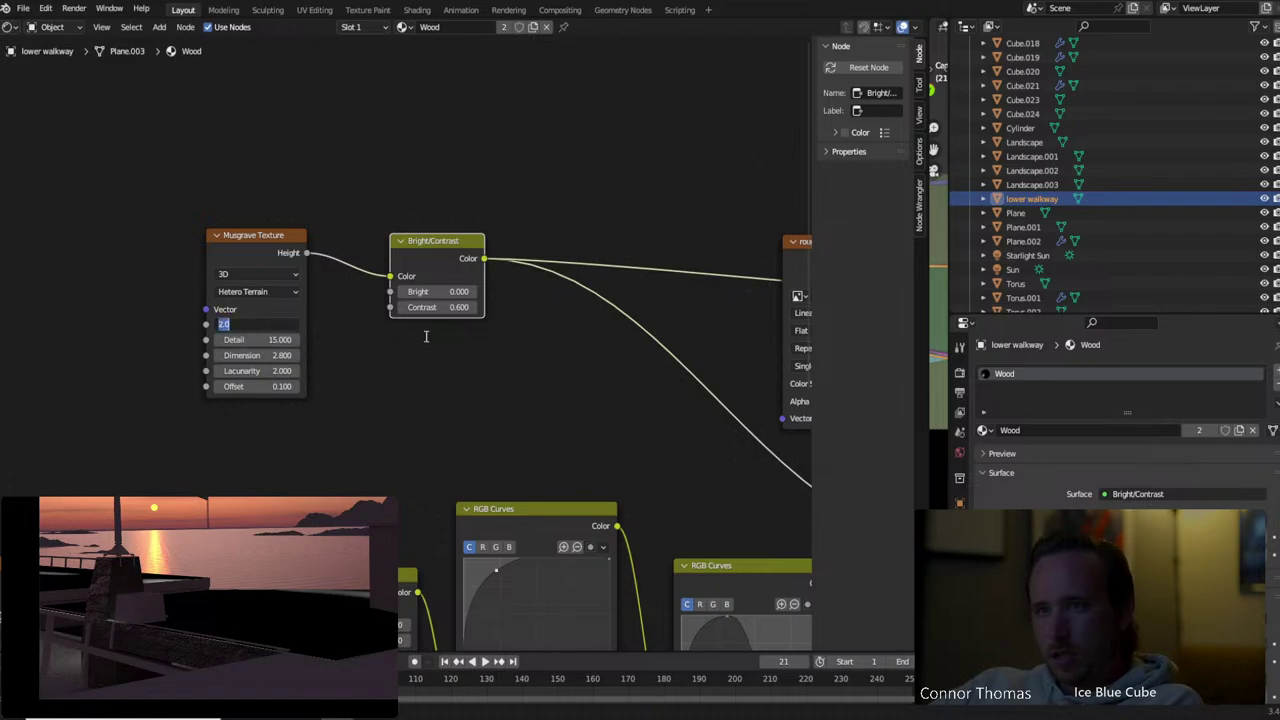
text(2.9)
key(Return)
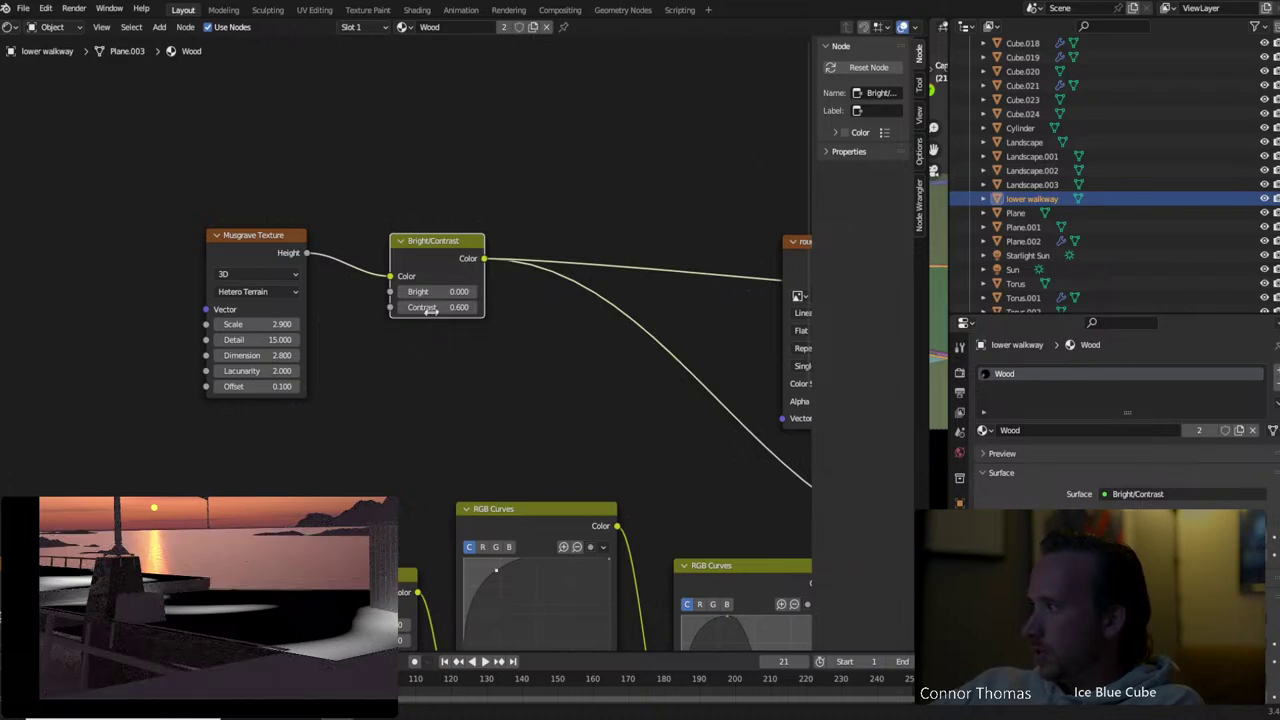
click(278, 325)
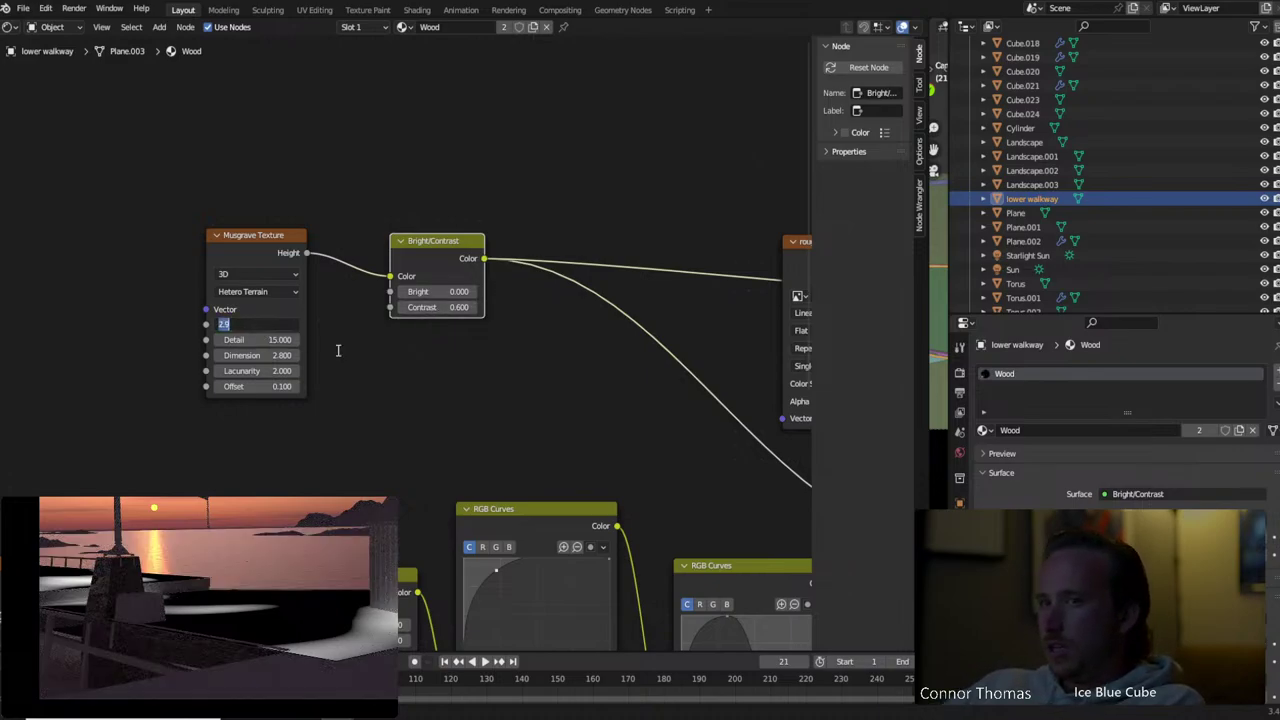
text(3)
key(Return)
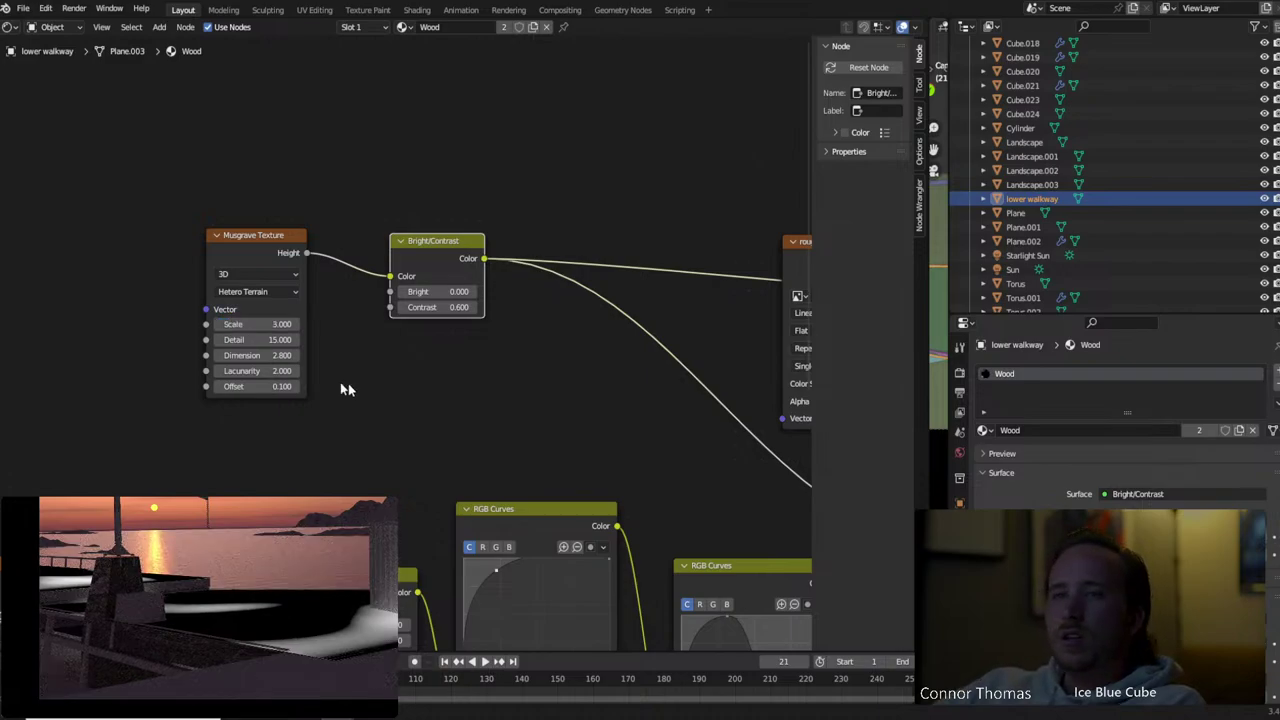
Set the Musgrave Texture's Offset to 0.2
click(272, 387)
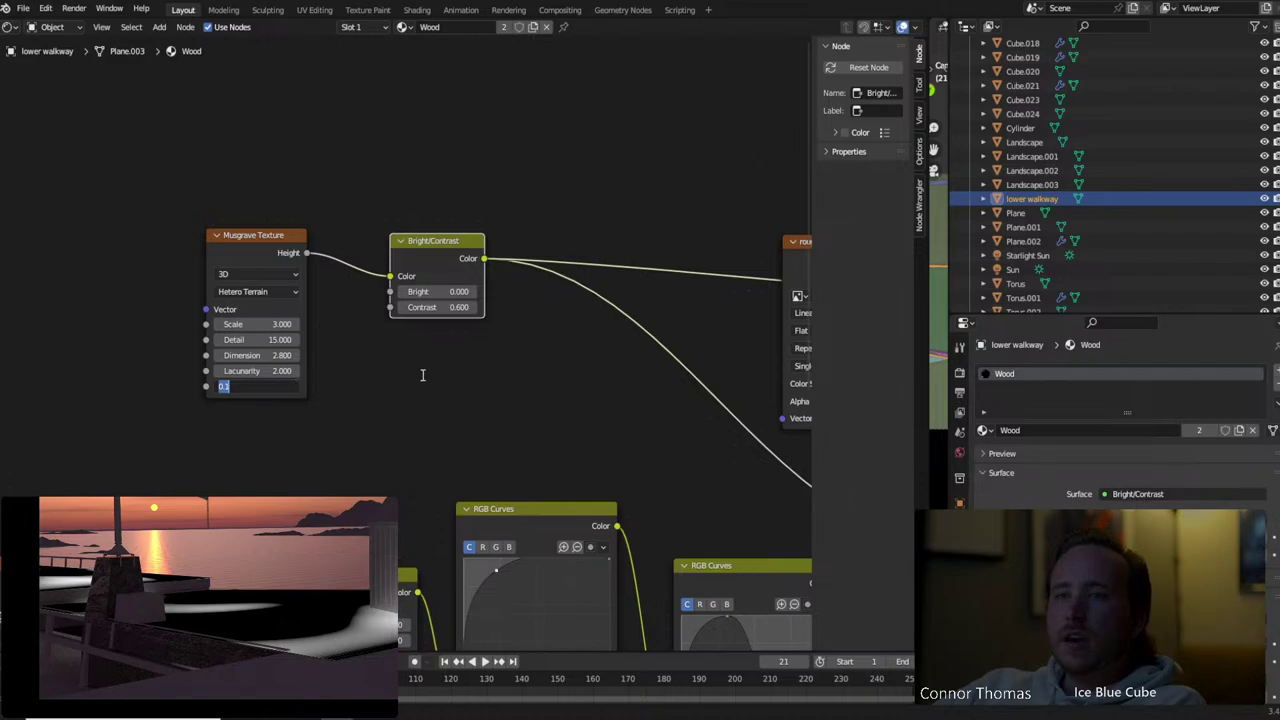
text(0.2)
key(Return)
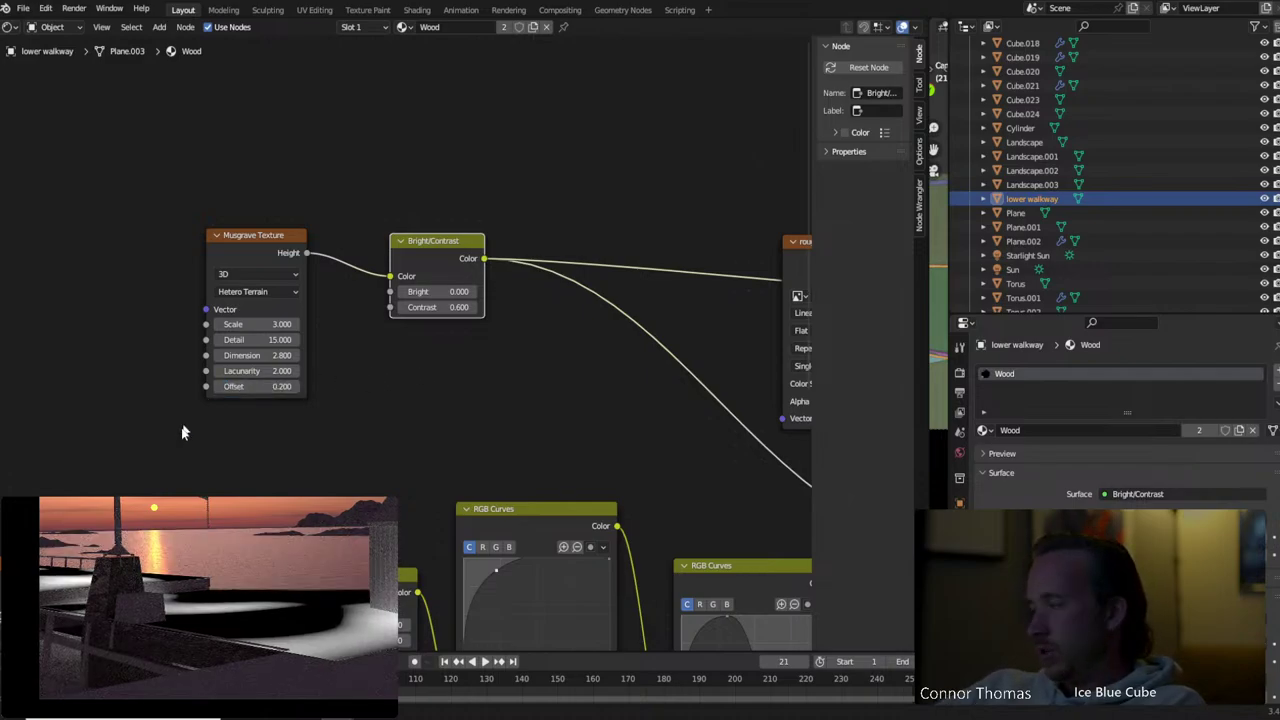
click(250, 386)
key(Return)
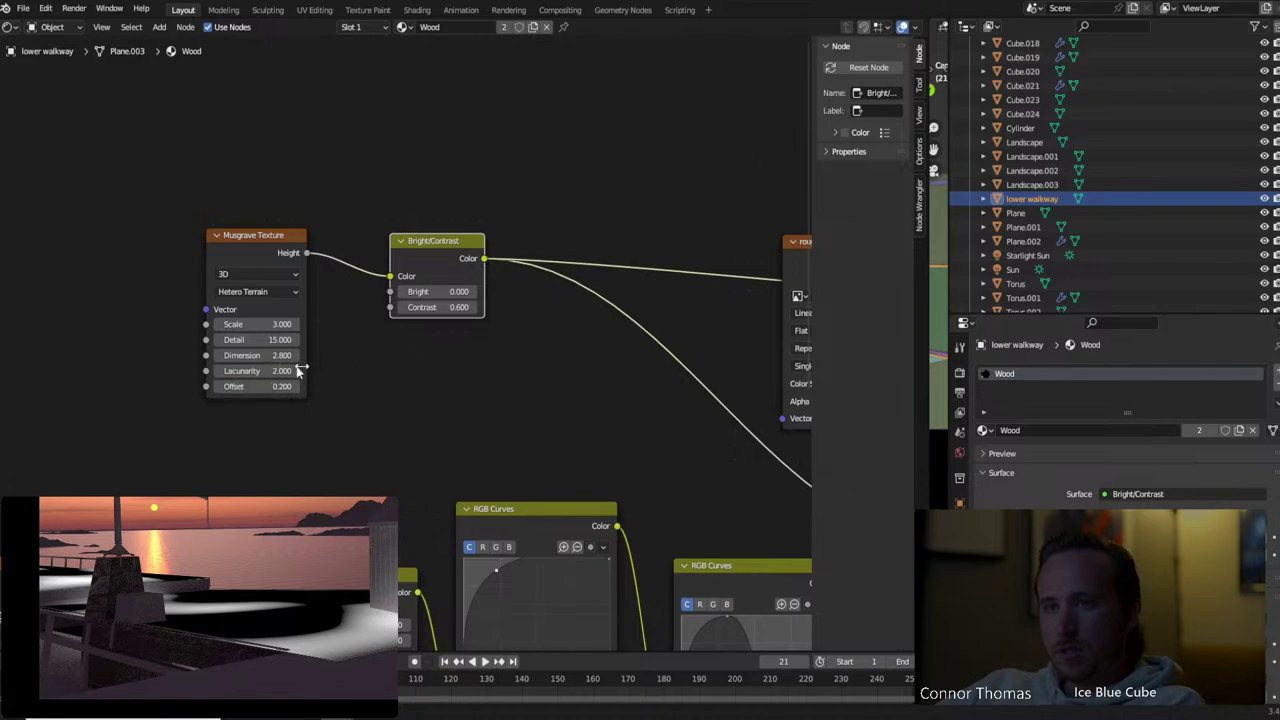
Increase the Musgrave Texture's Lacunarity, trying 3 and settling on 5
click(295, 370)
text(3)
key(Return)
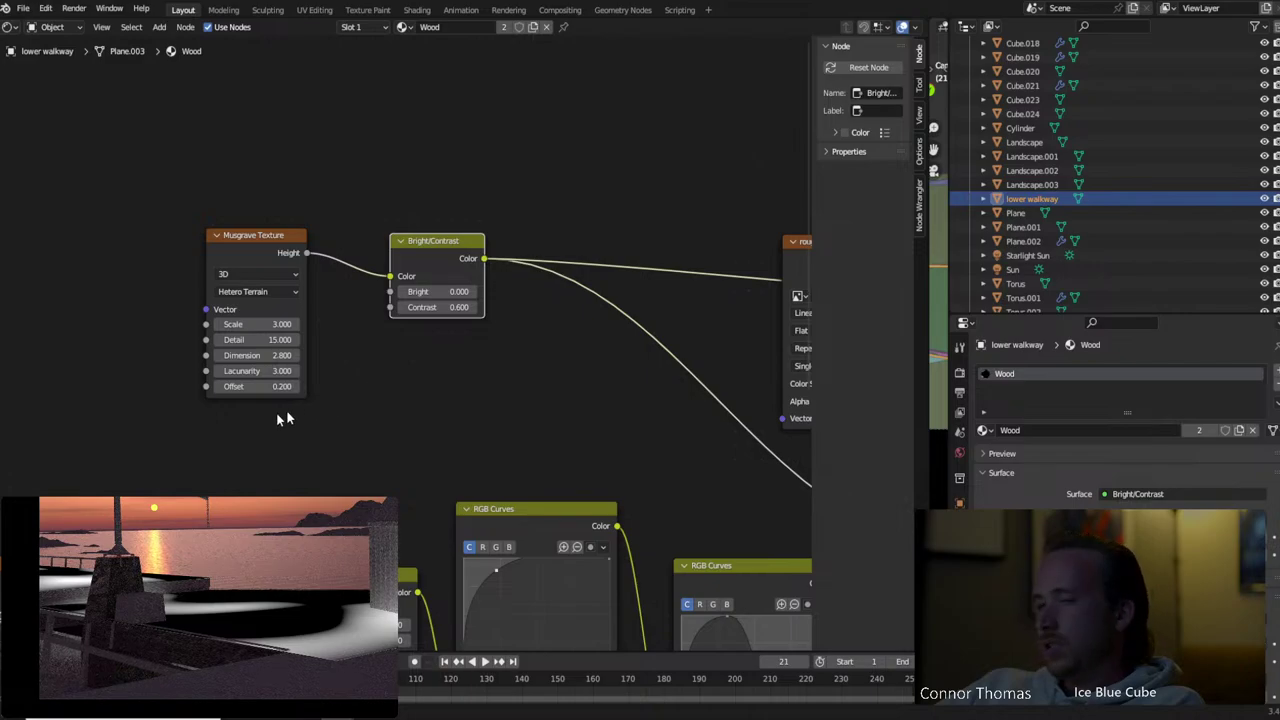
click(265, 371)
text(5)
key(Return)
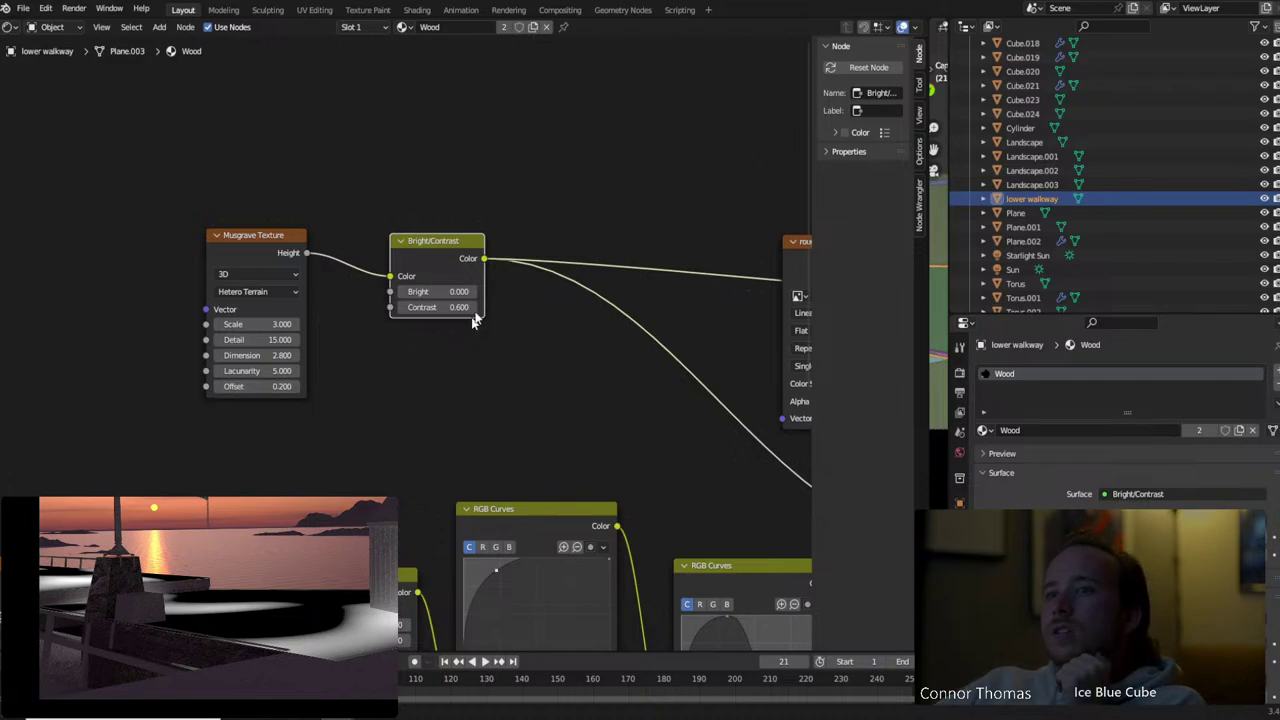
Route the Wood material's Principled BSDF back to the surface output in place of the Bright/Contrast preview
middle_drag(548, 380, 445, 147)
middle_drag(514, 320, 178, 502)
scroll(606, 306, down, 5)
middle_drag(628, 322, 389, 308)
ctrl+shift+click(563, 297)
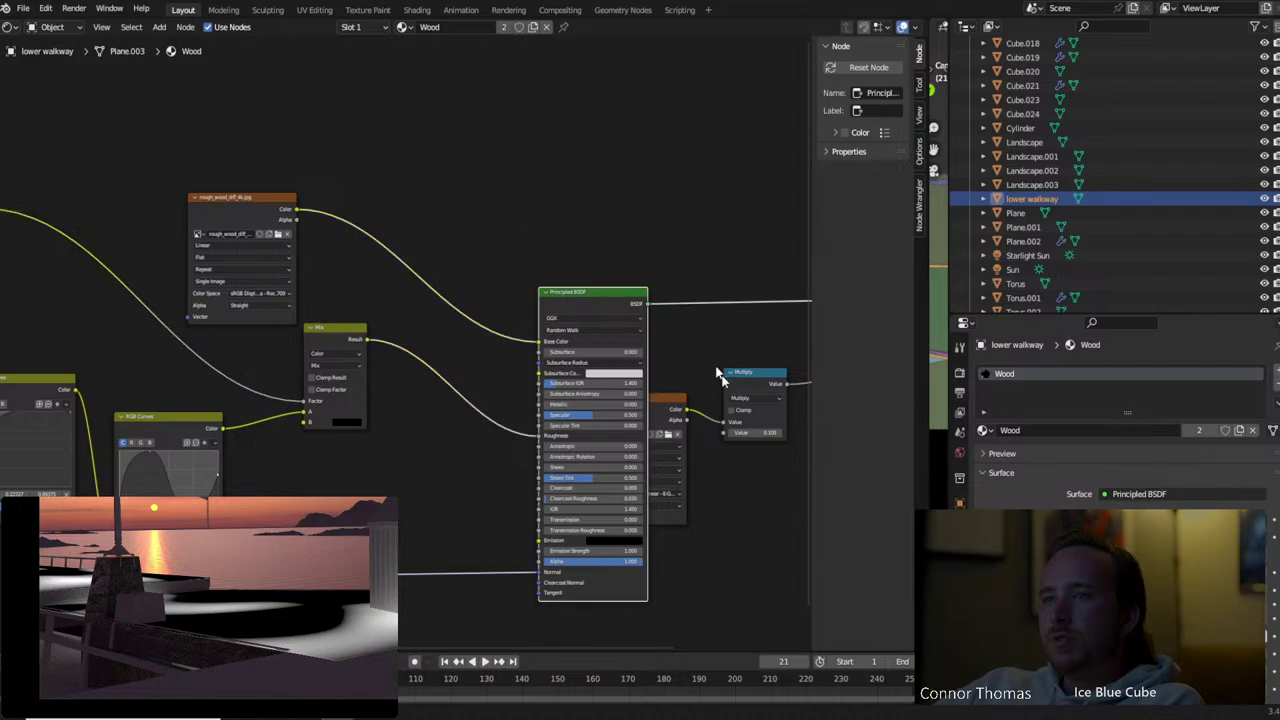
Move the rough_wood_disp texture and its Multiply node clear of the Principled BSDF, below the Material Output
middle_drag(684, 371, 580, 359)
drag(554, 348, 735, 460)
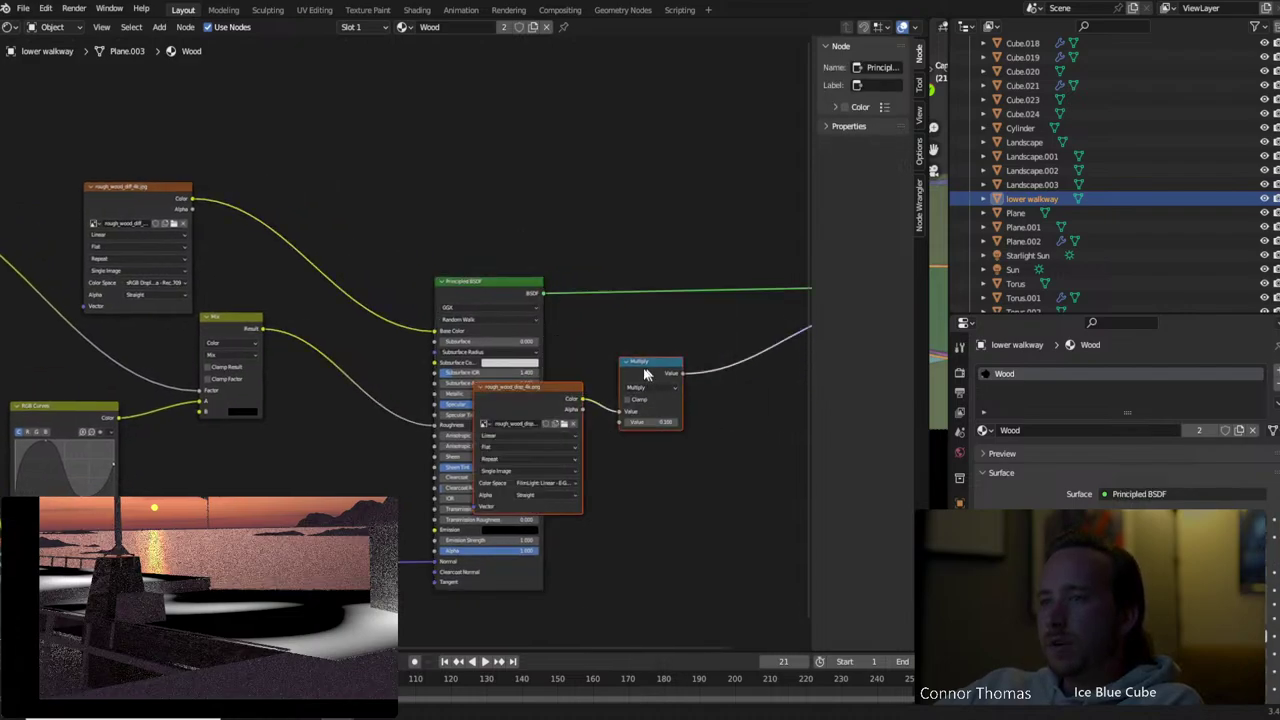
key(g)
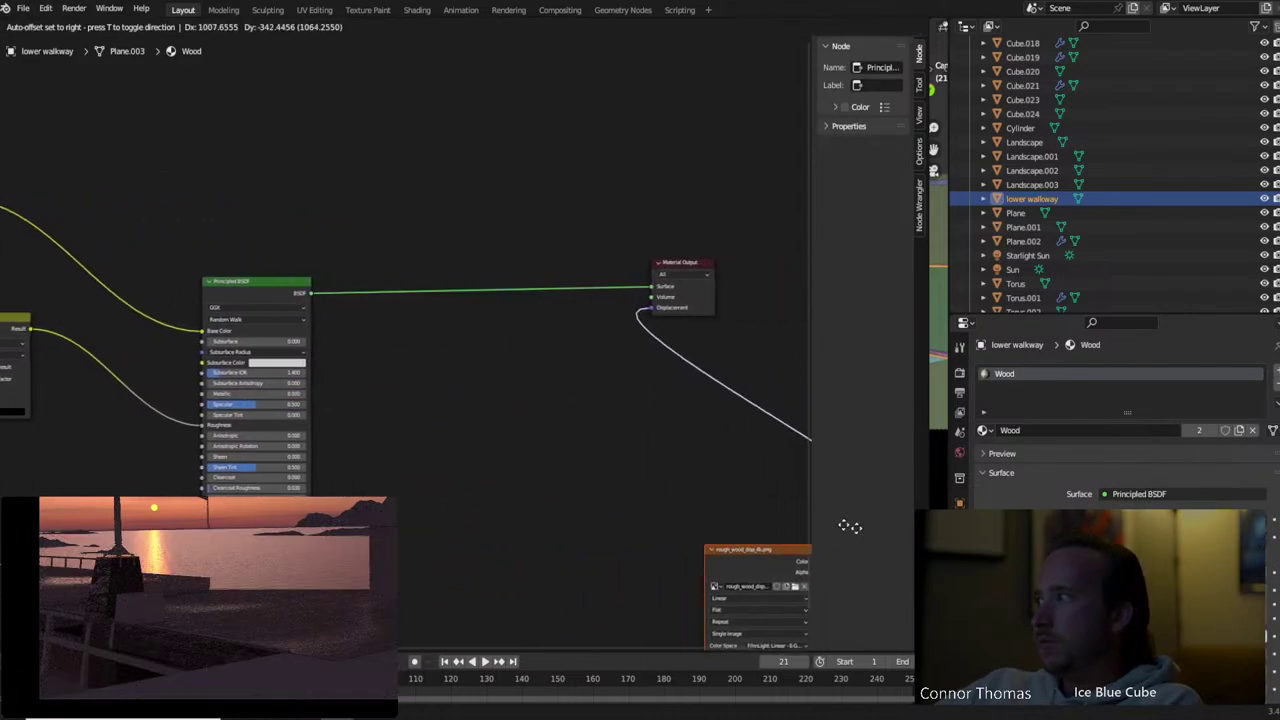
click(646, 506)
click(733, 391)
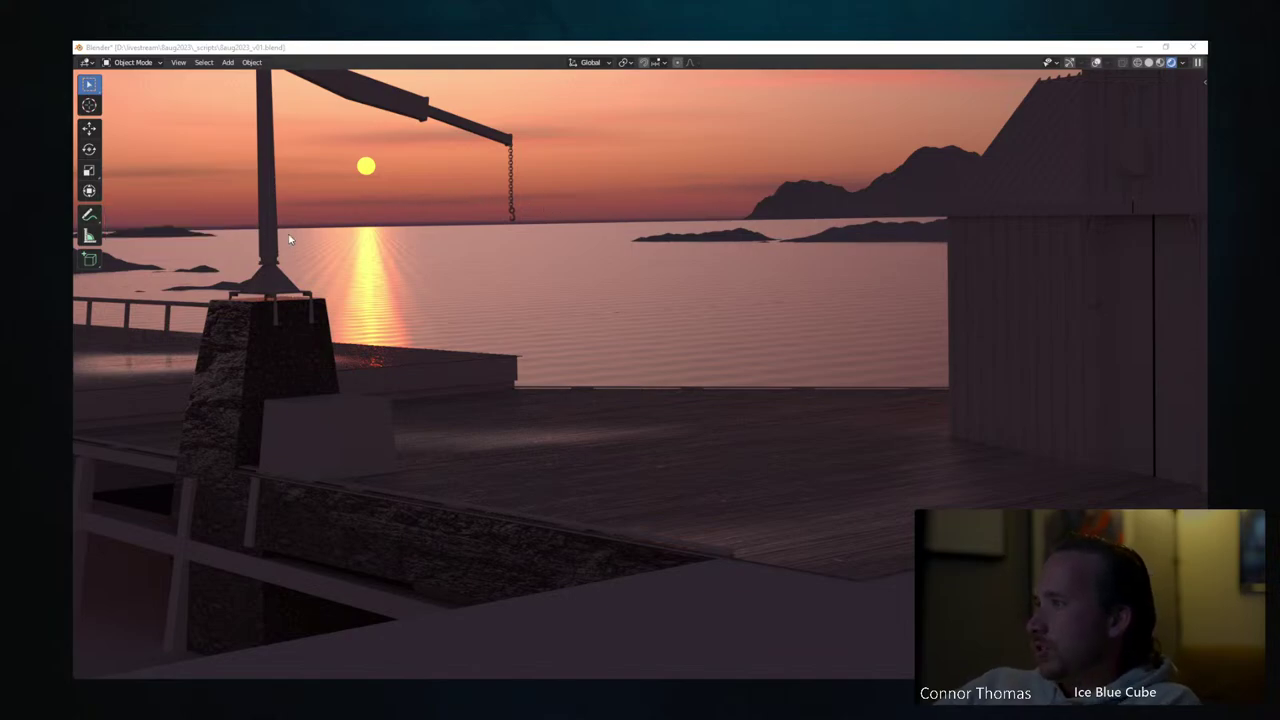
Hide the rendered viewport's toolbar and examine the harbour scene through the full camera frame
key(t)
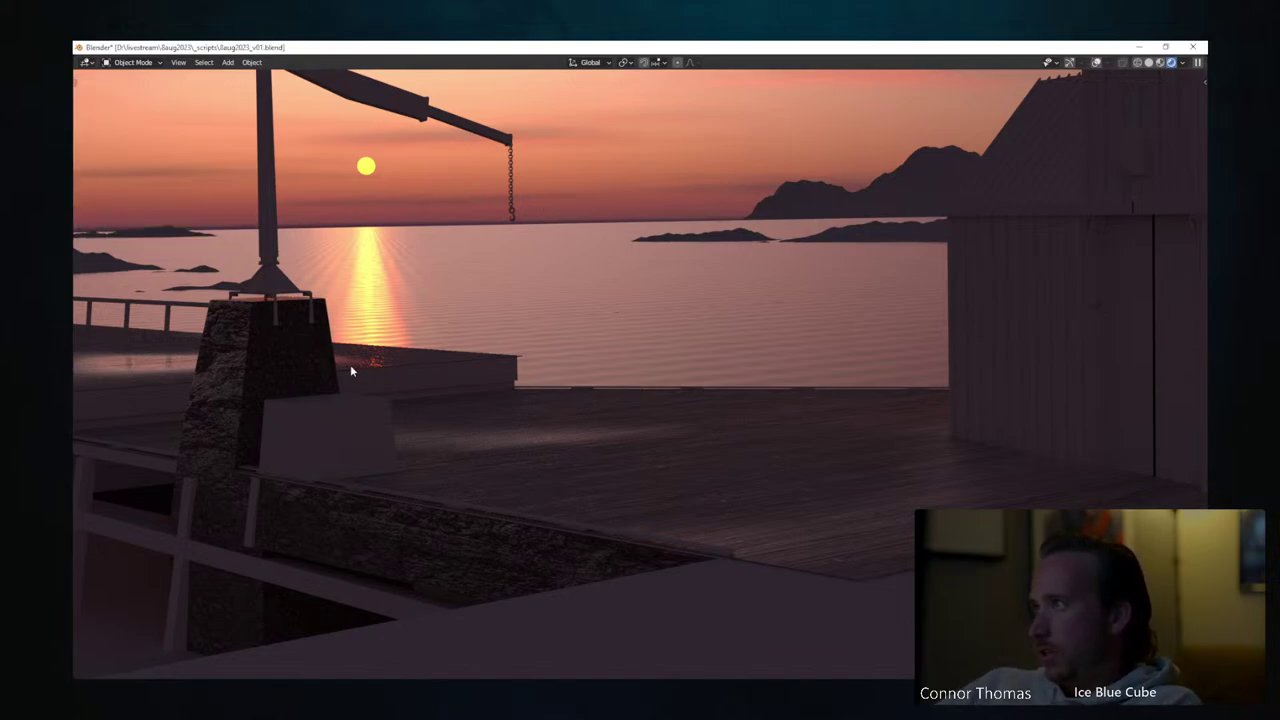
key(KP_0)
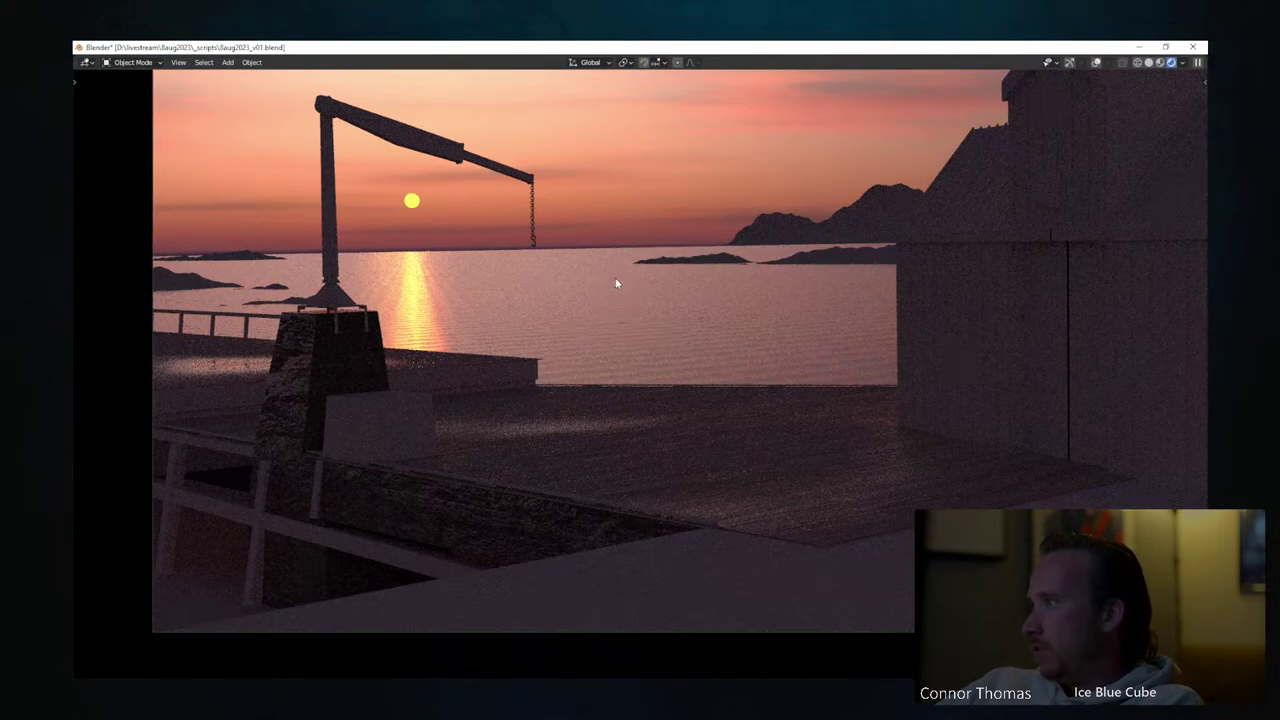
shift+middle_drag(618, 288, 564, 311)
scroll(556, 316, down, 2)
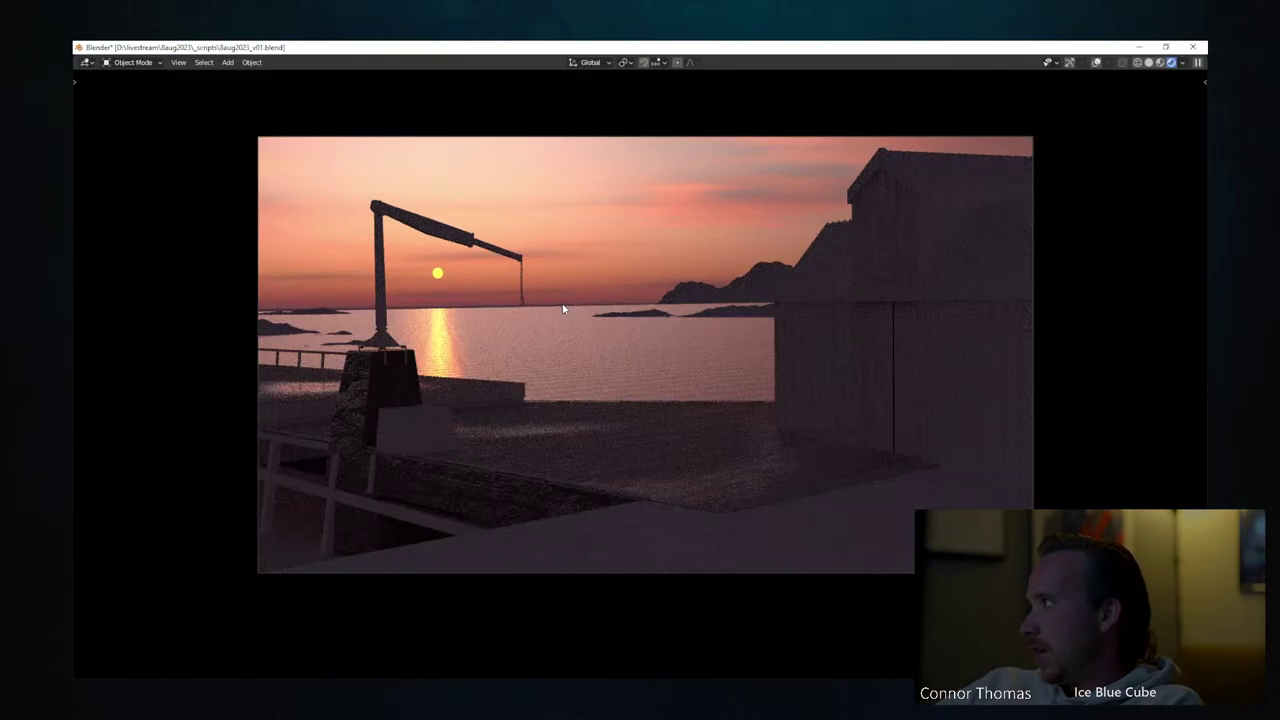
scroll(563, 306, up, 1)
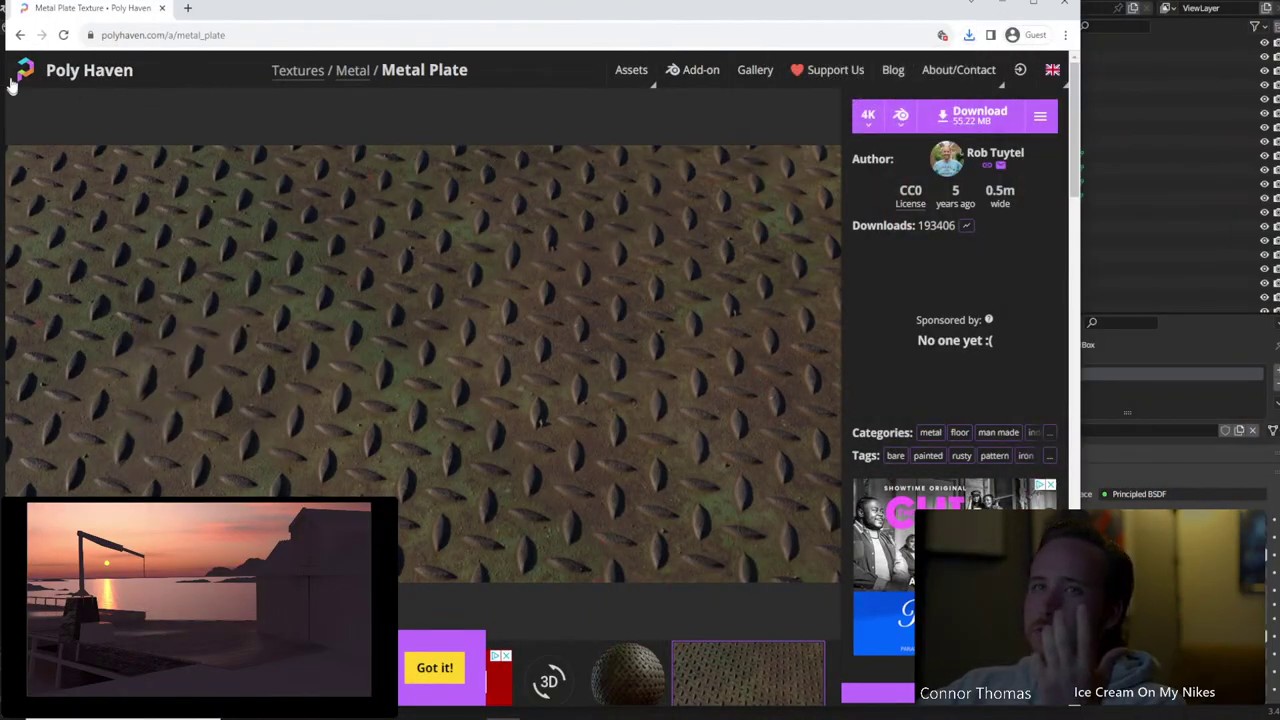
Return from the Metal Plate page to Poly Haven's metal textures
click(19, 35)
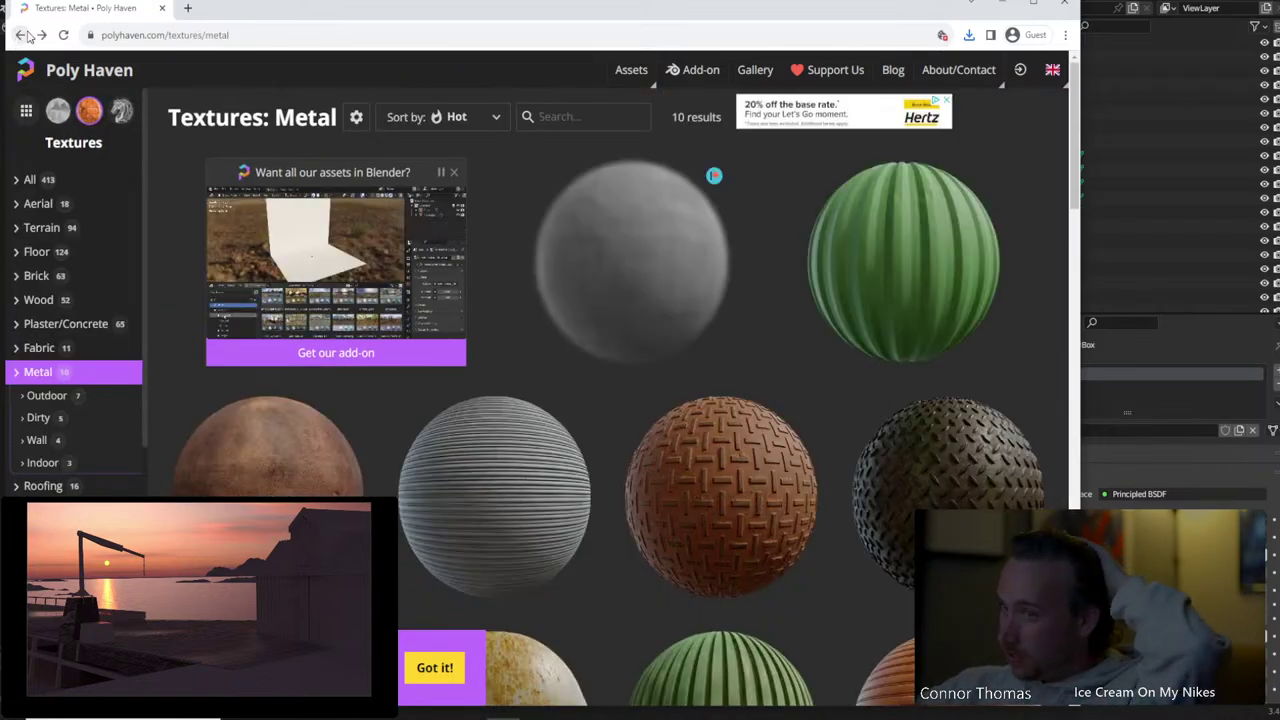
scroll(335, 305, down, 2)
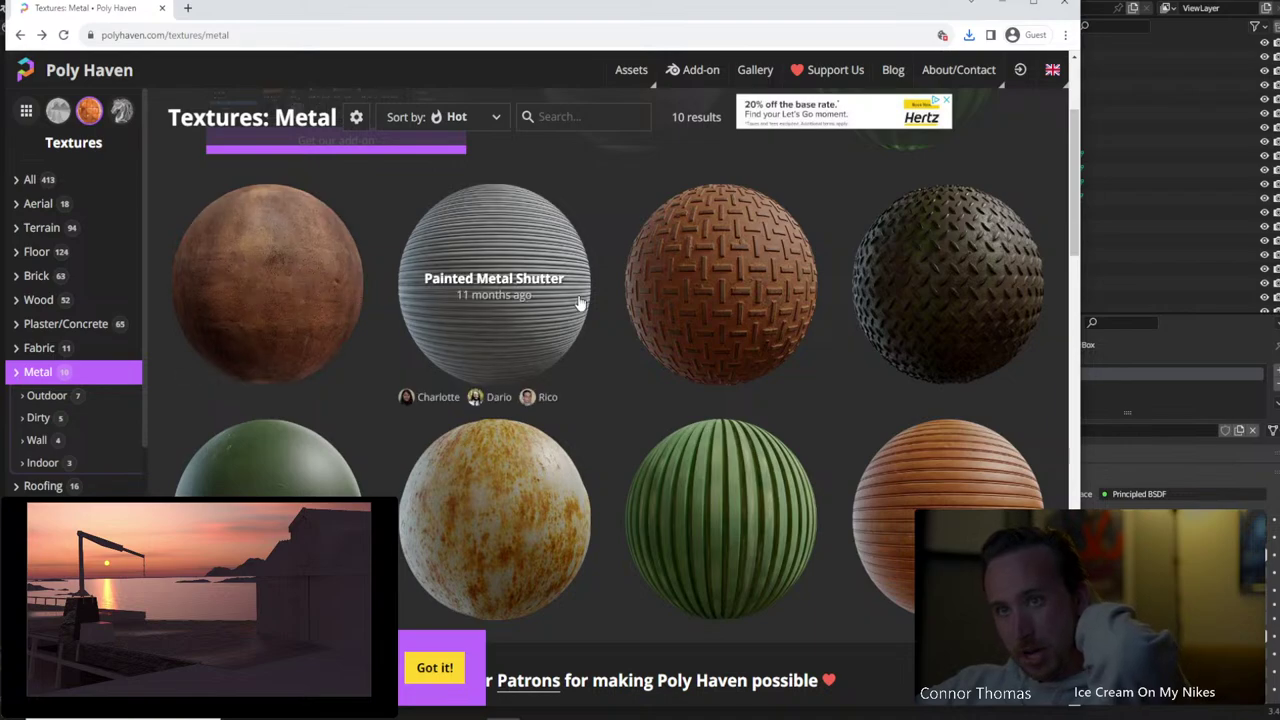
click(262, 282)
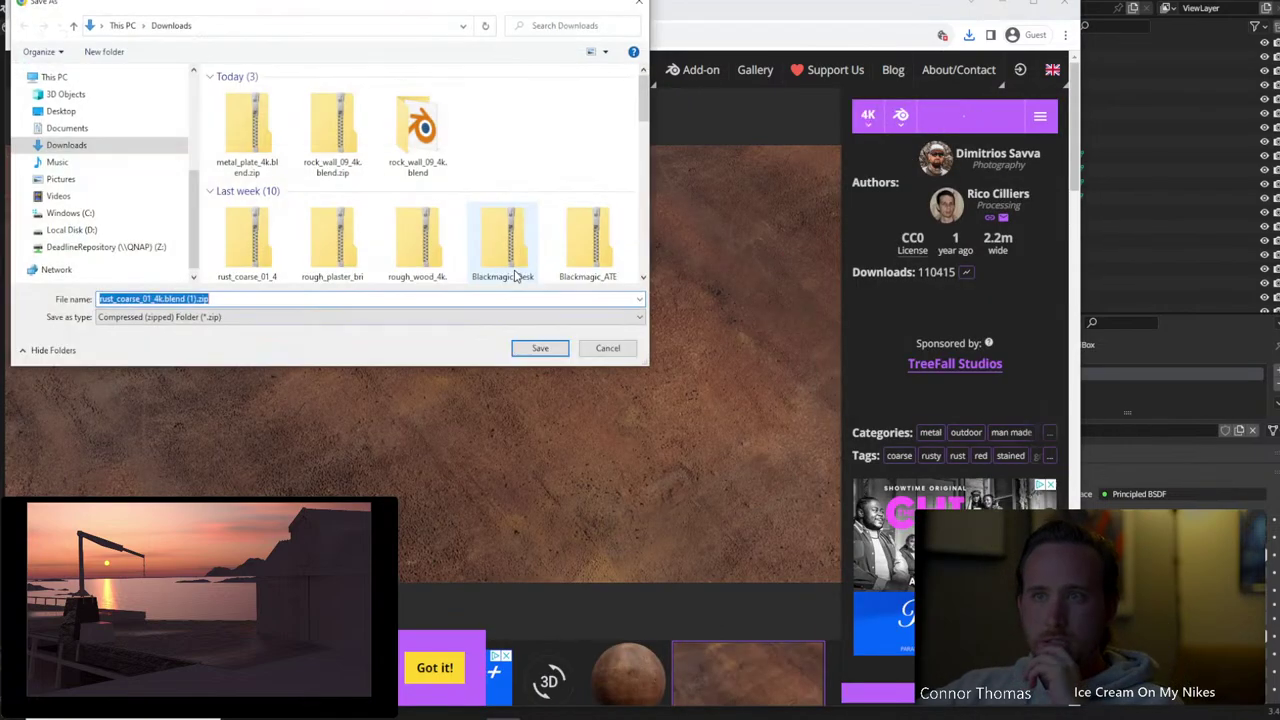
click(608, 348)
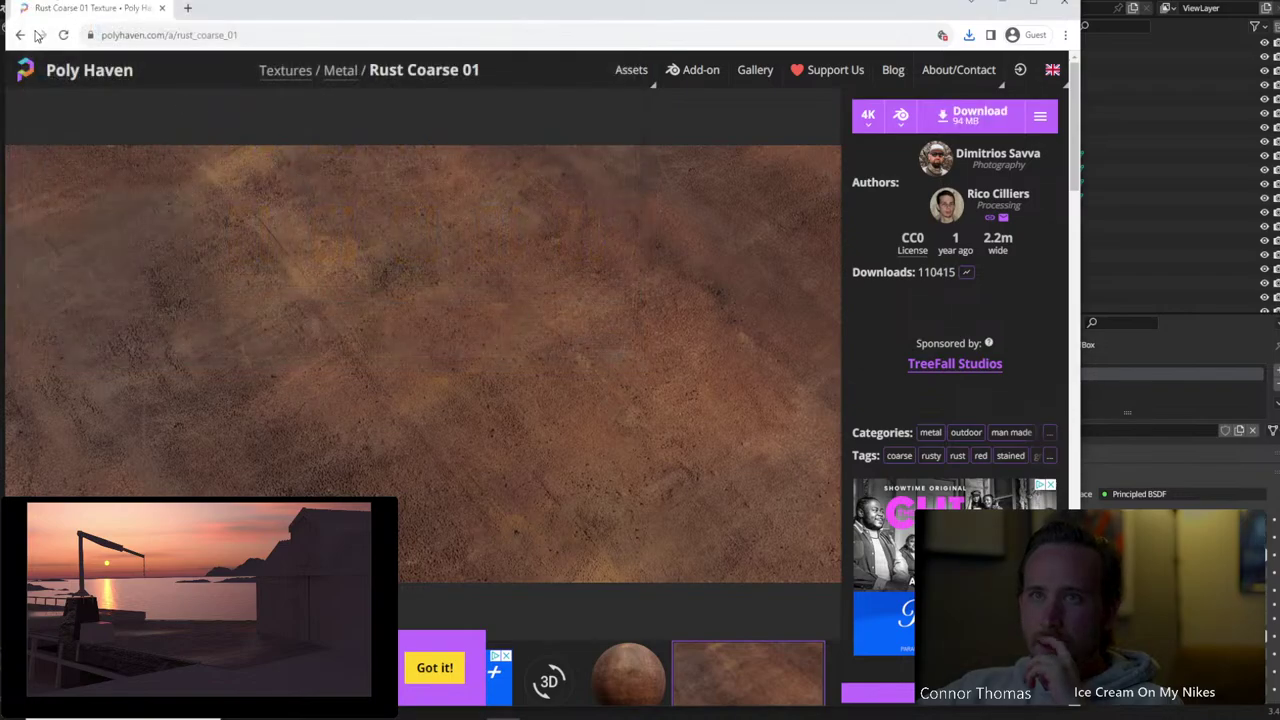
click(24, 35)
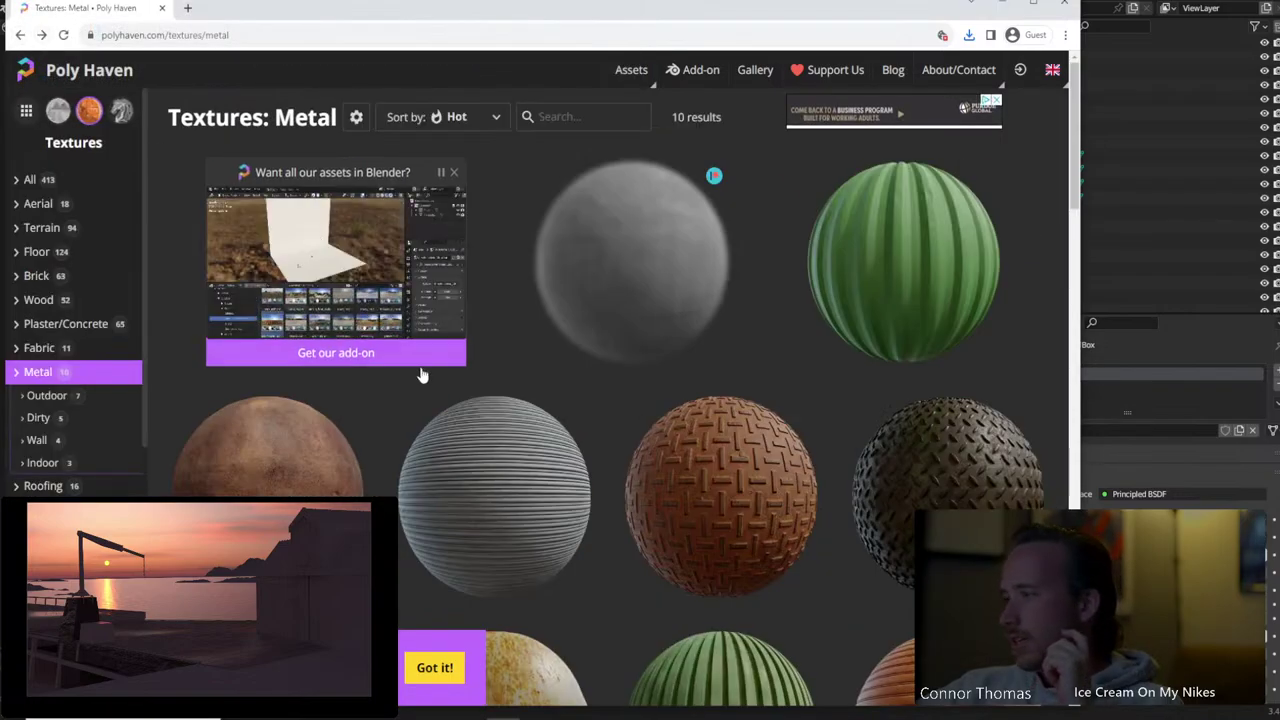
Find Green Metal Rust among the metal textures and download its 4K version as green_metal_rust_4k.blend.zip
scroll(423, 378, down, 2)
scroll(423, 385, down, 1)
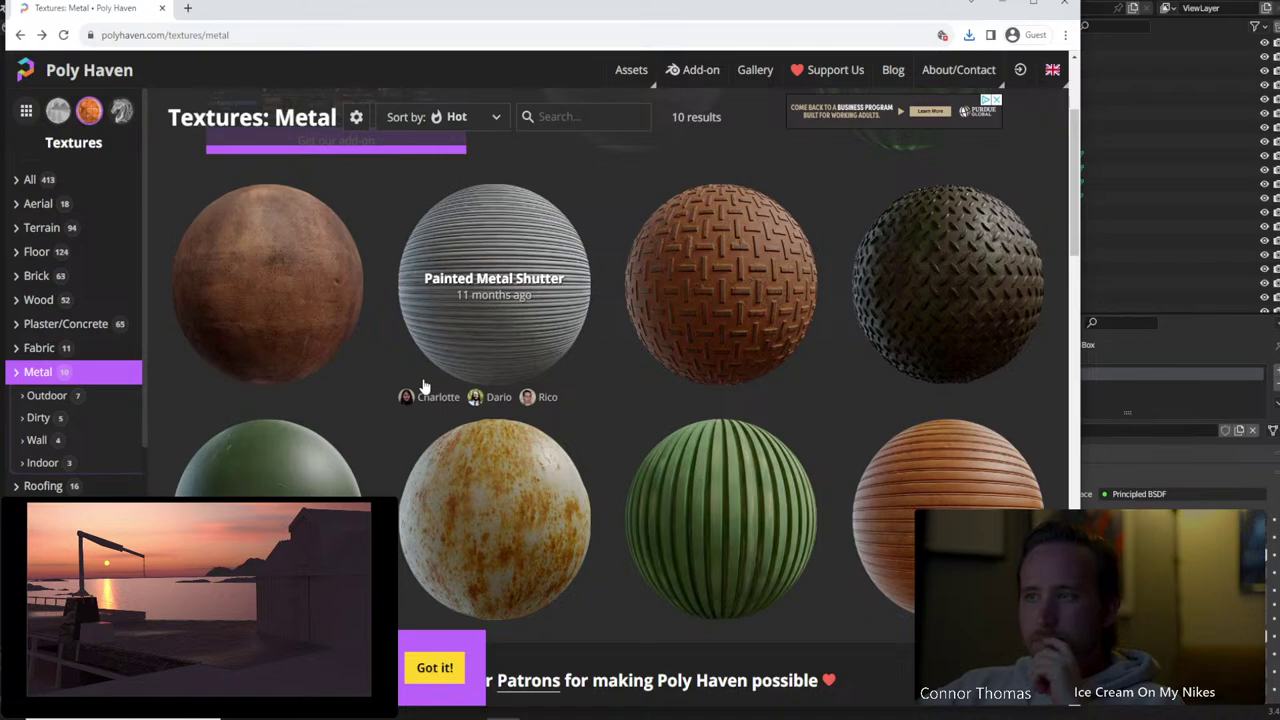
scroll(423, 386, up, 2)
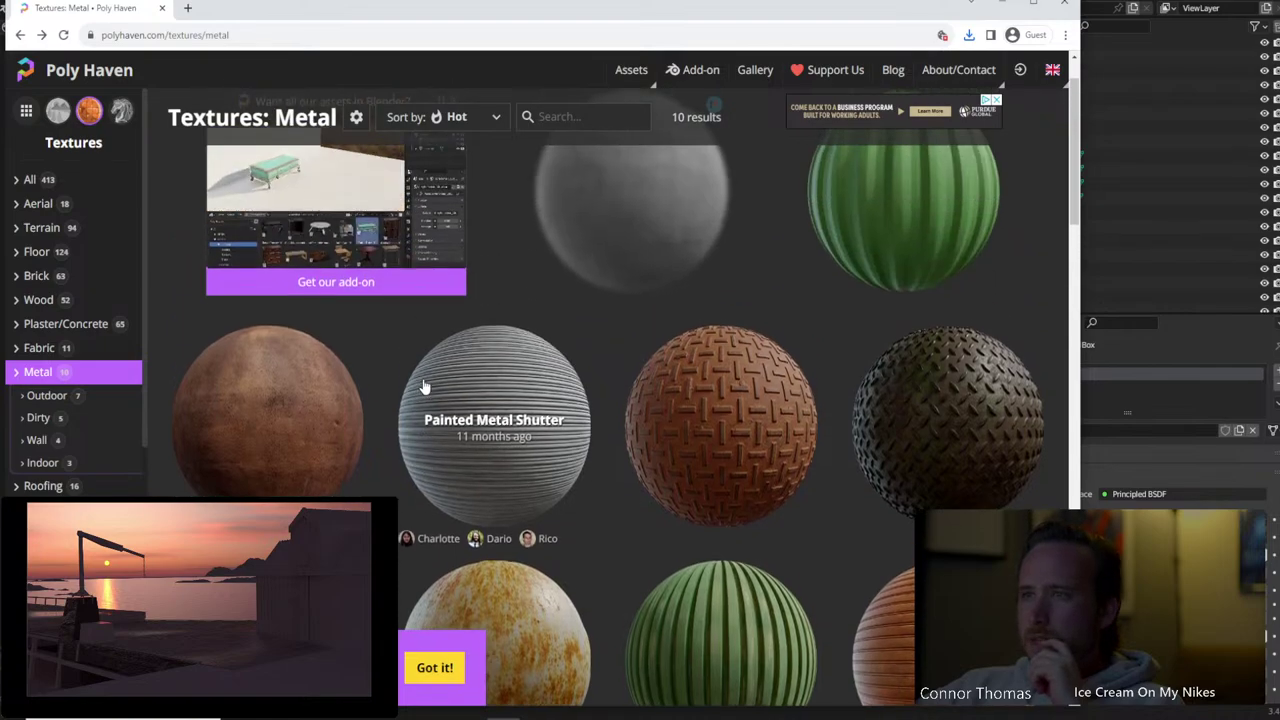
scroll(940, 443, down, 3)
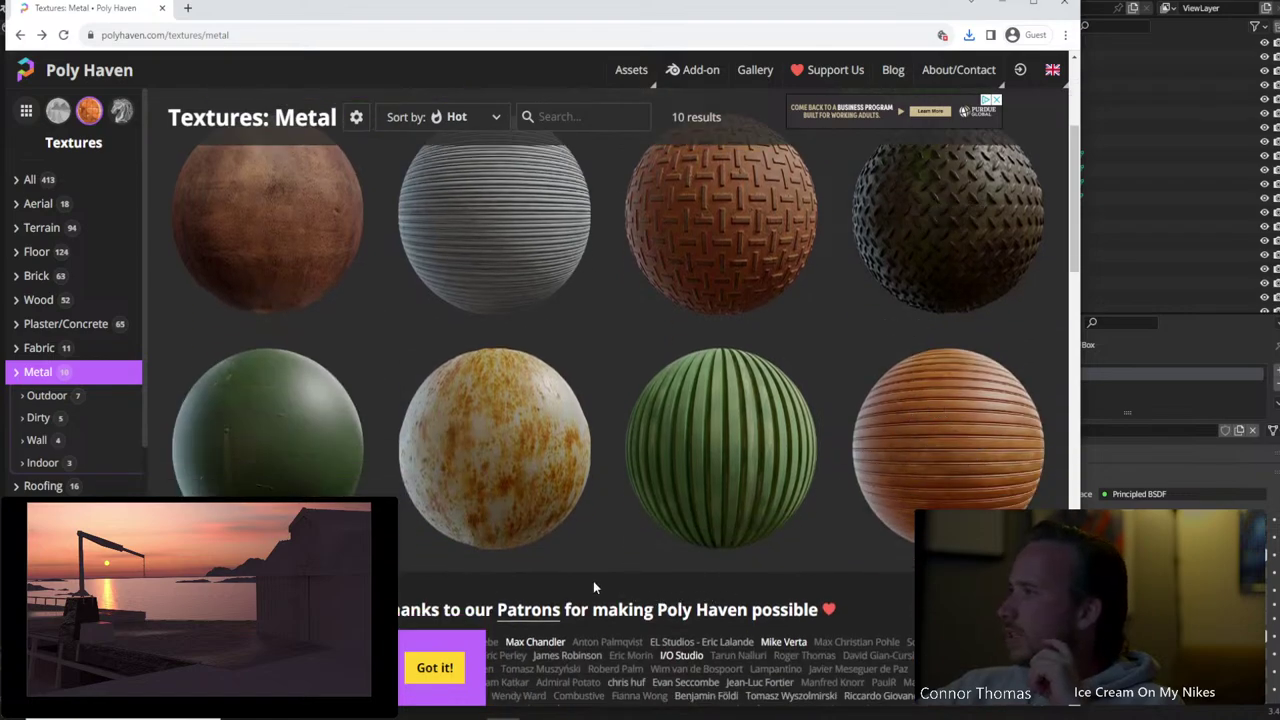
click(268, 450)
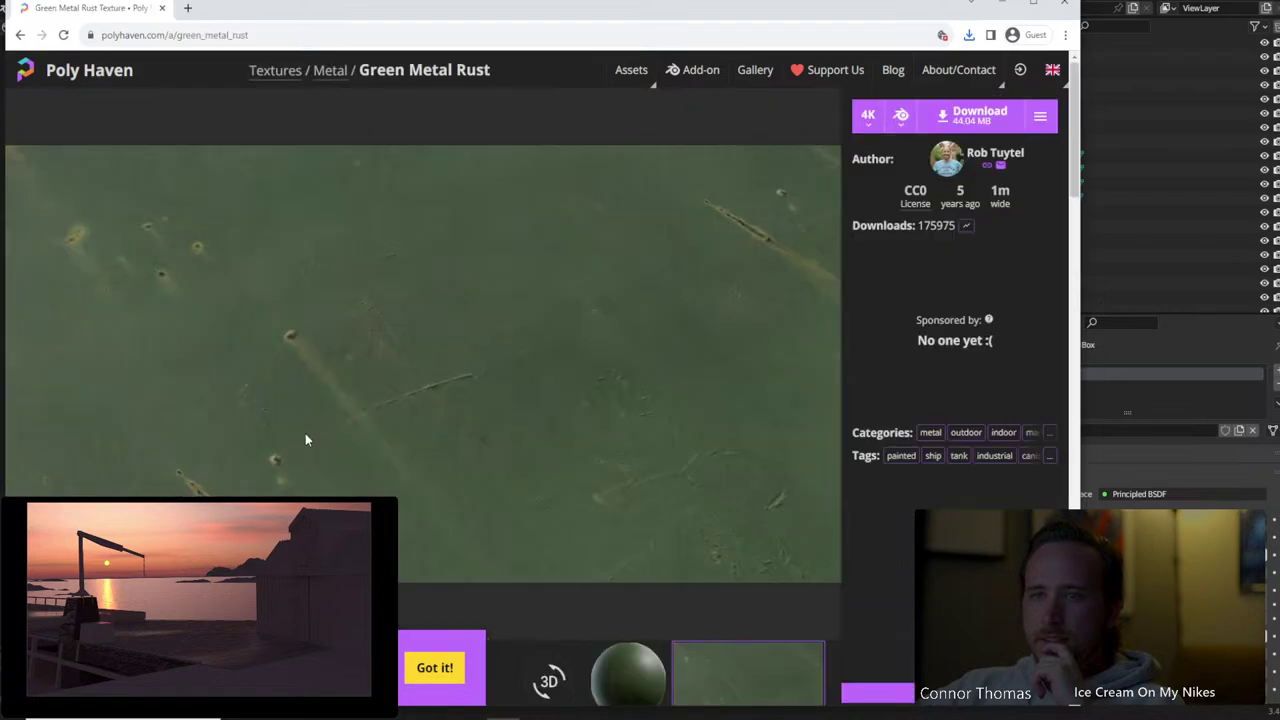
click(975, 115)
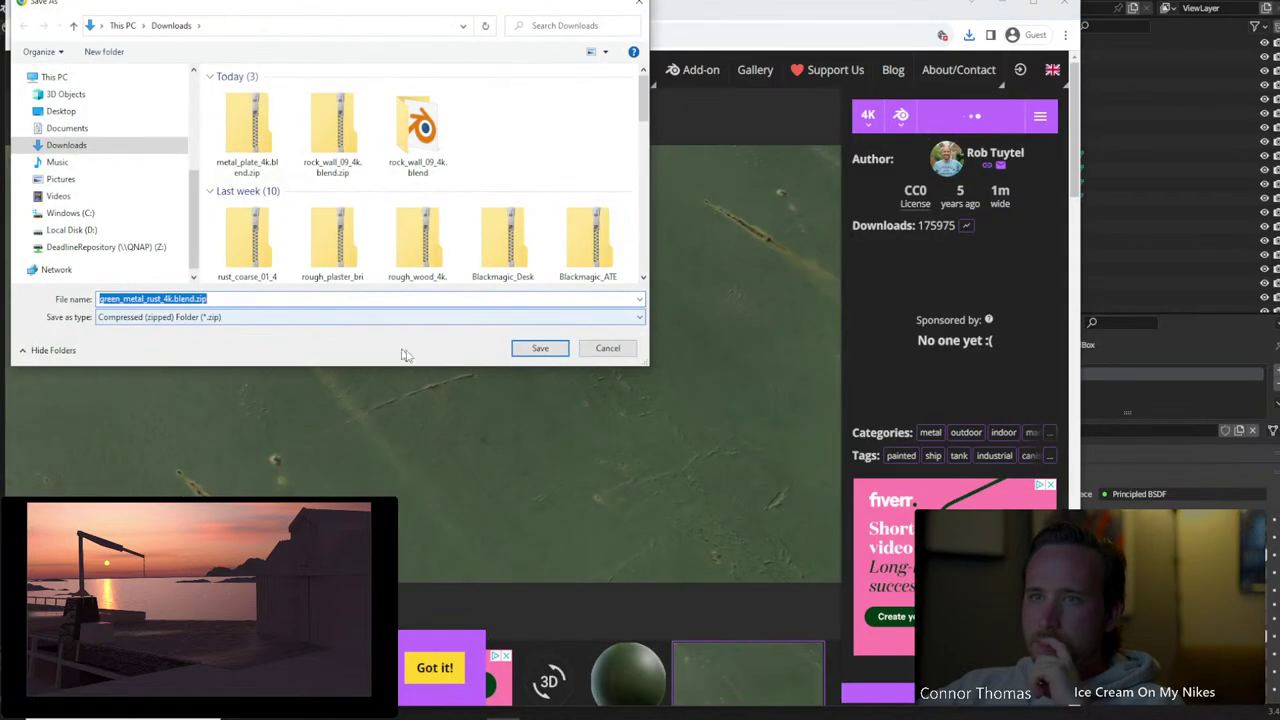
click(538, 350)
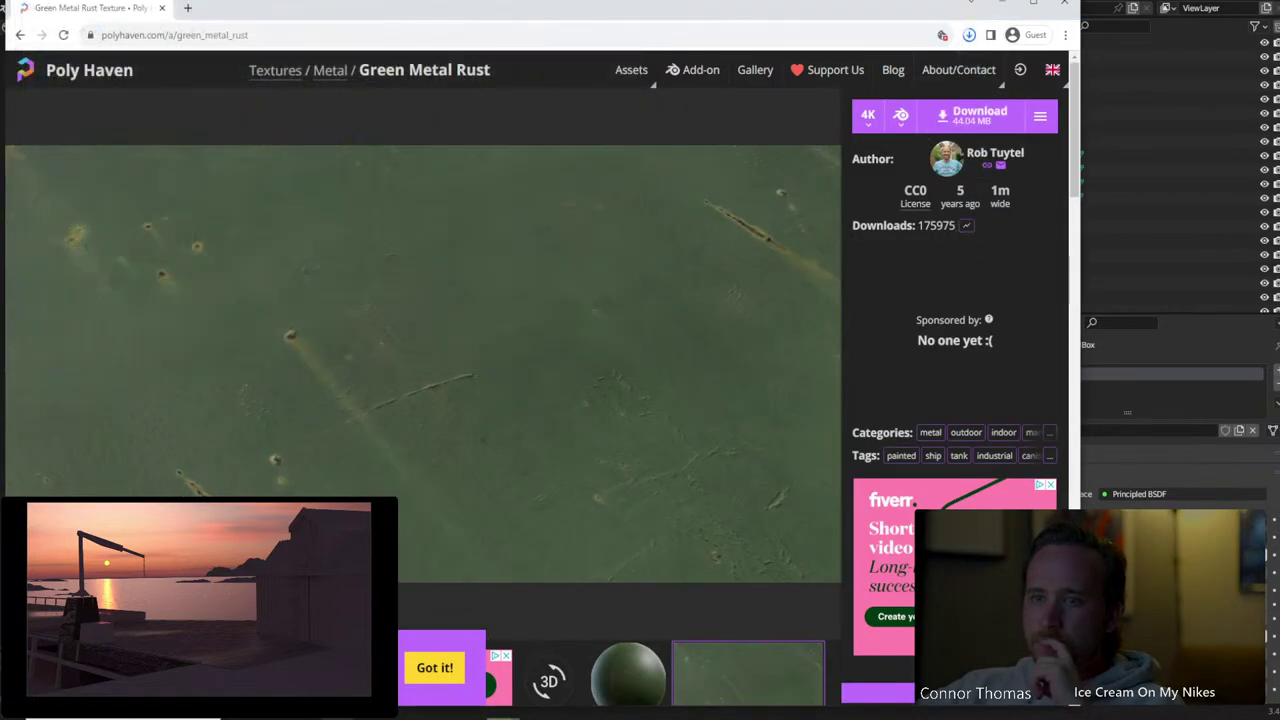
Switch to File Explorer's Downloads folder and extract green_metal_rust_4k.blend.zip with 7-Zip into a folder of the same name
click(305, 718)
click(380, 665)
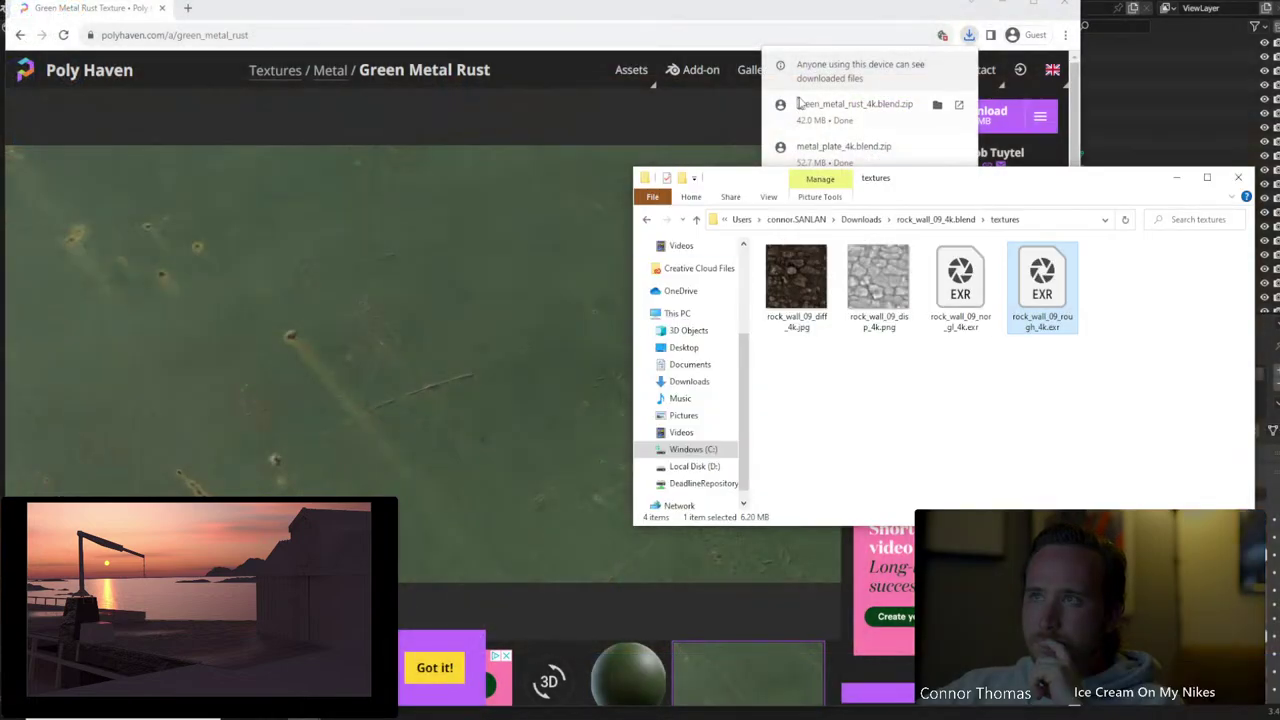
click(932, 219)
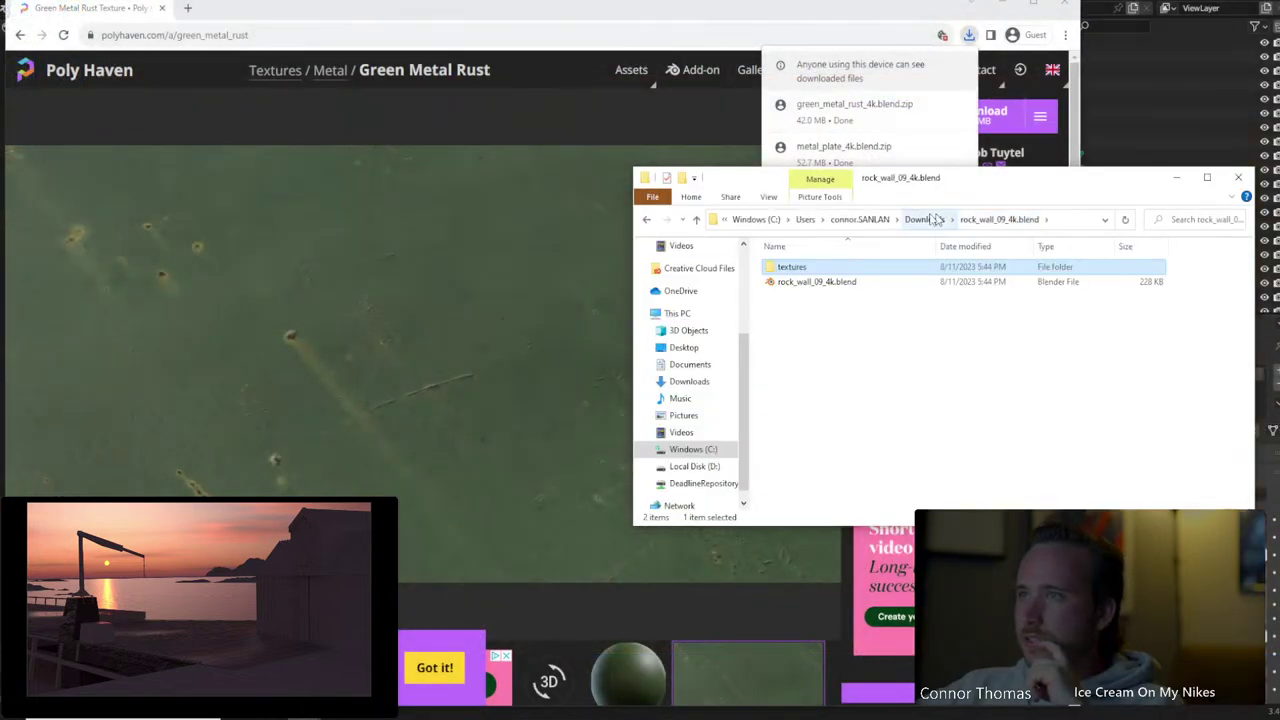
click(925, 219)
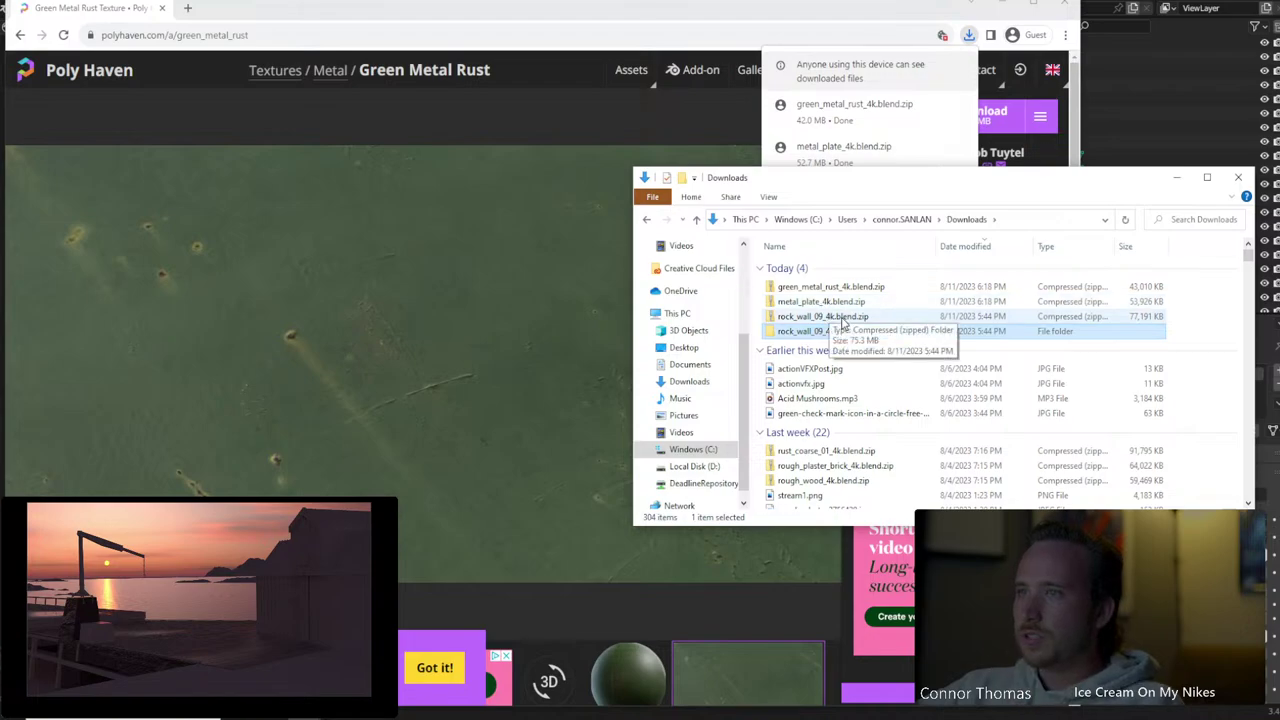
right_click(846, 290)
mouse_move(895, 370)
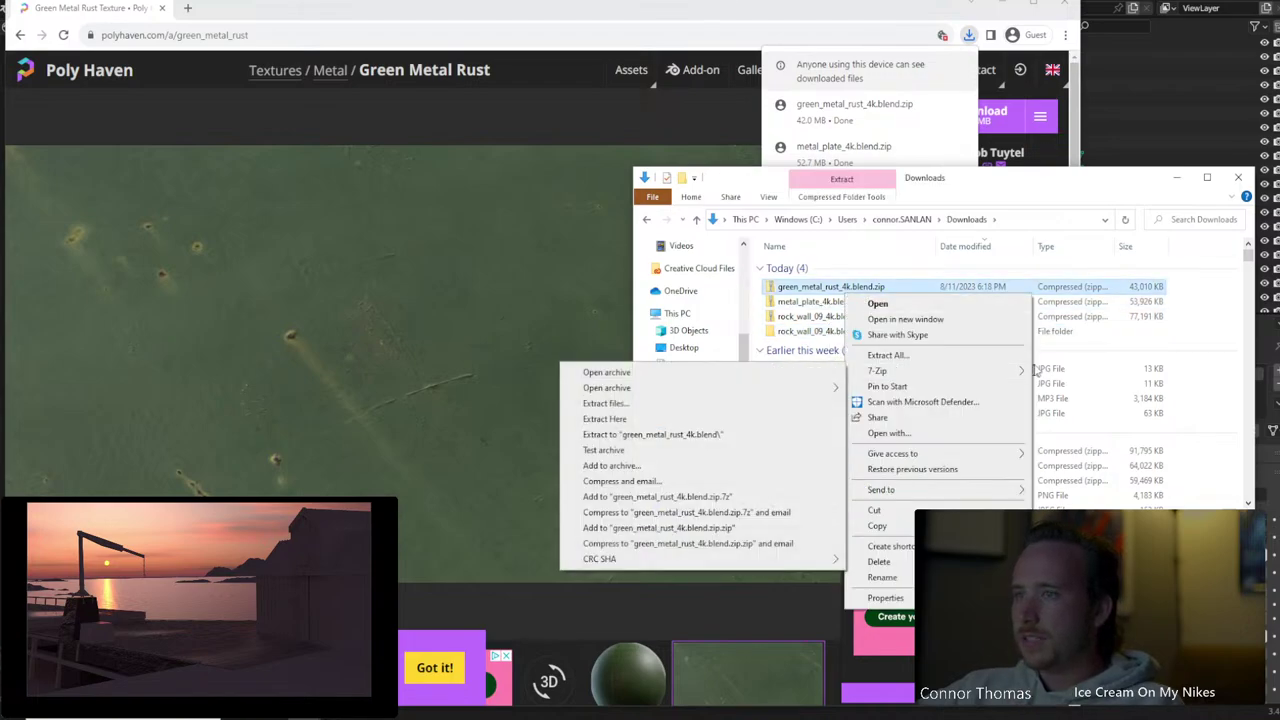
click(720, 435)
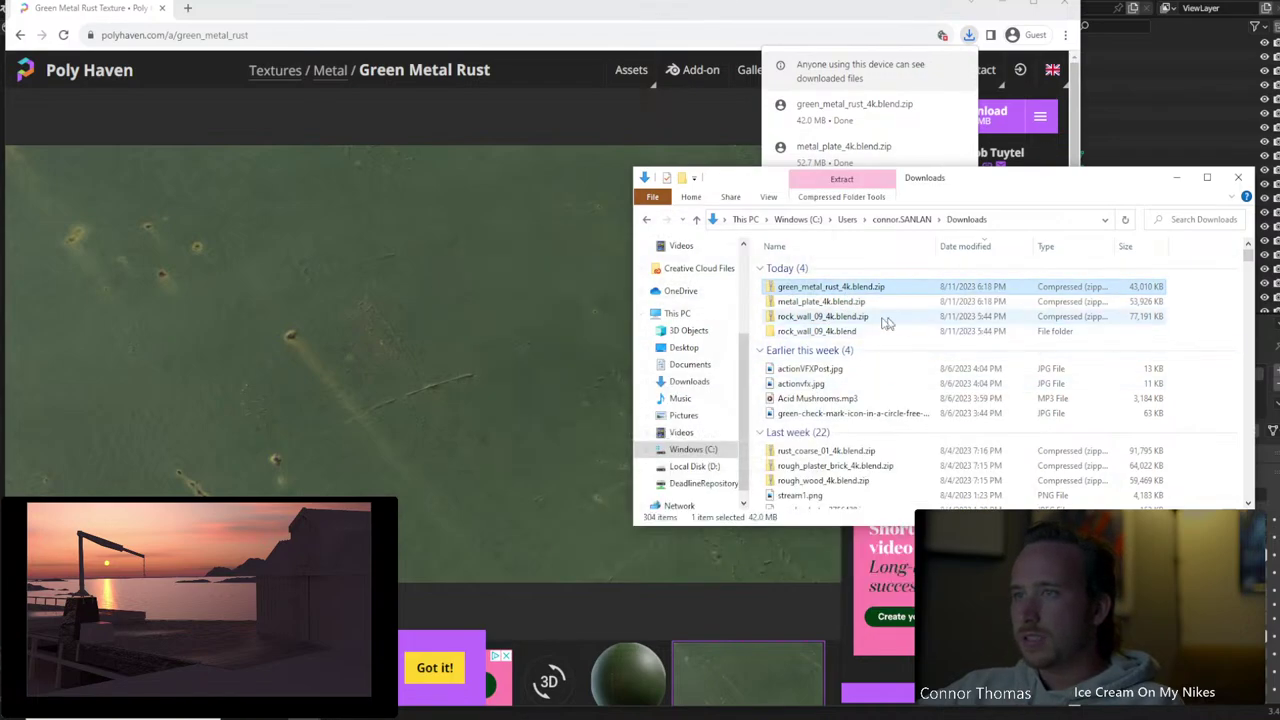
Extract metal_plate_4k.blend.zip with 7-Zip into a folder of the same name and open its textures folder
right_click(815, 304)
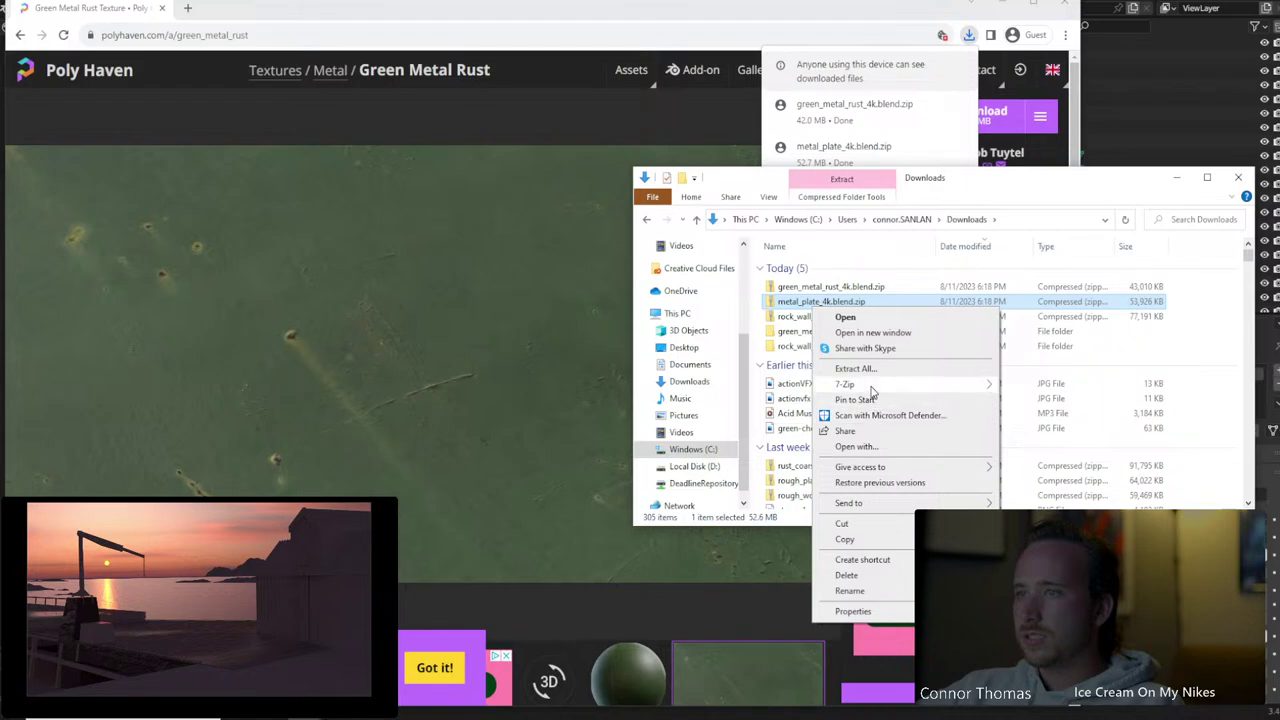
mouse_move(905, 385)
click(1092, 448)
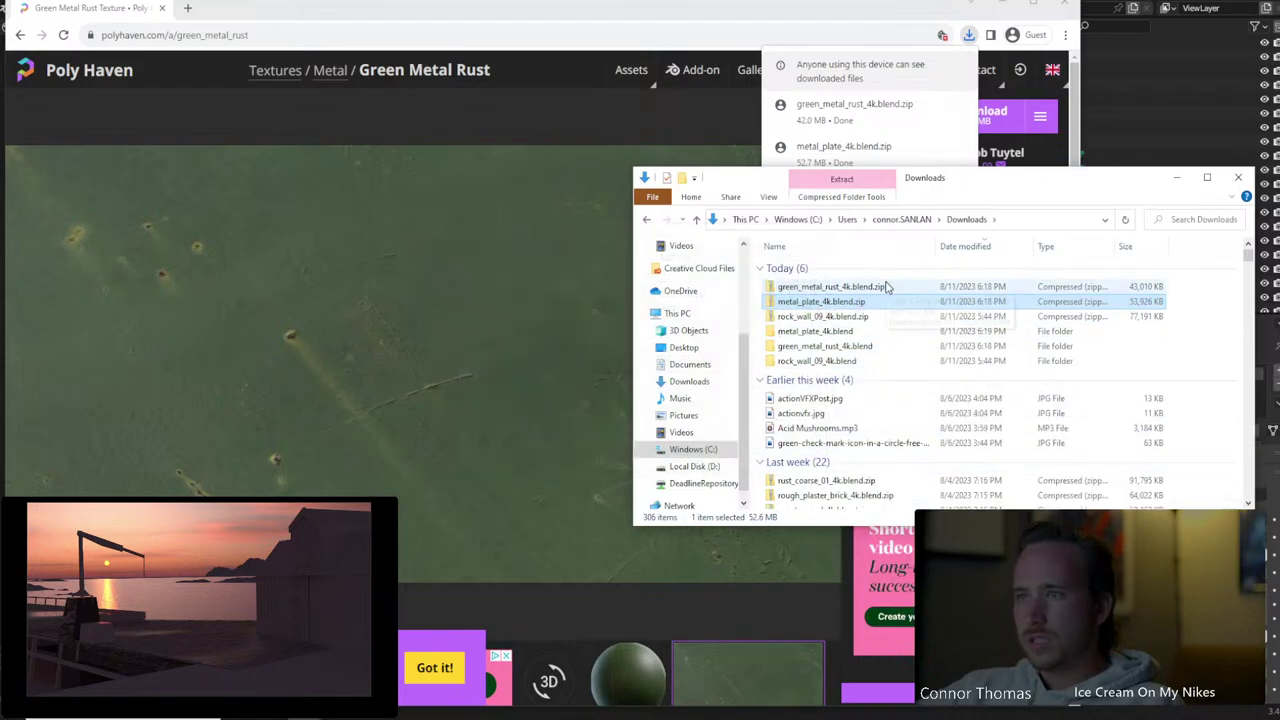
double_click(816, 333)
double_click(800, 268)
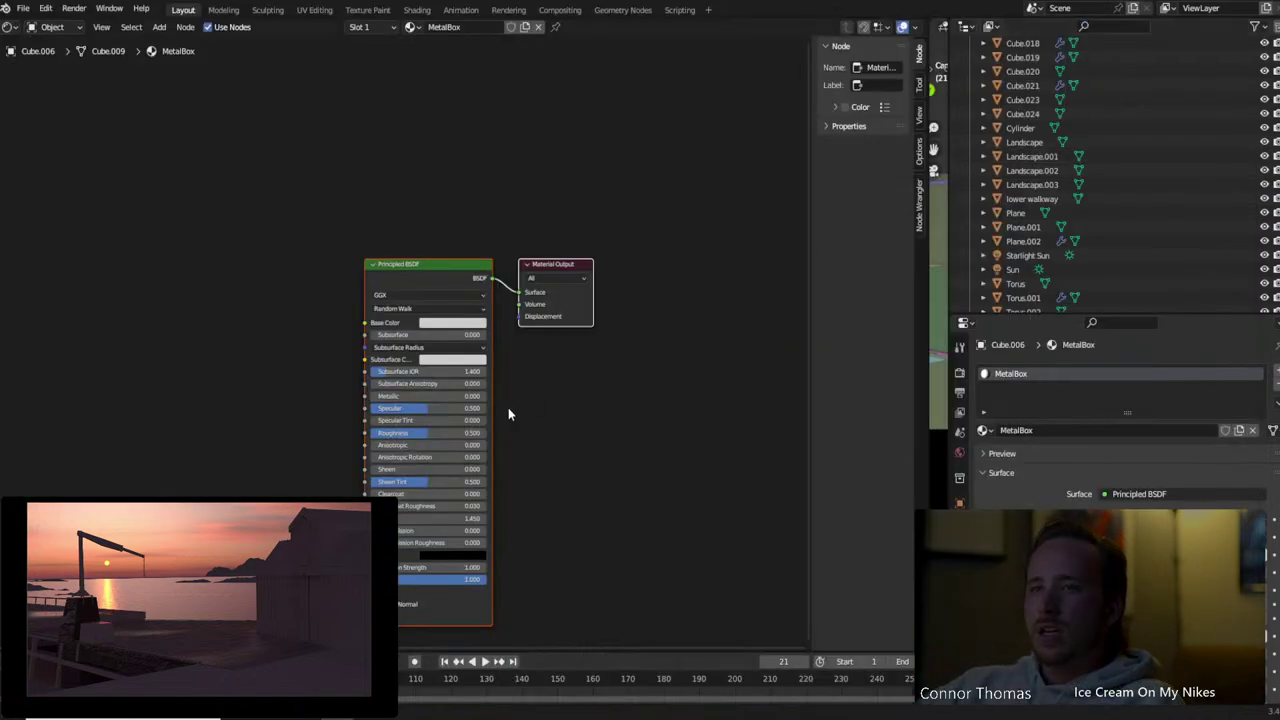
Bring metal_plate_diff_4k.jpg, metal_plate_disp_4k.png, metal_plate_nor_gl_4k.exr and metal_plate_rough_4k.jpg from the textures folder into the MetalBox node tree
mouse_move(345, 716)
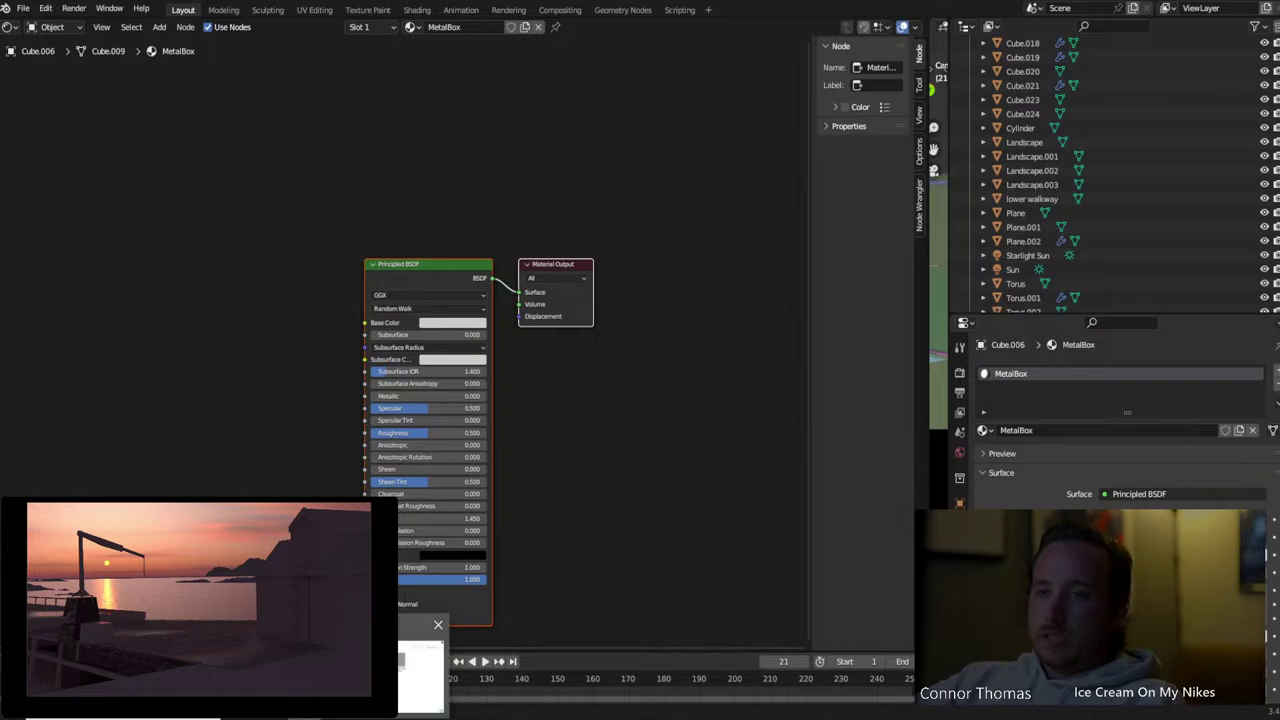
click(400, 672)
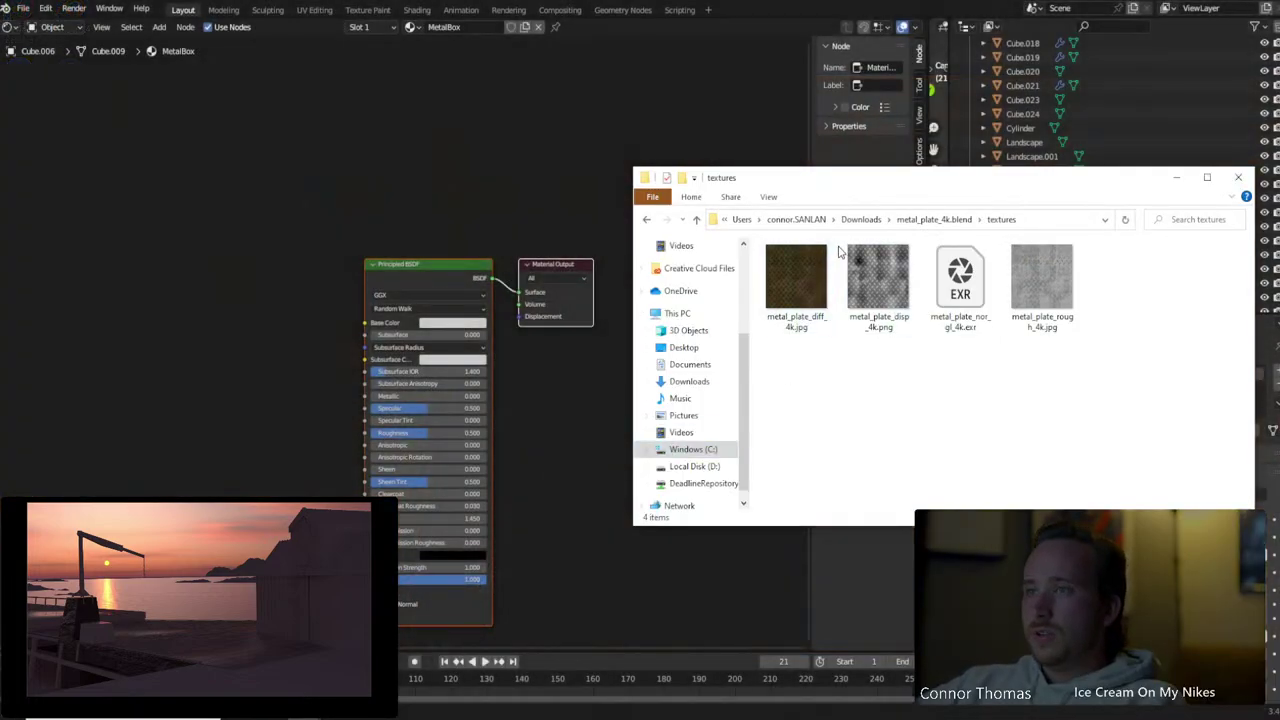
drag(796, 285, 128, 165)
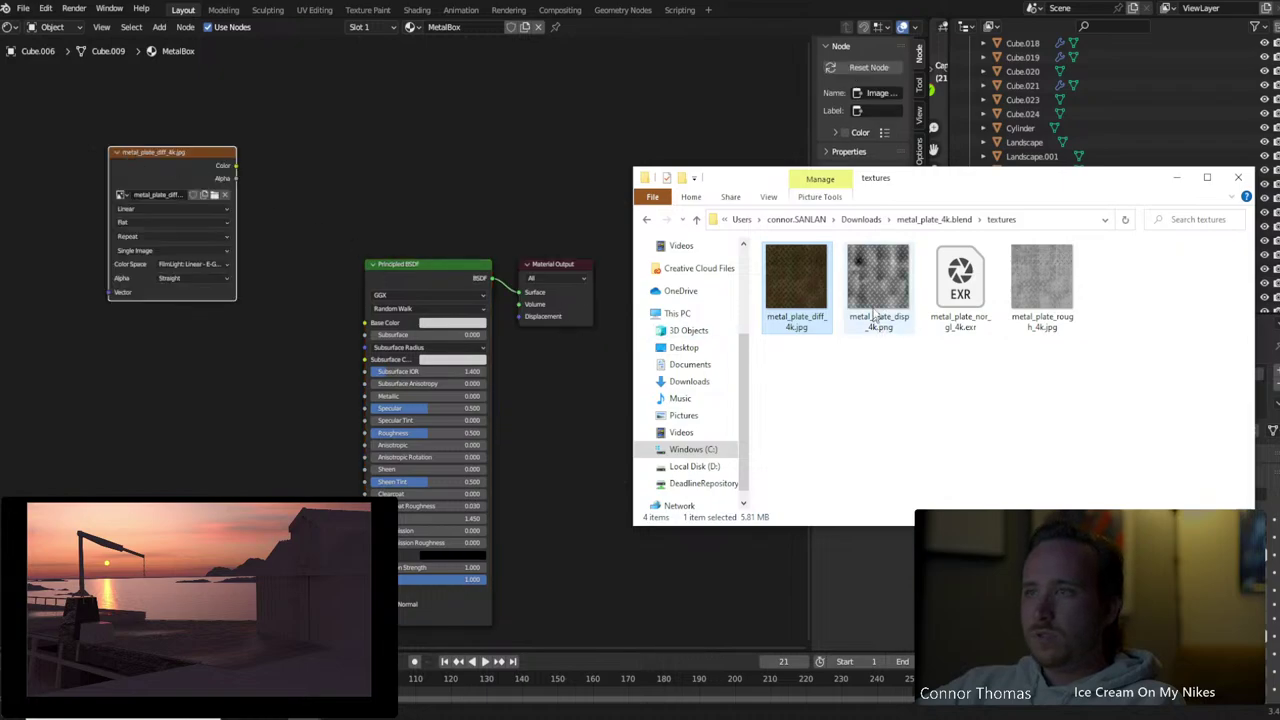
click(876, 290)
drag(193, 340, 566, 413)
click(961, 285)
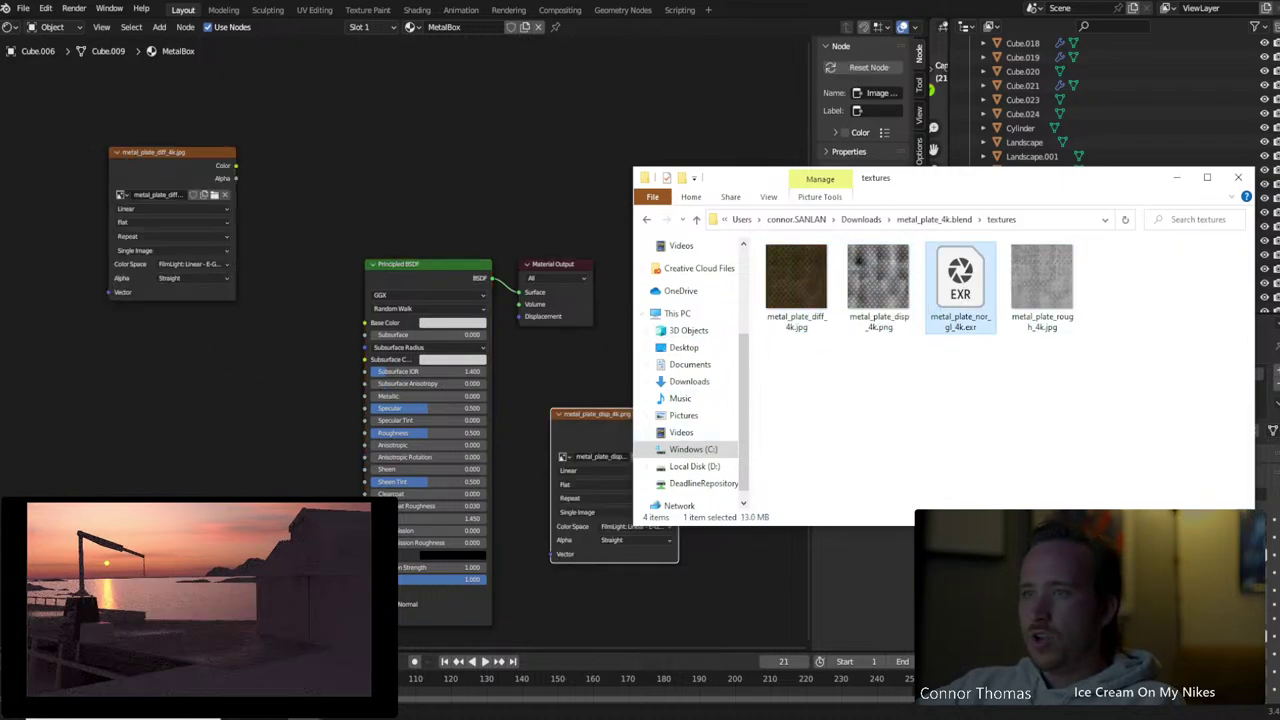
drag(1041, 285, 186, 418)
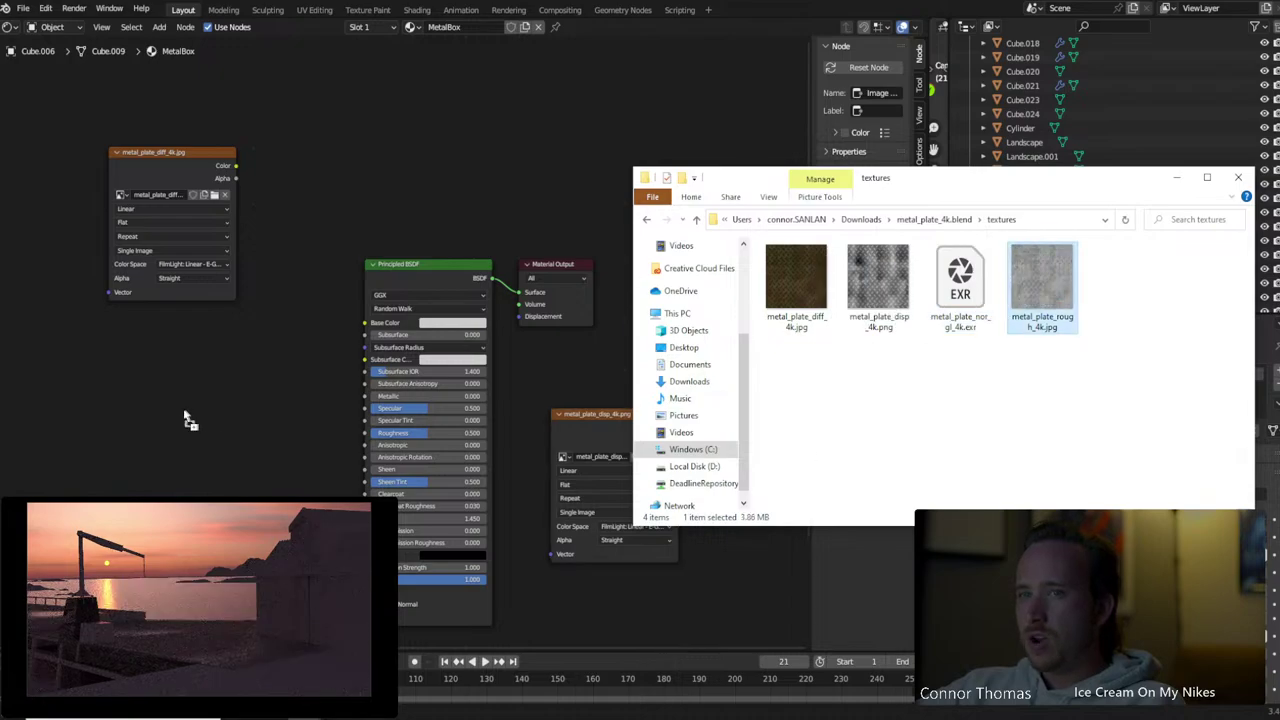
mouse_move(98, 457)
mouse_down()
mouse_move(135, 447)
mouse_move(119, 443)
mouse_up()
click(132, 400)
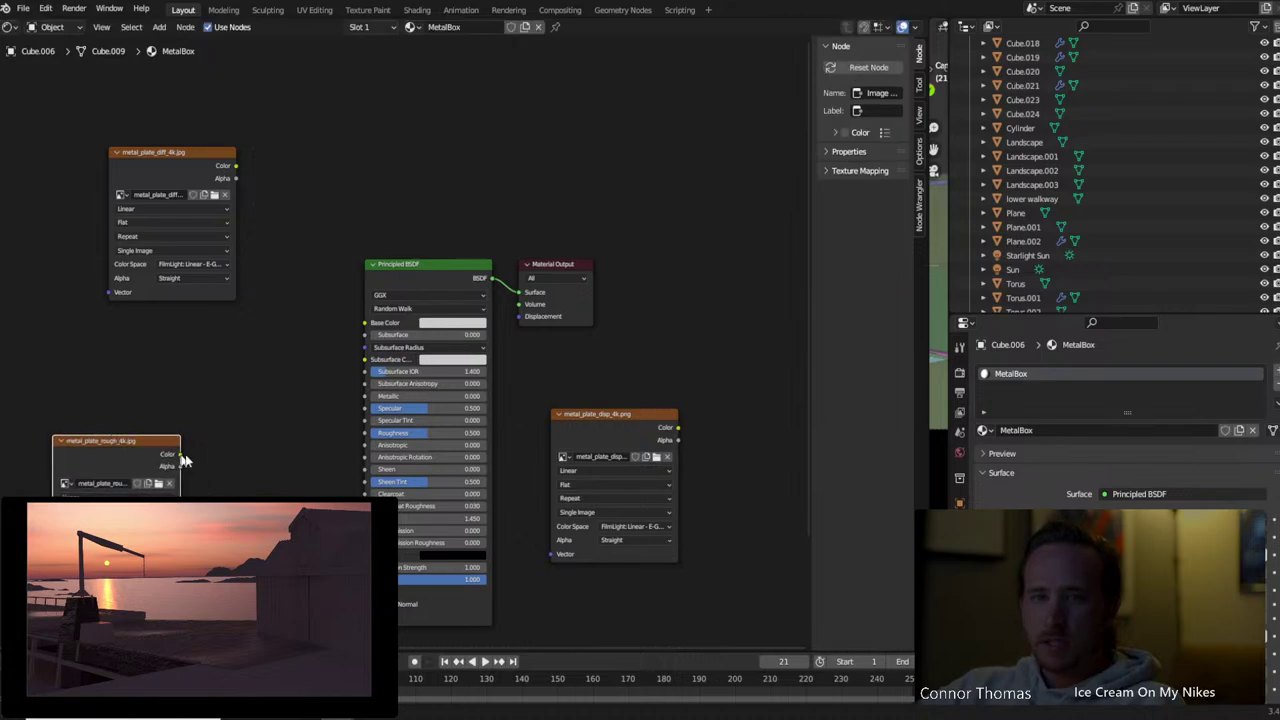
Connect the diffuse, roughness and normal maps to Base Color, Roughness and Normal, and the displacement map to the Material Output's Displacement
drag(240, 412, 366, 432)
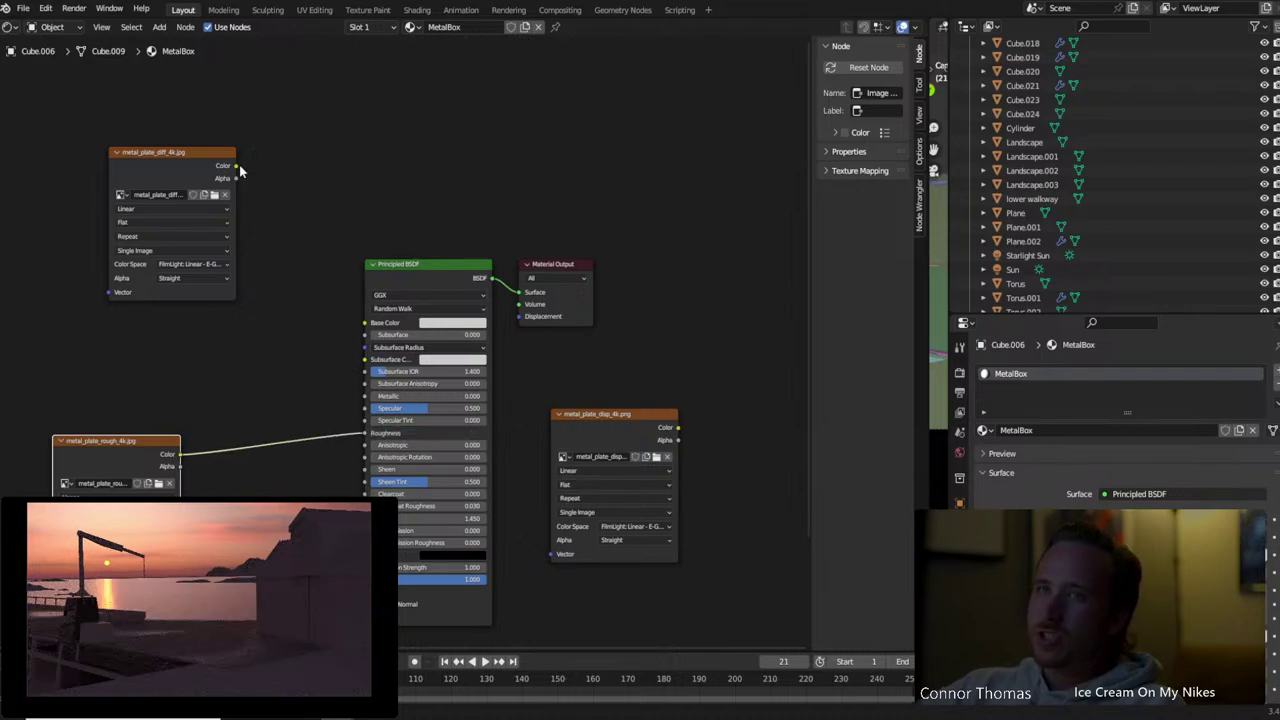
drag(237, 166, 366, 322)
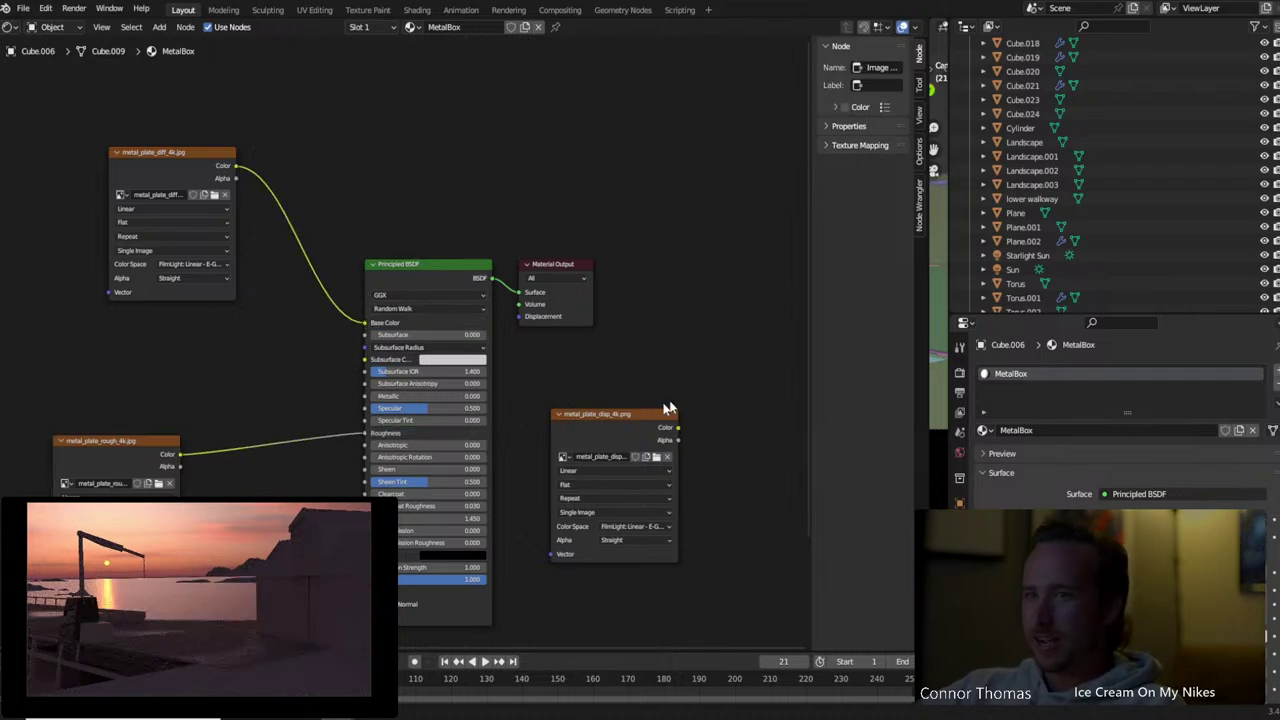
drag(565, 270, 774, 260)
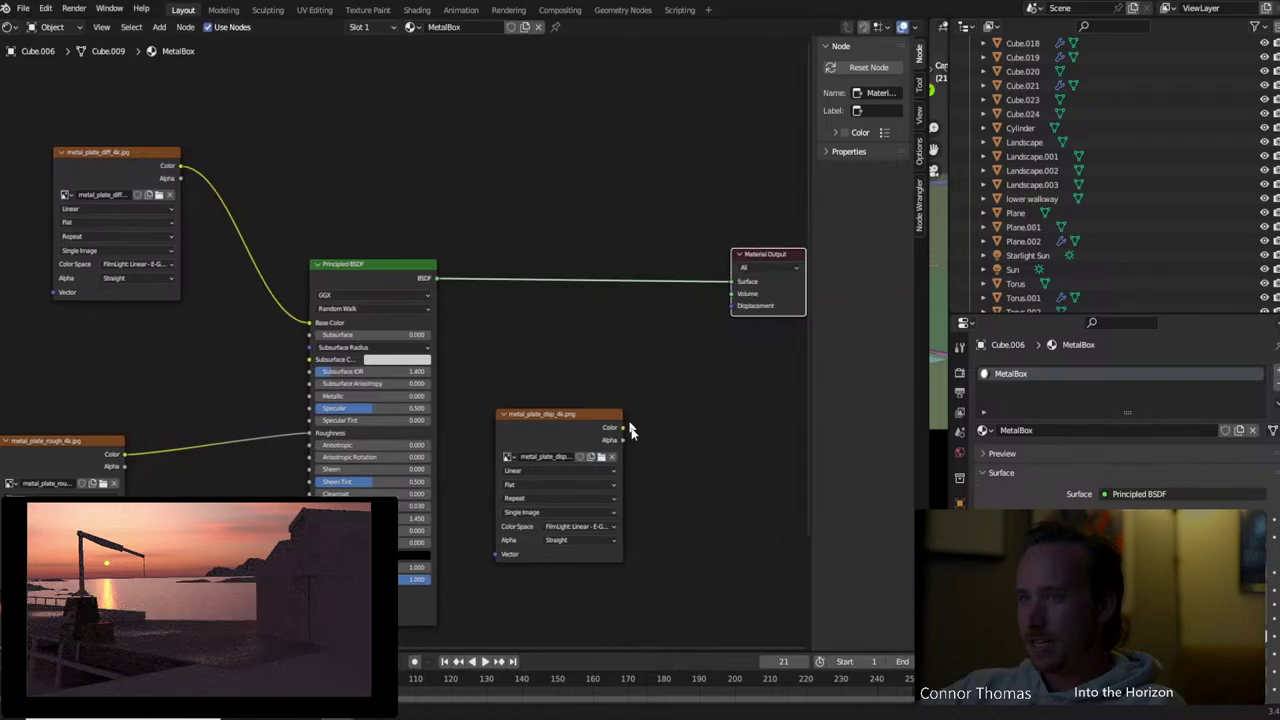
drag(622, 433, 734, 305)
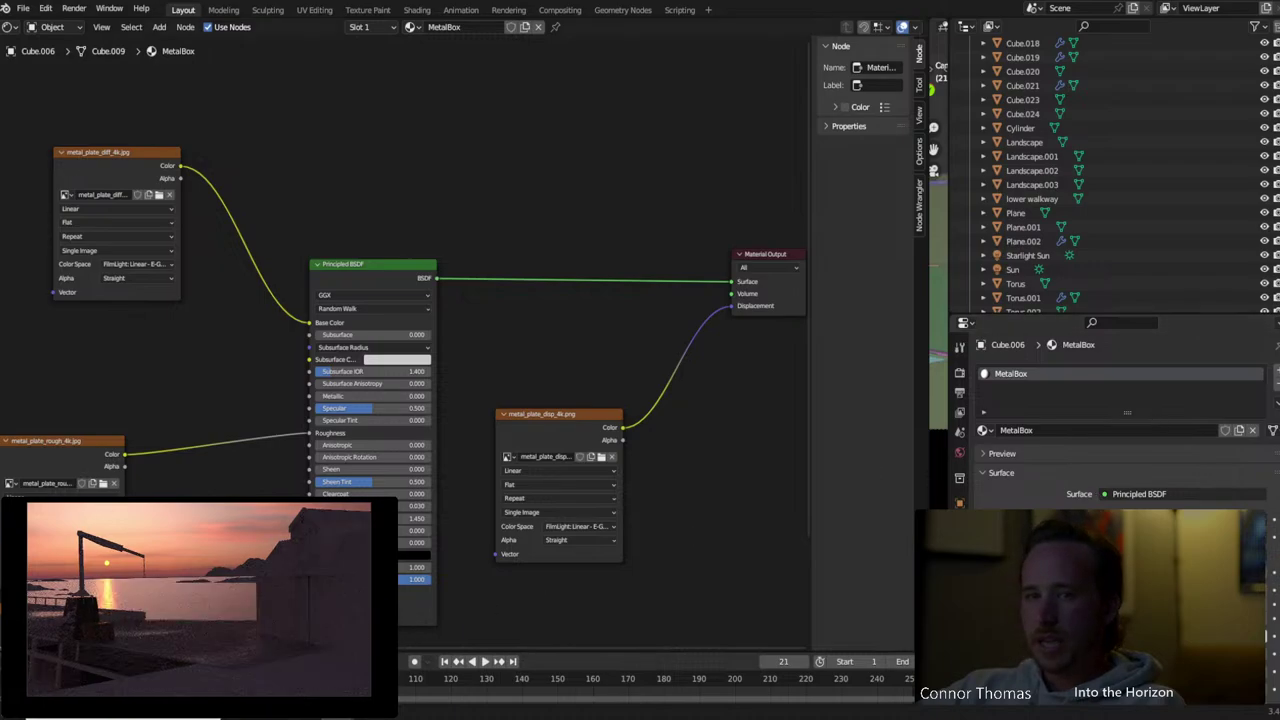
middle_drag(250, 612, 371, 553)
click(300, 590)
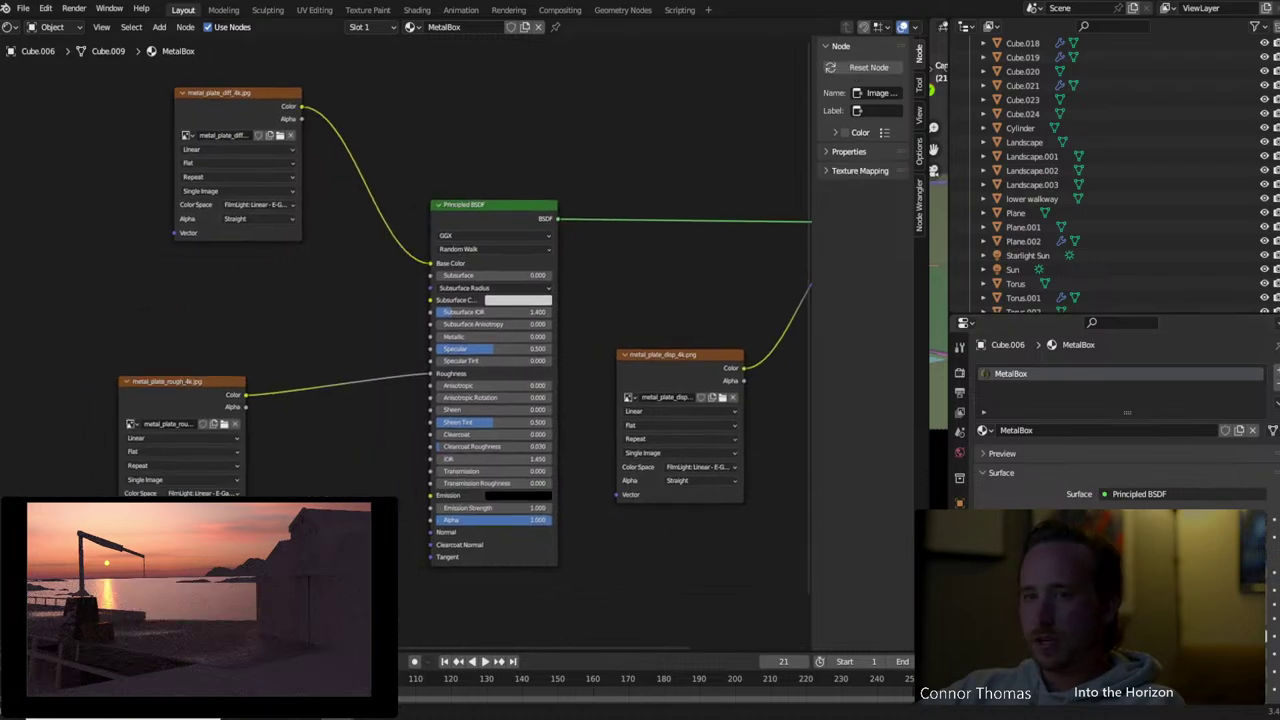
middle_drag(425, 588, 651, 697)
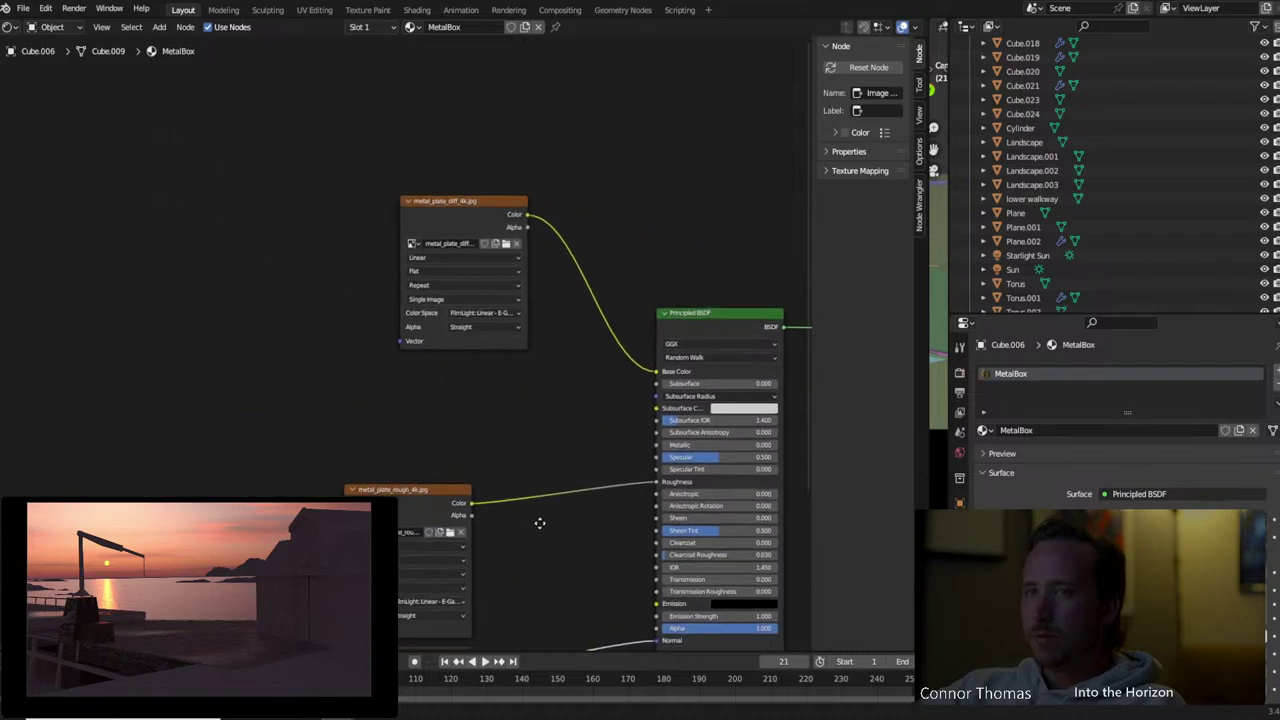
Add Texture Coordinate and Mapping nodes to metal_plate_diff_4k.jpg with Node Wrangler and move them well away from the image nodes
click(466, 205)
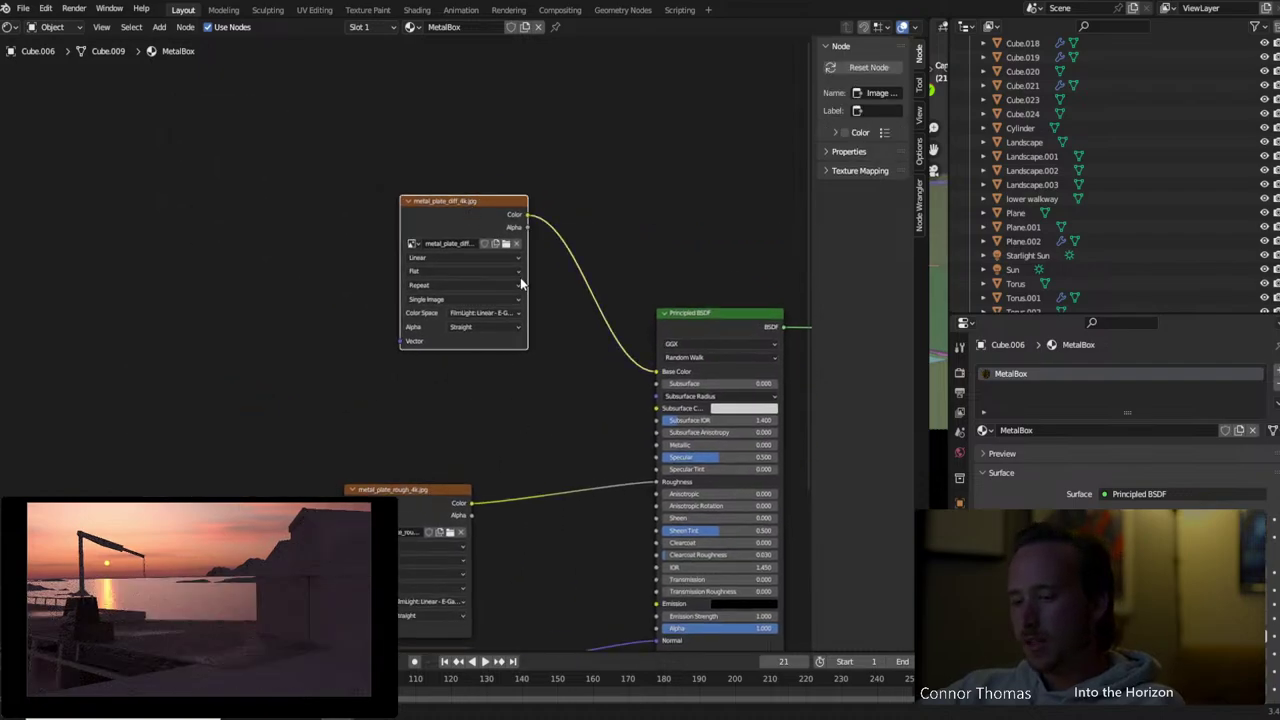
key(ctrl+shift+t)
key(Escape)
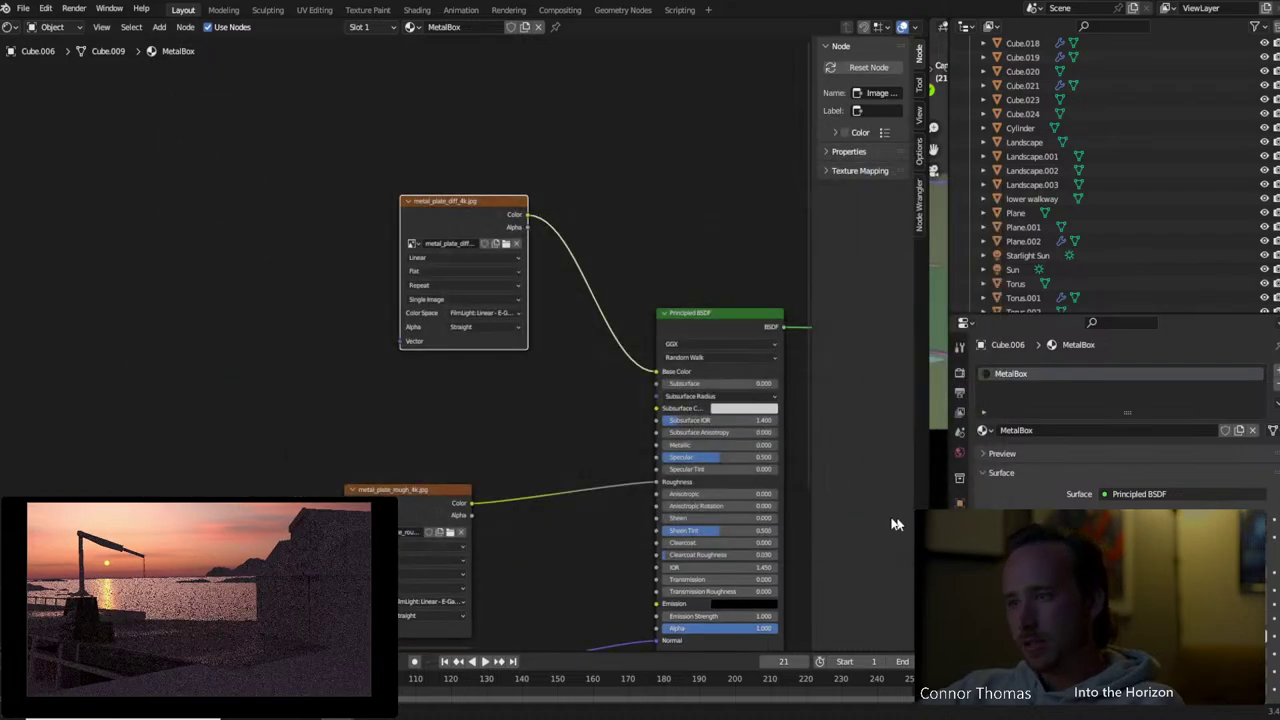
key(ctrl+t)
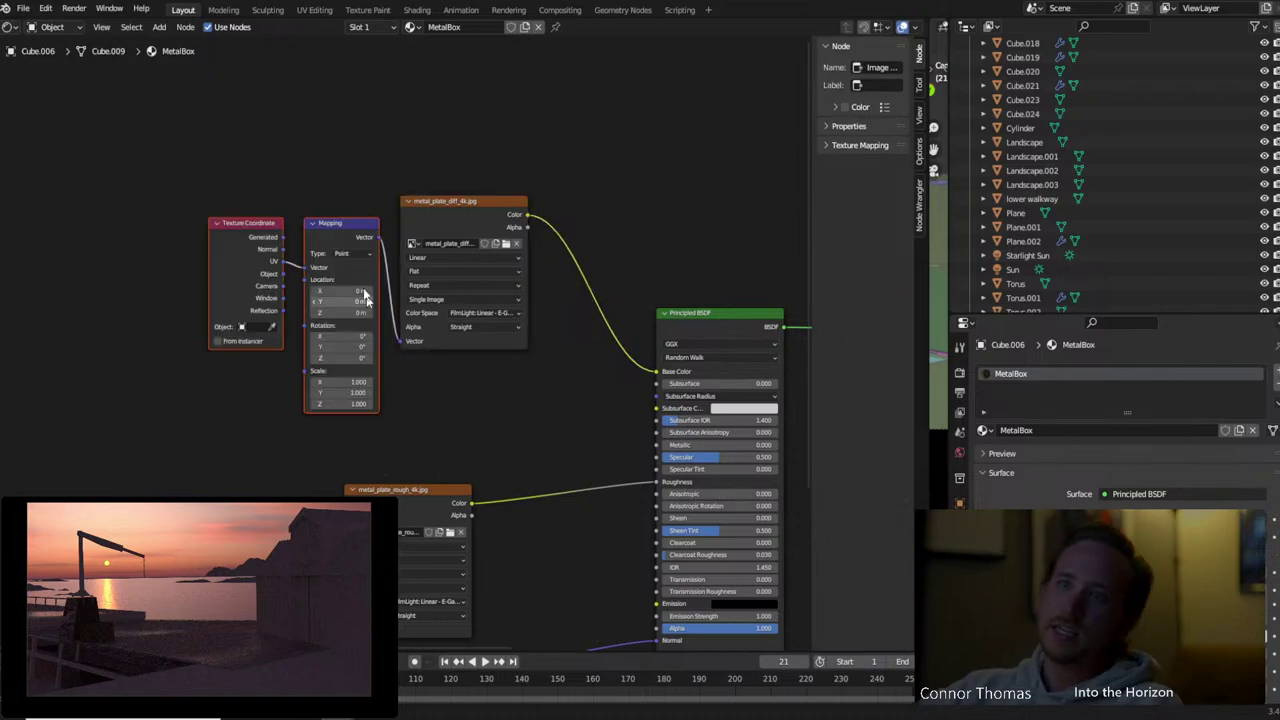
drag(160, 143, 132, 200)
Connect the Mapping node's Vector output to the roughness, normal and displacement image textures as well
scroll(439, 389, down, 1)
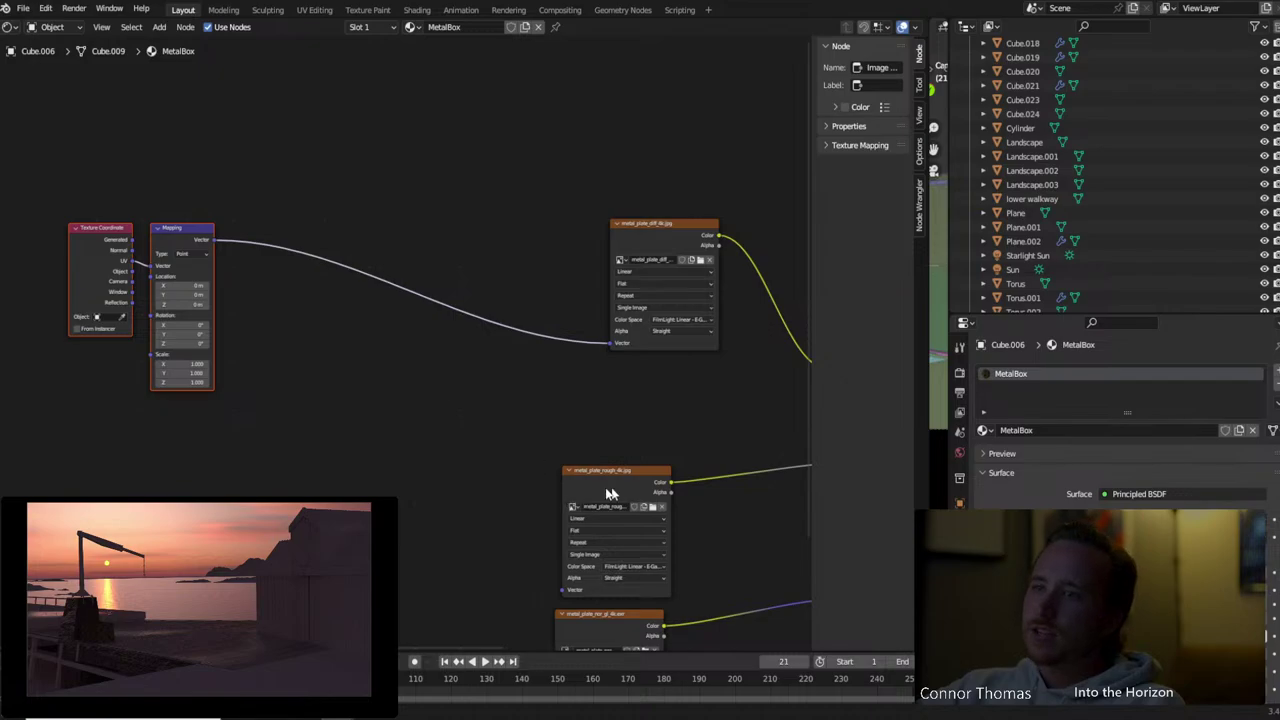
drag(563, 590, 553, 492)
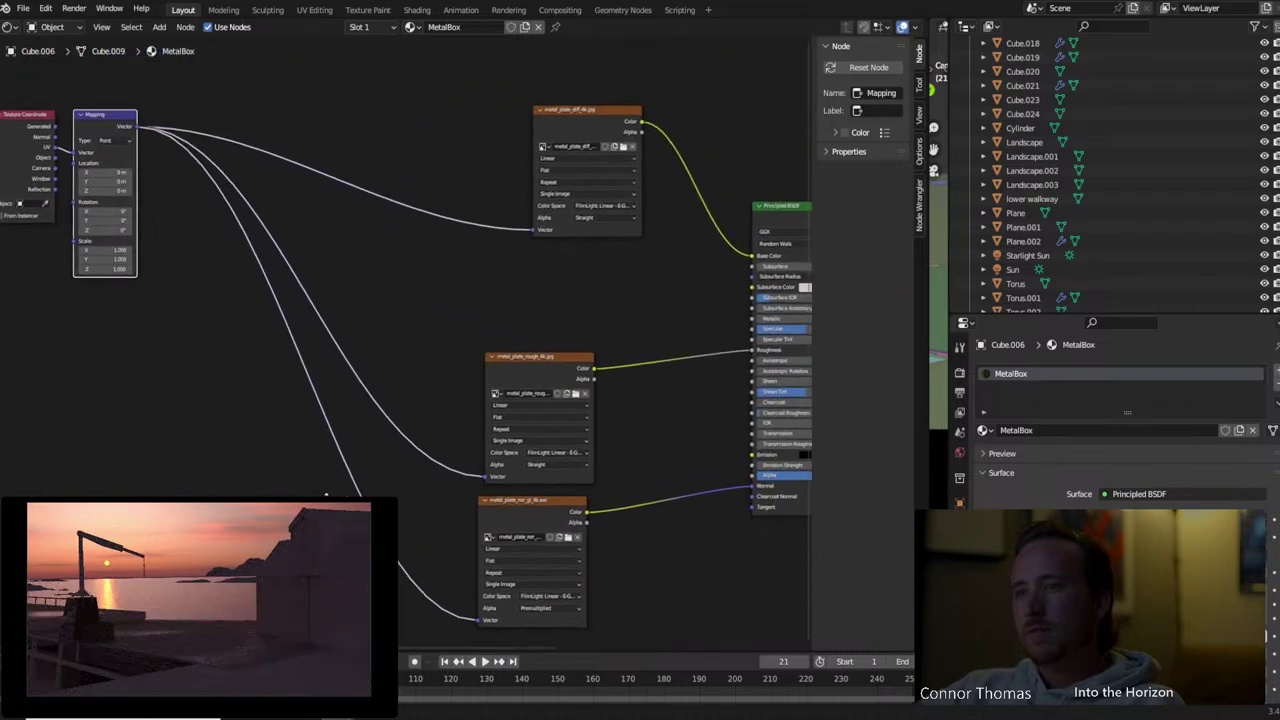
scroll(340, 410, down, 3)
middle_drag(284, 243, 175, 253)
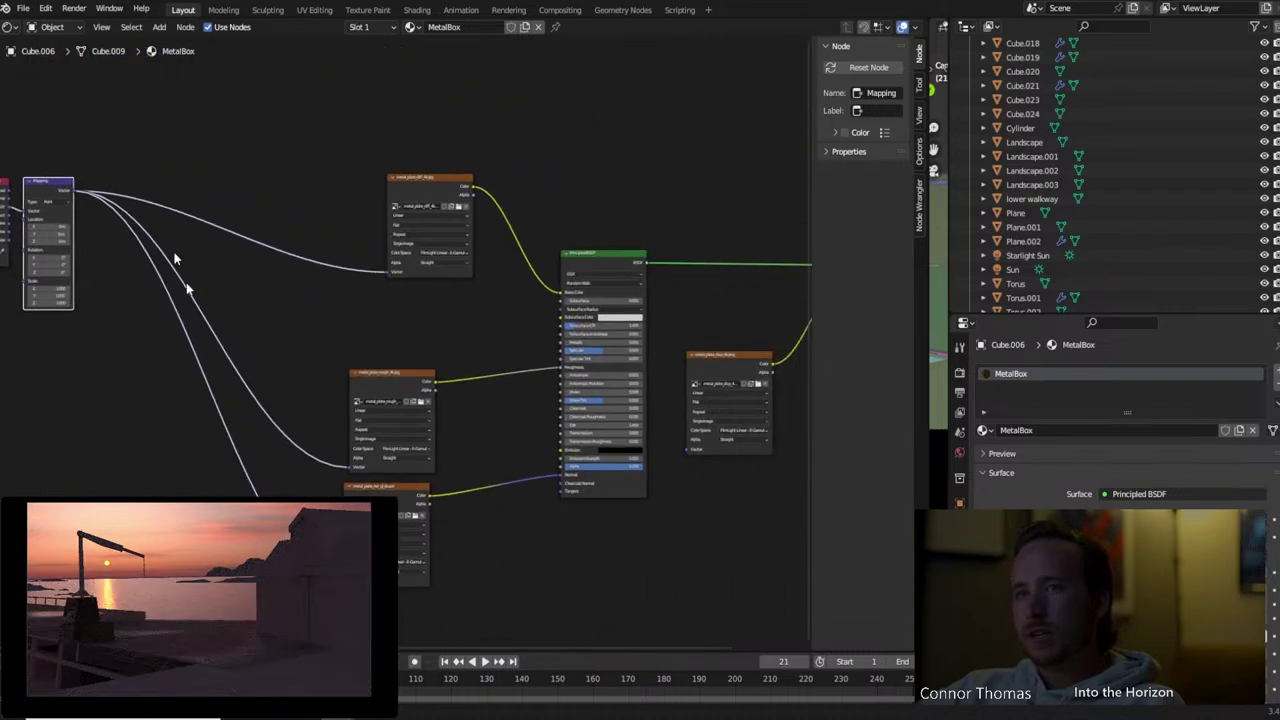
drag(73, 193, 688, 448)
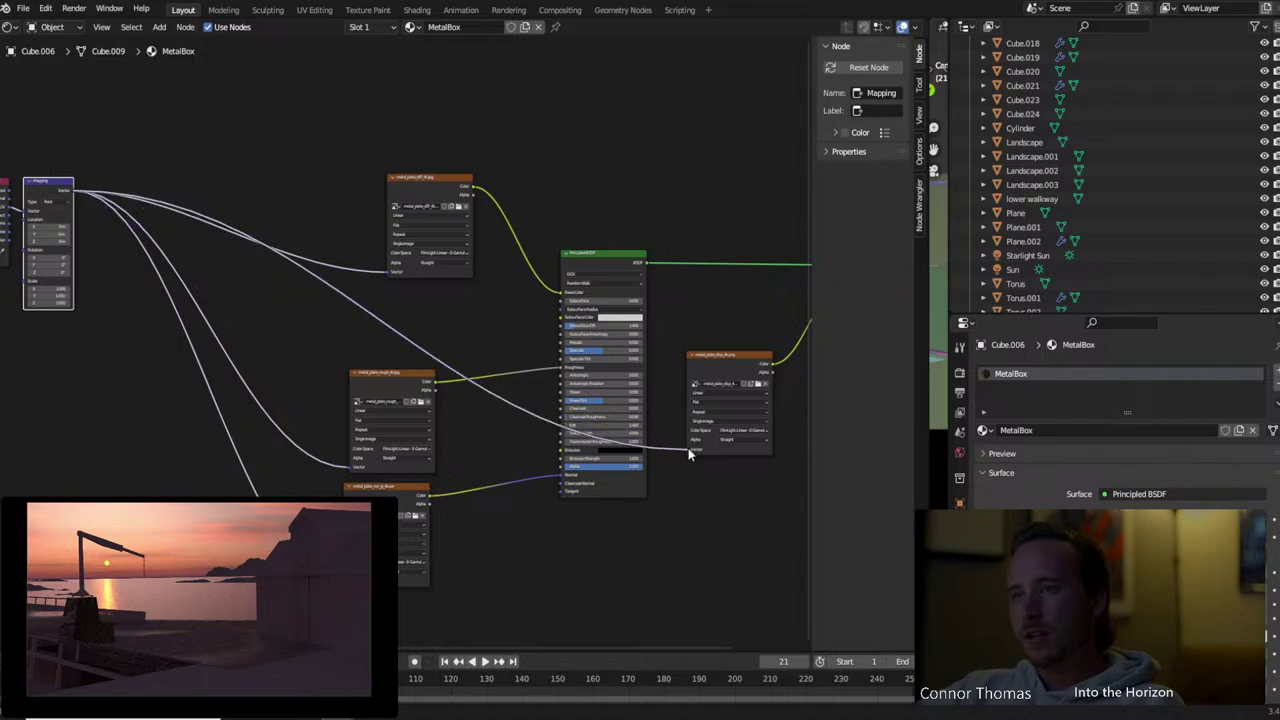
click(658, 561)
Set the Mapping node's scale to 10 on X, Y and Z and check the box in edit mode
middle_drag(460, 496, 703, 575)
scroll(200, 296, up, 5)
middle_drag(226, 374, 518, 400)
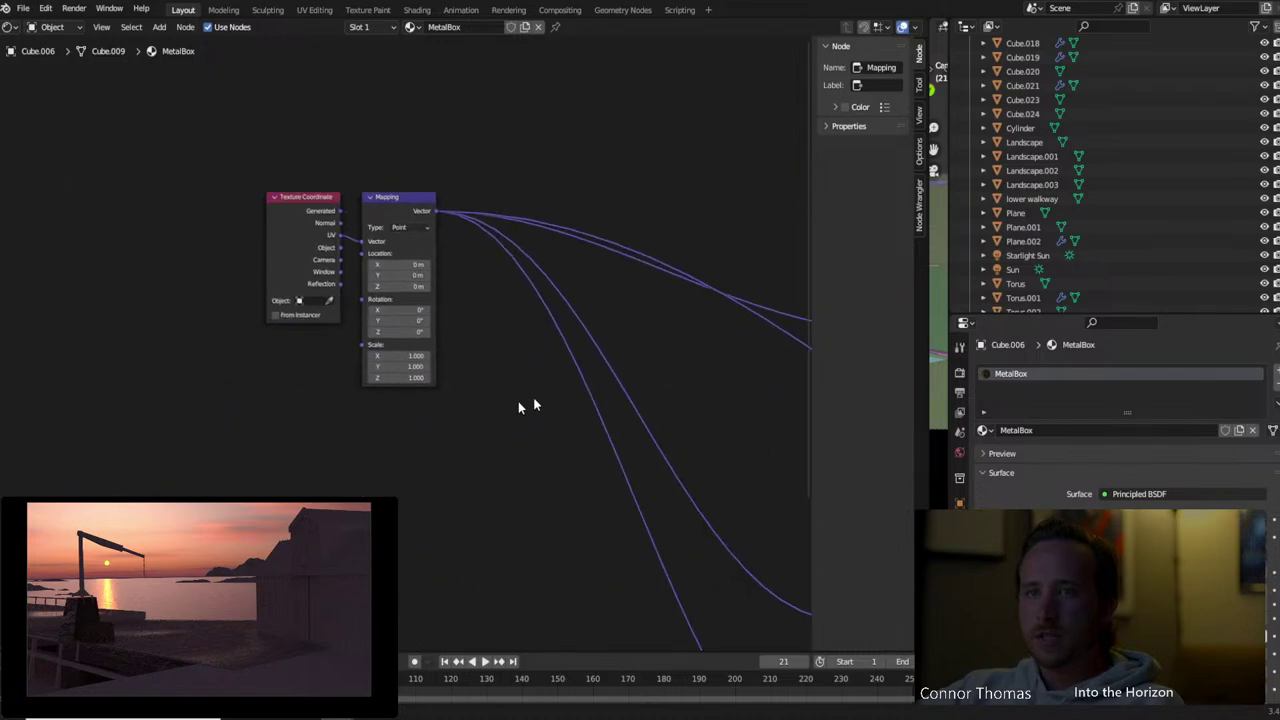
scroll(516, 400, up, 5)
click(437, 363)
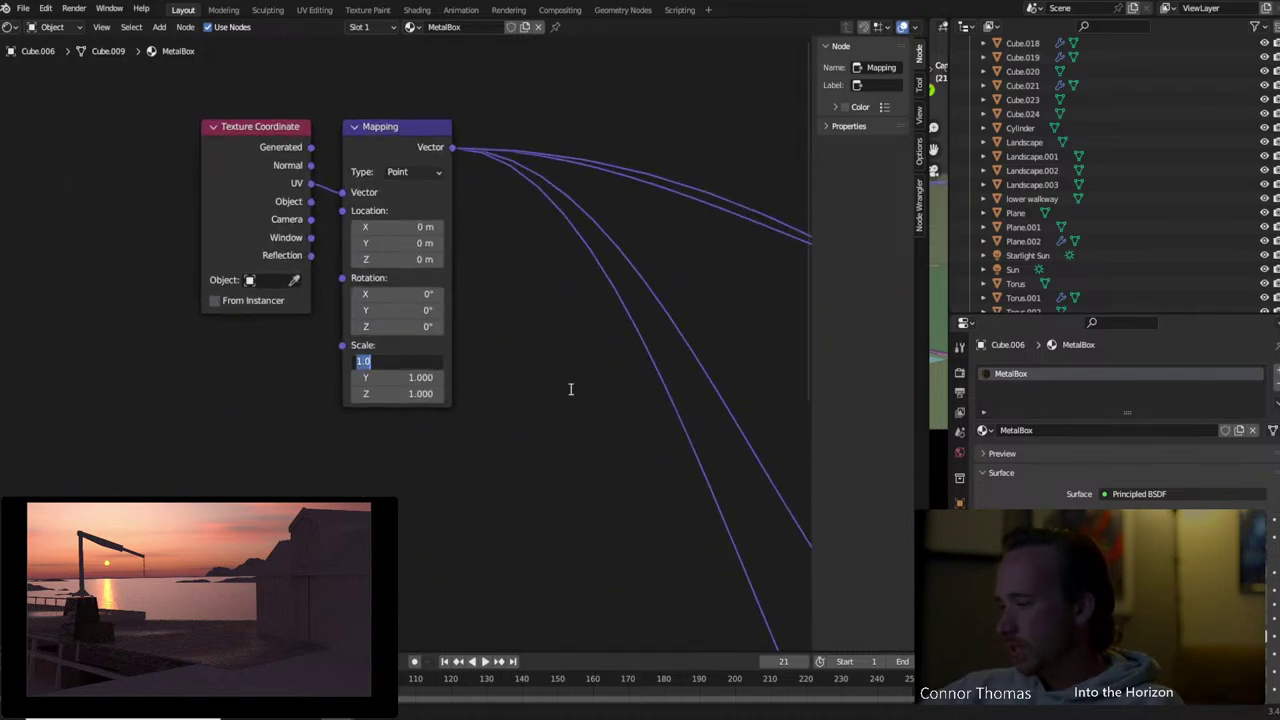
text(10)
key(Tab)
text(10)
key(Tab)
text(10)
key(Return)
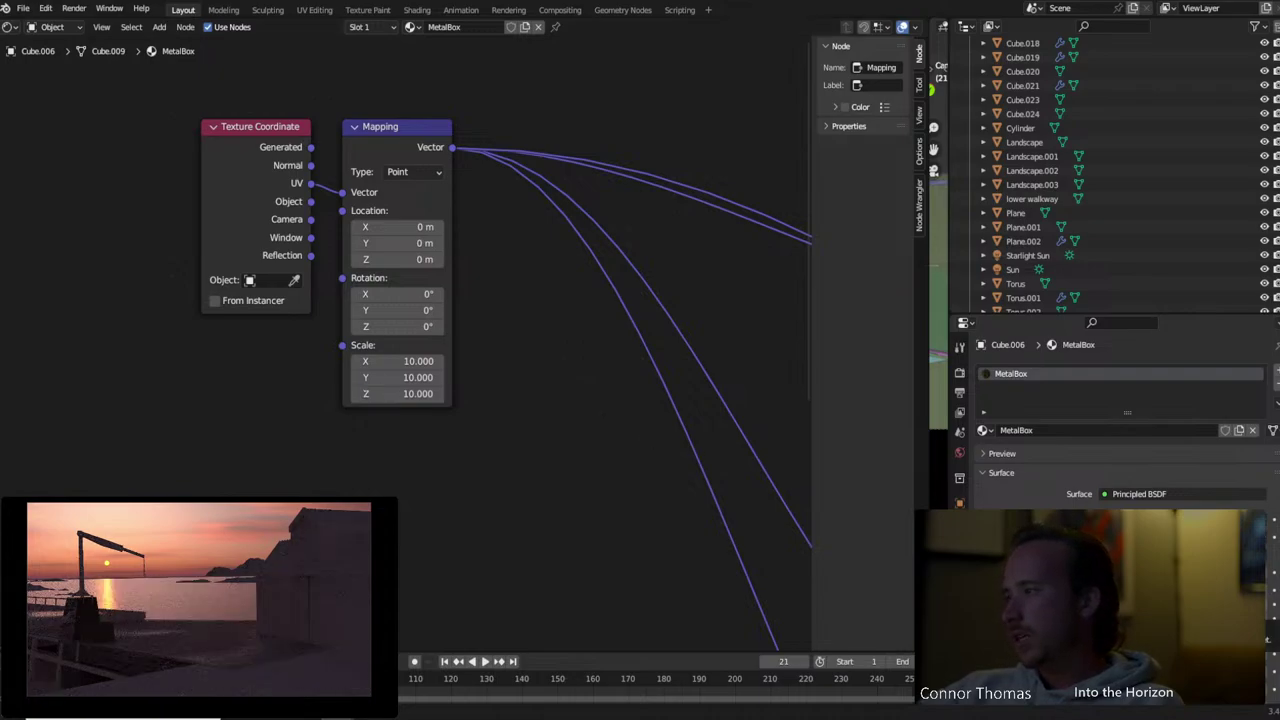
key(Tab)
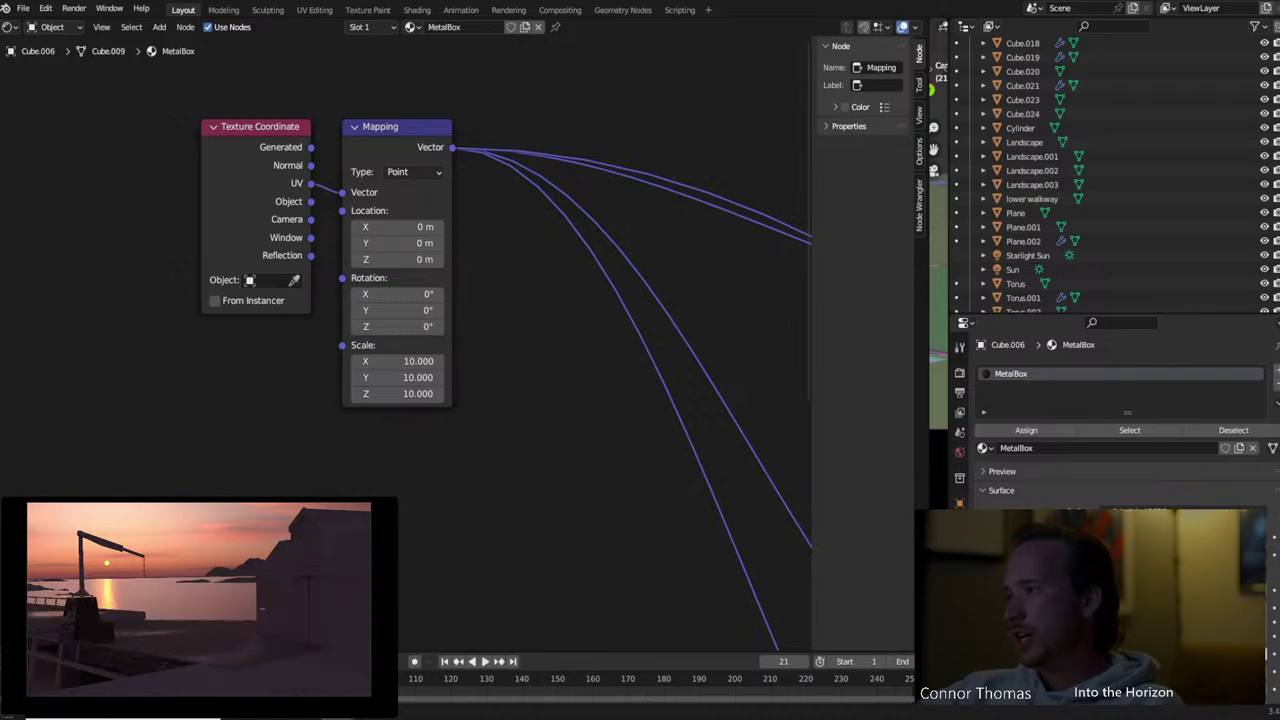
key(Tab)
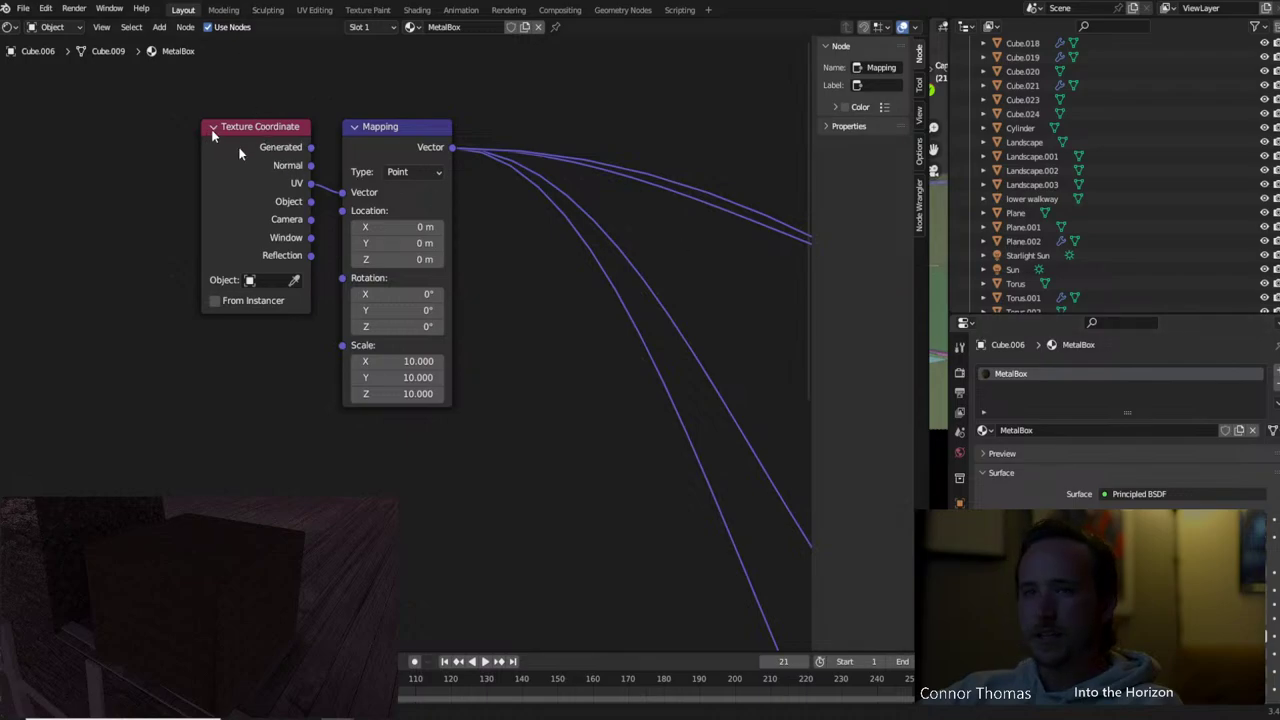
Set the Mapping node's scale to 2 on X, Y and Z
click(432, 364)
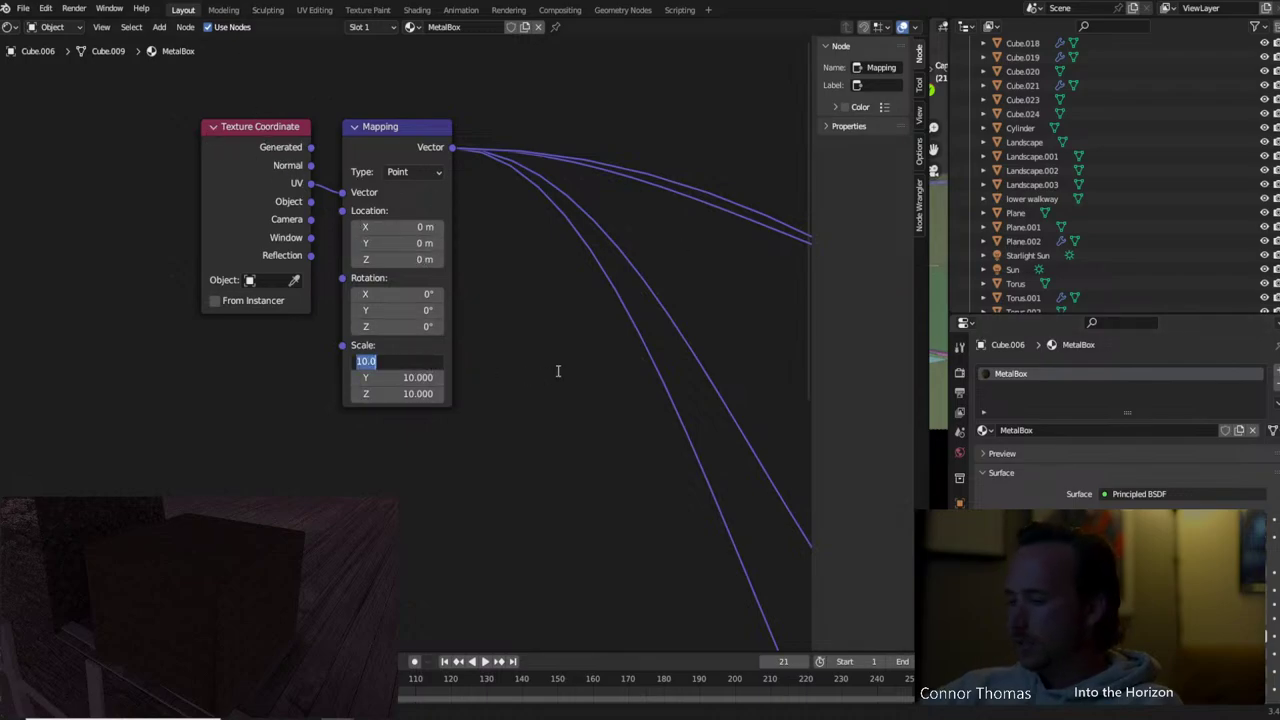
text(2)
key(Tab)
text(2)
key(Tab)
text(2)
key(Return)
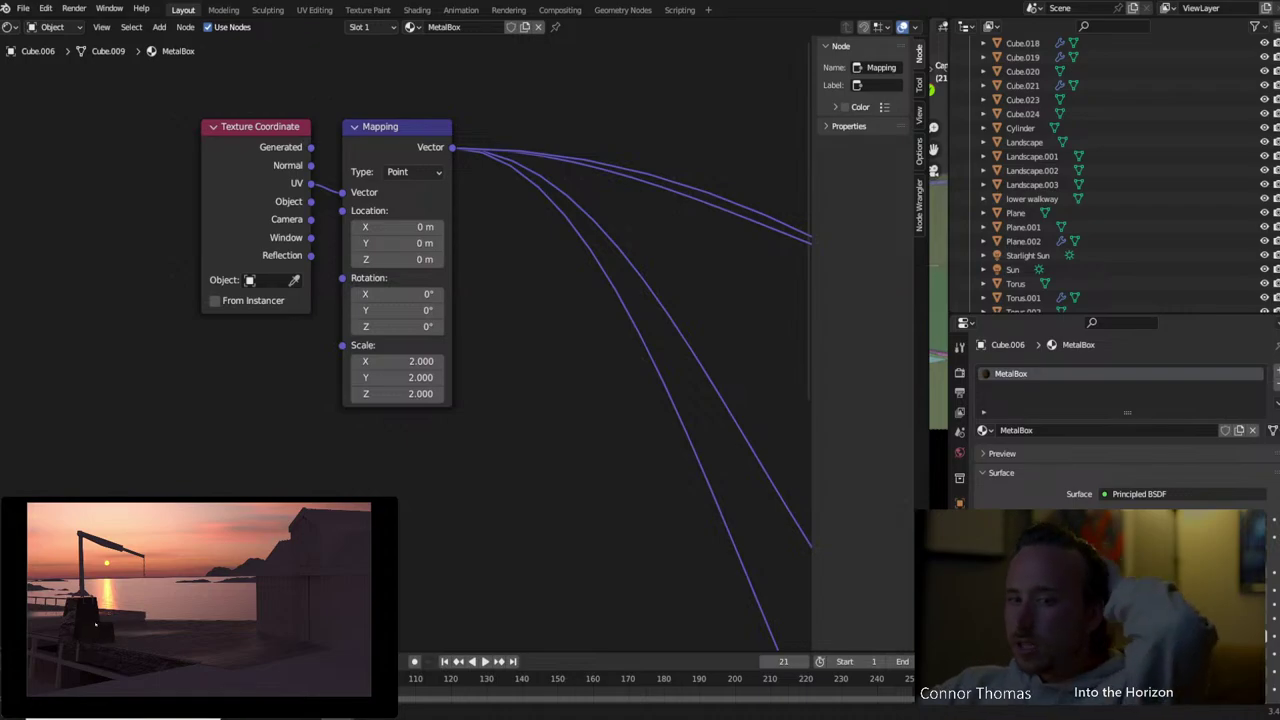
Preview metal_plate_rough_4k.jpg directly on the box and move its node further from the Principled BSDF to make room
scroll(520, 399, down, 2)
middle_drag(520, 399, 203, 455)
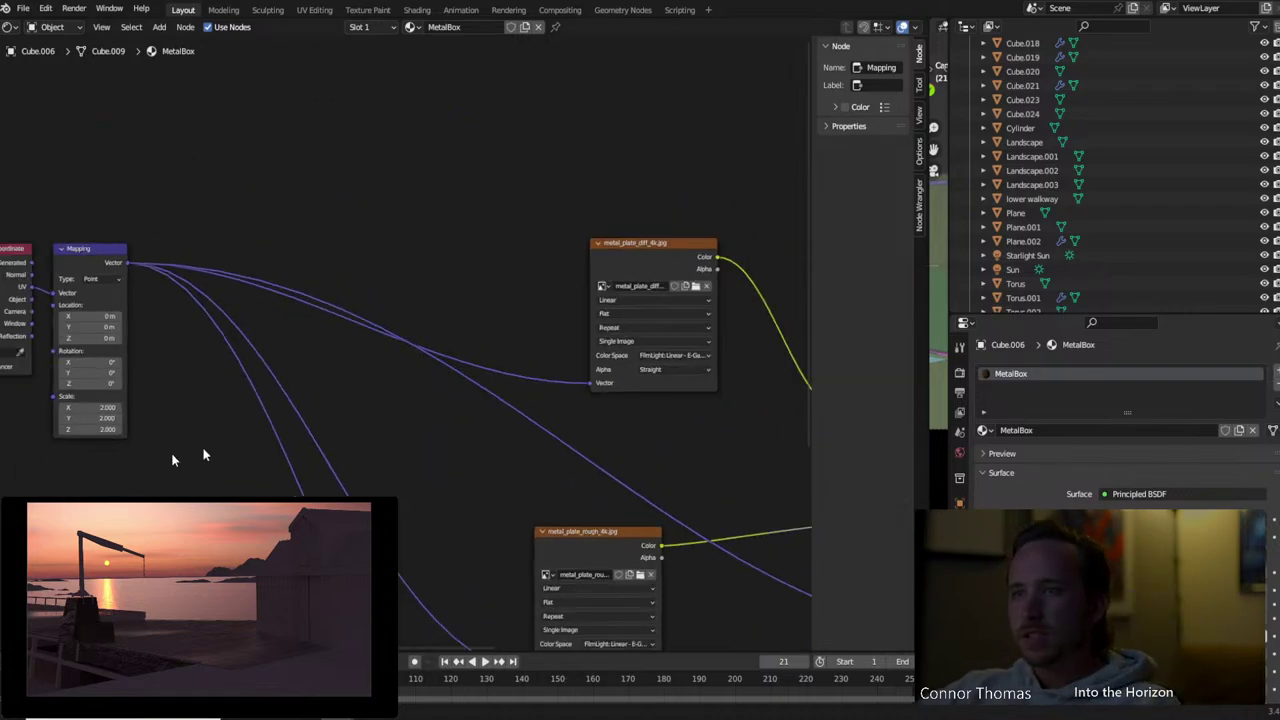
middle_drag(404, 410, 231, 250)
ctrl+shift+click(446, 382)
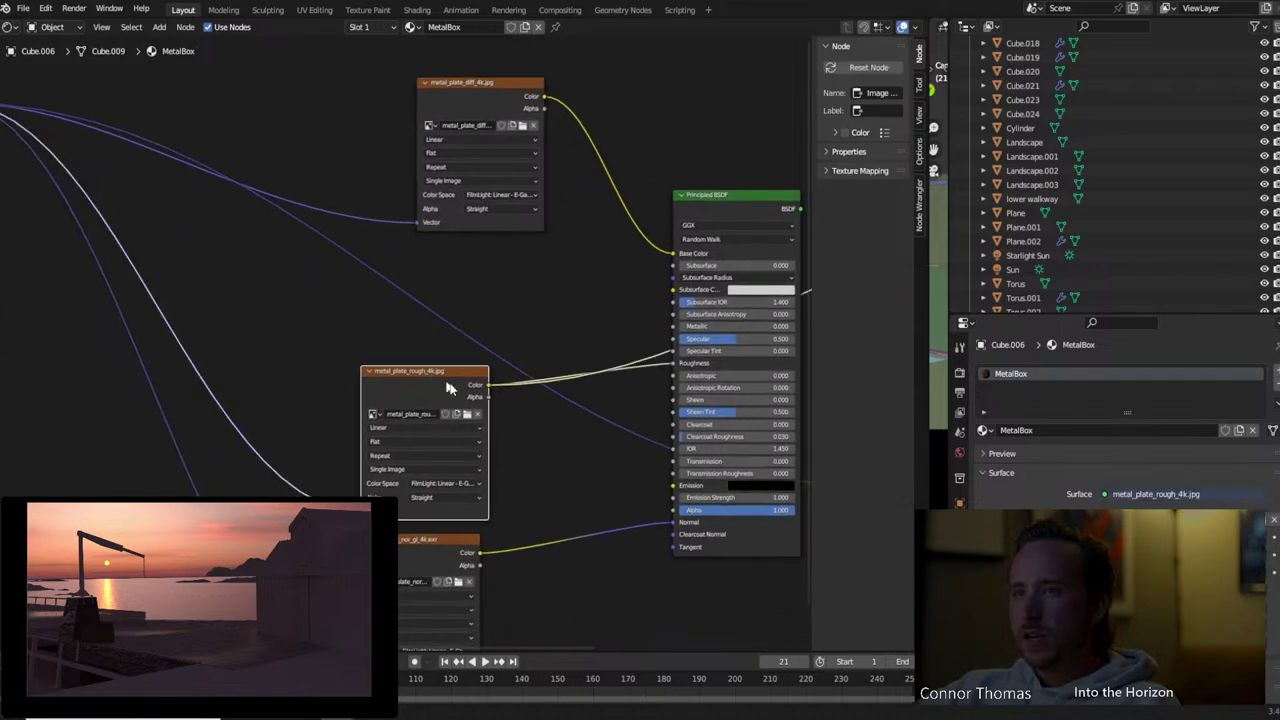
drag(431, 372, 372, 350)
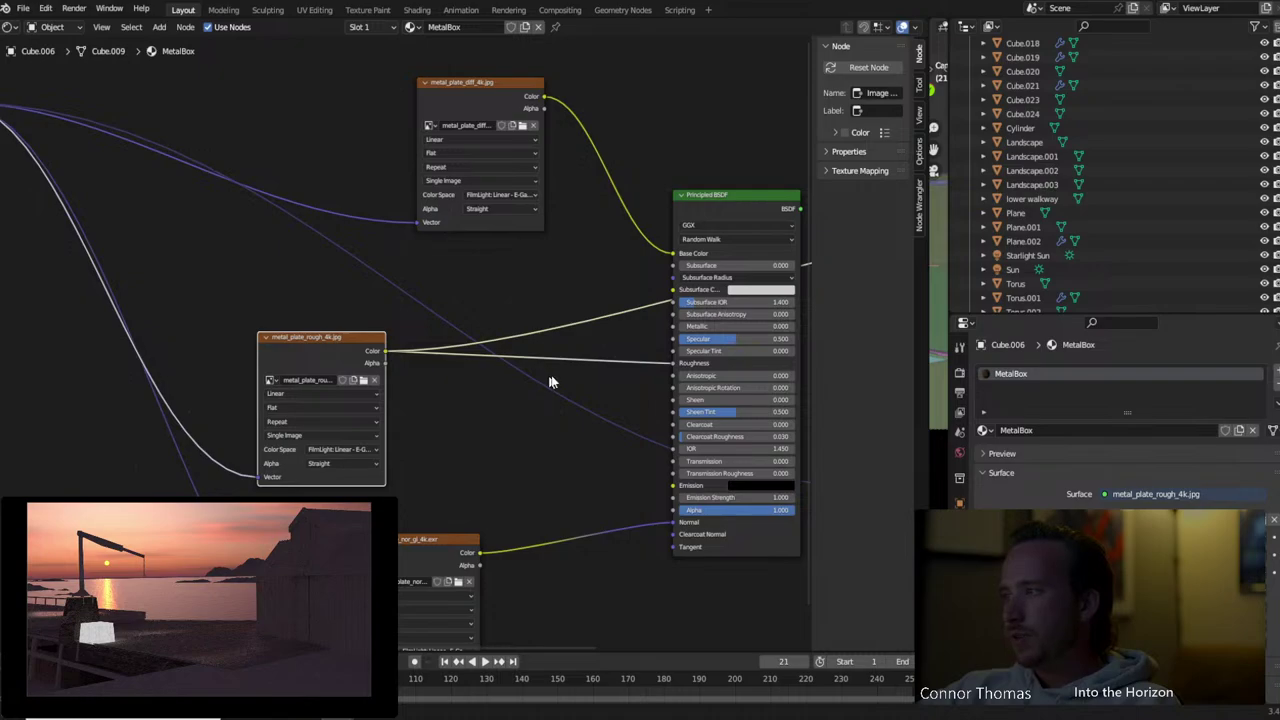
Add an RGB Curves node on the link between metal_plate_rough_4k.jpg and the Principled BSDF's Roughness
click(449, 423)
key(shift+a)
click(450, 424)
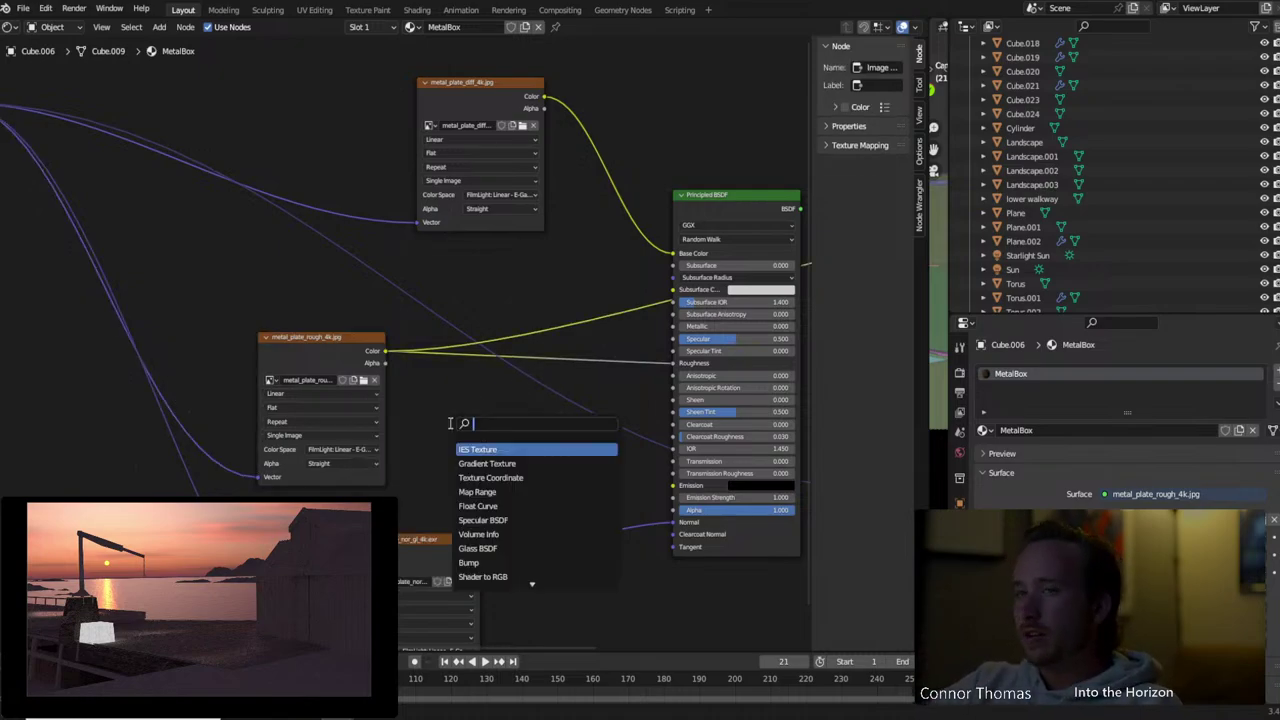
text(cu)
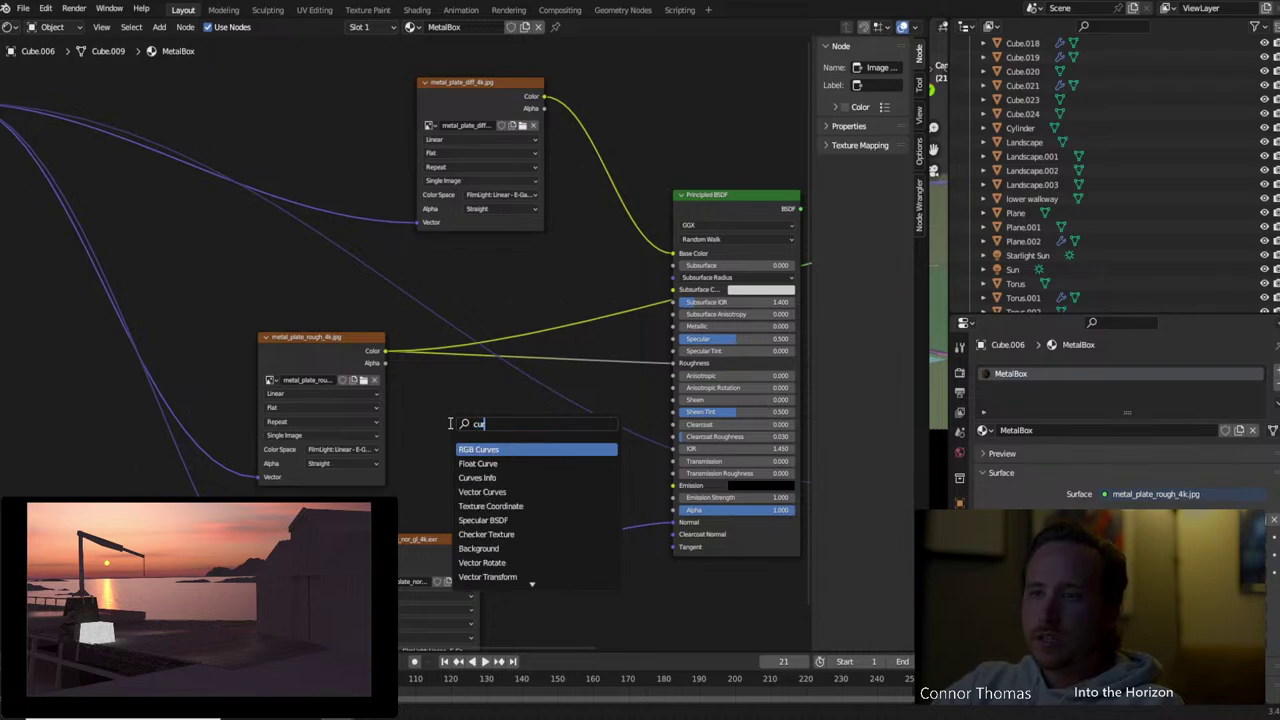
key(Return)
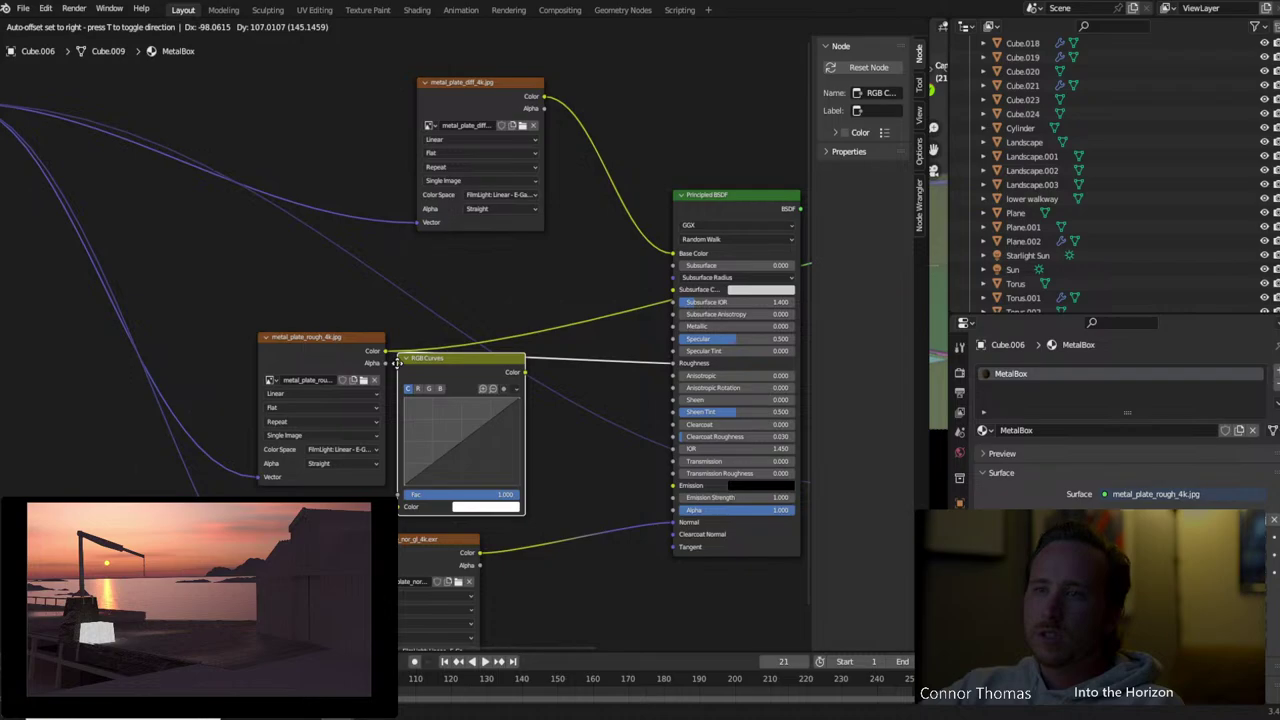
click(404, 369)
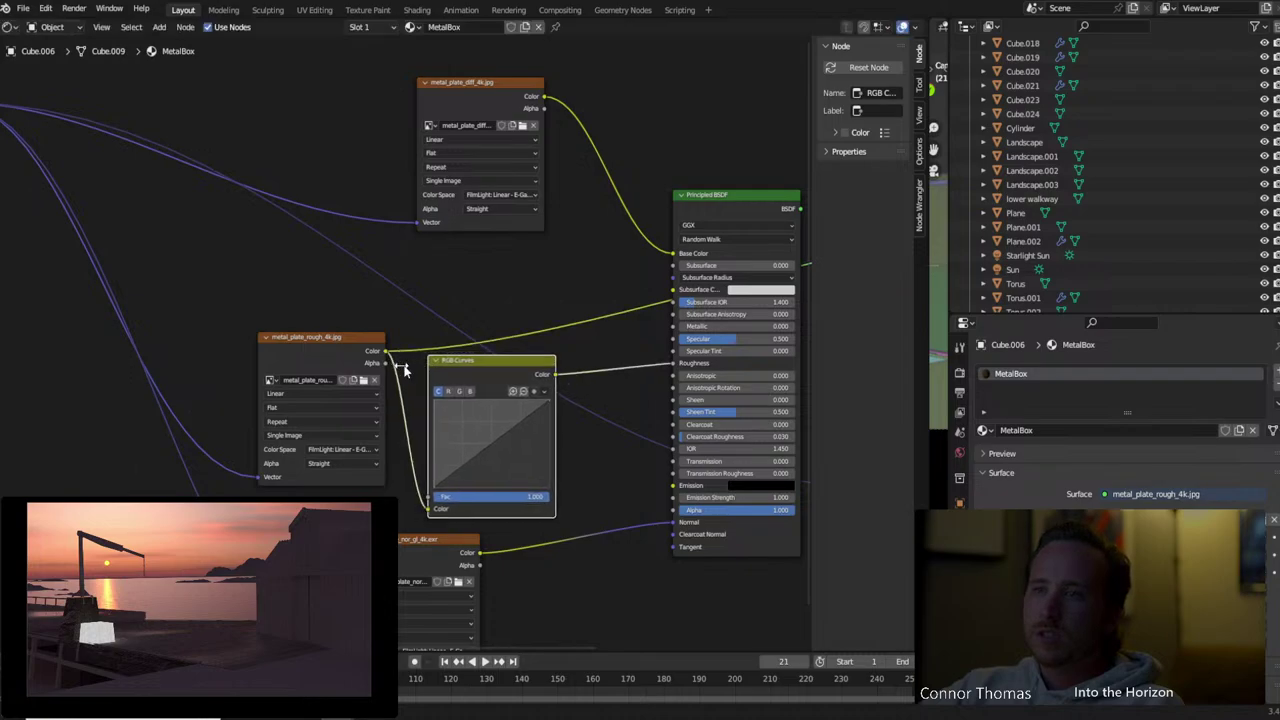
Preview the RGB Curves output on the box and bend the curve into a steep S with its lower point at 0.5681, 0.1625
ctrl+shift+click(491, 372)
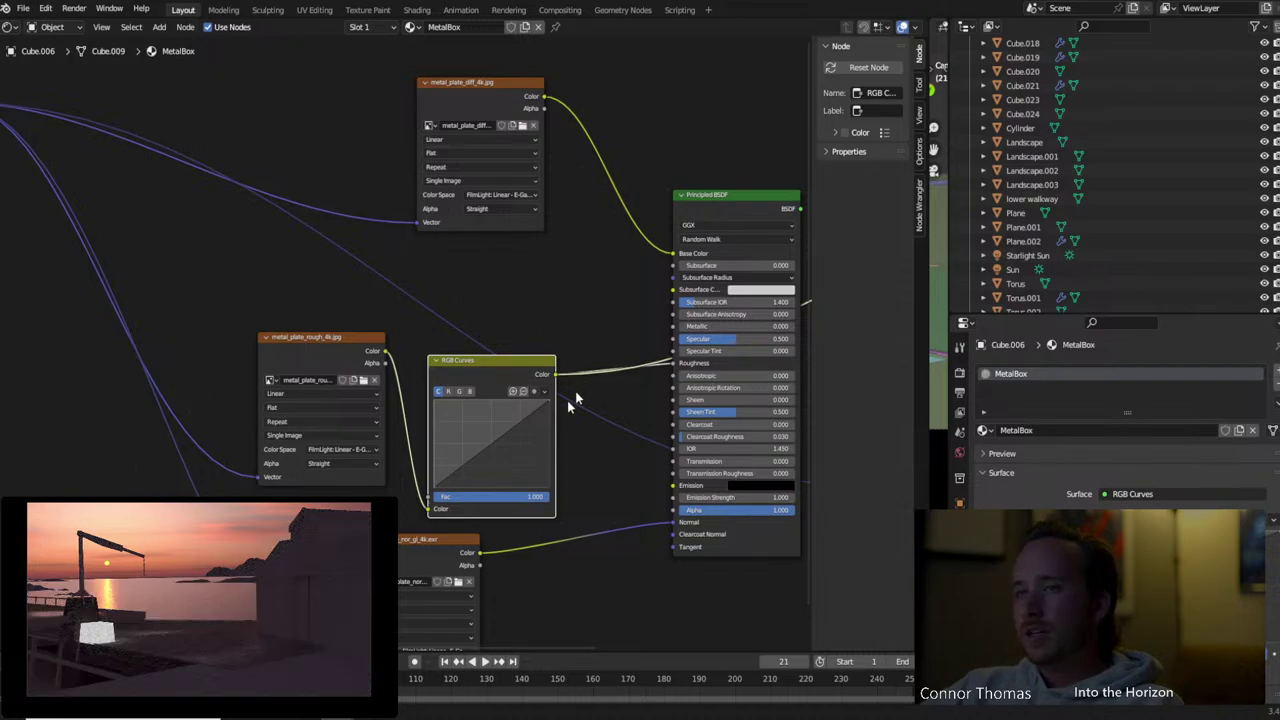
mouse_move(478, 457)
mouse_down()
mouse_move(471, 434)
mouse_move(506, 422)
mouse_move(483, 457)
mouse_up()
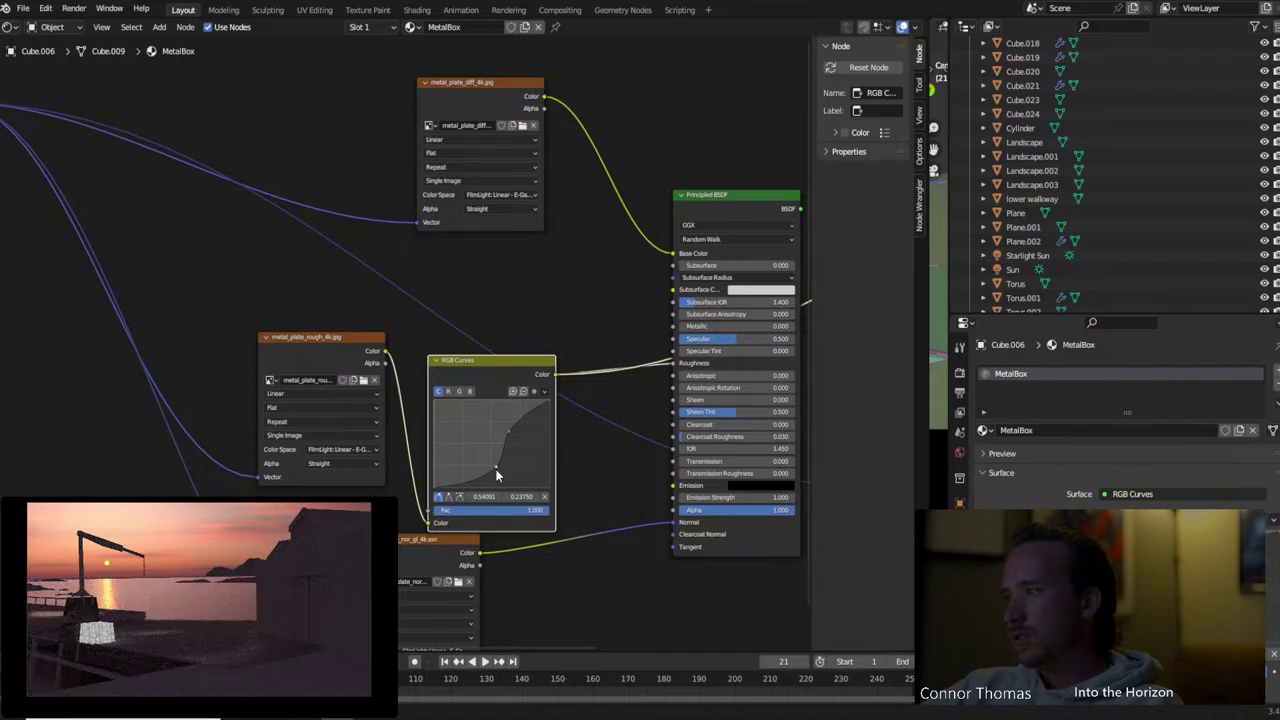
drag(496, 472, 500, 476)
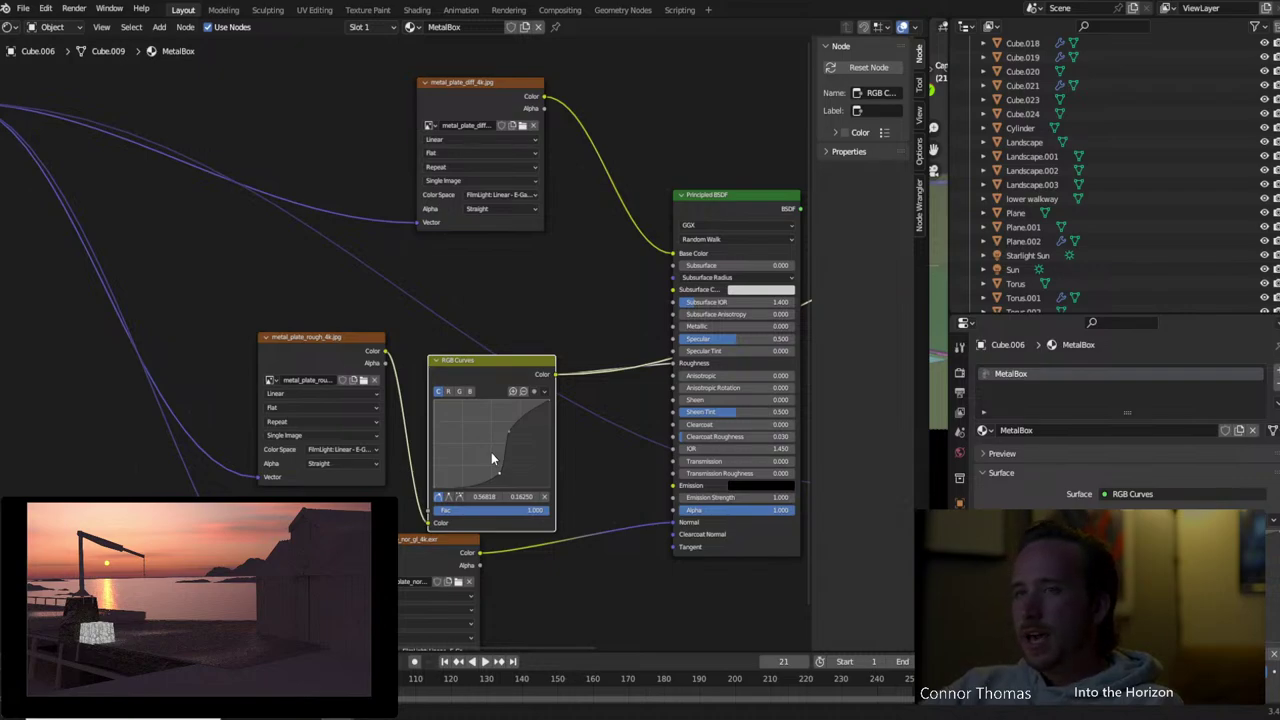
Reconnect the Principled BSDF to the Material Output's Surface to show the full material on the box
middle_drag(670, 194, 204, 229)
scroll(386, 217, down, 3)
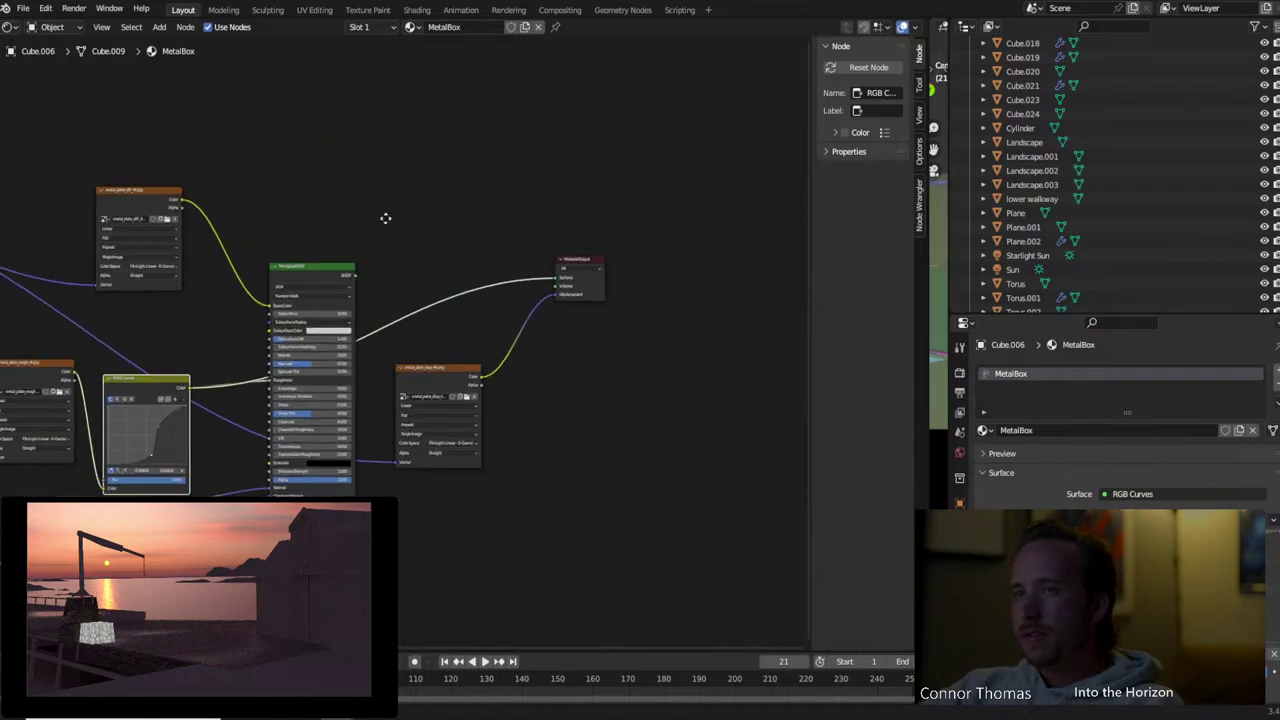
middle_drag(386, 217, 530, 322)
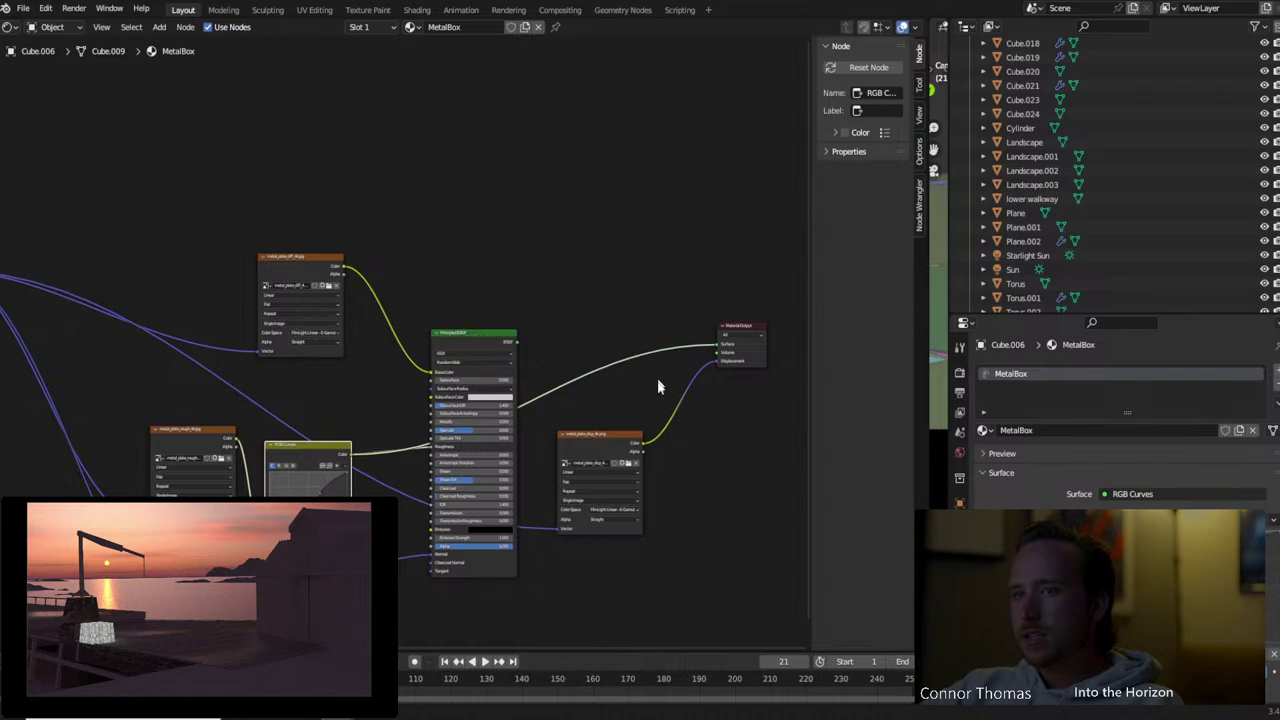
ctrl+shift+click(530, 355)
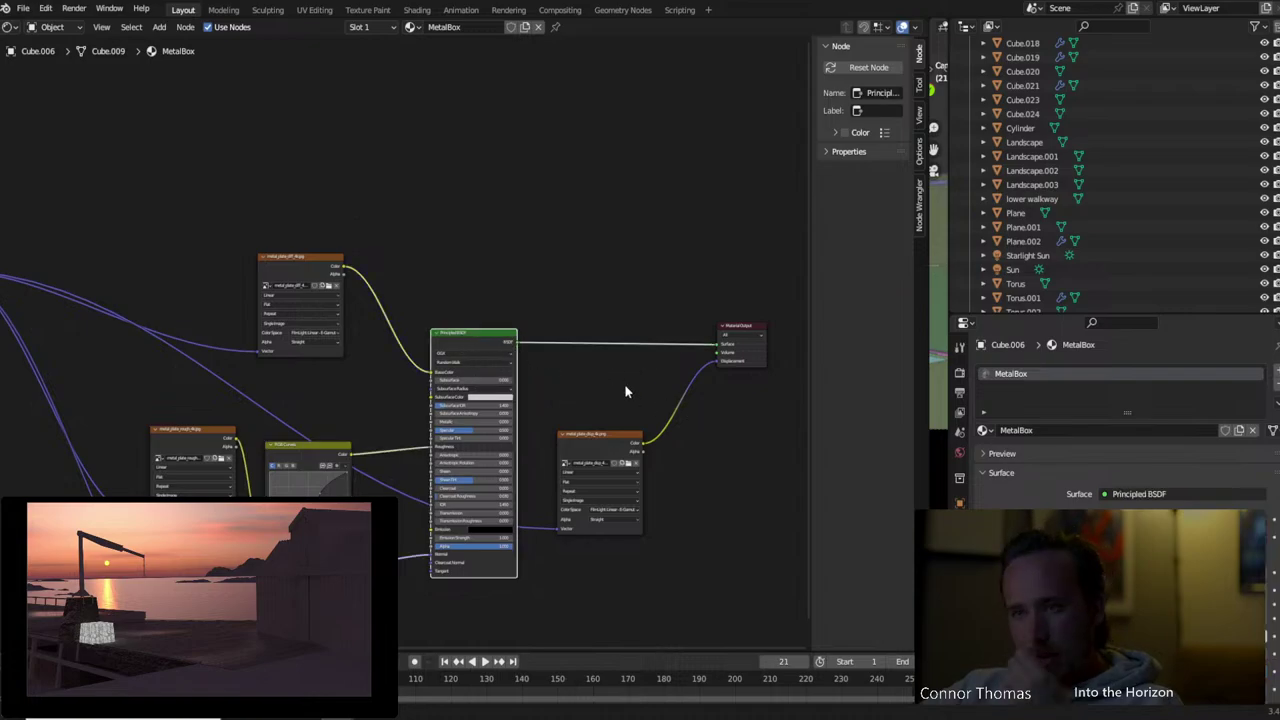
Add a Normal Map node on the link between metal_plate_nor_gl_4k.exr and the Principled BSDF's Normal
middle_drag(480, 545, 743, 311)
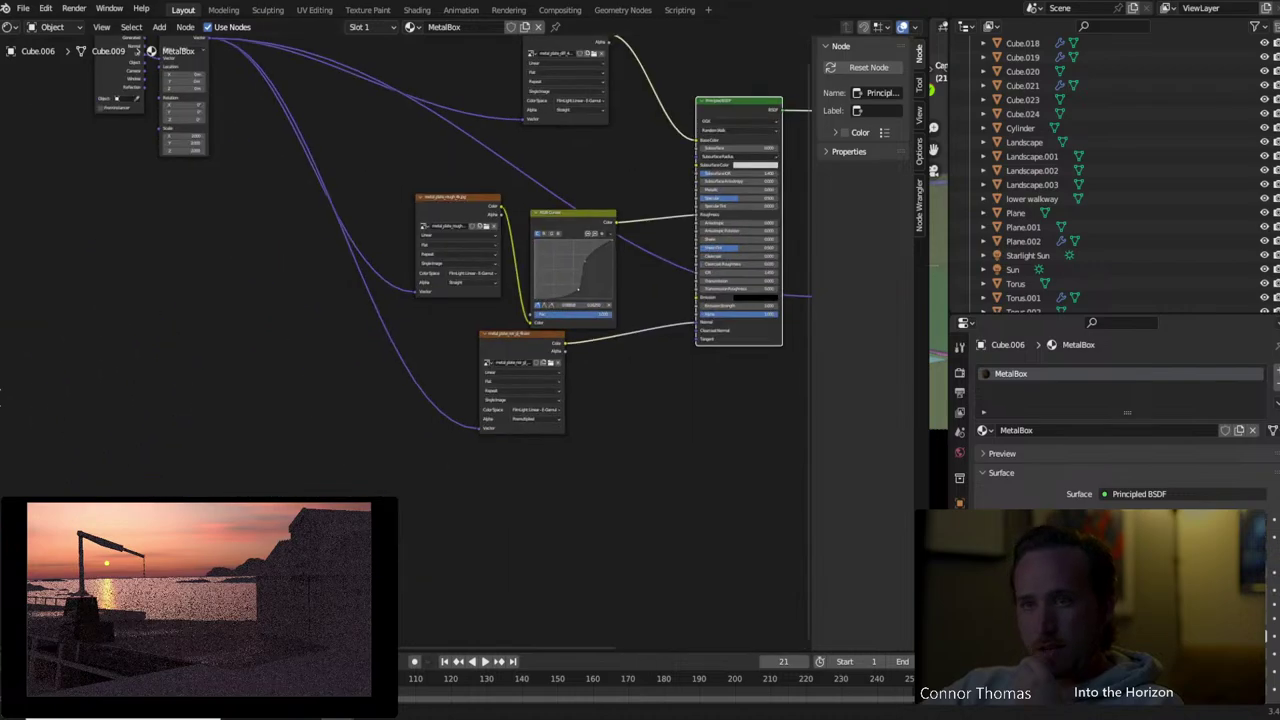
scroll(440, 365, up, 7)
middle_drag(587, 392, 298, 390)
key(shift+a)
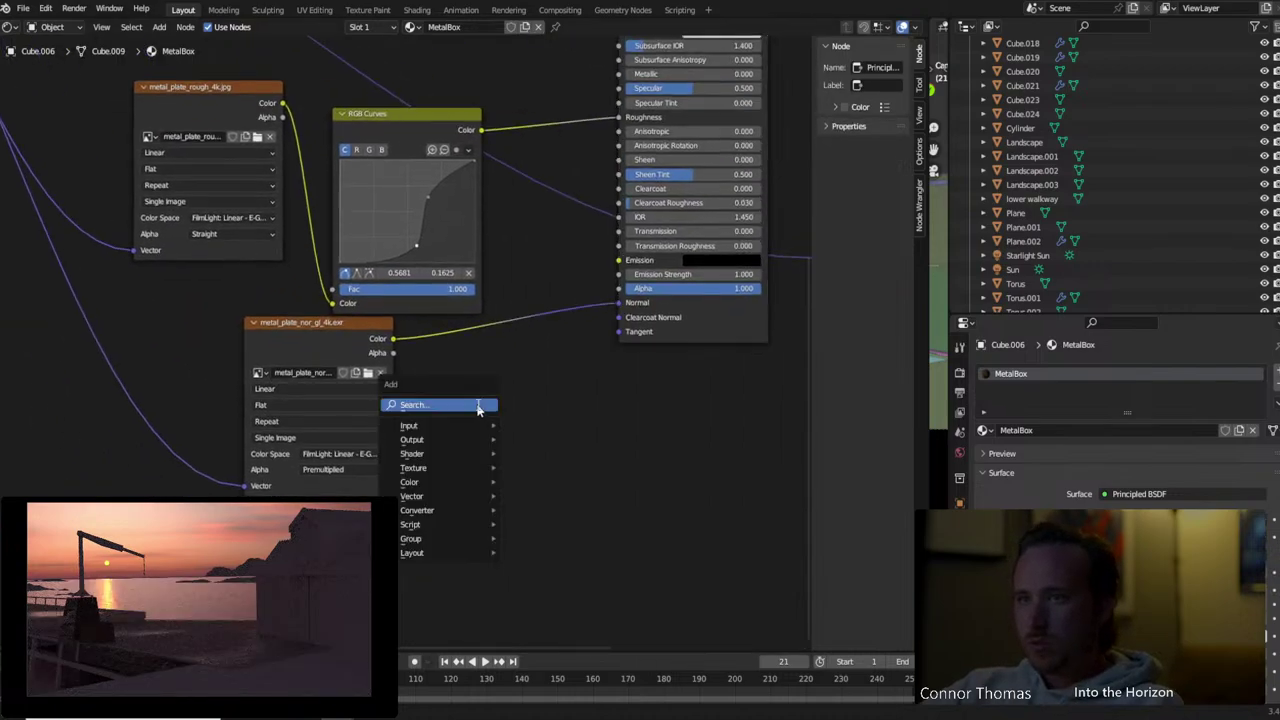
click(477, 403)
text(norma)
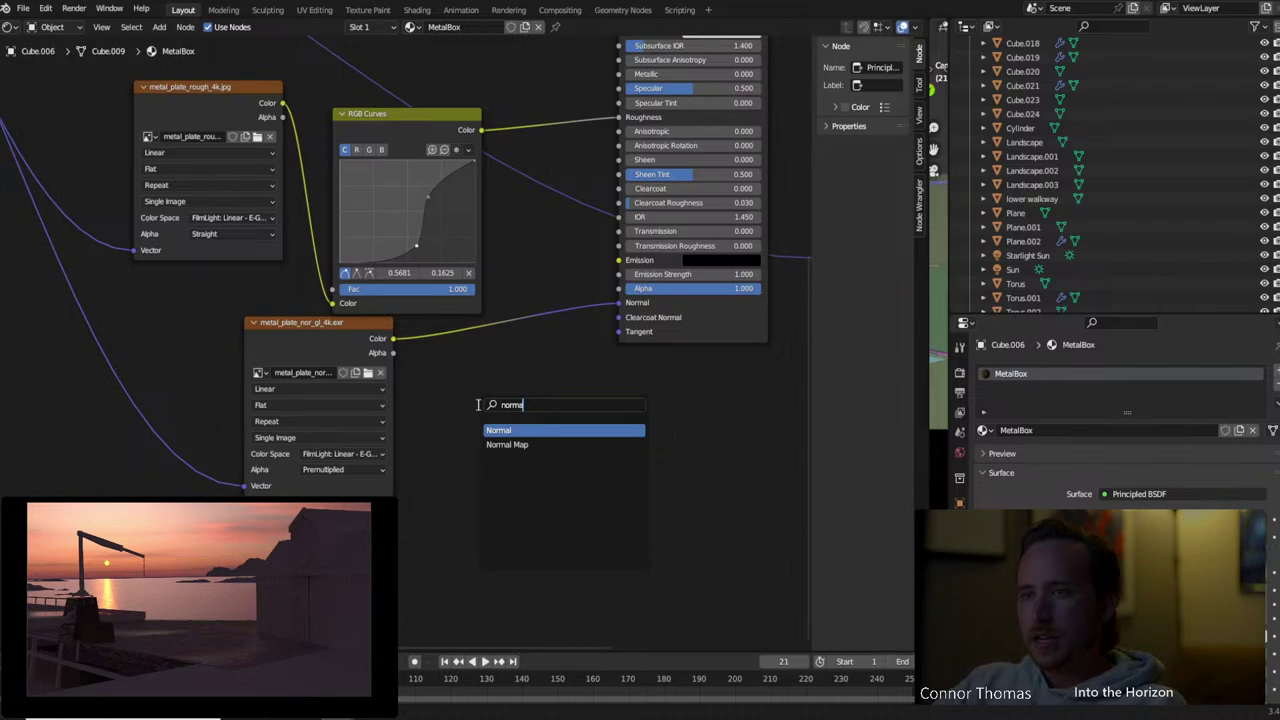
key(Down)
key(Return)
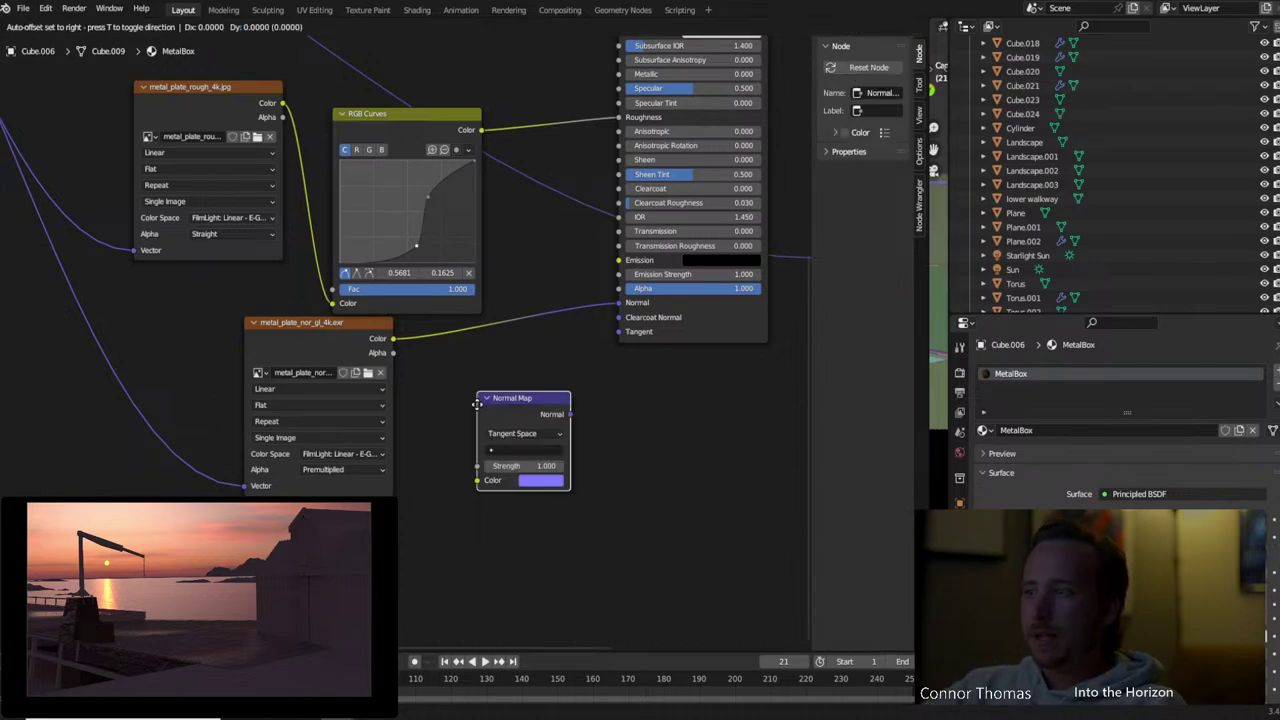
click(446, 346)
Insert a Math node on the link between metal_plate_disp_4k.png and the Material Output's Displacement
middle_drag(644, 385, 333, 521)
middle_drag(671, 400, 466, 479)
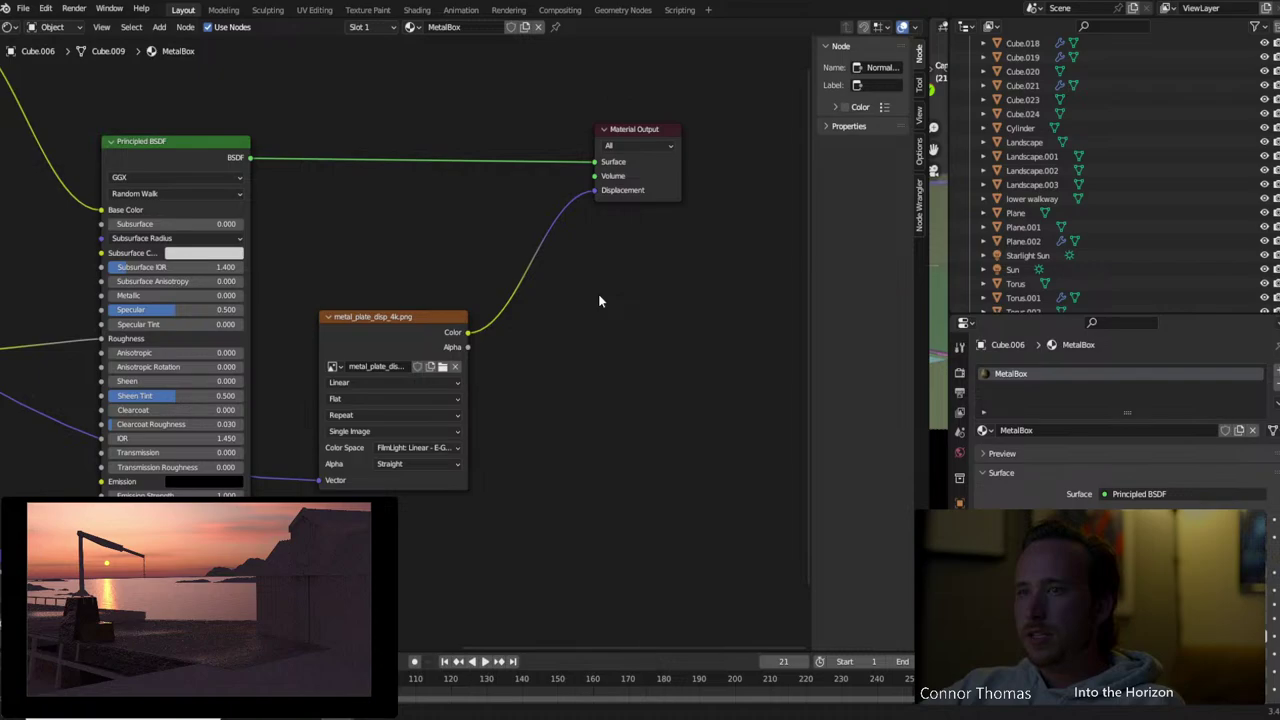
key(shift+a)
click(598, 293)
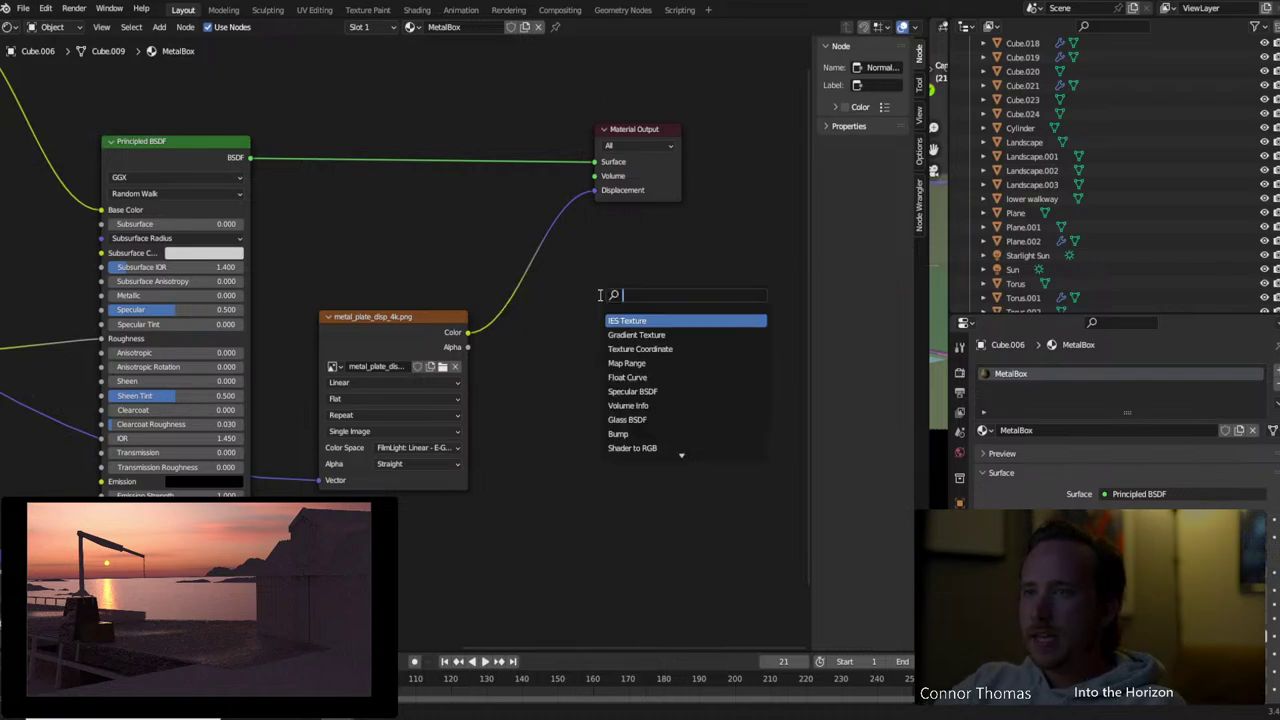
text(add)
key(Return)
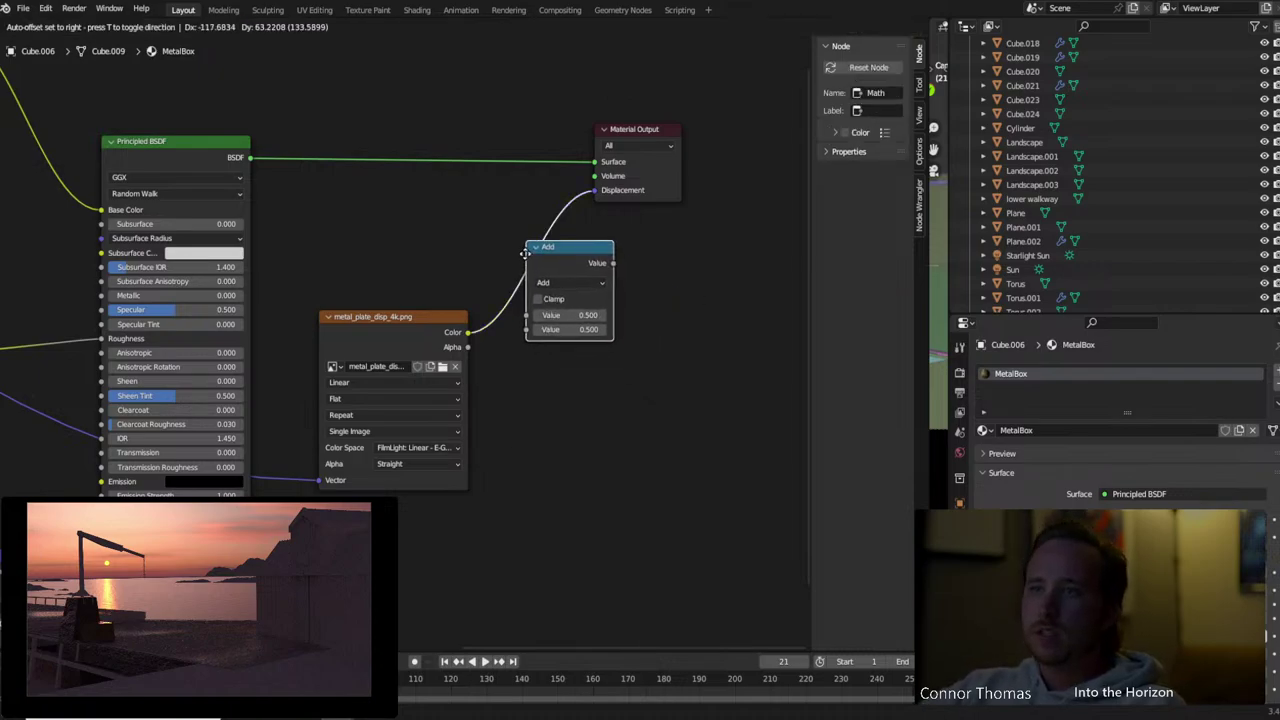
click(524, 254)
Set the displacement Math node's operation to Multiply with a value of 2
click(562, 283)
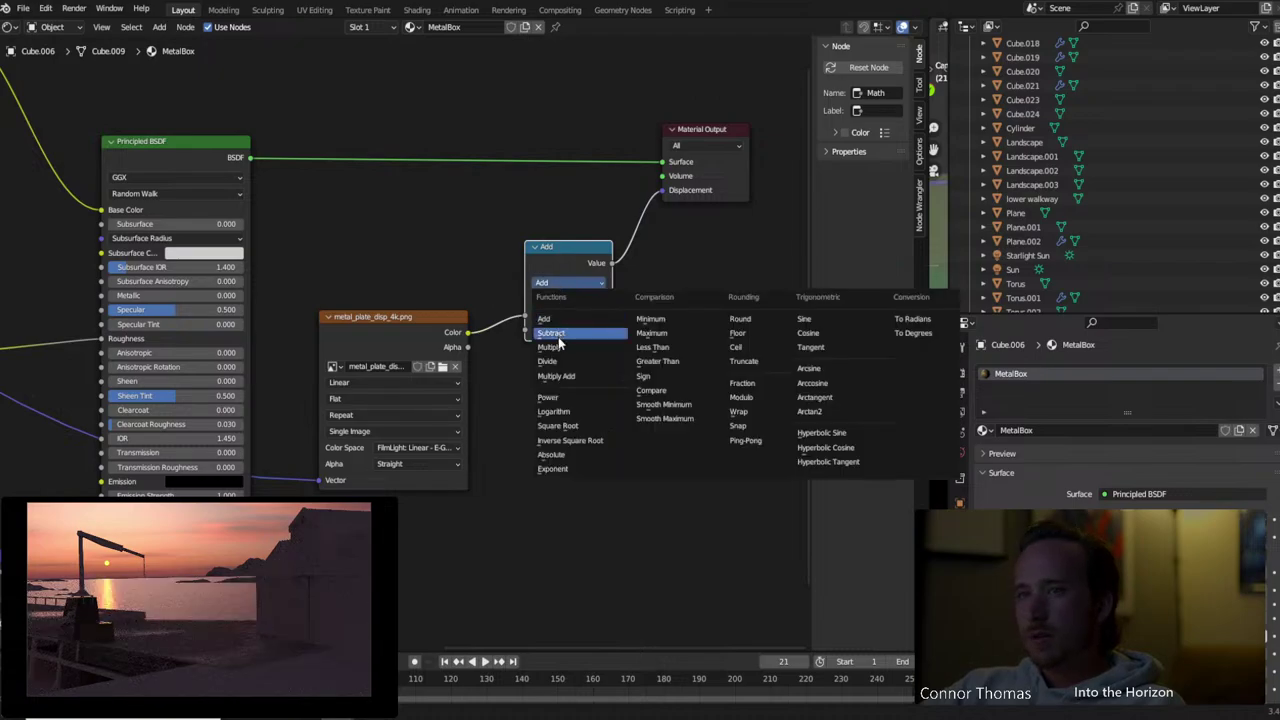
click(558, 347)
click(565, 329)
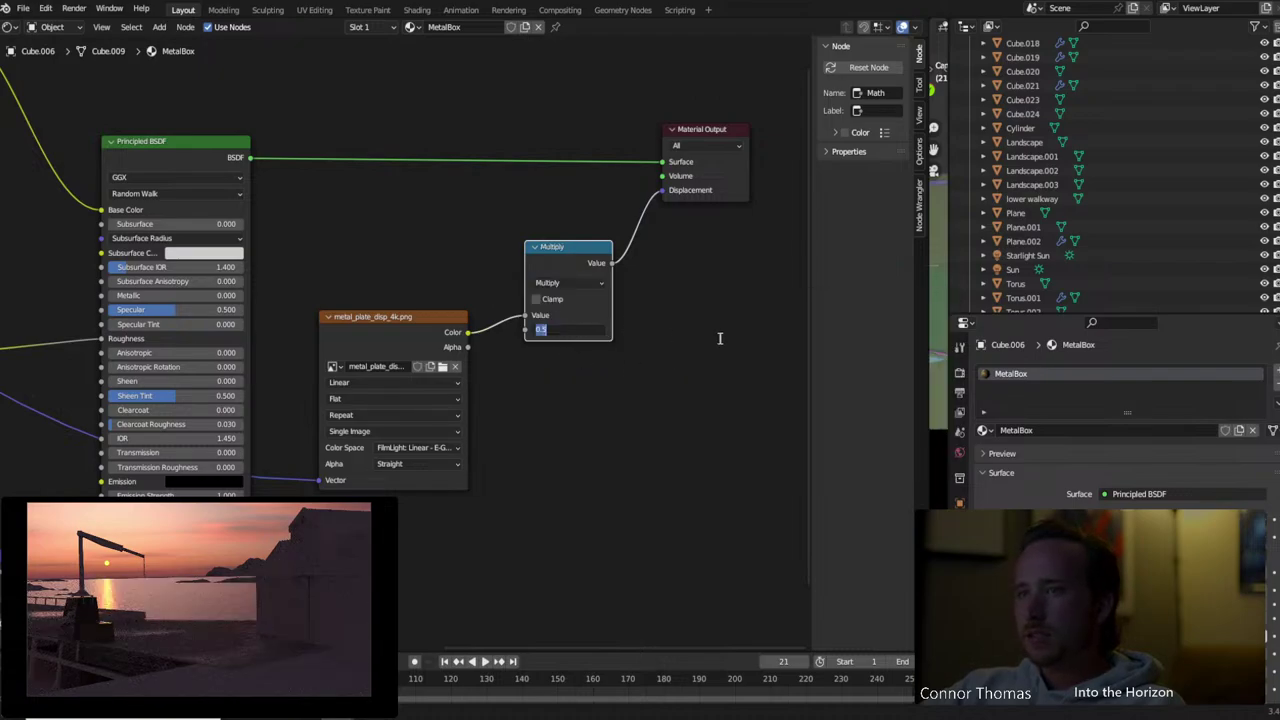
text(2)
key(Return)
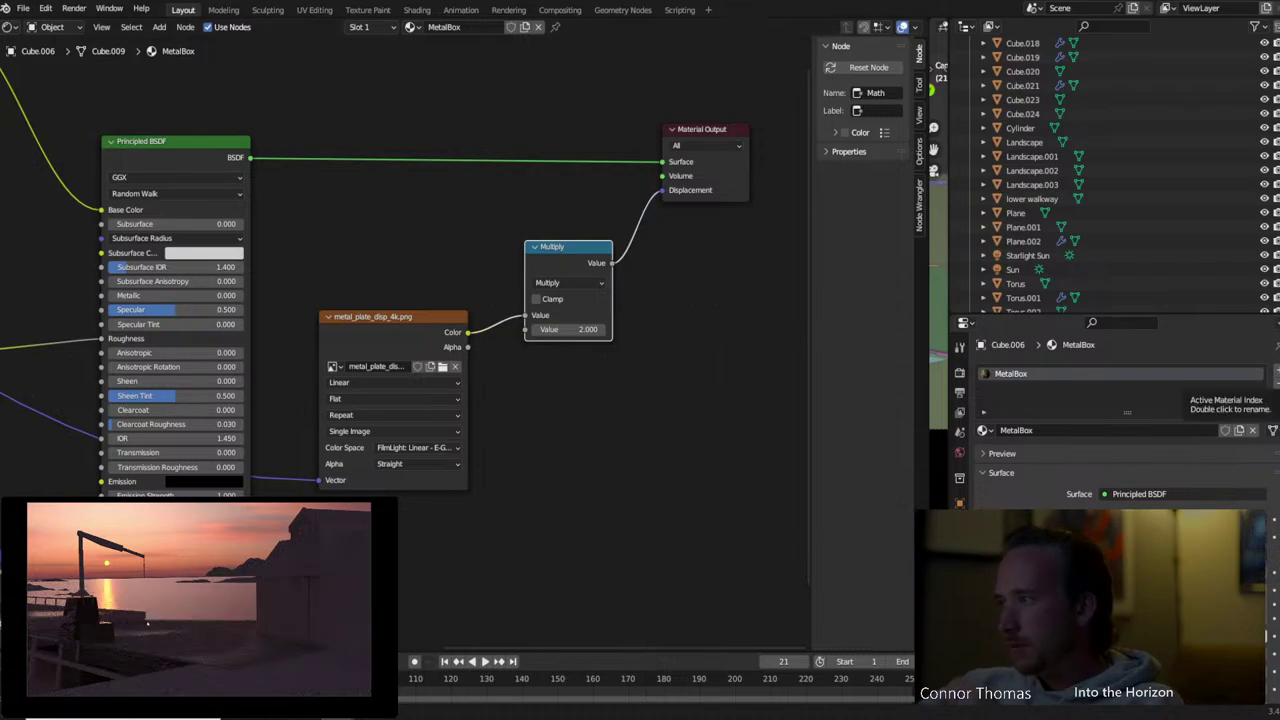
middle_drag(406, 523, 780, 379)
scroll(422, 582, up, 2)
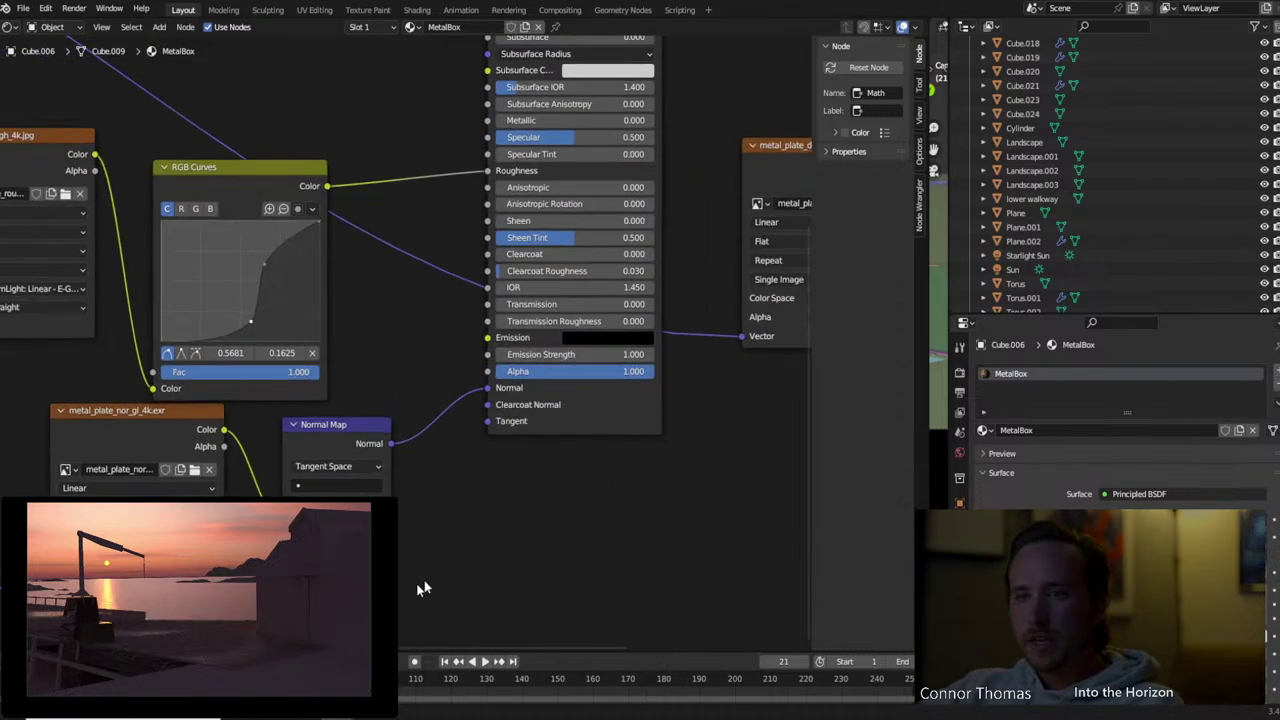
middle_drag(412, 580, 426, 568)
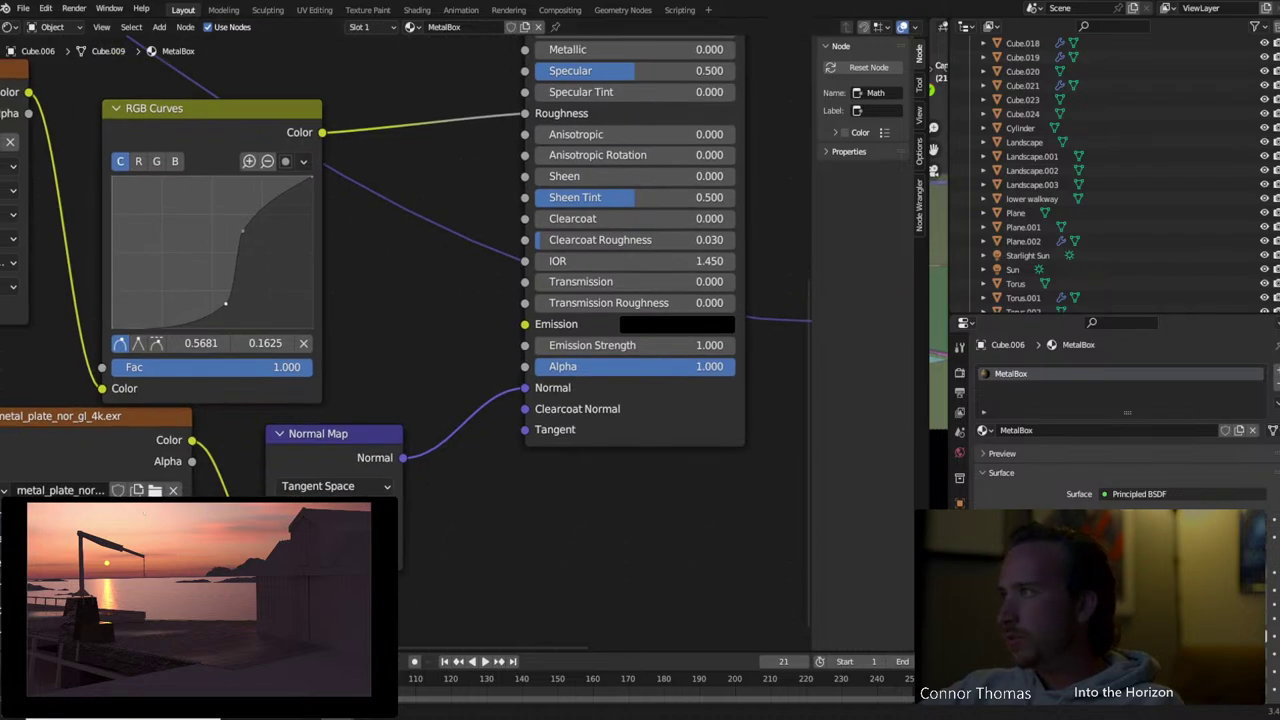
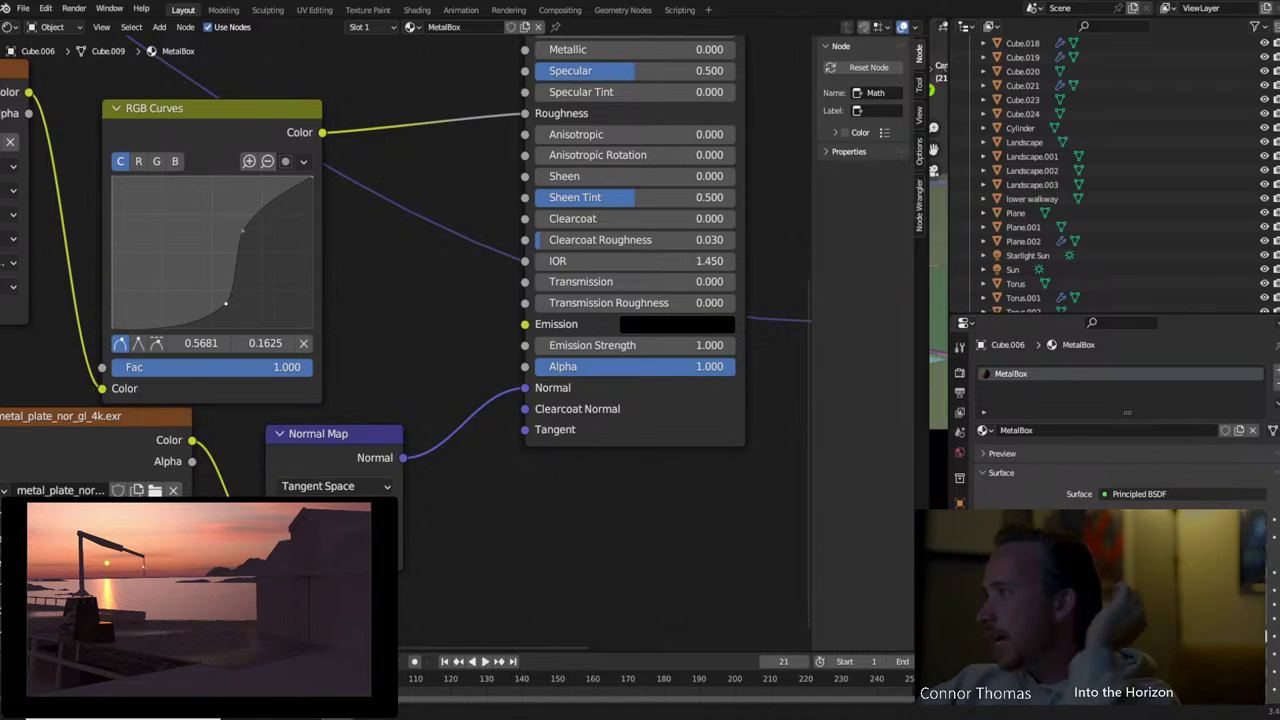
Assign the existing MetalBox material to the hanging chain, Torus.001
click(140, 569)
click(983, 430)
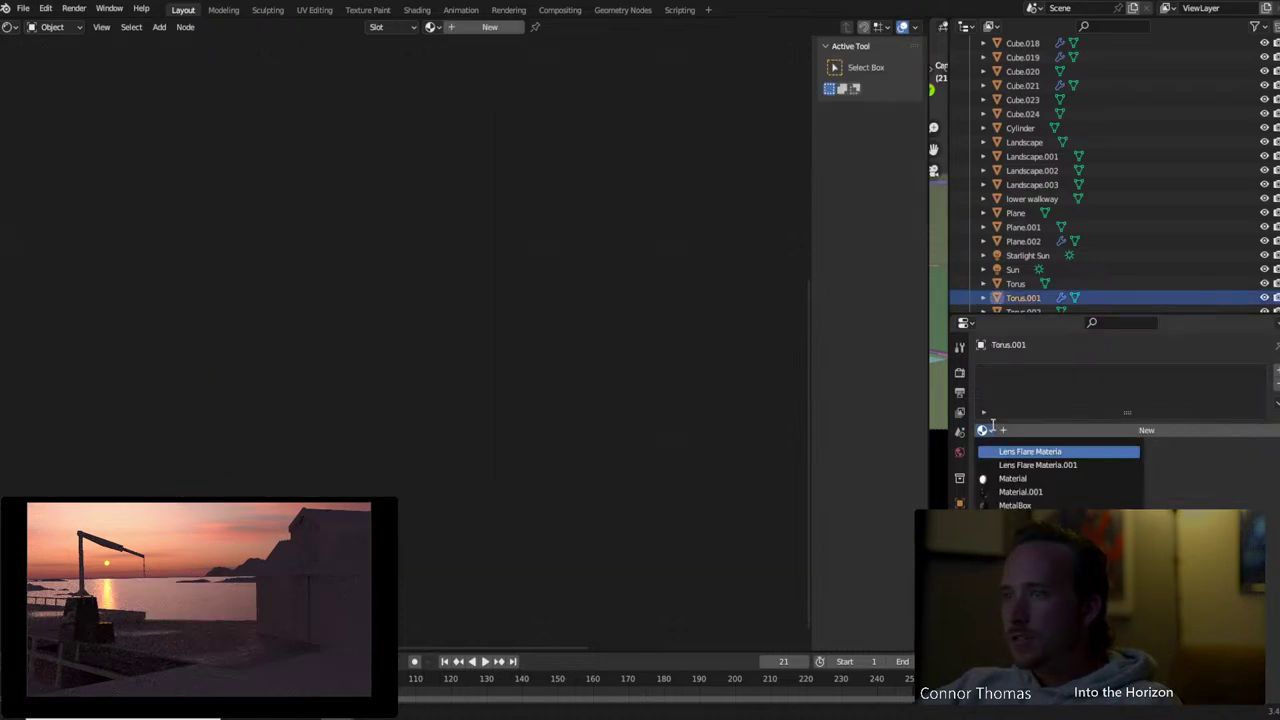
click(1018, 504)
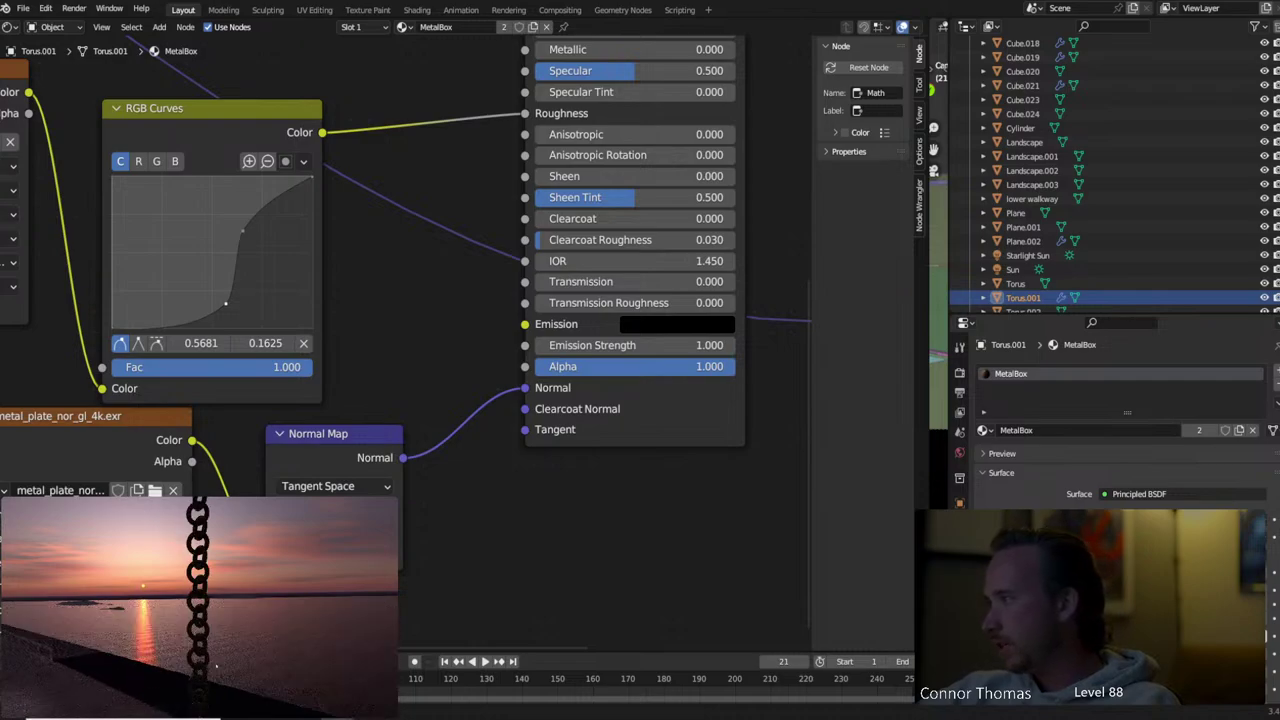
Unwrap the UVs of the chain link mesh and return to Object Mode
key(Tab)
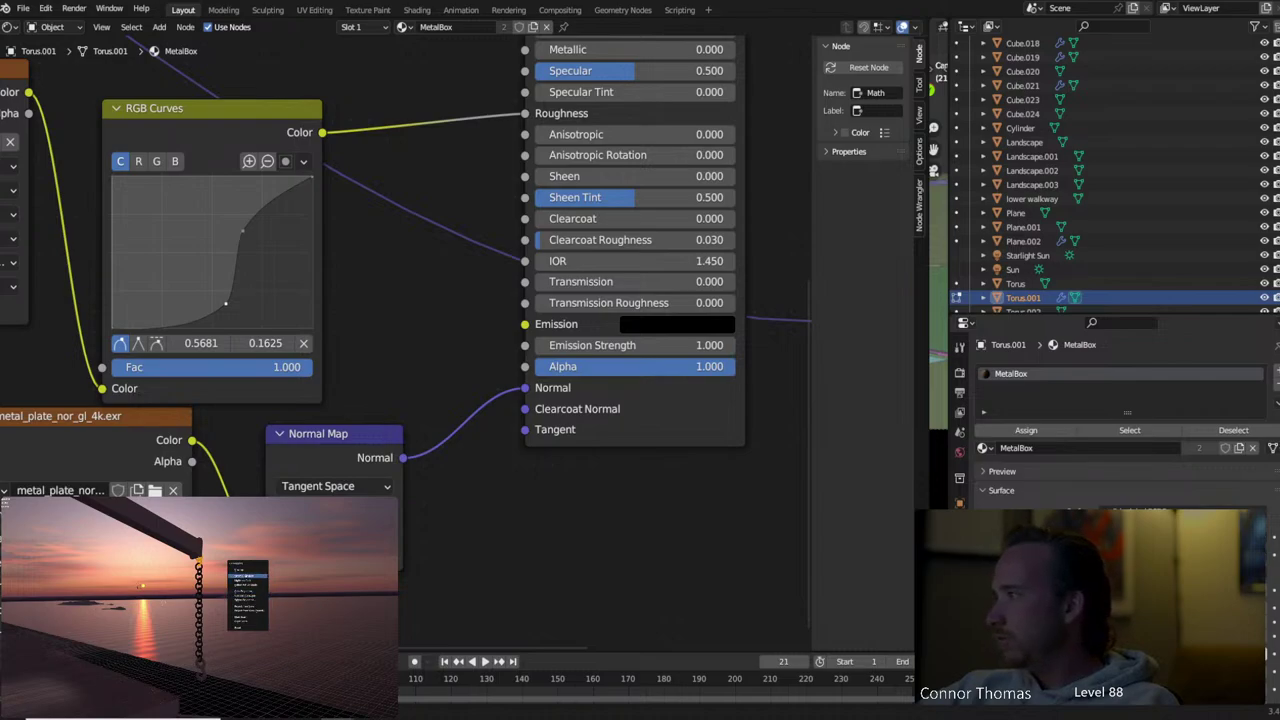
click(245, 570)
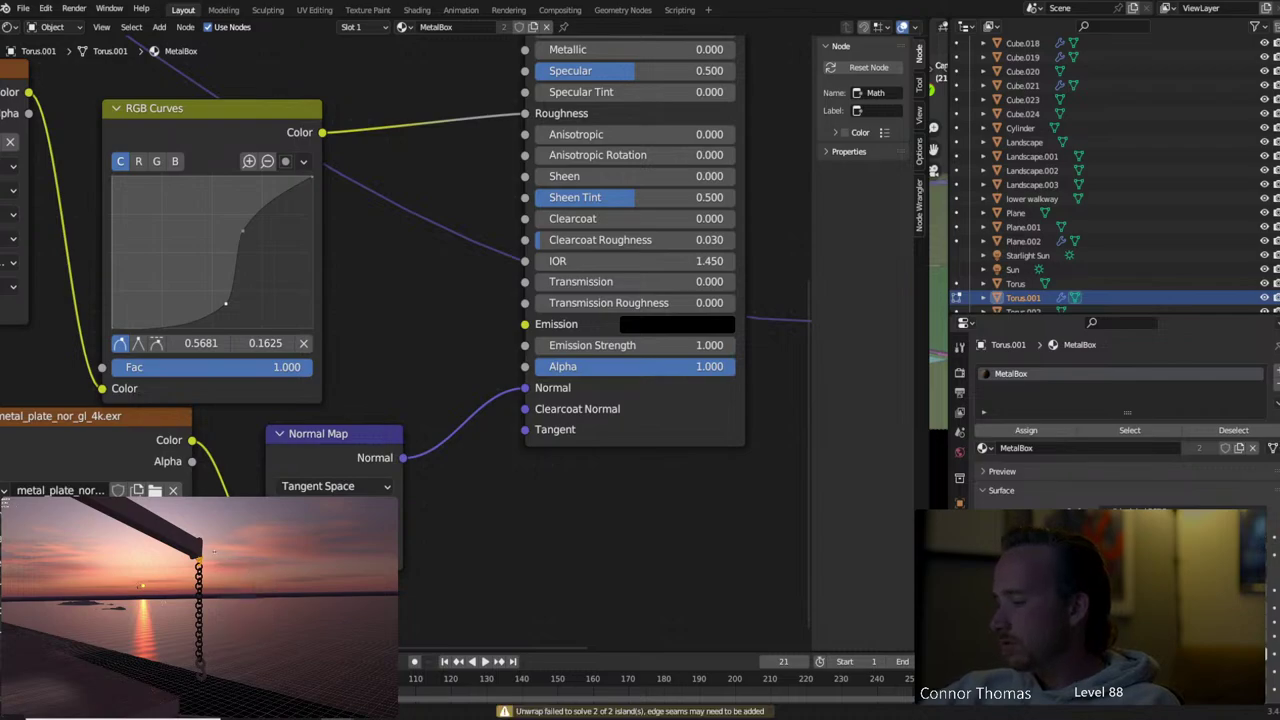
key(KP_Decimal)
key(Tab)
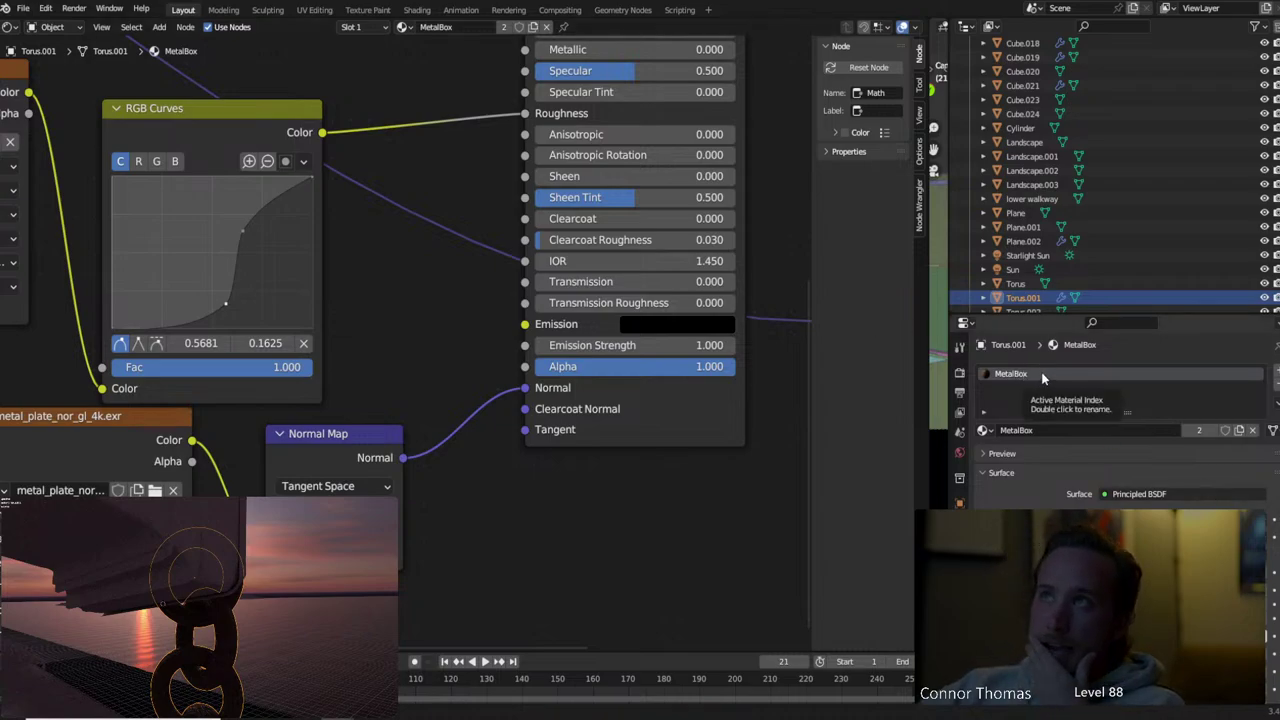
Make a single-user copy of the chain's MetalBox material and rename it MetalRing
click(1240, 430)
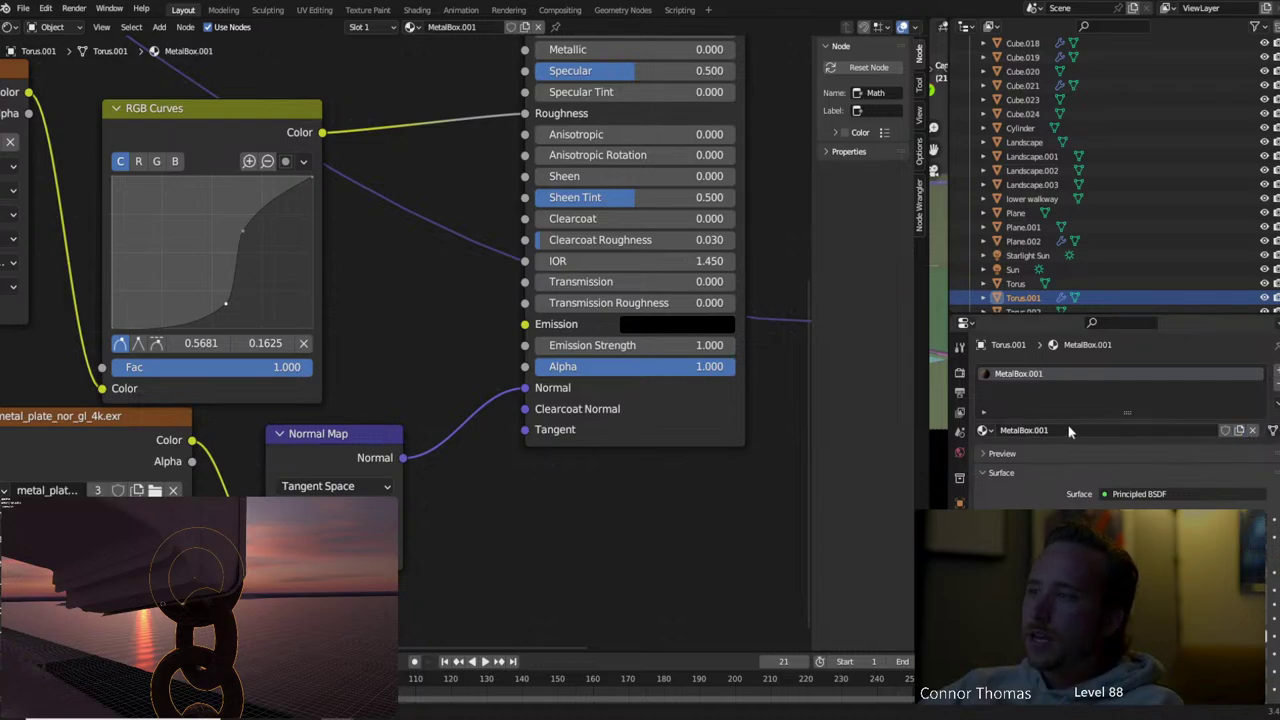
click(1090, 430)
text(Metal)
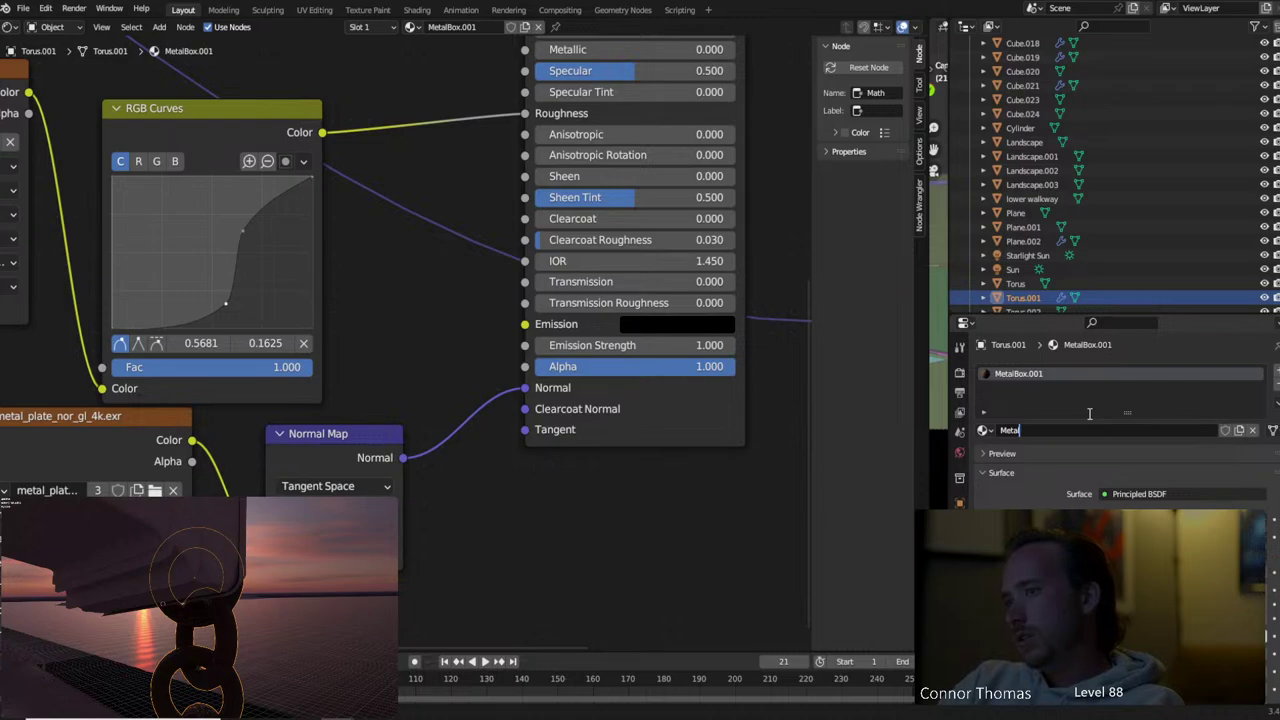
text(Ring)
key(Return)
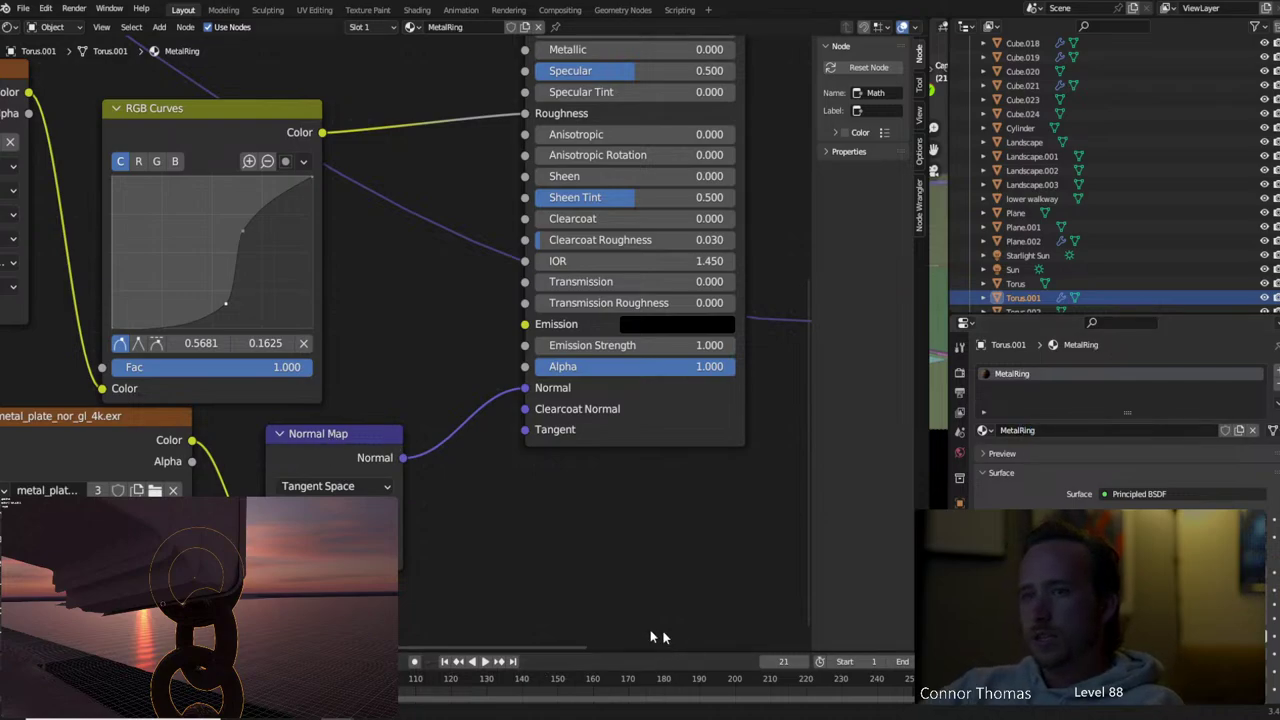
Set the MetalRing Mapping node's Scale to 1 on X, Y and Z, and return to the camera view with nothing selected
click(485, 541)
scroll(470, 538, down, 12)
middle_drag(230, 480, 501, 568)
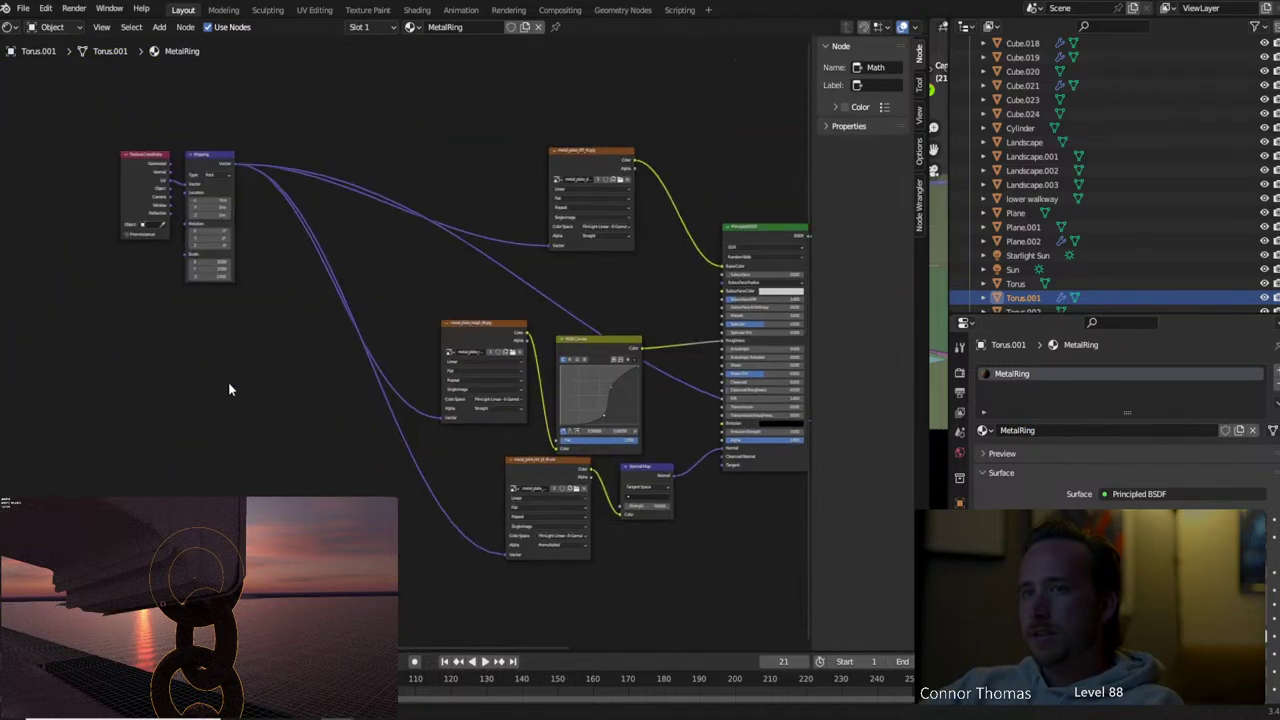
scroll(451, 541, up, 4)
middle_drag(150, 305, 294, 302)
scroll(448, 540, up, 2)
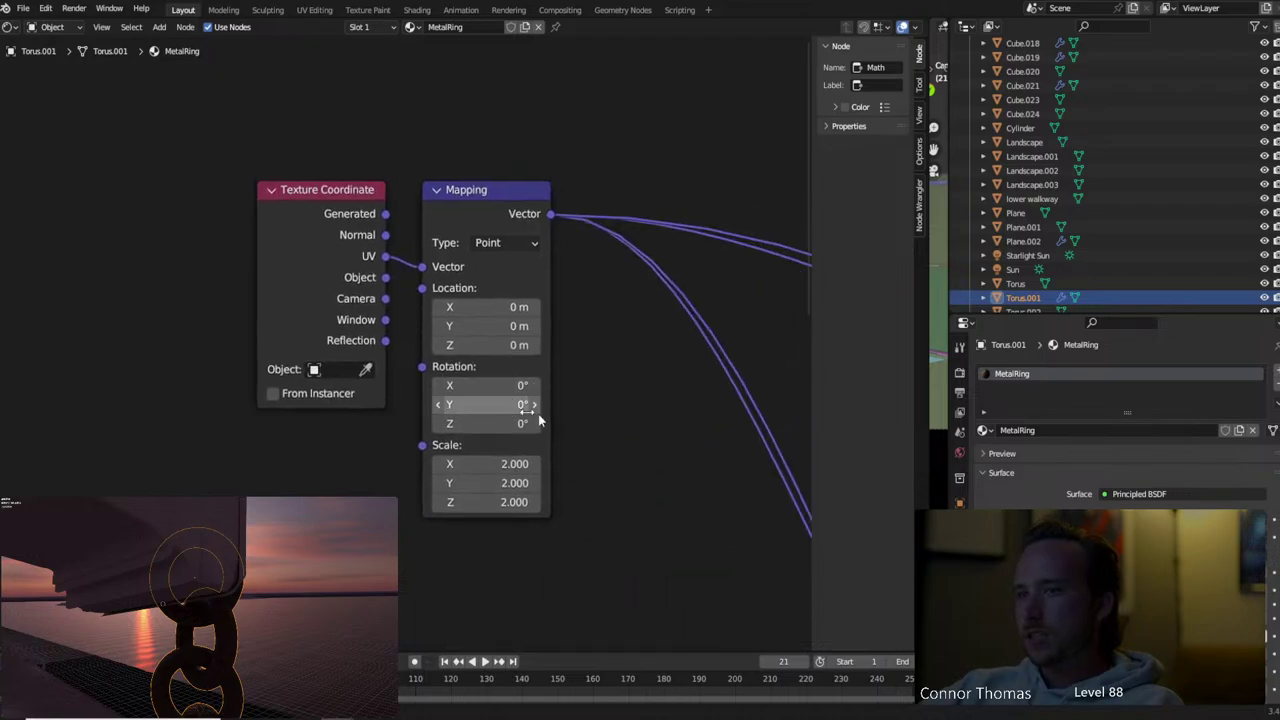
scroll(700, 511, up, 2)
middle_drag(700, 511, 517, 406)
click(420, 413)
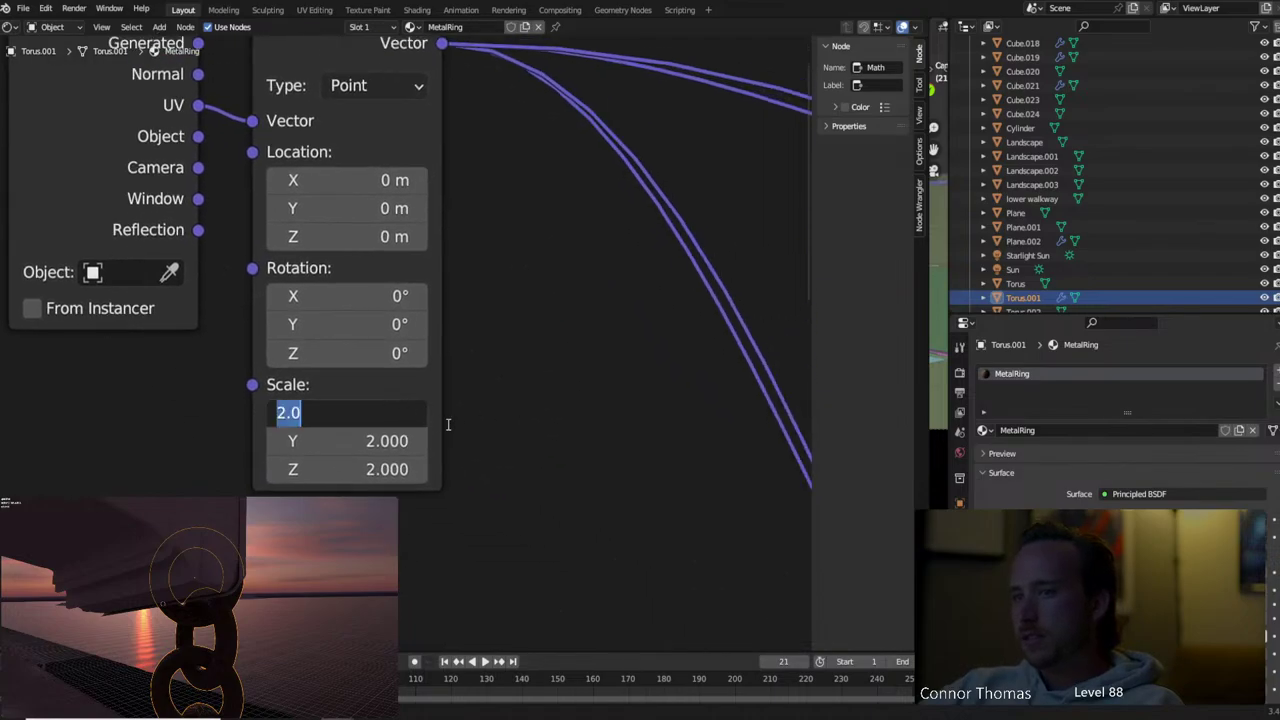
text(1)
key(Tab)
text(1)
key(Tab)
text(1)
key(Return)
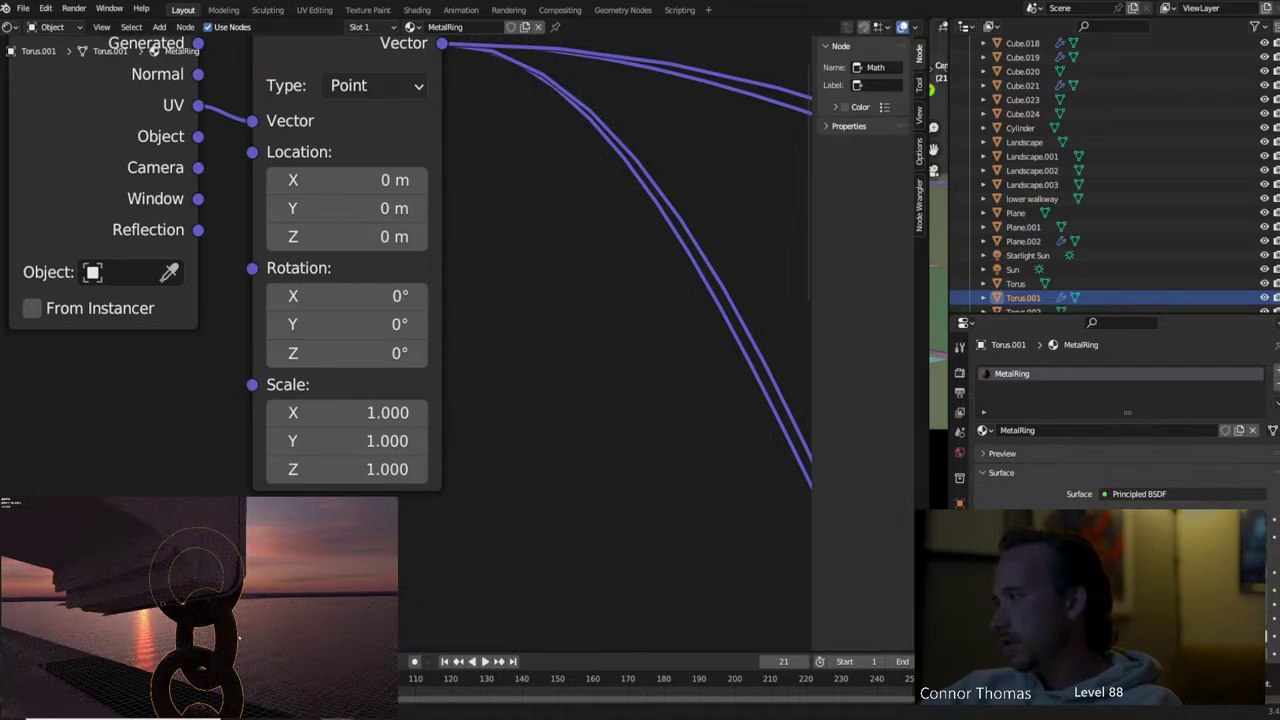
key(KP_0)
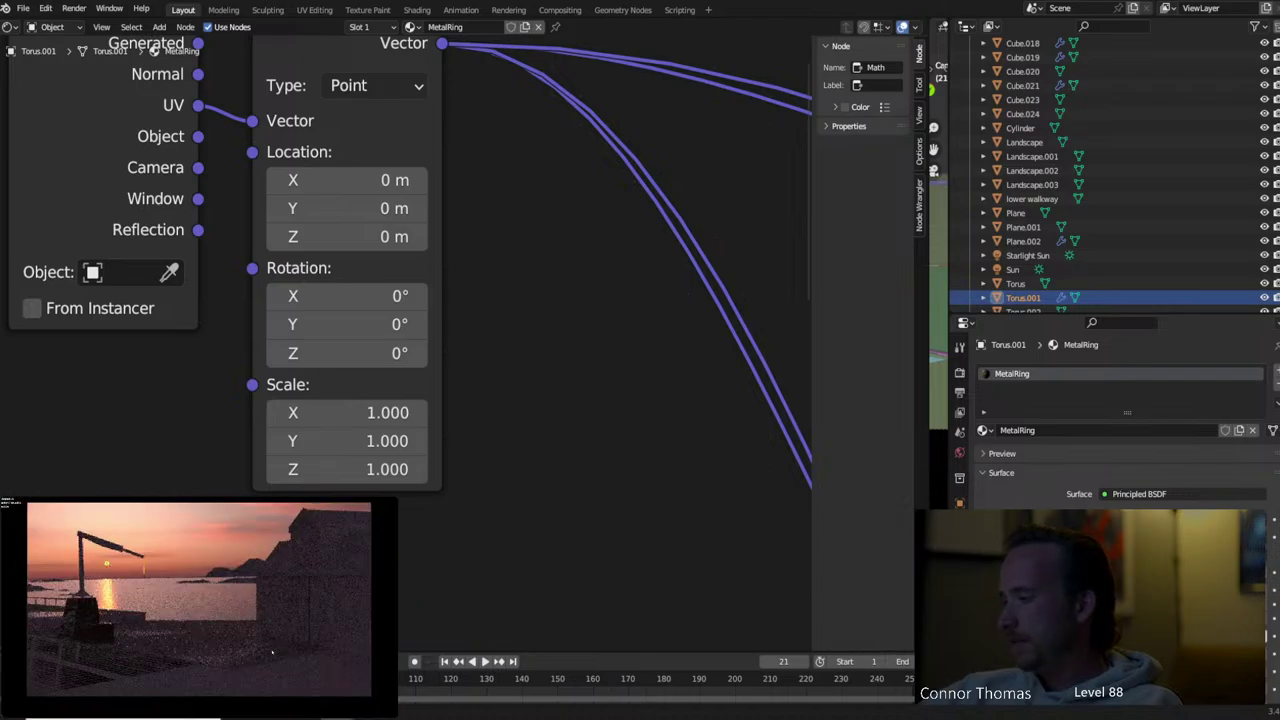
key(alt+a)
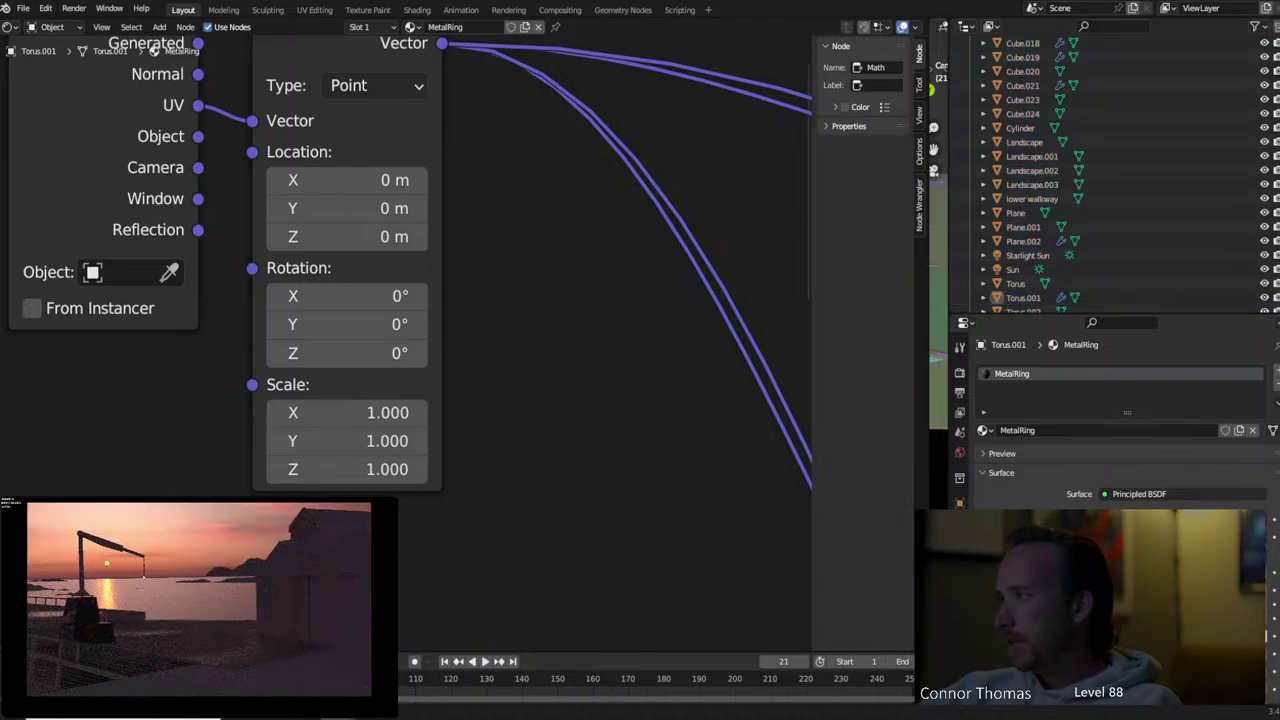
Assign the MetalRing material to the ring just above the hook, Torus.002
click(146, 577)
key(KP_Decimal)
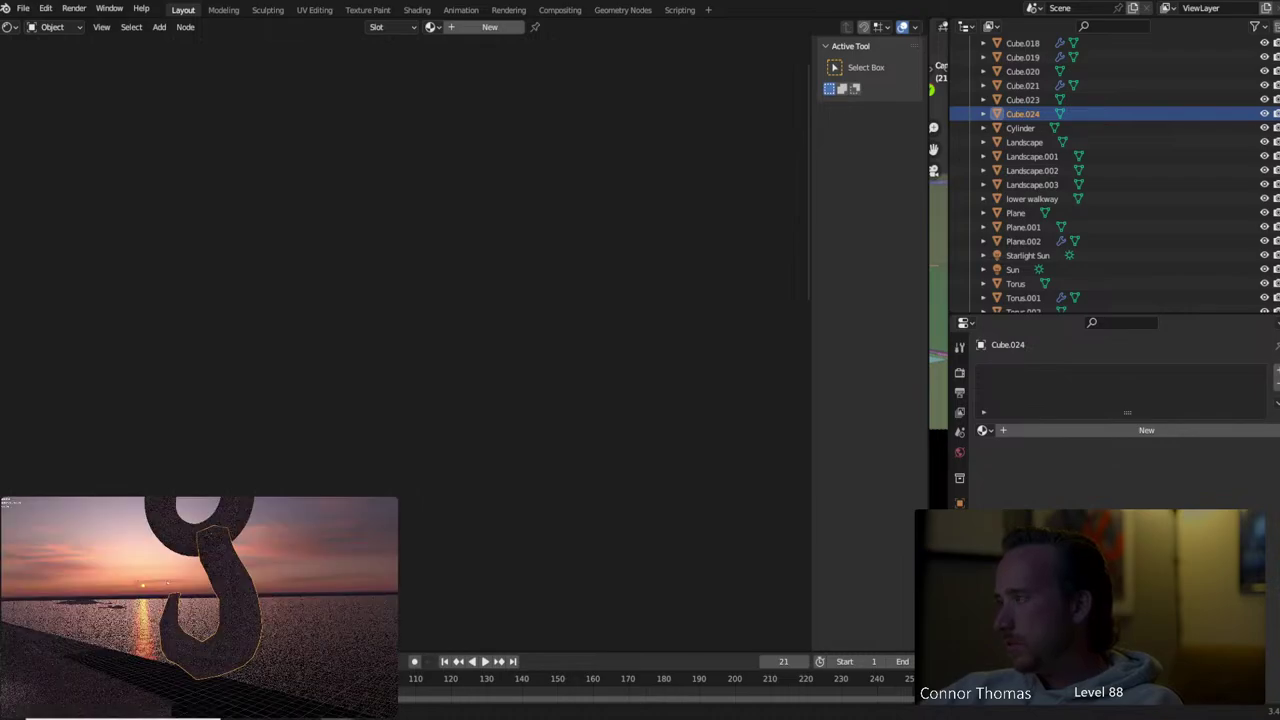
scroll(180, 587, down, 8)
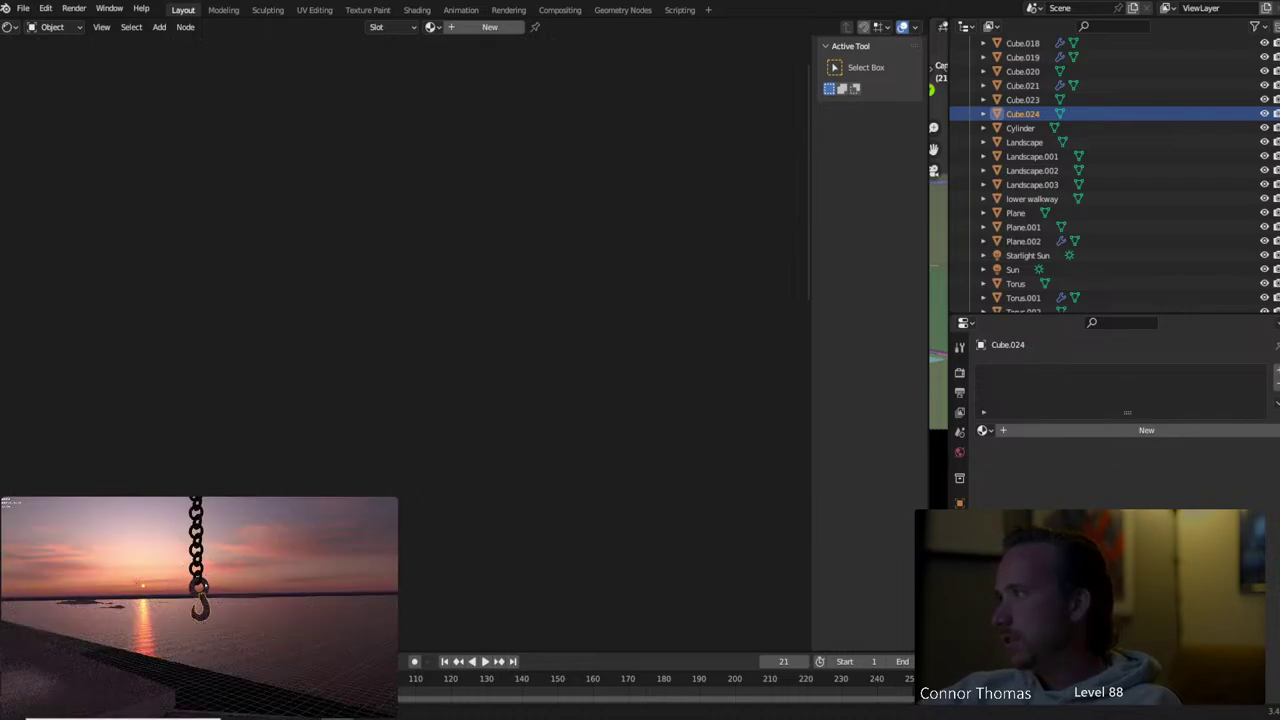
click(204, 587)
click(985, 431)
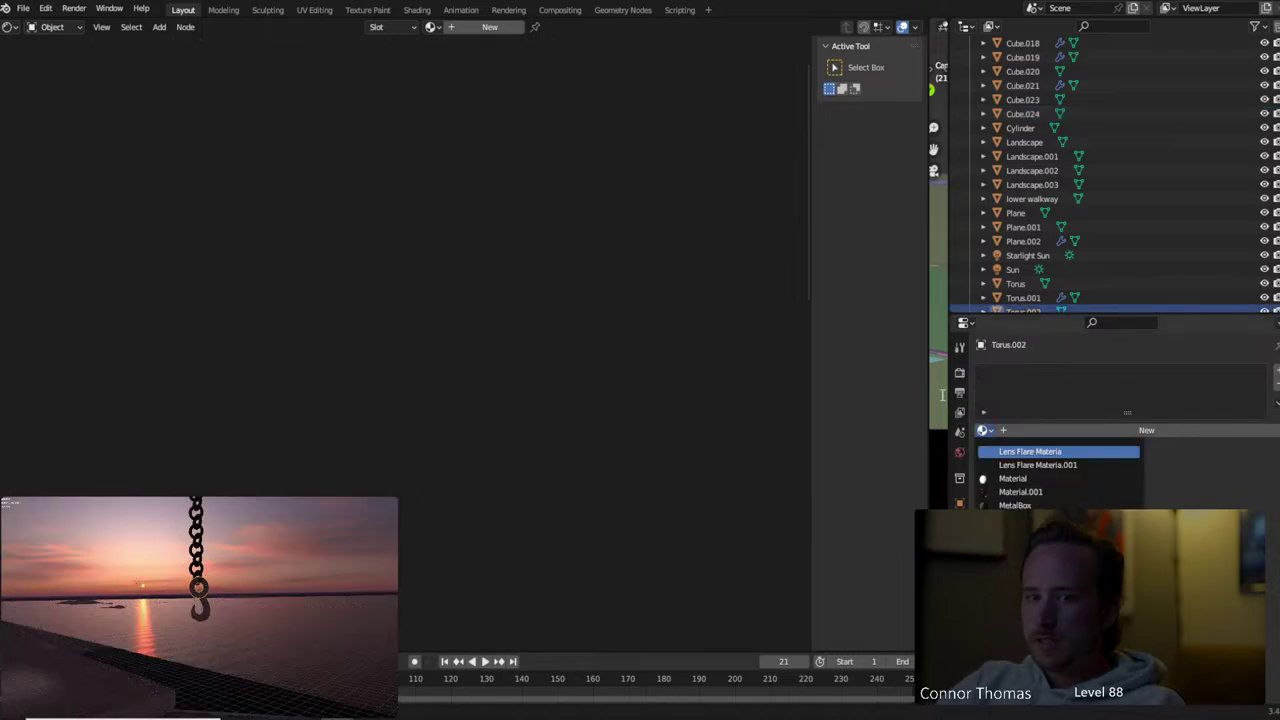
text(metal)
key(Down)
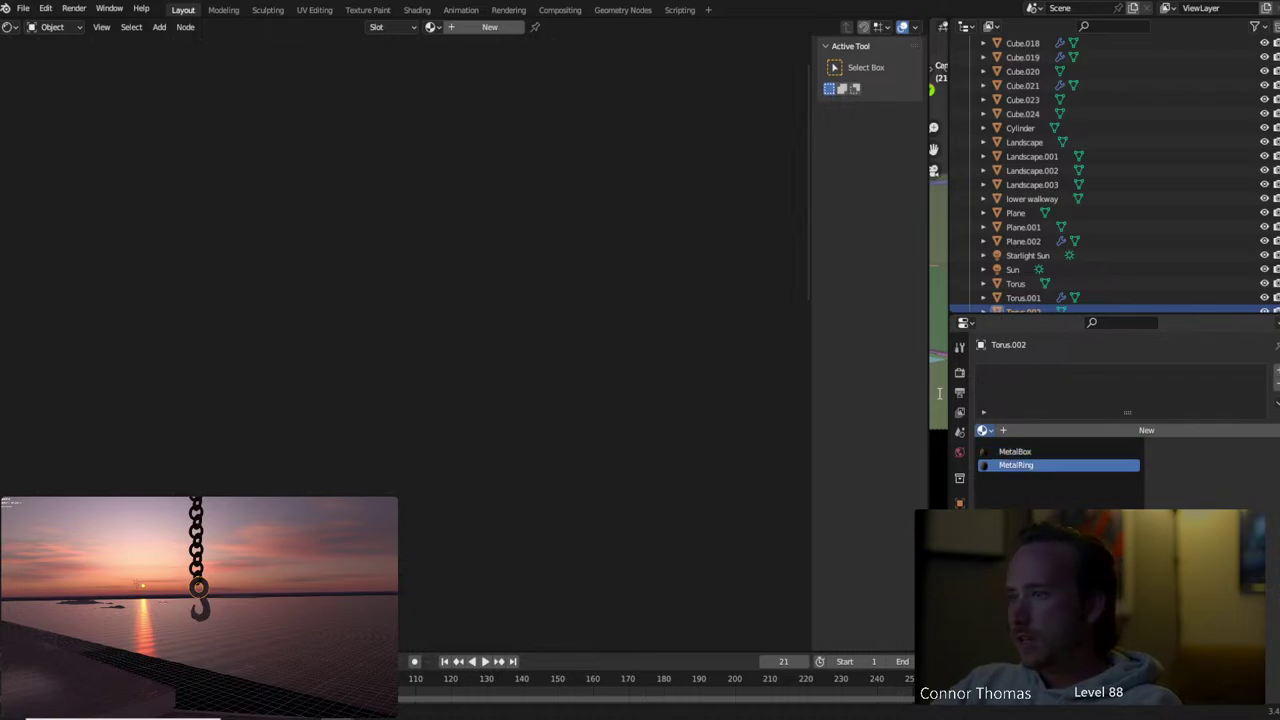
key(Return)
Assign the MetalRing material to the hook, Cube.024
click(205, 609)
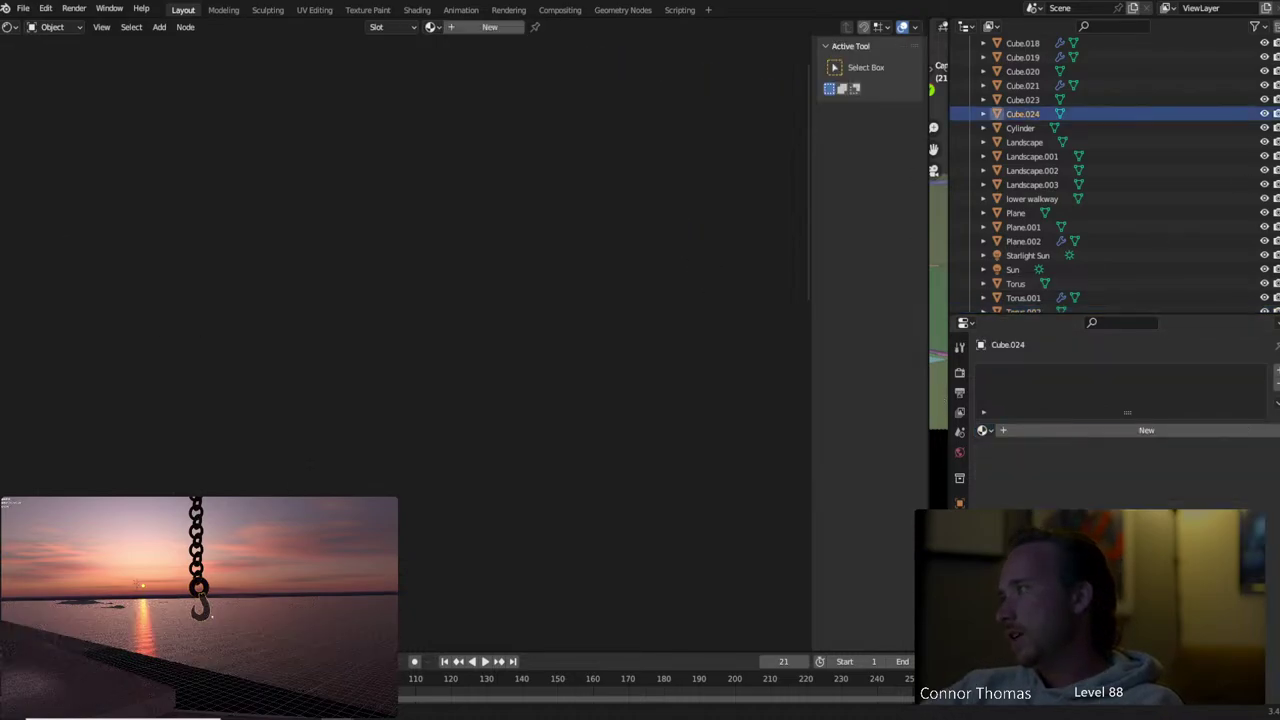
click(982, 431)
text(m)
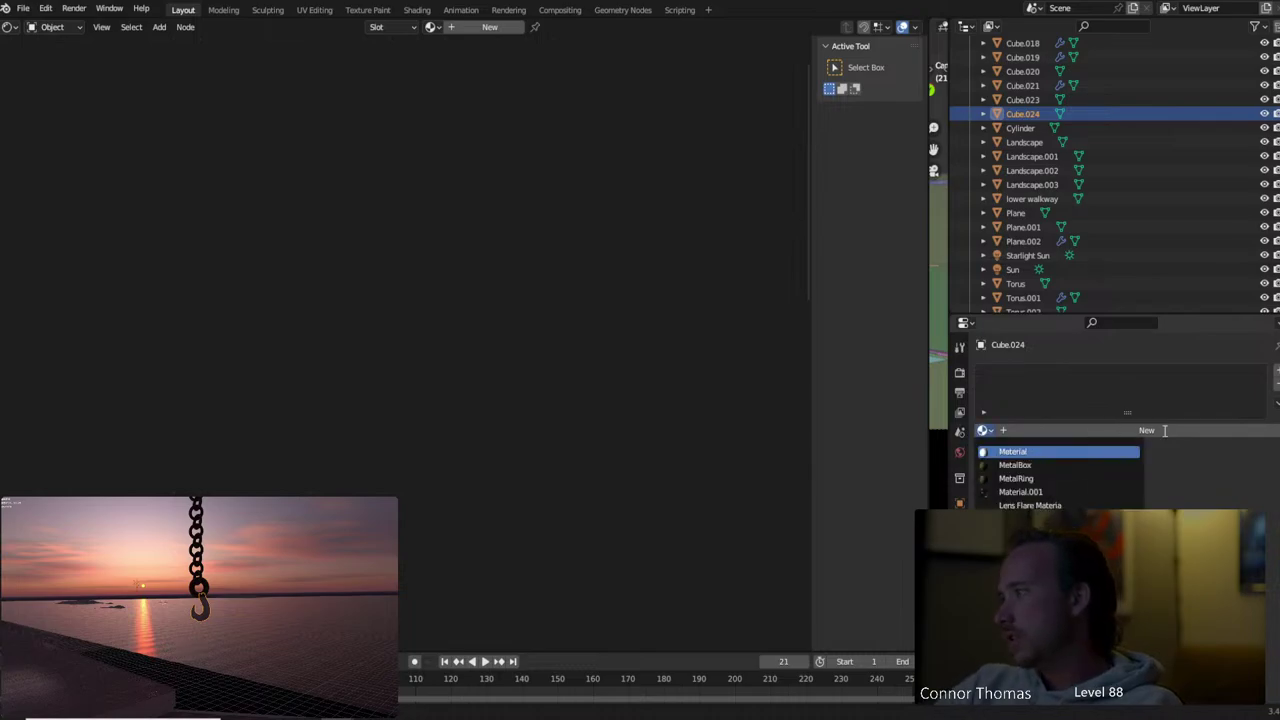
text(eta)
key(Down)
key(Return)
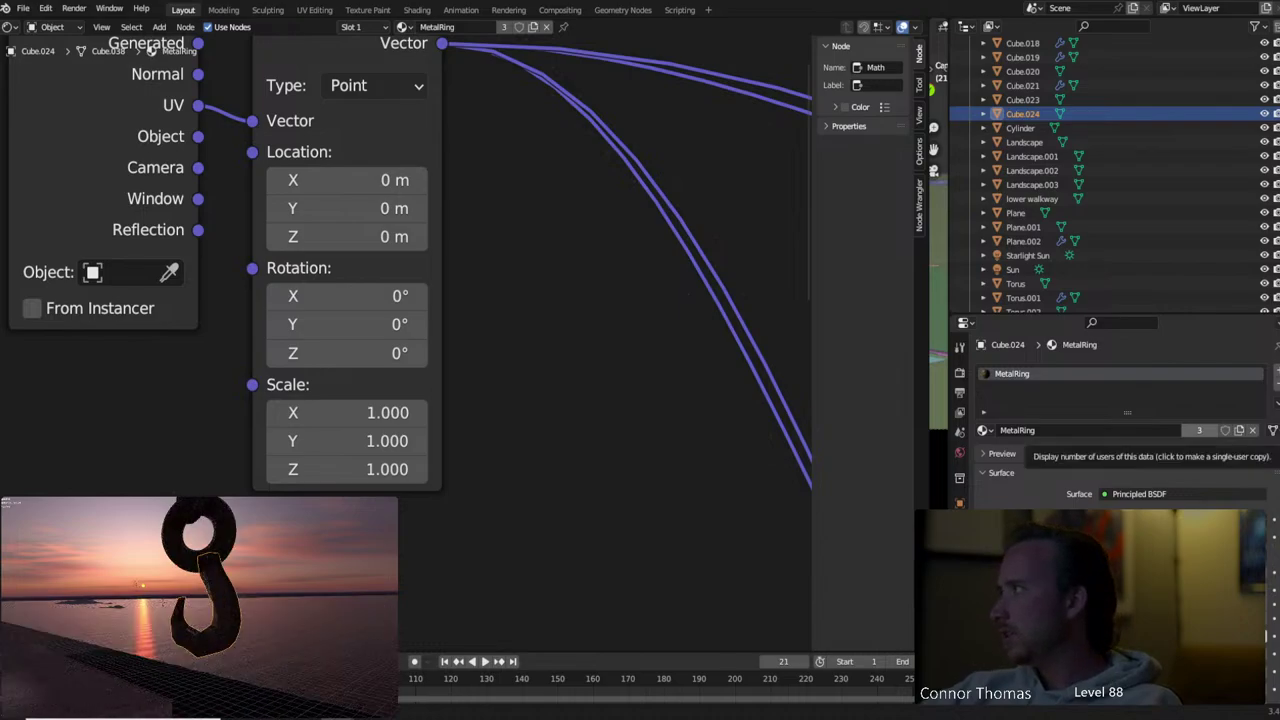
Apply Smart UV Project to the hook mesh with the default options, then return to the camera view with nothing selected
key(Tab)
key(u)
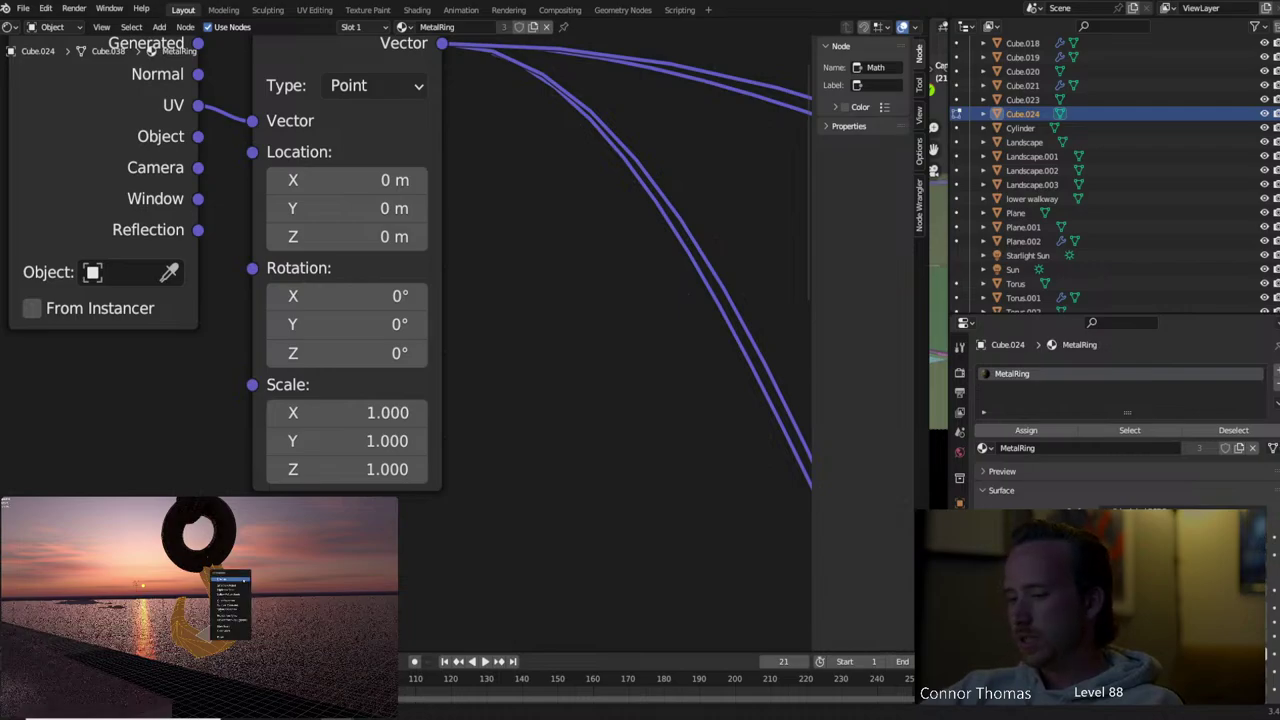
click(238, 587)
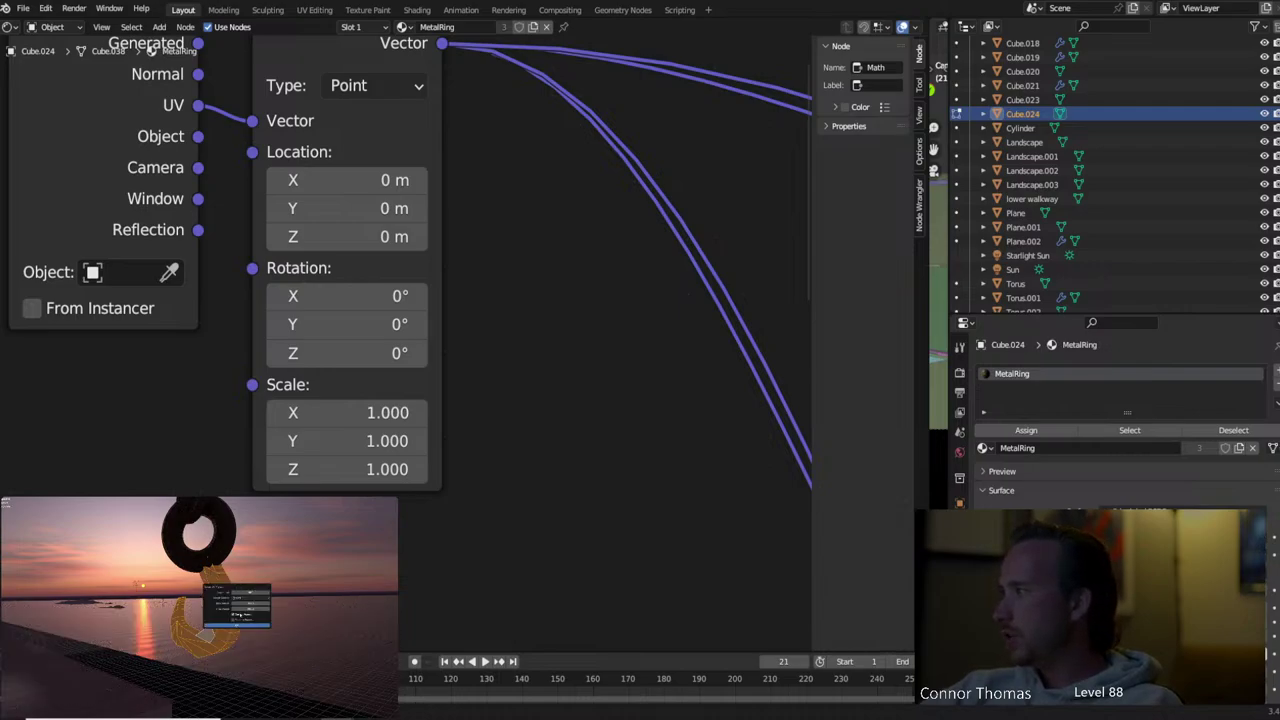
click(239, 625)
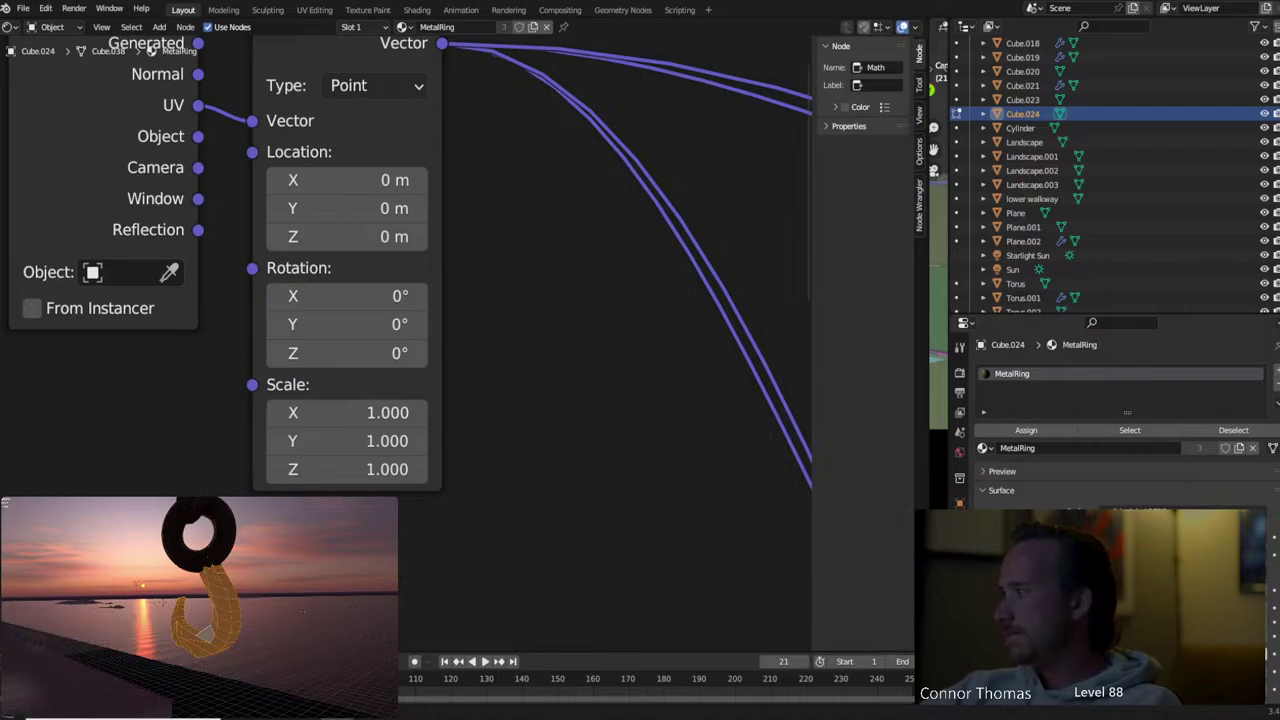
key(Tab)
click(302, 612)
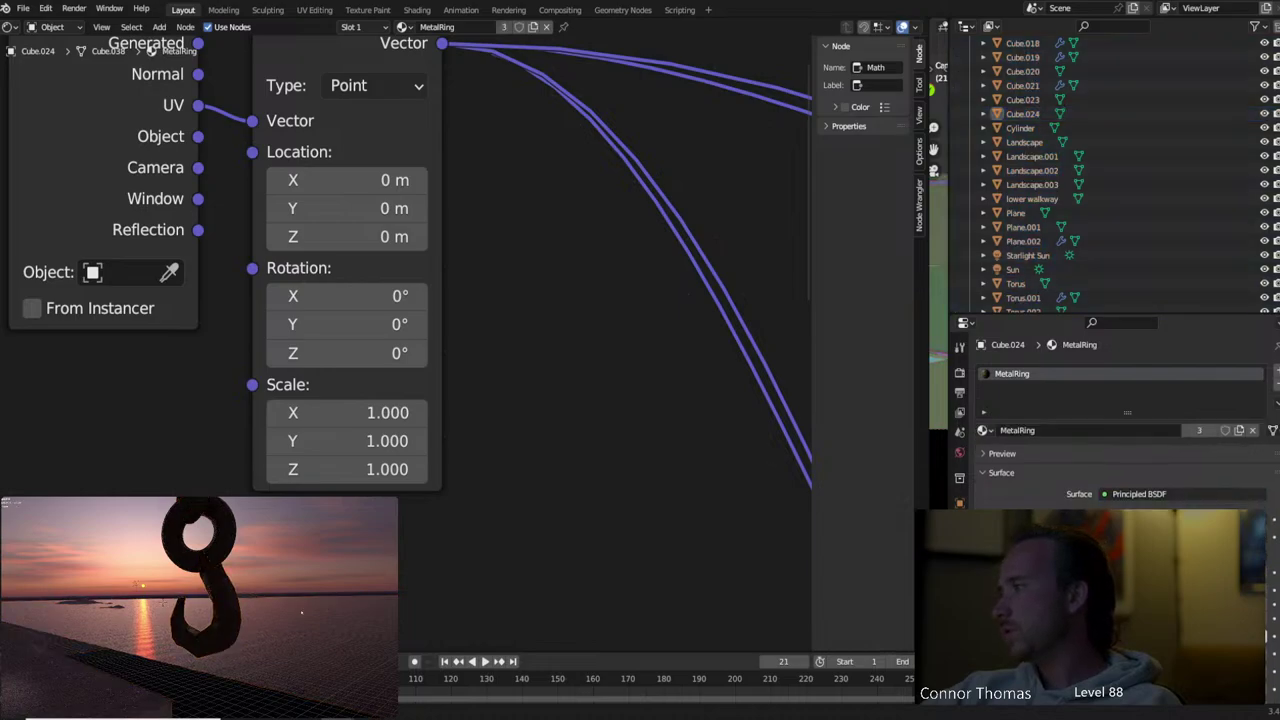
key(KP_0)
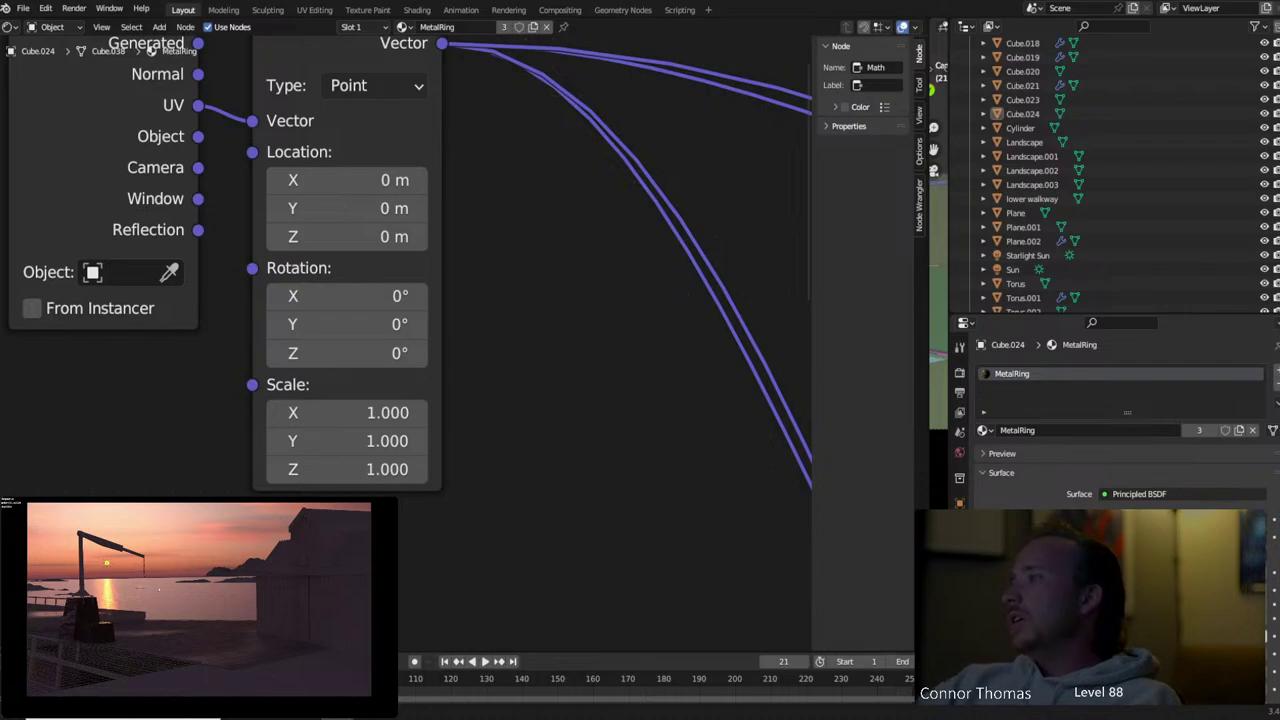
Assign the MetalBox material to the support brackets at the crane's base, Cube.020
click(83, 600)
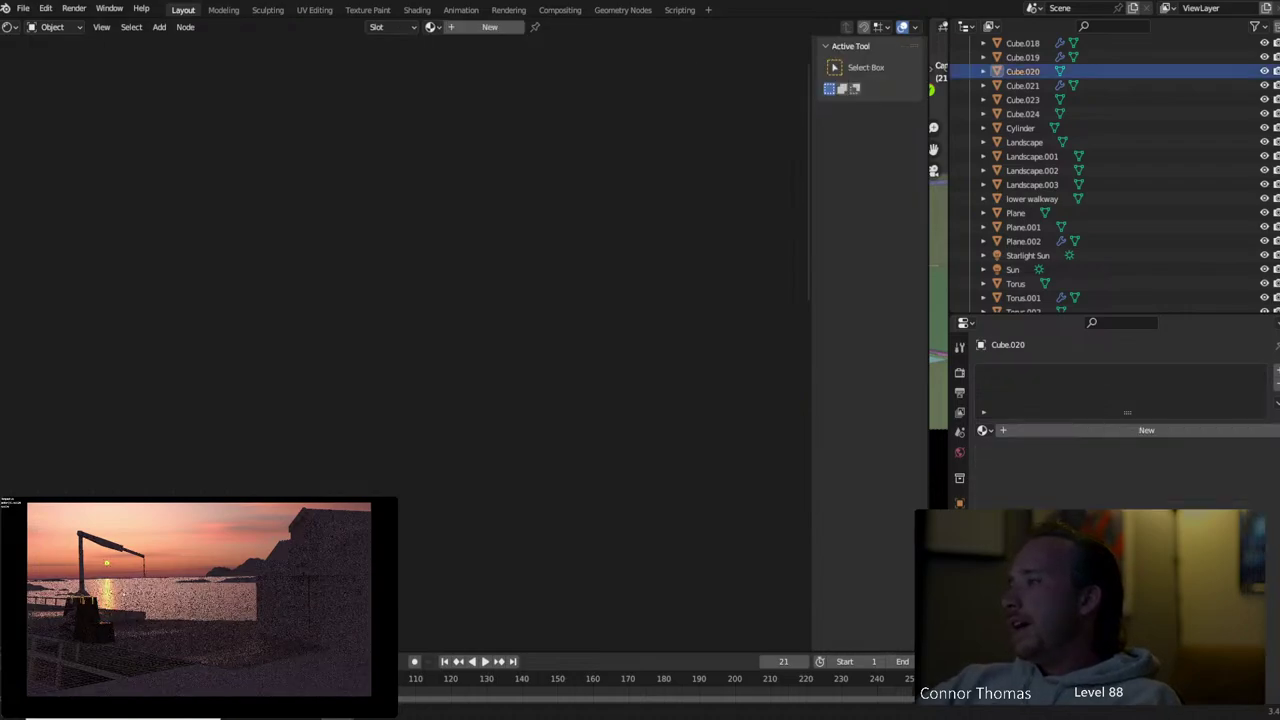
click(980, 433)
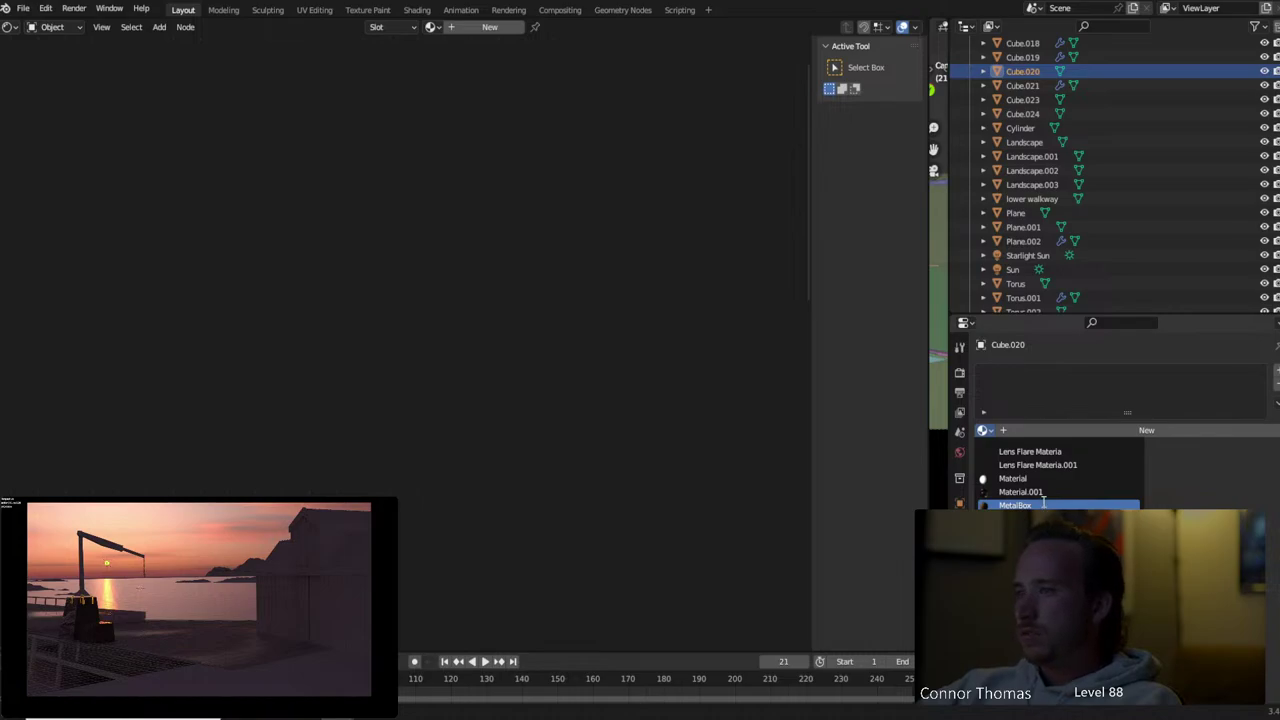
click(1043, 503)
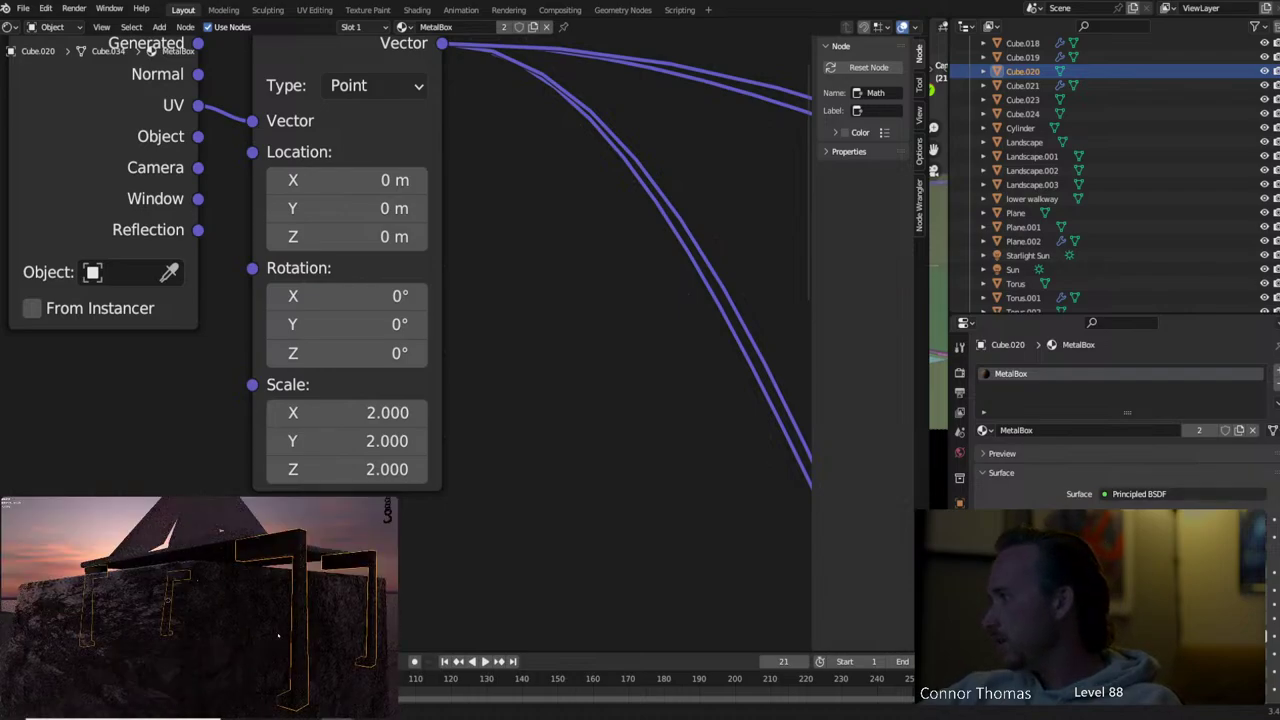
UV-unwrap all faces of the support brackets, then leave Edit Mode and deselect them
key(Tab)
key(a)
key(u)
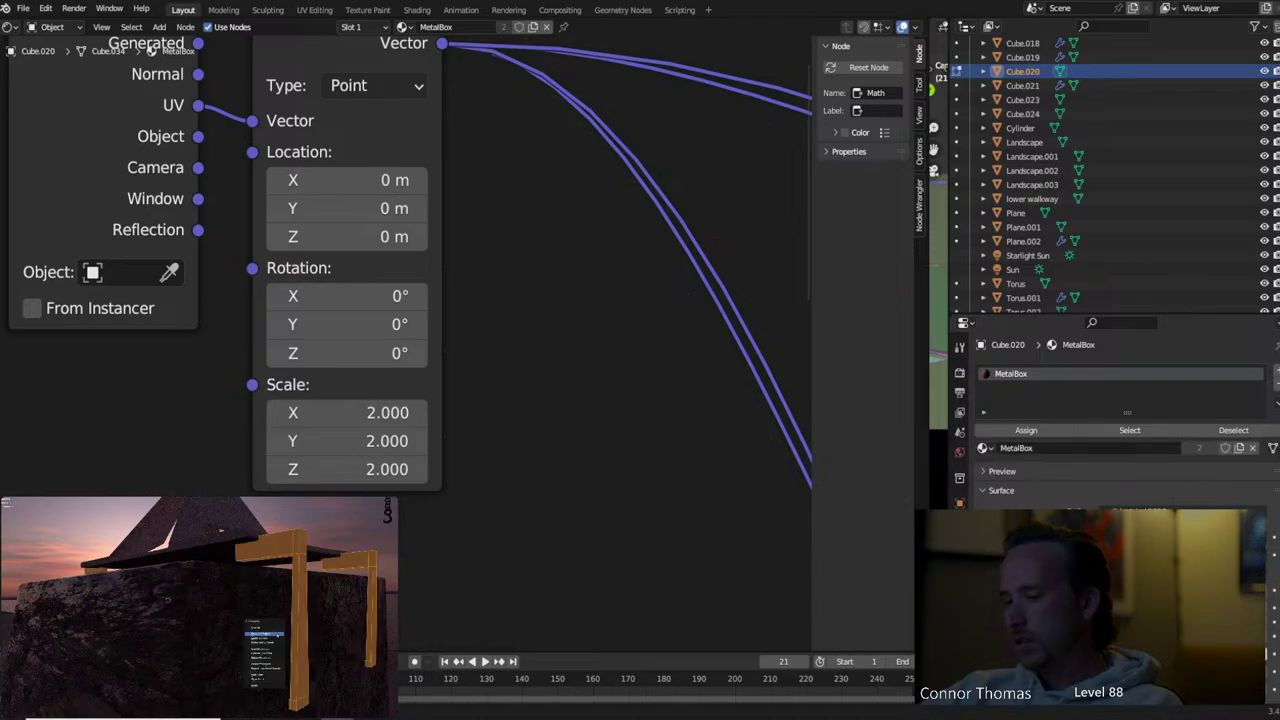
click(271, 652)
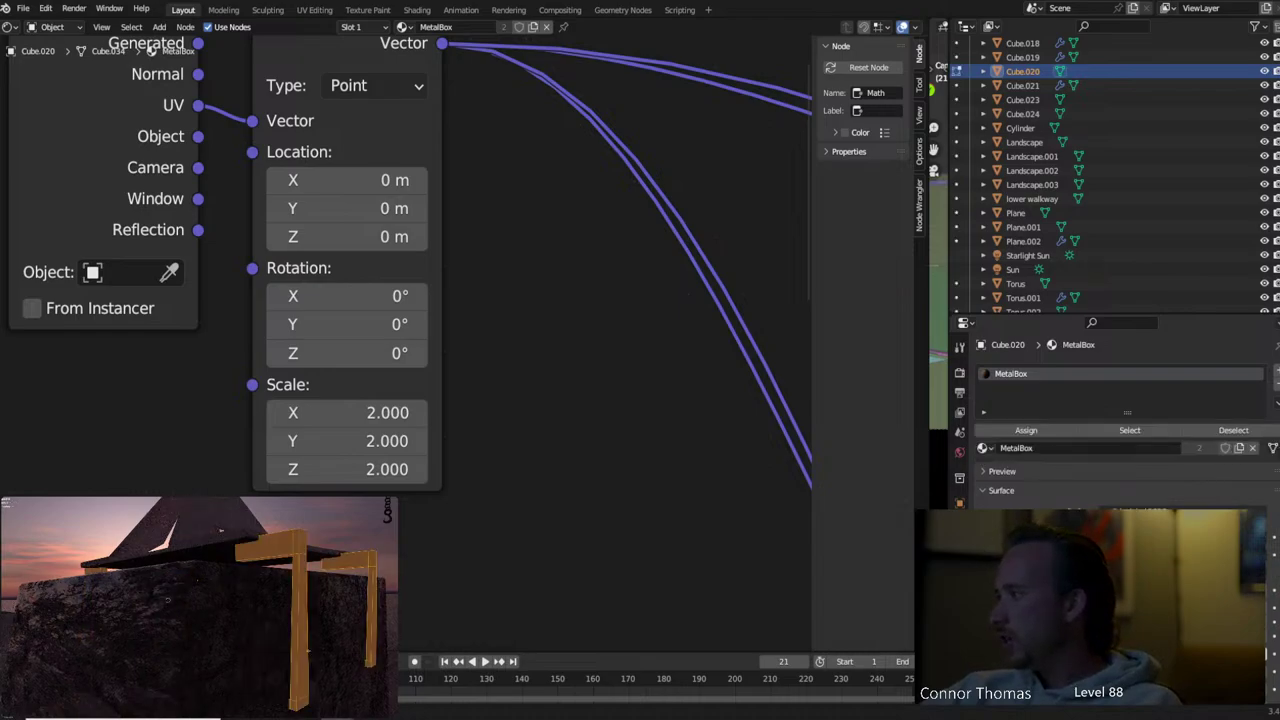
key(Tab)
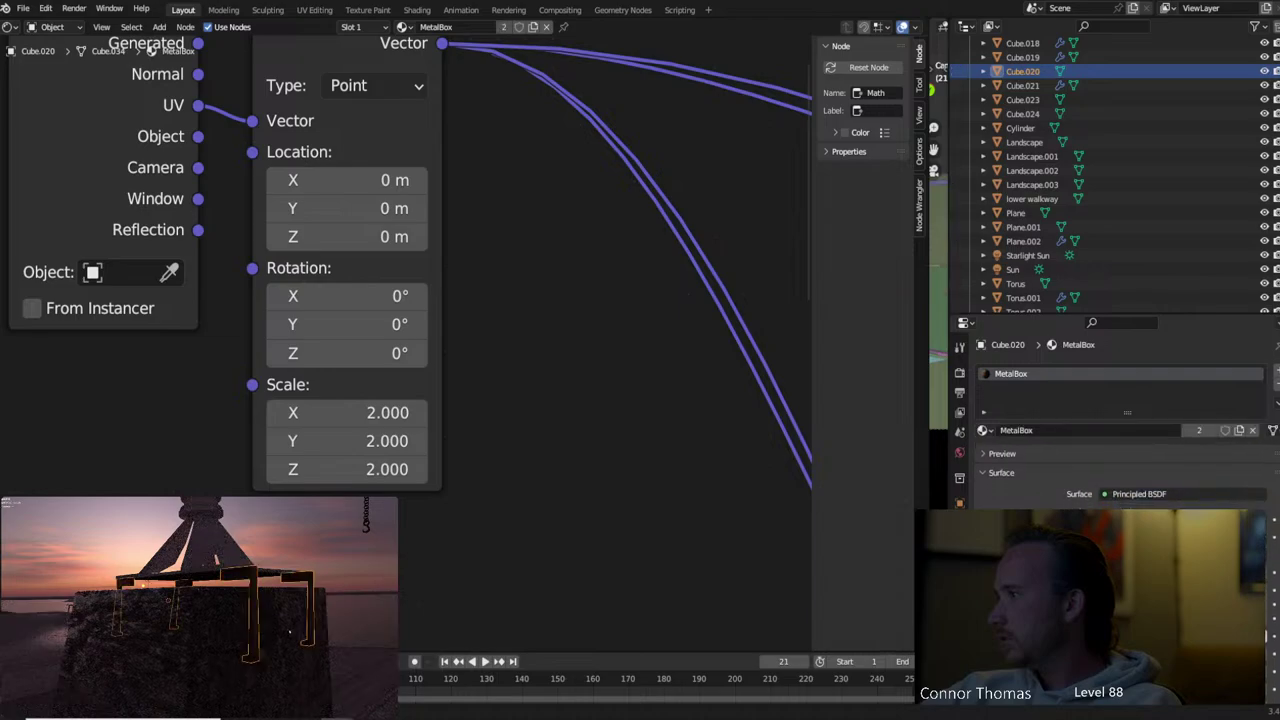
key(alt+a)
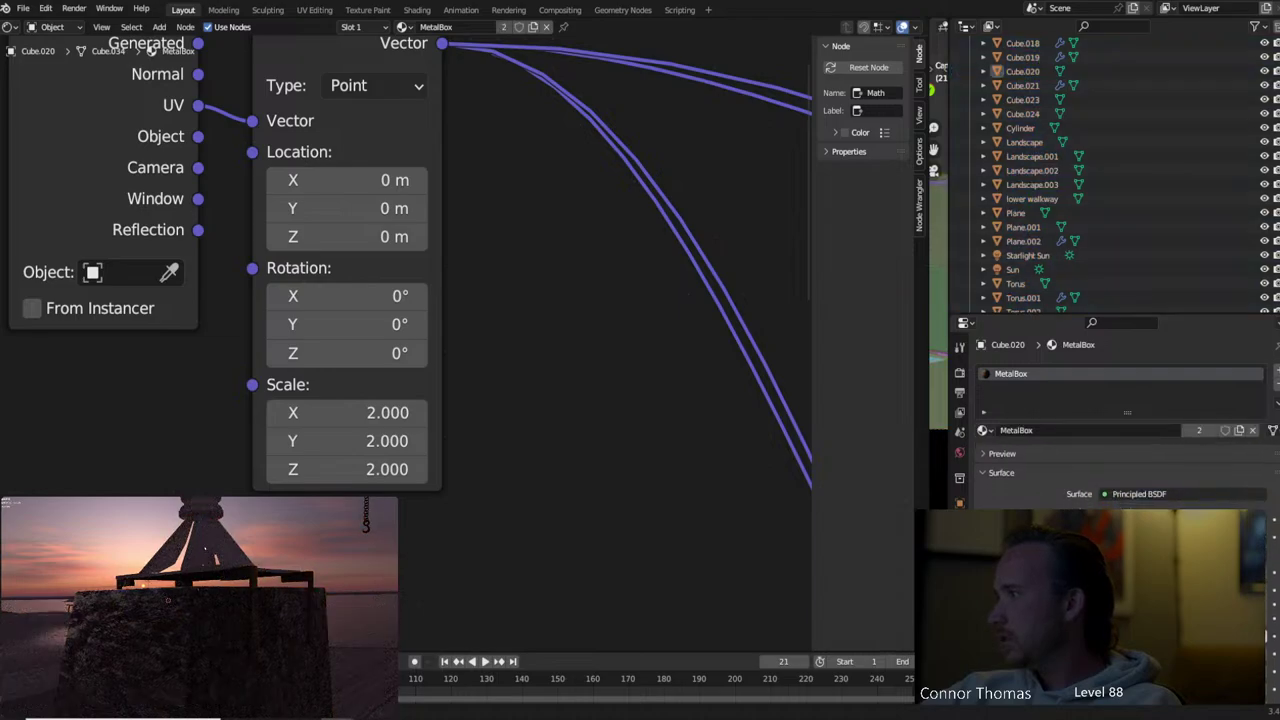
Assign the MetalBox material to the pyramid-shaped crane base, Cube.021
click(1022, 85)
click(984, 430)
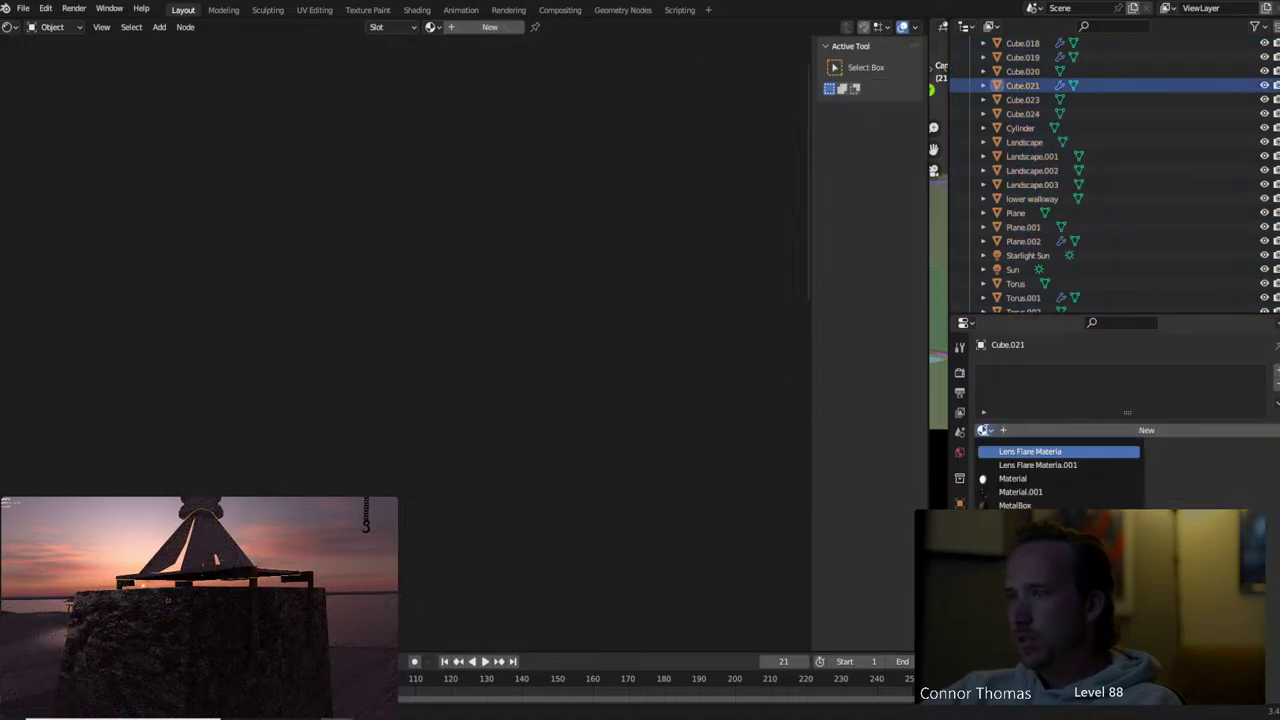
click(1045, 505)
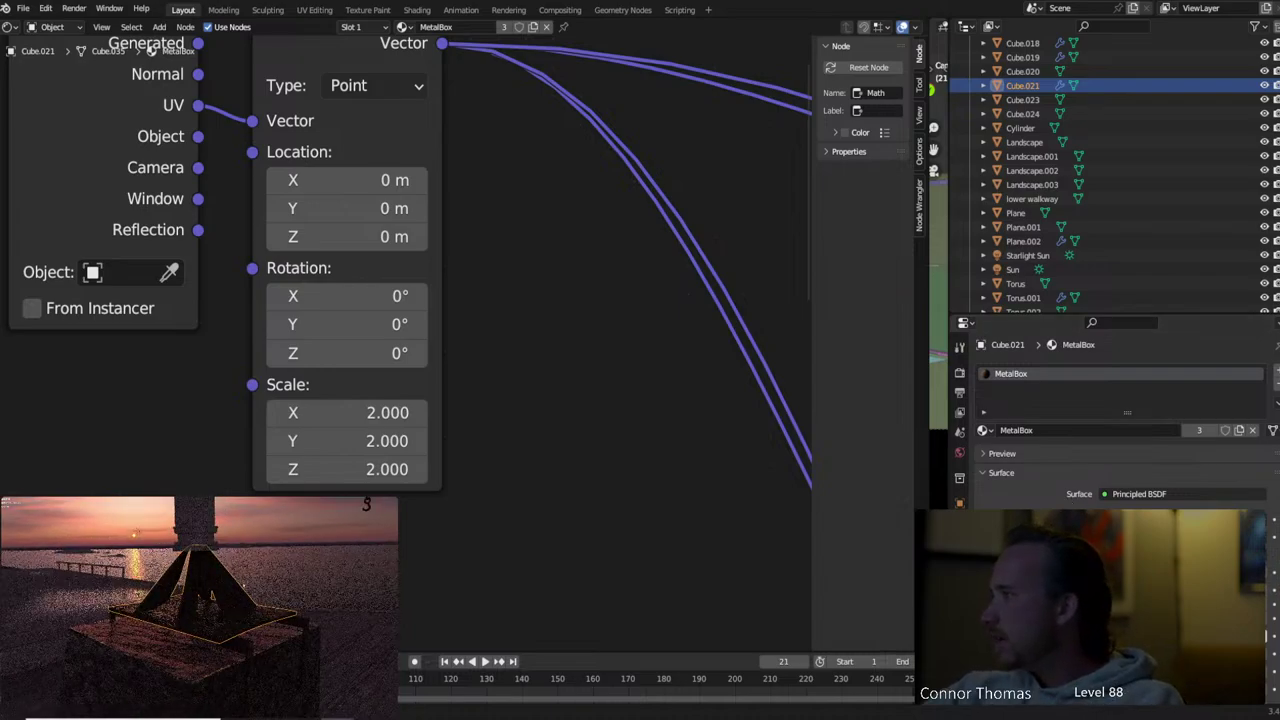
UV-unwrap all faces of the pyramid-shaped crane base, then leave Edit Mode and deselect it
key(Tab)
key(a)
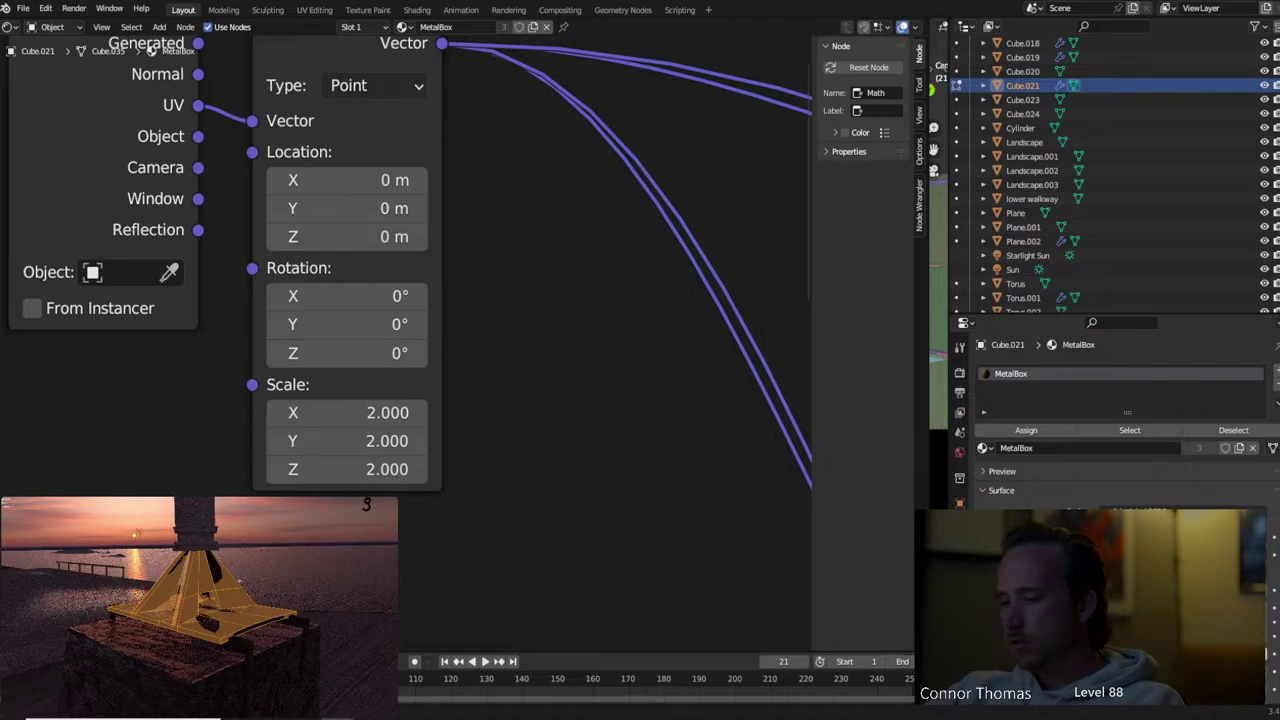
key(u)
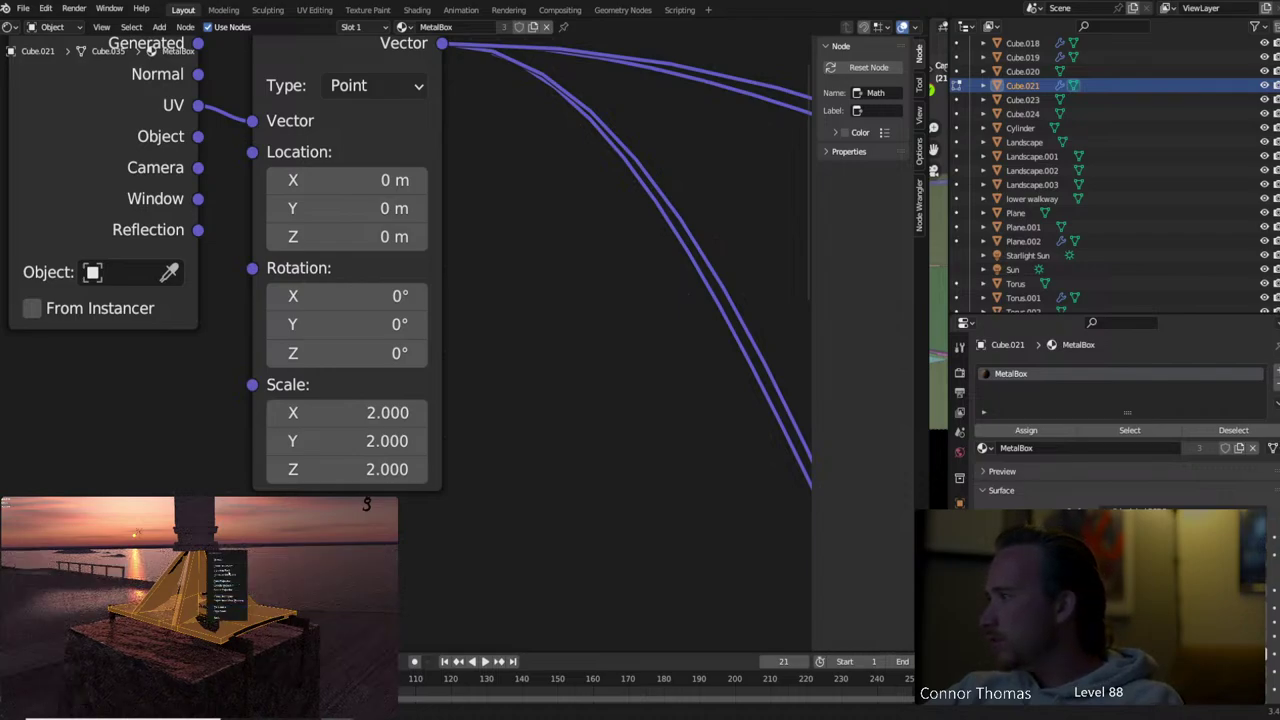
click(226, 567)
click(226, 605)
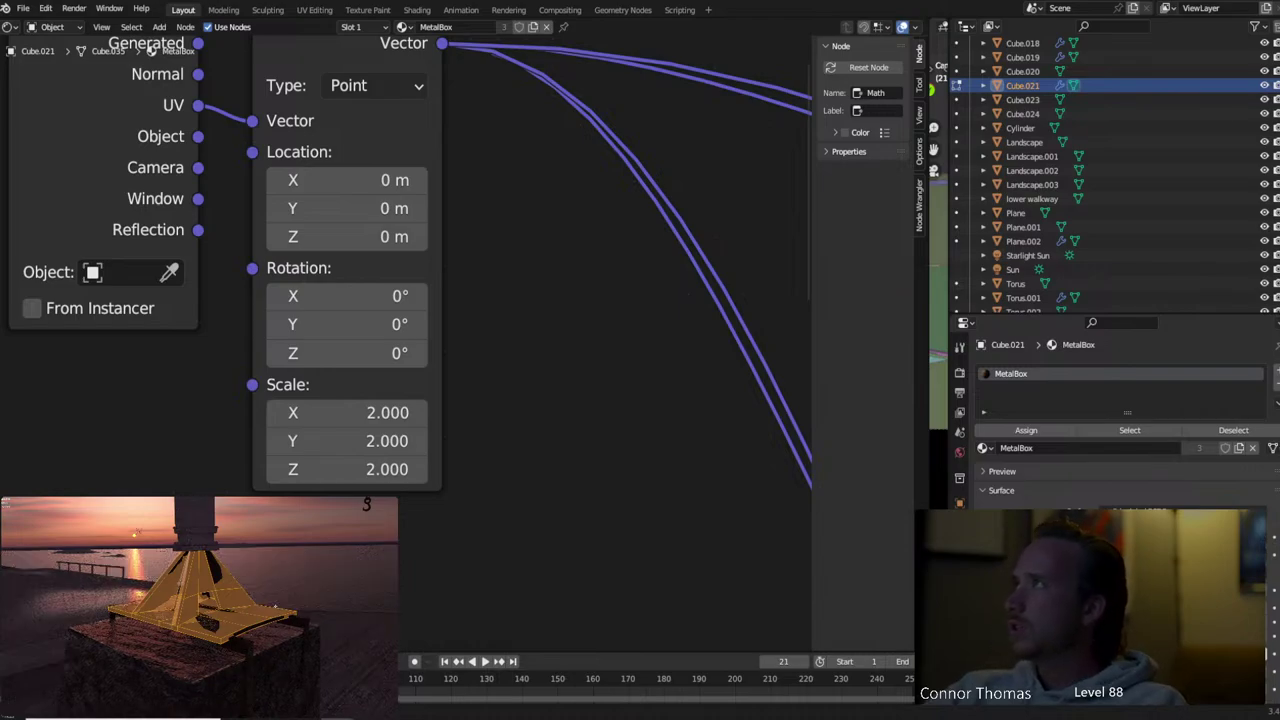
key(Tab)
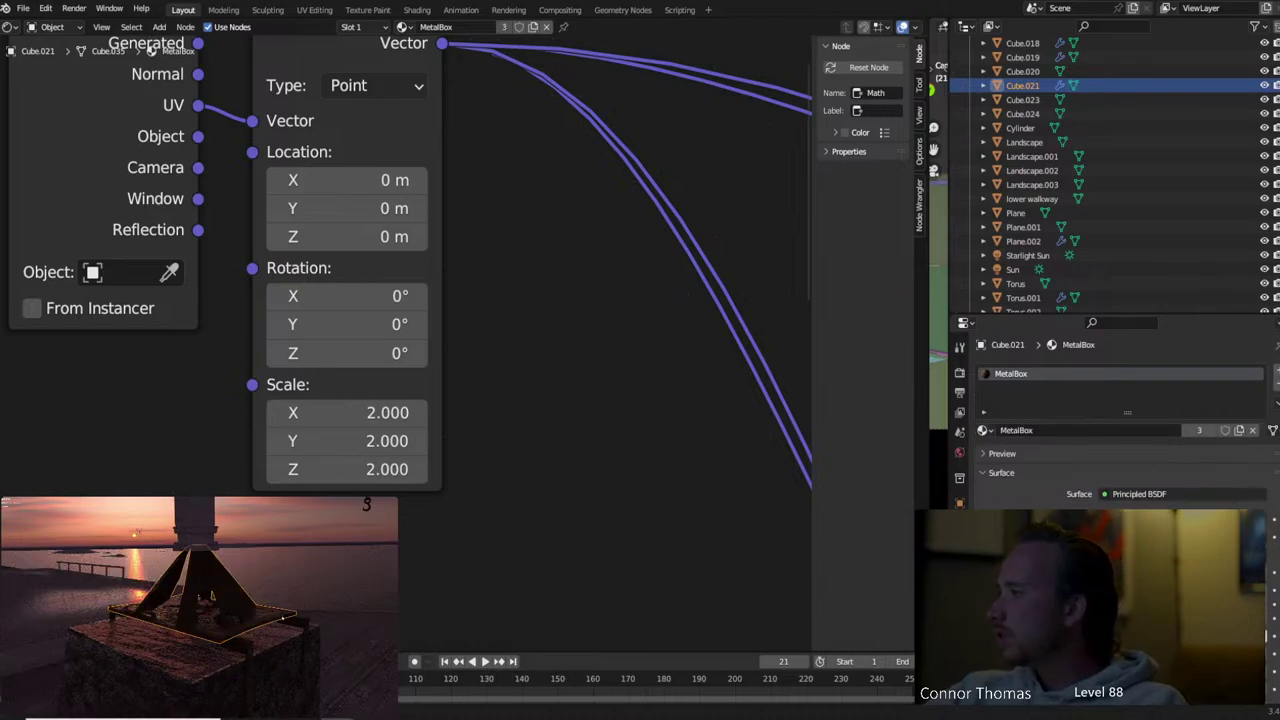
key(alt+a)
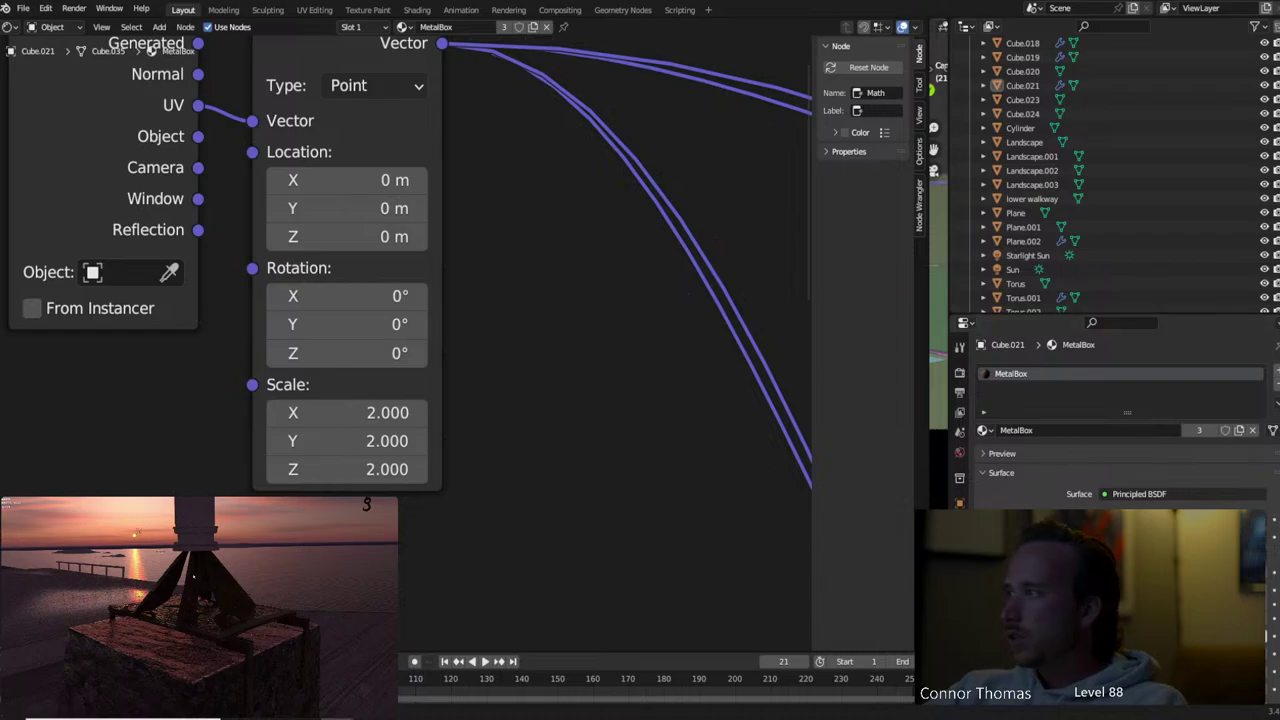
Reselect the pyramid-shaped crane base and remap all its faces with a different UV mapping option, then return to Object Mode
click(194, 577)
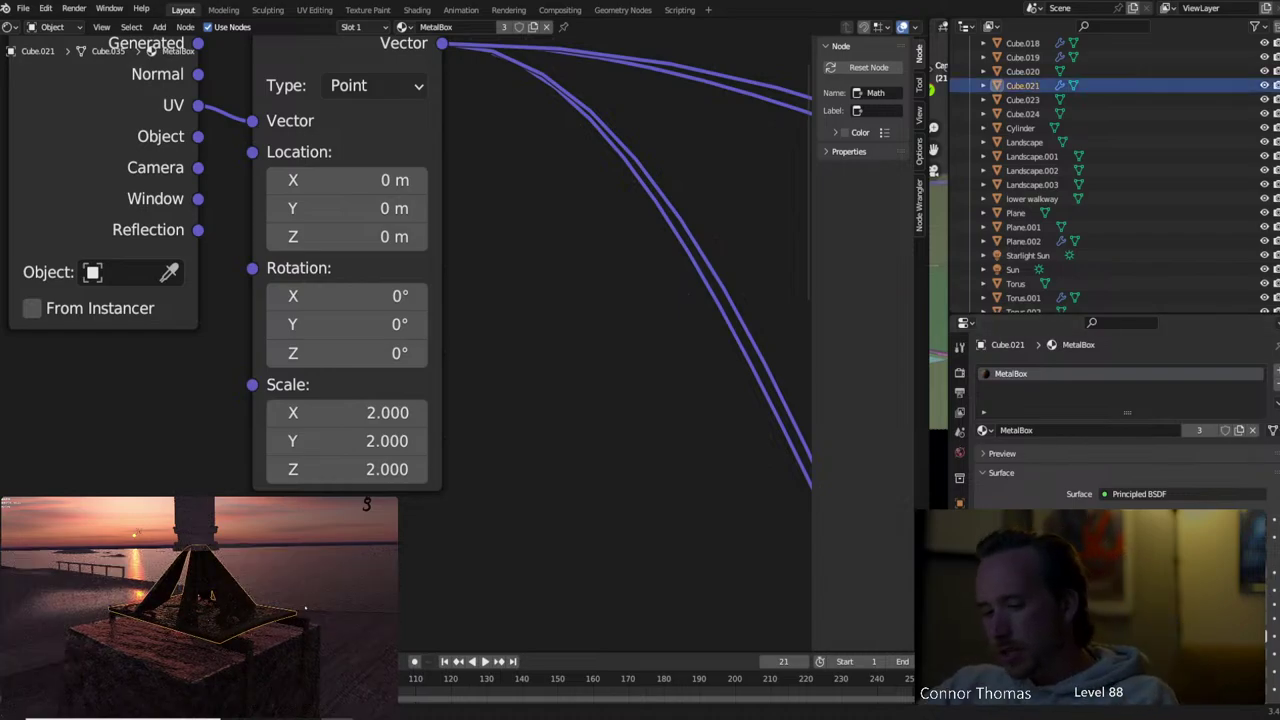
key(Tab)
right_click(290, 604)
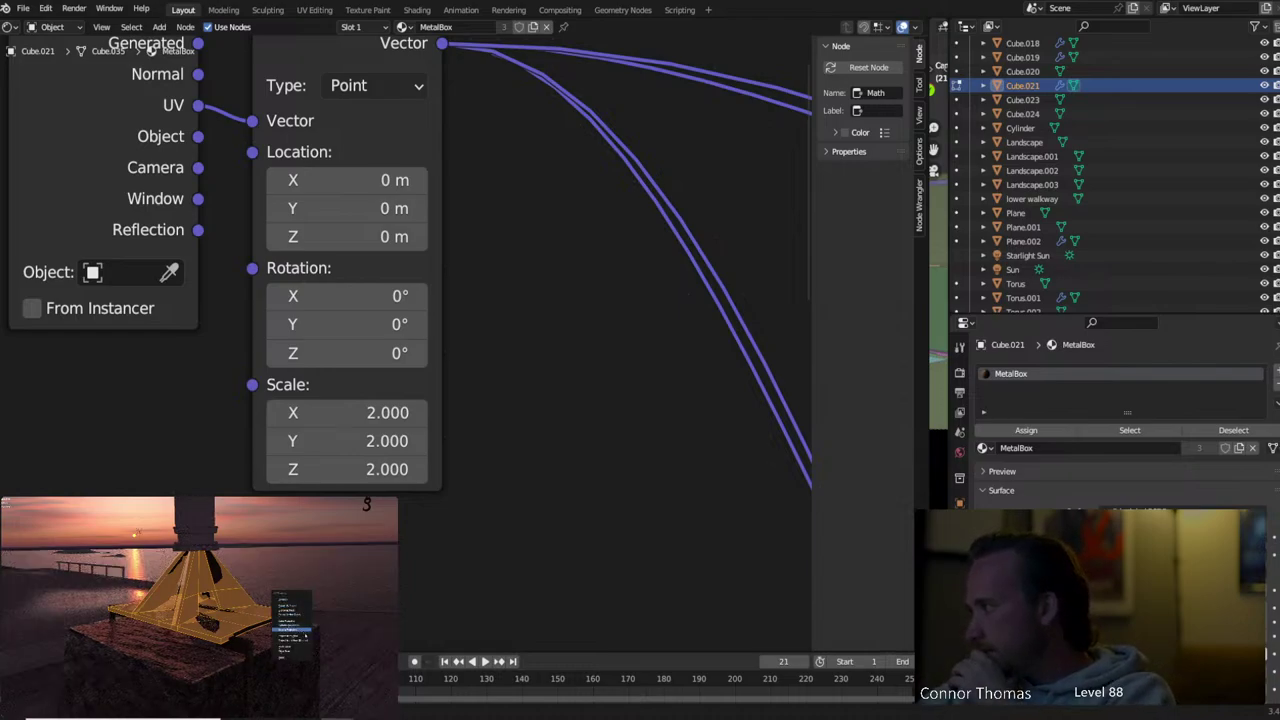
click(307, 641)
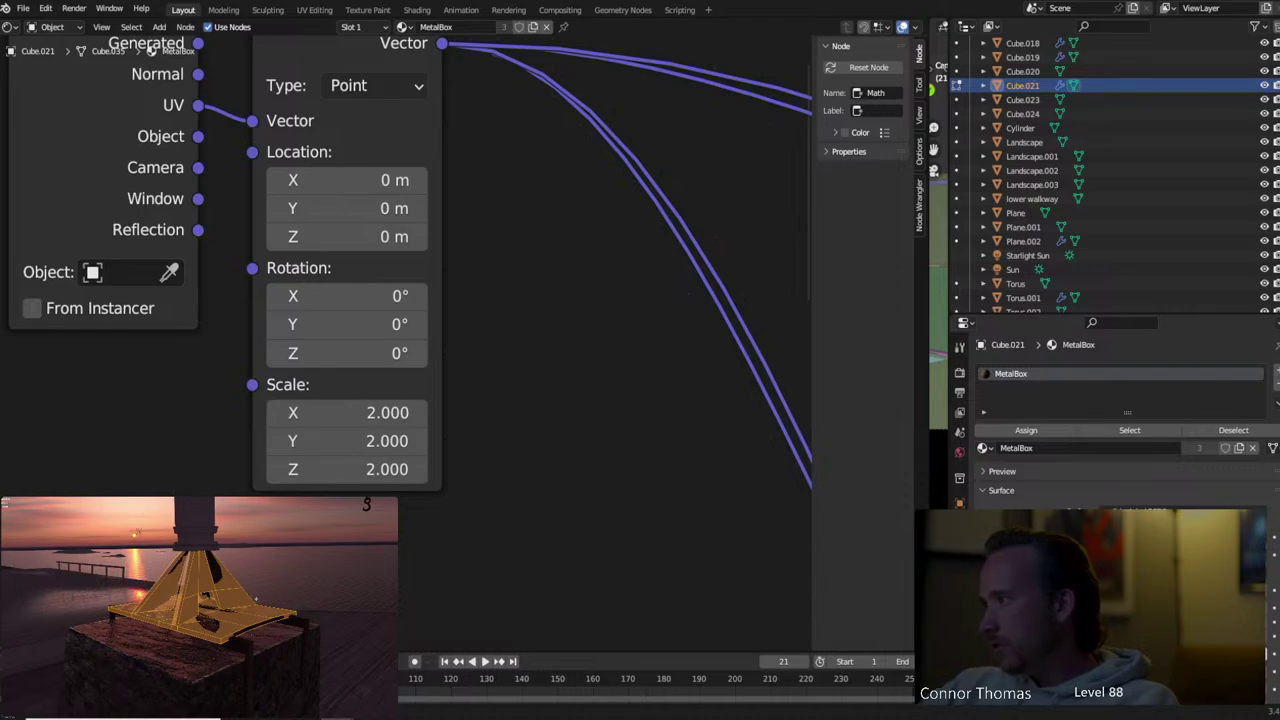
key(Tab)
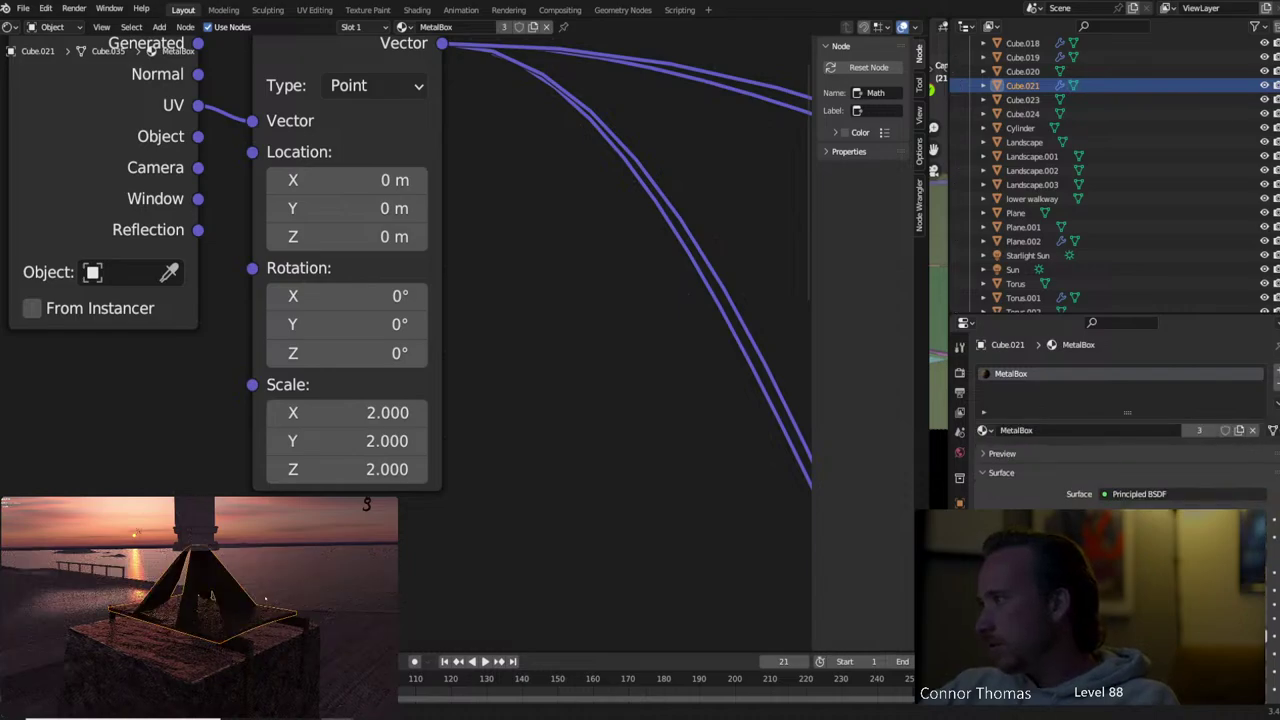
shift+middle_drag(265, 599, 271, 635)
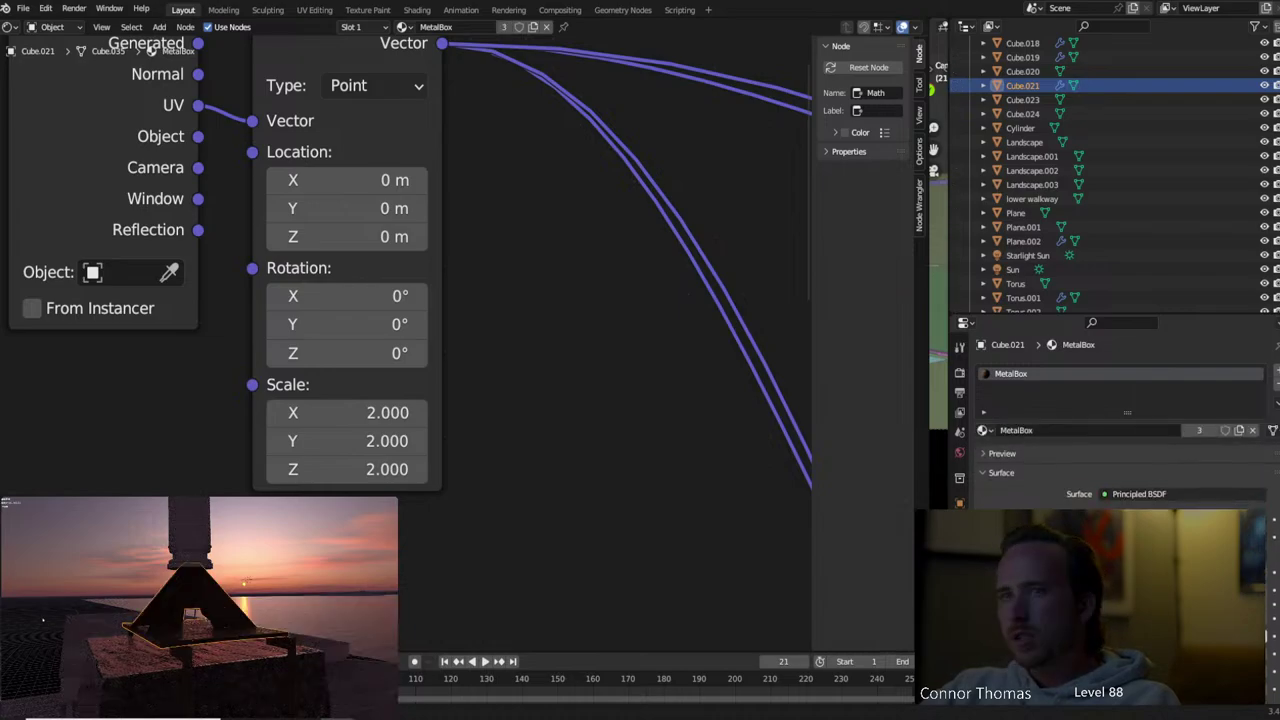
Make an independent copy of the crane base's MetalBox material and name it MetalStand
click(1240, 430)
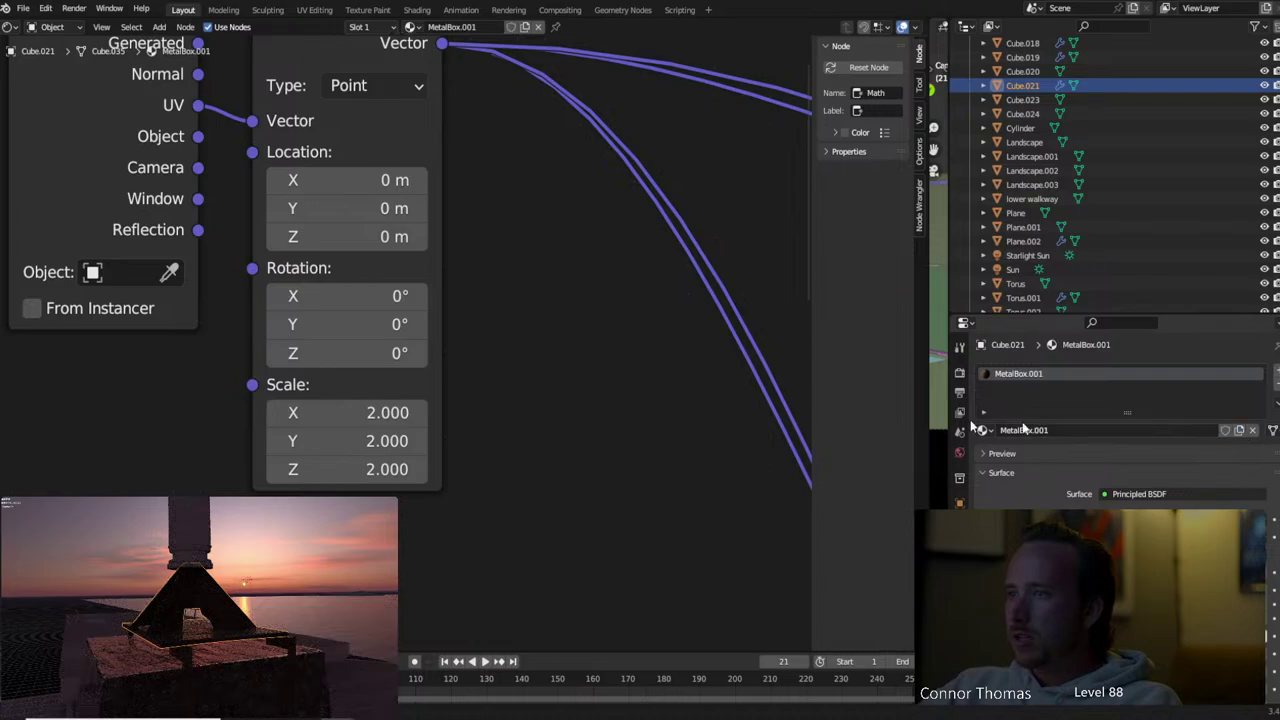
double_click(1024, 430)
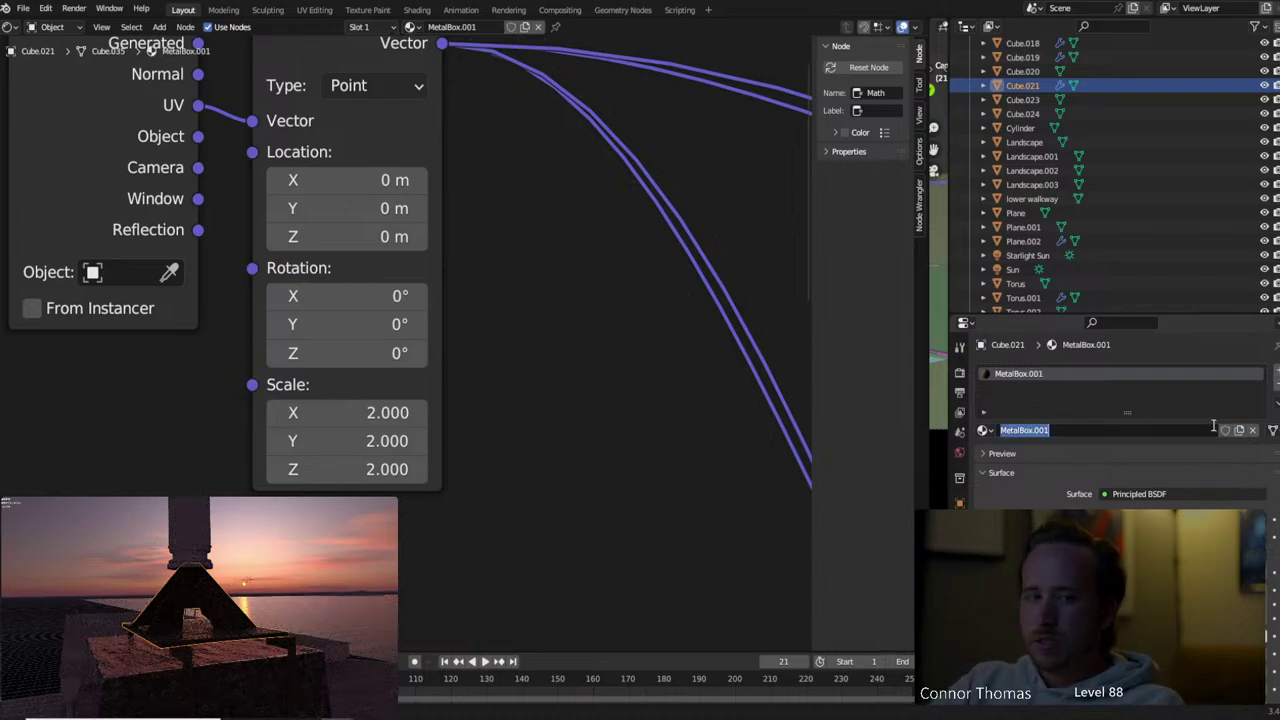
text(MetalStand)
key(Return)
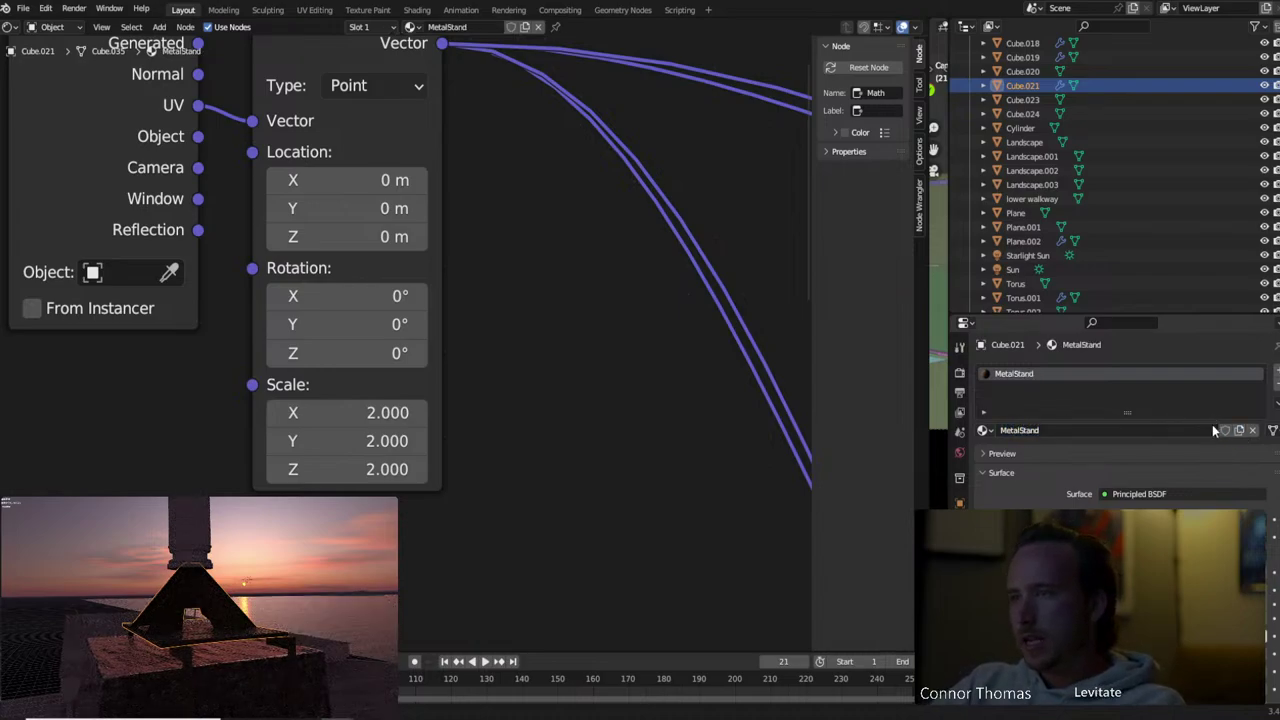
Set the Mapping node's X, Y and Z scale to 1 in the MetalStand material
scroll(502, 450, down, 3)
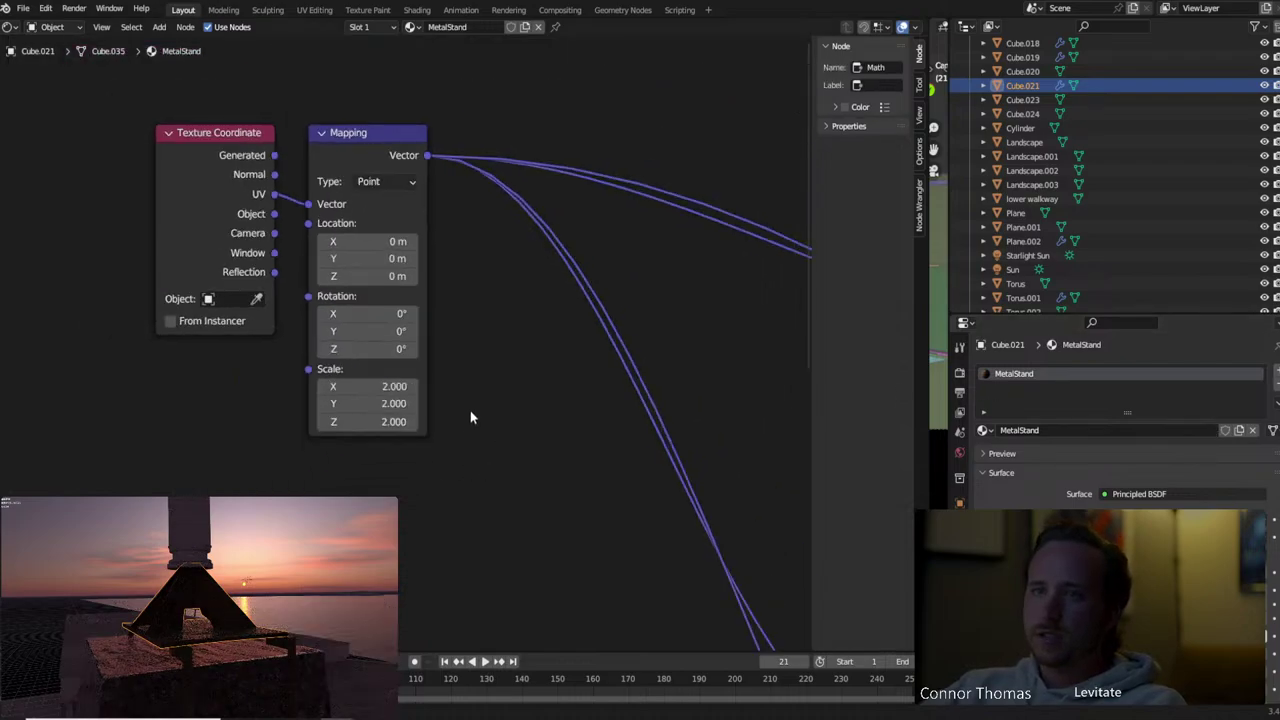
scroll(440, 418, up, 2)
click(396, 420)
text(1)
key(Tab)
text(1)
key(Tab)
text(1)
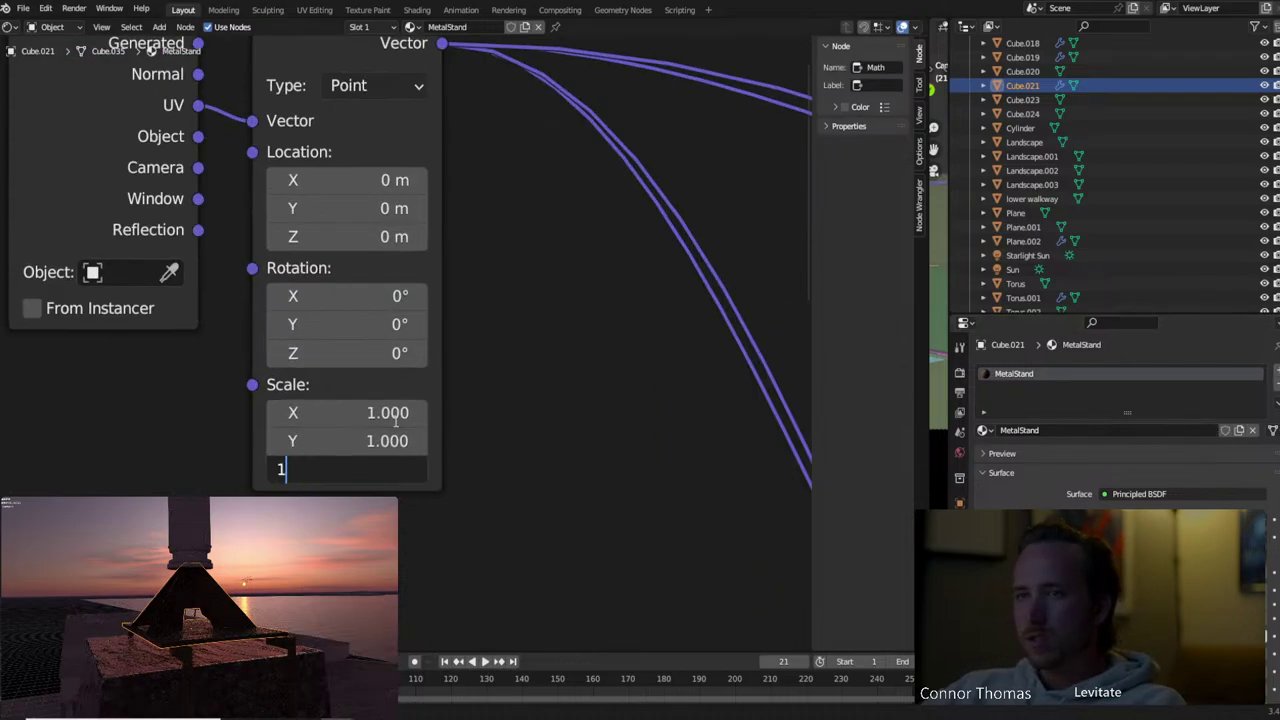
key(Return)
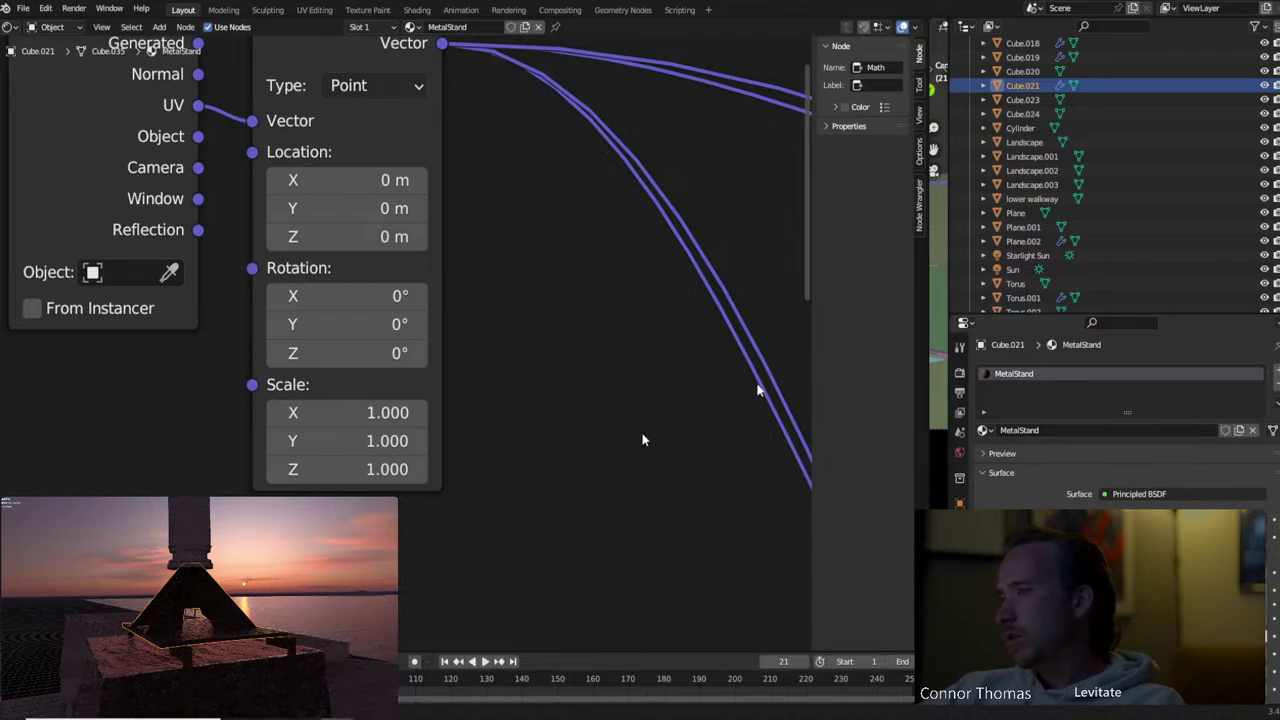
Insert an RGB Curves node between the metal_plate_diff_4k.jpg texture's color output and the Principled BSDF's Base Color
scroll(586, 426, down, 3)
scroll(575, 405, down, 4)
middle_drag(575, 400, 266, 323)
middle_drag(428, 280, 200, 312)
scroll(557, 134, up, 4)
key(shift+a)
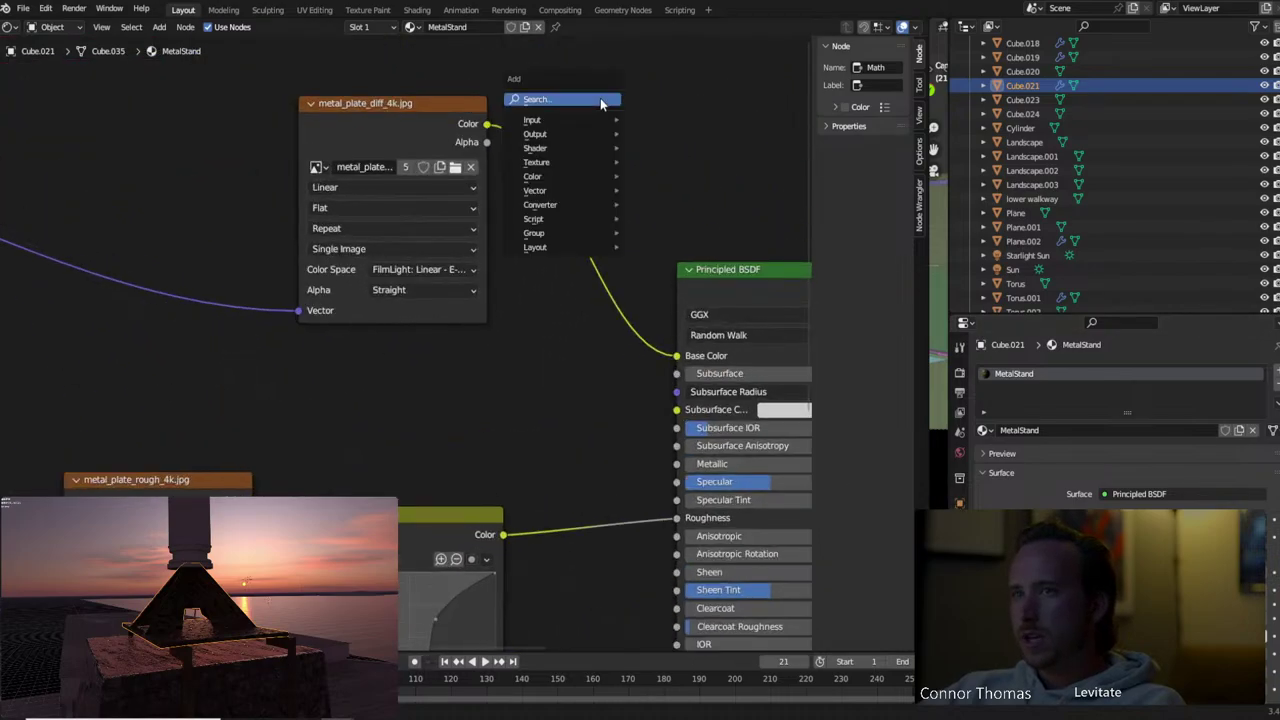
click(600, 98)
text(curve)
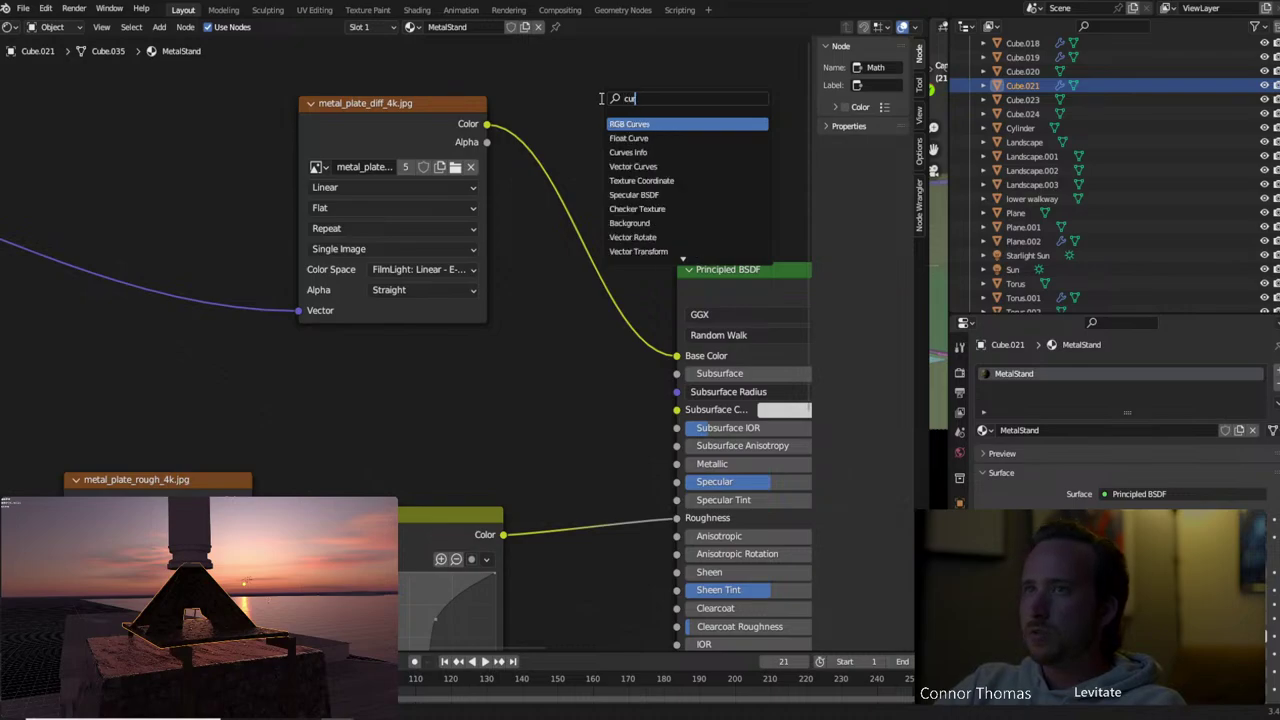
key(Return)
click(552, 96)
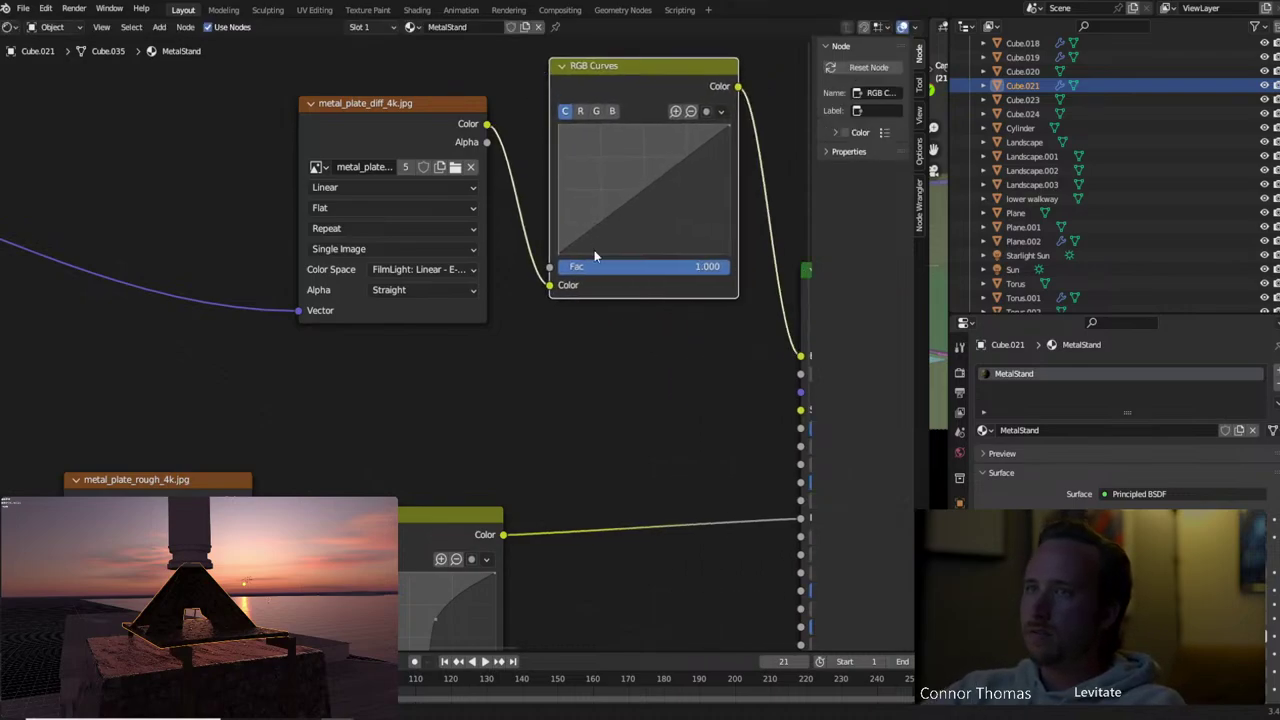
Darken the base color by pulling the middle of the RGB curve down to a point at about 0.586, 0.175
middle_drag(784, 208, 681, 238)
drag(541, 218, 538, 242)
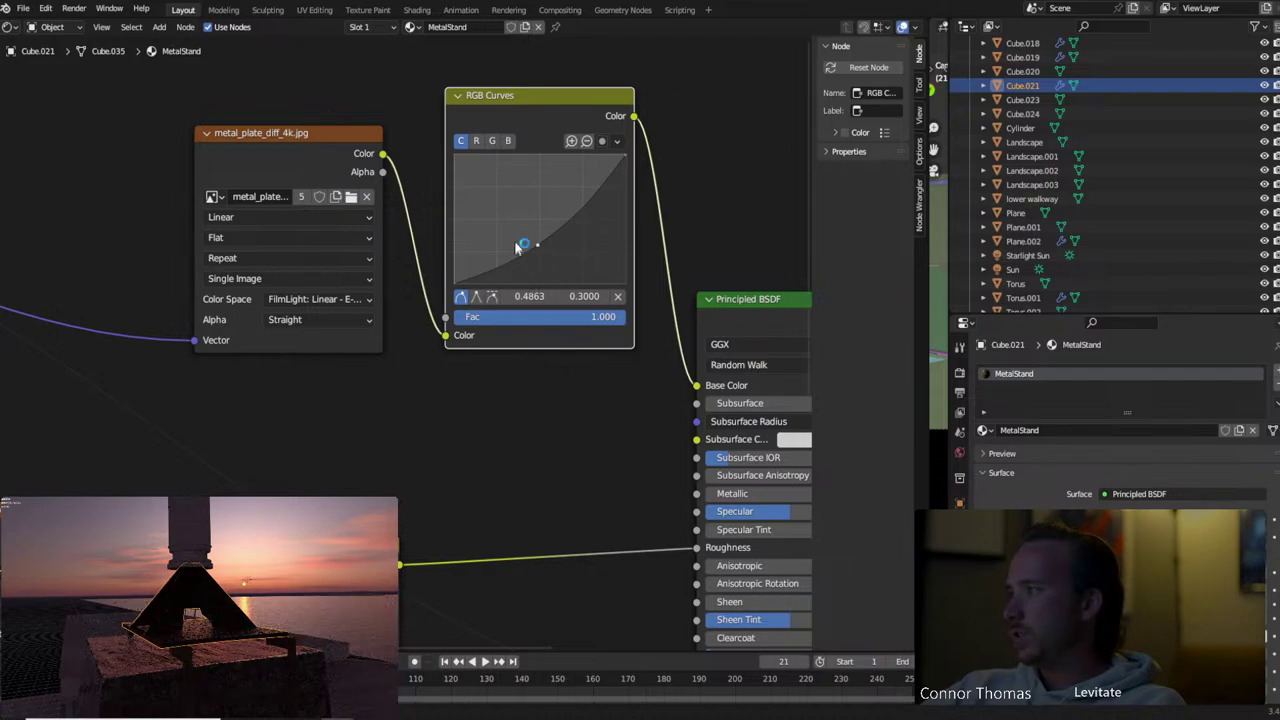
drag(535, 247, 554, 261)
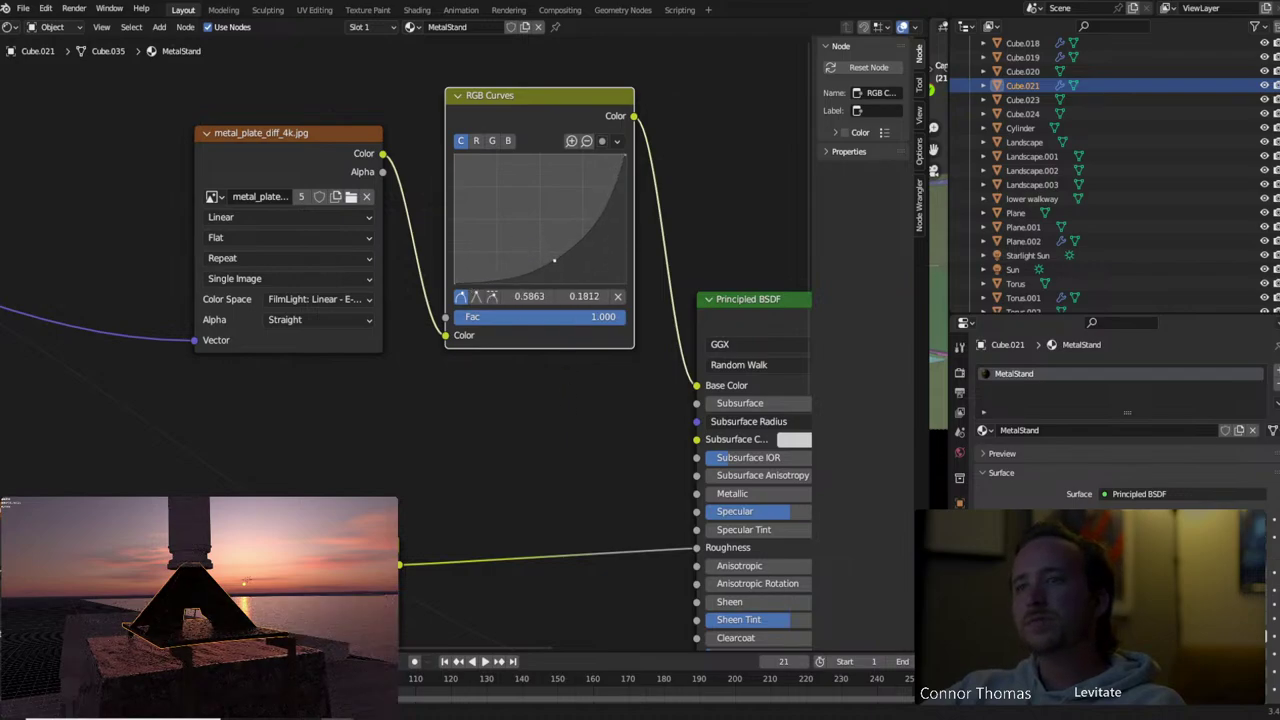
click(585, 397)
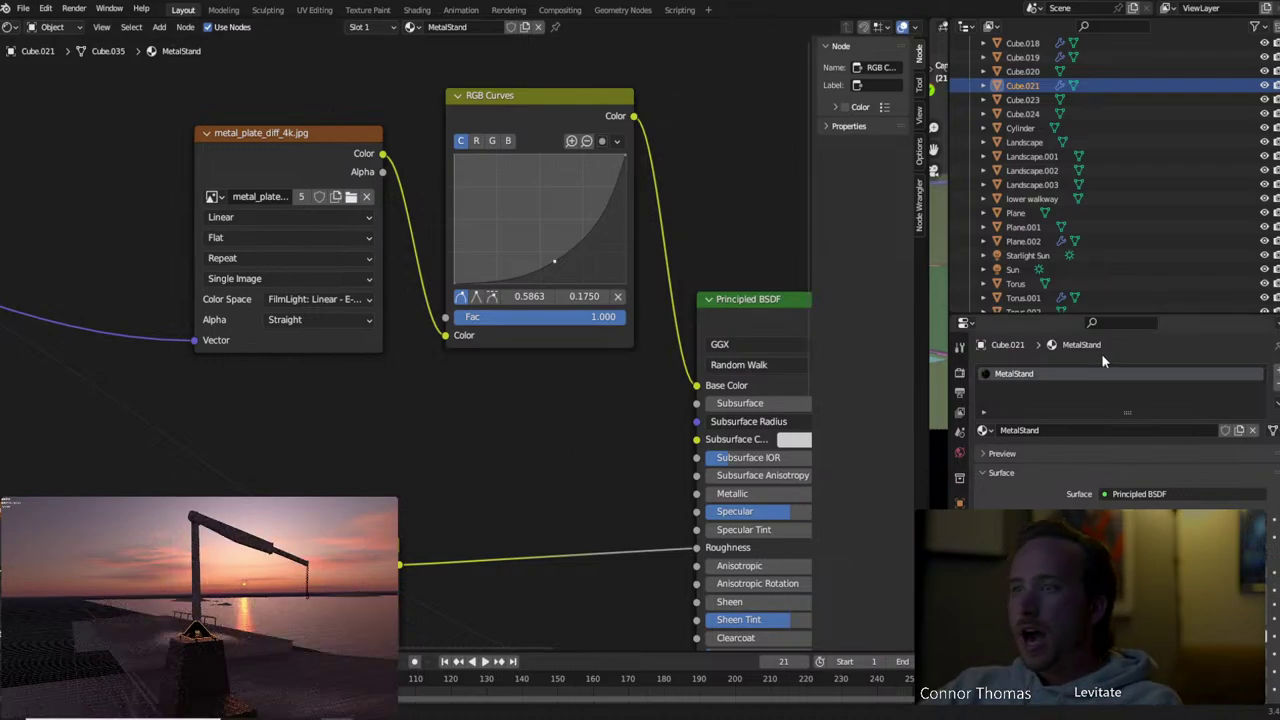
Create a new material on Cube.023 and name it GreenPole
click(1023, 100)
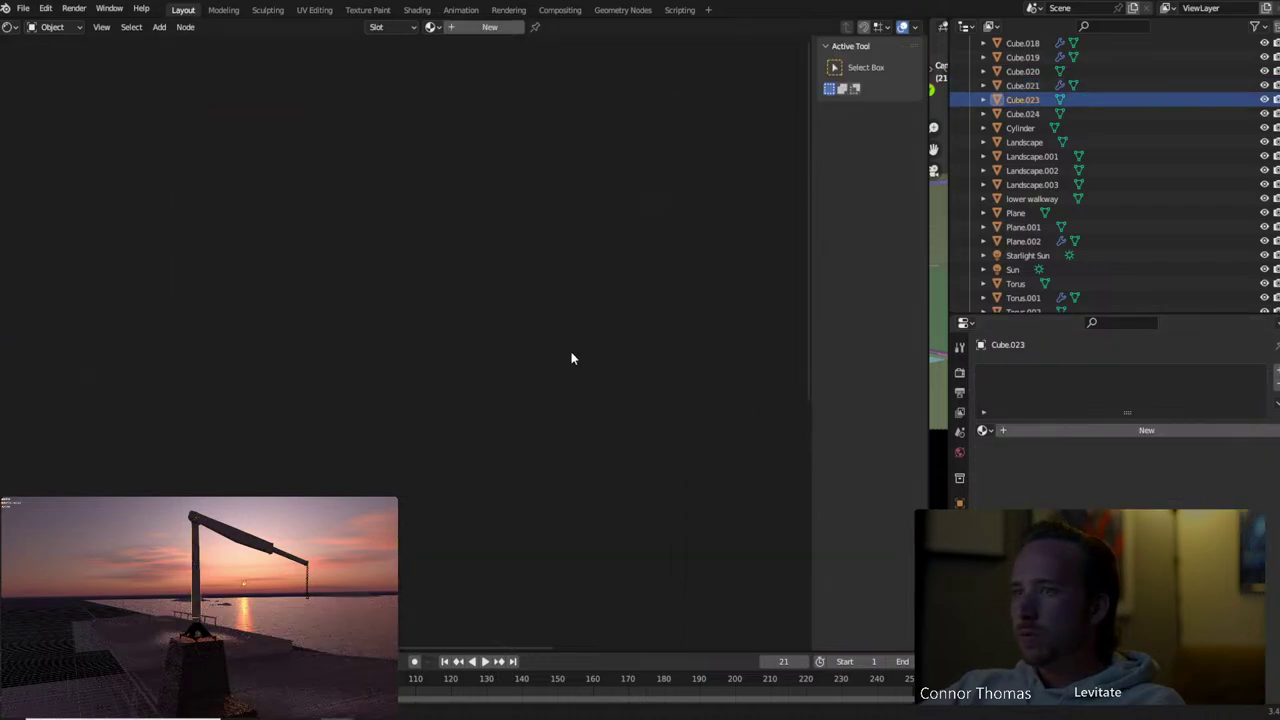
click(1148, 431)
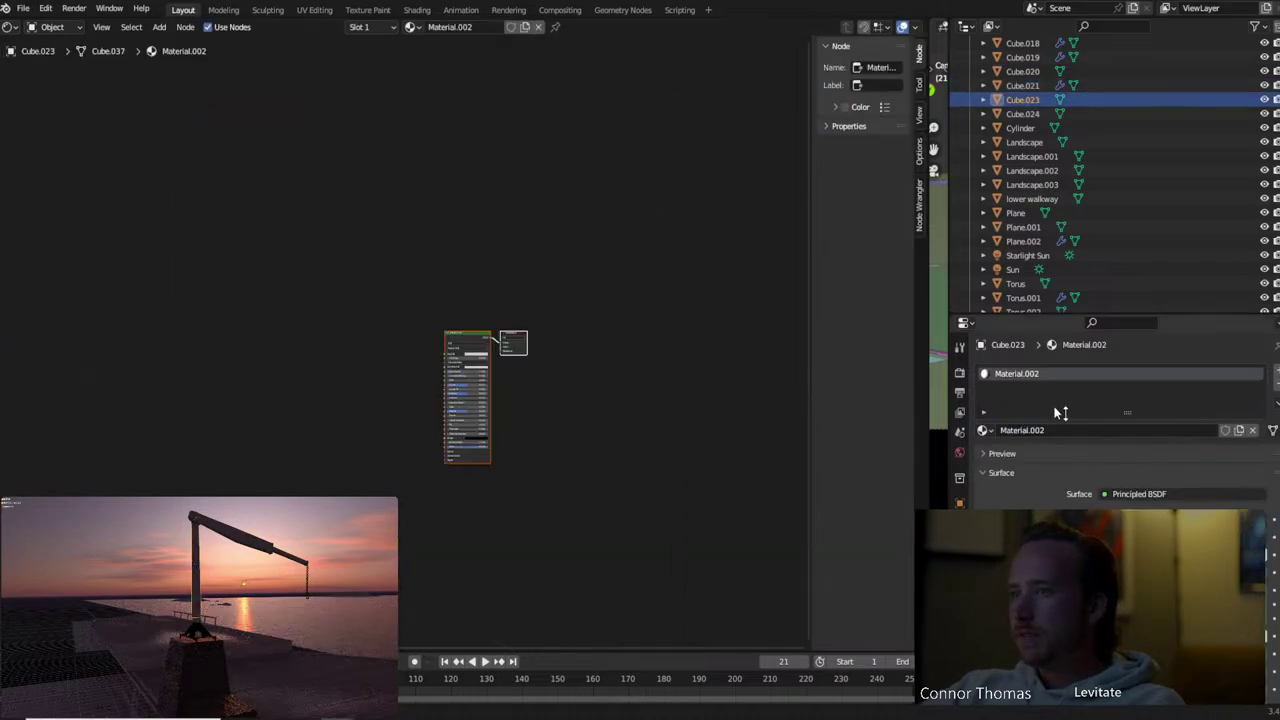
click(1040, 430)
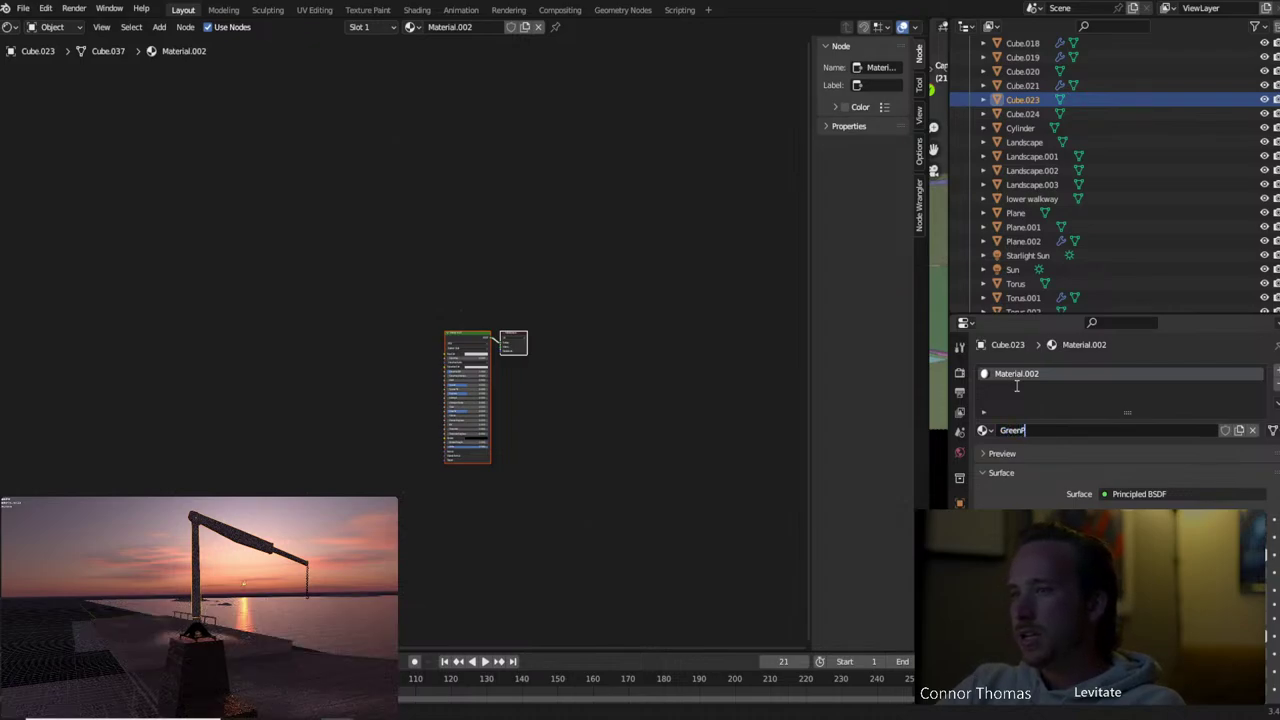
text(GreenPo)
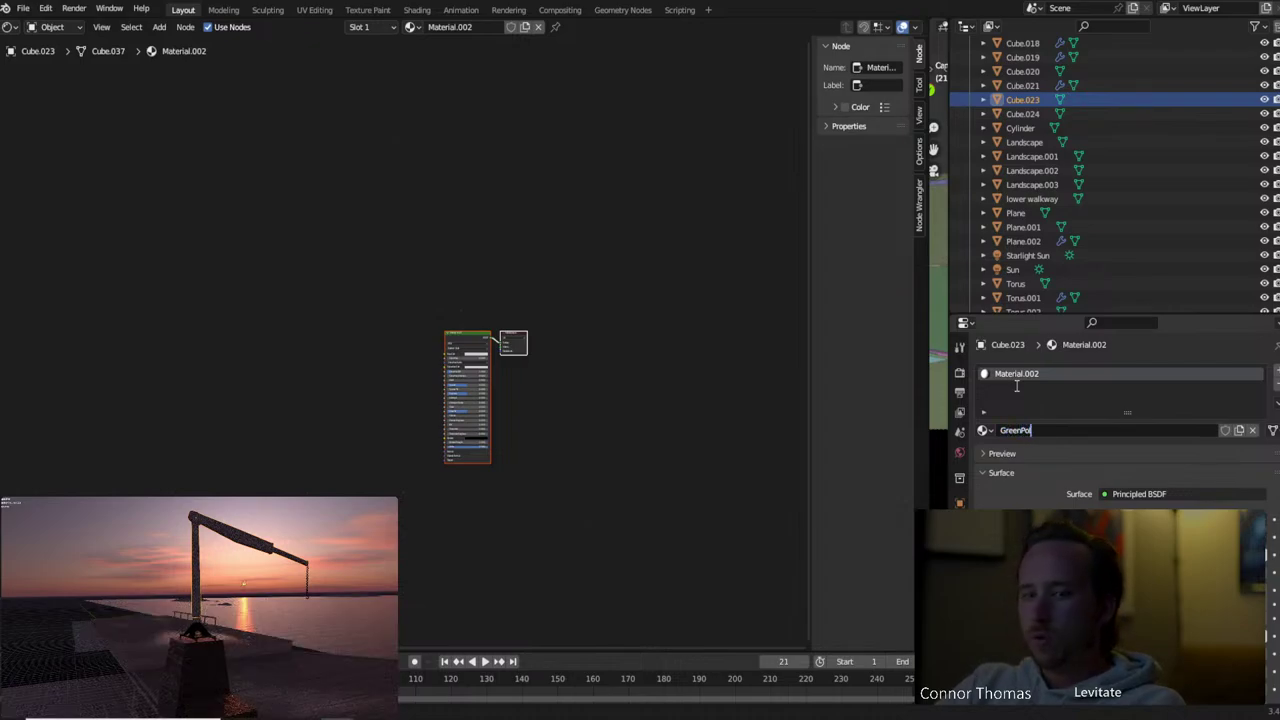
text(le)
key(Return)
Switch to File Explorer and open the textures folder inside green_metal_rust_4k.blend in Downloads
scroll(495, 540, up, 3)
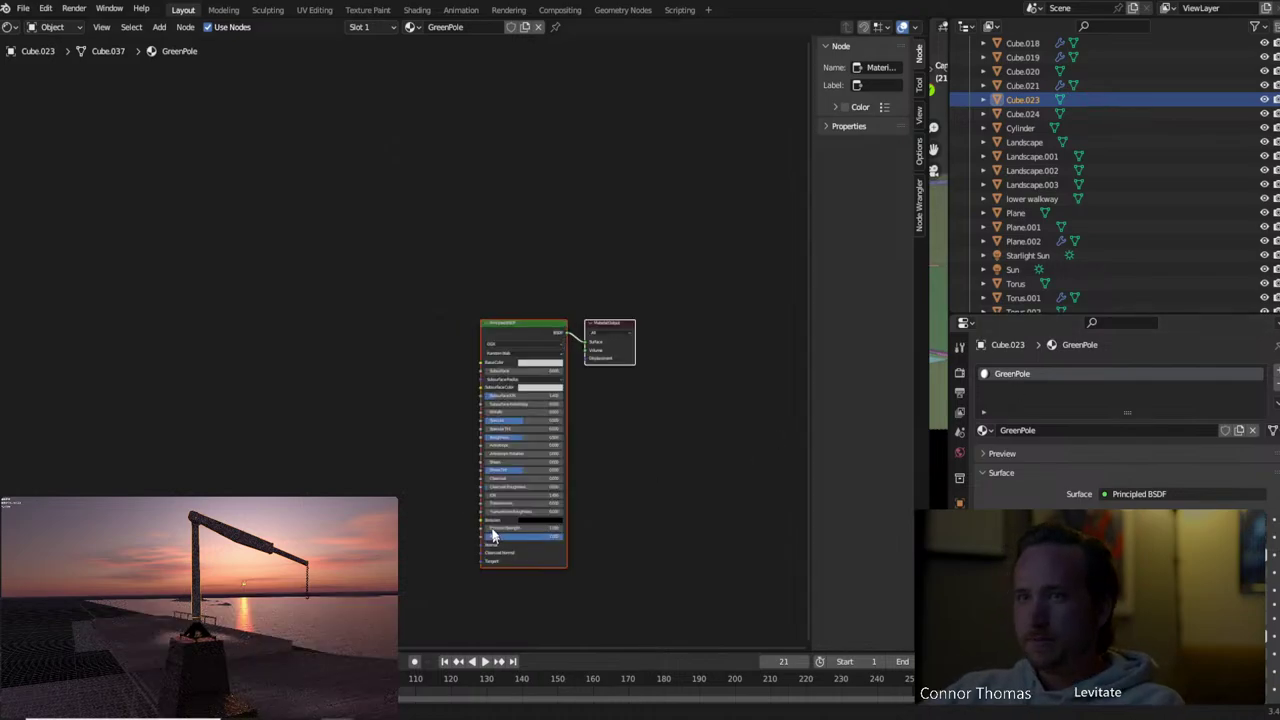
scroll(492, 537, up, 2)
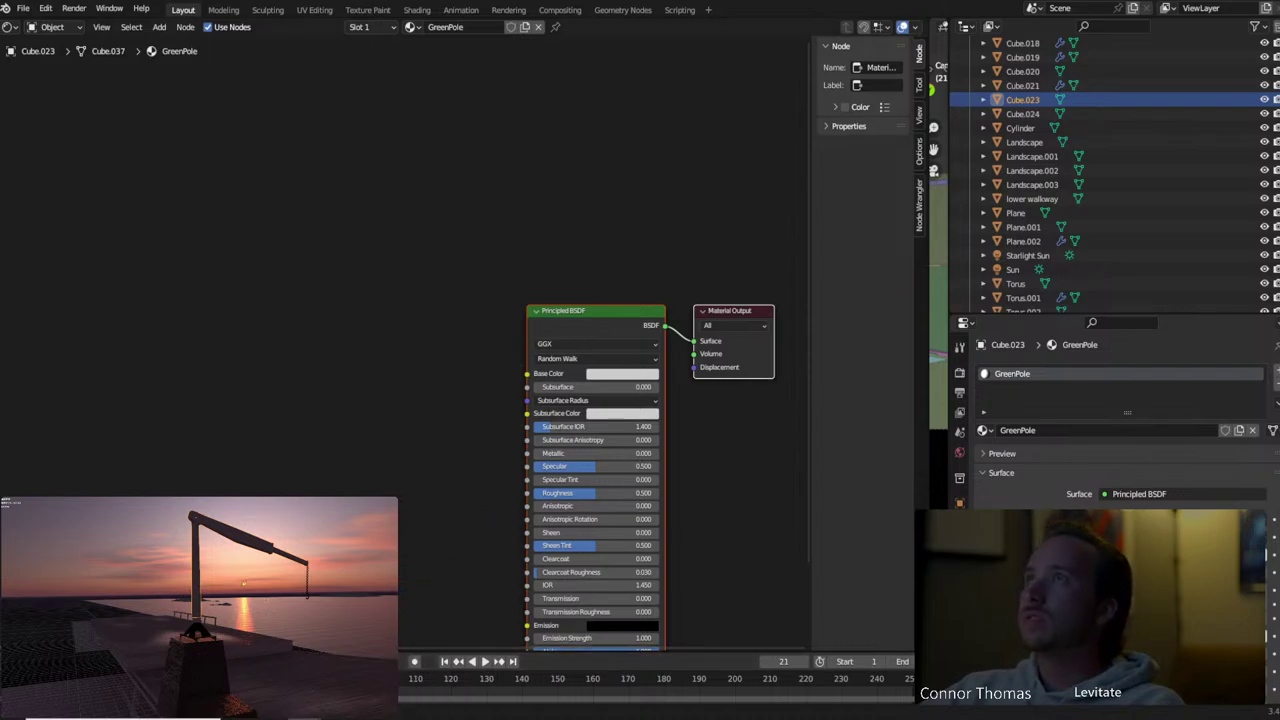
mouse_move(304, 718)
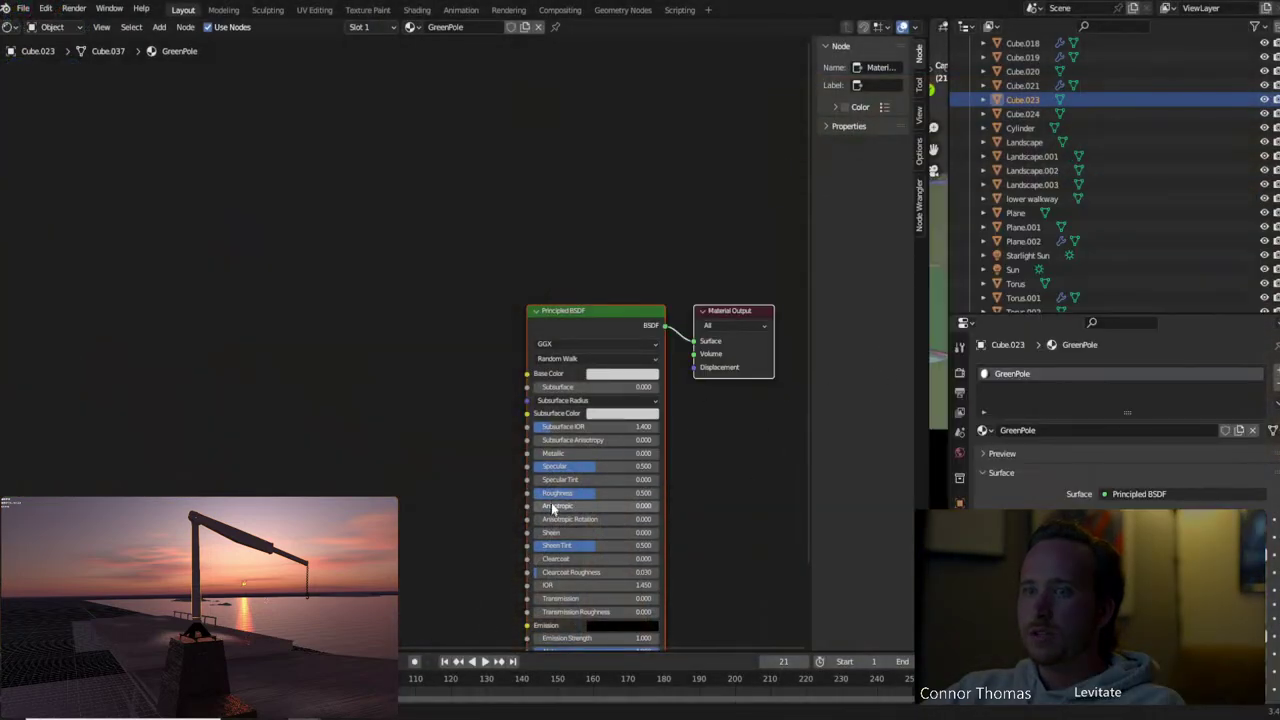
key(alt+Tab)
click(315, 172)
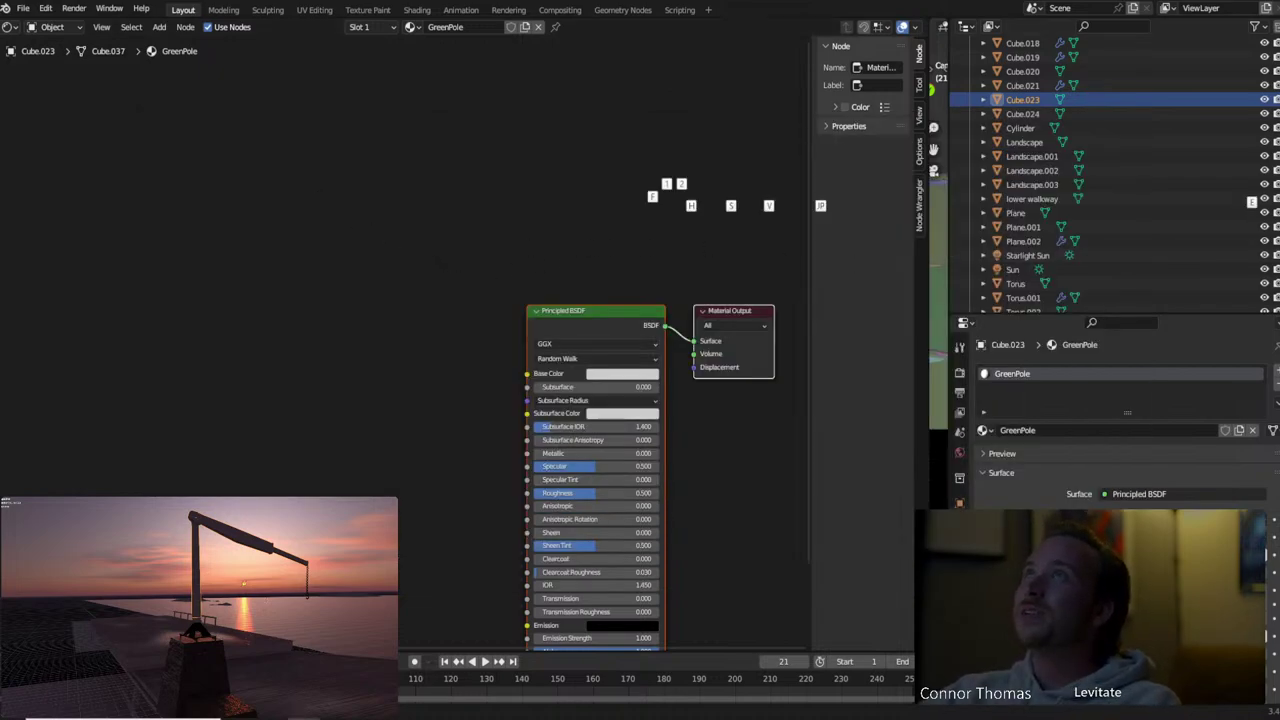
key(alt+Tab)
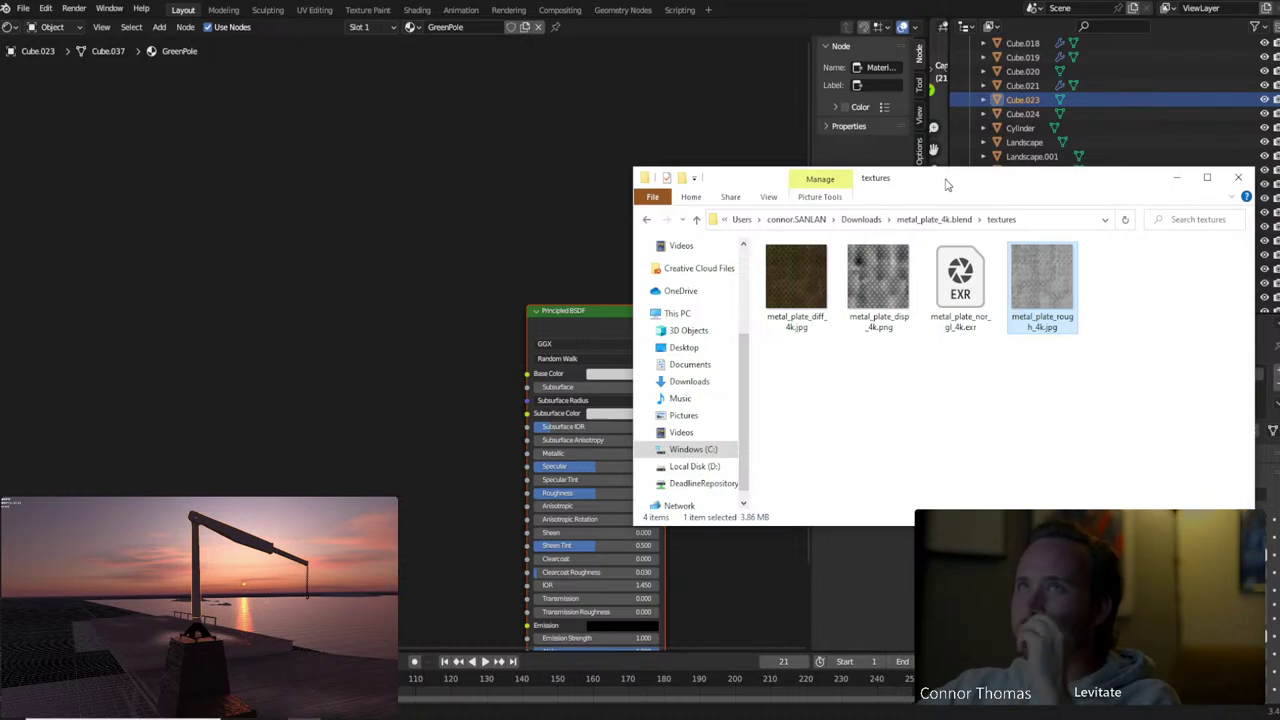
click(861, 219)
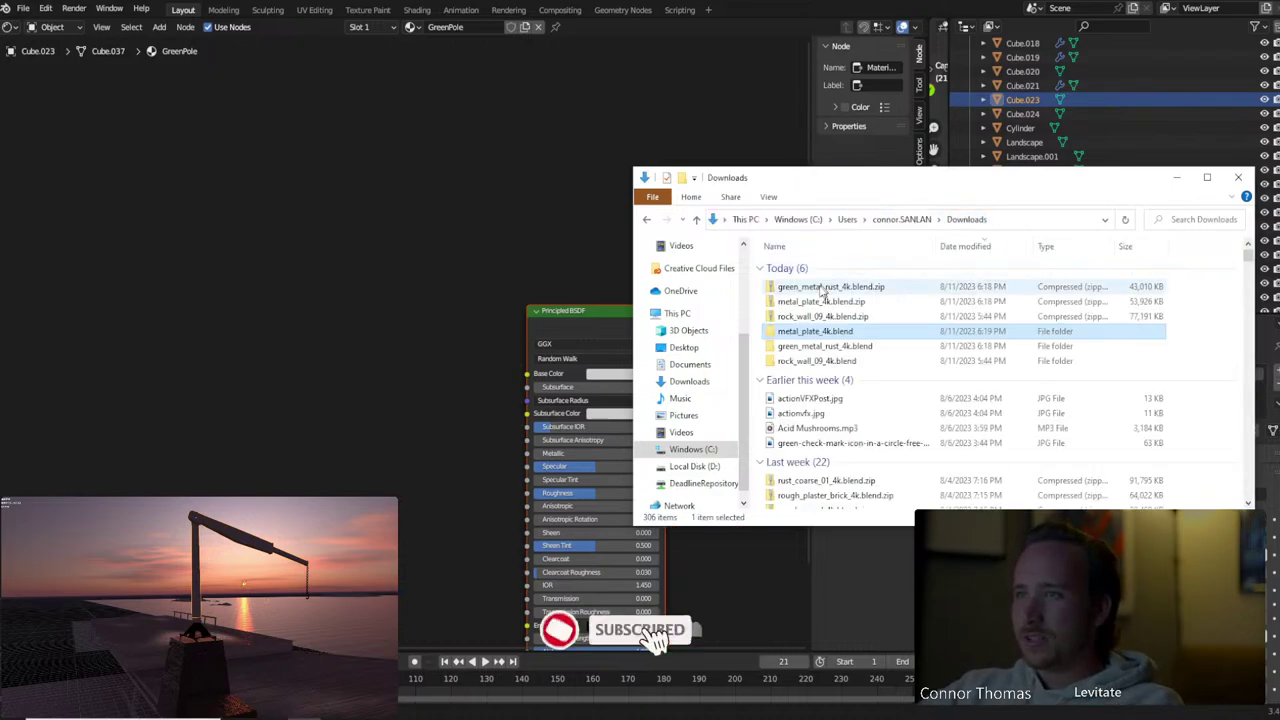
double_click(821, 347)
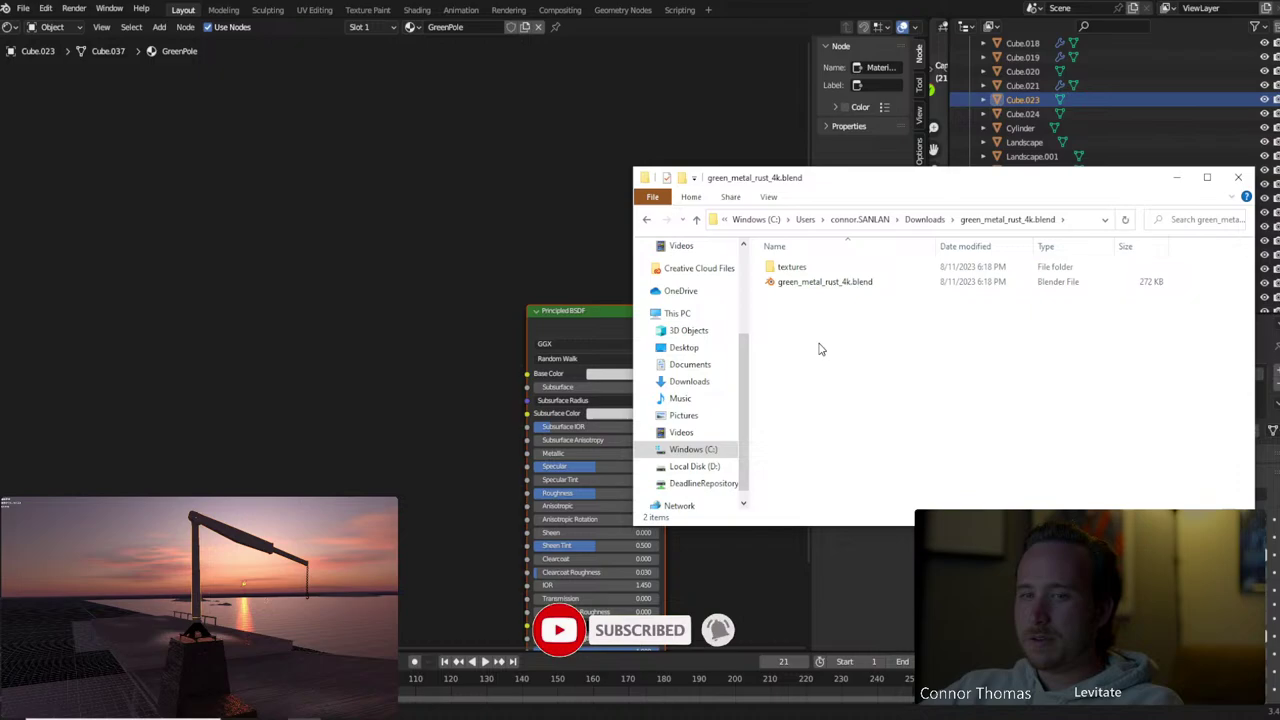
double_click(790, 267)
click(790, 268)
Add the green_metal_rust diffuse, displacement, normal and roughness textures from the folder to the GreenPole node tree as image nodes
drag(795, 282, 300, 215)
drag(883, 291, 172, 478)
drag(740, 572, 742, 574)
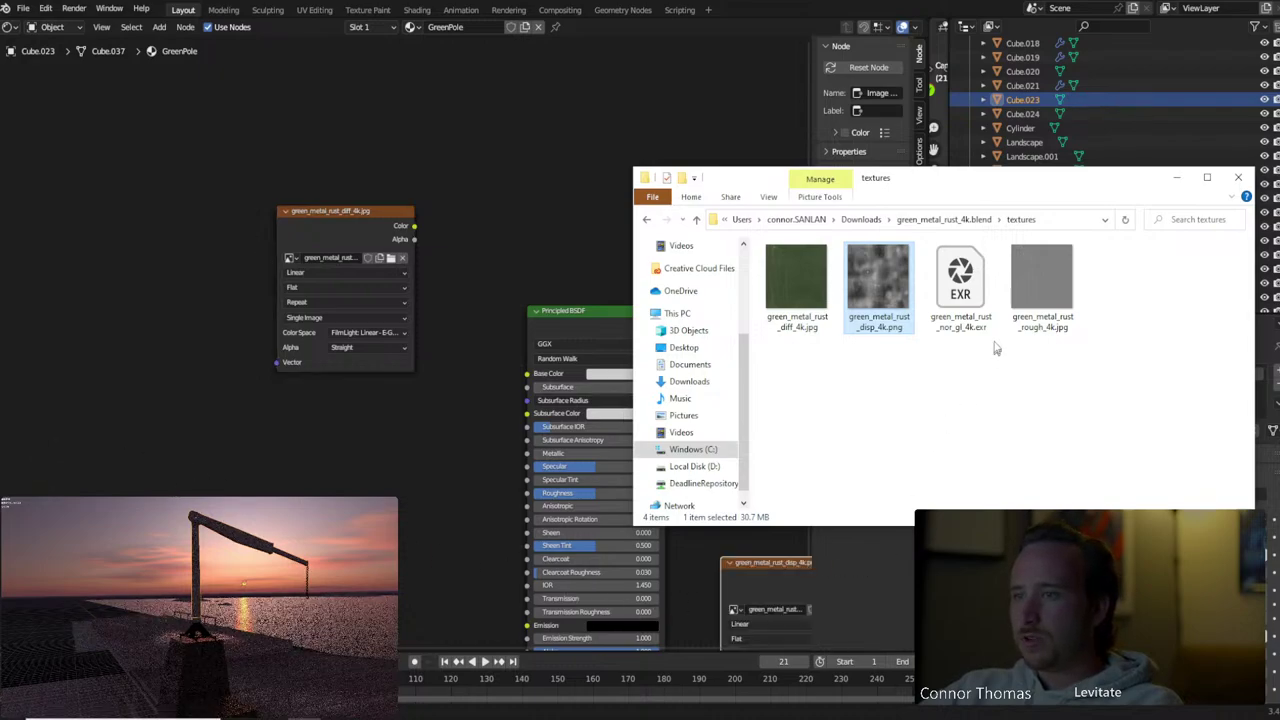
drag(960, 285, 388, 487)
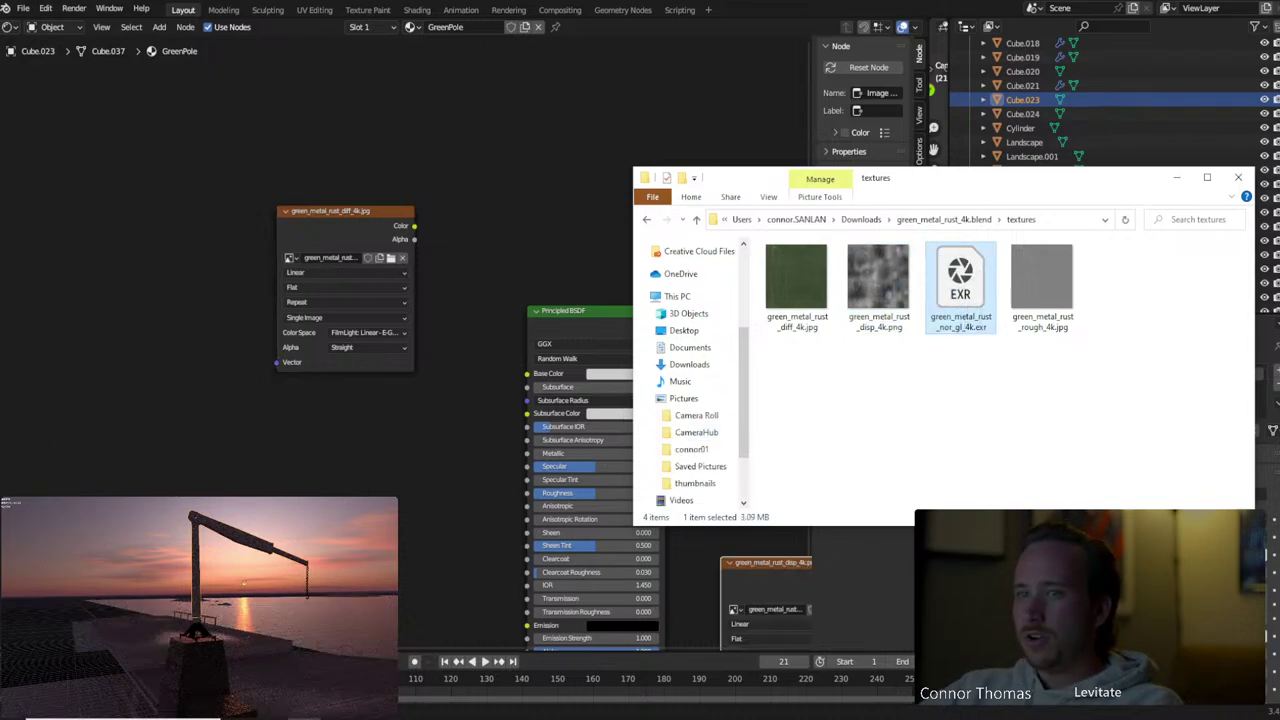
drag(1058, 290, 305, 432)
click(487, 404)
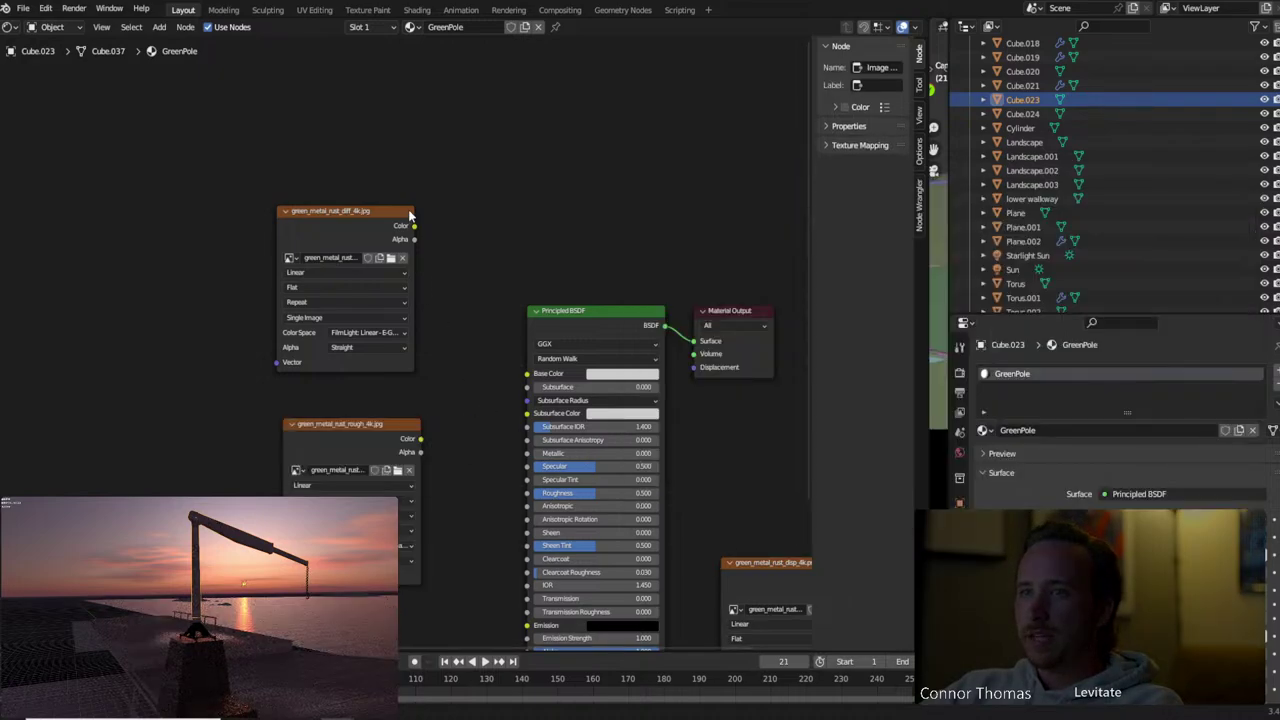
Connect the diffuse texture to Base Color, the roughness texture to Roughness and the normal texture to Normal on the Principled BSDF
drag(418, 230, 540, 383)
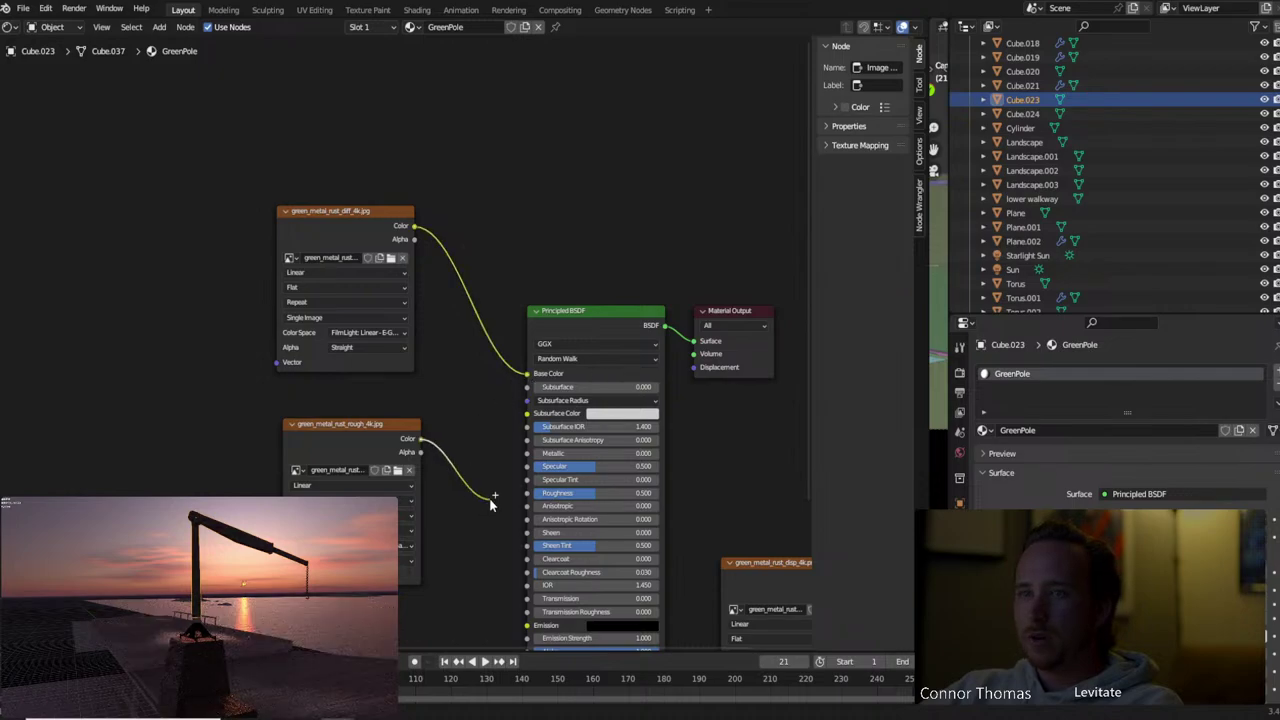
drag(534, 495, 534, 495)
drag(376, 426, 224, 410)
middle_drag(417, 527, 463, 370)
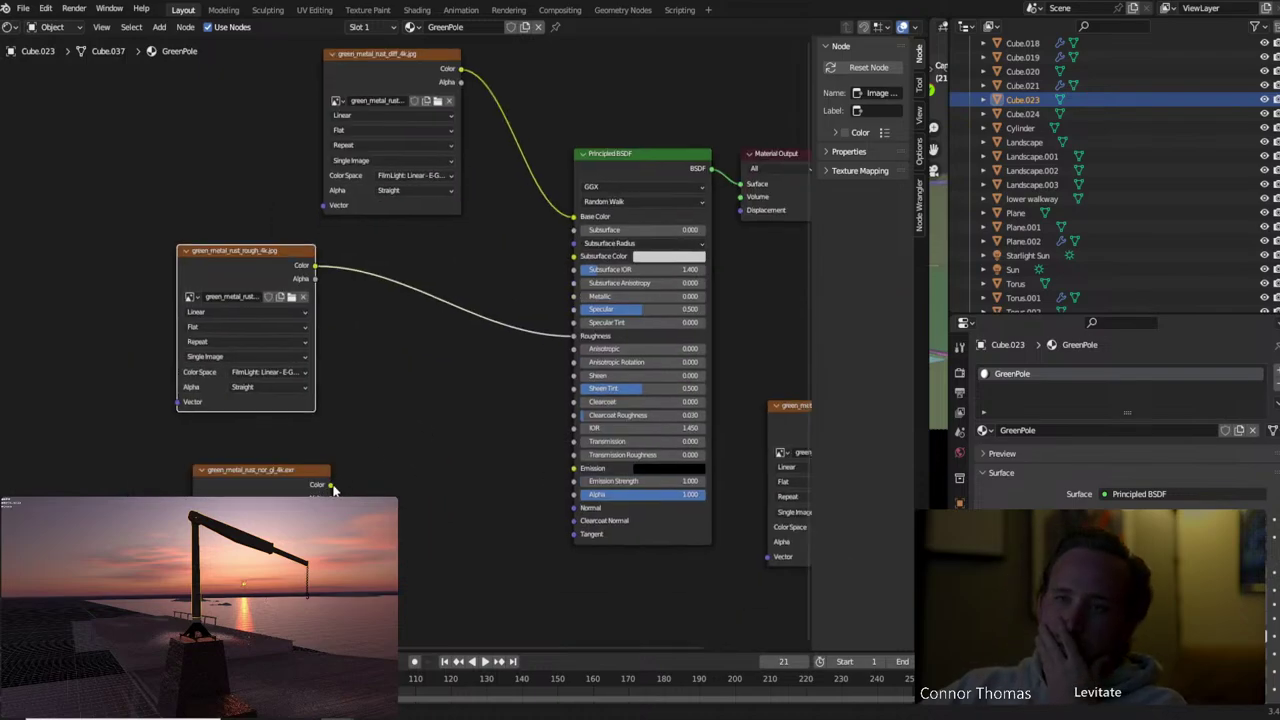
drag(333, 489, 576, 507)
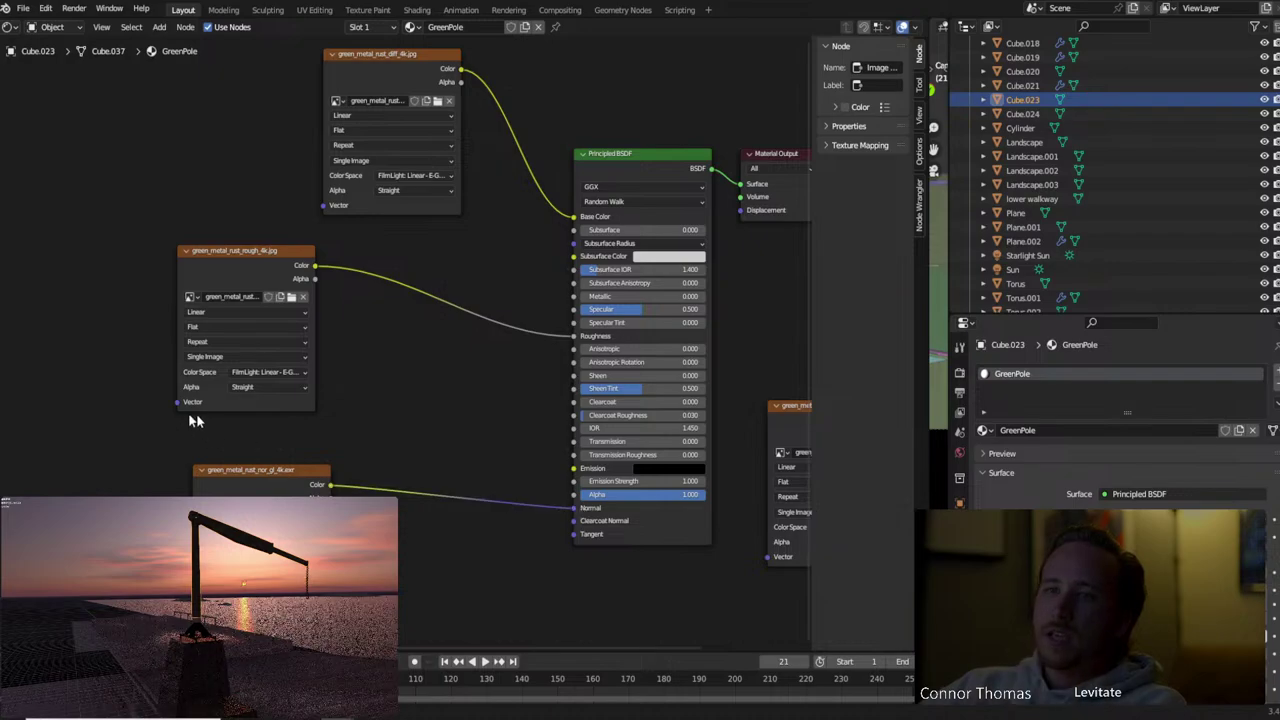
Space out the roughness and normal texture nodes and insert a Normal Map node between the normal texture and the Principled BSDF's Normal
drag(248, 471, 142, 456)
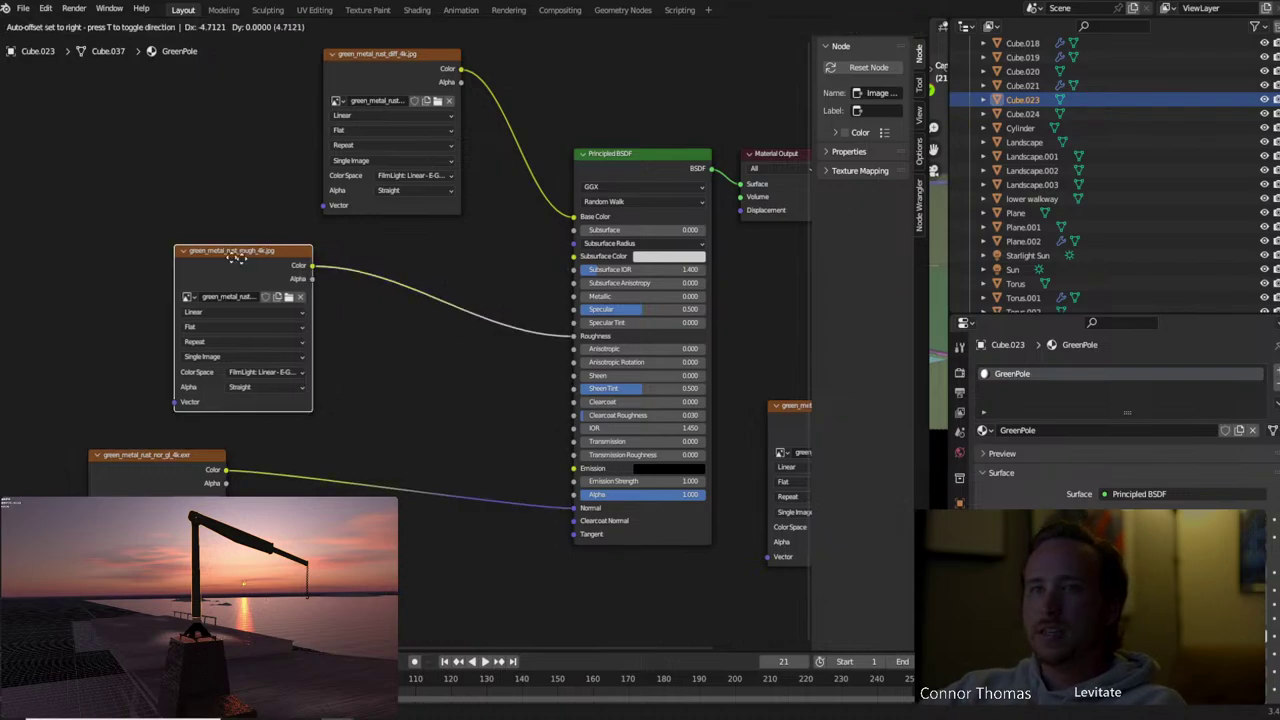
drag(279, 272, 219, 264)
click(398, 335)
key(shift+a)
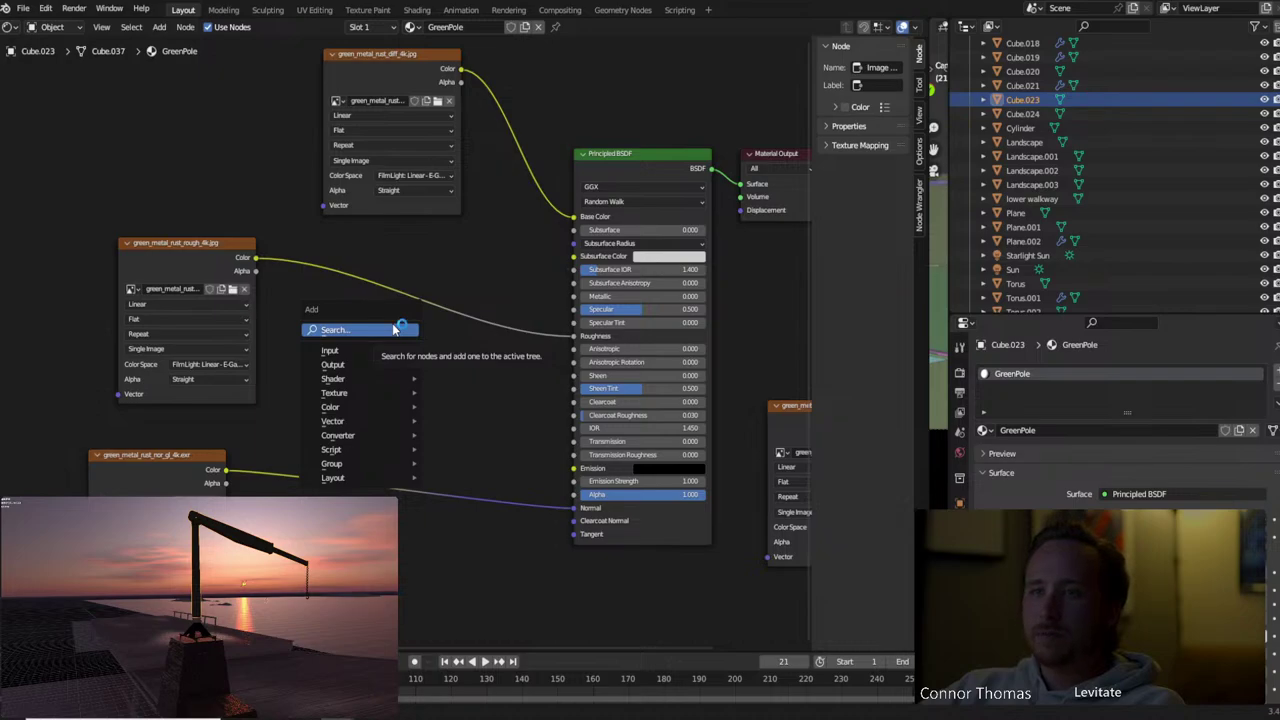
click(396, 330)
text(normal)
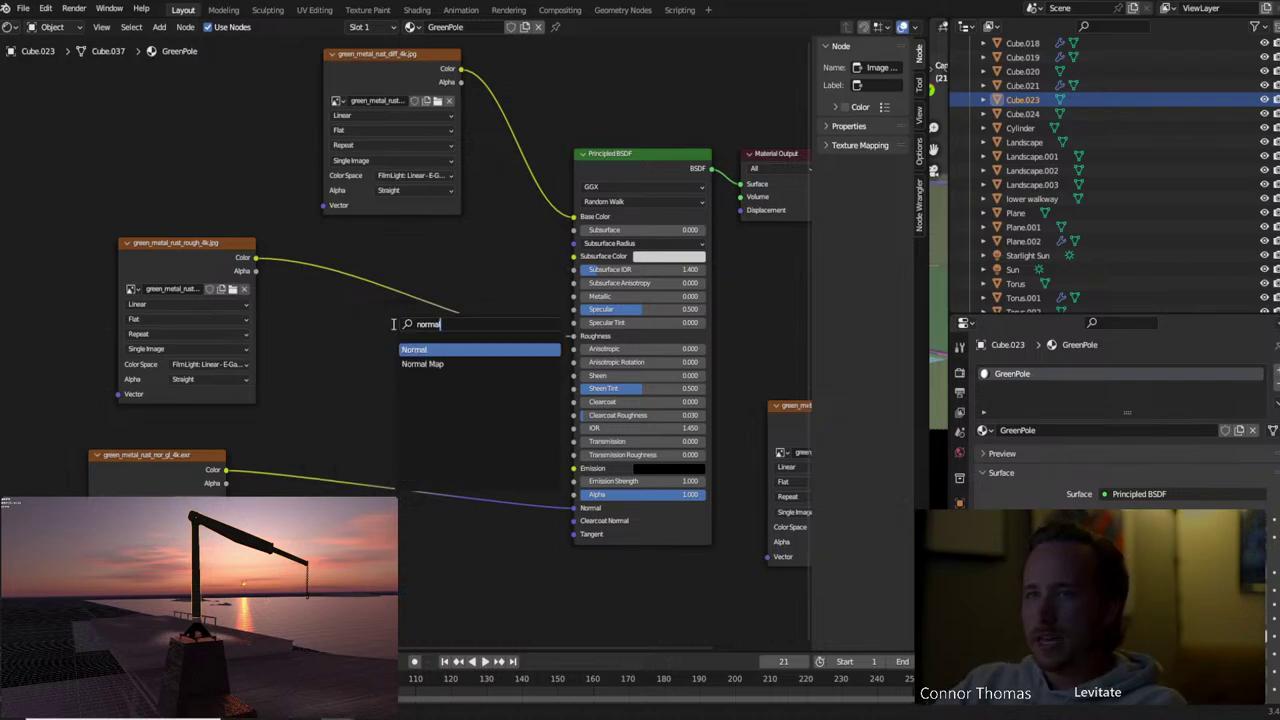
key(Down)
key(Return)
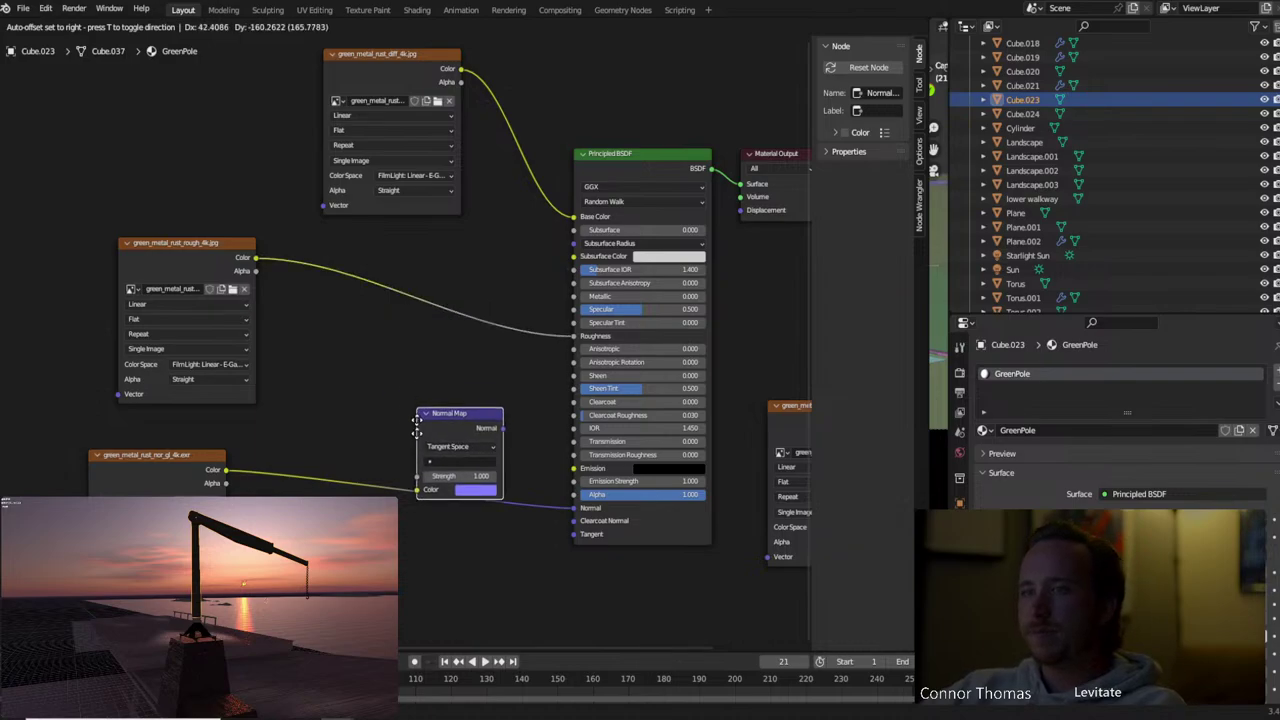
click(400, 461)
Connect the displacement texture's color to the Material Output's Displacement and move both nodes away from the Principled BSDF
middle_drag(412, 350, 169, 453)
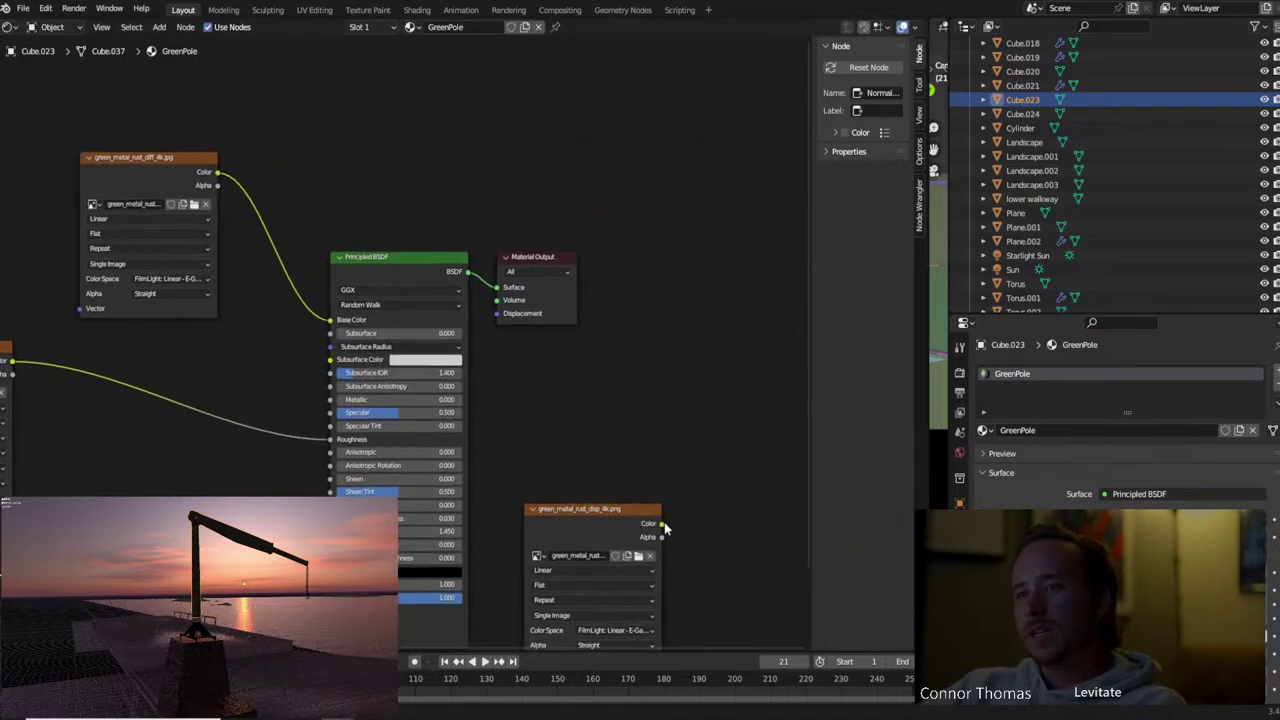
drag(661, 524, 506, 316)
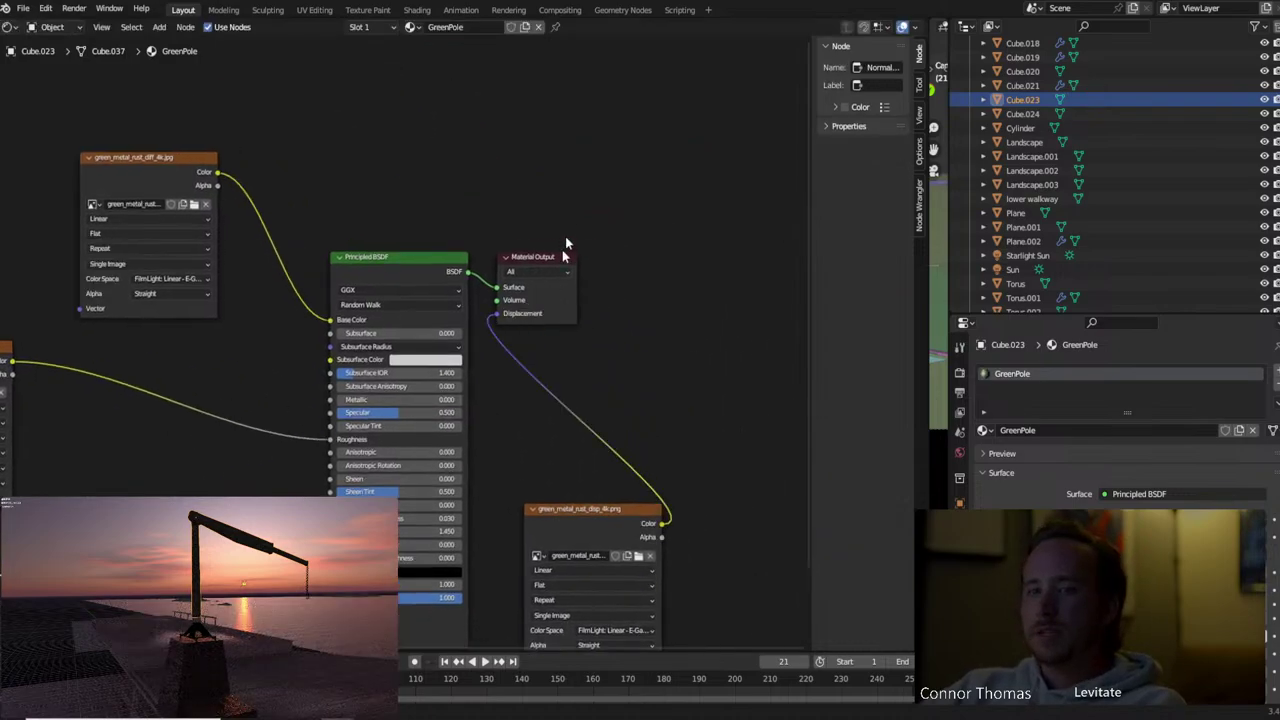
drag(532, 255, 661, 216)
middle_drag(414, 496, 510, 436)
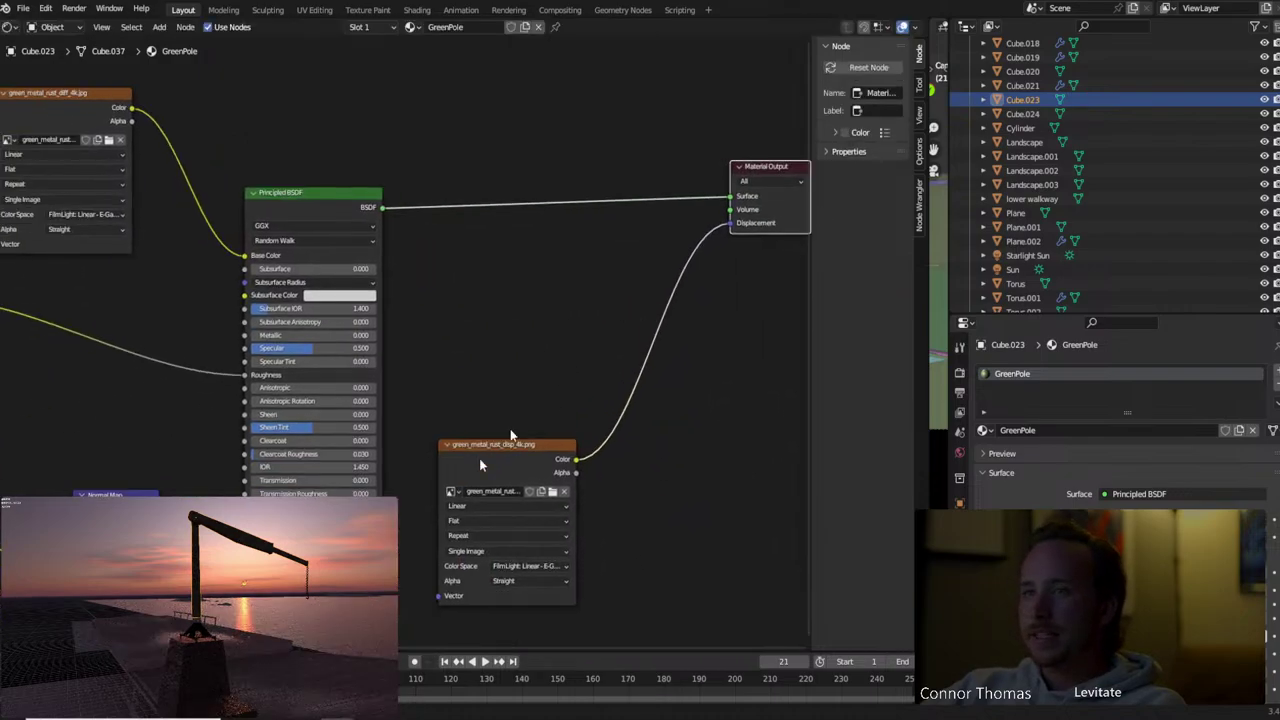
drag(495, 460, 620, 477)
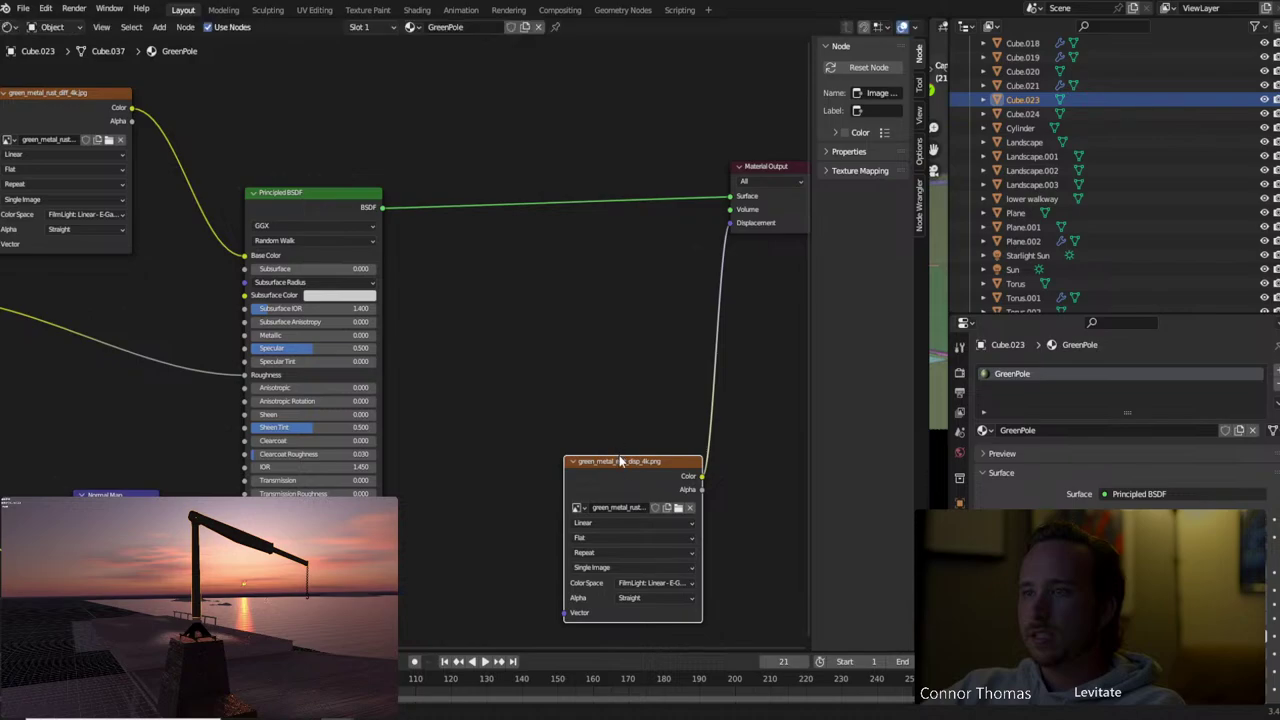
Insert a Math node set to Multiply with a value of 5 between the displacement texture and the Material Output
key(shift+a)
click(635, 306)
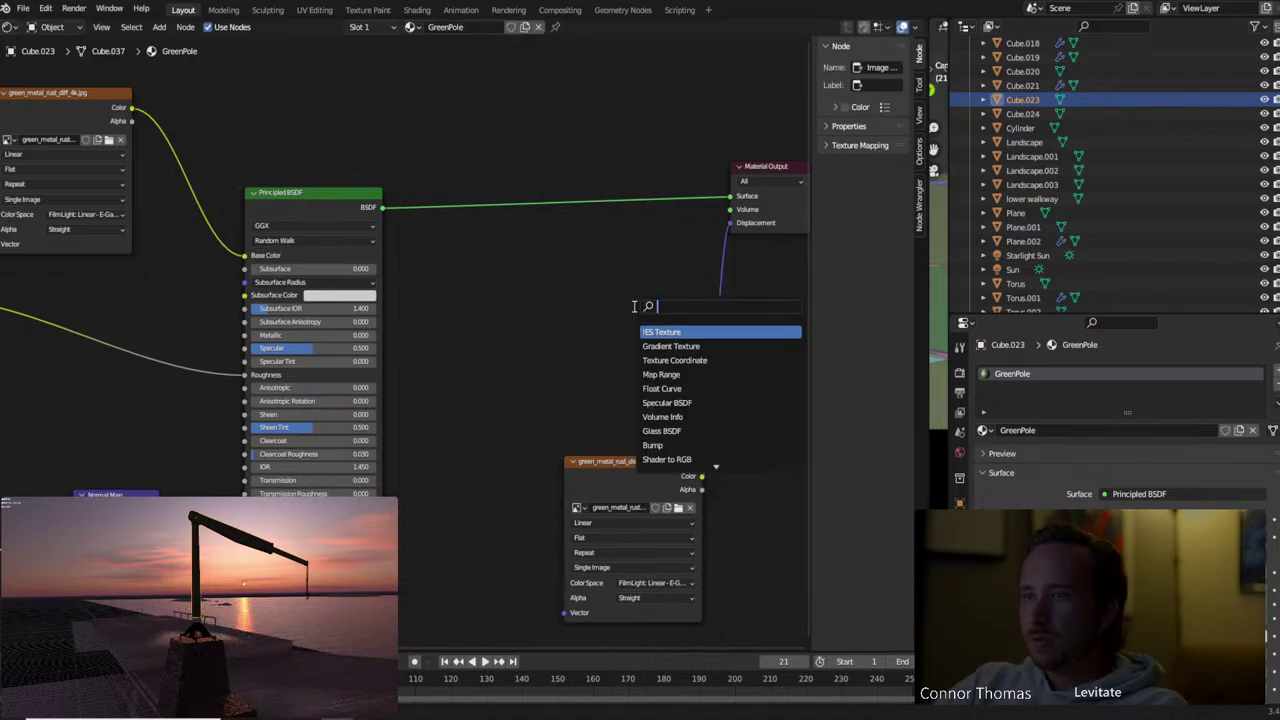
text(add)
key(Return)
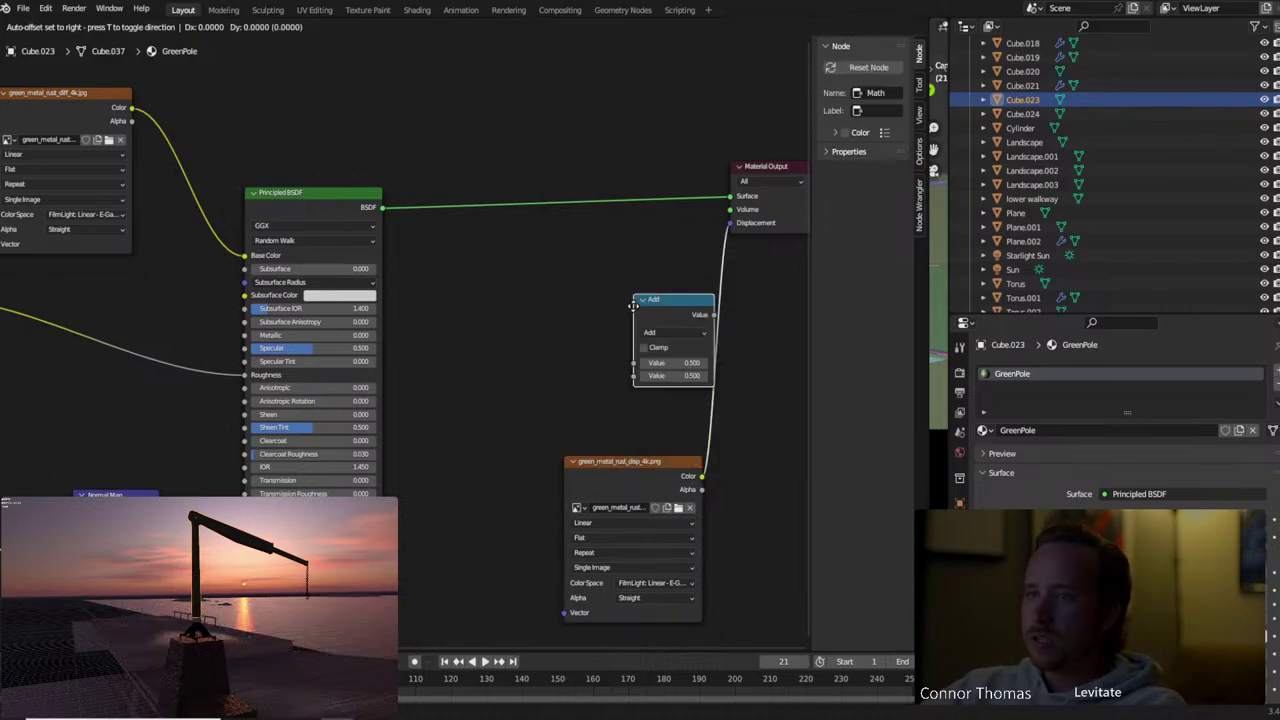
click(705, 297)
click(764, 318)
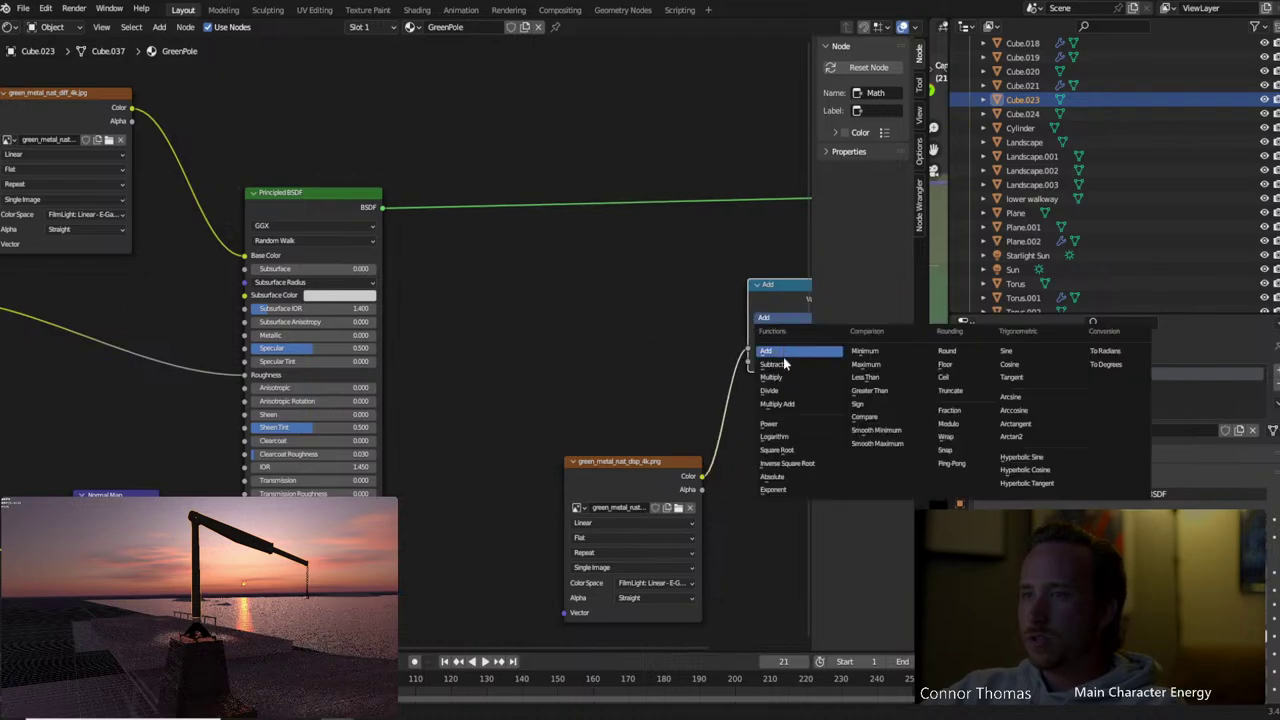
click(781, 376)
click(789, 360)
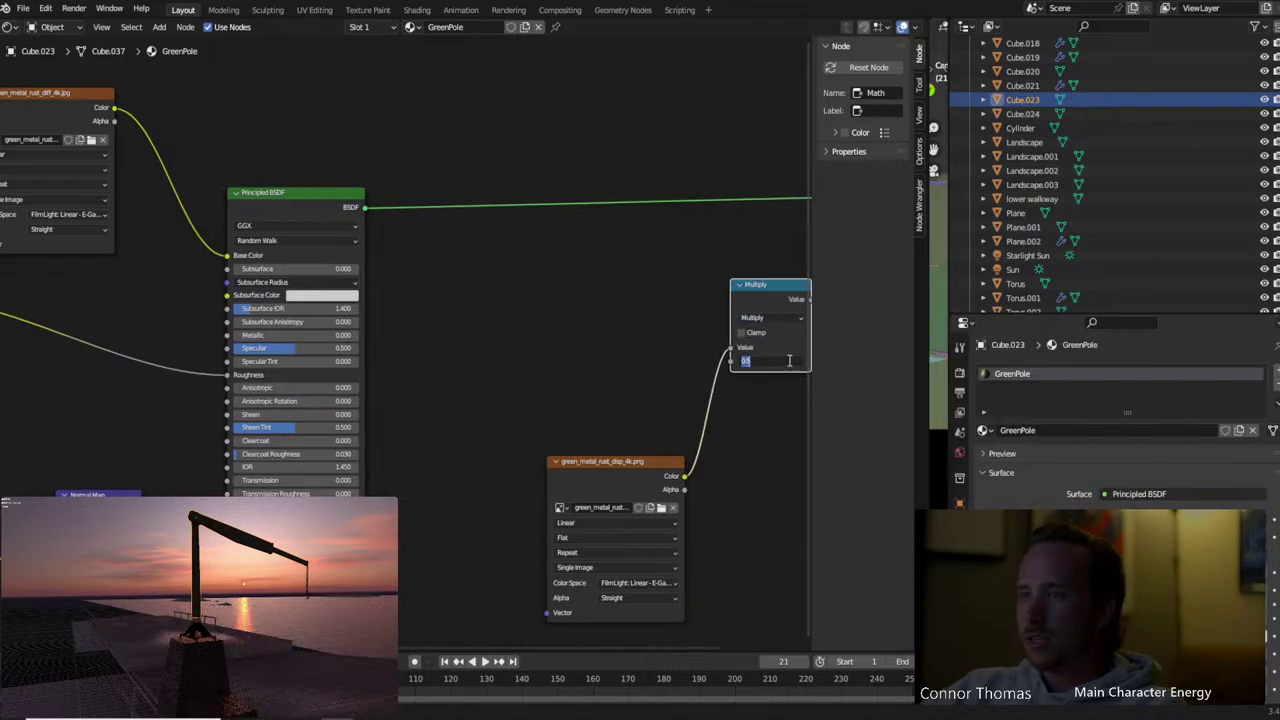
key(Return)
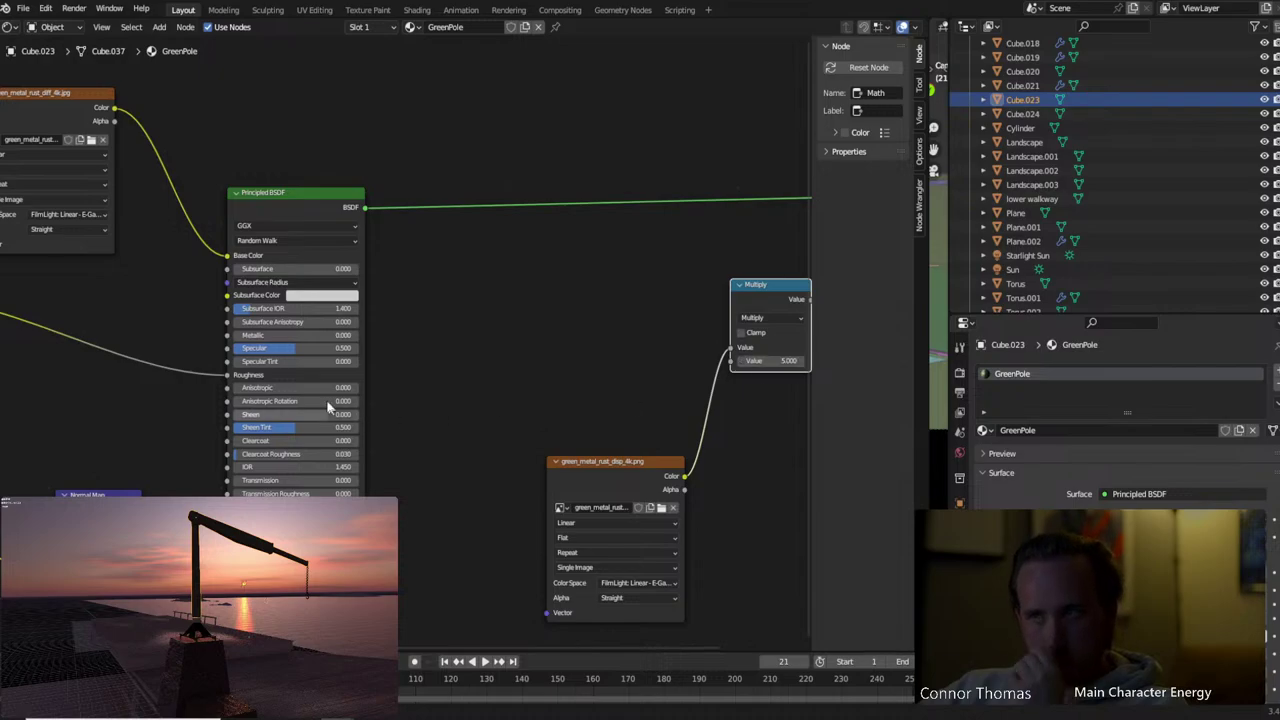
Move the diffuse texture node away from the Principled BSDF and preview the roughness texture directly on the material's surface
middle_drag(558, 438, 741, 418)
middle_drag(329, 369, 551, 473)
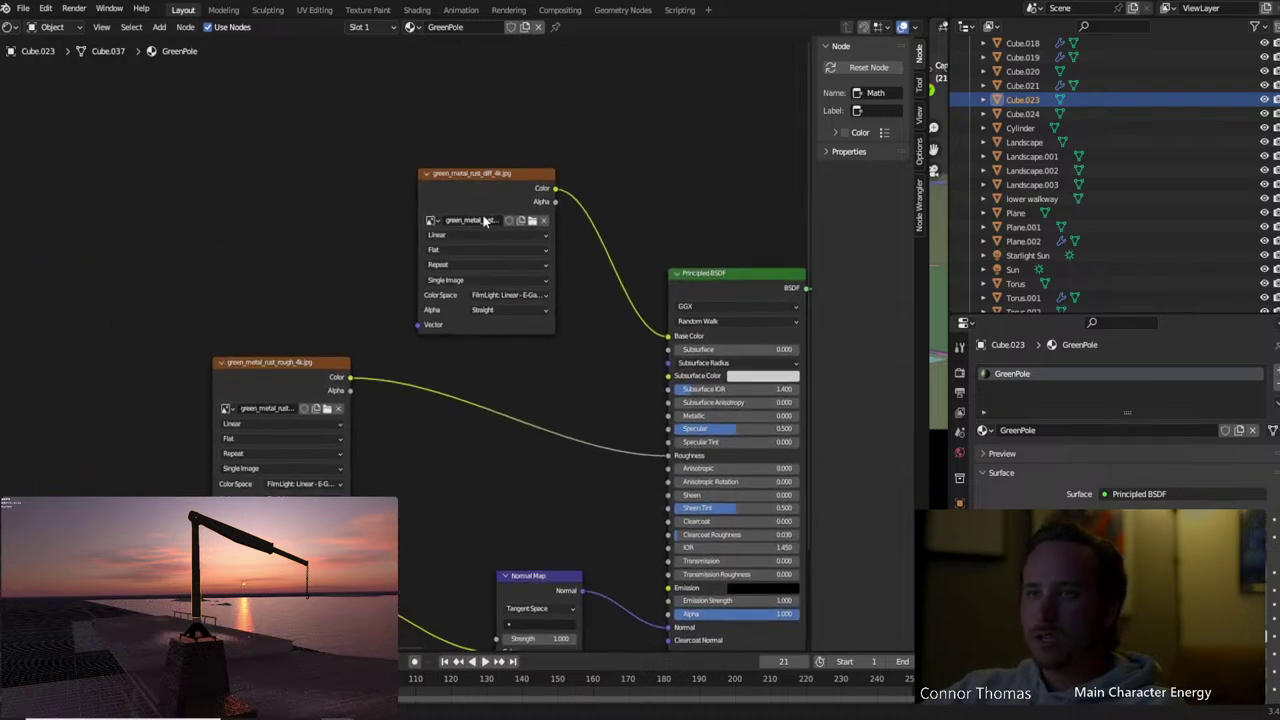
drag(477, 178, 272, 136)
click(440, 473)
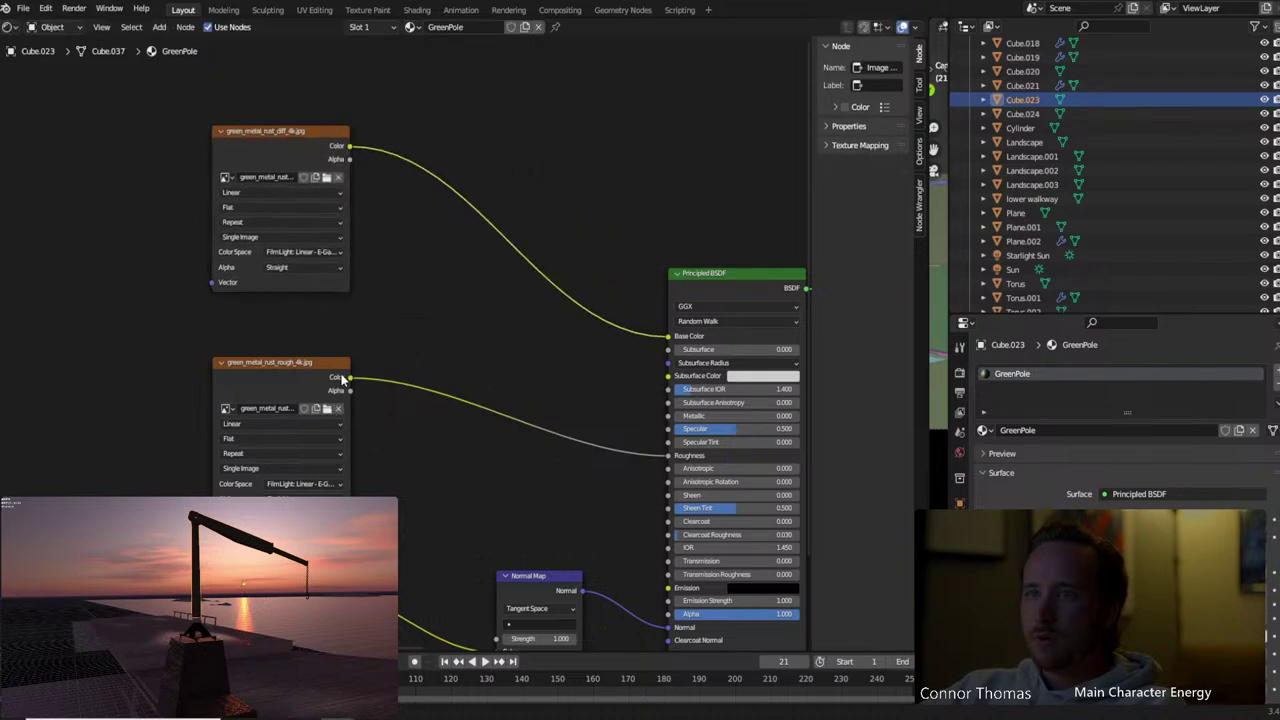
ctrl+shift+click(298, 384)
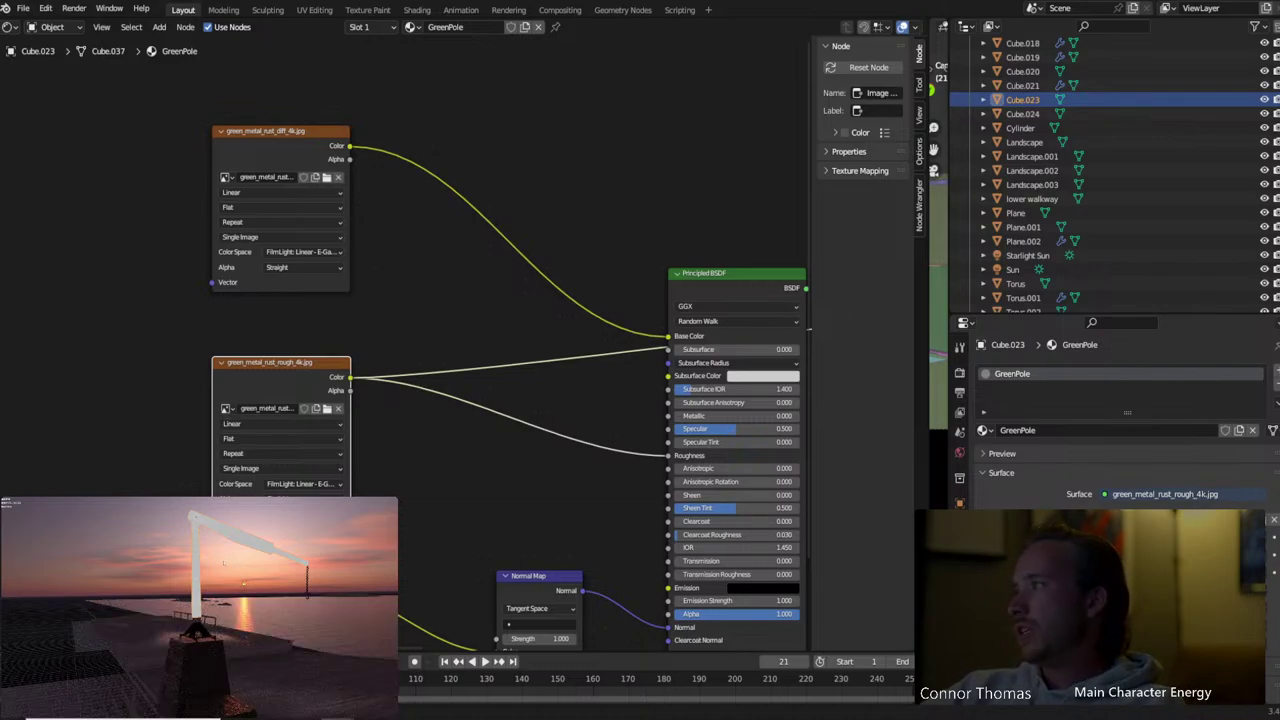
Generate new UVs for the entire mesh of Cube.023 in Edit Mode and return to Object Mode
key(Tab)
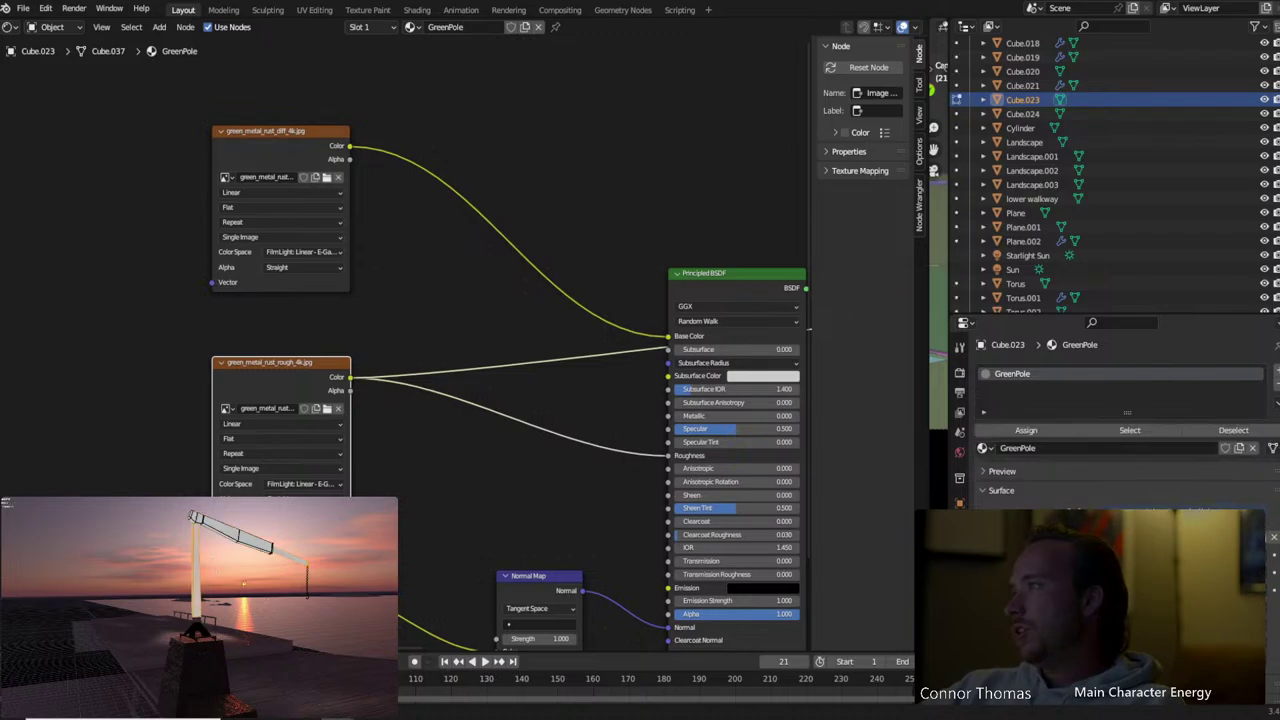
key(a)
key(u)
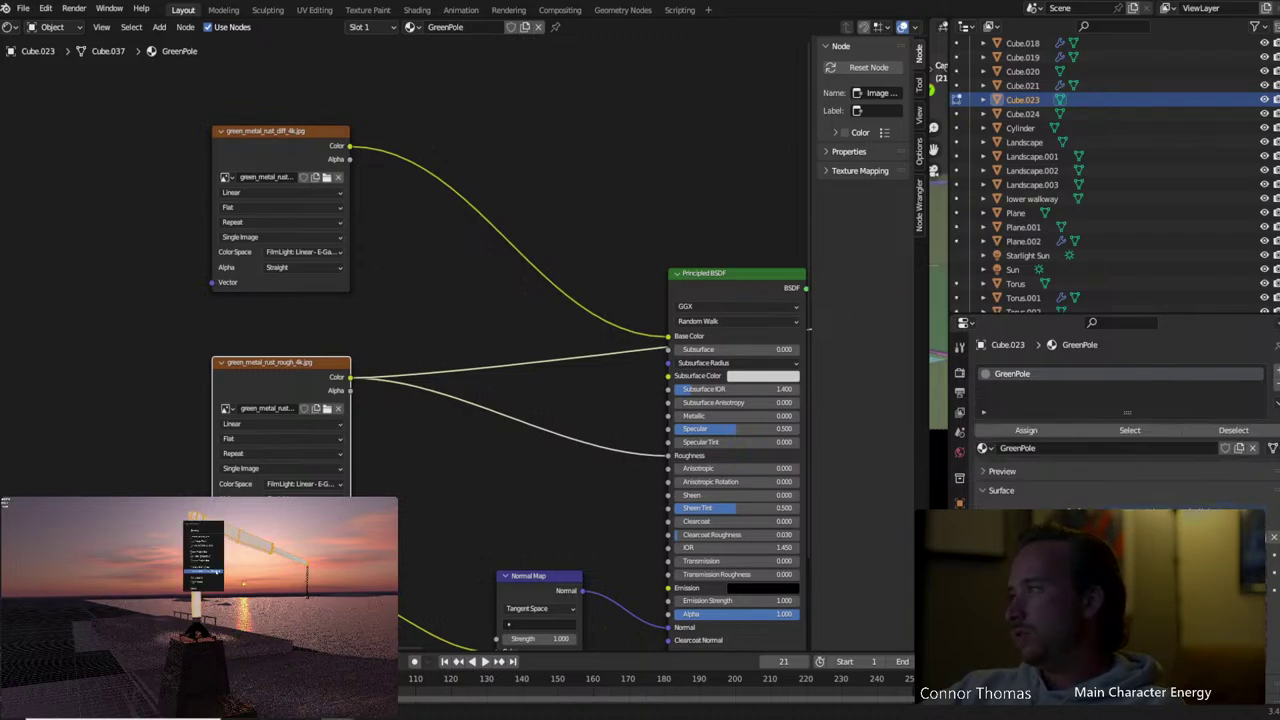
click(217, 573)
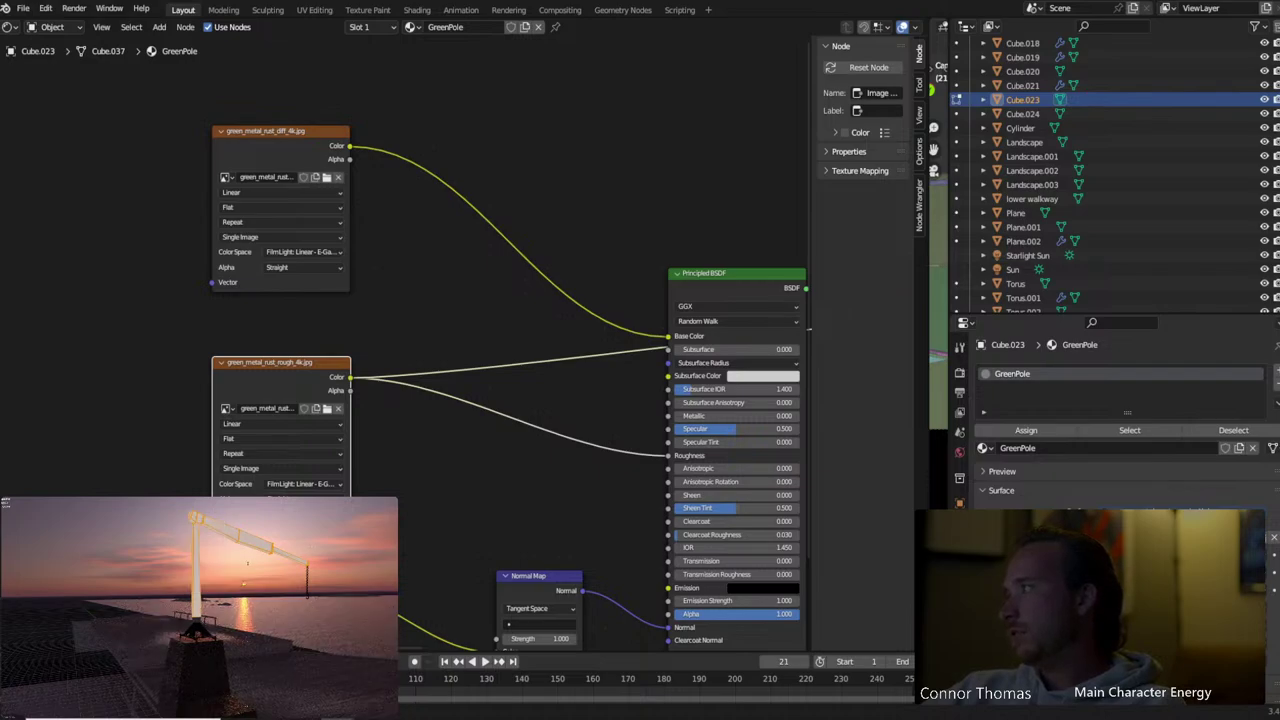
key(Tab)
Examine how the roughness texture maps onto the crane's mast and arm up close
middle_drag(248, 565, 203, 585)
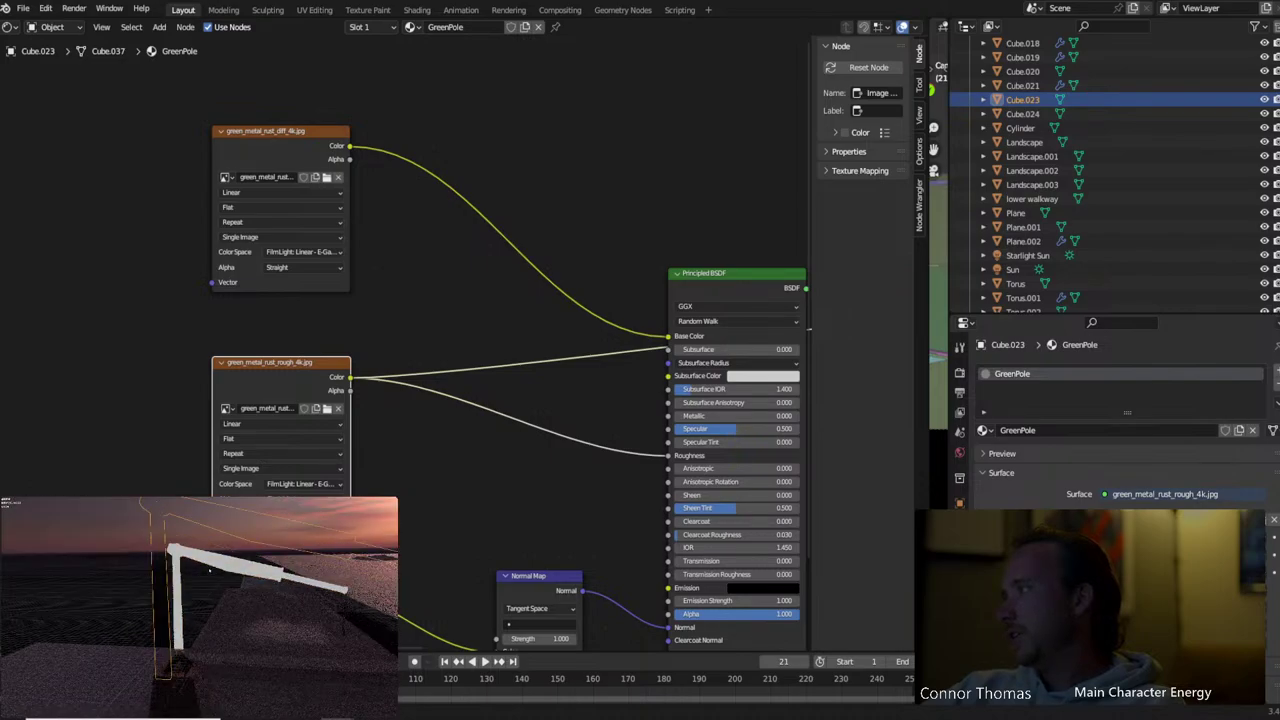
scroll(202, 586, up, 4)
scroll(201, 586, down, 2)
scroll(201, 586, up, 1)
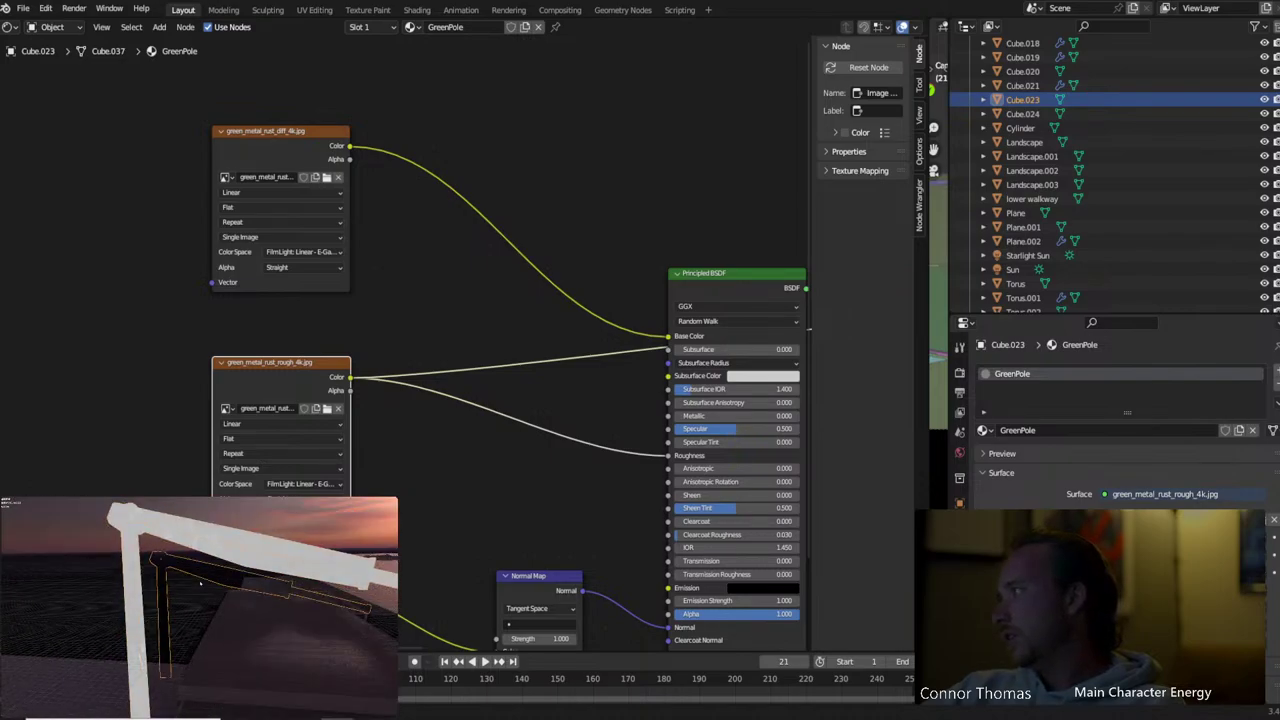
scroll(202, 576, down, 4)
scroll(203, 564, up, 4)
shift+middle_drag(203, 564, 196, 588)
scroll(196, 588, up, 1)
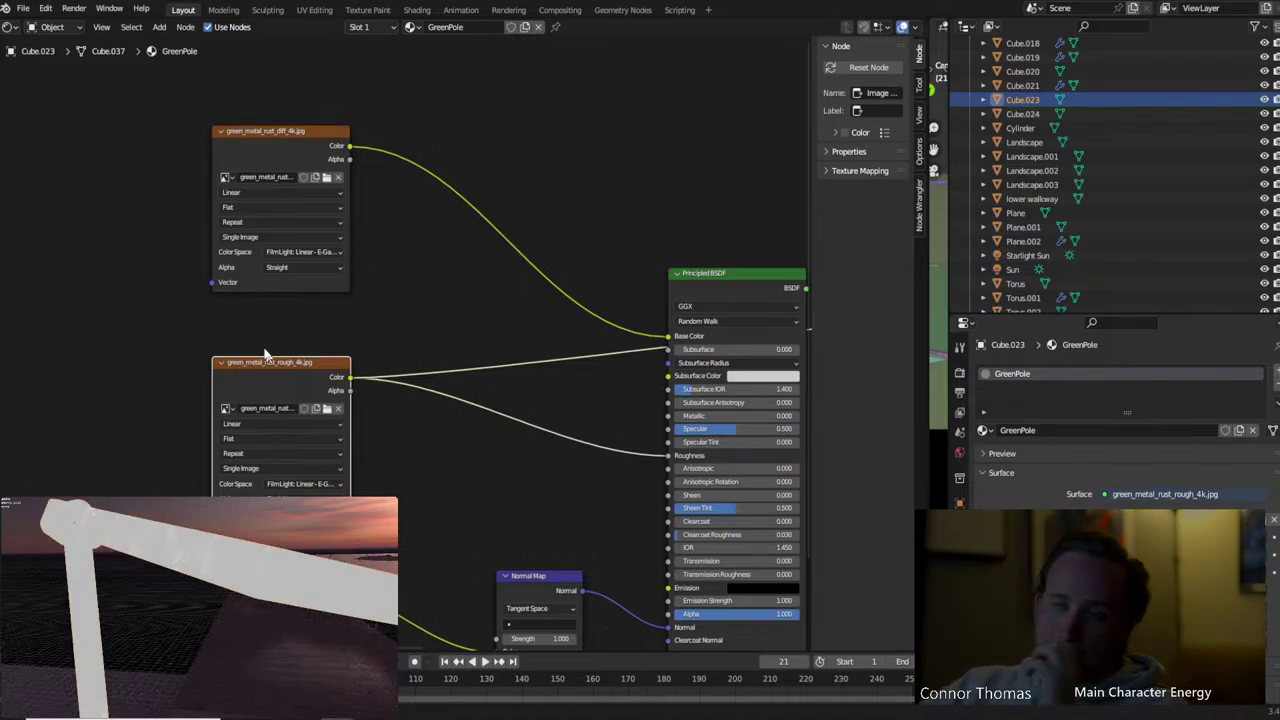
Insert an RGB Curves node between the roughness texture and the Principled BSDF's Roughness, and preview its output on the surface
drag(257, 364, 140, 341)
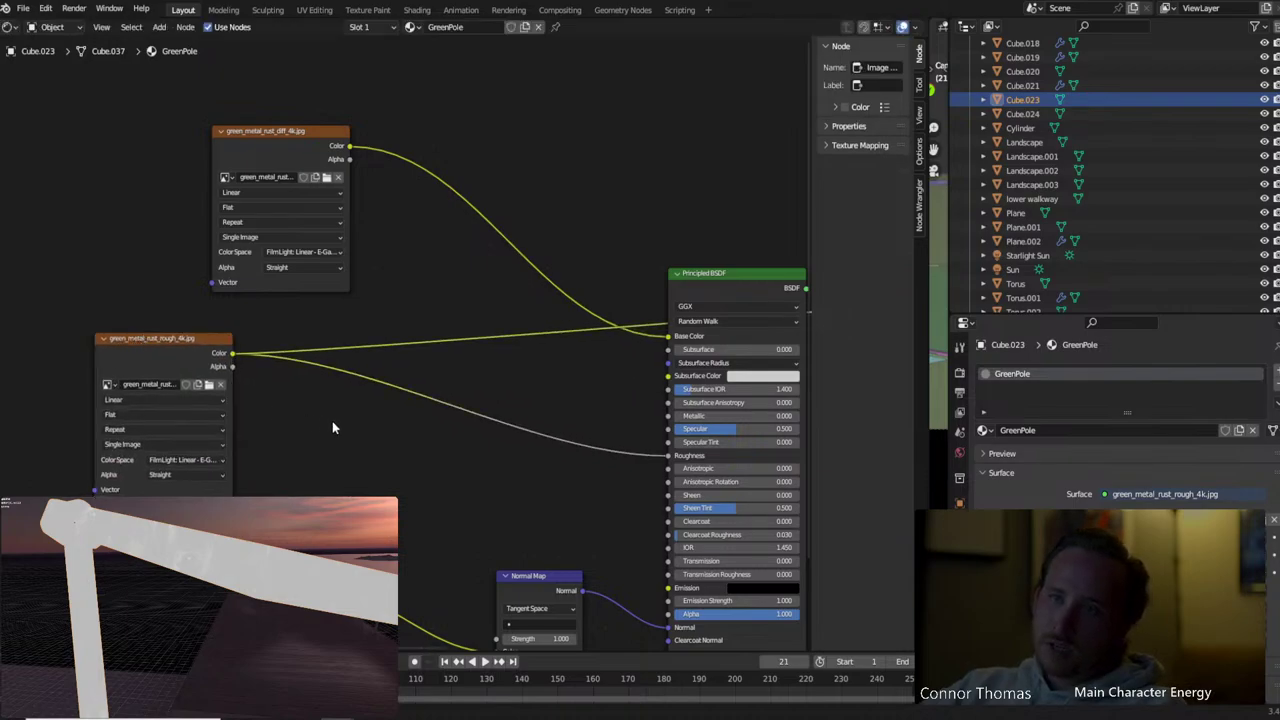
key(shift+a)
text(cu)
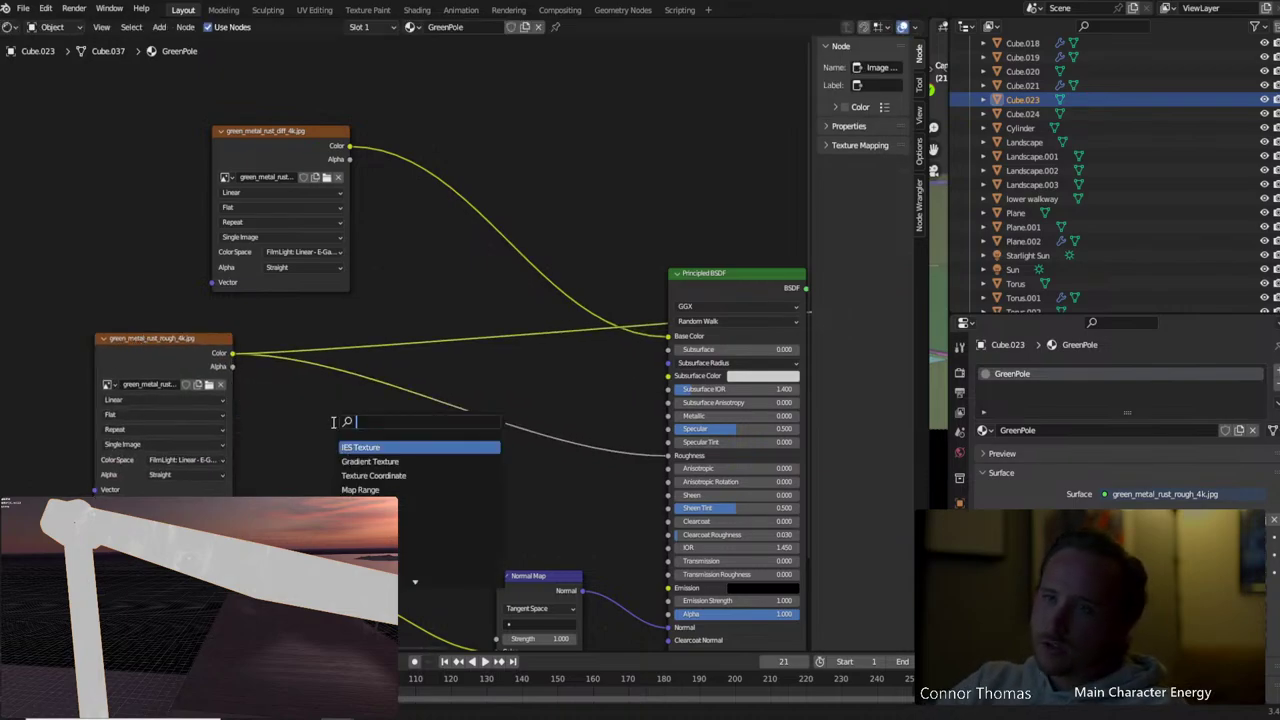
key(Return)
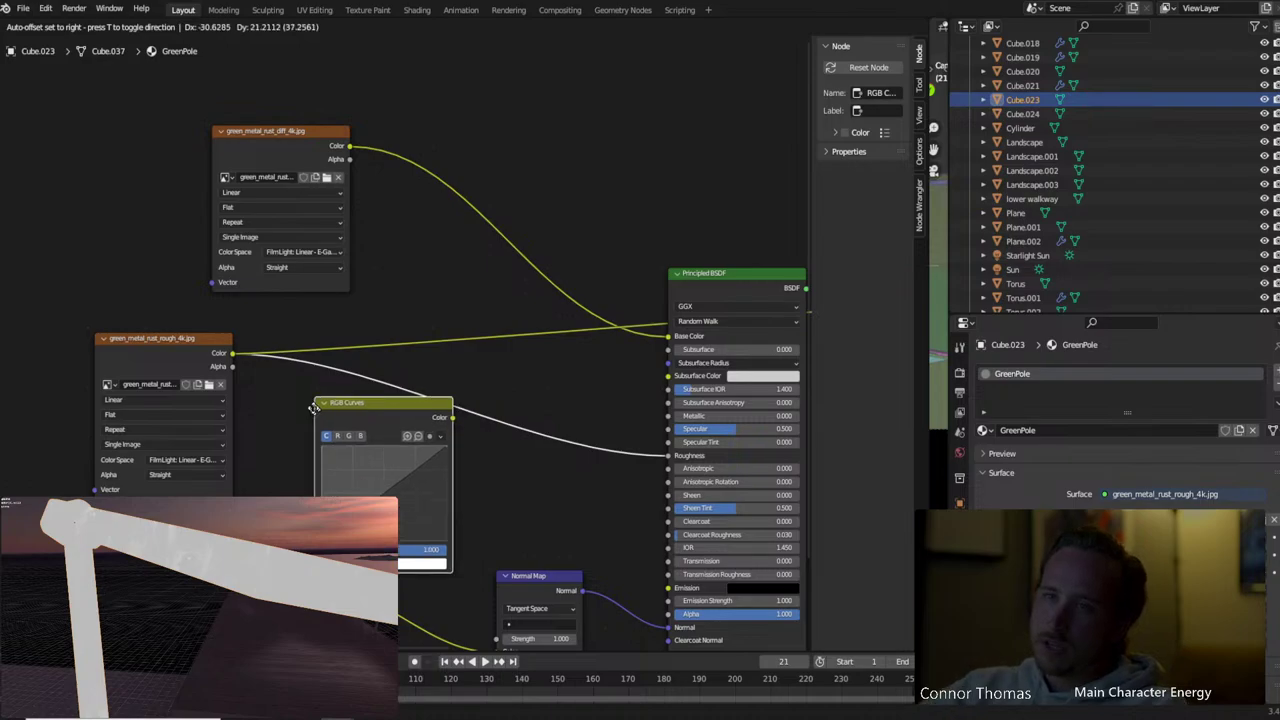
click(307, 382)
ctrl+shift+click(344, 379)
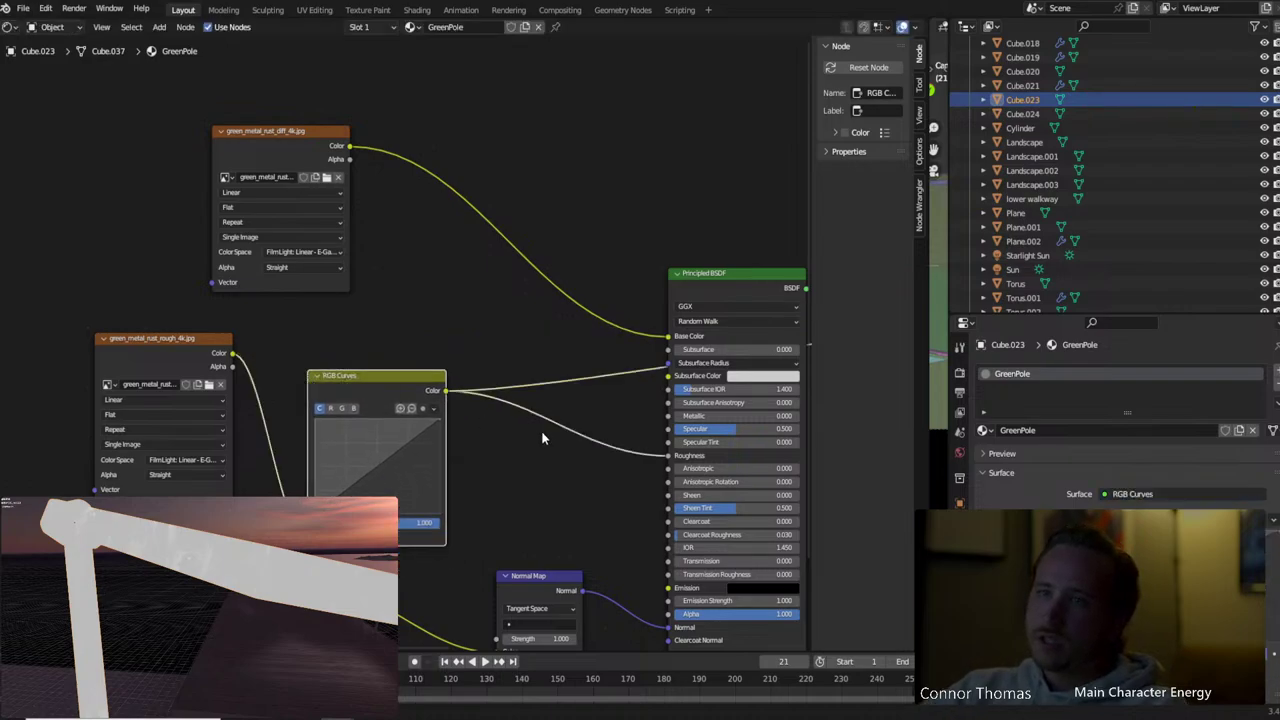
Increase the roughness contrast by pulling the RGB curve's lower point down to about 0.1125 and adding a raised middle point
drag(351, 487, 370, 495)
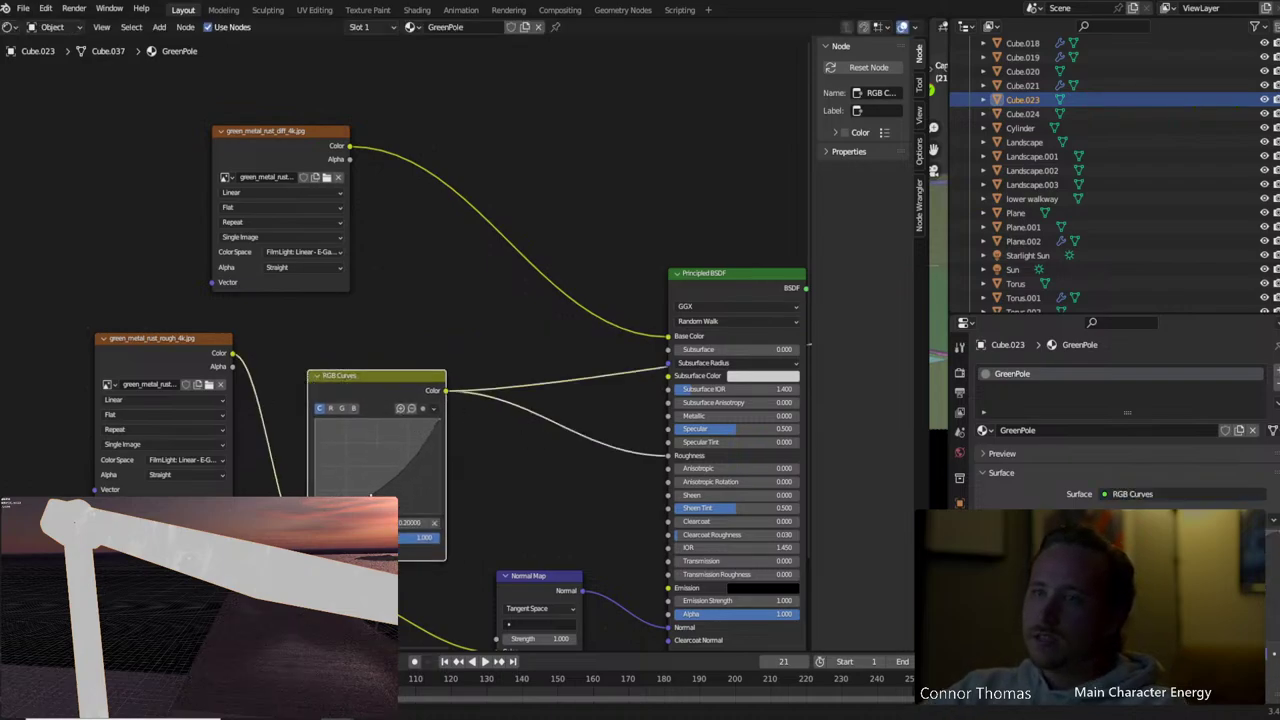
click(390, 456)
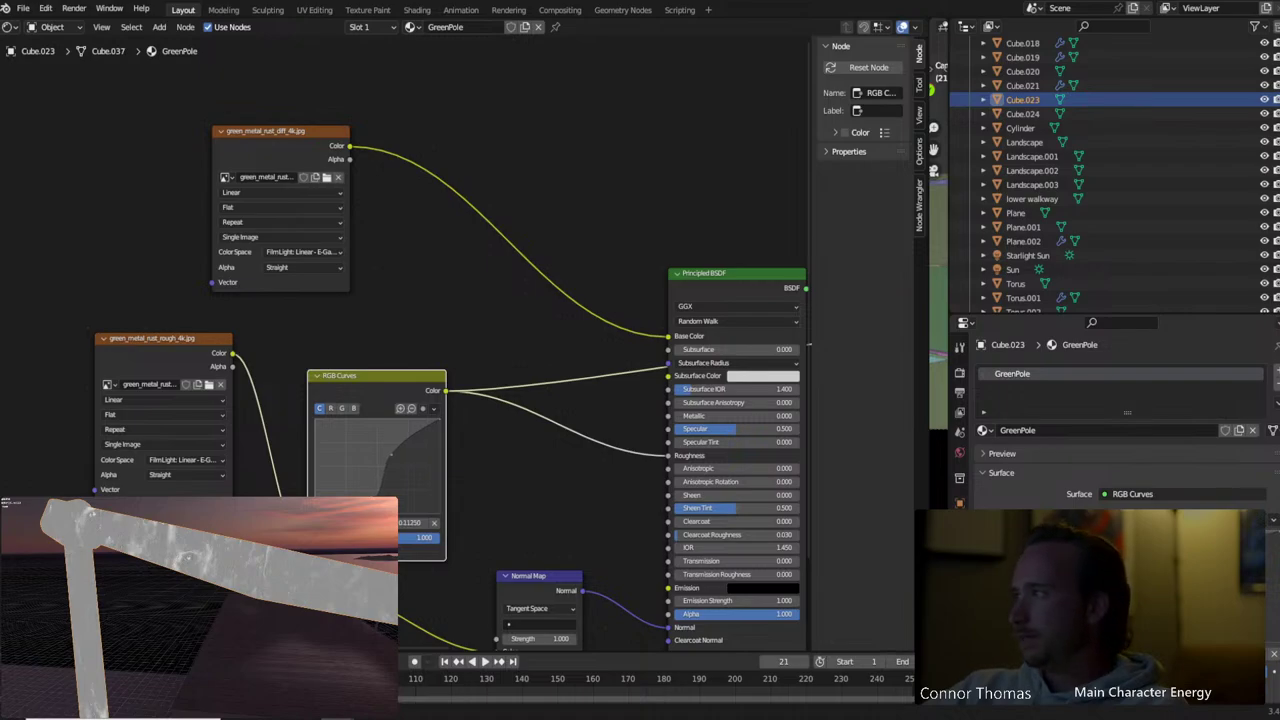
drag(373, 501, 373, 503)
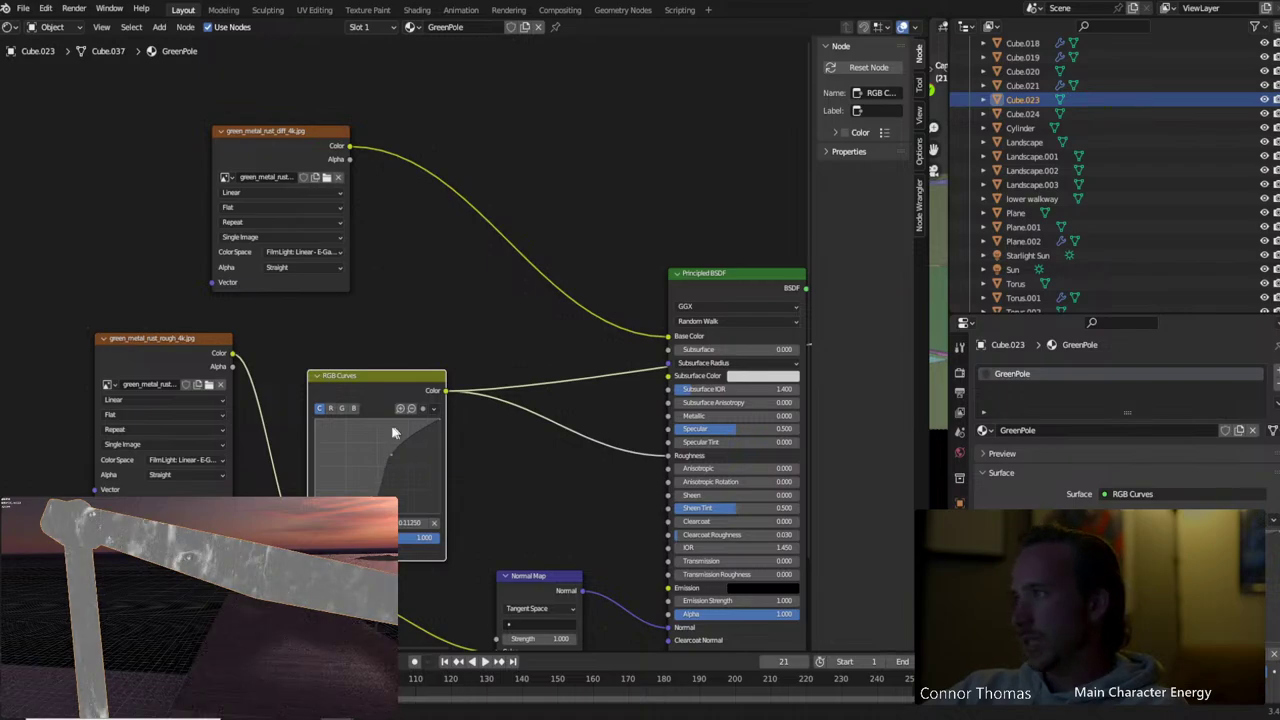
Move the RGB curve's upper middle point to about 0.60, 0.73125 and display the full Principled BSDF on the crane
drag(381, 451, 388, 443)
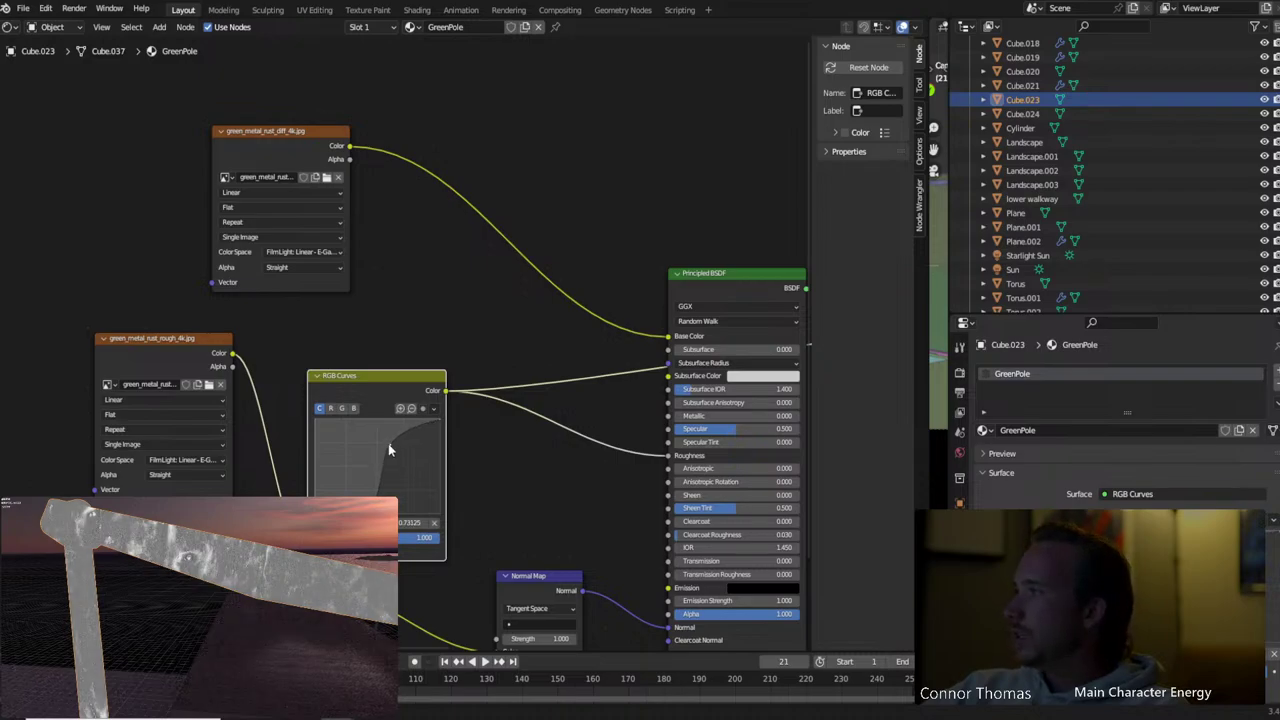
middle_drag(752, 319, 490, 275)
ctrl+shift+click(489, 244)
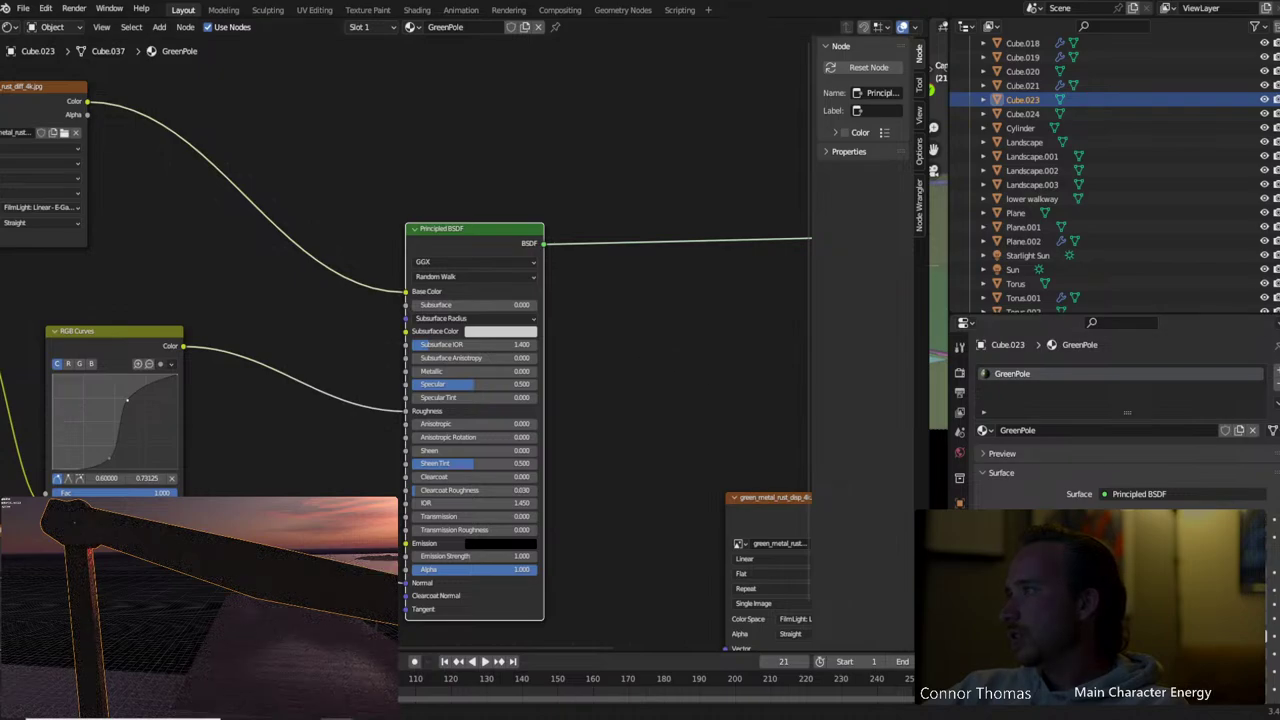
middle_drag(103, 600, 196, 604)
key(alt+a)
scroll(125, 600, down, 3)
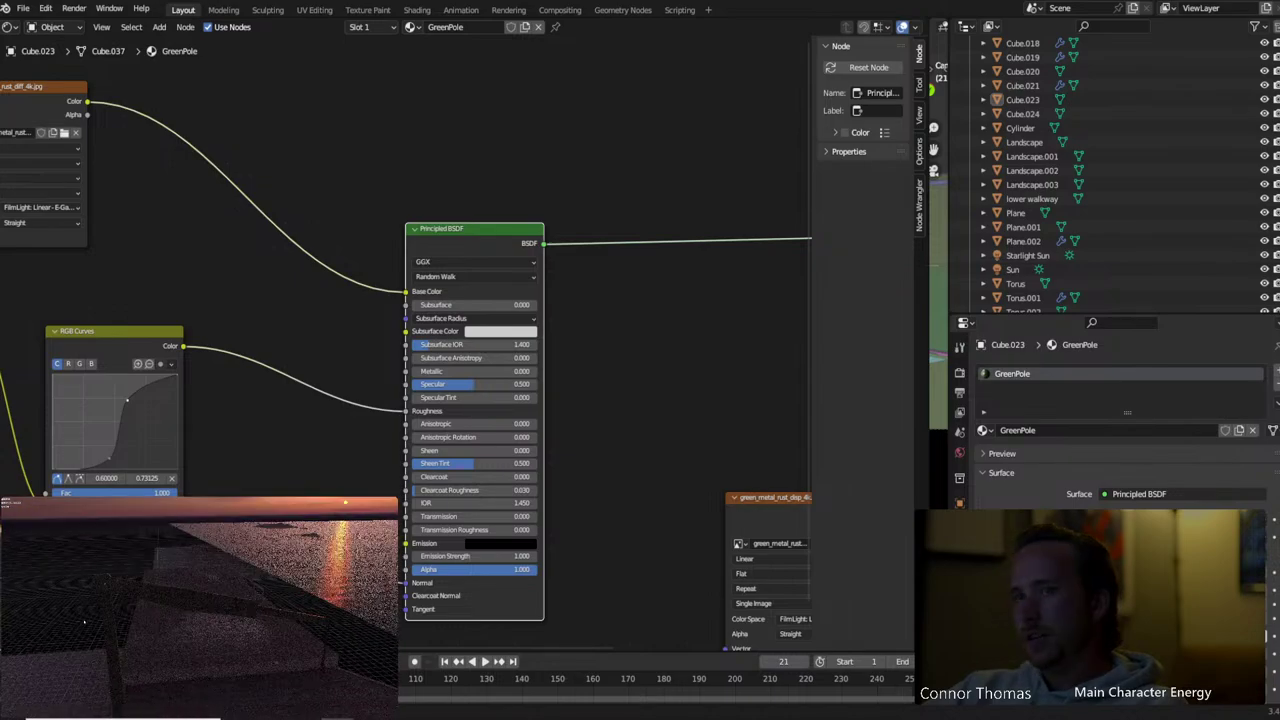
Preview the green_metal_rust_diff_4k.jpg color texture on the crane and return to the Principled BSDF output
middle_drag(374, 234, 583, 289)
click(234, 139)
ctrl+shift+click(234, 139)
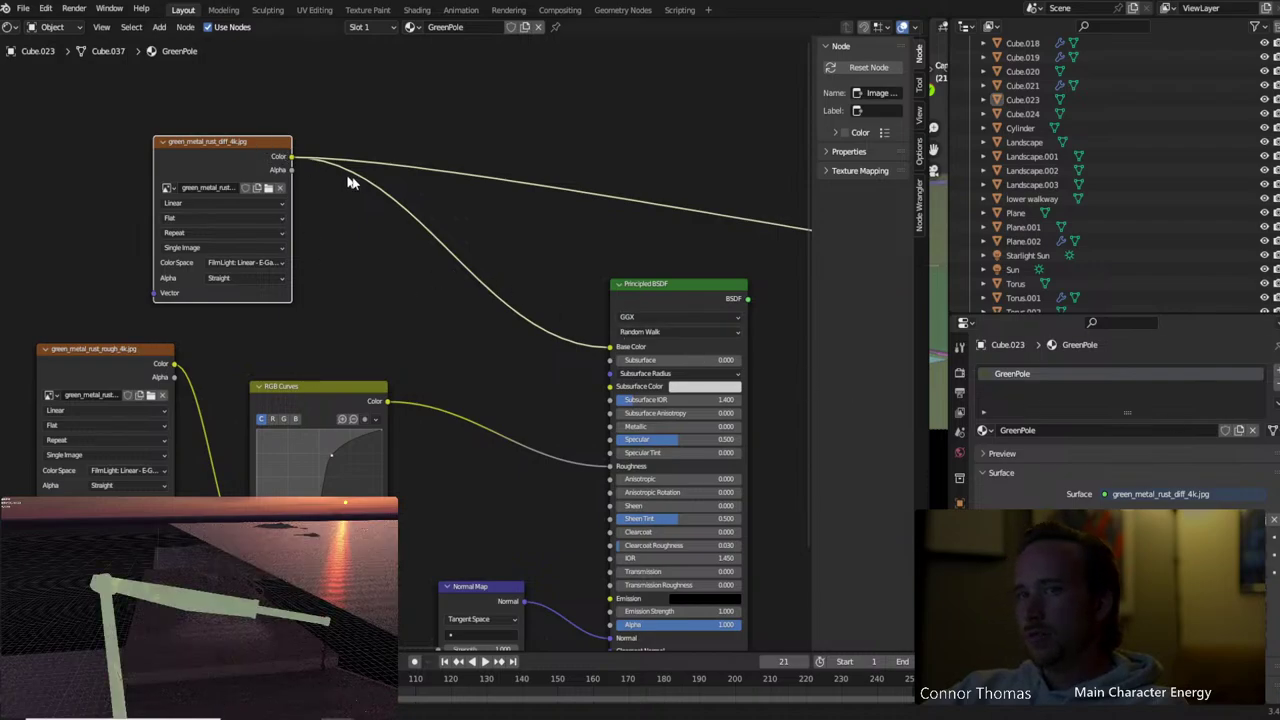
ctrl+shift+click(660, 300)
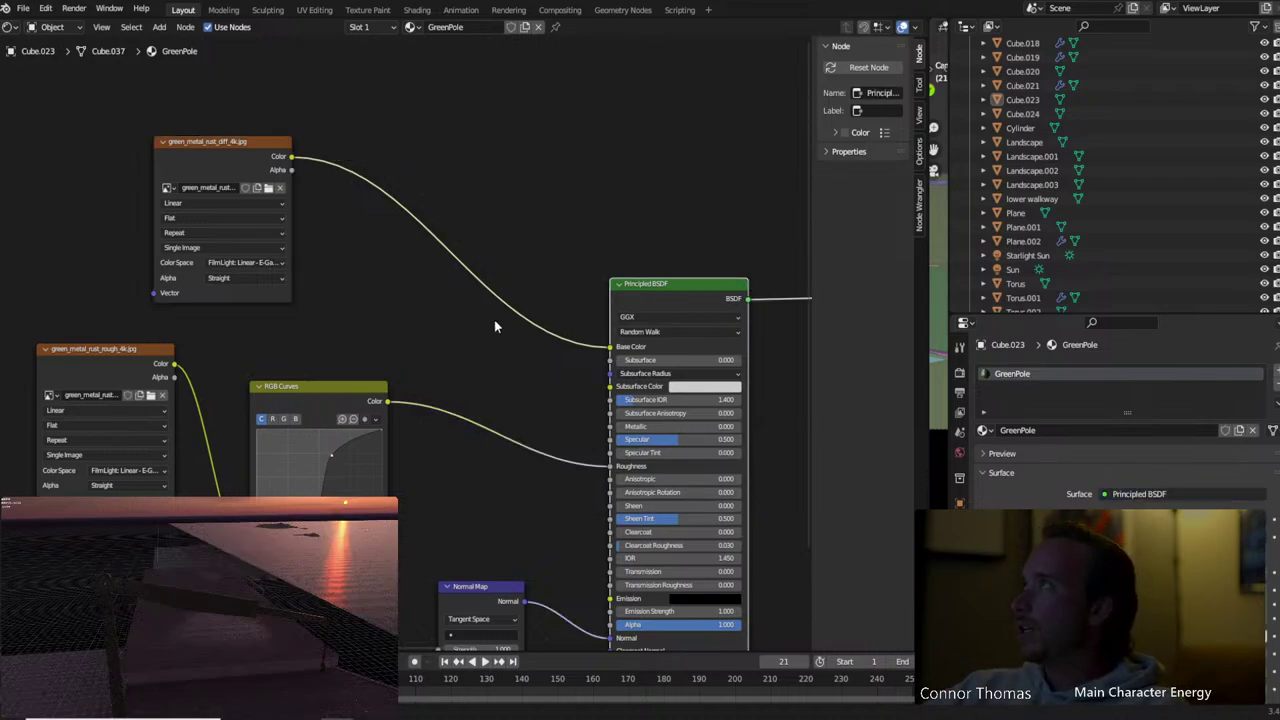
Insert a Hue Saturation Value node between the diffuse texture and the Principled BSDF's Base Color, and preview its output
click(490, 195)
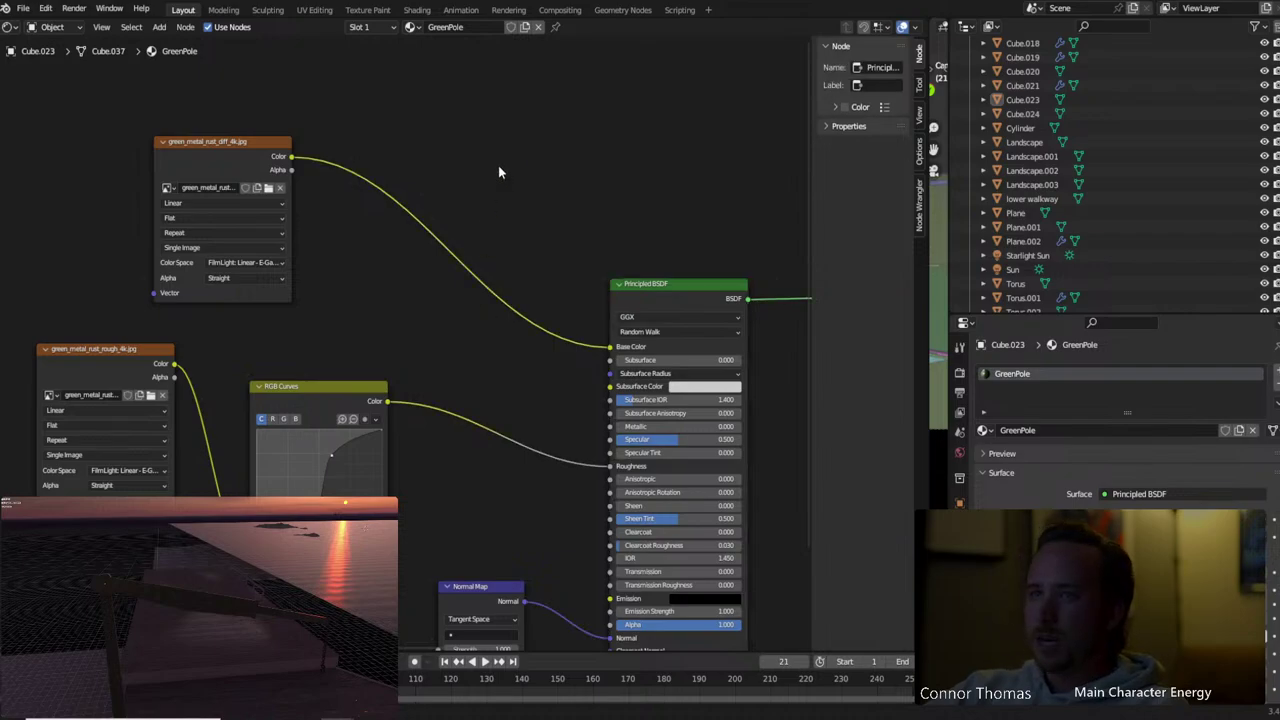
key(shift+a)
click(499, 167)
text(sat)
key(Return)
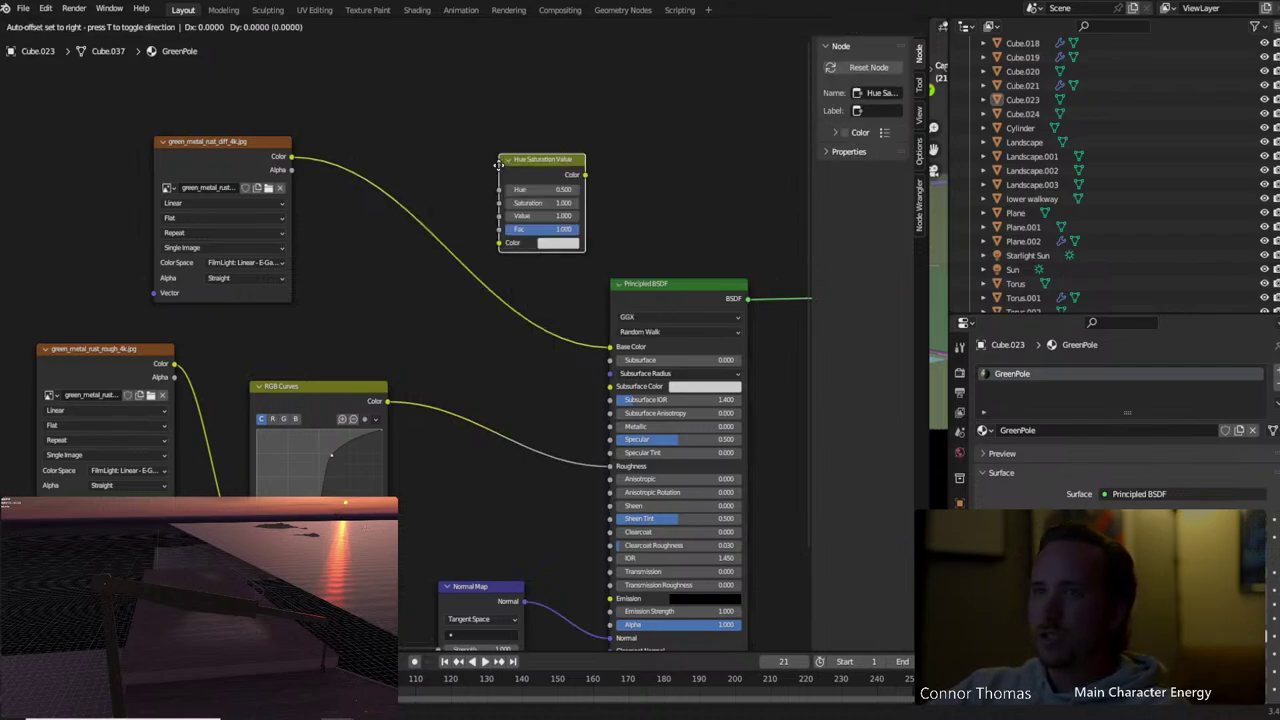
click(478, 198)
ctrl+shift+click(477, 192)
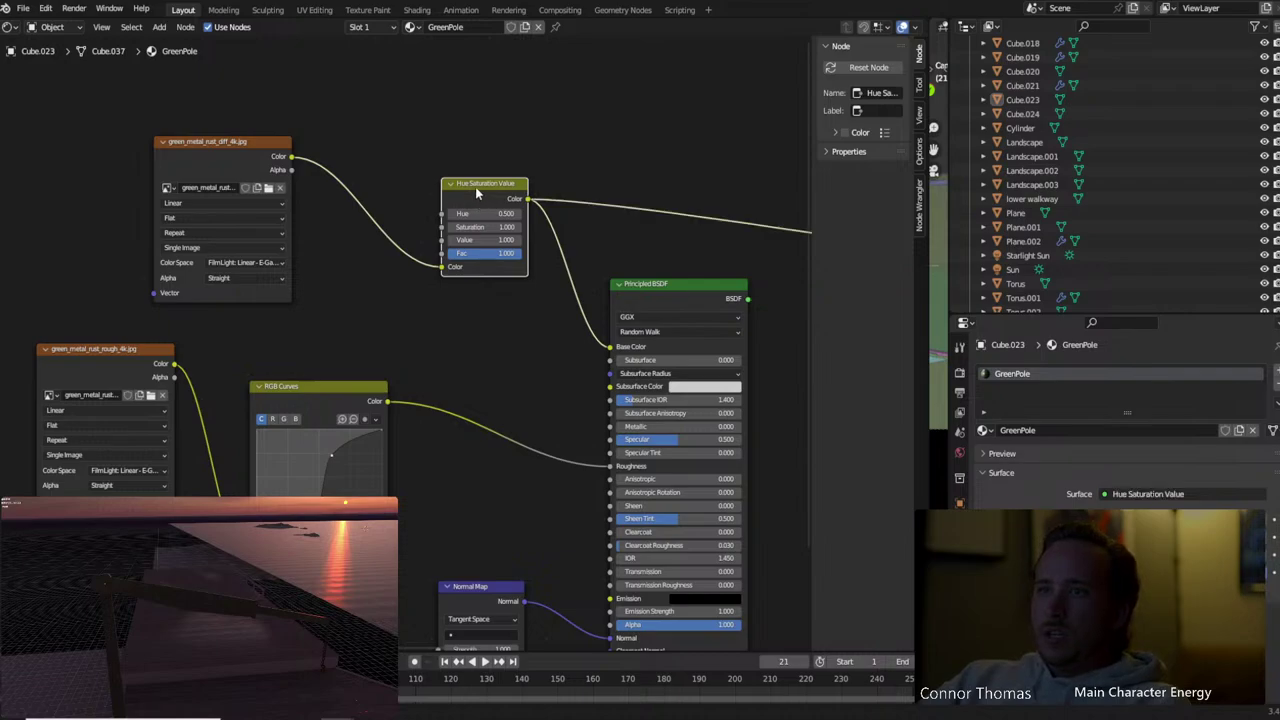
Set the Hue Saturation Value node's Saturation to 2 and restore the Principled BSDF as the material output
double_click(482, 226)
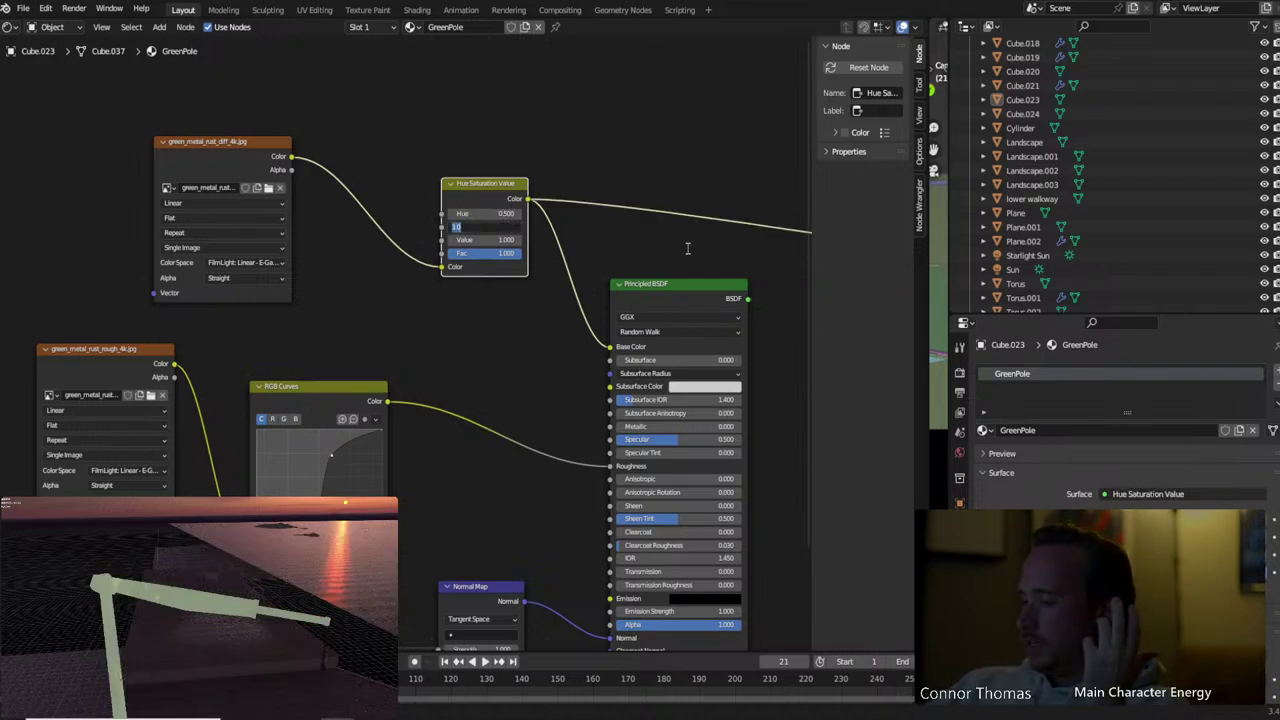
text(2)
key(Return)
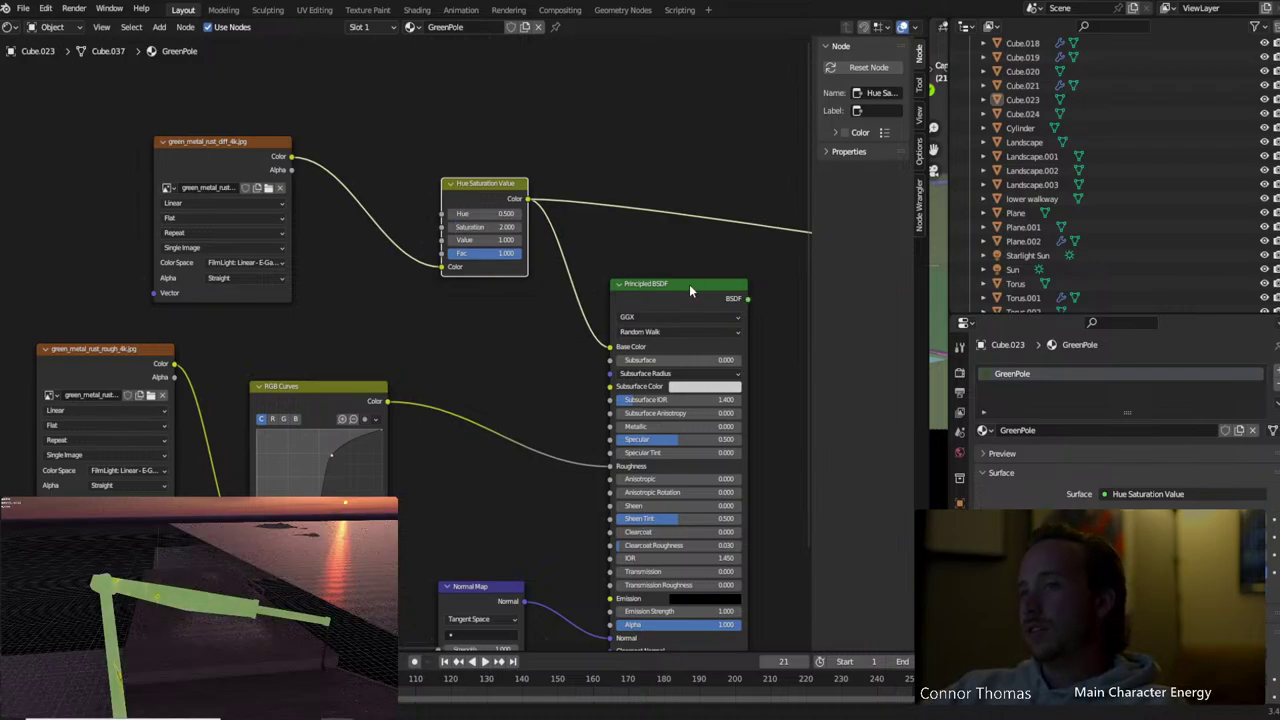
ctrl+shift+click(689, 284)
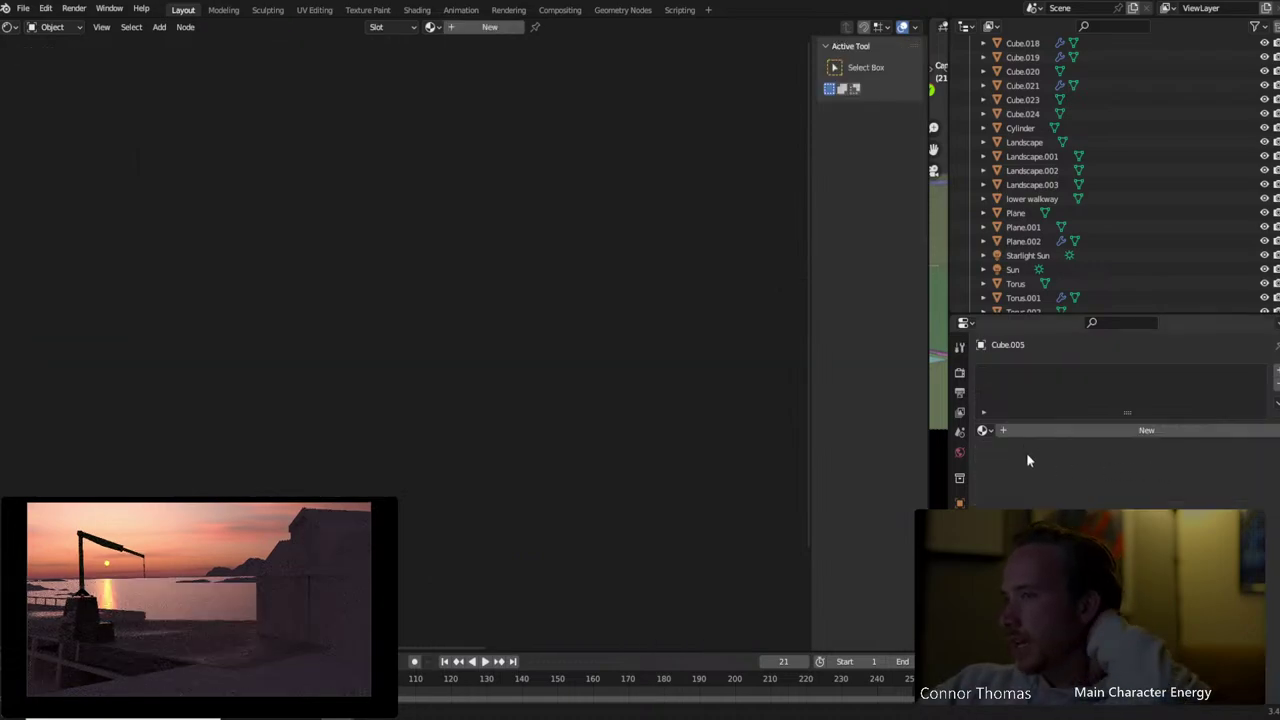
Try the RockSurface_01 material on the railing plank Cube.005, and replace it with the existing Wood material
click(985, 432)
click(1005, 503)
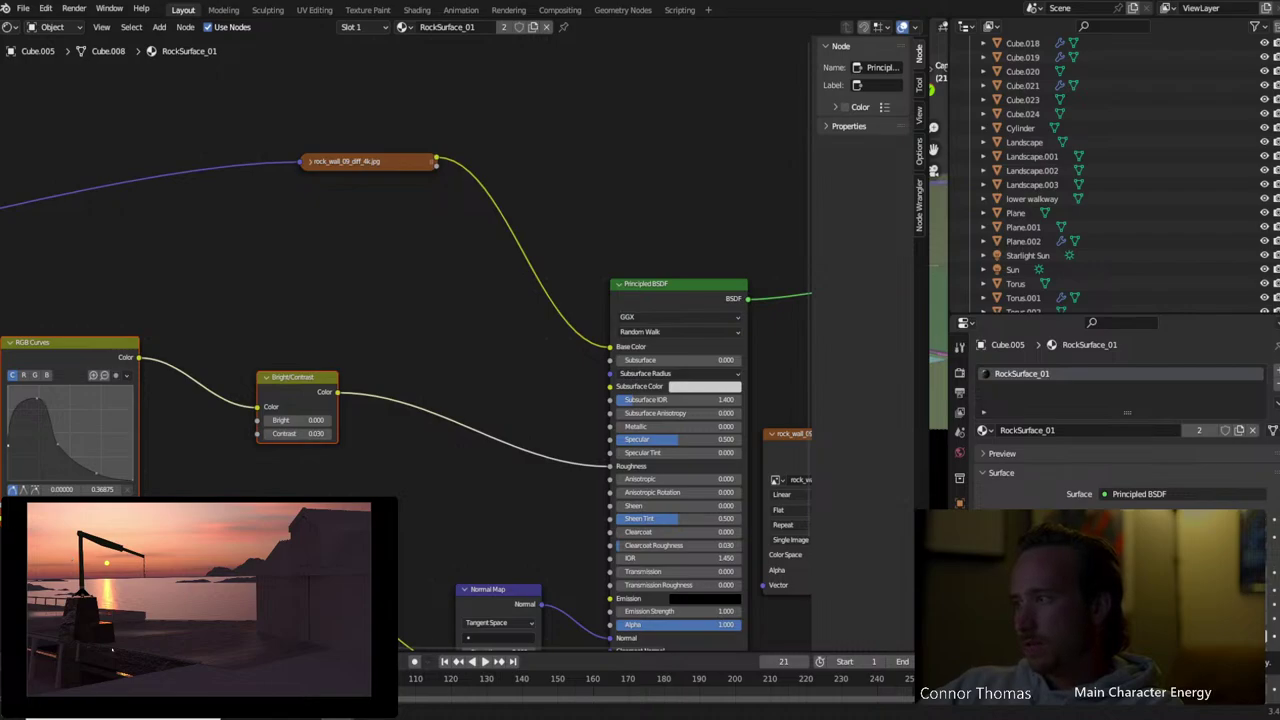
click(983, 430)
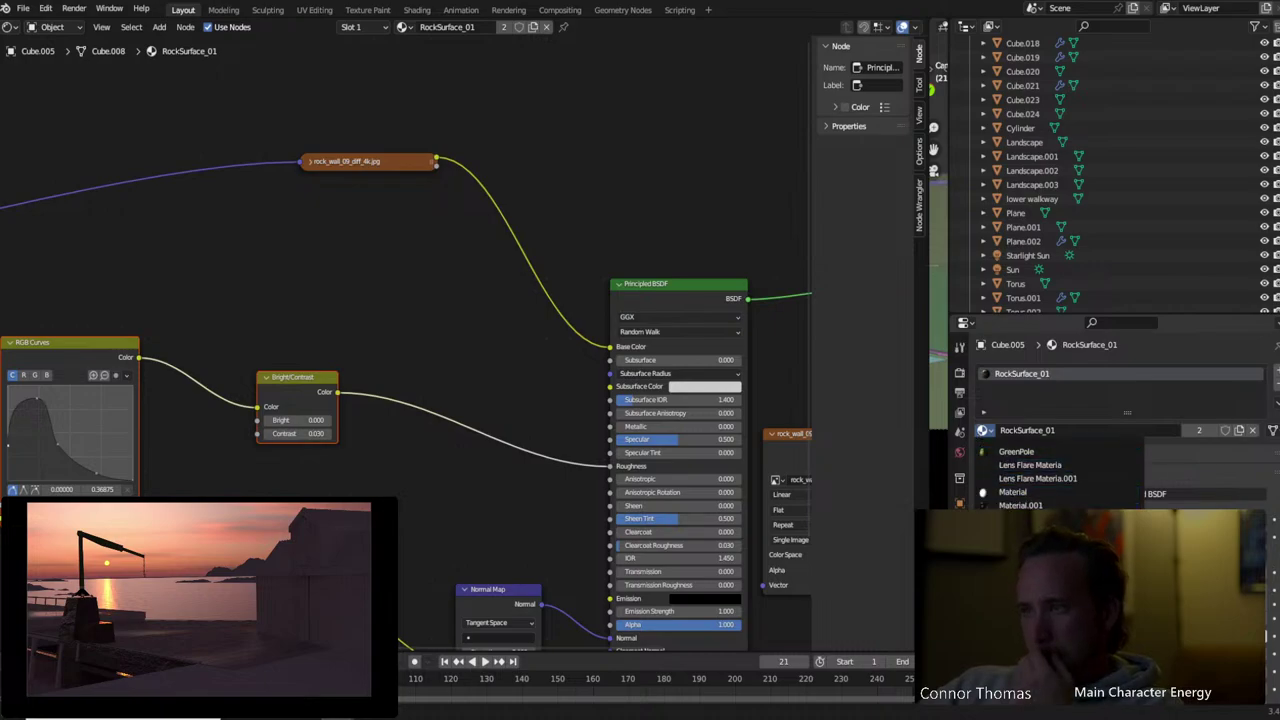
click(1012, 573)
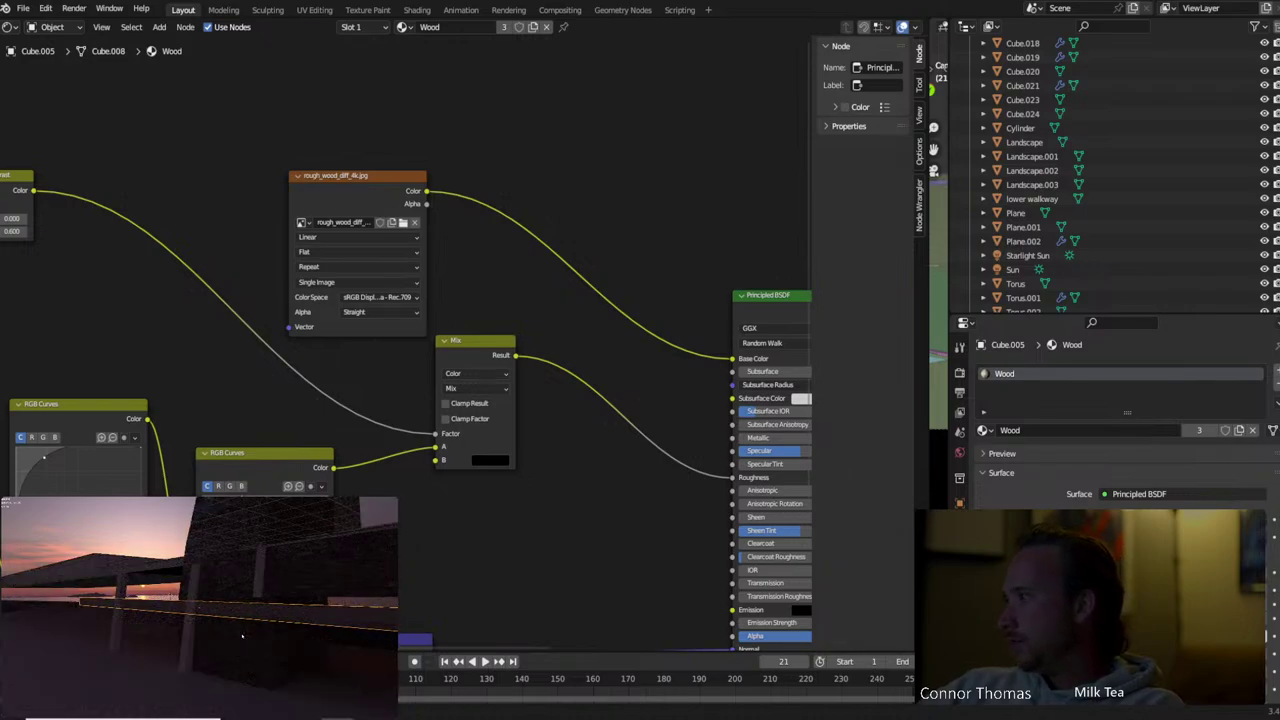
Generate new UVs for the whole mesh of plank Cube.005 and return to the camera view in Object Mode with nothing selected
key(a)
click(211, 601)
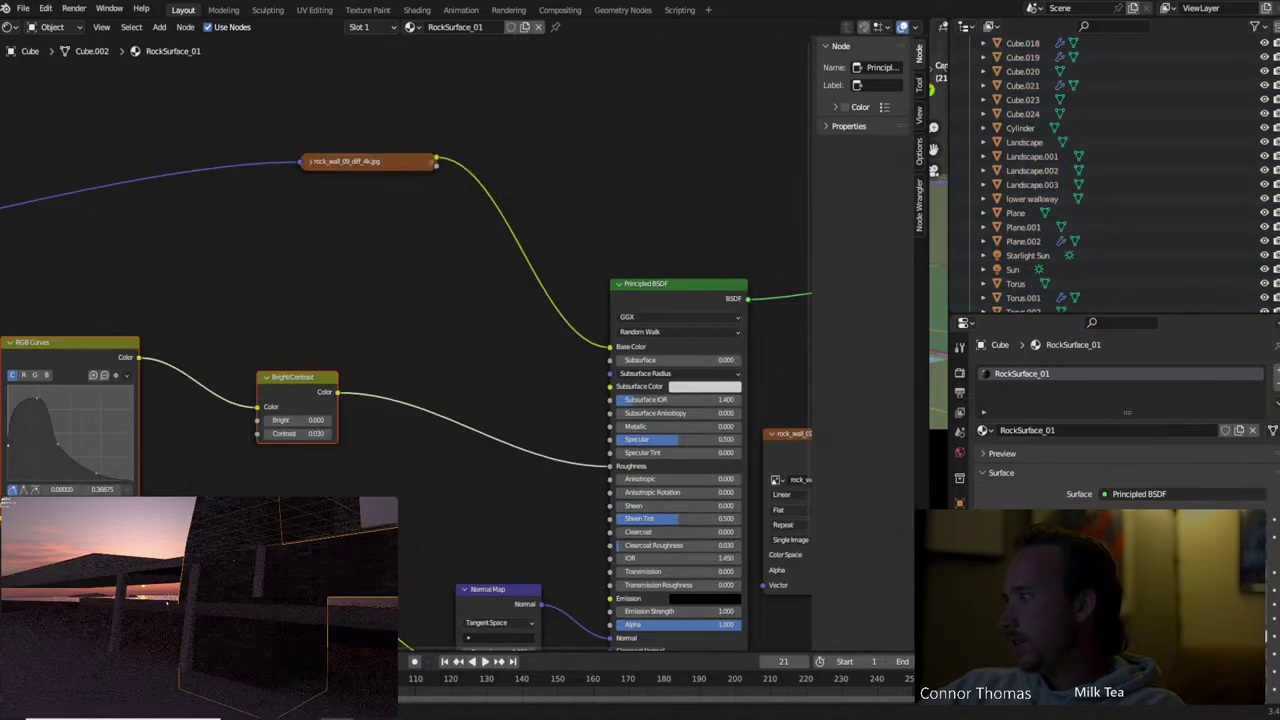
click(165, 601)
key(Tab)
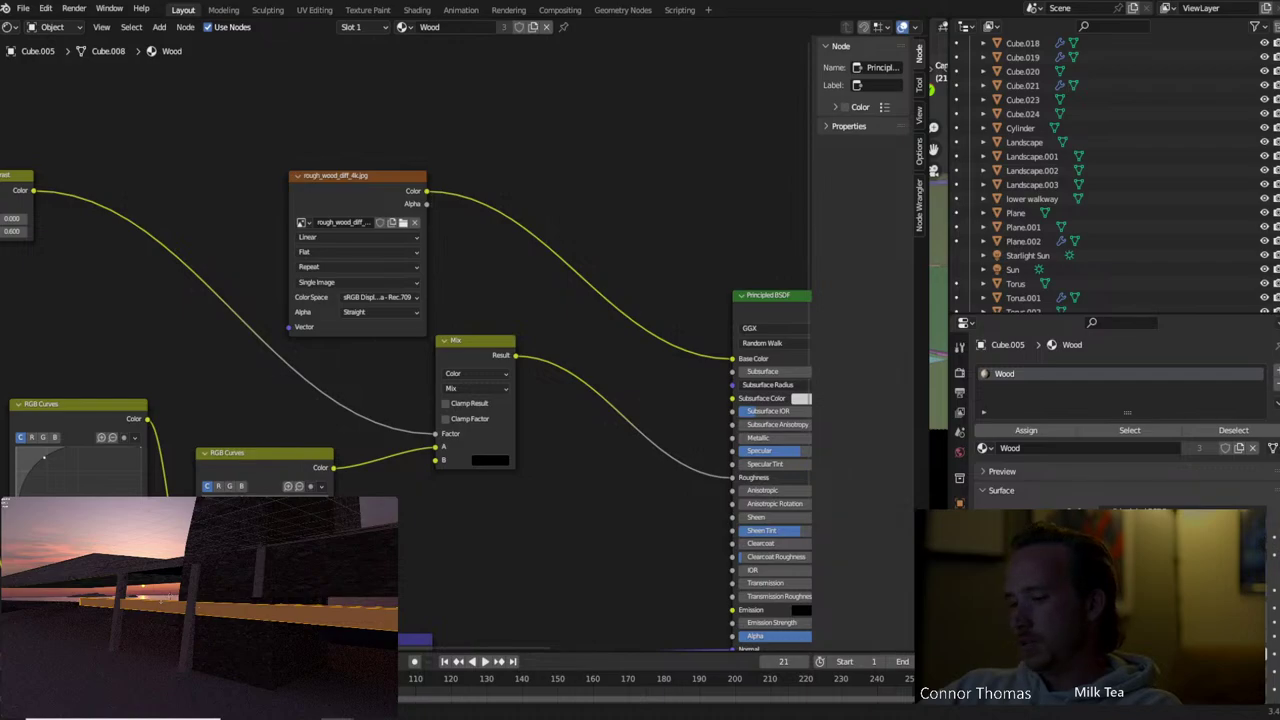
key(u)
click(156, 585)
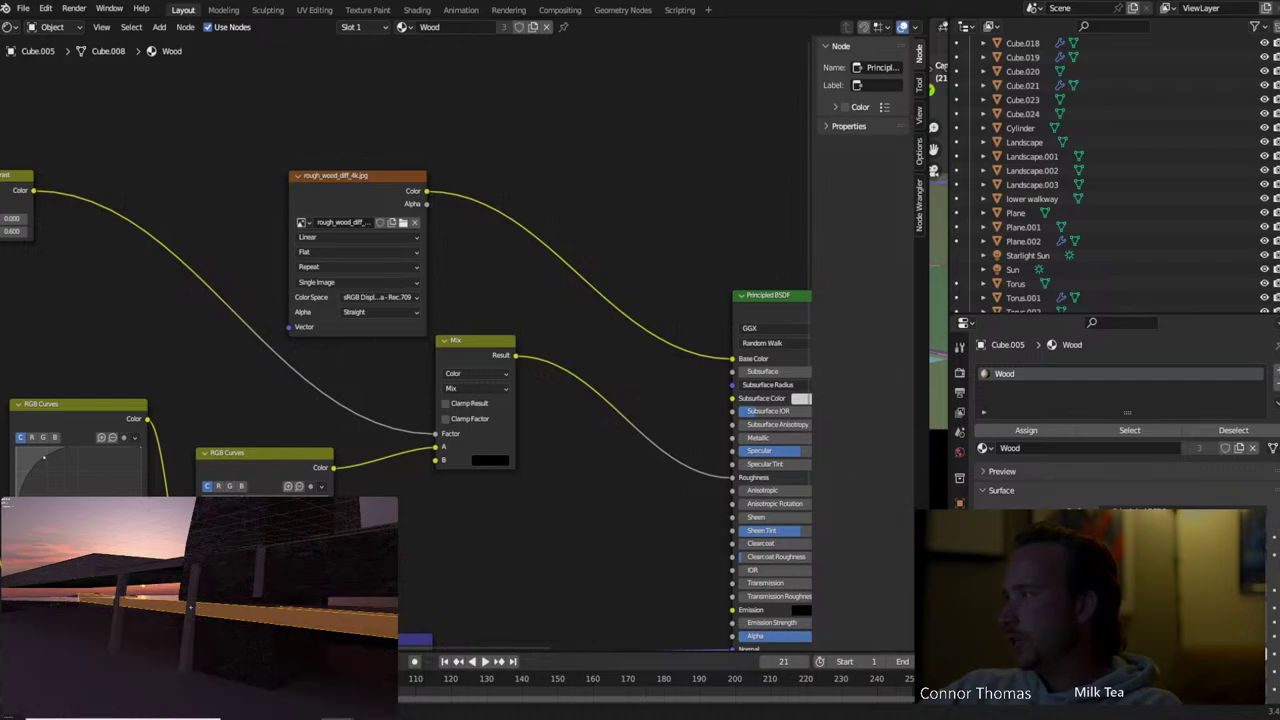
key(Tab)
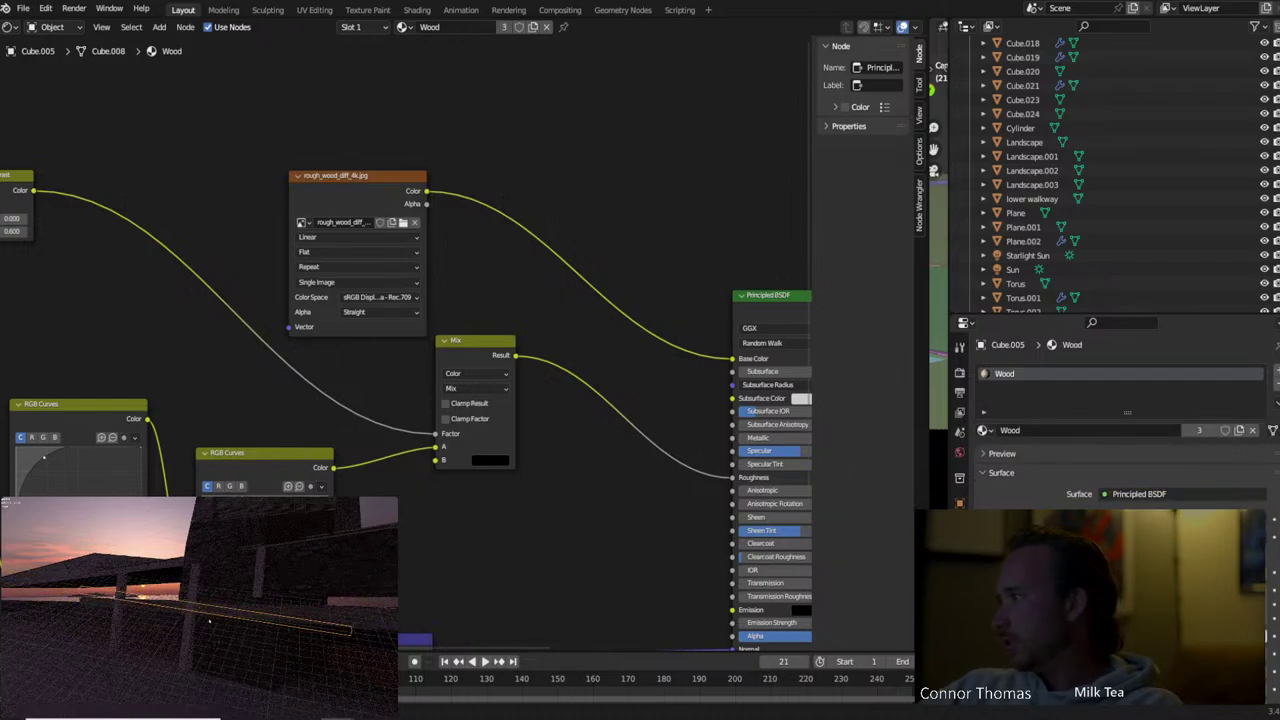
key(KP_Decimal)
mouse_move(170, 590)
middle_down()
mouse_move(172, 632)
mouse_move(172, 600)
middle_up()
key(KP_0)
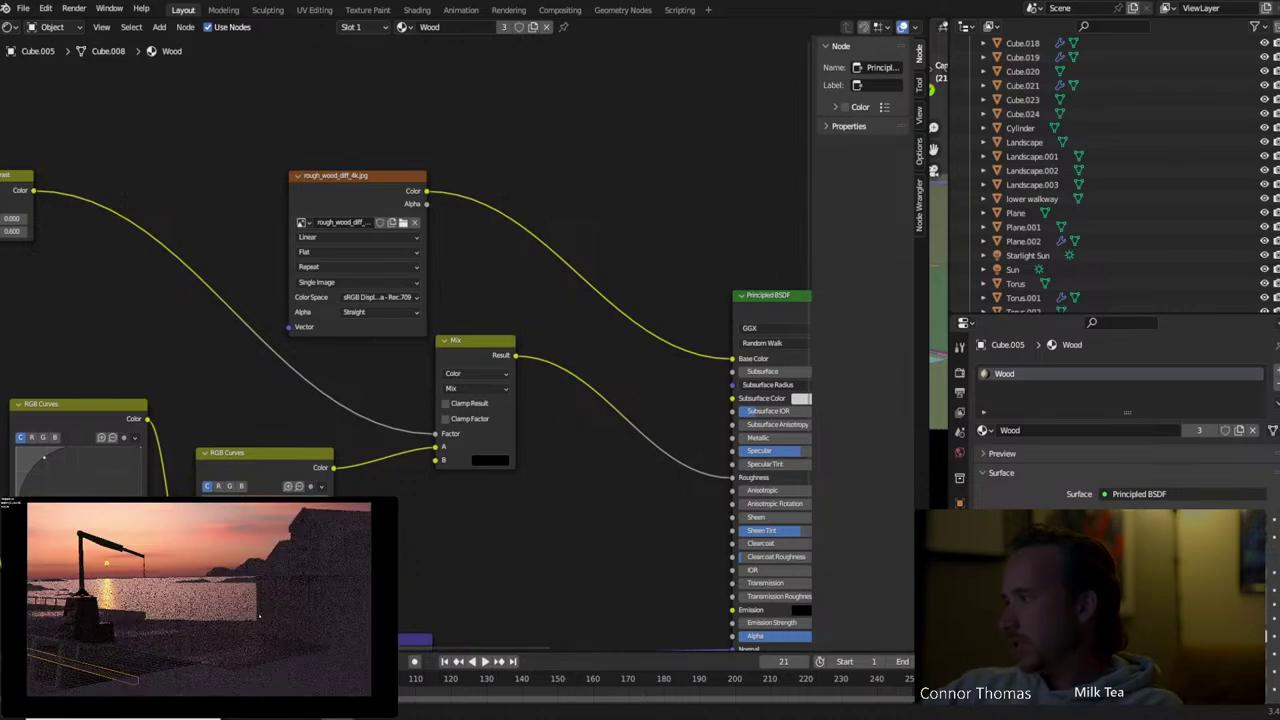
key(a)
key(alt+a)
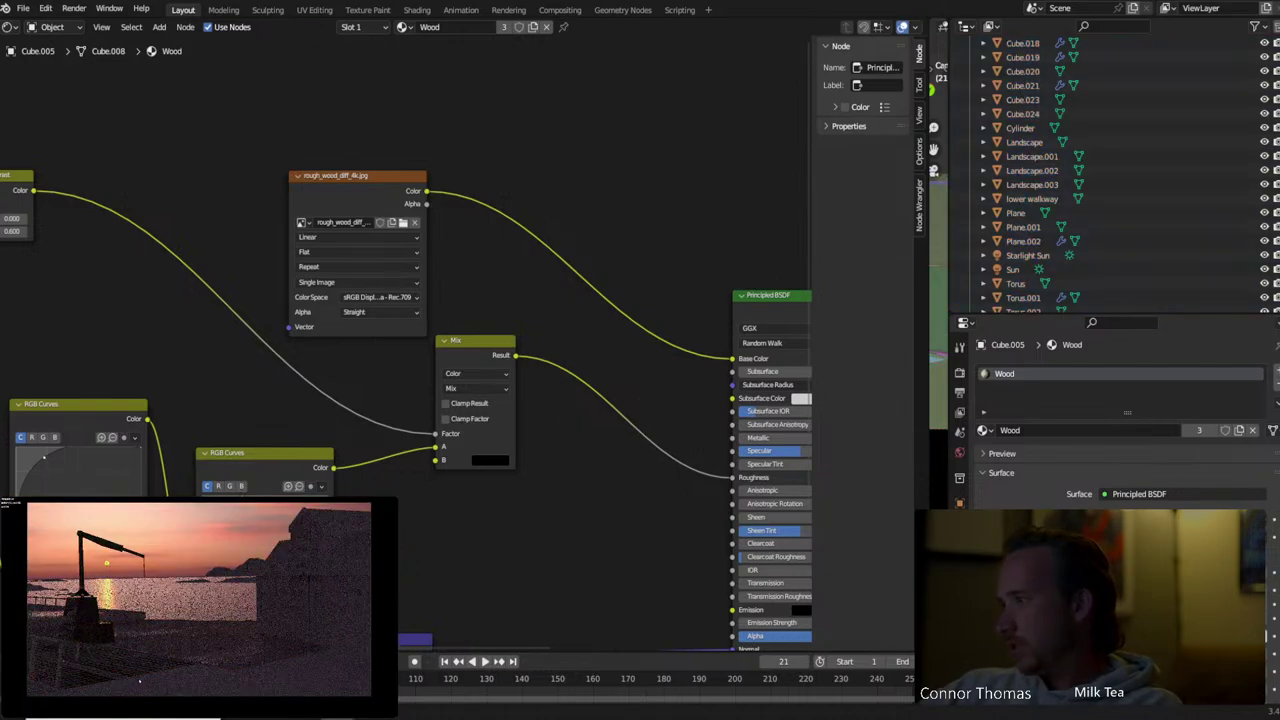
Assign the existing Wood material to the foreground posts Cube.004 and inspect their mesh in Edit Mode
click(36, 645)
click(983, 430)
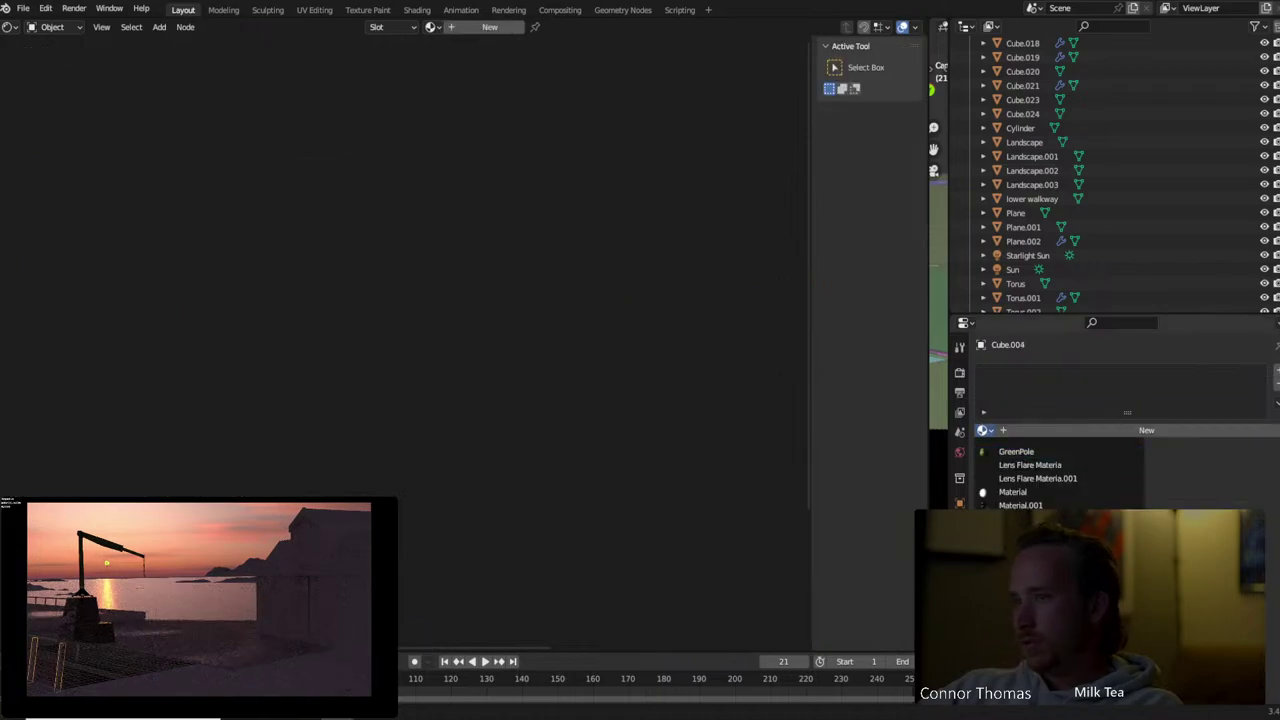
click(1013, 562)
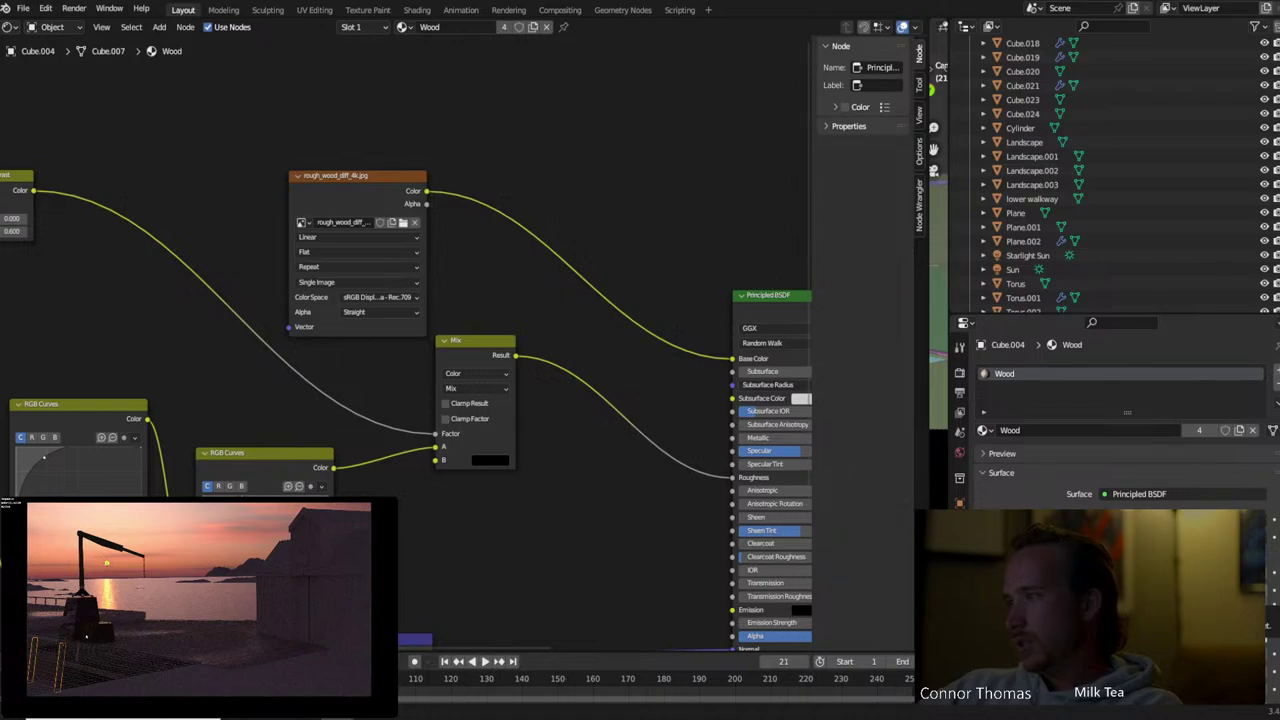
key(Tab)
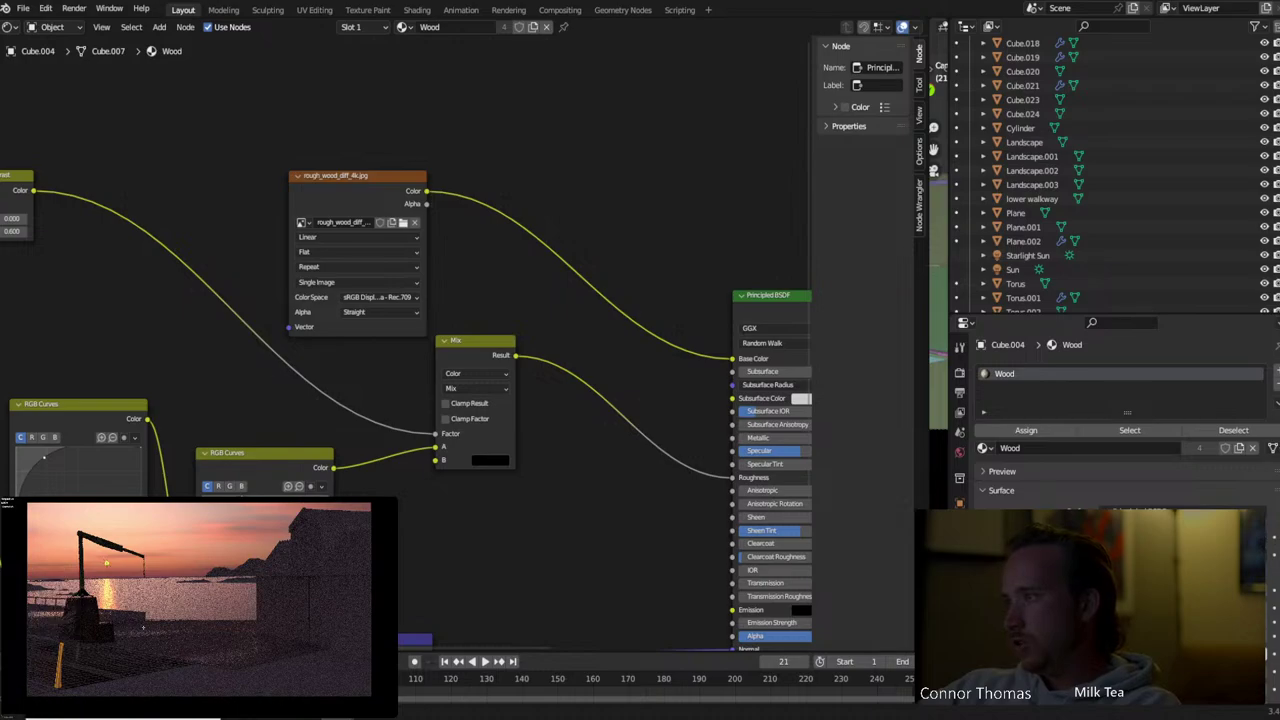
key(Tab)
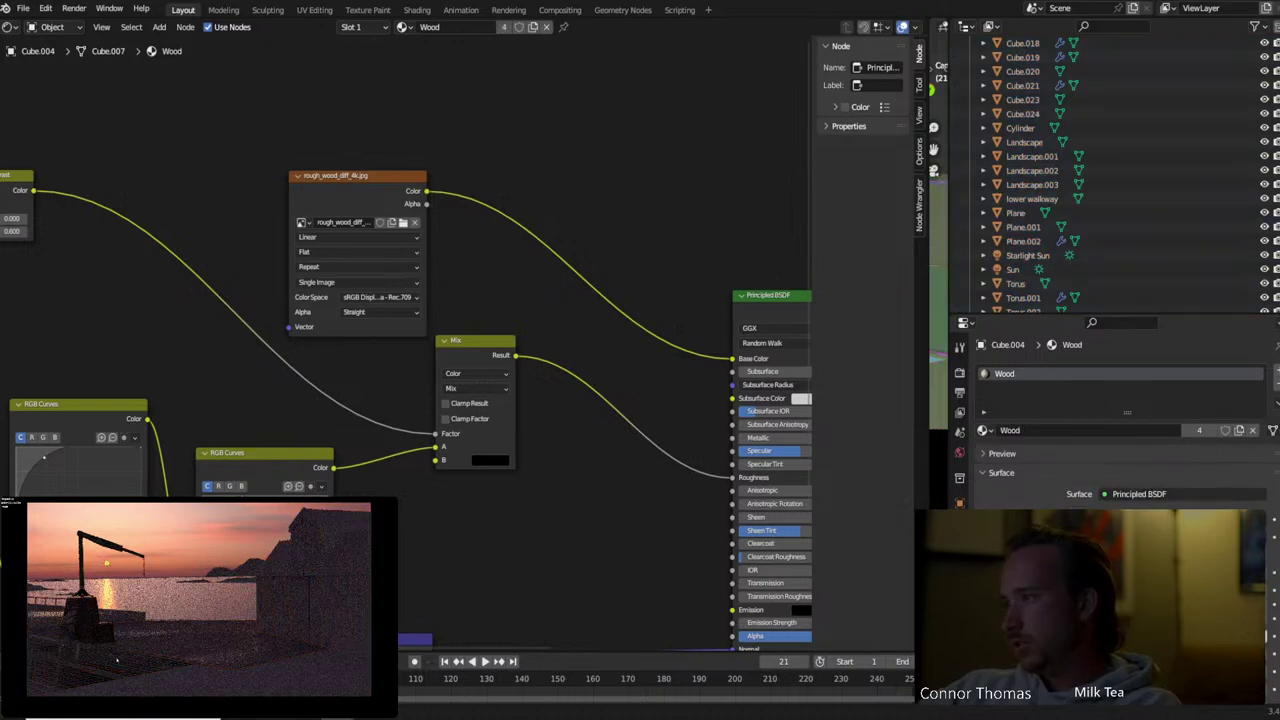
Assign the existing Wood material to the small post Cube.007 below the stone block and inspect its mesh in Edit Mode
click(79, 652)
click(79, 652)
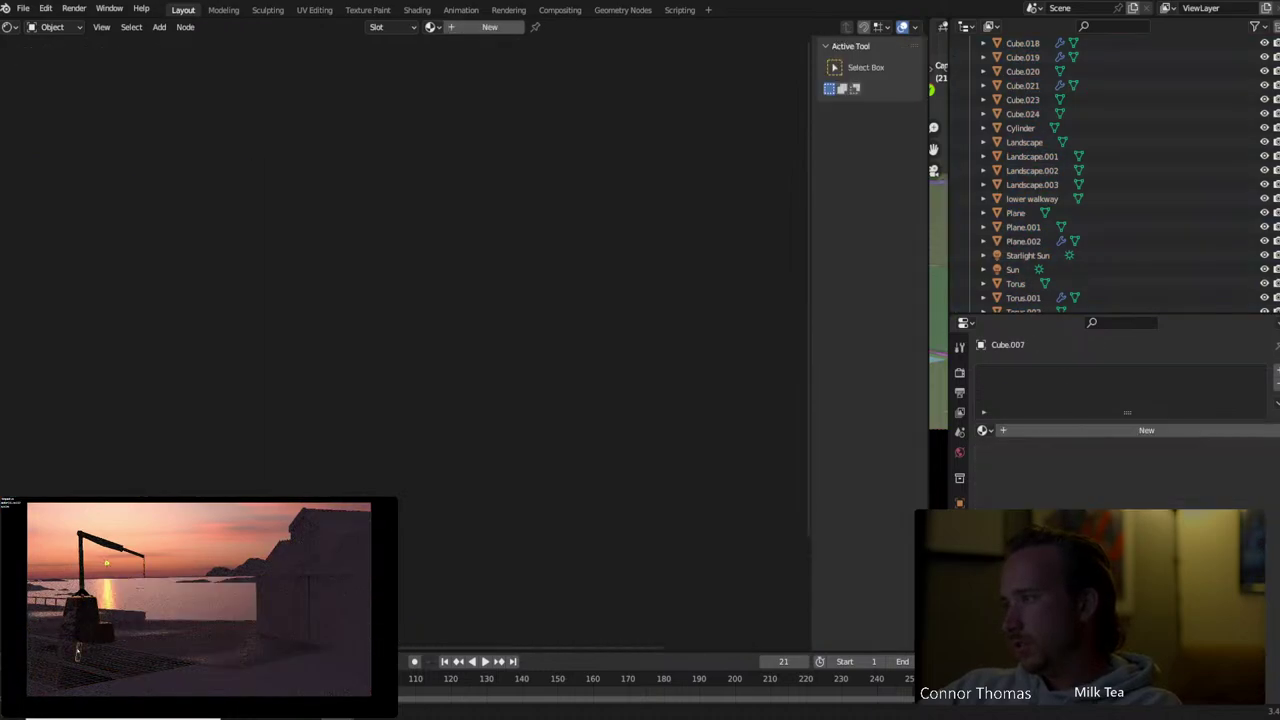
click(984, 430)
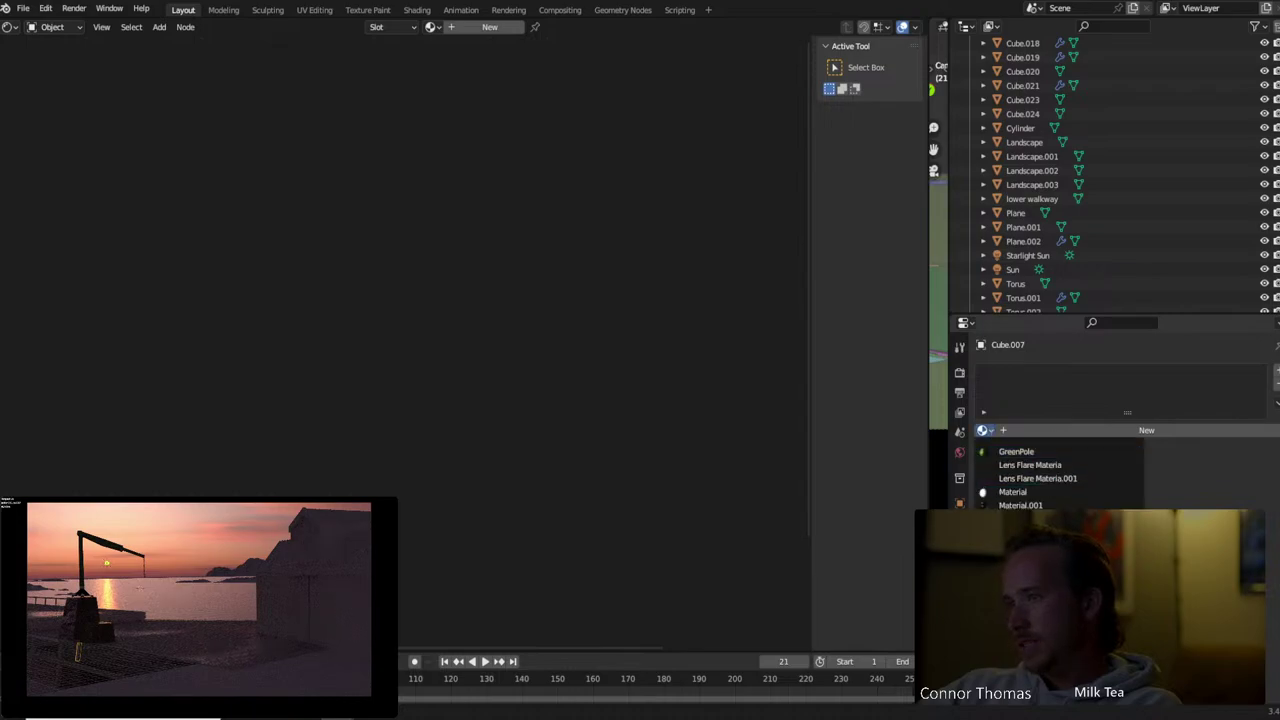
click(1013, 572)
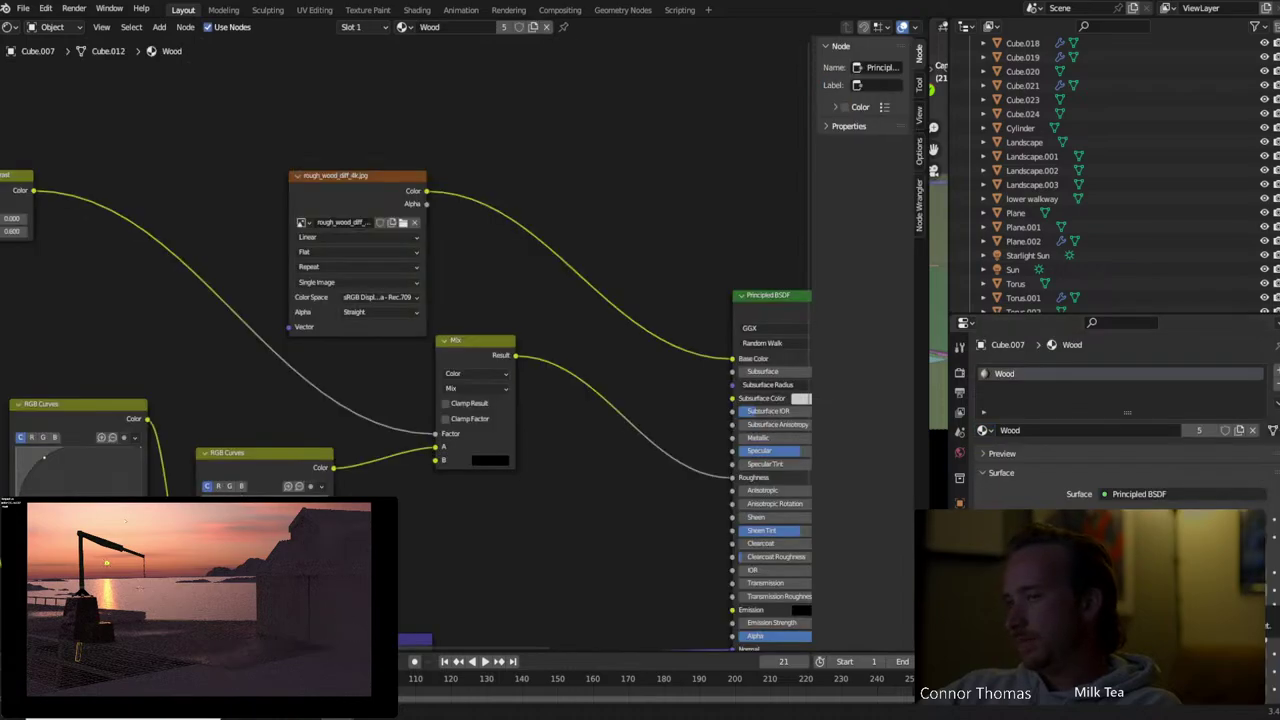
key(Tab)
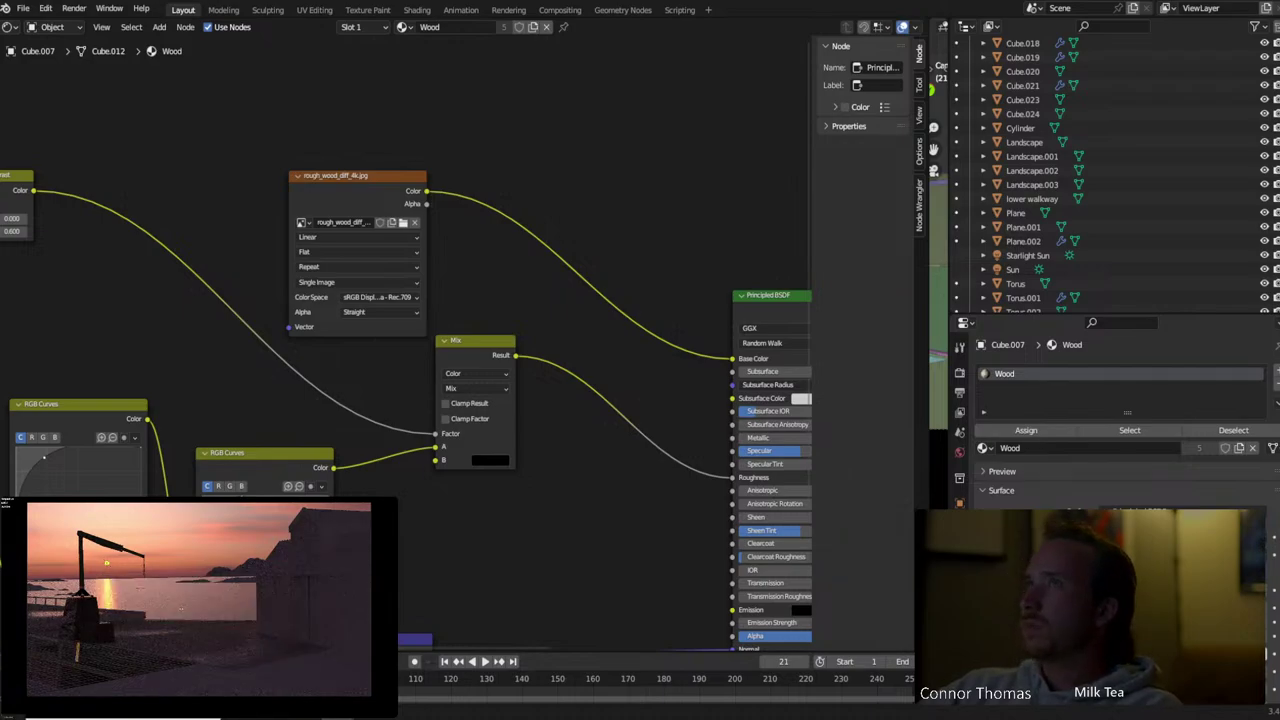
key(Tab)
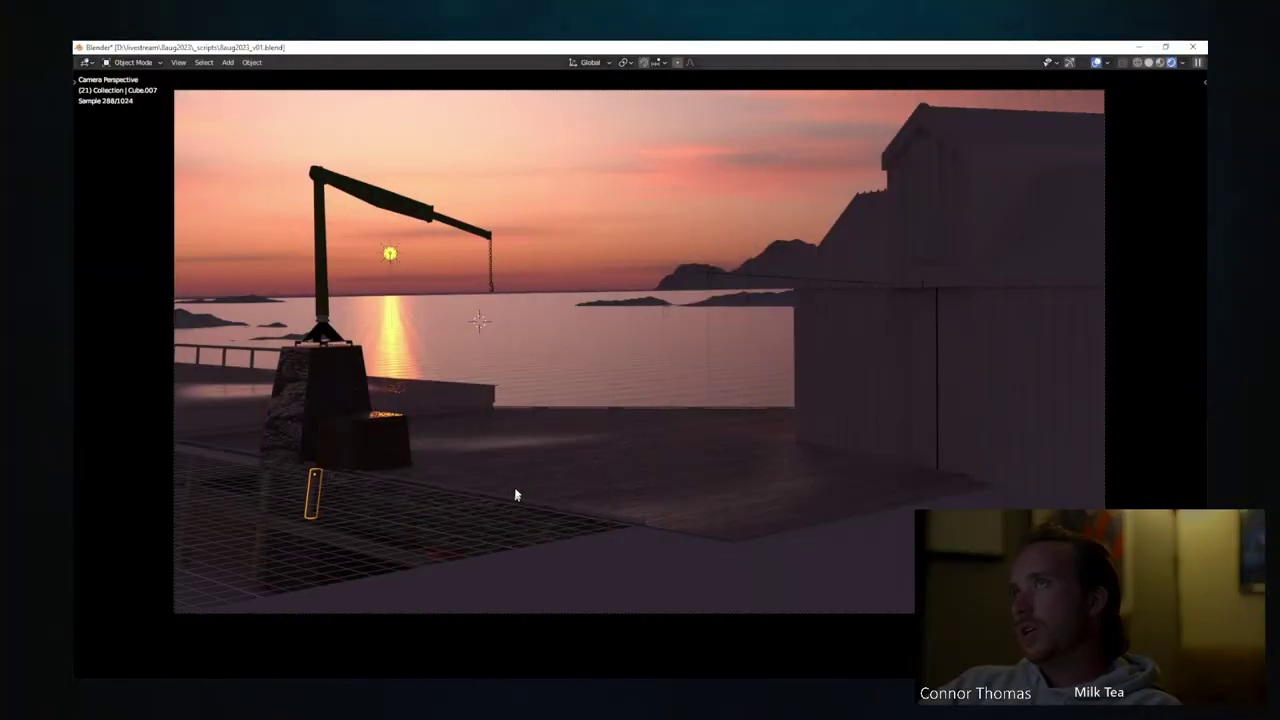
Turn off the overlays in the rendered camera view to see the scene without selection outlines
shift+middle_drag(504, 468, 499, 485)
click(1095, 63)
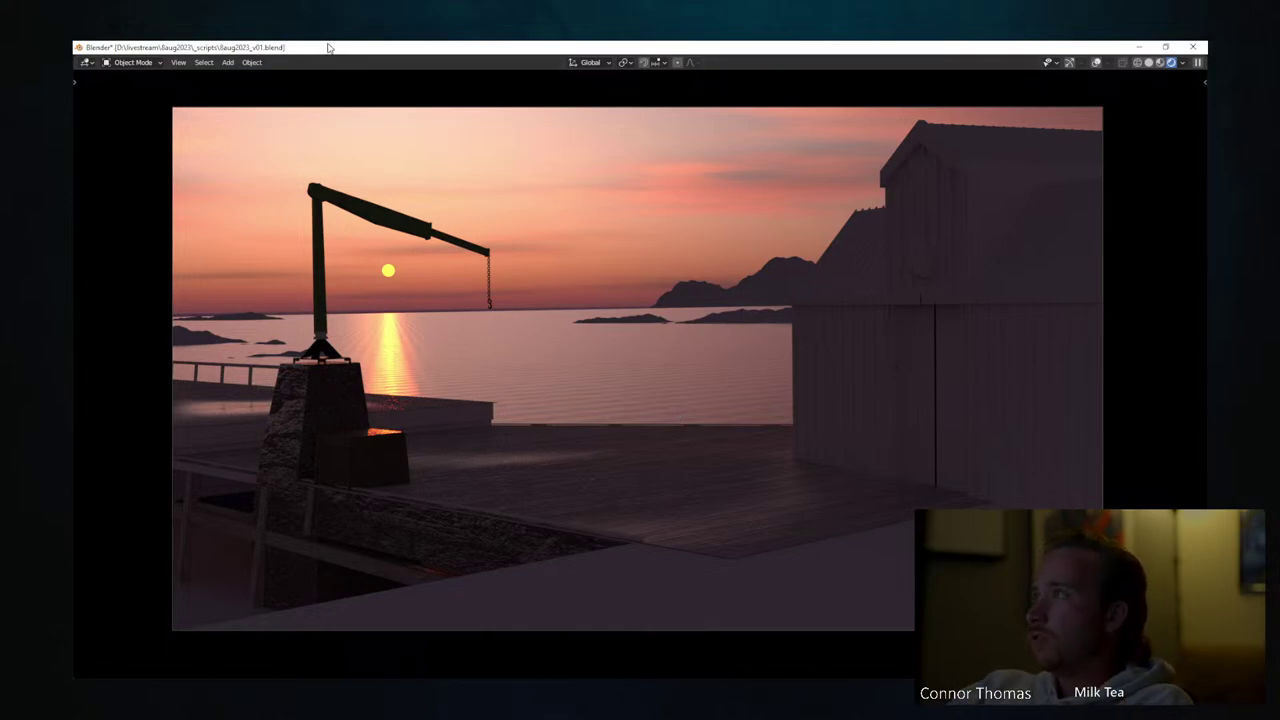
Switch to Poly Haven in the browser and look through the Metal > Wall textures
scroll(595, 380, up, 2)
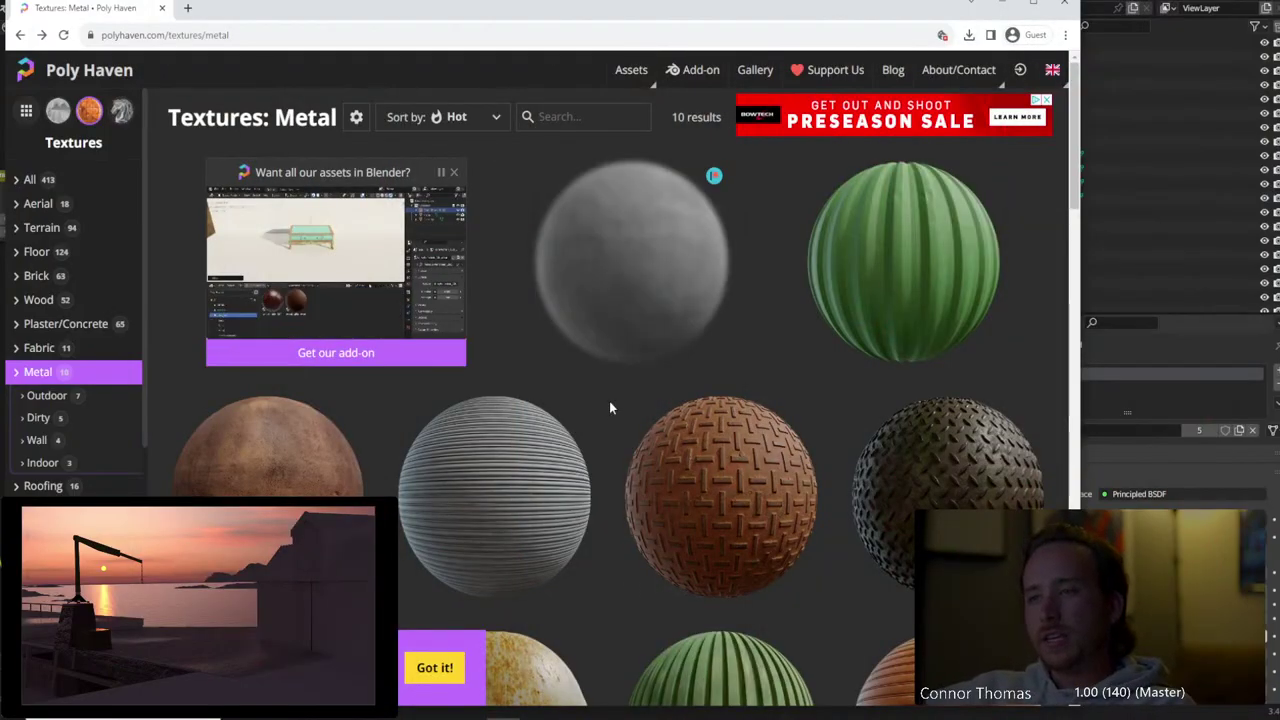
click(40, 442)
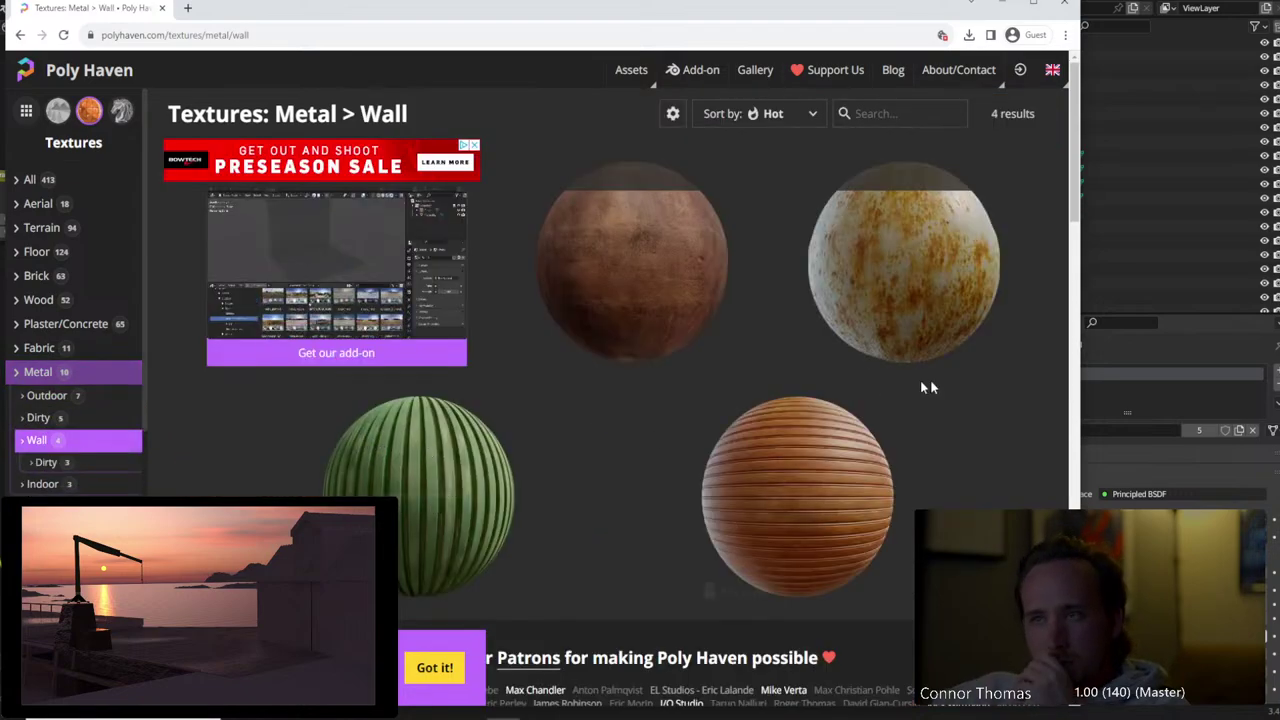
scroll(930, 405, down, 3)
scroll(930, 405, up, 3)
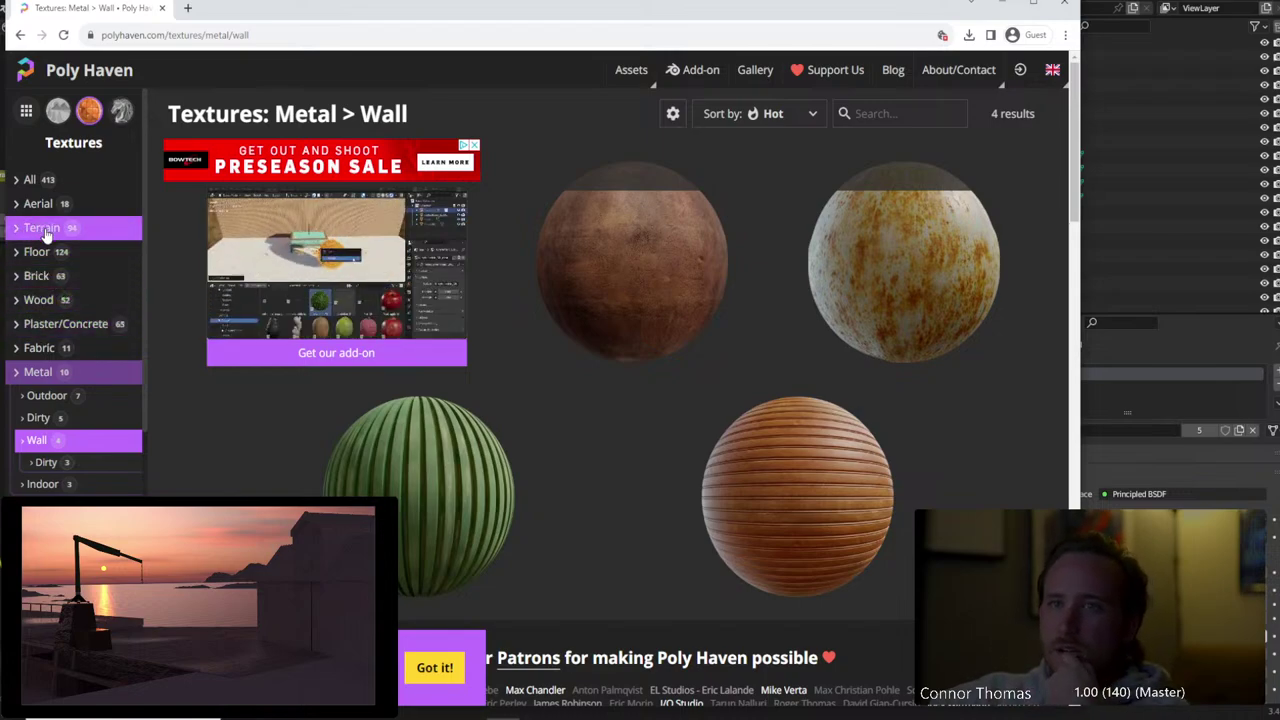
Browse Poly Haven's Wood textures and open Bark Willow 02 in a new browser tab
click(46, 298)
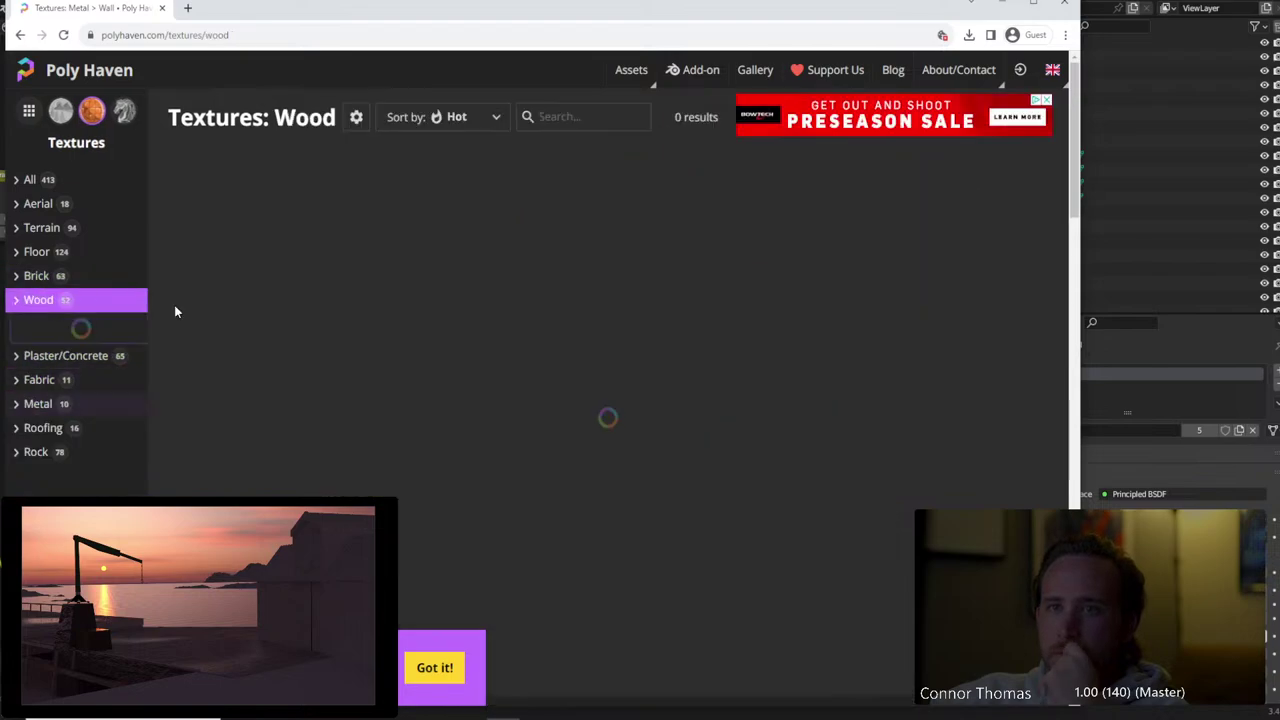
scroll(802, 459, down, 3)
scroll(802, 459, down, 2)
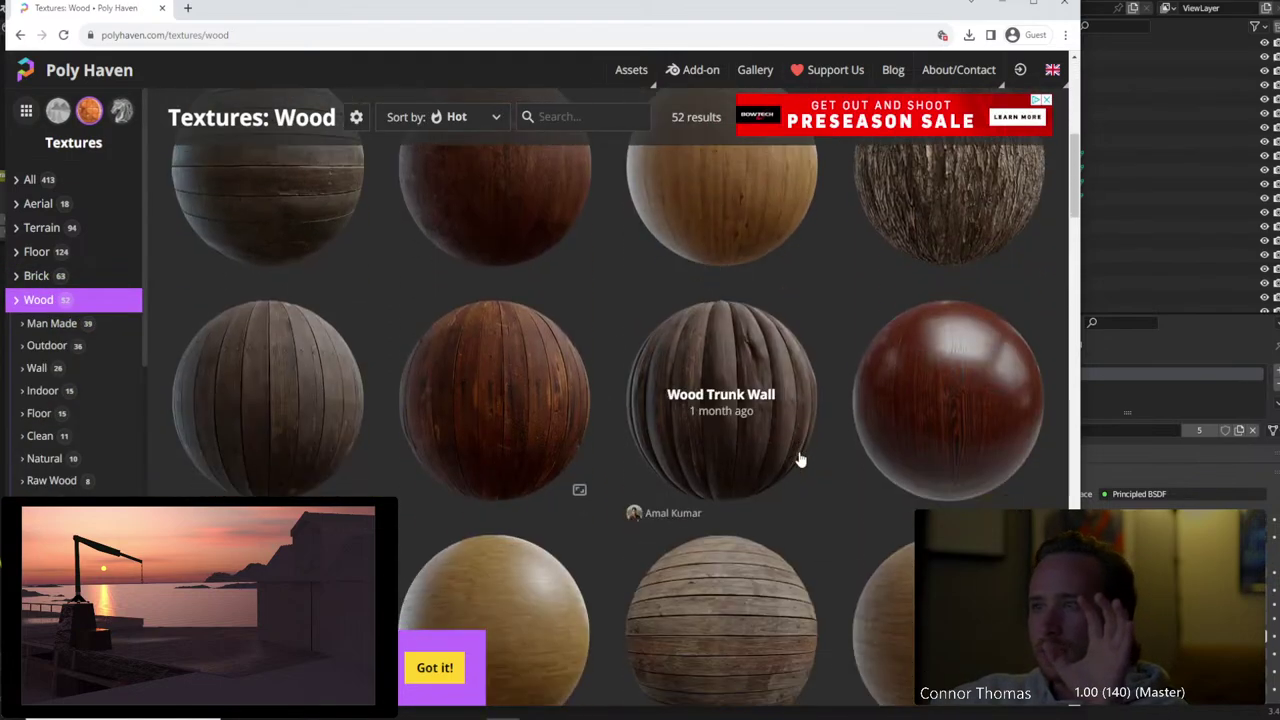
scroll(800, 457, up, 3)
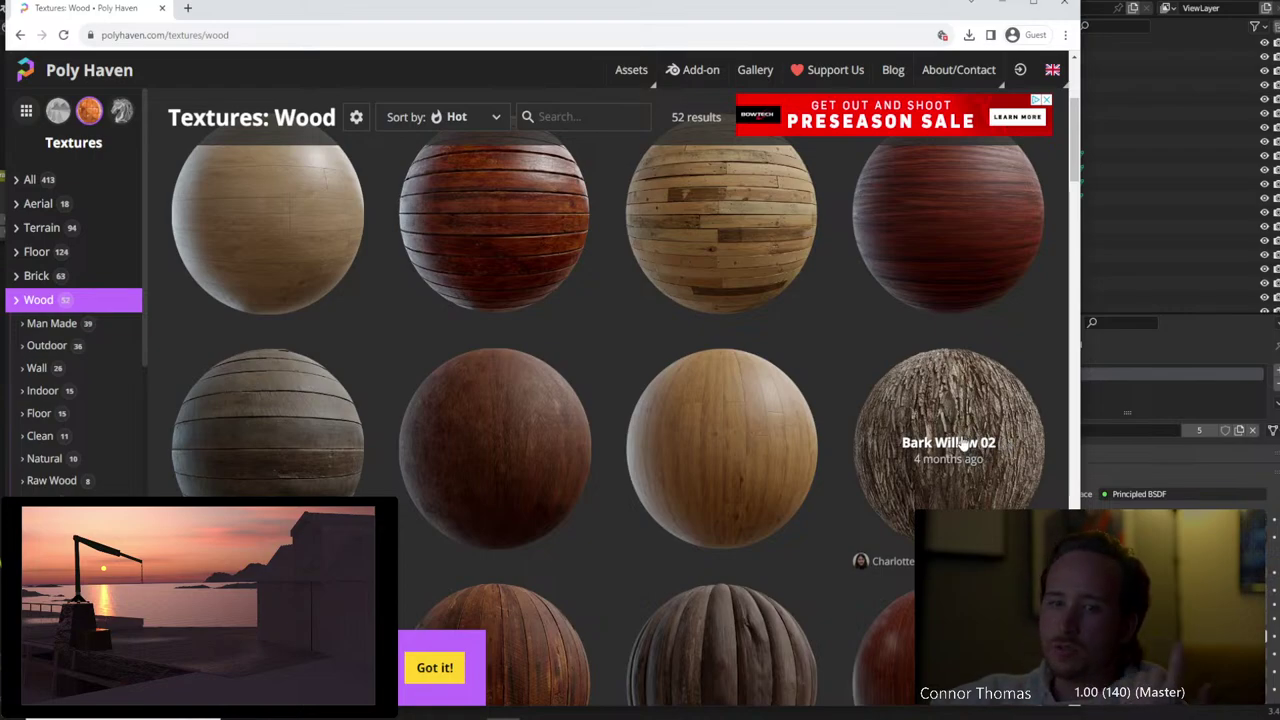
scroll(963, 445, down, 6)
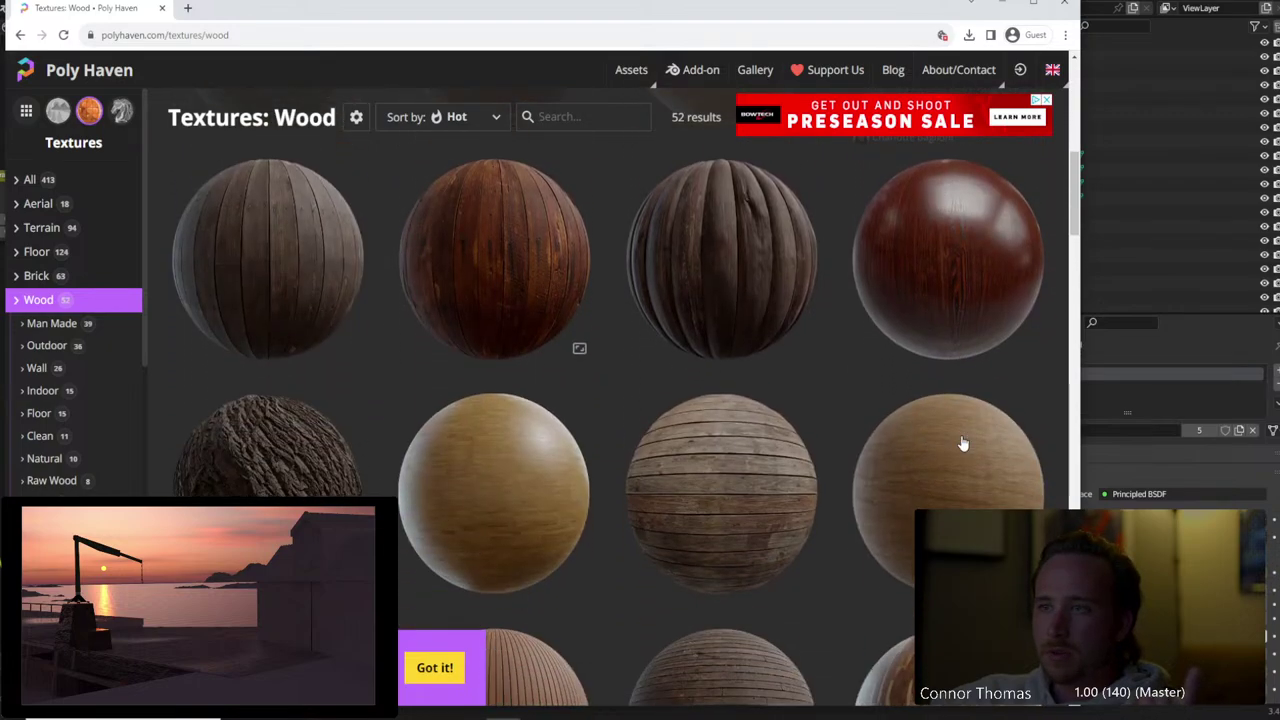
scroll(963, 444, up, 4)
middle_click(940, 307)
Open the Wood Peeling Paint Weathered texture in a new browser tab and look through further wood textures
scroll(543, 451, down, 8)
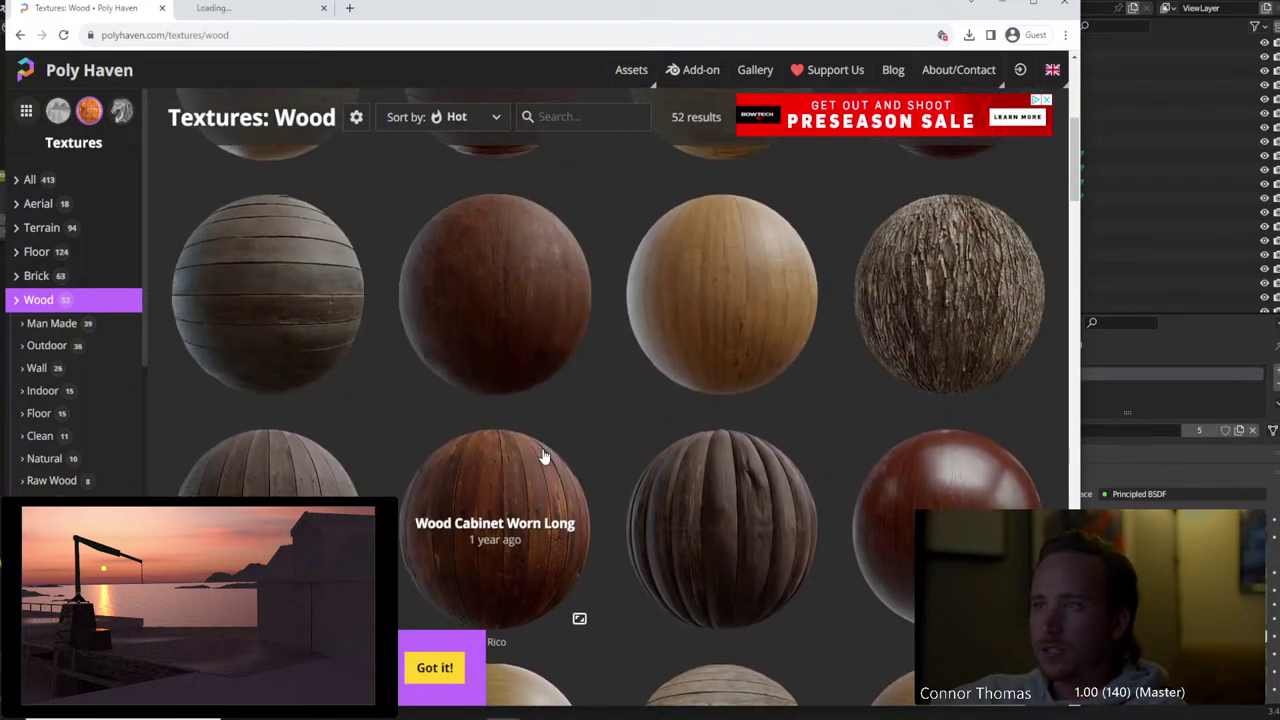
scroll(527, 468, down, 2)
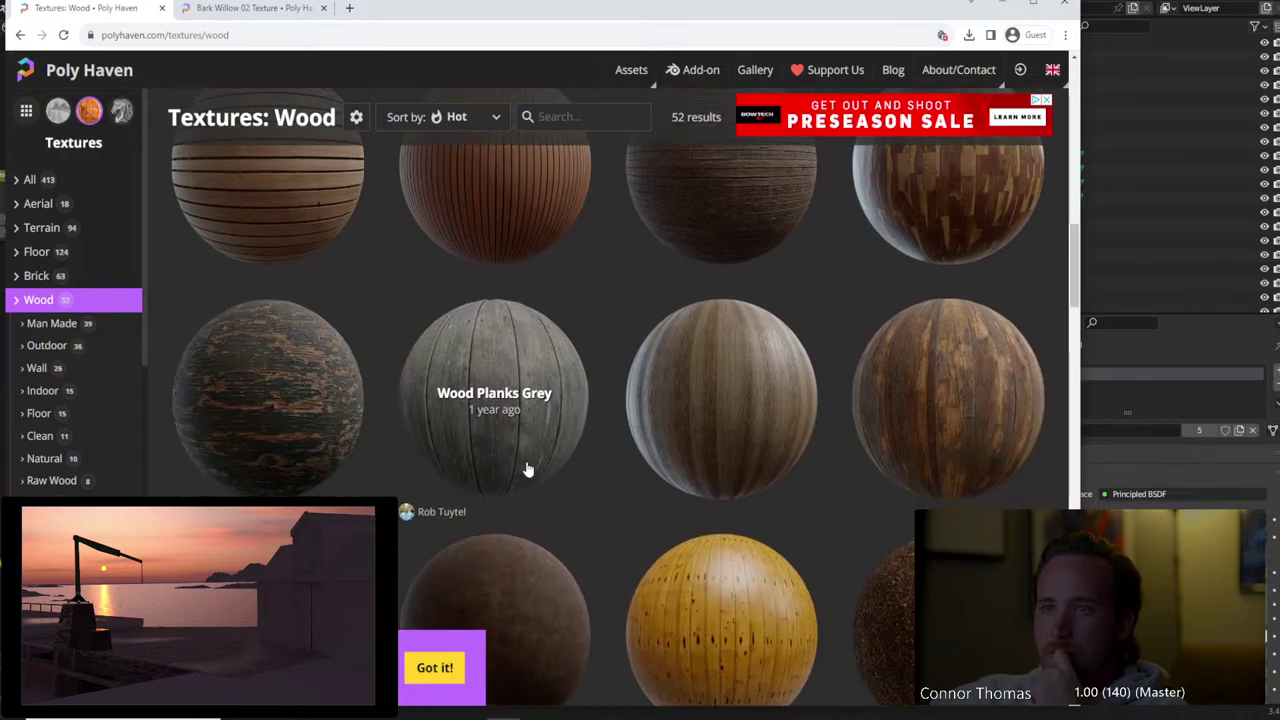
middle_click(288, 400)
scroll(475, 495, down, 2)
scroll(475, 495, down, 2)
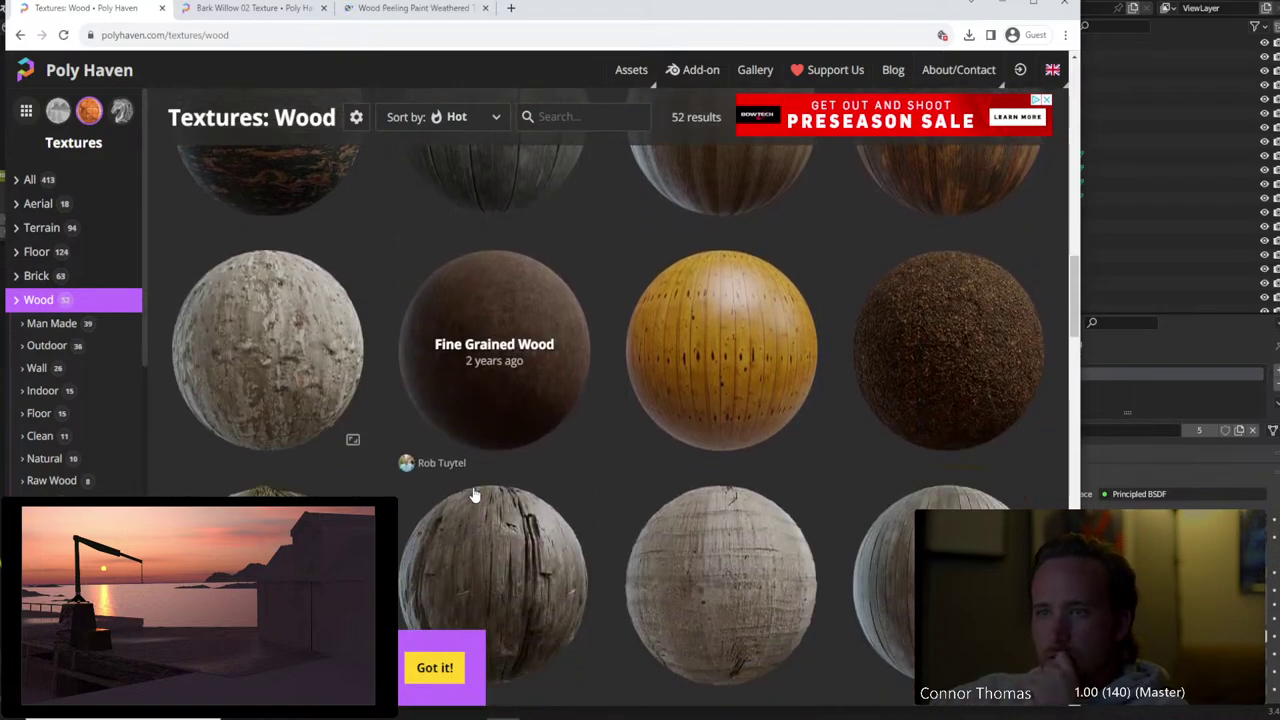
scroll(475, 495, down, 6)
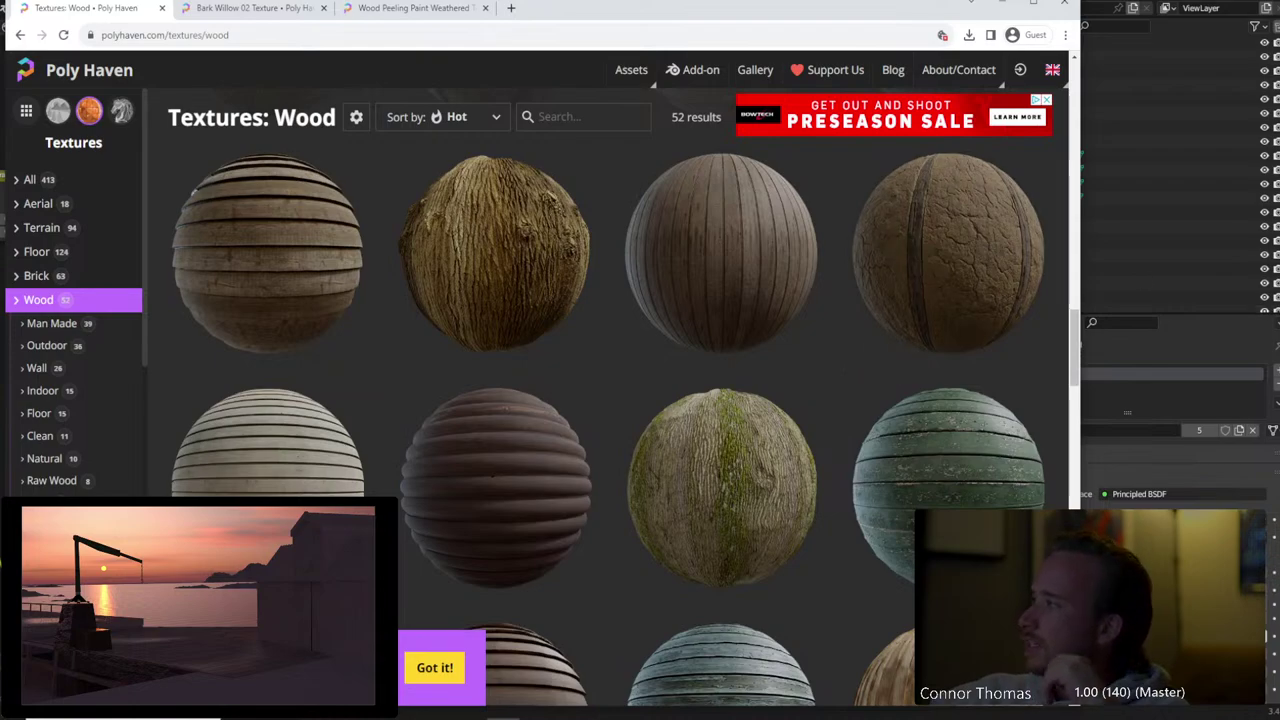
Select the building wall Cube.012 in Blender and return to the Poly Haven wood textures in the browser
click(292, 601)
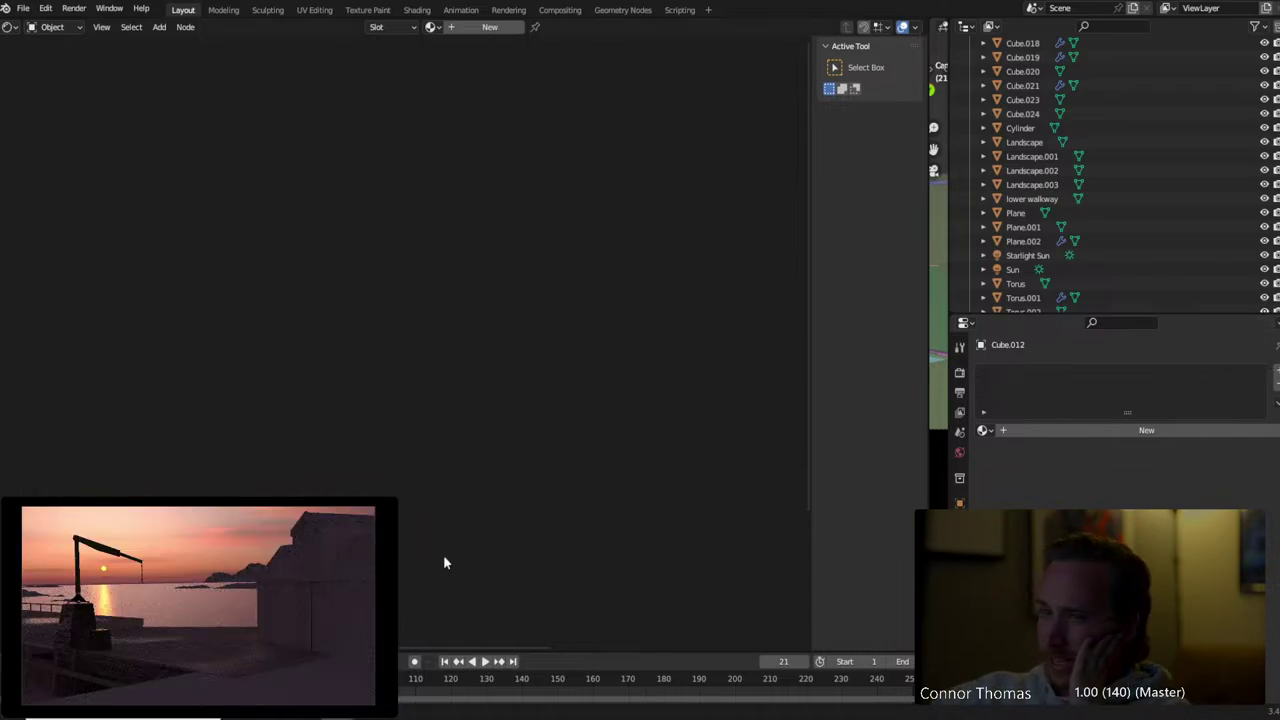
click(468, 719)
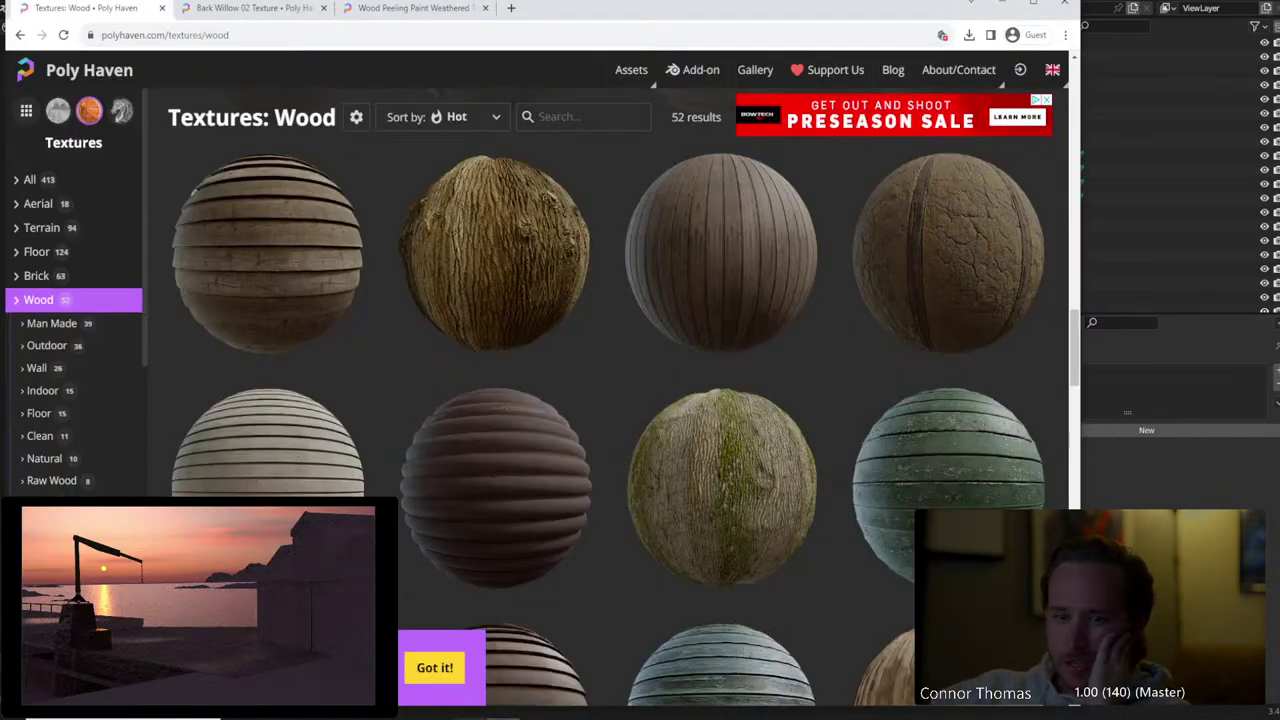
mouse_move(470, 719)
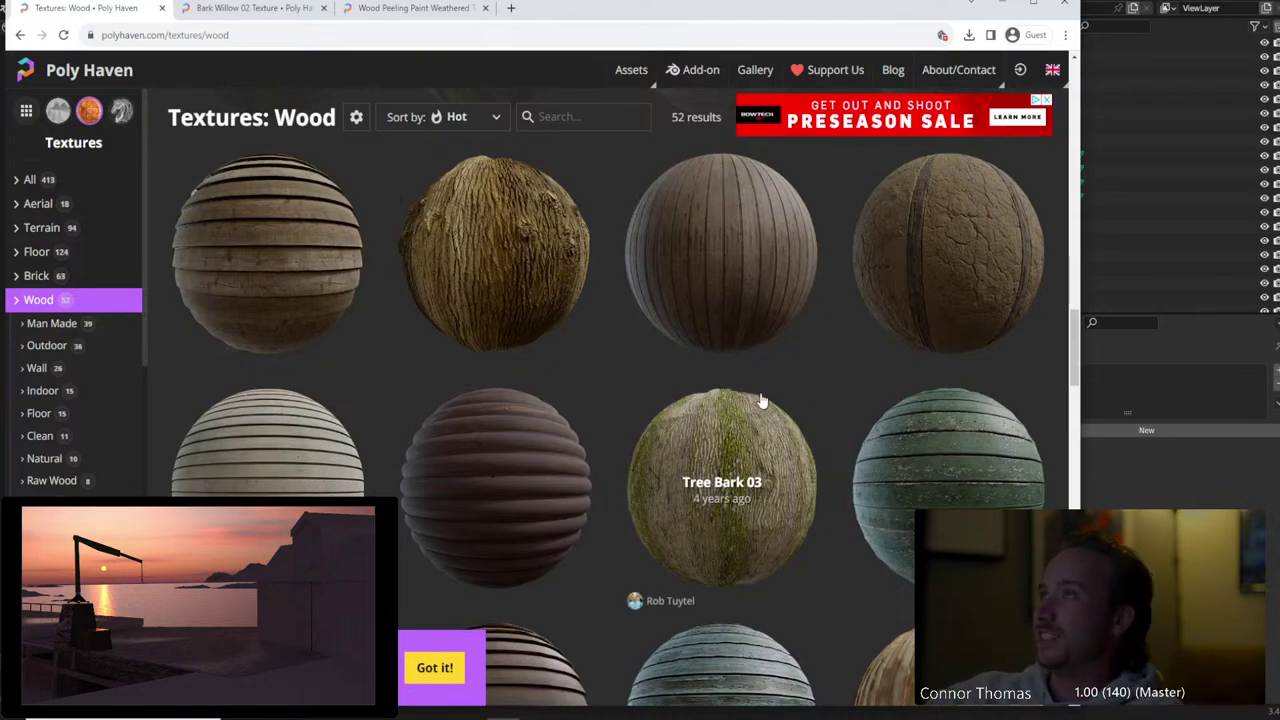
Examine the full list of Poly Haven wood textures for planks and siding that suit the harbour building
scroll(762, 400, down, 5)
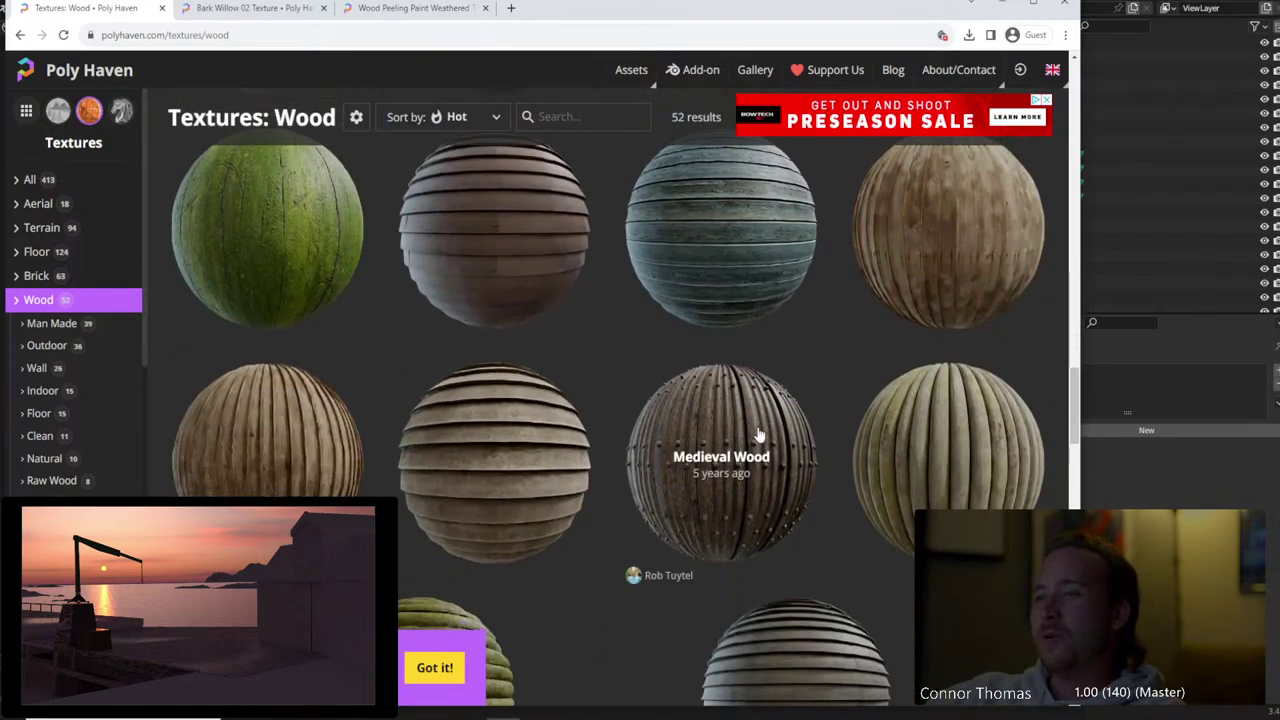
scroll(759, 432, down, 3)
scroll(585, 431, up, 1)
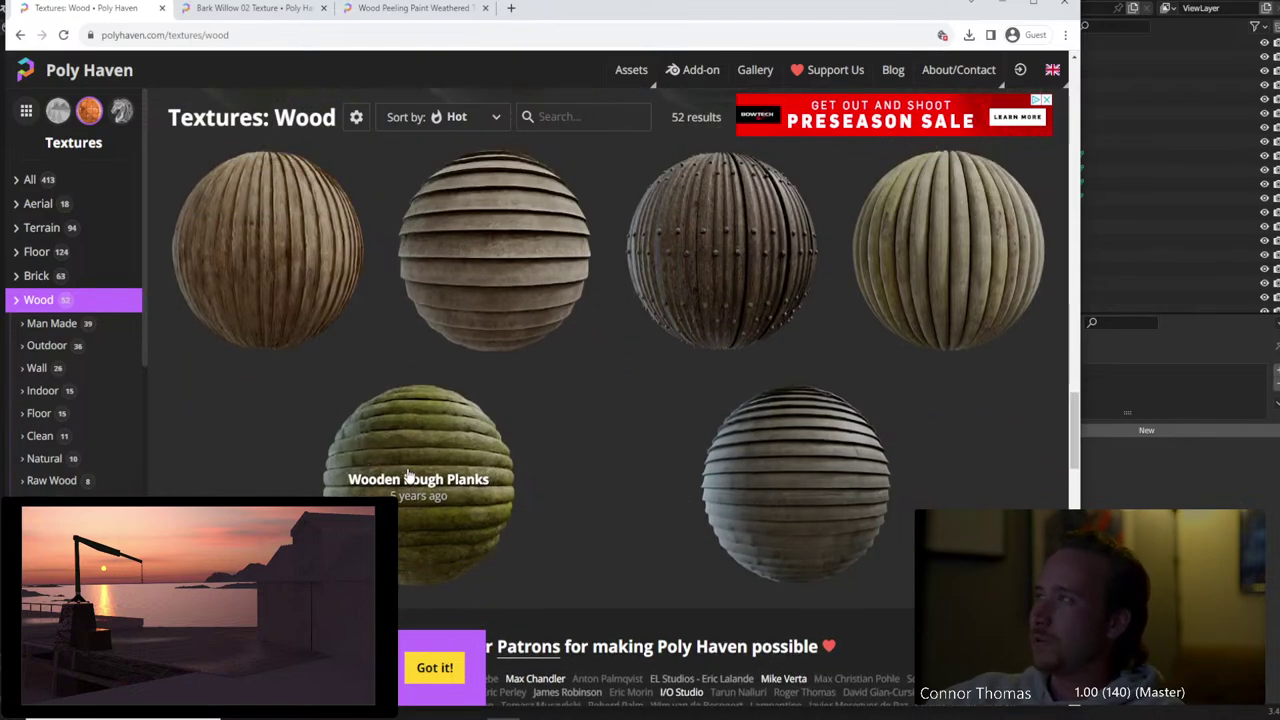
scroll(398, 467, up, 10)
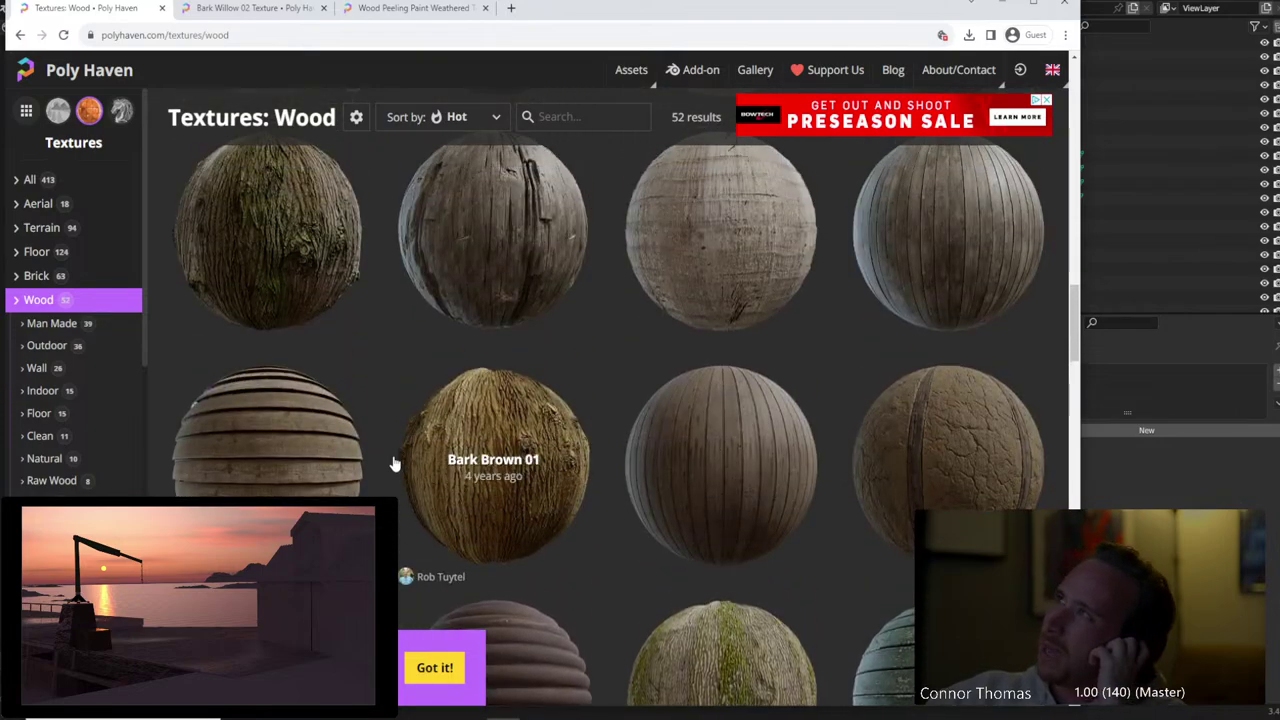
scroll(395, 465, up, 3)
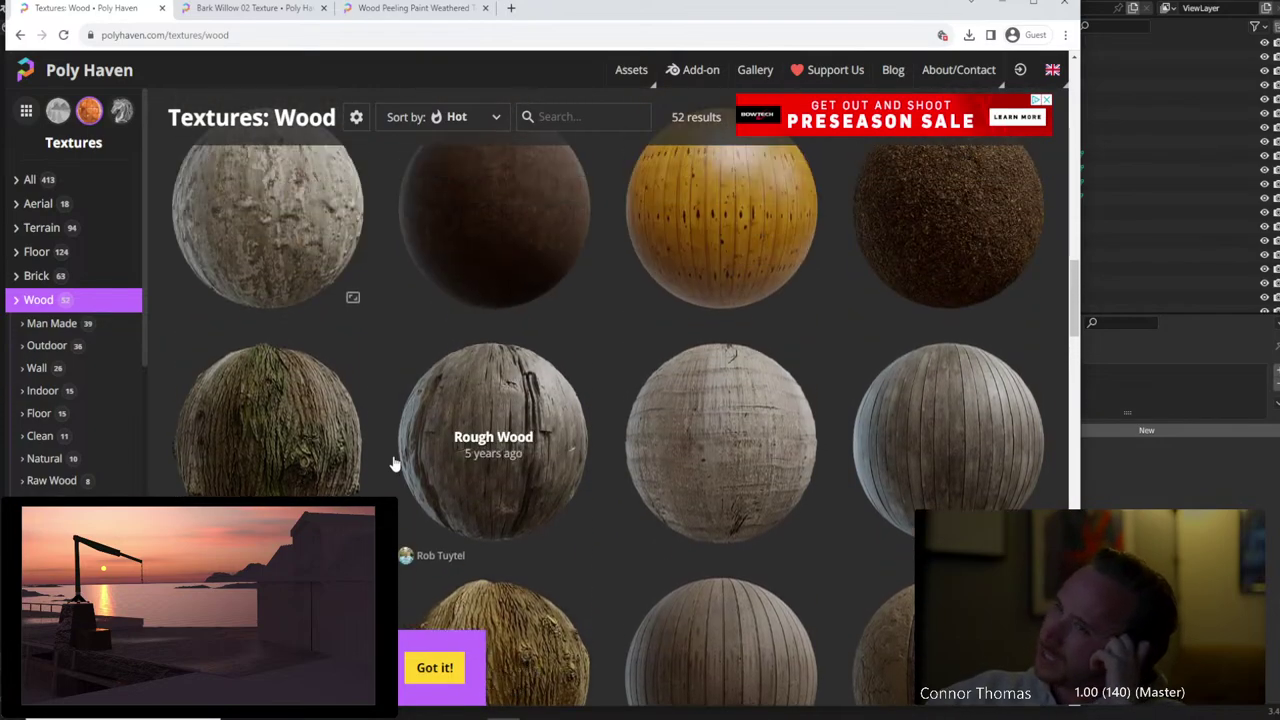
scroll(395, 465, up, 3)
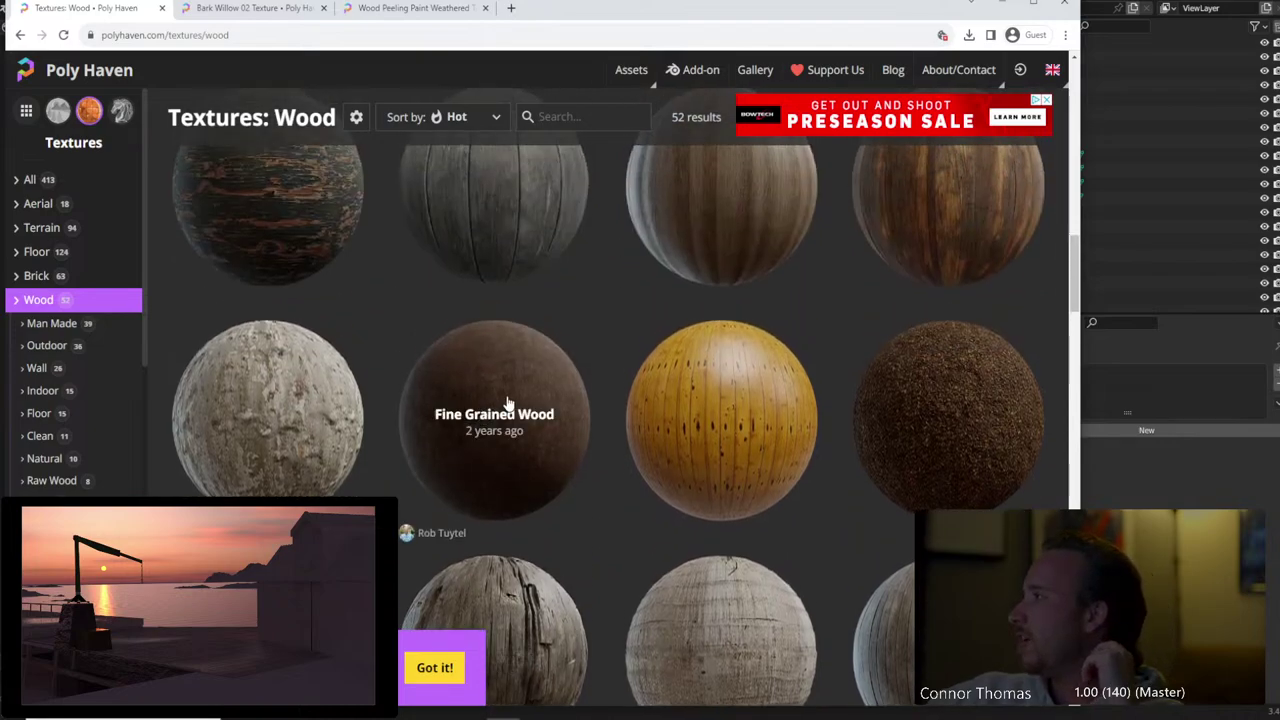
scroll(507, 402, up, 3)
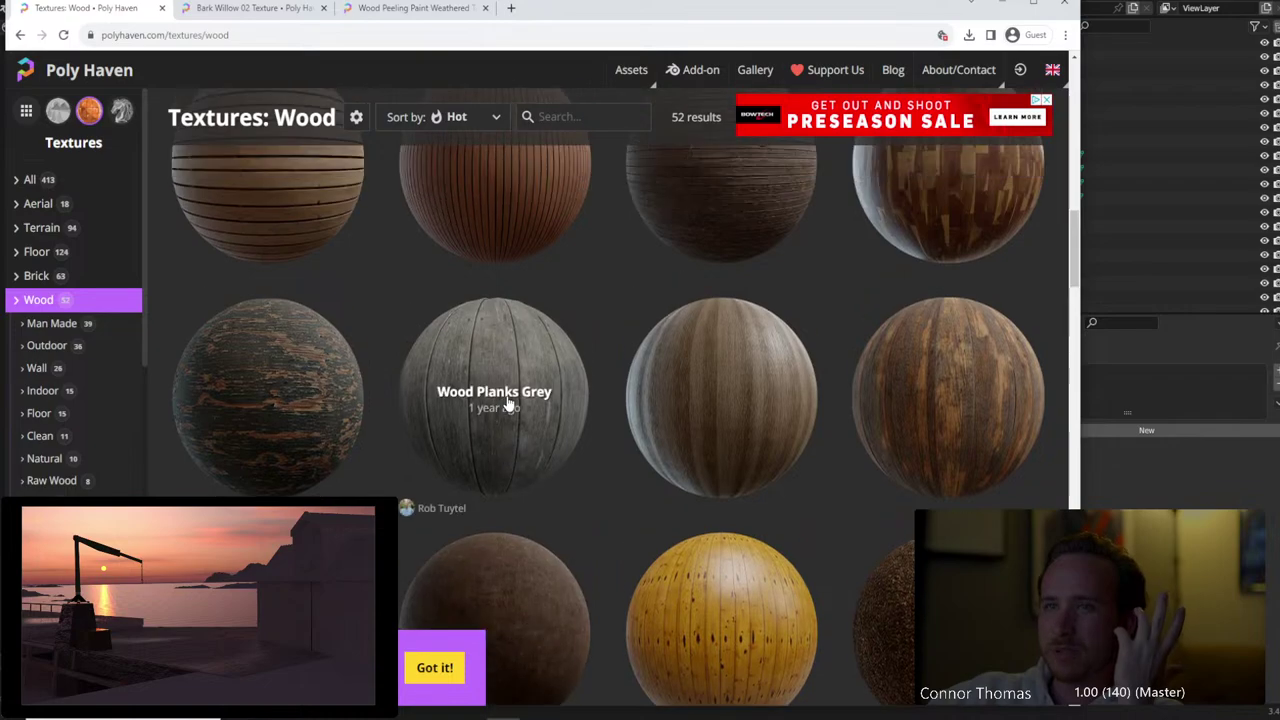
scroll(507, 402, up, 8)
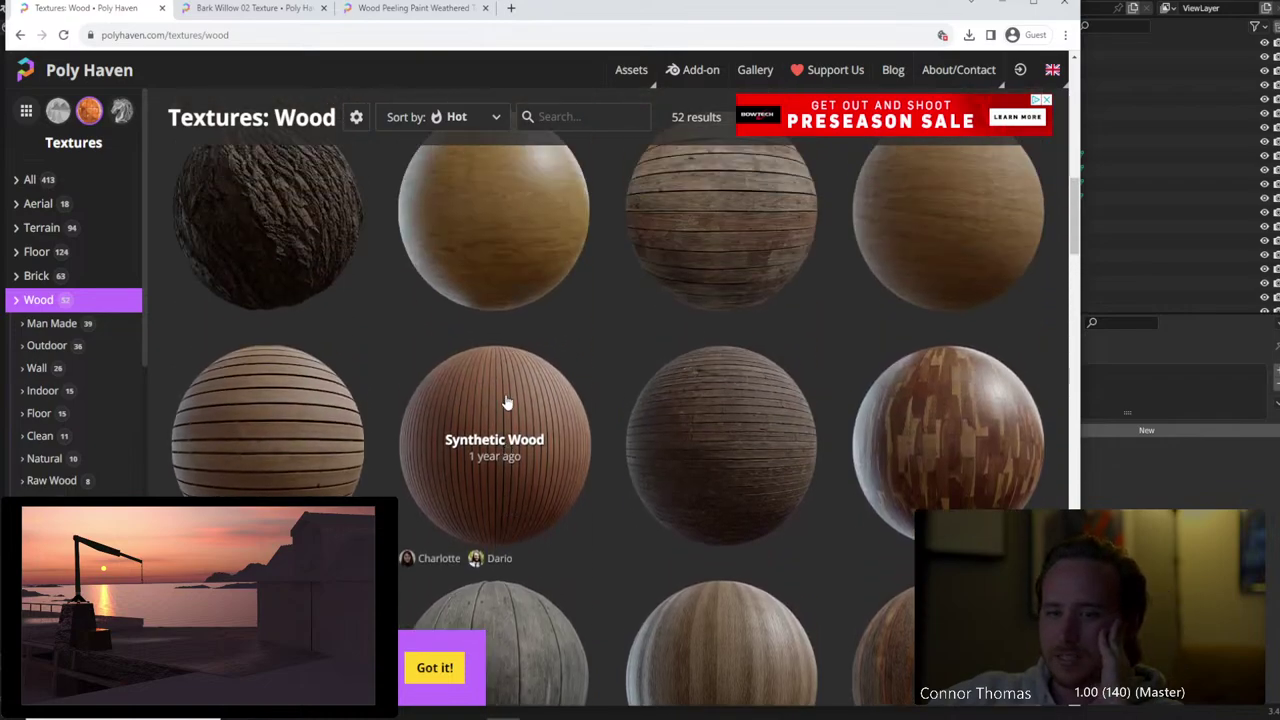
scroll(499, 397, up, 3)
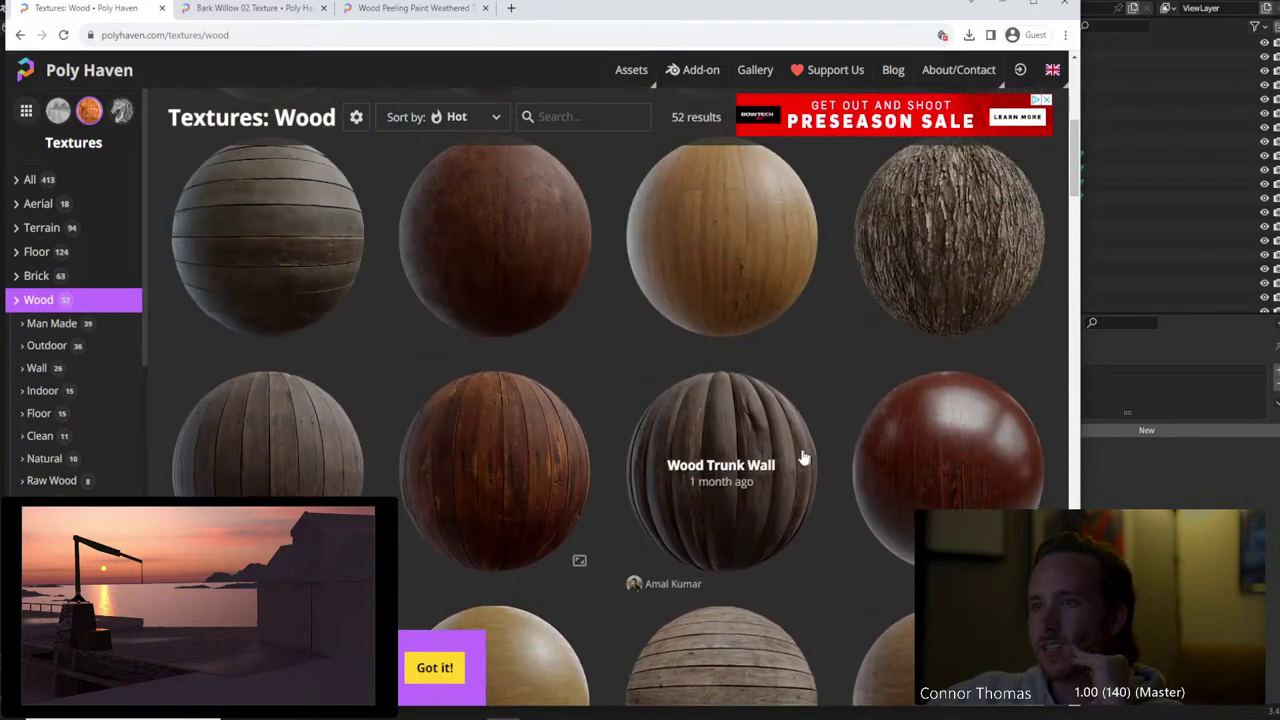
scroll(773, 453, up, 6)
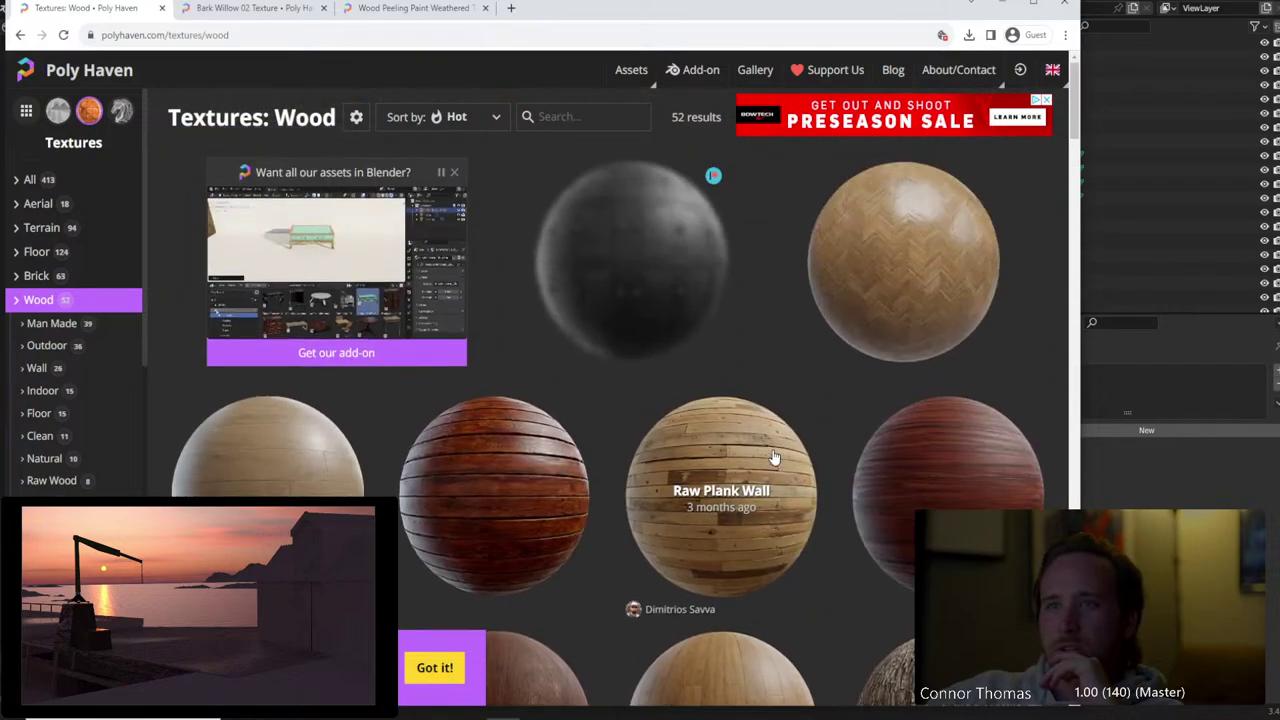
scroll(770, 455, down, 4)
scroll(770, 455, down, 3)
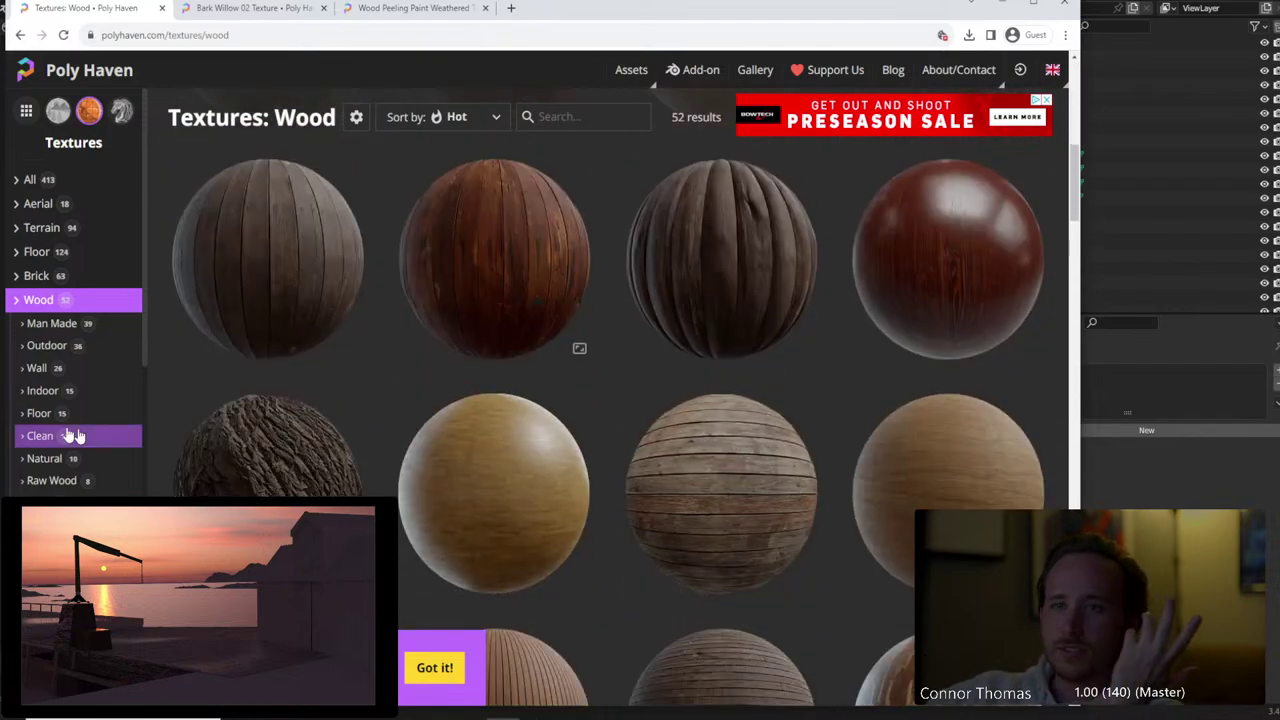
scroll(390, 432, down, 7)
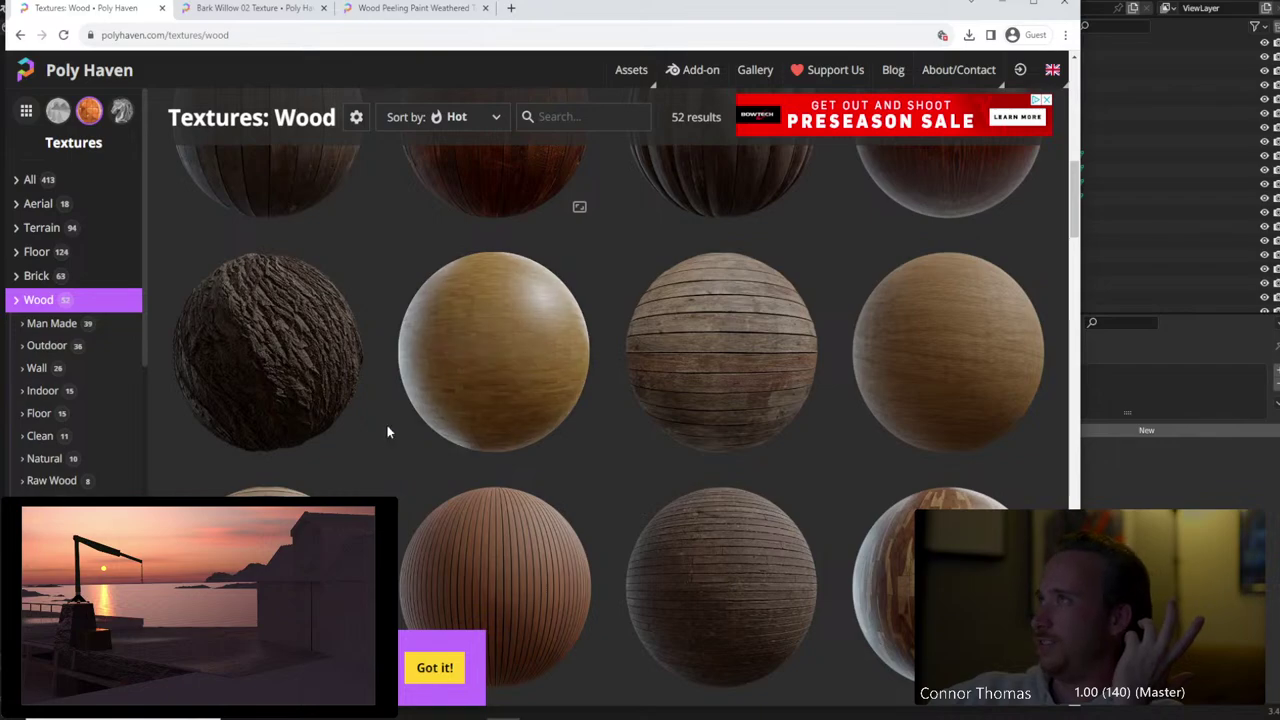
scroll(385, 430, down, 10)
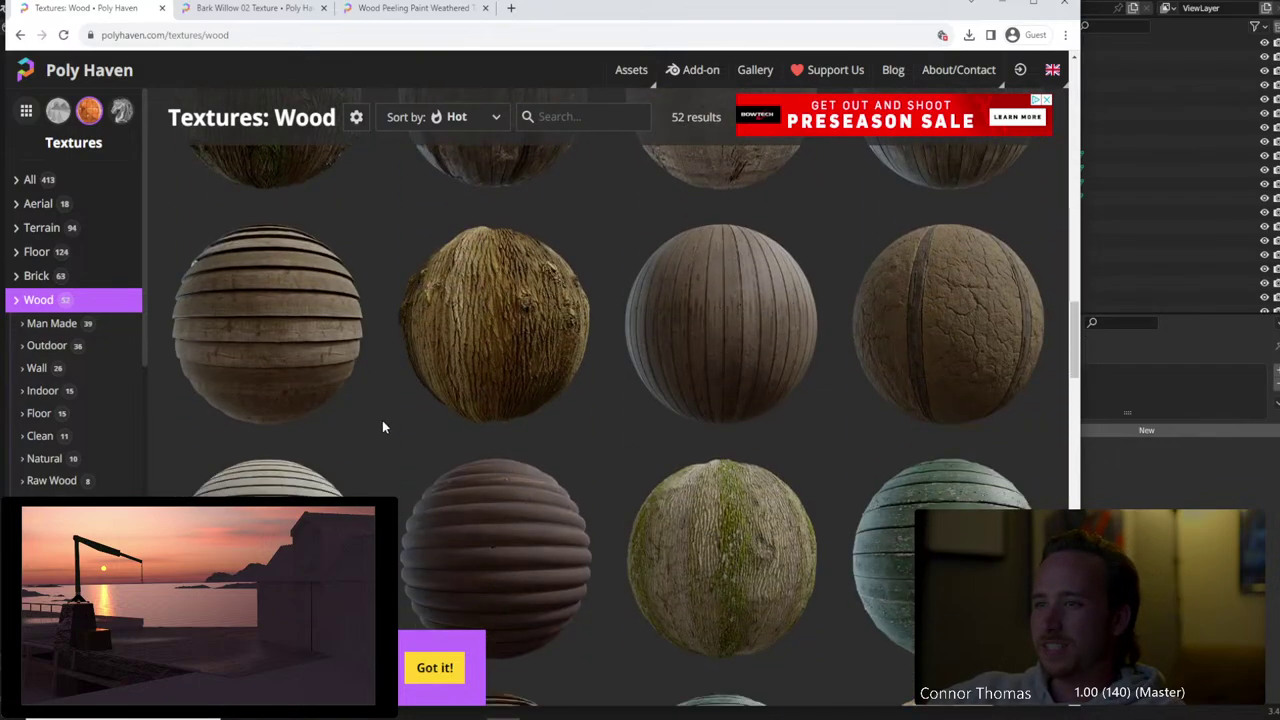
scroll(380, 427, down, 3)
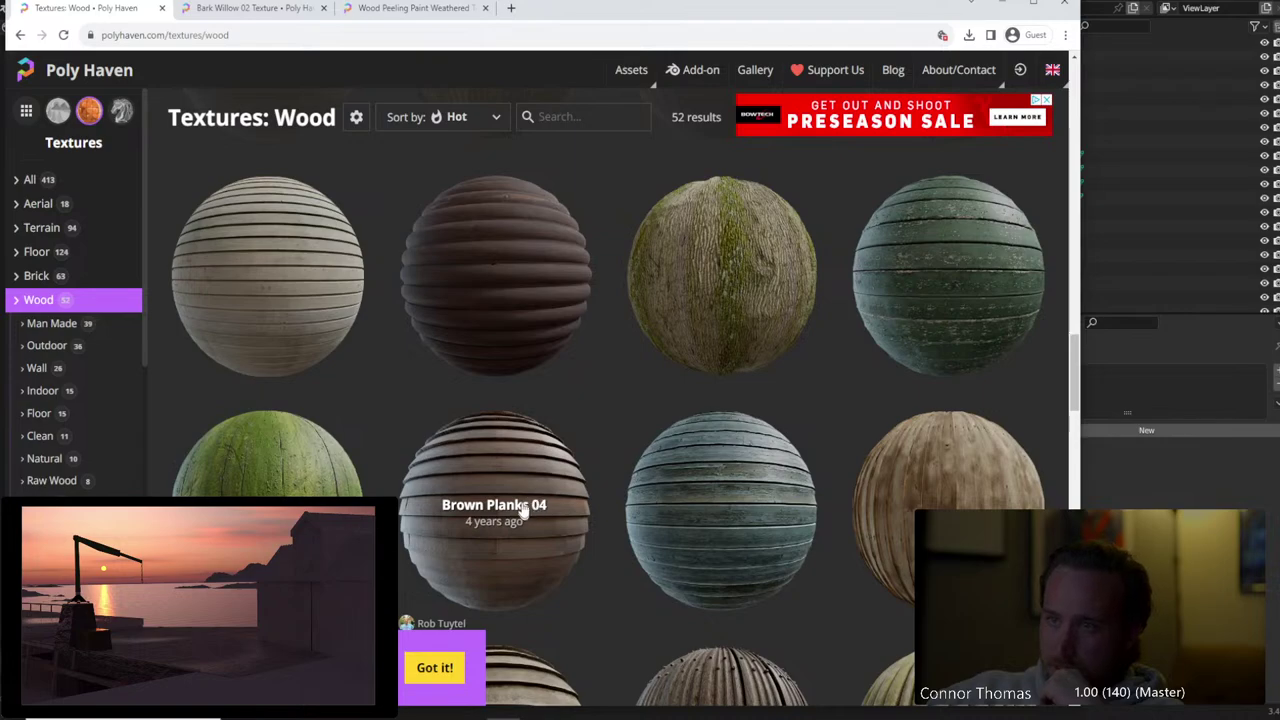
scroll(521, 505, down, 1)
scroll(519, 453, down, 3)
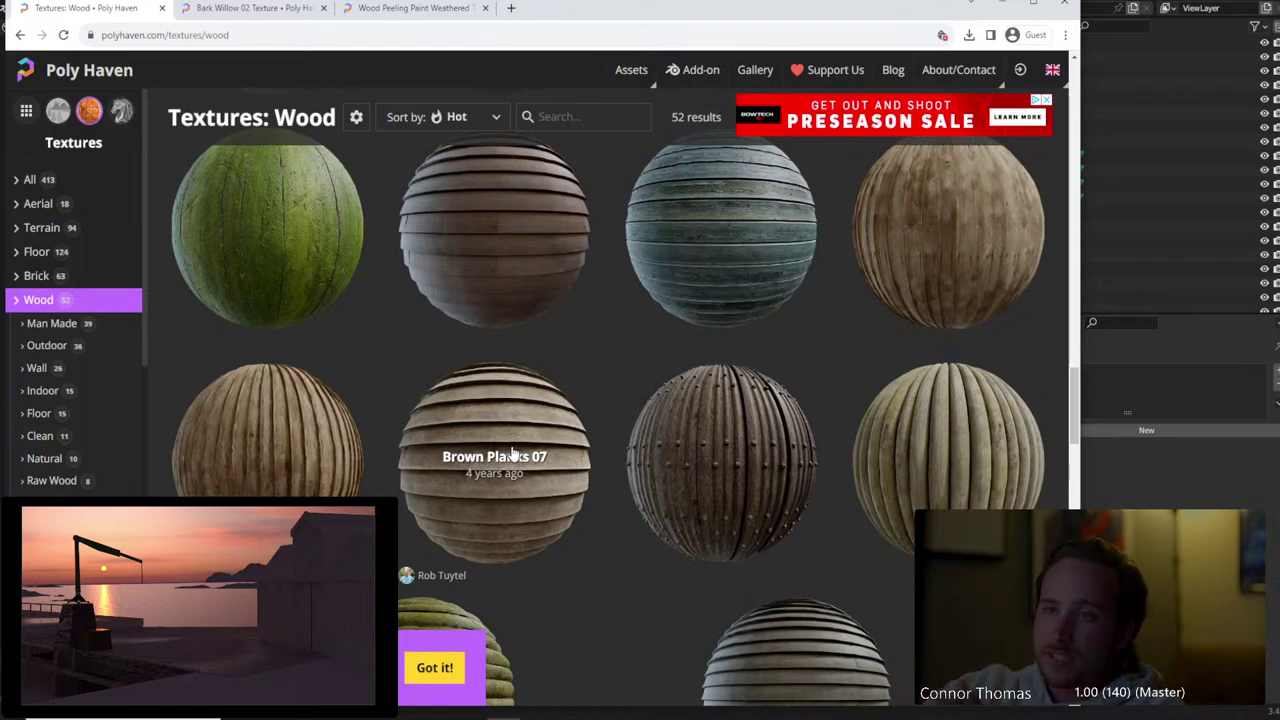
scroll(505, 450, down, 5)
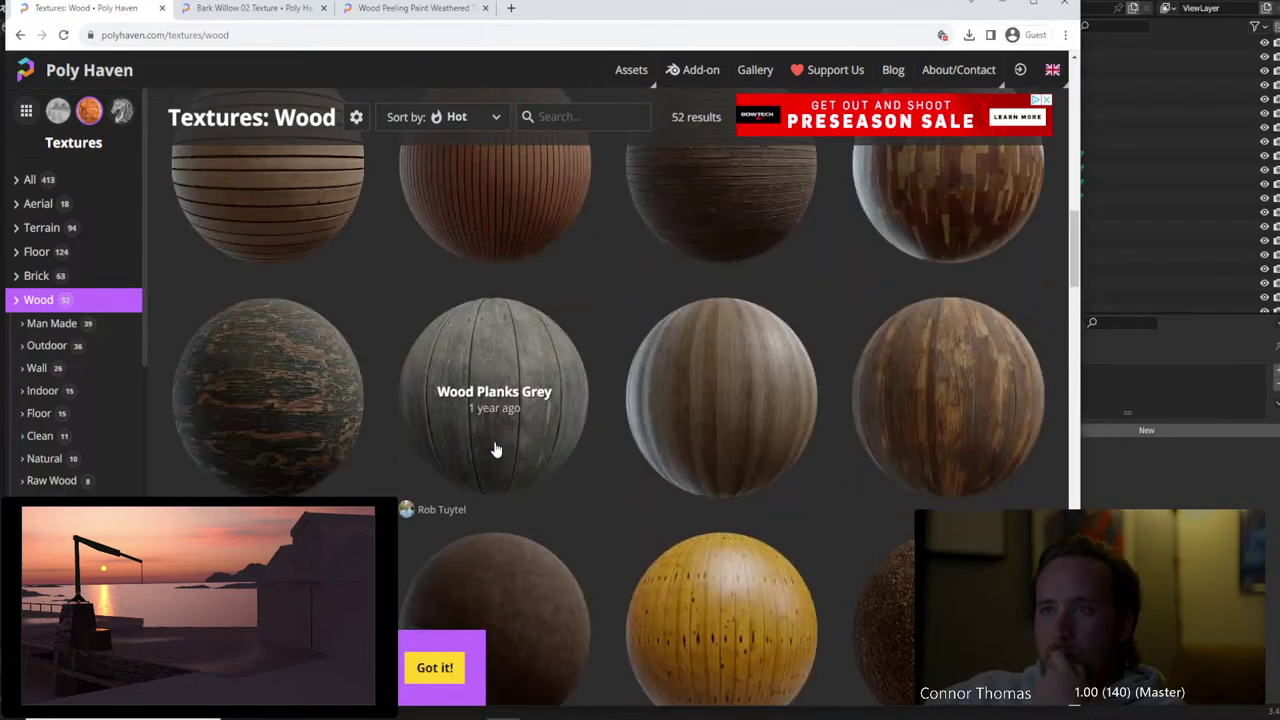
scroll(540, 607, down, 1)
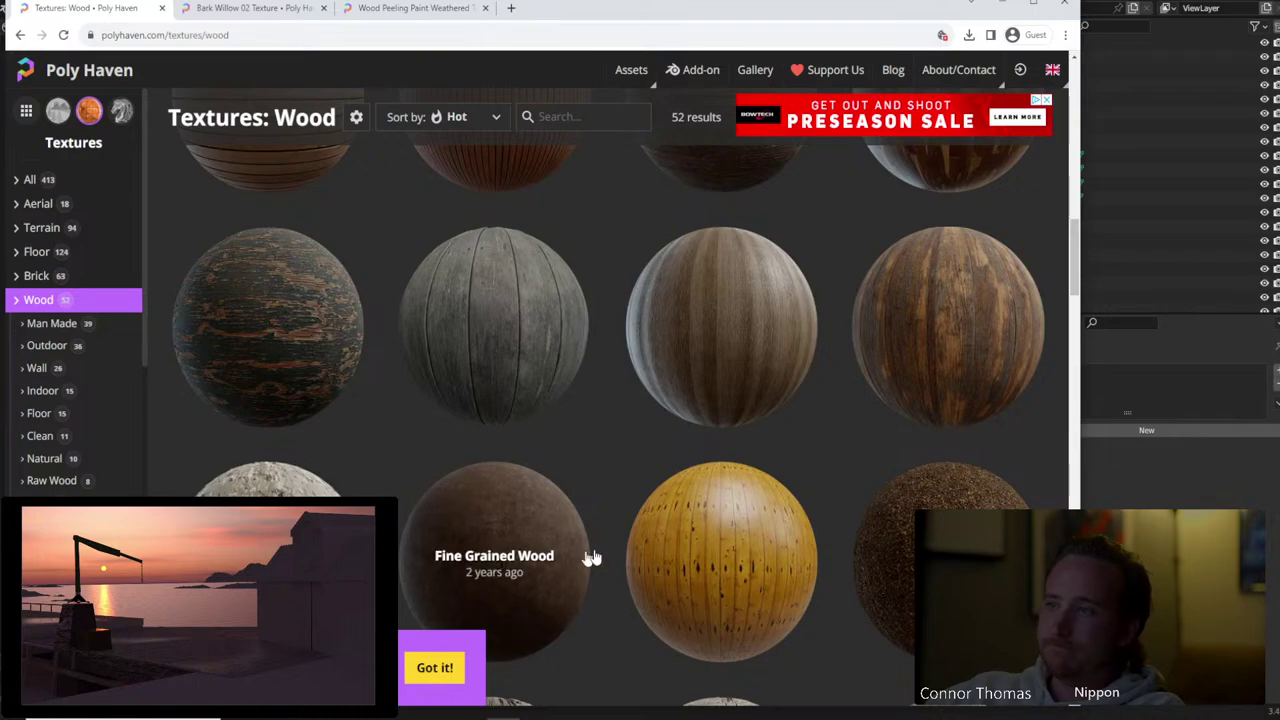
scroll(771, 543, up, 2)
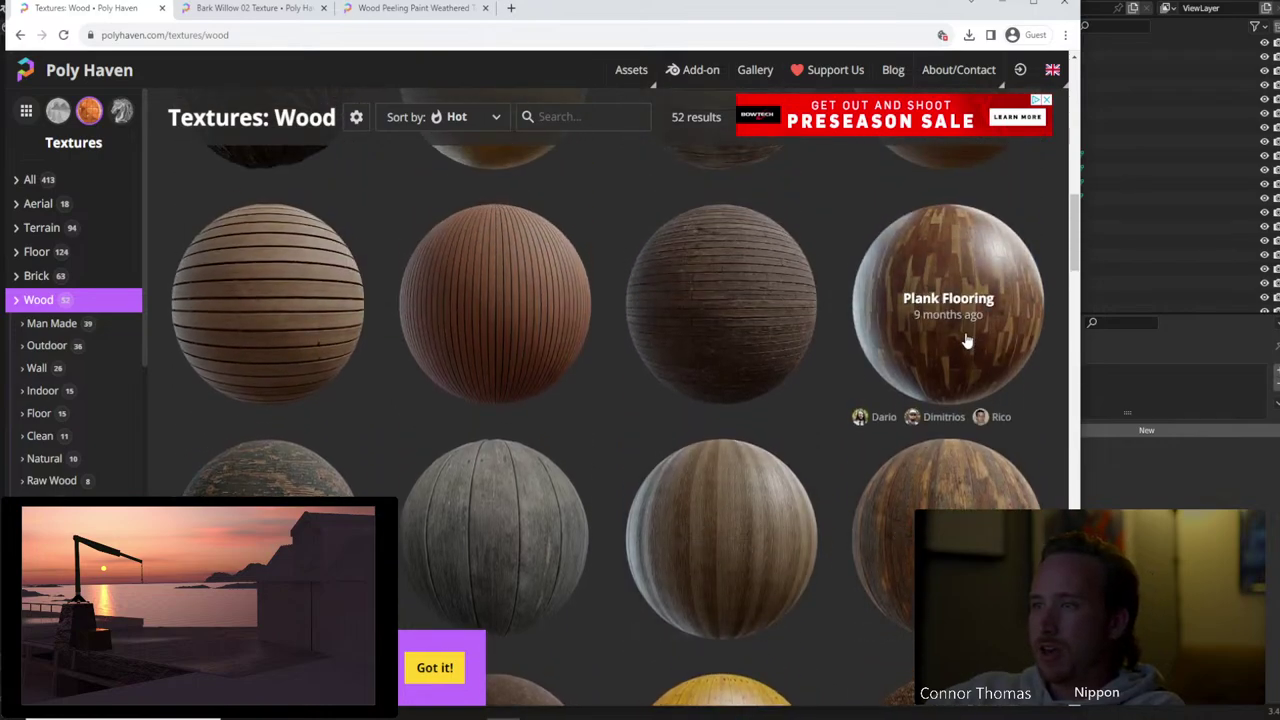
scroll(940, 345, up, 2)
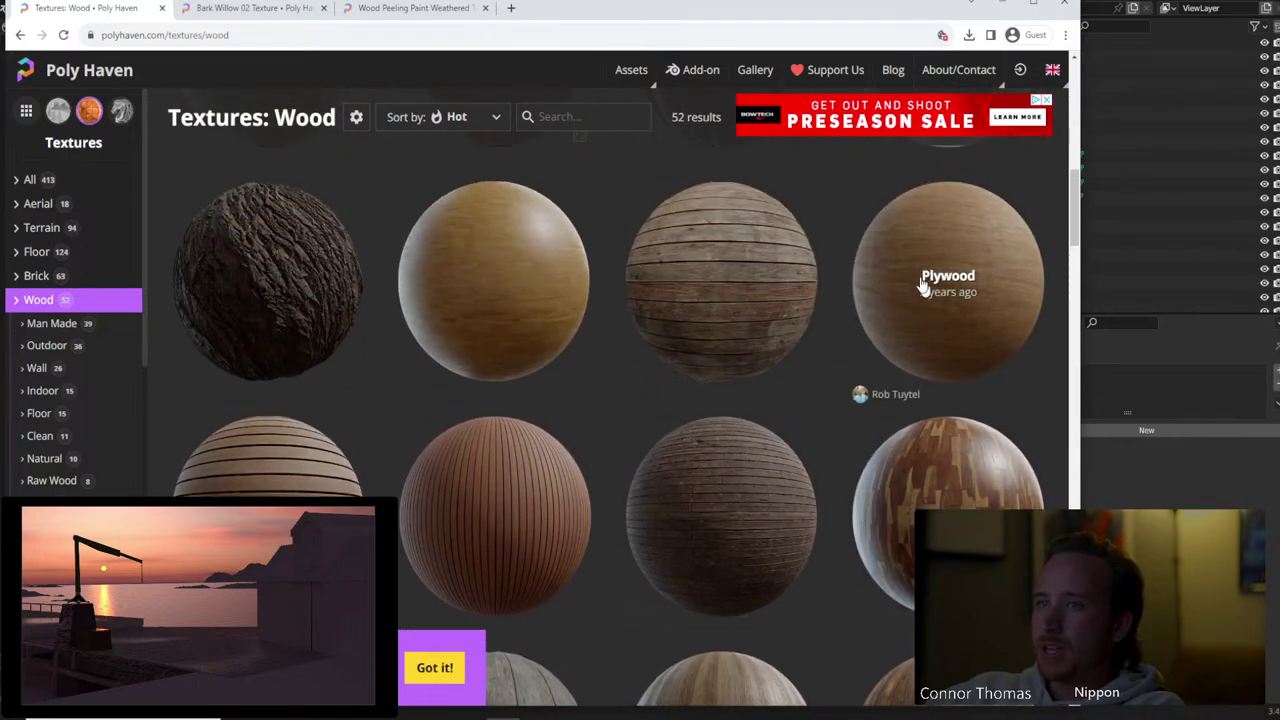
scroll(330, 465, up, 3)
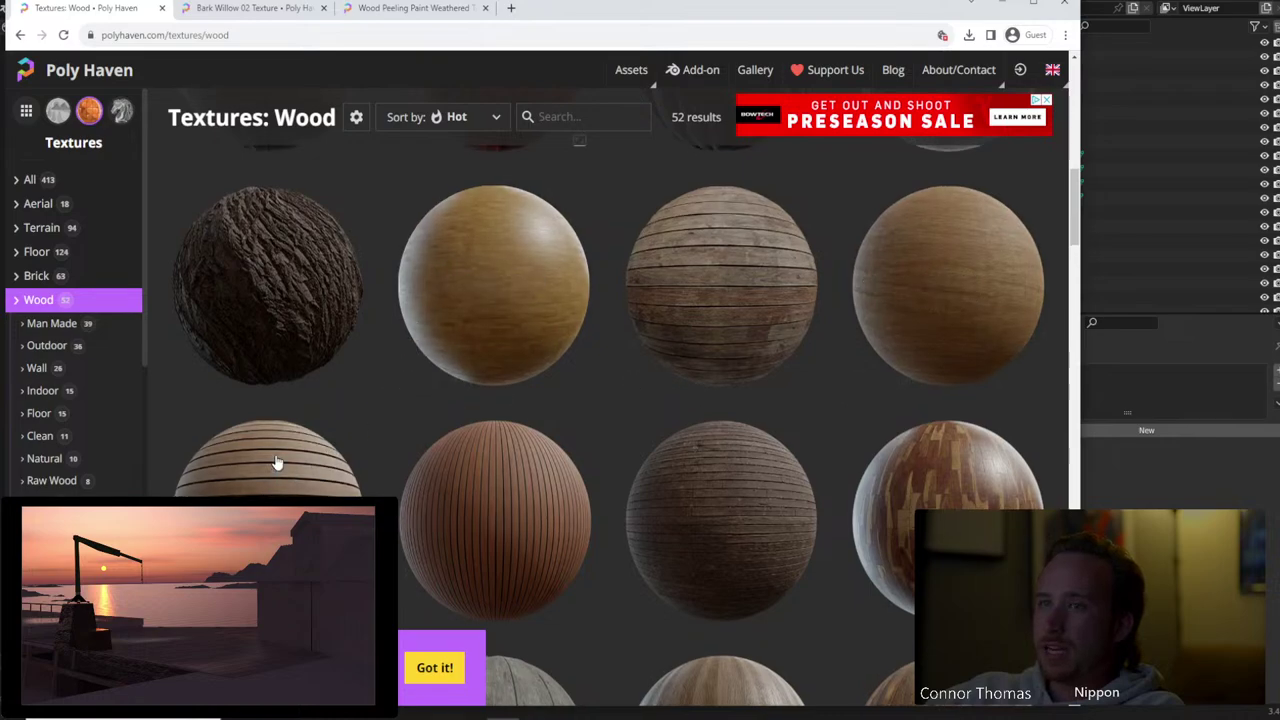
scroll(523, 371, up, 2)
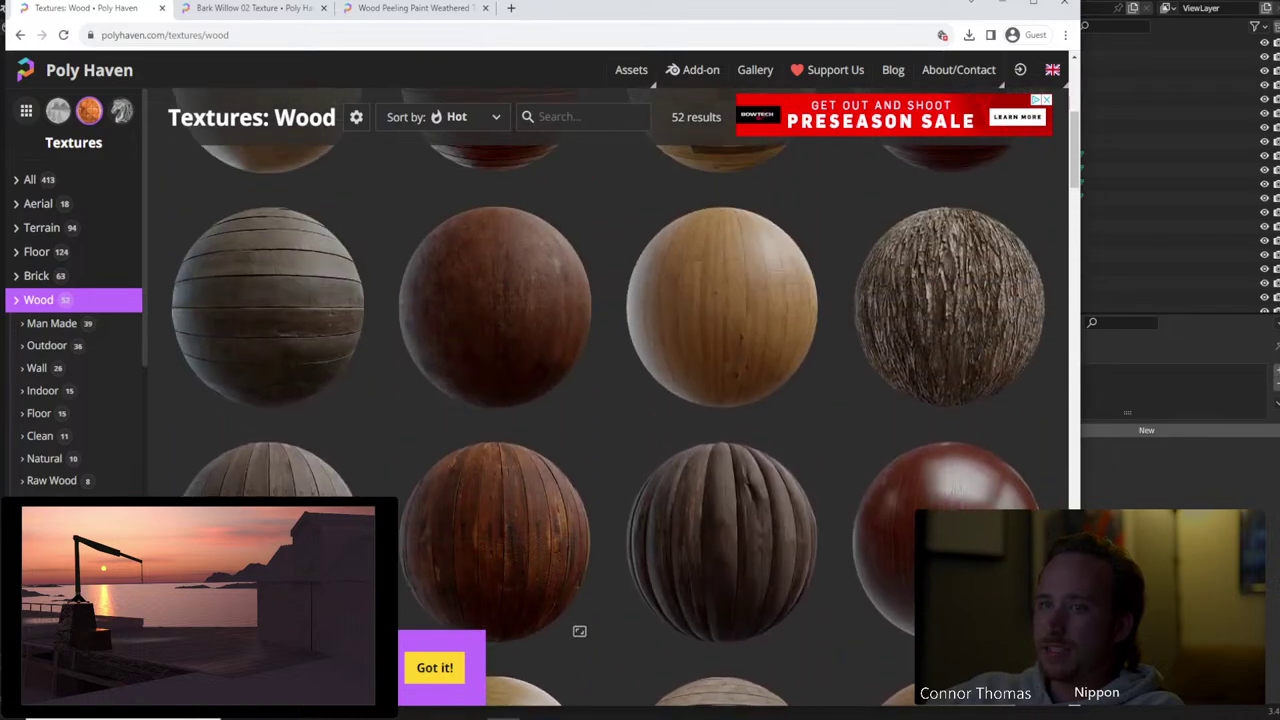
scroll(633, 382, up, 4)
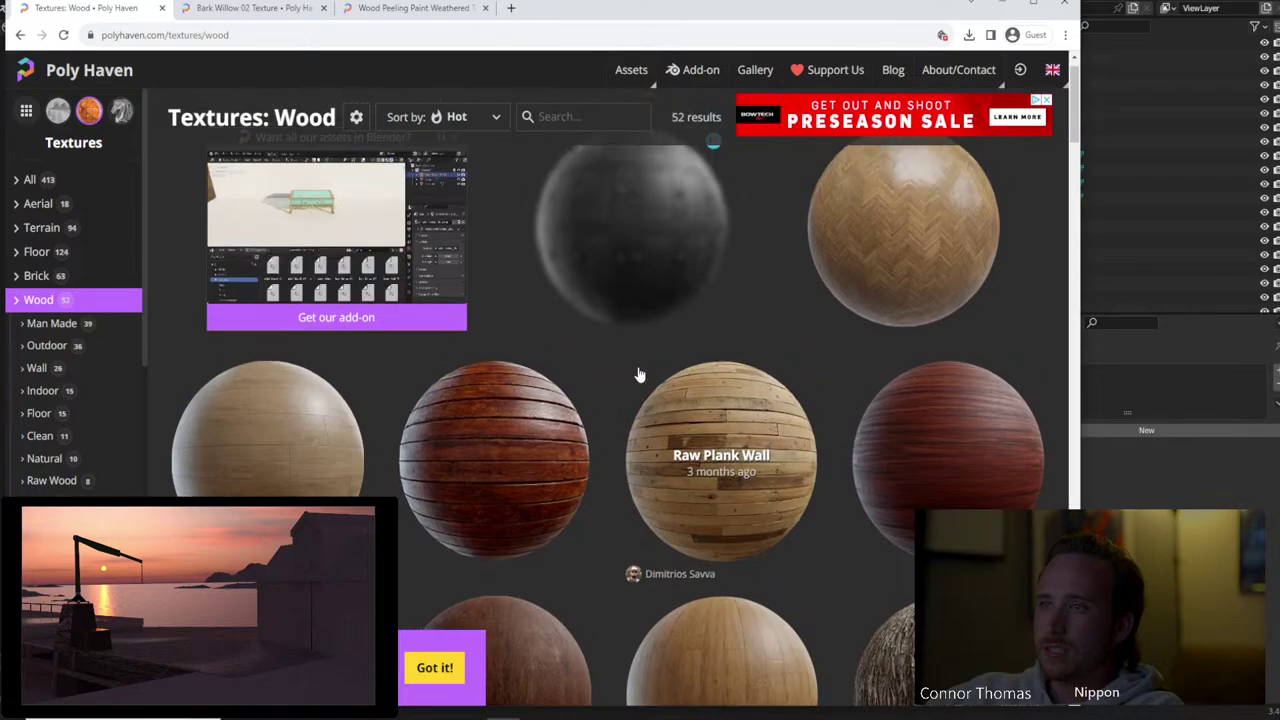
Look through the Poly Haven wood textures and open Wood Planks Dirt in a new browser tab
scroll(640, 375, down, 3)
scroll(640, 378, down, 4)
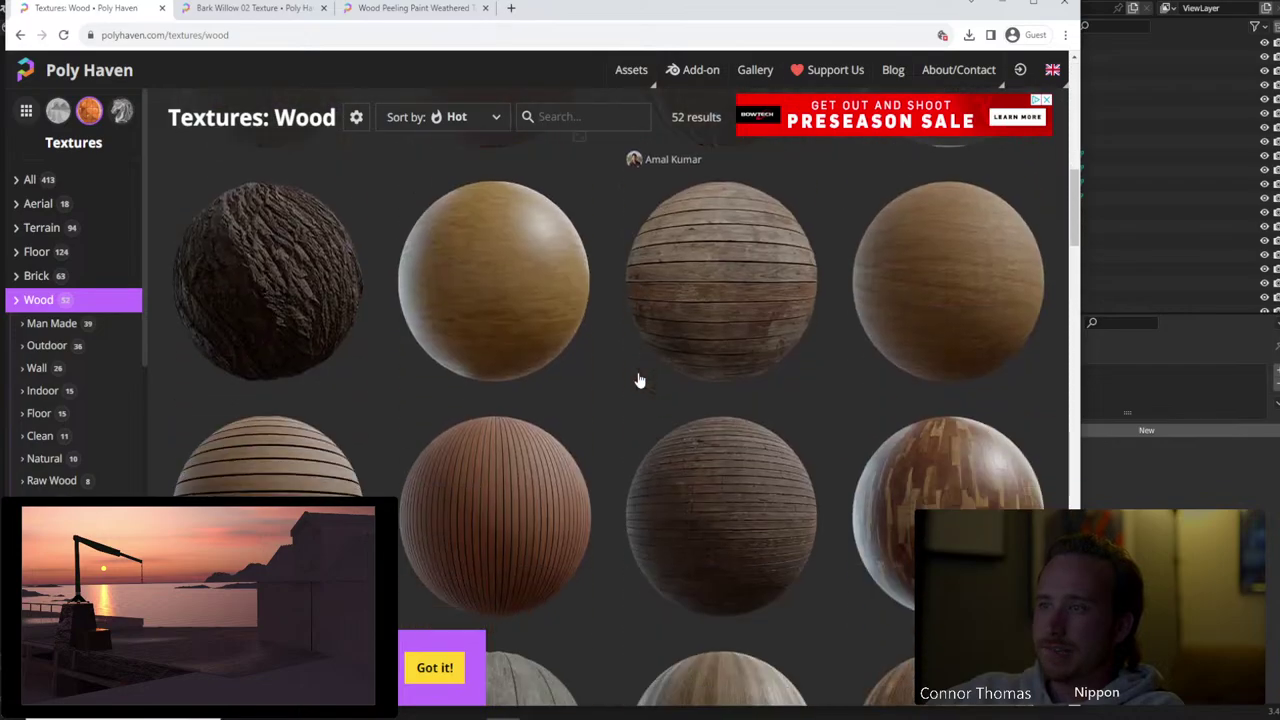
scroll(640, 381, up, 3)
scroll(640, 381, down, 5)
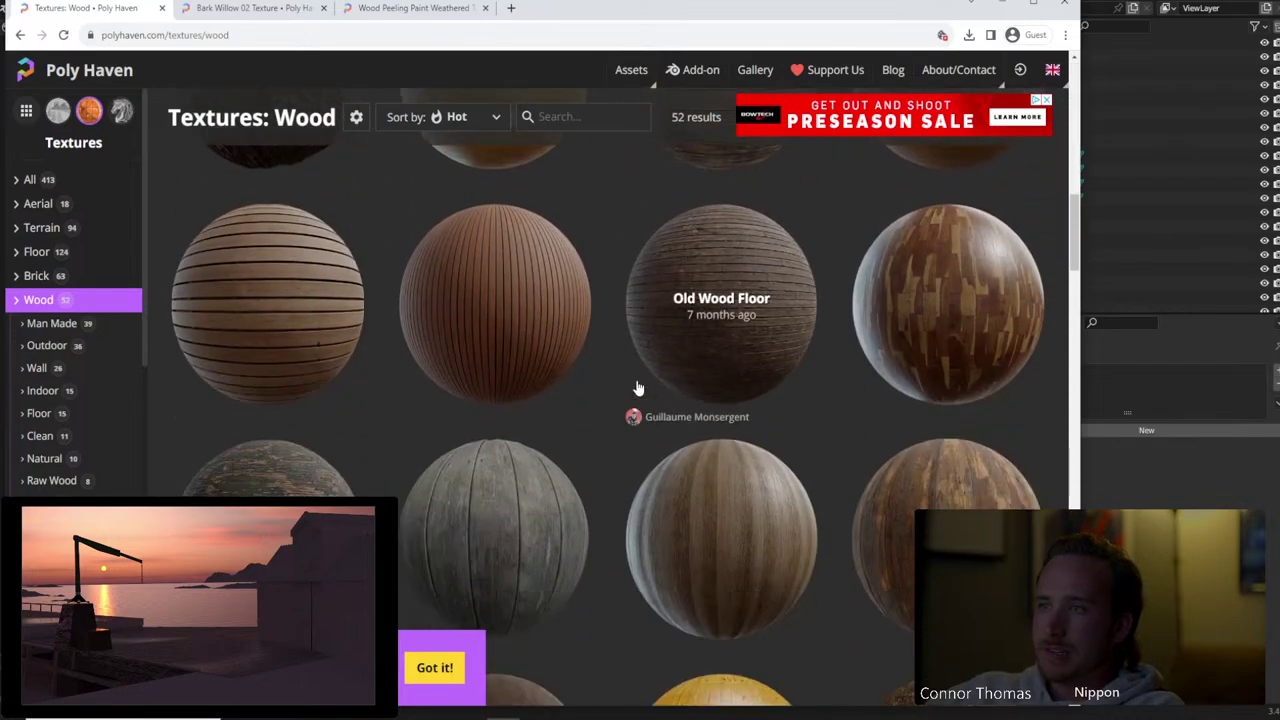
scroll(637, 385, down, 1)
scroll(635, 386, down, 1)
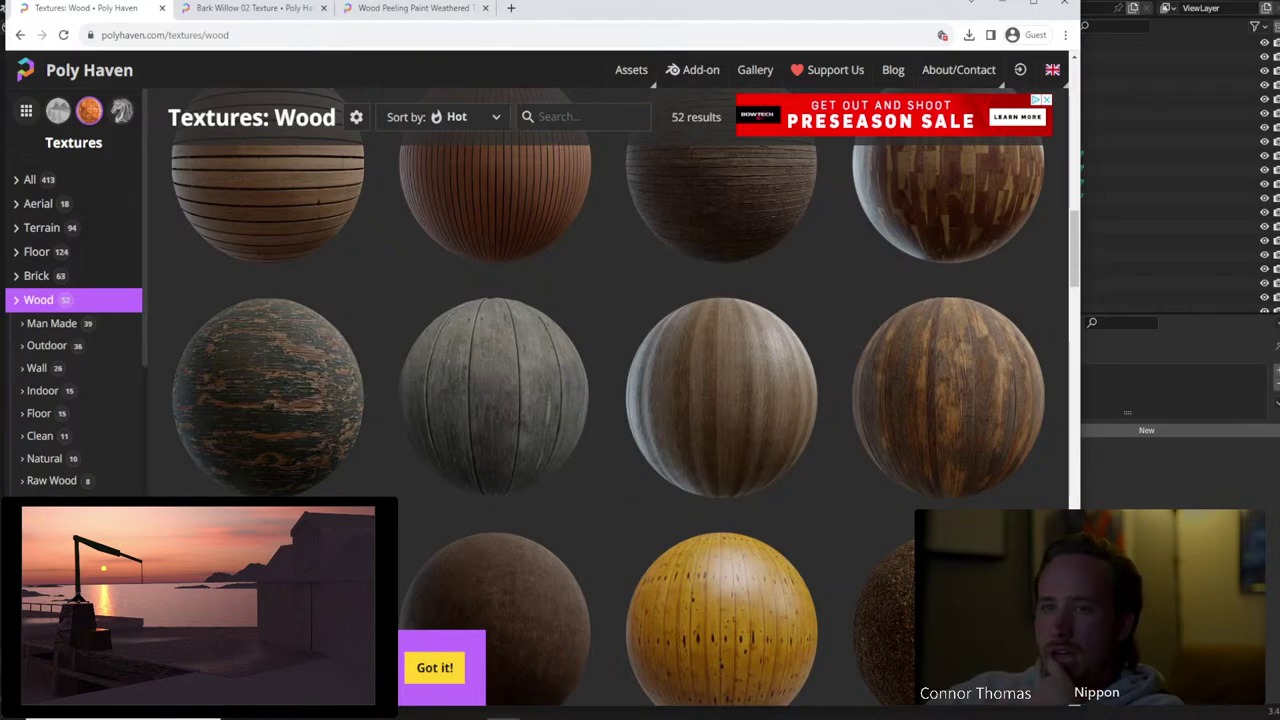
scroll(280, 437, down, 1)
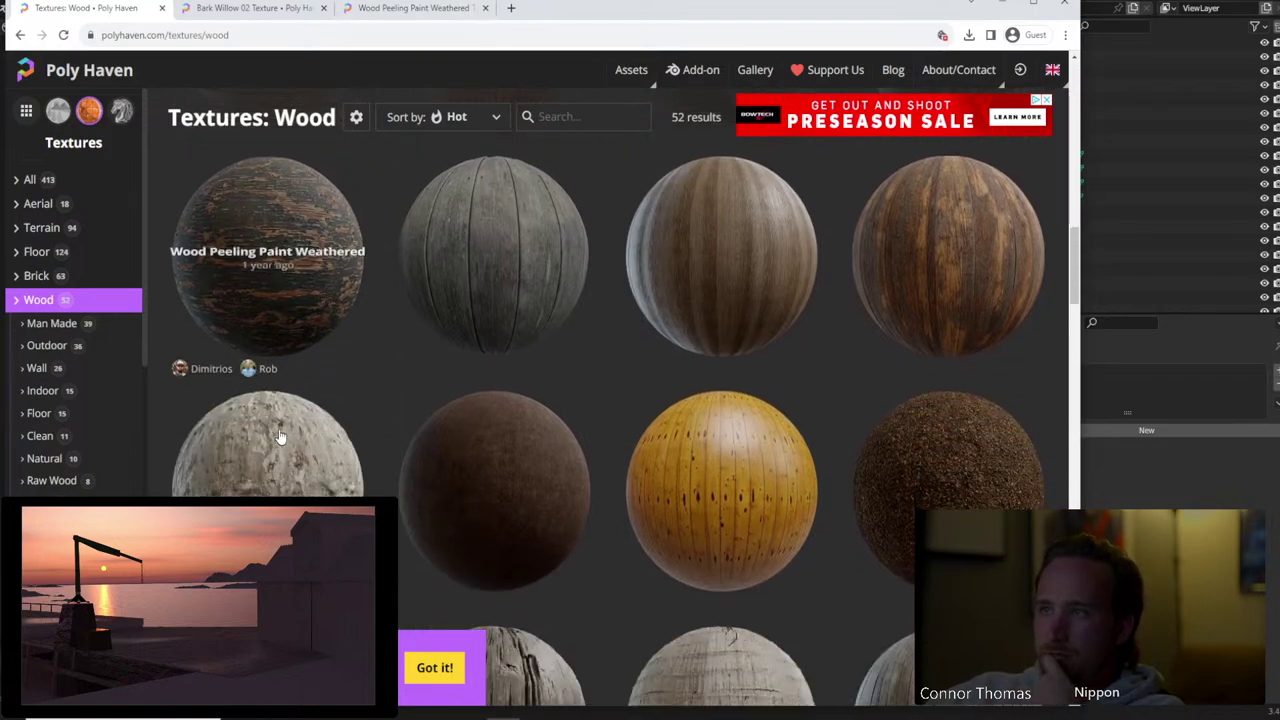
middle_click(952, 257)
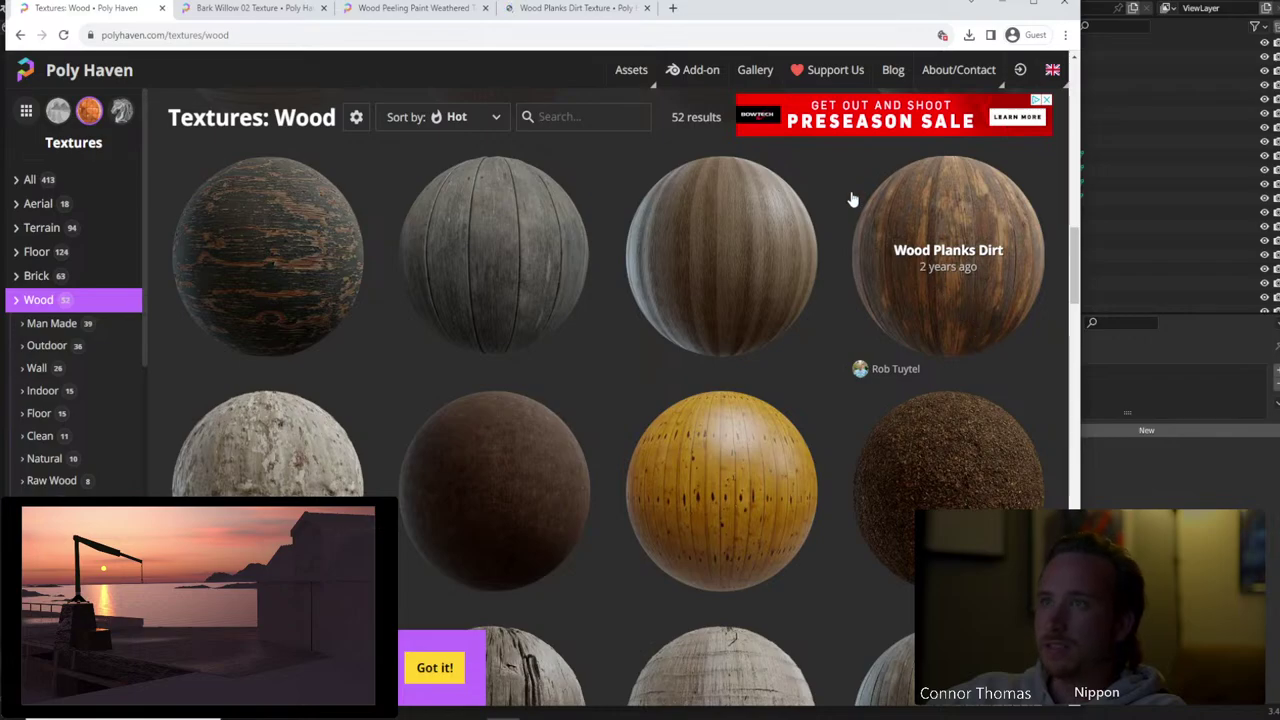
Download the 4K Blend archives of Bark Willow 02 and Wood Peeling Paint Weathered to the Downloads folder
click(228, 9)
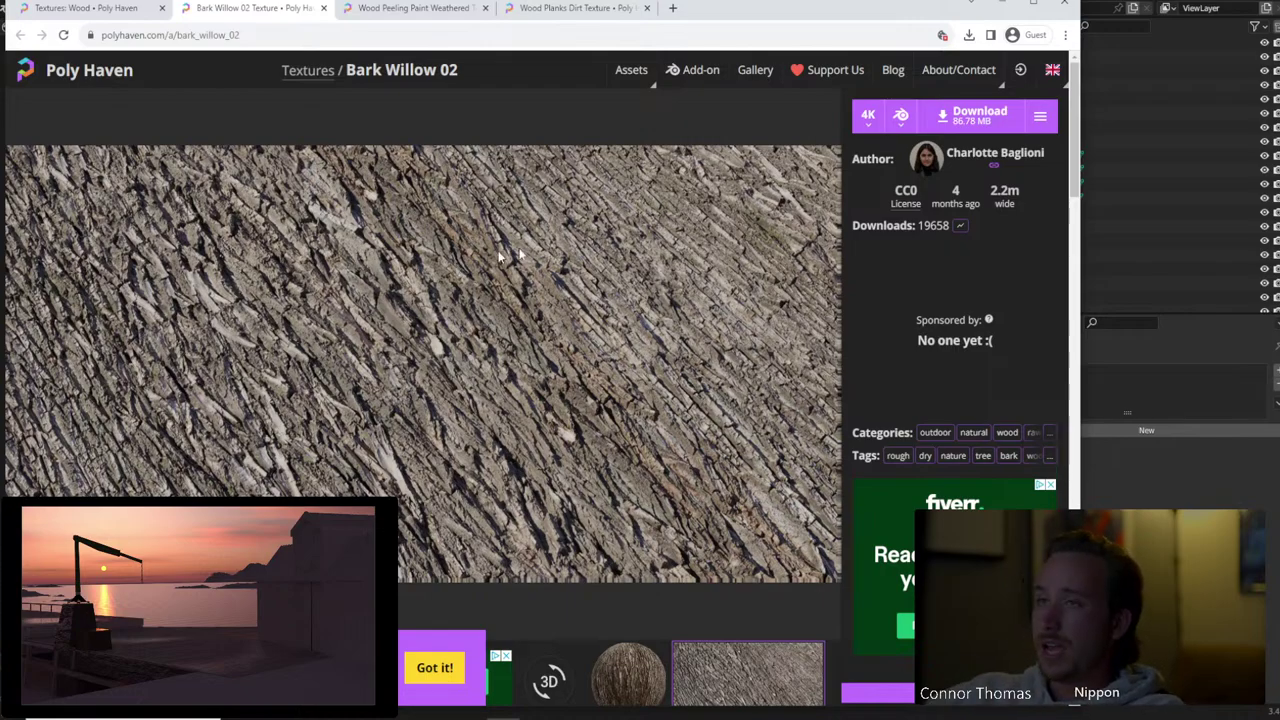
click(975, 115)
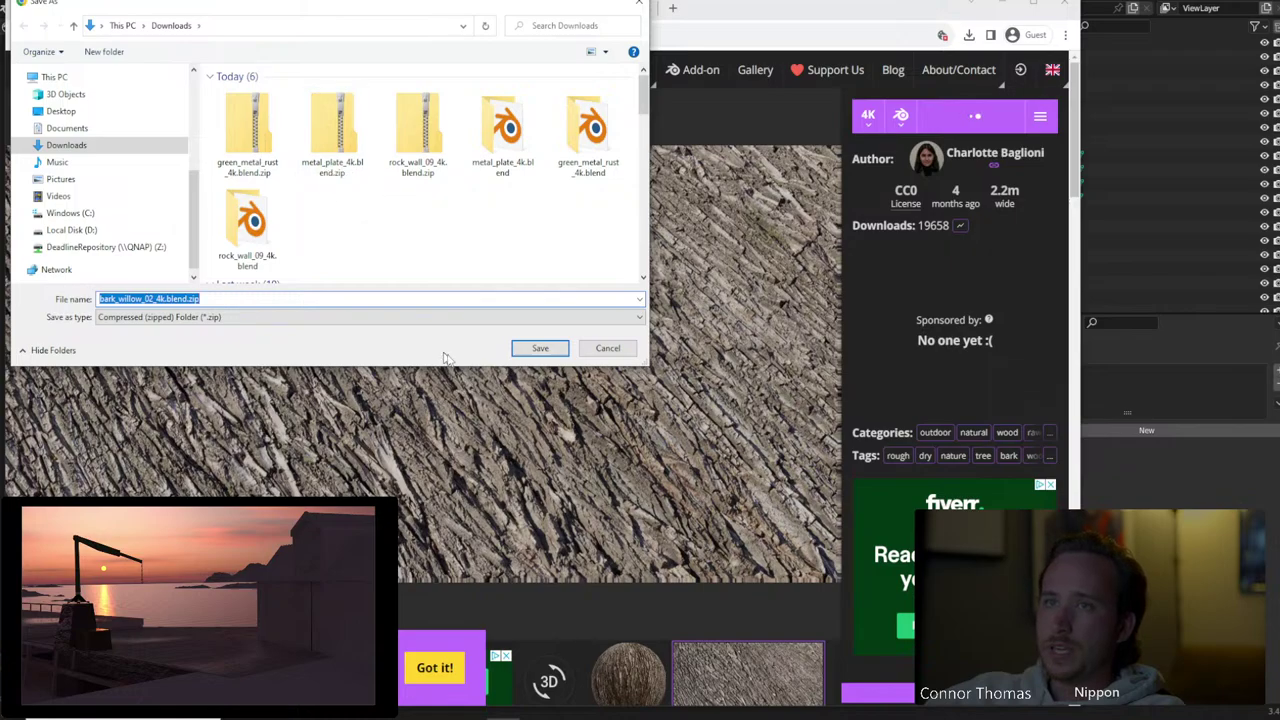
click(521, 356)
click(368, 8)
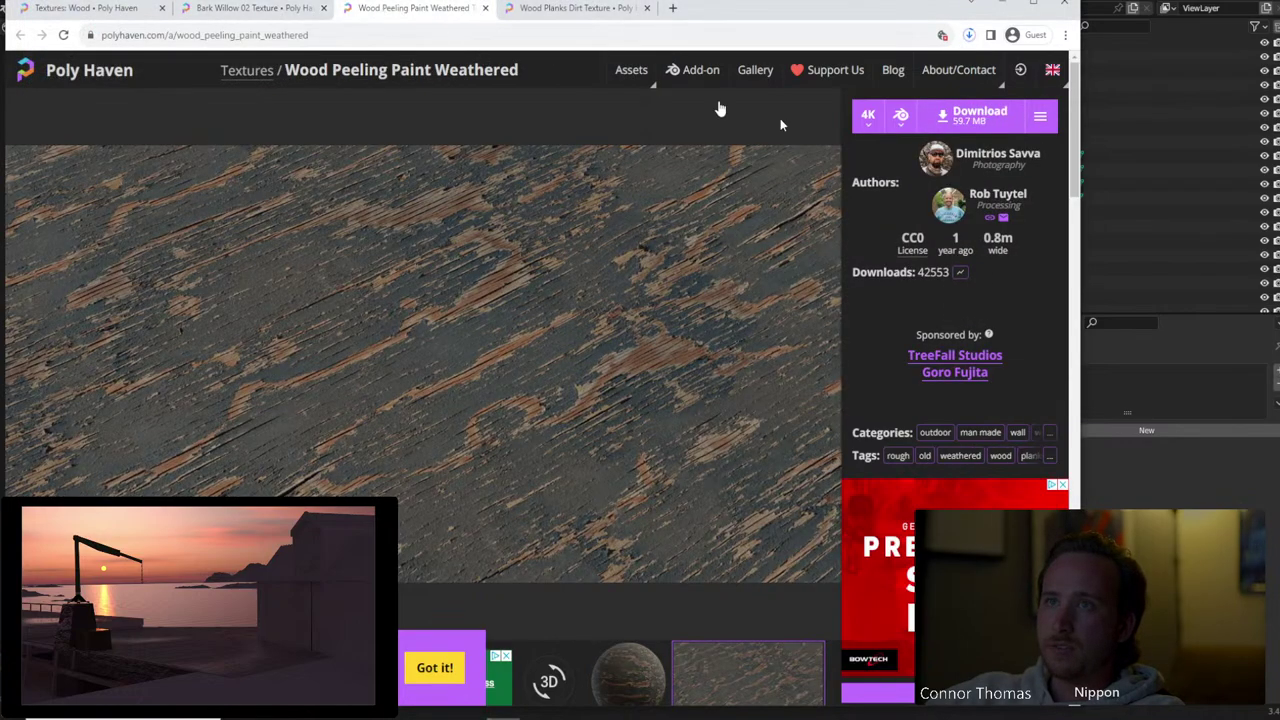
click(979, 118)
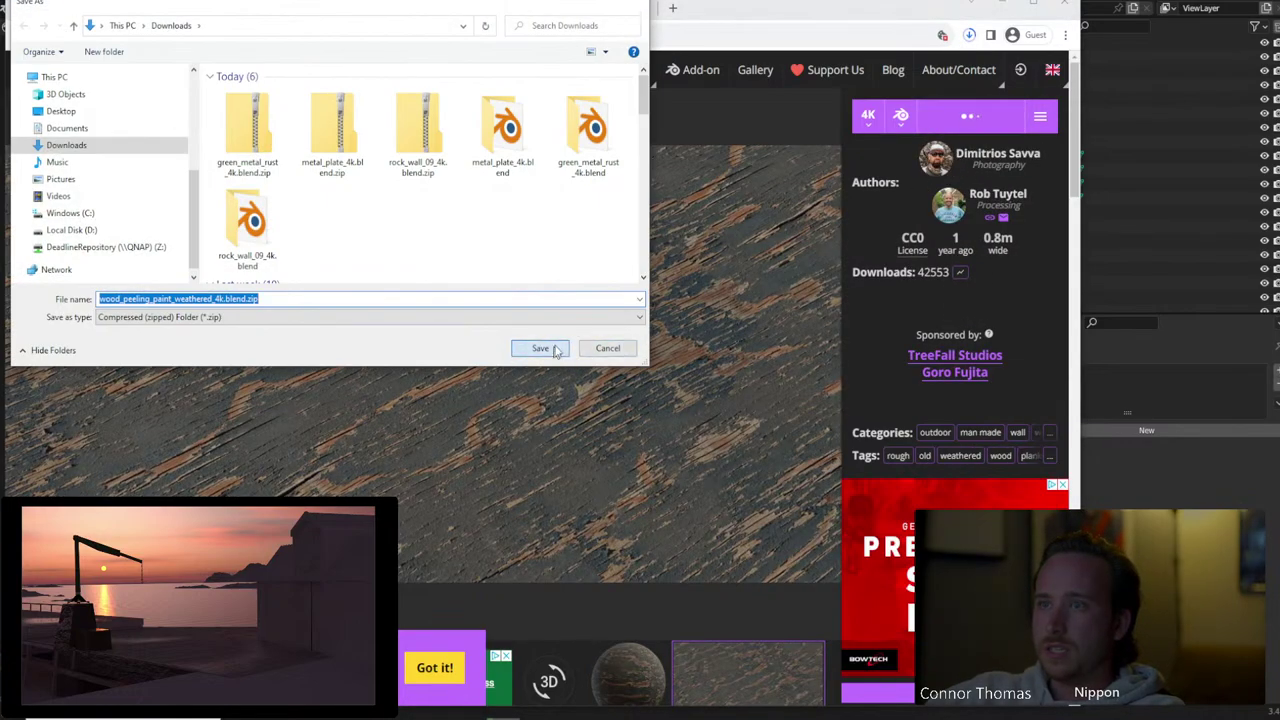
click(534, 347)
Download the 4K Blend archive of Wood Planks Dirt to the Downloads folder and check the browser's recent downloads
click(560, 8)
click(992, 122)
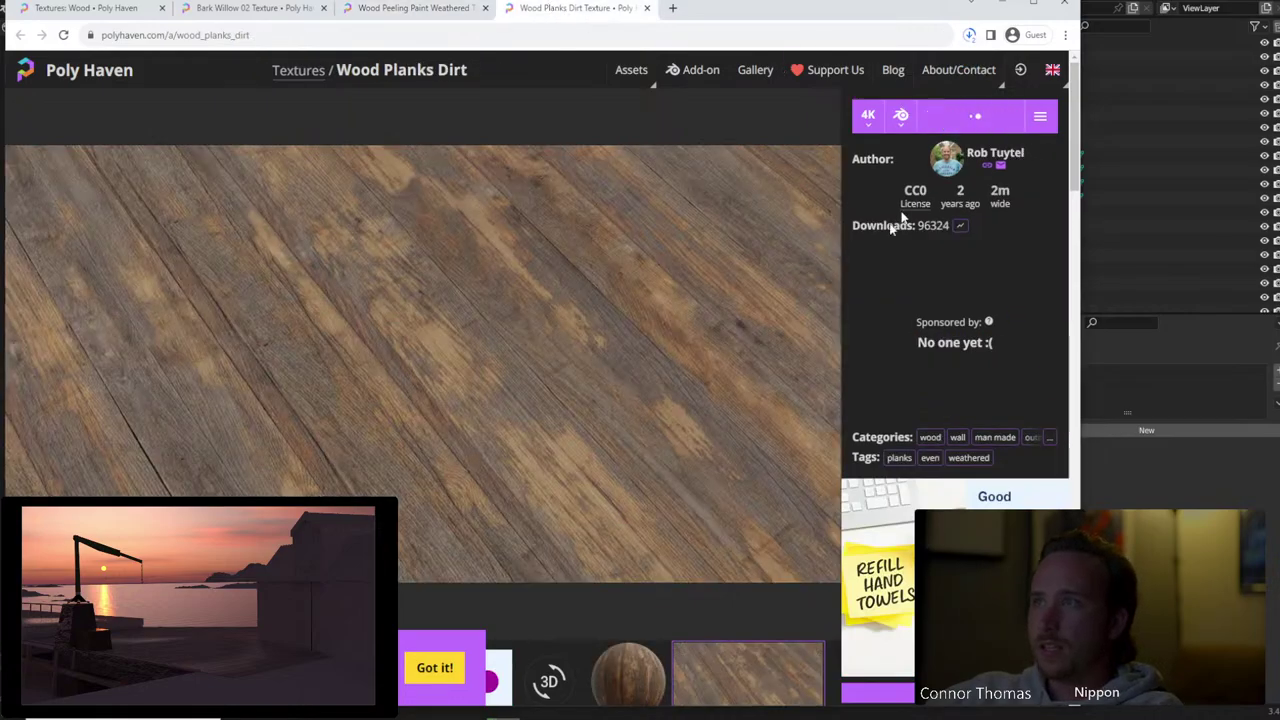
click(545, 350)
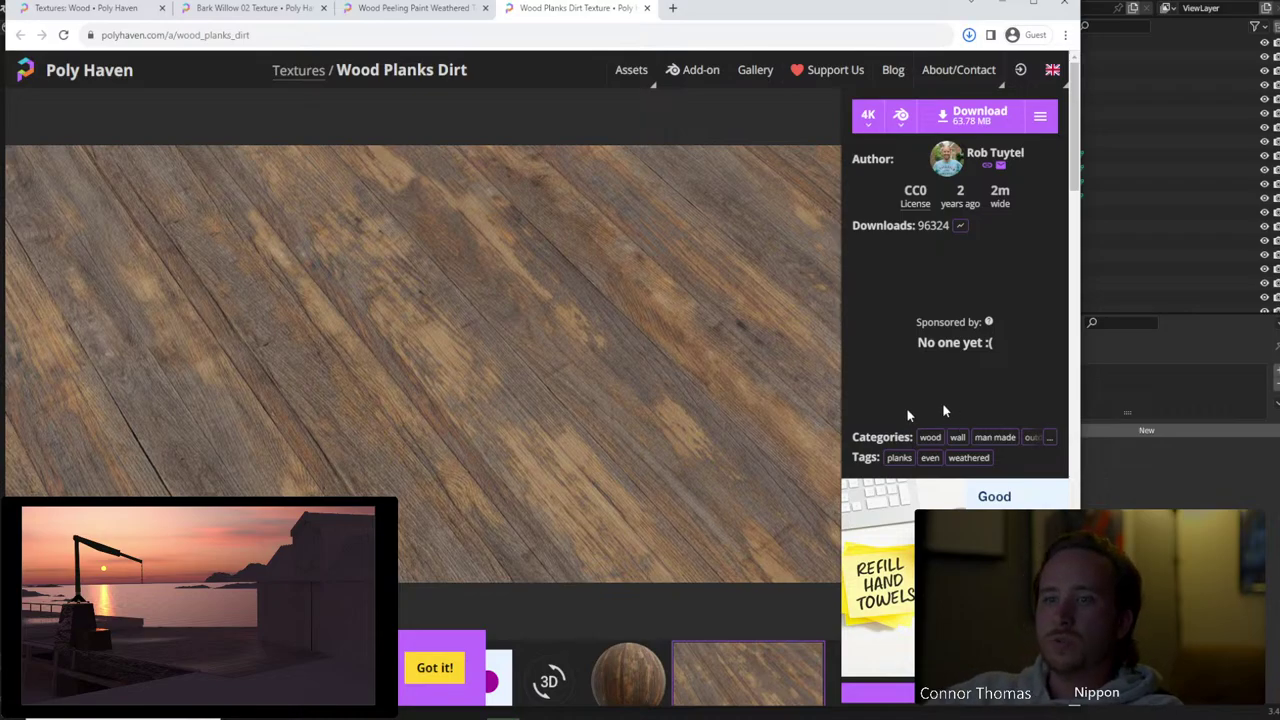
click(969, 34)
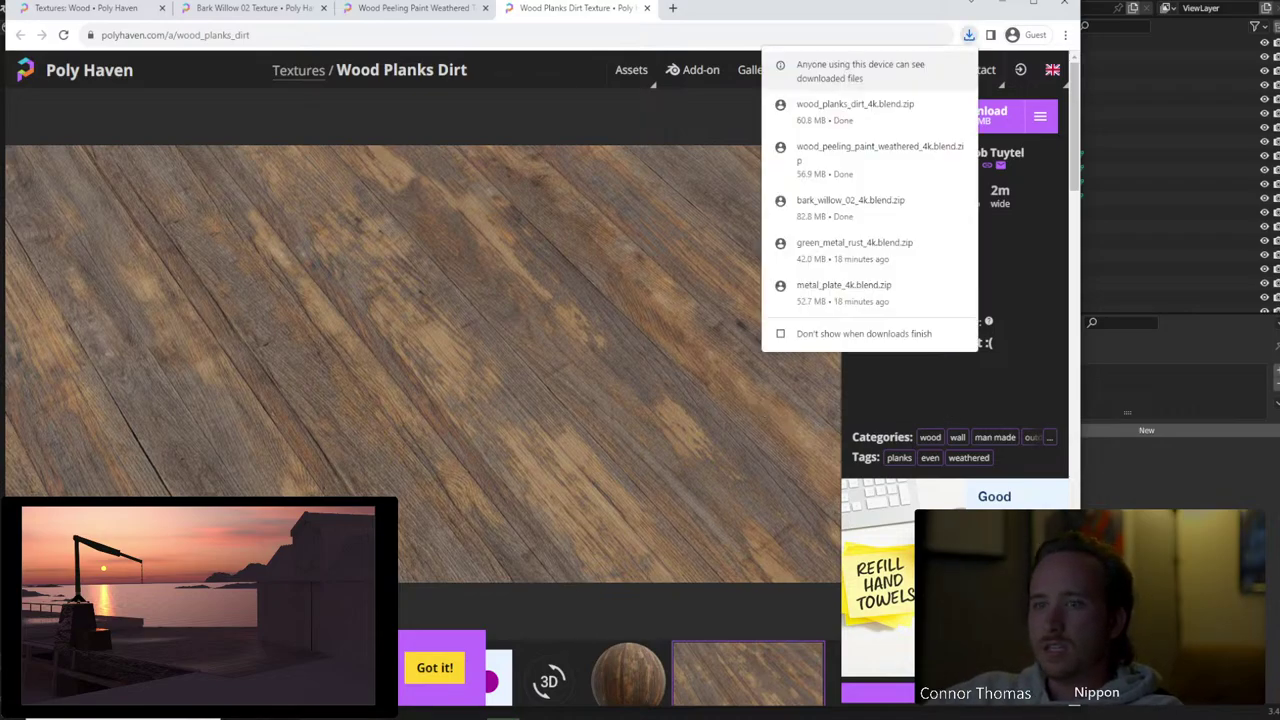
Switch to File Explorer and extract wood_planks_dirt_4k.blend.zip in Downloads into its own folder with 7-Zip
click(503, 718)
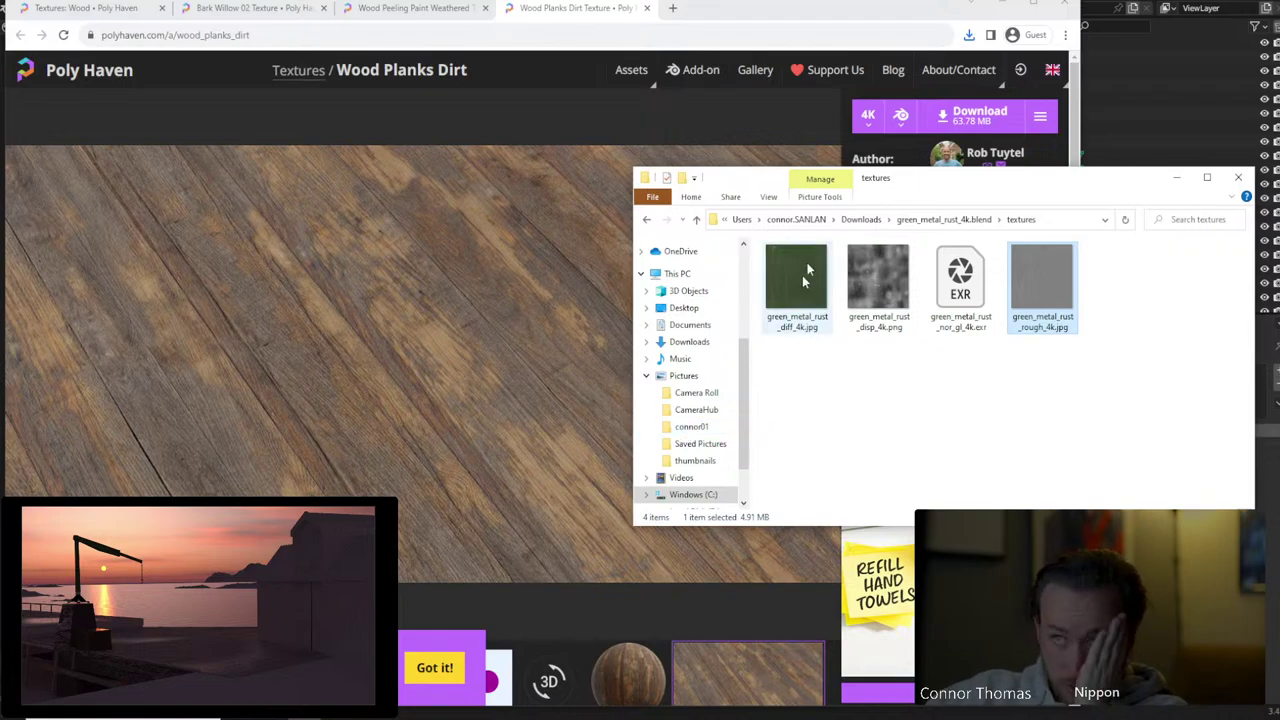
click(861, 219)
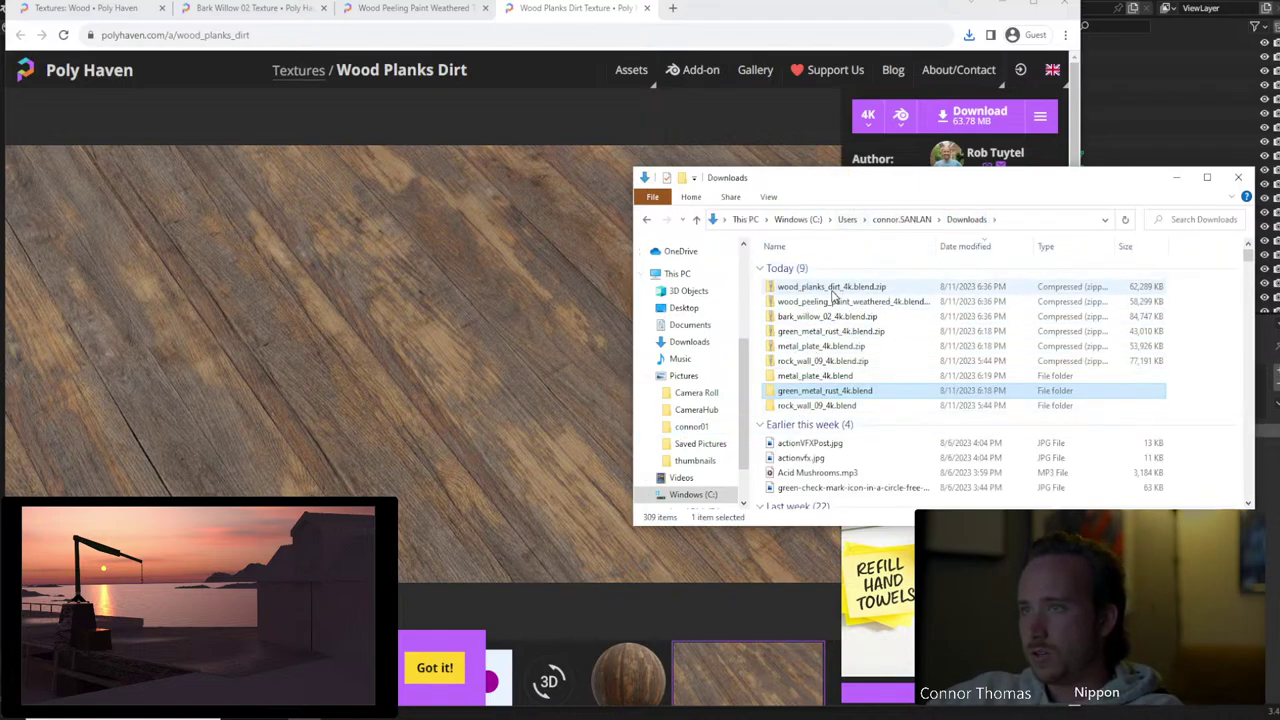
click(826, 288)
right_click(826, 290)
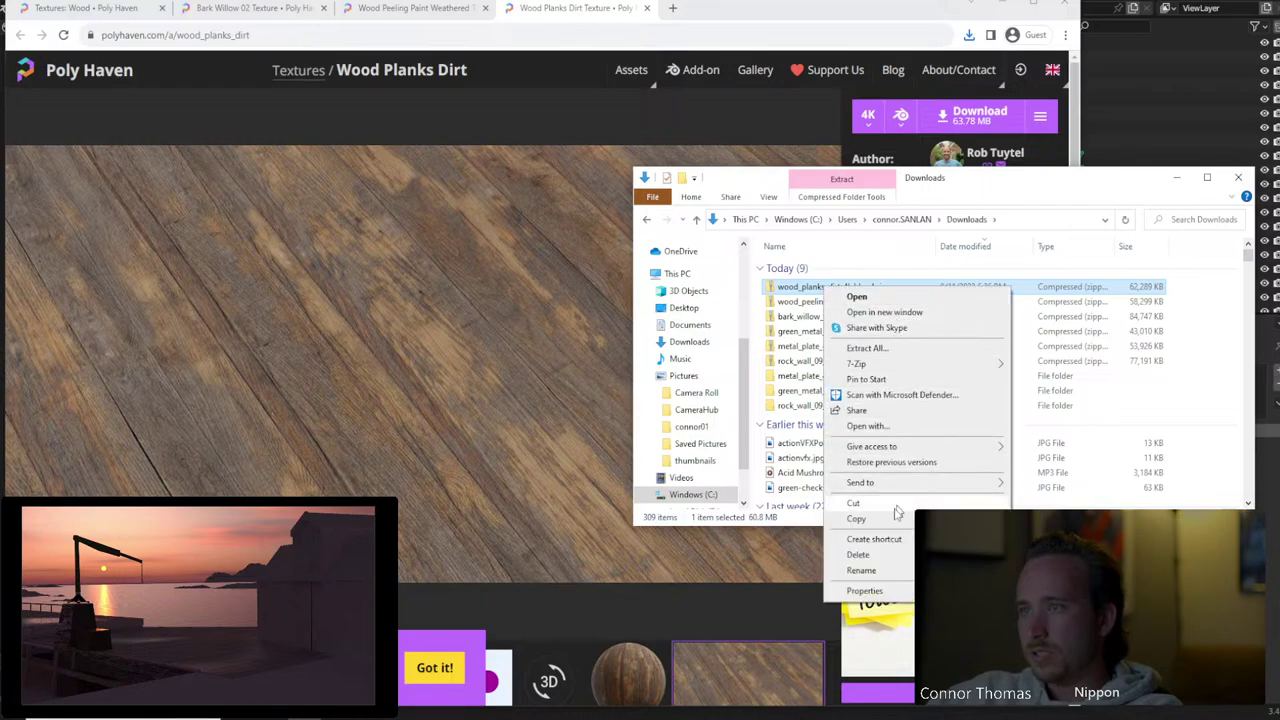
mouse_move(890, 363)
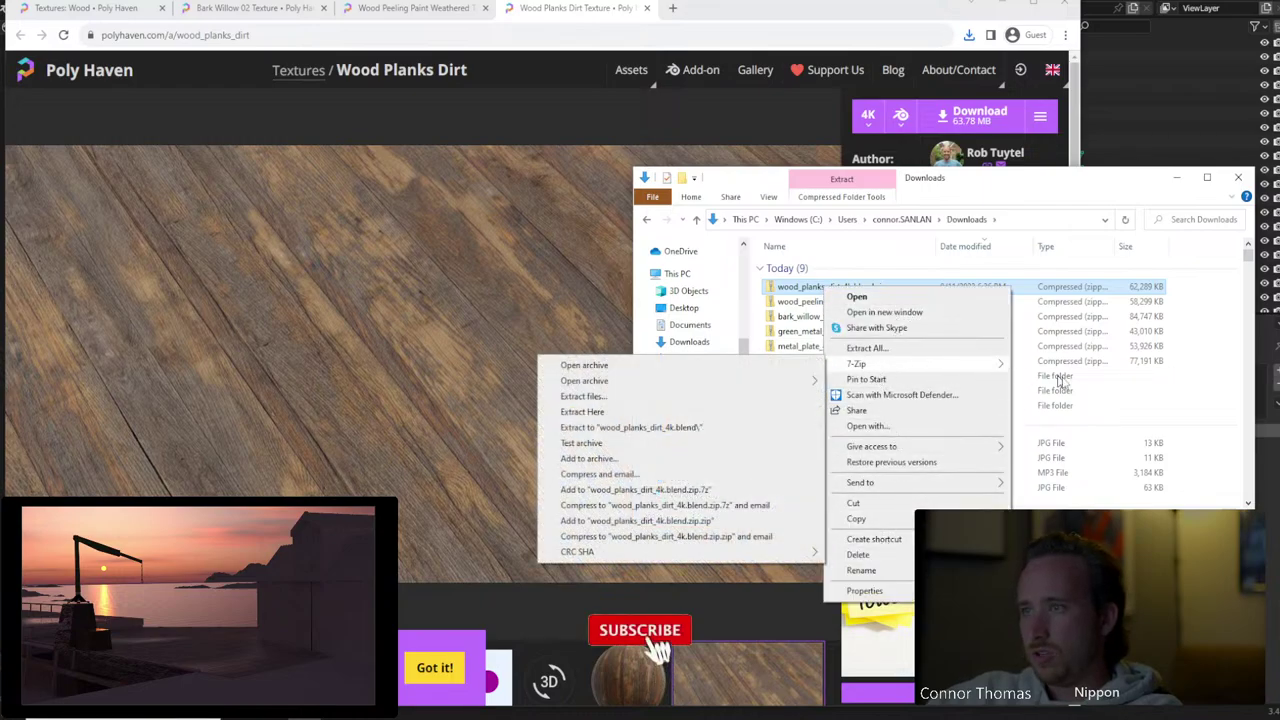
click(688, 428)
Extract the wood_peeling_paint_weathered_4k and bark_willow_02_4k archives into their own folders with 7-Zip
click(905, 303)
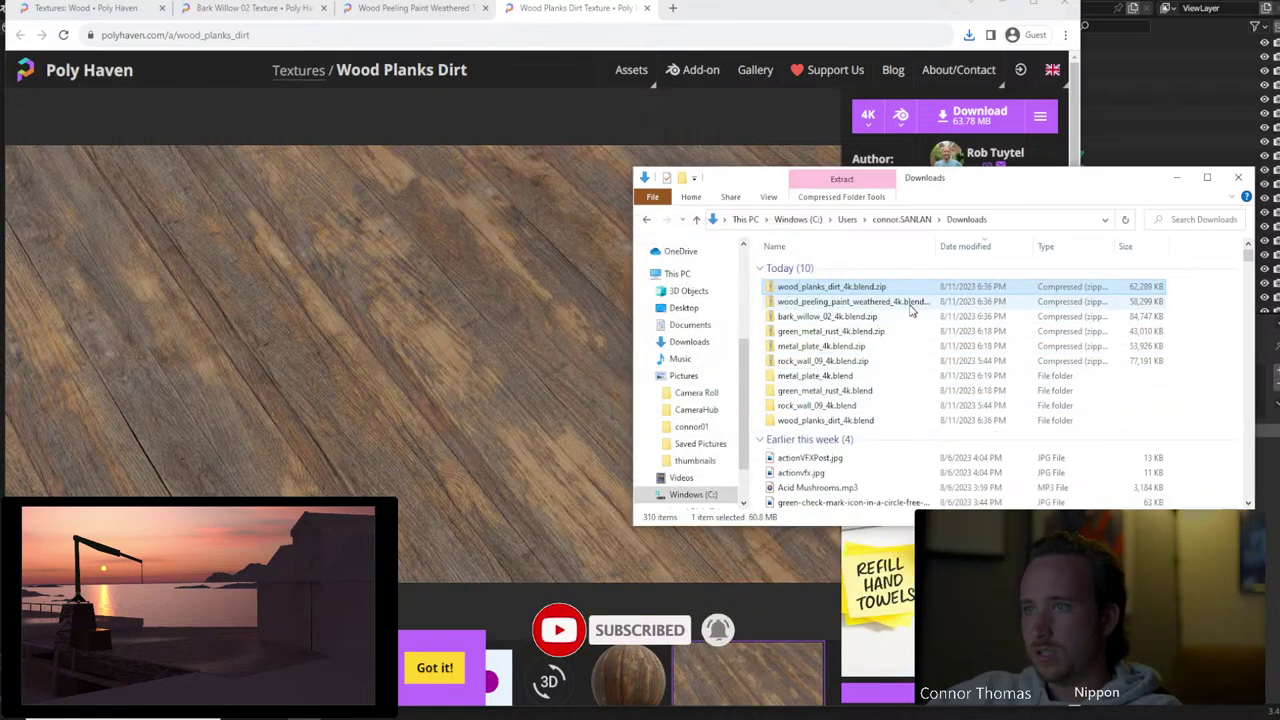
right_click(905, 305)
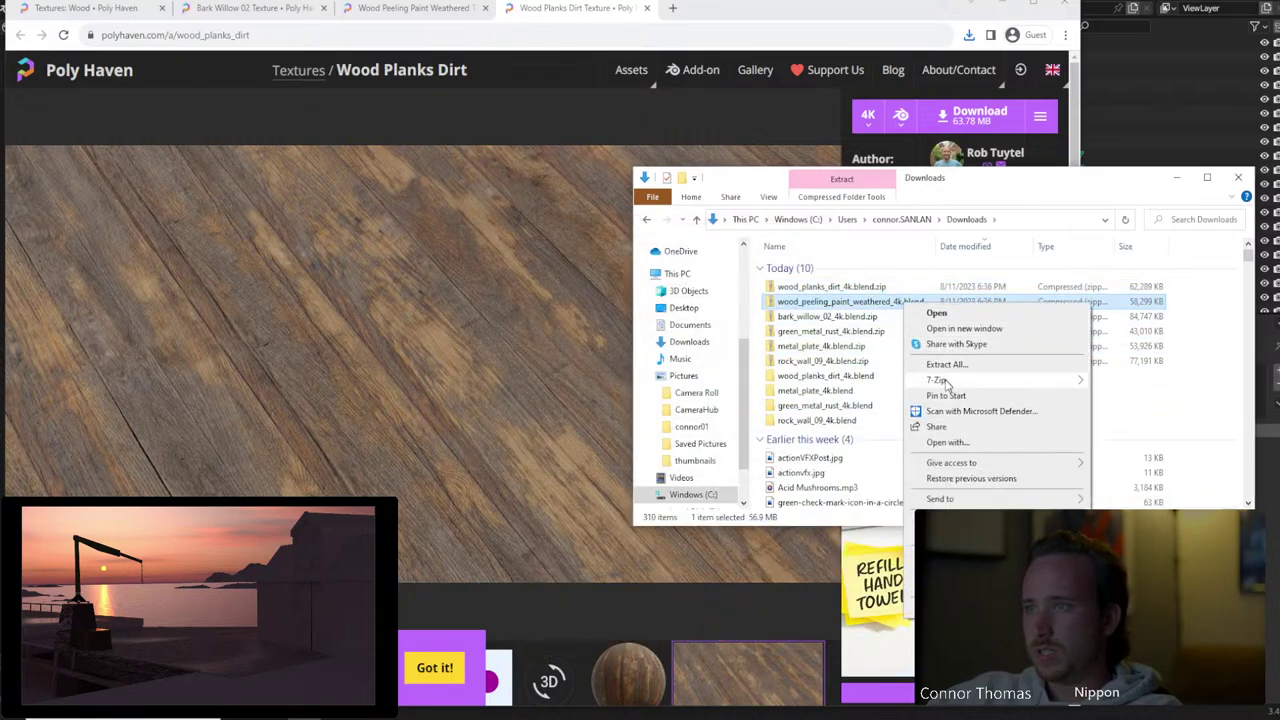
mouse_move(945, 380)
click(680, 443)
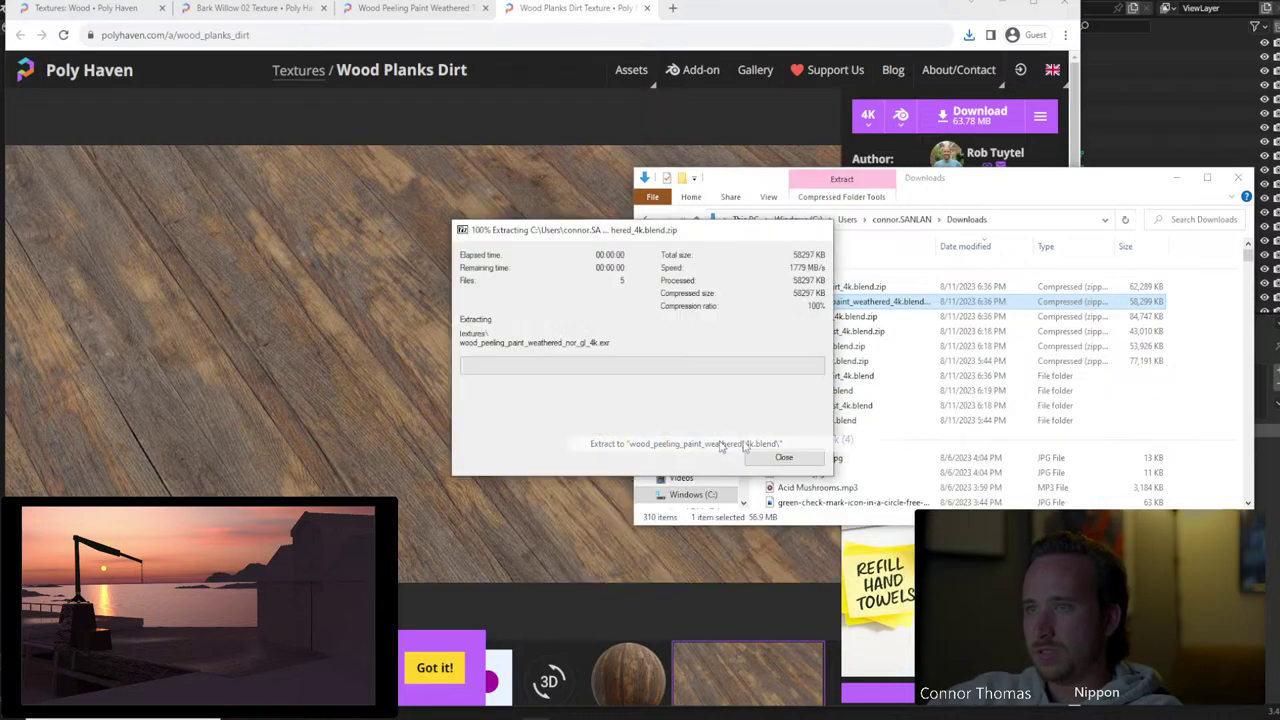
right_click(803, 316)
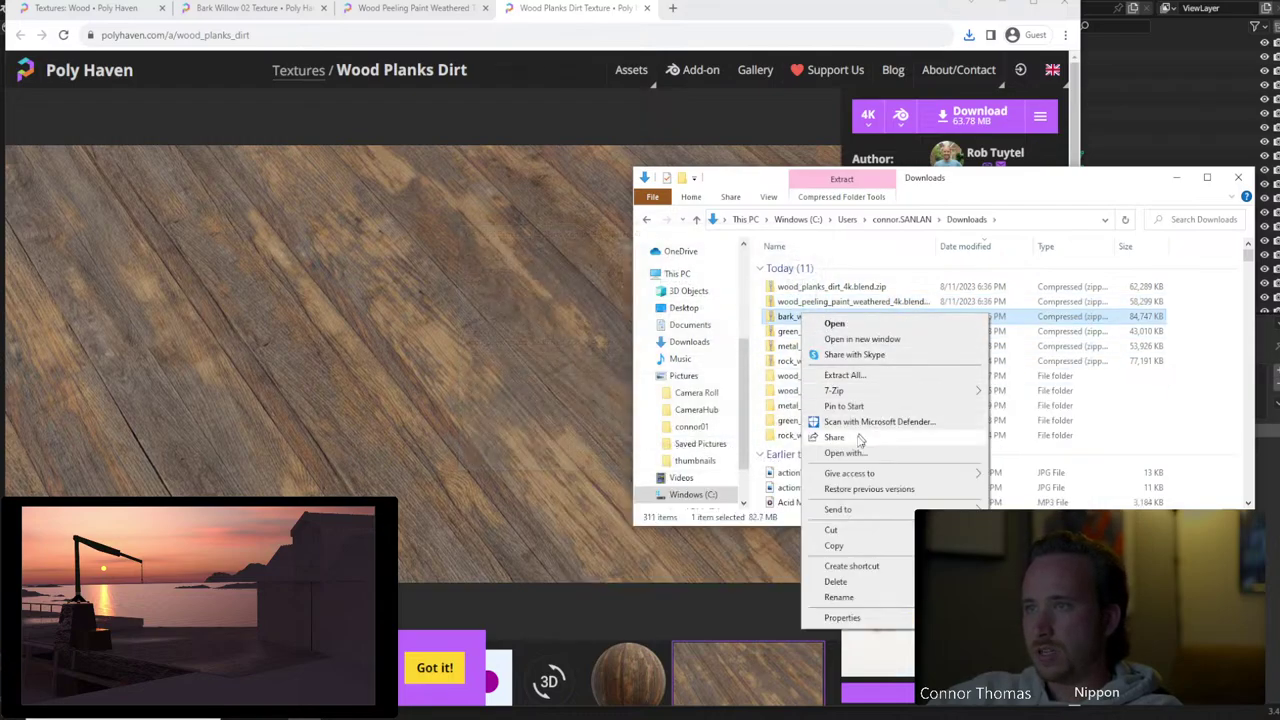
mouse_move(841, 393)
click(1025, 455)
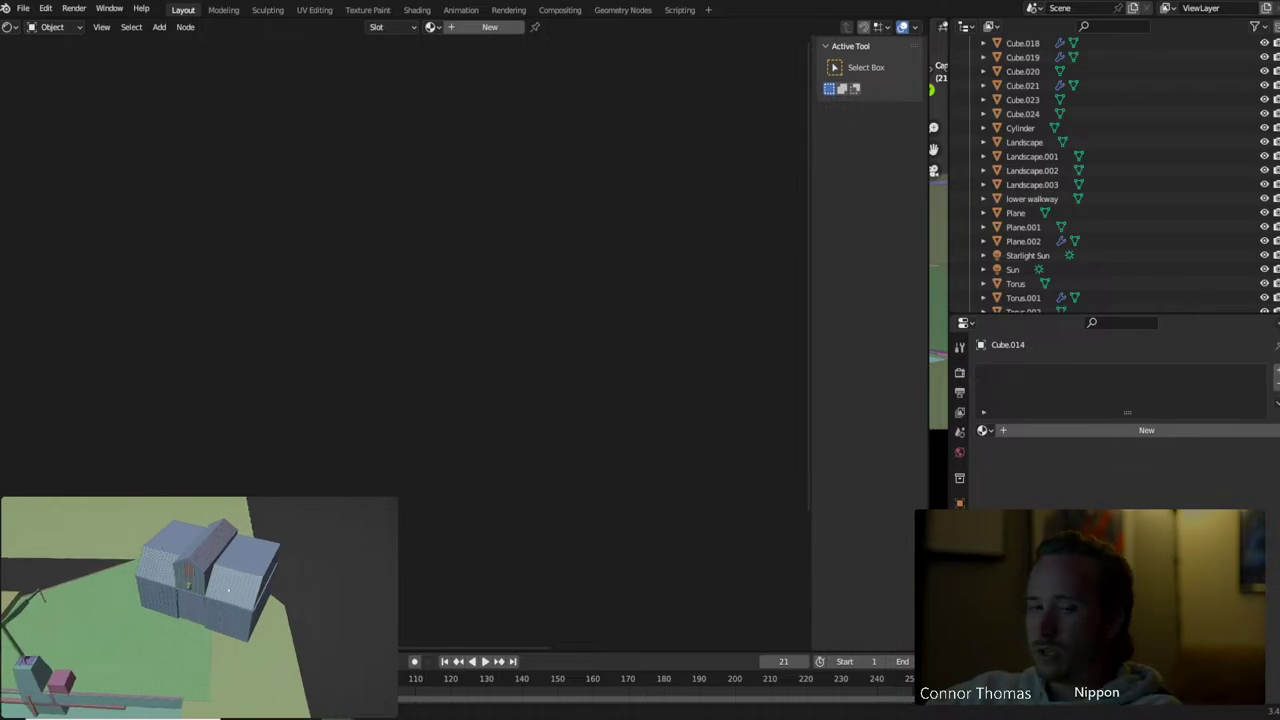
In Blender, enter Edit Mode on the building Cube.014 and create a new material named Building_Side
key(Tab)
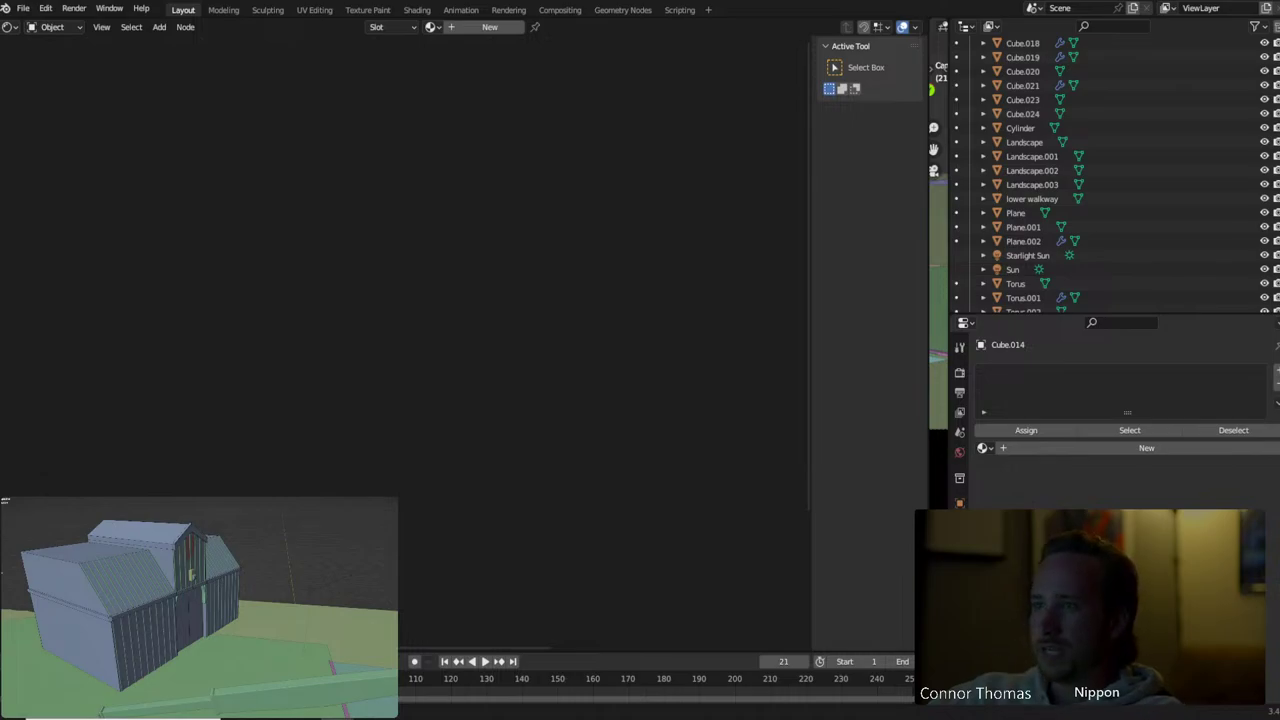
click(1039, 447)
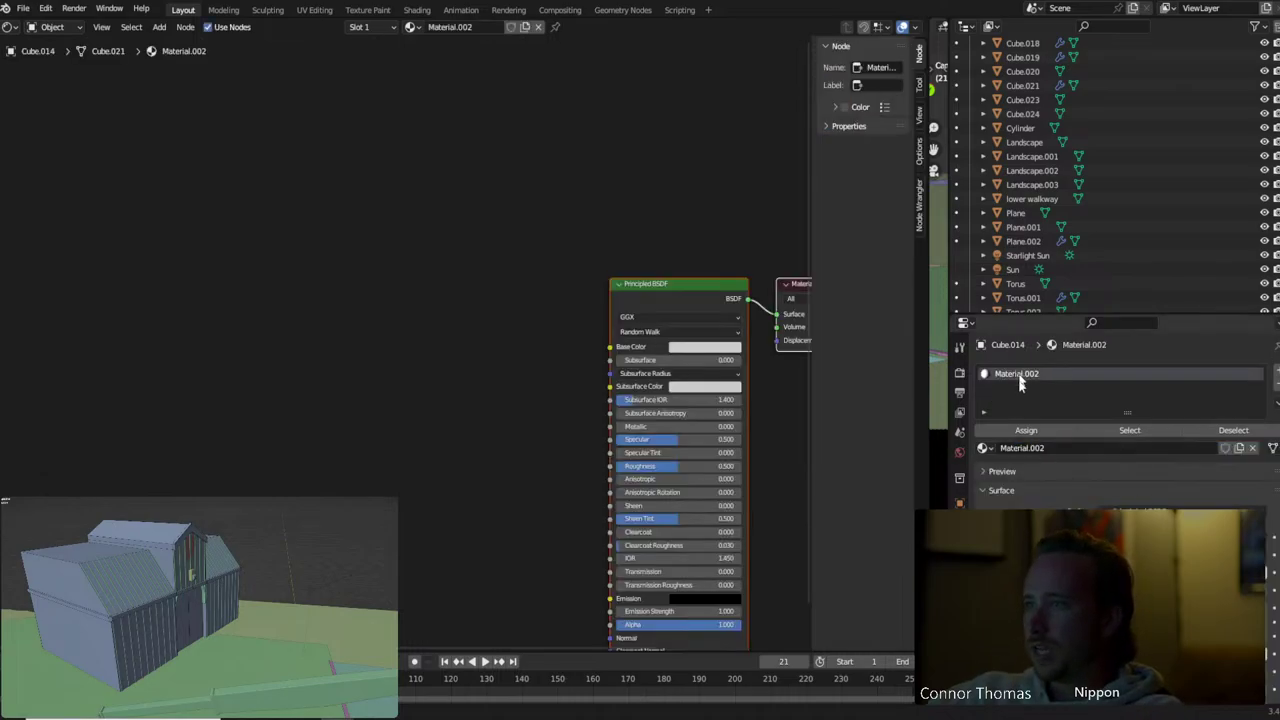
double_click(1032, 448)
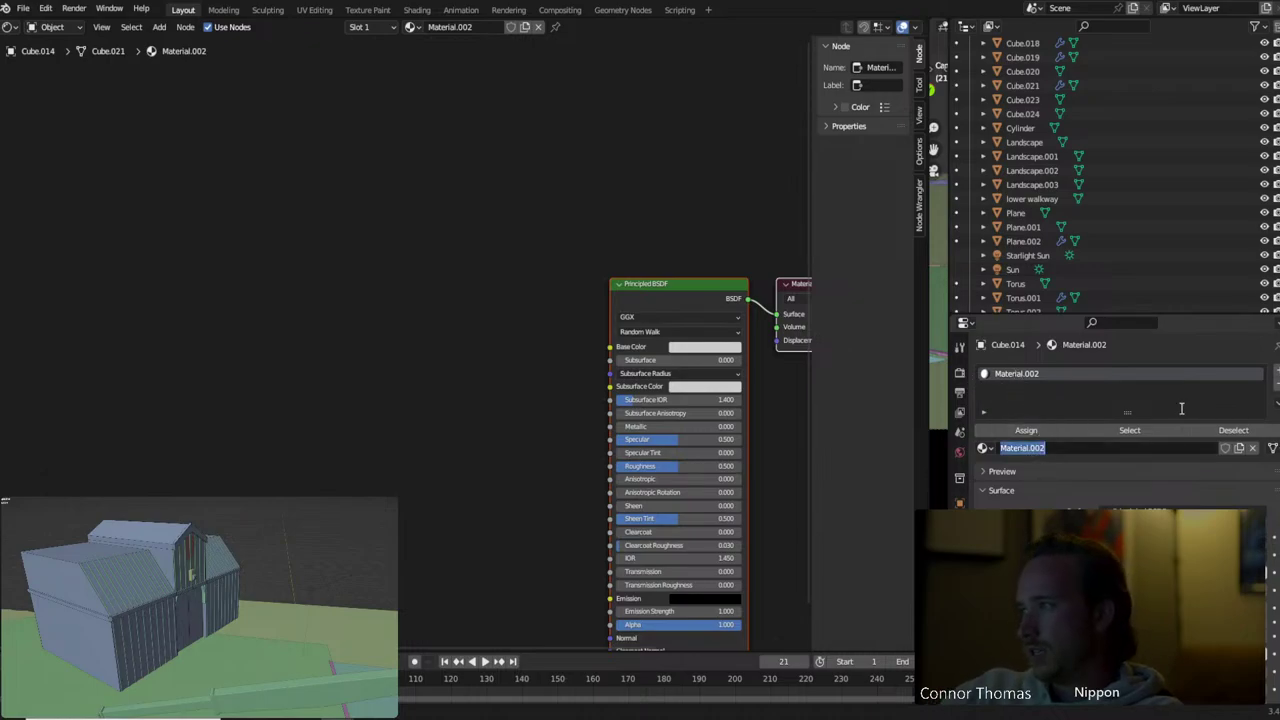
text(Side)
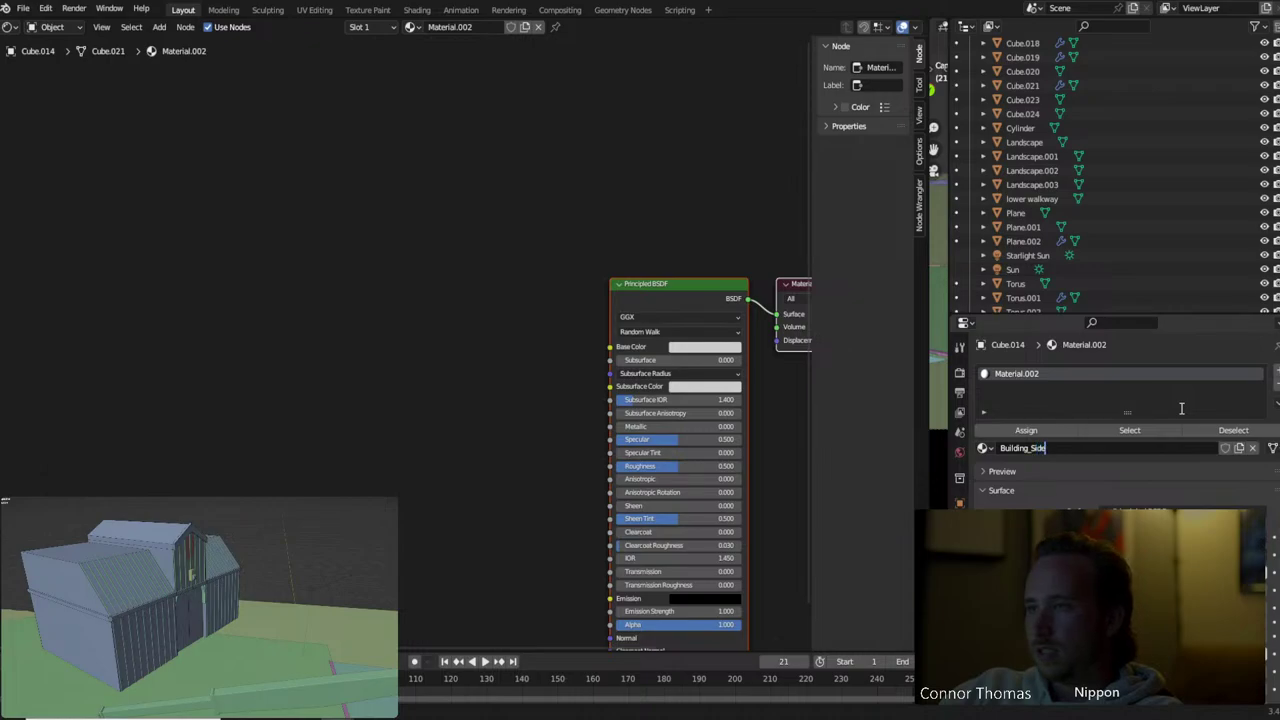
key(Return)
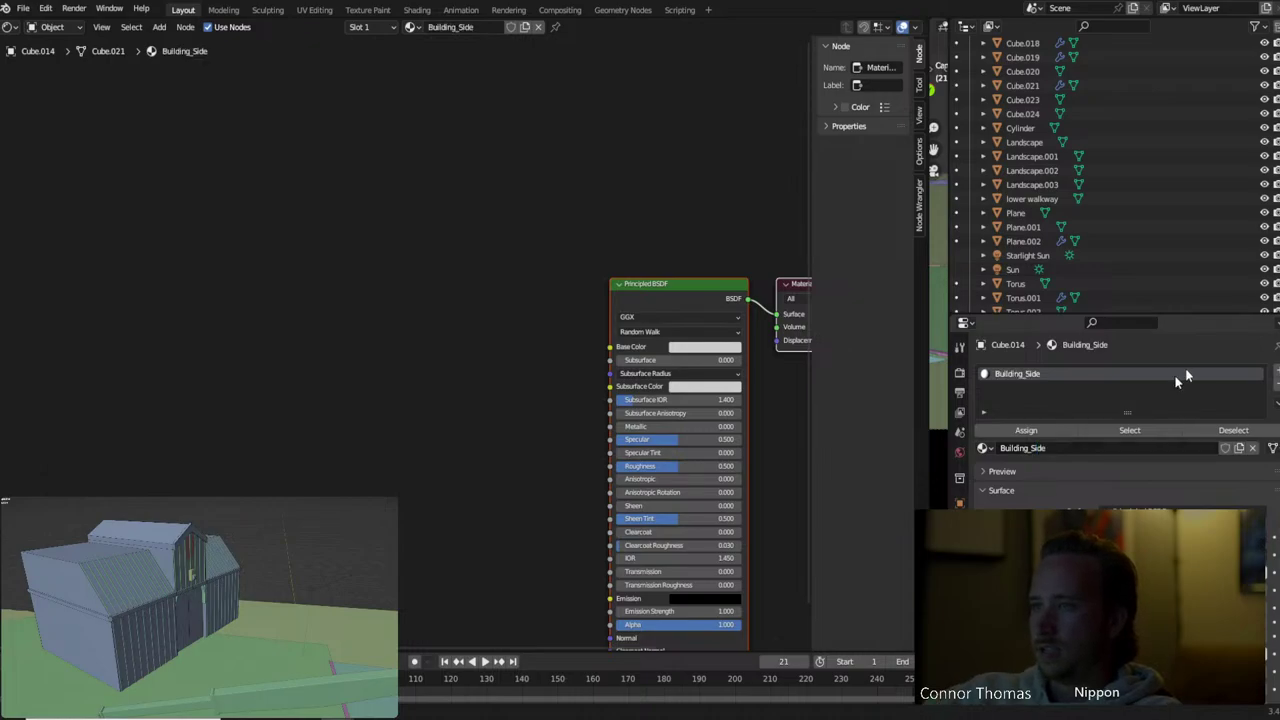
Add a second material slot to Cube.014 with a new material named Building_Roof
click(1273, 372)
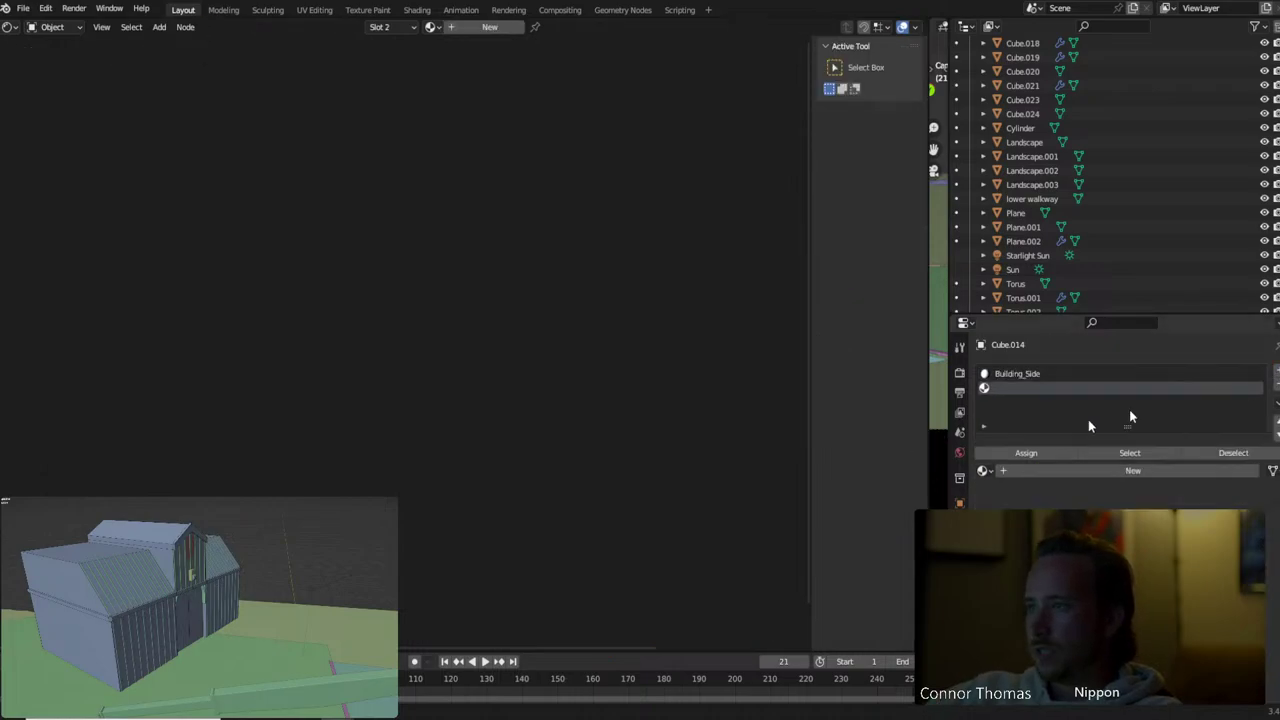
double_click(1062, 470)
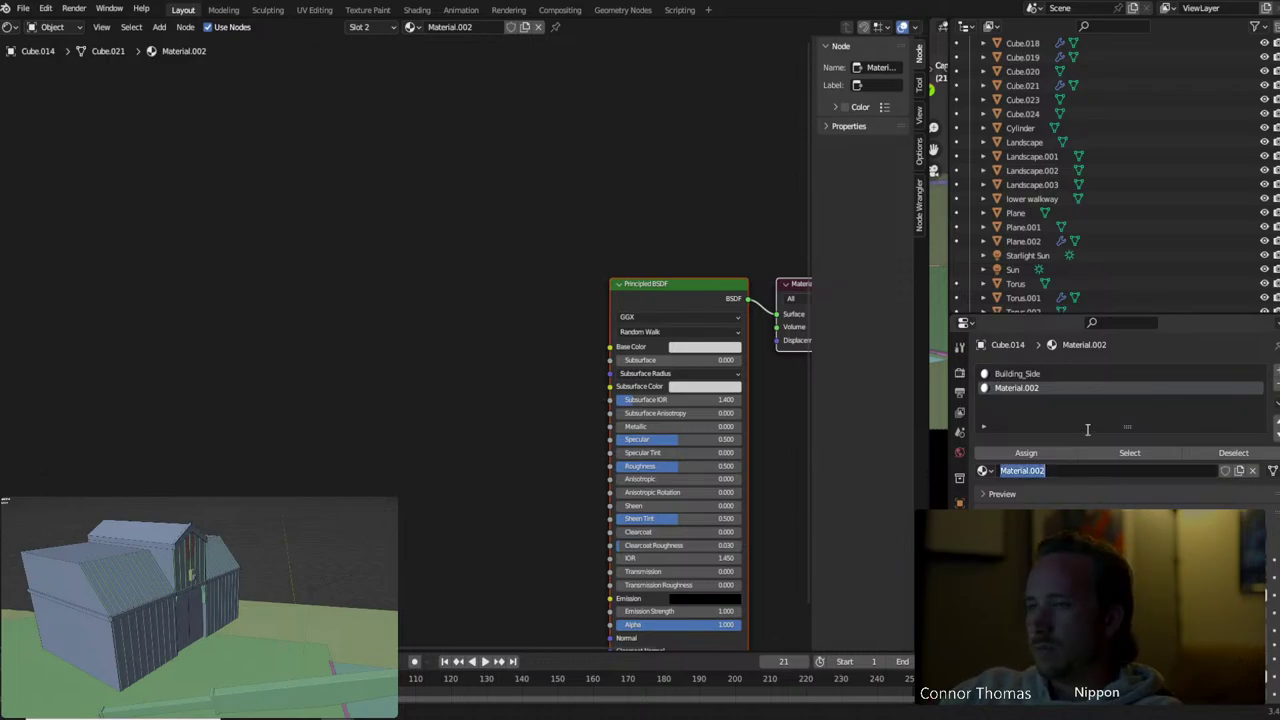
text(Building)
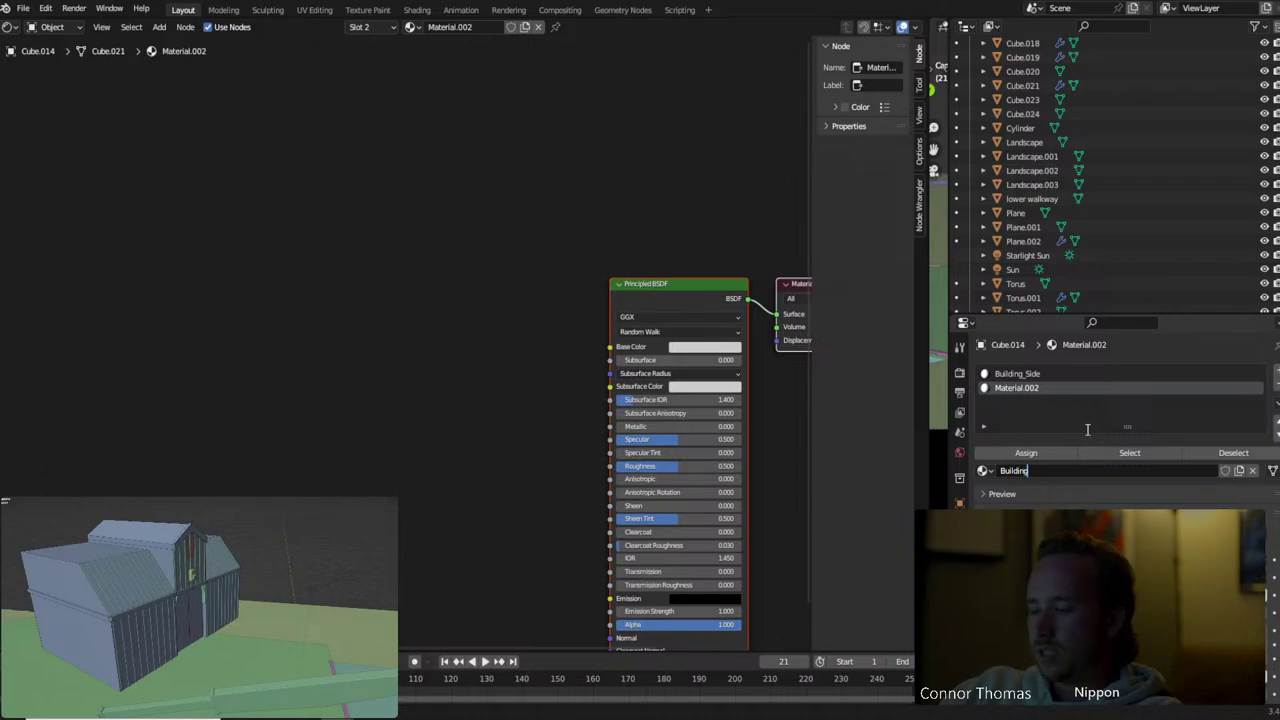
text(_Roof)
key(Return)
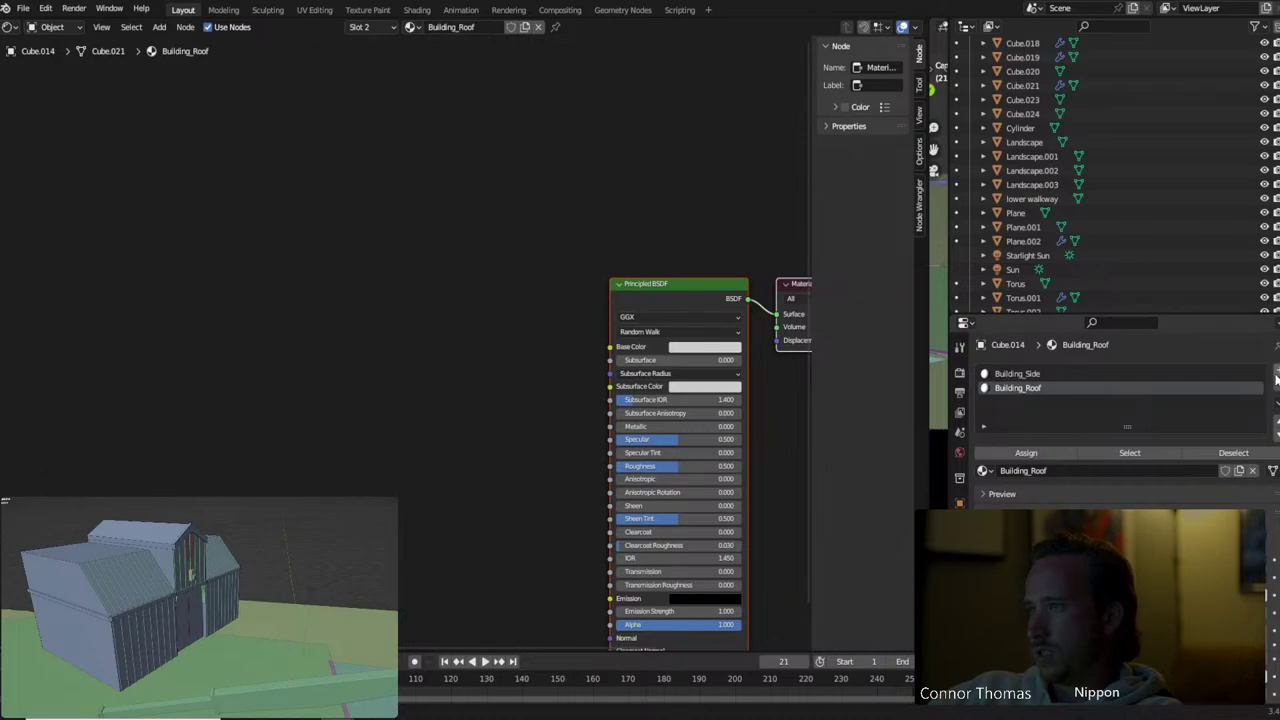
Add a third material slot to Cube.014 with a new material named Building_Door
click(1276, 373)
click(1080, 473)
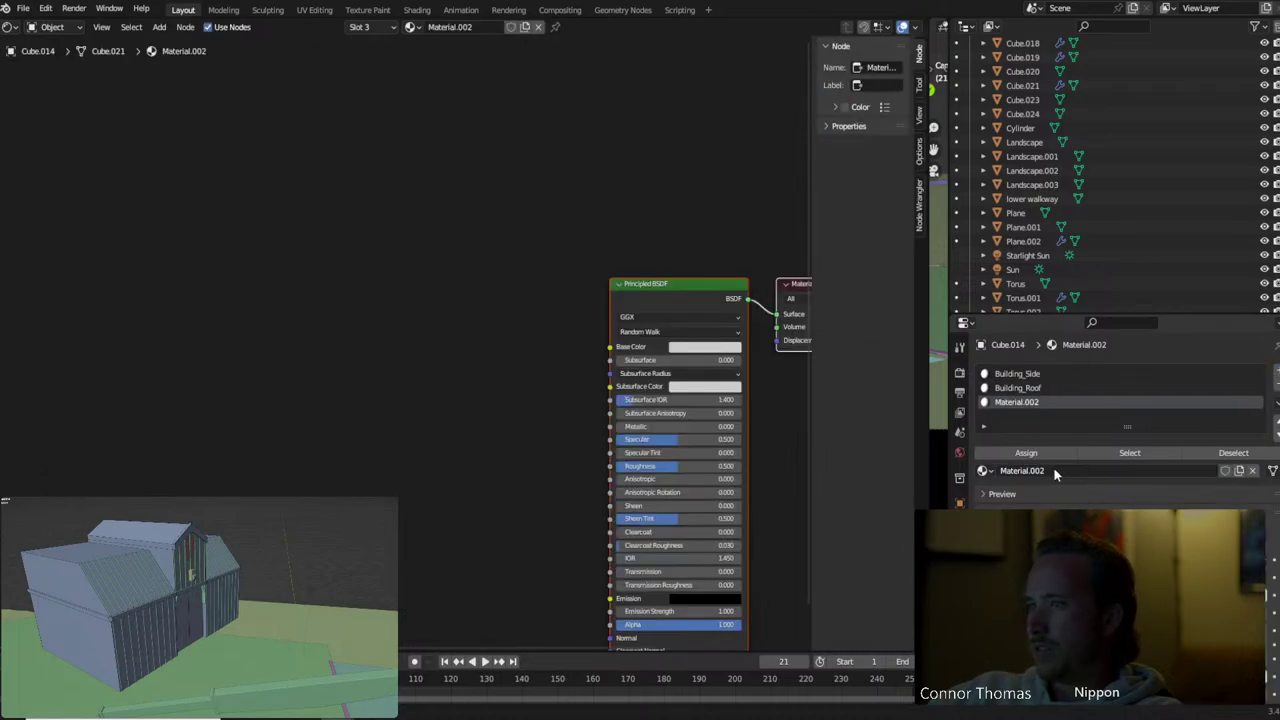
double_click(1054, 471)
text(B)
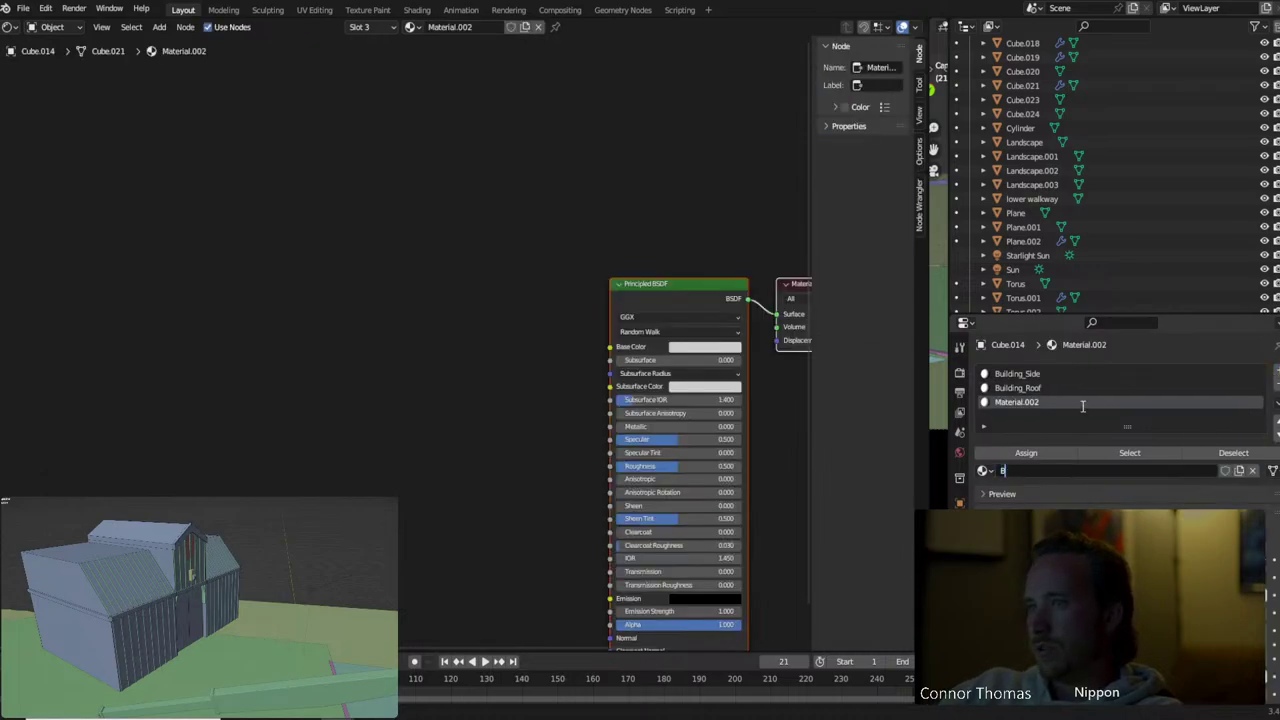
text(uilding)
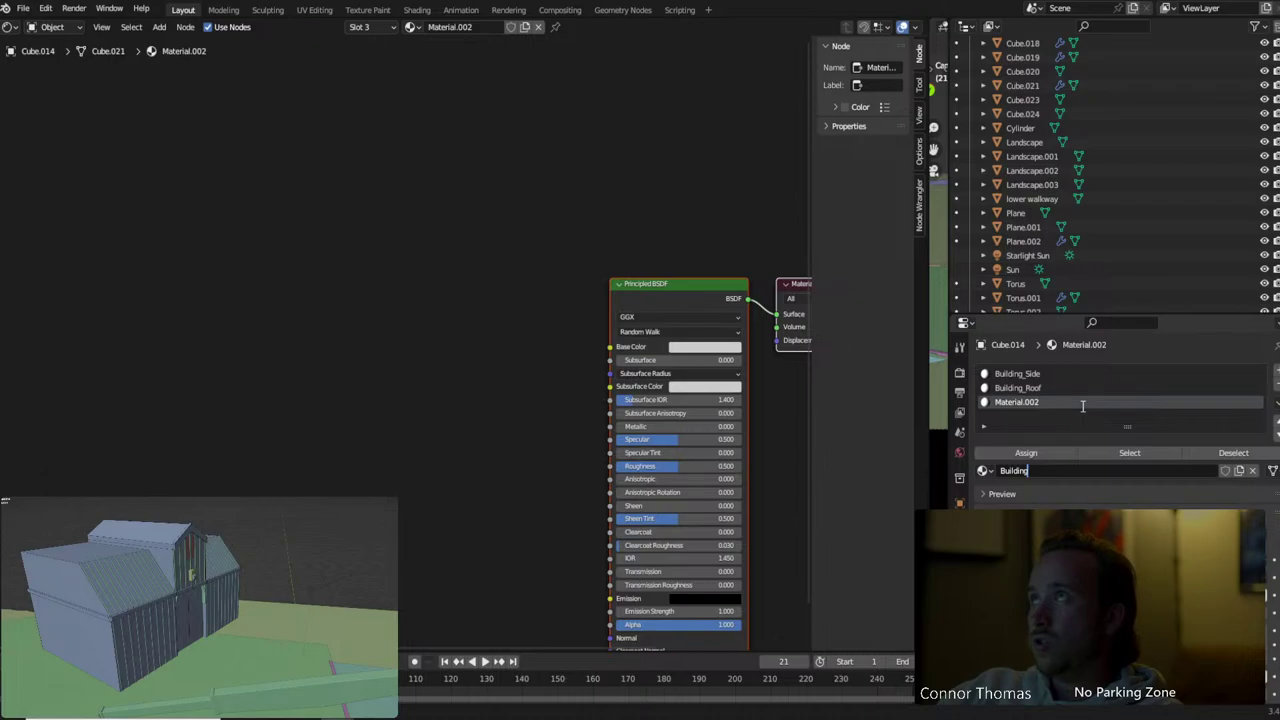
text(_)
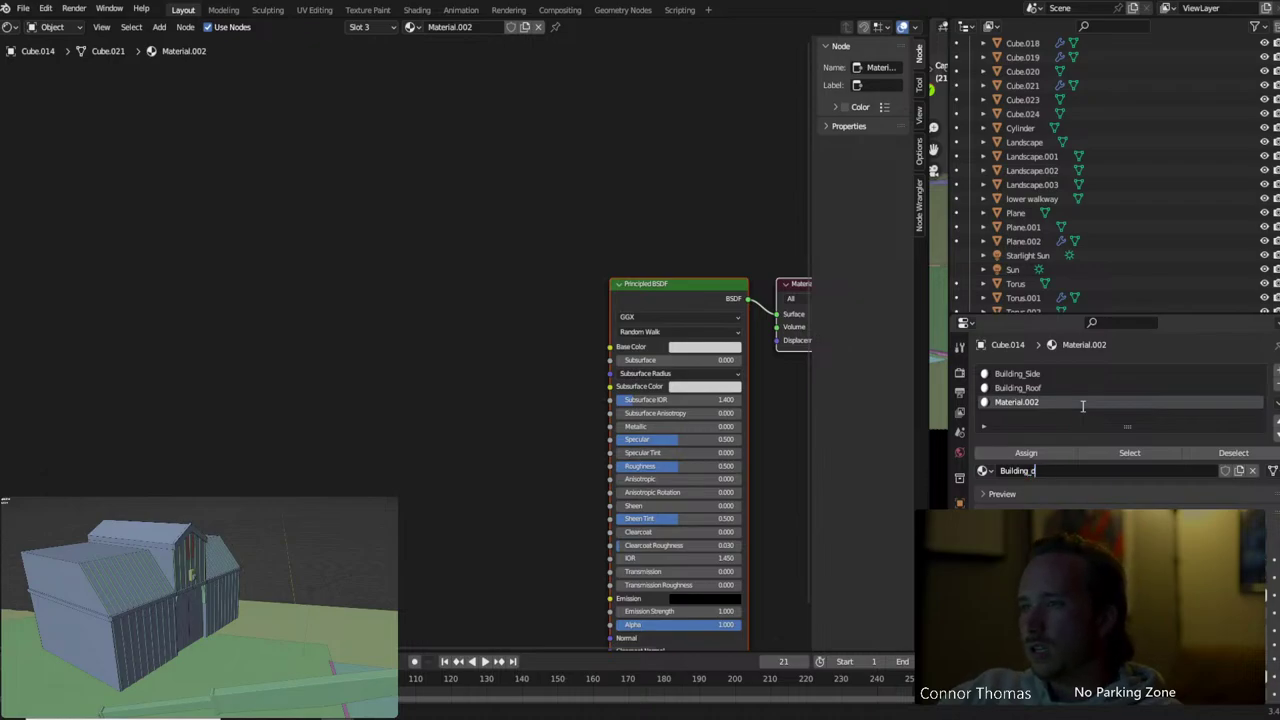
text(Door)
key(Return)
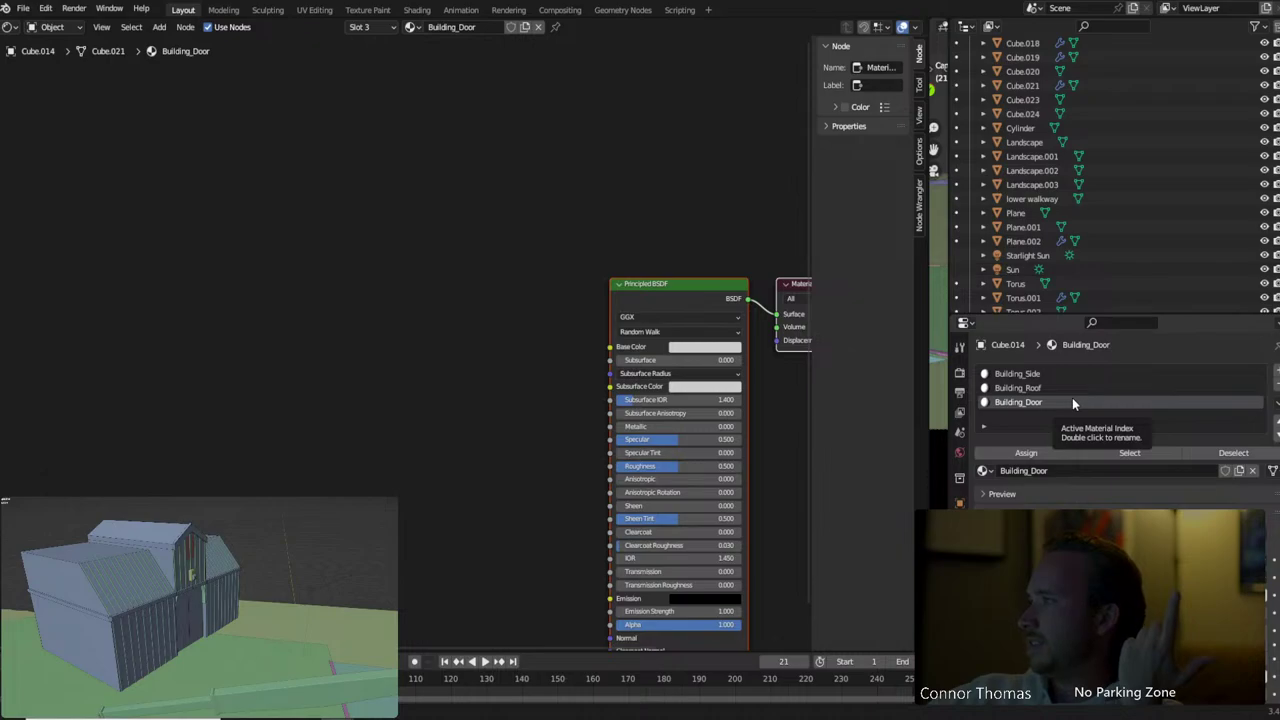
Add a fourth material slot to Cube.014 with a new material named Building_Trim
click(1275, 372)
click(1060, 465)
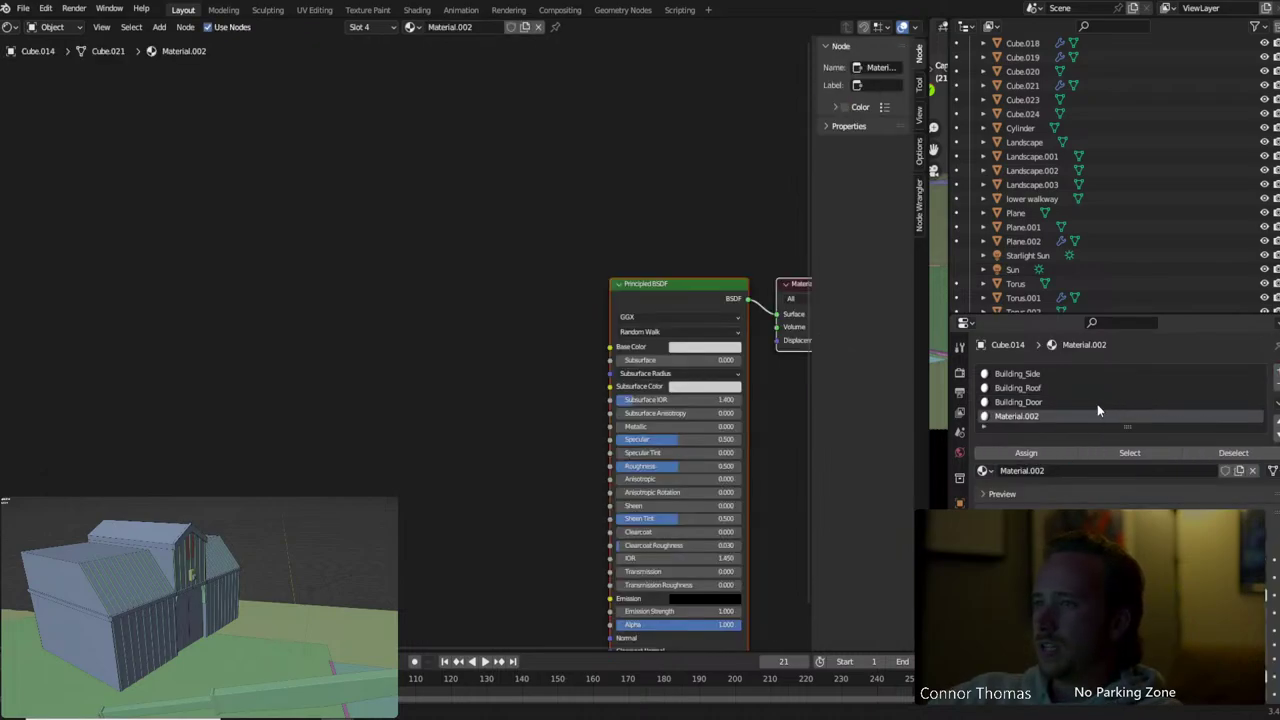
click(1015, 472)
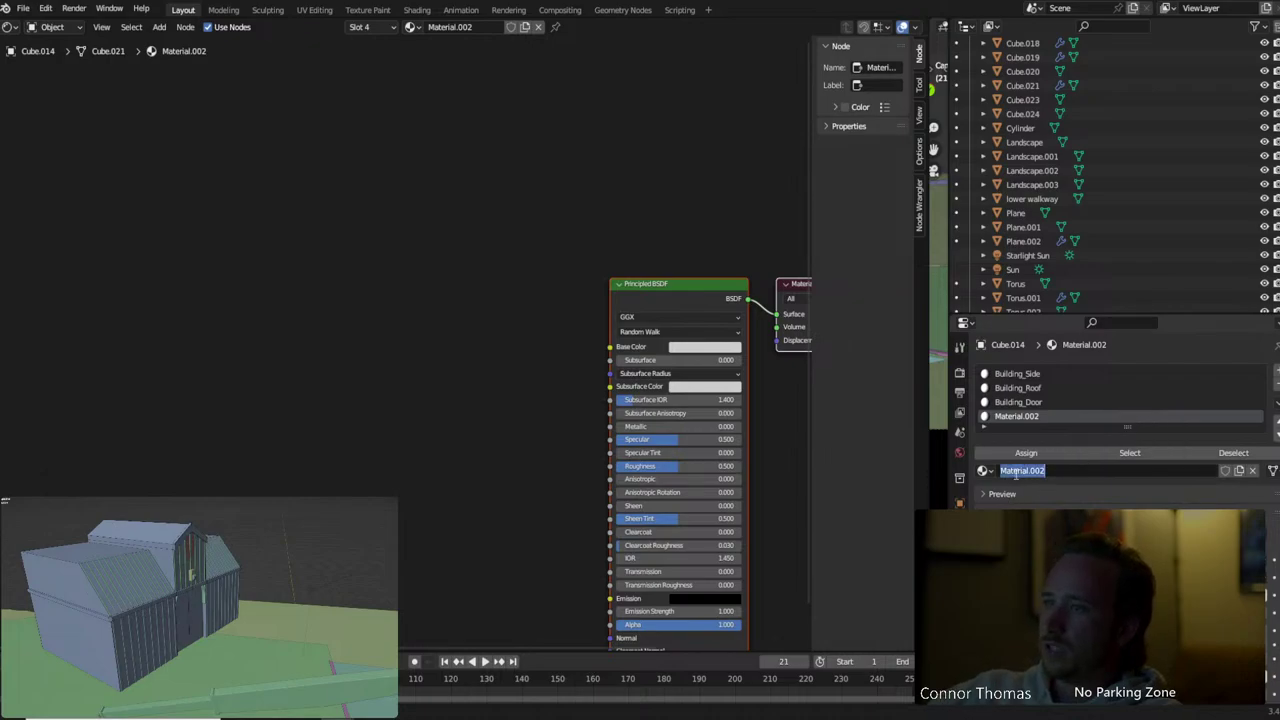
text(Building)
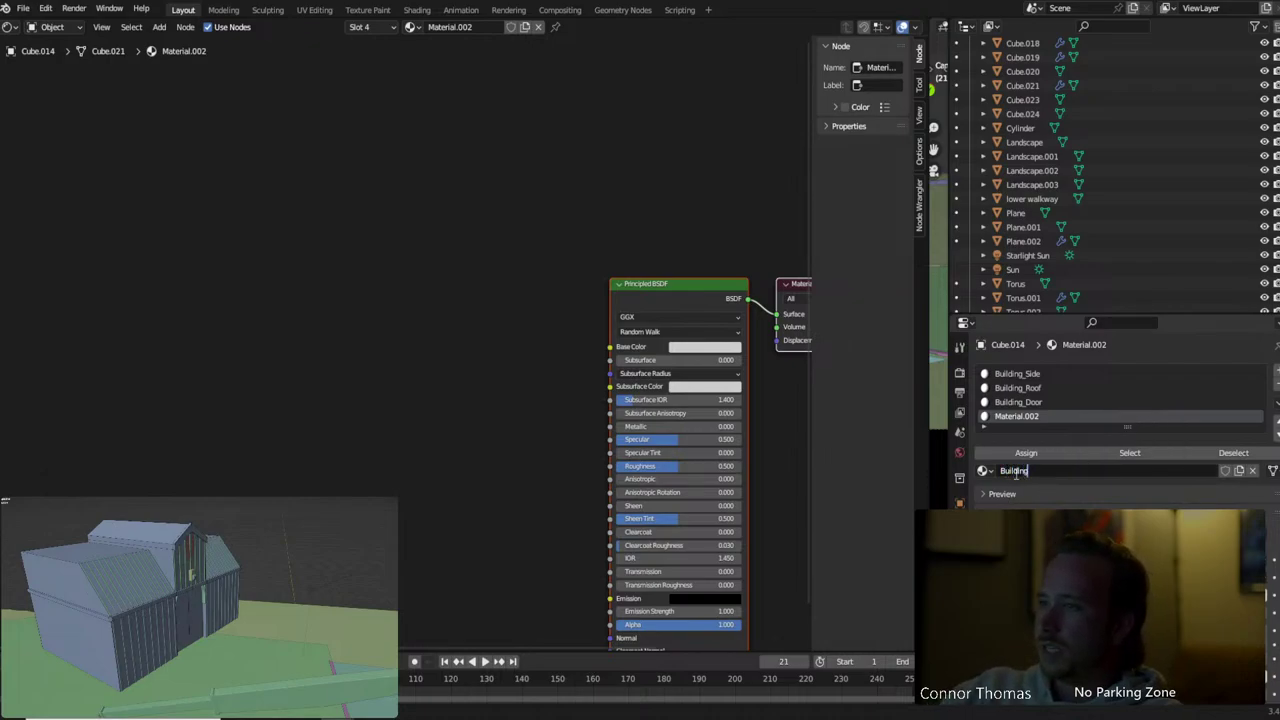
text(_Trim)
key(Return)
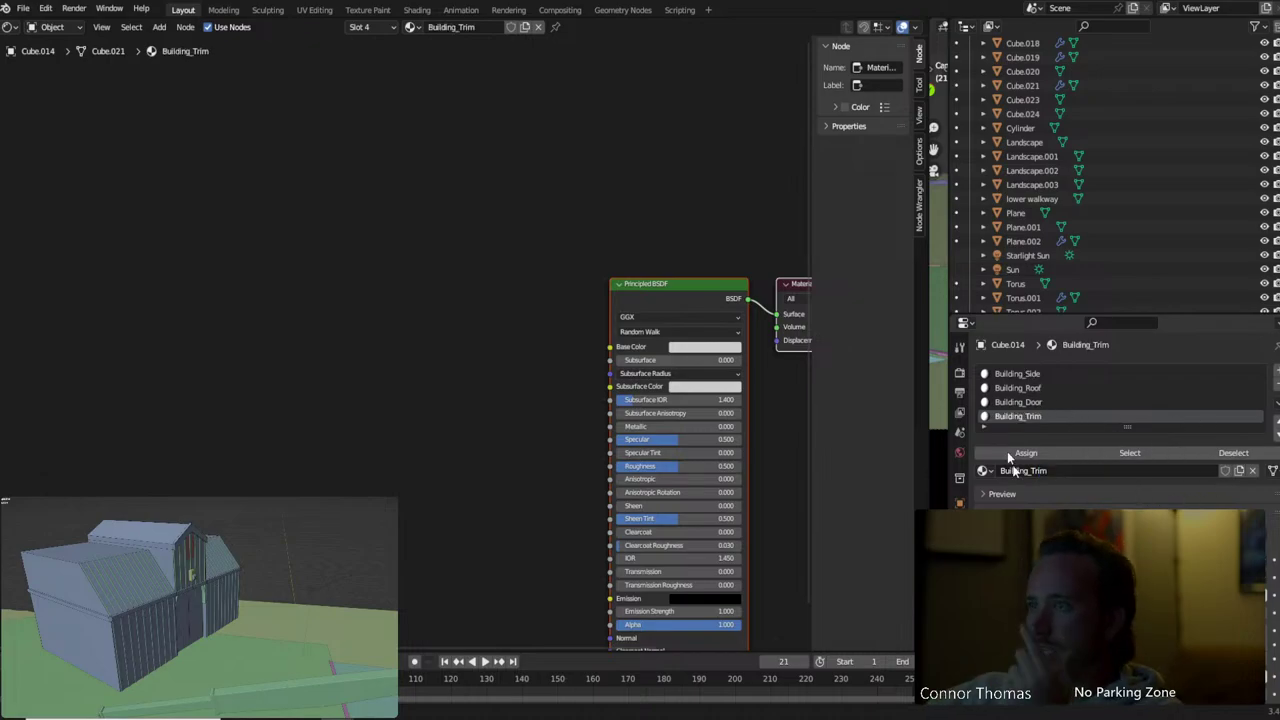
click(983, 470)
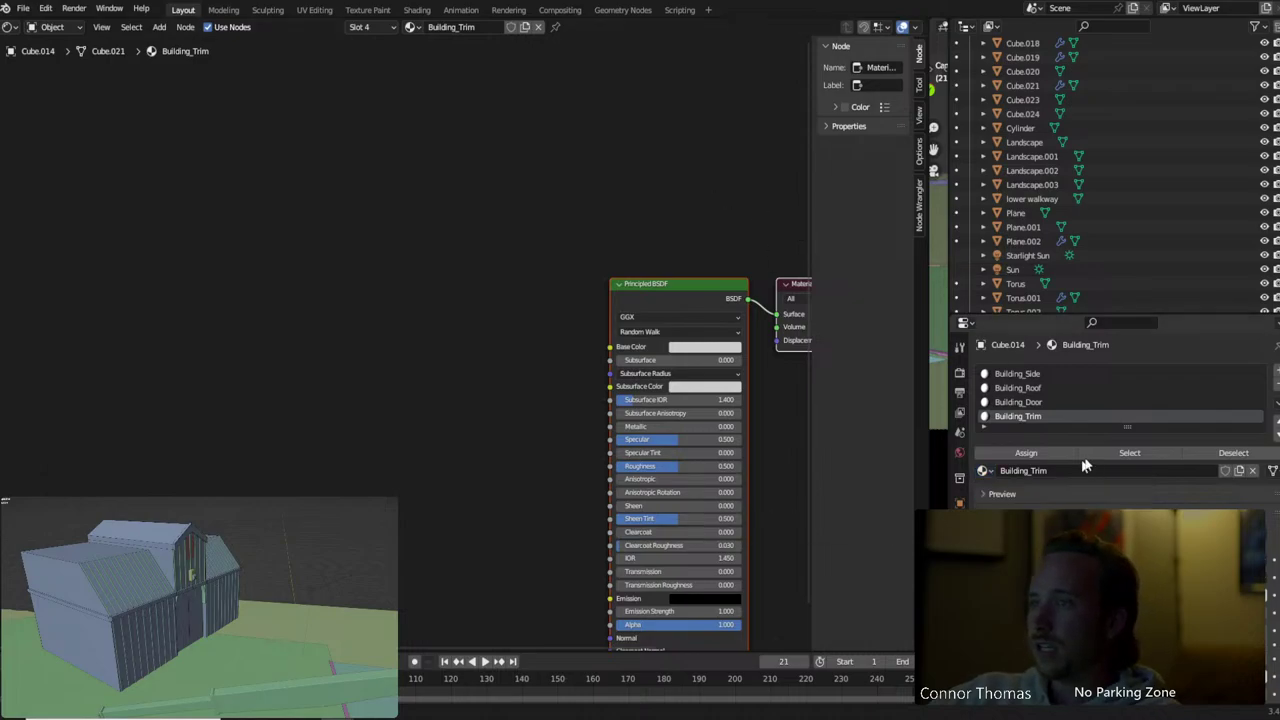
Assign the Building_Roof material to the selected roof faces, then make the Building_Door slot active
click(1017, 374)
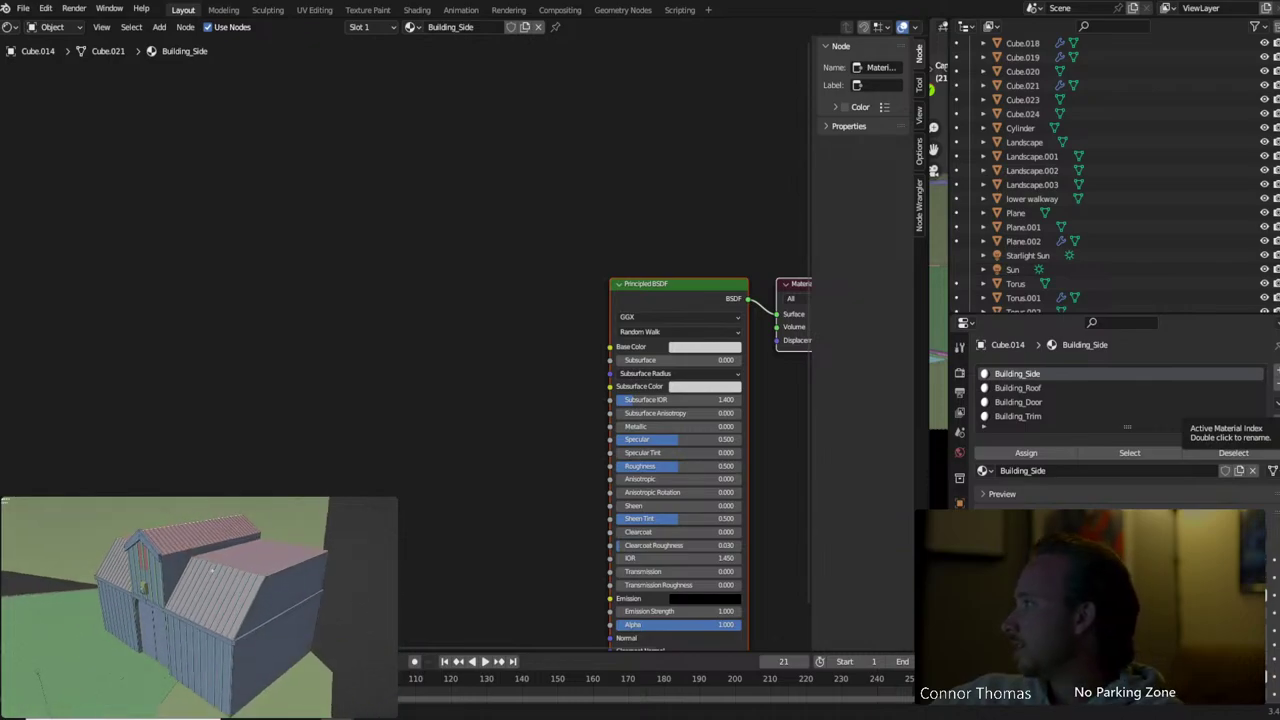
click(1038, 389)
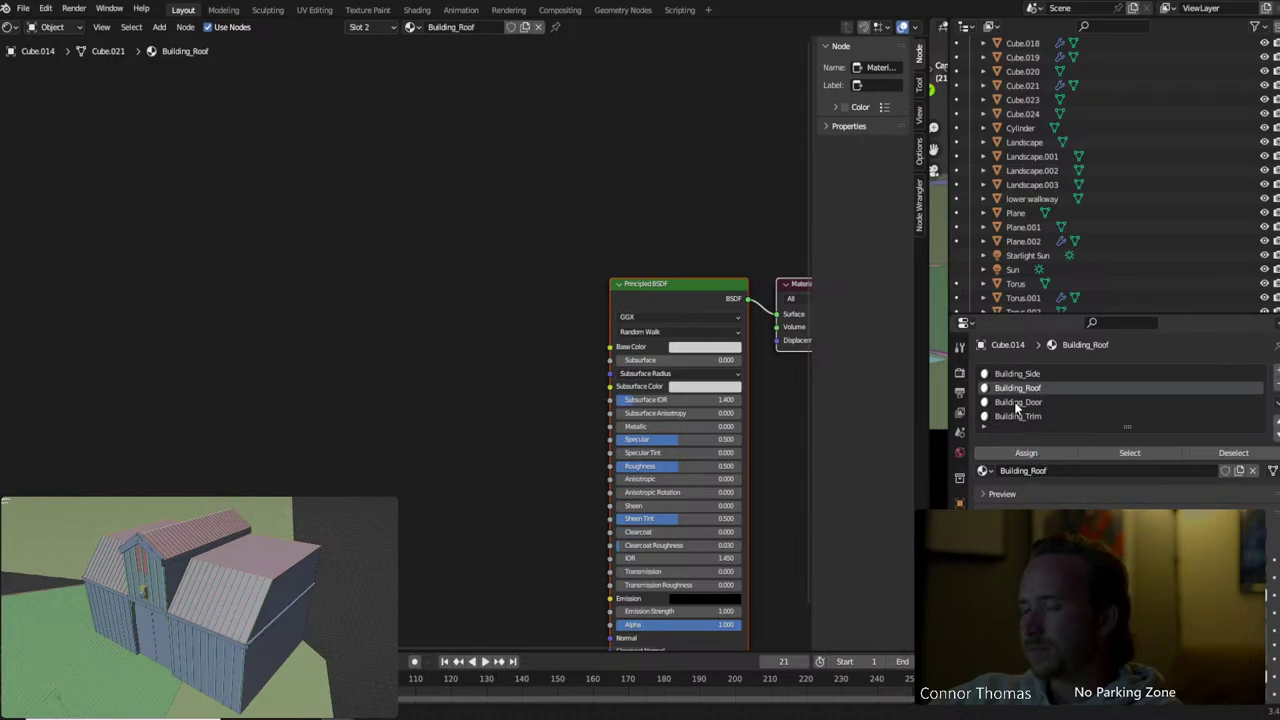
click(1040, 403)
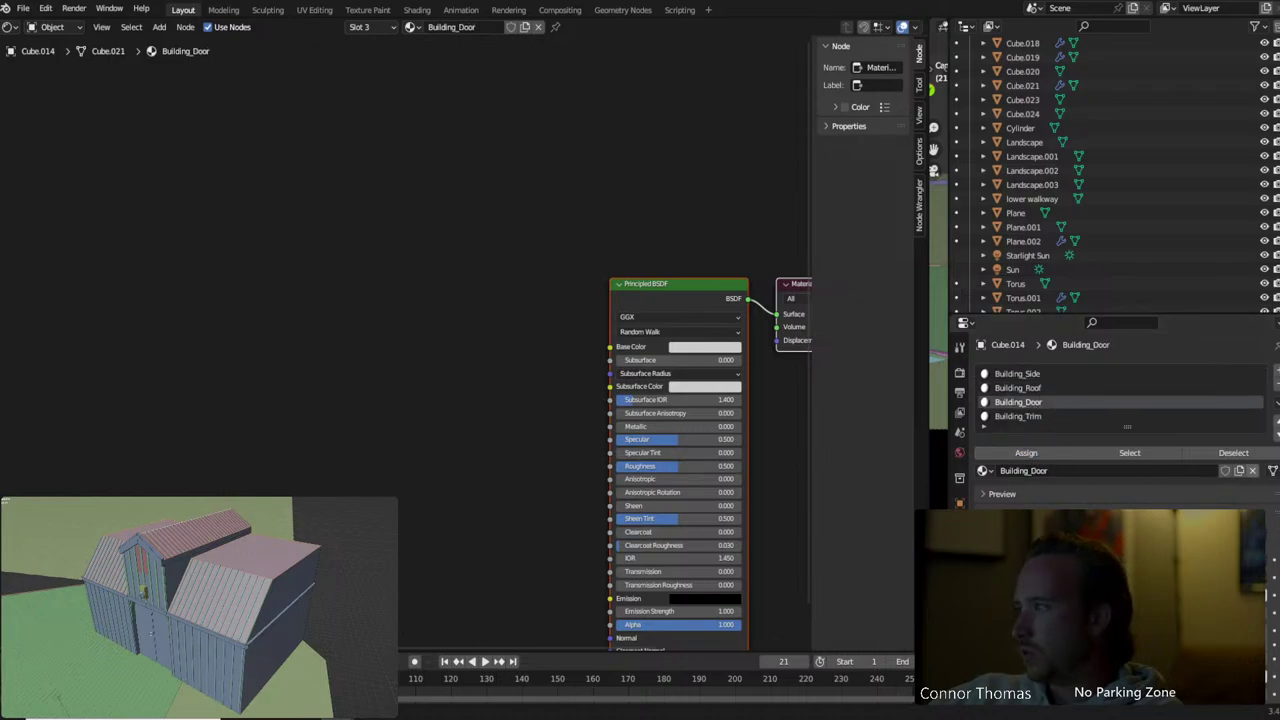
Try moving the shared centre edge between the two front door faces
click(1038, 374)
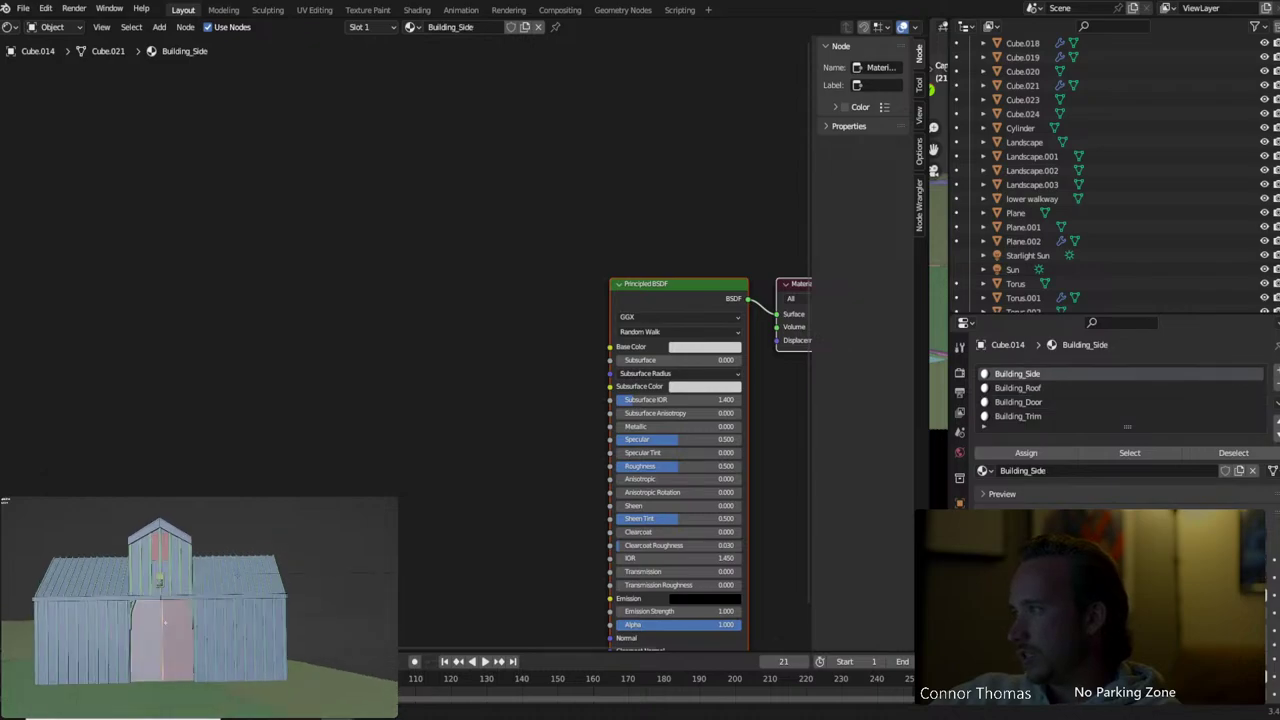
scroll(213, 585, up, 6)
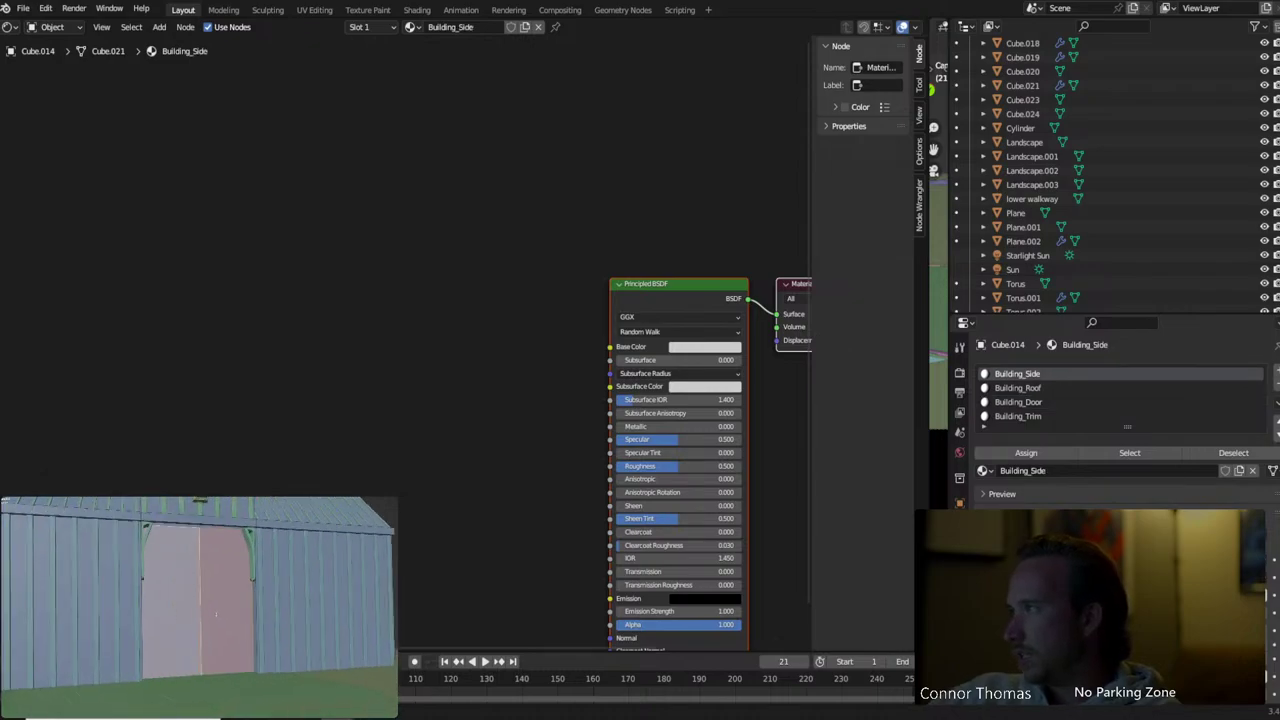
middle_drag(213, 585, 217, 619)
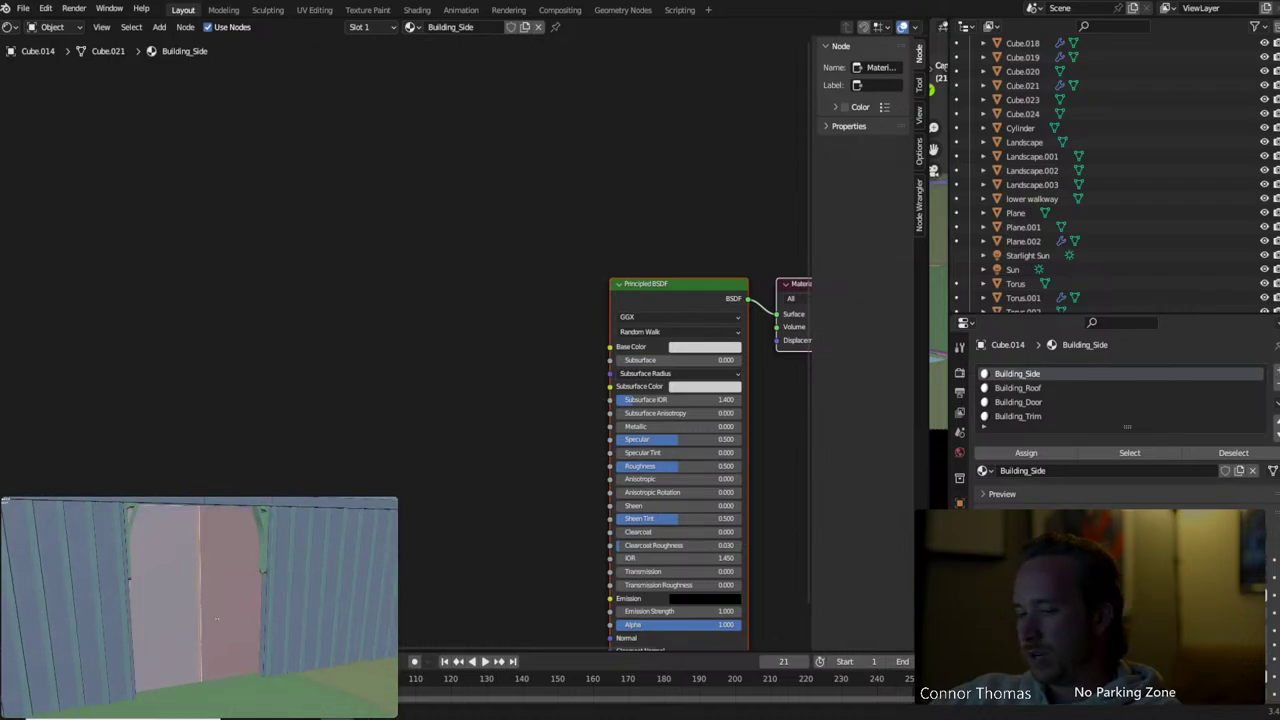
shift+click(200, 617)
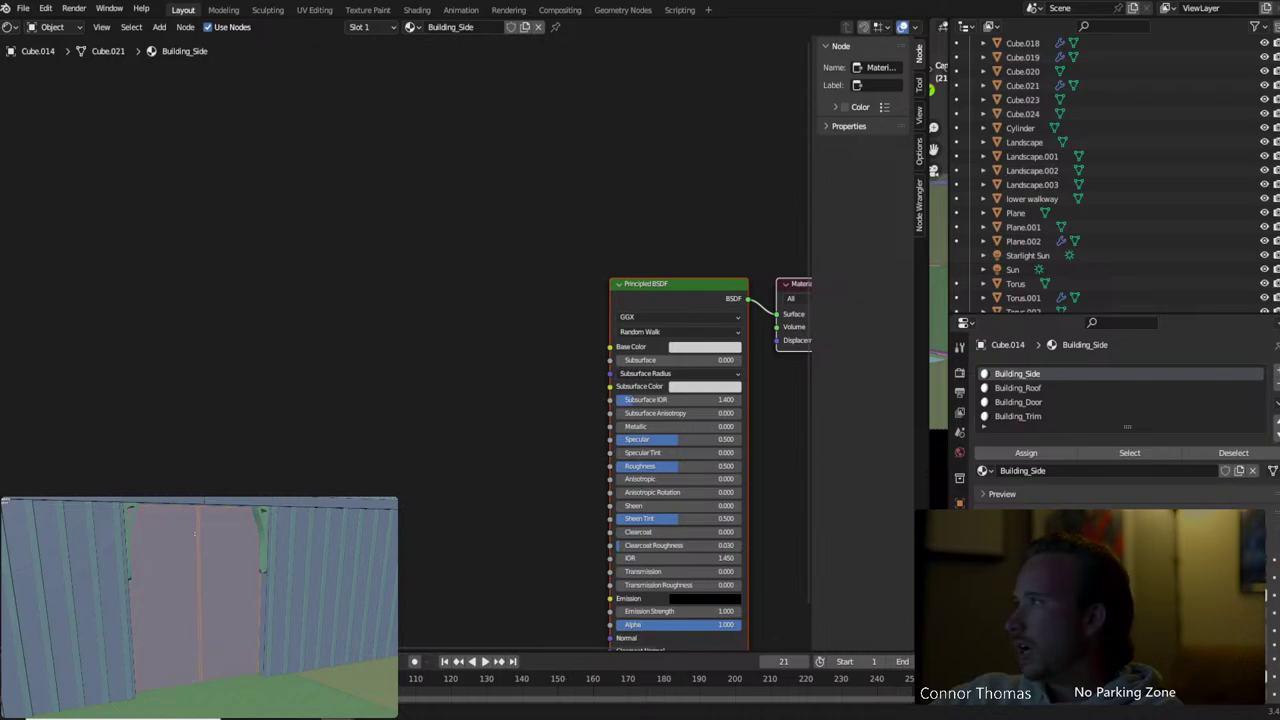
click(199, 532)
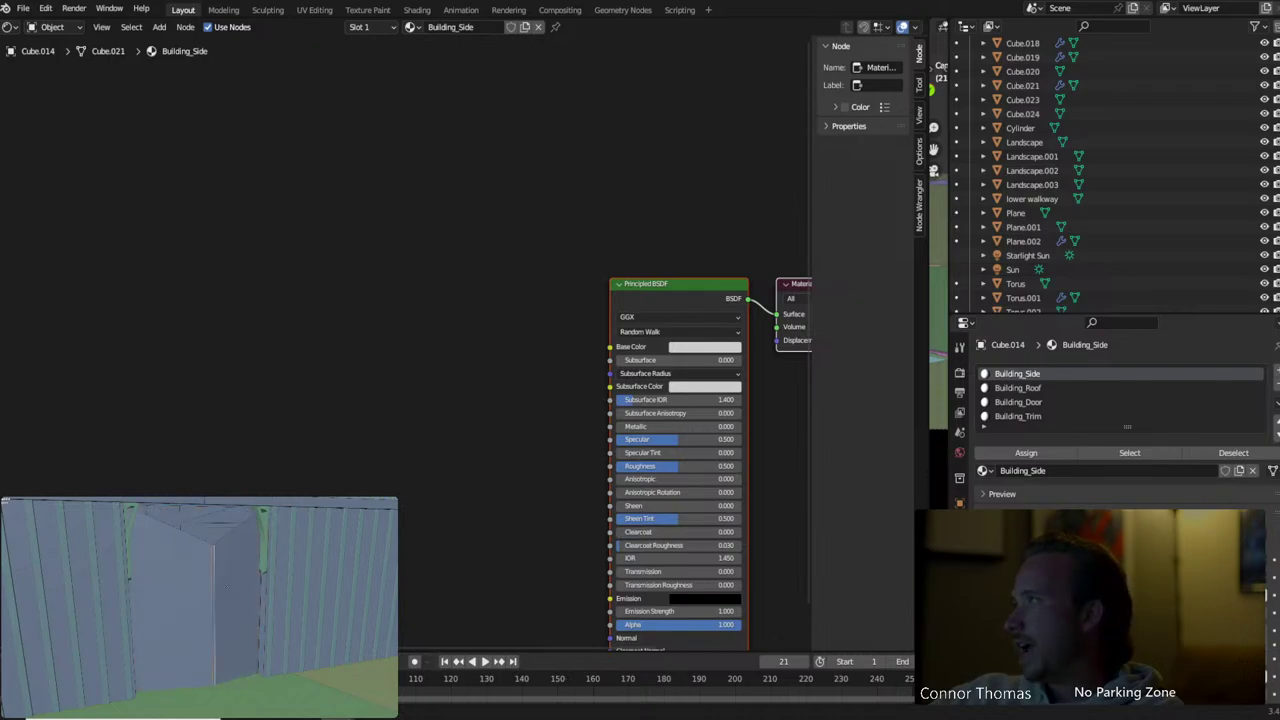
Run a mesh clean-up operation on the door geometry, switching out of Edit Mode and back to check the doorway
right_click(235, 575)
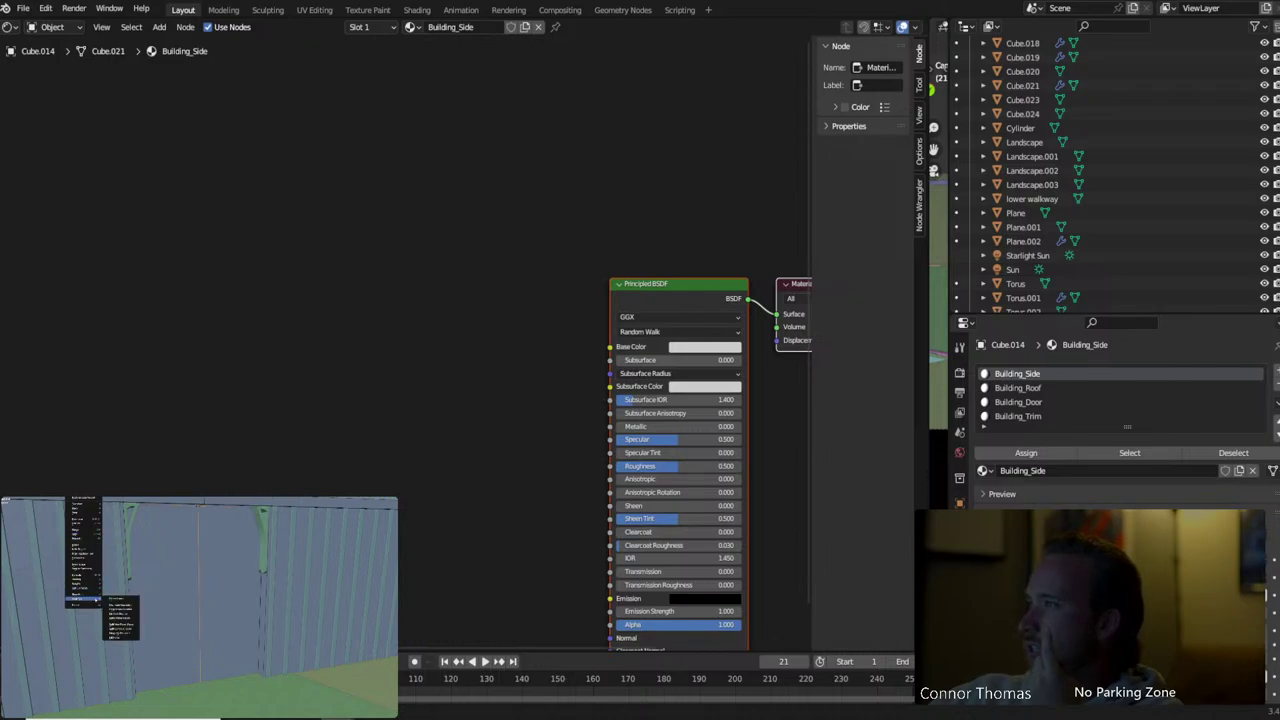
click(130, 634)
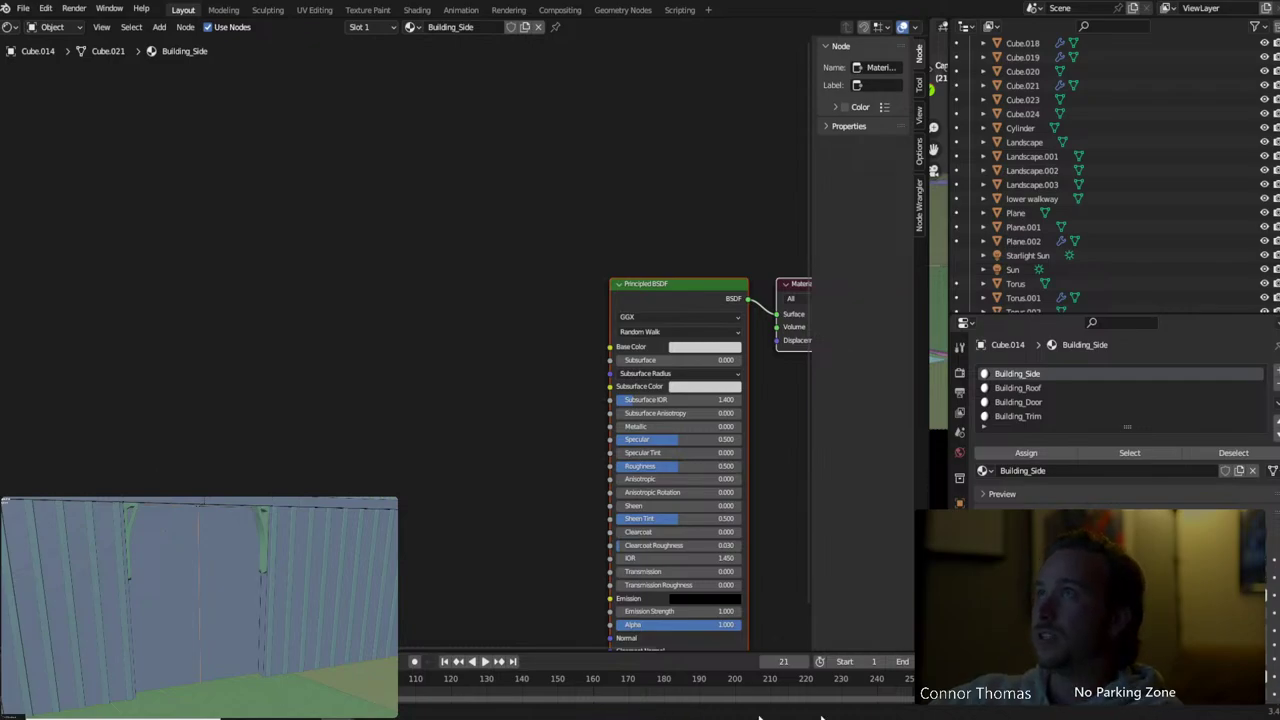
key(Tab)
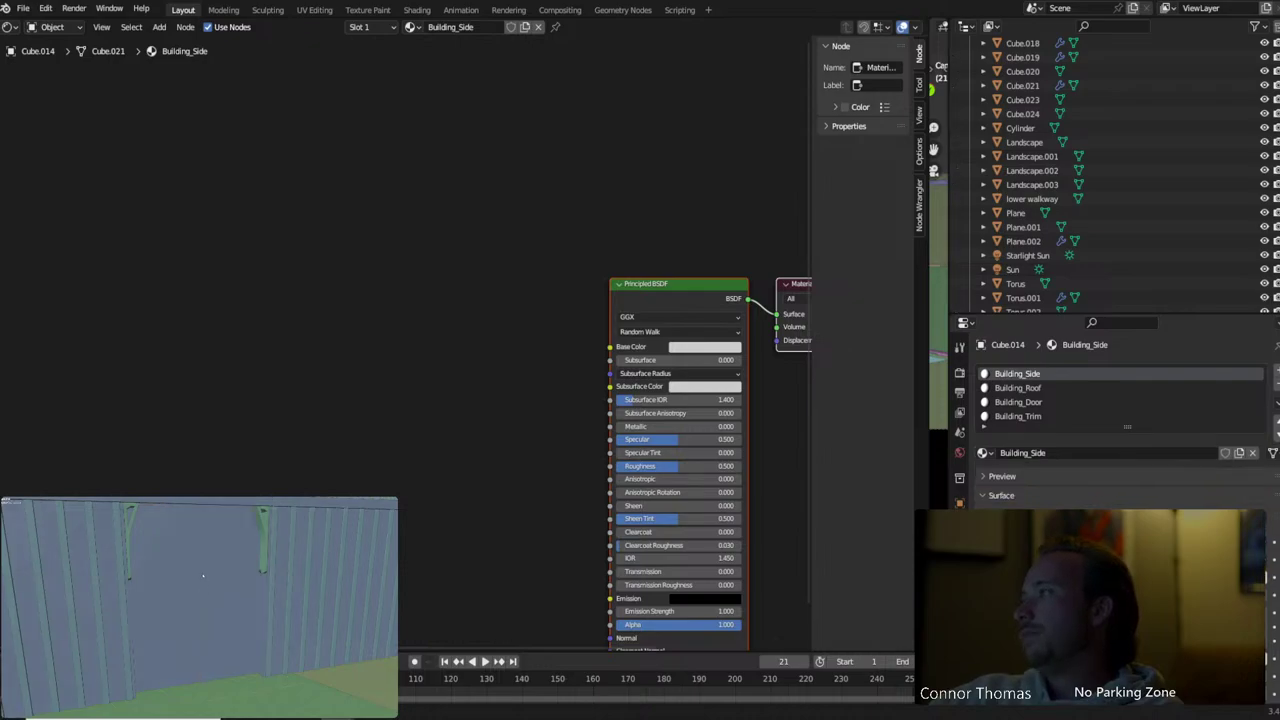
scroll(201, 577, down, 6)
key(Tab)
scroll(201, 577, up, 5)
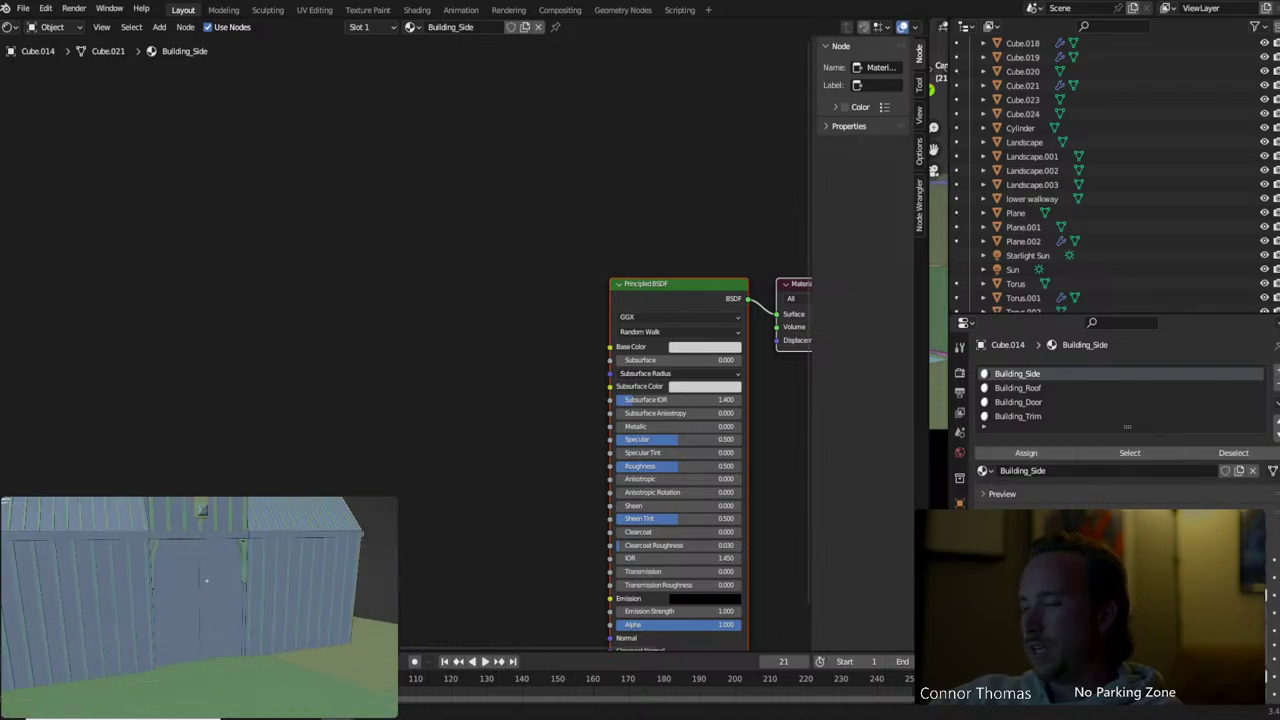
Select both front door faces and assign the Building_Door material to them
shift+click(176, 583)
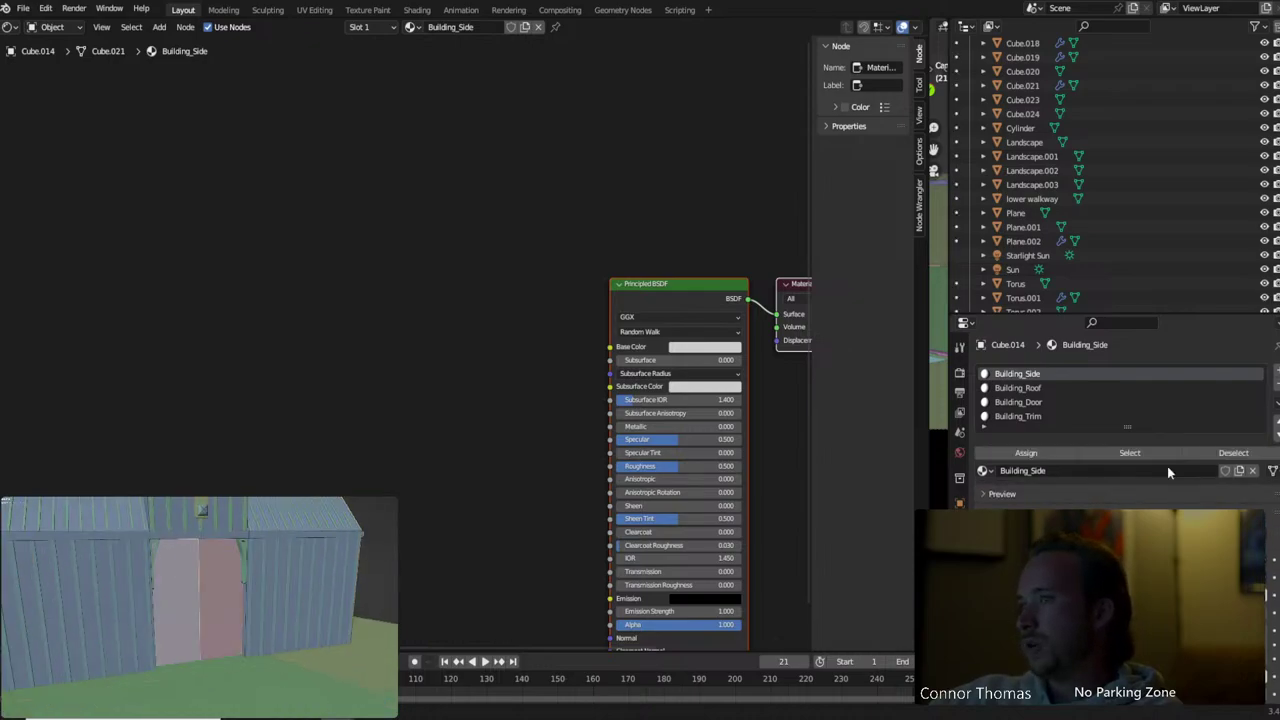
click(1020, 402)
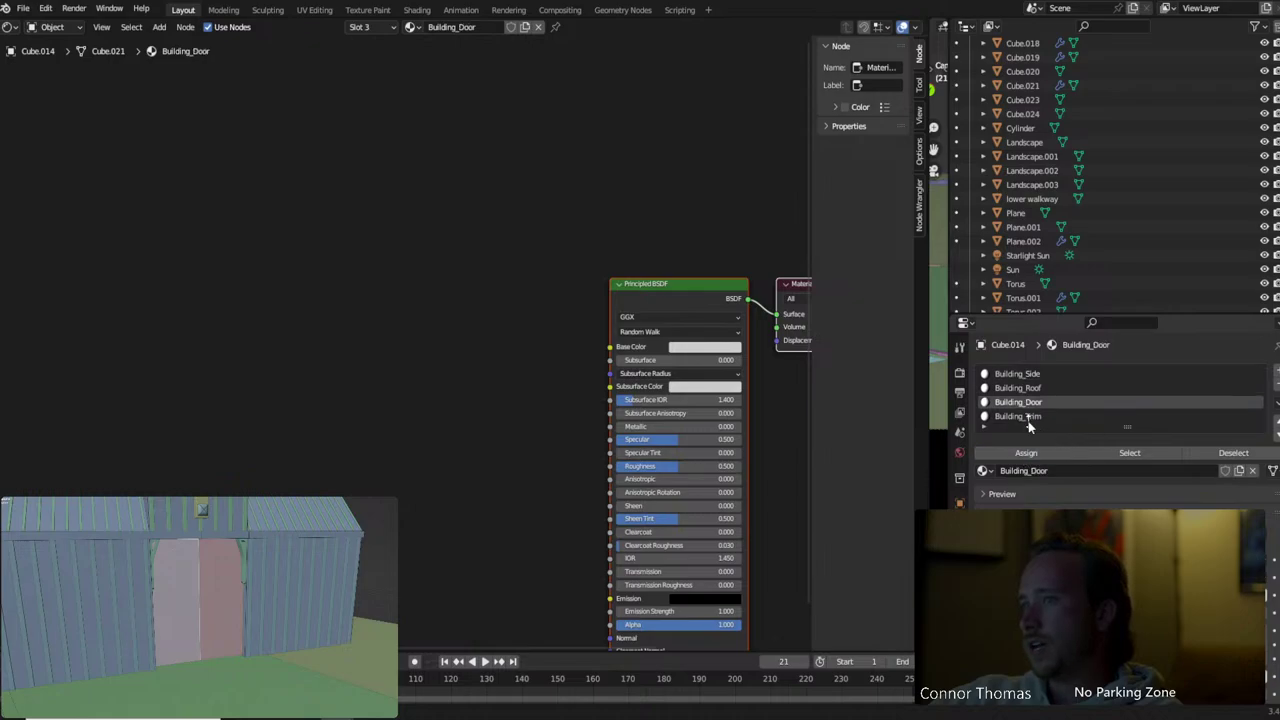
scroll(201, 607, down, 5)
scroll(201, 607, up, 4)
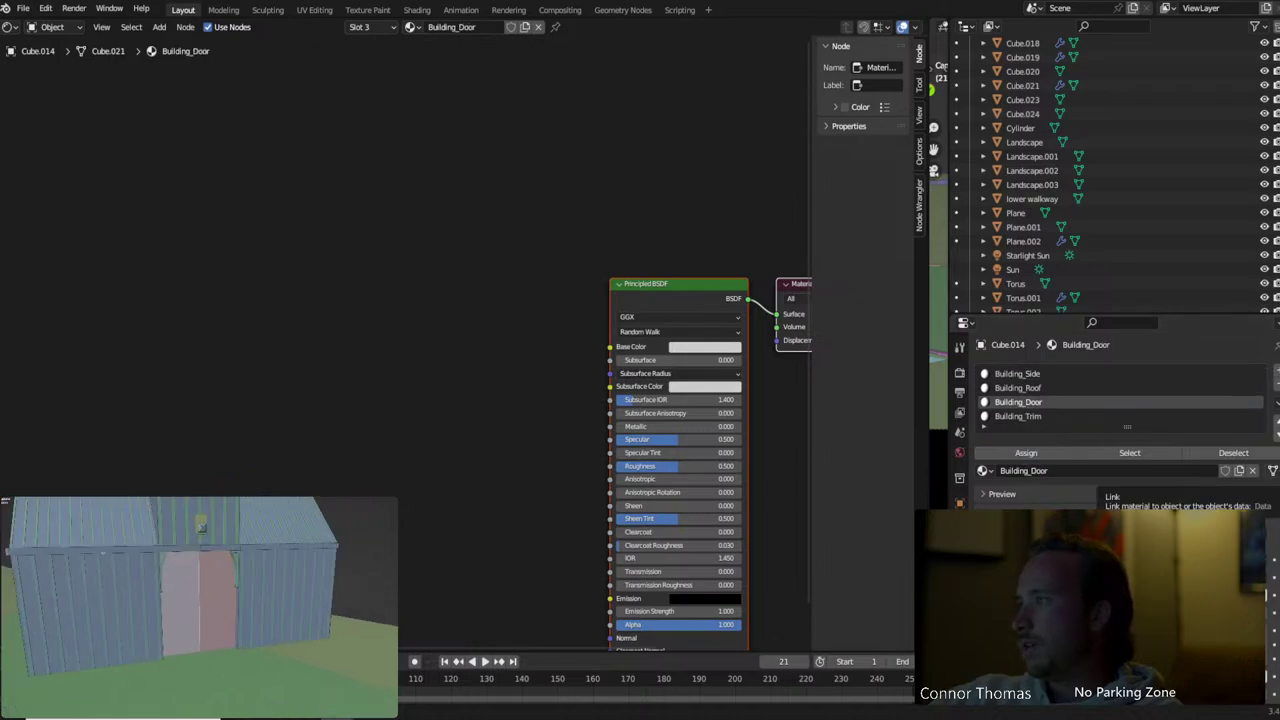
Assign the Building_Trim material to the selected horizontal trim running below the building's roof
click(66, 552)
middle_drag(66, 552, 118, 588)
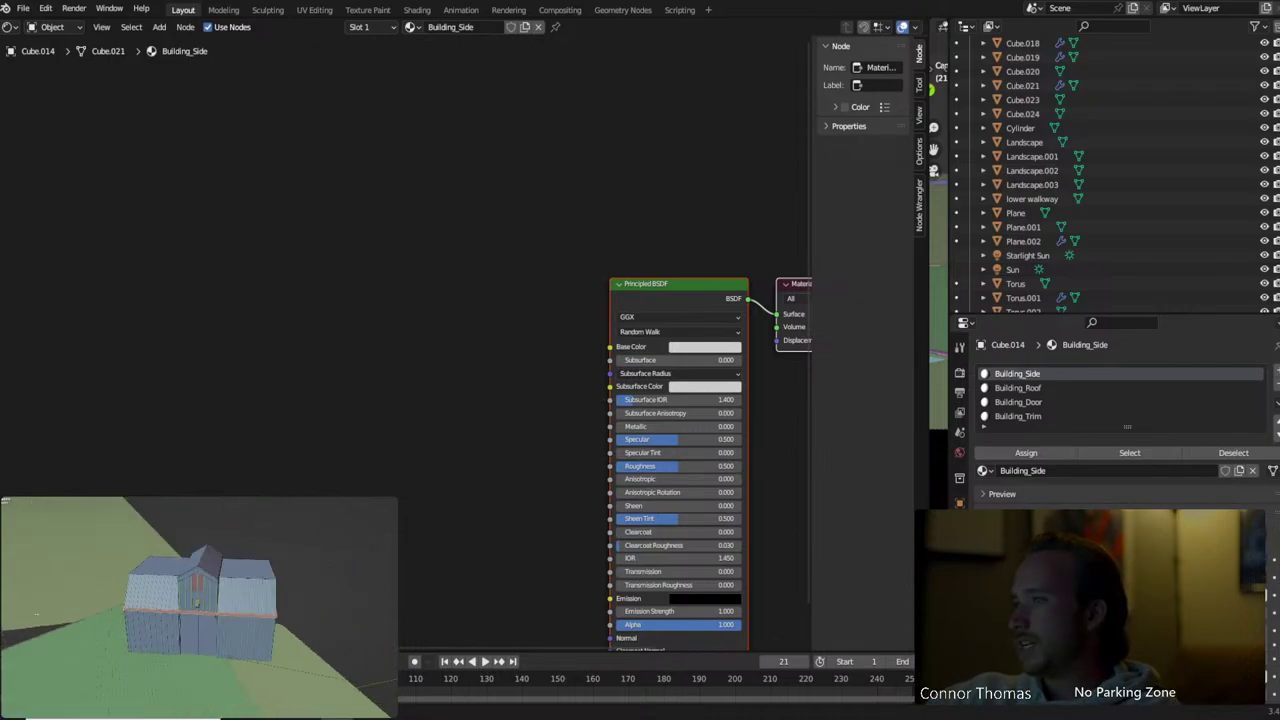
click(1020, 418)
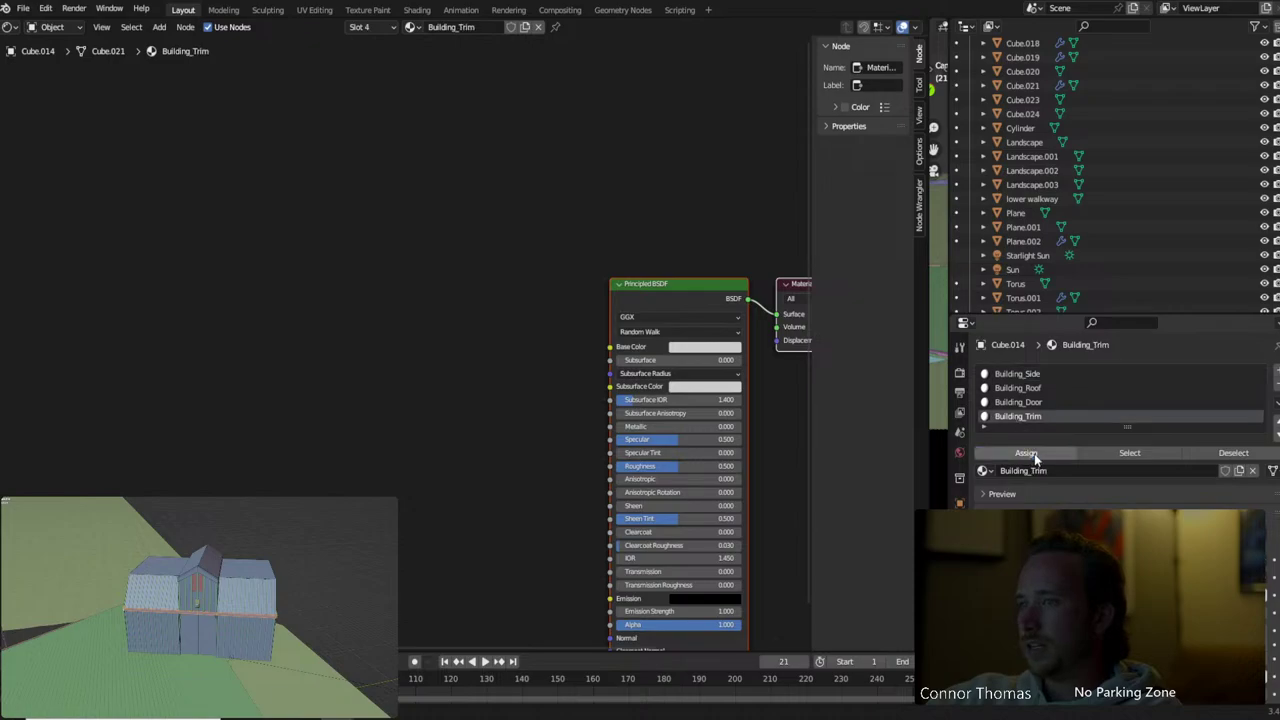
Make the Building_Side slot active, leave Edit Mode and view the scene through the camera
click(1005, 376)
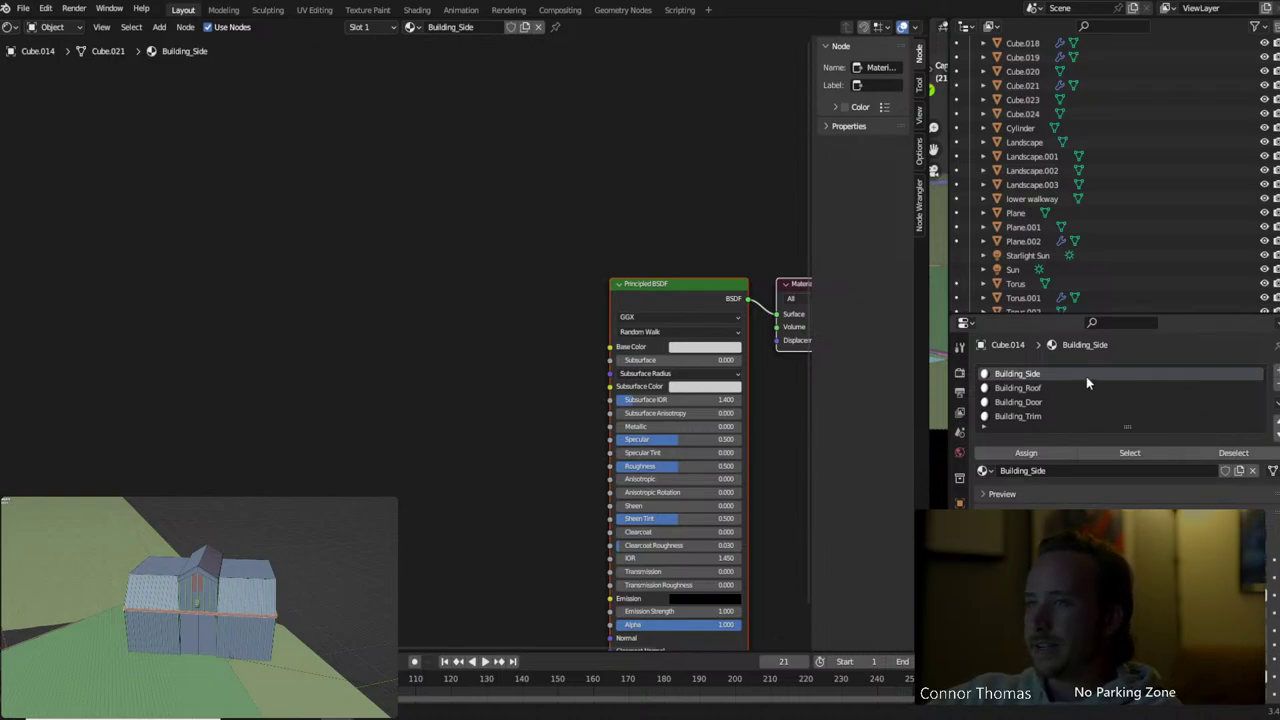
key(Tab)
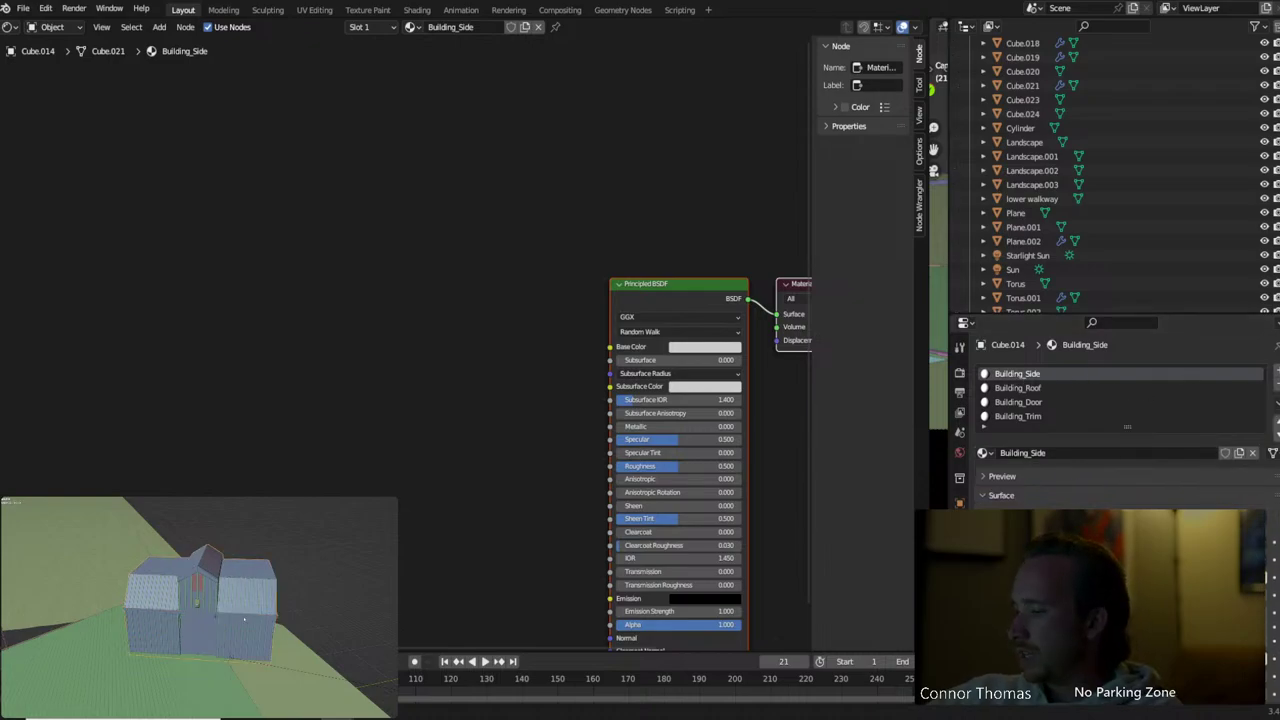
key(KP_0)
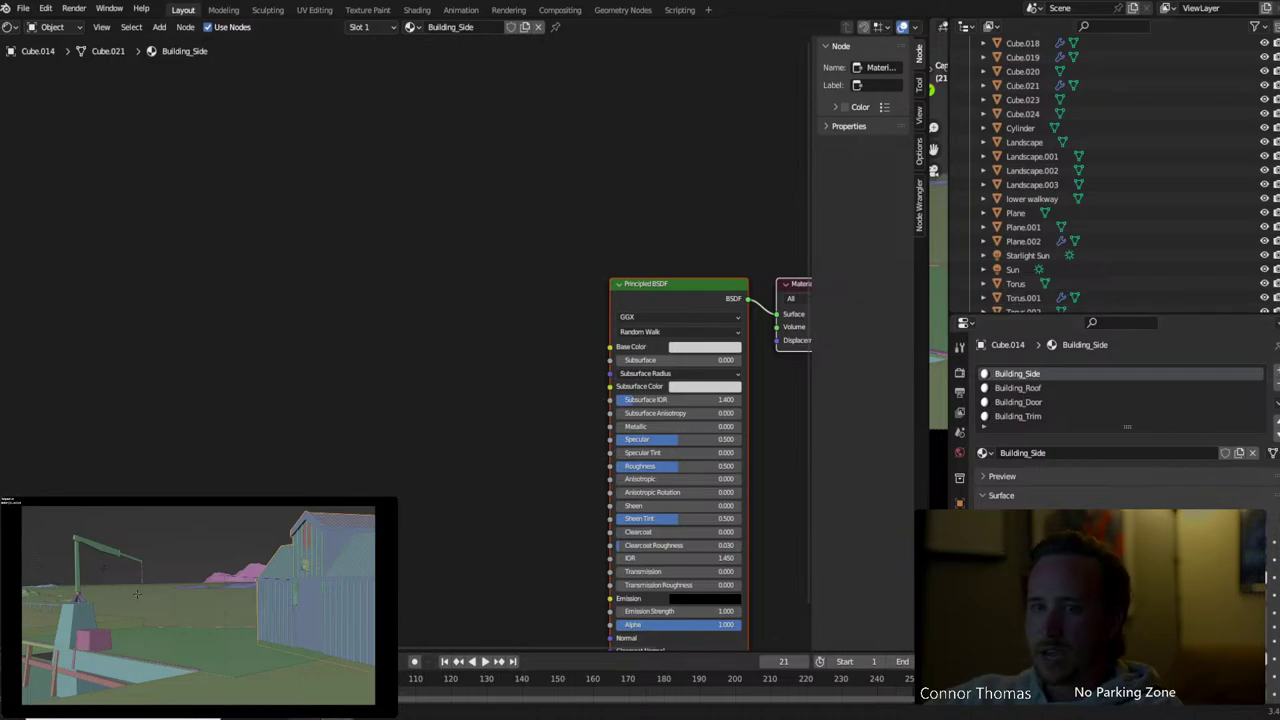
Add the diff, disp, nor_gl and rough images from the bark_willow_02_4k textures folder as image nodes in the Building_Side material
key(alt+Tab)
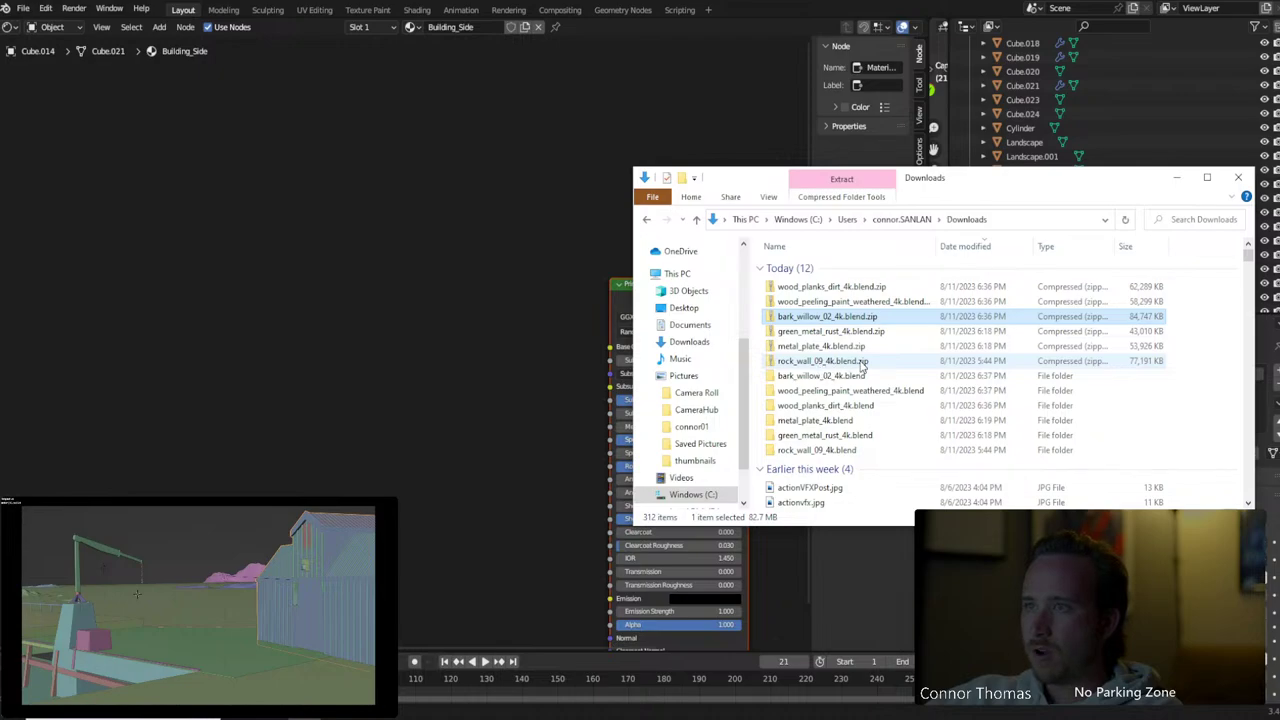
double_click(810, 375)
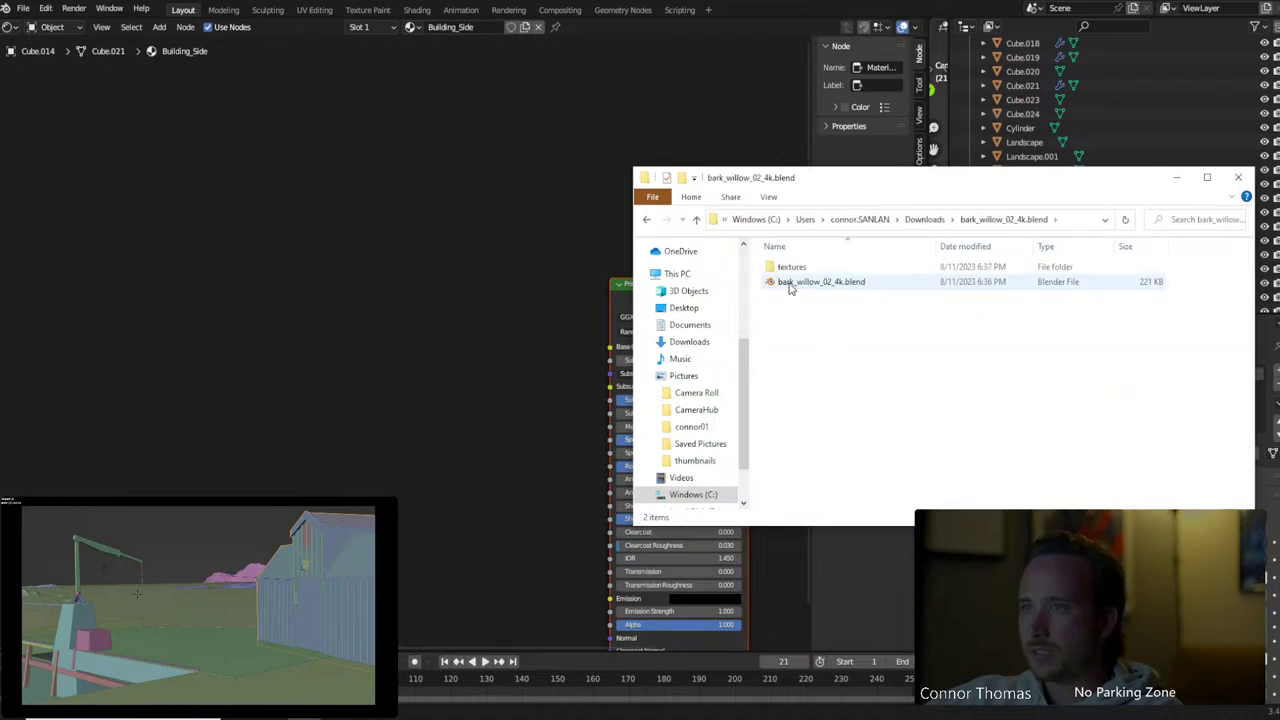
click(791, 268)
double_click(791, 272)
drag(802, 286, 336, 146)
drag(897, 303, 780, 547)
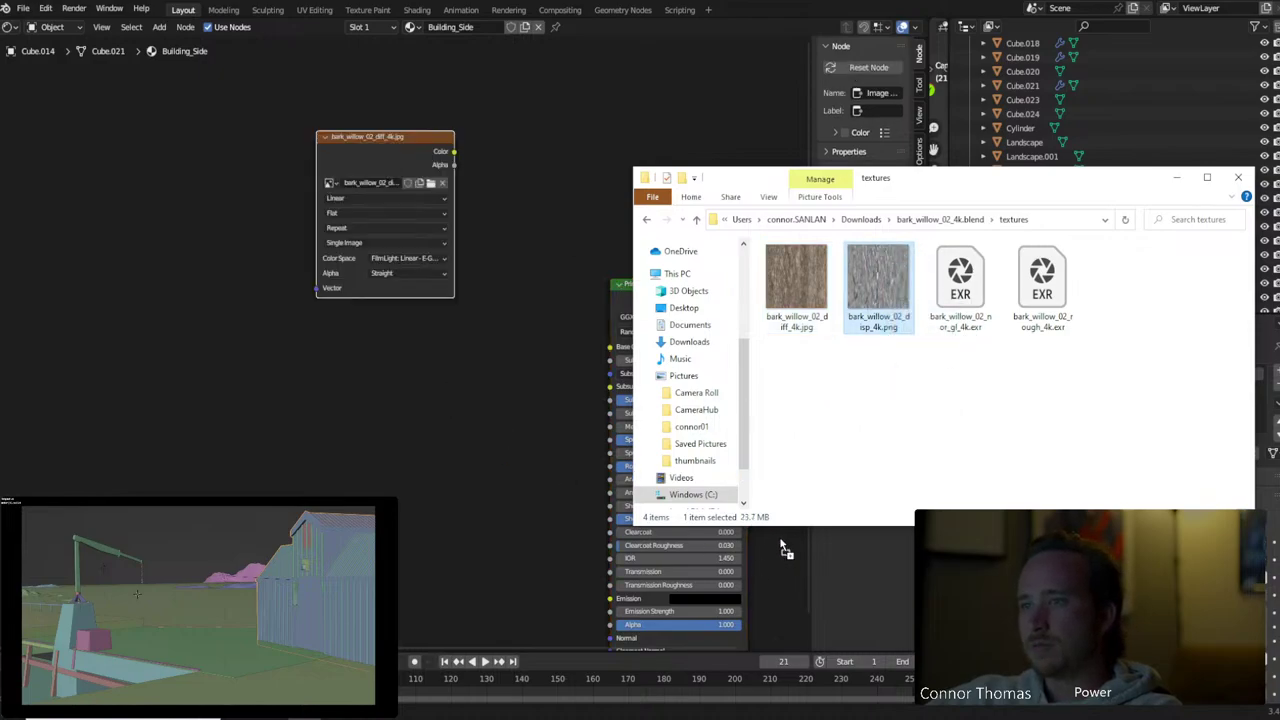
drag(964, 300, 305, 493)
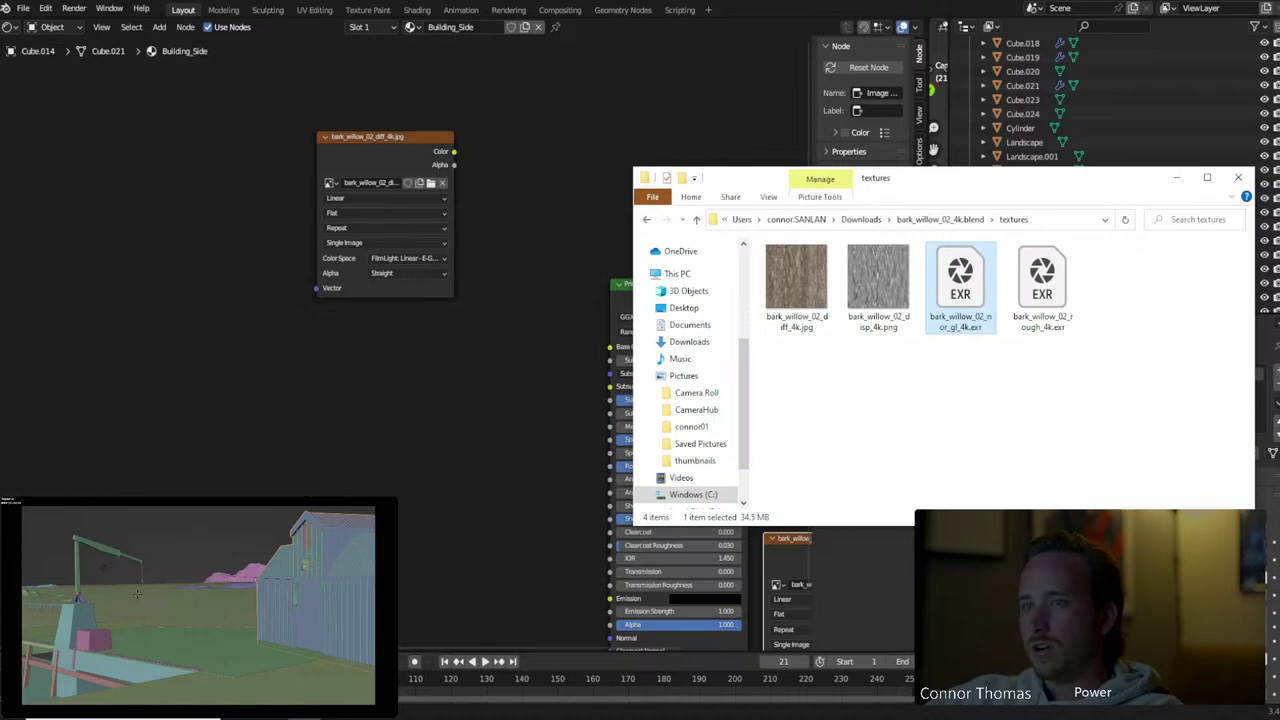
drag(309, 605, 311, 619)
drag(1043, 300, 377, 425)
click(497, 312)
Connect the diffuse texture to Base Color, the rough texture to Roughness and the normal texture to Normal on the Principled BSDF
drag(454, 151, 618, 352)
drag(497, 431, 612, 467)
middle_drag(453, 613, 458, 557)
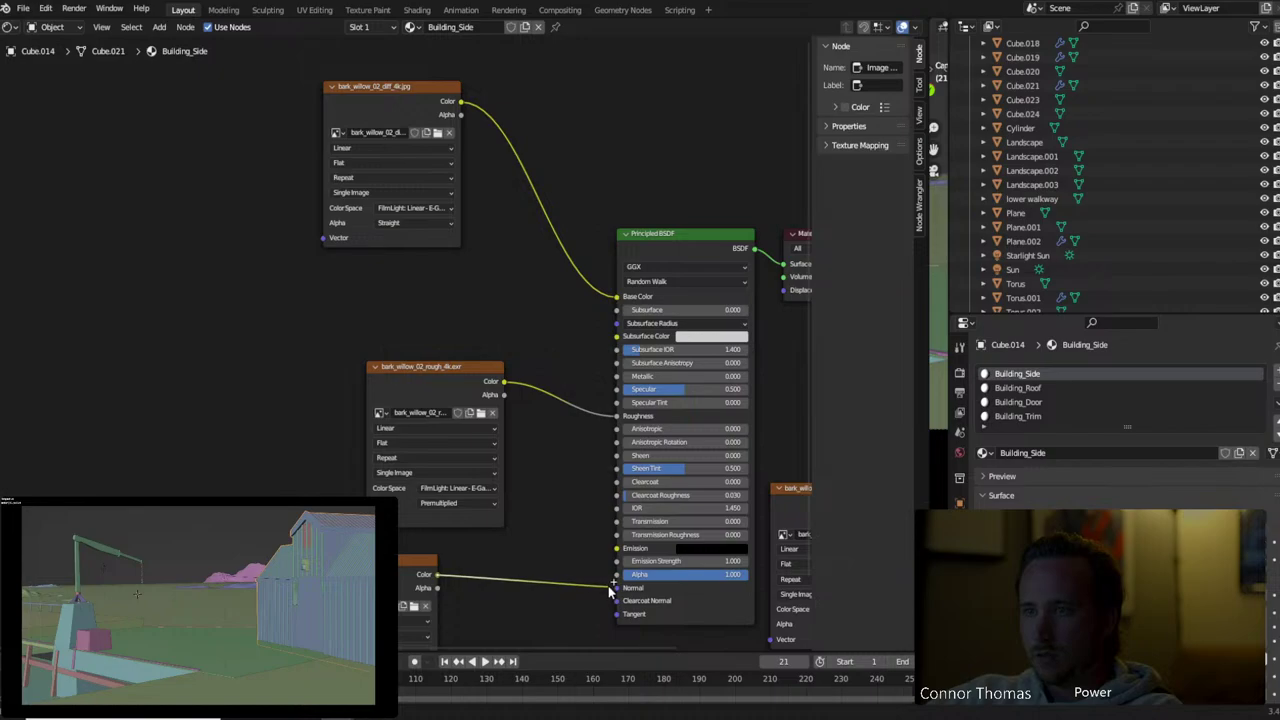
Connect the bark_willow_02_disp_4k.png colour output to the Material Output's Displacement input
key(Home)
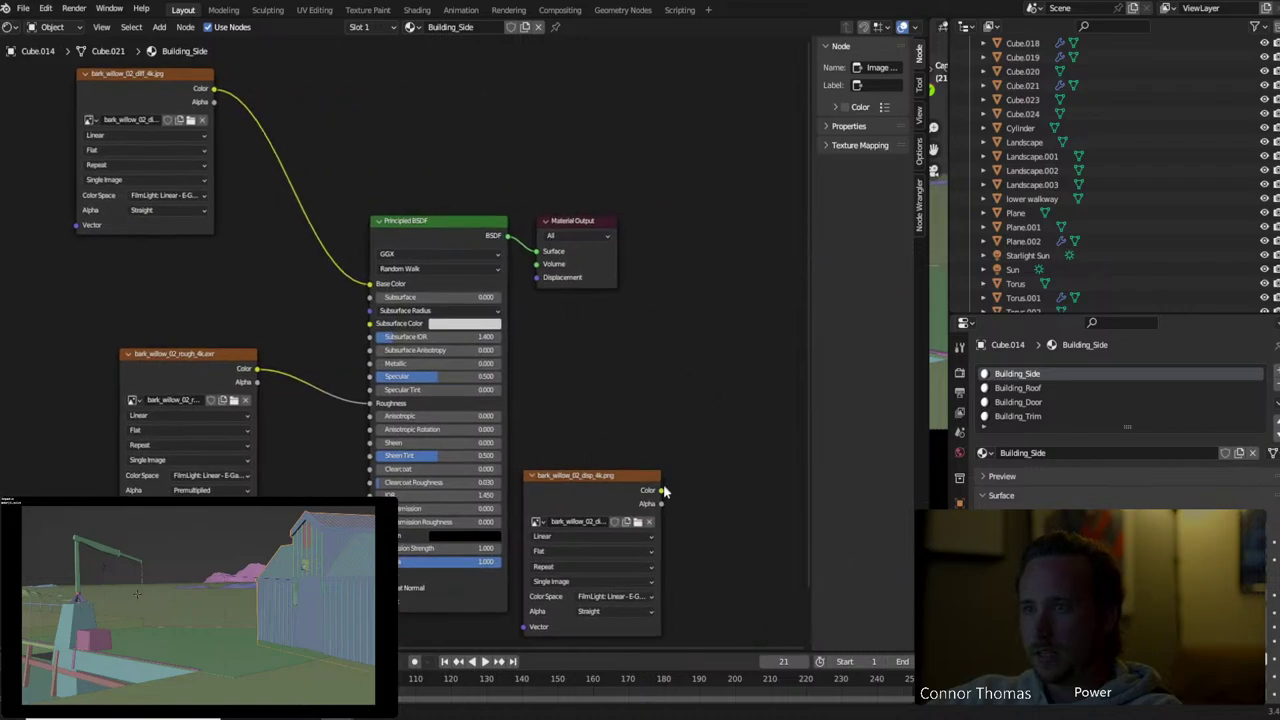
drag(702, 437, 536, 277)
click(575, 283)
click(537, 277)
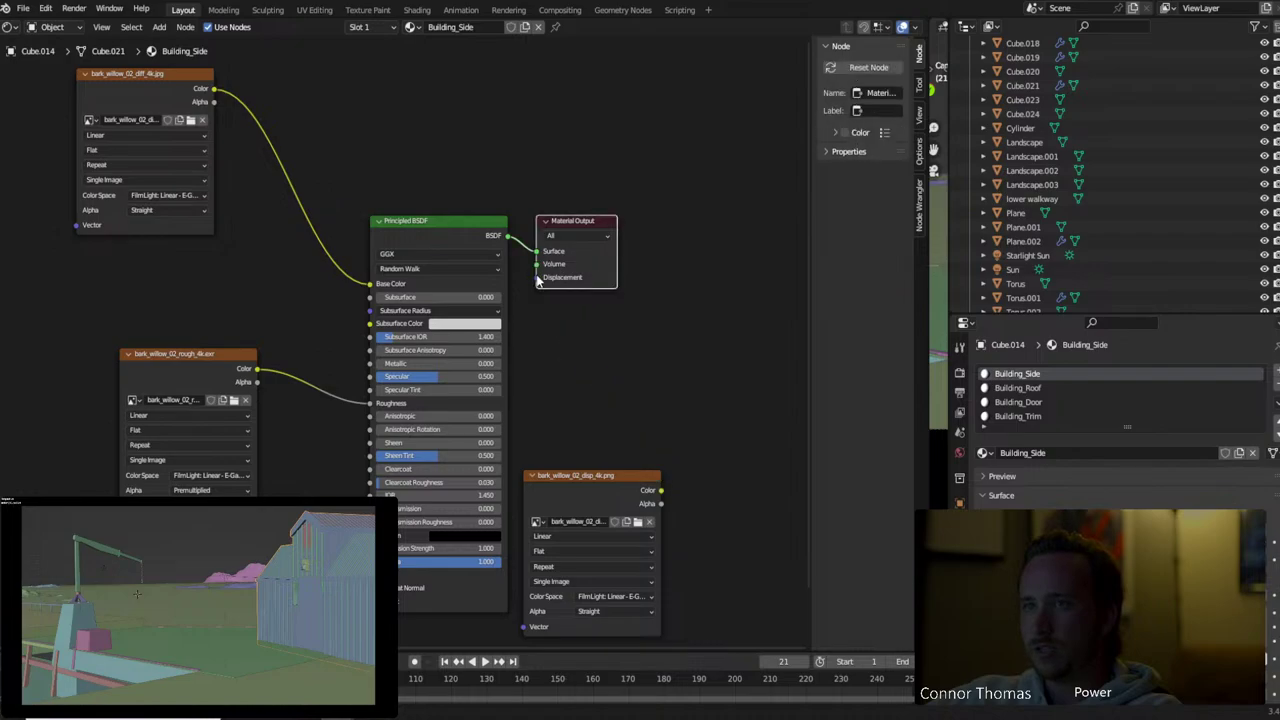
drag(660, 490, 541, 277)
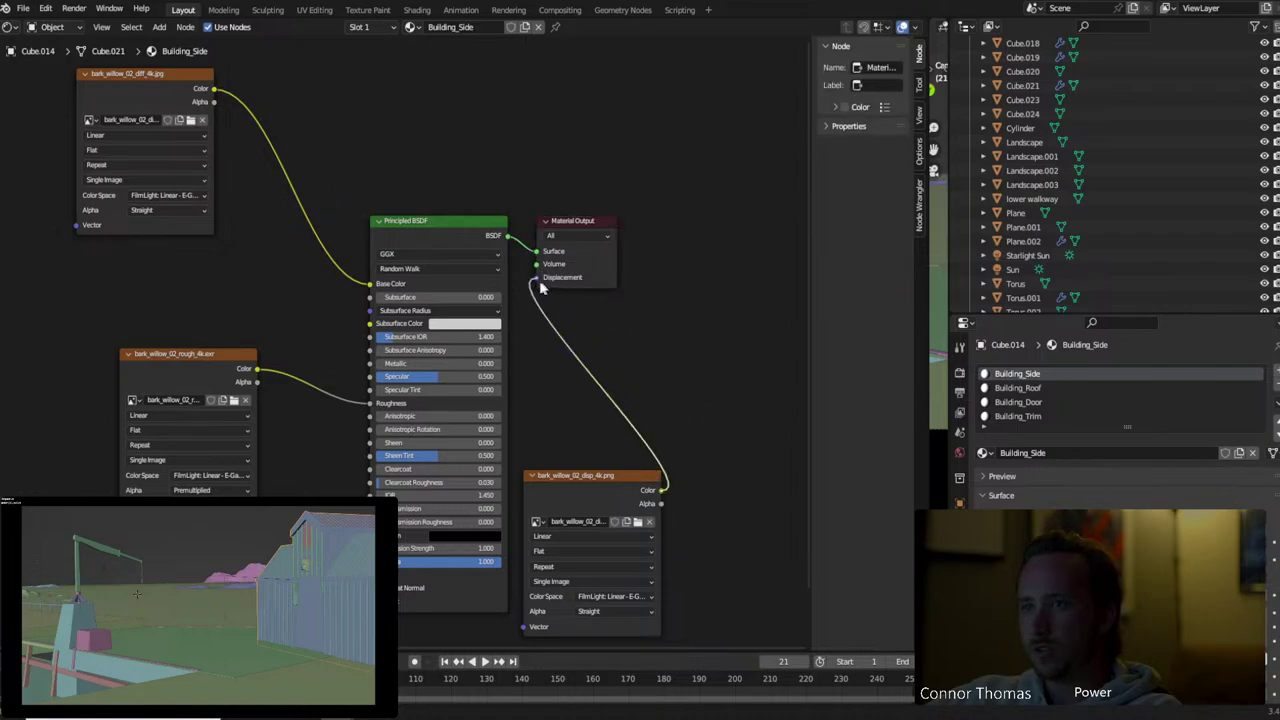
Space out the Material Output and displacement texture nodes to make room between them and the Principled BSDF
drag(584, 221, 795, 224)
middle_drag(618, 506, 532, 474)
drag(531, 447, 653, 398)
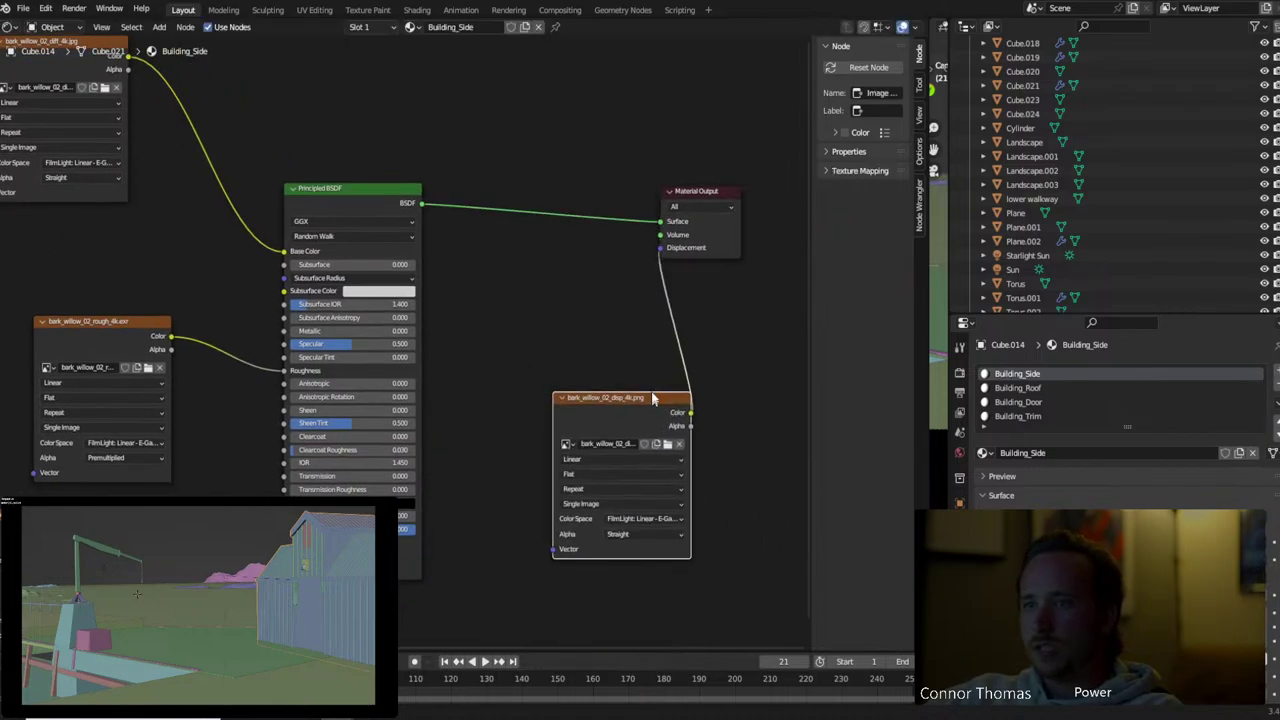
drag(714, 188, 808, 162)
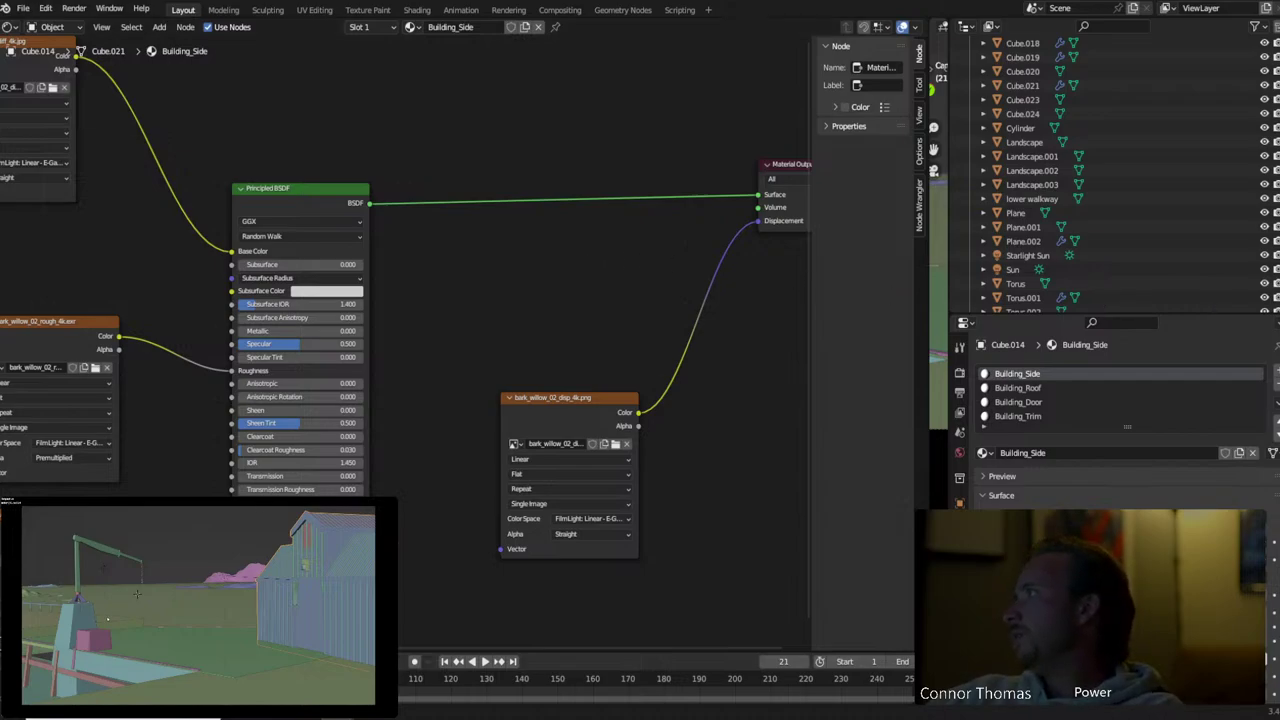
Switch the viewport to rendered shading and save the file
key(z)
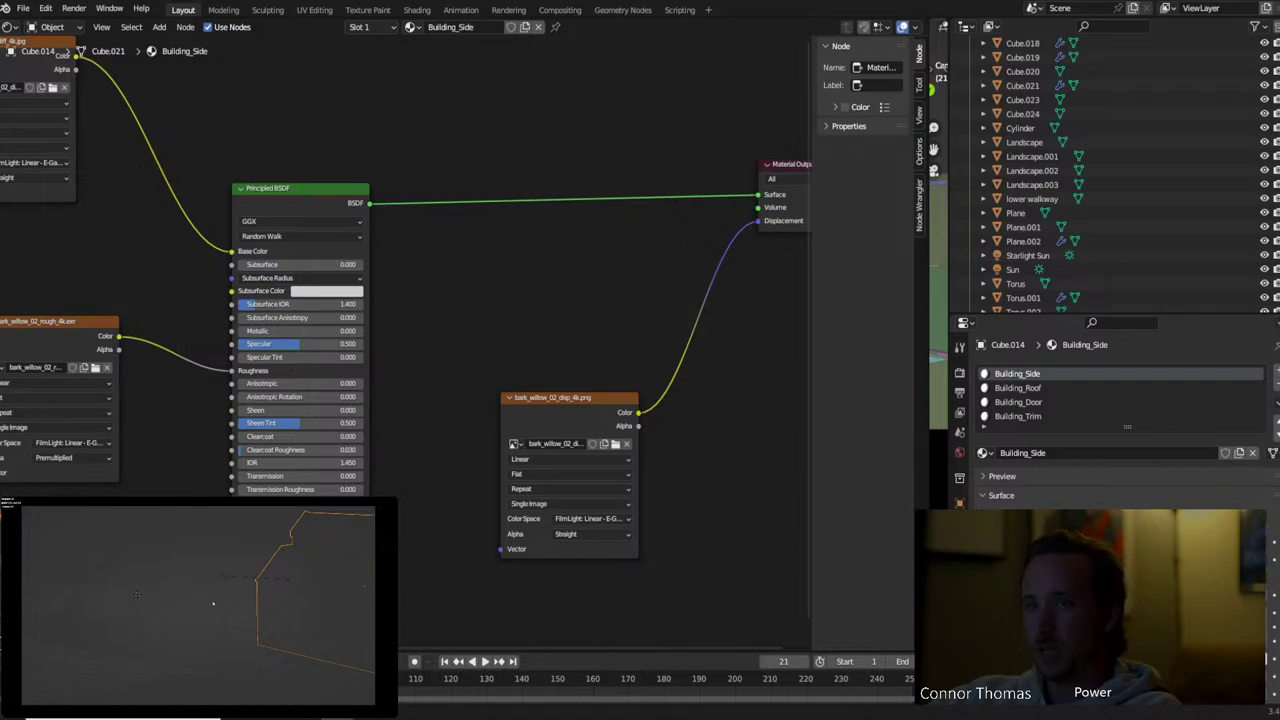
key(ctrl+s)
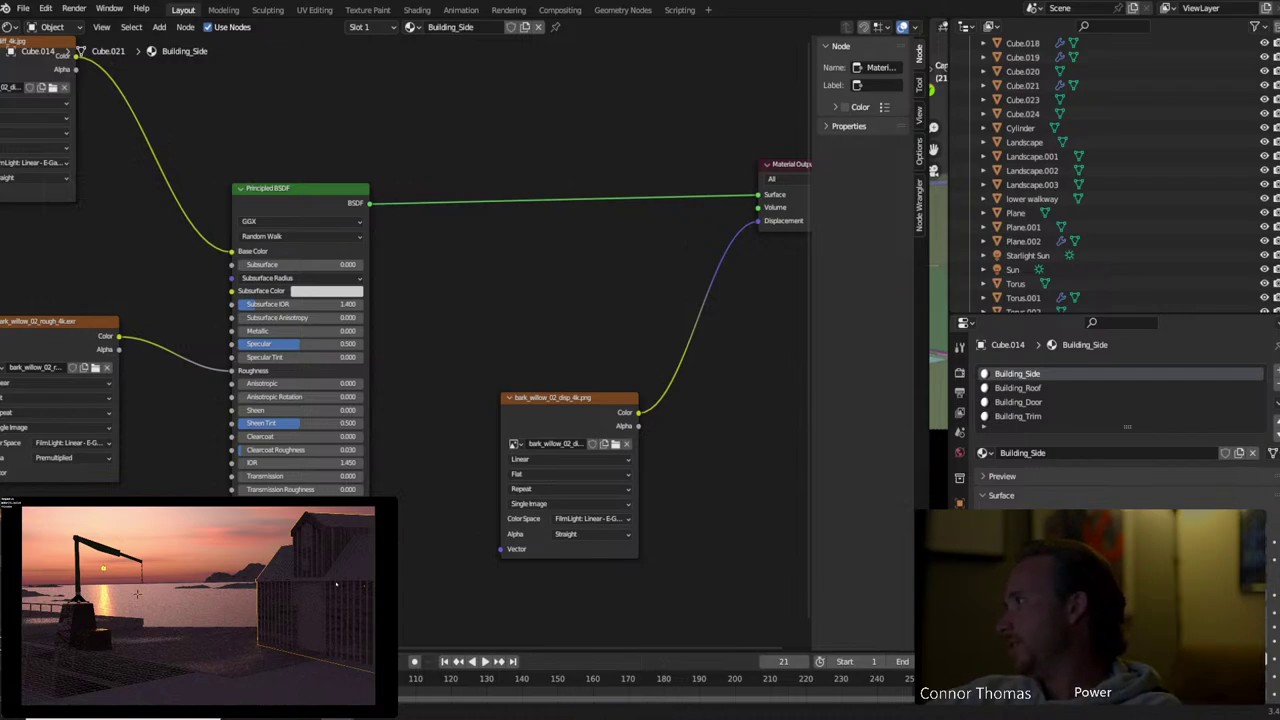
Unwrap the building's mesh with Smart UV Project, keeping the dialog's existing settings
key(Tab)
key(u)
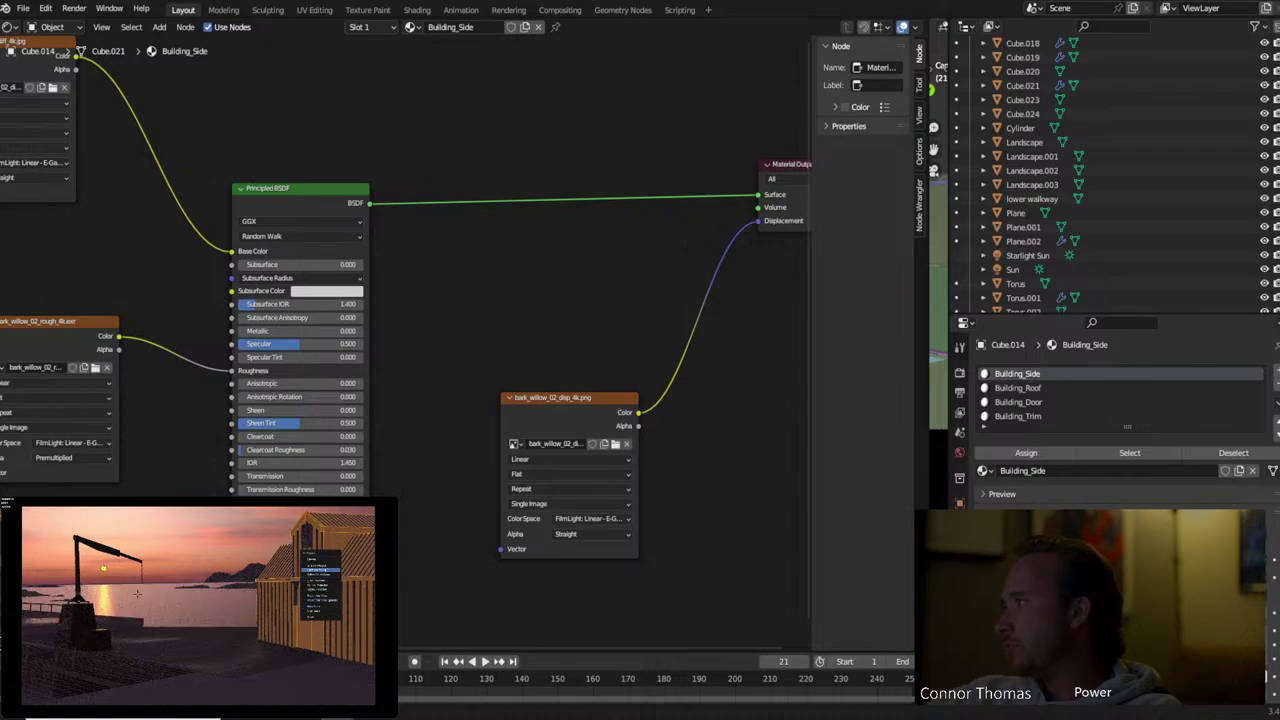
click(323, 567)
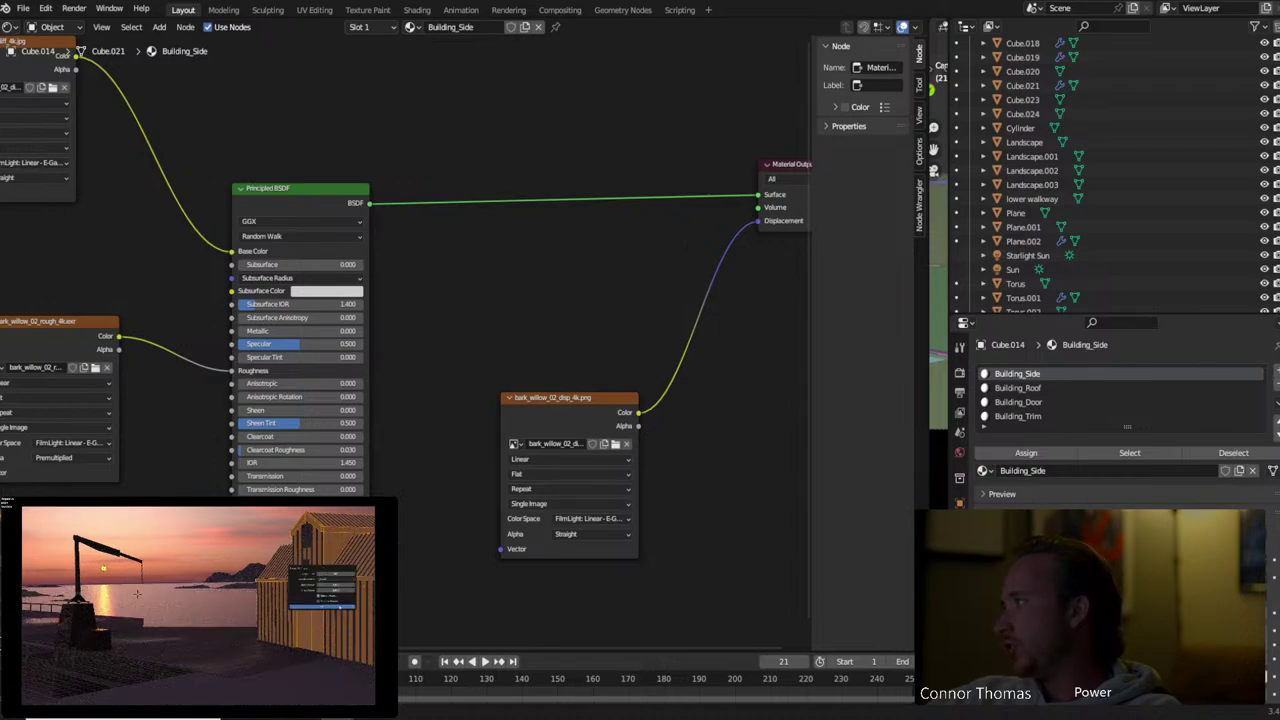
click(325, 607)
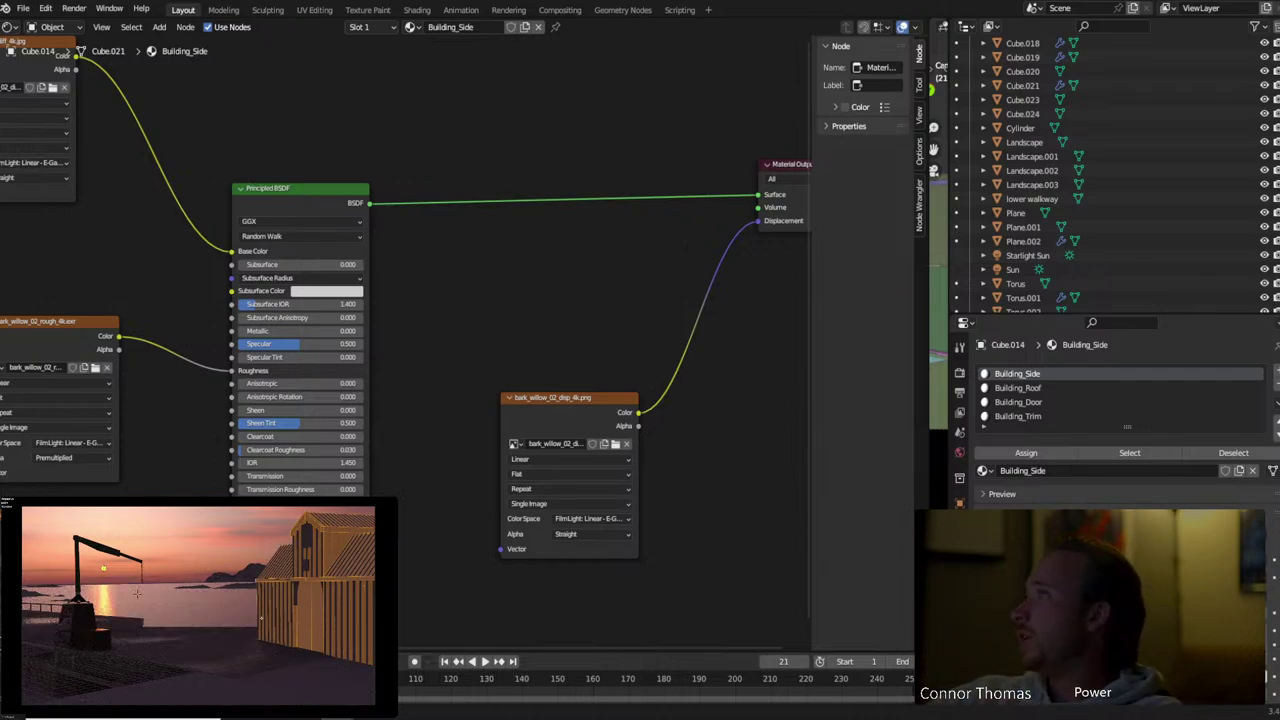
key(Tab)
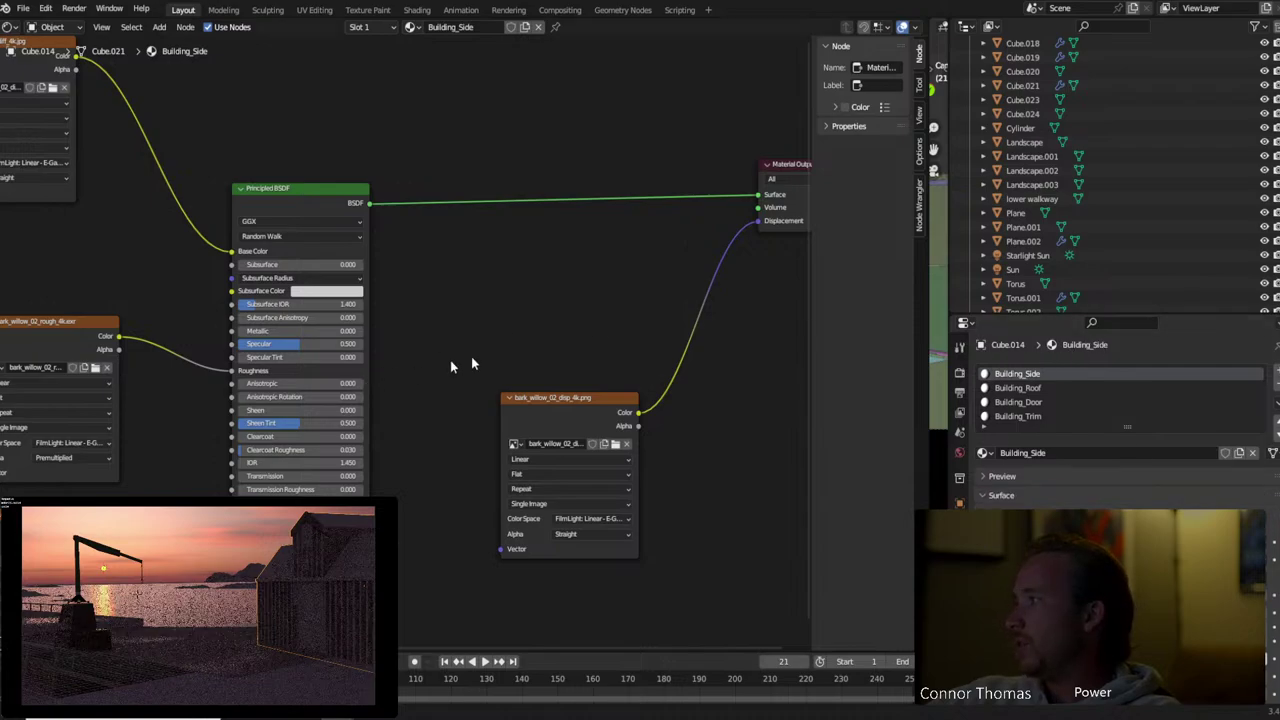
Add Texture Coordinate and Mapping nodes feeding the bark_willow_02_diff_4k.jpg texture
middle_drag(454, 317, 857, 315)
middle_drag(363, 314, 486, 374)
key(shift+a)
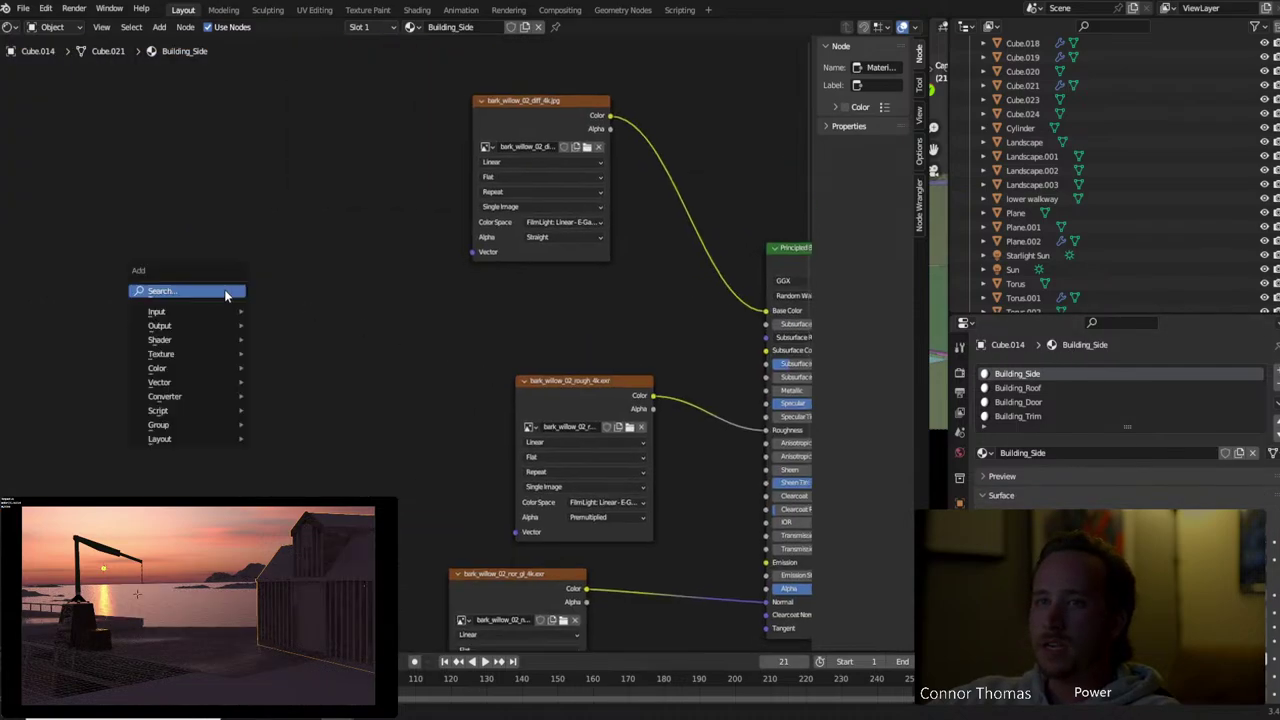
click(532, 107)
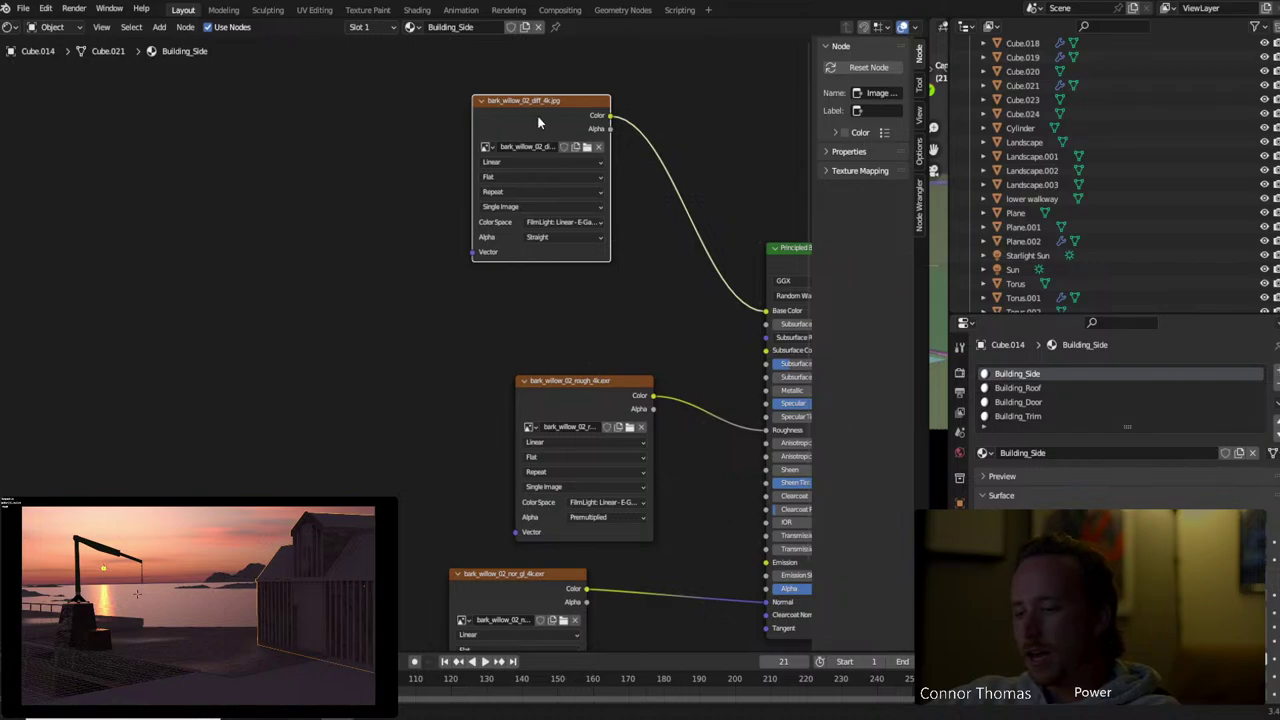
key(ctrl+t)
Connect the Mapping node's Vector output to the Vector inputs of the rough, nor_gl and disp textures
drag(286, 86, 505, 527)
click(304, 350)
drag(202, 200, 452, 436)
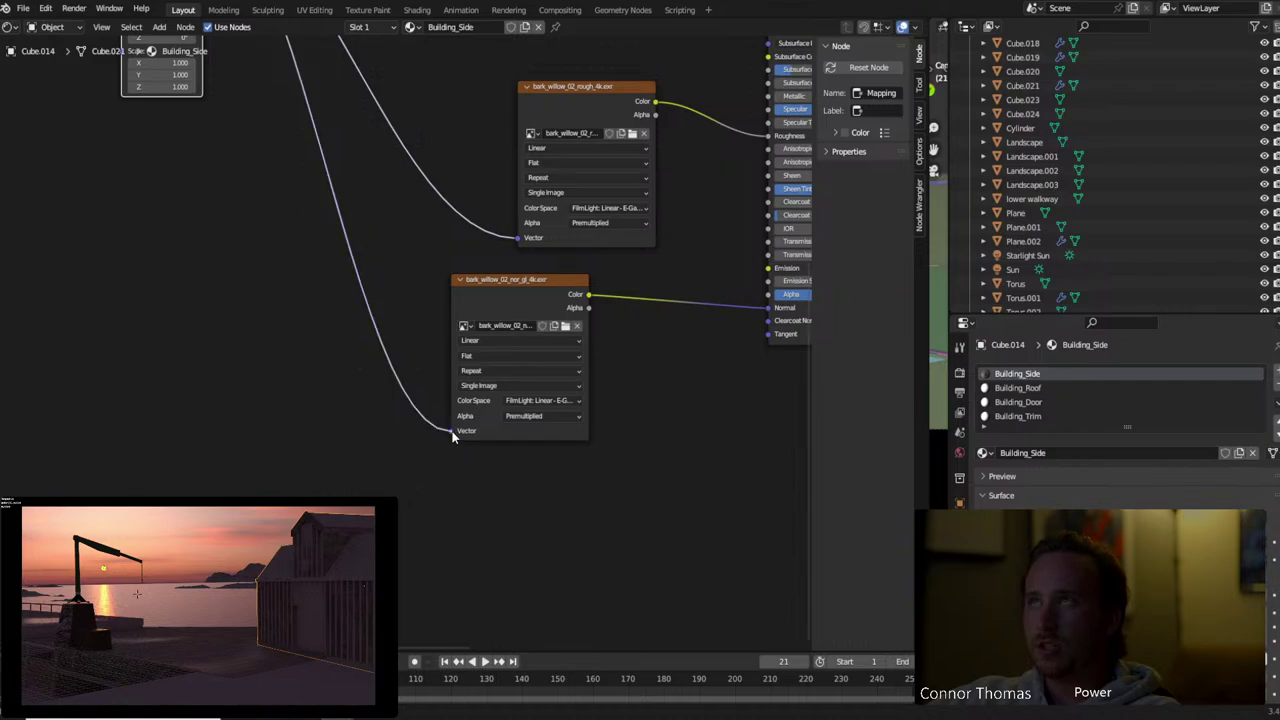
middle_drag(693, 406, 487, 444)
scroll(490, 448, down, 4)
middle_drag(530, 483, 434, 538)
scroll(379, 361, down, 2)
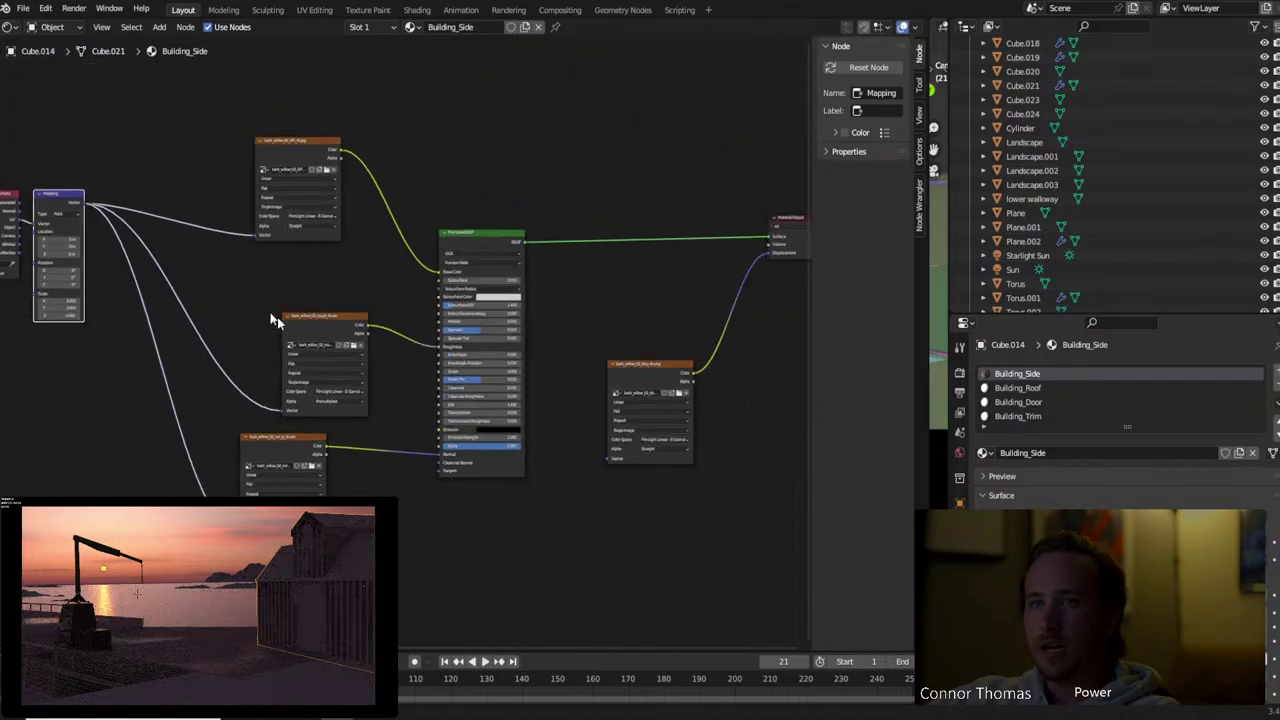
drag(381, 311, 614, 461)
middle_drag(271, 557, 474, 560)
click(474, 560)
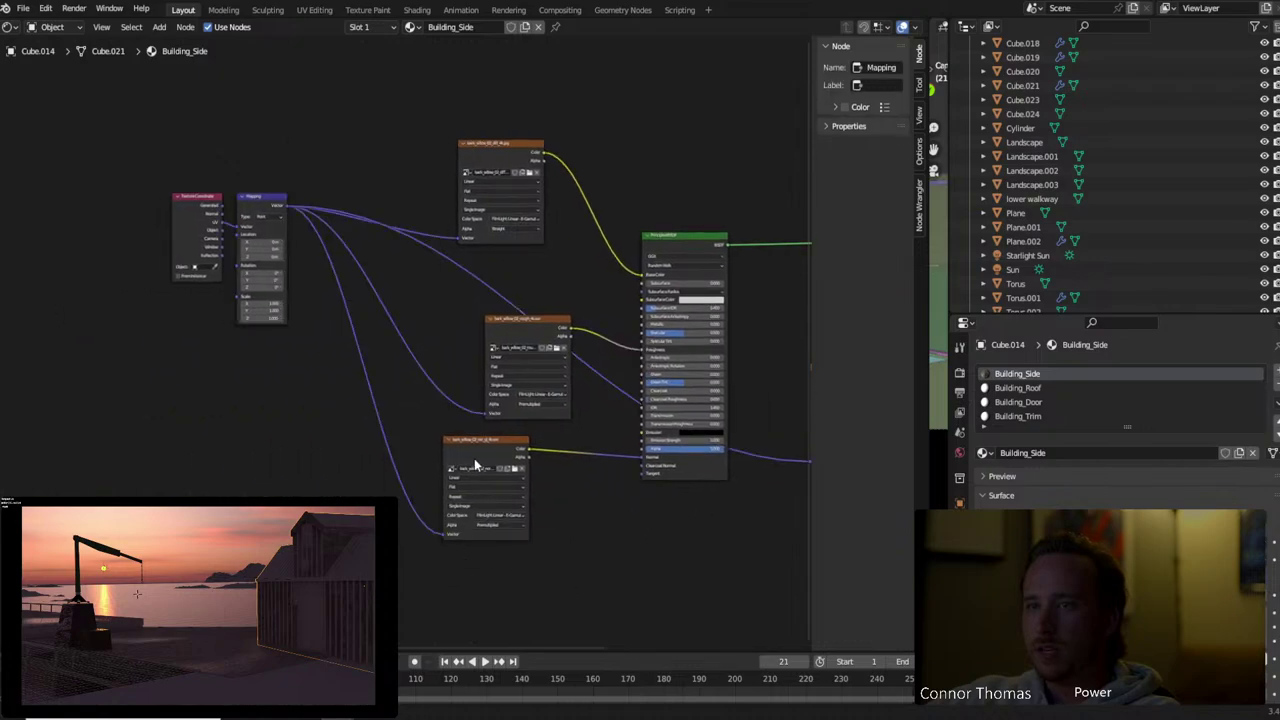
Insert a Normal Map node between the bark_willow_02_nor_gl_4k.exr texture and the Principled BSDF's Normal input
drag(480, 447, 332, 458)
scroll(434, 500, up, 7)
middle_drag(436, 504, 389, 307)
click(472, 462)
key(shift+a)
click(471, 460)
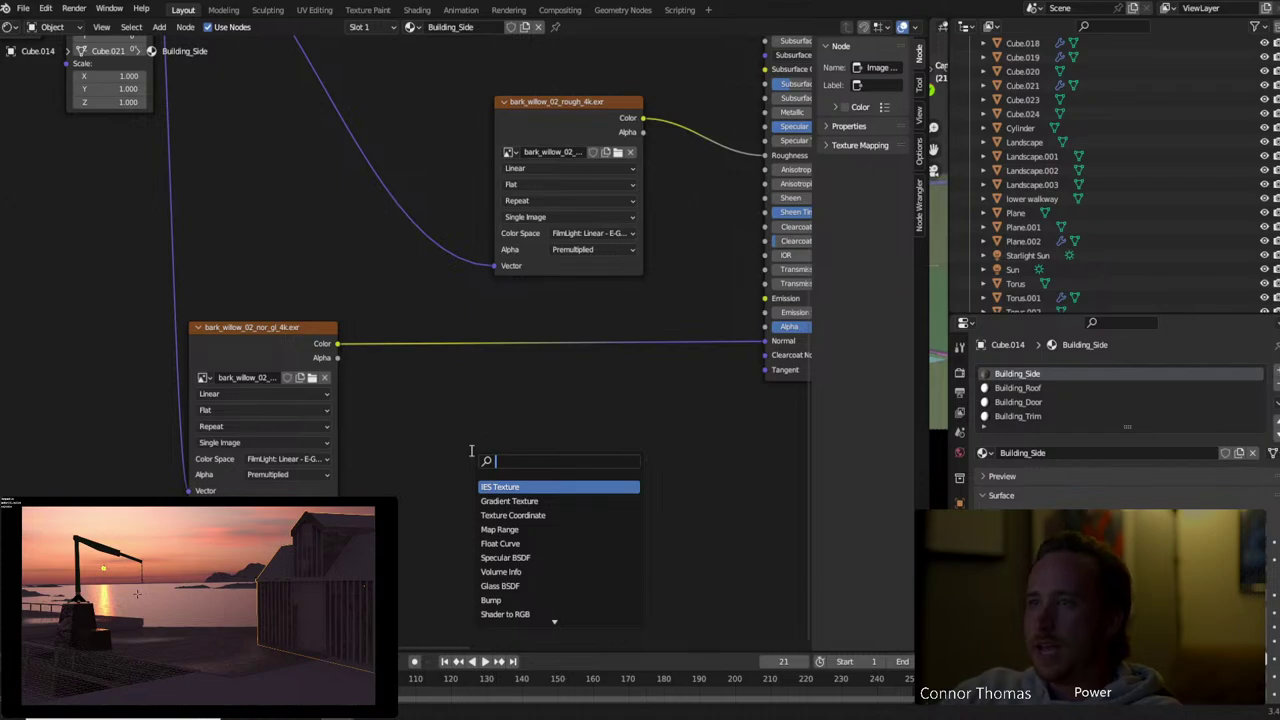
text(normal)
key(Down)
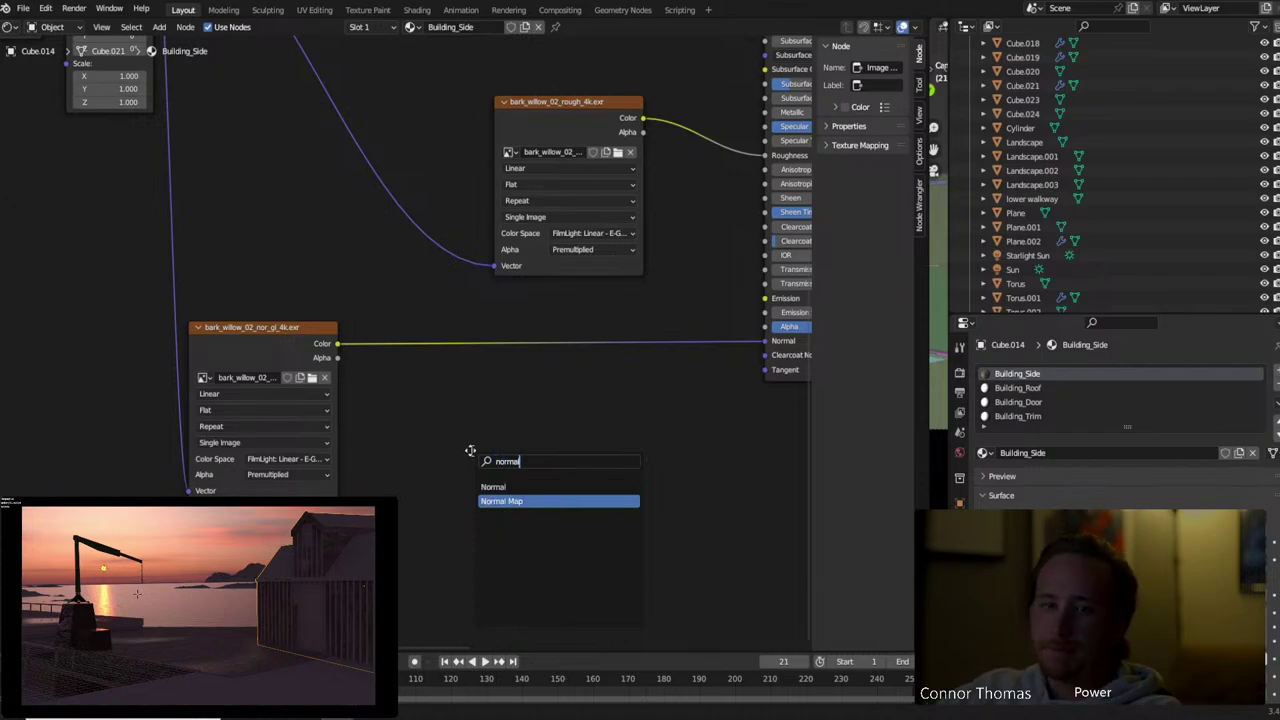
key(Return)
click(486, 334)
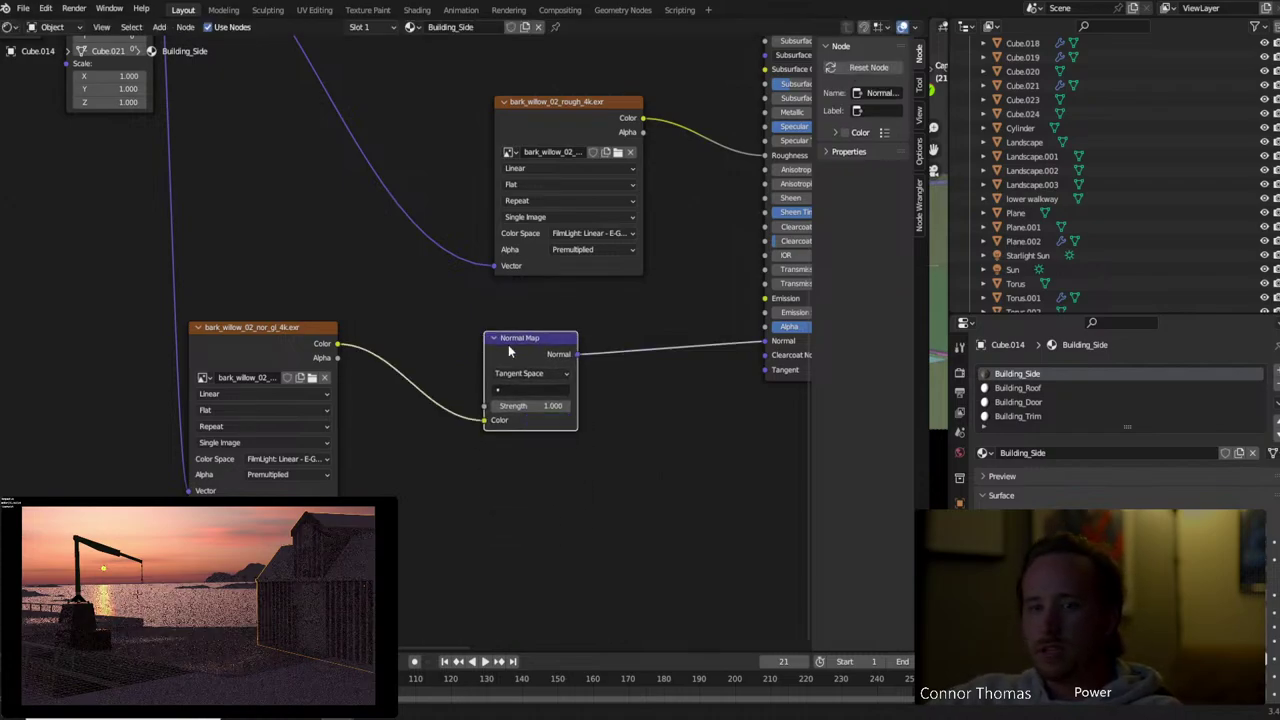
Set the Normal Map node's strength to 5
click(541, 405)
text(1)
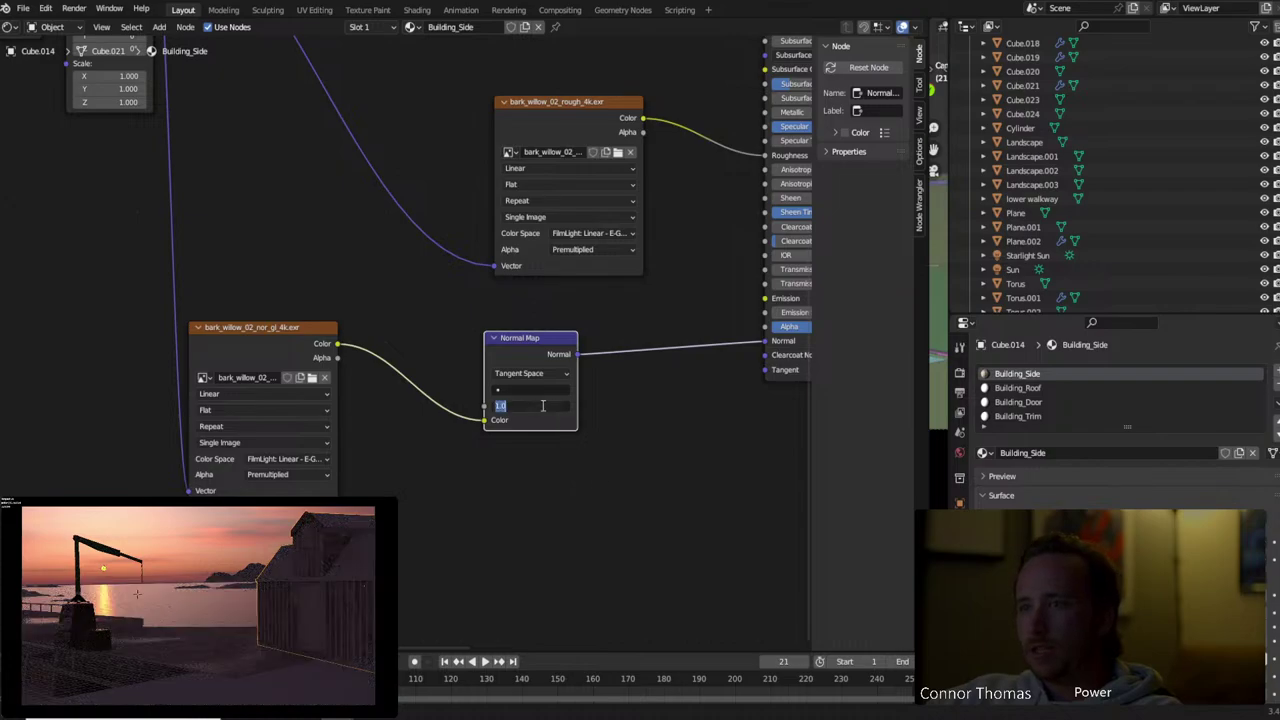
key(Return)
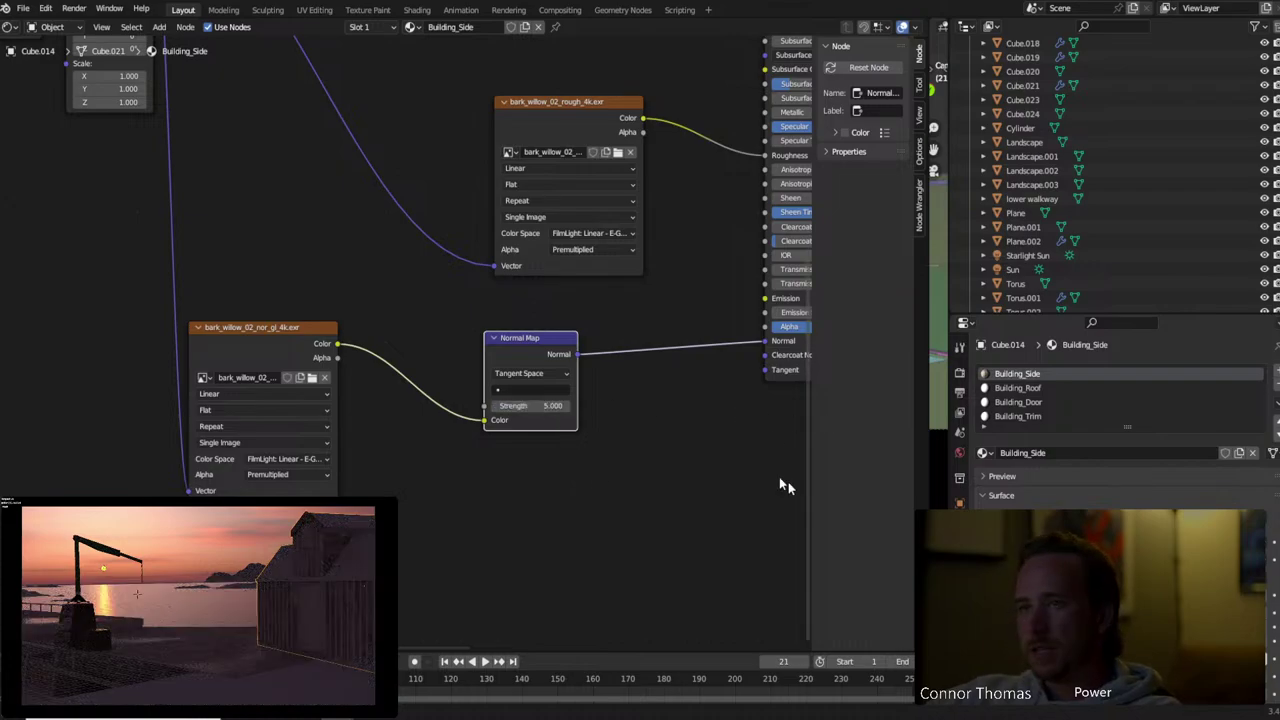
Insert a Math node between the bark_willow_02_disp_4k.png texture and the Material Output's Displacement input
middle_drag(788, 482, 378, 500)
click(674, 412)
scroll(683, 445, down, 2)
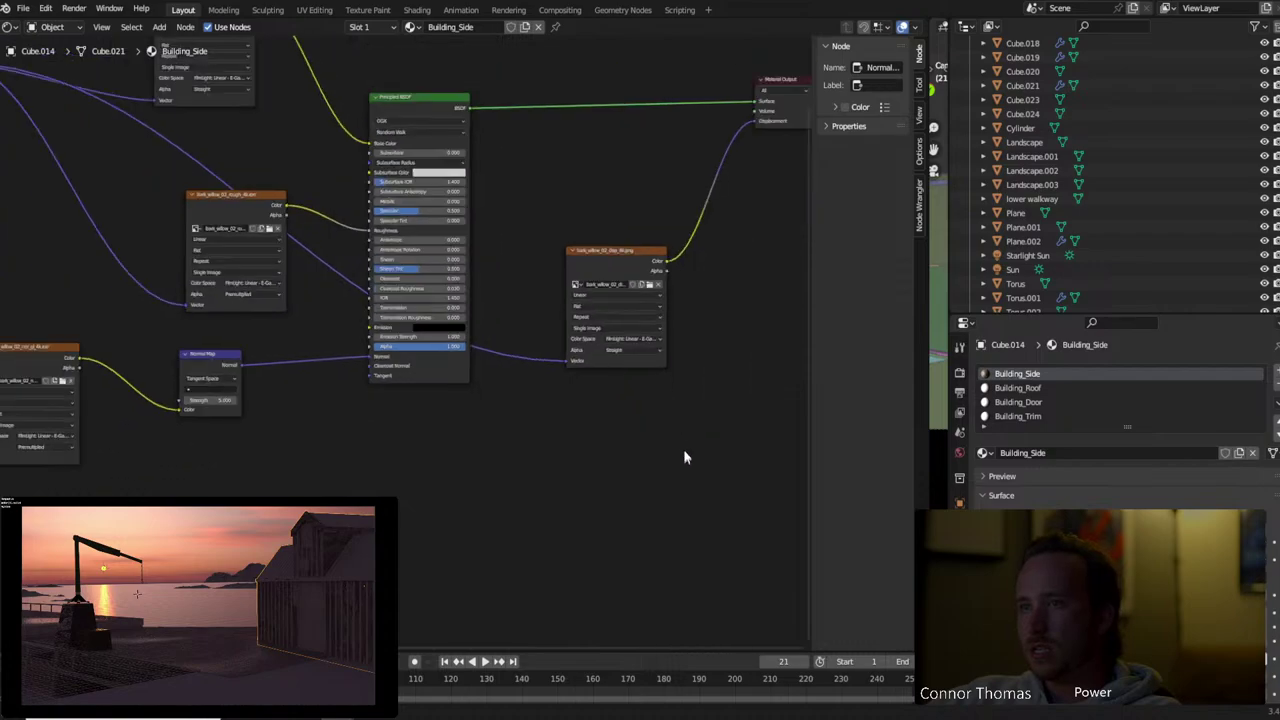
middle_drag(684, 450, 571, 537)
scroll(600, 500, up, 1)
key(shift+a)
text(ma)
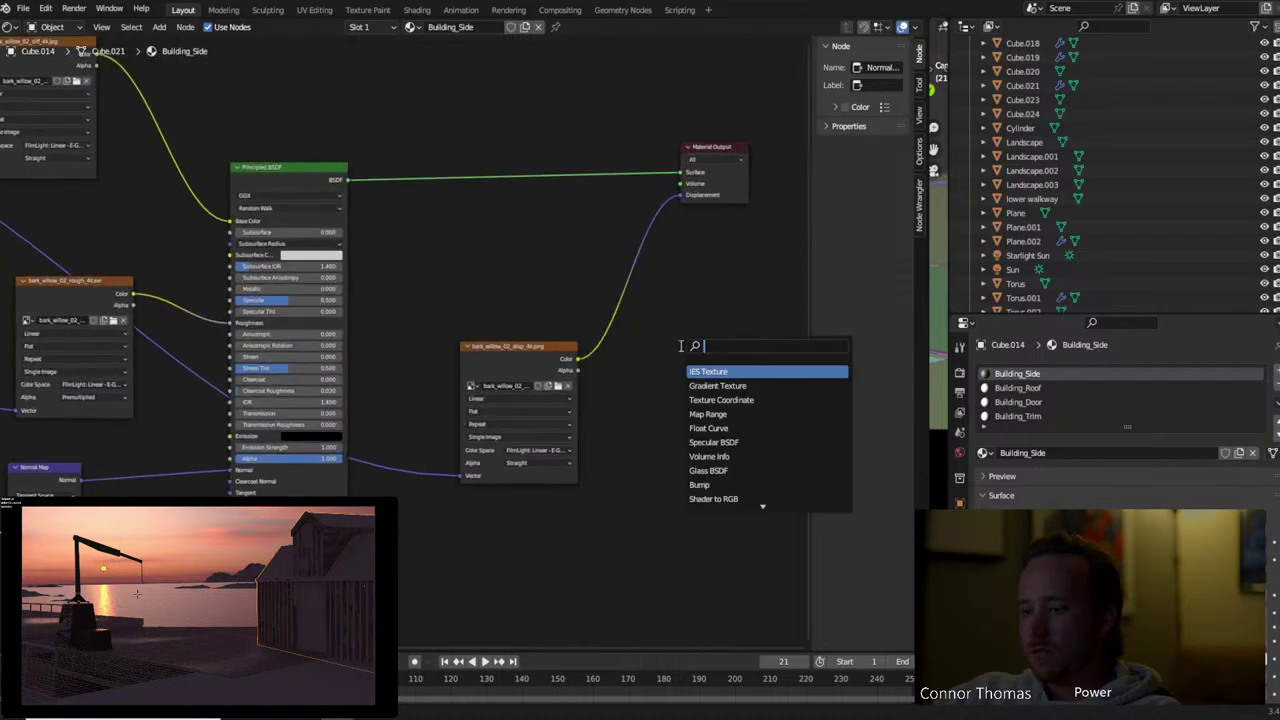
key(Return)
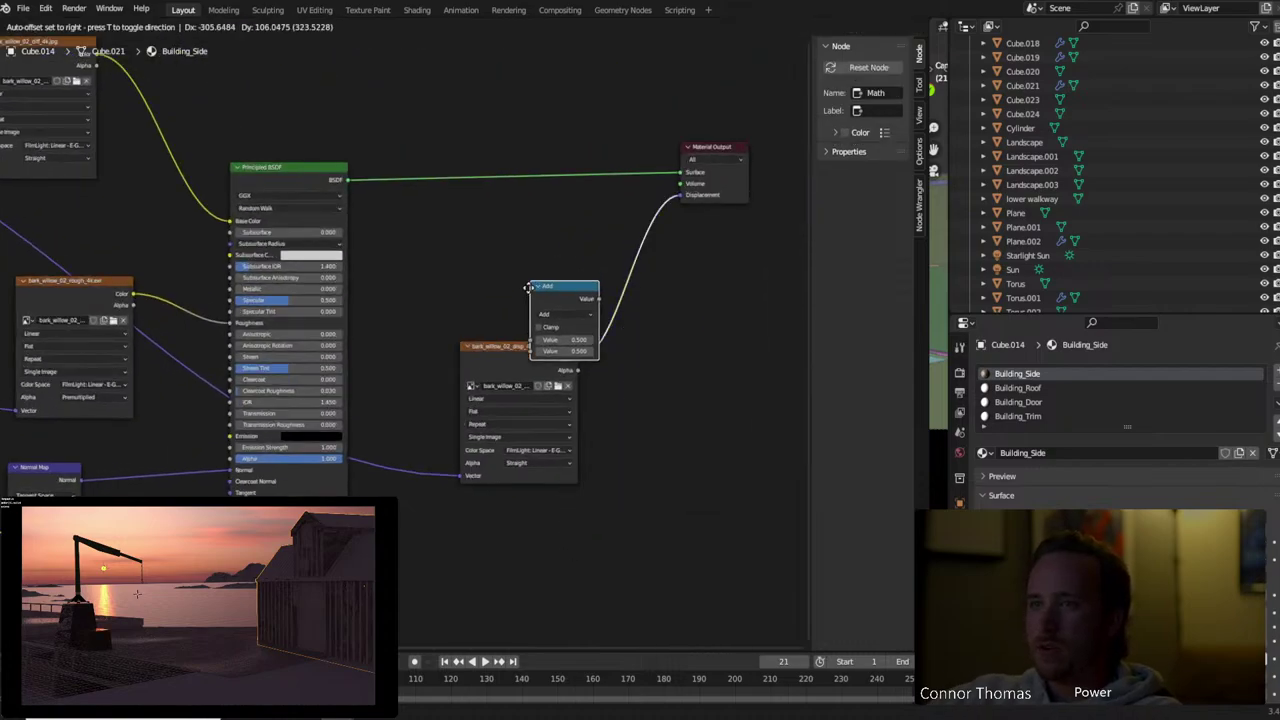
click(618, 287)
Change the Math node's operation to Multiply and set its second value to 2
click(655, 310)
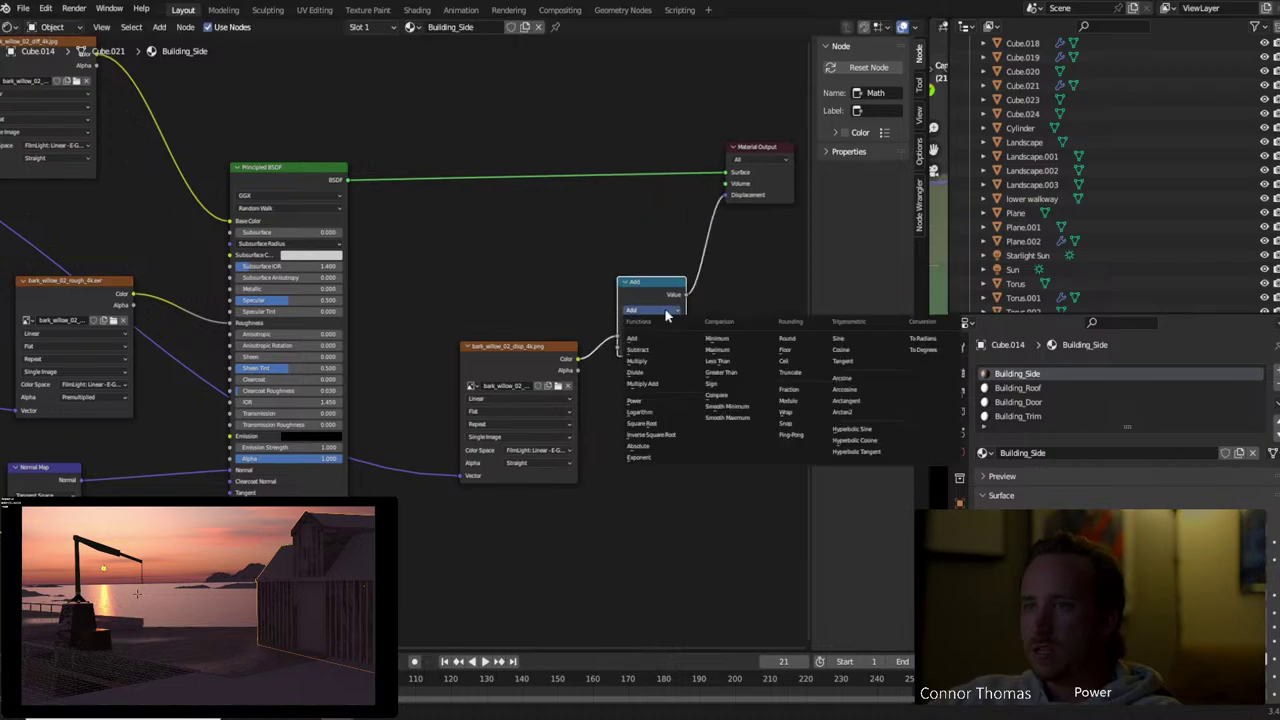
click(670, 364)
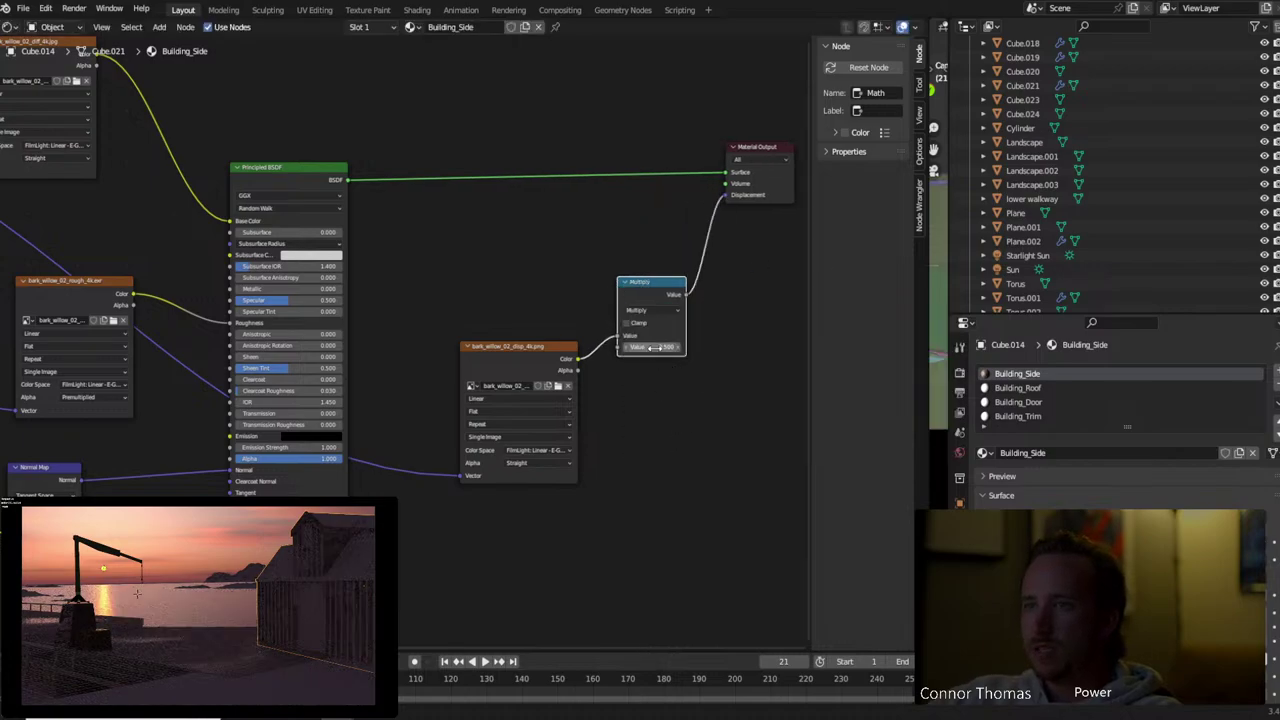
click(655, 347)
text(2)
key(Return)
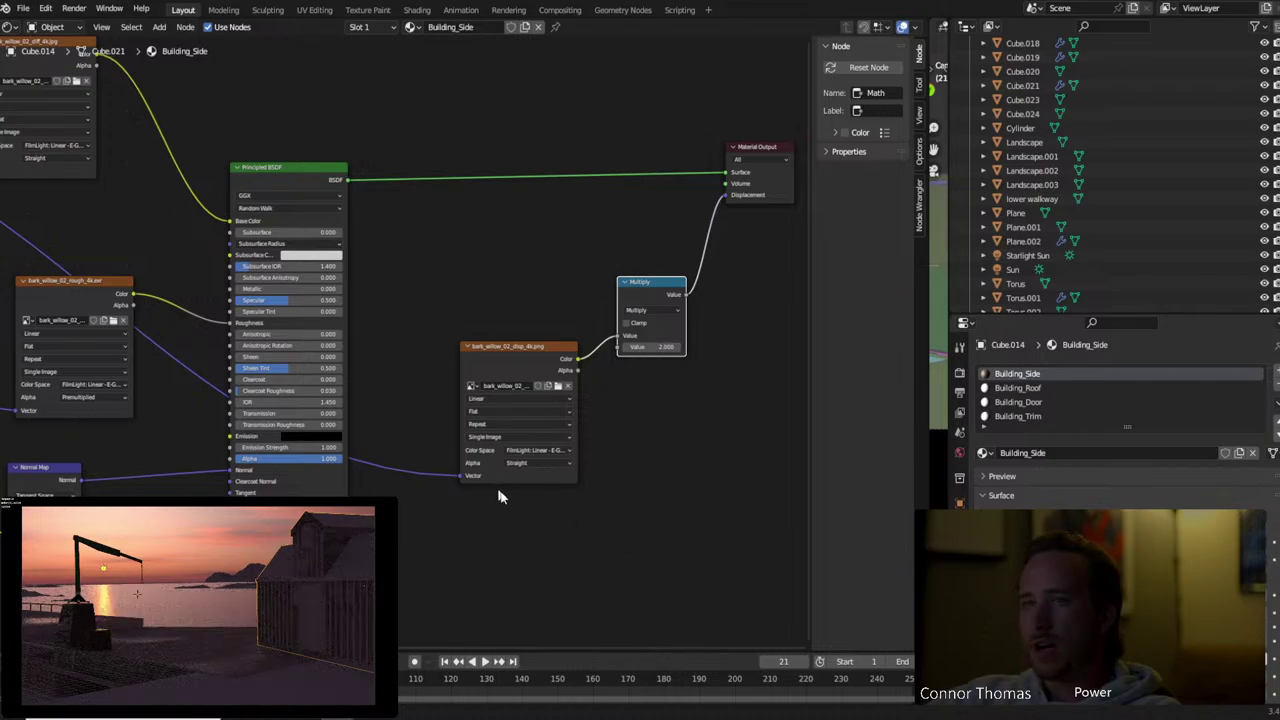
Set the Mapping node's X, Y and Z scale to 5
middle_drag(500, 491, 706, 517)
middle_drag(377, 334, 670, 340)
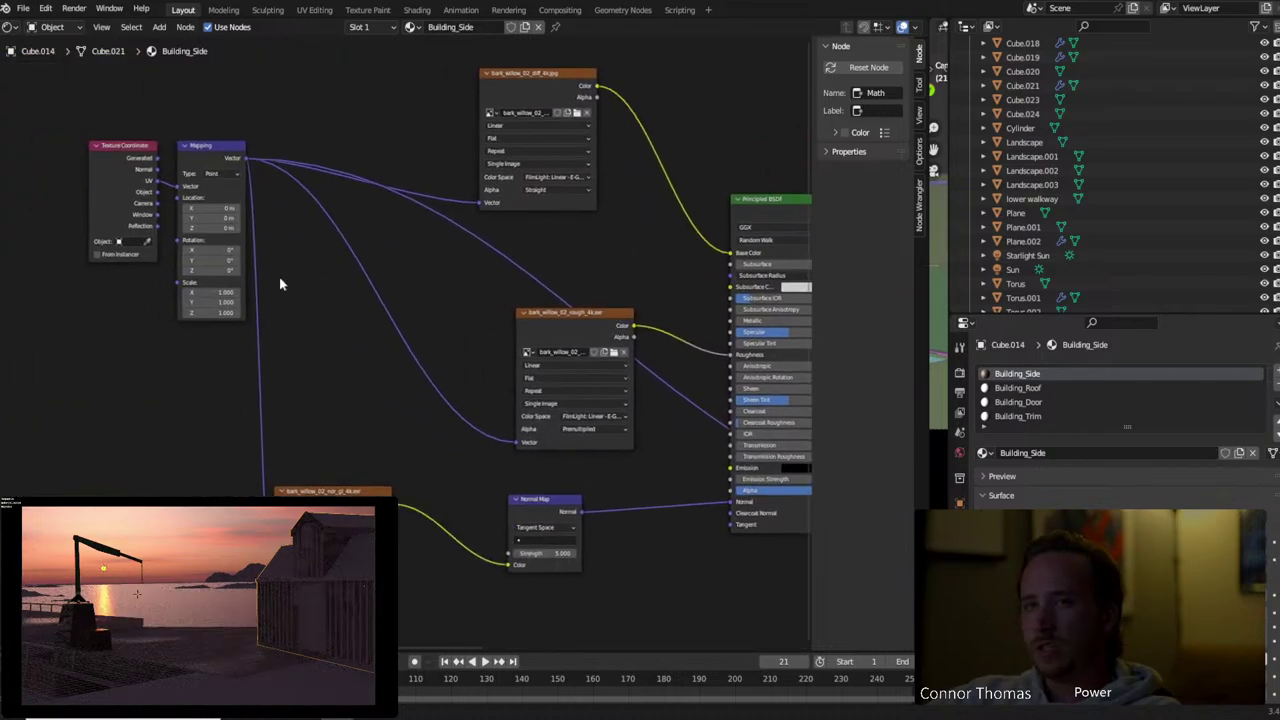
middle_drag(280, 283, 575, 271)
scroll(457, 306, up, 4)
middle_drag(423, 345, 329, 400)
scroll(424, 352, up, 3)
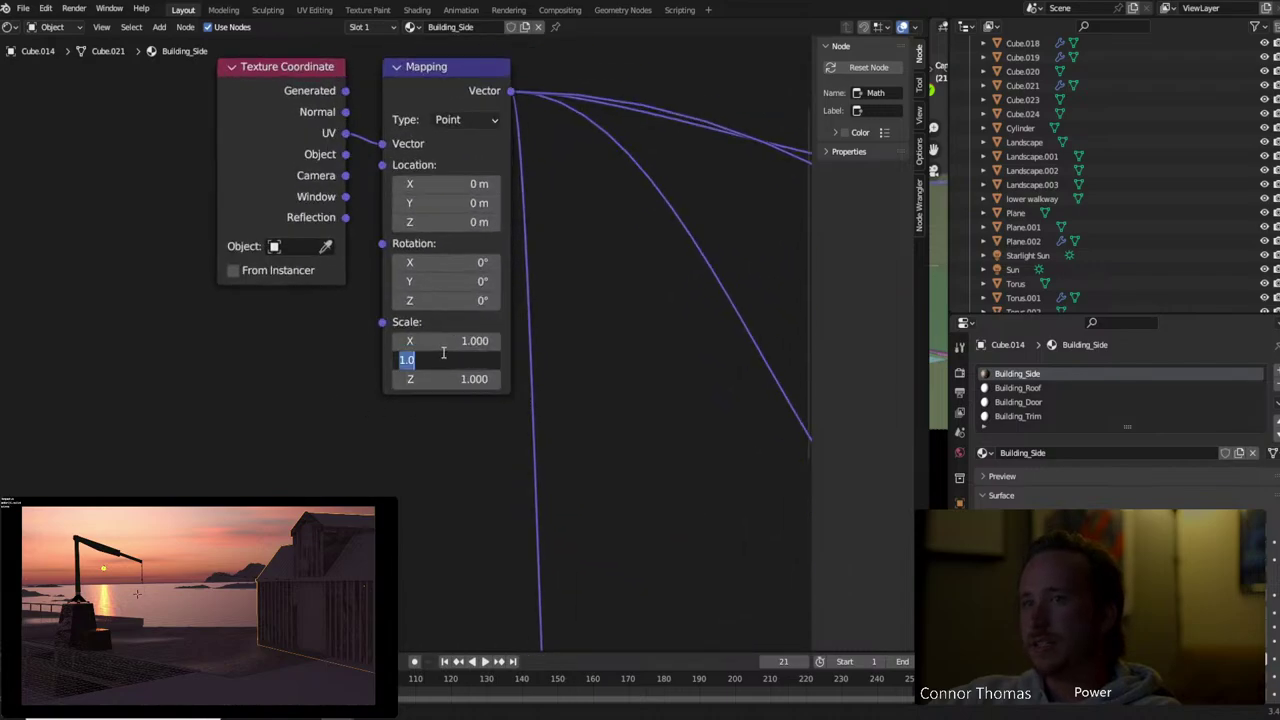
click(452, 340)
text(5)
key(Tab)
text(55)
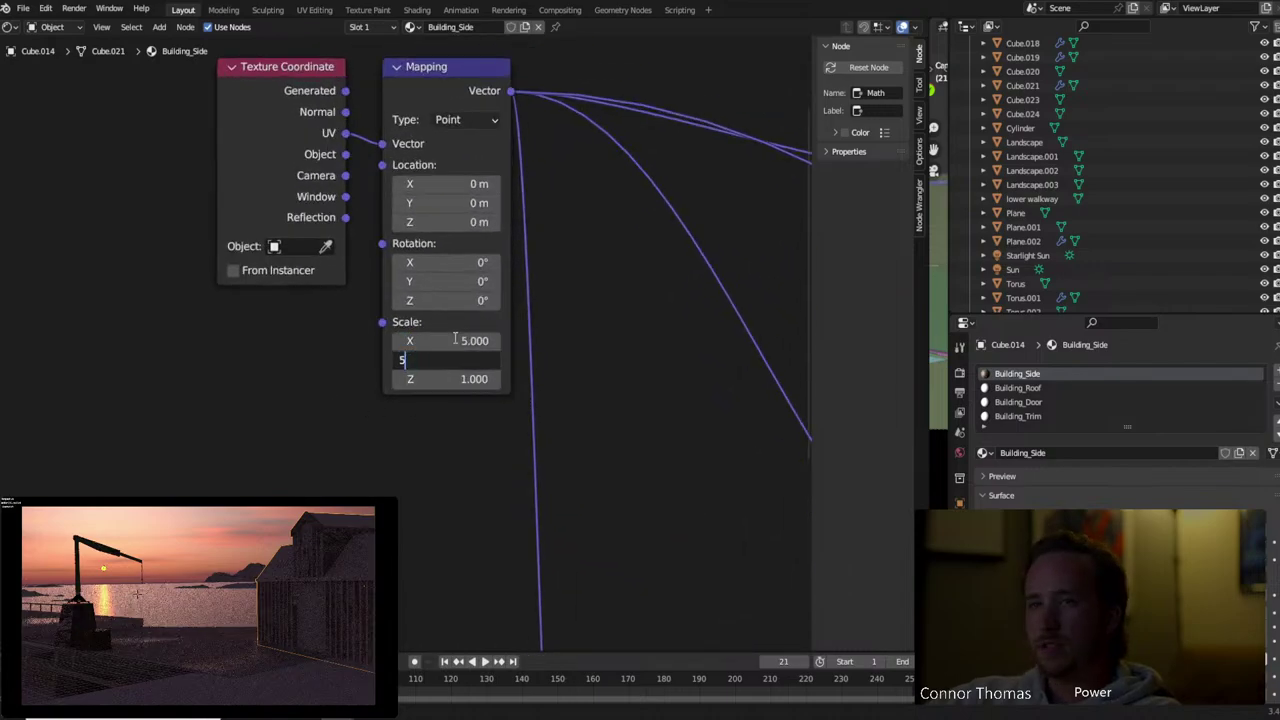
key(Tab)
key(Return)
click(462, 359)
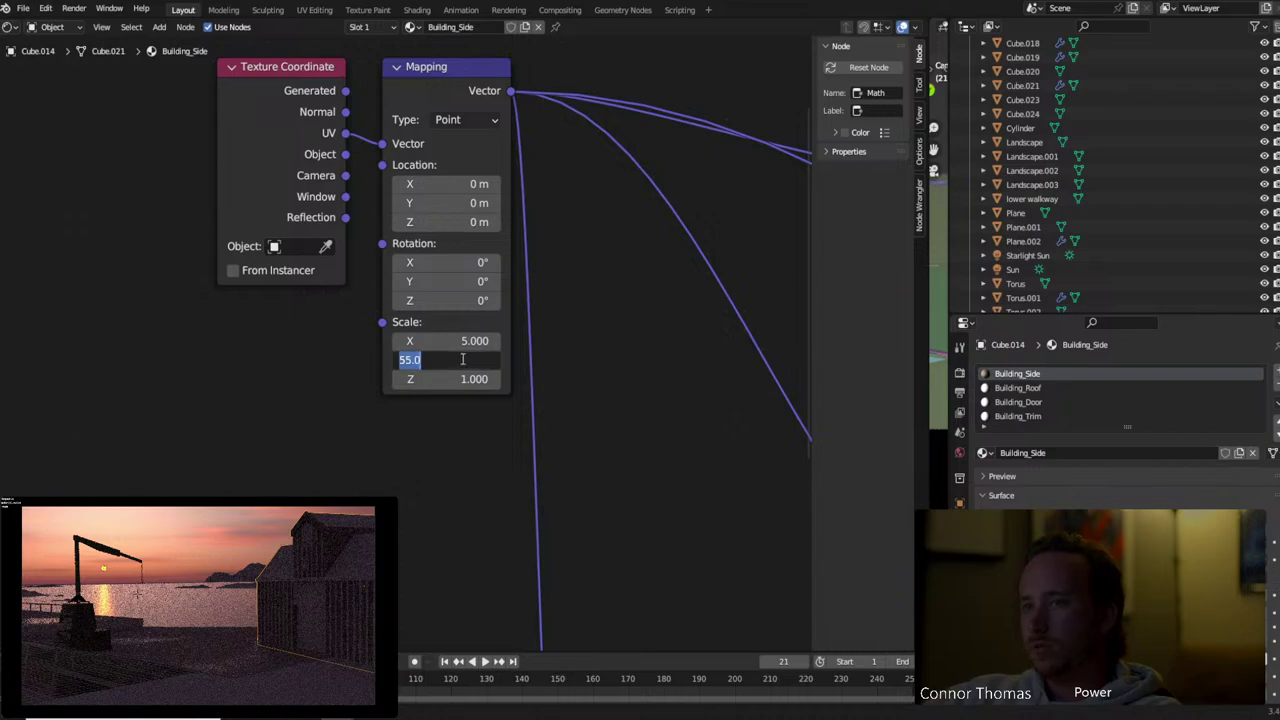
text(5)
key(Tab)
text(5)
key(Return)
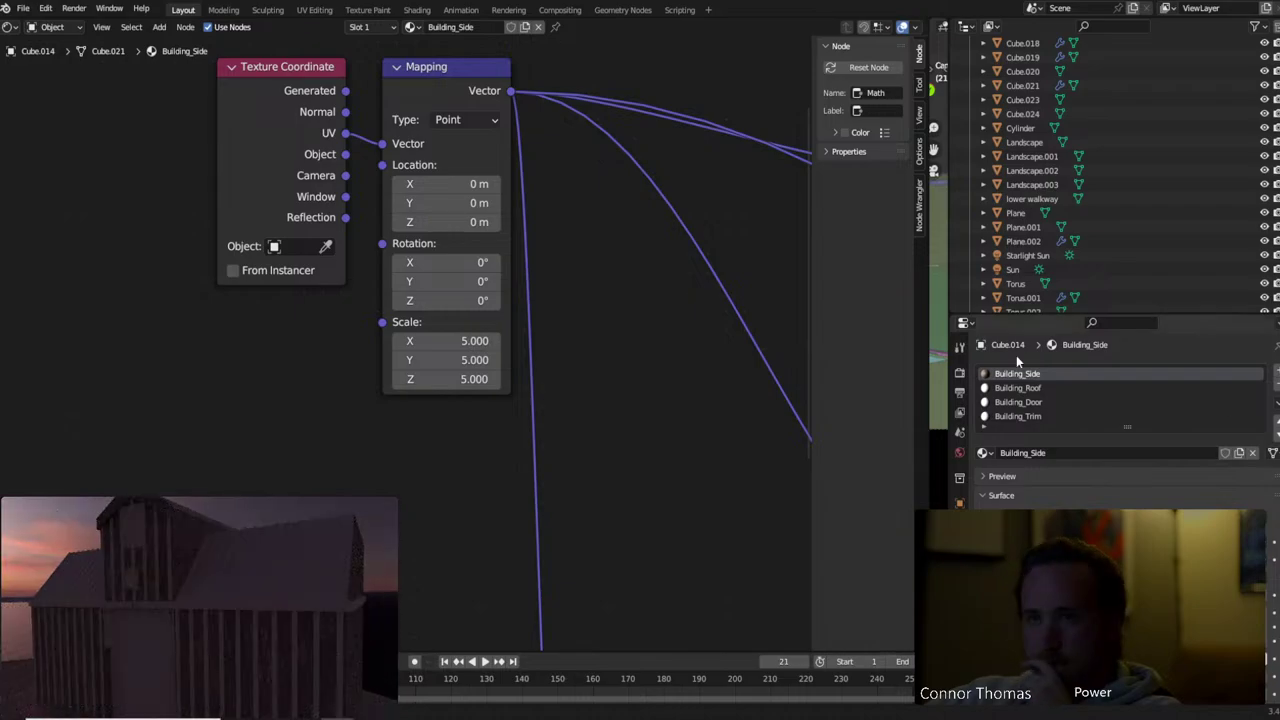
Set the Mapping node's X, Y and Z scale to 15
click(483, 340)
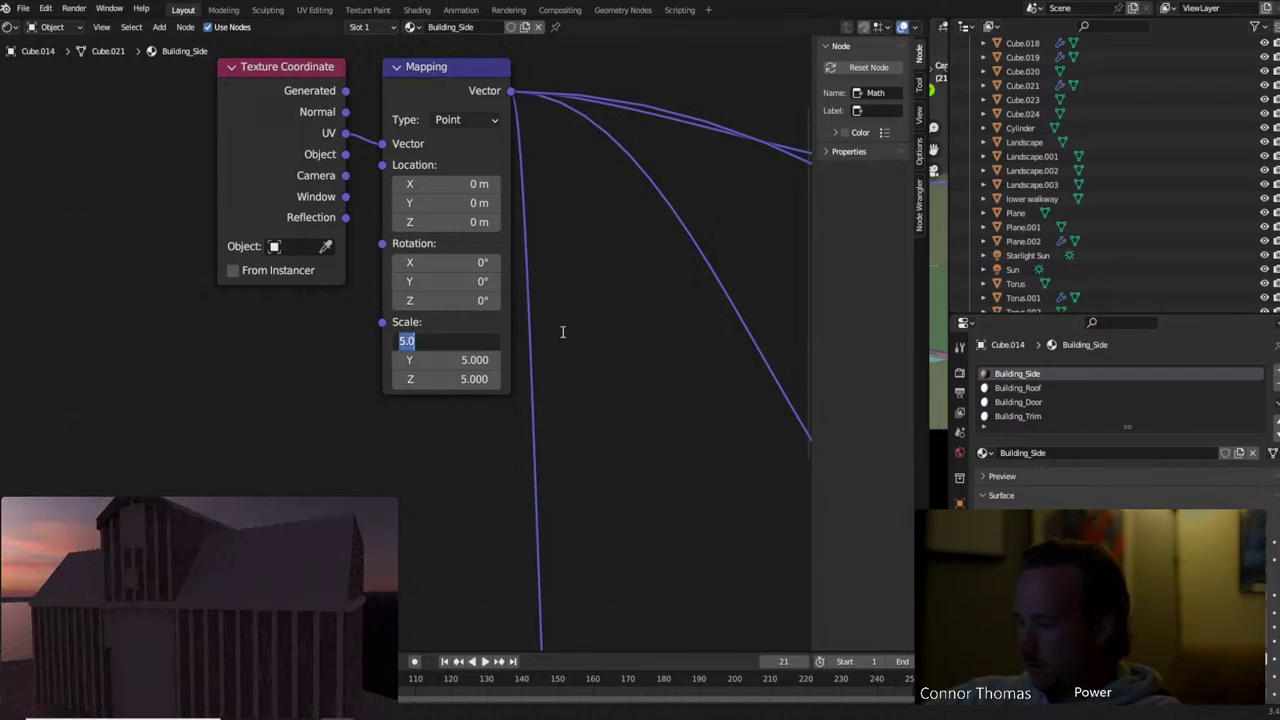
text(15)
key(Tab)
text(15)
key(Tab)
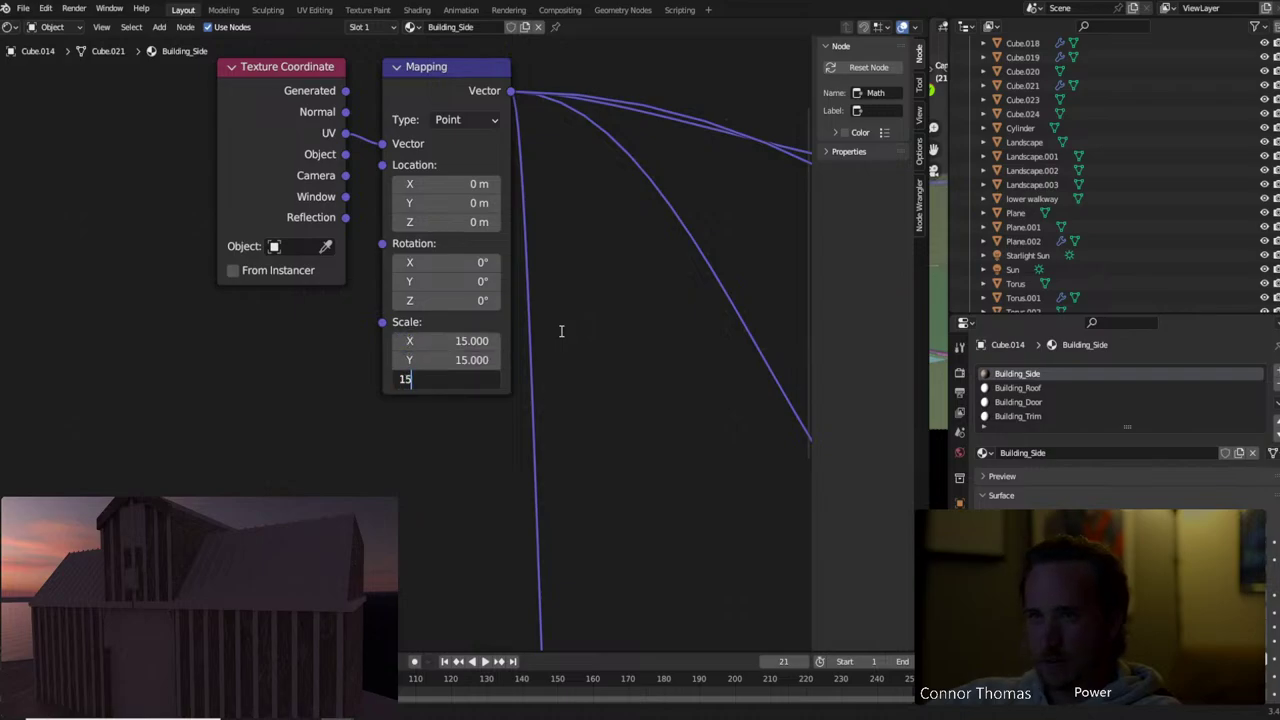
text(15)
key(Return)
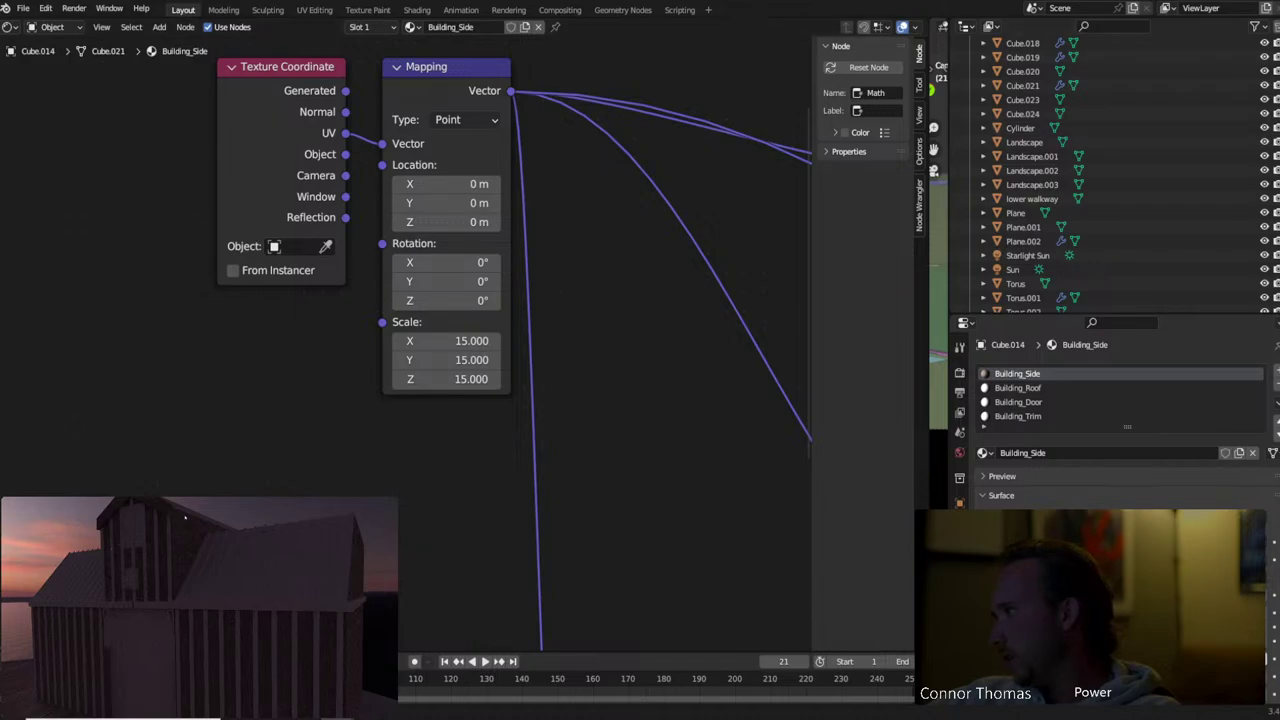
Set the Mapping node's X, Y and Z scale to 20
shift+middle_drag(246, 615, 255, 573)
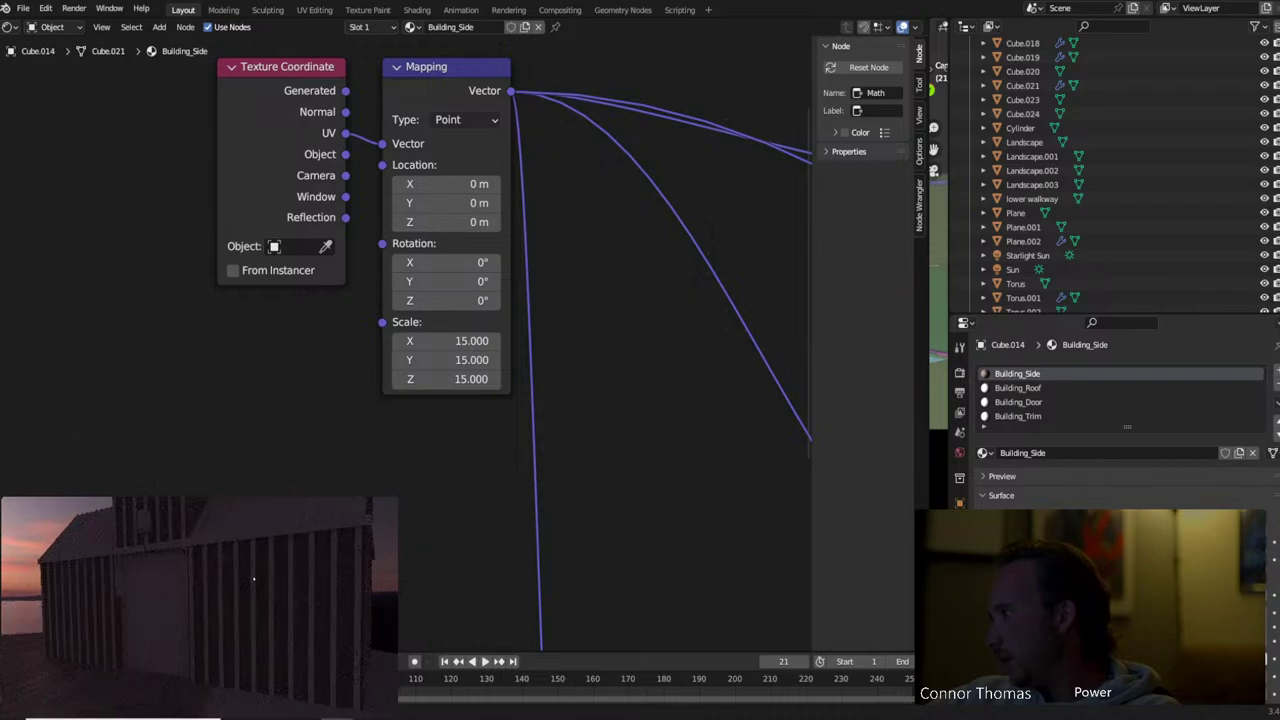
click(446, 361)
click(452, 342)
click(448, 341)
text(20)
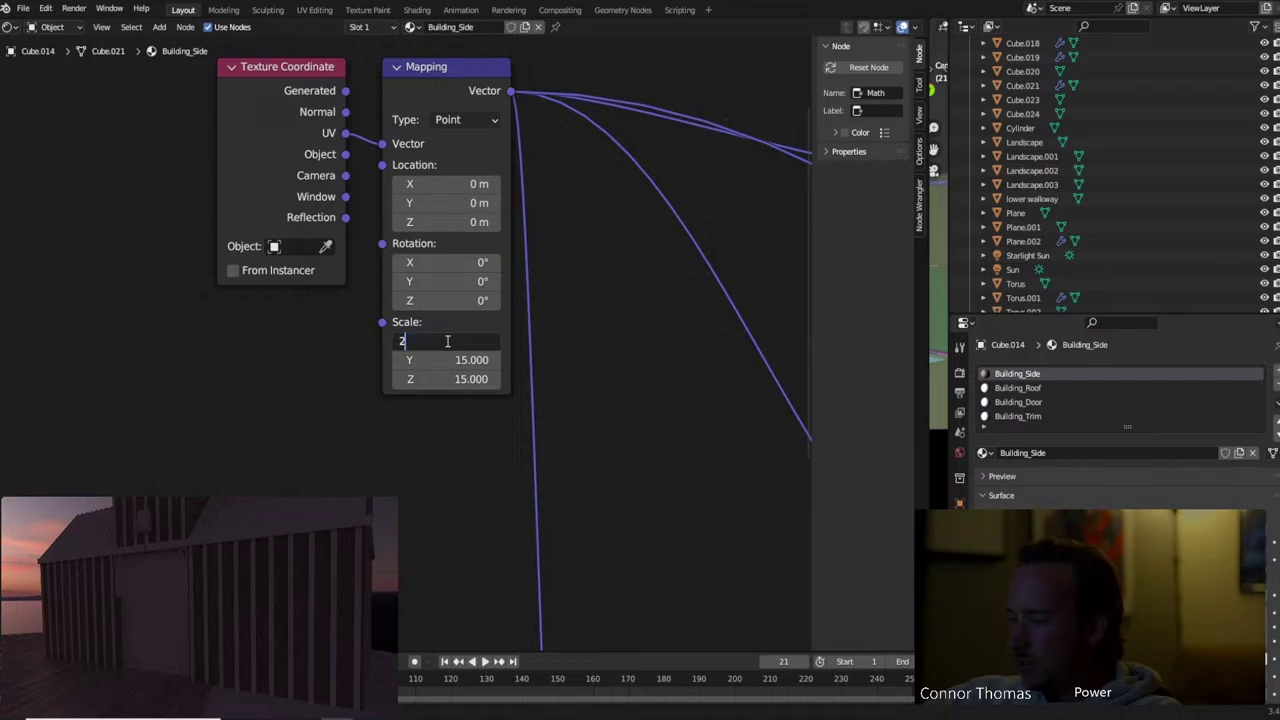
key(Tab)
text(20)
key(Tab)
text(20)
key(Return)
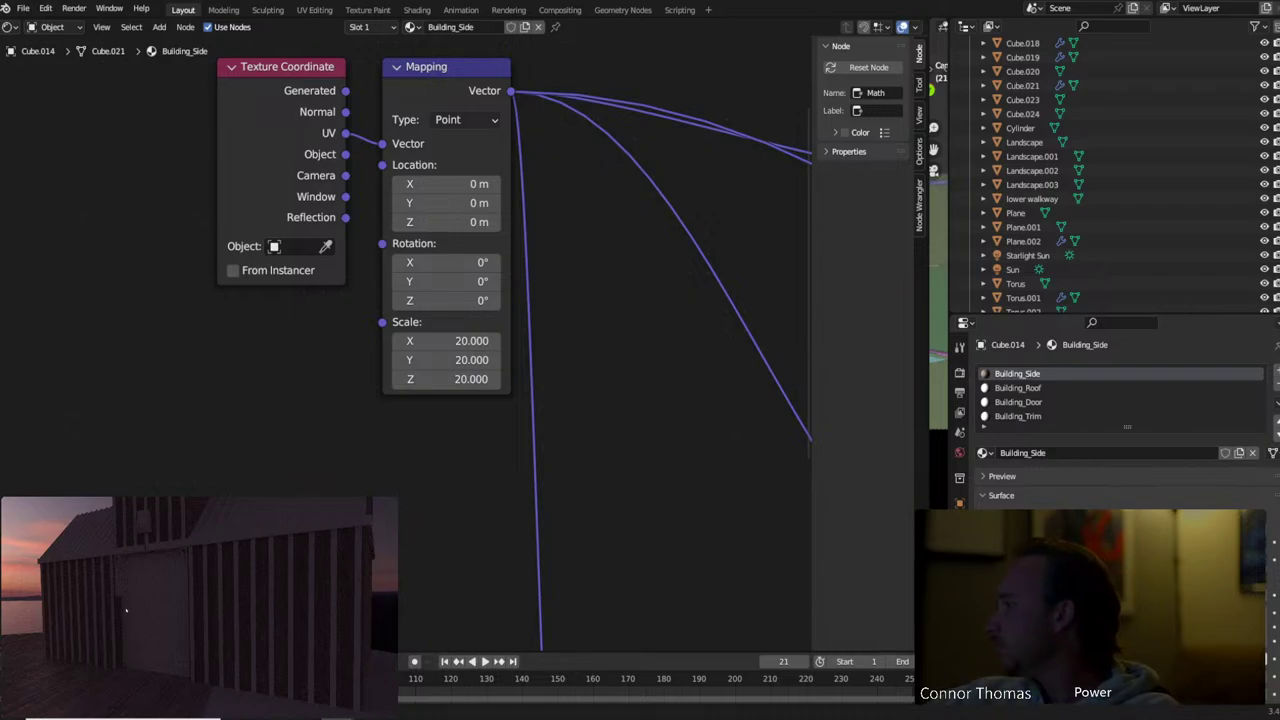
Move the bark_willow_02_diff_4k.jpg image node away from the Principled BSDF to make room between them
mouse_move(195, 567)
middle_down()
mouse_move(223, 585)
mouse_move(211, 576)
middle_up()
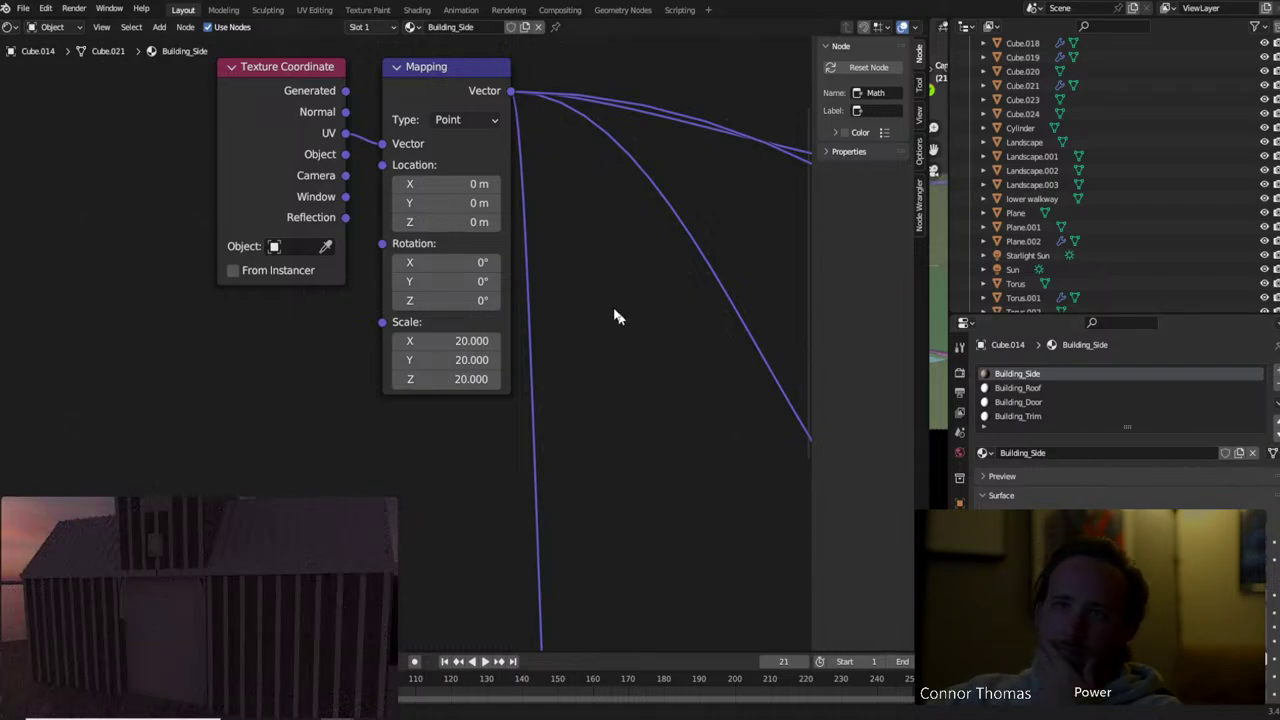
middle_drag(588, 218, 520, 483)
scroll(503, 273, down, 2)
scroll(503, 273, down, 4)
middle_drag(571, 291, 165, 291)
scroll(502, 254, up, 4)
drag(419, 218, 307, 171)
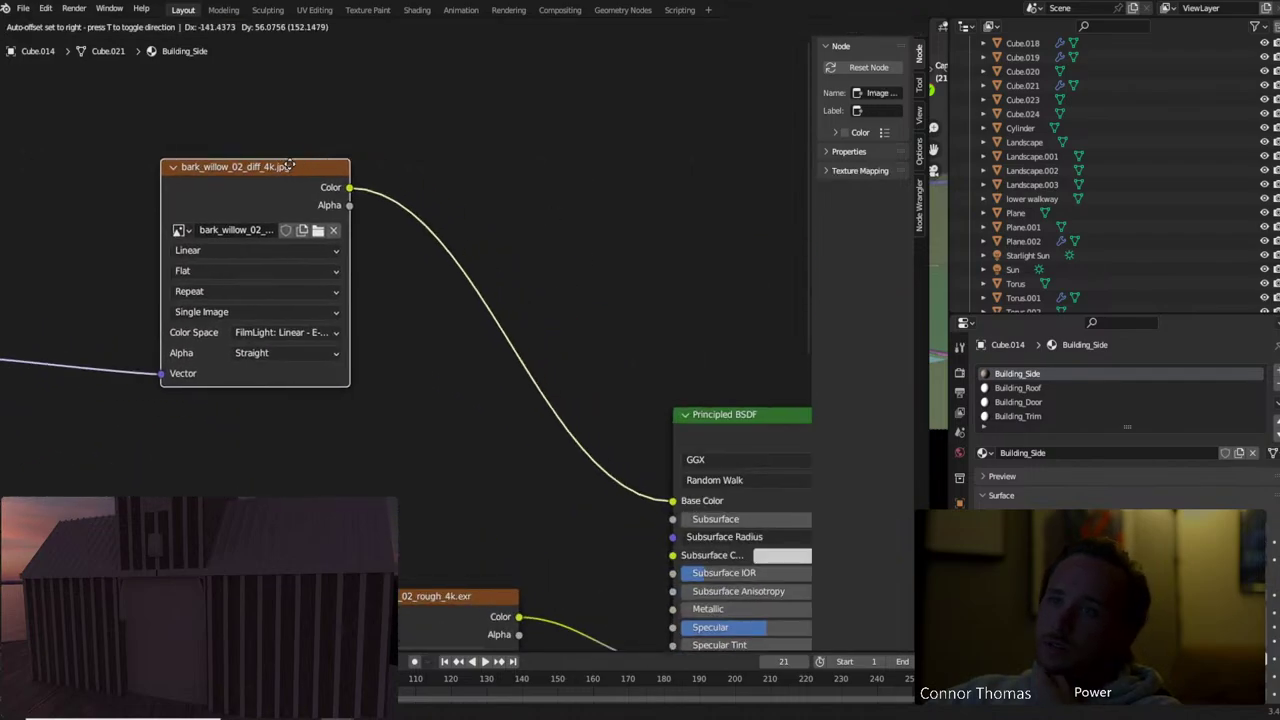
Add a Mix node set to Color, feed the bark diffuse colour into its B input and preview its result
click(478, 173)
key(shift+a)
click(478, 173)
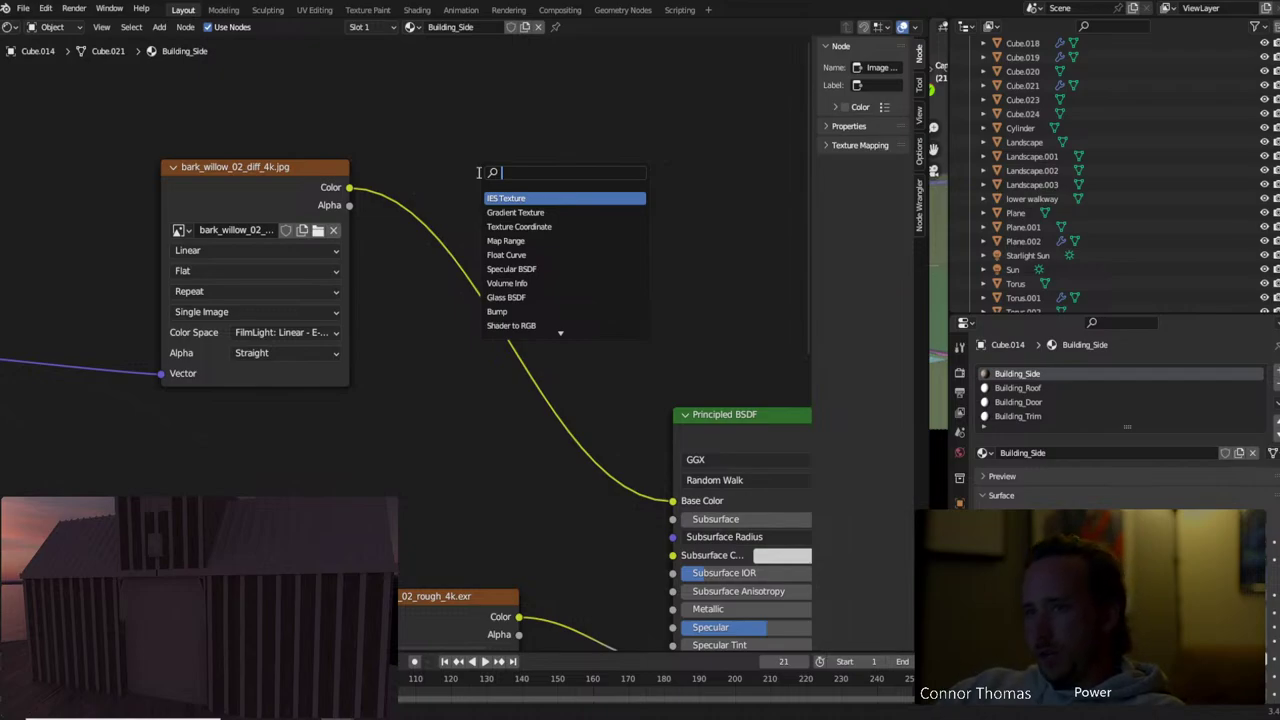
text(mix)
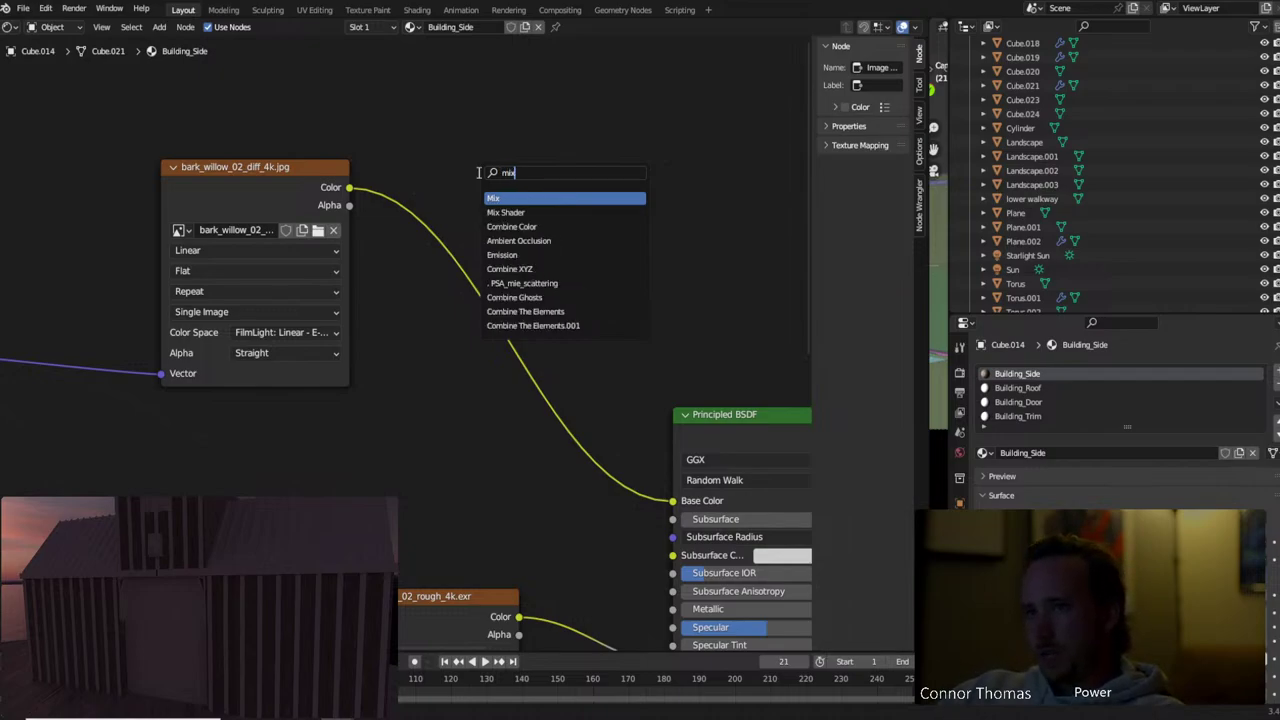
key(Return)
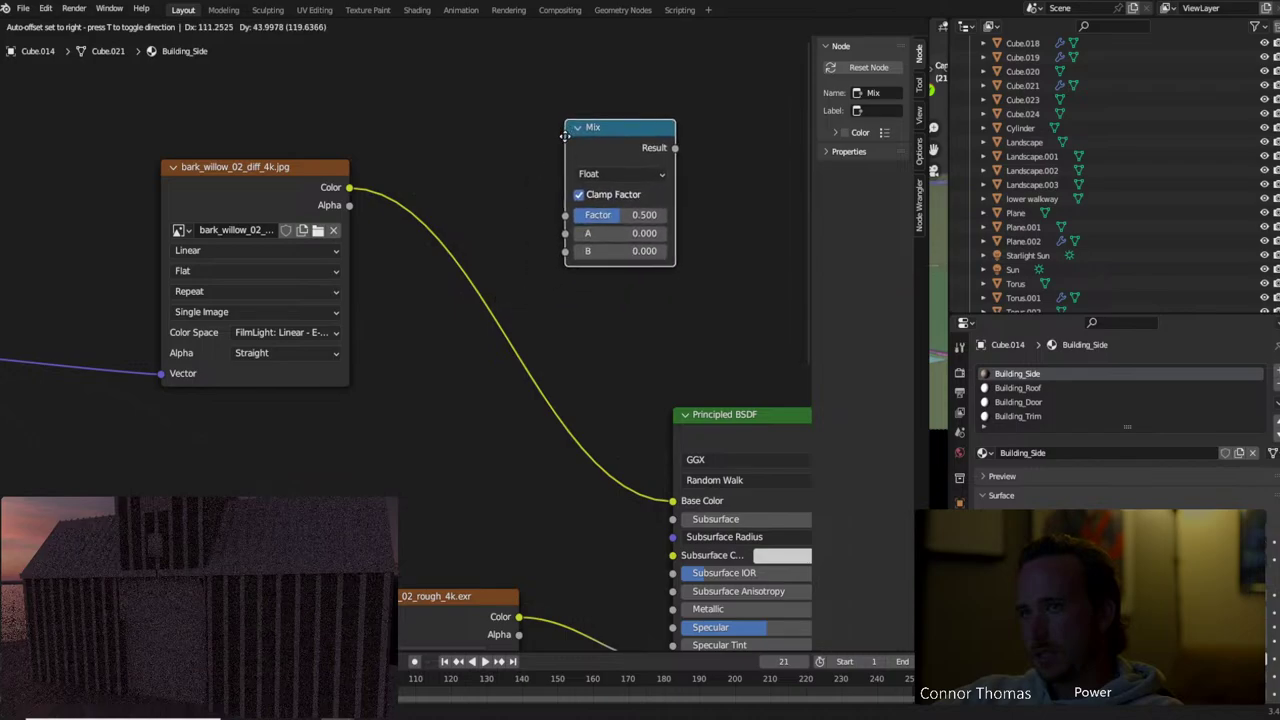
click(568, 140)
click(632, 172)
click(598, 229)
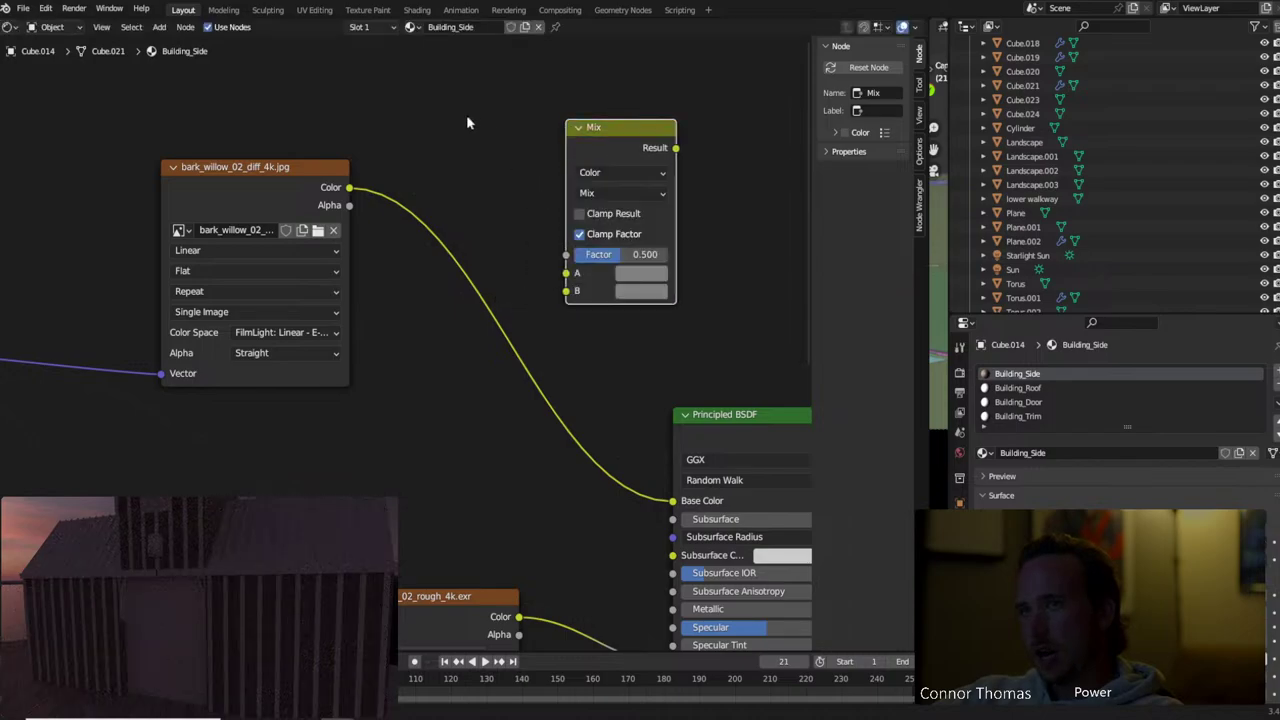
drag(349, 187, 566, 291)
ctrl+shift+click(586, 145)
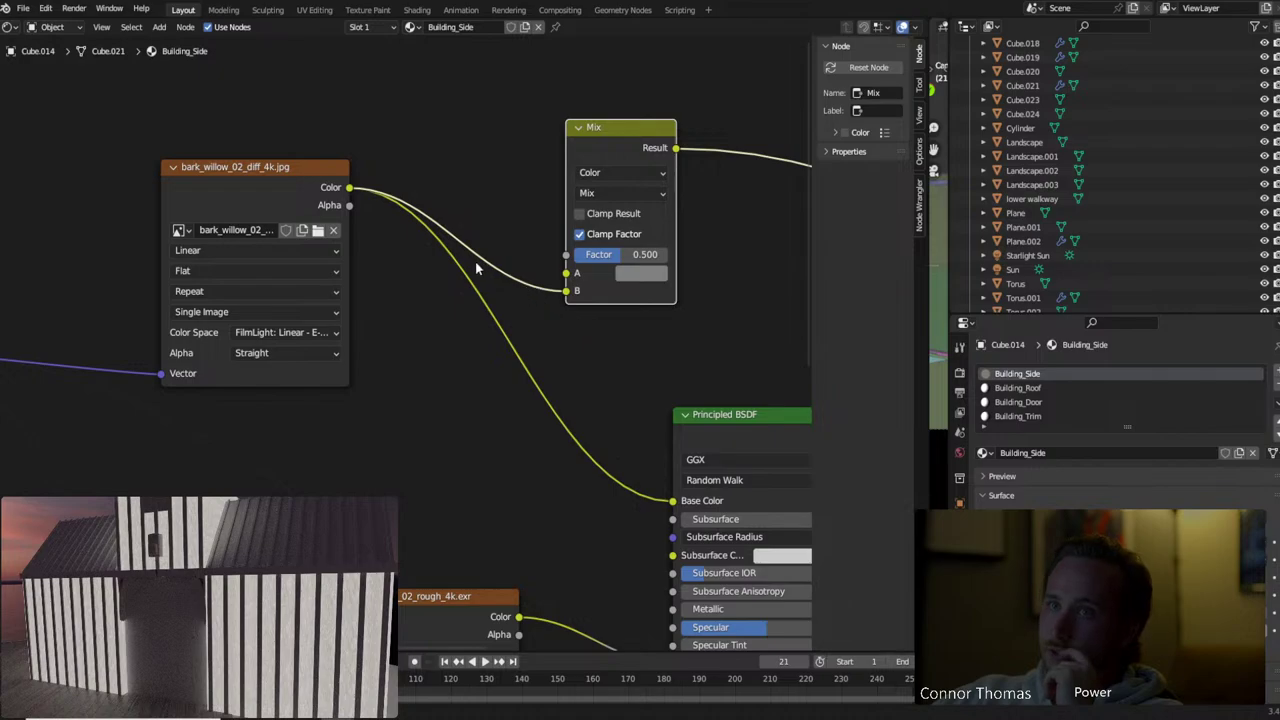
Set the Mix node's A colour to bright red with hue 0.009, saturation 1 and value 1, and its blending mode to Multiply
click(641, 275)
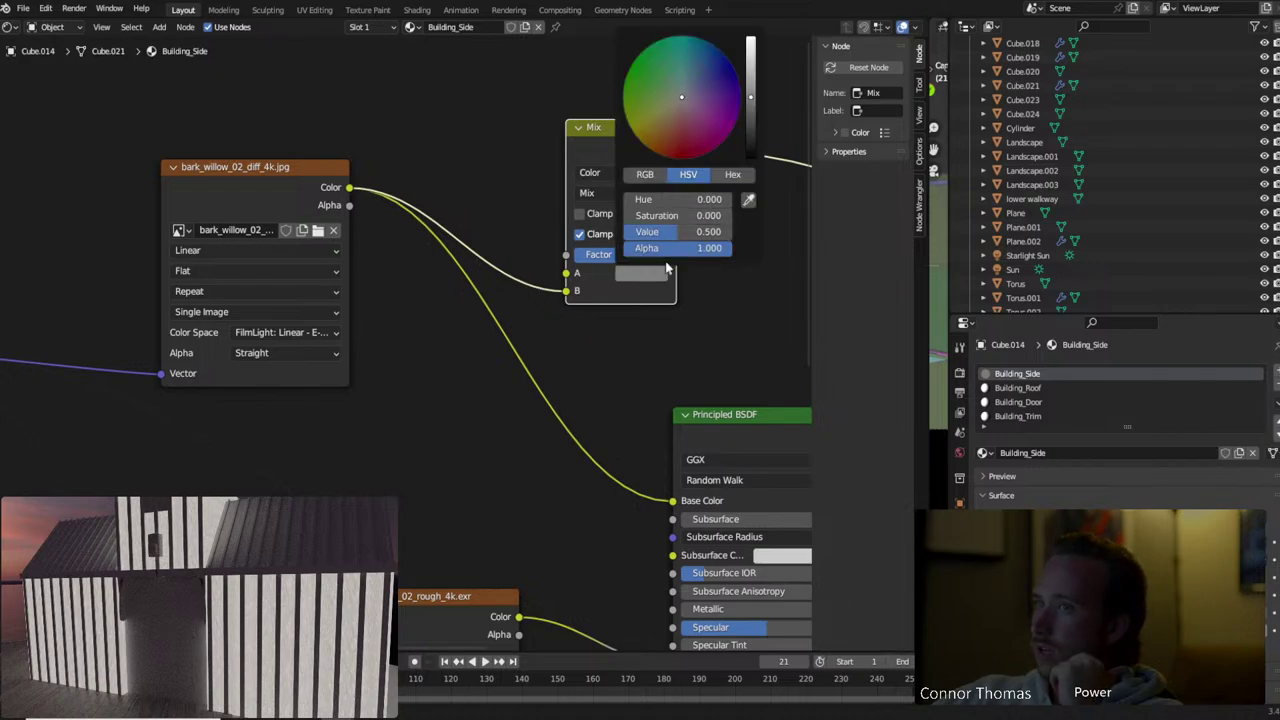
drag(685, 132, 682, 158)
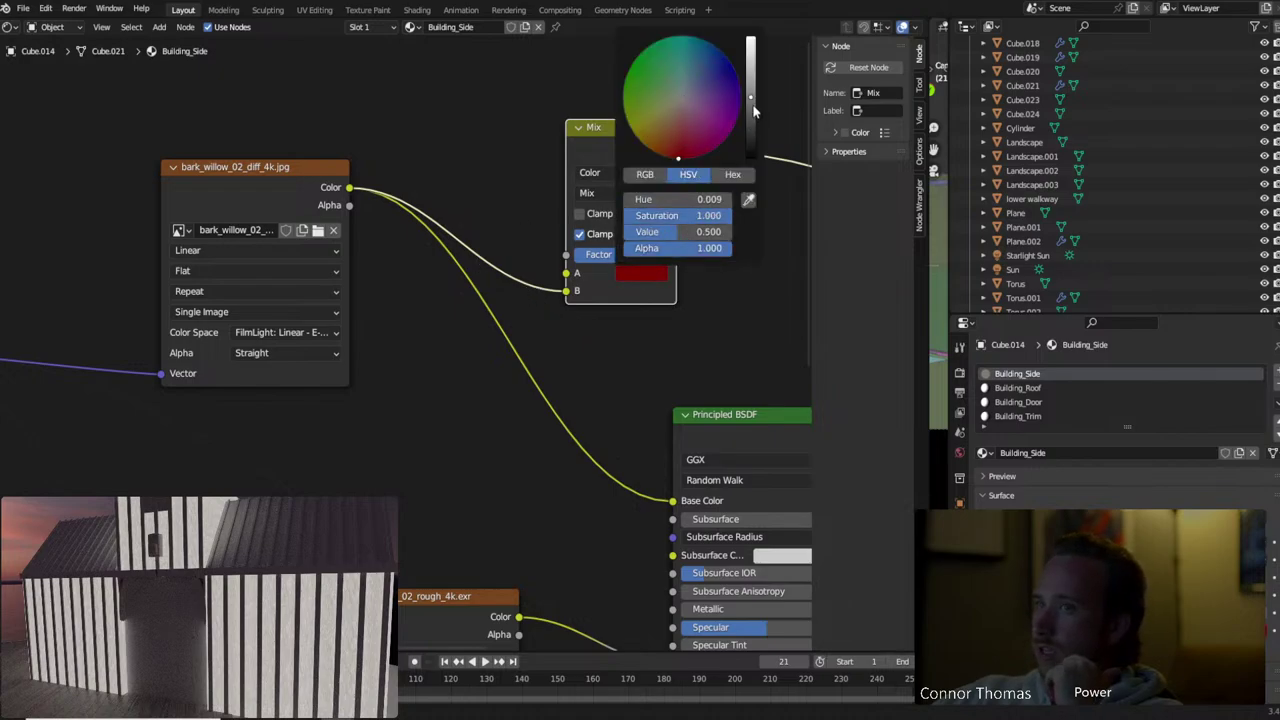
drag(755, 112, 755, 65)
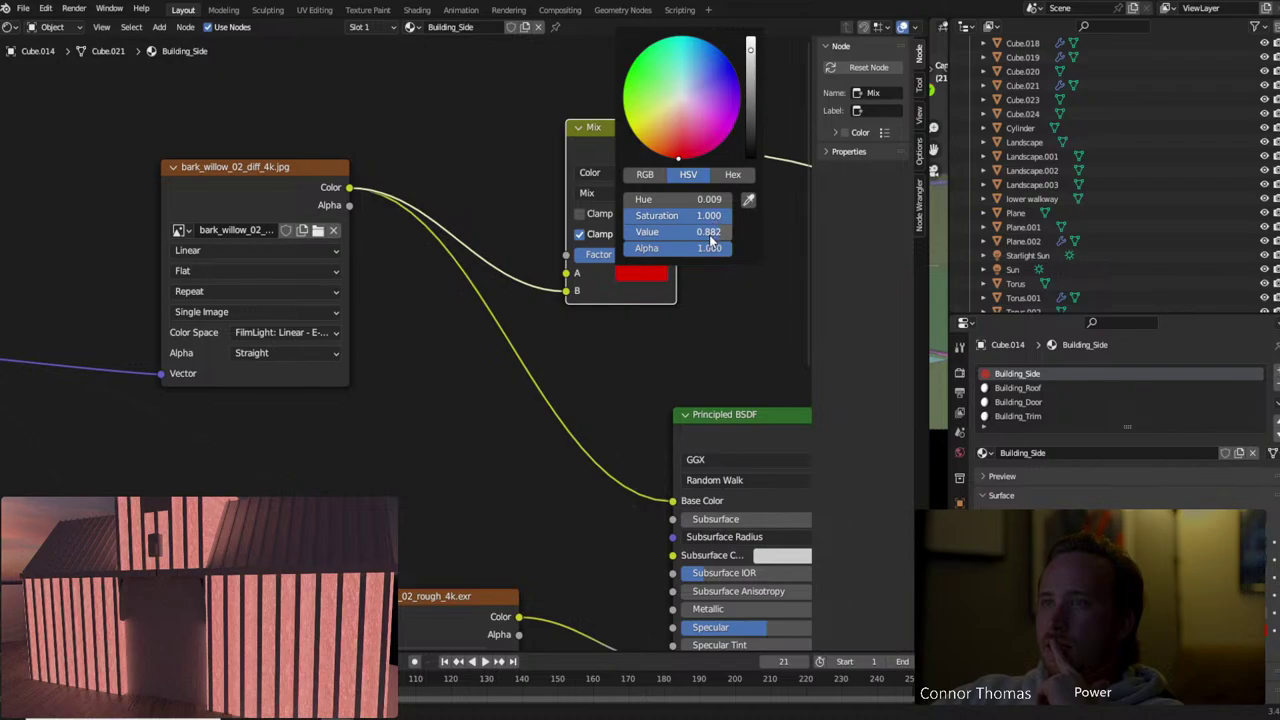
drag(710, 240, 690, 237)
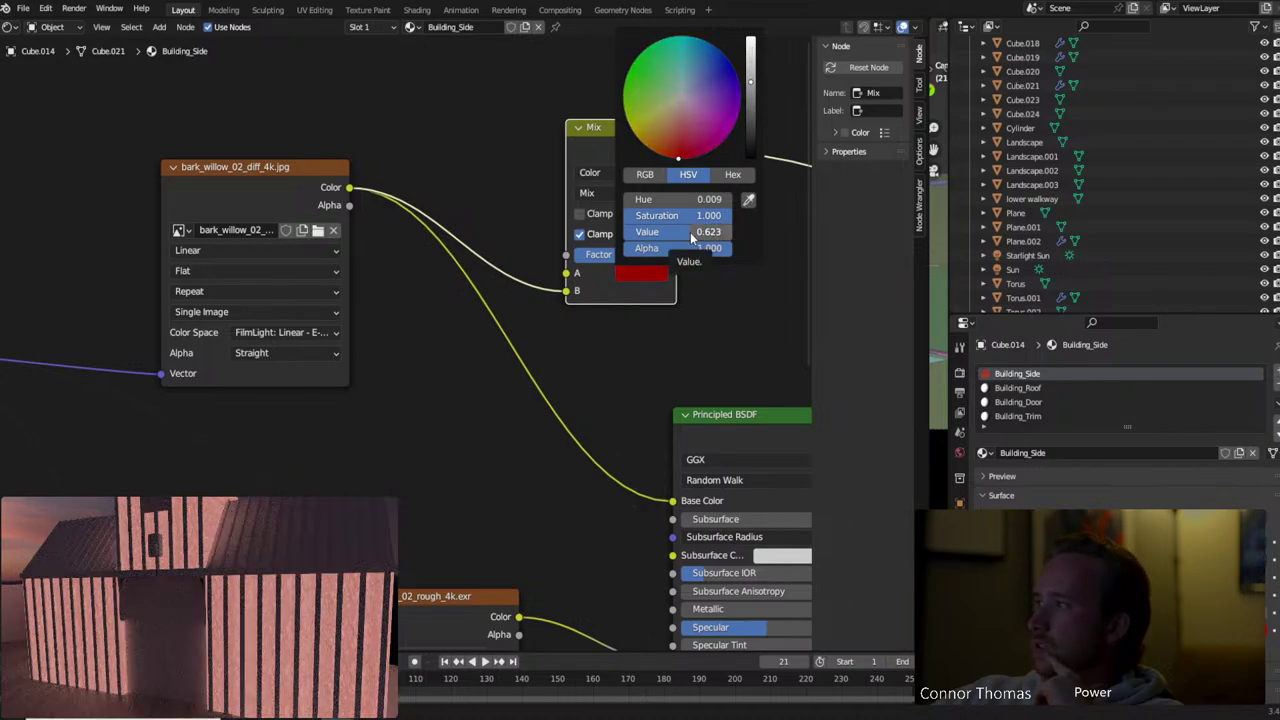
drag(694, 237, 721, 237)
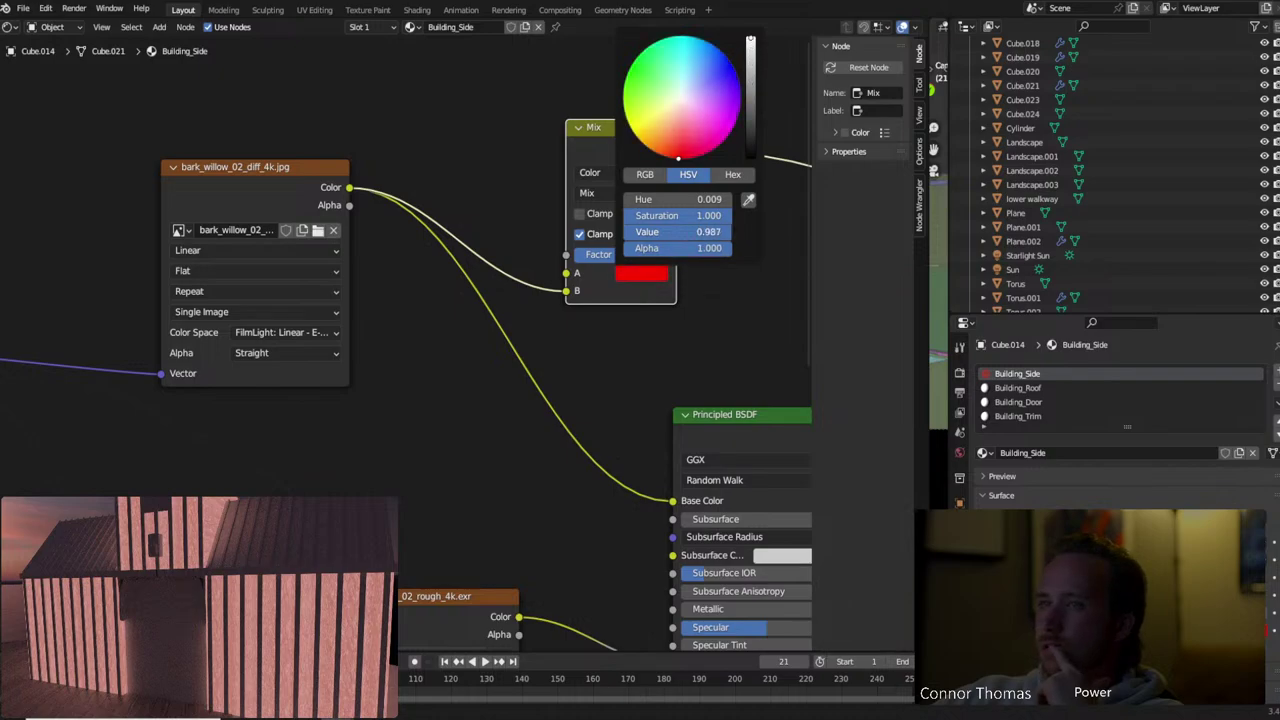
click(610, 194)
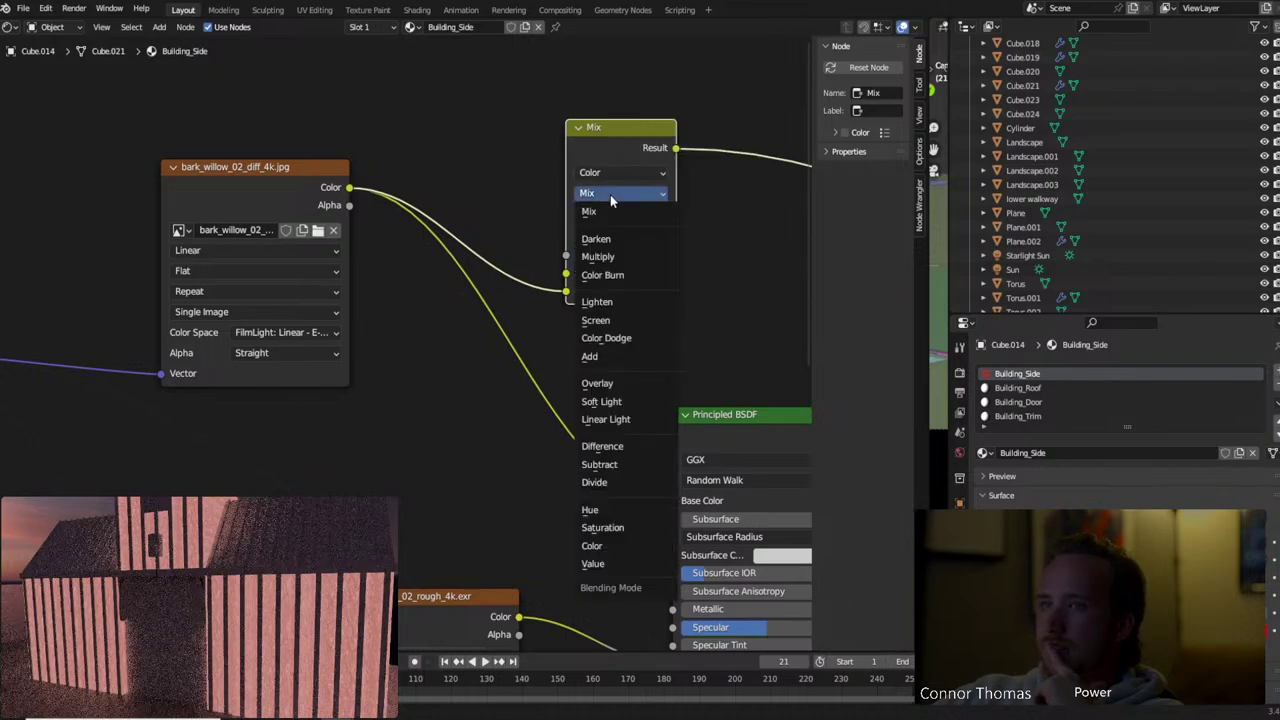
click(619, 258)
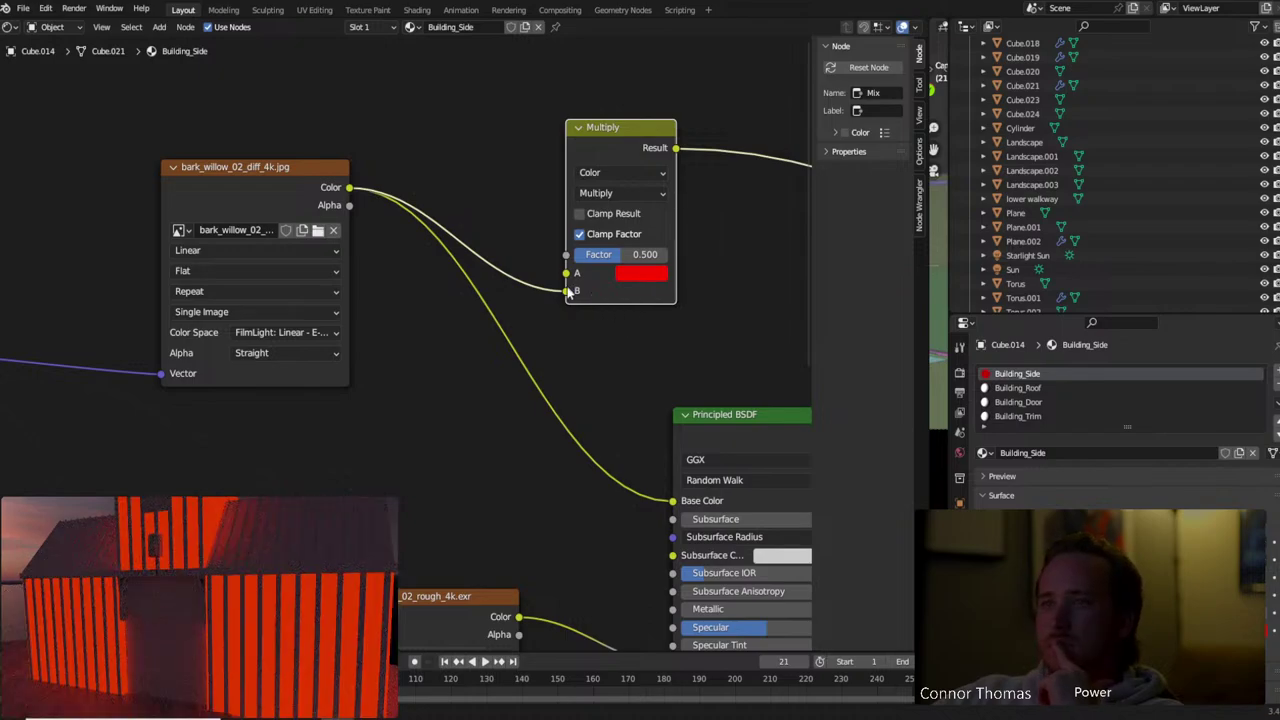
Try the bark diffuse colour in the Multiply node's A input with a dark red B colour, then reconnect it to B
drag(568, 290, 567, 273)
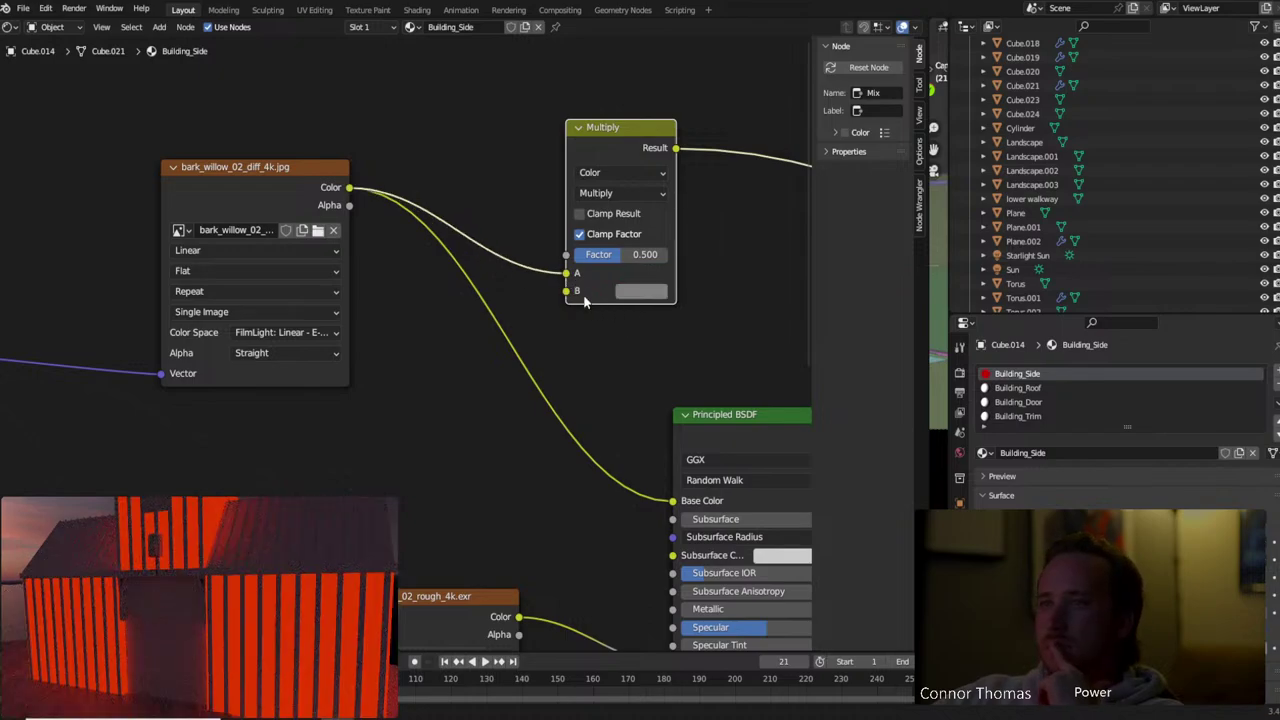
click(657, 298)
drag(688, 160, 681, 168)
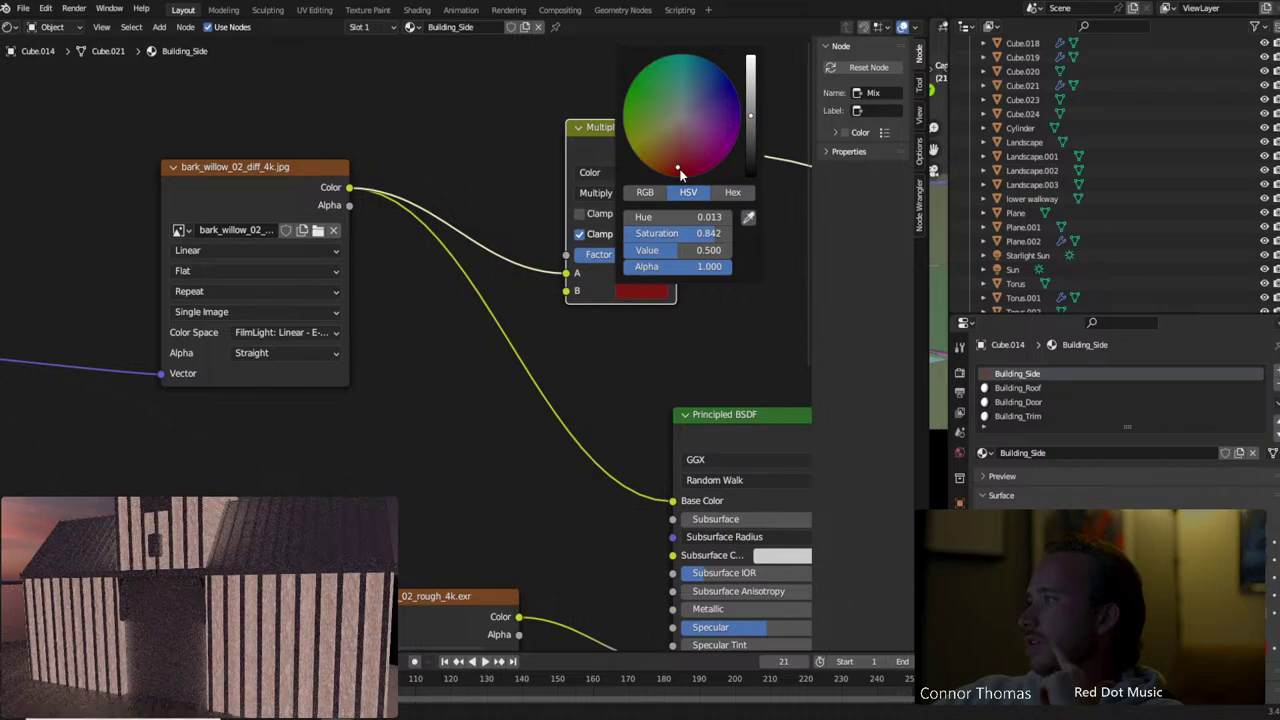
drag(679, 169, 682, 186)
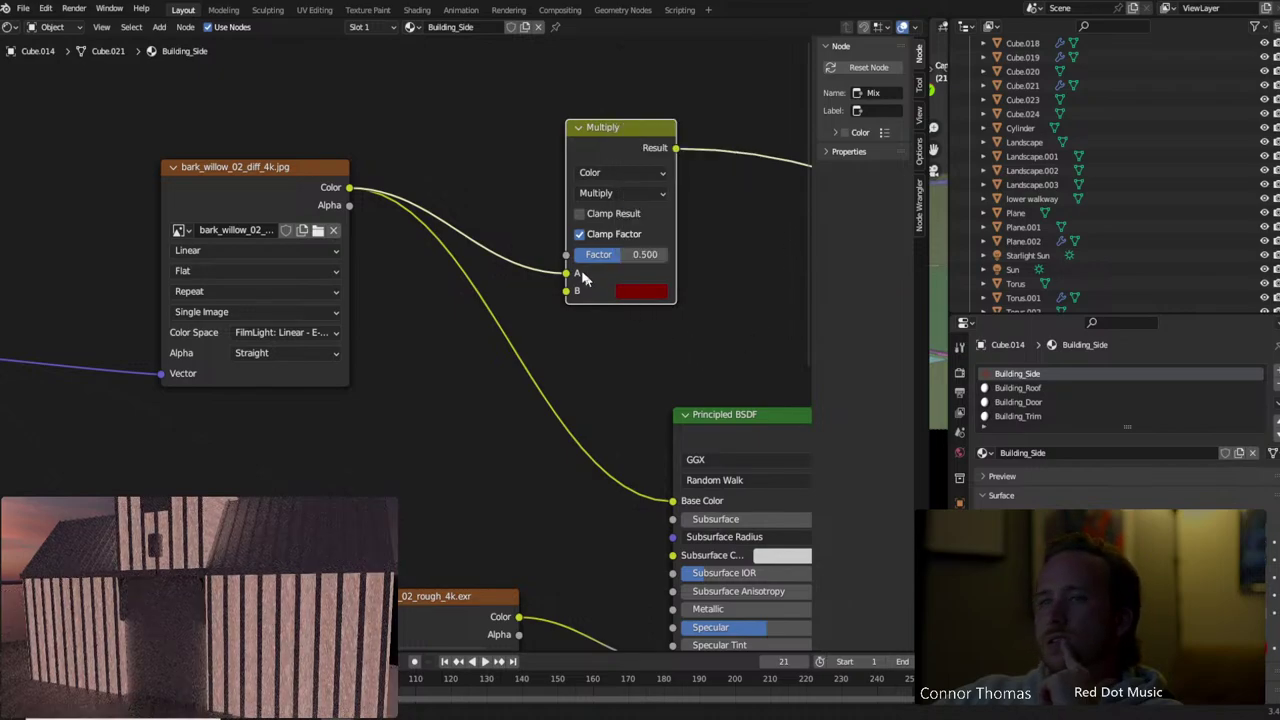
drag(566, 274, 566, 290)
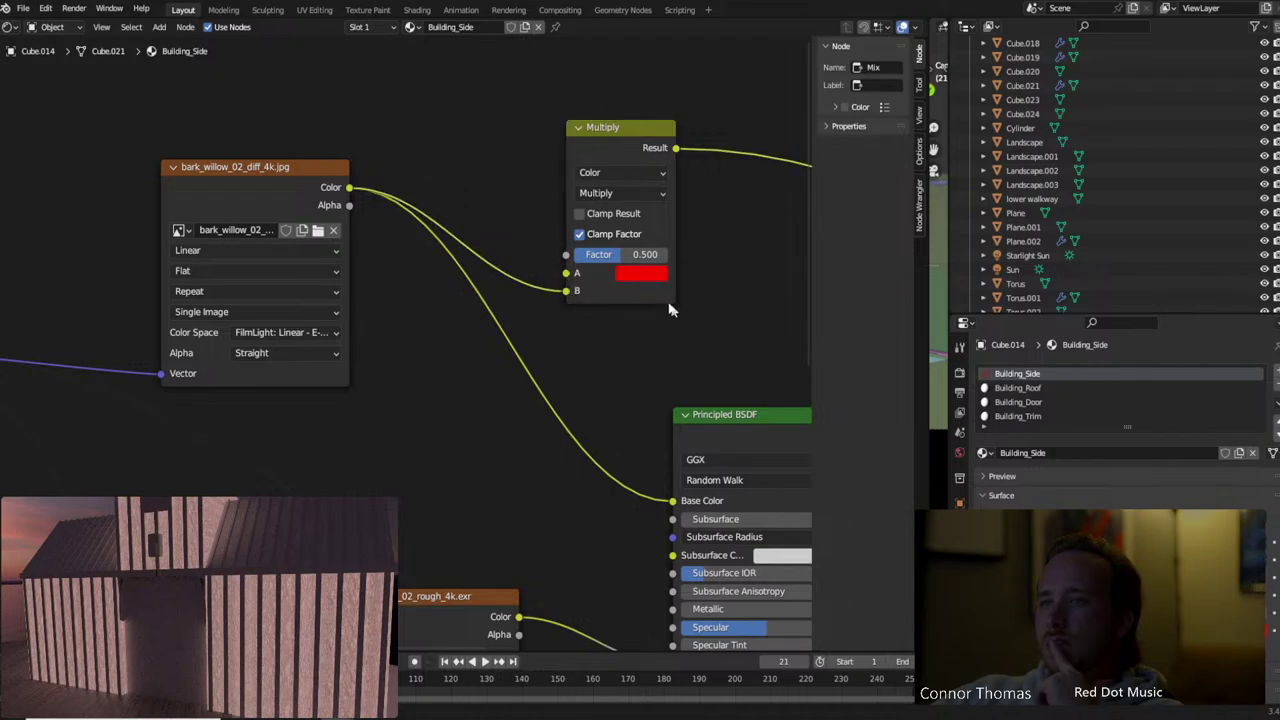
Darken the Multiply node's red A colour and set its factor to 1
click(640, 275)
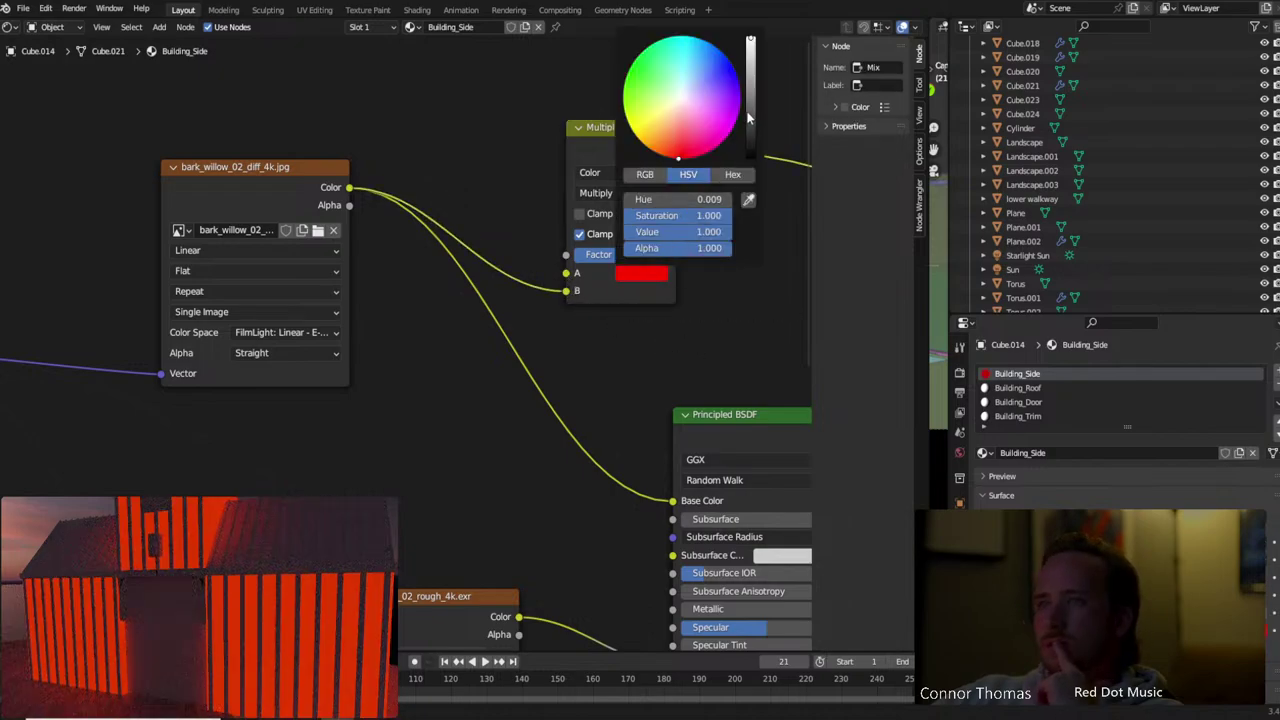
drag(748, 118, 750, 98)
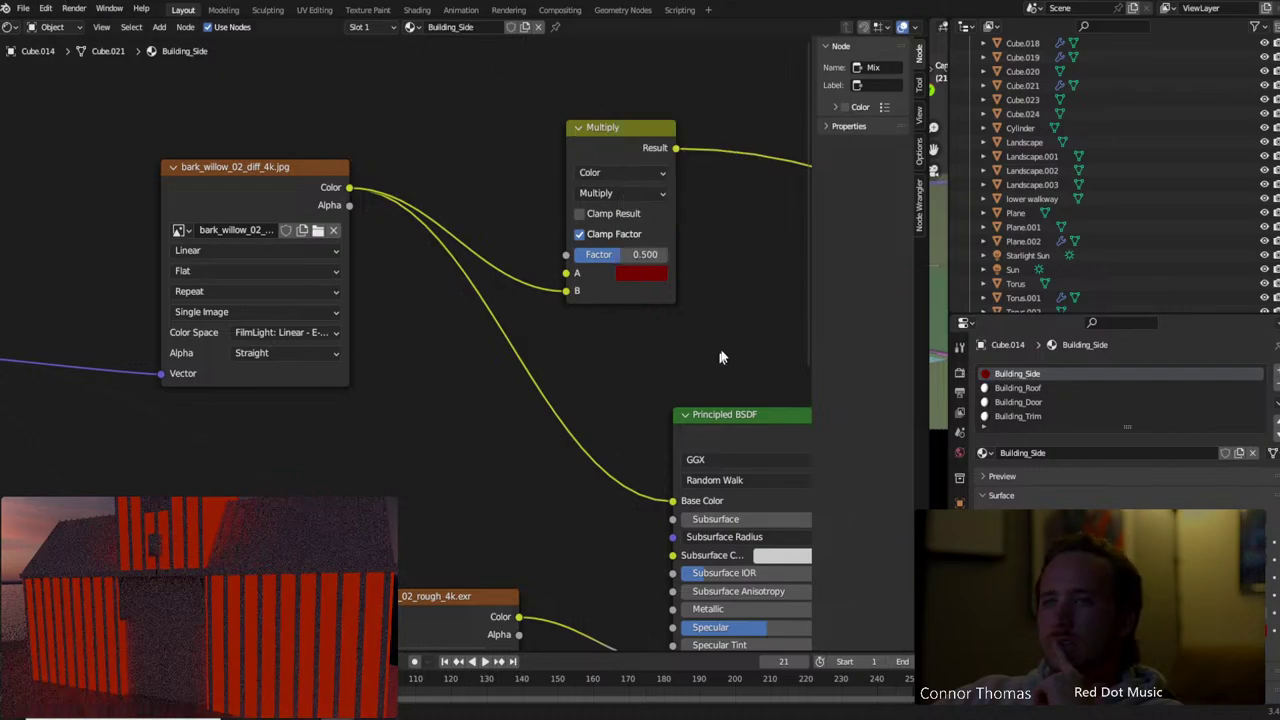
click(620, 256)
text(1)
key(Return)
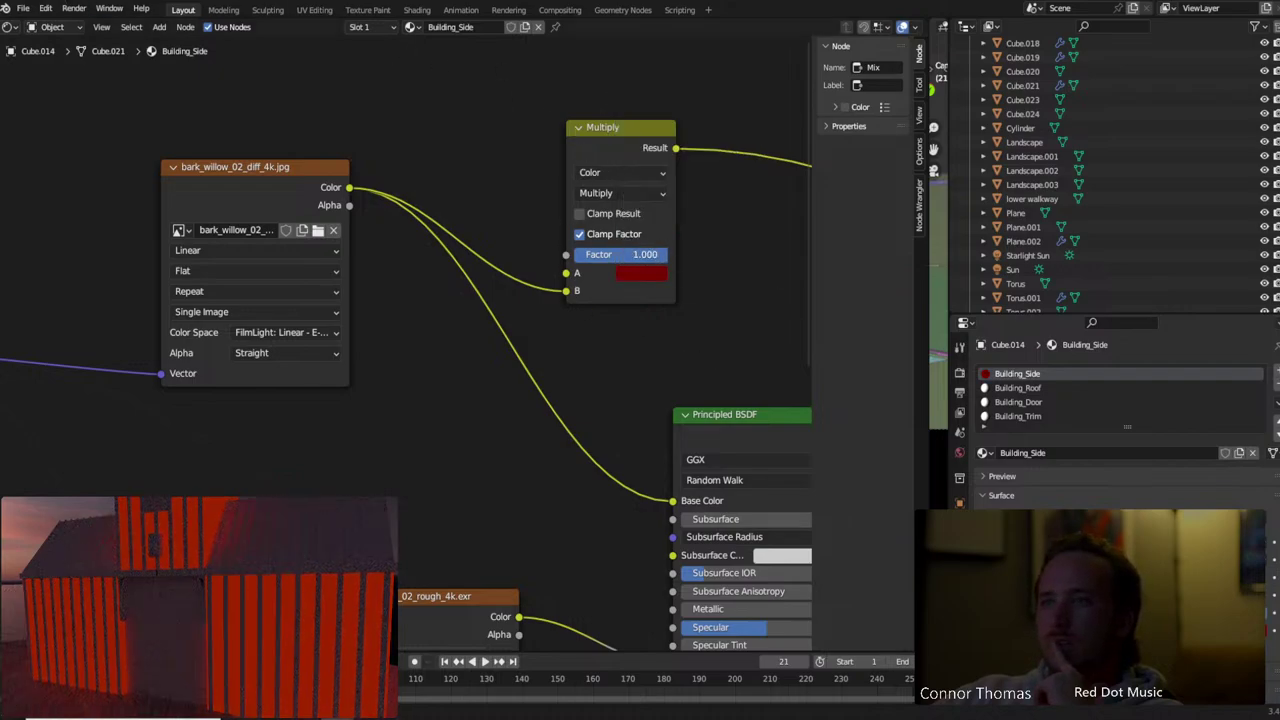
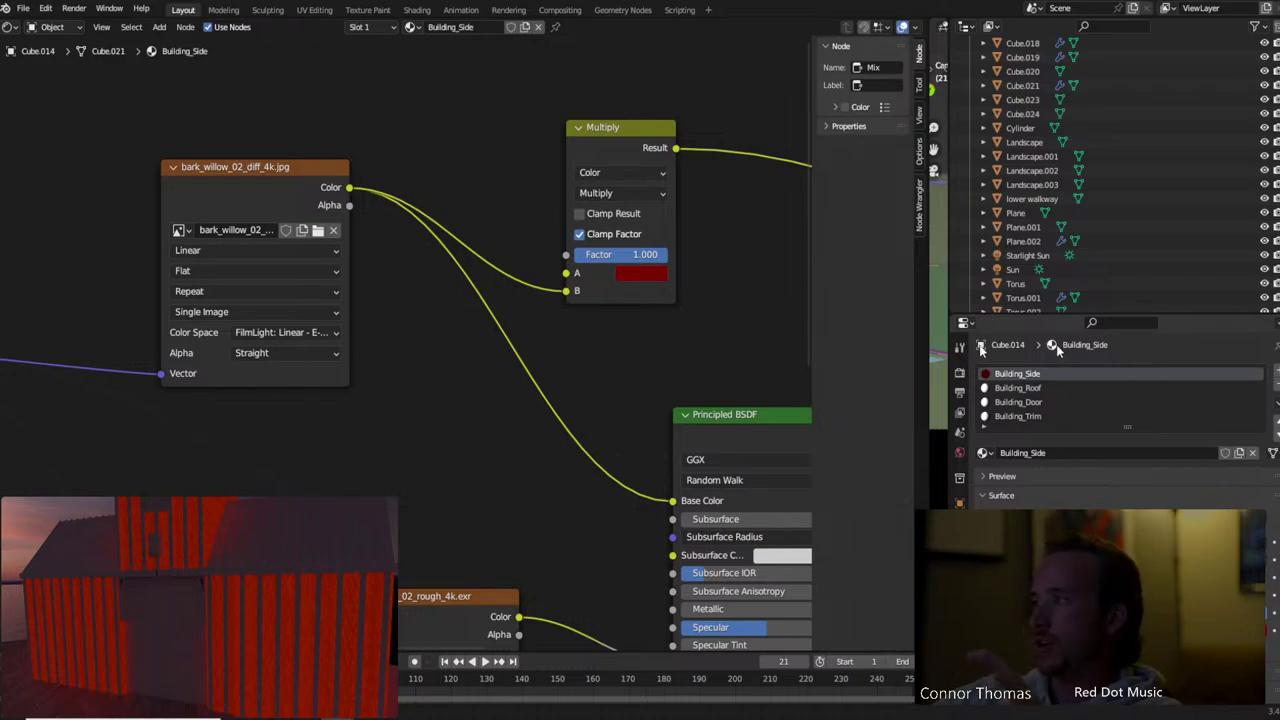
Add a Hue Saturation Value node, feed the bark diffuse colour into its Color input and preview its result
click(650, 275)
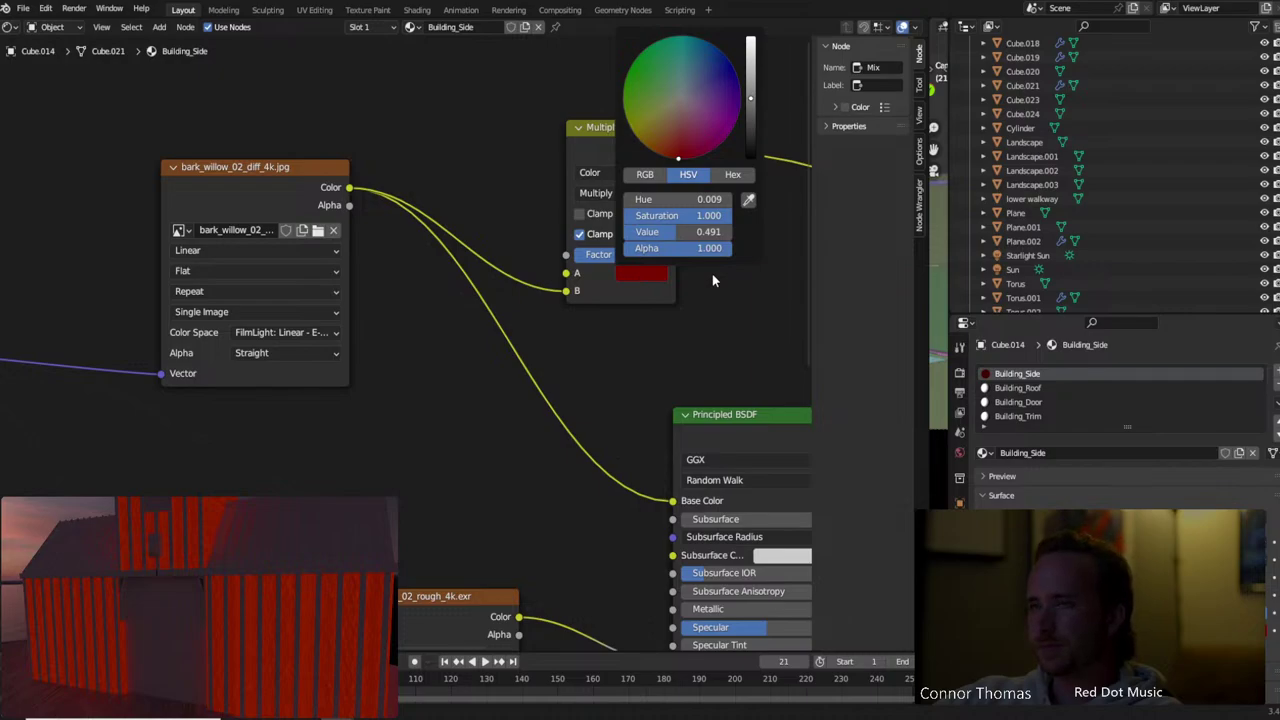
middle_drag(354, 151, 438, 318)
key(shift+a)
text(hue)
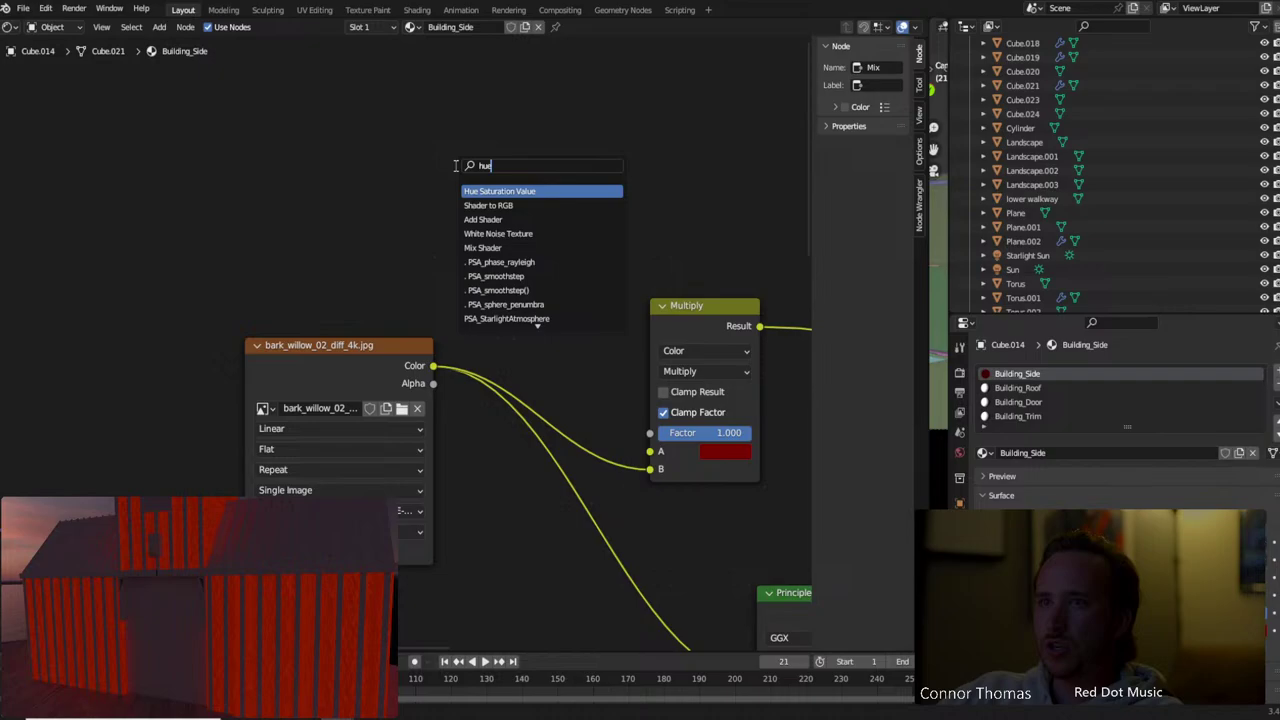
key(Return)
click(455, 165)
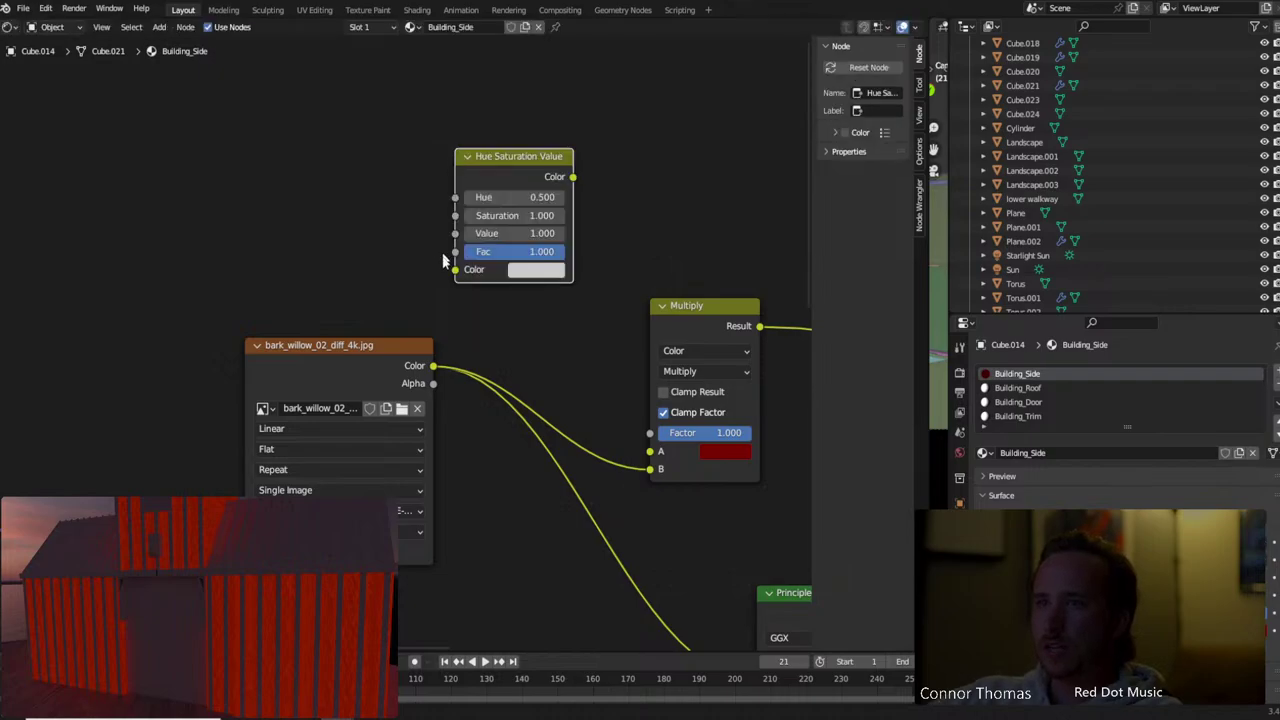
click(437, 372)
drag(435, 367, 458, 269)
ctrl+shift+click(508, 160)
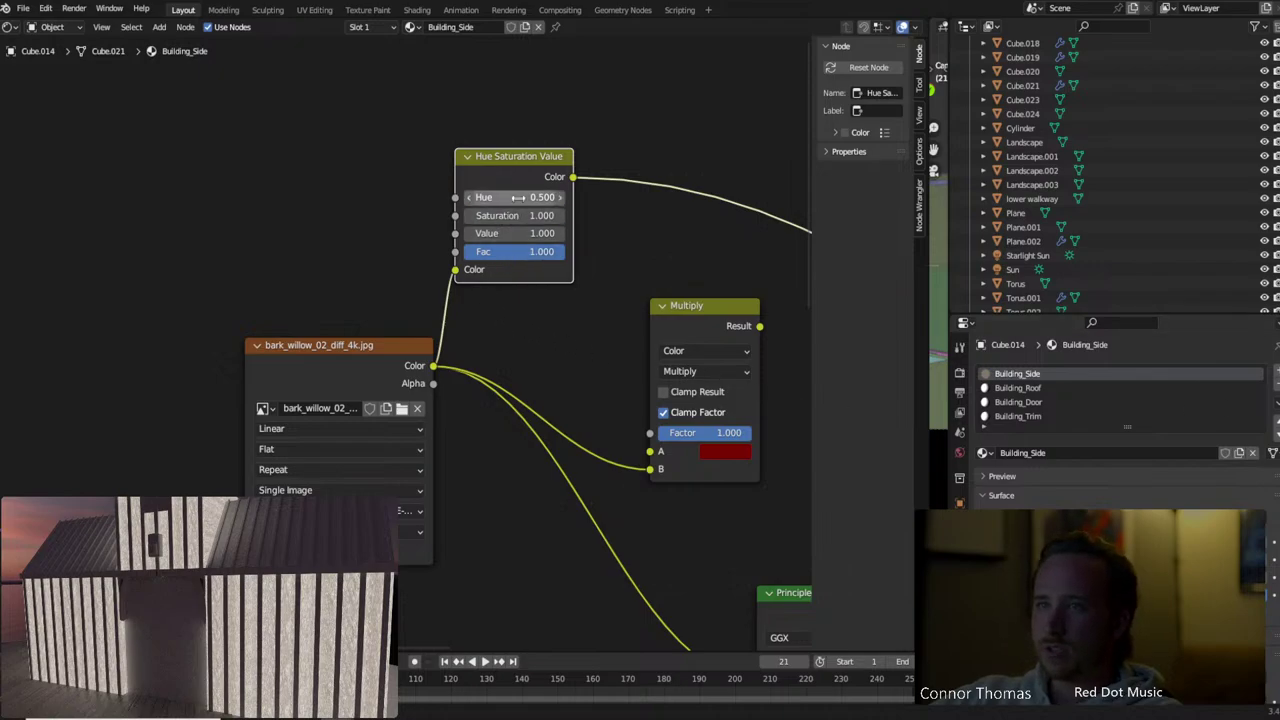
Set the Hue Saturation Value node's value to 2 and its saturation to 1.2
drag(516, 163, 536, 162)
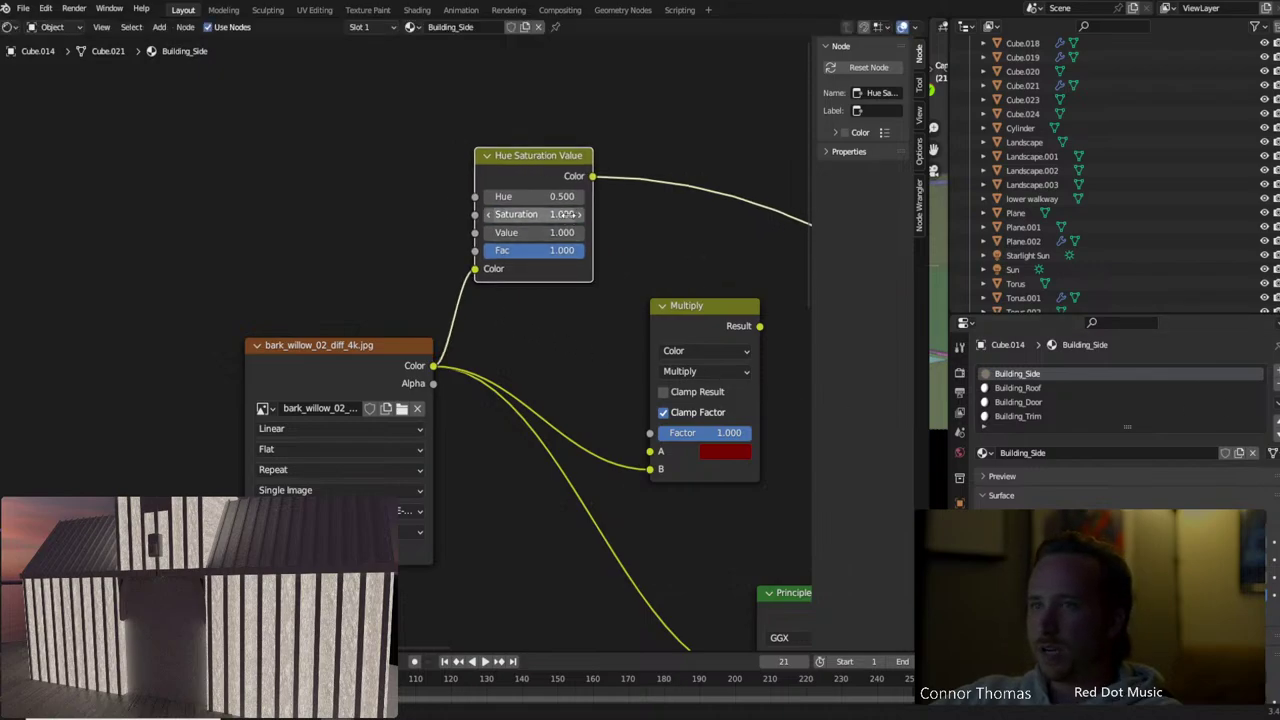
click(562, 232)
text(2)
key(Return)
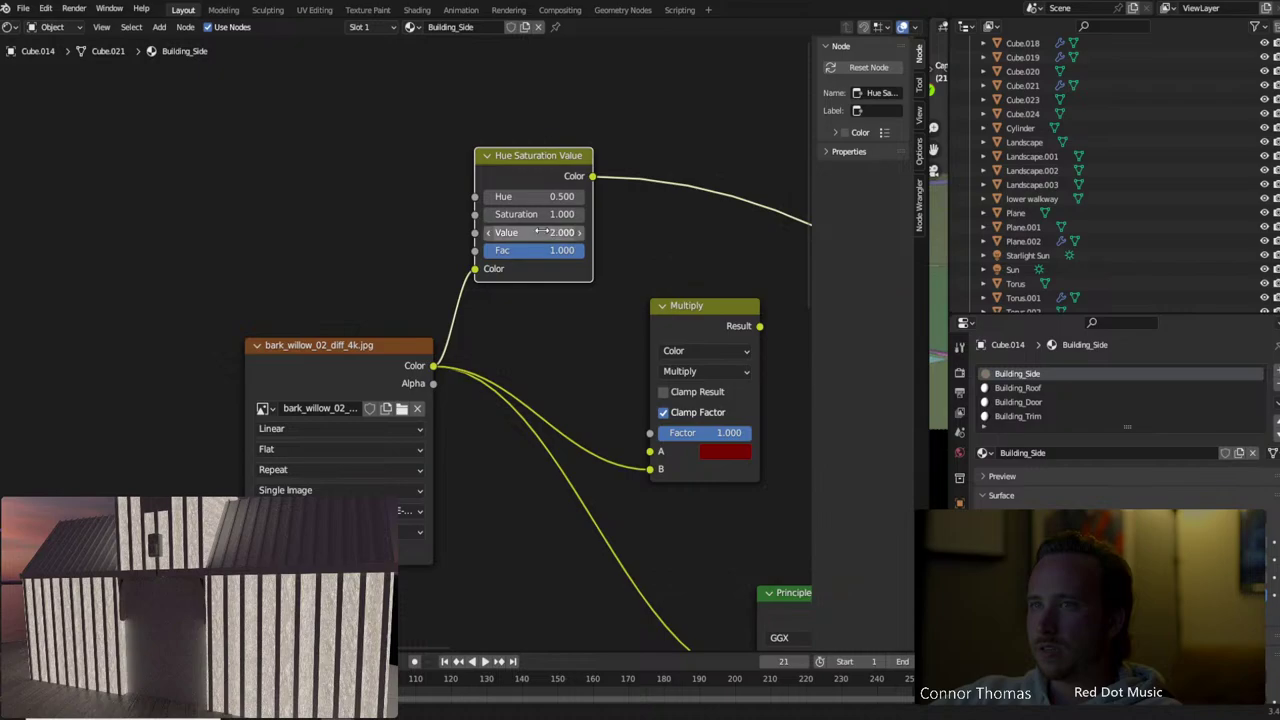
click(578, 215)
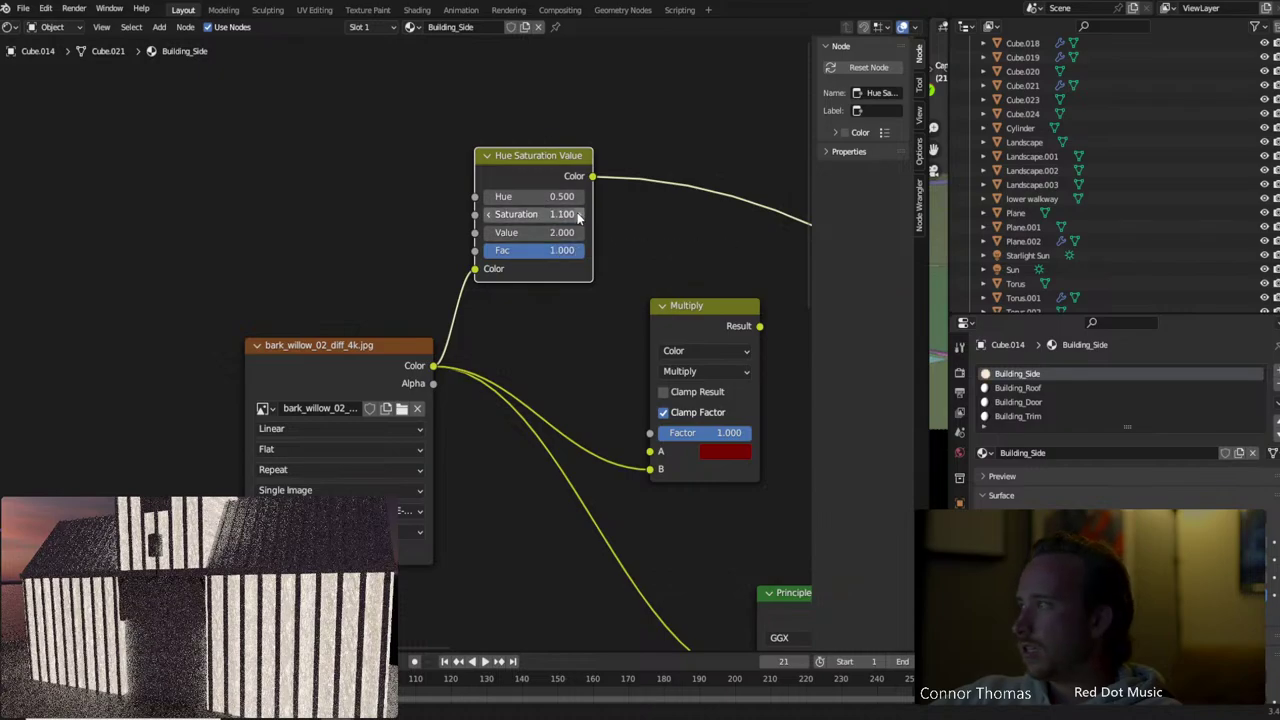
click(578, 214)
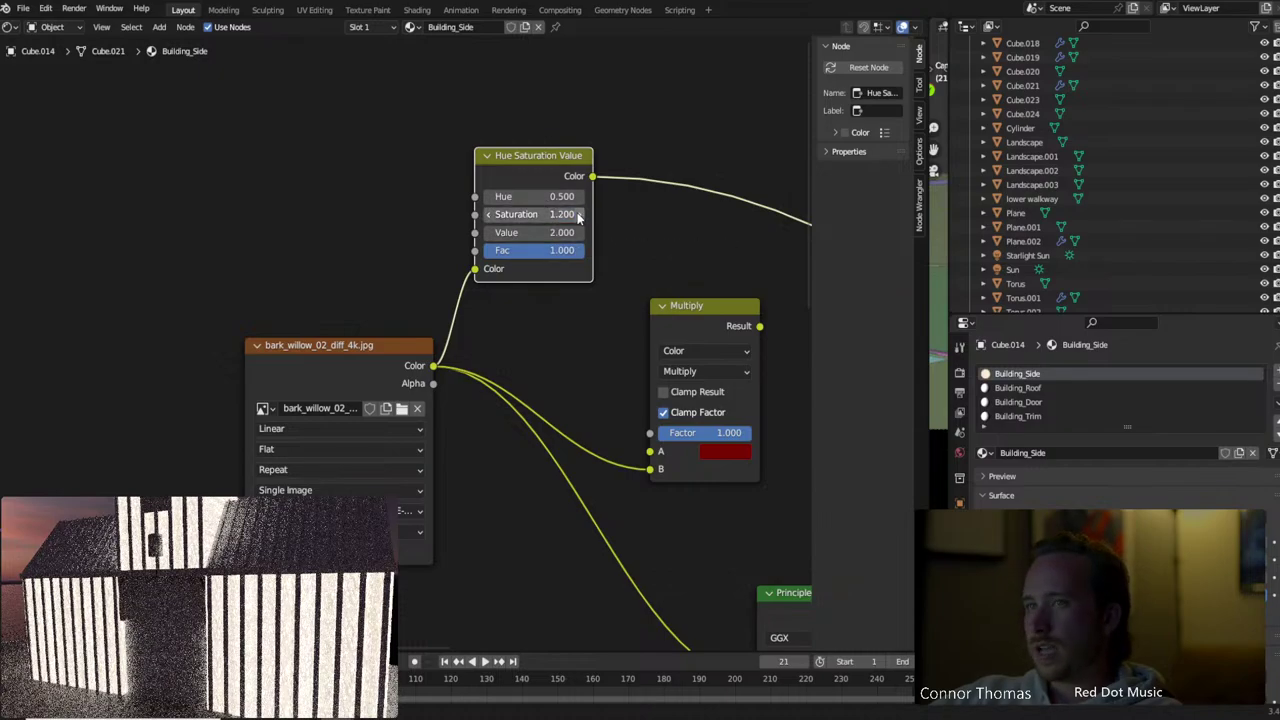
Preview the Multiply node's result again and delete the Hue Saturation Value node
middle_drag(761, 297, 663, 241)
ctrl+shift+click(657, 250)
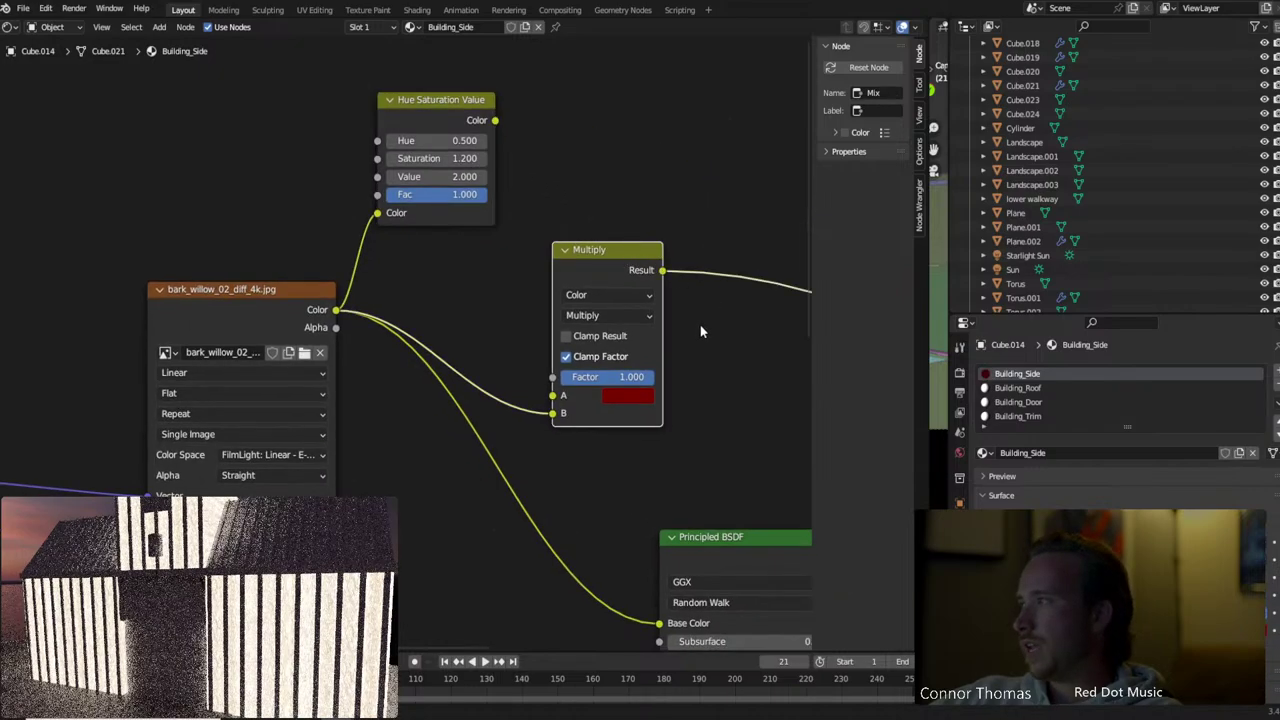
click(421, 96)
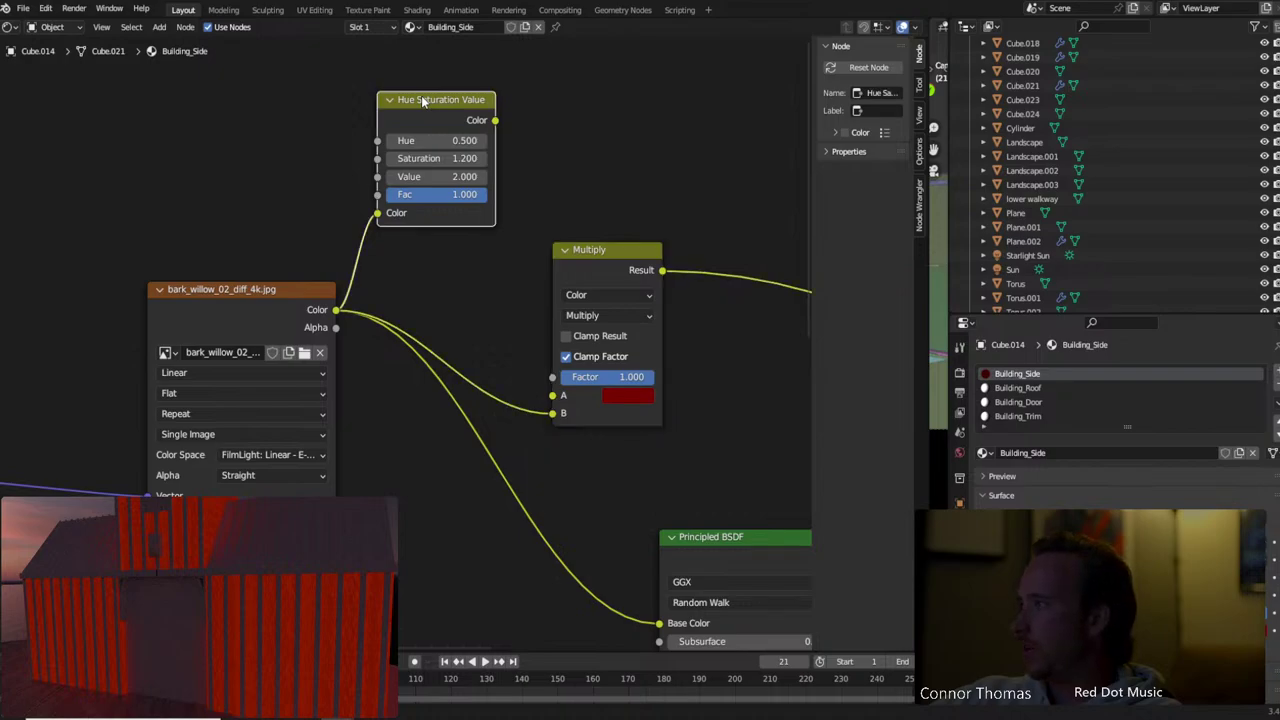
key(x)
Connect the Multiply result to the Principled BSDF's Base Color and feed the shader back into the material output
middle_drag(667, 316, 365, 182)
scroll(365, 182, down, 4)
drag(379, 191, 377, 450)
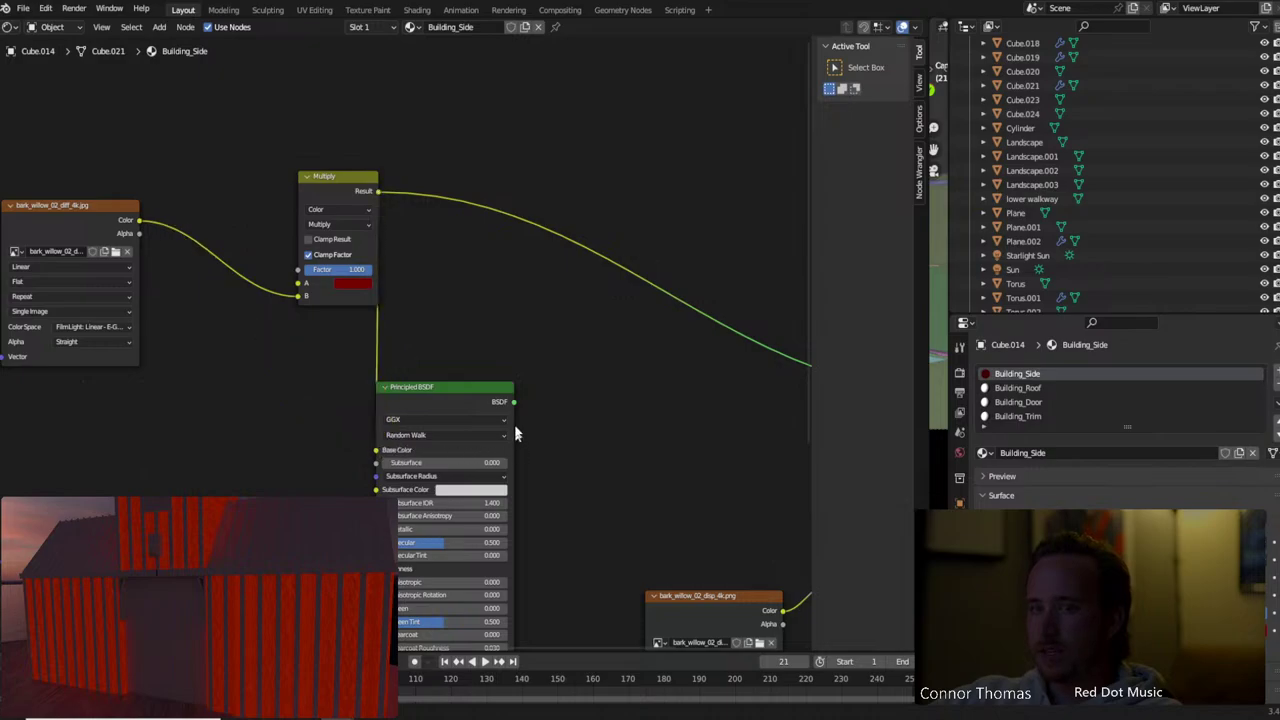
drag(444, 392, 512, 383)
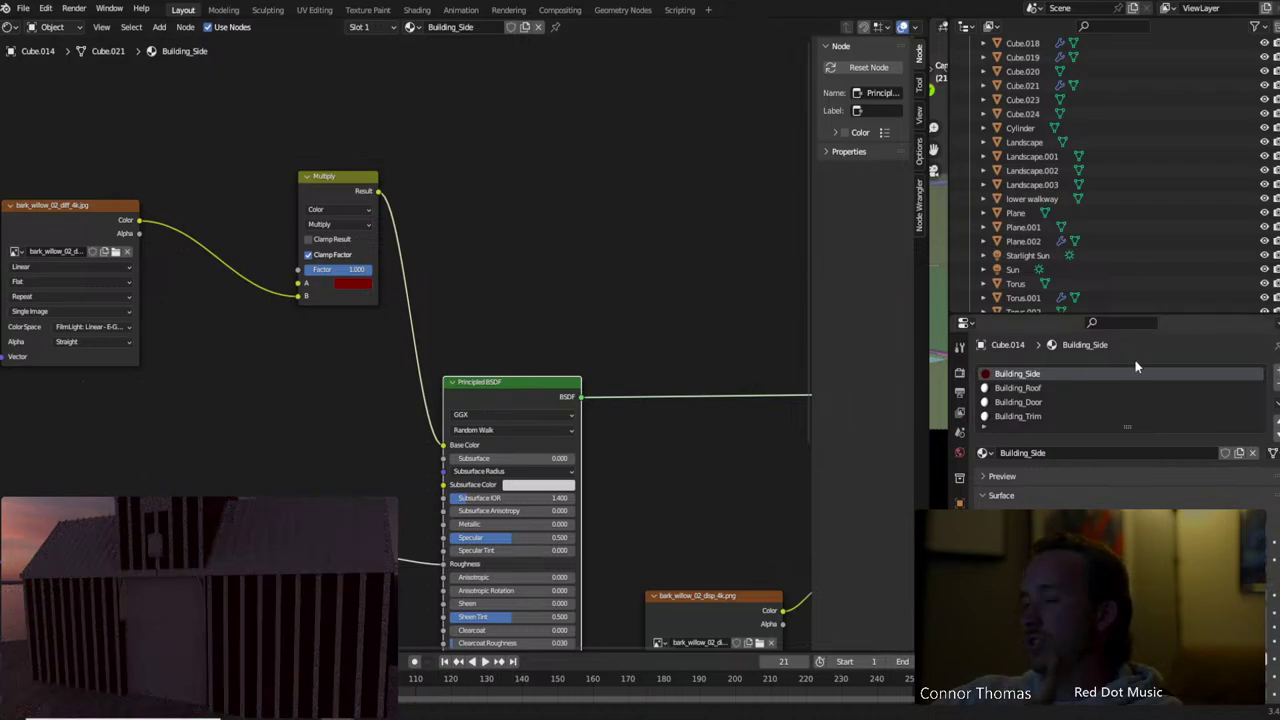
Move the Multiply node and bark diffuse texture farther from the Principled BSDF to make room between them
middle_drag(422, 266, 505, 264)
drag(428, 178, 368, 181)
drag(141, 149, 370, 236)
drag(329, 182, 200, 198)
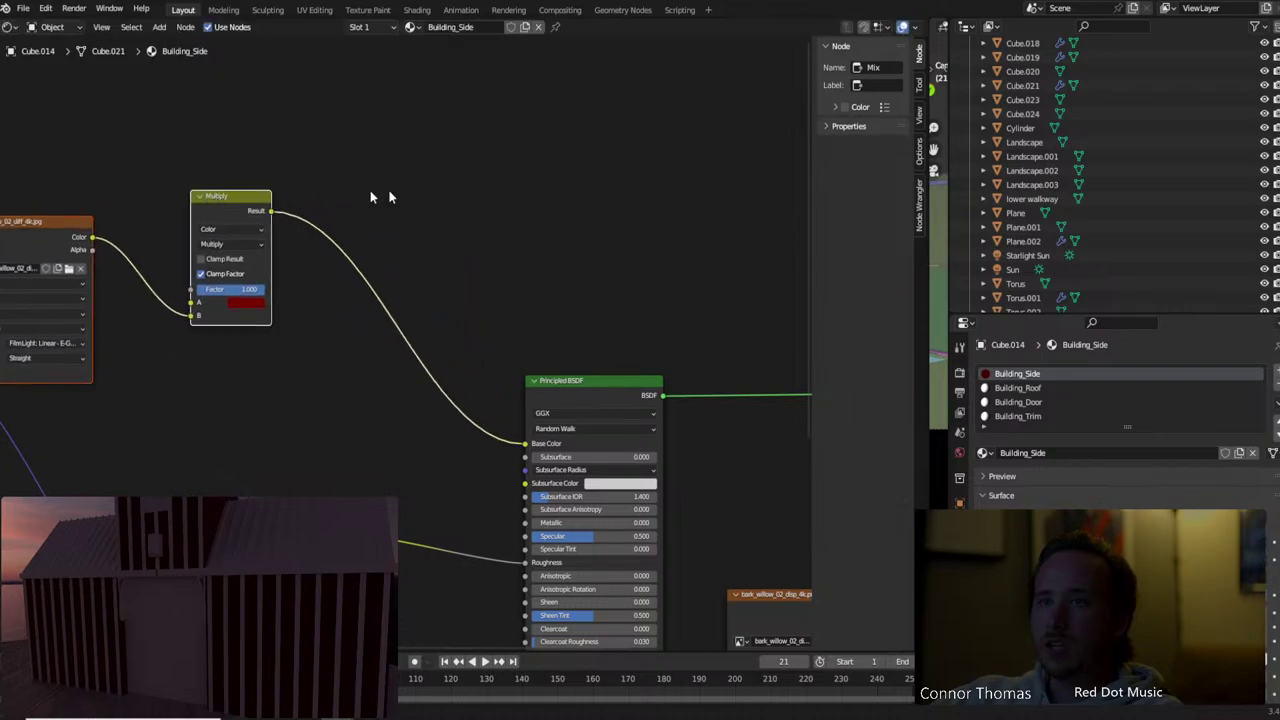
Insert an RGB Curves node between Multiply and Base Color, raising its upper curve and placing a lower point at about 0.24, 0.37
key(shift+a)
click(431, 190)
text(cu)
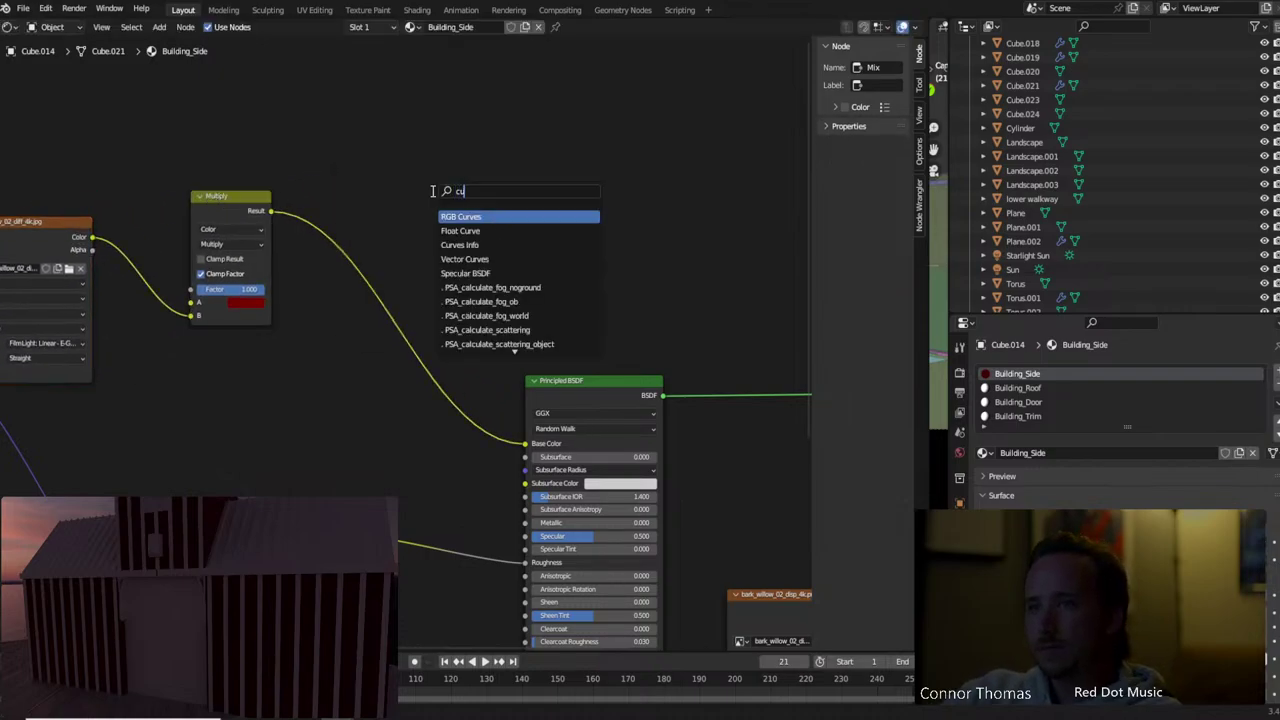
key(Return)
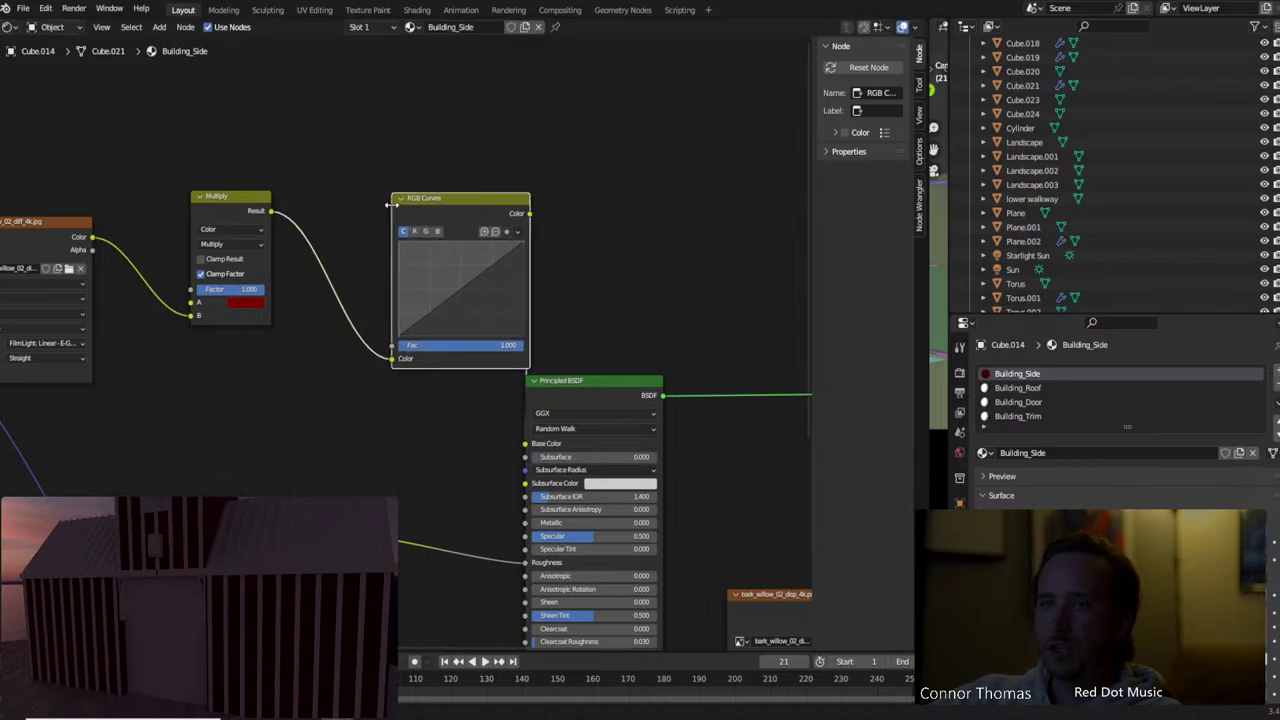
click(344, 206)
drag(400, 292, 392, 265)
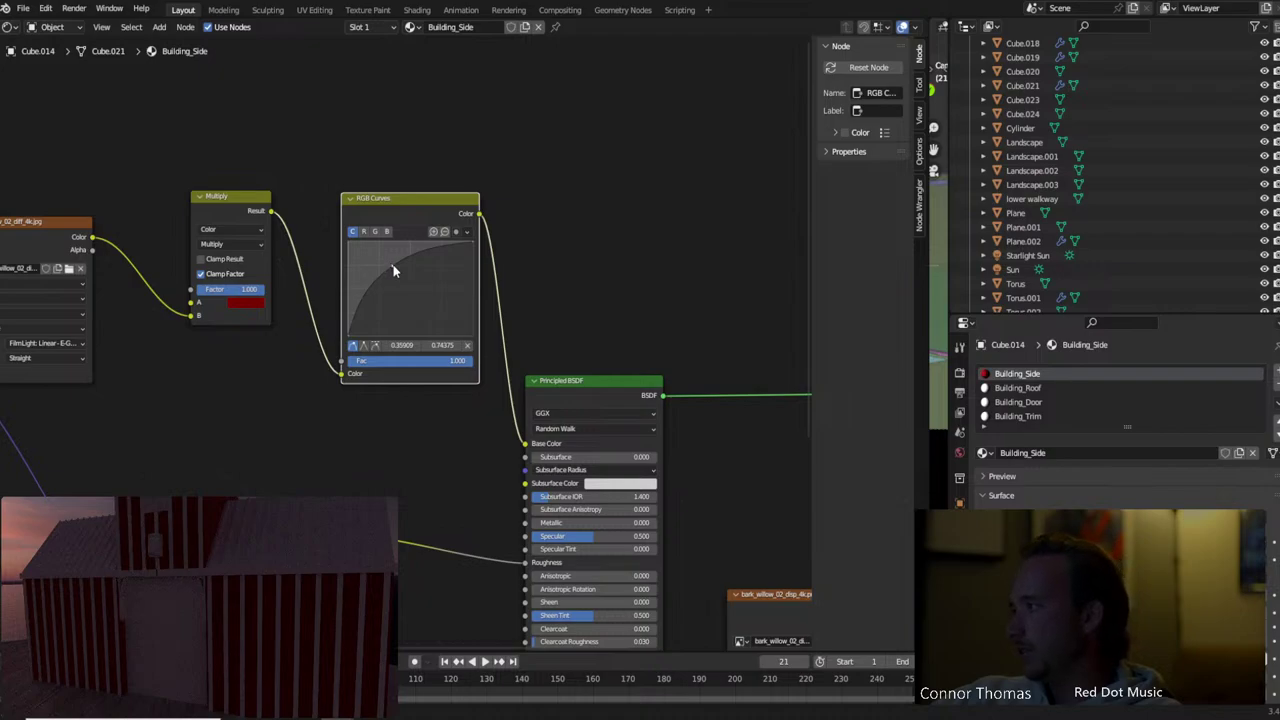
drag(393, 270, 379, 307)
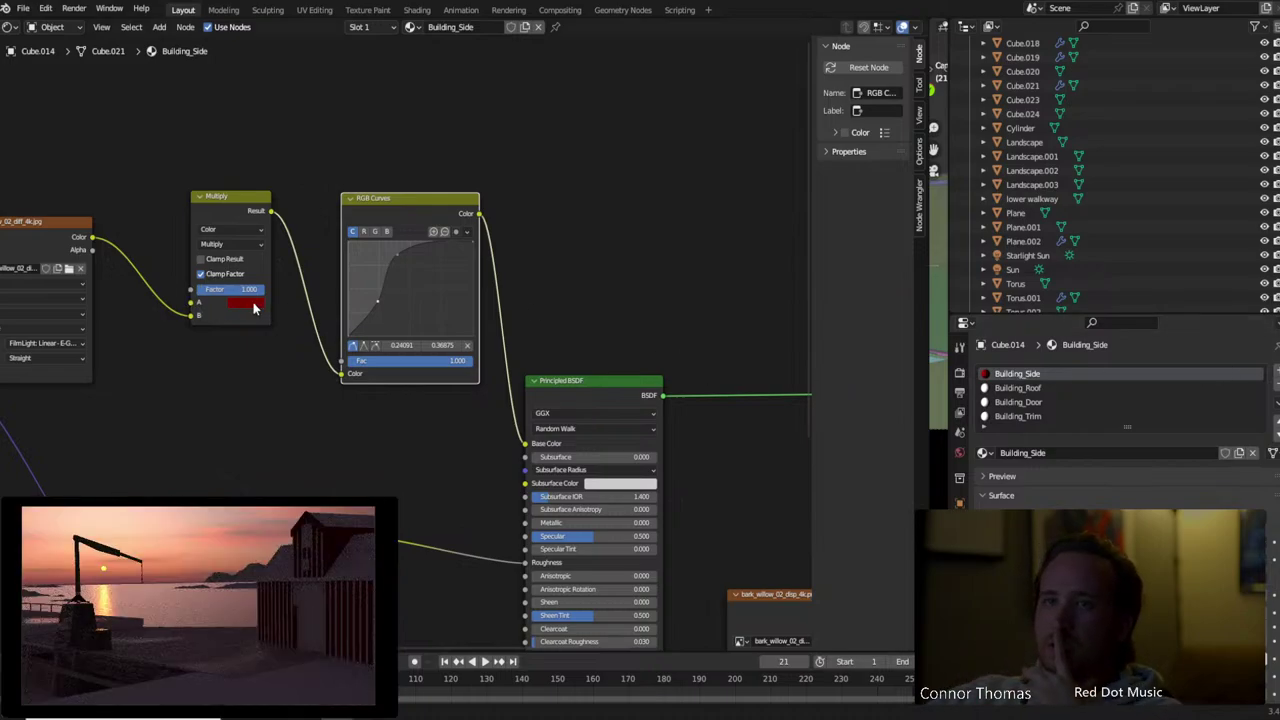
Raise a point on the roughness RGB Curves node to about 0.30, 1.0 and preview that node's result
middle_drag(292, 382, 449, 417)
scroll(381, 393, up, 2)
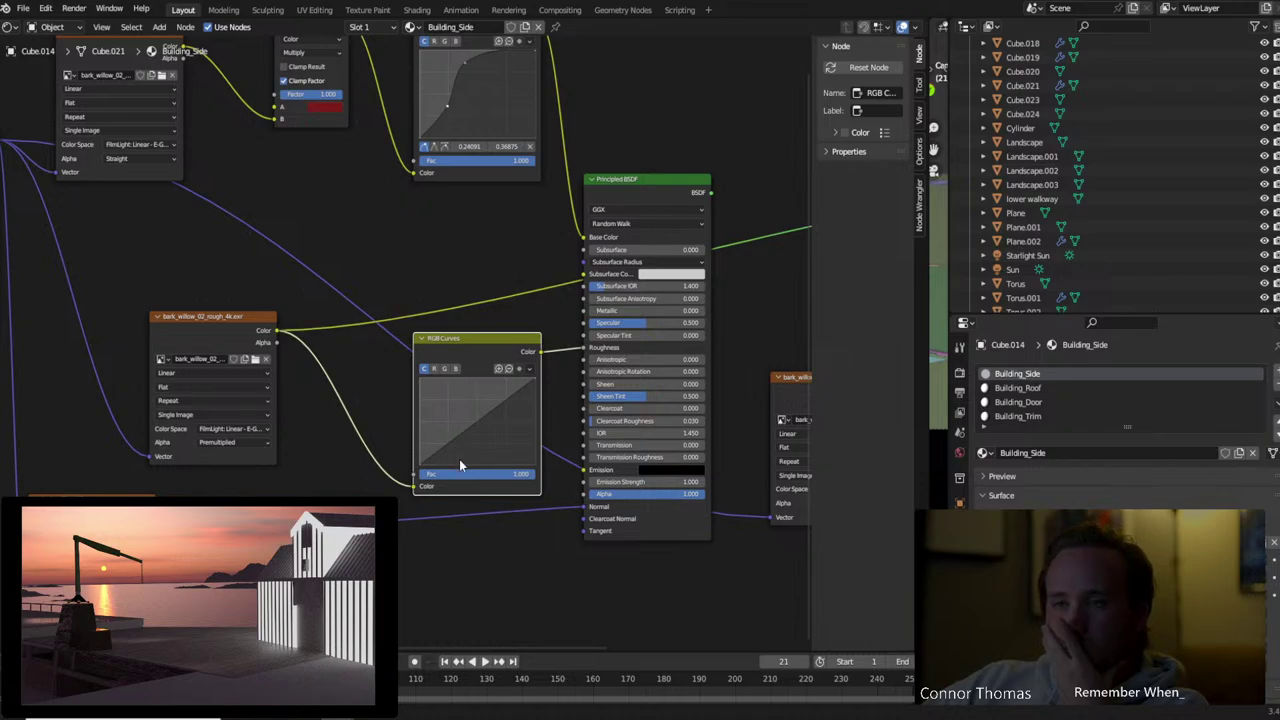
drag(454, 443, 455, 398)
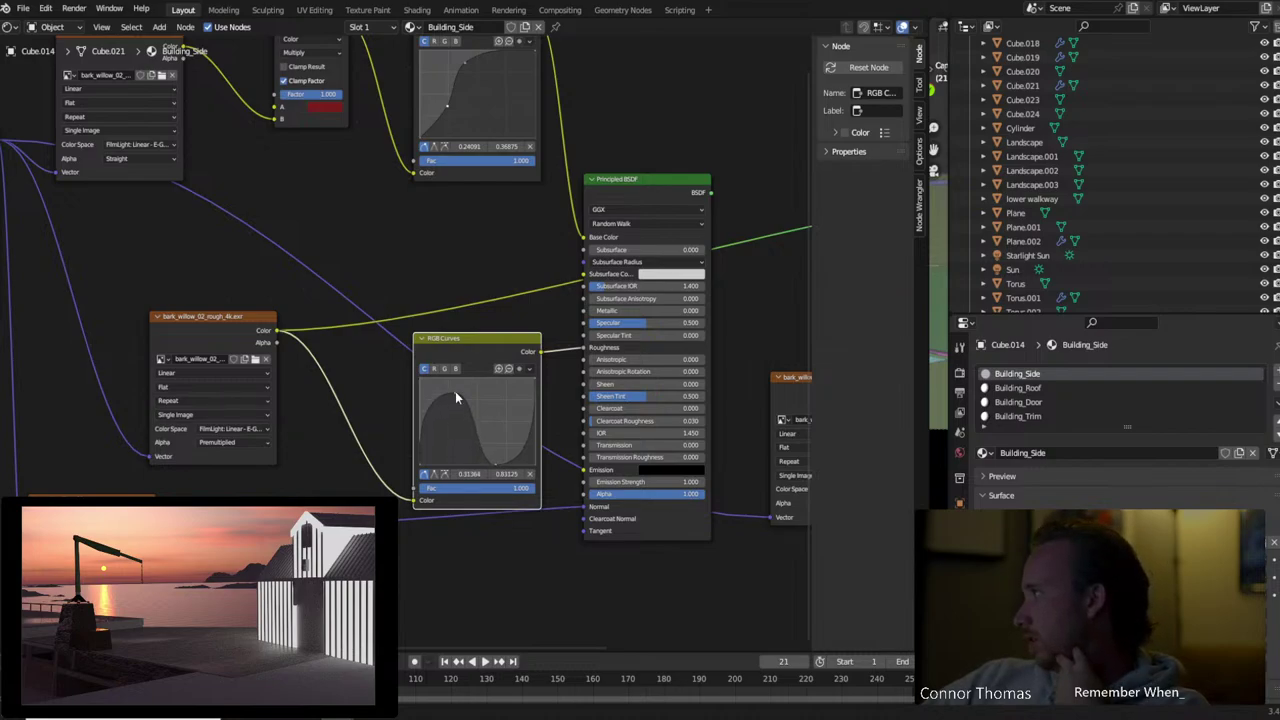
drag(455, 396, 454, 378)
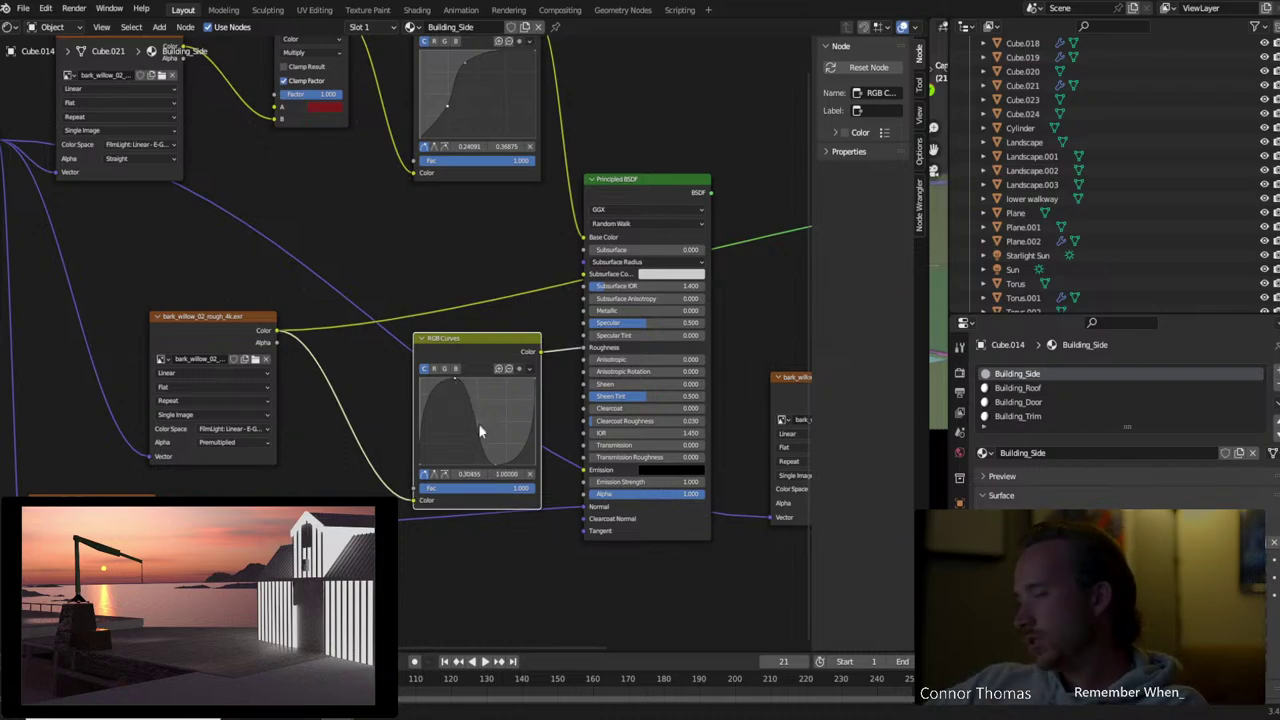
ctrl+shift+click(488, 346)
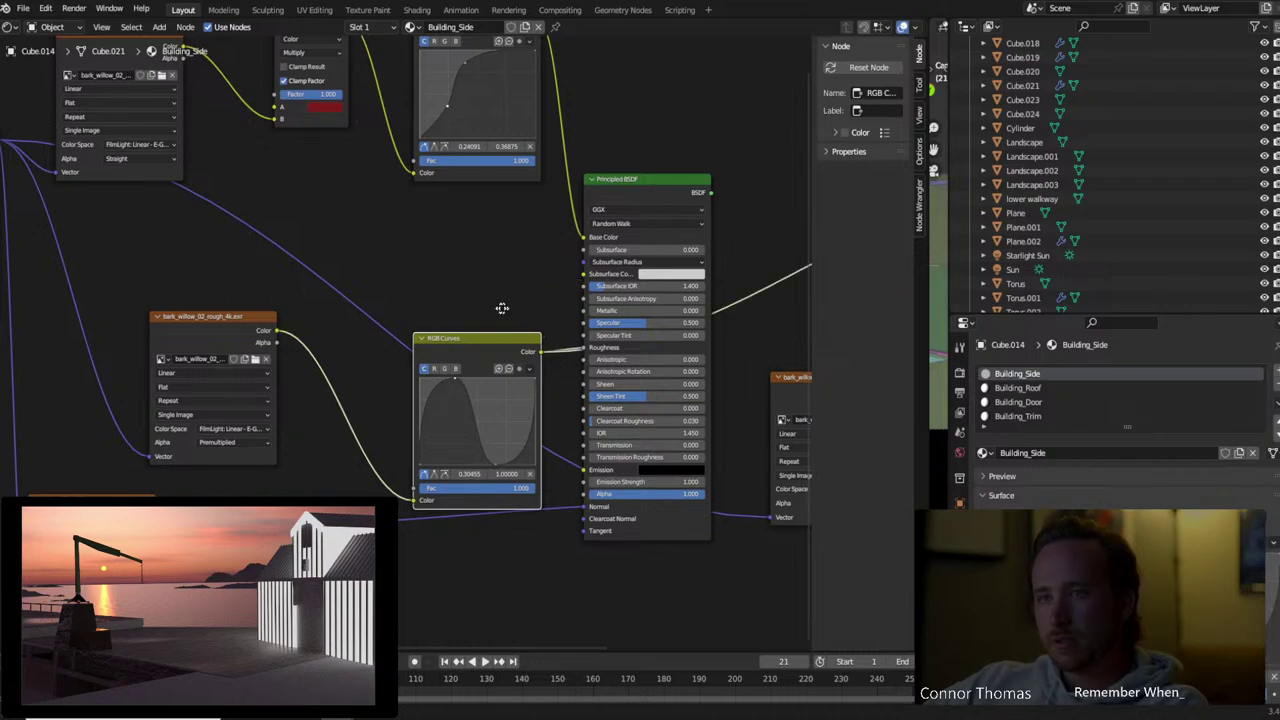
Adjust the roughness curve's points to about 0.31, 0.56 and 0.51, 0.01, and preview the Principled BSDF again
middle_drag(502, 308, 427, 299)
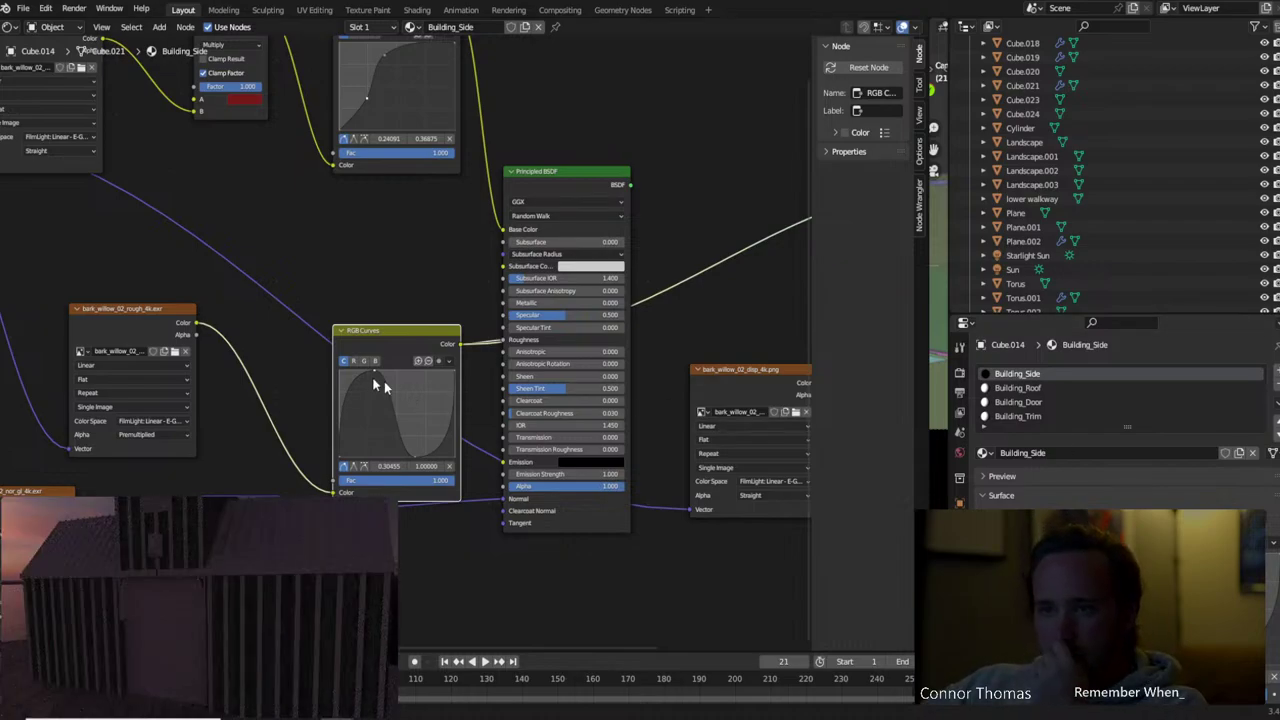
drag(377, 370, 377, 412)
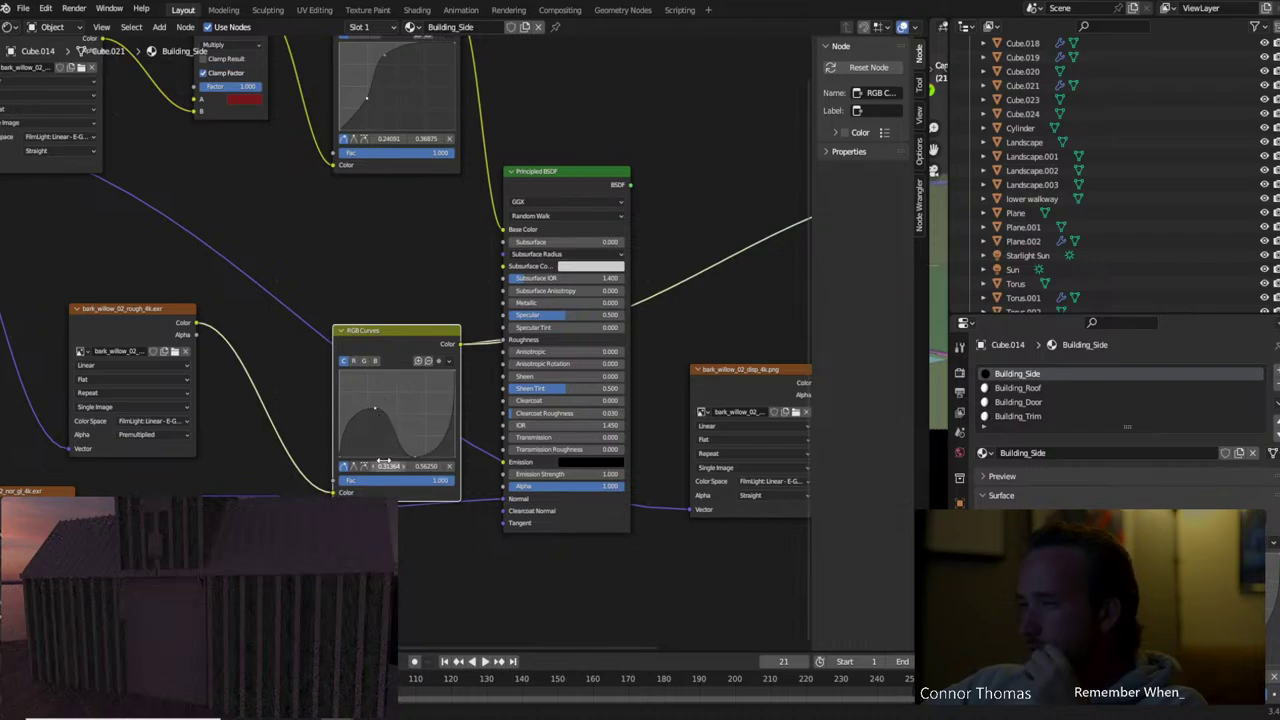
drag(415, 454, 397, 462)
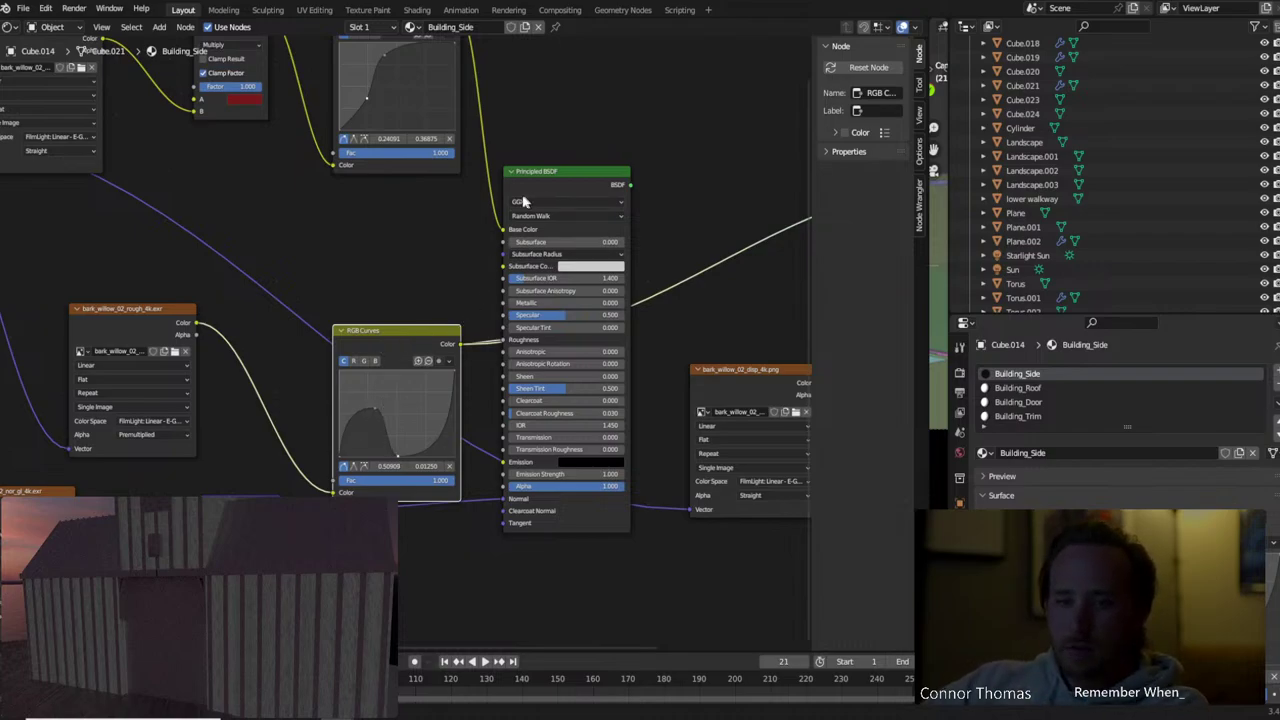
click(578, 172)
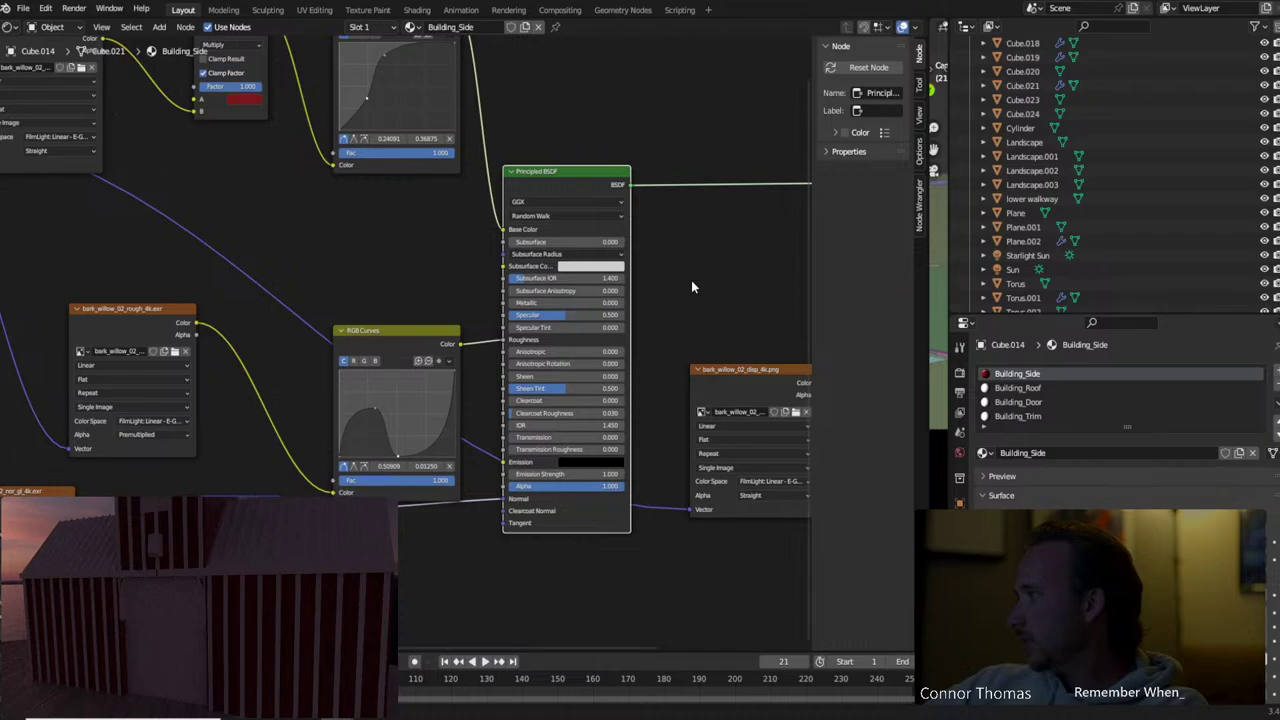
Move the Principled BSDF node slightly up and away from the two RGB Curves nodes
middle_drag(673, 293, 489, 269)
scroll(490, 268, down, 5)
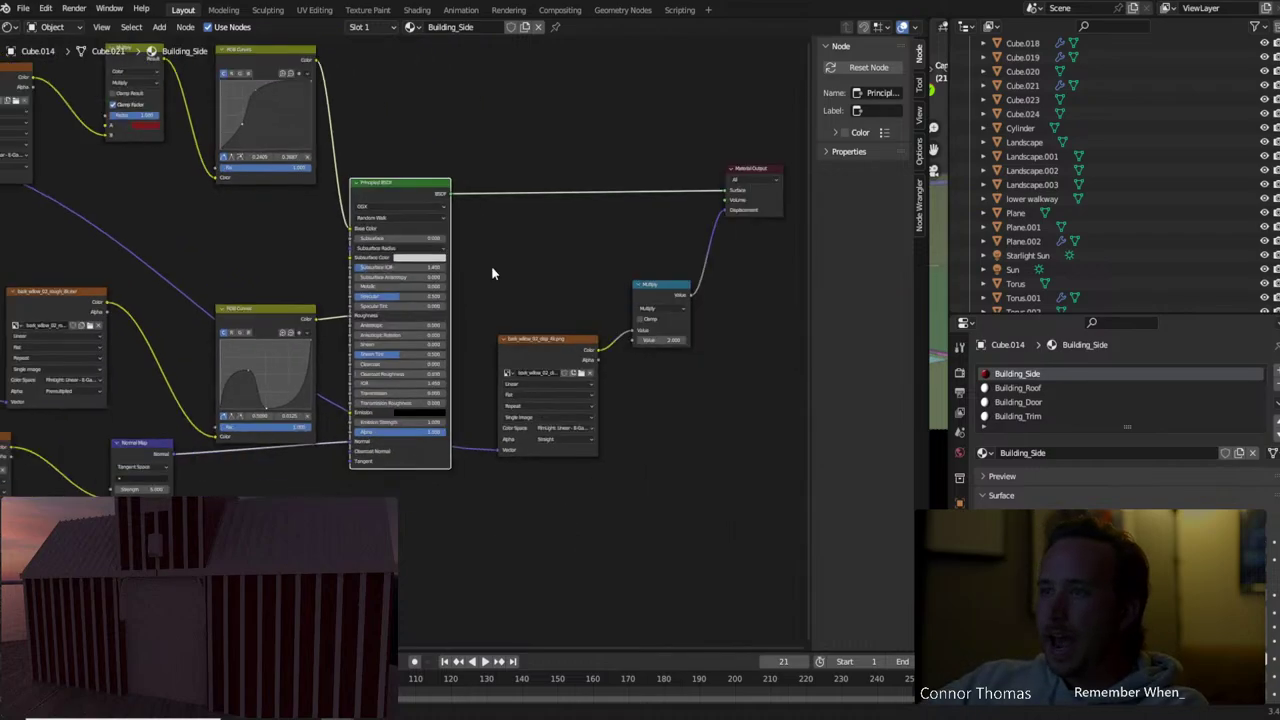
middle_drag(629, 382, 651, 410)
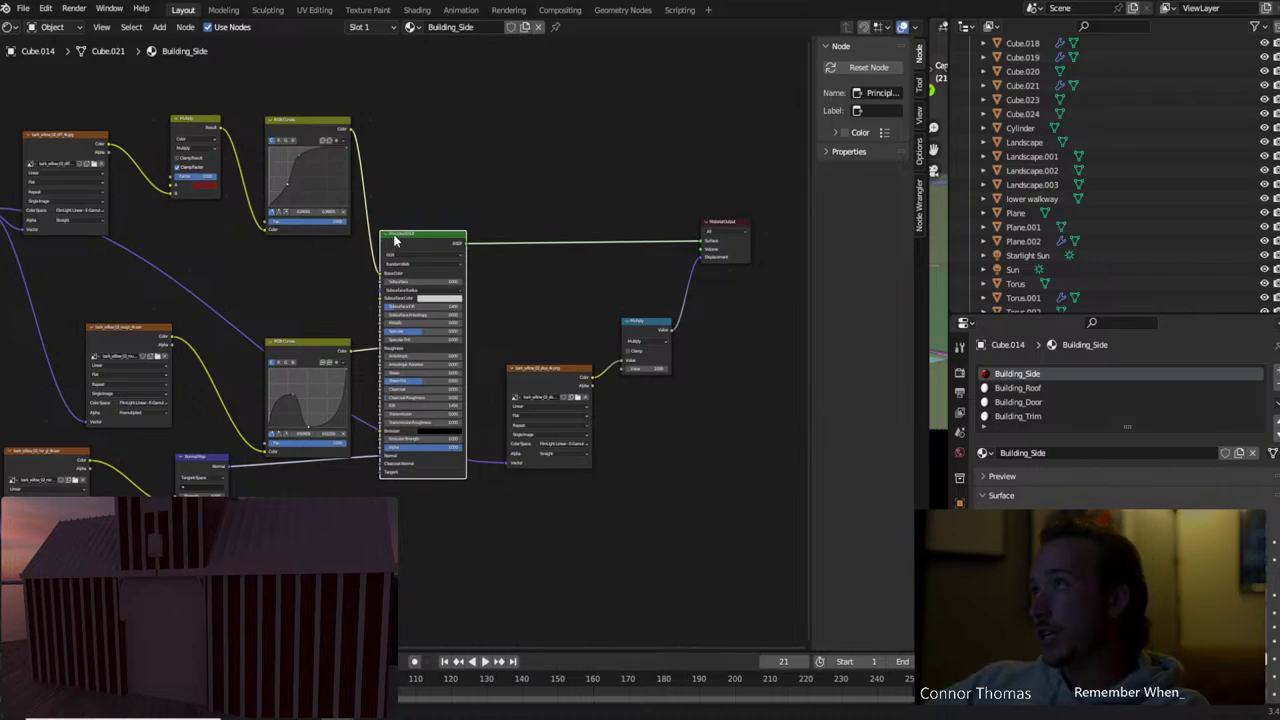
middle_drag(563, 156, 600, 253)
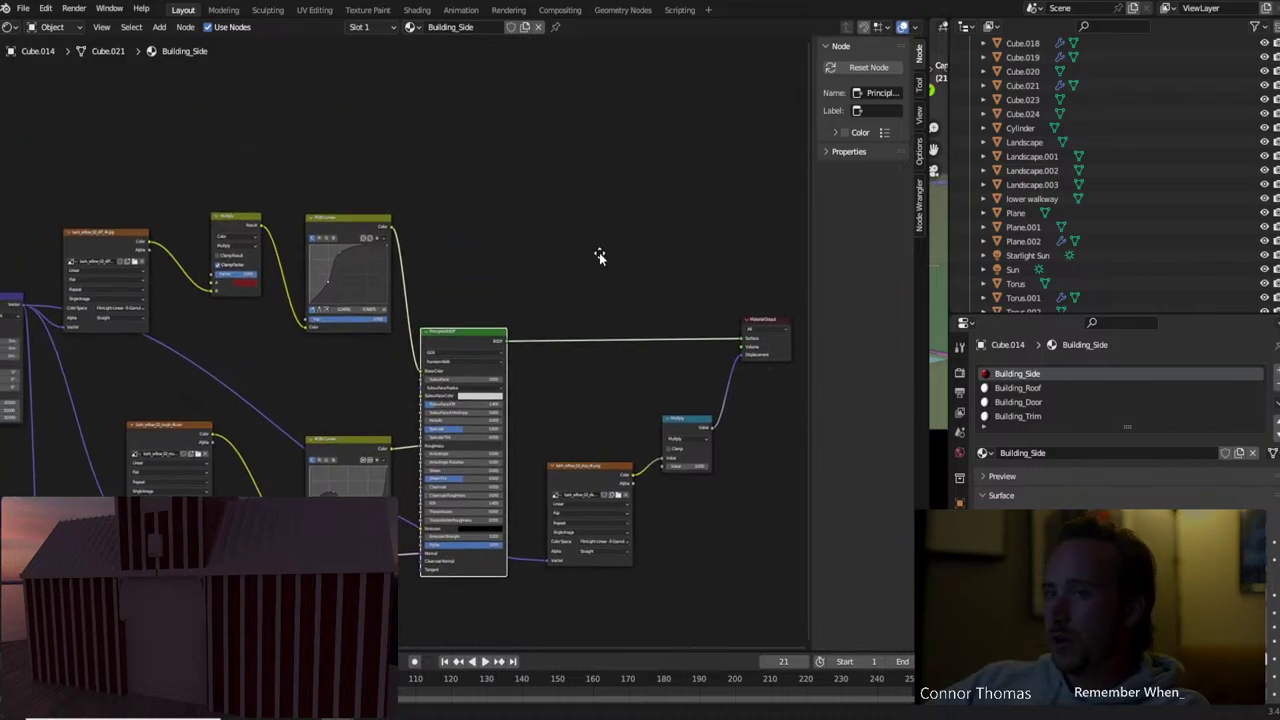
scroll(622, 250, up, 4)
scroll(622, 243, down, 9)
middle_drag(567, 194, 576, 176)
drag(455, 325, 468, 288)
scroll(526, 471, up, 6)
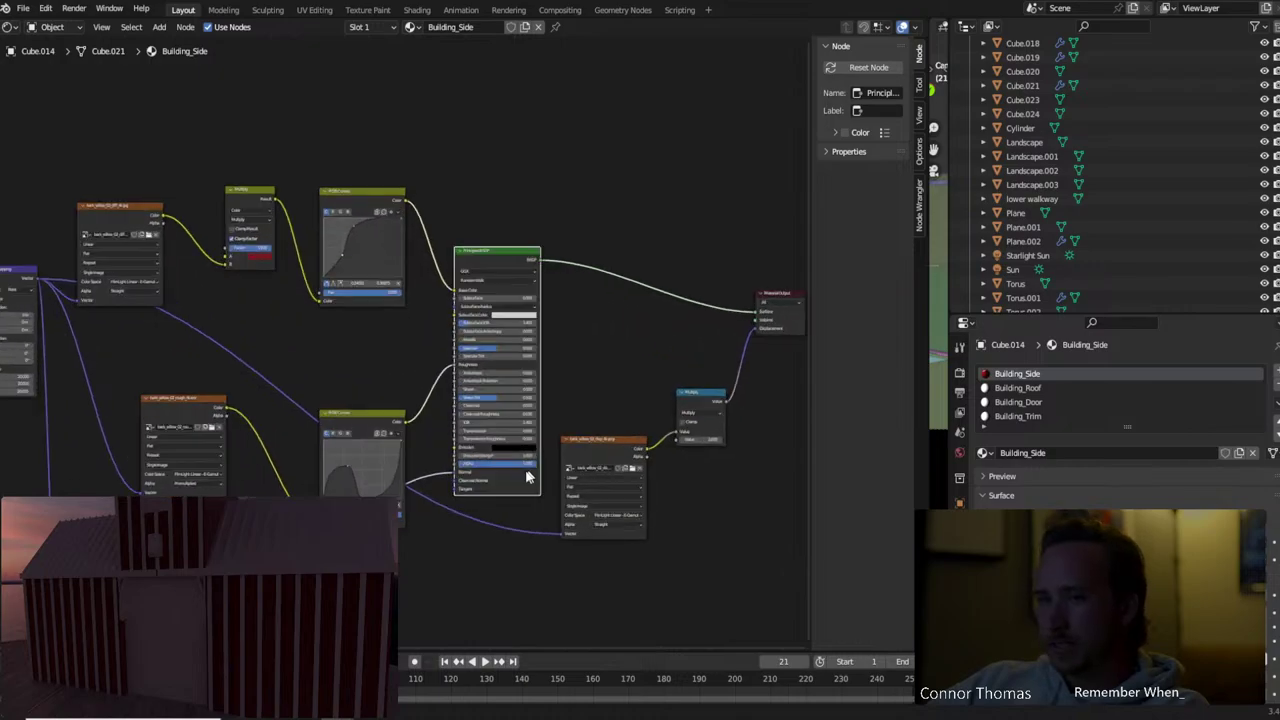
middle_drag(526, 471, 613, 342)
scroll(613, 342, up, 1)
scroll(613, 342, down, 4)
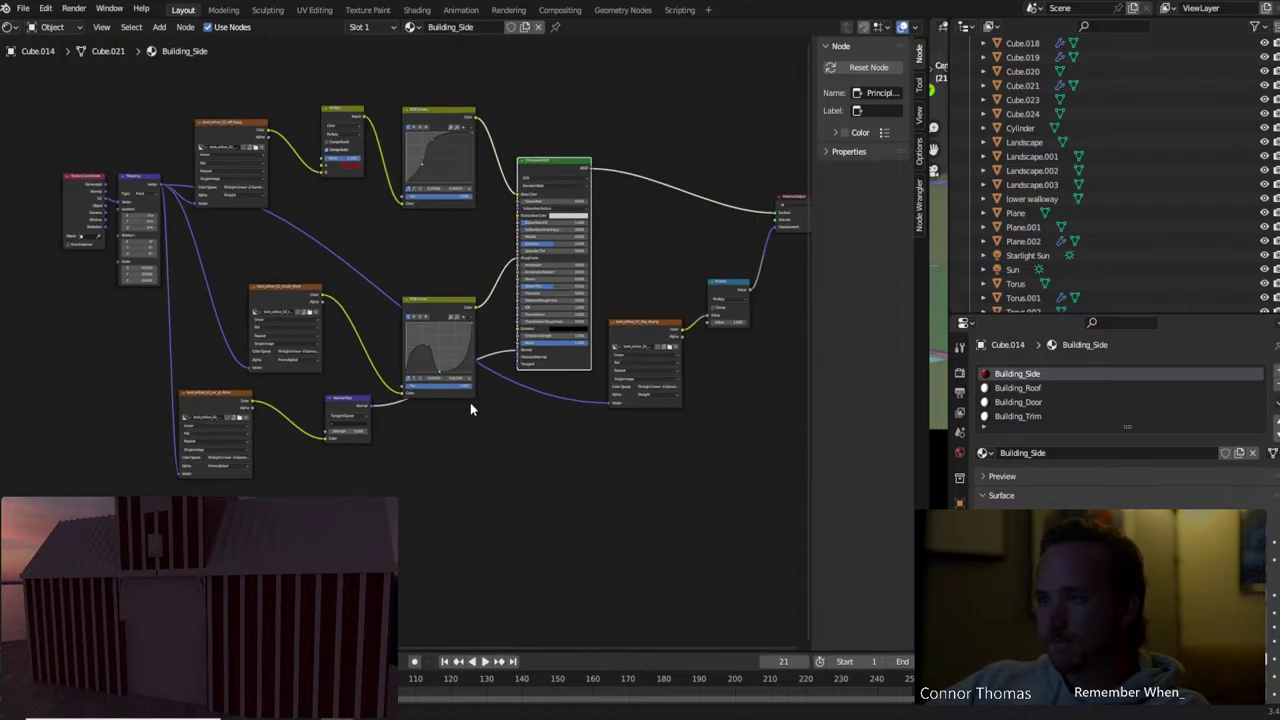
Place the displacement texture well below the other nodes and move Texture Coordinate and Mapping farther from the image textures
drag(634, 331, 641, 581)
click(632, 545)
middle_drag(579, 411, 653, 495)
drag(96, 146, 240, 294)
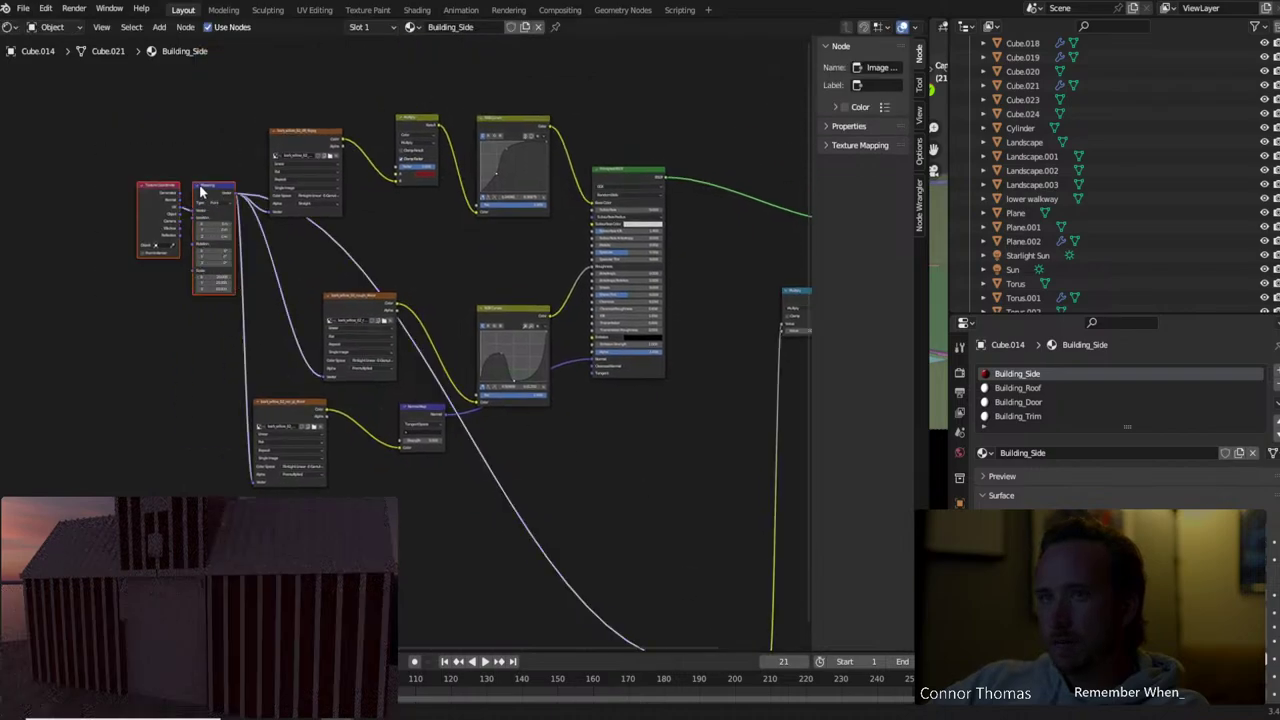
drag(200, 190, 115, 228)
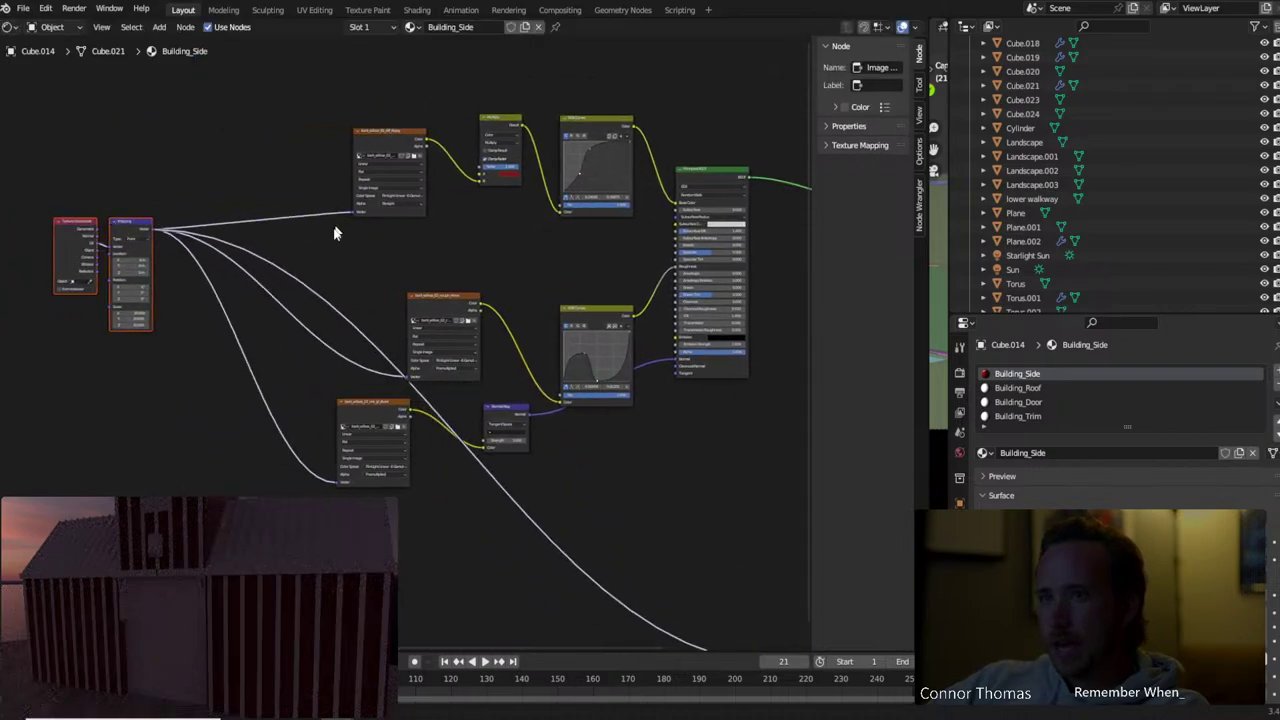
click(380, 259)
Duplicate the texture, mapping and shader chain with its links above the original, leaving out displacement, and preview the copied Principled BSDF
scroll(330, 263, down, 2)
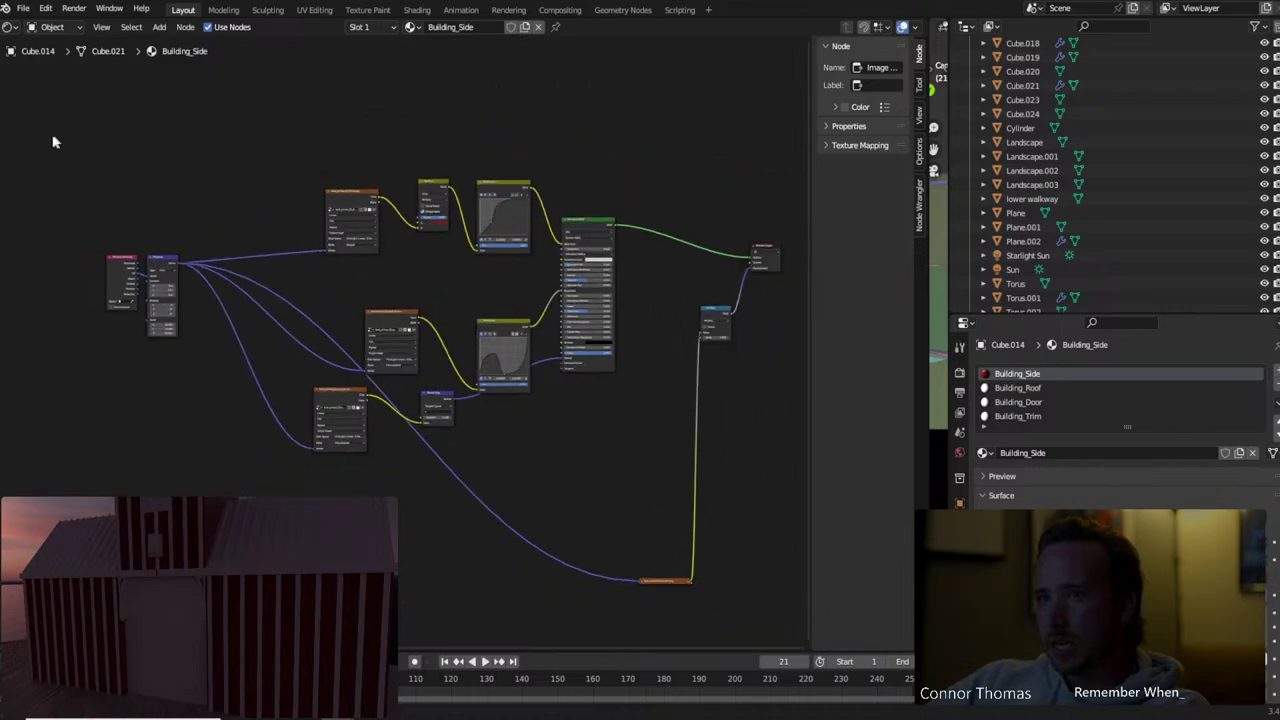
drag(47, 140, 632, 470)
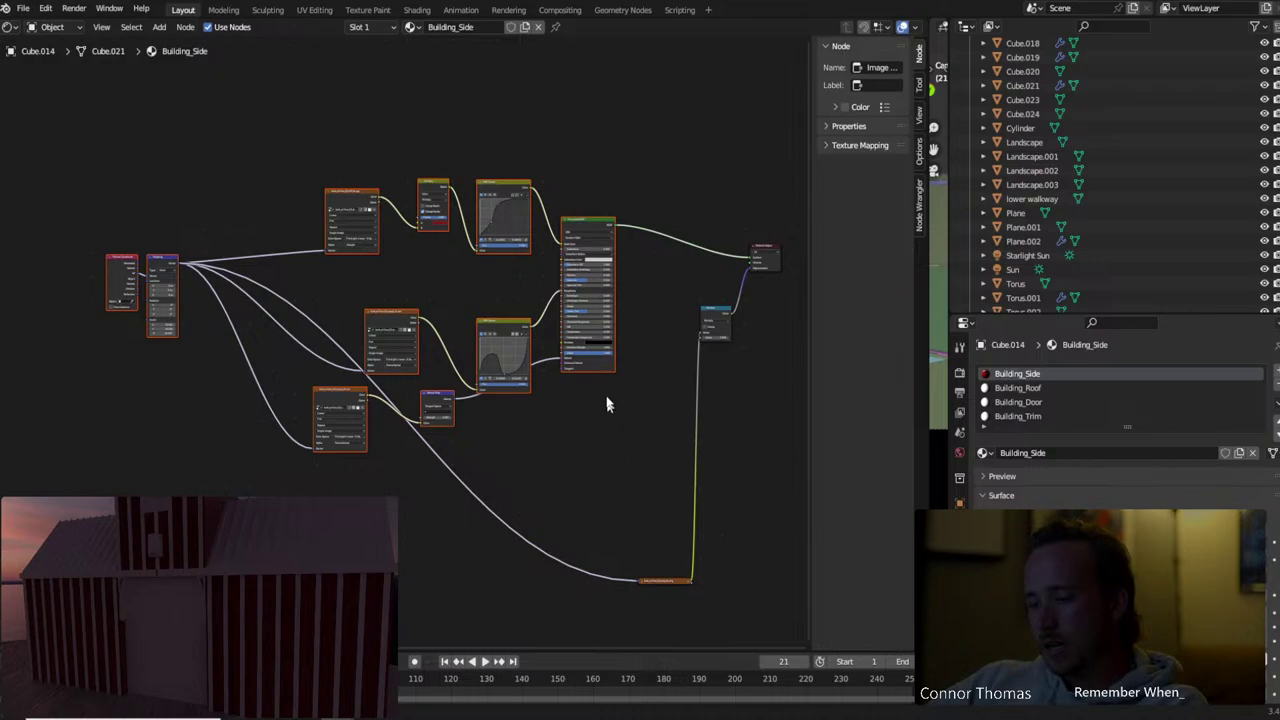
key(g)
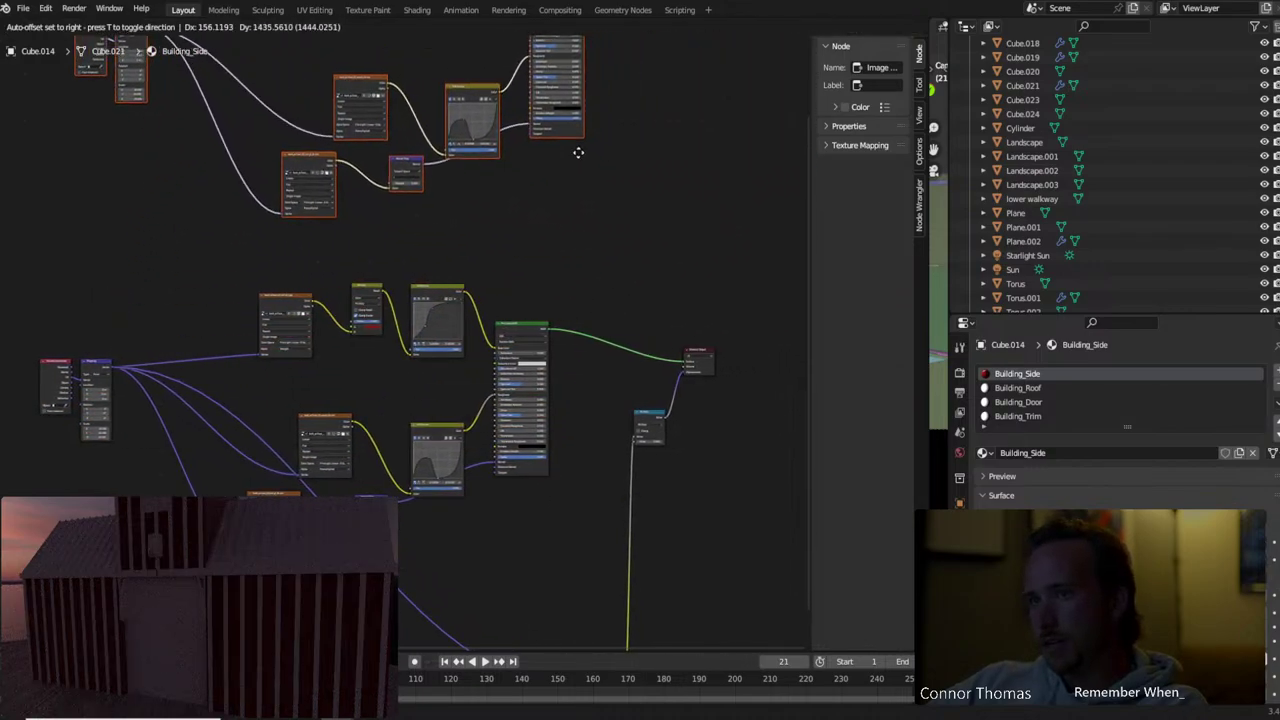
click(582, 150)
middle_drag(674, 114, 680, 306)
scroll(666, 258, up, 3)
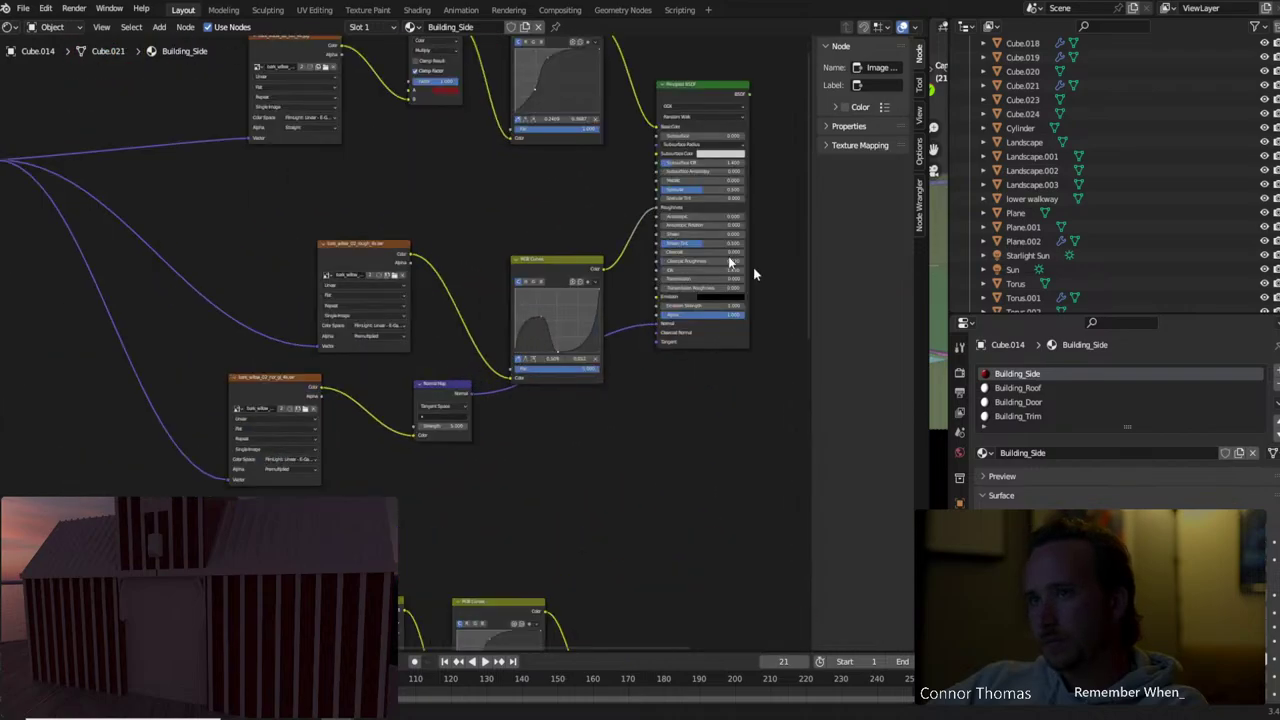
middle_drag(682, 459, 533, 466)
ctrl+shift+click(558, 85)
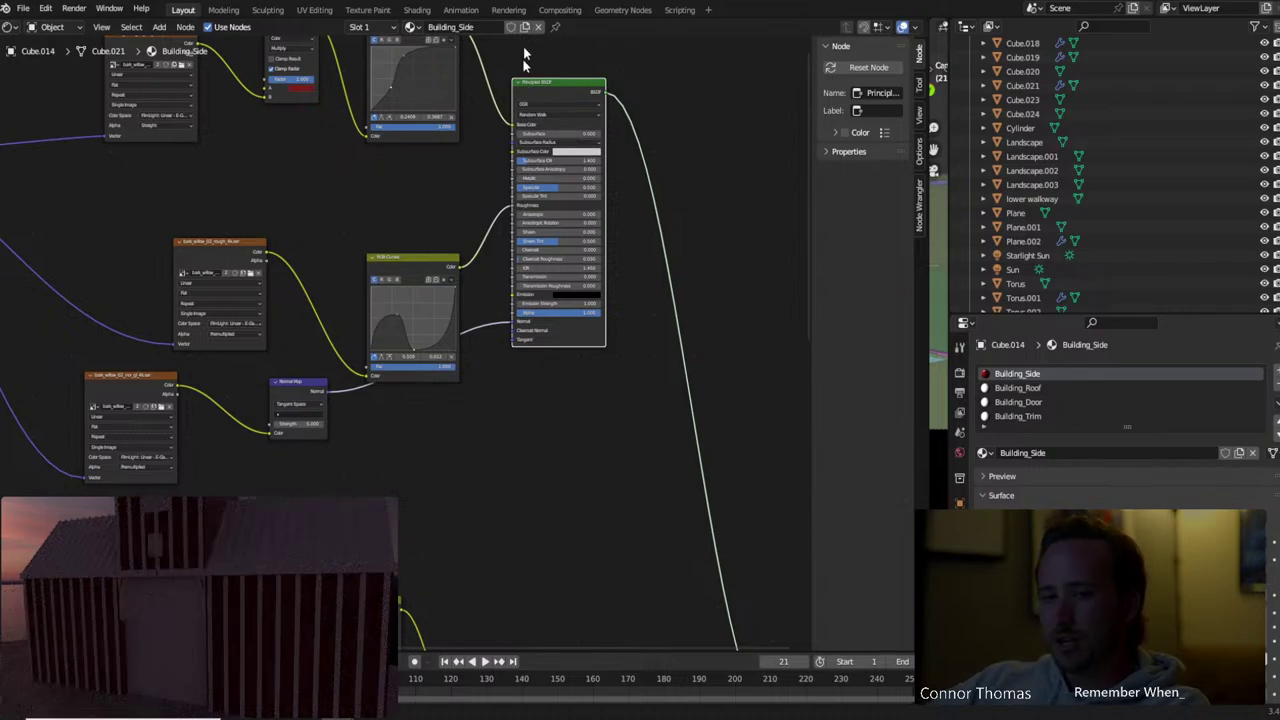
Move the copied diffuse texture, Multiply and RGB Curves nodes farther from the Principled BSDF to make room for another node
middle_drag(611, 158, 846, 368)
scroll(654, 307, up, 6)
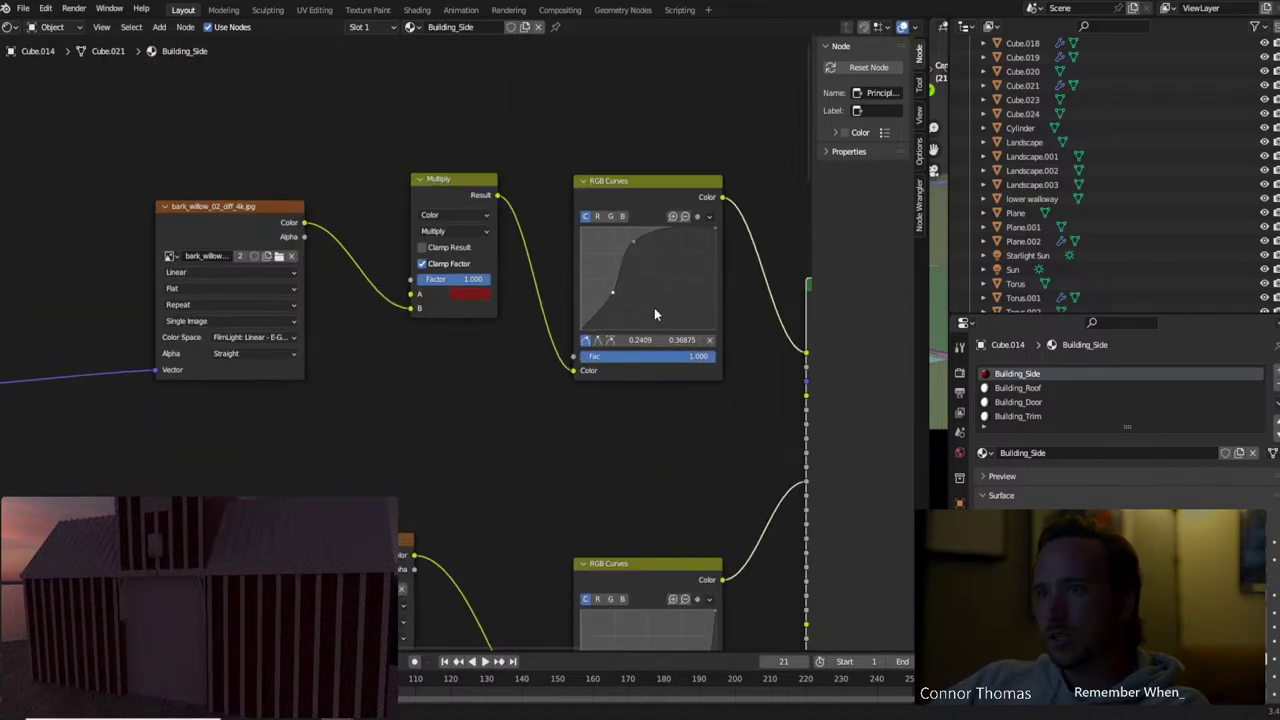
middle_drag(654, 307, 399, 280)
scroll(558, 346, down, 4)
drag(147, 185, 493, 338)
drag(477, 246, 326, 238)
Insert a second RGB Curves node before the copied shader's Base Color and bend its curve down to about 0.60, 0.20
key(shift+a)
text(cu)
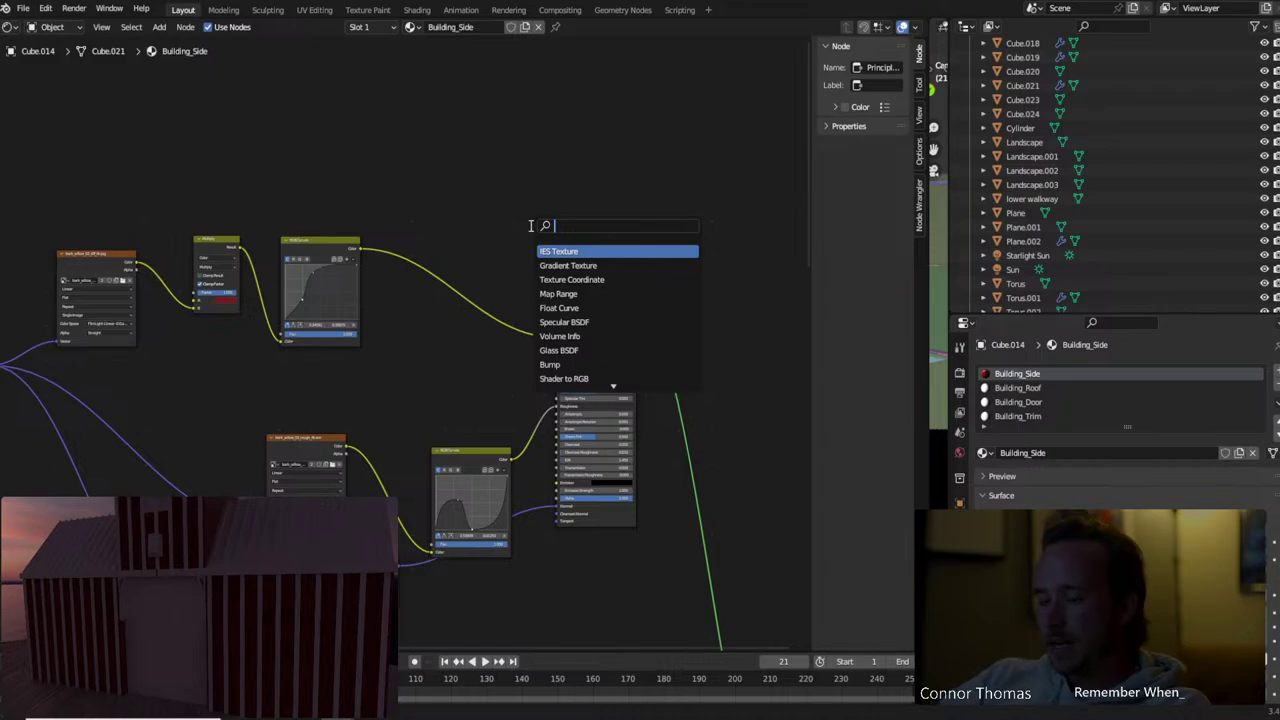
text(rv)
key(Return)
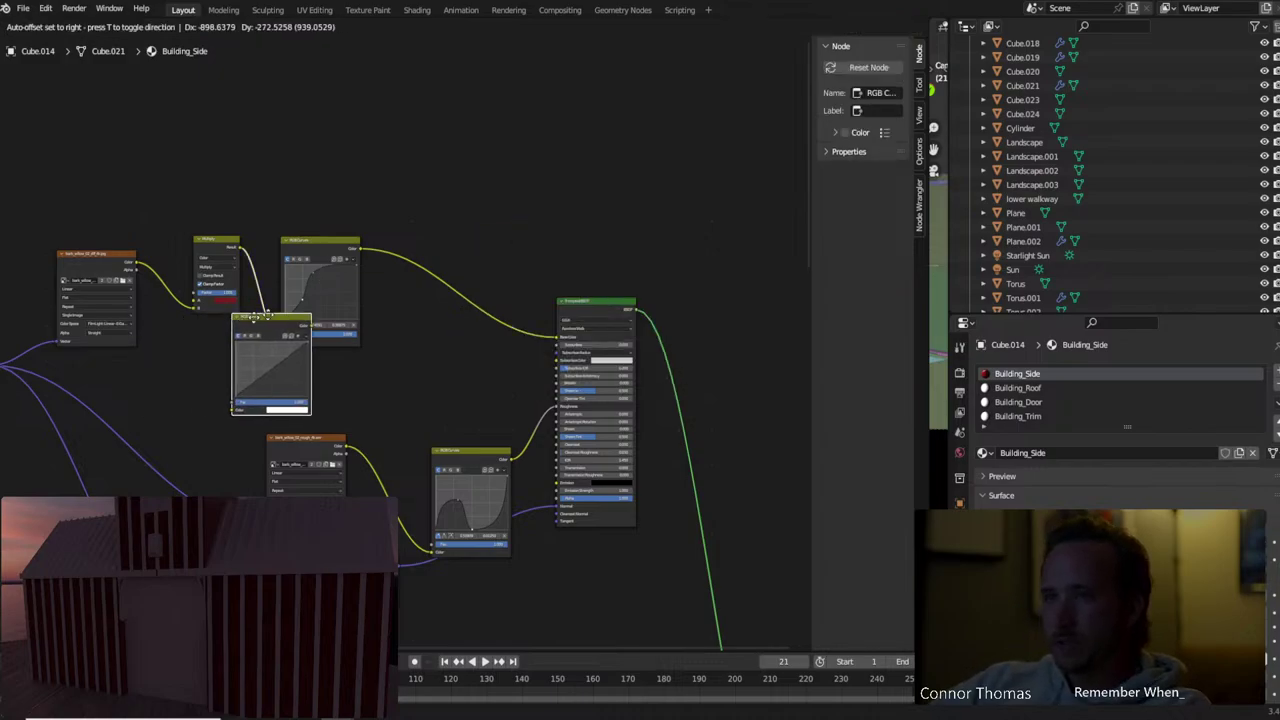
click(421, 254)
drag(462, 296, 470, 318)
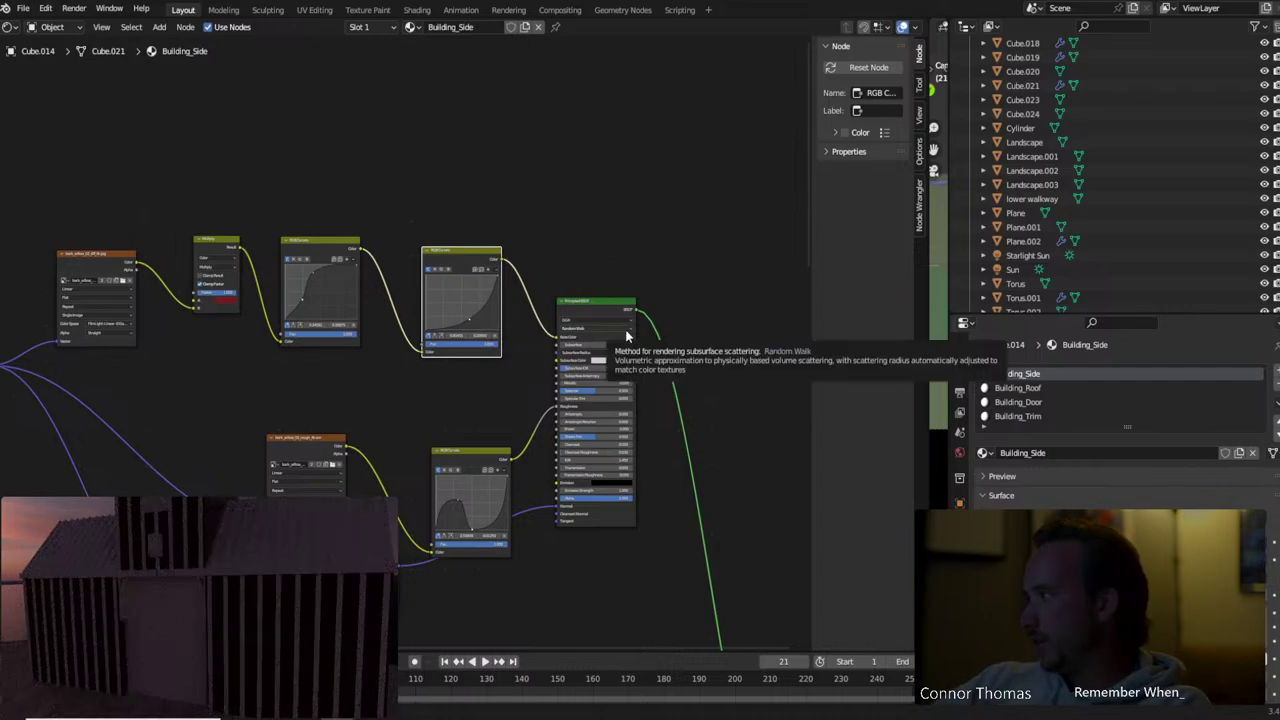
Darken the copied Multiply node's A colour to a deep brown and mute the second RGB Curves node
scroll(450, 437, up, 4)
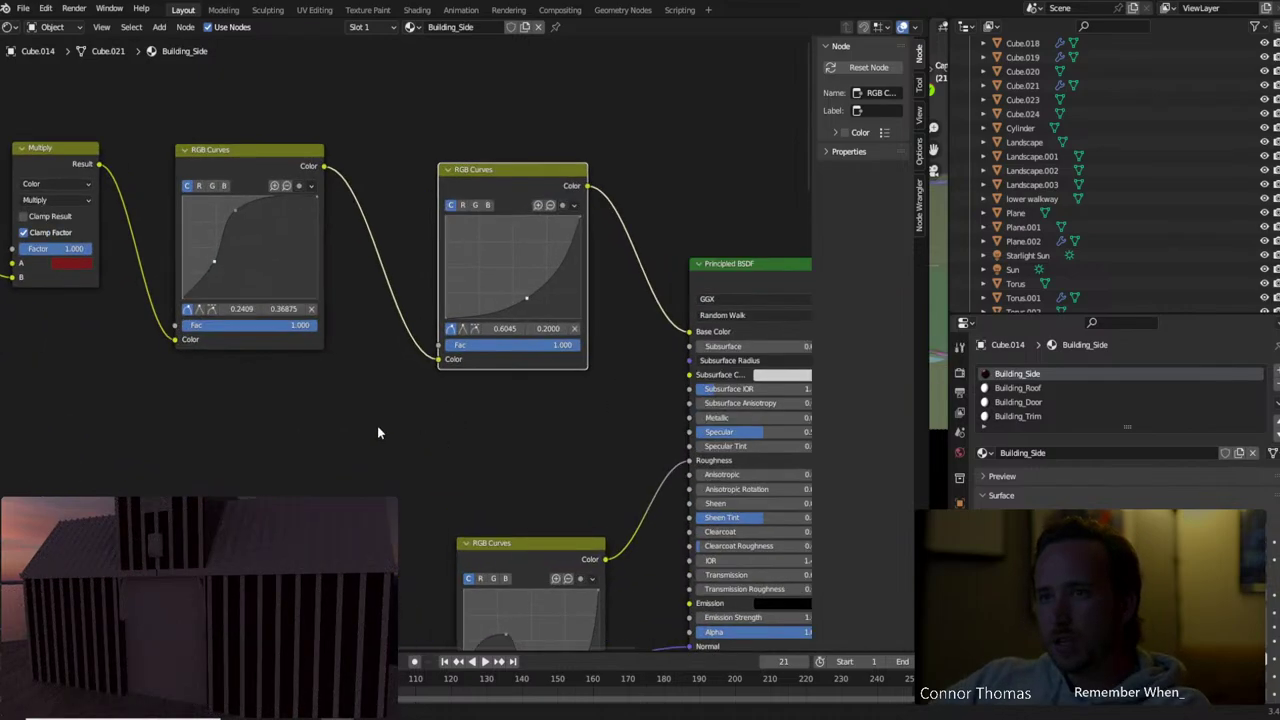
middle_drag(335, 438, 416, 430)
click(335, 265)
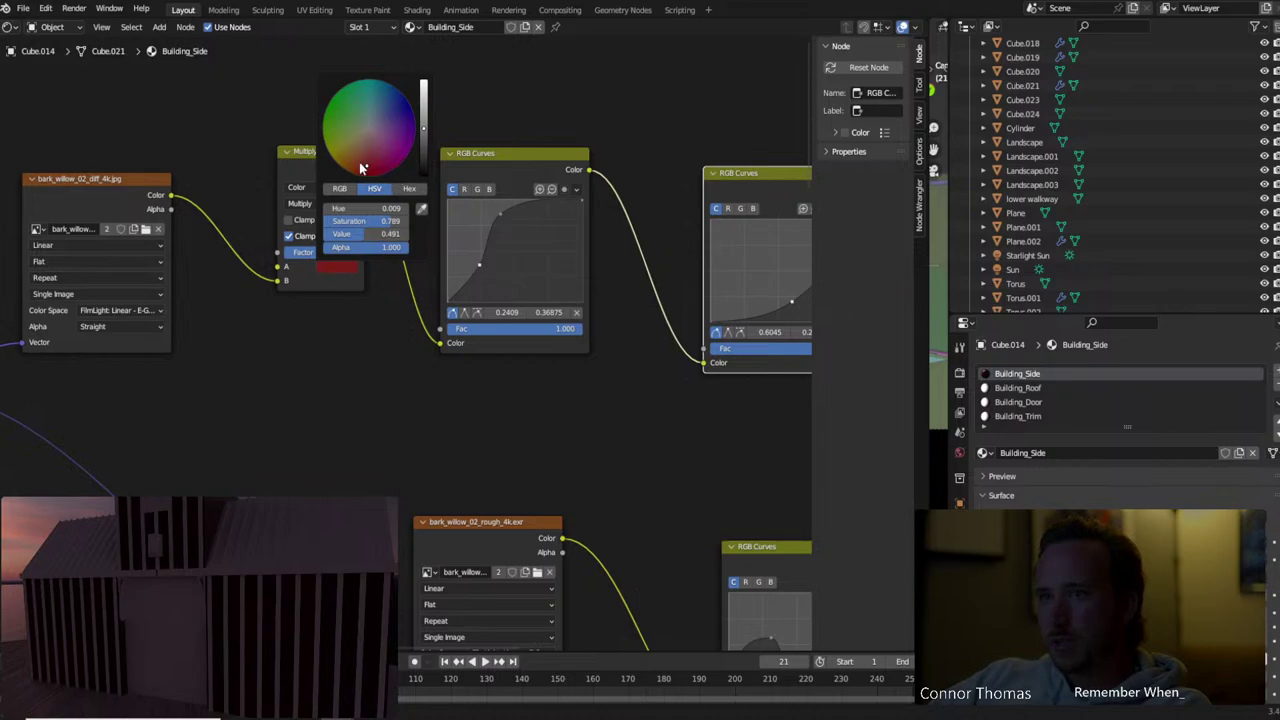
drag(425, 146, 425, 172)
middle_drag(539, 376, 379, 397)
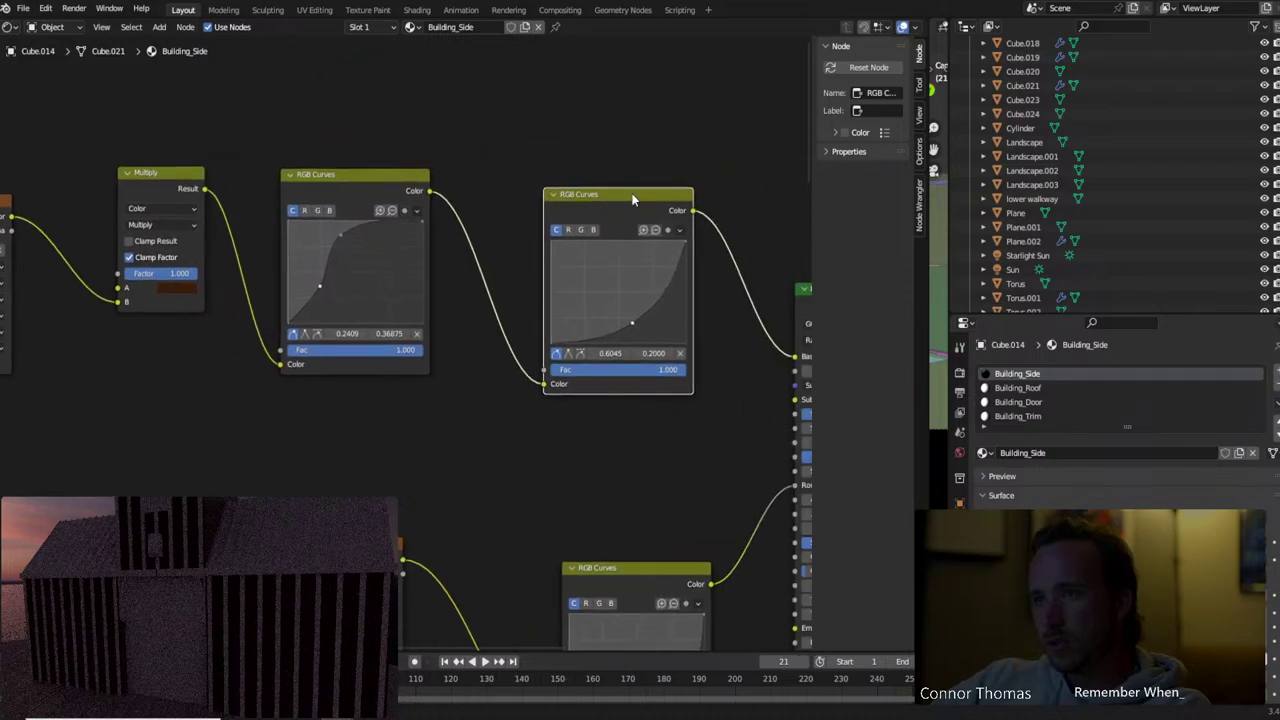
key(m)
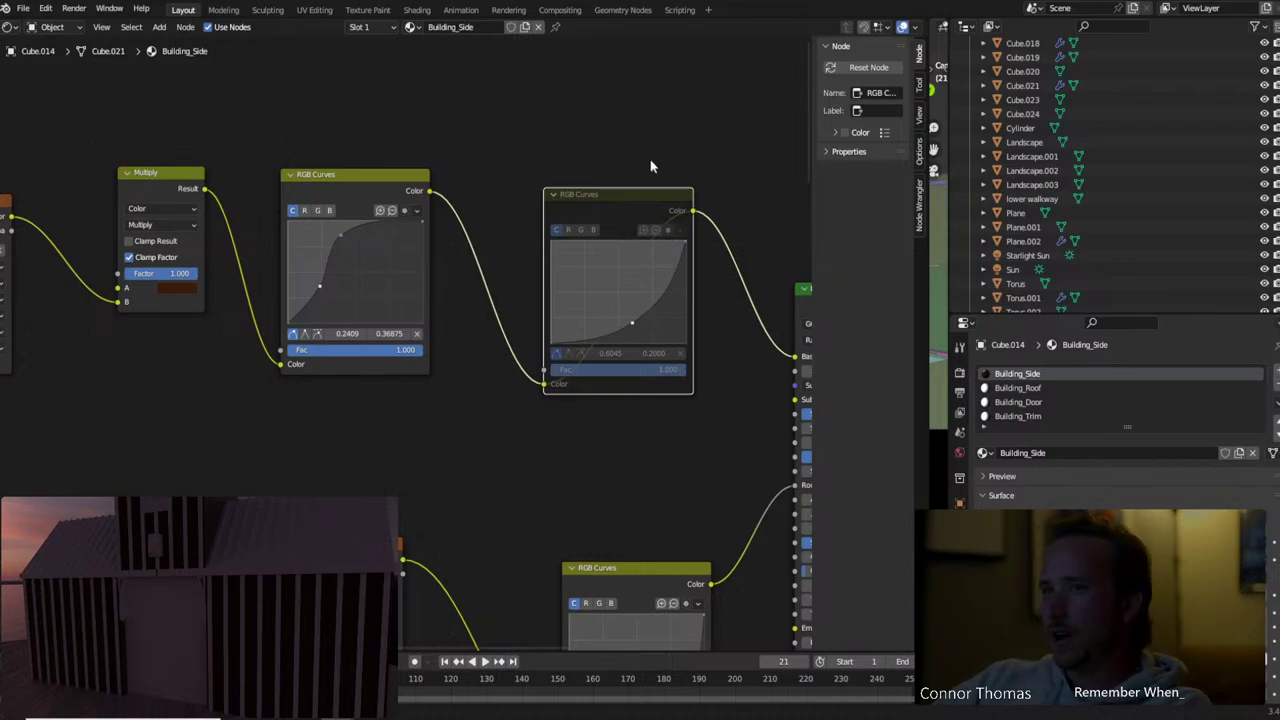
Add a Musgrave Texture above the copied colour nodes, connect the Mapping vector to it and preview its result
middle_drag(660, 183, 443, 129)
scroll(443, 129, down, 7)
middle_drag(513, 80, 750, 270)
click(475, 209)
key(shift+a)
click(475, 209)
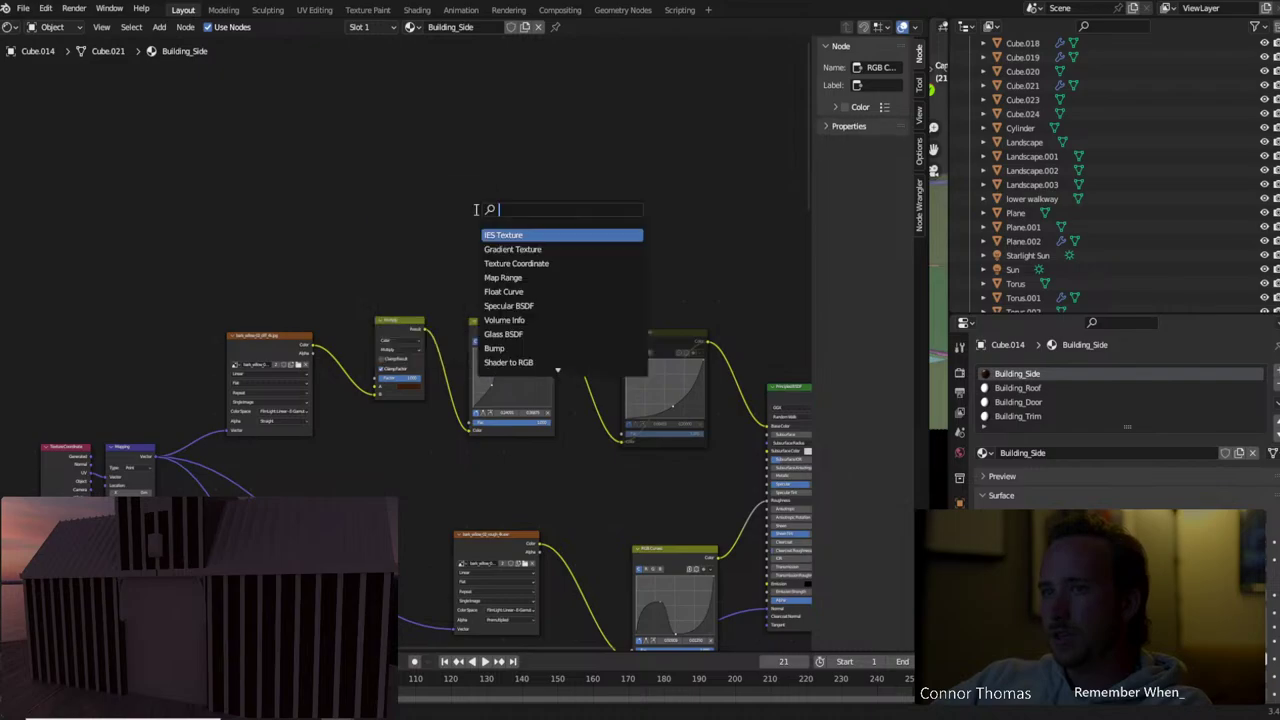
text(mus)
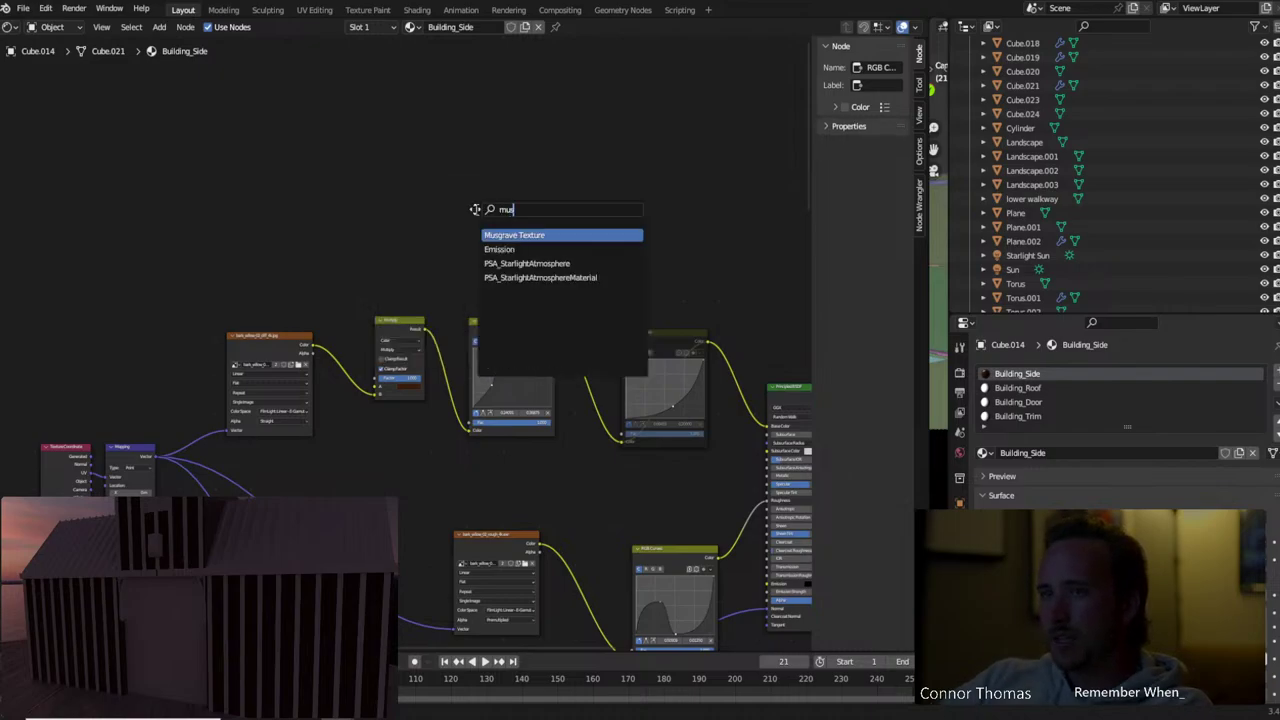
key(Return)
click(476, 208)
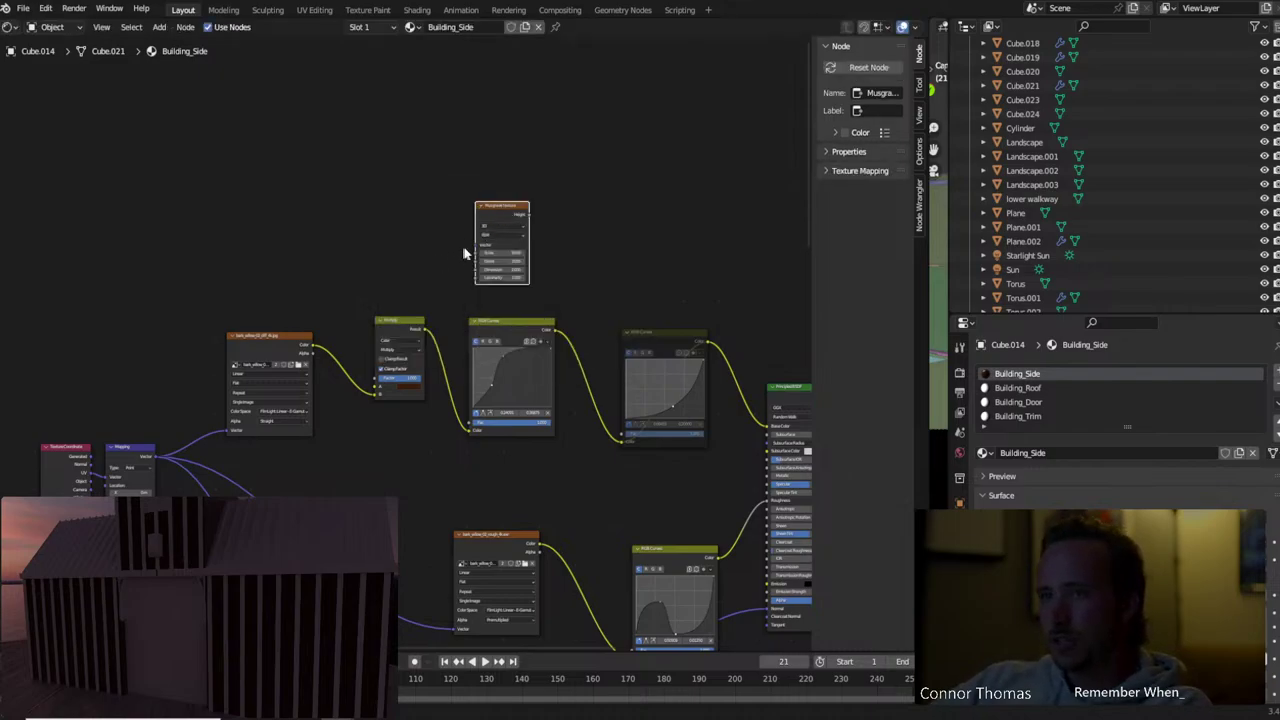
drag(476, 250, 156, 460)
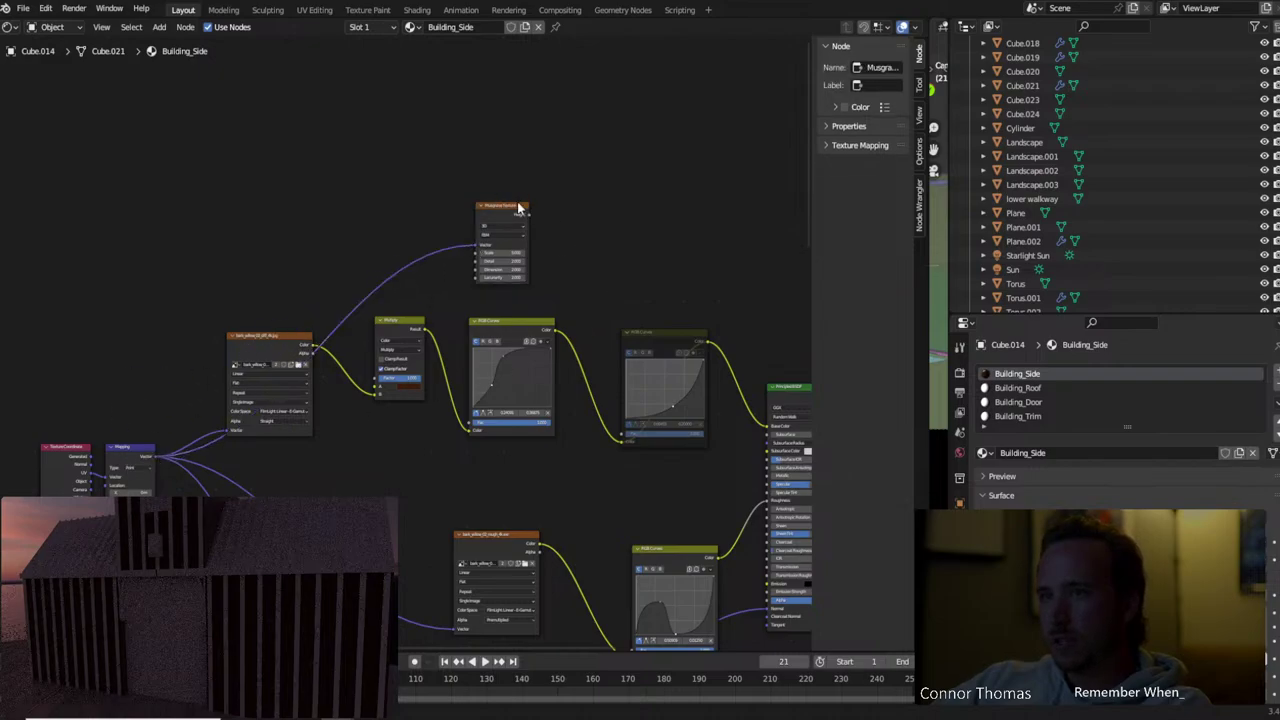
ctrl+shift+click(517, 207)
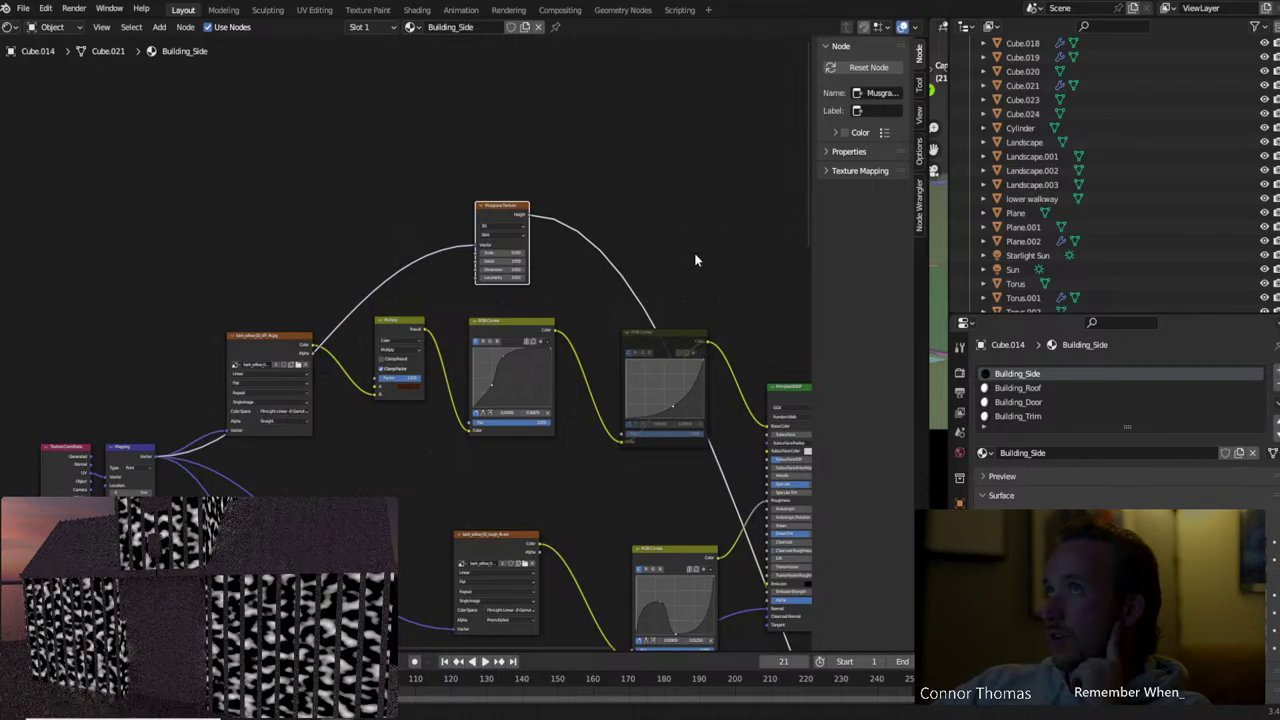
Set the Musgrave Texture's Scale to 1 and Detail to 6.4, keeping the fBM type
scroll(543, 252, up, 3)
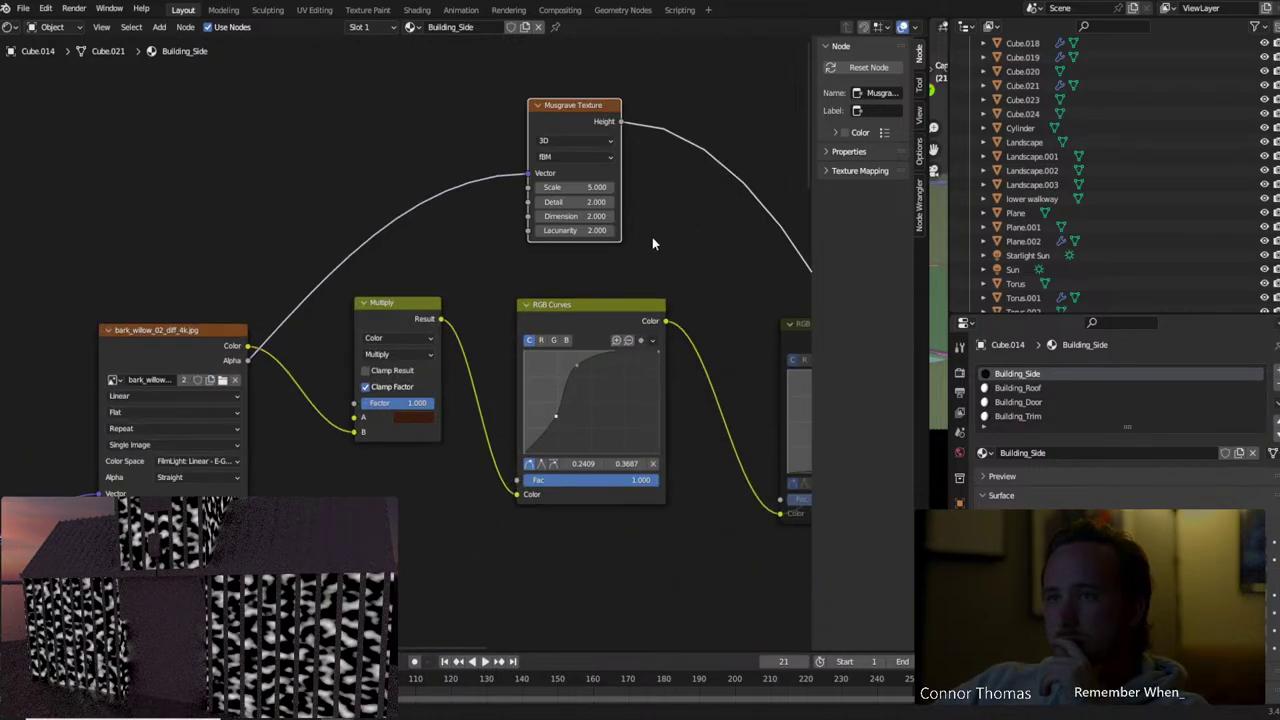
middle_drag(652, 243, 576, 310)
click(508, 255)
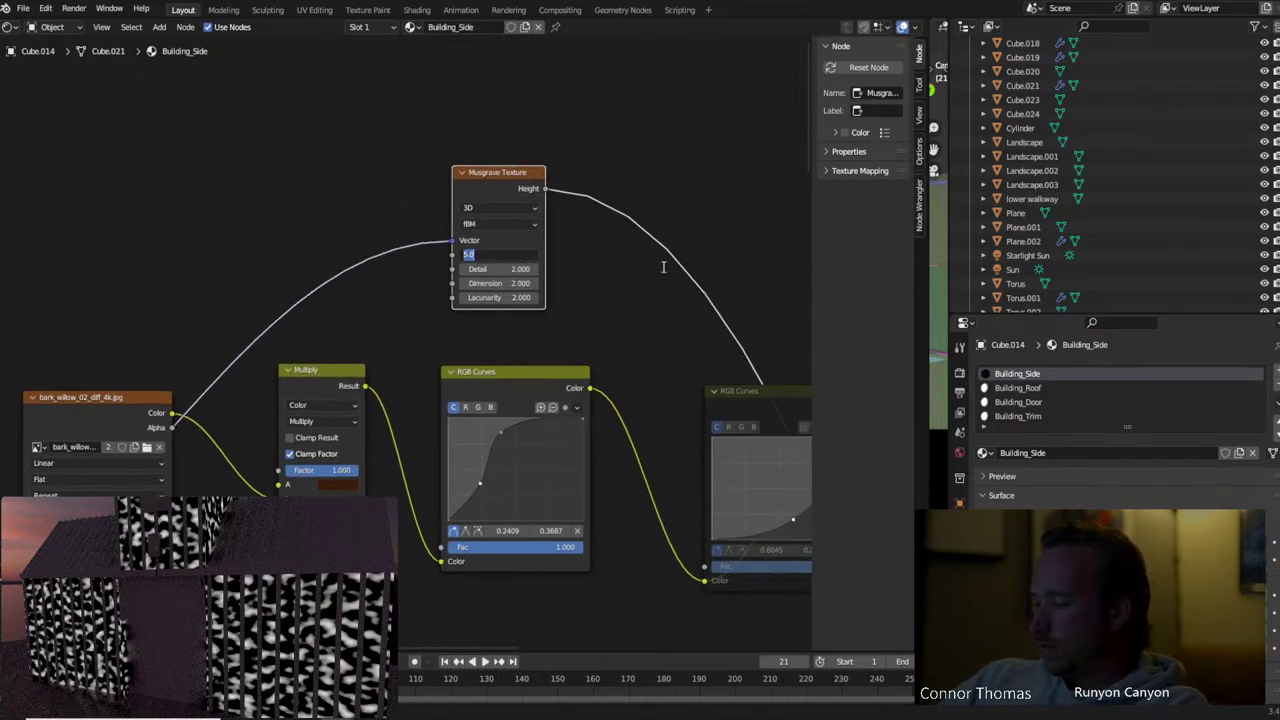
text(1)
key(Tab)
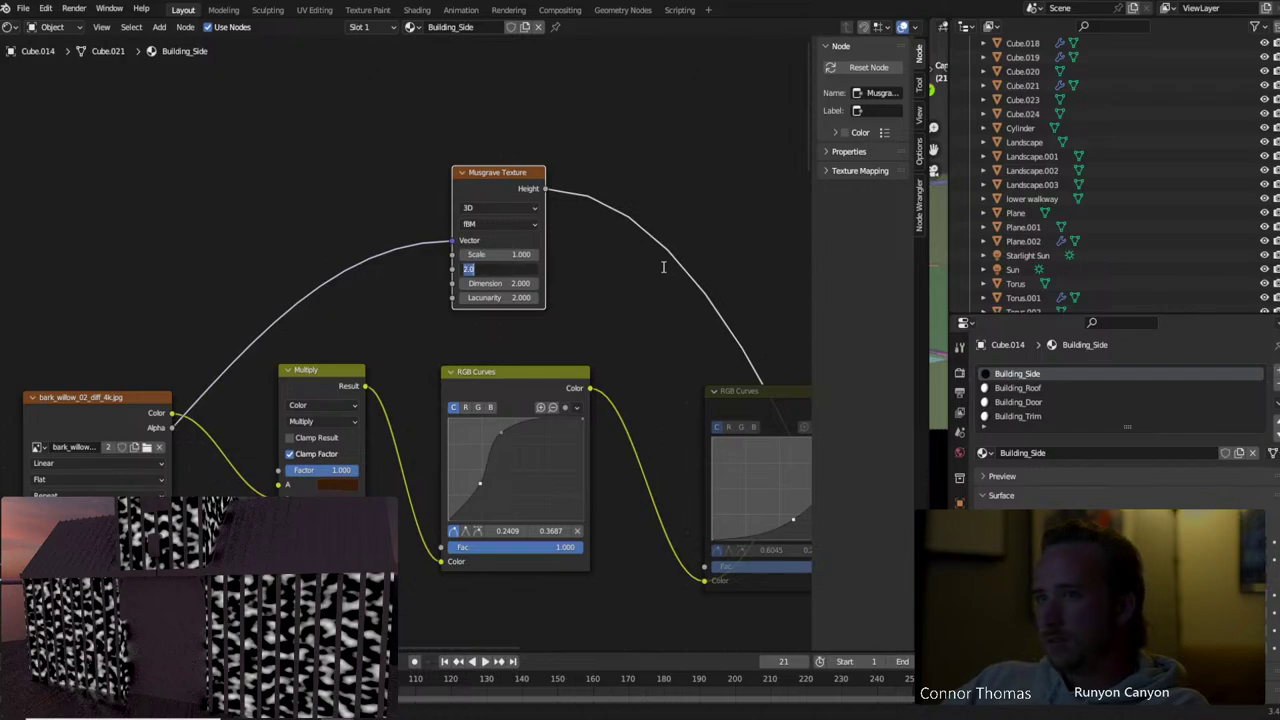
key(Return)
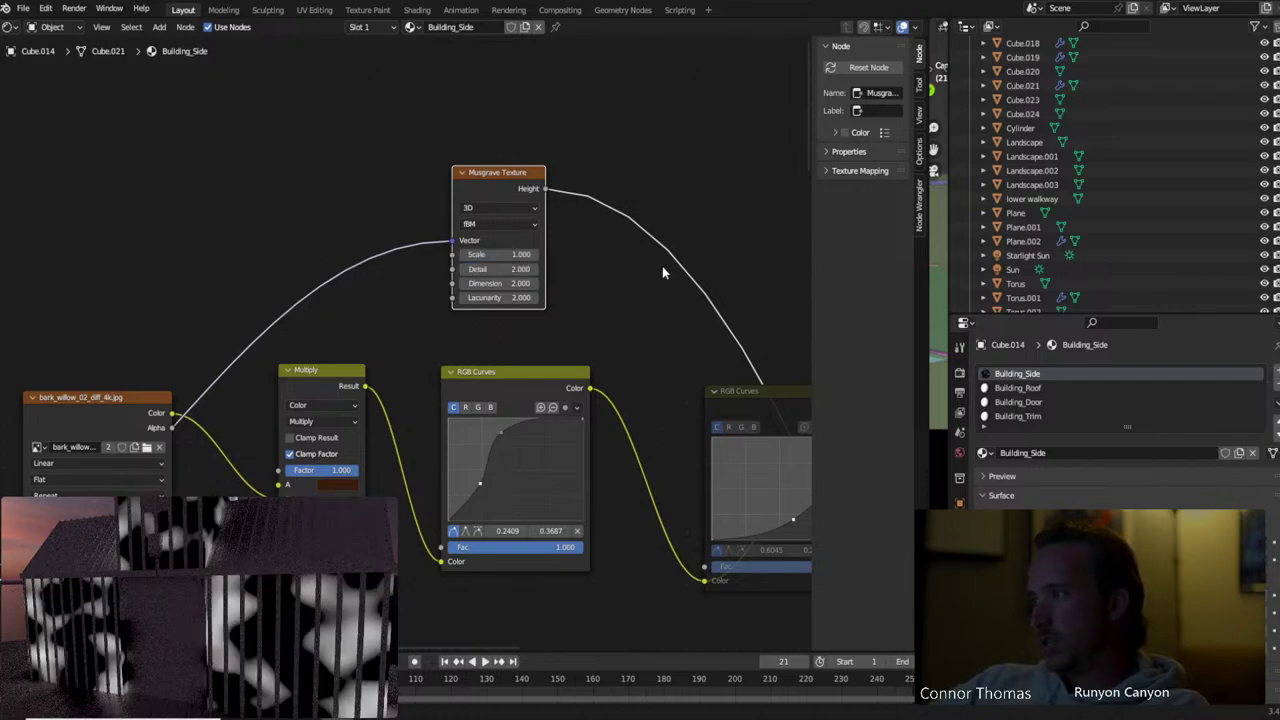
drag(512, 270, 551, 270)
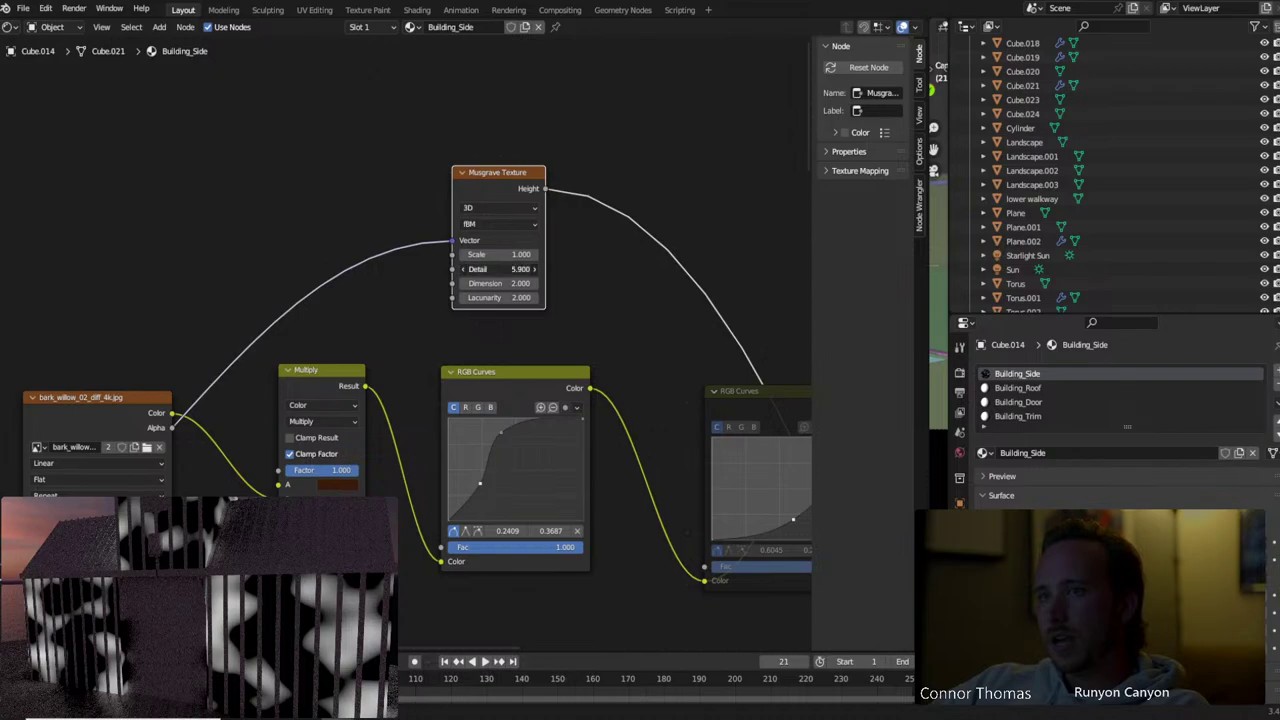
click(490, 227)
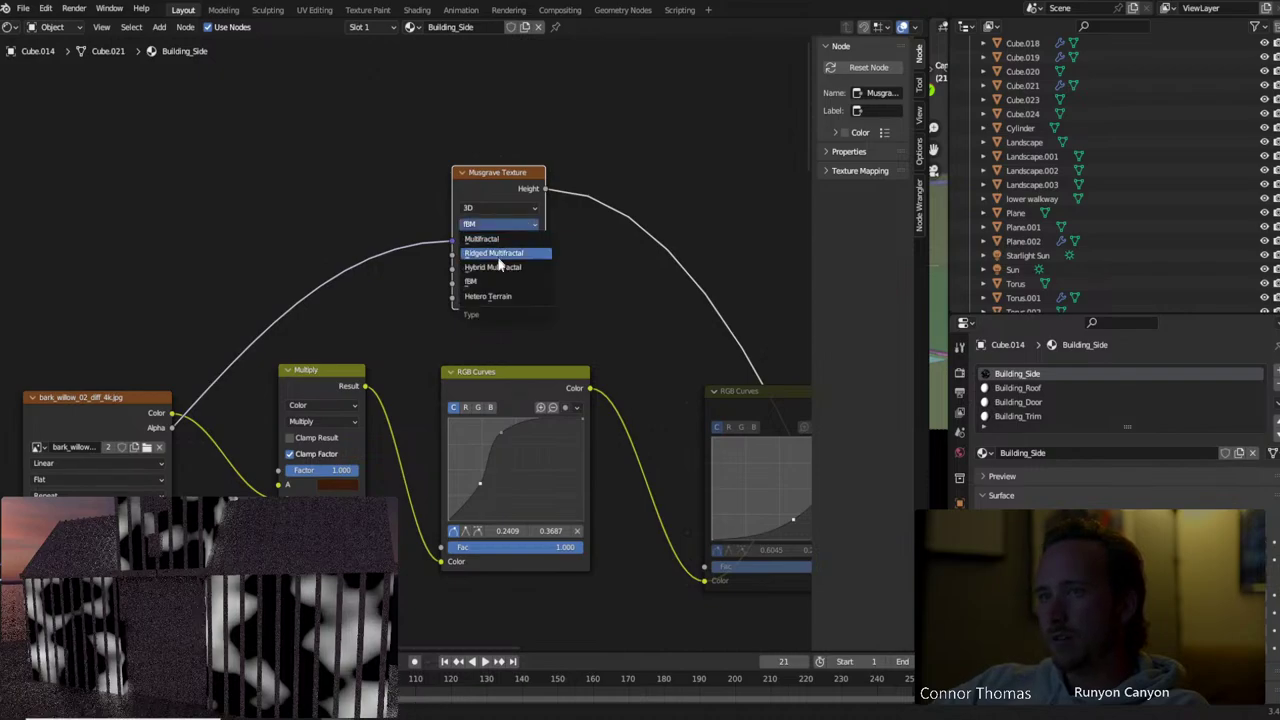
click(642, 276)
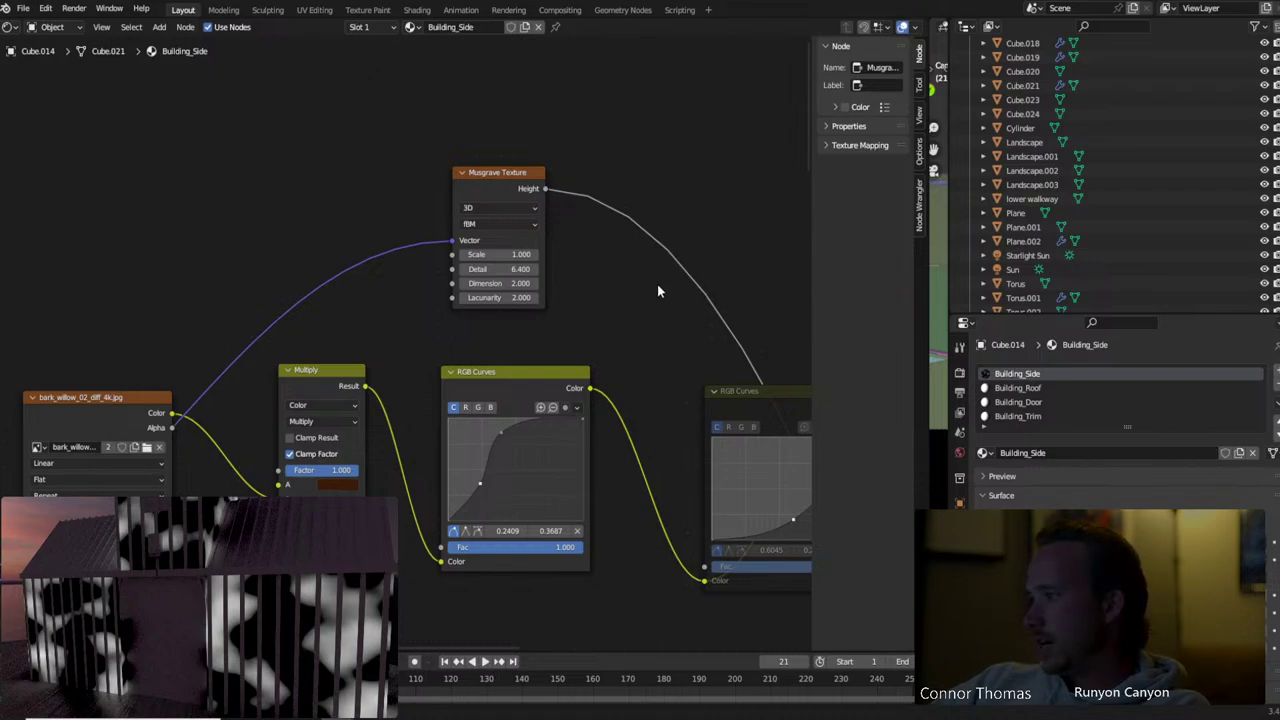
Try the Musgrave Texture in 1D, switch it to 4D, and set W to 1.6 and Dimension to 5.2
click(486, 207)
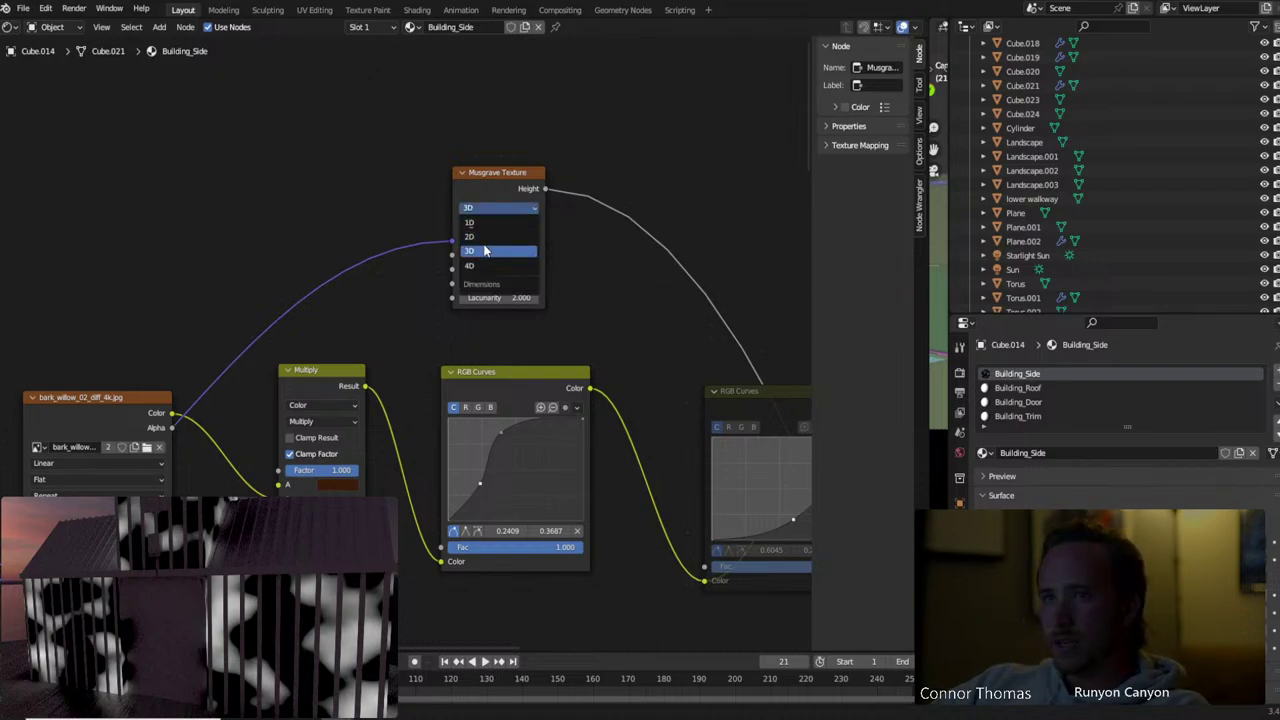
click(474, 222)
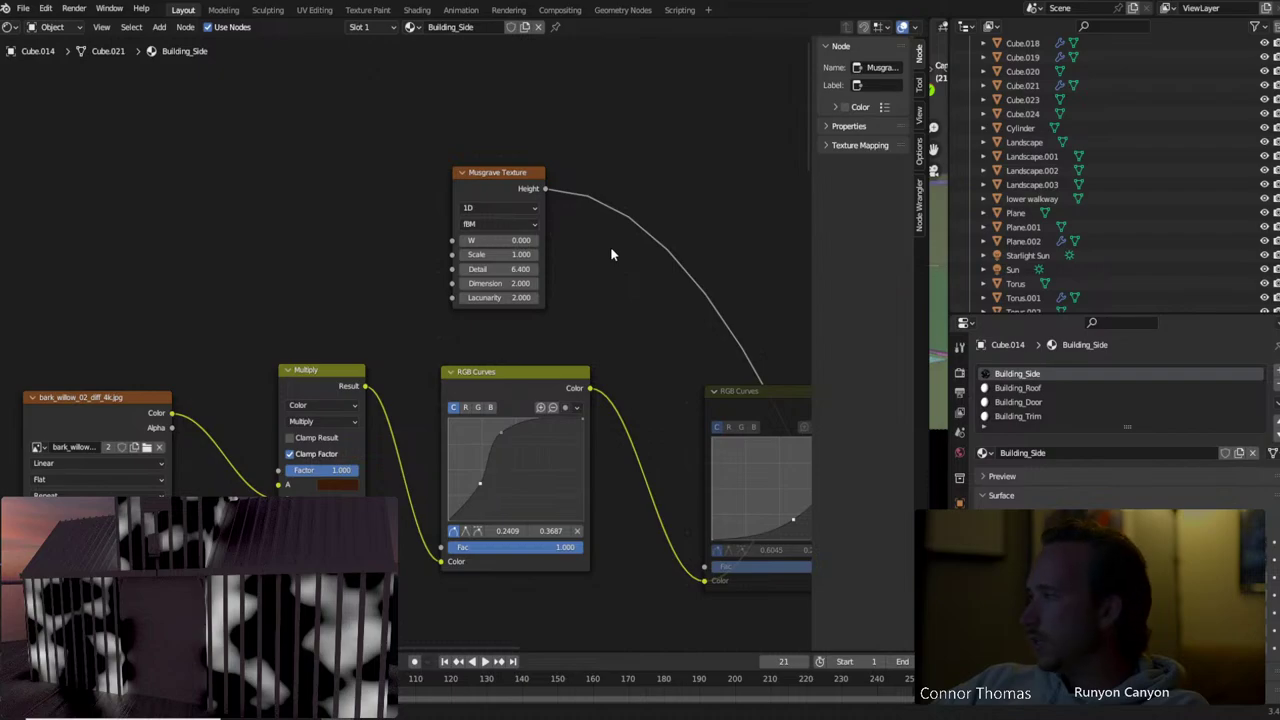
click(497, 208)
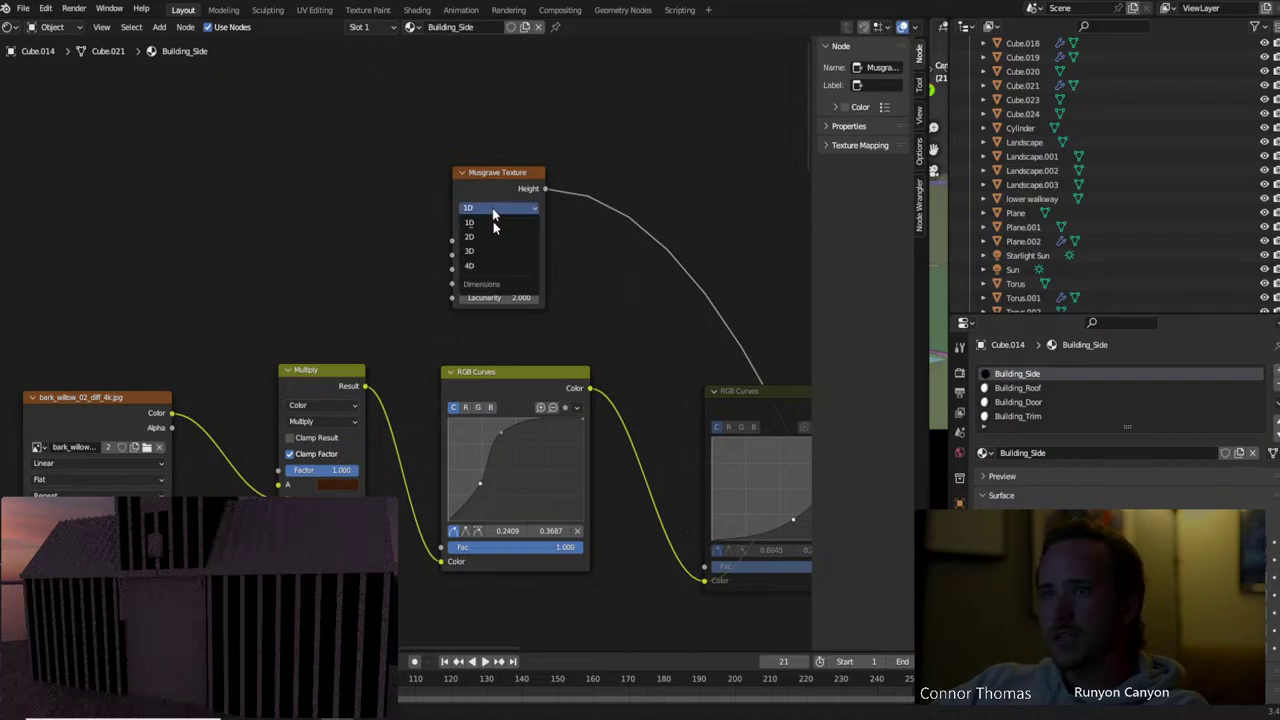
click(500, 265)
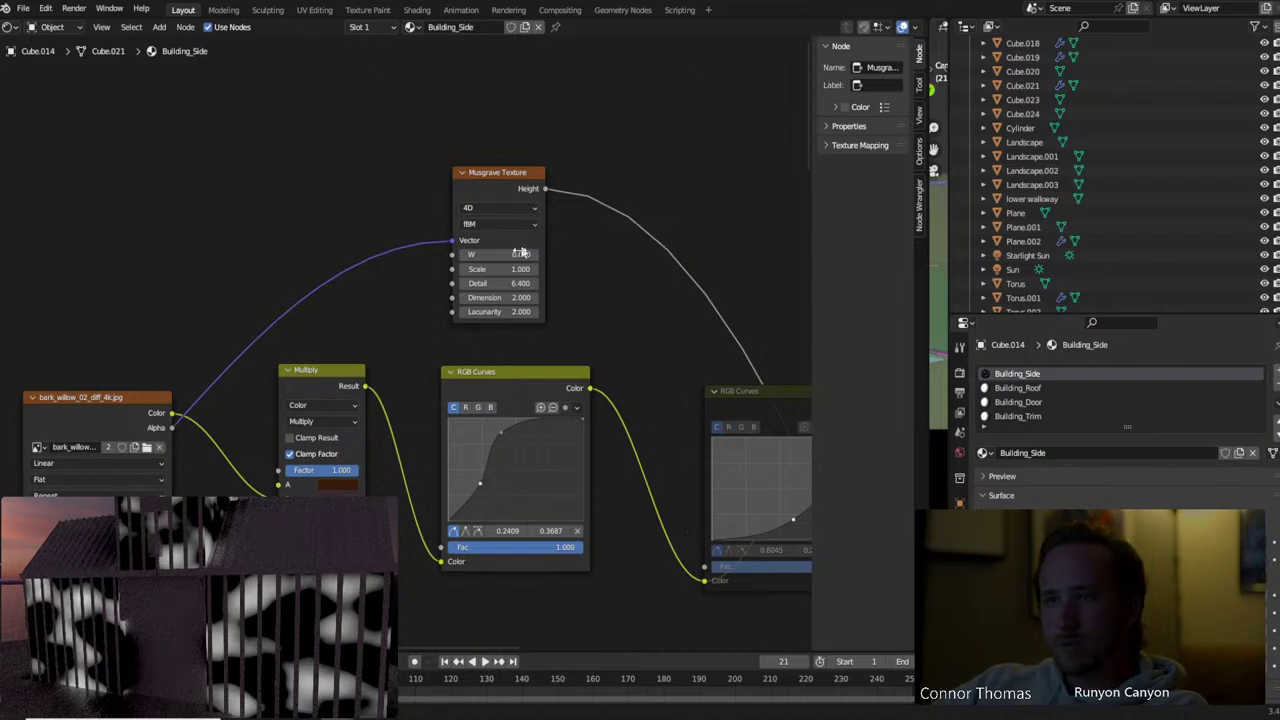
drag(512, 256, 550, 255)
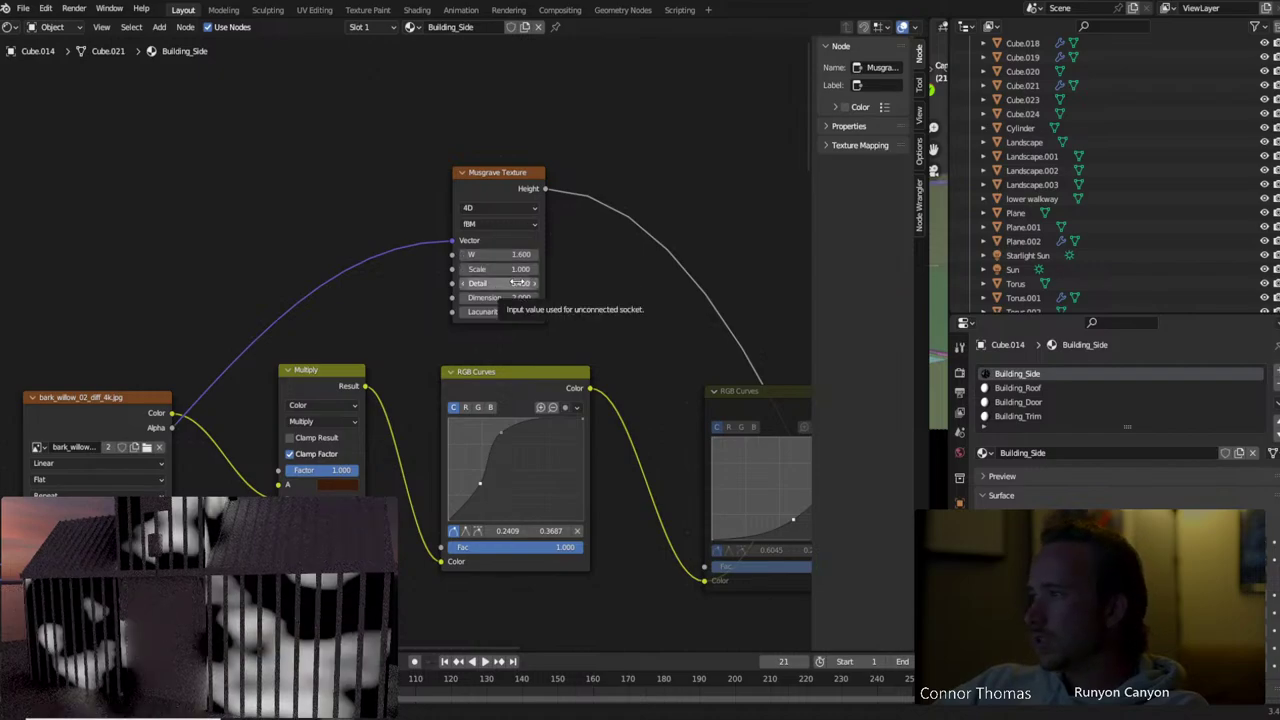
drag(507, 298, 512, 298)
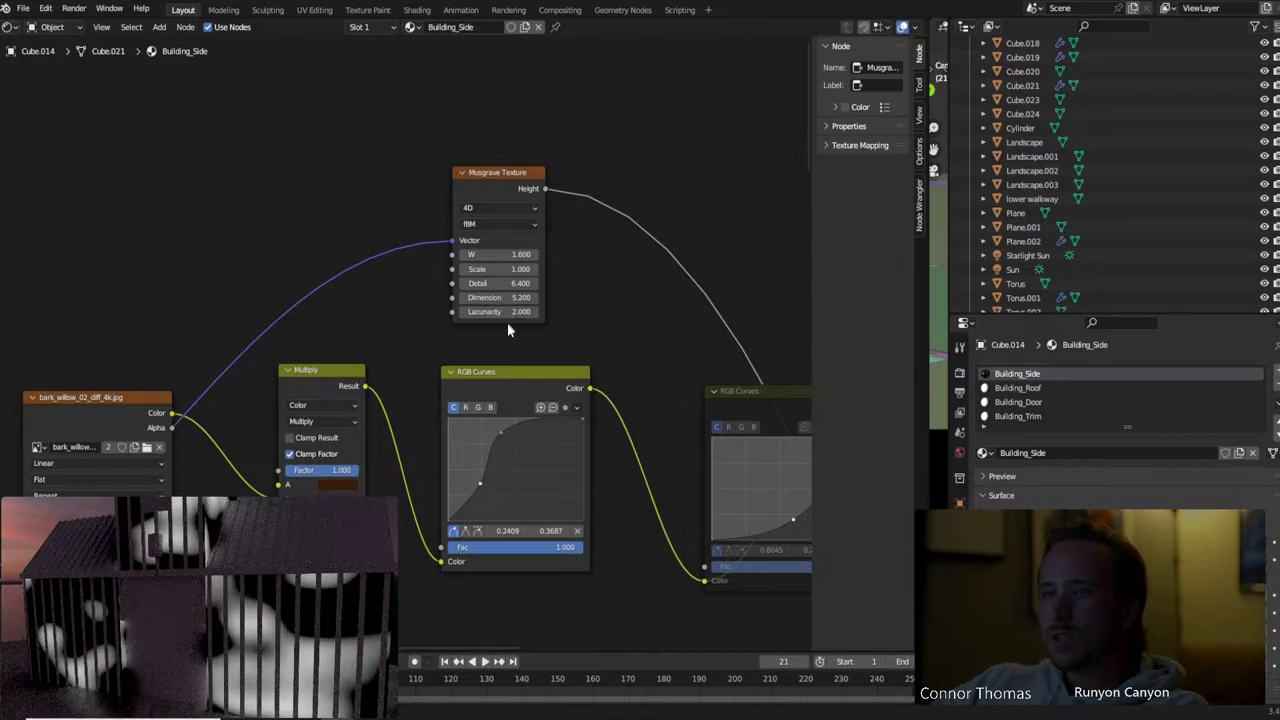
Set the Musgrave Texture's Detail to 15, try a Scale of 0.1, and set the Scale to 0.3
click(497, 284)
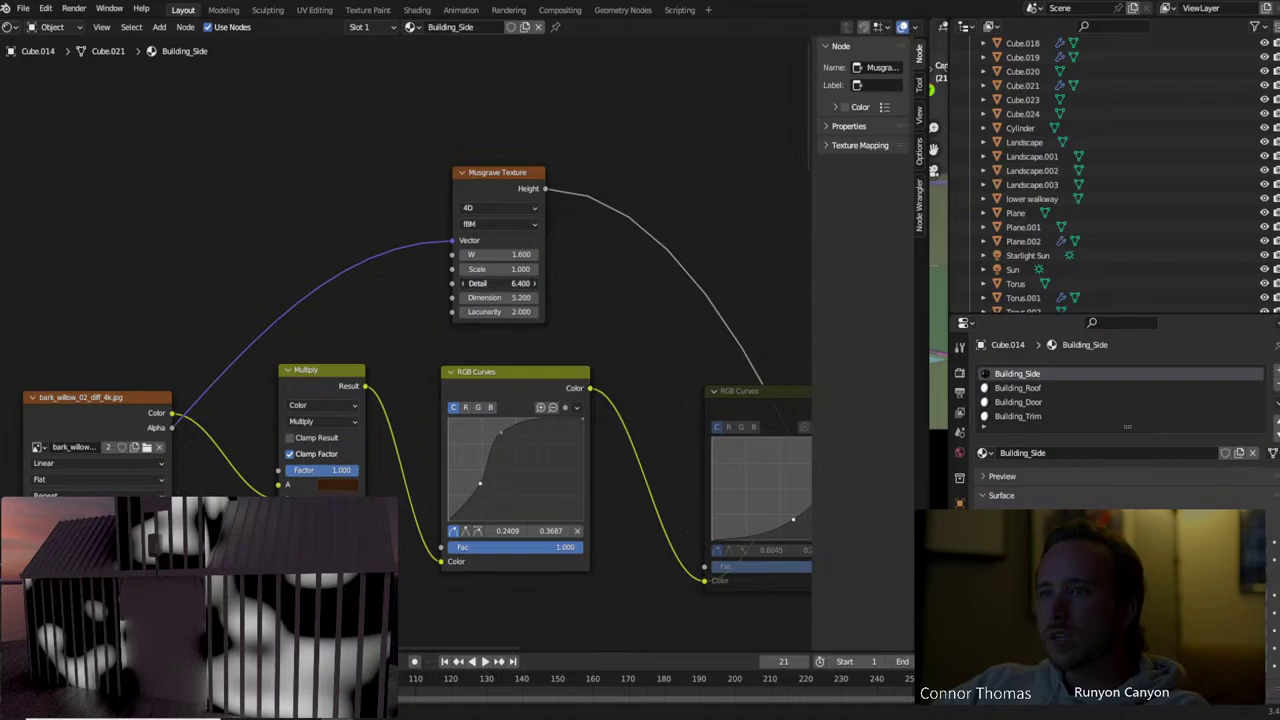
text(15)
key(Return)
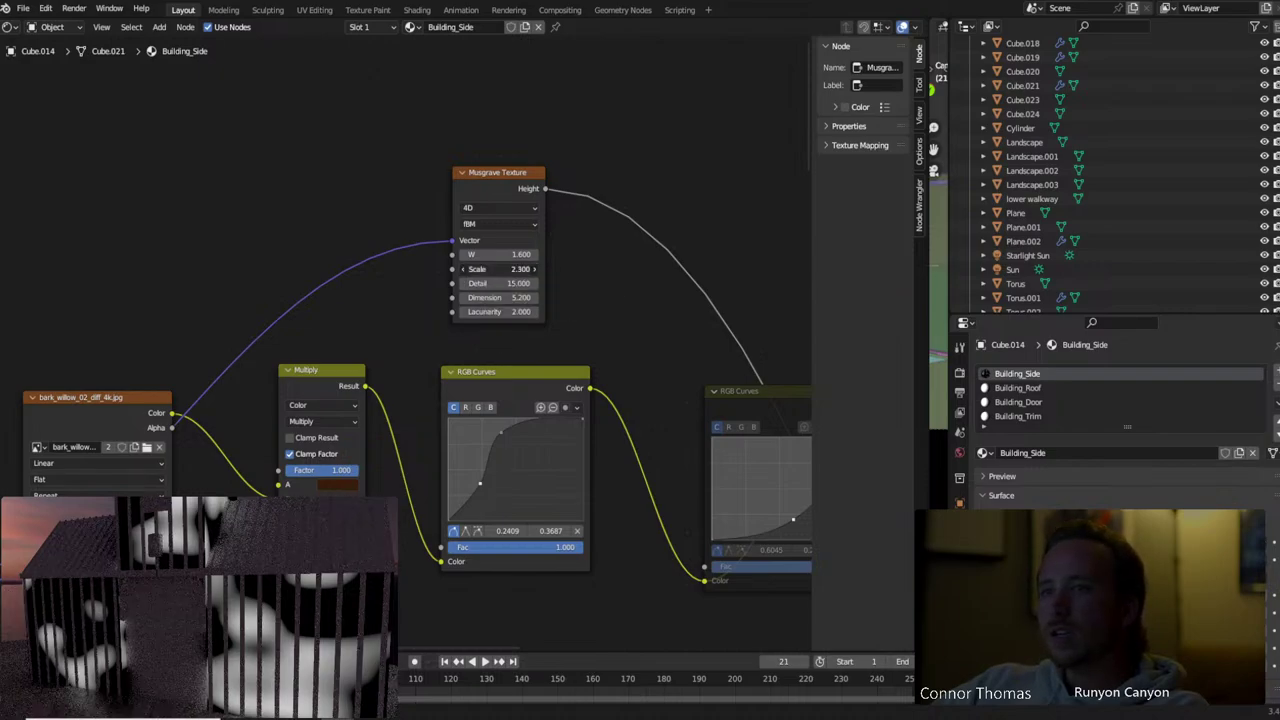
mouse_move(497, 269)
mouse_down()
mouse_move(530, 269)
mouse_move(481, 269)
mouse_up()
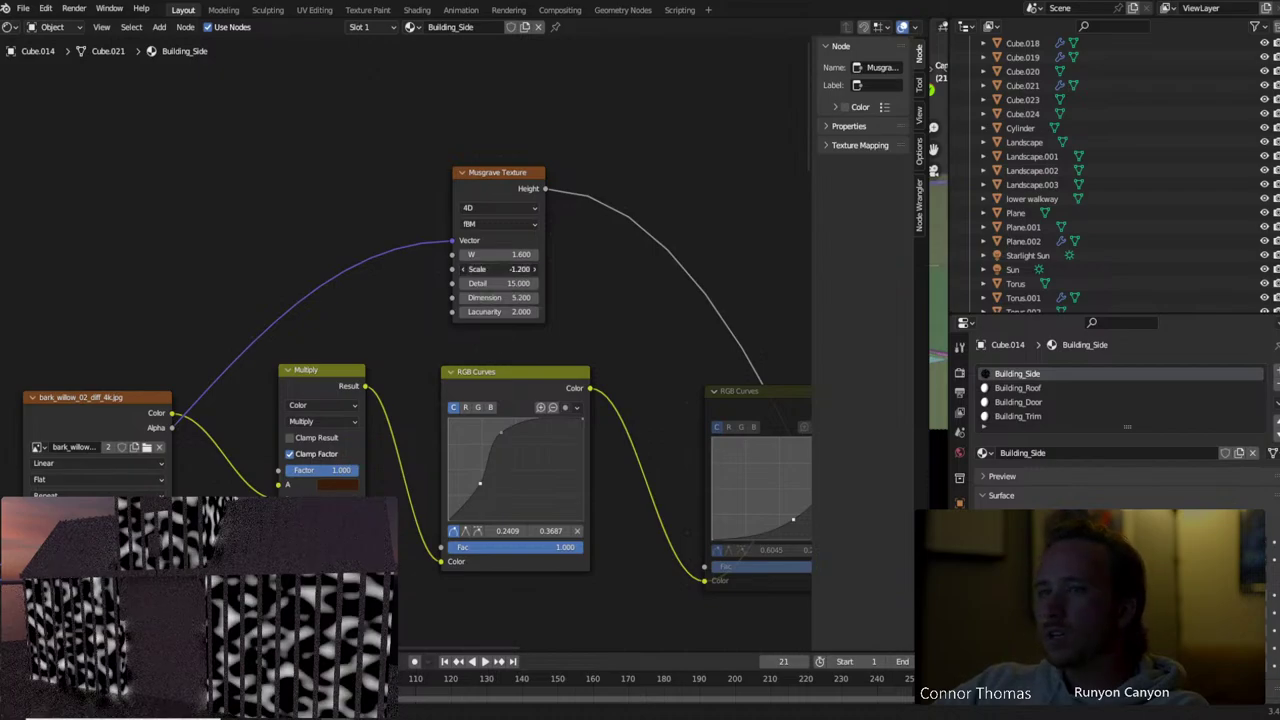
click(497, 269)
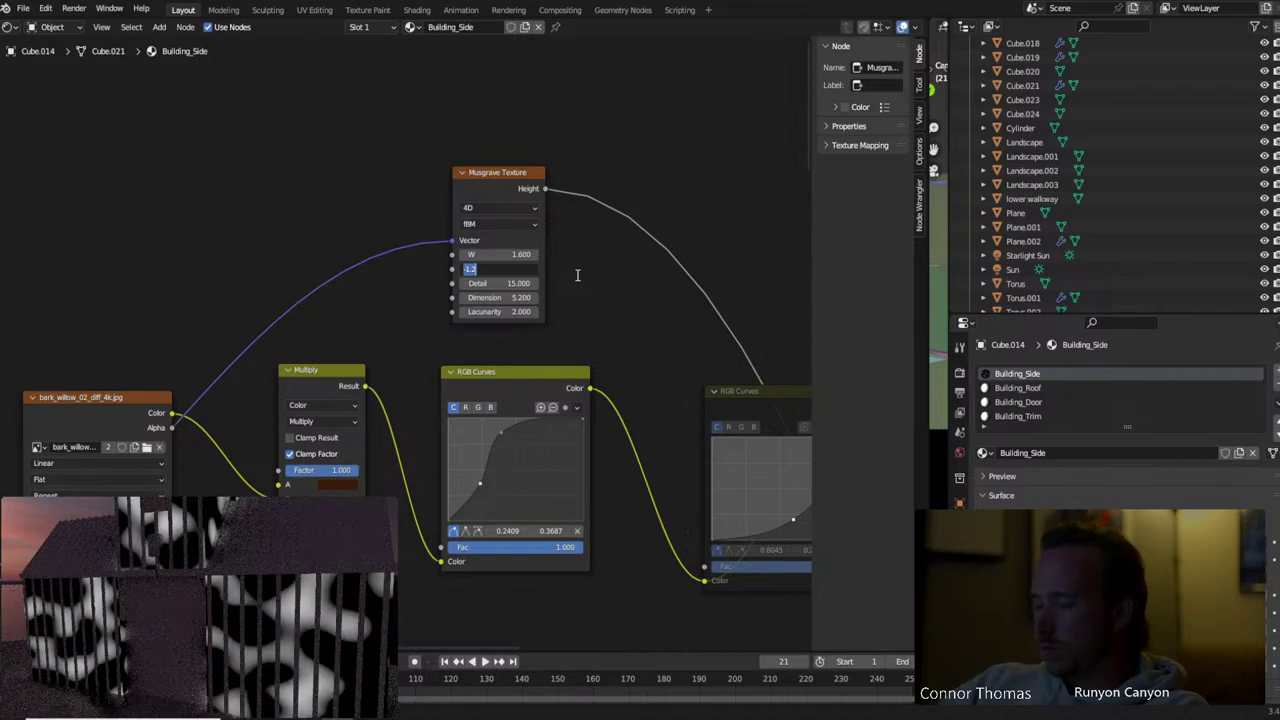
text(.1)
key(Return)
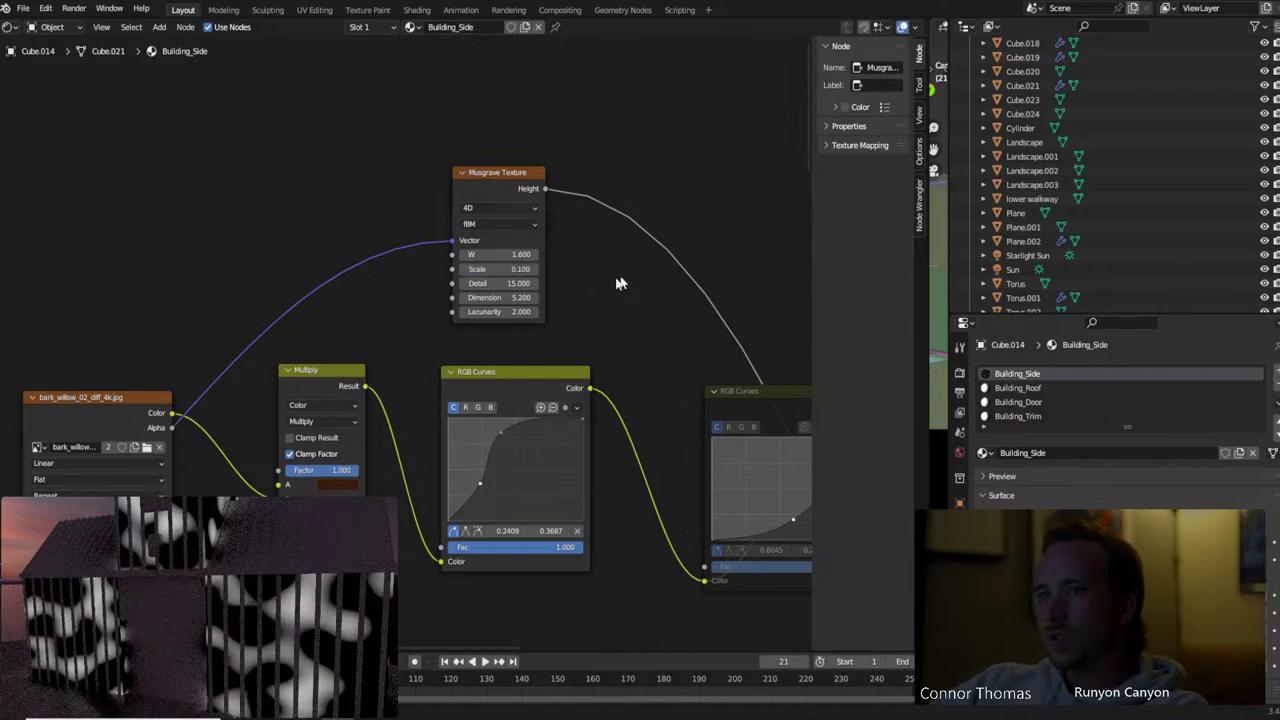
click(519, 269)
text(.3)
key(Return)
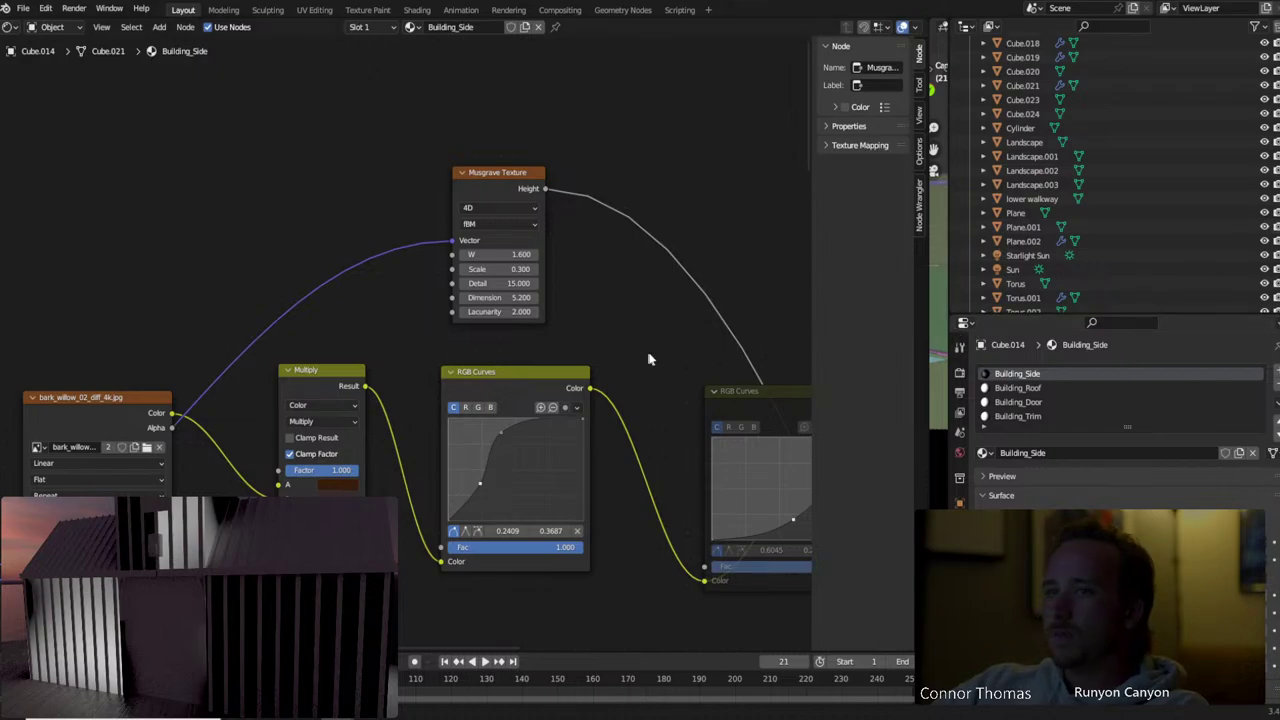
Move the Musgrave Texture node to the empty area beyond the upper Principled BSDF
scroll(647, 354, down, 5)
middle_drag(636, 320, 303, 225)
middle_drag(404, 154, 463, 224)
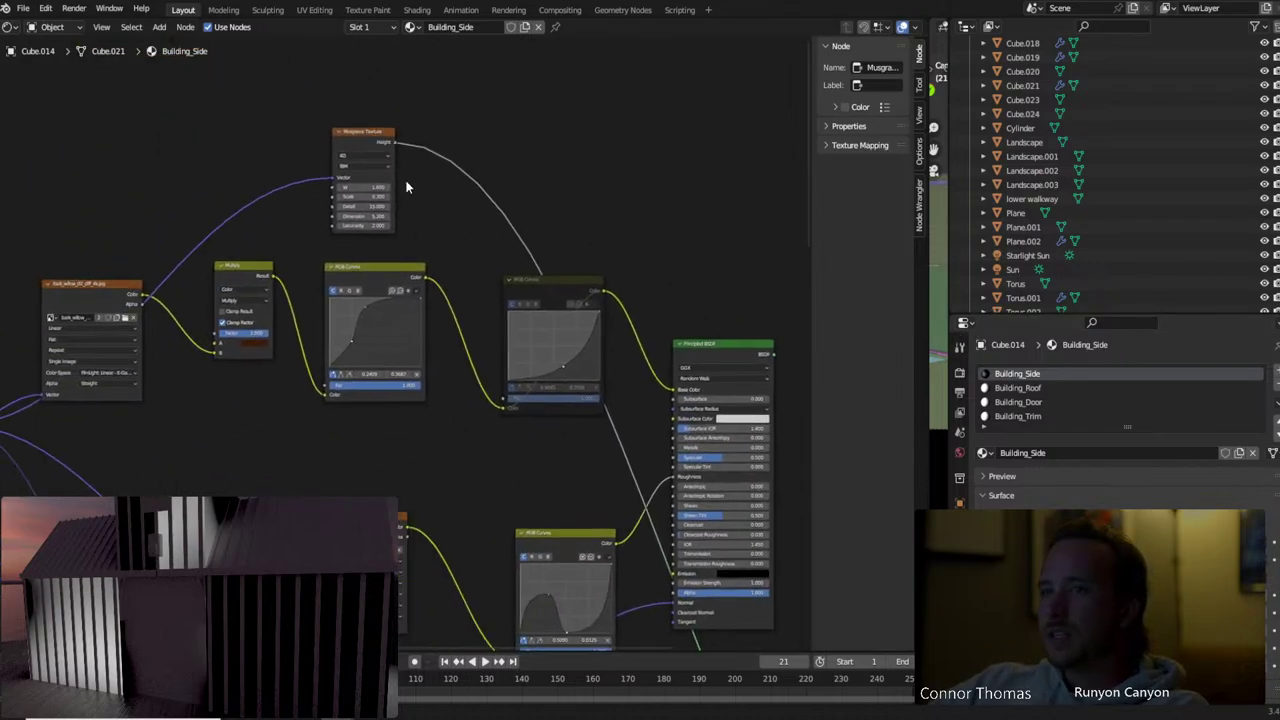
middle_drag(603, 214, 437, 157)
scroll(222, 172, down, 2)
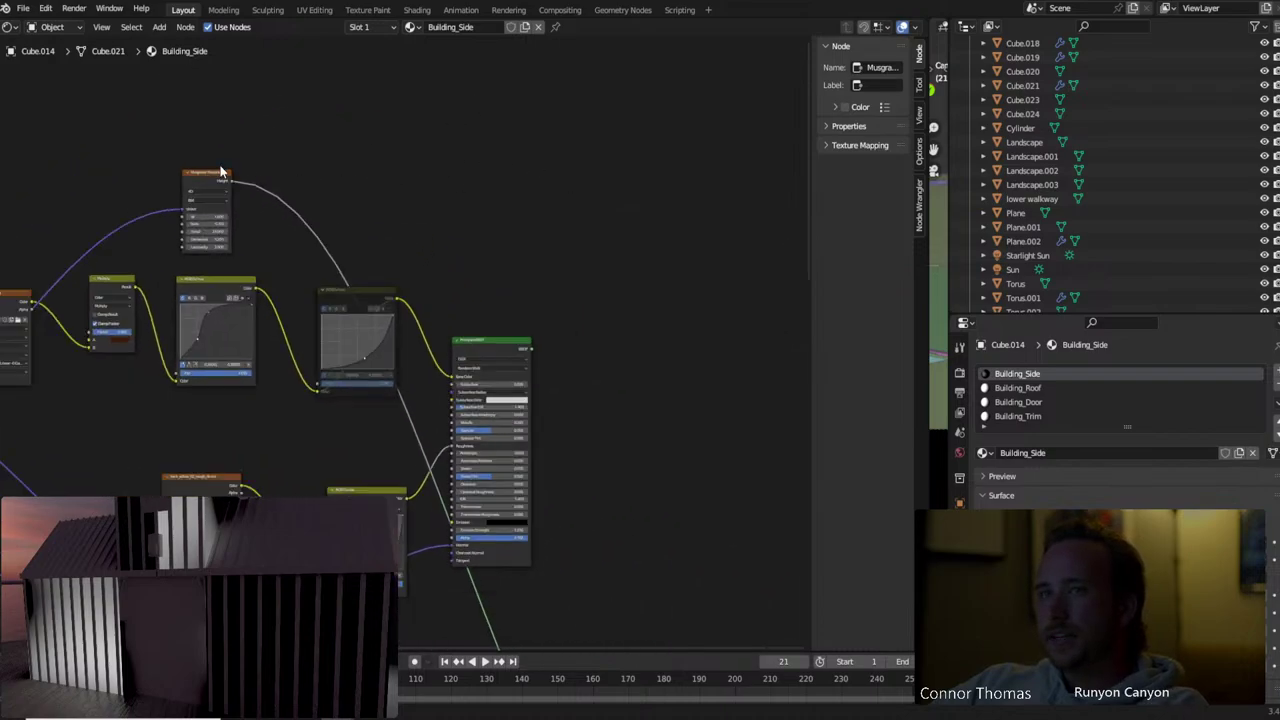
drag(207, 176, 668, 256)
middle_drag(610, 388, 585, 124)
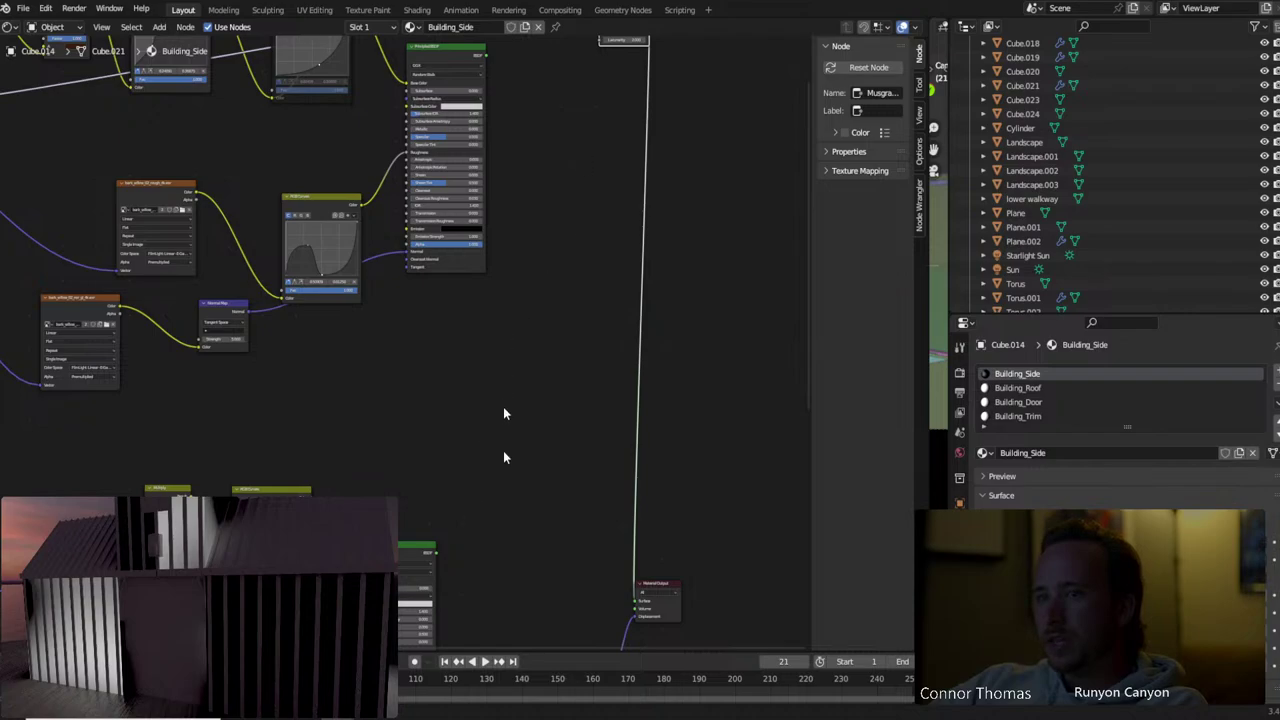
key(shift+a)
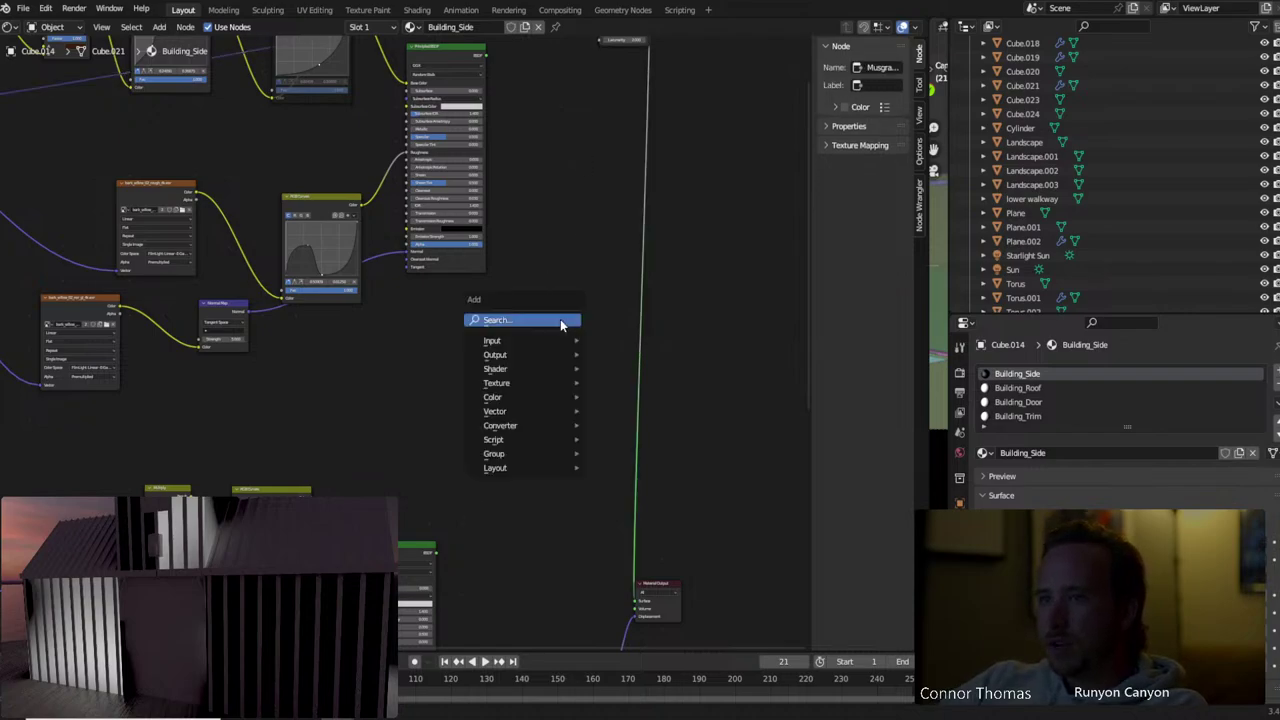
key(i)
key(x)
click(560, 320)
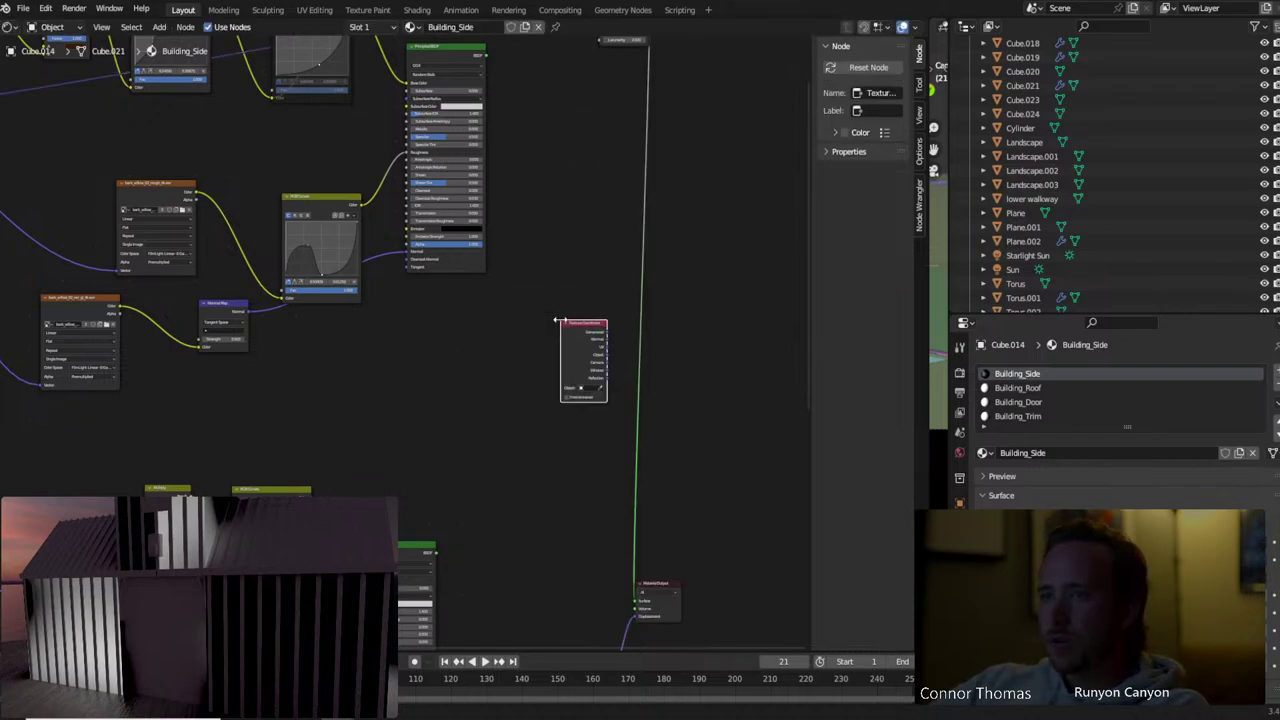
key(x)
Add a Mix Shader and connect the upper and lower Principled BSDF outputs to its first and second Shader inputs
key(shift+a)
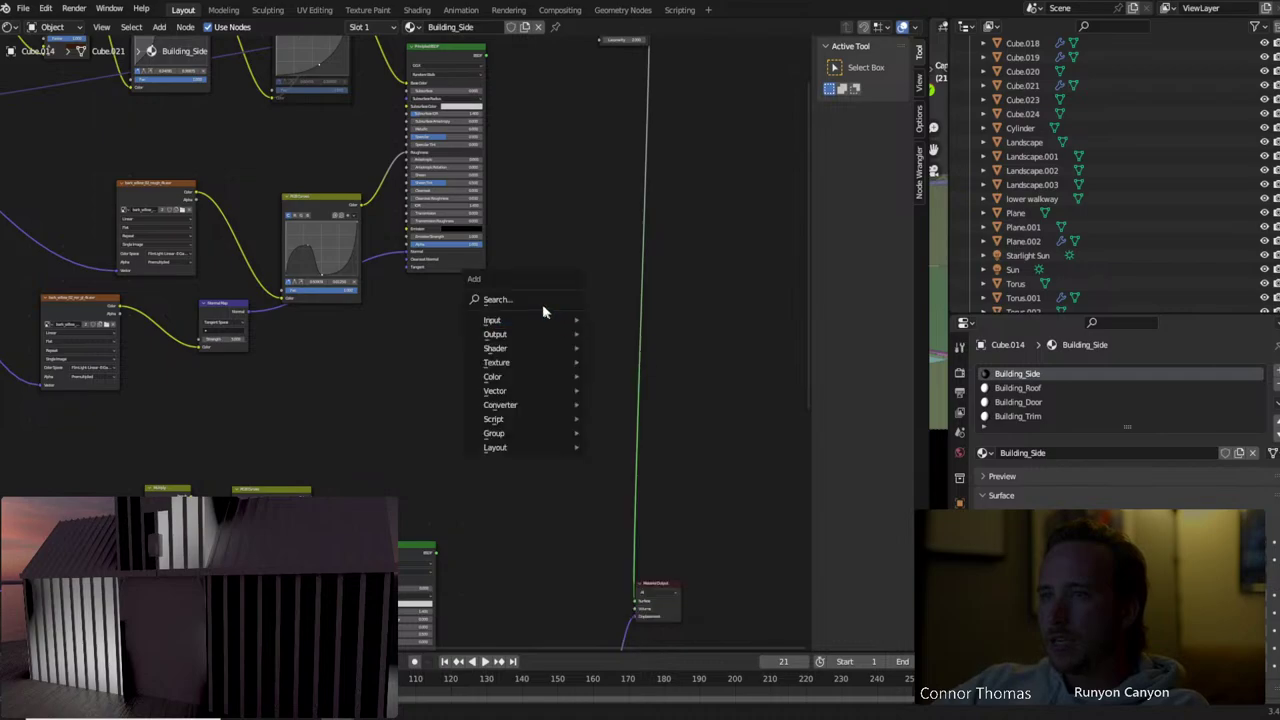
click(542, 302)
text(mix)
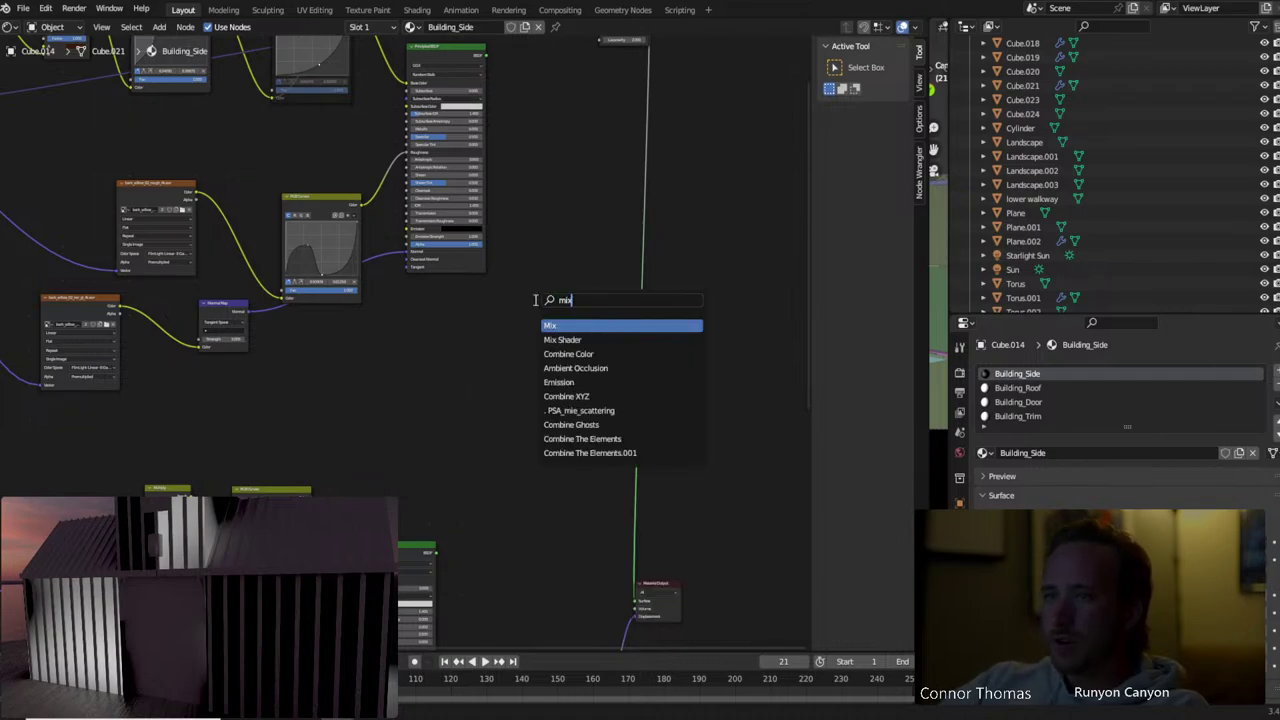
key(Down)
key(Return)
click(535, 298)
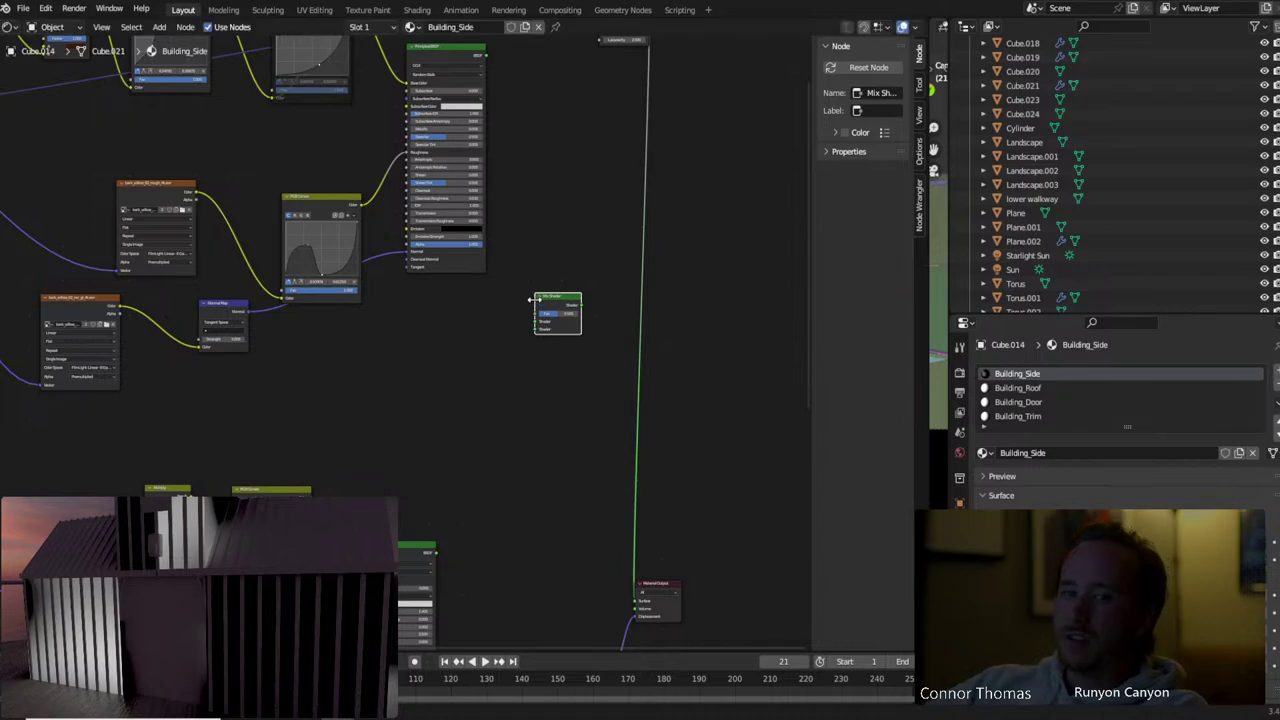
drag(489, 57, 541, 323)
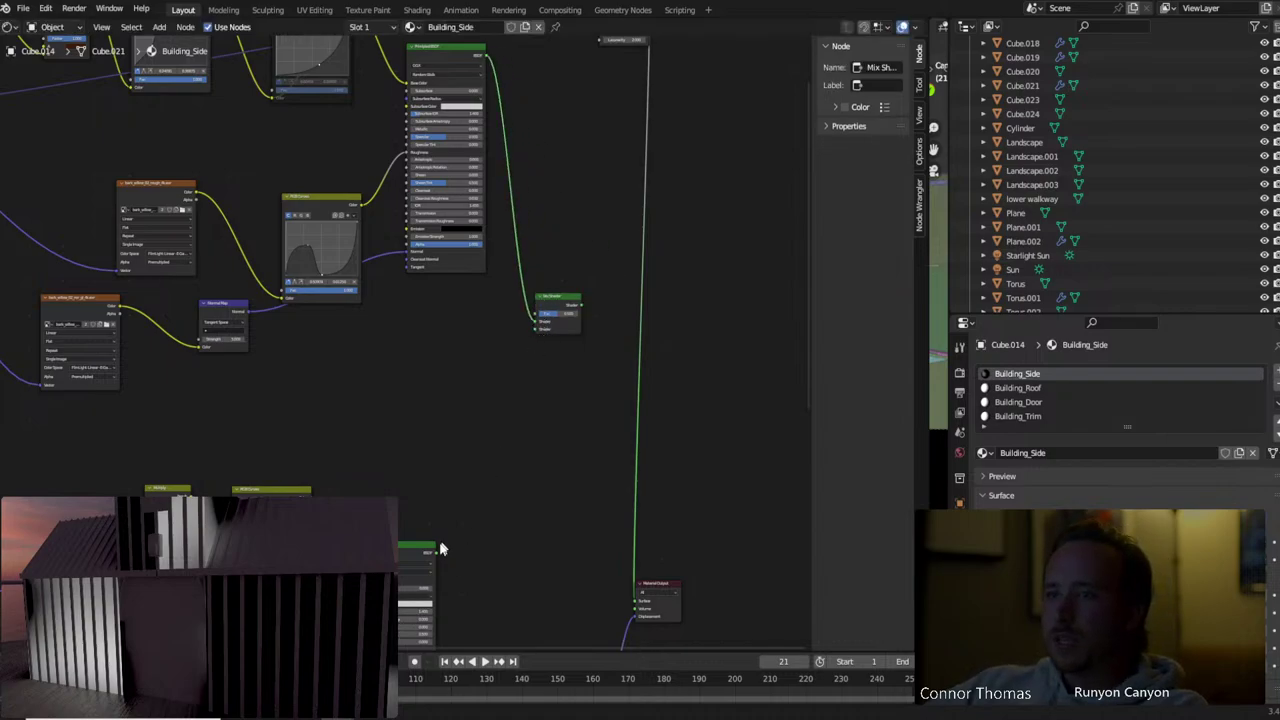
drag(510, 515, 537, 329)
Move the Mix Shader farther along past the Principled BSDFs and connect the Musgrave Height to its Fac
middle_drag(618, 368, 500, 477)
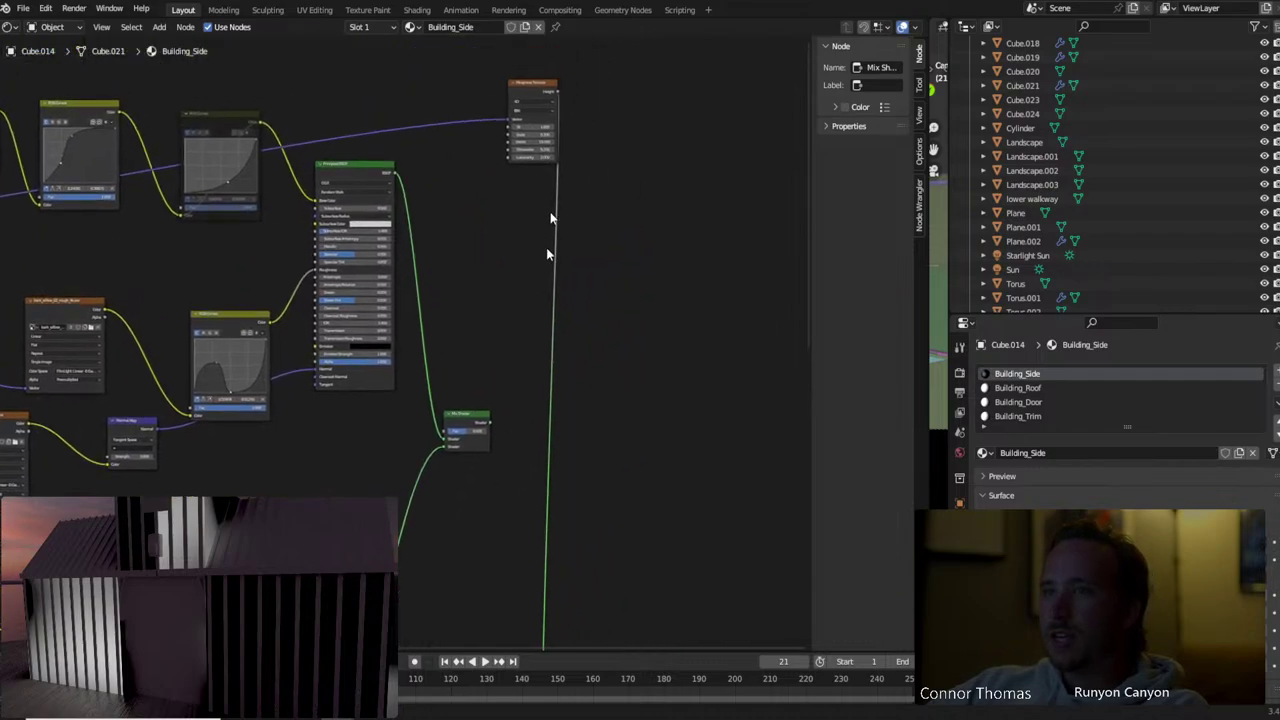
drag(475, 420, 687, 430)
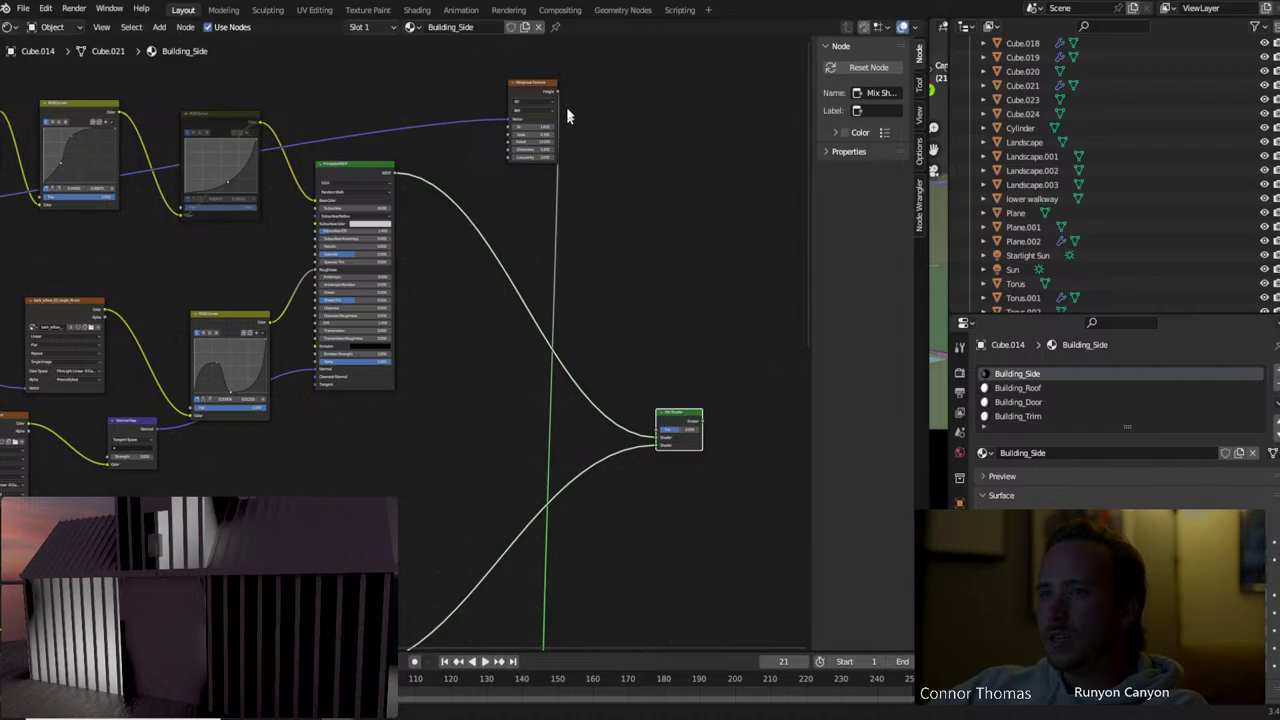
drag(557, 92, 659, 428)
Move the Material Output beyond the Mix Shader and connect the Mix Shader to its Surface input
middle_drag(674, 497, 508, 365)
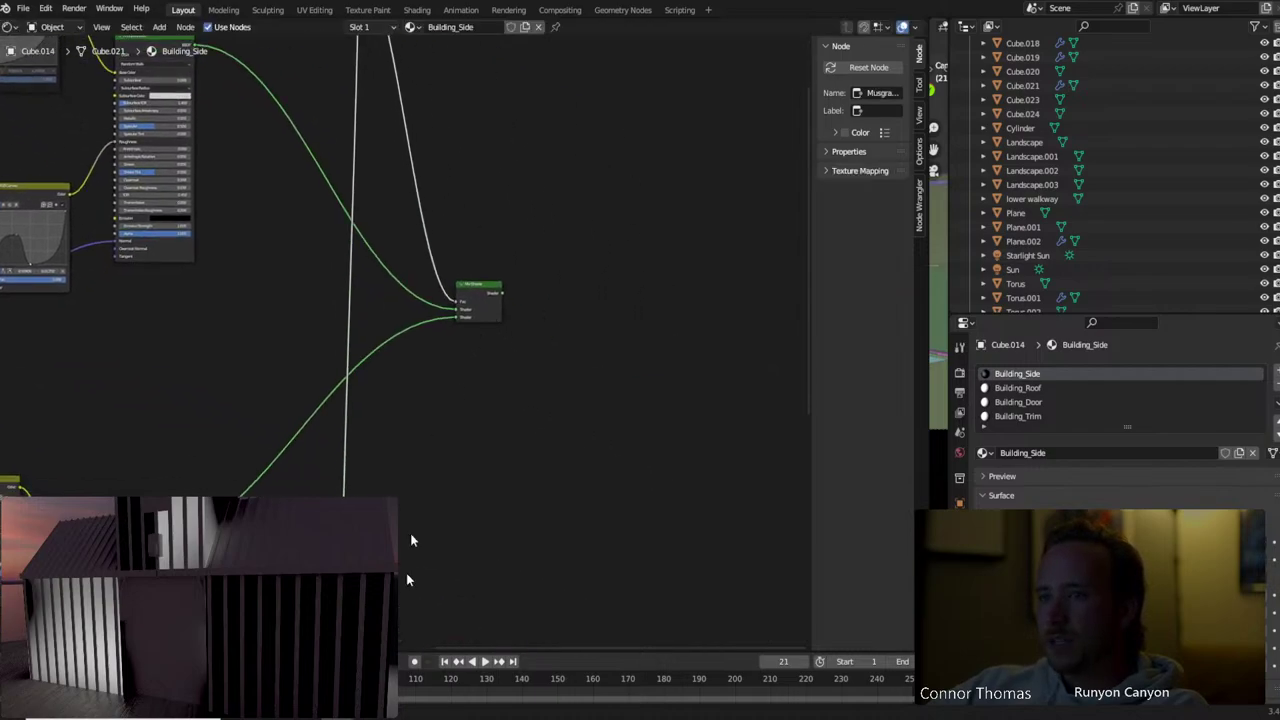
drag(364, 585, 782, 527)
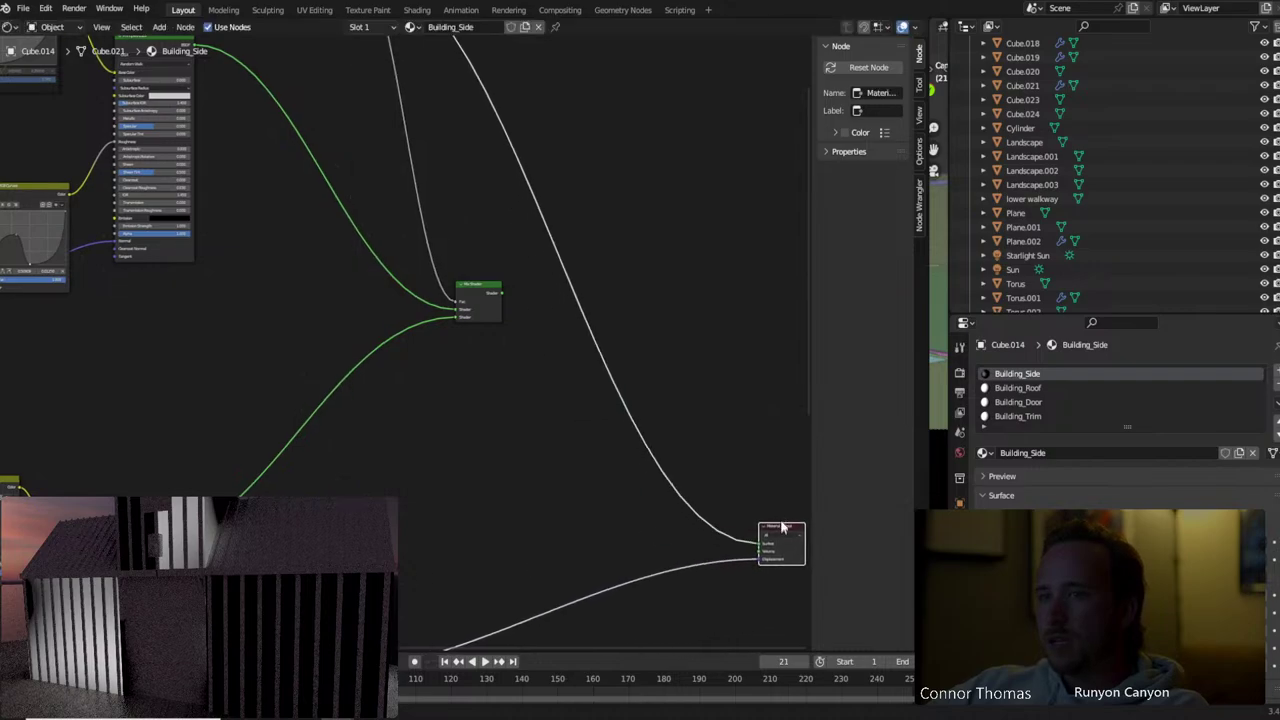
ctrl+shift+click(478, 296)
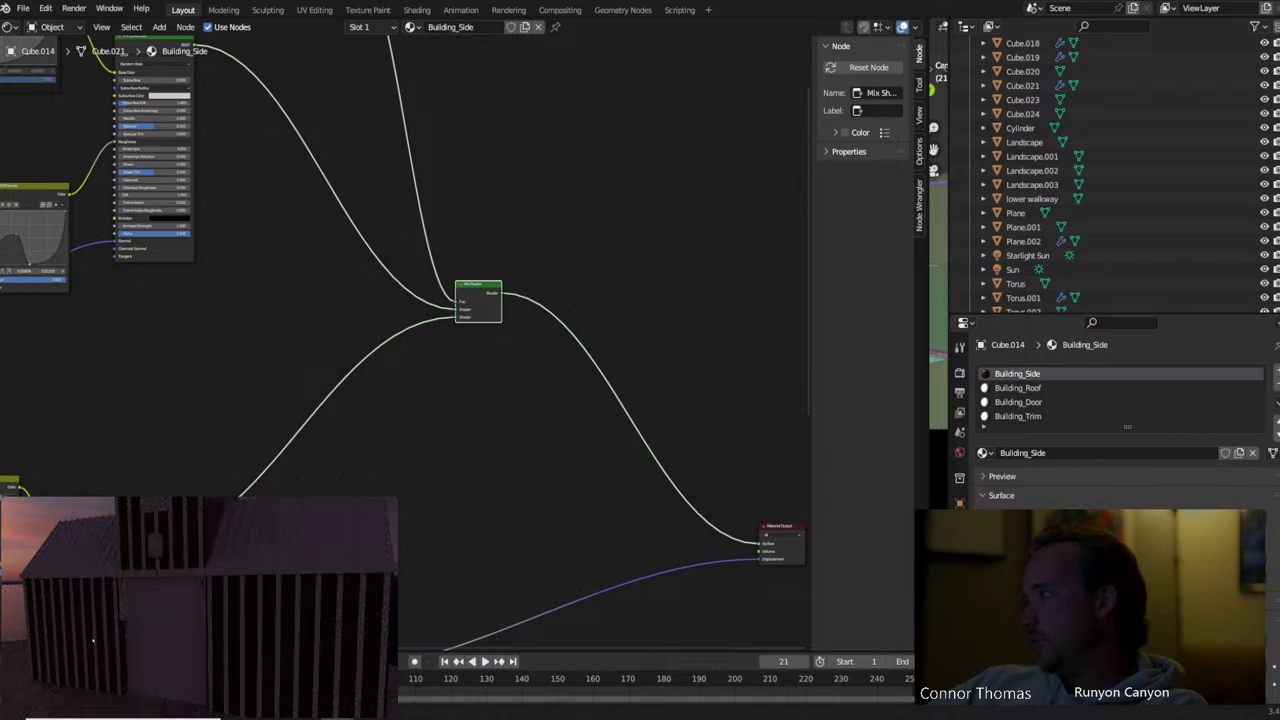
Swap the two Principled BSDF connections on the Mix Shader's Shader inputs
click(455, 311)
drag(455, 310, 455, 316)
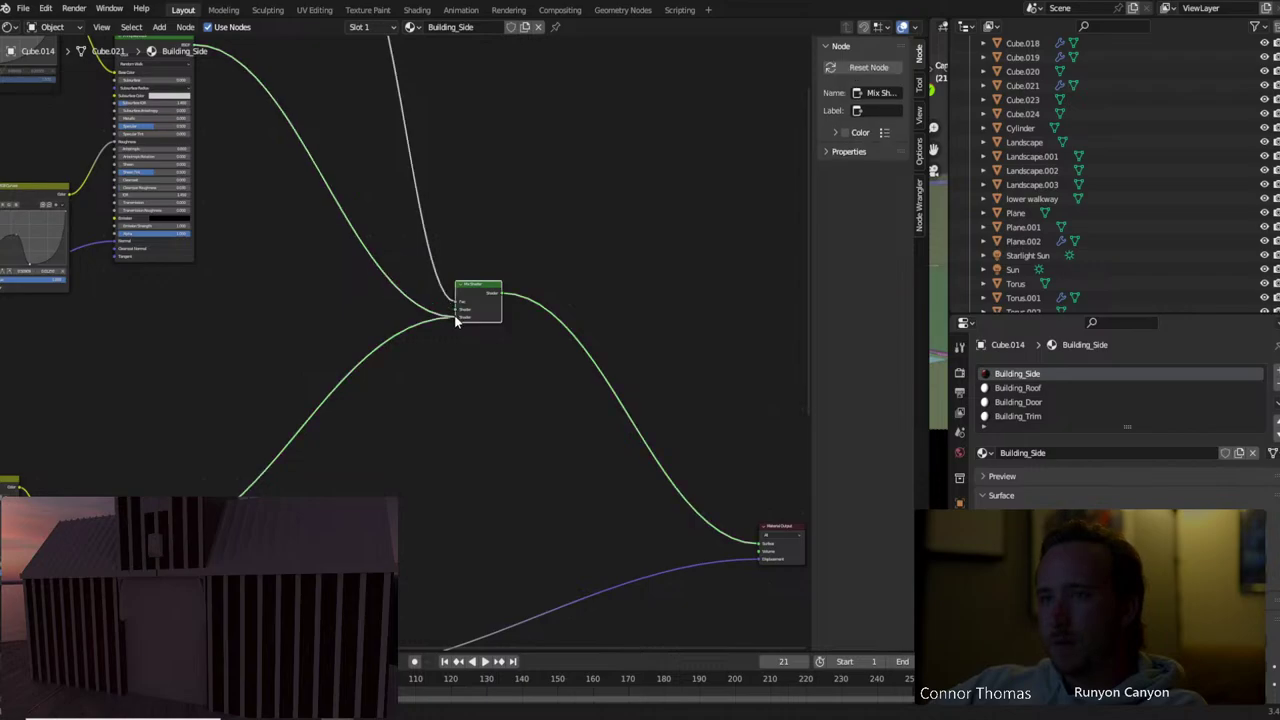
click(507, 443)
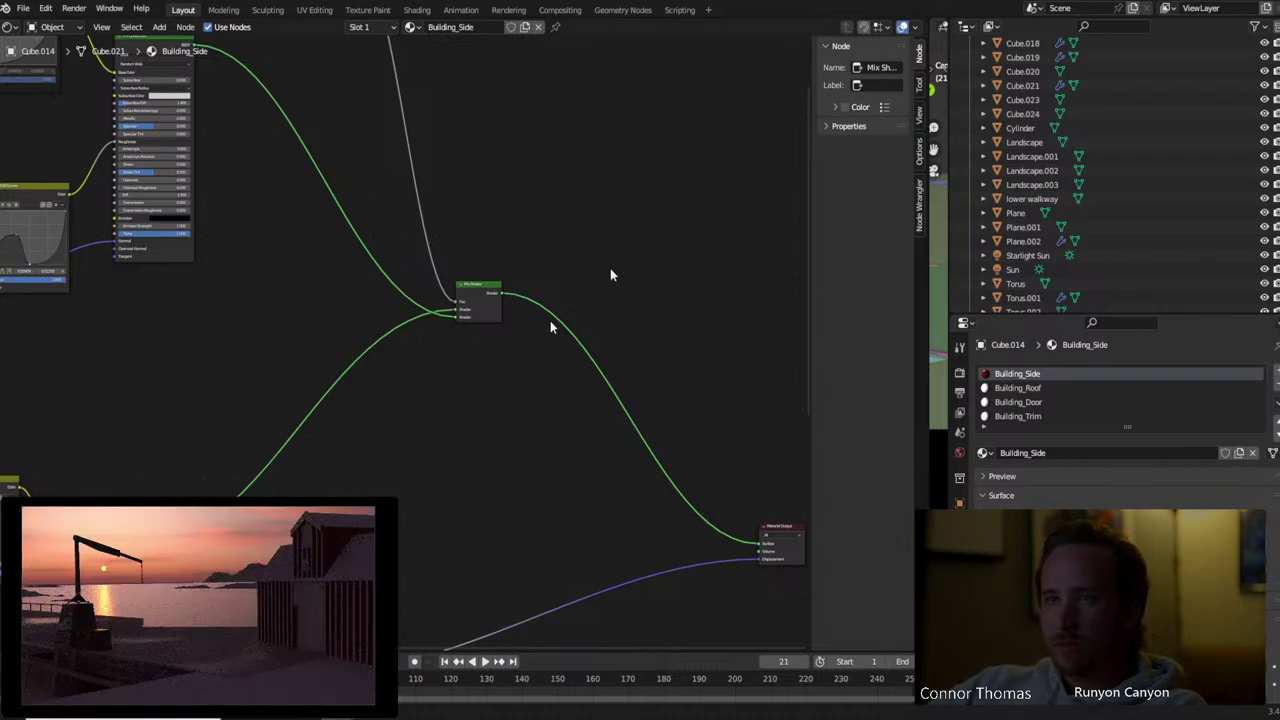
Preview the Musgrave Texture's output alone on the building through the Material Output
middle_drag(636, 182, 712, 316)
middle_drag(590, 226, 715, 248)
scroll(585, 182, up, 3)
scroll(585, 182, right, 2)
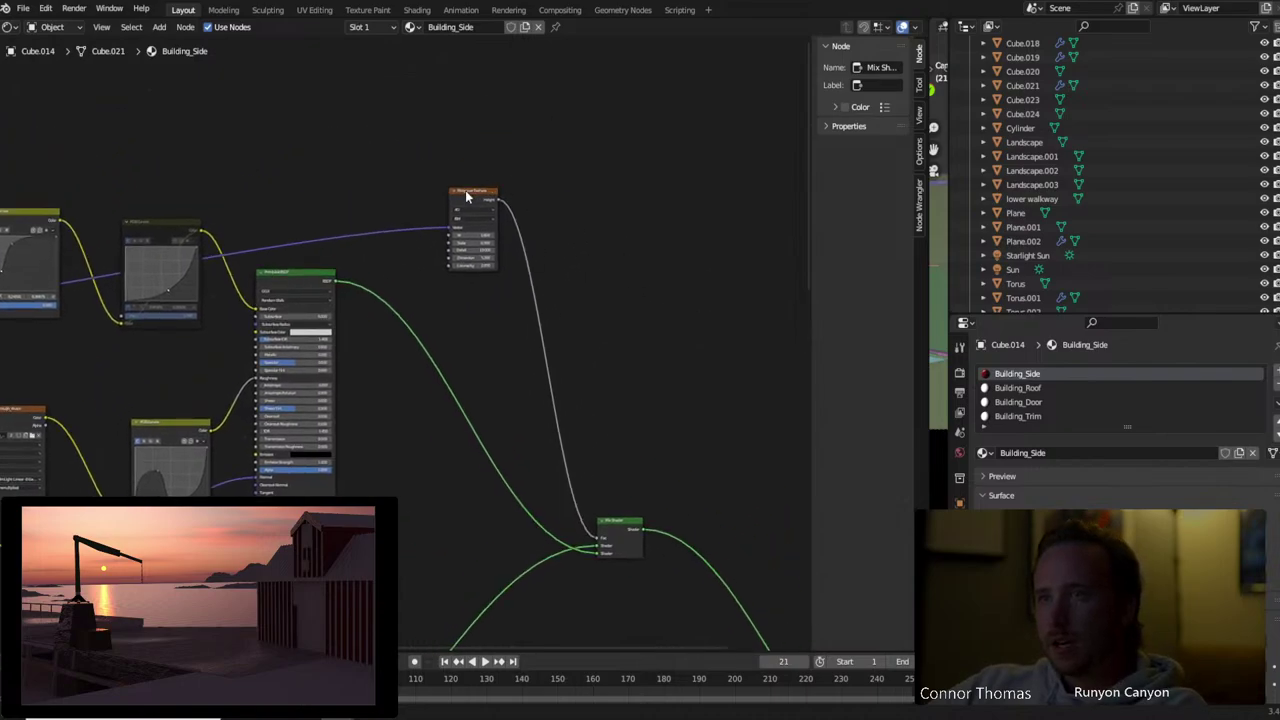
click(468, 196)
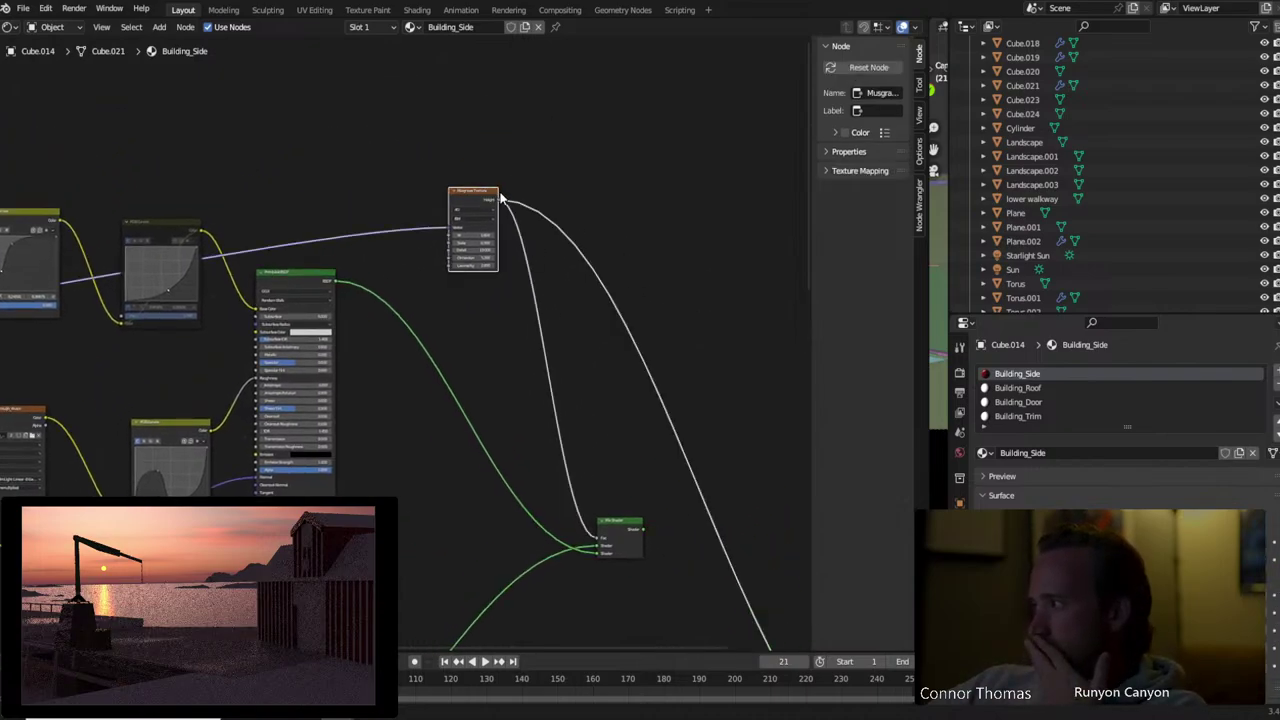
scroll(609, 224, up, 5)
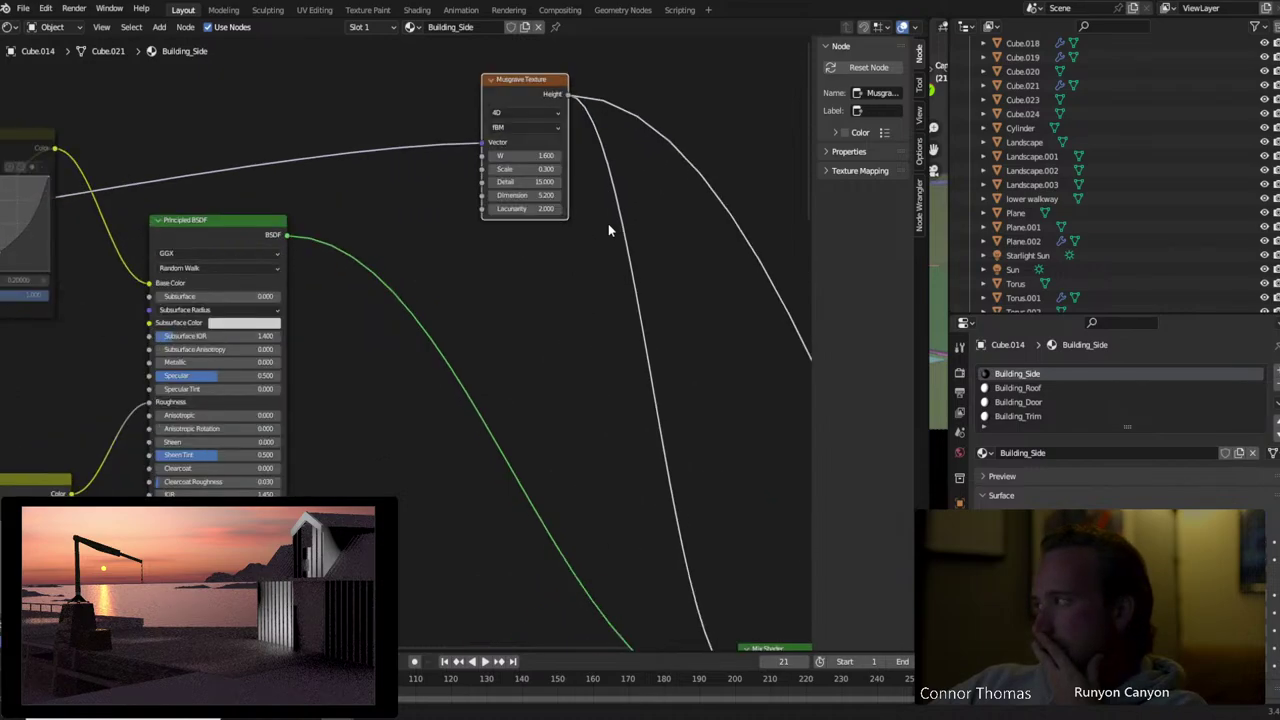
Try a Scale of 5 on the Musgrave Texture
middle_drag(614, 197, 521, 358)
click(476, 263)
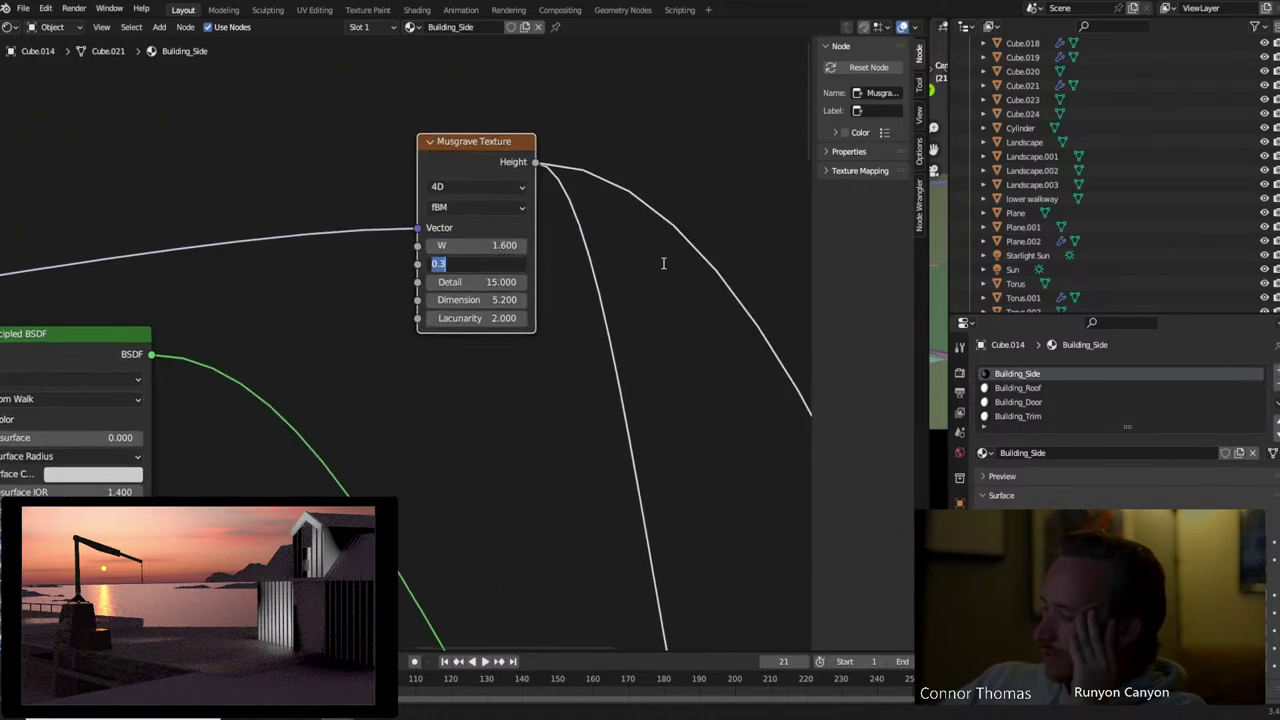
text(5)
key(Return)
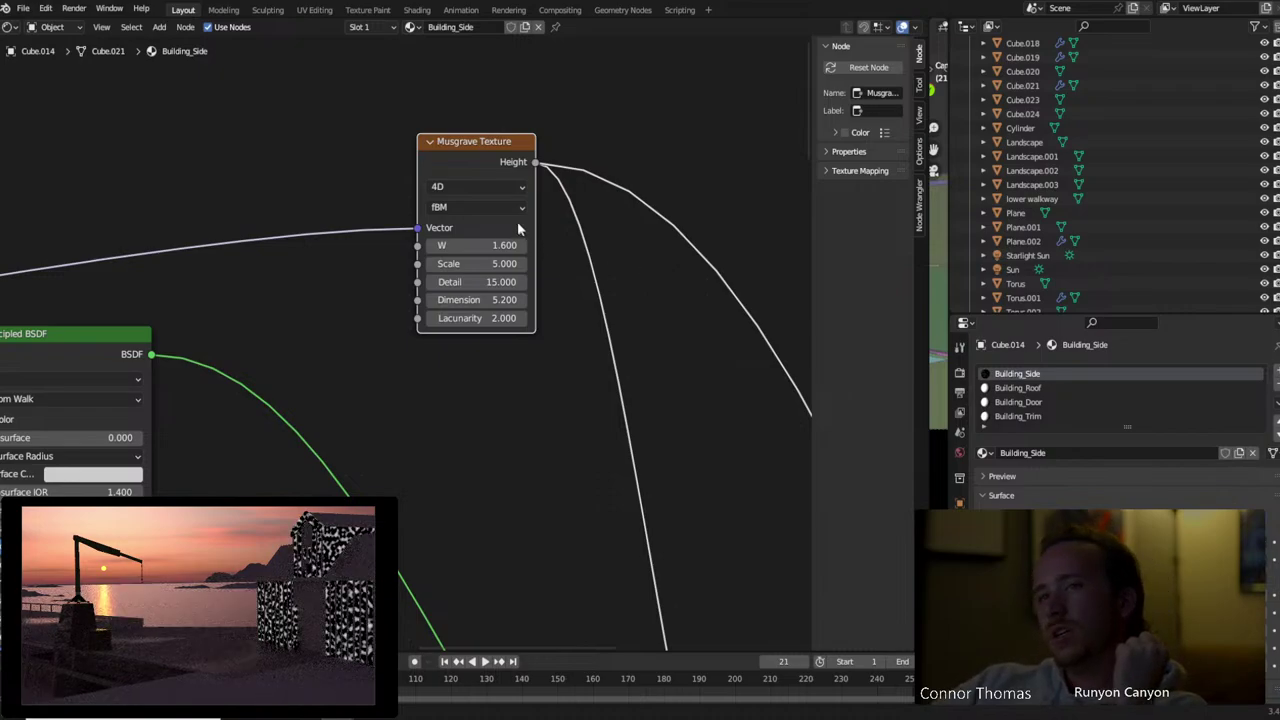
Try W values of 0.5, 0.4 and 0.2 on the Musgrave Texture, and return W to 1.6
click(480, 245)
text(.5)
key(Return)
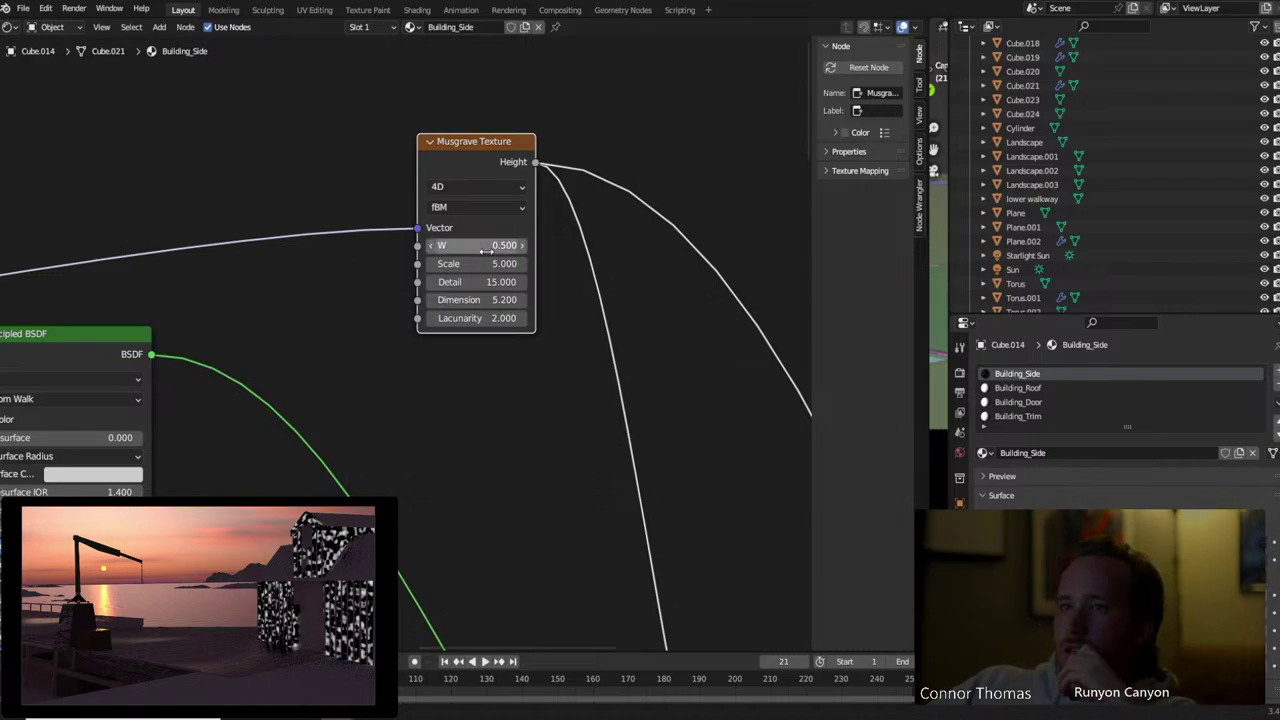
click(488, 246)
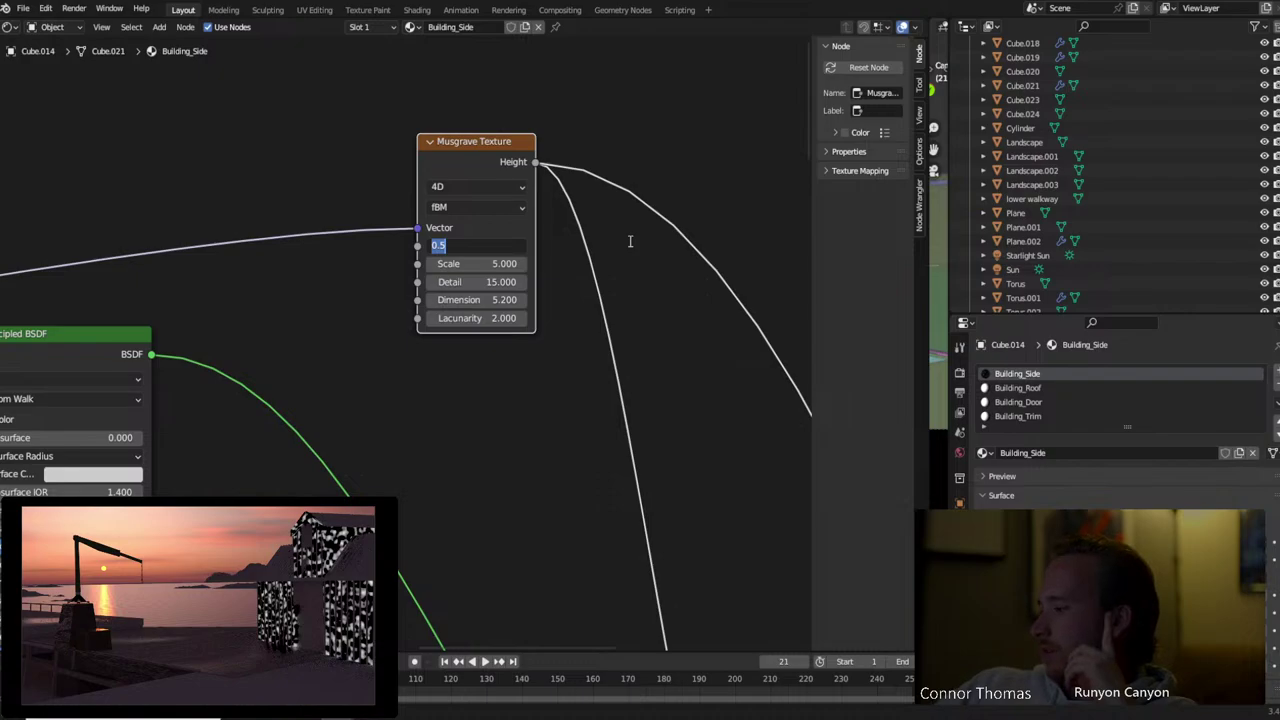
key(Return)
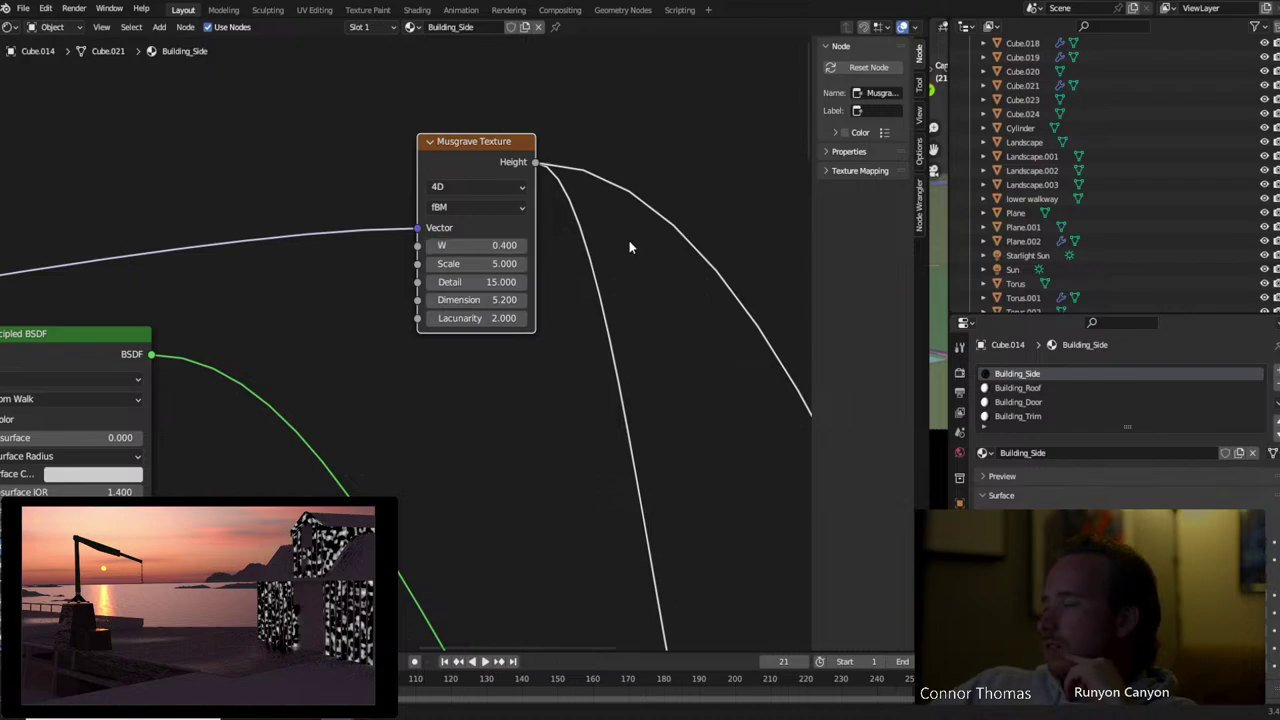
click(519, 249)
text(.2)
key(Return)
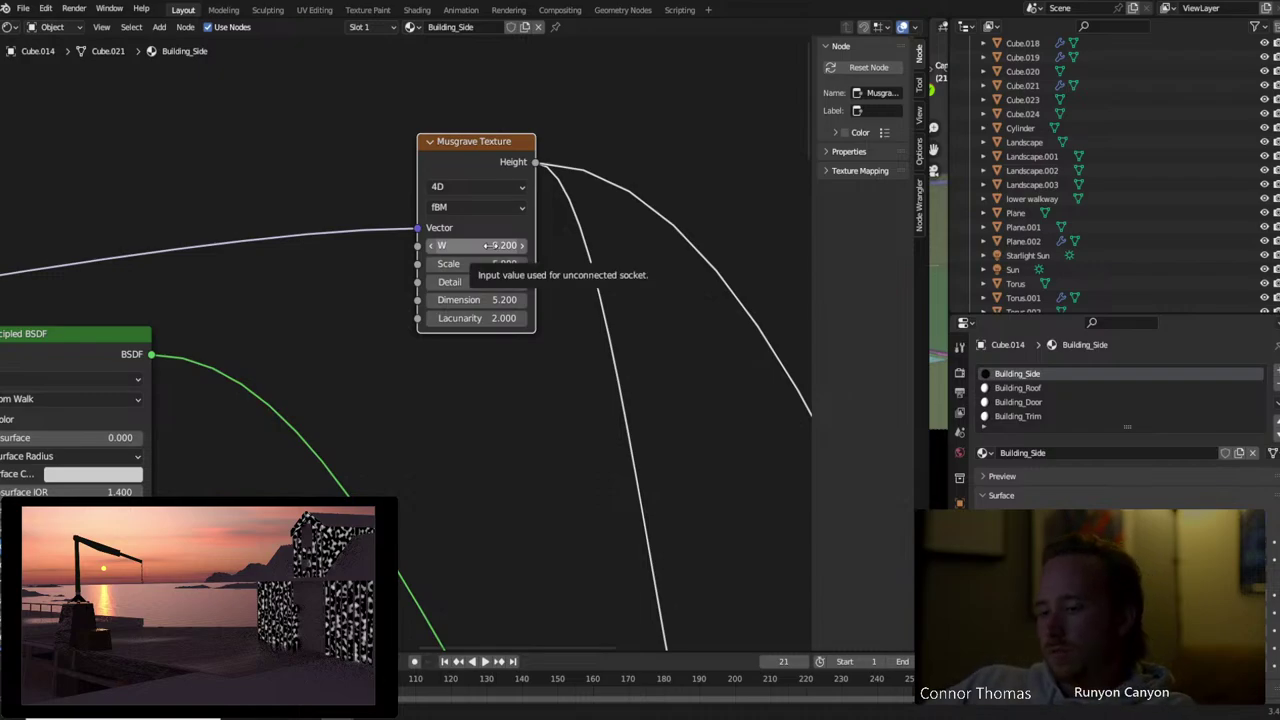
drag(492, 245, 518, 246)
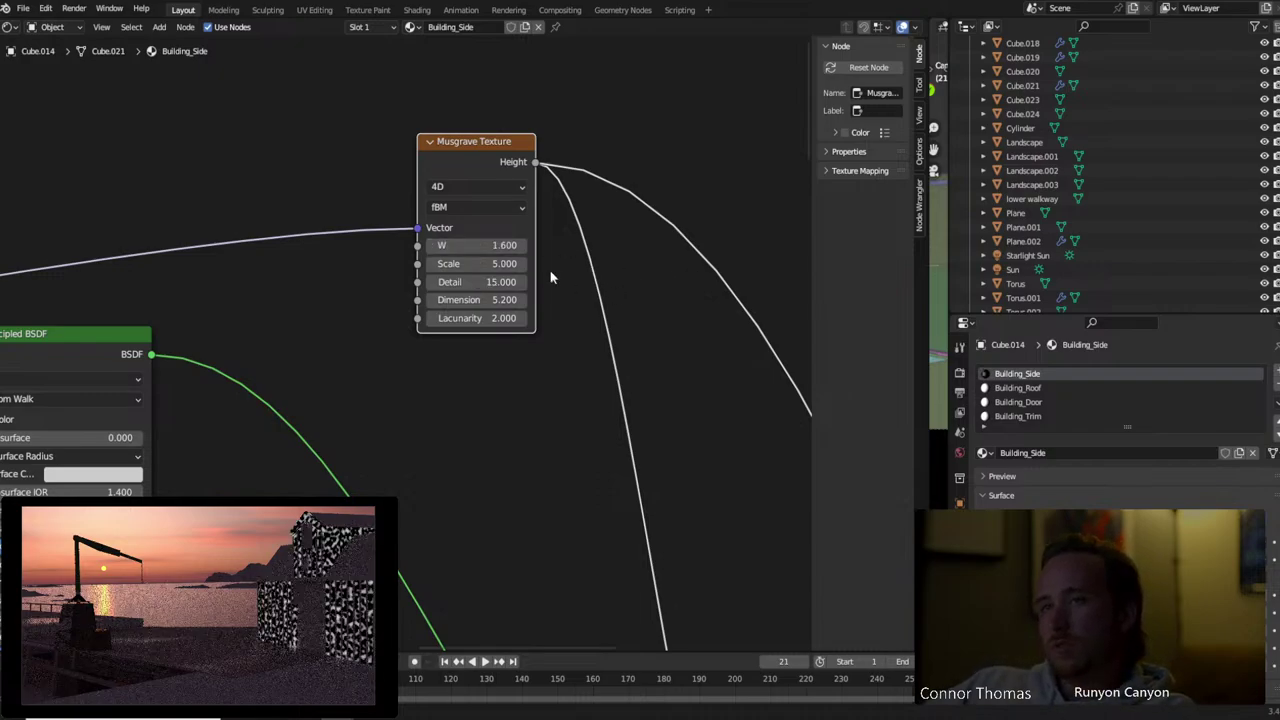
Set the Musgrave Texture's Scale to 0.5
click(495, 264)
key(BackSpace)
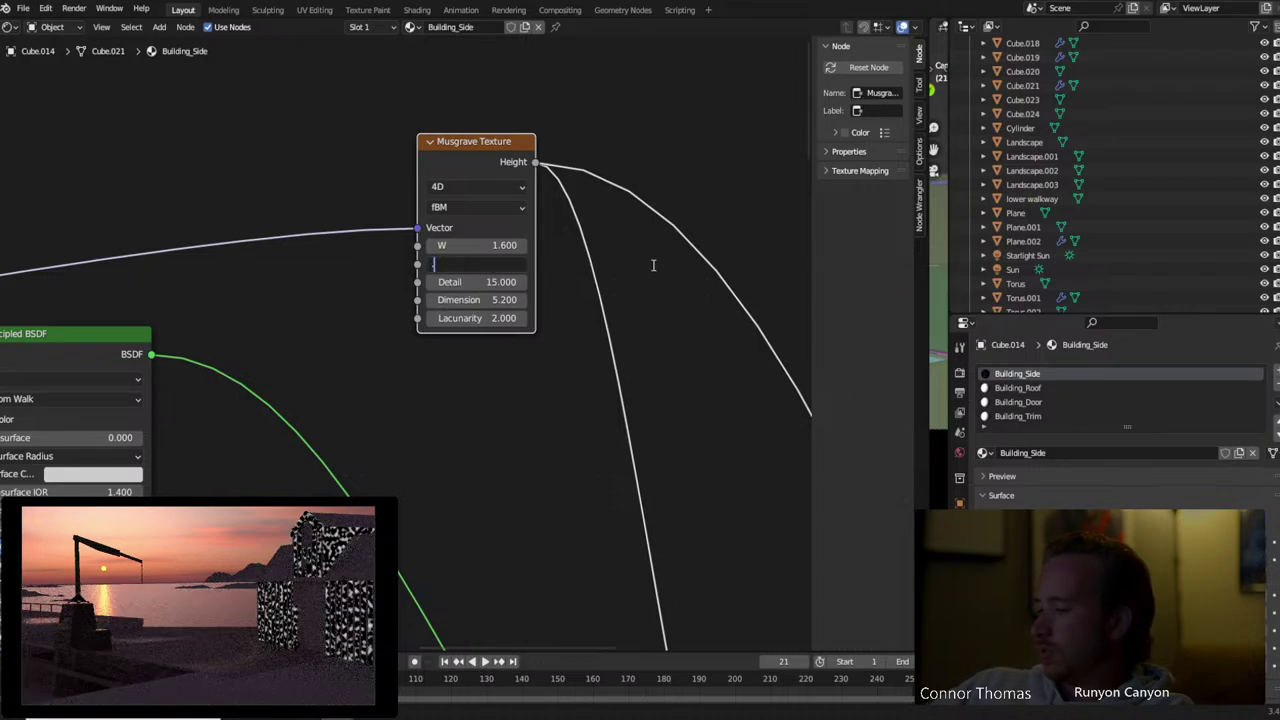
text(0.5)
key(Return)
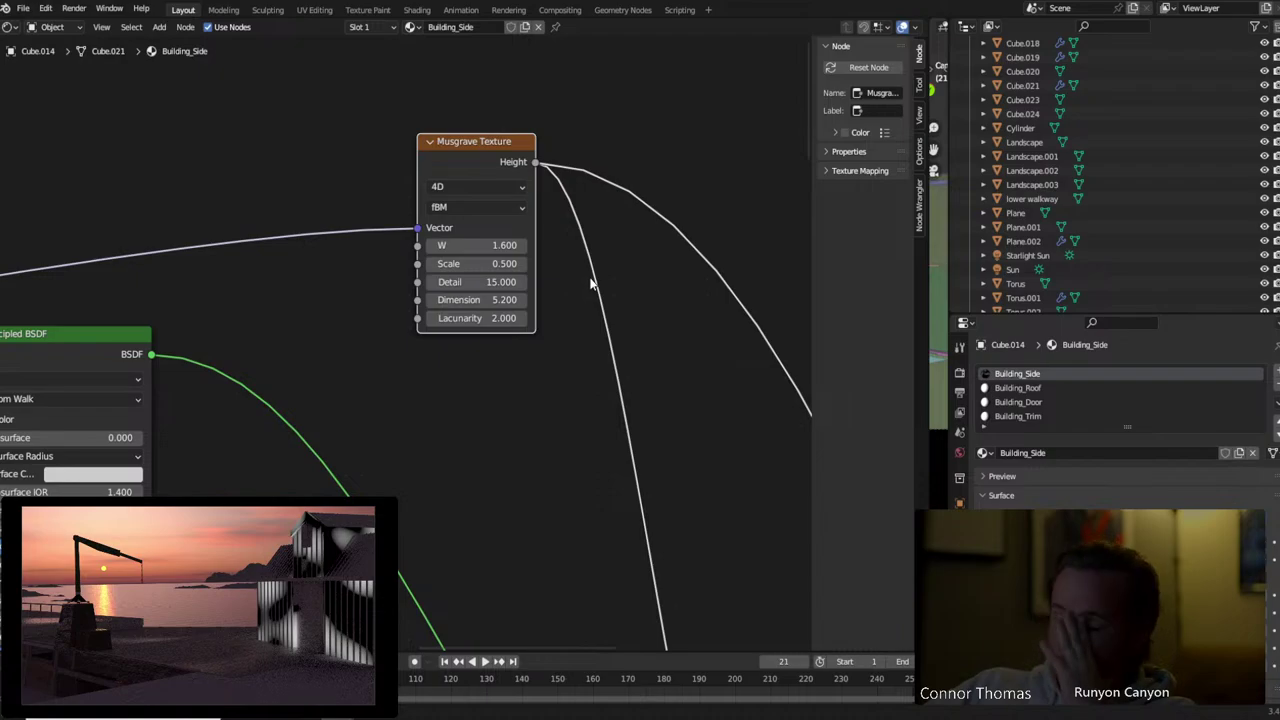
scroll(620, 290, down, 3)
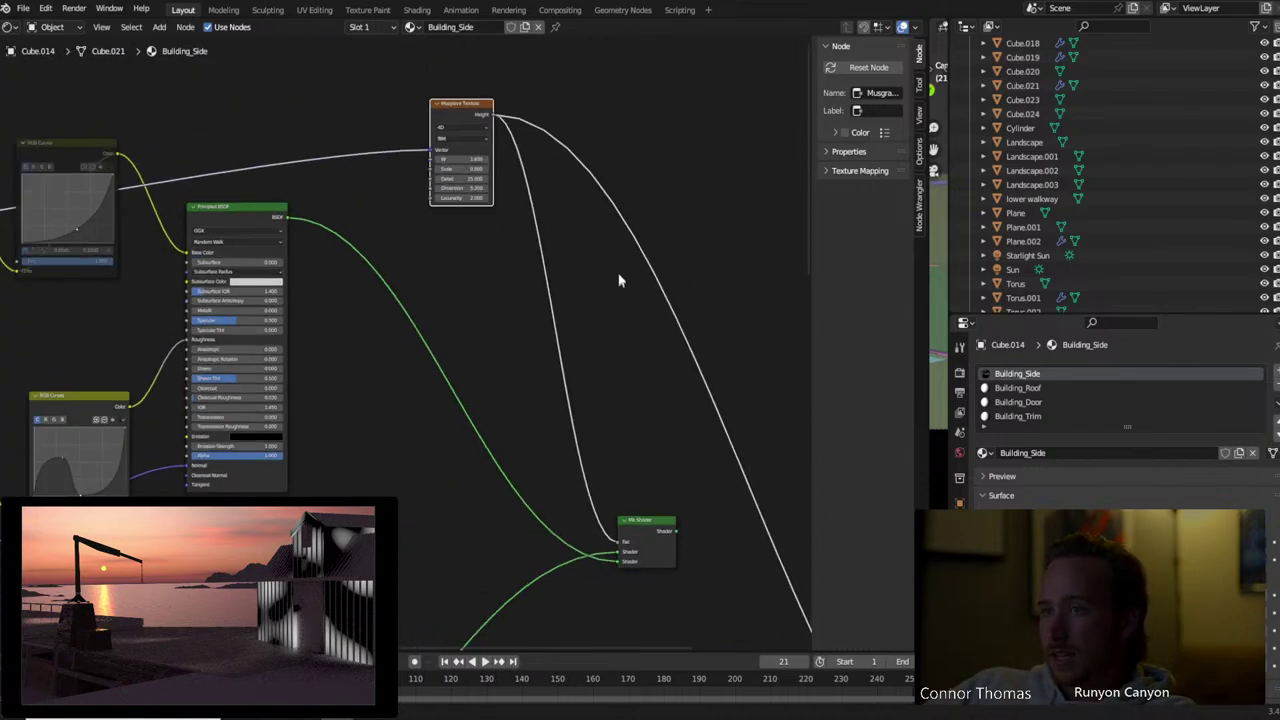
Preview the upper bark Principled BSDF alone and set its Multiply colour A to a pale beige with Saturation 0.183 and Value 0.864
ctrl+shift+click(221, 222)
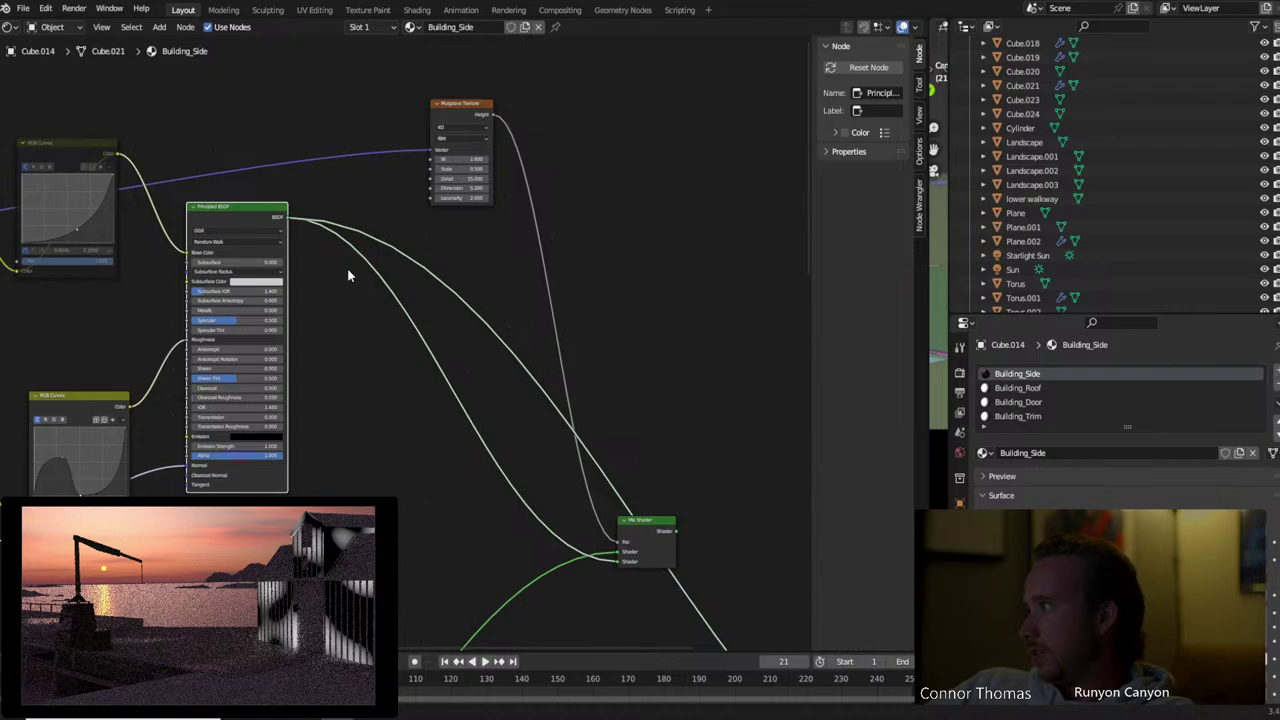
middle_drag(403, 292, 520, 388)
scroll(433, 291, up, 2)
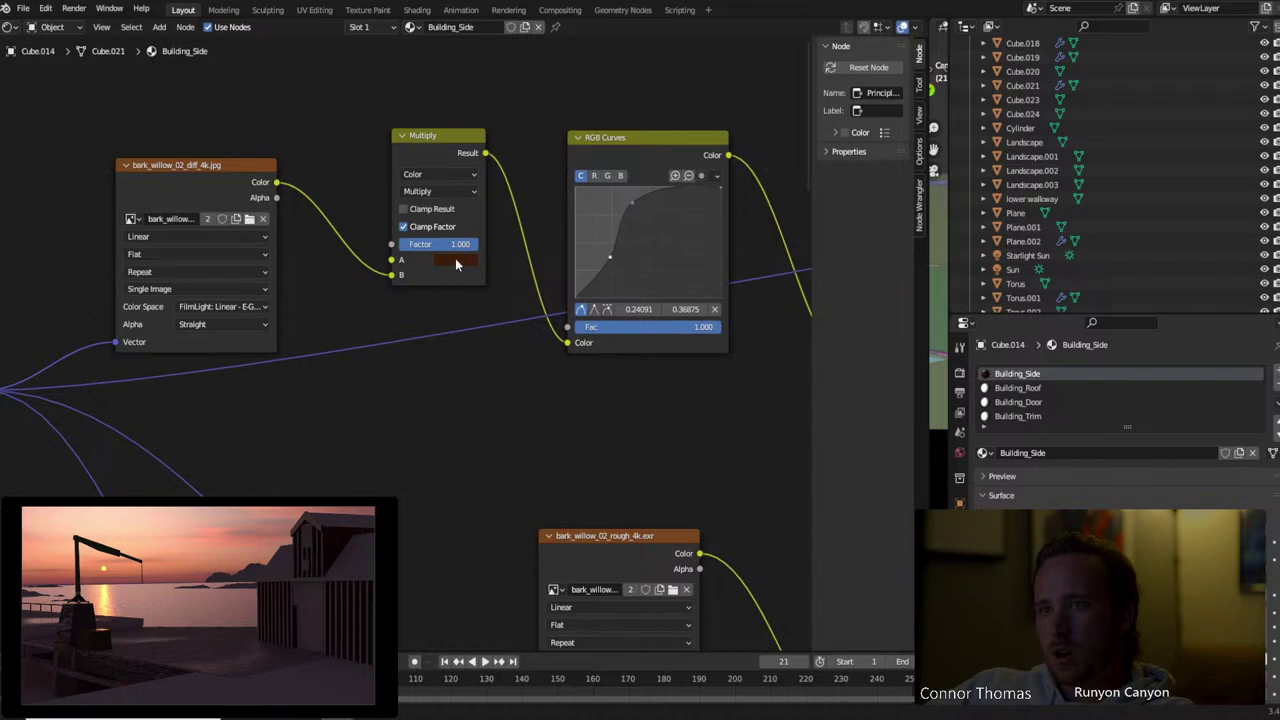
click(456, 262)
drag(550, 141, 552, 116)
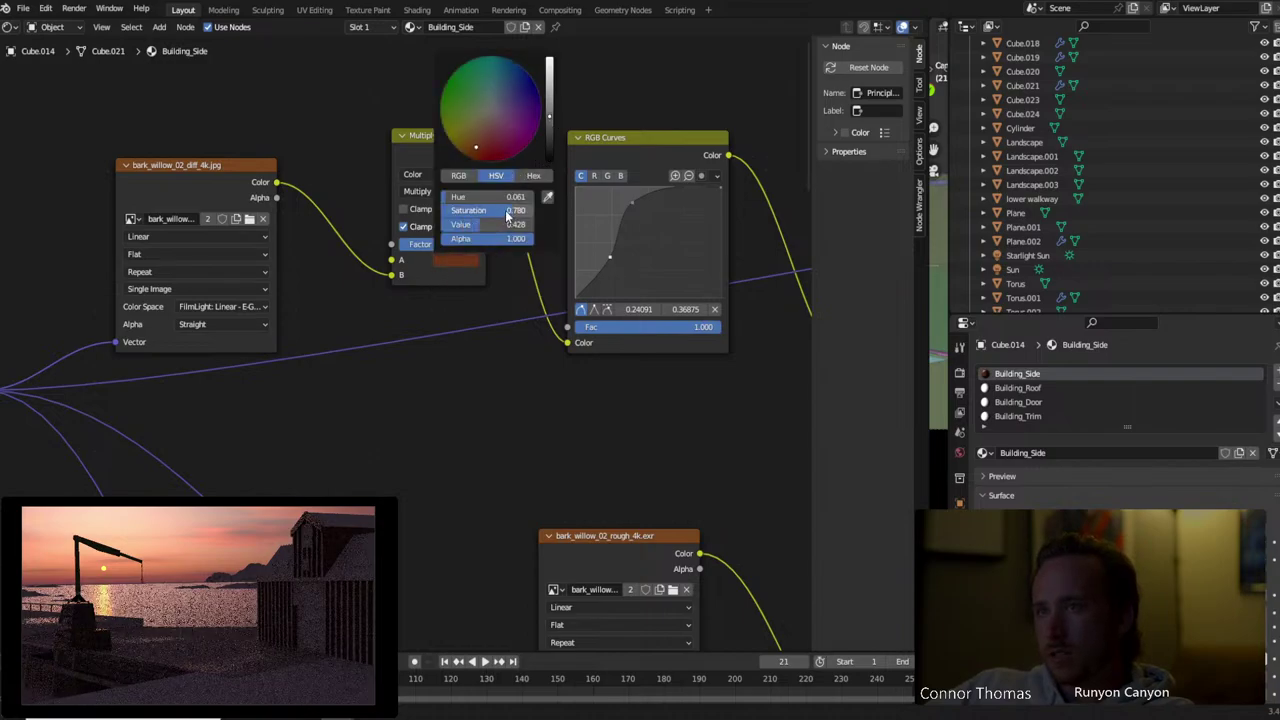
drag(500, 215, 481, 215)
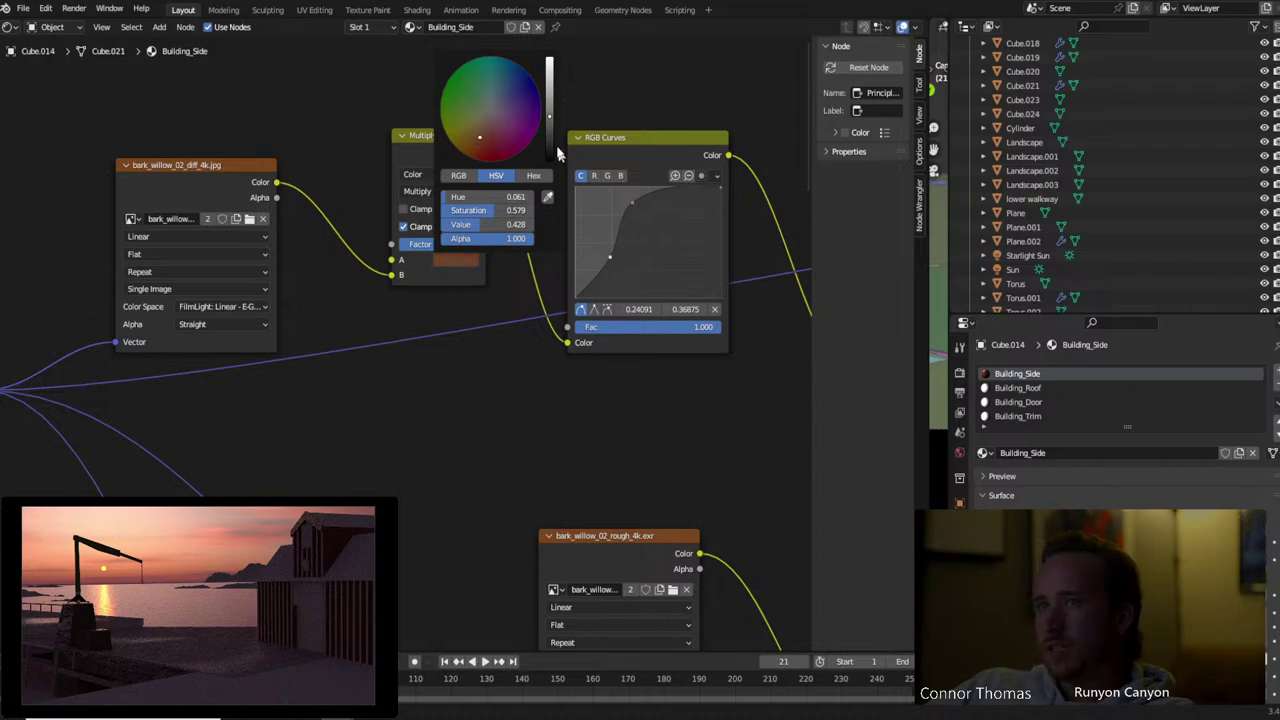
drag(548, 118, 549, 92)
drag(505, 210, 458, 213)
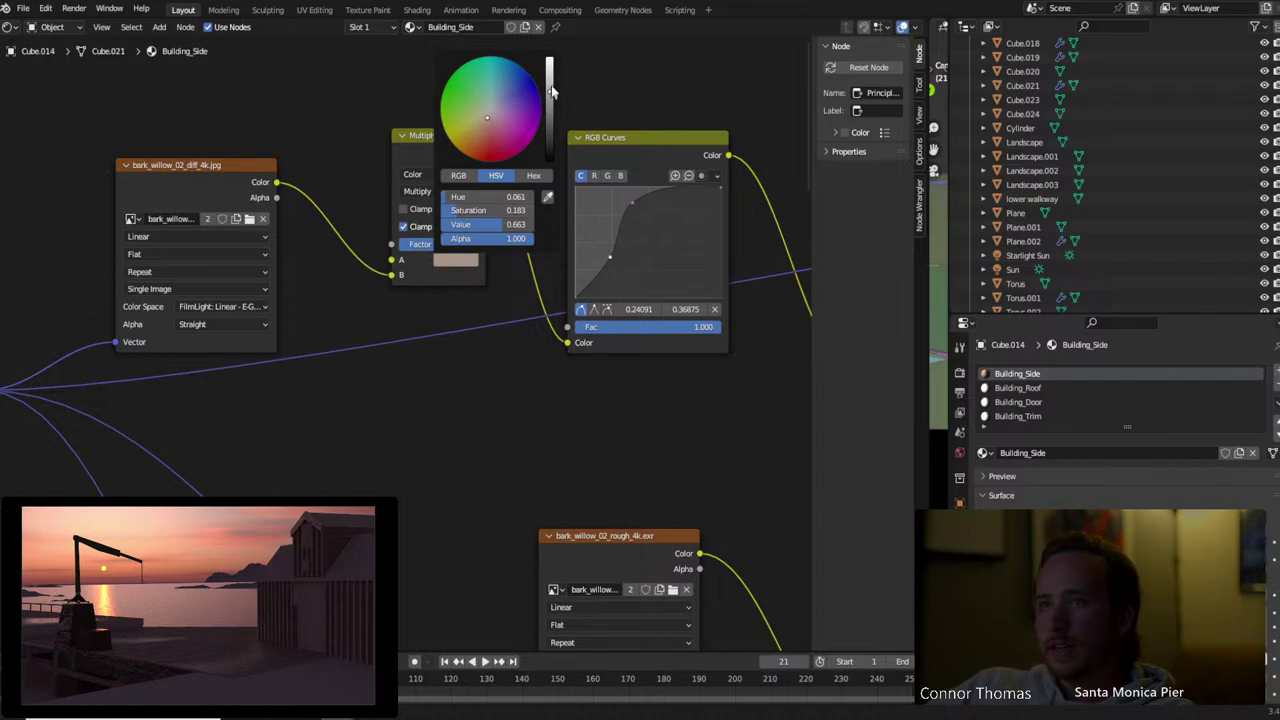
drag(551, 92, 550, 72)
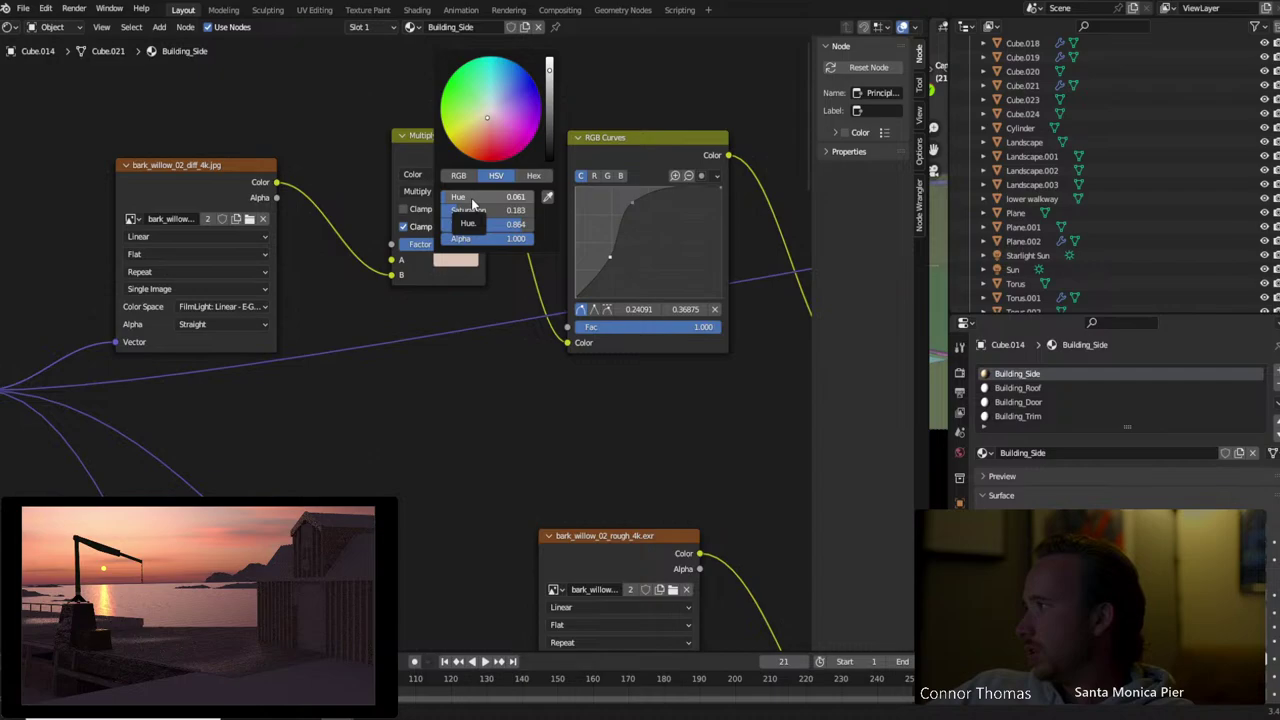
Preview the Mix Shader's blended result on the building through the Material Output
middle_drag(596, 360, 378, 318)
scroll(538, 360, down, 8)
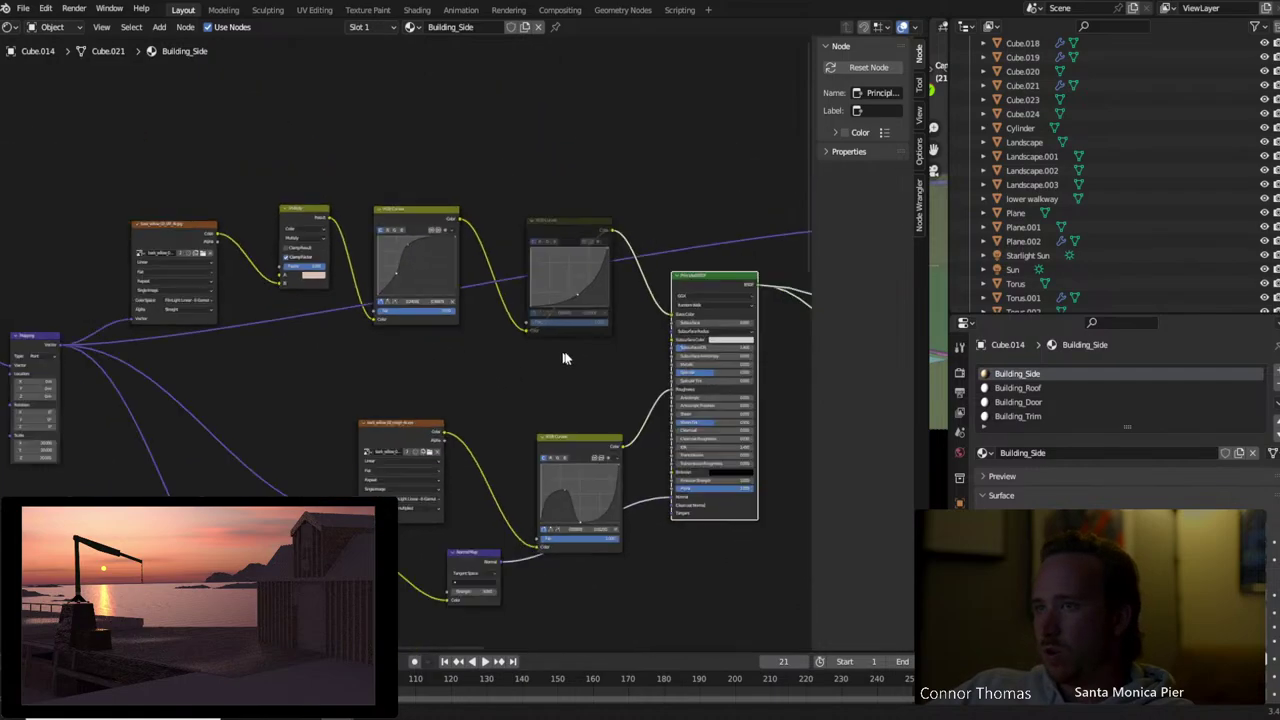
middle_drag(676, 344, 238, 347)
middle_drag(600, 280, 570, 172)
ctrl+shift+click(592, 439)
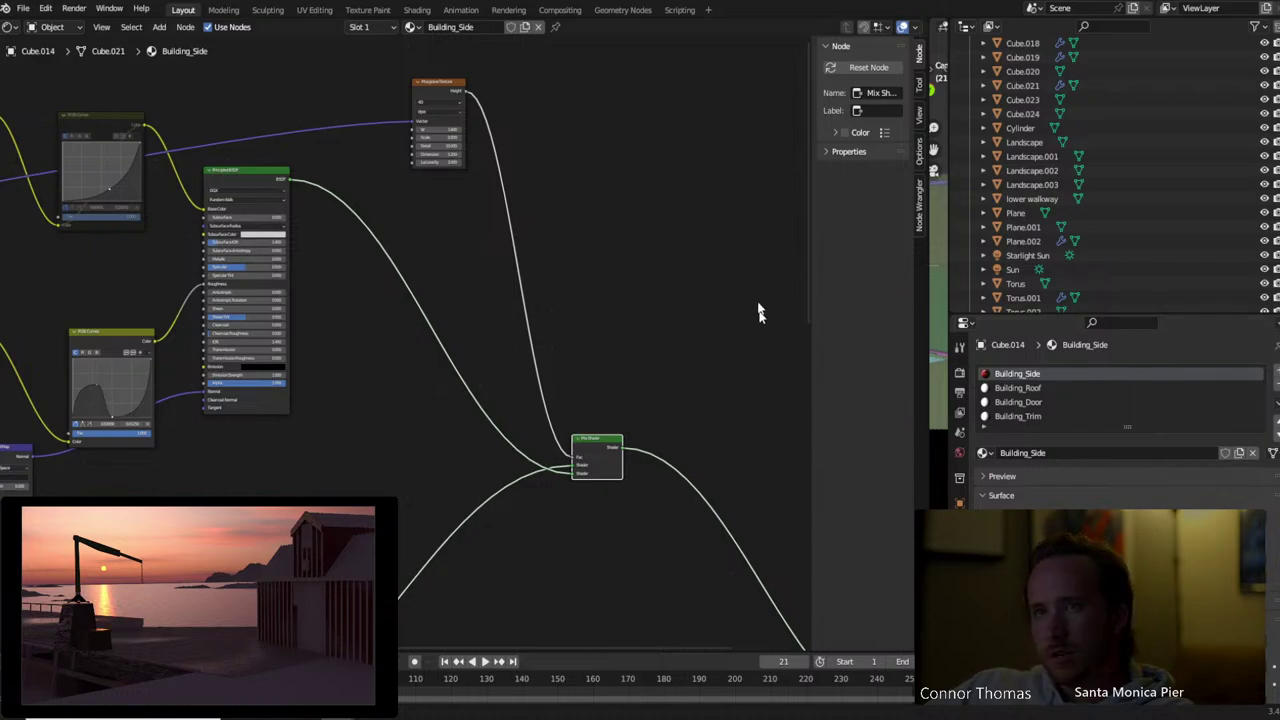
click(622, 285)
key(shift+a)
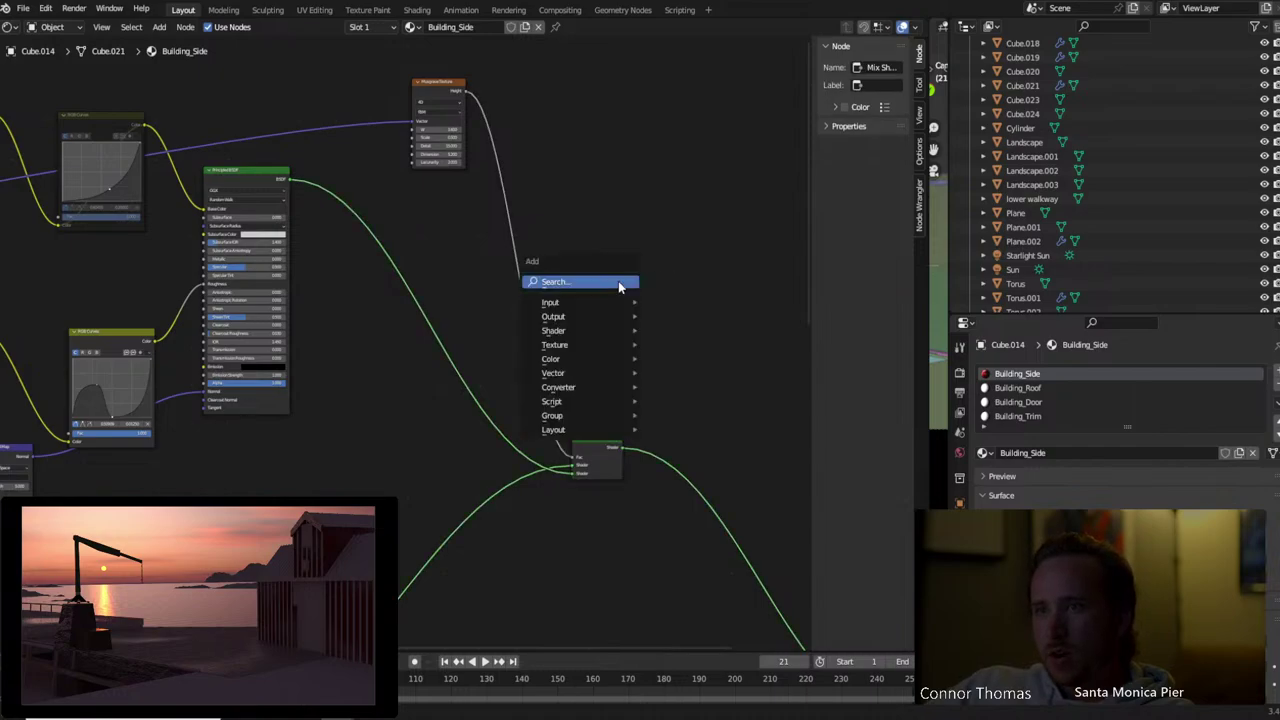
click(619, 281)
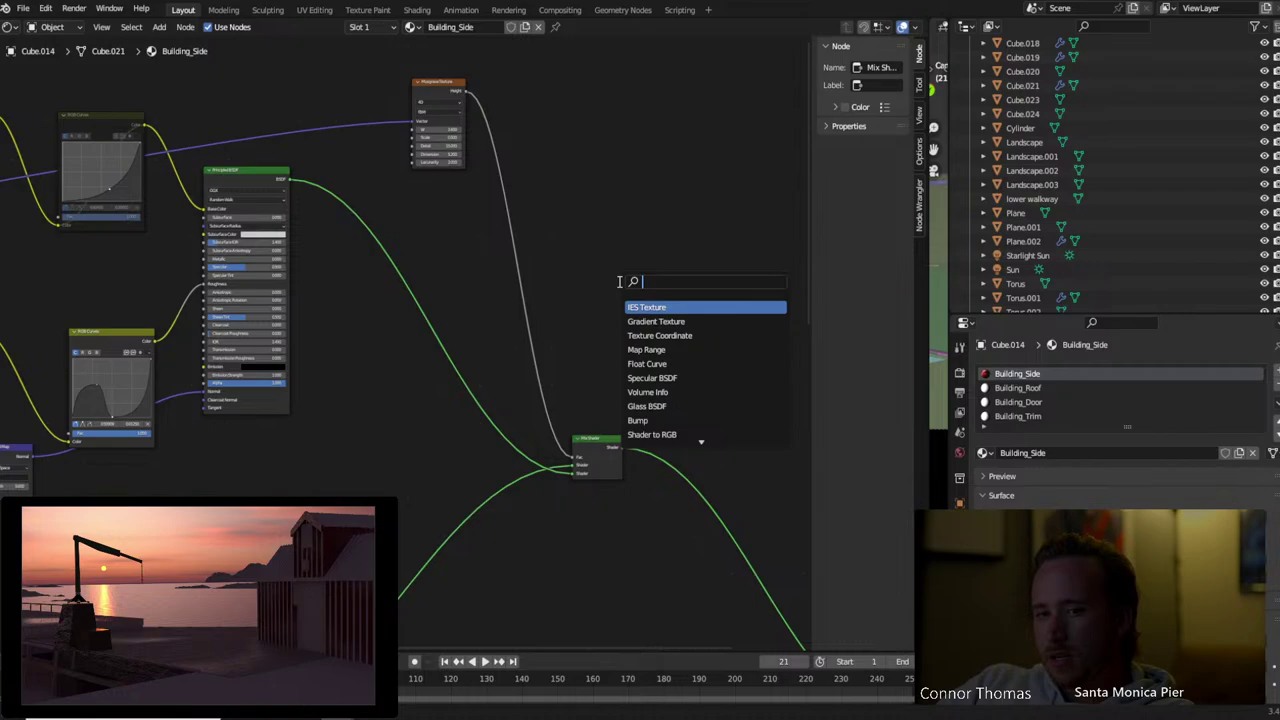
text(cur)
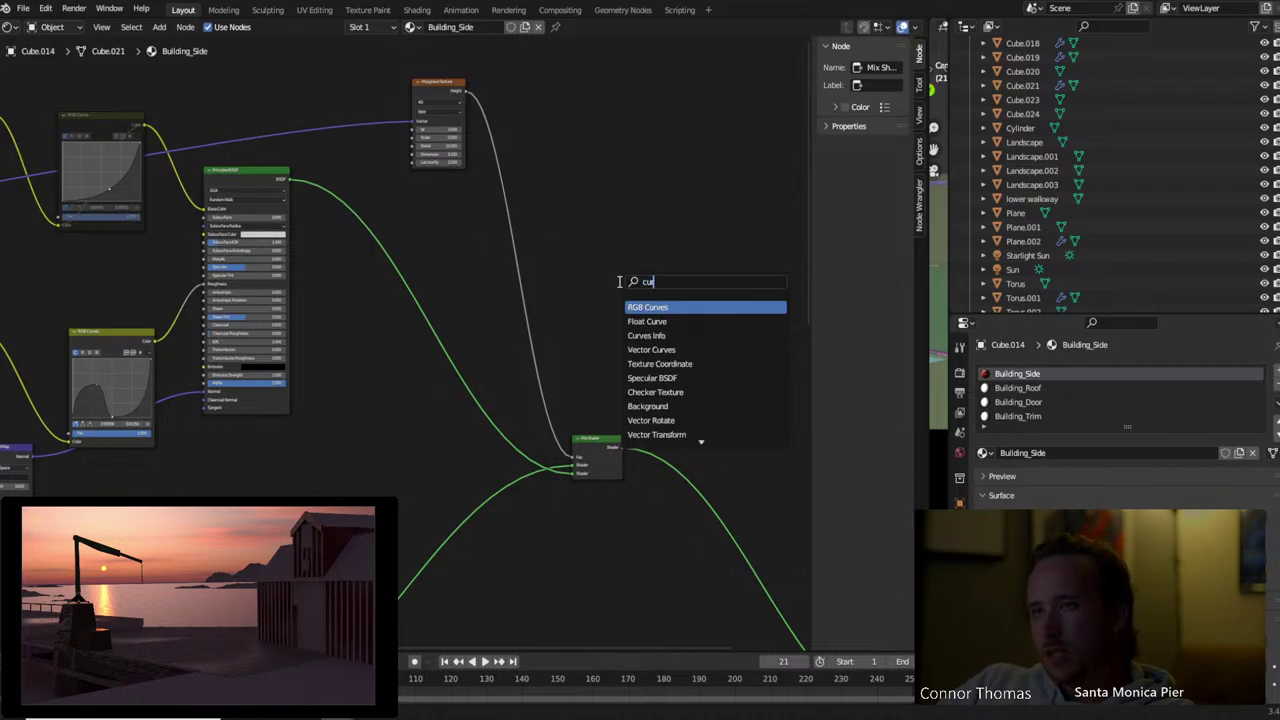
key(Return)
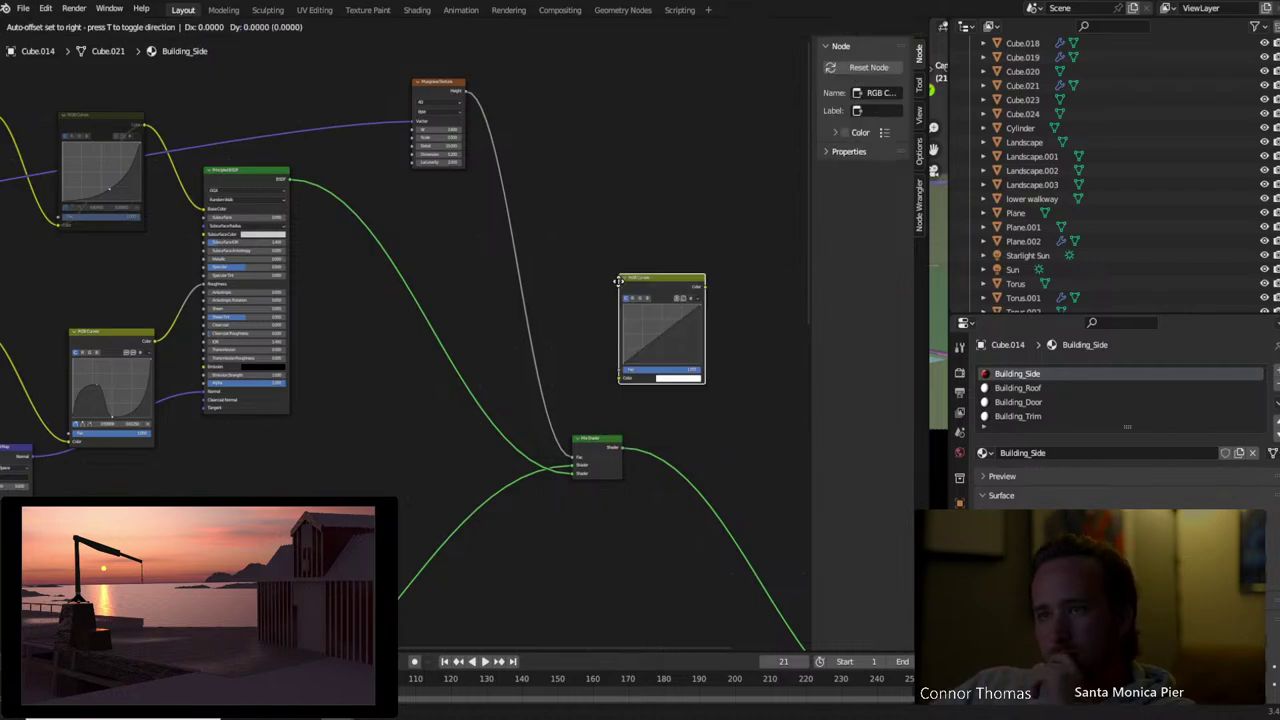
key(x)
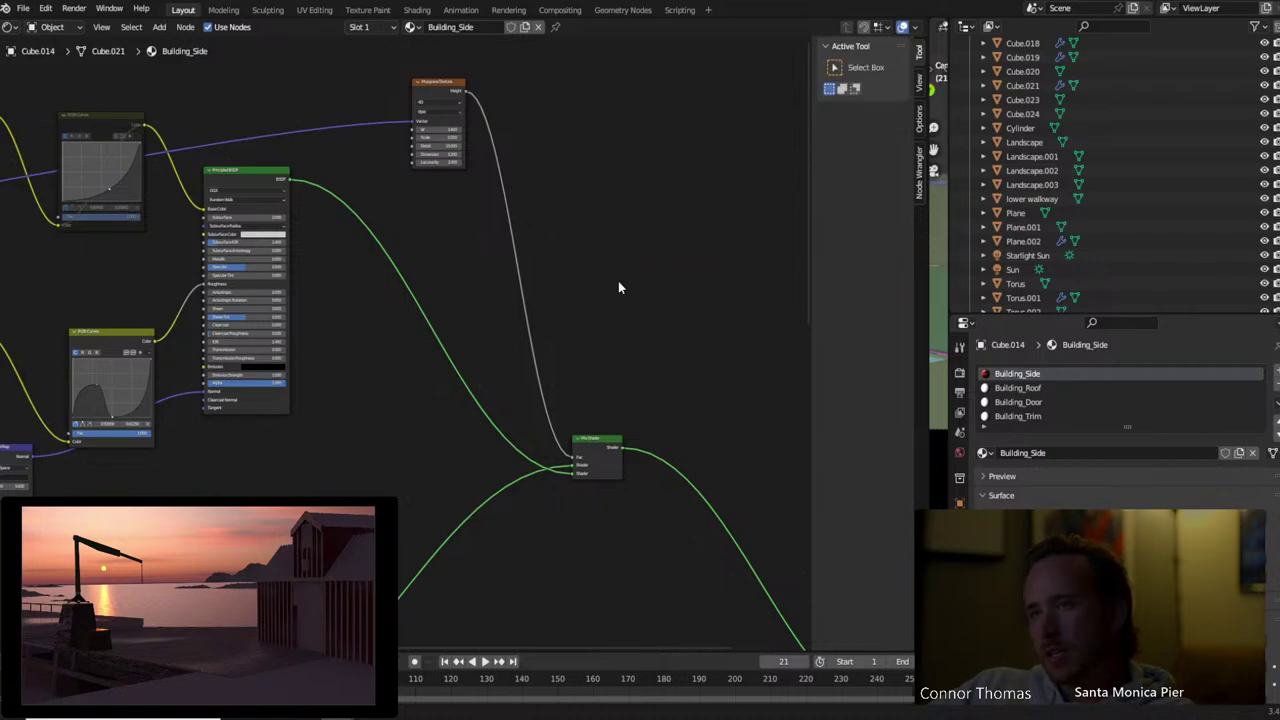
key(shift+a)
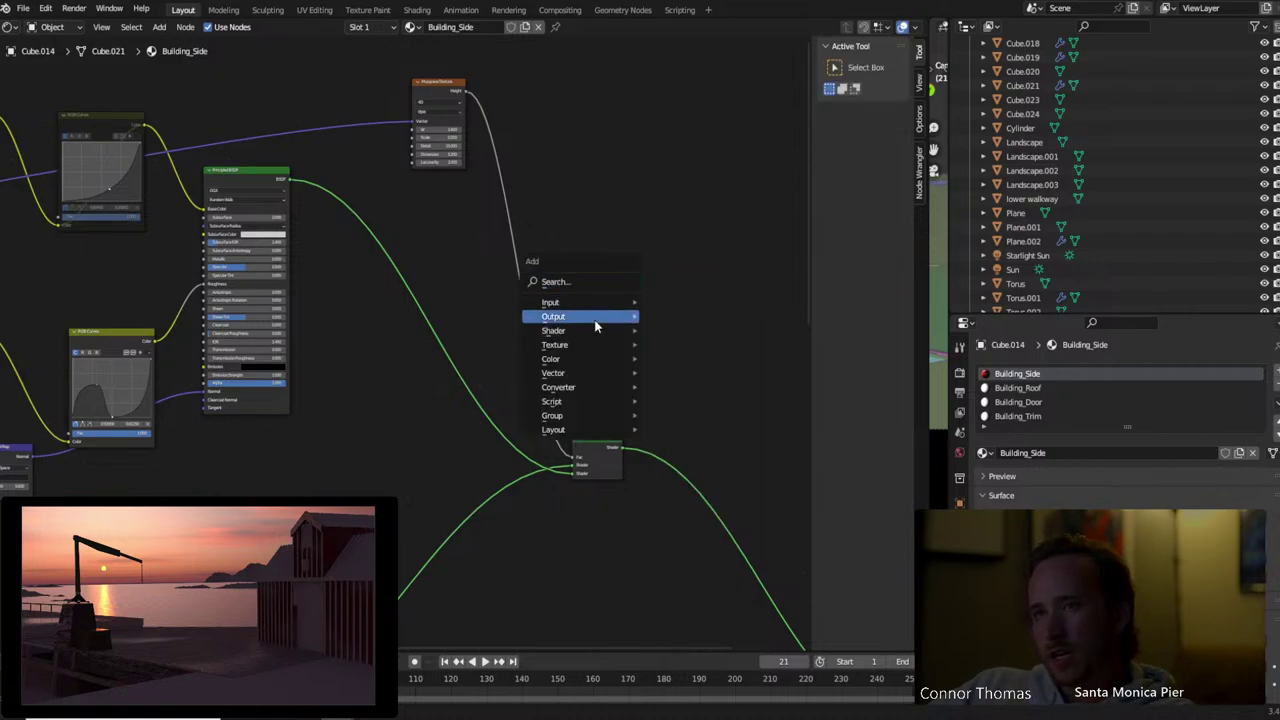
mouse_move(592, 354)
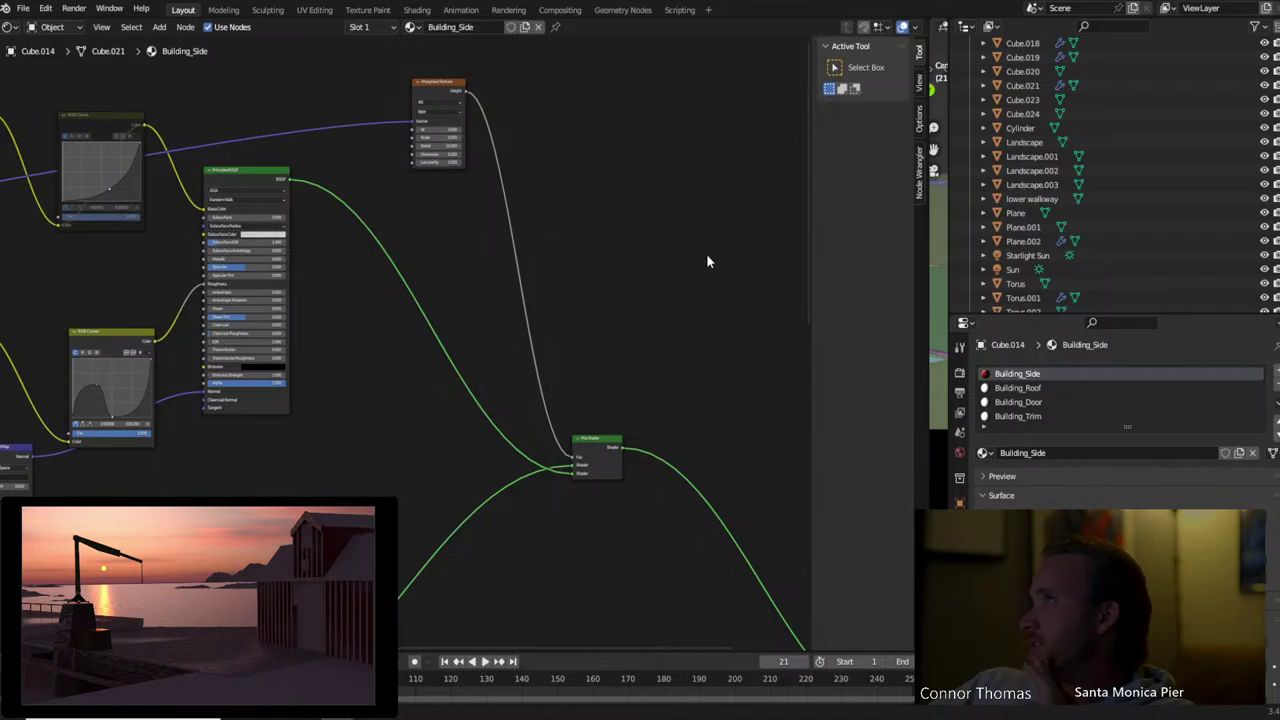
Duplicate the whole upper bark shader node group, from its texture coordinates to the Principled BSDF, and place the copy above the original
scroll(517, 236, down, 5)
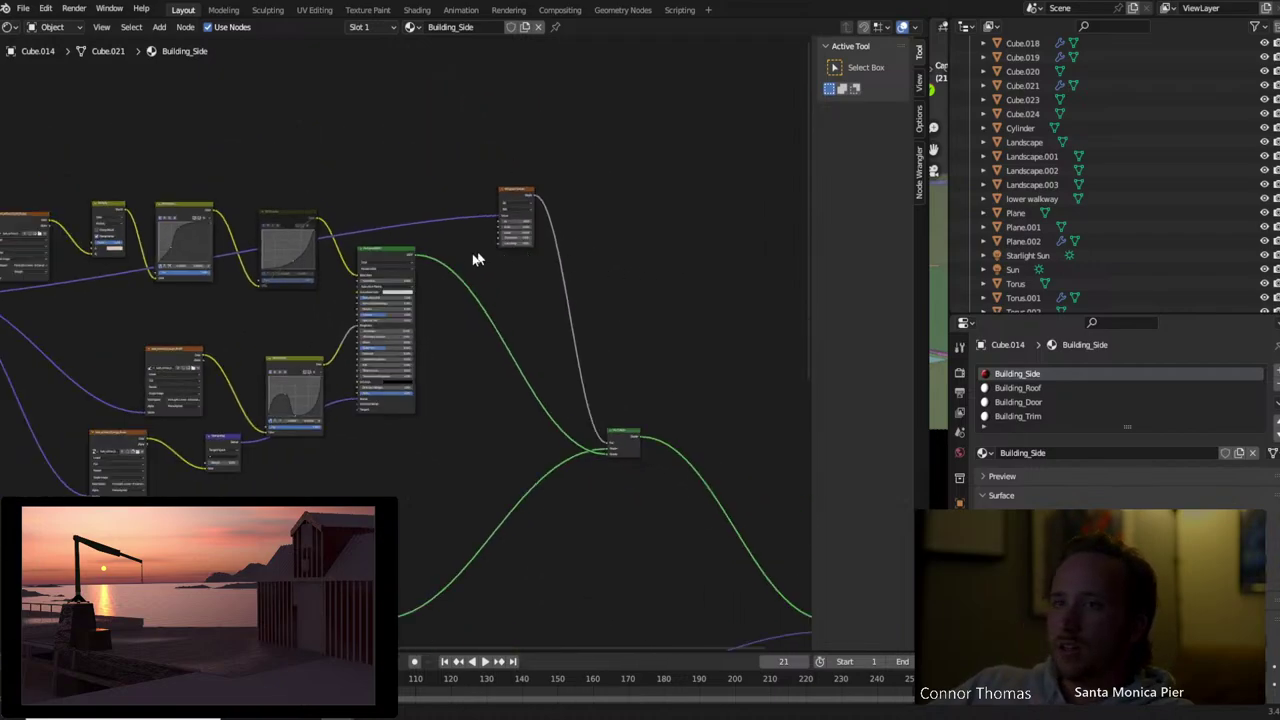
drag(151, 177, 637, 420)
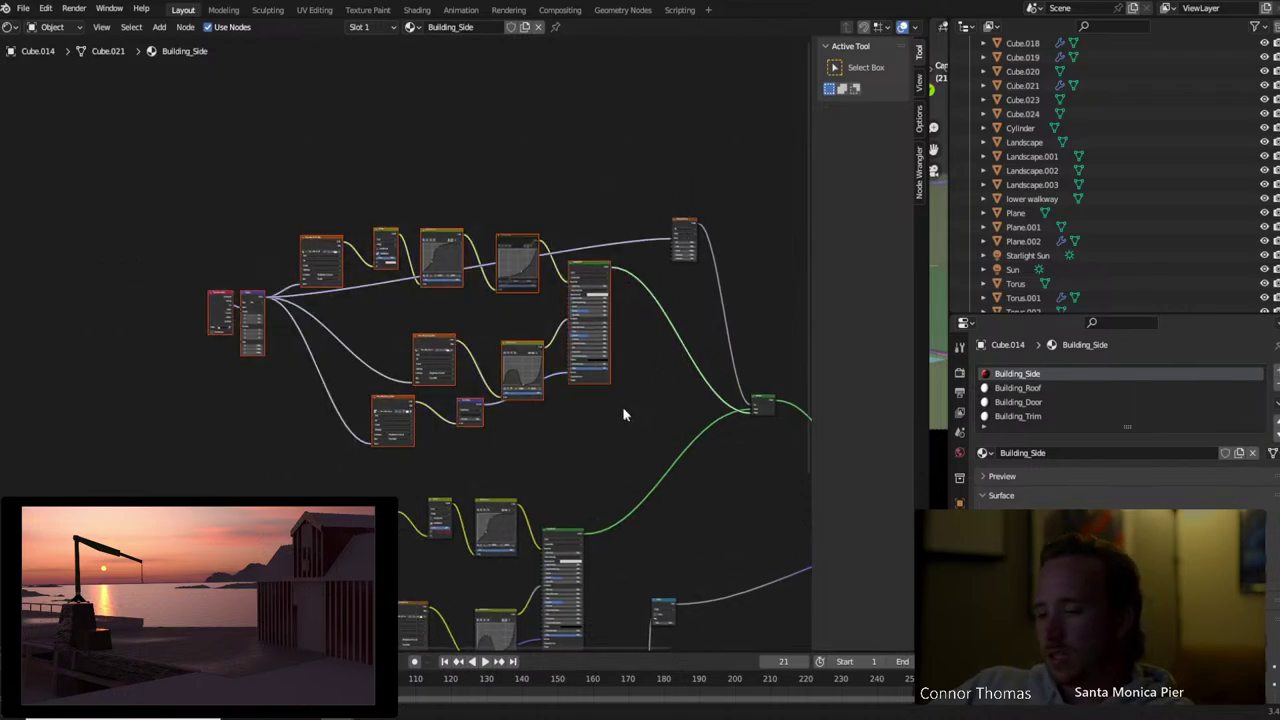
key(shift+d)
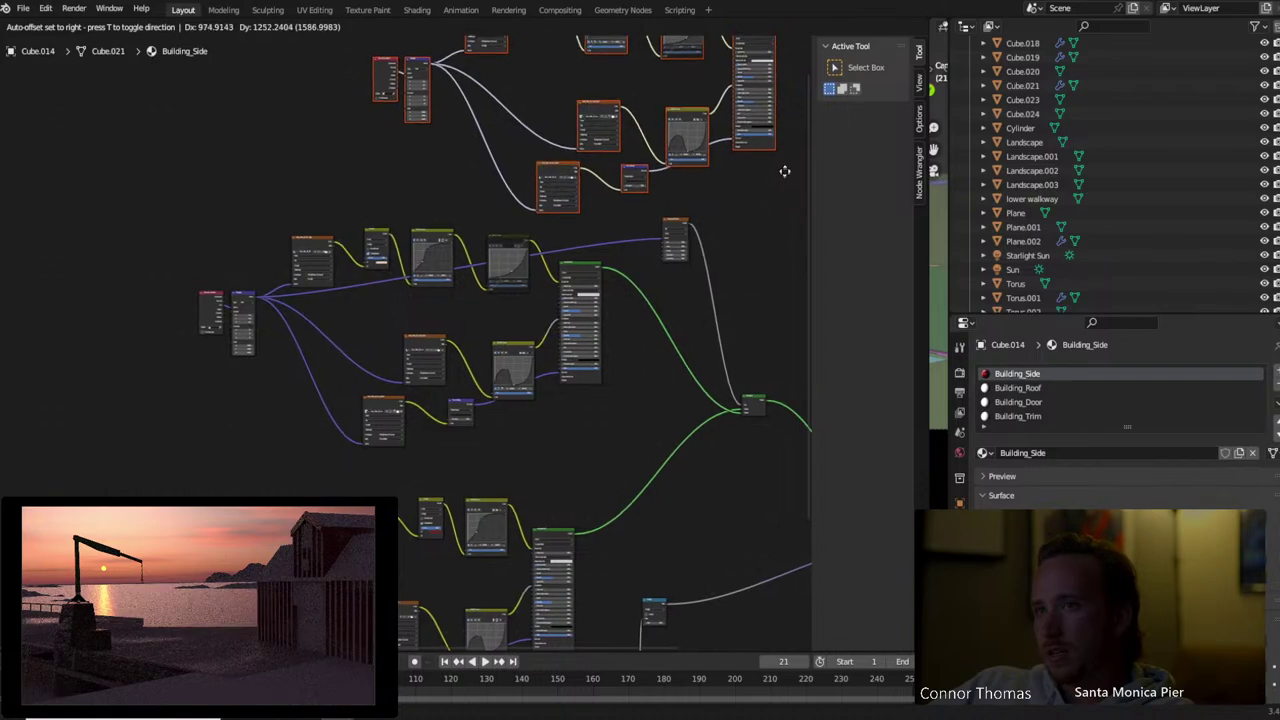
click(638, 141)
middle_drag(689, 124, 605, 331)
Preview the duplicated Principled BSDF alone and darken its Multiply colour A to Value 0.276
ctrl+shift+click(538, 223)
scroll(494, 223, up, 6)
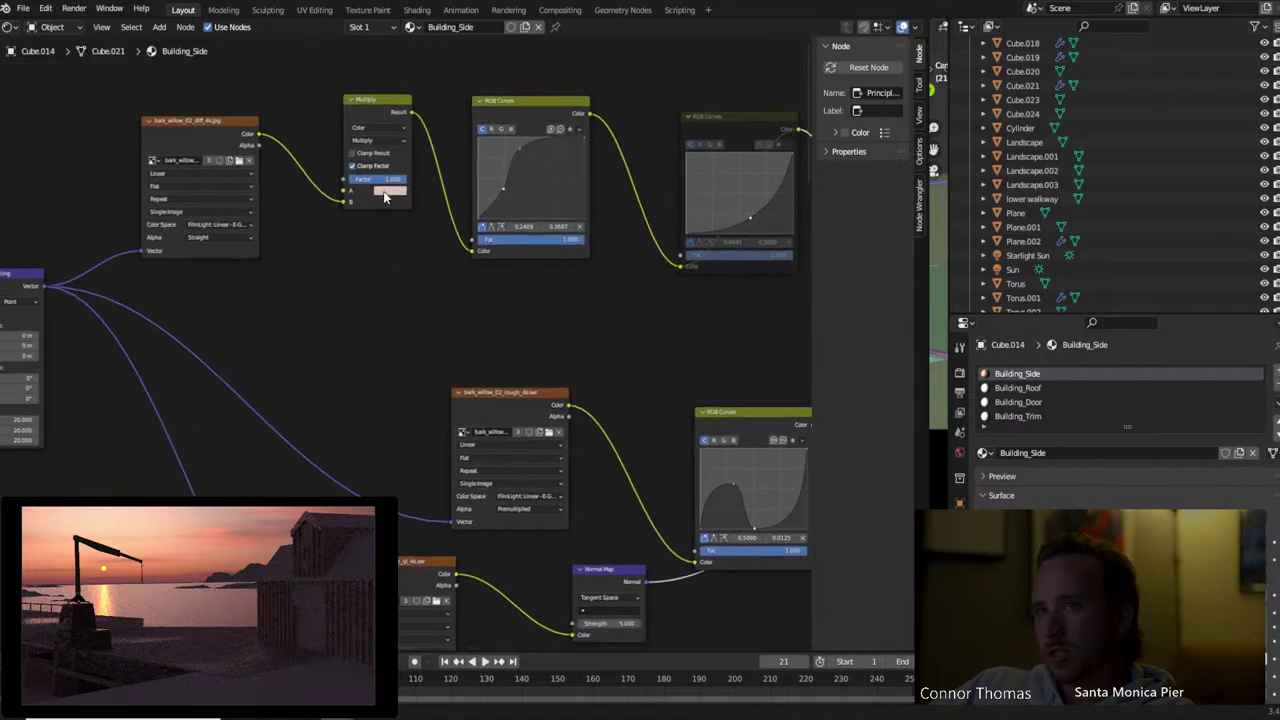
click(385, 194)
click(461, 110)
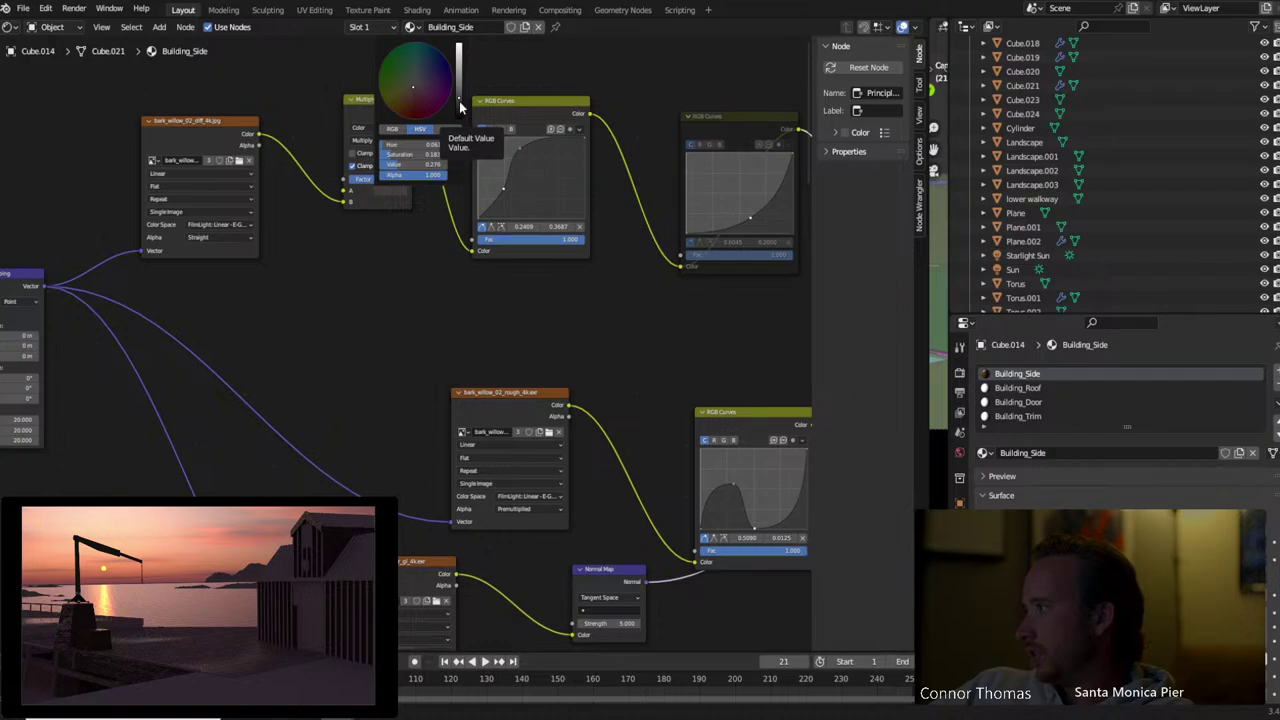
Duplicate the Musgrave Texture node and place the copy just above the original
scroll(717, 351, down, 3)
middle_drag(730, 352, 302, 316)
middle_drag(520, 350, 537, 177)
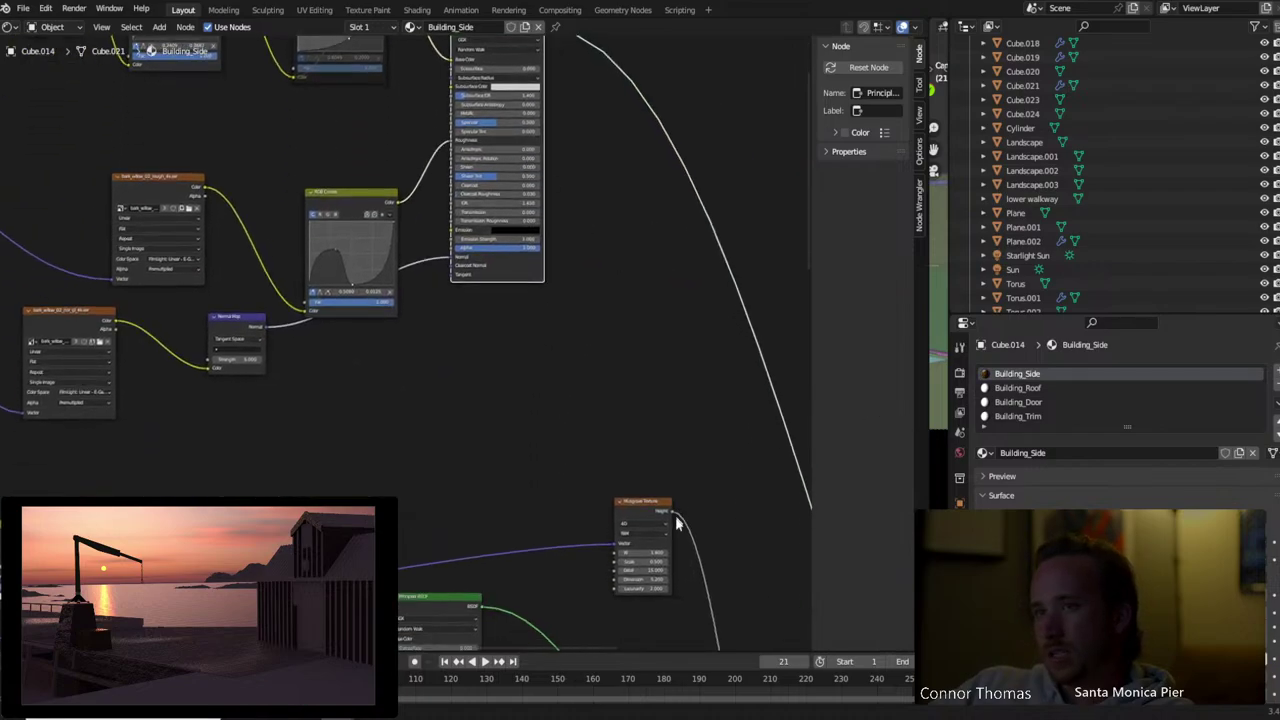
click(657, 510)
key(shift+d)
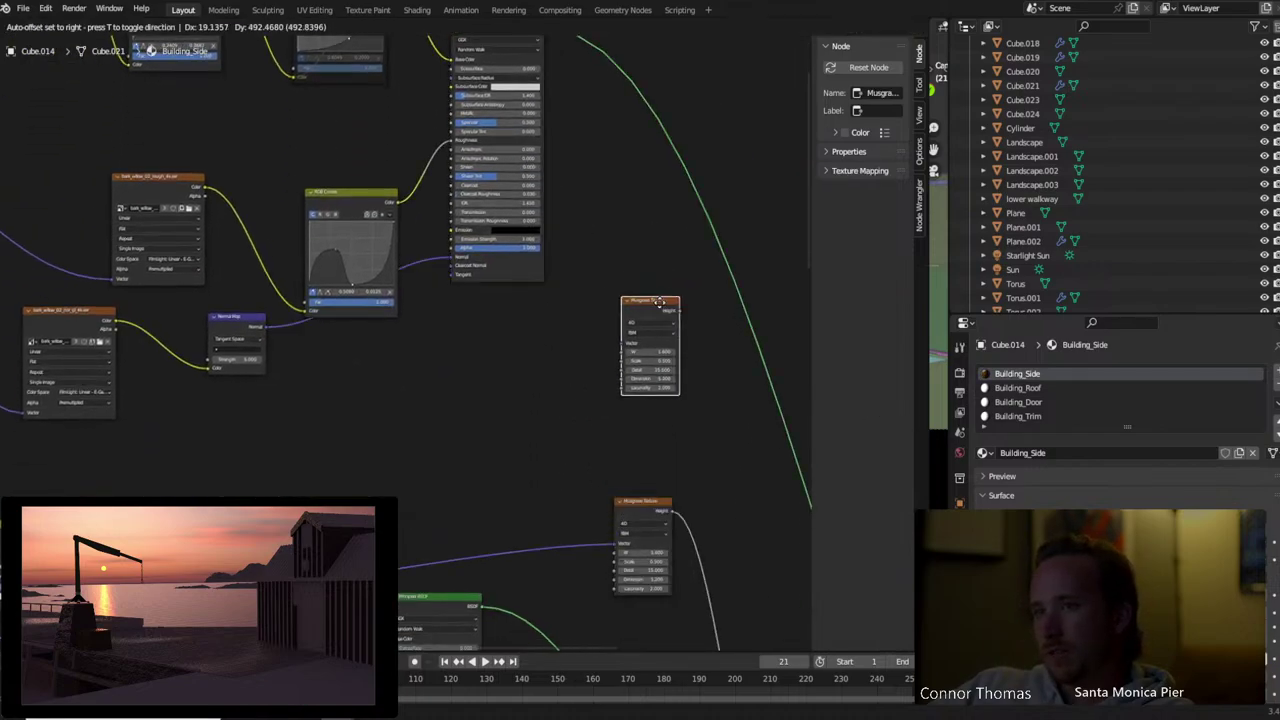
click(726, 381)
Add a second Mix Shader and connect the duplicated Principled BSDF and the first Mix Shader to its two shader inputs
middle_drag(714, 397, 392, 230)
middle_drag(603, 370, 606, 220)
scroll(552, 385, down, 3)
click(587, 486)
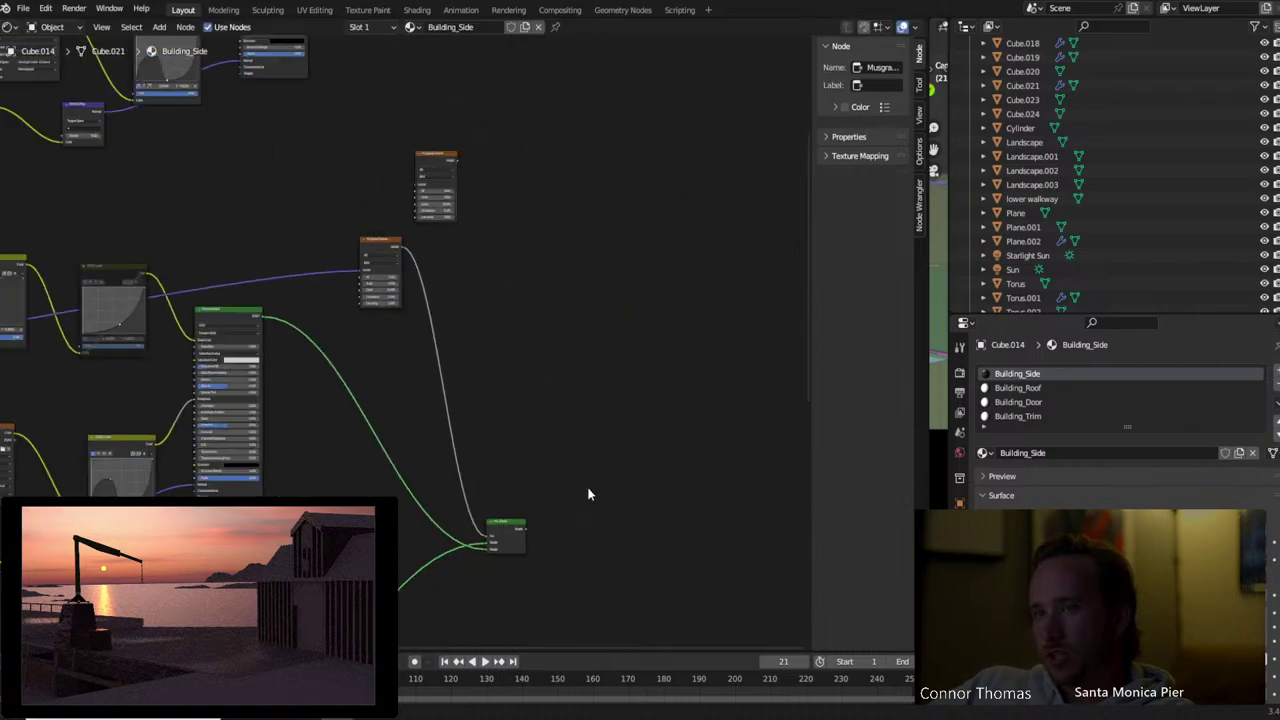
key(shift+a)
text(mix)
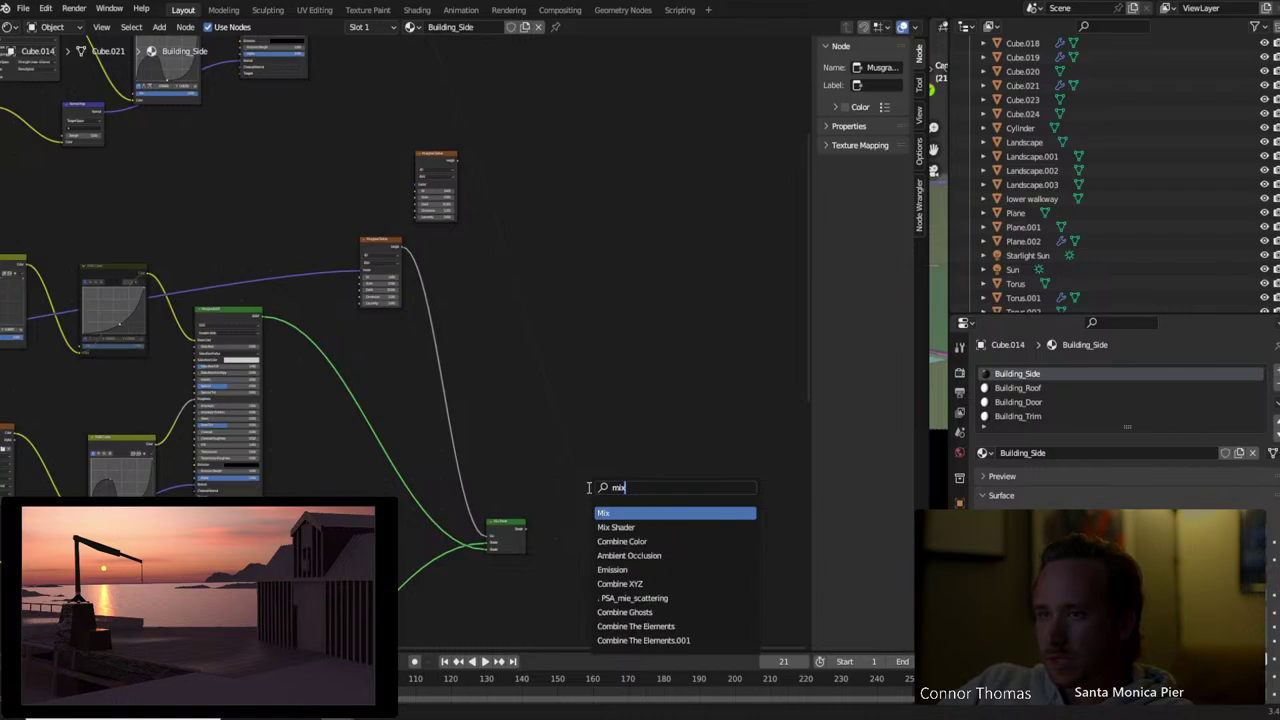
key(Return)
click(590, 487)
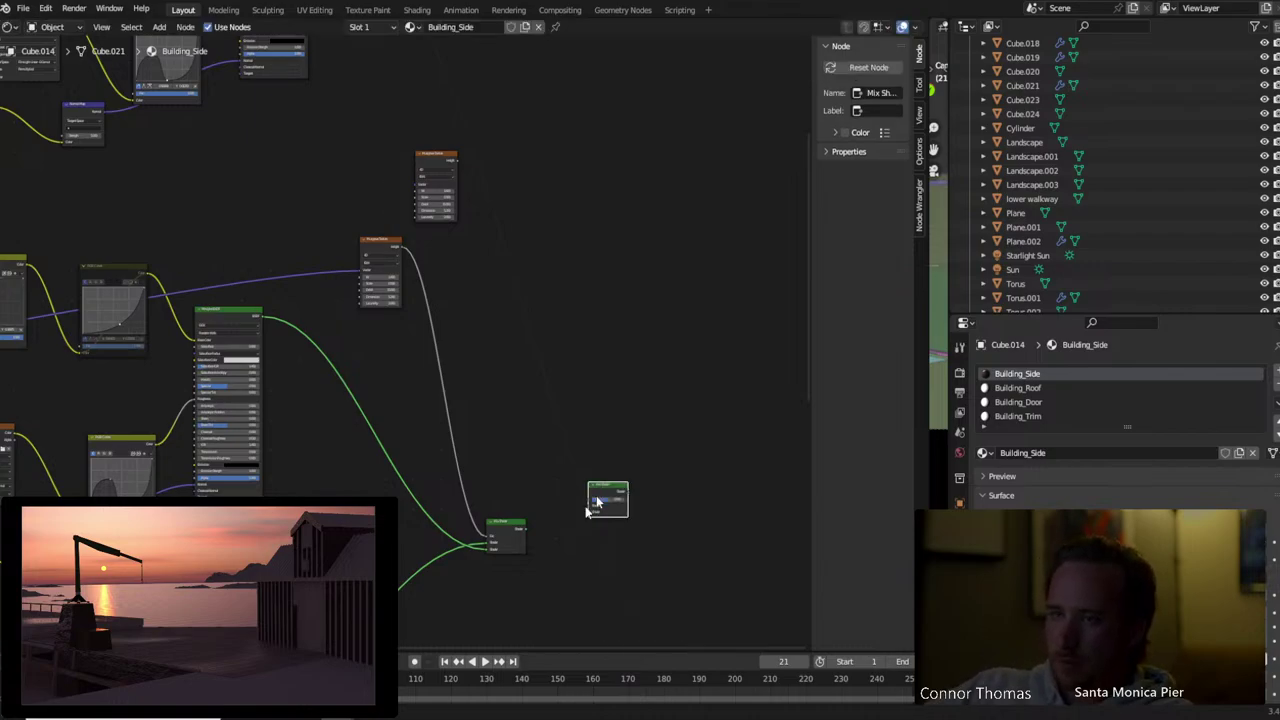
drag(524, 528, 310, 138)
middle_drag(476, 397, 427, 135)
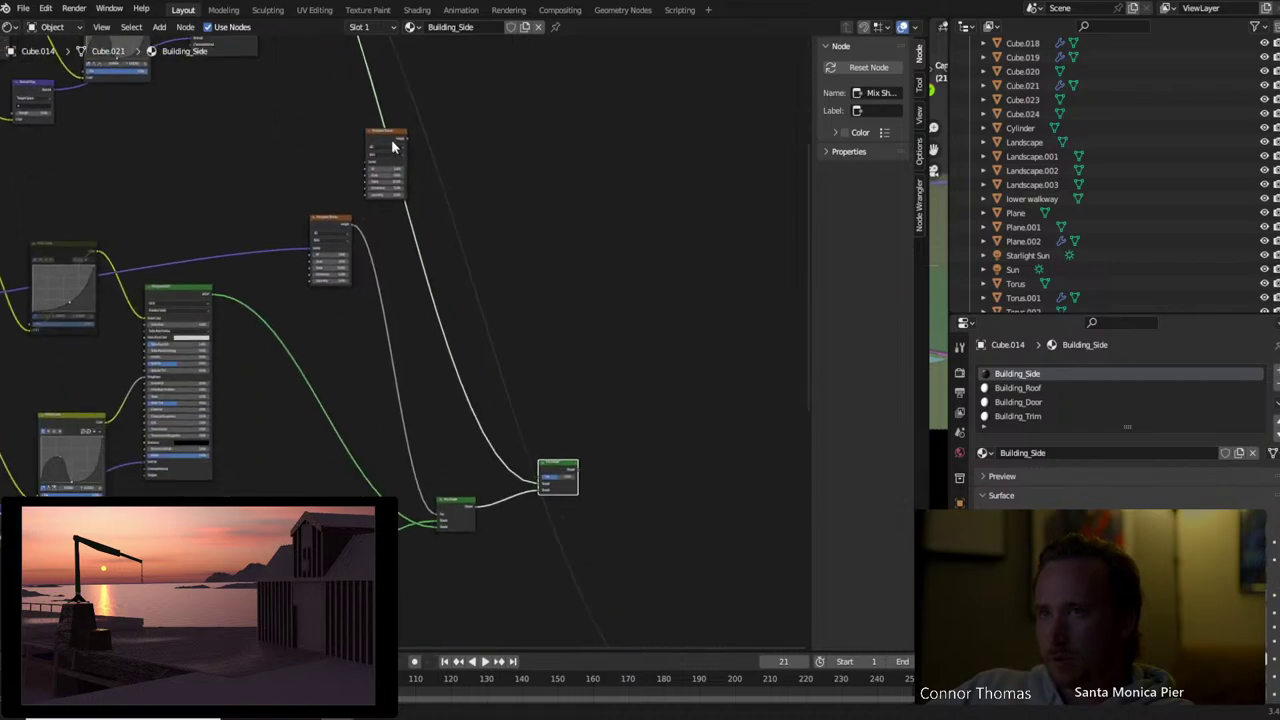
Move the duplicated Musgrave Texture above the second Mix Shader and connect the Mapping node's Vector output to its Vector input
drag(391, 138, 568, 214)
middle_drag(500, 238, 706, 242)
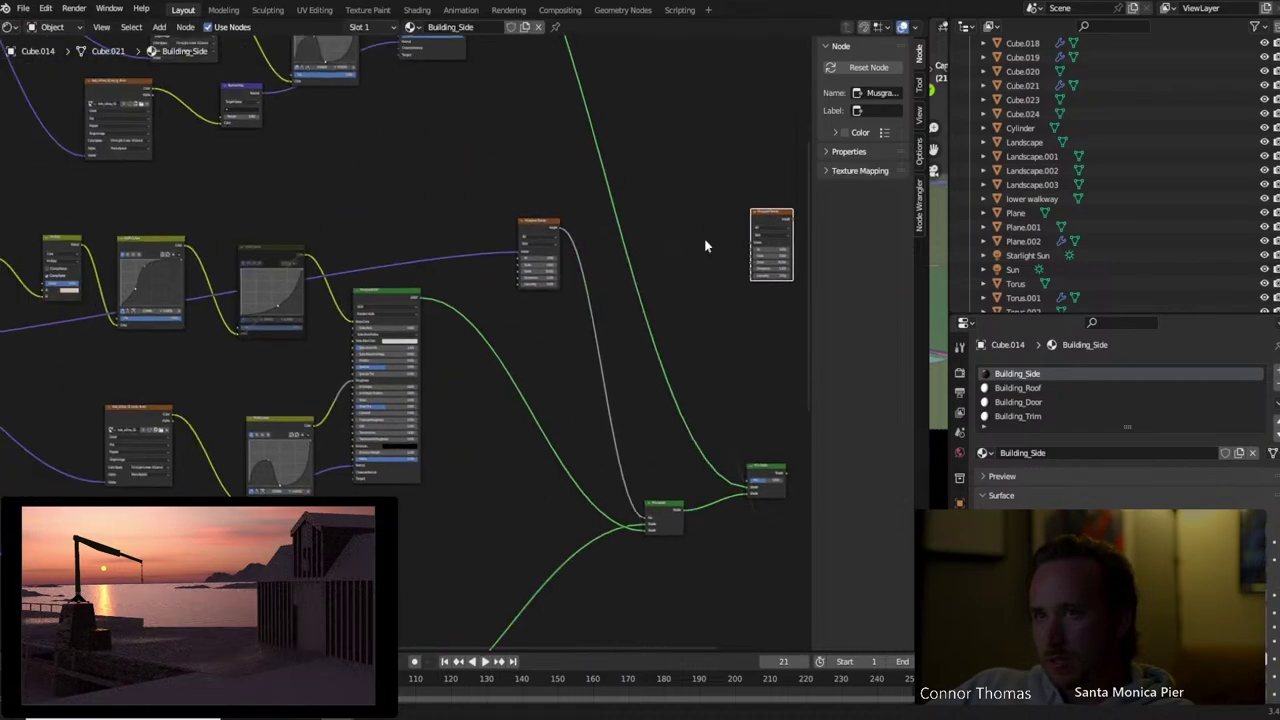
scroll(706, 242, down, 4)
drag(662, 266, 93, 377)
click(93, 377)
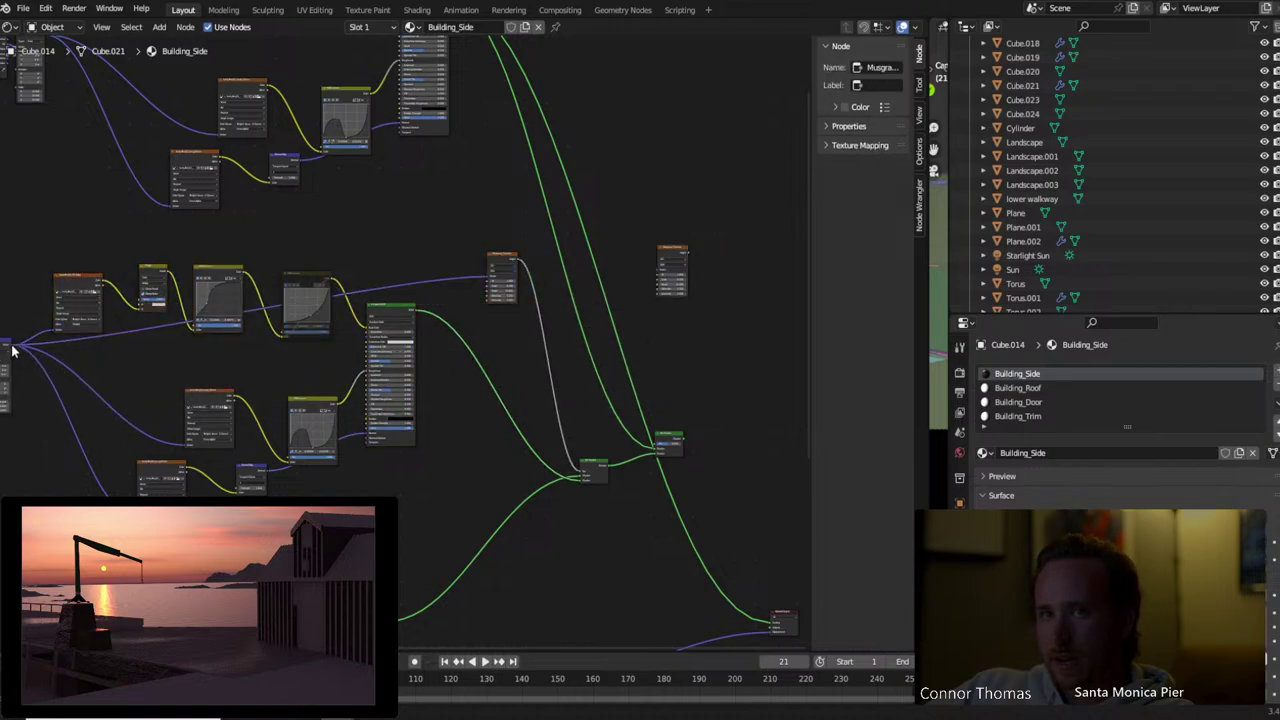
drag(12, 350, 577, 300)
drag(658, 283, 660, 272)
Connect the duplicated Musgrave Texture's Height output to the second Mix Shader's Fac input
middle_drag(676, 255, 574, 245)
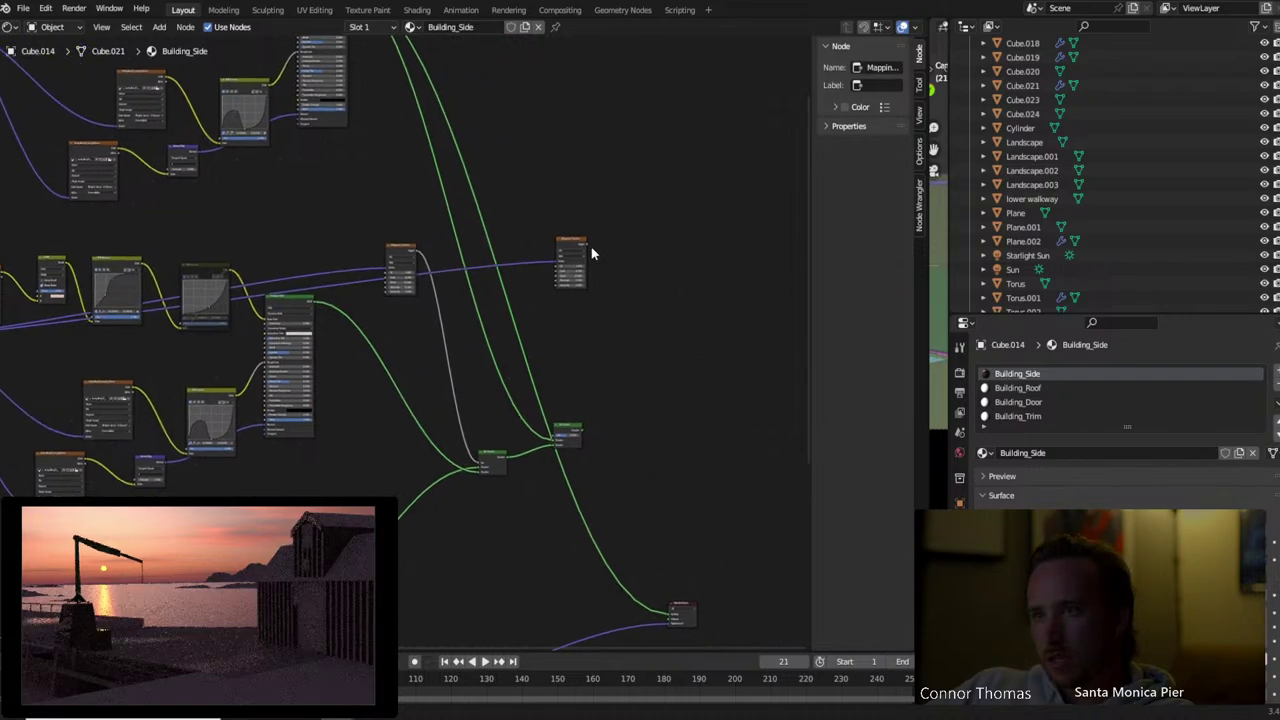
drag(573, 245, 600, 330)
scroll(607, 340, up, 3)
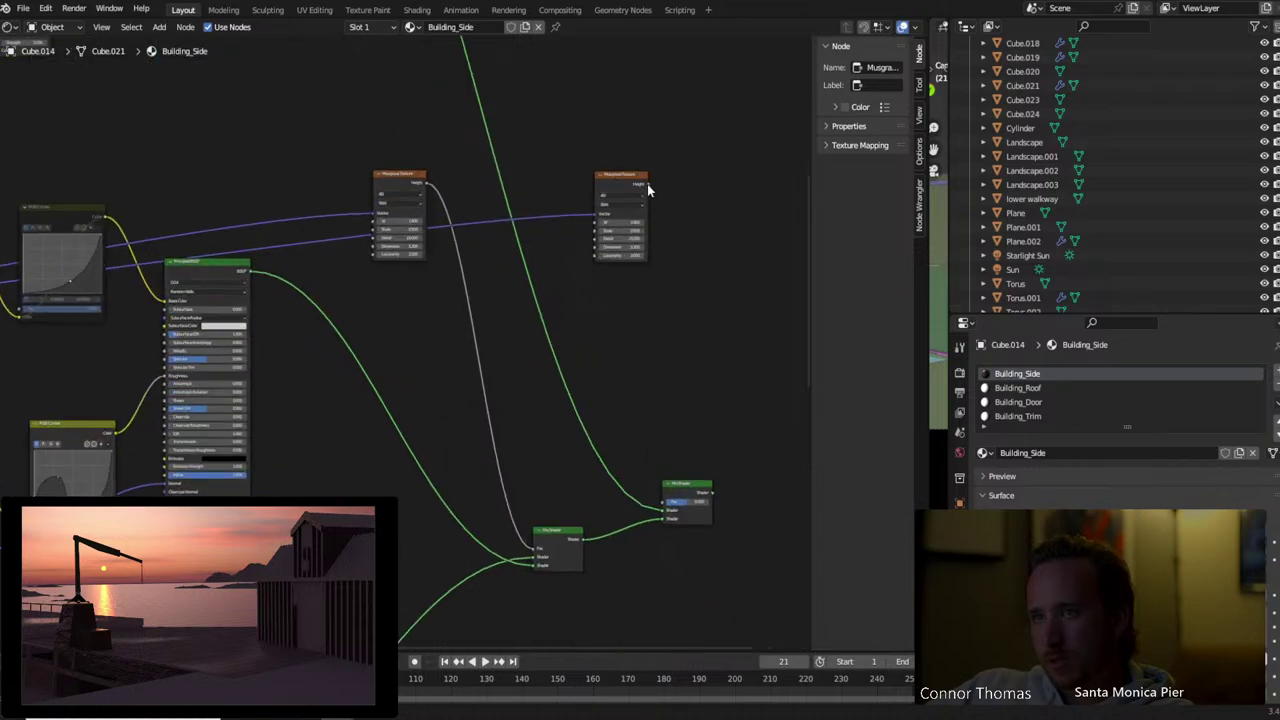
drag(647, 184, 661, 517)
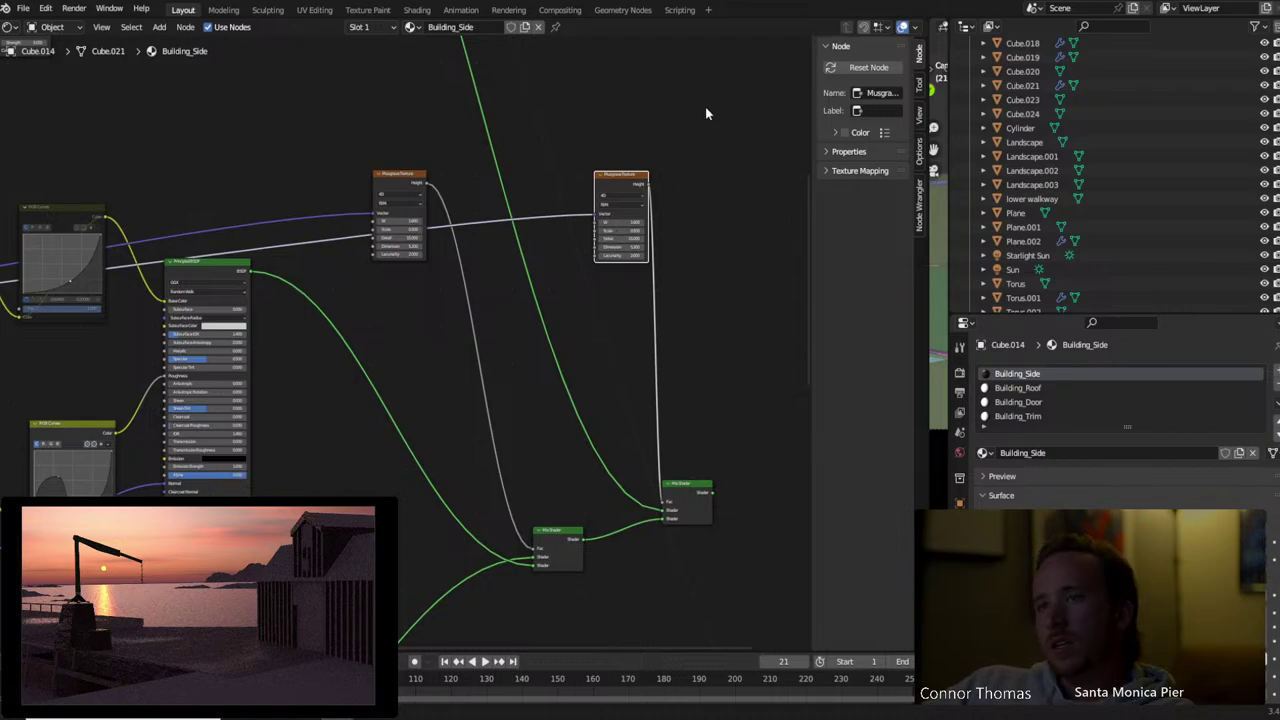
Preview the second Musgrave Texture's output on the building and set its W value to 3.1
ctrl+shift+click(620, 177)
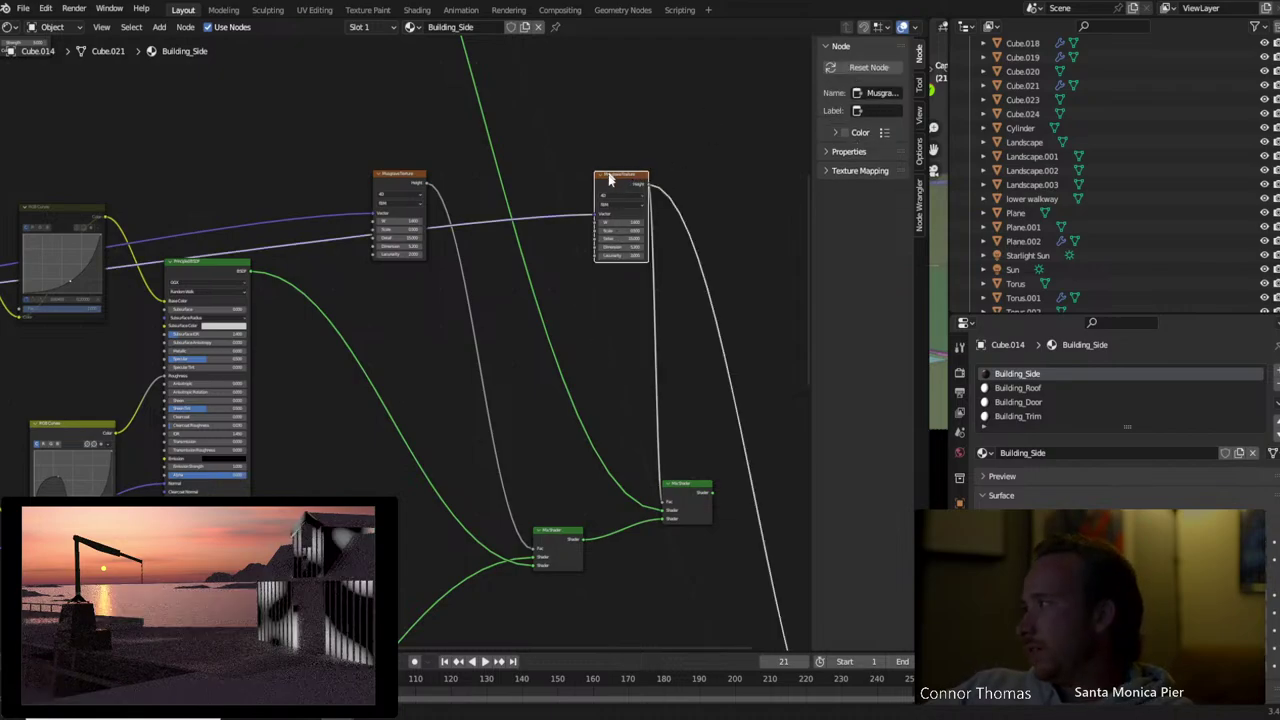
scroll(689, 240, up, 2)
scroll(422, 332, up, 5)
middle_drag(660, 208, 337, 343)
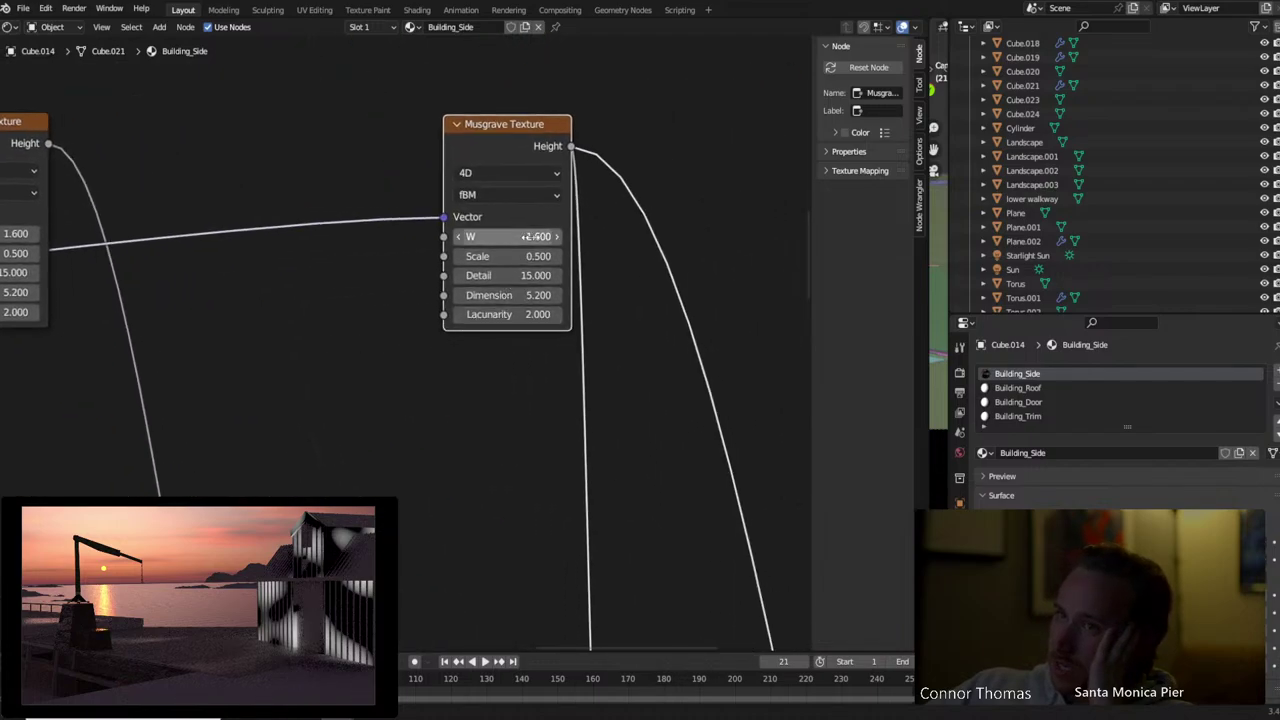
click(557, 237)
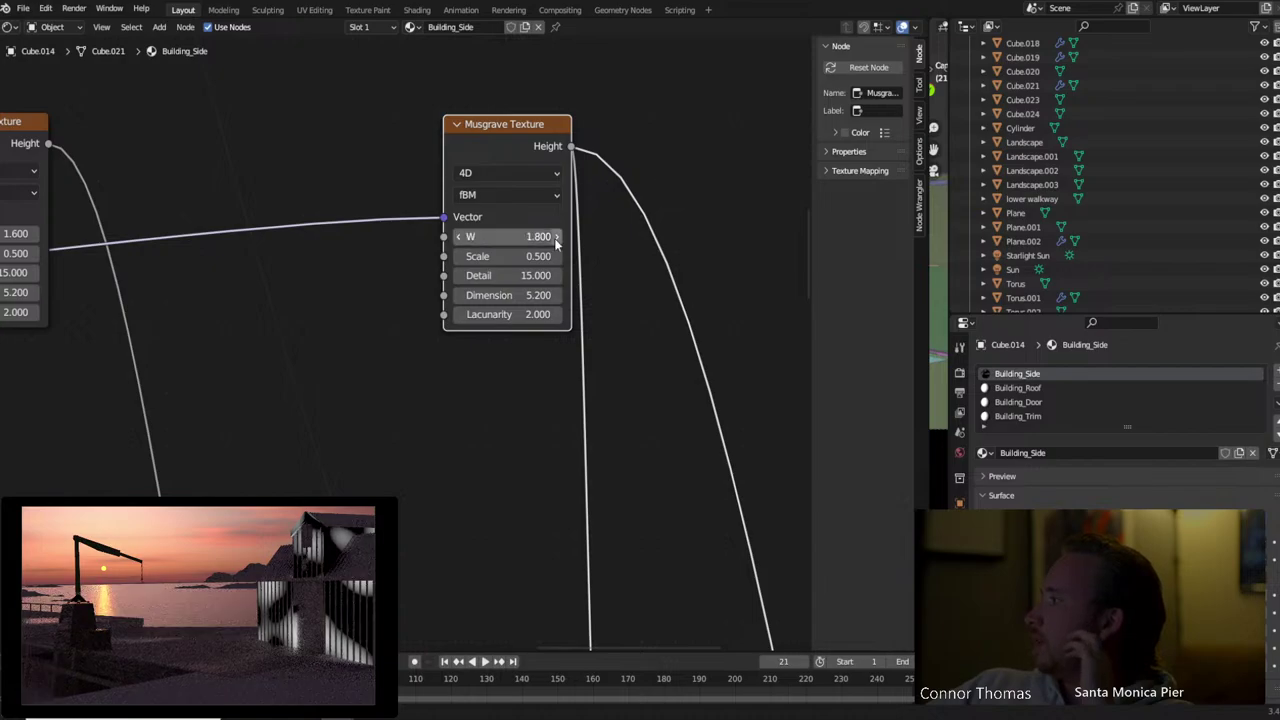
click(557, 237)
click(557, 237)
click(557, 237)
click(557, 237)
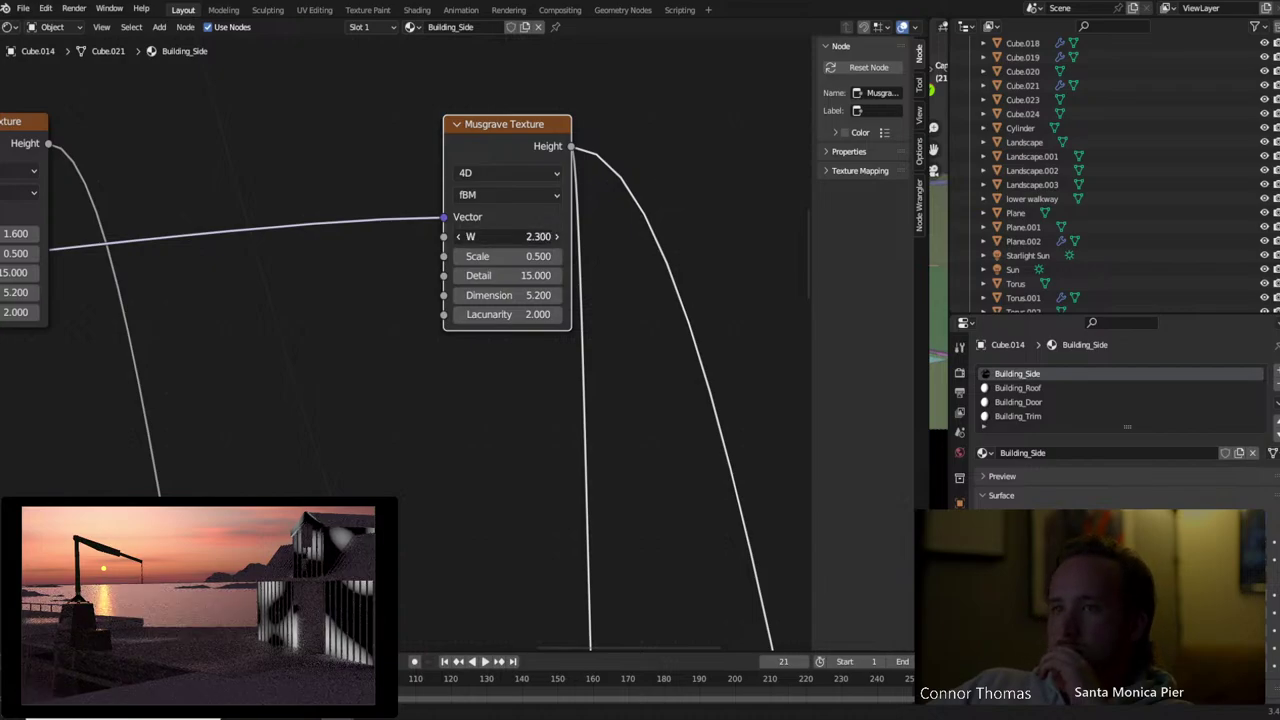
click(557, 237)
click(557, 237)
click(557, 237)
click(557, 237)
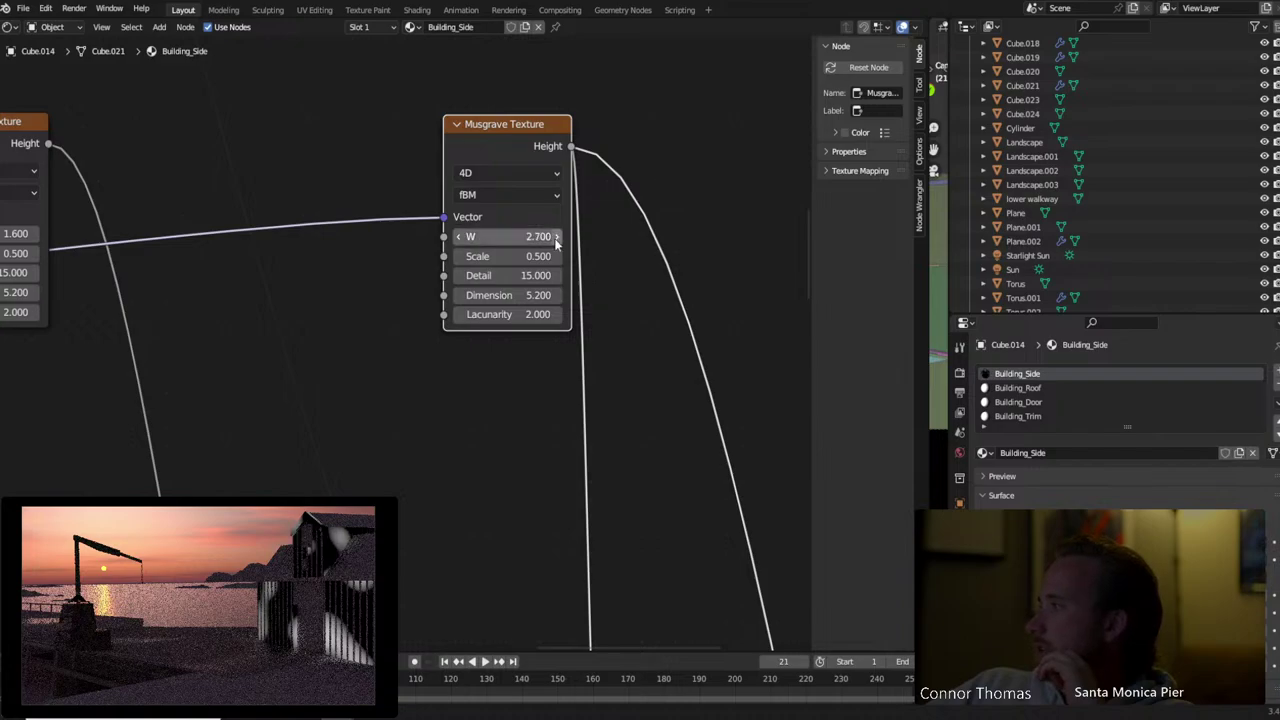
click(557, 237)
click(557, 237)
click(557, 237)
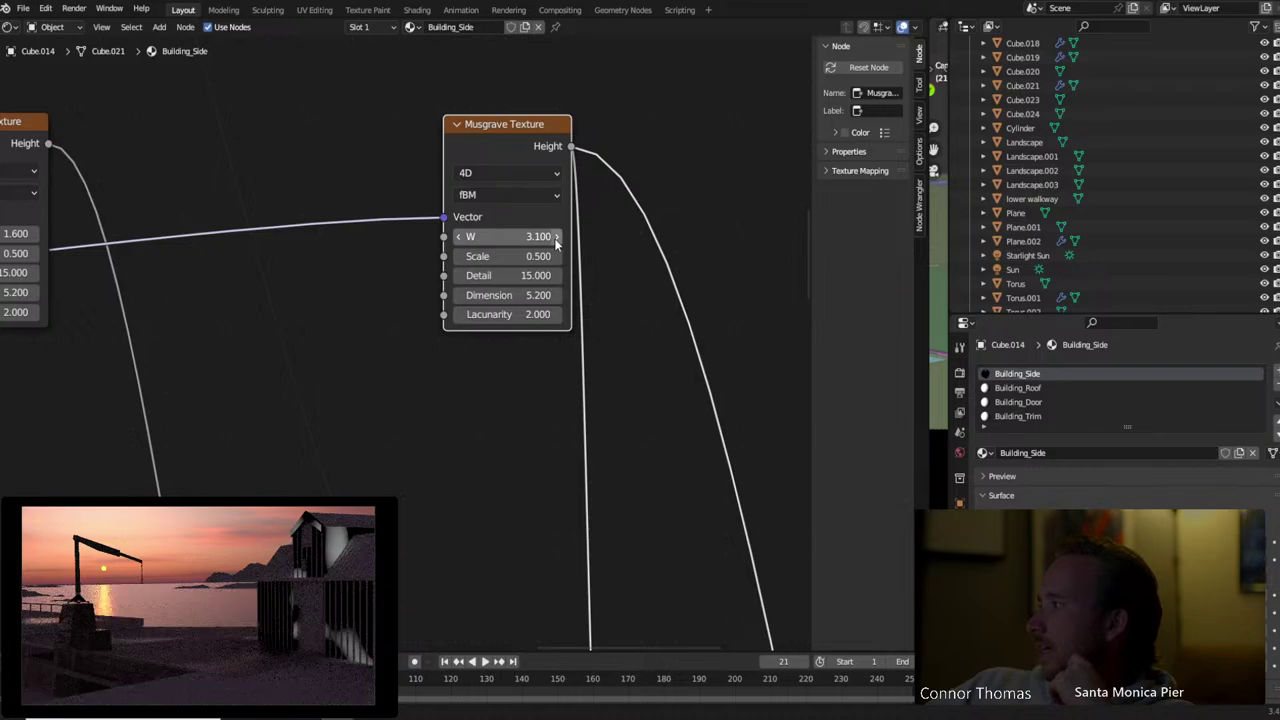
scroll(674, 180, down, 3)
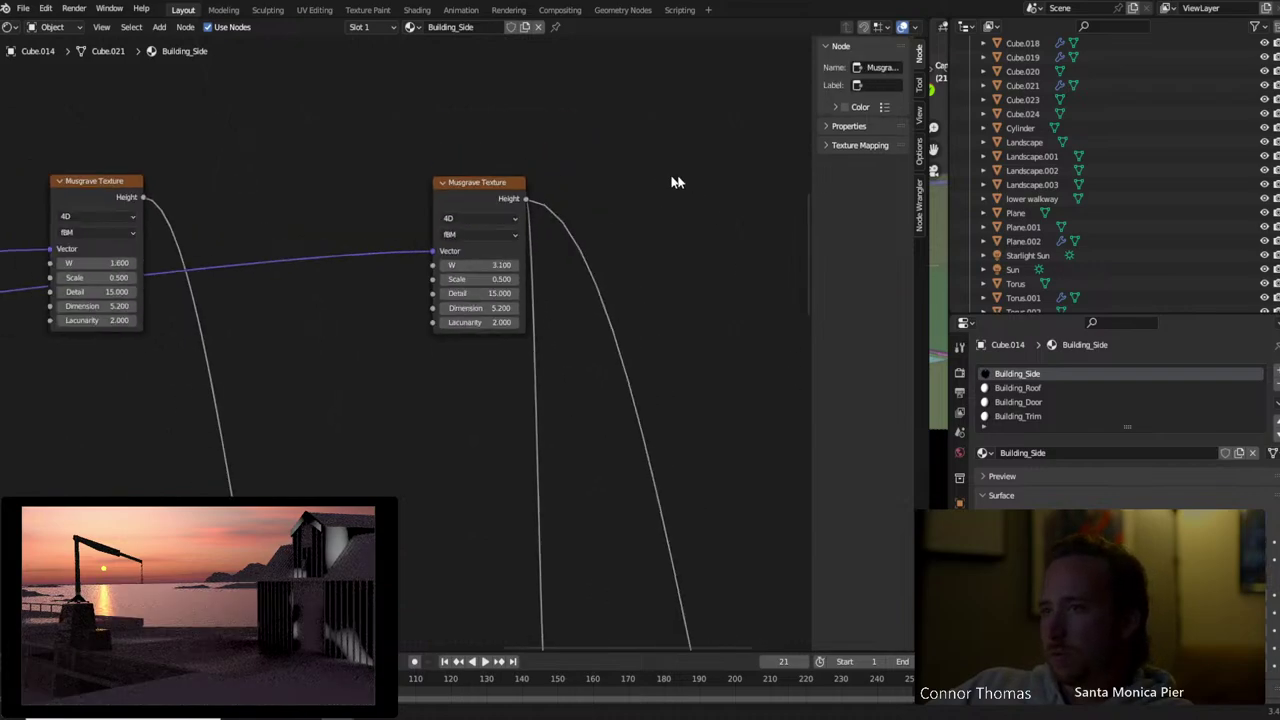
Connect the second Mix Shader to the Material Output's Surface and shift the second Musgrave Texture closer to the first
middle_drag(674, 180, 515, 39)
scroll(523, 202, down, 6)
middle_drag(566, 471, 566, 317)
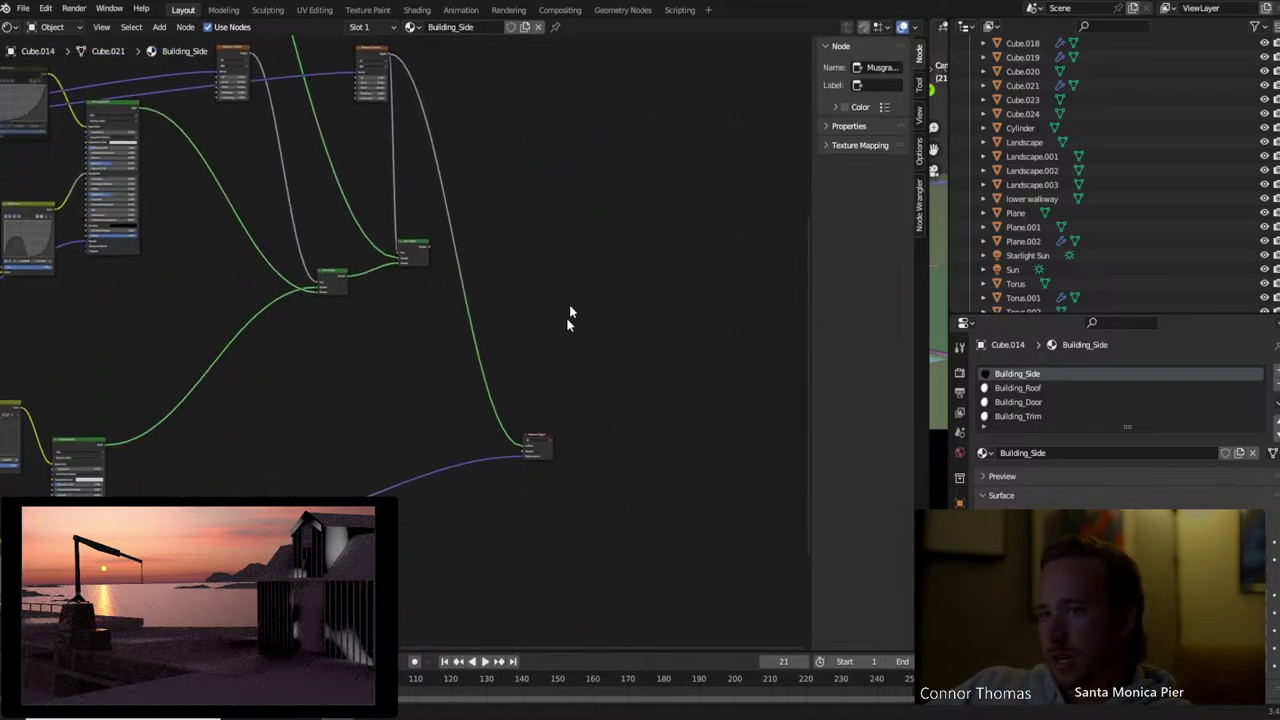
scroll(545, 237, up, 3)
ctrl+shift+click(422, 197)
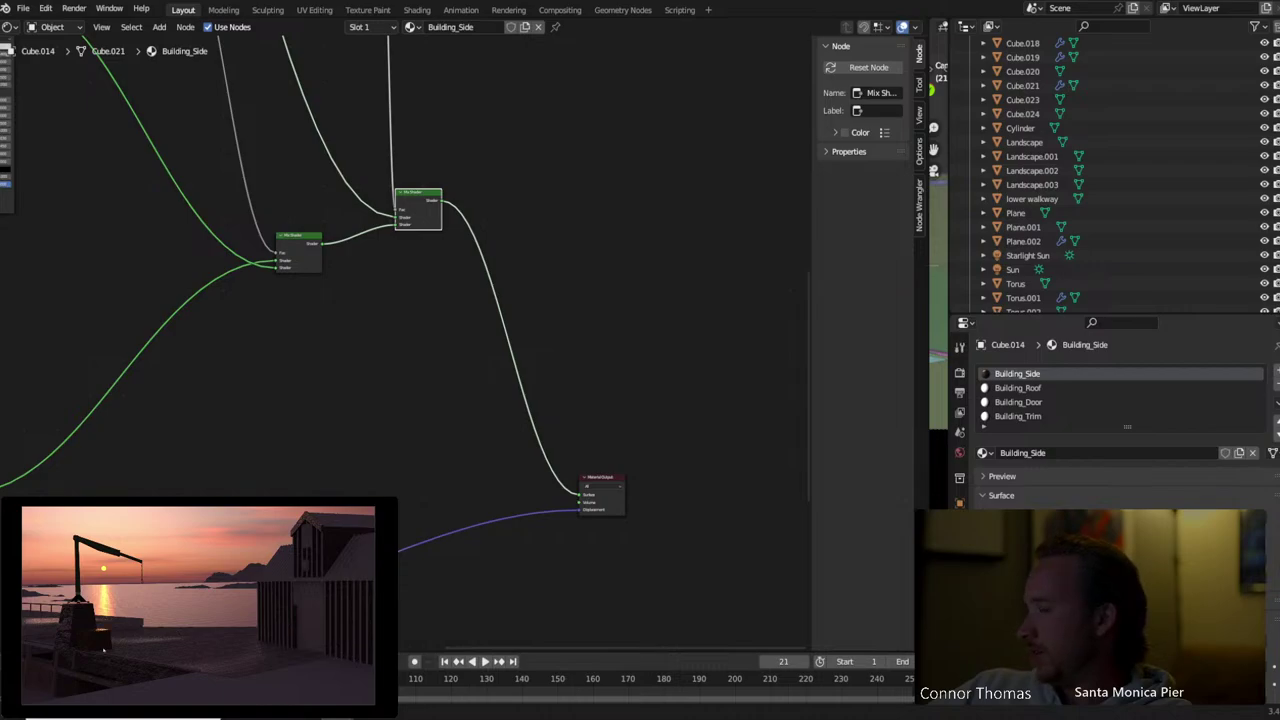
middle_drag(469, 59, 669, 309)
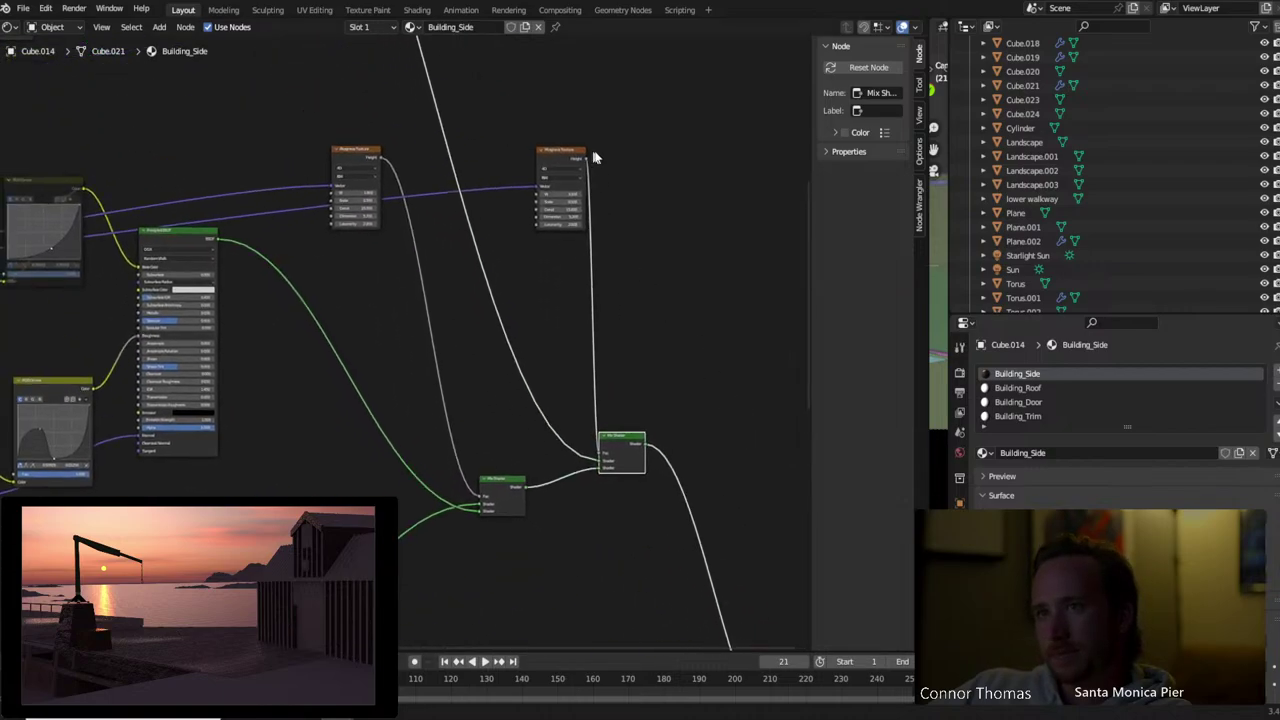
drag(563, 162, 528, 161)
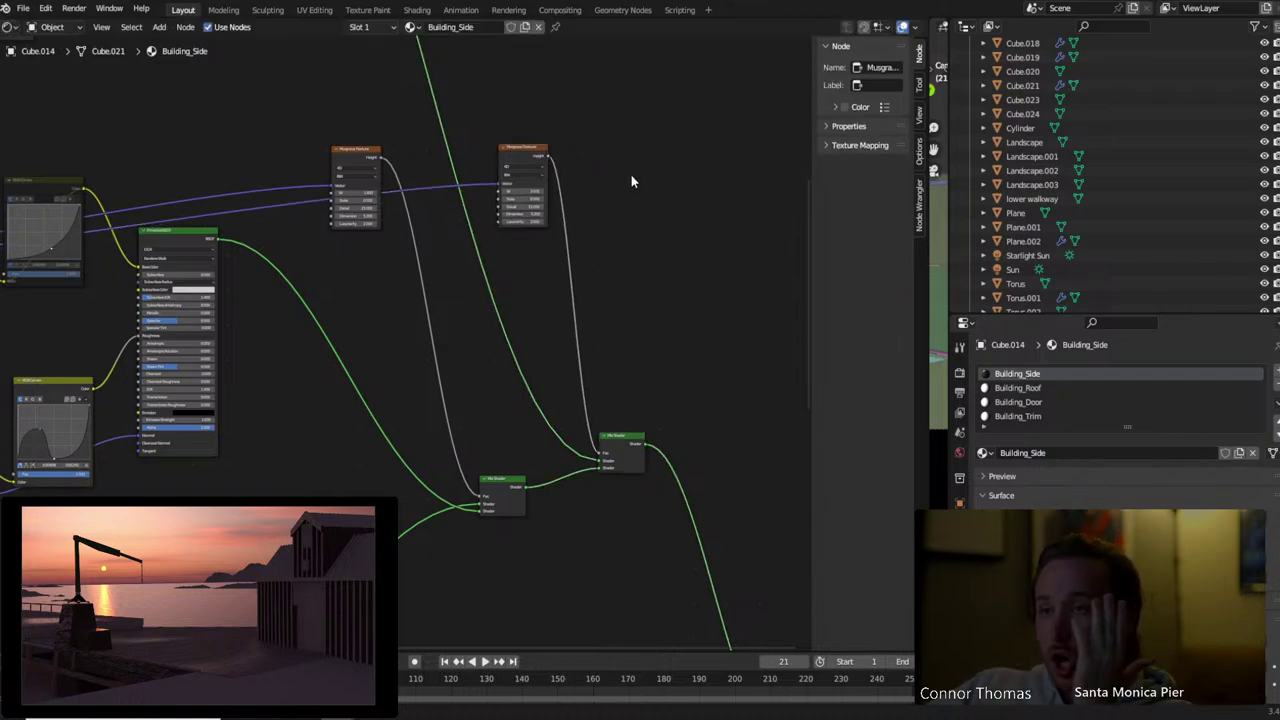
Reroute the second Mix Shader's first shader link to the first Mix Shader's lower input and connect the middle Principled BSDF in its place
middle_drag(630, 181, 700, 358)
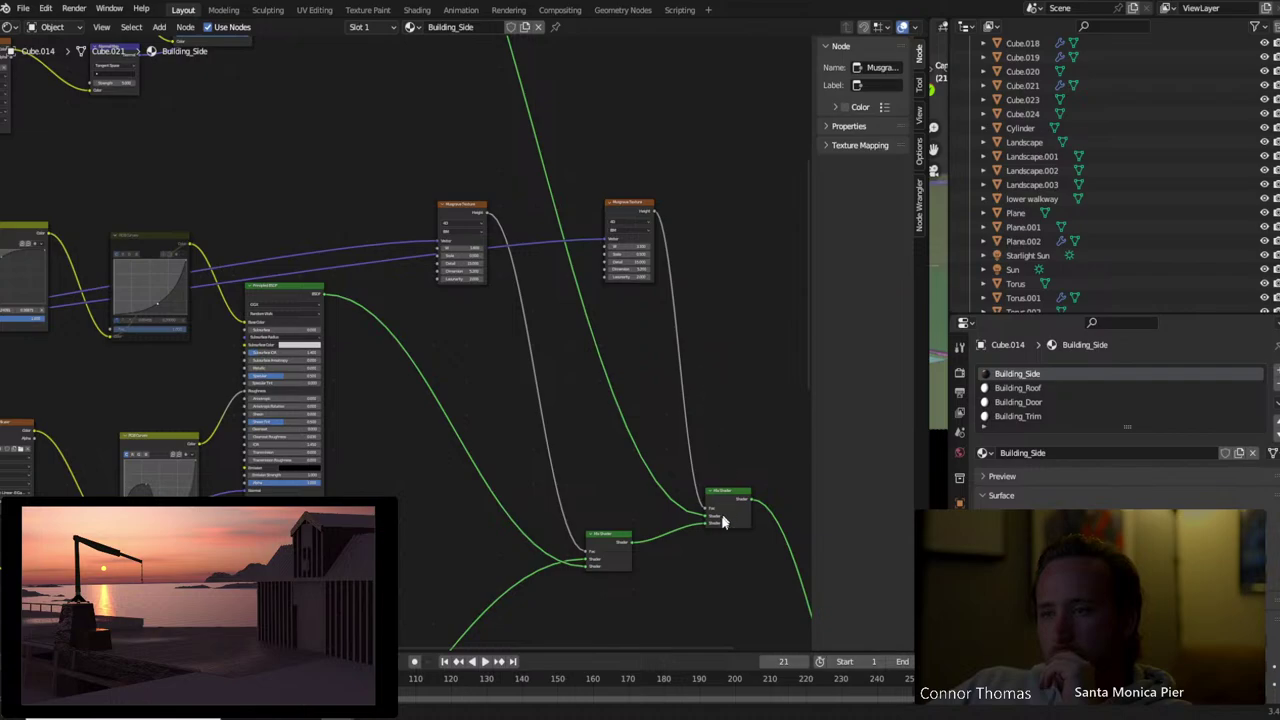
drag(708, 519, 588, 566)
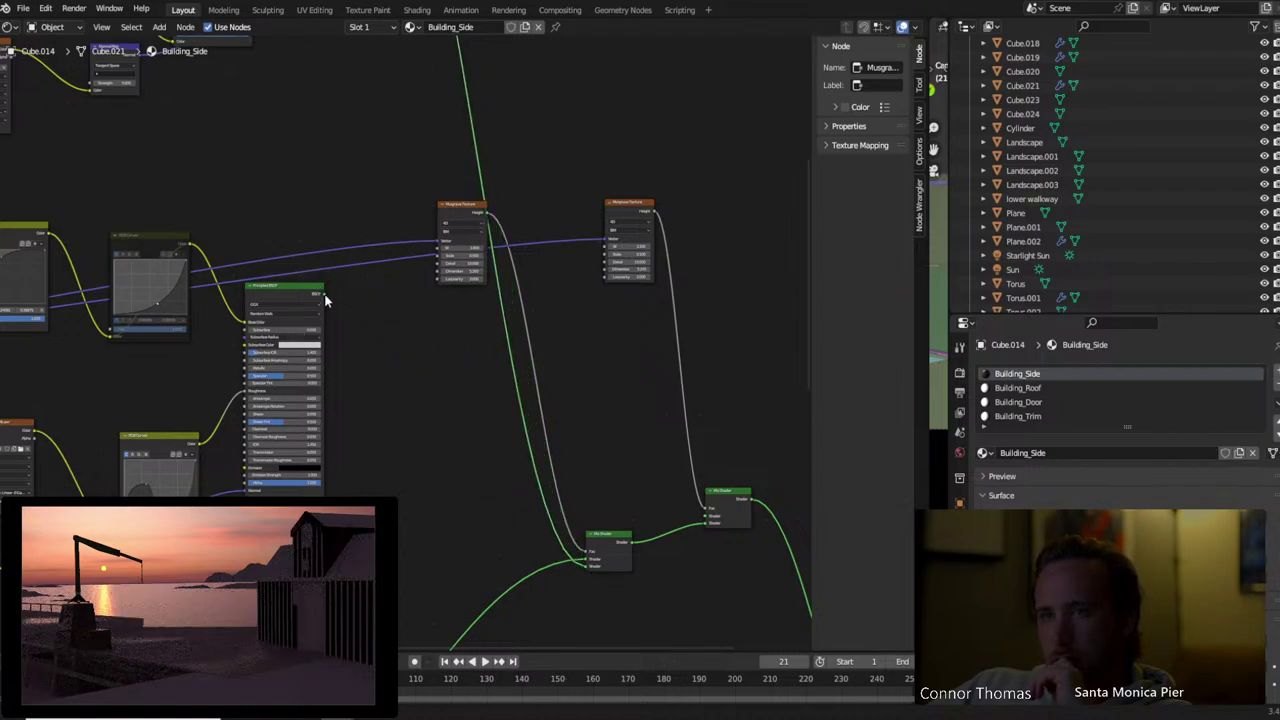
drag(321, 294, 712, 520)
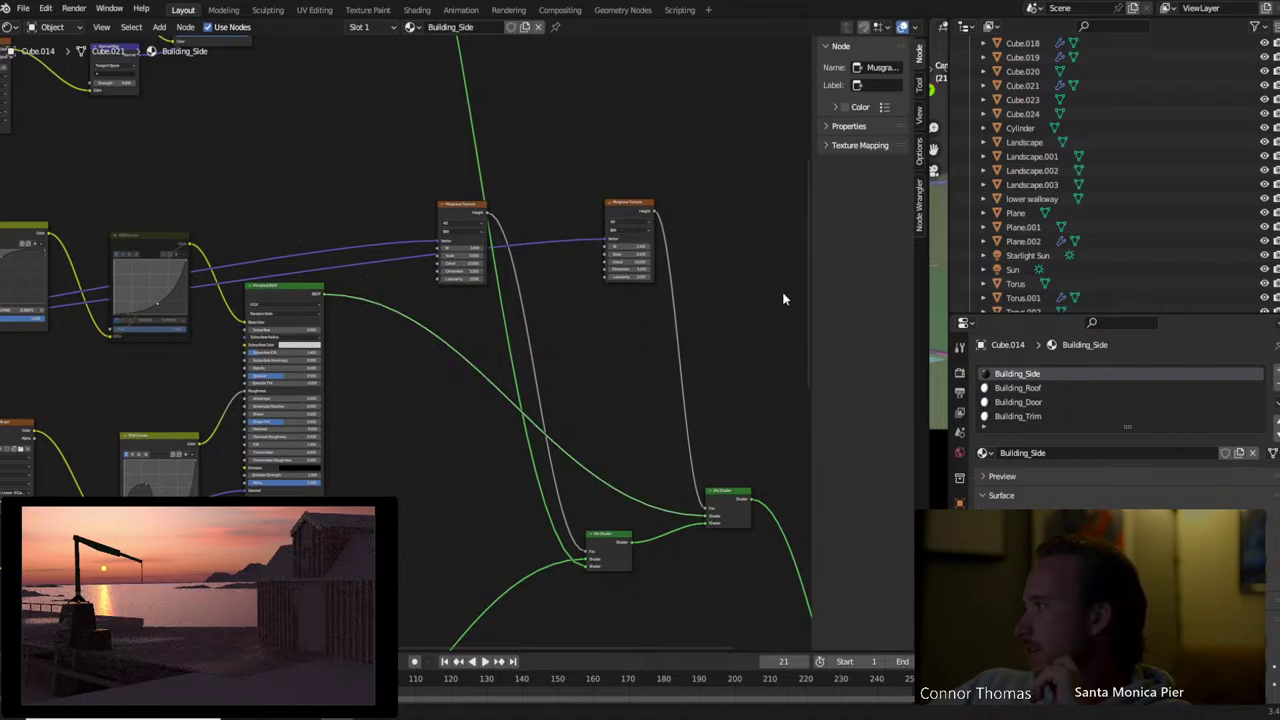
click(708, 521)
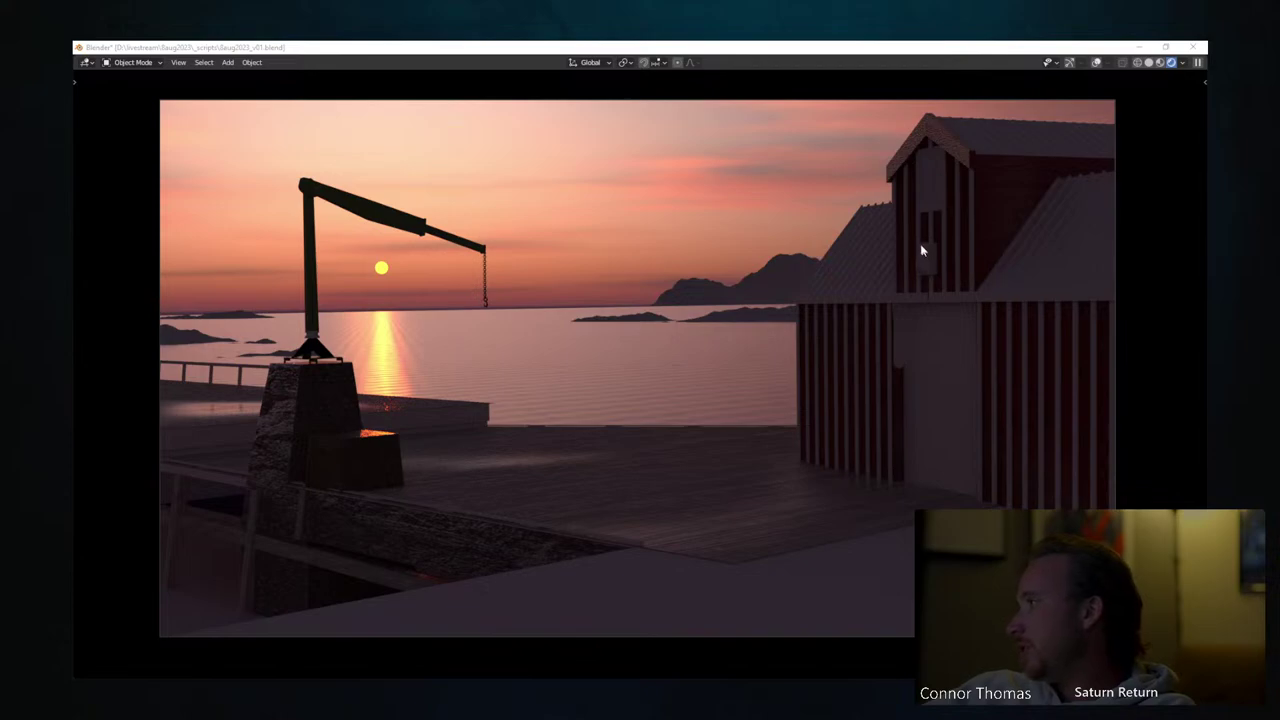
click(971, 248)
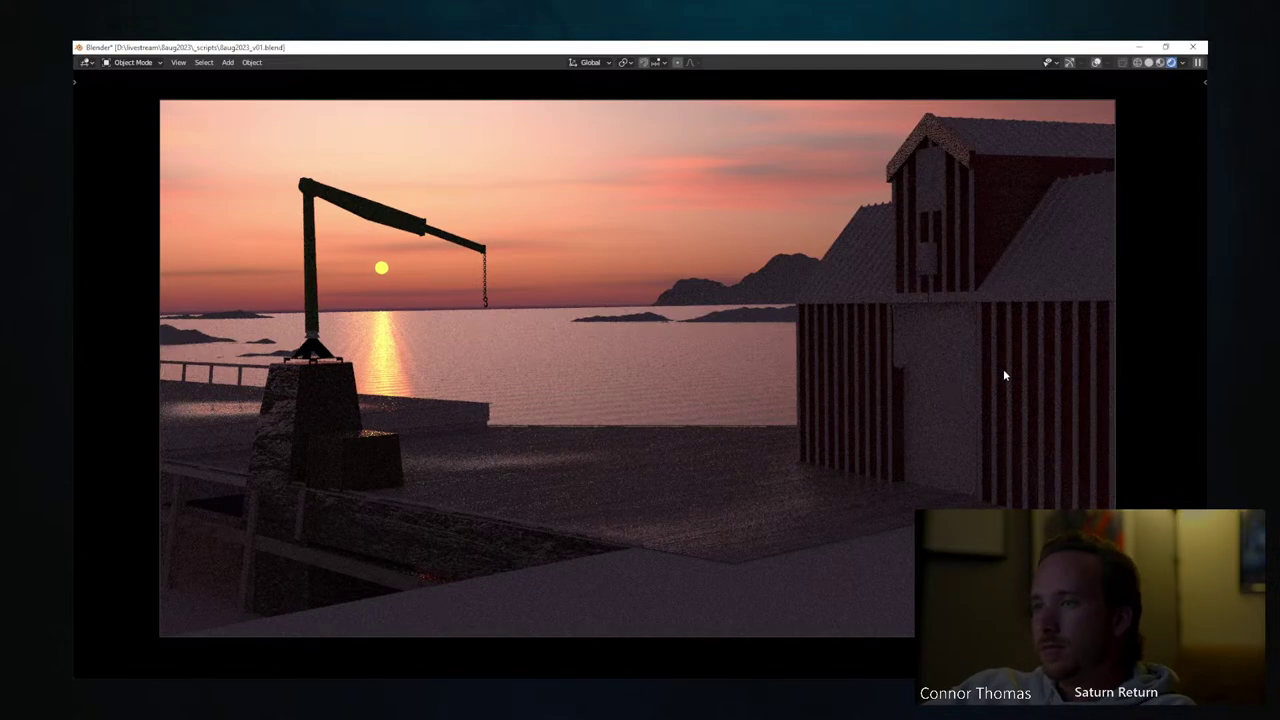
key(g)
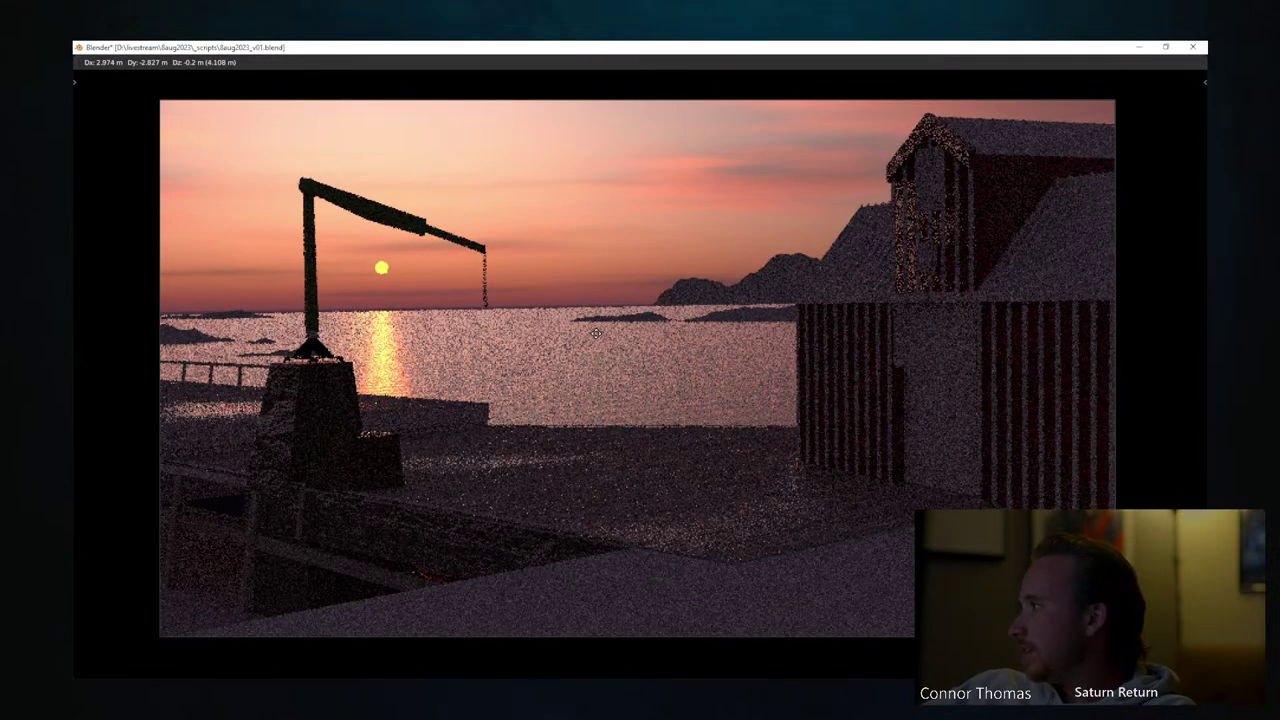
key(Escape)
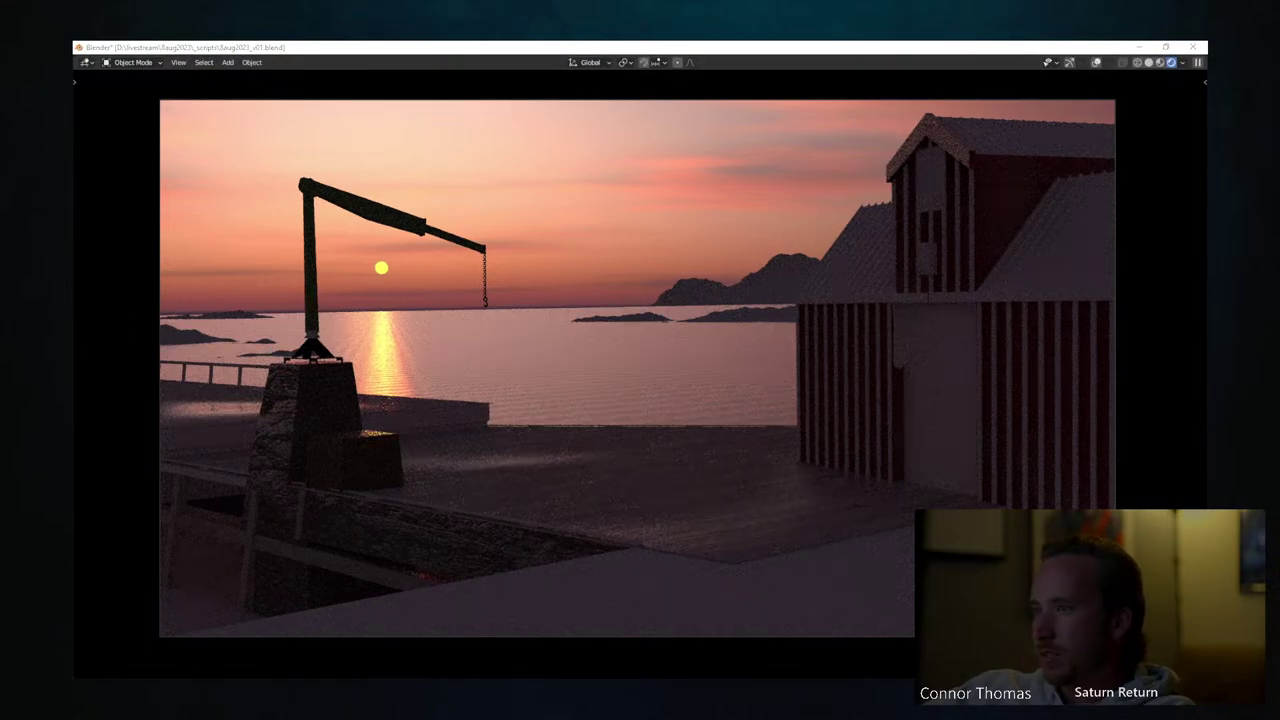
Select the vertical battens on the building's front and give them the red wall material
click(962, 411)
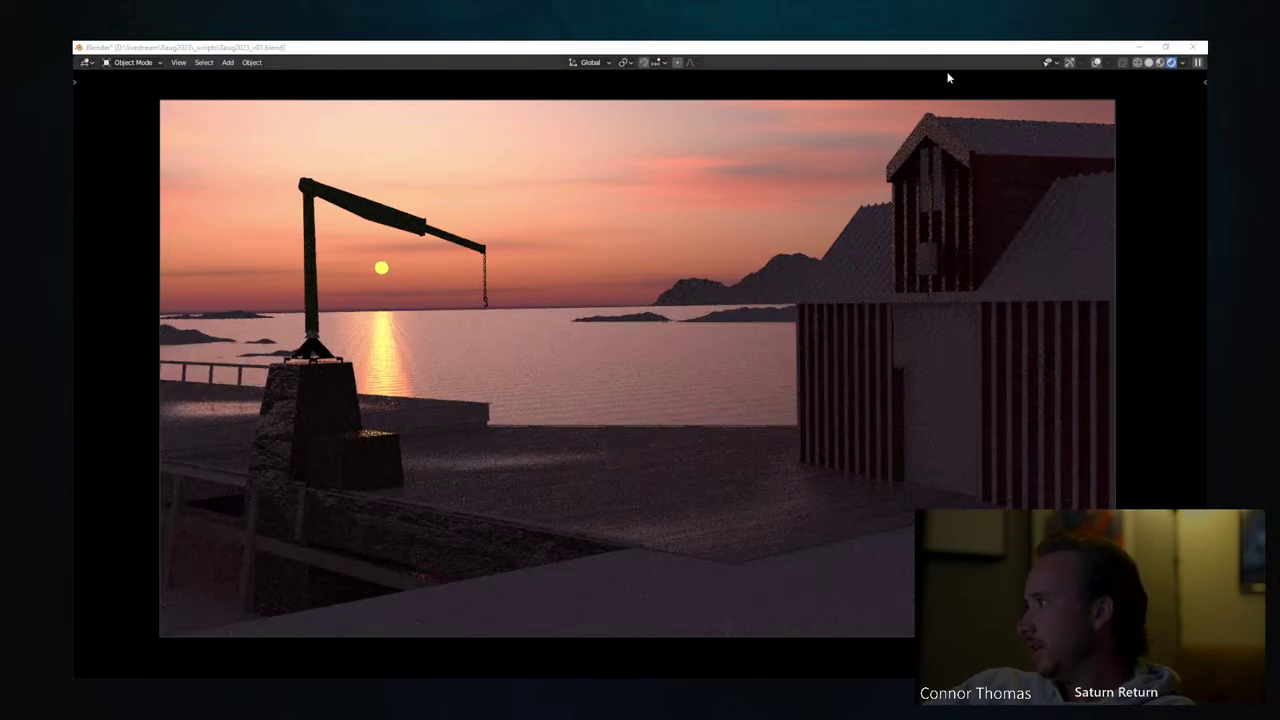
click(1044, 346)
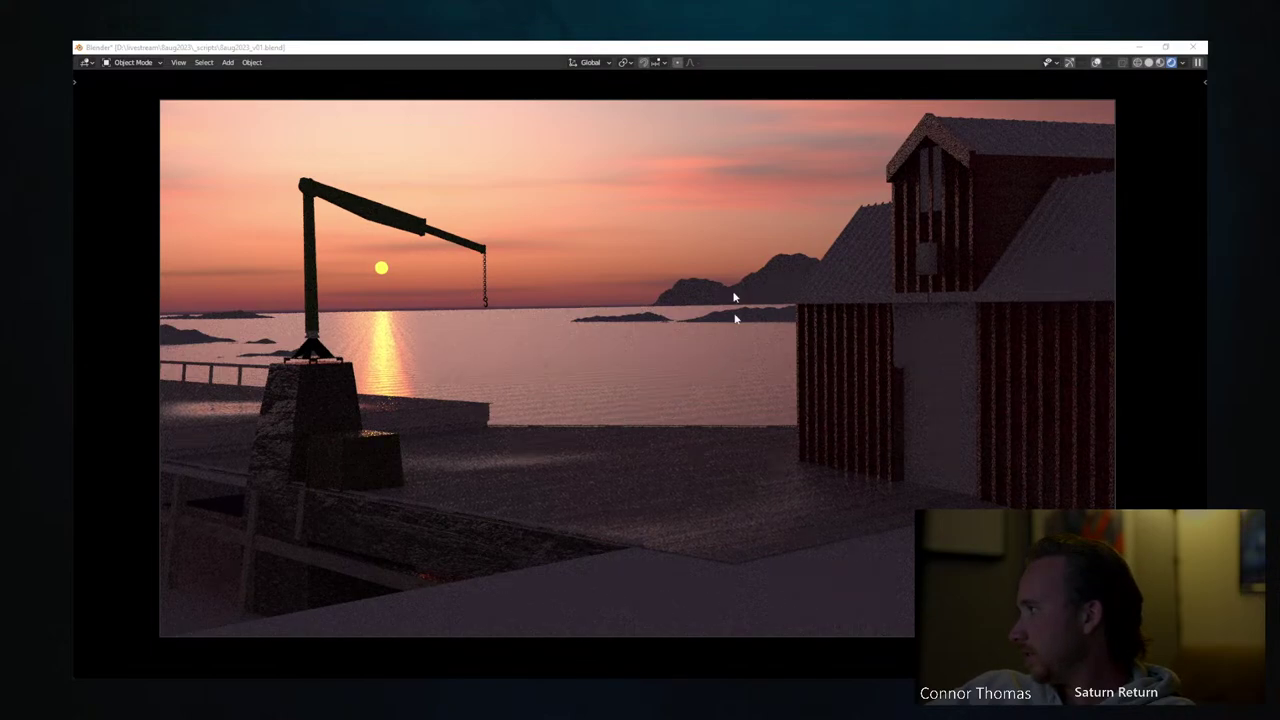
click(718, 43)
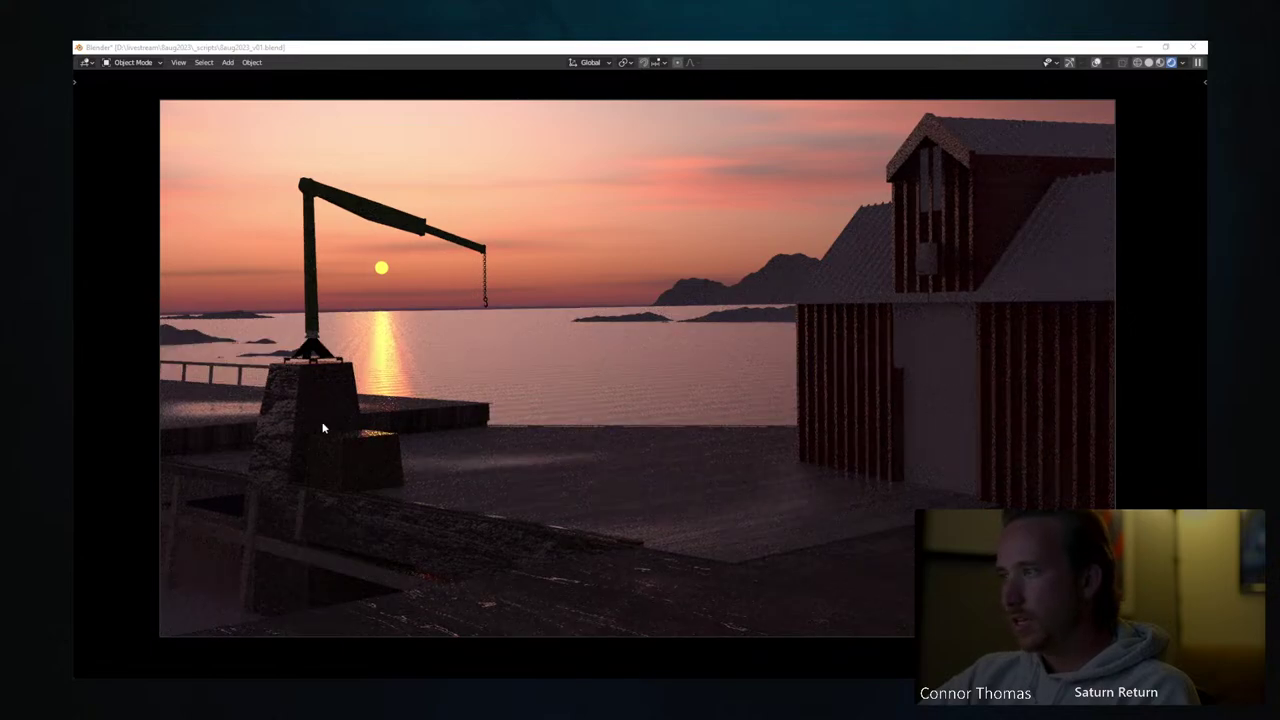
Unwrap the foreground wooden deck's faces with Smart UV Project at its default settings and return to Object Mode
click(563, 47)
key(Tab)
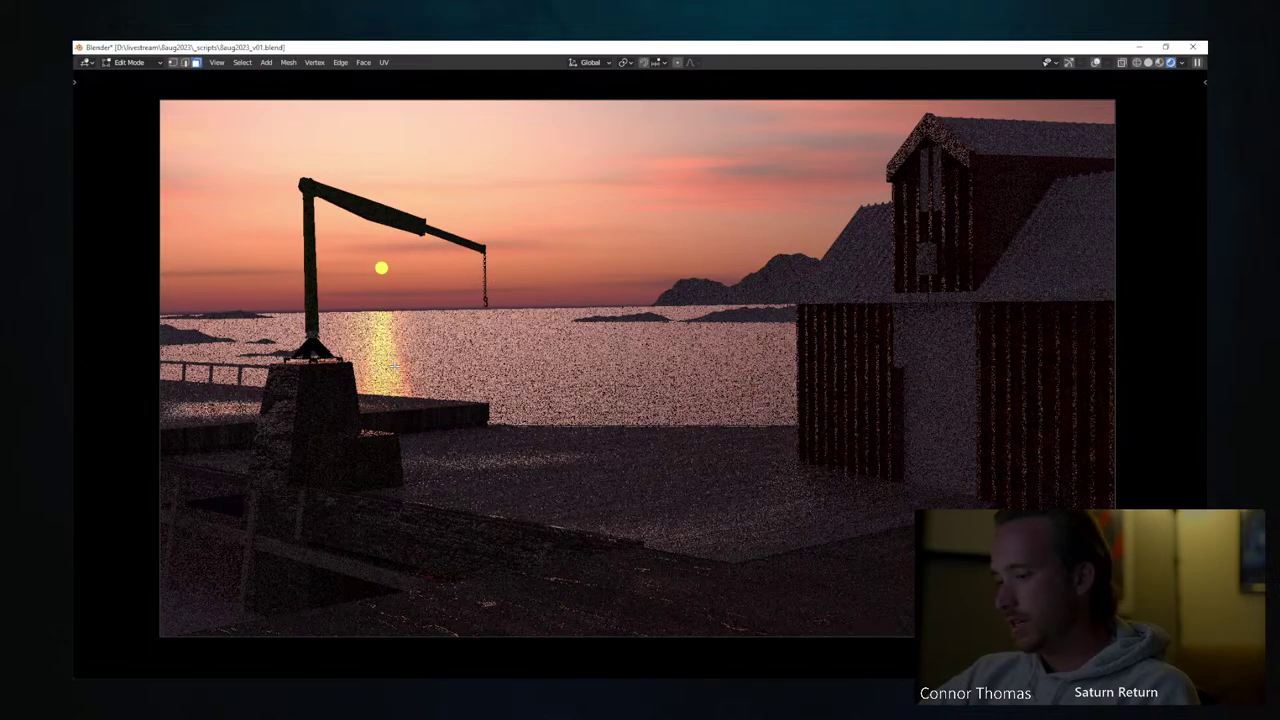
key(u)
click(395, 371)
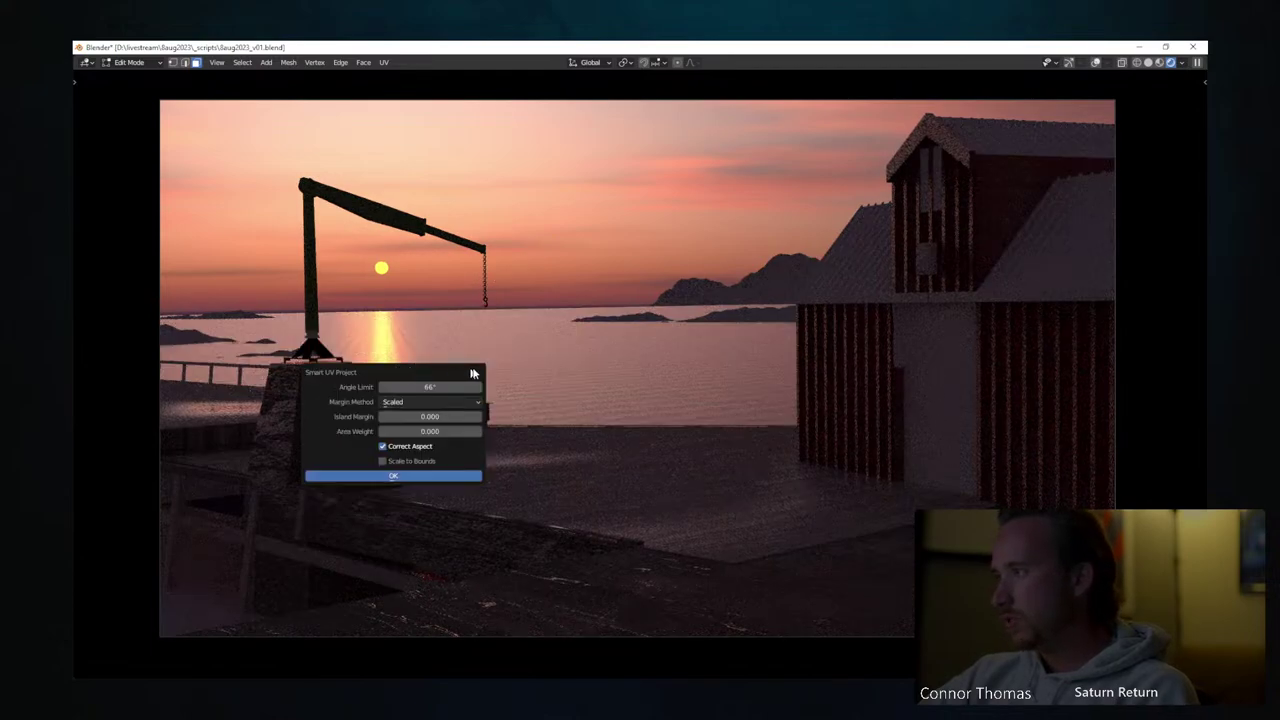
click(420, 476)
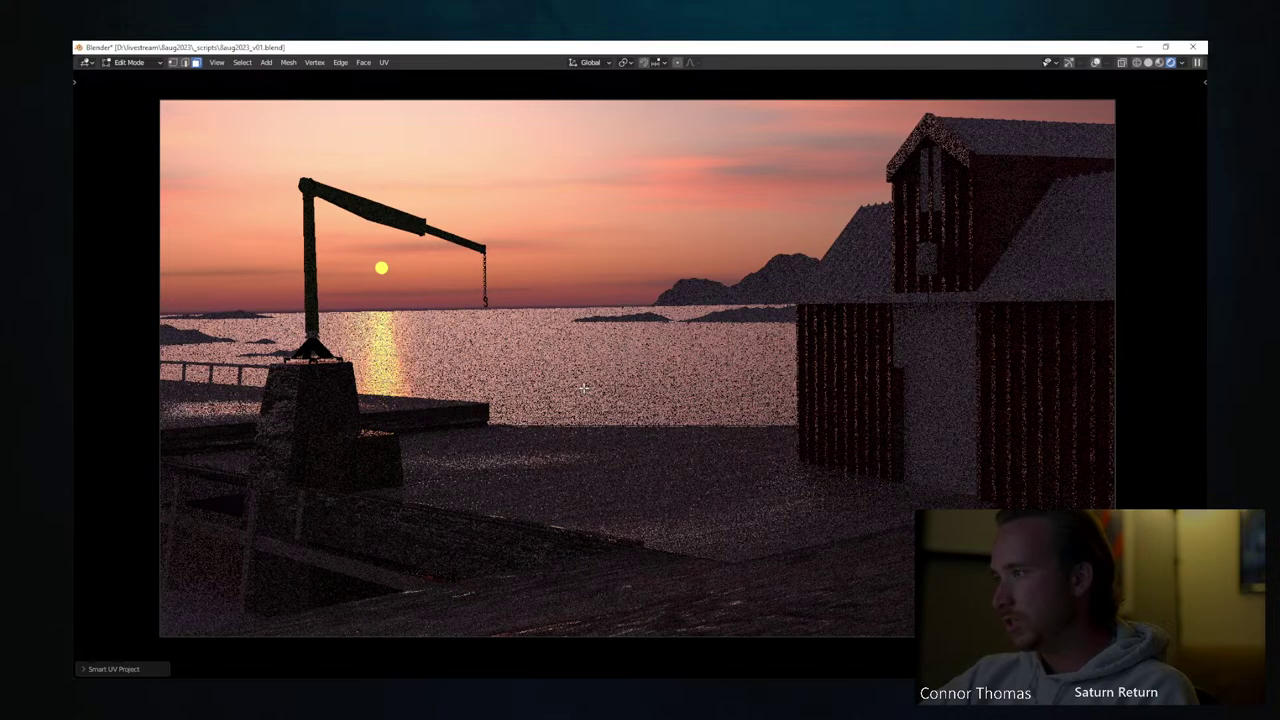
key(Tab)
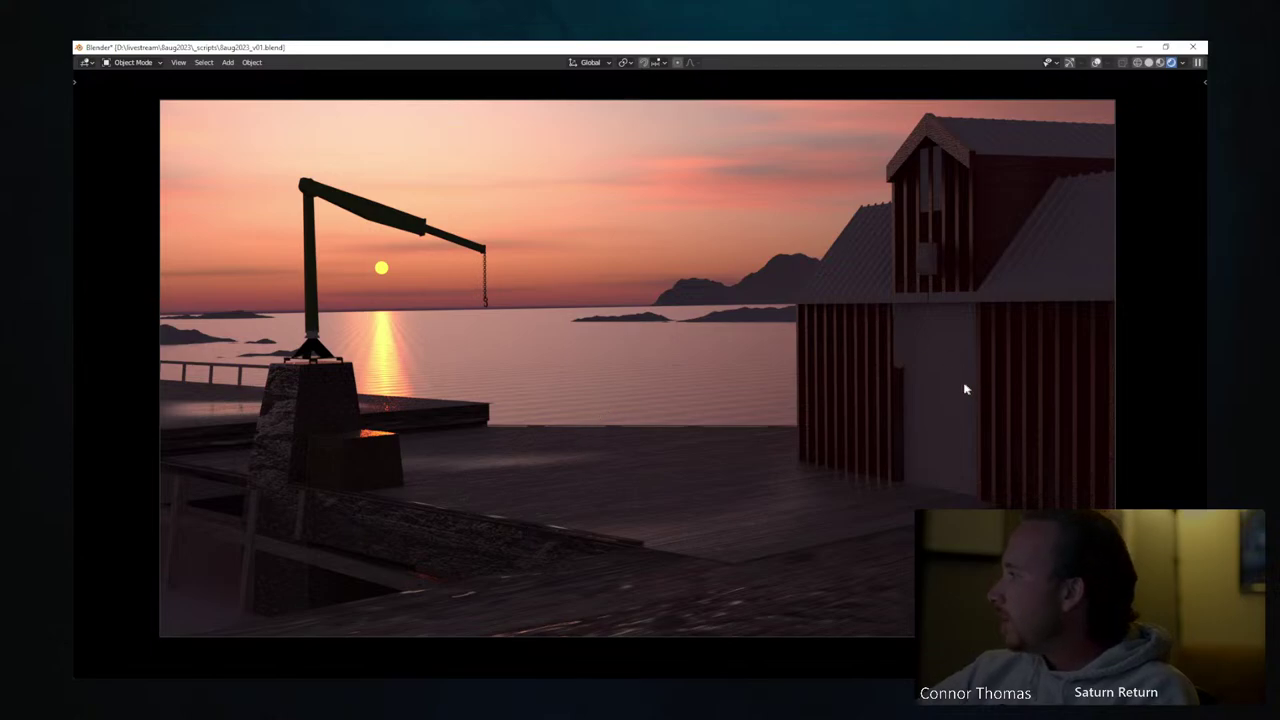
click(874, 246)
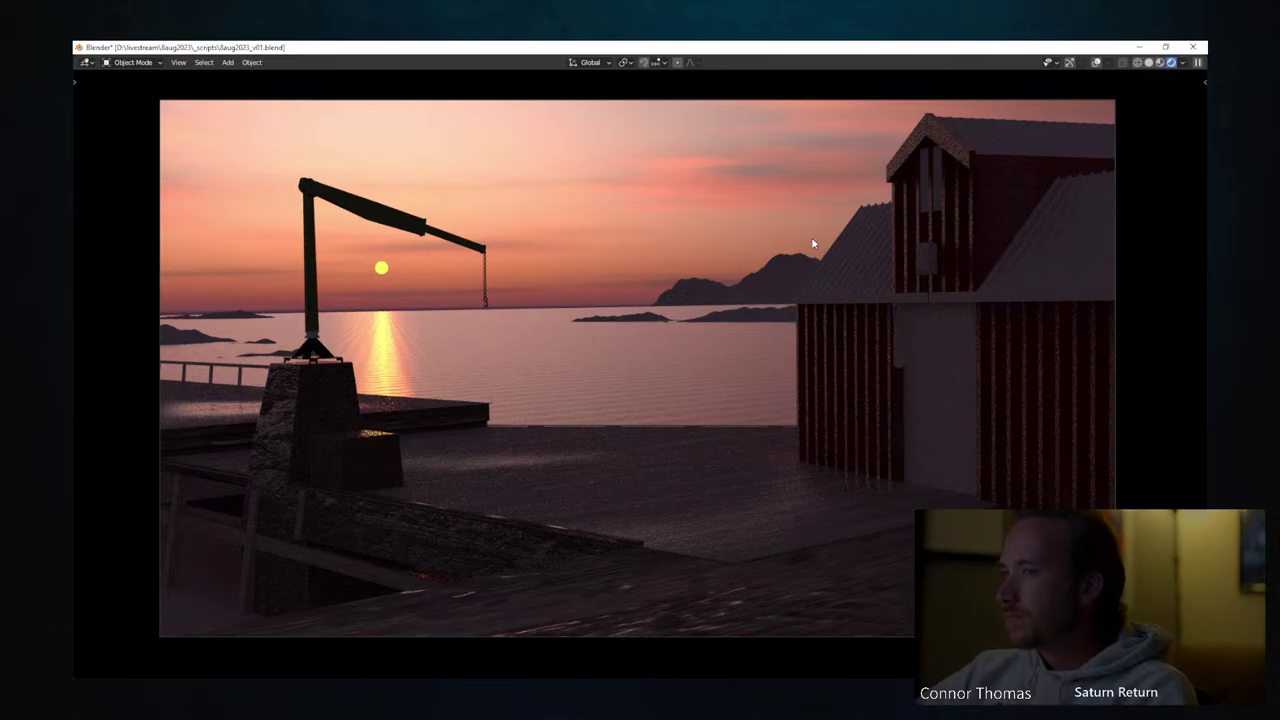
key(g)
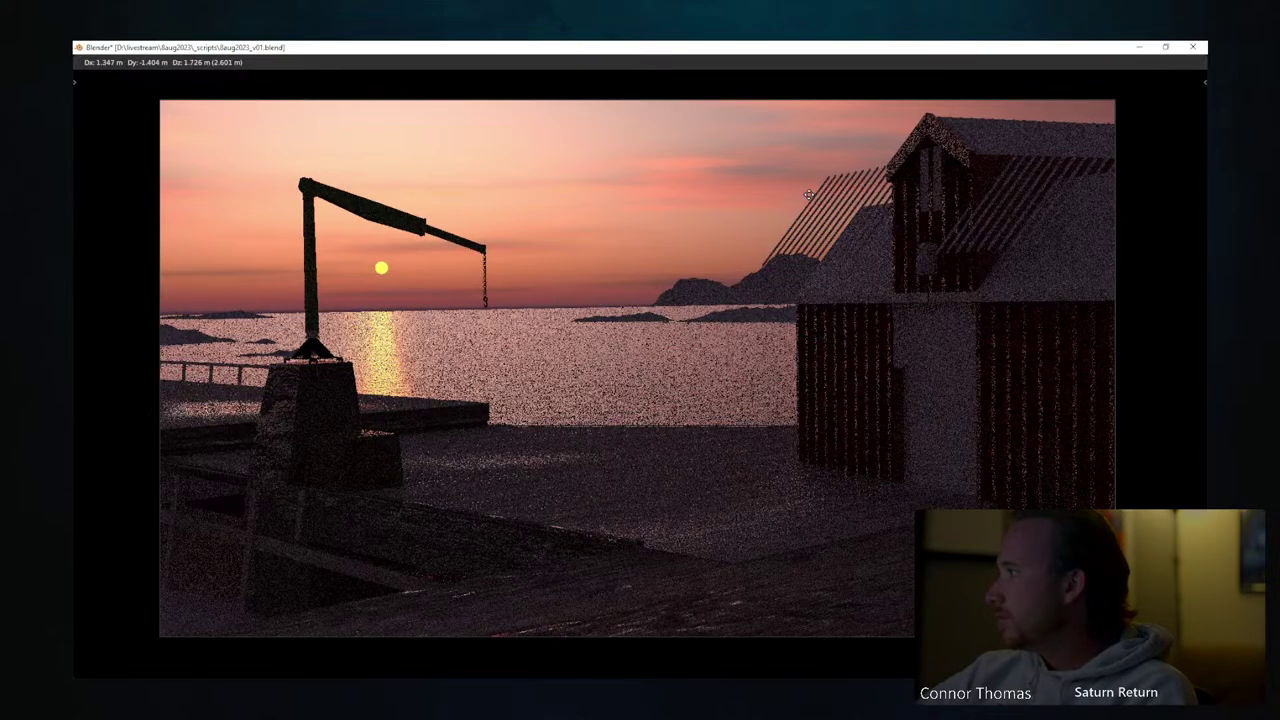
click(808, 195)
key(ctrl+z)
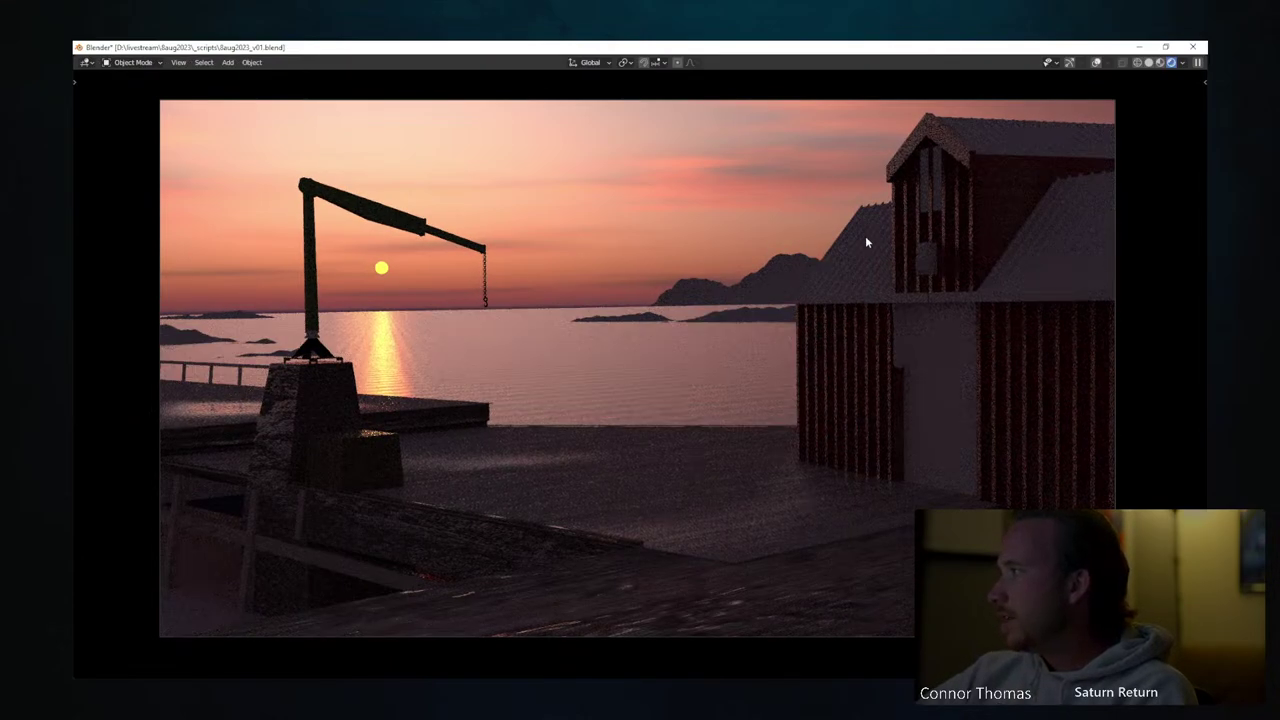
Select the building and give its roof panels a dark weathered material between the ribs
click(866, 237)
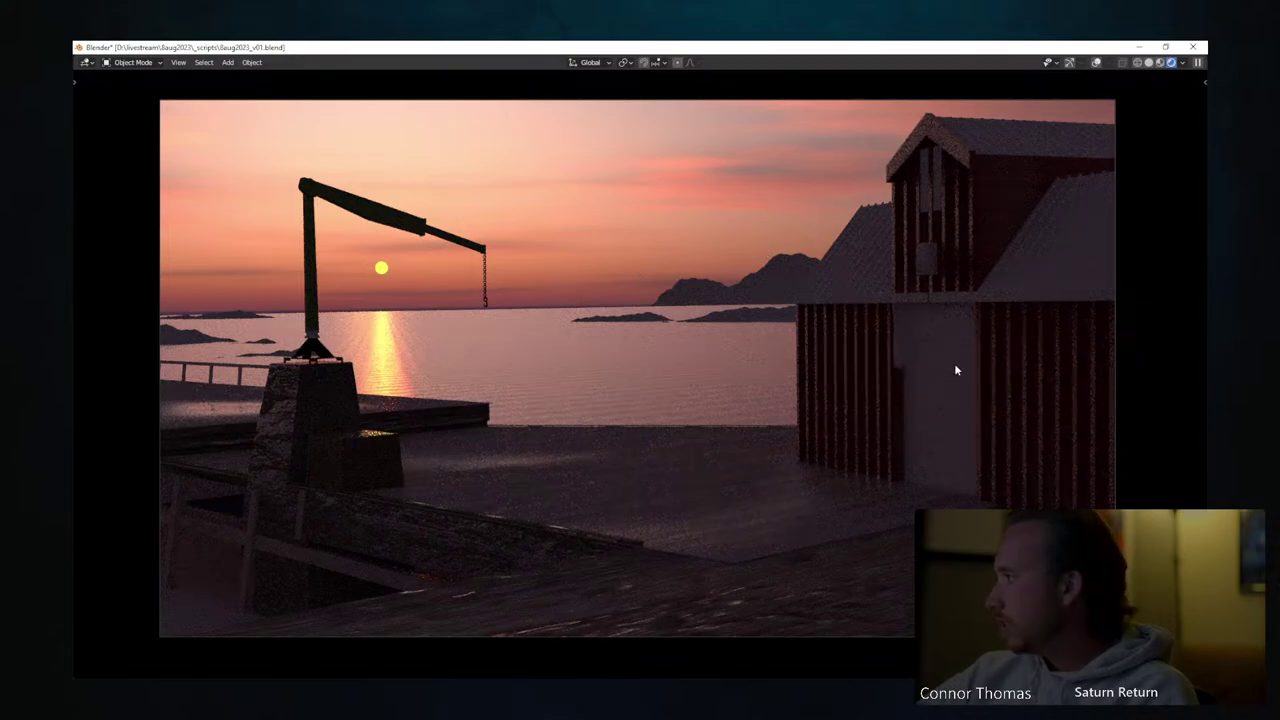
click(886, 365)
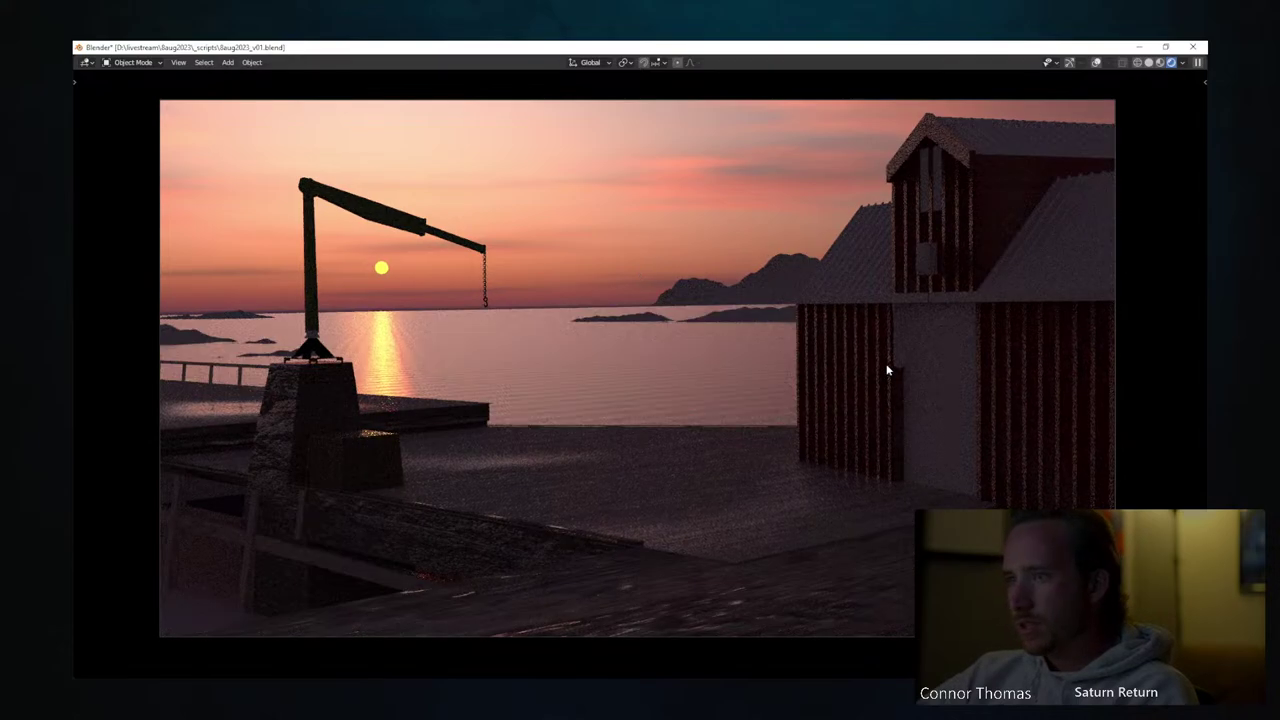
click(887, 370)
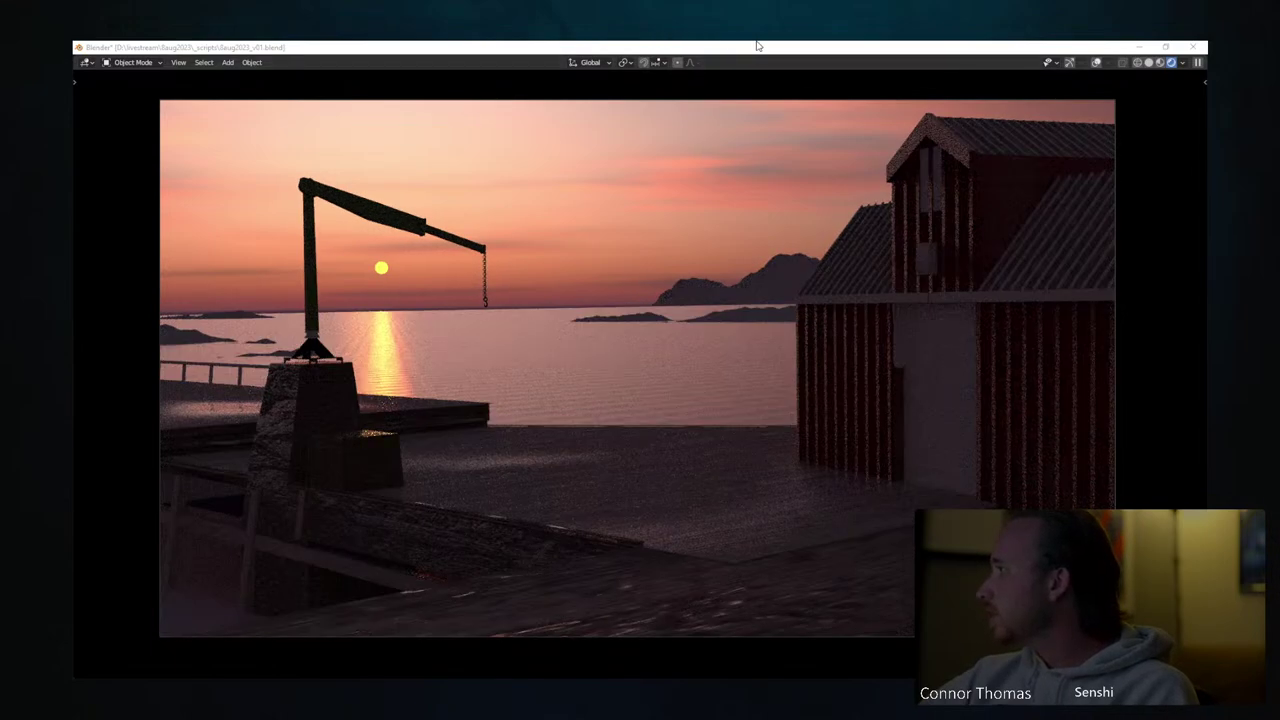
Inspect the building's textured roof and walls from outside the camera and return to the camera view
key(KP_0)
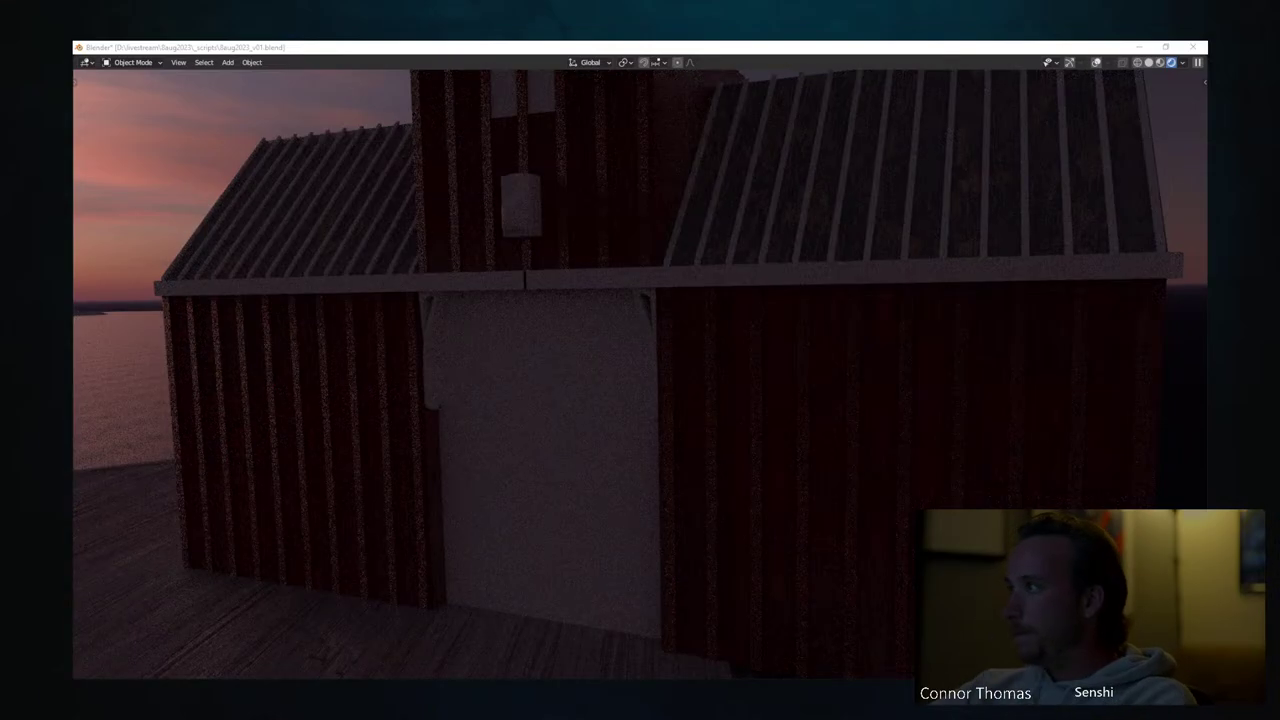
scroll(560, 300, down, 2)
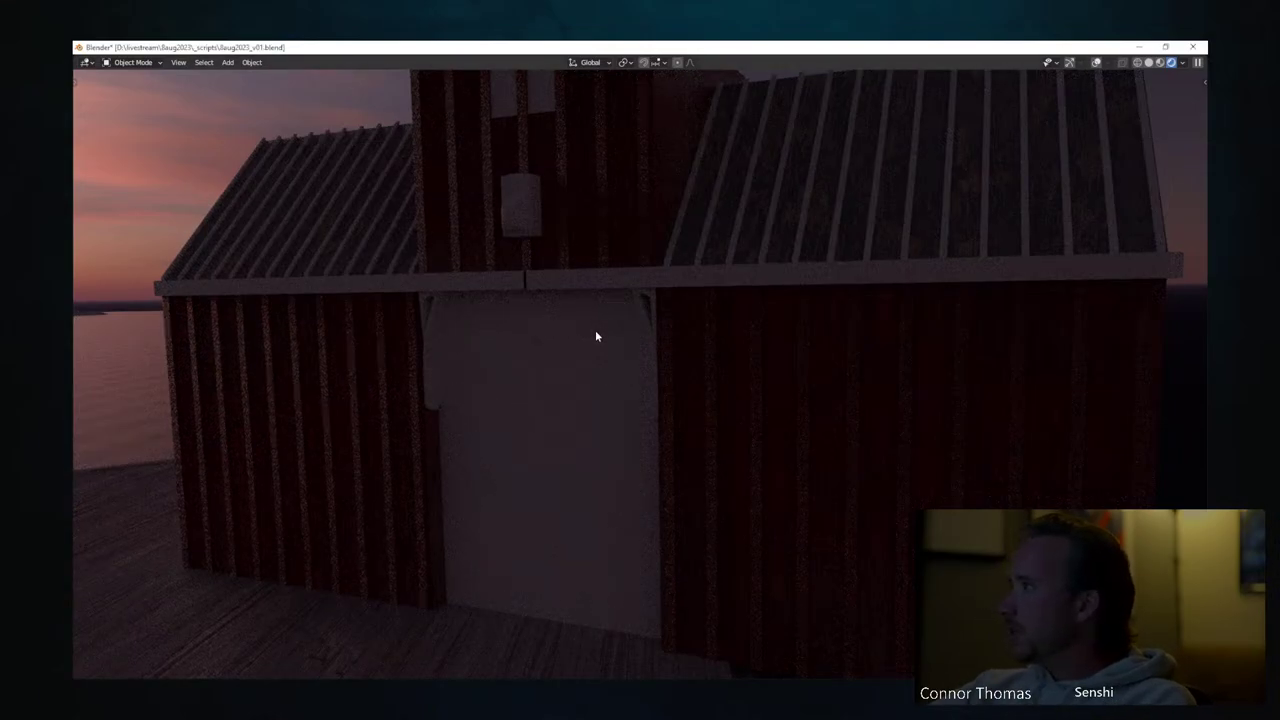
scroll(595, 330, down, 3)
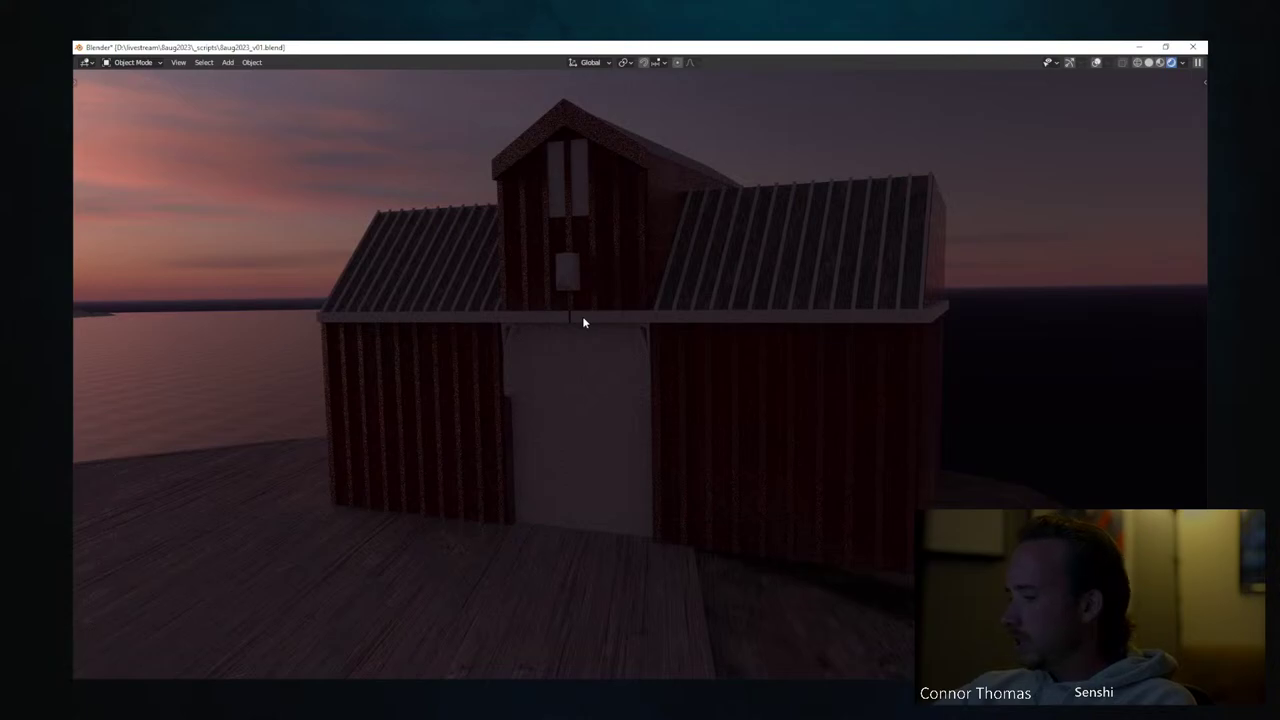
key(KP_0)
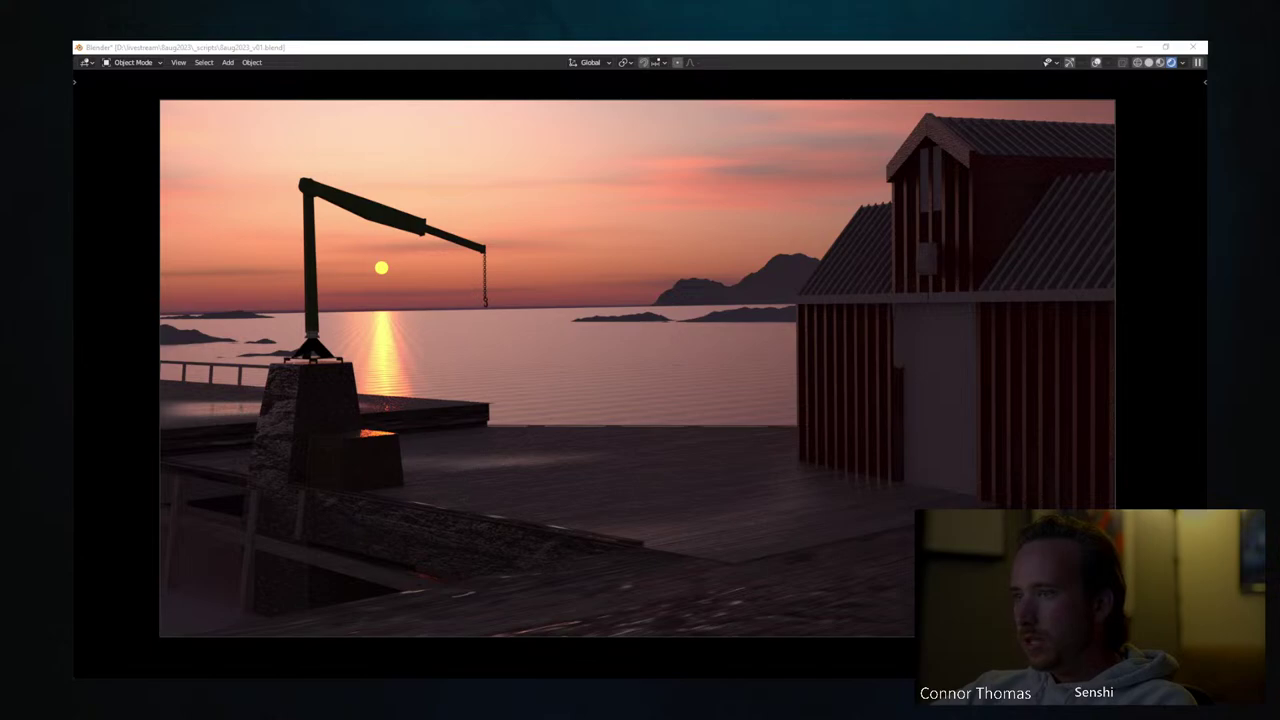
click(814, 337)
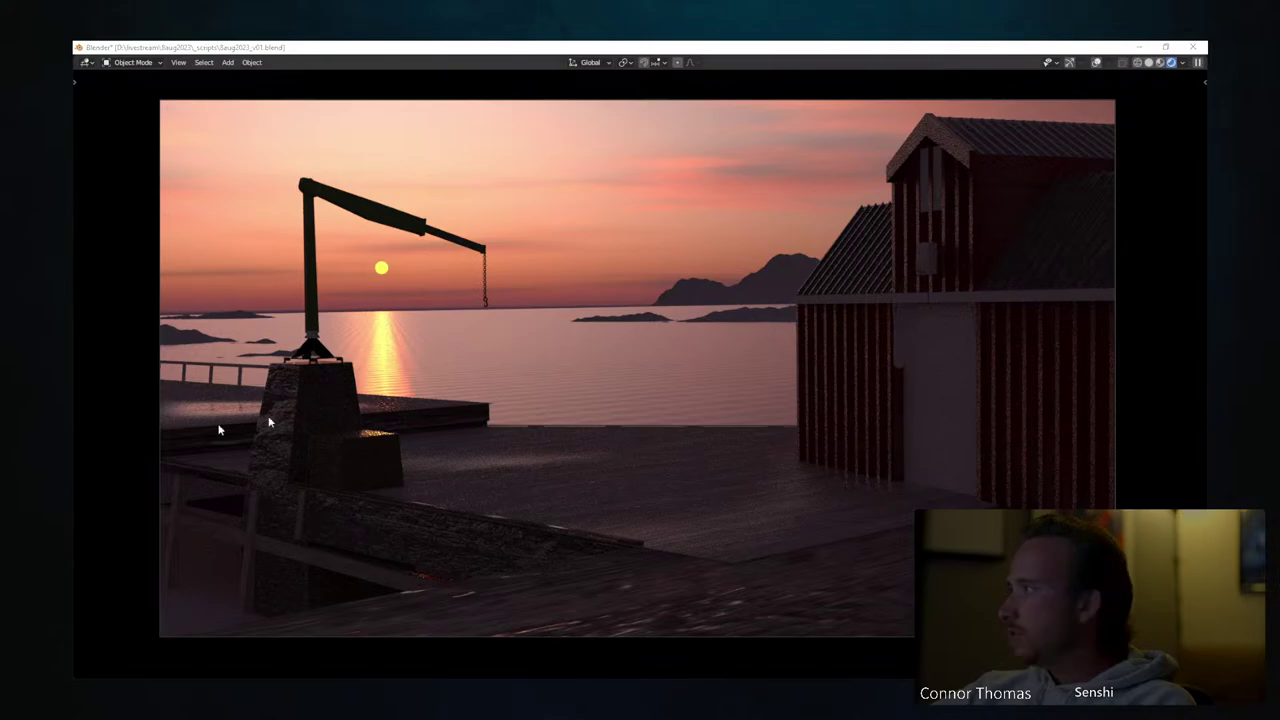
click(693, 46)
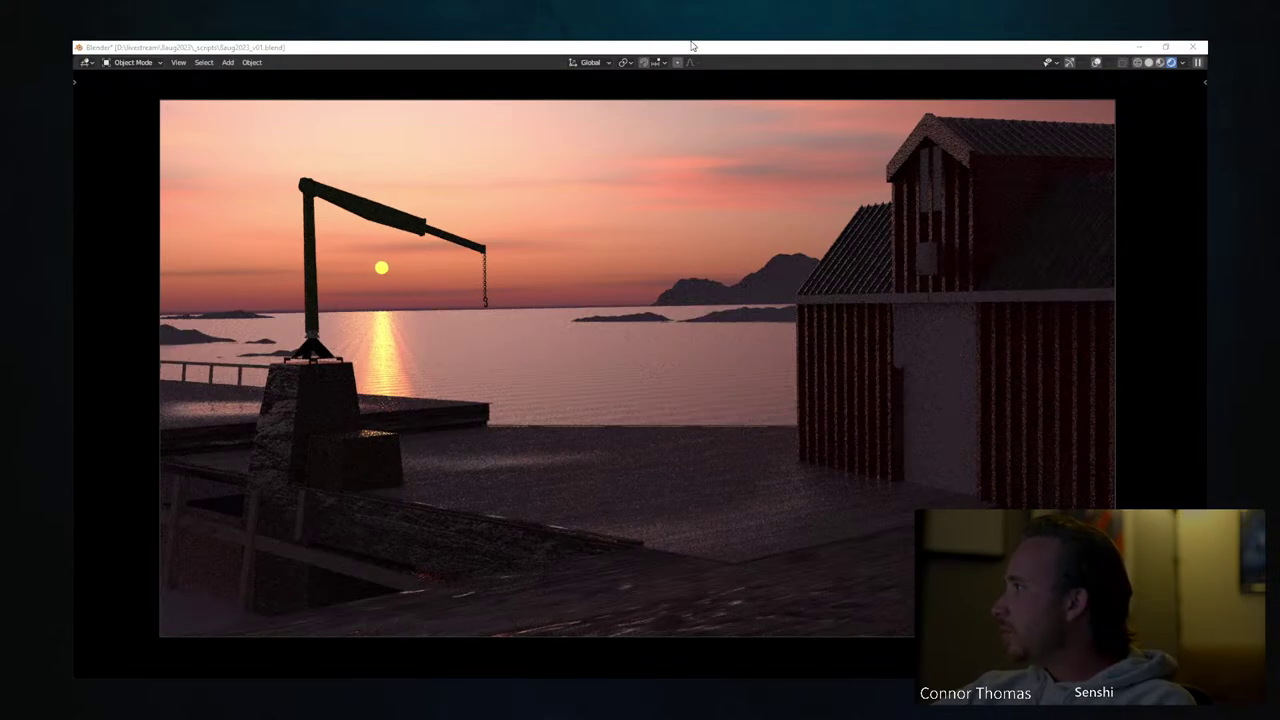
click(691, 45)
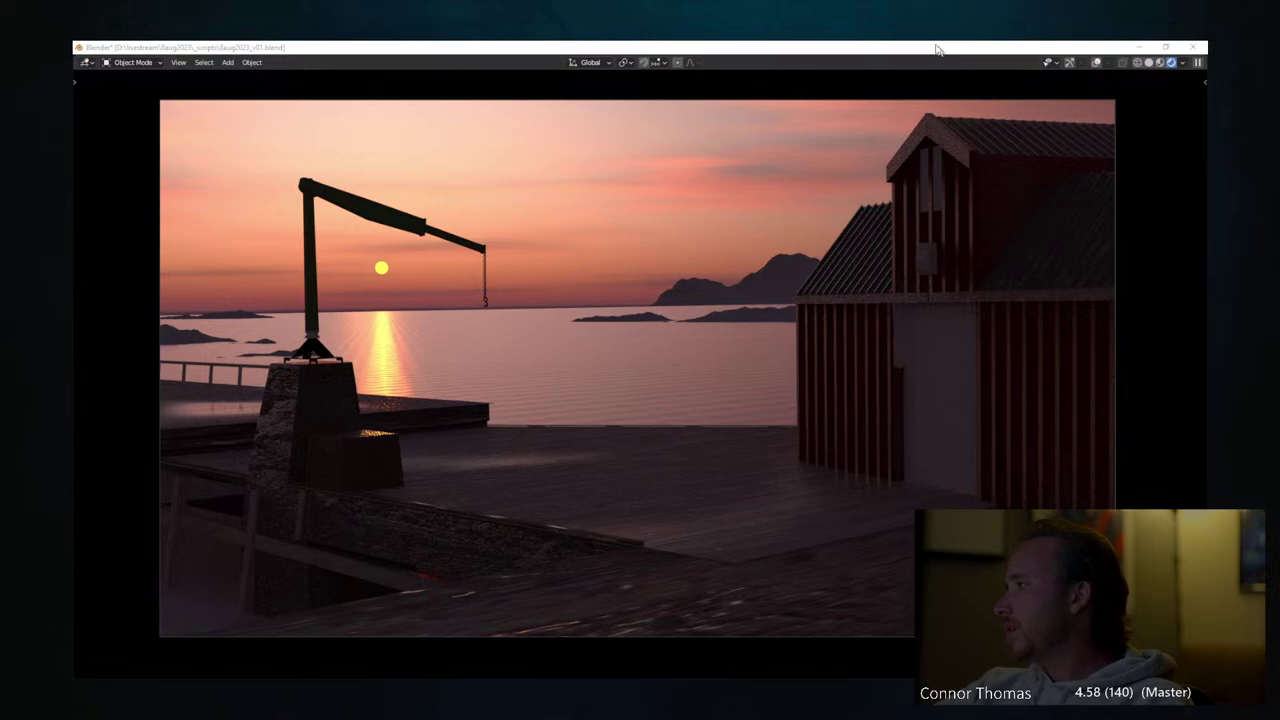
Show the scene in solid shading with overlays and open the main building mesh in Edit Mode with no faces selected
click(1149, 62)
key(Tab)
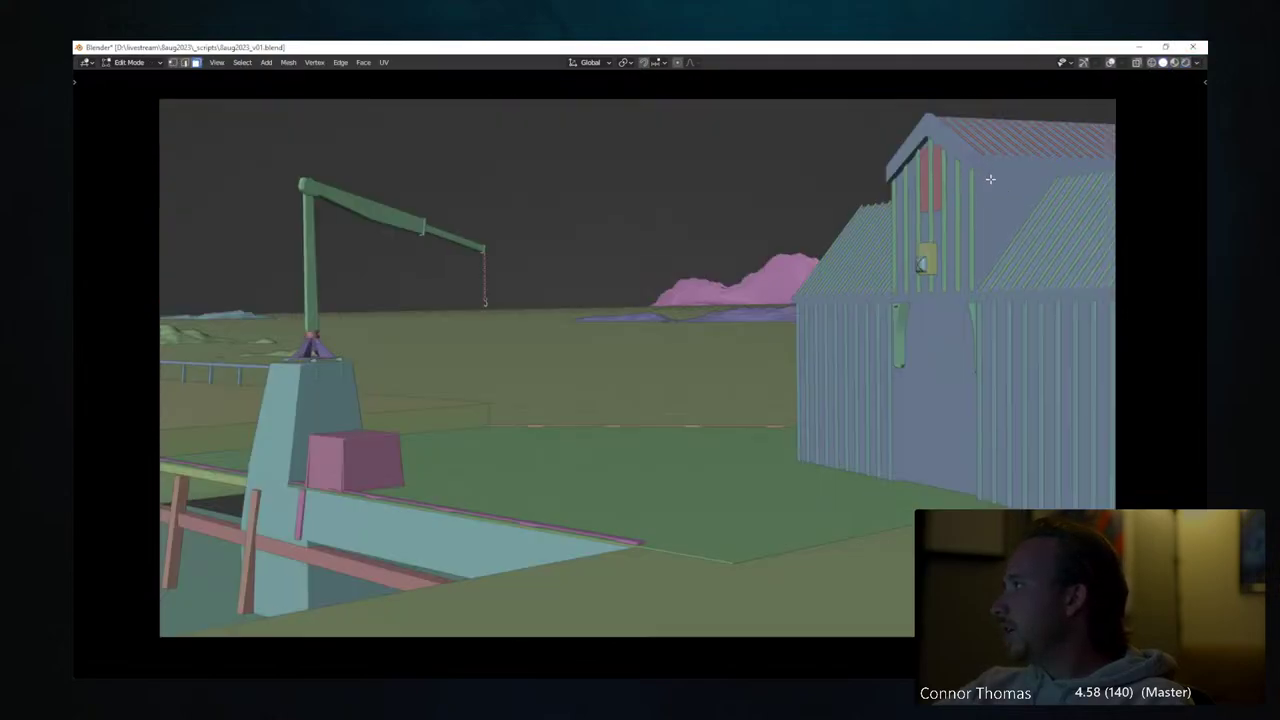
click(1109, 62)
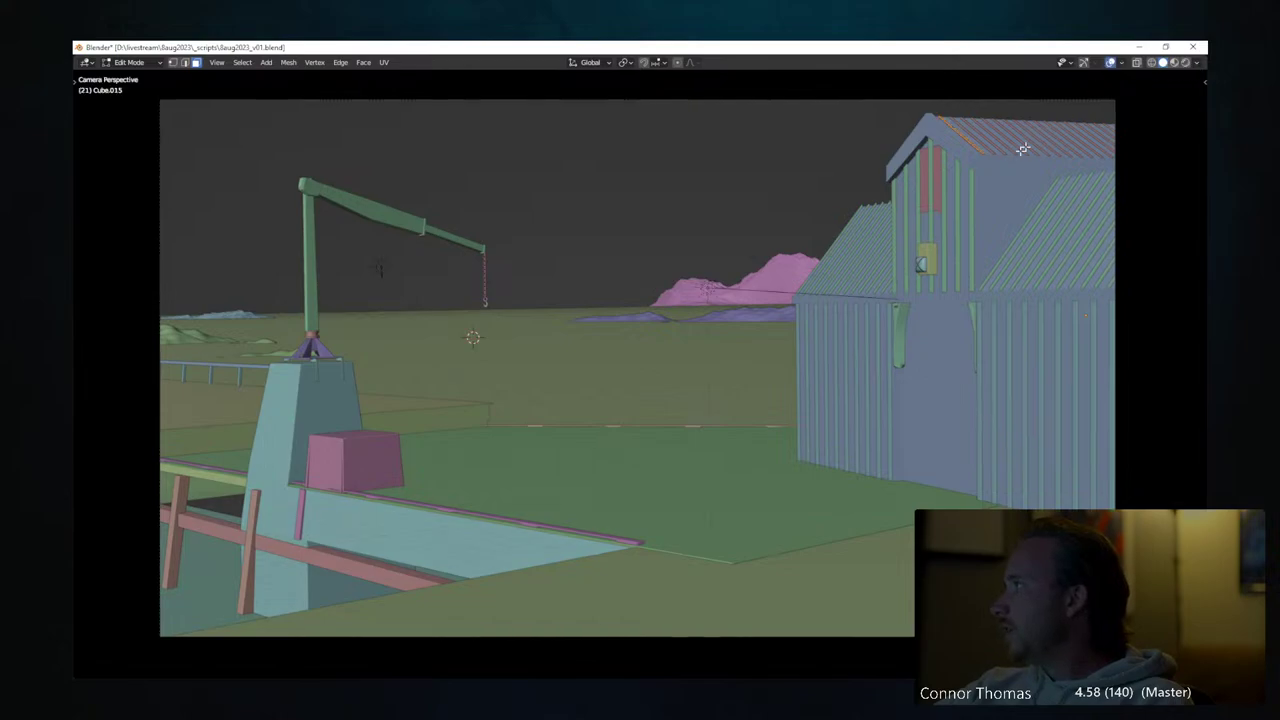
key(Tab)
click(1005, 188)
key(Tab)
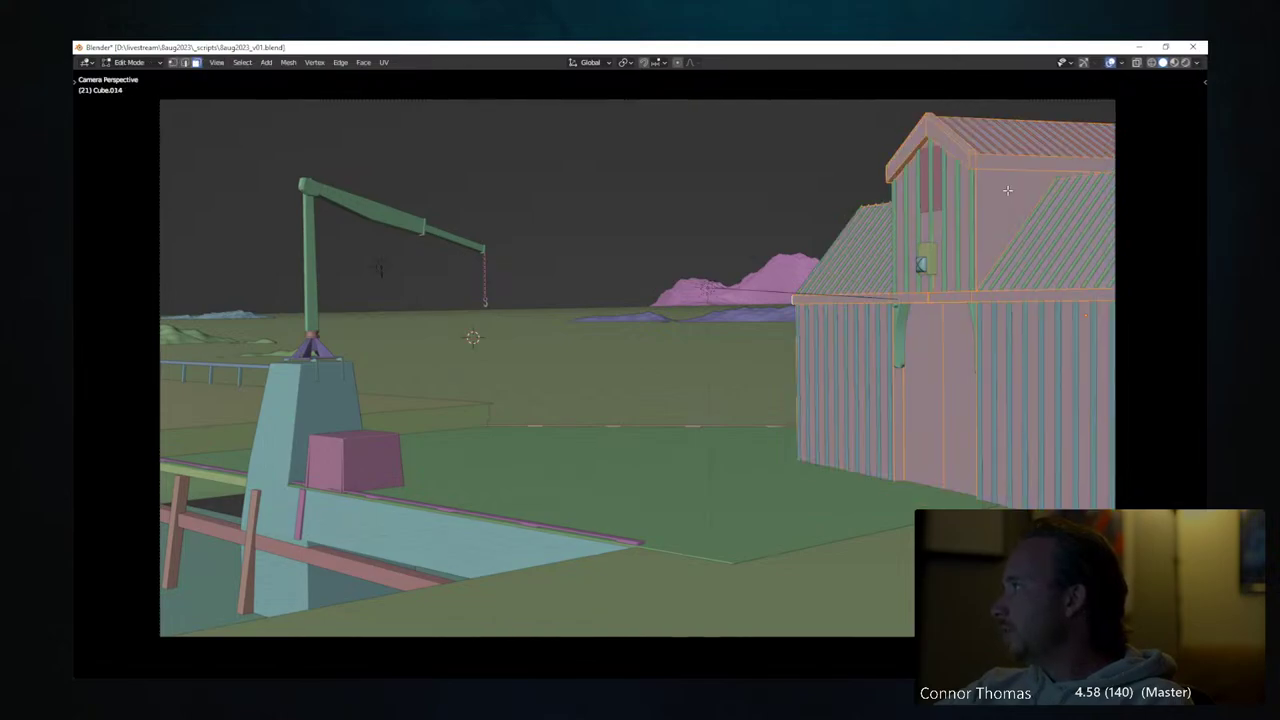
key(KP_0)
scroll(646, 240, up, 5)
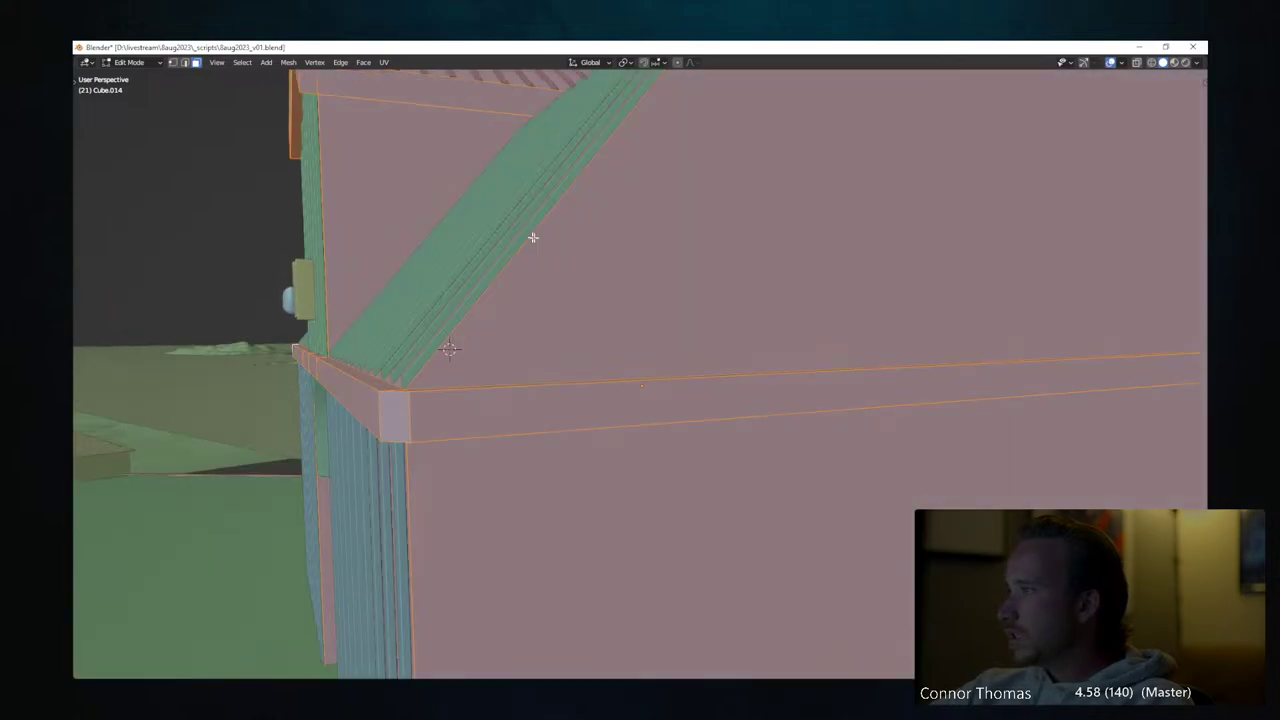
scroll(533, 237, down, 5)
middle_drag(533, 237, 636, 363)
key(alt+a)
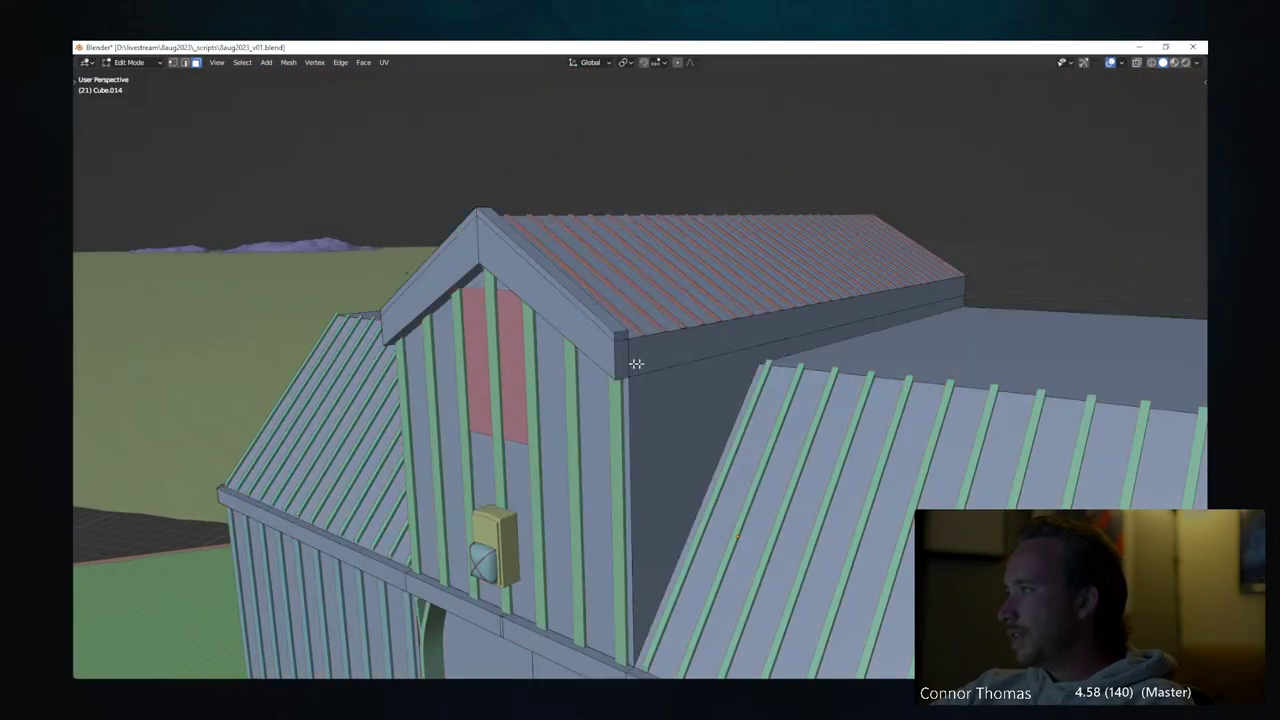
Select the fascia faces along the dormer's gable front and side roof edge, then return to Object Mode and the camera view
click(641, 355)
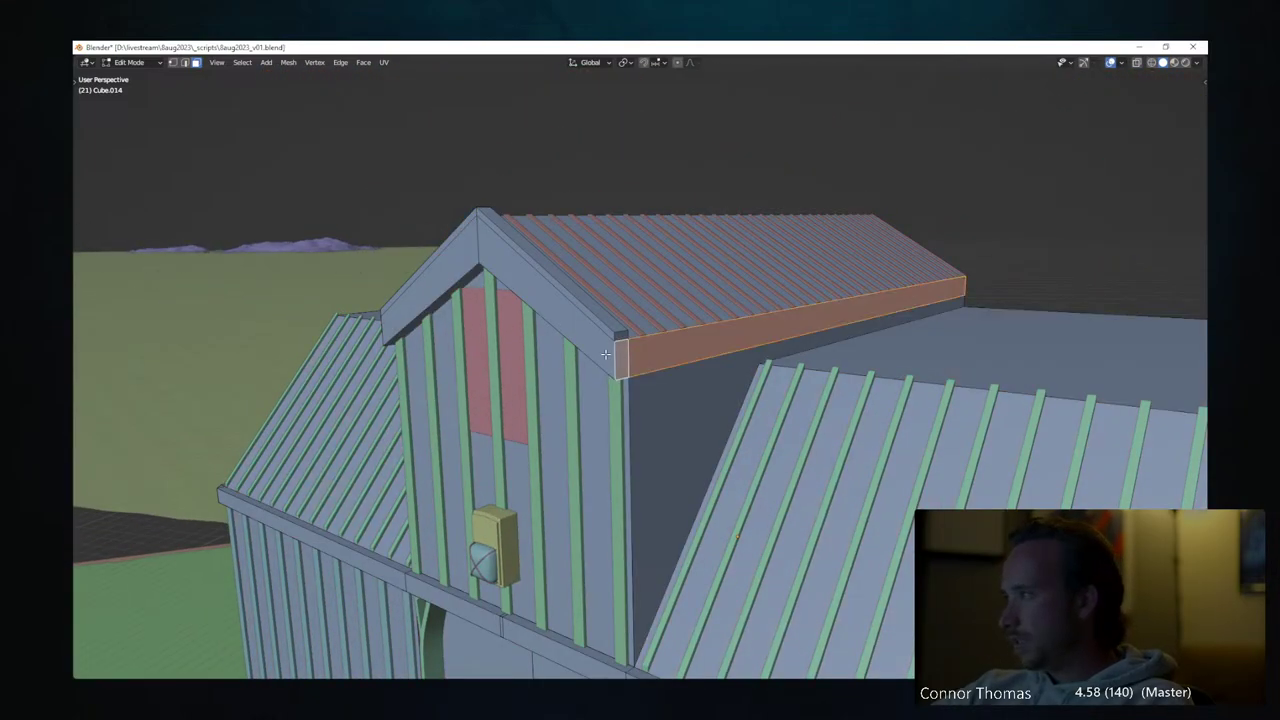
shift+click(480, 263)
shift+click(463, 271)
shift+click(465, 285)
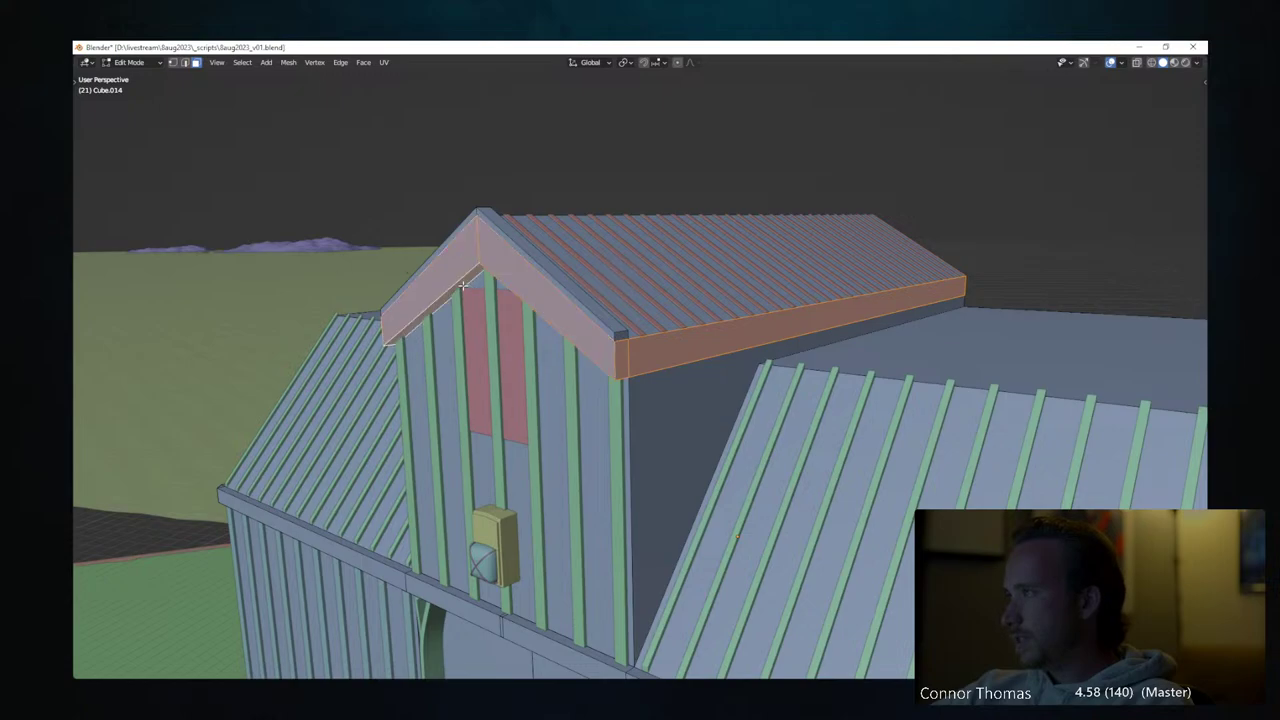
middle_drag(479, 278, 529, 301)
shift+click(721, 355)
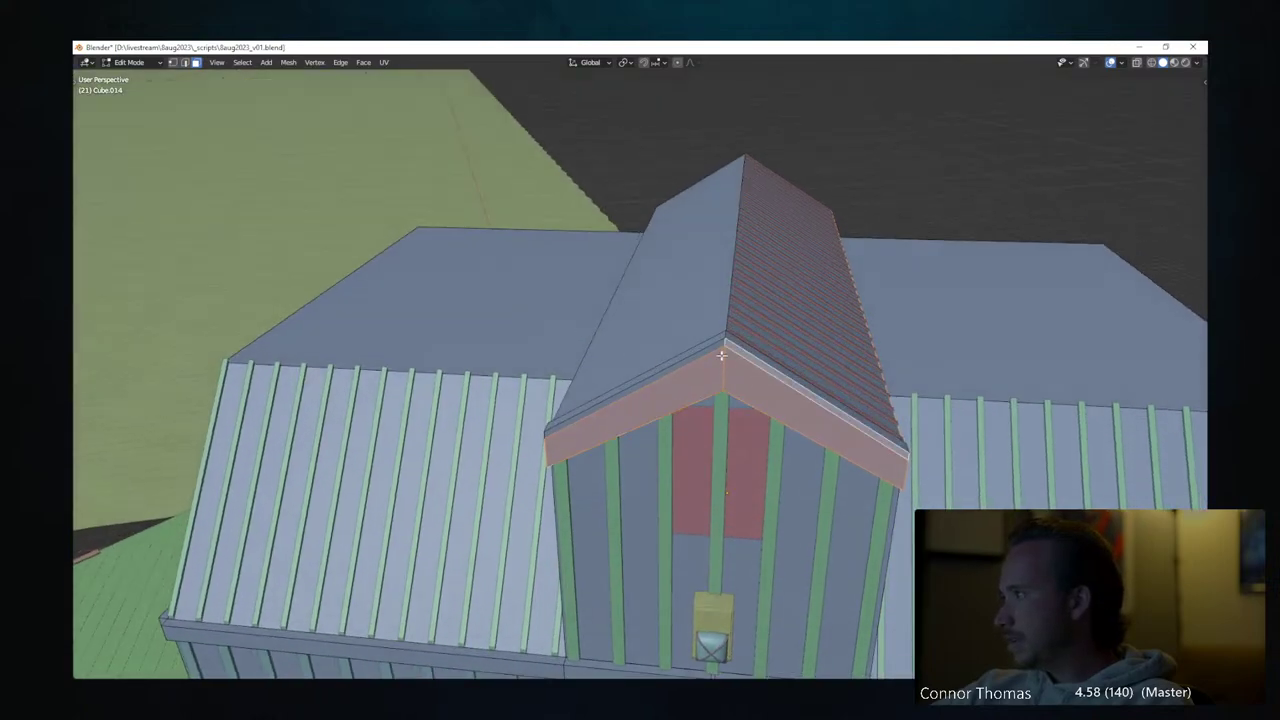
middle_drag(838, 390, 858, 305)
alt+shift+click(773, 378)
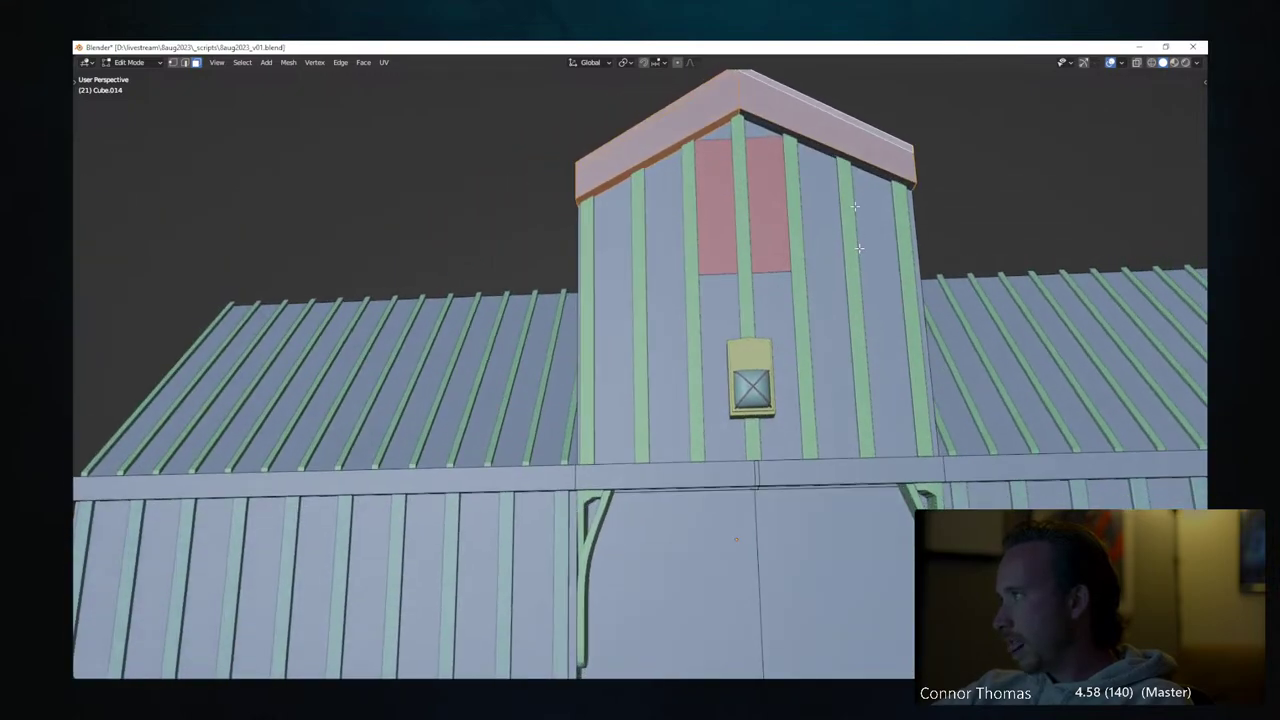
alt+shift+click(764, 117)
middle_drag(873, 148, 822, 154)
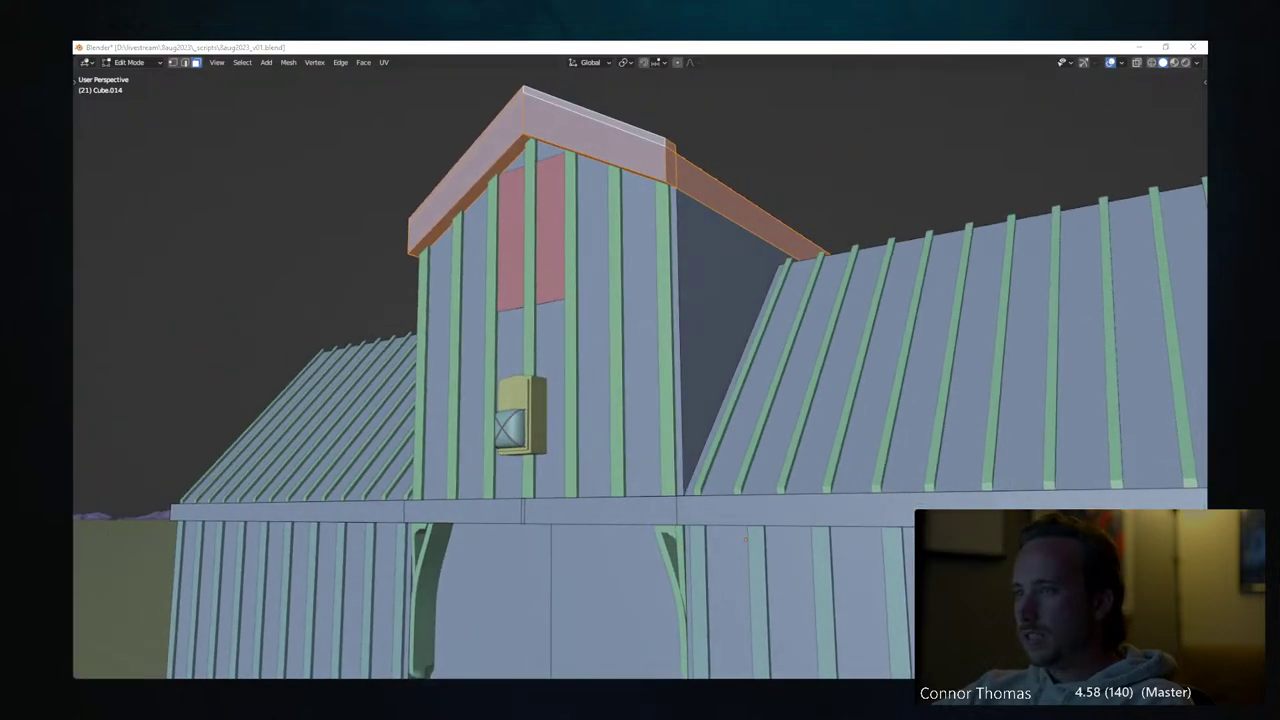
key(Tab)
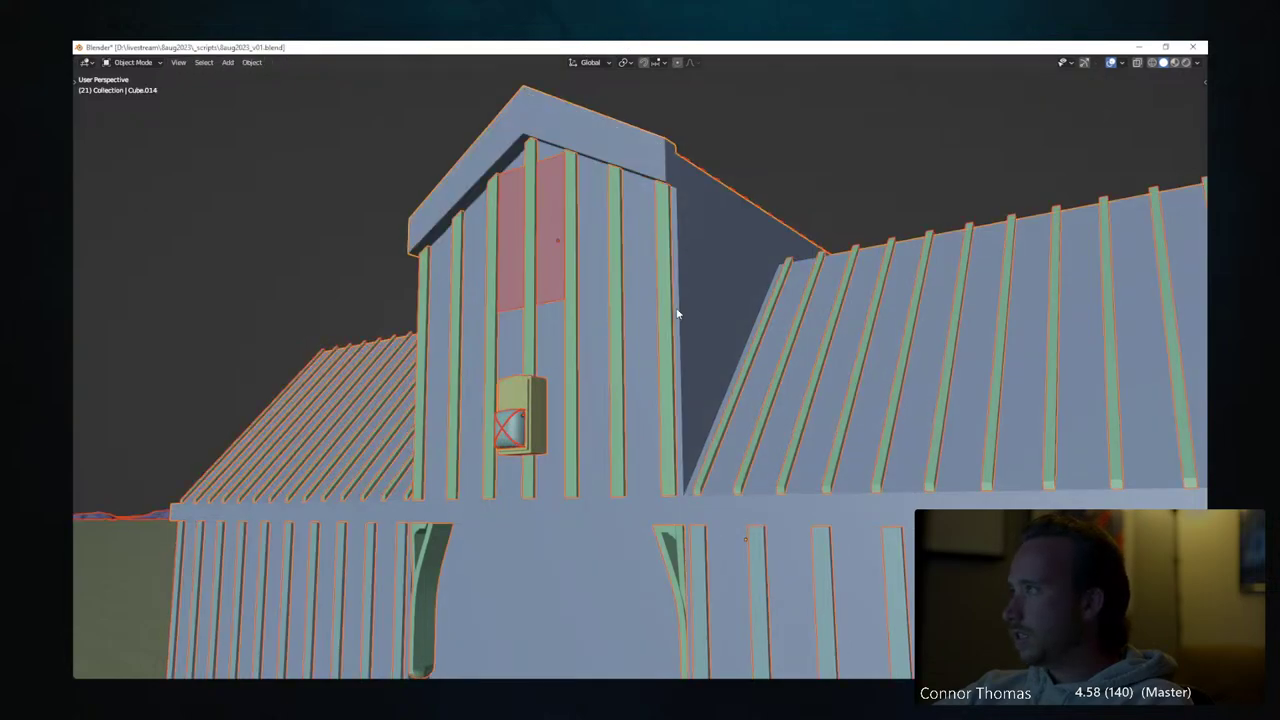
key(KP_0)
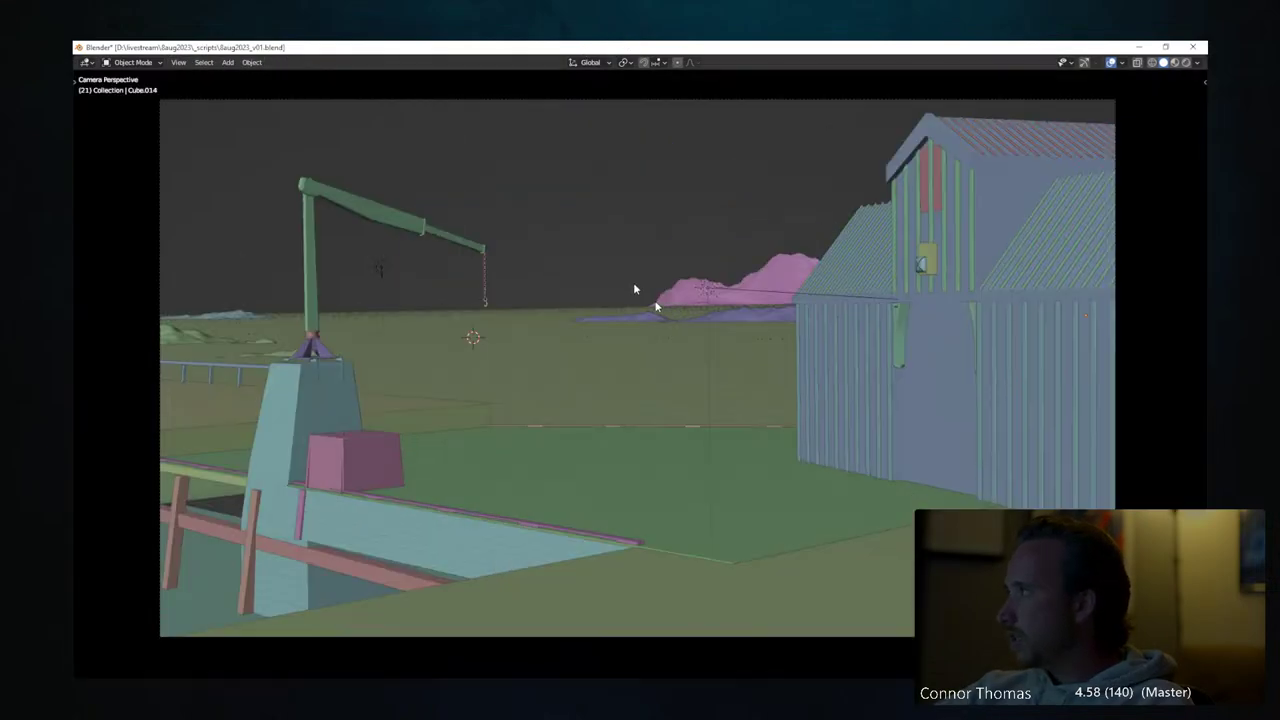
Give the two curved brackets flanking the building's door the Building_Trim material and preview them in rendered shading without overlays
click(901, 322)
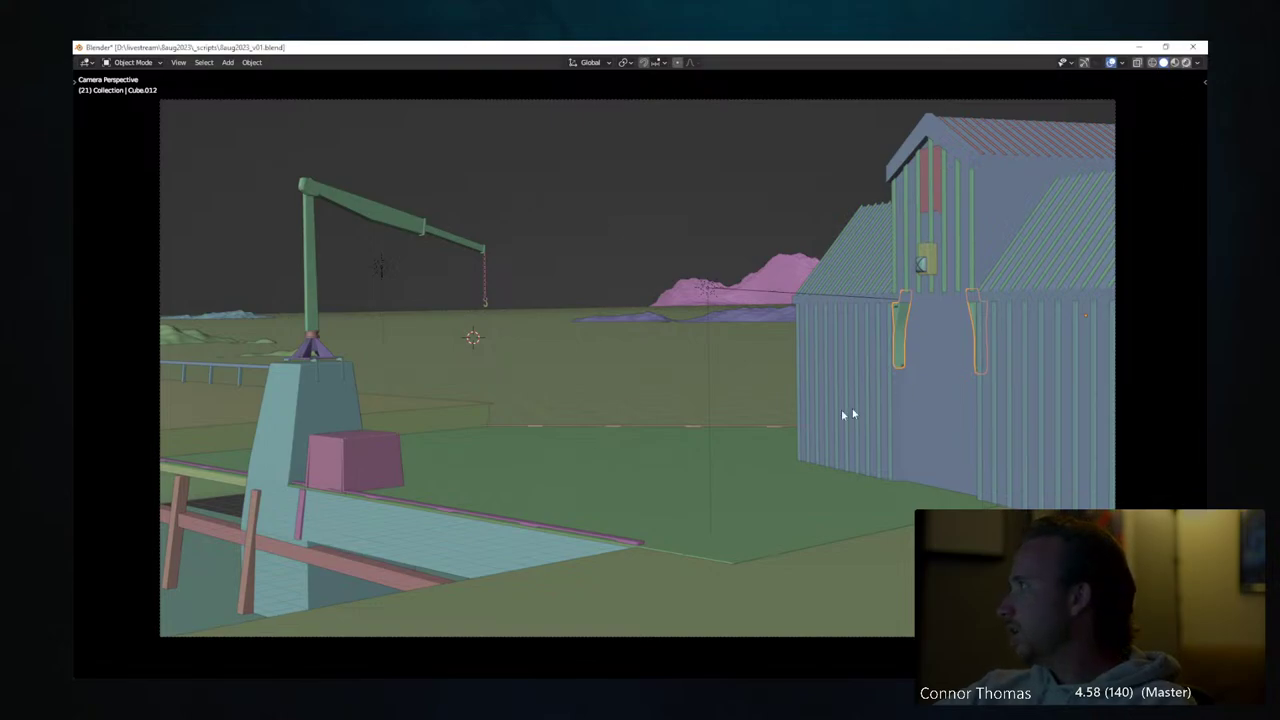
key(z)
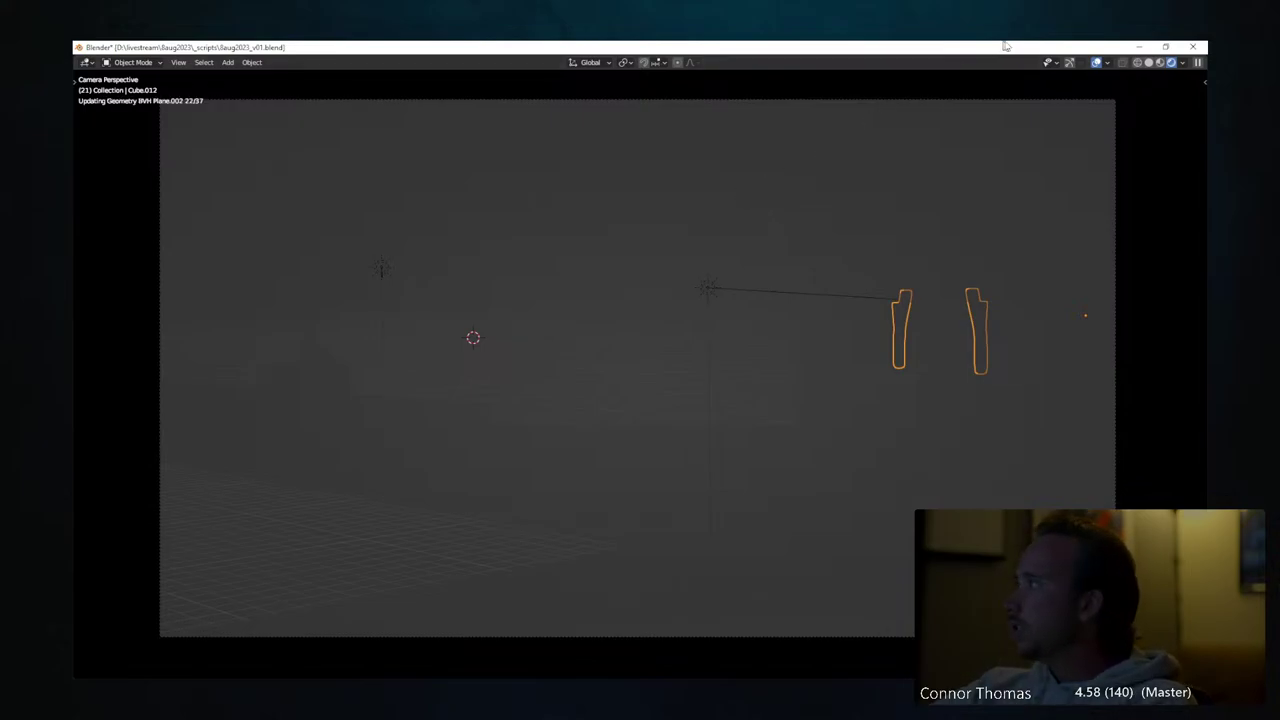
click(1096, 63)
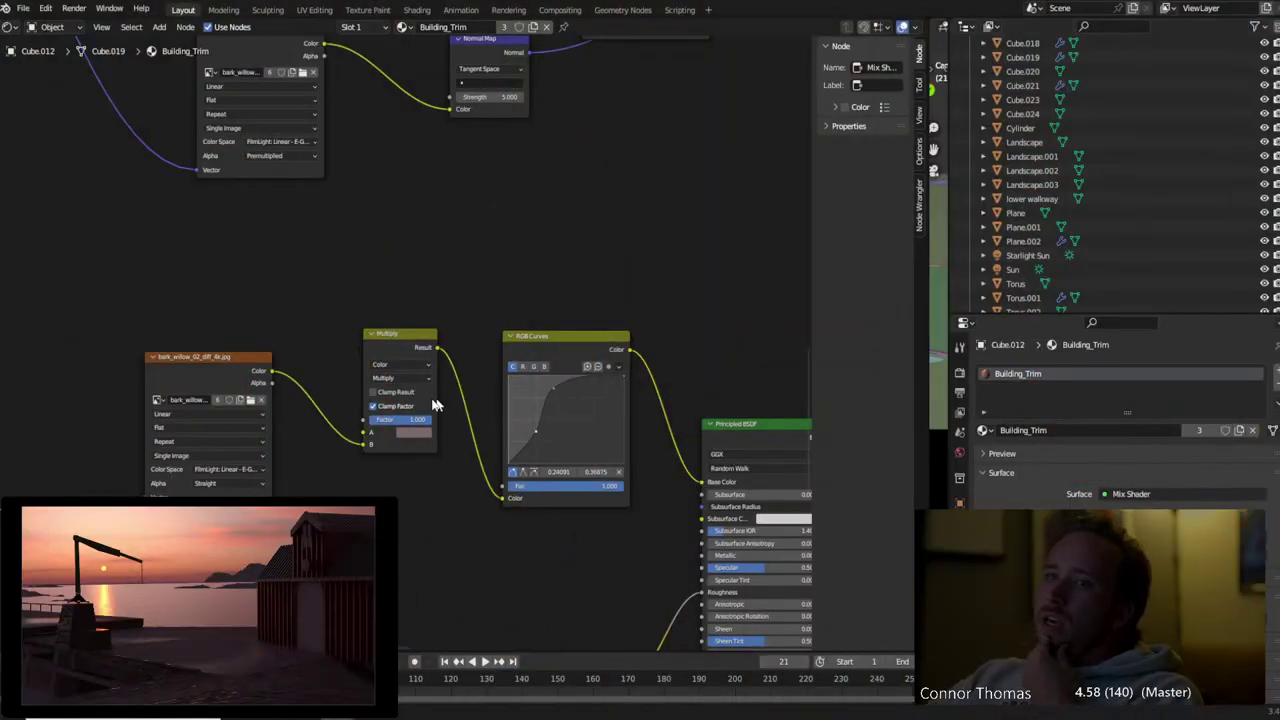
scroll(435, 405, down, 10)
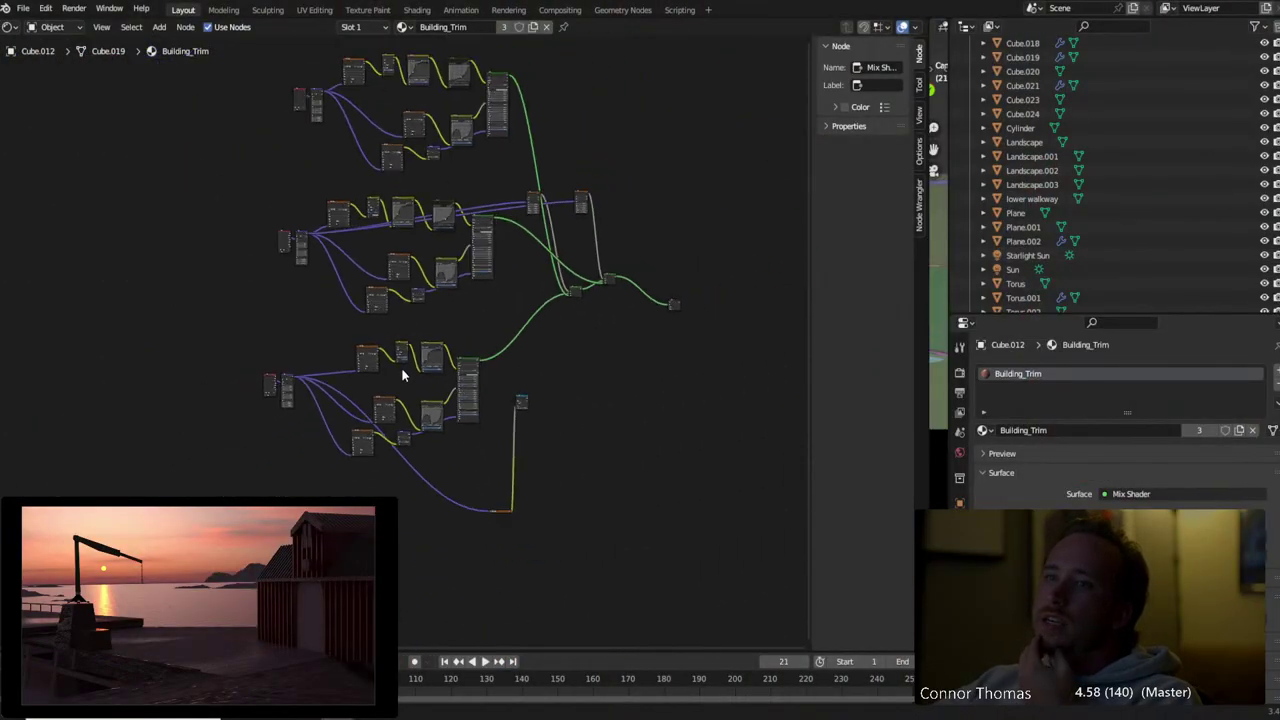
scroll(401, 370, up, 9)
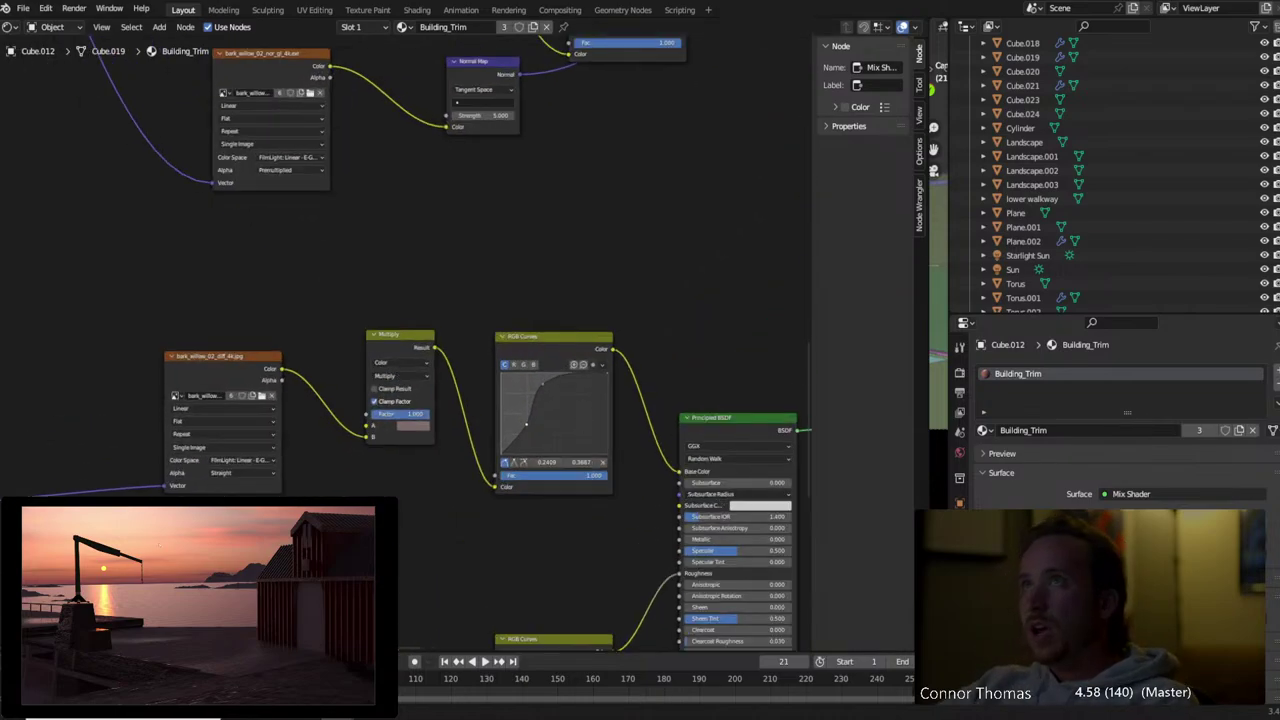
Unwrap the door brackets with Smart UV Project at its default settings, return to Object Mode and deselect everything
key(Tab)
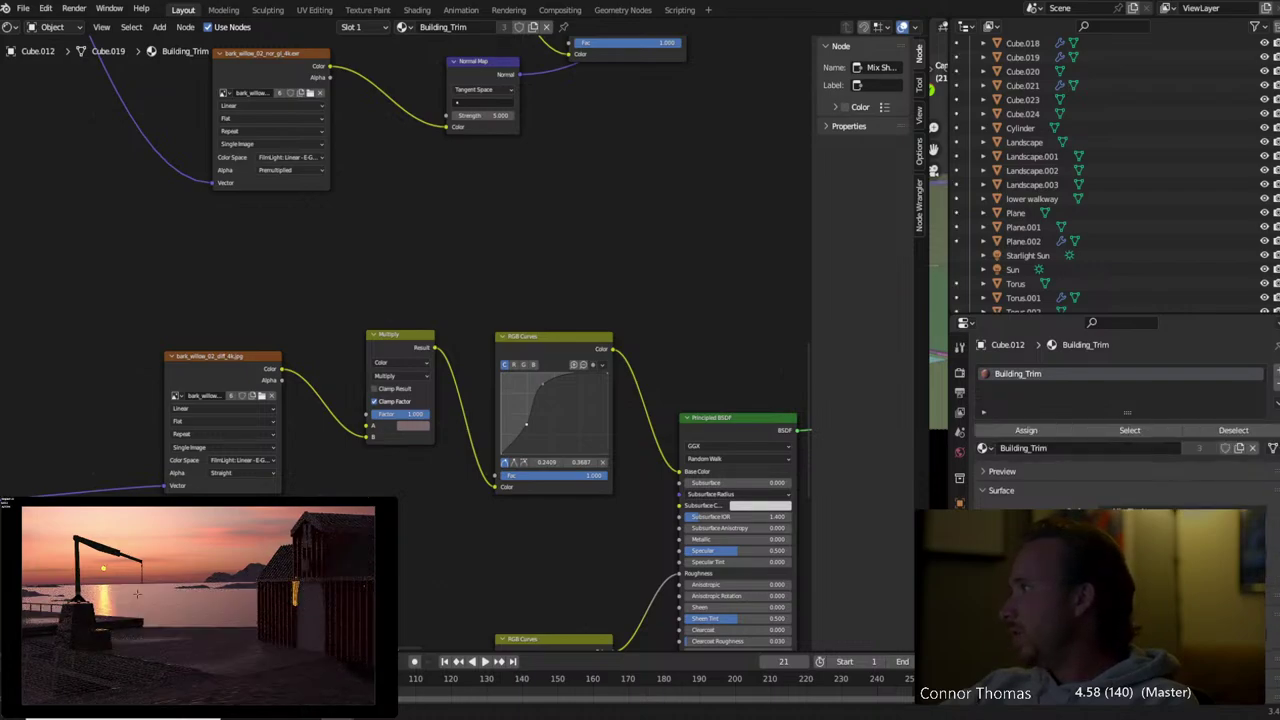
key(u)
click(294, 600)
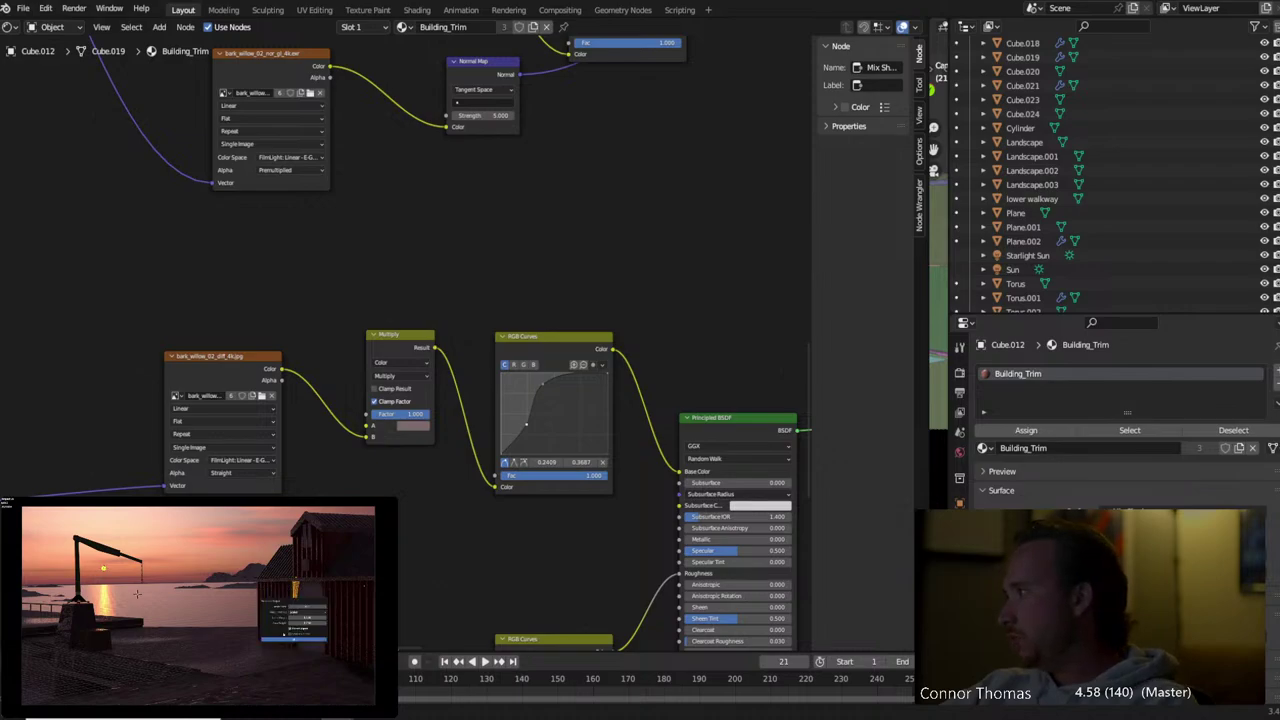
click(292, 639)
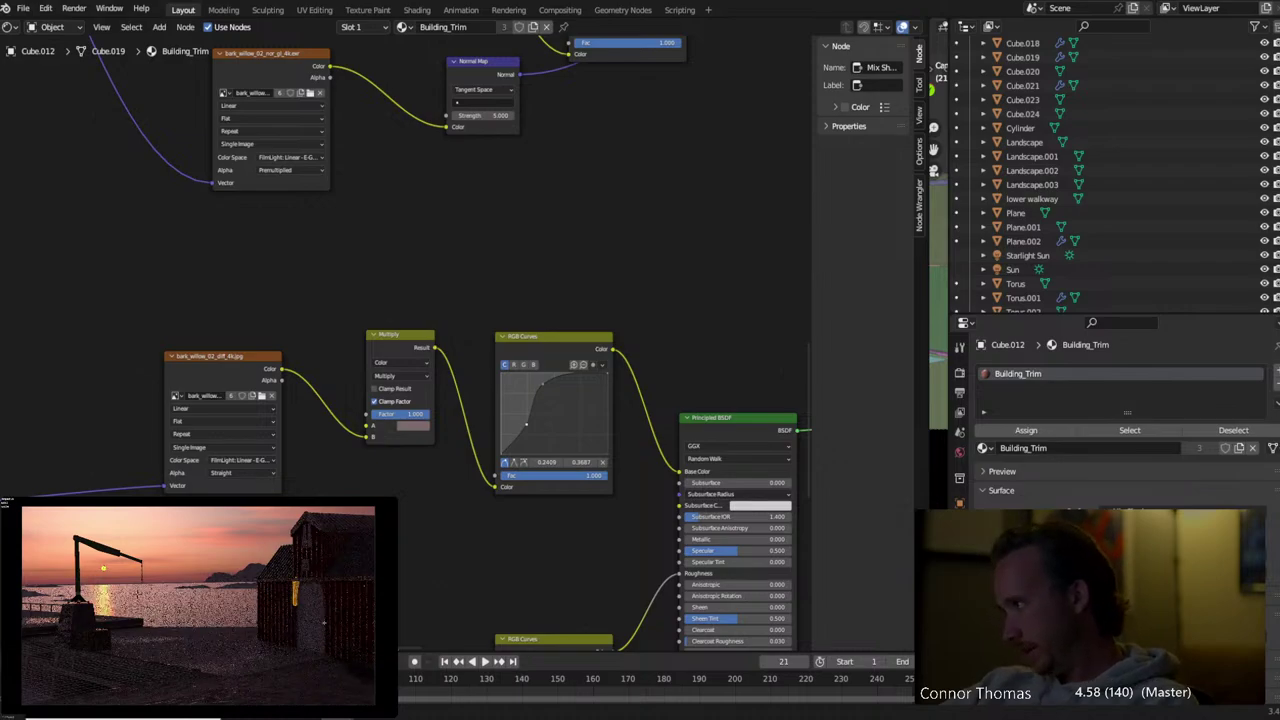
key(Tab)
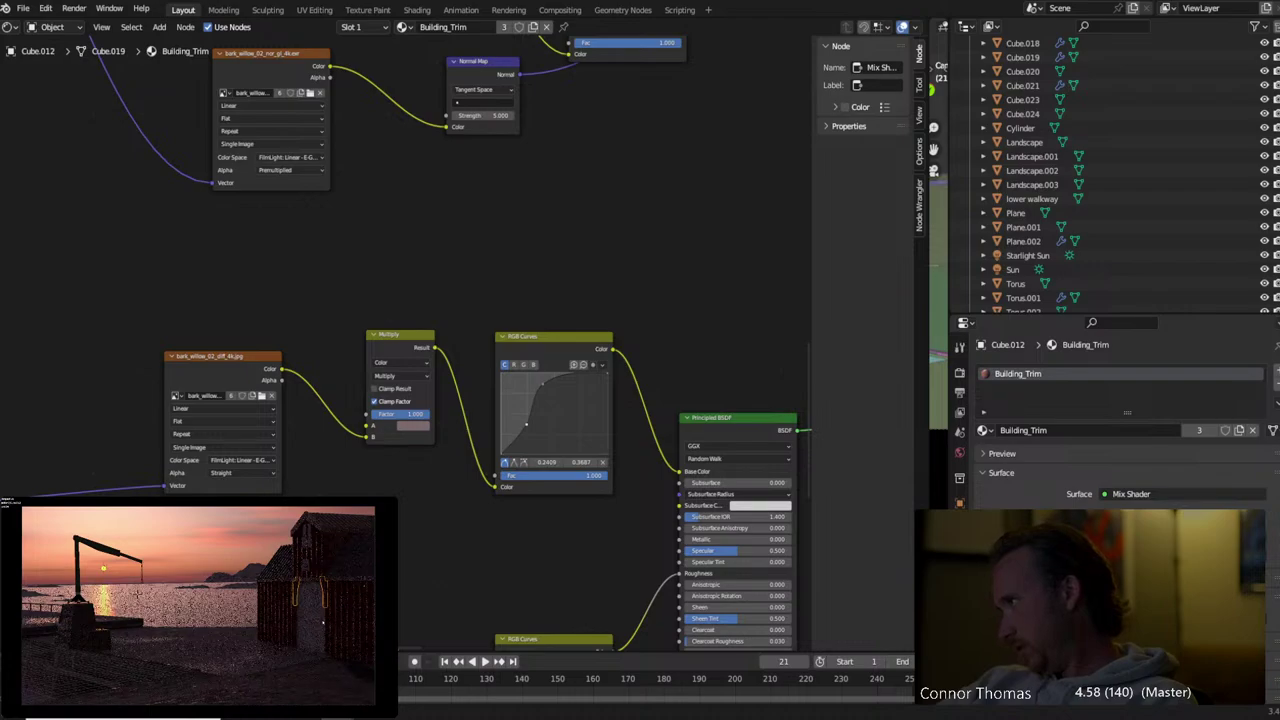
key(alt+a)
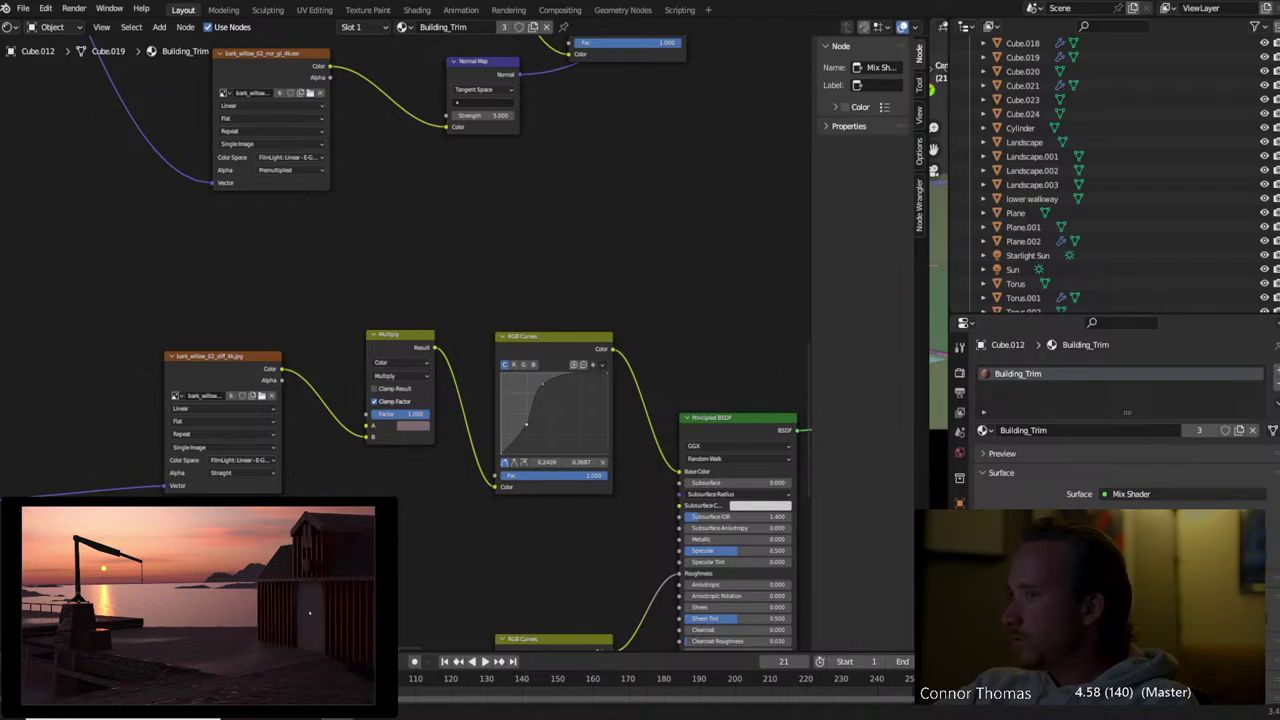
Select the building and bring up its Building_Door material's nodes for editing, with all four material slots shown
drag(1127, 412, 1127, 426)
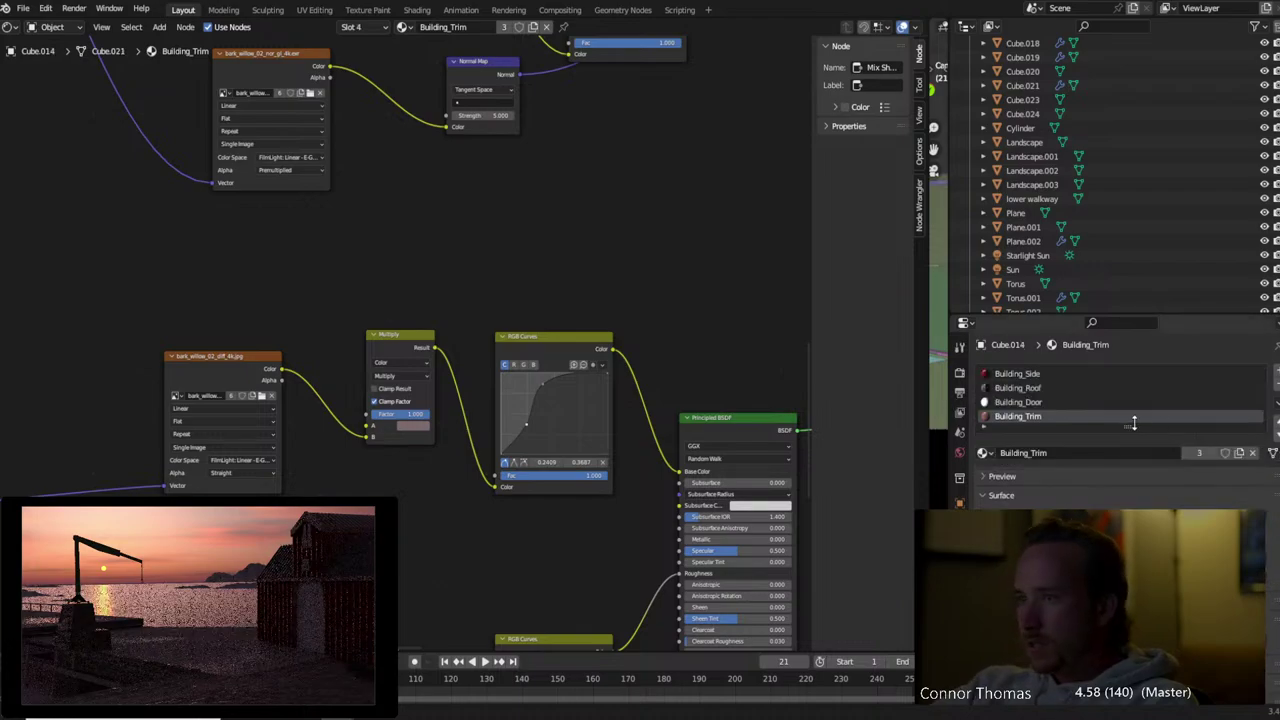
click(1016, 401)
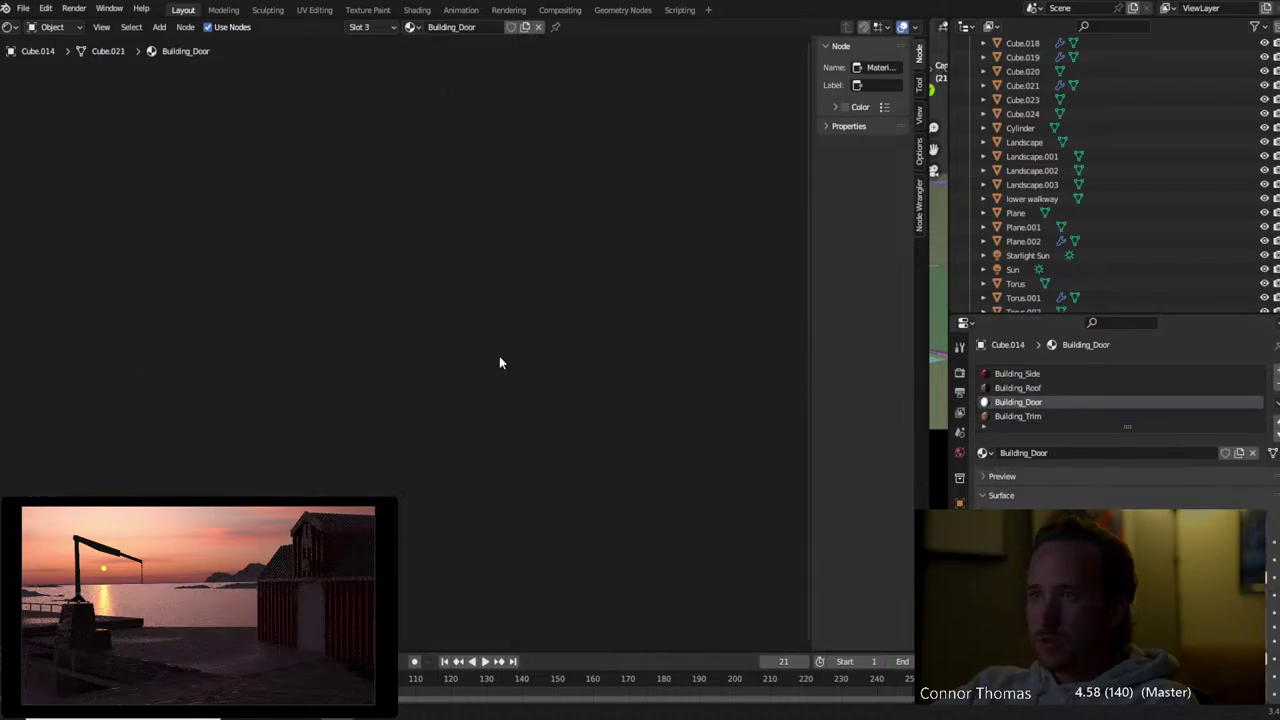
scroll(634, 402, down, 8)
middle_drag(622, 376, 560, 374)
scroll(310, 369, up, 7)
scroll(407, 370, up, 4)
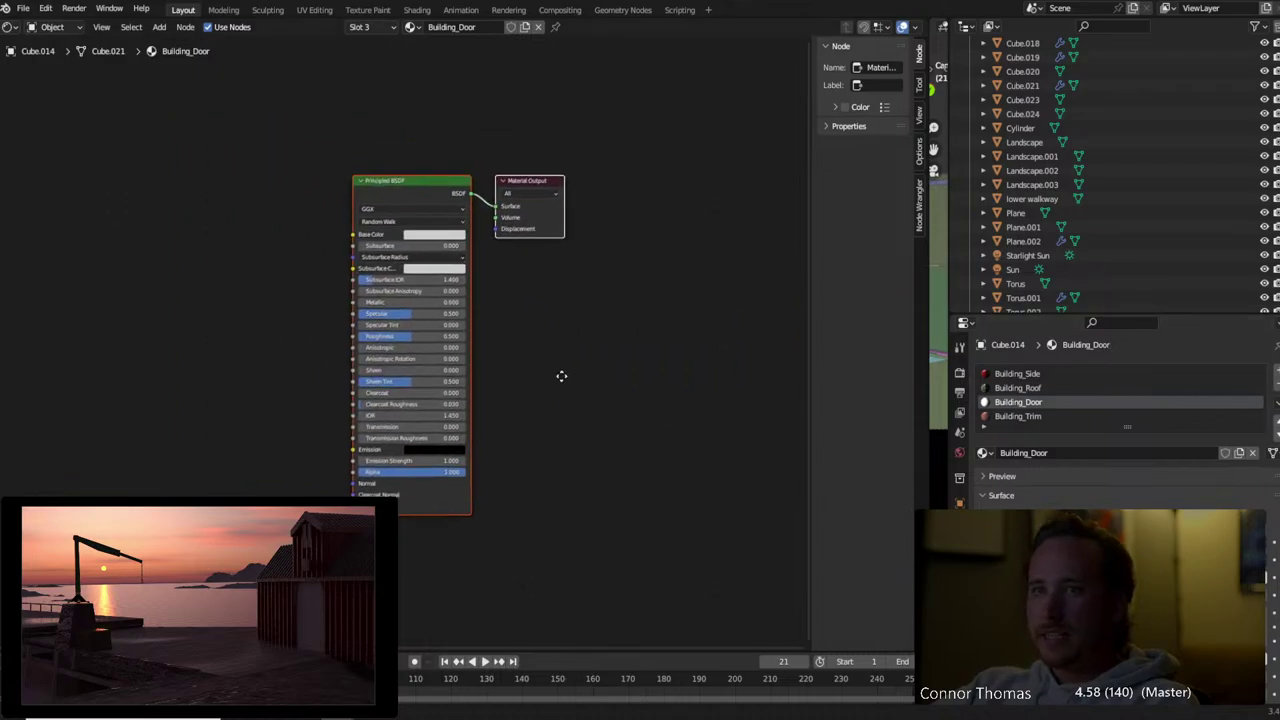
Add wood_planks_dirt_diff_4k.jpg from the wood_planks_dirt_4k textures folder to the door material and connect its color to the shader's Base Color
click(272, 718)
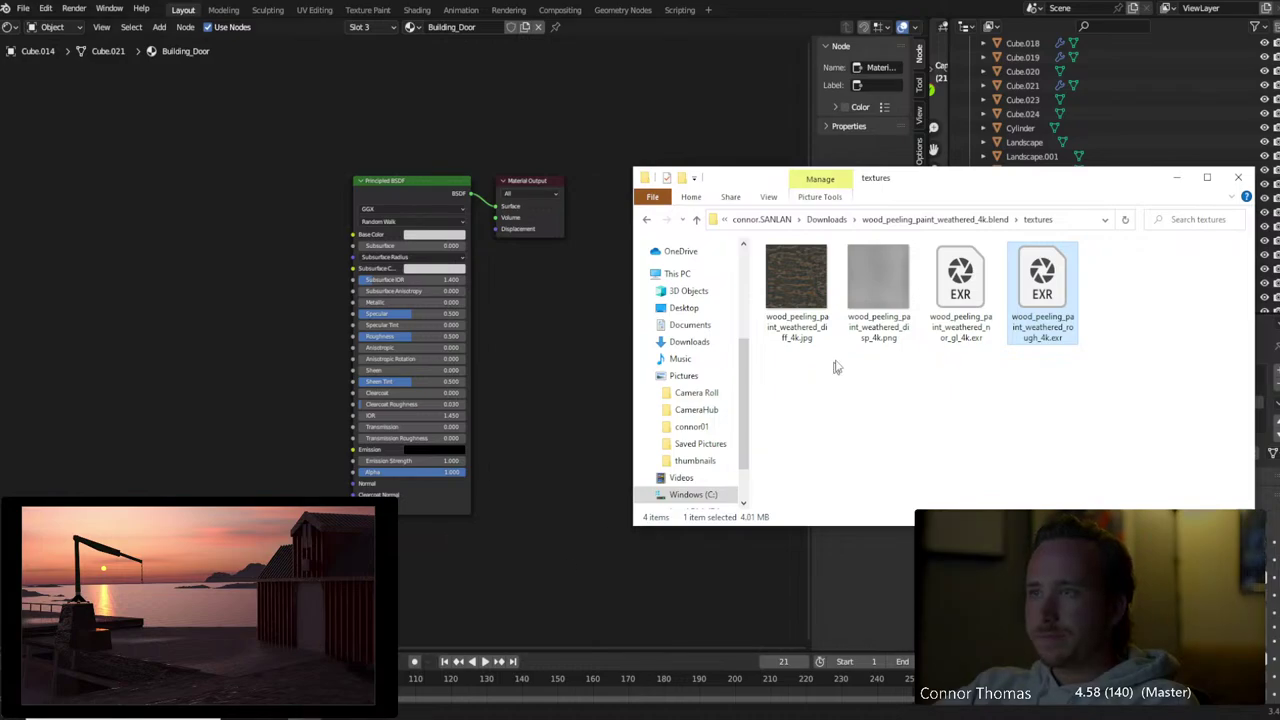
click(826, 219)
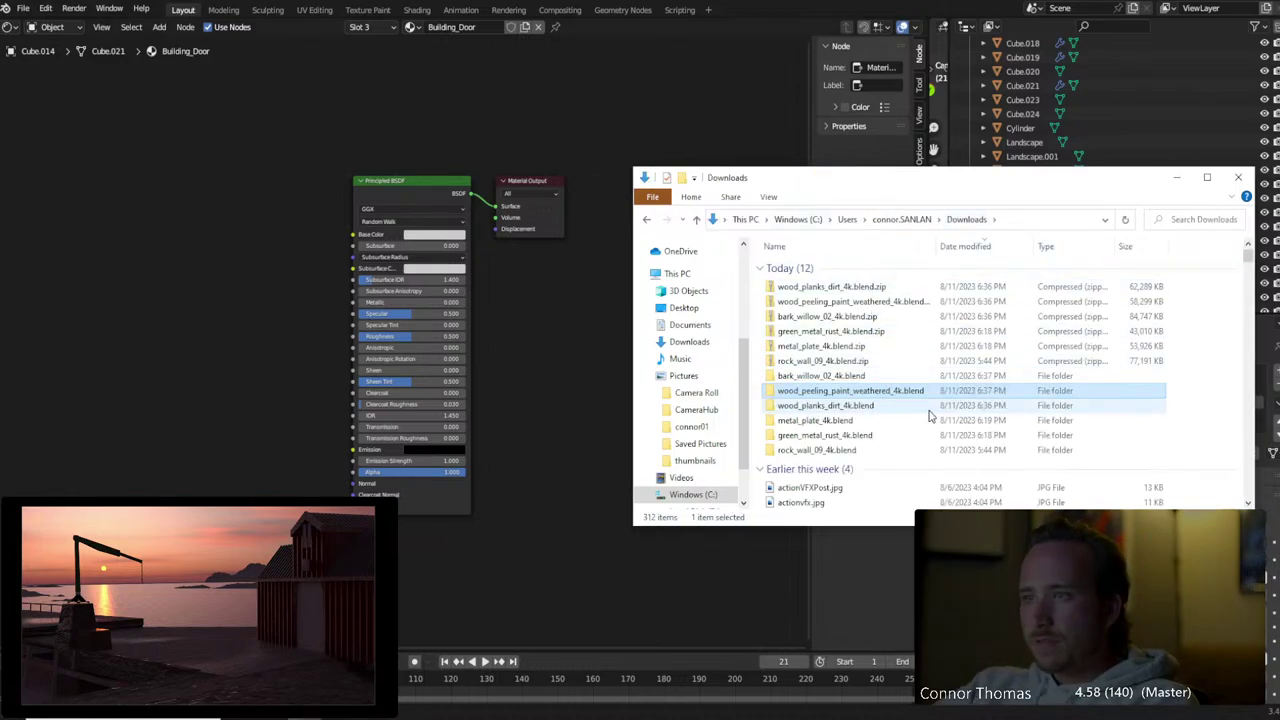
double_click(846, 406)
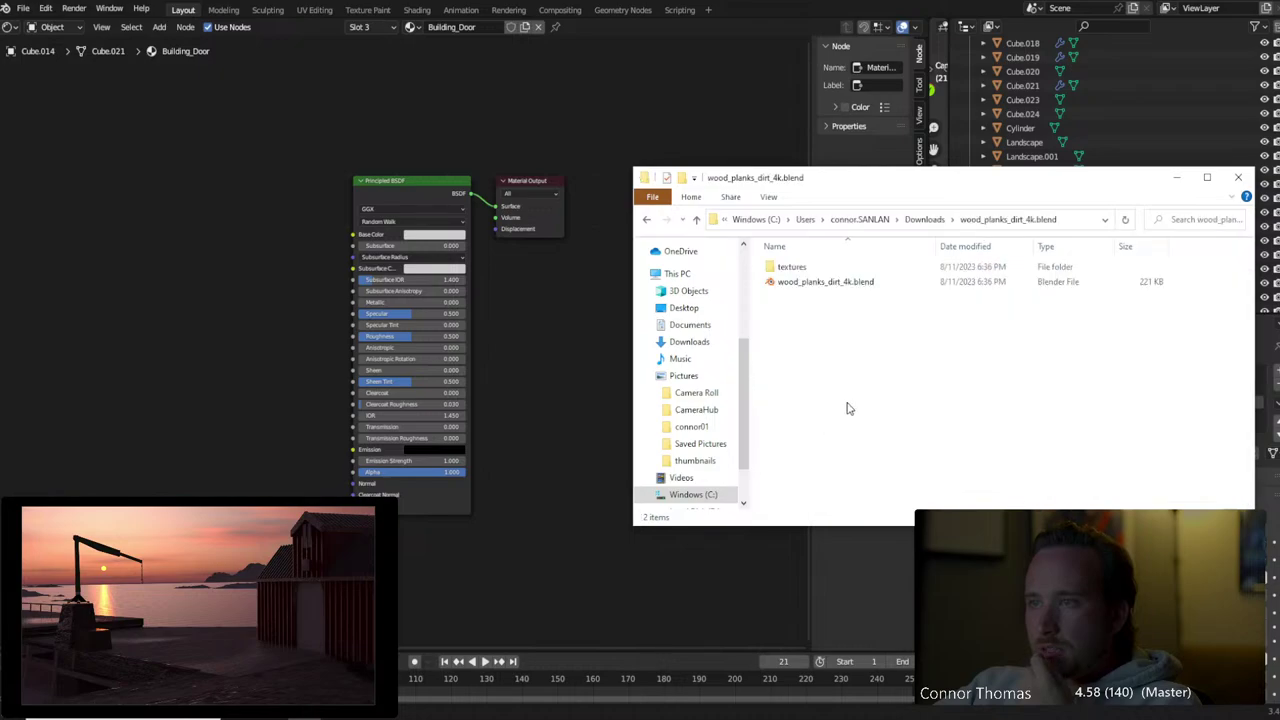
double_click(803, 266)
drag(797, 276, 153, 255)
drag(249, 262, 350, 235)
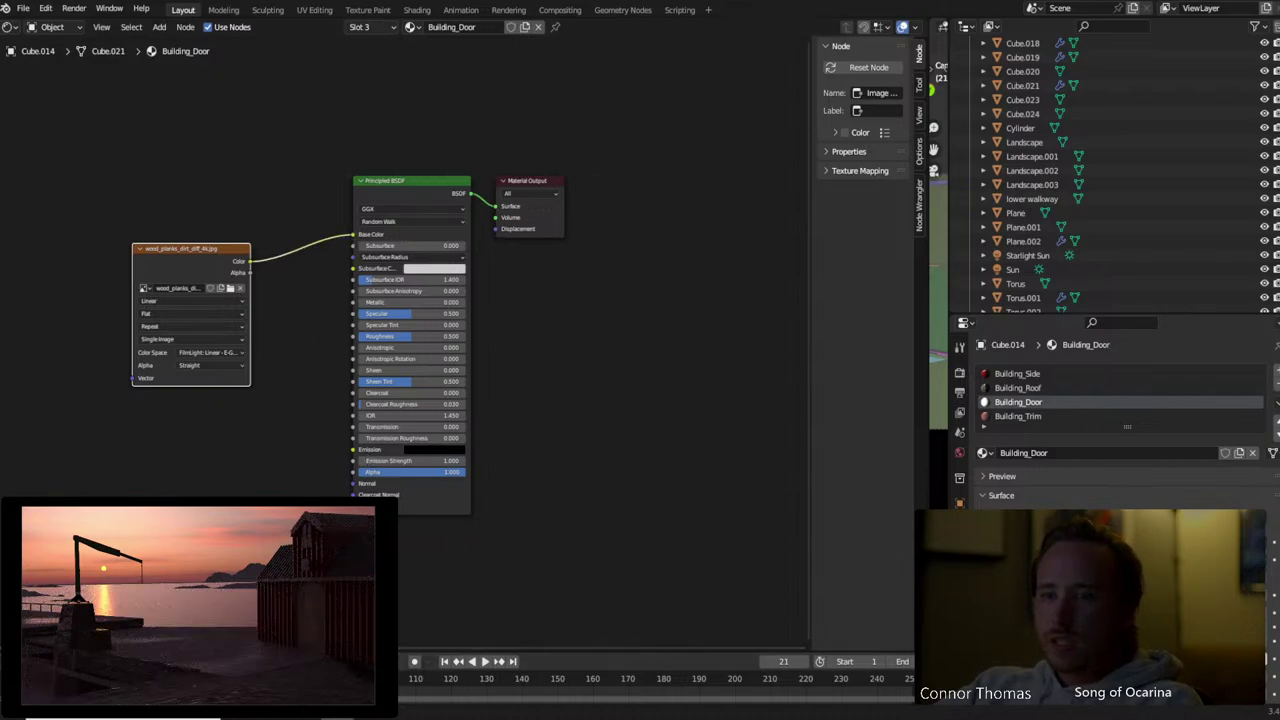
Add wood_planks_dirt_disp_4k.png to the door material and connect its color to the Material Output's Displacement
key(alt+Tab)
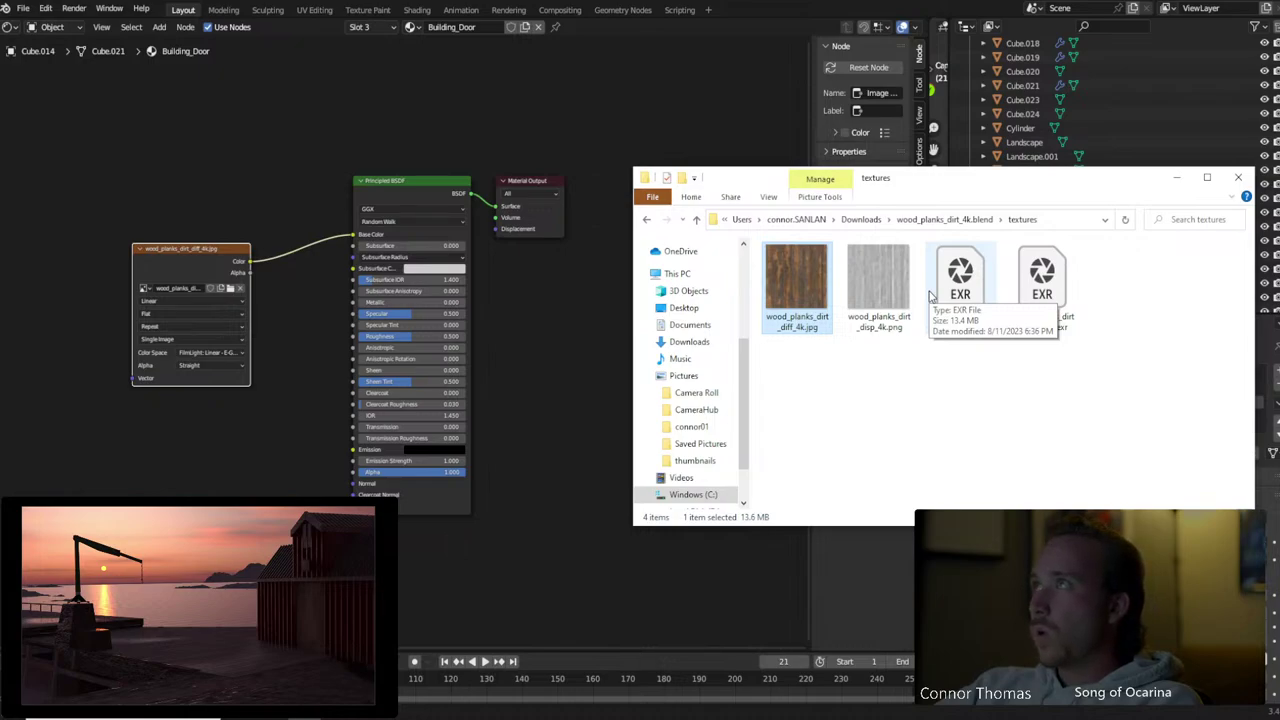
drag(897, 332, 155, 414)
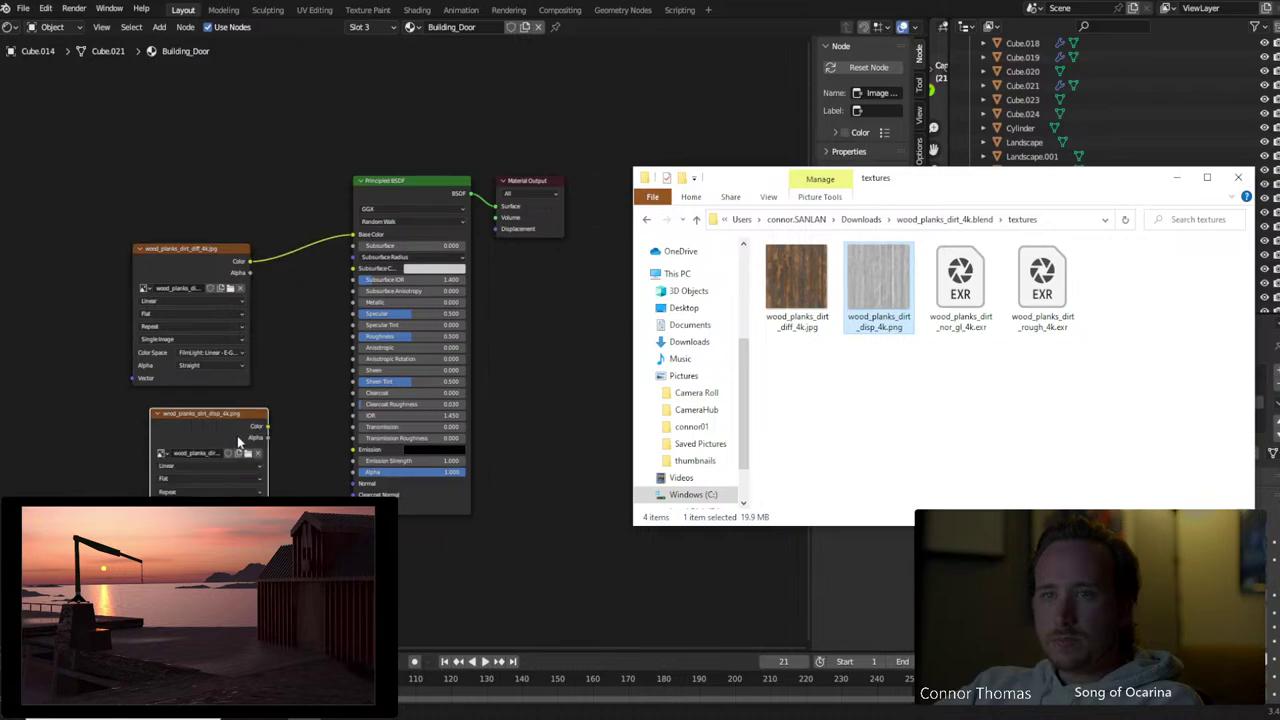
drag(266, 427, 500, 230)
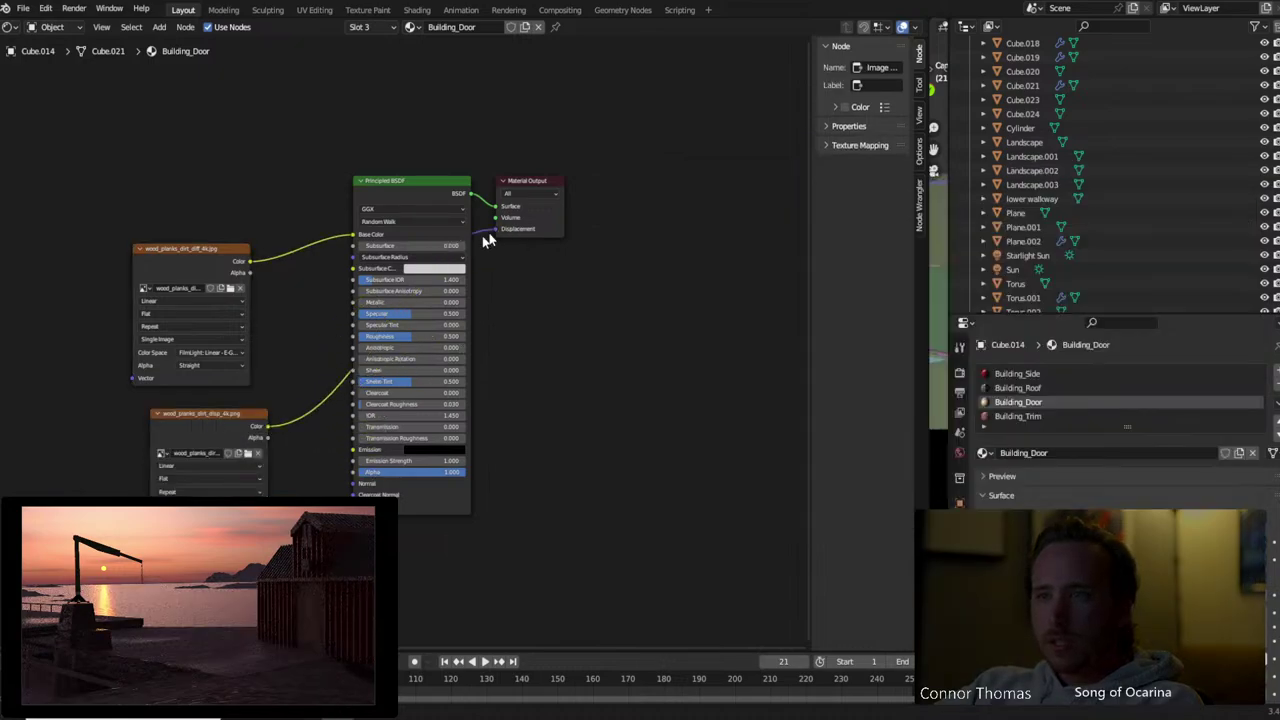
Add wood_planks_dirt_rough_4k.exr to the door material, connect its color to the shader's Roughness, and reposition the texture nodes
drag(236, 409, 591, 371)
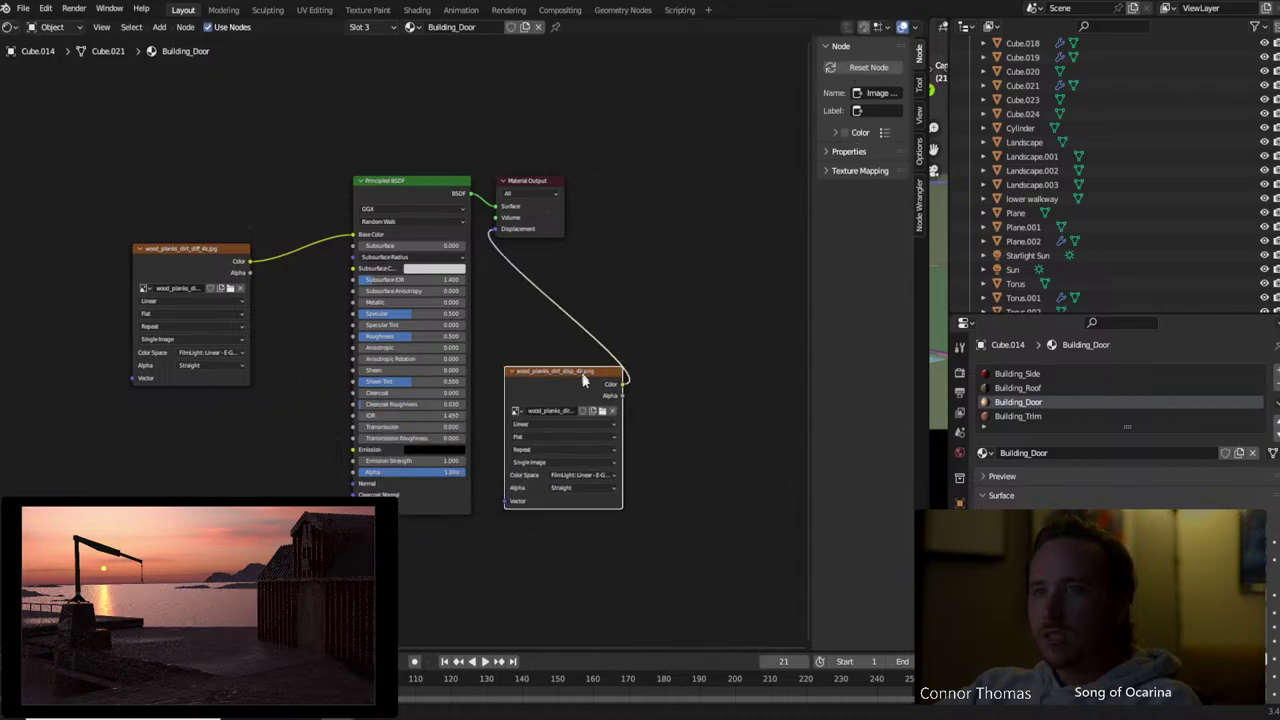
key(alt+Tab)
drag(966, 285, 52, 524)
drag(400, 510, 90, 386)
drag(186, 249, 41, 118)
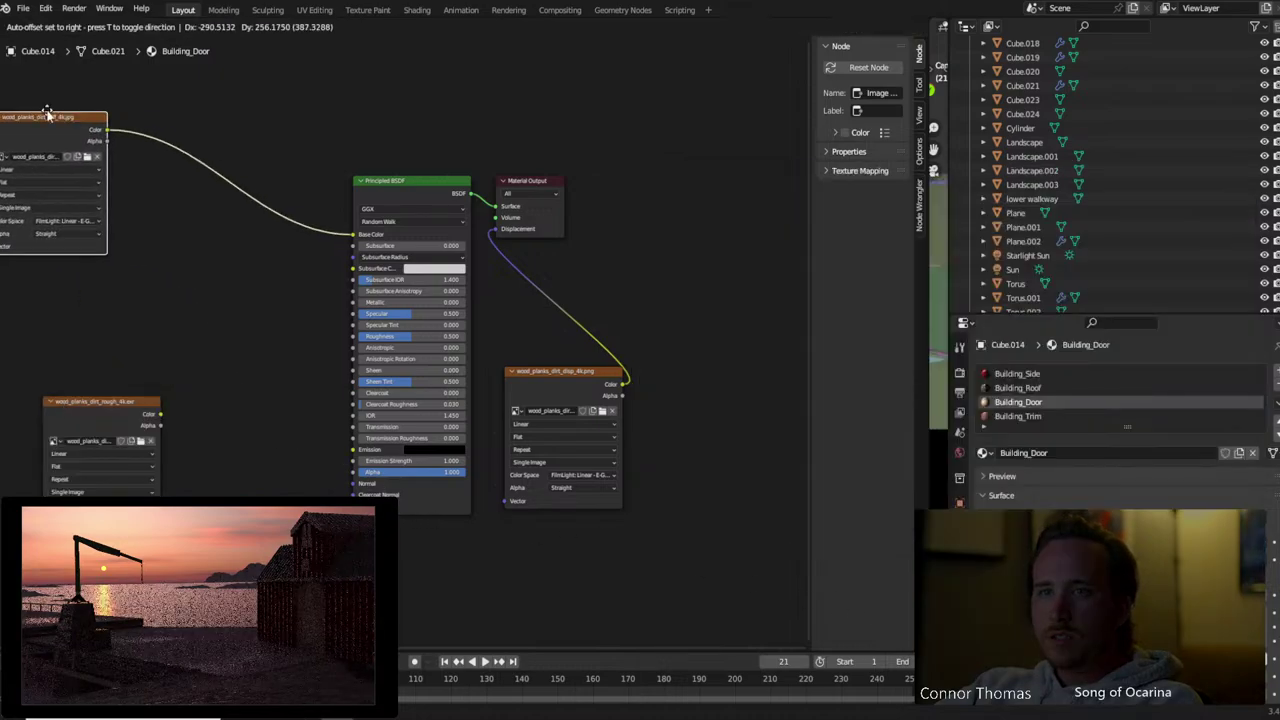
drag(112, 401, 103, 269)
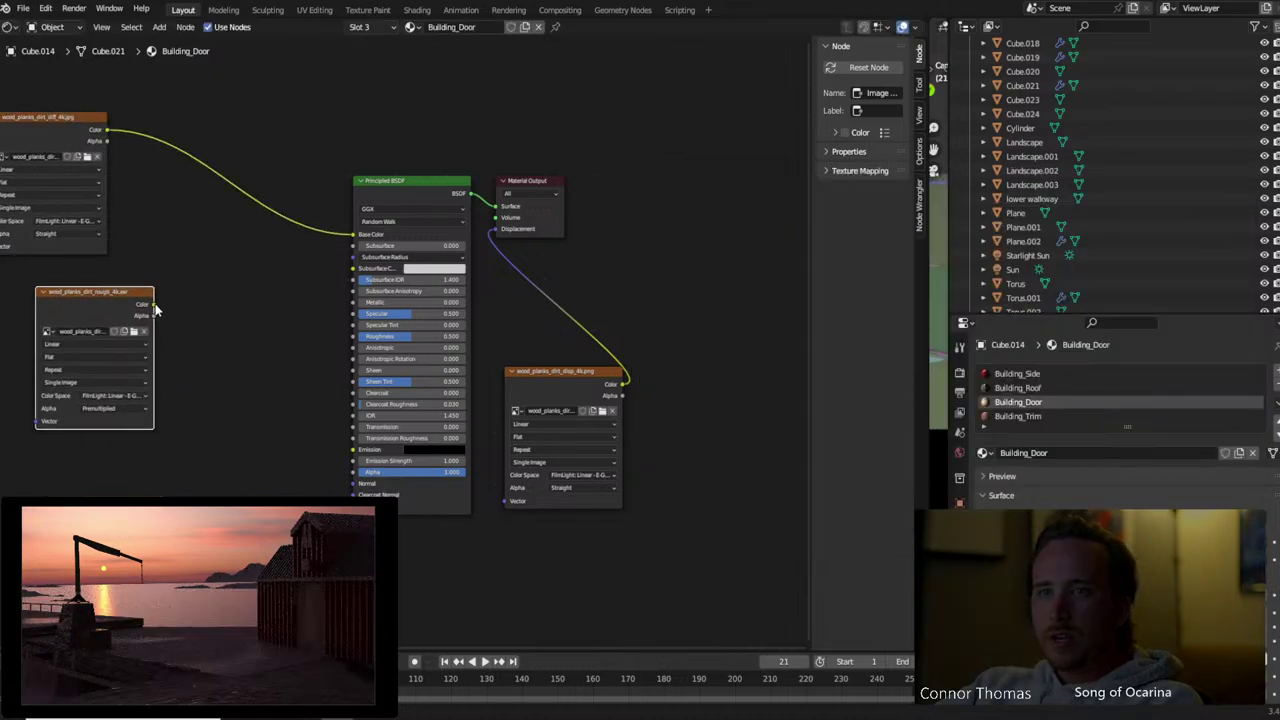
drag(152, 304, 357, 337)
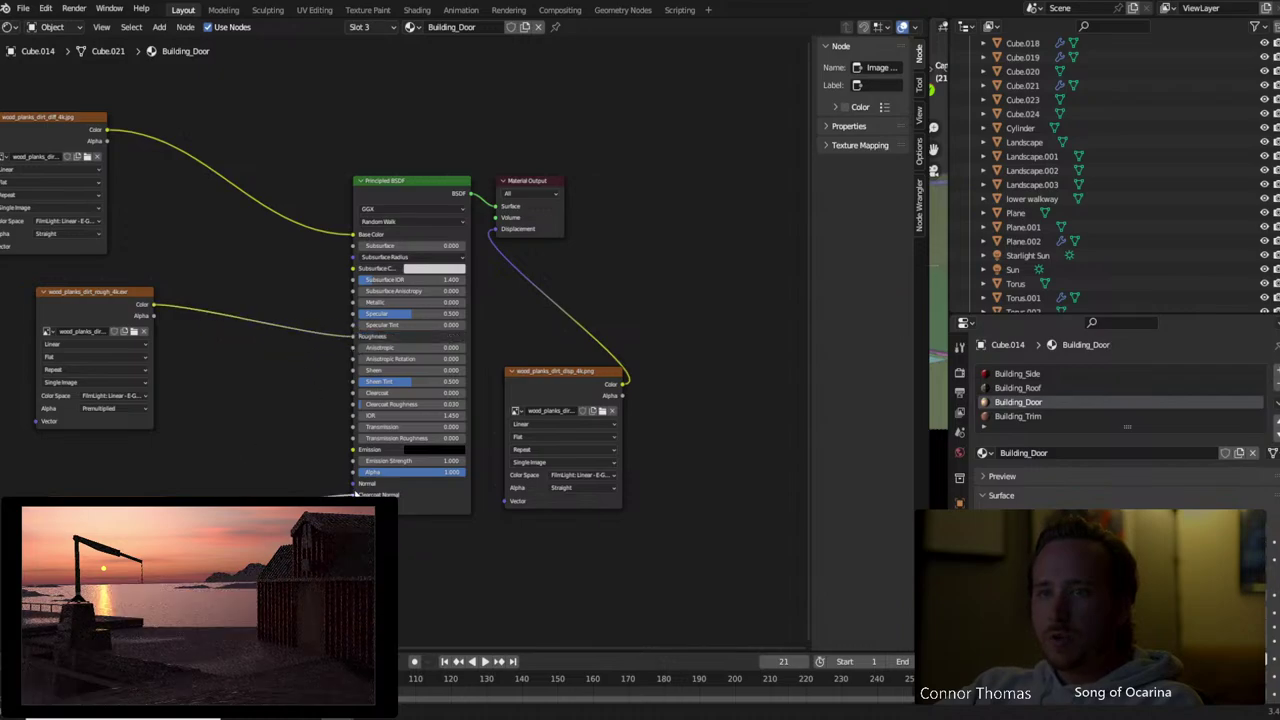
Connect wood_planks_dirt_nor_gl_4k.exr to the shader's Normal through a Normal Map node with strength 5
key(shift+a)
click(264, 545)
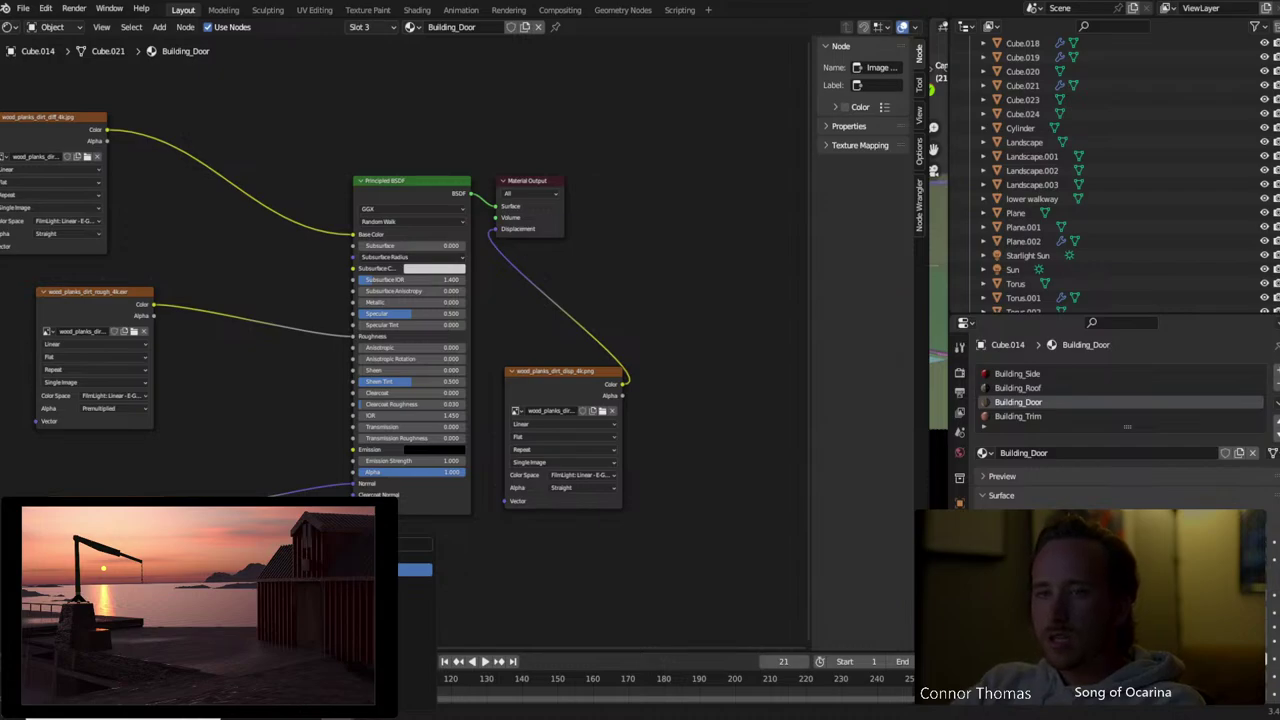
key(Down)
key(Return)
key(Return)
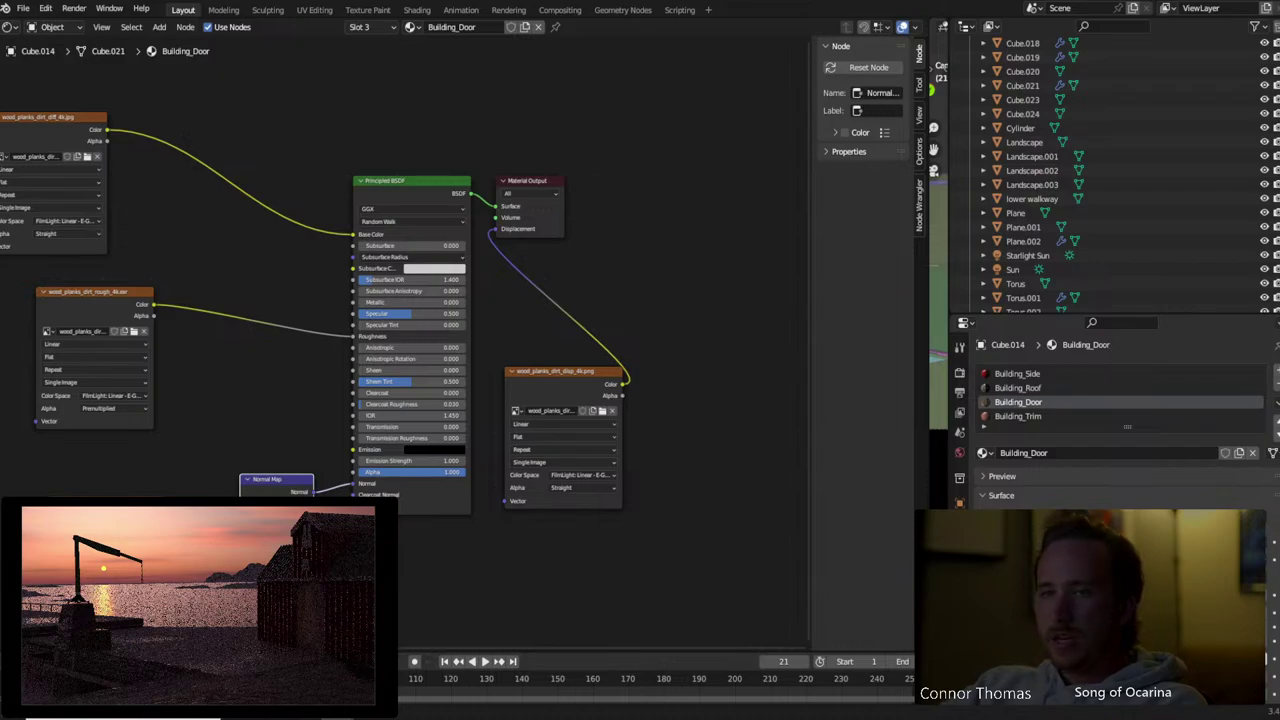
Move the Material Output away from the shader and insert a Math node on the displacement texture's link to it
drag(537, 183, 798, 160)
key(shift+a)
click(737, 380)
text(math)
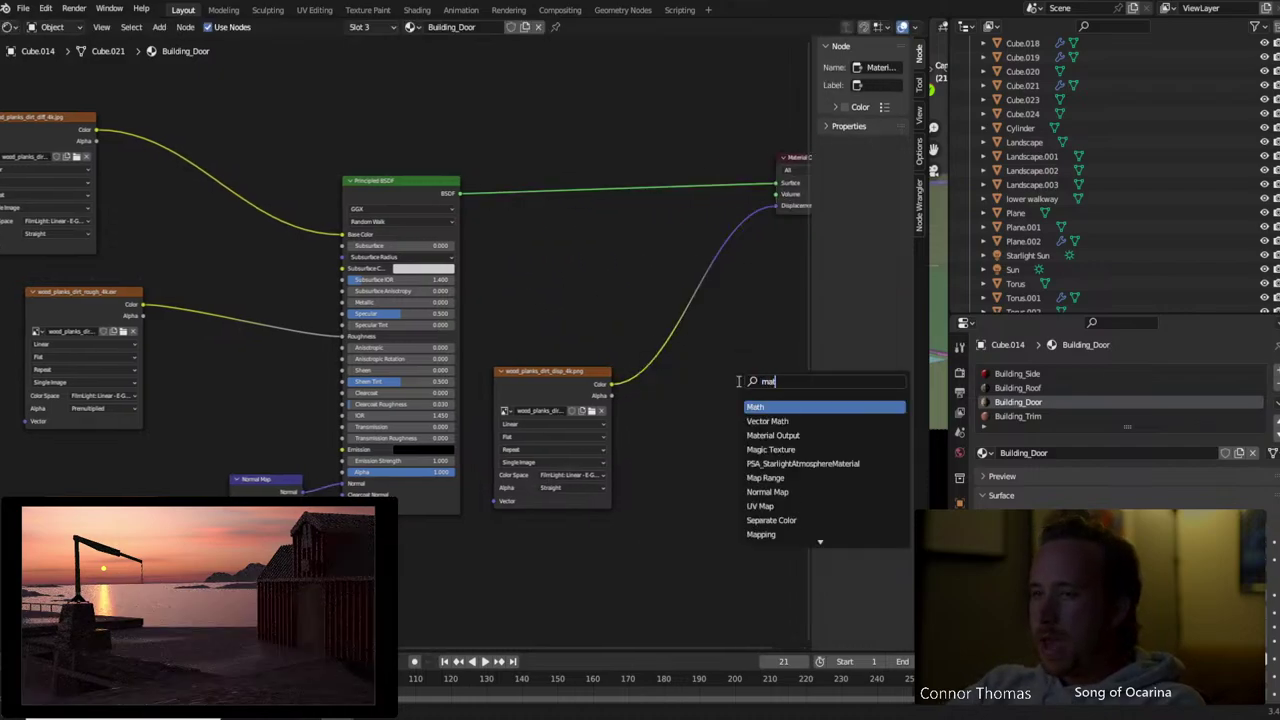
key(Return)
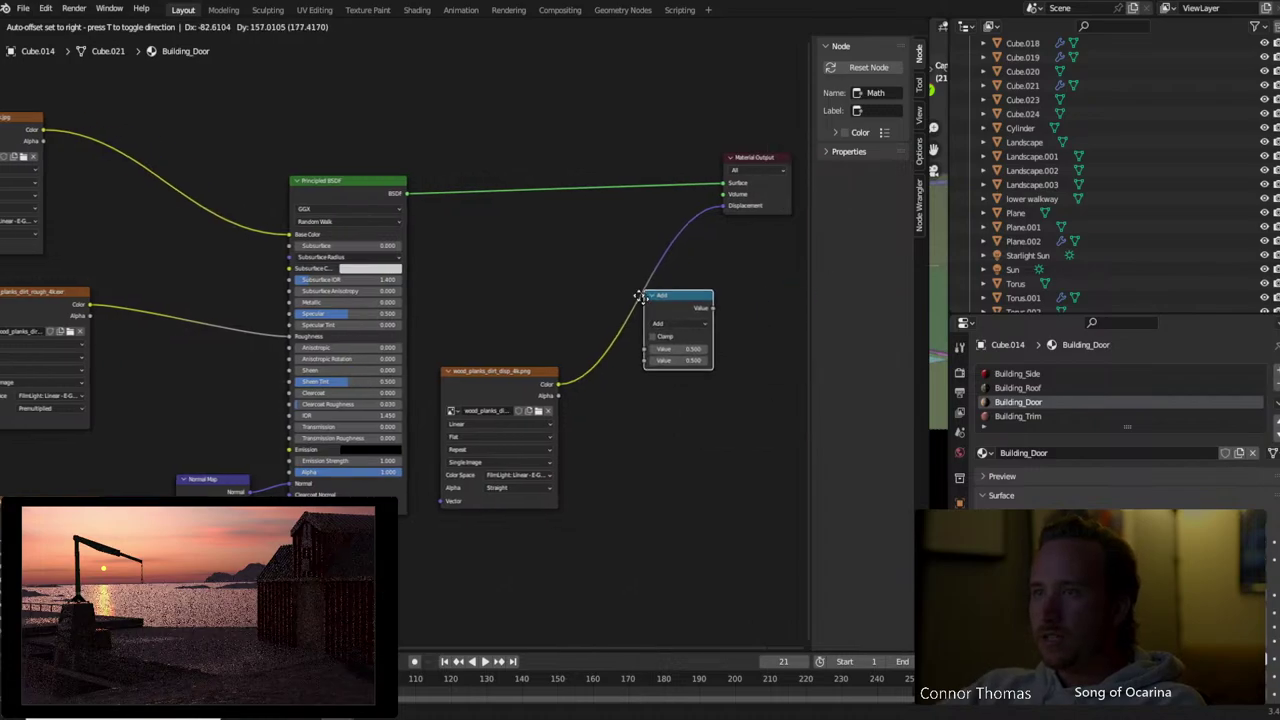
click(603, 300)
Switch the displacement Math node to Multiply with a value of 5
click(650, 319)
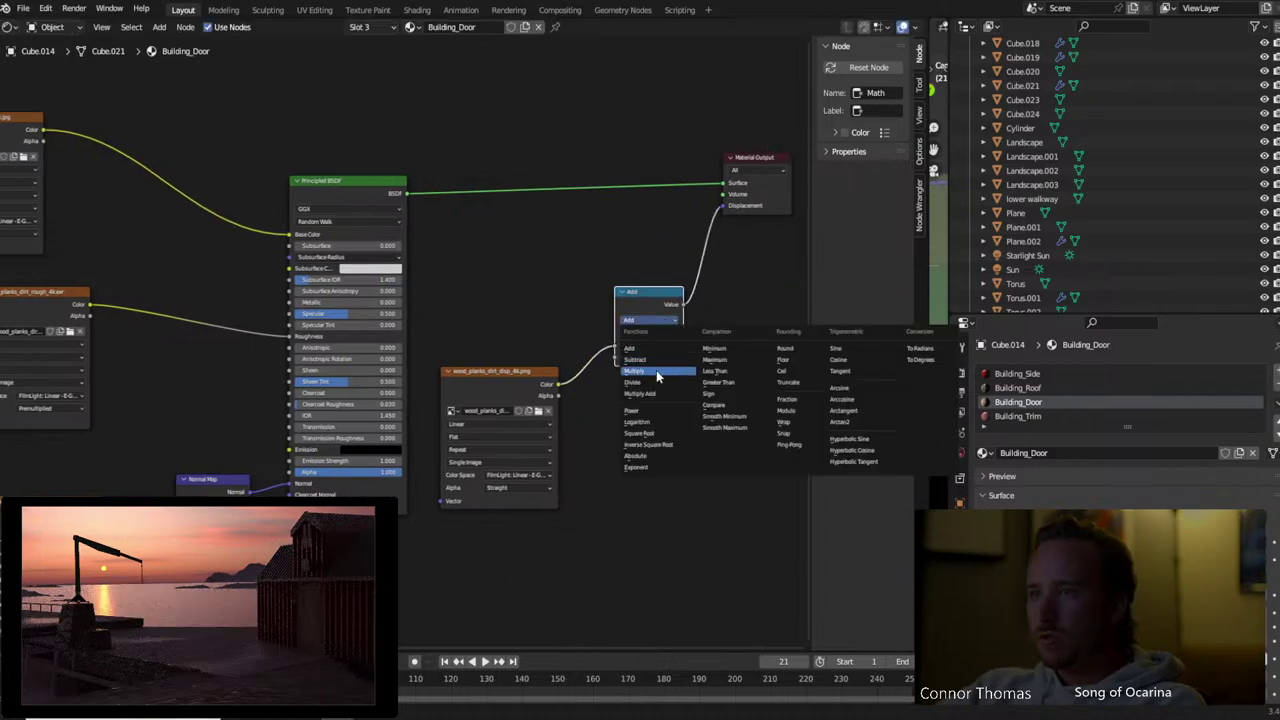
click(656, 370)
click(650, 357)
text(.1)
key(Return)
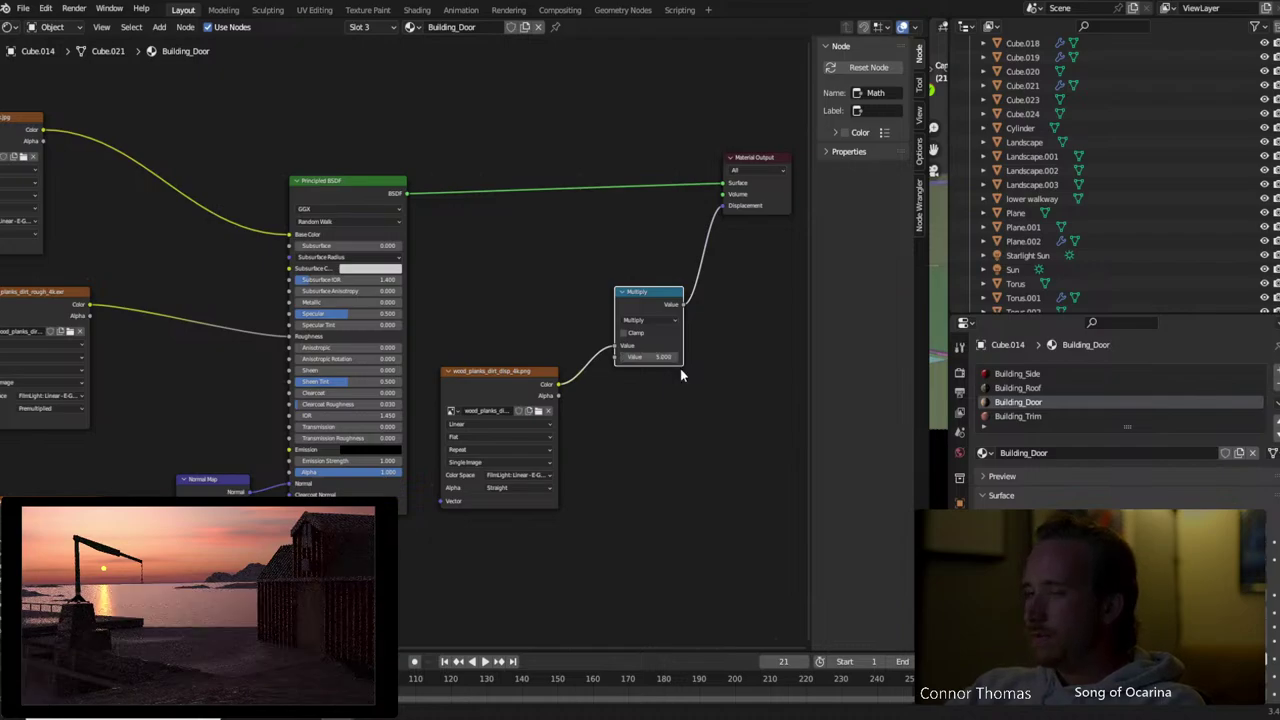
Space out the roughness and diffuse textures, and add Texture Coordinate and Mapping nodes feeding the diffuse texture's Vector
middle_drag(538, 562, 752, 580)
middle_drag(514, 470, 550, 498)
drag(321, 336, 152, 343)
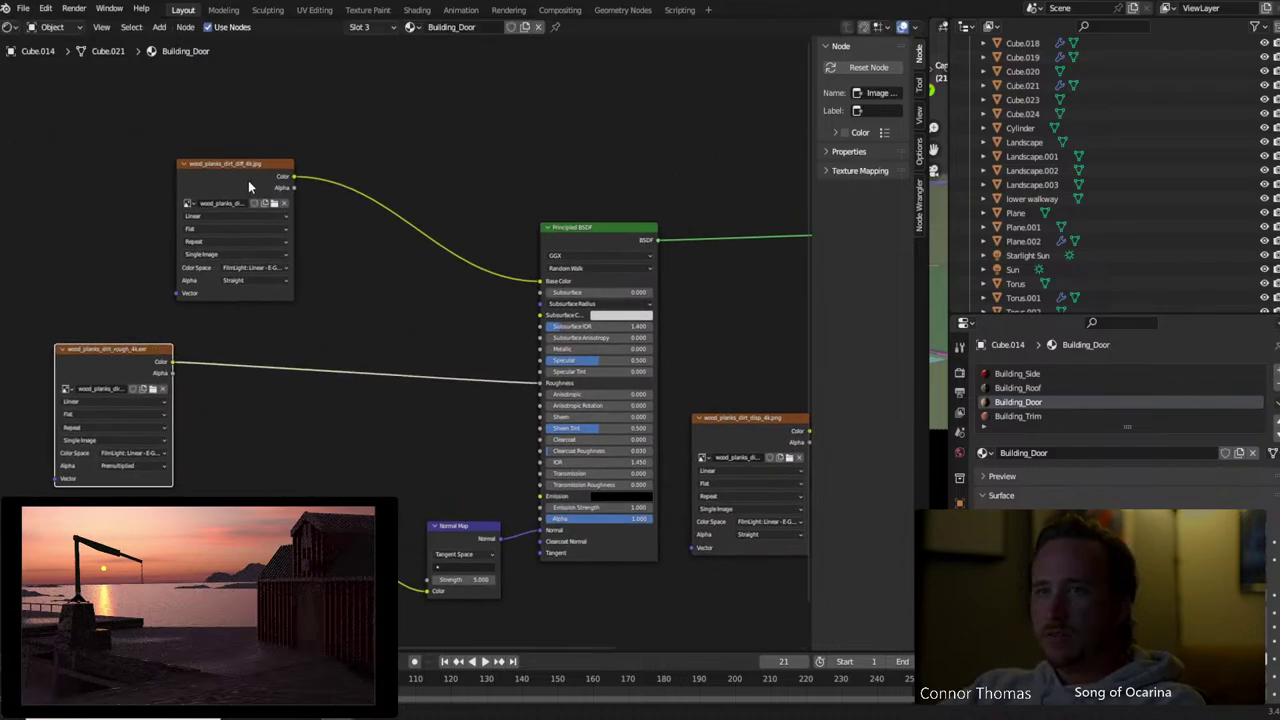
drag(248, 182, 175, 165)
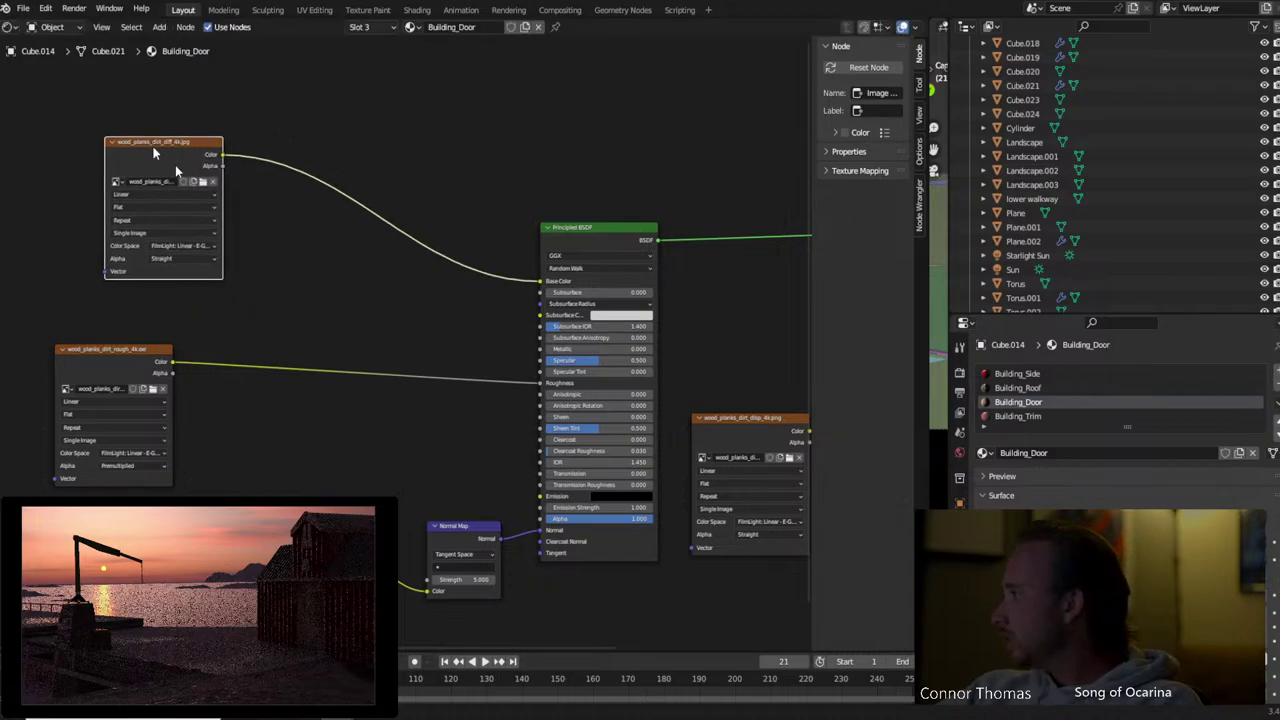
middle_drag(241, 190, 310, 135)
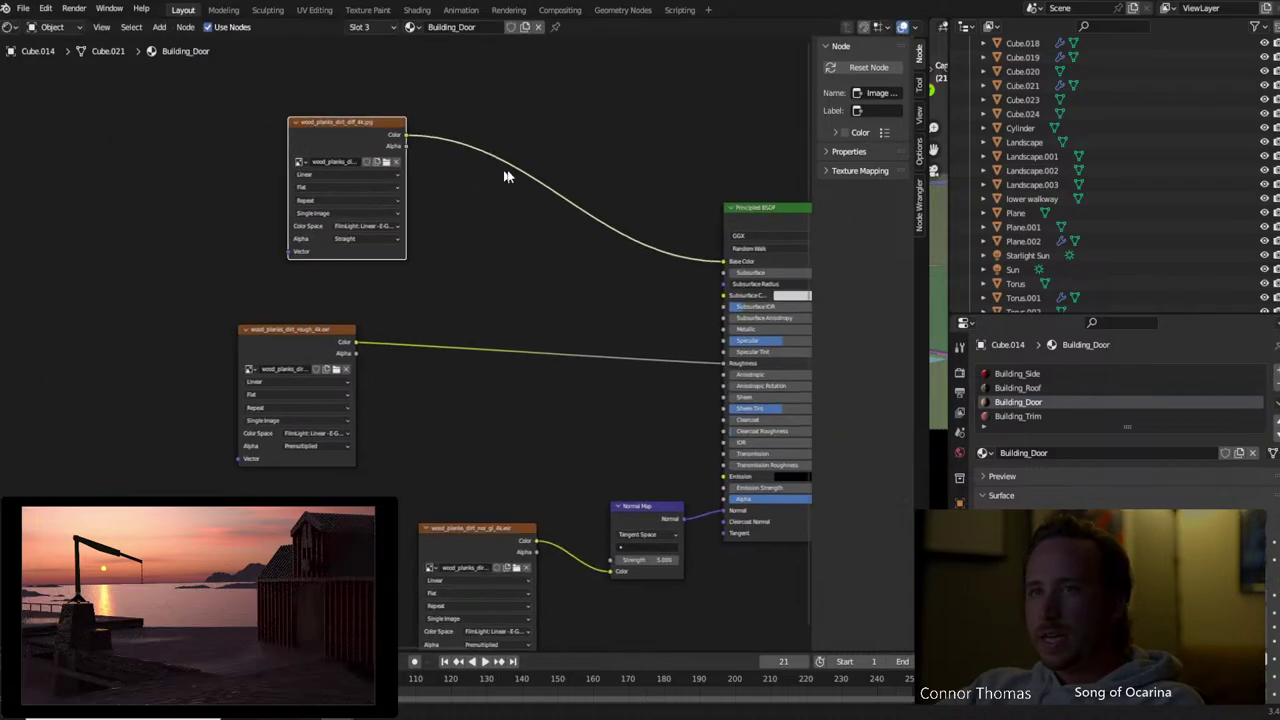
key(ctrl+t)
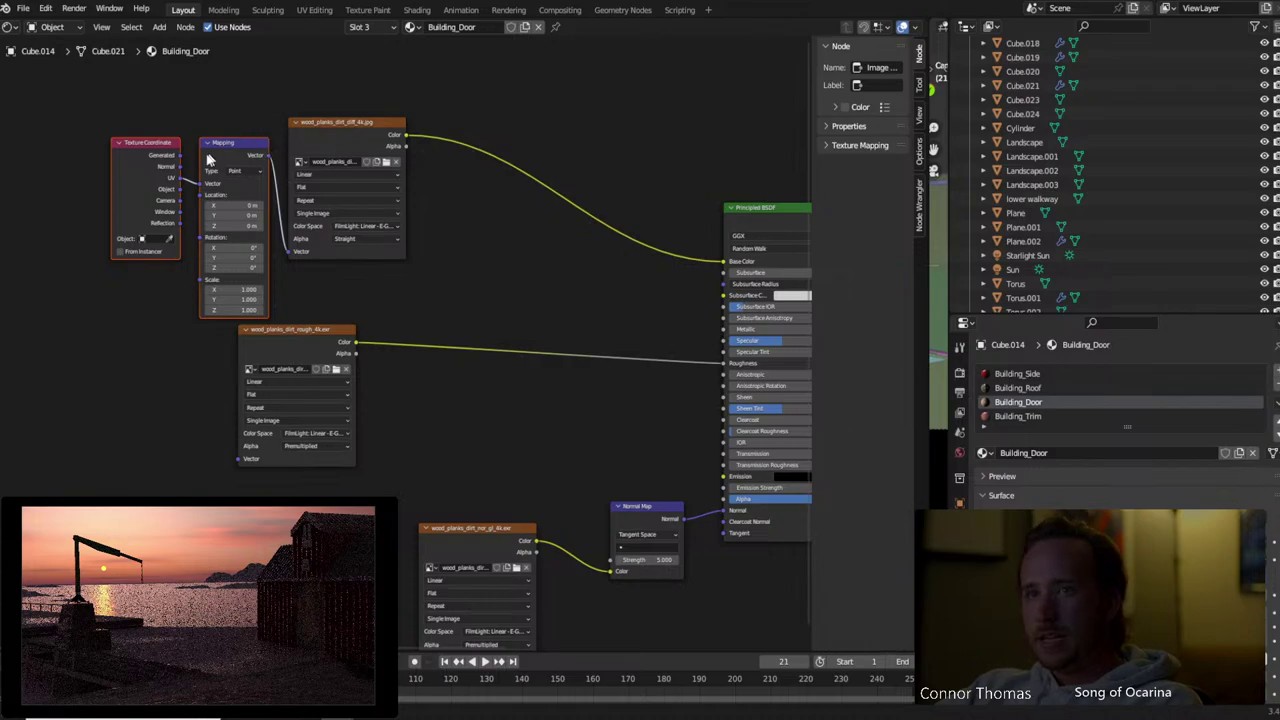
drag(121, 108, 222, 158)
key(g)
click(141, 131)
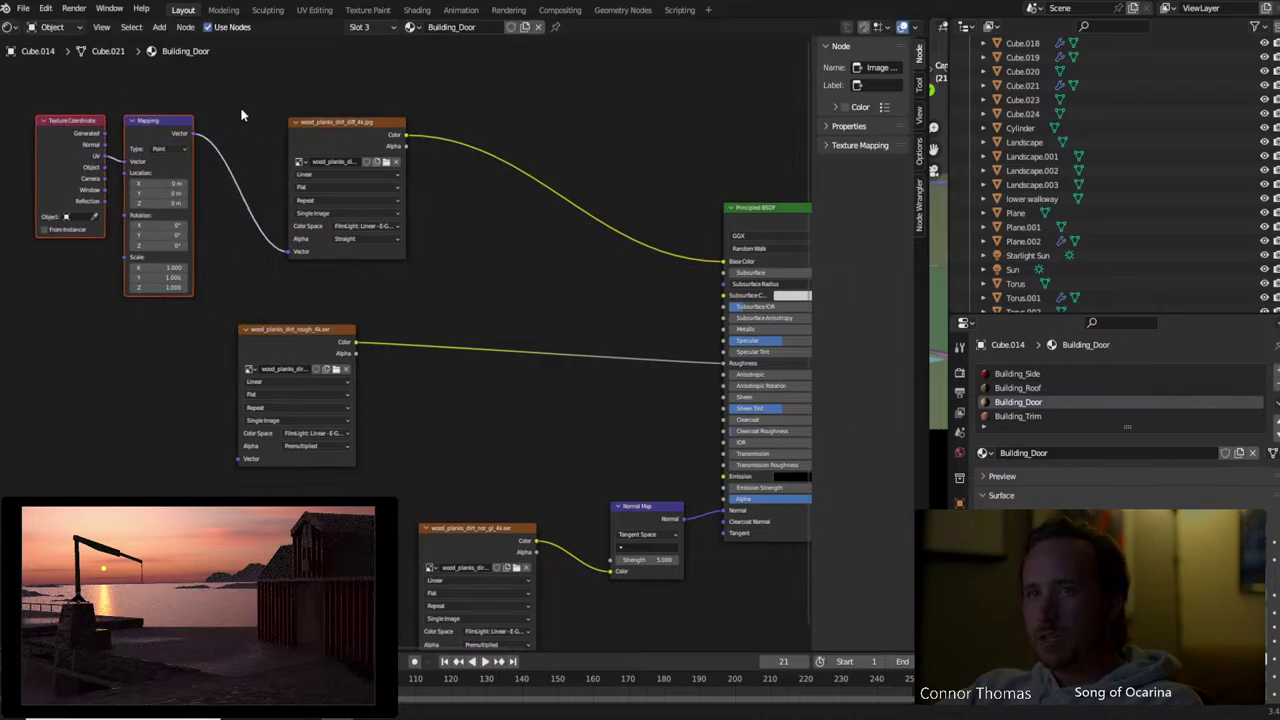
click(241, 115)
Set the door material's Mapping scale to 10 on X, Y and Z
click(165, 267)
text(10)
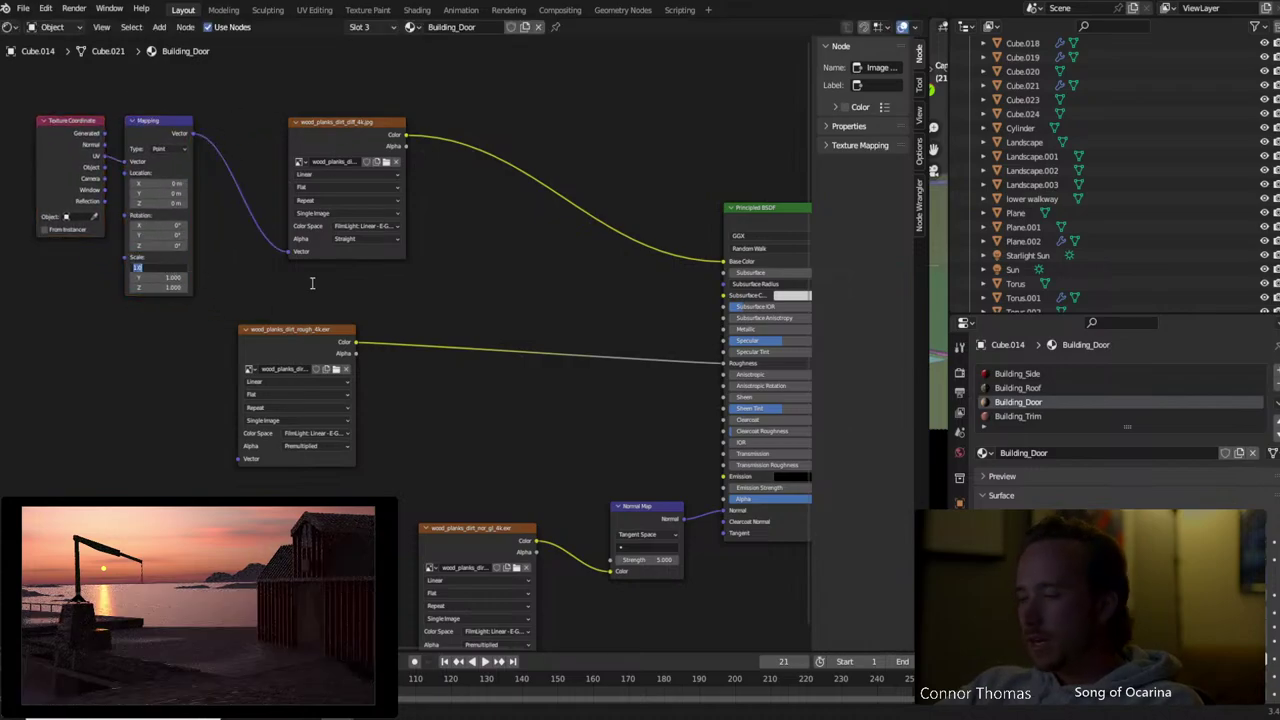
key(Tab)
text(10)
key(Tab)
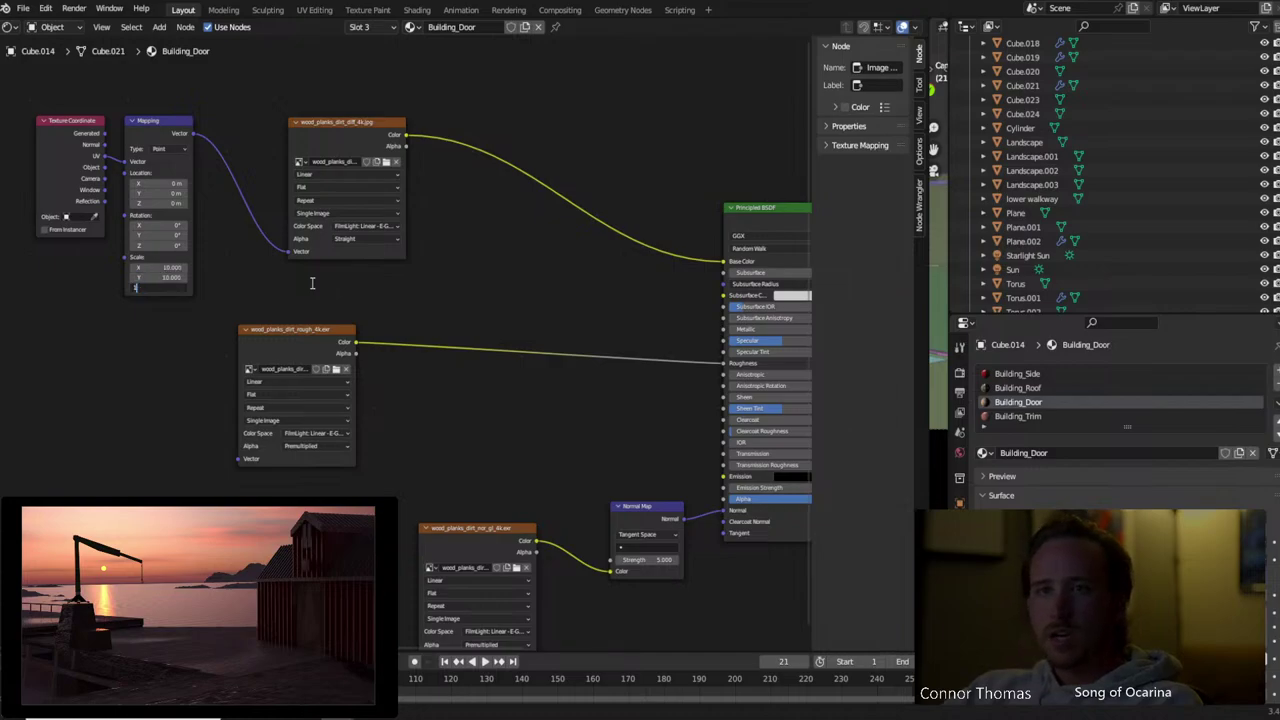
text(10)
key(Return)
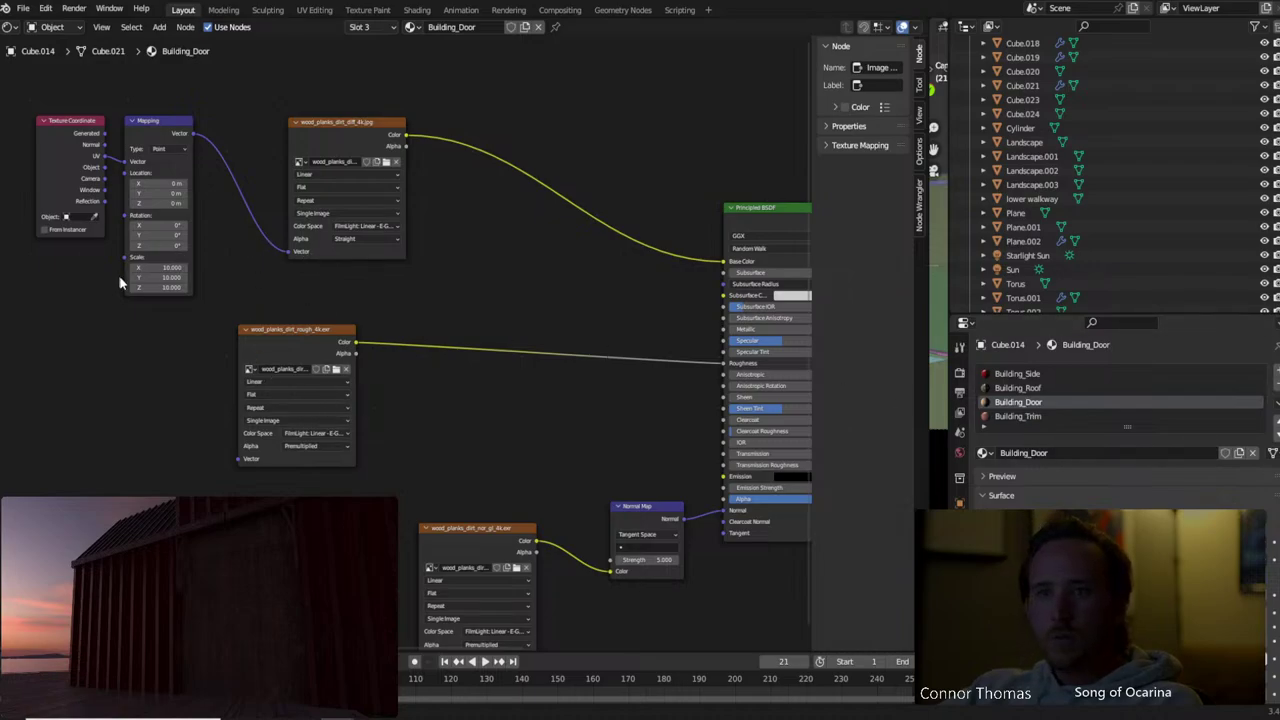
Set the door material's Mapping scale to 16 on X, Y and Z
click(152, 267)
text(16)
key(Tab)
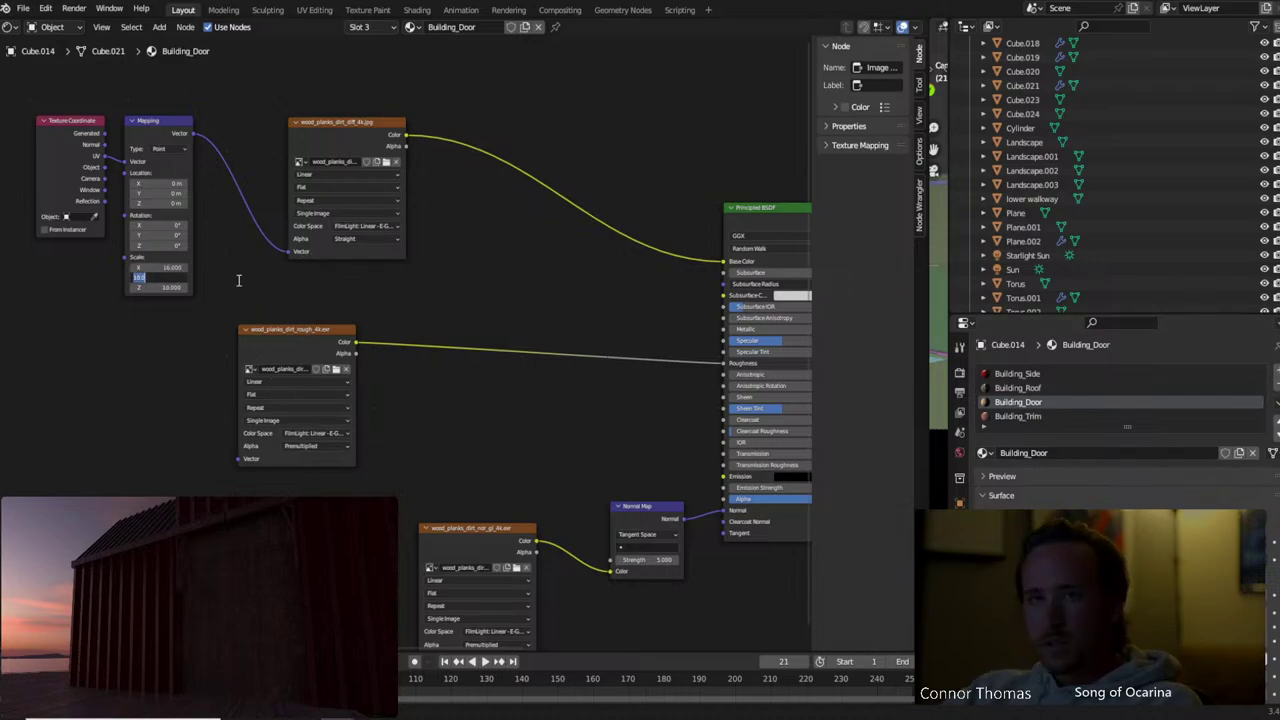
text(16)
key(Tab)
text(16)
key(Return)
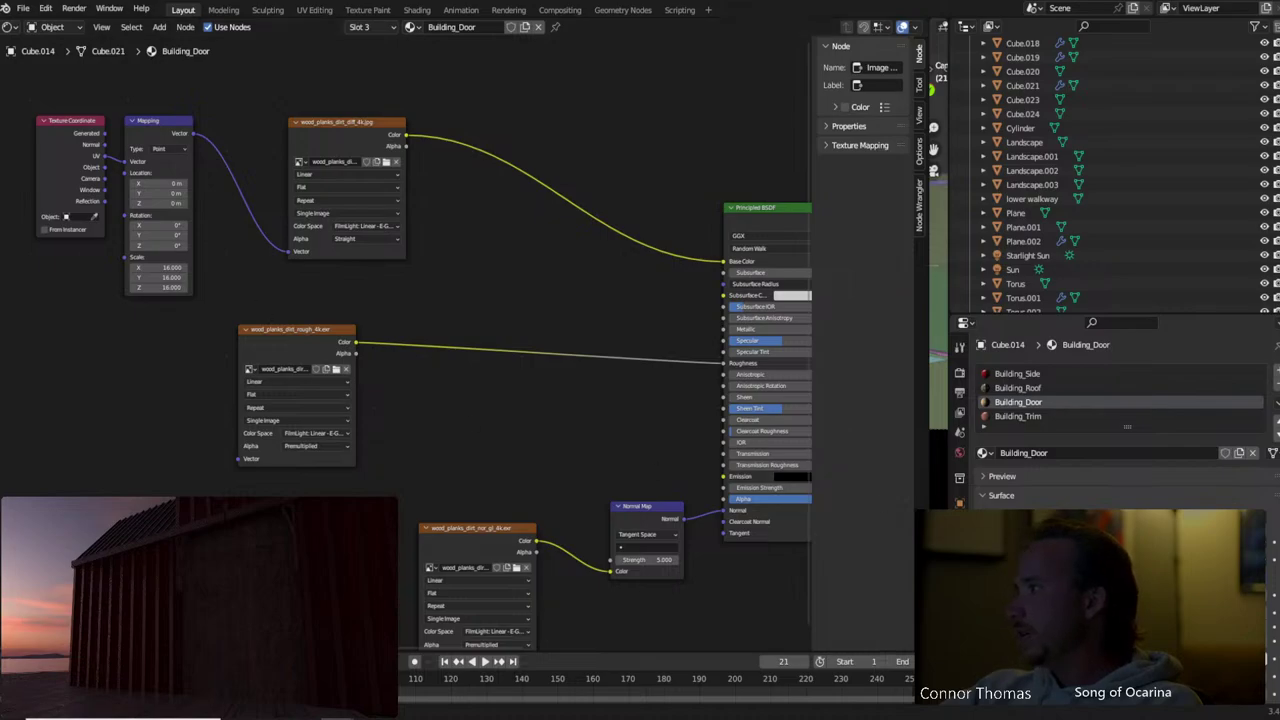
Preview the roughness texture on the door and insert an RGB Curves node between it and the shader's Roughness
drag(356, 342, 723, 284)
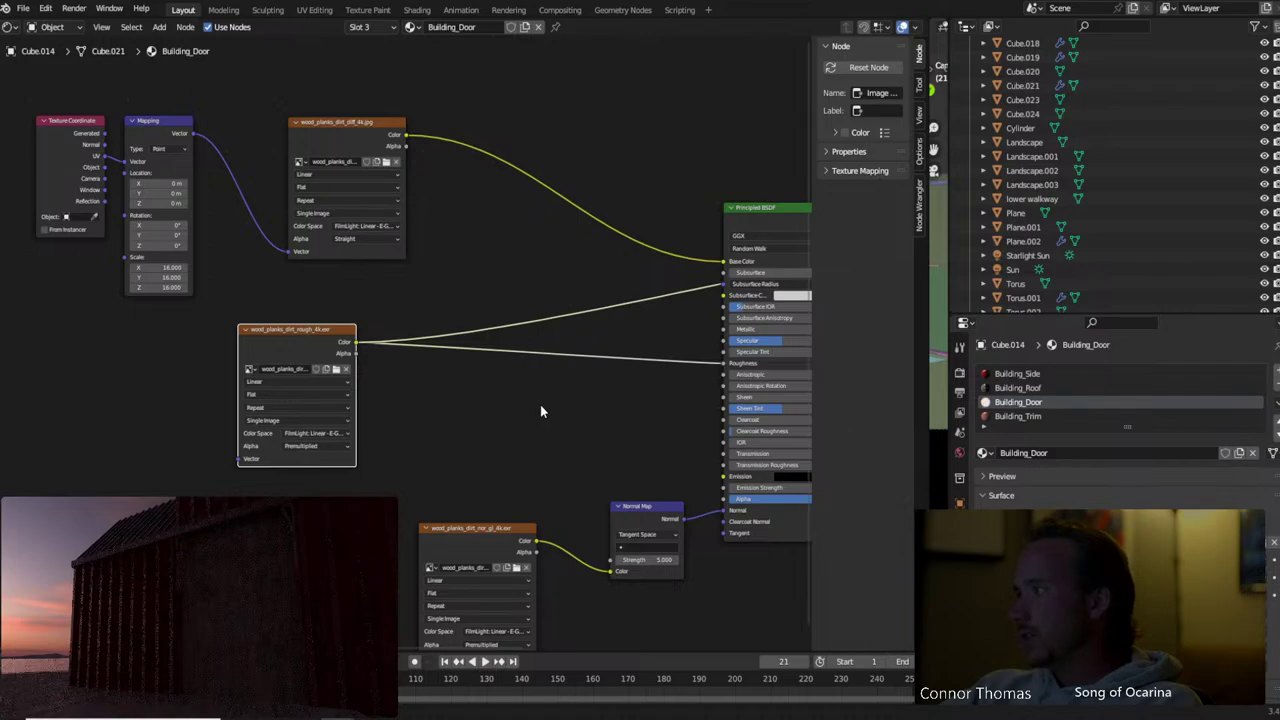
click(452, 391)
key(shift+a)
click(454, 401)
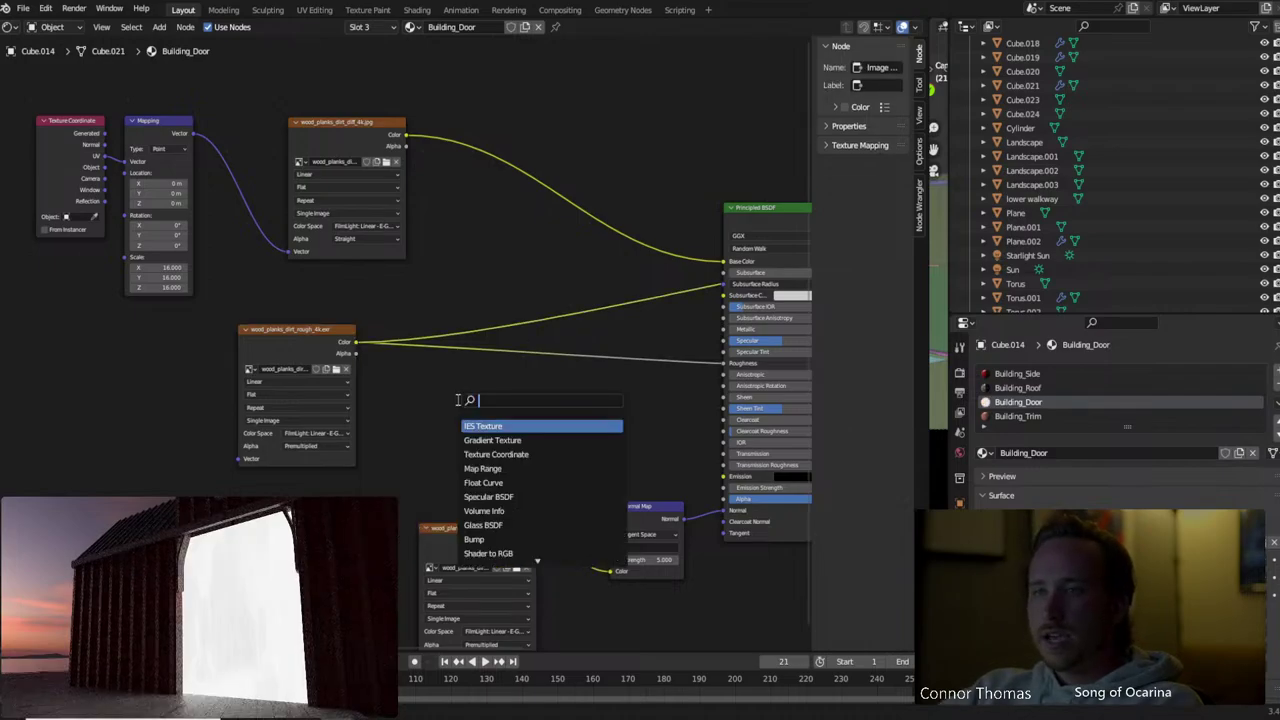
text(curv)
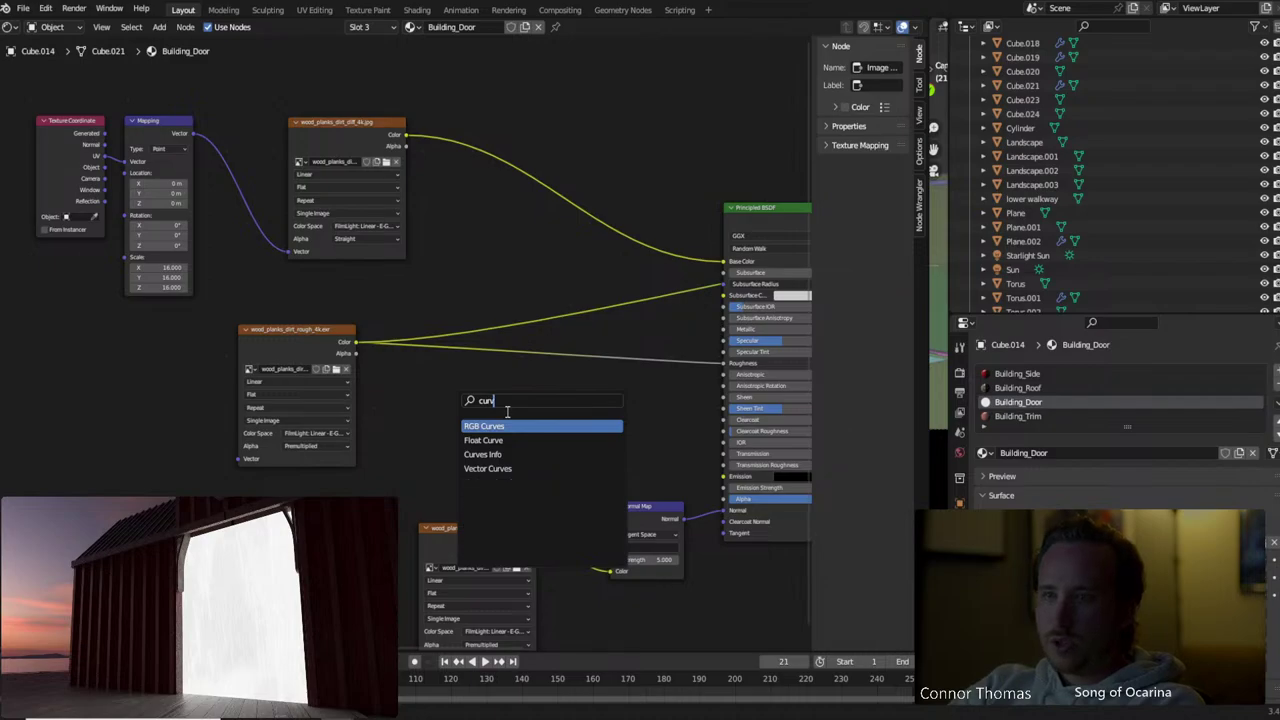
key(Return)
click(458, 365)
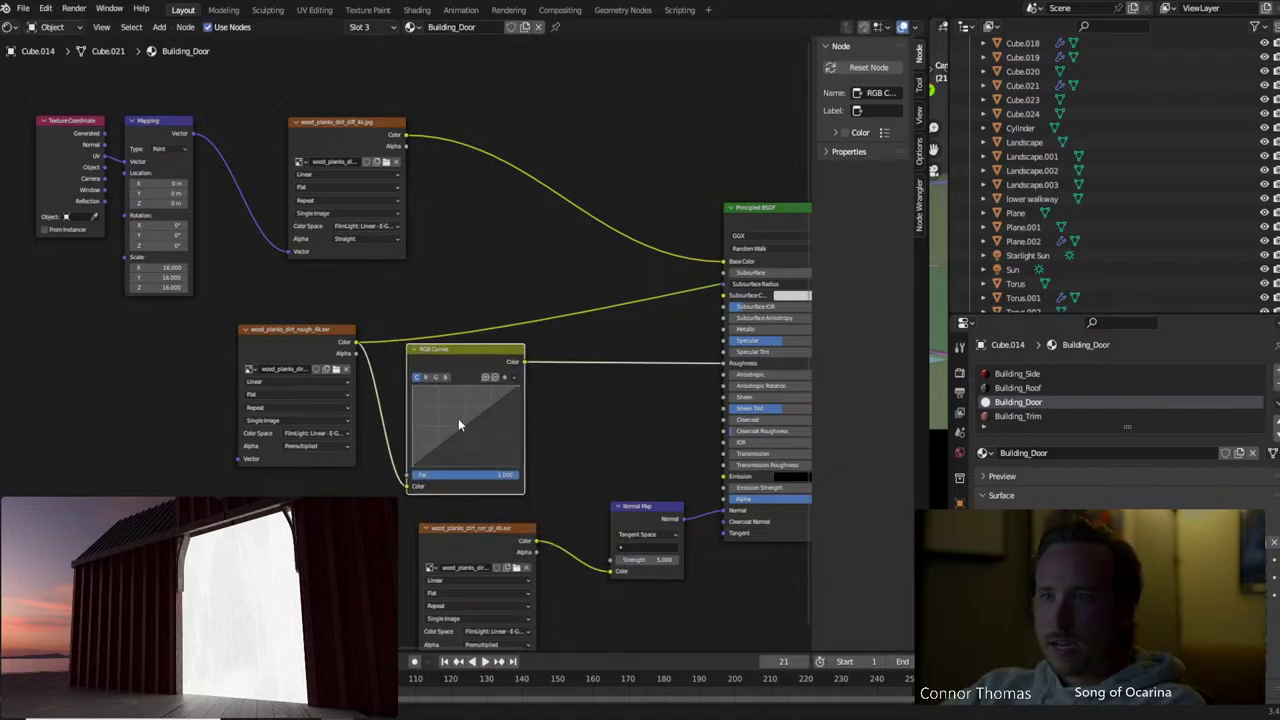
Shape the roughness curve with a raised point and a low point at about 0.67, 0.03, and preview the curve's output
drag(456, 428, 485, 465)
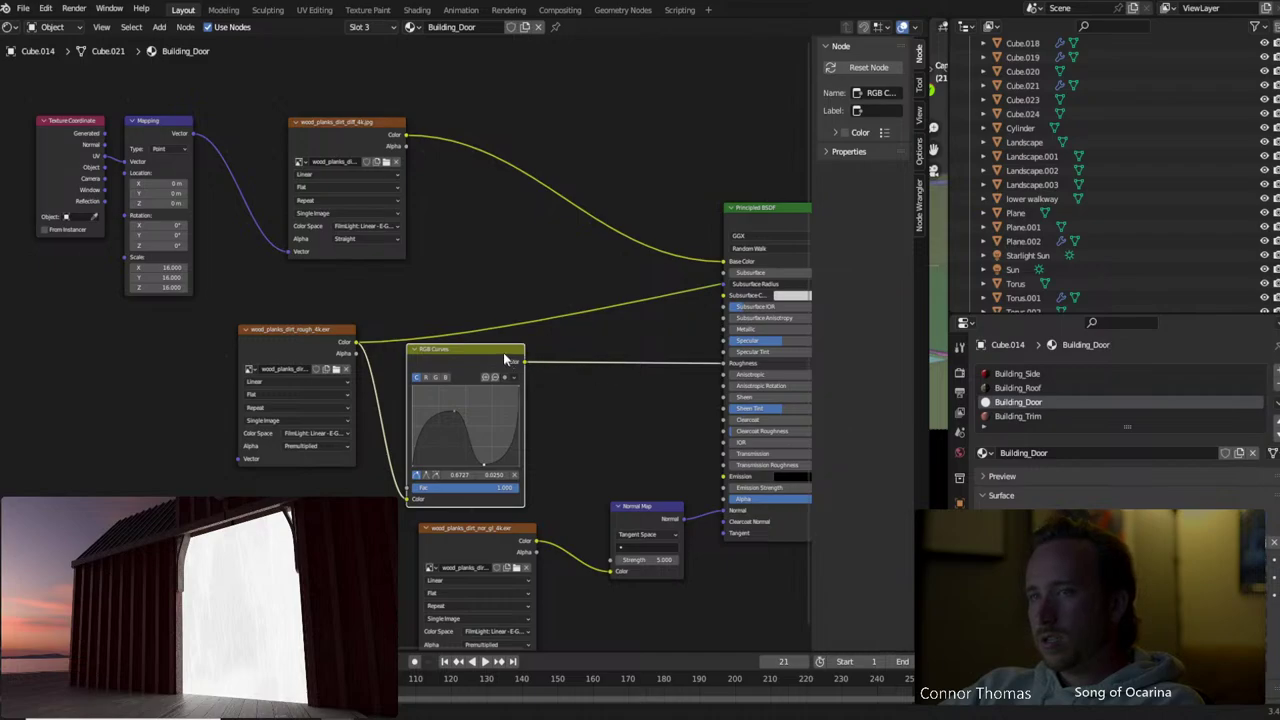
drag(522, 361, 723, 328)
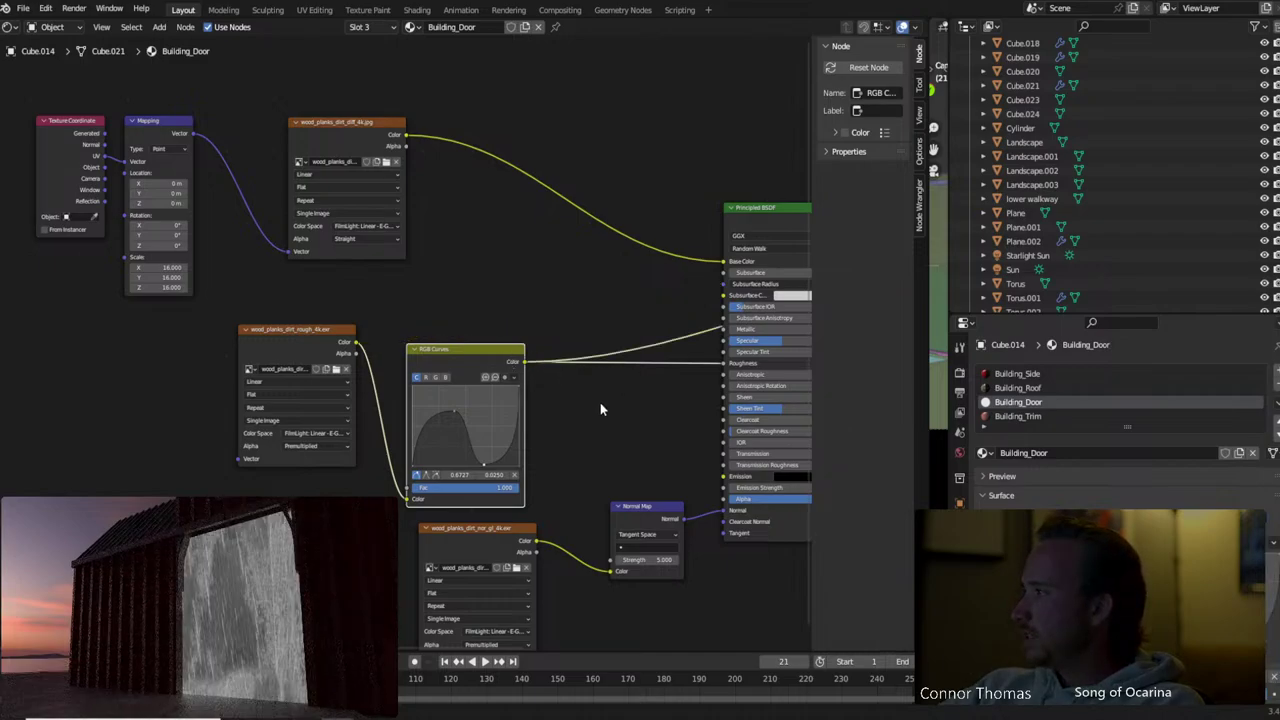
middle_drag(600, 408, 411, 364)
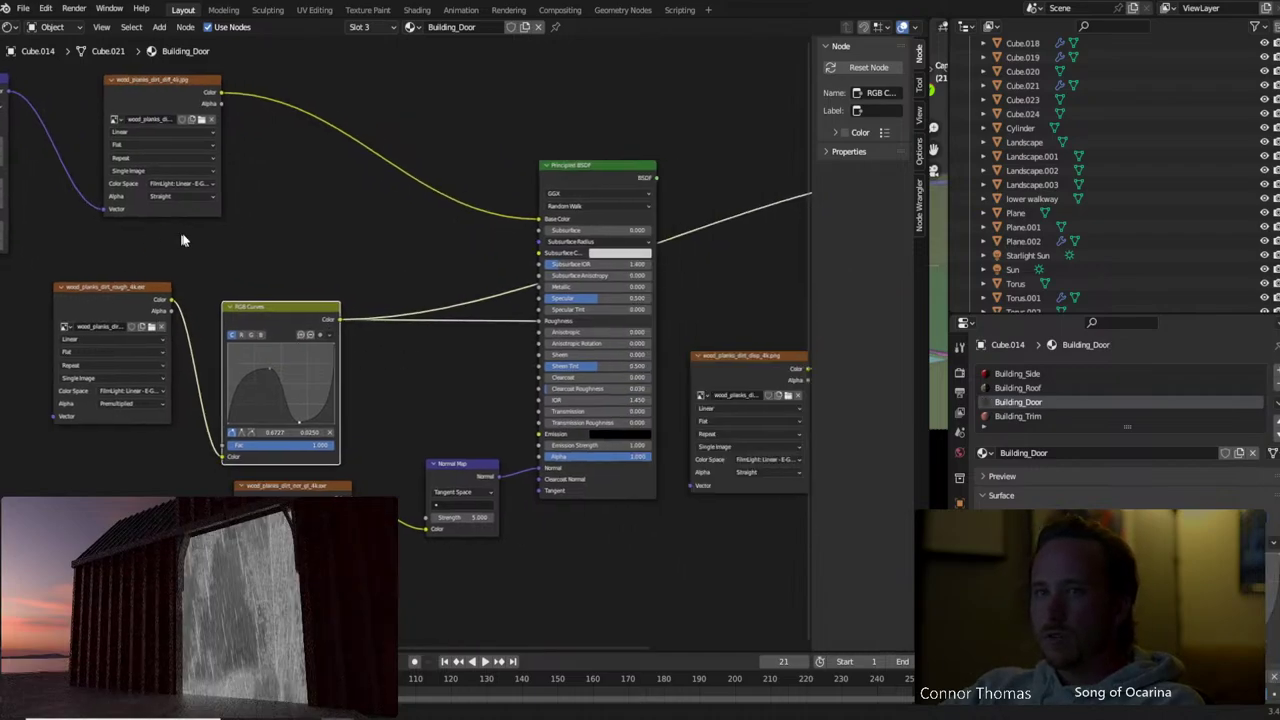
Connect the Mapping vector to the roughness, normal and displacement textures, and route the Principled BSDF back to the Material Output's Surface
middle_drag(189, 237, 520, 290)
drag(382, 464, 561, 525)
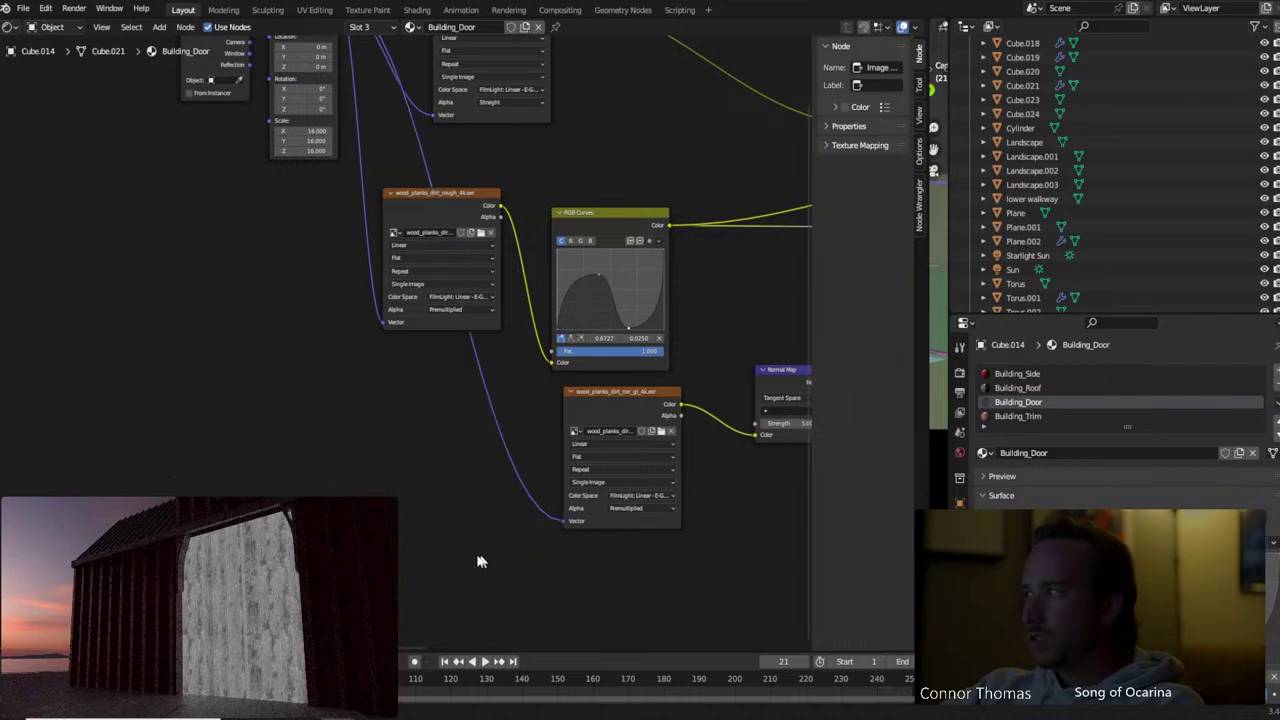
key(Home)
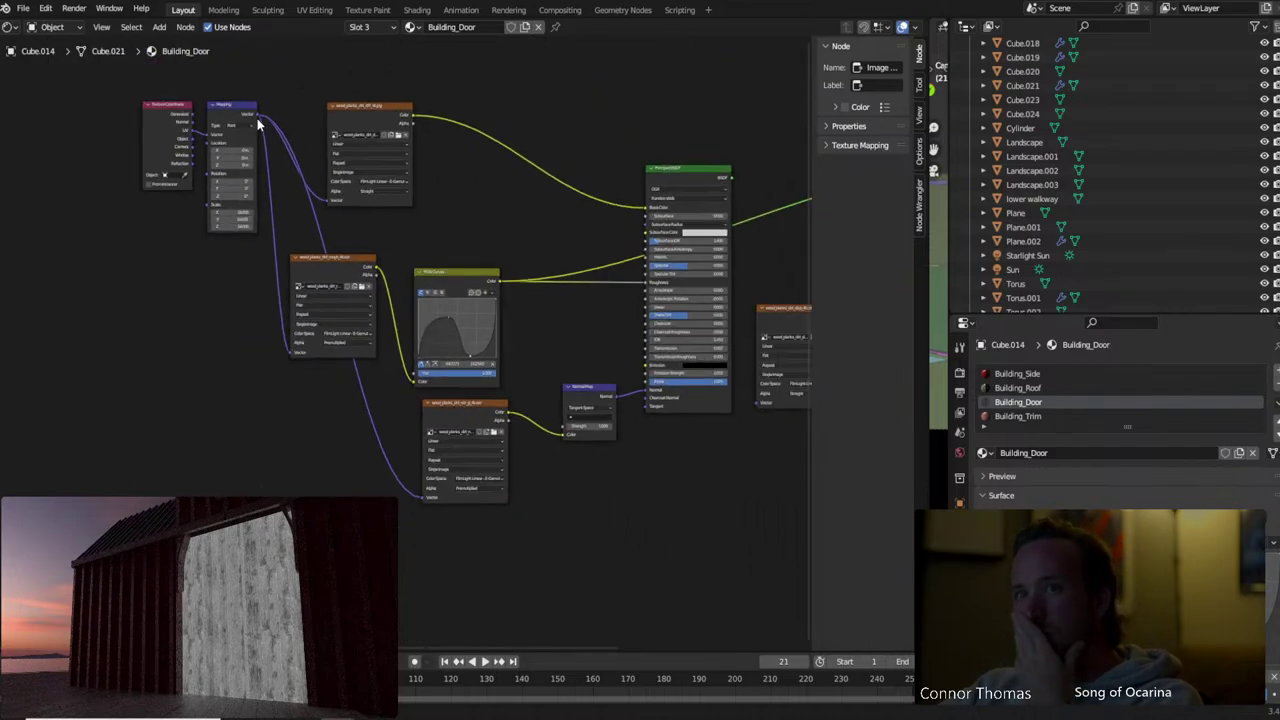
drag(257, 118, 752, 404)
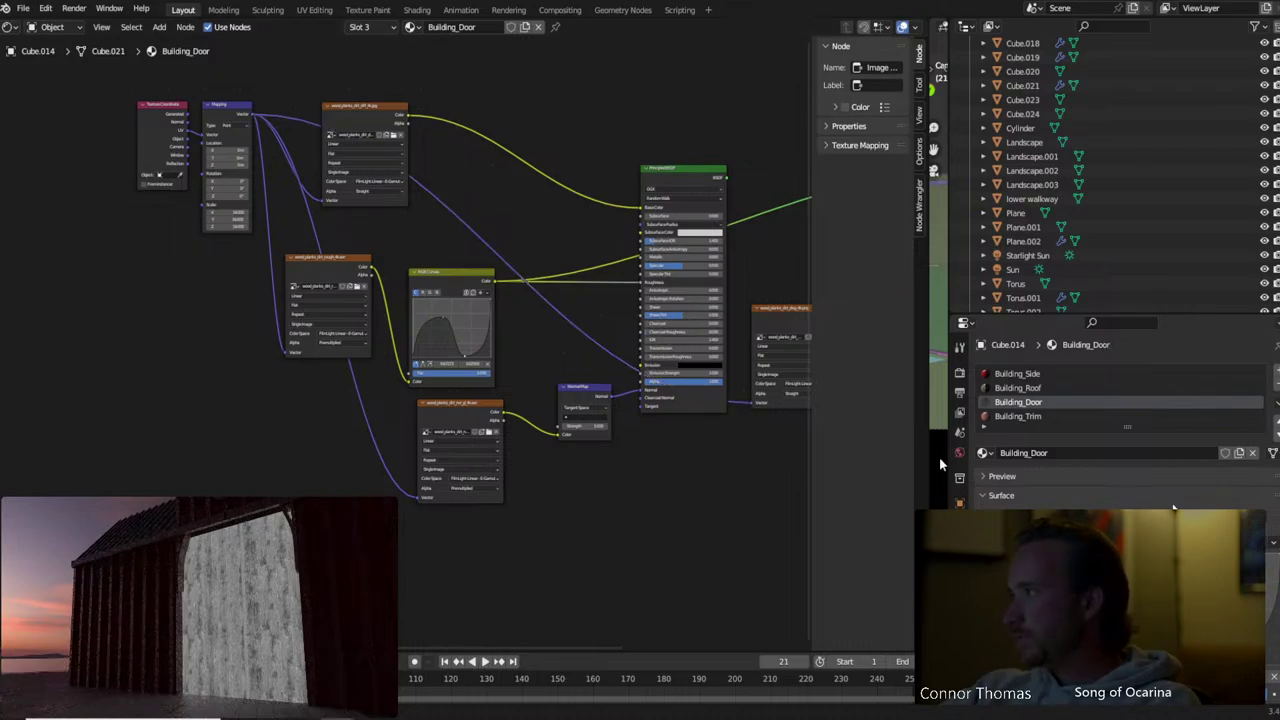
middle_drag(572, 361, 453, 464)
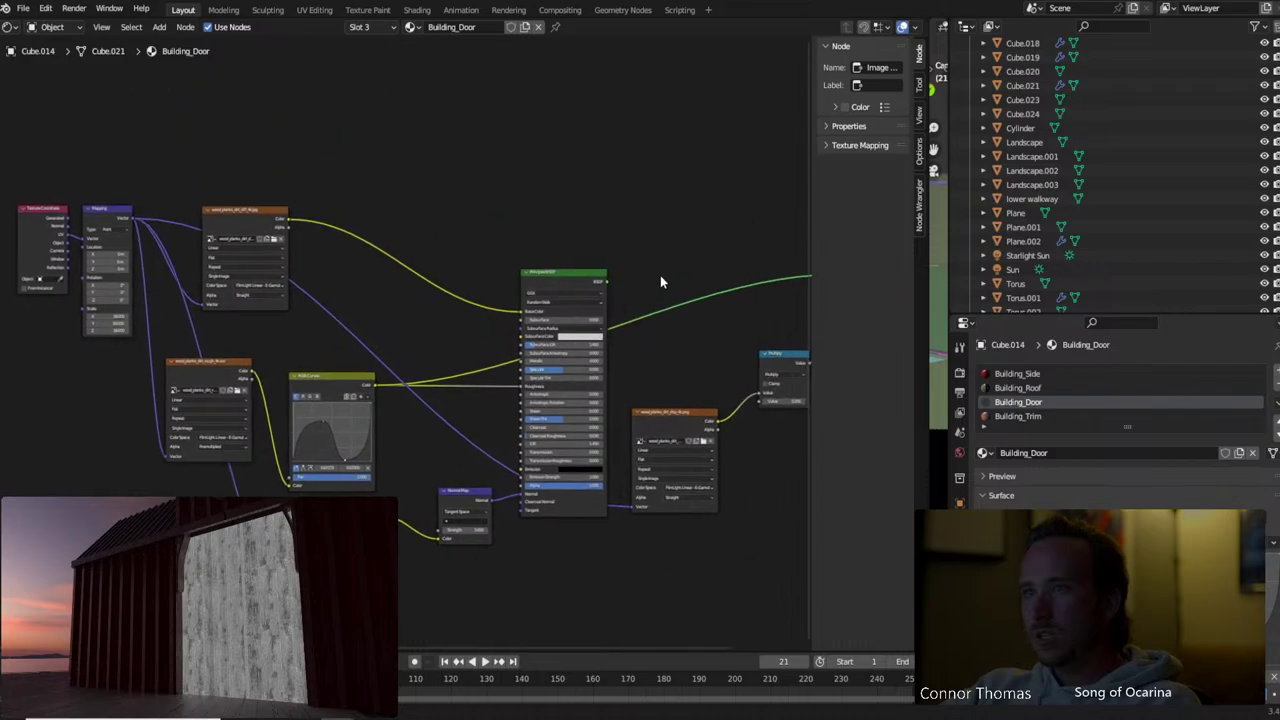
click(588, 283)
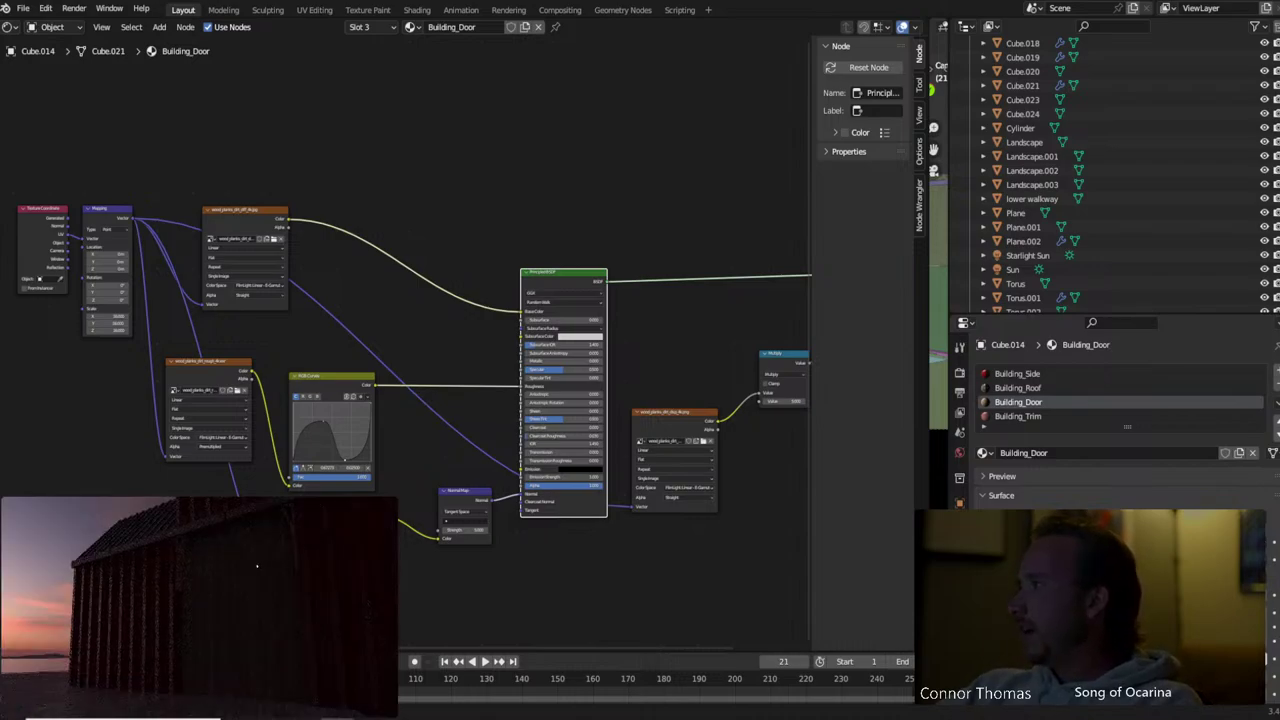
Select the tall panels on the building's upper gable (Cube.017) and assign them the existing Building_Door material
middle_drag(248, 577, 250, 645)
click(250, 645)
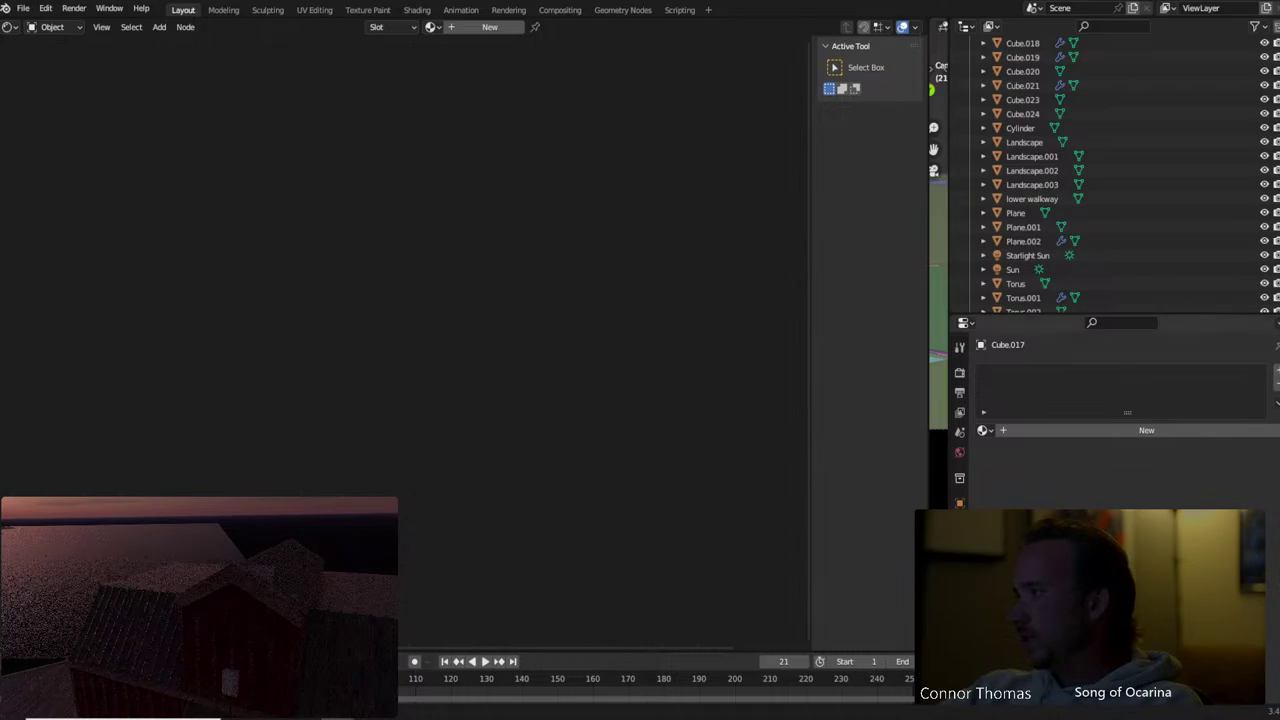
click(982, 431)
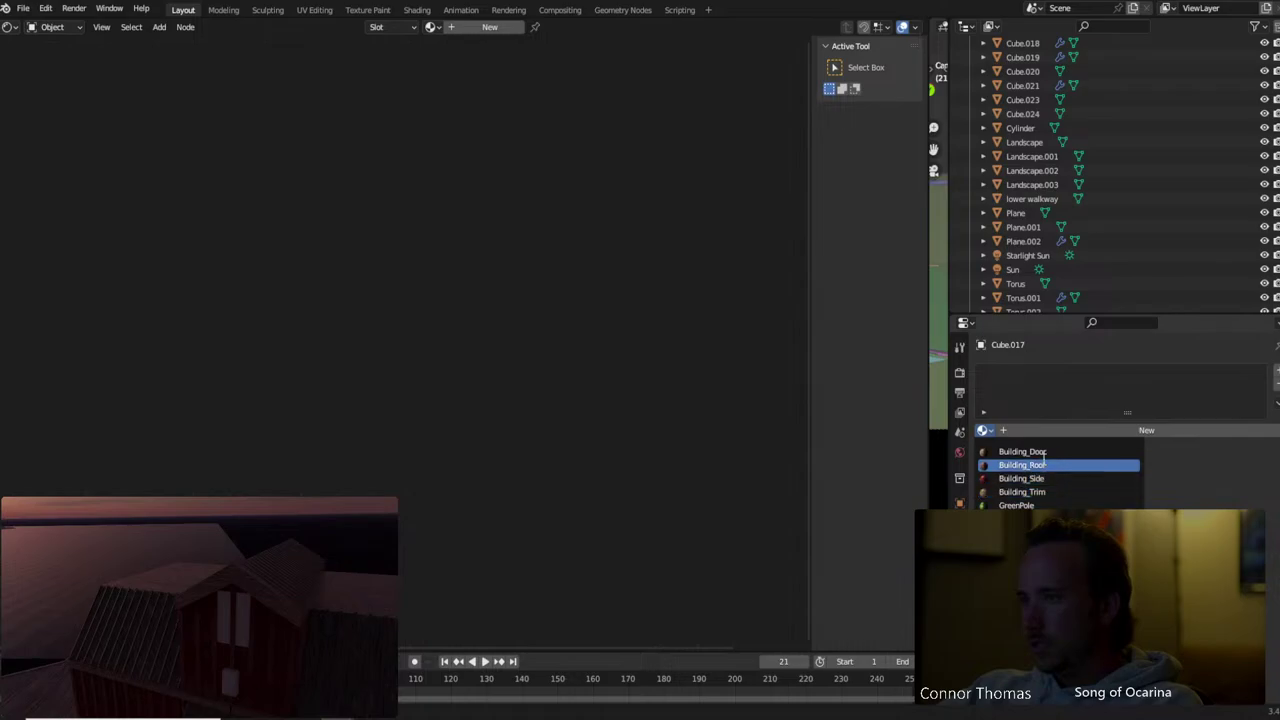
click(1040, 451)
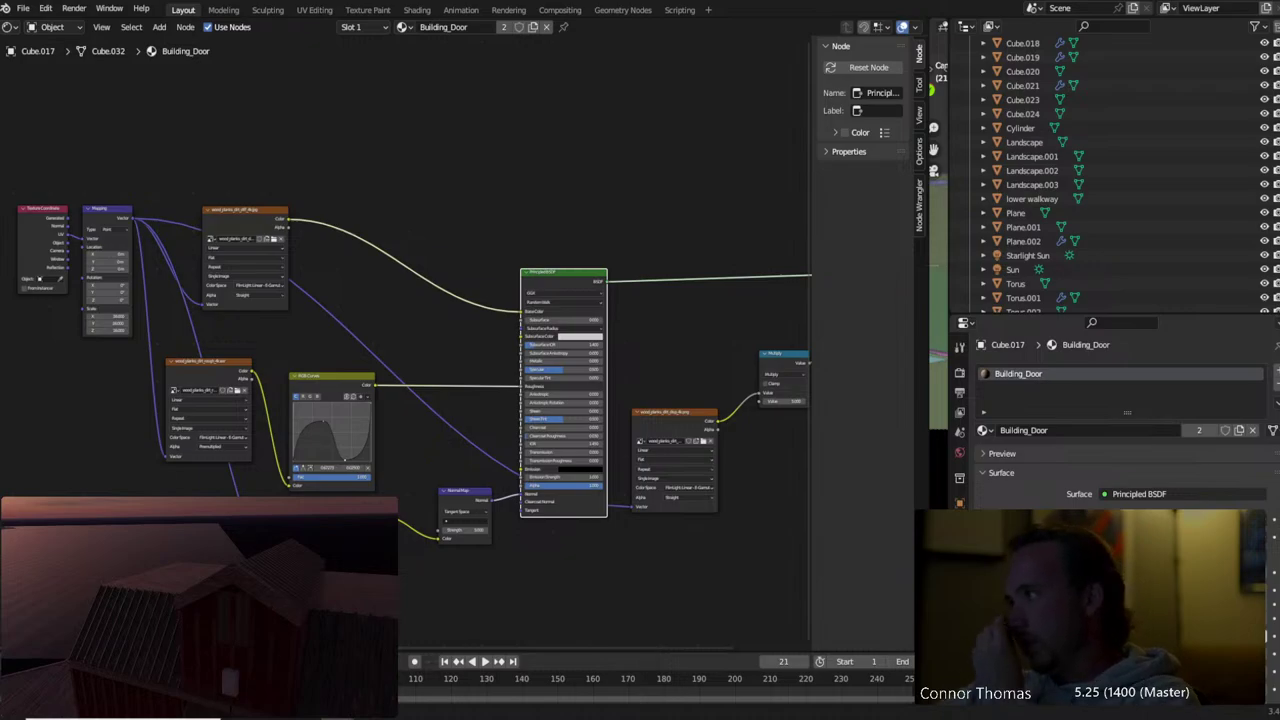
Select the foreground water plane (Plane.001) and create a new material on it named Close Water
key(KP_0)
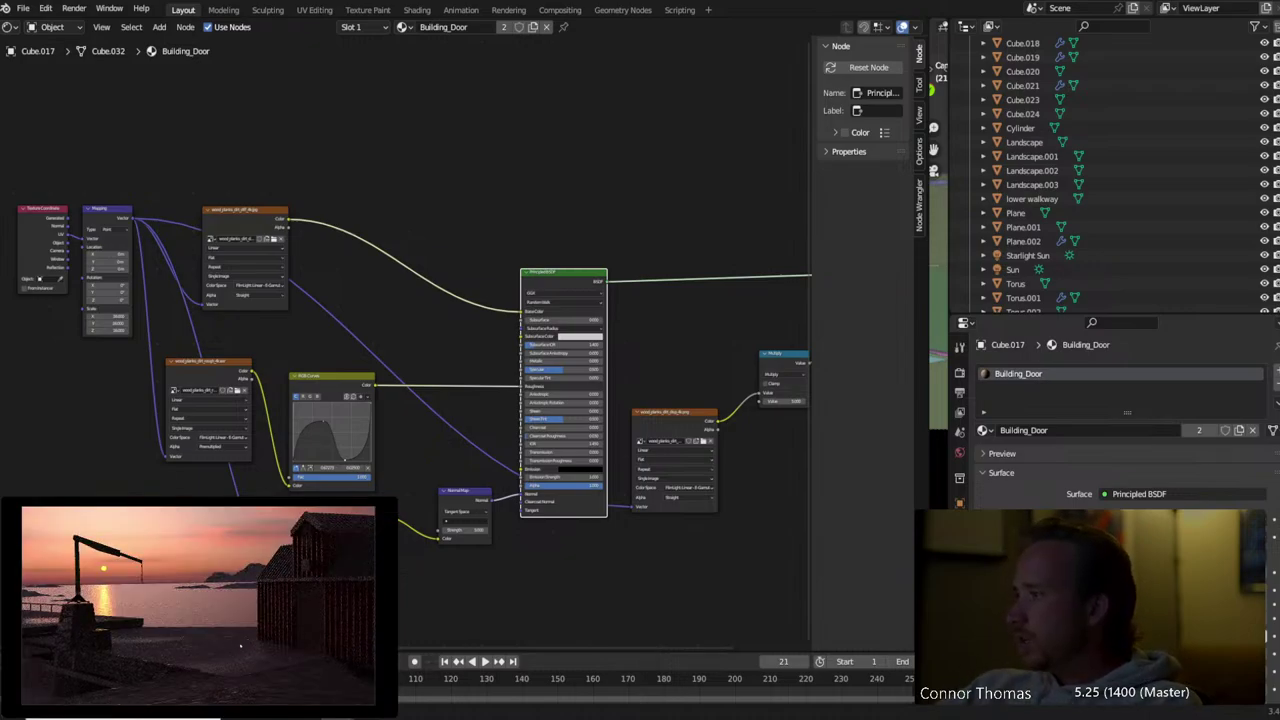
click(49, 688)
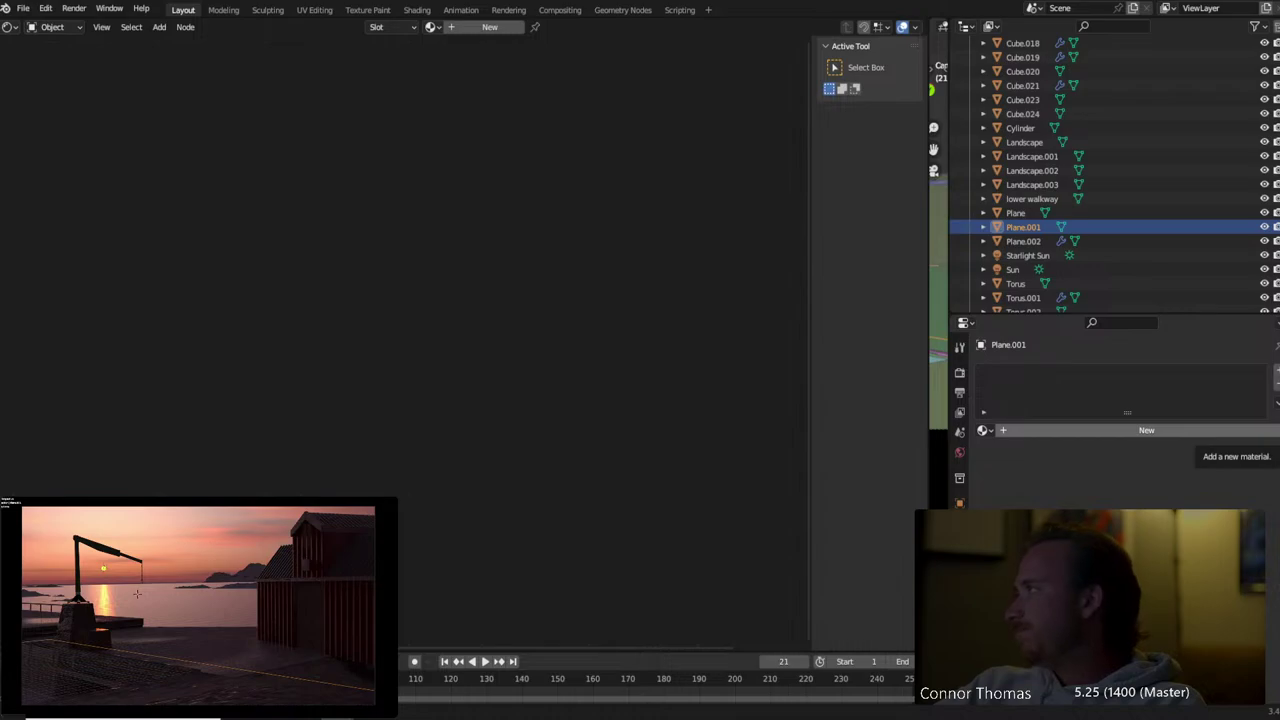
click(1015, 433)
double_click(1041, 429)
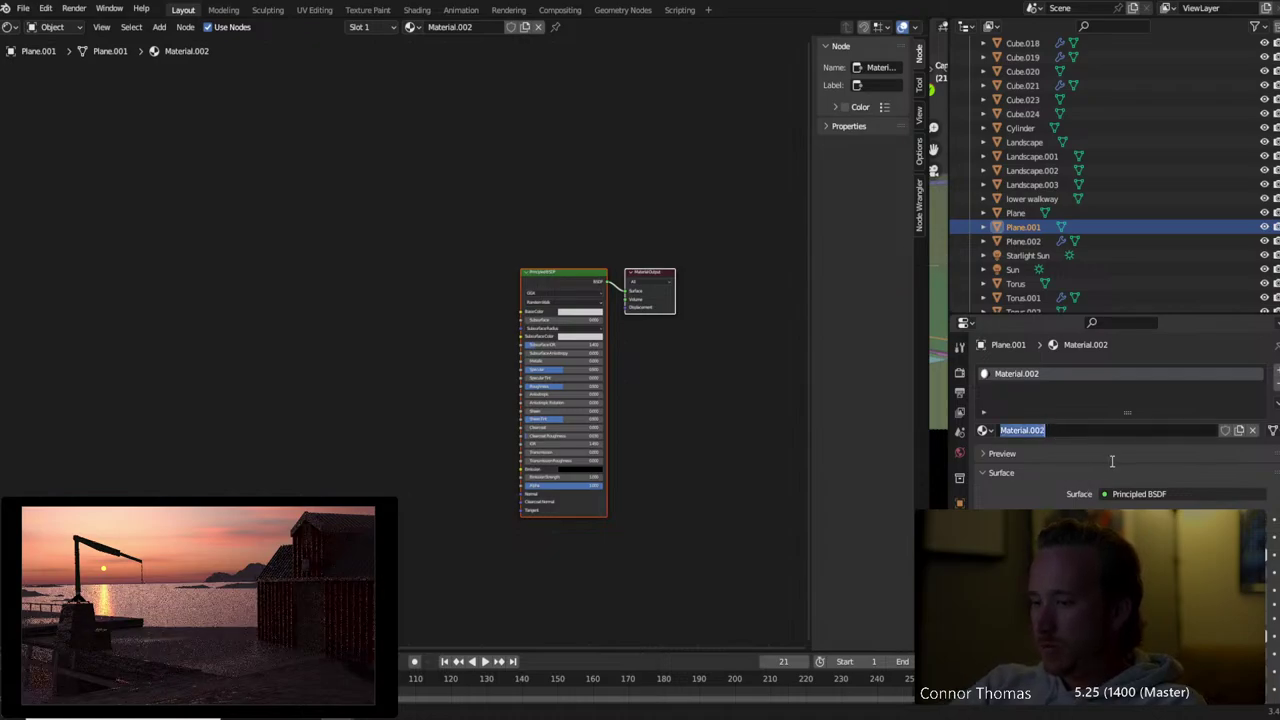
text(Close W)
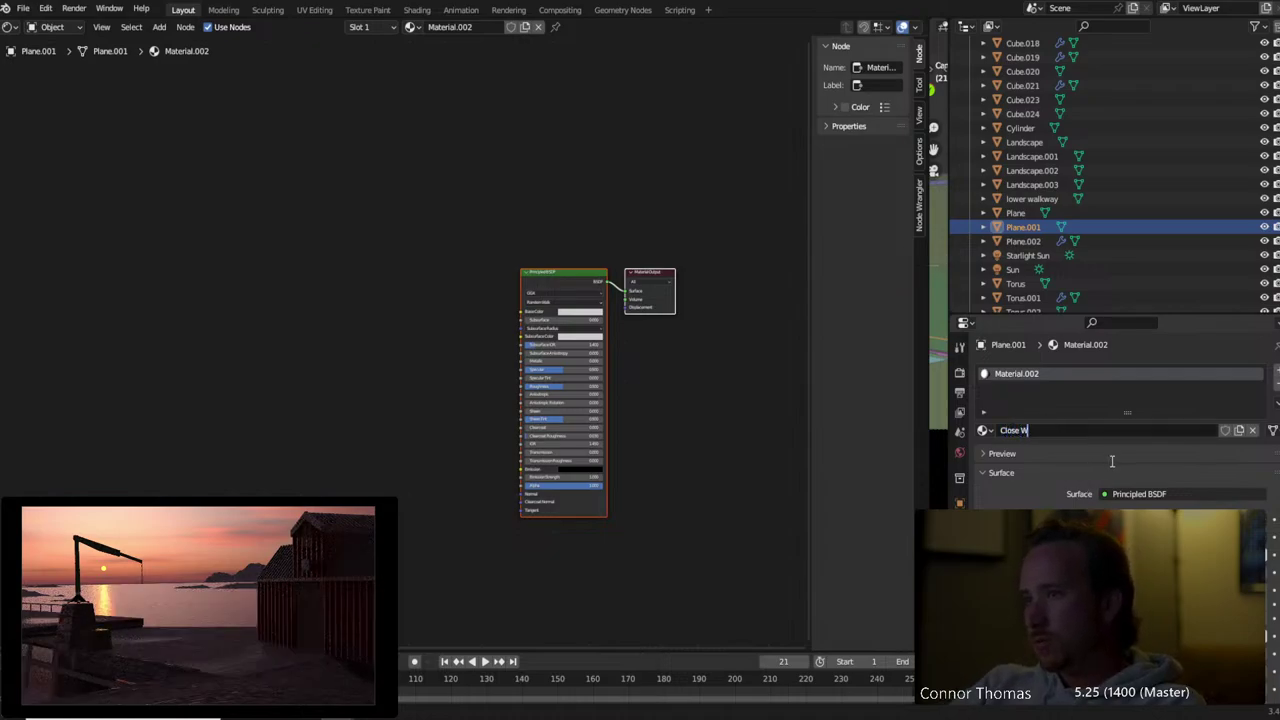
text(ater)
key(Return)
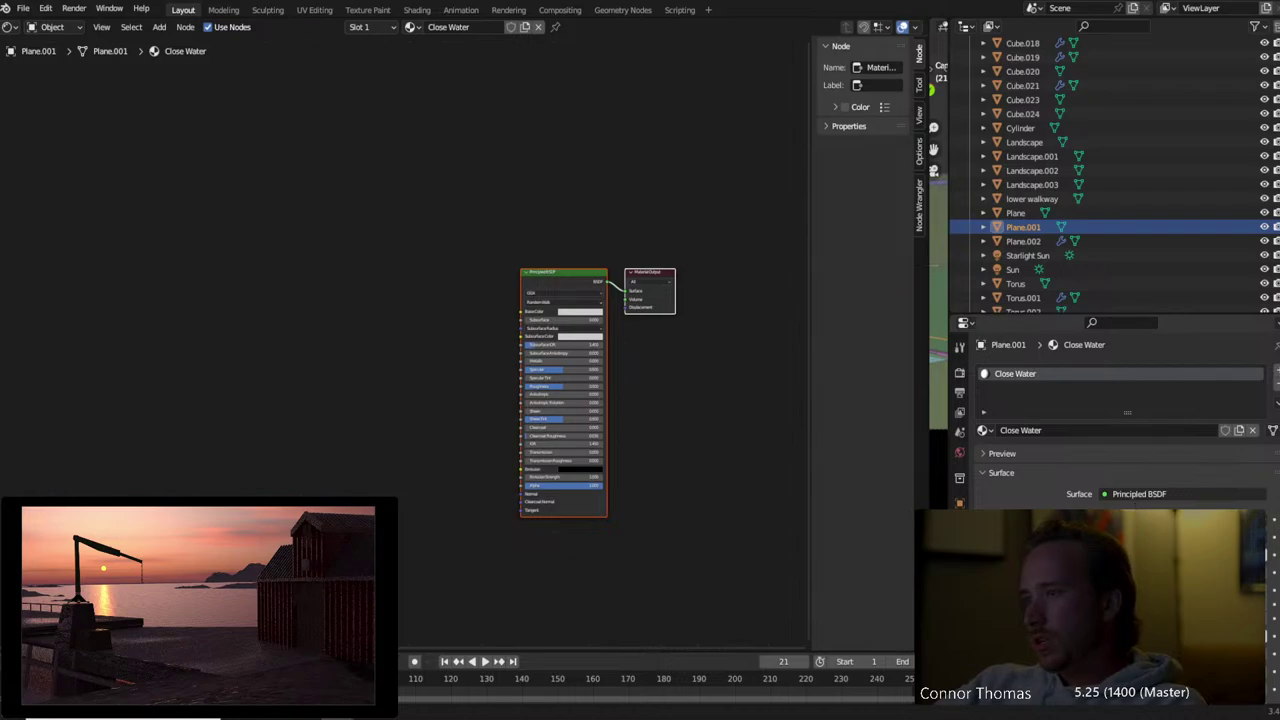
Change the Close Water material's surface shader to Glass BSDF
click(585, 232)
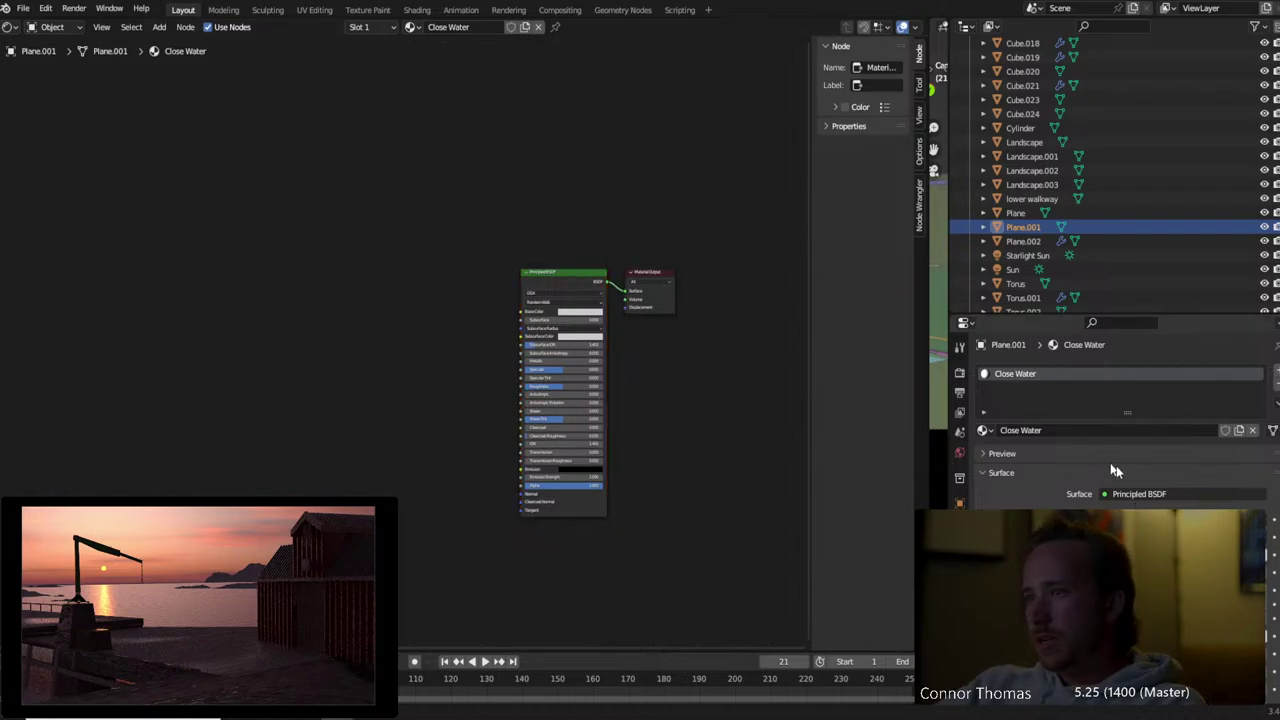
click(1181, 496)
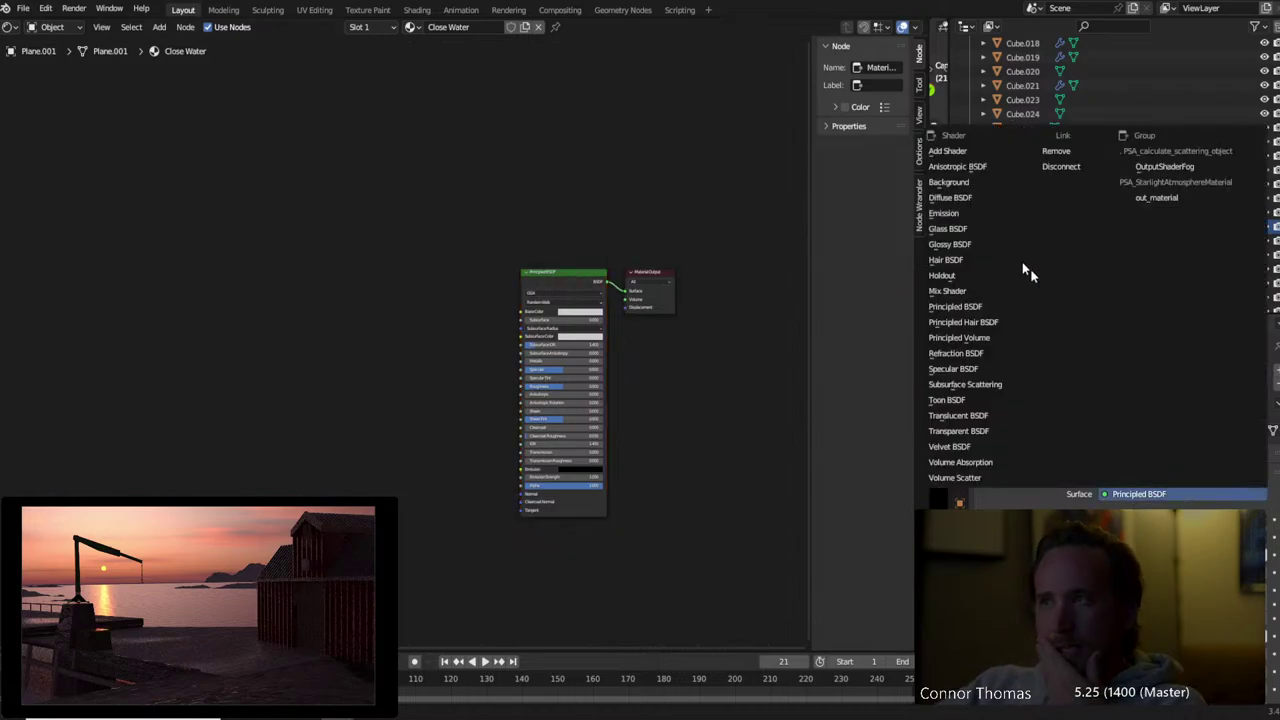
click(970, 236)
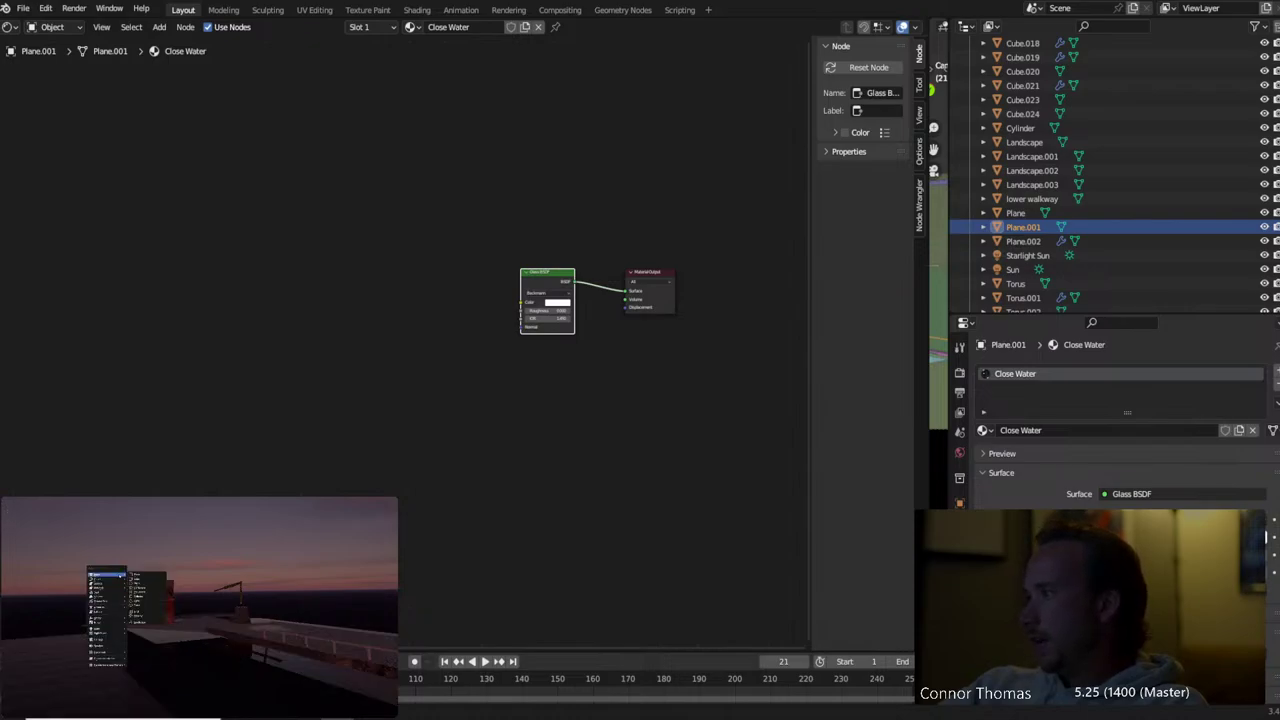
Add a plane mesh around the harbour's water area and transform it along the Y axis
click(137, 576)
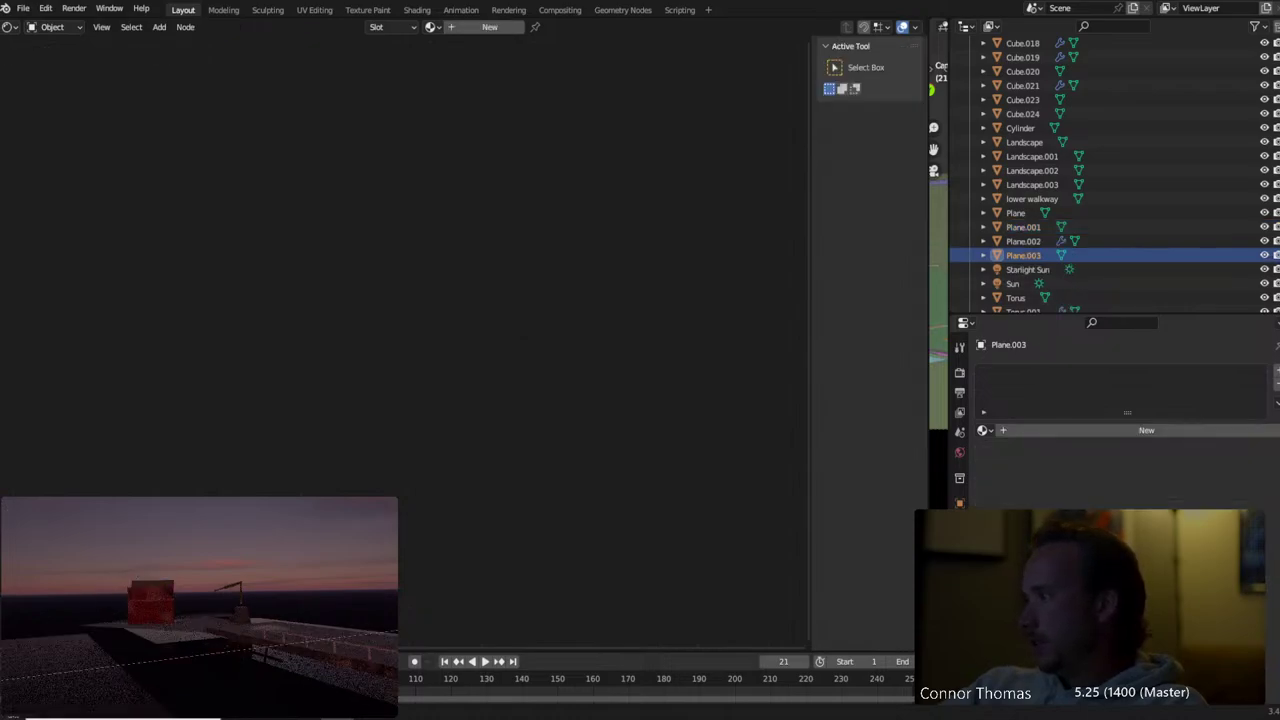
key(y)
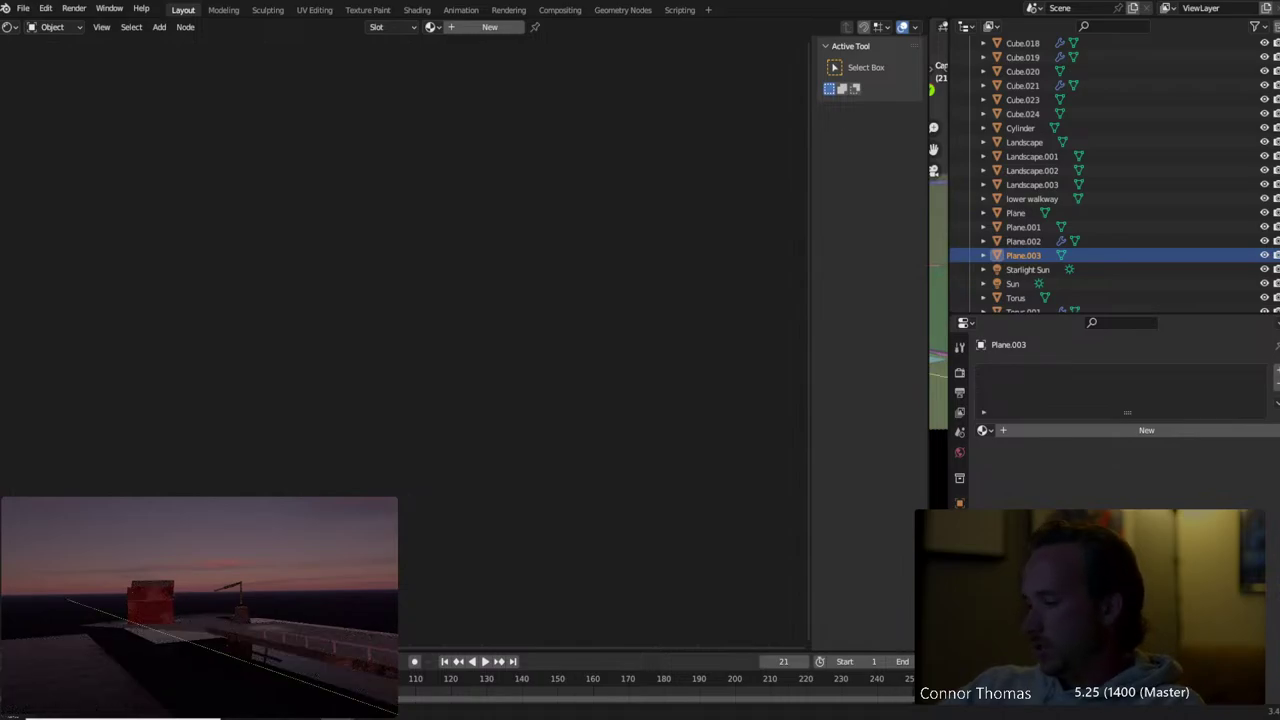
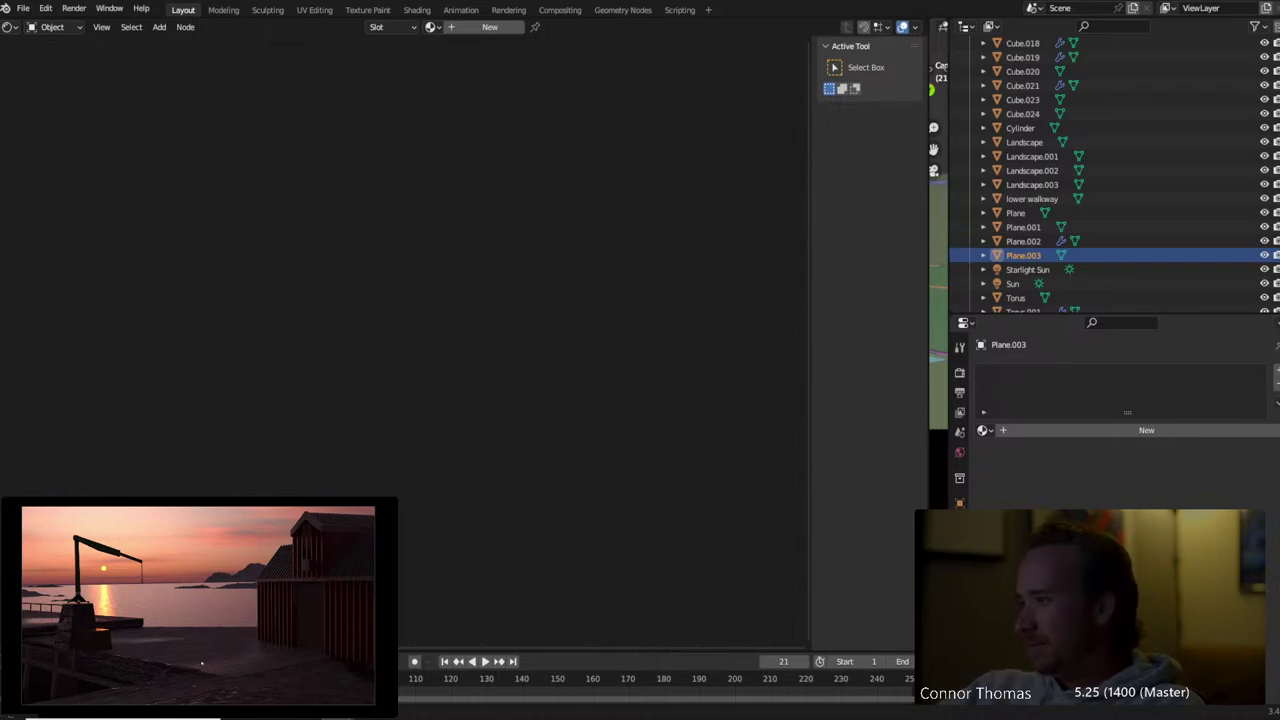
Create a new material on the Plane.003 object and name it Flag
click(1120, 430)
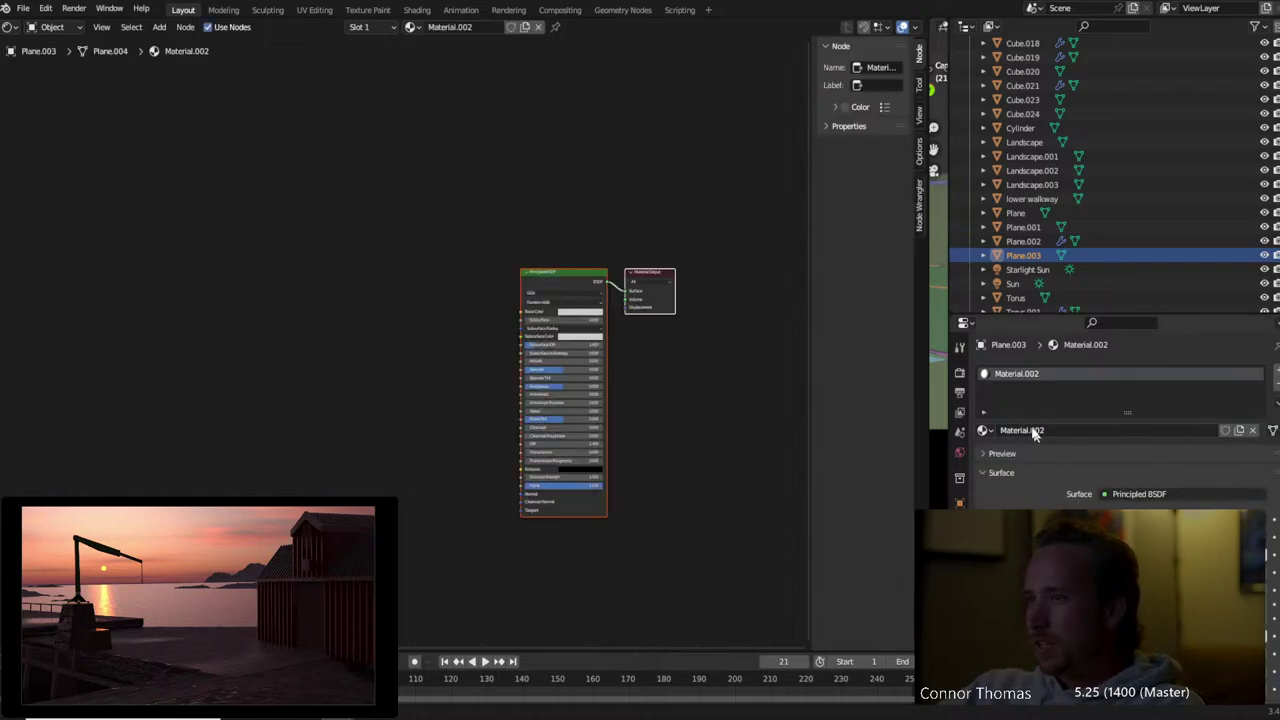
double_click(1035, 432)
key(BackSpace)
text(Fla)
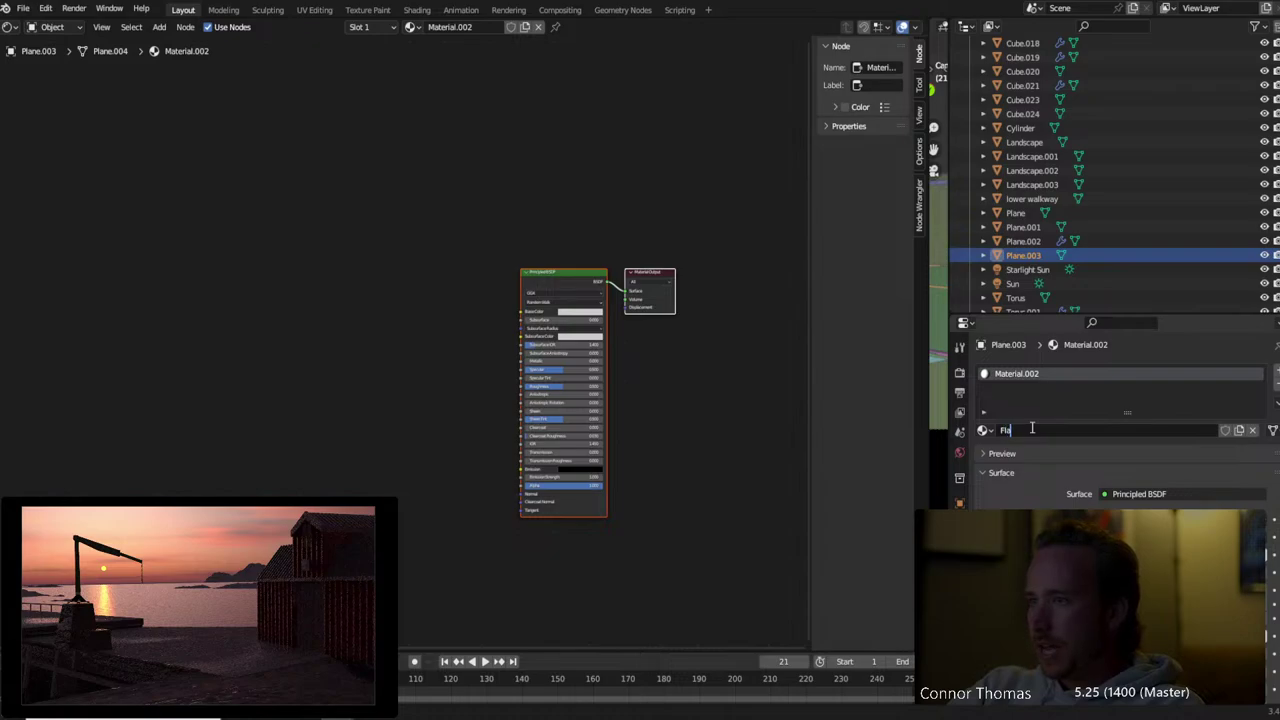
text(g)
key(Return)
click(1188, 556)
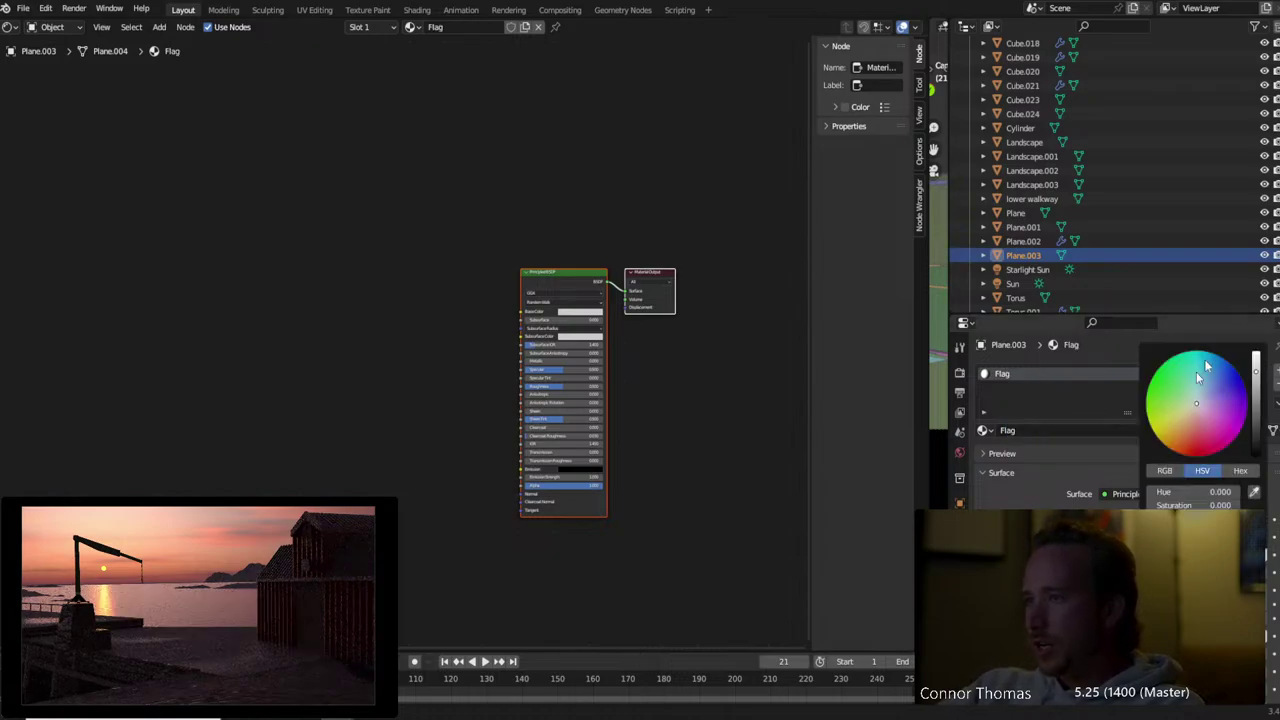
drag(1253, 428, 1254, 445)
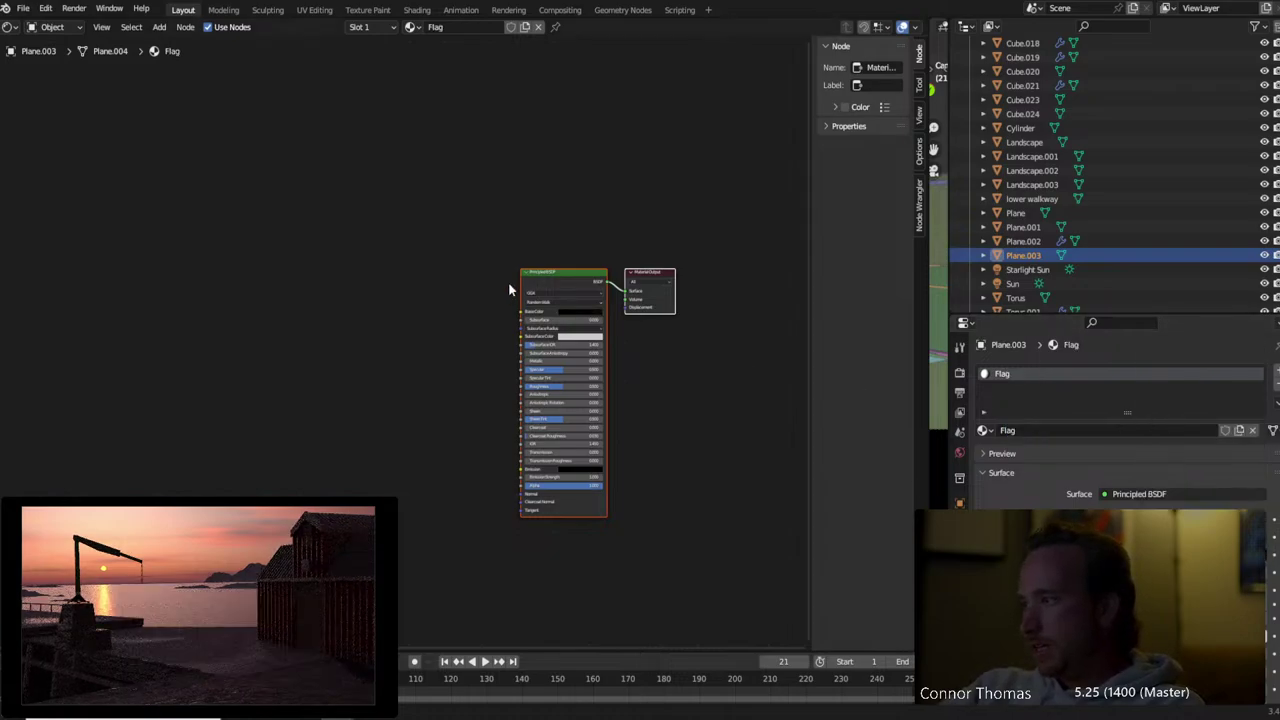
key(ctrl+z)
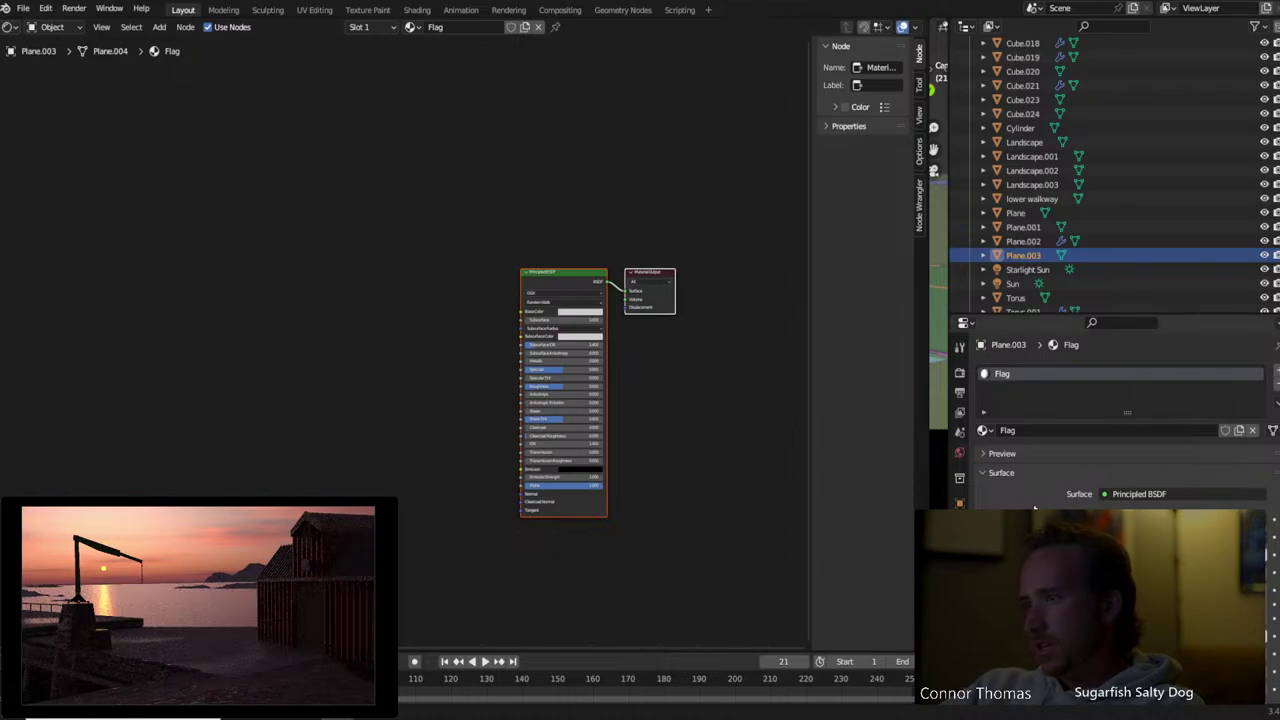
Change the Flag material's base color to a dark green
click(1149, 506)
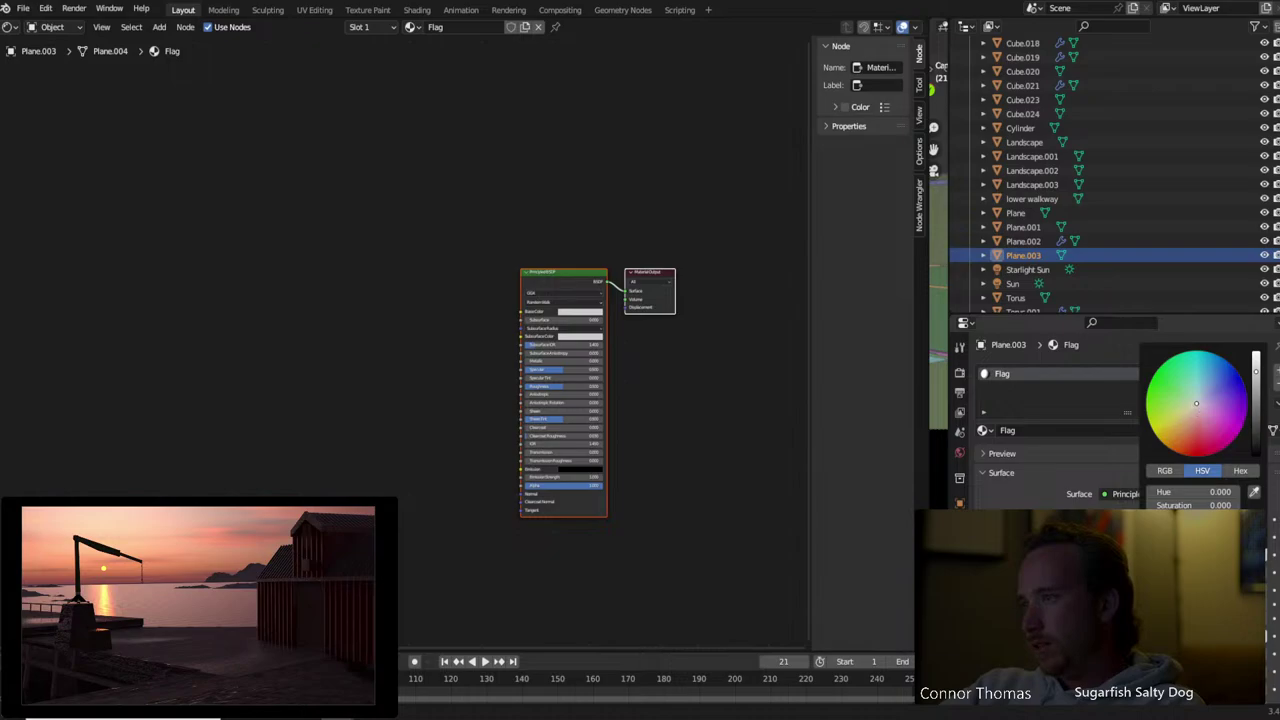
click(1184, 429)
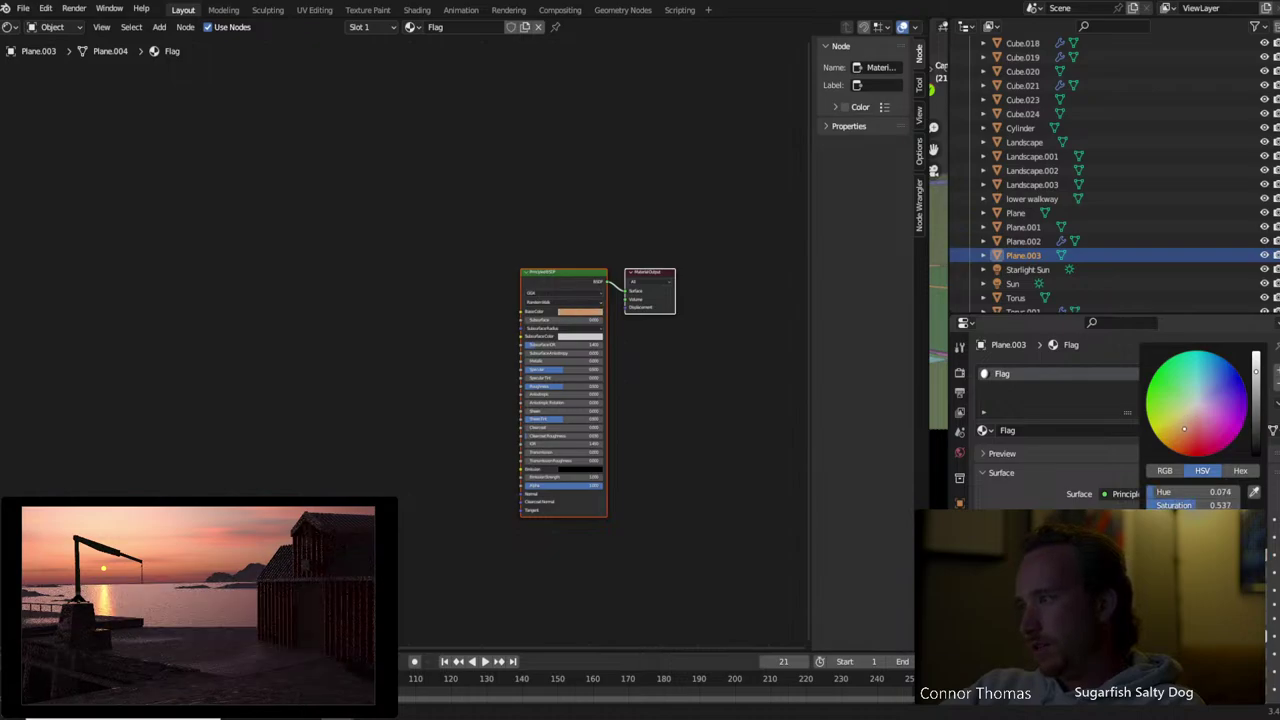
mouse_move(1184, 429)
mouse_down()
mouse_move(1199, 433)
mouse_move(1166, 397)
mouse_up()
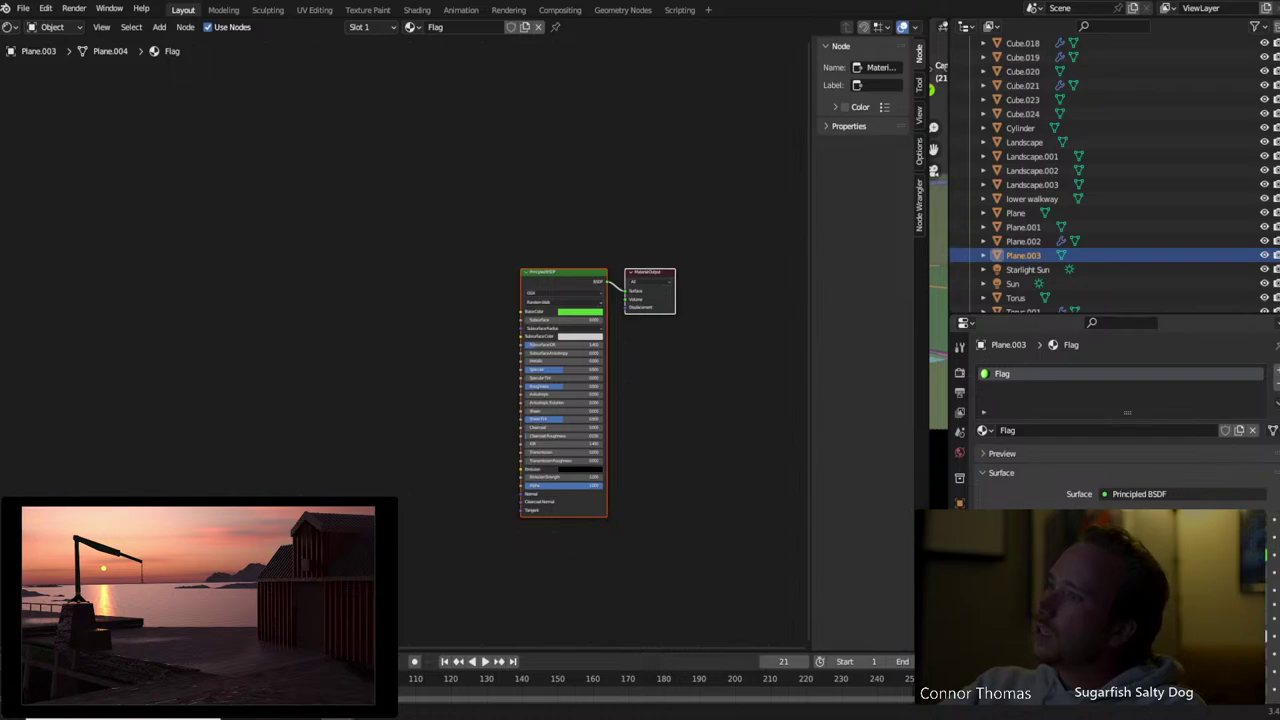
click(1222, 555)
drag(1264, 414, 1257, 438)
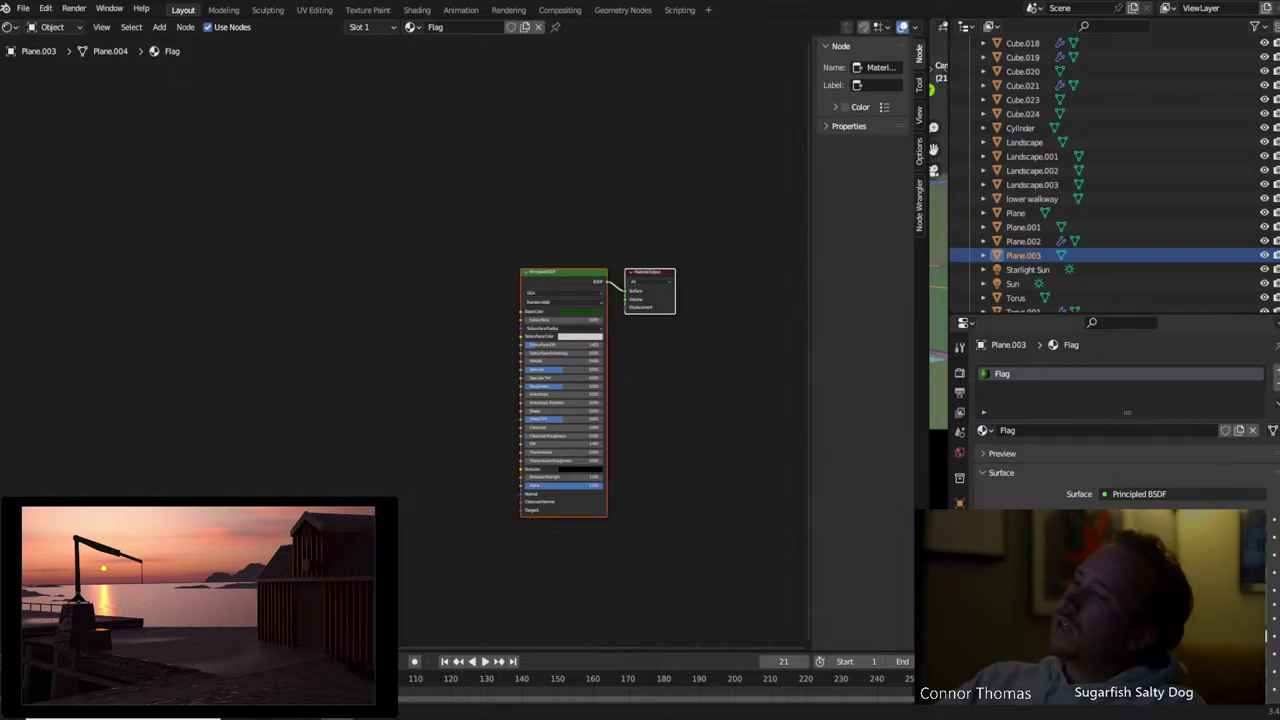
click(1182, 552)
drag(1173, 386, 1175, 383)
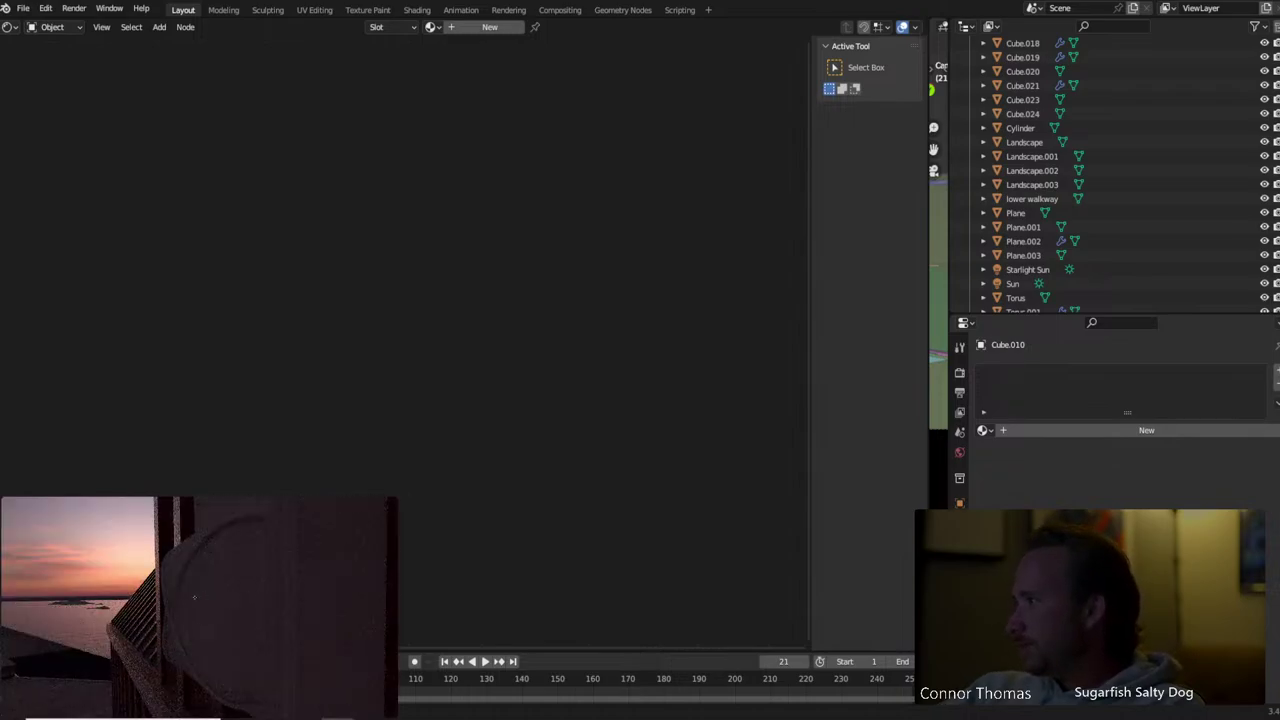
Create a new material on the lamp object Cube.010 and name it light
click(1069, 430)
click(1039, 430)
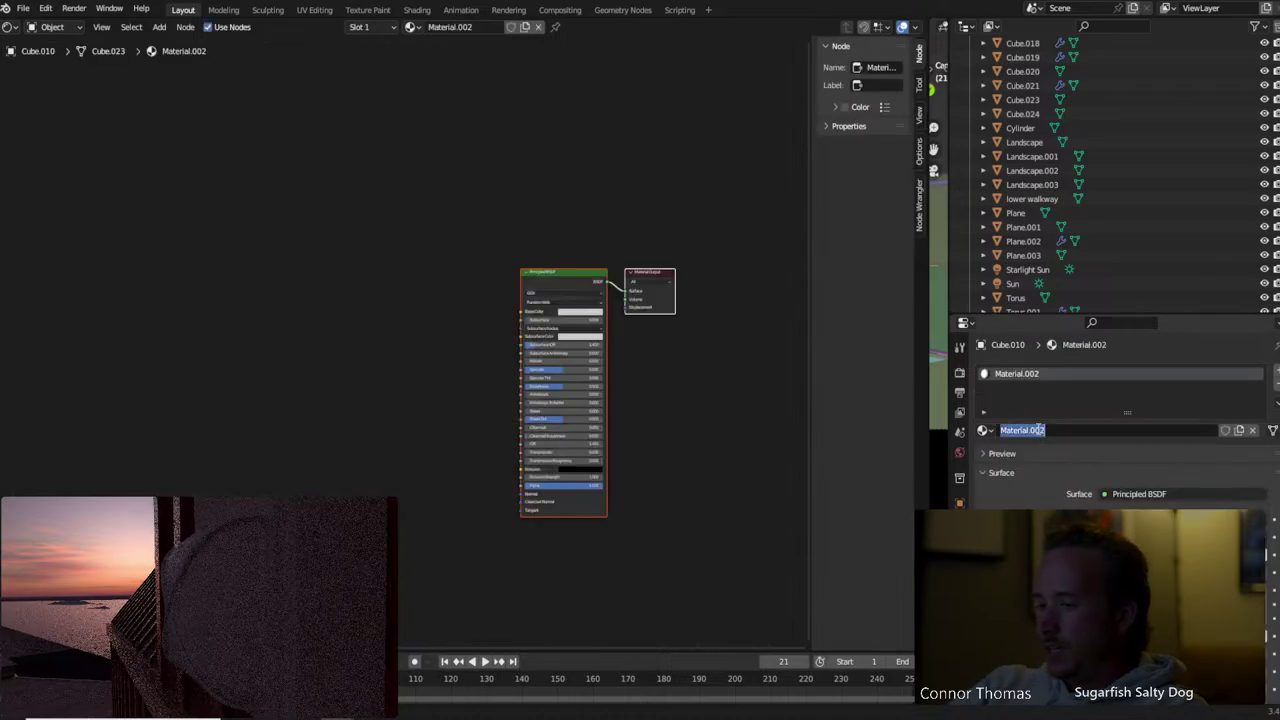
text(light)
key(Return)
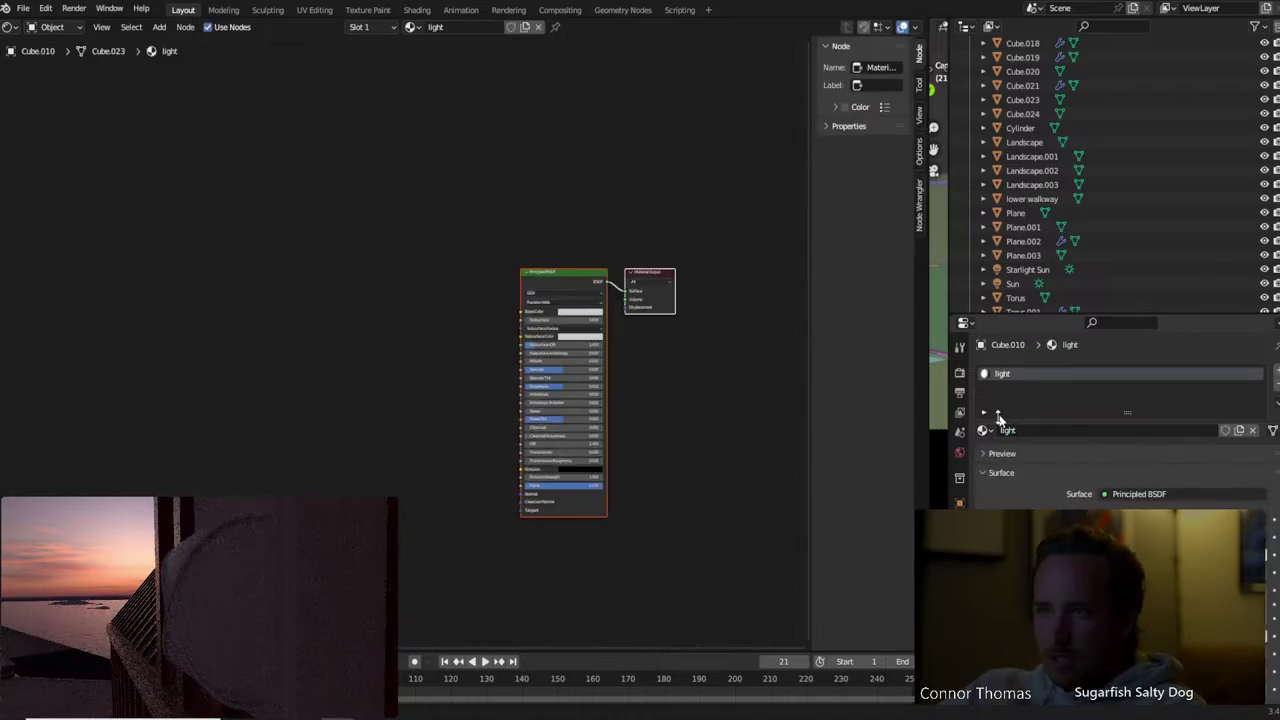
Switch the light material's surface shader to Emission, with an orange color and a strength of 0.400
click(1147, 496)
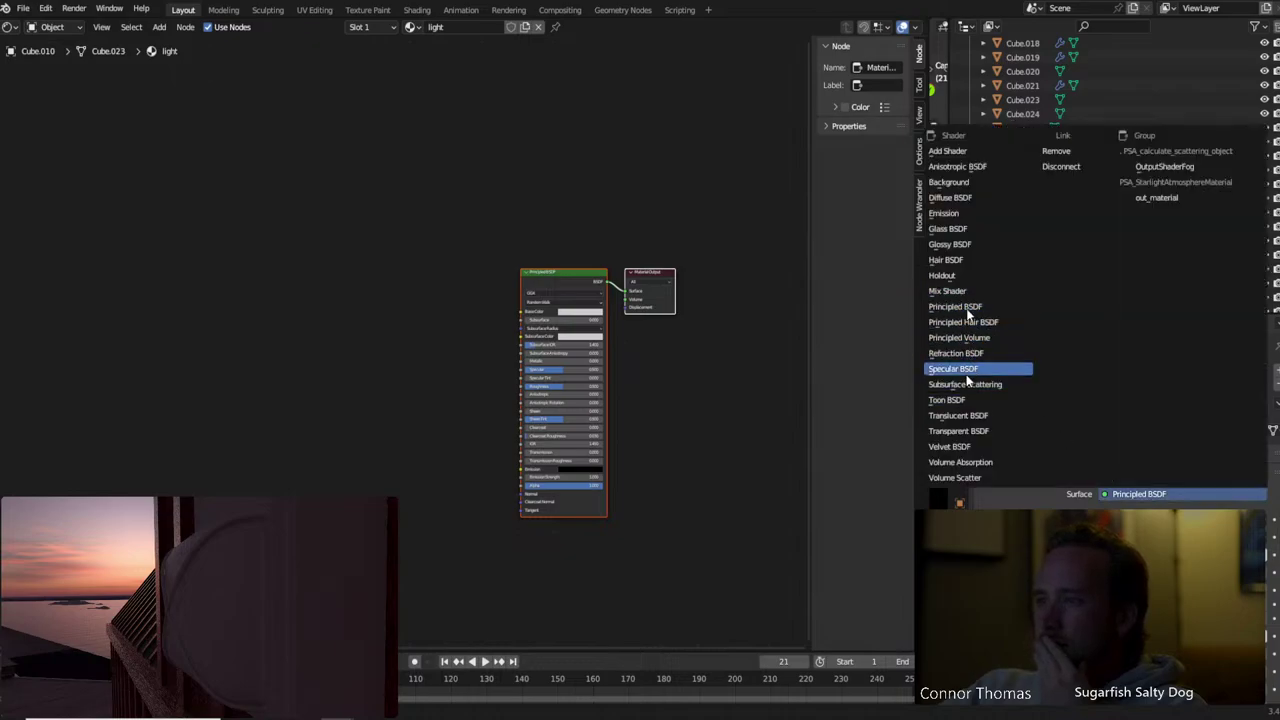
click(953, 217)
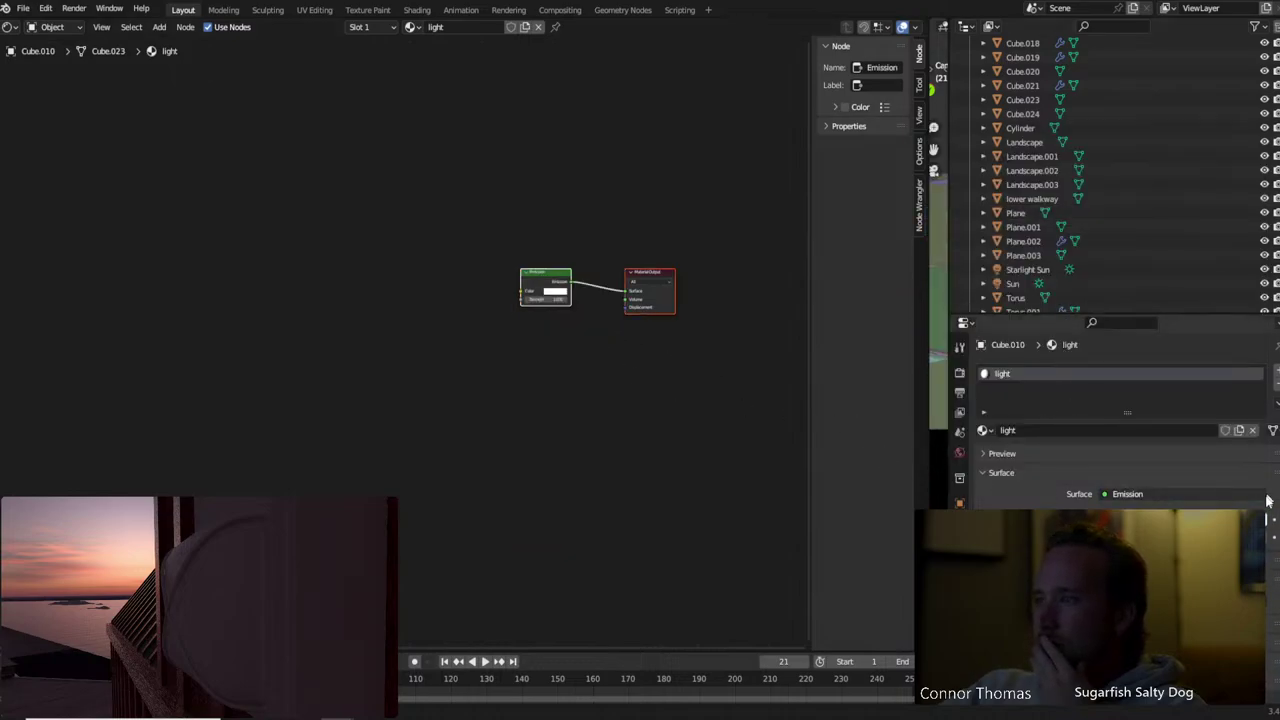
click(1222, 519)
drag(1182, 388, 1181, 401)
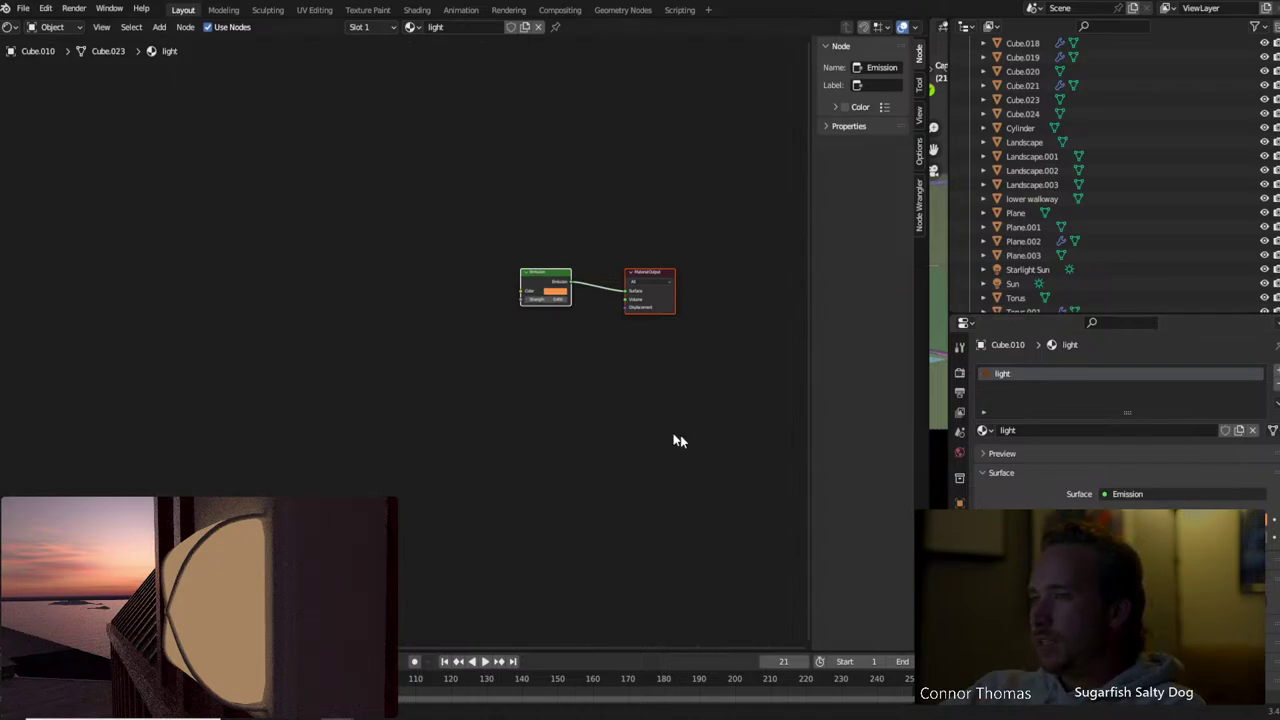
Add a Noise Texture node before the Emission shader, with Texture Coordinate and Mapping nodes feeding its vector
scroll(592, 391, up, 3)
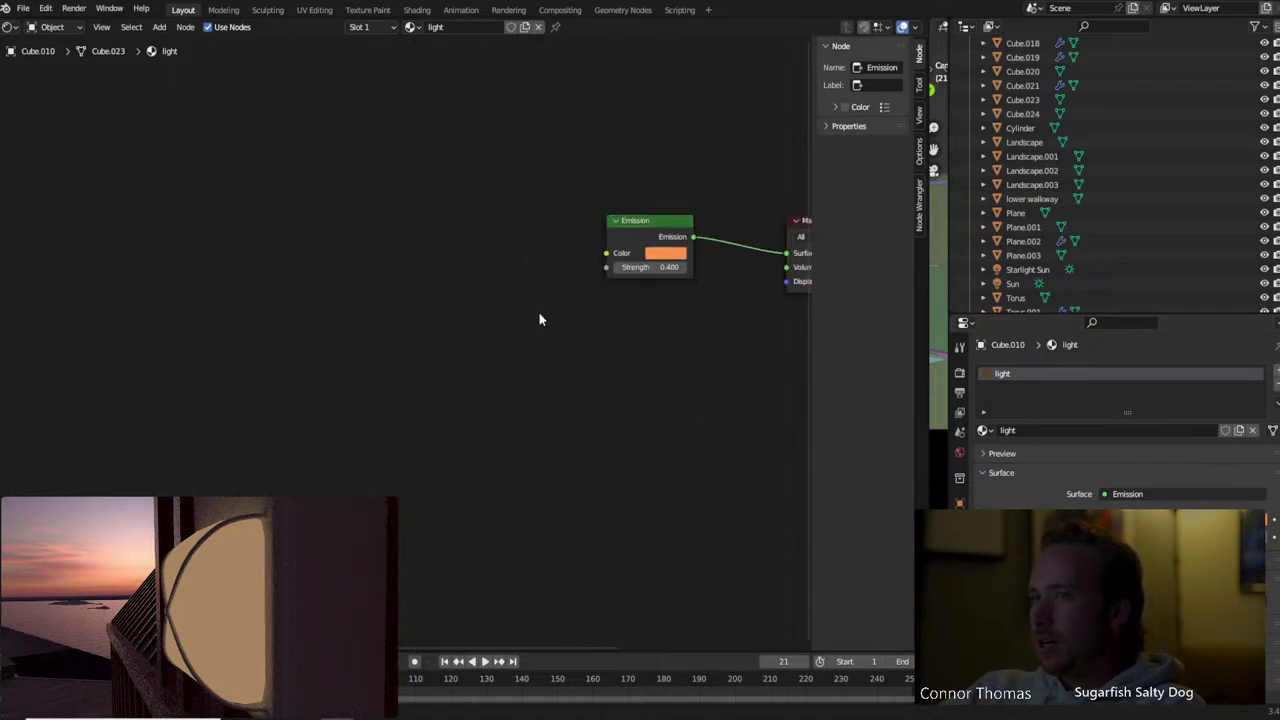
key(shift+a)
text(noi)
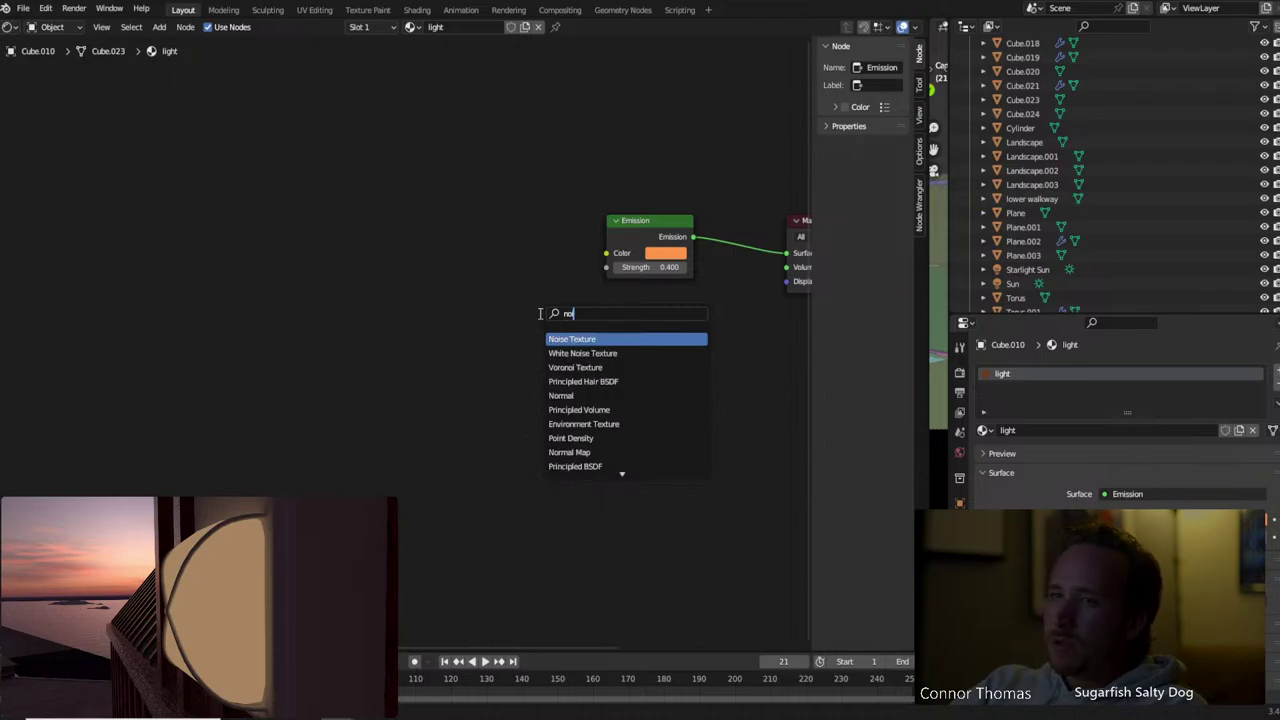
text(se)
key(Return)
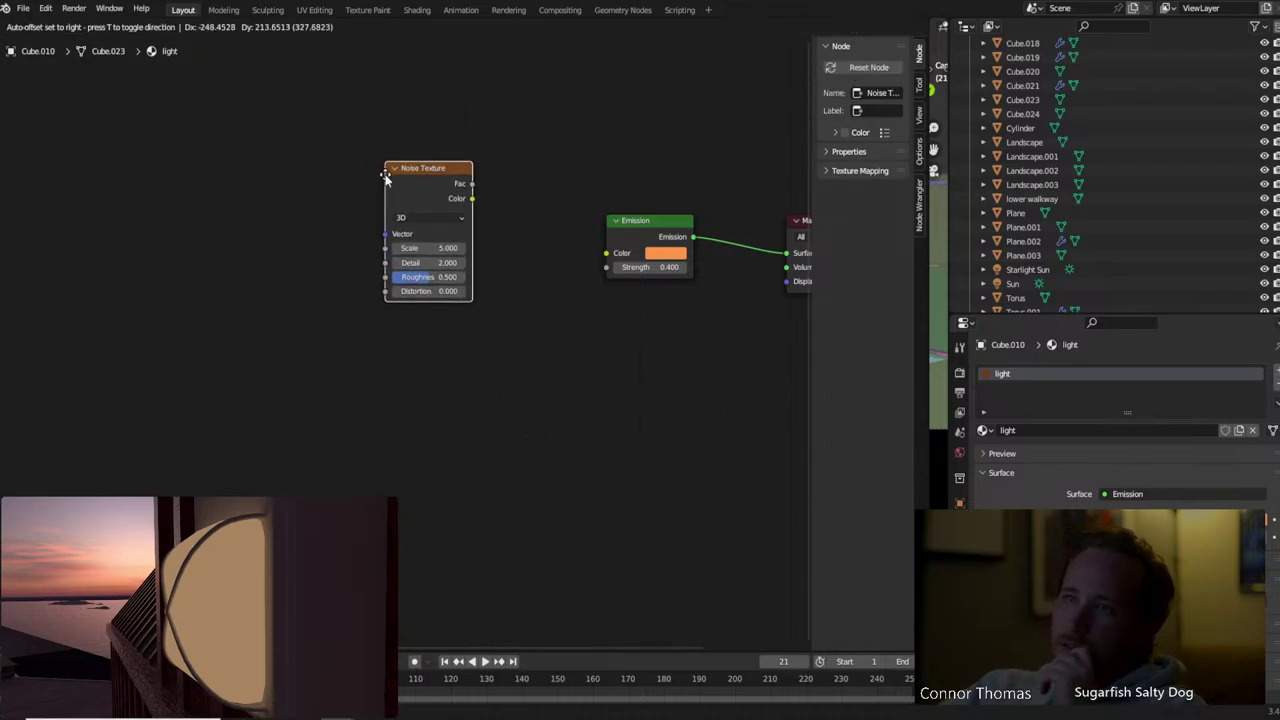
click(386, 177)
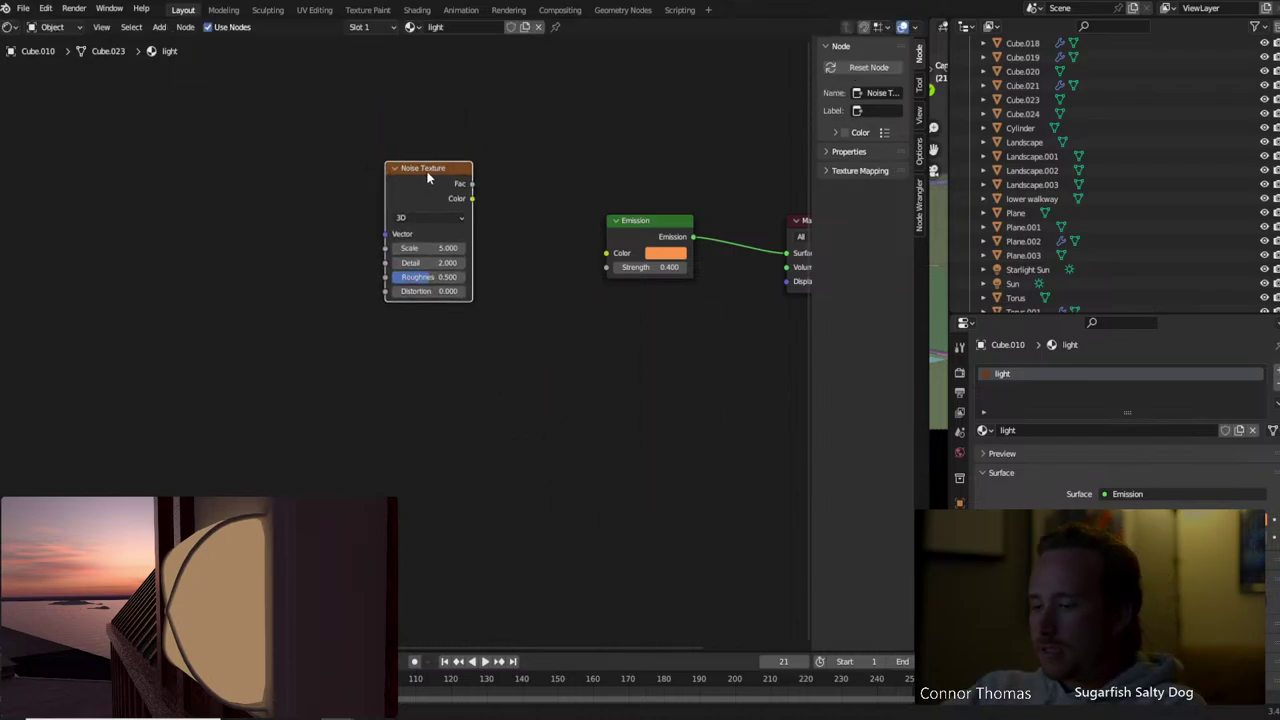
key(ctrl+t)
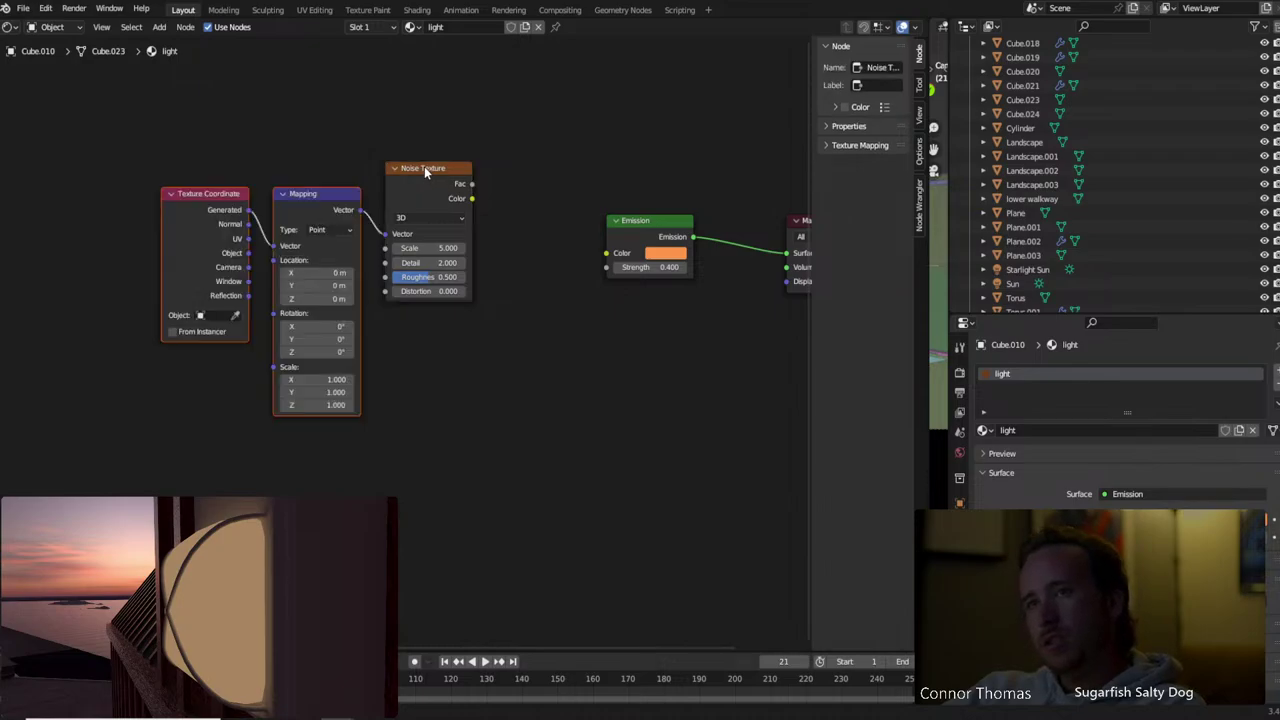
Preview the Noise Texture on the lamp and set its detail to 15 and roughness to 0.250
click(430, 168)
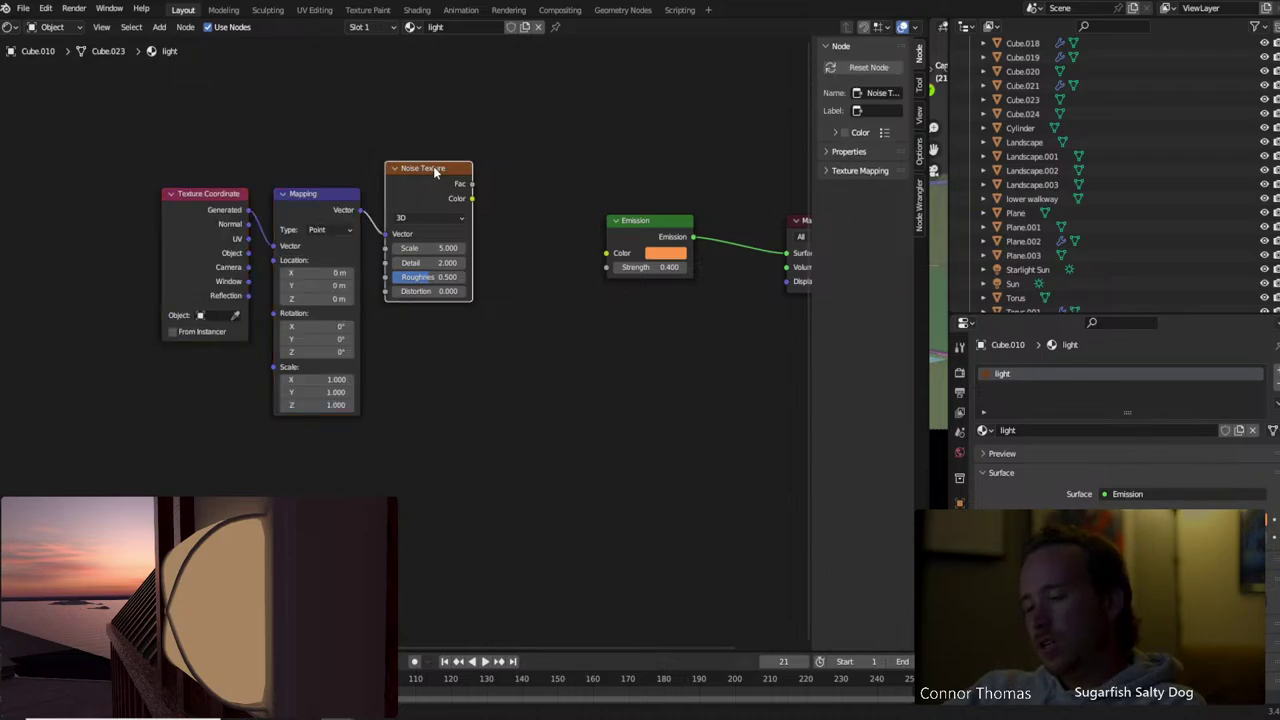
ctrl+shift+click(433, 166)
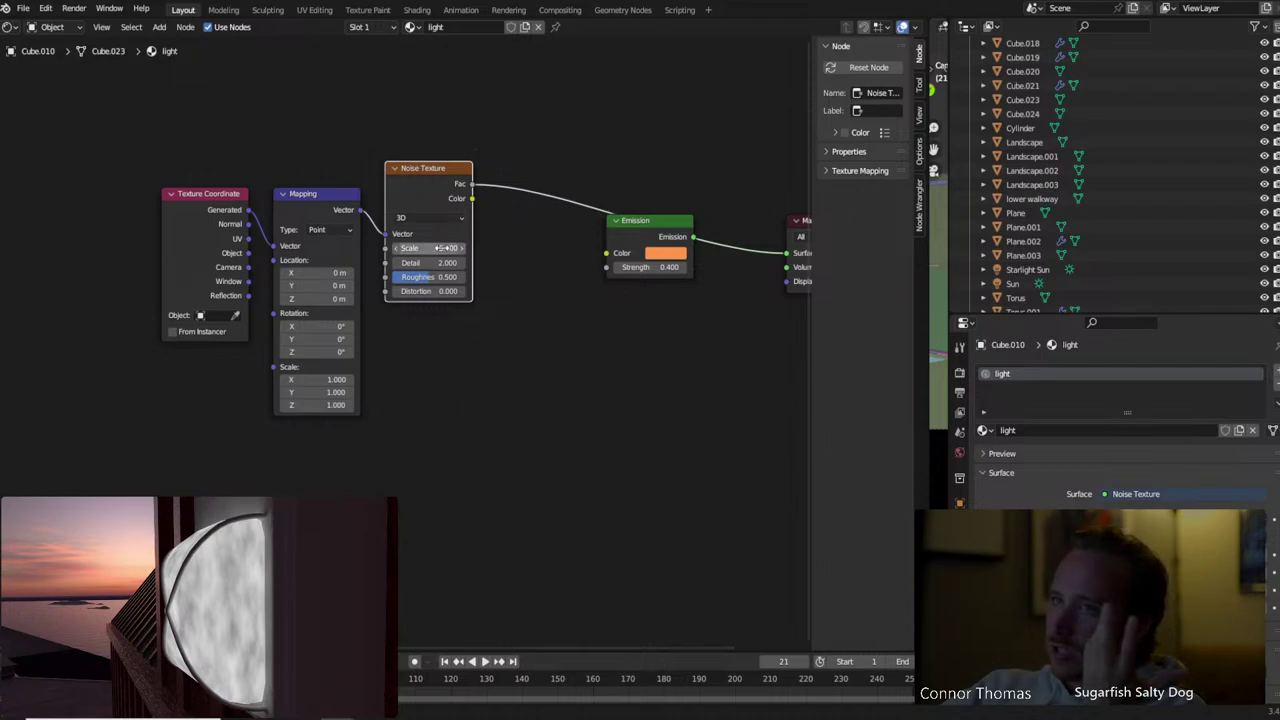
drag(438, 264, 570, 264)
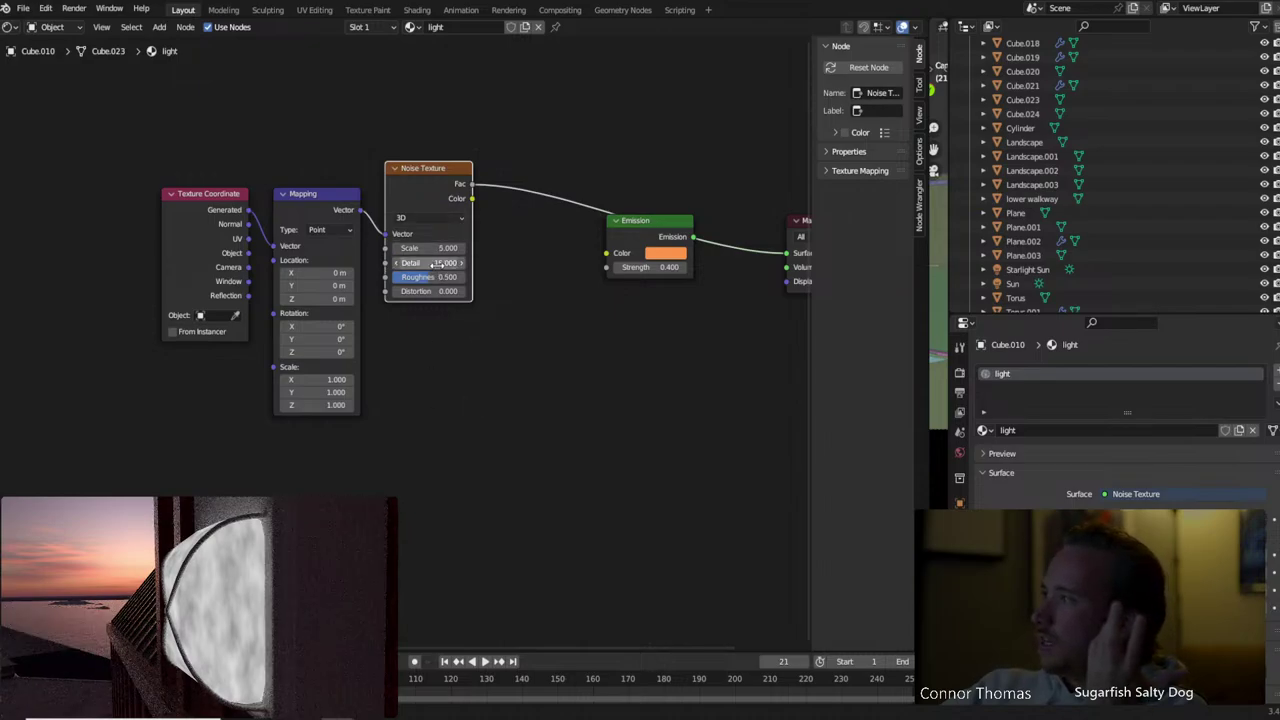
drag(428, 280, 345, 277)
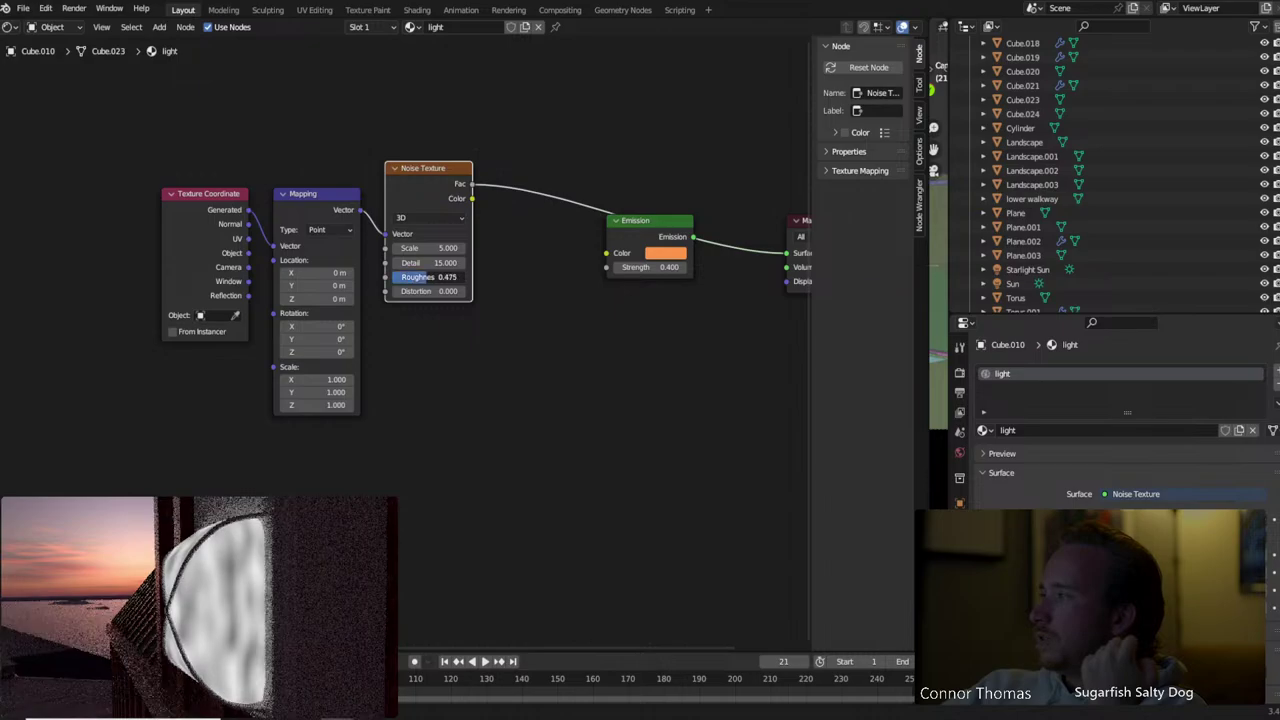
drag(345, 277, 395, 277)
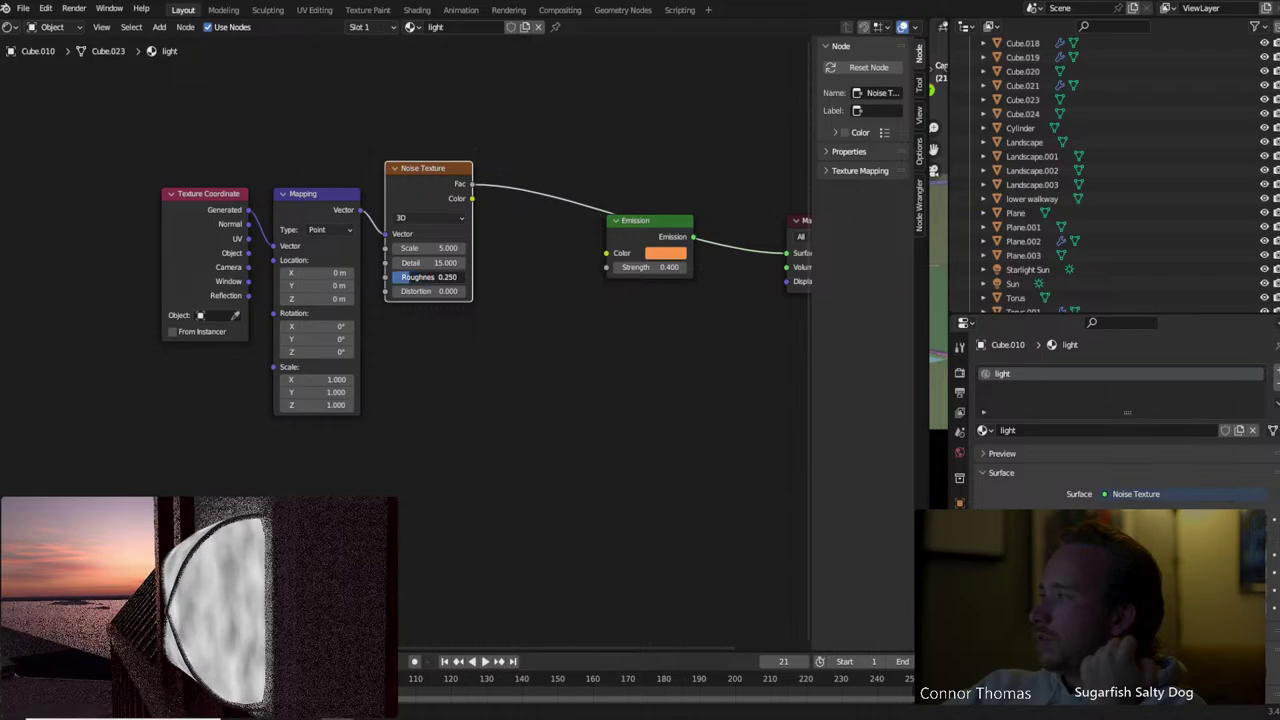
click(603, 377)
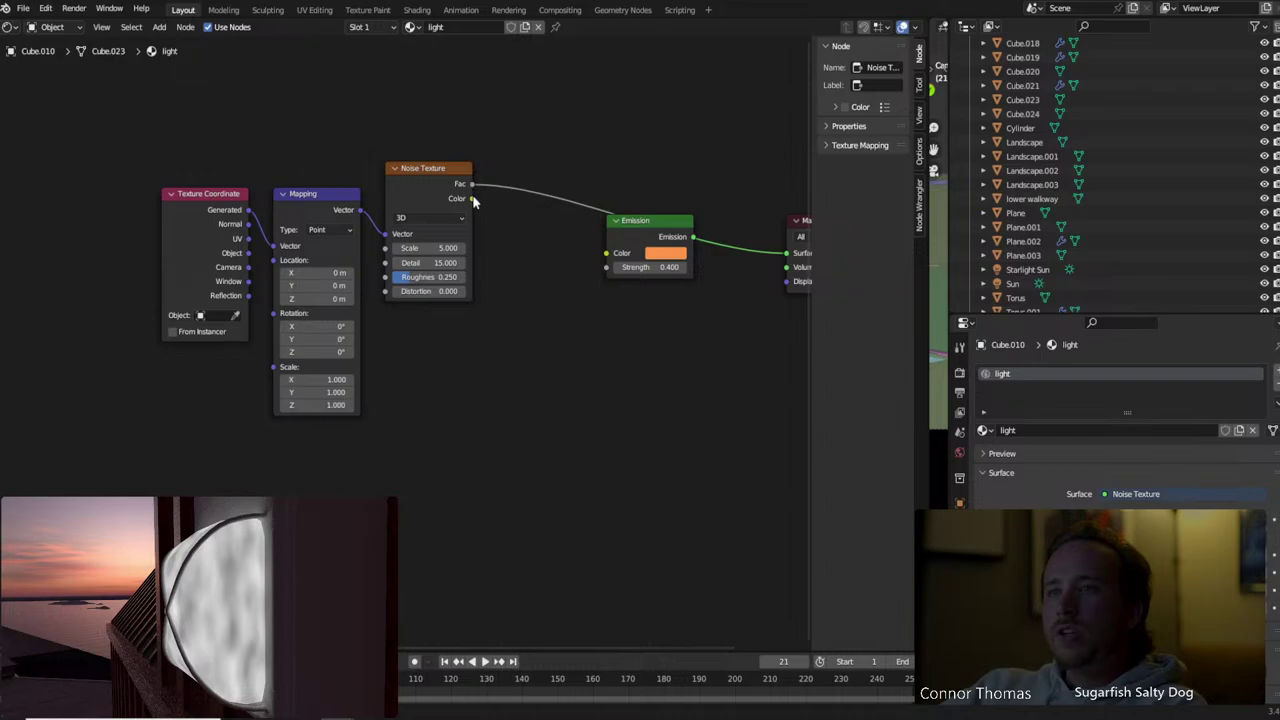
Link the noise Fac output to the Emission strength and route the Emission shader back to the material output's surface
drag(581, 271, 602, 271)
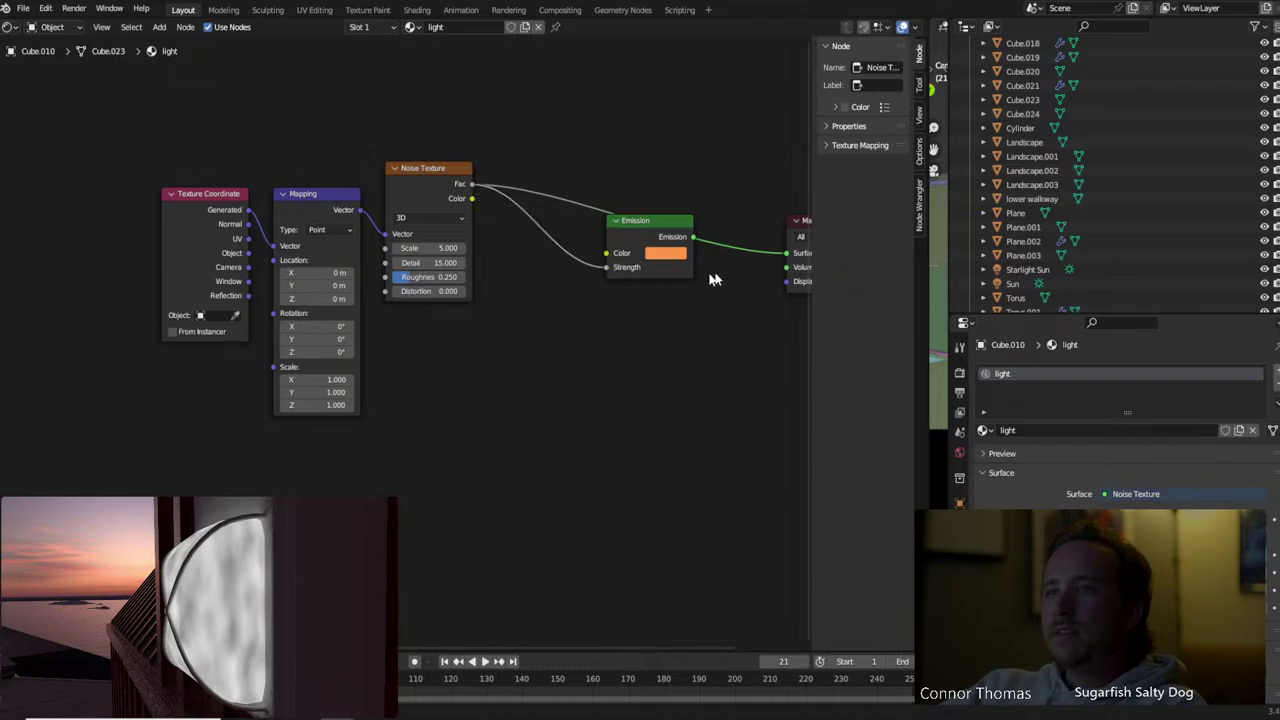
middle_drag(654, 319, 556, 361)
ctrl+shift+click(552, 267)
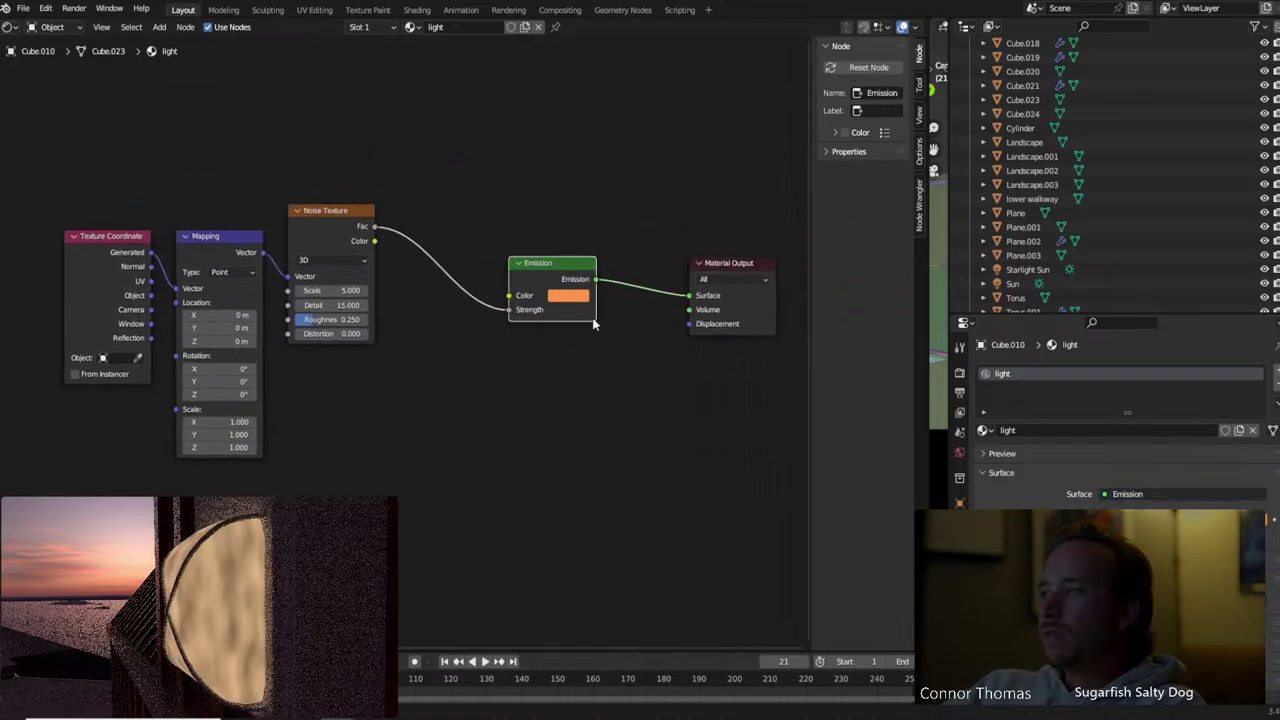
Raise the Noise Texture's roughness to 0.850
drag(330, 319, 340, 319)
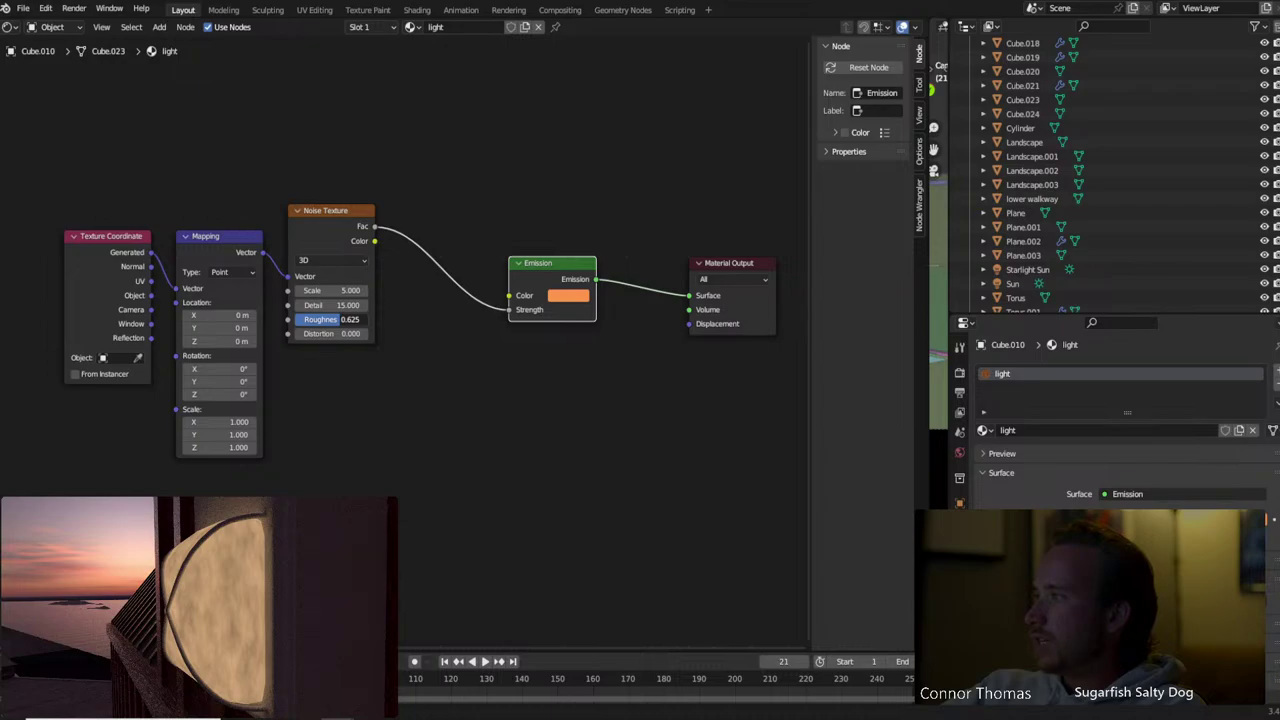
drag(340, 319, 352, 319)
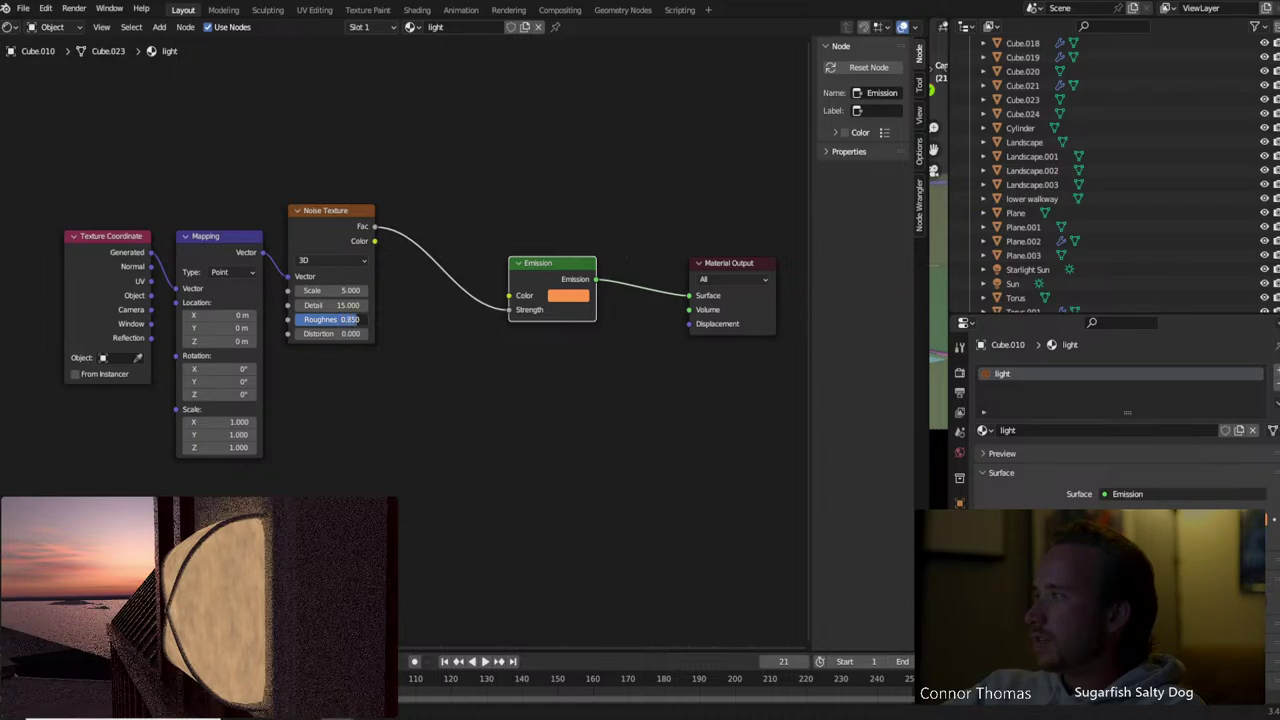
click(358, 322)
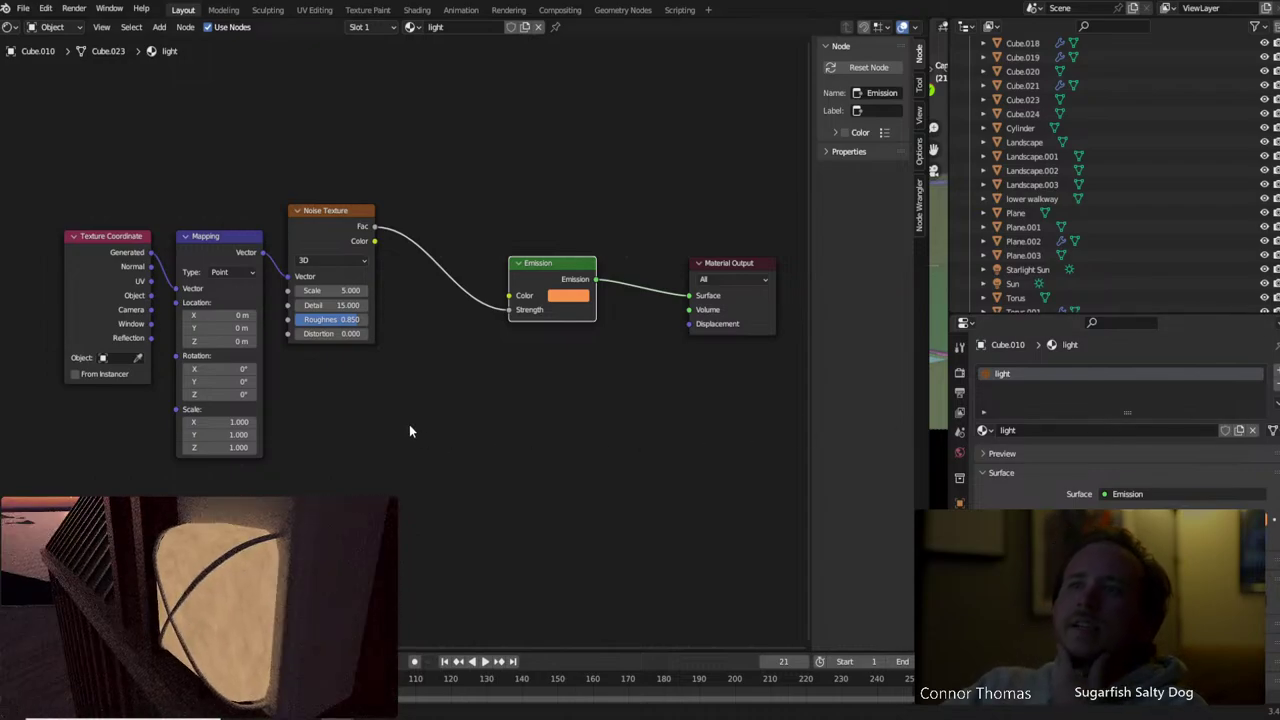
Preview the existing noise on the lamp and add a second Noise Texture node above it
ctrl+shift+click(330, 213)
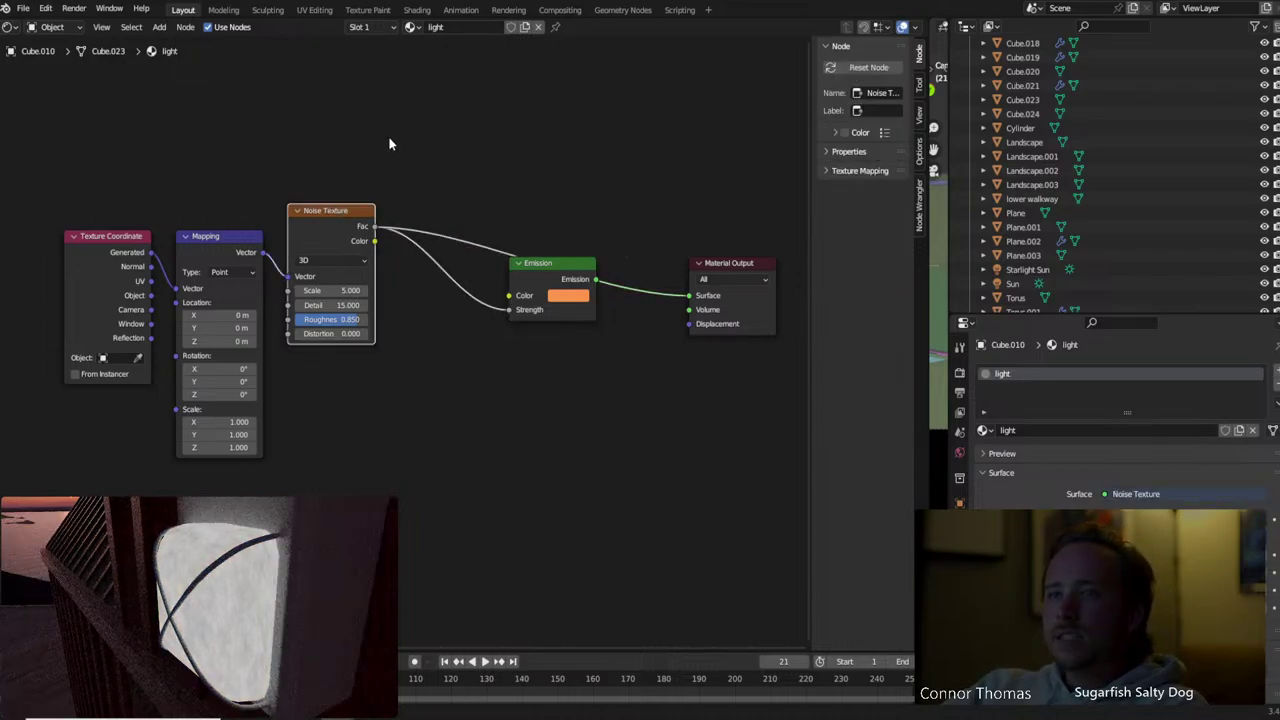
middle_drag(390, 145, 394, 229)
key(shift+a)
click(376, 182)
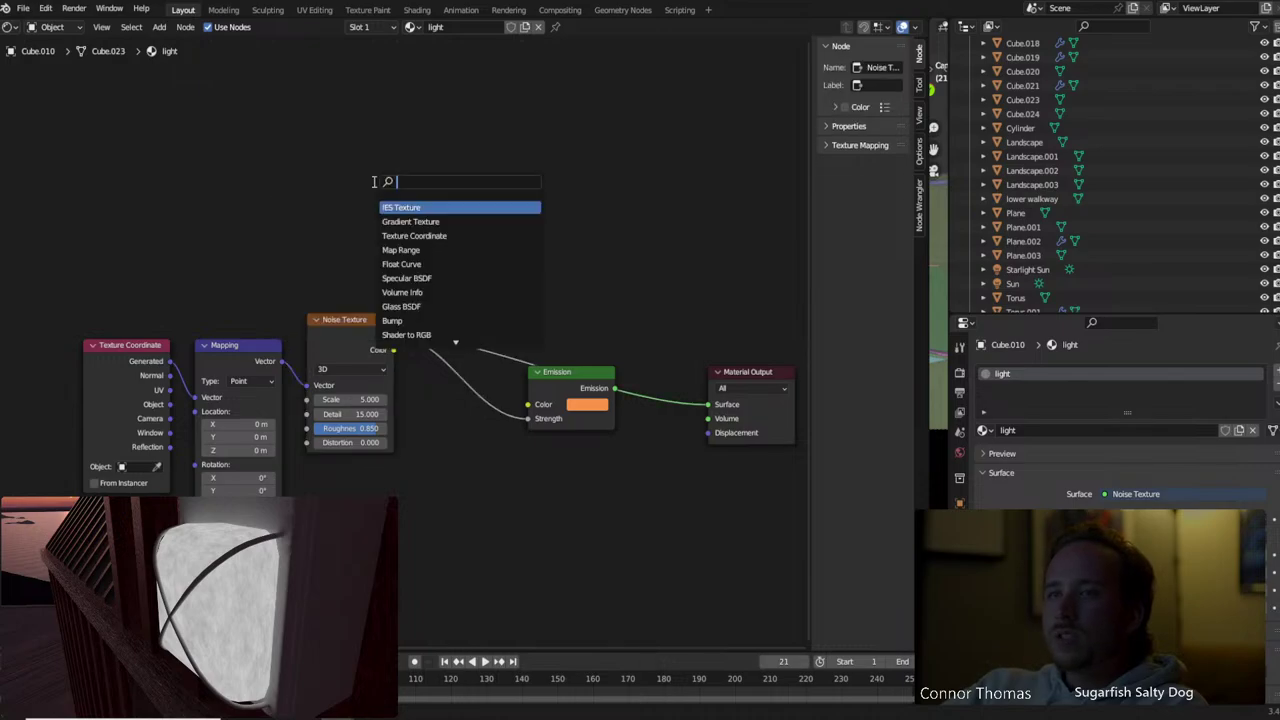
text(noise)
key(Return)
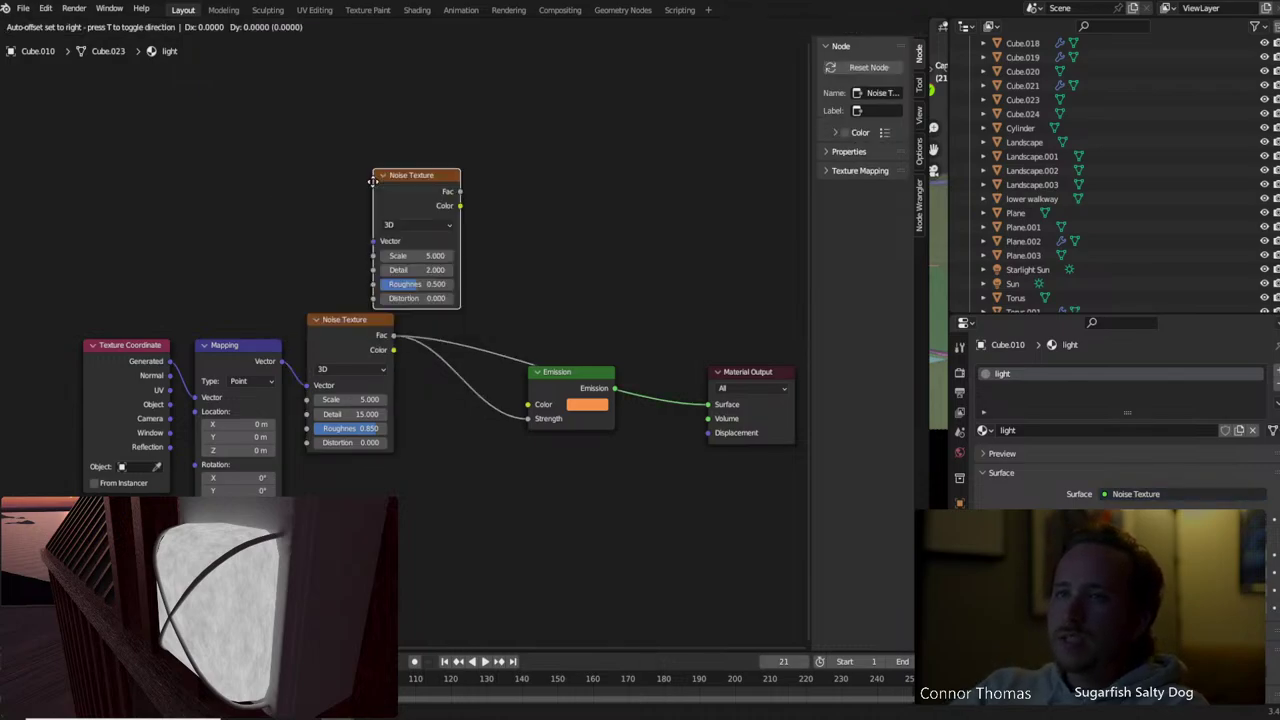
click(323, 151)
Preview the second Noise Texture through the material output and lower its scale for larger, softer patches
ctrl+shift+click(370, 140)
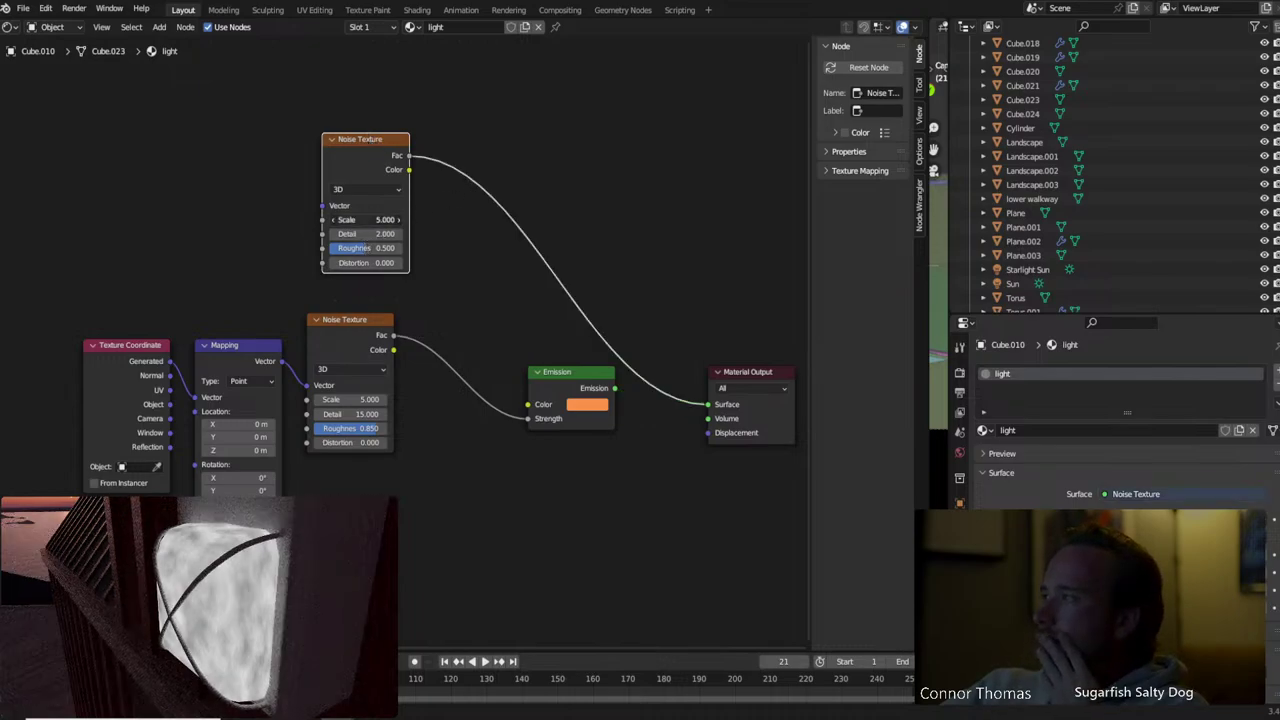
drag(370, 220, 332, 220)
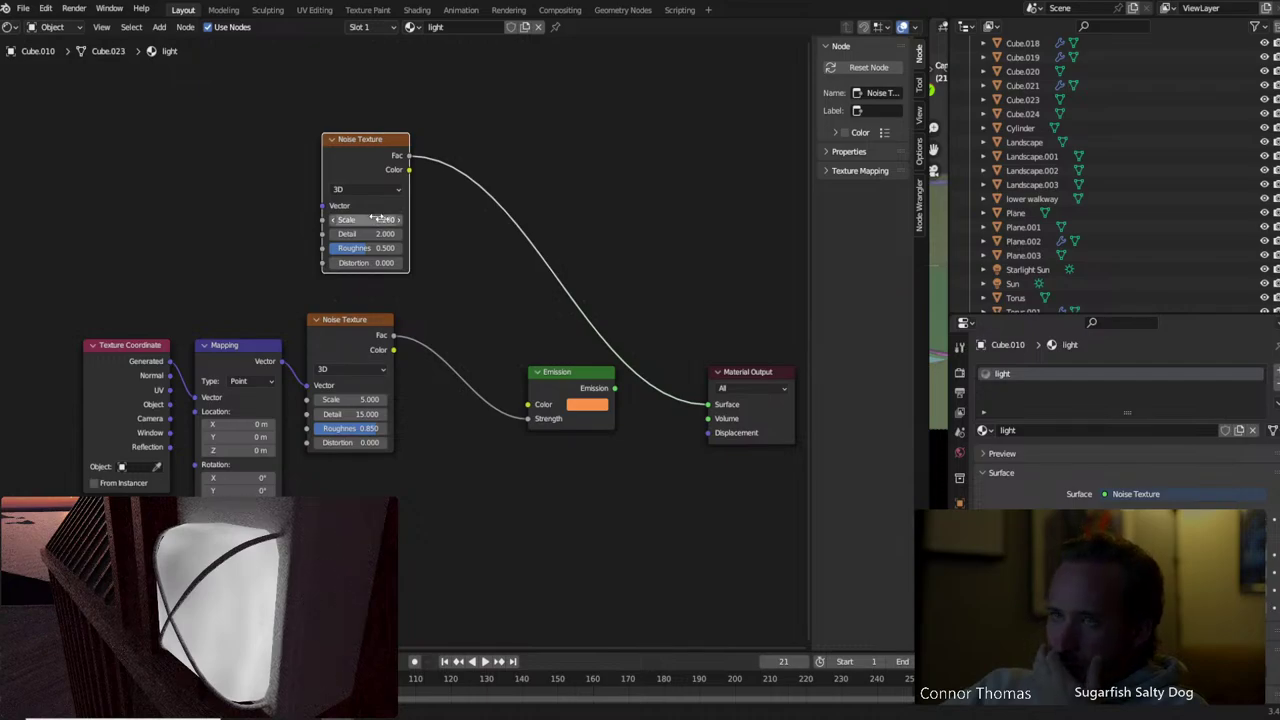
Set the upper Noise Texture's Roughness to 1.000 and shift the node slightly away from the output
mouse_move(386, 249)
mouse_down()
mouse_move(333, 247)
mouse_move(402, 247)
mouse_up()
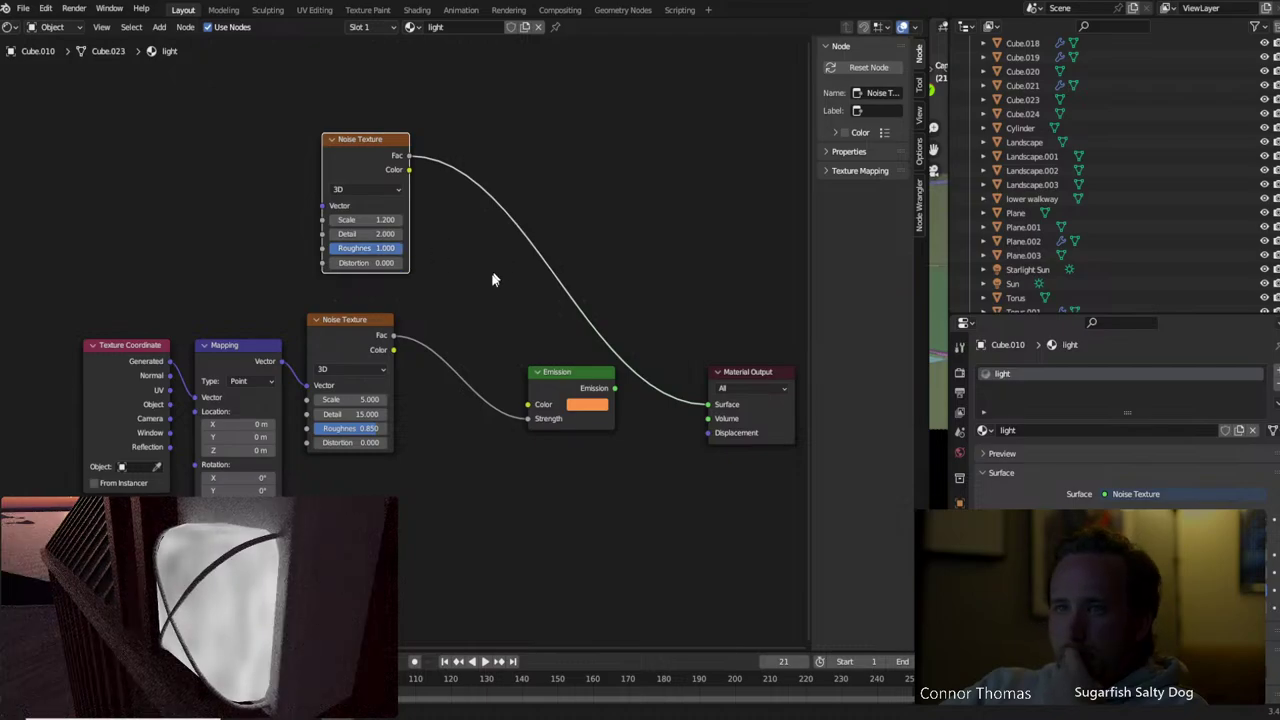
click(412, 196)
drag(374, 147, 354, 143)
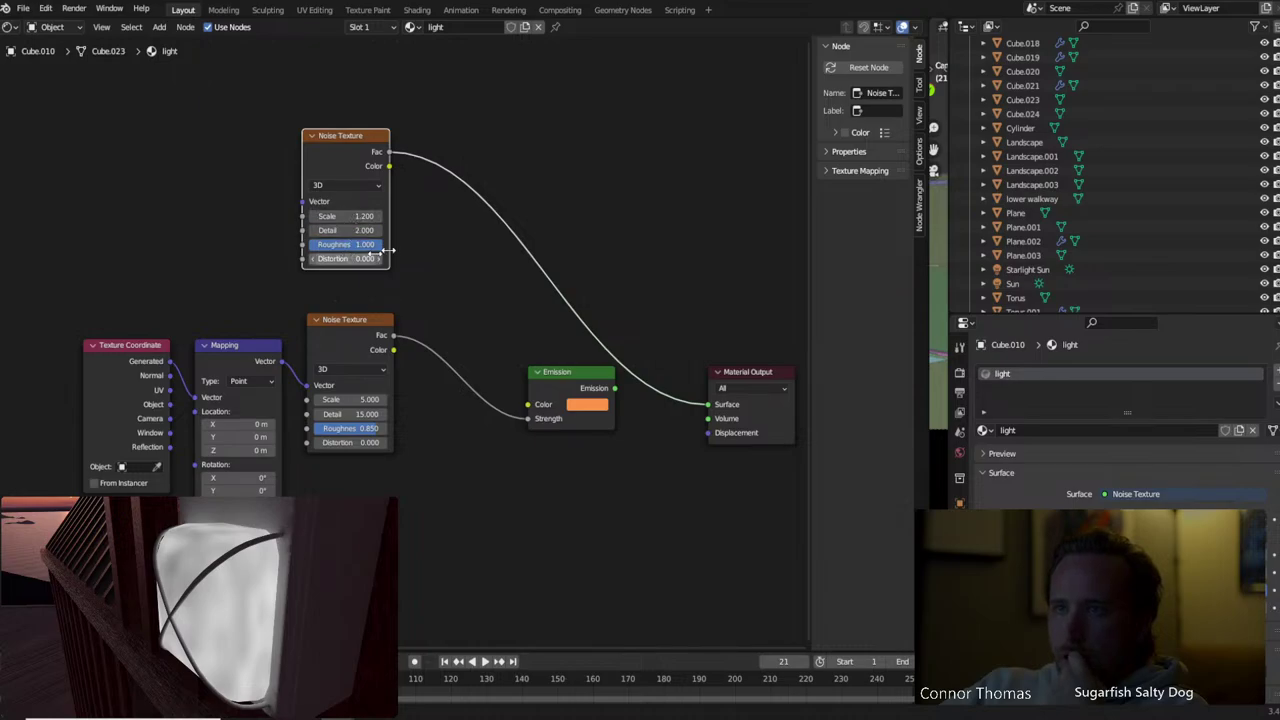
Insert an RGB Curves node on the link between the upper Noise Texture and the Material Output
click(454, 201)
key(shift+a)
click(457, 202)
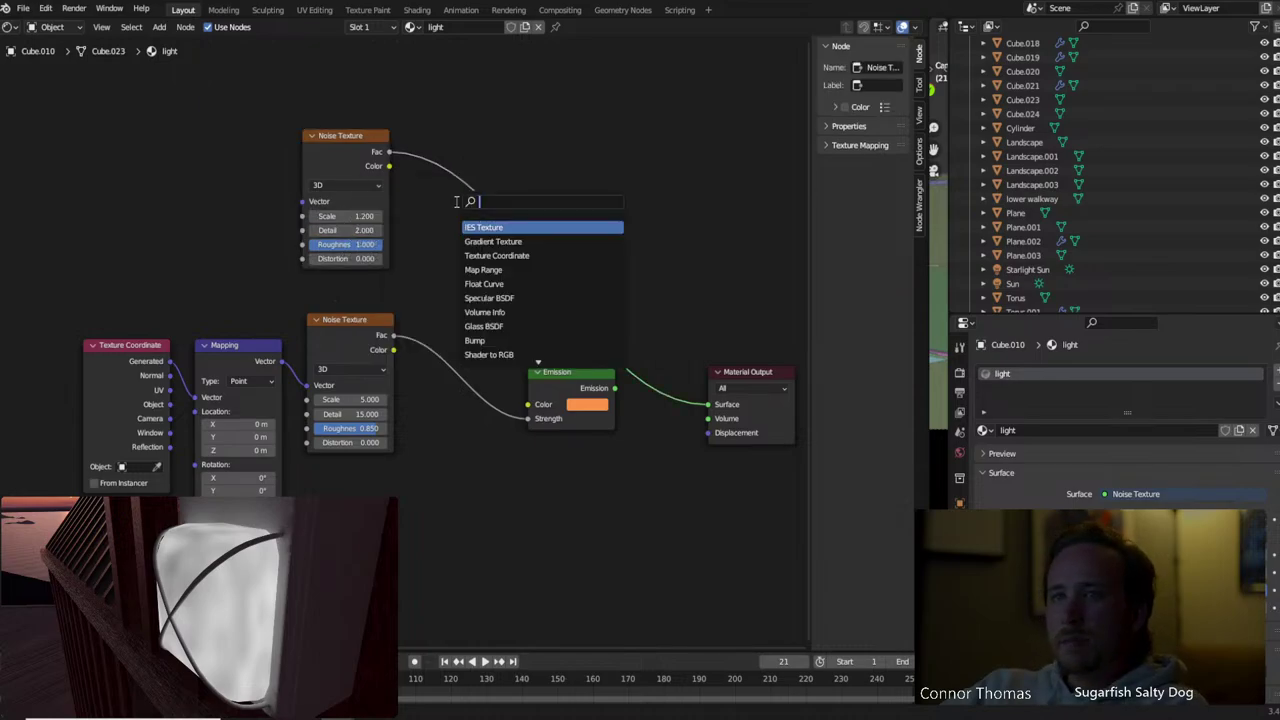
text(rgb)
key(Return)
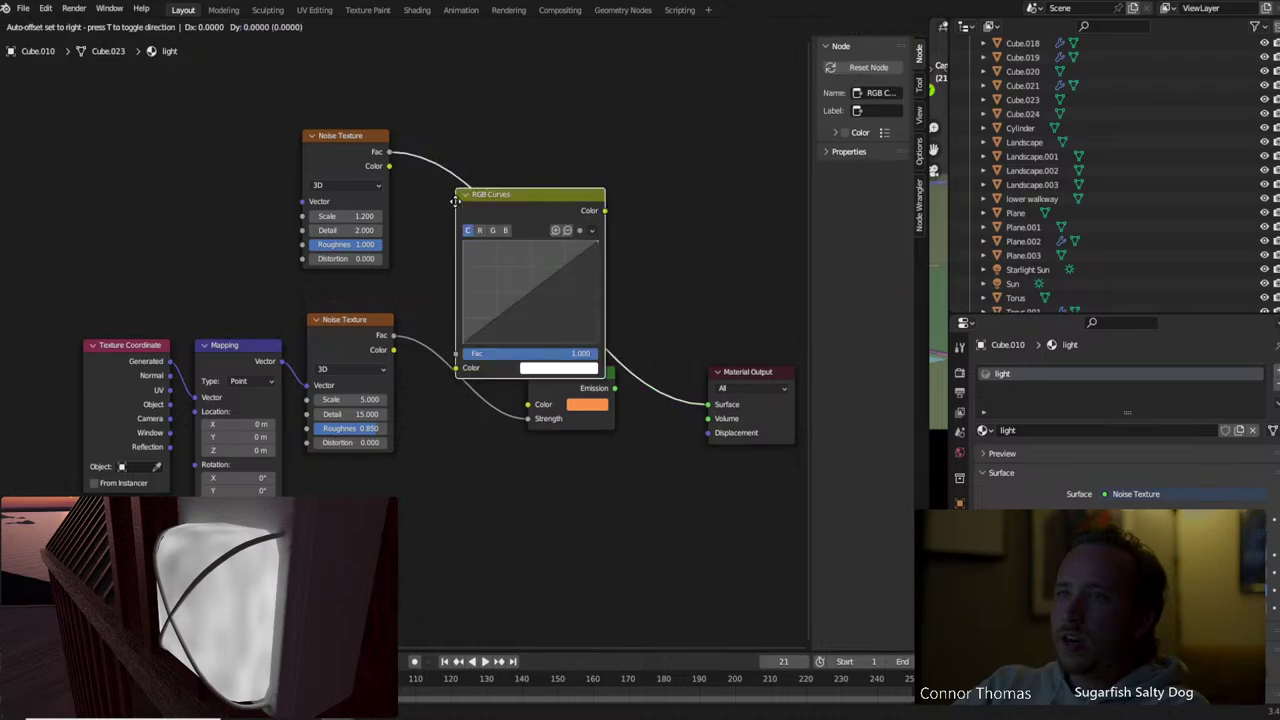
click(438, 122)
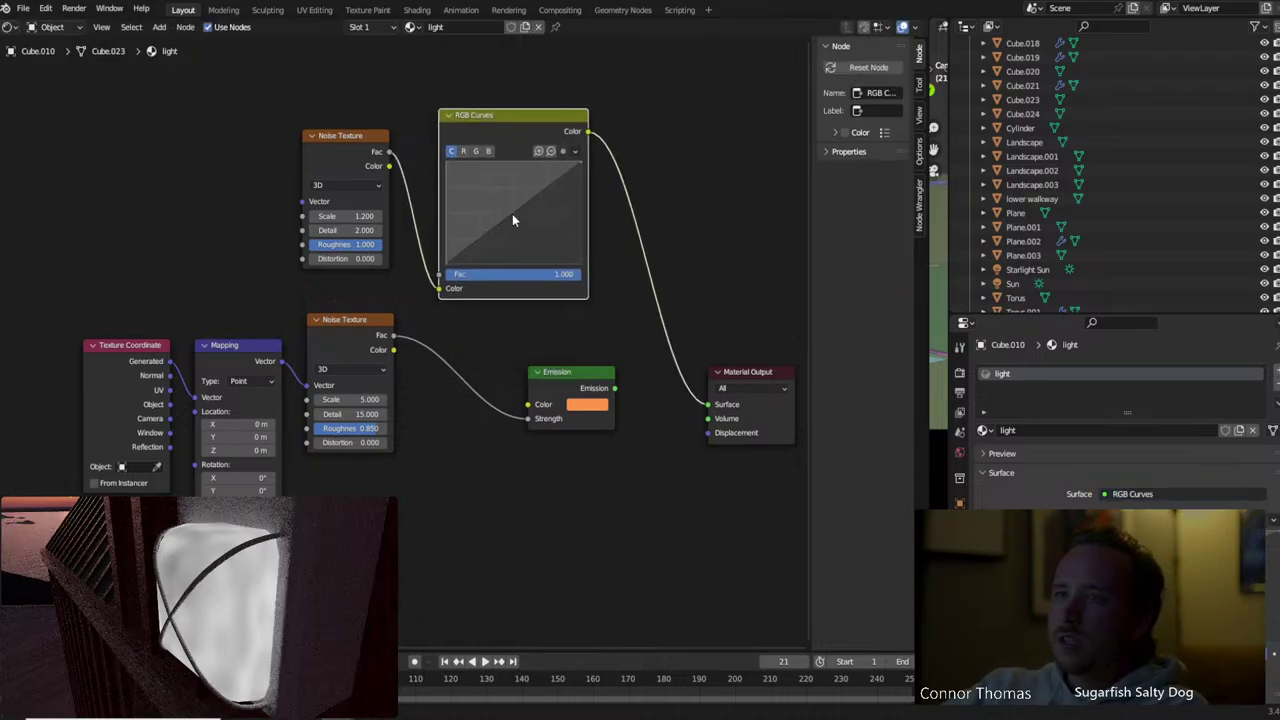
Bend the RGB curve into a steep S with its lower point at 0.27273, 0.150, and move it and its Noise Texture aside
drag(512, 214, 482, 249)
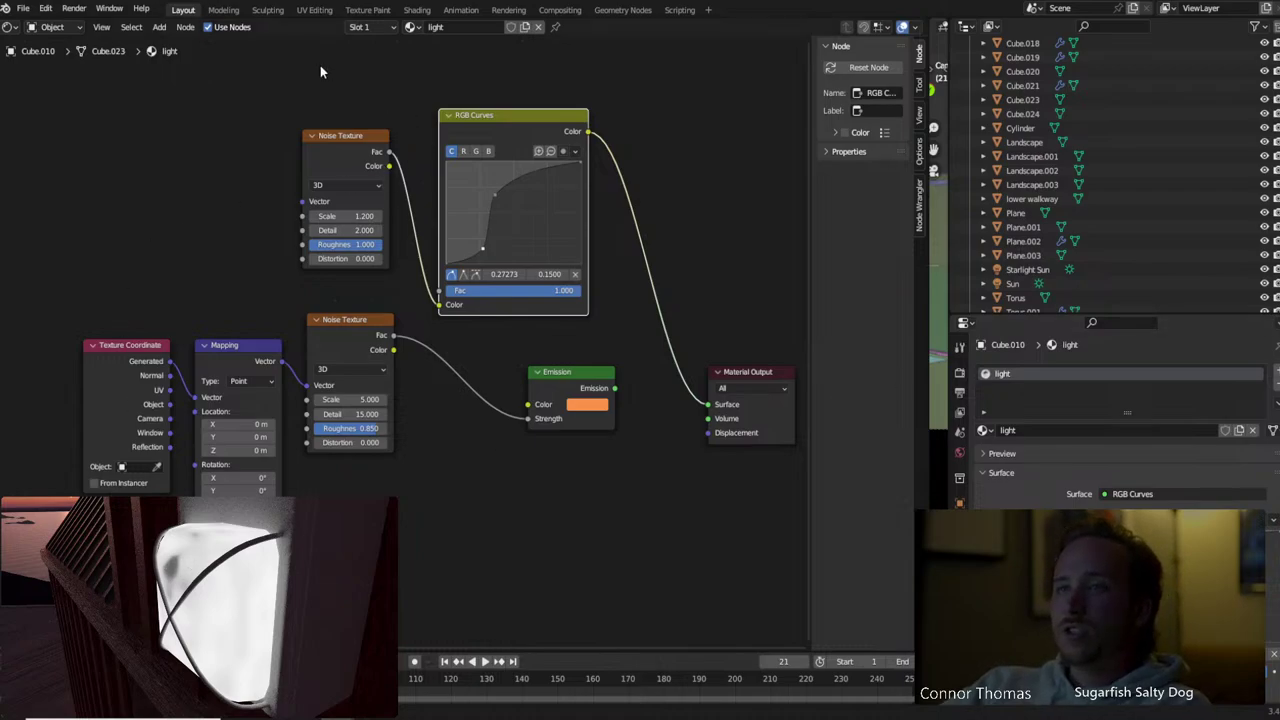
drag(234, 76, 571, 194)
drag(519, 113, 350, 91)
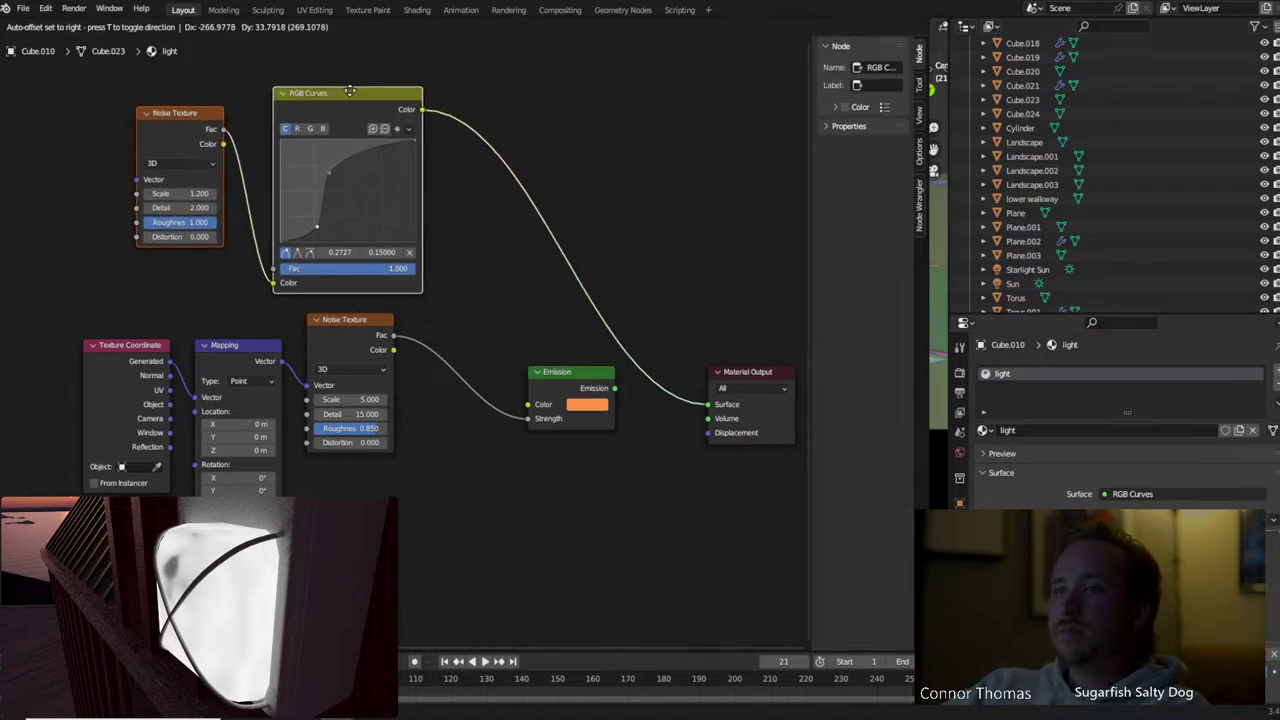
click(723, 179)
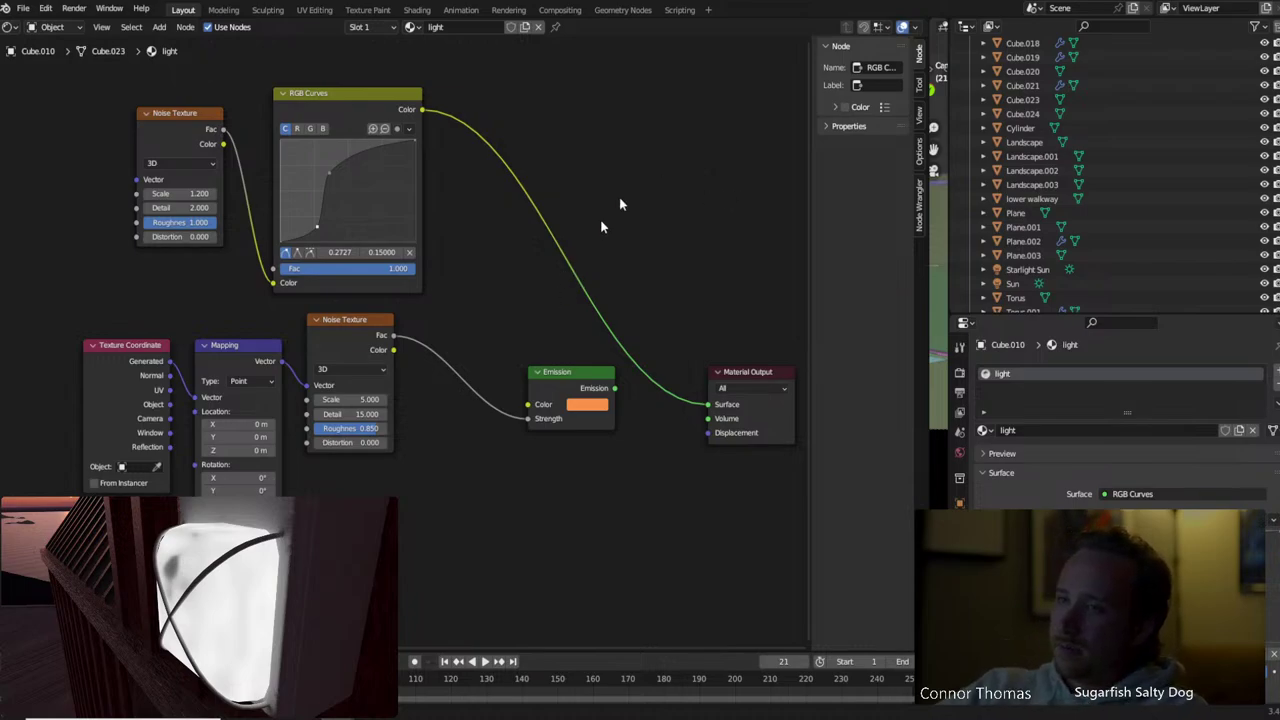
Add a Mix node, link the RGB Curves color to its Factor and set its data type to Color
key(shift+a)
click(591, 160)
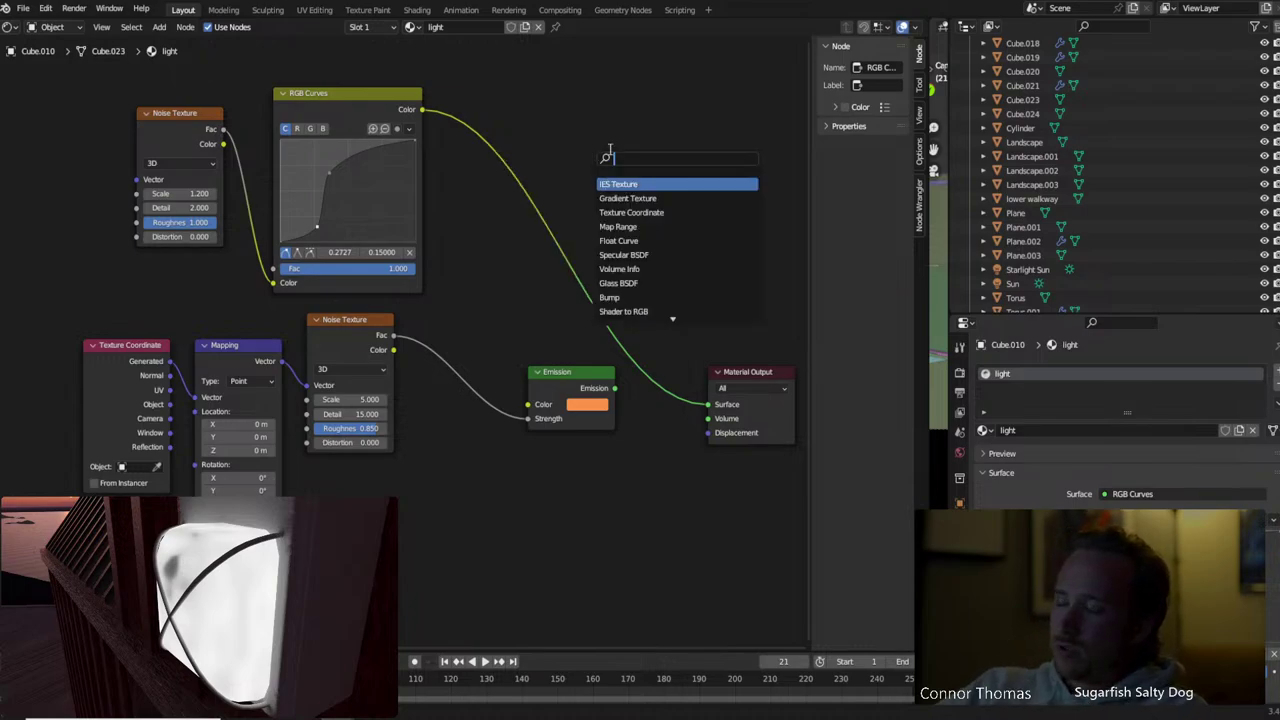
text(mix)
key(Return)
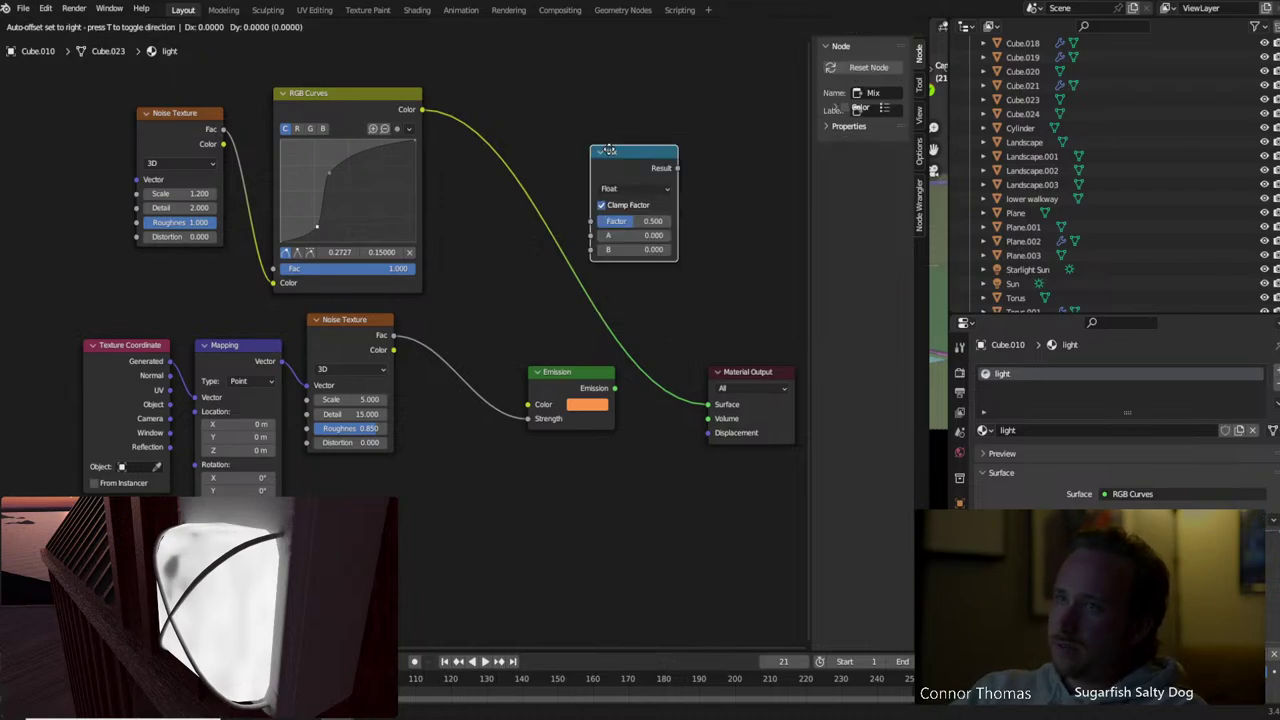
click(608, 131)
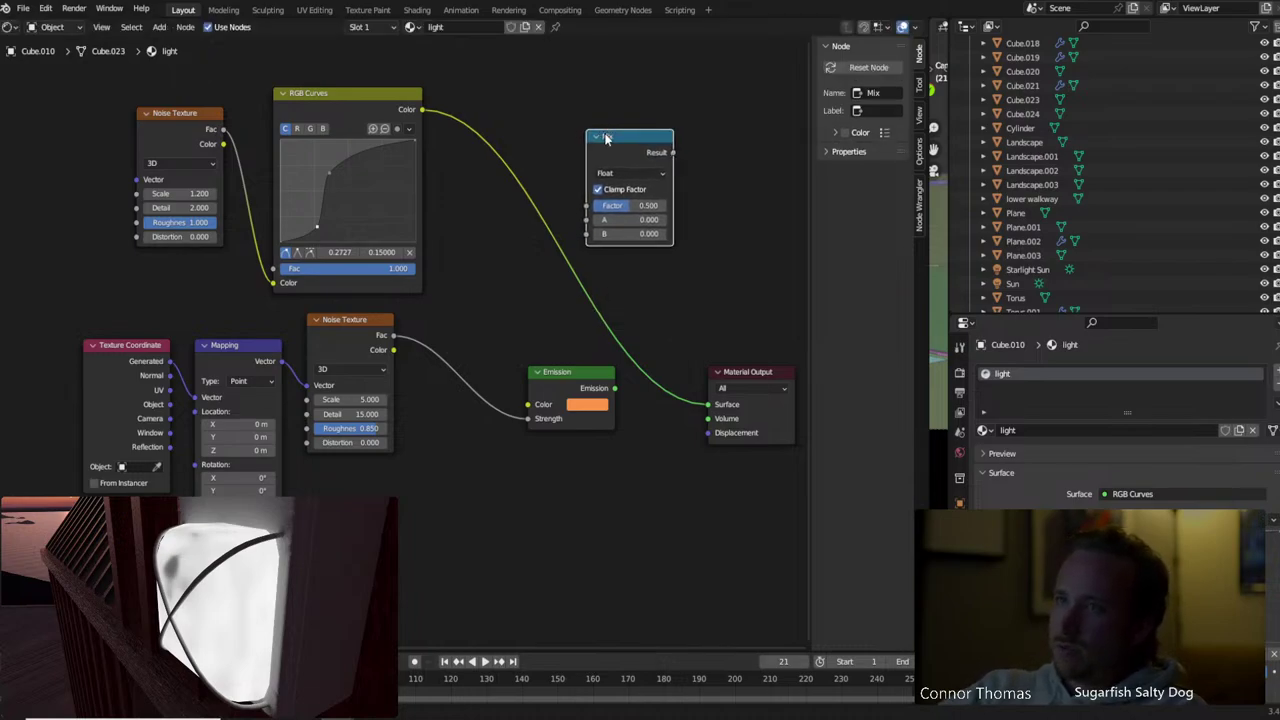
drag(422, 109, 598, 204)
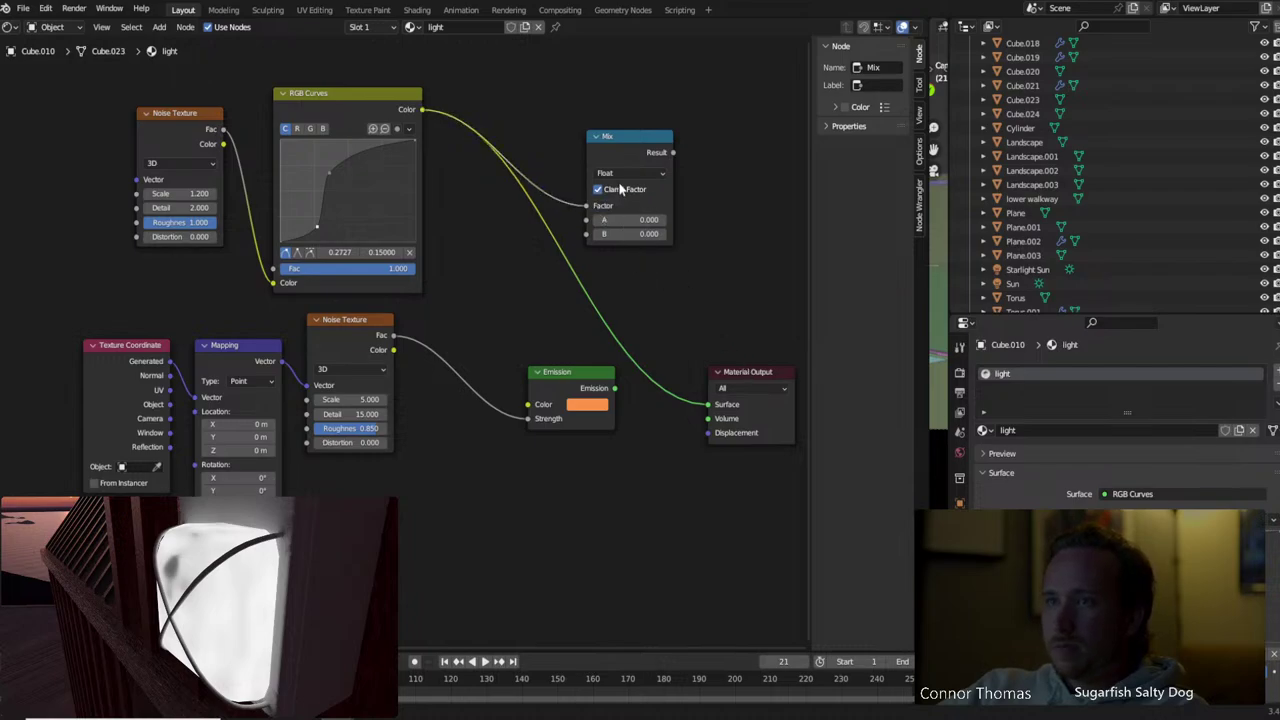
click(630, 173)
click(628, 216)
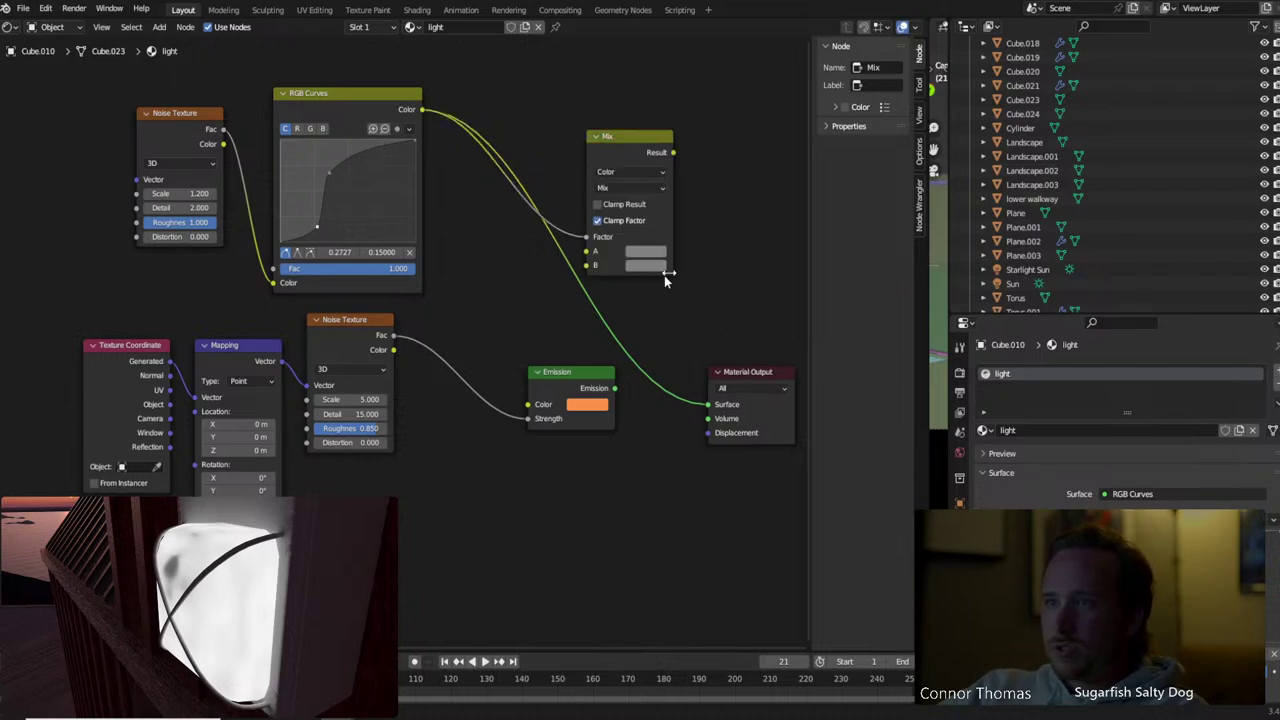
Feed the lower noise's Fac into the Mix node's A input, preview the Mix on the lamp and make color B black
drag(394, 336, 588, 251)
ctrl+shift+click(659, 160)
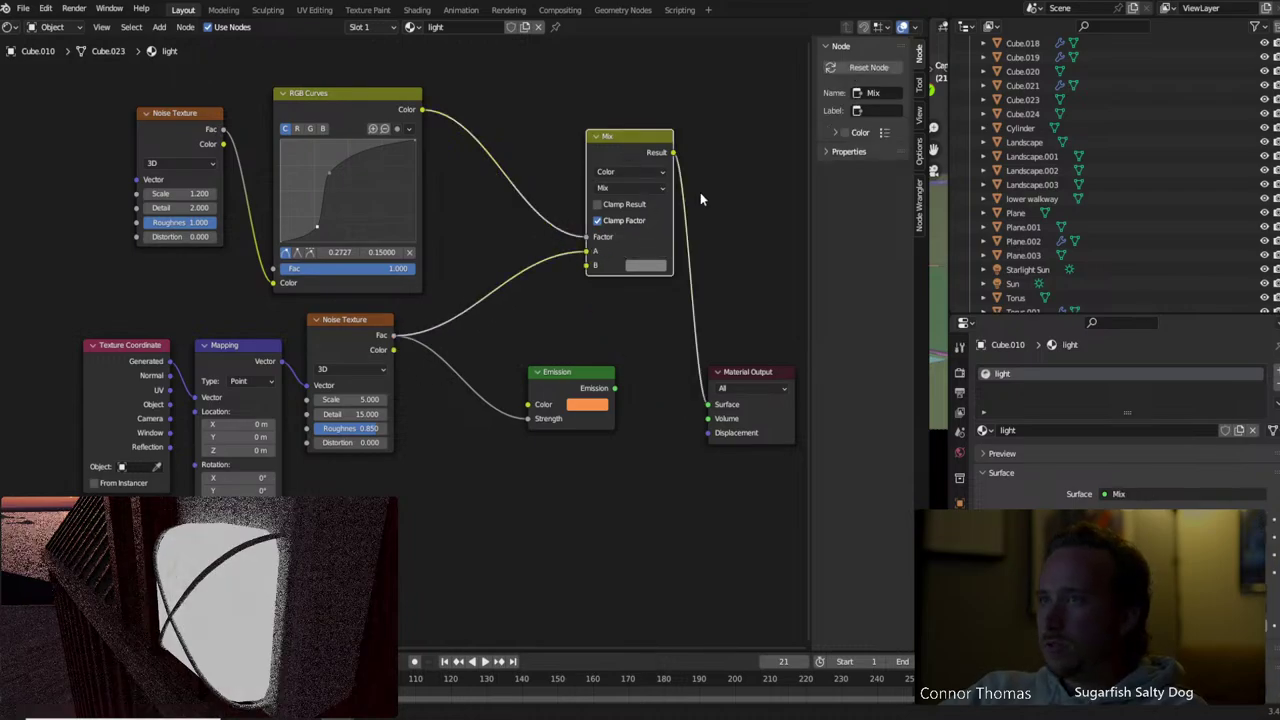
click(640, 266)
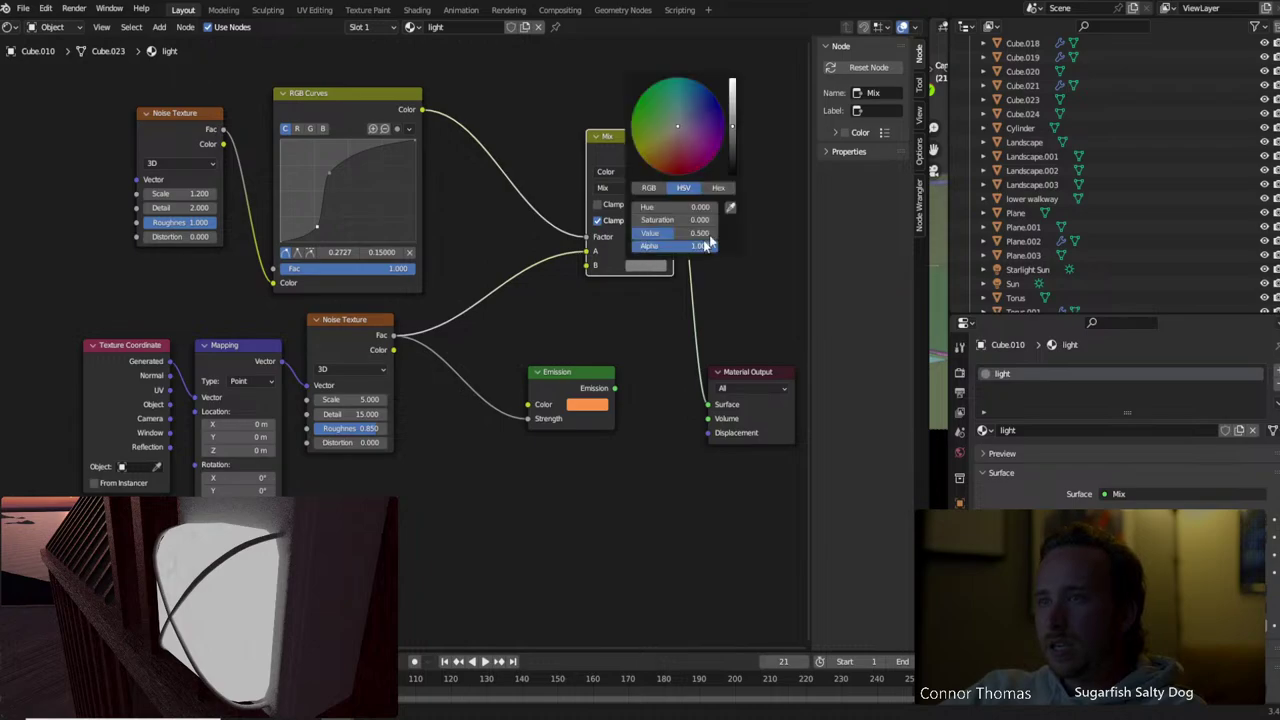
drag(737, 158, 733, 172)
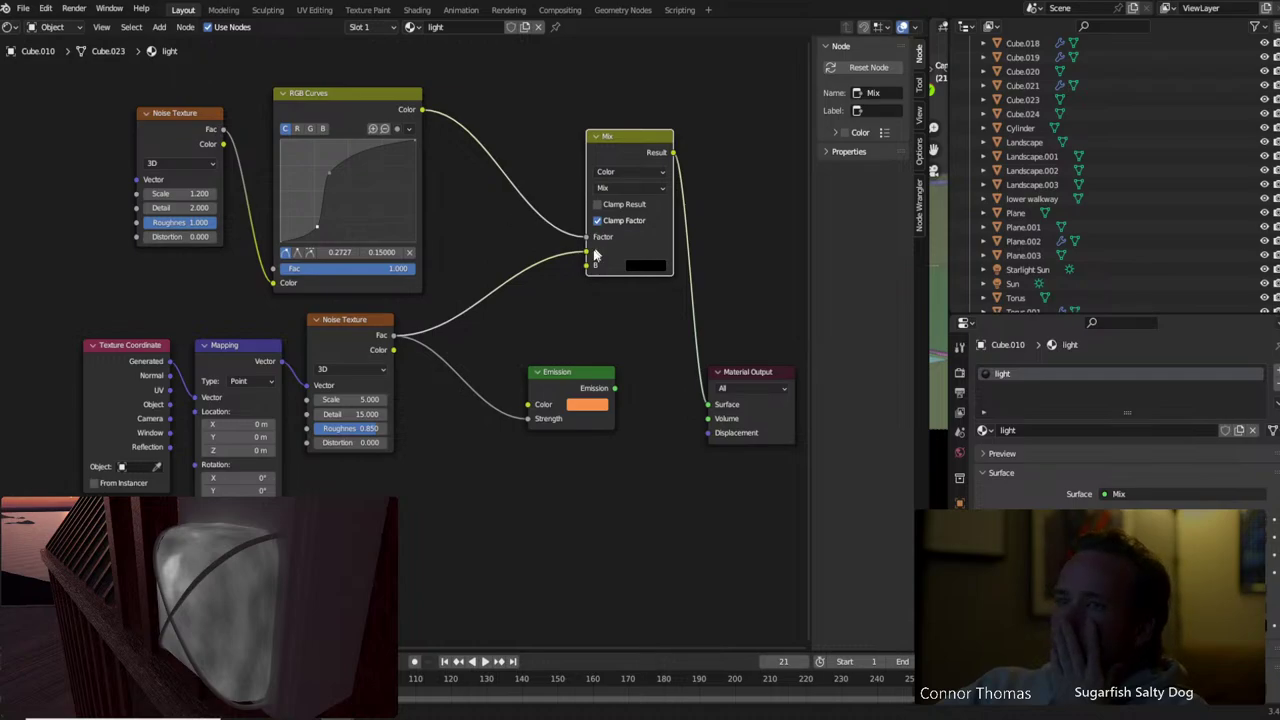
Move the lower noise link from the Mix node's A input to B and set color A to black
drag(588, 251, 588, 266)
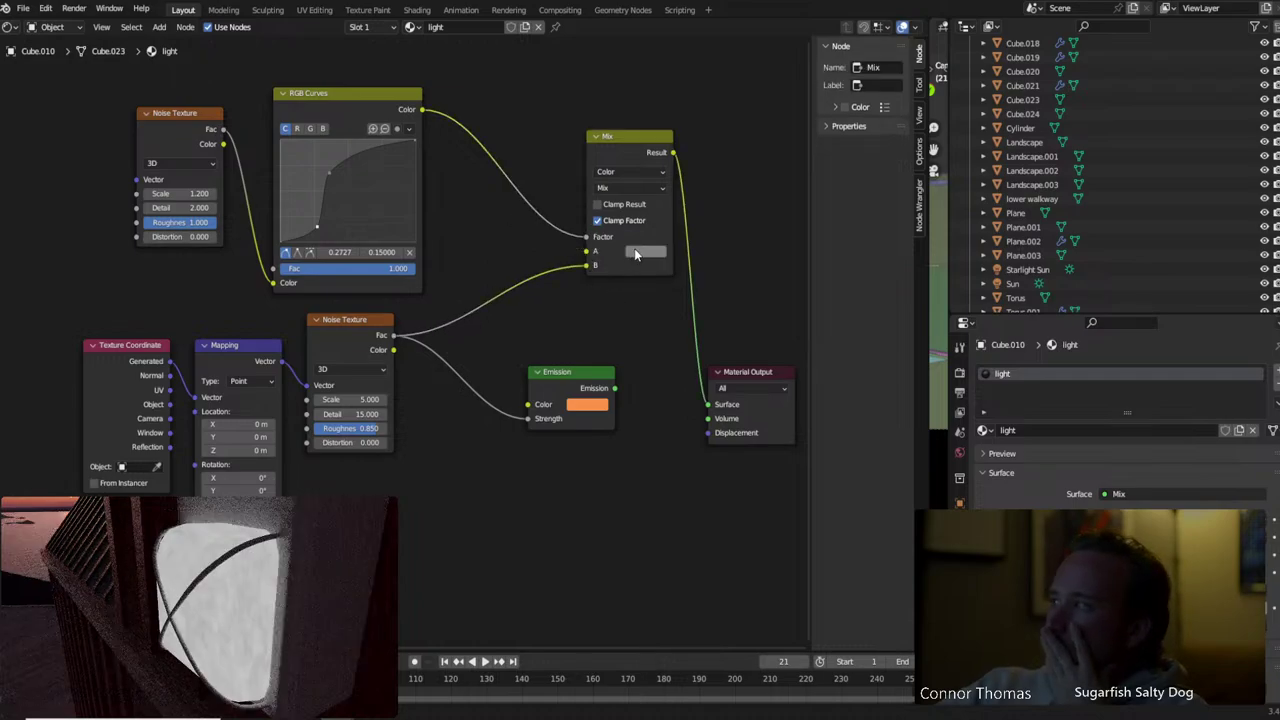
click(634, 249)
drag(731, 150, 731, 162)
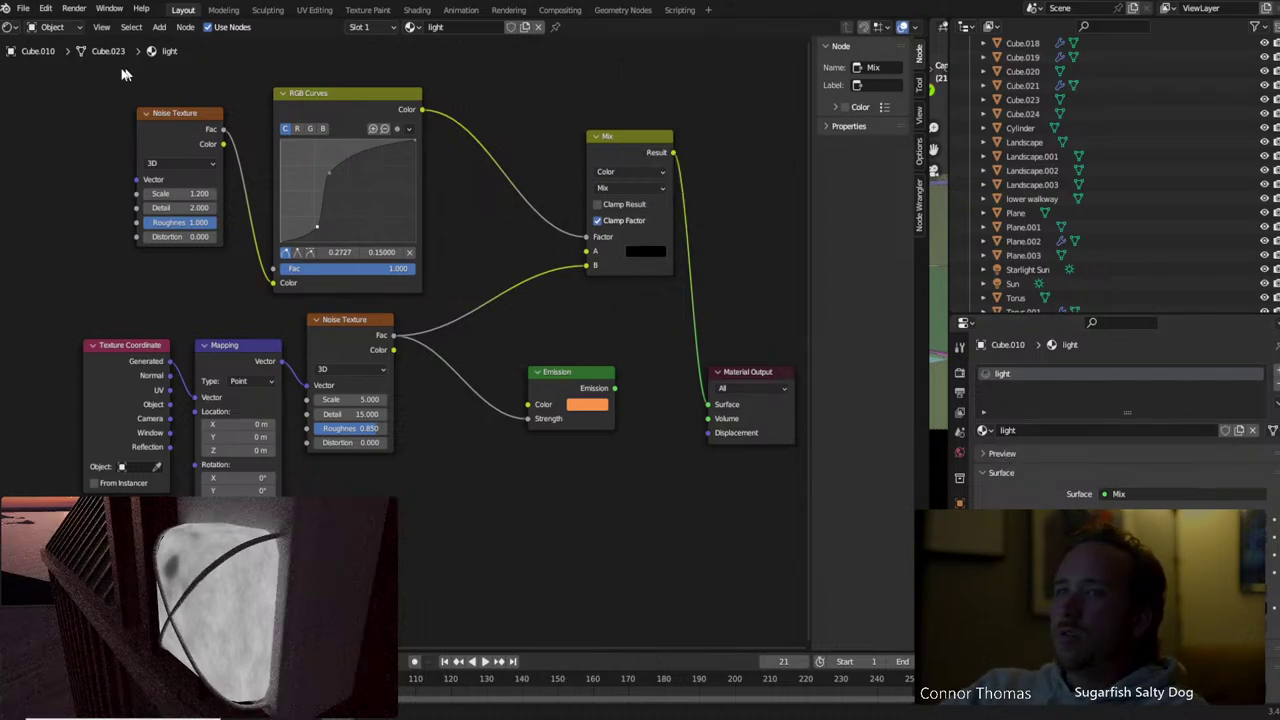
Spread out the node layout, placing the Emission and Material Output nodes in line beyond the Mix node
drag(114, 82, 350, 164)
drag(324, 93, 160, 87)
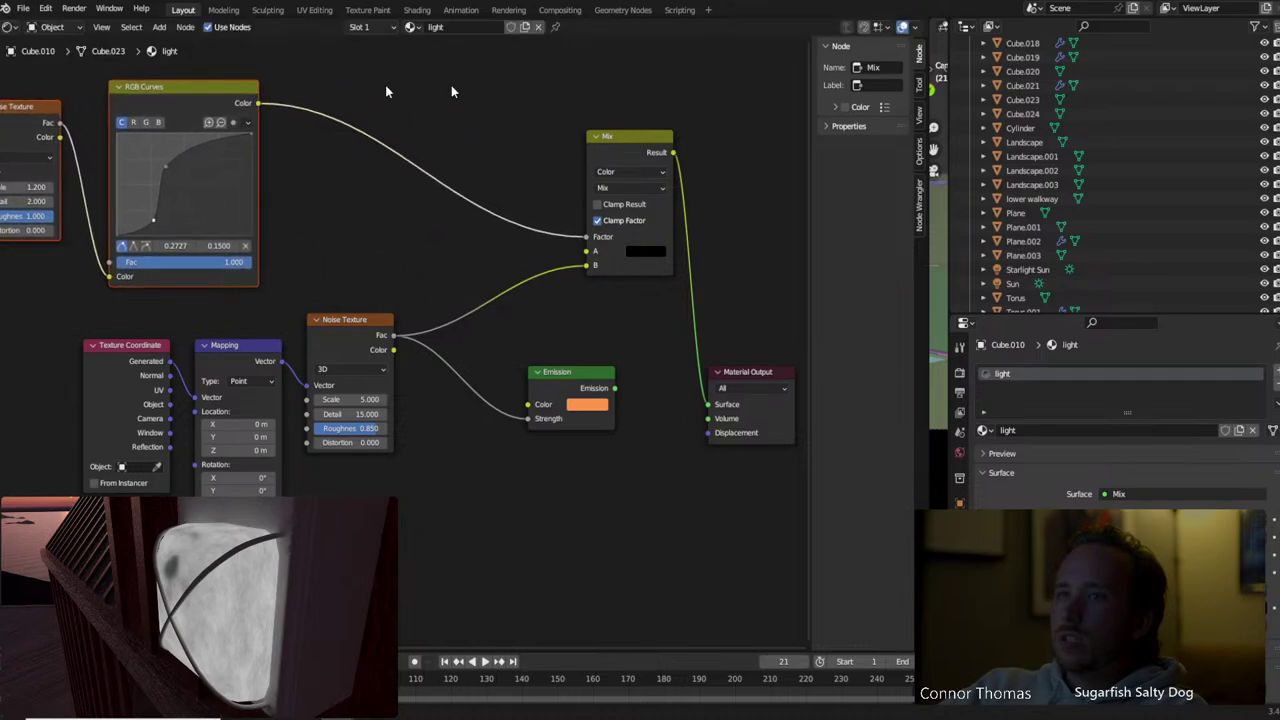
drag(604, 145, 554, 145)
drag(586, 386, 766, 288)
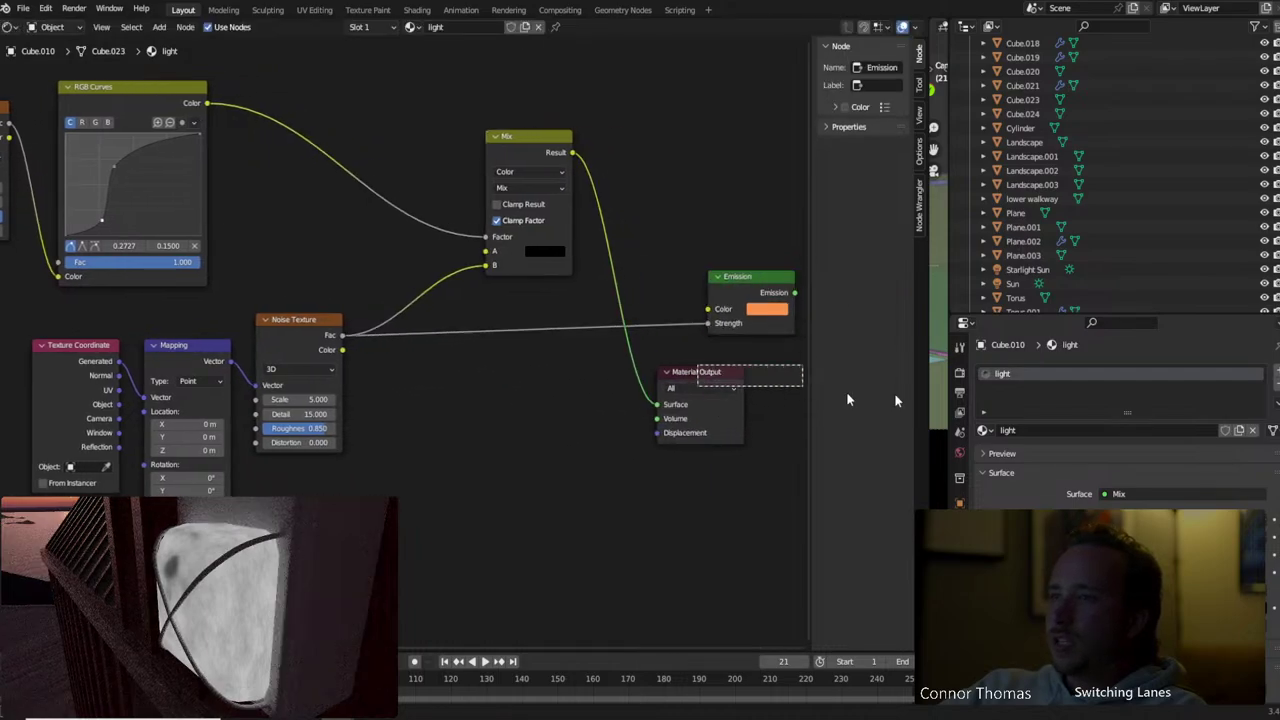
drag(709, 379, 714, 285)
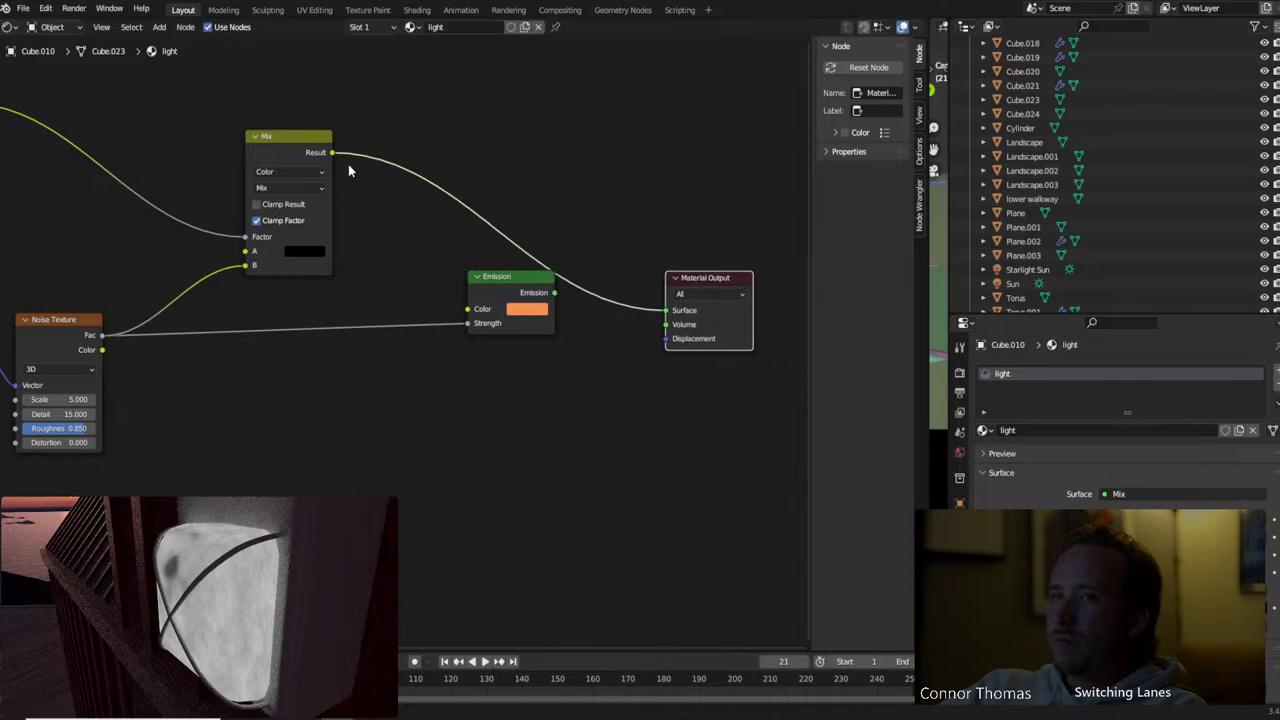
Link the Mix node's Result to the Emission Strength
drag(332, 153, 472, 326)
middle_drag(402, 391, 580, 432)
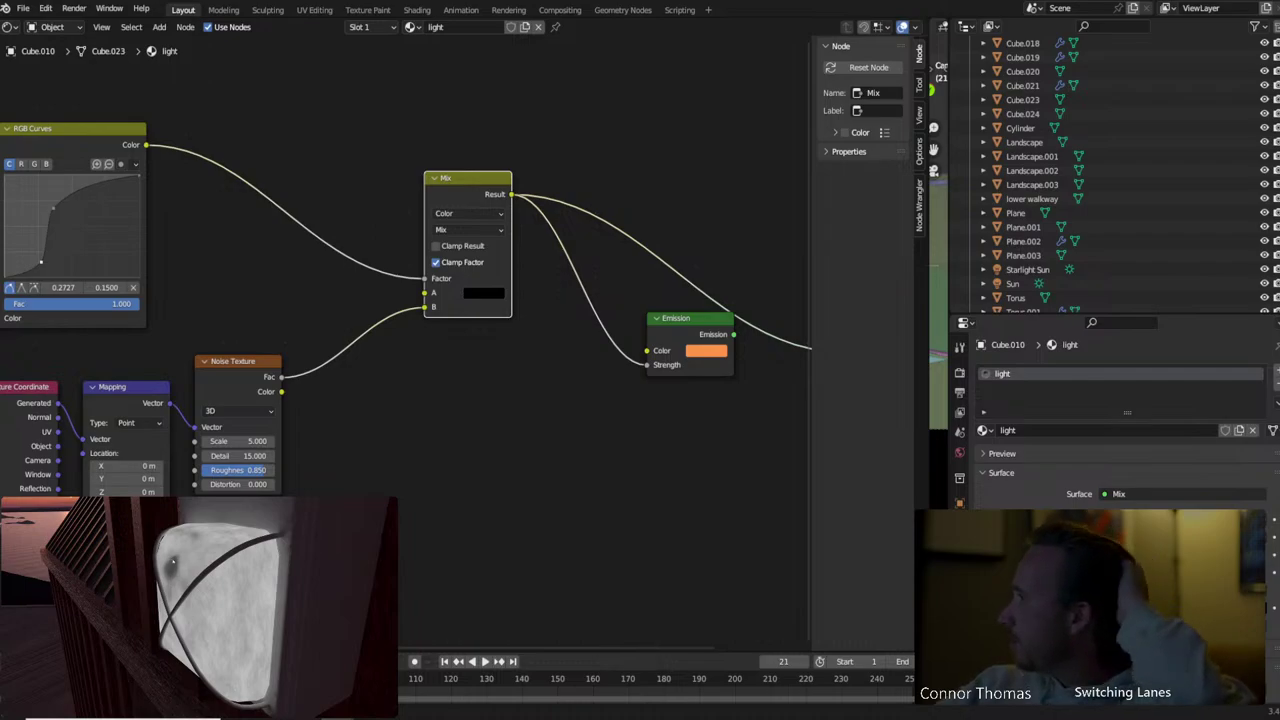
middle_drag(455, 480, 600, 545)
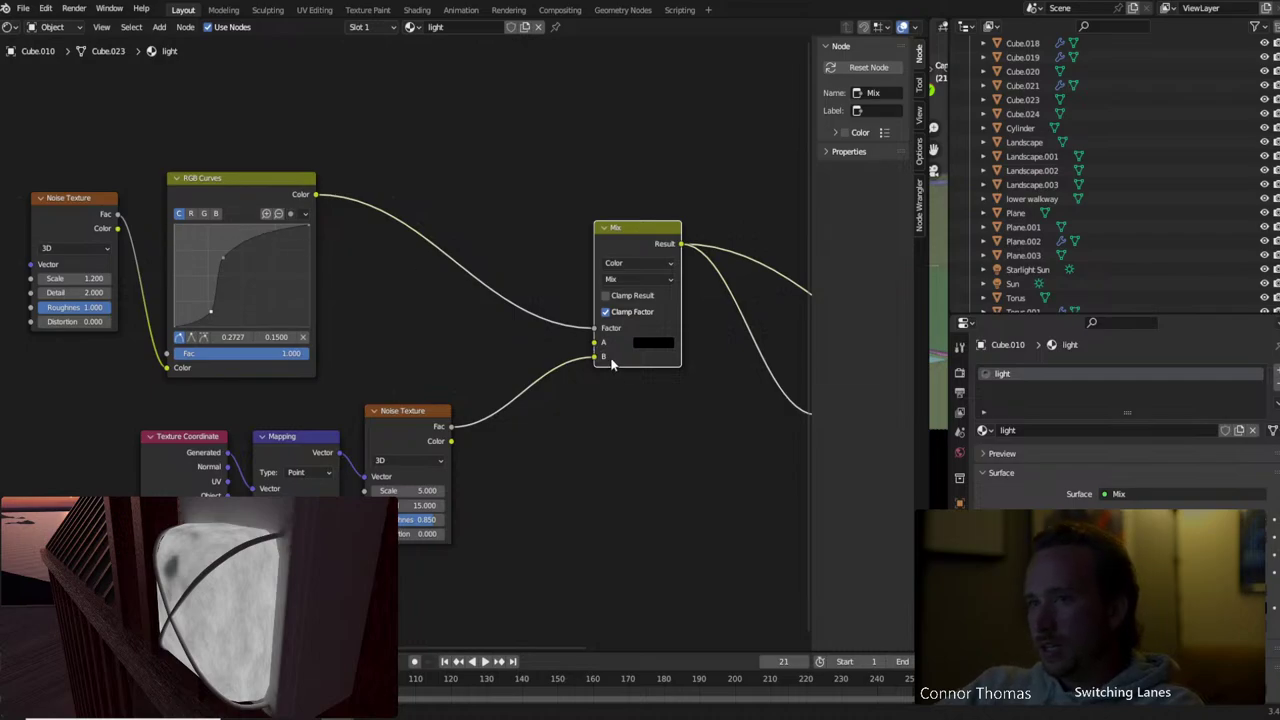
Insert a Bright/Contrast node between the lower Noise Texture's Fac output and the Mix node's B input
click(540, 488)
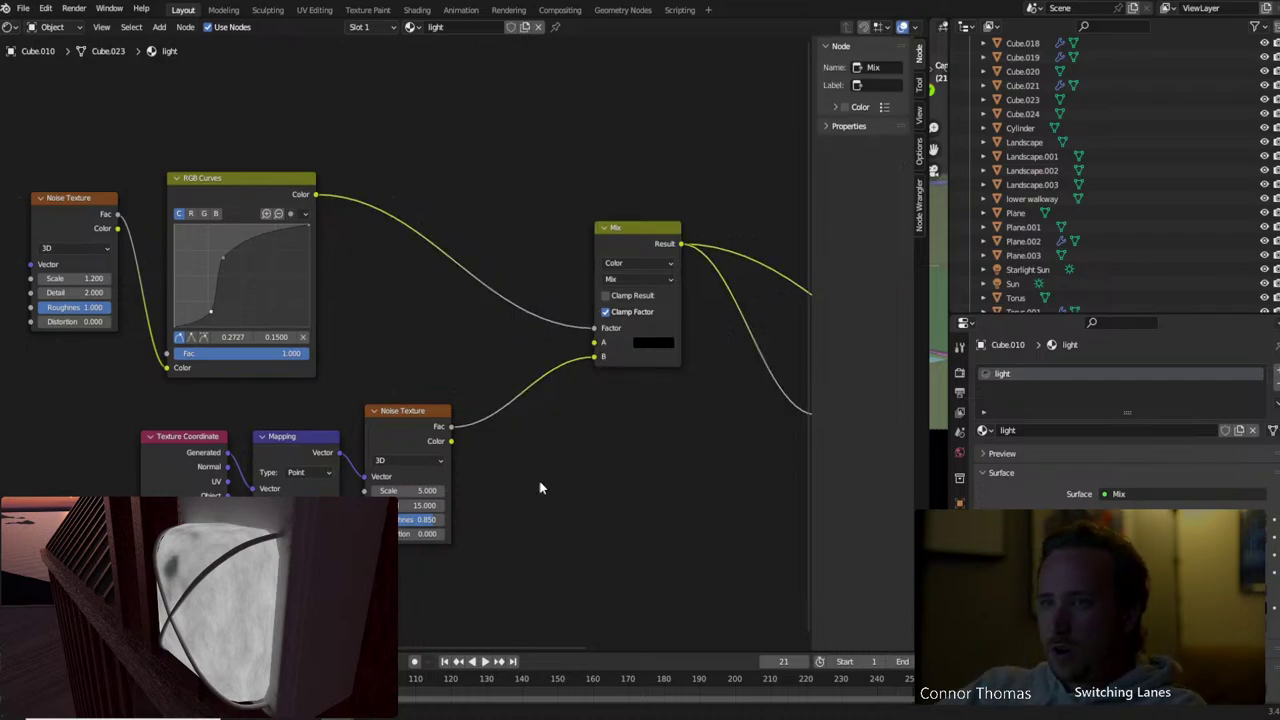
key(shift+a)
click(541, 485)
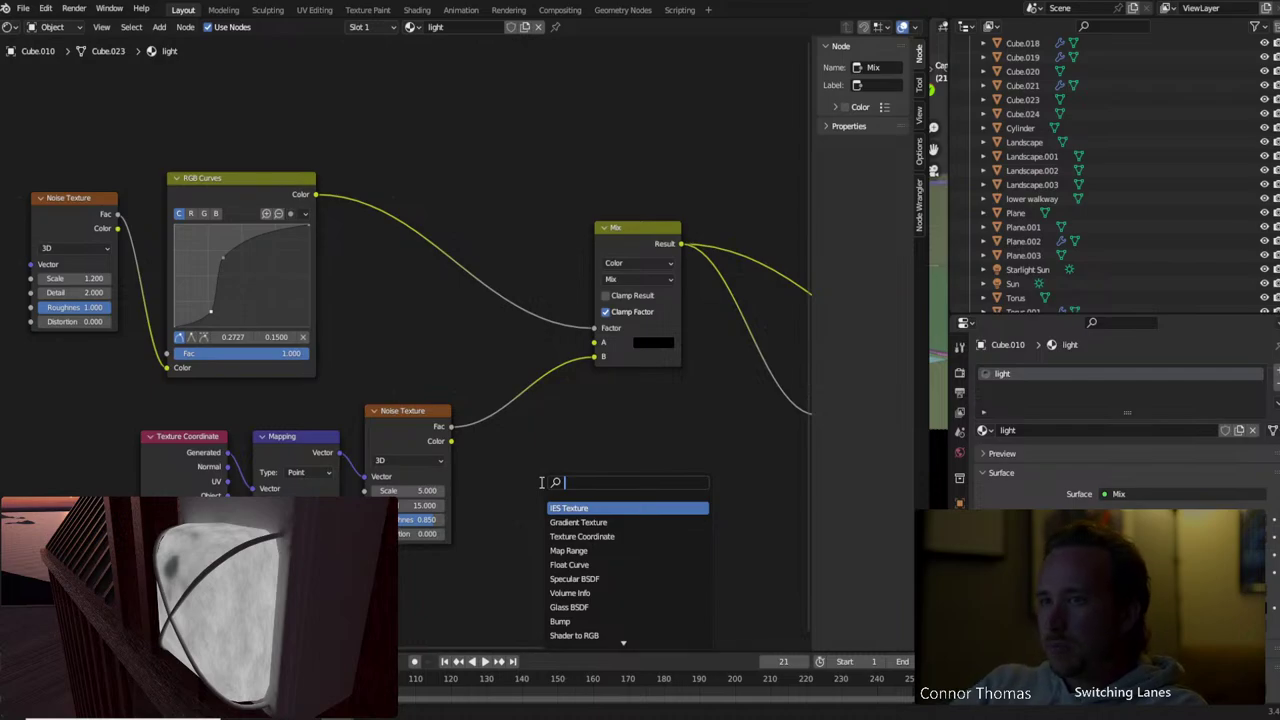
text(bright)
key(Return)
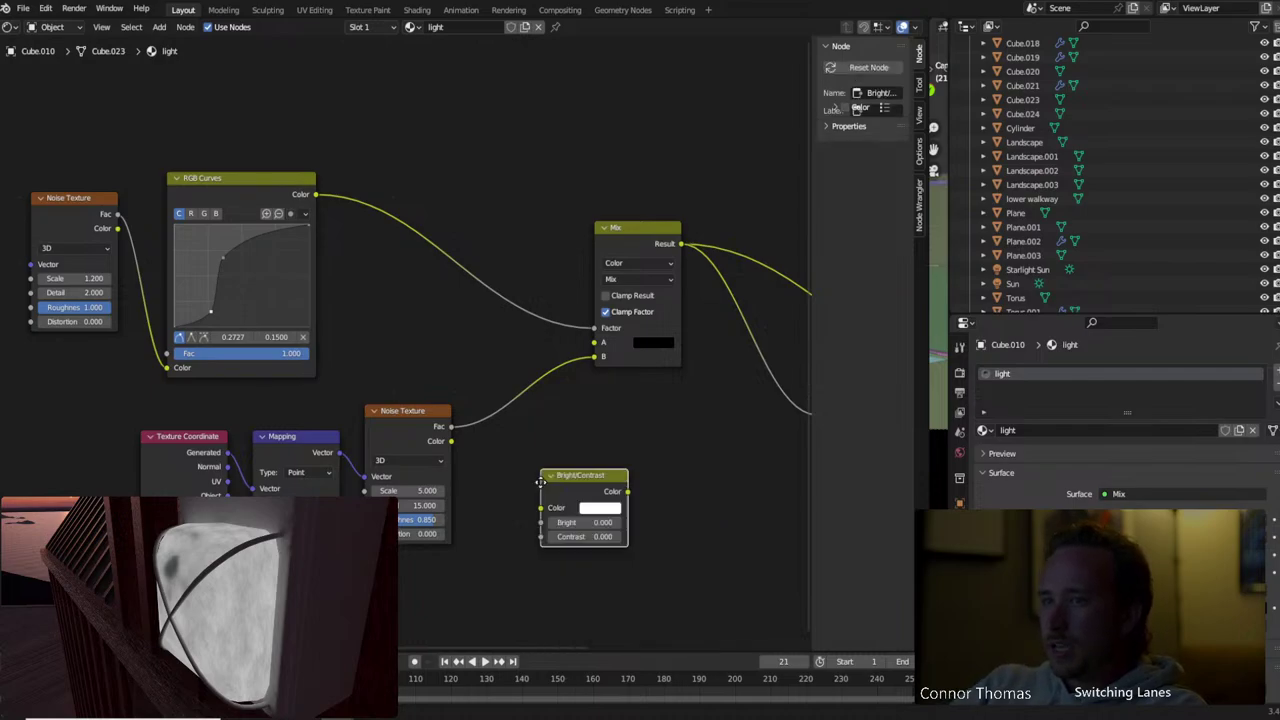
click(508, 381)
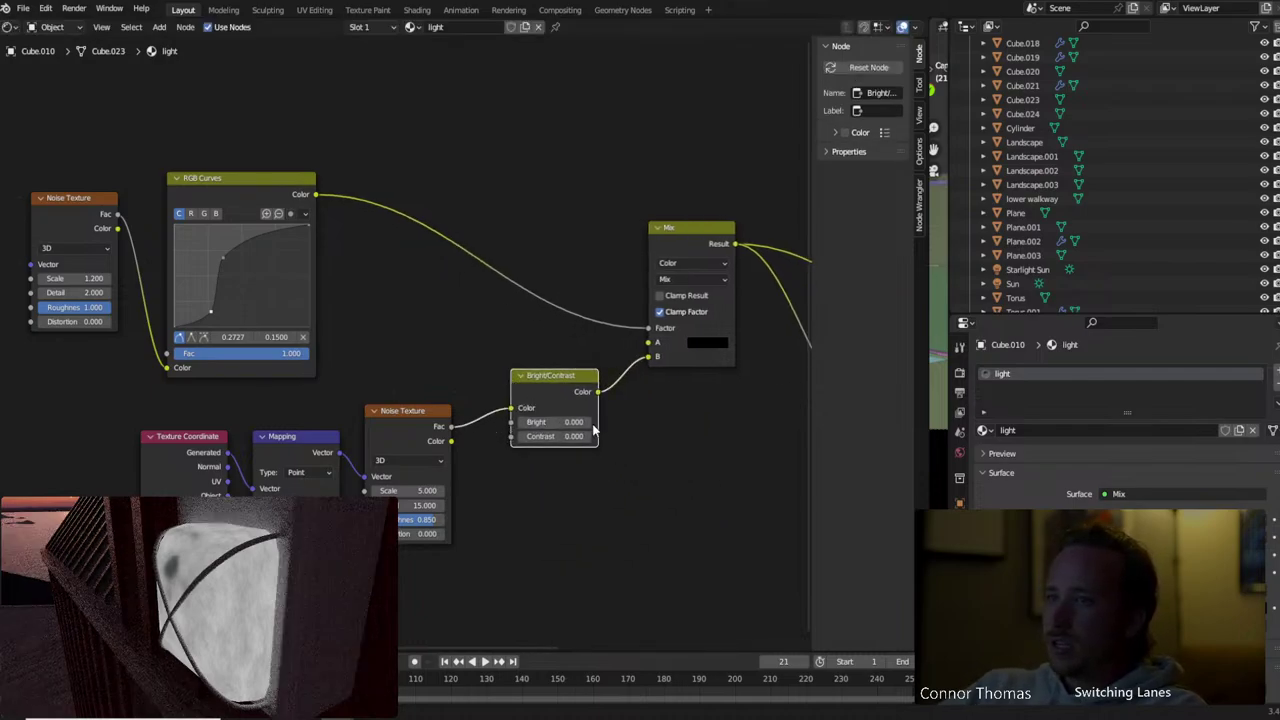
Set the Bright/Contrast node's Bright to 0.400 and route the Emission shader to the Material Output's surface
click(589, 423)
click(589, 423)
click(589, 423)
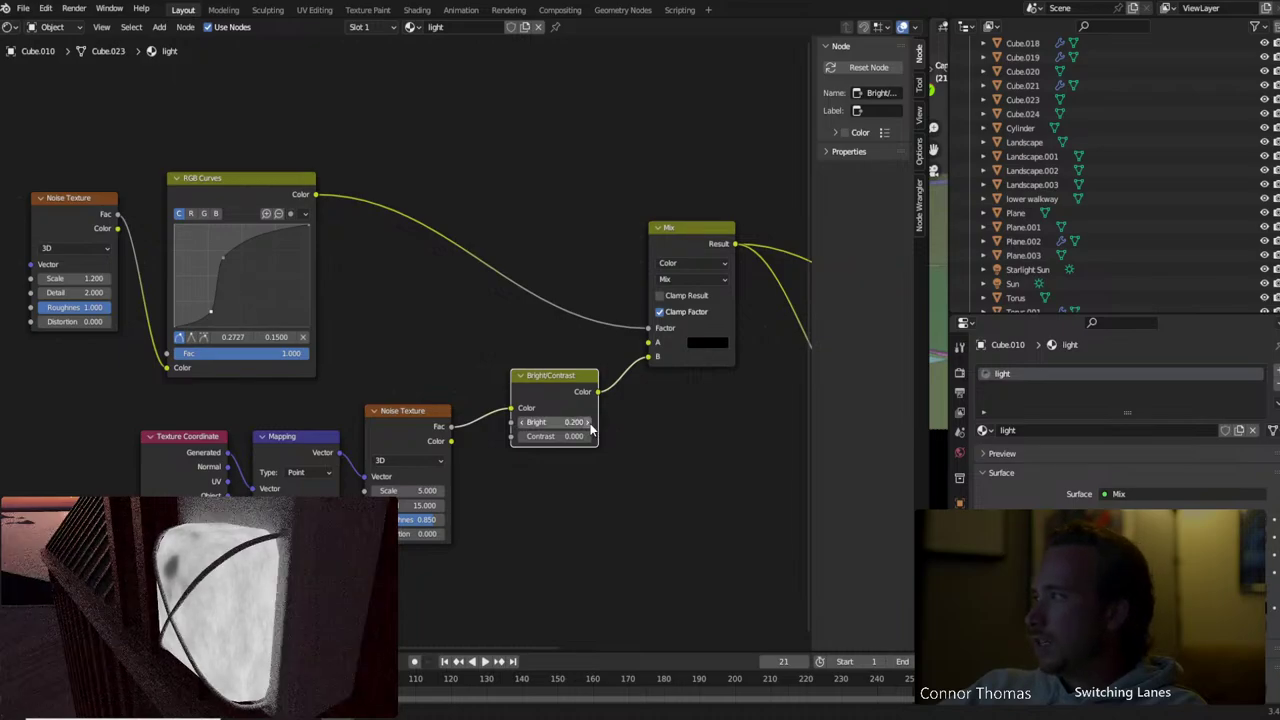
click(589, 423)
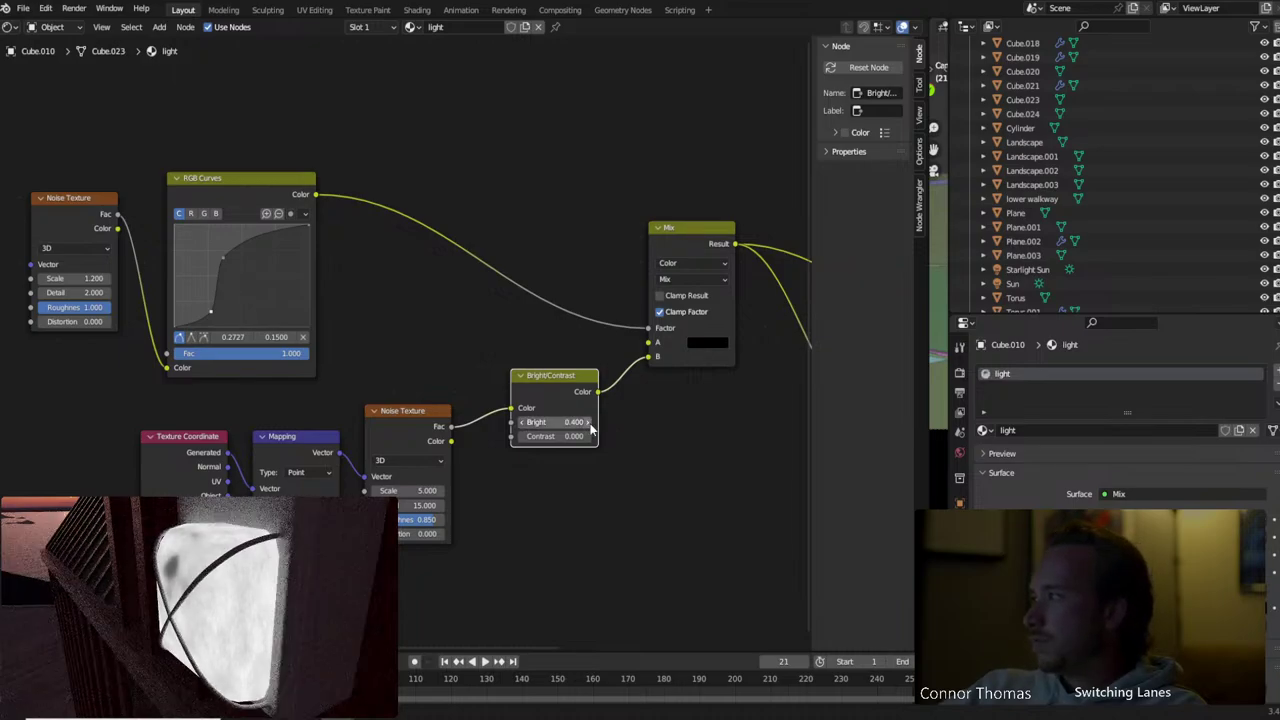
middle_drag(630, 413, 380, 421)
ctrl+shift+click(657, 397)
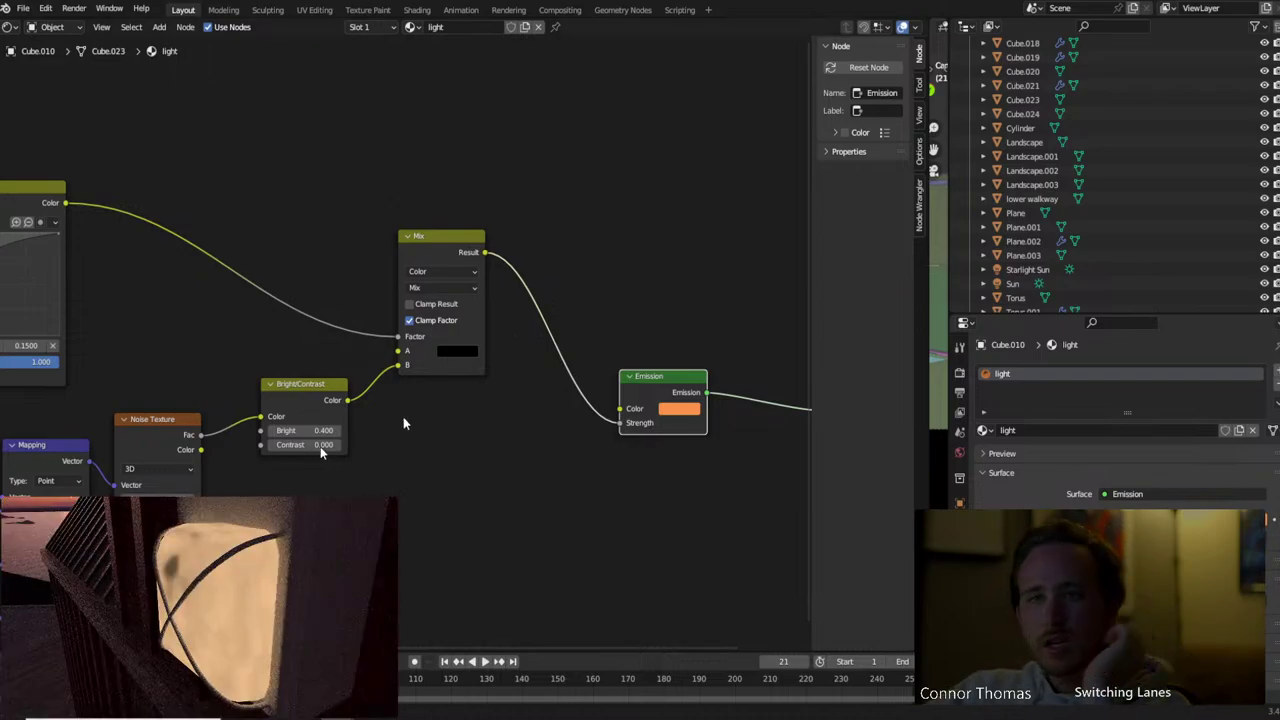
Try Scale values of 1.000 and 3.000 on the Noise Texture that feeds the RGB Curves node
middle_drag(268, 268, 415, 275)
middle_drag(280, 327, 407, 324)
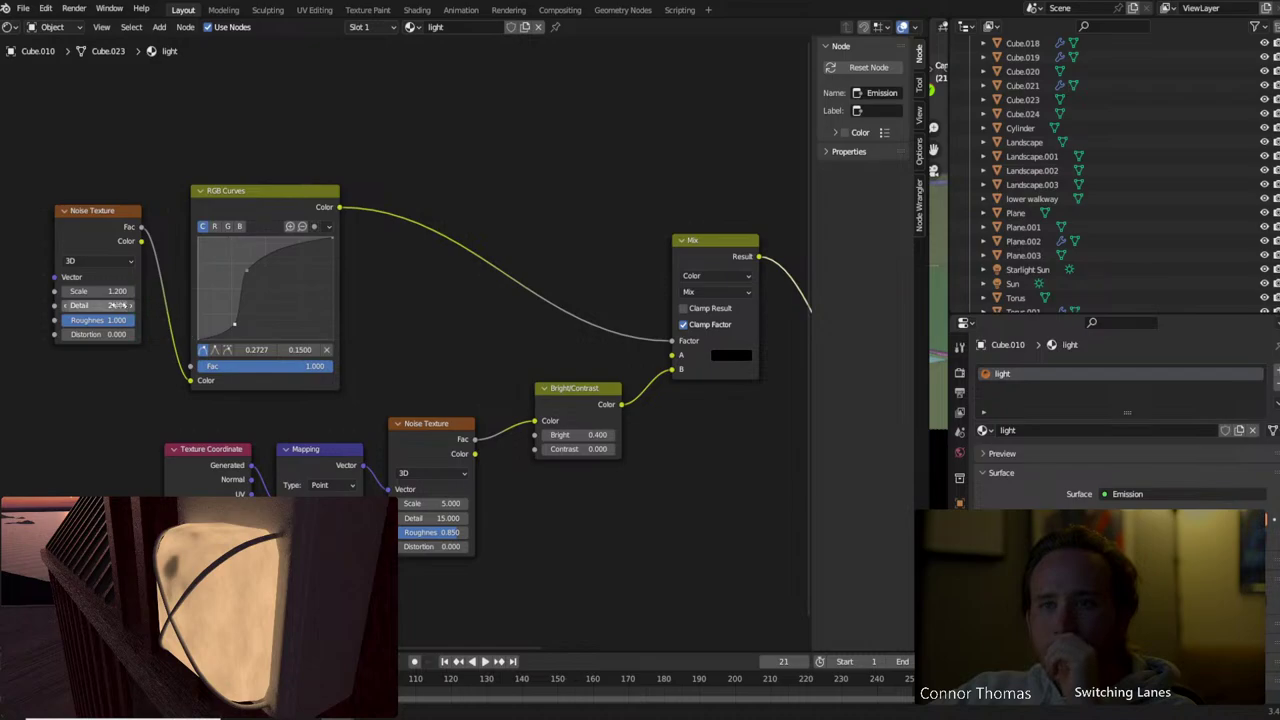
click(115, 292)
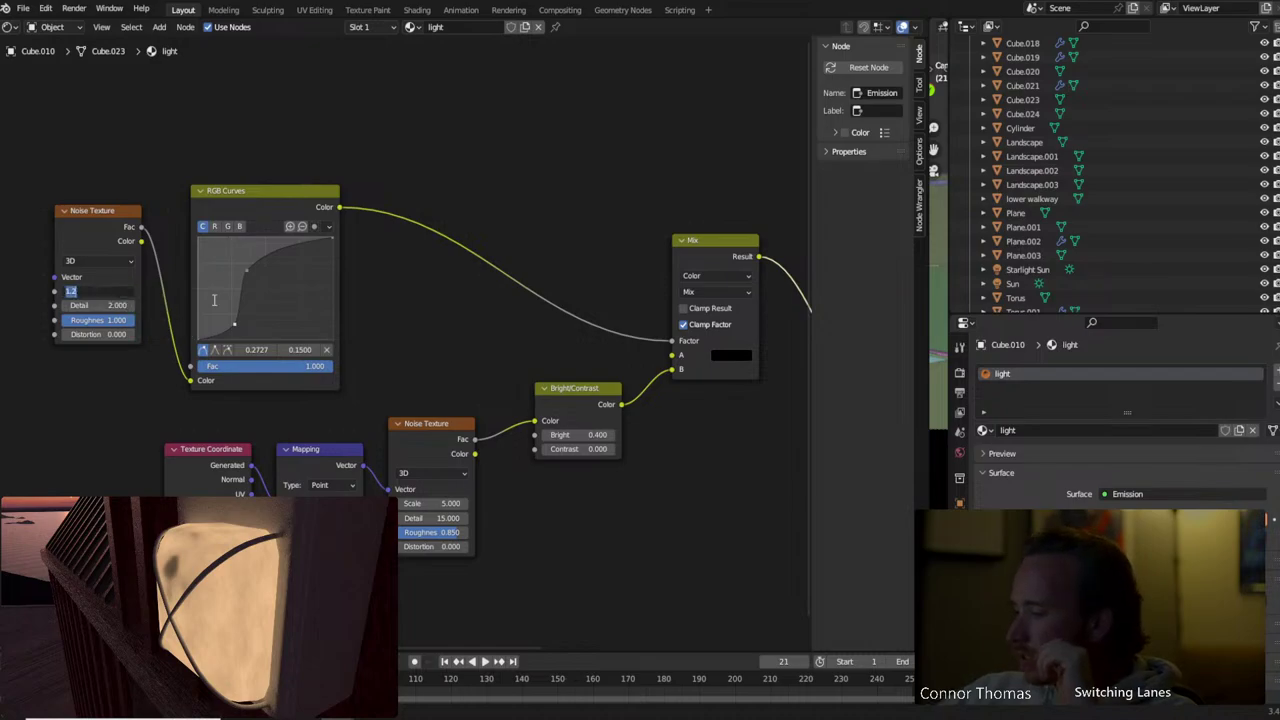
key(Return)
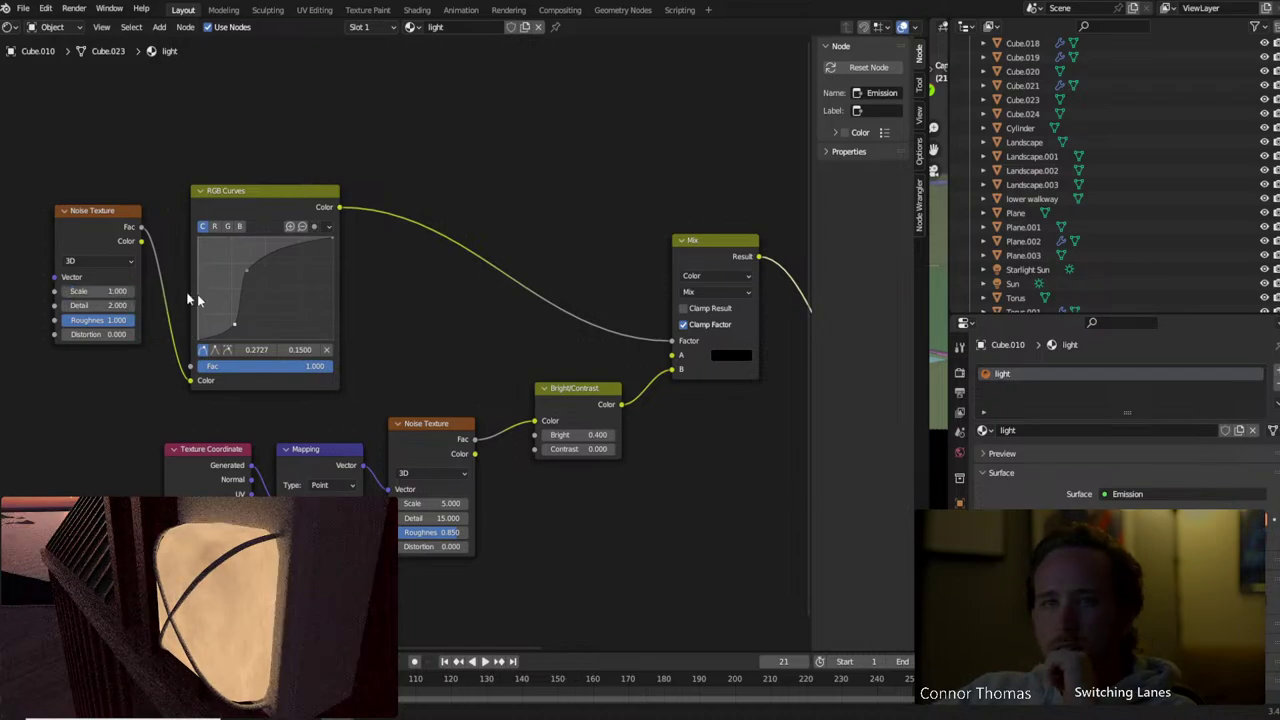
text(3)
key(Return)
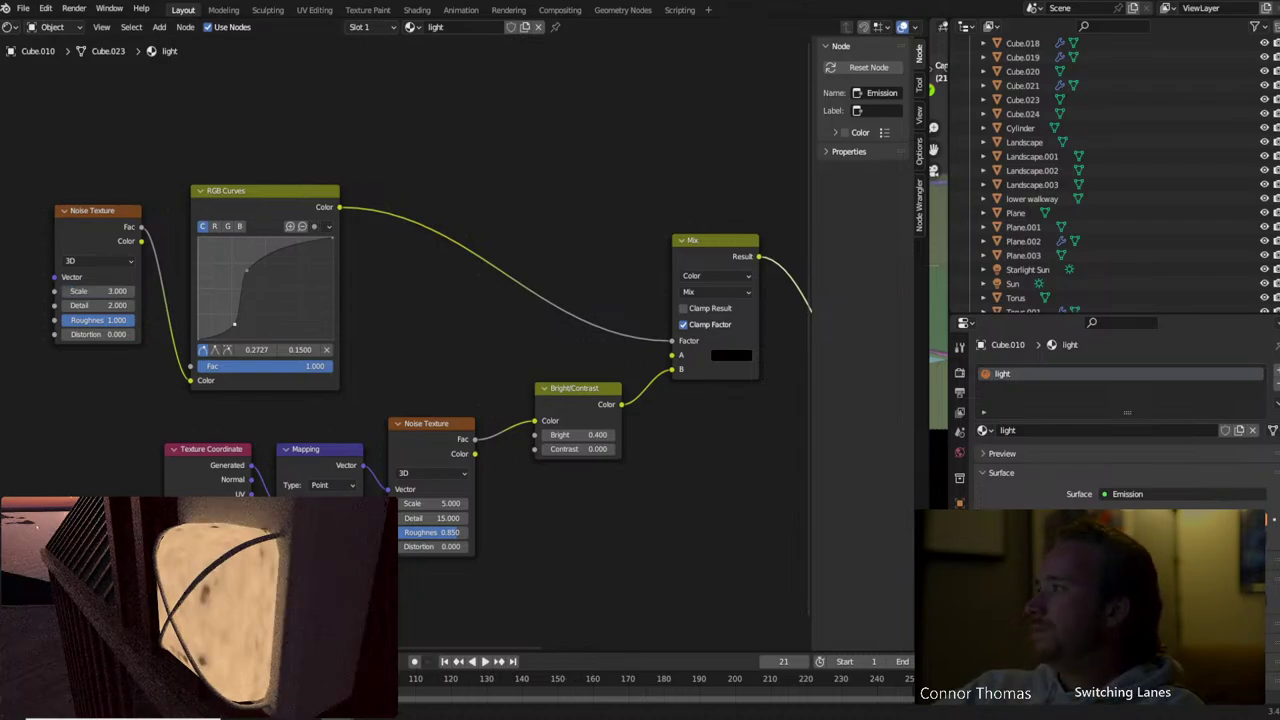
Set the Scale of the Noise Texture feeding the RGB Curves node to 1.600
click(102, 290)
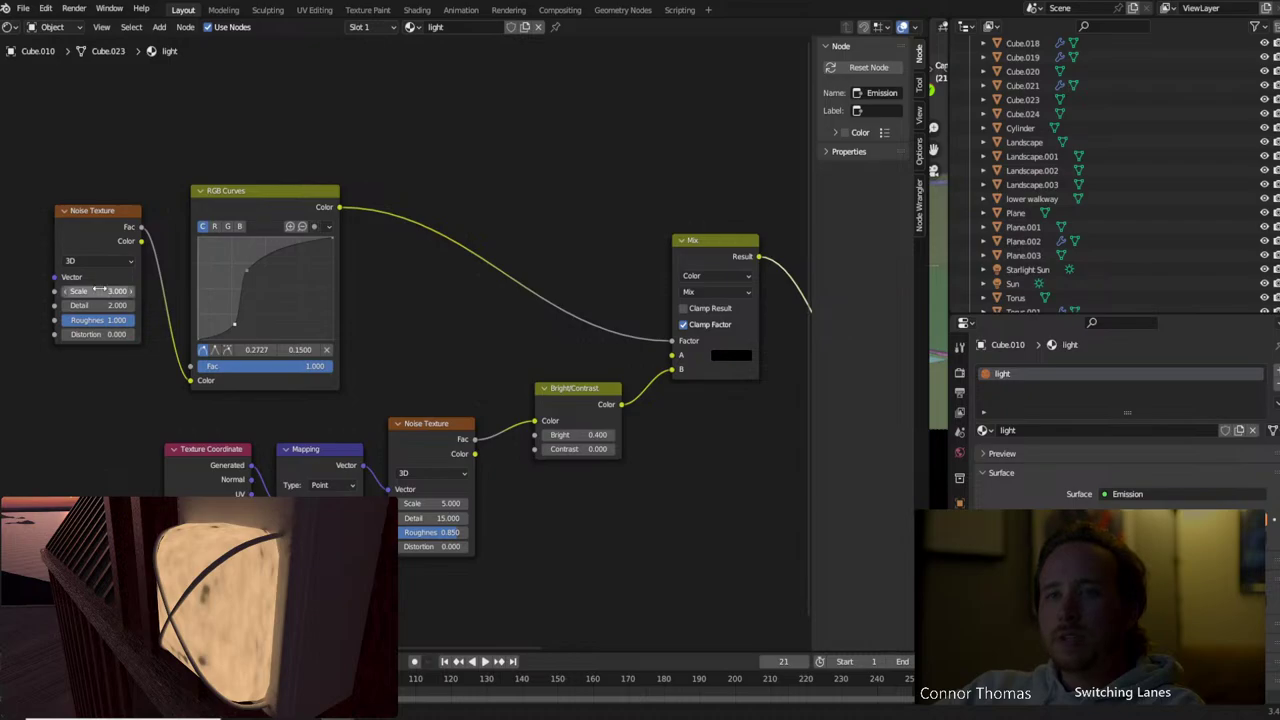
text(1.6)
key(Return)
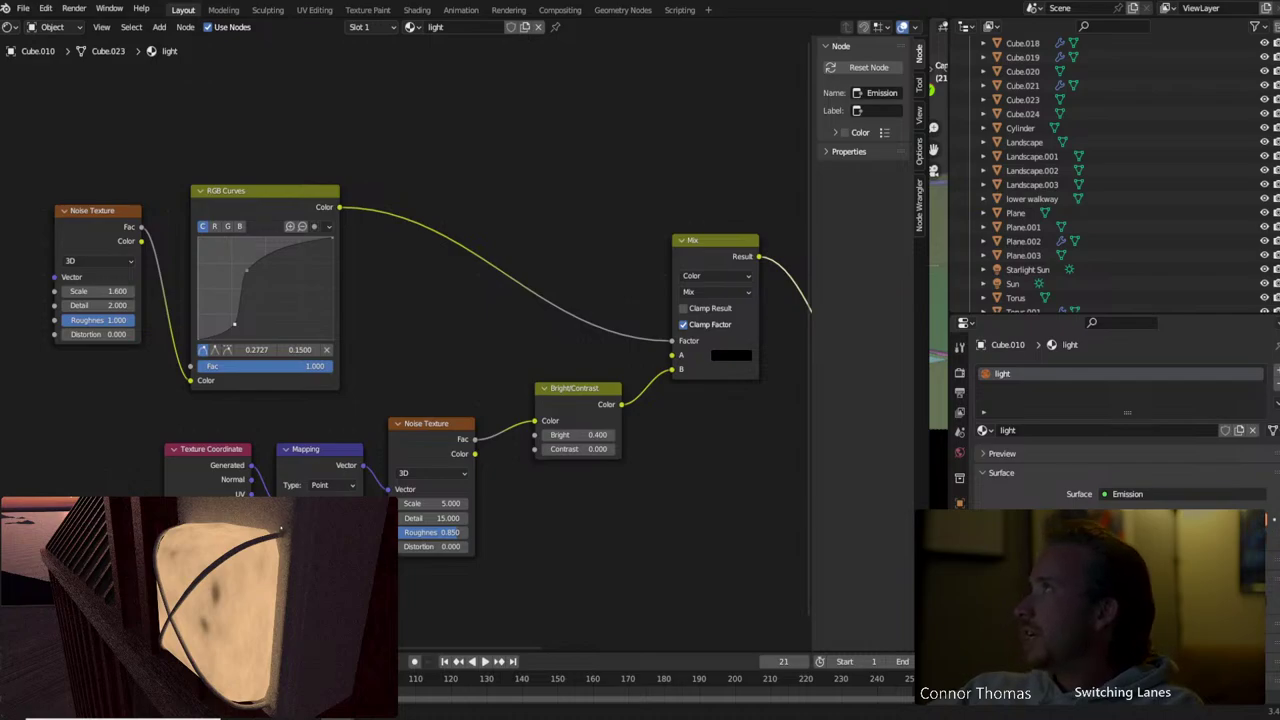
Assign the existing MetalBox material to the lamp's housing on the building wall
click(281, 528)
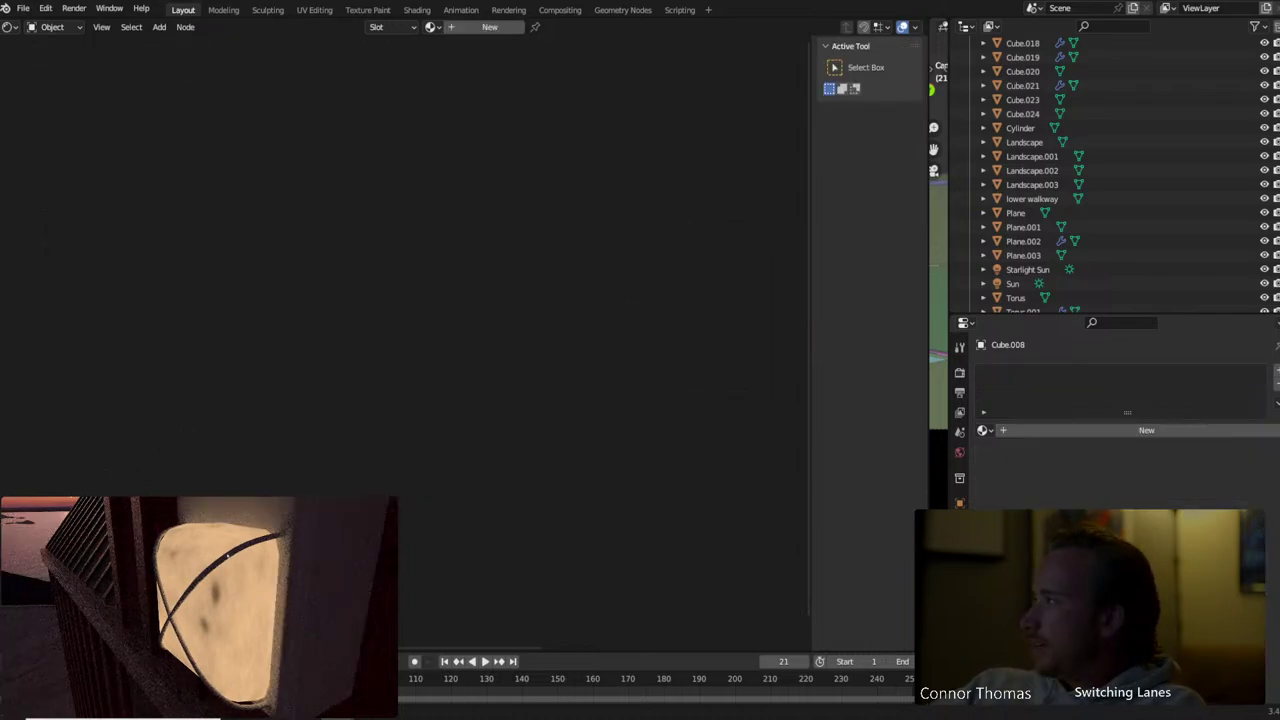
click(982, 430)
scroll(1030, 475, down, 5)
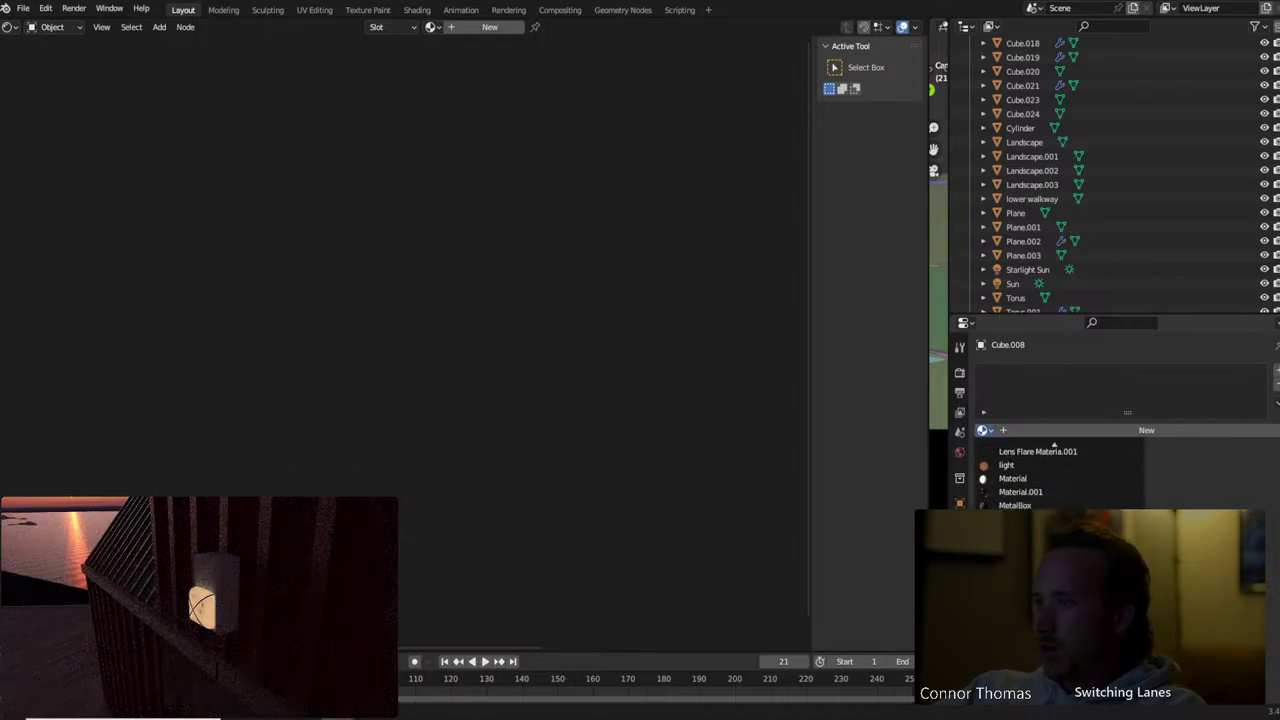
click(1015, 505)
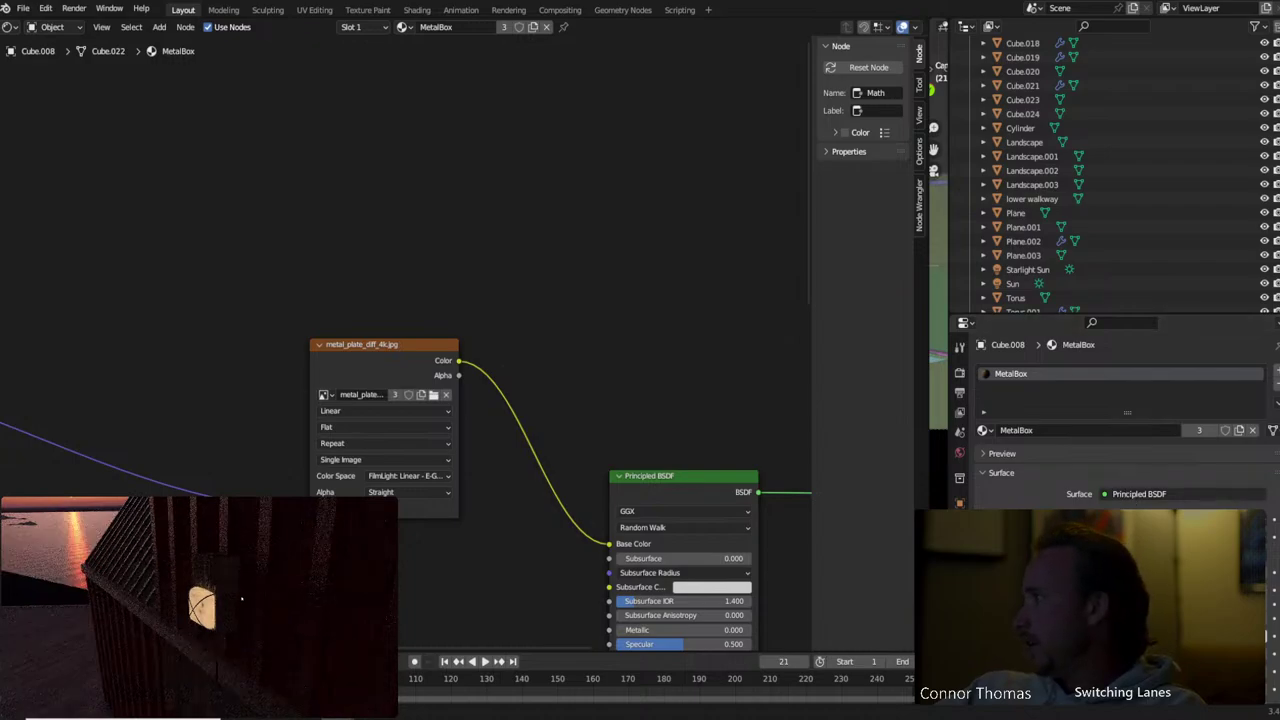
Unwrap all faces of the lamp housing with Smart UV Project, then return to Object Mode with nothing selected
key(Tab)
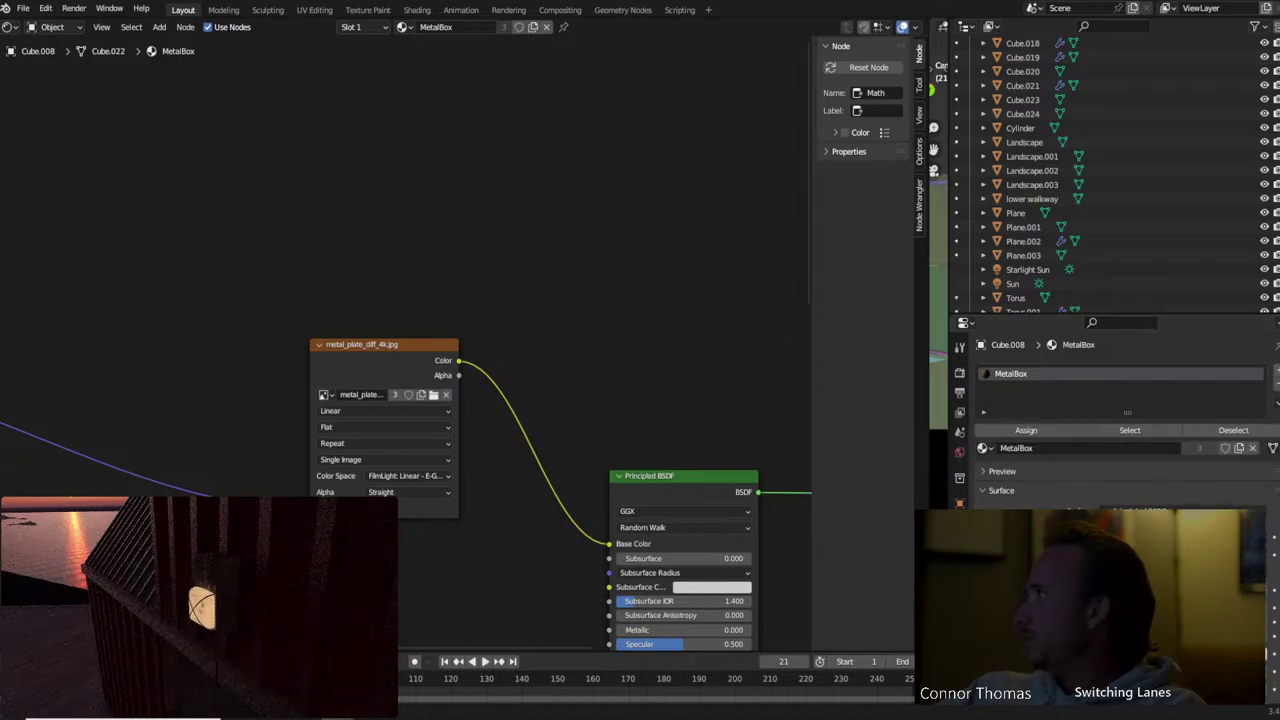
key(a)
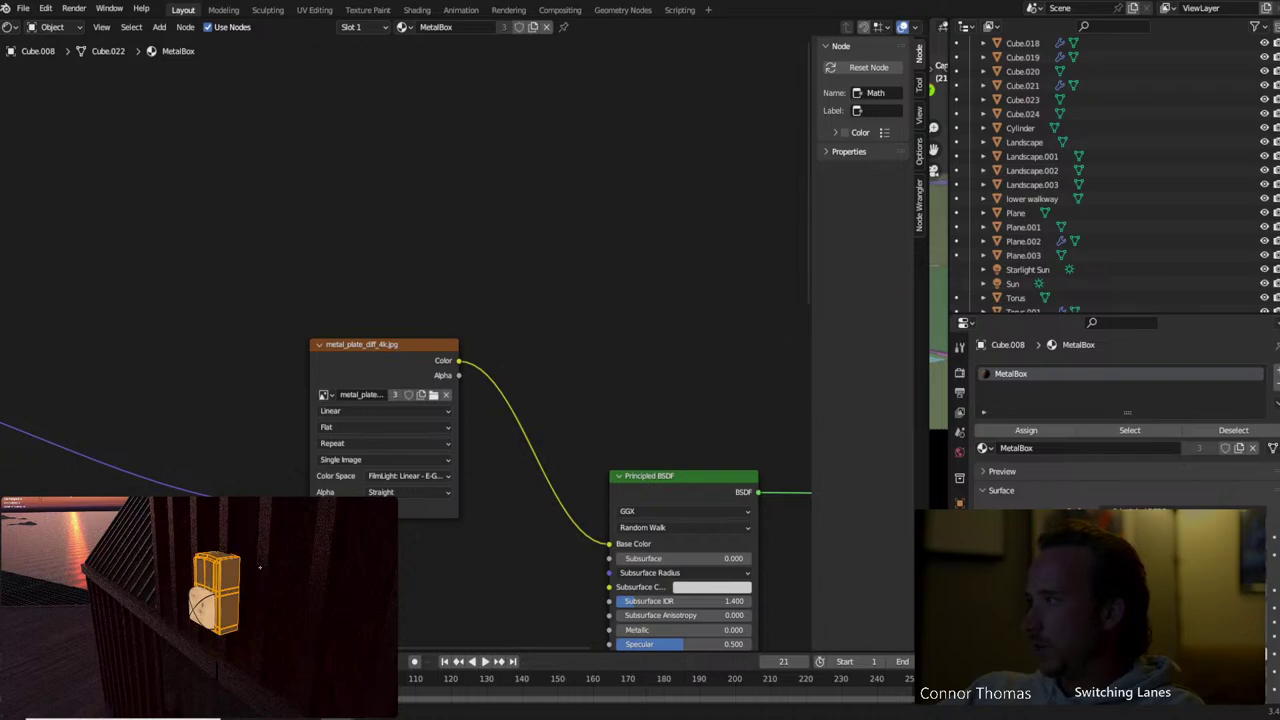
key(u)
click(258, 568)
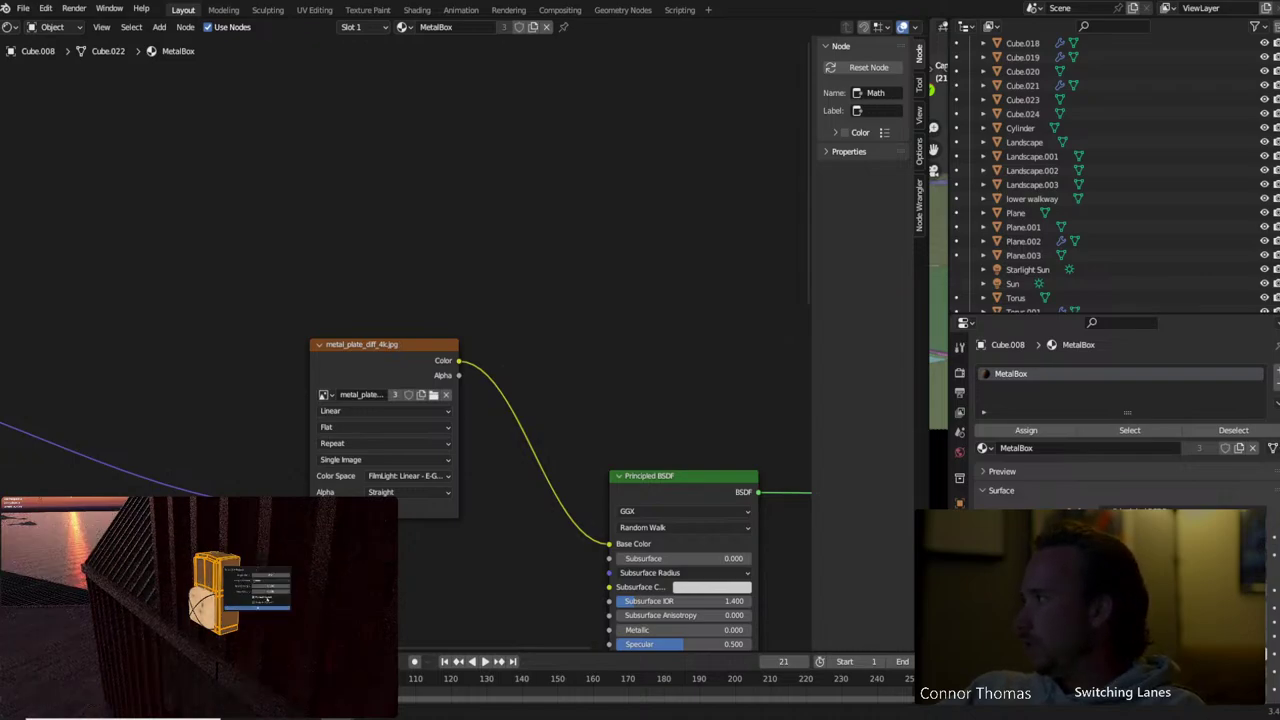
click(285, 607)
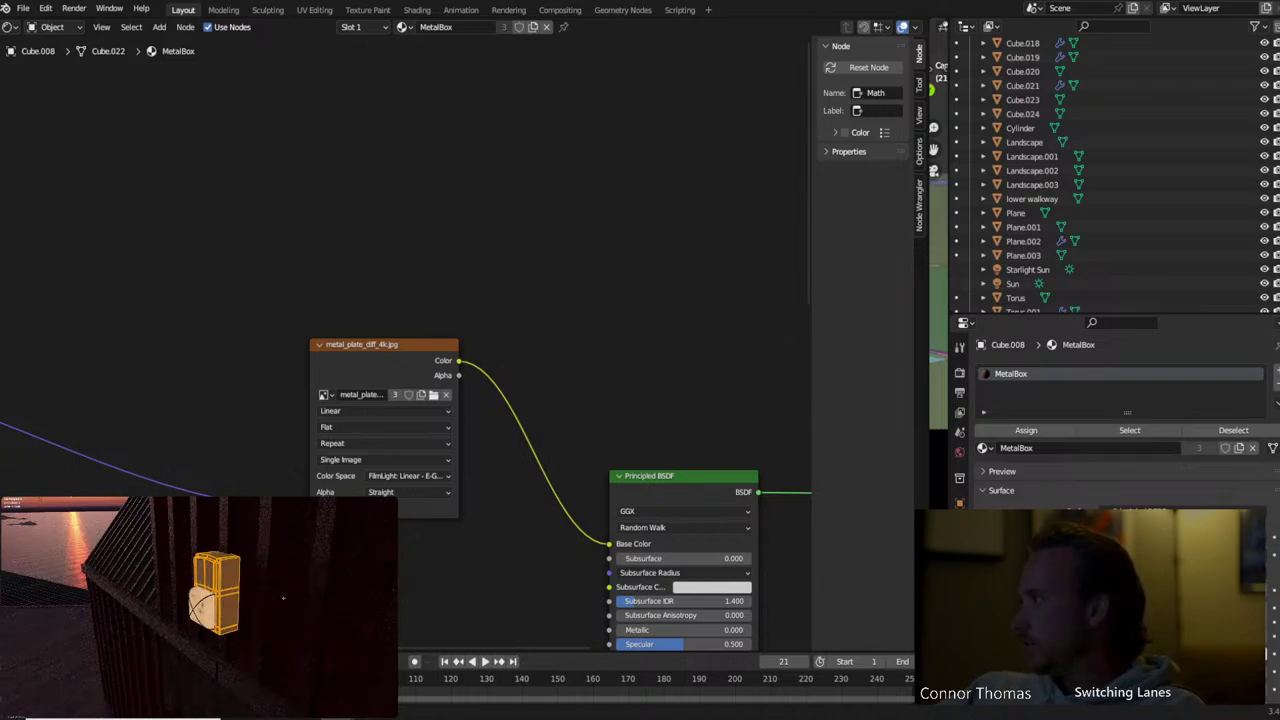
key(Tab)
key(a)
key(a)
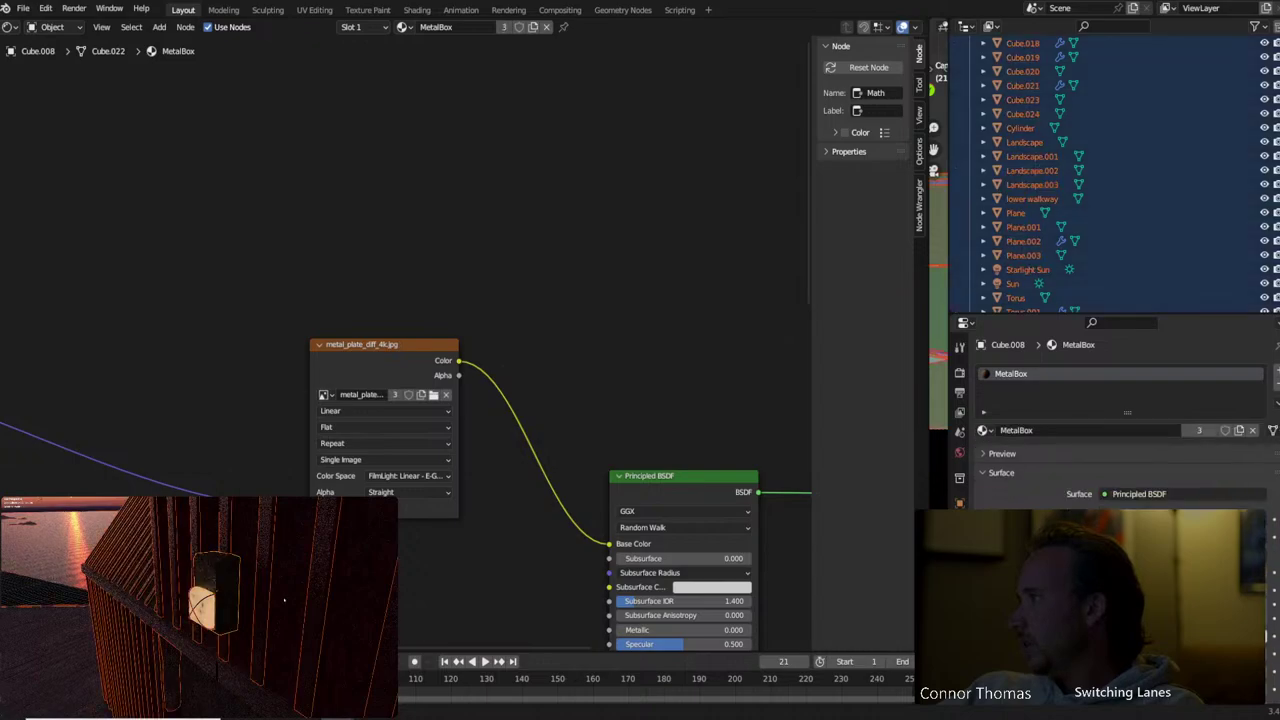
Assign the MetalBox material to the crossed wire guard over the lamp glass and clear the selection
scroll(231, 581, up, 4)
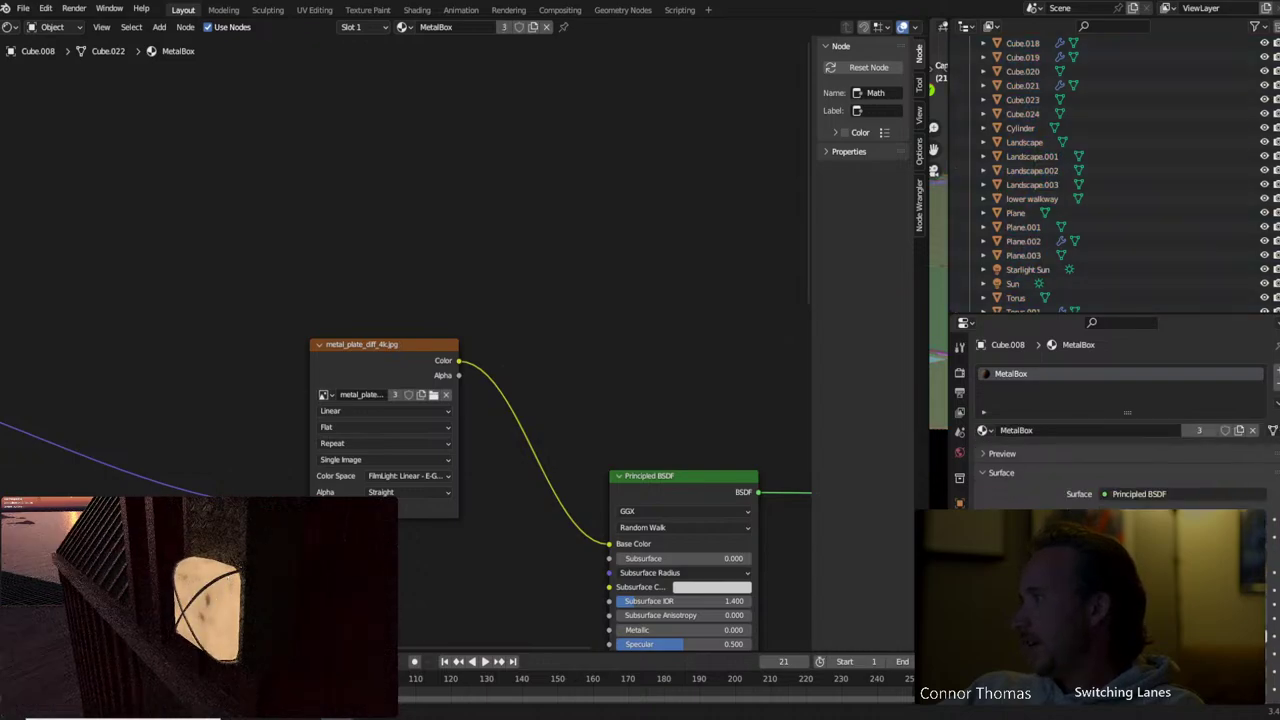
click(232, 575)
click(985, 431)
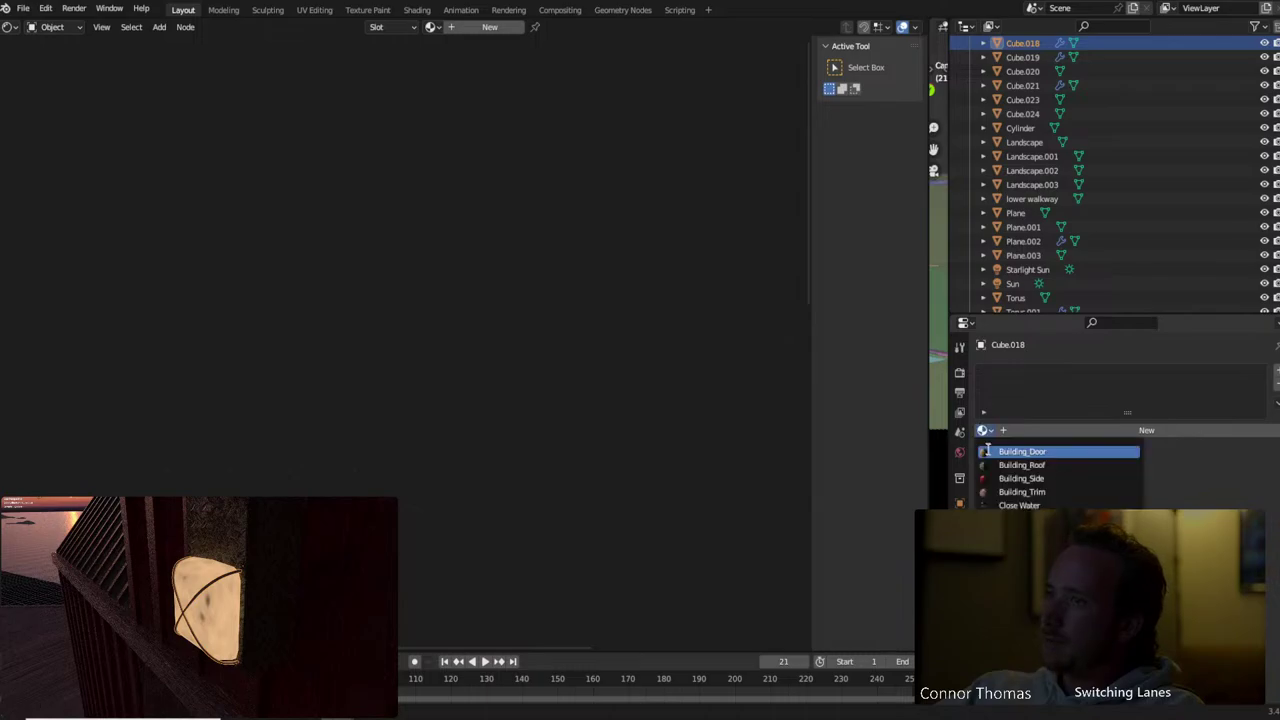
text(me)
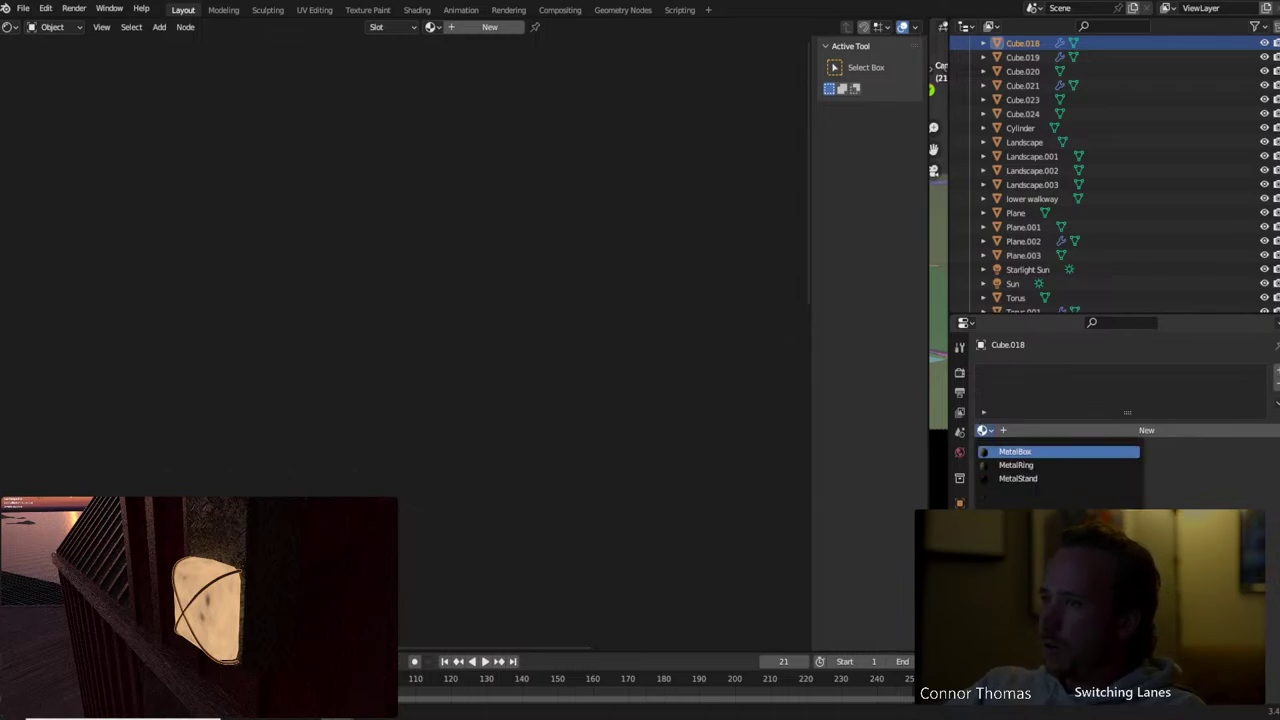
key(Return)
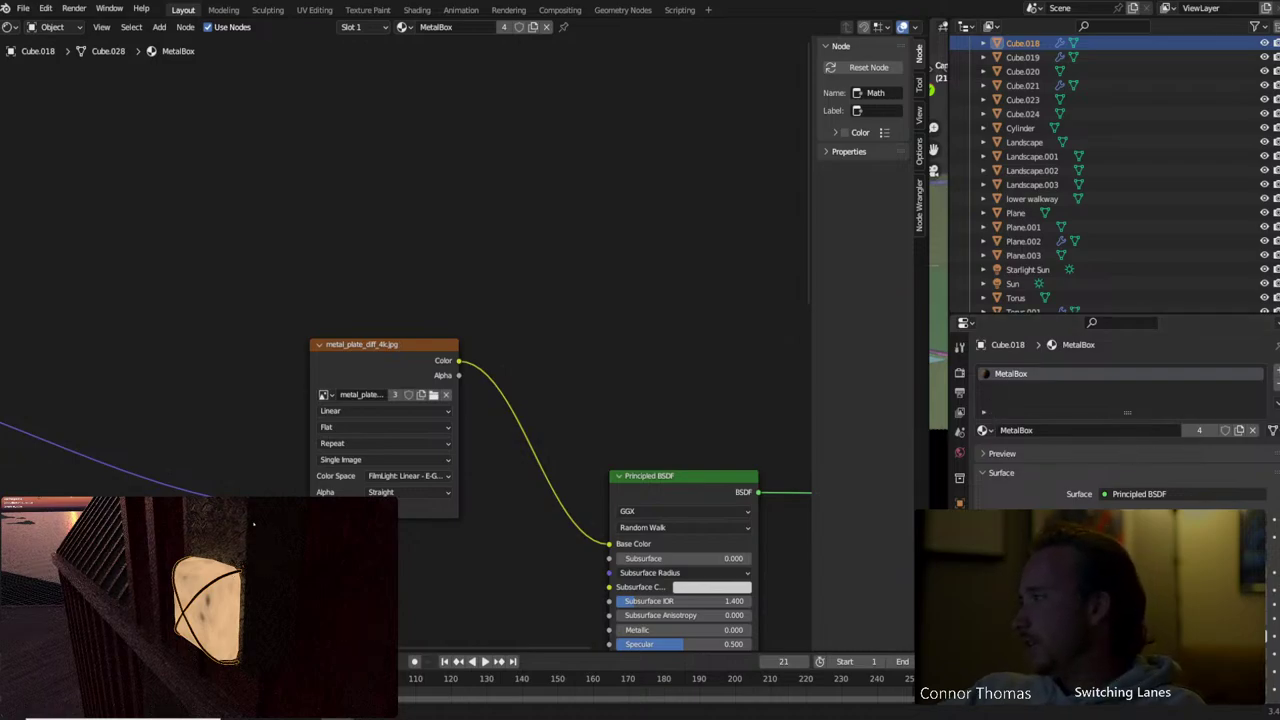
key(alt+a)
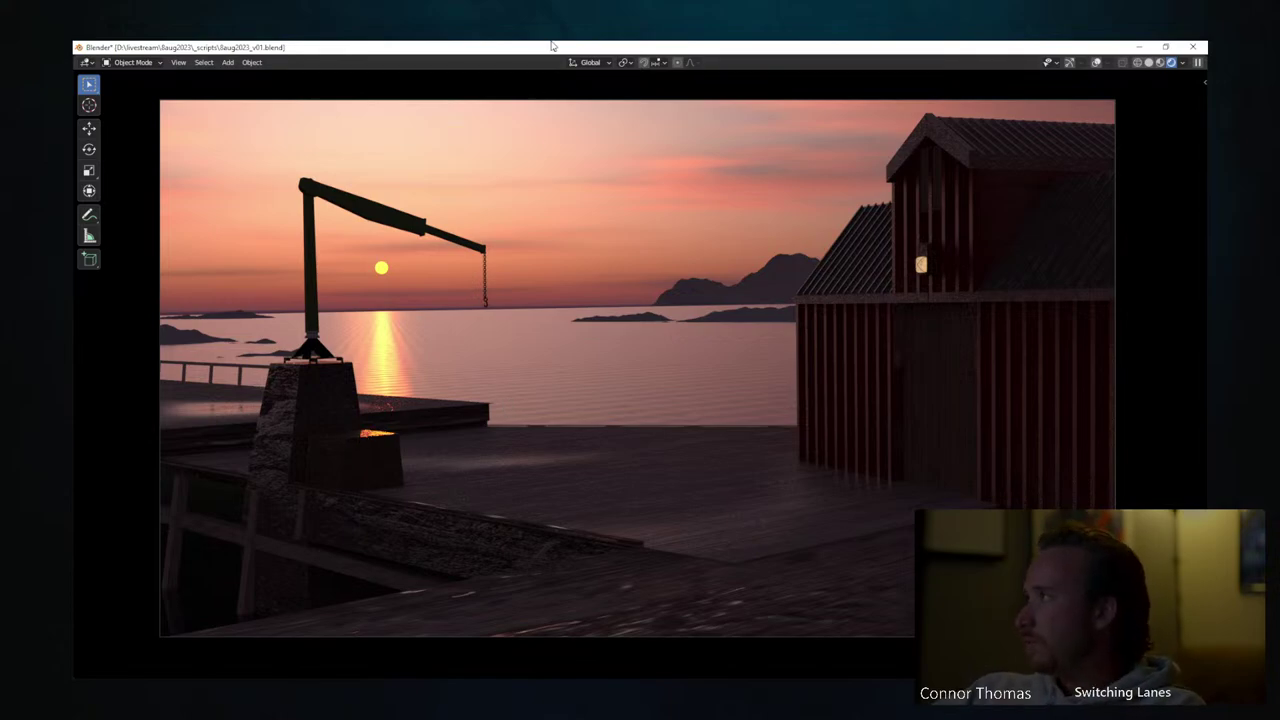
Open botaniq's Spawn Asset dialog from the polygoniq add-on in the main 3D viewport
key(n)
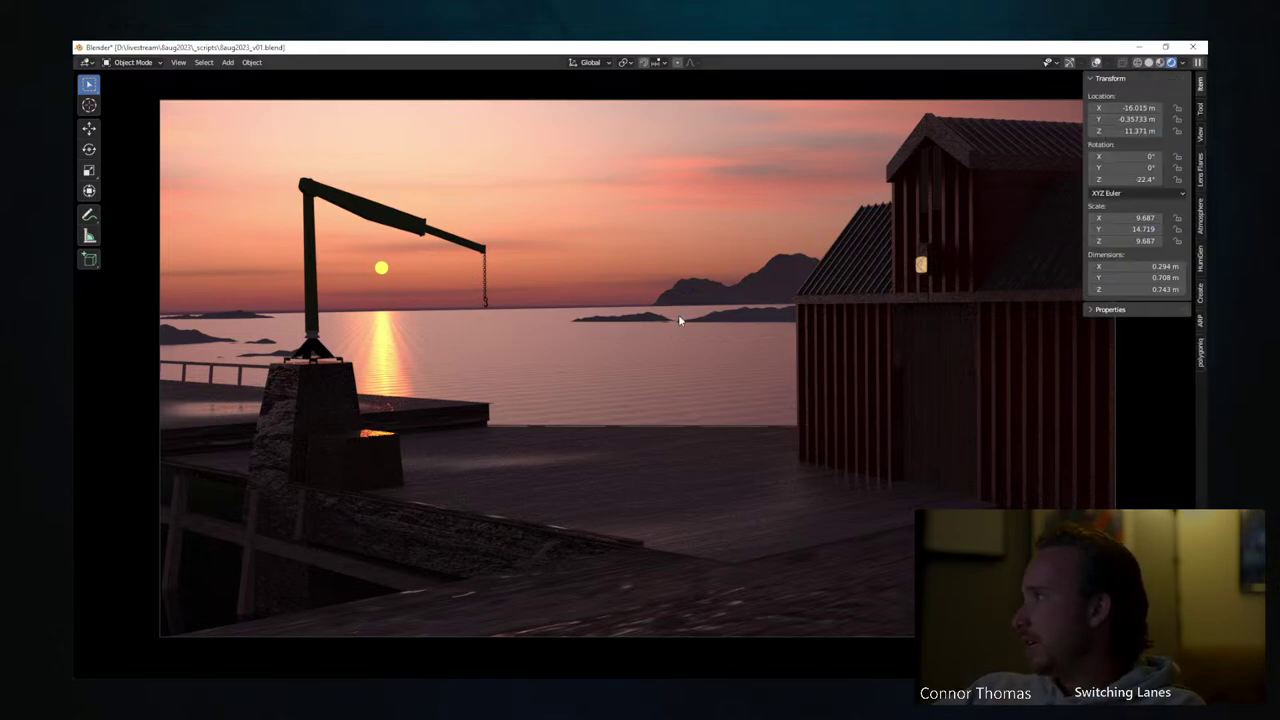
click(1201, 350)
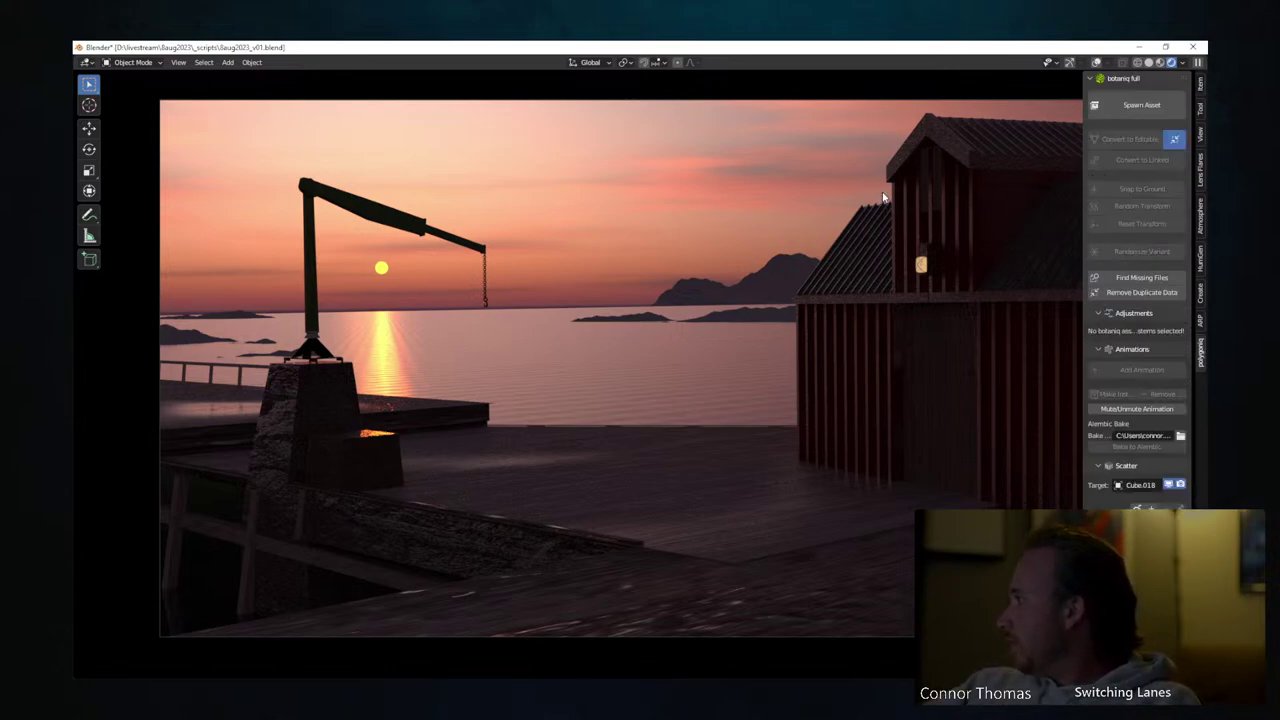
shift+drag(922, 315, 910, 314)
shift+middle_drag(910, 314, 880, 312)
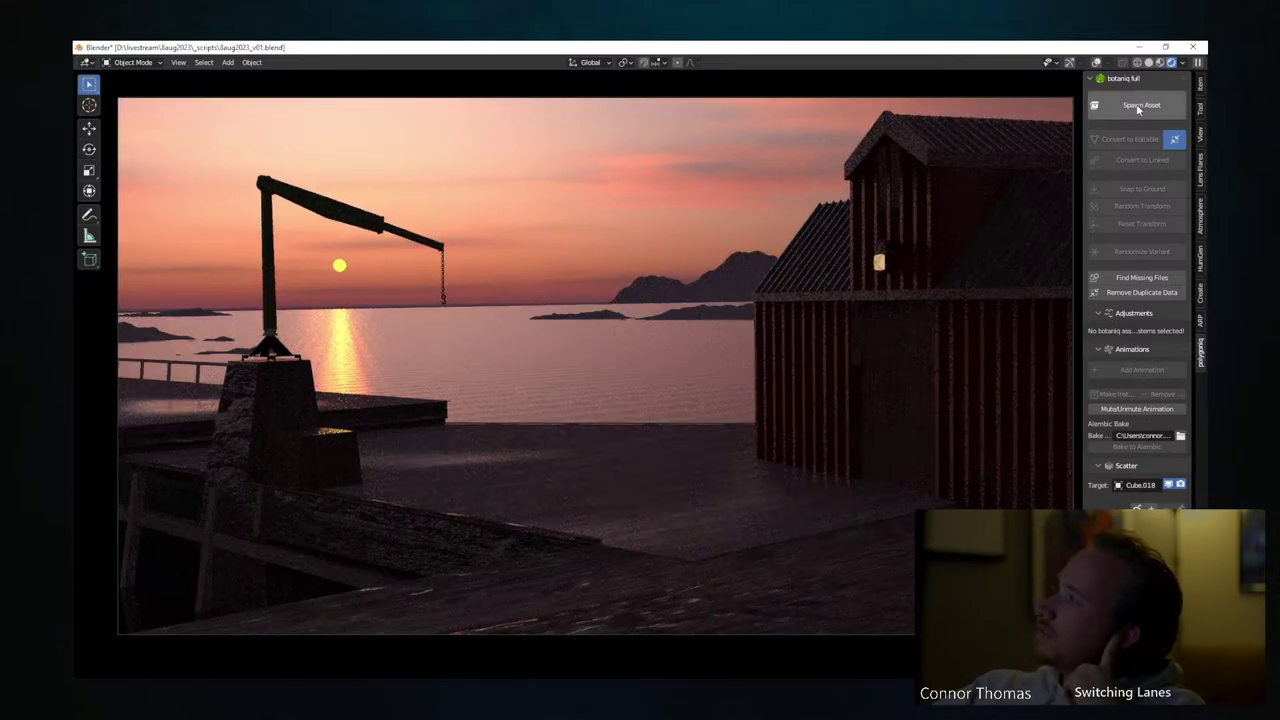
click(1137, 106)
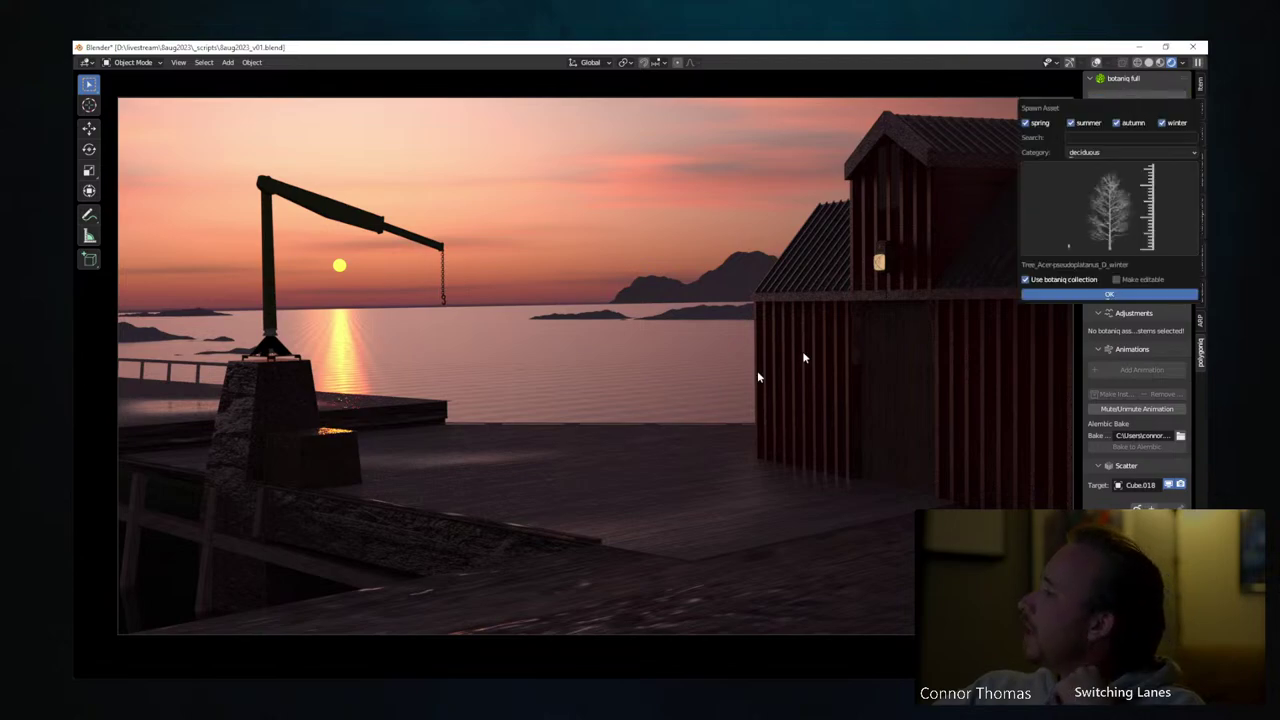
Switch the asset category to grass and choose the Wild (C) grass clump
click(1109, 204)
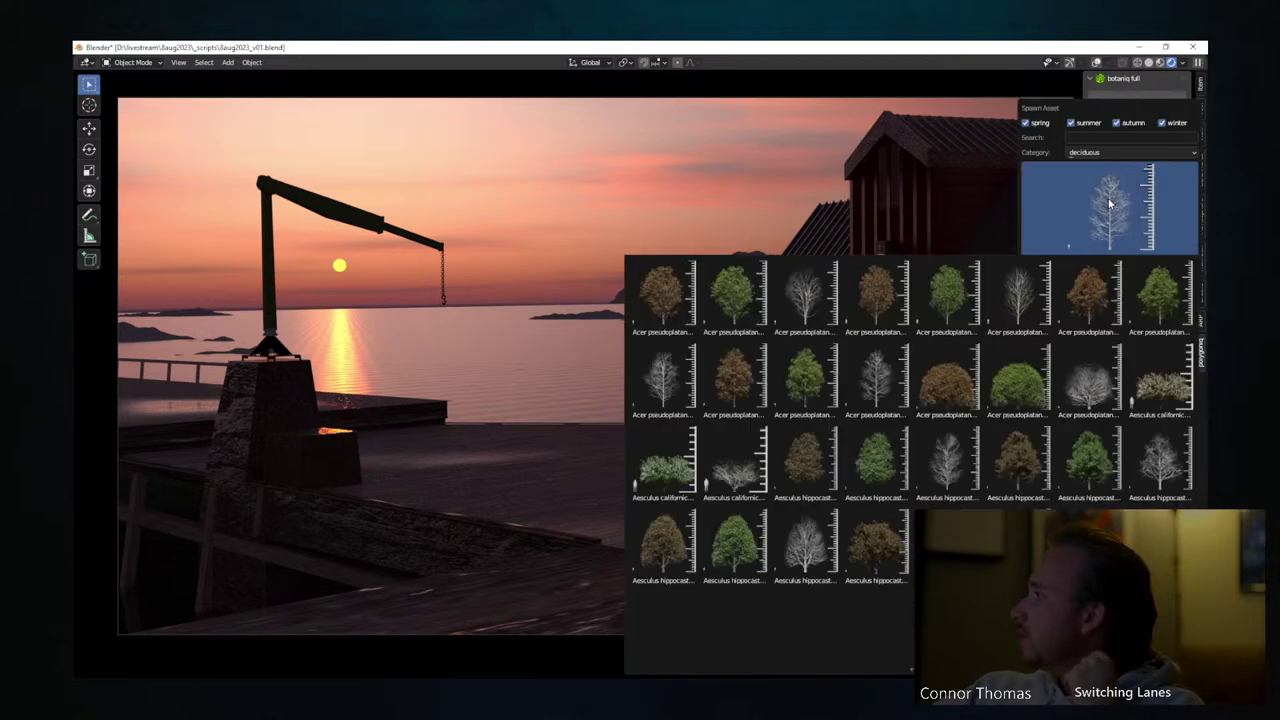
click(1108, 193)
click(1073, 153)
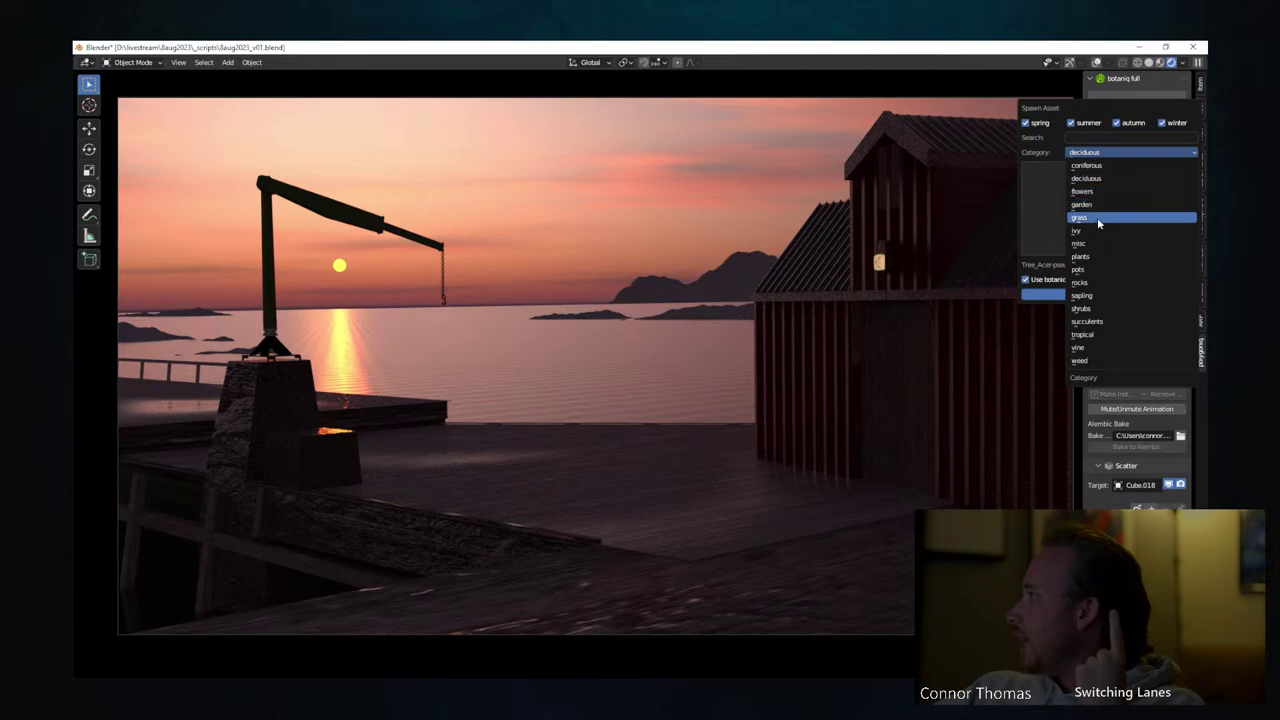
click(1098, 218)
click(1133, 221)
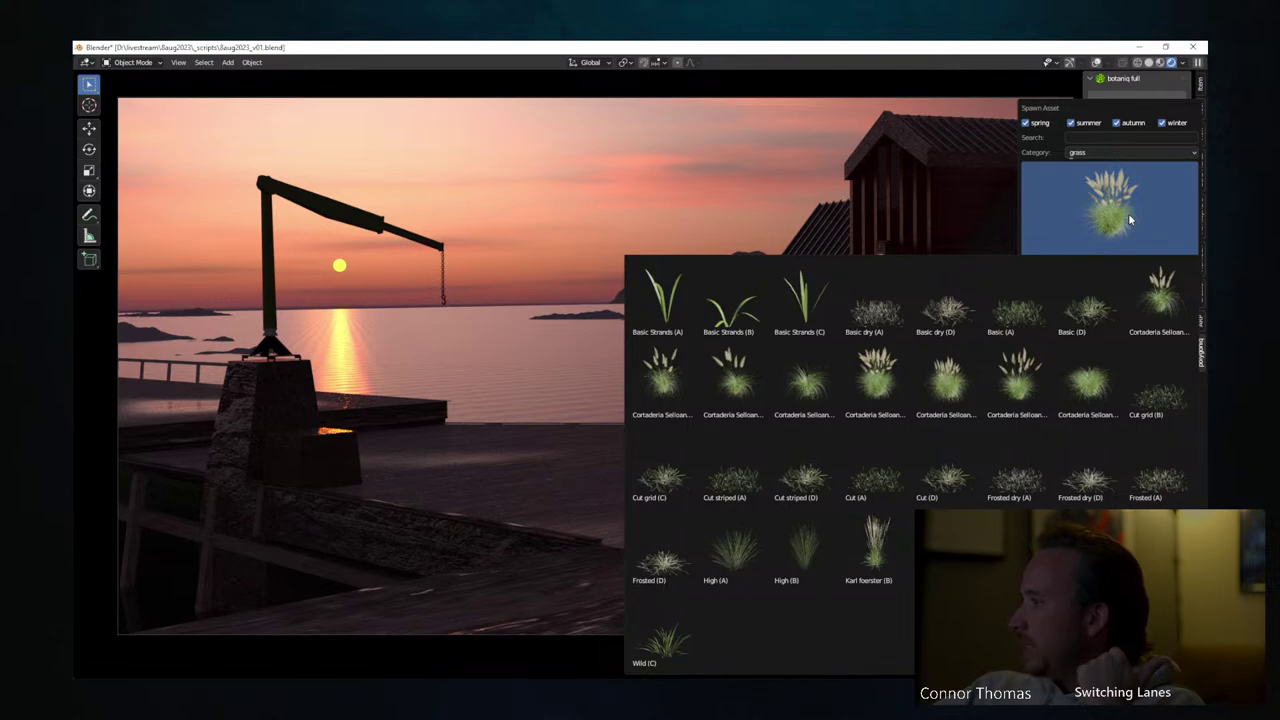
click(648, 632)
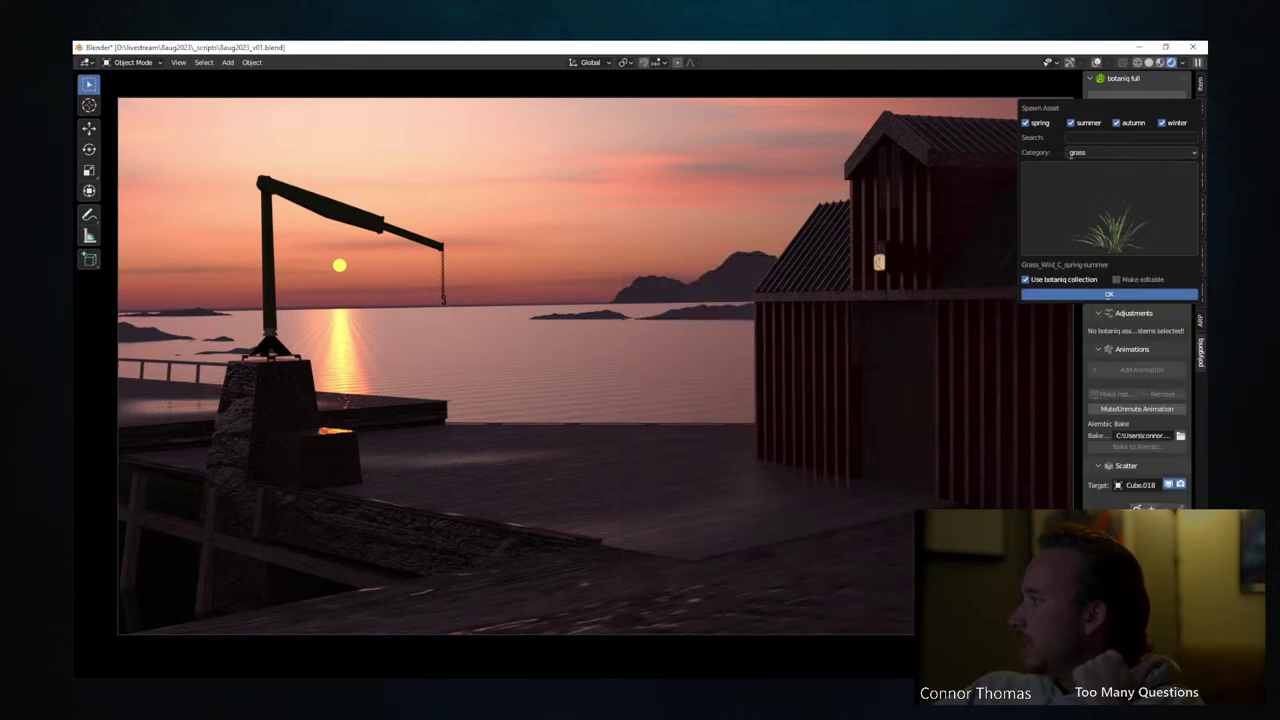
Spawn the chosen Wild (C) grass asset into the scene
click(93, 117)
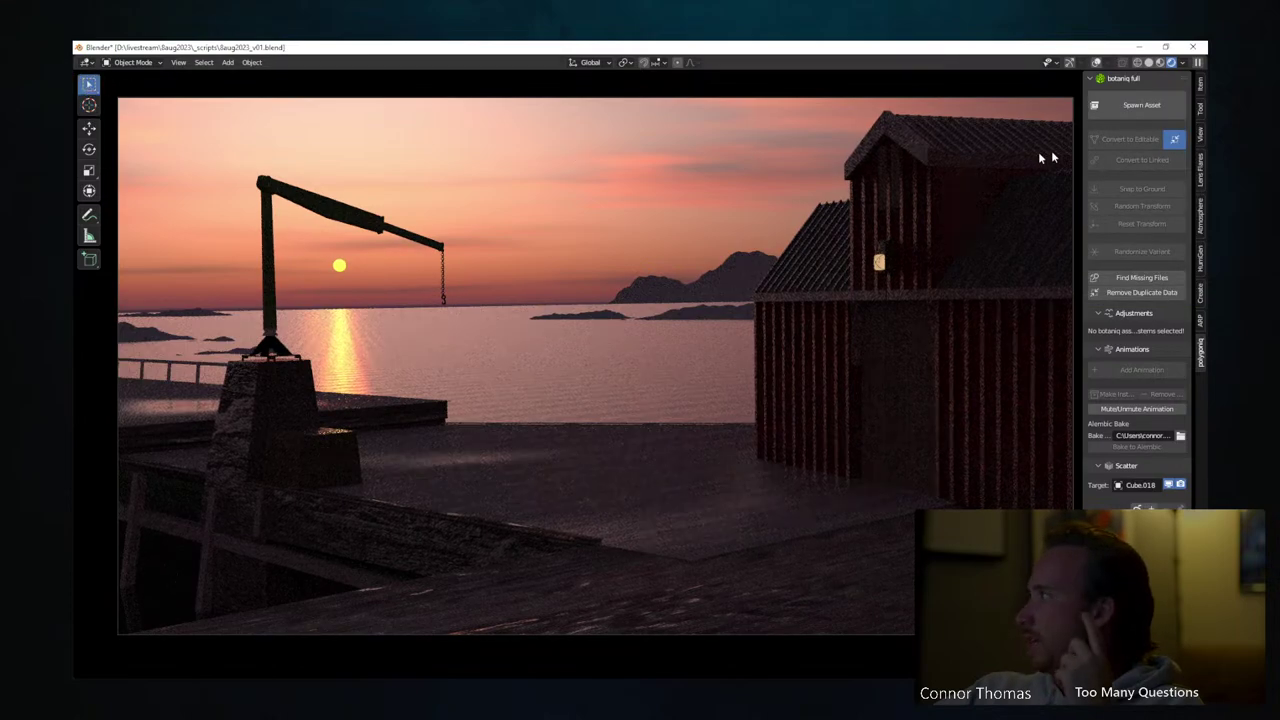
click(1141, 105)
click(1113, 291)
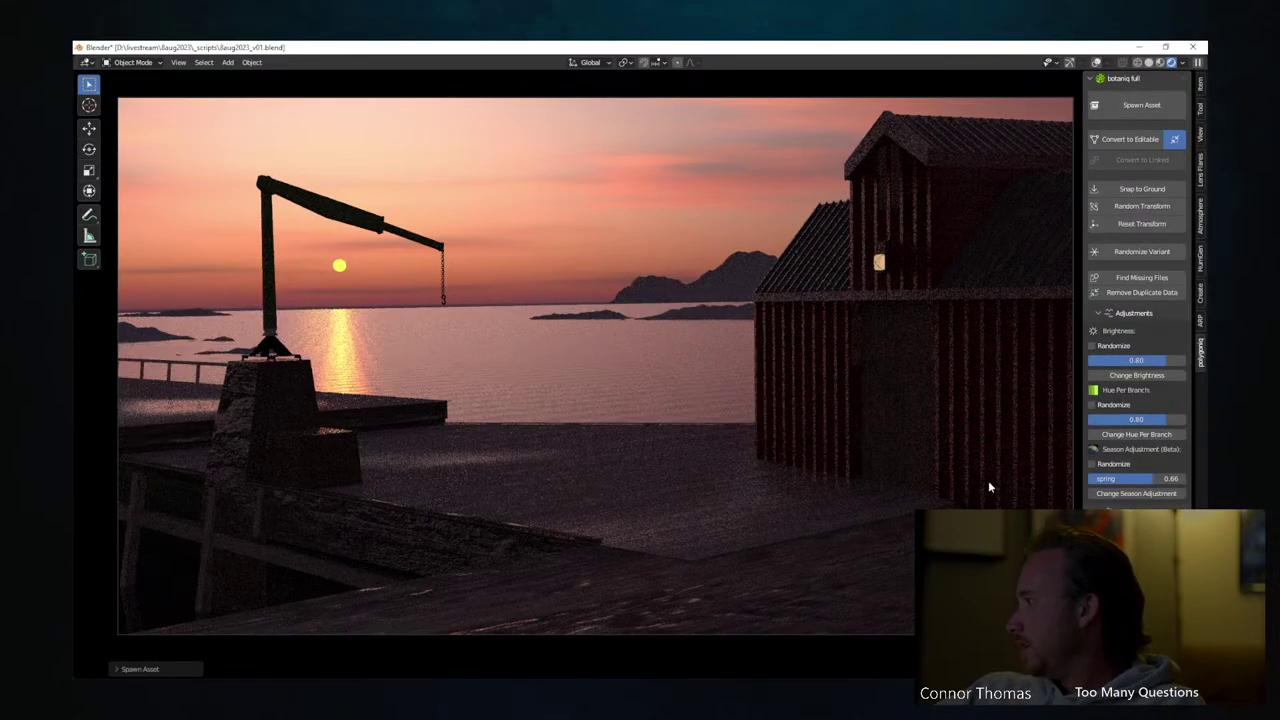
Scale the spawned grass clump up uniformly by about 3.37 beside the red building
key(KP_Decimal)
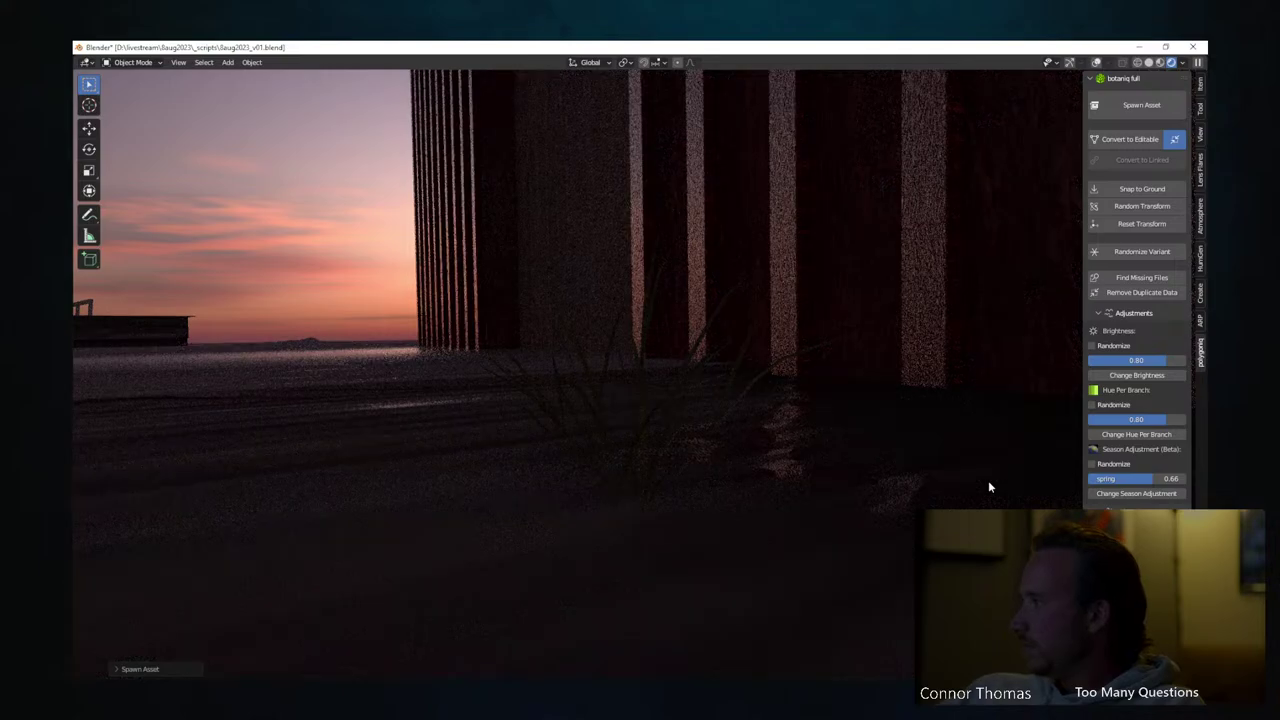
middle_drag(692, 361, 709, 414)
key(s)
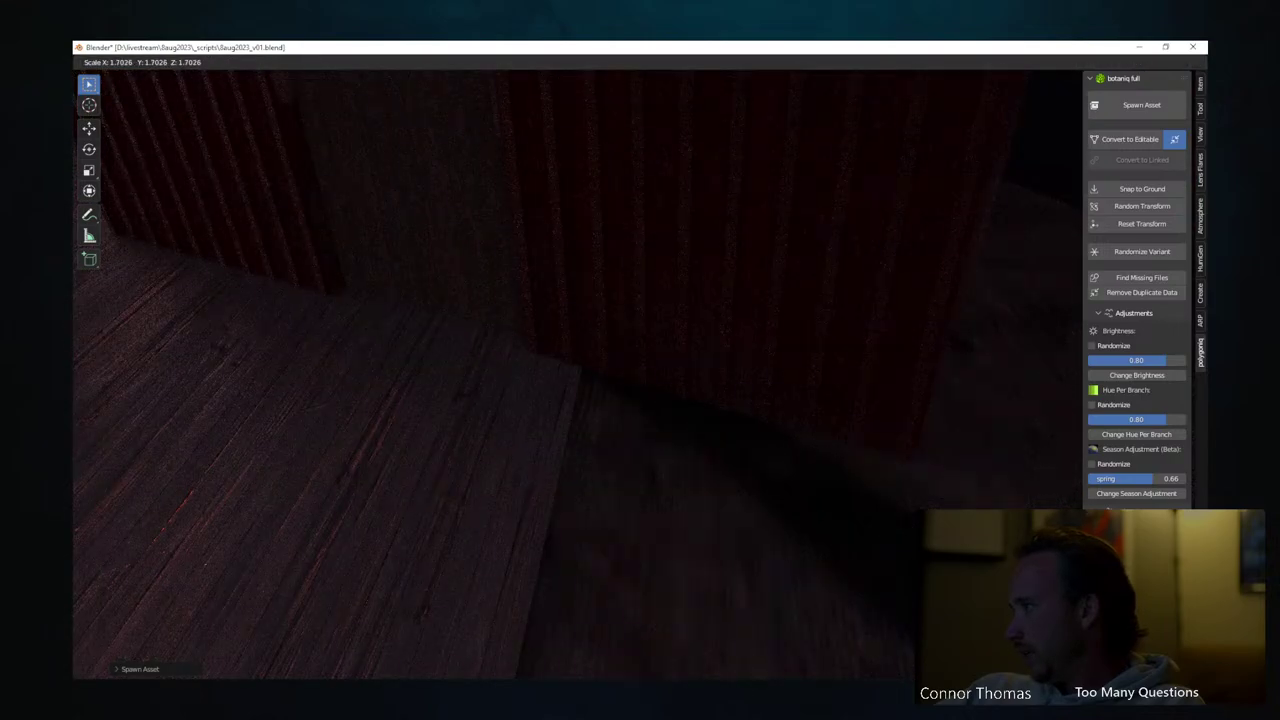
click(727, 420)
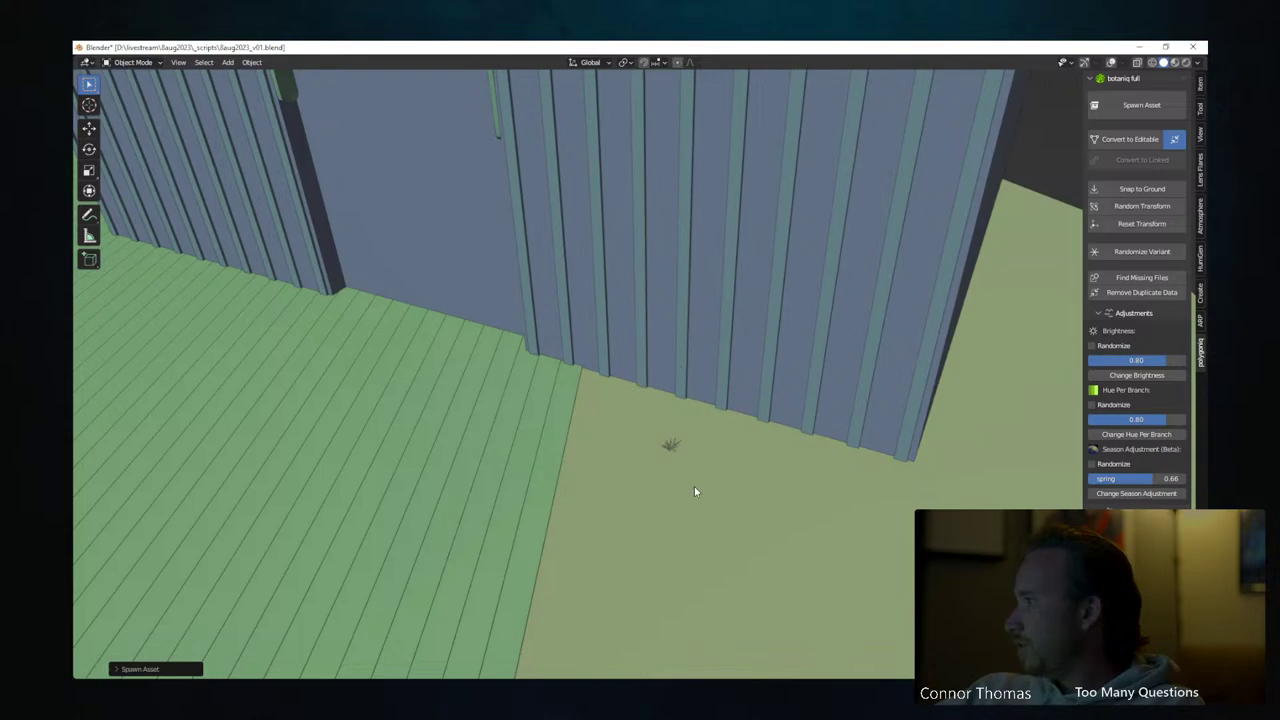
scroll(694, 486, up, 4)
mouse_move(694, 486)
middle_down()
mouse_move(691, 462)
mouse_move(755, 487)
middle_up()
key(s)
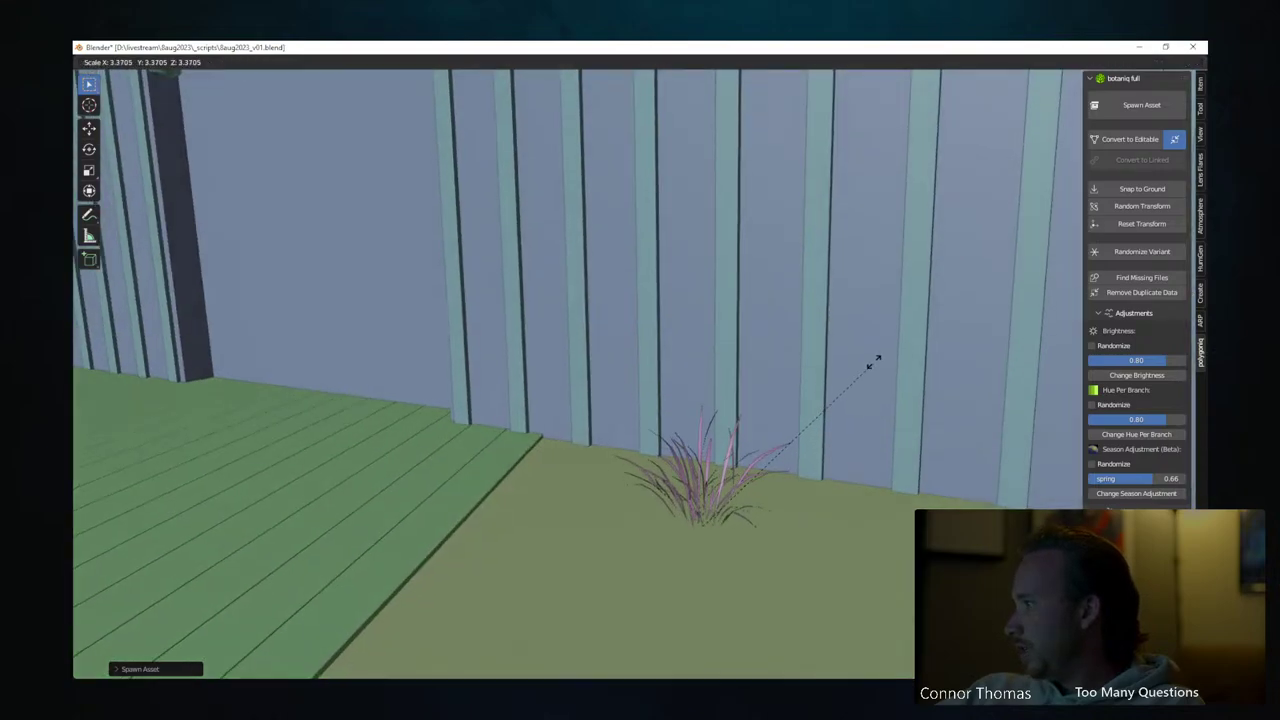
click(872, 360)
Move the grass clump in top view to the base of the building's side wall
middle_drag(872, 360, 697, 394)
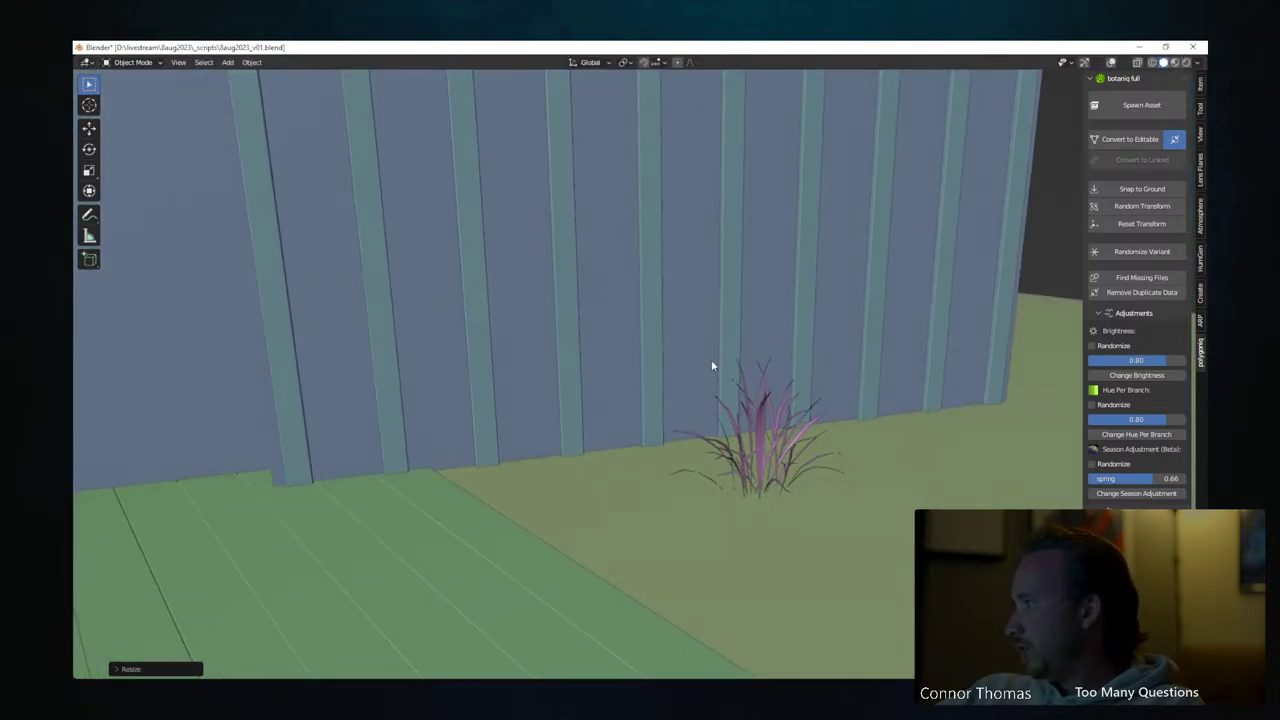
key(KP_7)
drag(711, 365, 448, 603)
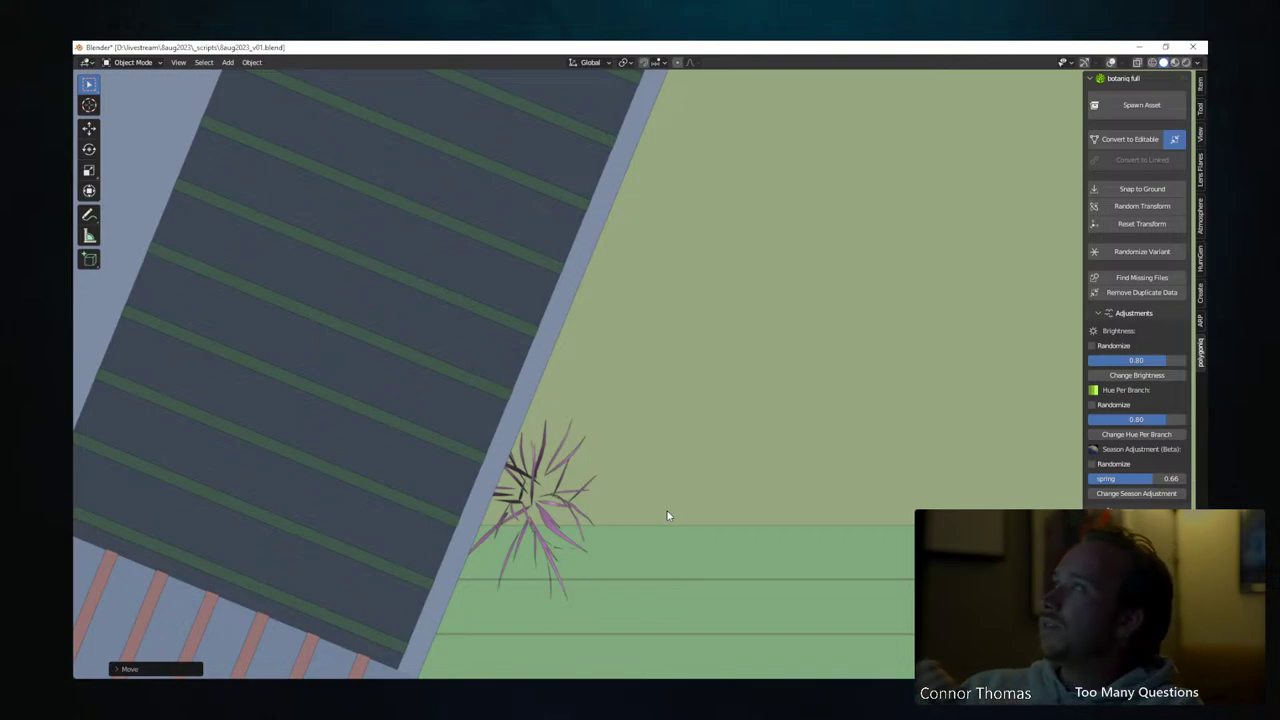
Duplicate the Wild (C) grass clump twice along the side wall of the building, giving each copy a different rotation
key(shift+d)
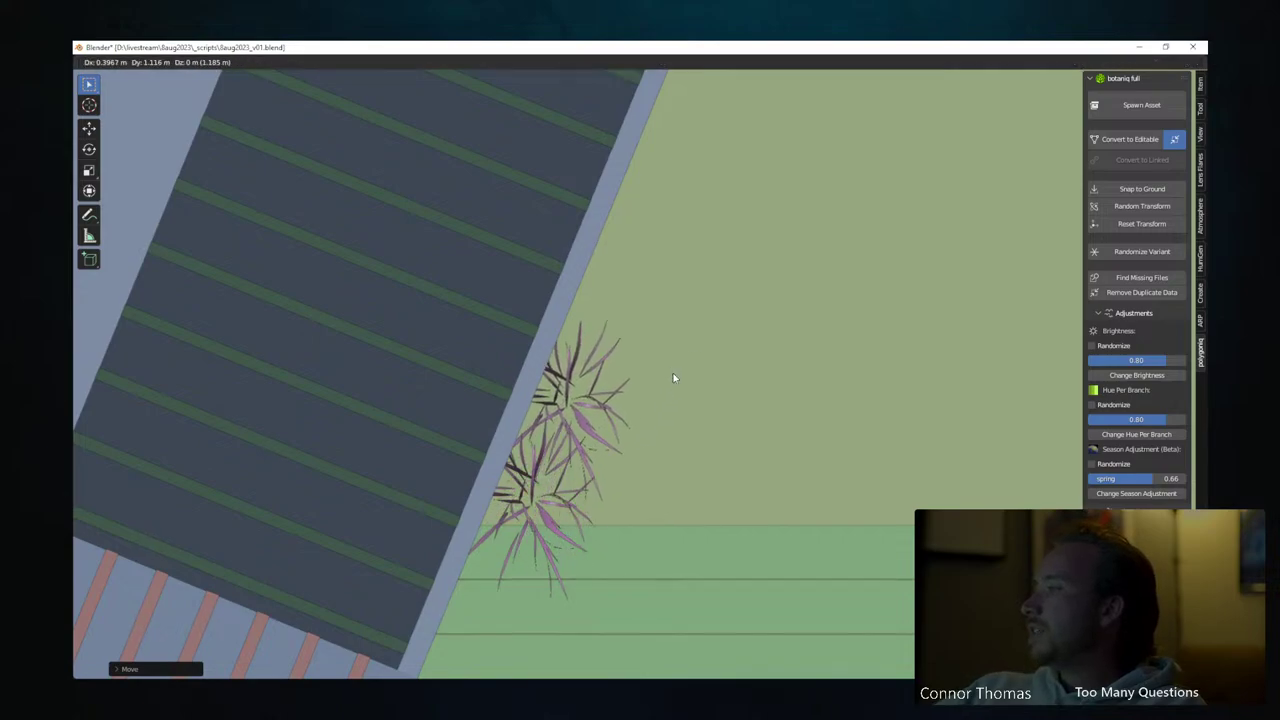
click(673, 368)
key(r)
click(628, 312)
key(shift+d)
click(667, 229)
key(r)
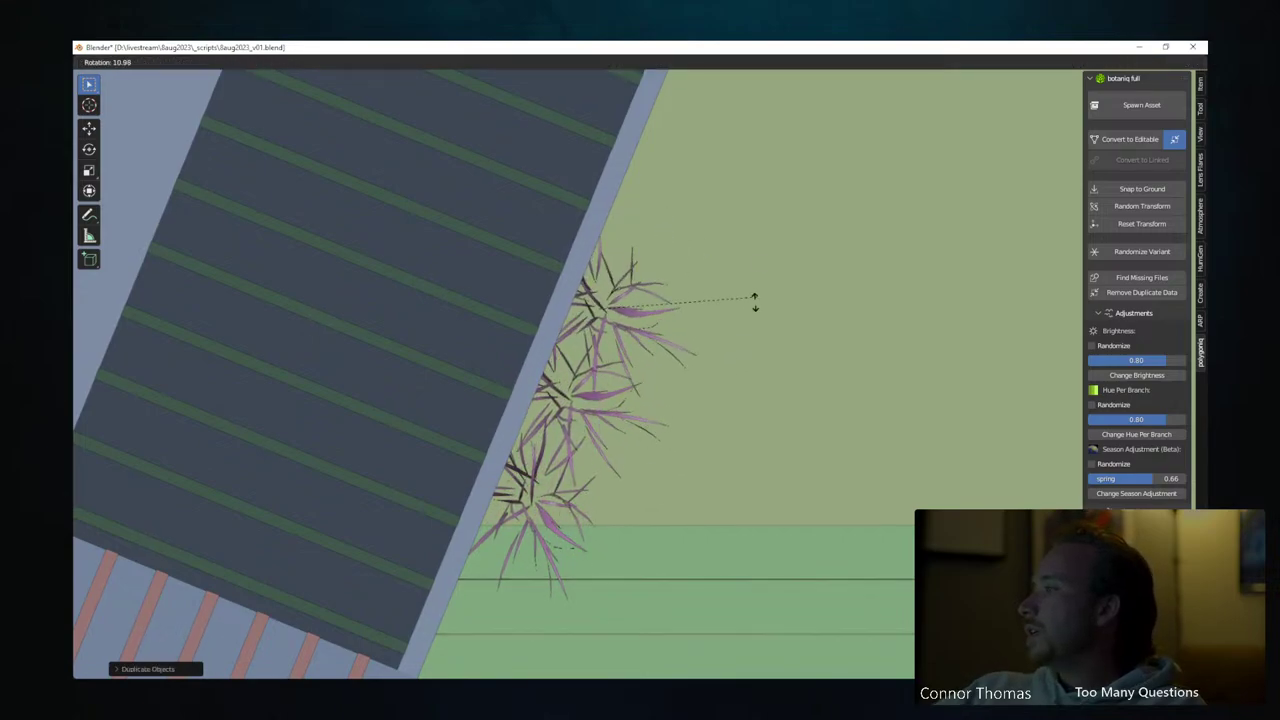
click(704, 371)
Add two more rotated copies of the grass clump as an outer row in front of the wall clumps
key(shift+d)
click(728, 435)
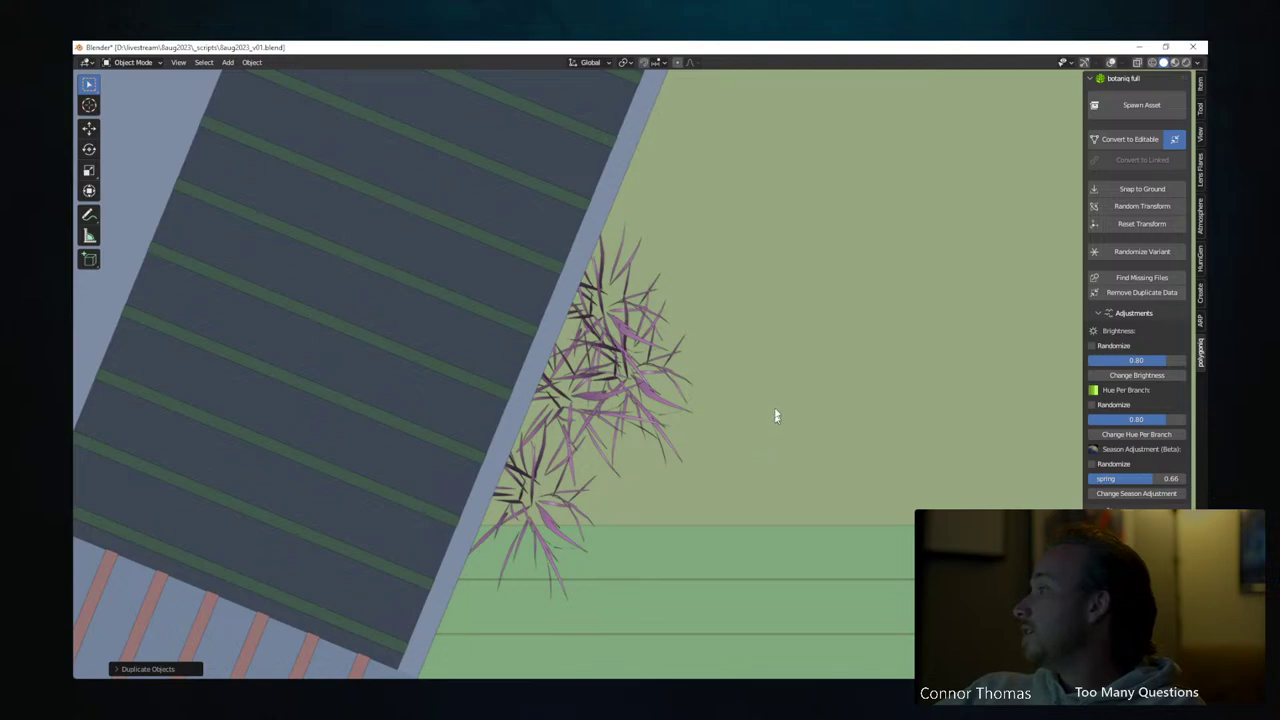
key(r)
click(752, 284)
key(shift+d)
click(715, 420)
key(r)
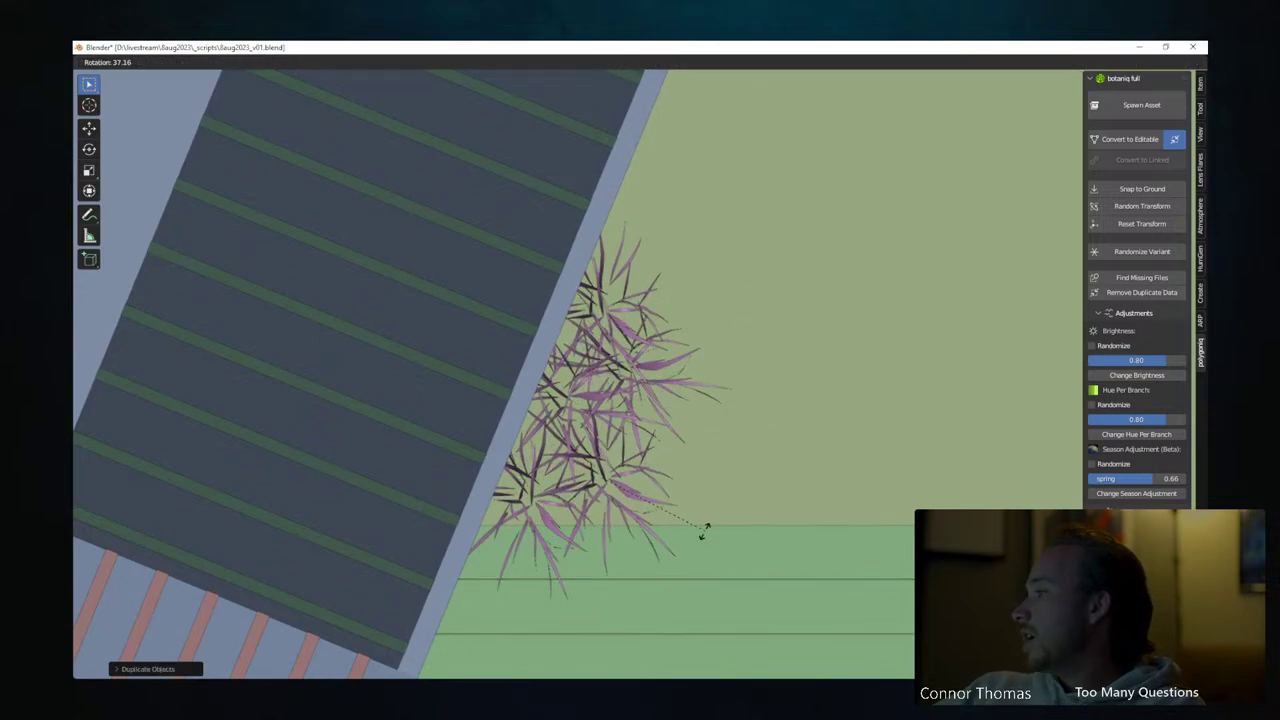
click(702, 483)
Duplicate the grass clump to the next free spot along the wall and scale the copy up
key(shift+d)
click(690, 206)
shift+middle_drag(756, 172, 709, 271)
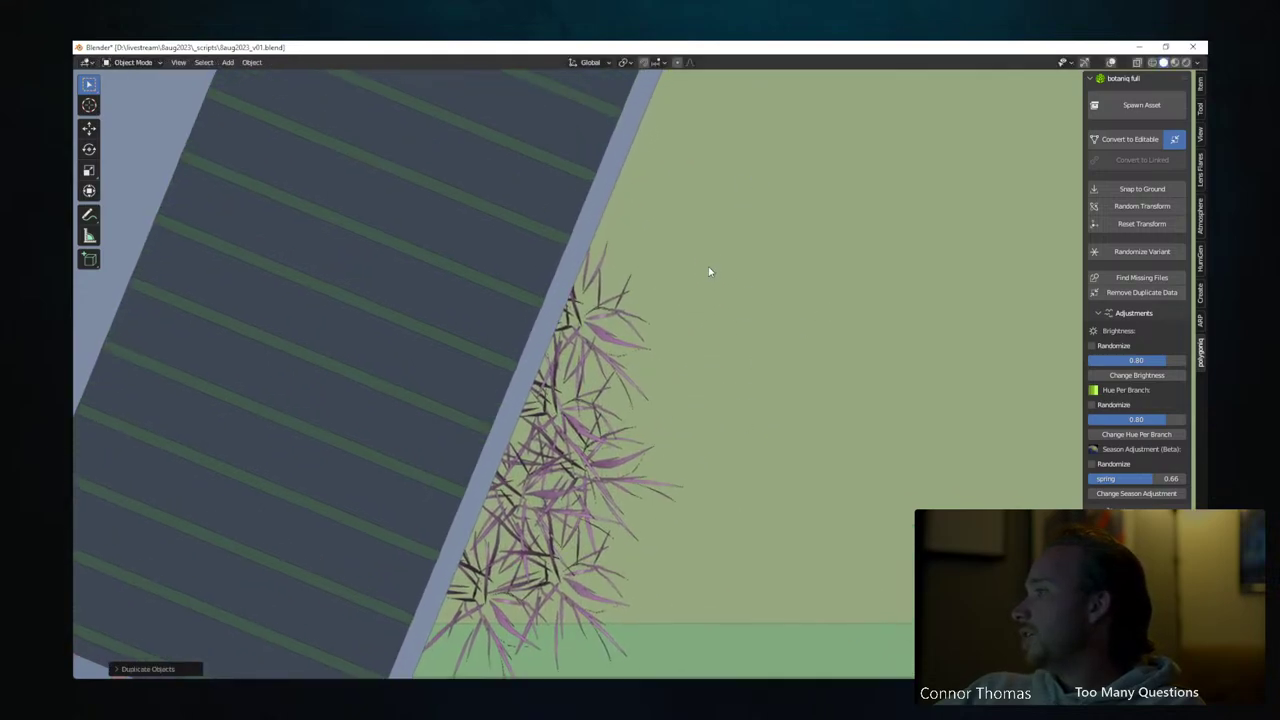
key(s)
click(801, 183)
Duplicate the enlarged clump into the outer row, scale the copy down and move it in close to its neighbours
key(shift+d)
click(806, 354)
key(s)
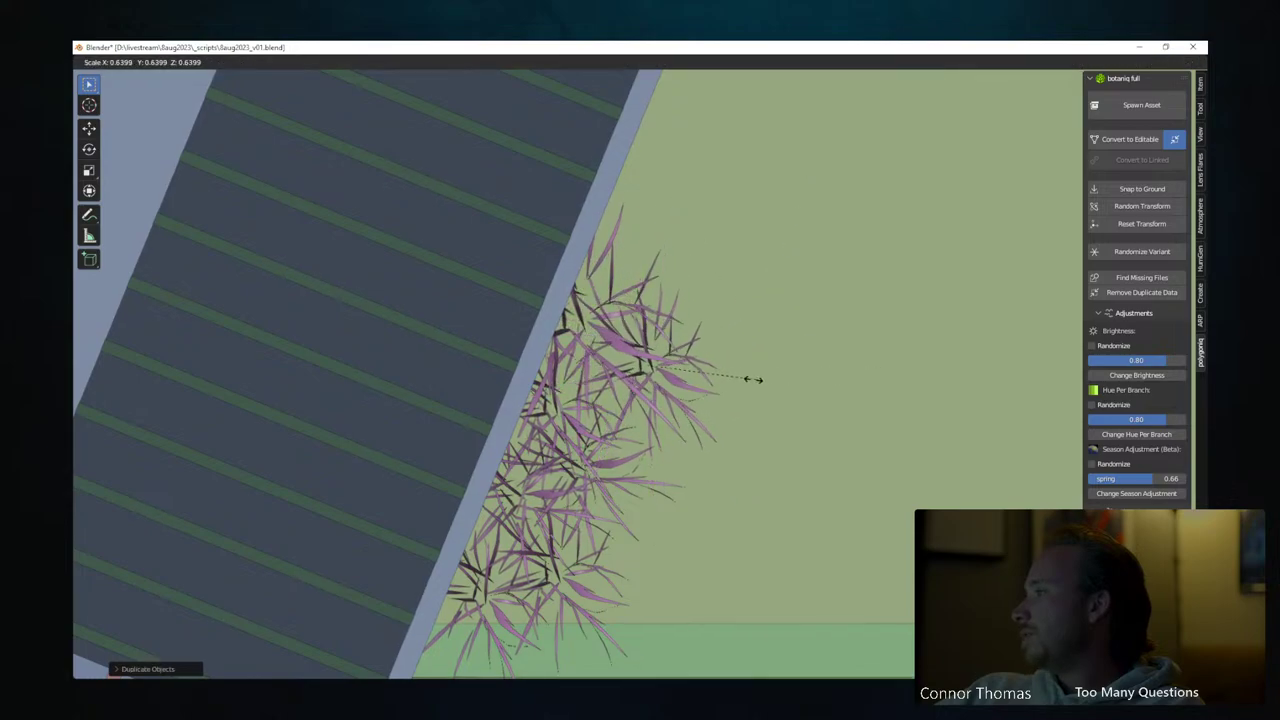
click(735, 384)
key(g)
click(688, 418)
Add two rotated grass copies, one extending the outer row and one directly against the wall
key(shift+d)
click(819, 220)
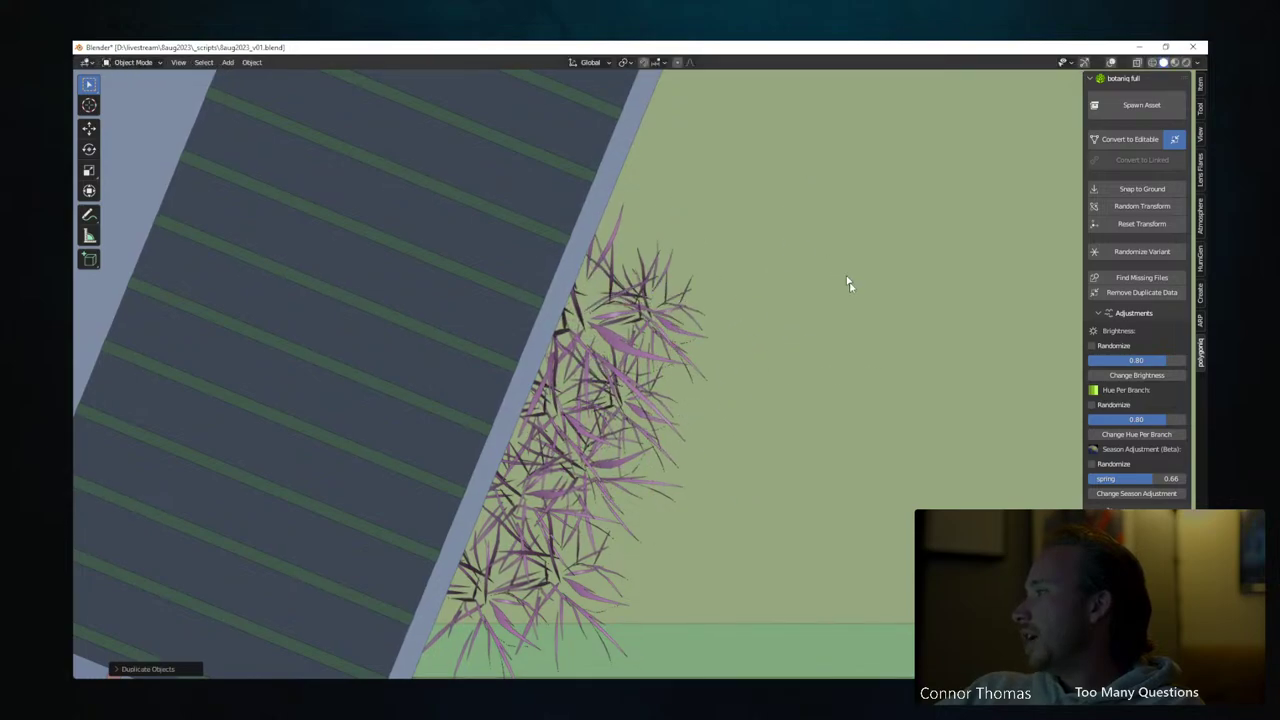
key(shift+d)
key(r)
click(742, 406)
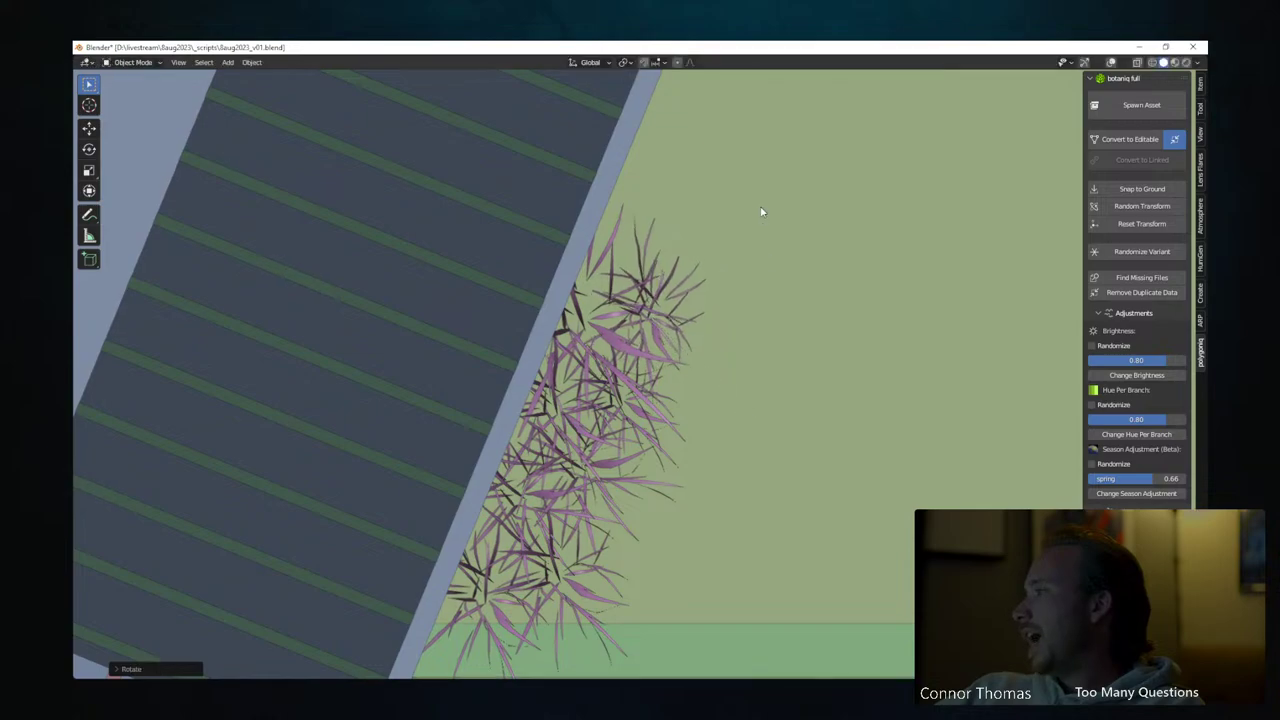
shift+middle_drag(762, 212, 743, 340)
key(shift+d)
click(715, 261)
key(r)
click(748, 402)
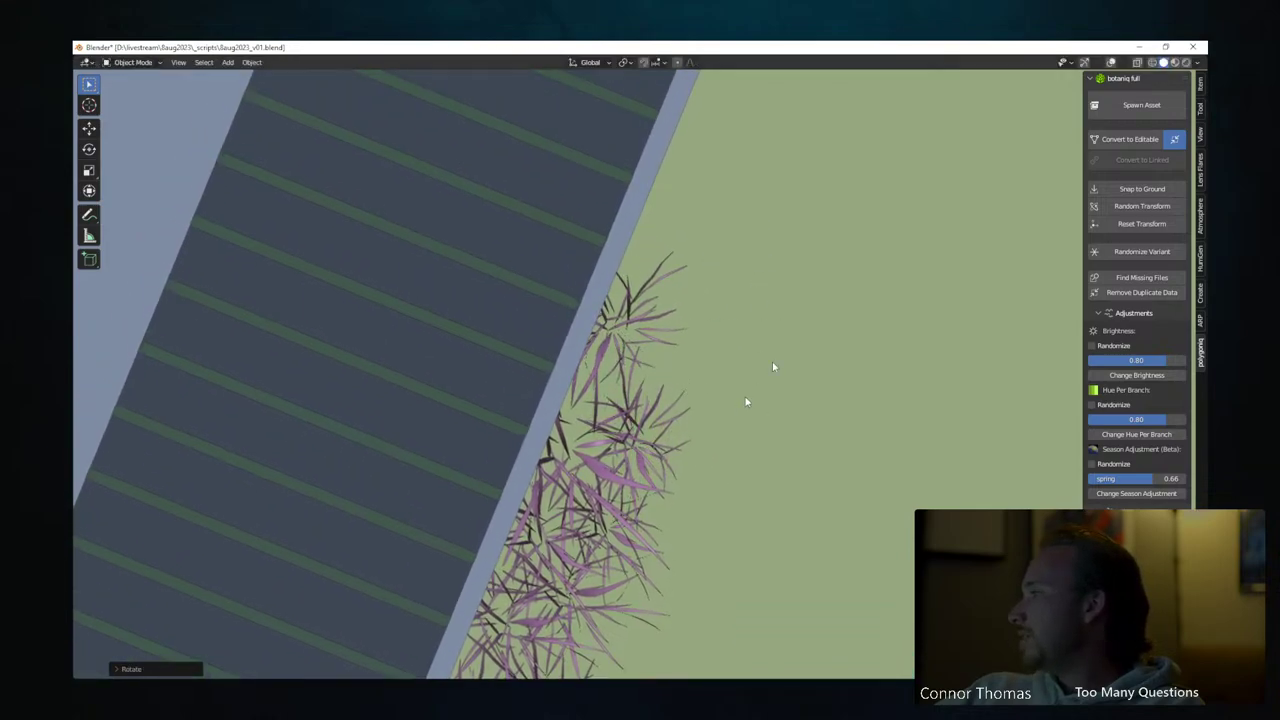
Continue both grass rows toward the building's far corner with further duplicated clumps, rotating the copies for variation
shift+middle_drag(791, 279, 766, 364)
key(shift+d)
click(817, 403)
key(r)
click(823, 276)
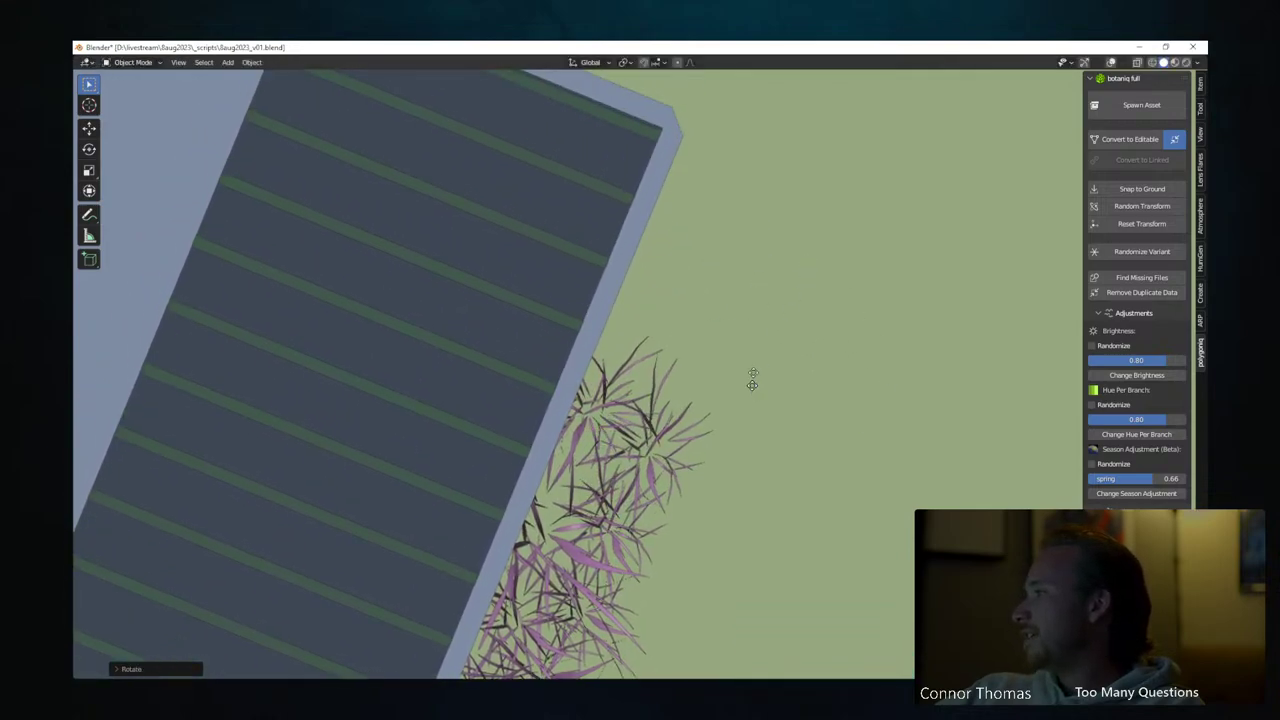
key(shift+d)
key(r)
click(846, 421)
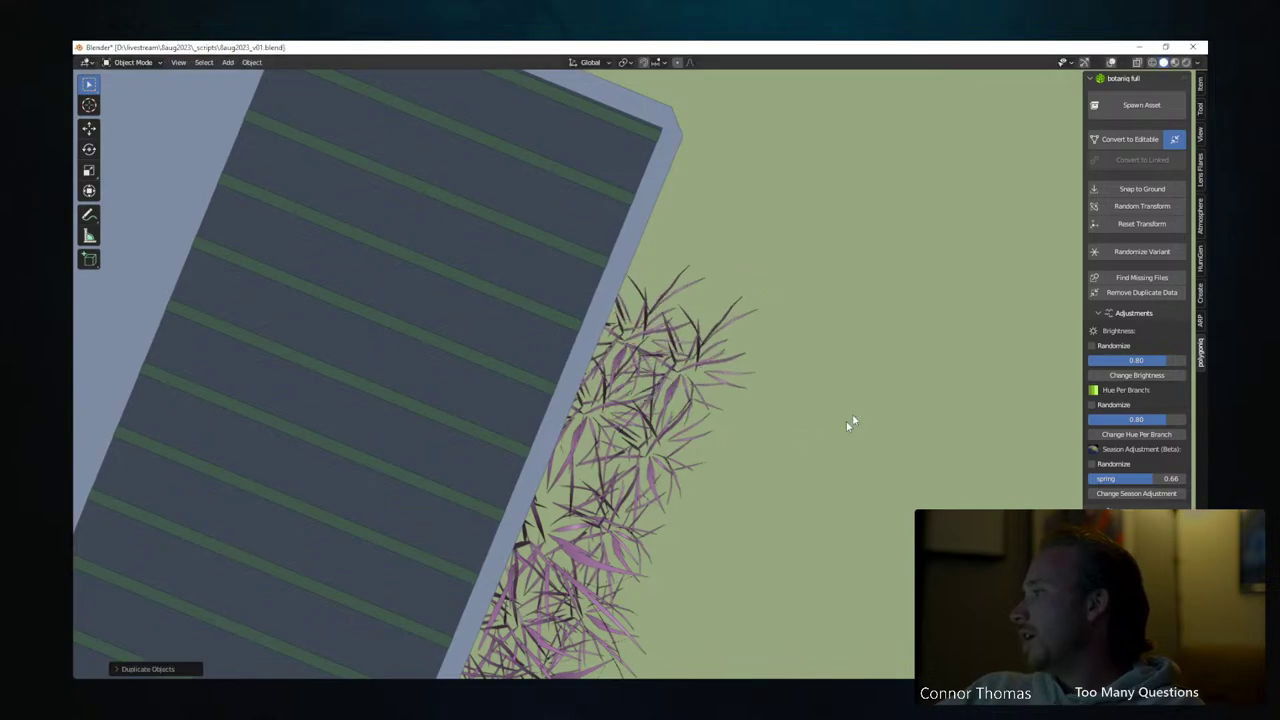
key(r)
click(840, 255)
Check the grass row in perspective, and spawn the Cortaderia Selloana A grass asset with the botaniq collection in use
key(KP_0)
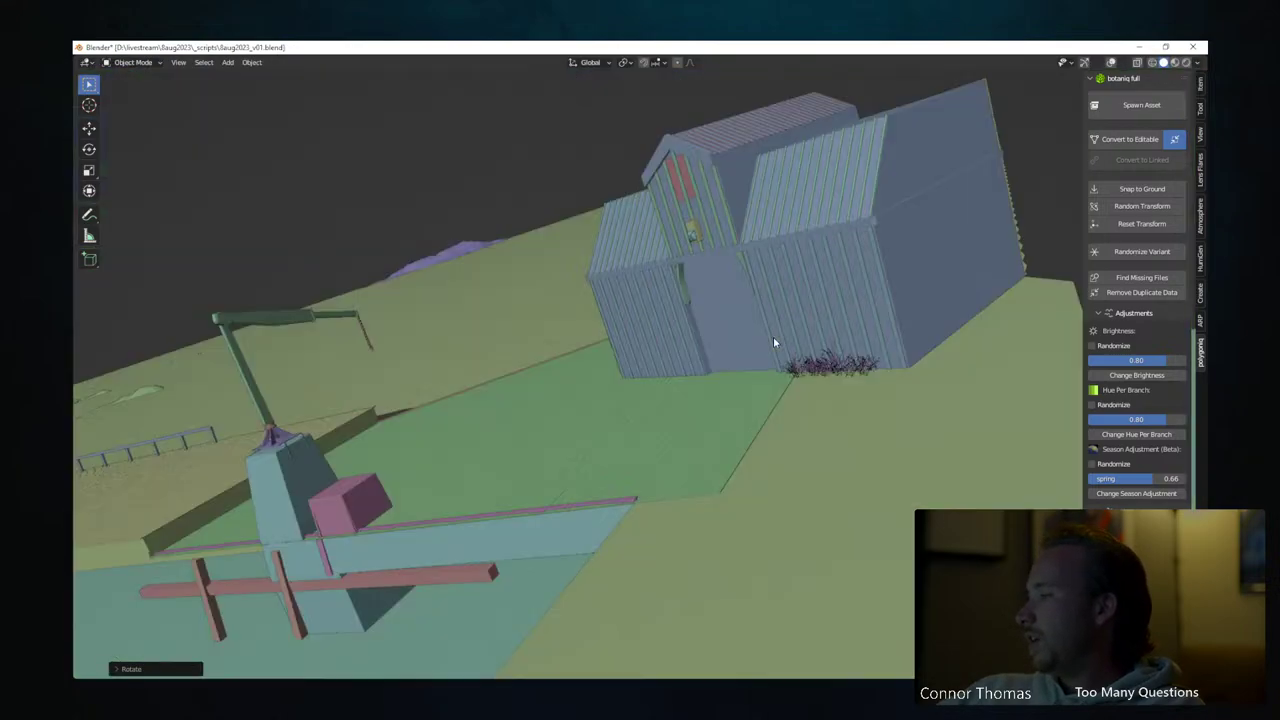
key(KP_0)
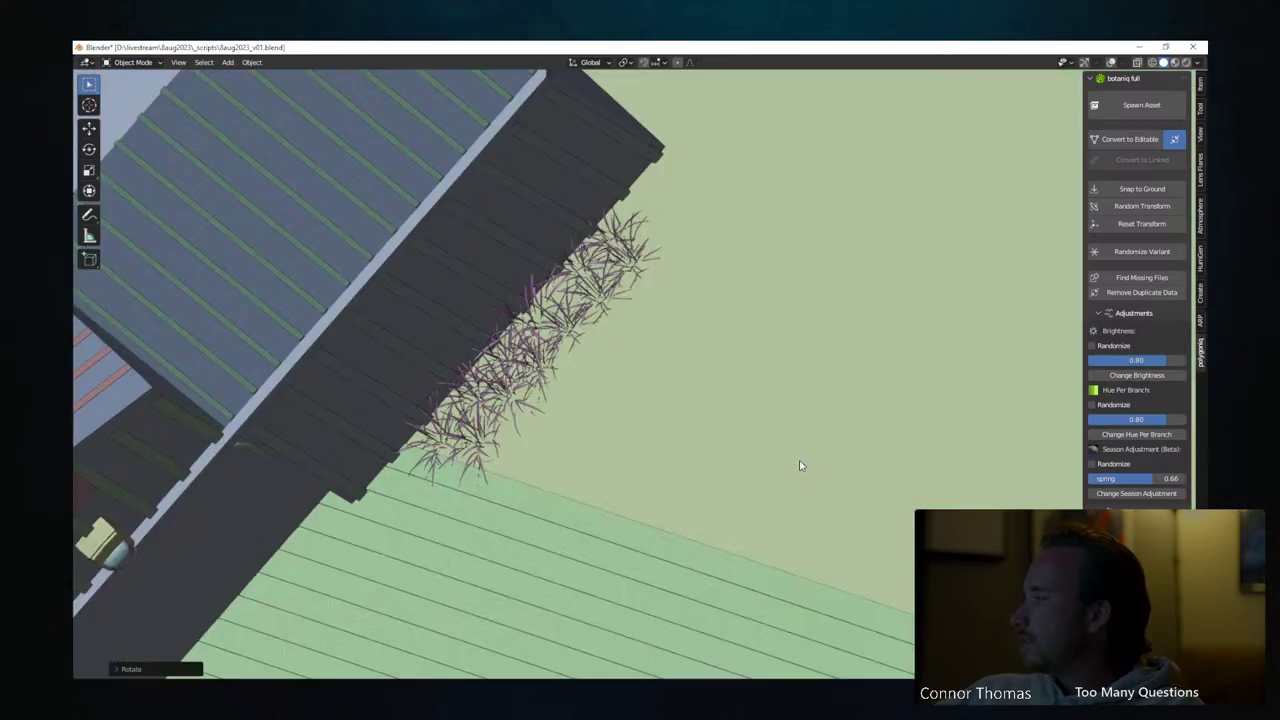
middle_drag(800, 466, 563, 429)
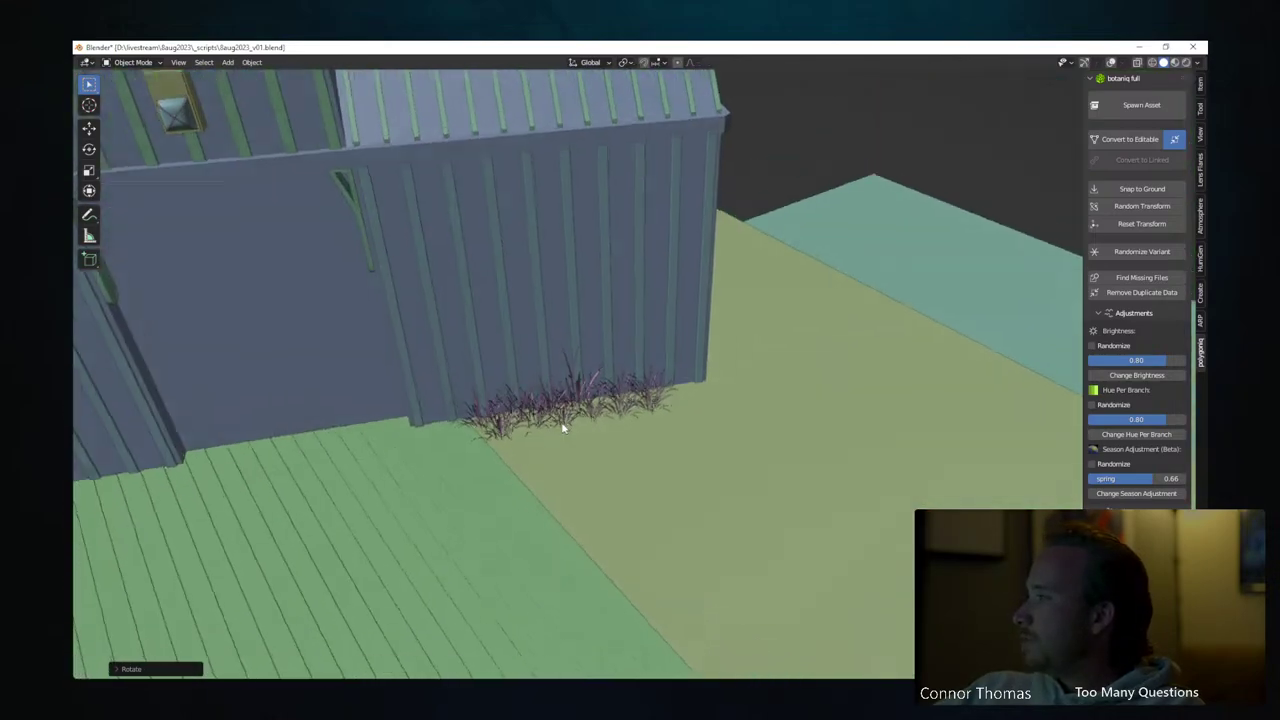
click(1141, 104)
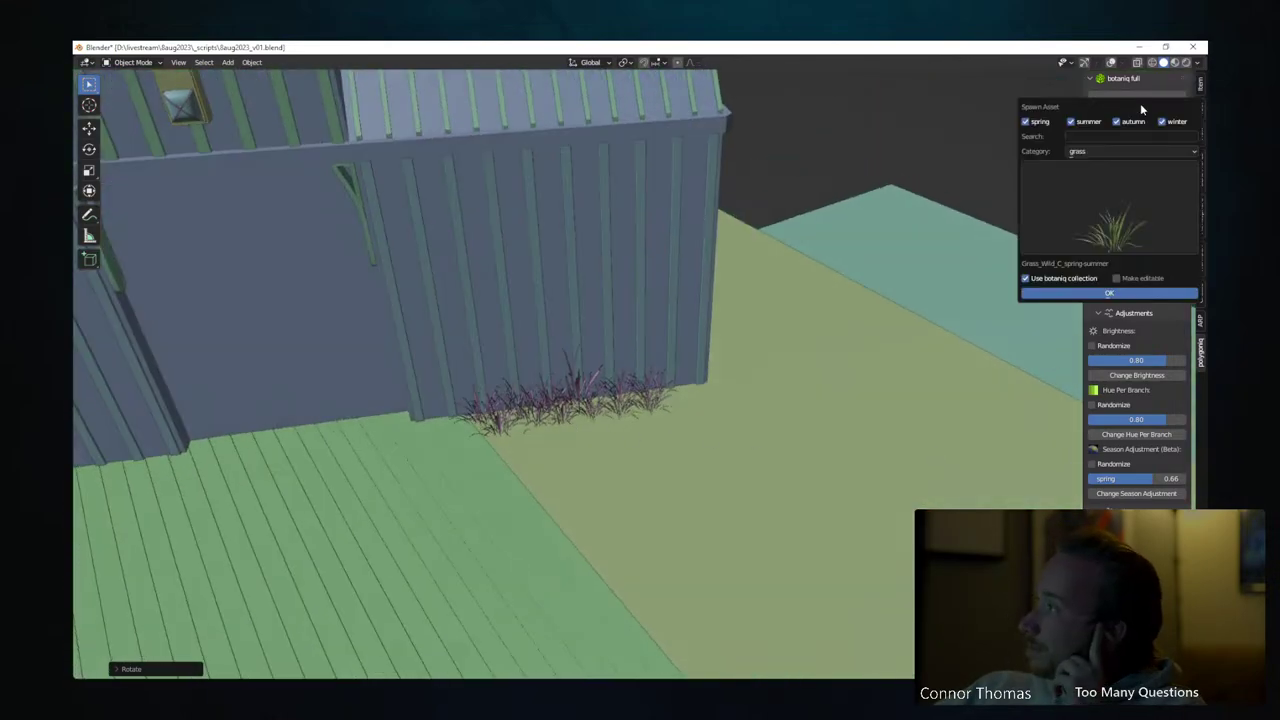
click(1117, 208)
click(1168, 302)
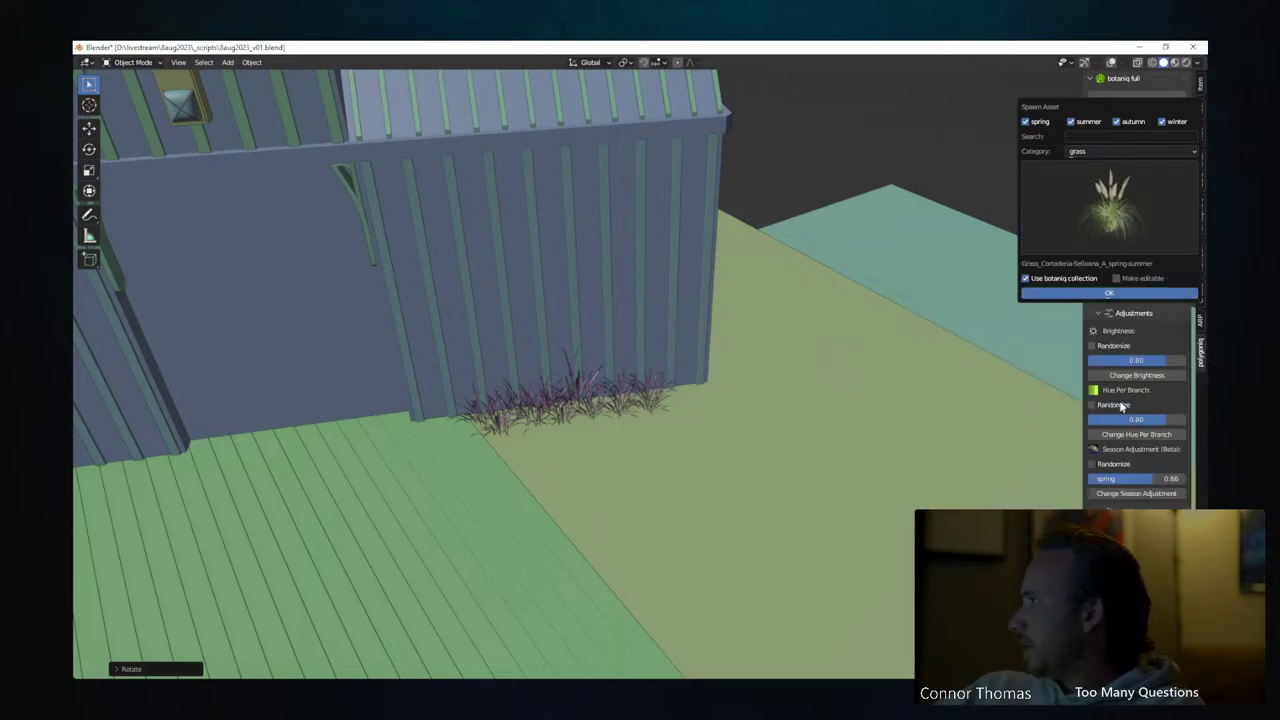
click(1110, 294)
Scale the Cortaderia grass up by about 2.86 and move it in top view to the wall base beside the deck
key(s)
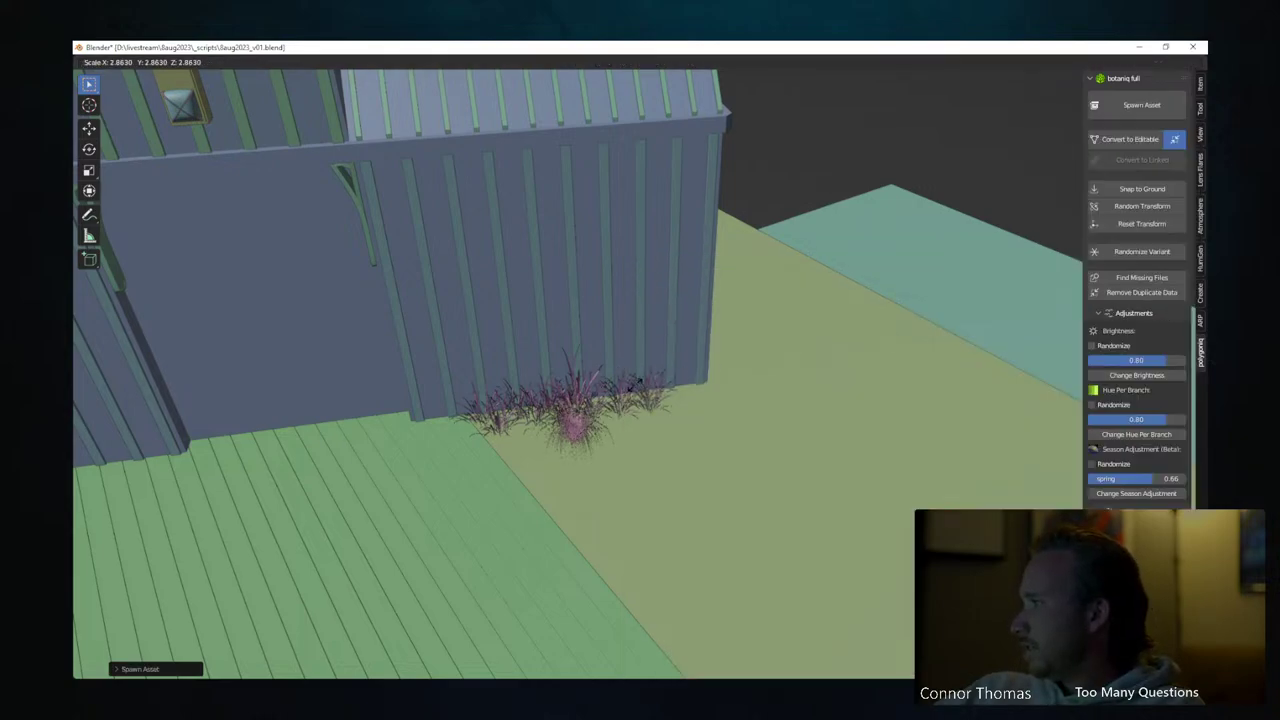
click(634, 381)
middle_drag(634, 381, 645, 418)
key(KP_7)
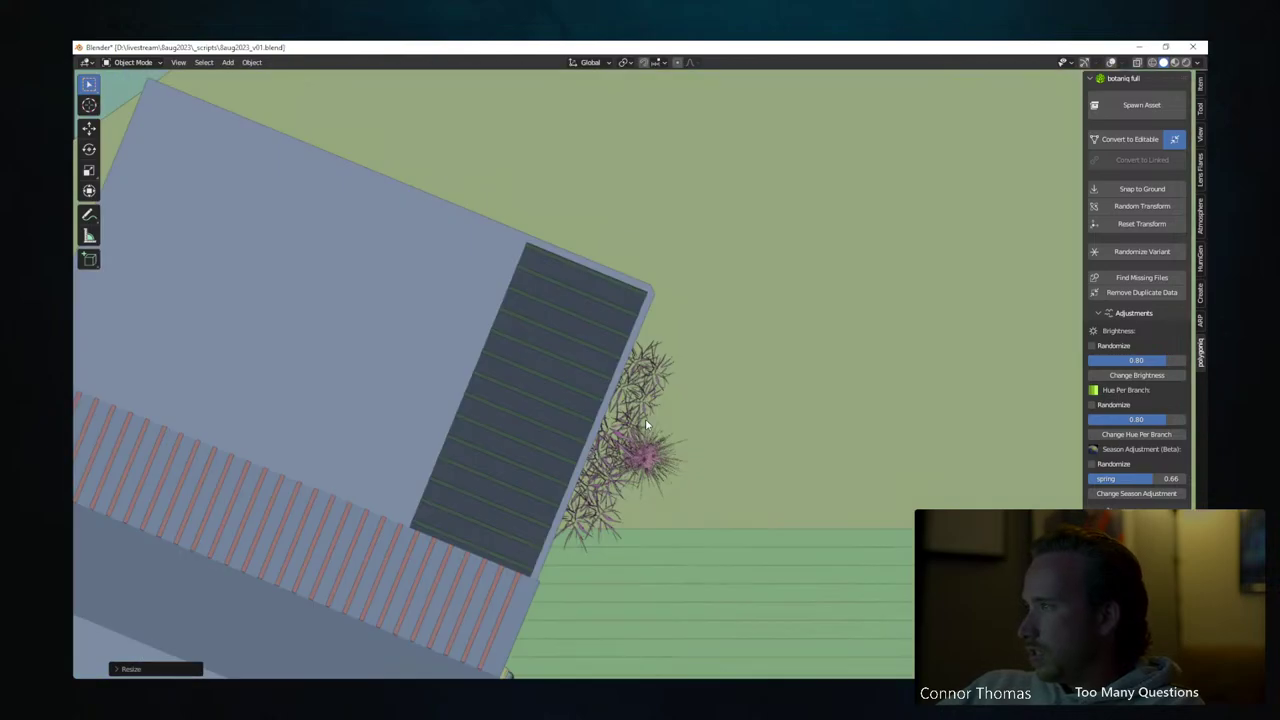
key(g)
click(596, 482)
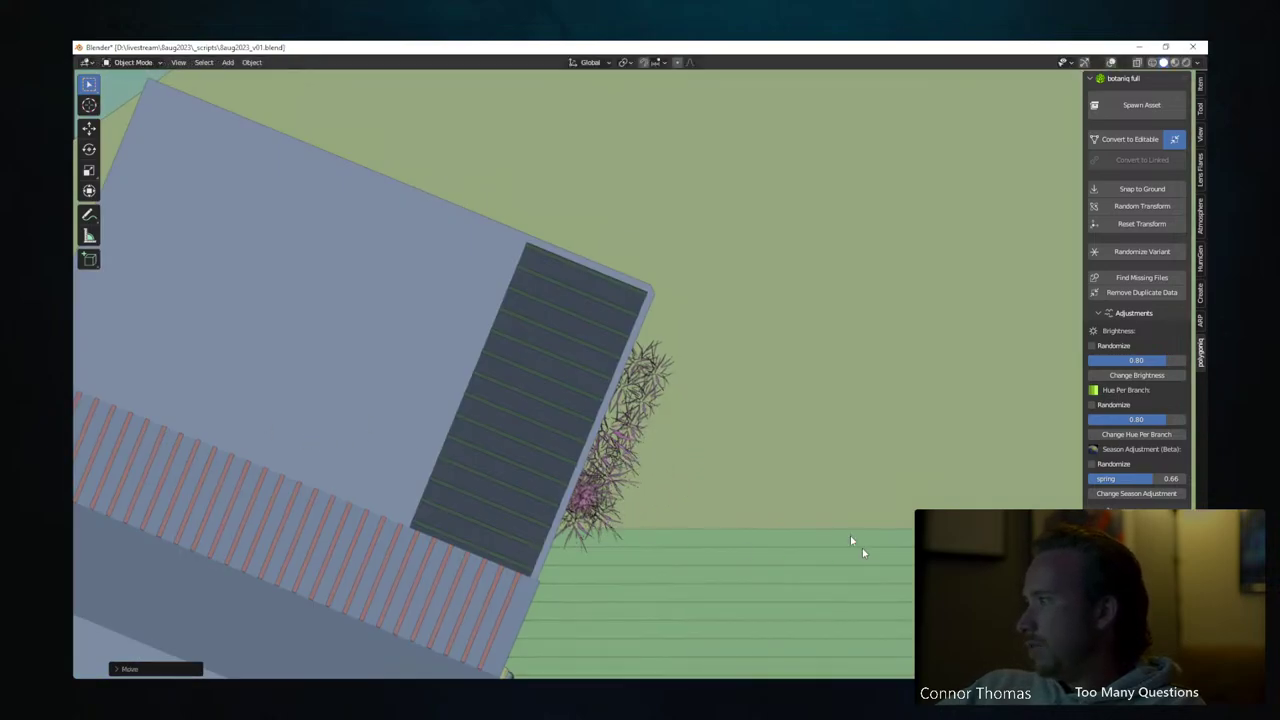
Duplicate the Cortaderia grass to the building's far corner and rotate the copy
key(KP_0)
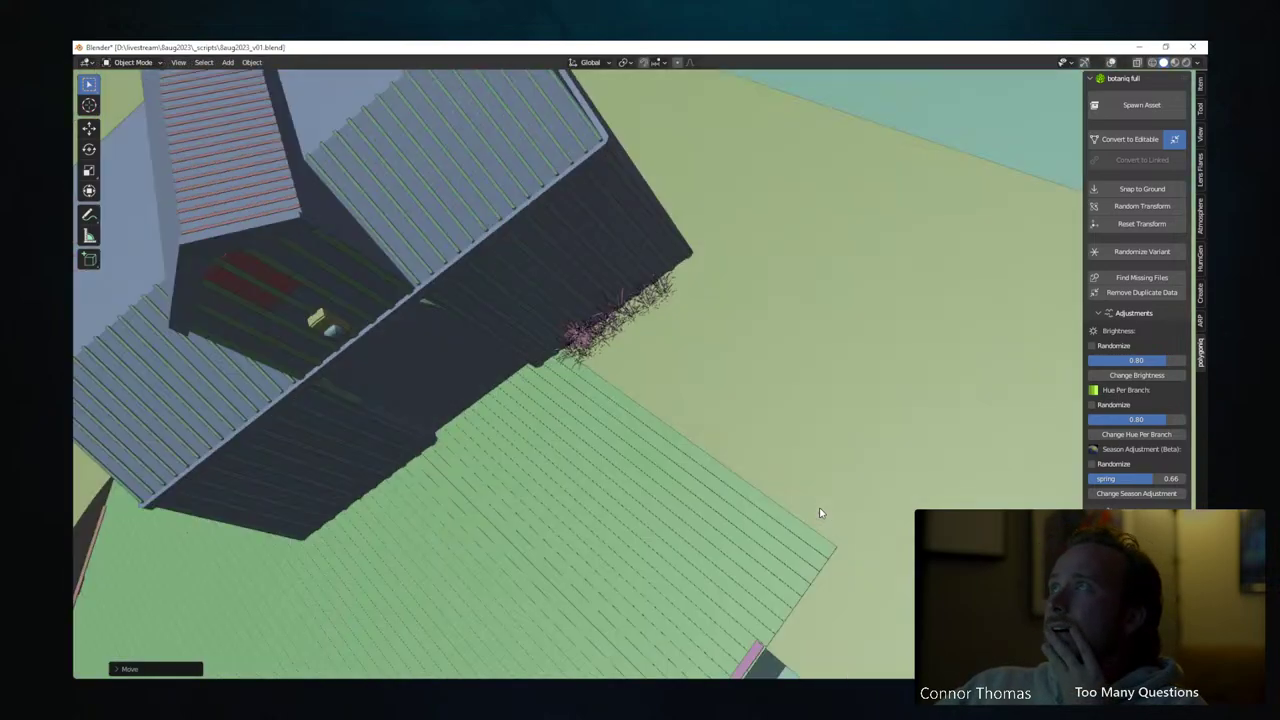
key(KP_7)
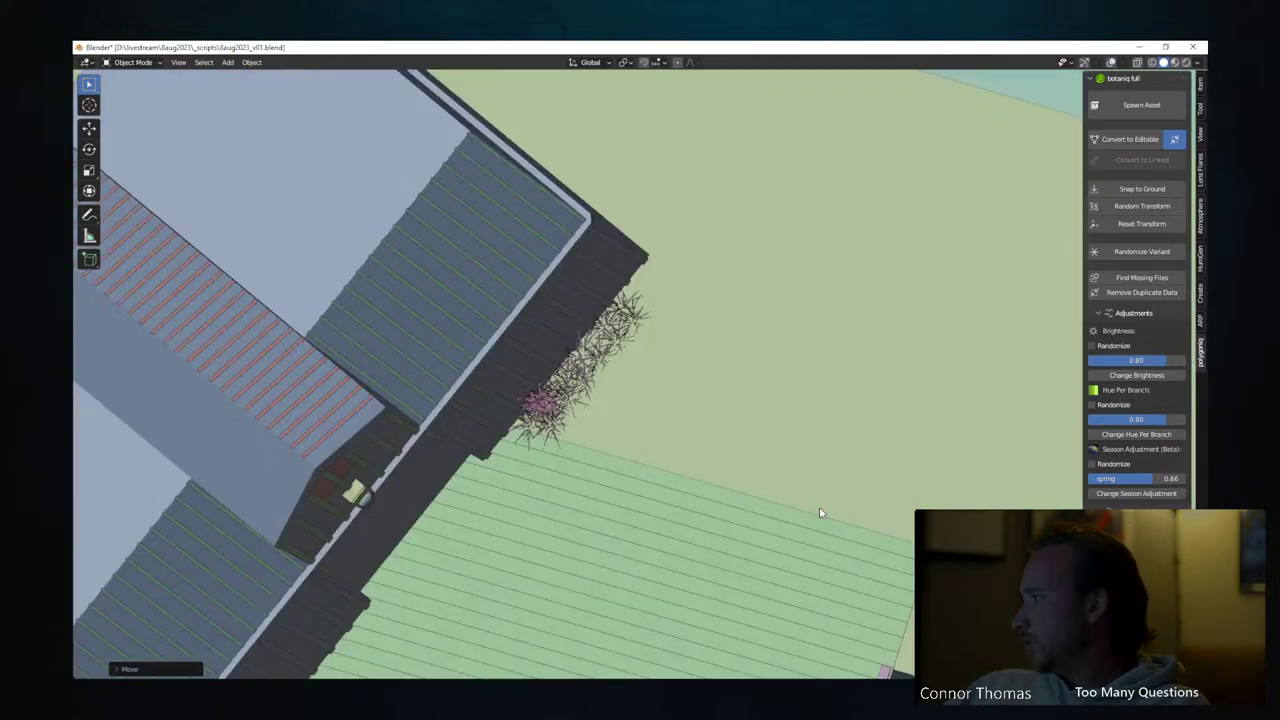
key(KP_0)
key(shift+d)
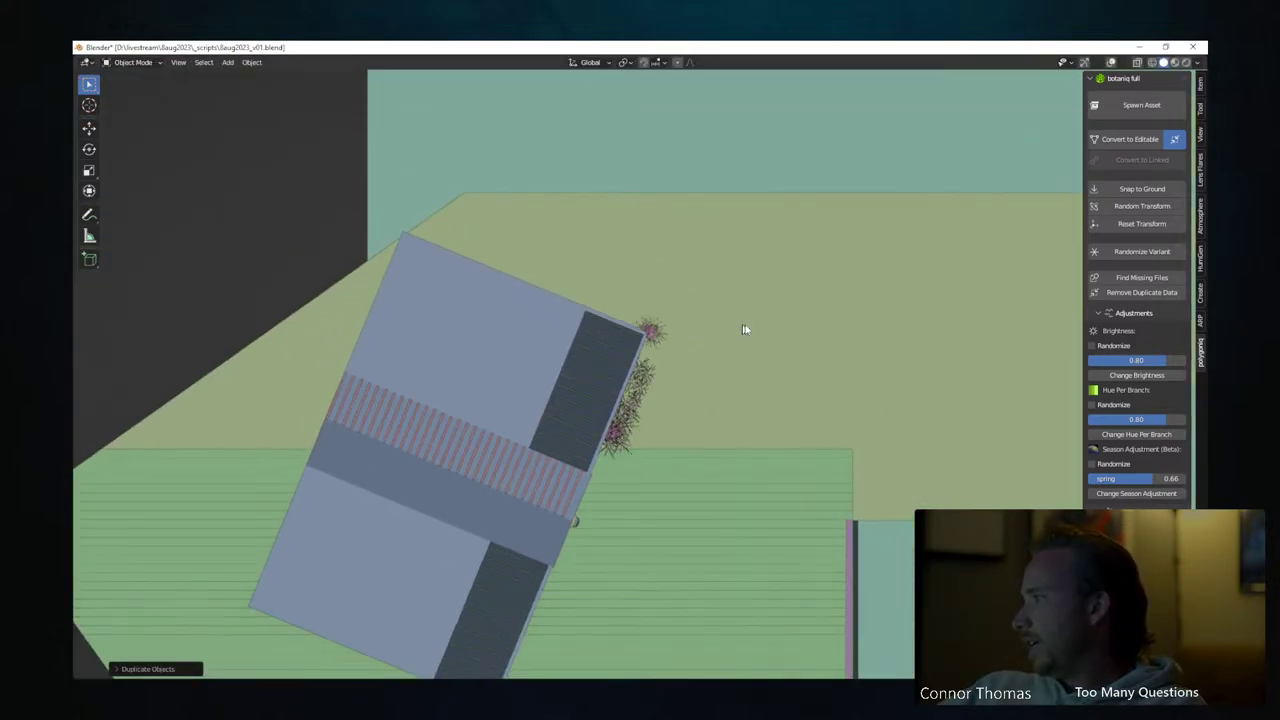
key(r)
click(718, 220)
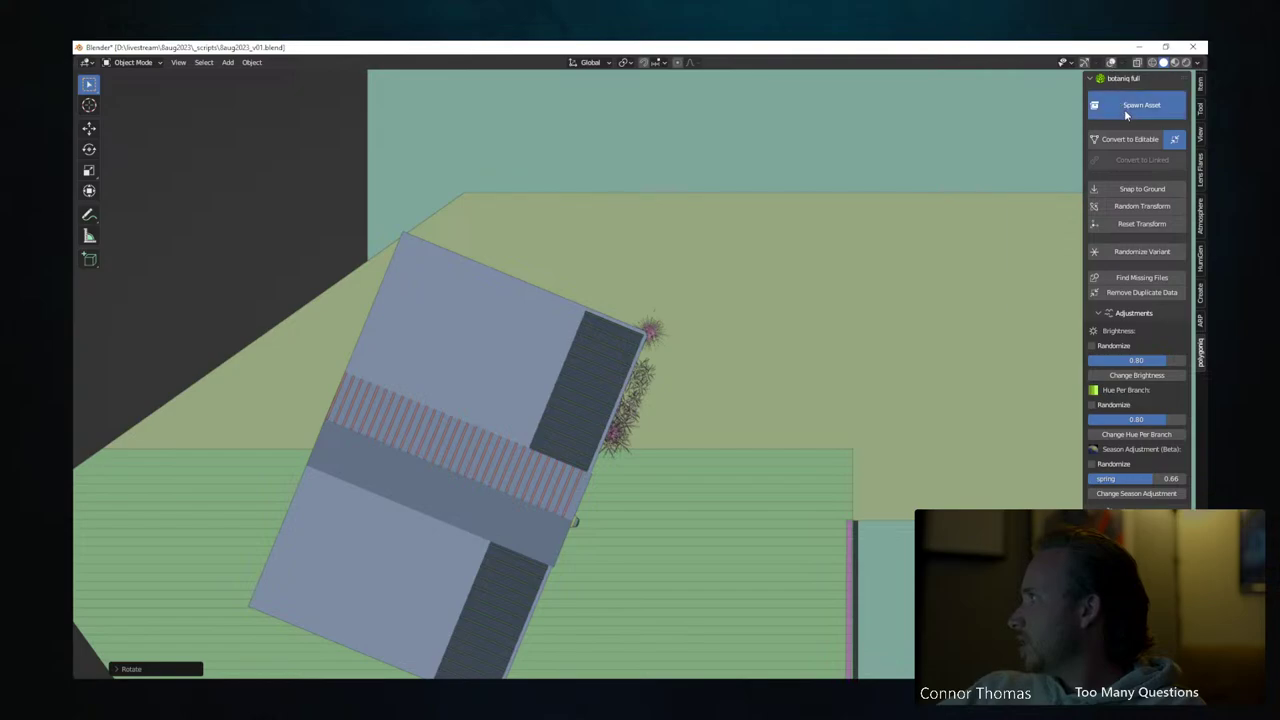
Spawn the Basic dry (A) grass asset into the scene
click(1141, 105)
click(1120, 228)
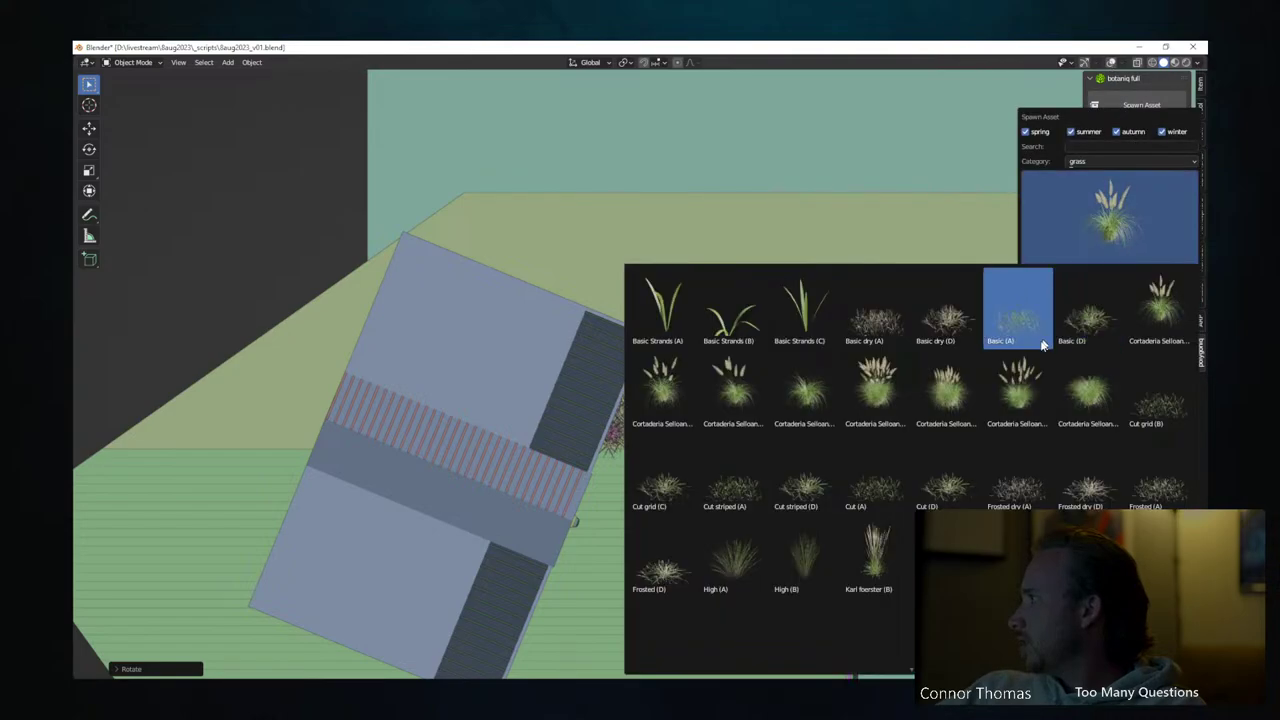
click(953, 329)
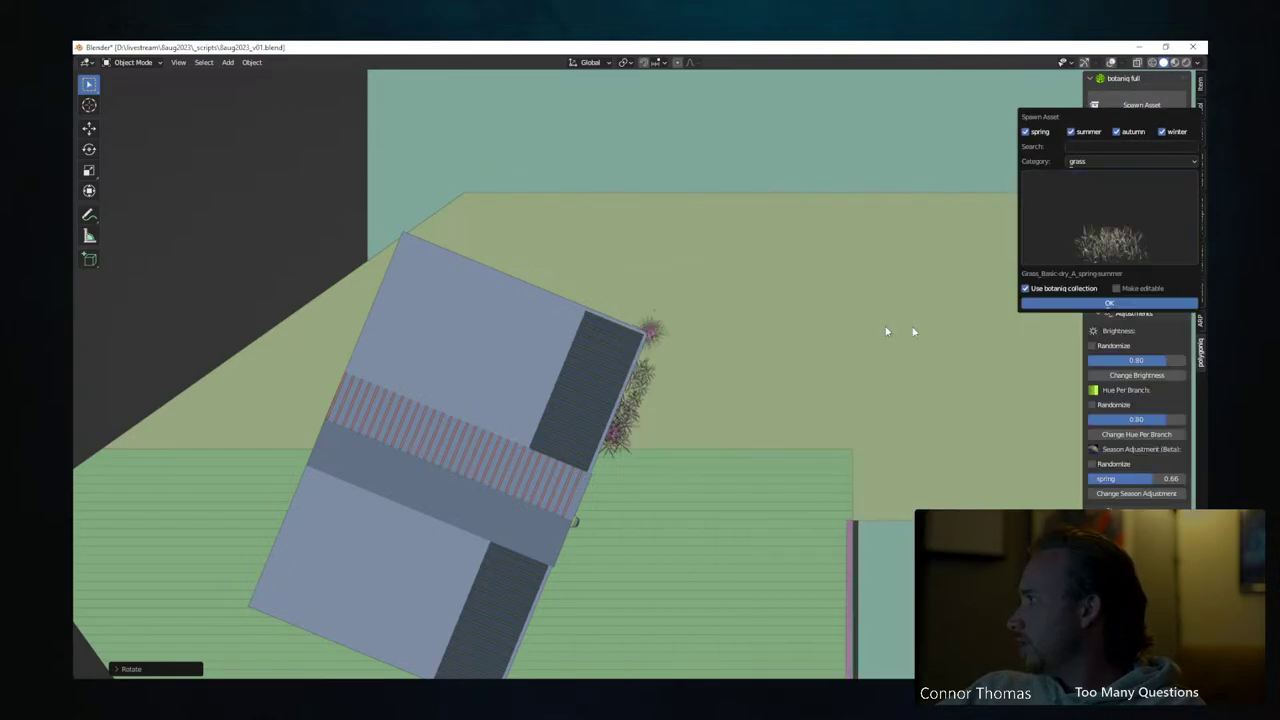
click(1165, 307)
Scale the dry grass up by about 3.13 and place it beside the building's grass row at the deck edge
key(s)
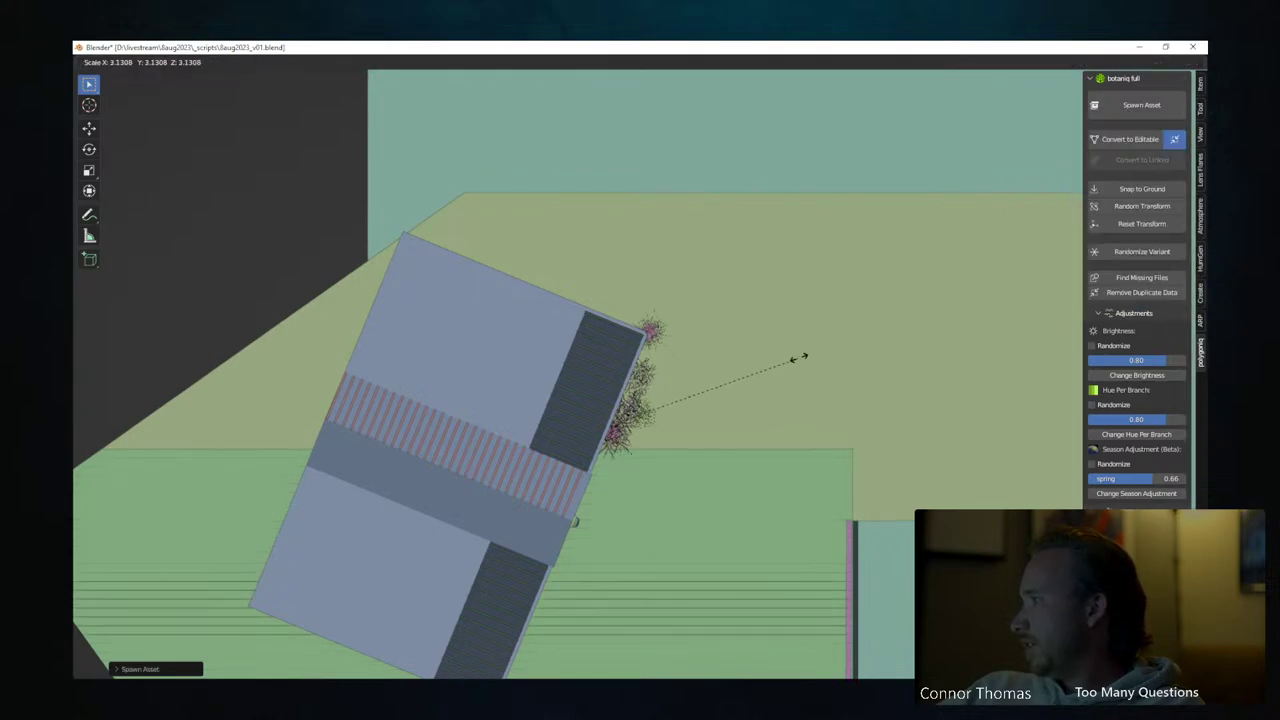
click(806, 354)
key(g)
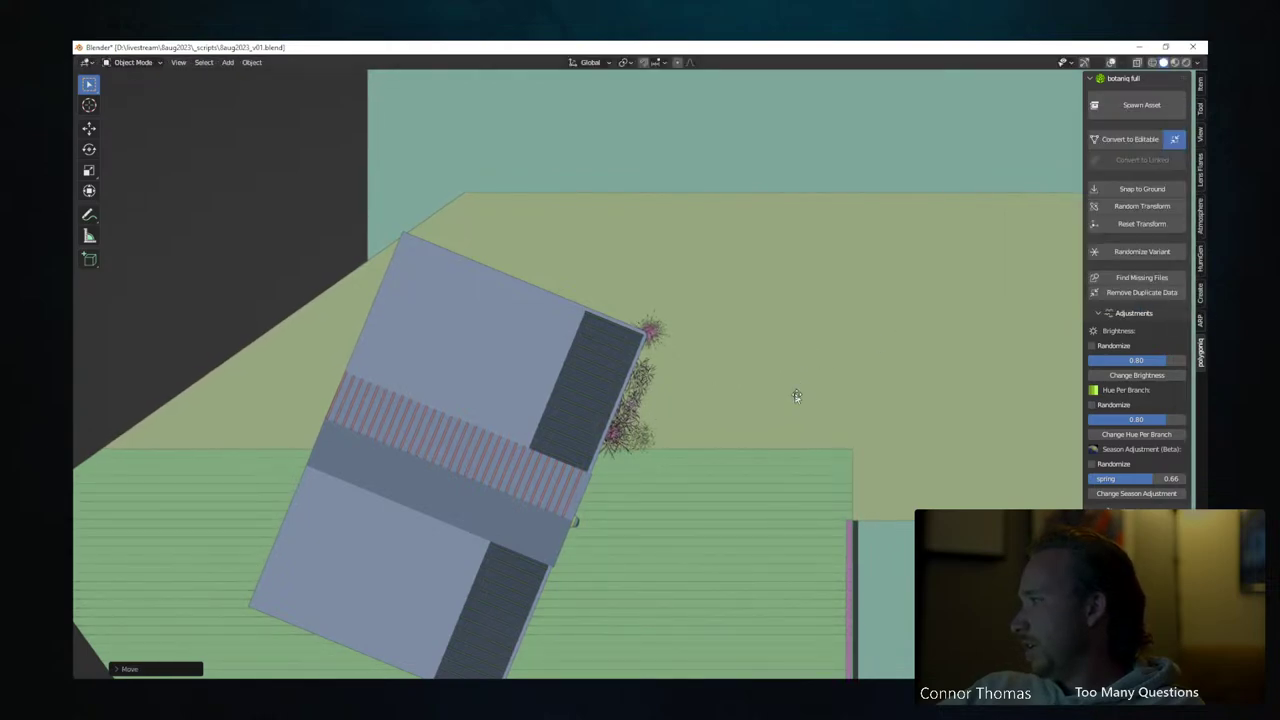
click(1006, 397)
Spread copies of the dry grass along the deck's outer edge away from the building, varying their rotation
key(shift+d)
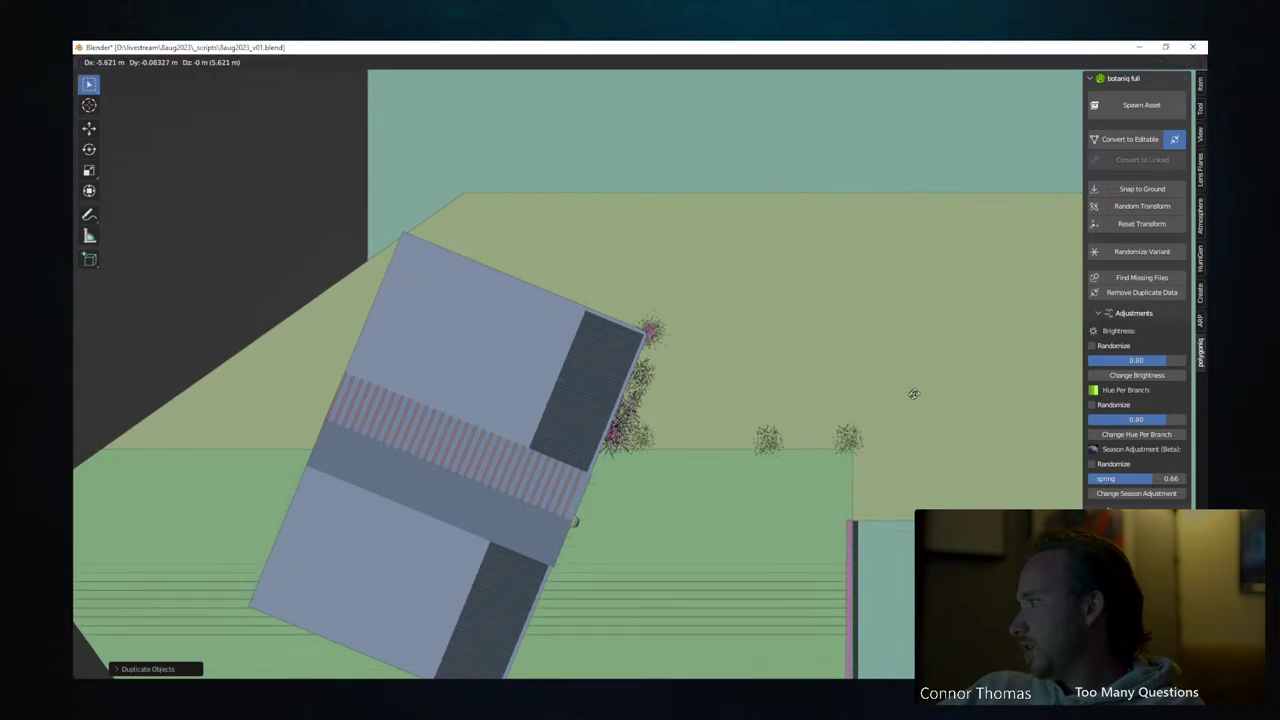
click(926, 451)
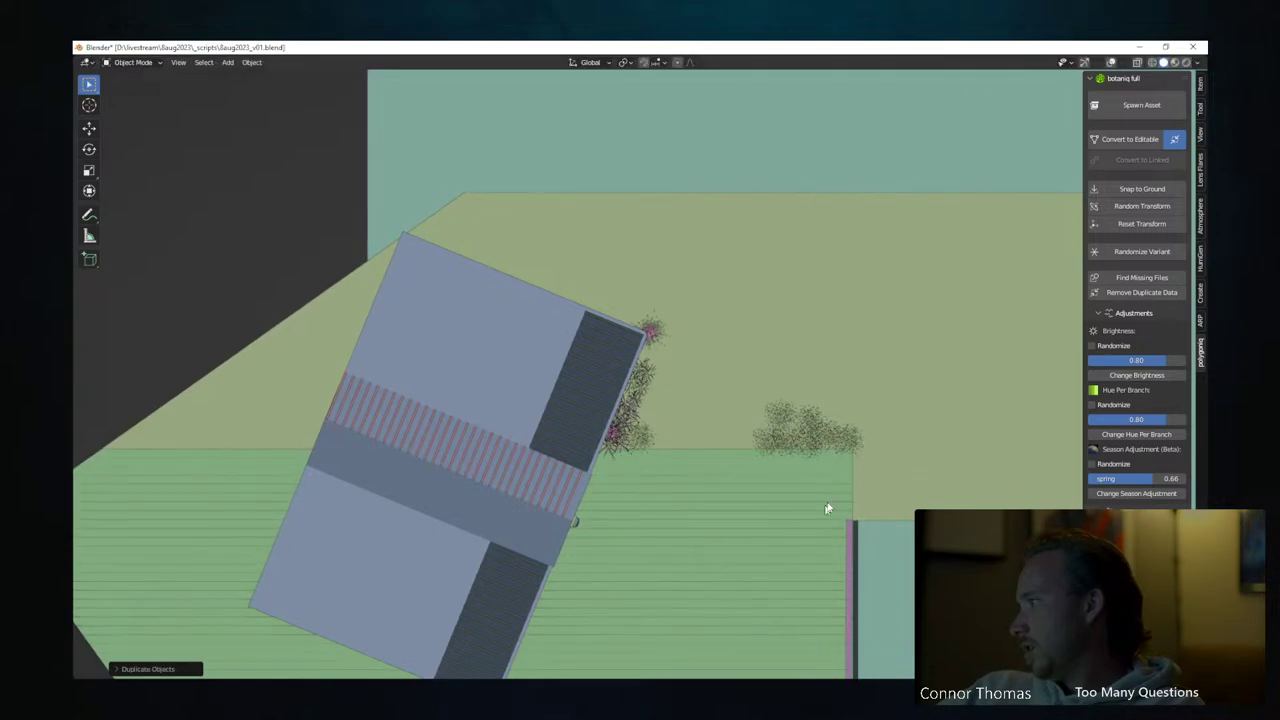
key(g)
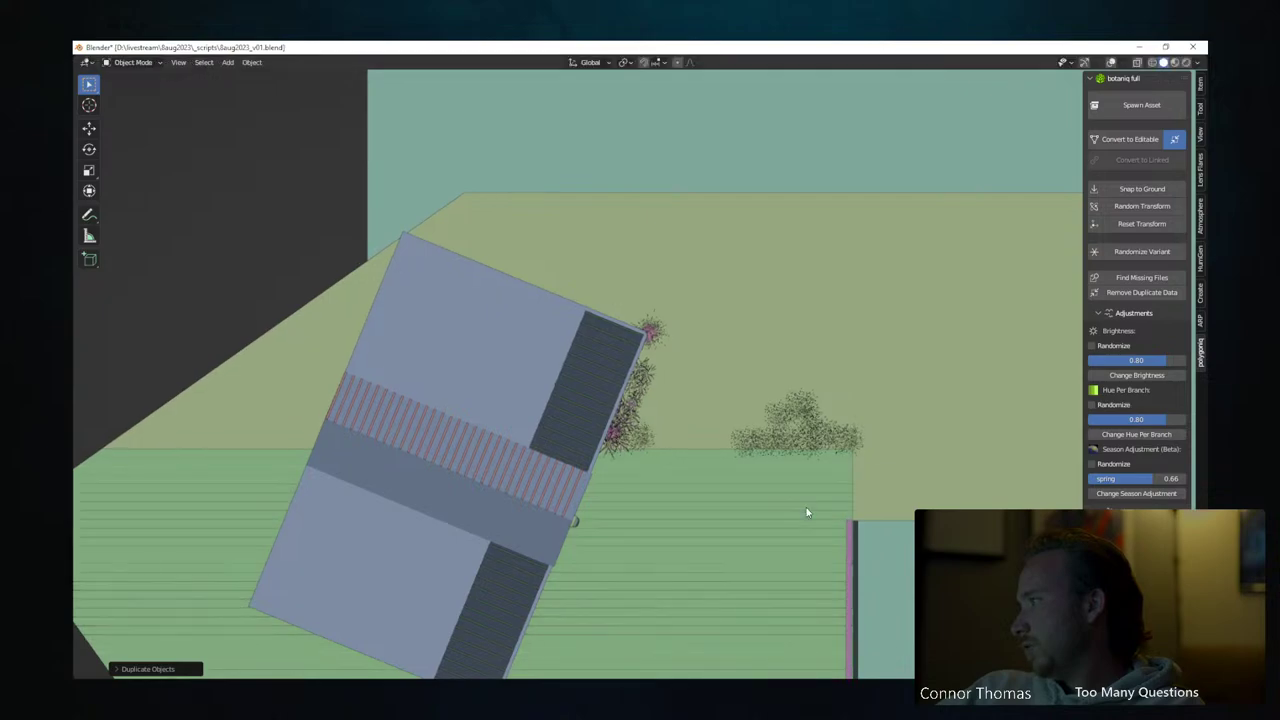
click(779, 502)
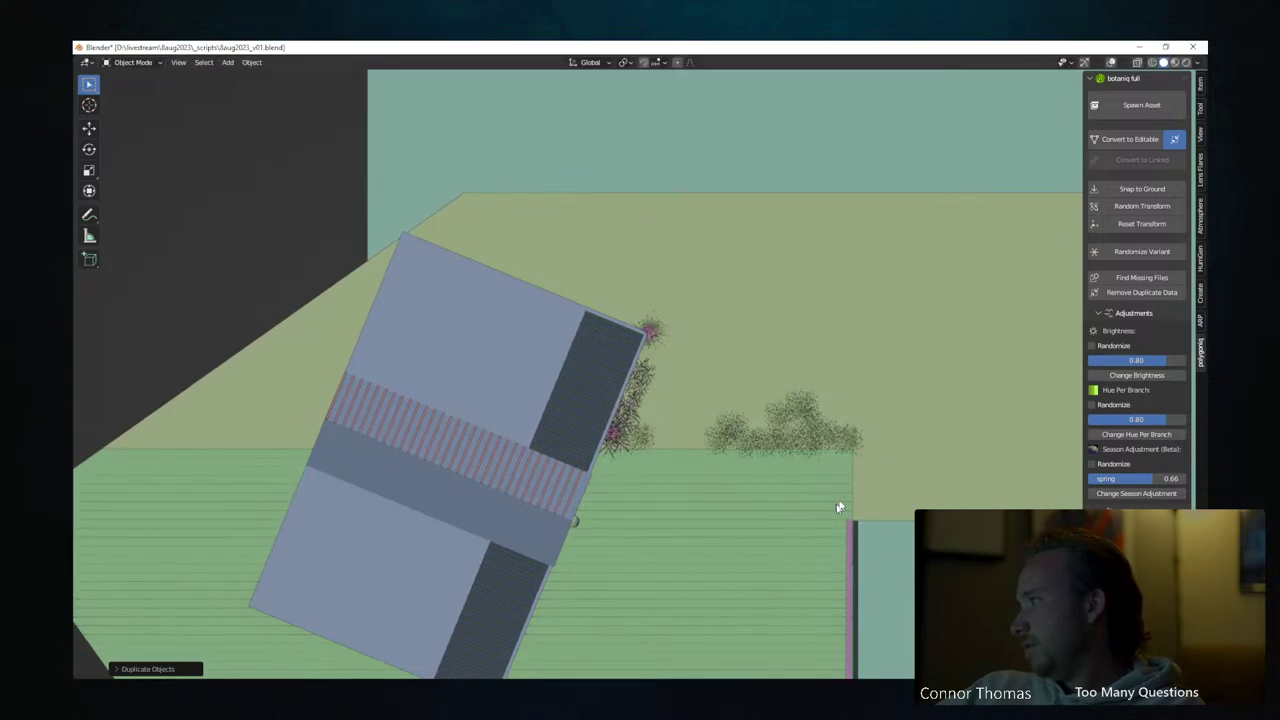
key(r)
click(797, 351)
Add more copies of the dry grass along the building's side wall to thicken the existing grass row
key(shift+d)
click(718, 391)
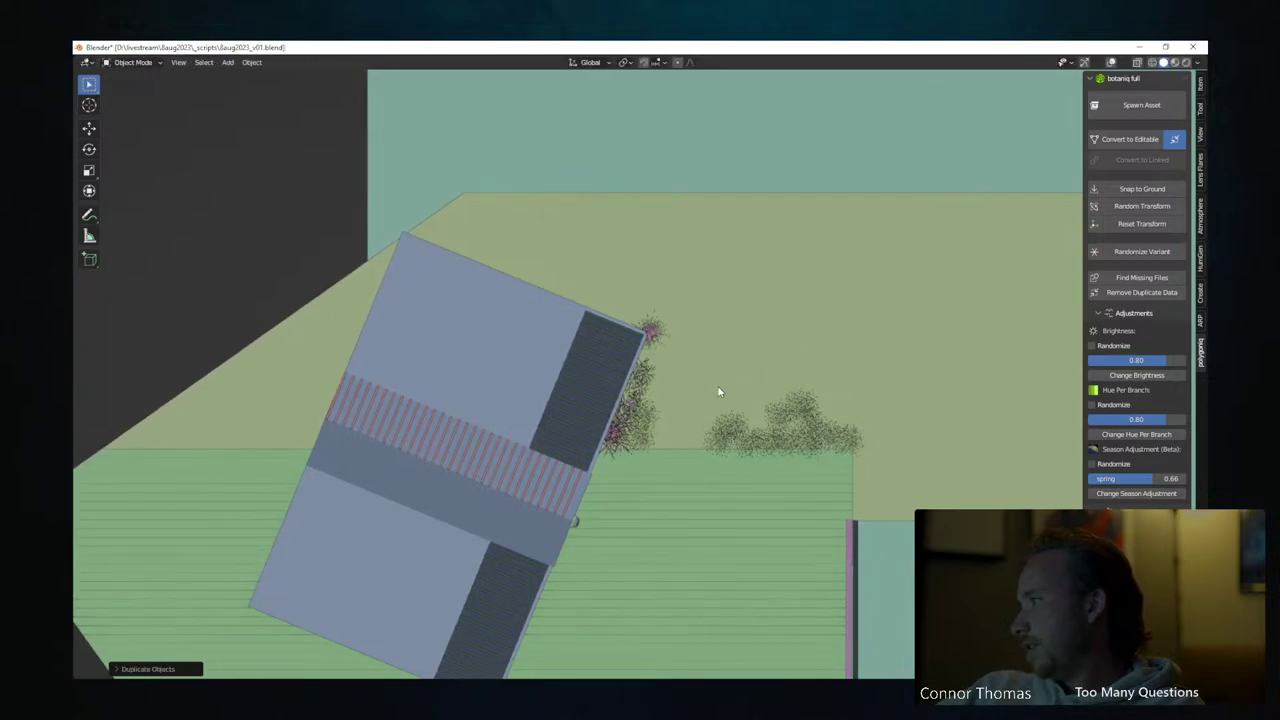
key(shift+d)
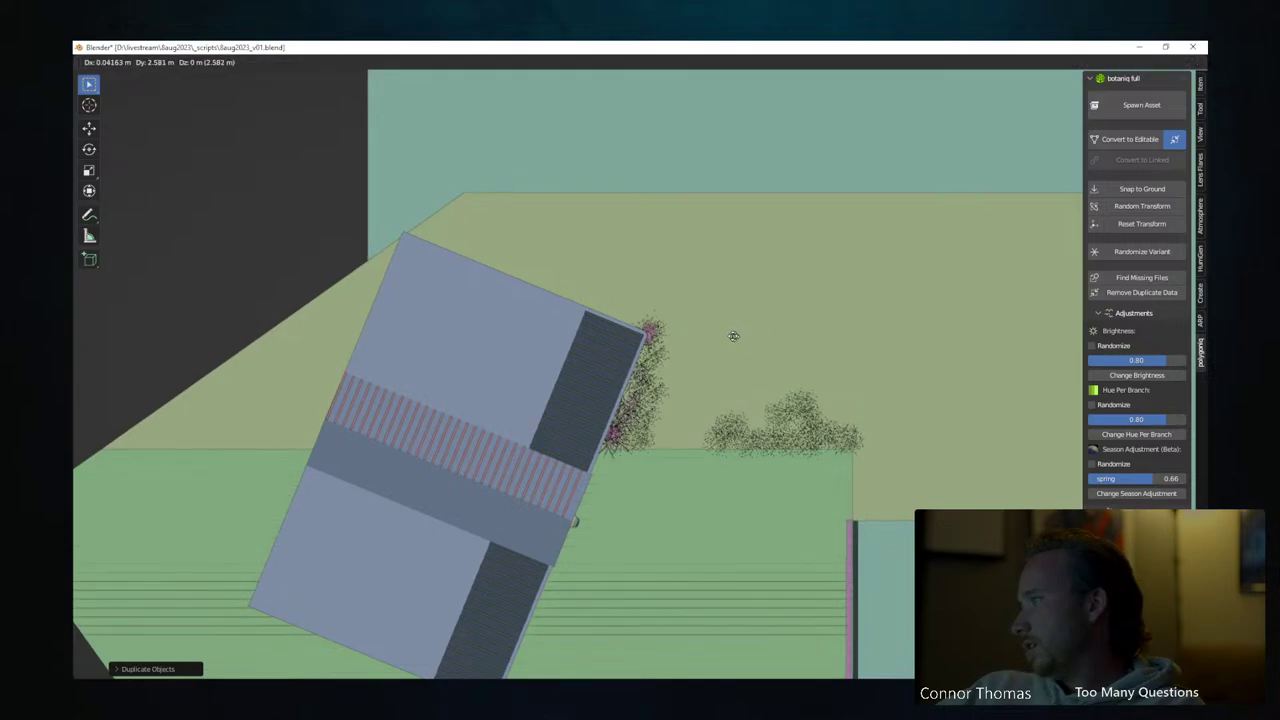
click(735, 338)
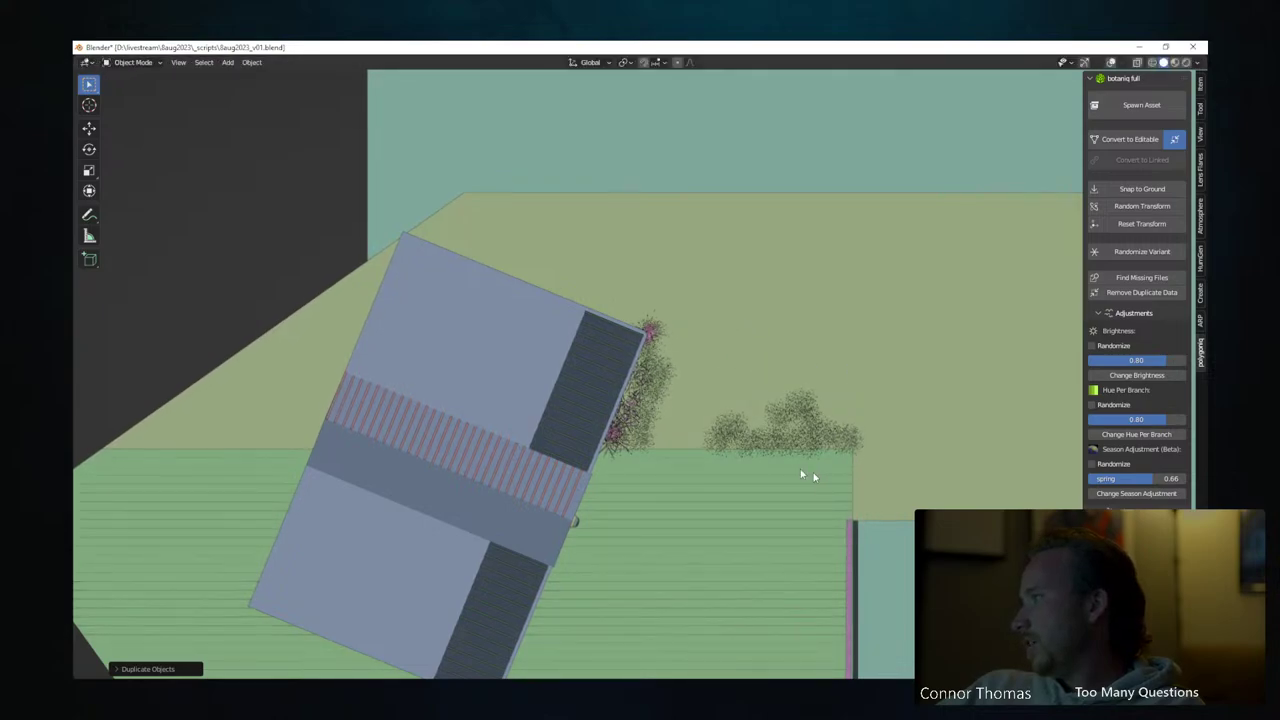
Continue the dry grass around the deck's outer corner and down its short edge with several copies, varying their rotation
key(shift+d)
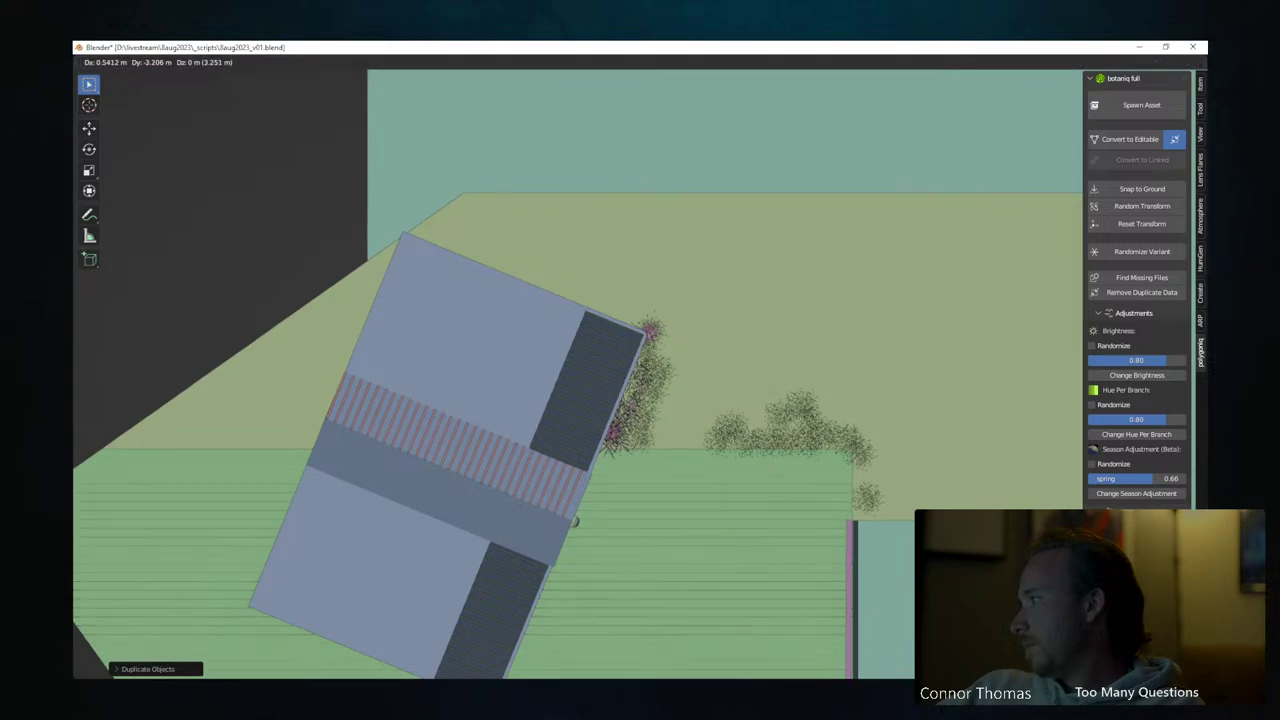
click(992, 425)
key(r)
click(964, 443)
key(shift+d)
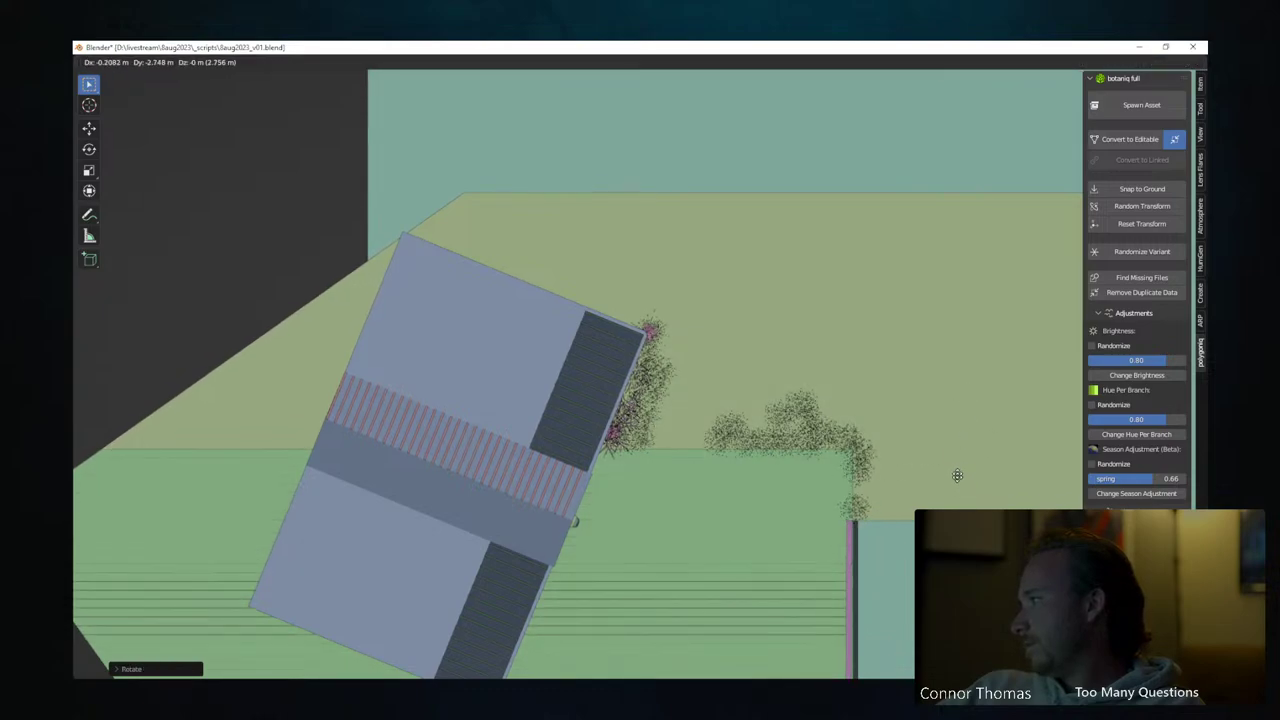
click(962, 478)
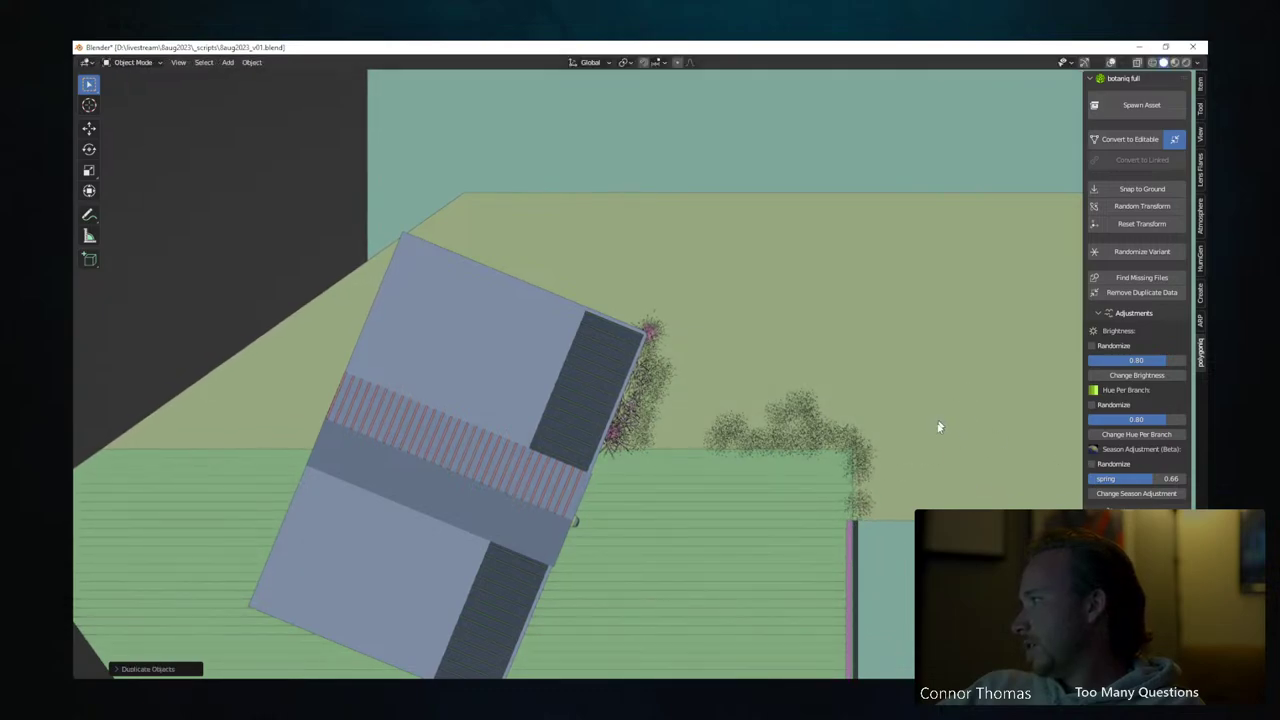
key(shift+d)
click(923, 483)
key(r)
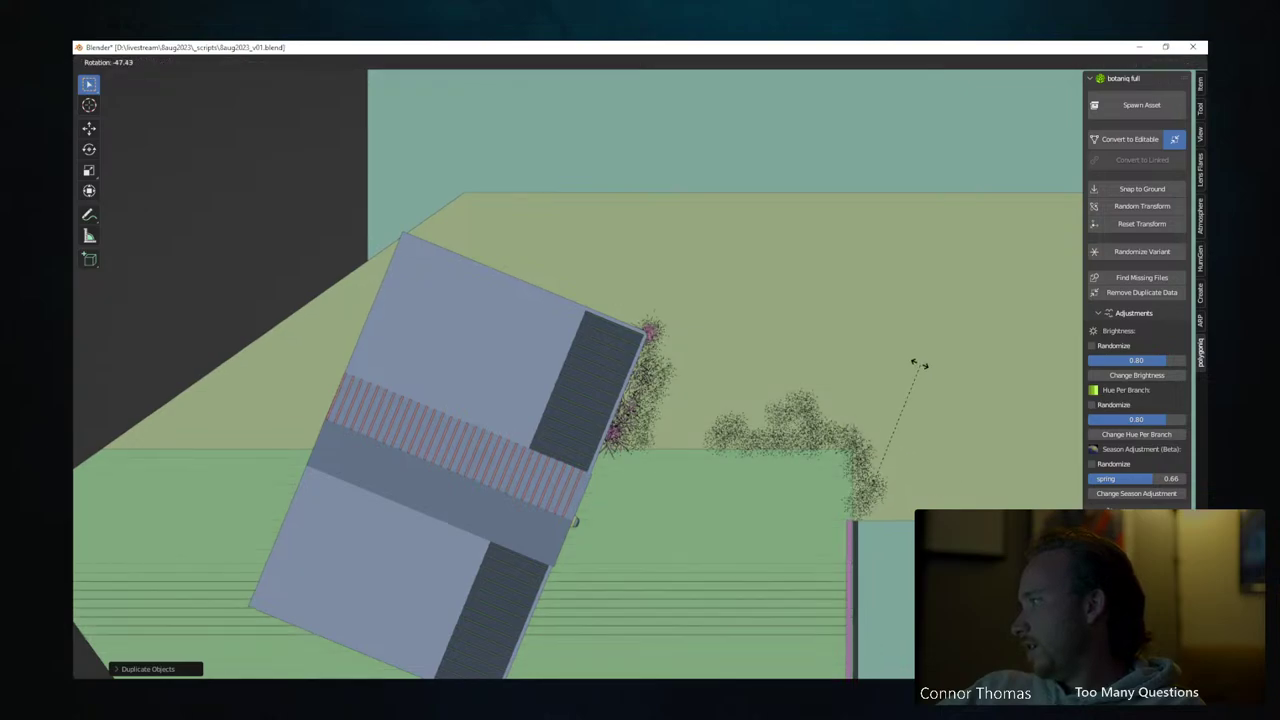
click(935, 414)
click(935, 414)
middle_drag(935, 414, 935, 414)
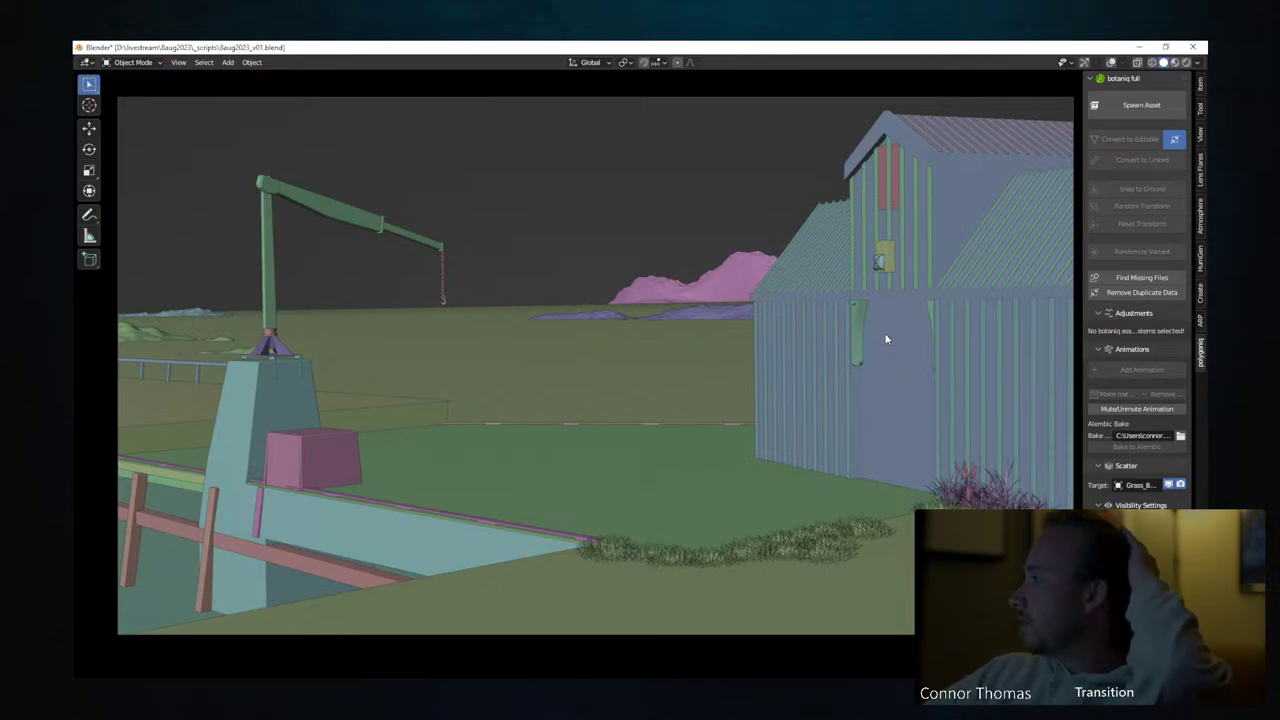
Spawn a tall single-stalk asset from the botaniq grass category
click(1140, 105)
click(1100, 220)
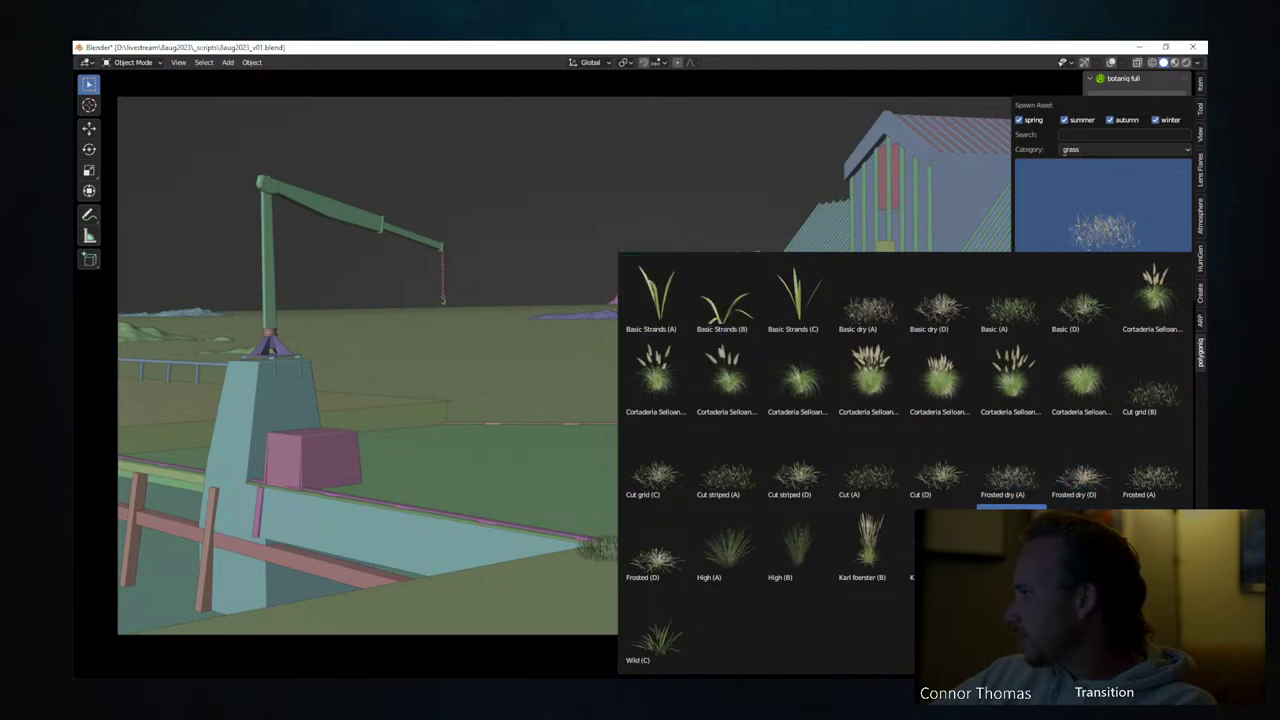
click(1012, 545)
click(1099, 290)
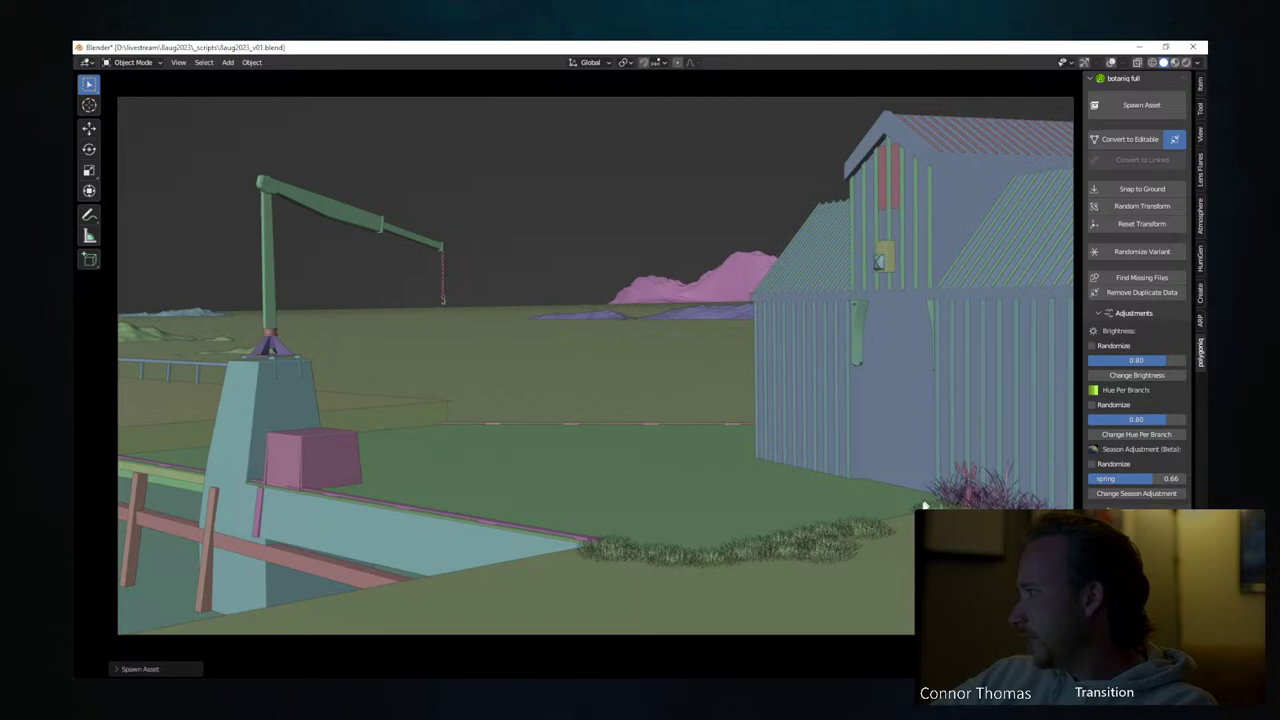
Move the tall stalk into the dry grass at the deck corner and scale it up by about 1.92
key(s)
click(950, 398)
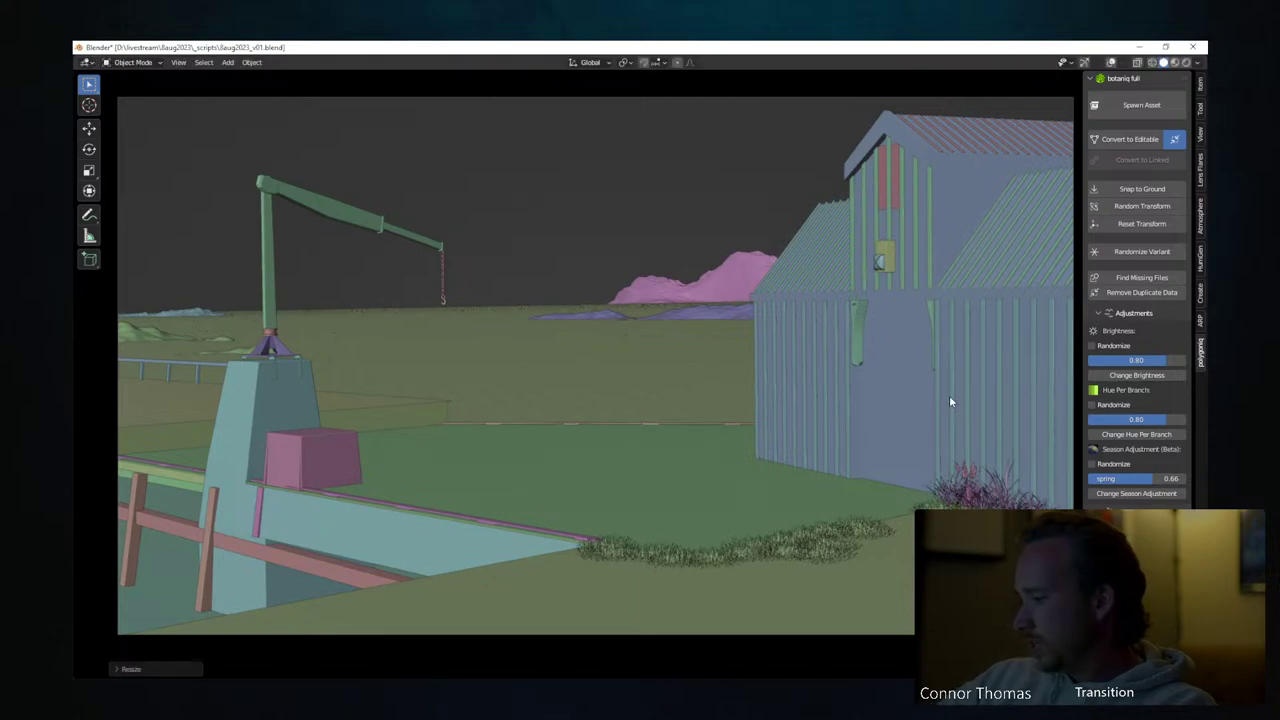
key(KP_7)
key(g)
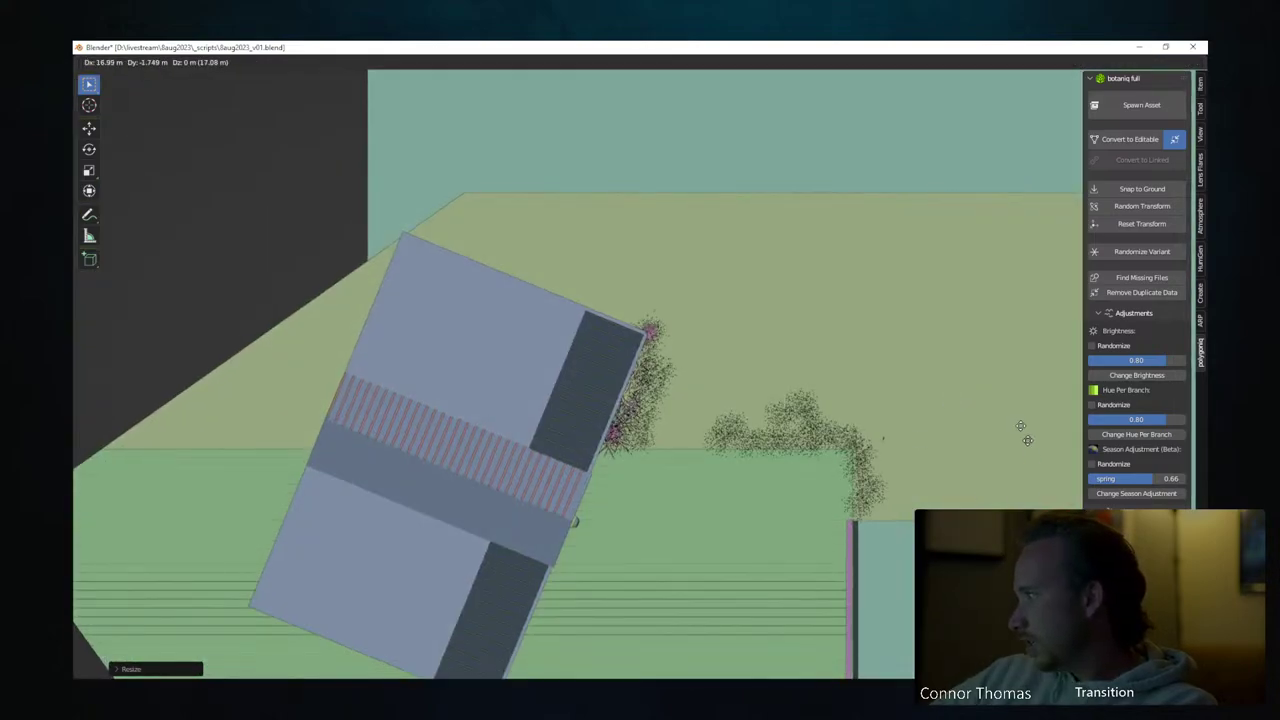
click(986, 436)
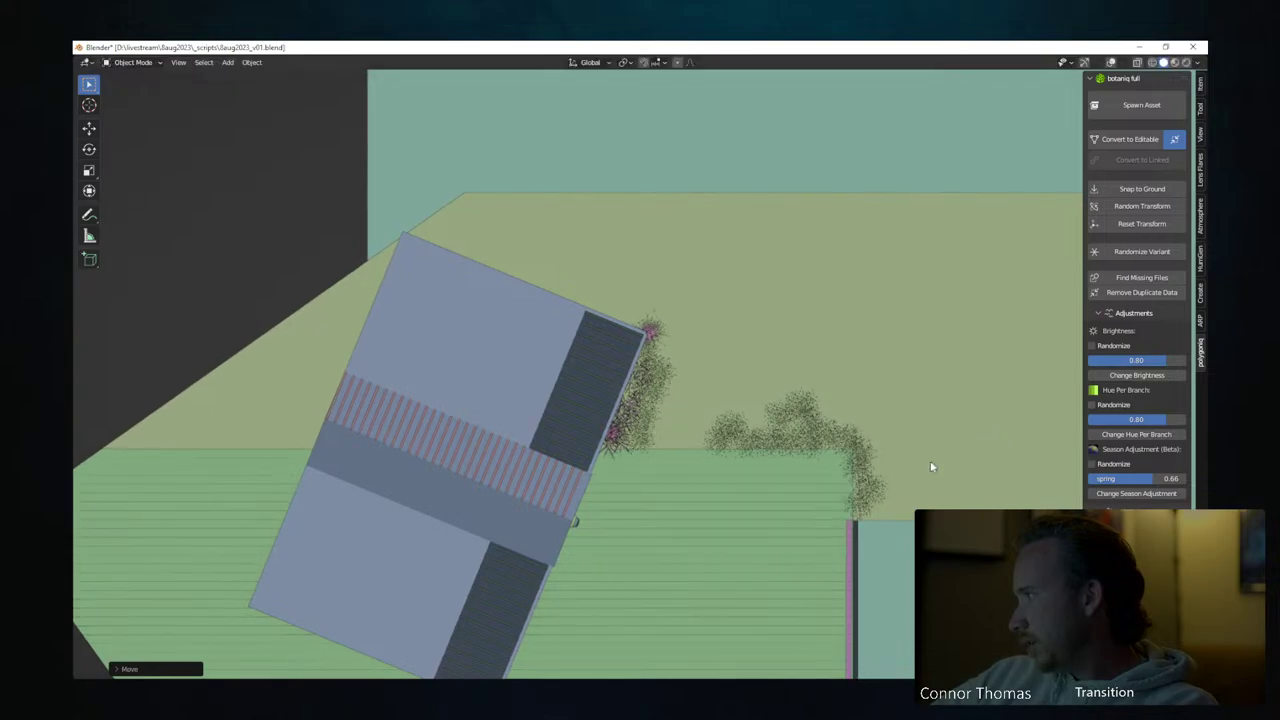
key(KP_0)
key(s)
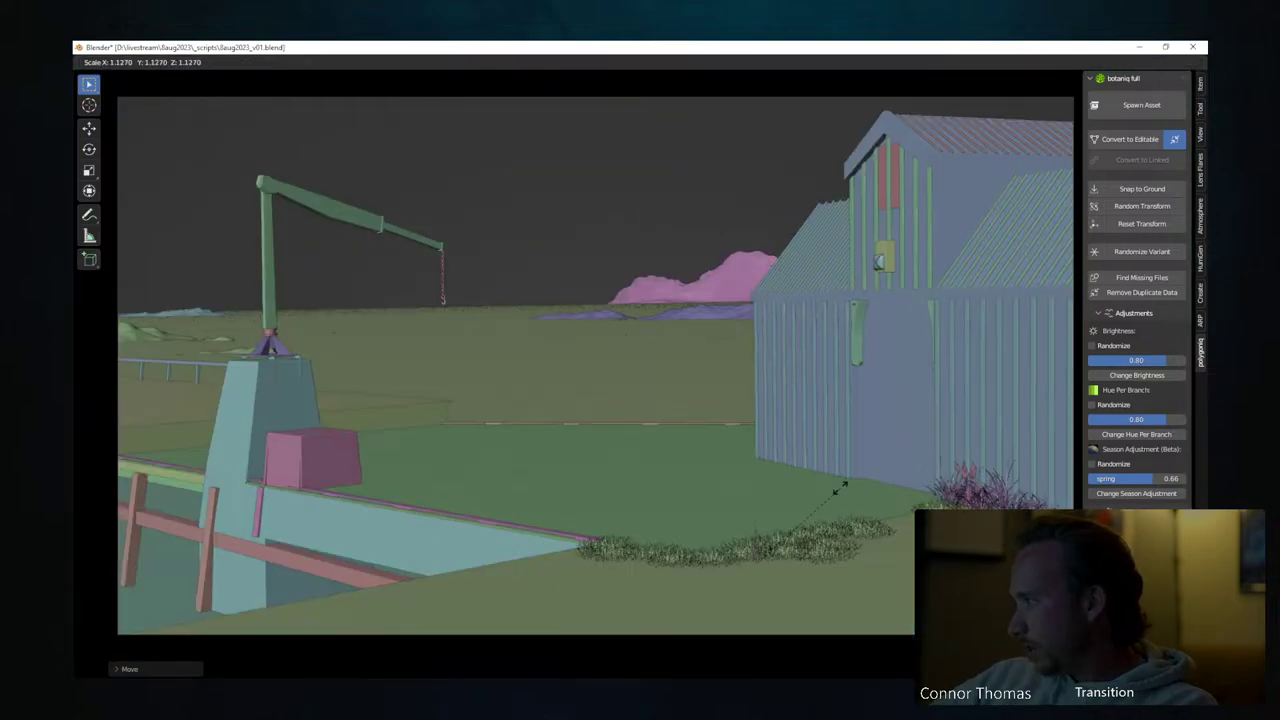
click(860, 416)
Duplicate the tall stalk within the deck-corner grass and out onto the open ground beyond it, varying the rotation
key(KP_7)
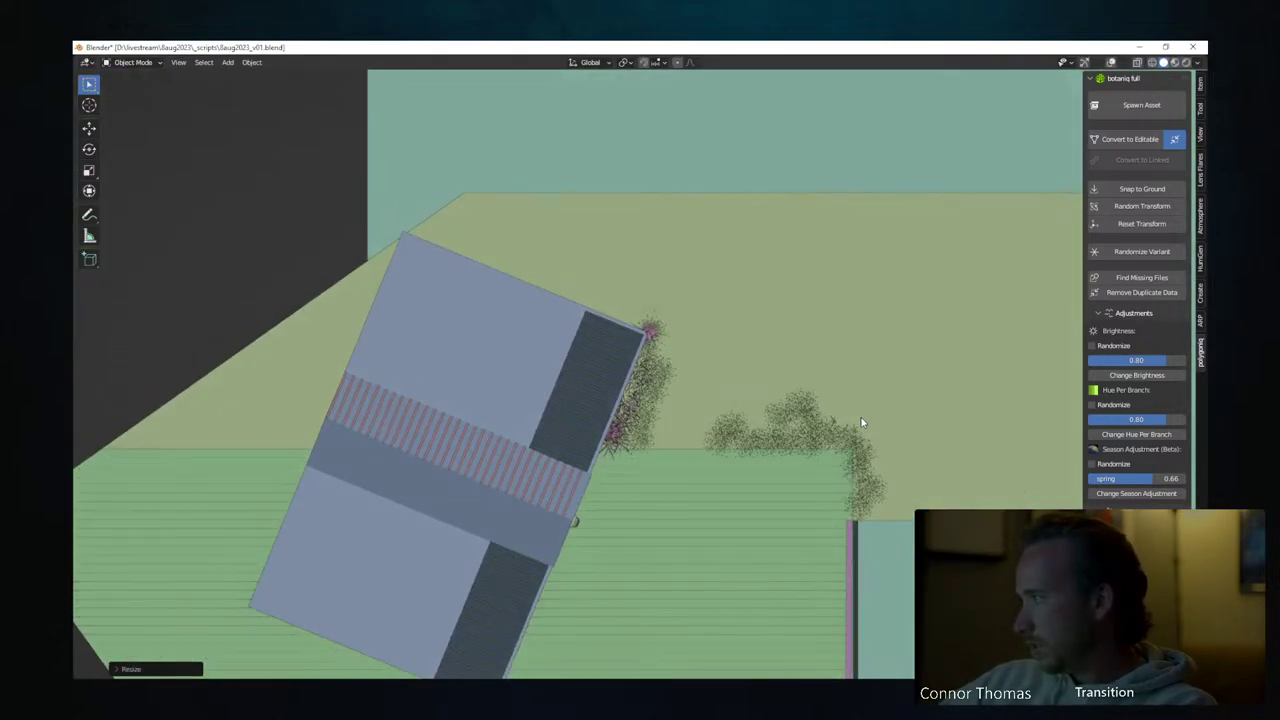
key(shift+d)
right_click(877, 455)
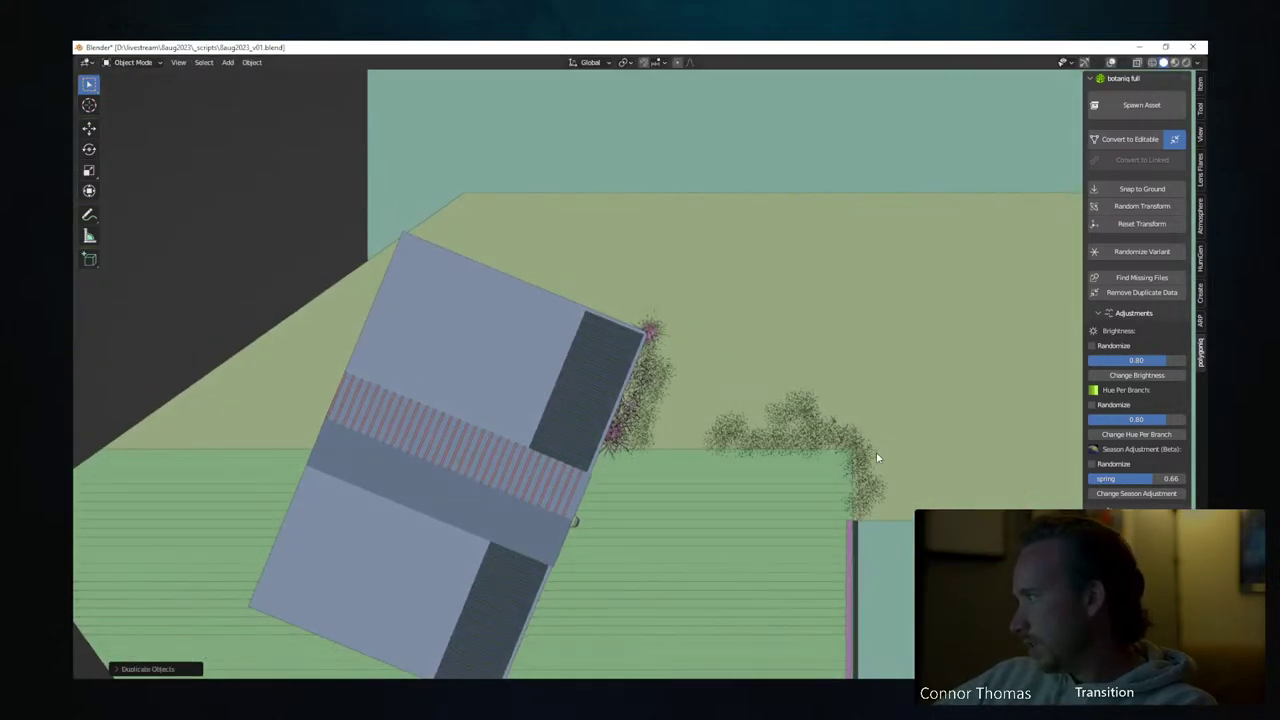
key(r)
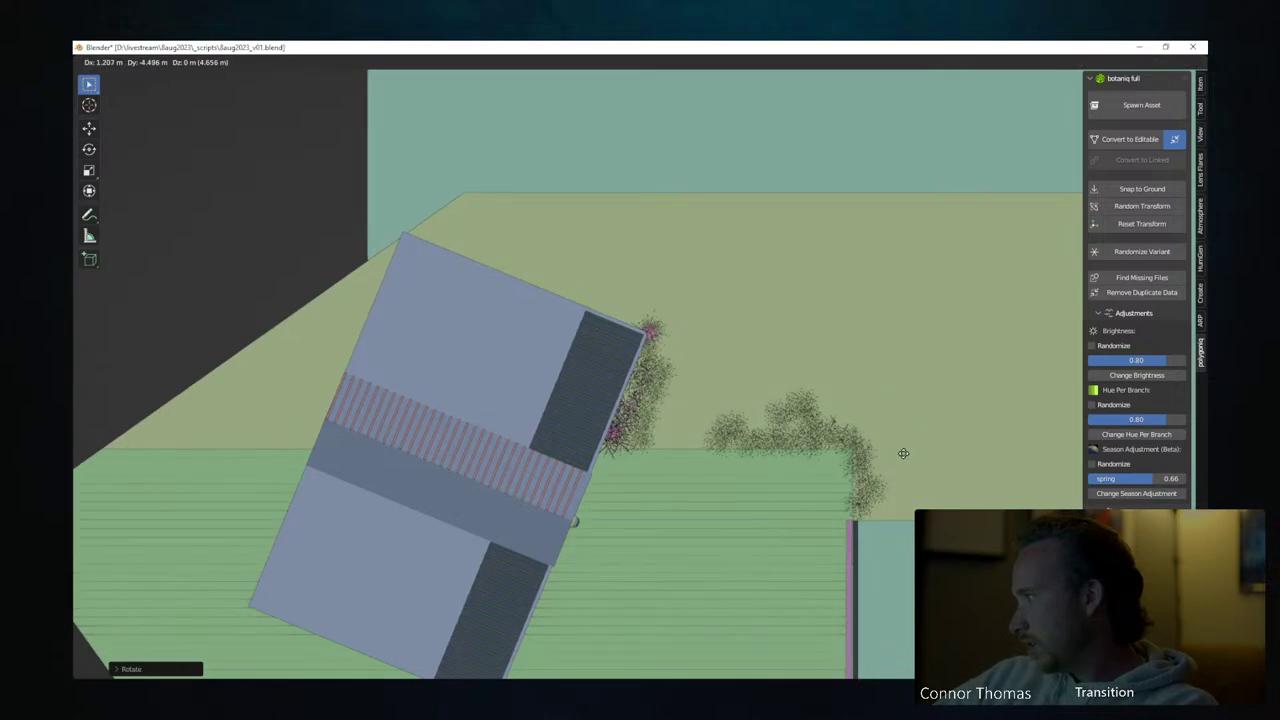
click(919, 487)
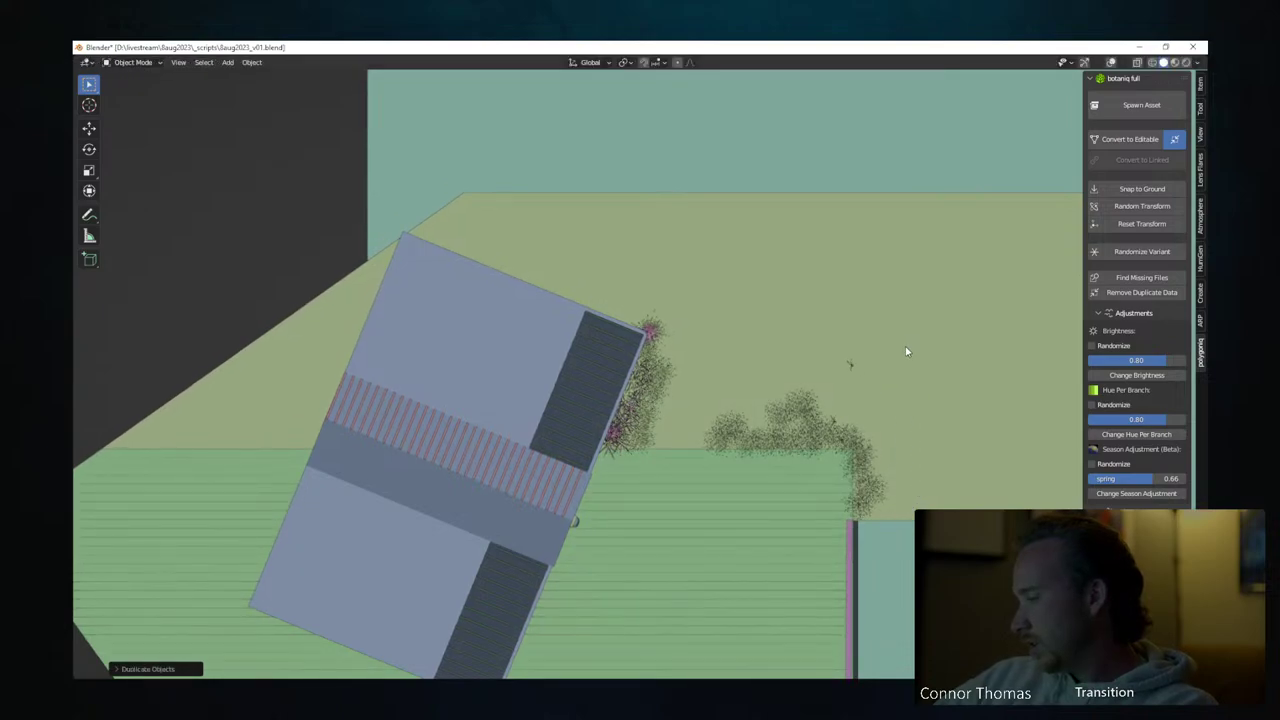
key(KP_0)
key(KP_0)
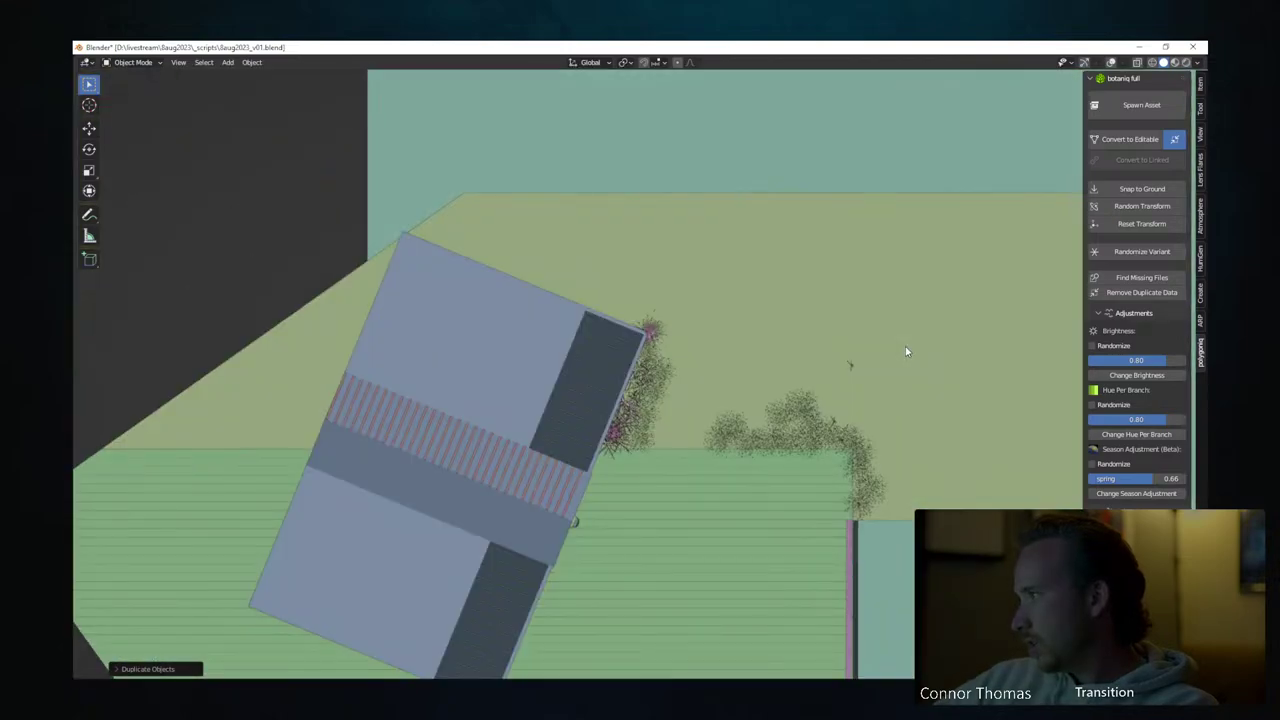
Duplicate dry grass clumps onto the open ground around the outlying stalk and rotate a copy
key(shift+d)
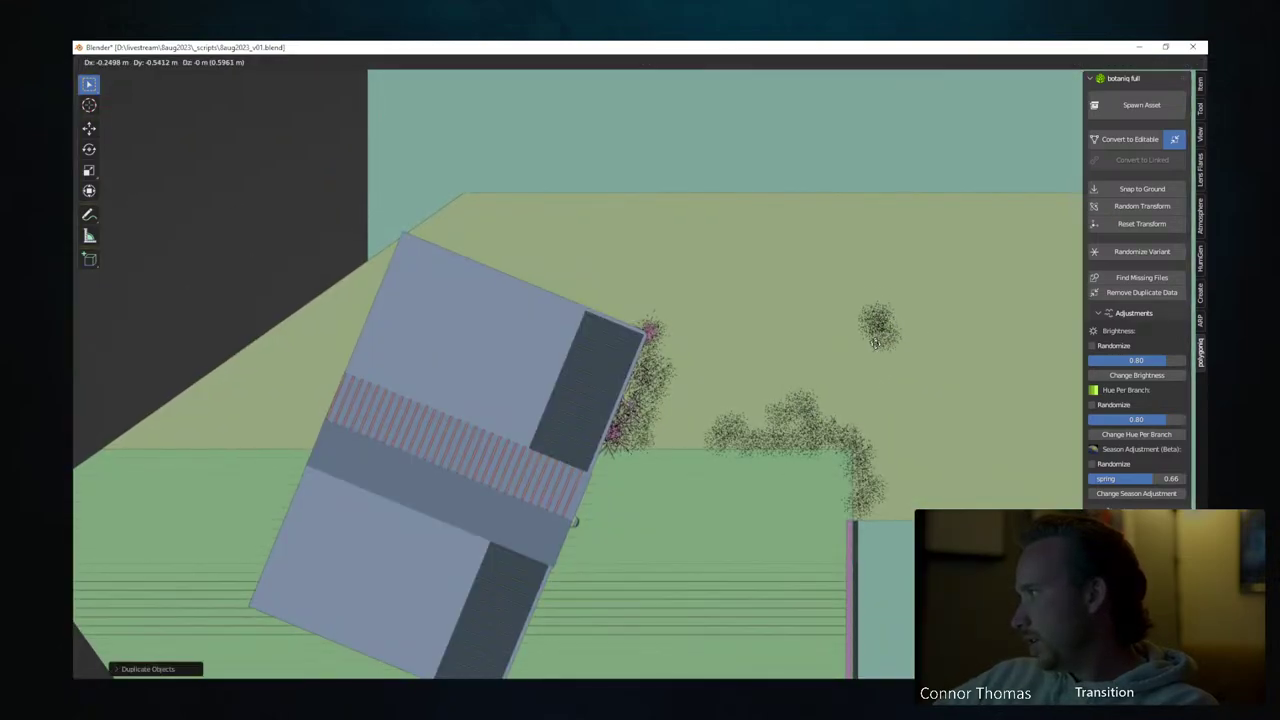
click(893, 332)
key(r)
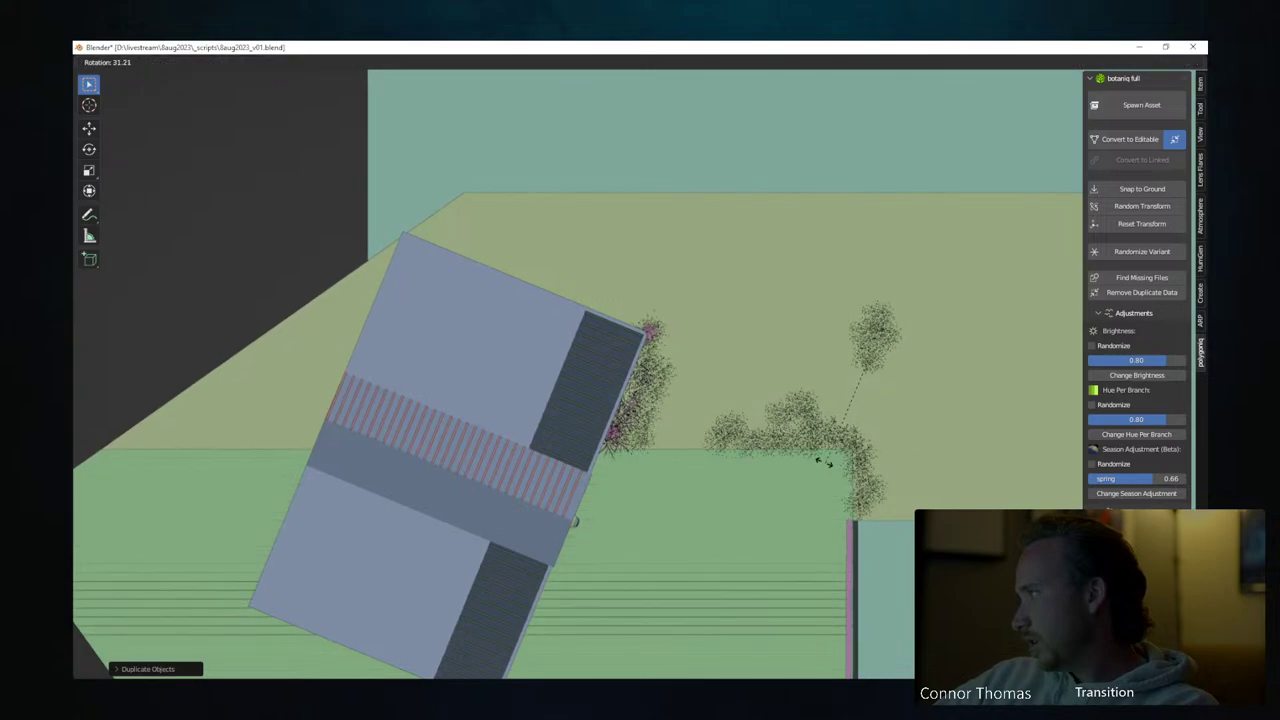
click(824, 460)
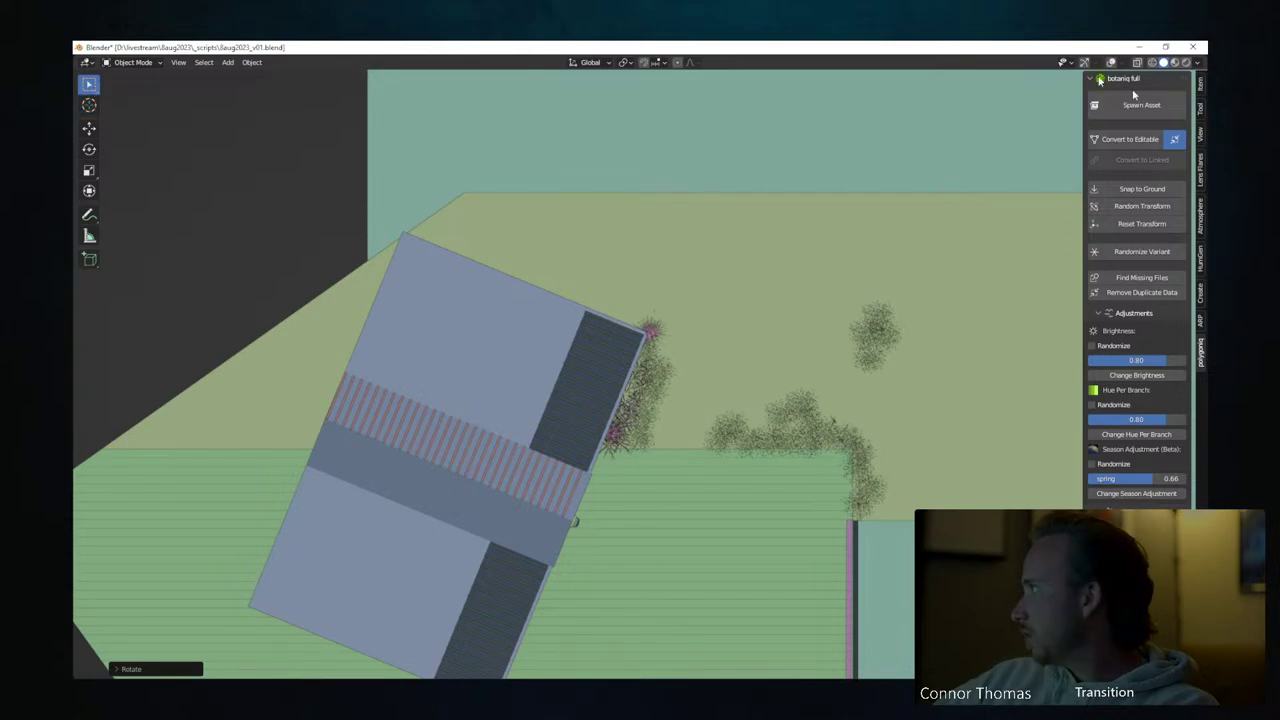
Spawn a bushy, spiky plant from the botaniq grass category
click(1141, 105)
click(1115, 245)
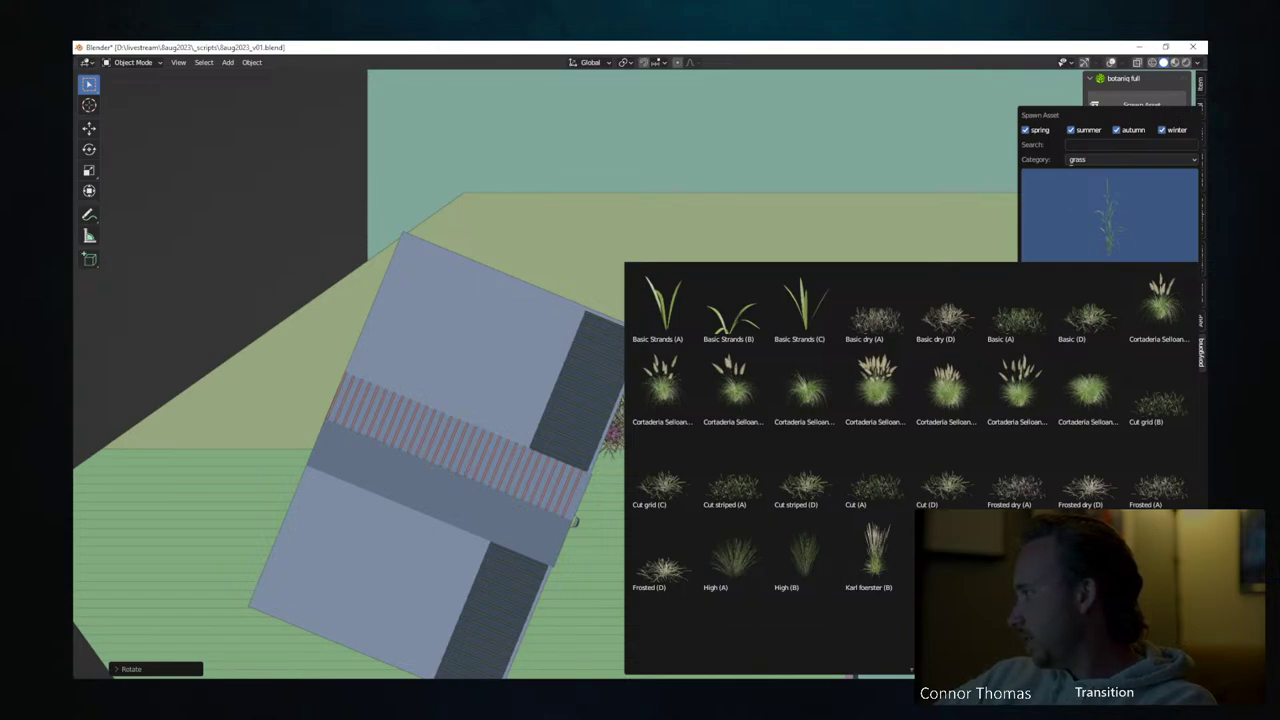
click(1019, 560)
click(1111, 303)
Scale up and rotate the spiky plant beside the outlying grass clumps, and place a copy in the deck-corner grass
key(g)
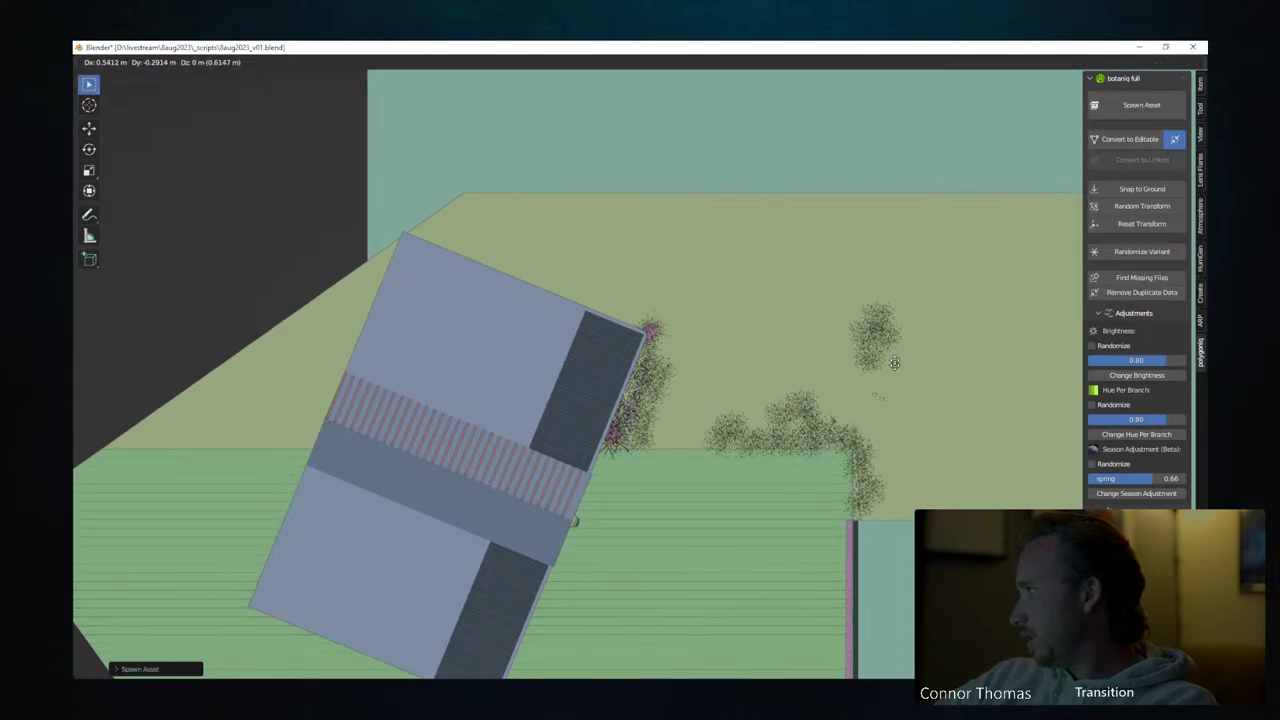
click(894, 363)
key(s)
click(1036, 322)
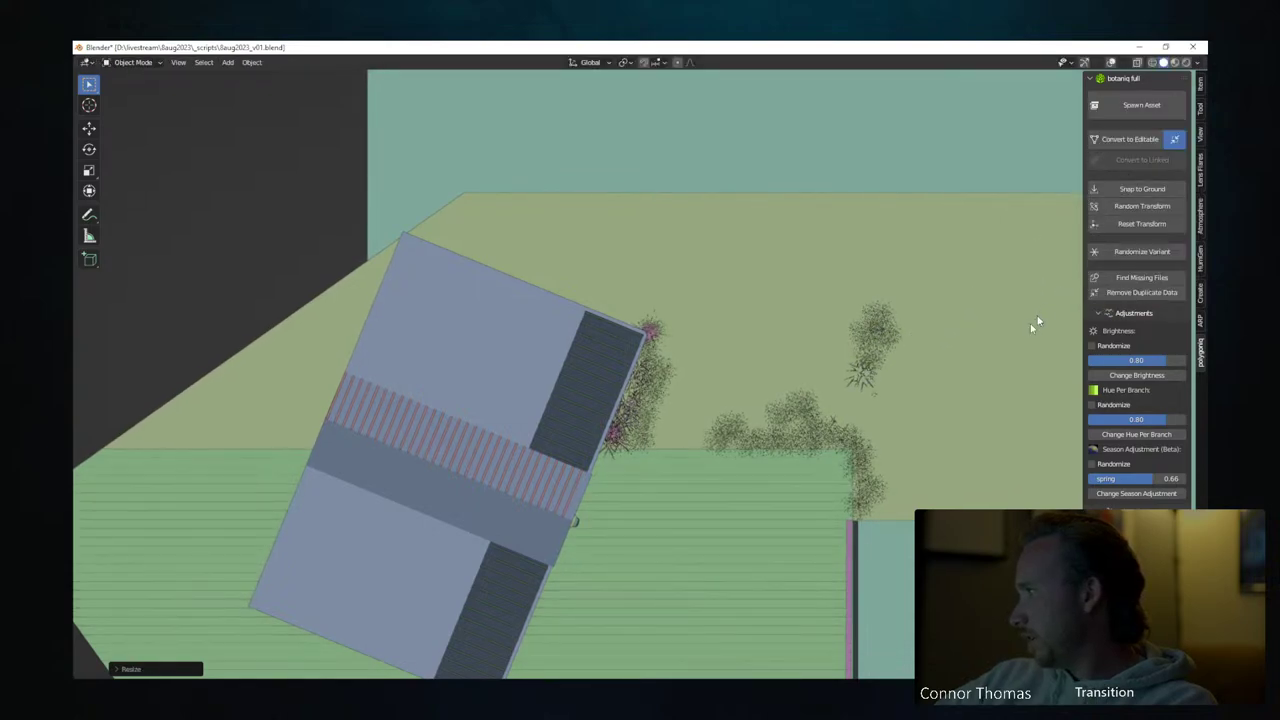
key(r)
click(929, 279)
key(g)
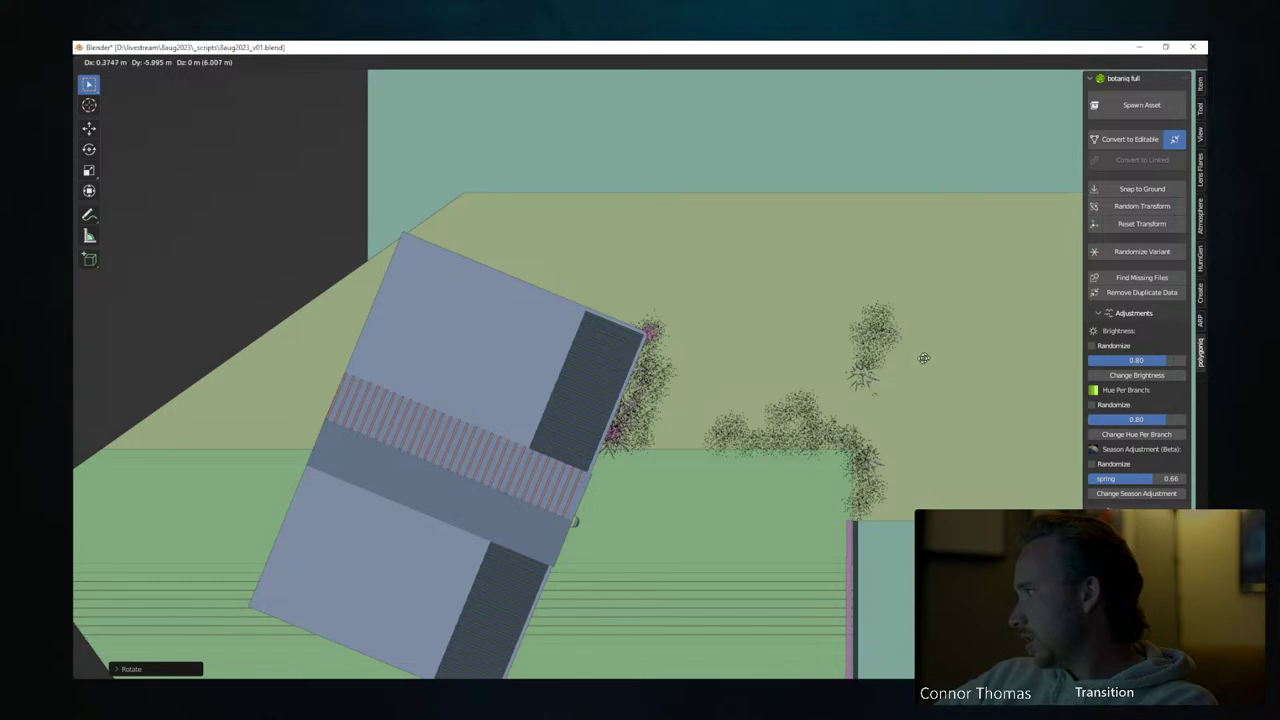
click(928, 350)
Duplicate the spiky plant onto the grass mound beside the deck edge, rotate the copy and randomize its variant
key(shift+d)
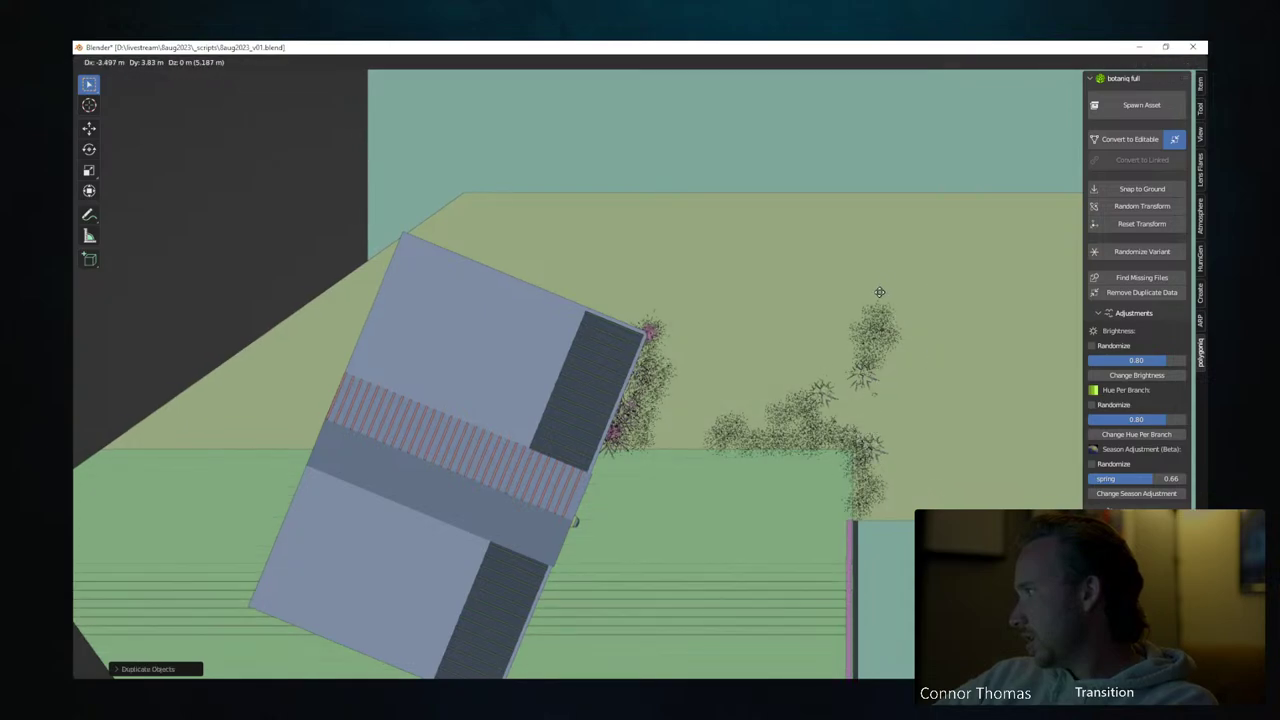
click(865, 292)
key(r)
click(838, 212)
click(1120, 251)
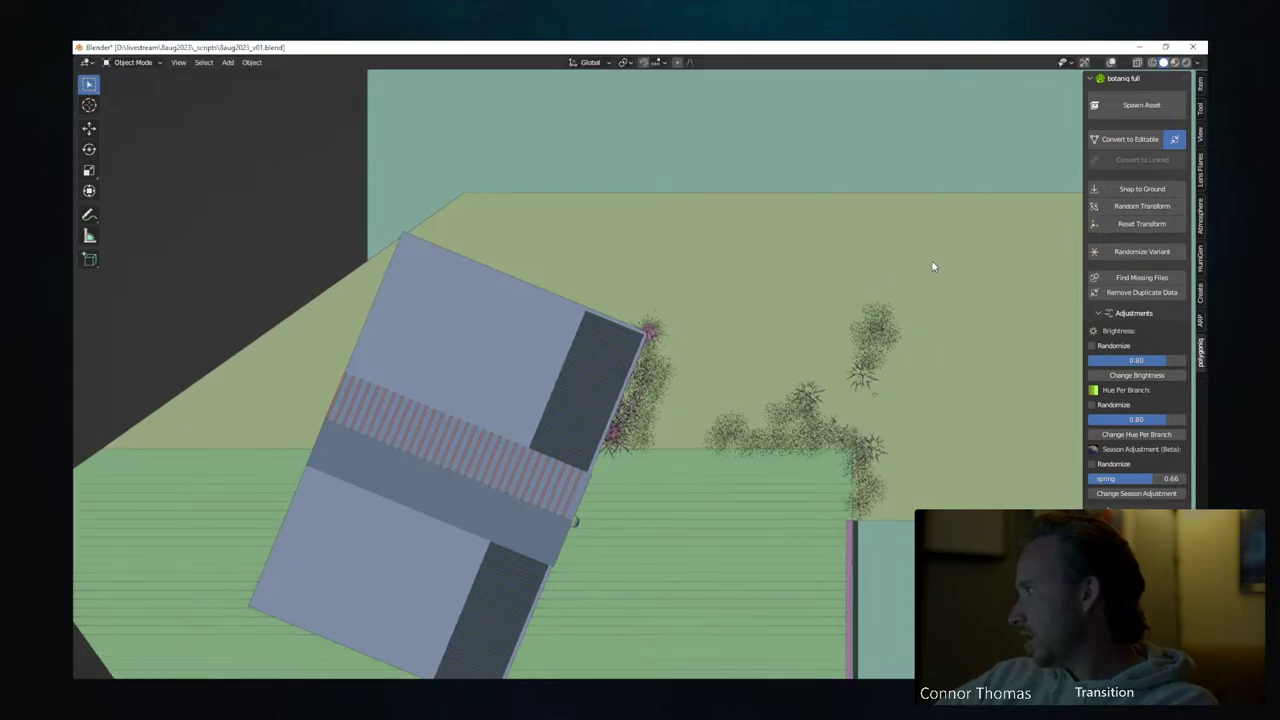
click(934, 267)
Bridge the gap between the deck-corner grass and the outlying clumps with duplicated dry grass, rotating a copy
click(748, 444)
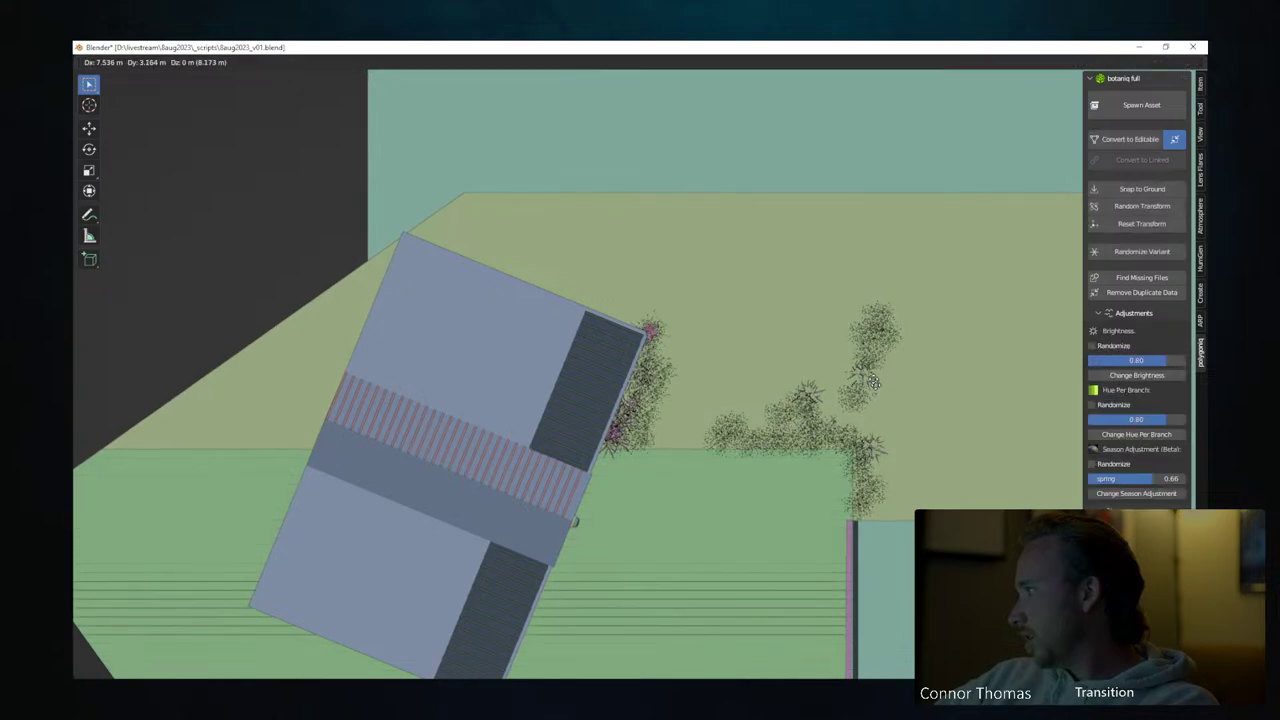
key(shift+d)
click(869, 392)
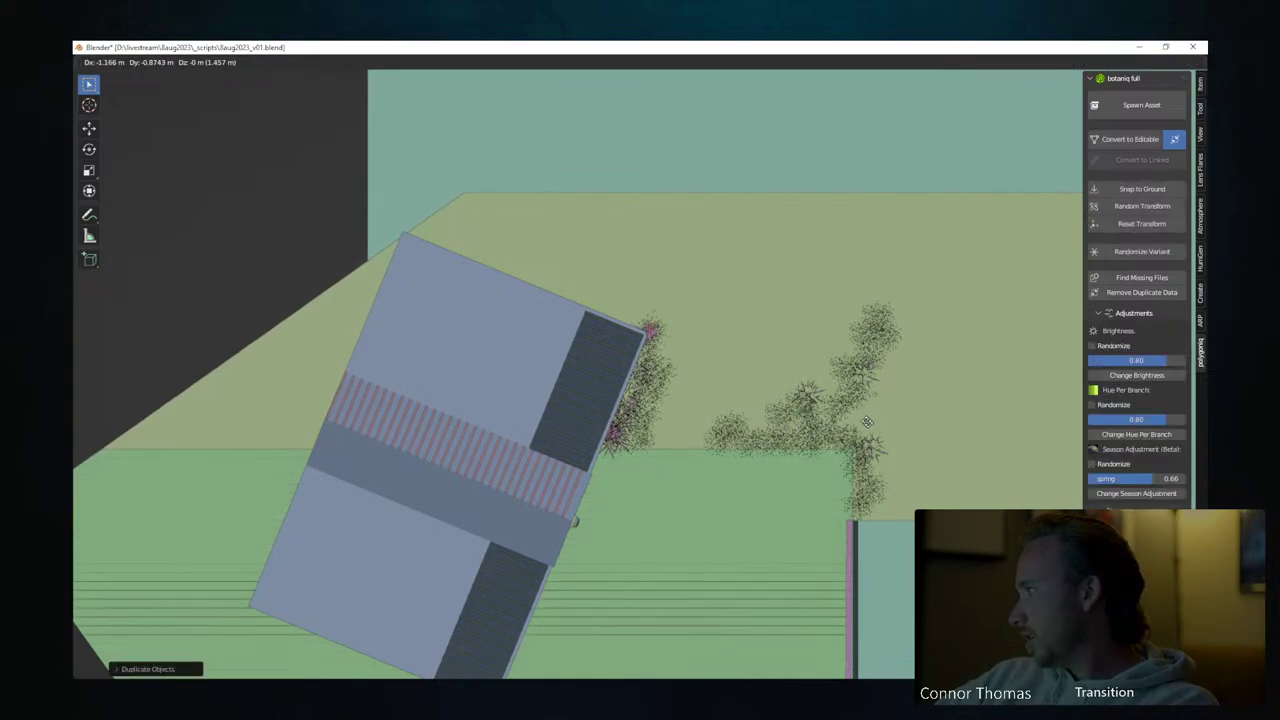
key(r)
click(812, 482)
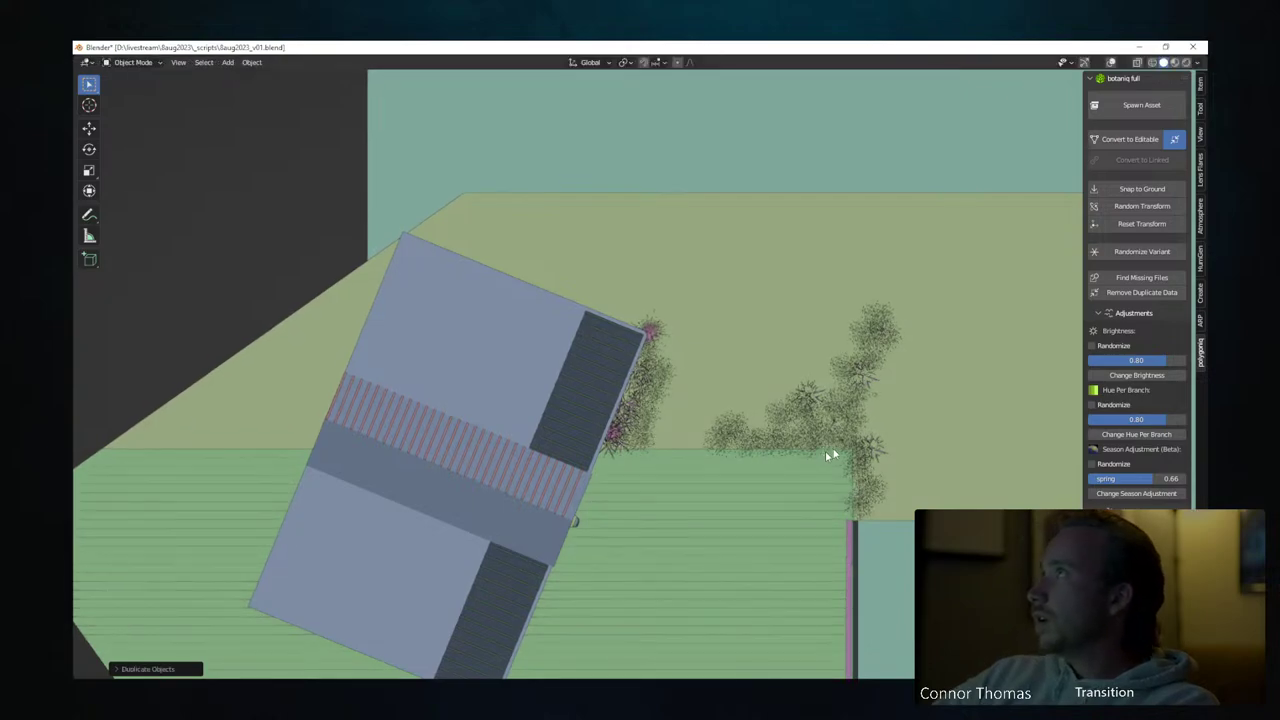
Extend the dry grass farther out across the open ground with more copies and check the result through the camera
key(shift+d)
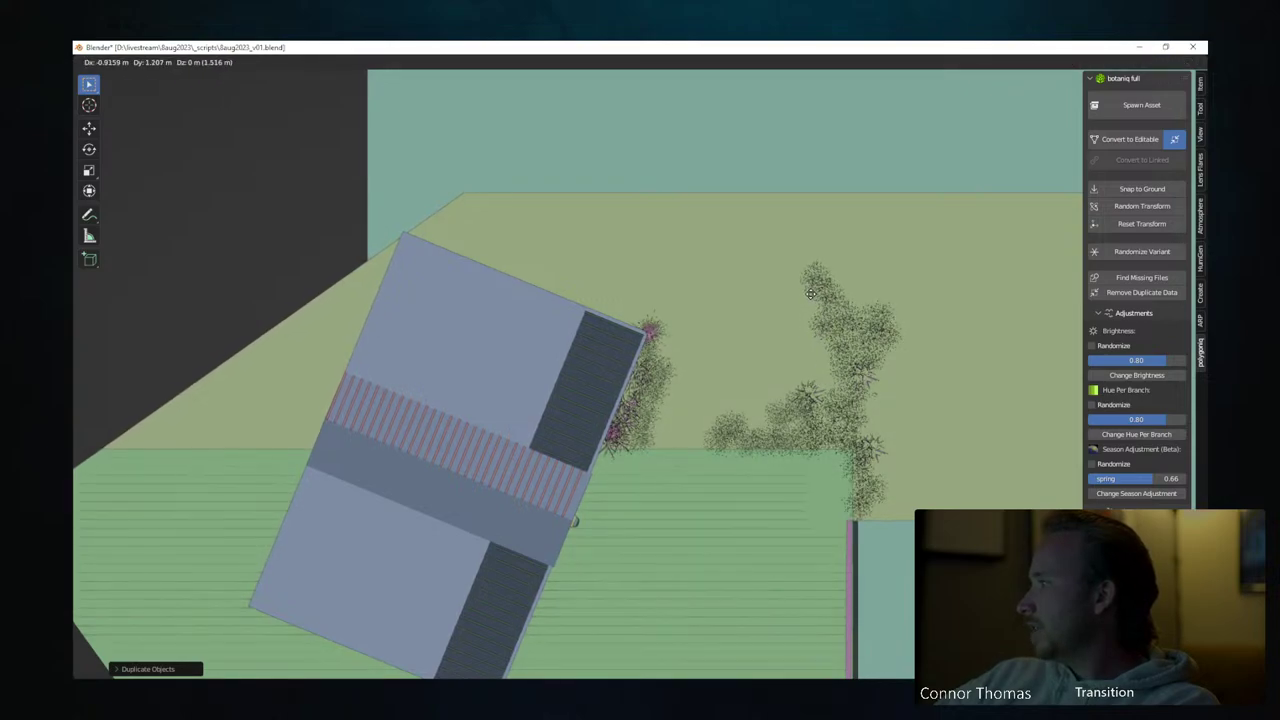
click(818, 268)
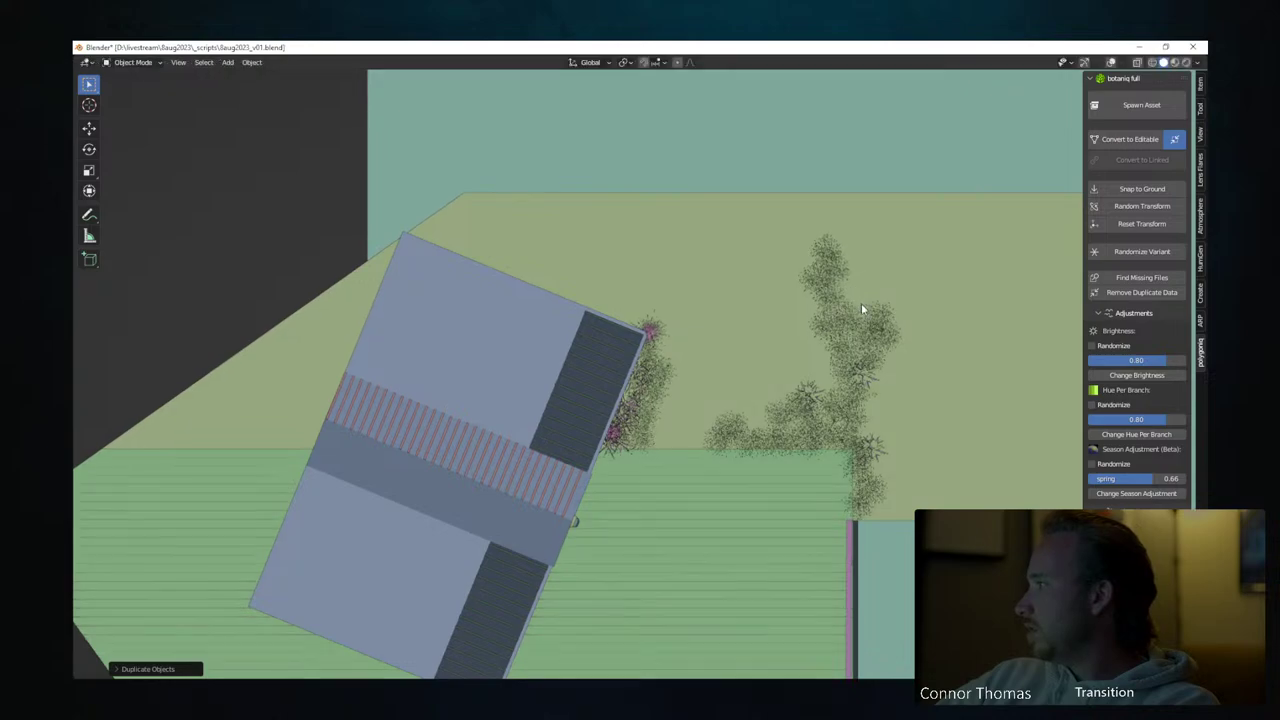
click(914, 367)
key(KP_0)
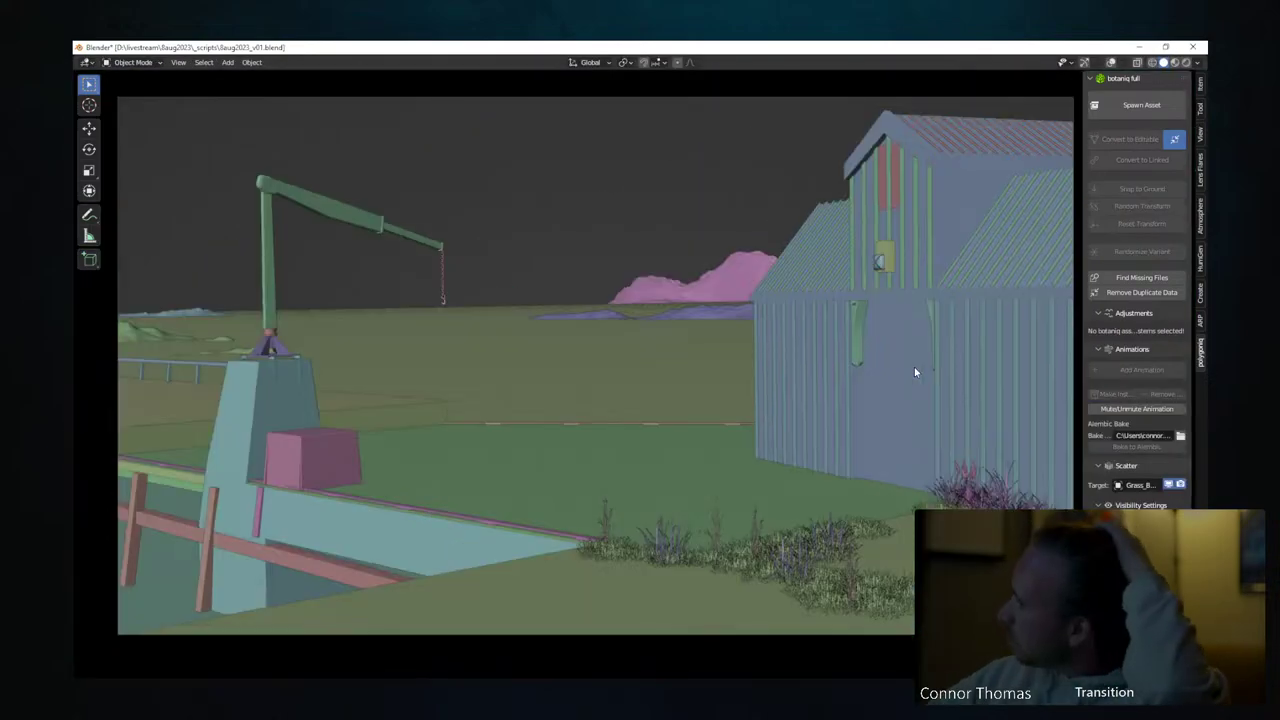
key(KP_0)
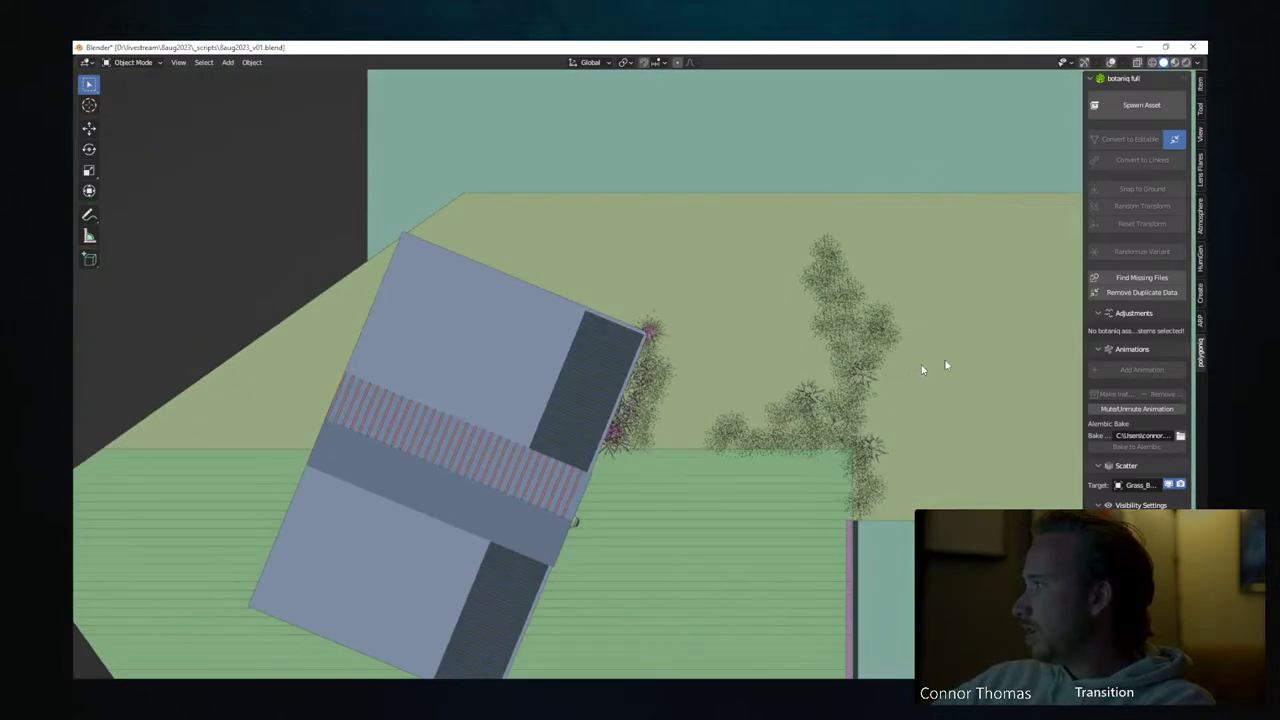
Duplicate the outermost dry grass clump onto the open ground and reposition the copy within the camera's view
click(832, 258)
key(shift+d)
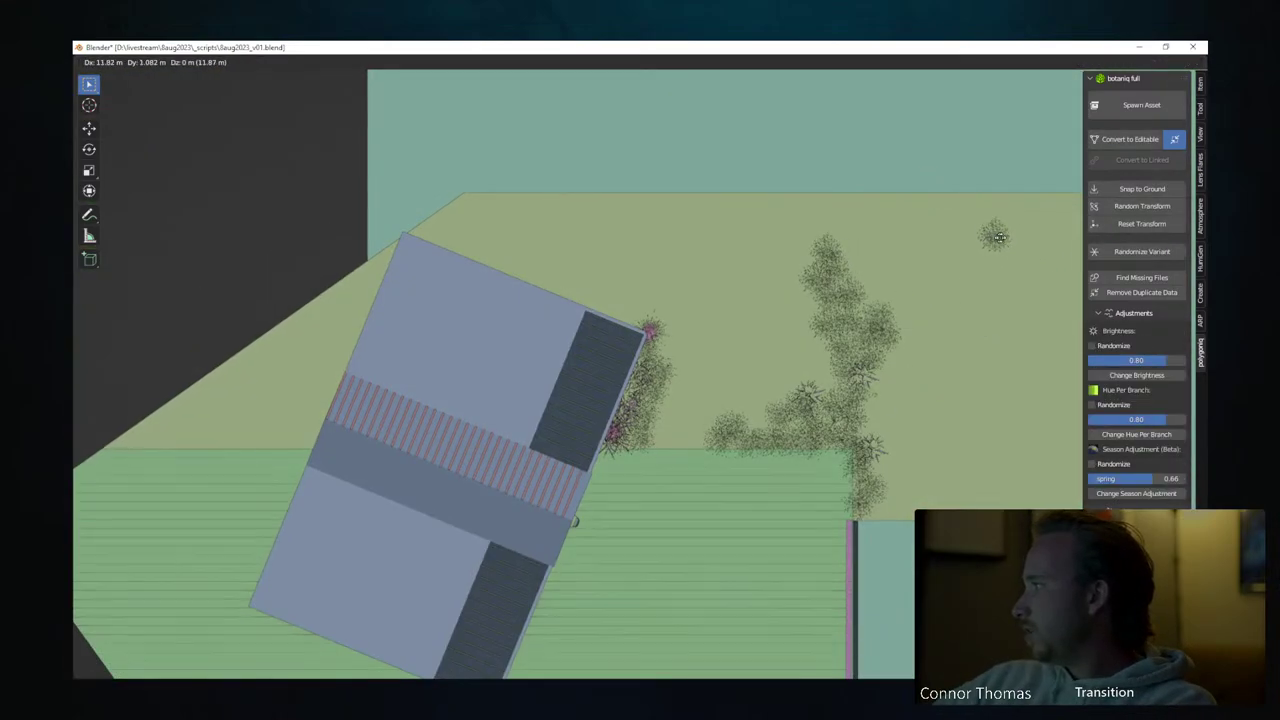
click(1022, 242)
key(KP_0)
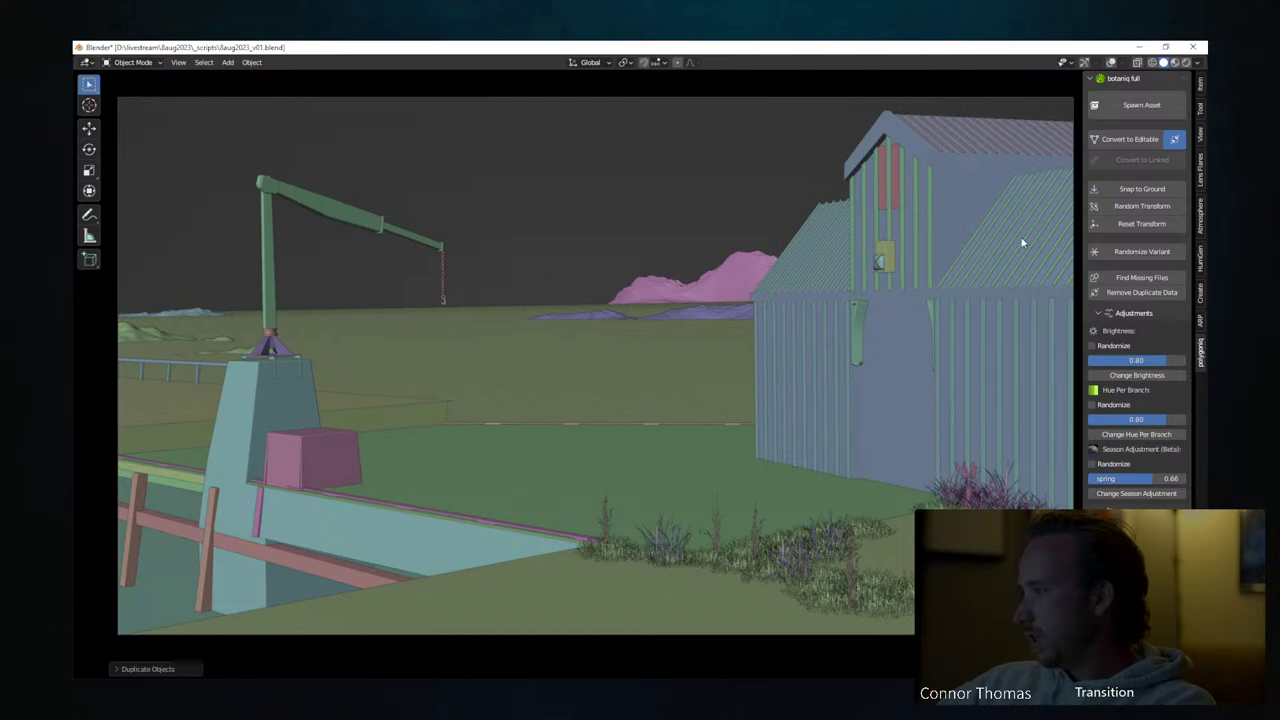
key(KP_7)
drag(1022, 242, 928, 366)
key(KP_0)
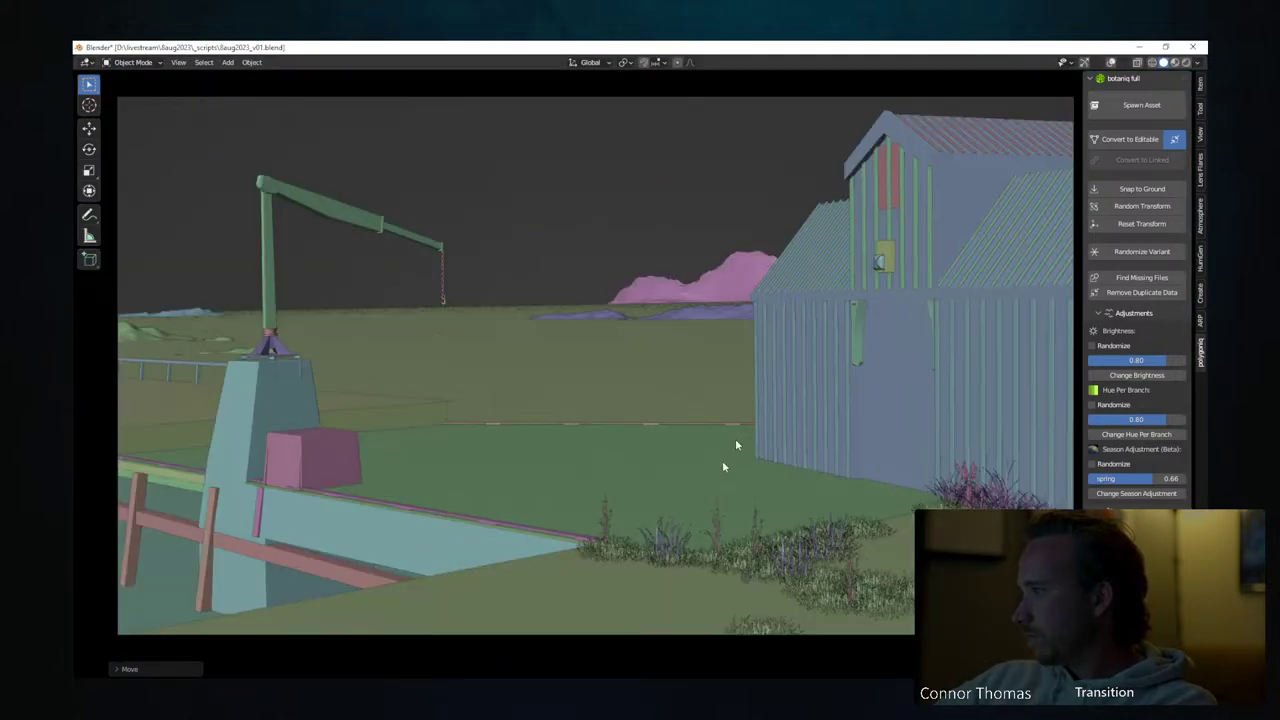
Slide the duplicated clump along the Y and X axes into the foreground beside the wooden railing
key(g)
key(x)
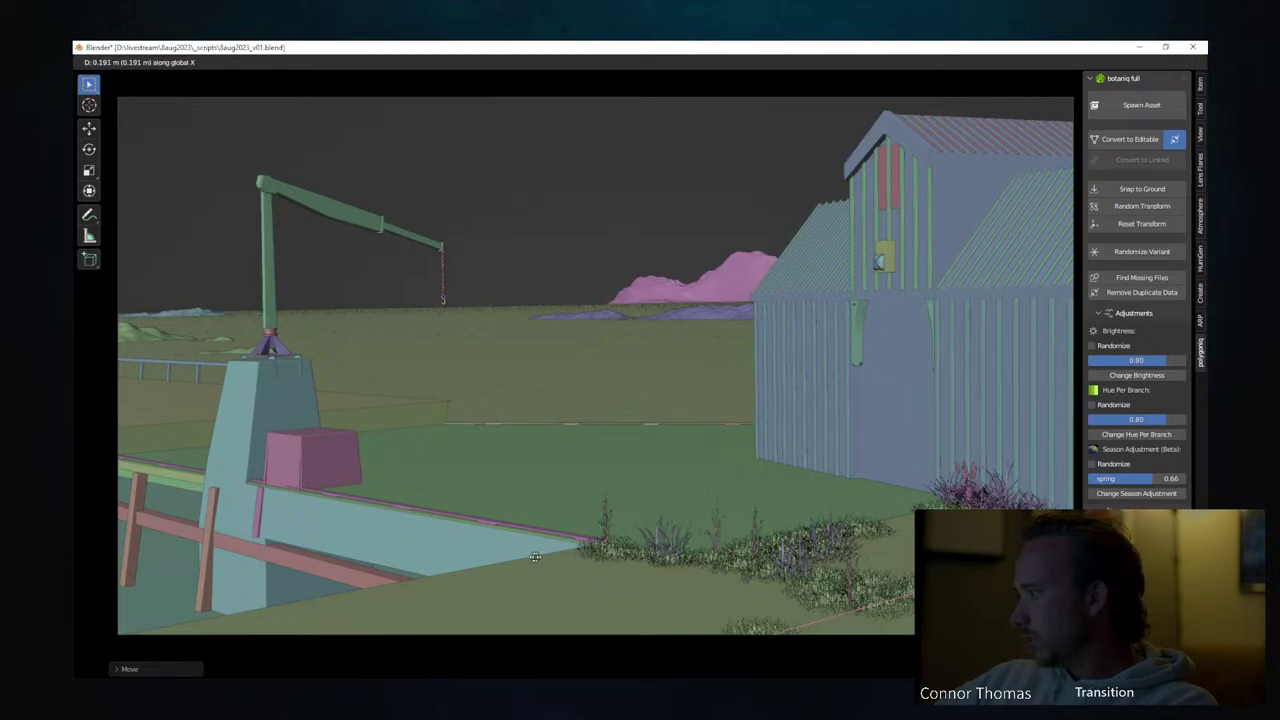
key(y)
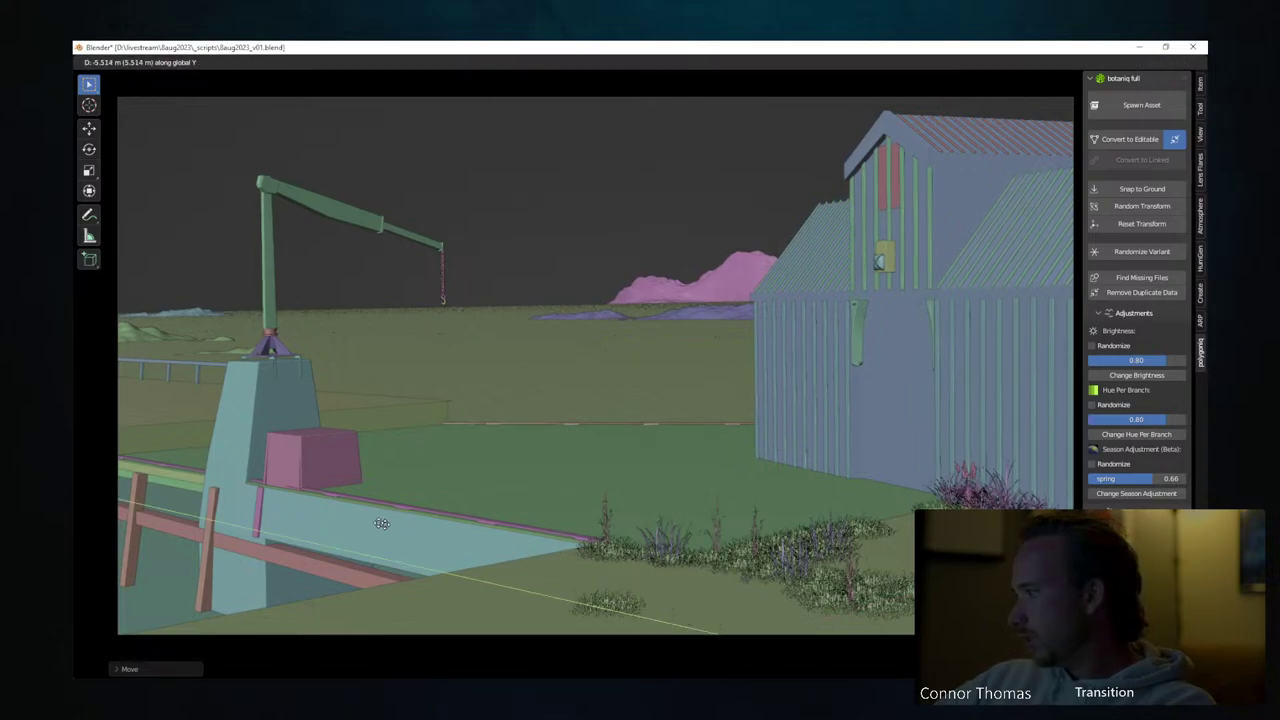
key(x)
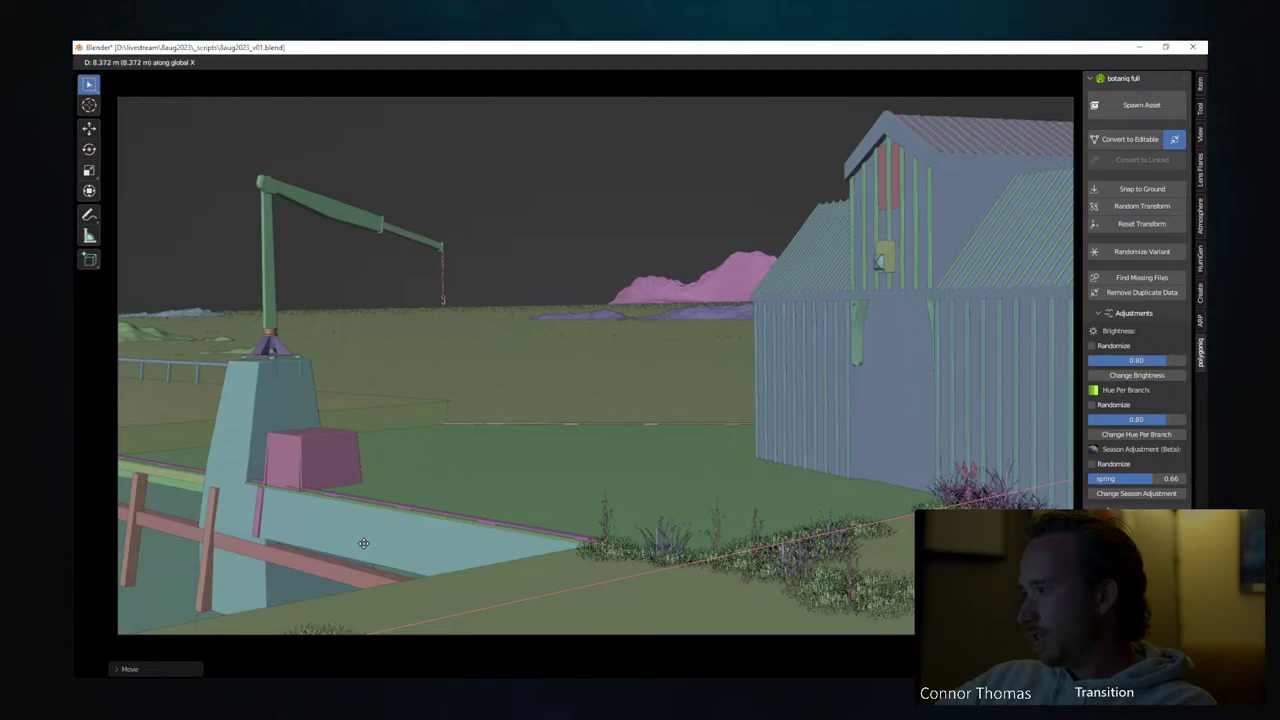
click(363, 543)
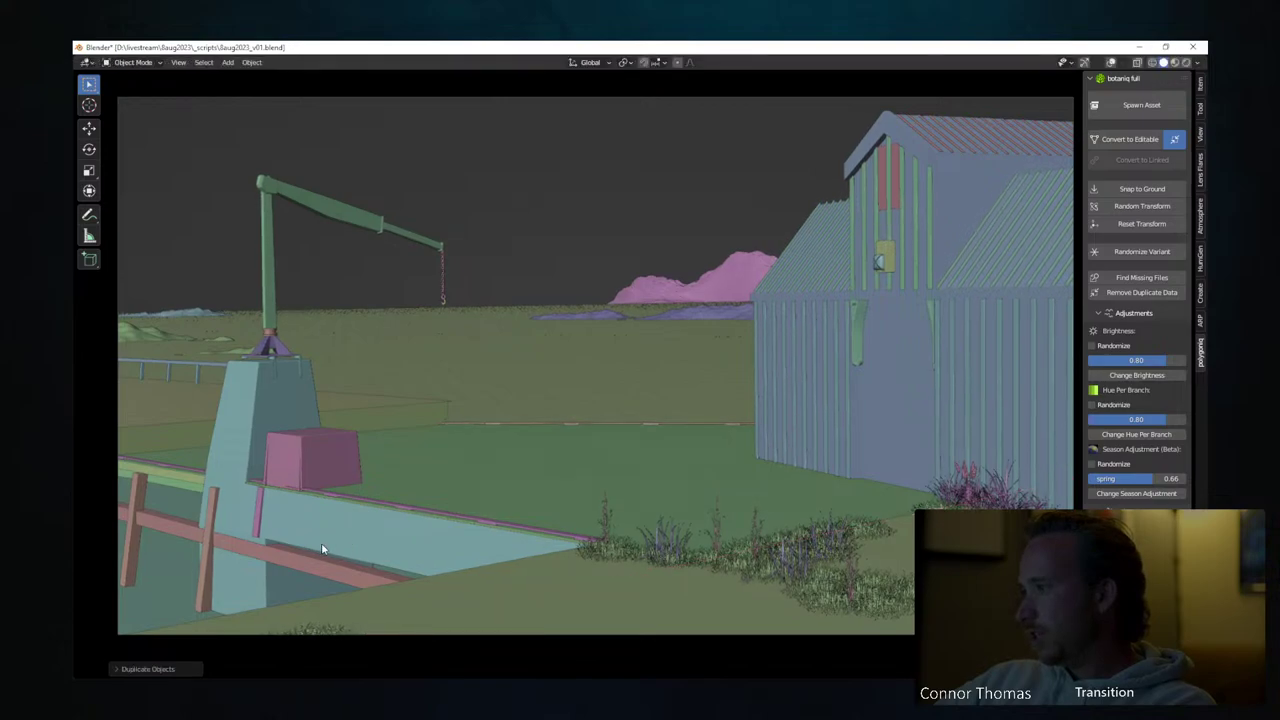
Place and rotate another grass copy beside the foreground clump, adjusting it along the X axis
key(g)
click(437, 574)
key(r)
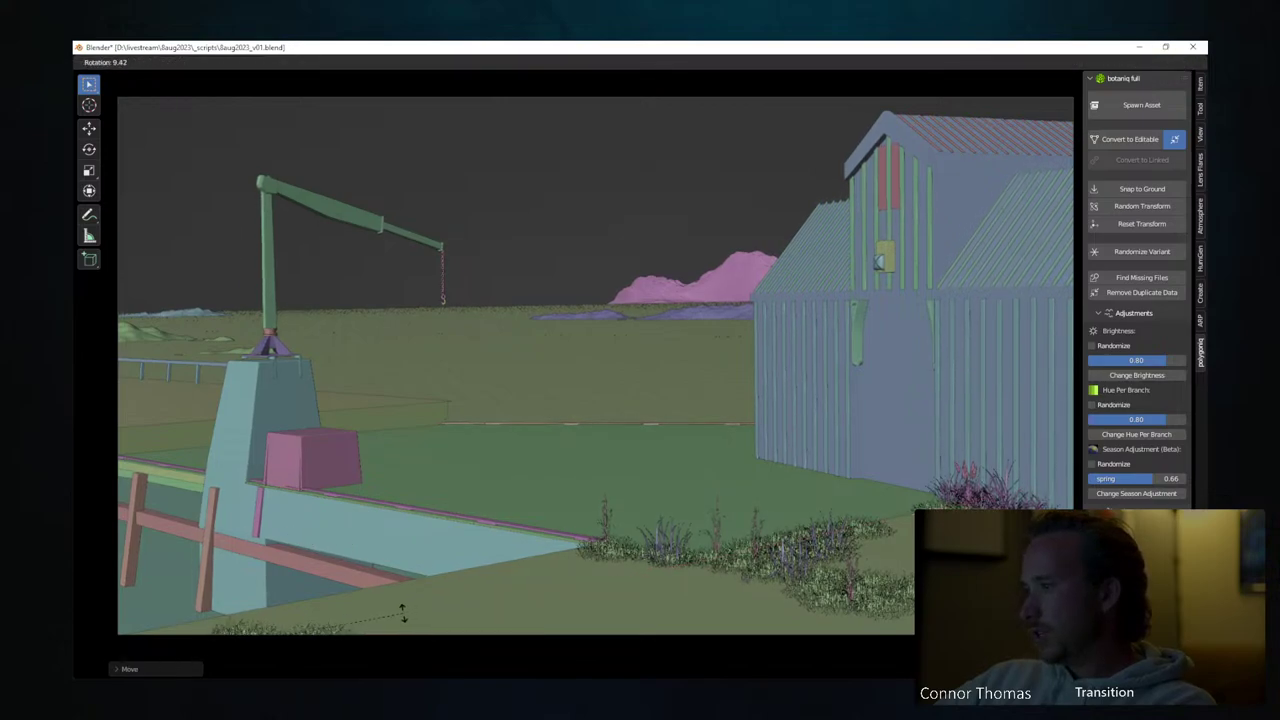
click(360, 612)
key(g)
key(x)
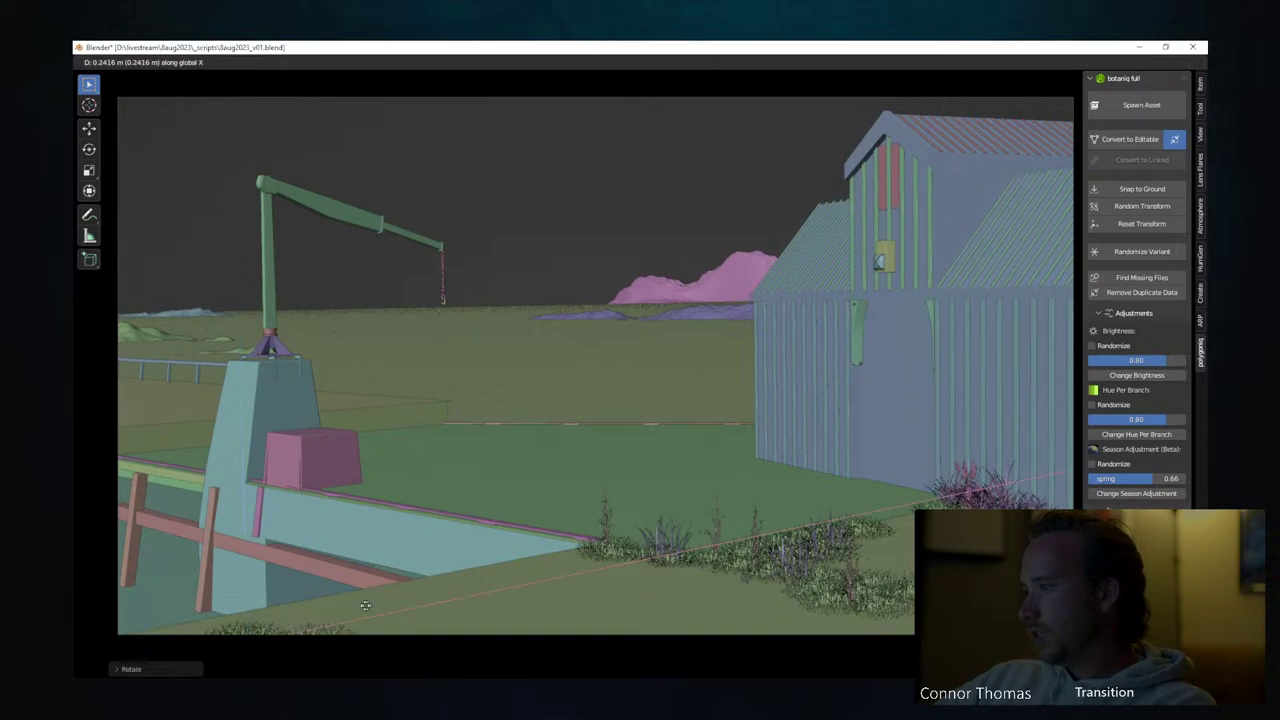
click(362, 606)
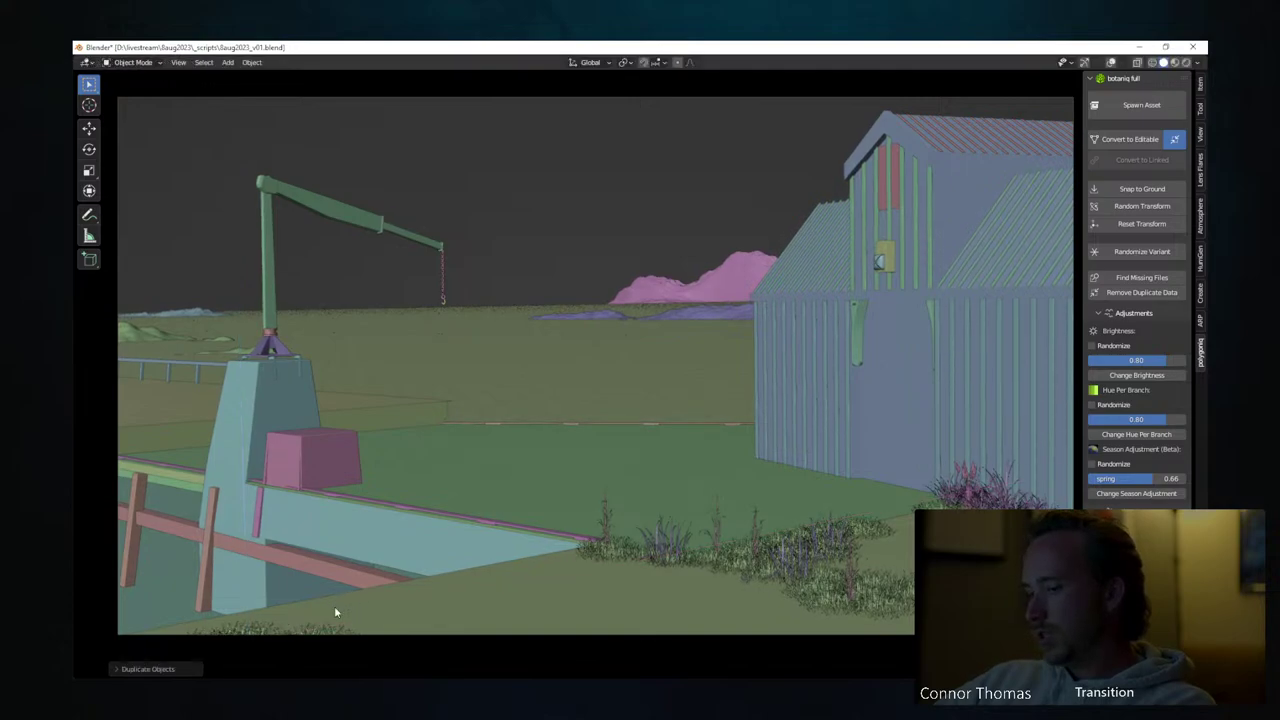
Offset a further grass copy along the Y and X axes toward the base of the wooden railing
key(g)
key(y)
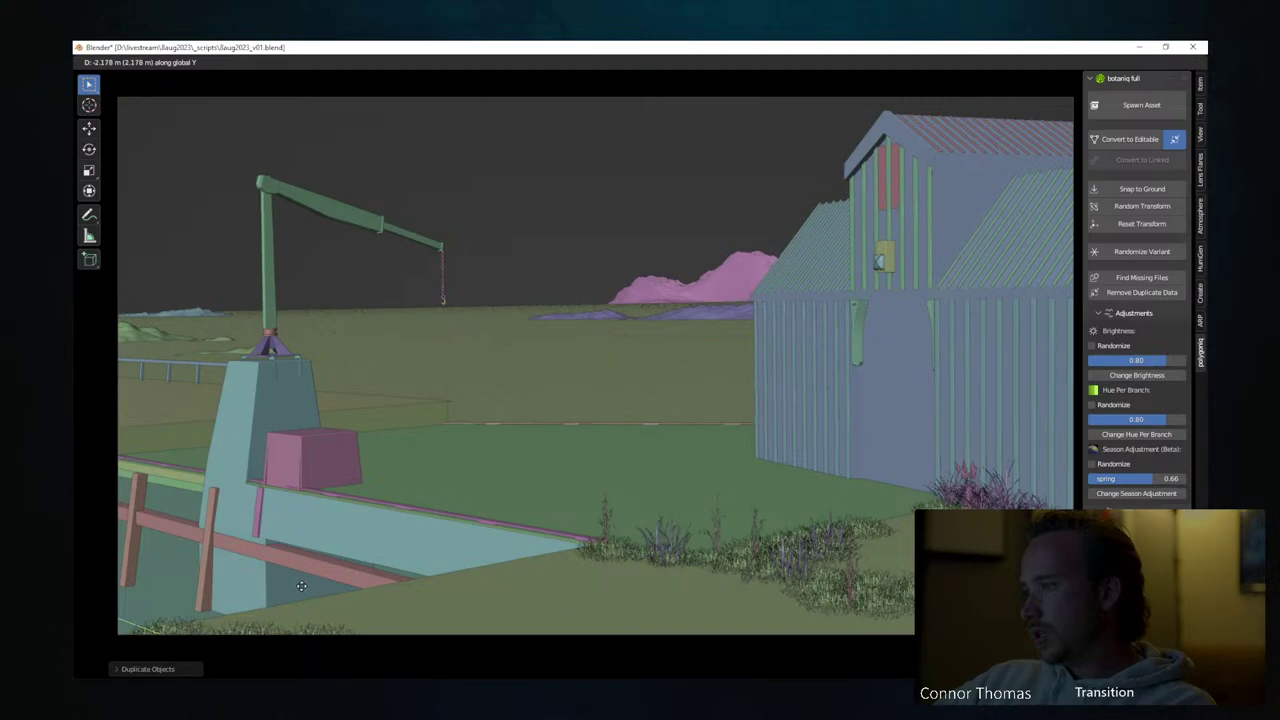
click(301, 584)
key(g)
key(x)
click(347, 584)
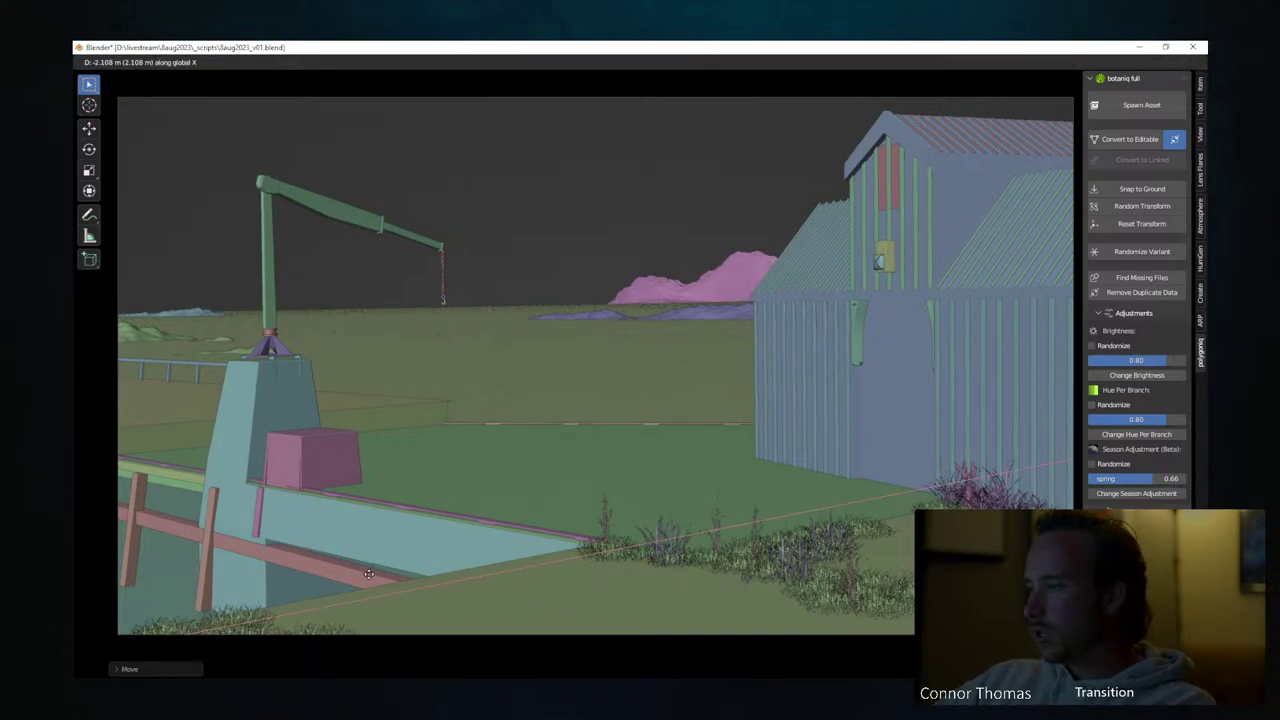
Duplicate the railing-side grass clump in place, rotate the copy about the Z axis and clear the selection
key(shift+d)
key(r)
key(z)
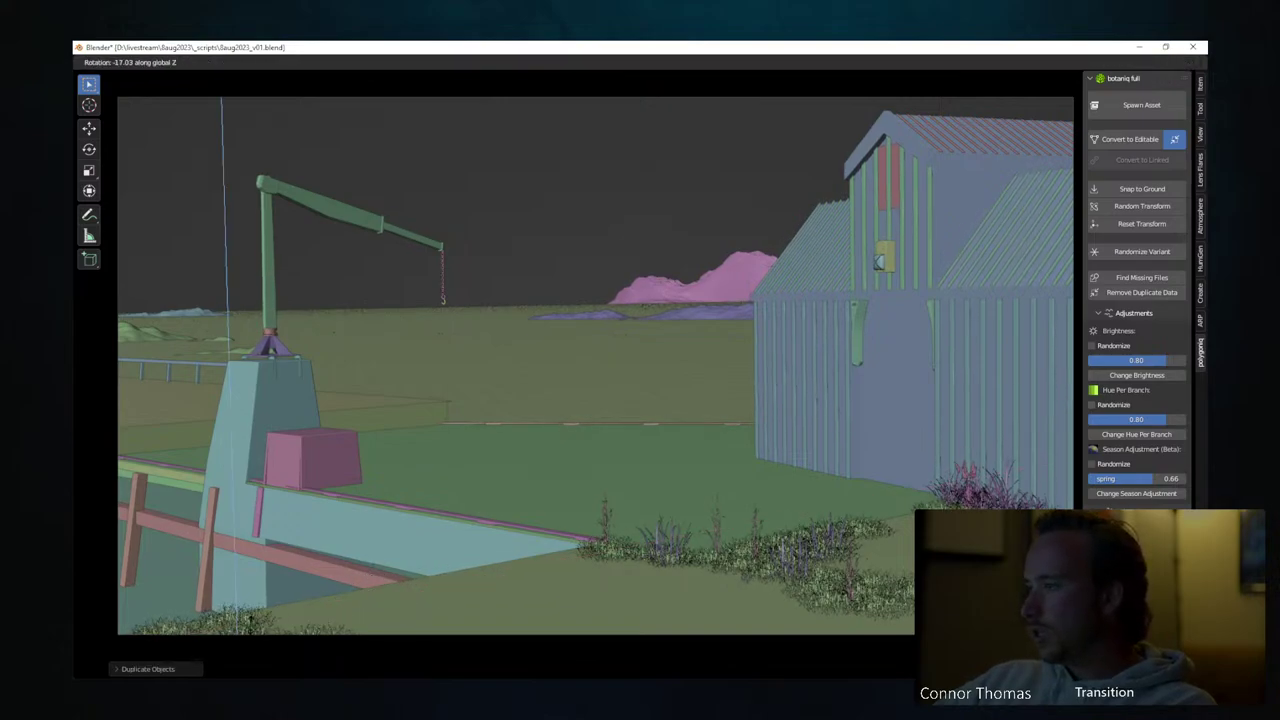
click(386, 606)
key(alt+a)
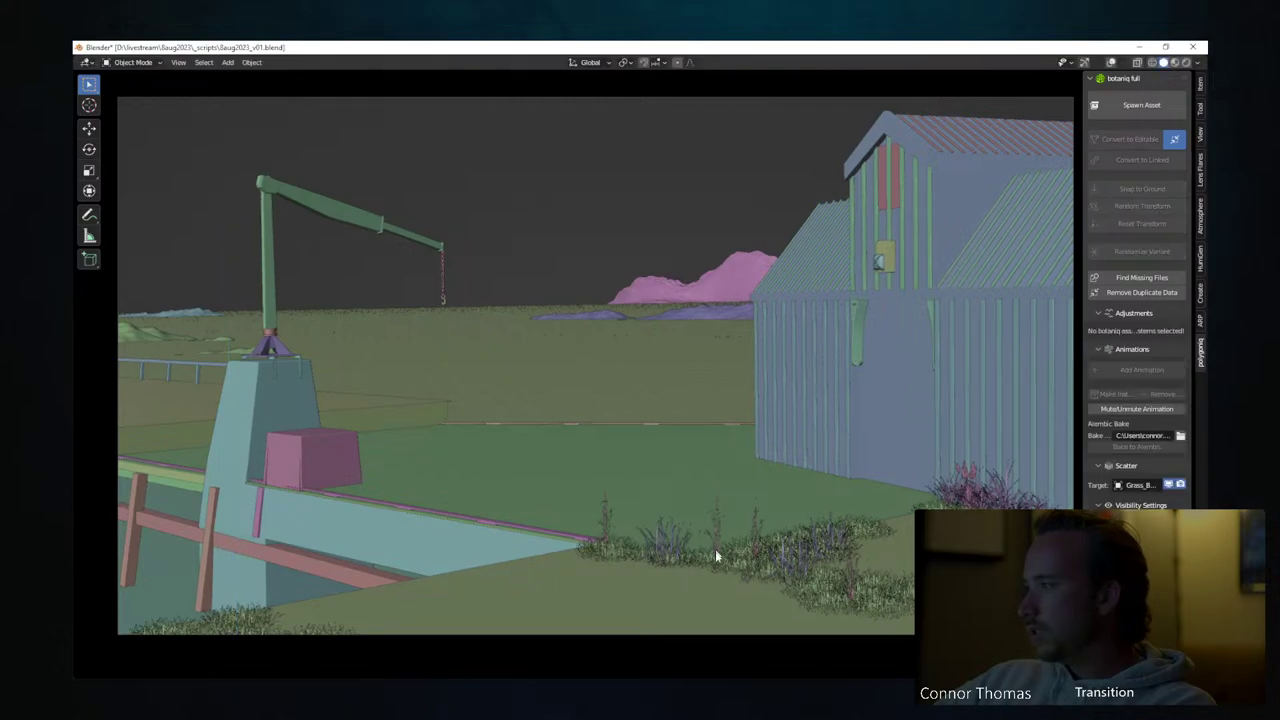
Place a copy of the spiky plant in the foreground grass beside the wooden railing, adjusting it along the X and Y axes
click(667, 546)
key(g)
key(x)
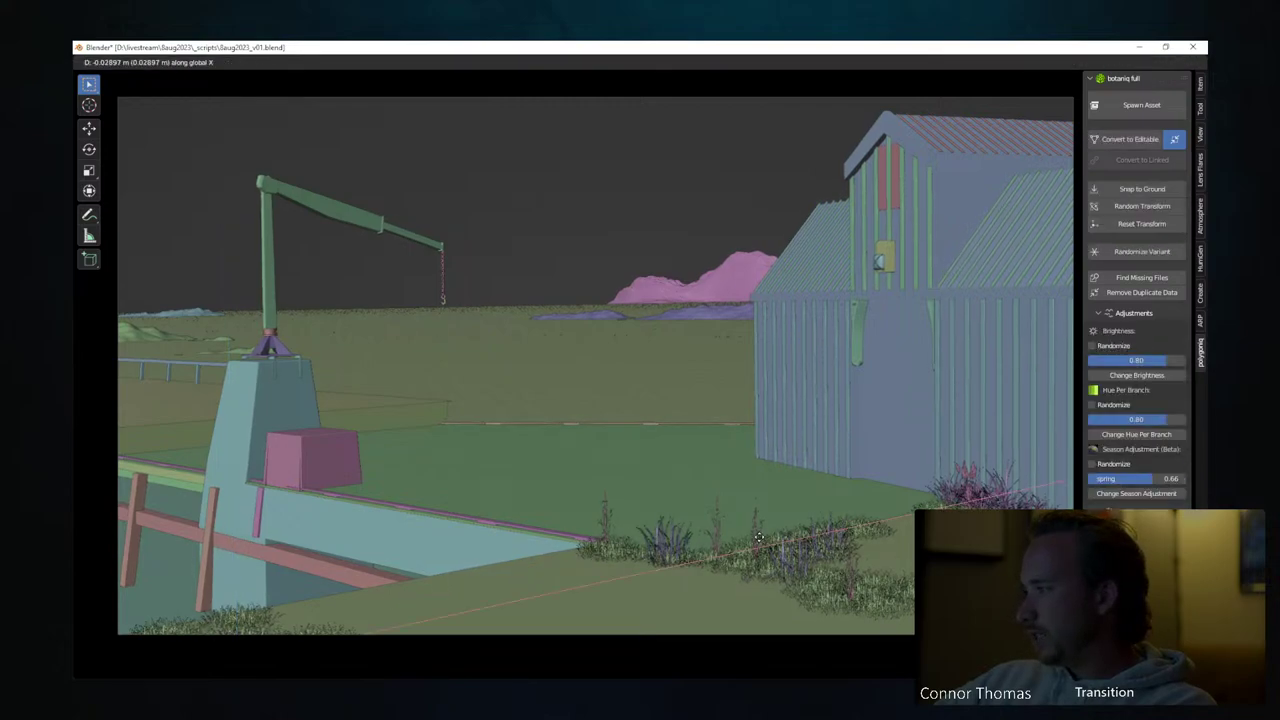
click(200, 578)
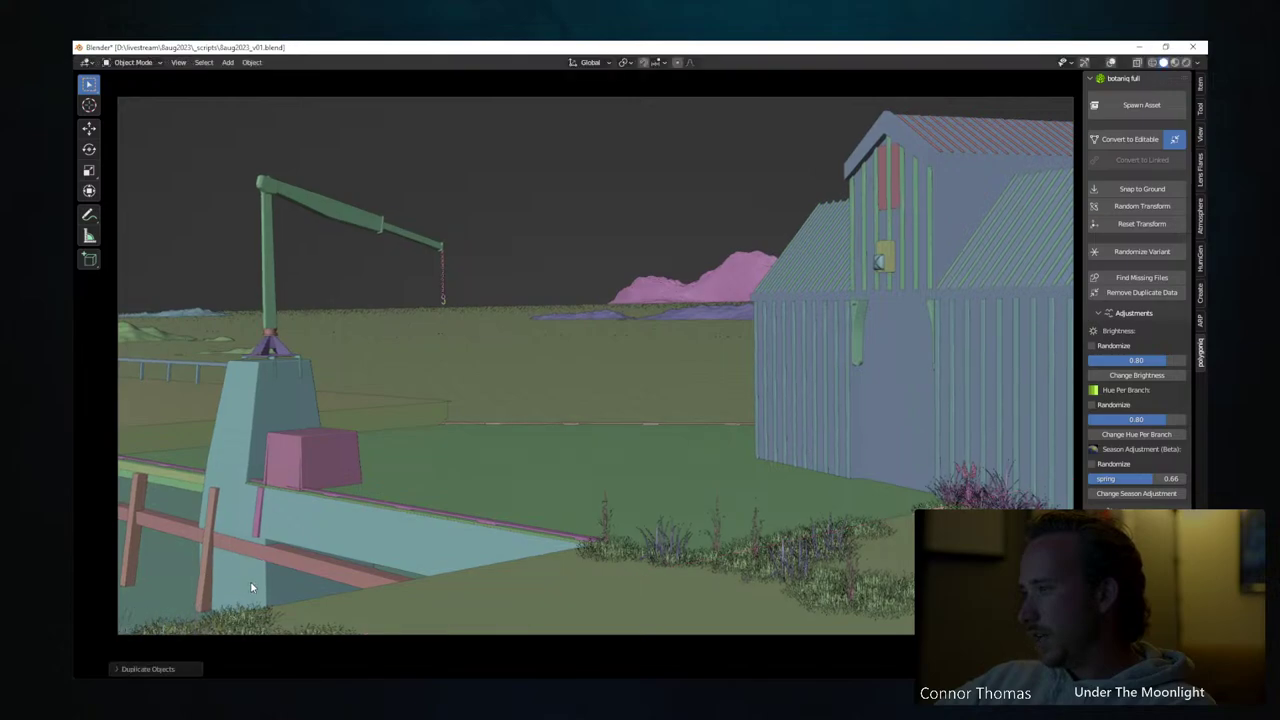
key(shift+d)
key(x)
click(391, 602)
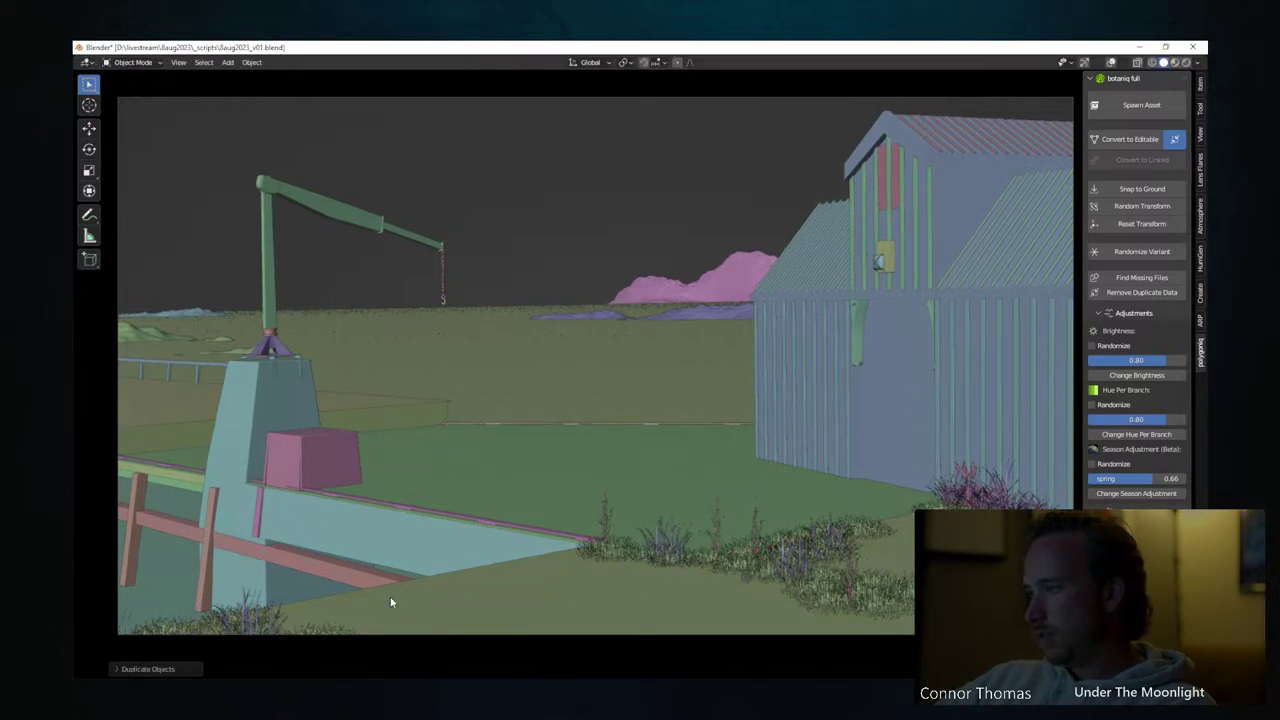
key(g)
key(y)
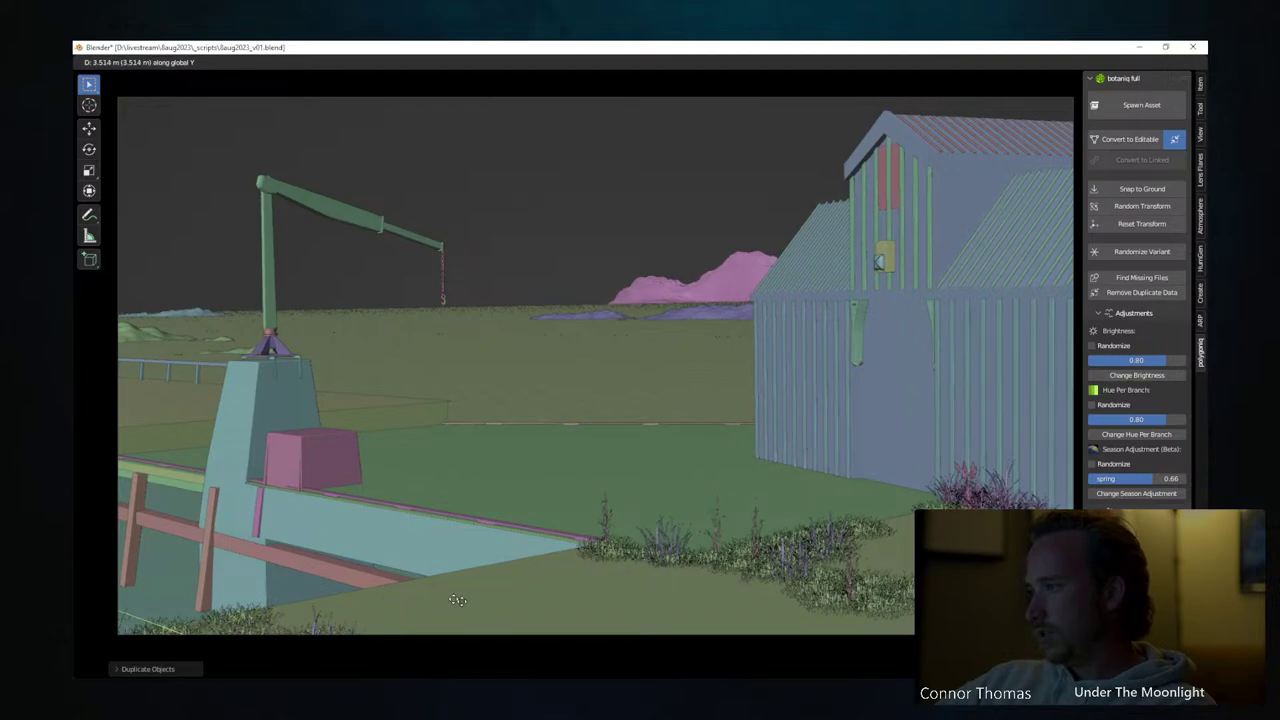
click(457, 598)
click(462, 597)
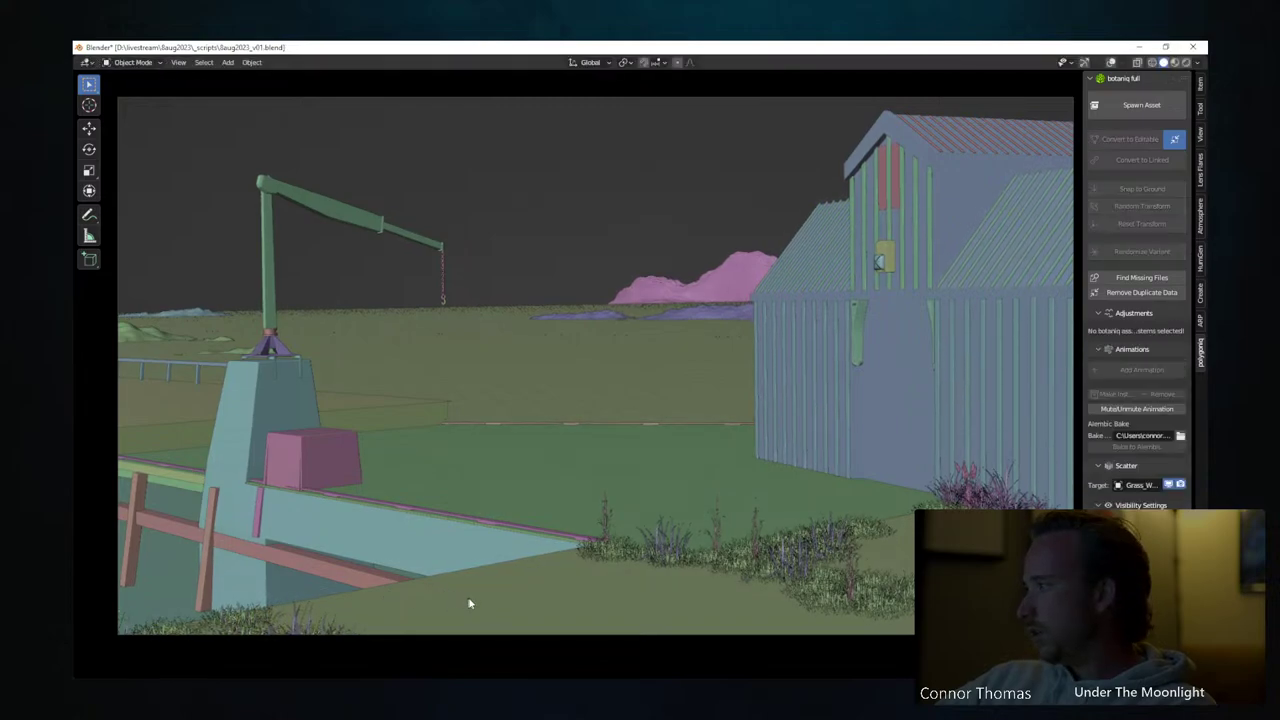
Switch to the rendered view and preview the two existing lens flares, turning both on and off again
key(z)
click(464, 353)
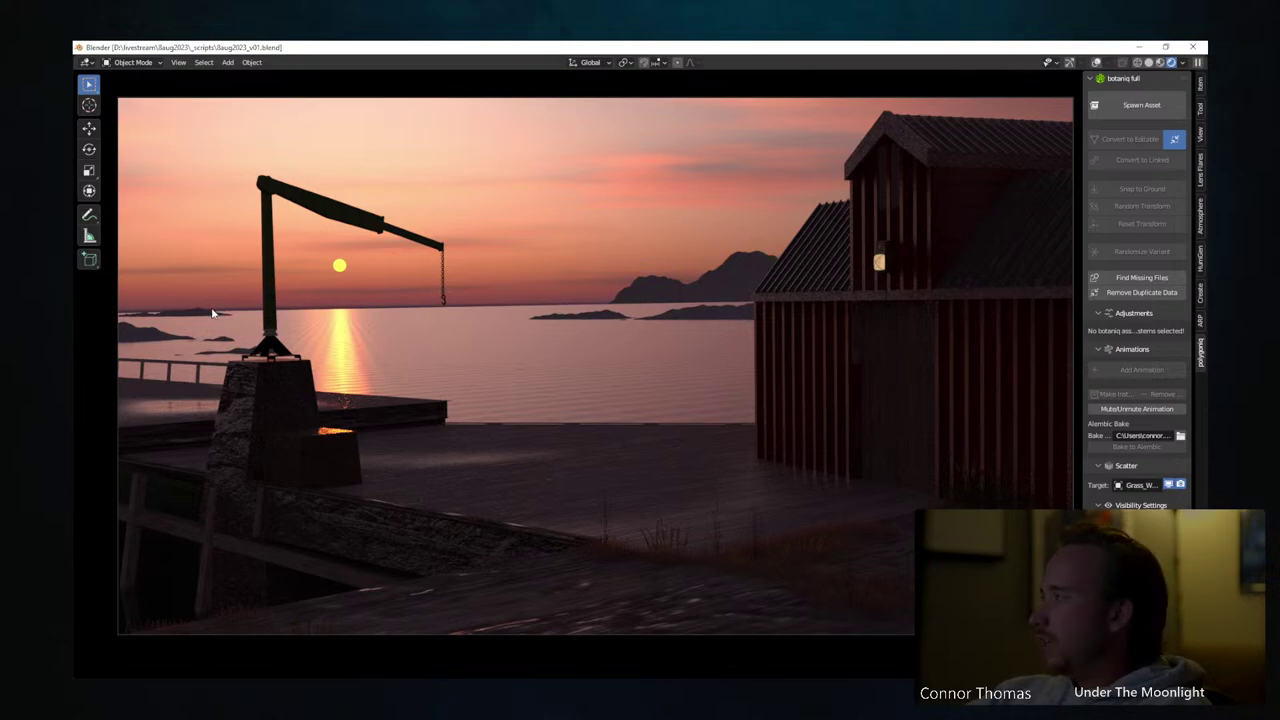
click(1201, 165)
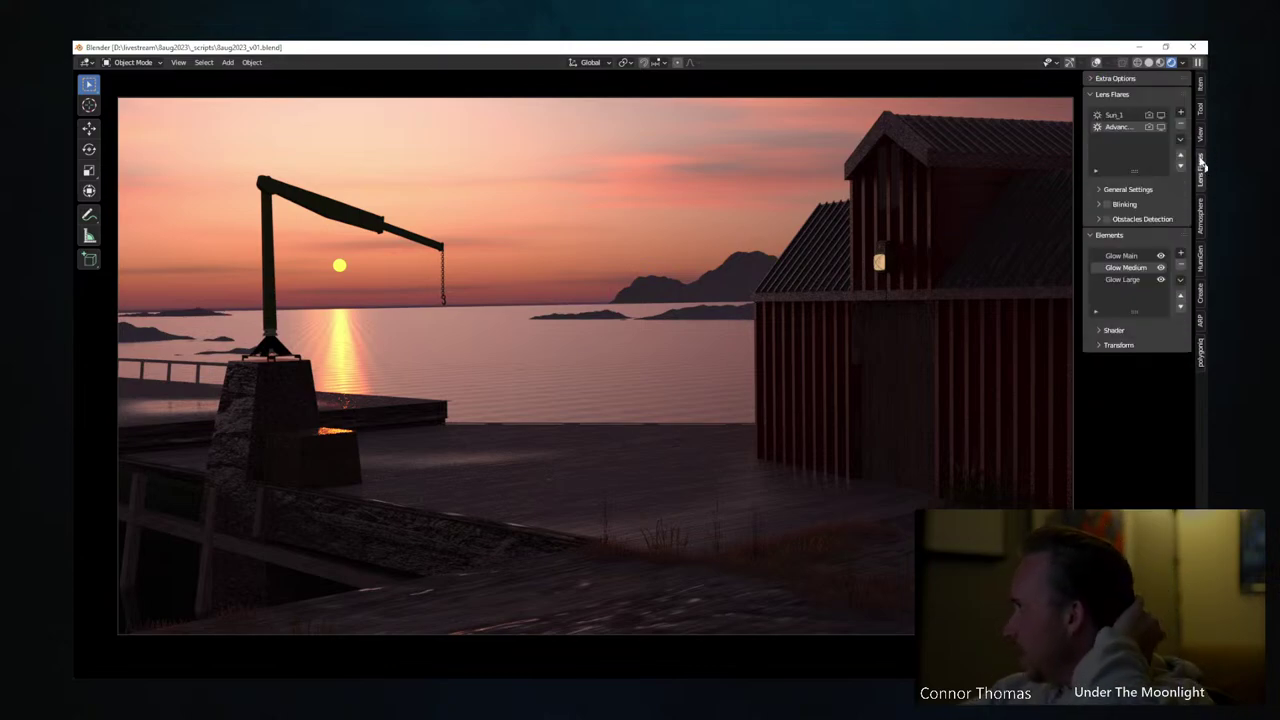
click(1149, 127)
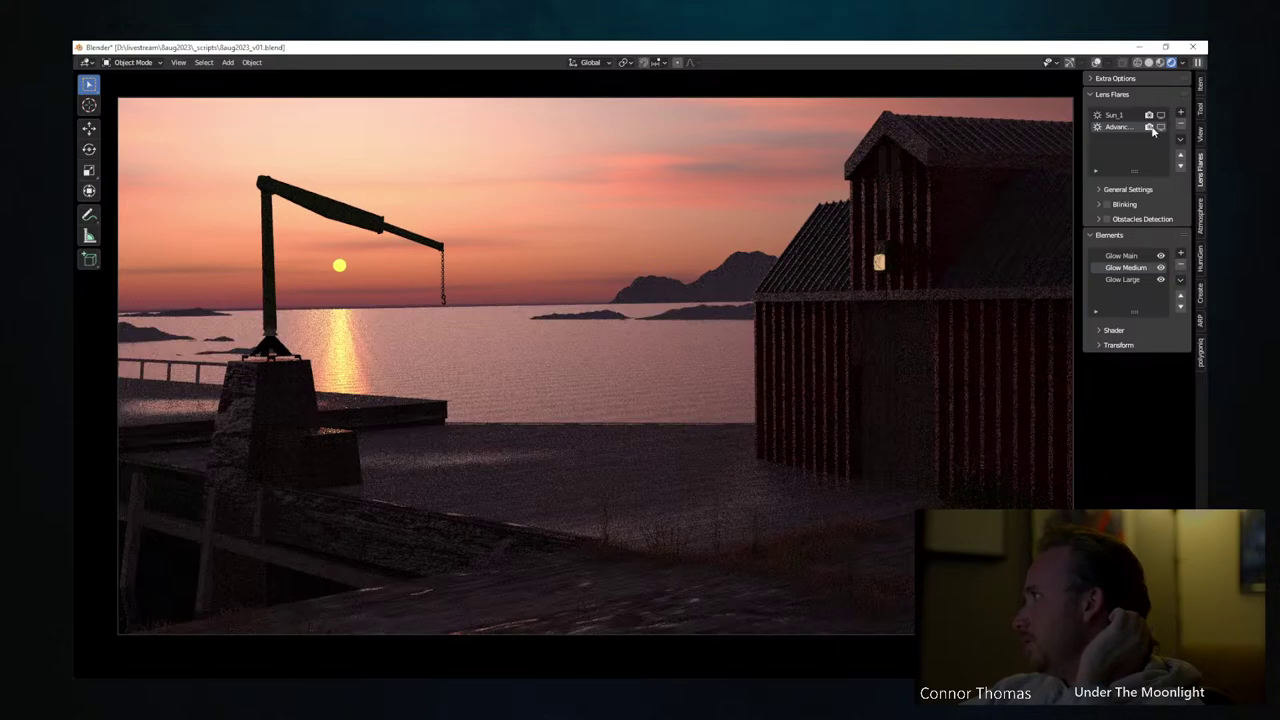
click(1160, 127)
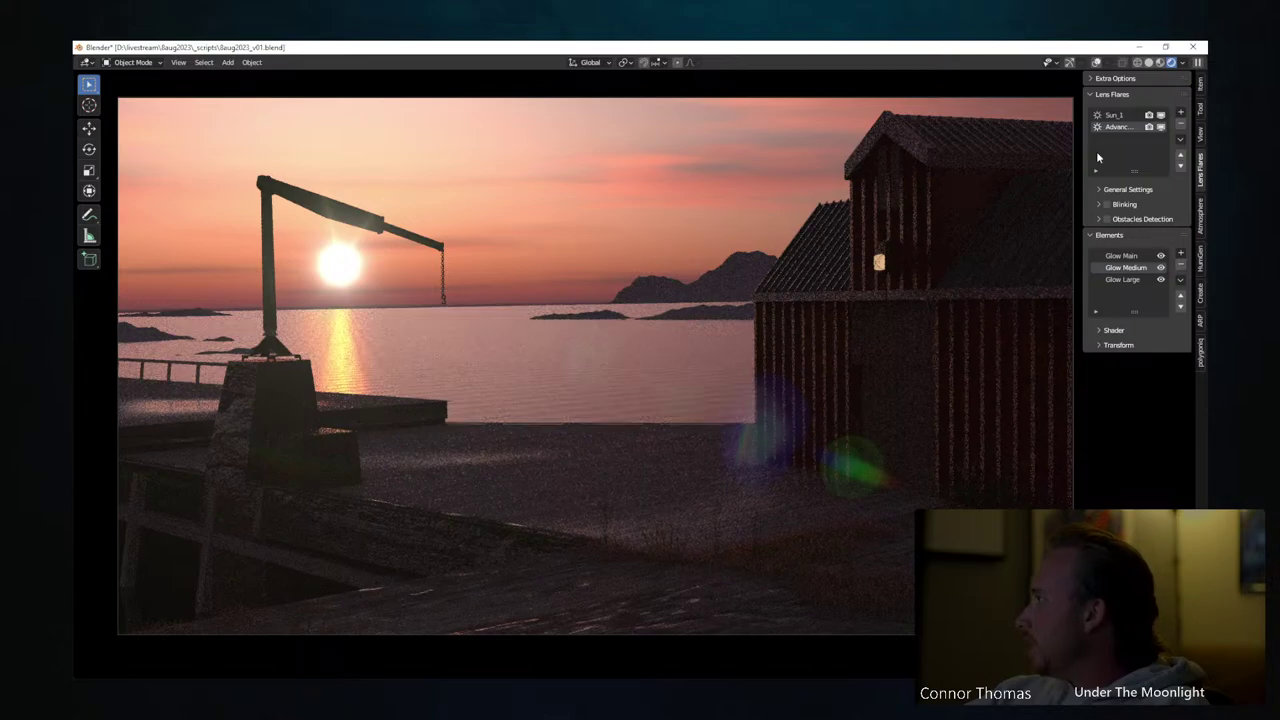
click(1160, 127)
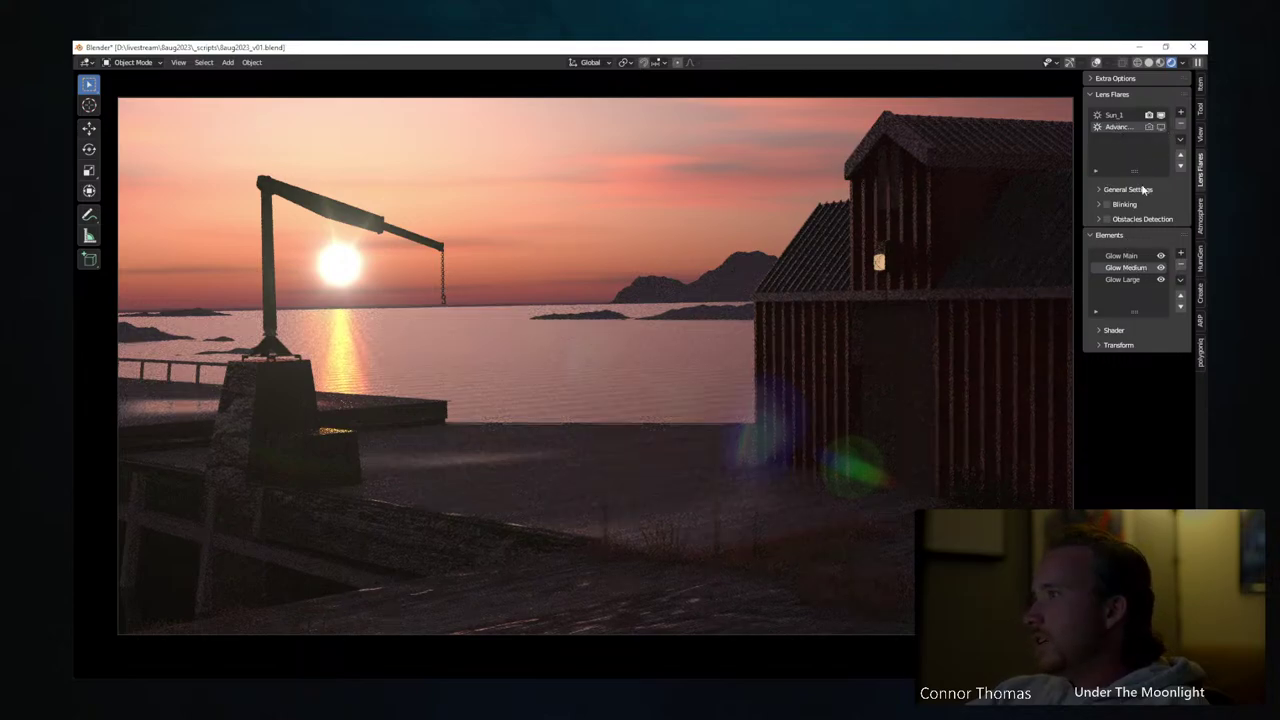
click(1160, 116)
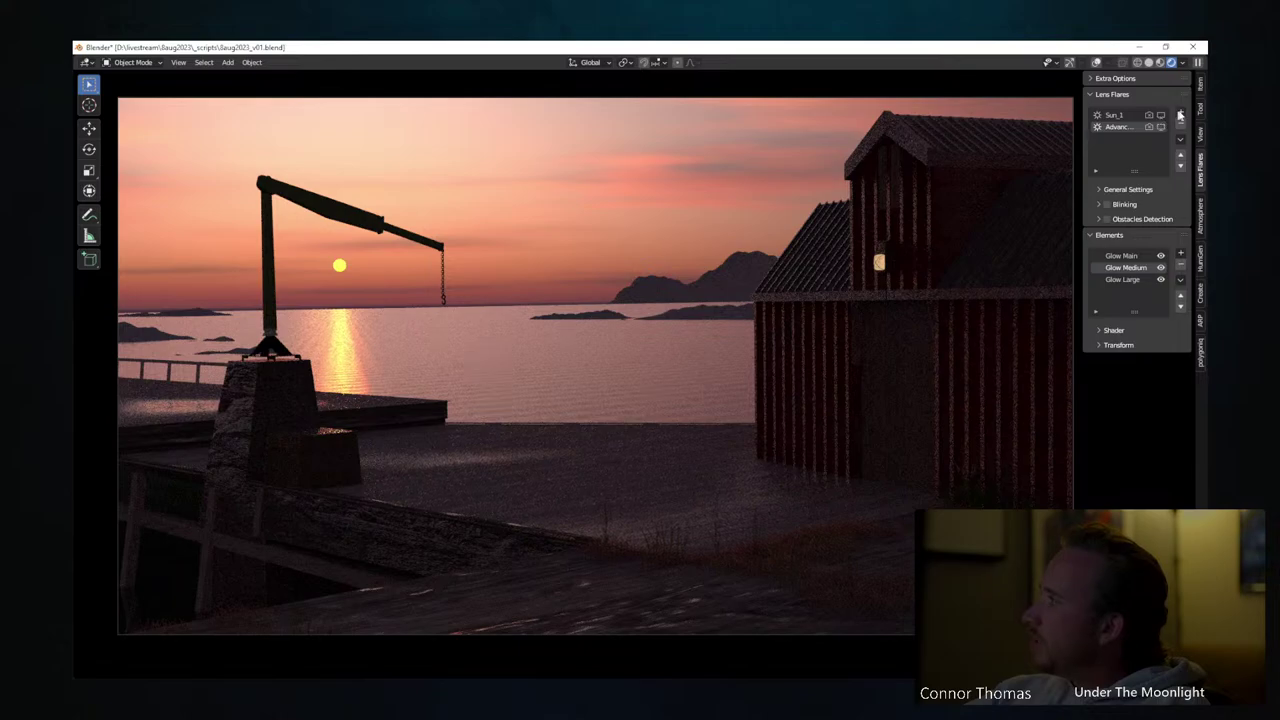
Try adding the golden anamorphic lens flare preset, and remove the misplaced flare
click(1181, 114)
click(1120, 212)
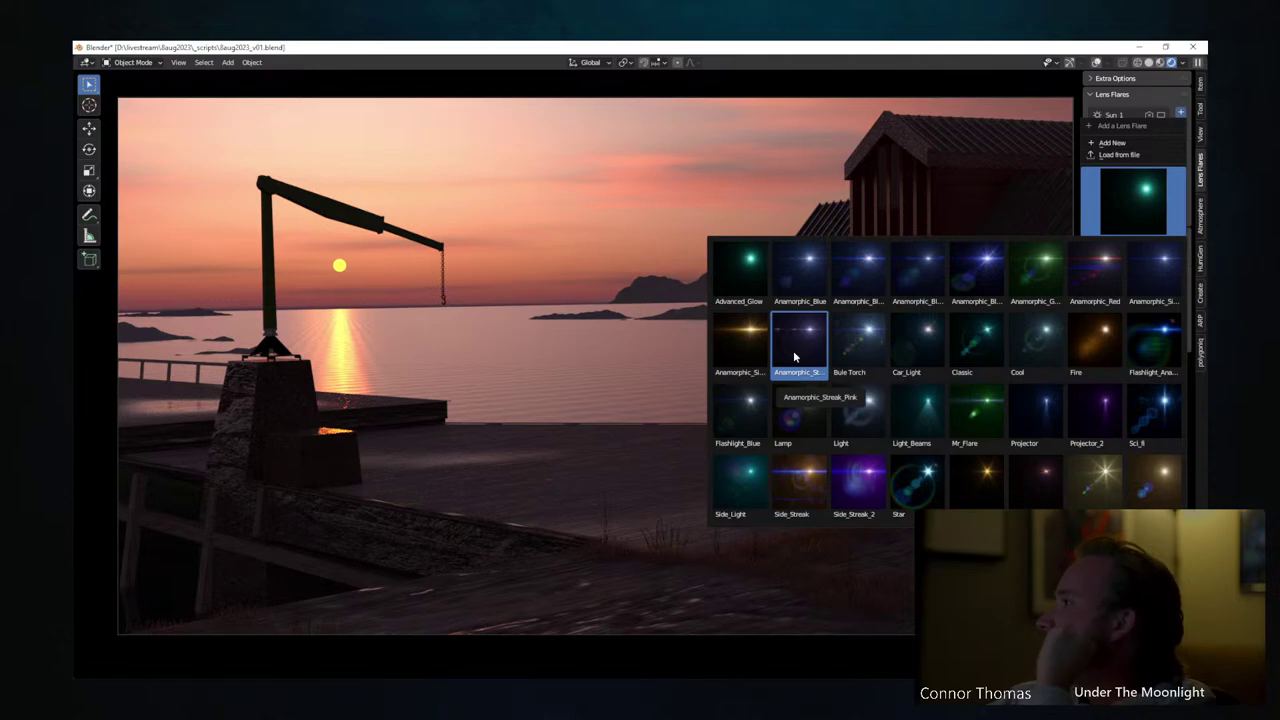
click(748, 360)
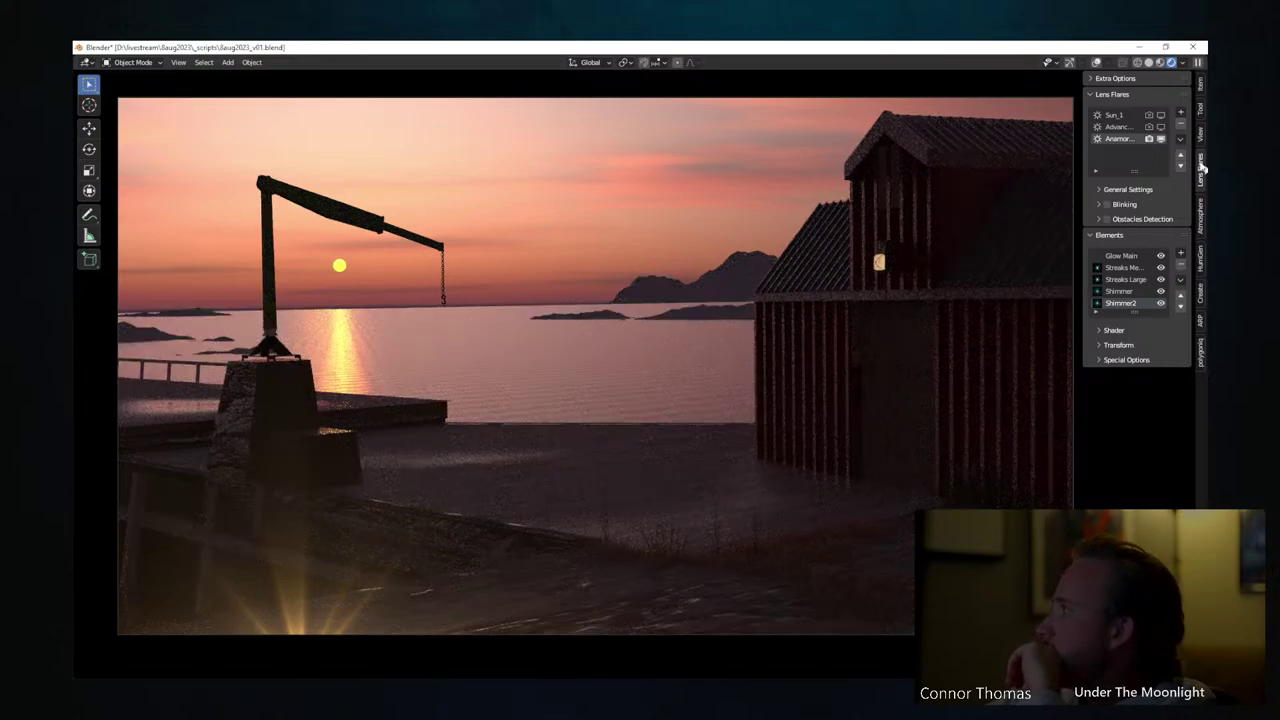
click(1181, 127)
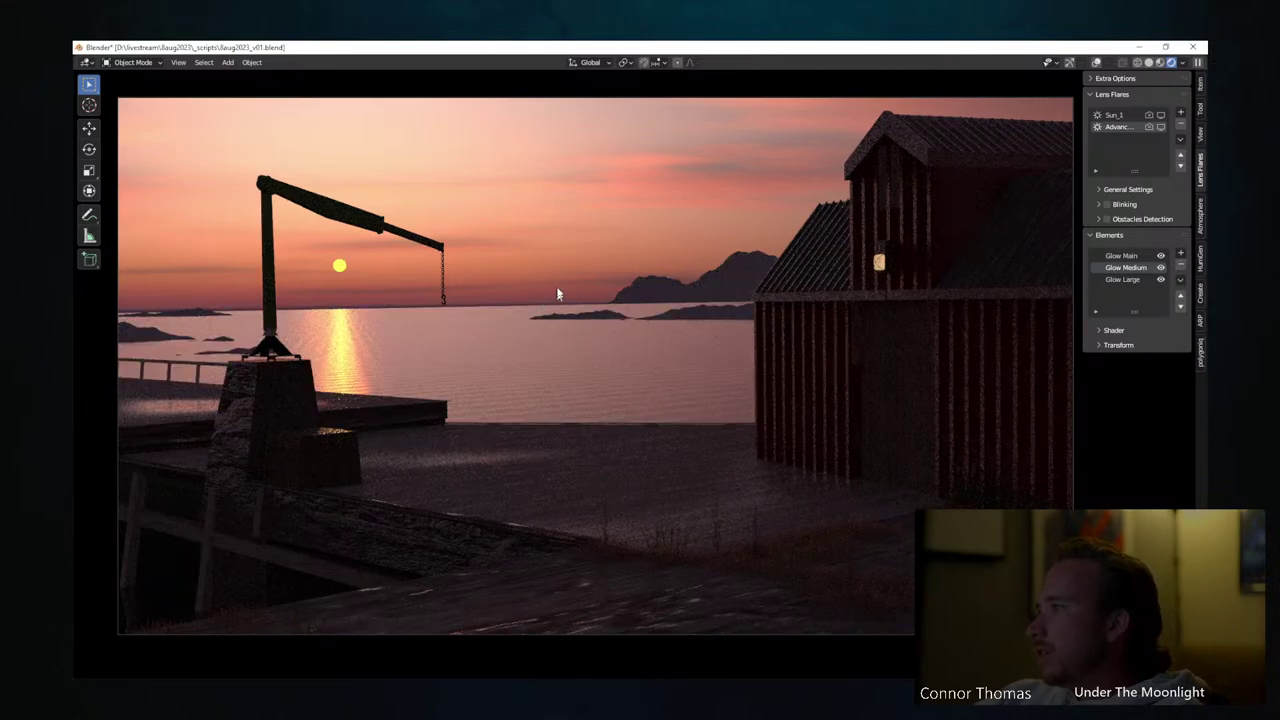
right_click(538, 238)
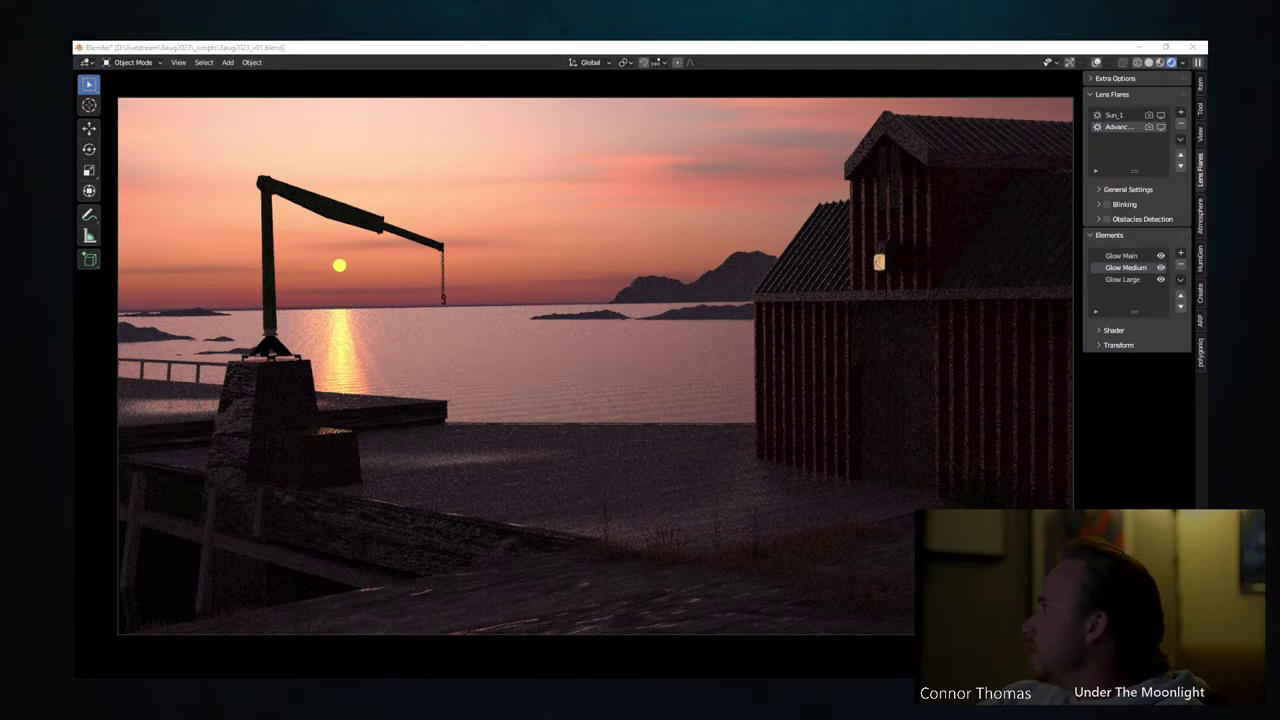
Add the golden anamorphic lens flare preset with the Sun as its target
click(1180, 115)
click(1127, 198)
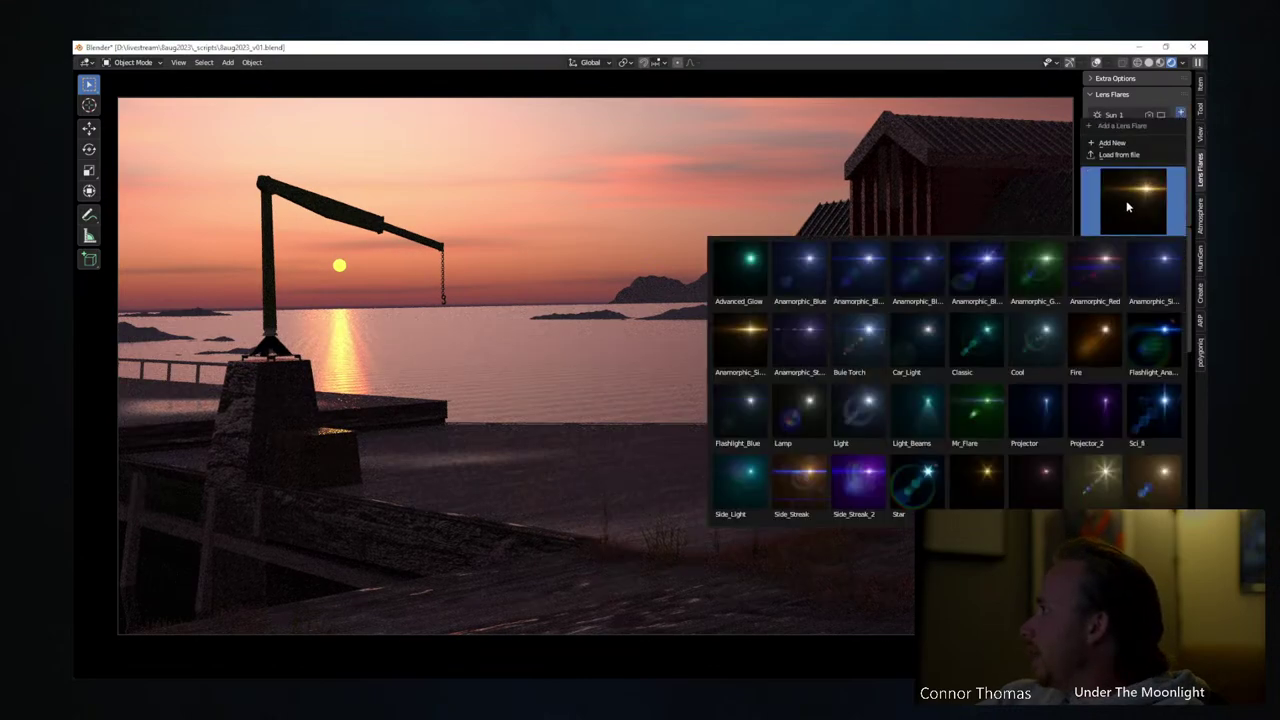
click(740, 340)
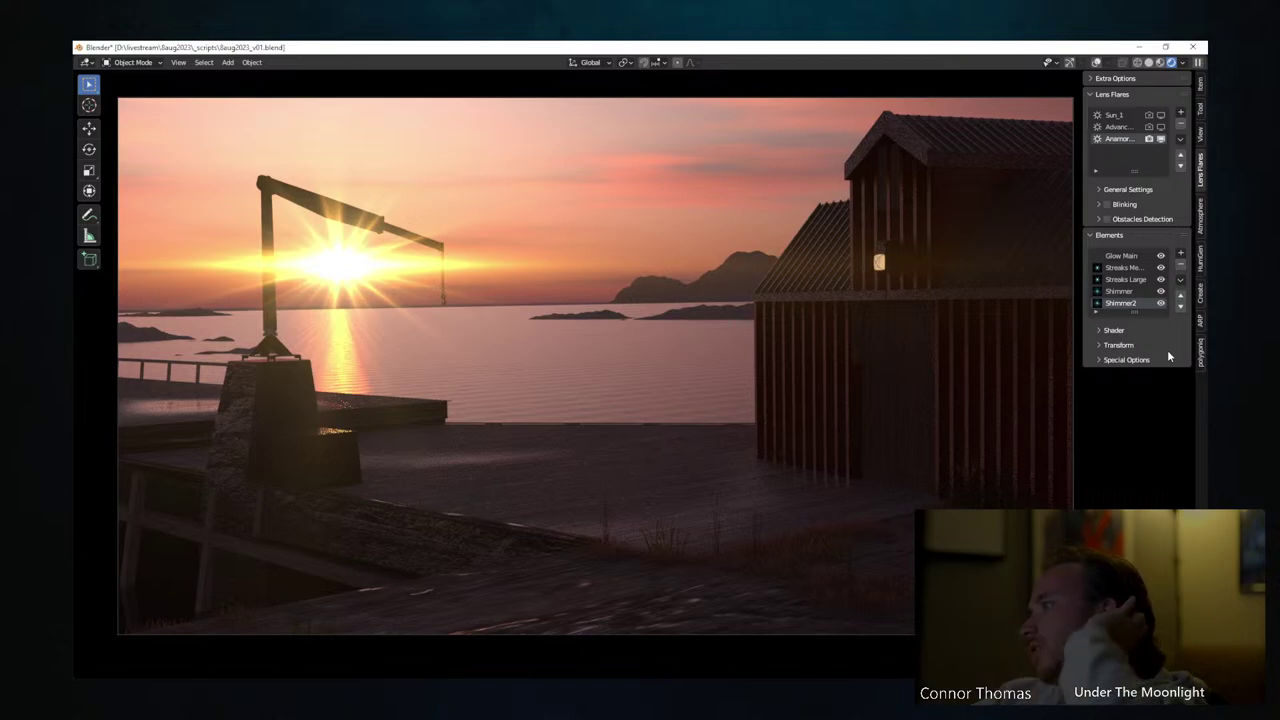
Change the anamorphic flare's general color to a salmon tone sampled from the sunset sky
click(1127, 189)
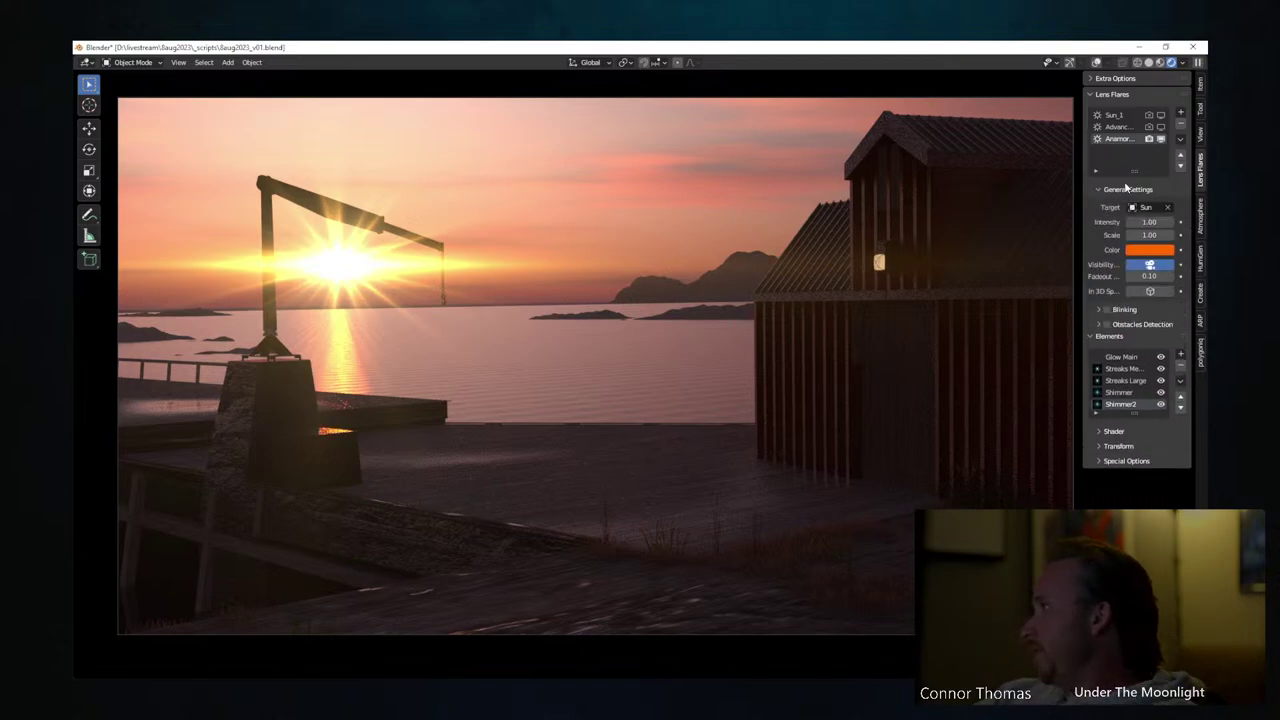
click(1150, 222)
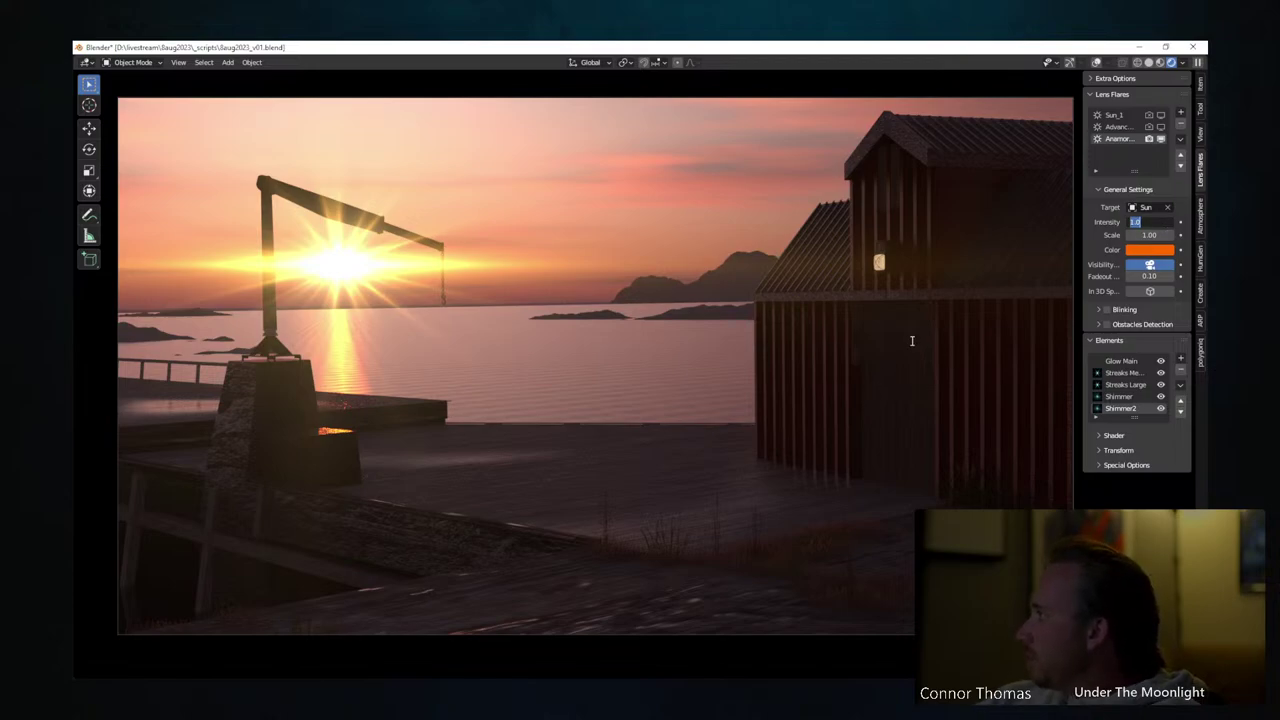
click(1147, 252)
click(1147, 252)
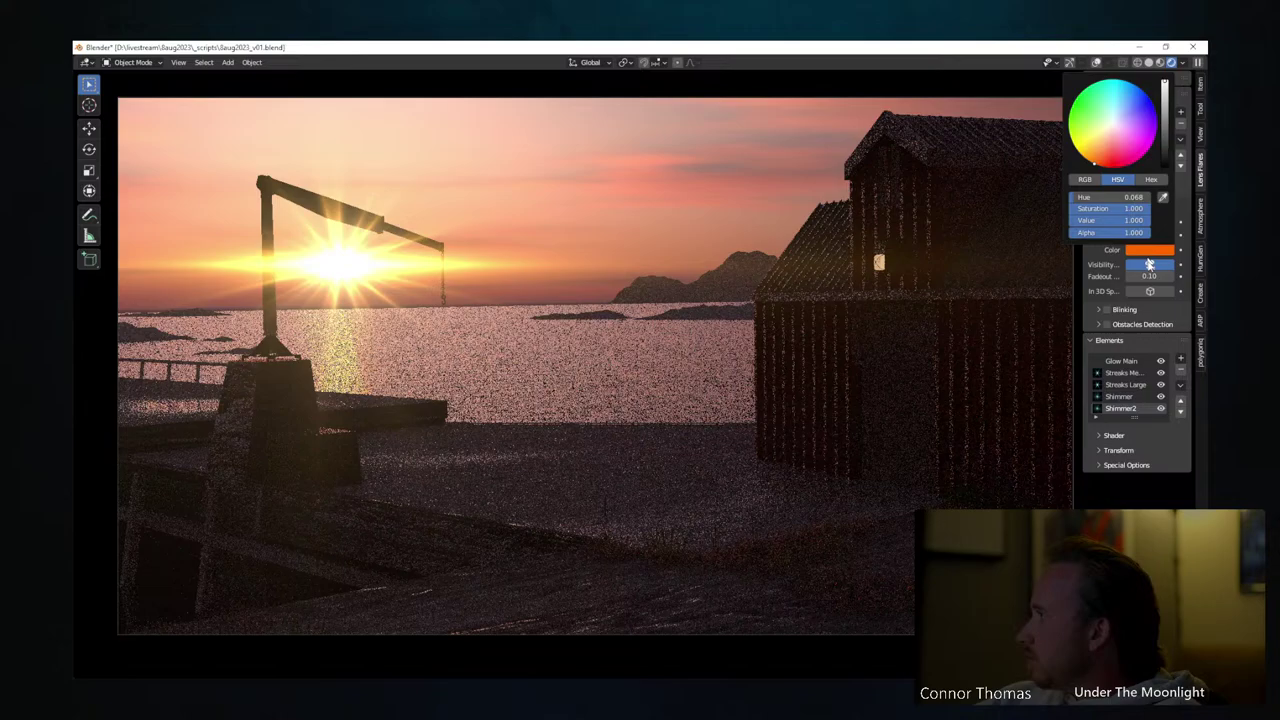
click(1163, 198)
click(637, 183)
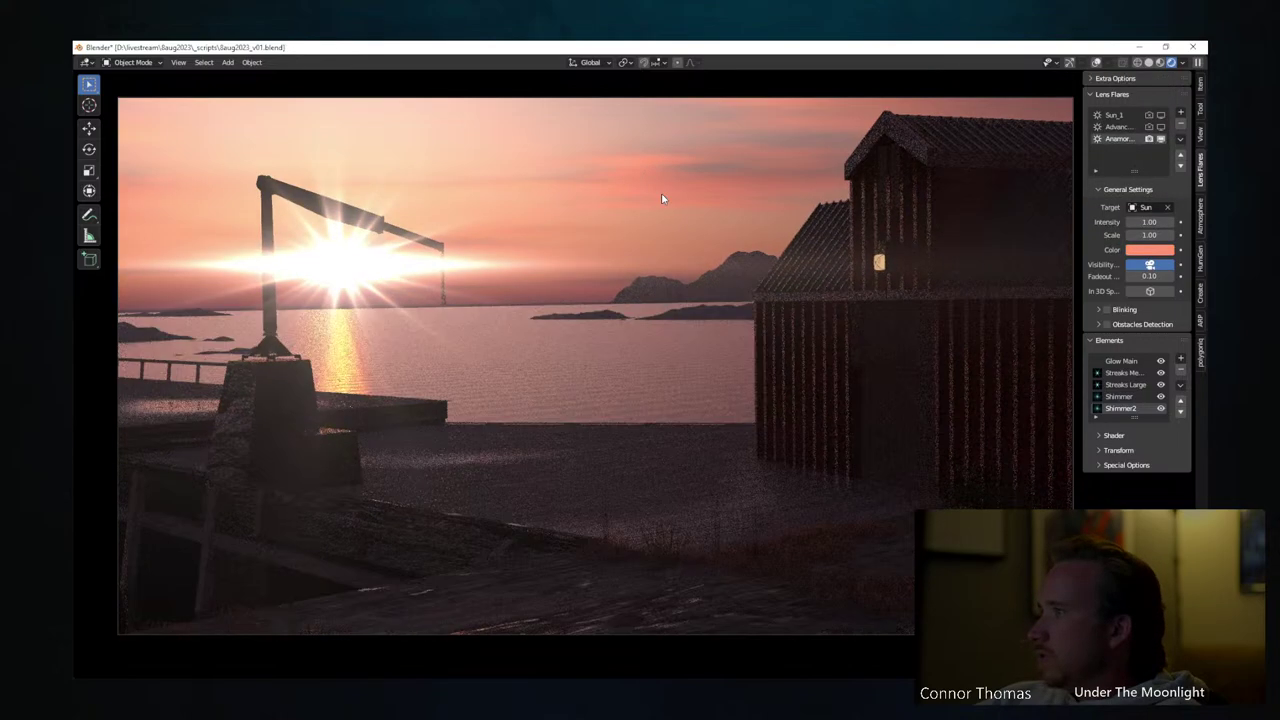
Undo the anamorphic flare's salmon color change, and tone the flare down to intensity 0.20, scale 0.43 and fadeout 0.49
key(ctrl+z)
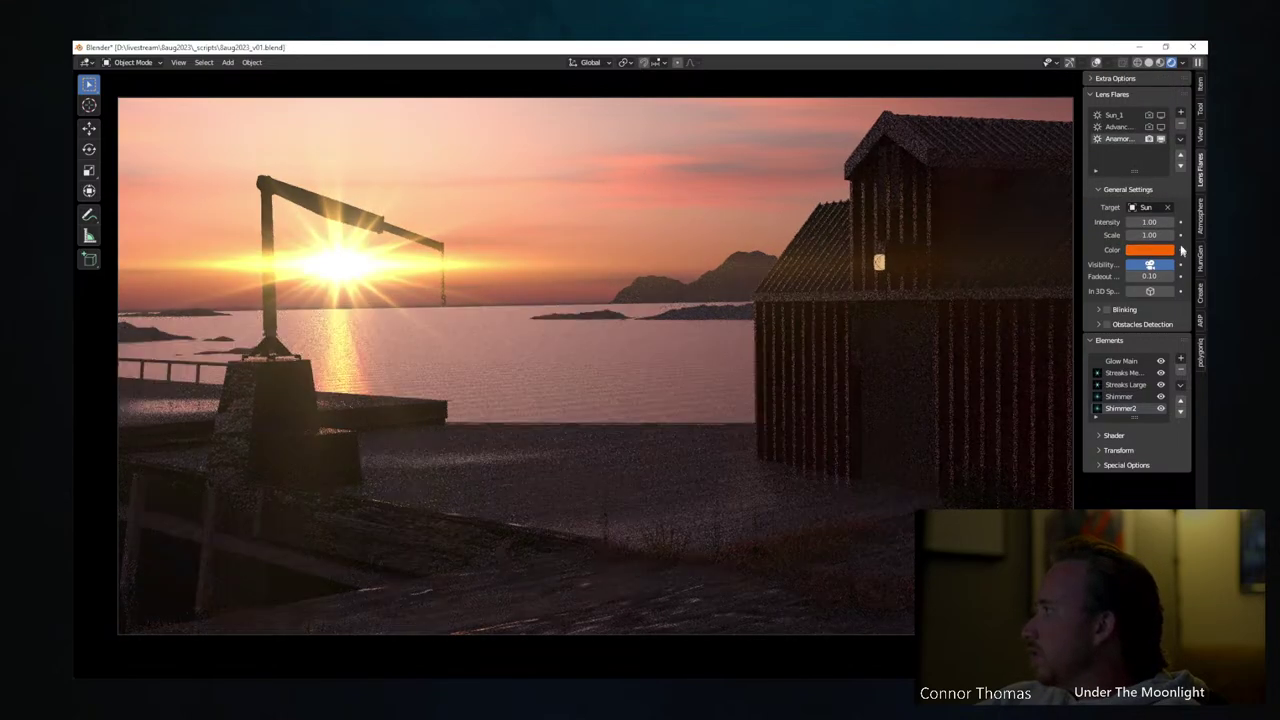
click(1143, 223)
text(.2)
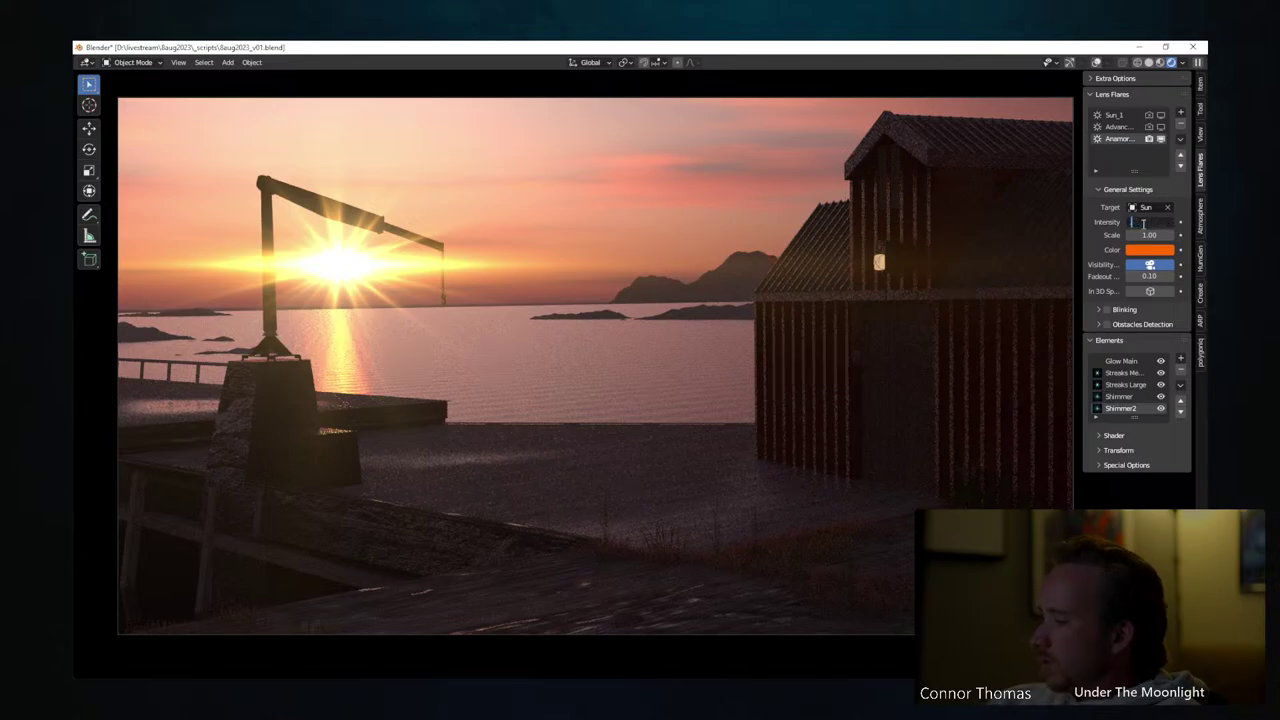
key(Return)
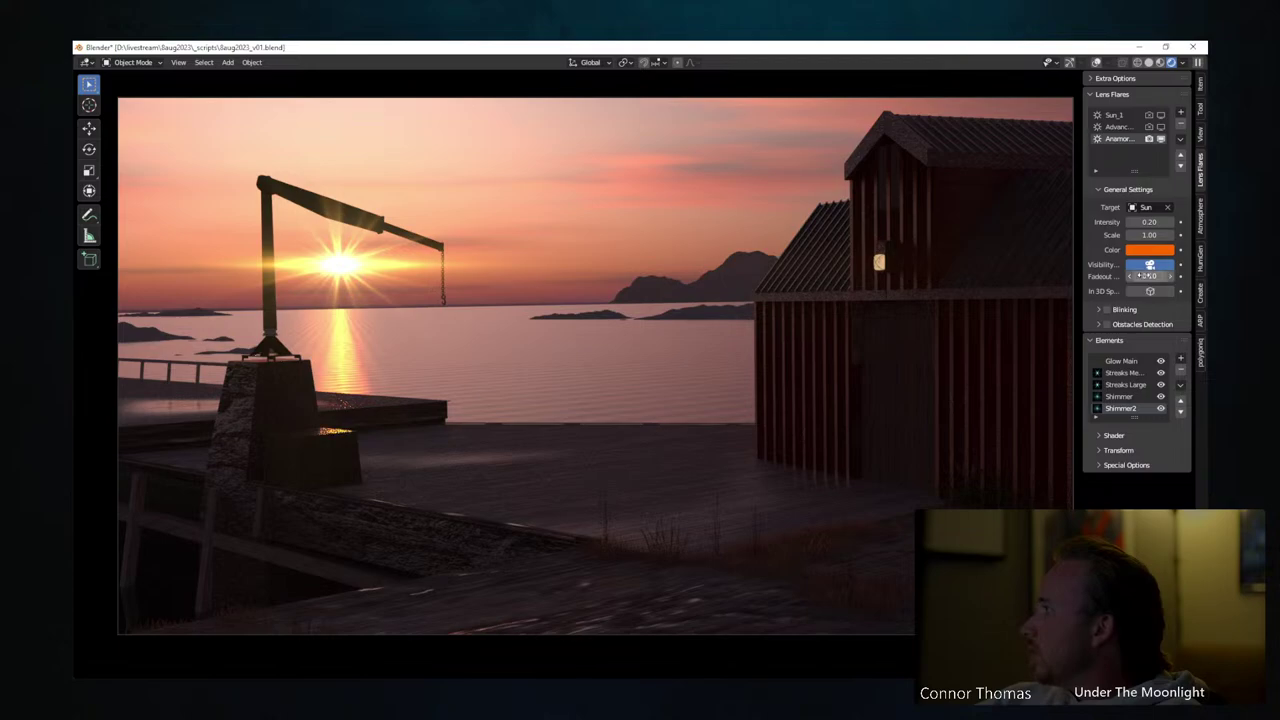
drag(1144, 276, 1100, 235)
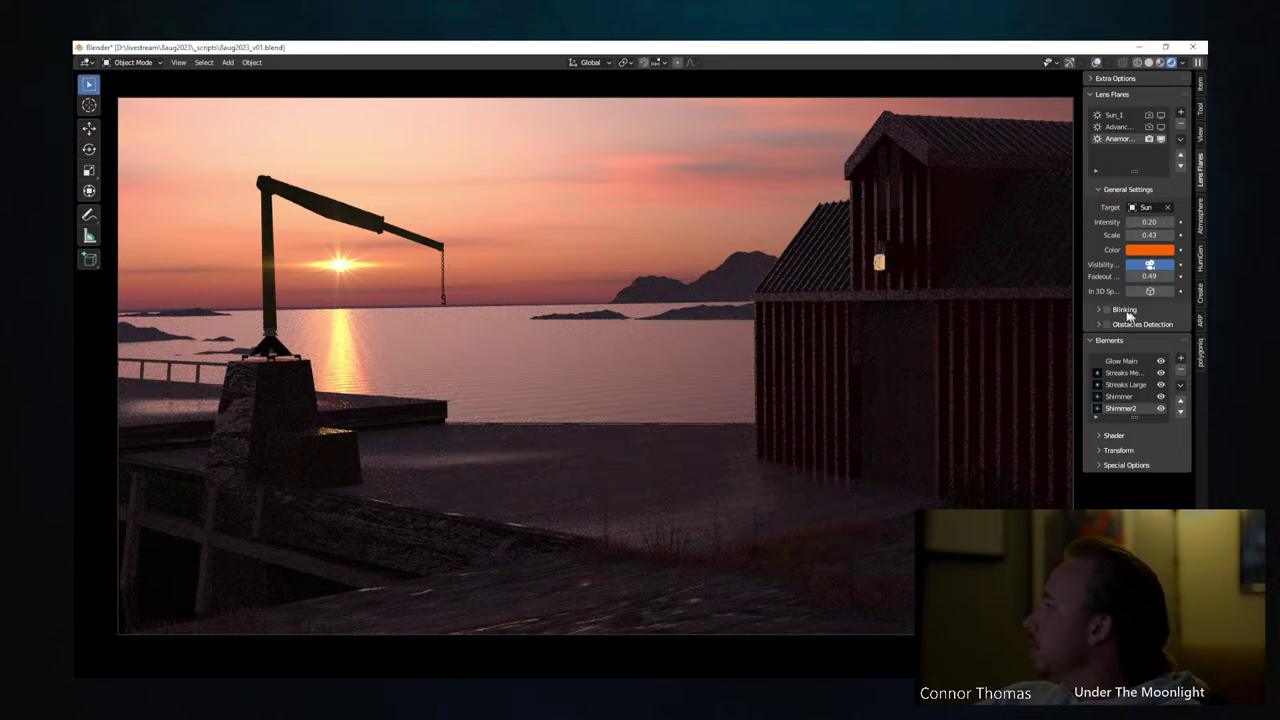
Set the shader intensity of the anamorphic flare's Glow Main element to 10.61
click(1121, 361)
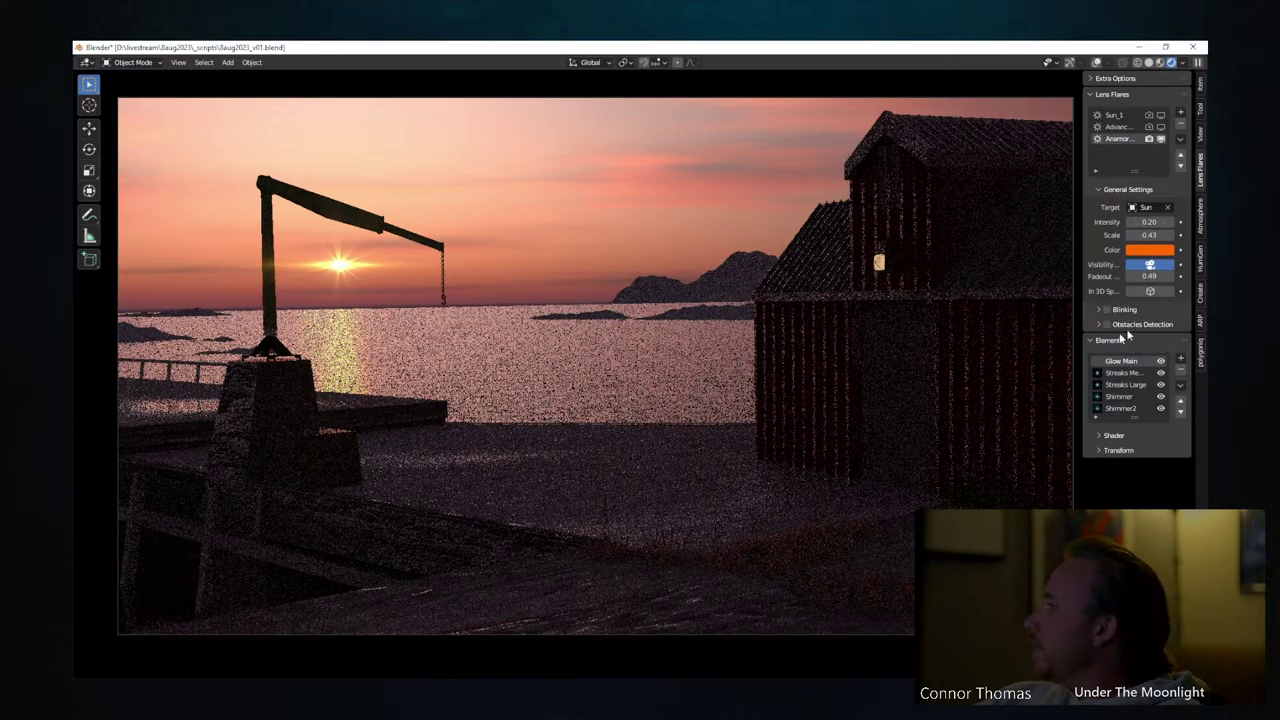
click(1110, 436)
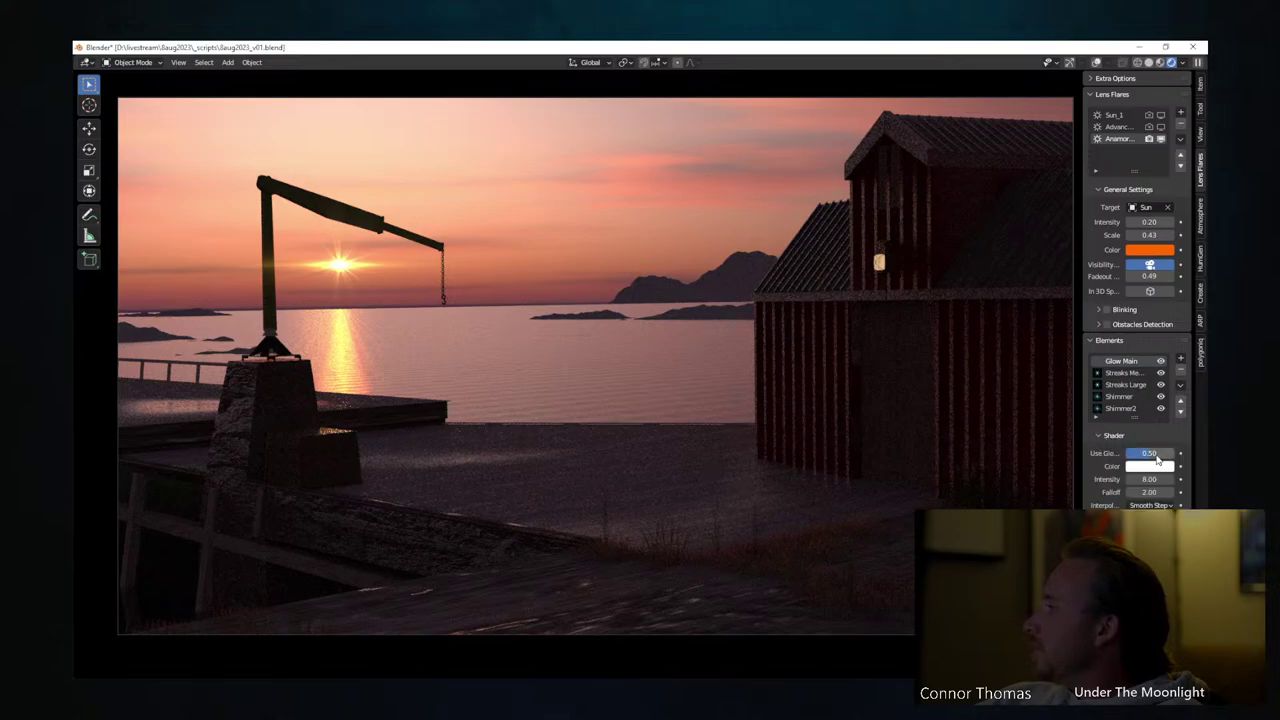
mouse_move(1152, 480)
mouse_down()
mouse_move(1180, 480)
mouse_move(1147, 480)
mouse_up()
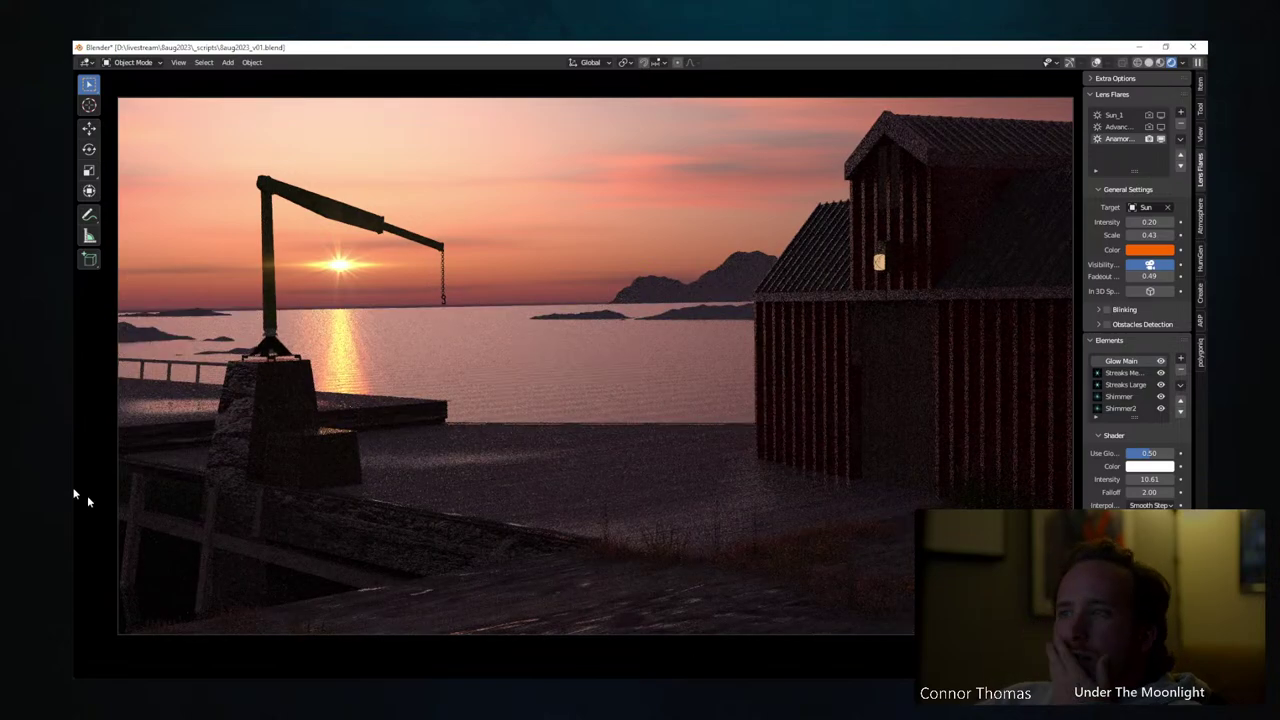
Select the two foreground ground faces of the Plane in Edit Mode, and inspect them without viewport overlays in the camera view
key(Tab)
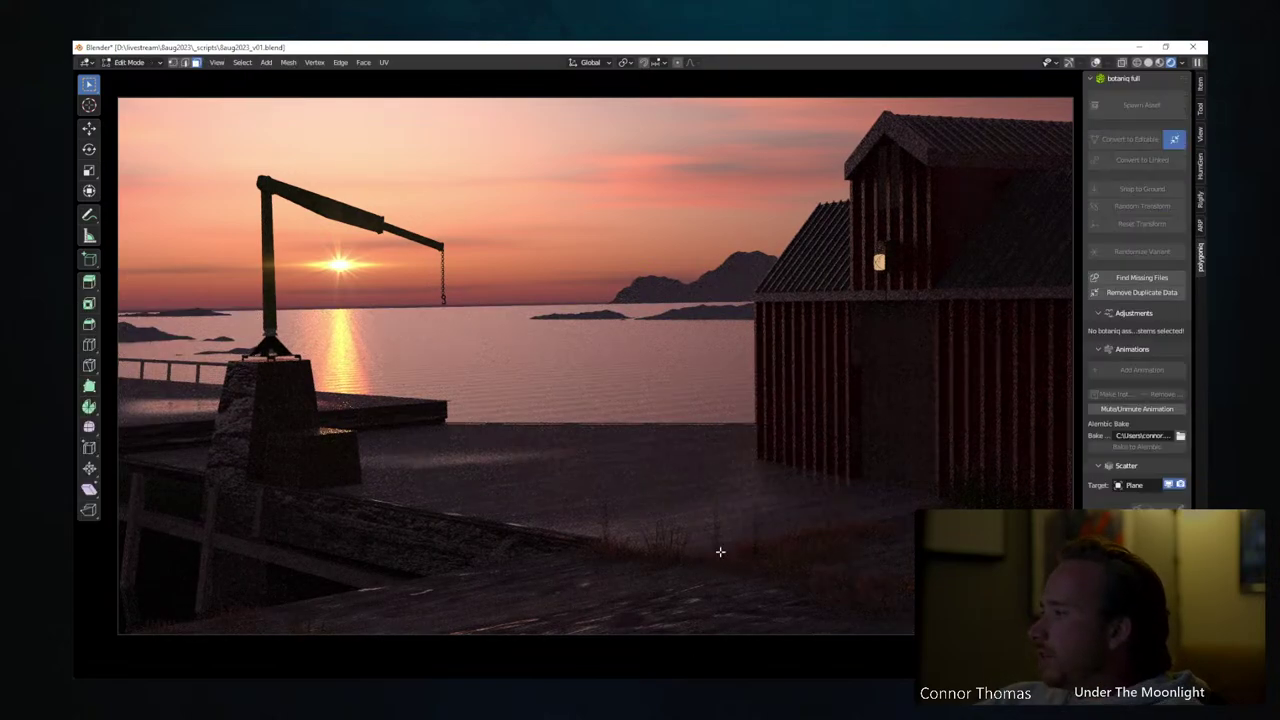
middle_drag(720, 551, 720, 370)
scroll(722, 370, down, 3)
click(777, 364)
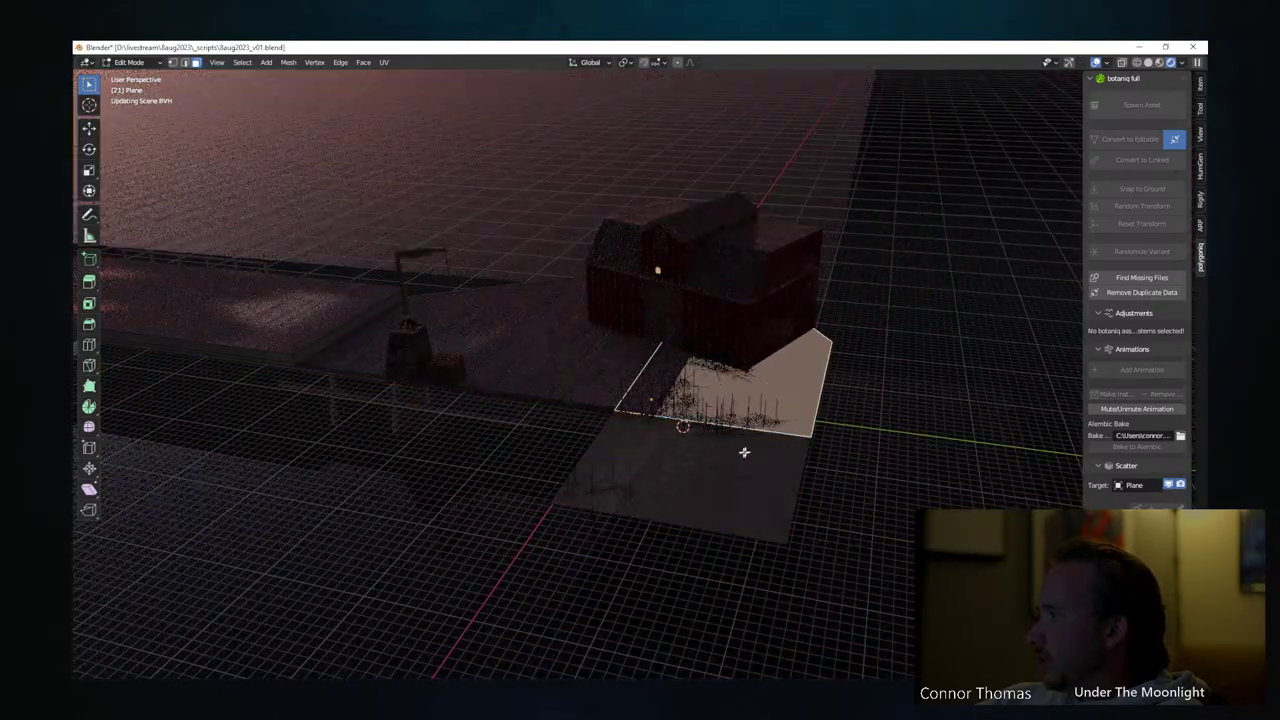
shift+click(744, 452)
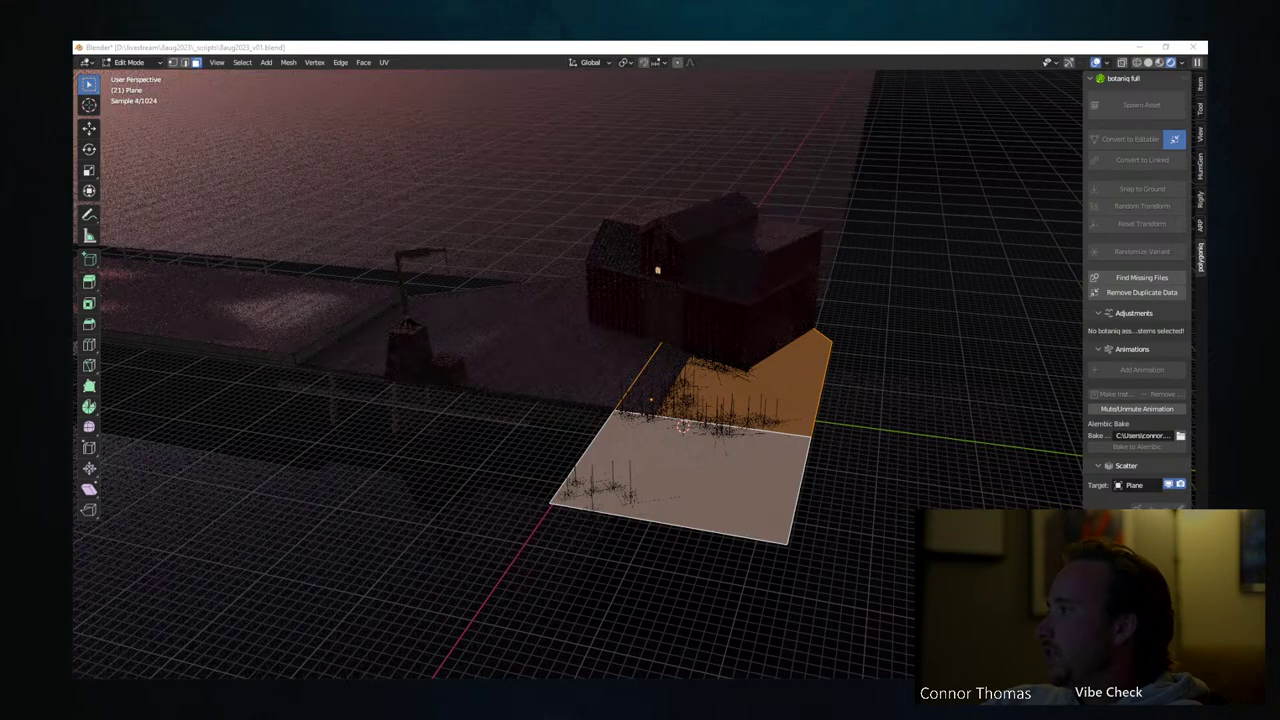
click(1095, 63)
key(KP_0)
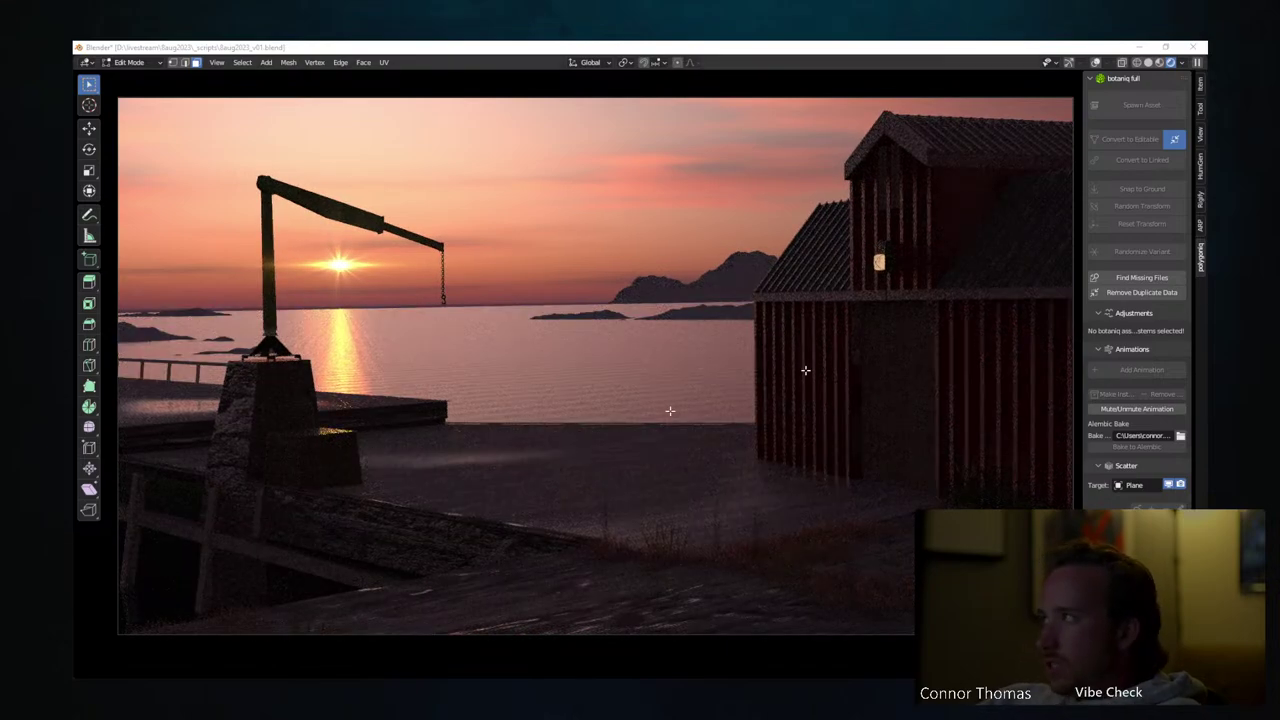
click(916, 48)
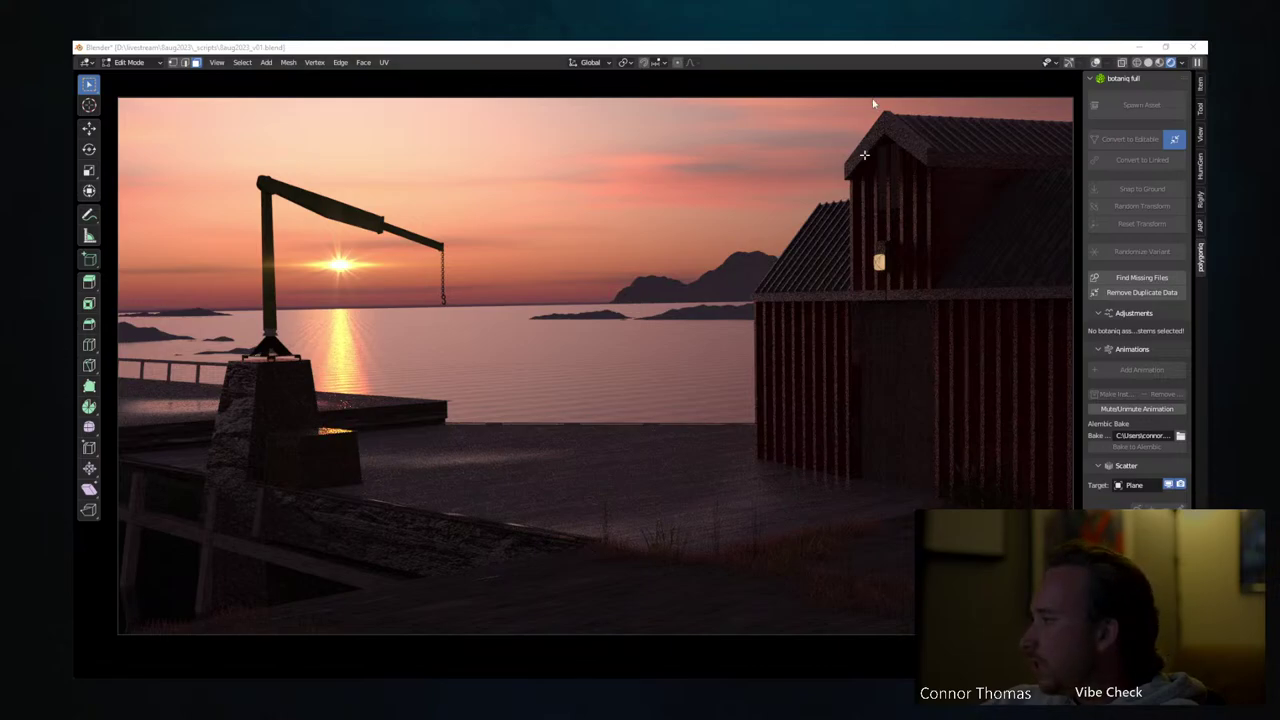
click(803, 46)
key(KP_0)
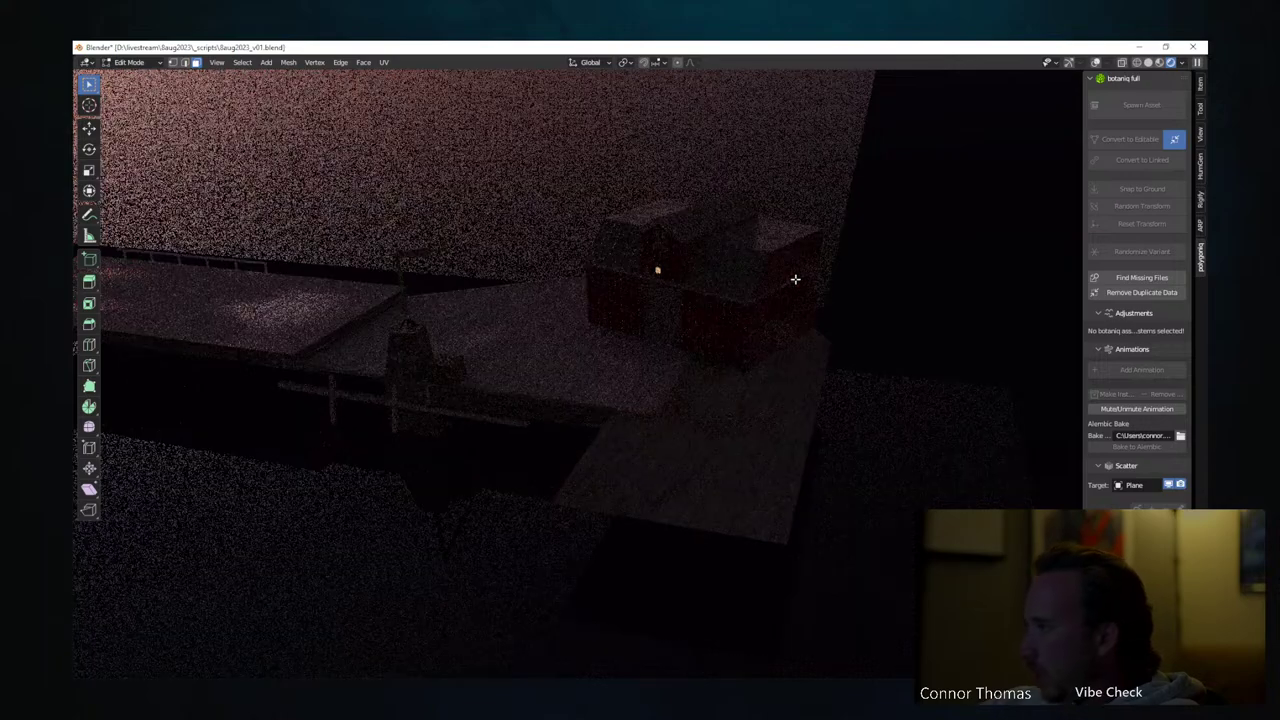
UV-map the selected ground faces with Project from View in top view, and return to Object Mode from the camera view
scroll(795, 280, up, 5)
middle_drag(759, 397, 694, 306)
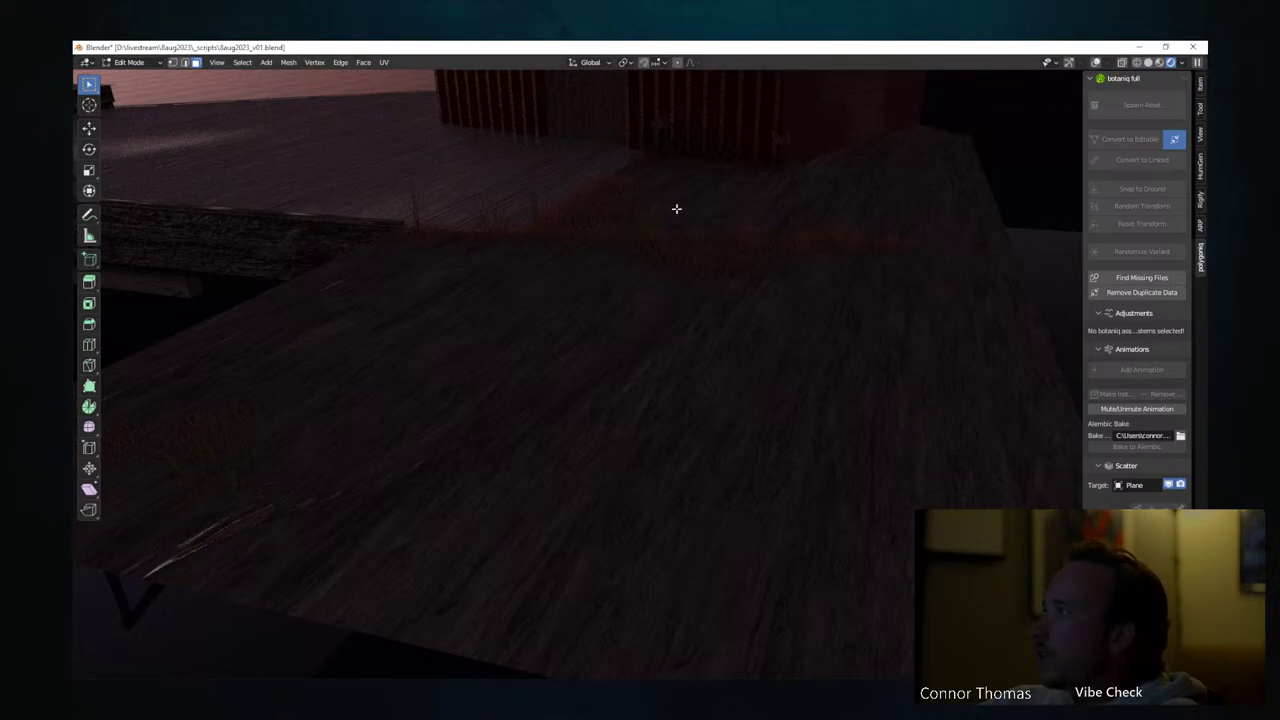
key(KP_7)
scroll(677, 209, down, 6)
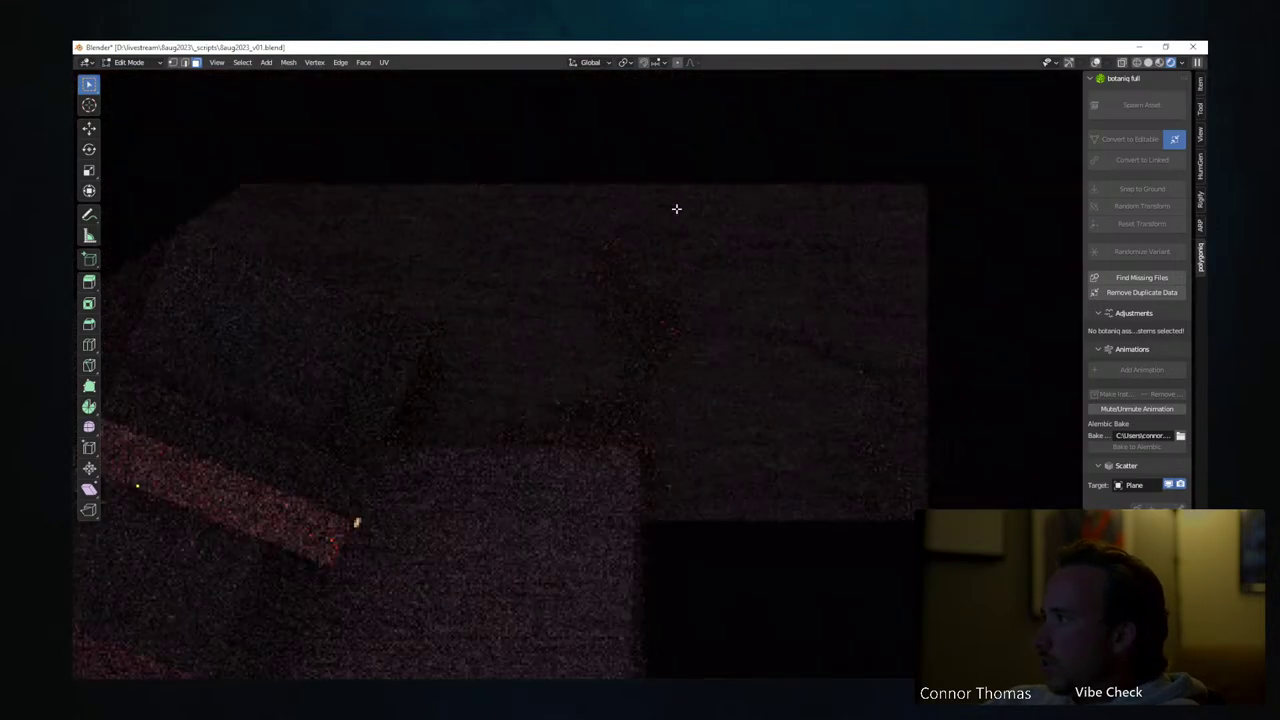
key(u)
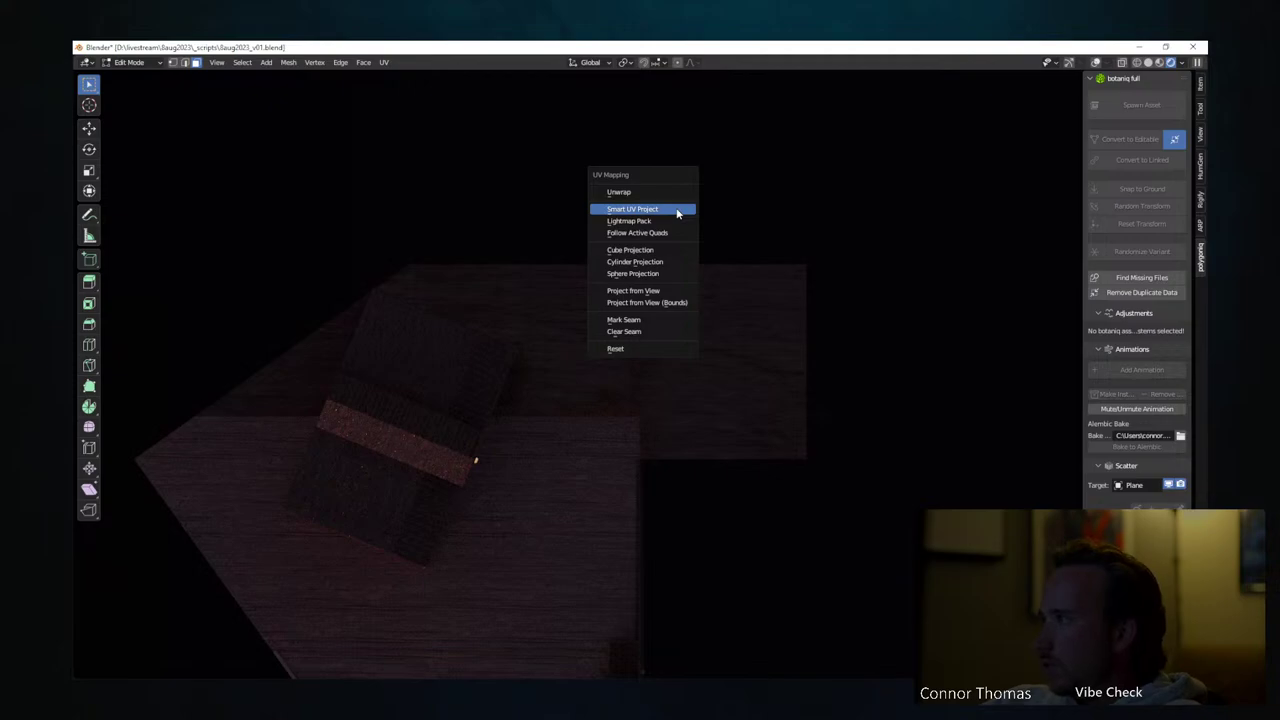
click(686, 290)
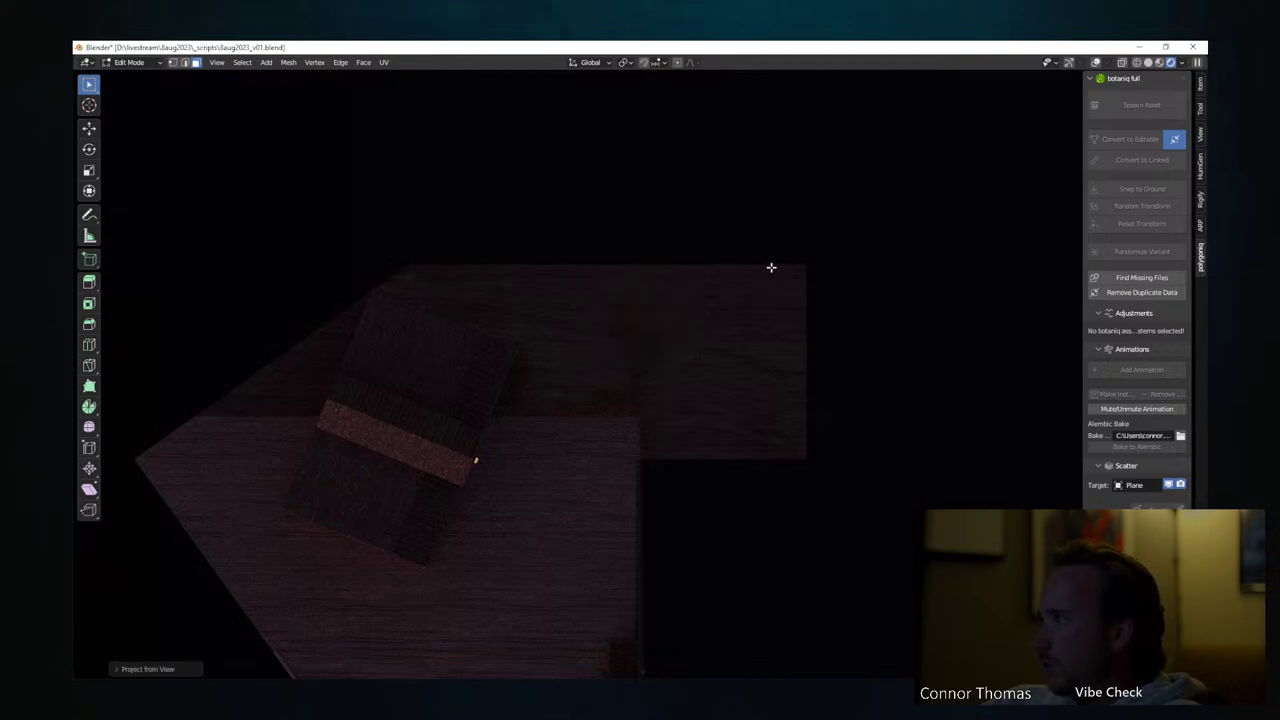
key(KP_0)
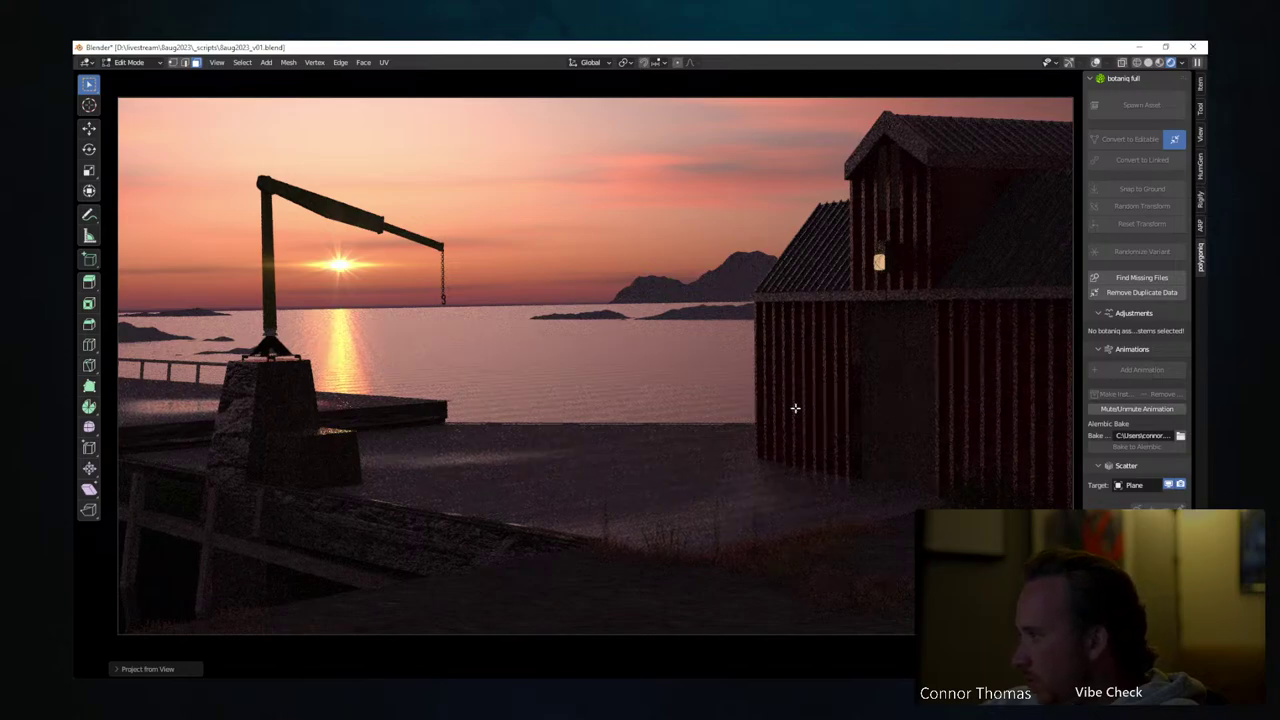
key(Tab)
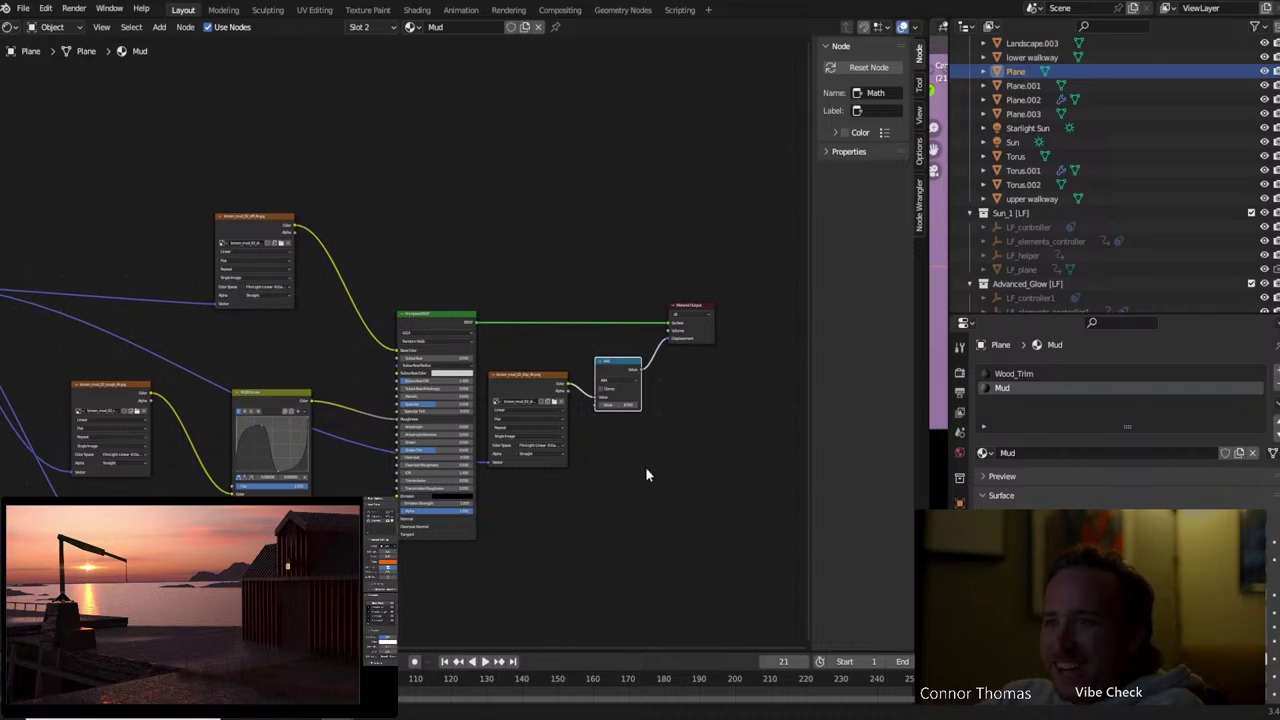
Set the value of the Add node feeding the Mud material's displacement to 5
scroll(645, 466, up, 2)
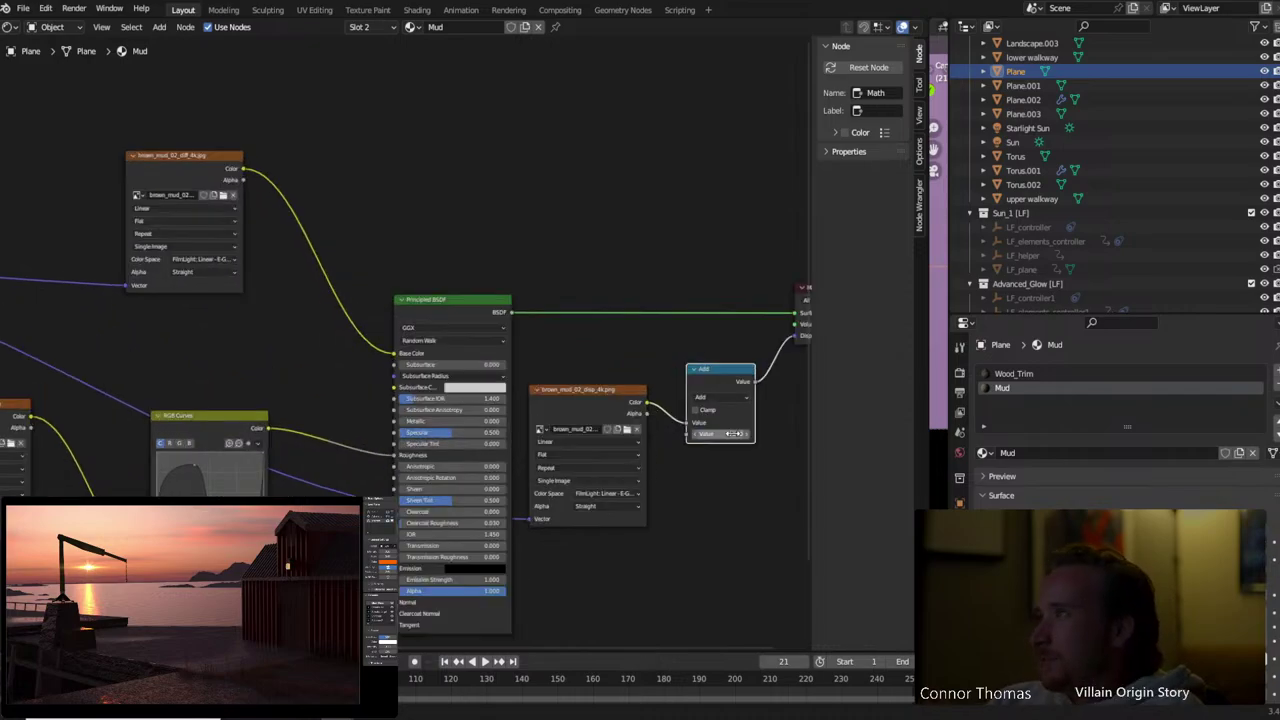
click(751, 536)
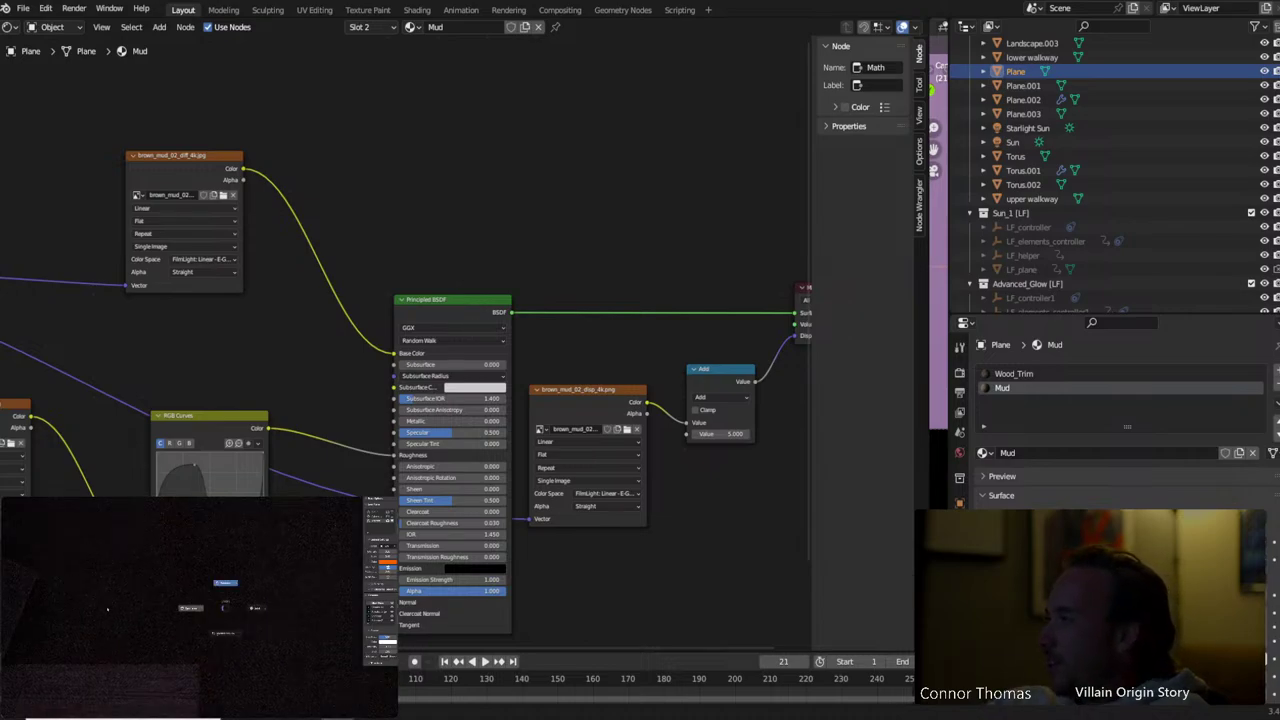
Duplicate the middle grass cluster in the top wireframe view, and place the rotated copy on the empty foreground ground
scroll(197, 610, down, 5)
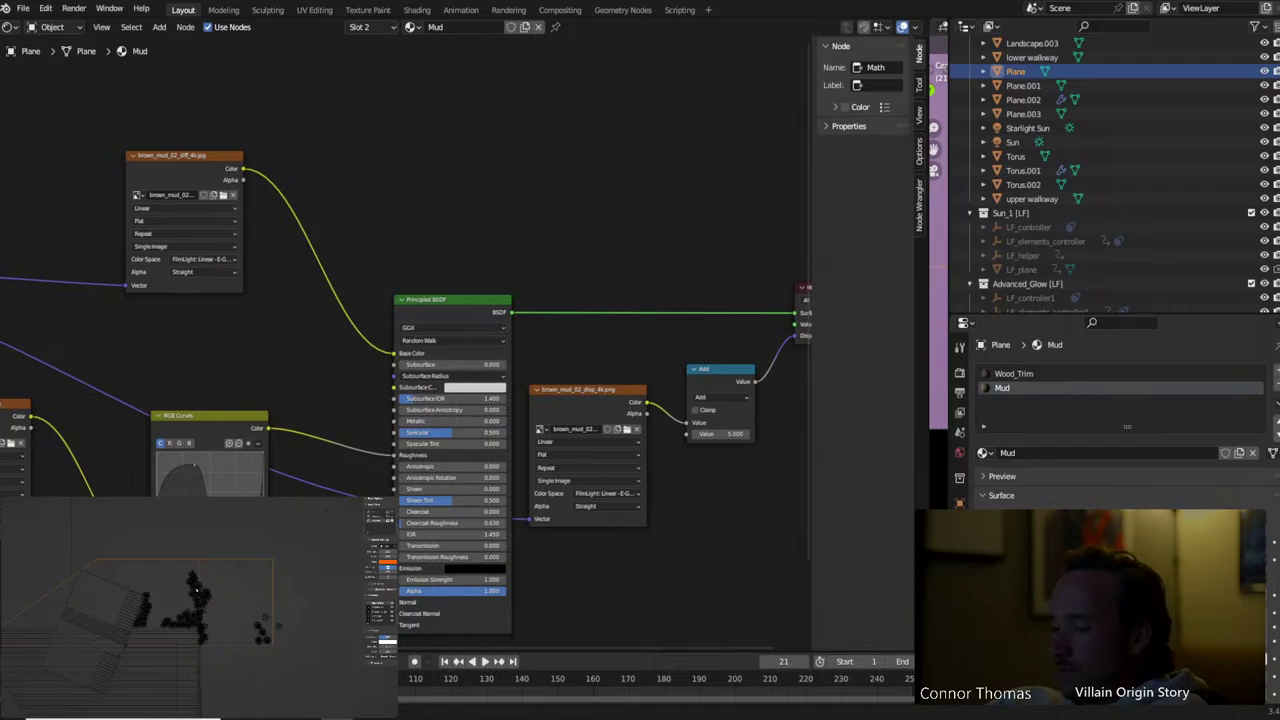
click(197, 590)
click(212, 625)
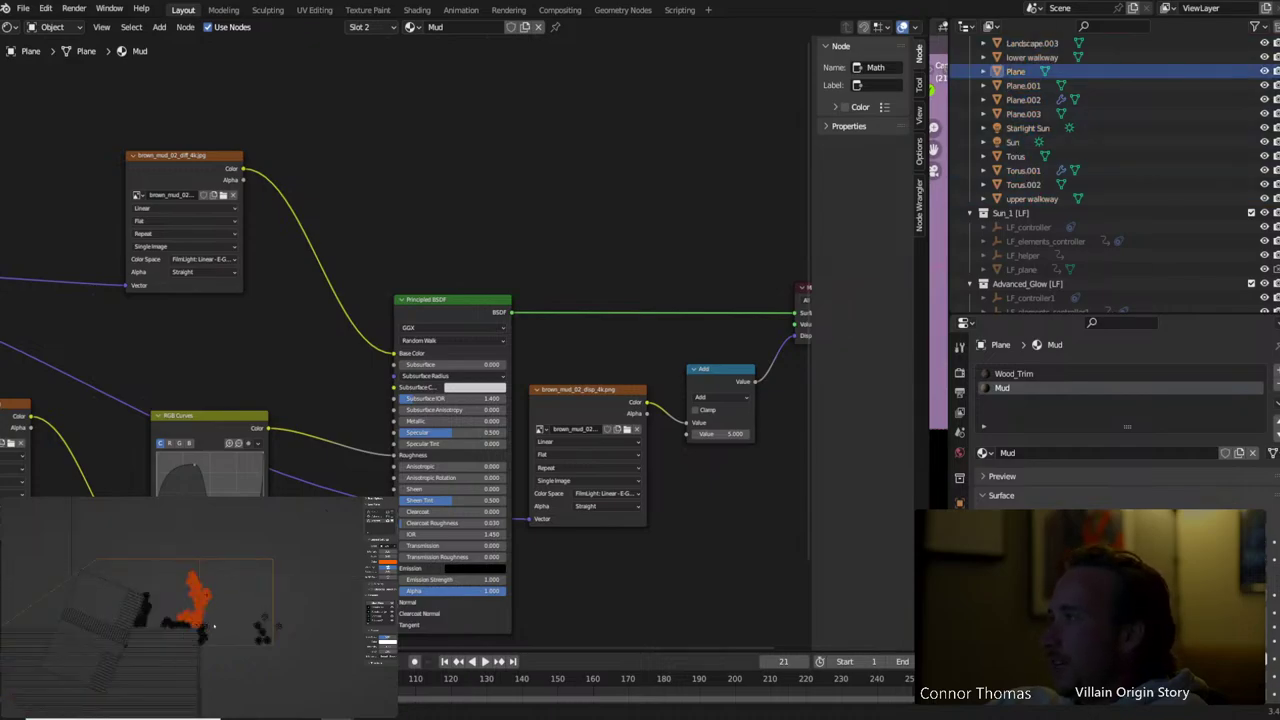
click(225, 592)
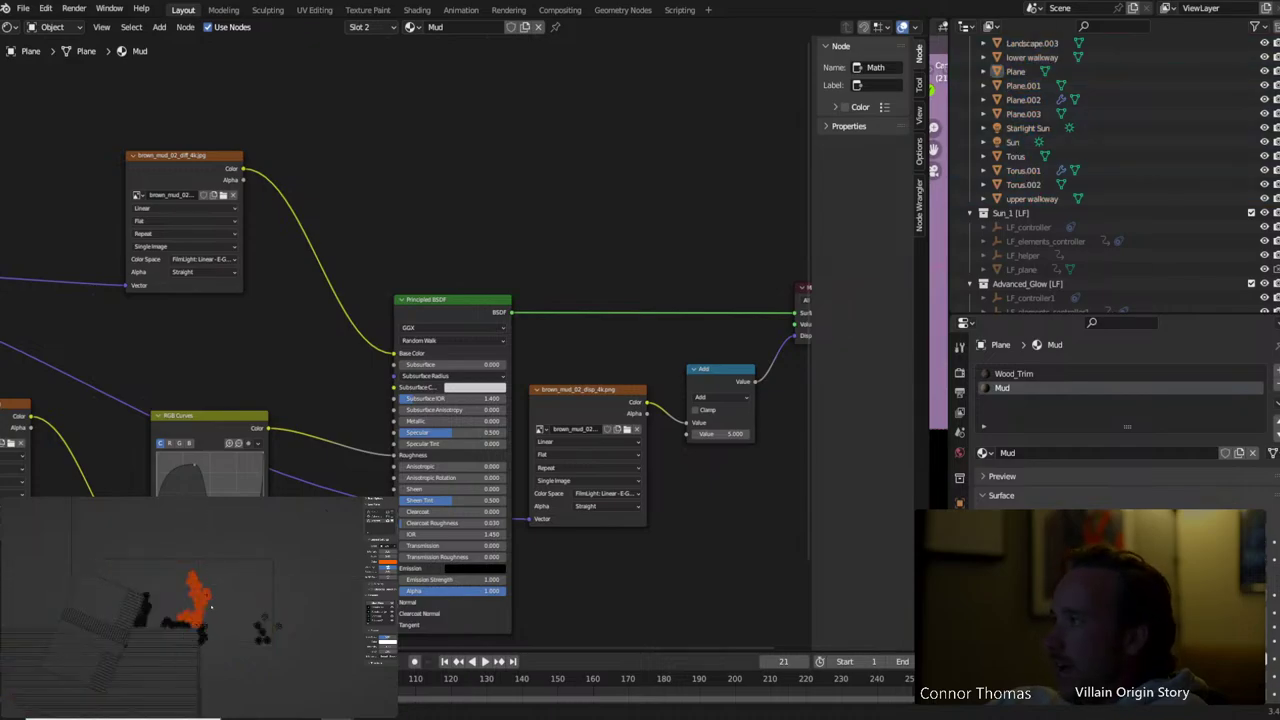
key(r)
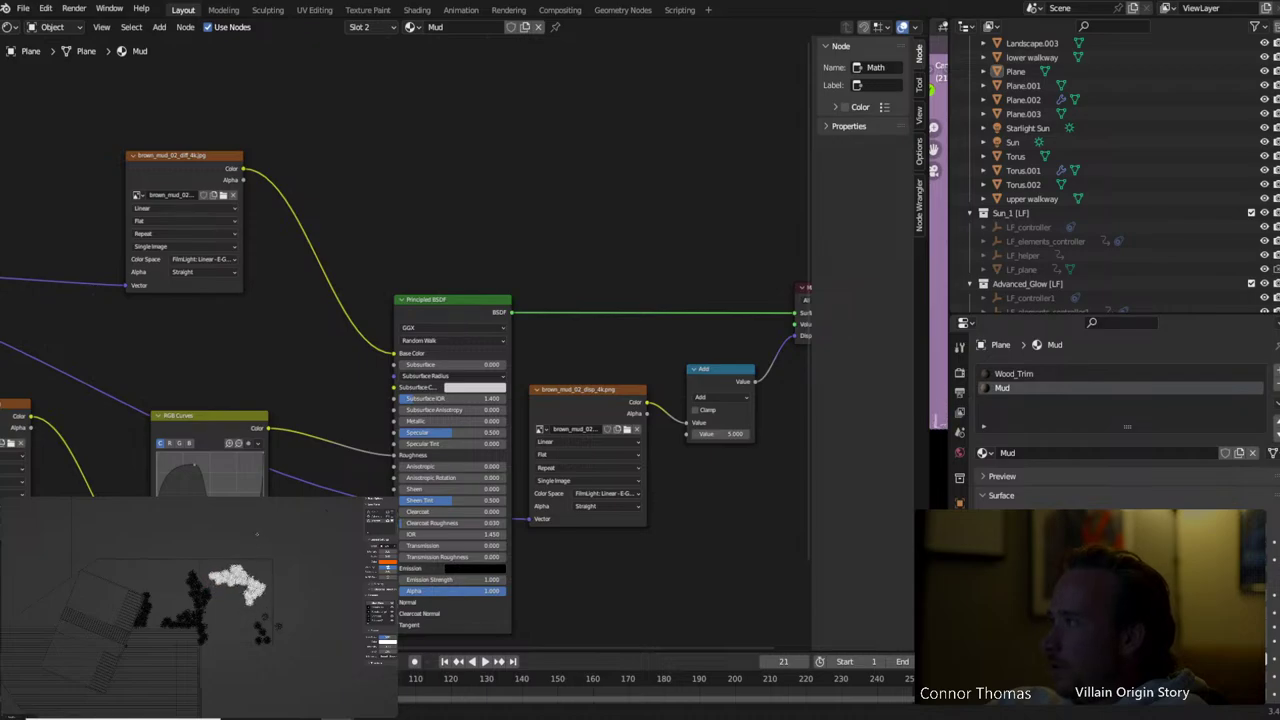
click(268, 550)
key(KP_0)
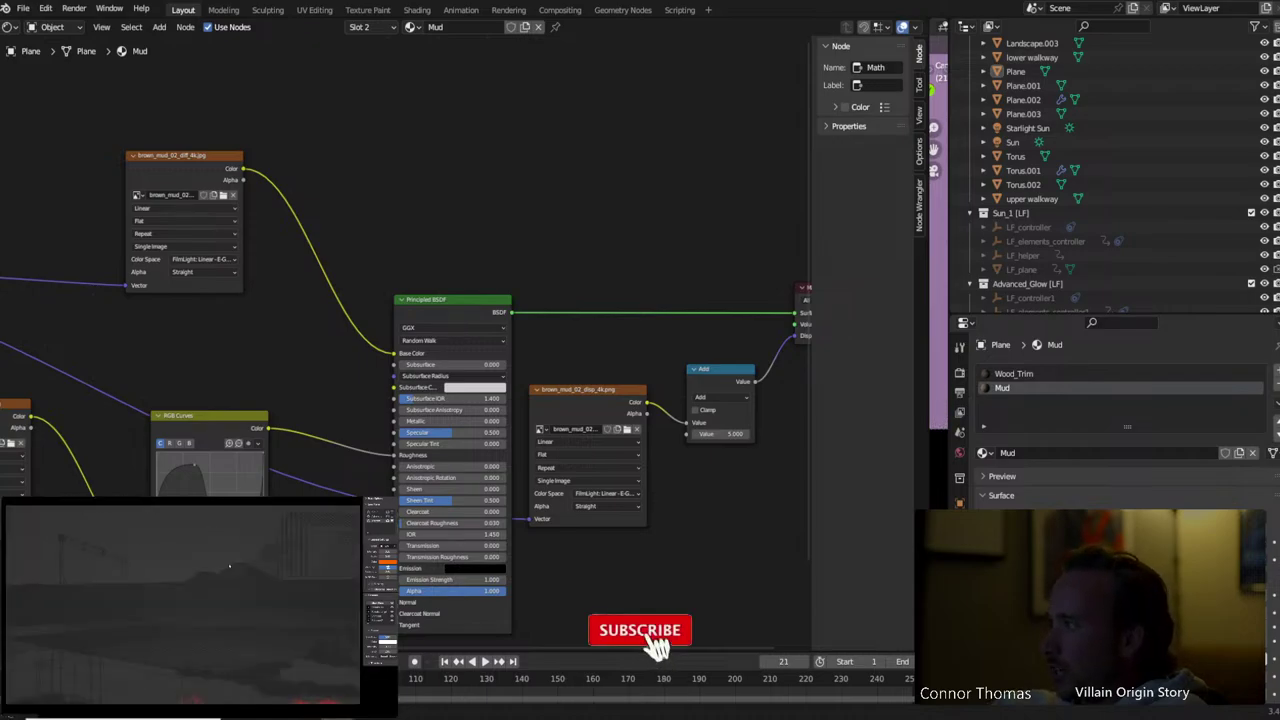
Move the copied grass cluster within the foreground, and preview the camera view in rendered shading before returning to wireframe
key(KP_0)
key(g)
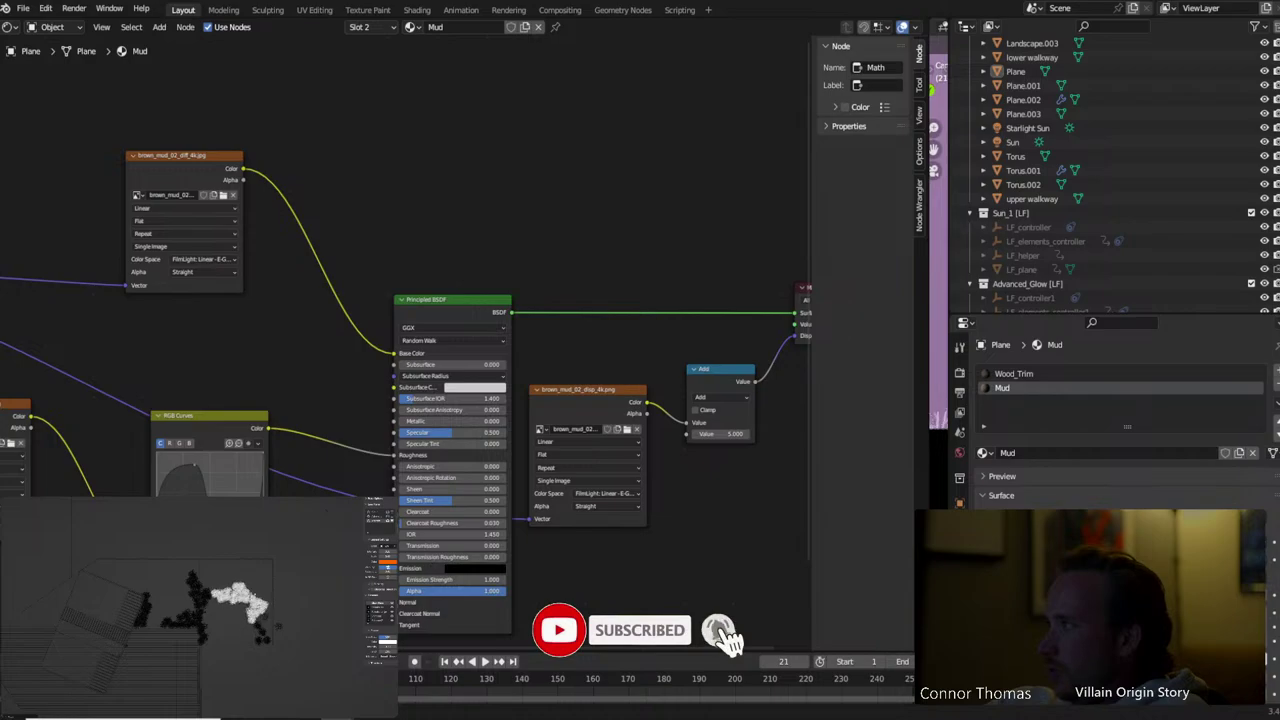
click(232, 595)
key(KP_0)
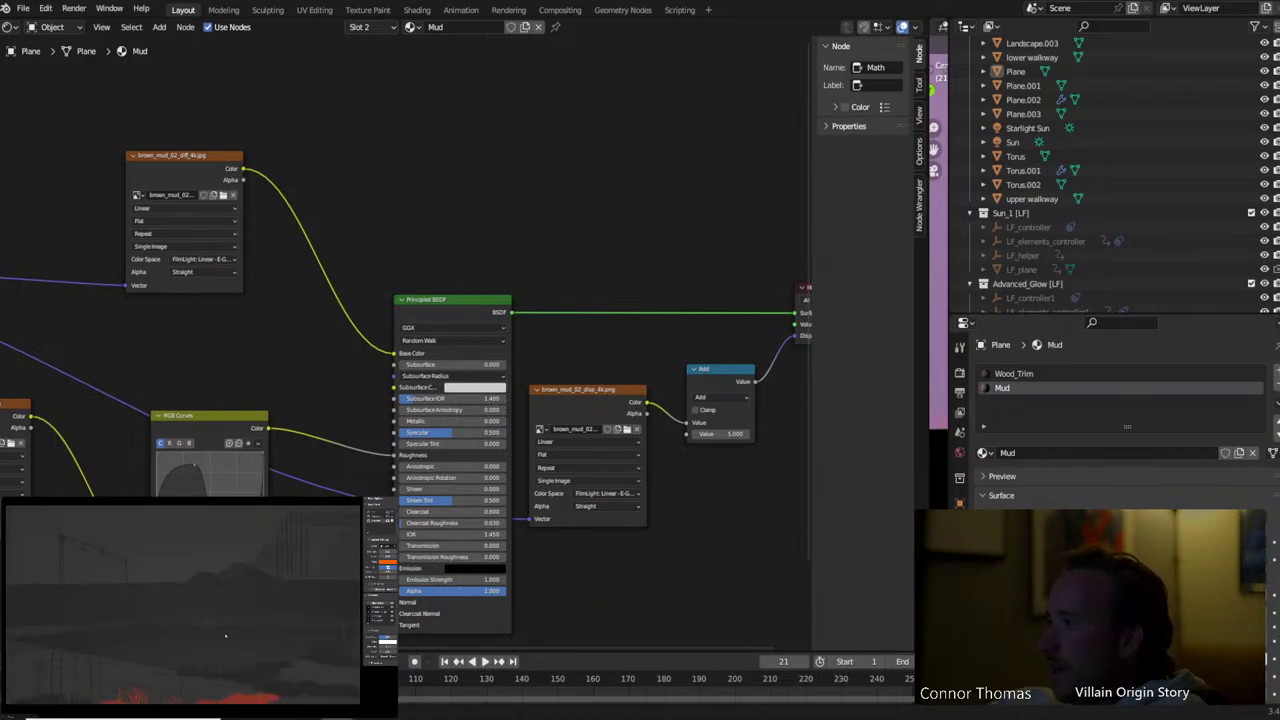
key(z)
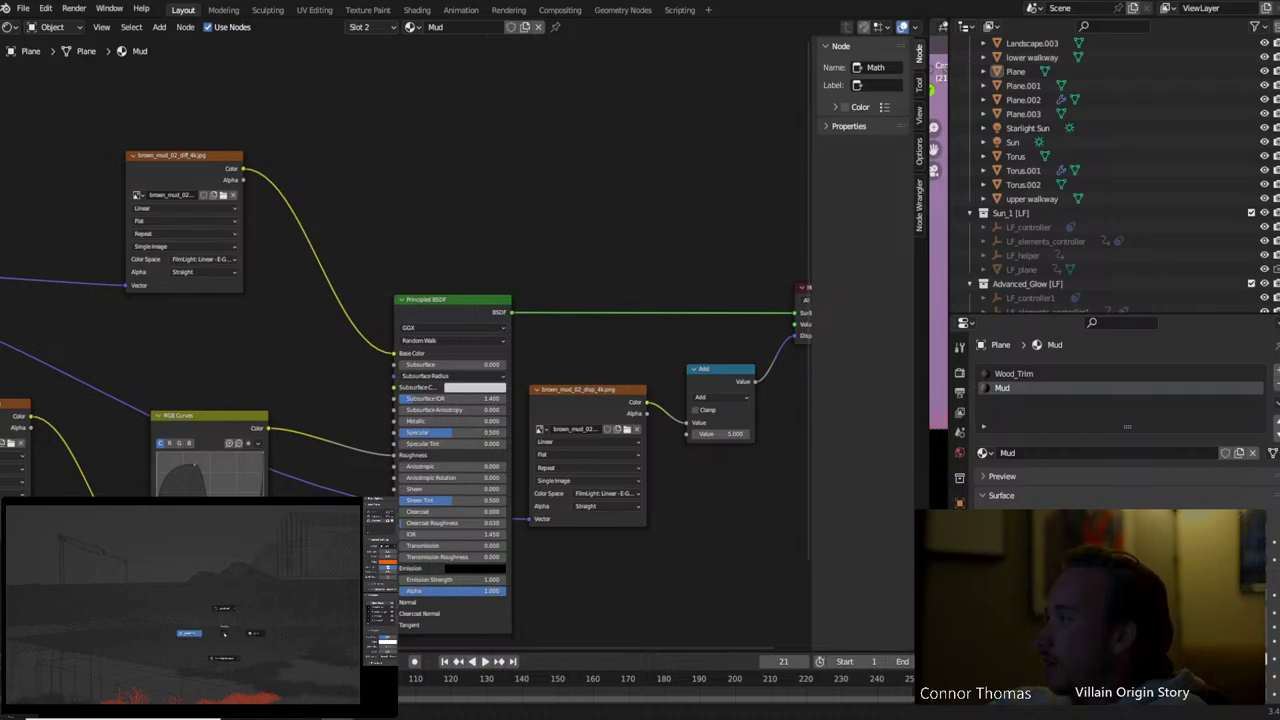
click(280, 638)
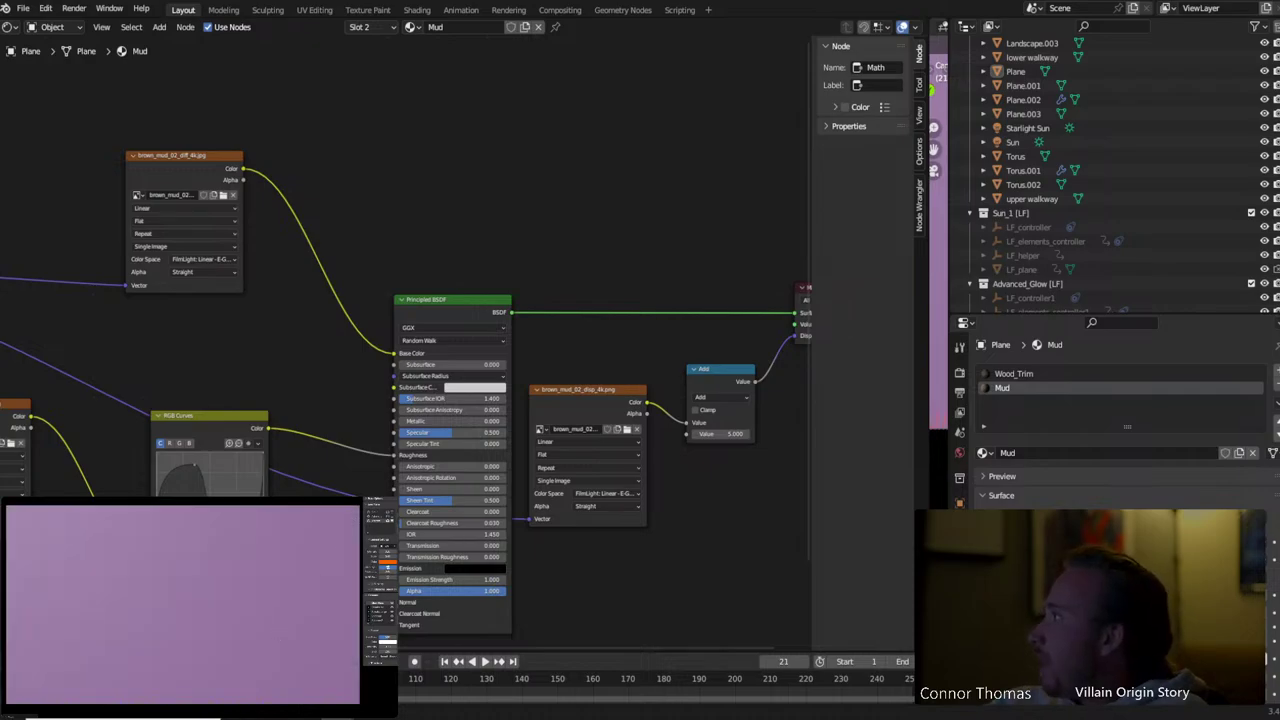
key(shift+z)
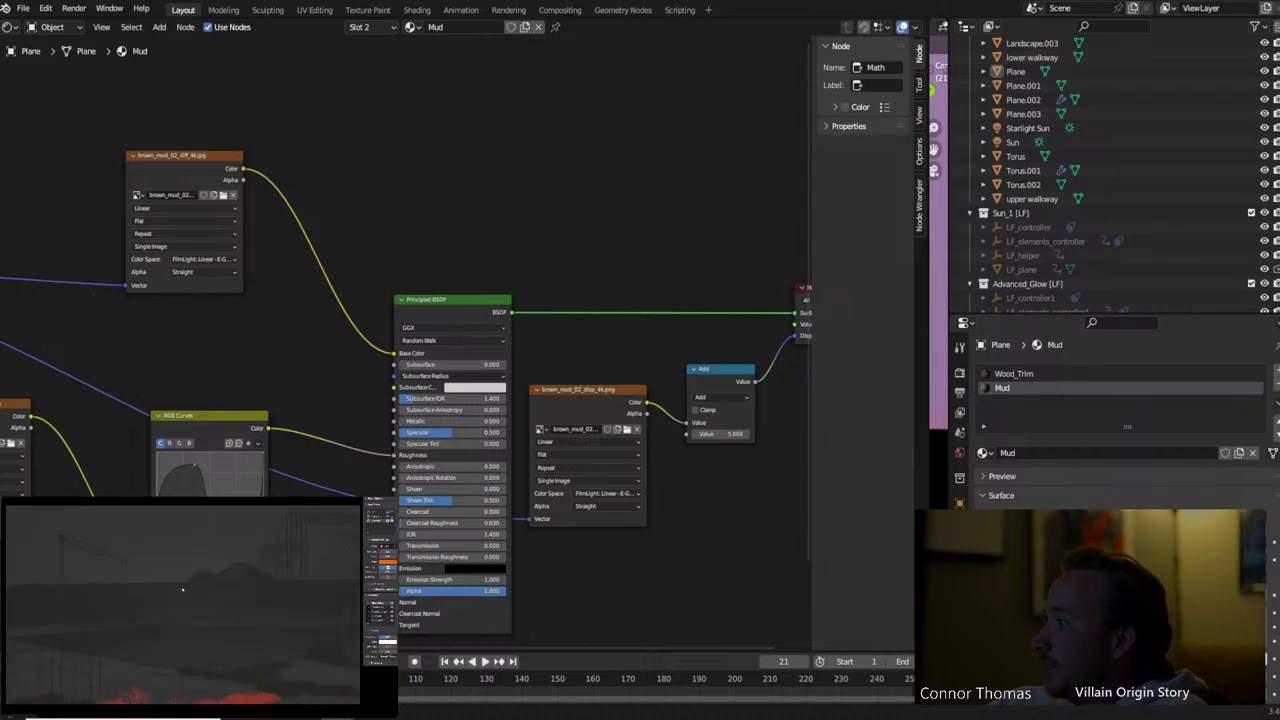
Rotate and reposition the copied grass cluster in top view near the ground's outer corner, and check it through the camera
middle_drag(223, 587, 268, 637)
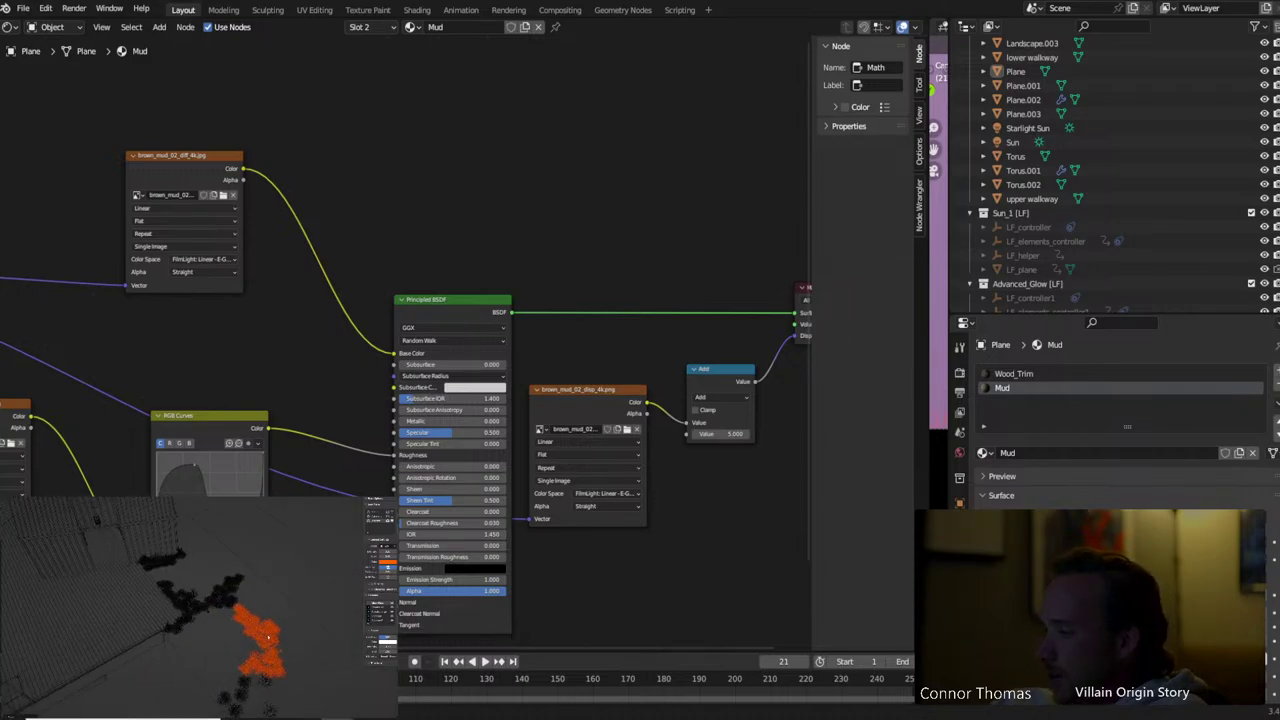
key(KP_7)
key(r)
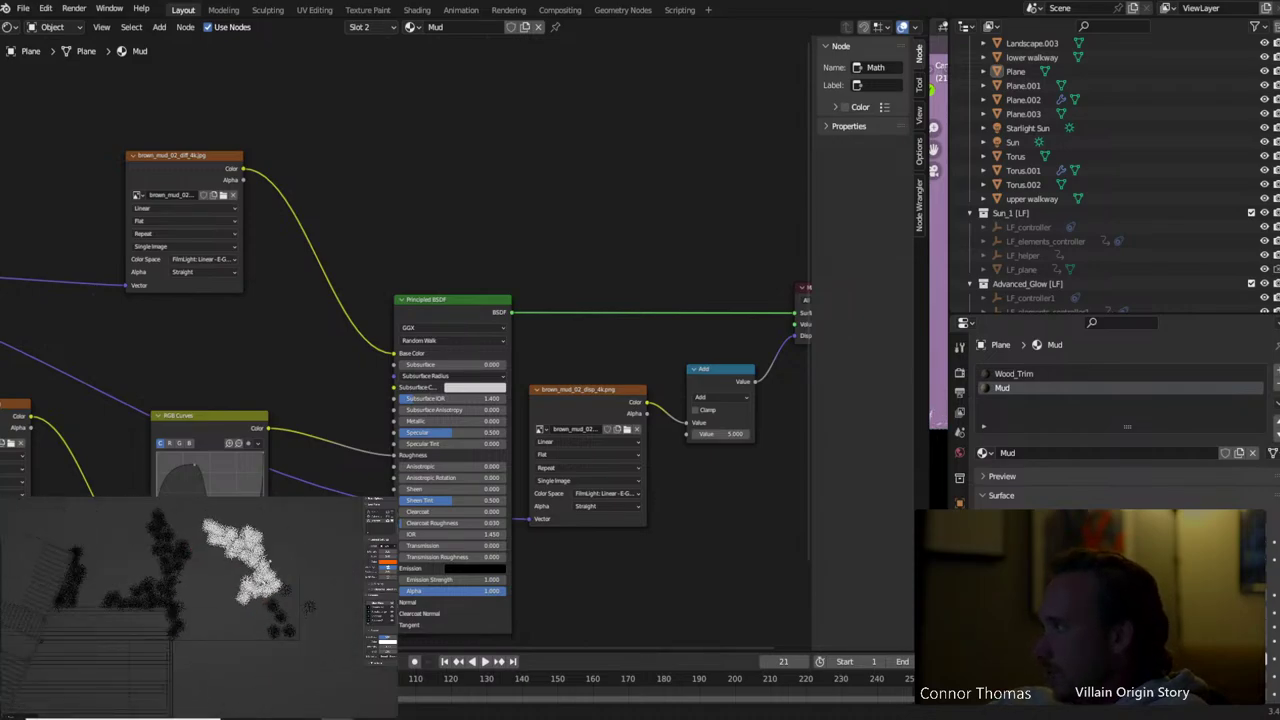
click(259, 642)
key(g)
click(247, 677)
key(r)
click(241, 630)
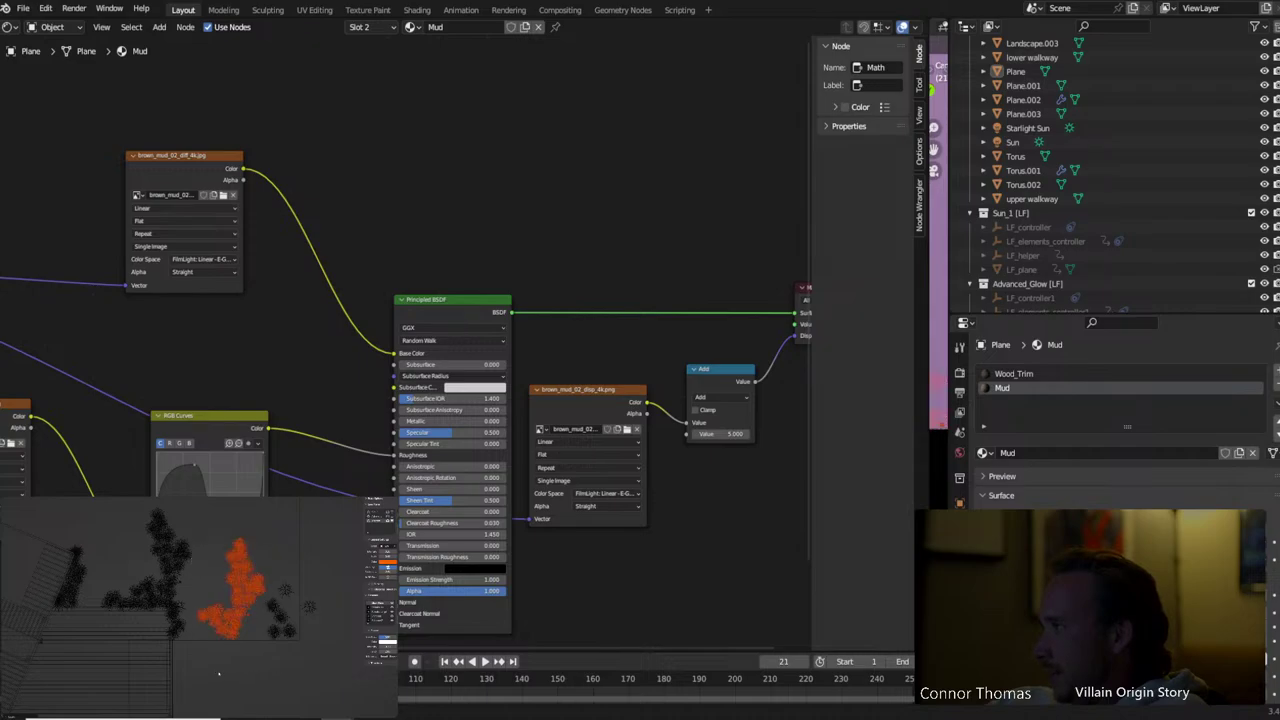
key(g)
click(244, 638)
key(KP_0)
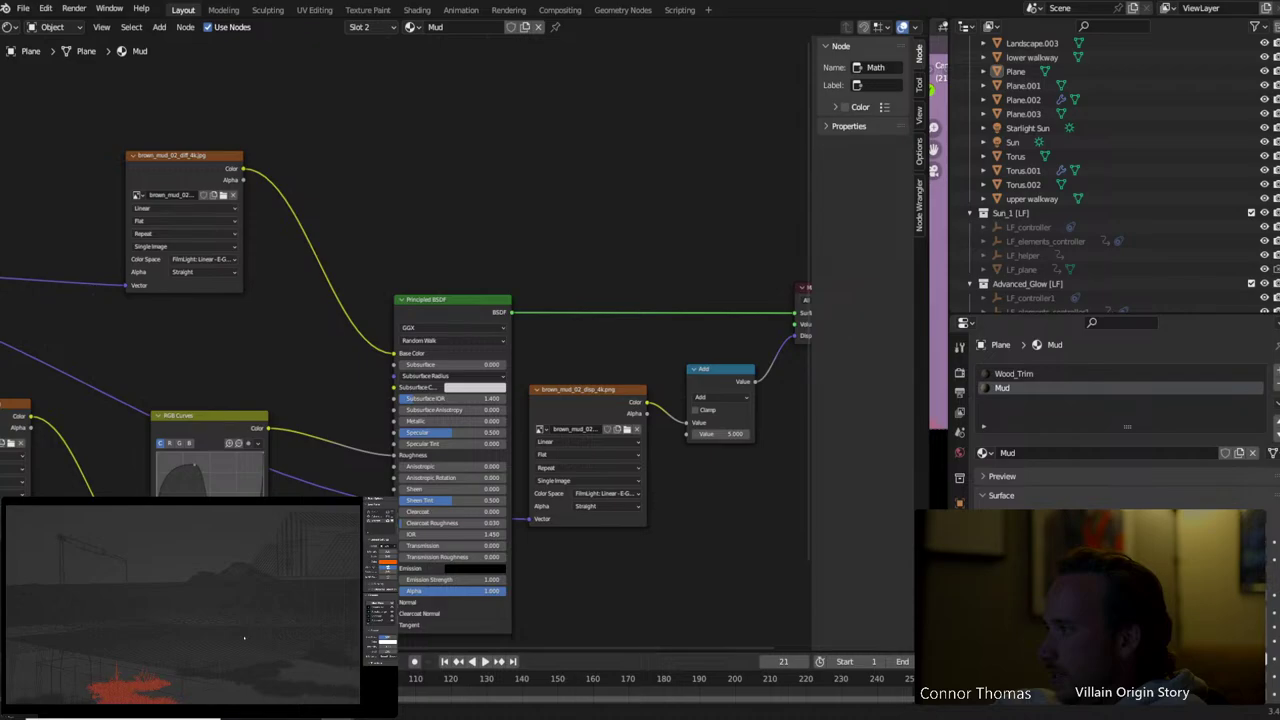
Duplicate the grass cluster again, place and rotate the new copy farther back on the ground, and check it through the camera
key(KP_0)
key(shift+d)
click(220, 582)
key(r)
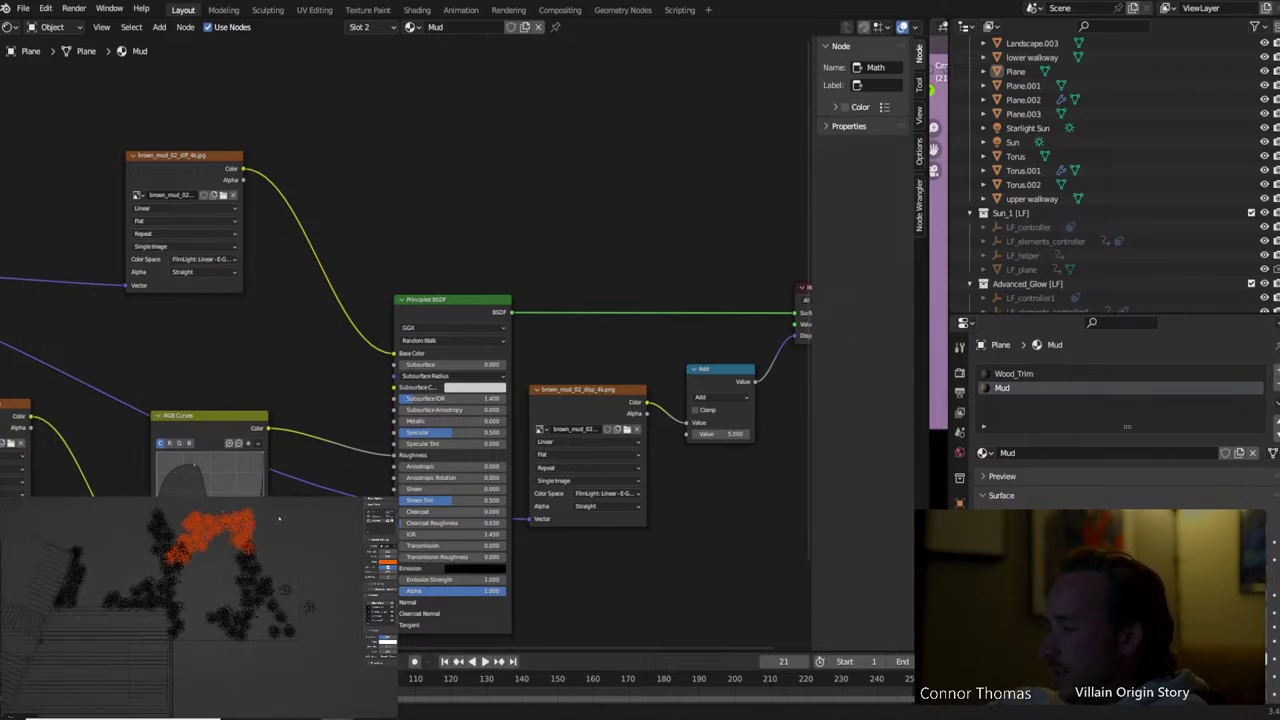
key(KP_0)
key(KP_0)
key(KP_0)
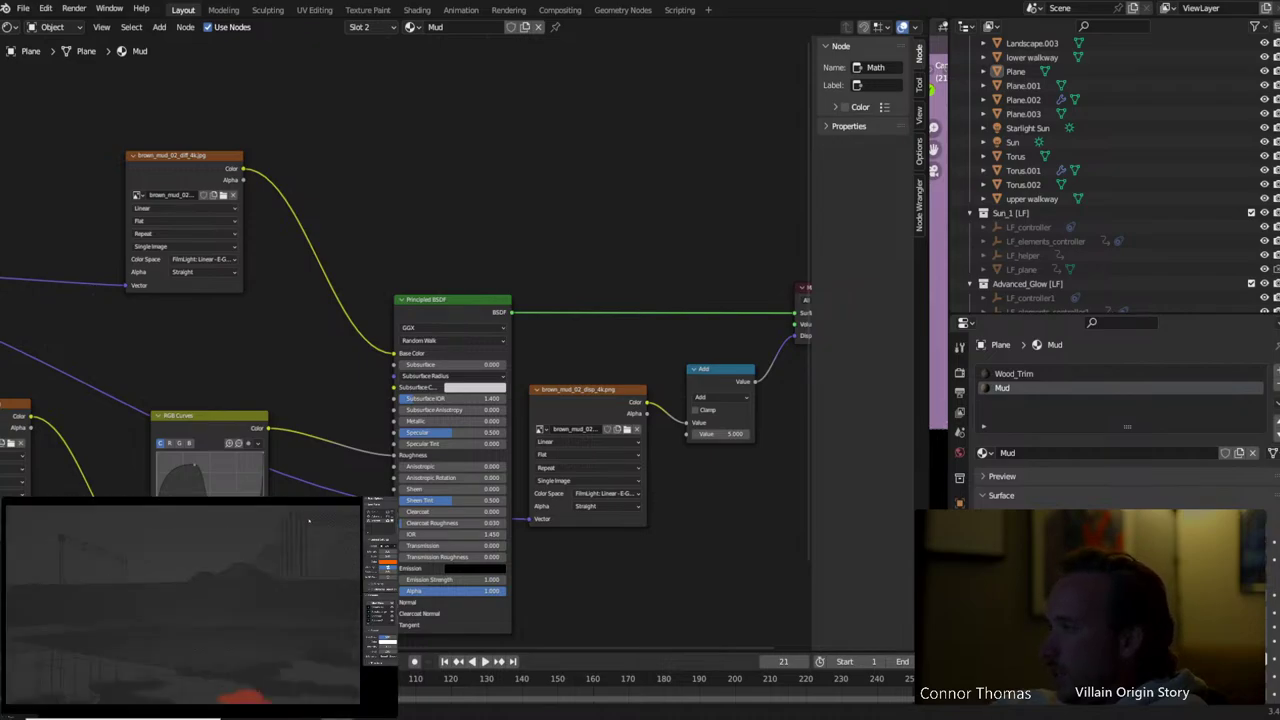
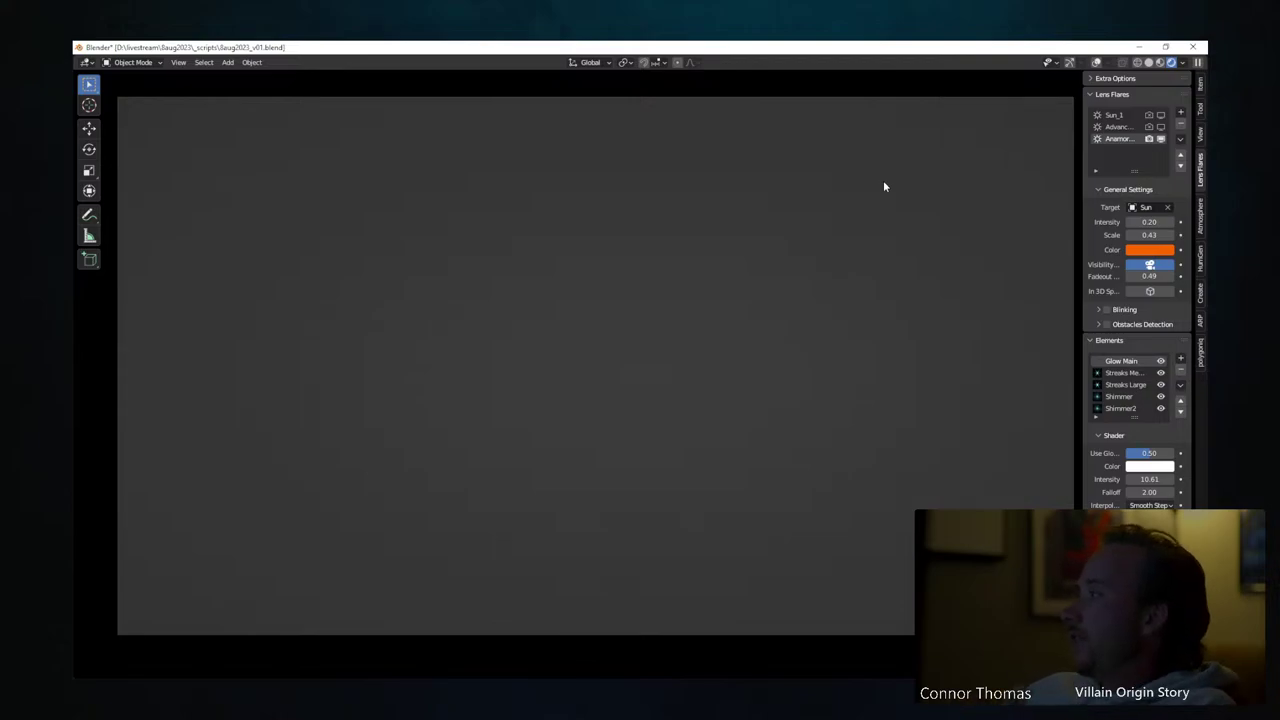
Hide the sidebar and show the scene from the top in wireframe with overlays enabled
key(n)
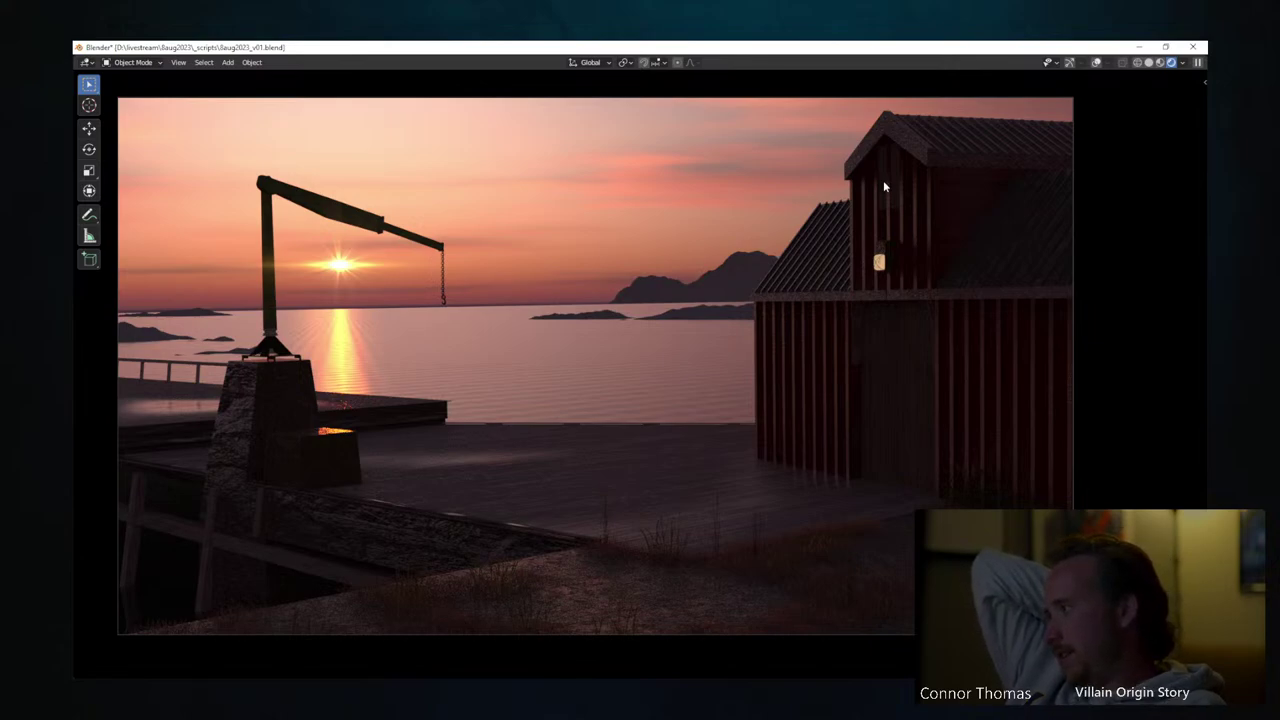
key(KP_7)
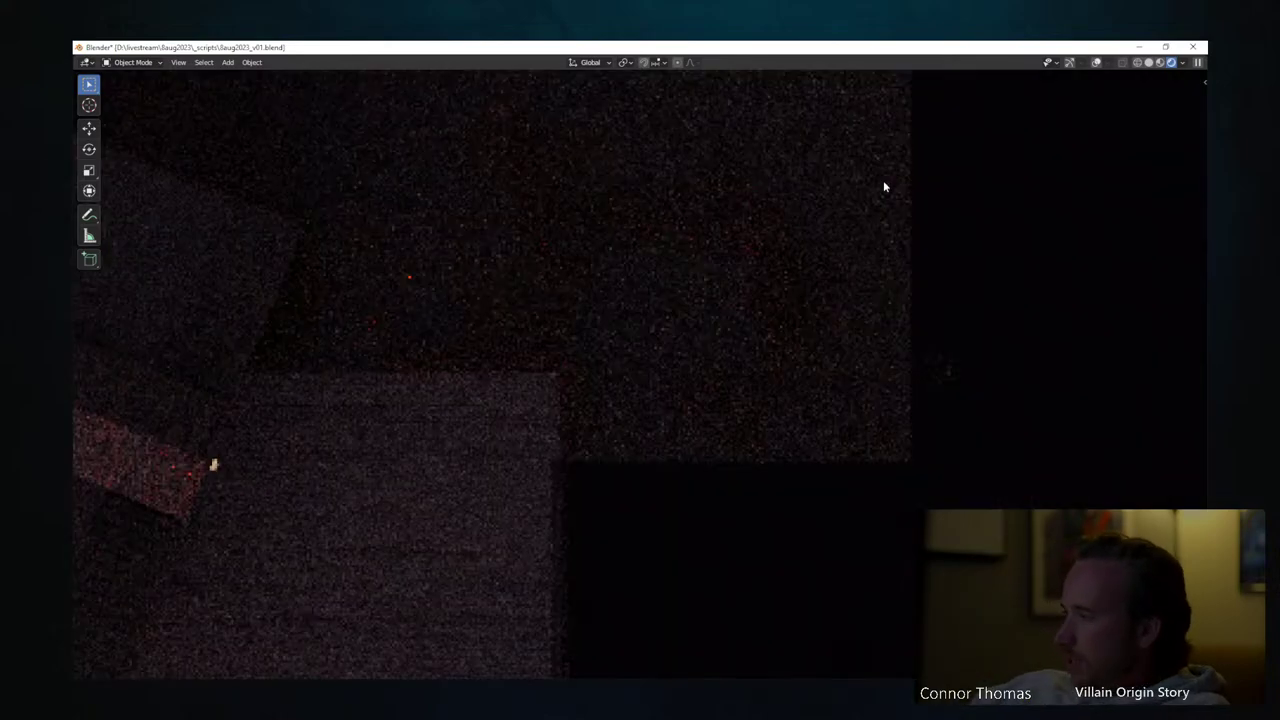
click(1096, 62)
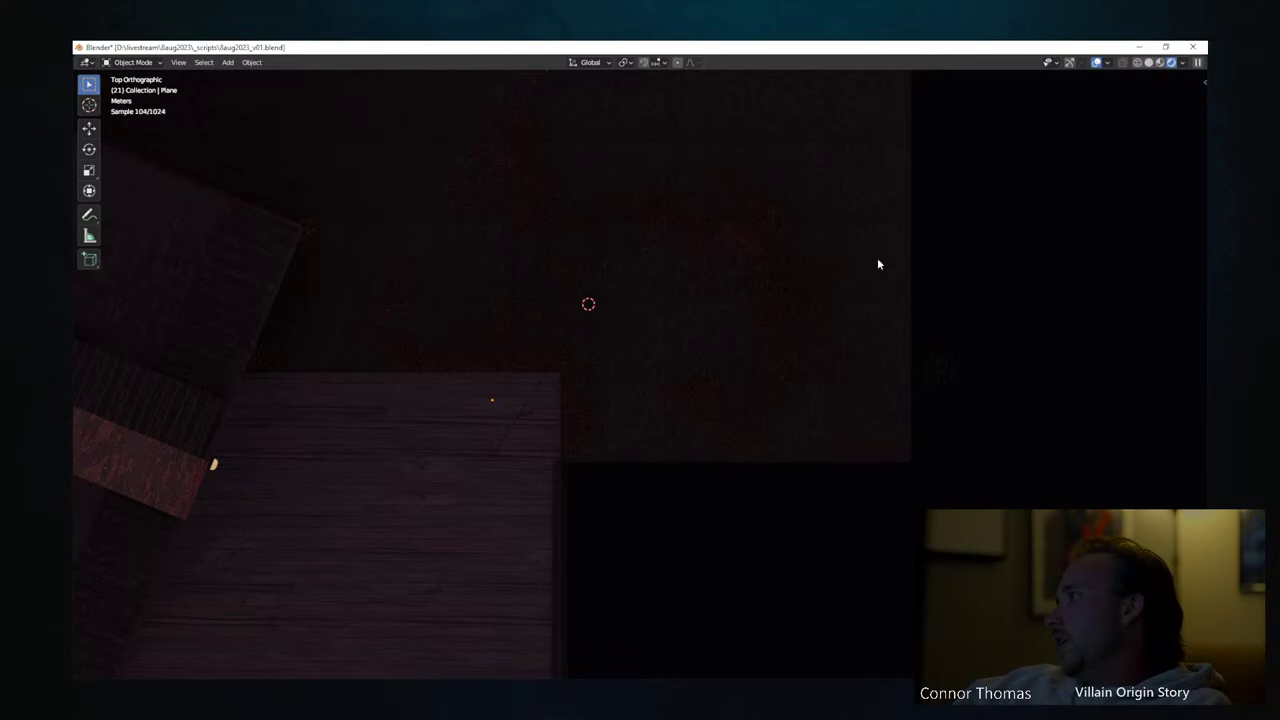
key(a)
key(alt+a)
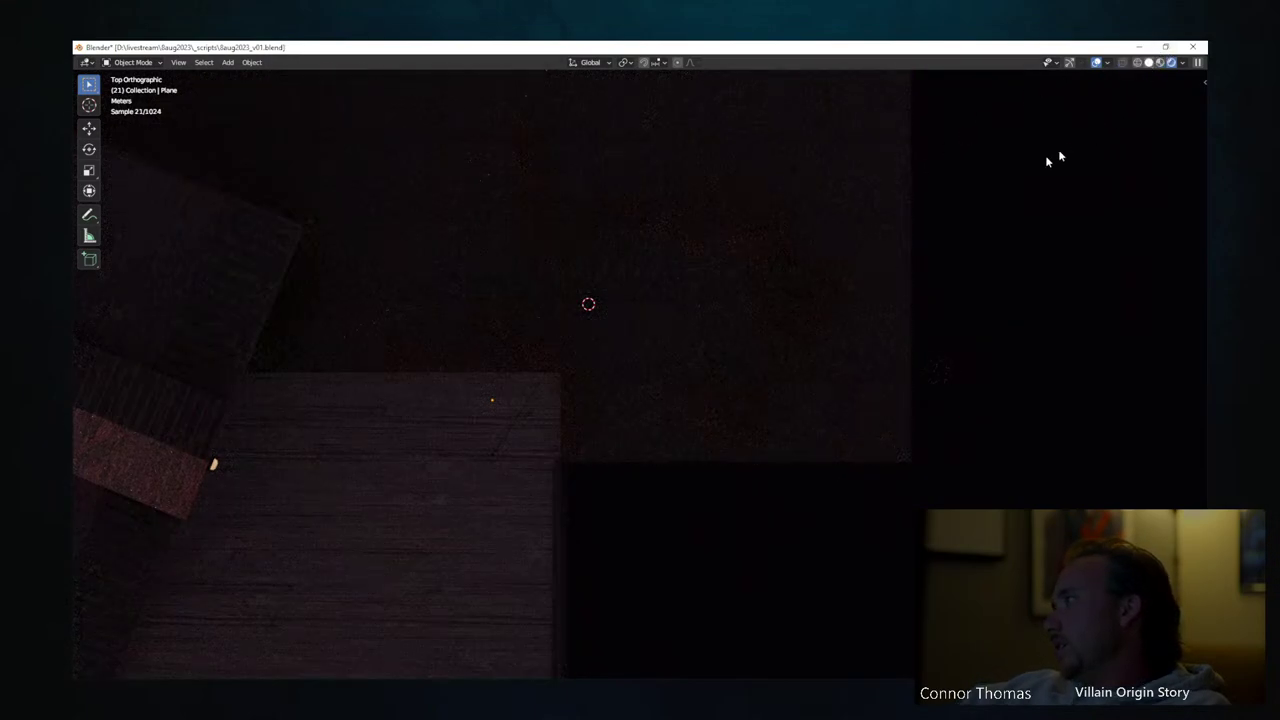
click(1149, 62)
click(1152, 63)
shift+middle_drag(728, 229, 770, 299)
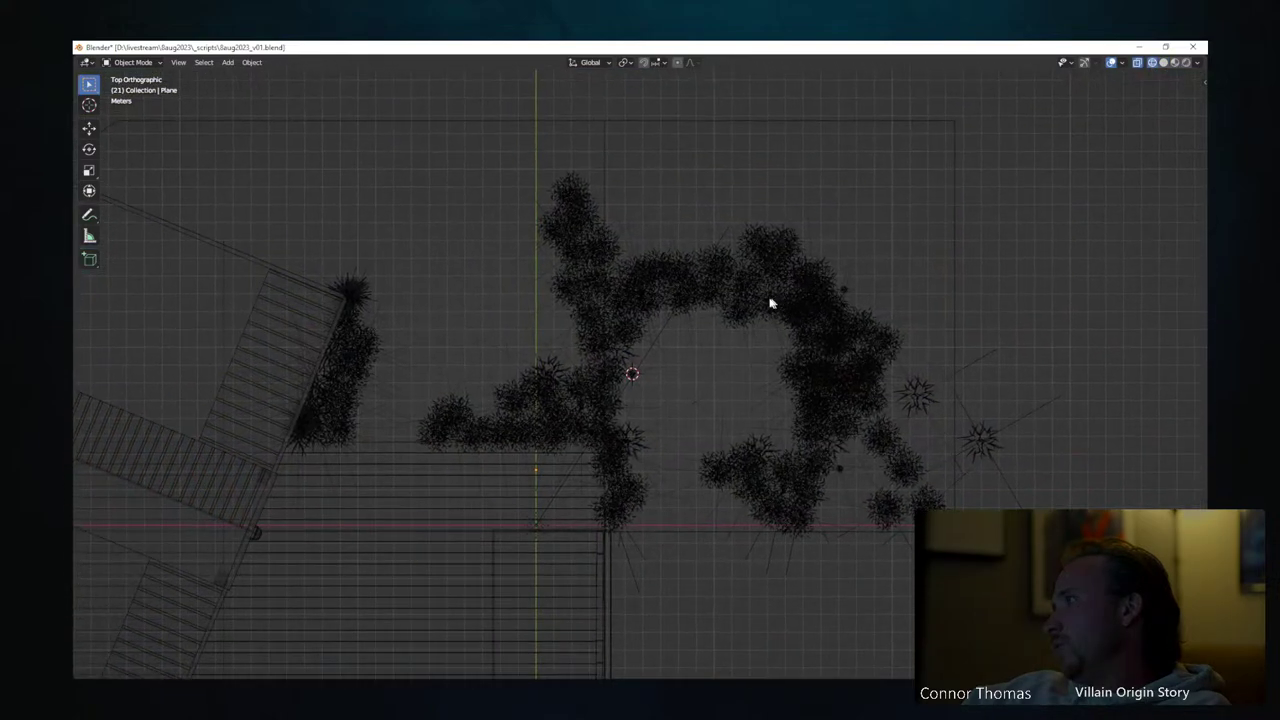
Duplicate the upper grass cluster without the ground plane, place the copy beside the boathouse, and check it through the camera
drag(520, 206, 812, 304)
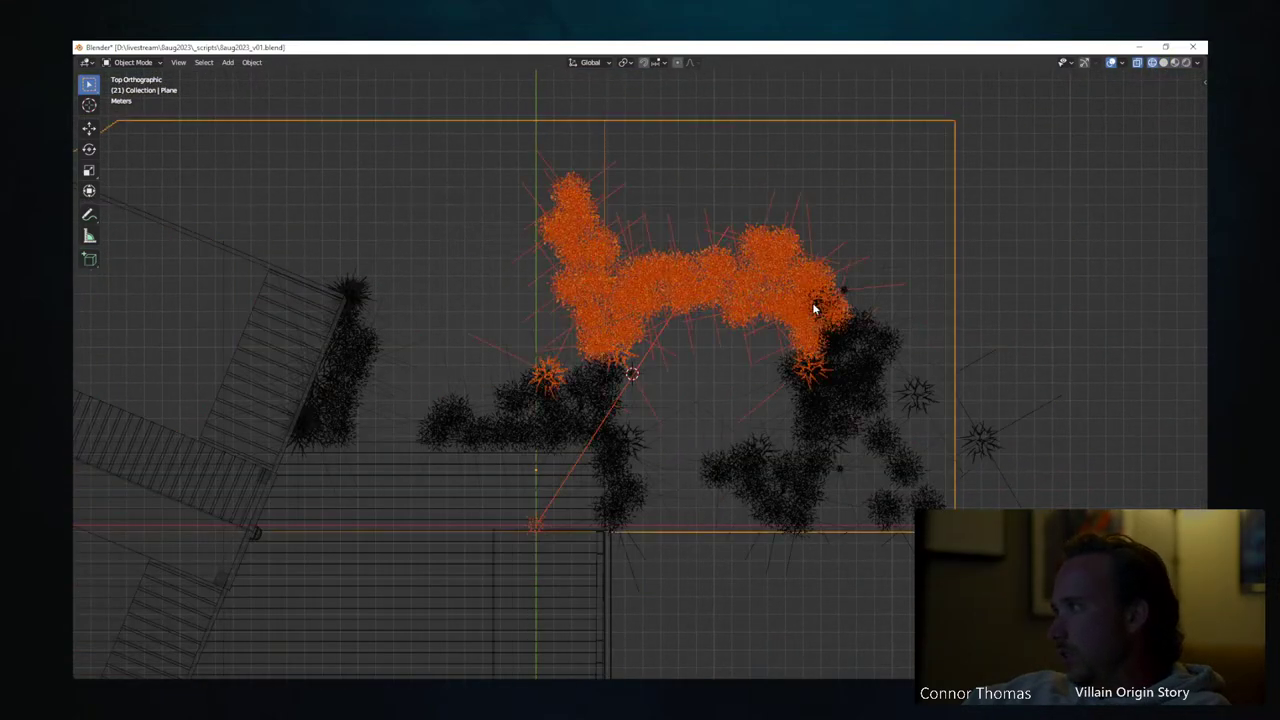
key(b)
key(Escape)
shift+click(796, 125)
ctrl+drag(516, 510, 548, 540)
key(shift+d)
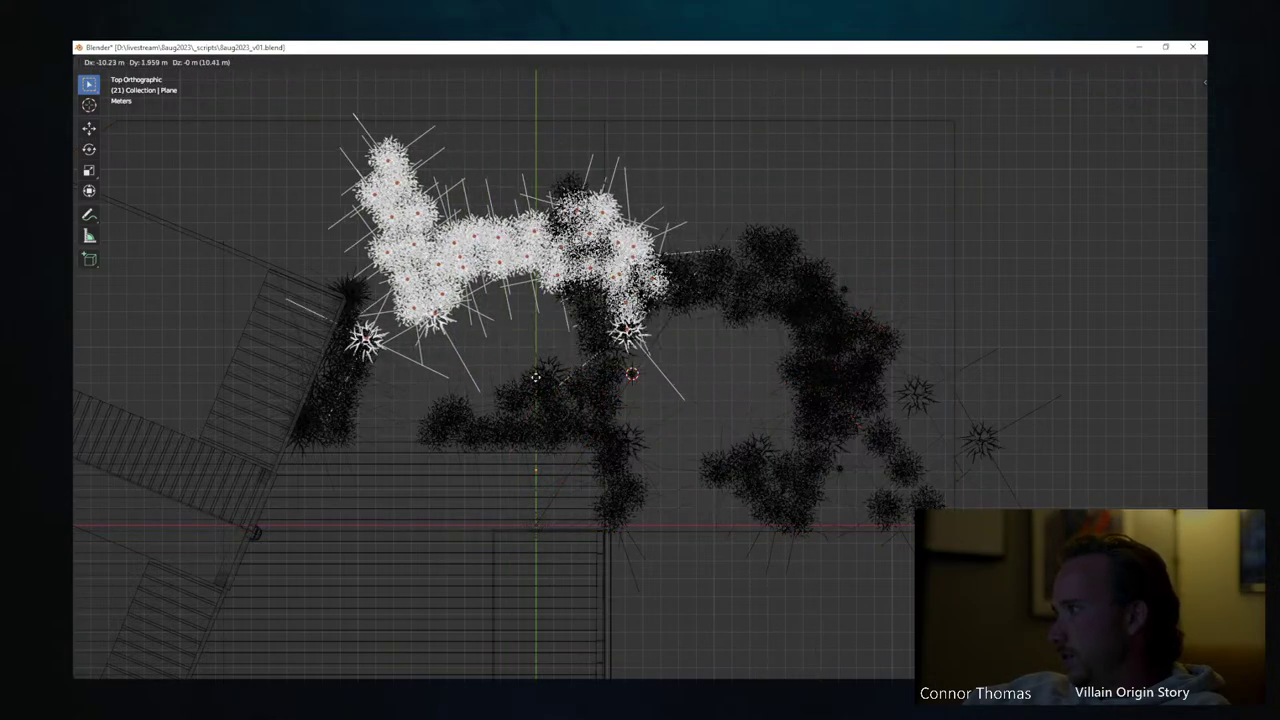
click(508, 418)
key(a)
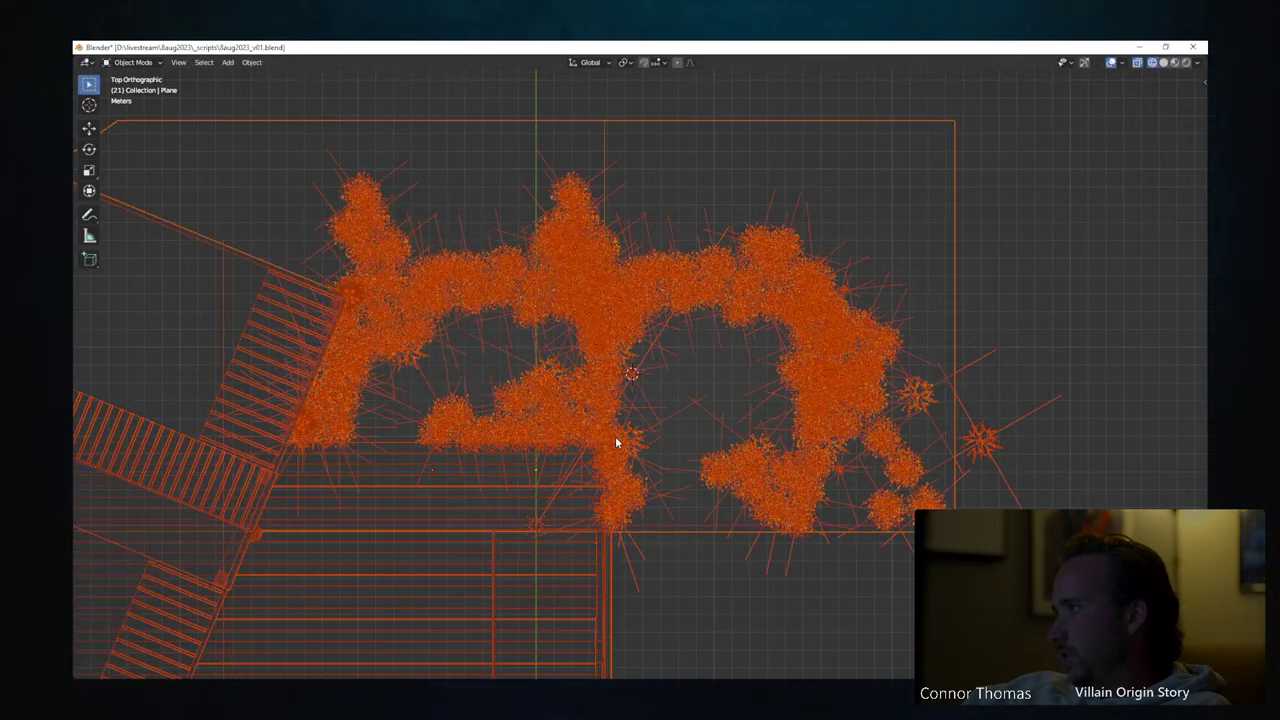
key(alt+a)
key(KP_0)
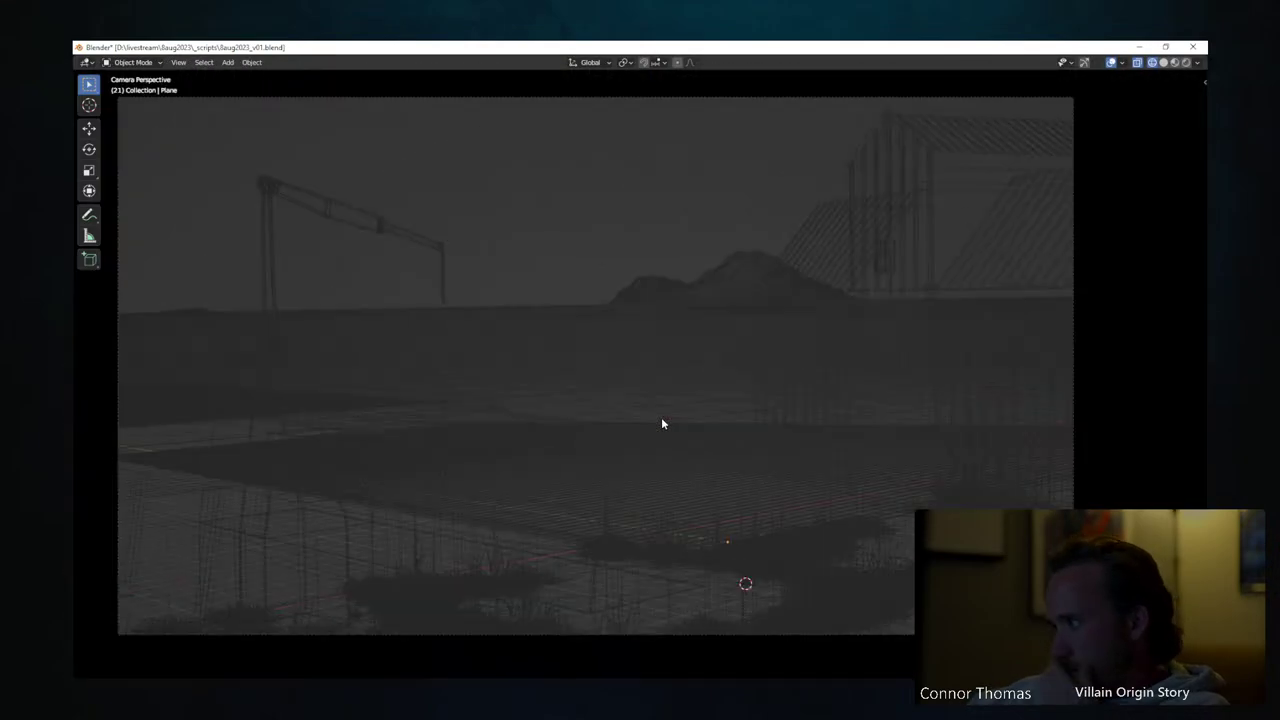
Restore the grass copy's selection and duplicate it twice more in top view, spreading the copies over the ground farther from the dock
key(ctrl+z)
key(ctrl+z)
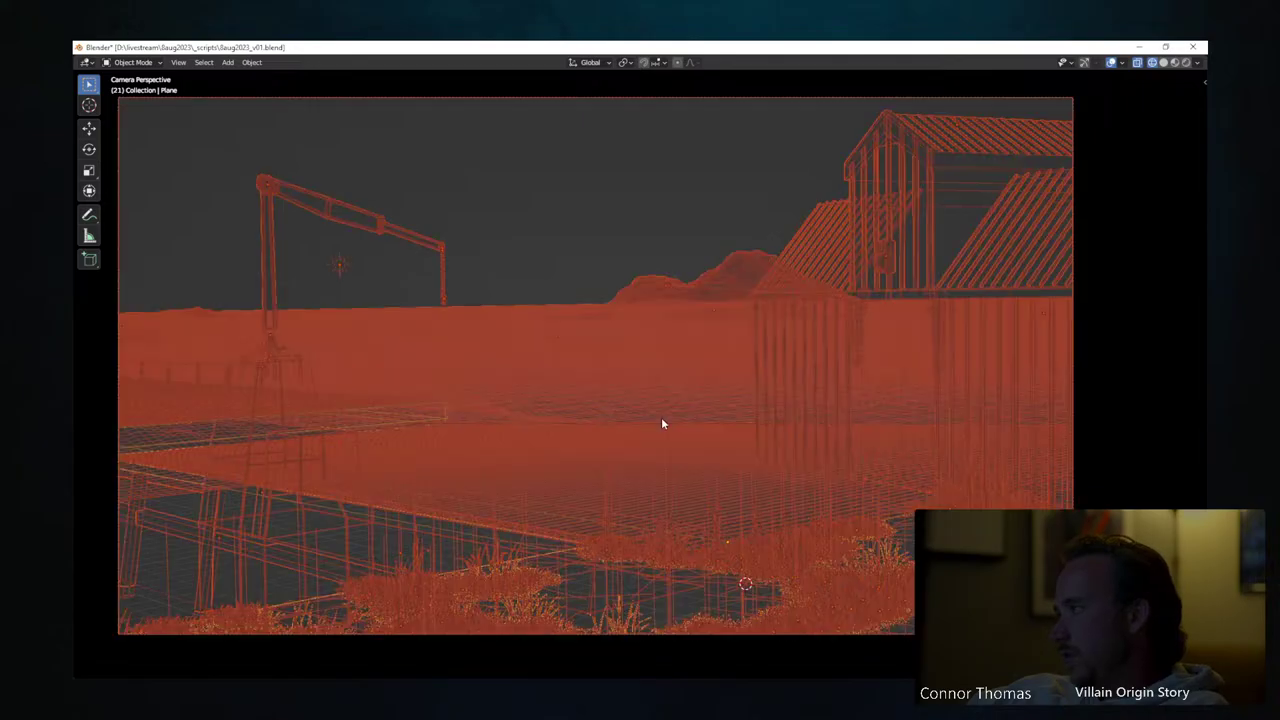
key(KP_7)
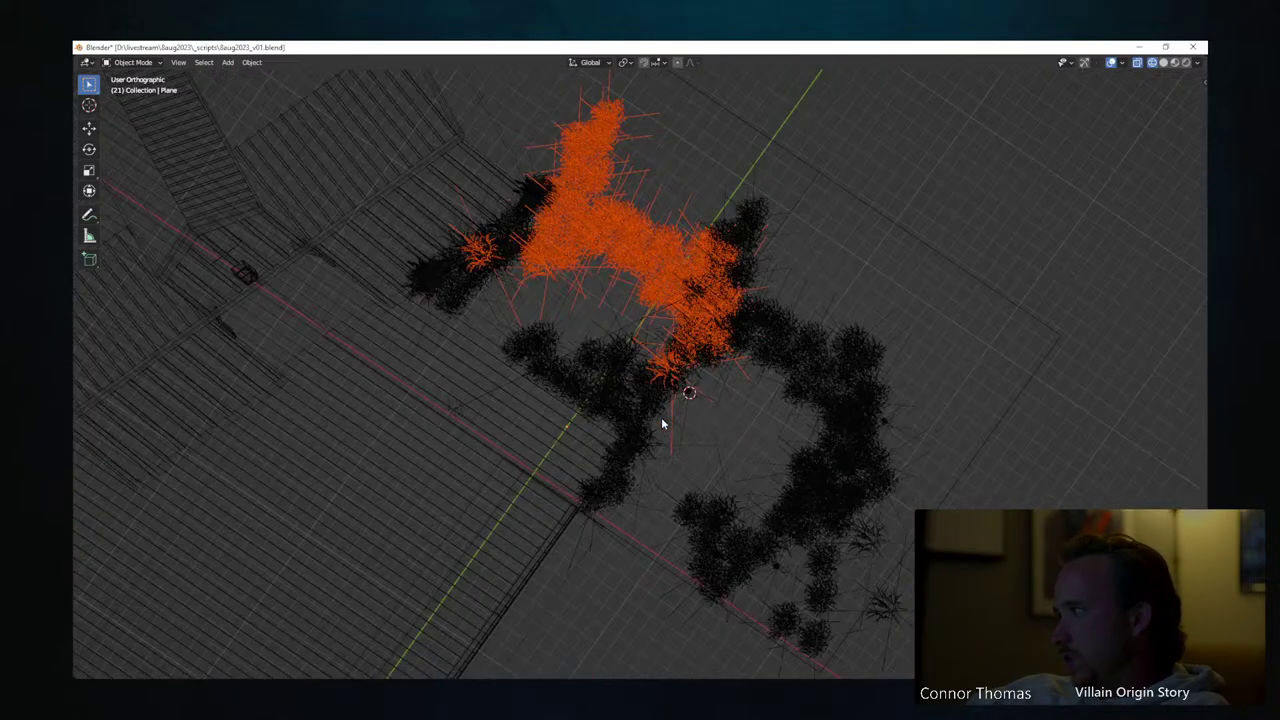
key(shift+d)
click(700, 371)
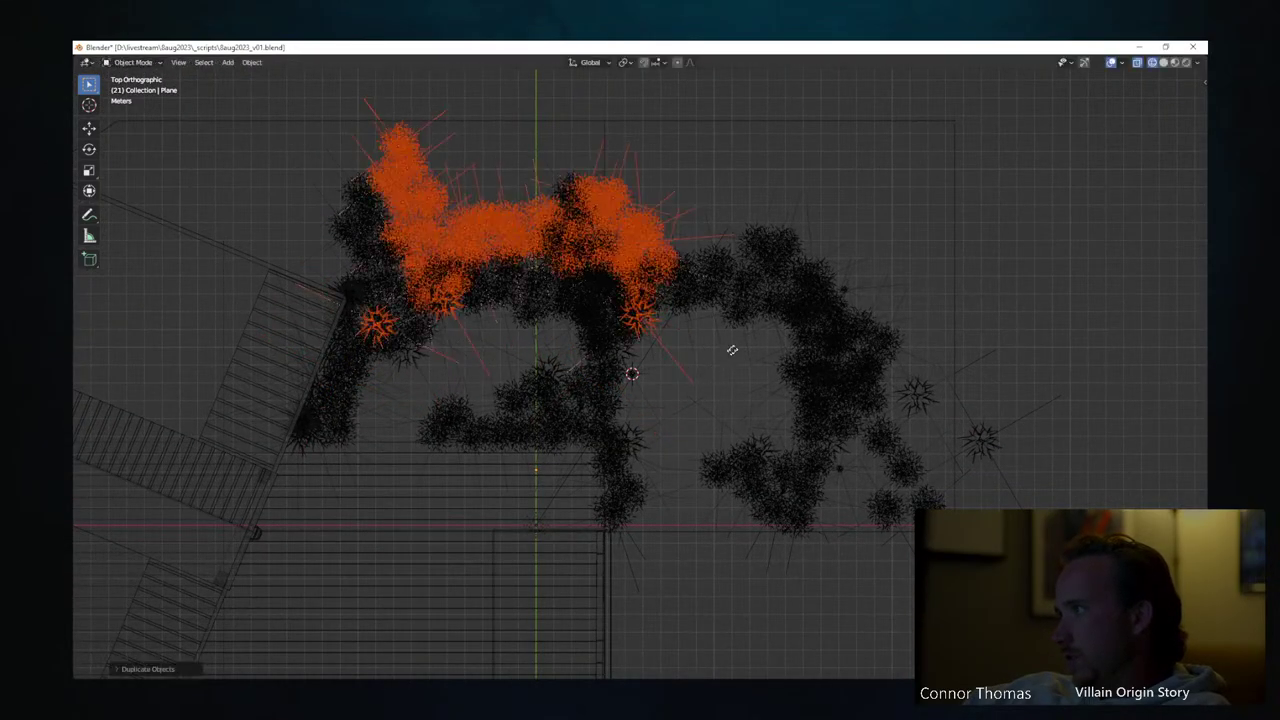
key(shift+d)
click(802, 328)
key(a)
key(a)
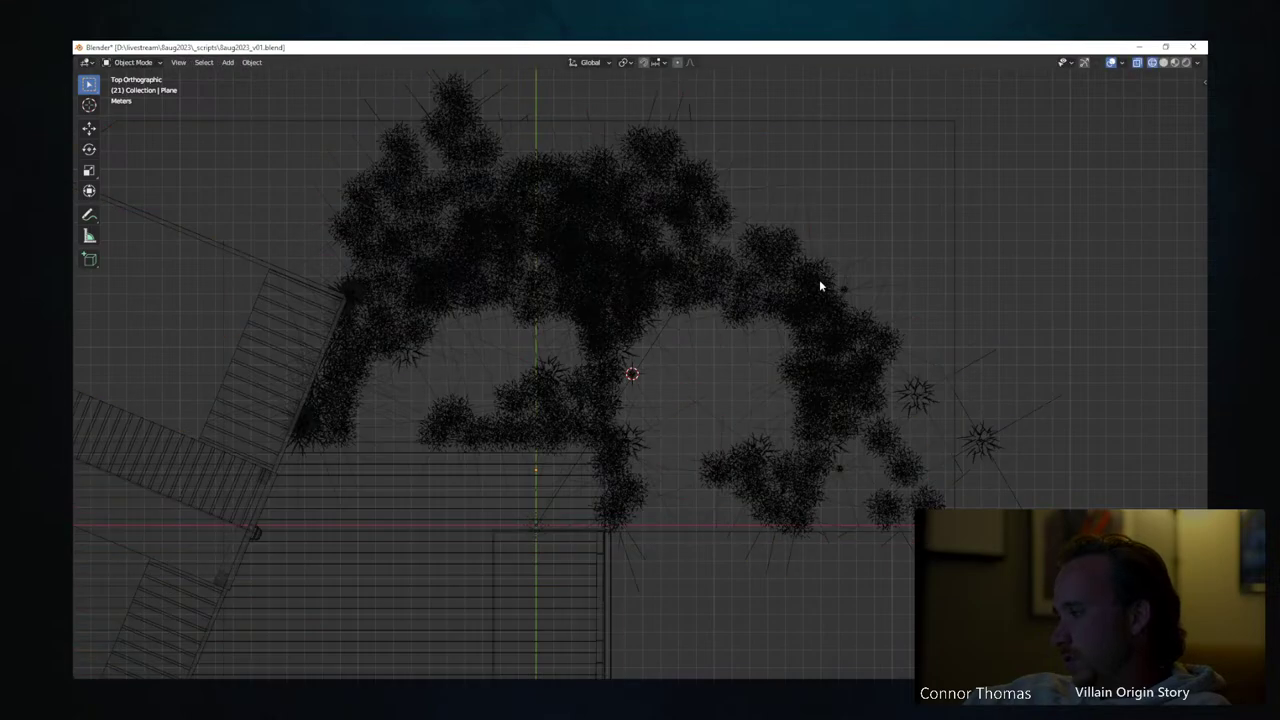
Preview the camera view in rendered shading with the overlays hidden
key(KP_0)
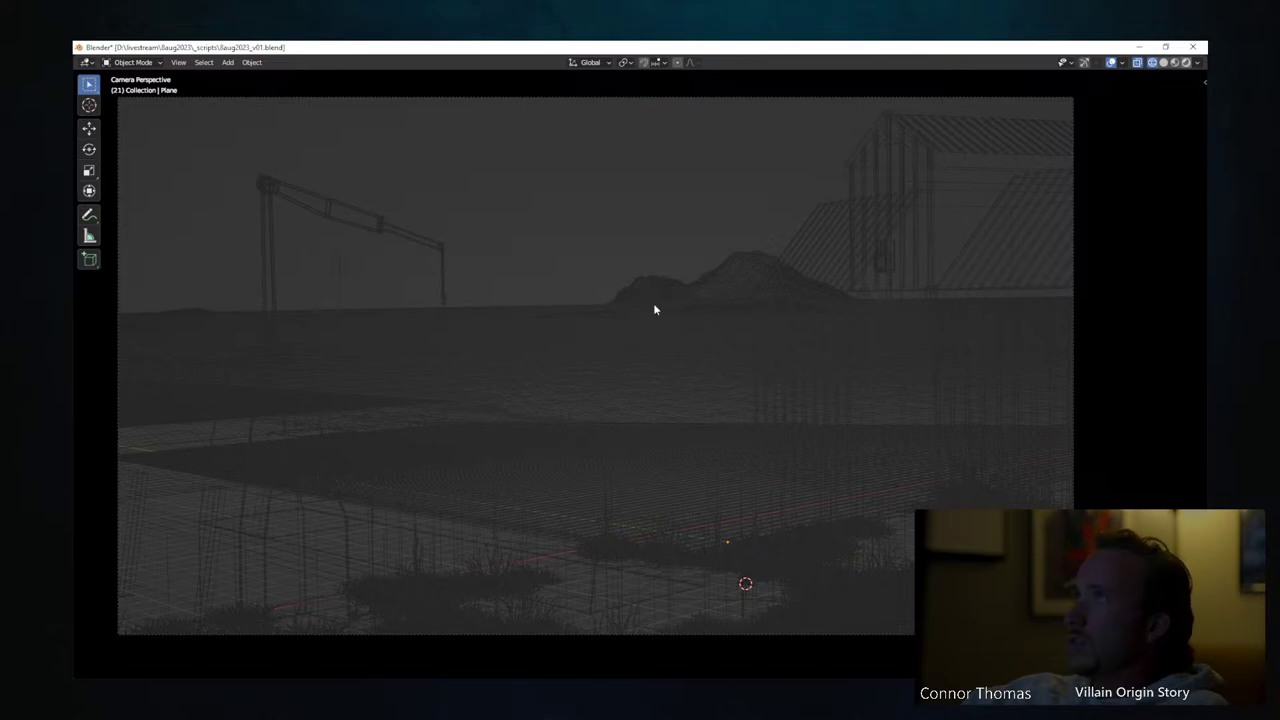
key(shift+z)
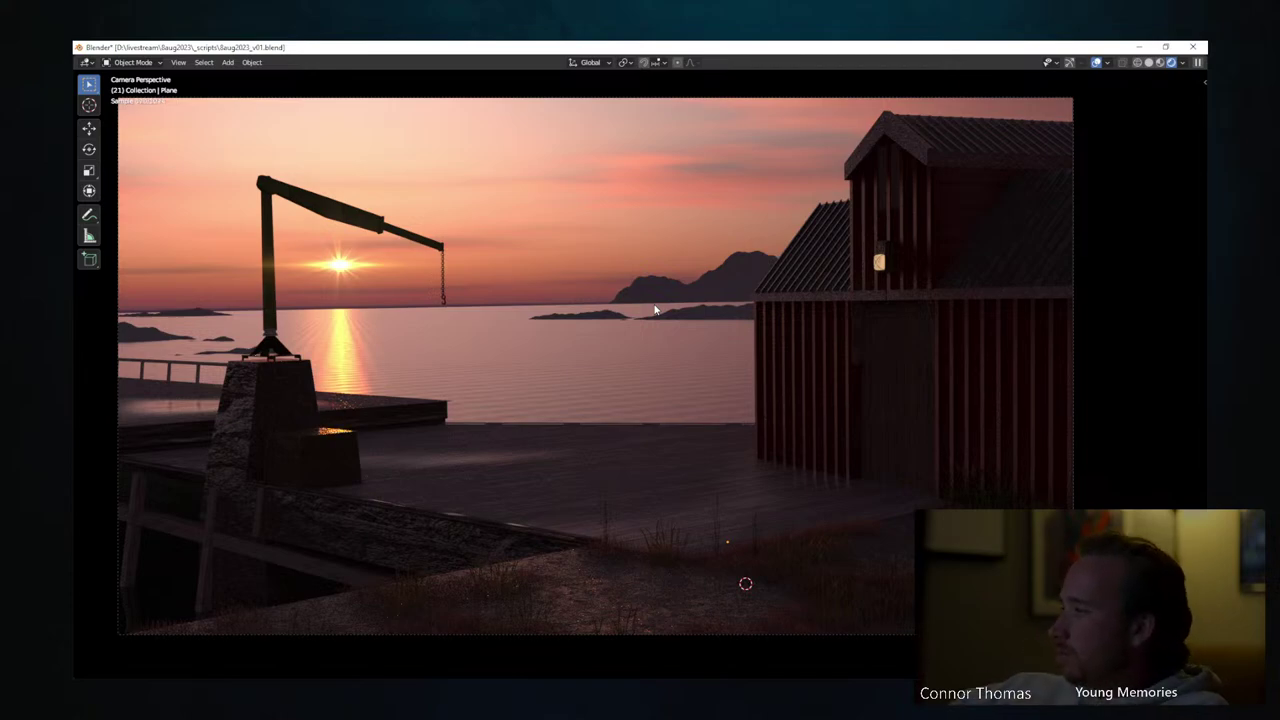
click(1095, 63)
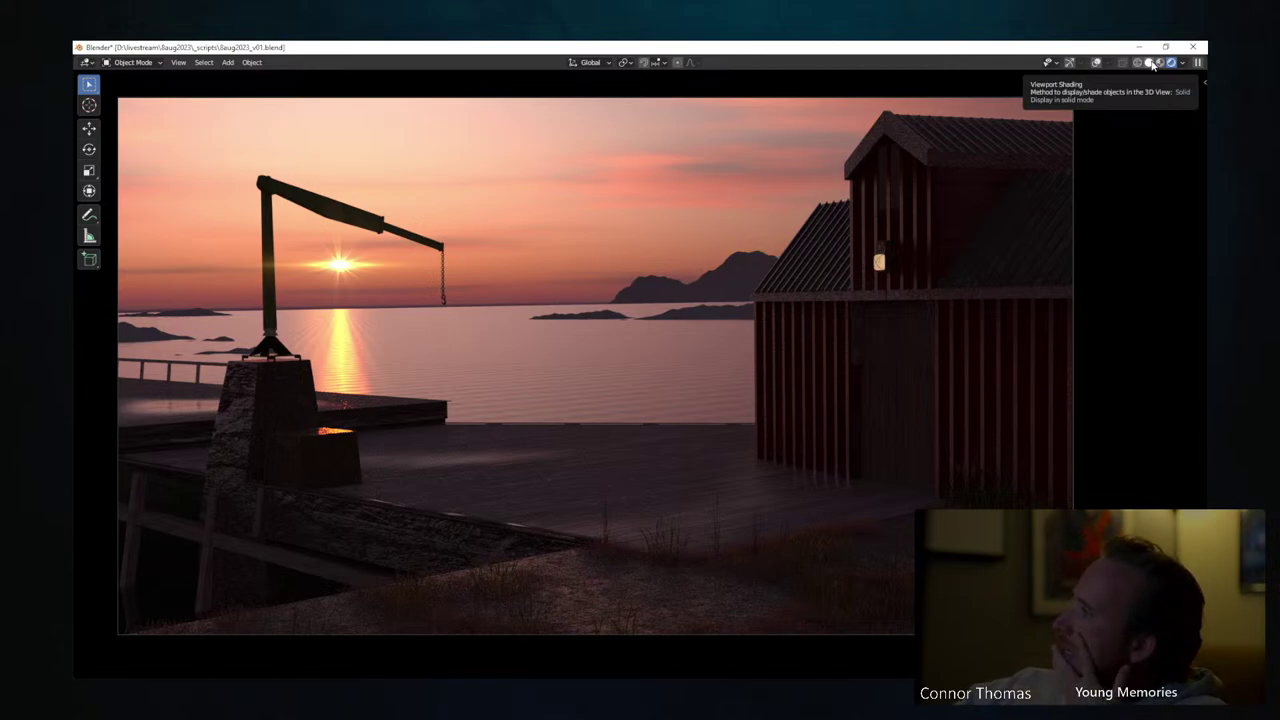
key(space)
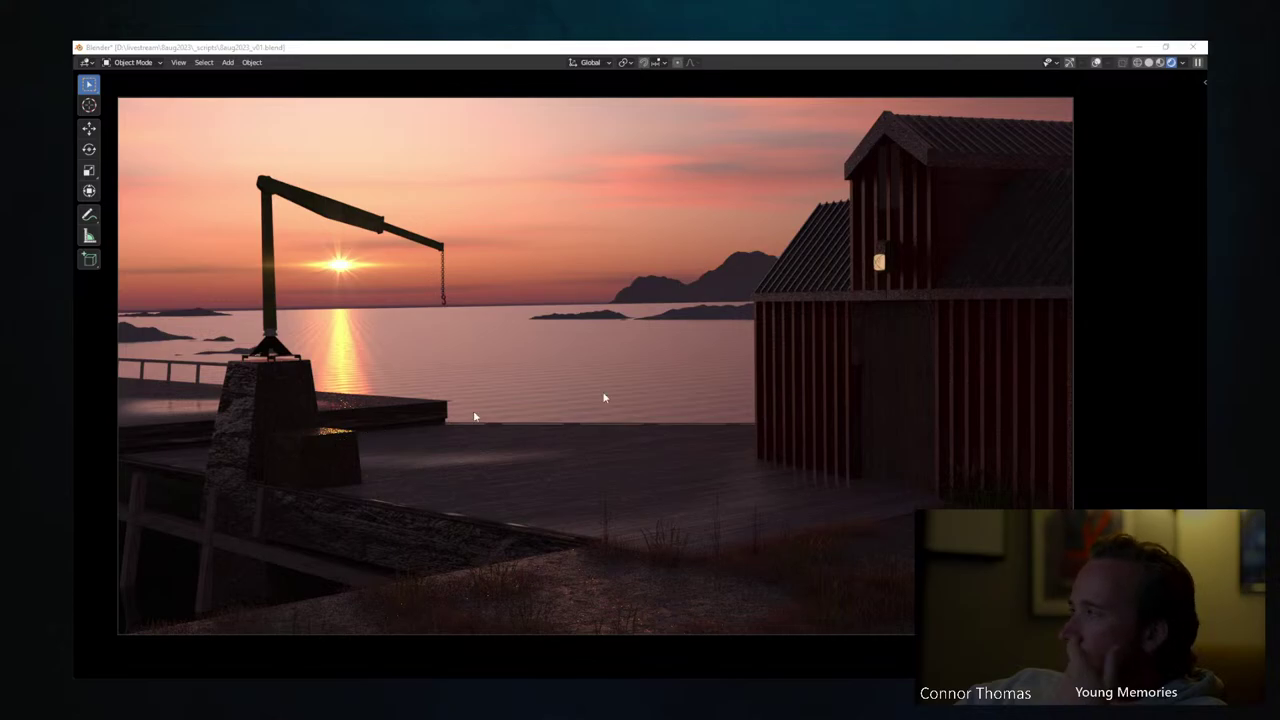
Select the distant islands, the crane's base and the dock's support beams one after another in the rendered camera view
click(702, 314)
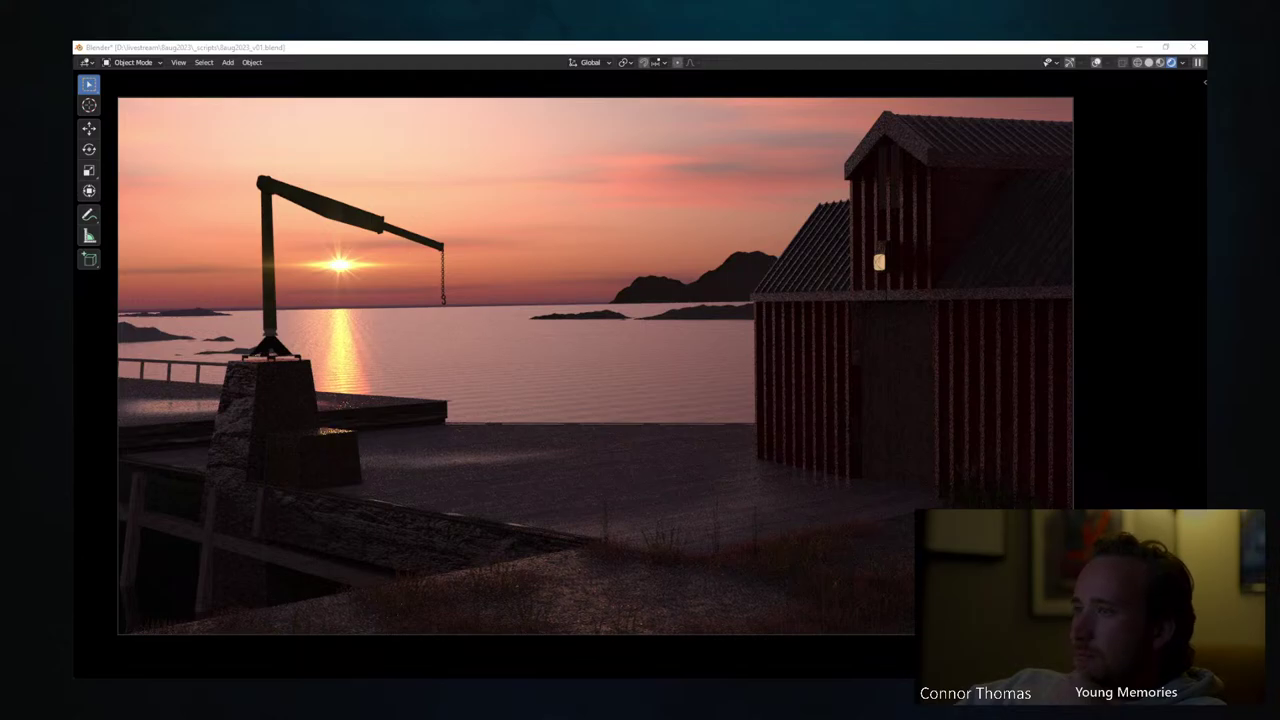
click(157, 341)
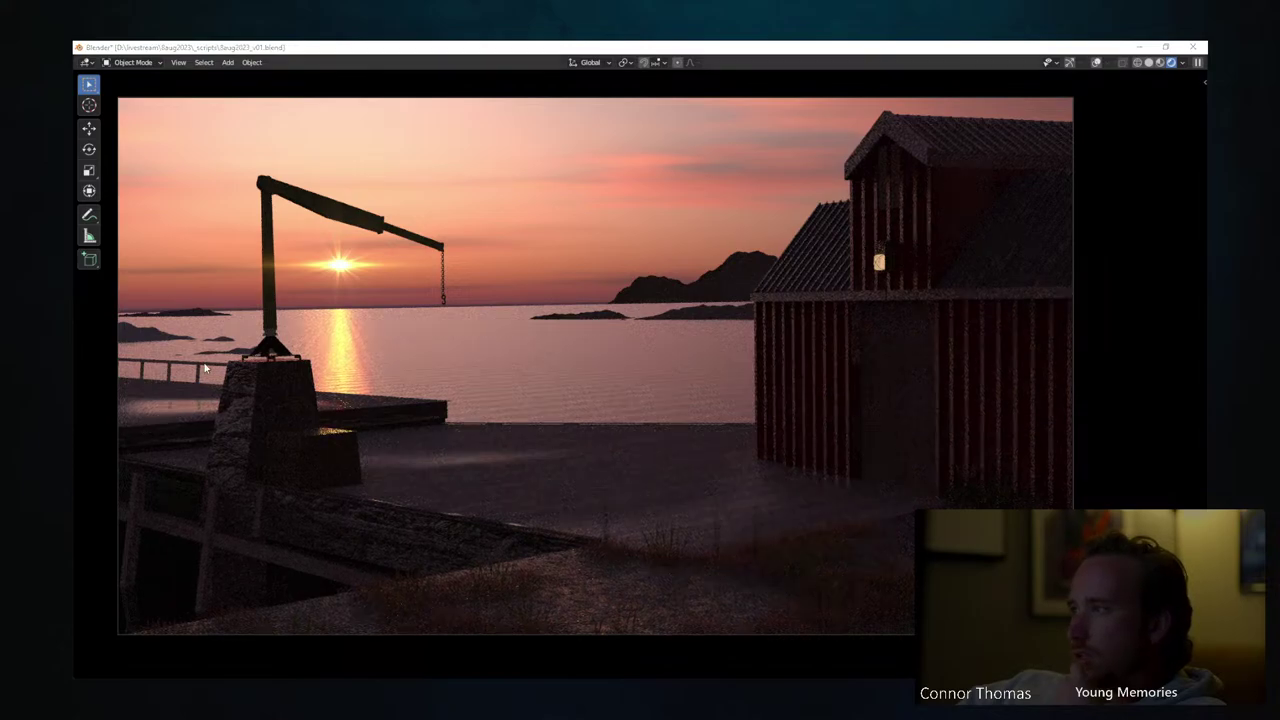
click(233, 354)
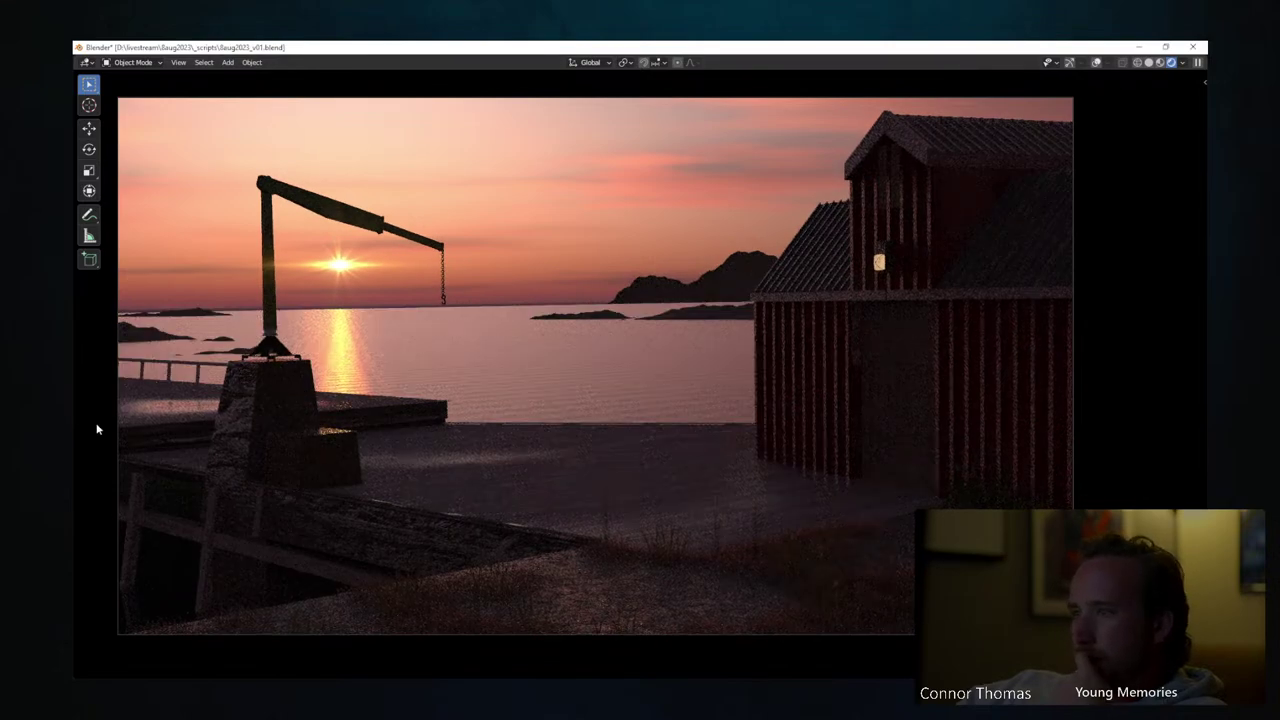
key(ctrl+z)
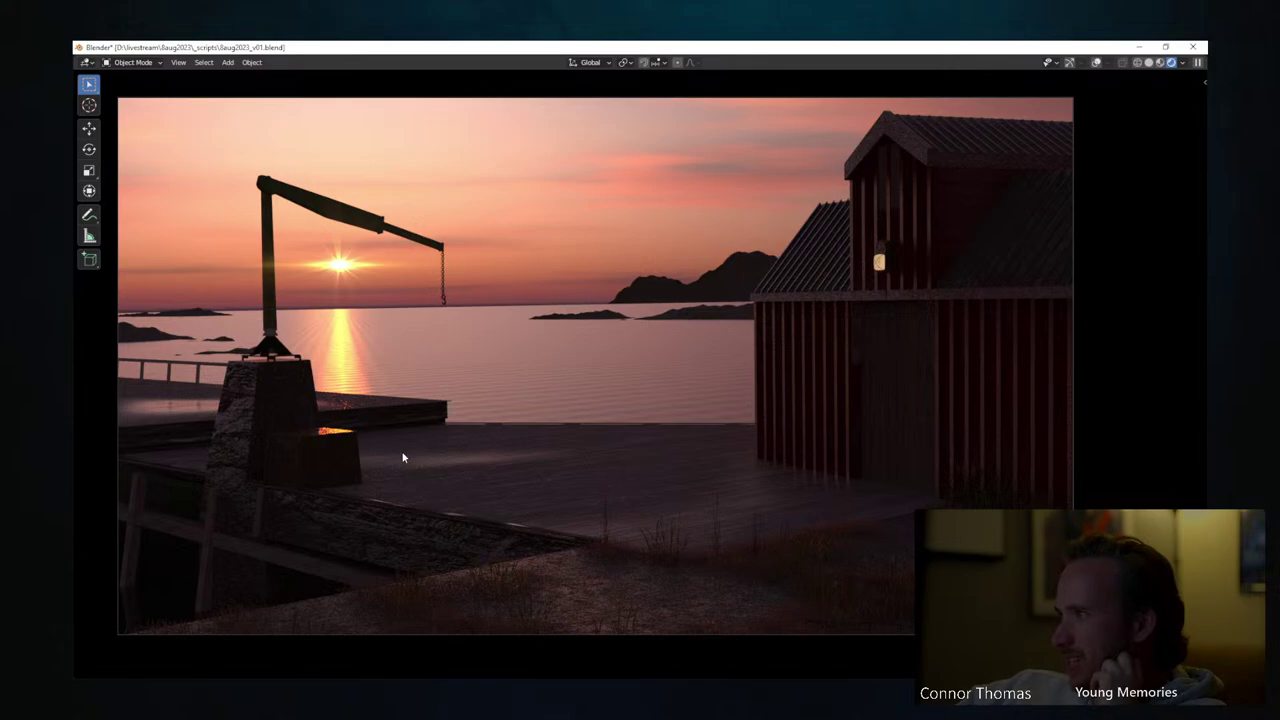
click(272, 341)
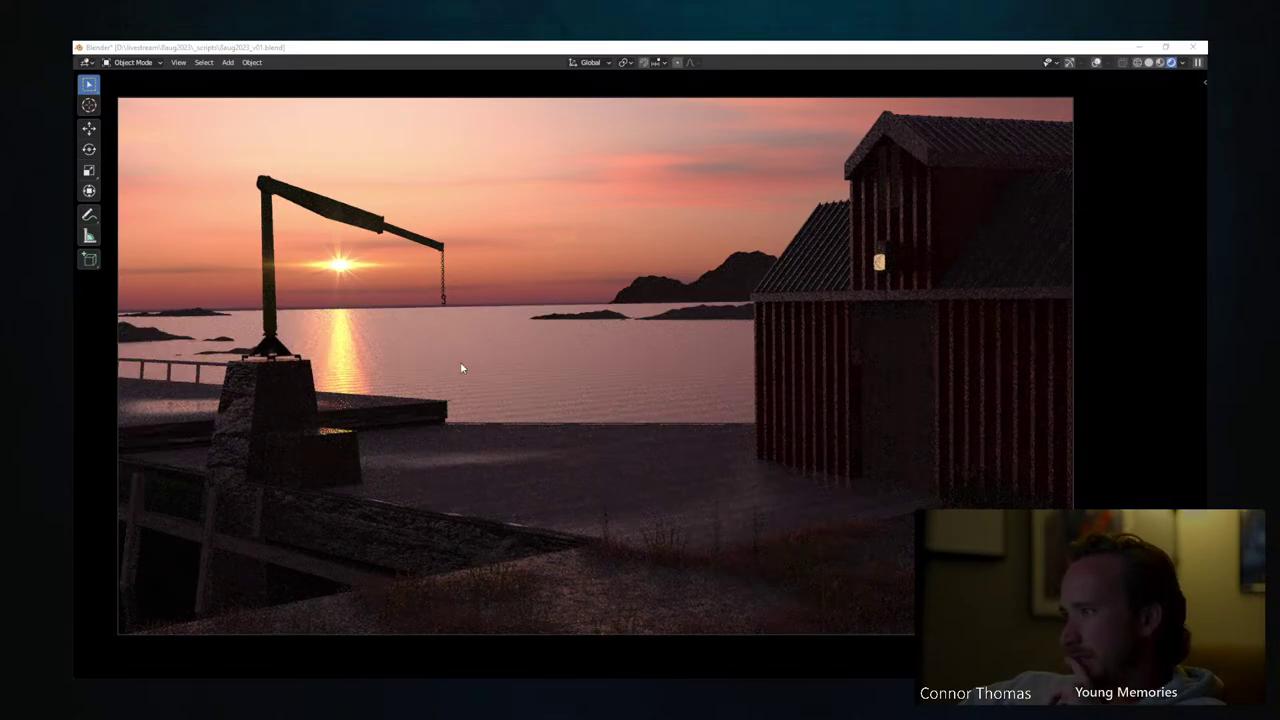
click(190, 529)
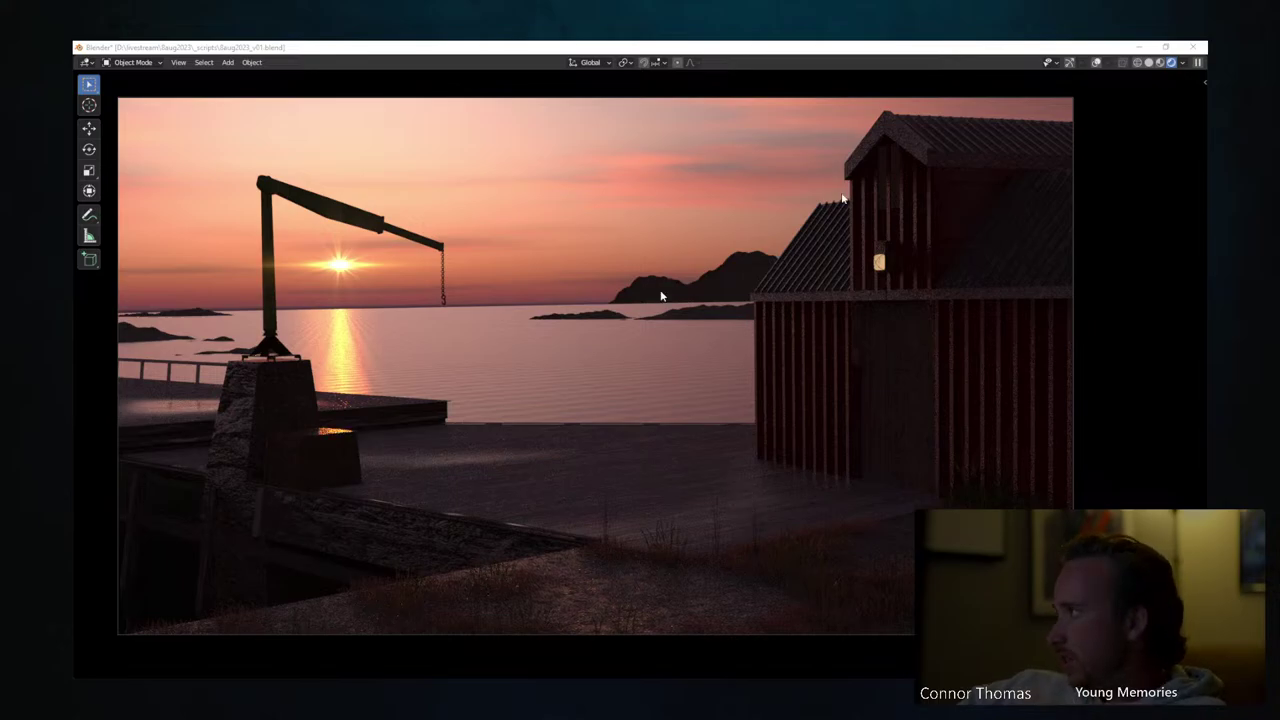
In wireframe shading, select the short post under the dock beside the stone base and place a copy about 3.2 m along Y
key(KP_0)
key(z)
click(318, 436)
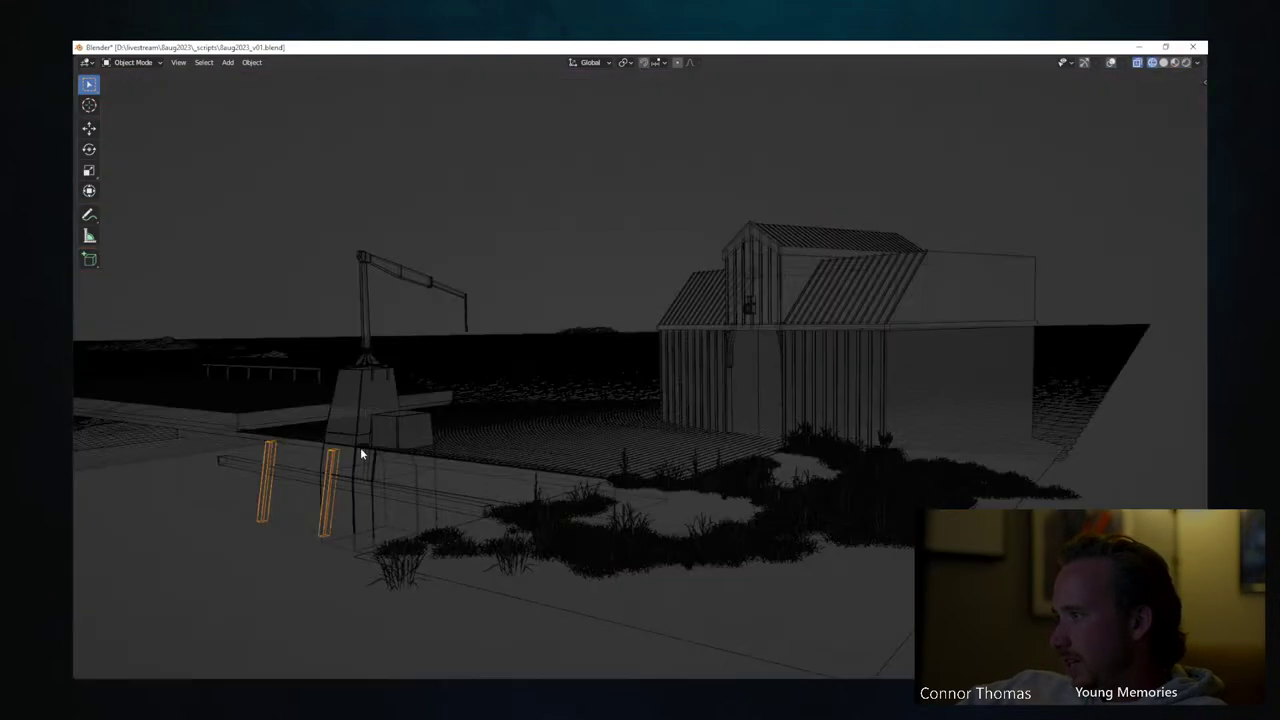
middle_drag(366, 457, 420, 493)
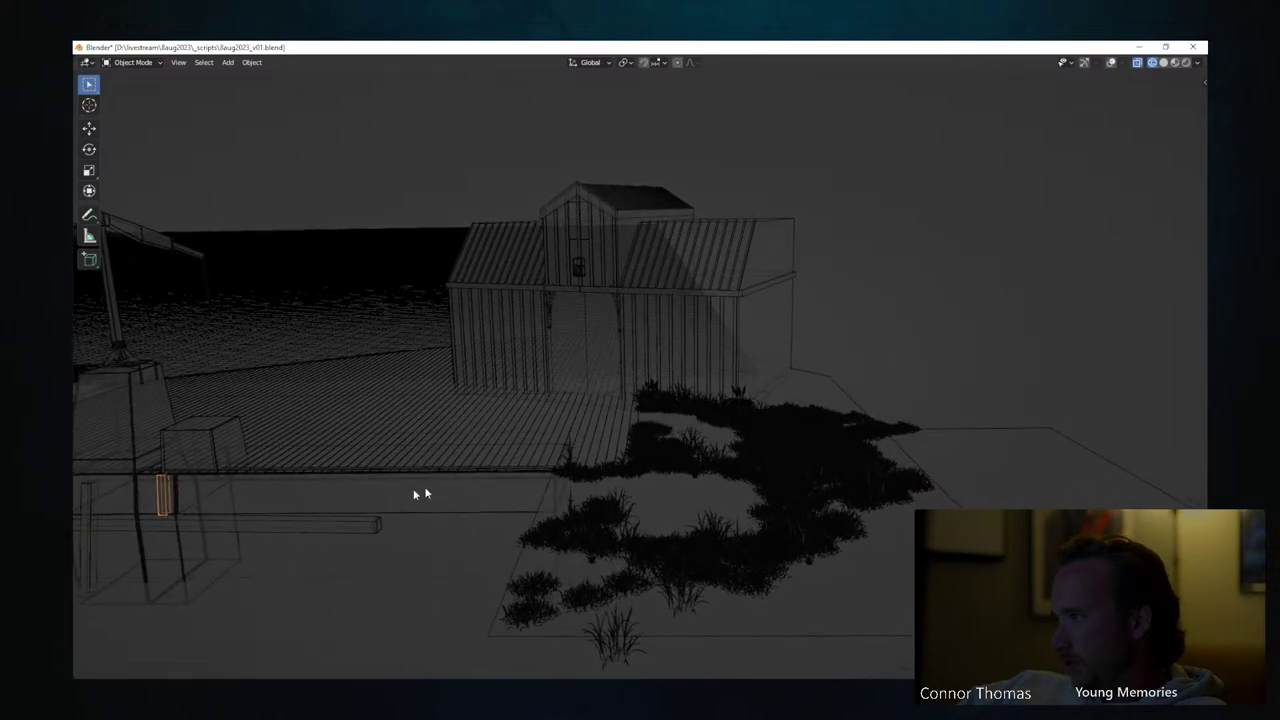
key(KP_Decimal)
scroll(440, 514, down, 12)
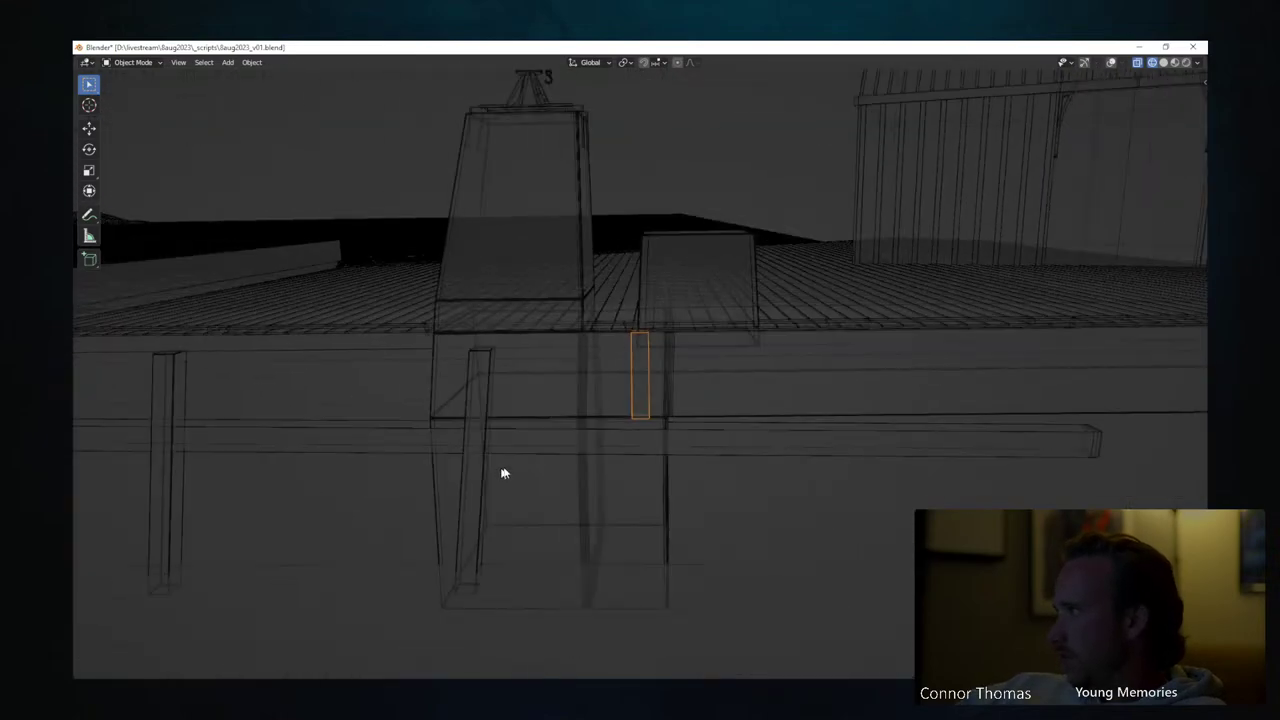
middle_drag(706, 366, 708, 383)
key(g)
key(x)
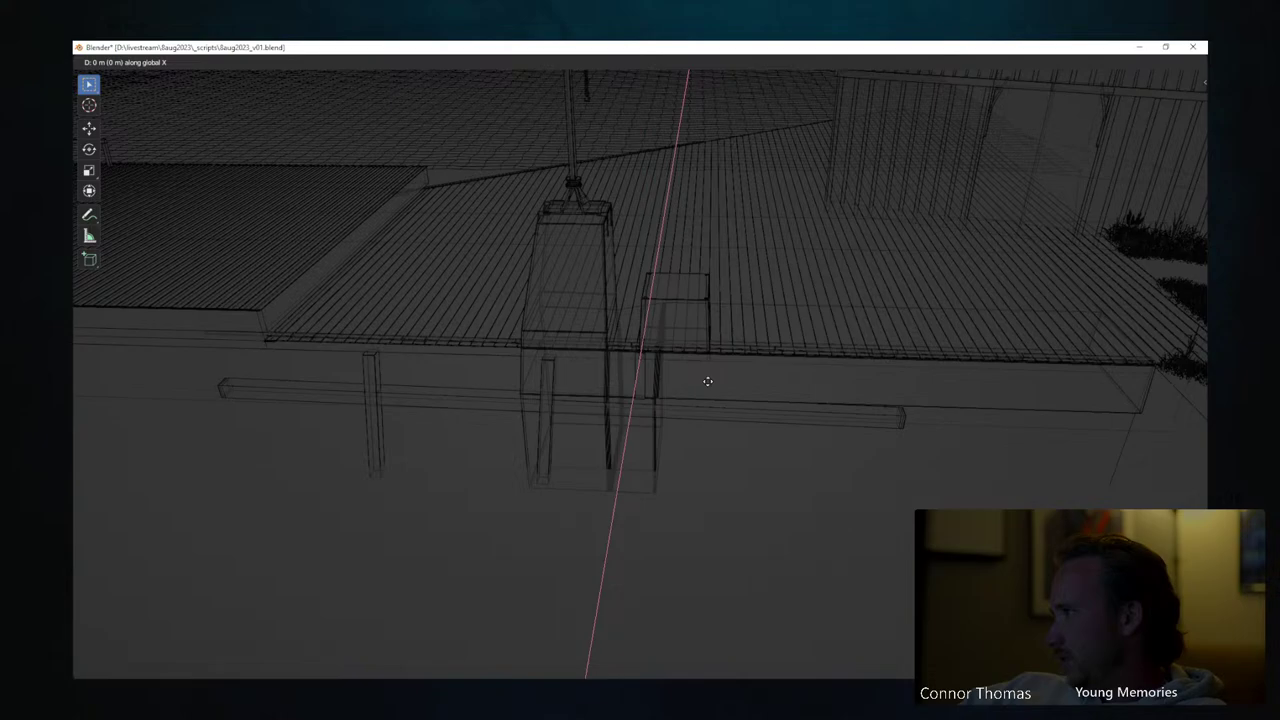
key(y)
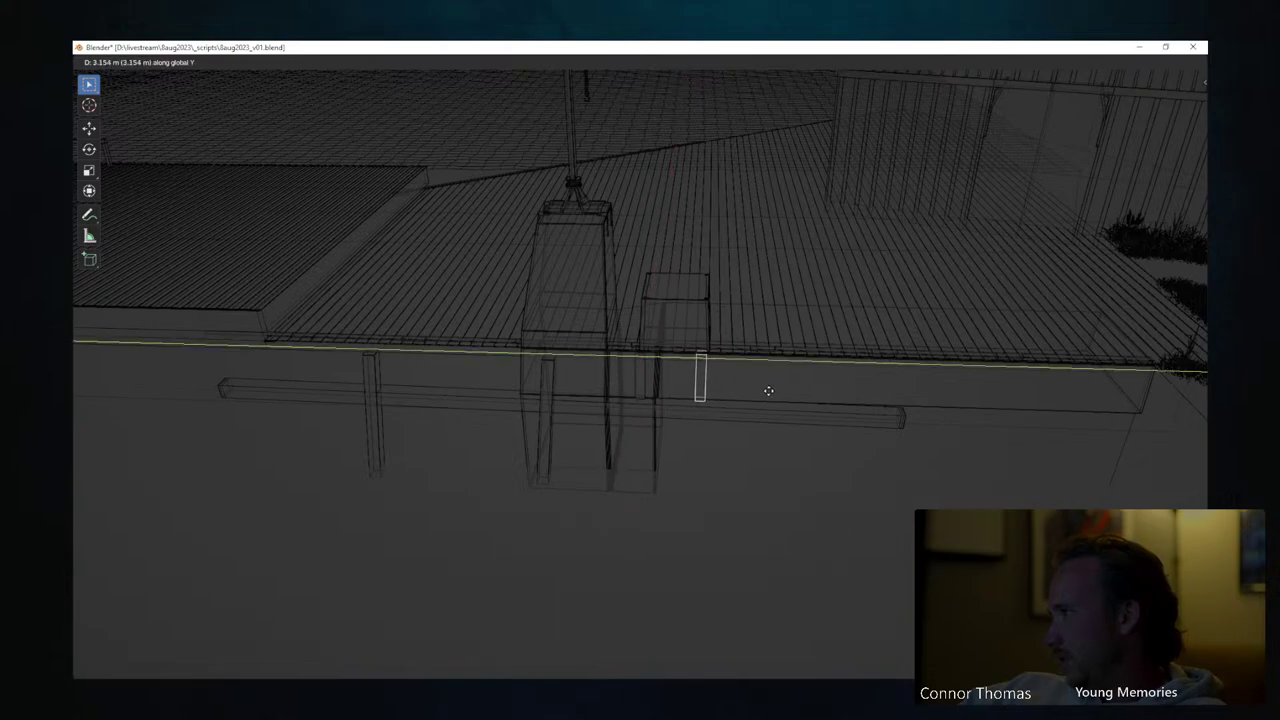
click(768, 390)
Duplicate the short dock post three more times along Y, spacing the copies about 3.2 m apart
key(shift+d)
key(y)
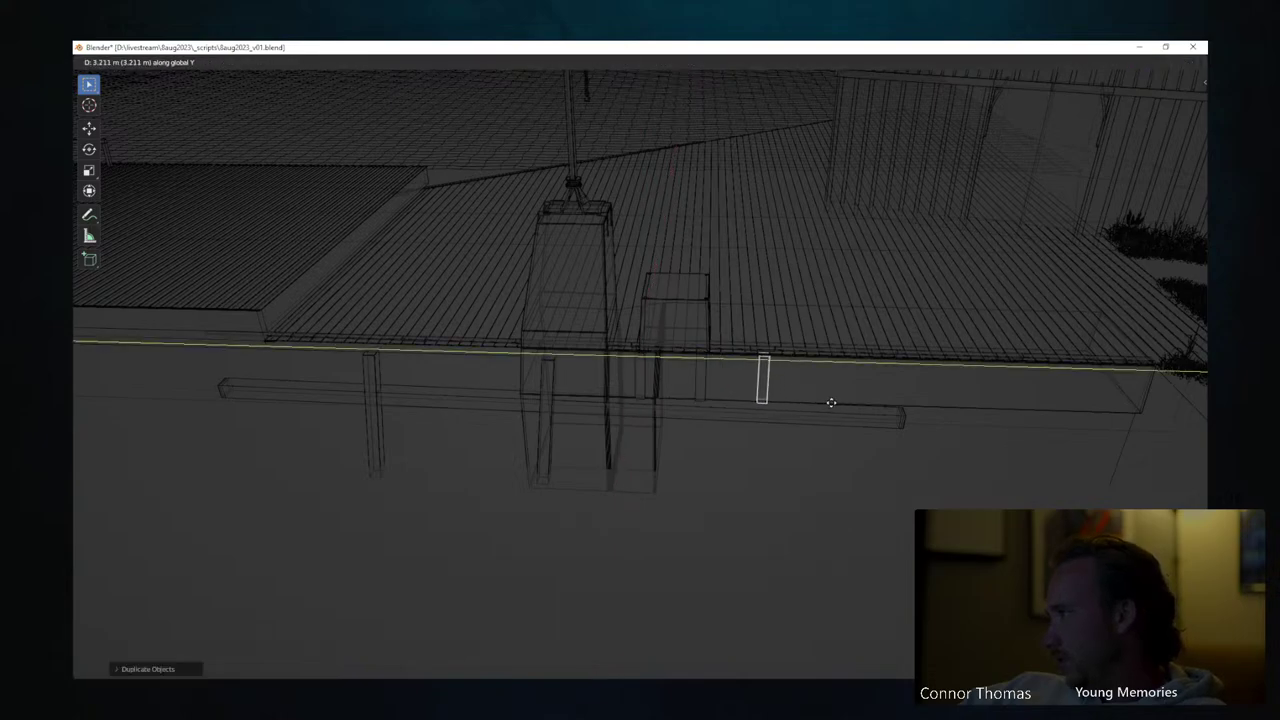
click(831, 403)
key(shift+d)
key(y)
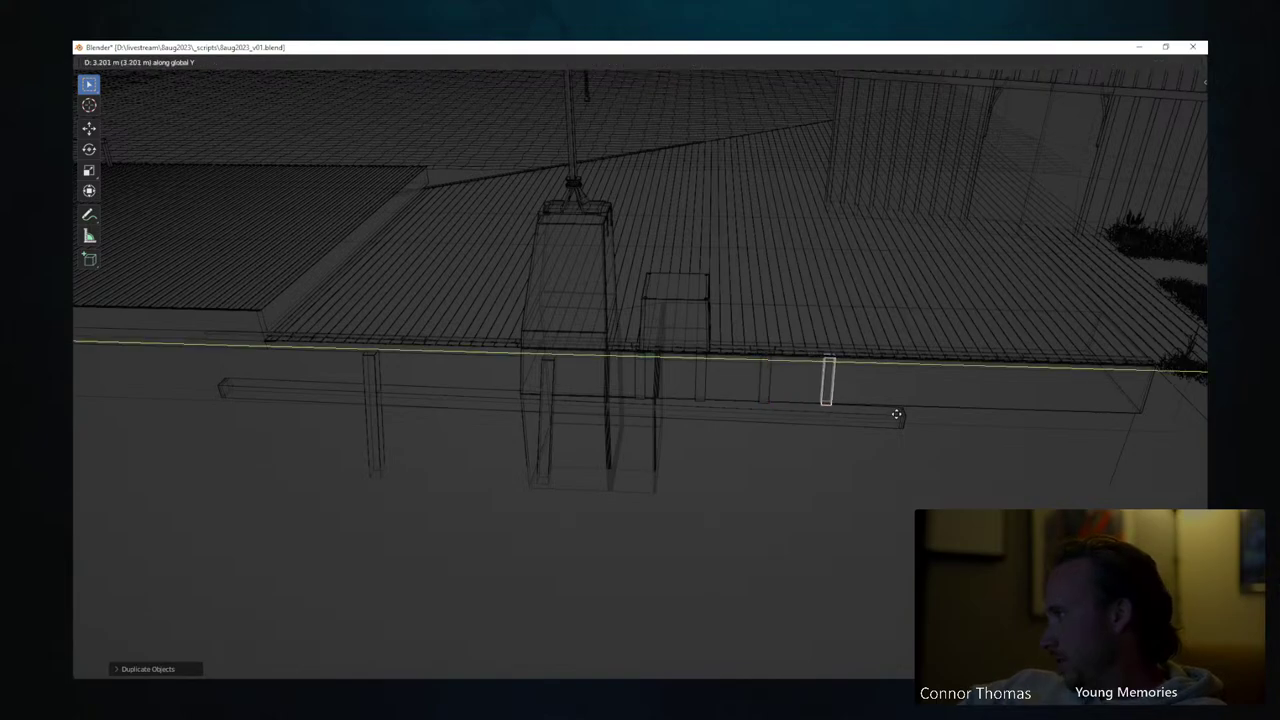
click(897, 414)
key(shift+d)
key(y)
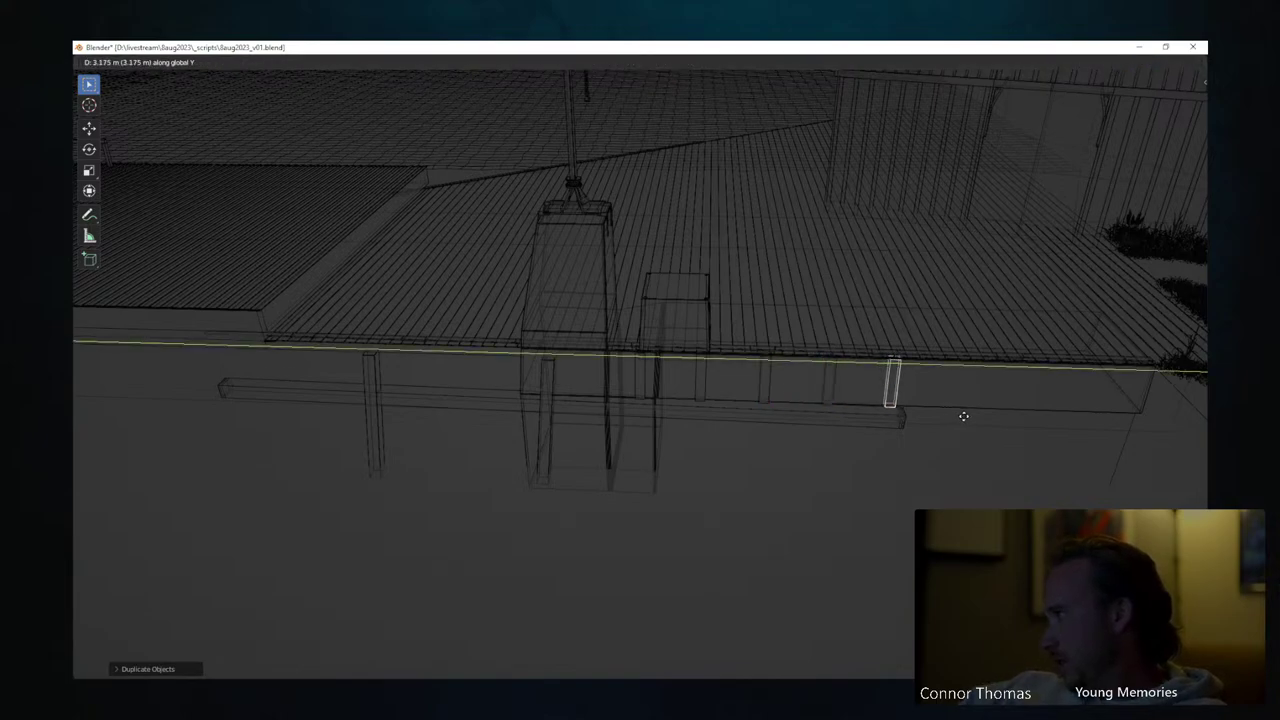
click(967, 416)
Return to the camera view in rendered shading and select the short dock post below the stone base
key(a)
key(a)
key(KP_0)
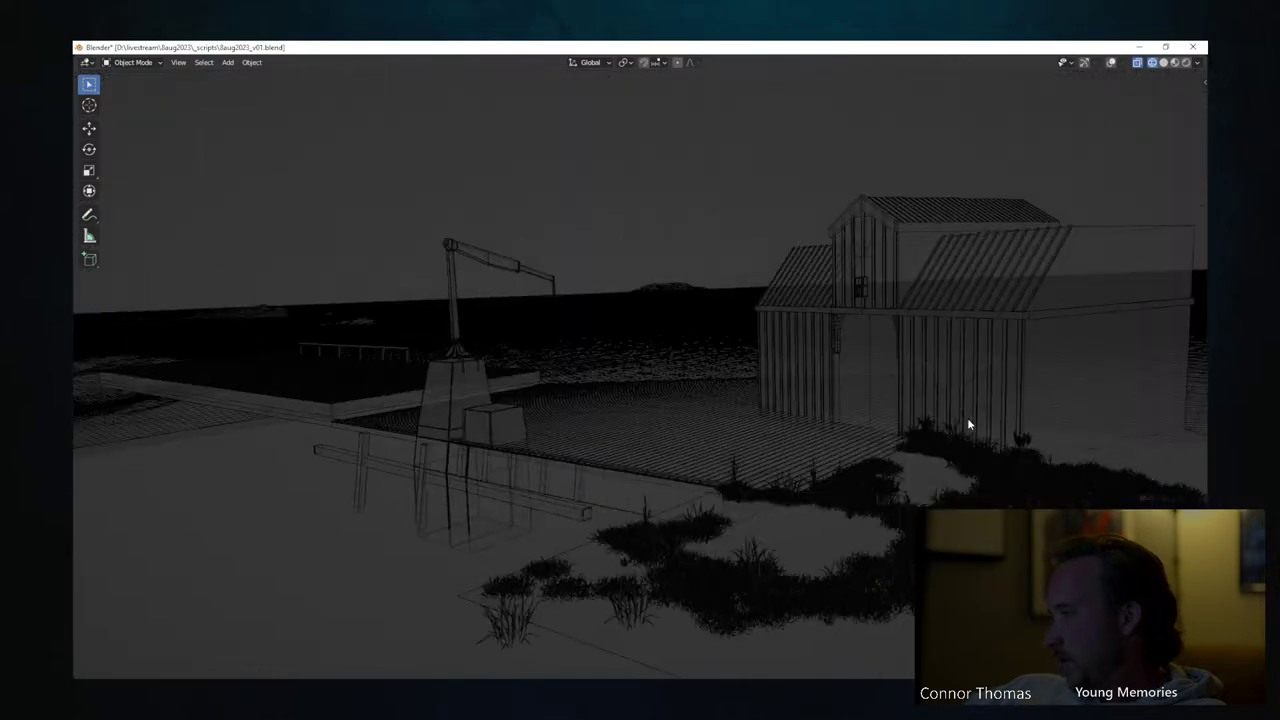
key(z)
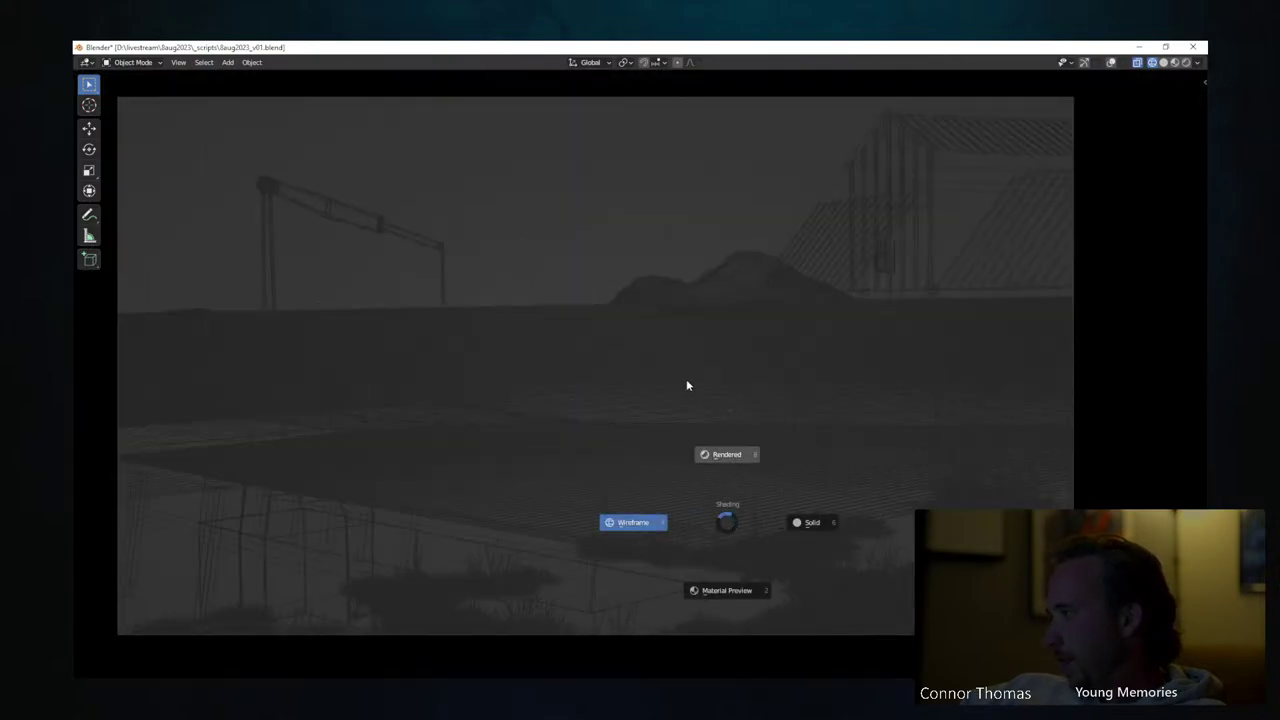
key(8)
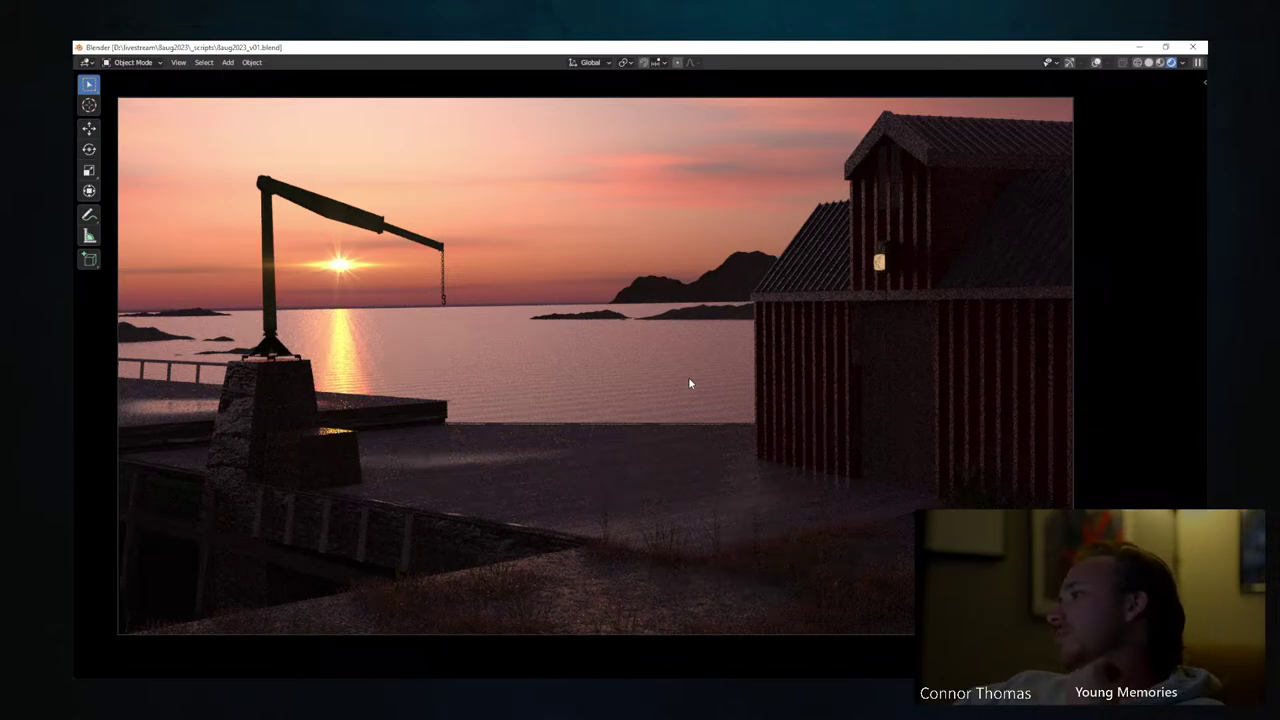
click(252, 516)
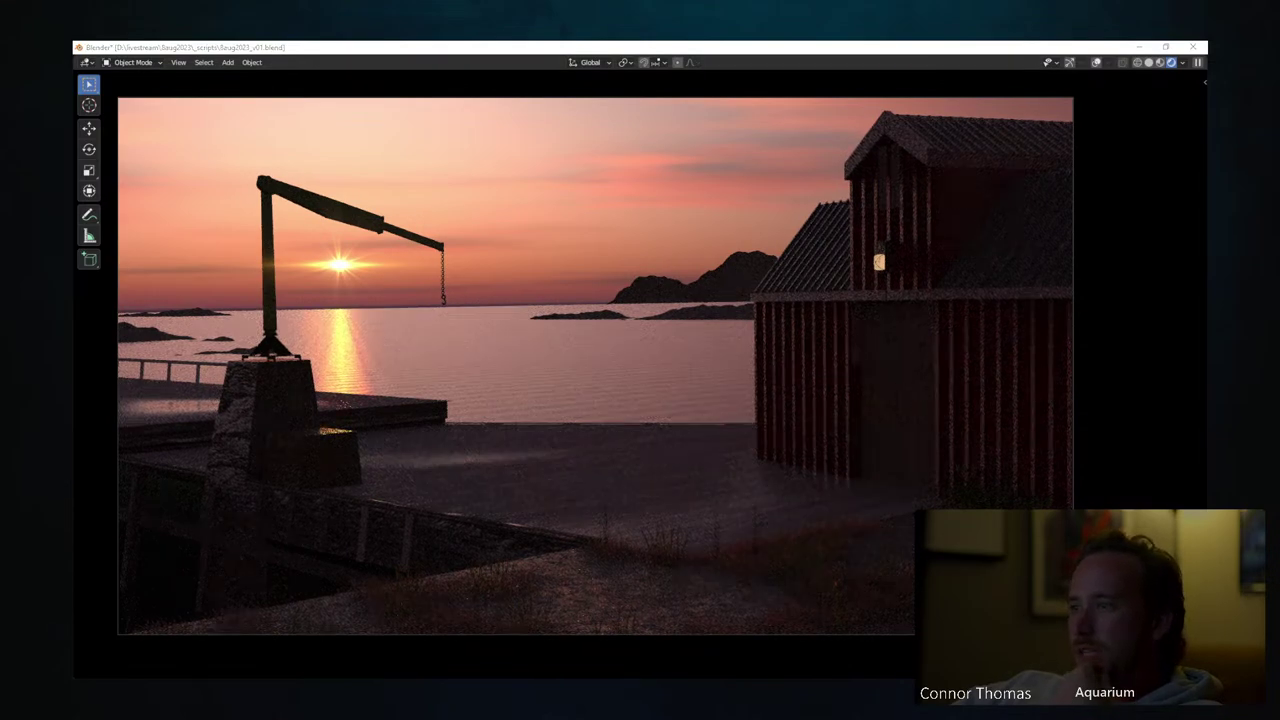
Select the last short post under the dock and, in wireframe shading, place a copy one bay further along Y
click(411, 540)
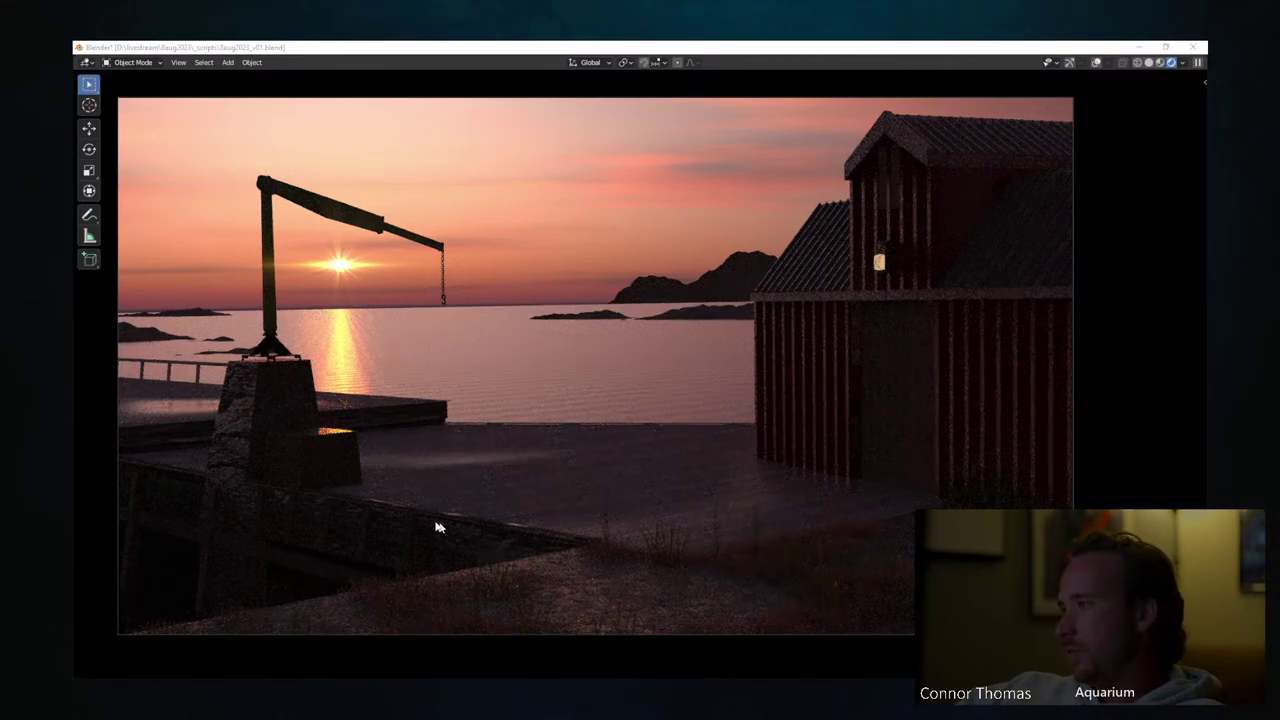
key(z)
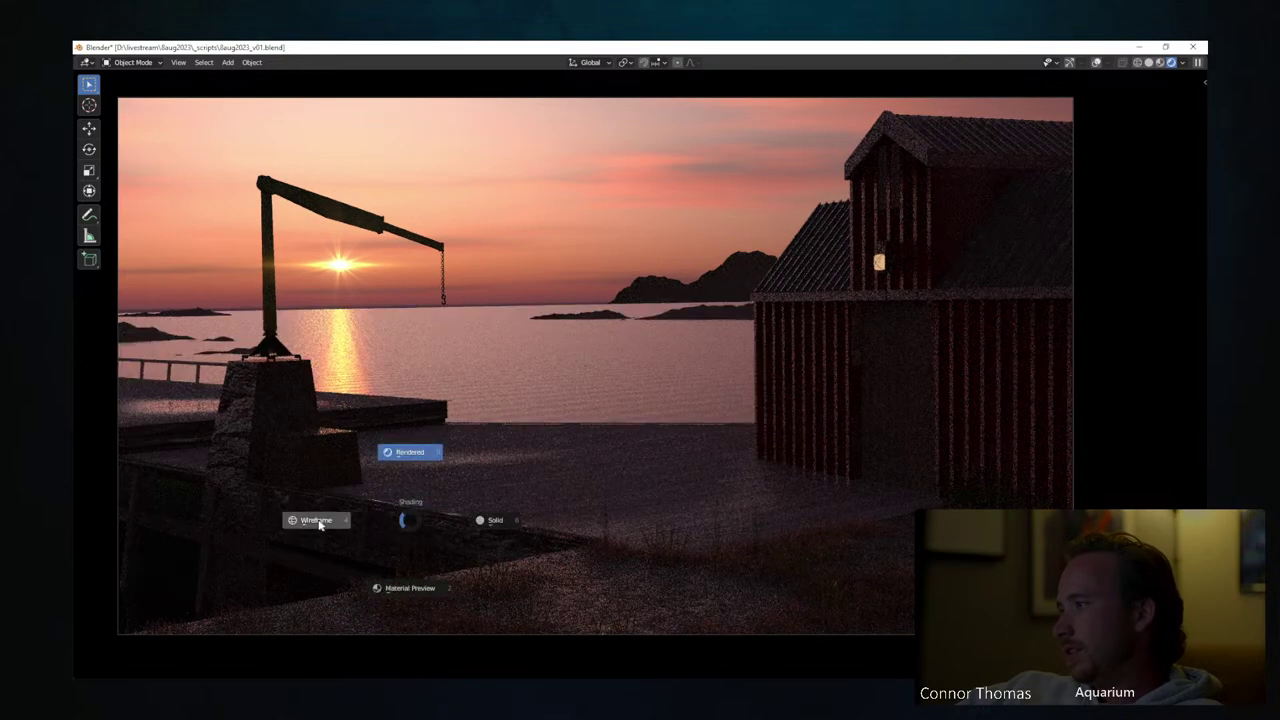
click(310, 532)
middle_drag(320, 535, 464, 553)
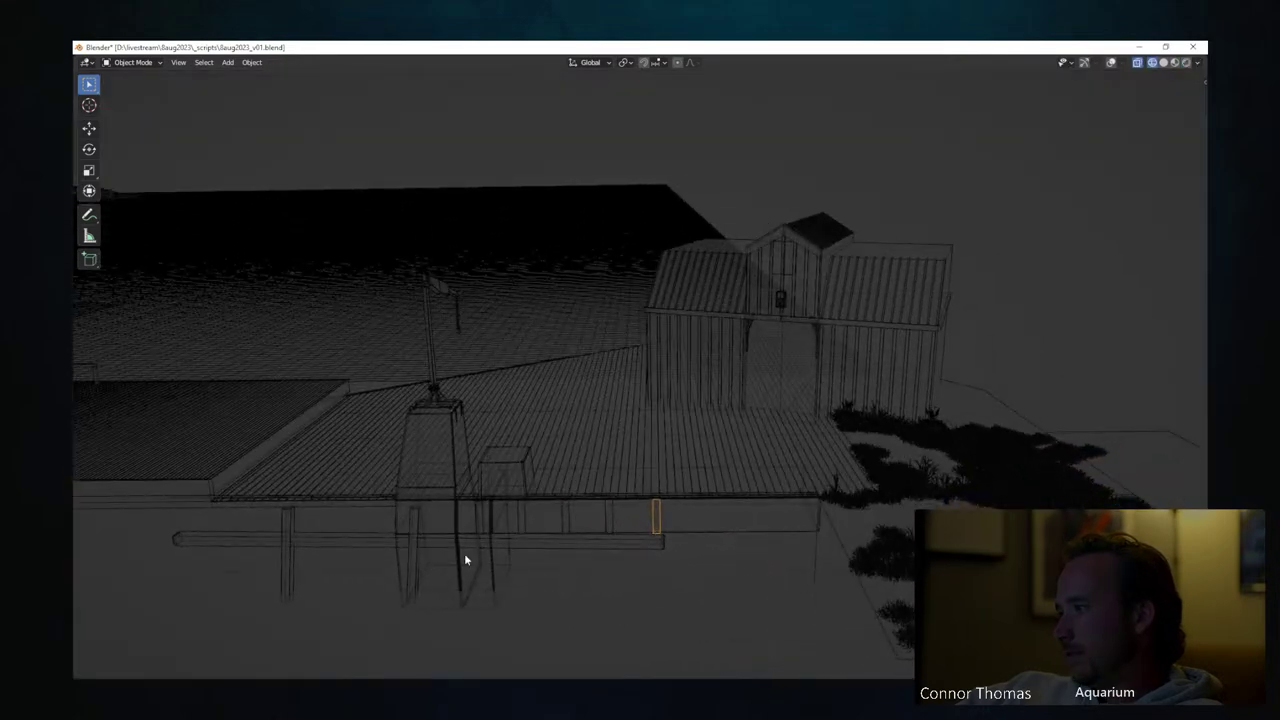
key(g)
key(y)
click(504, 553)
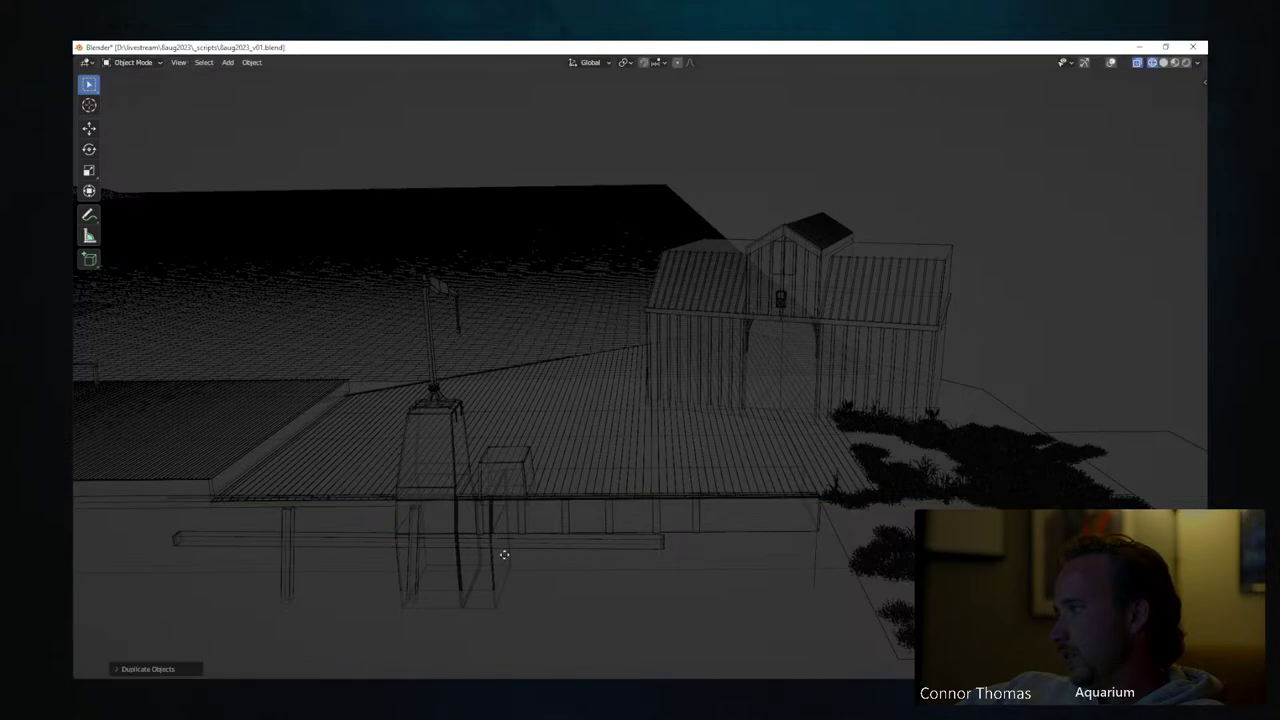
Duplicate the short dock post twice more along Y toward the grassy shore at even spacing and clear the selection
key(shift+d)
key(y)
click(549, 551)
key(shift+d)
key(y)
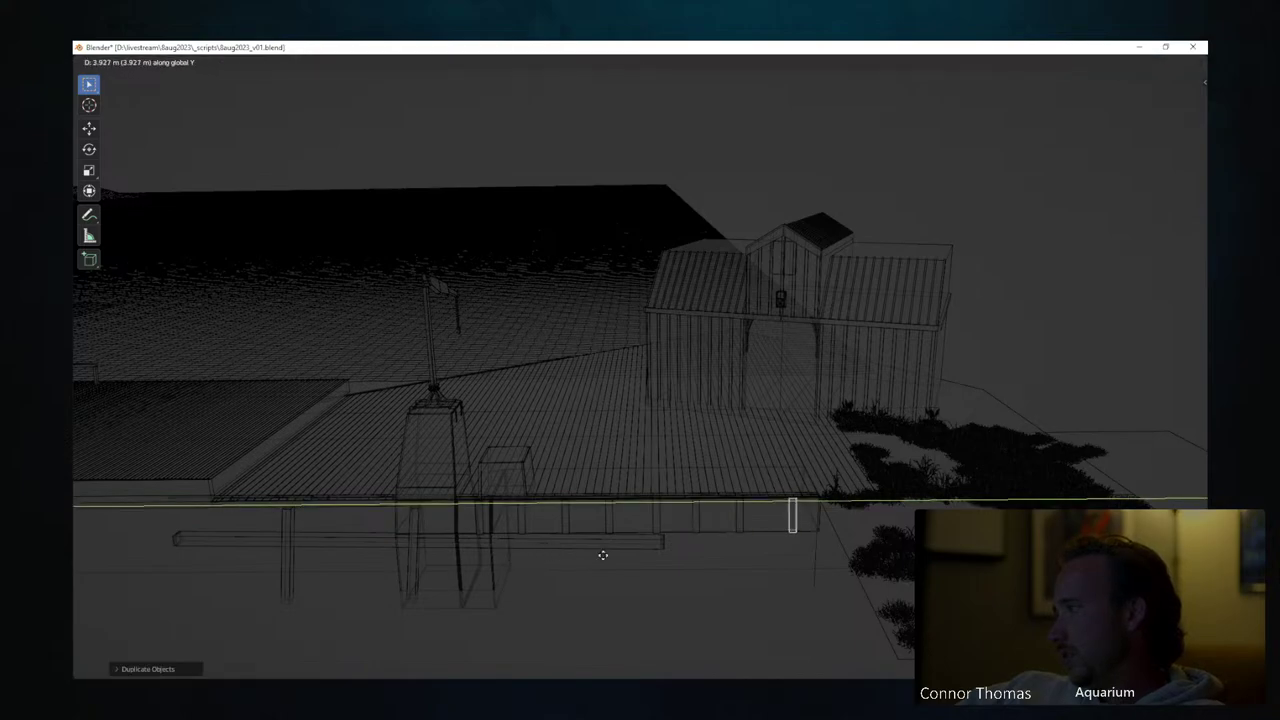
click(593, 554)
key(a)
key(alt+a)
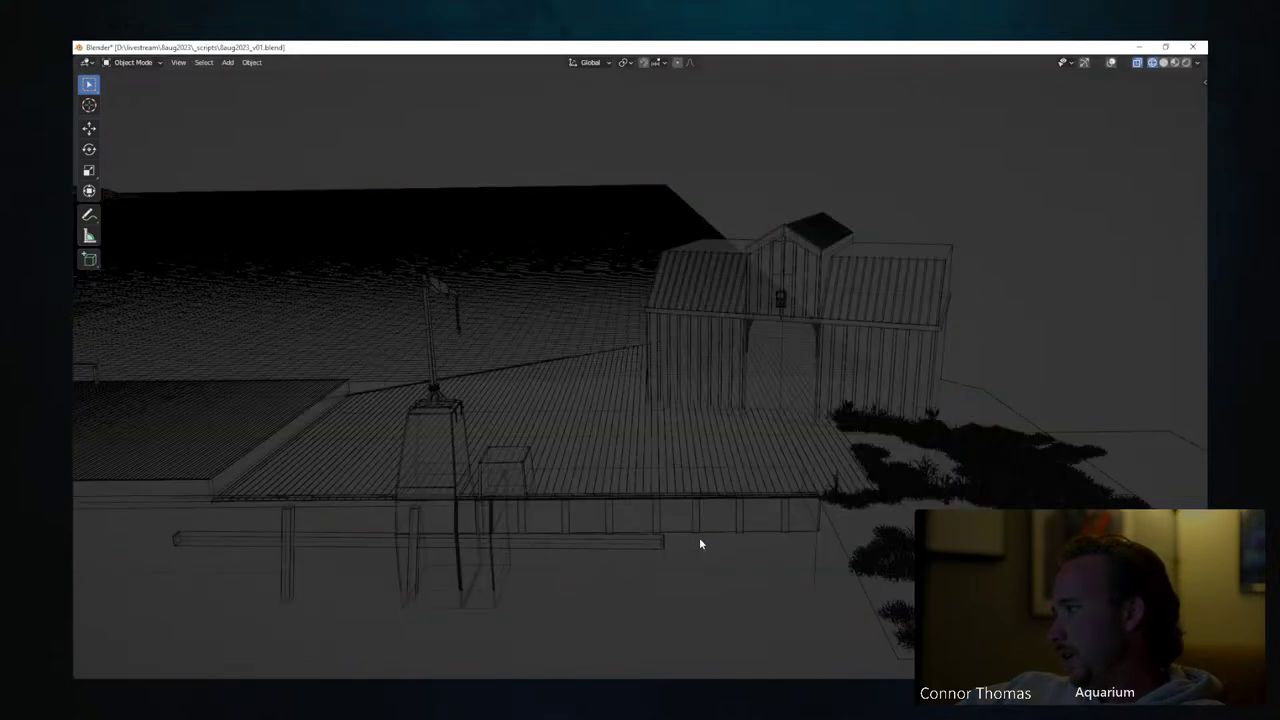
Duplicate a grass clump from the shore and place the copy beside the dock's supports, lowering it along Z below the deck
middle_drag(697, 540, 689, 560)
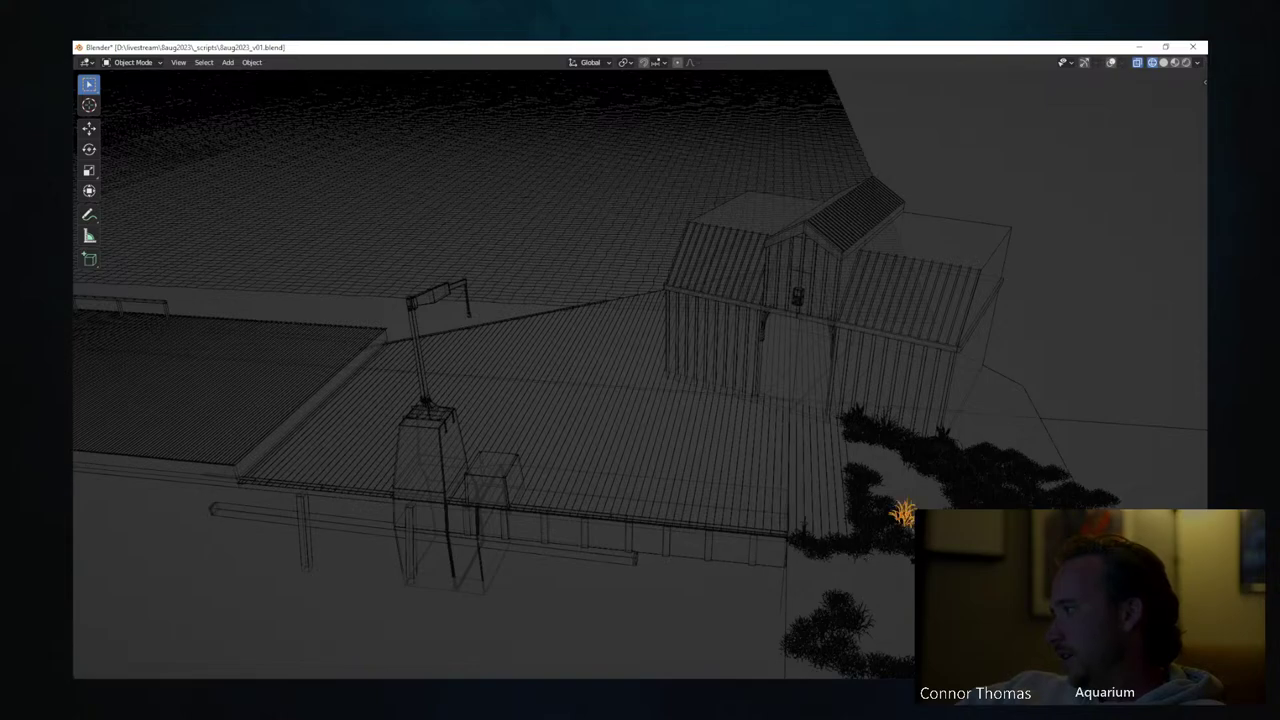
key(shift+d)
key(x)
click(897, 648)
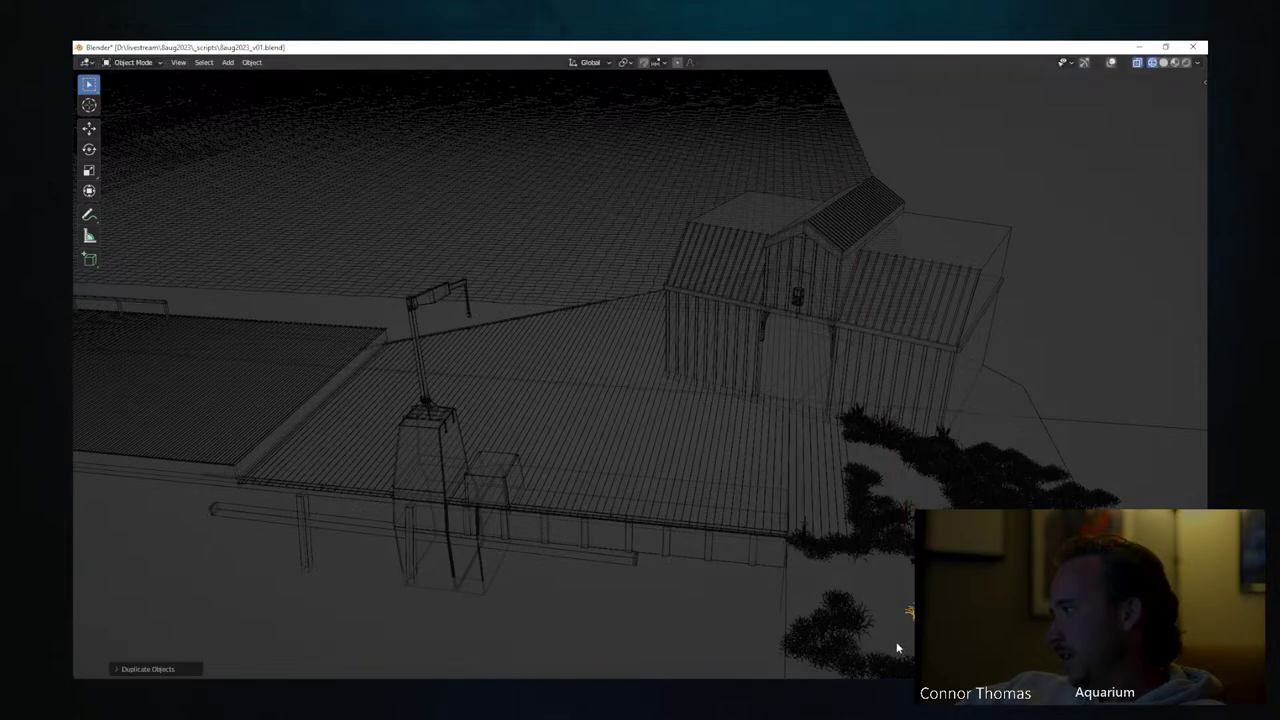
key(g)
key(y)
click(660, 562)
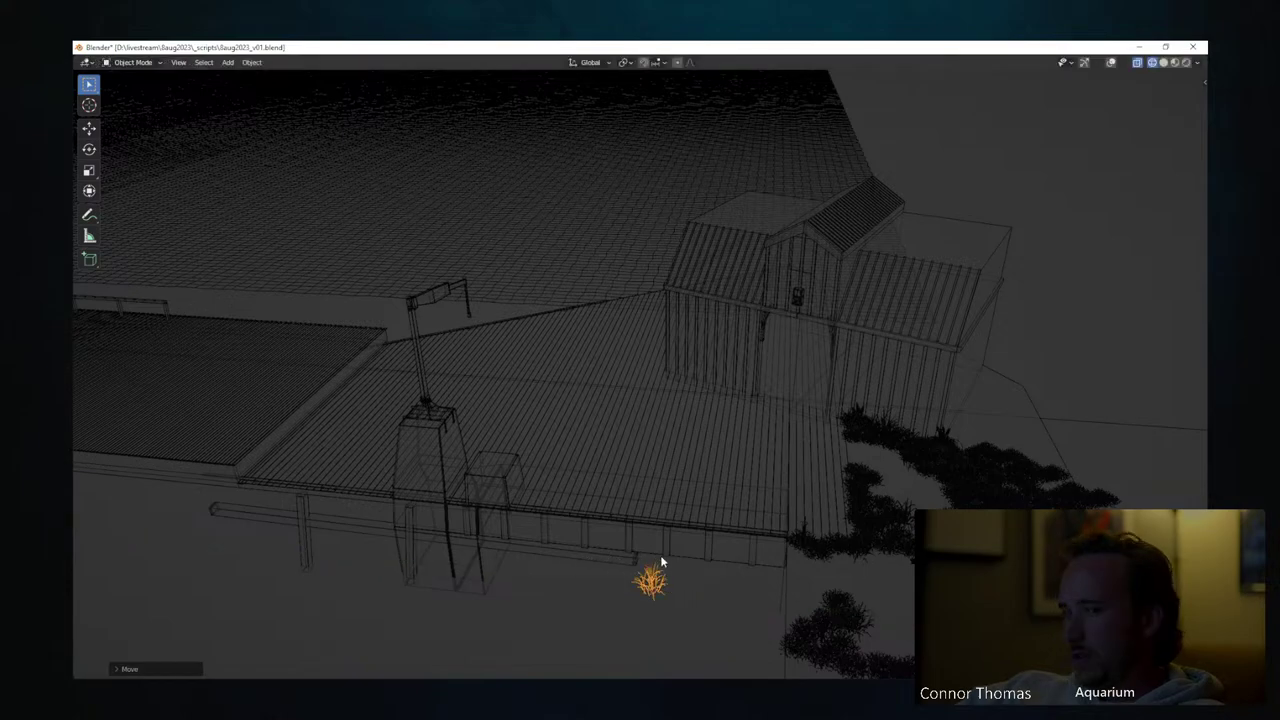
key(g)
key(z)
click(654, 630)
middle_drag(654, 630, 658, 590)
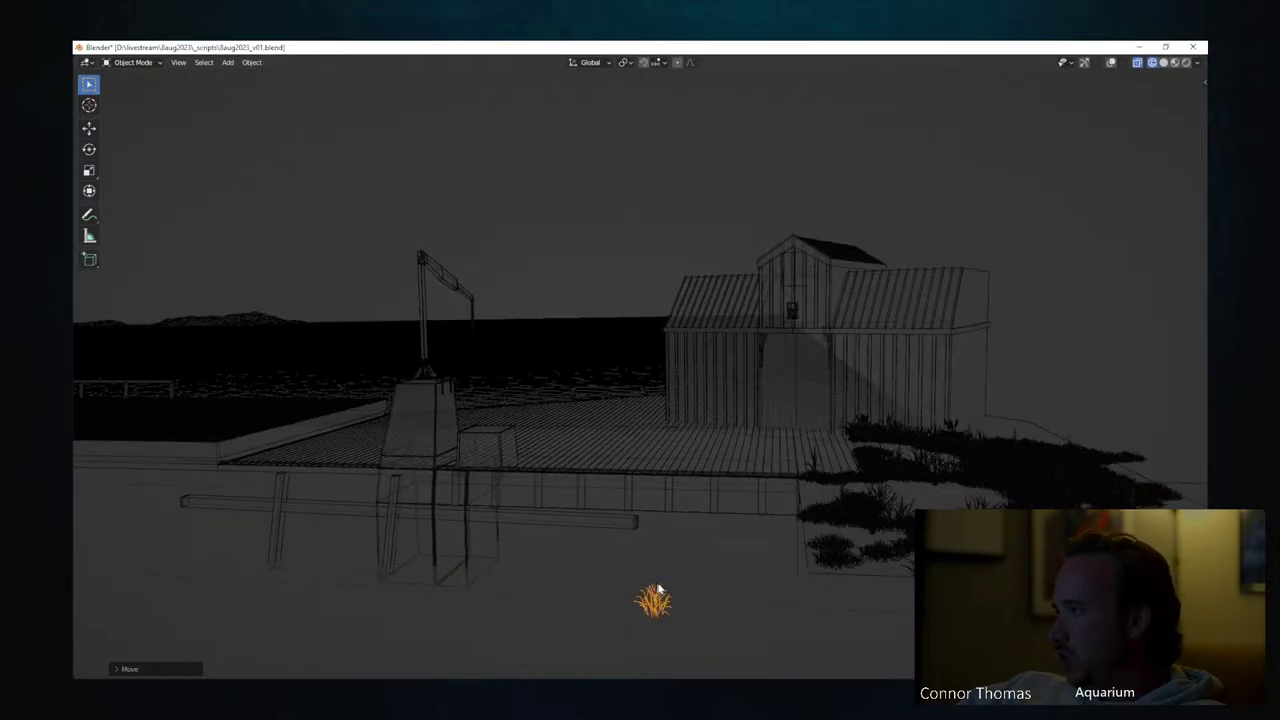
In solid shading, scale up the grass clump below the dock and sink it along Z until only its tips stick out
key(z)
click(723, 586)
key(s)
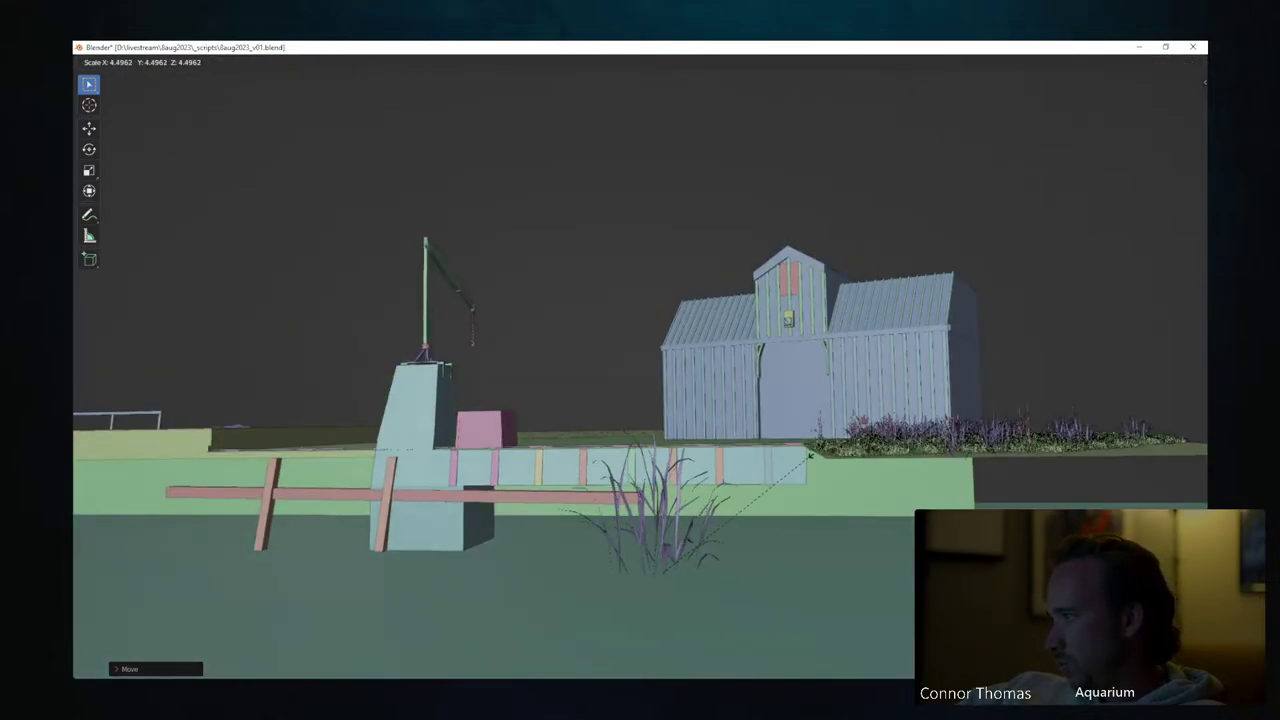
click(723, 480)
key(g)
key(z)
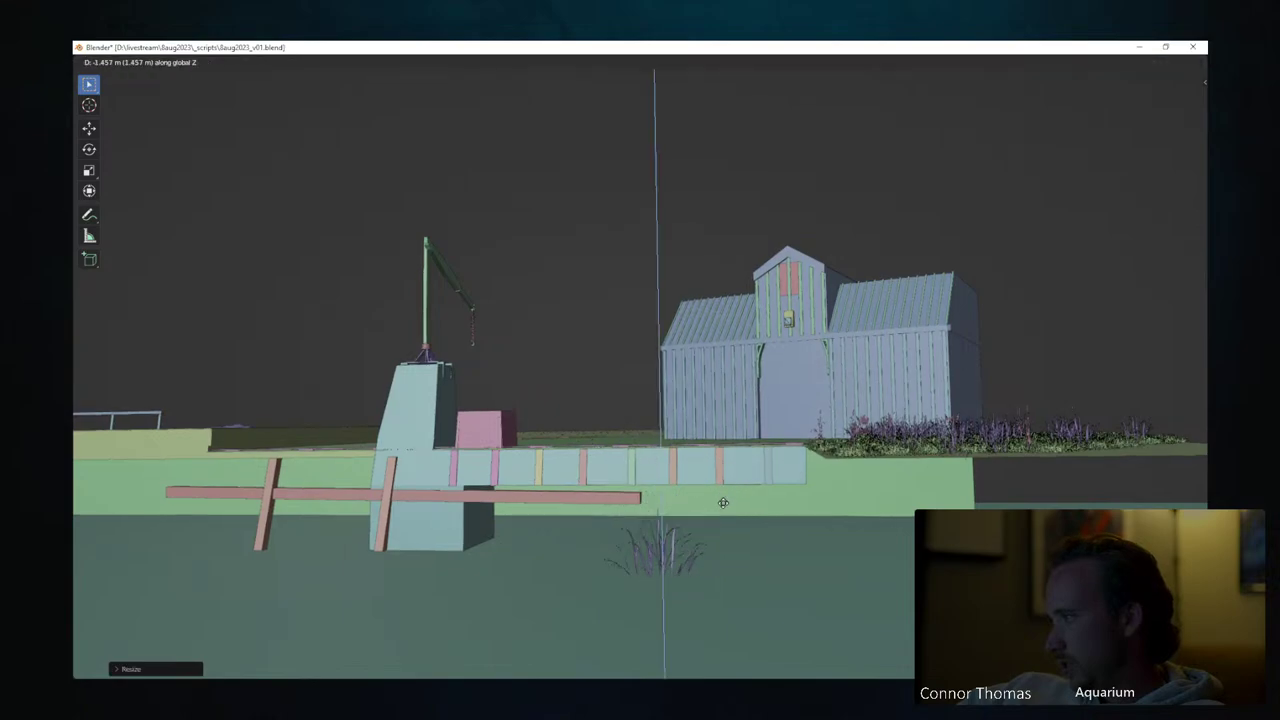
click(723, 533)
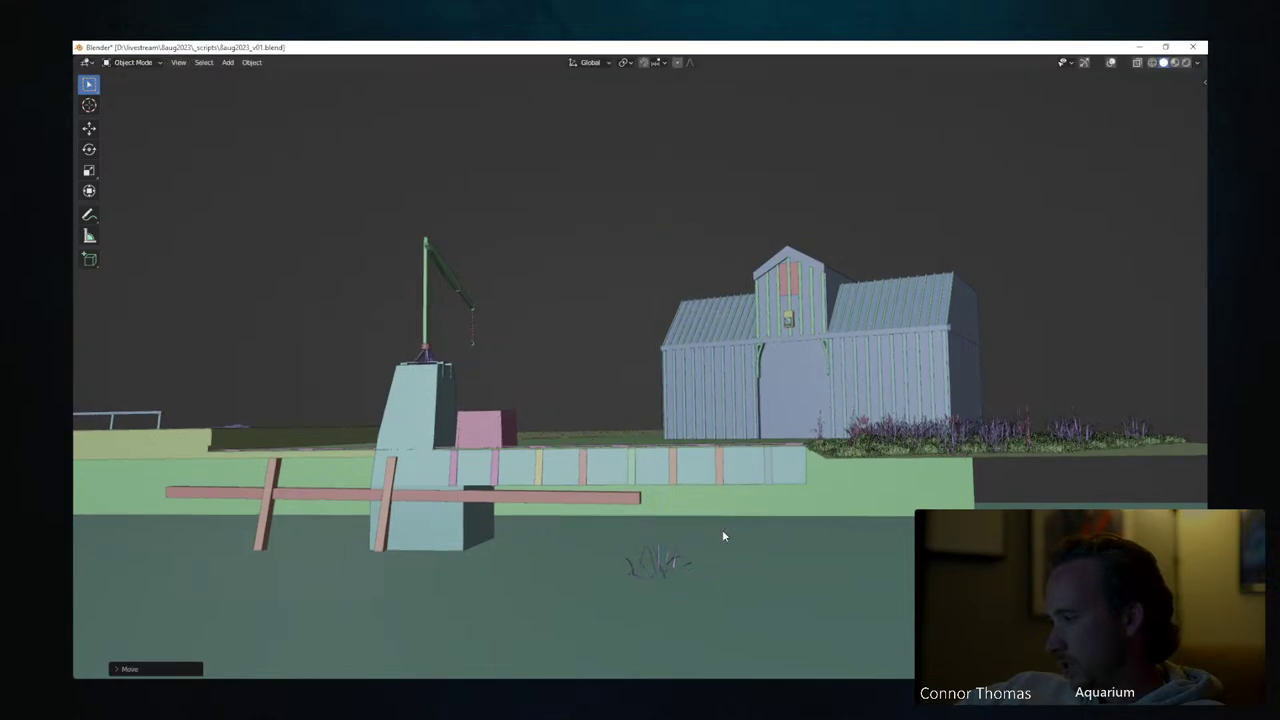
Check the rendered camera view, reposition the grass clump along the dock from the top view, and save the file
key(KP_0)
key(z)
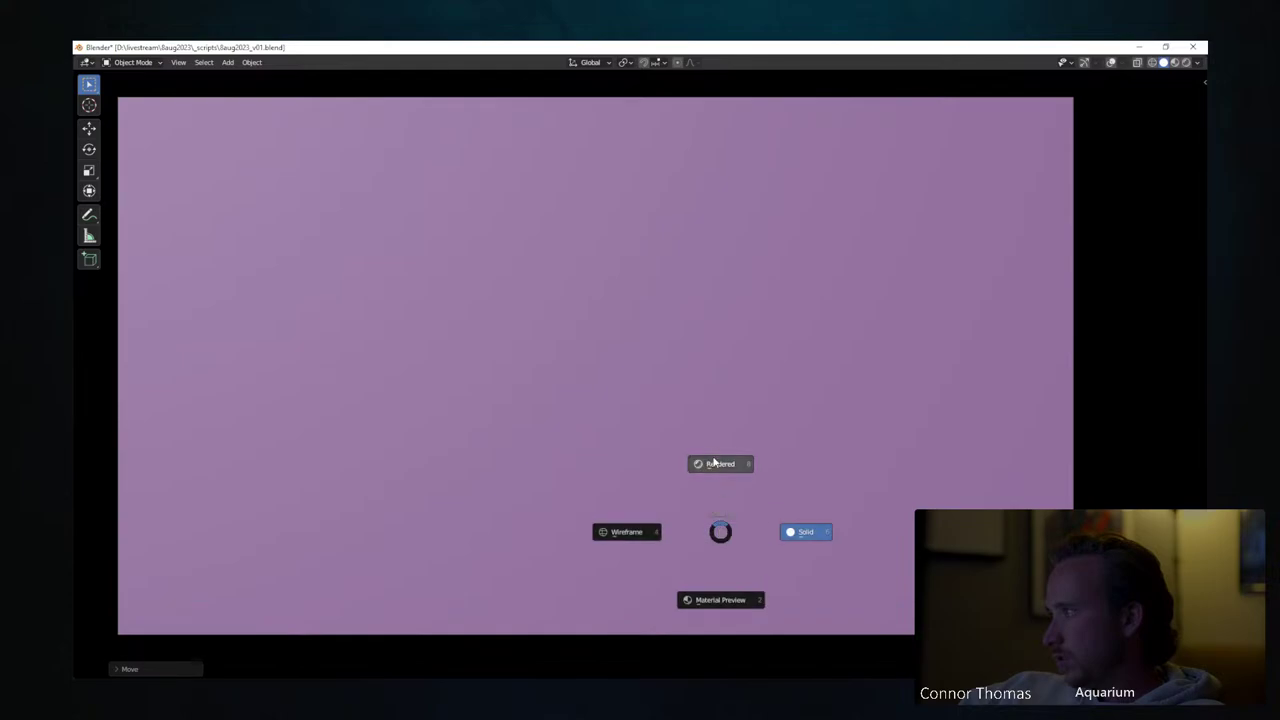
click(714, 463)
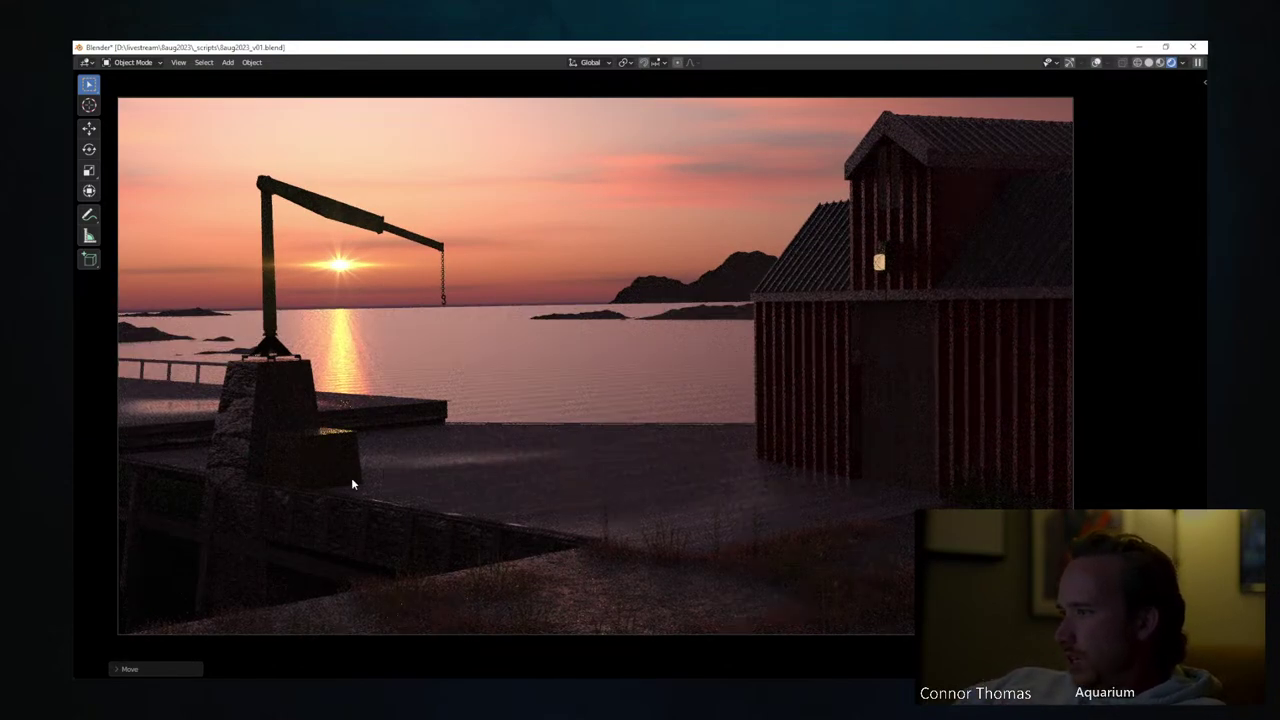
key(KP_7)
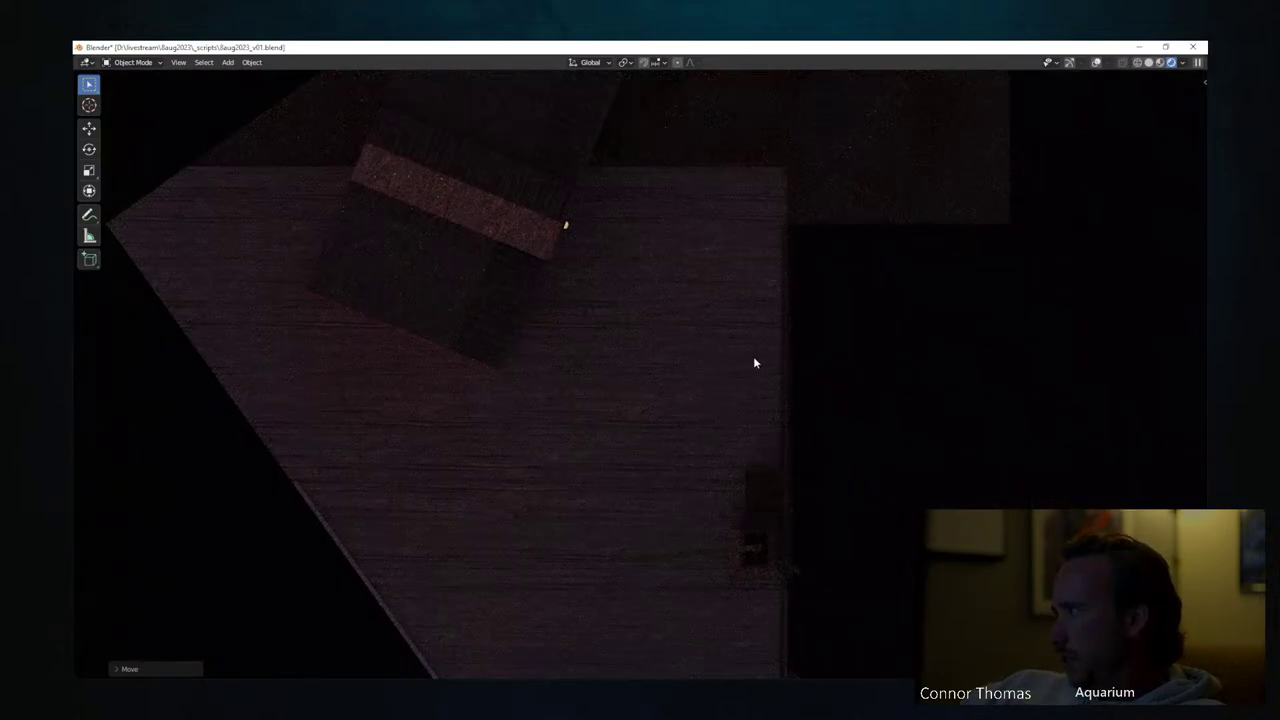
key(g)
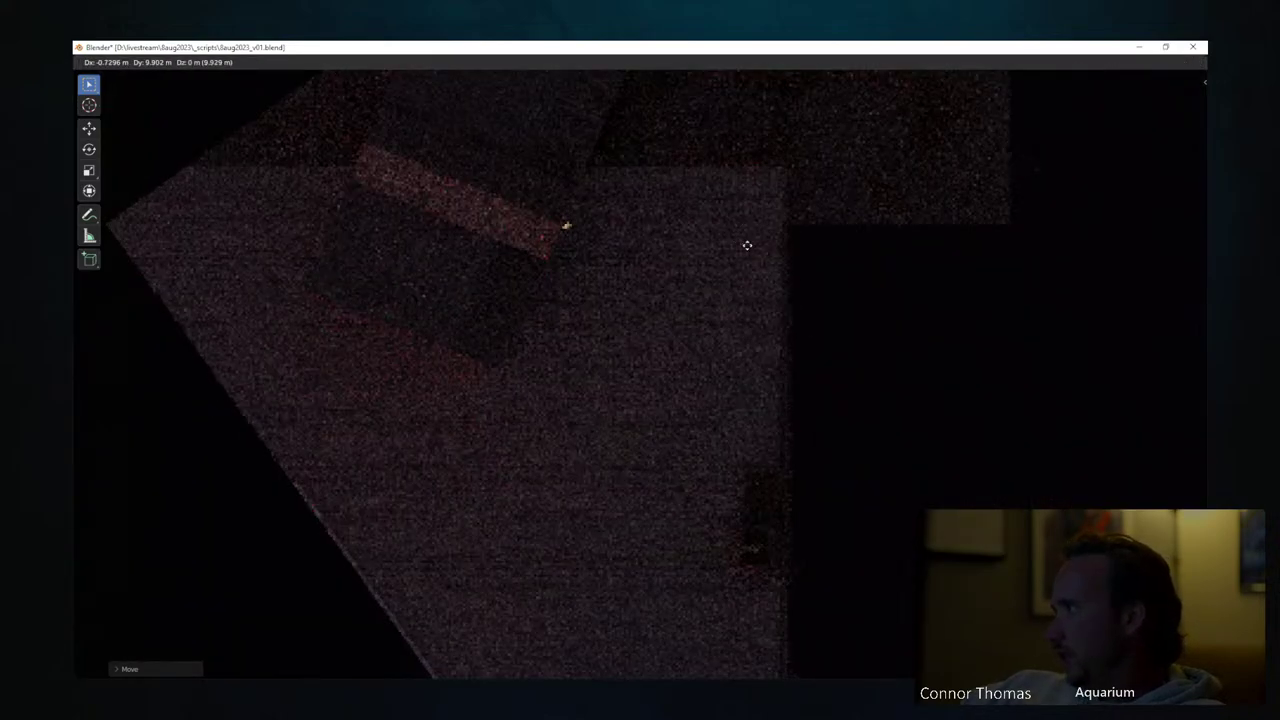
click(744, 297)
key(KP_0)
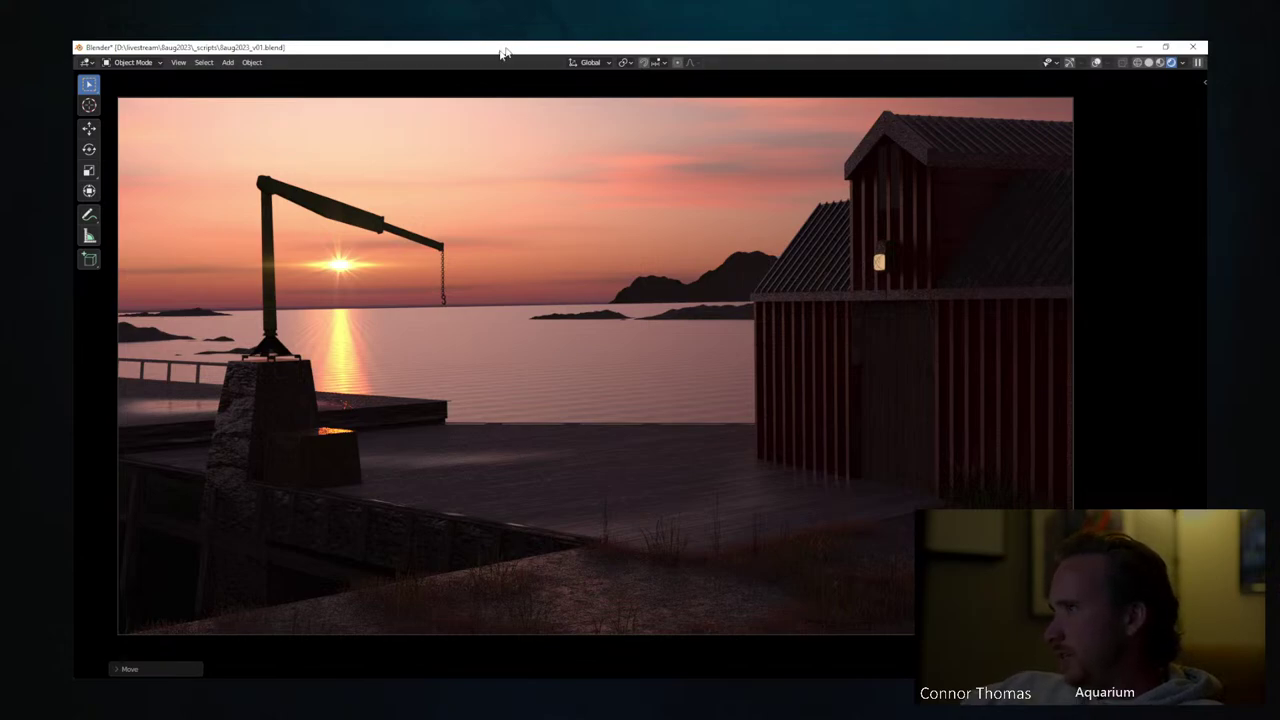
key(ctrl+s)
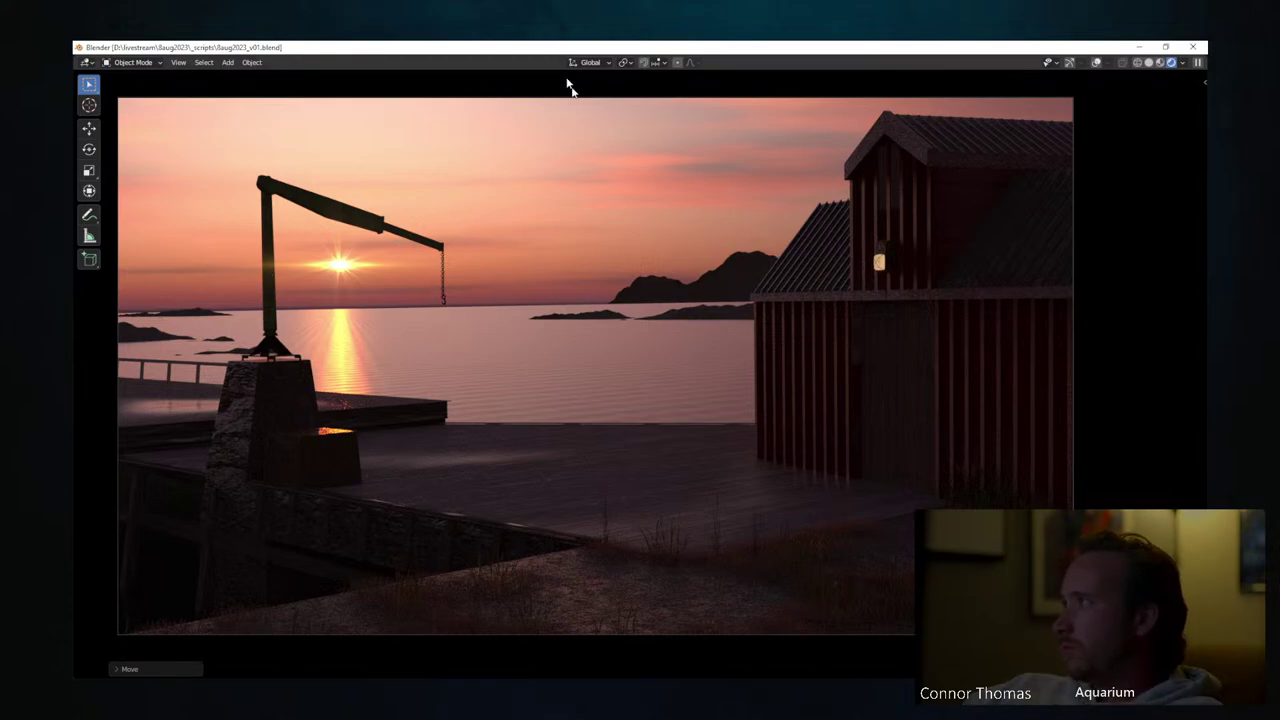
In solid shading, review the scene's output settings and the render sampling, noise threshold and denoise settings
key(z)
click(720, 260)
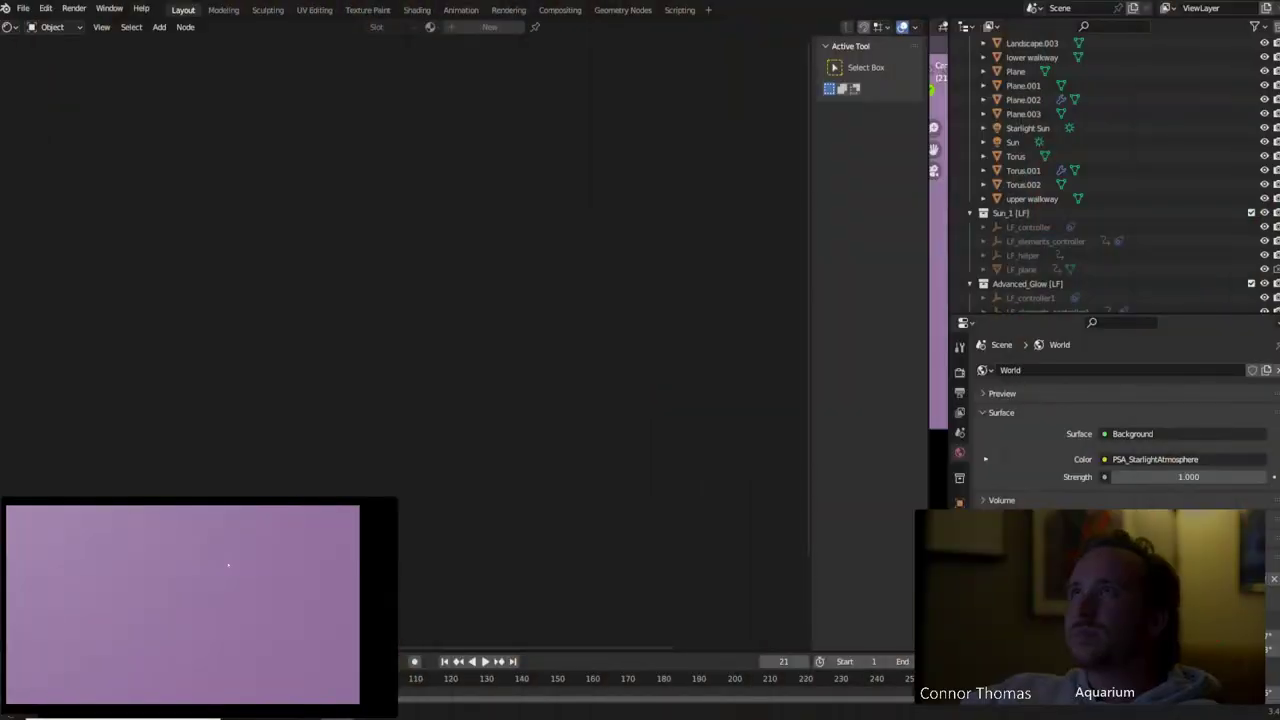
click(958, 373)
click(959, 392)
scroll(1150, 420, down, 5)
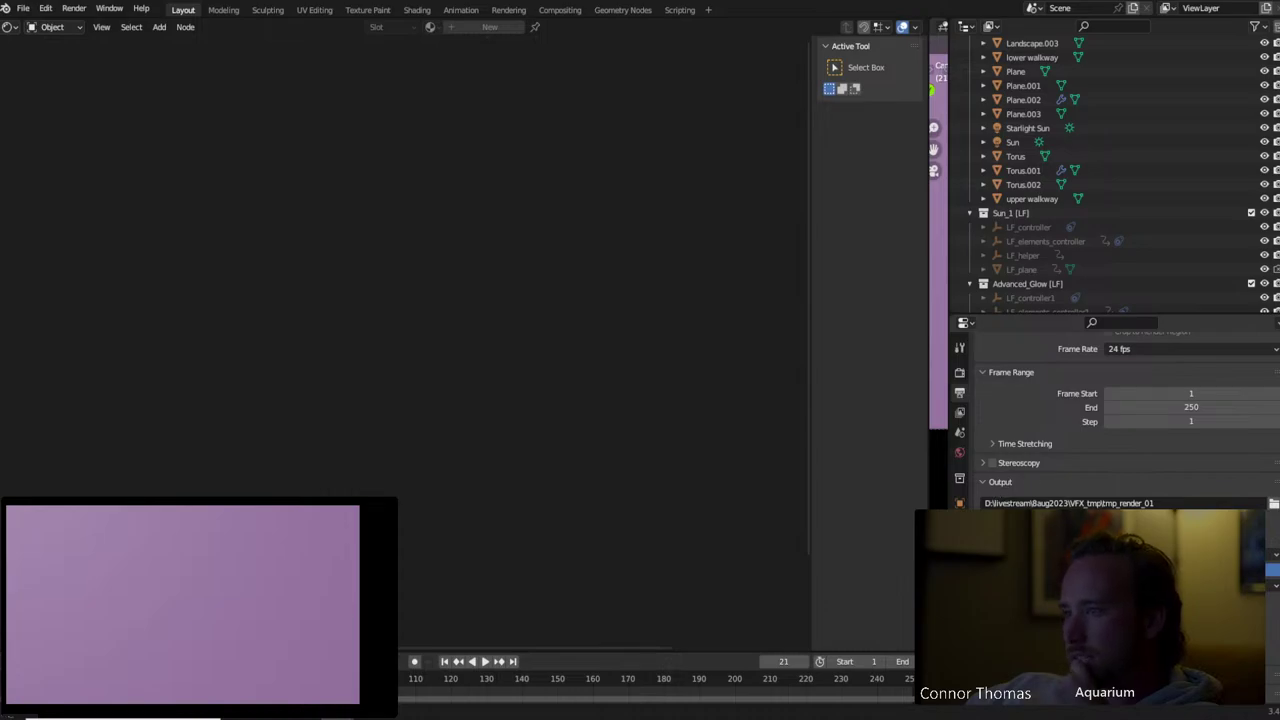
click(960, 413)
click(959, 372)
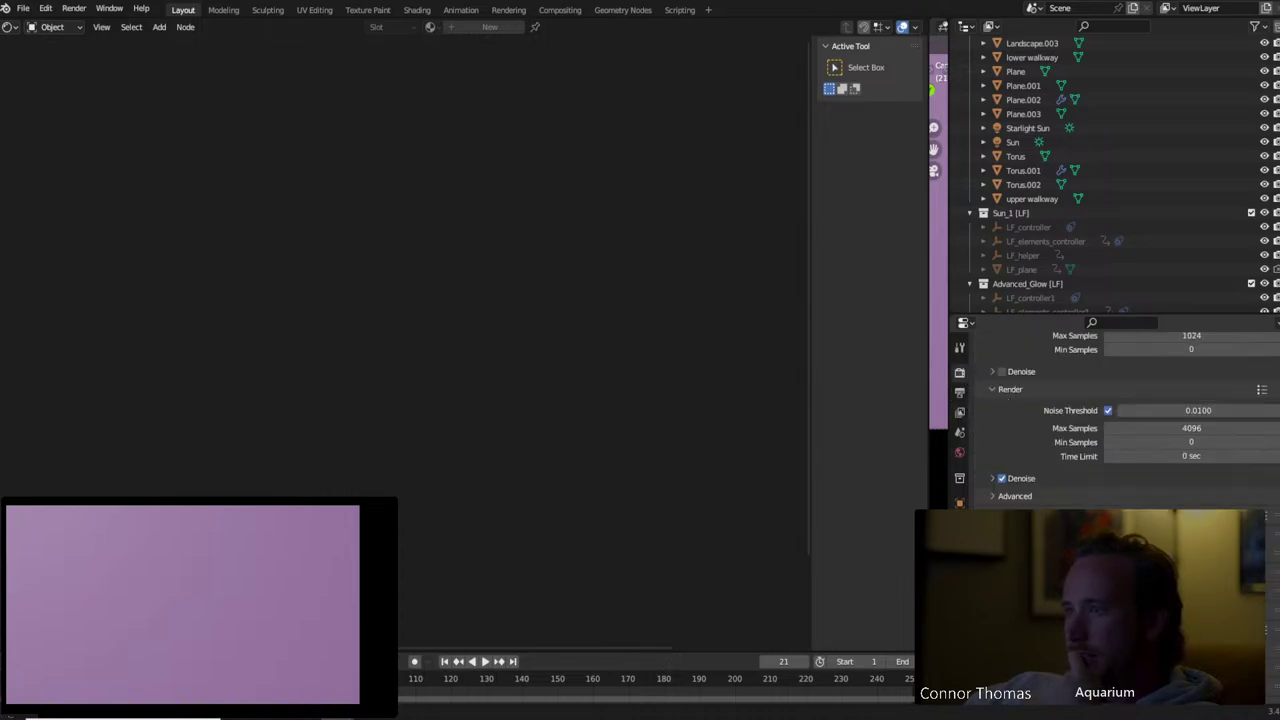
scroll(1110, 415, down, 4)
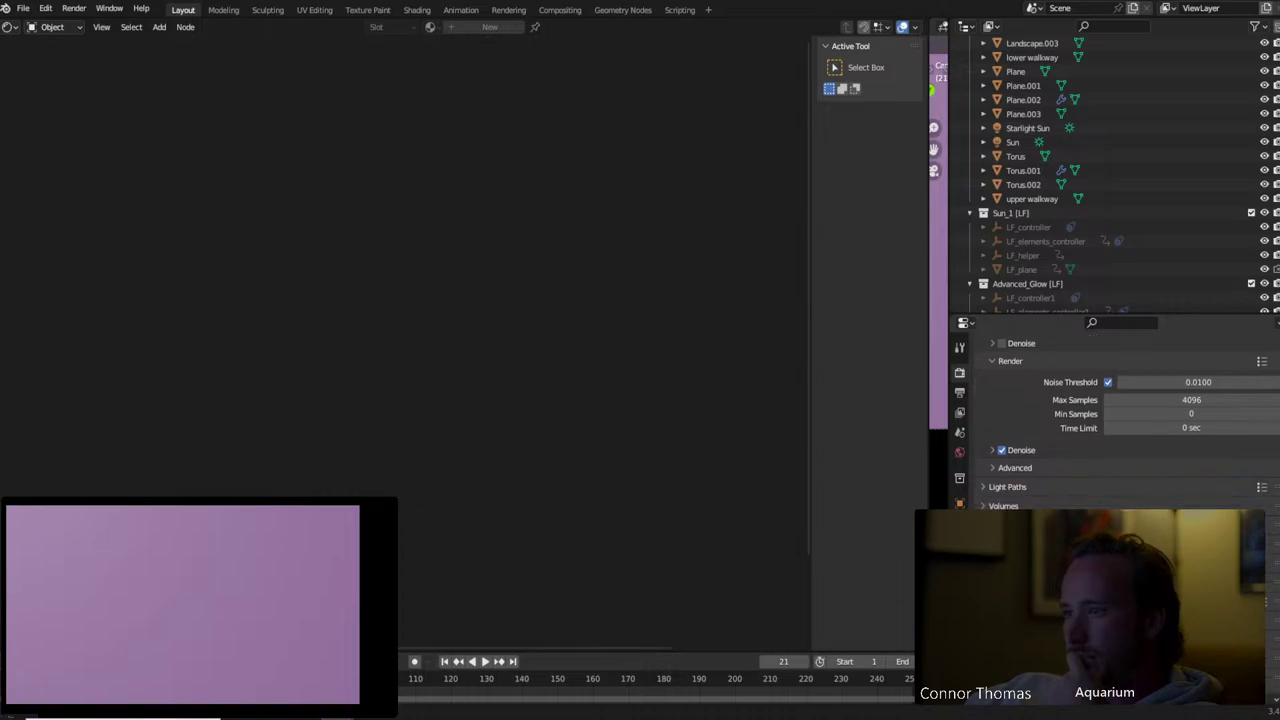
scroll(1110, 415, up, 5)
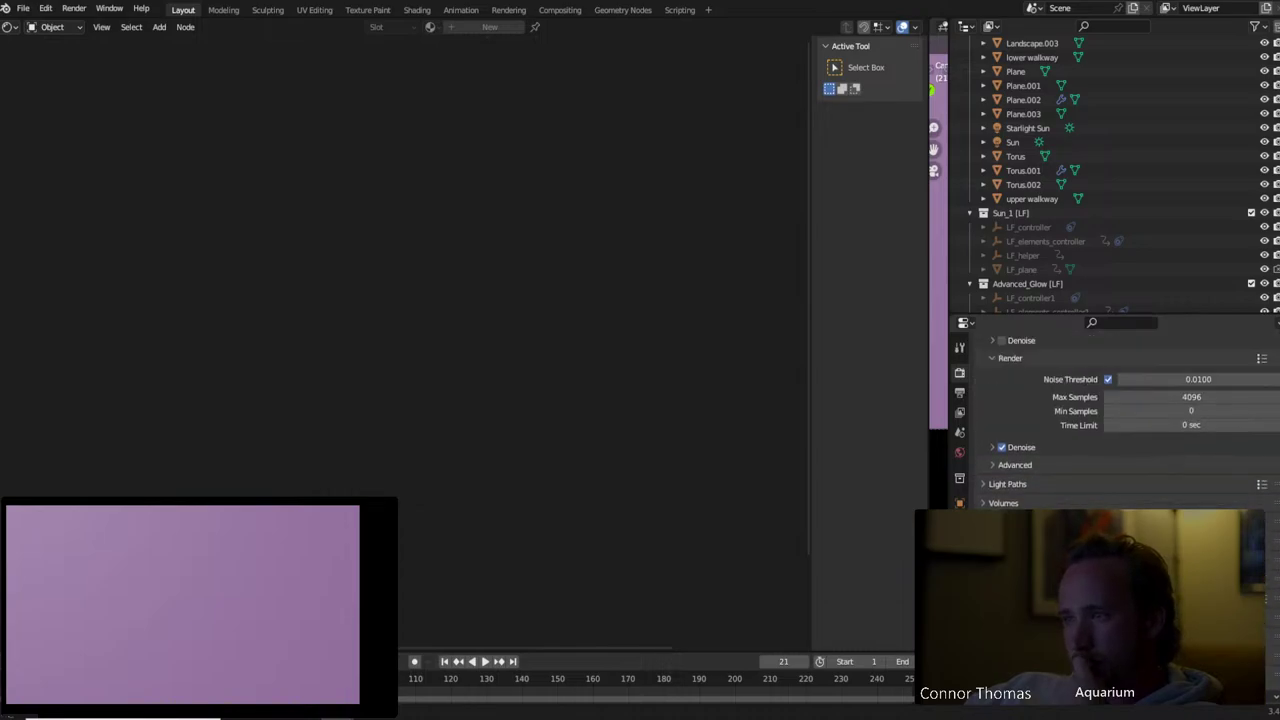
scroll(1110, 415, down, 4)
scroll(1110, 415, down, 3)
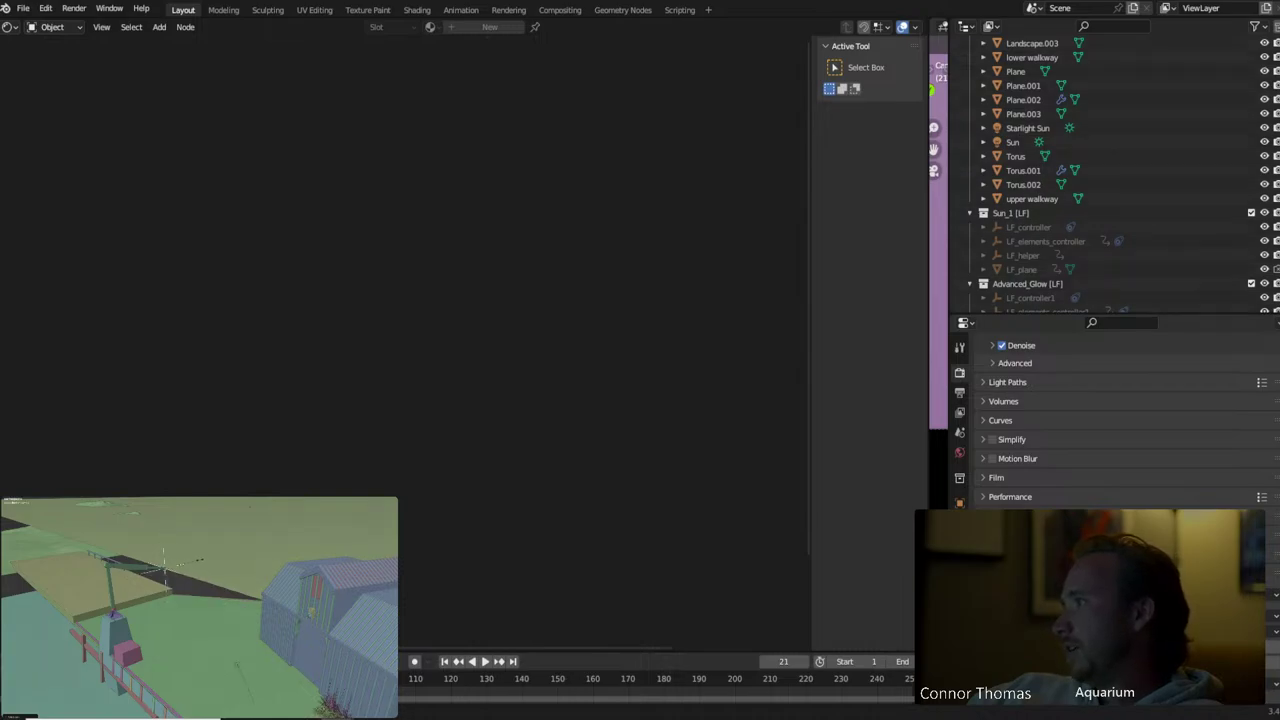
Rename the selected empty to "focus"
click(959, 502)
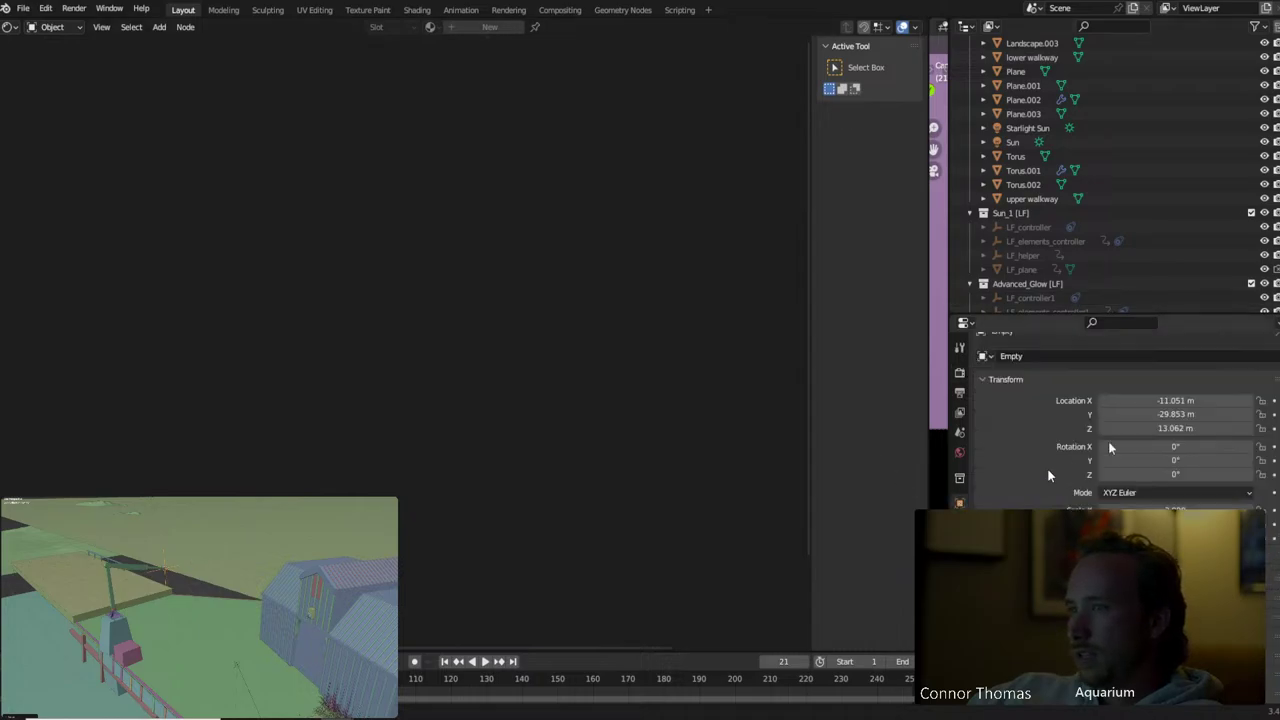
click(1060, 361)
text(foc)
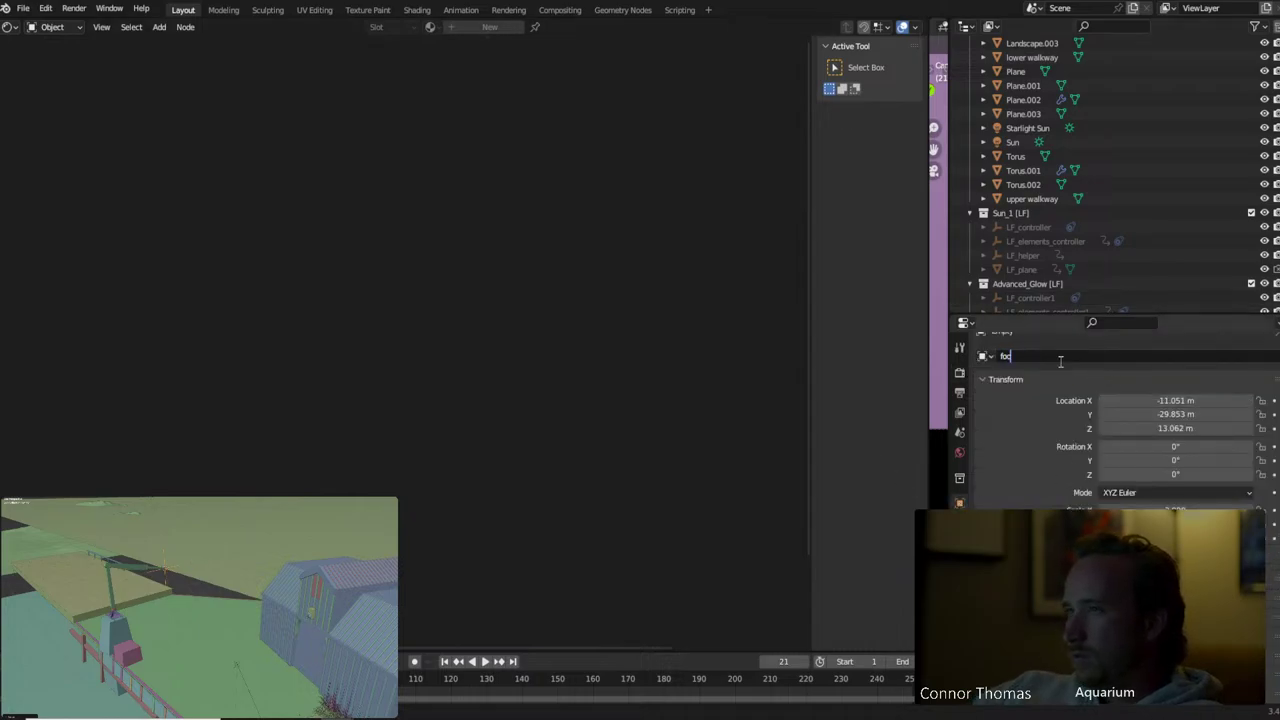
text(us)
key(Return)
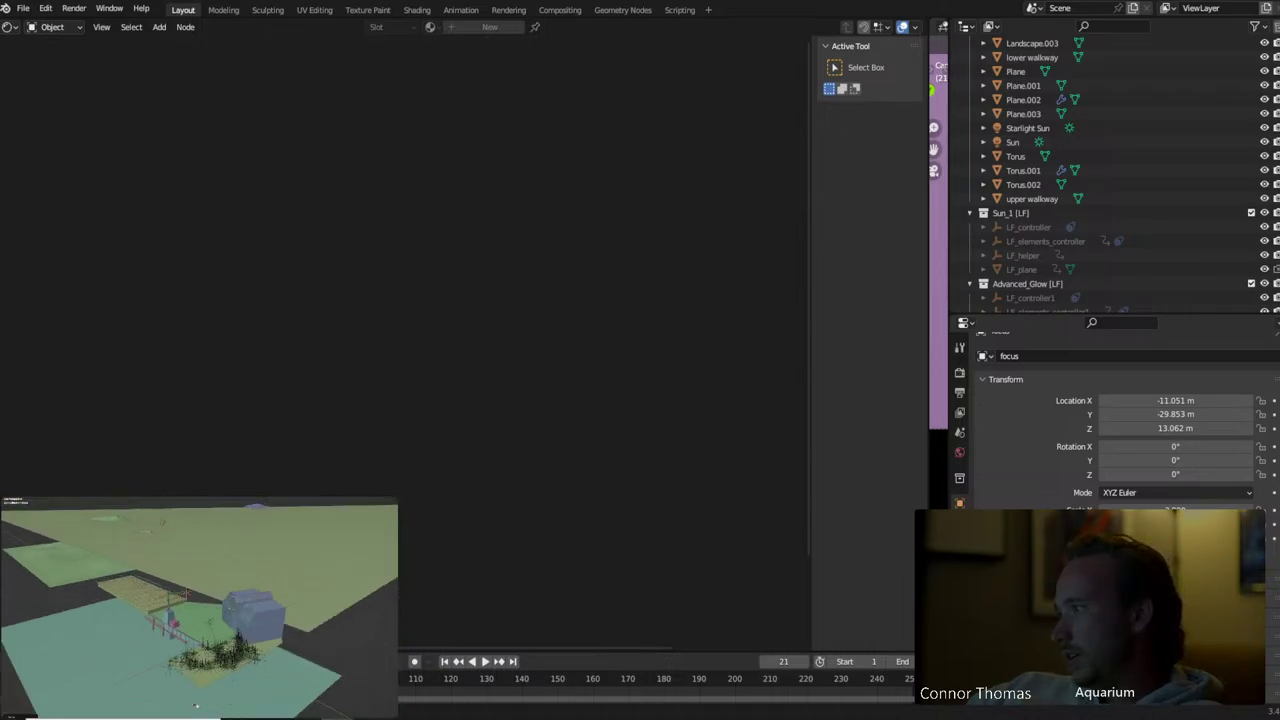
Select the scene camera and assign the "focus" empty as its depth-of-field focus object
click(196, 706)
click(960, 543)
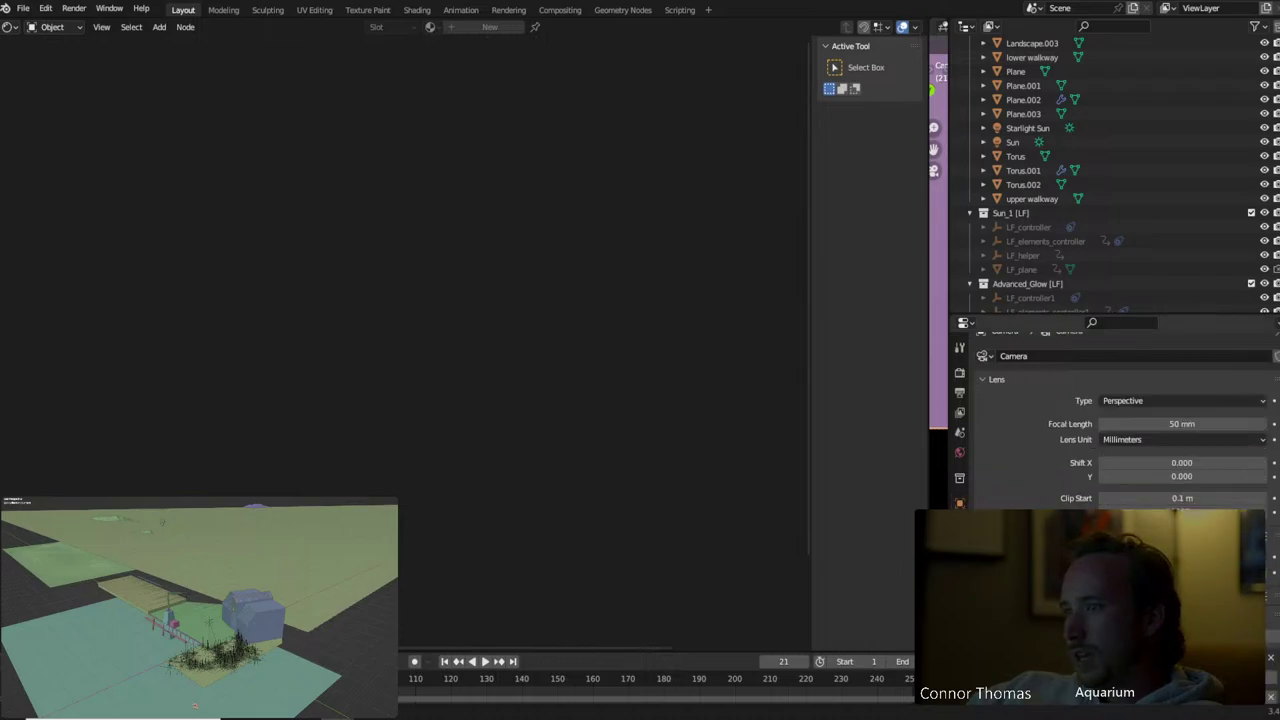
scroll(1115, 420, down, 10)
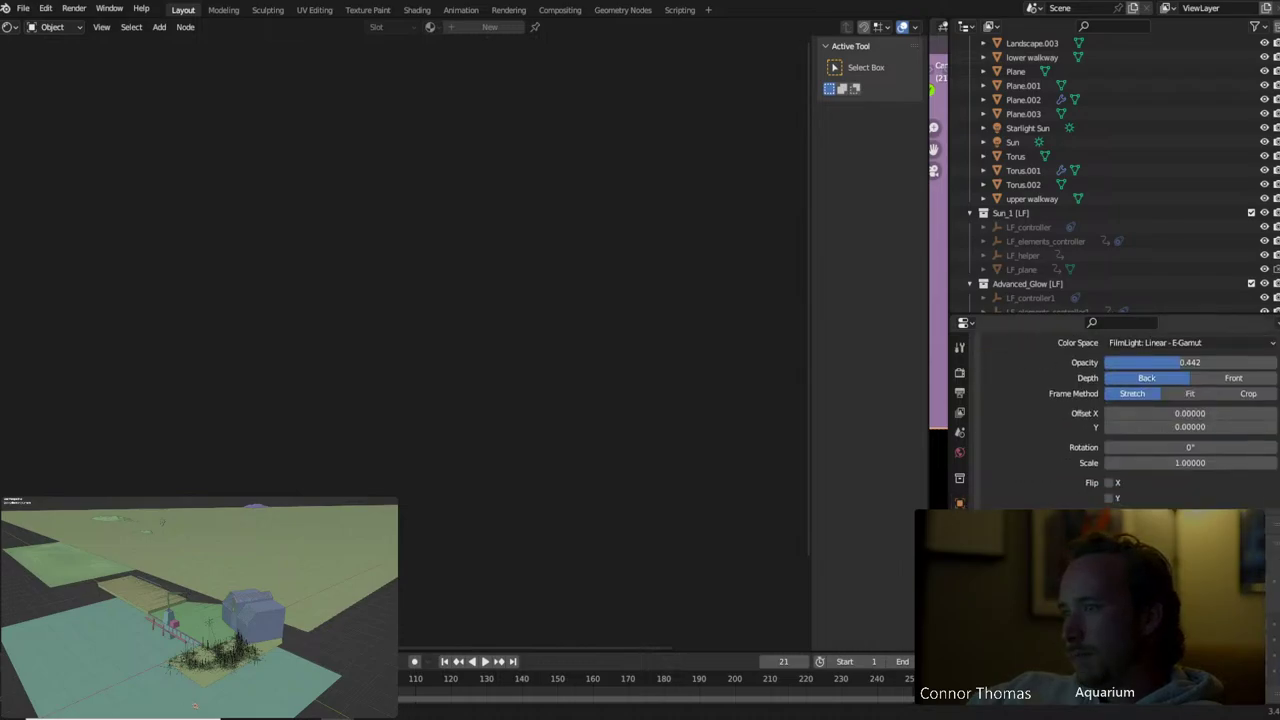
click(1180, 565)
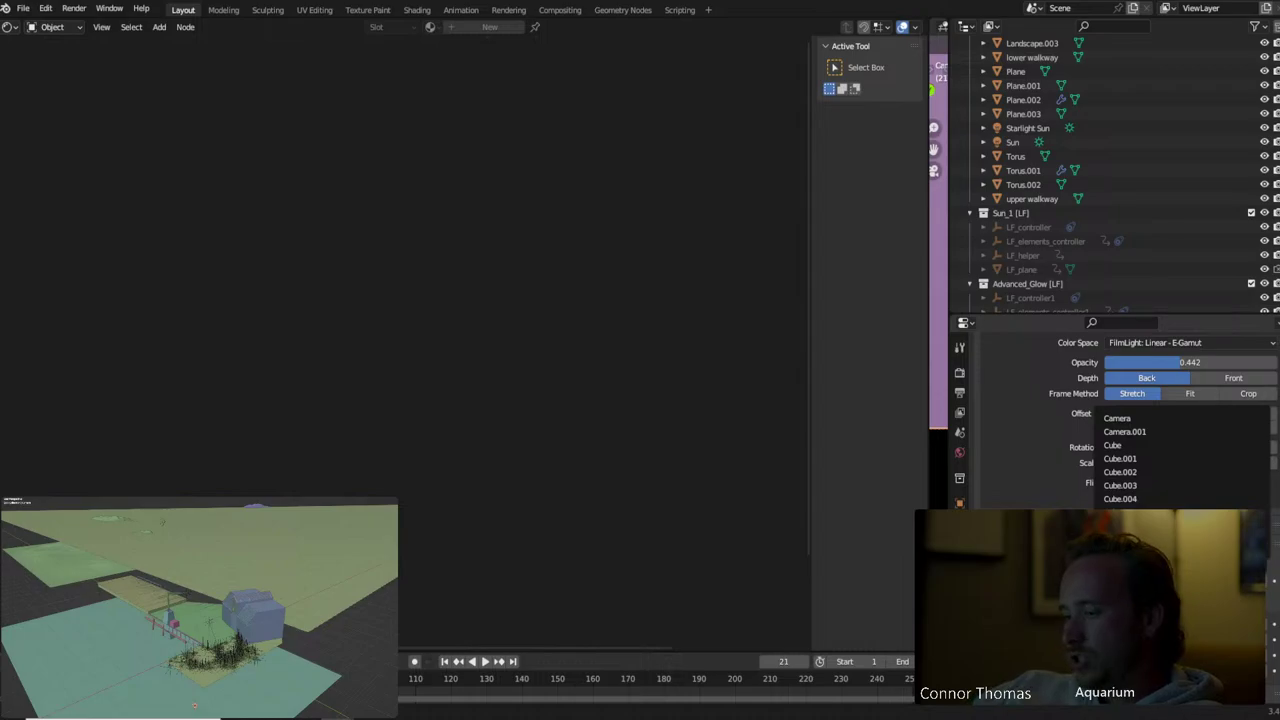
text(focus)
key(Return)
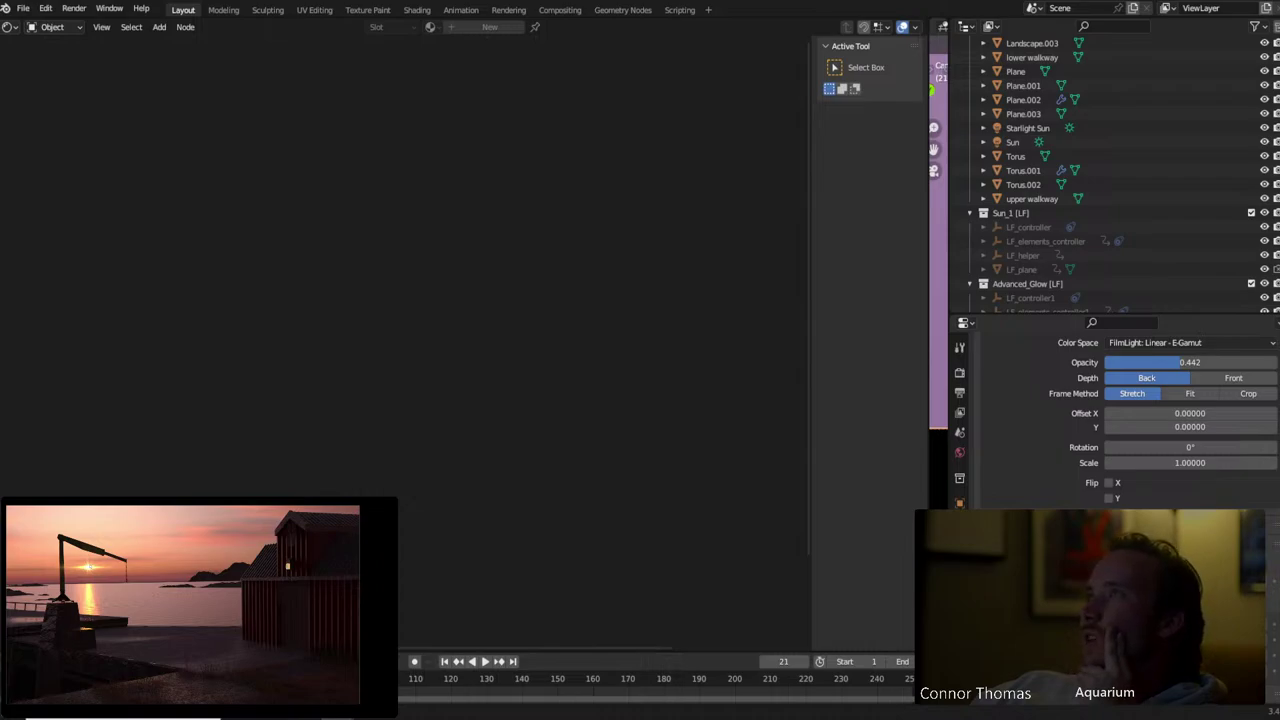
Remove the Advanced_Glow and Sun_1 lens flares from the scene
scroll(1033, 401, up, 10)
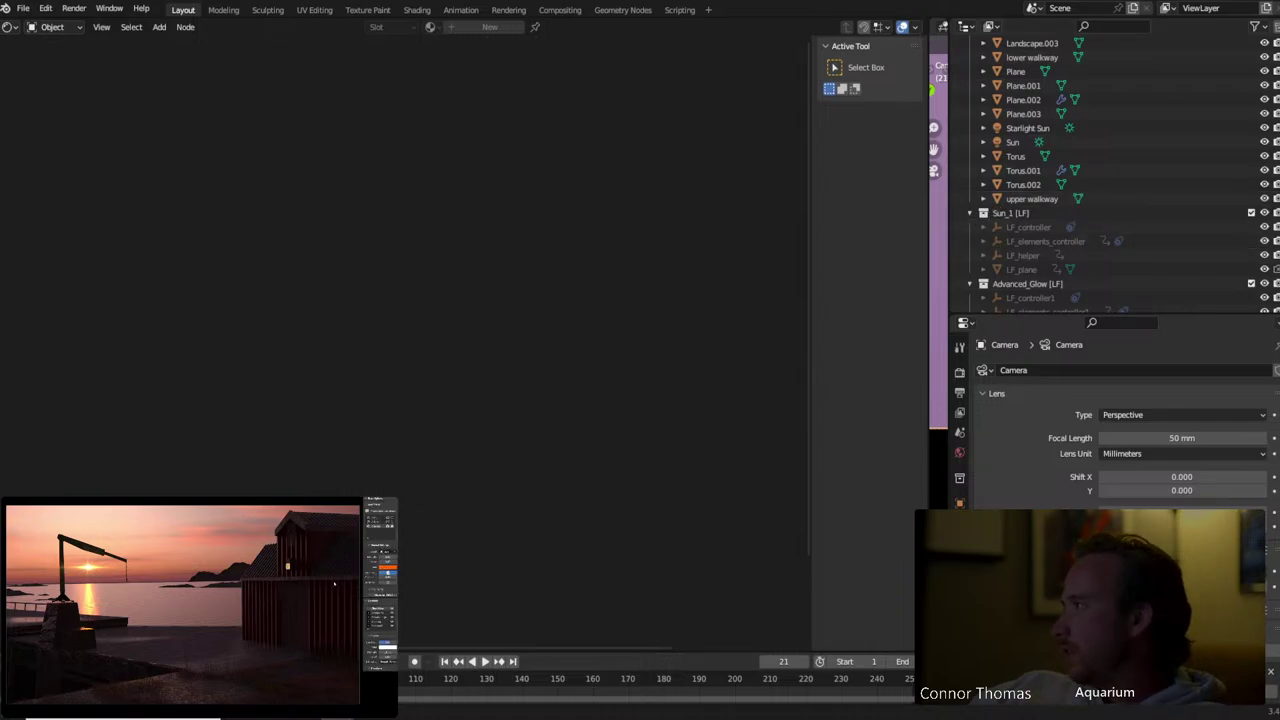
click(391, 526)
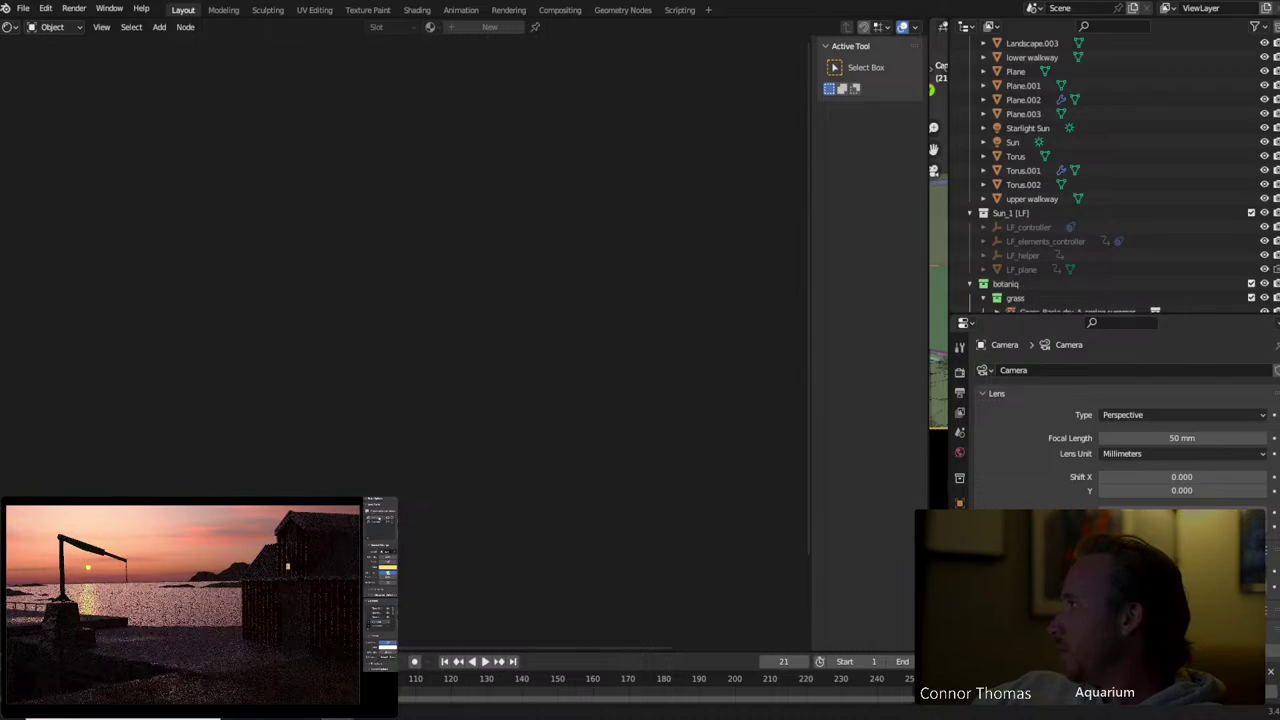
click(391, 522)
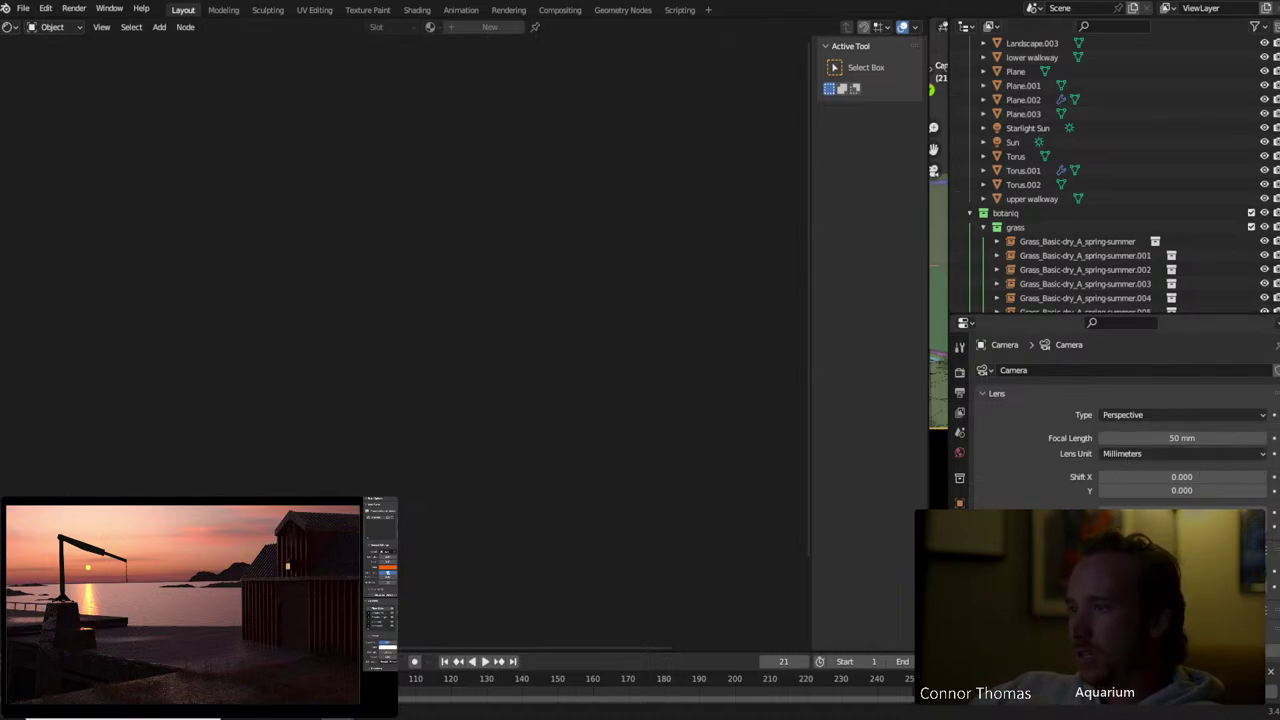
Review the camera's background image settings and save the scene file
scroll(1110, 420, down, 15)
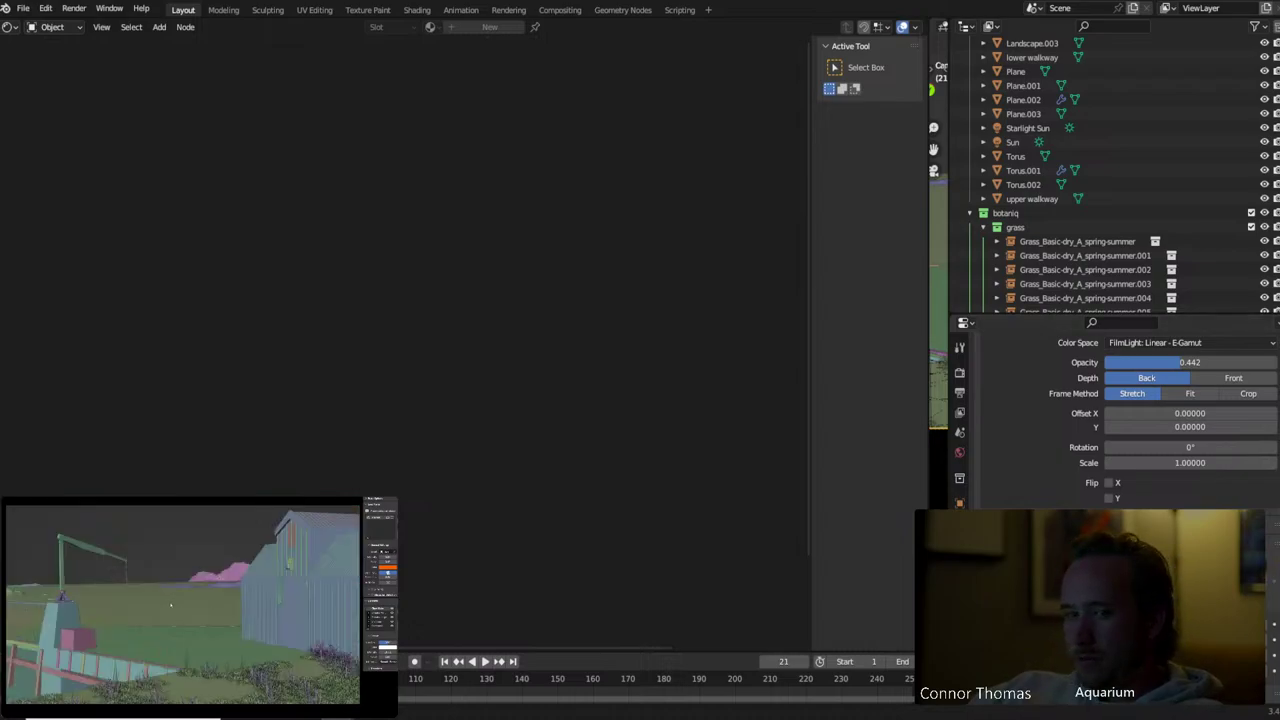
key(ctrl+s)
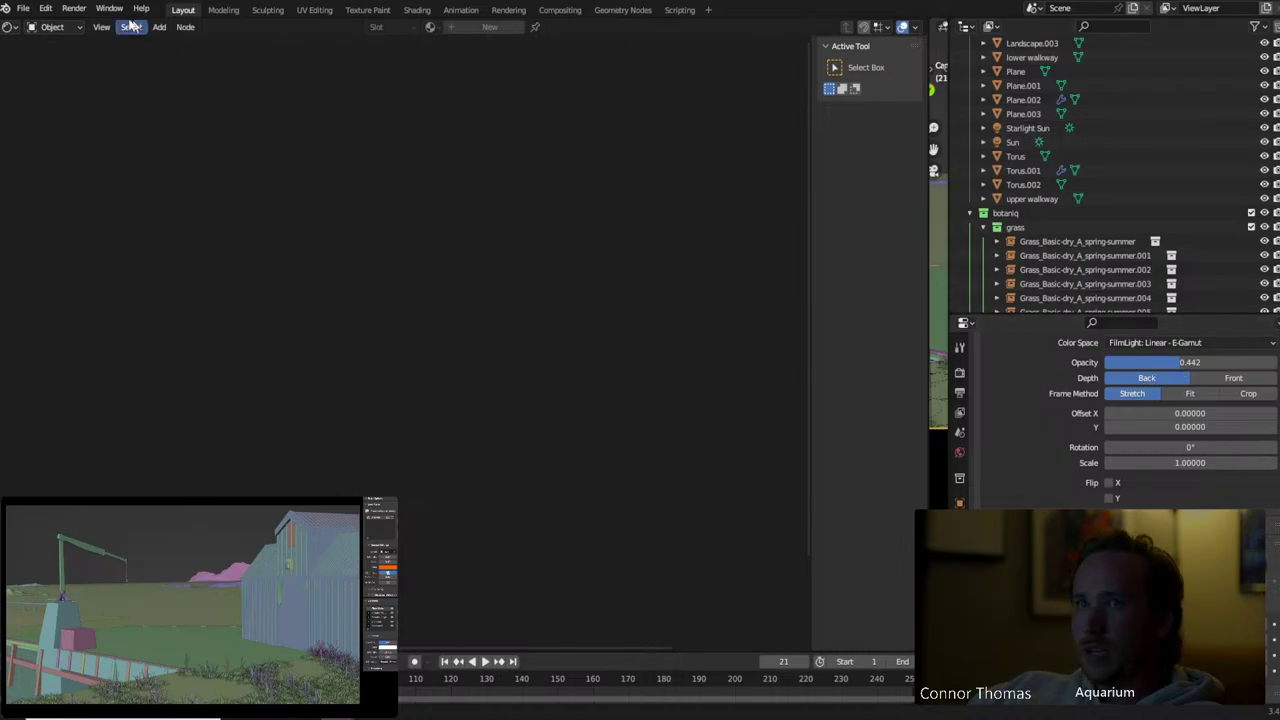
click(74, 9)
click(110, 25)
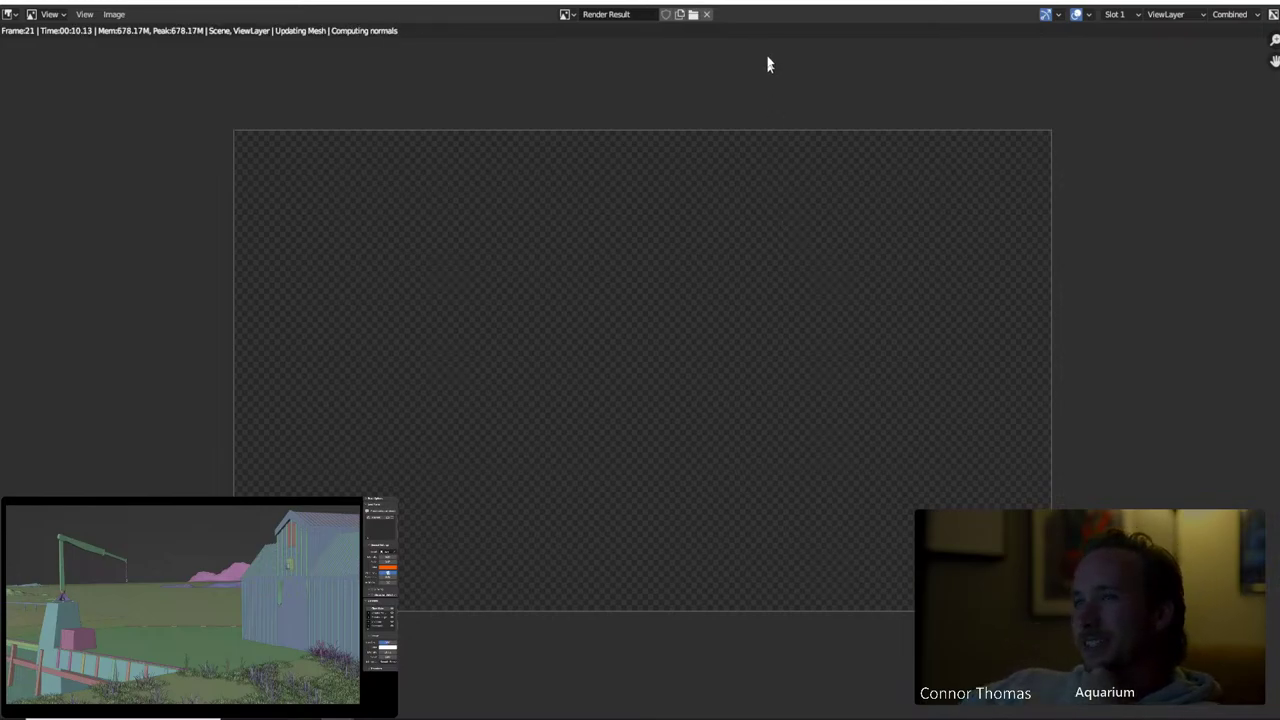
drag(752, 2, 1279, 357)
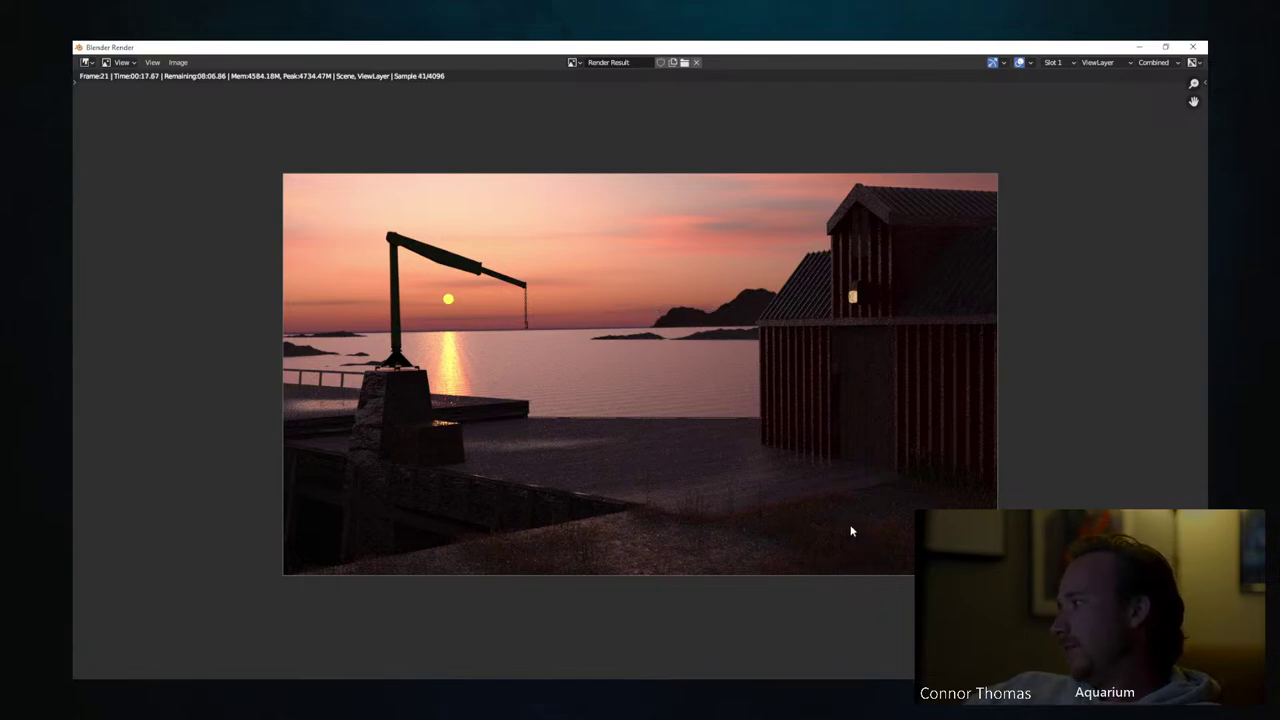
scroll(847, 528, up, 2)
scroll(857, 551, down, 1)
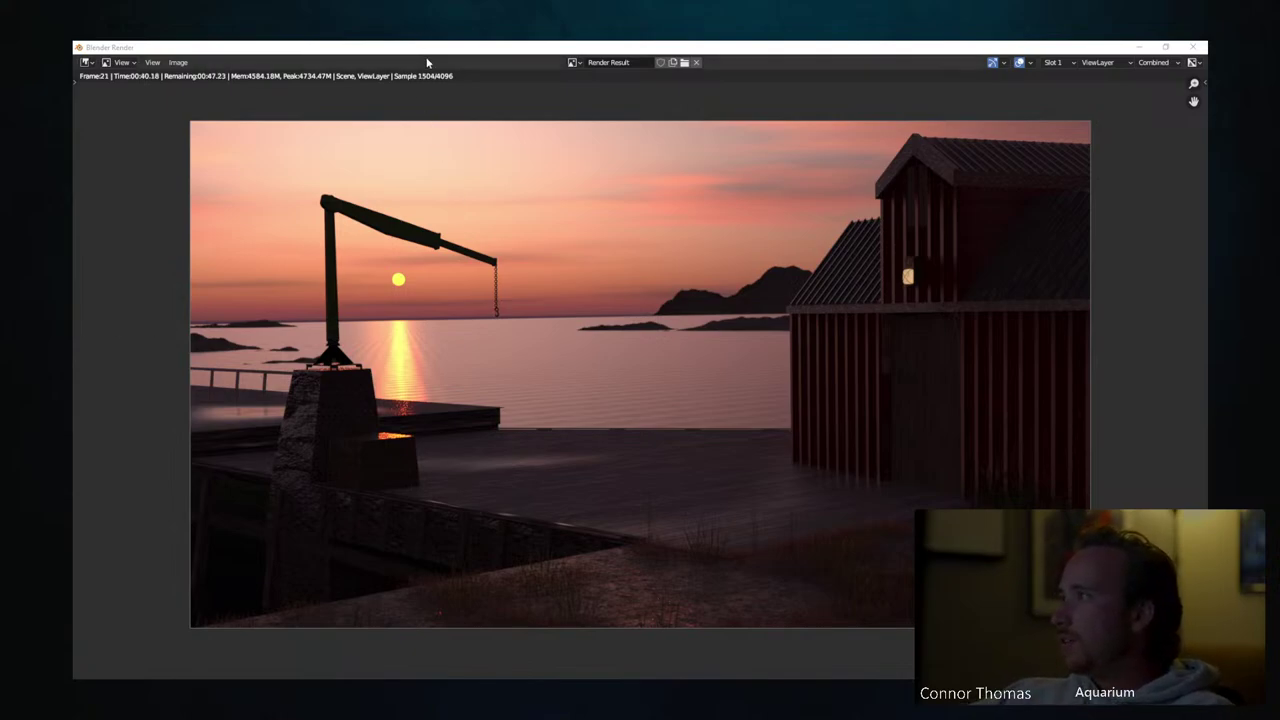
key(Escape)
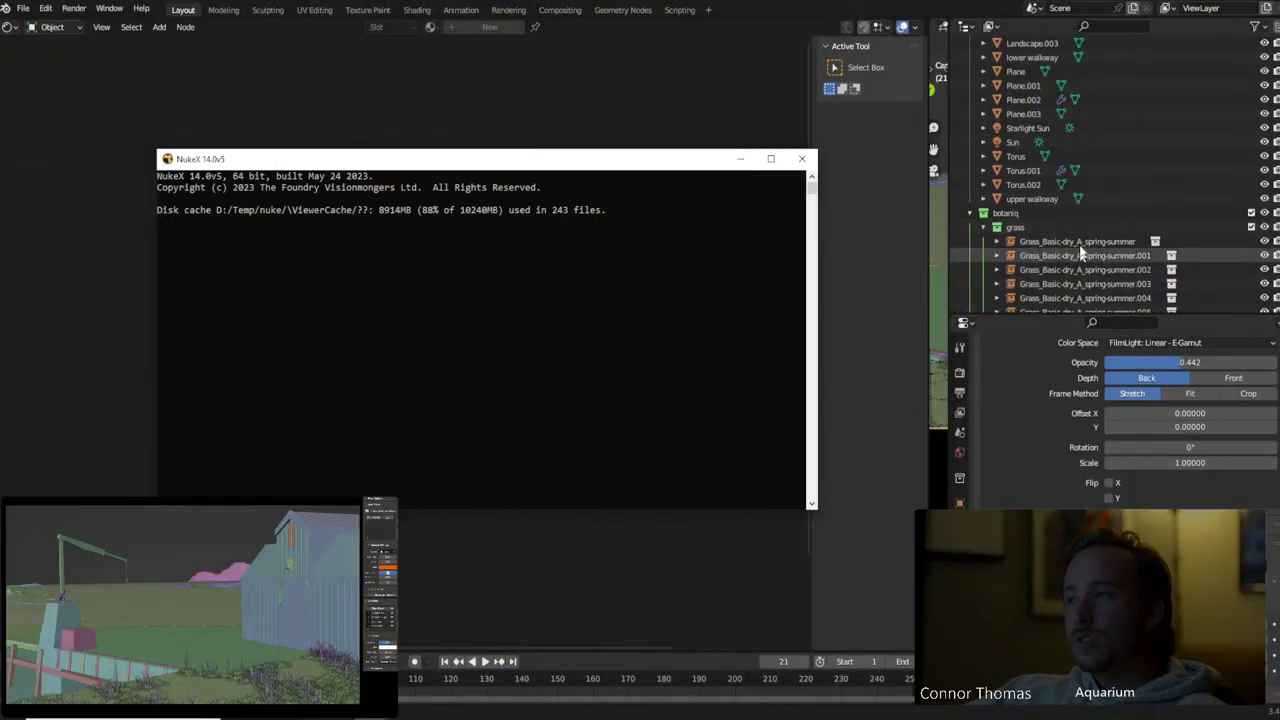
Enable the view layer's Object Cryptomatte pass and render the current frame as a still image
click(960, 414)
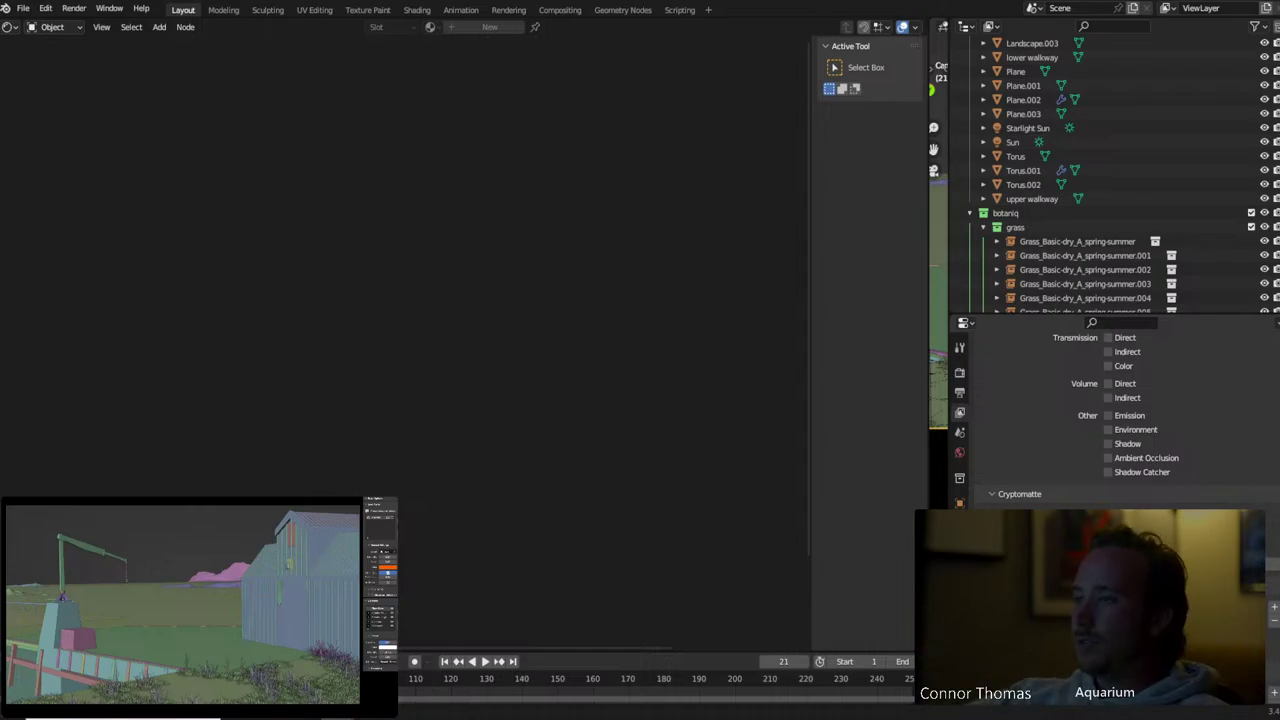
scroll(1110, 420, down, 3)
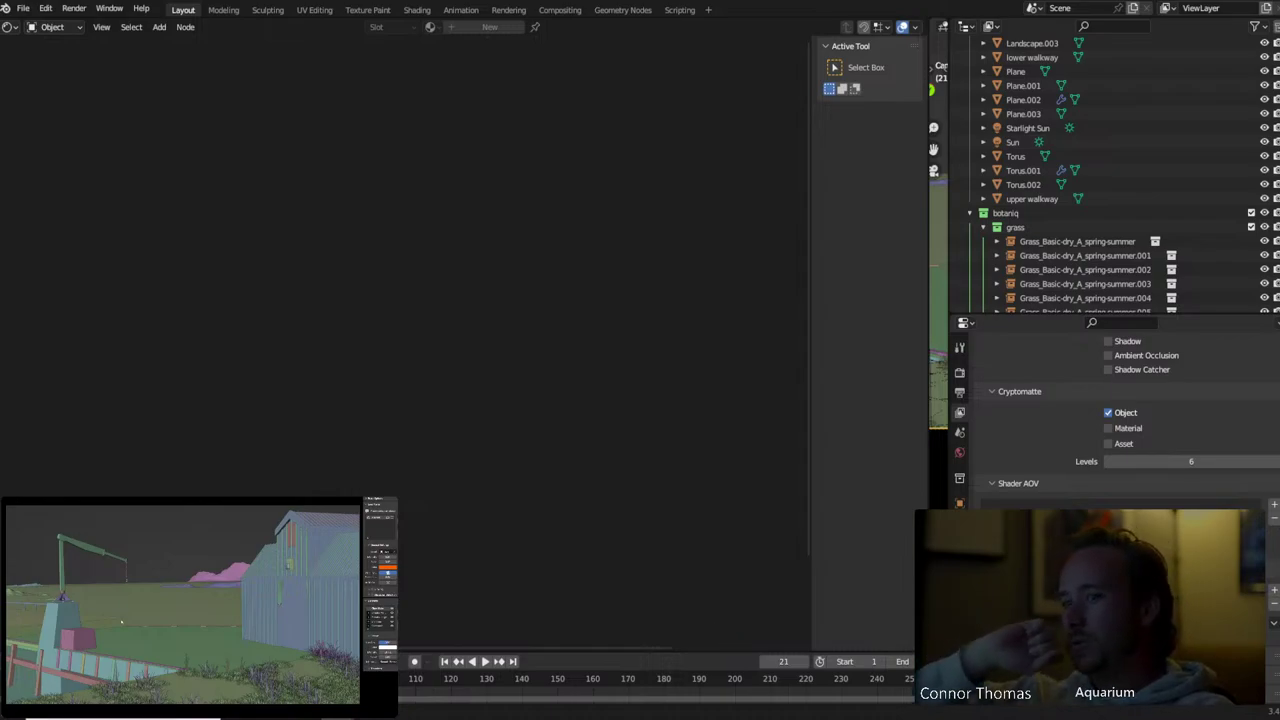
click(80, 12)
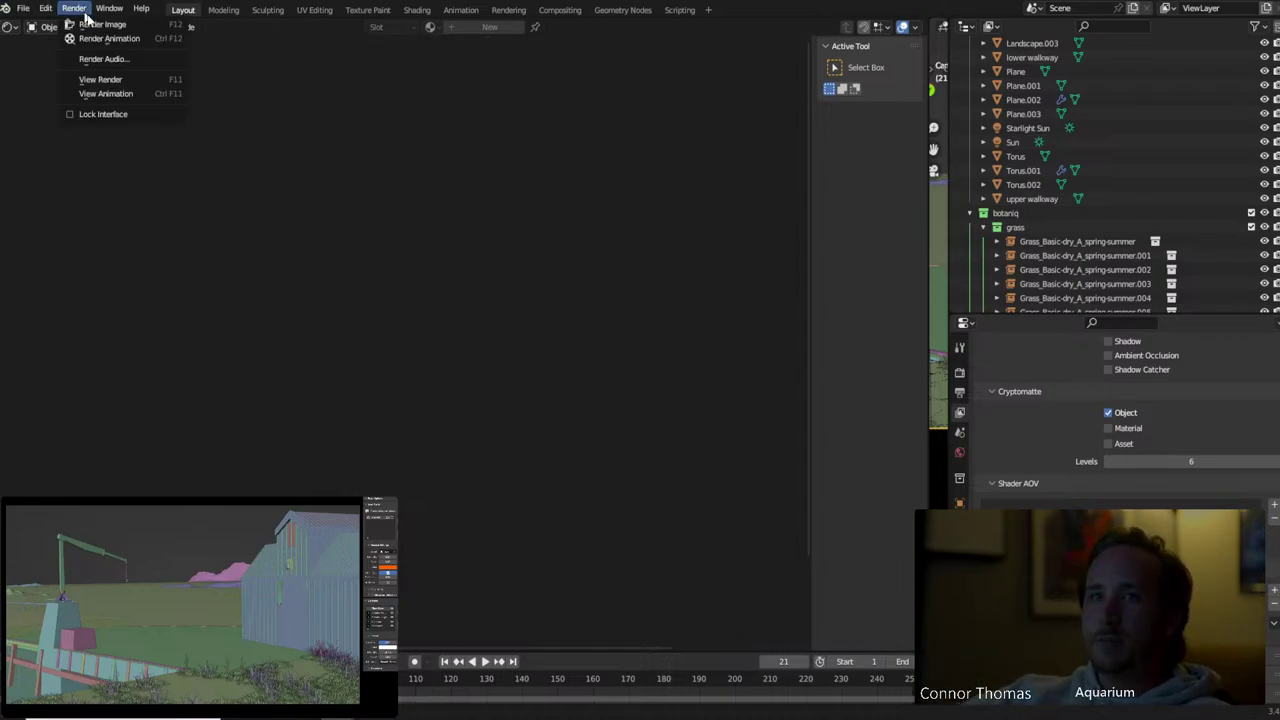
click(103, 25)
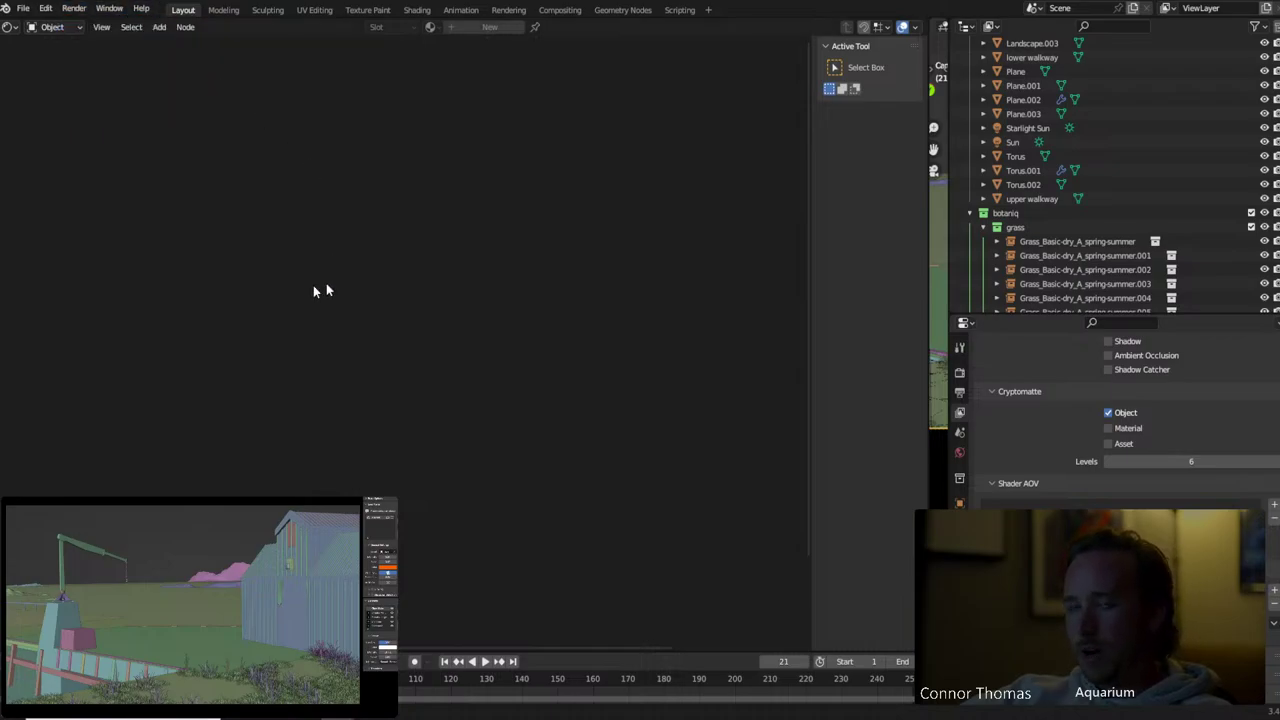
click(74, 9)
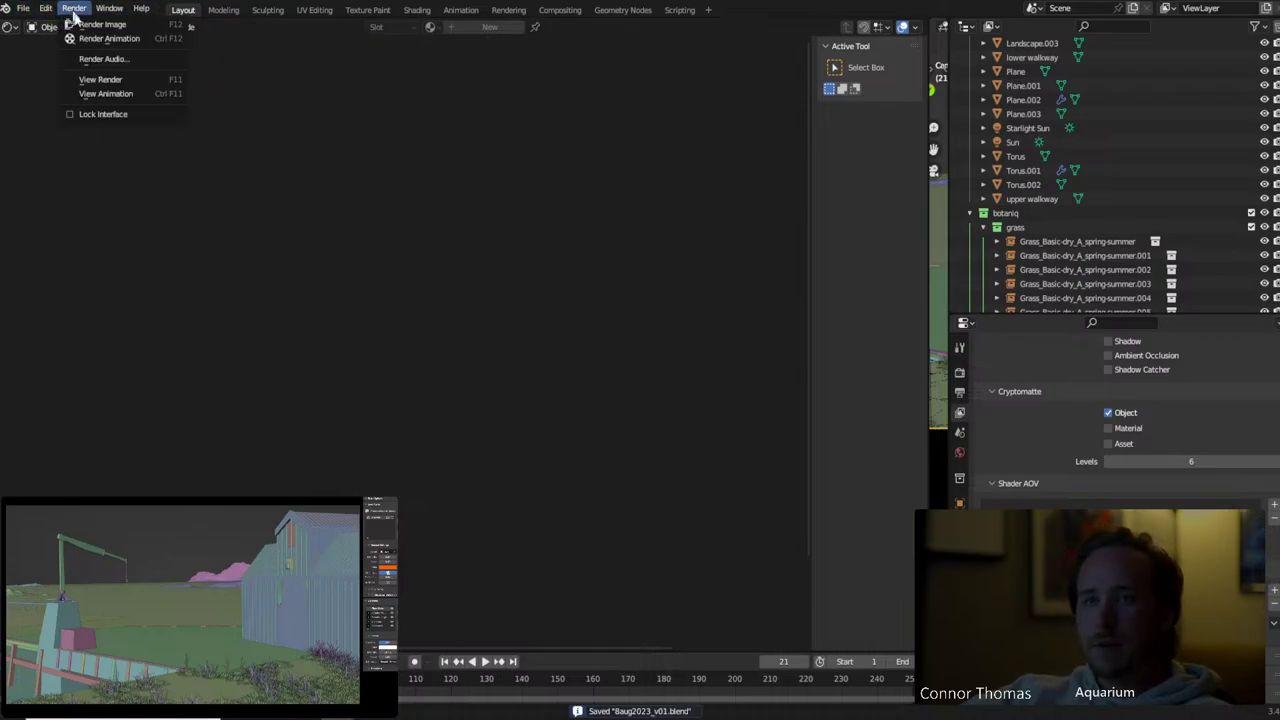
click(95, 24)
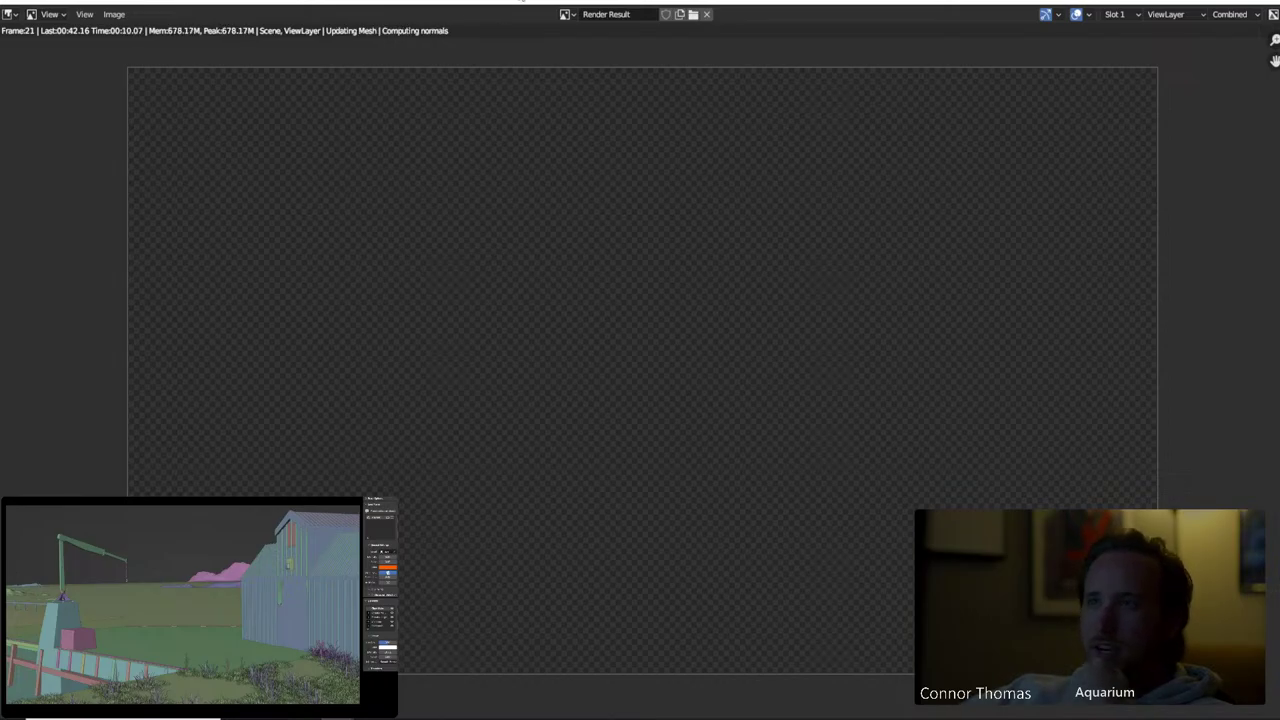
drag(517, 2, 1279, 466)
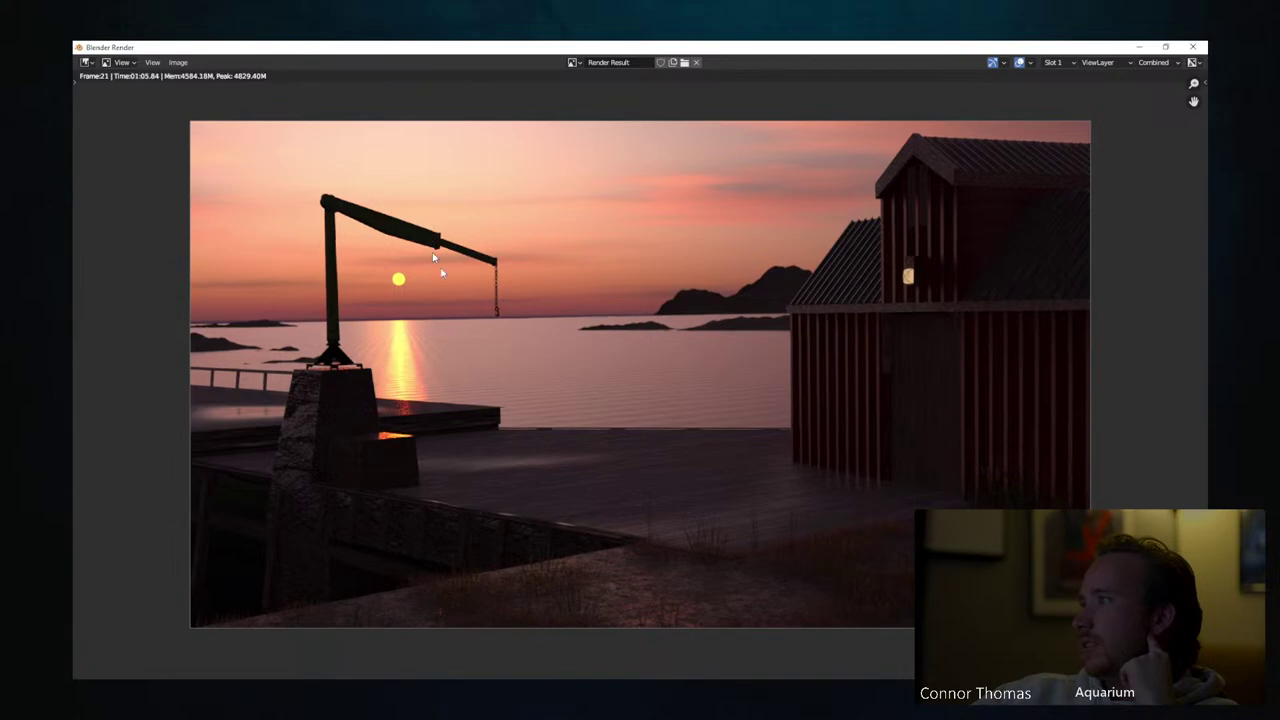
Save the rendered image as beauty_01.exr in the VFX_tmp folder and close the render window
click(178, 62)
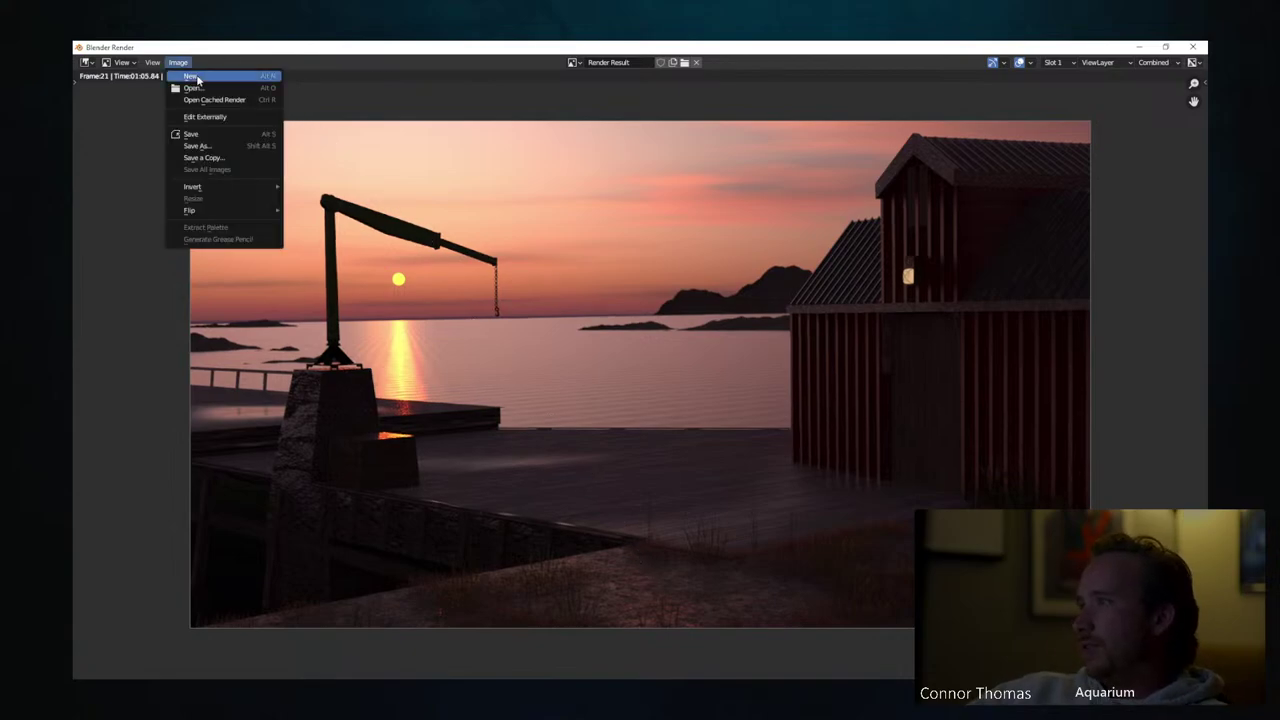
click(204, 148)
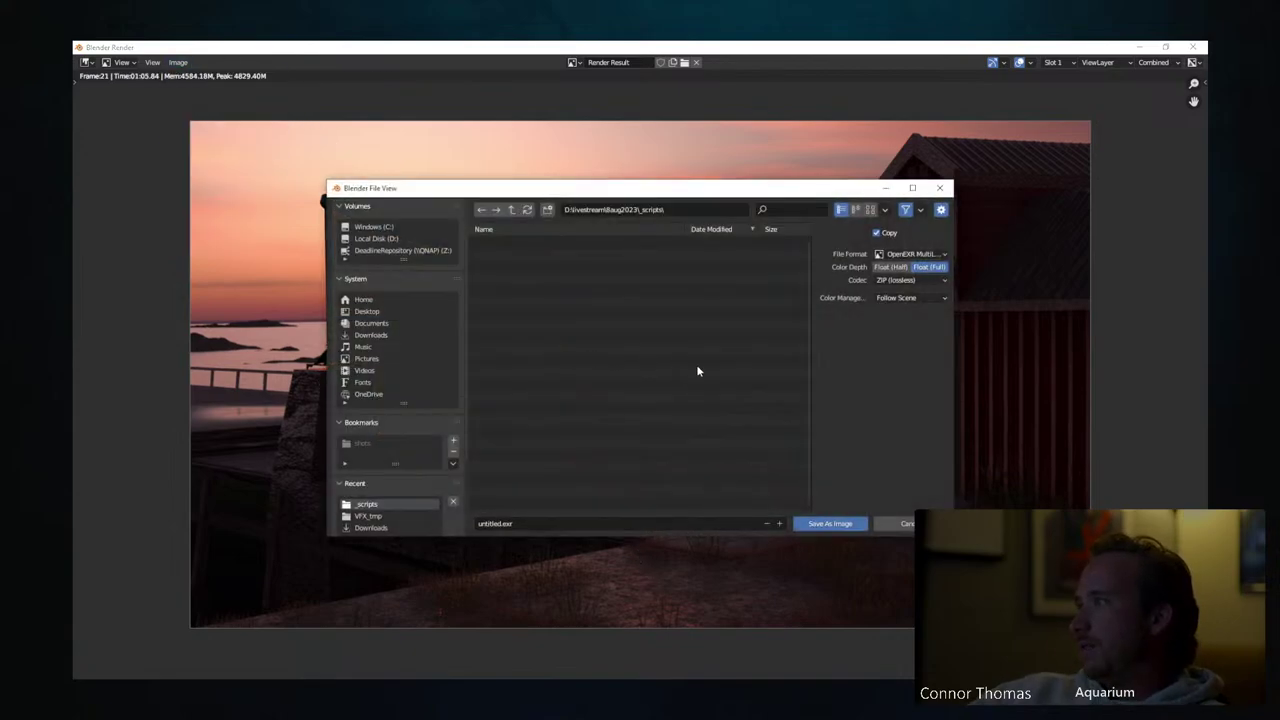
click(514, 209)
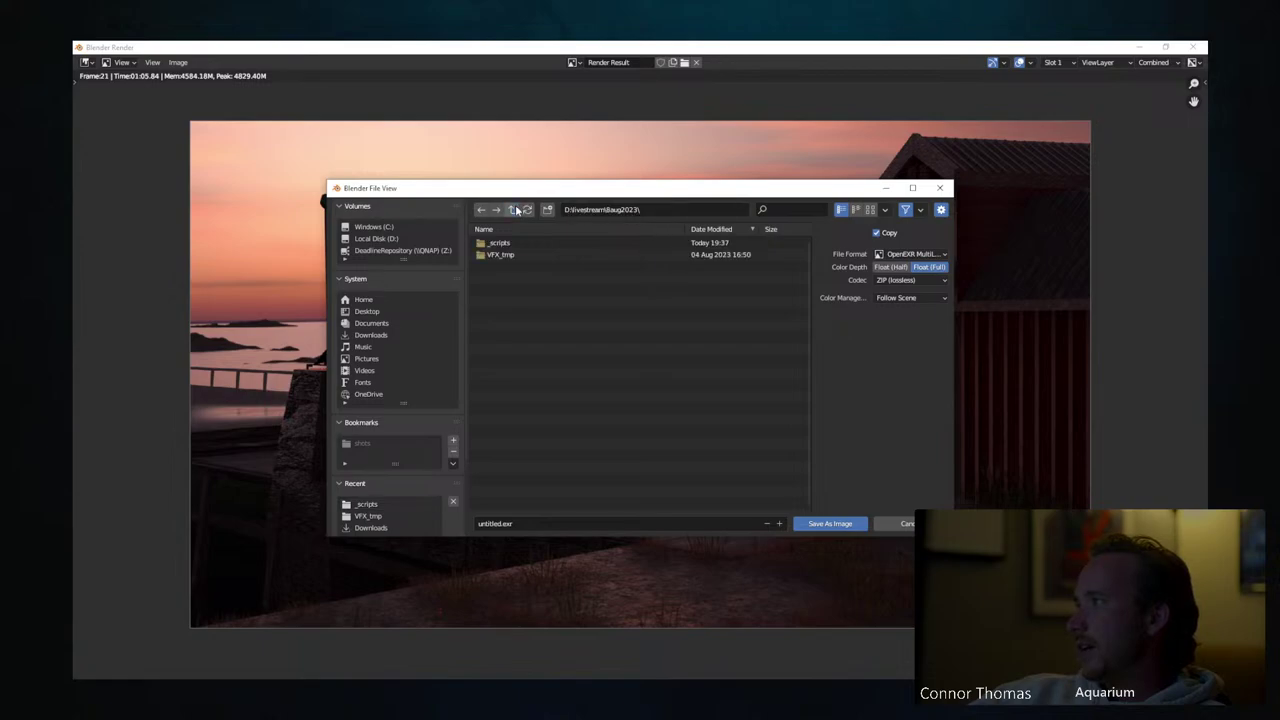
click(500, 254)
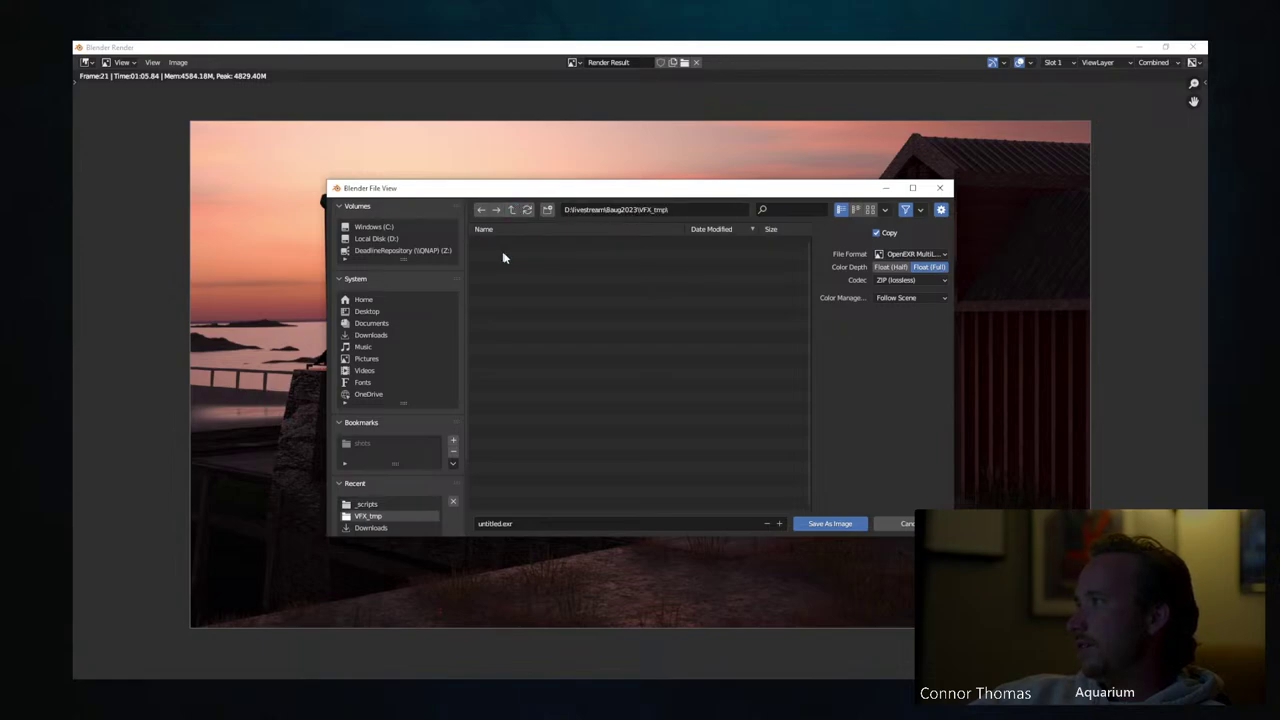
click(498, 522)
click(499, 521)
key(shift+Home)
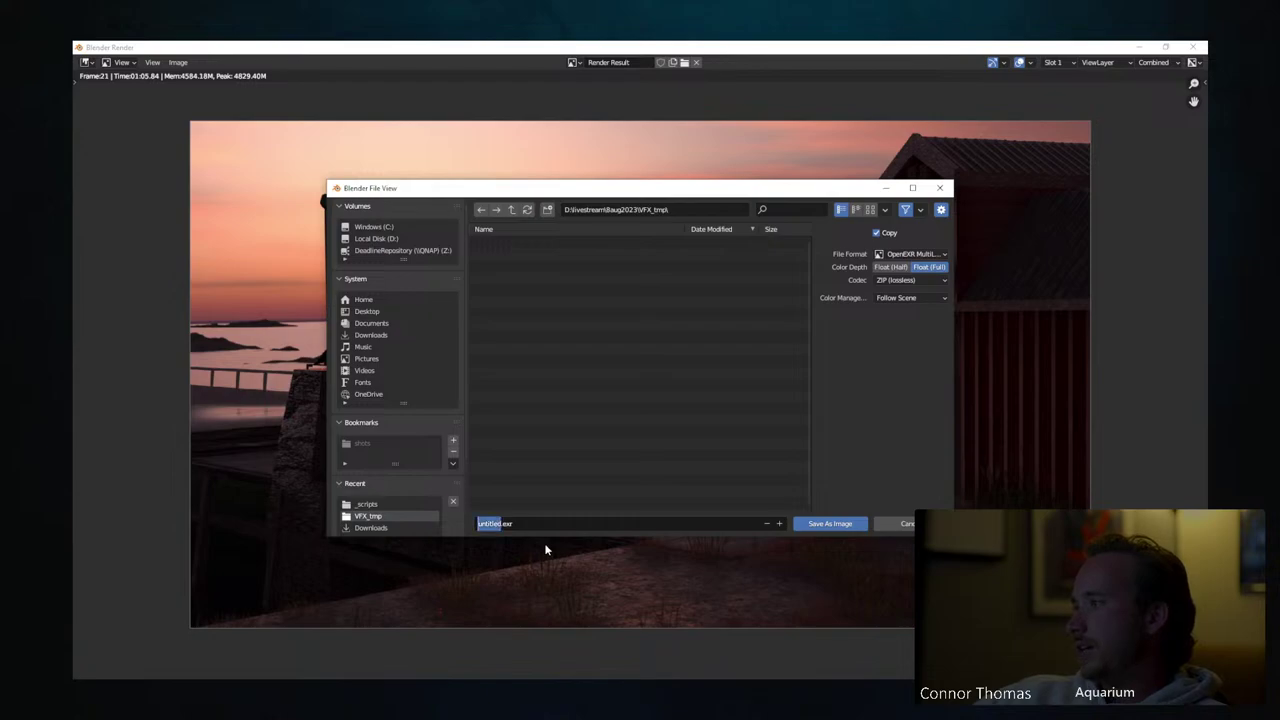
text(beauty)
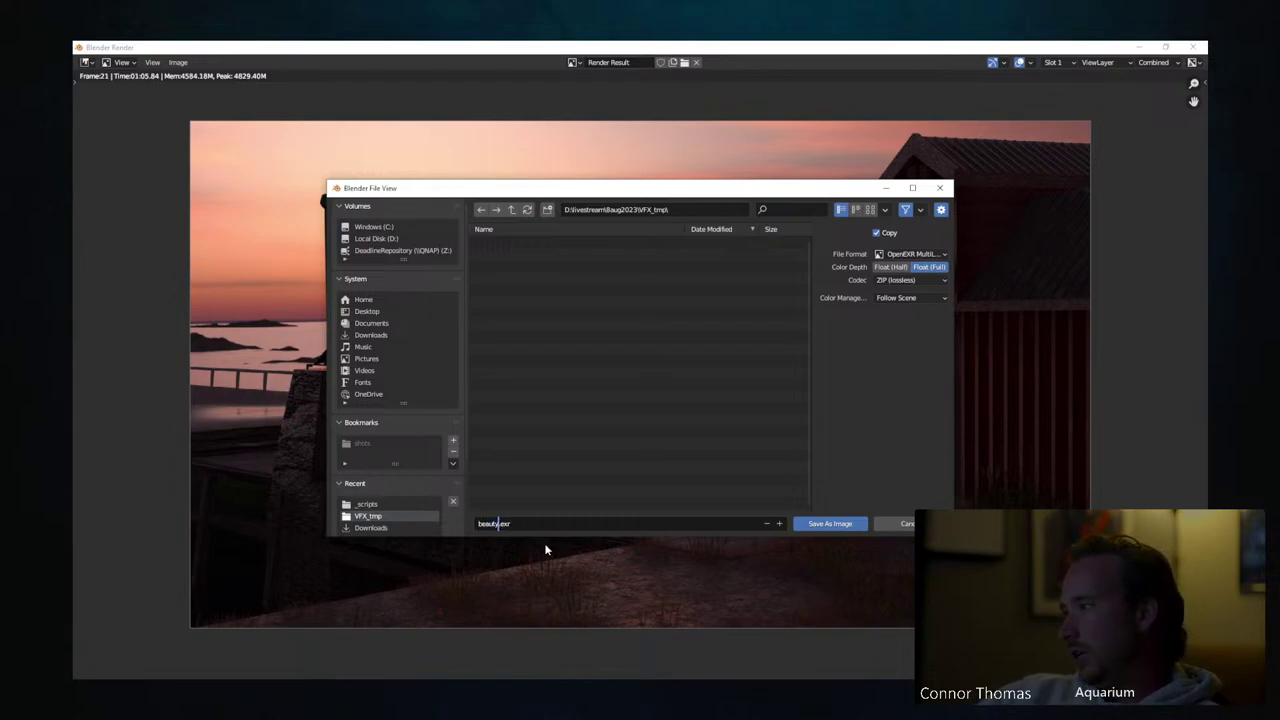
text(_01)
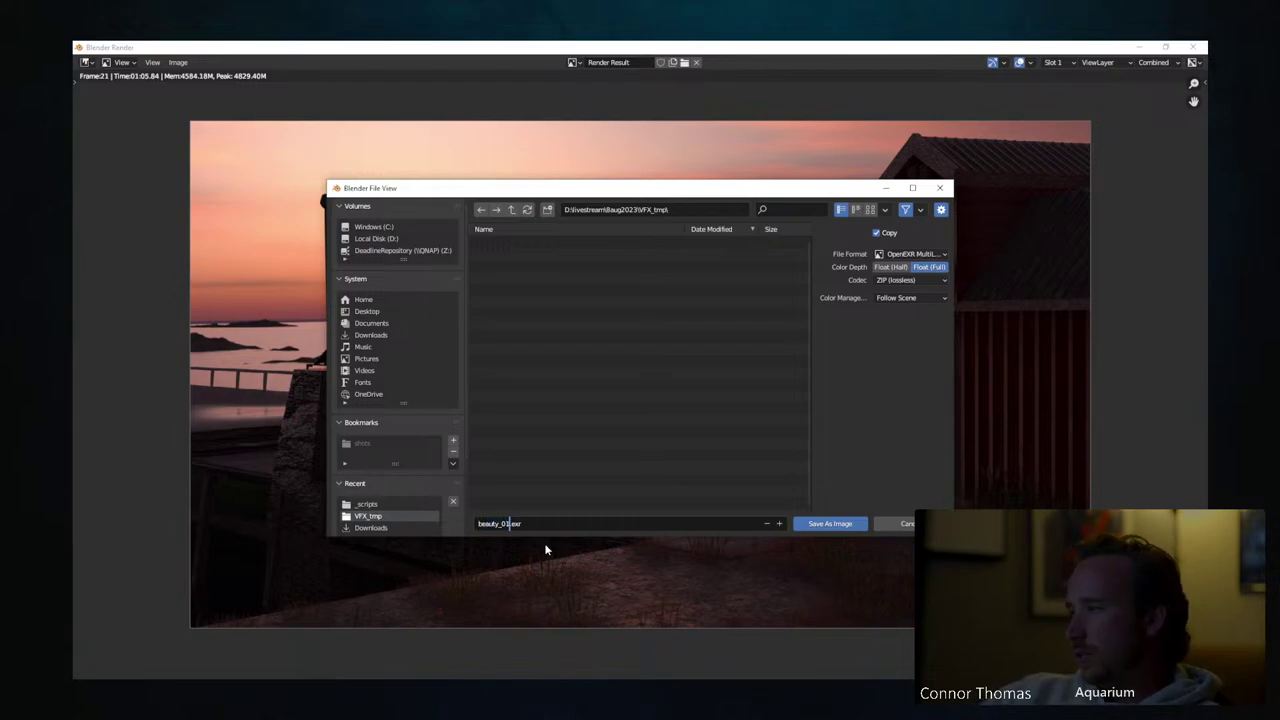
click(834, 524)
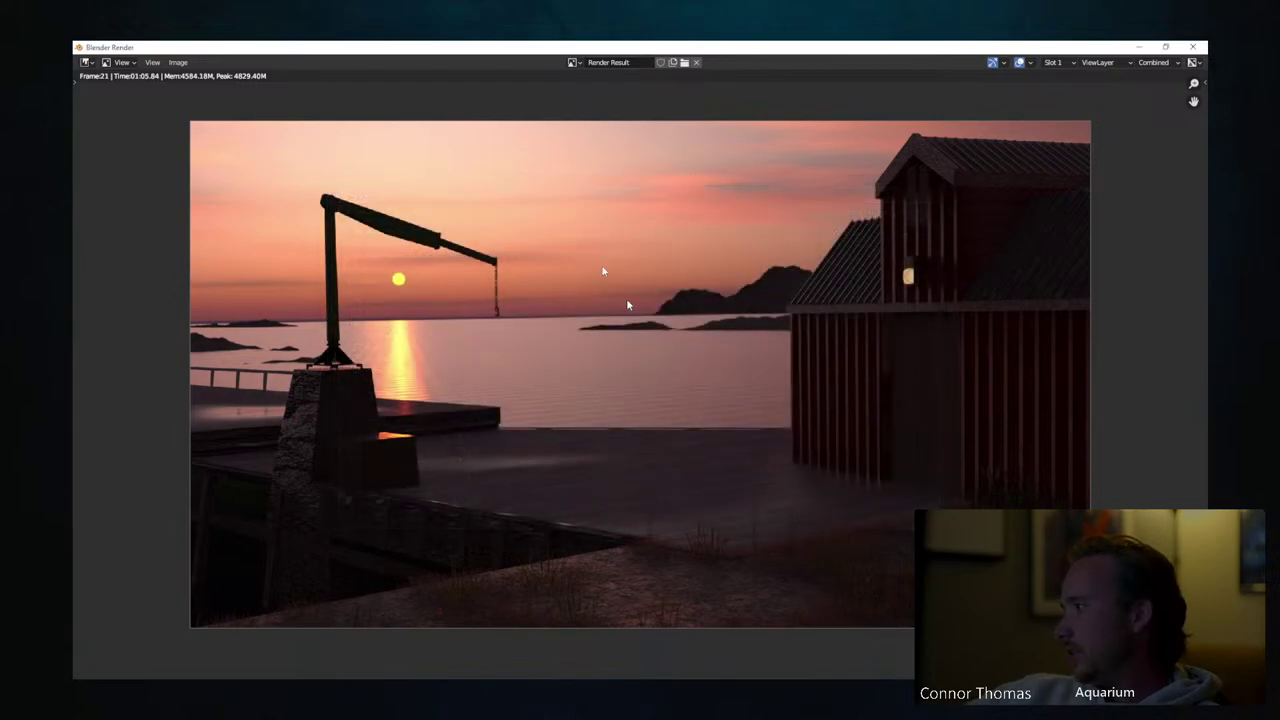
click(1193, 47)
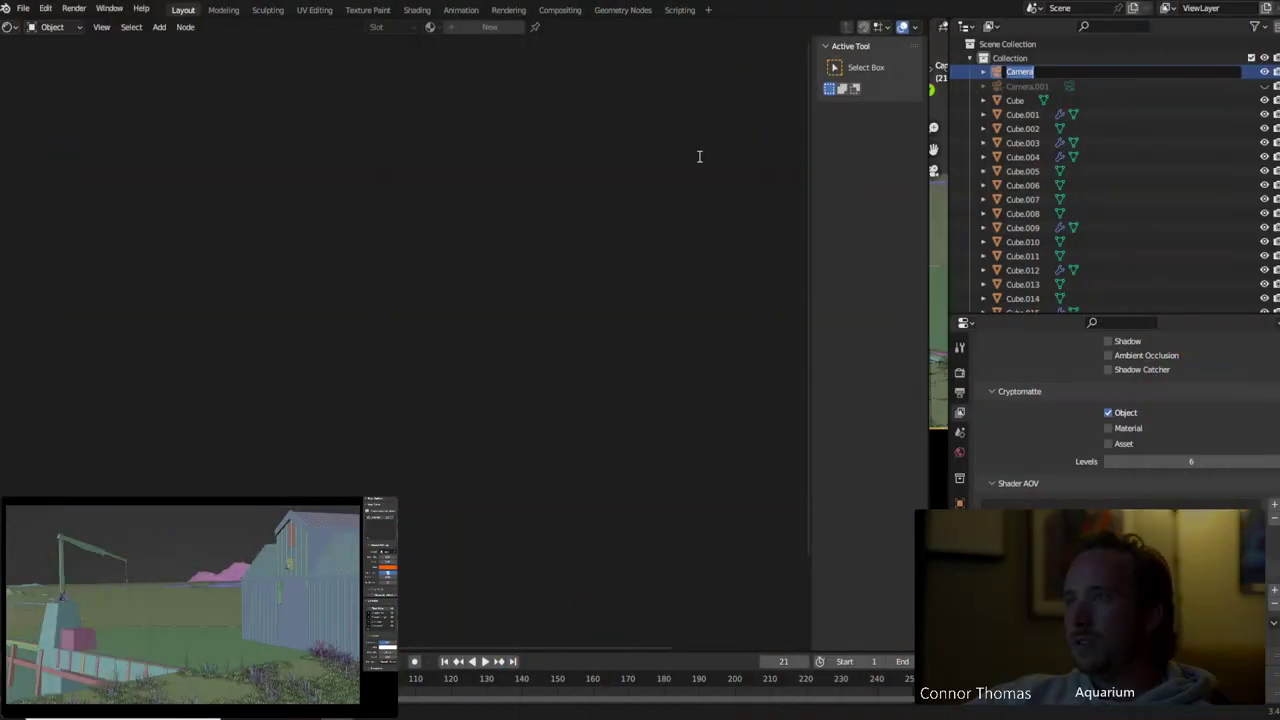
click(700, 157)
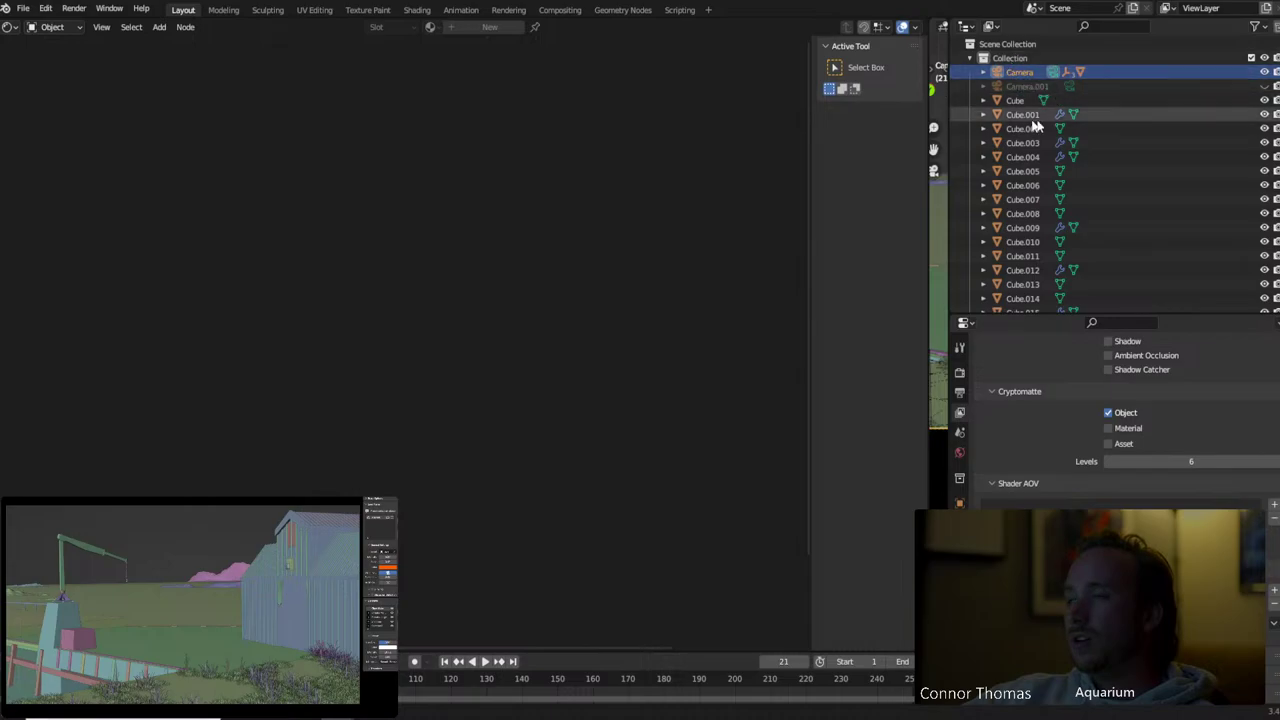
click(994, 58)
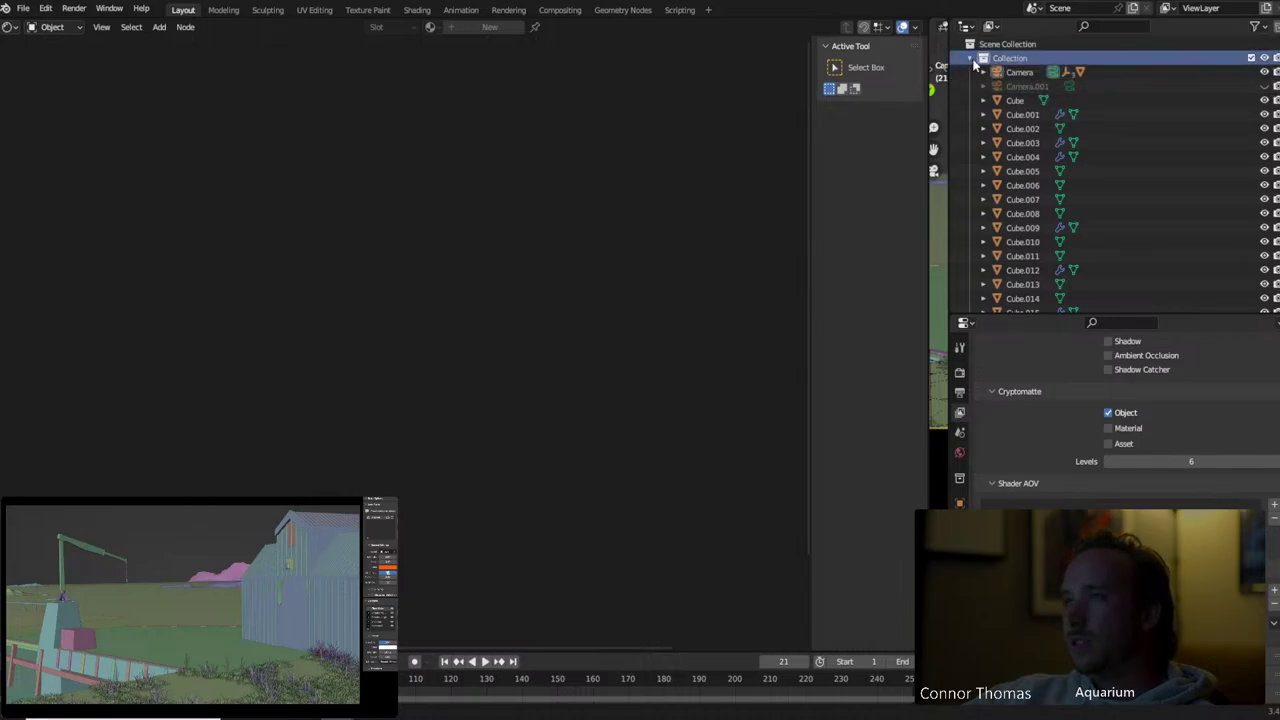
click(971, 59)
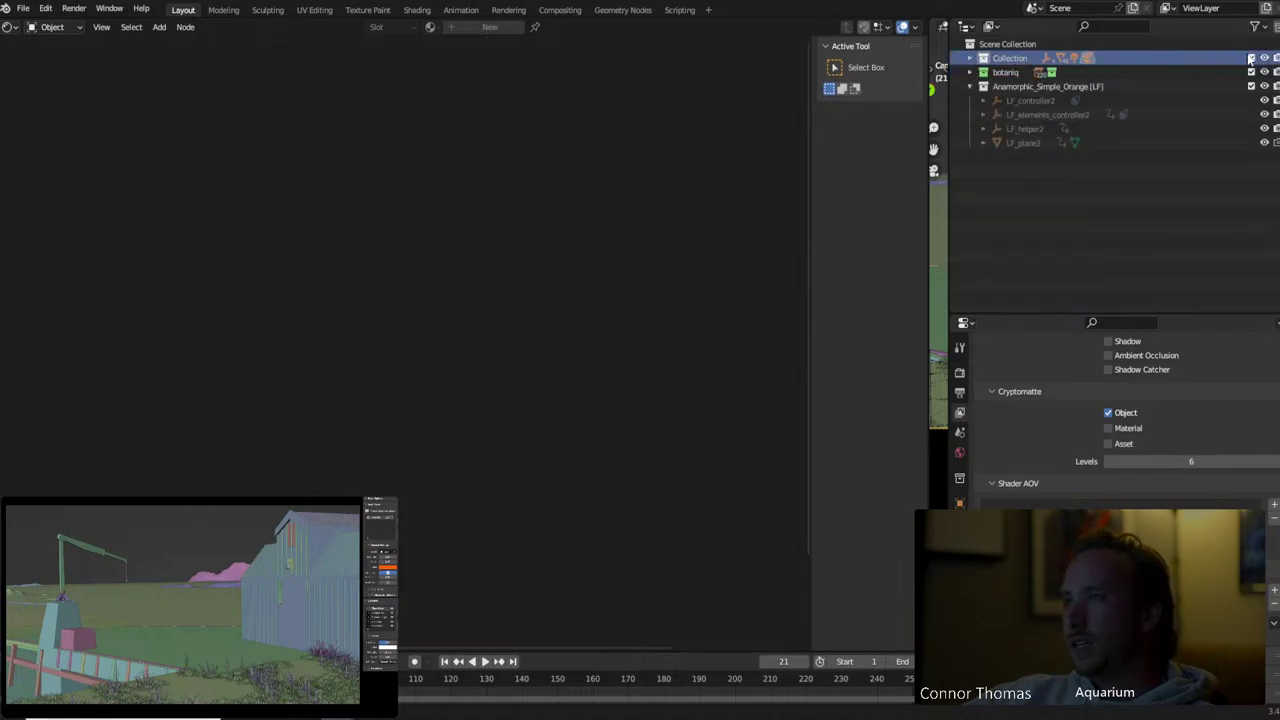
click(971, 59)
Create a new collection named "Lights" and move the Sun light into it
scroll(1025, 150, down, 6)
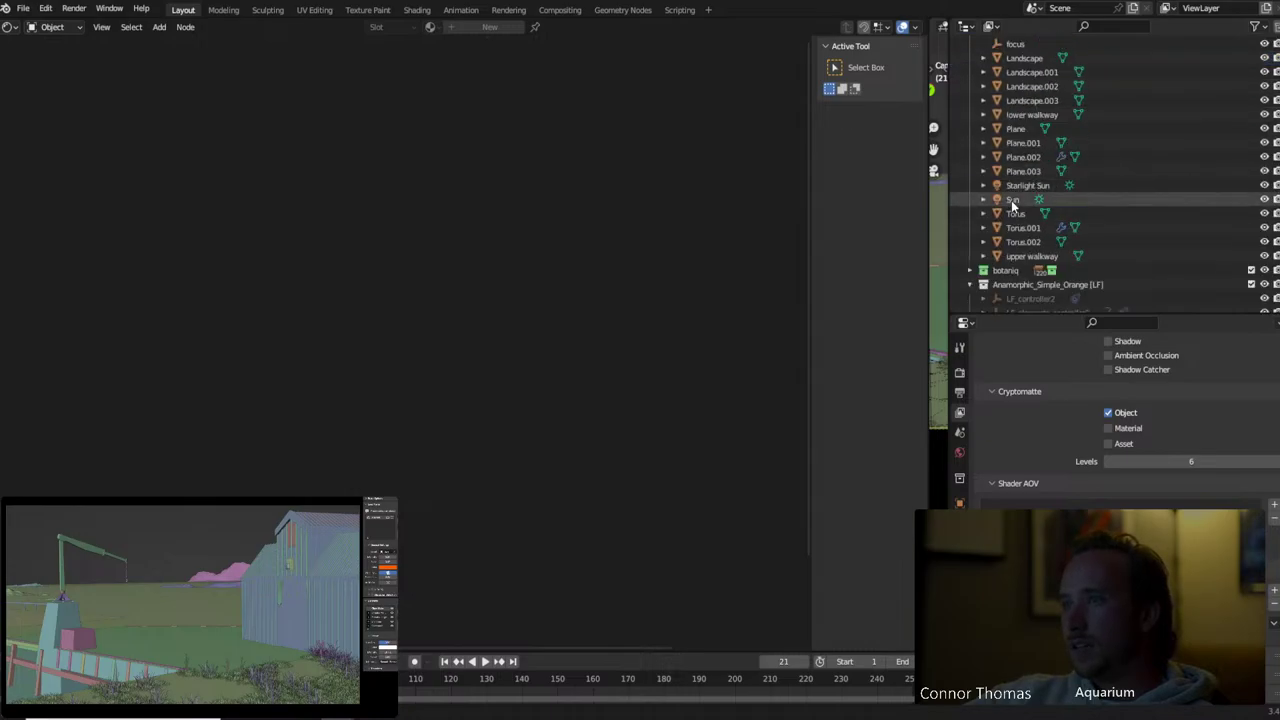
click(1020, 200)
scroll(1025, 205, down, 3)
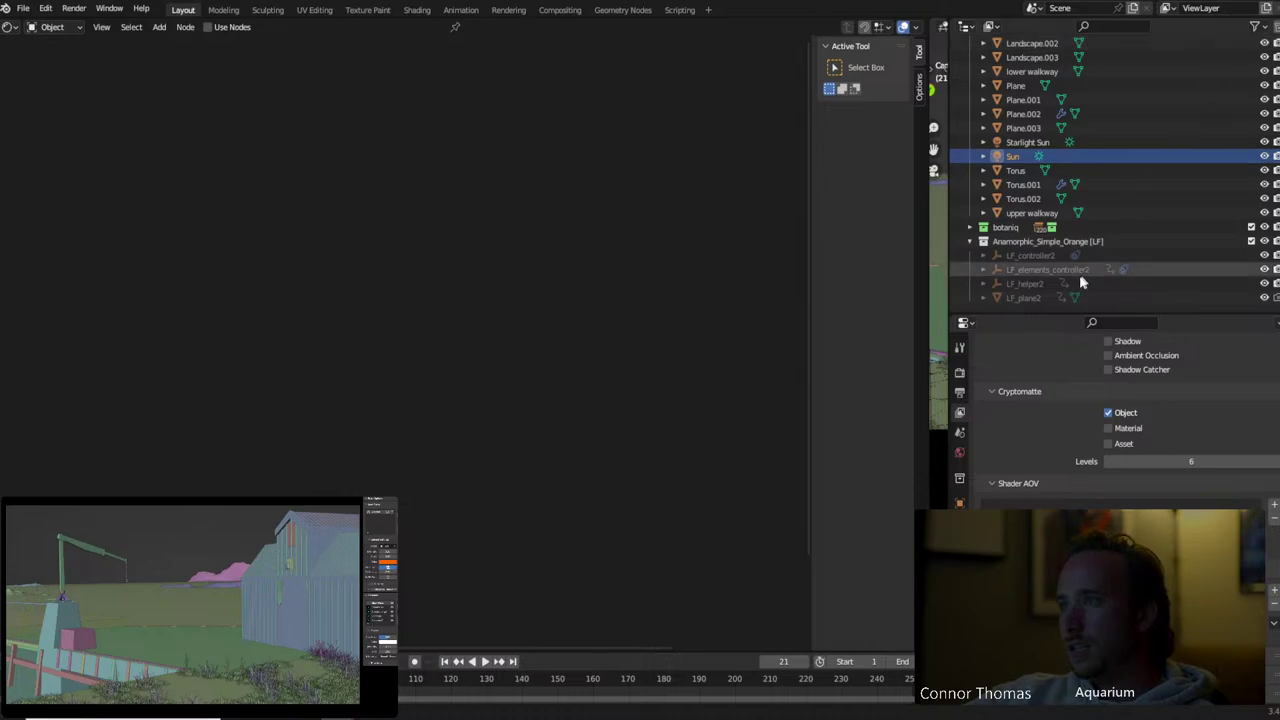
right_click(1018, 310)
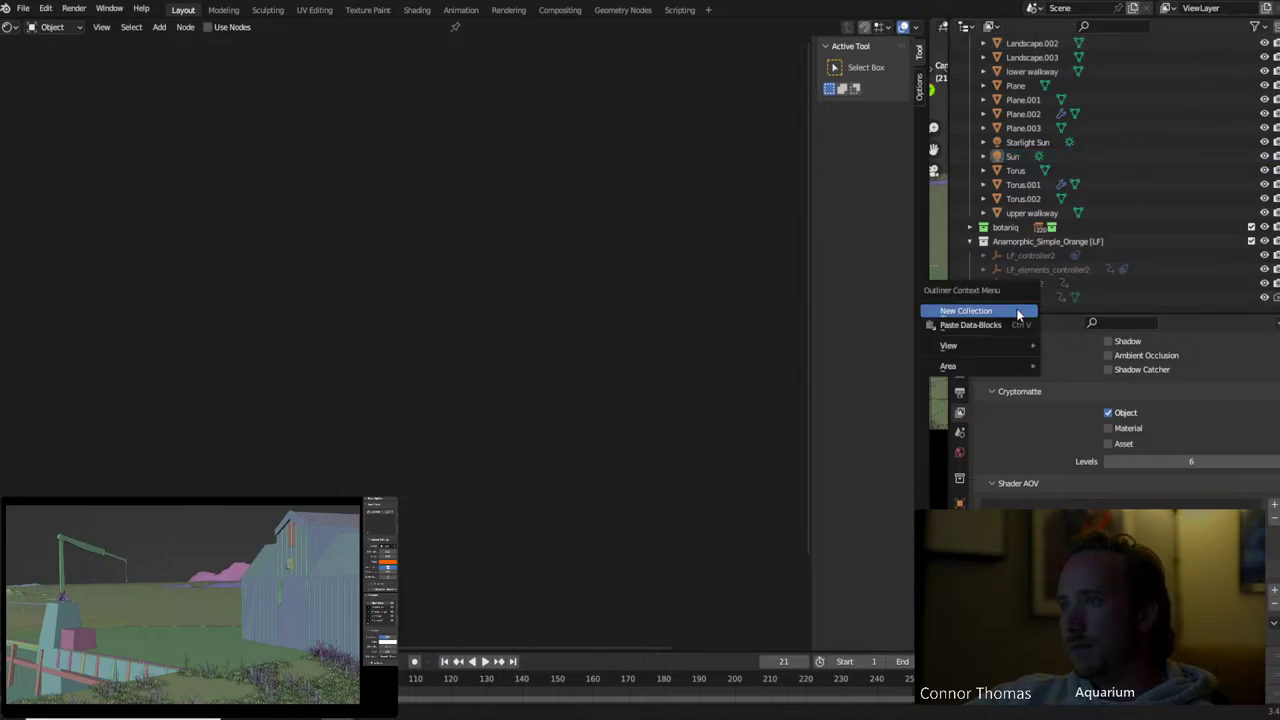
click(1019, 309)
scroll(1139, 316, down, 1)
double_click(1131, 297)
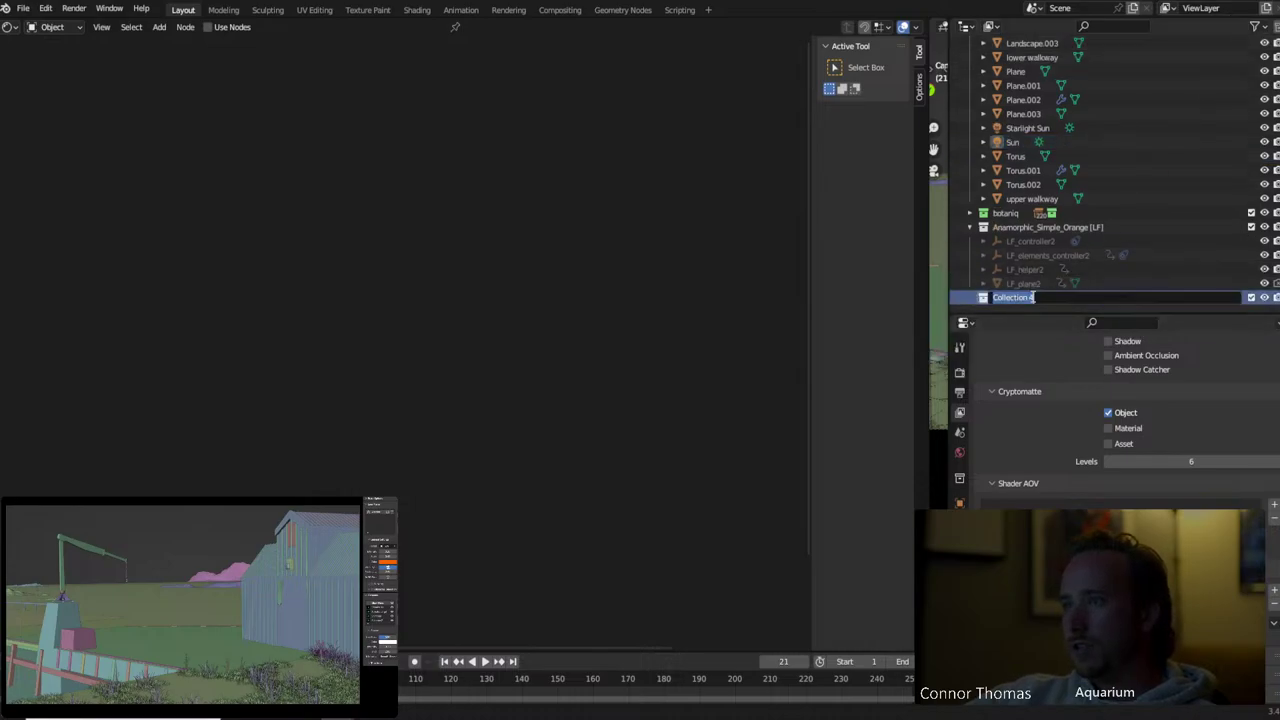
text(Lights)
key(Return)
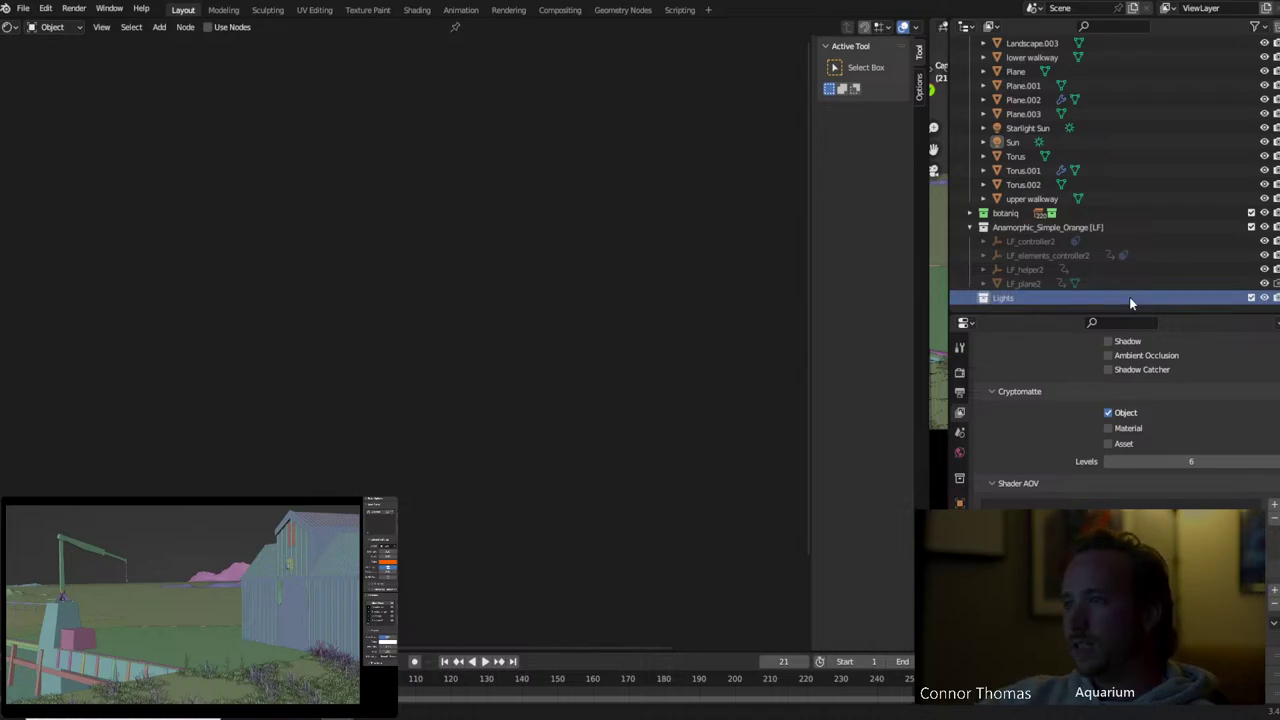
drag(1012, 143, 999, 302)
scroll(1100, 170, up, 15)
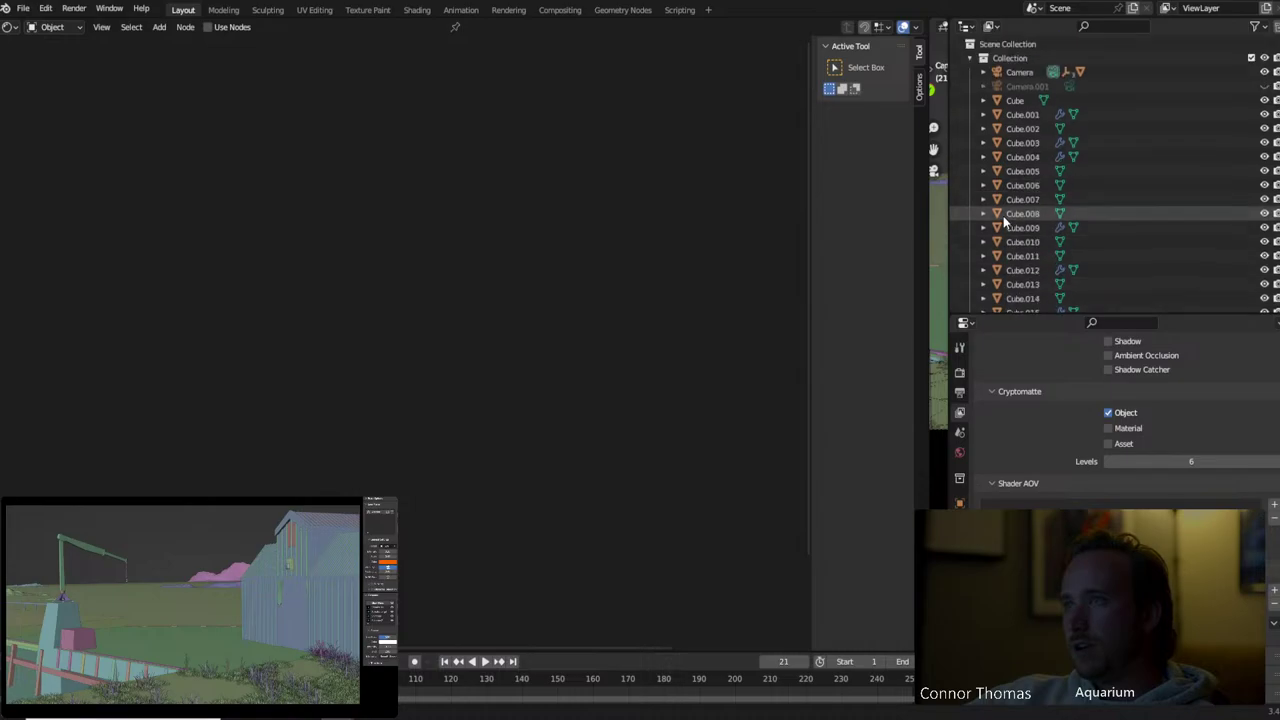
Exclude Collection and botaniq from the view layer, leaving the Anamorphic_Simple_Orange lens flare collection enabled but collapsed
click(970, 58)
click(1040, 59)
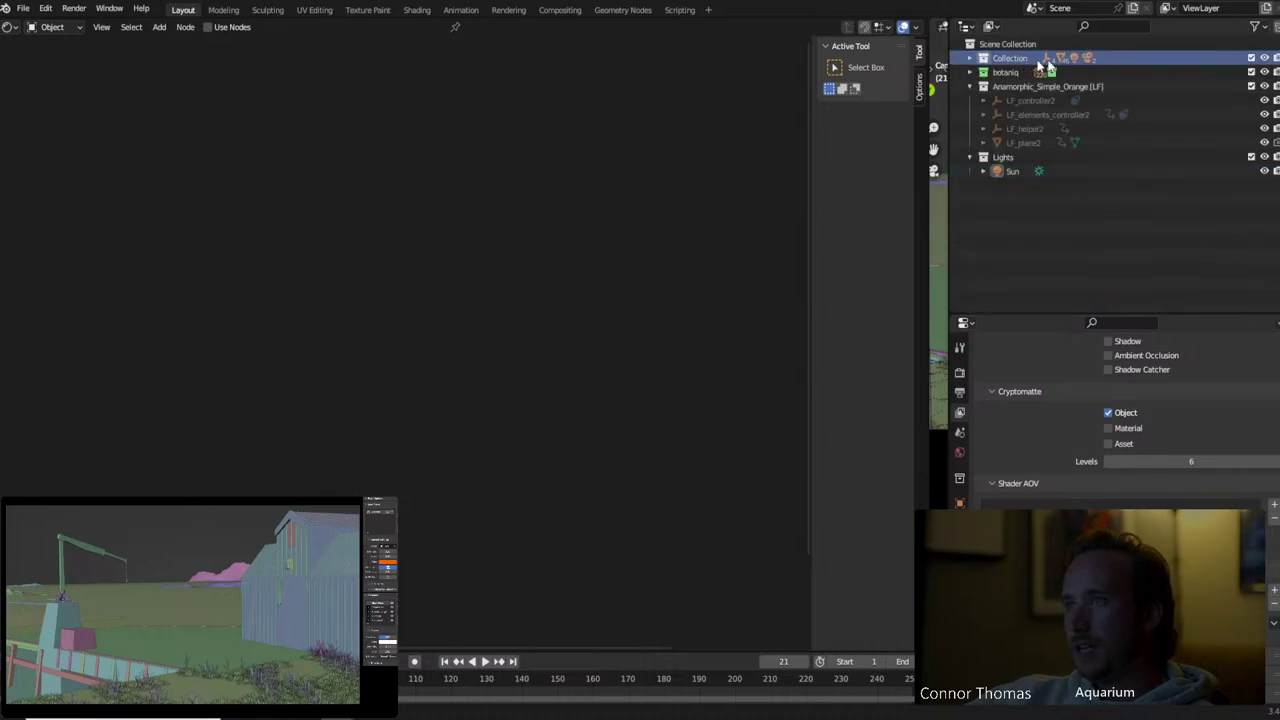
click(1252, 58)
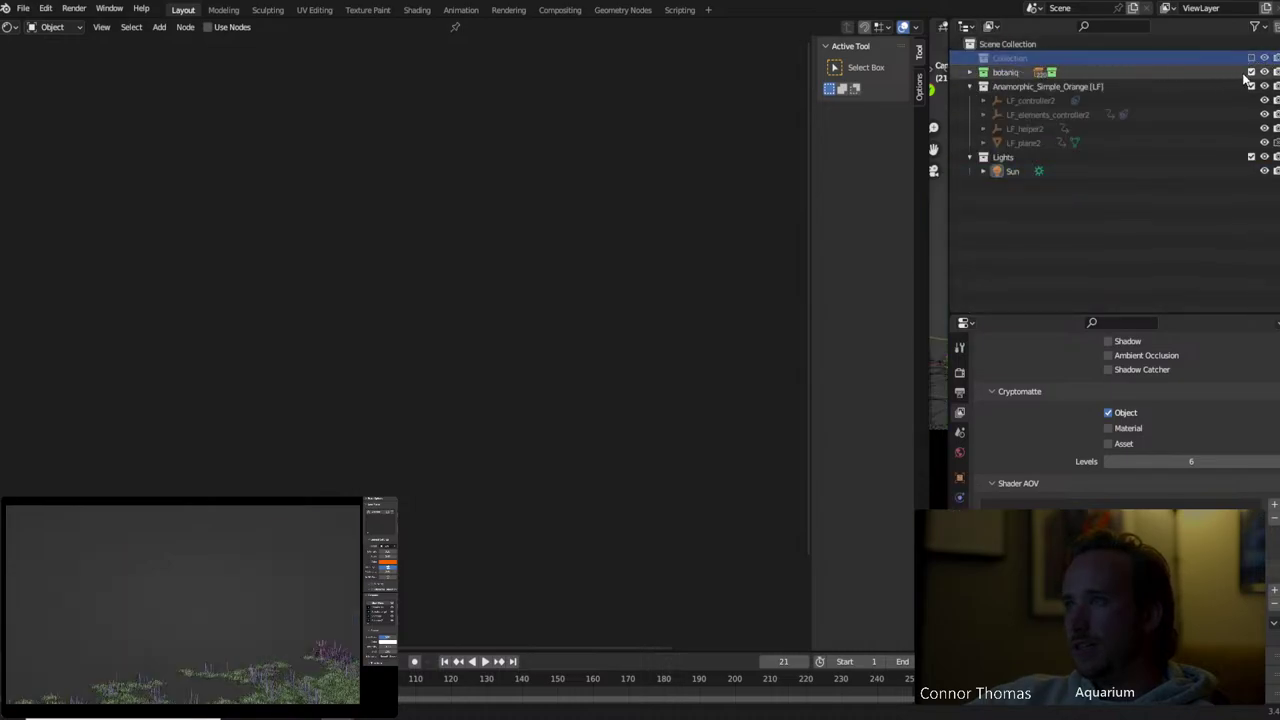
click(1251, 72)
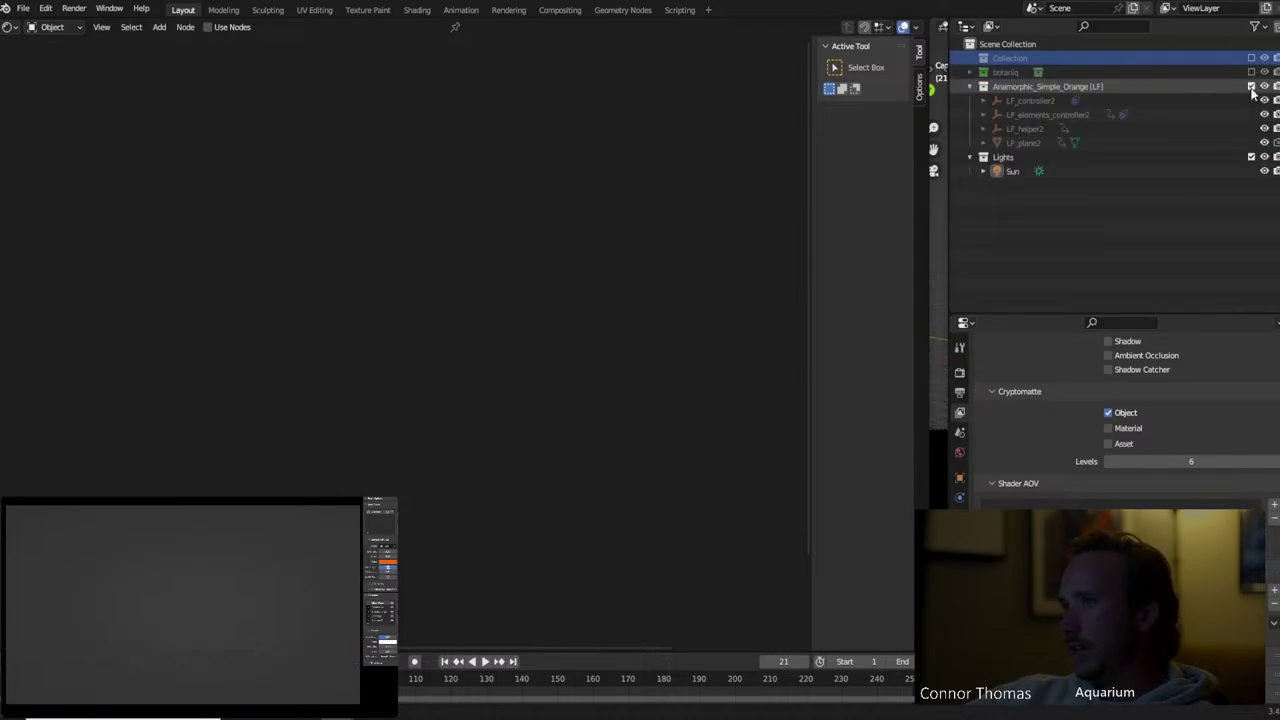
click(970, 87)
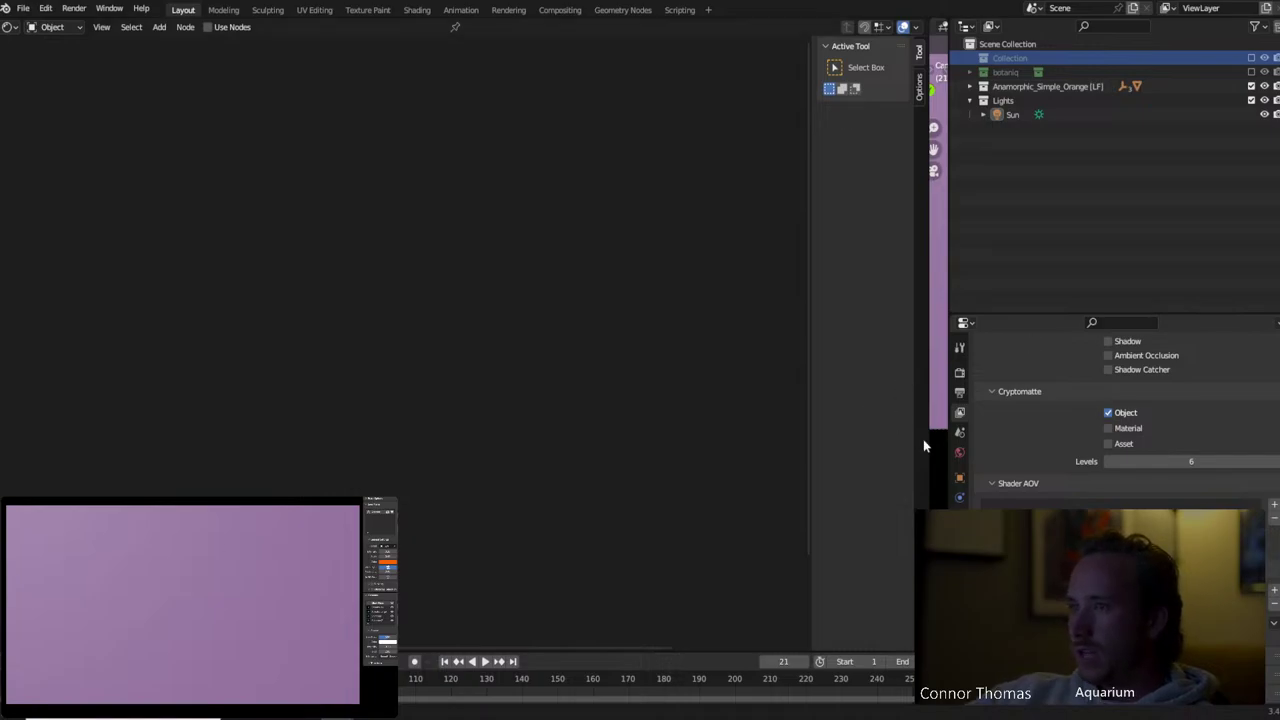
Create a full copy of the current scene and name it "Sun Only"
click(960, 454)
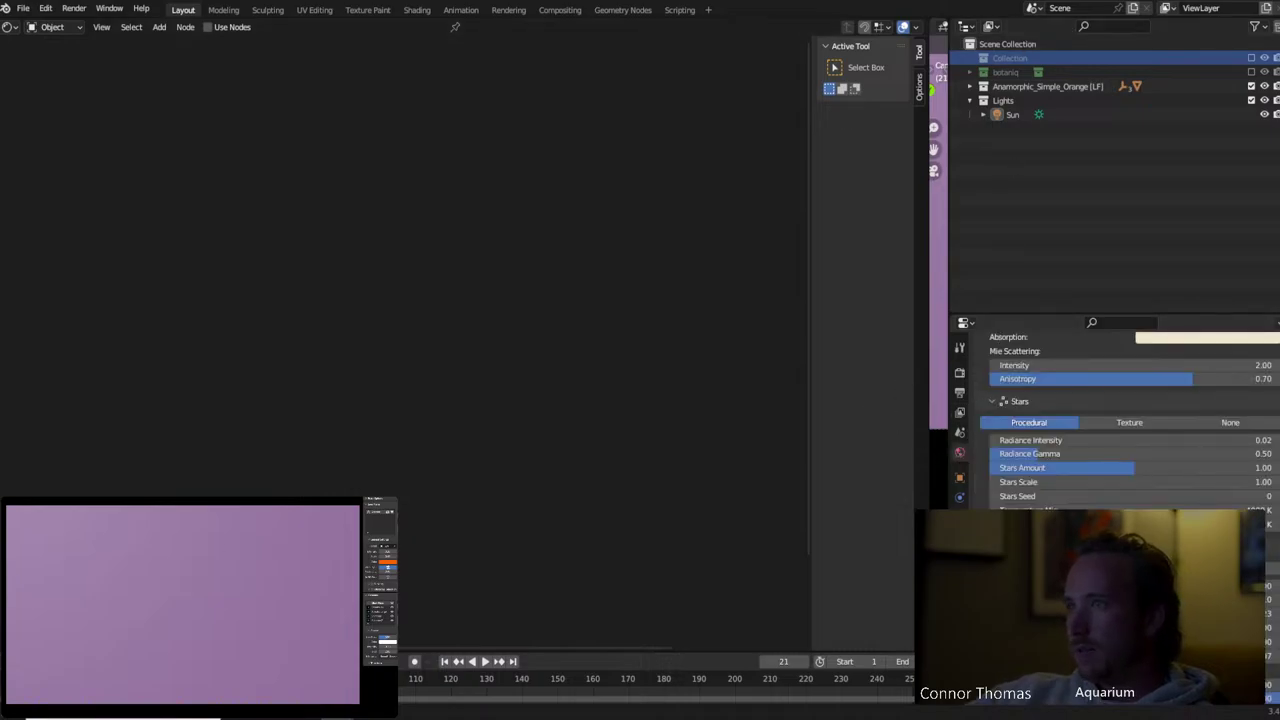
click(1134, 12)
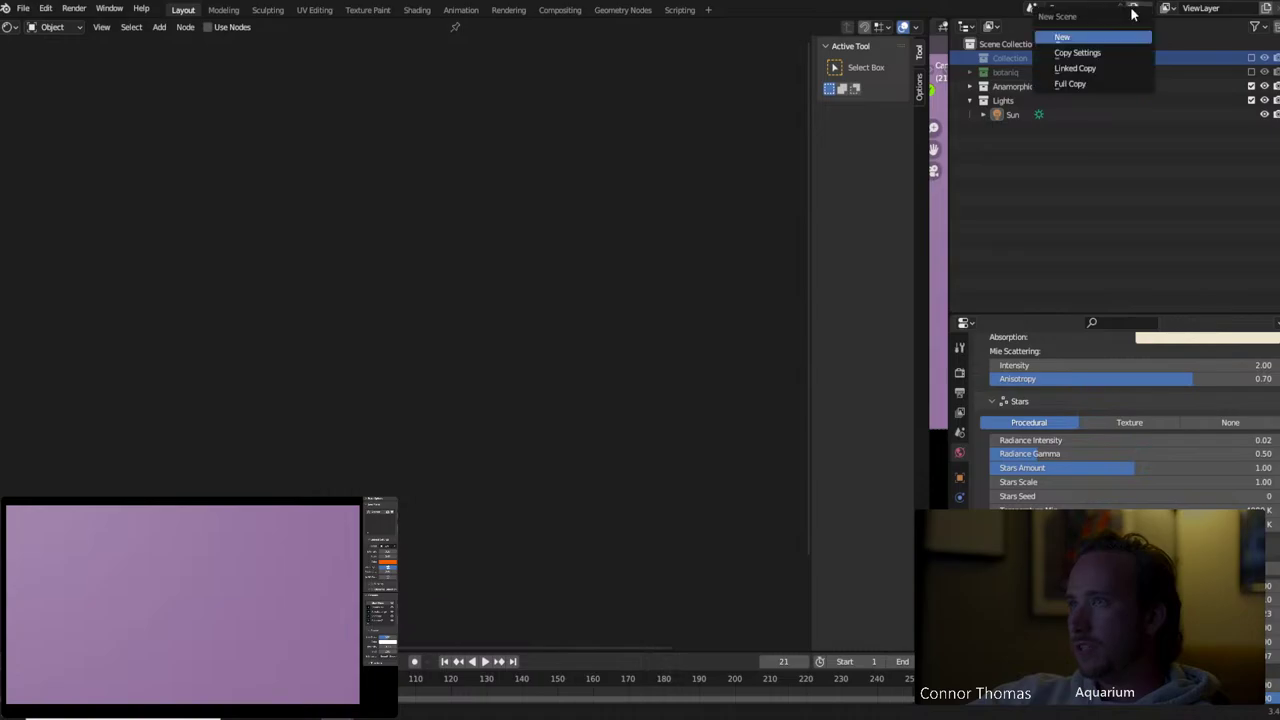
click(1108, 85)
double_click(1066, 10)
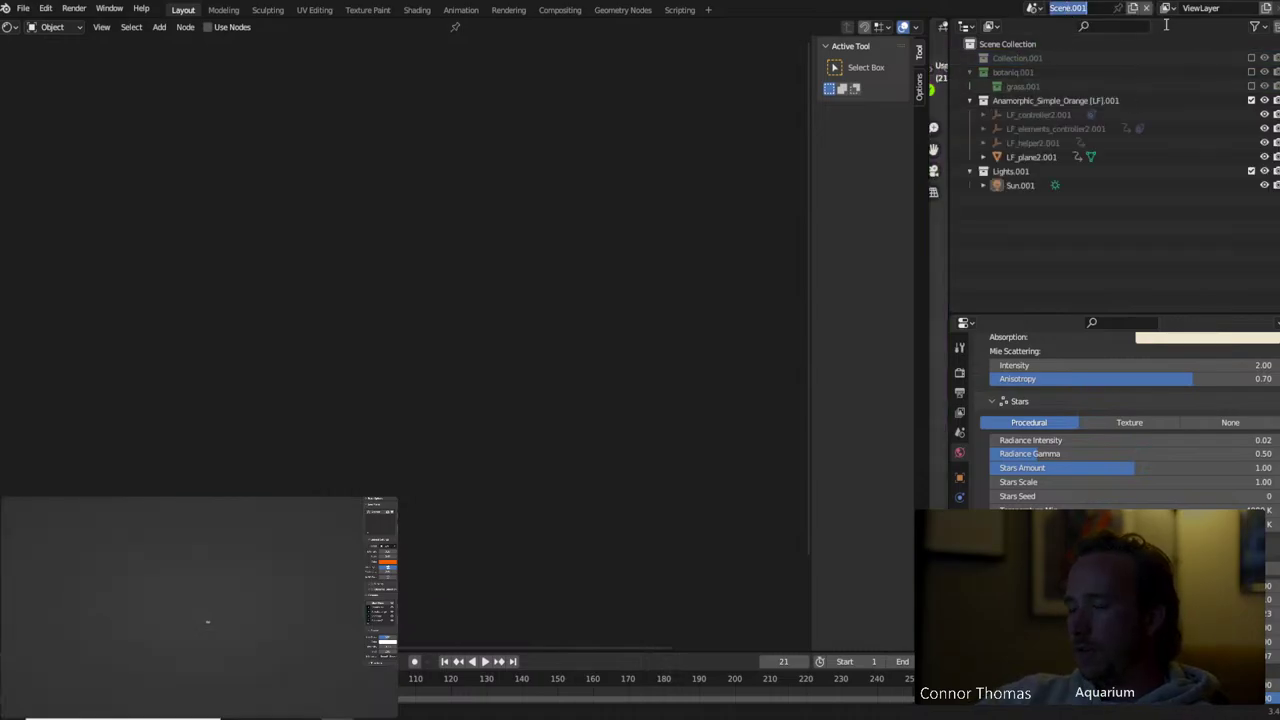
text(Sur Only)
key(Return)
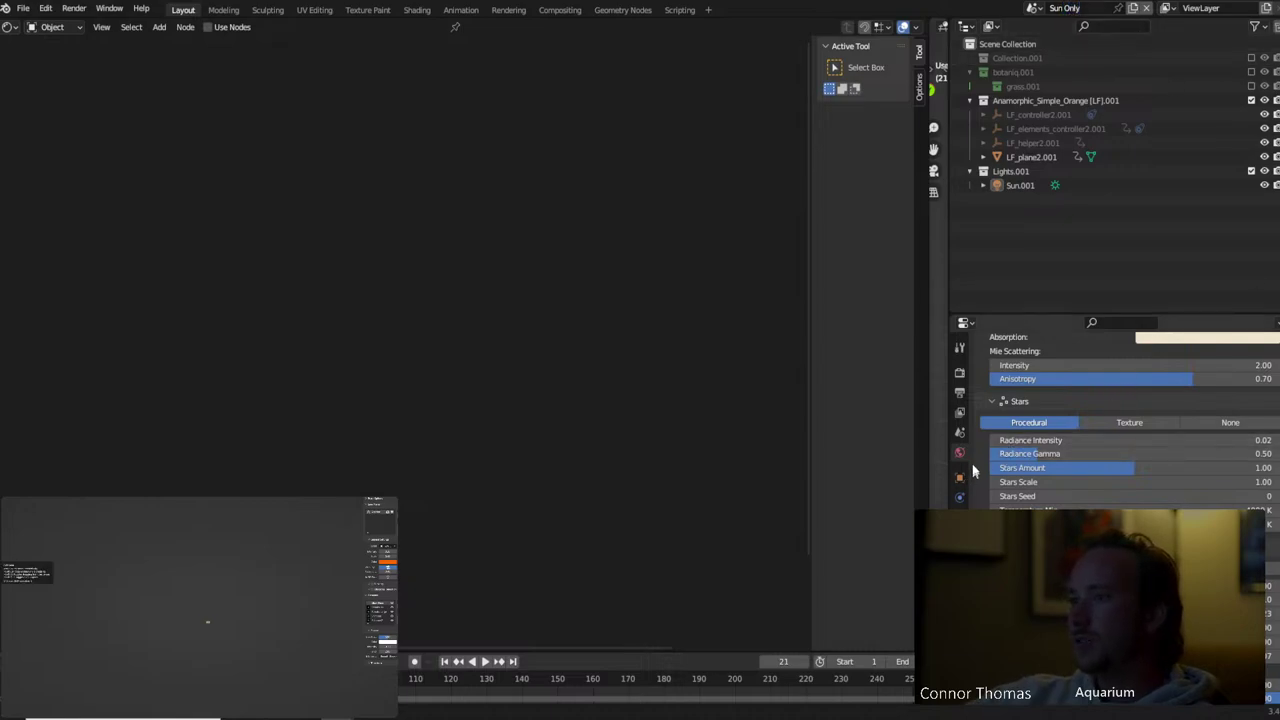
Replace the Sun Only scene's world with a new one named "black" and set its background color to pure black
scroll(1030, 445, up, 15)
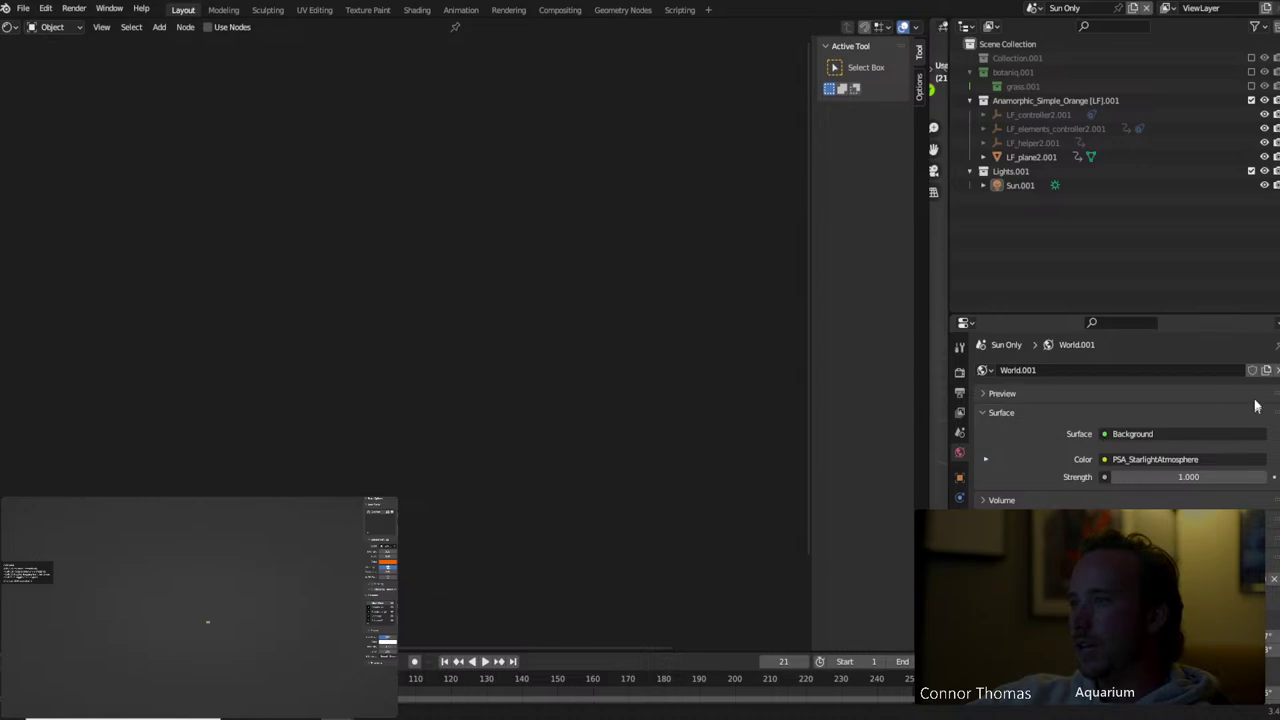
click(1275, 370)
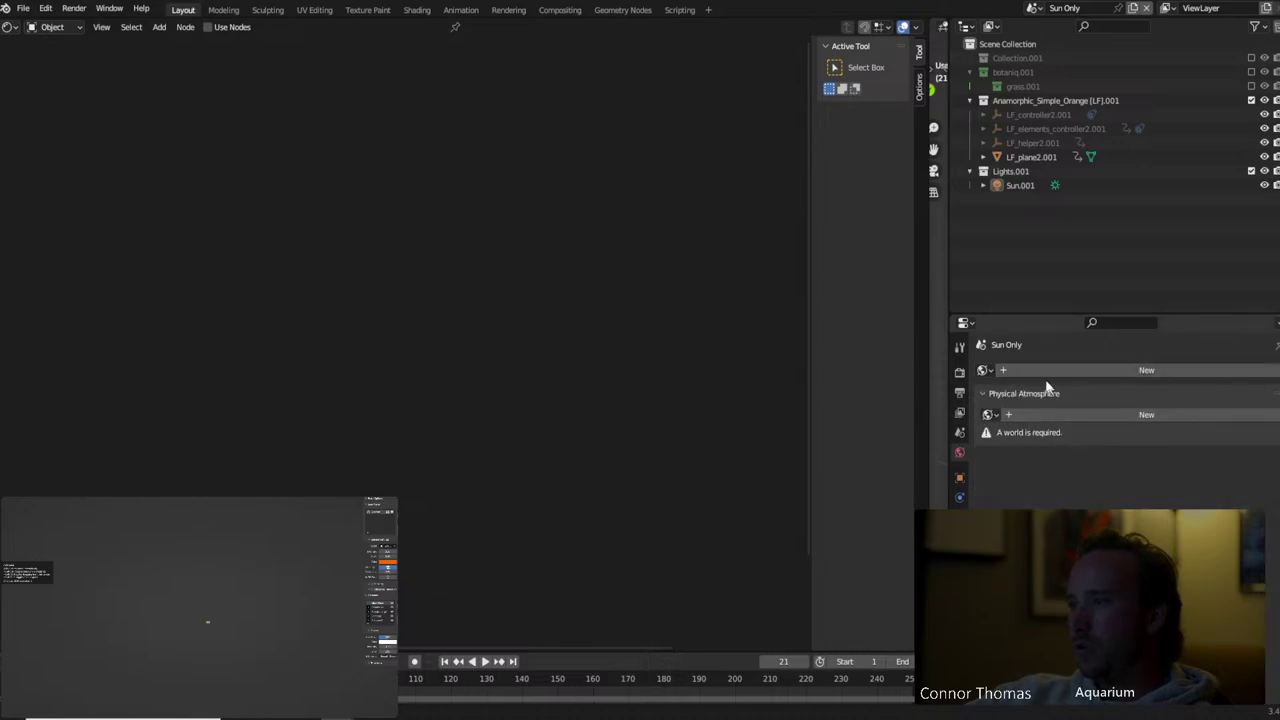
click(1048, 372)
click(1034, 370)
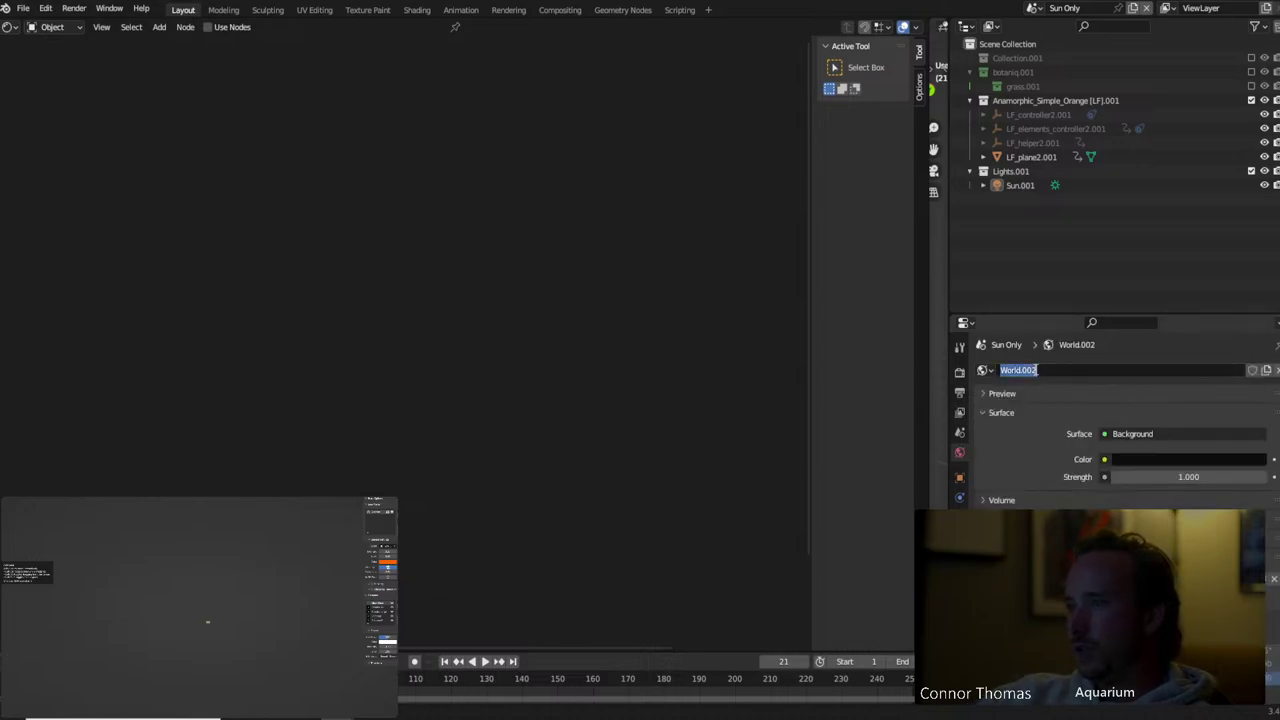
text(black)
key(Return)
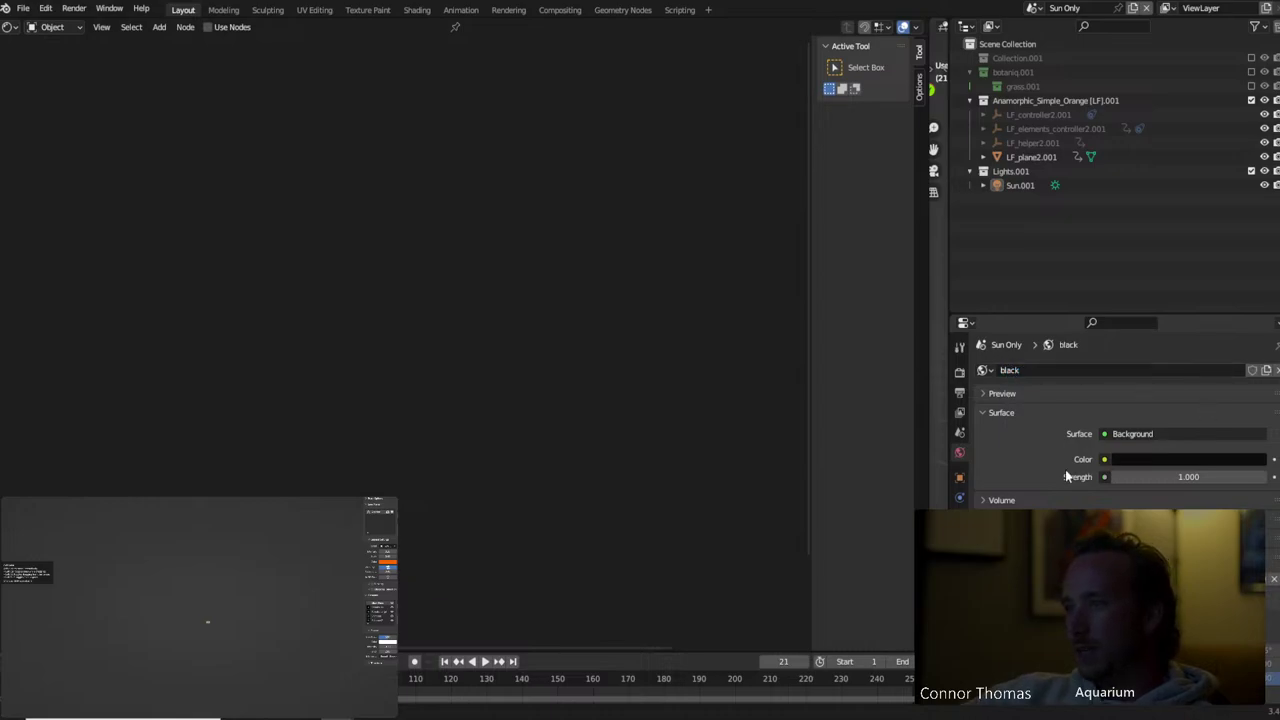
click(1128, 460)
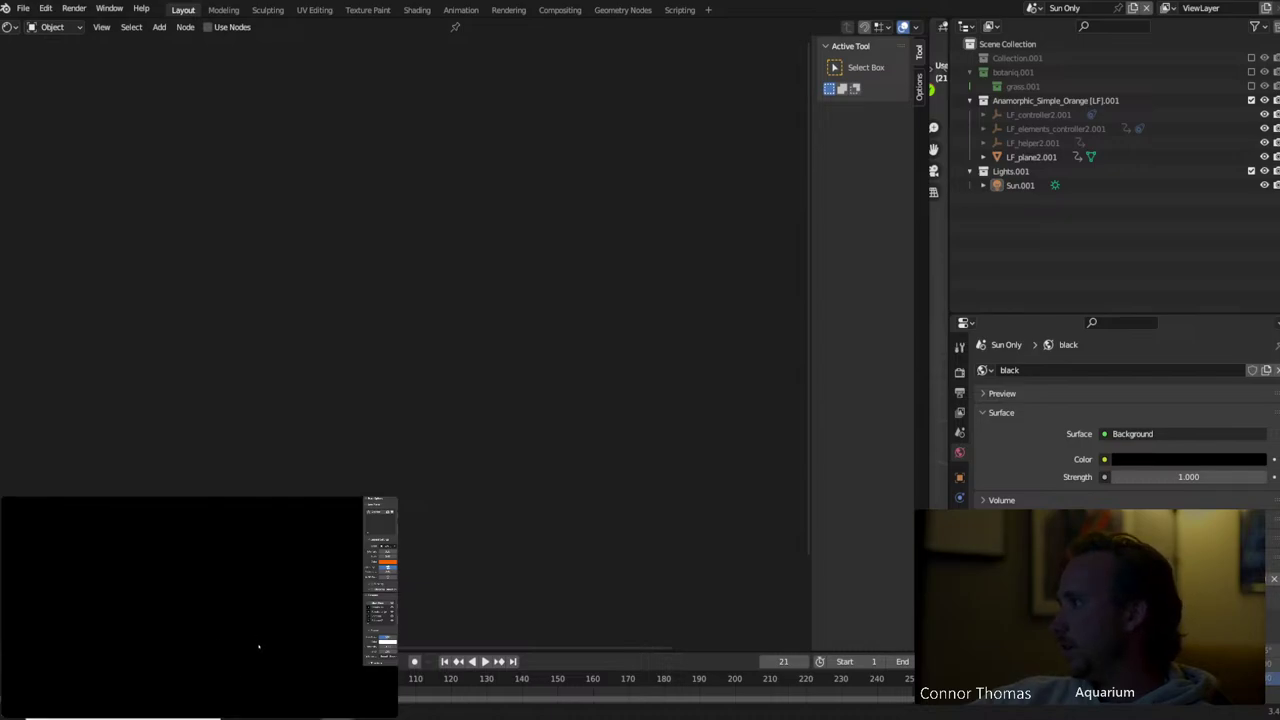
Switch the viewport to solid shading and try a still render of the Sun Only scene
key(z)
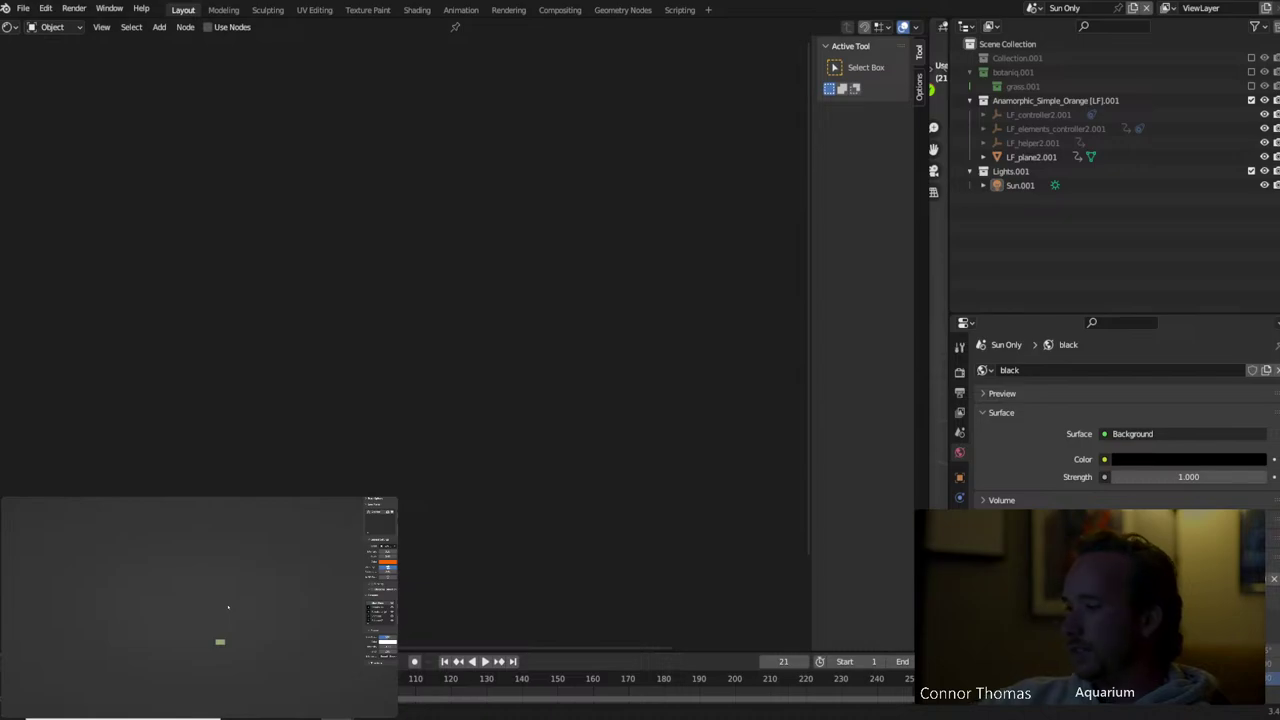
key(F12)
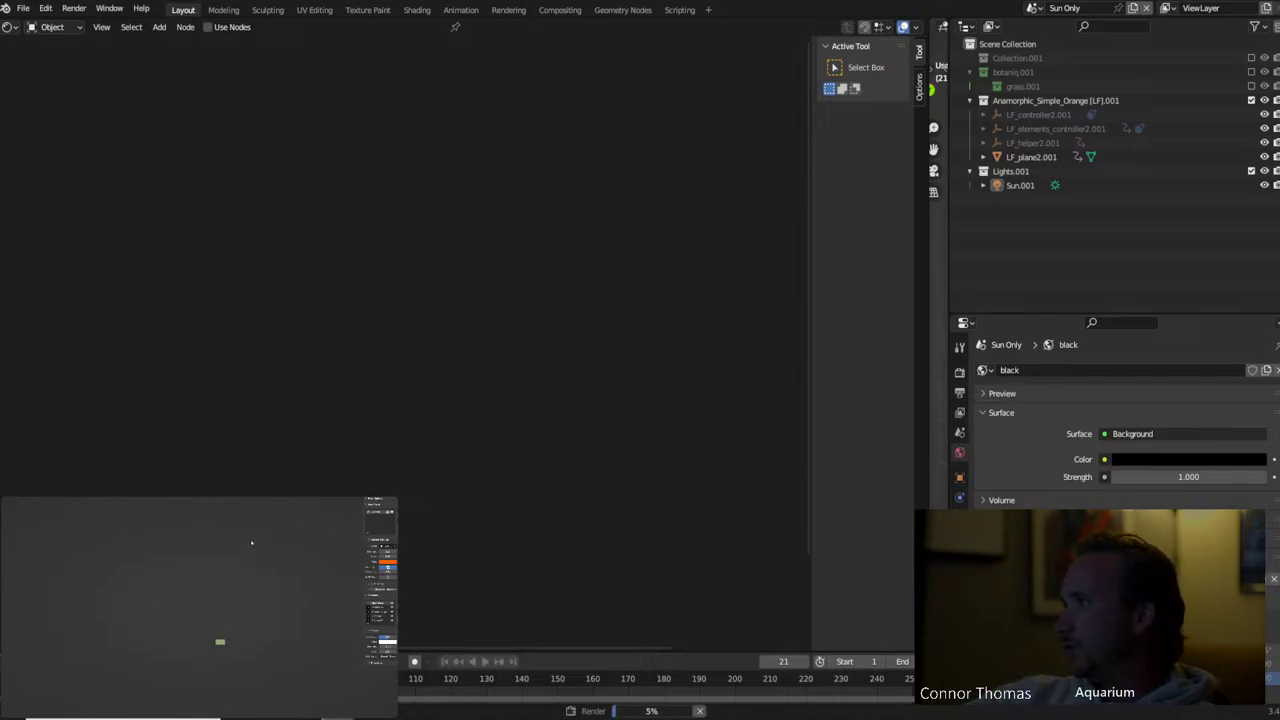
key(Escape)
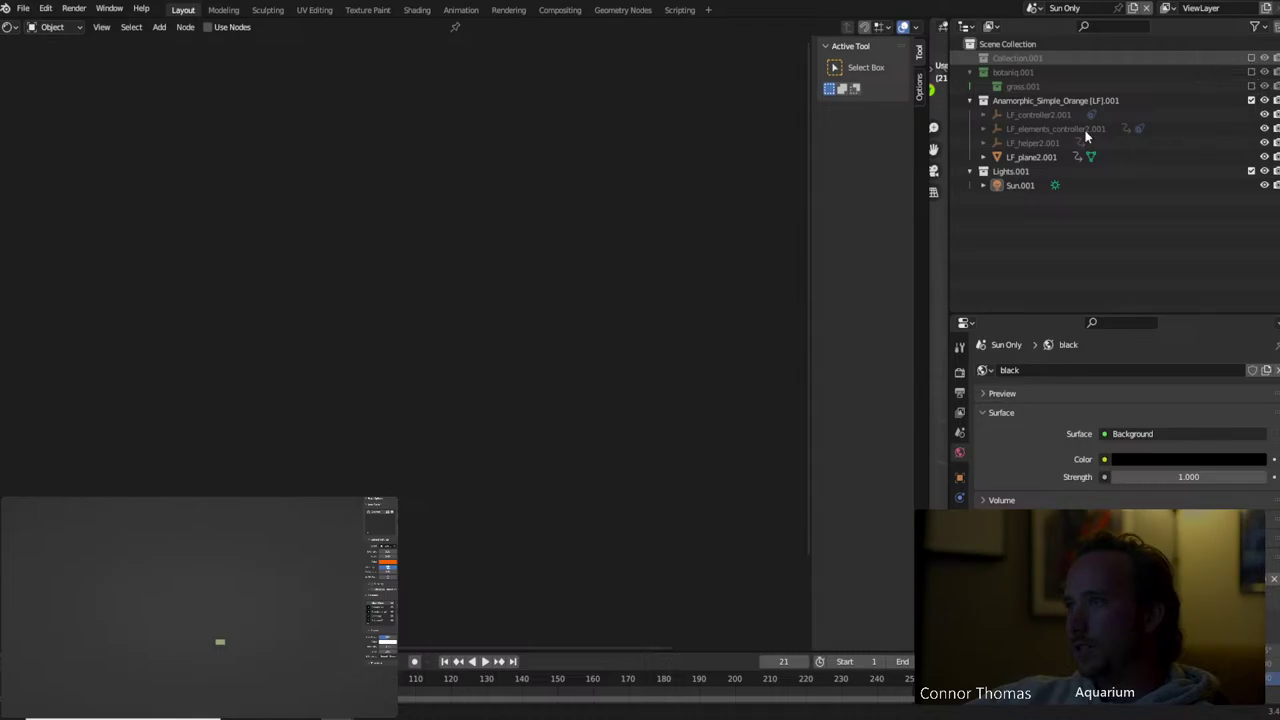
Bring Collection.001 back into the view layer, look through the scene camera and select Camera.002
key(ctrl+z)
scroll(1034, 190, down, 1)
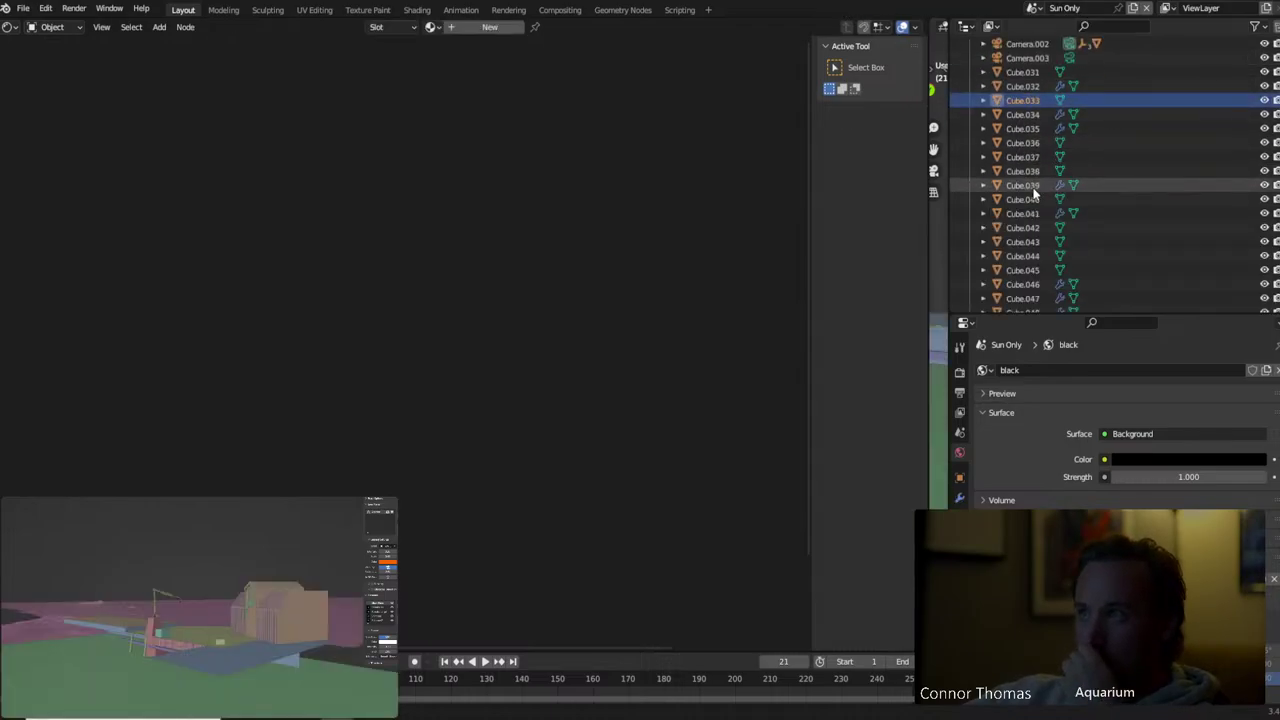
click(1024, 57)
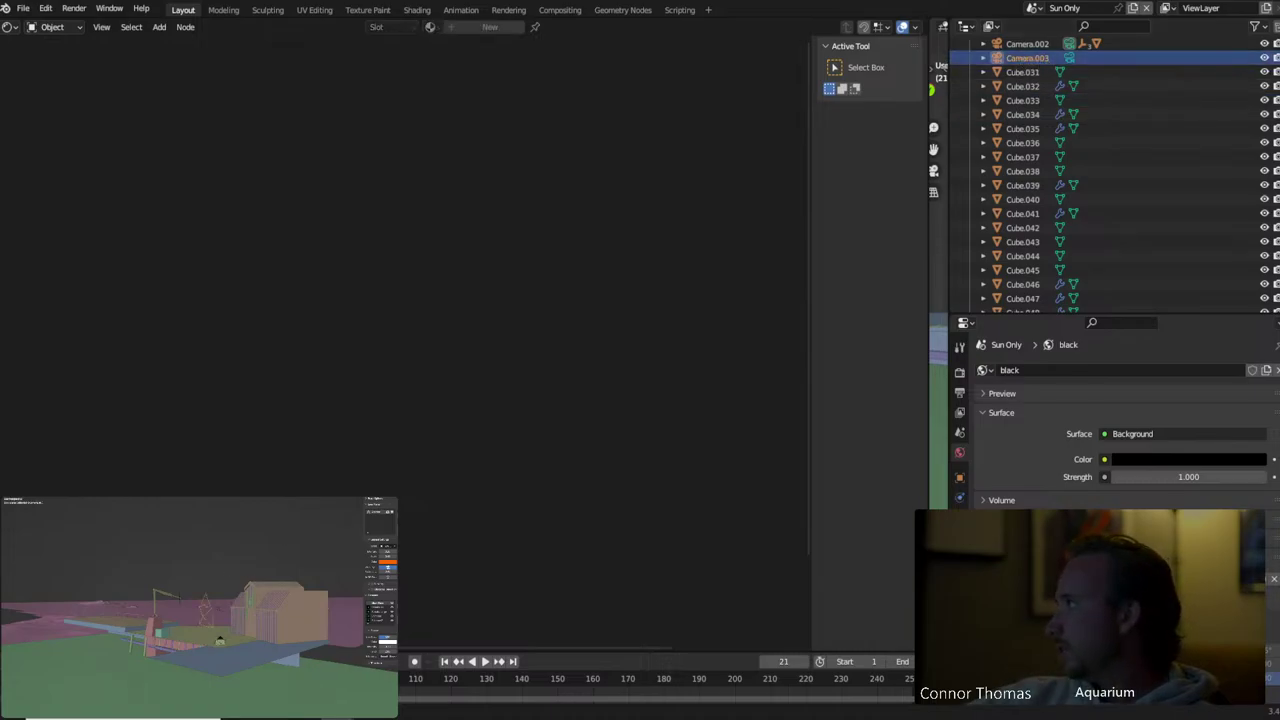
key(KP_0)
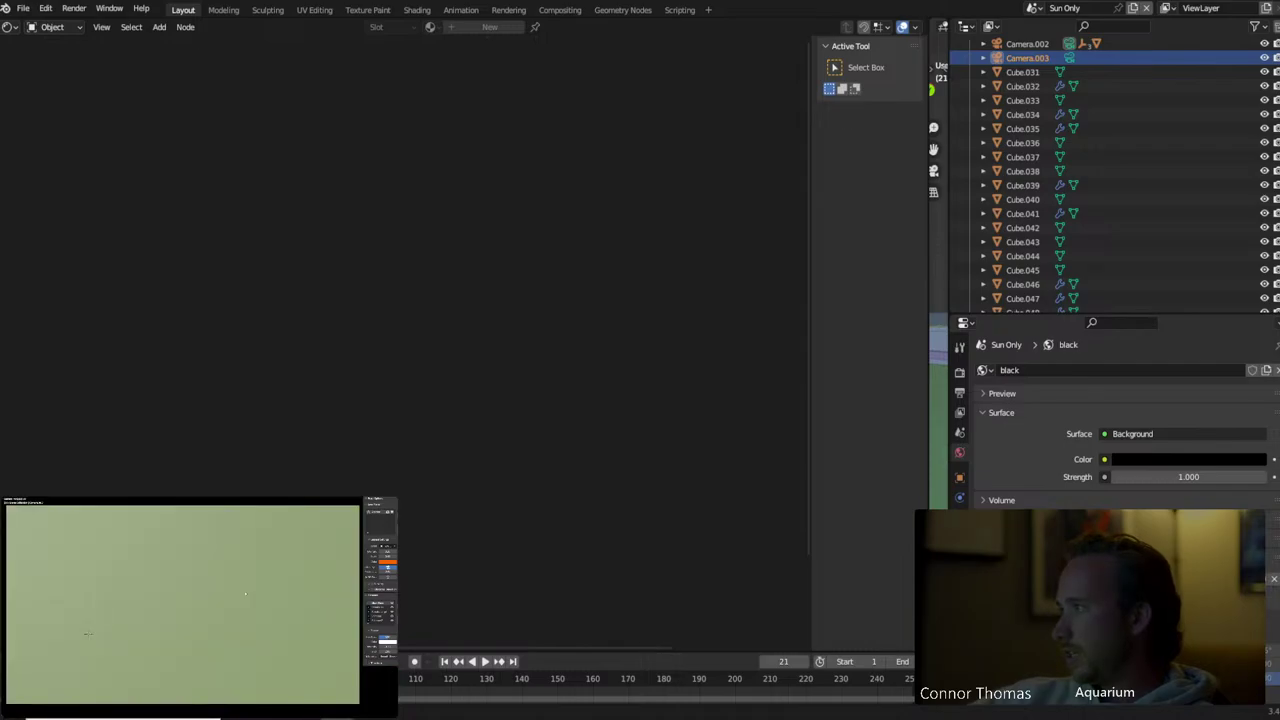
scroll(251, 582, down, 2)
click(247, 540)
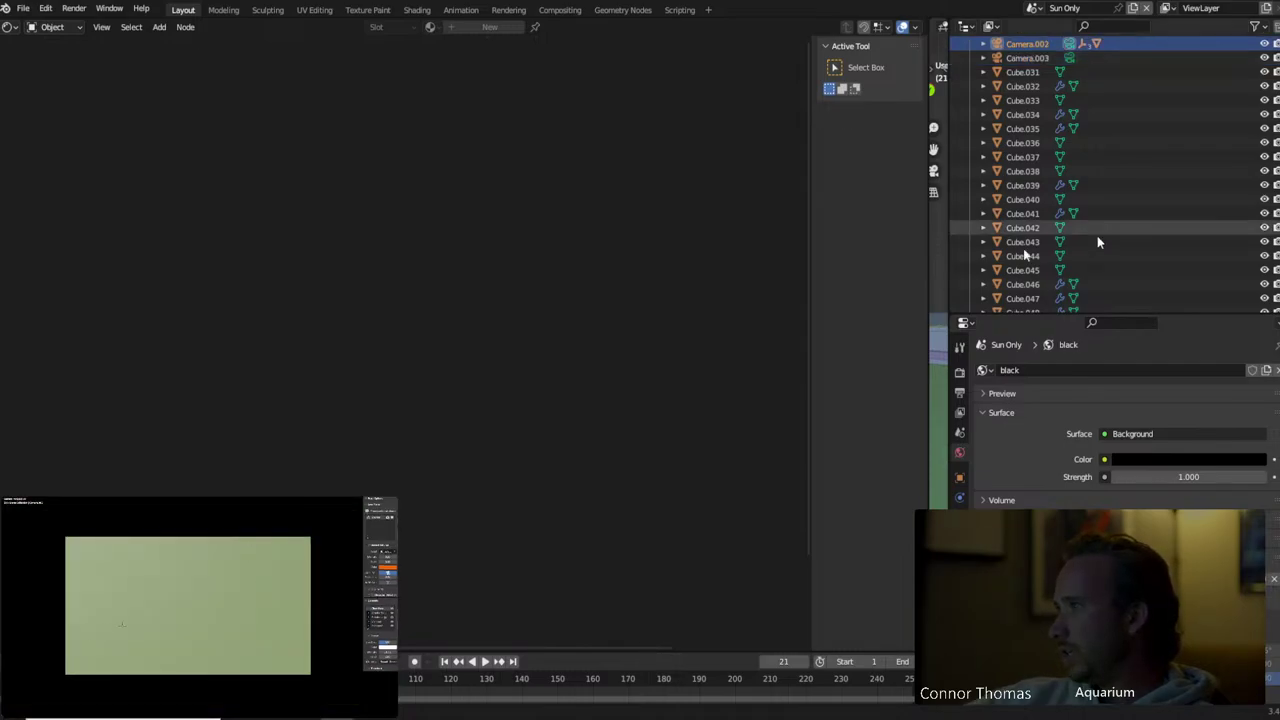
Review Camera.002's lens and background image settings, and render the current frame
click(960, 517)
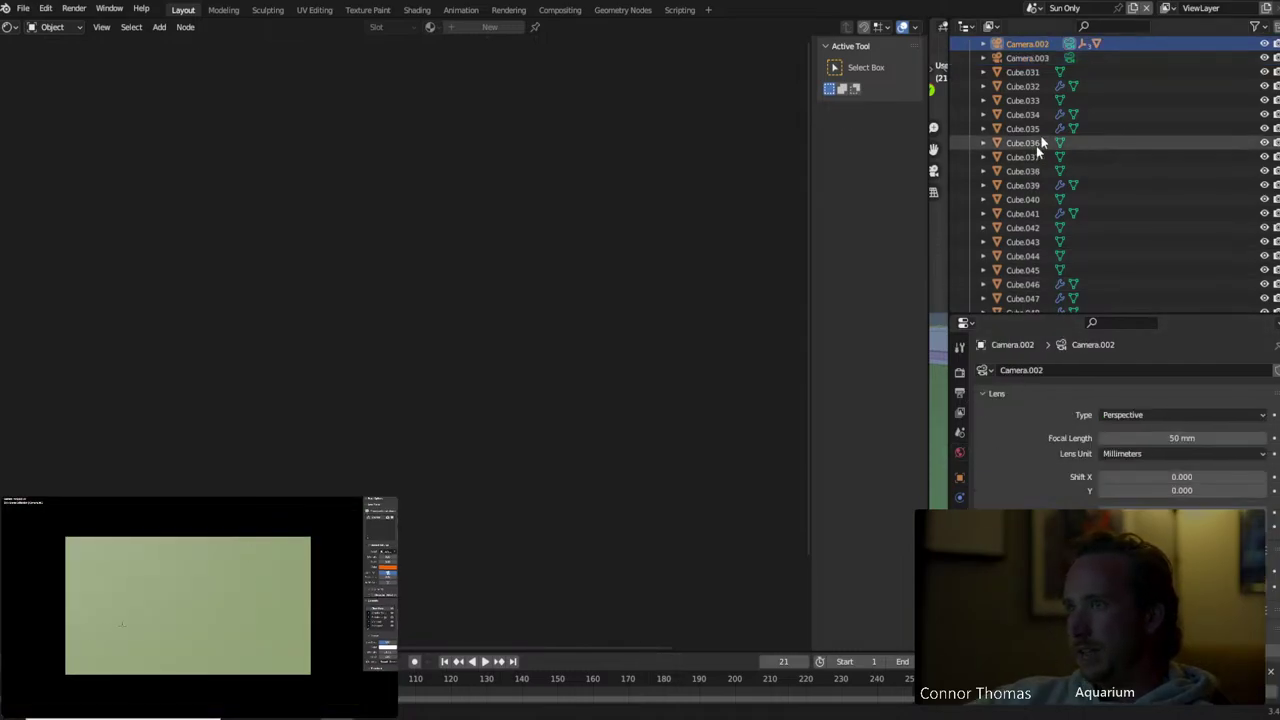
scroll(1118, 530, down, 2)
scroll(1130, 420, down, 10)
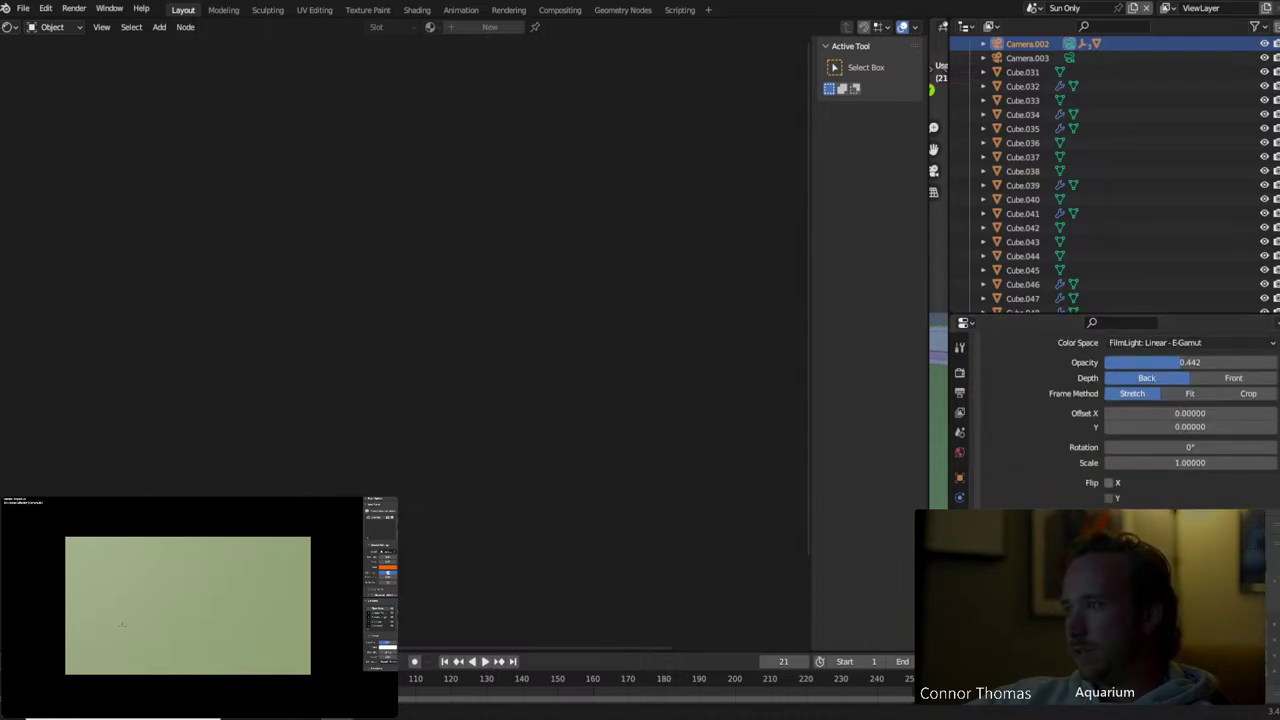
key(F12)
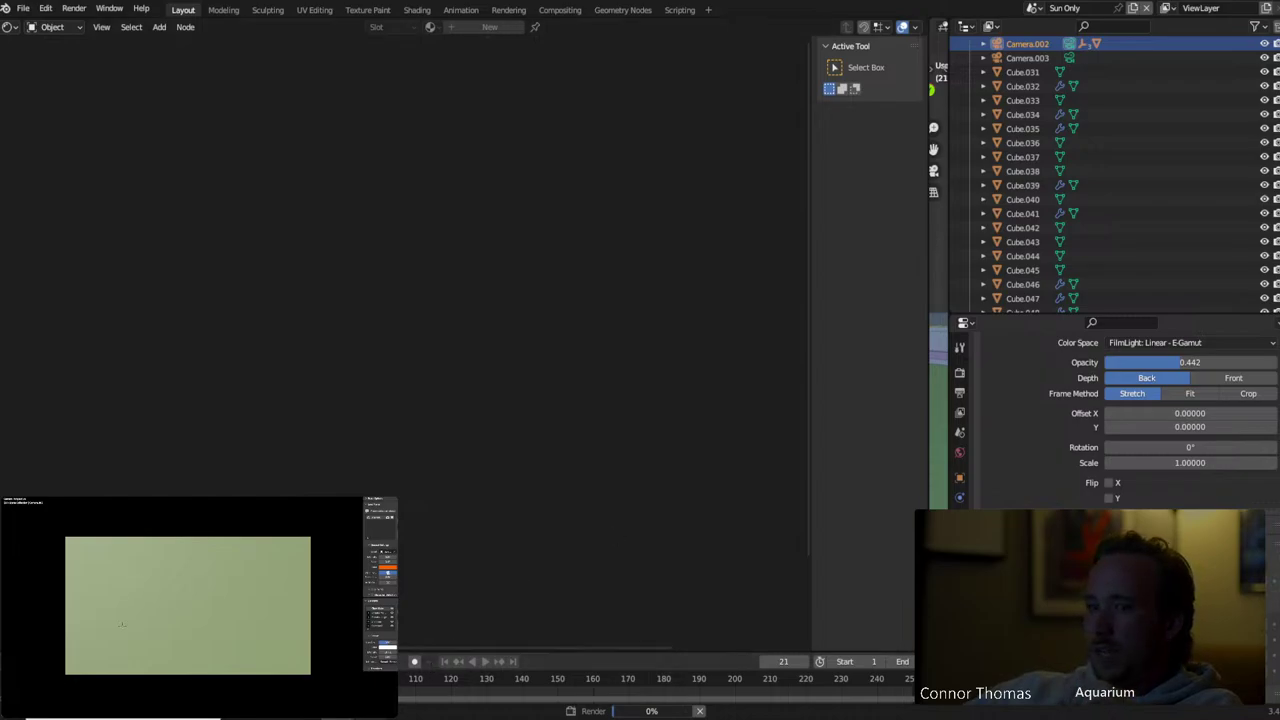
Switch to Nuke and close the browser window showing the Poly Haven texture pages
mouse_move(431, 712)
click(455, 690)
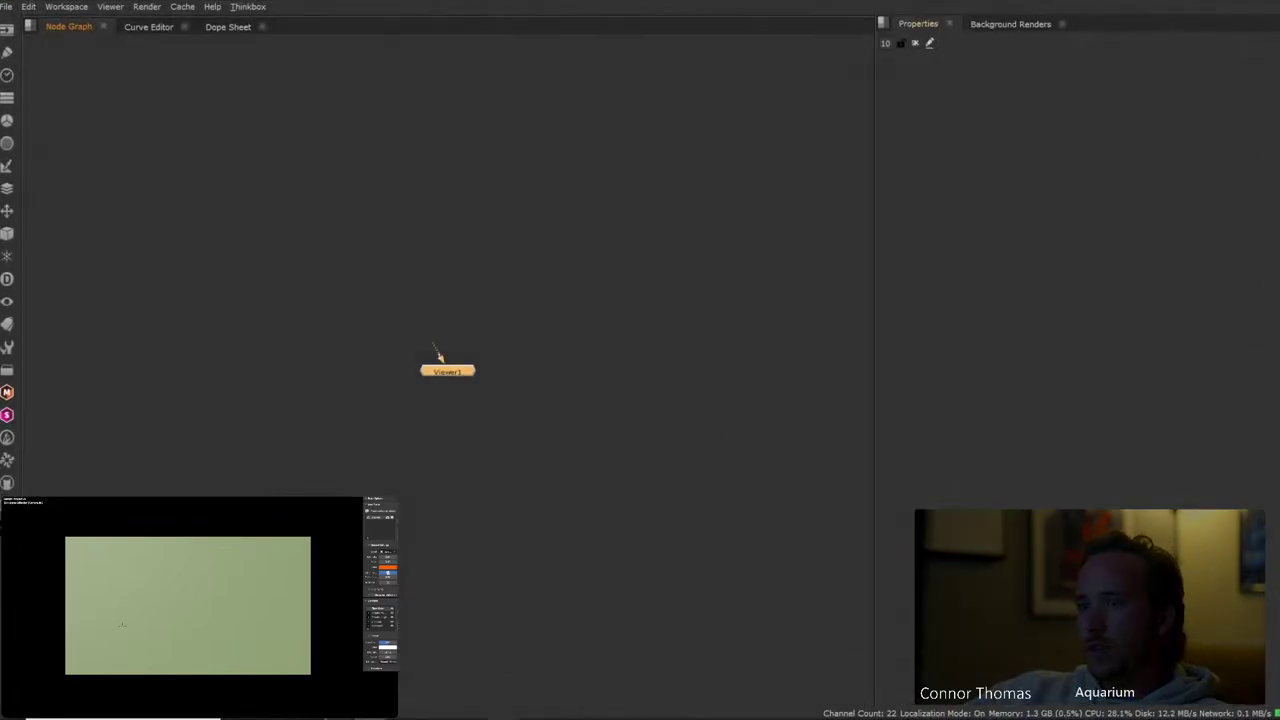
key(alt+Tab)
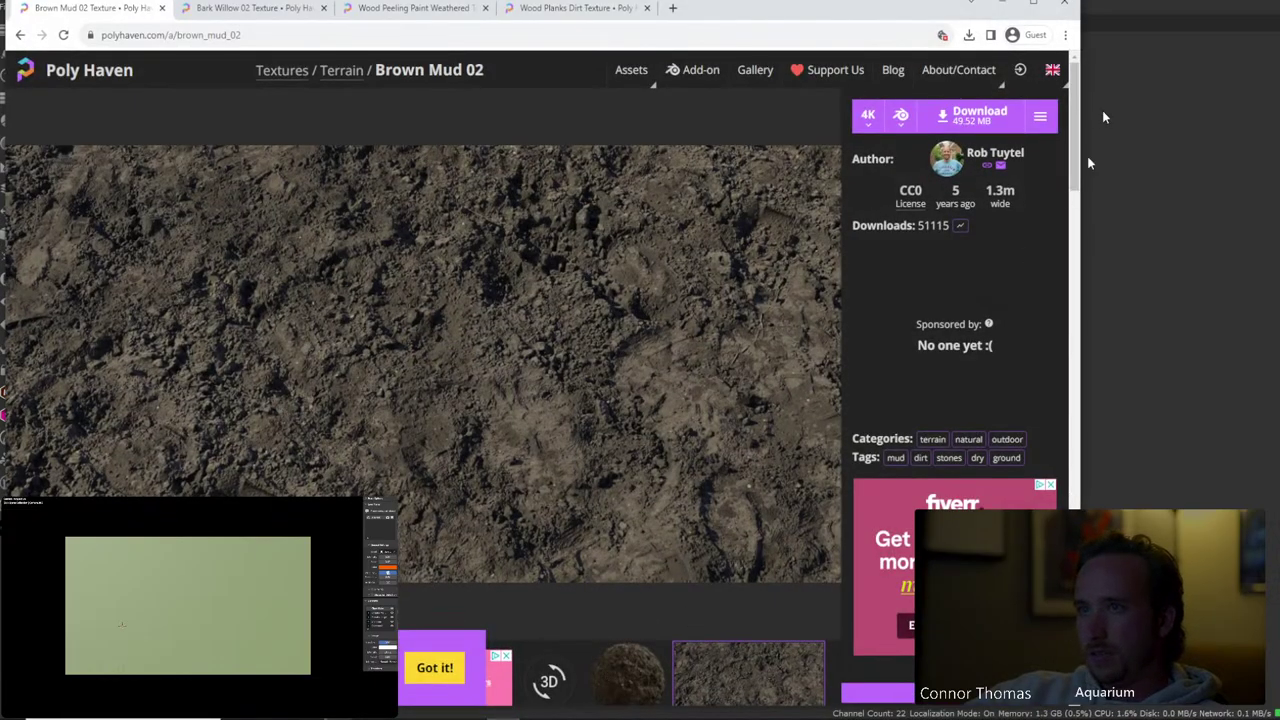
click(1060, 6)
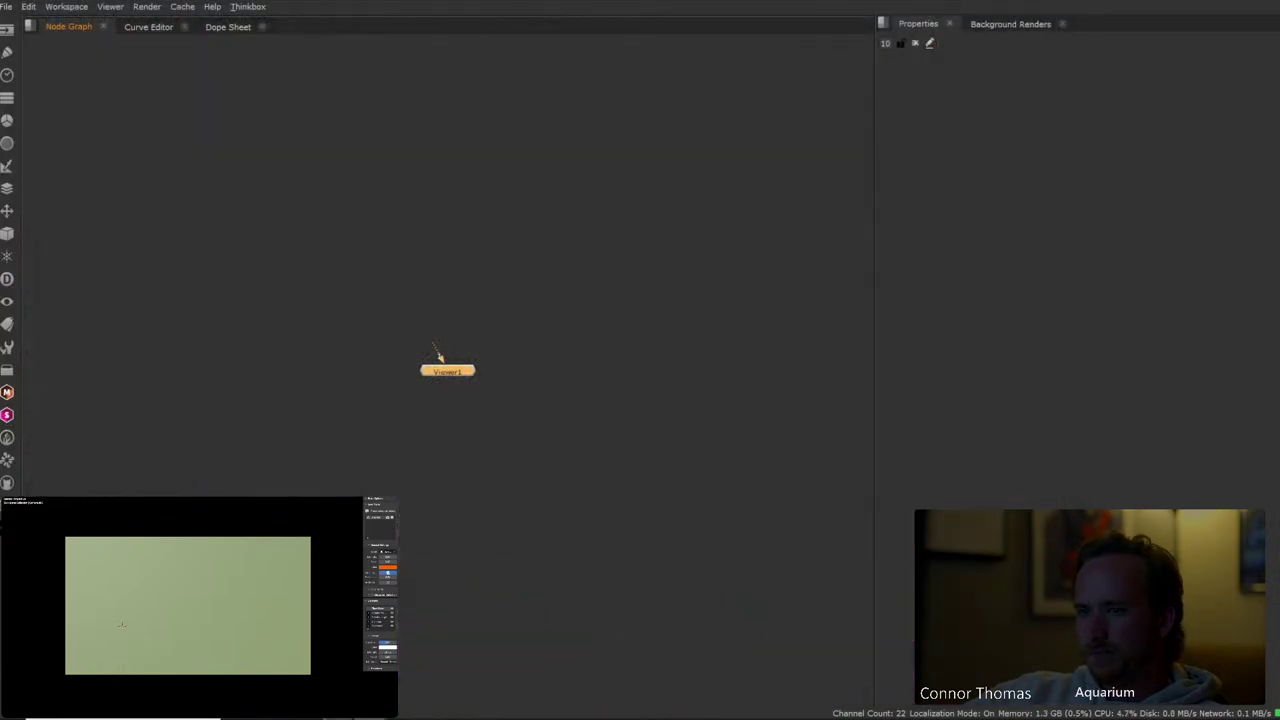
Switch back to Blender, exclude Collection.001 from the Sun Only view layer and render the current frame
click(337, 717)
click(469, 677)
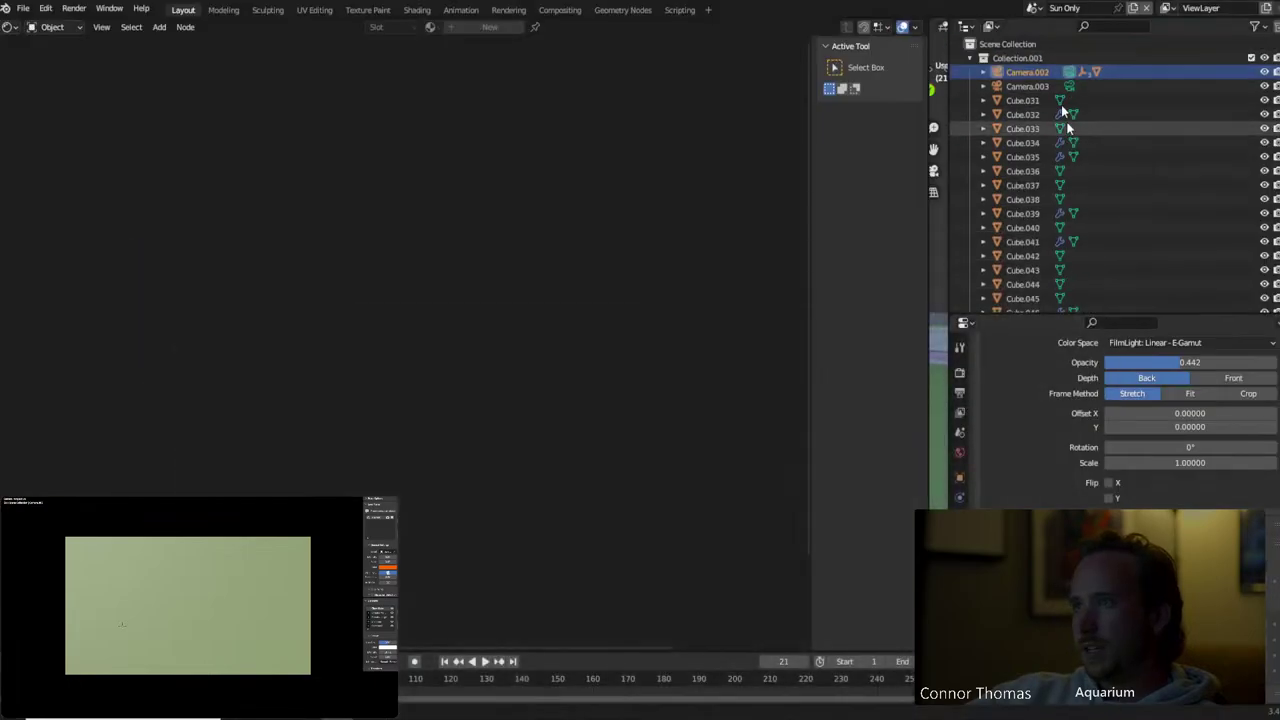
click(1251, 58)
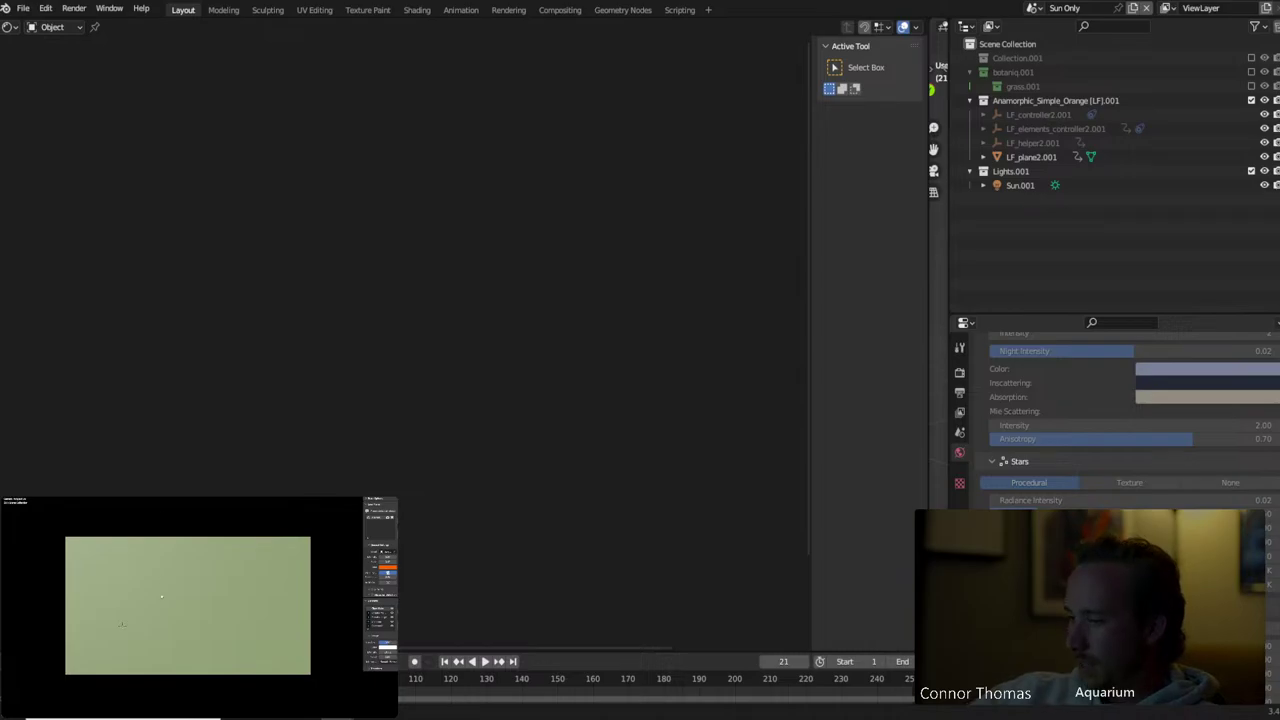
key(F12)
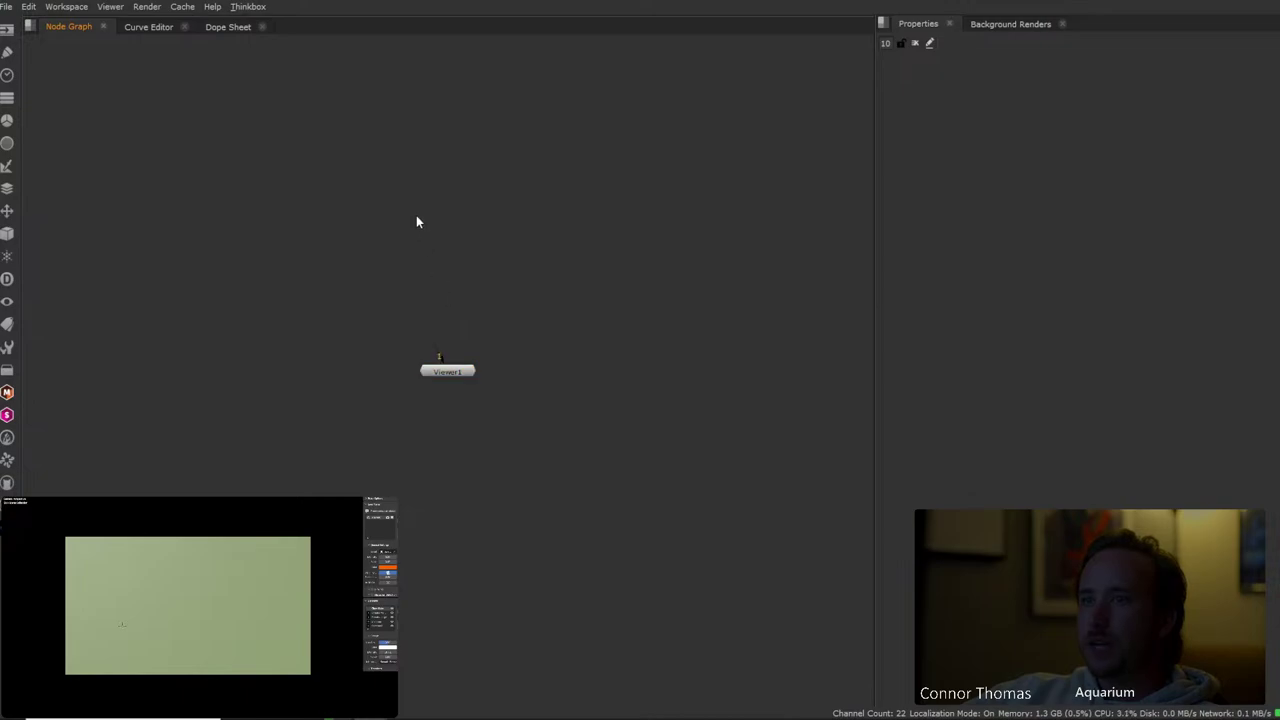
key(r)
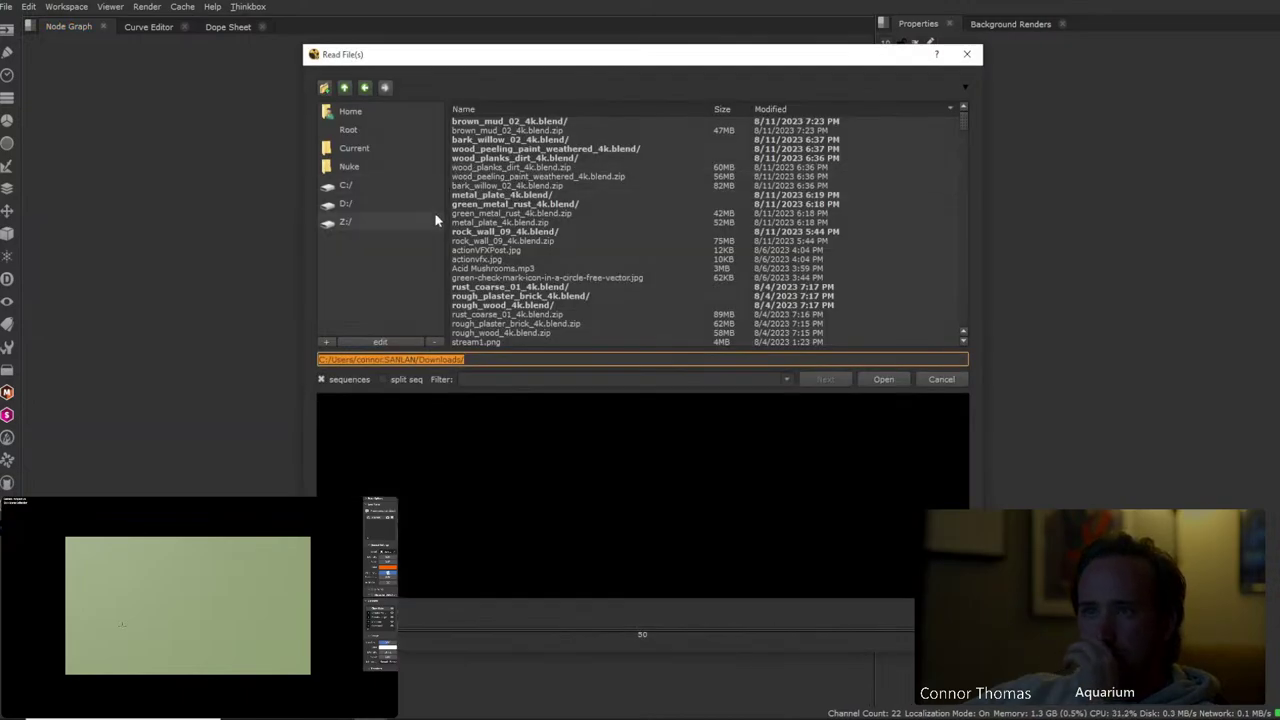
click(966, 54)
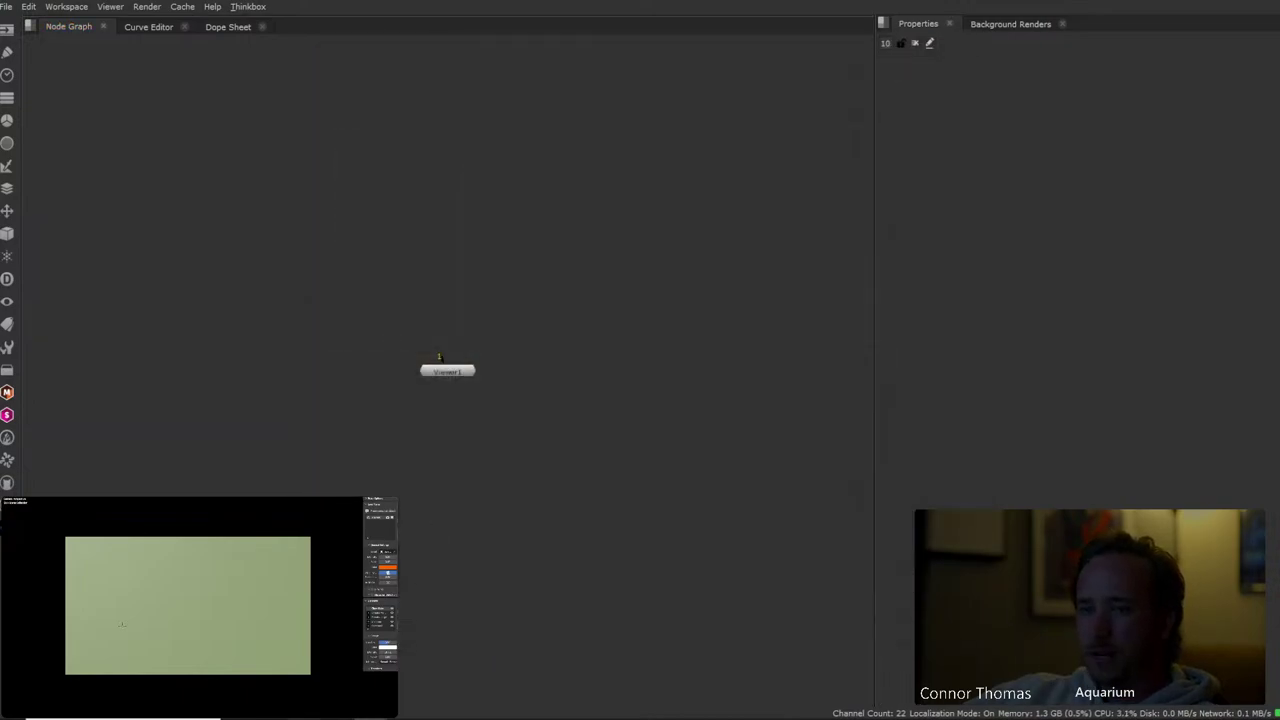
key(alt+Tab)
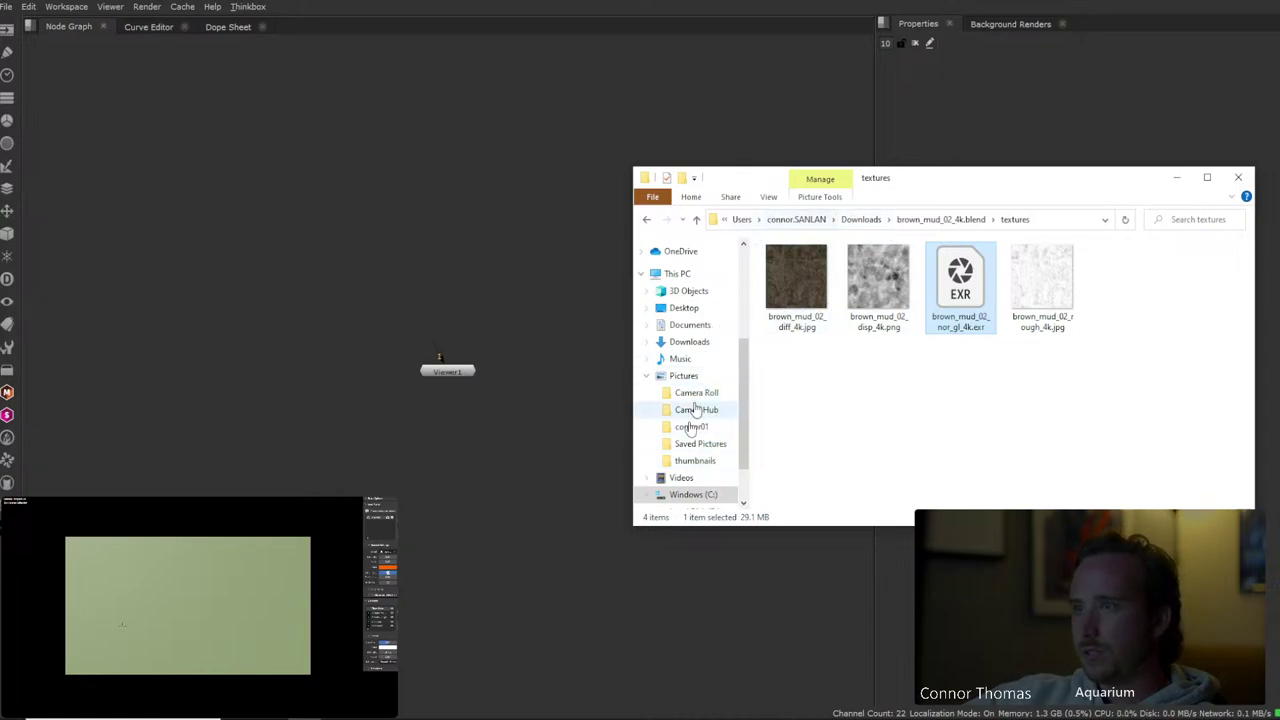
scroll(701, 379, down, 2)
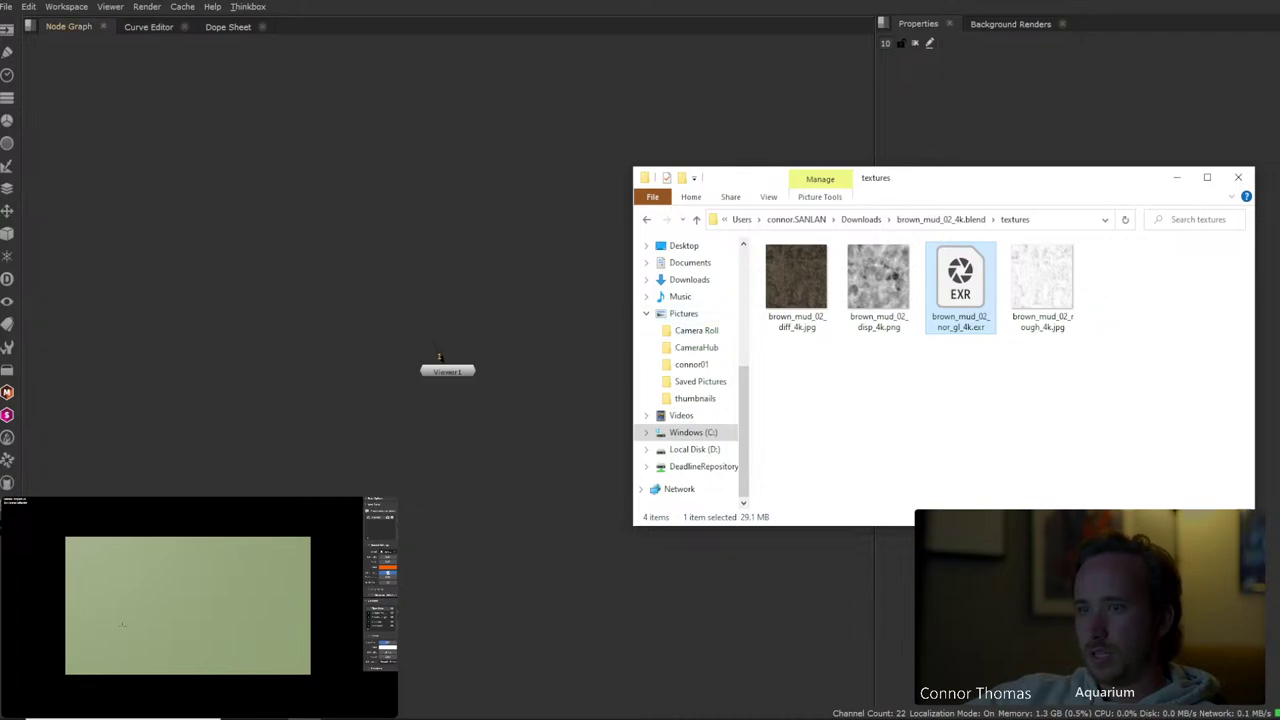
click(341, 718)
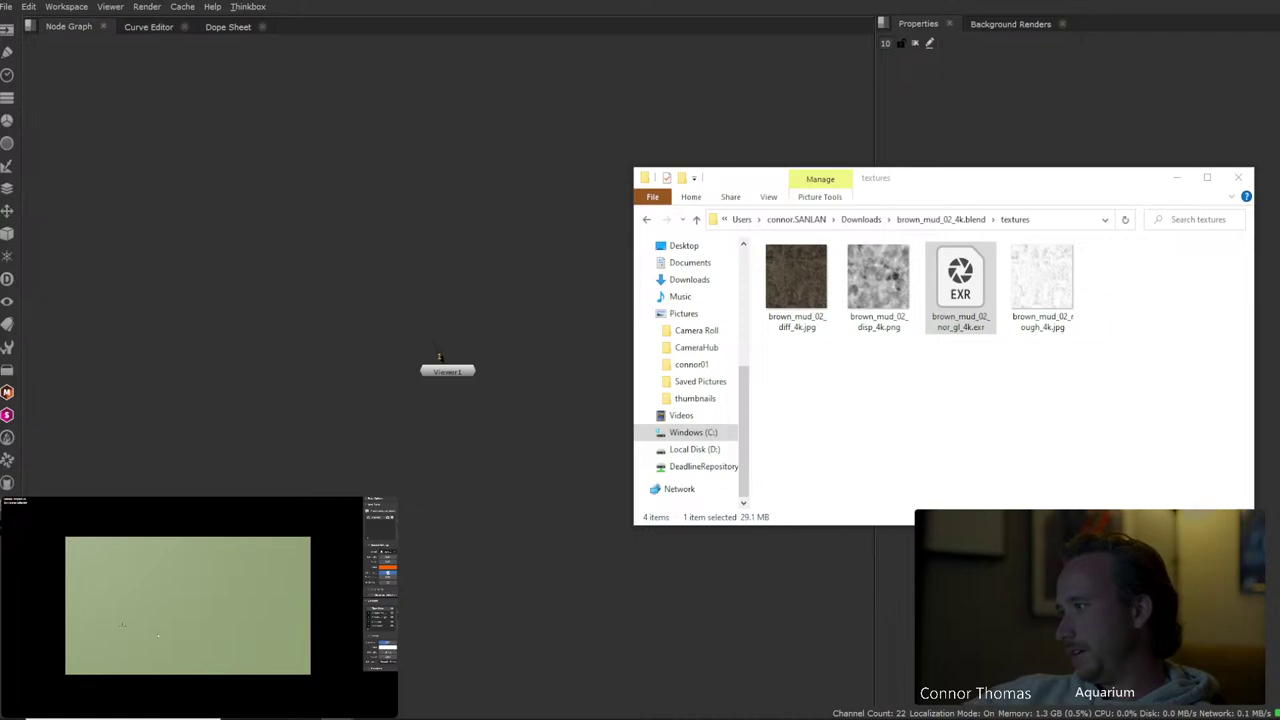
click(403, 251)
key(r)
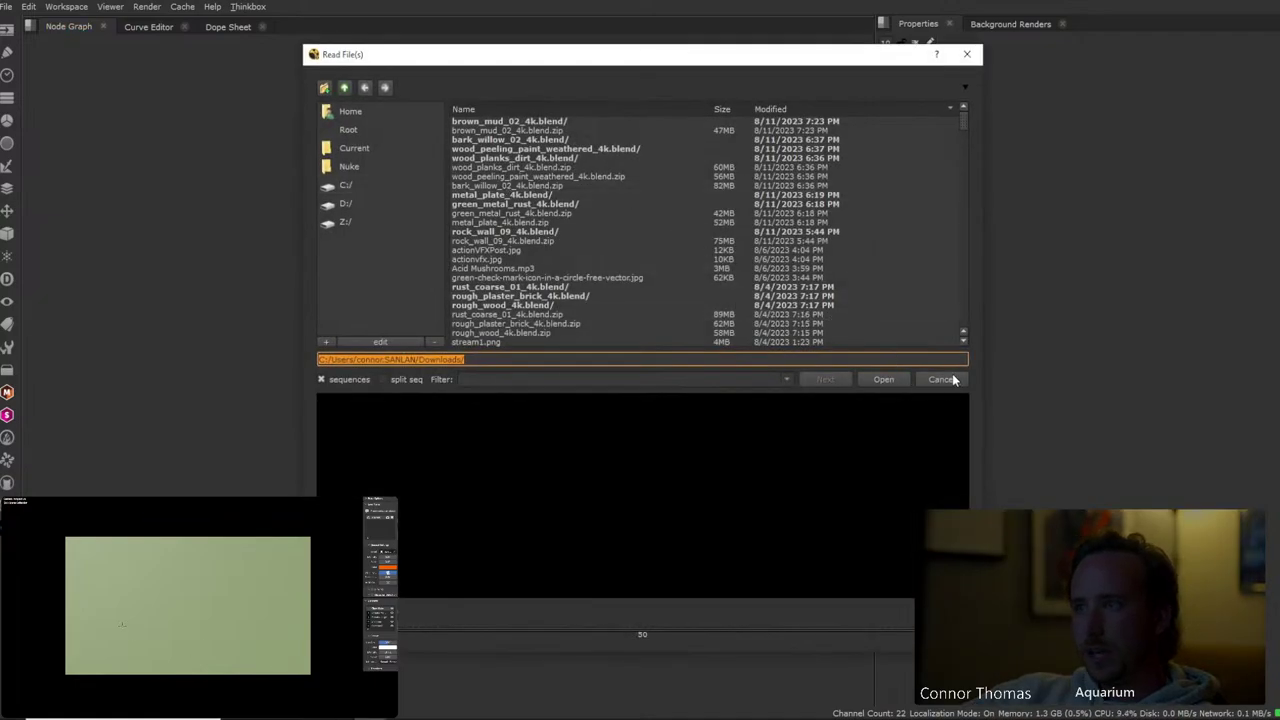
click(940, 379)
click(530, 660)
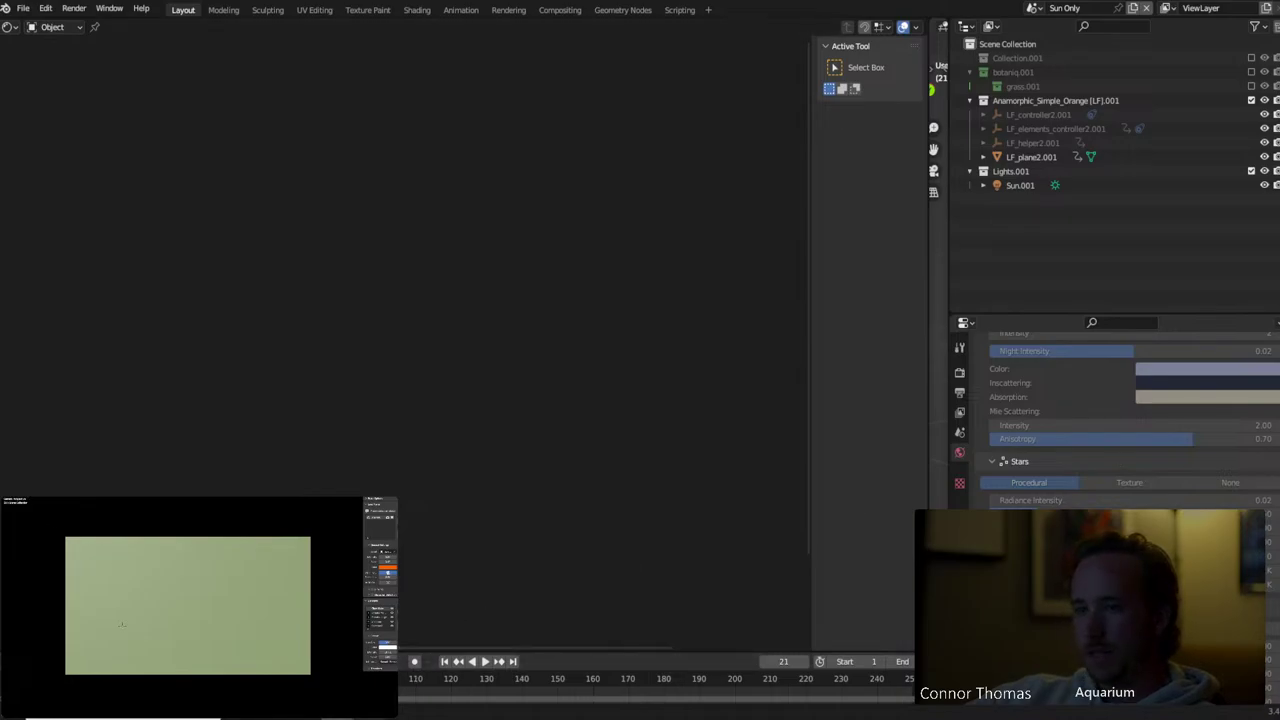
Switch to Nuke and add a Read node that loads beauty_01.exr from the VFX_tmp folder
click(447, 660)
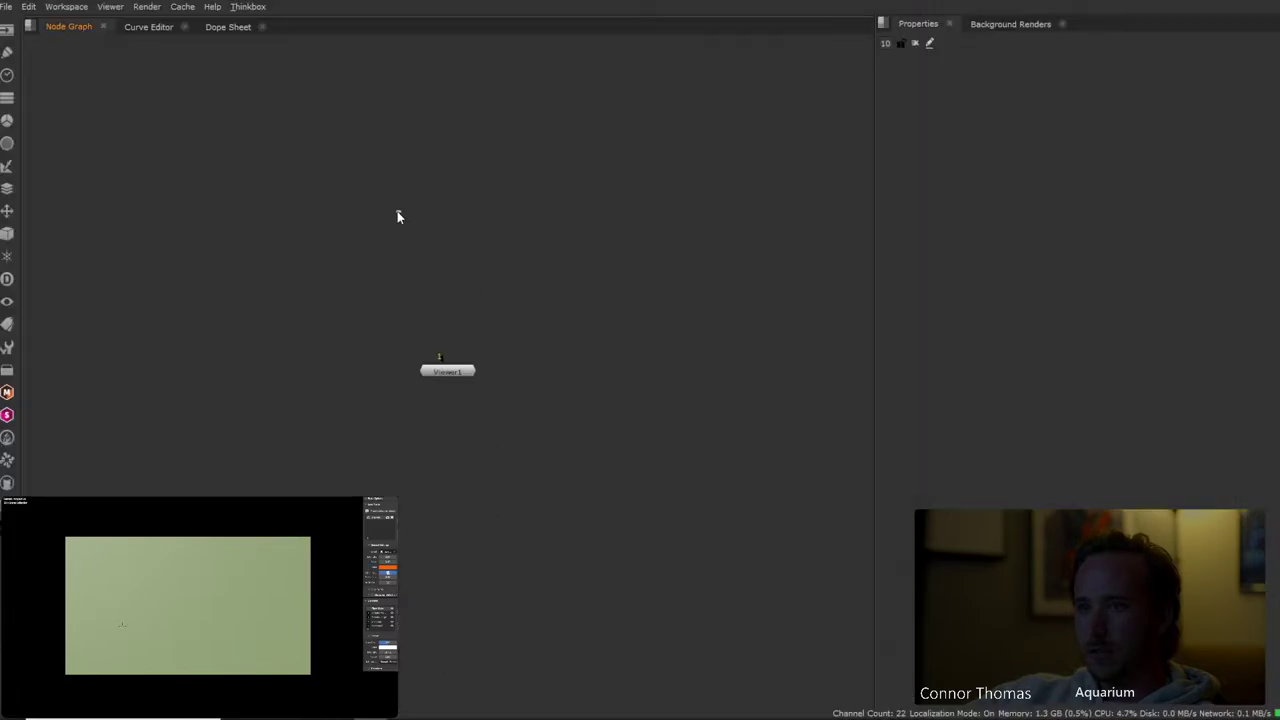
key(r)
double_click(499, 320)
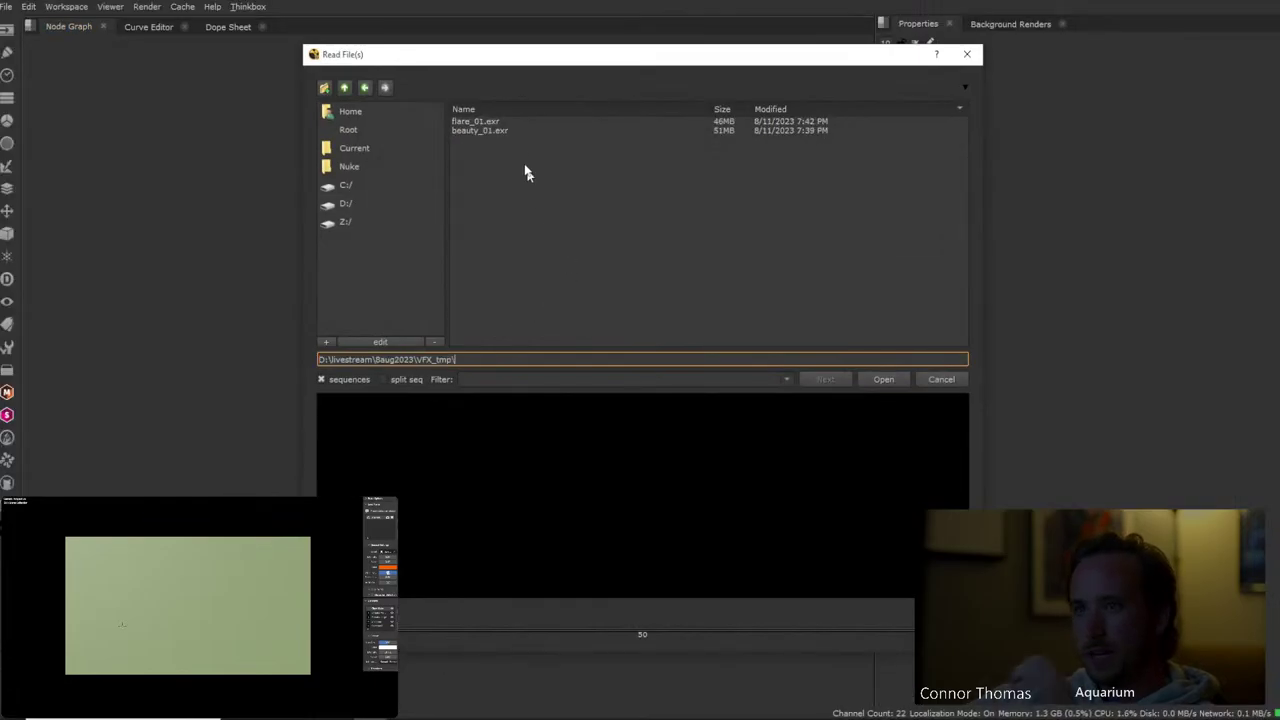
click(494, 129)
double_click(494, 129)
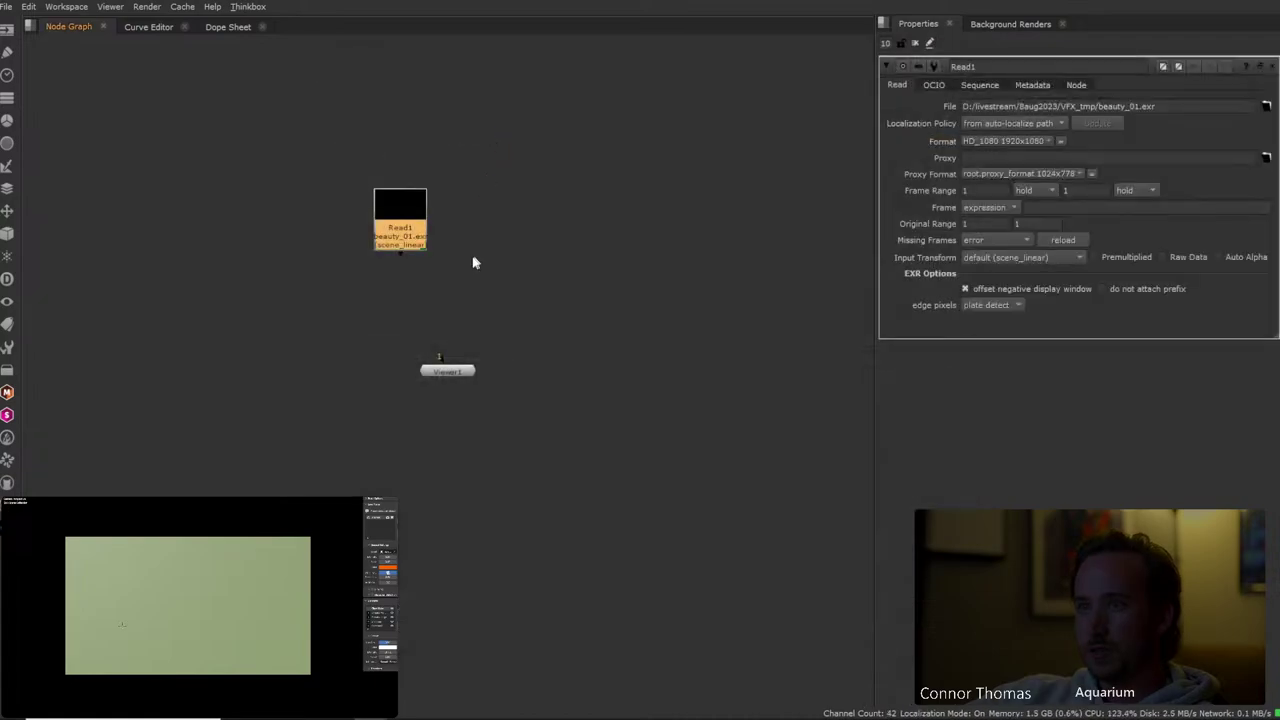
Add a second Read node that loads flare_01.exr and place it beside the beauty Read node
click(466, 158)
key(r)
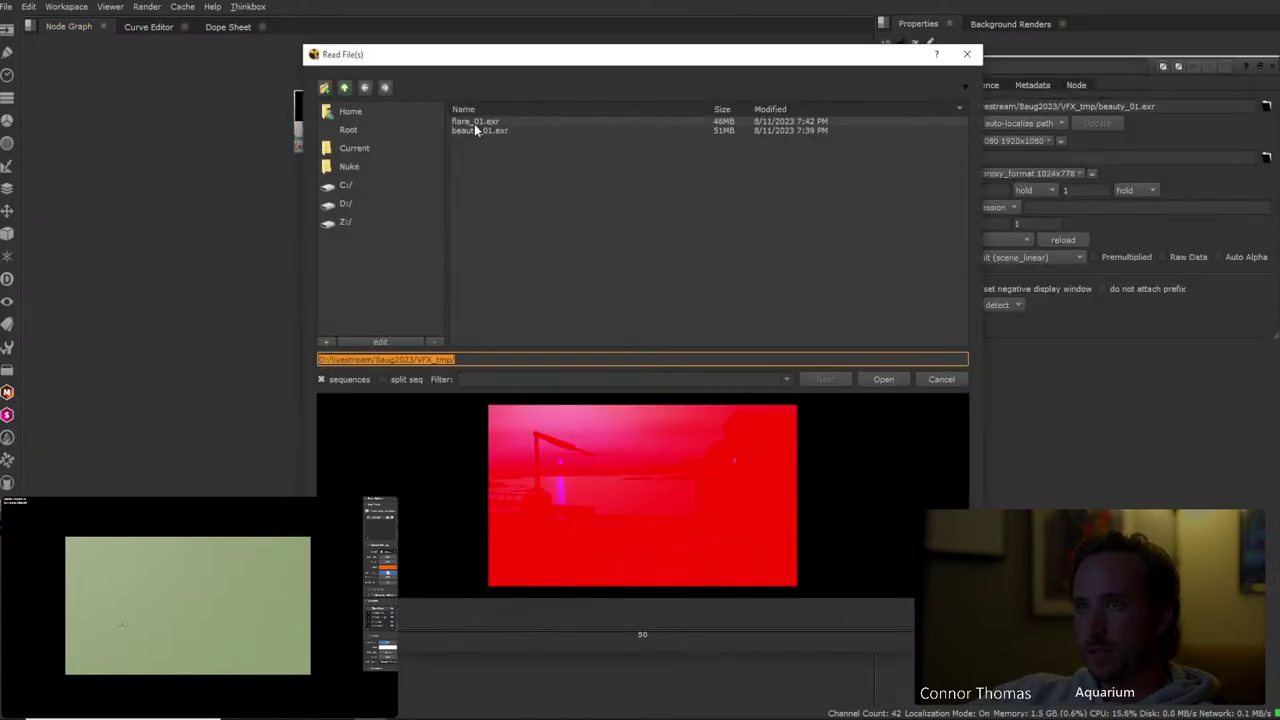
double_click(475, 124)
drag(460, 166, 502, 117)
Connect the beauty Read node to the viewer and change the workspace to Compositing
click(323, 130)
key(1)
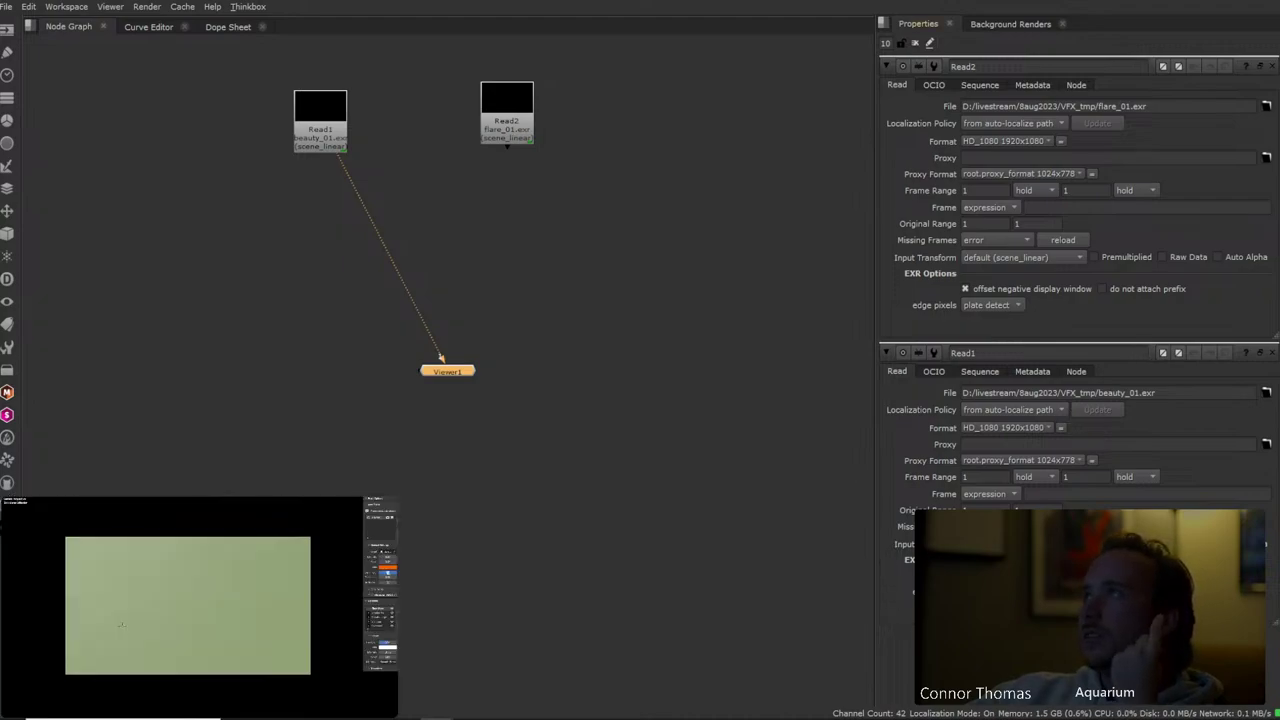
click(559, 385)
click(66, 6)
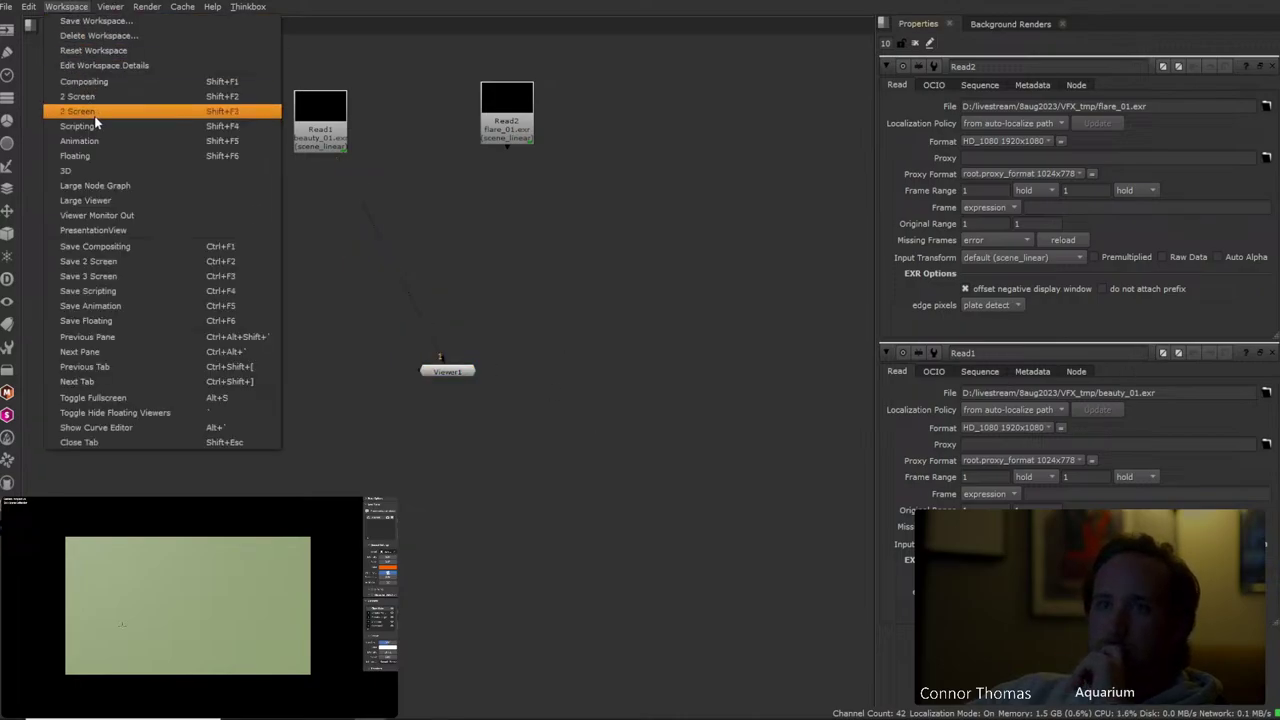
click(90, 82)
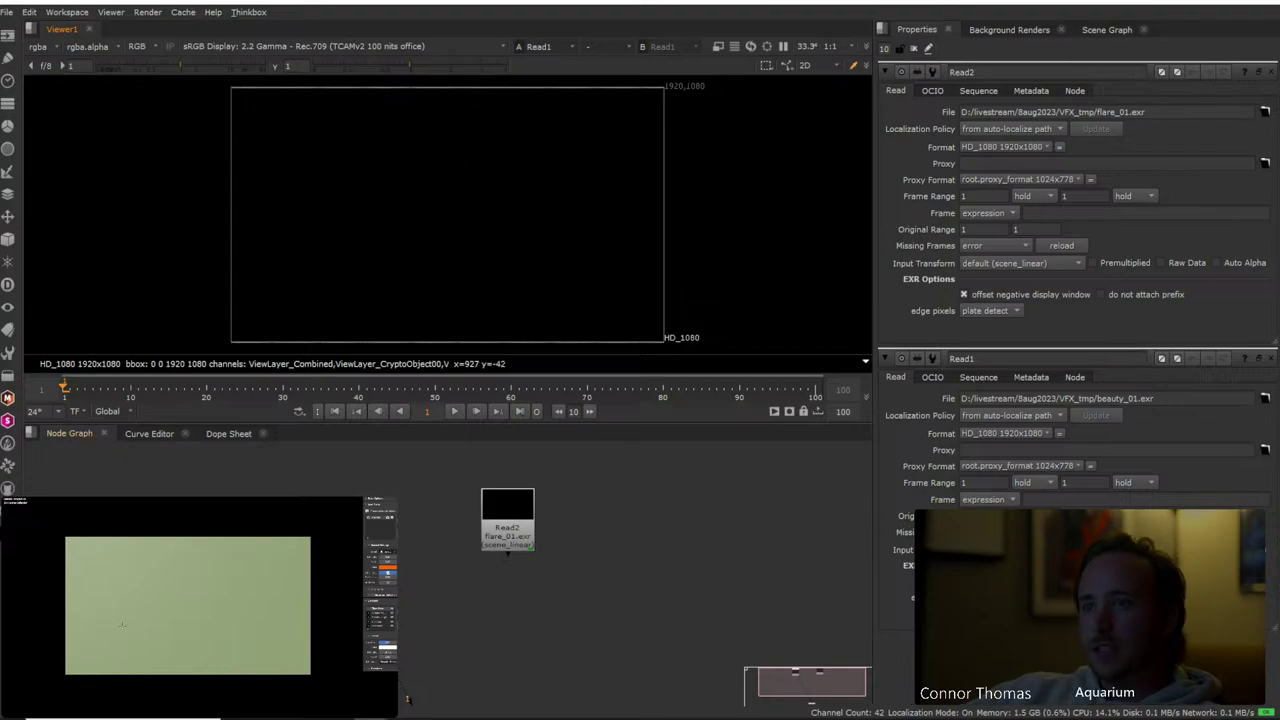
key(f)
Add a Shuffle node after the beauty Read node and route the ViewLayer_Combined channels into the rgba output
click(320, 456)
key(Tab)
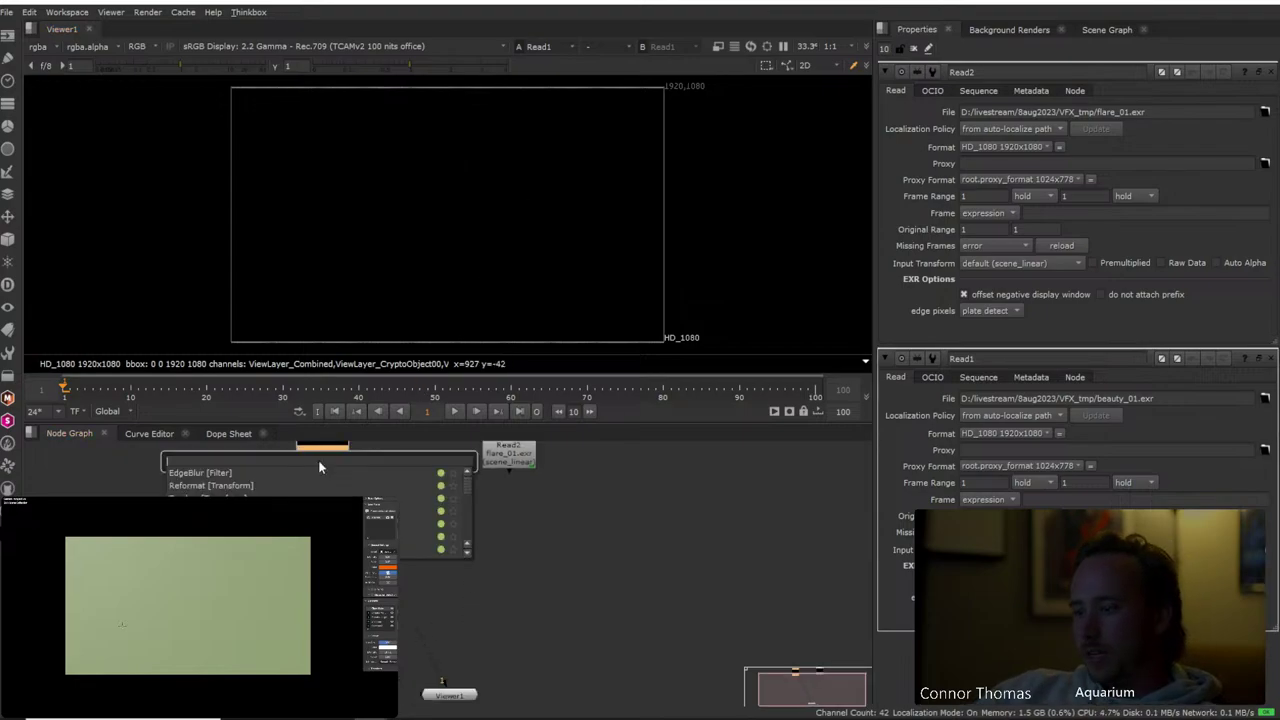
text(shuffl)
key(Return)
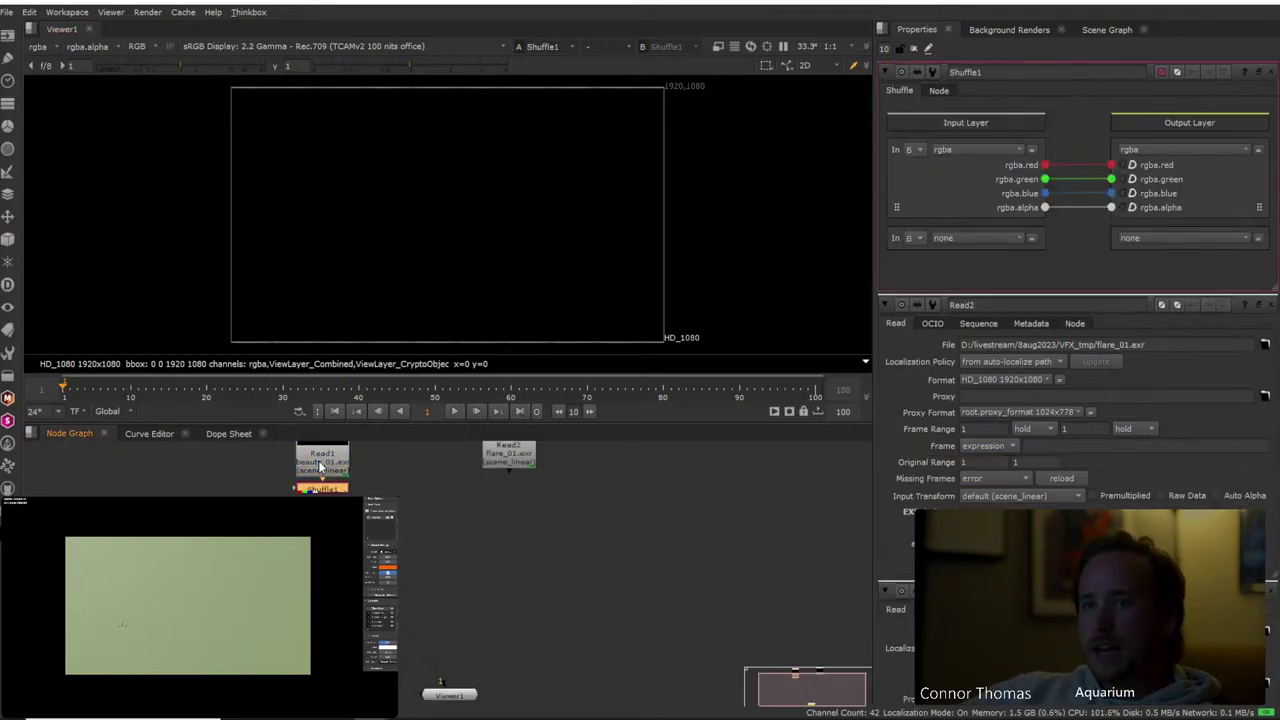
click(960, 240)
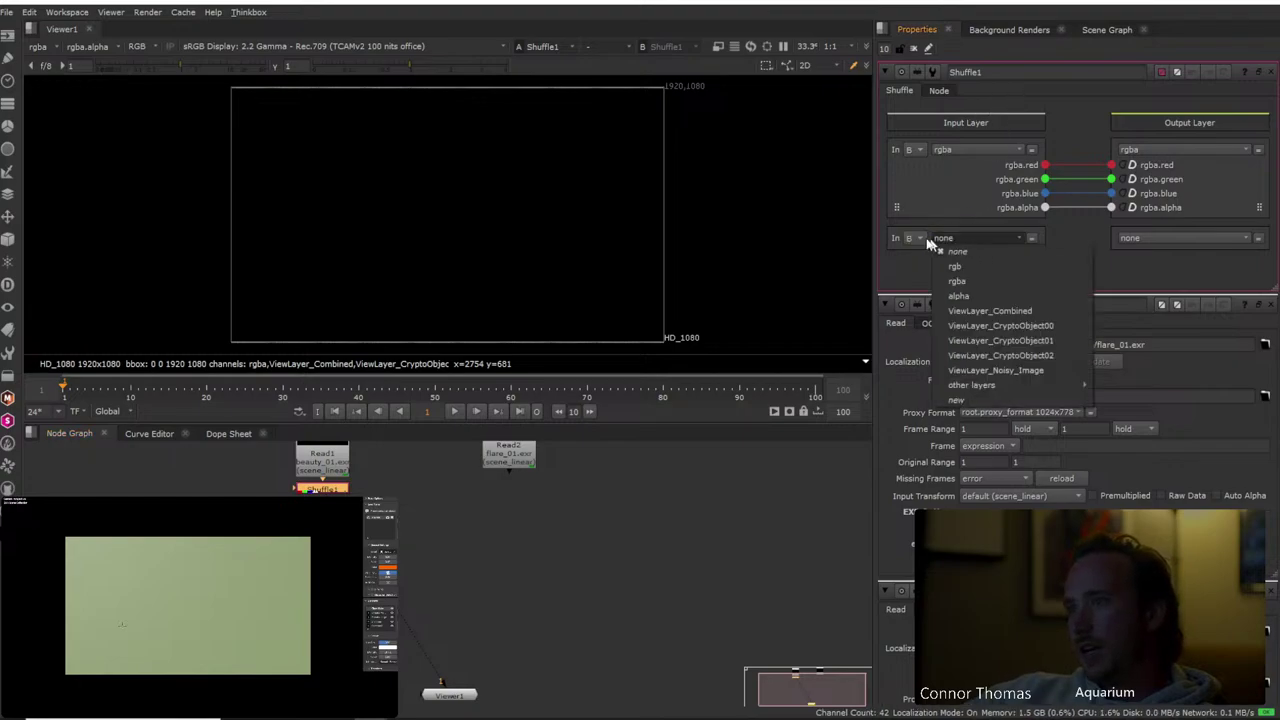
click(1010, 311)
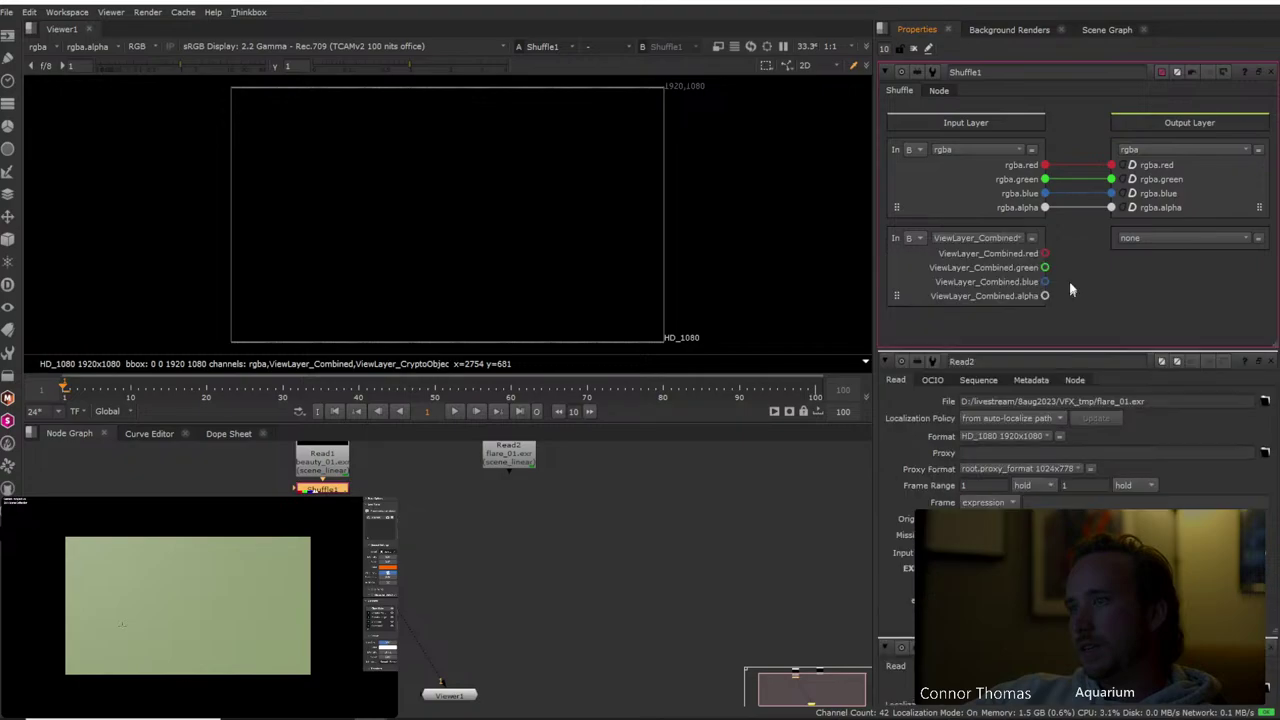
drag(1100, 205, 1111, 207)
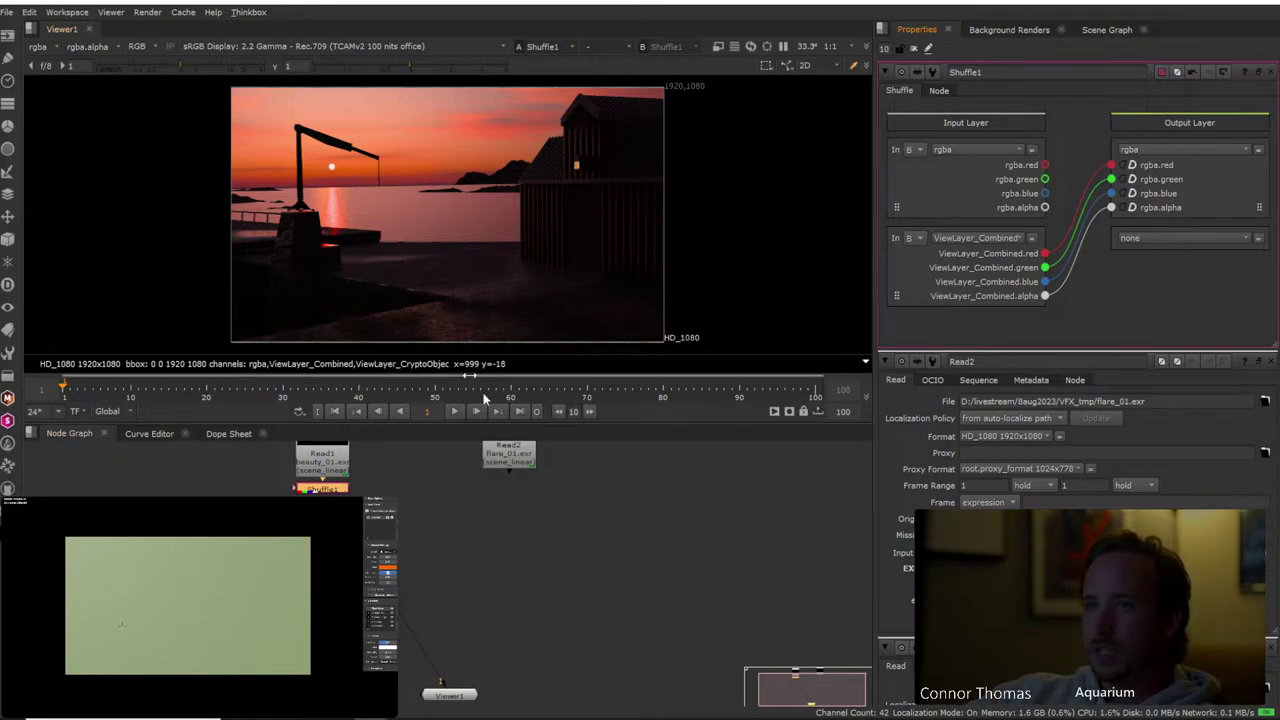
Close all open node properties and paste a copy of the beauty Shuffle node after the flare_01.exr Read node
middle_drag(413, 494, 429, 529)
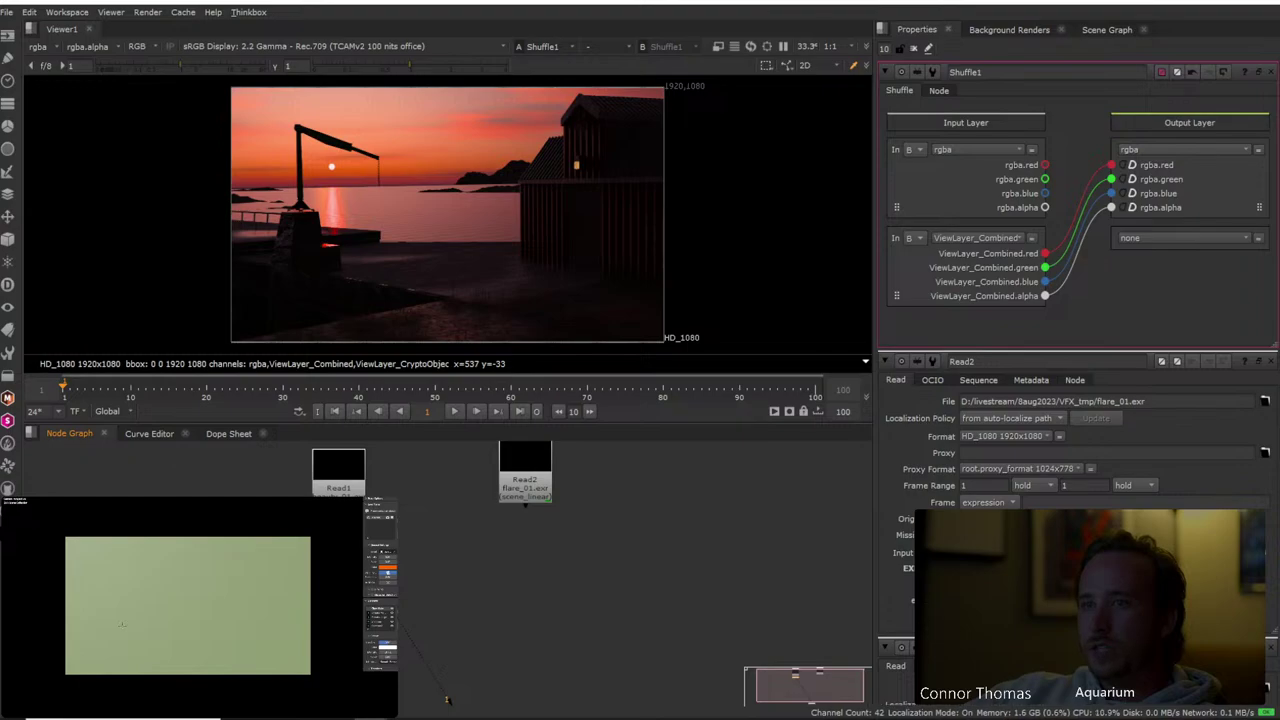
click(912, 50)
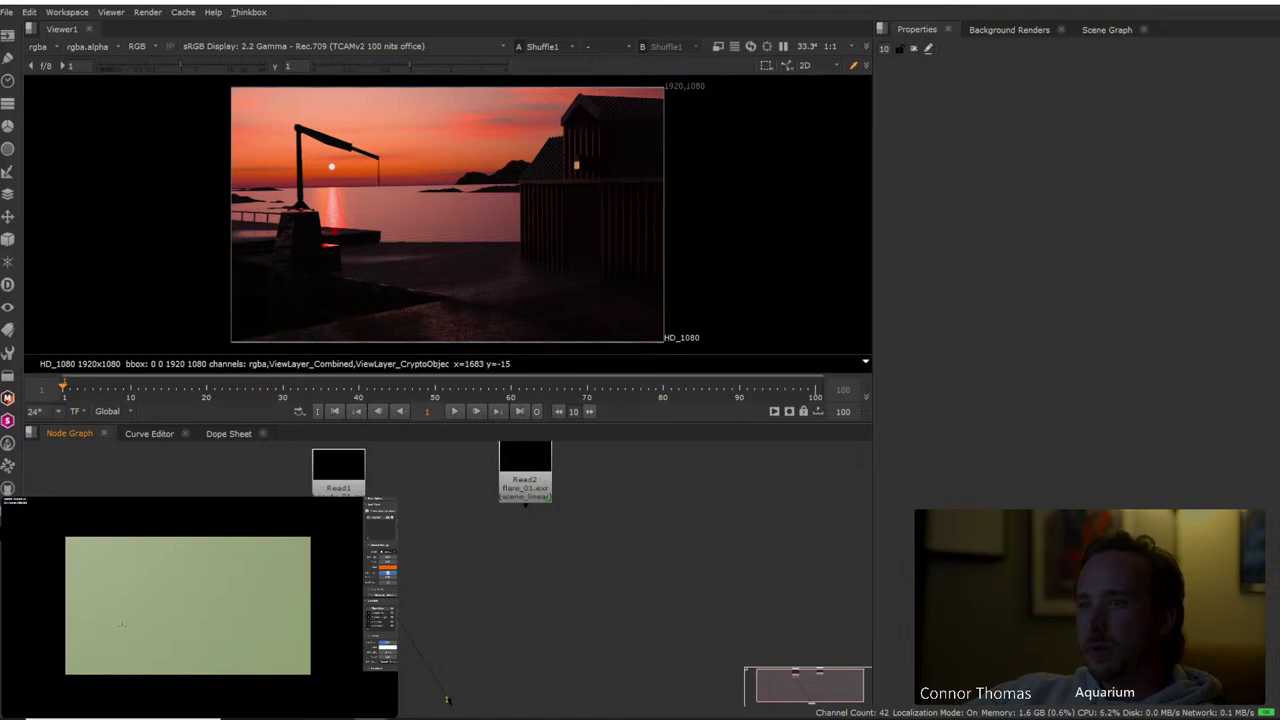
click(527, 475)
key(ctrl+v)
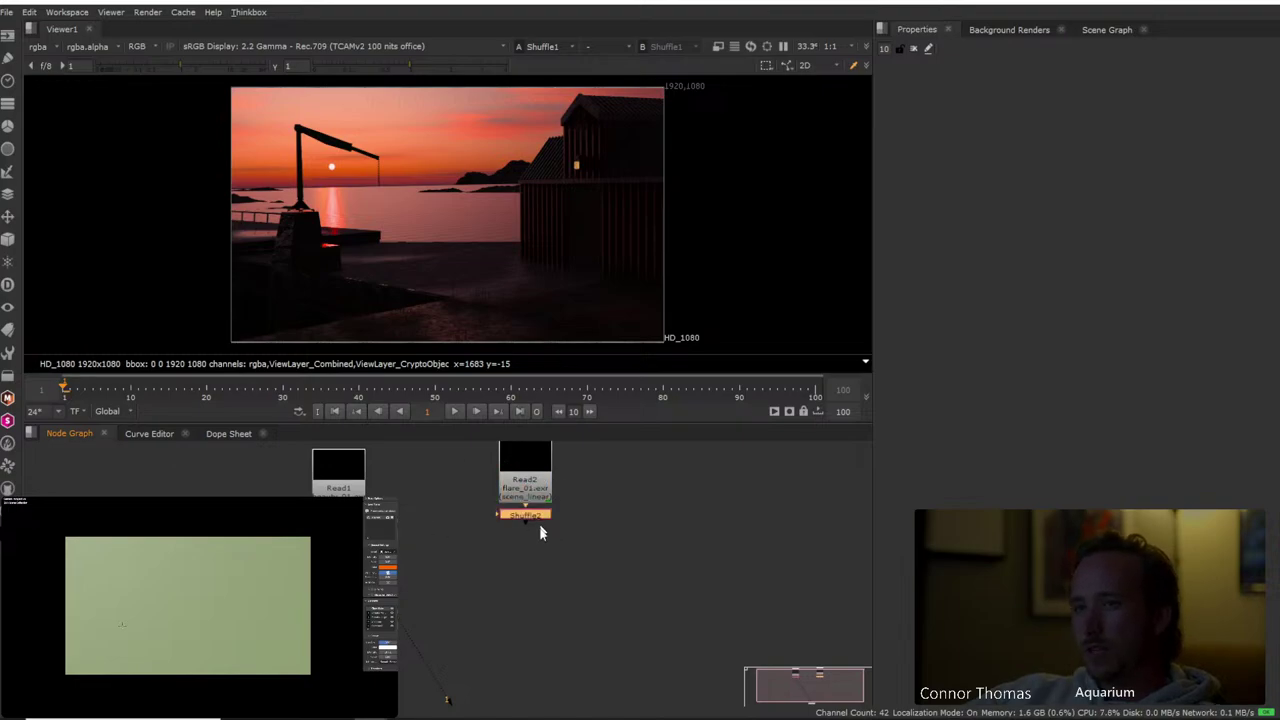
Add a Merge node joining the flare Shuffle as A and the beauty Shuffle as B, and view its output
key(m)
drag(590, 515, 411, 562)
click(428, 533)
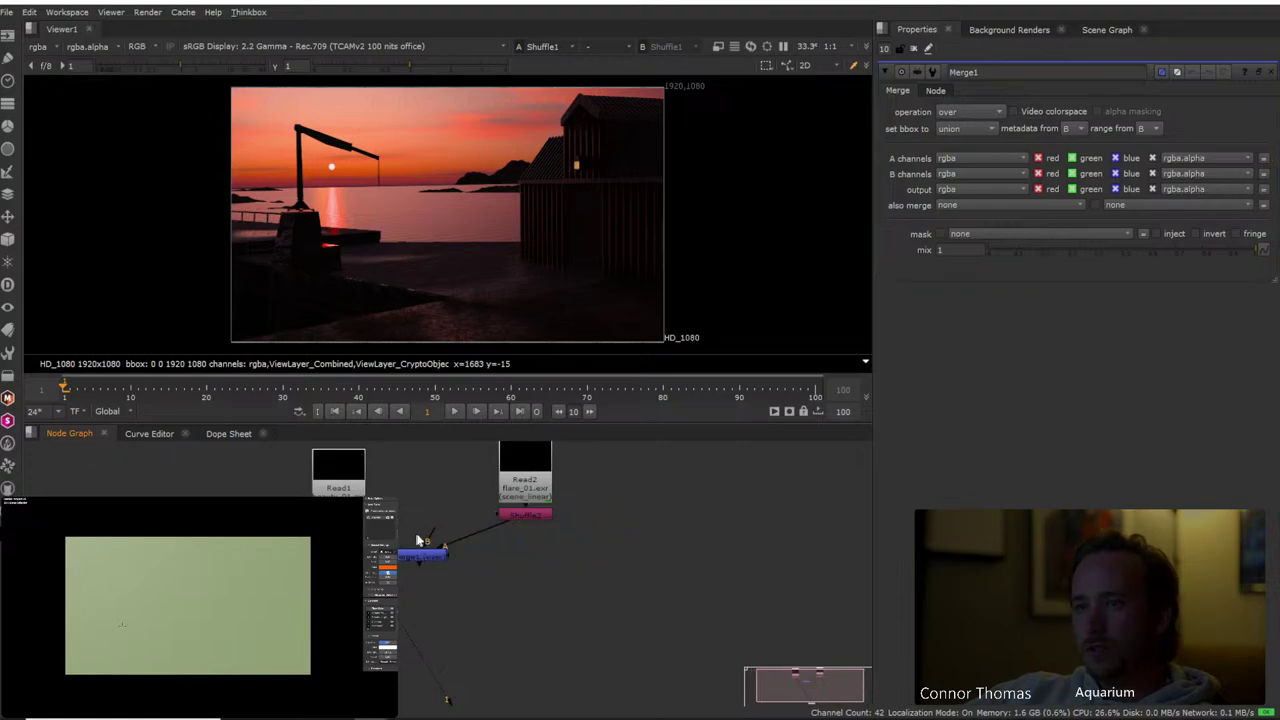
click(421, 560)
key(1)
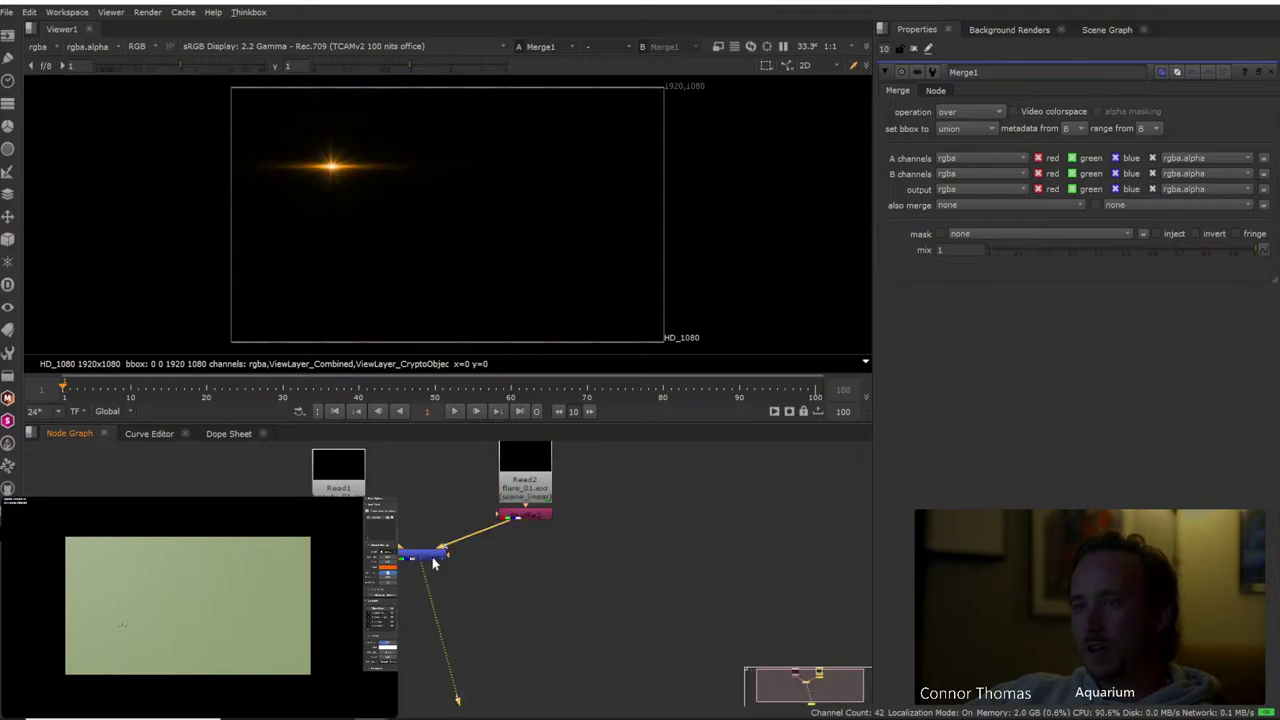
Move the Merge node beneath the beauty branch and set its operation to plus
drag(433, 562, 352, 570)
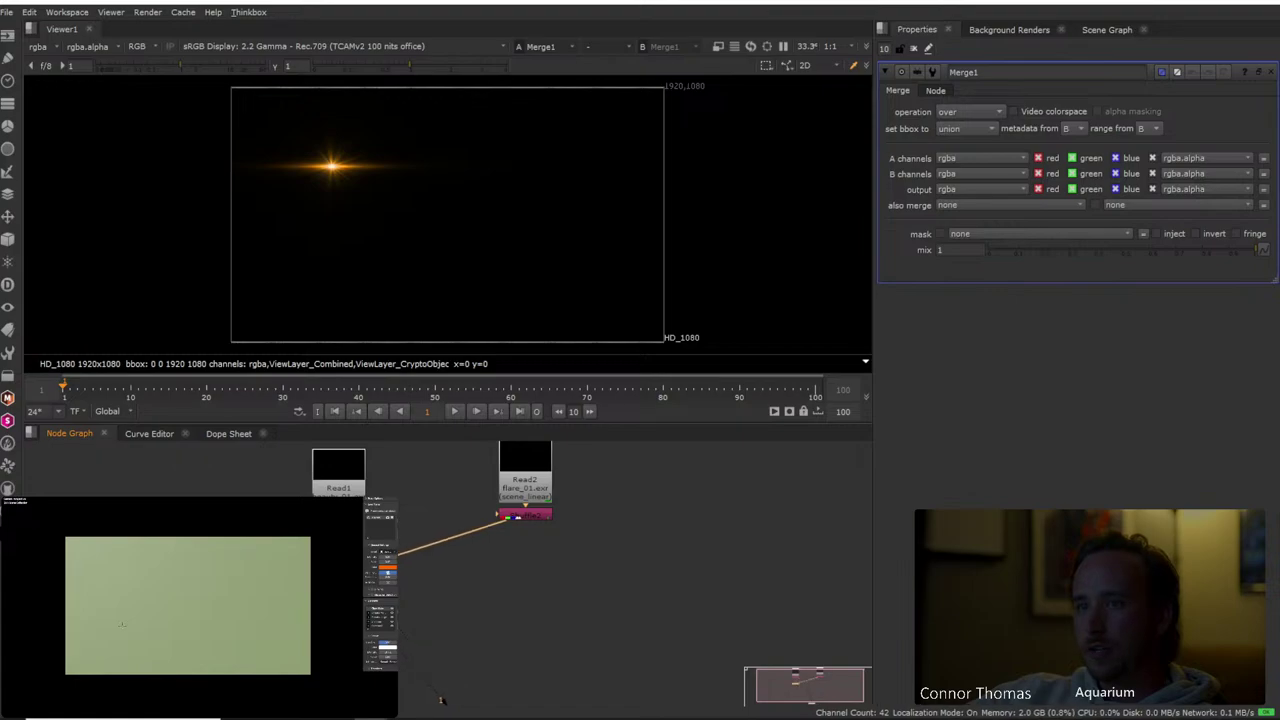
click(955, 112)
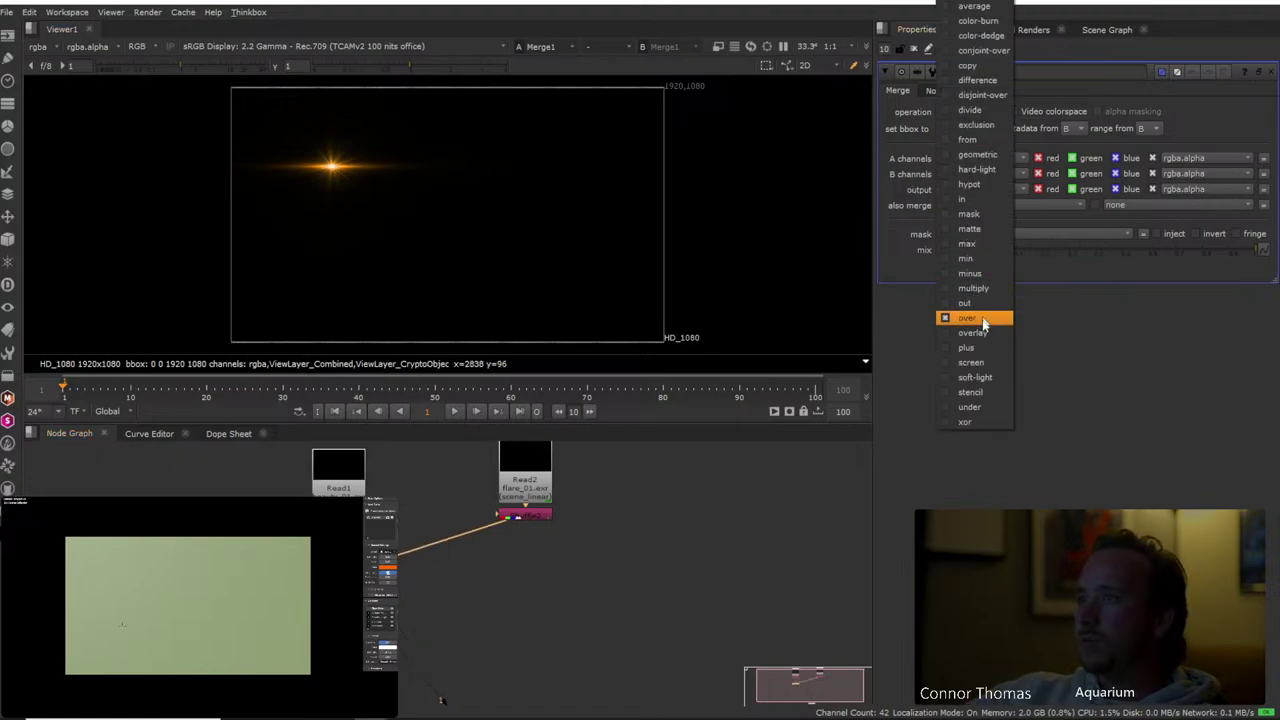
click(965, 347)
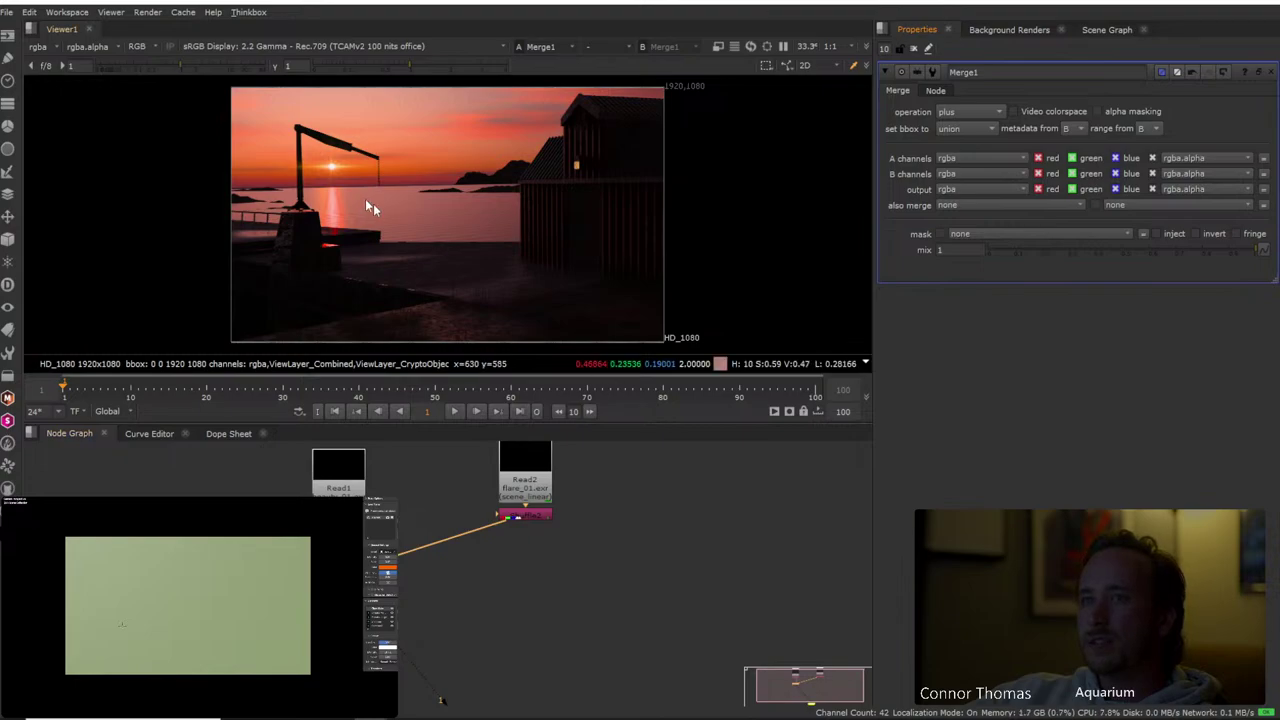